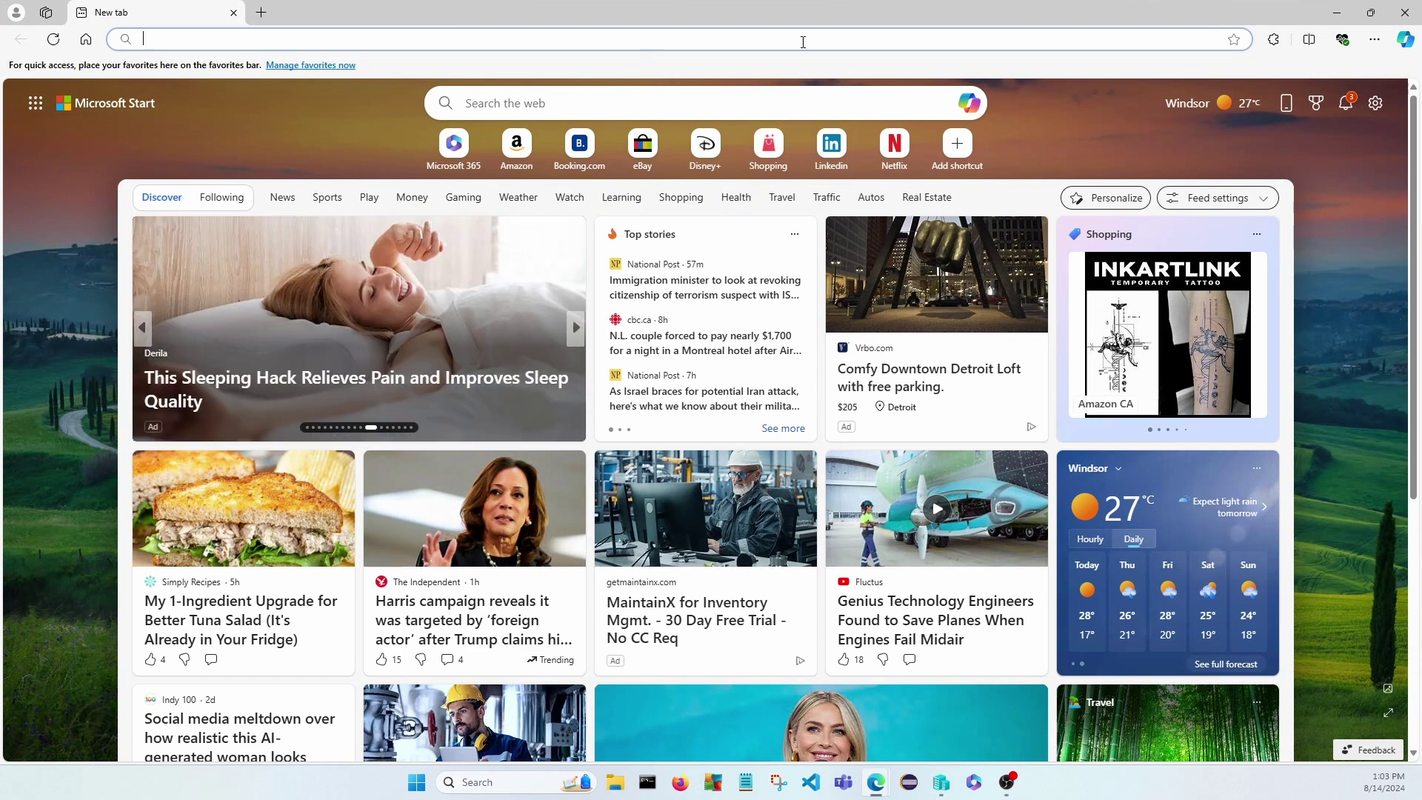
Type 'microsoft 365 endpoint' into the Edge new-tab address bar to bring up search suggestions.
text(micros)
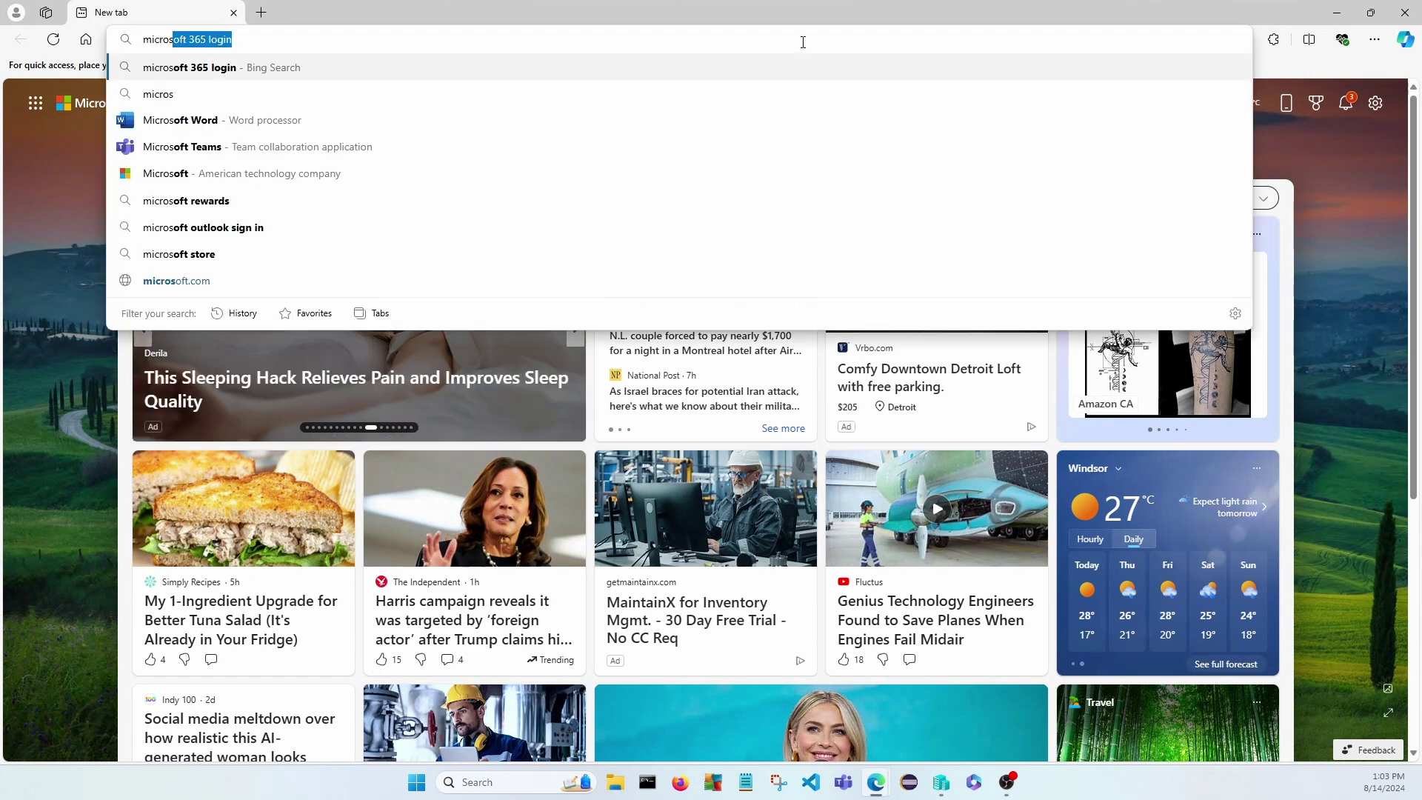
text(oft)
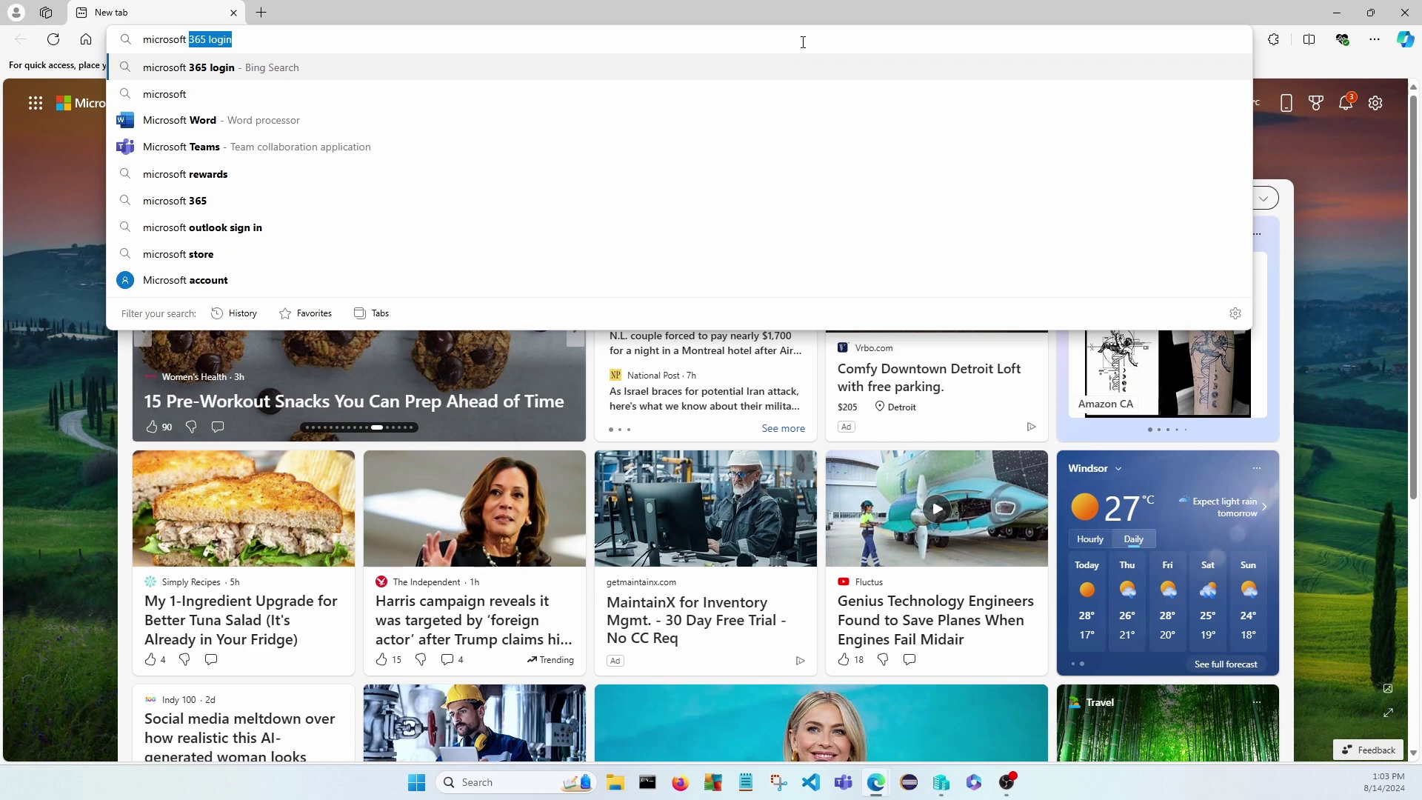
text( 3)
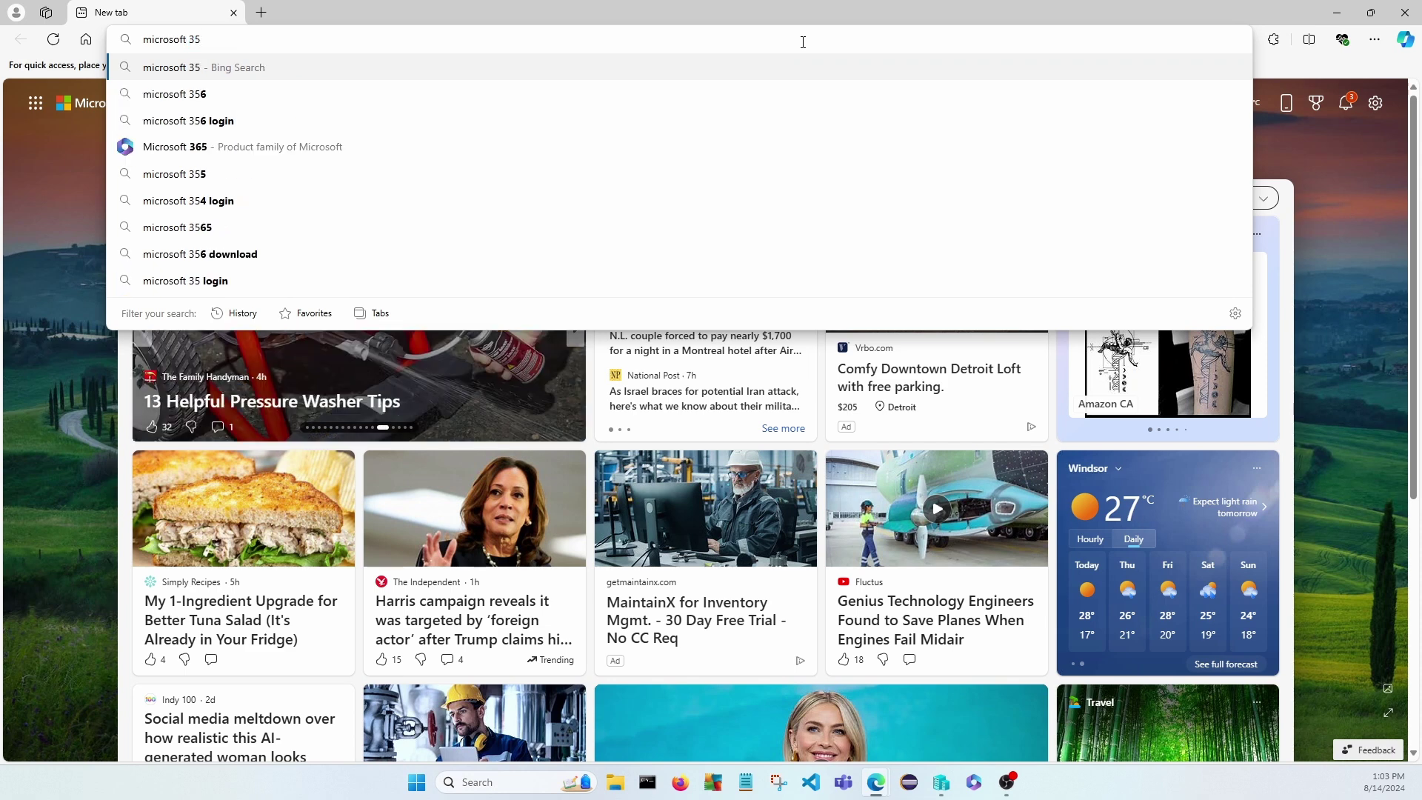
text(65 en)
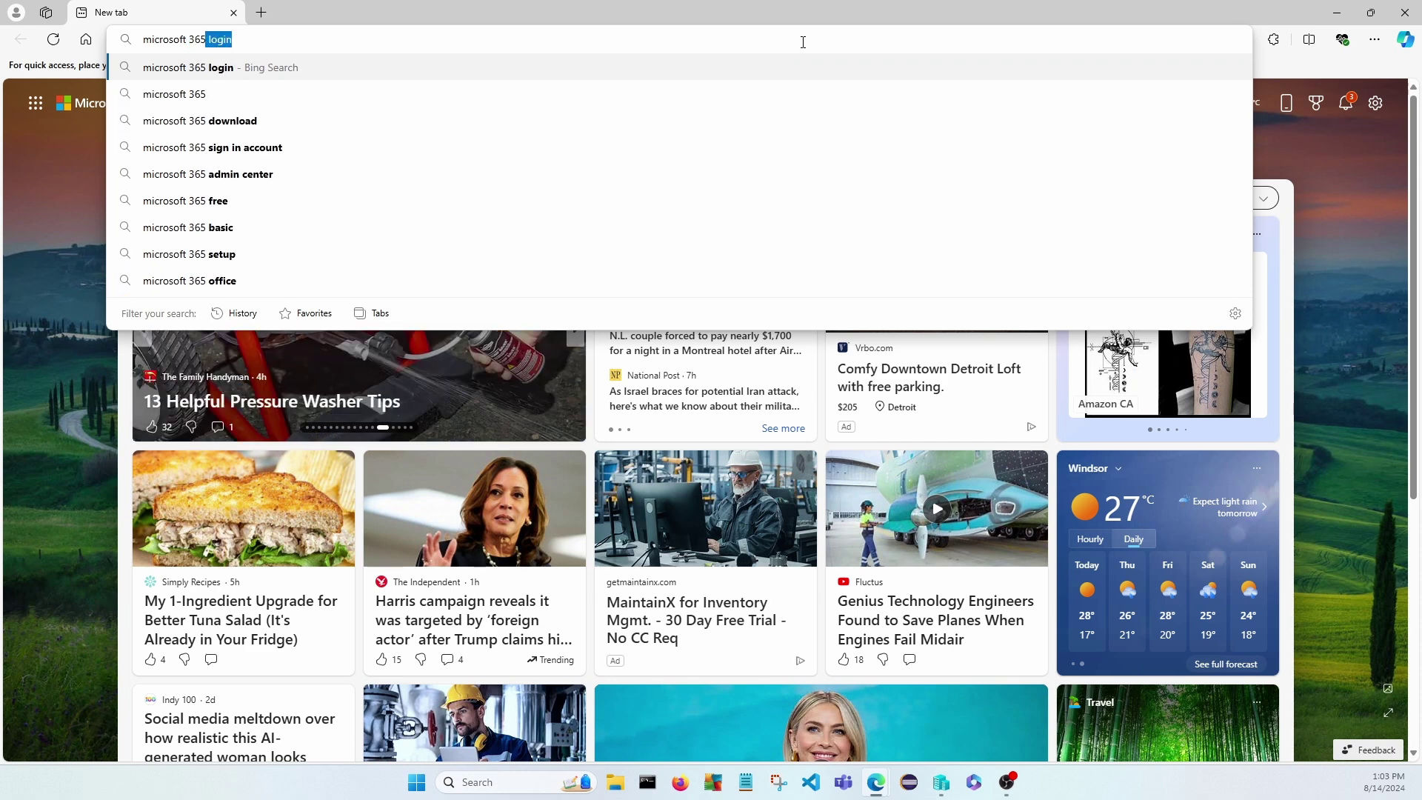
text(dpoint)
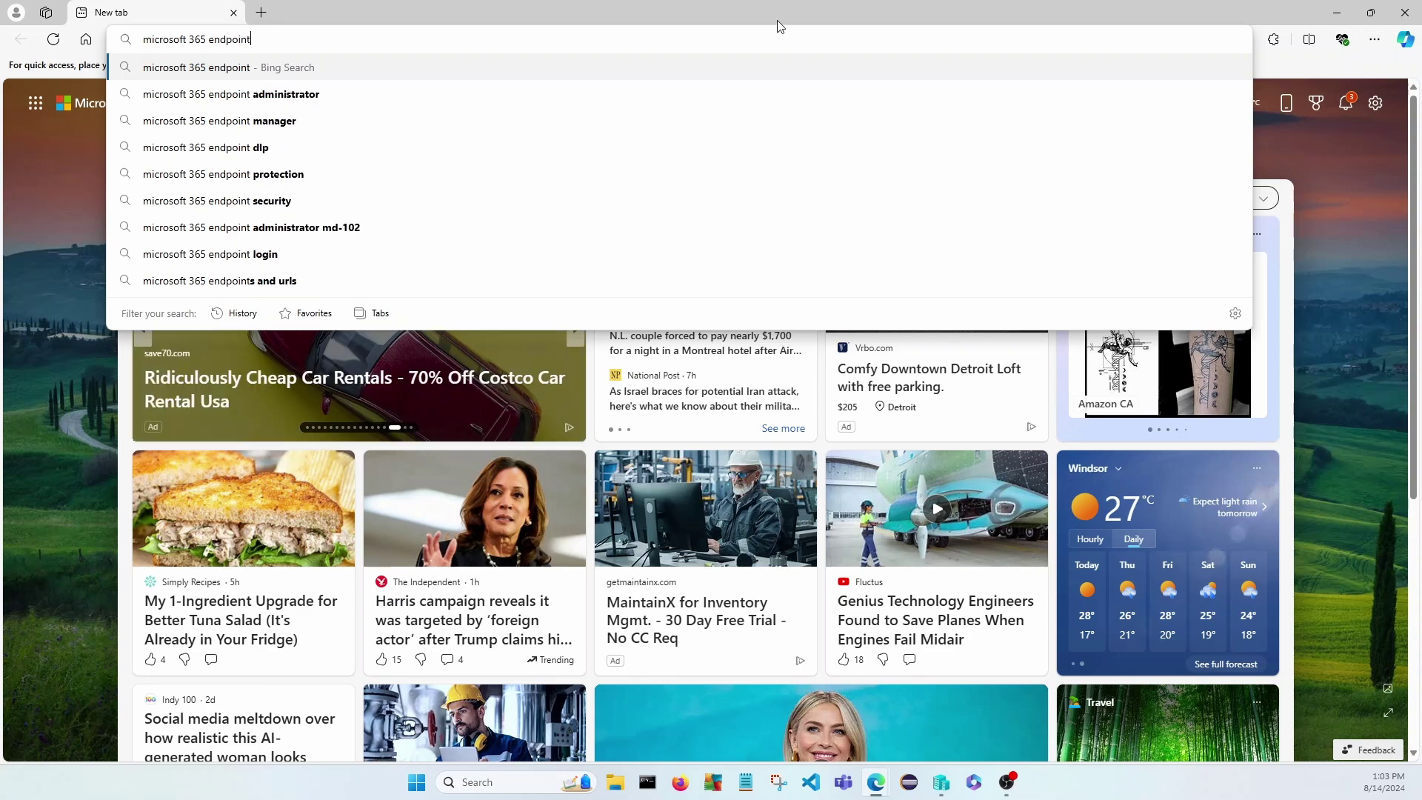
Search for Microsoft 365 endpoint administrator and open the Endpoint Administrator Associate certification result.
click(296, 94)
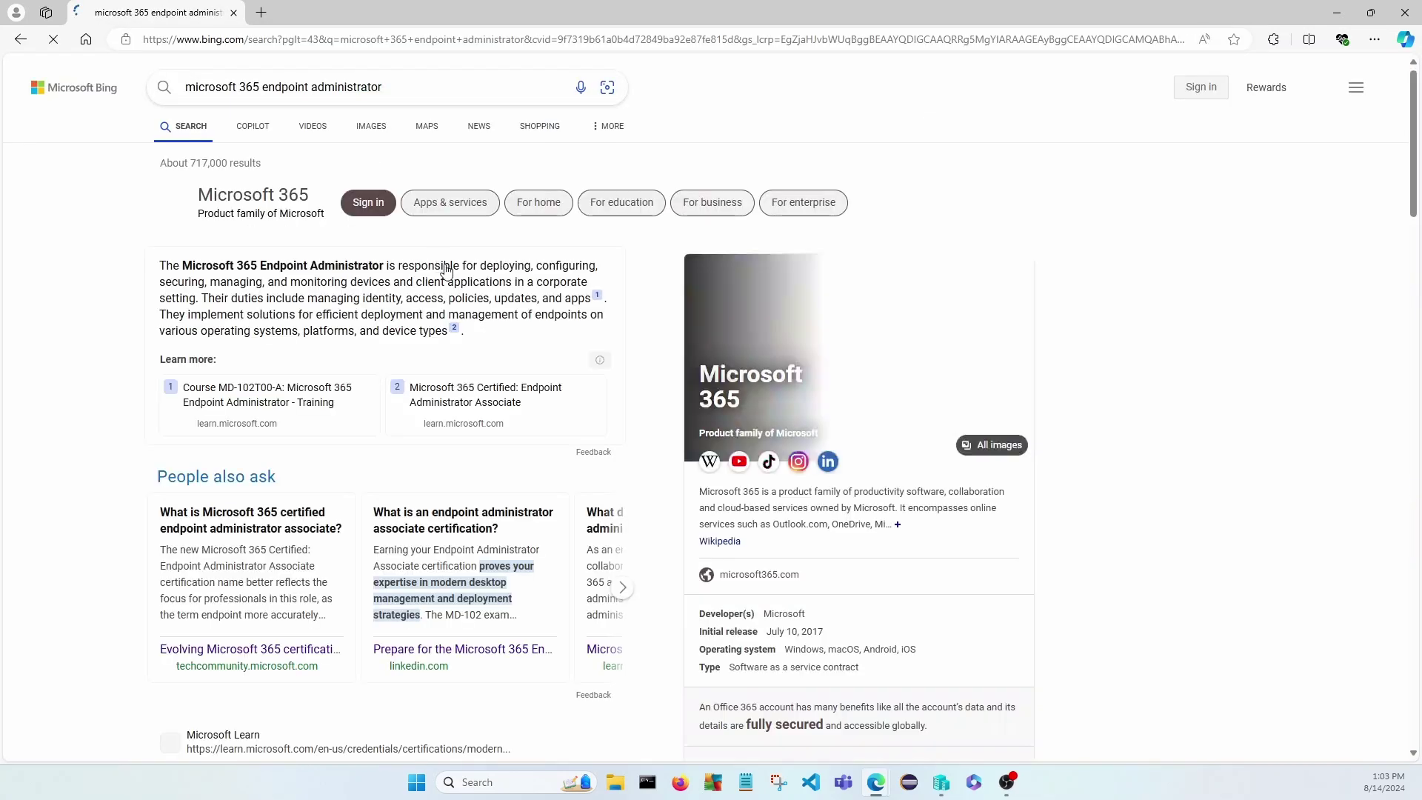
scroll(304, 465, down, 4)
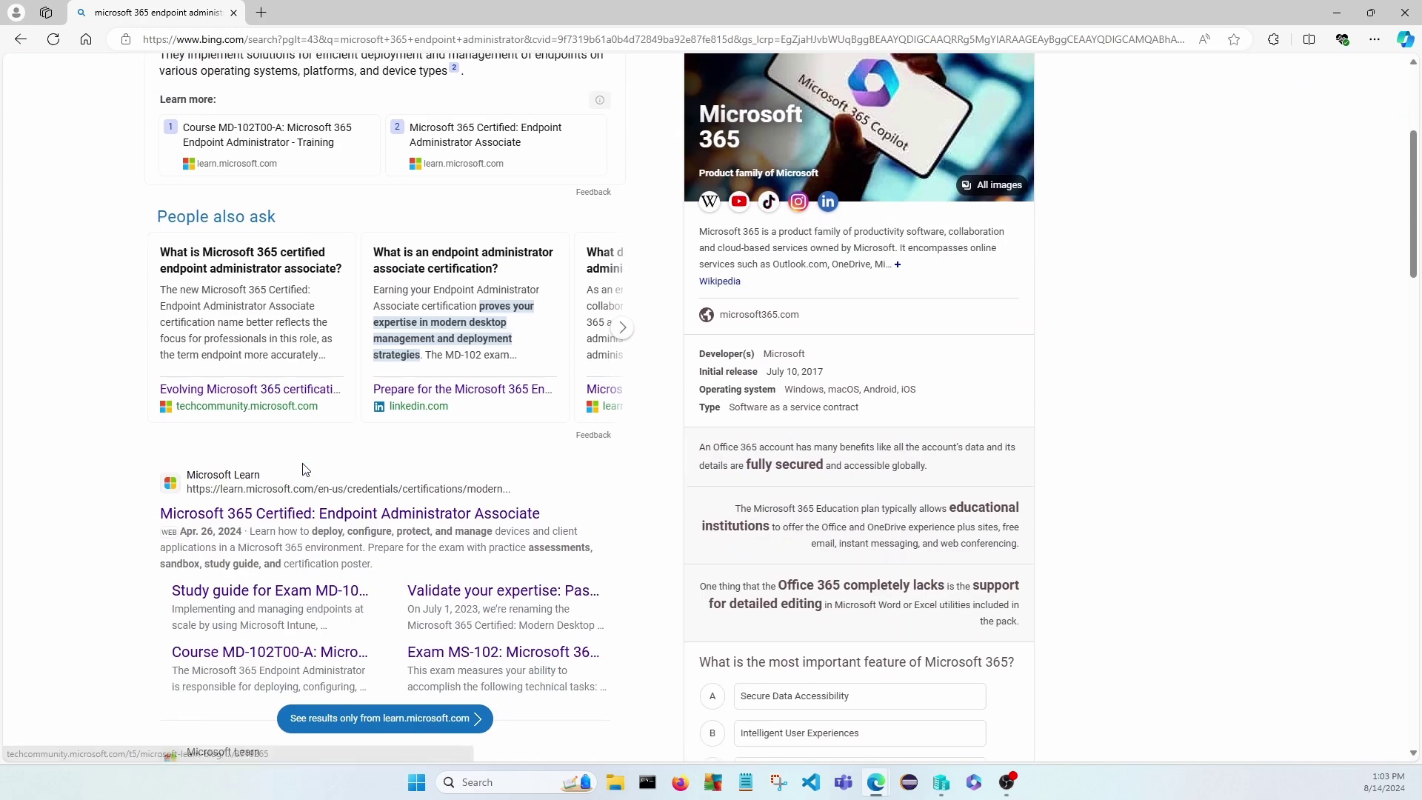
click(340, 505)
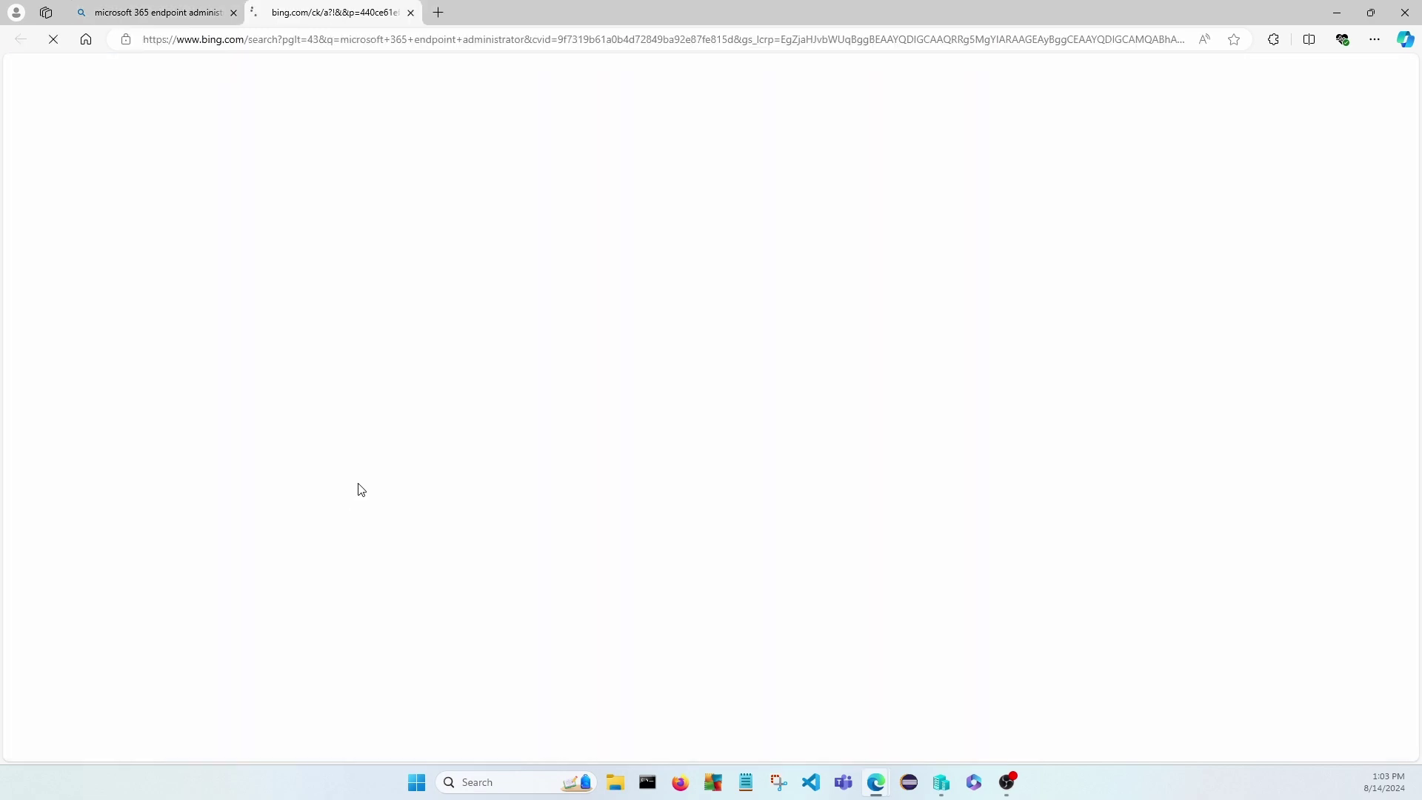
Go to the certification resources and open the Exam MD-102 study guide.
scroll(454, 470, down, 15)
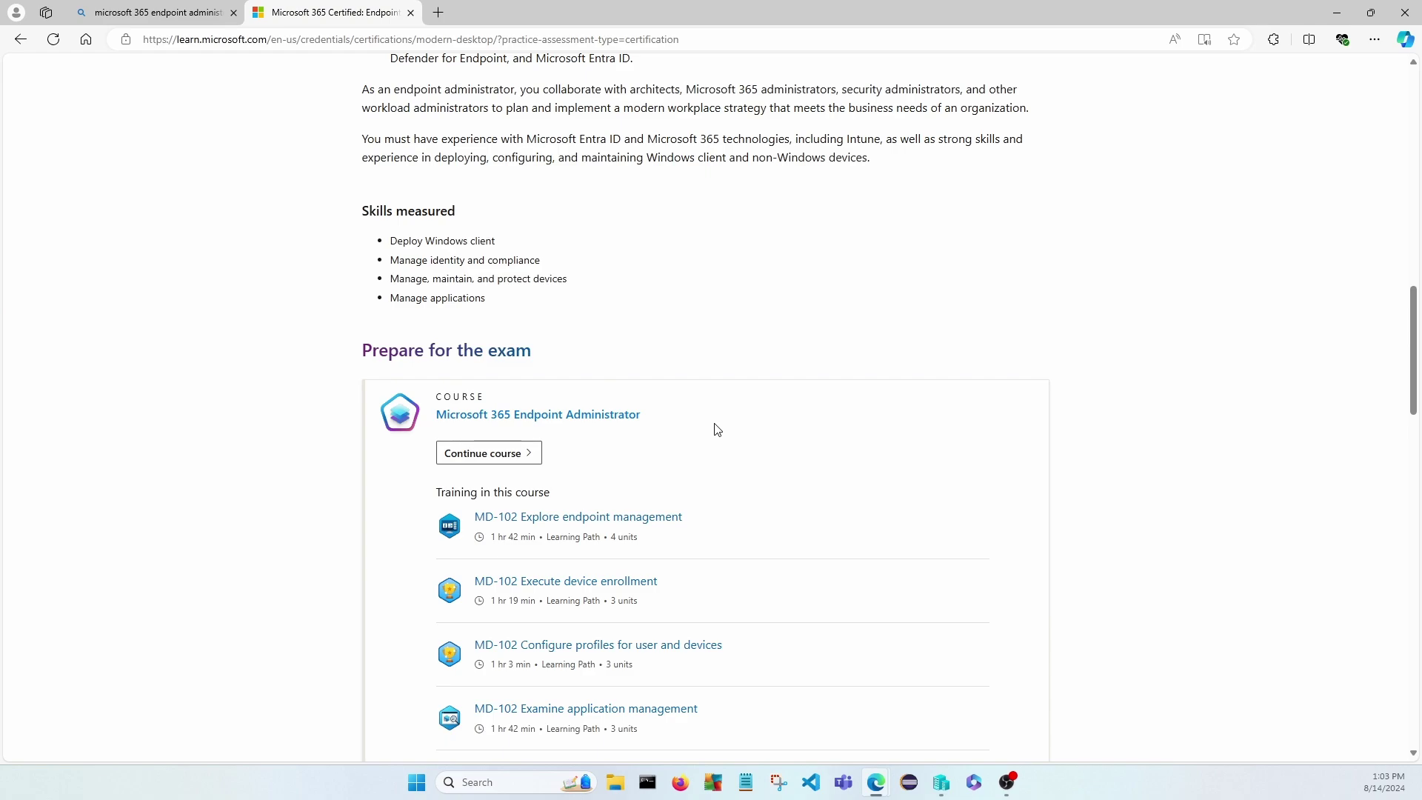
scroll(796, 393, up, 5)
scroll(793, 396, down, 4)
scroll(795, 400, down, 15)
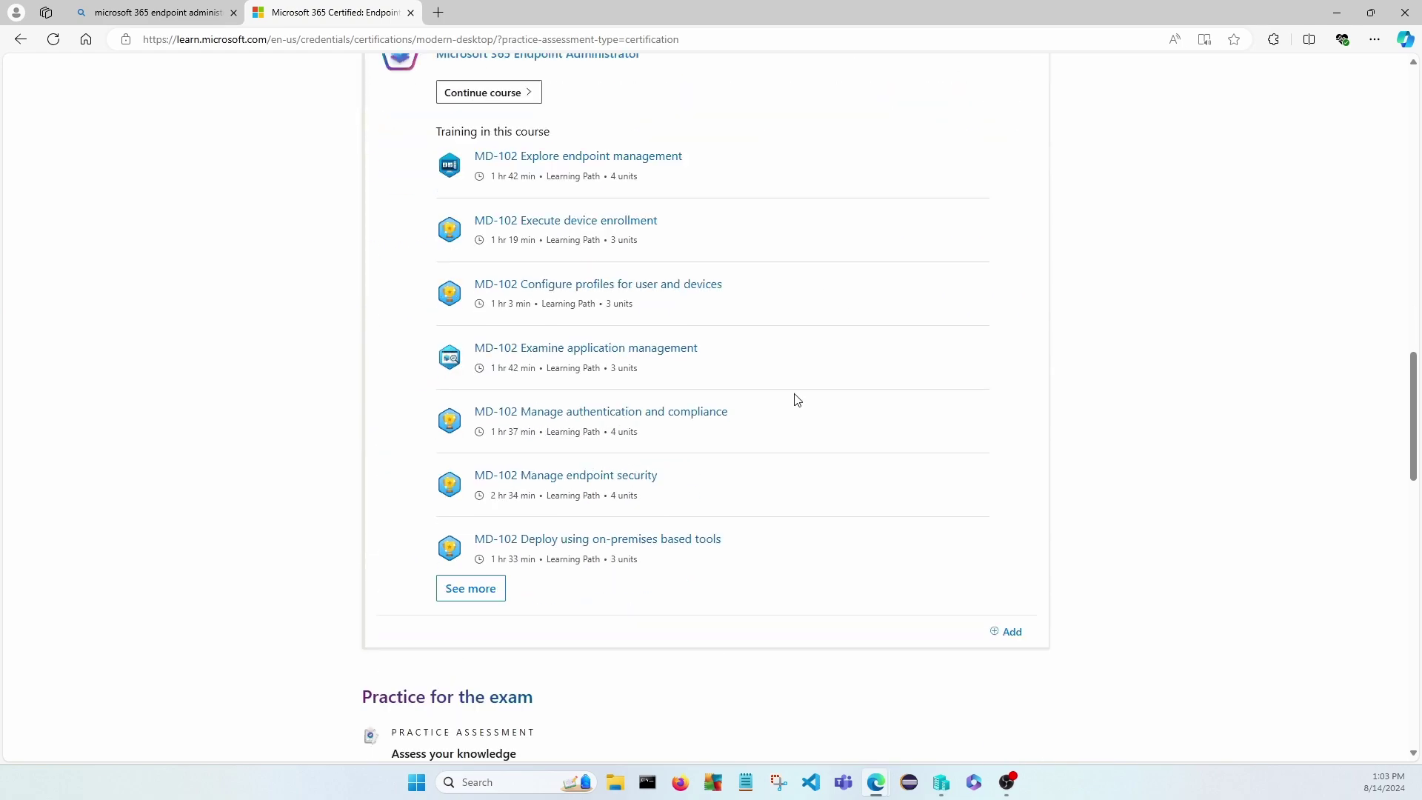
scroll(795, 404, down, 4)
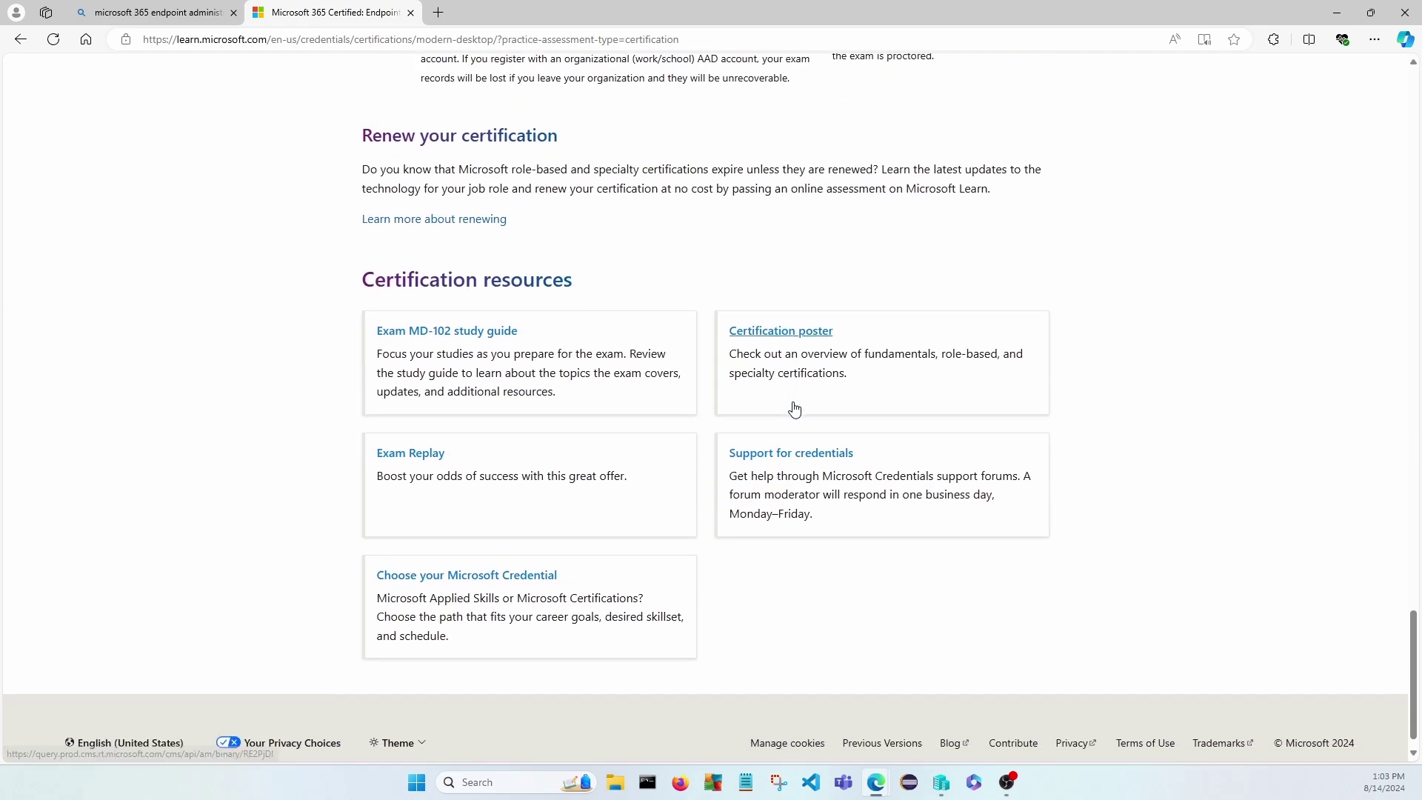
click(456, 305)
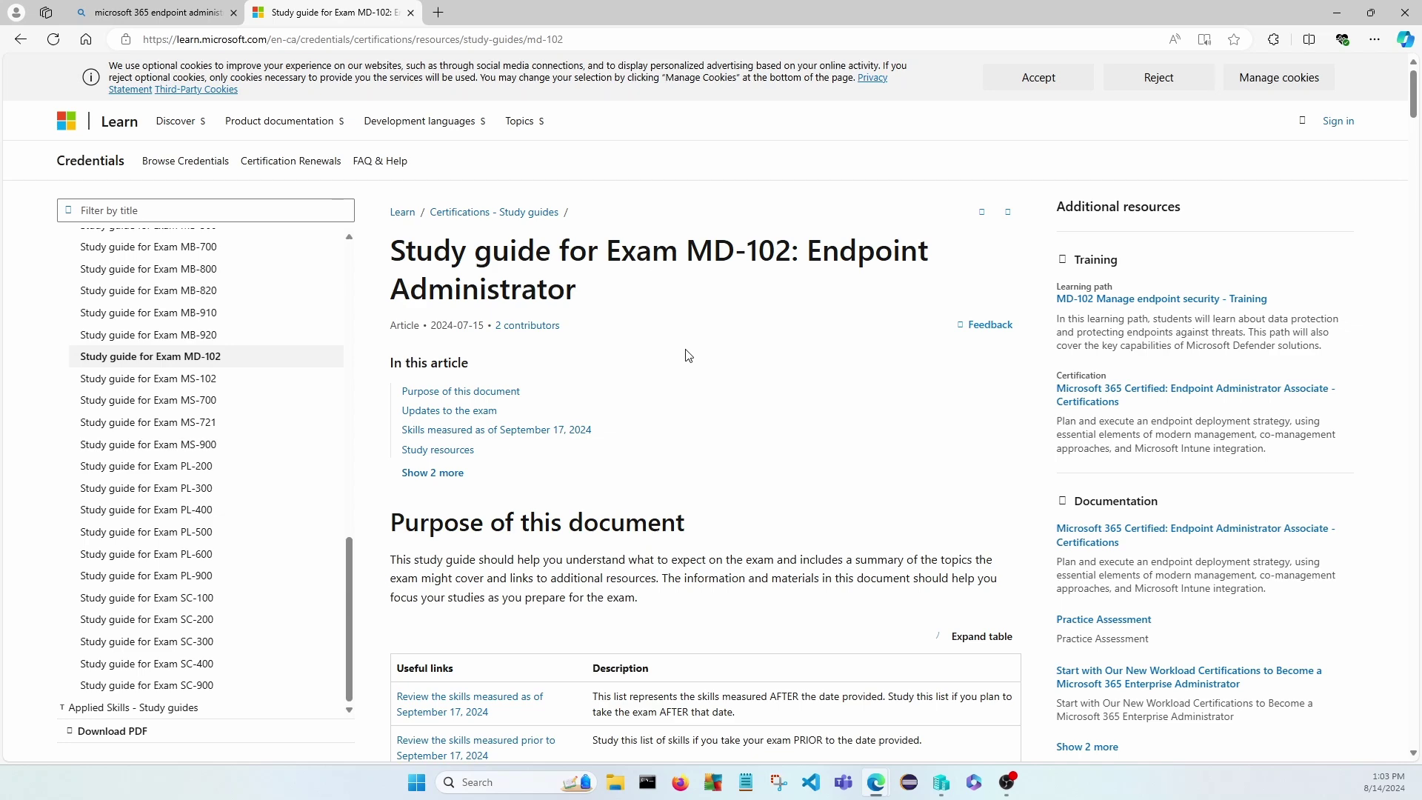
Under skills measured before September 17, 2024, highlight 'Deploy Windows client (20–25%)'.
scroll(703, 381, down, 8)
scroll(703, 386, down, 8)
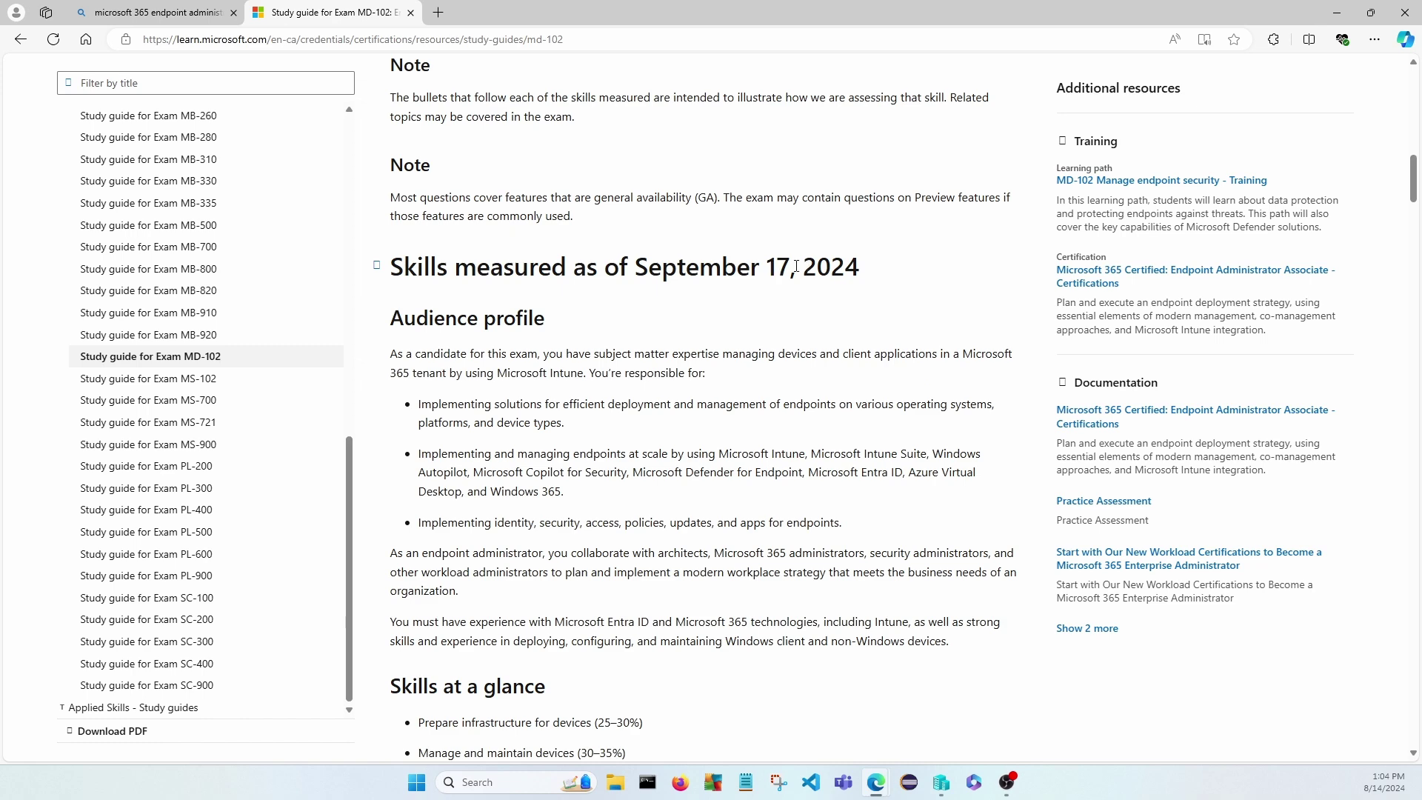
scroll(645, 453, down, 3)
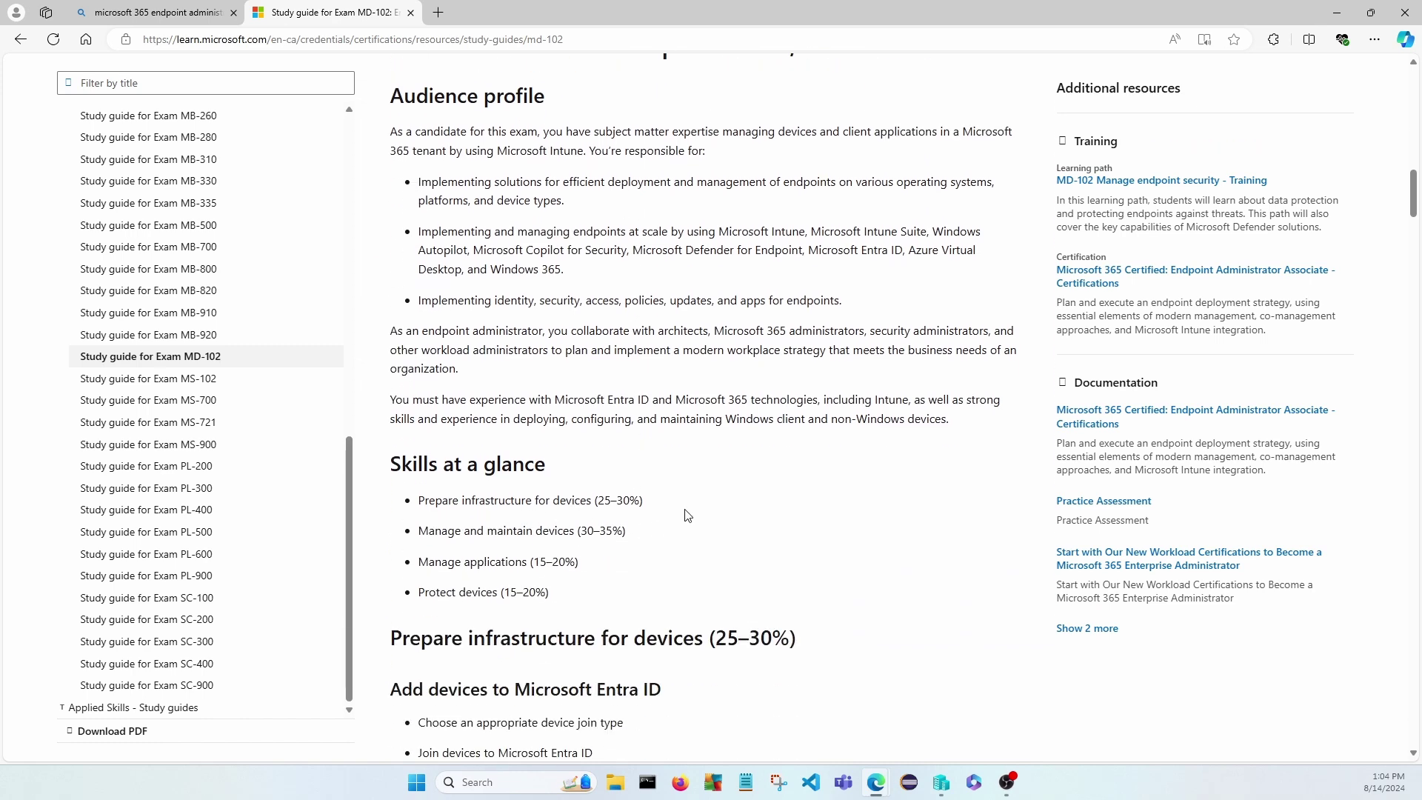
scroll(697, 495, down, 4)
scroll(696, 495, down, 20)
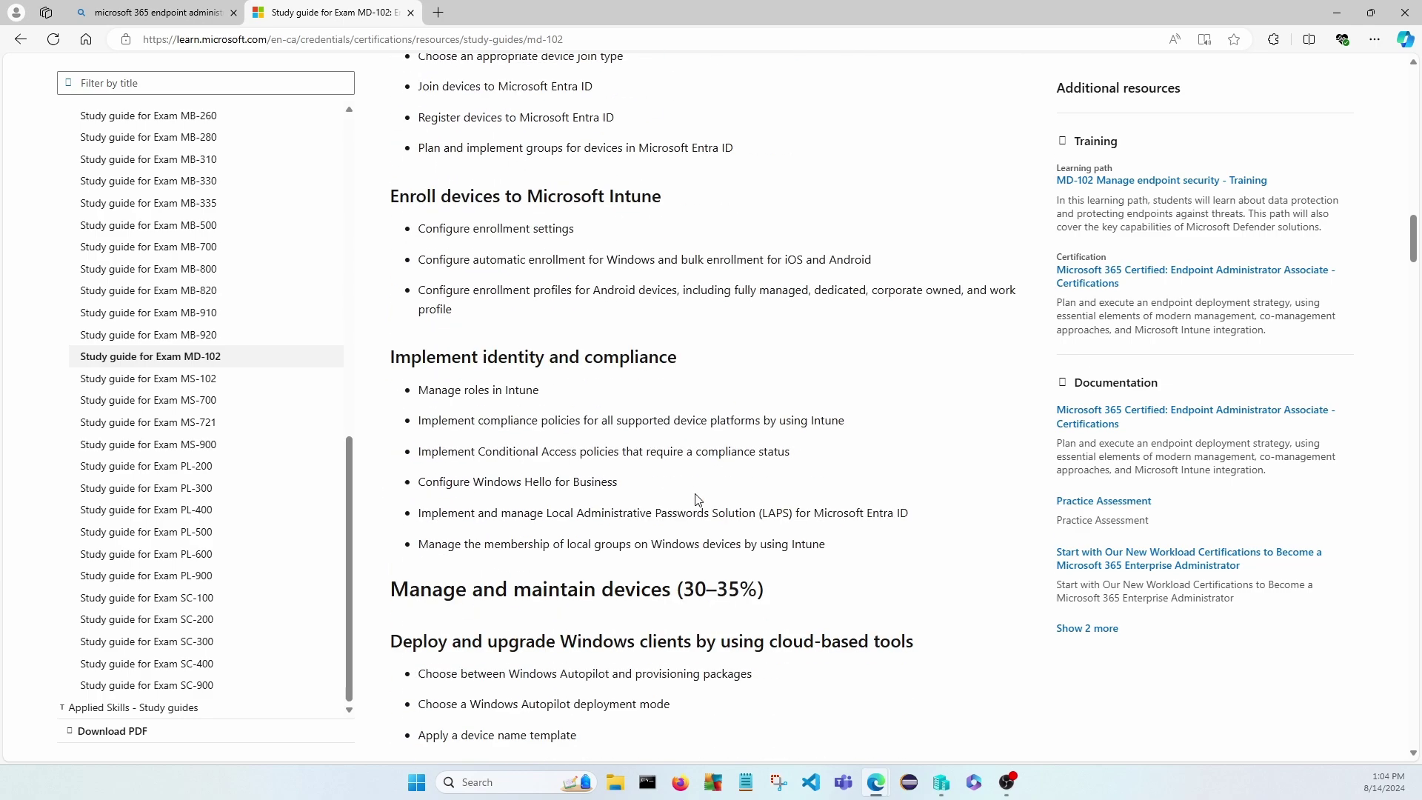
scroll(697, 500, down, 14)
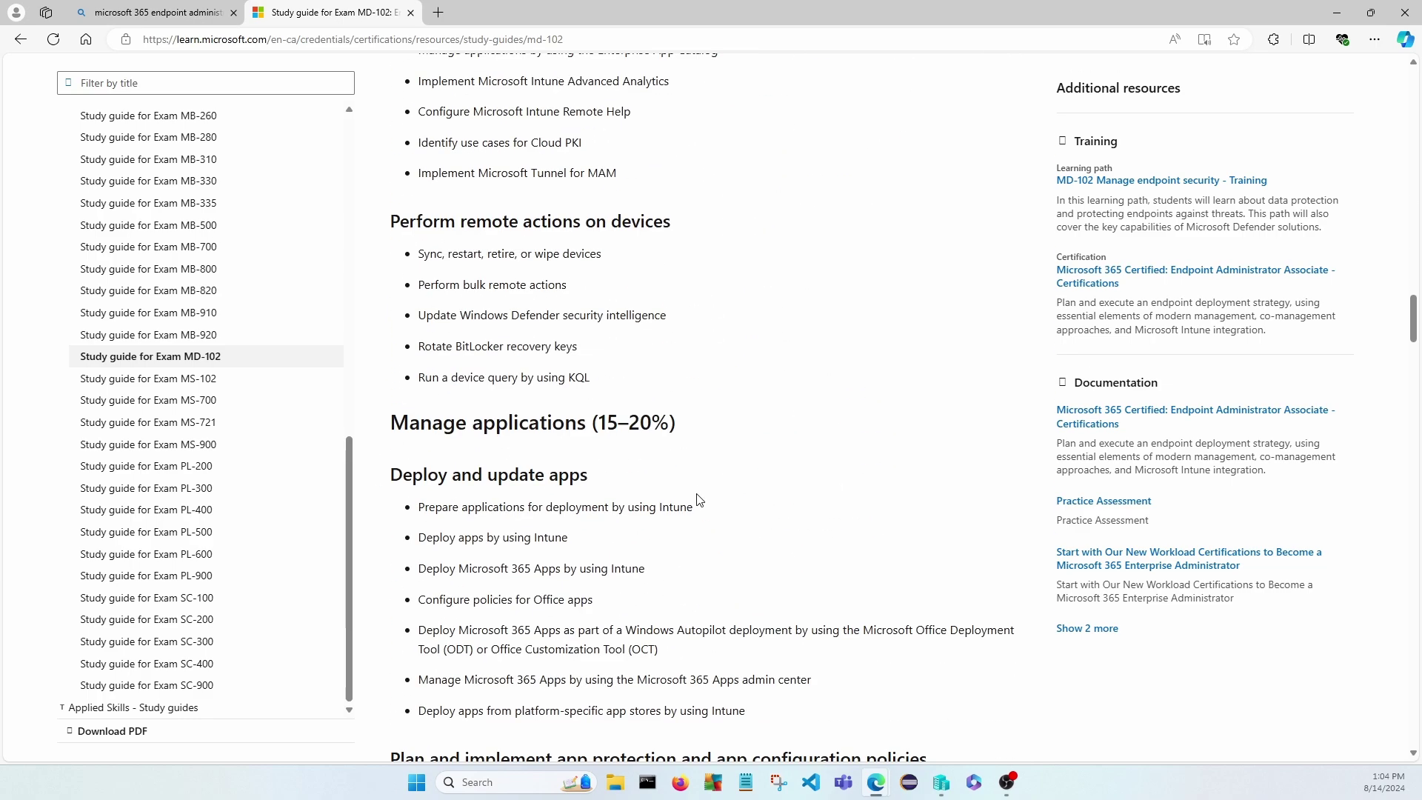
scroll(704, 498, down, 14)
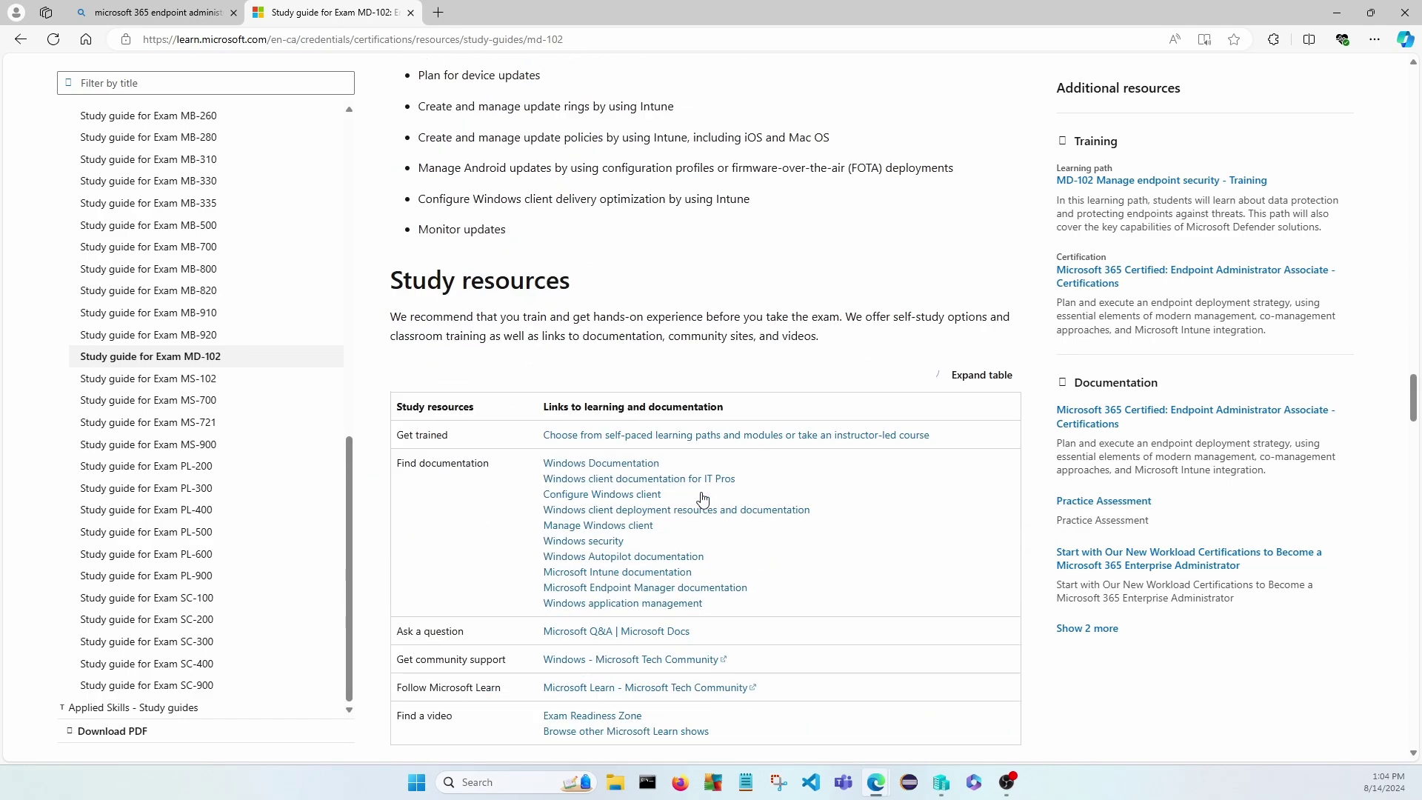
scroll(705, 498, down, 12)
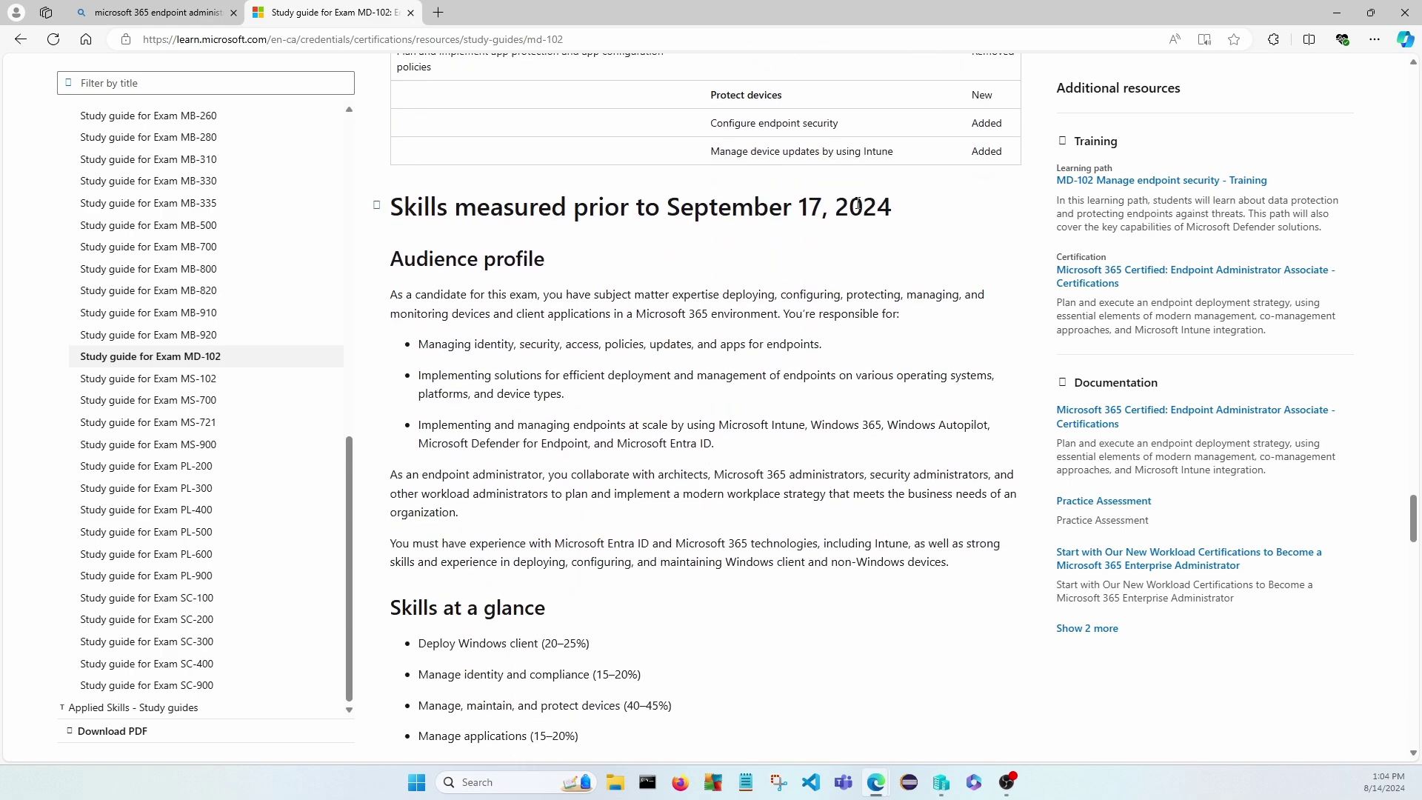
scroll(610, 434, down, 3)
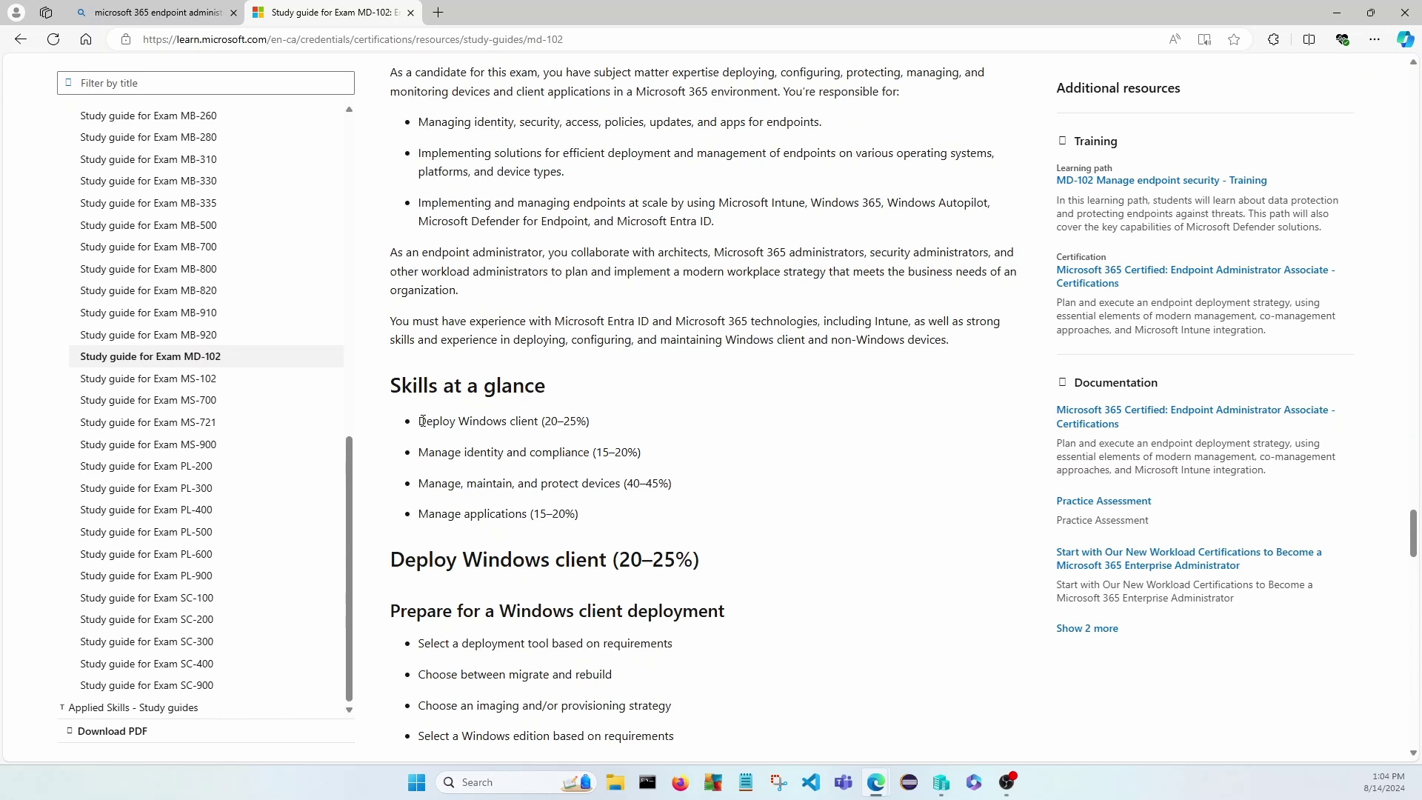
drag(423, 423, 600, 426)
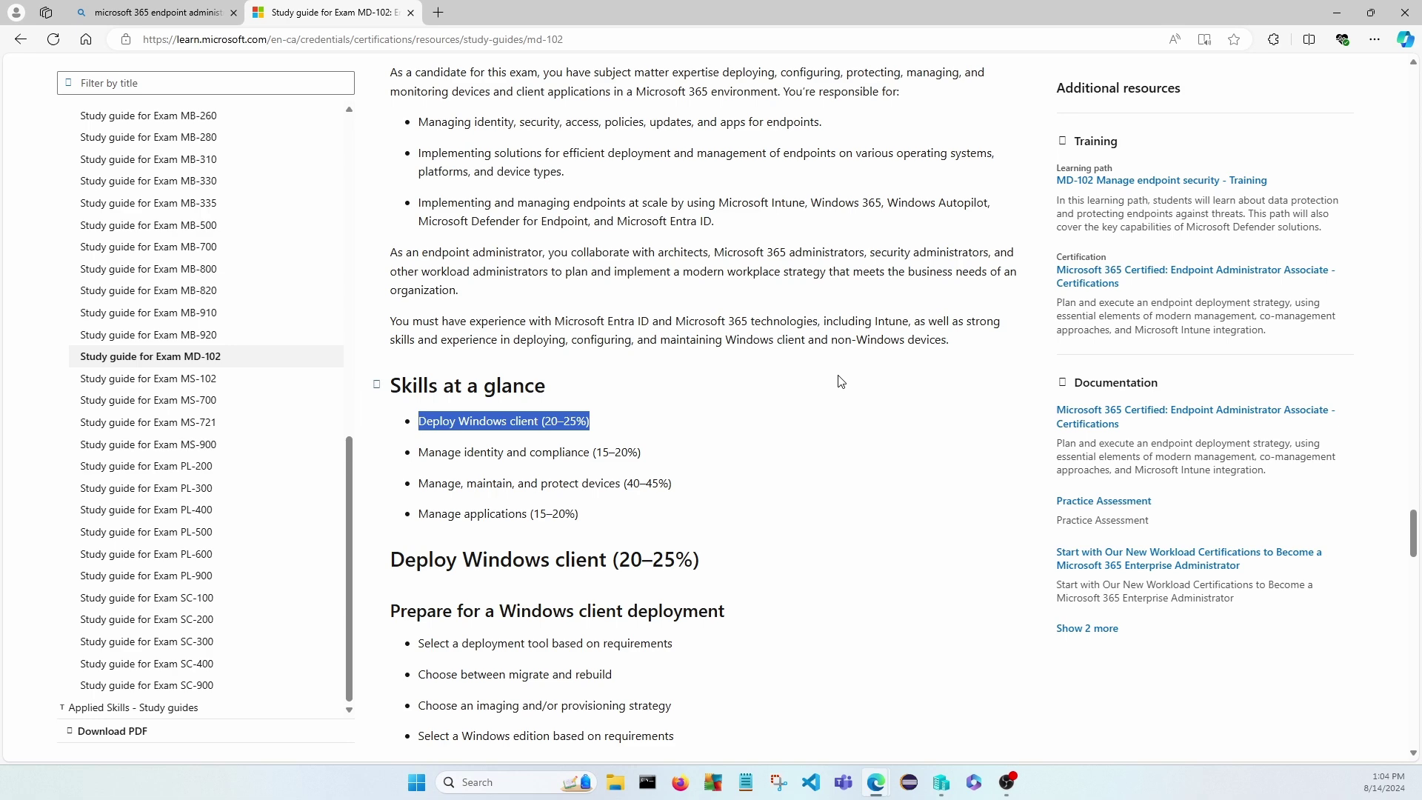
scroll(841, 391, down, 1)
scroll(842, 391, down, 3)
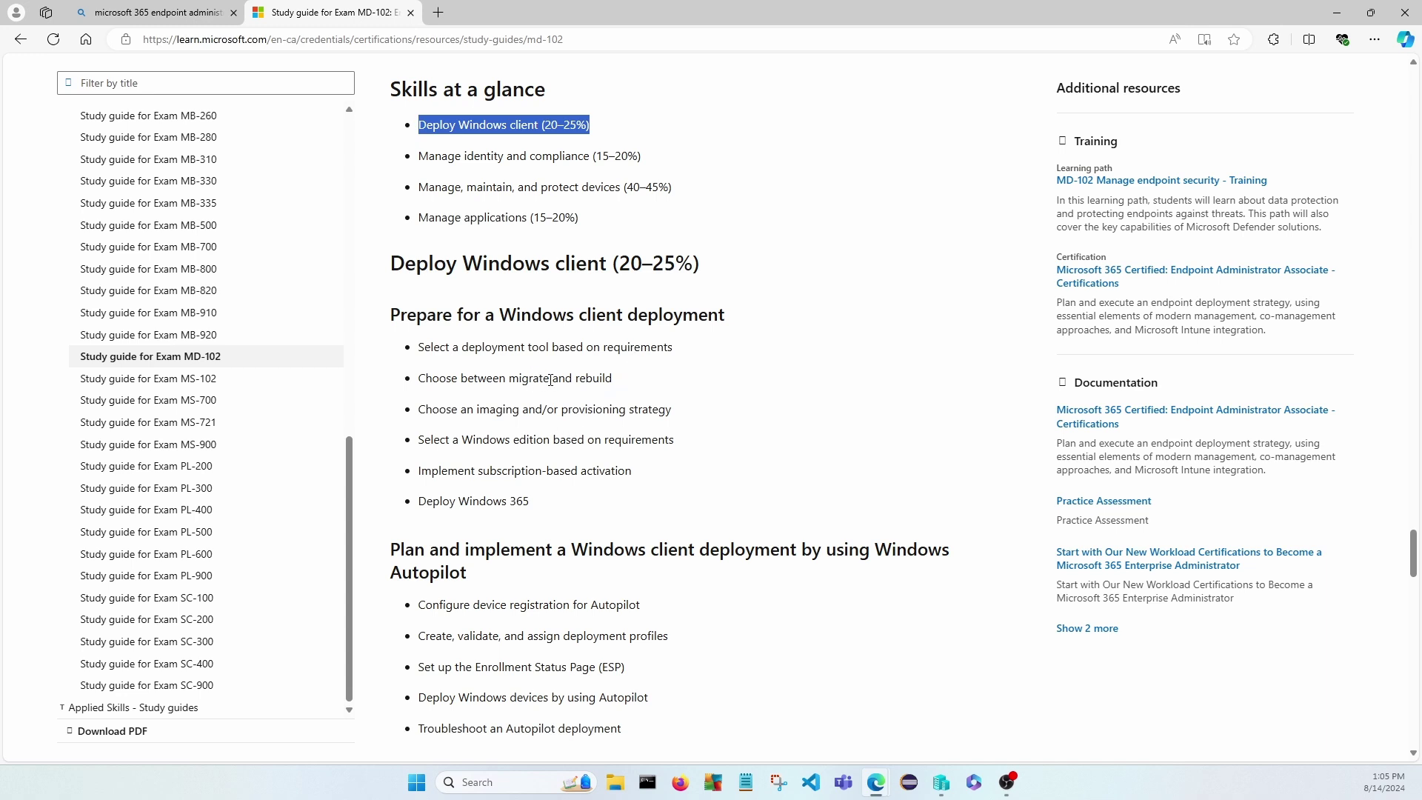
scroll(550, 380, down, 1)
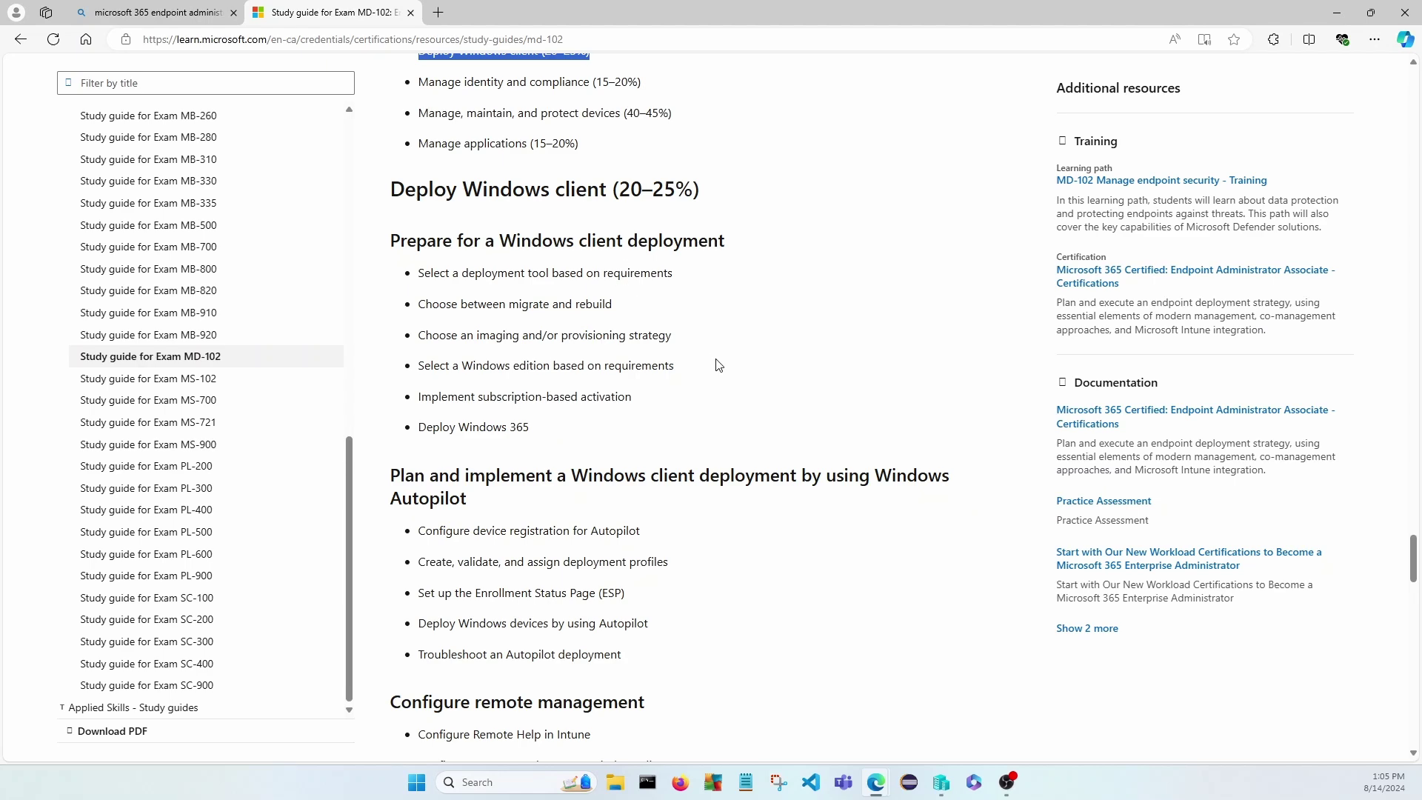
scroll(715, 365, up, 4)
scroll(722, 370, up, 15)
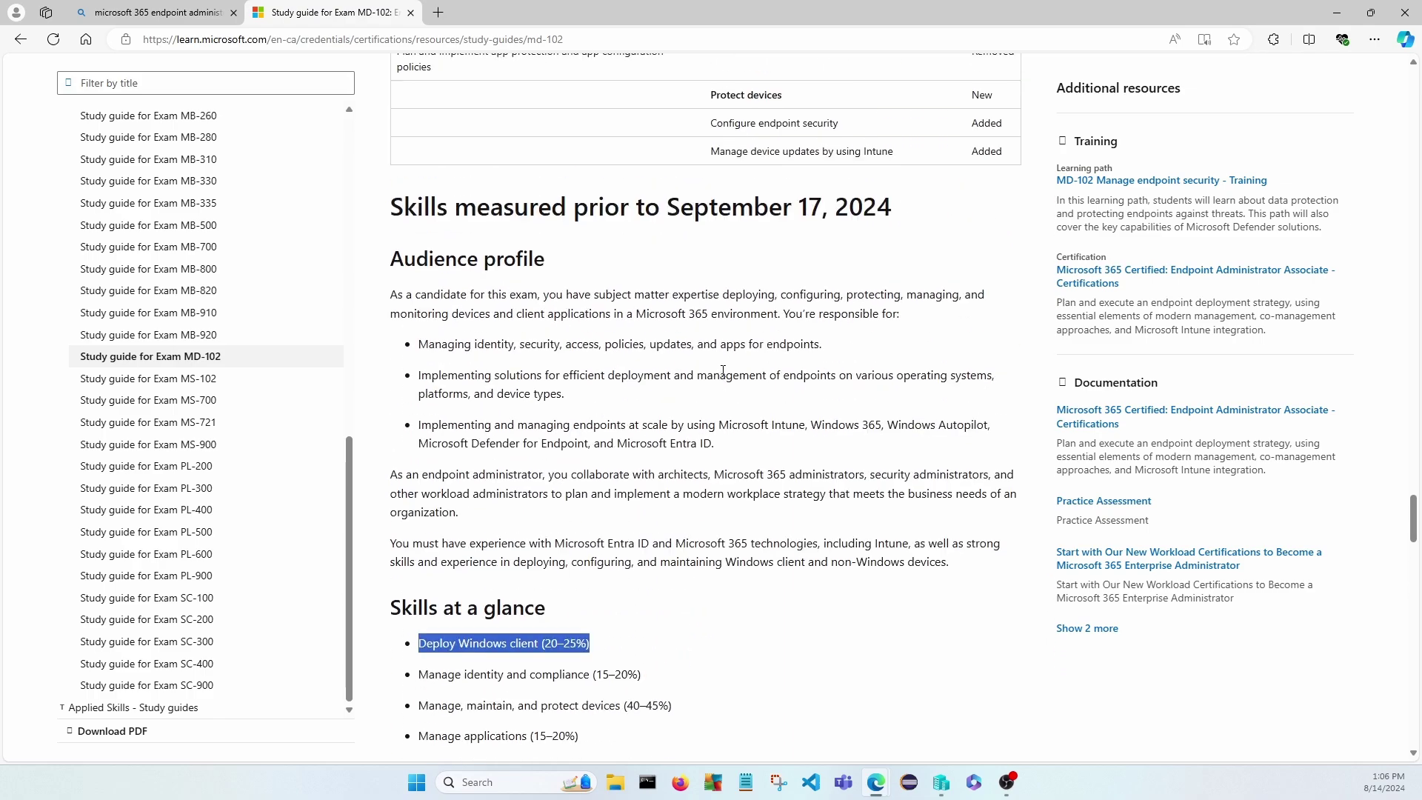
scroll(728, 373, up, 12)
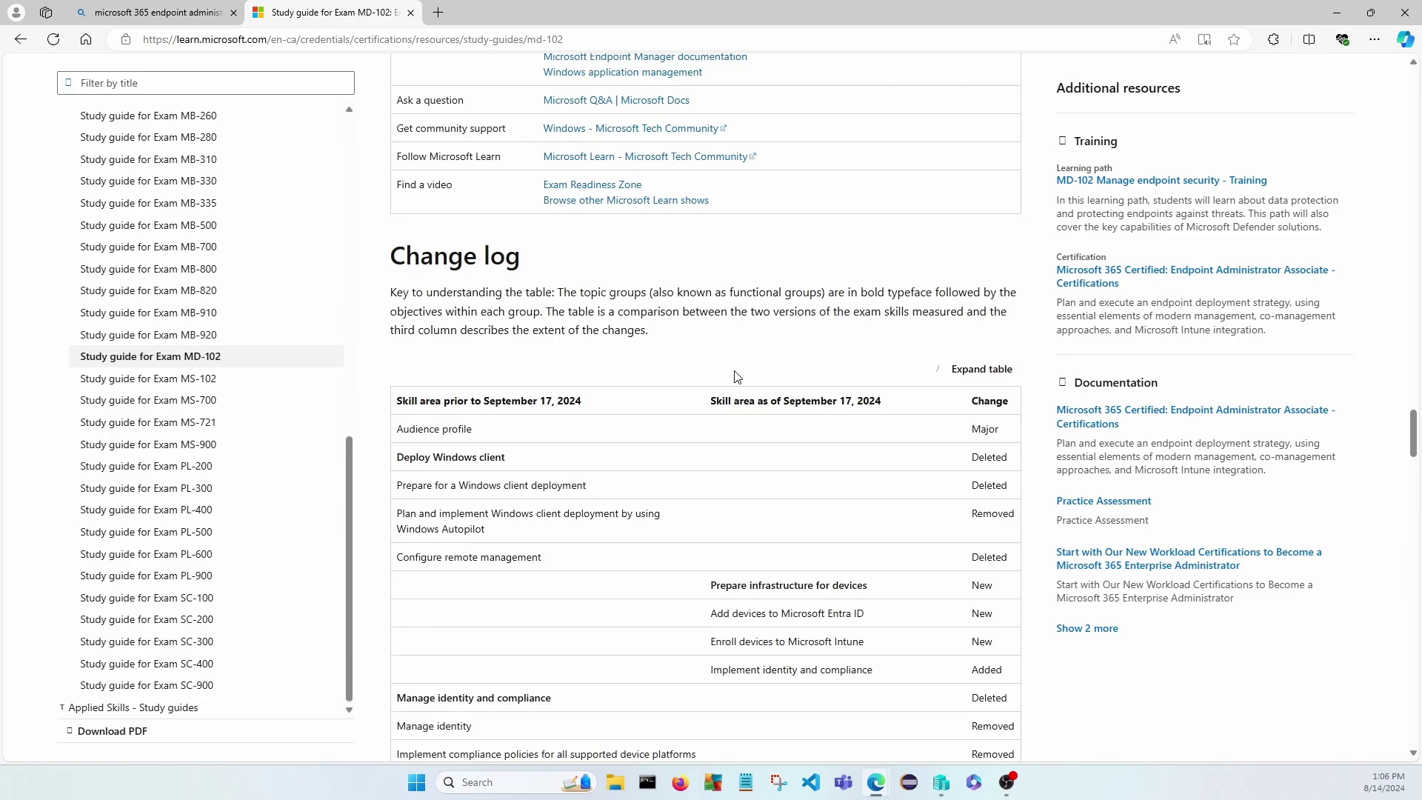
scroll(836, 220, up, 15)
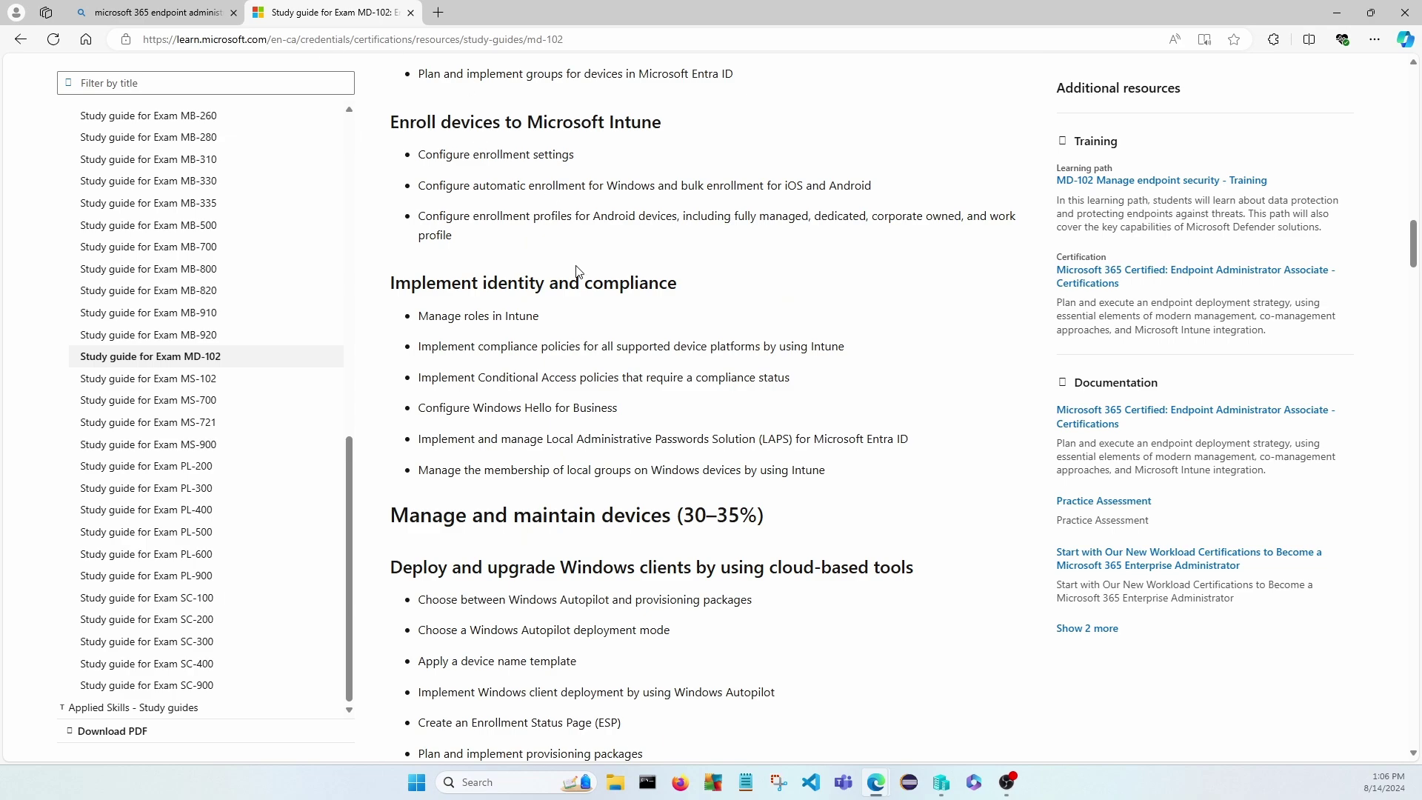
scroll(641, 337, down, 10)
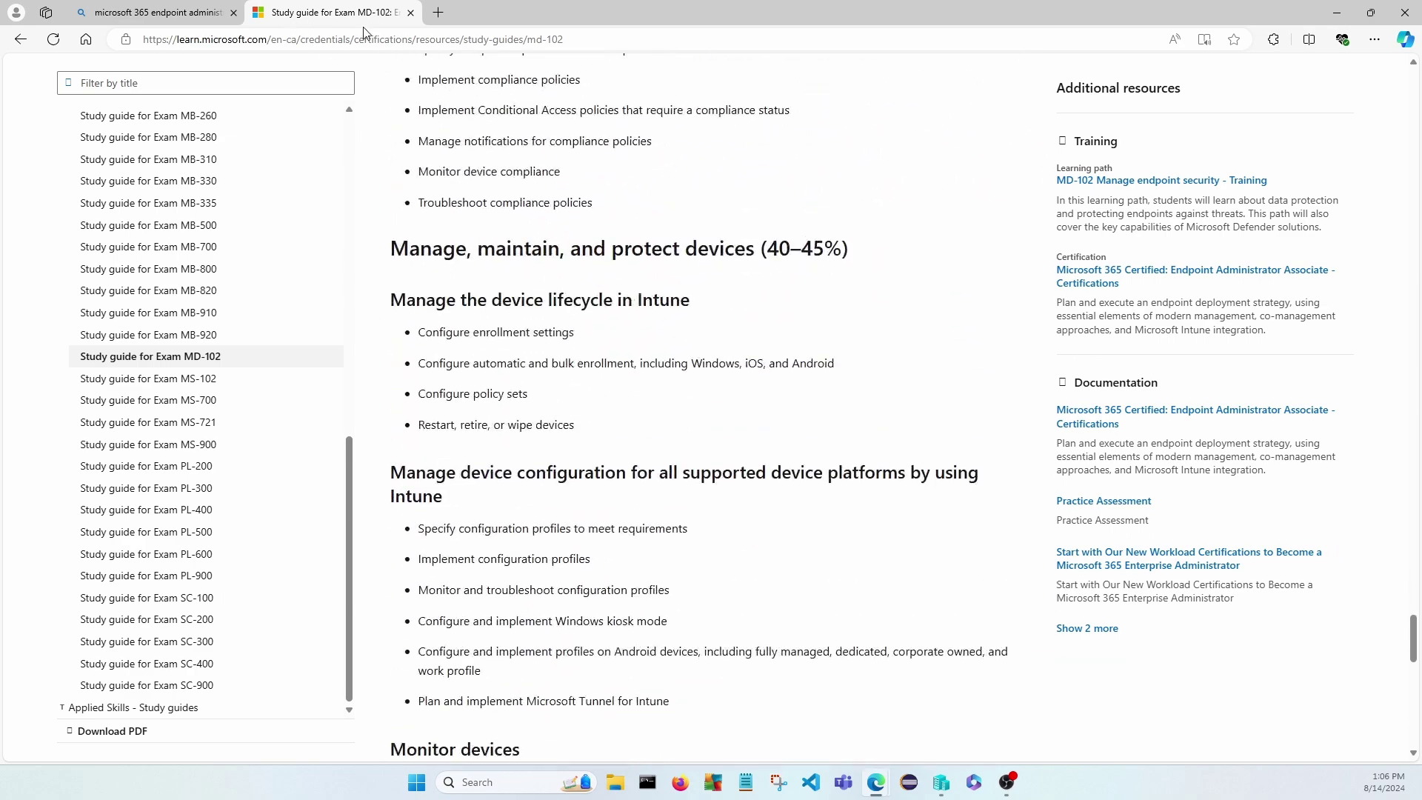
In a new tab, search Bing for 'preparing for deploymnent mdt microsoft' and browse the results.
click(438, 13)
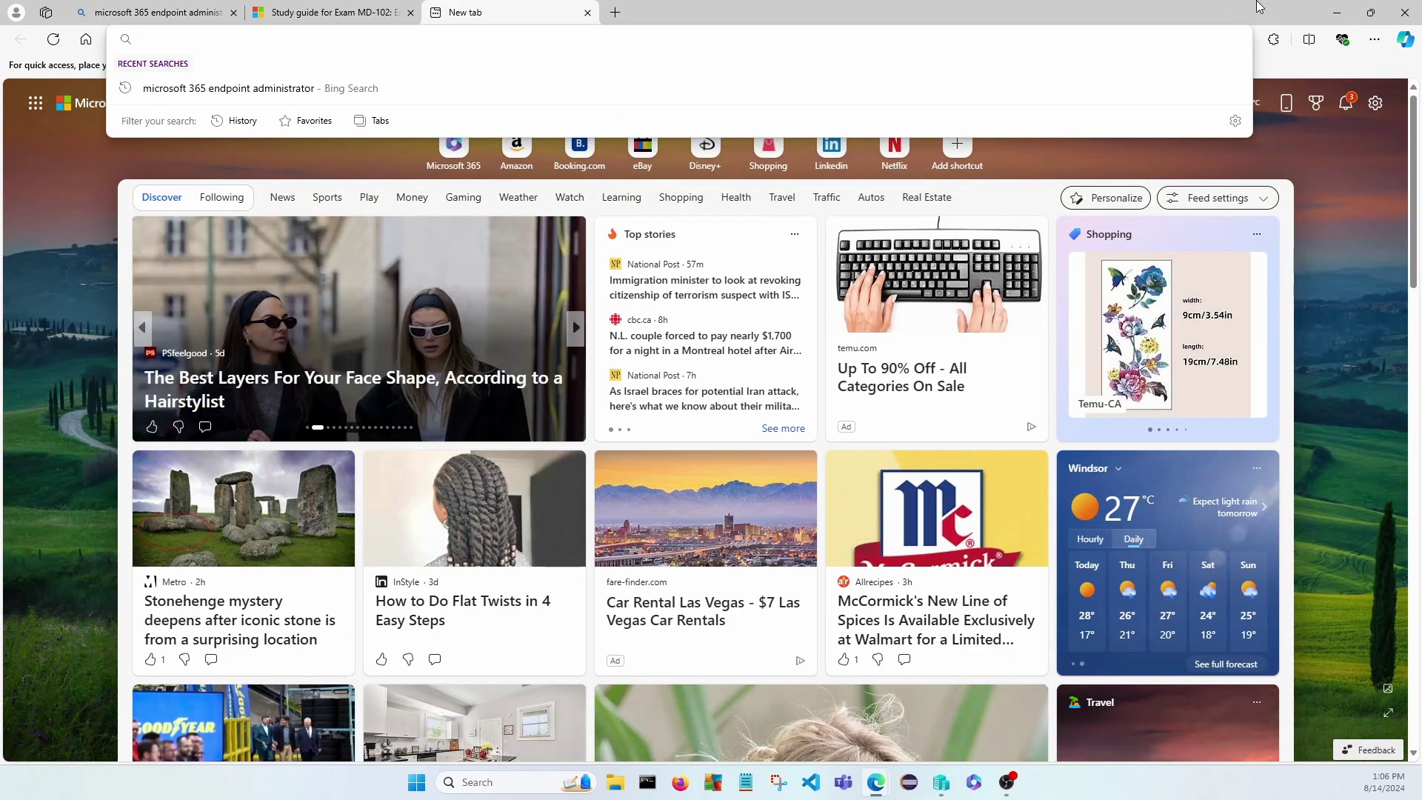
text(Preparing for deploymnent mdt microsoft)
key(Return)
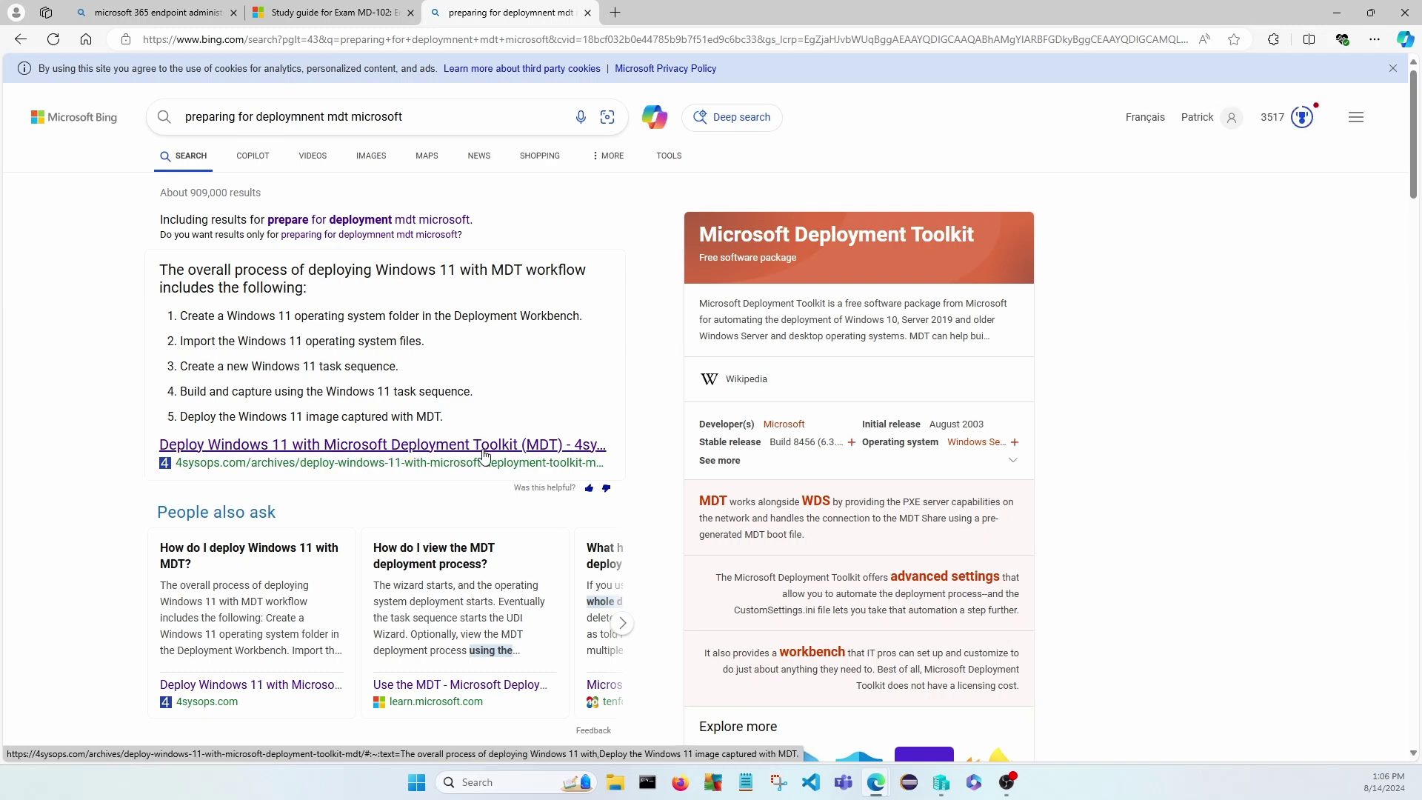
scroll(478, 456, down, 1)
scroll(478, 456, down, 2)
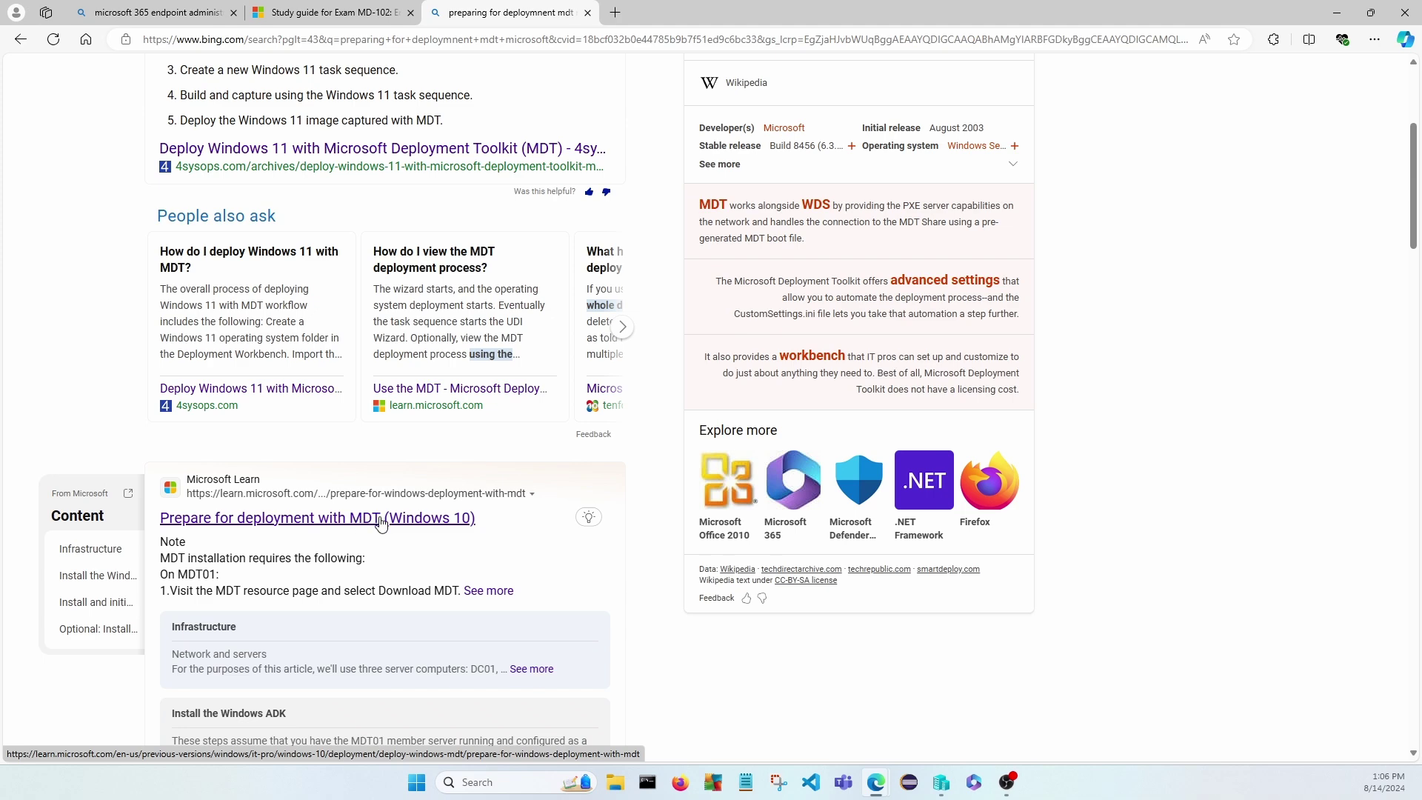
Open the Prepare for deployment with MDT (Windows 10) article and add a blank browser tab.
click(380, 523)
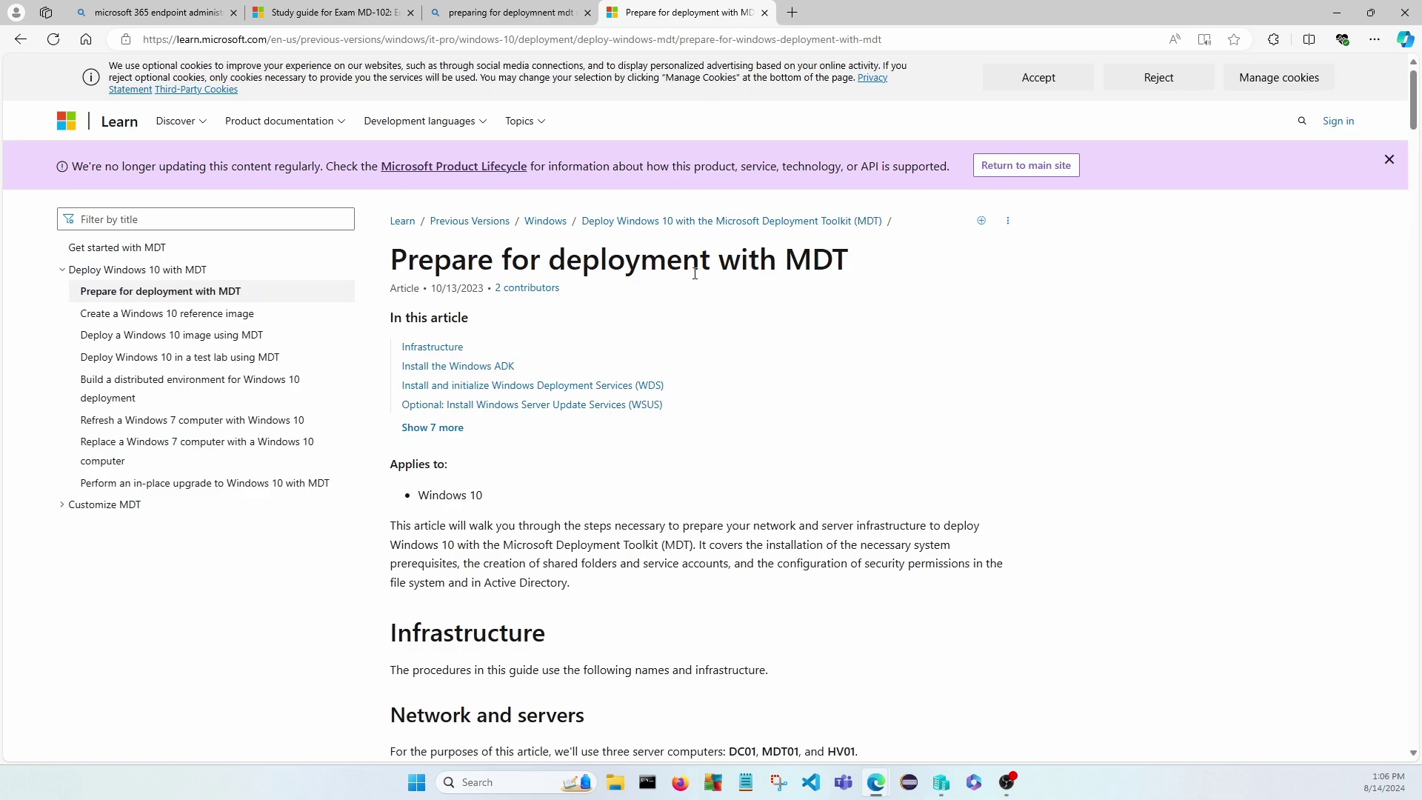
scroll(724, 343, down, 4)
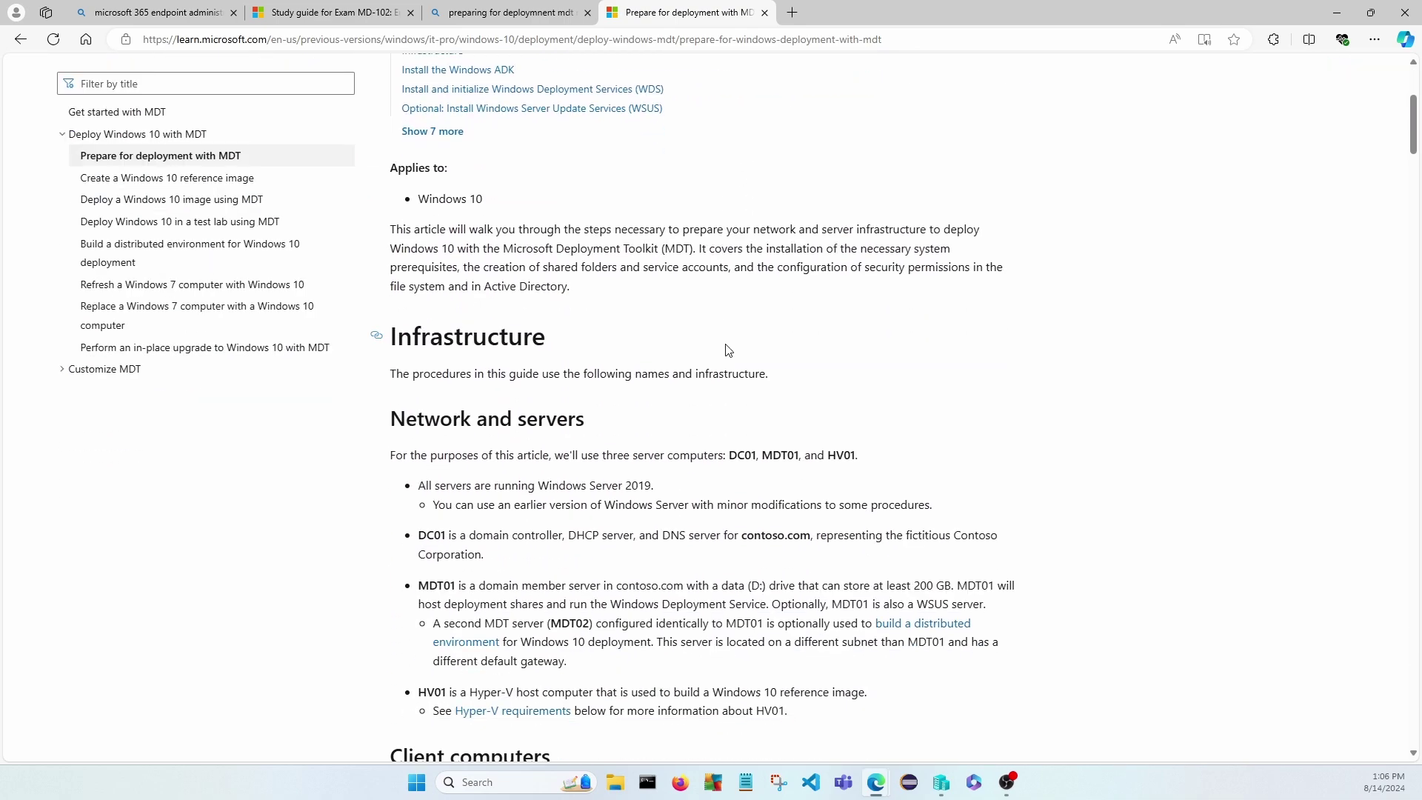
scroll(726, 350, down, 11)
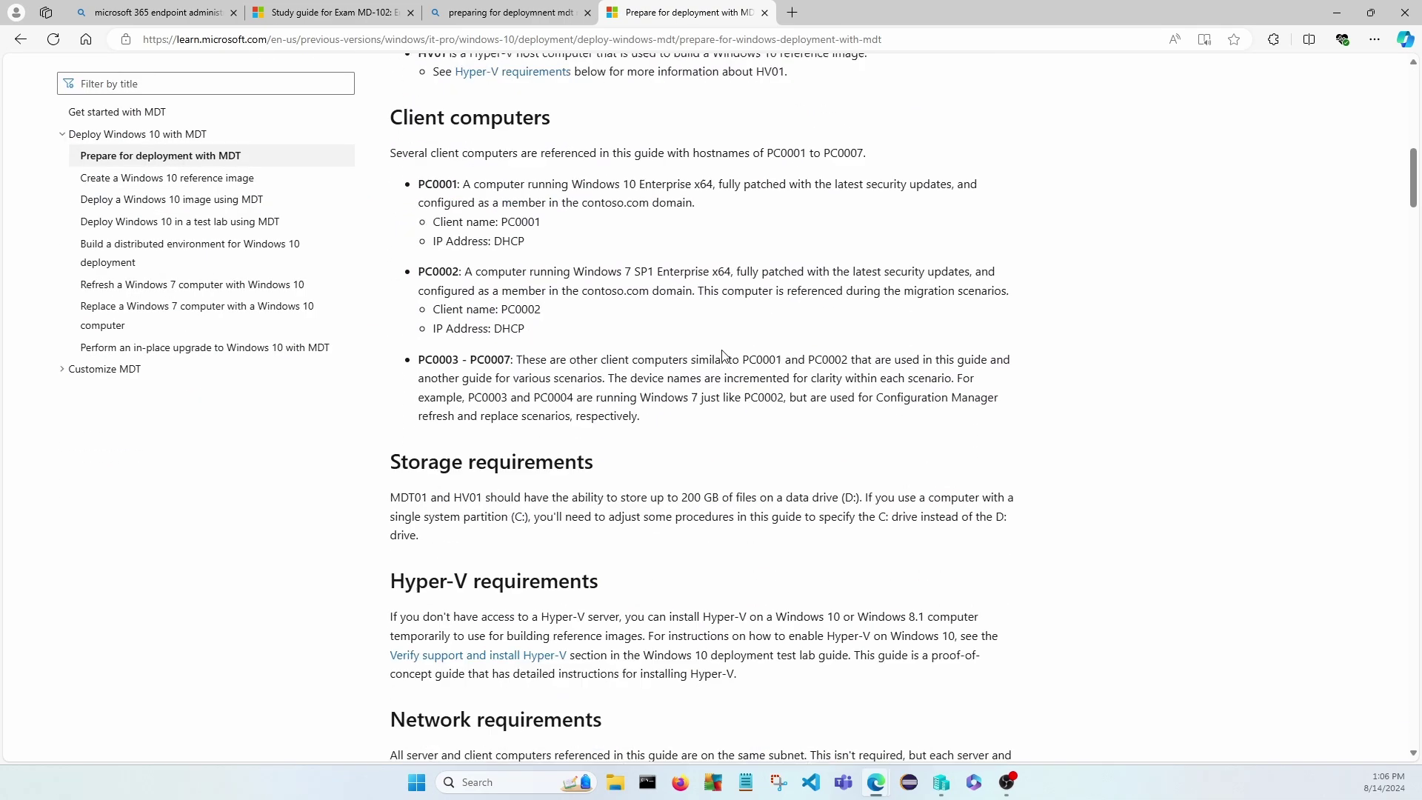
scroll(731, 357, up, 15)
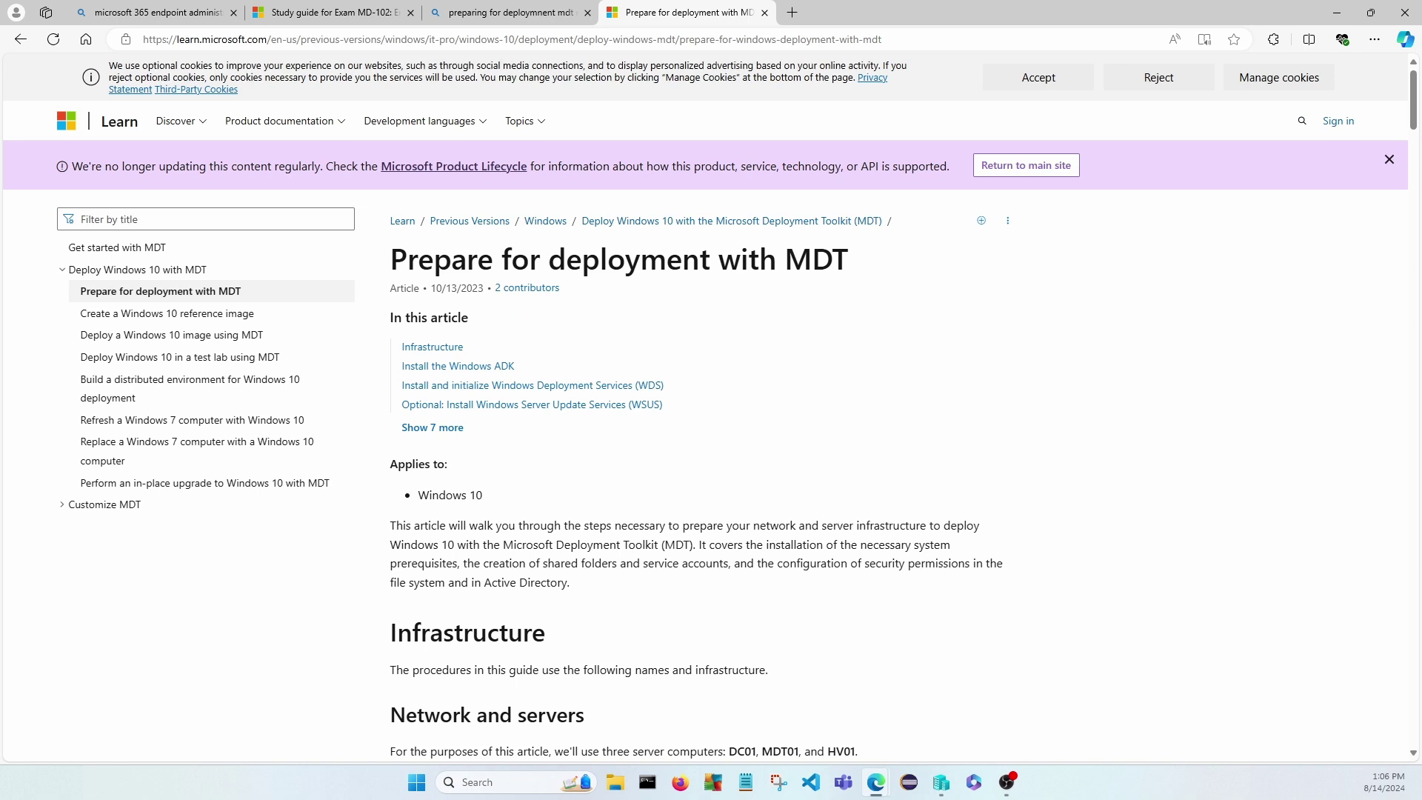
key(ctrl+t)
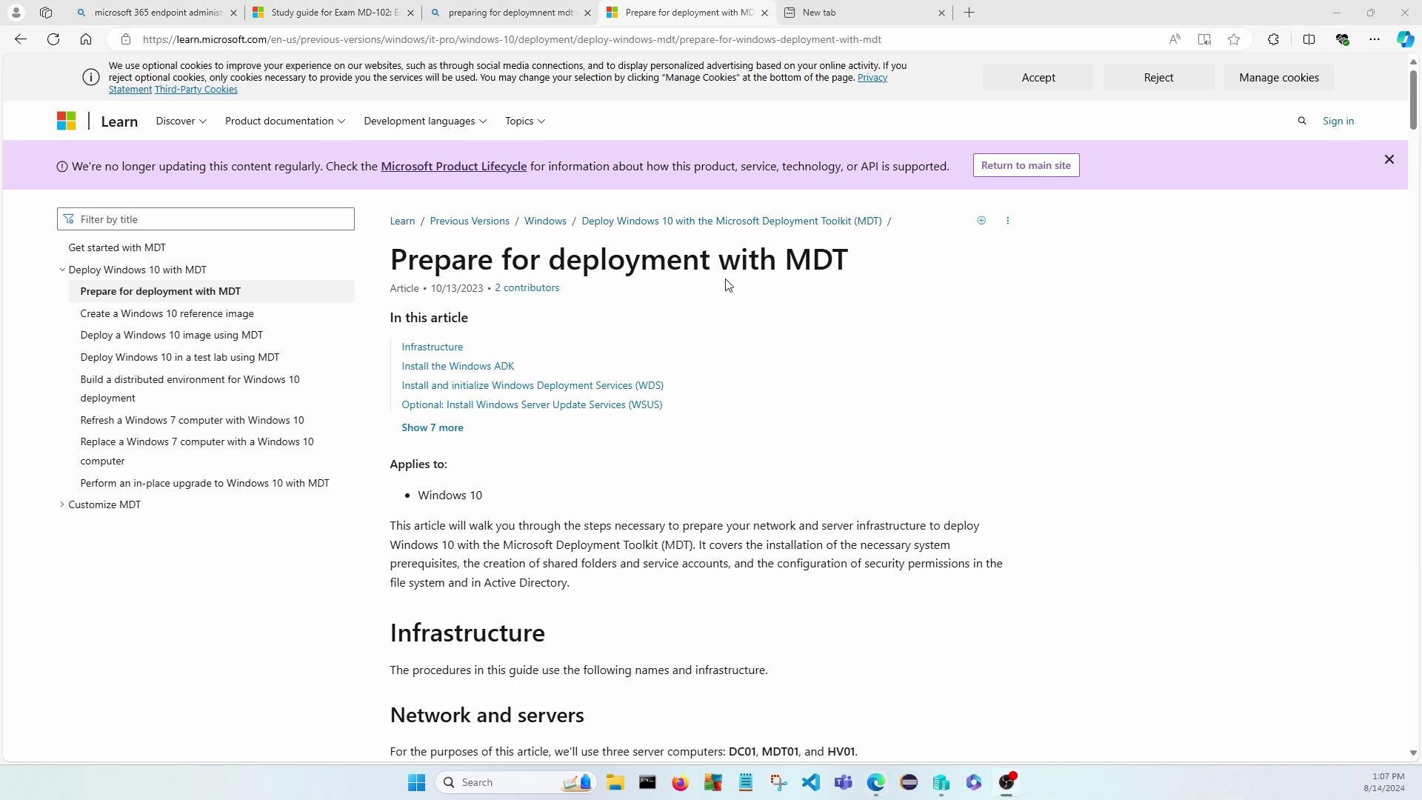
Highlight the server names DC01, MDT01 and HV01 in the article.
scroll(737, 300, down, 4)
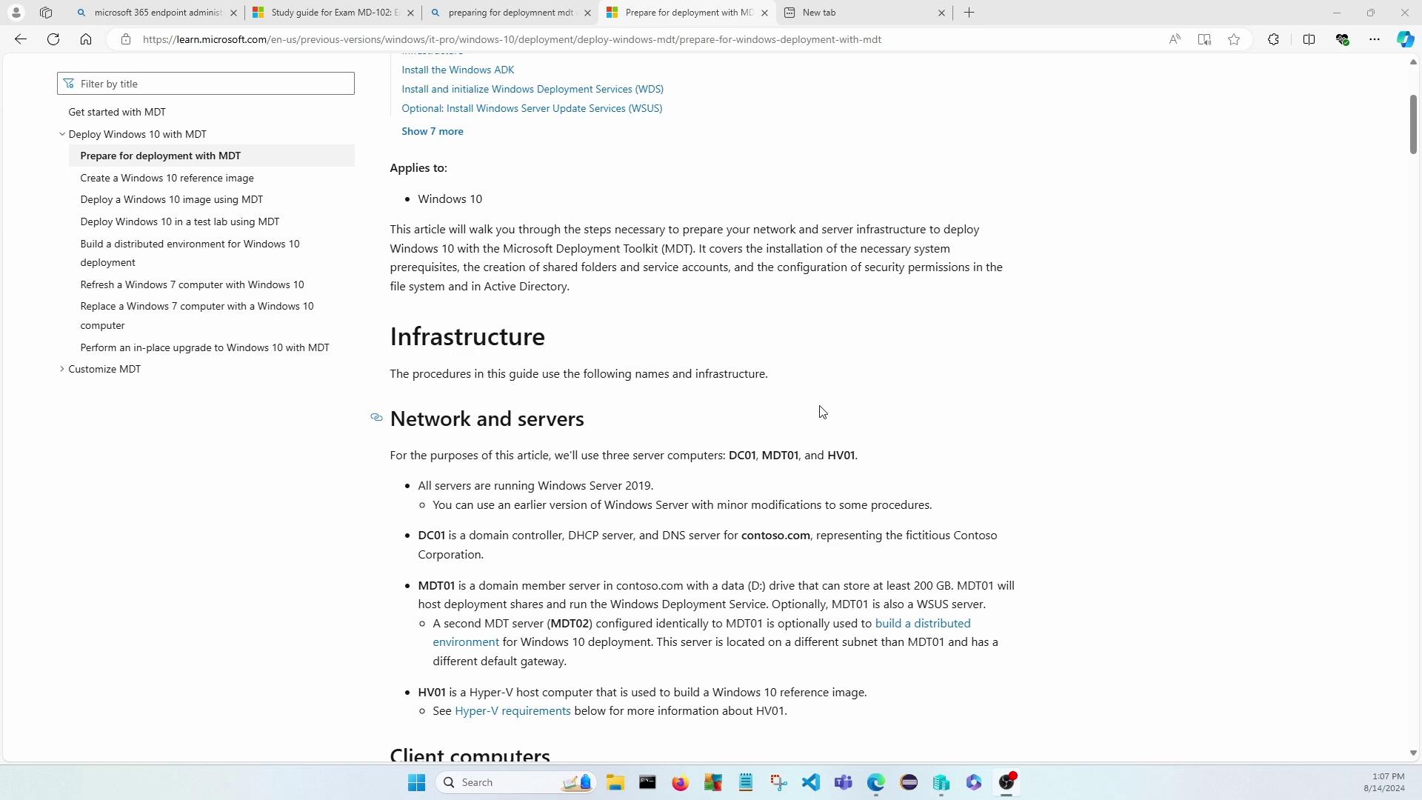
scroll(563, 366, down, 2)
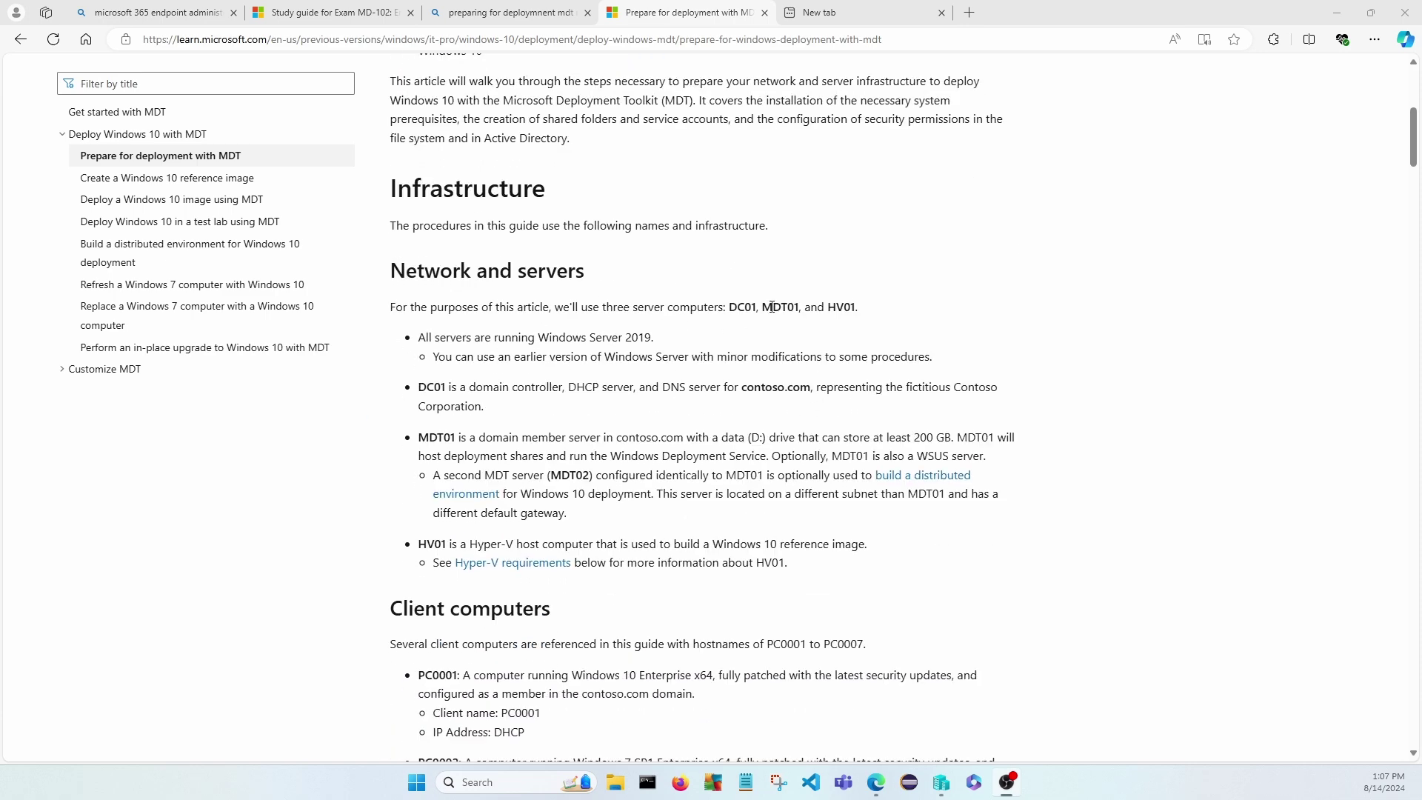
drag(732, 307, 757, 307)
click(733, 308)
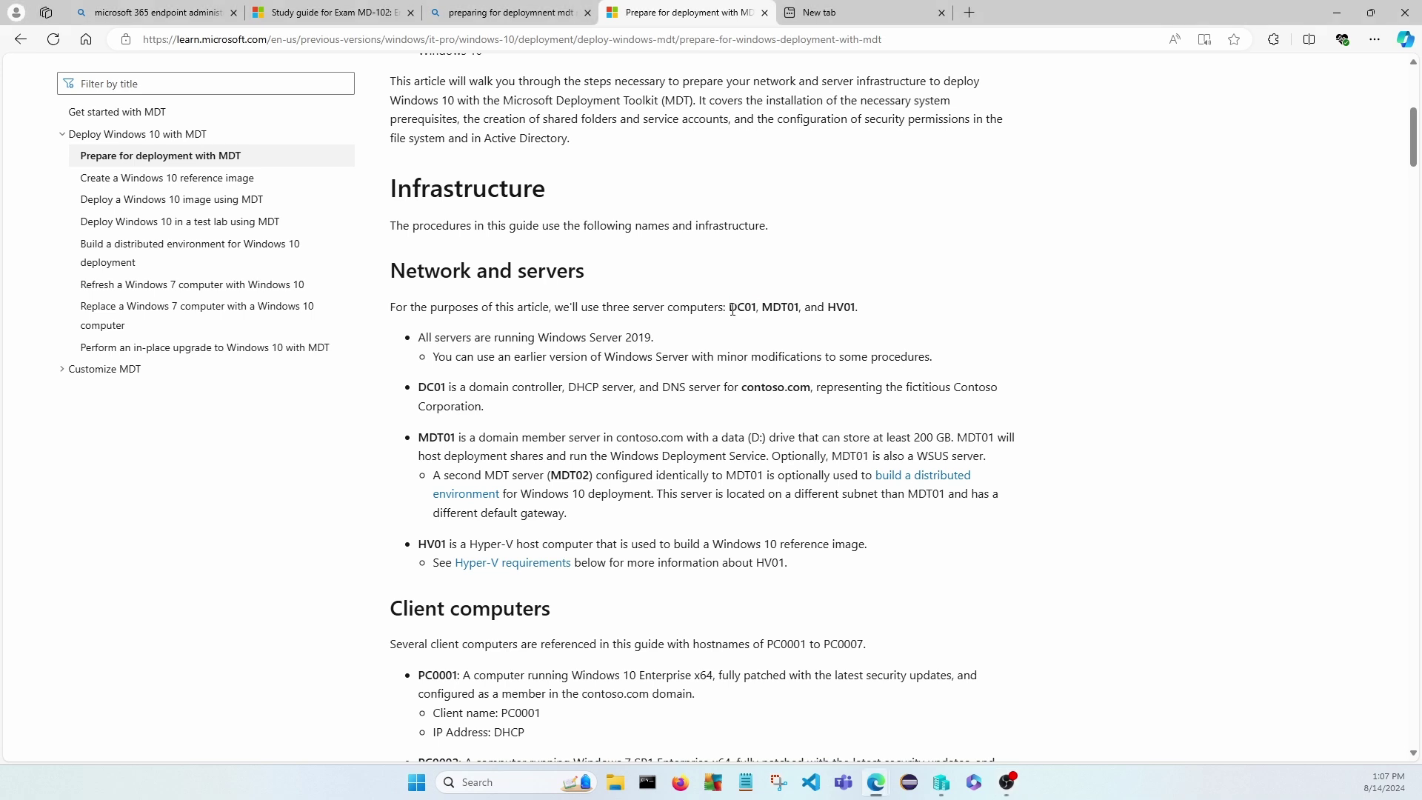
drag(764, 306, 800, 309)
click(827, 311)
drag(831, 307, 858, 309)
Highlight DC01 and MDT01 further down, then the Hyper-V requirements heading.
scroll(722, 476, down, 3)
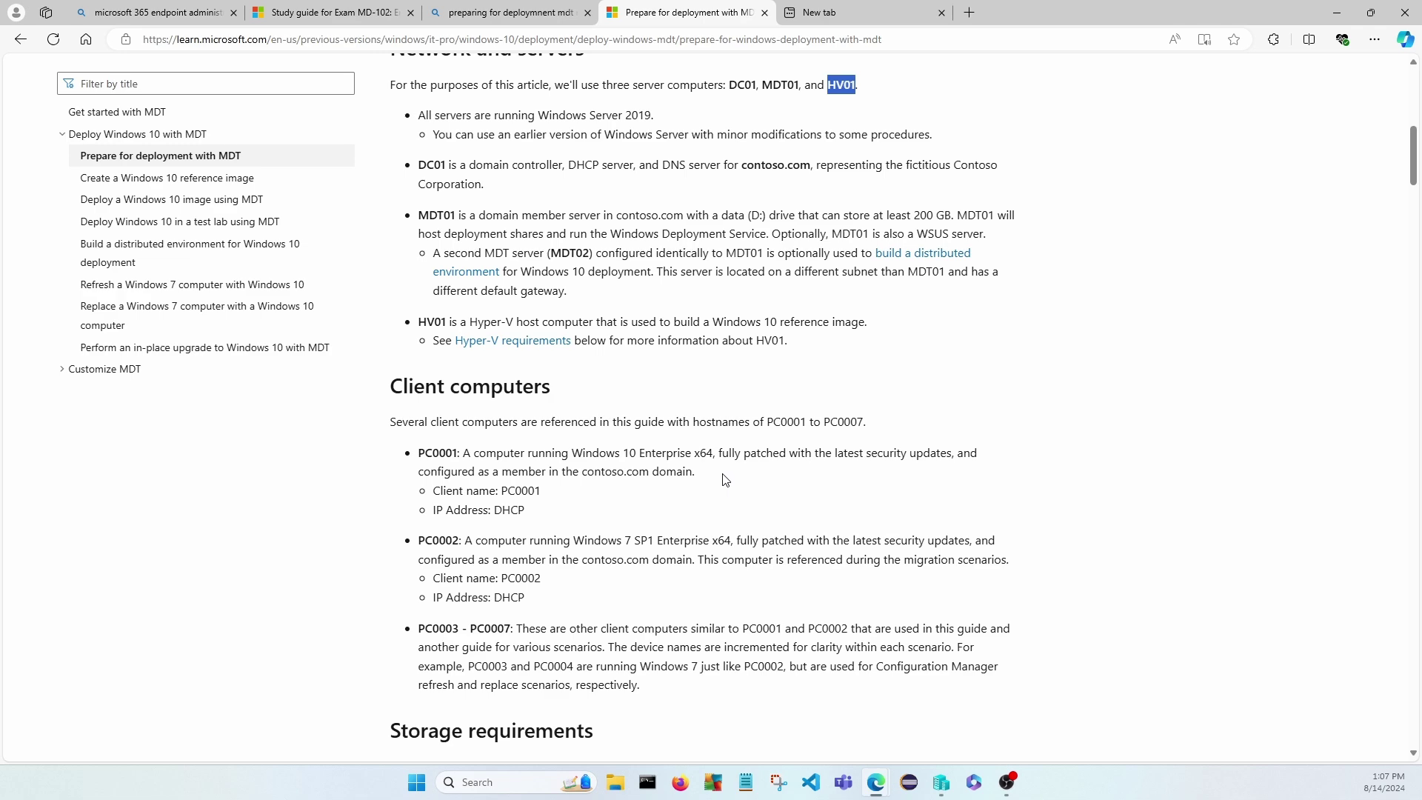
scroll(725, 480, down, 3)
scroll(724, 477, down, 3)
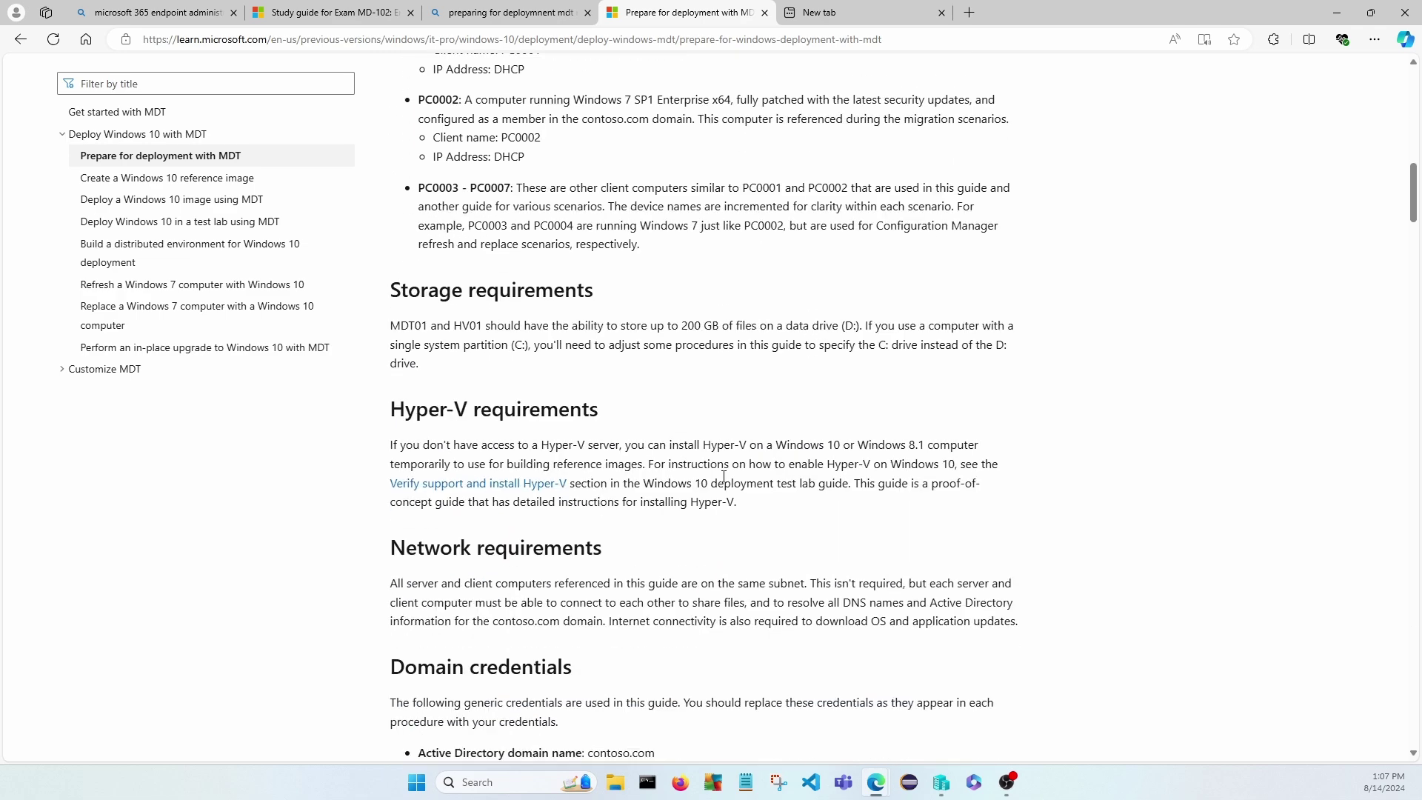
scroll(724, 476, up, 3)
scroll(729, 484, up, 7)
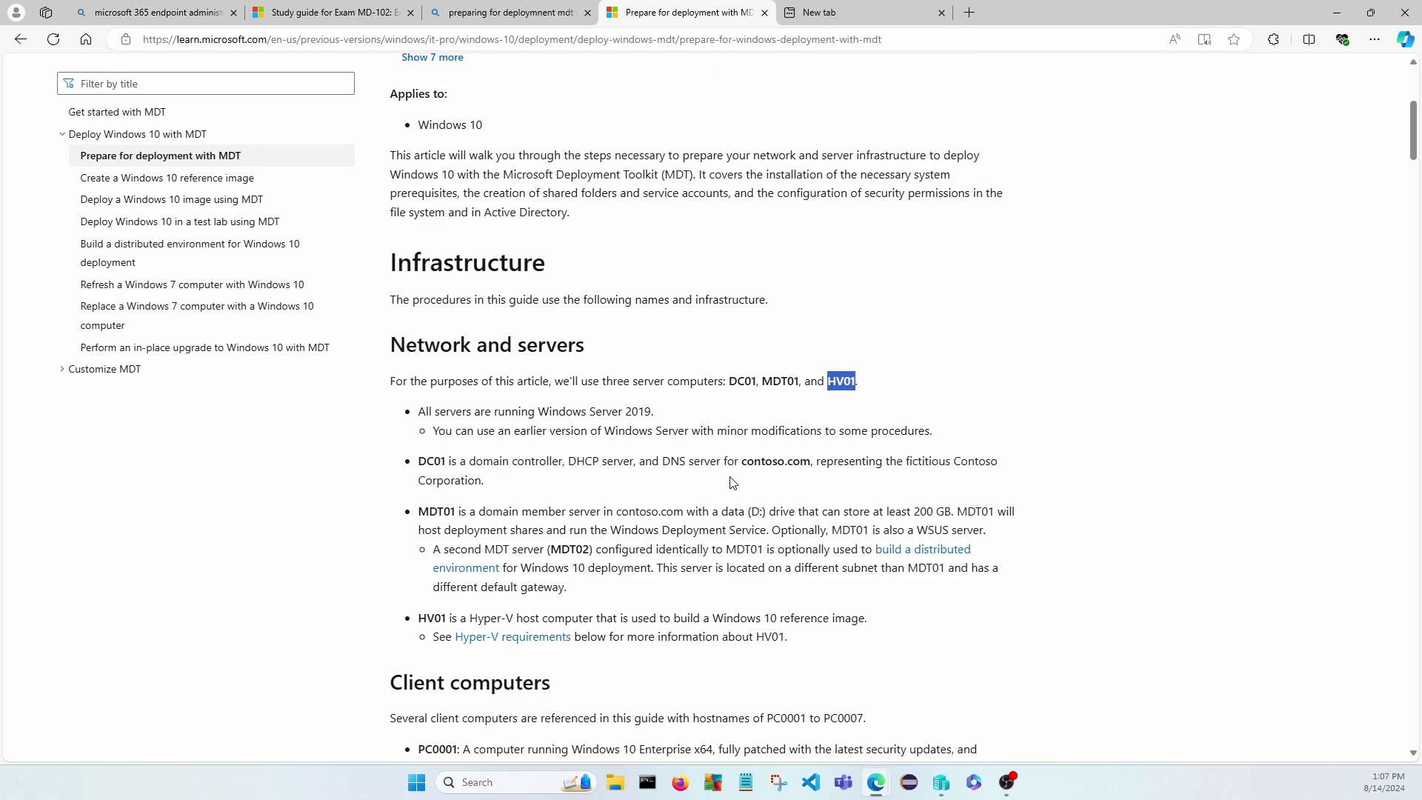
drag(730, 380, 800, 382)
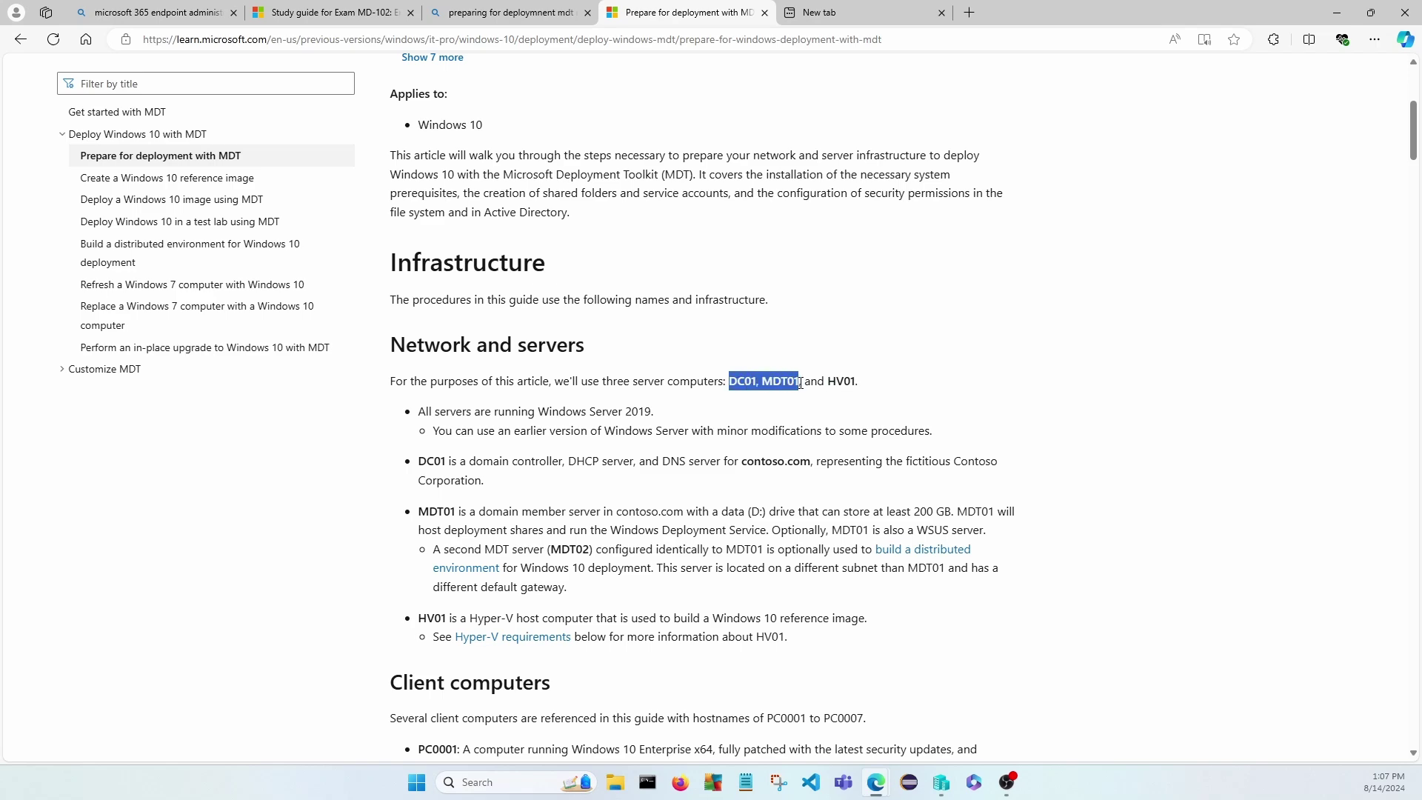
scroll(731, 451, down, 7)
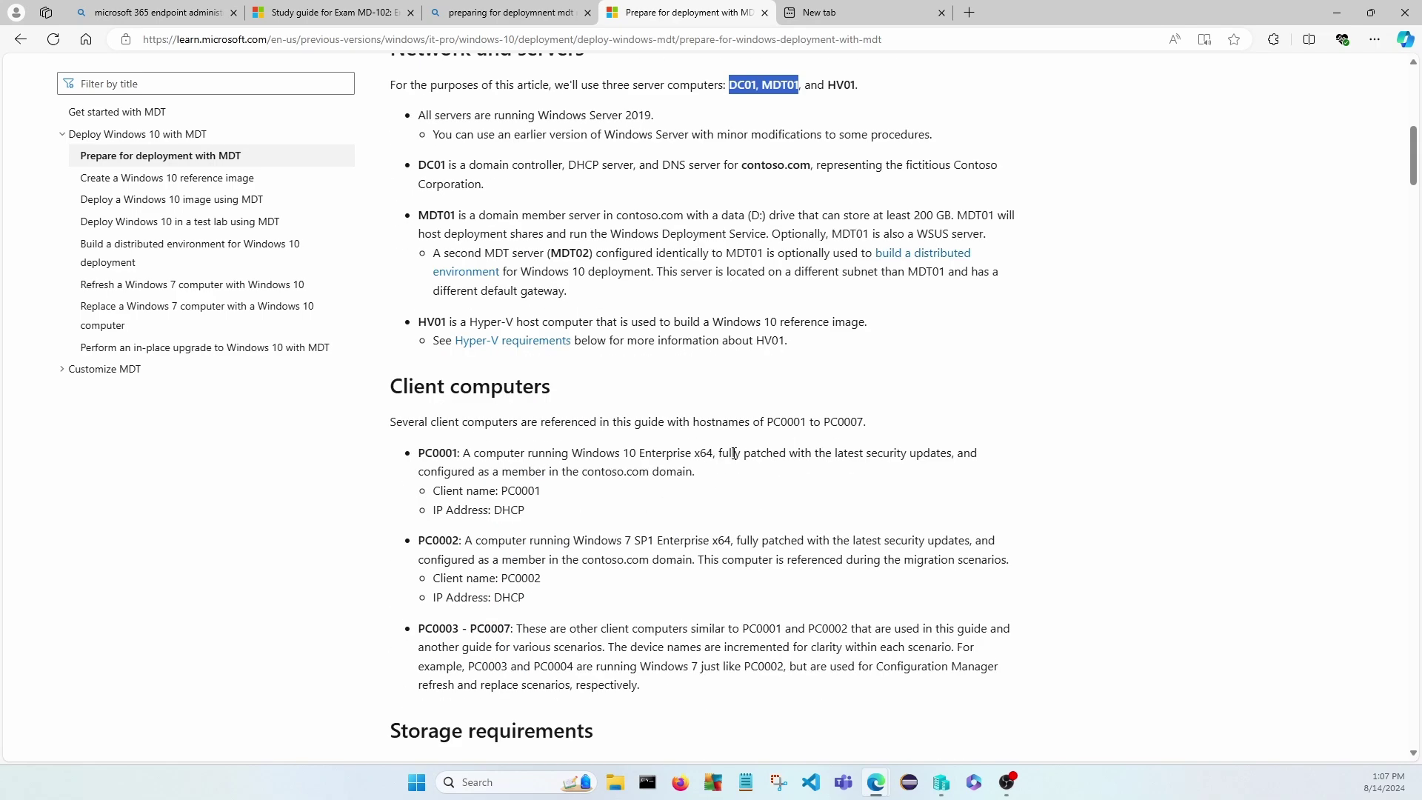
scroll(734, 451, down, 3)
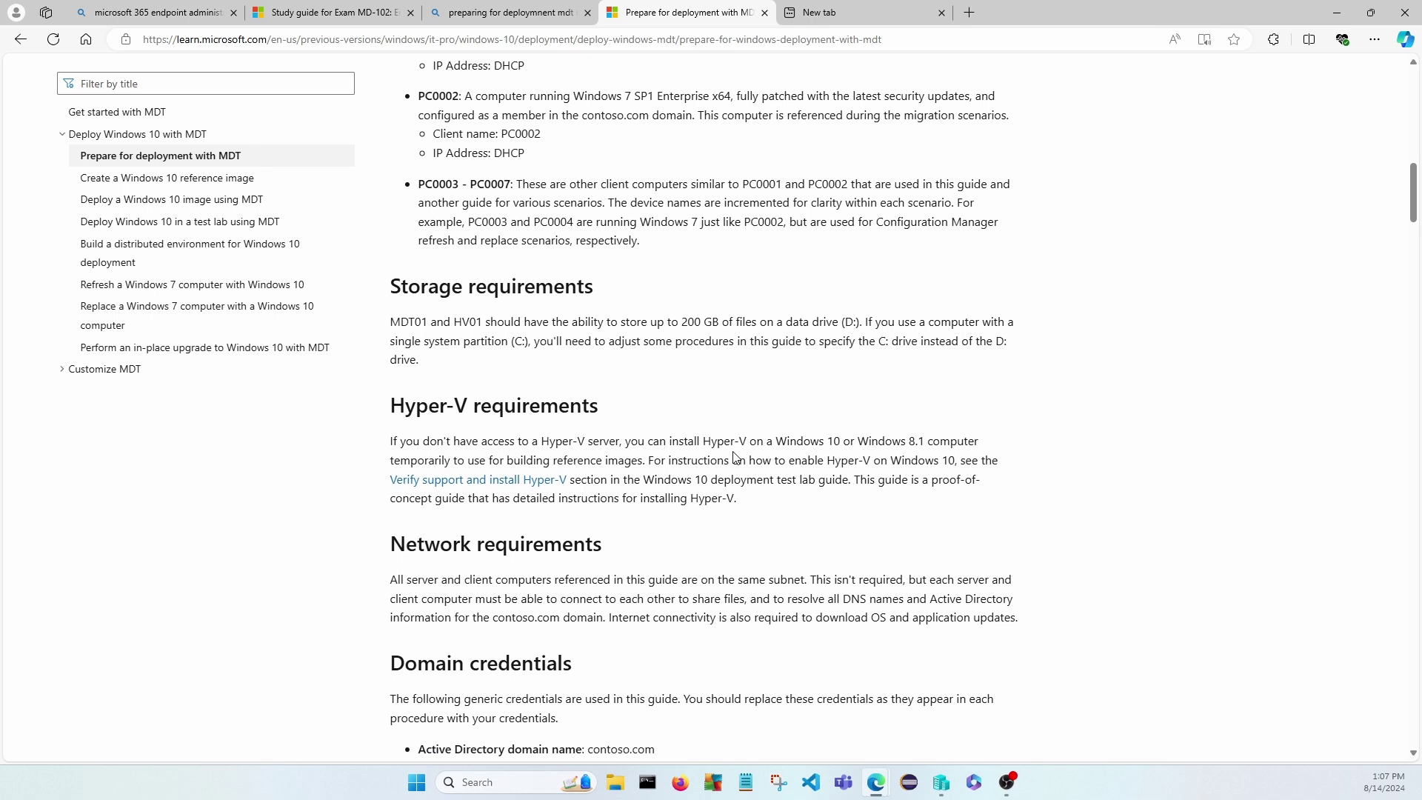
drag(397, 405, 599, 405)
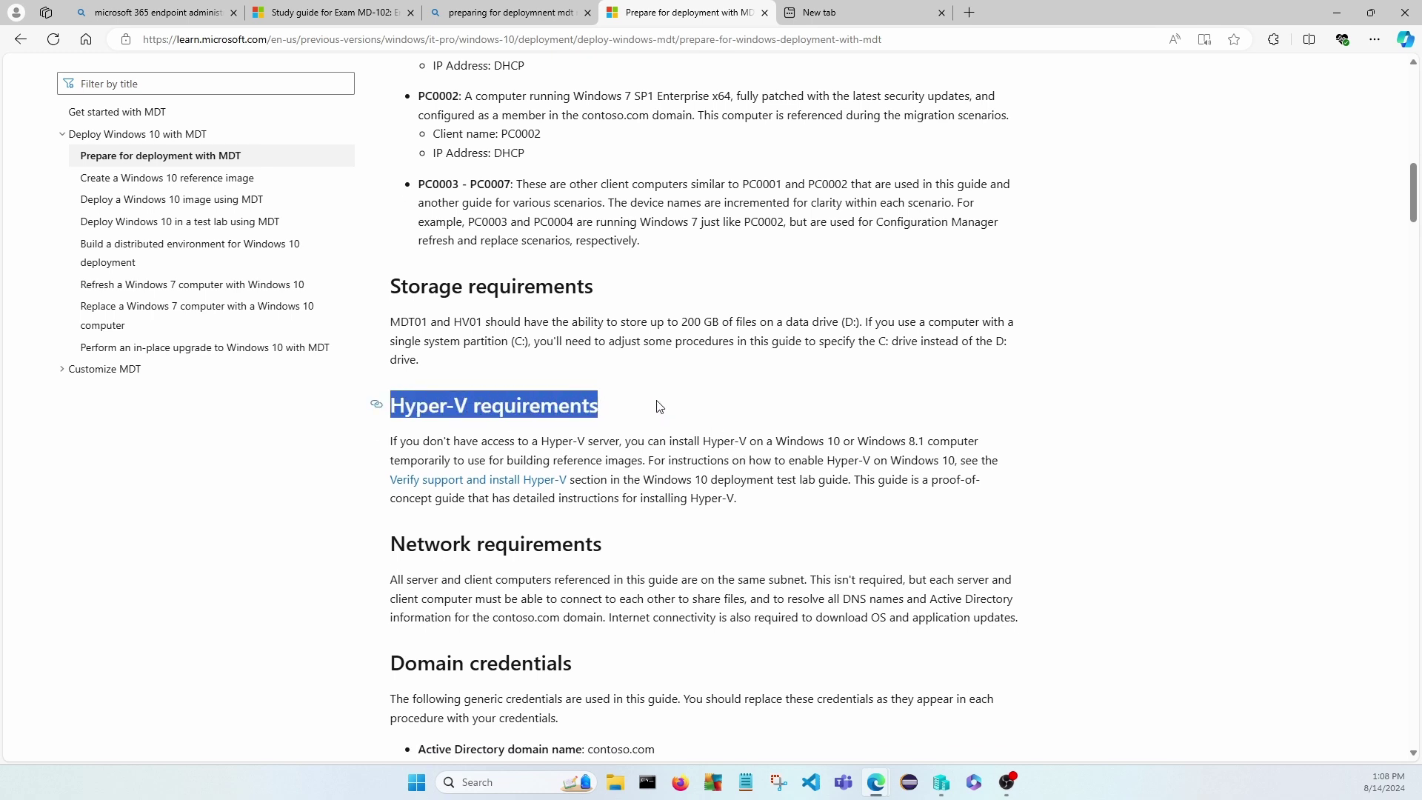
In Hyper-V Manager, start a new virtual machine named DEPLOYMENT-SERVER.
click(941, 784)
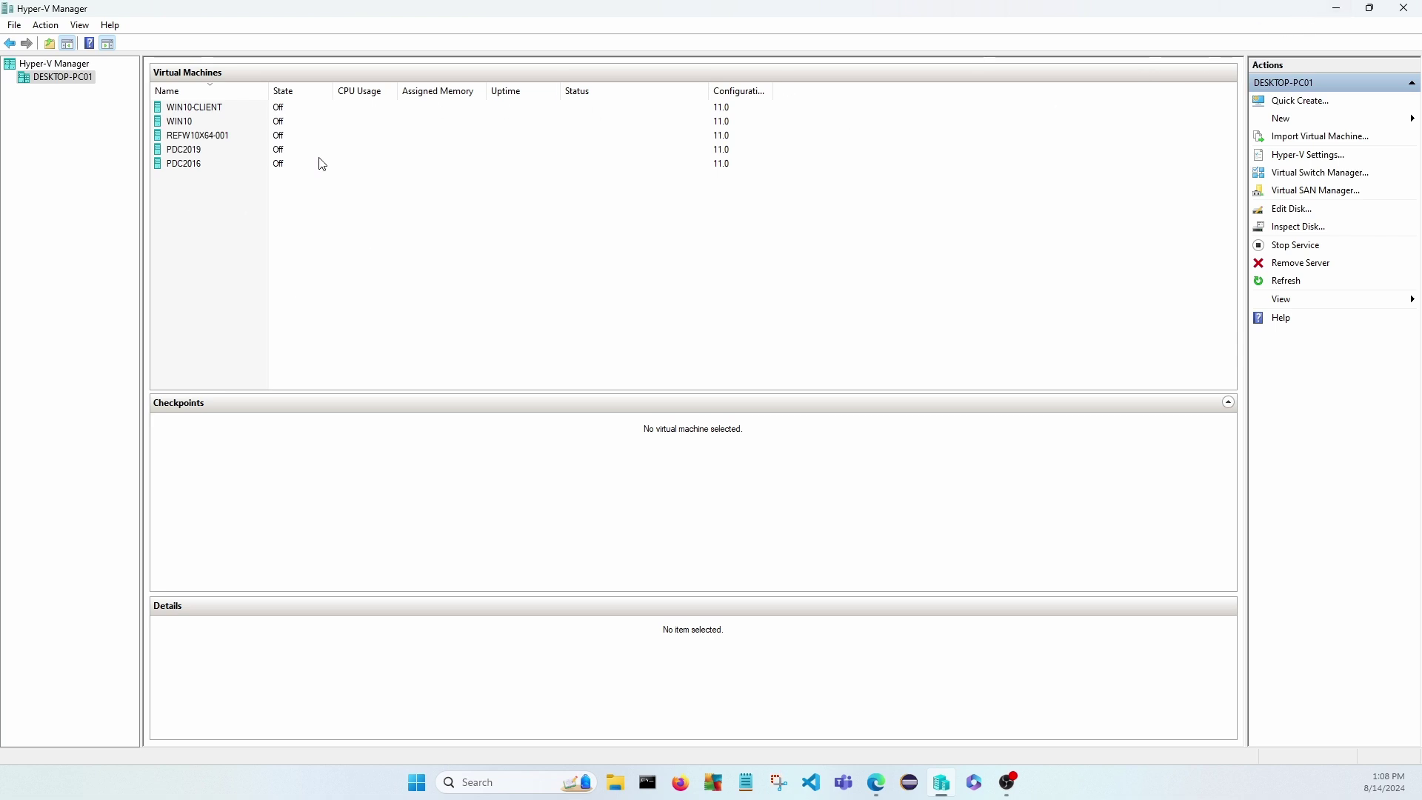
click(15, 25)
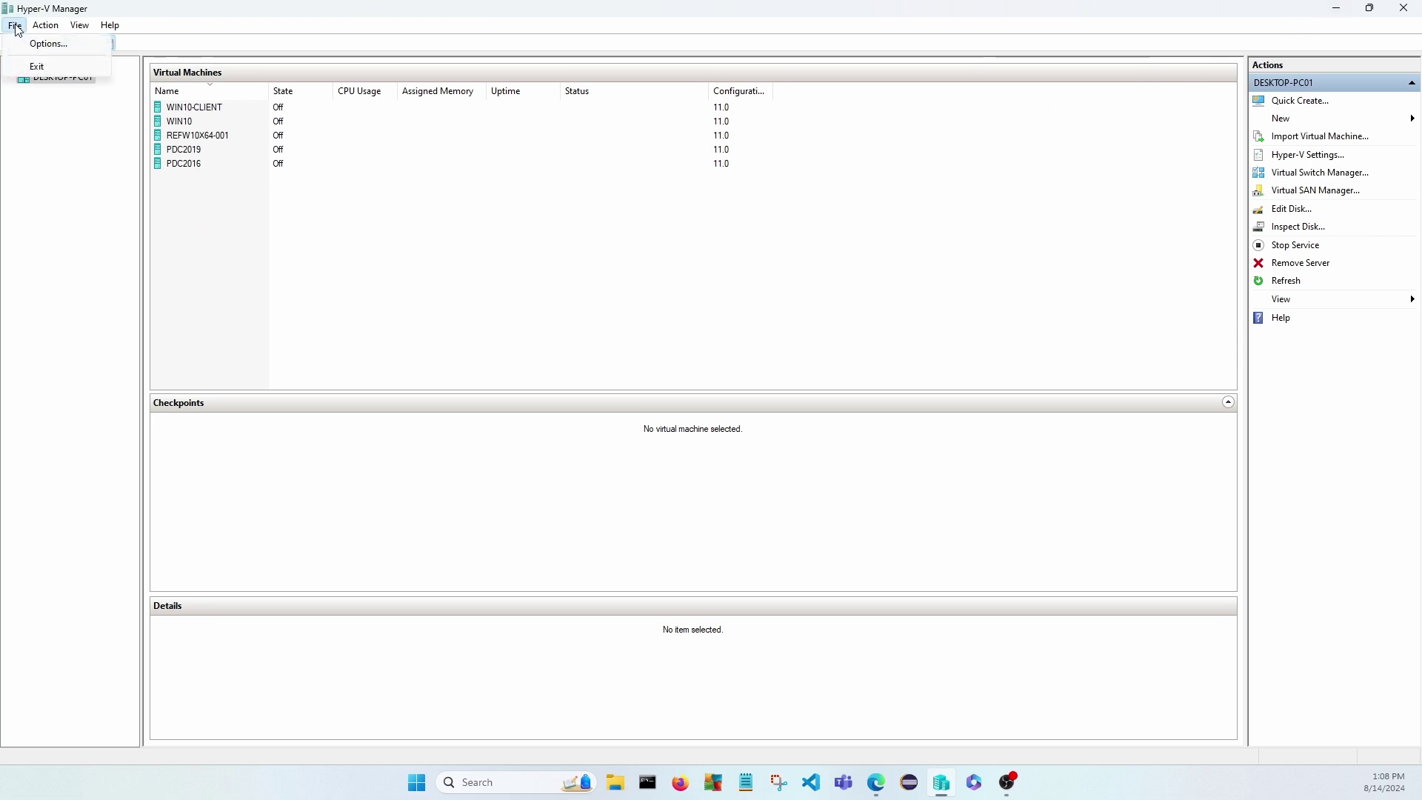
mouse_move(46, 25)
mouse_move(100, 66)
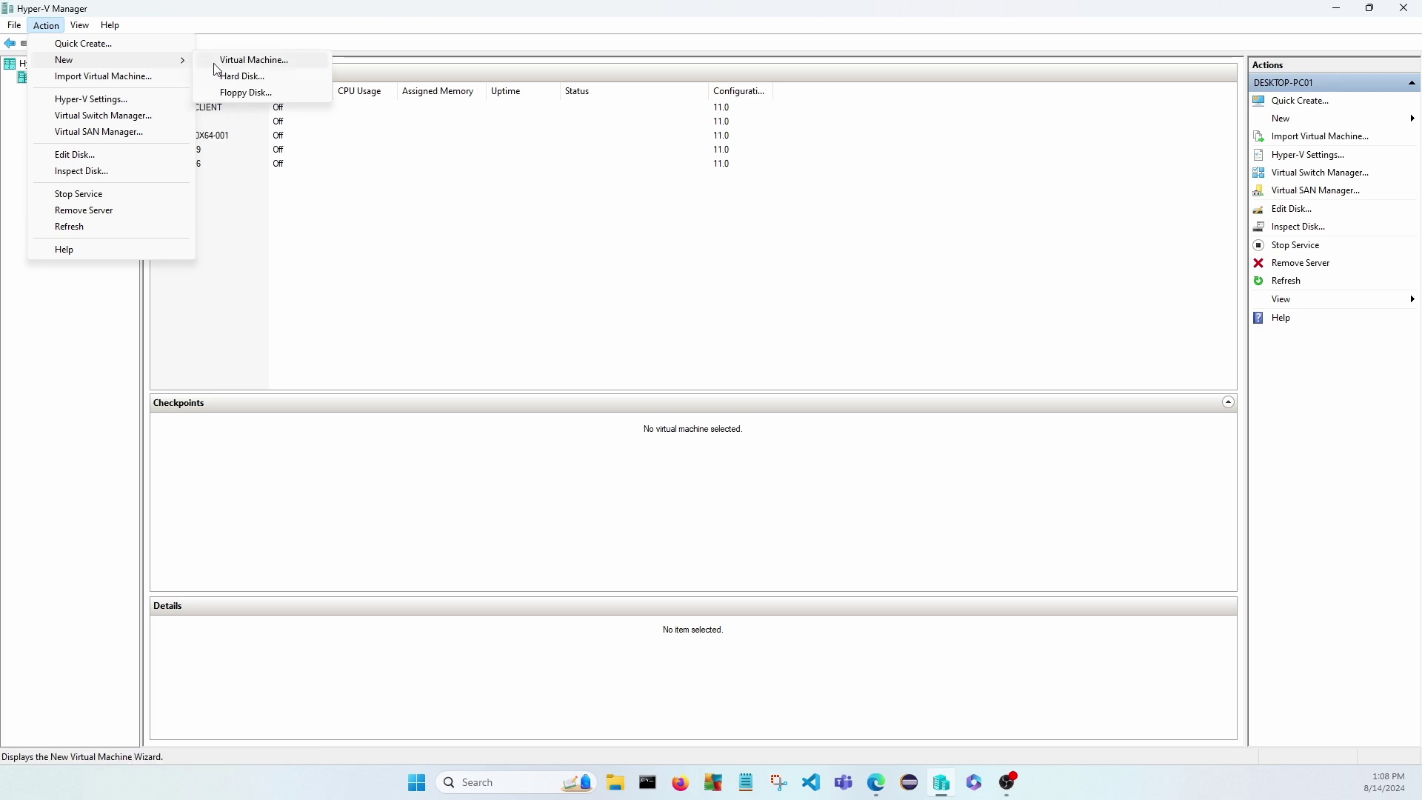
click(236, 61)
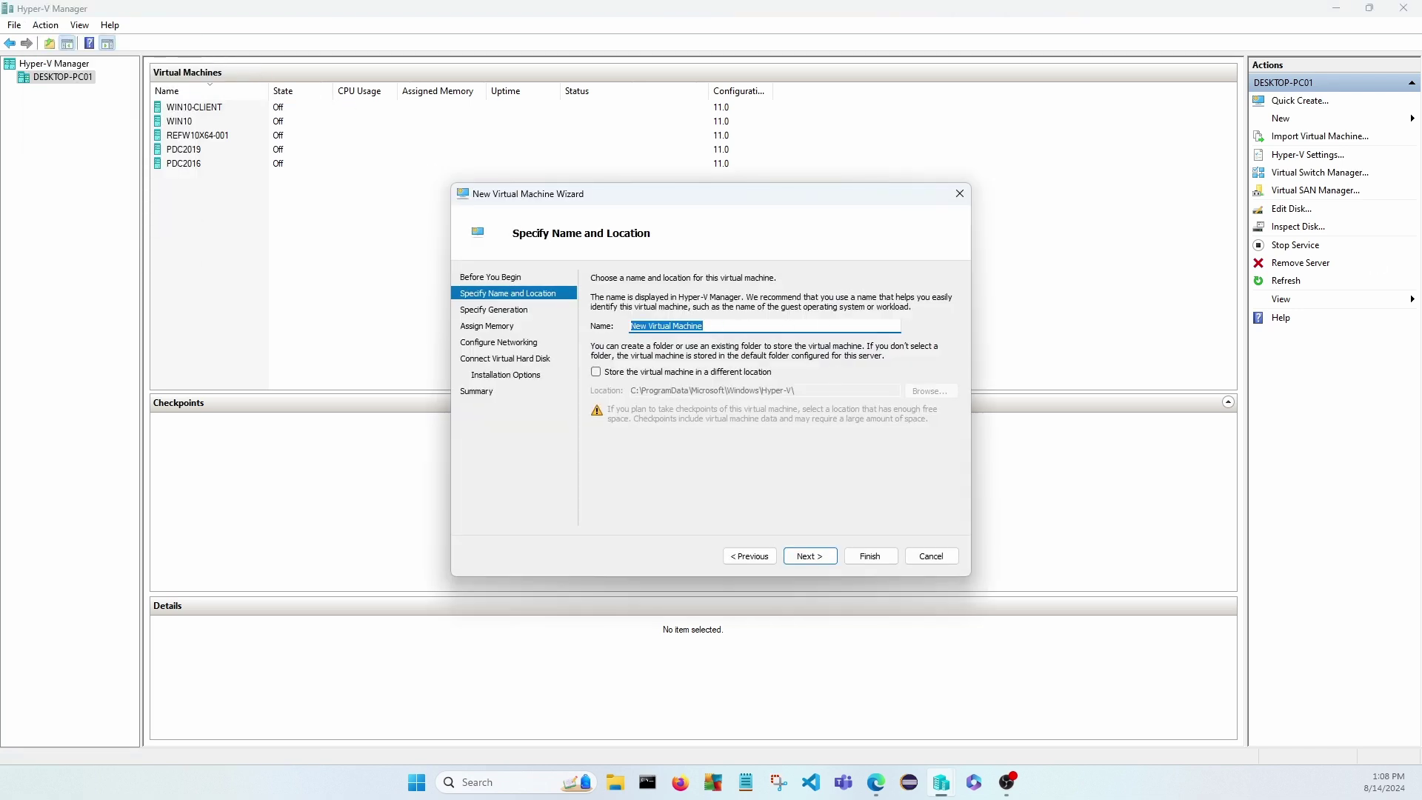
text(MDT-SERVER)
drag(647, 325, 619, 328)
text(DEPLOYMENT-SERVER)
Keep the VM at Generation 1 and set startup memory to 2048 MB.
click(811, 557)
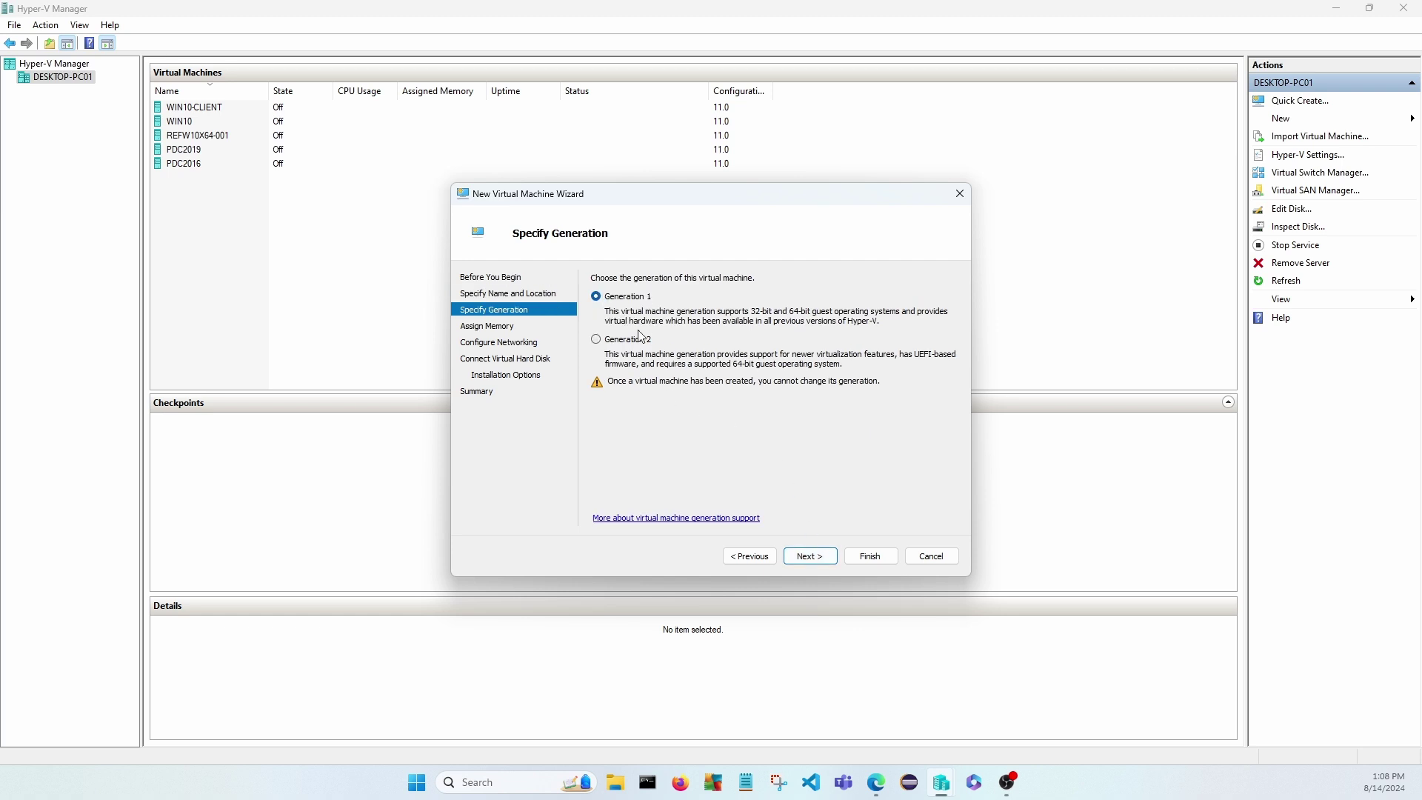
click(625, 344)
click(610, 295)
click(816, 555)
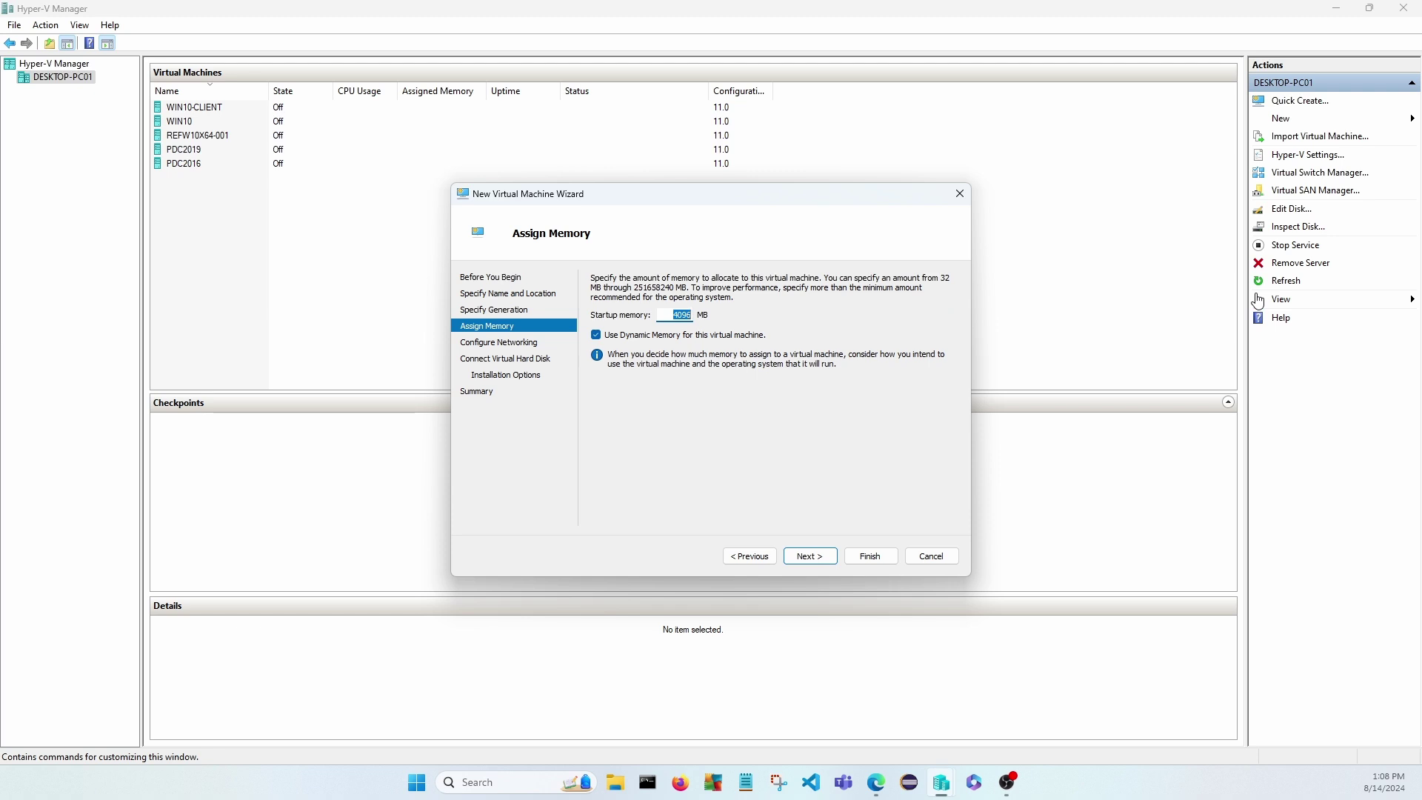
text(2)
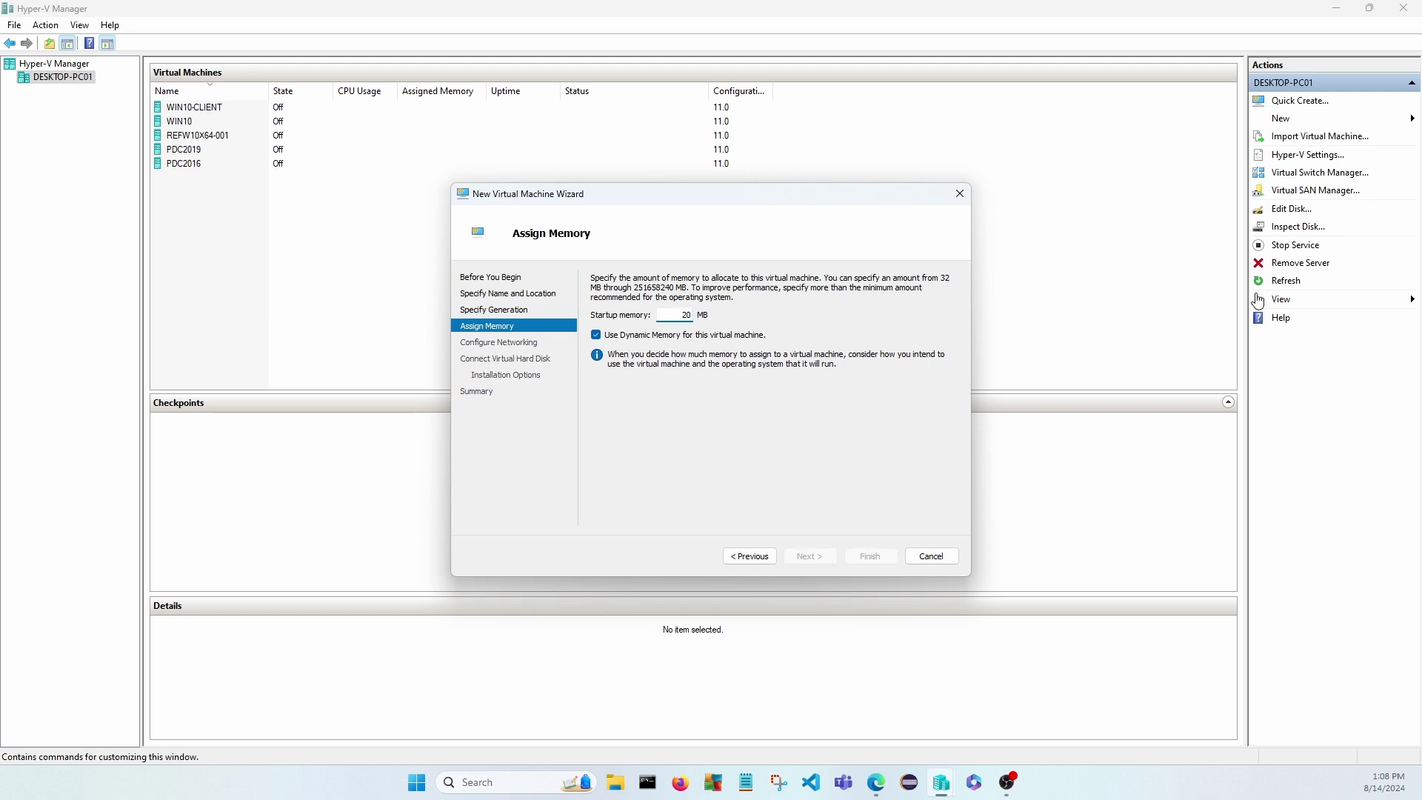
text(048)
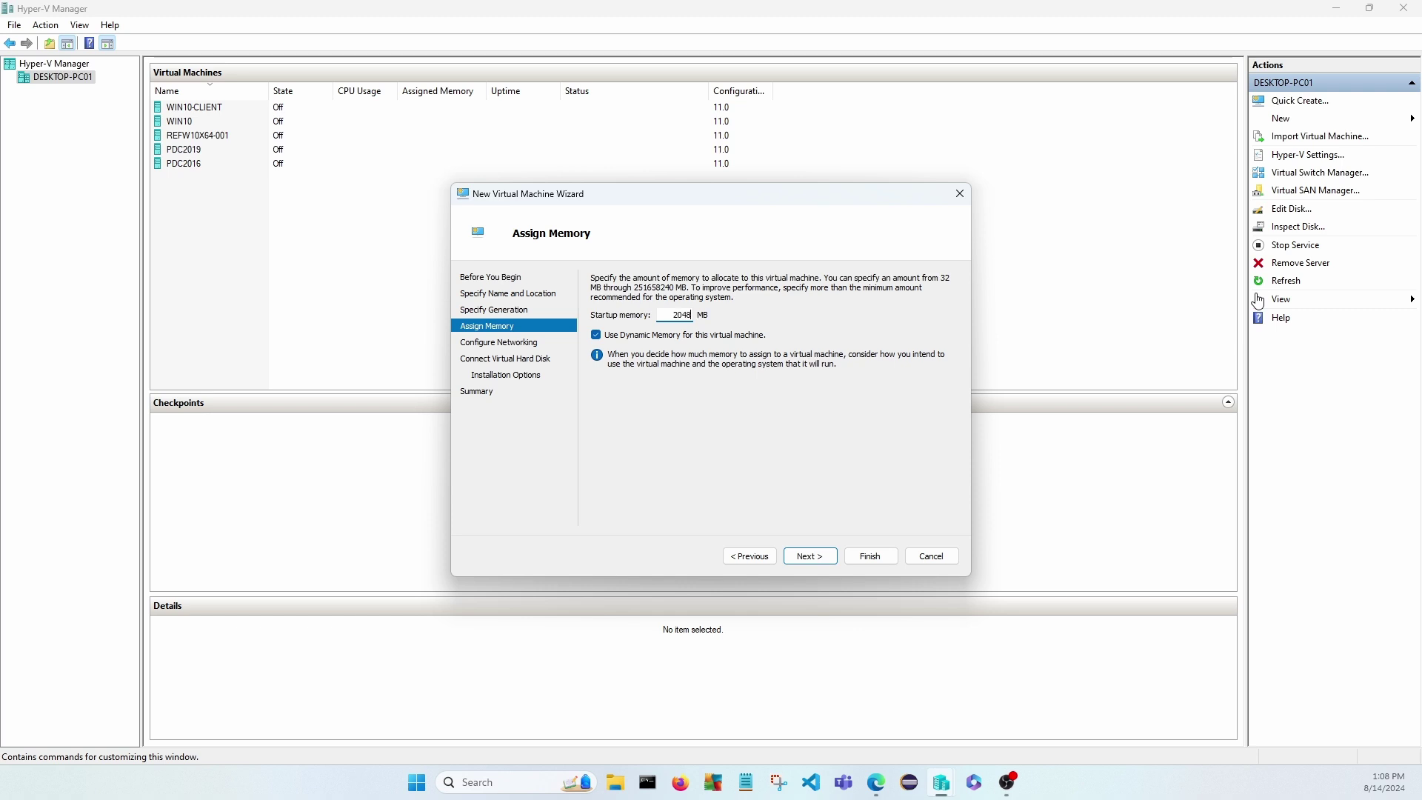
click(815, 559)
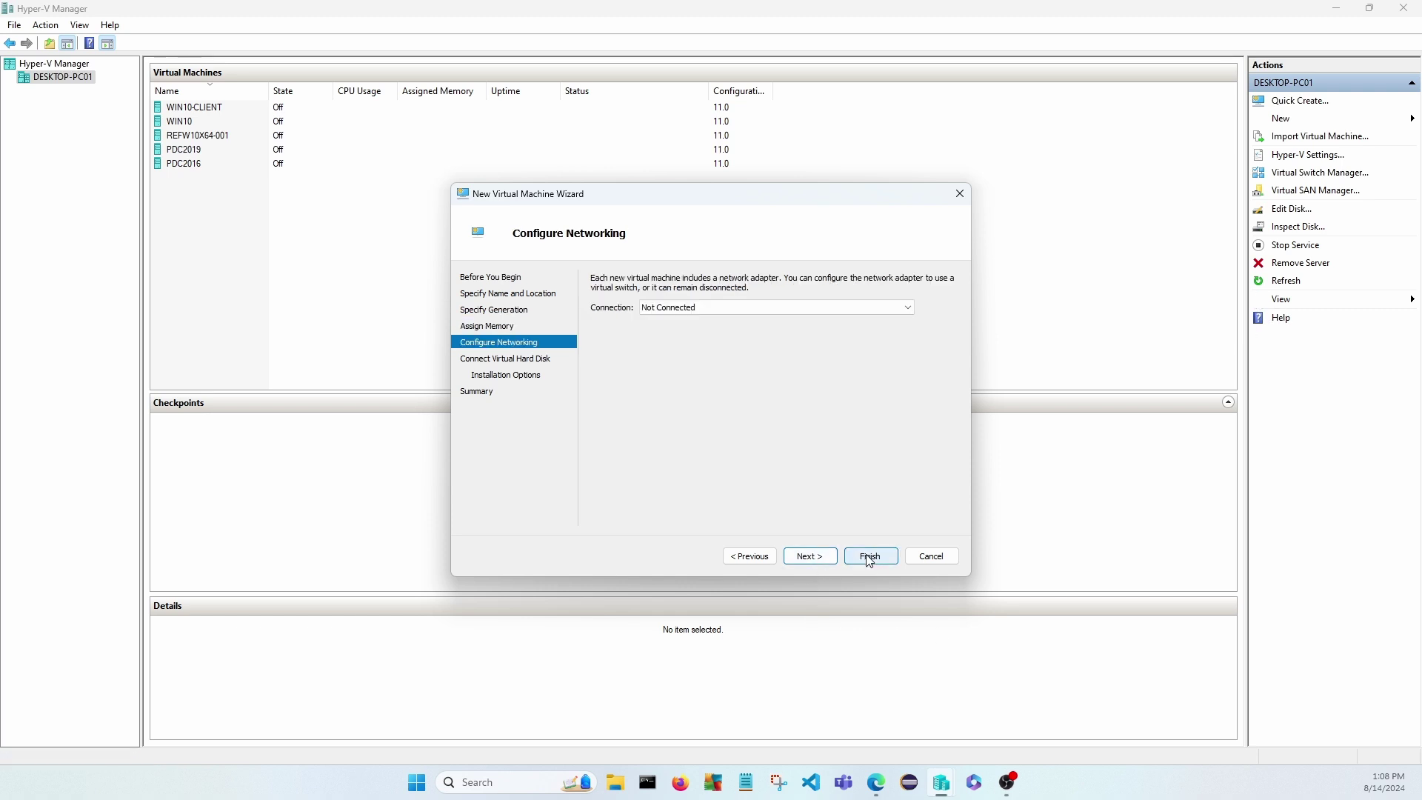
Connect the VM to the Default Switch and set the virtual hard disk size to 128 GB.
click(661, 308)
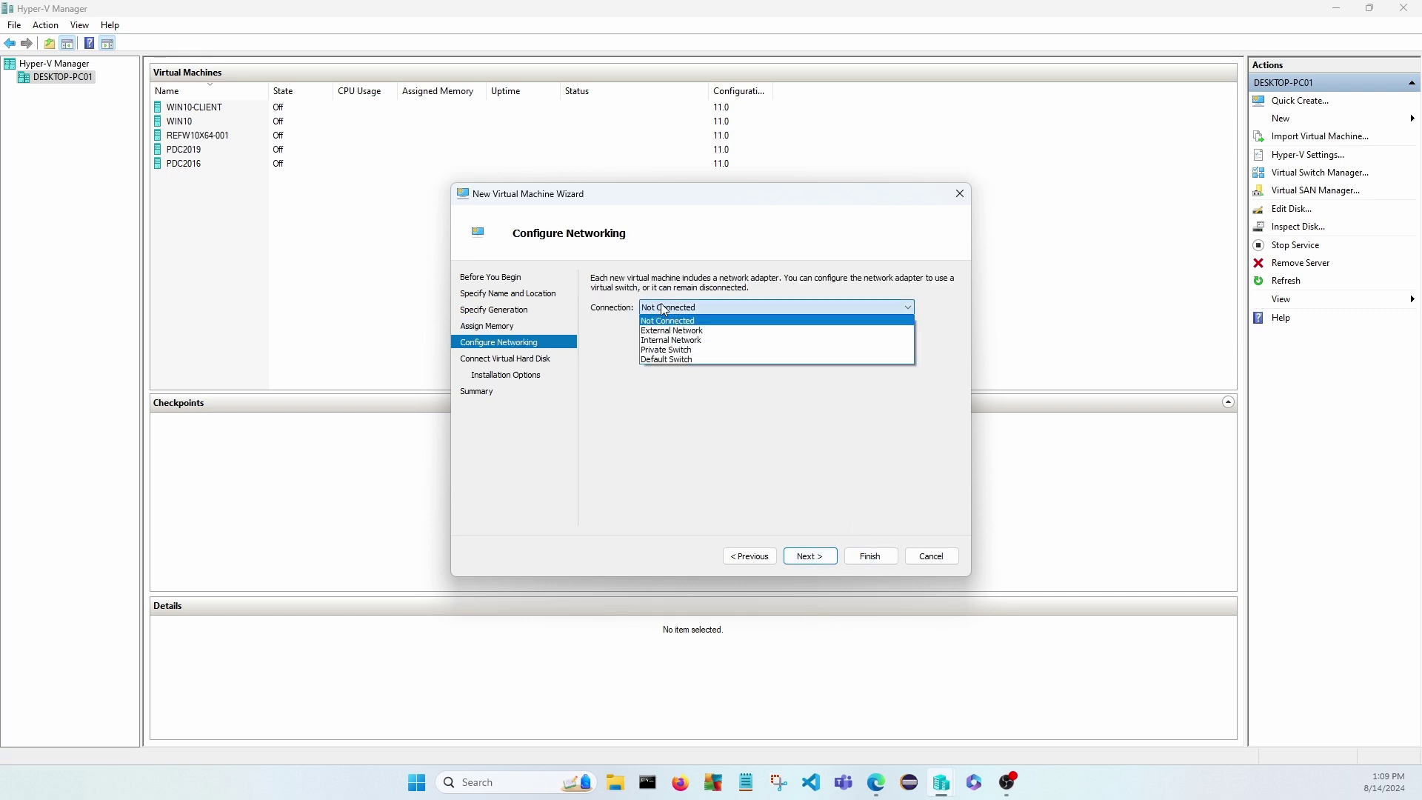
click(670, 360)
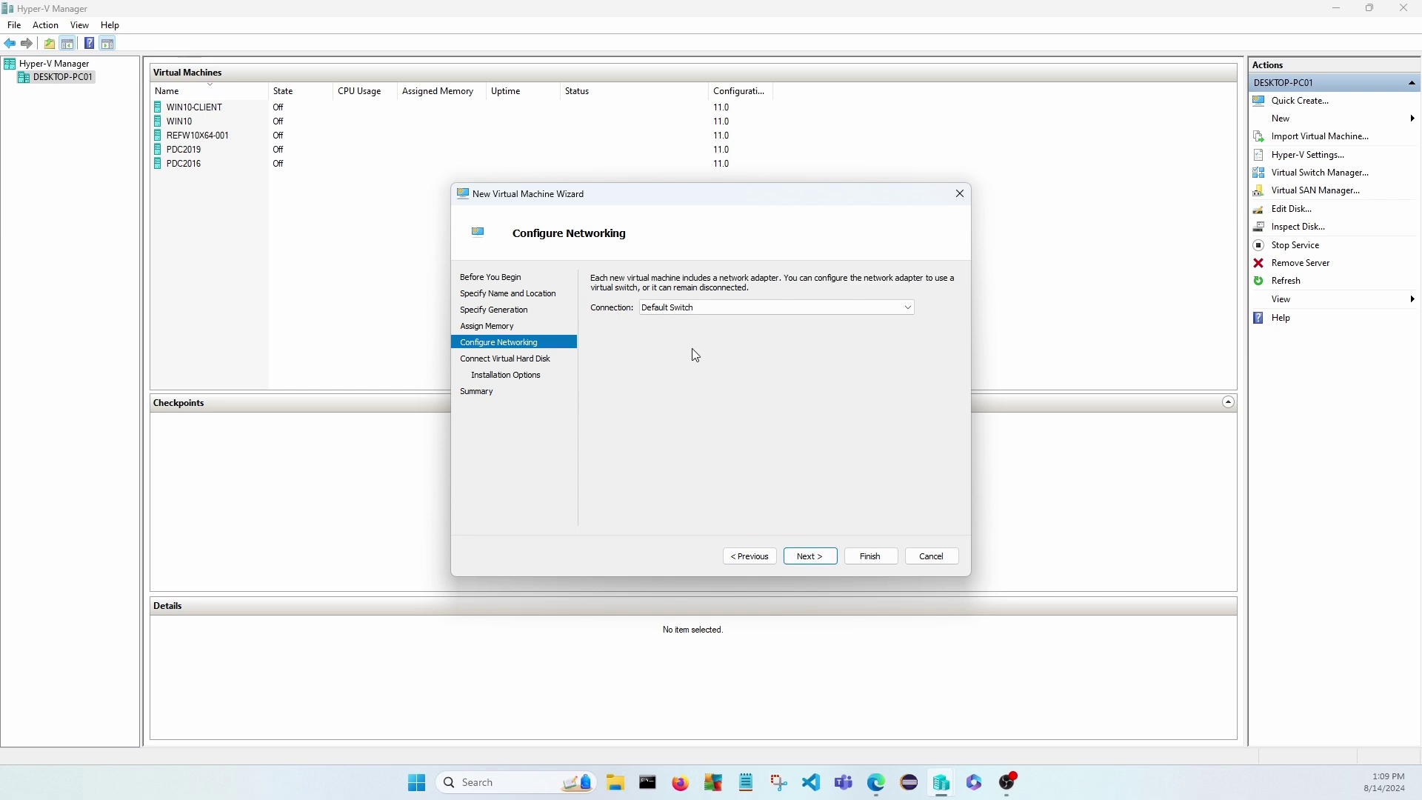
click(808, 554)
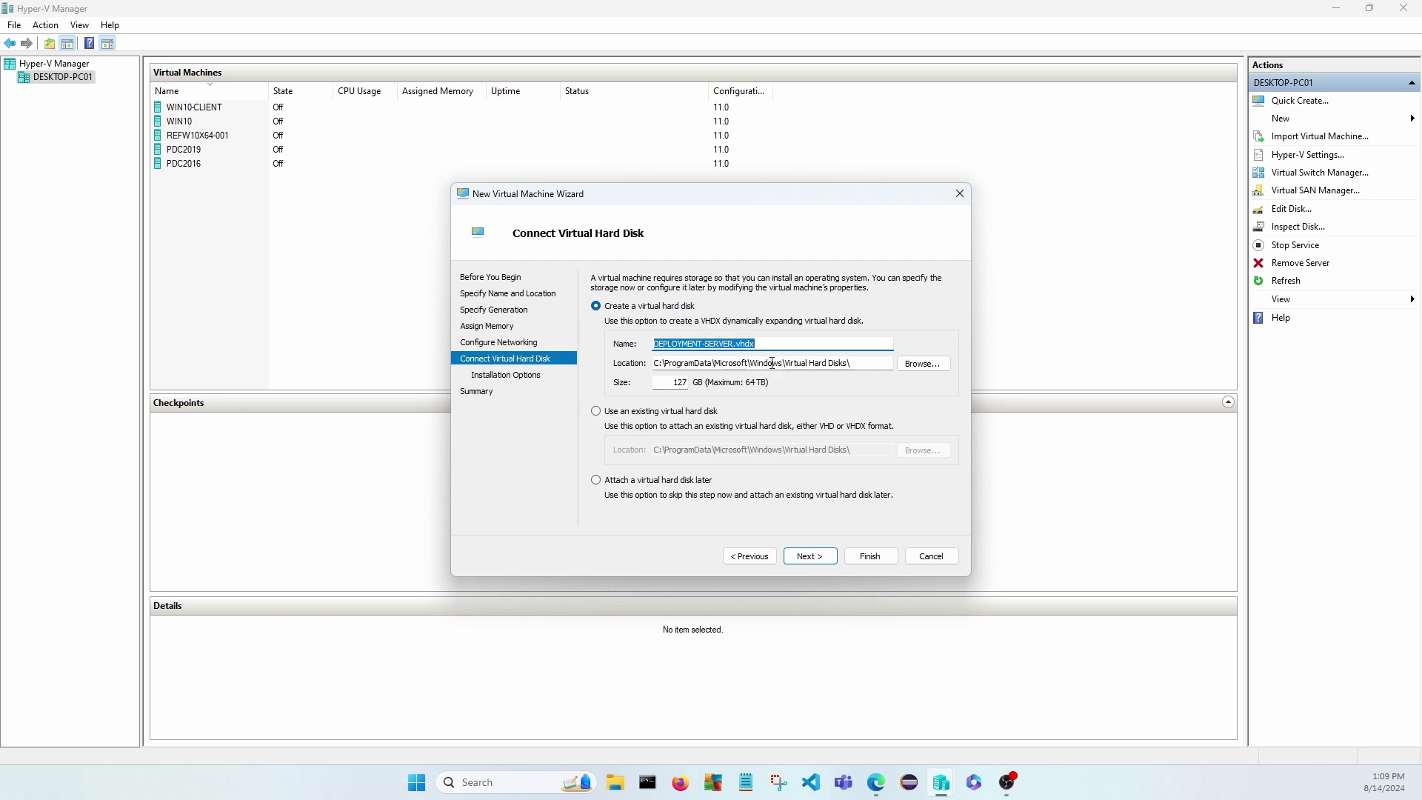
drag(687, 383, 653, 383)
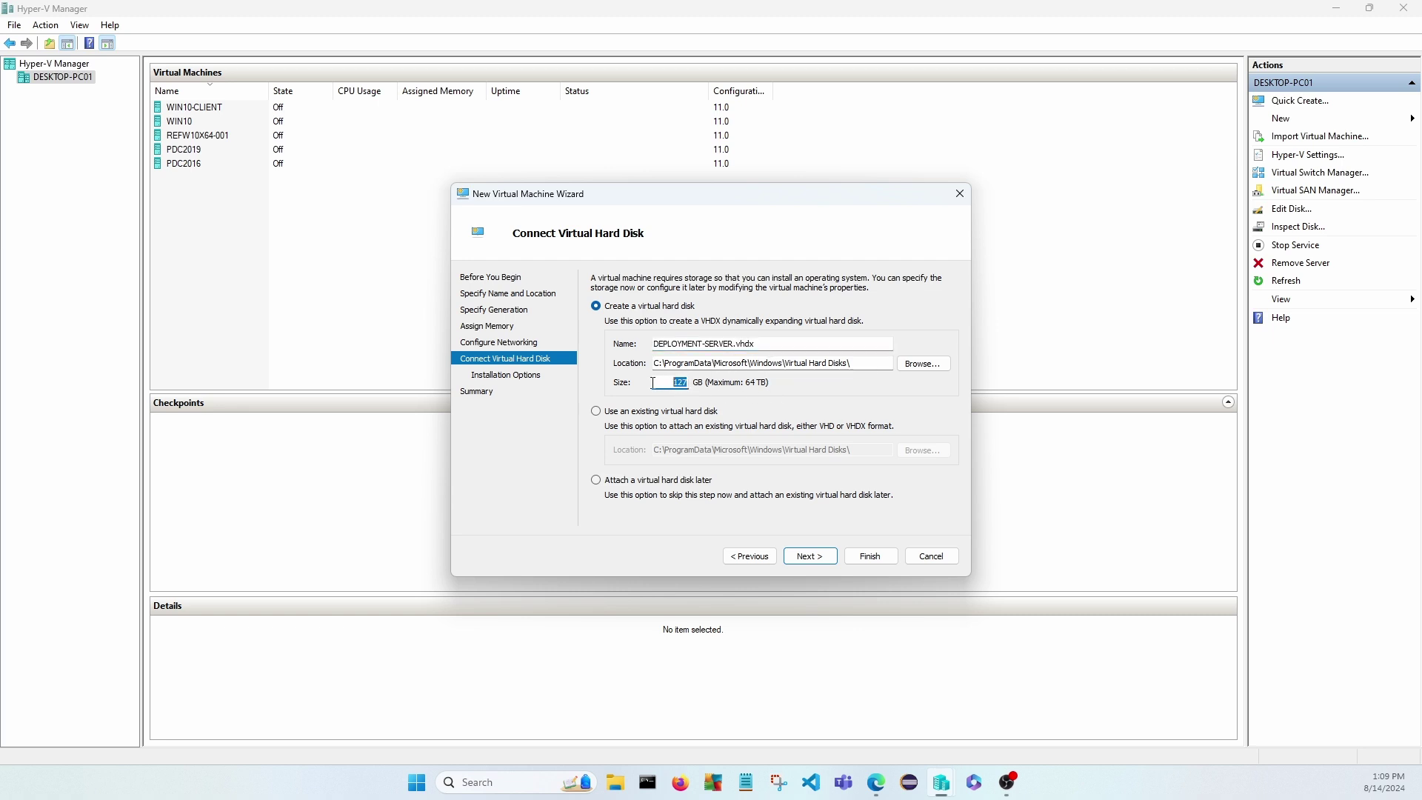
text(128)
click(806, 557)
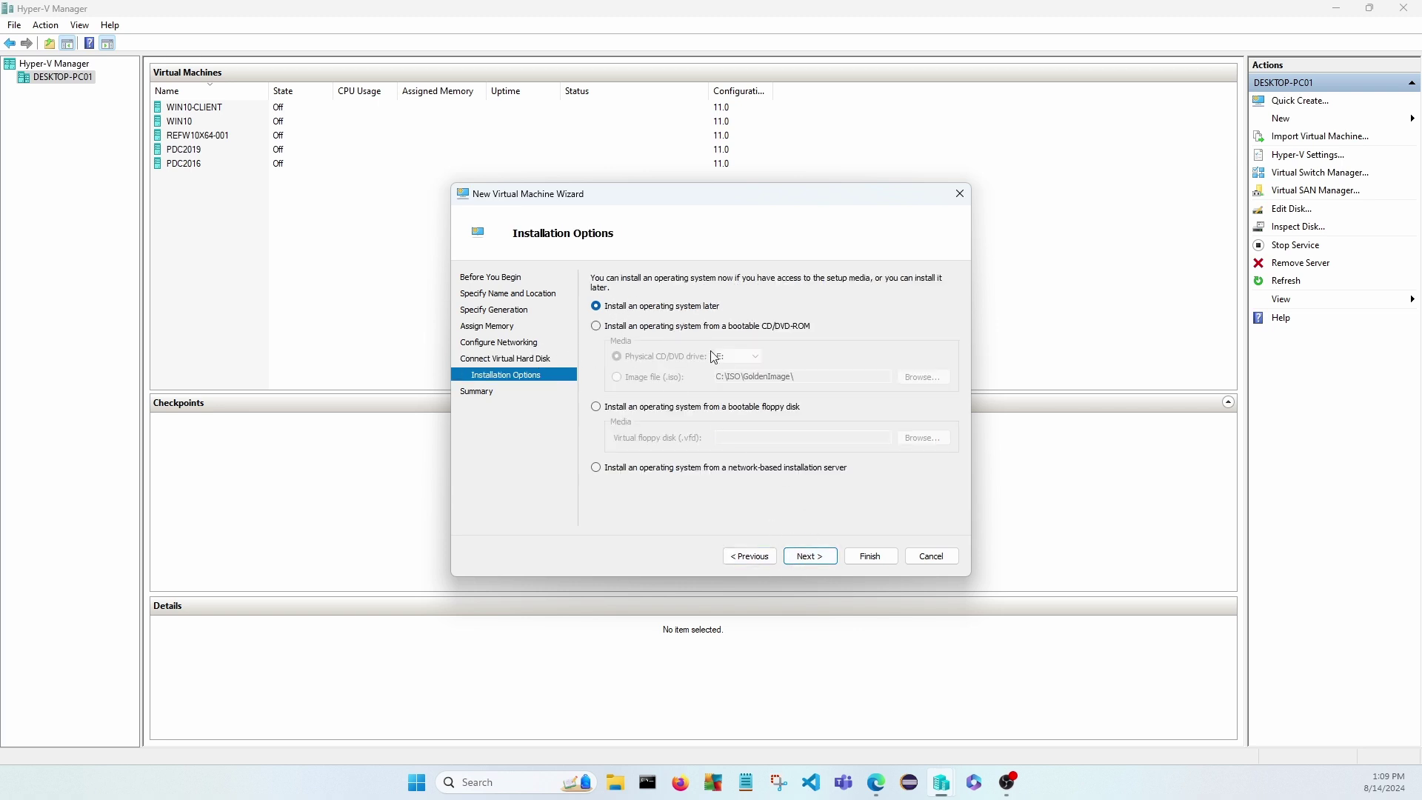
Install from the Windows Server 2016 Datacenter evaluation ISO in C:\ISO\Win2016Server.
click(596, 326)
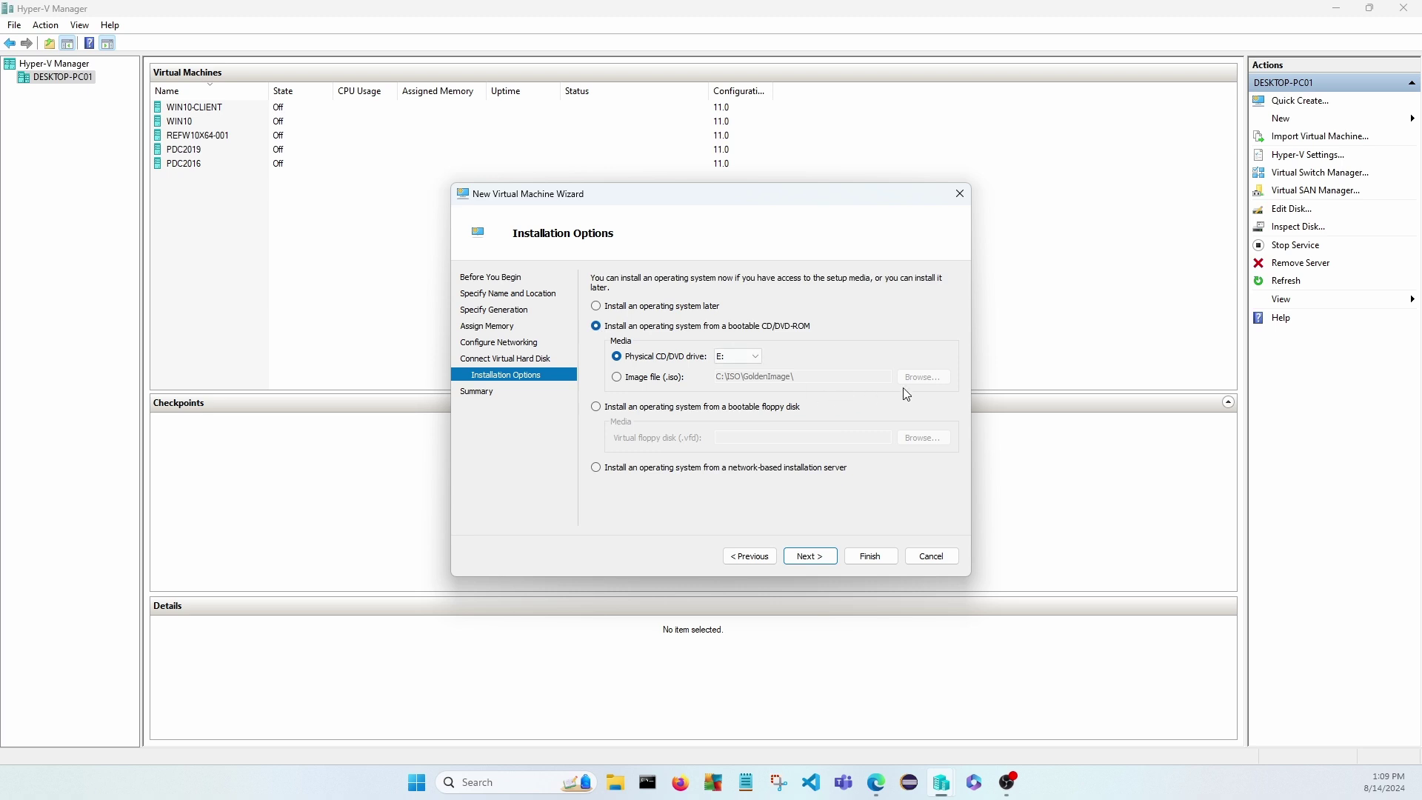
click(617, 378)
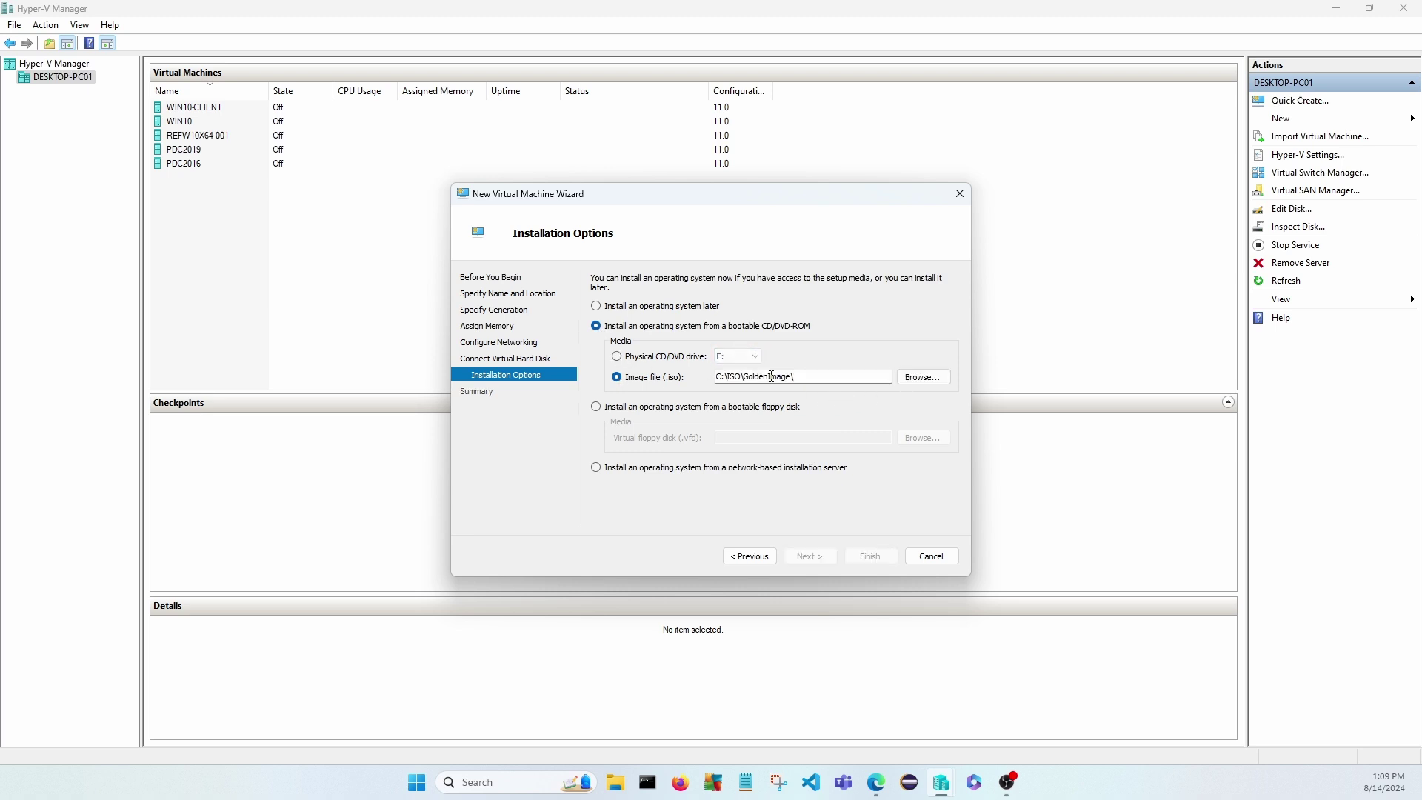
click(925, 381)
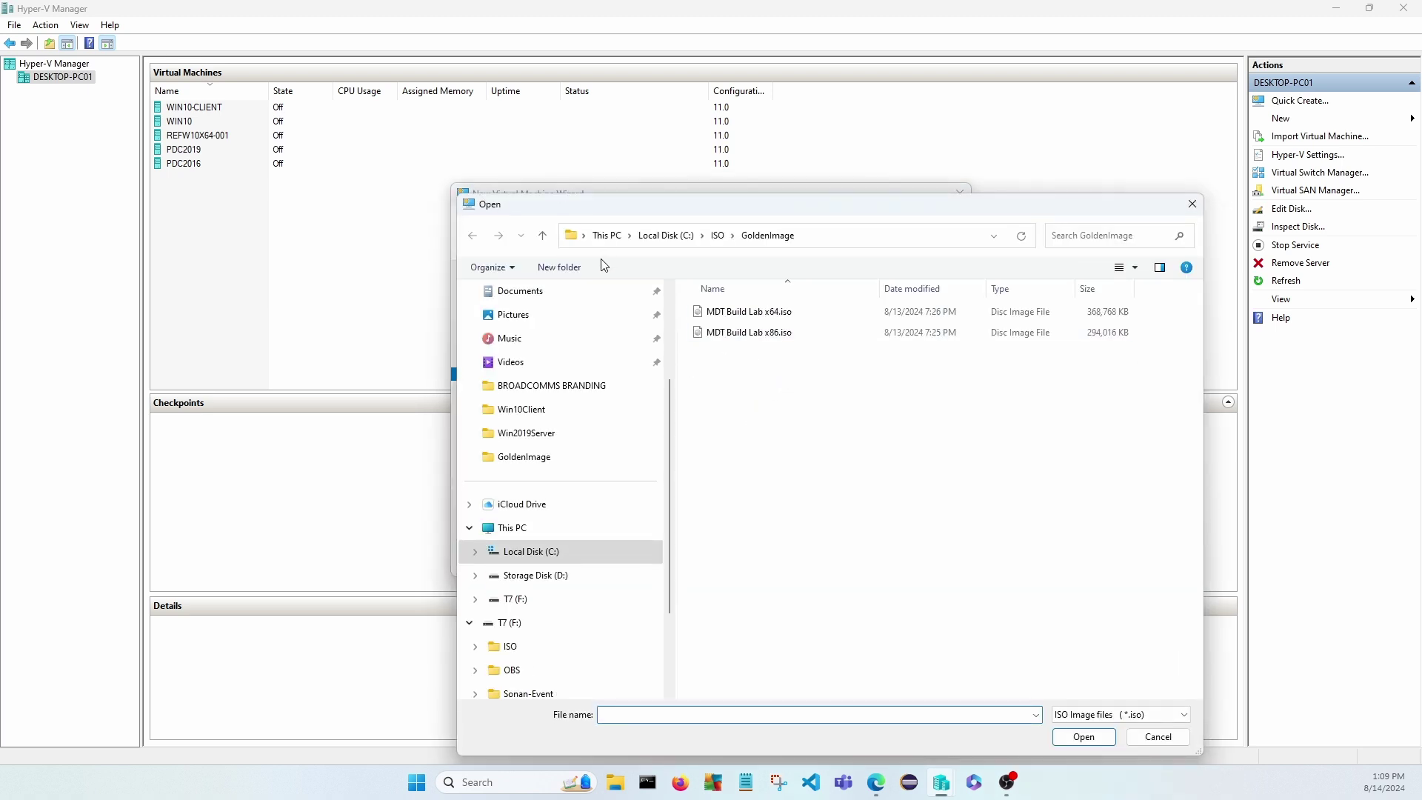
click(518, 552)
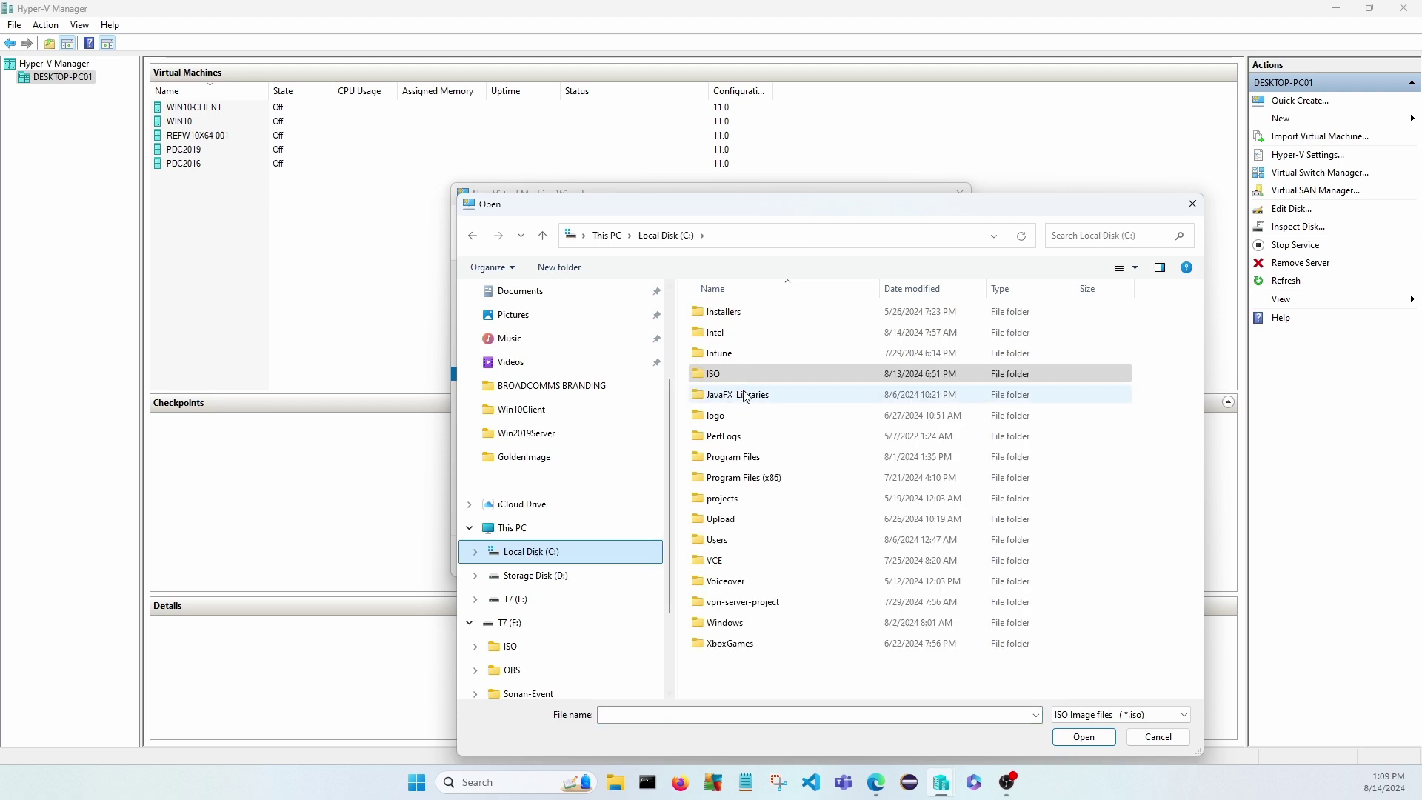
double_click(712, 374)
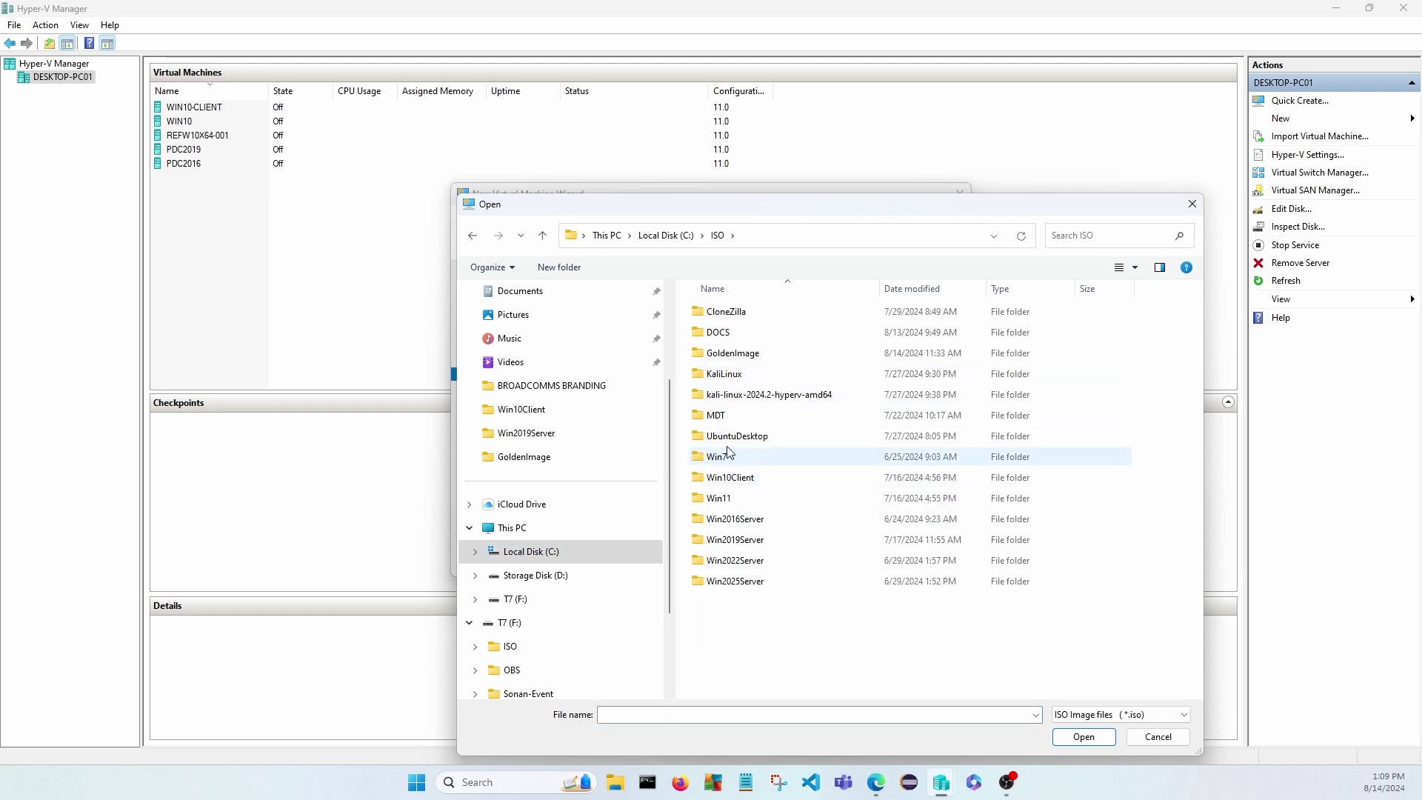
double_click(735, 520)
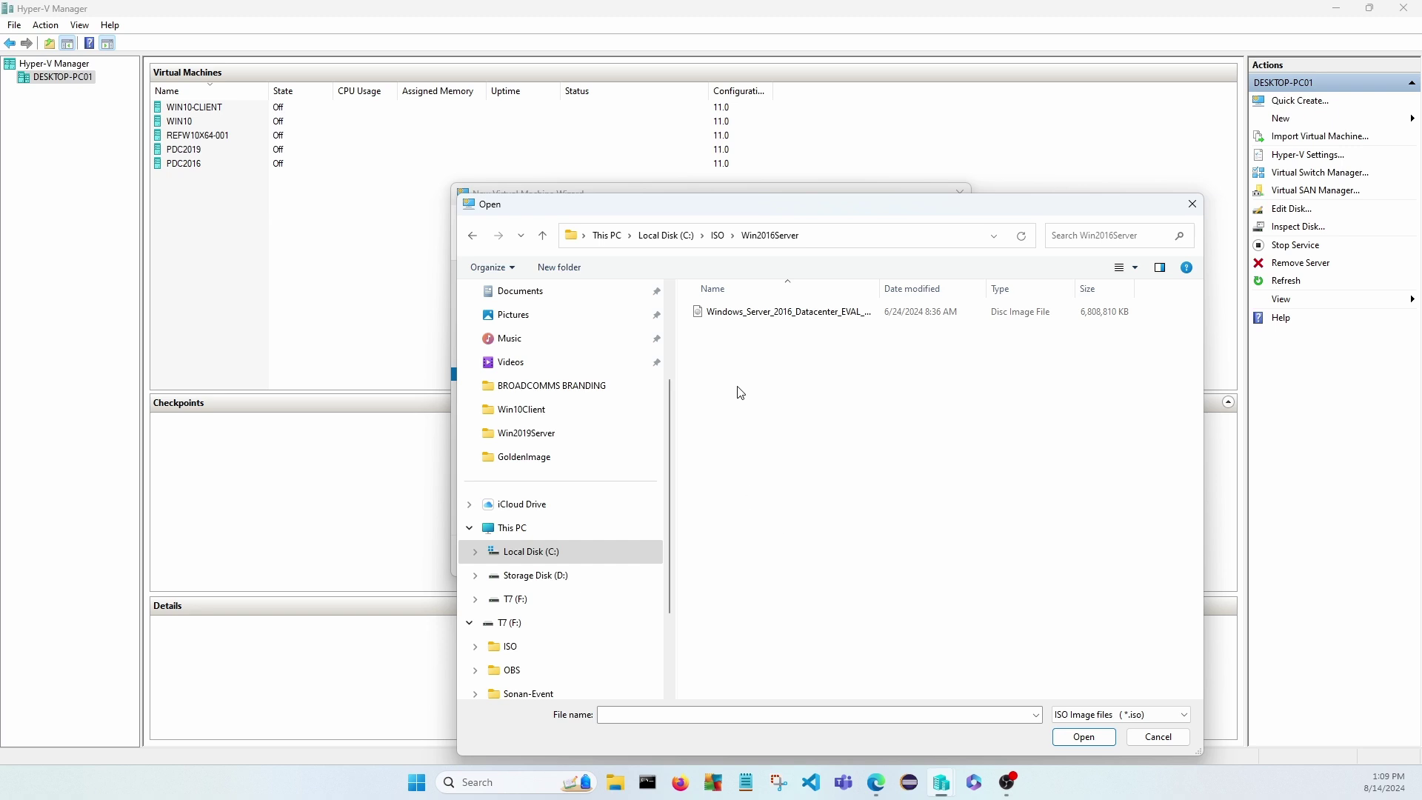
click(786, 312)
click(1084, 737)
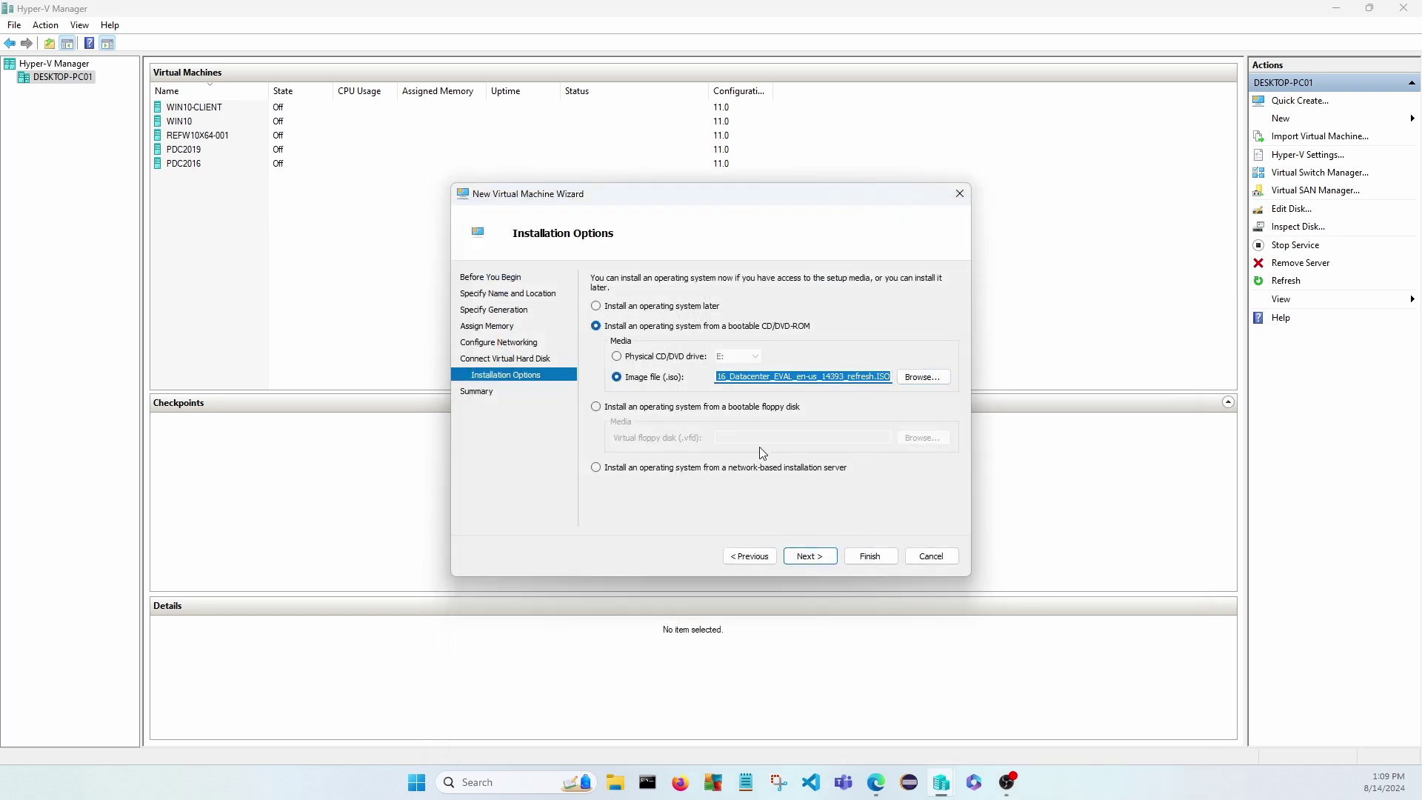
Finish the wizard, connect to DEPLOYMENT-SERVER, and start it to boot the Windows Server installer.
click(814, 556)
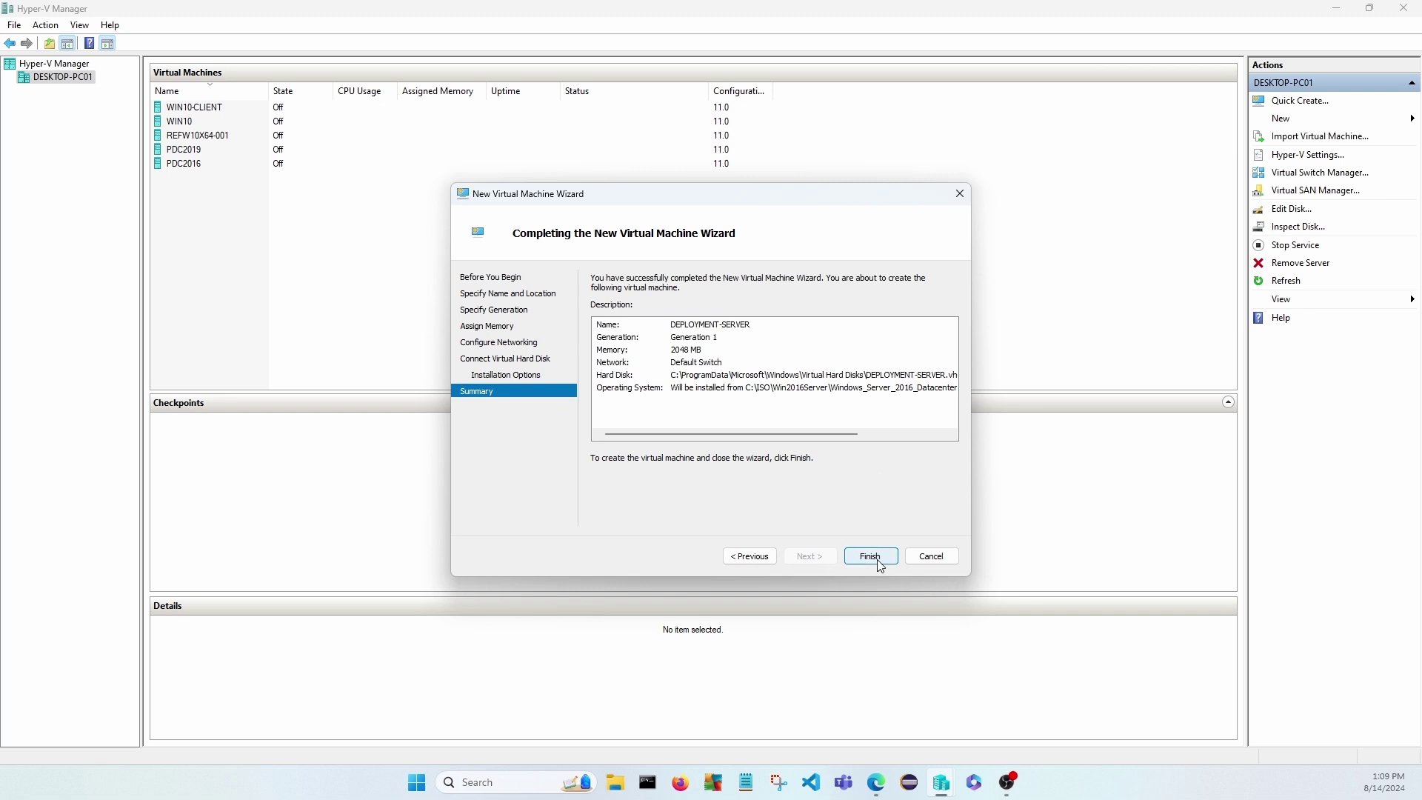
click(873, 556)
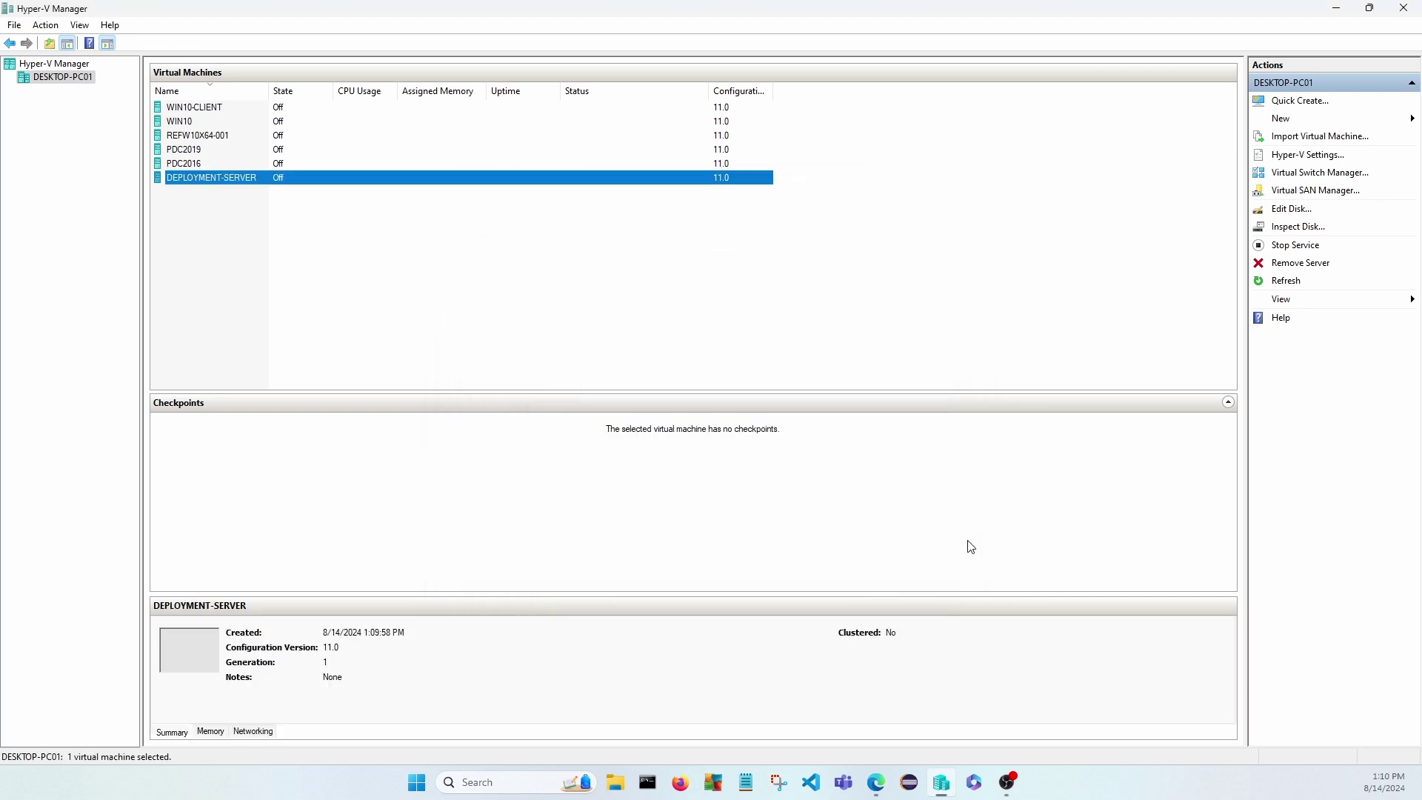
click(215, 228)
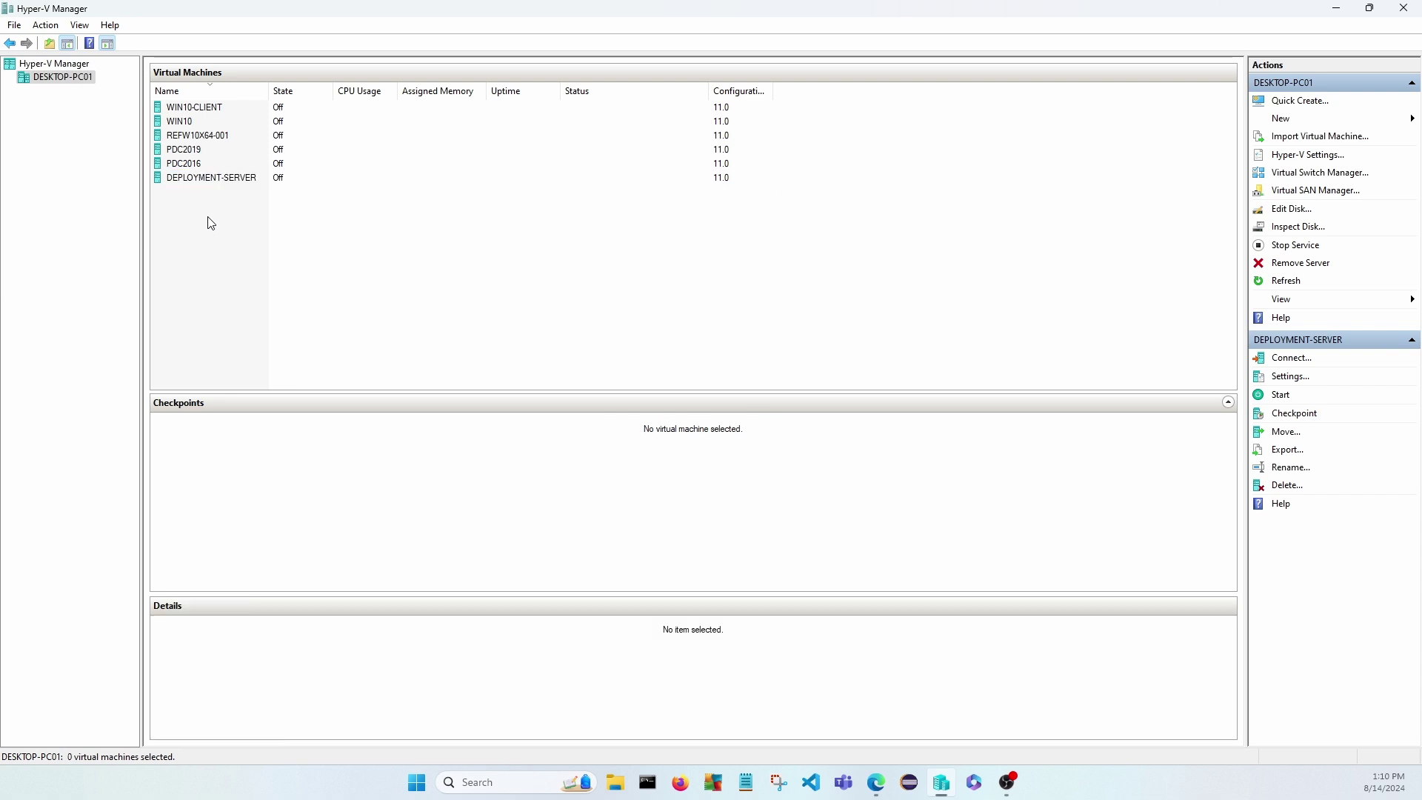
double_click(194, 182)
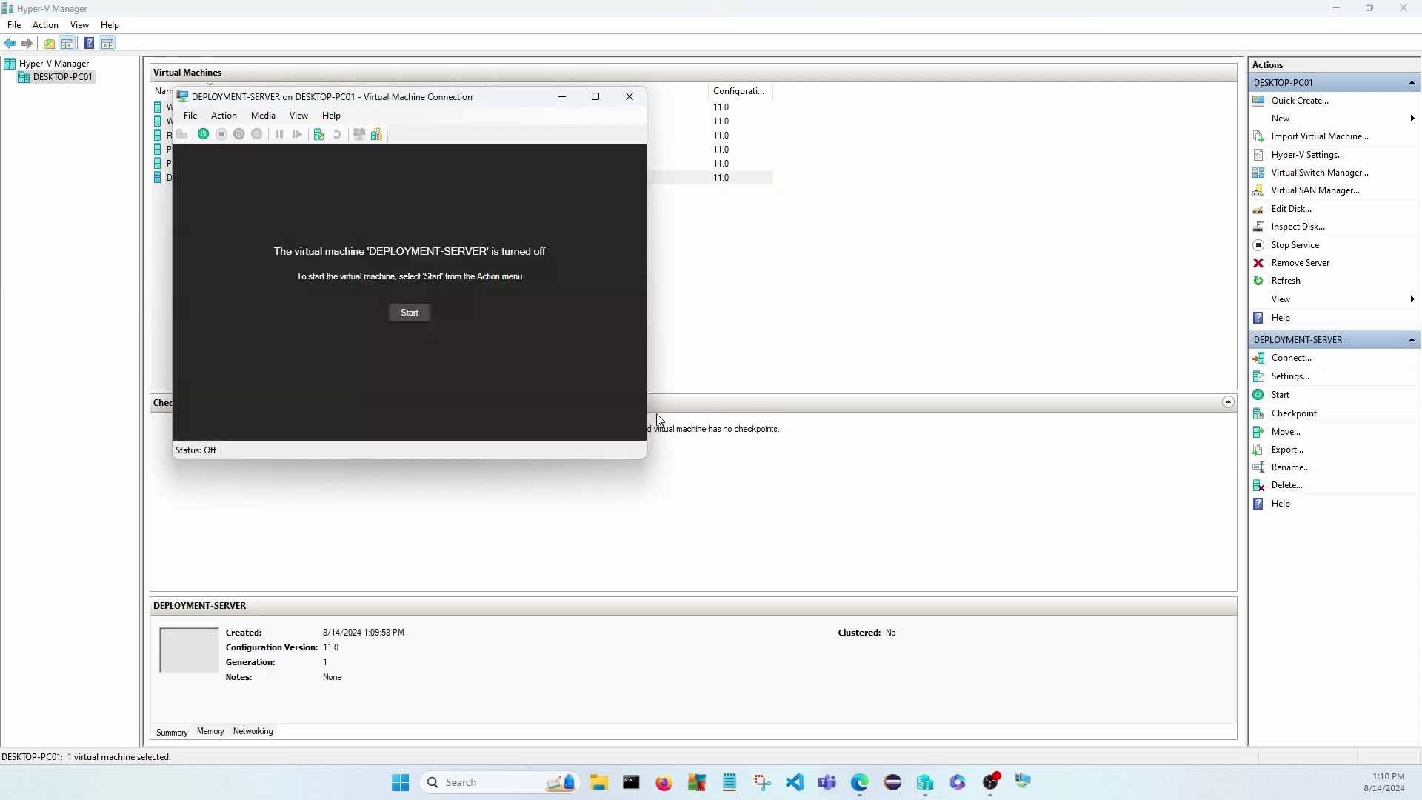
drag(415, 105, 645, 160)
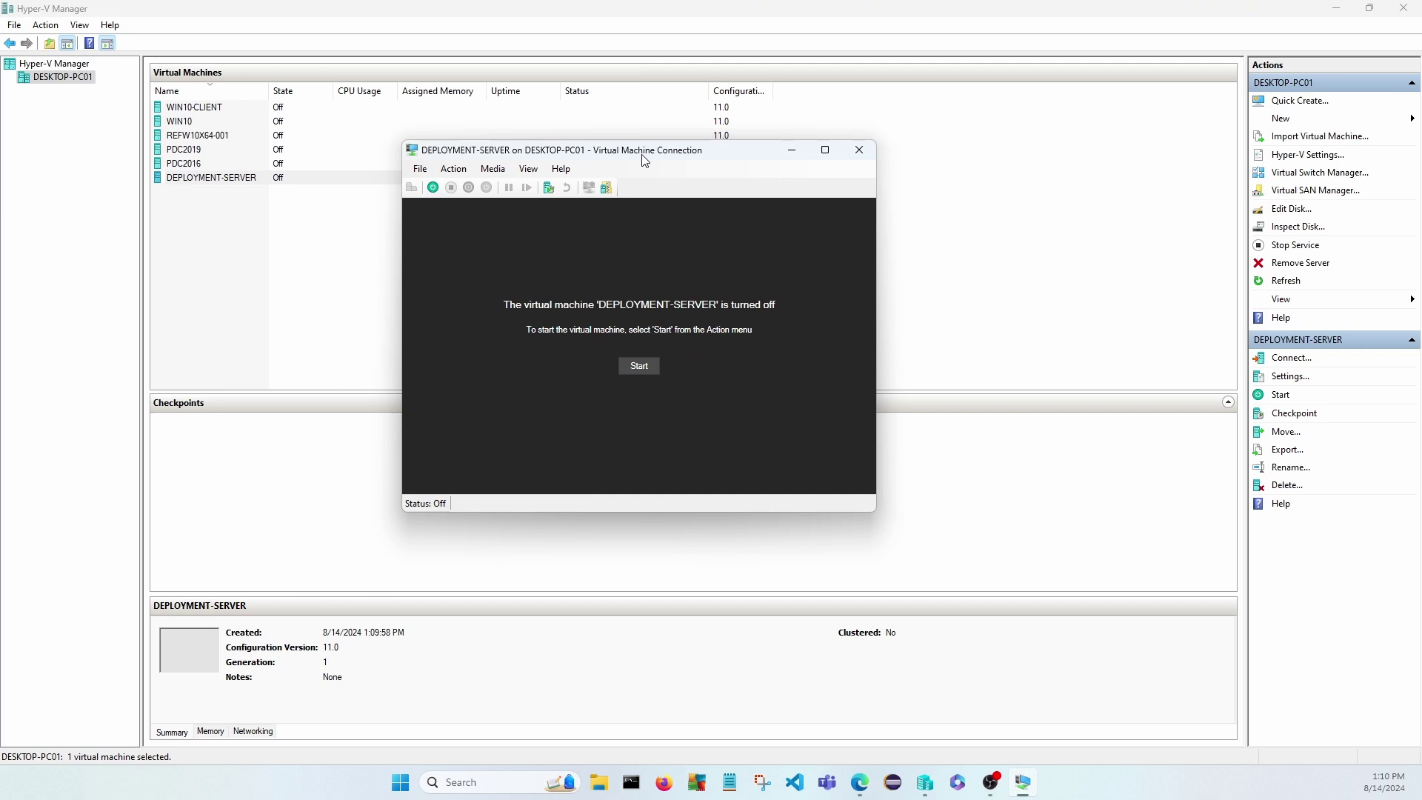
click(642, 367)
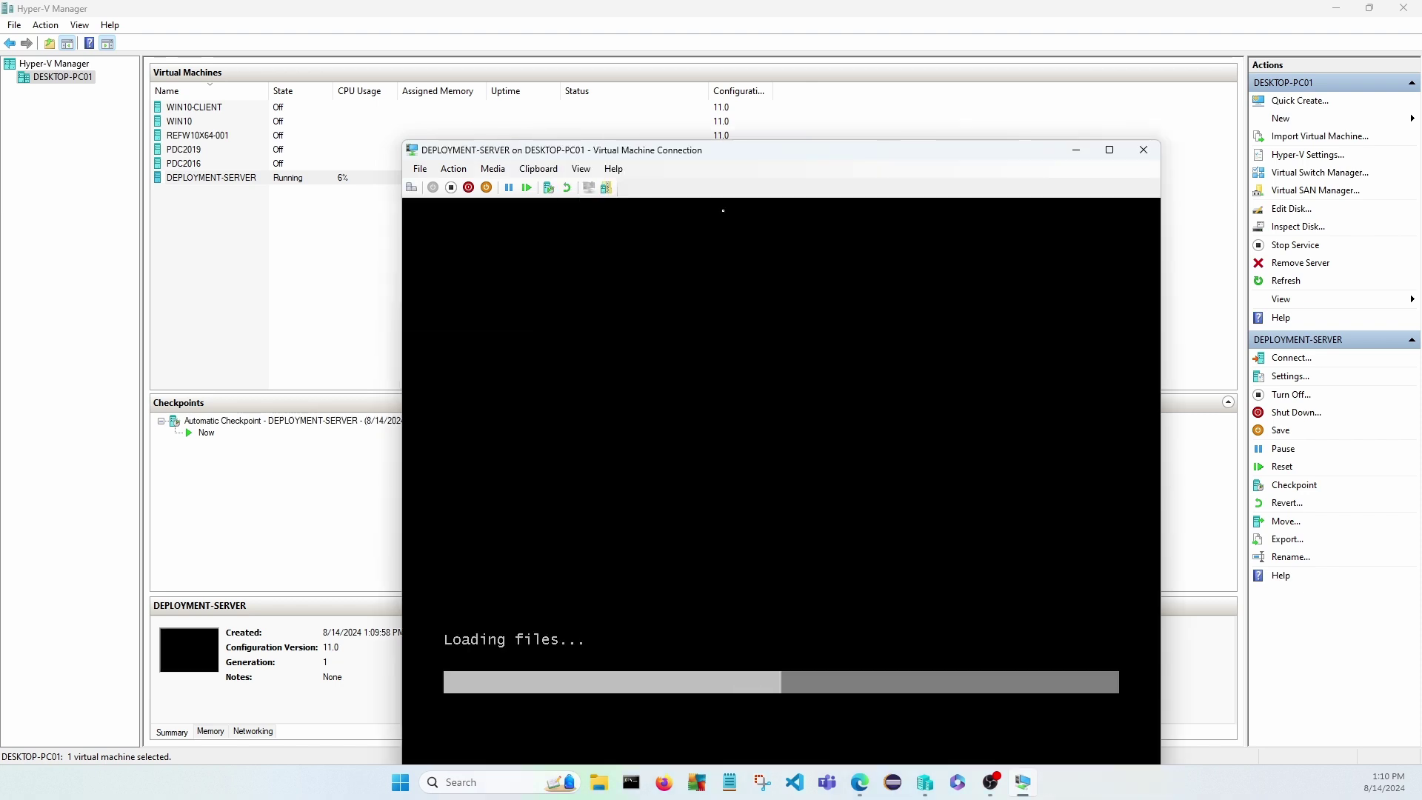
drag(716, 157, 641, 119)
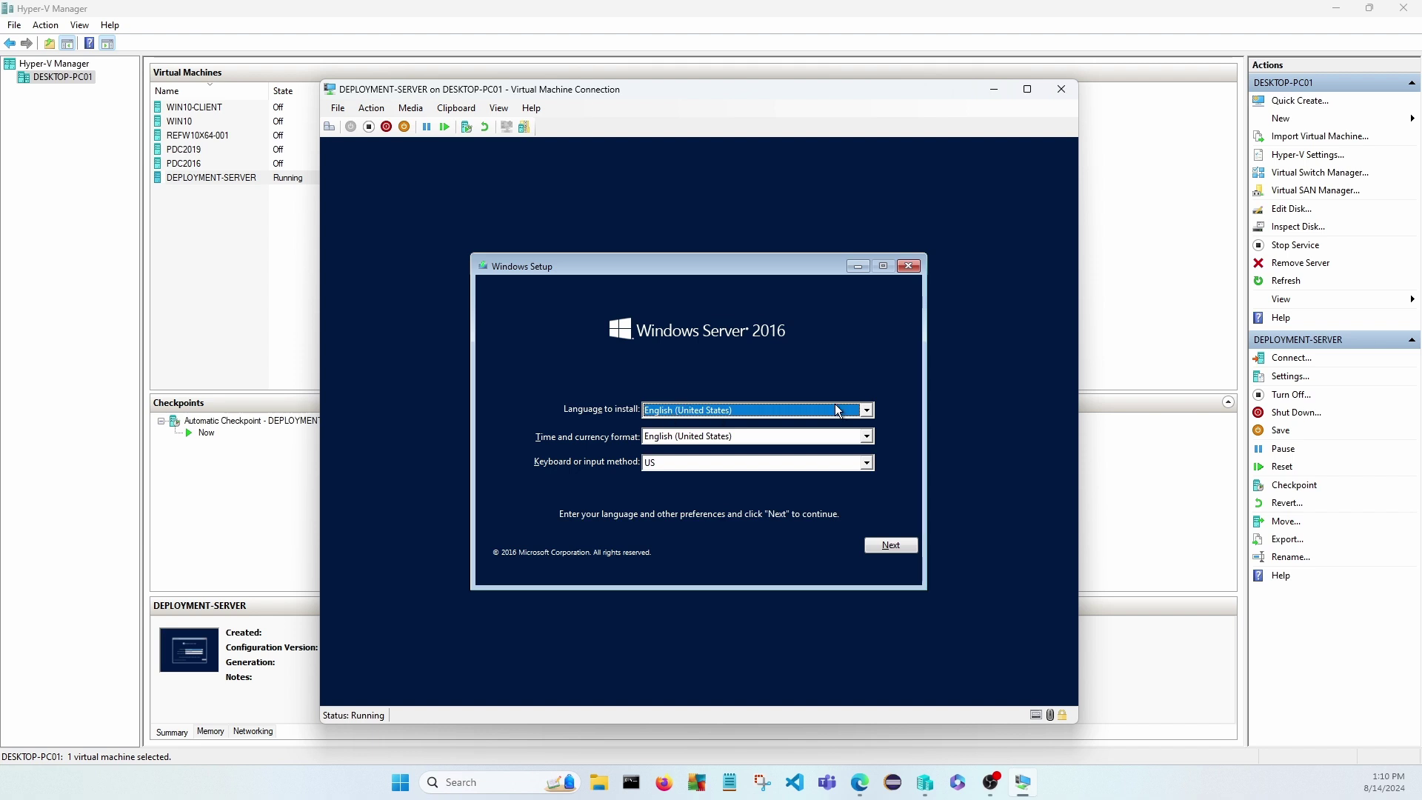
Keep the default language and choose Windows Server 2016 Standard Evaluation (Desktop Experience).
click(891, 546)
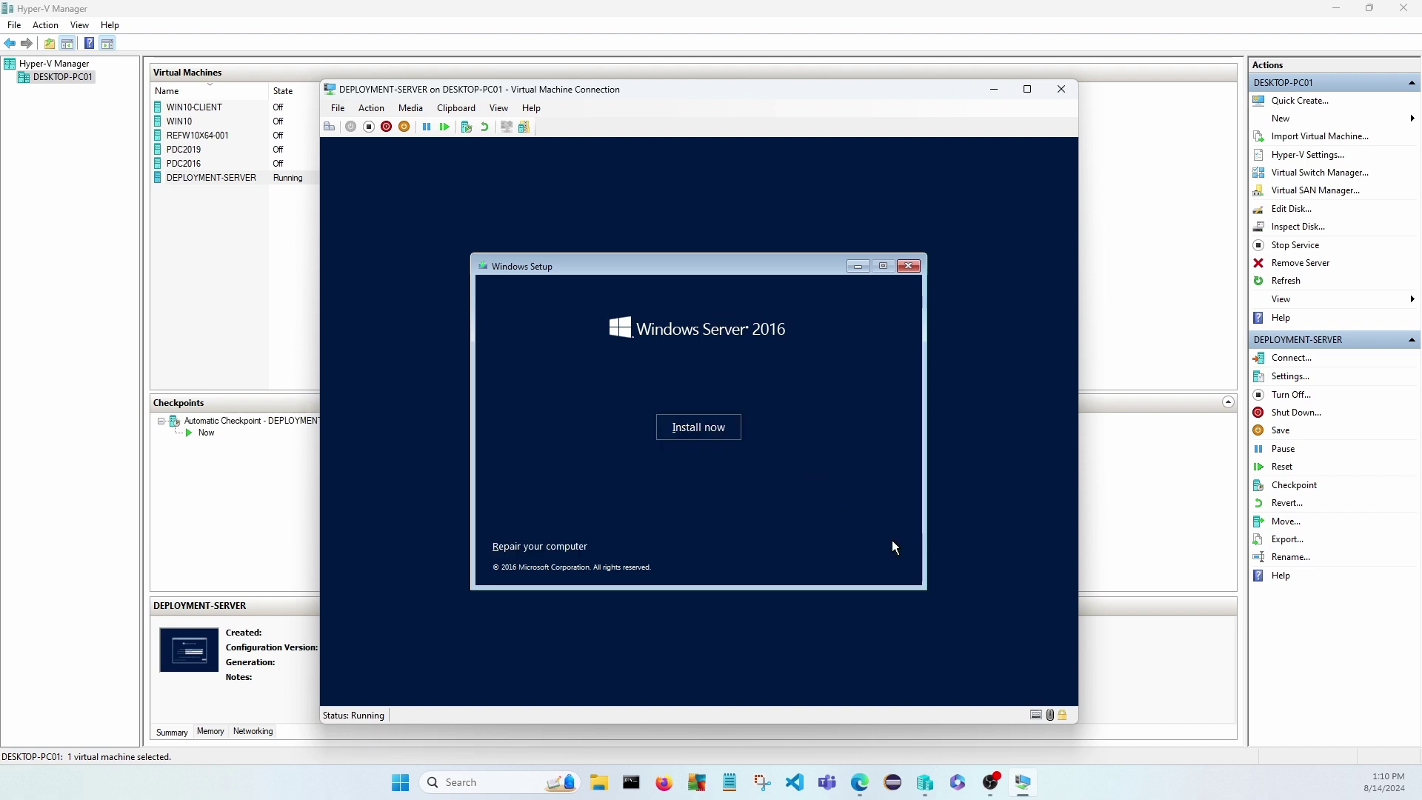
click(695, 430)
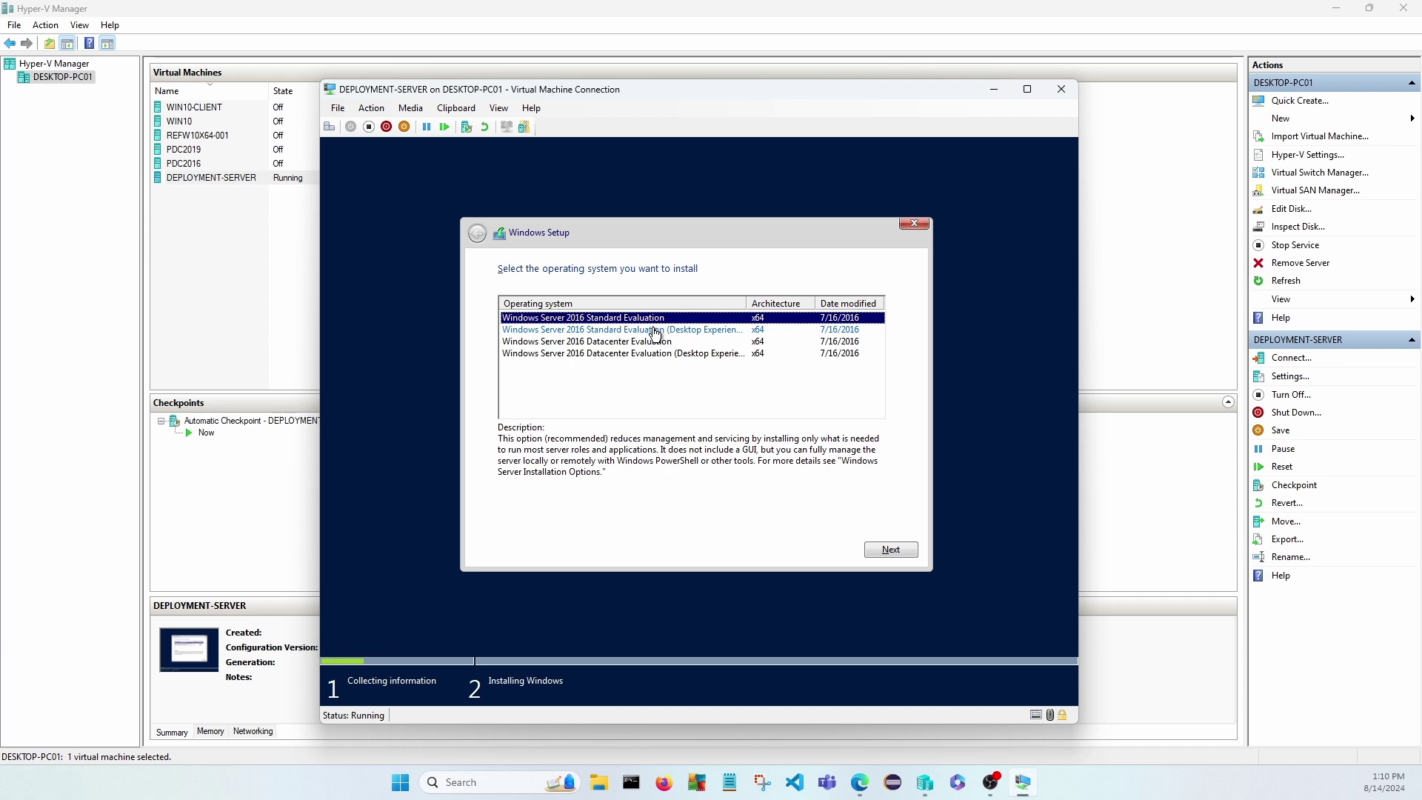
drag(747, 304, 776, 304)
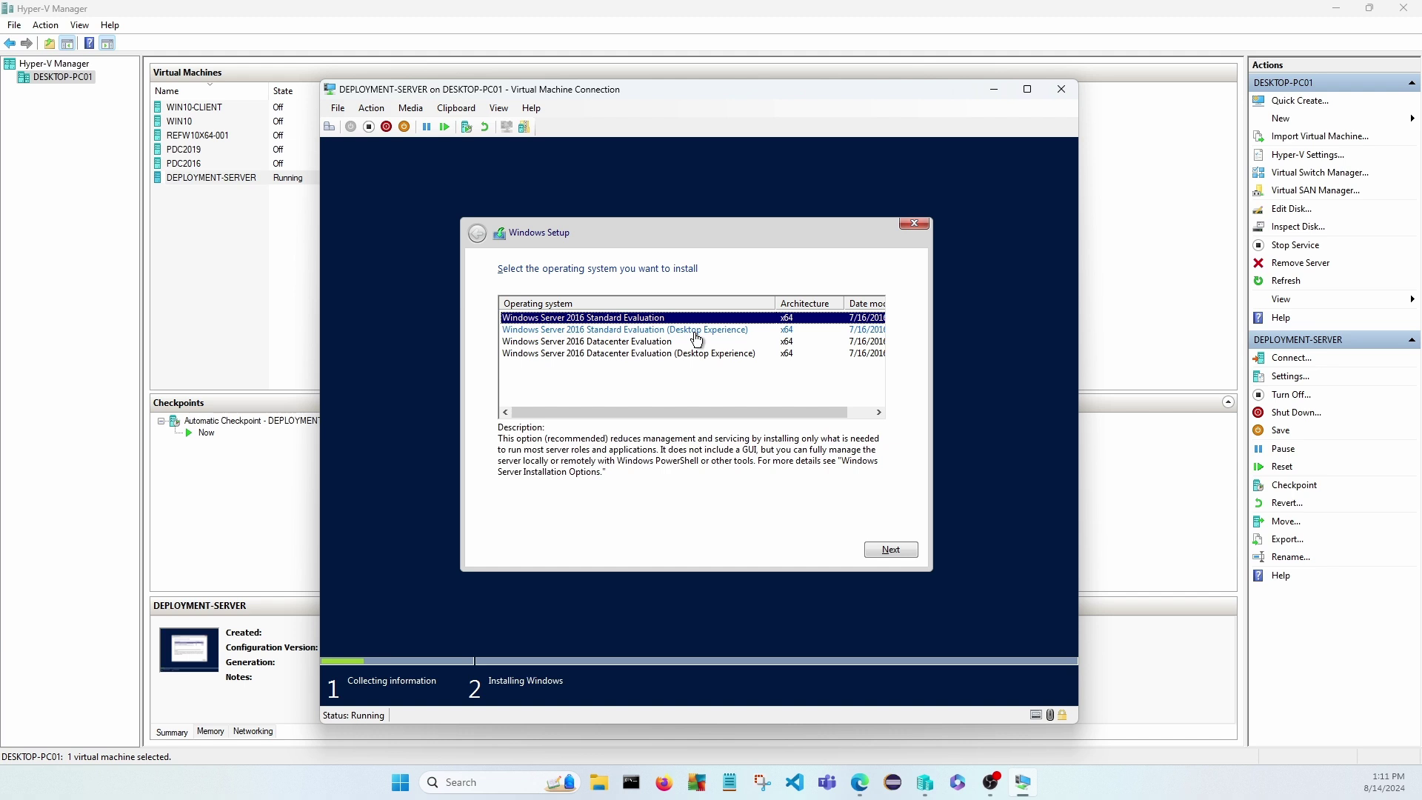
click(638, 330)
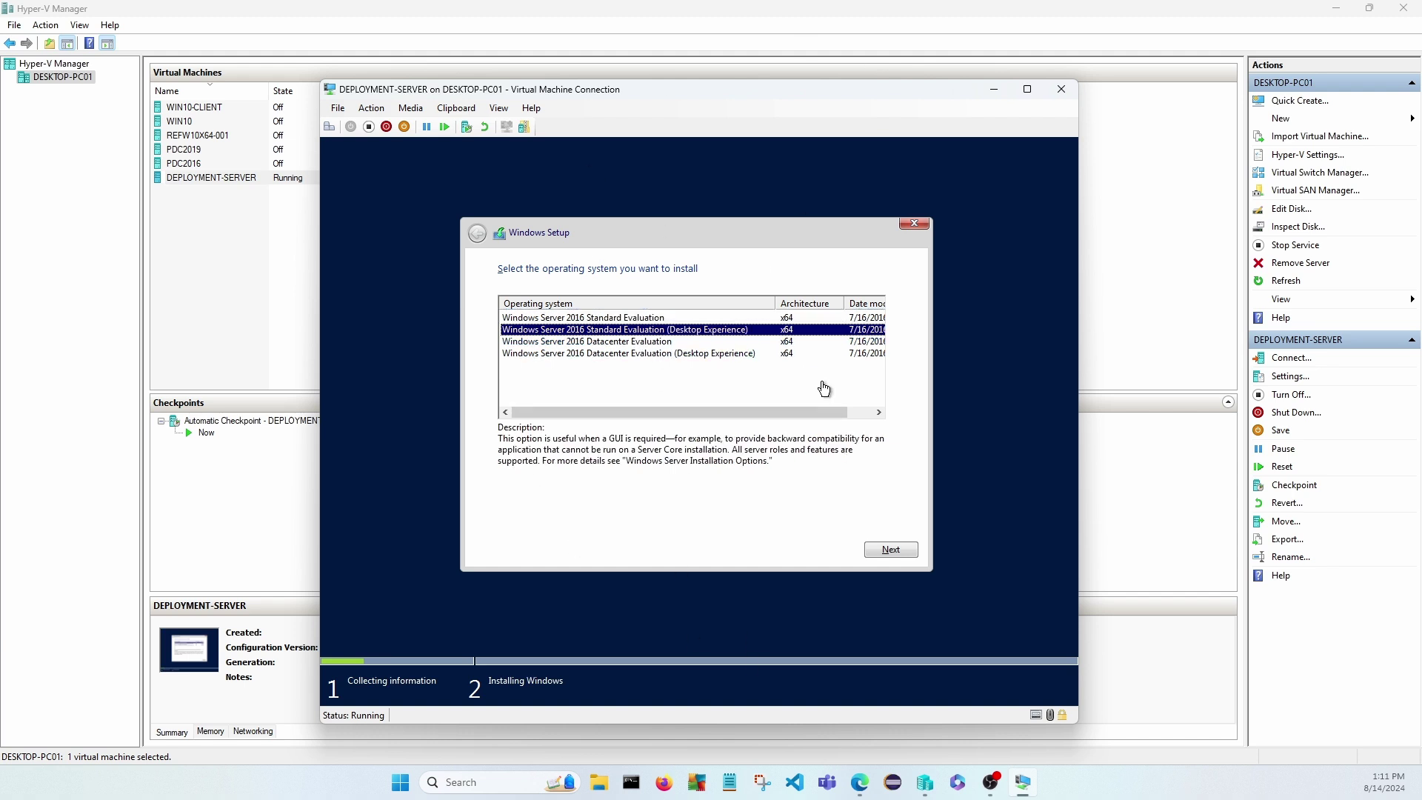
click(890, 549)
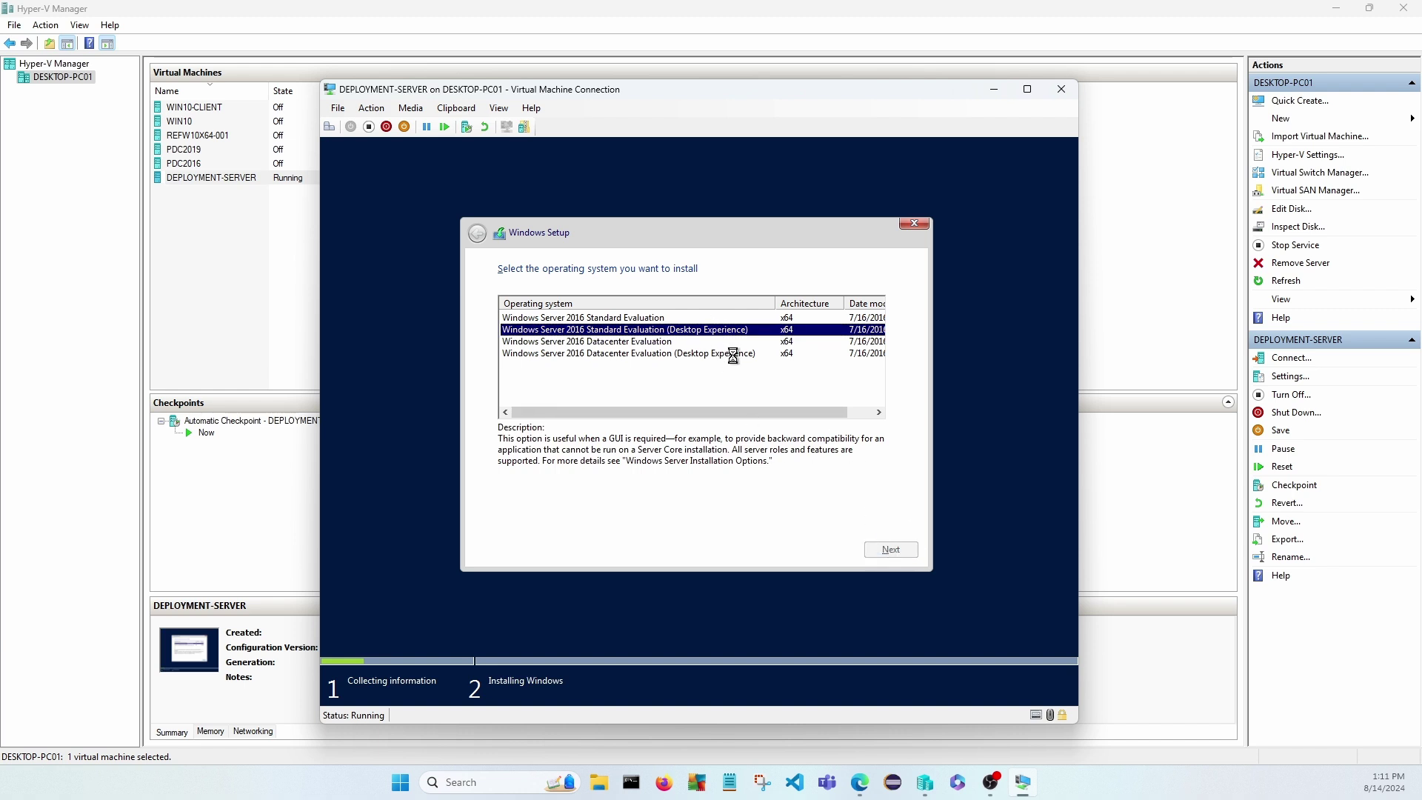
Accept the license terms and run a custom install onto Drive 0's unallocated space.
click(516, 518)
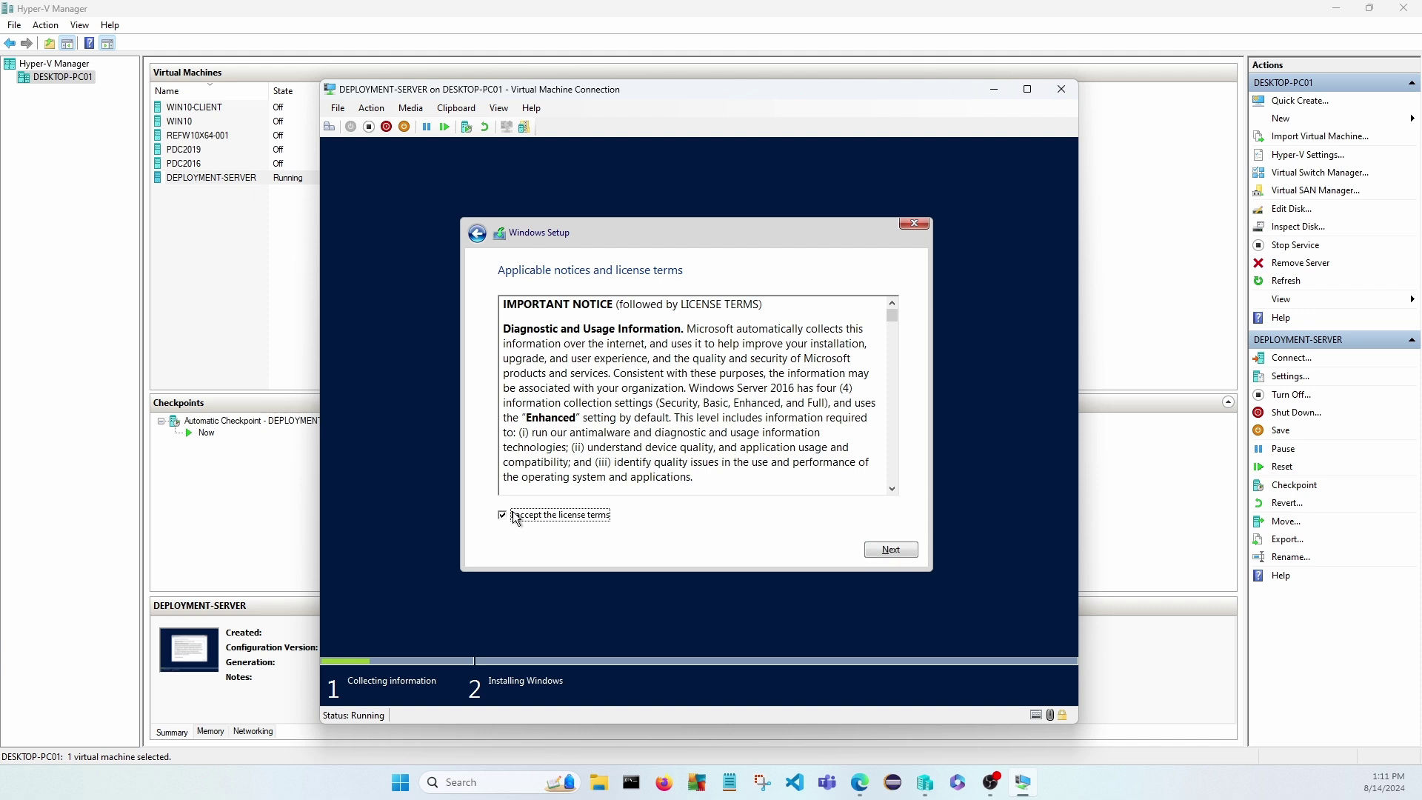
click(893, 549)
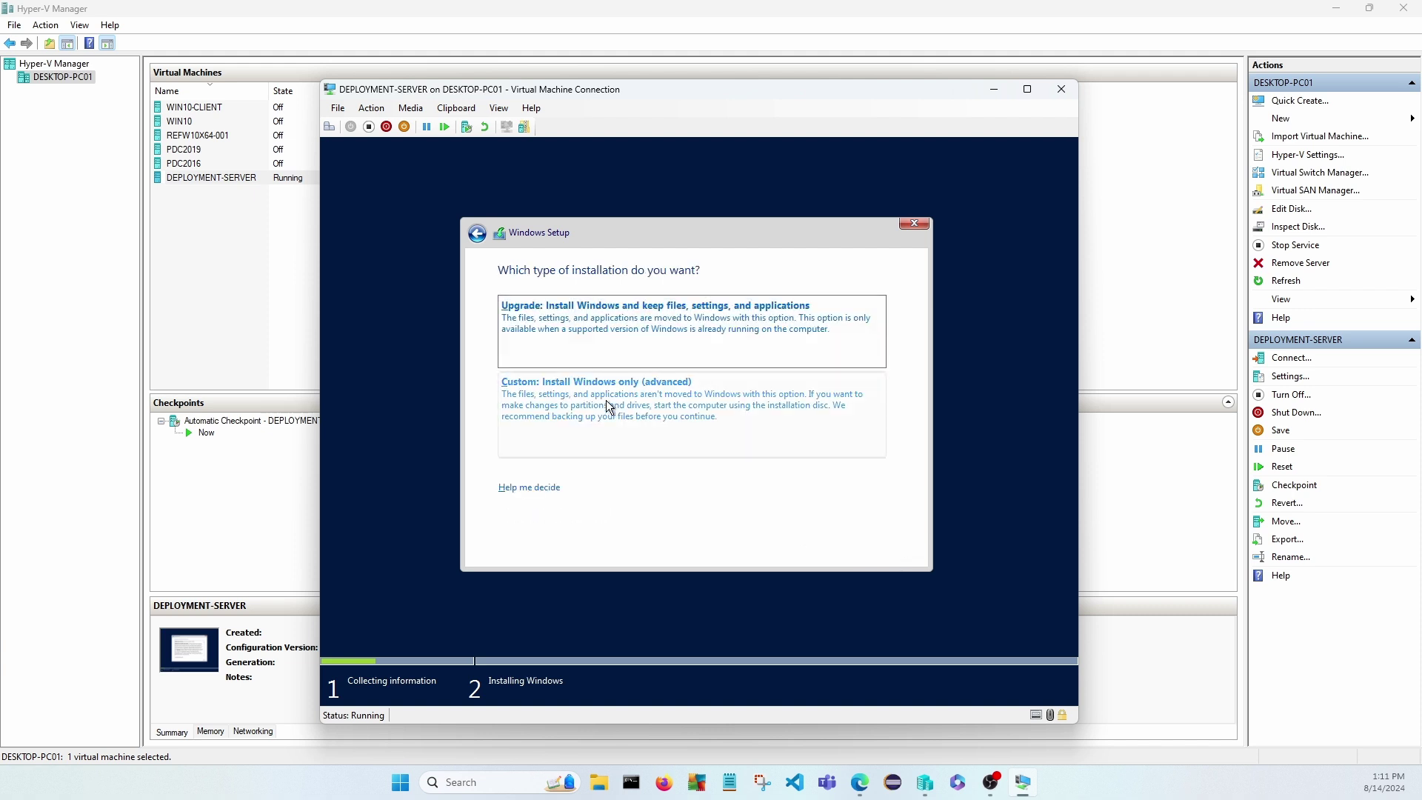
click(632, 398)
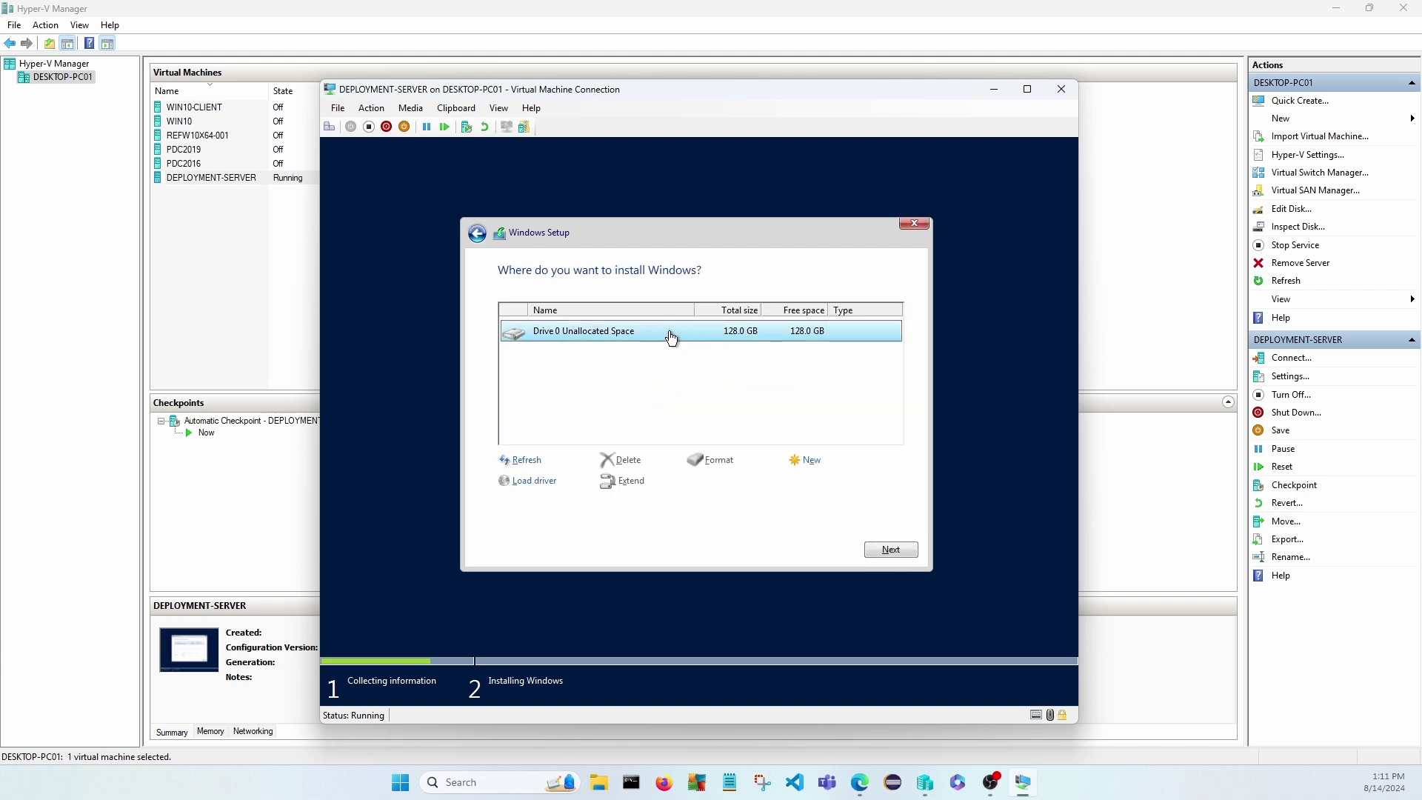
click(891, 549)
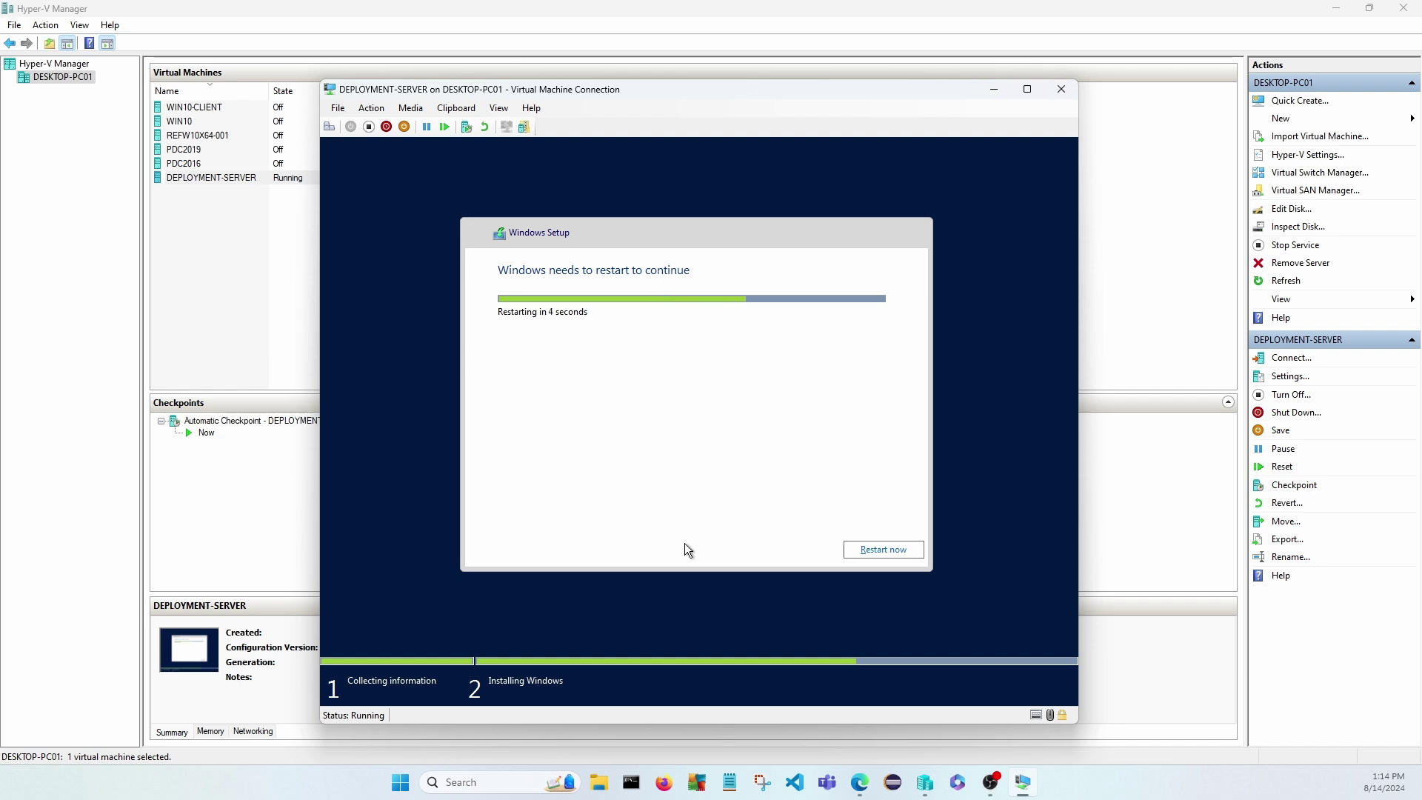
Open a new Notepad window, narrowed and placed on the right side of the screen.
click(730, 782)
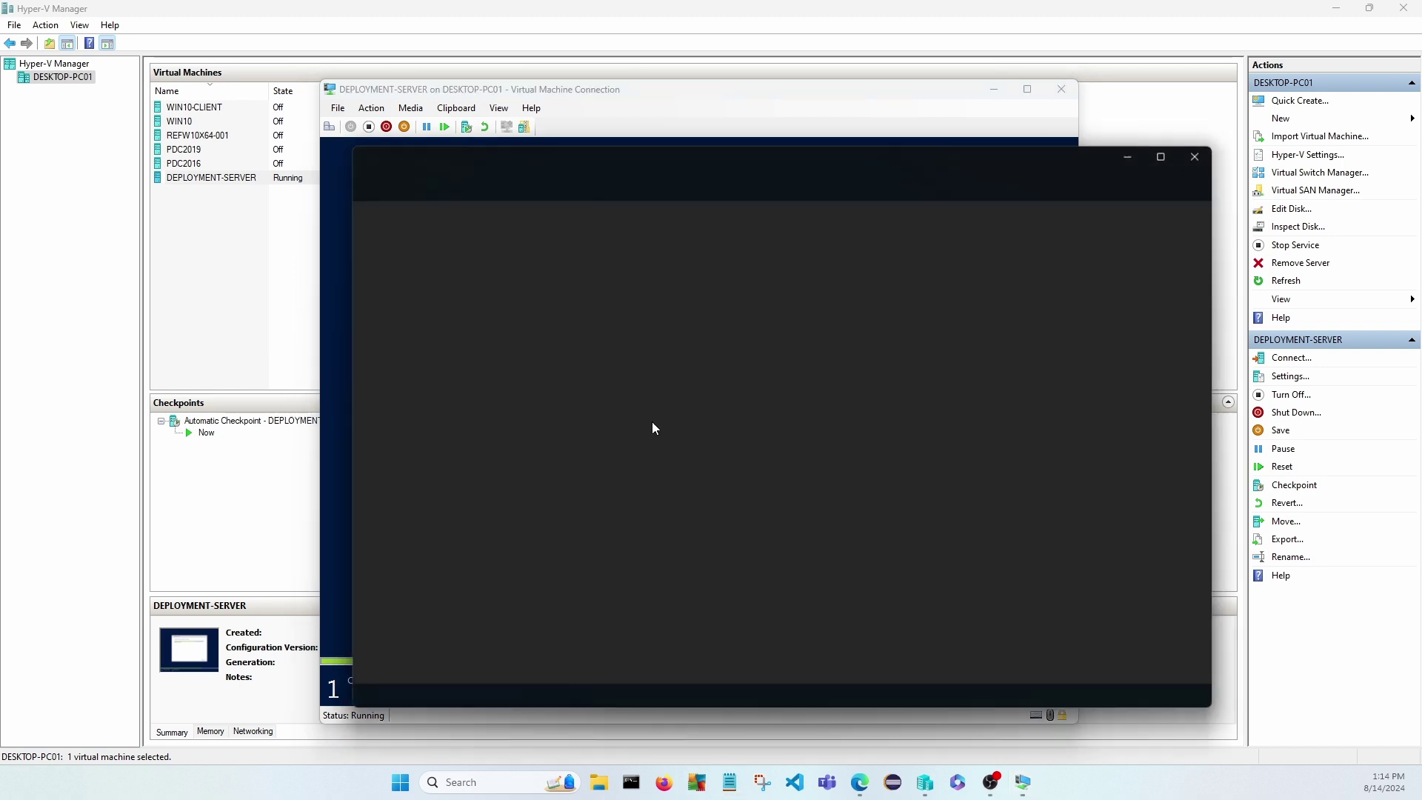
drag(722, 173, 515, 180)
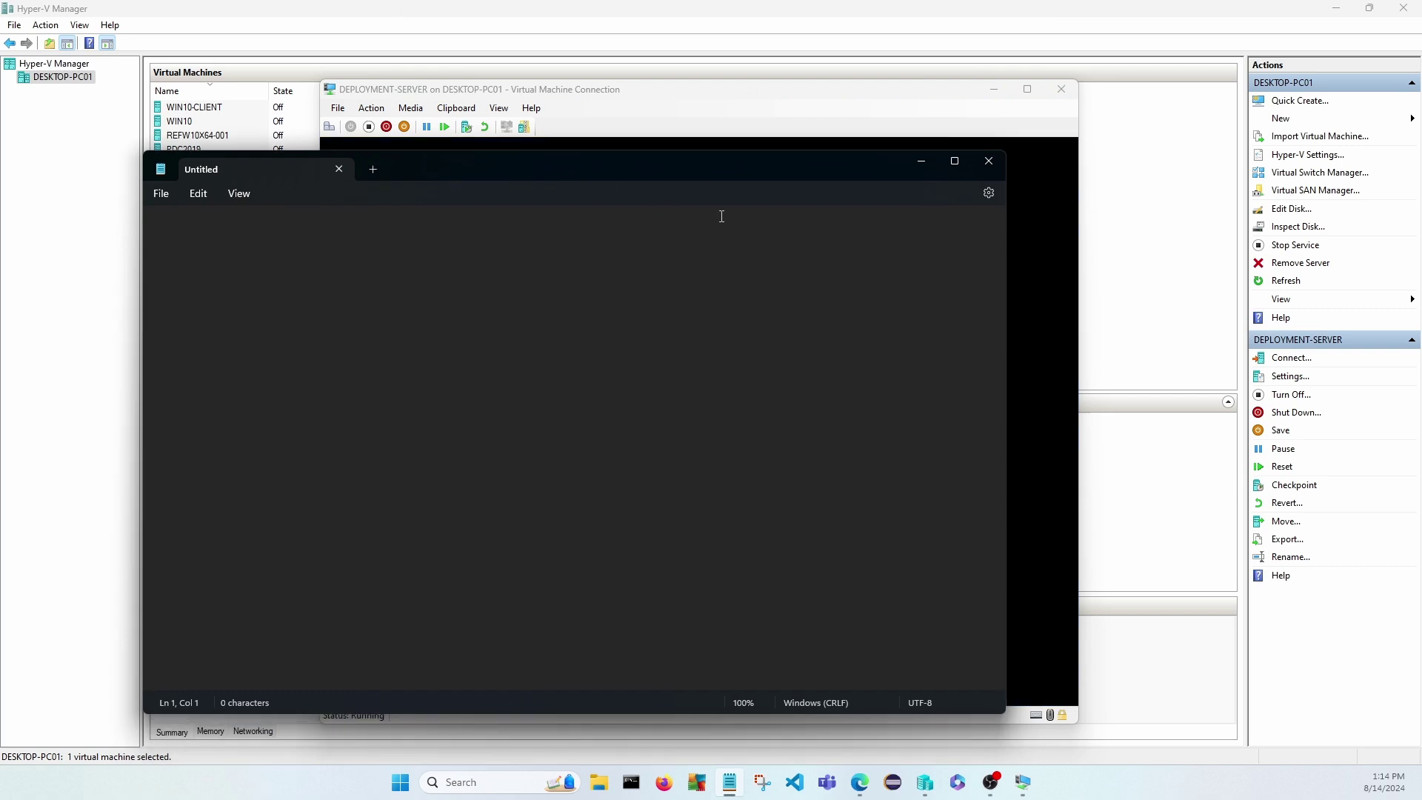
drag(1005, 359, 520, 348)
drag(412, 160, 1153, 126)
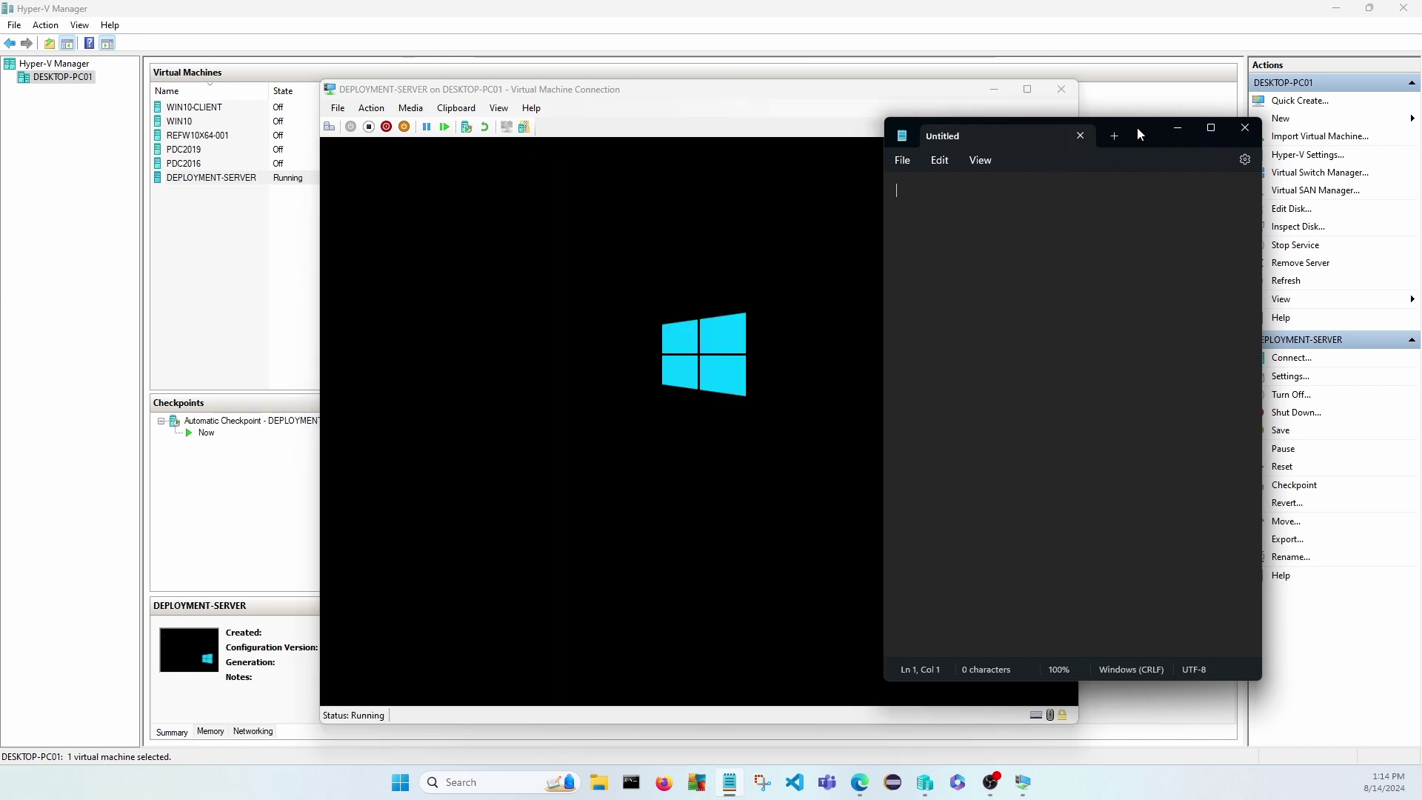
drag(1138, 127, 1196, 118)
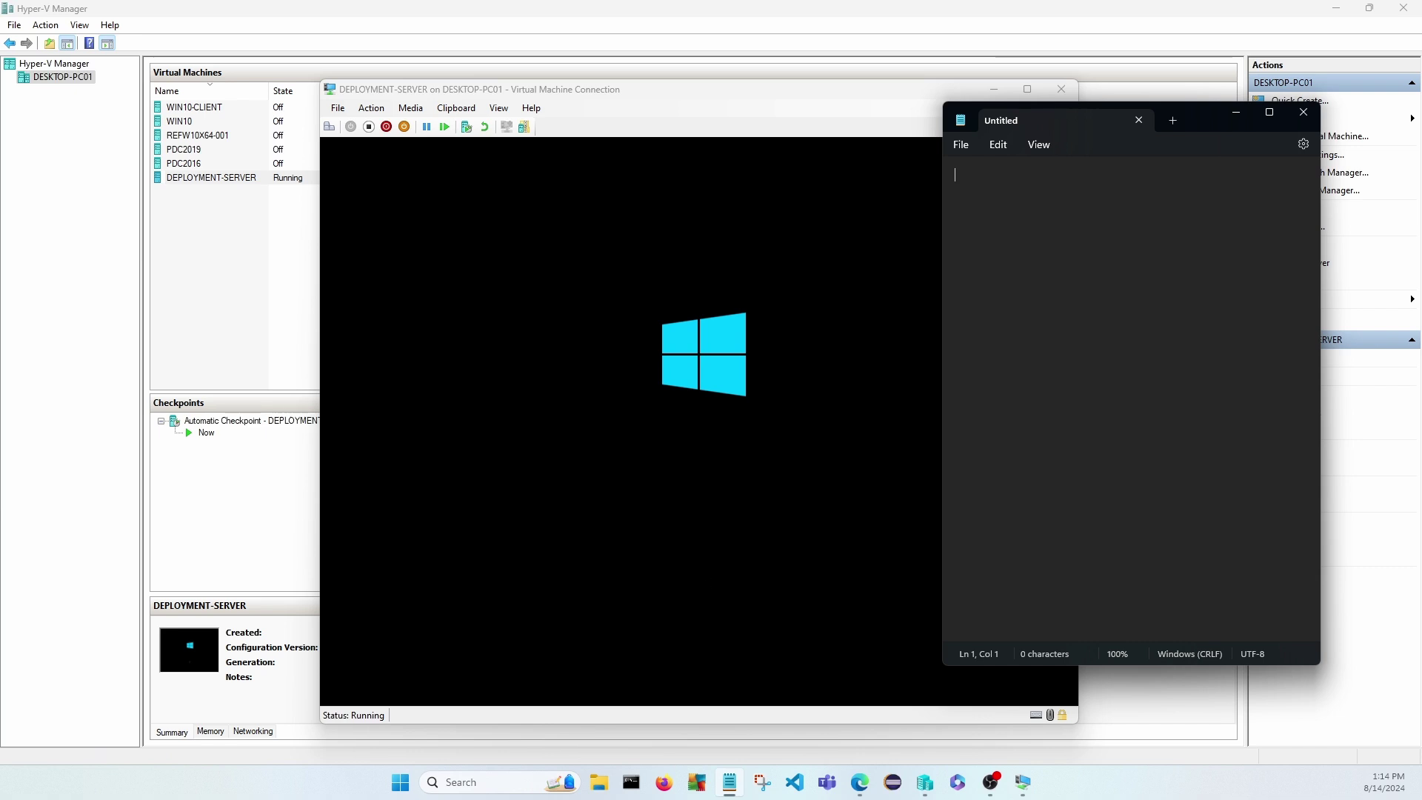
Write the heading 'Deployment Strategies' with '- Windows Autopilot' beneath it.
text(Deploymen)
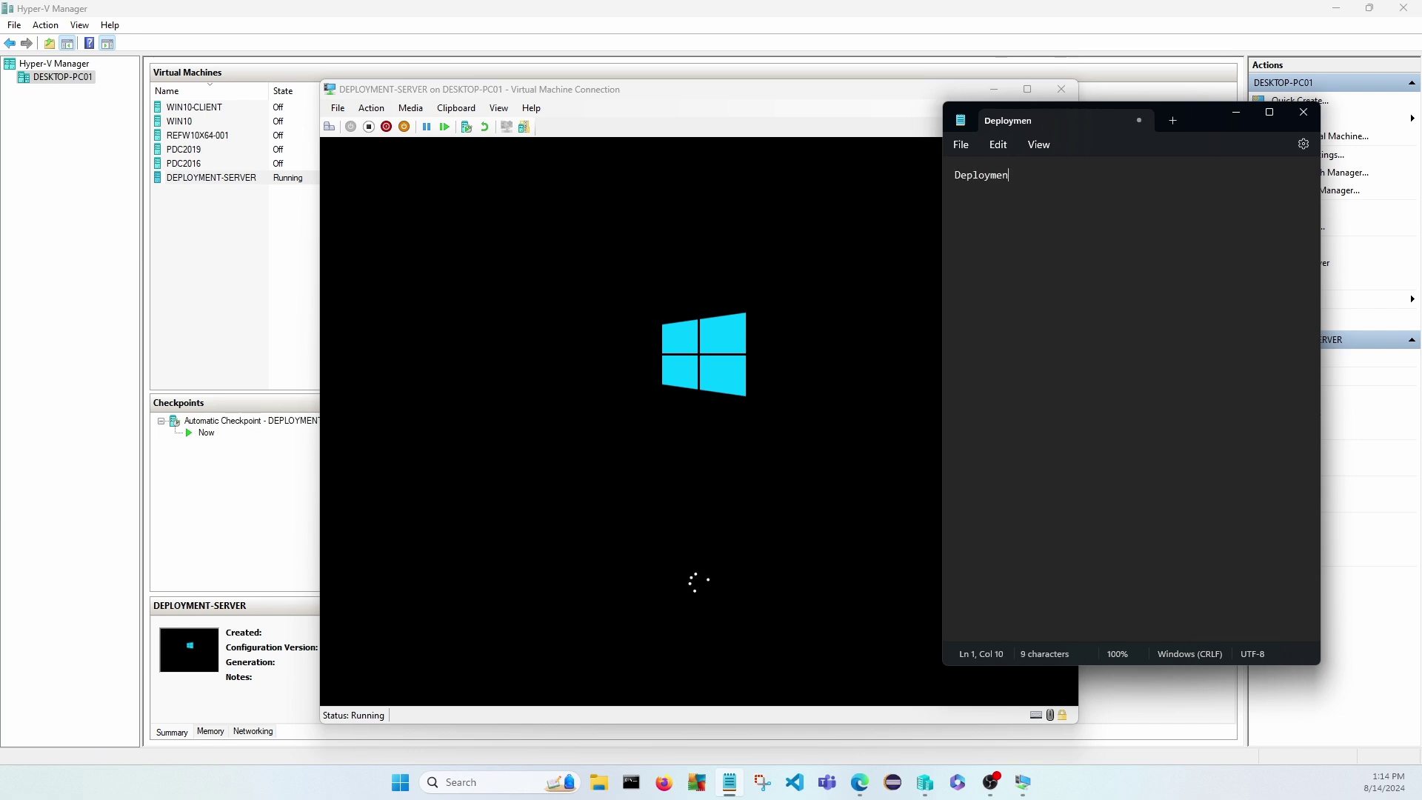
text(t Strategies)
key(Return)
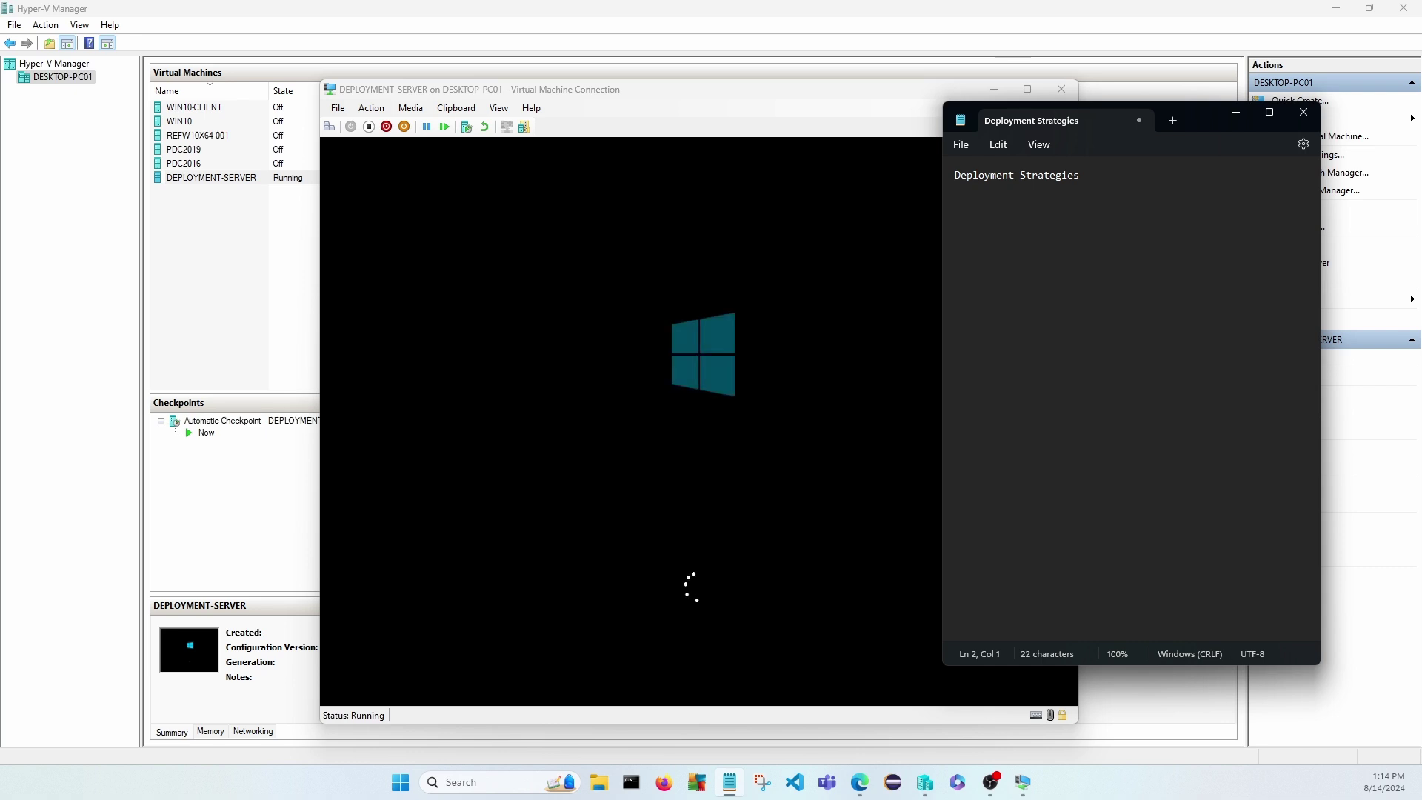
text(- )
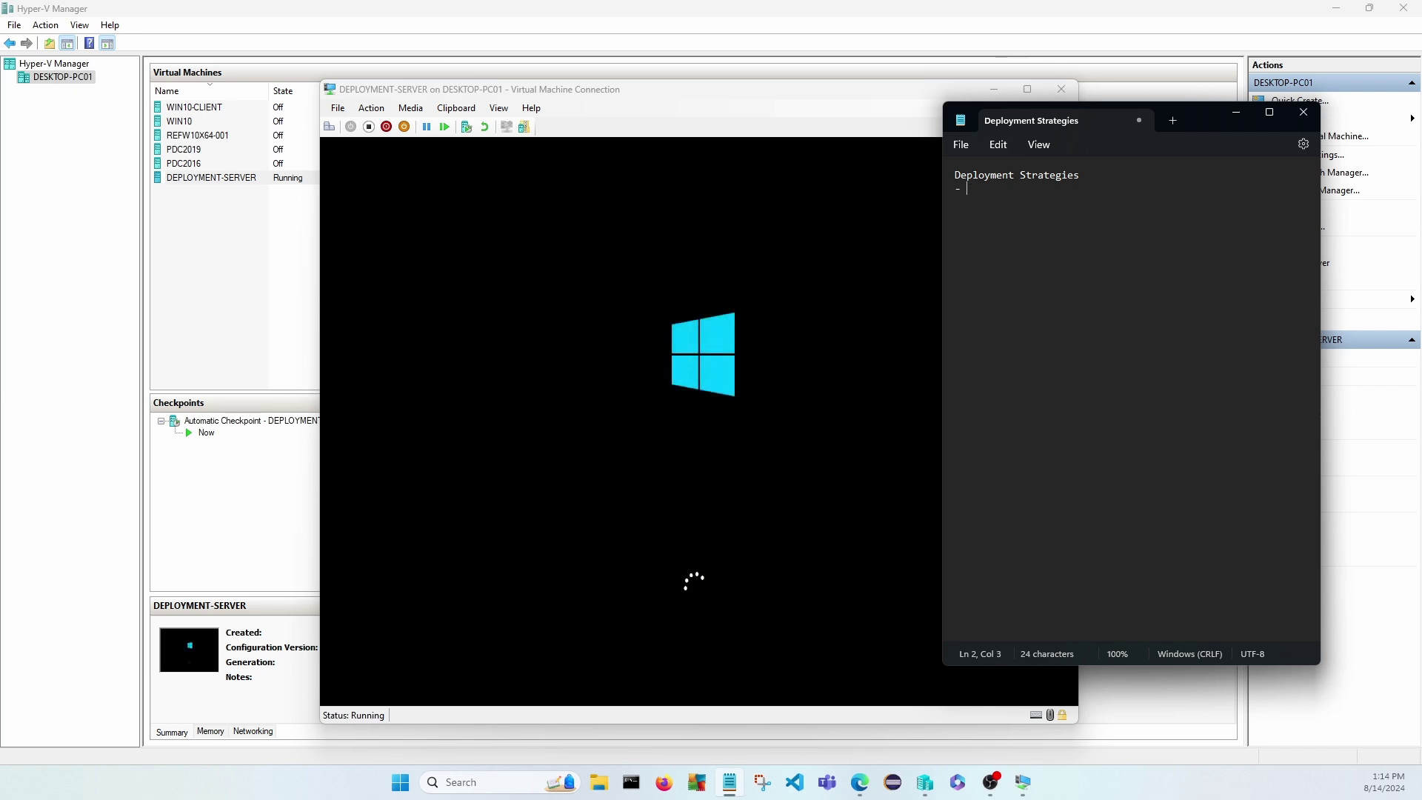
text(Windows Autopilot)
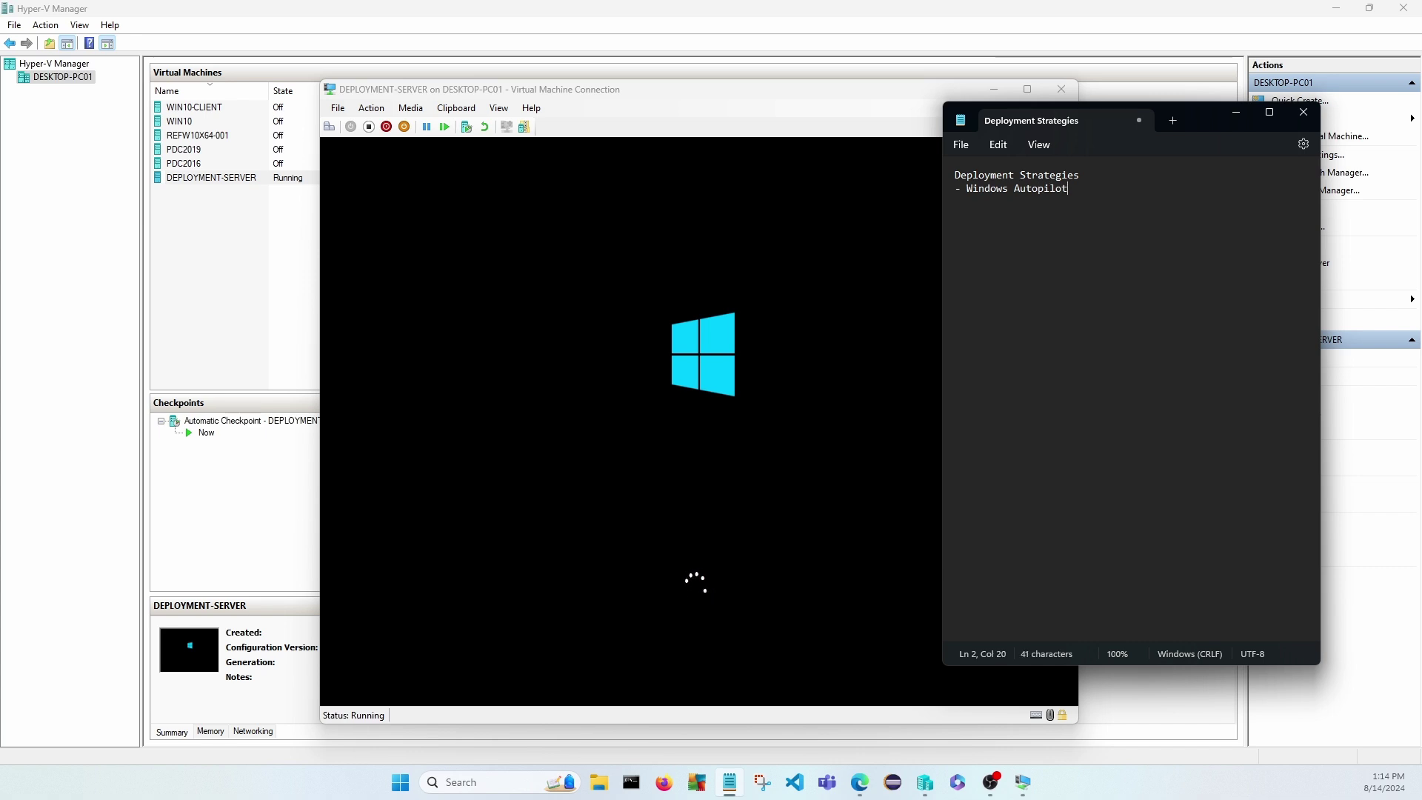
key(Return)
Add '- Manual Installation' and '- In place upgrades' as further list items.
text(-)
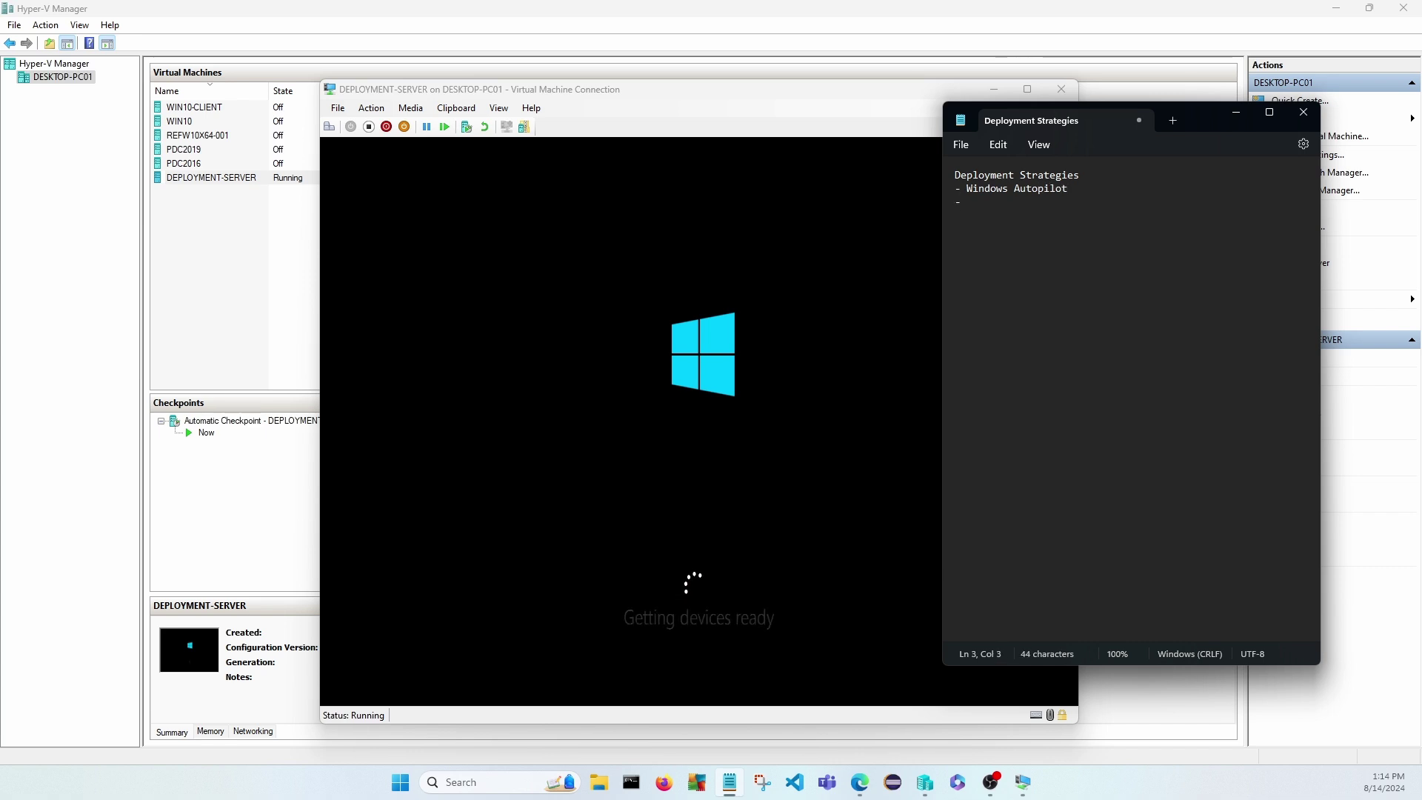
text( Manual)
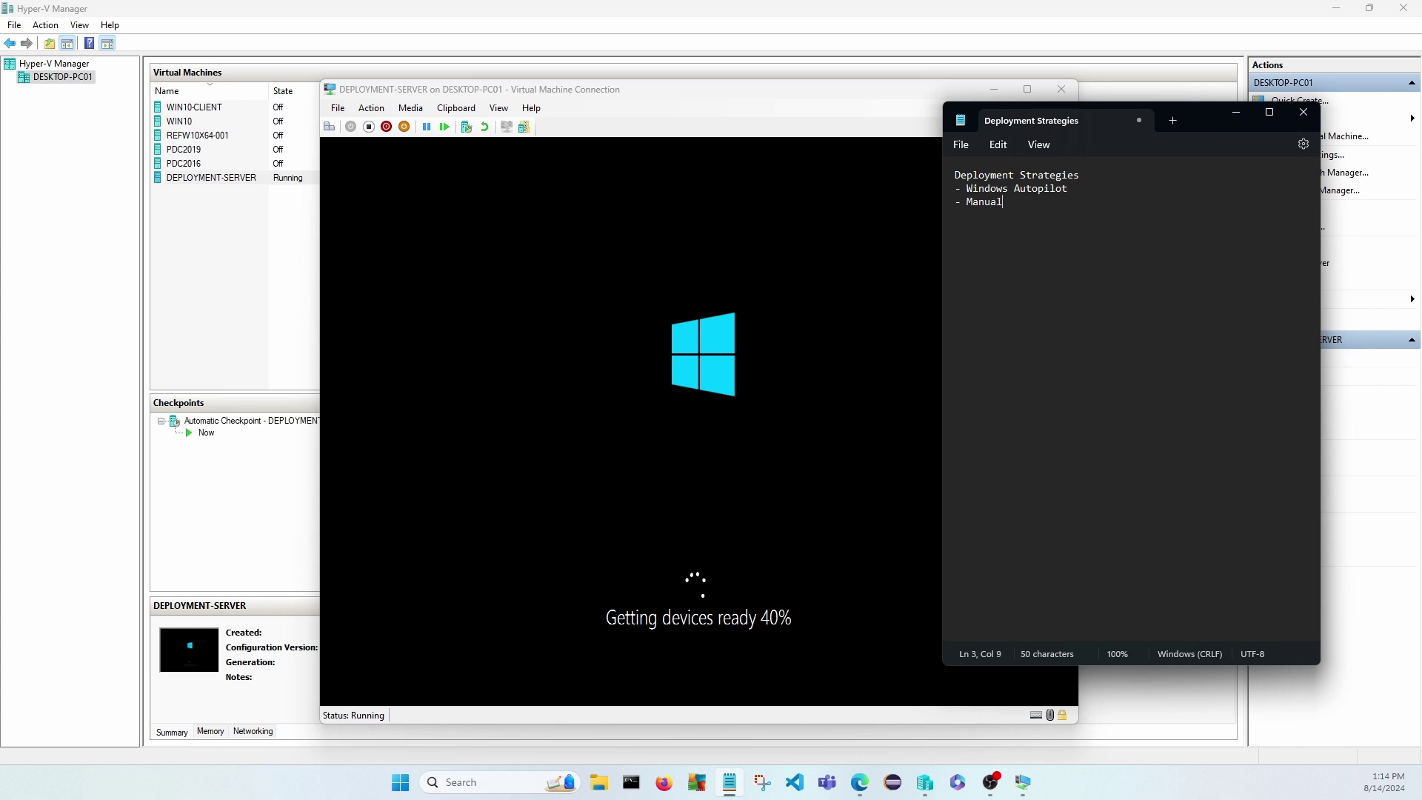
text( Installation)
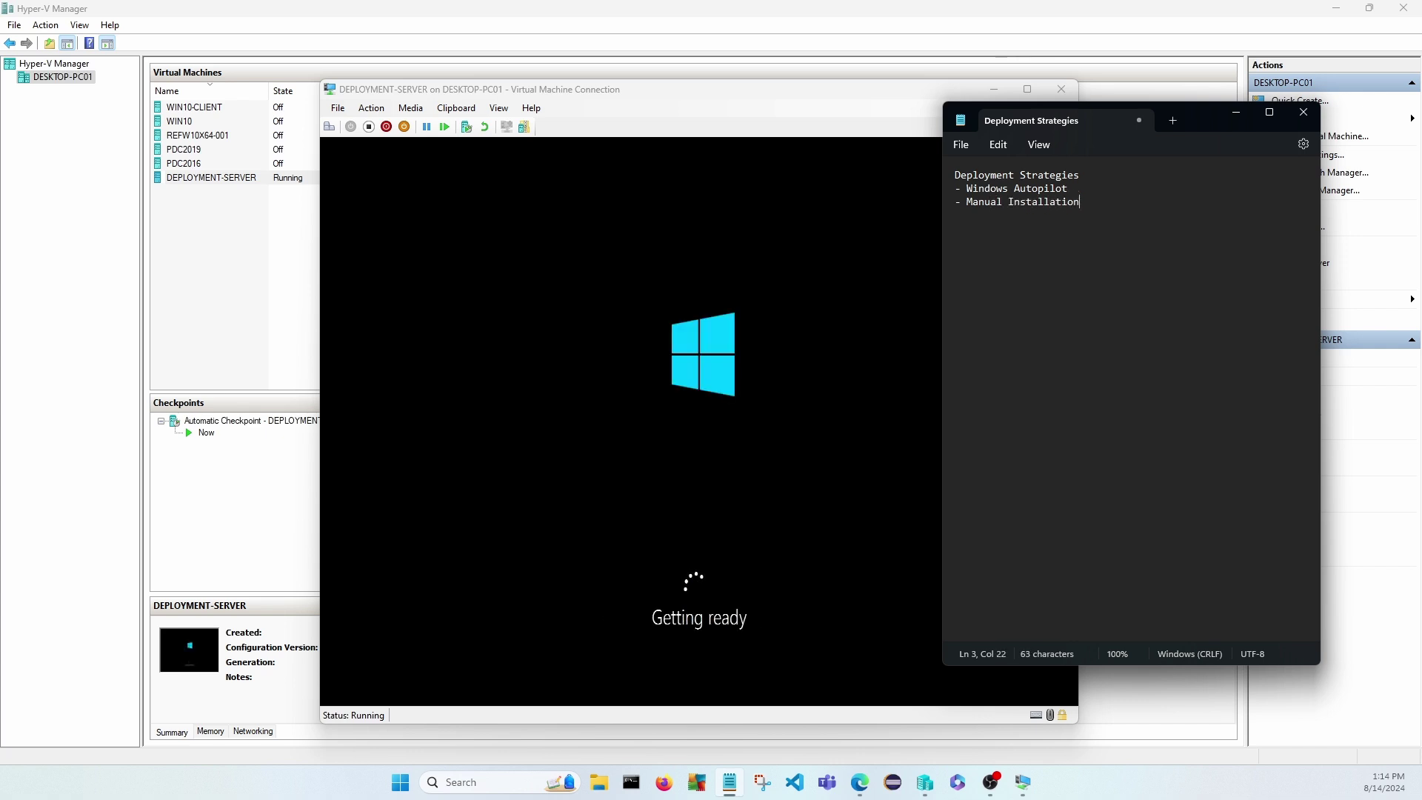
key(Return)
text(- In place upda)
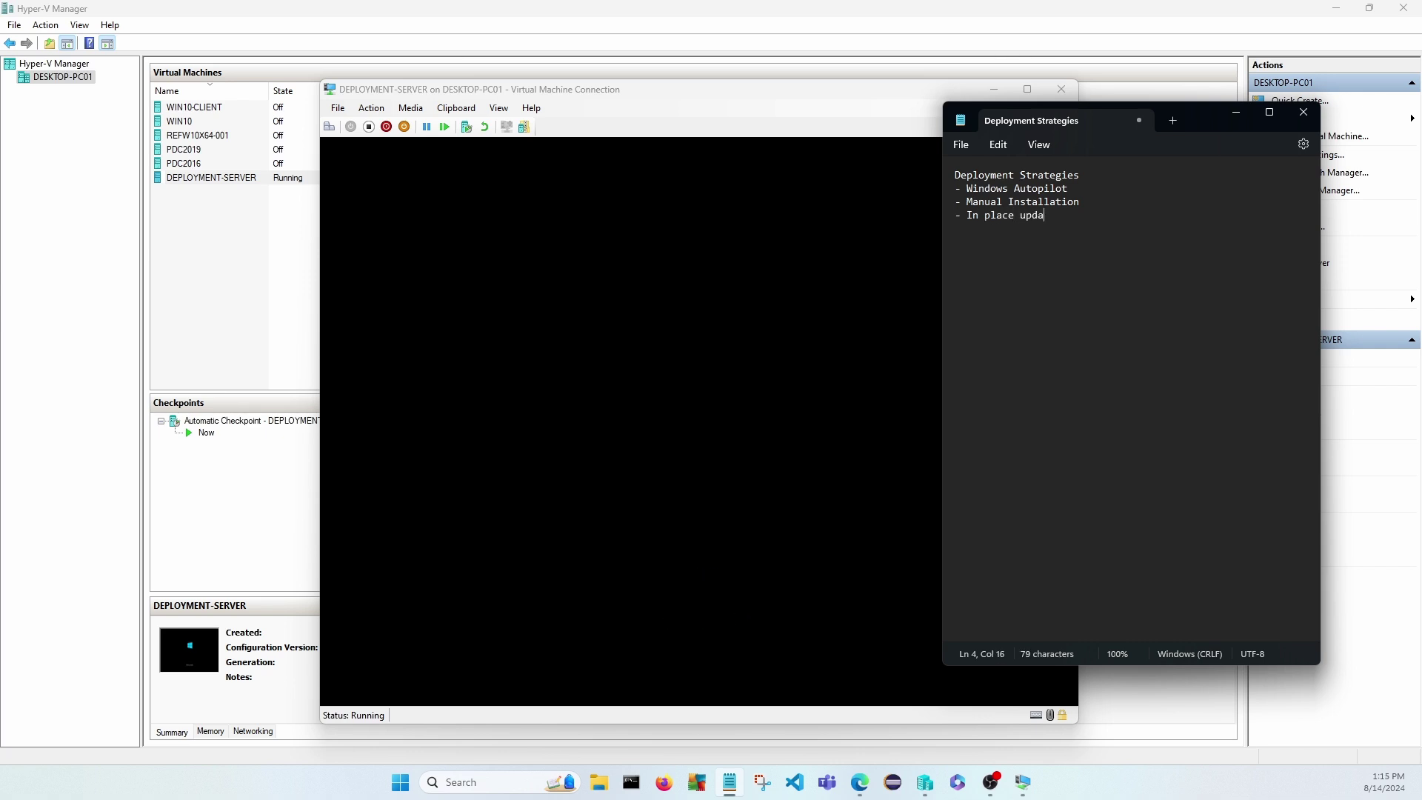
key(BackSpace)
key(BackSpace)
text(grades)
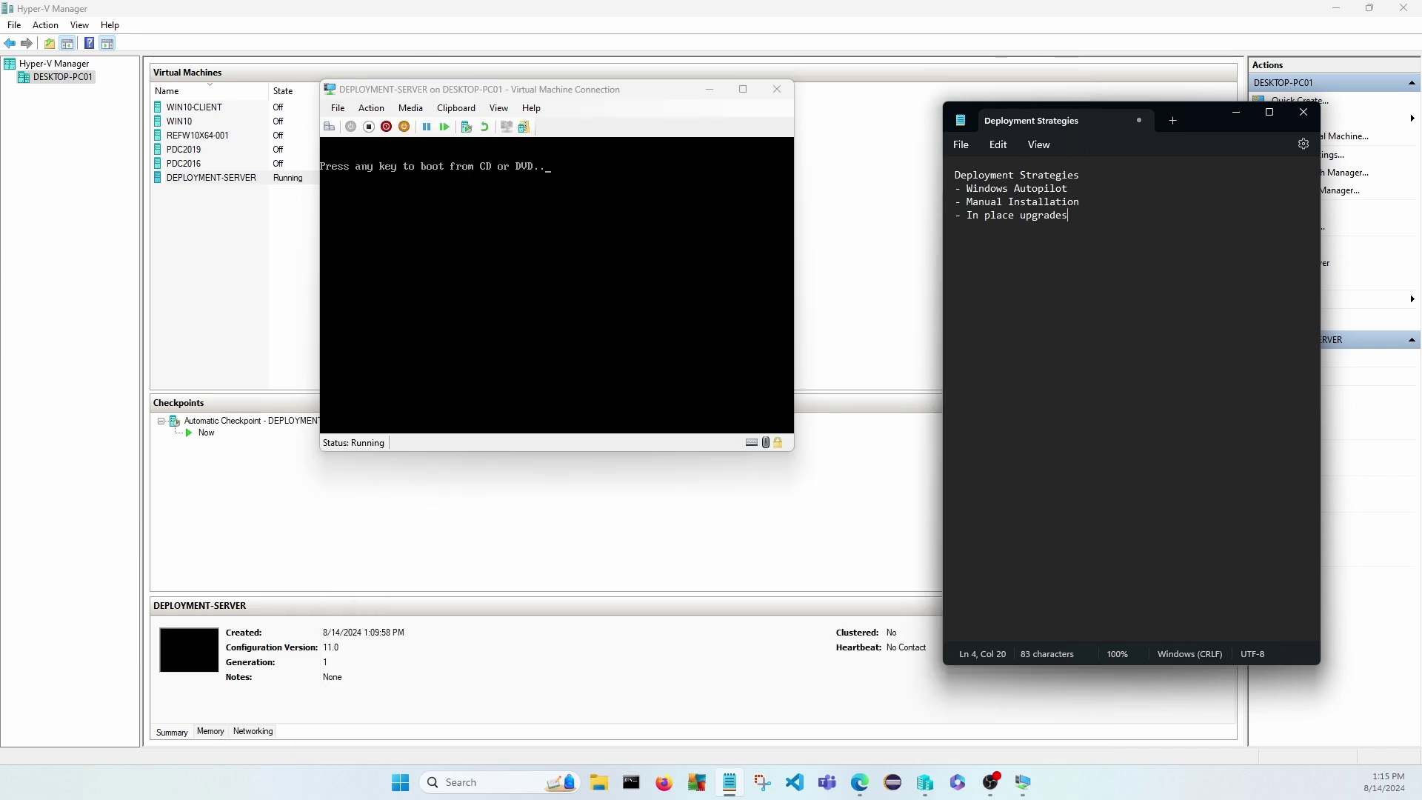
key(Up)
key(Up)
Add the sub-point '- Provision and configure devices using cloud' under Windows Autopilot.
key(Return)
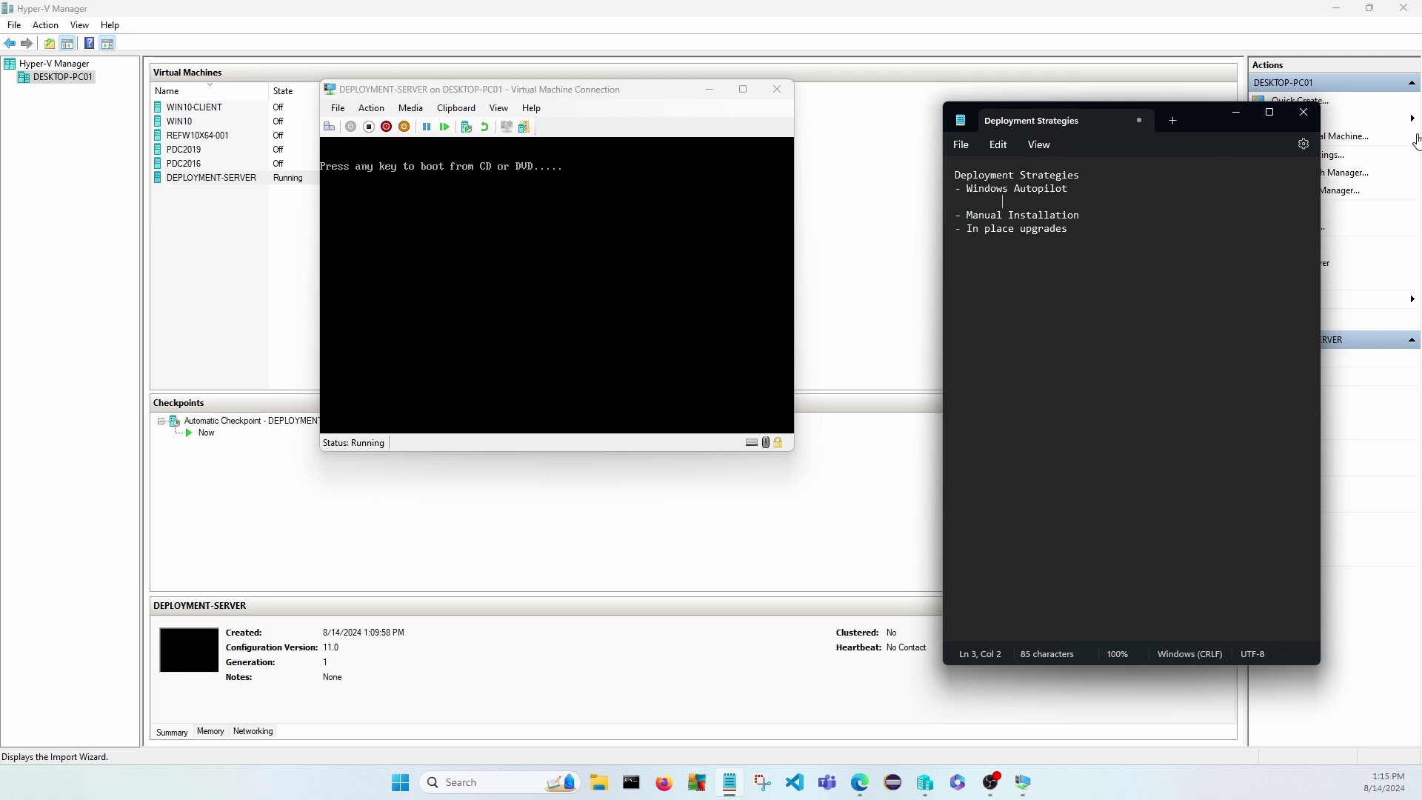
text(-)
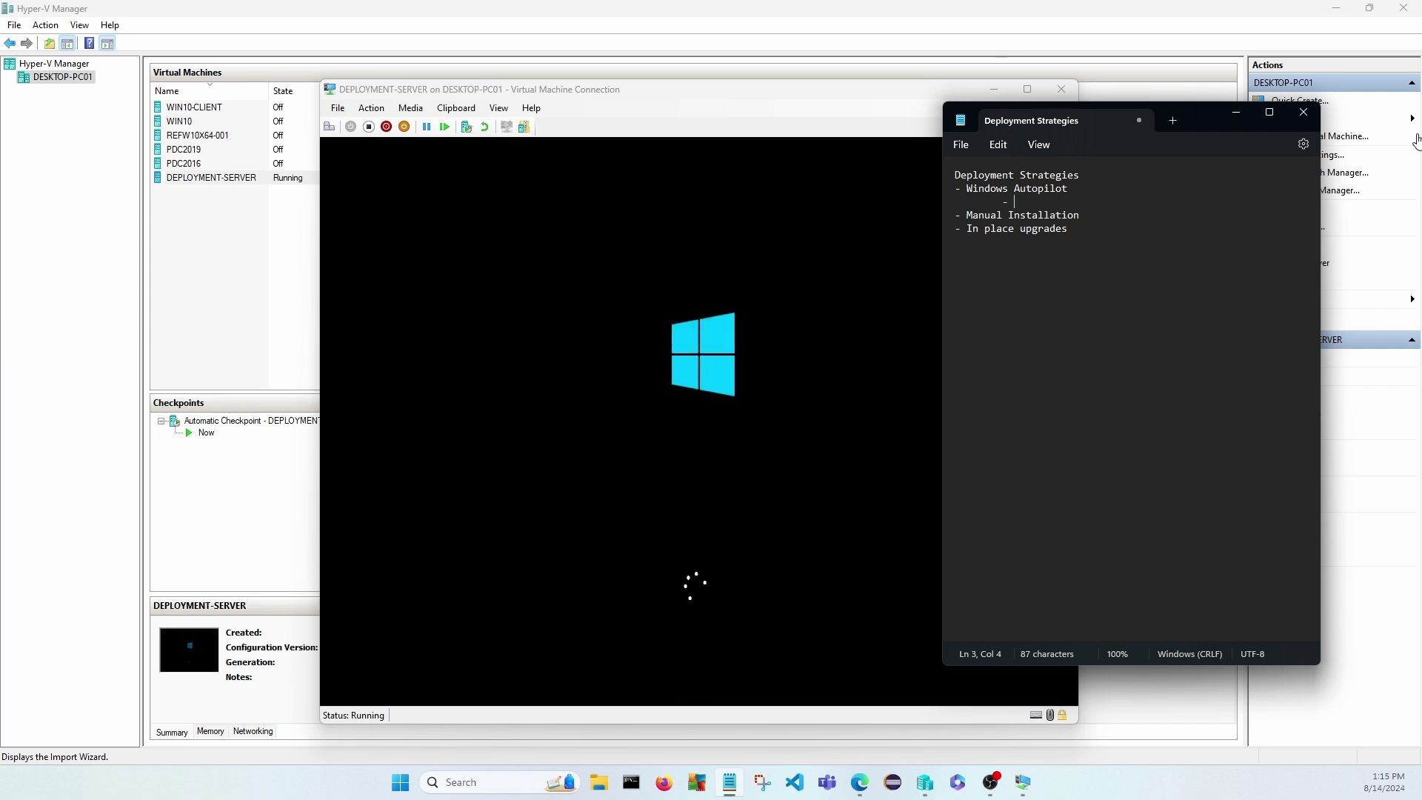
text(Provision and configure devices)
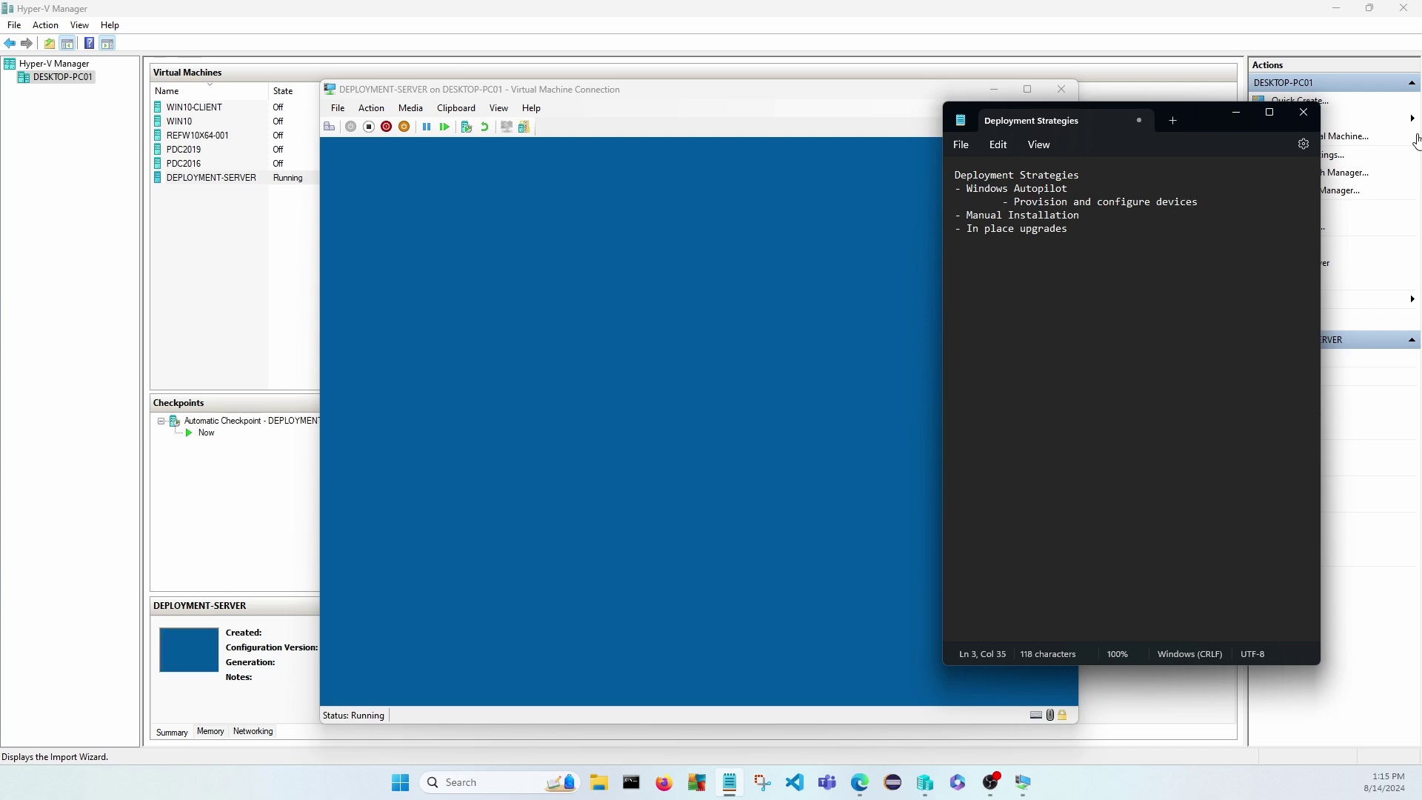
text( using cloud)
Under Manual Installation, add the indented note 'Involve a manual installation such as usb or using the network'.
click(1117, 214)
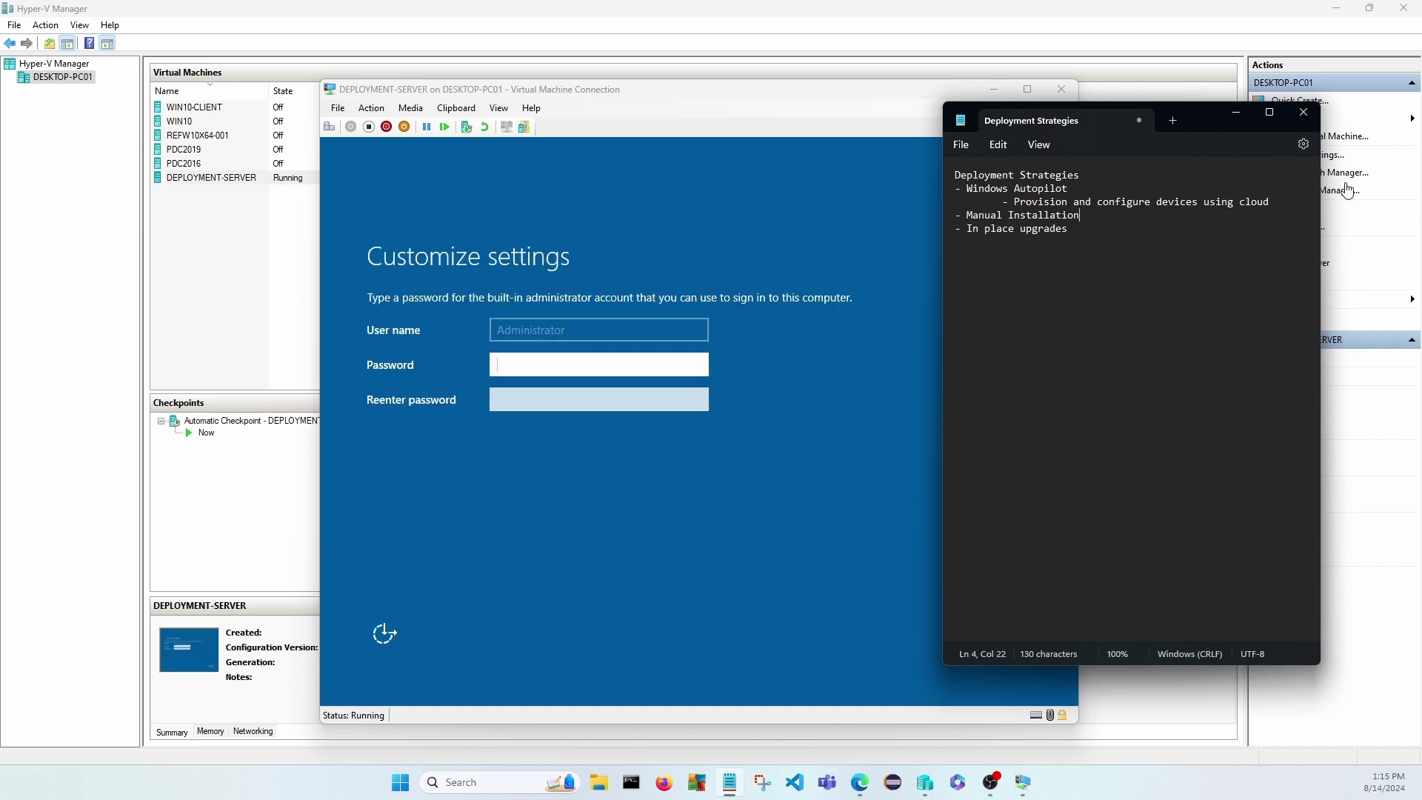
key(Return)
key(Tab)
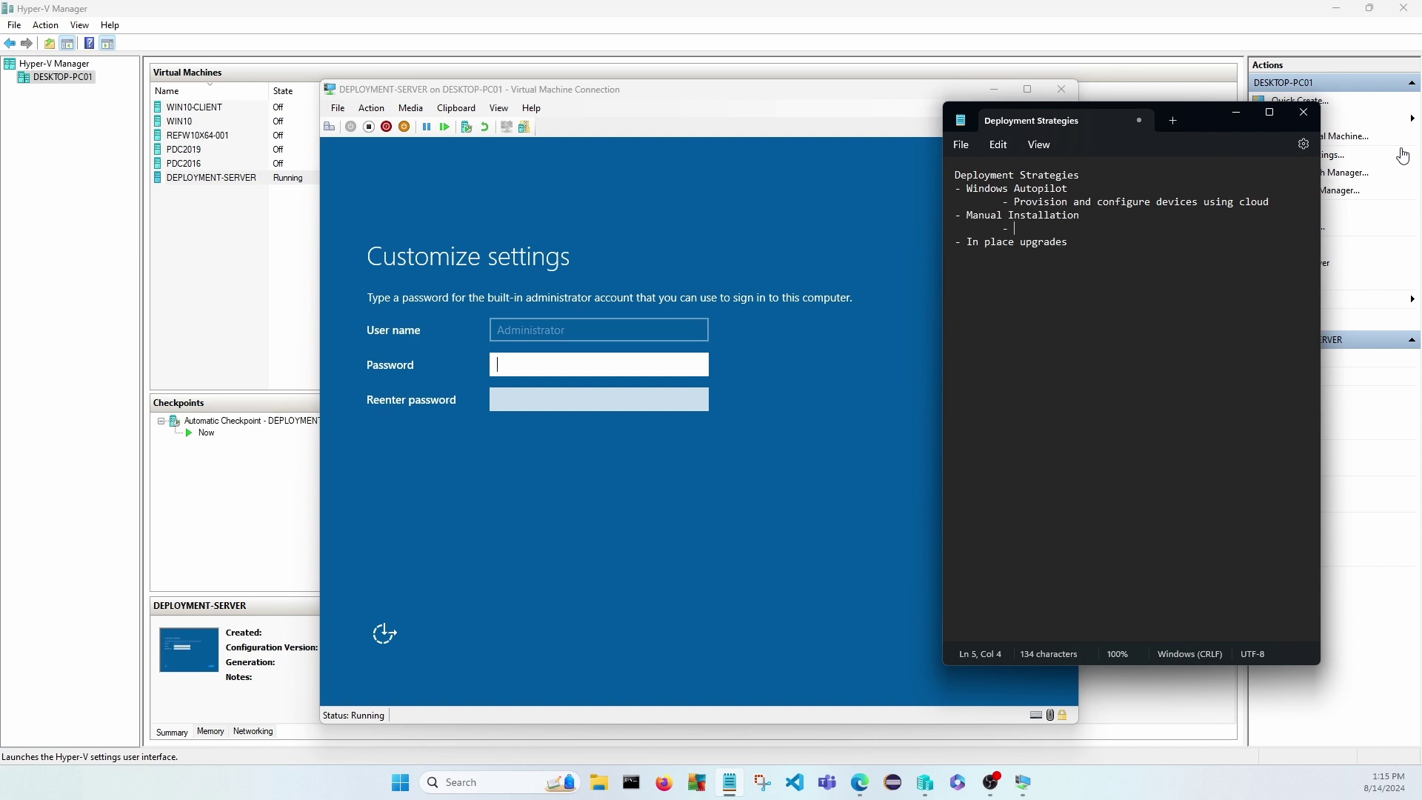
text(Invl)
key(BackSpace)
key(BackSpace)
text(olved)
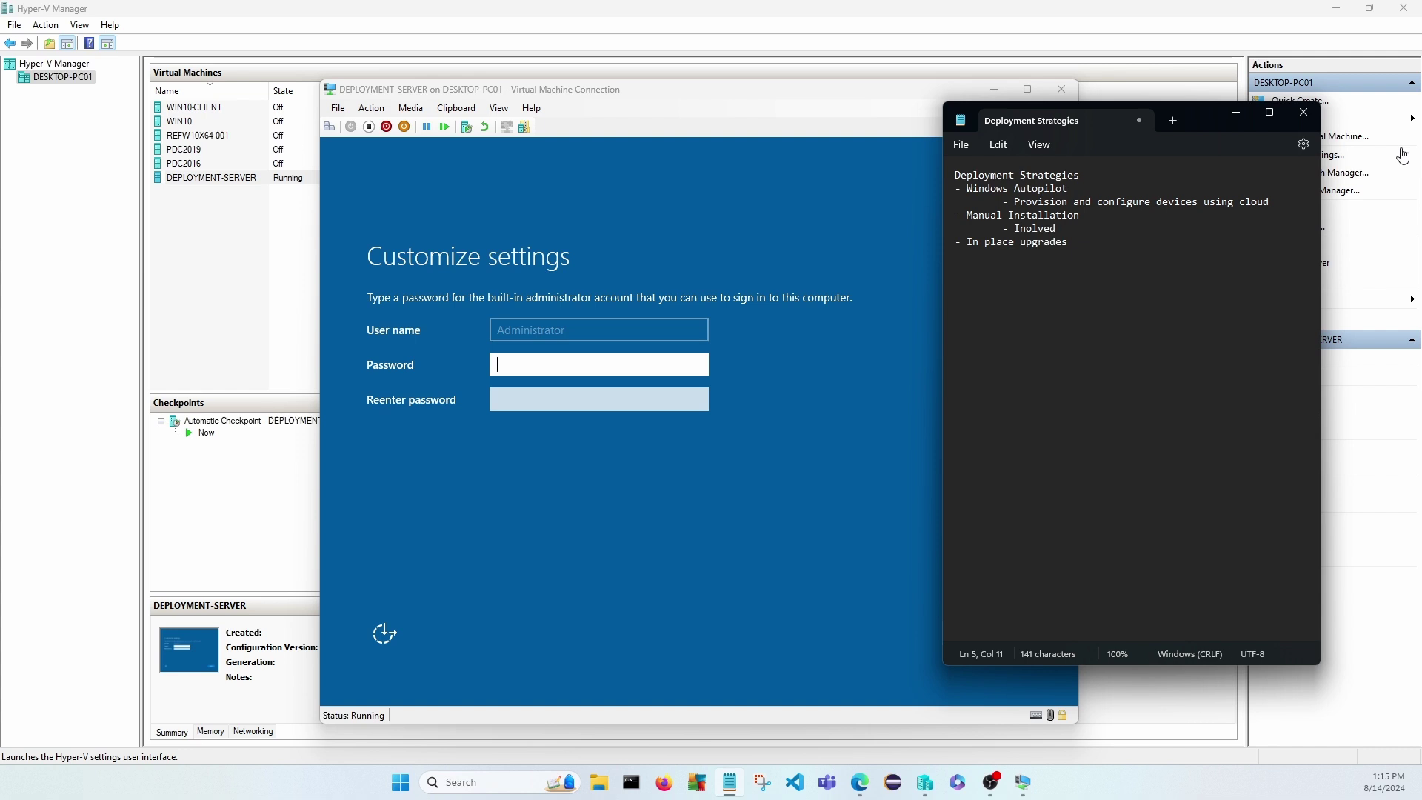
text( maual)
key(BackSpace)
key(BackSpace)
key(BackSpace)
key(BackSpace)
key(BackSpace)
key(BackSpace)
key(BackSpace)
key(BackSpace)
key(BackSpace)
key(BackSpace)
key(BackSpace)
text(volve a manu)
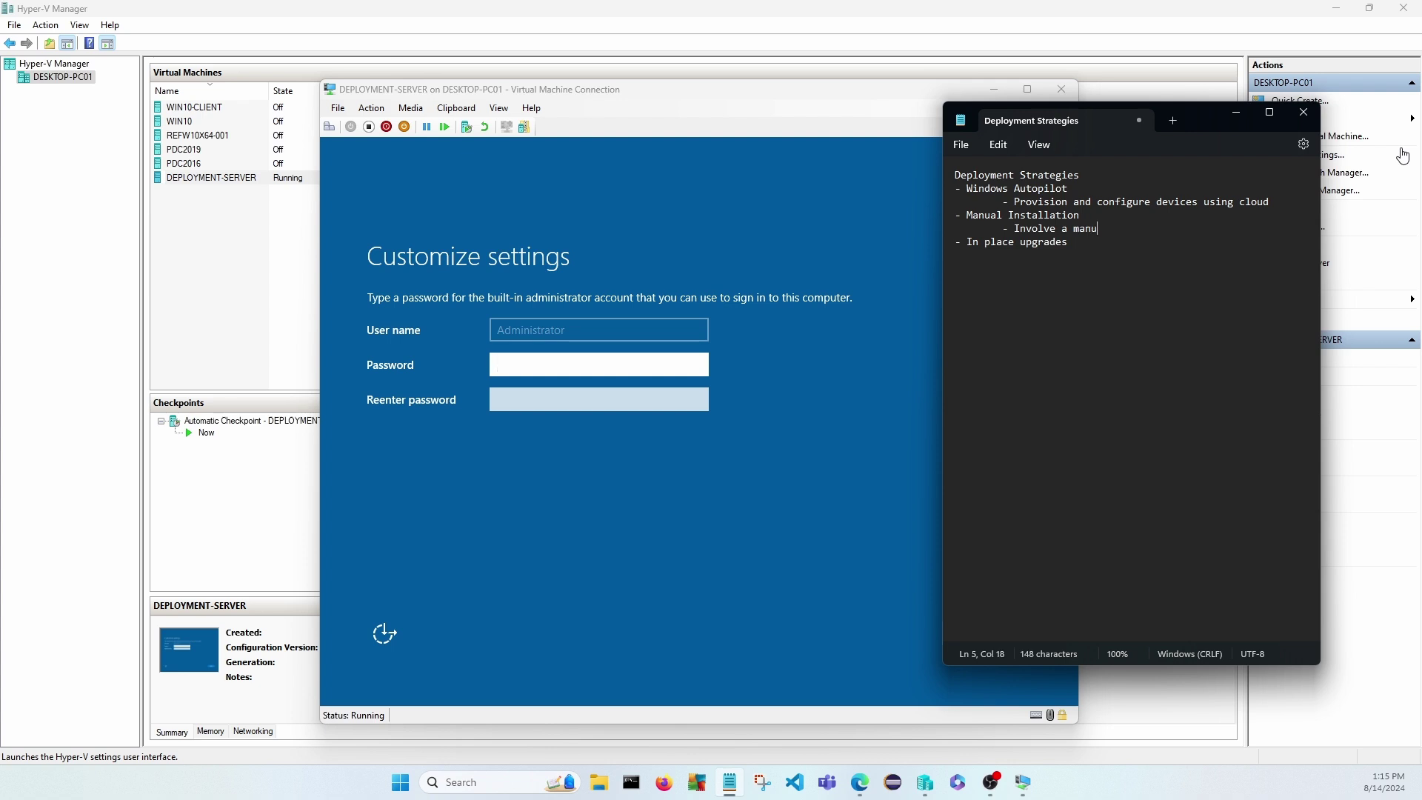
text(al installation such as u)
text(sb)
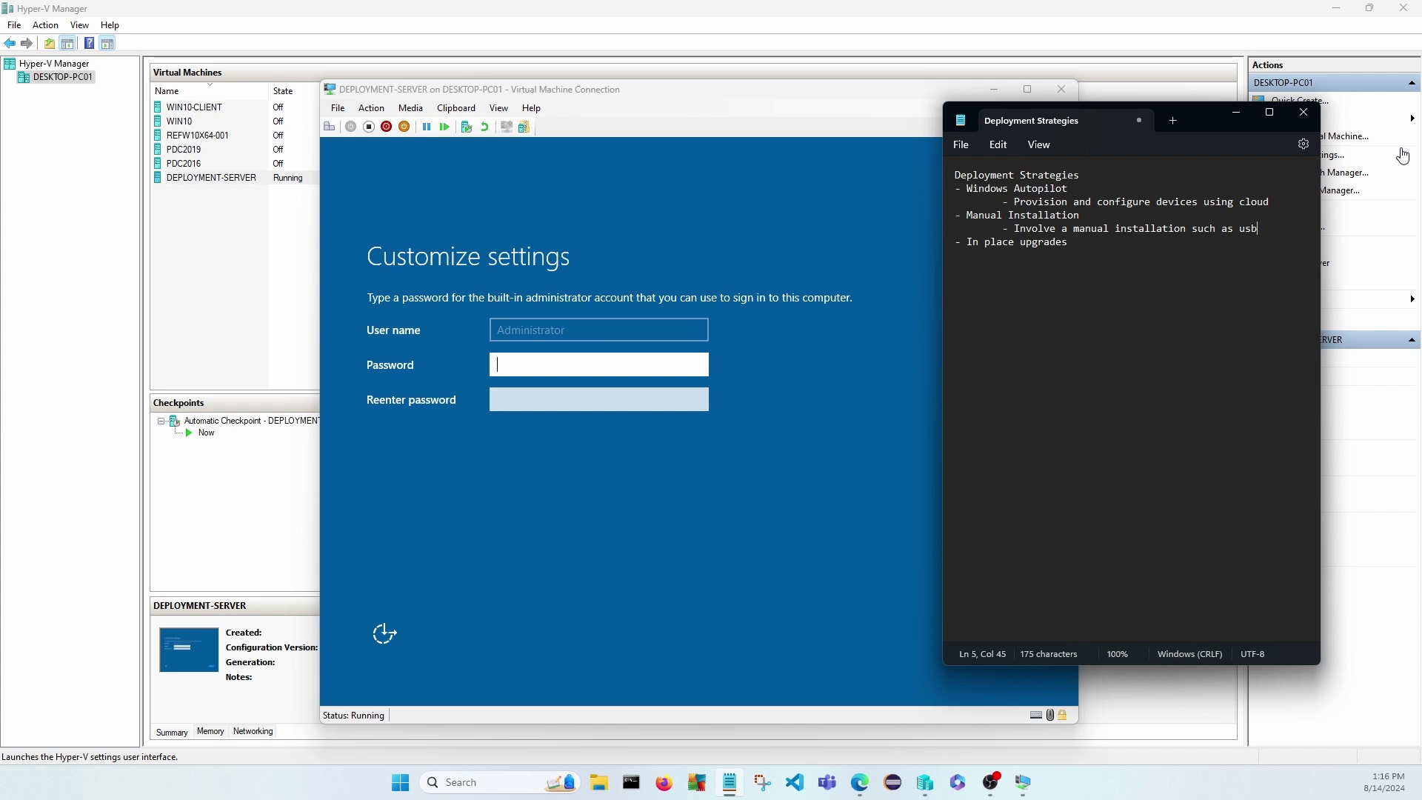
text( or using the)
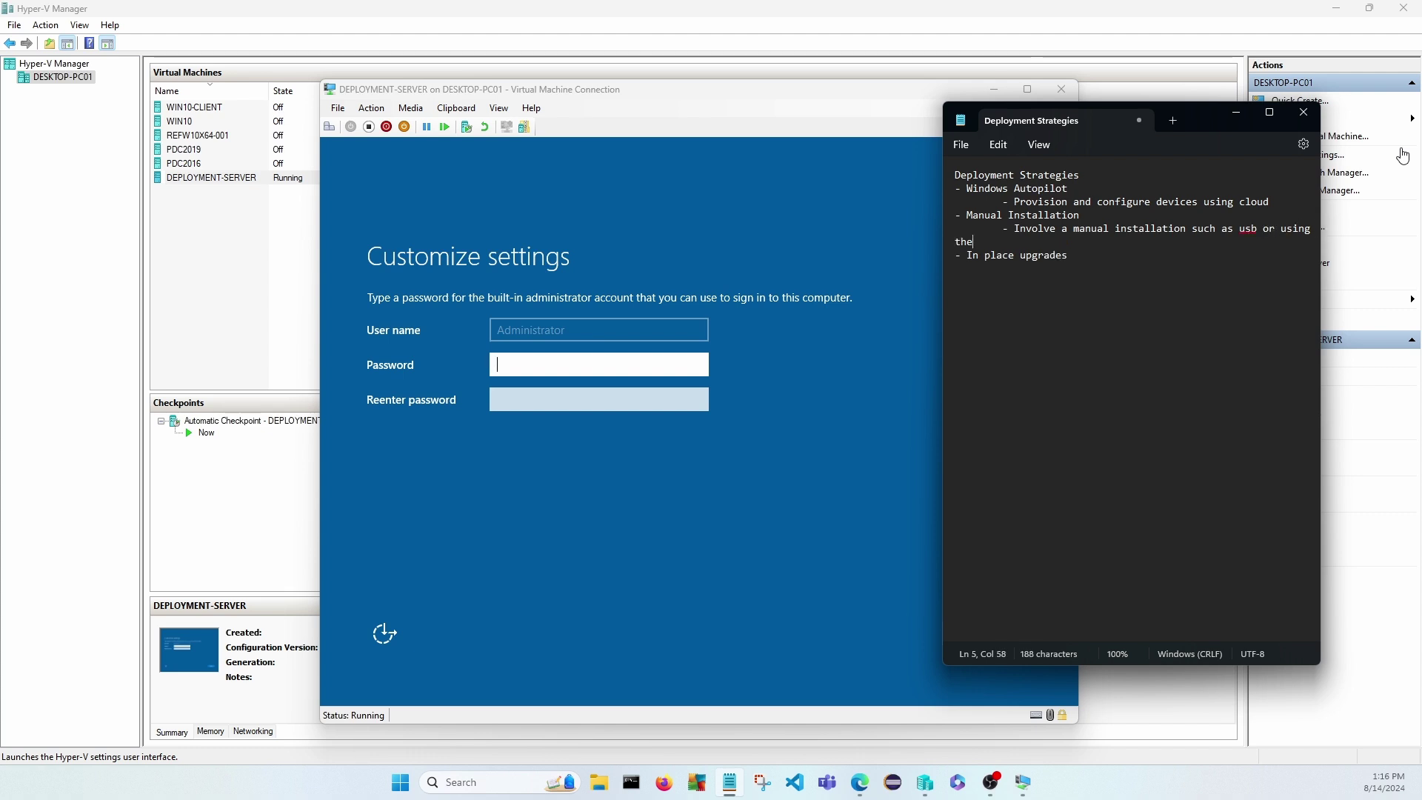
text( network)
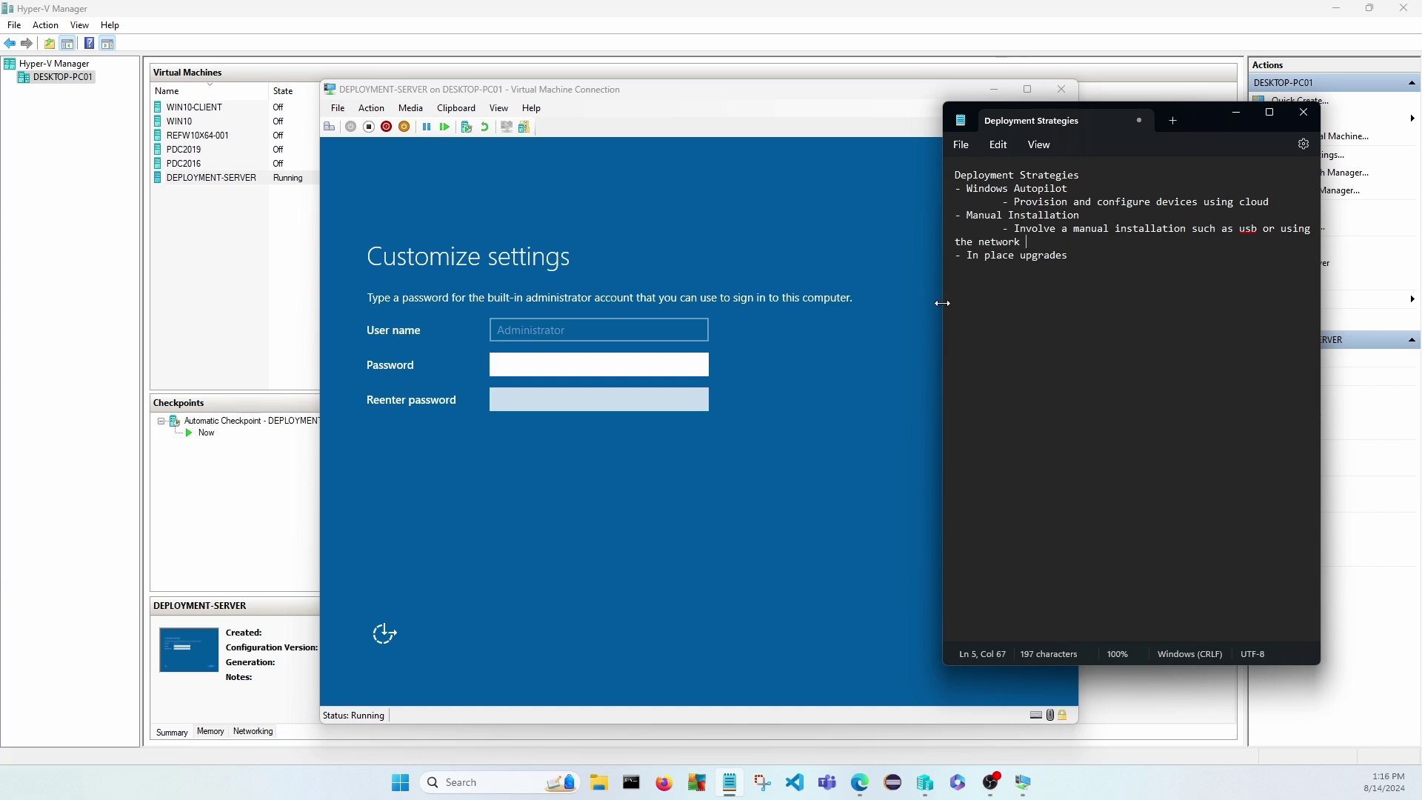
Widen the Notepad window and list '- MDT', '- WDS' and an indented '- ADK' below the usb note.
drag(943, 303, 870, 300)
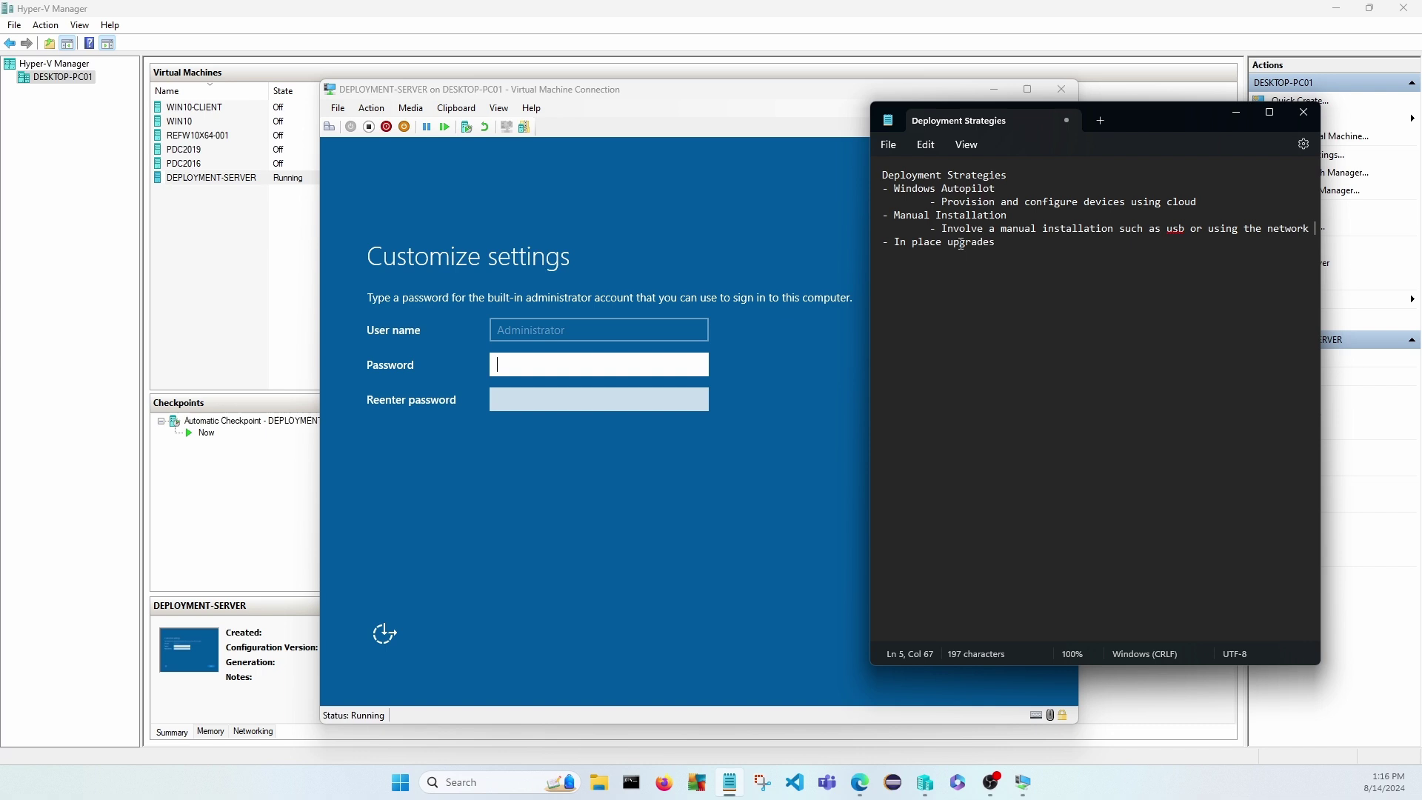
click(1012, 219)
click(1317, 229)
key(Return)
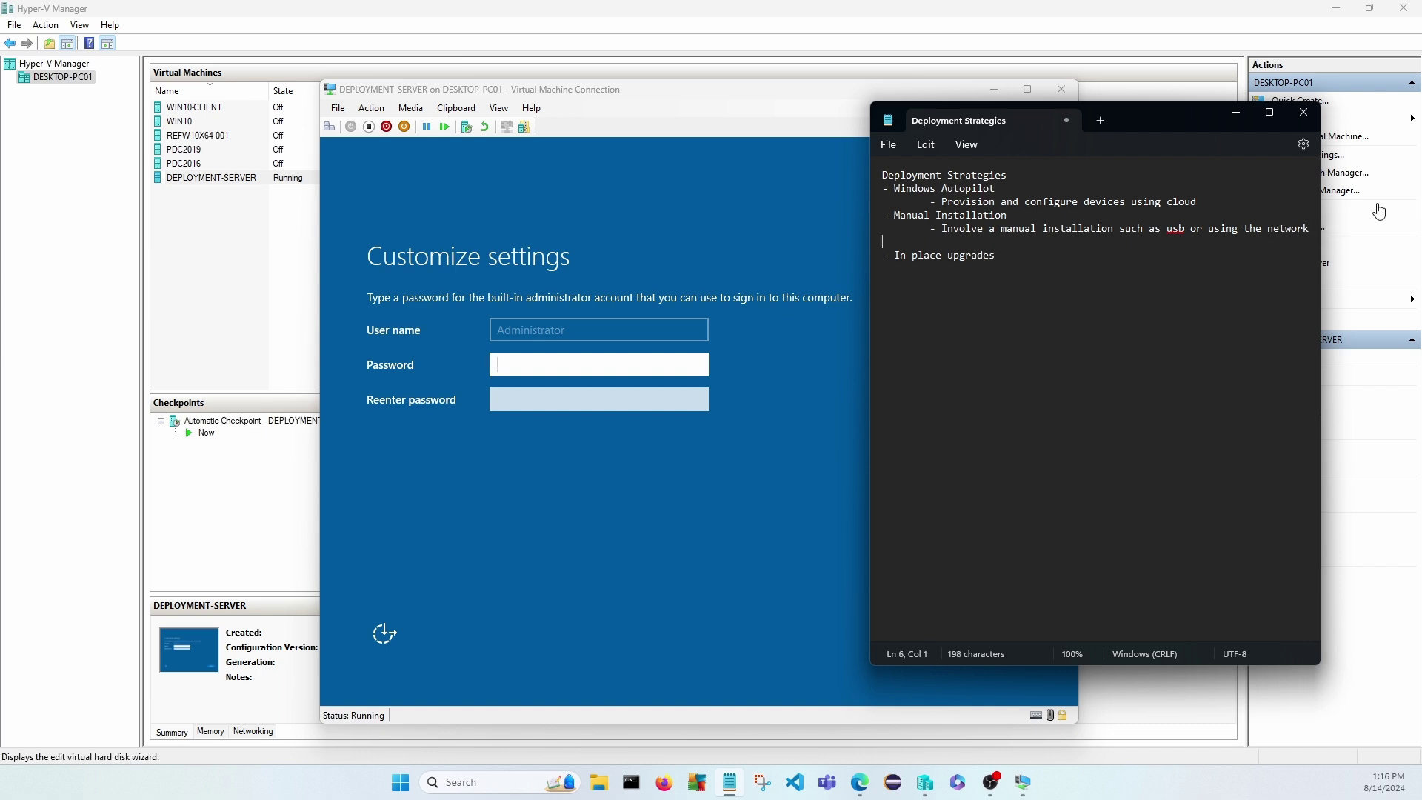
text(- MDT)
key(Return)
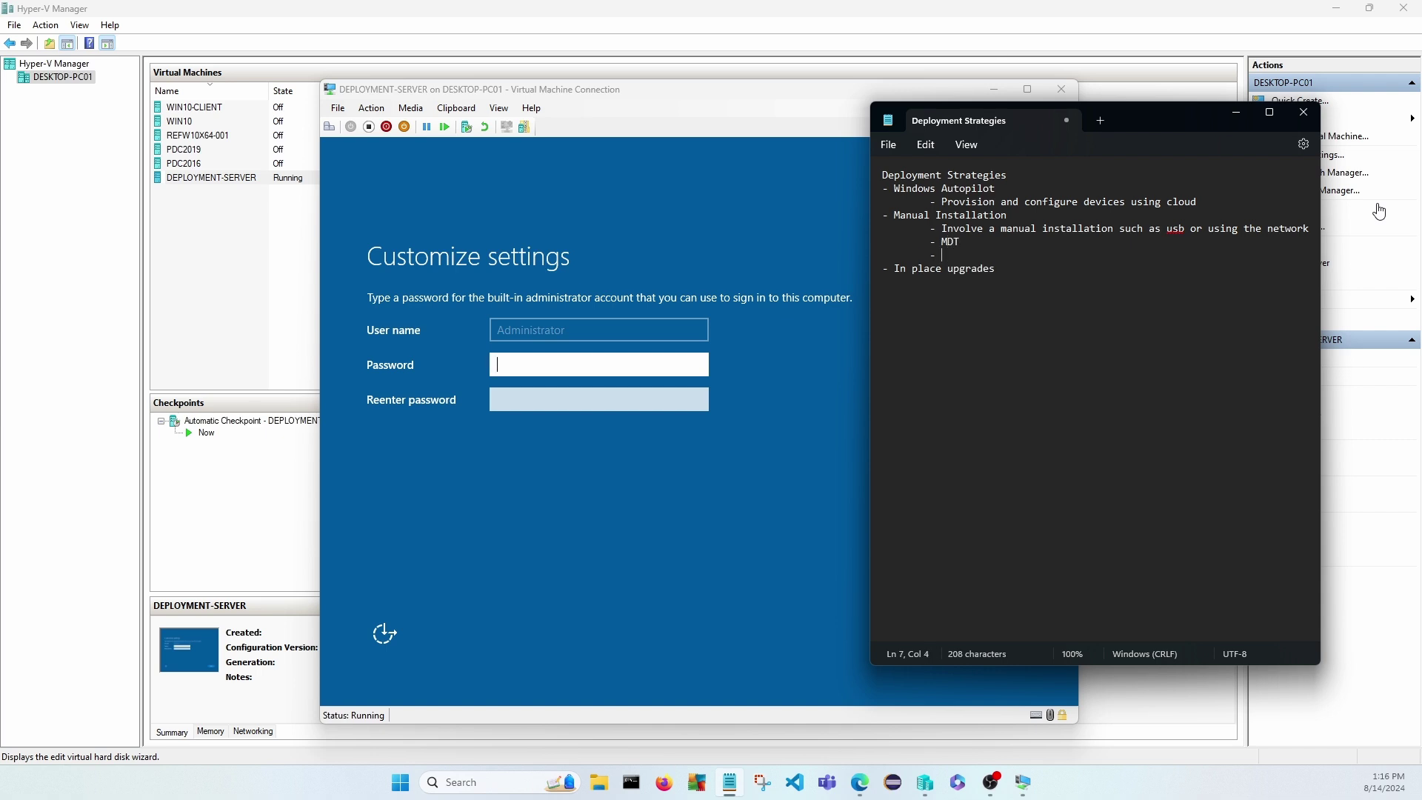
text(- WDS)
key(Return)
key(Tab)
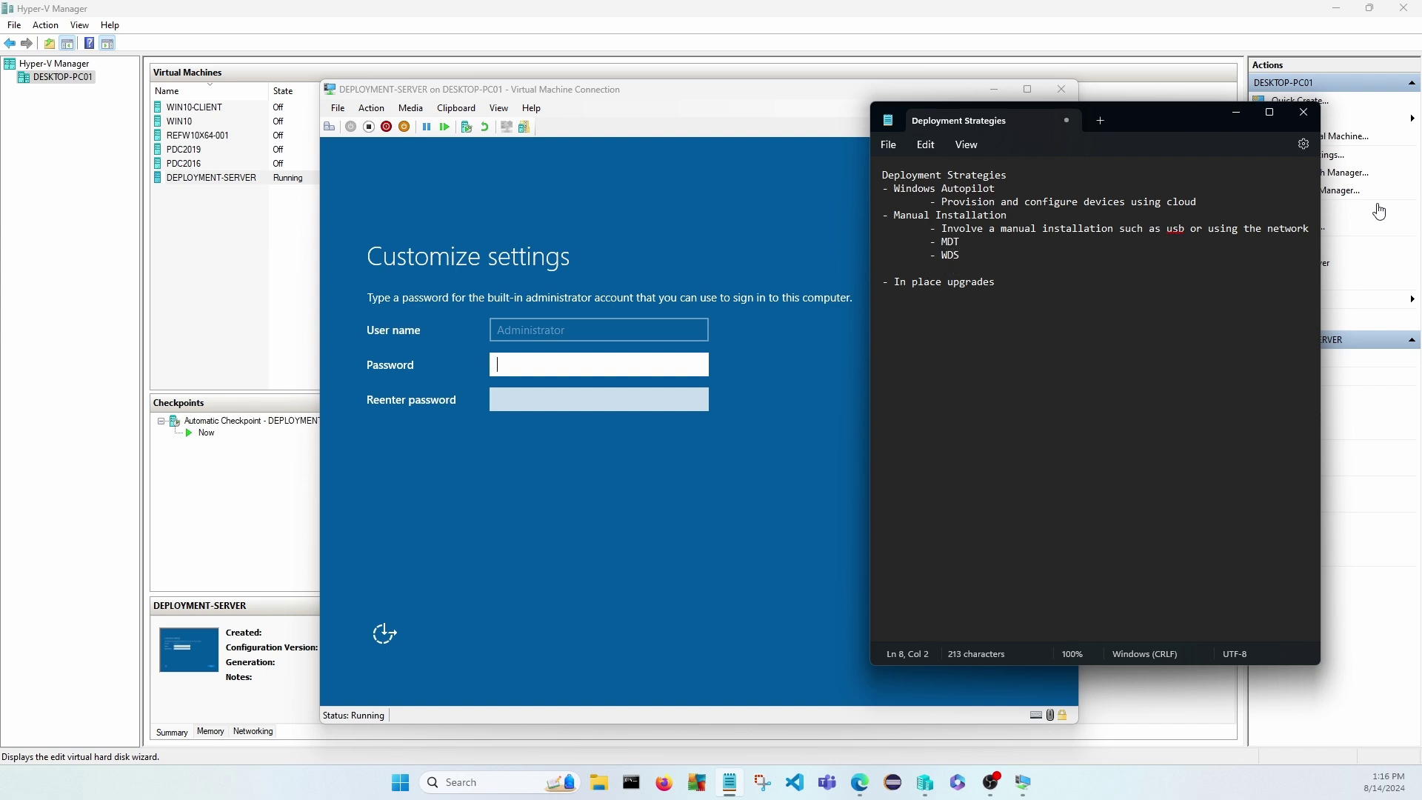
text(- ADK)
Add a DEPLOYMENT heading listing AD DS, DHCP, DNS, WDS, ADK and MDT.
key(Return)
key(Return)
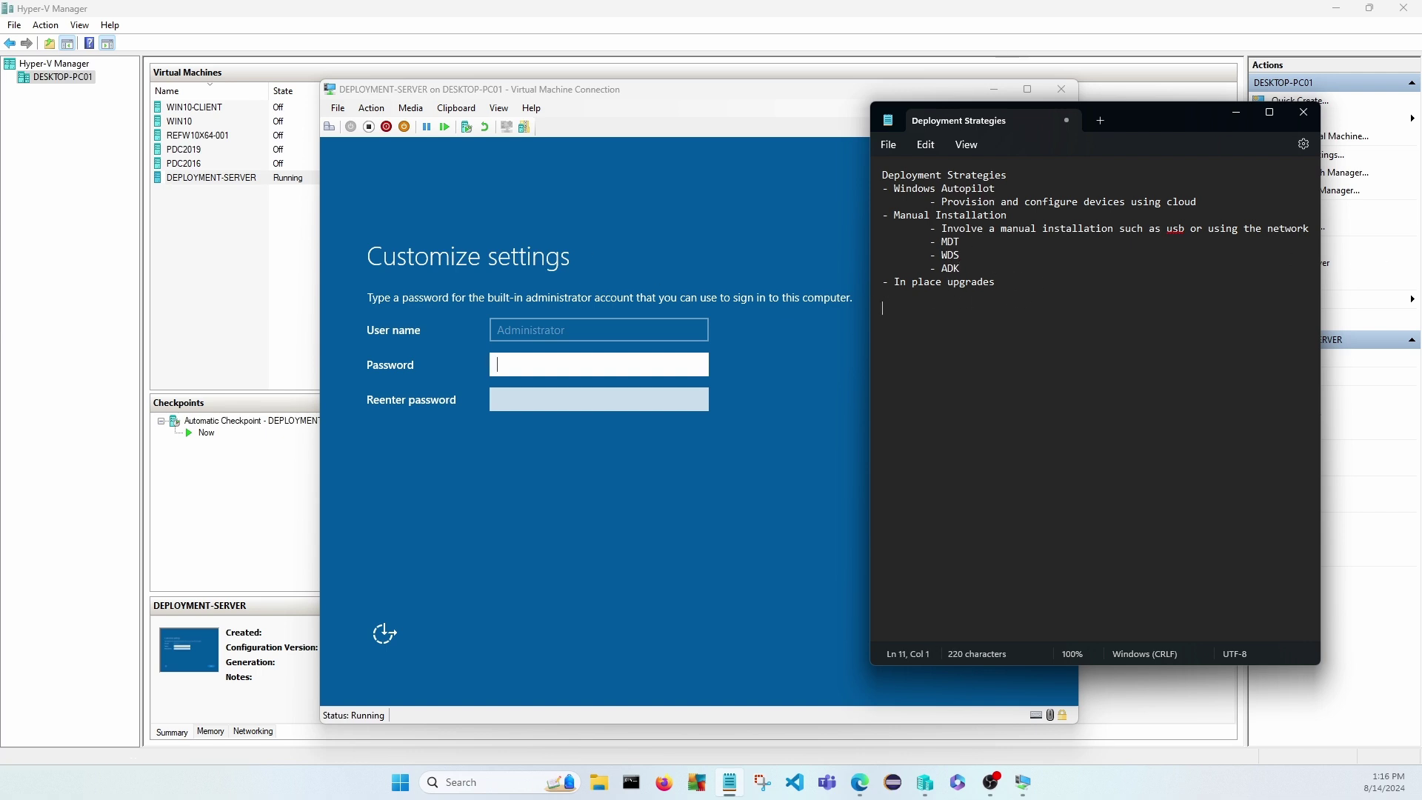
text(DEPLOYMENT)
key(Return)
text(-)
text( AD DS )
text(- )
text(DHSCP)
key(BackSpace)
key(BackSpace)
key(BackSpace)
key(BackSpace)
text(CP)
text(NDS)
key(BackSpace)
key(BackSpace)
key(BackSpace)
text(DNS)
key(Return)
text(-)
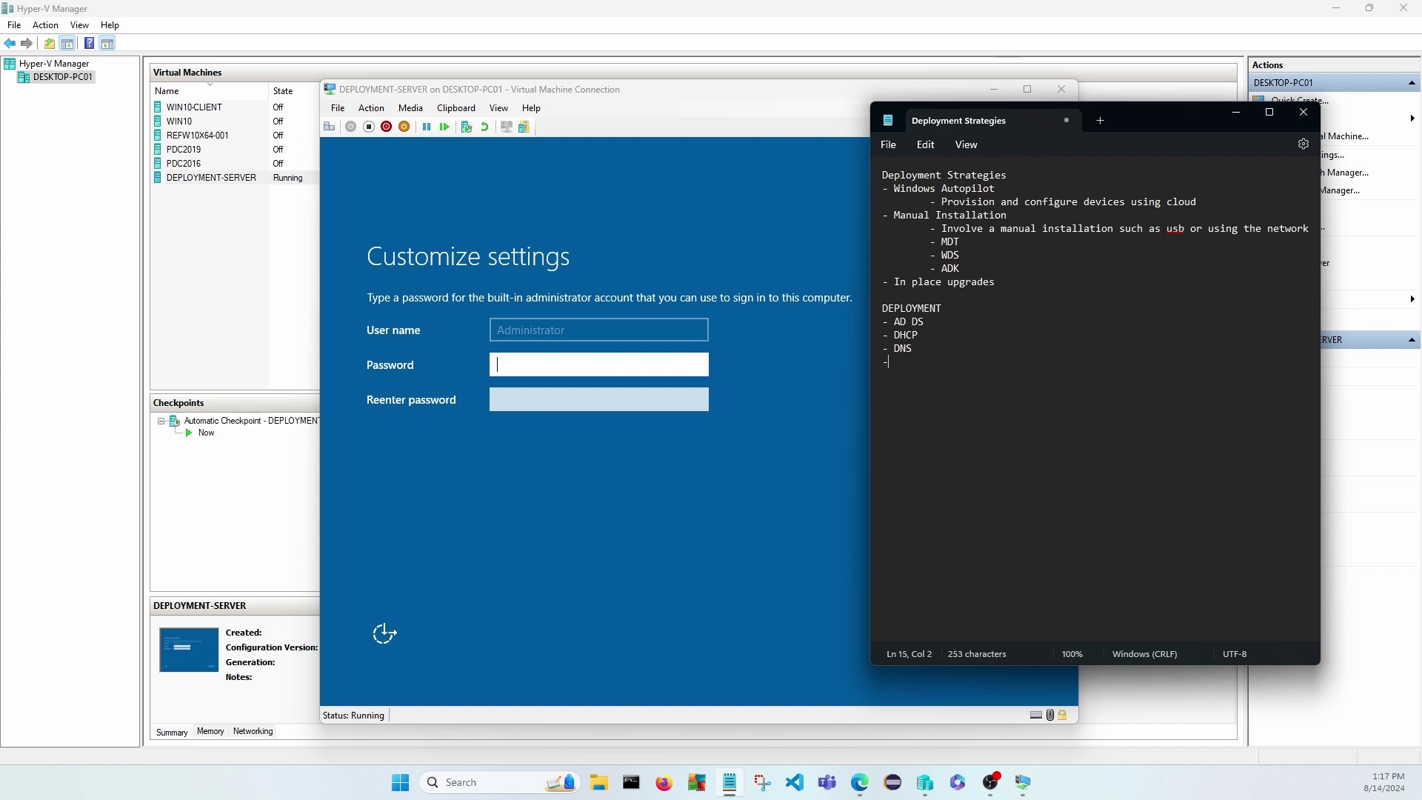
text( WDS - ADK -MDT)
key(BackSpace)
key(BackSpace)
key(BackSpace)
text(MDT)
Scroll the MDT article down to Install the Windows ADK, then return to the DEPLOYMENT-SERVER window.
mouse_move(859, 782)
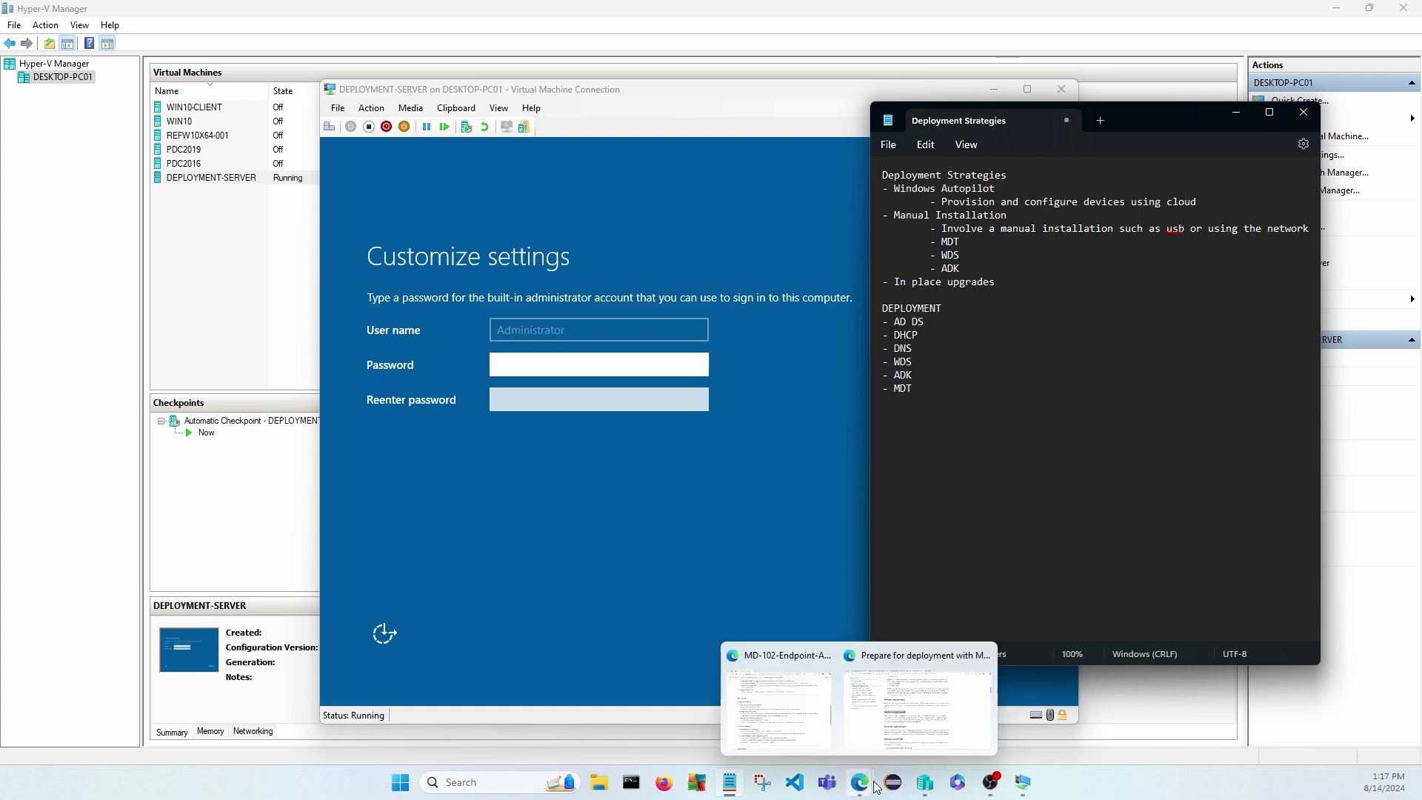
click(901, 728)
click(812, 123)
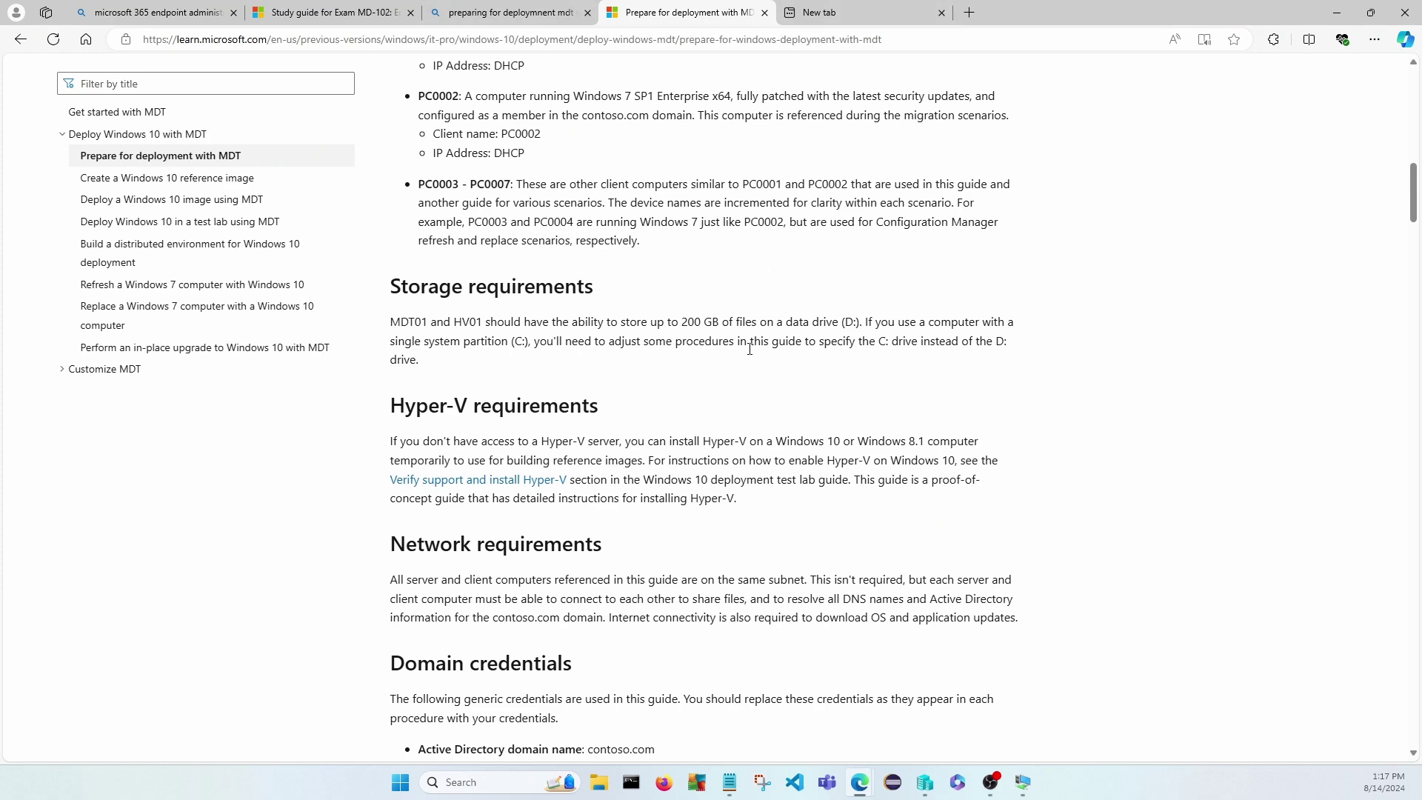
scroll(667, 375, down, 2)
scroll(666, 468, down, 1)
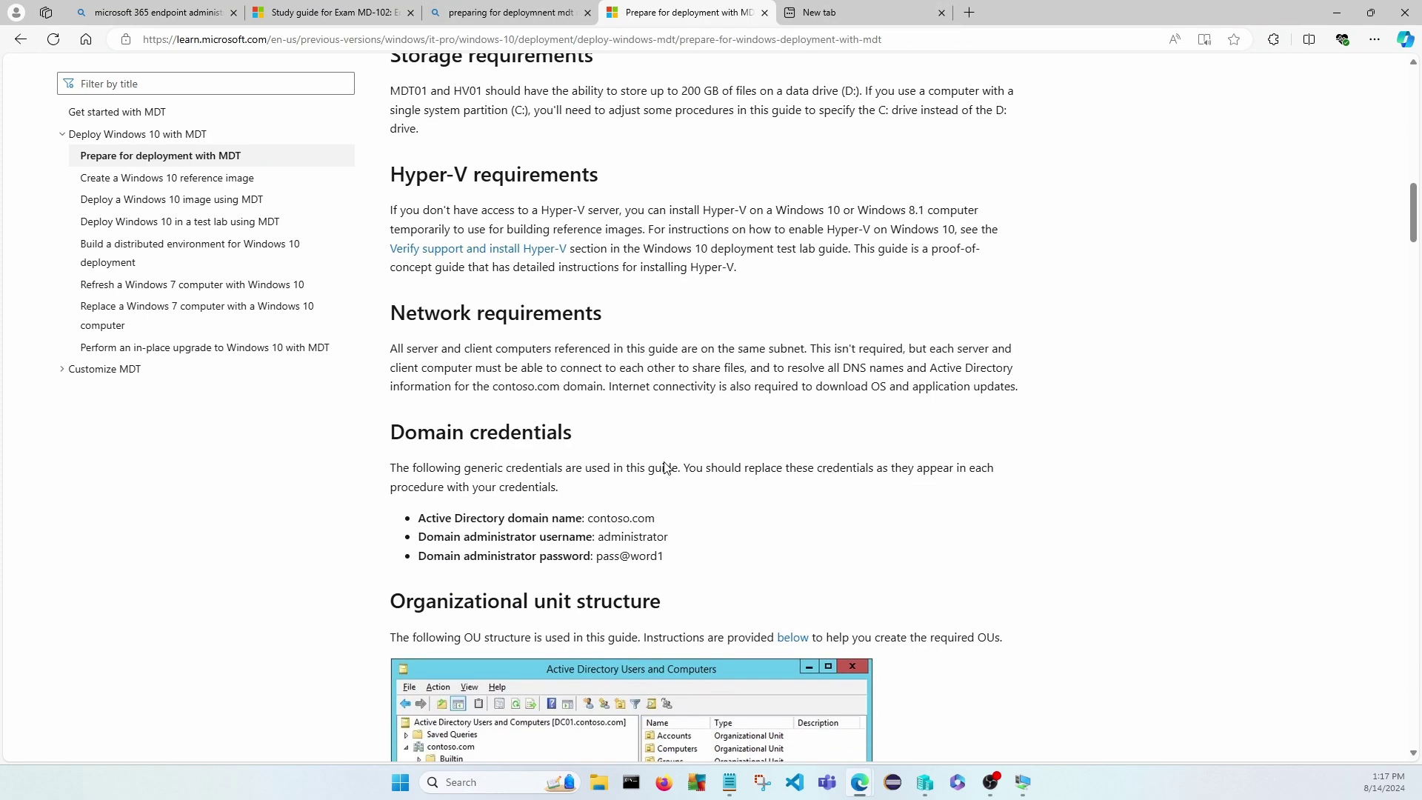
scroll(665, 467, down, 2)
scroll(920, 464, down, 1)
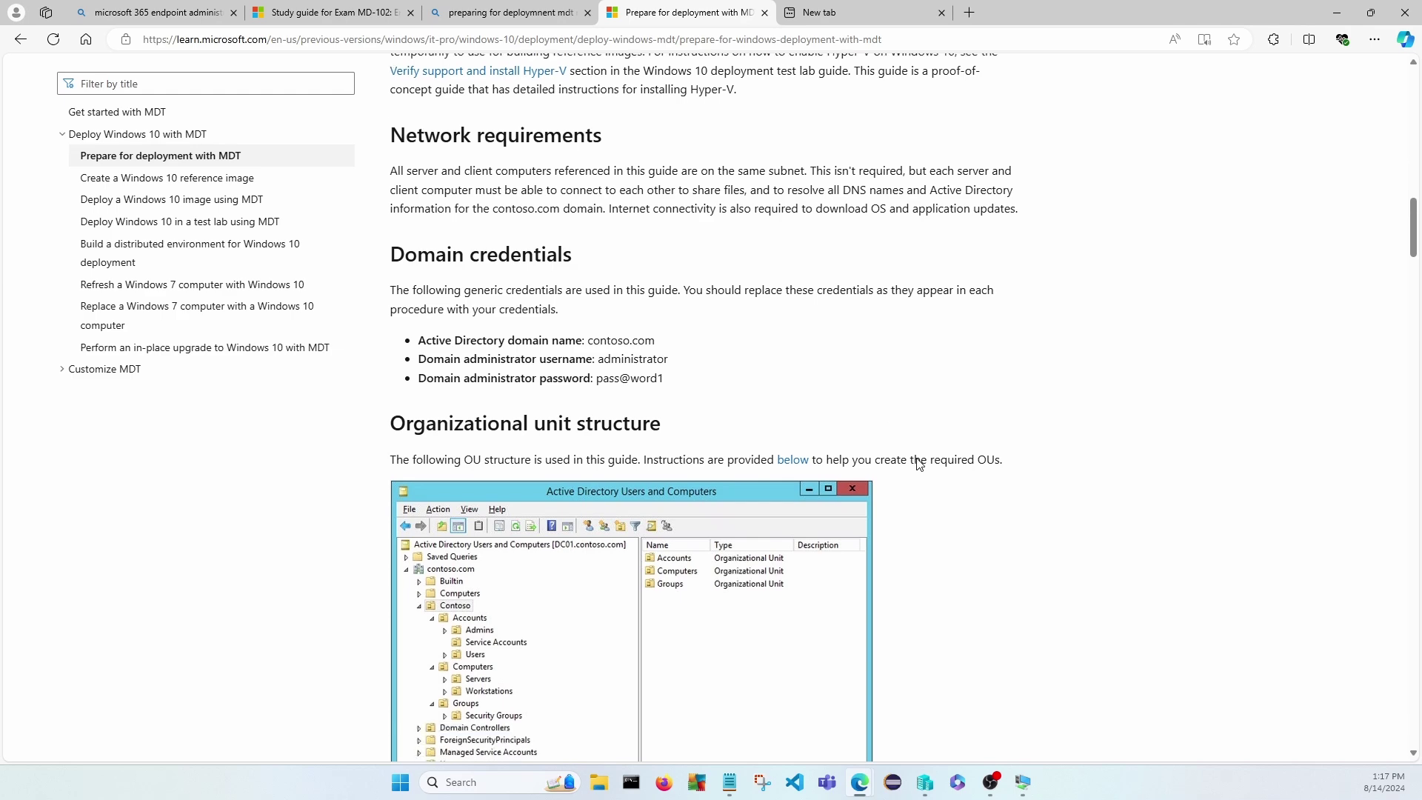
scroll(920, 464, down, 4)
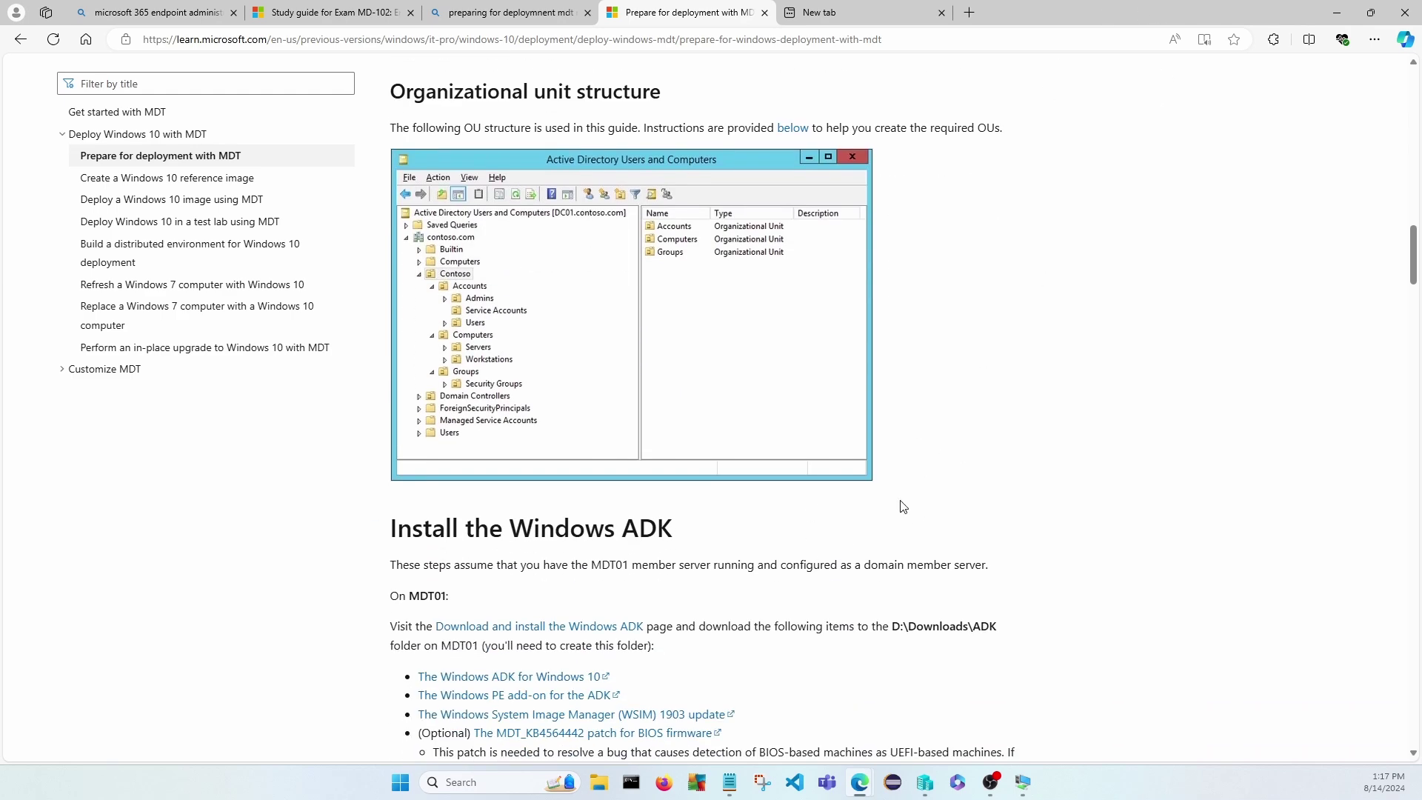
mouse_move(1021, 787)
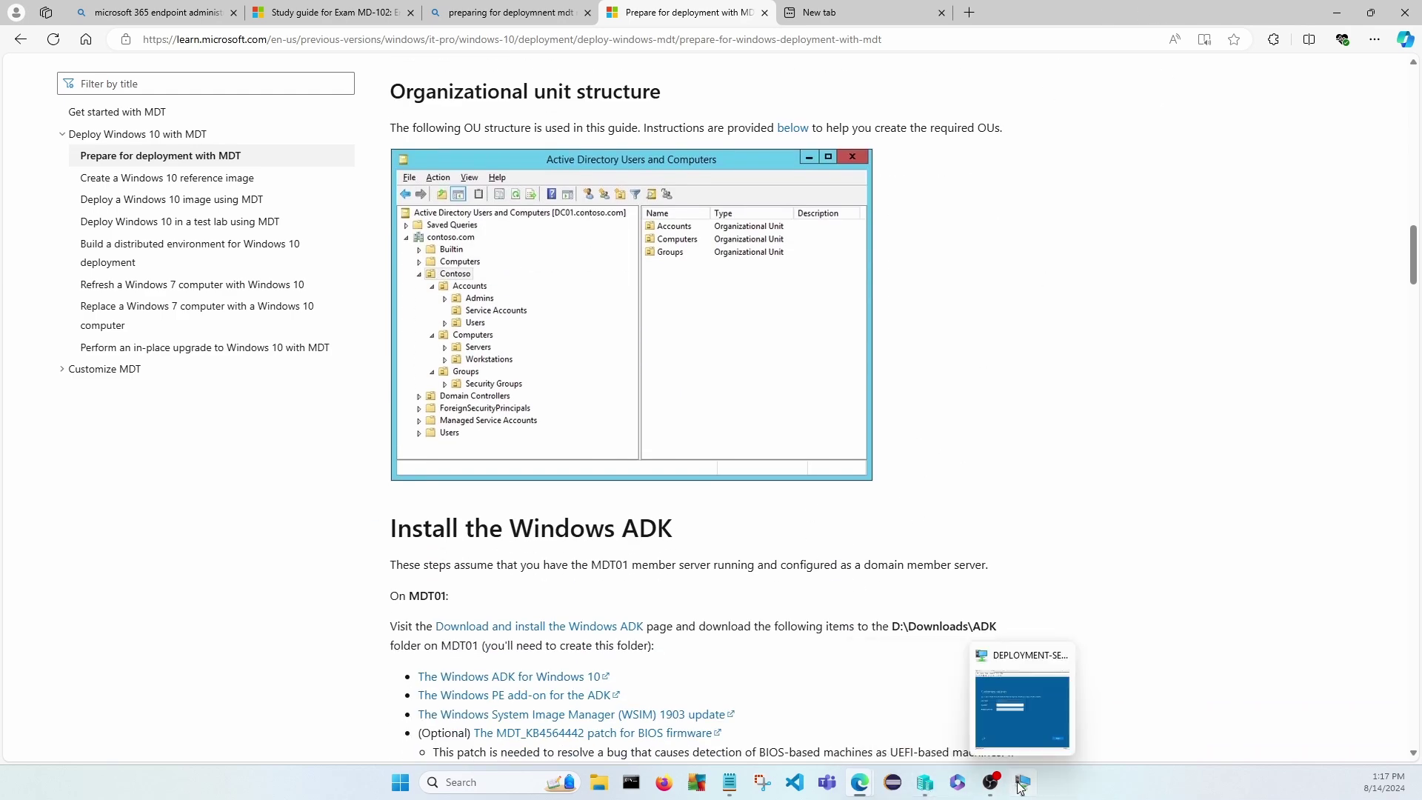
click(1024, 747)
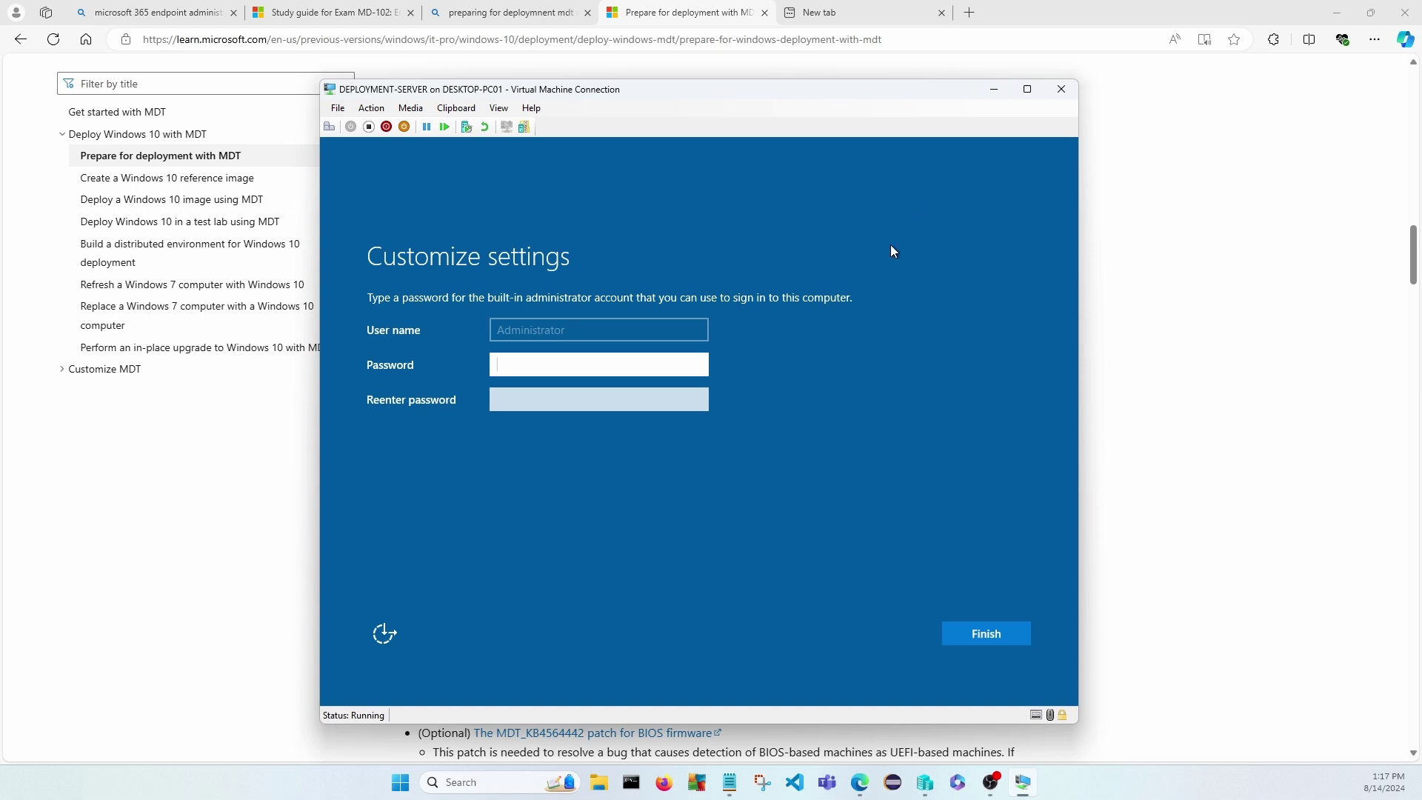
In full screen, enter and confirm the Administrator password to finish Windows Server setup.
click(1028, 89)
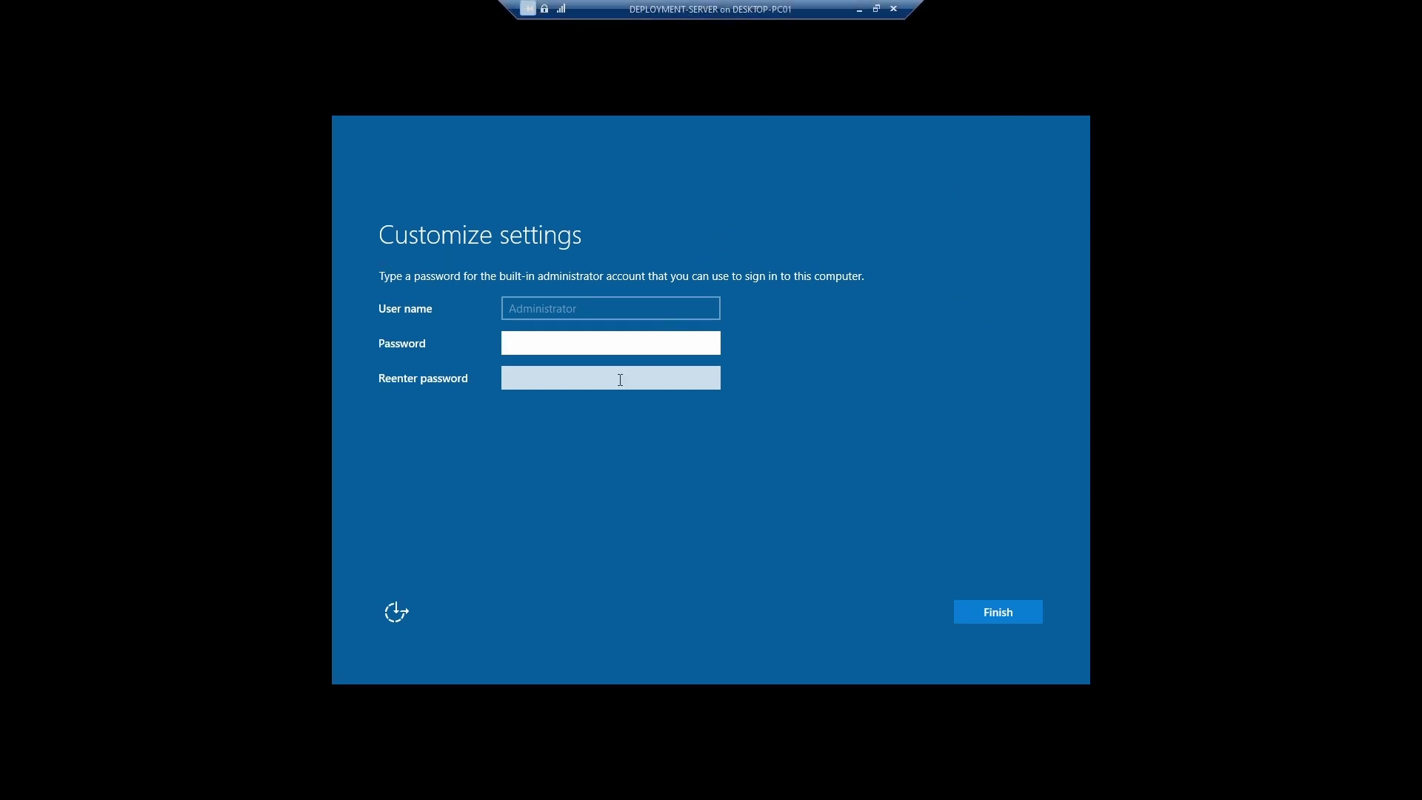
click(580, 346)
text(P@ssw0rd12)
key(Tab)
text(P@ssw0rd12)
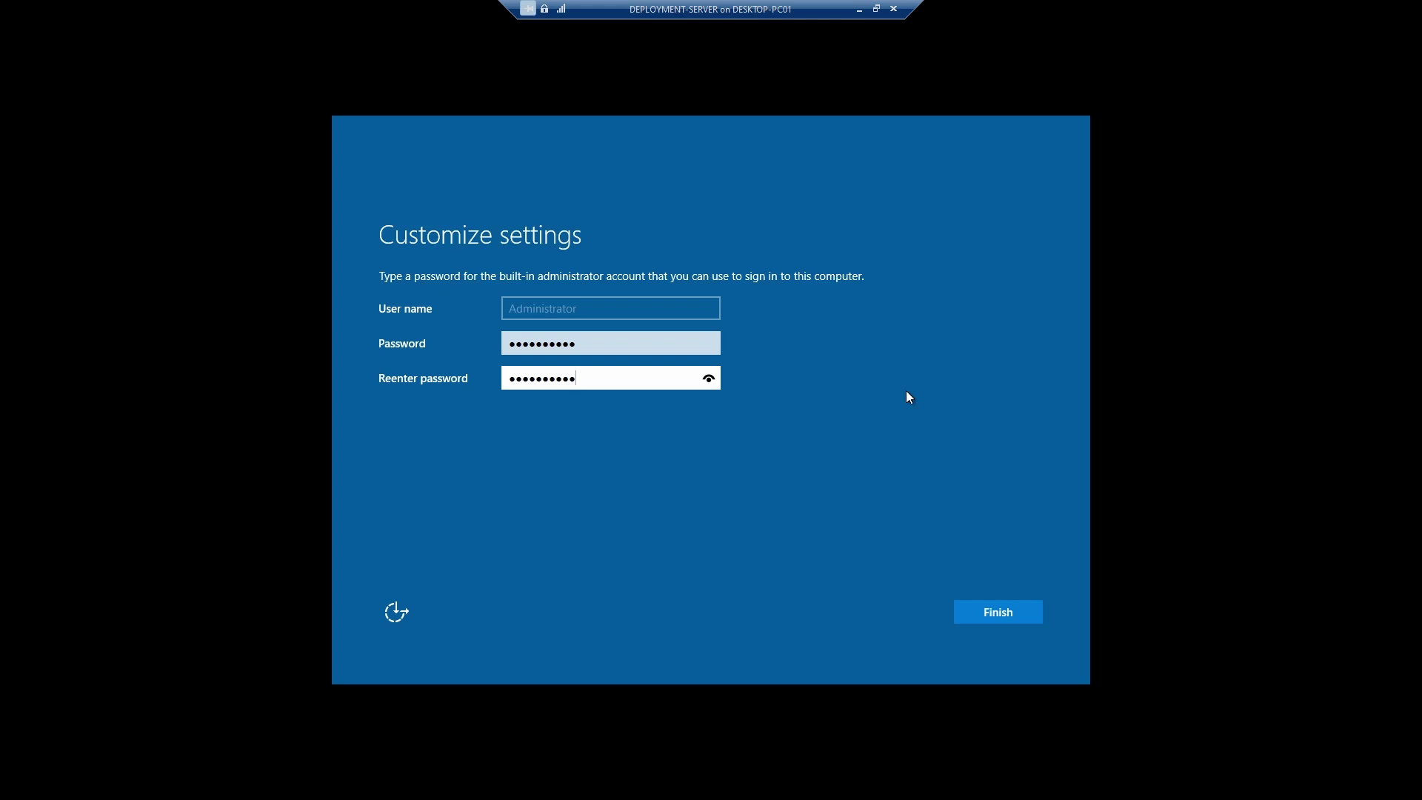
click(1000, 612)
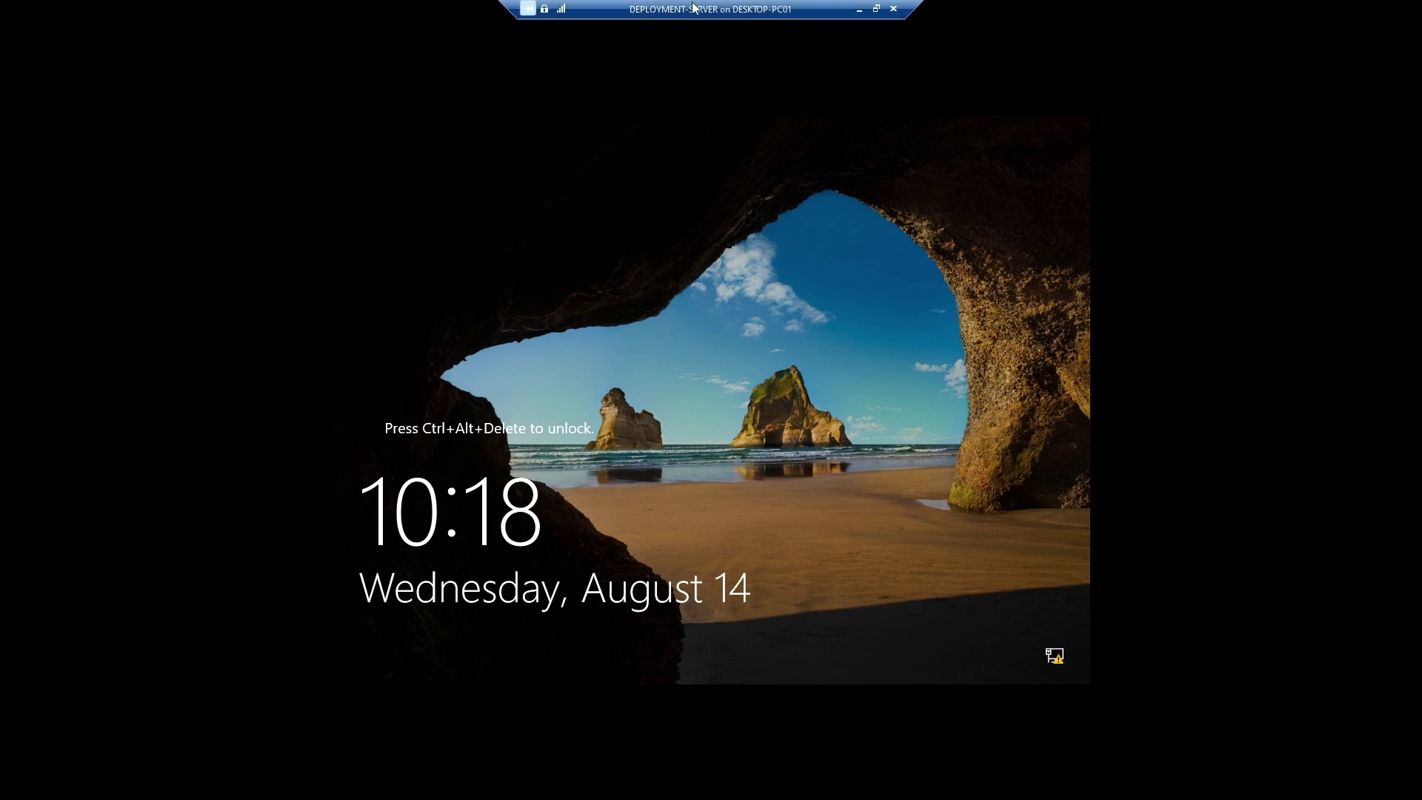
Send Ctrl+Alt+Delete from the Action menu and sign in as Administrator with the account password.
click(879, 9)
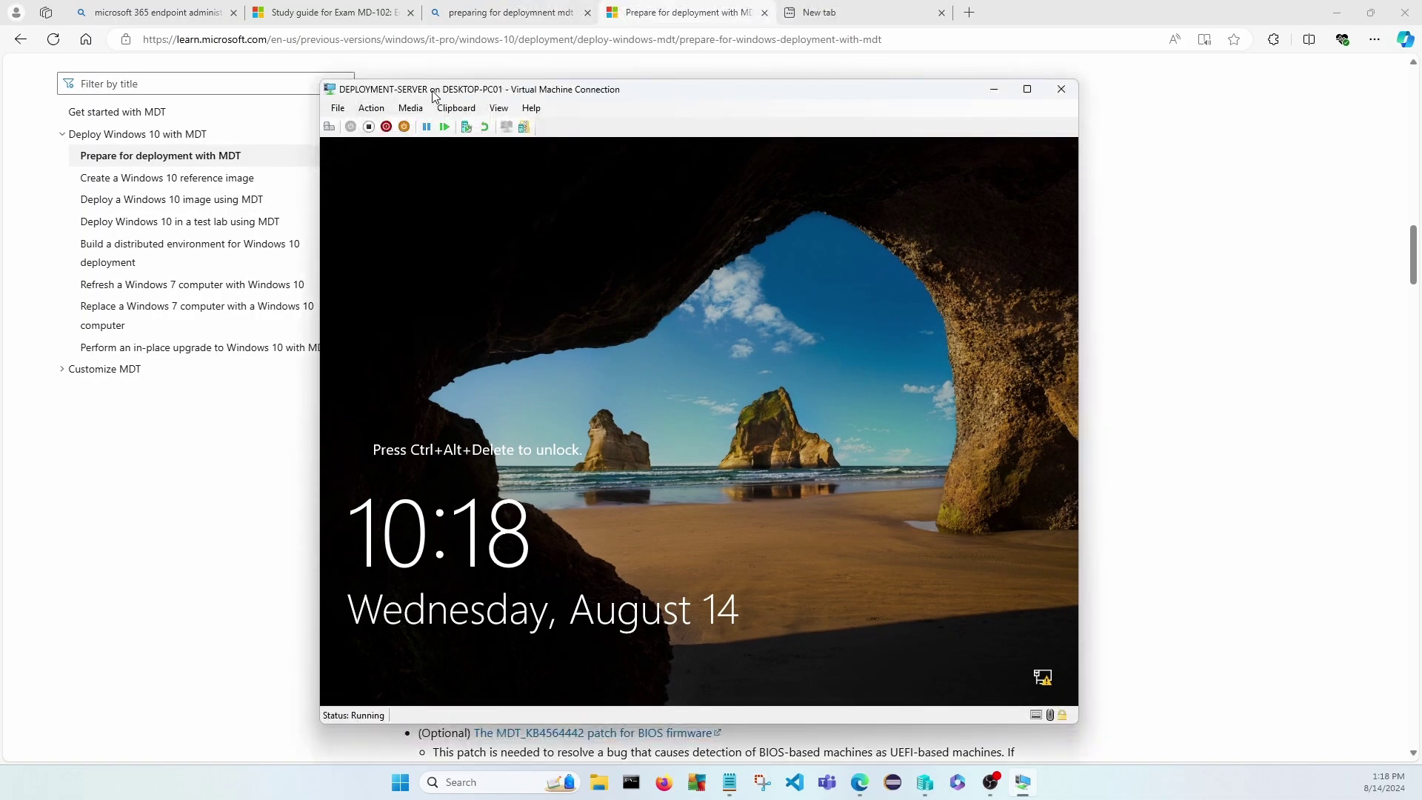
click(374, 109)
click(404, 124)
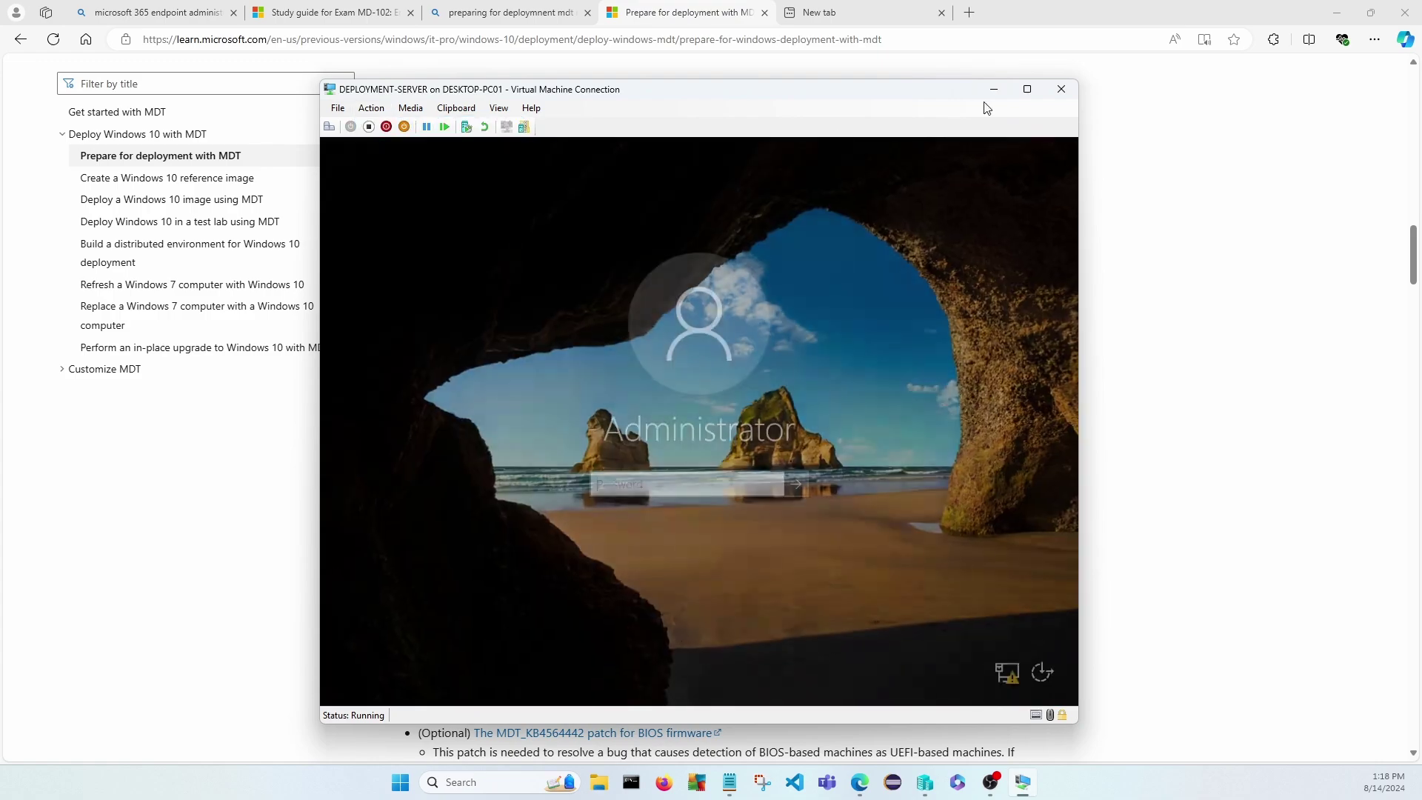
click(1027, 89)
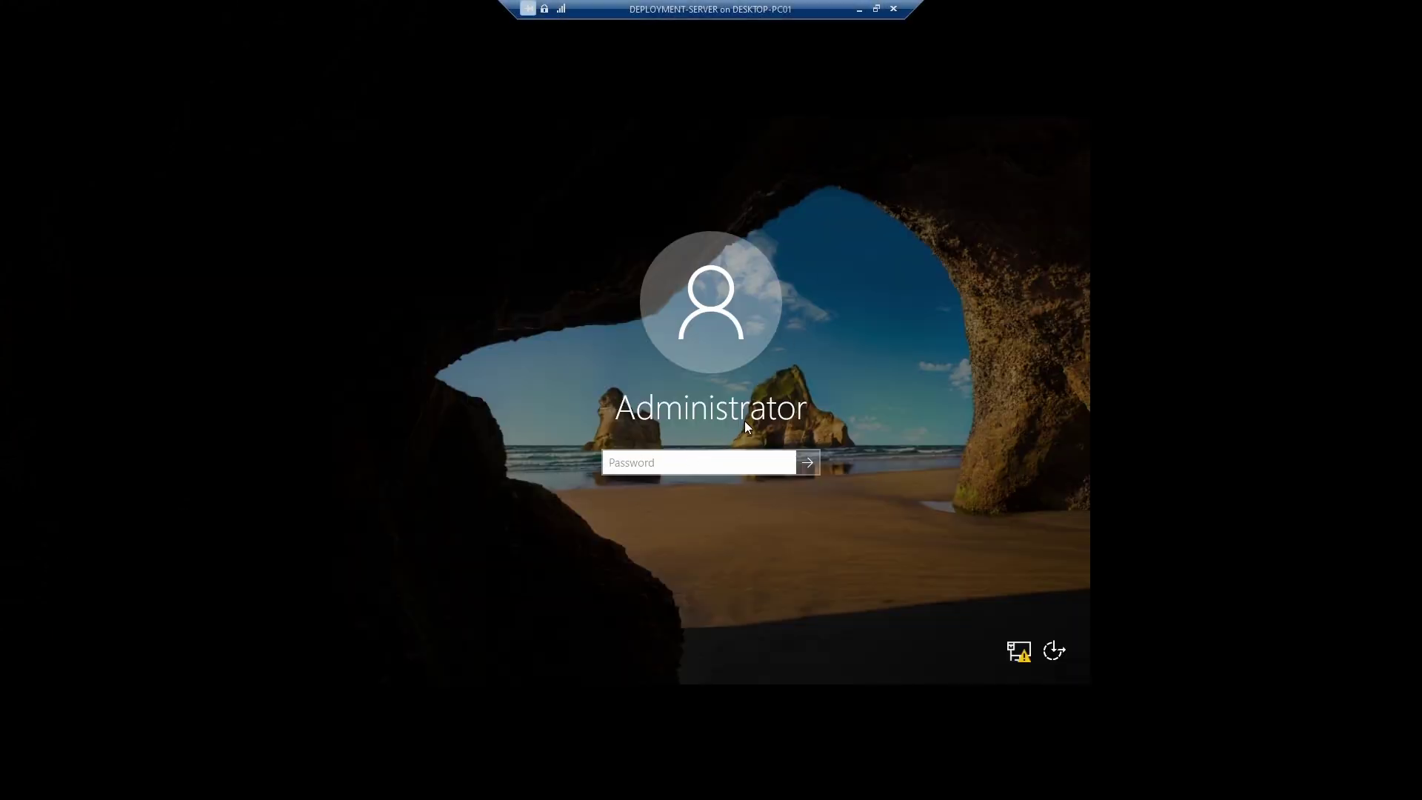
text(•••)
key(BackSpace)
key(BackSpace)
key(BackSpace)
text(••••••••••)
click(808, 462)
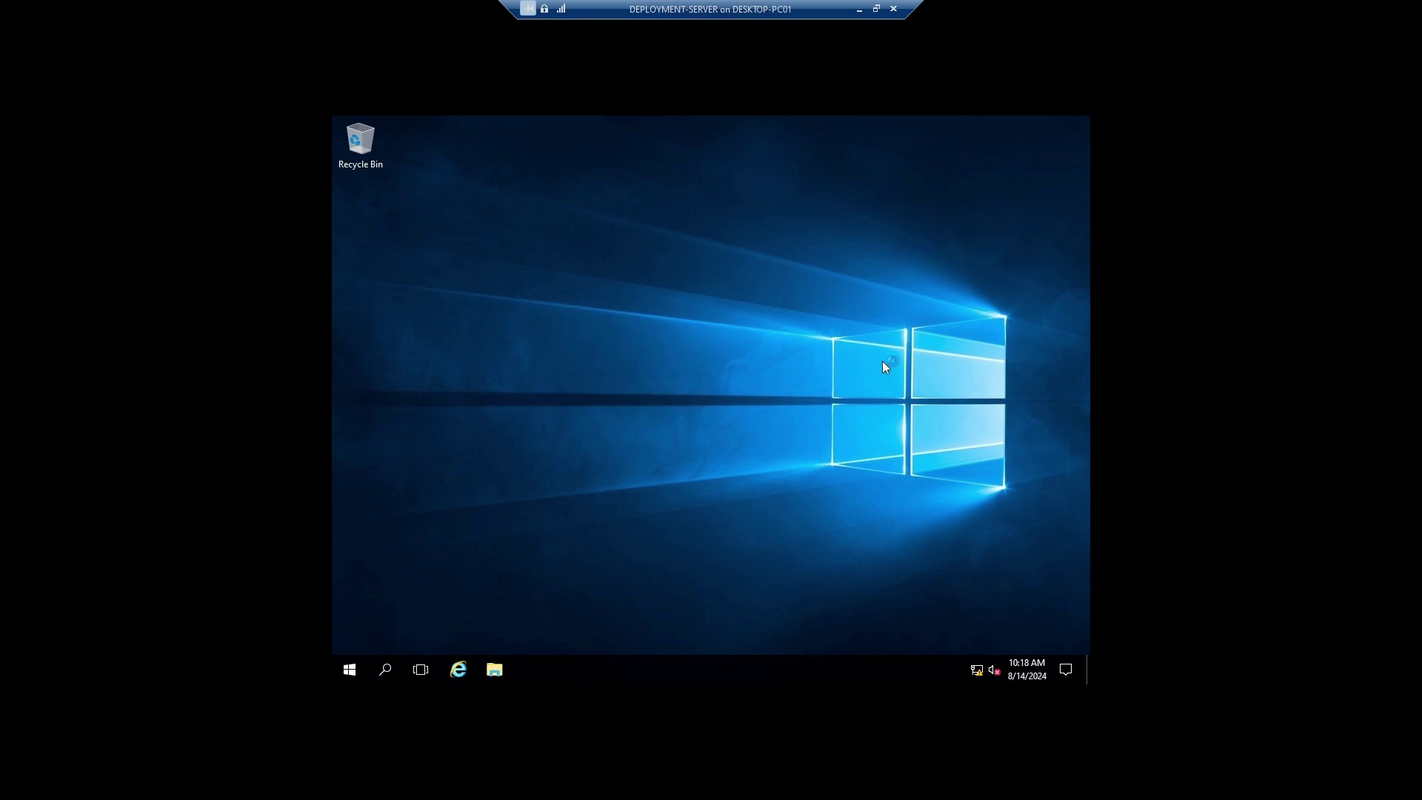
click(879, 11)
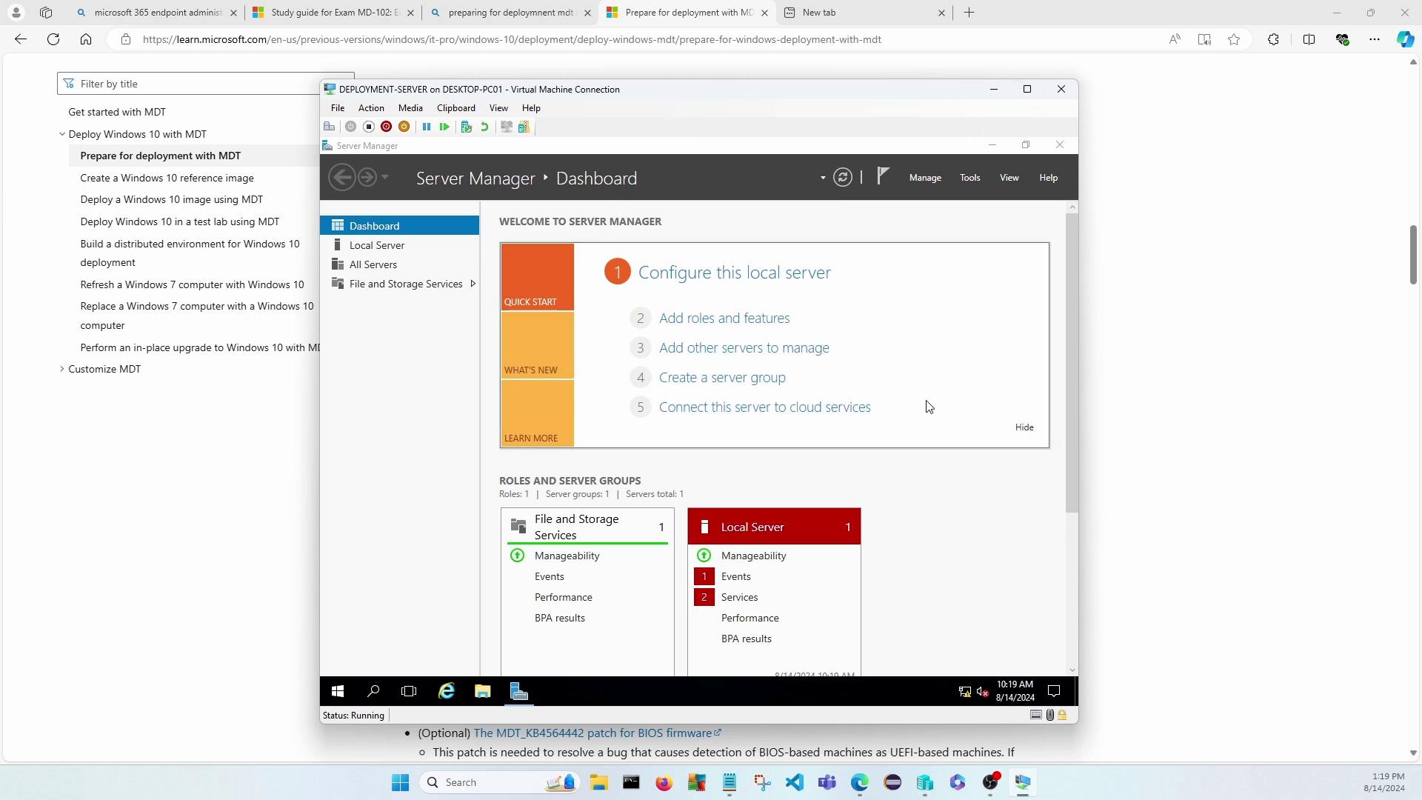
Change the computer name to DEPLOY-SVR from Local Server's system properties and restart now.
click(374, 246)
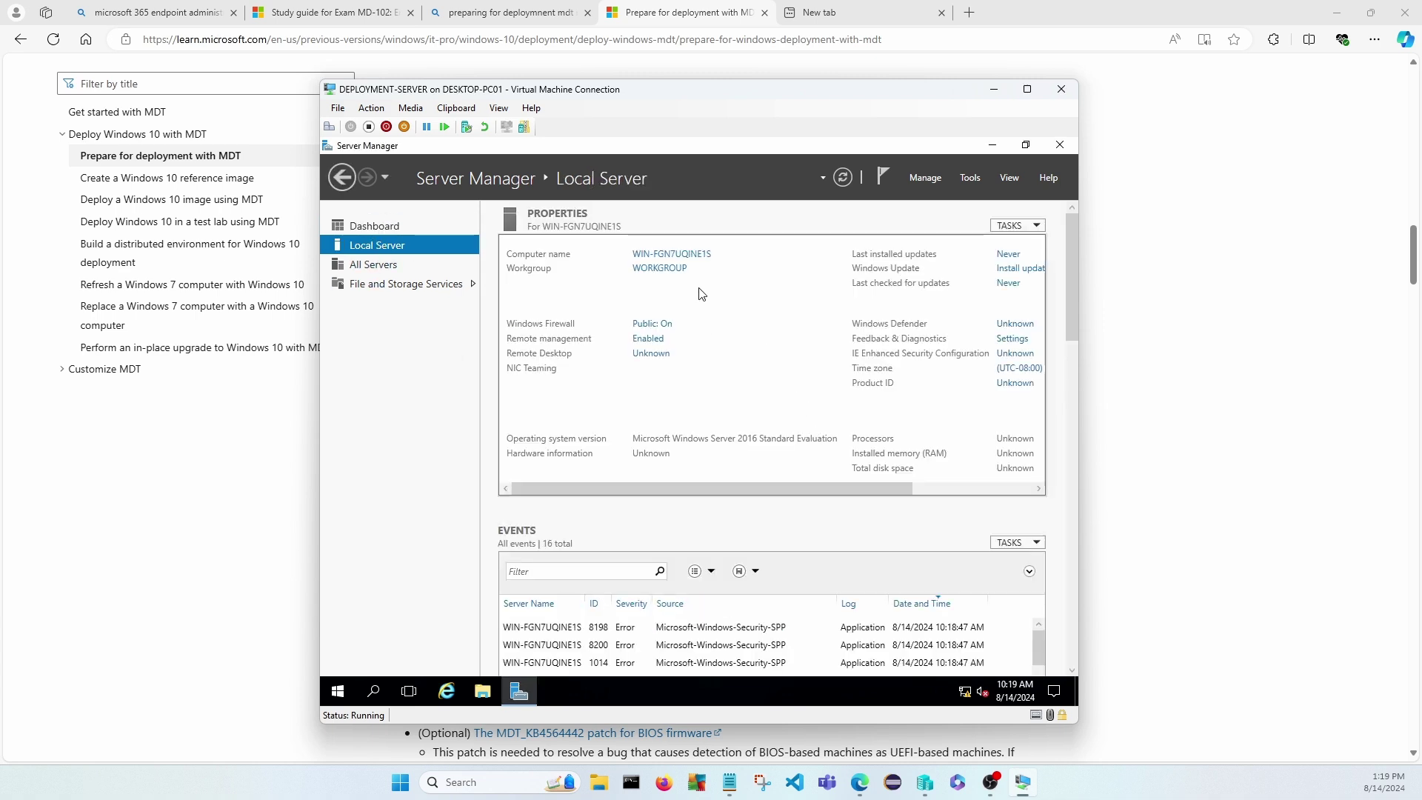
click(670, 256)
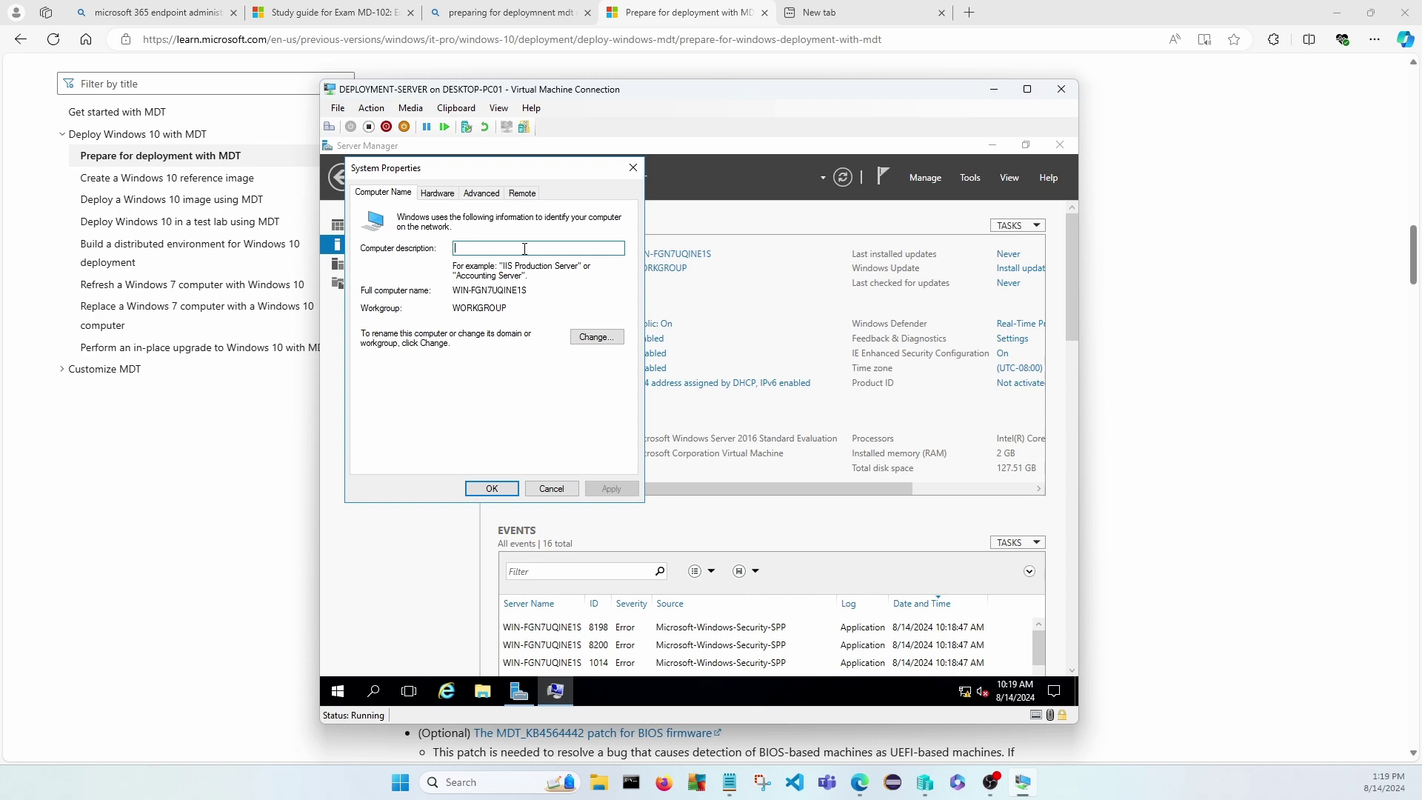
text(DEPLOY-SVR)
click(597, 338)
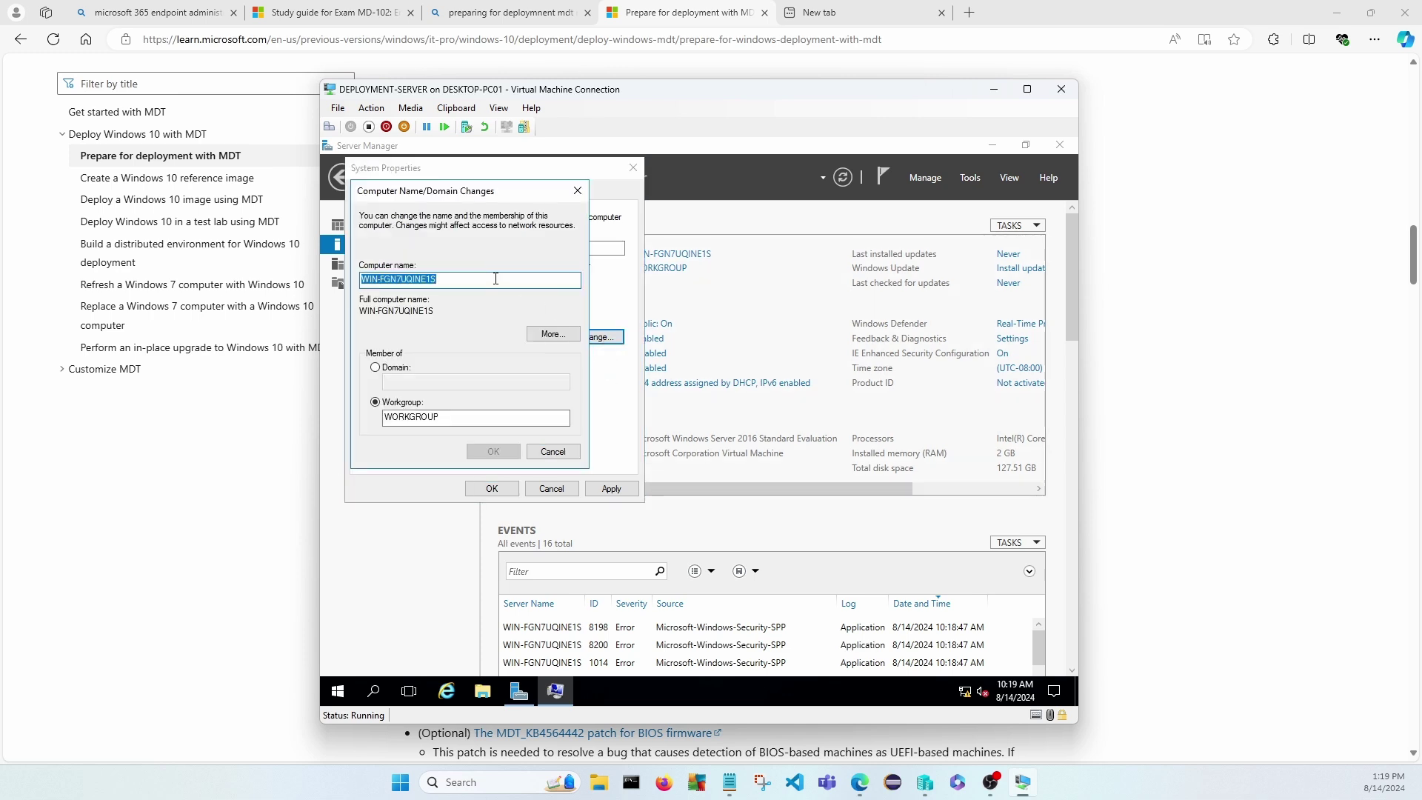
text(DPLOY)
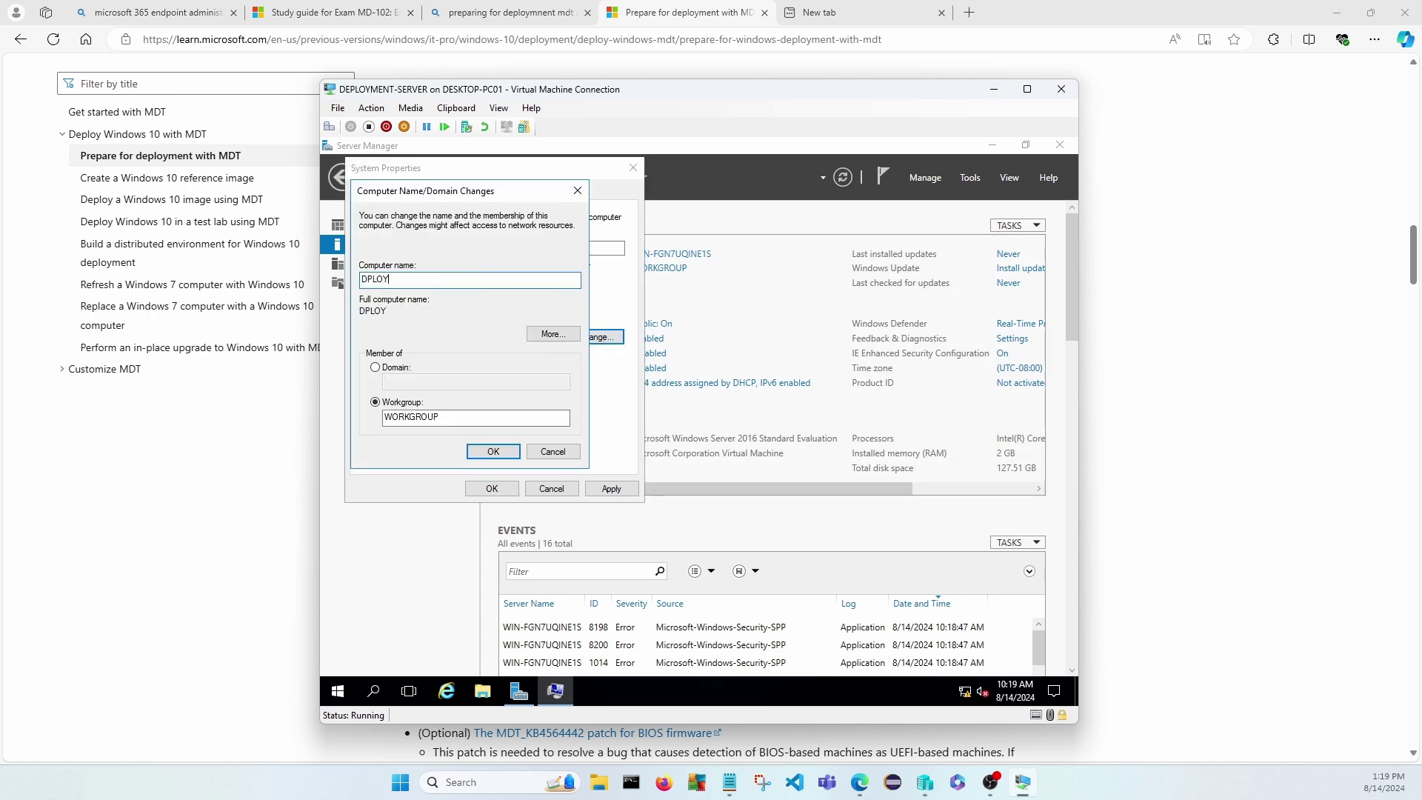
key(BackSpace)
key(BackSpace)
key(BackSpace)
text(PLOY-SVR)
click(495, 452)
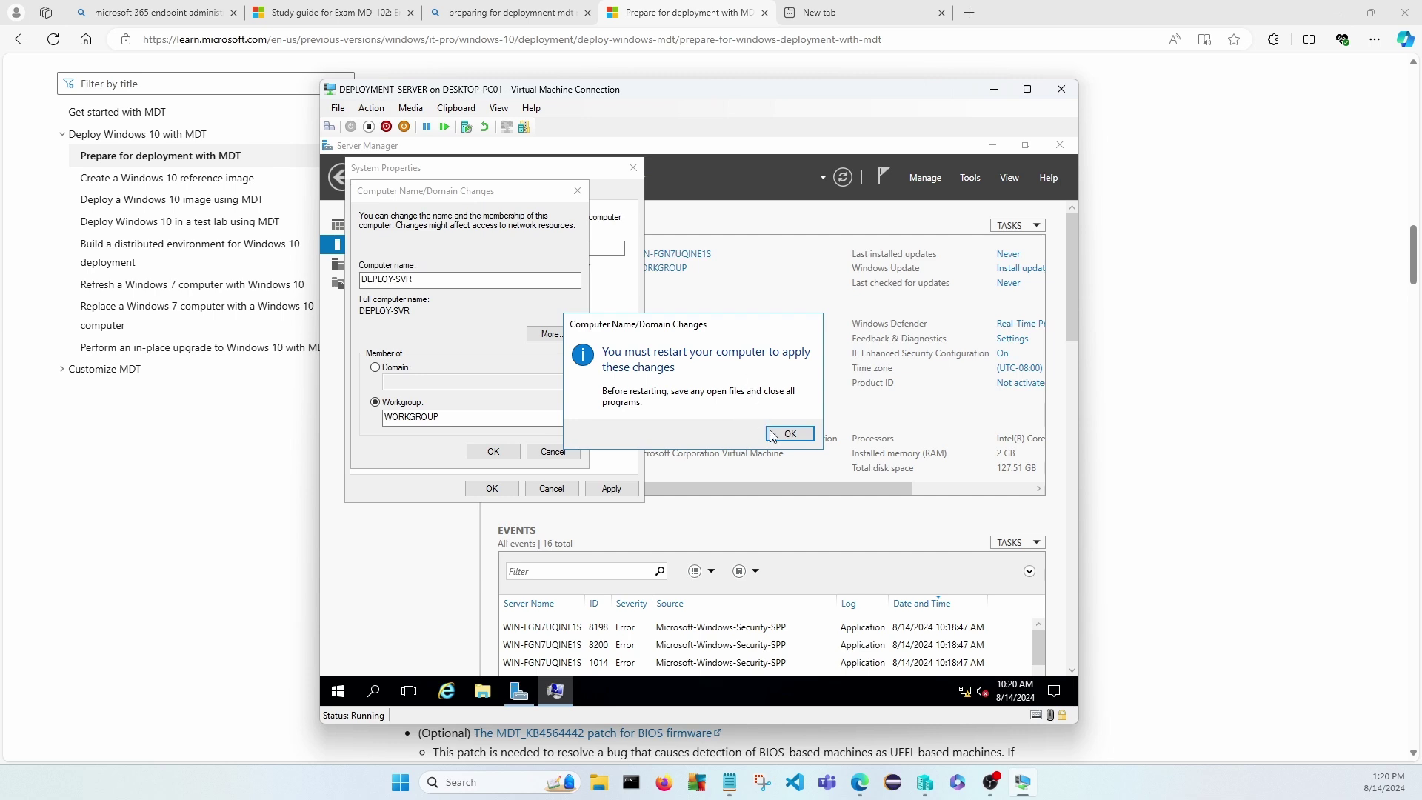
click(792, 439)
click(491, 489)
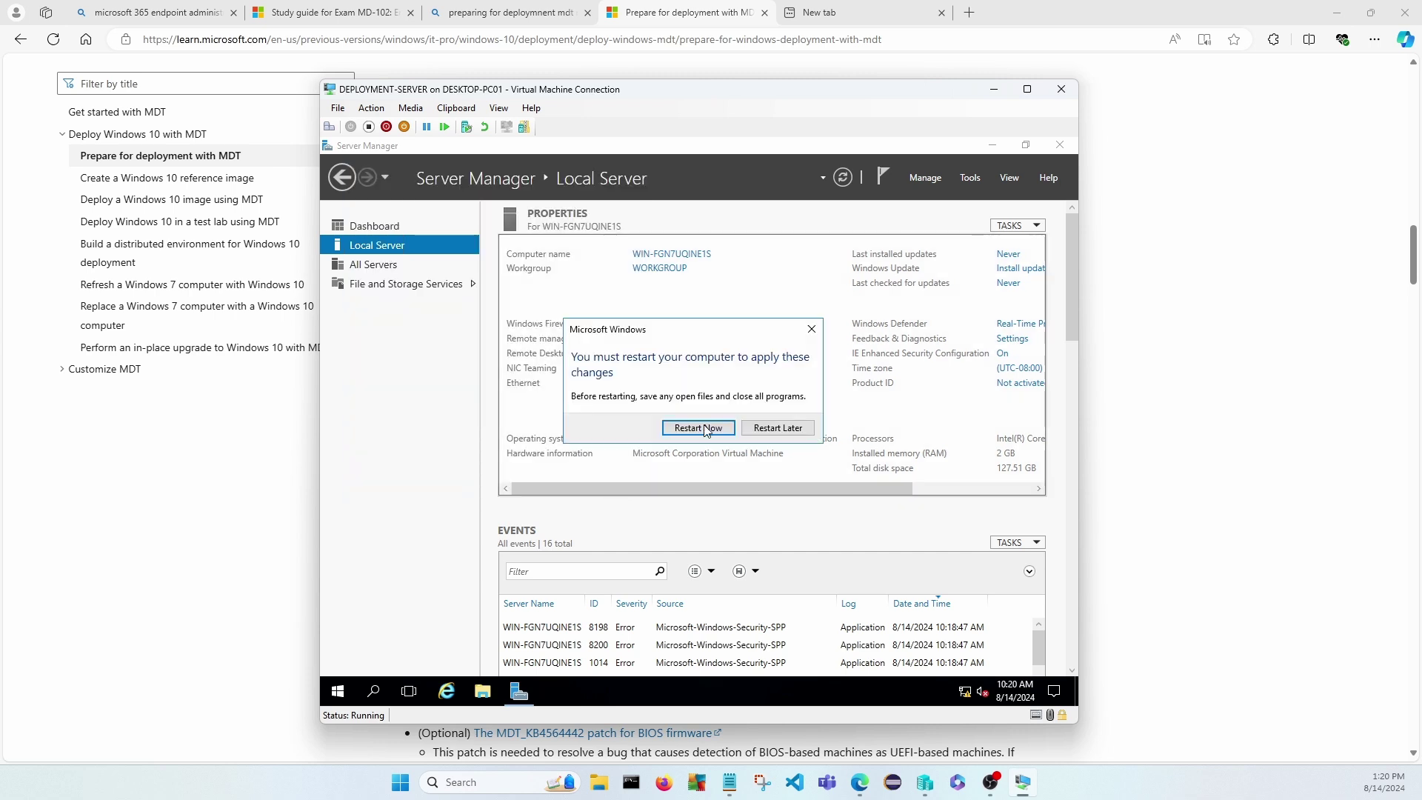
click(694, 429)
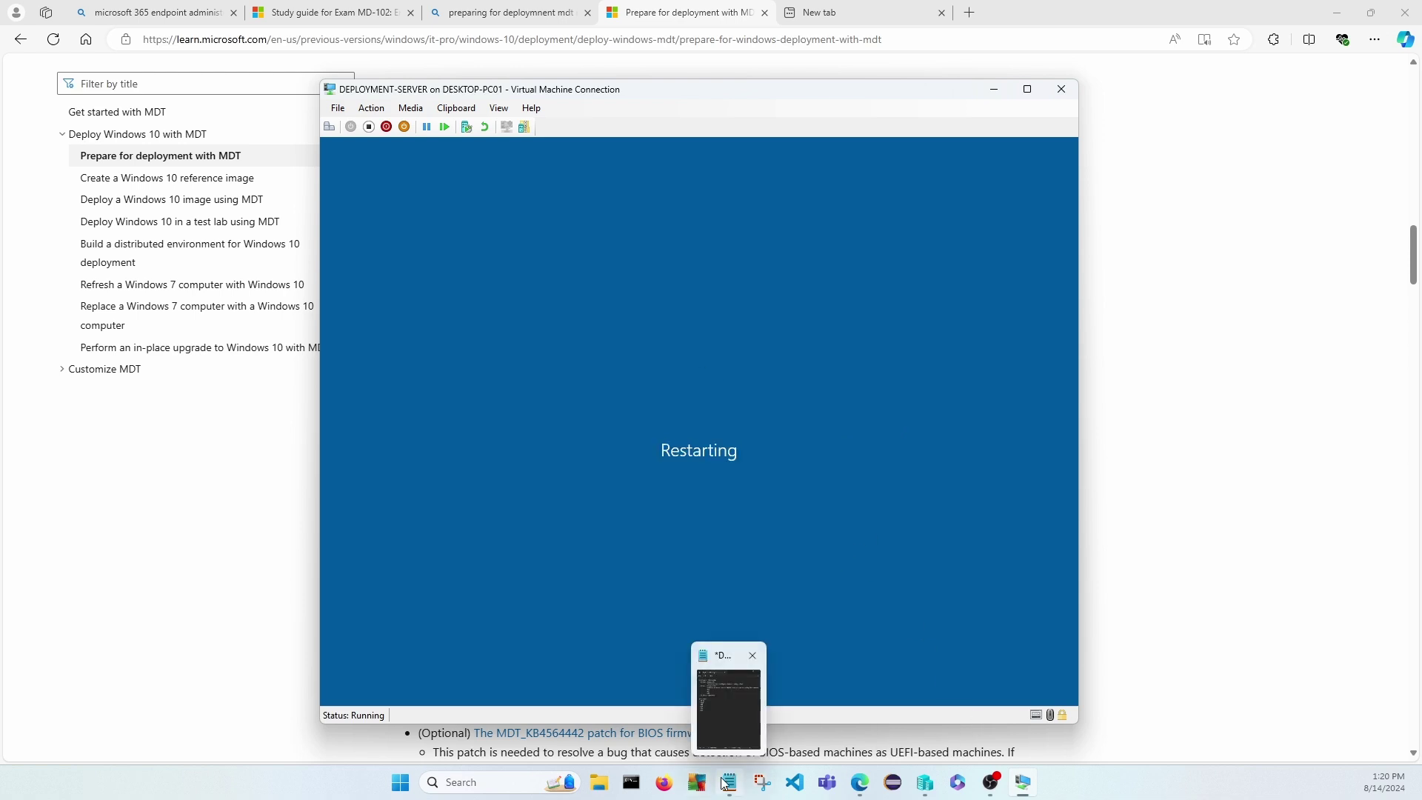
Under In place upgrades, add the indented sub-point '- For installing new systems of for wiping a device'.
click(726, 711)
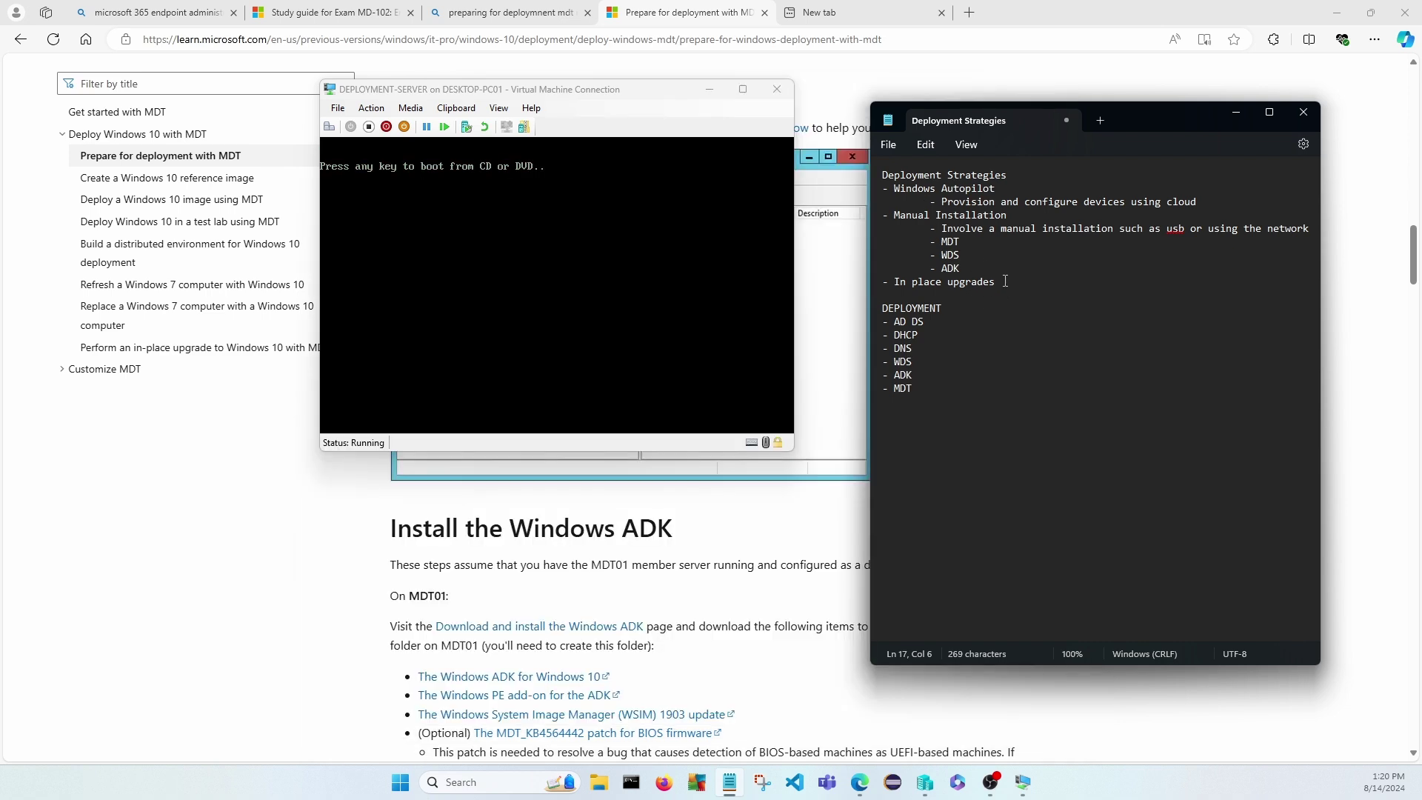
click(1013, 282)
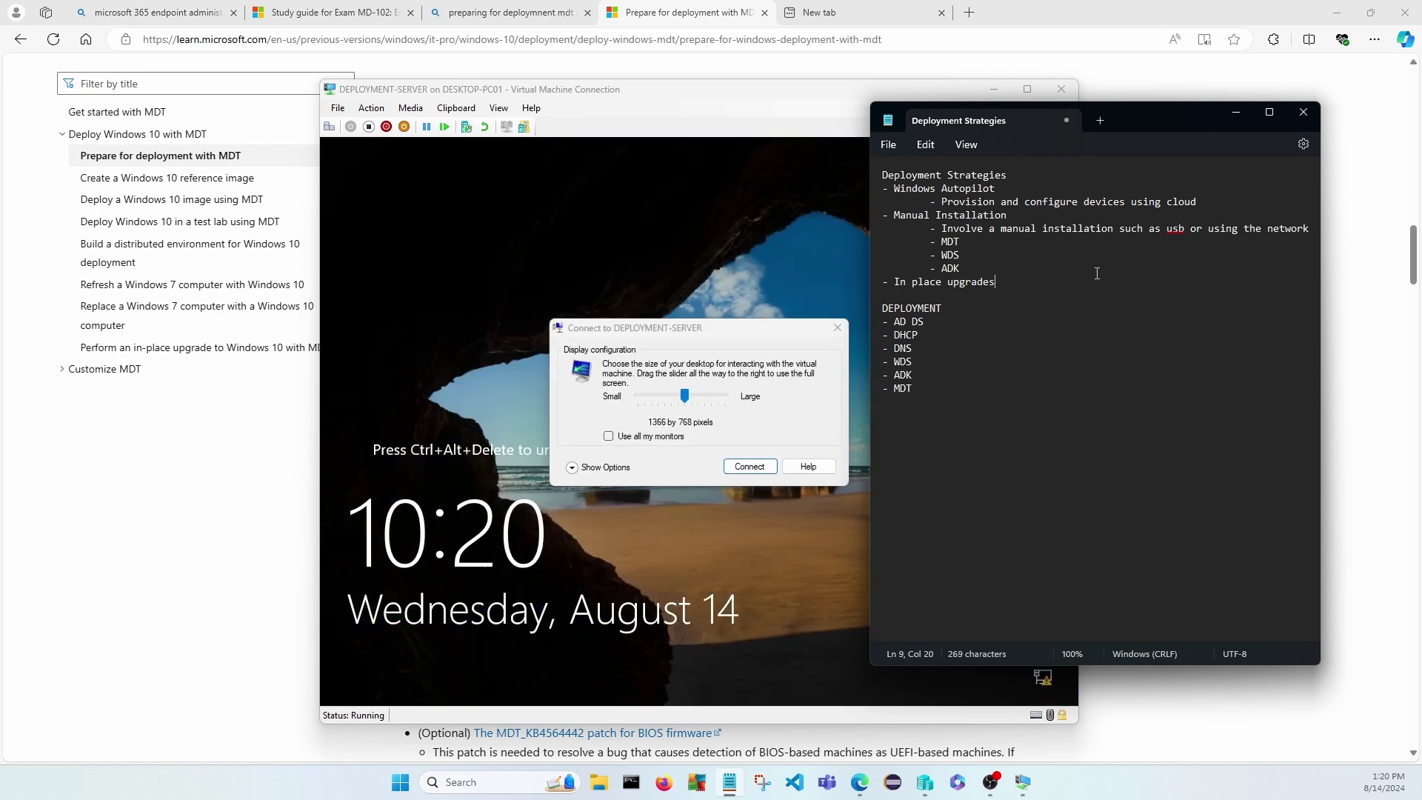
key(Return)
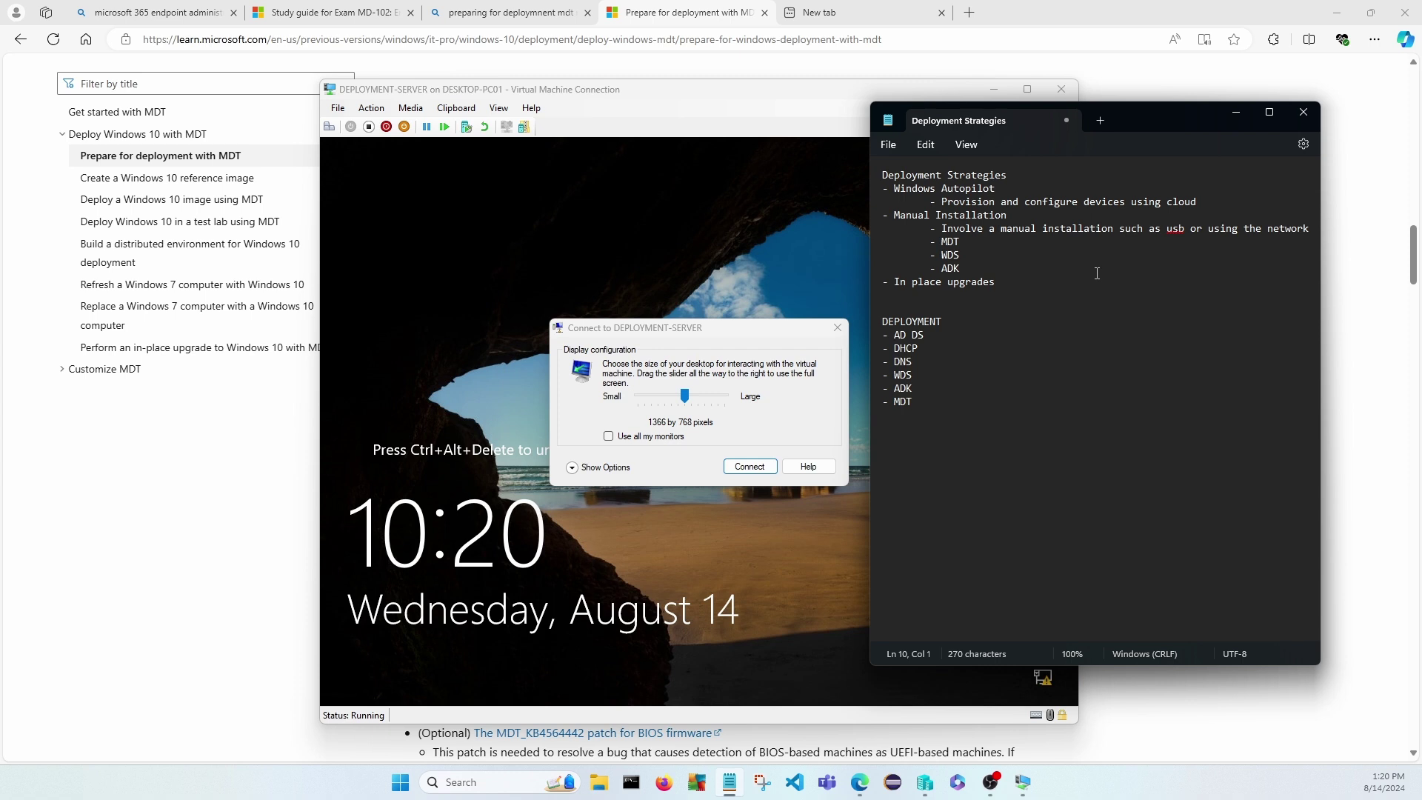
key(Tab)
text(- For installing new systems)
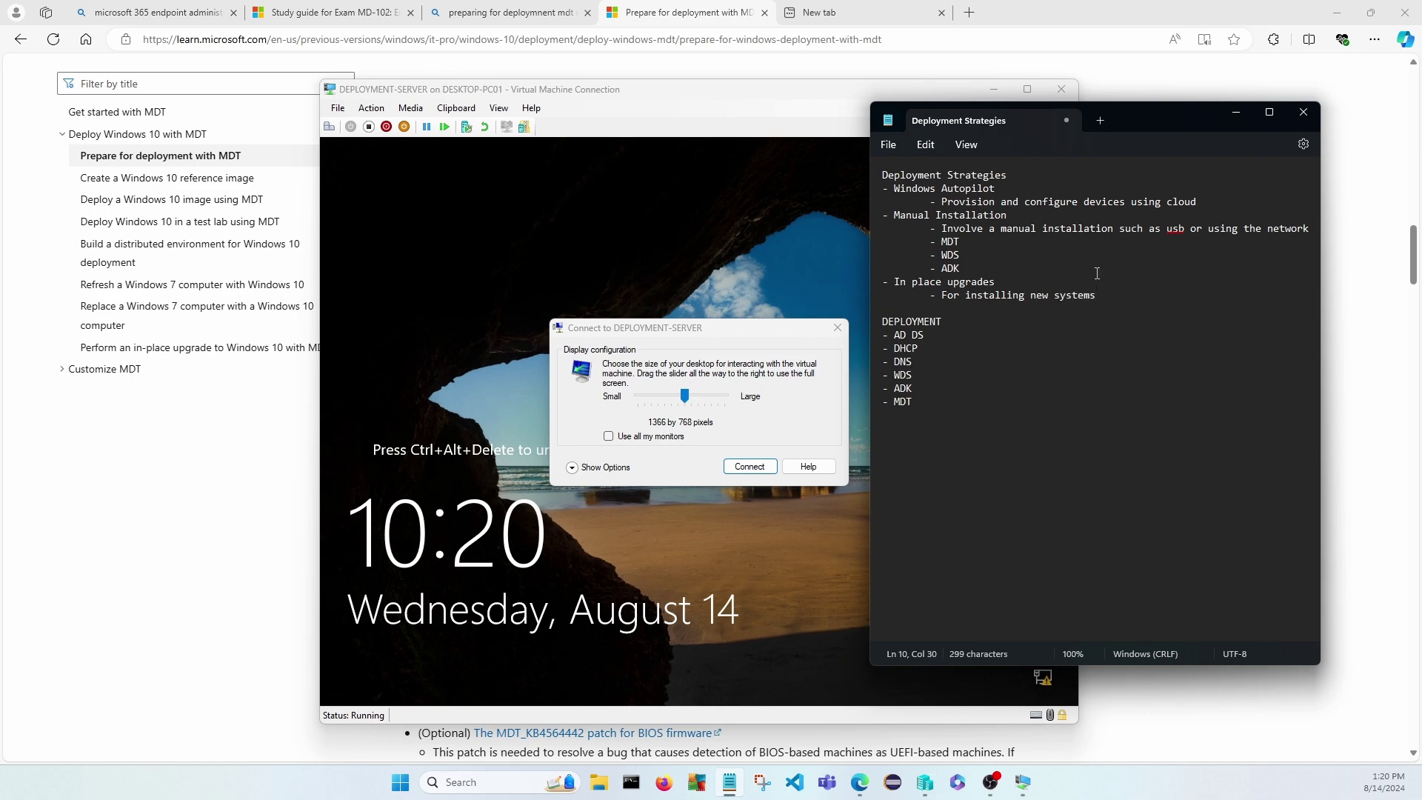
text( of for wiping a device)
Replace the sub-point with the no-wipe upgrade definition and add '- Maintain the user data and configurations.'.
drag(1236, 296, 944, 299)
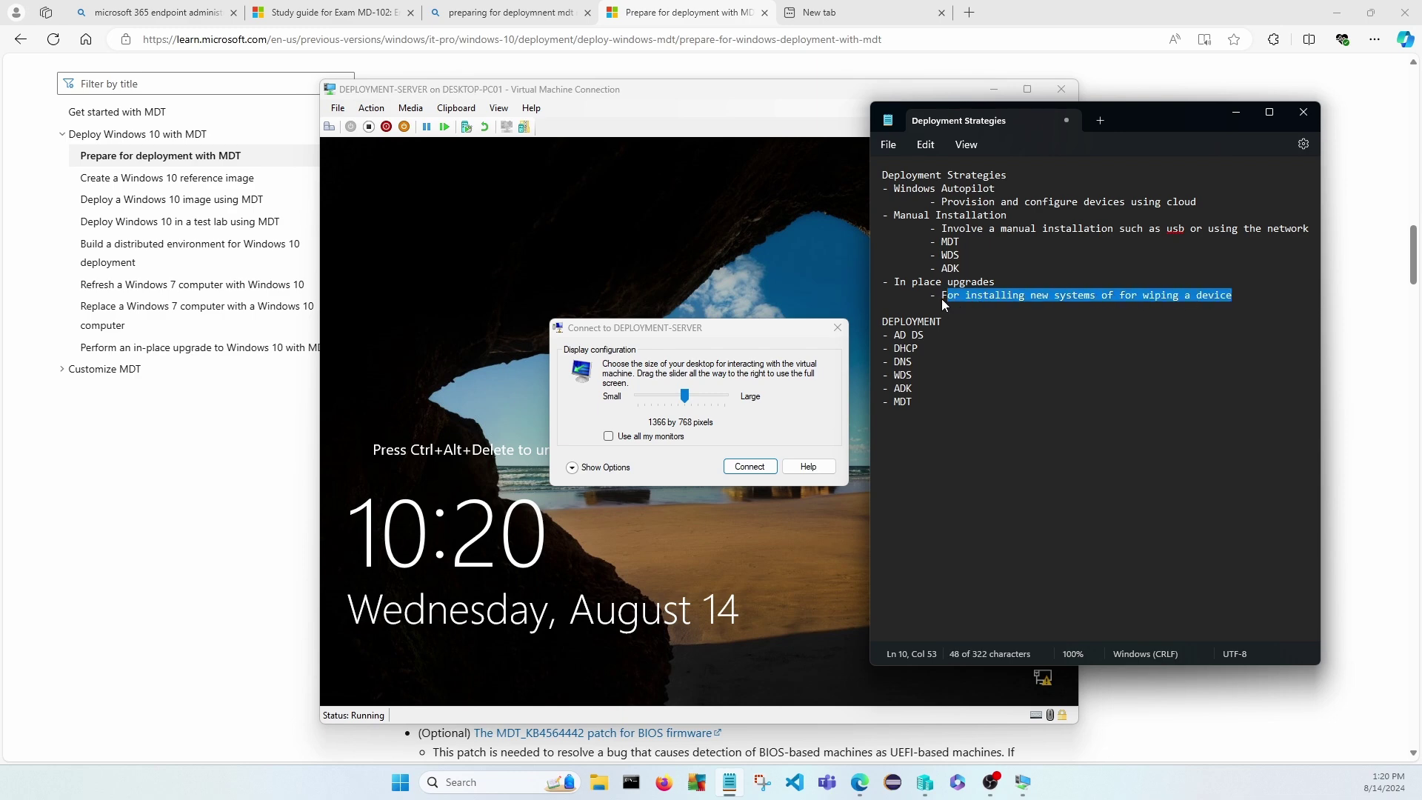
text(a )
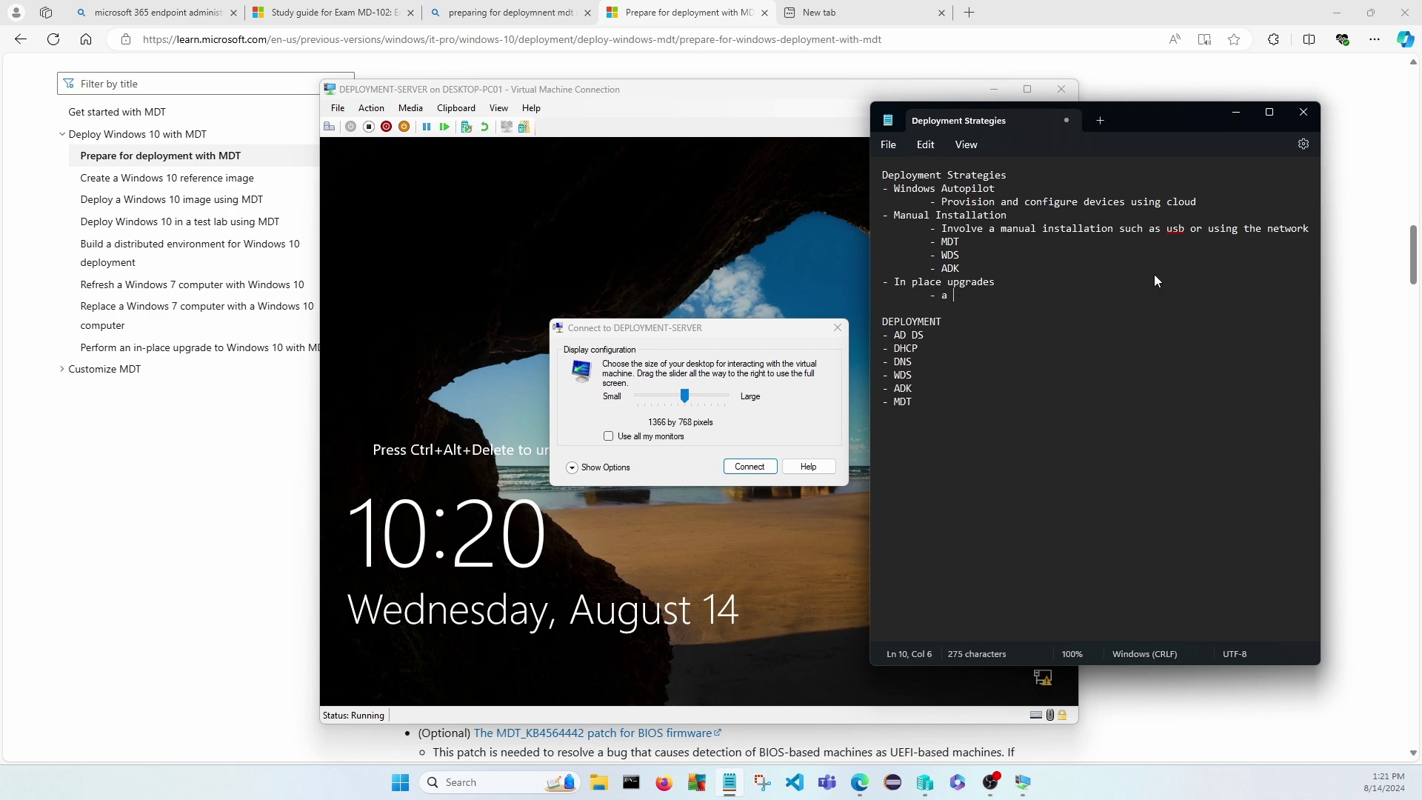
text(method for upgrading e)
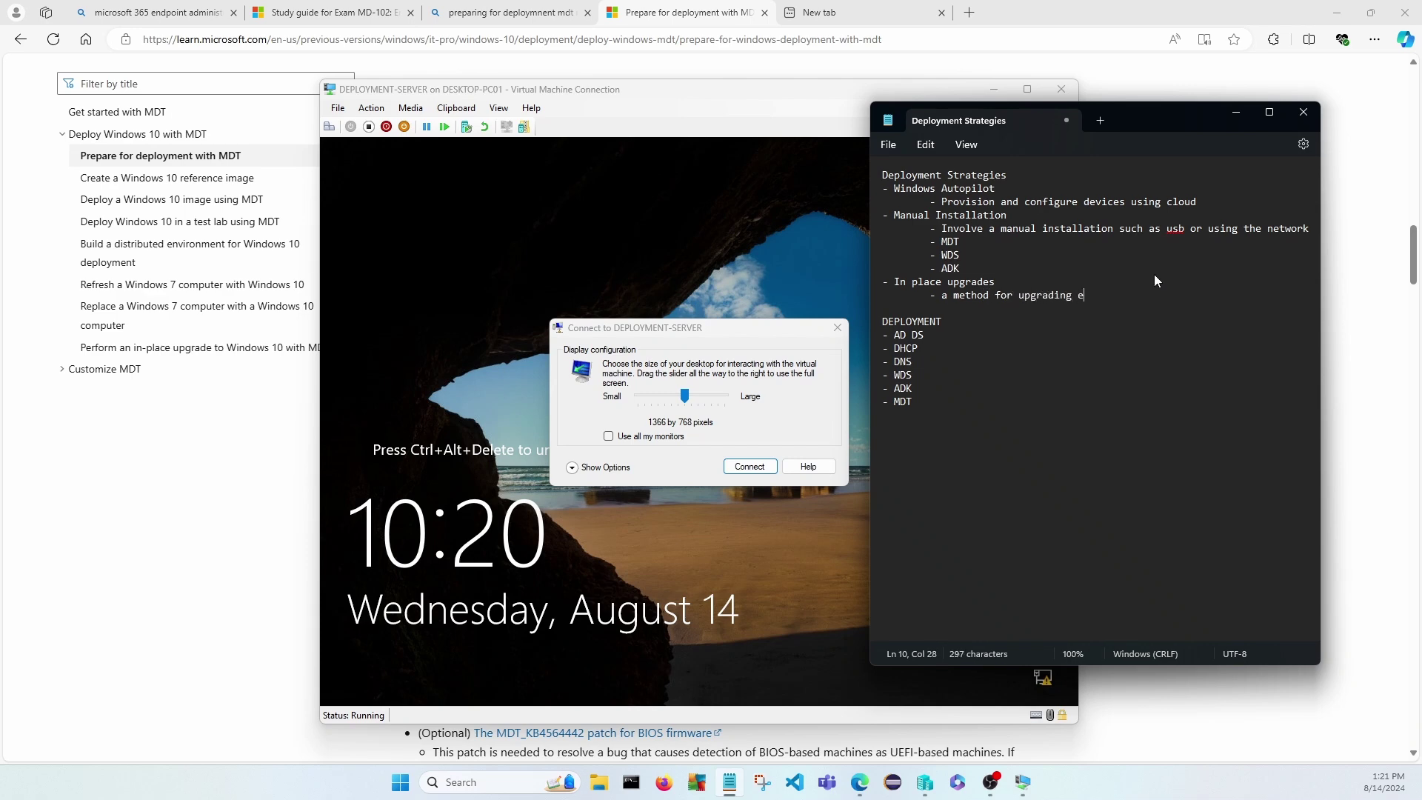
text(xisit)
text(ng windows )
text(install)
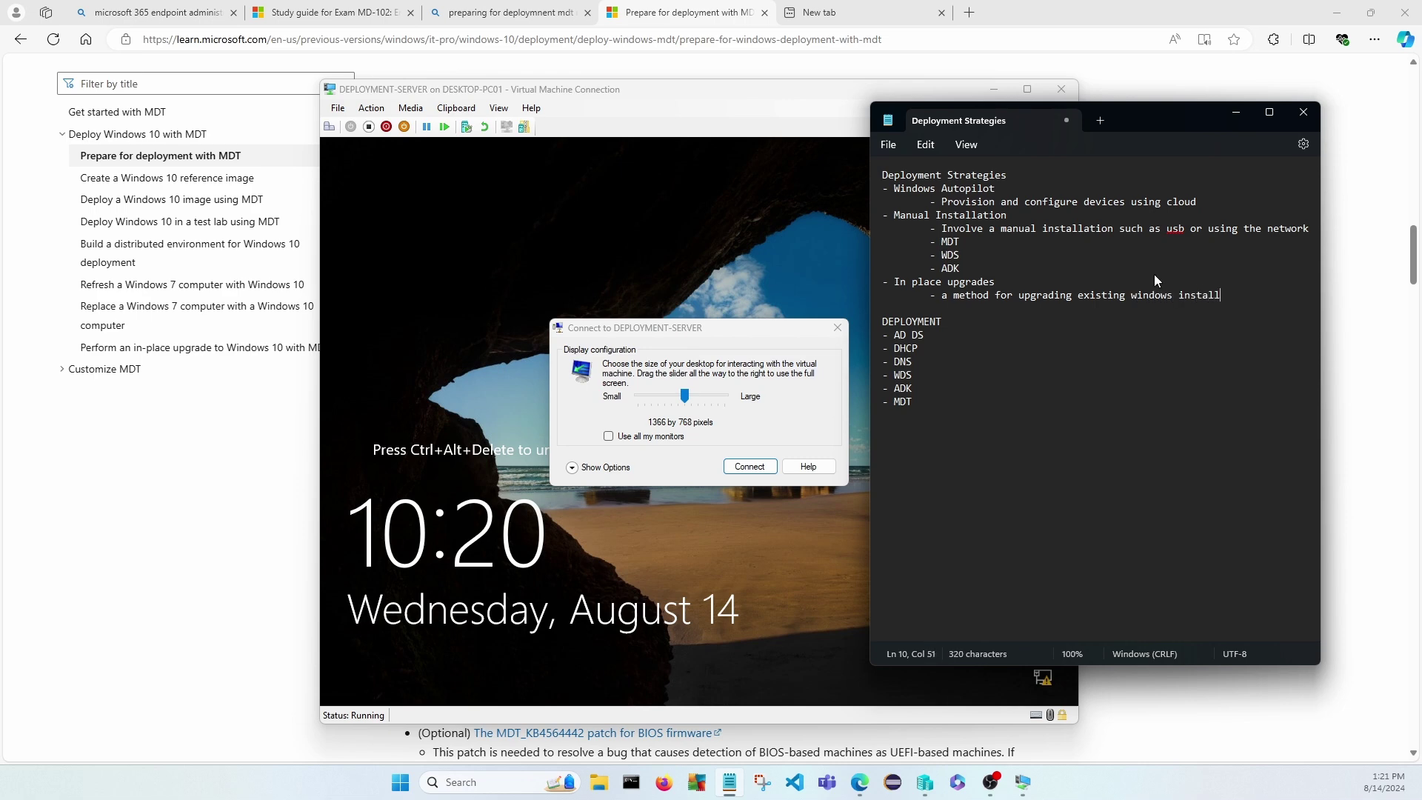
text(ations to newer versions)
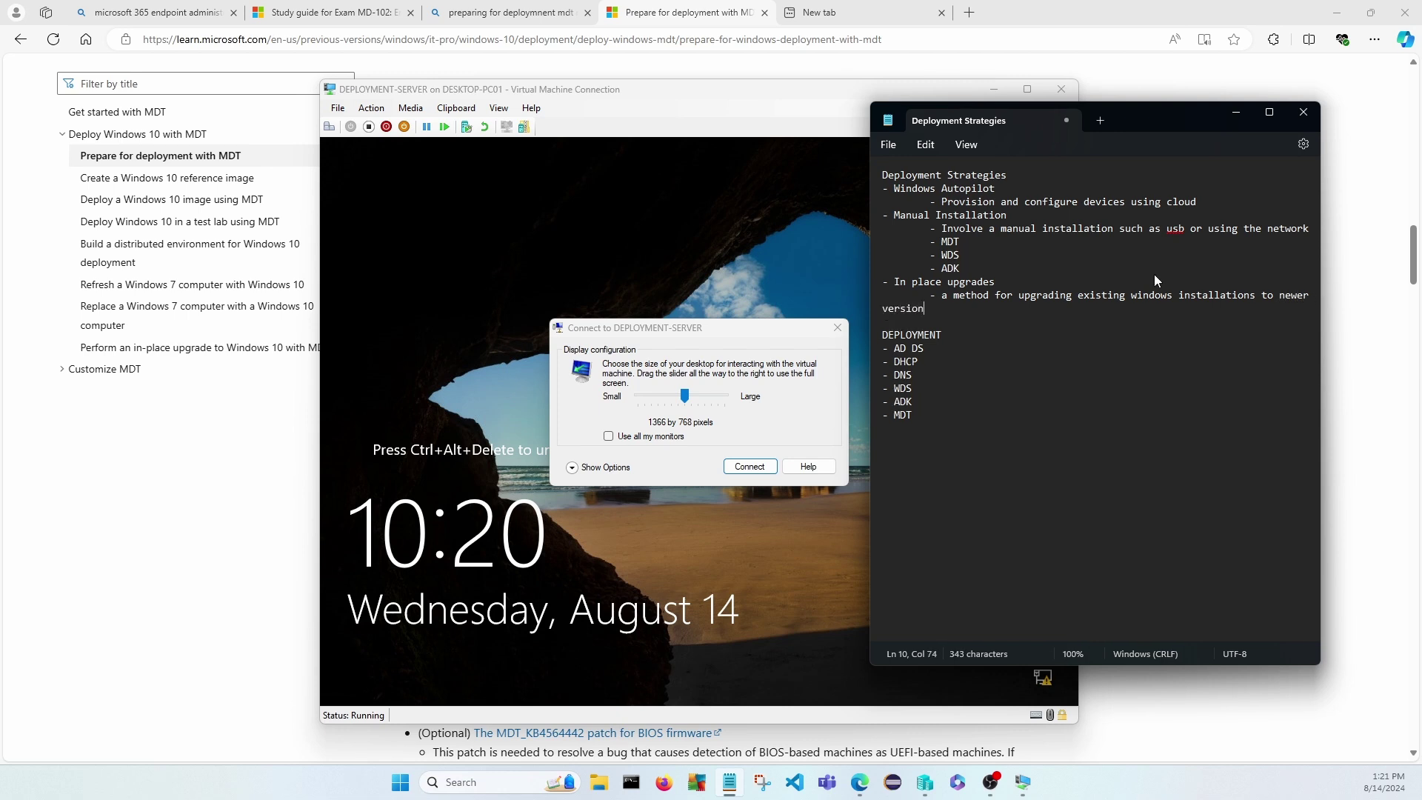
text( without wiping the device.)
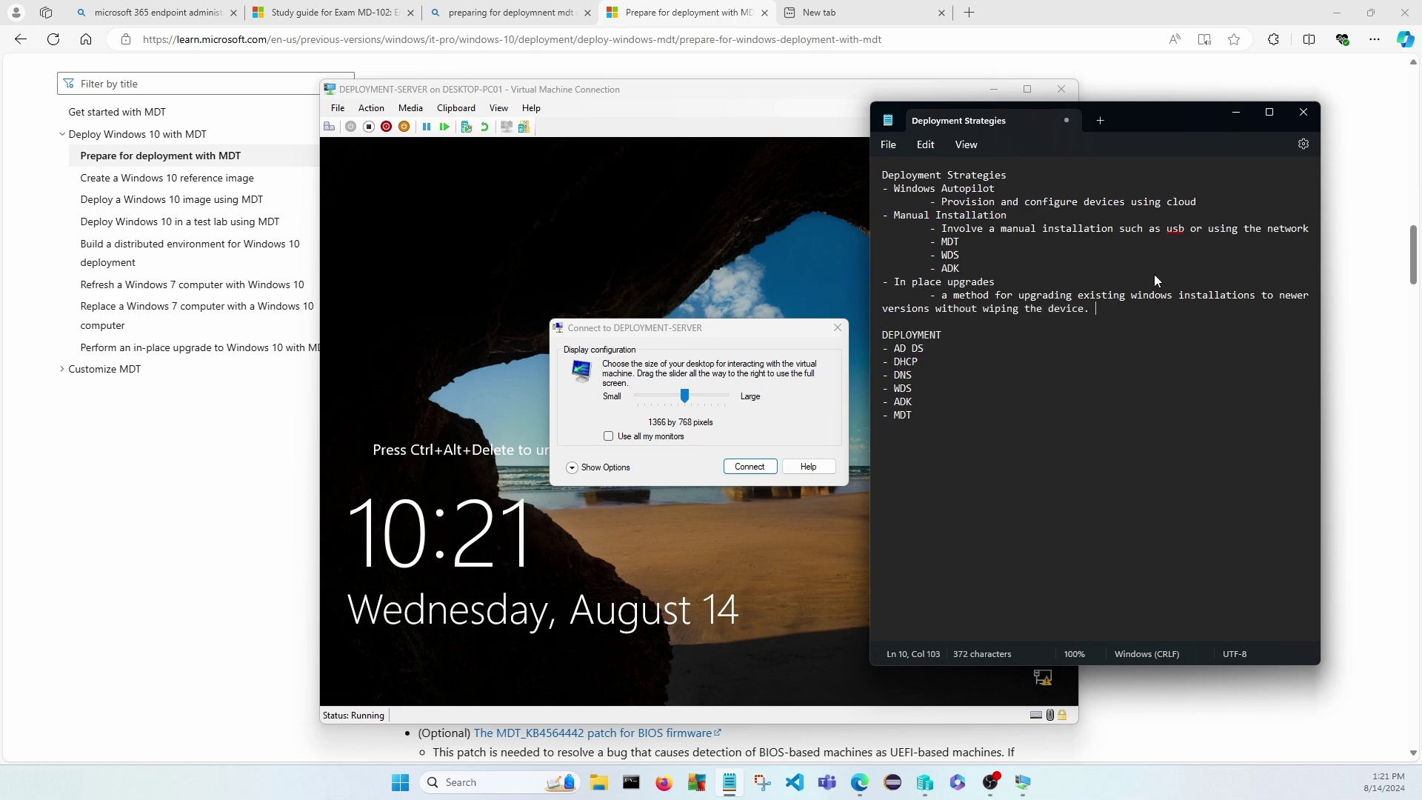
key(Return)
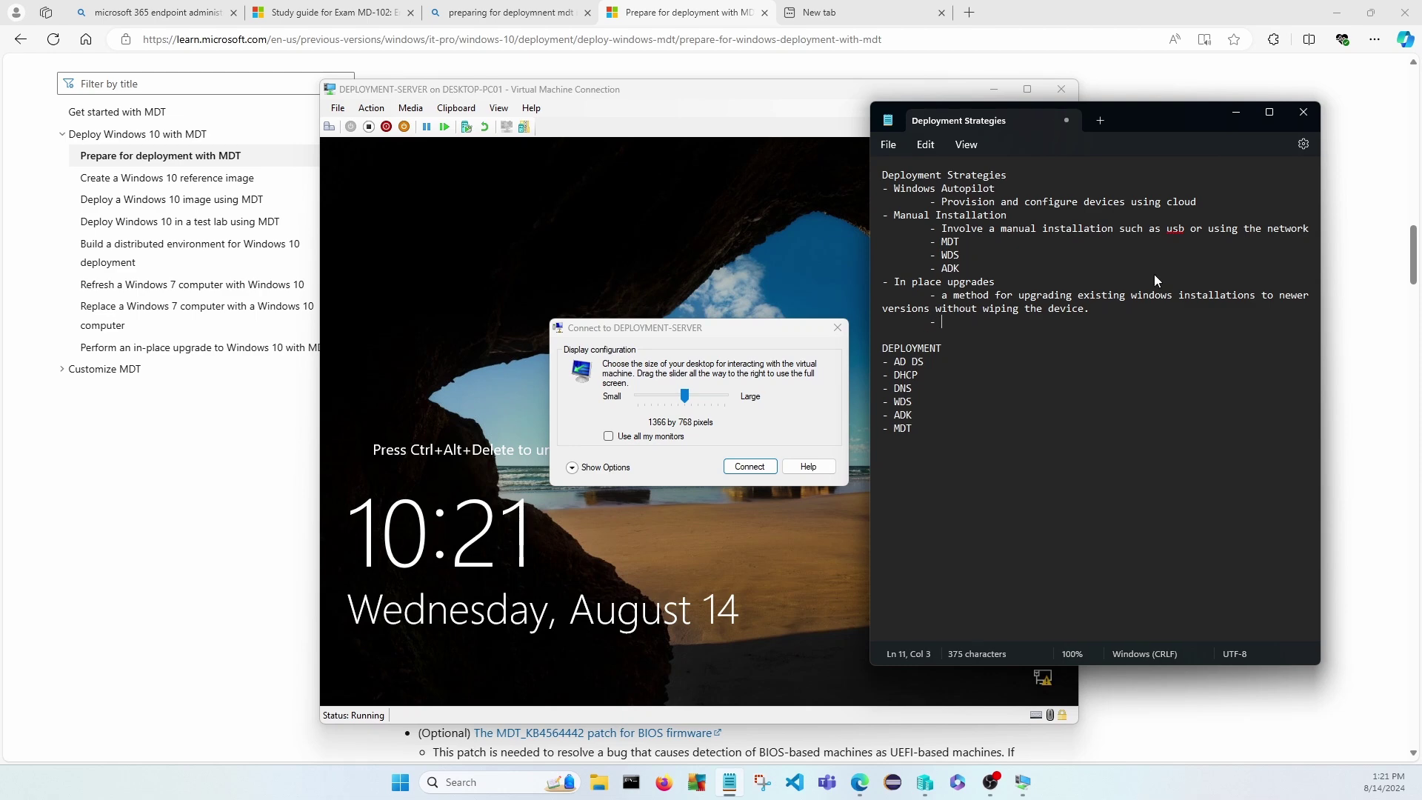
text(- Maintain the)
text( users da)
text(ta and c)
key(BackSpace)
key(BackSpace)
key(BackSpace)
key(BackSpace)
key(BackSpace)
key(BackSpace)
key(BackSpace)
key(BackSpace)
key(BackSpace)
key(BackSpace)
key(BackSpace)
key(BackSpace)
text(data dn conf)
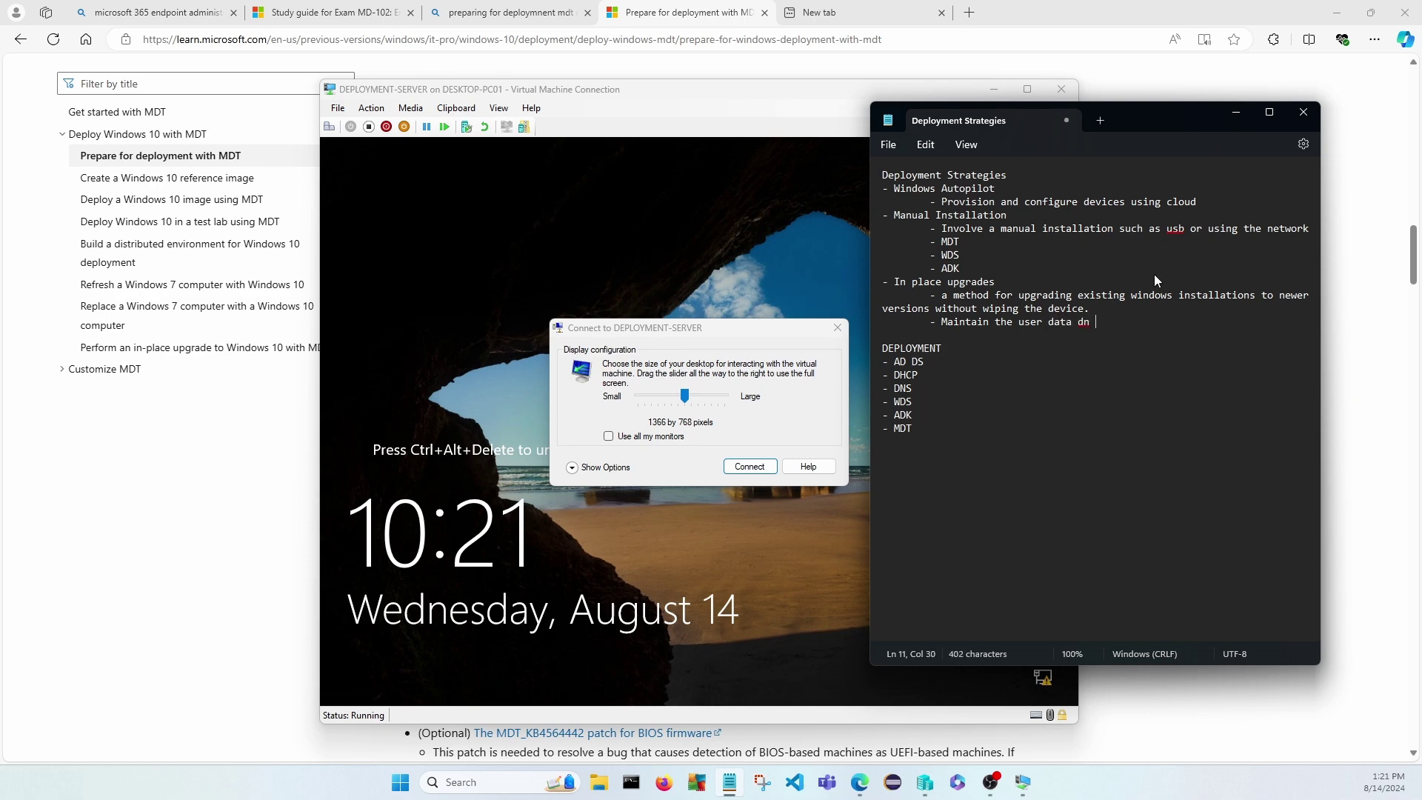
key(BackSpace)
key(BackSpace)
key(BackSpace)
key(BackSpace)
key(BackSpace)
key(BackSpace)
key(BackSpace)
text(and configurations.)
Reconnect to the restarted DEPLOYMENT-SERVER, sign in as Administrator, and switch to full screen.
click(676, 92)
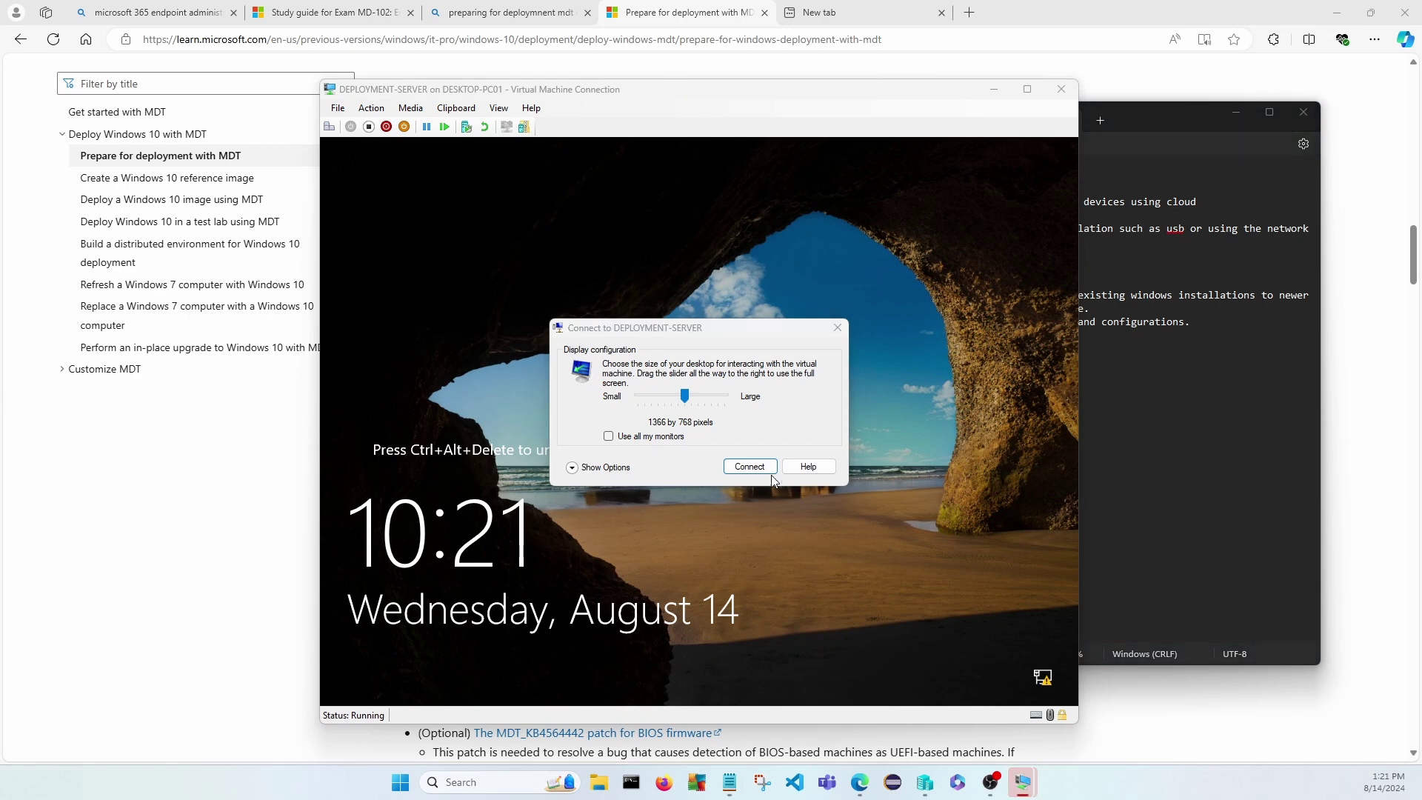
click(769, 469)
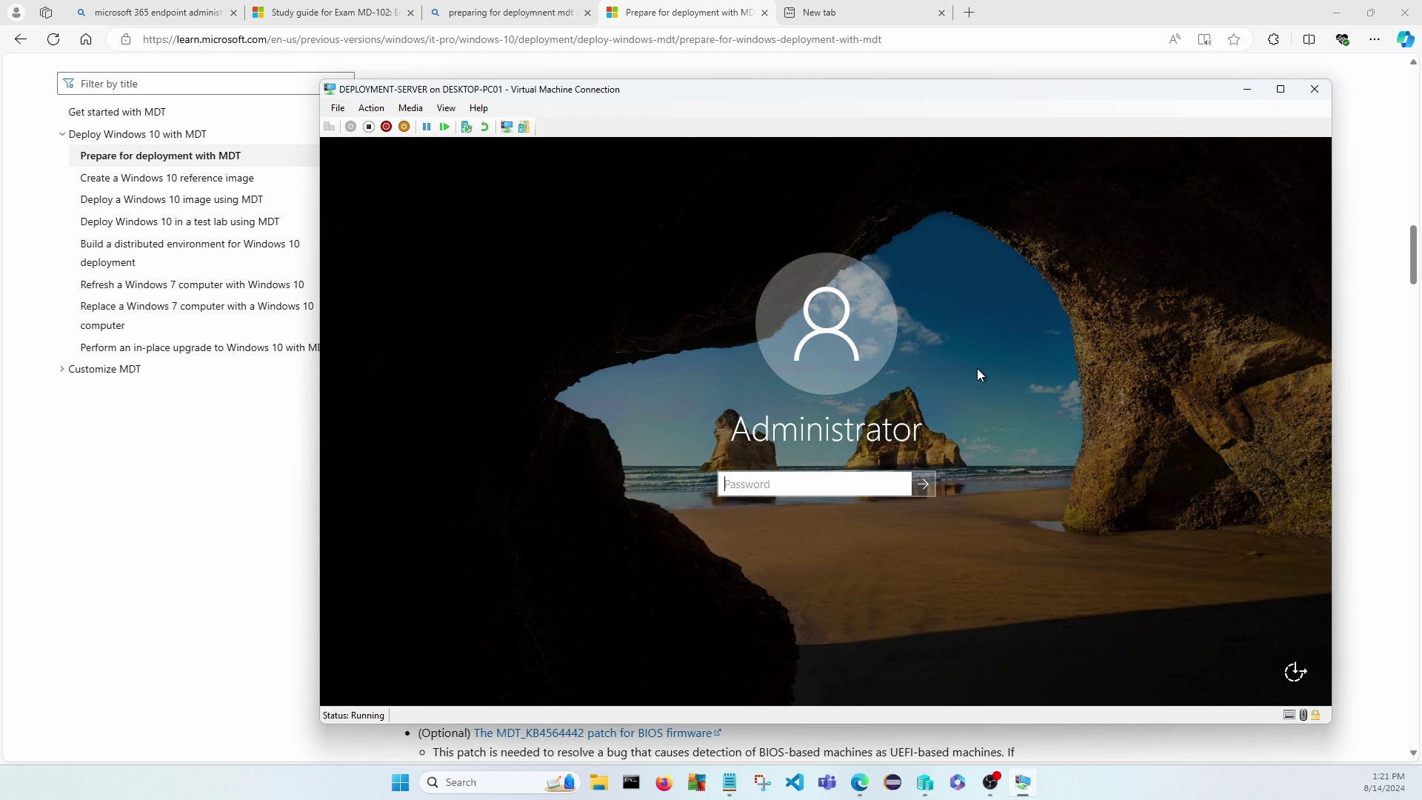
text(••••••••••)
key(Return)
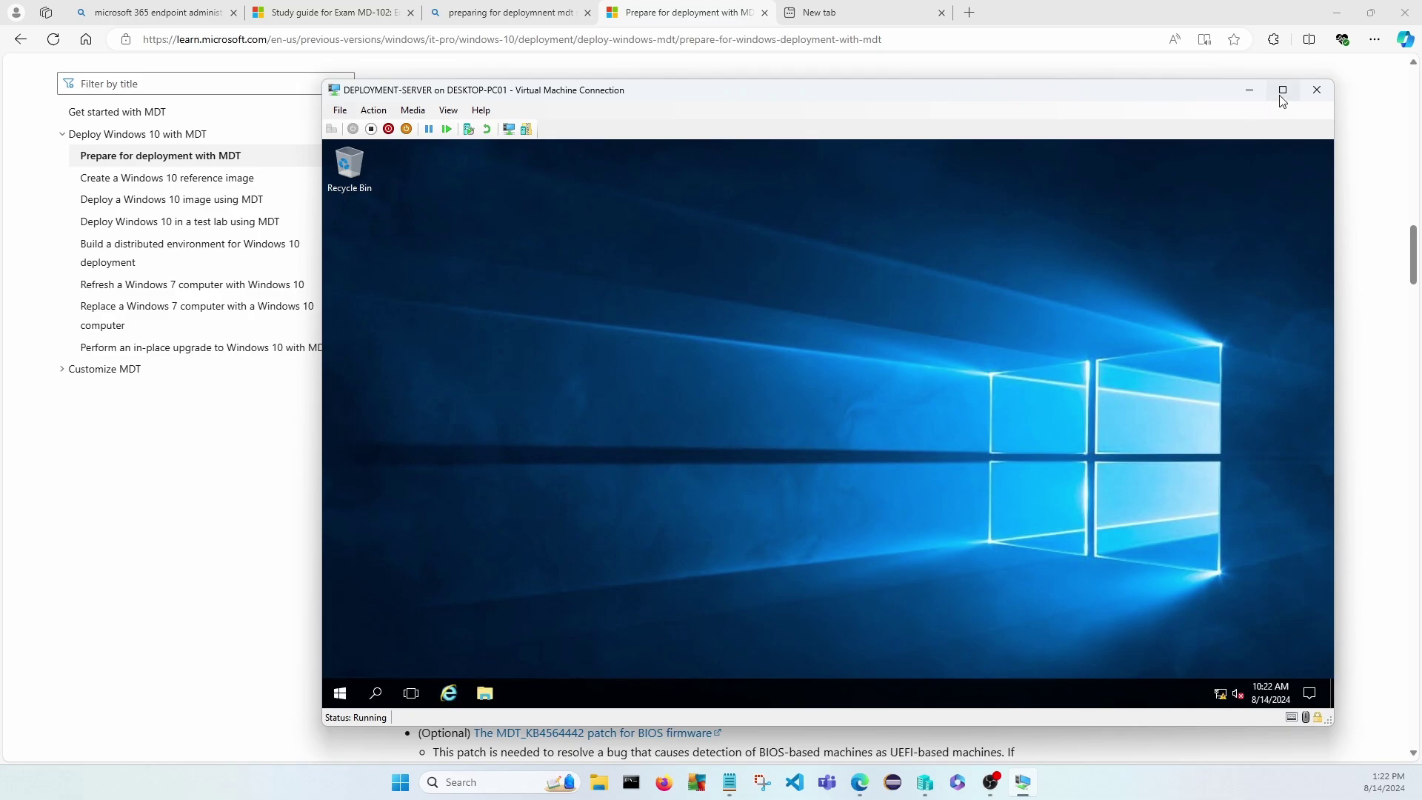
click(1282, 89)
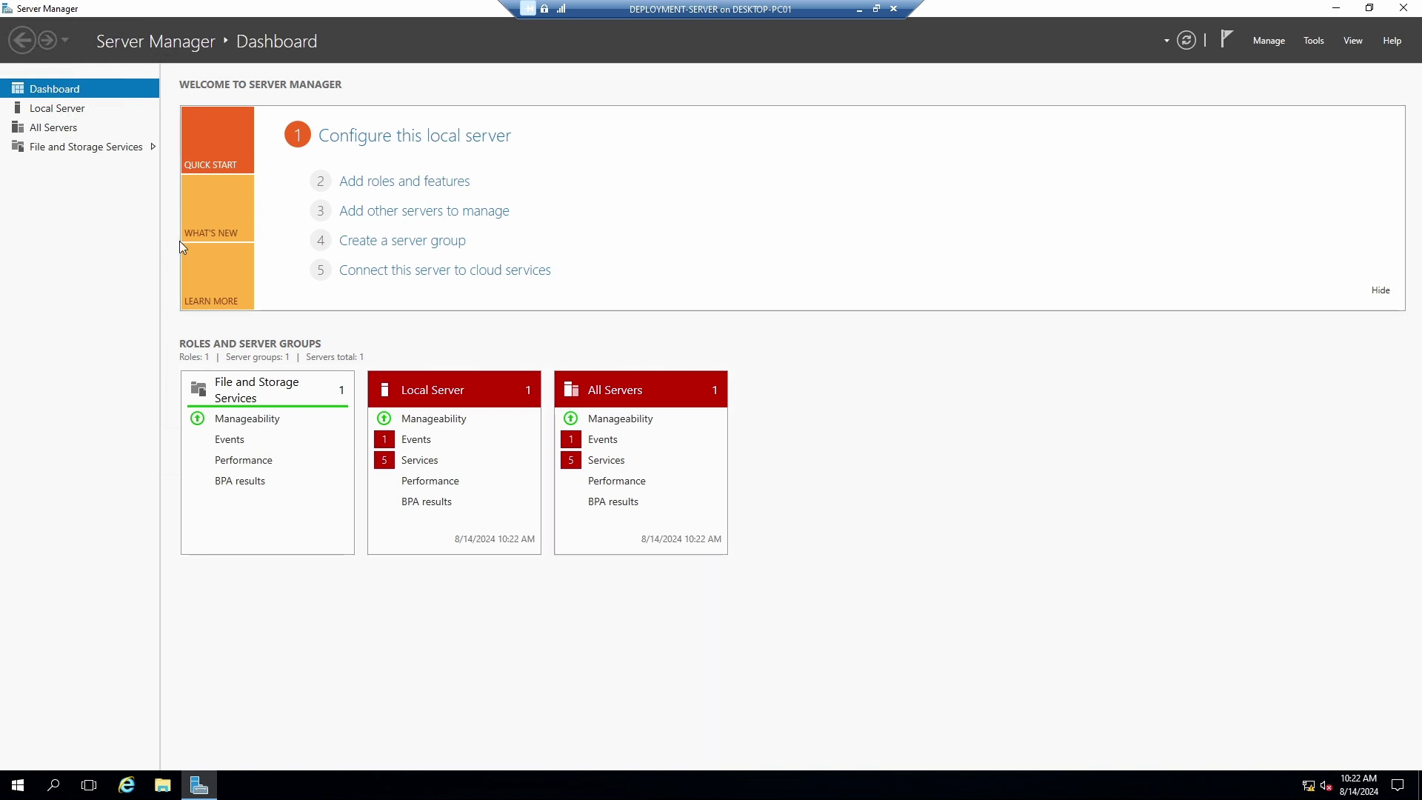
From Local Server's Date and Time settings, choose (UTC-05:00) Eastern Time (US & Canada).
click(44, 111)
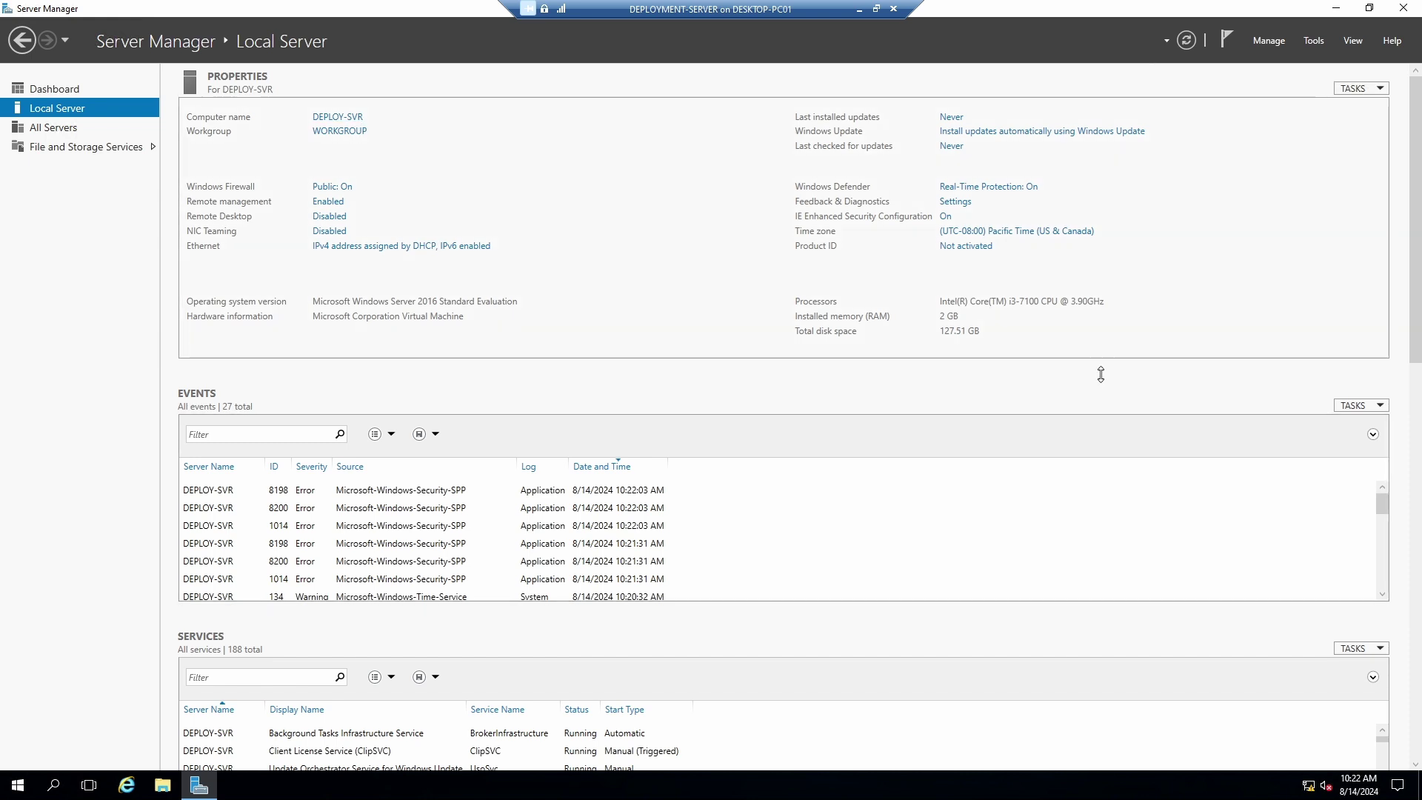
click(1041, 234)
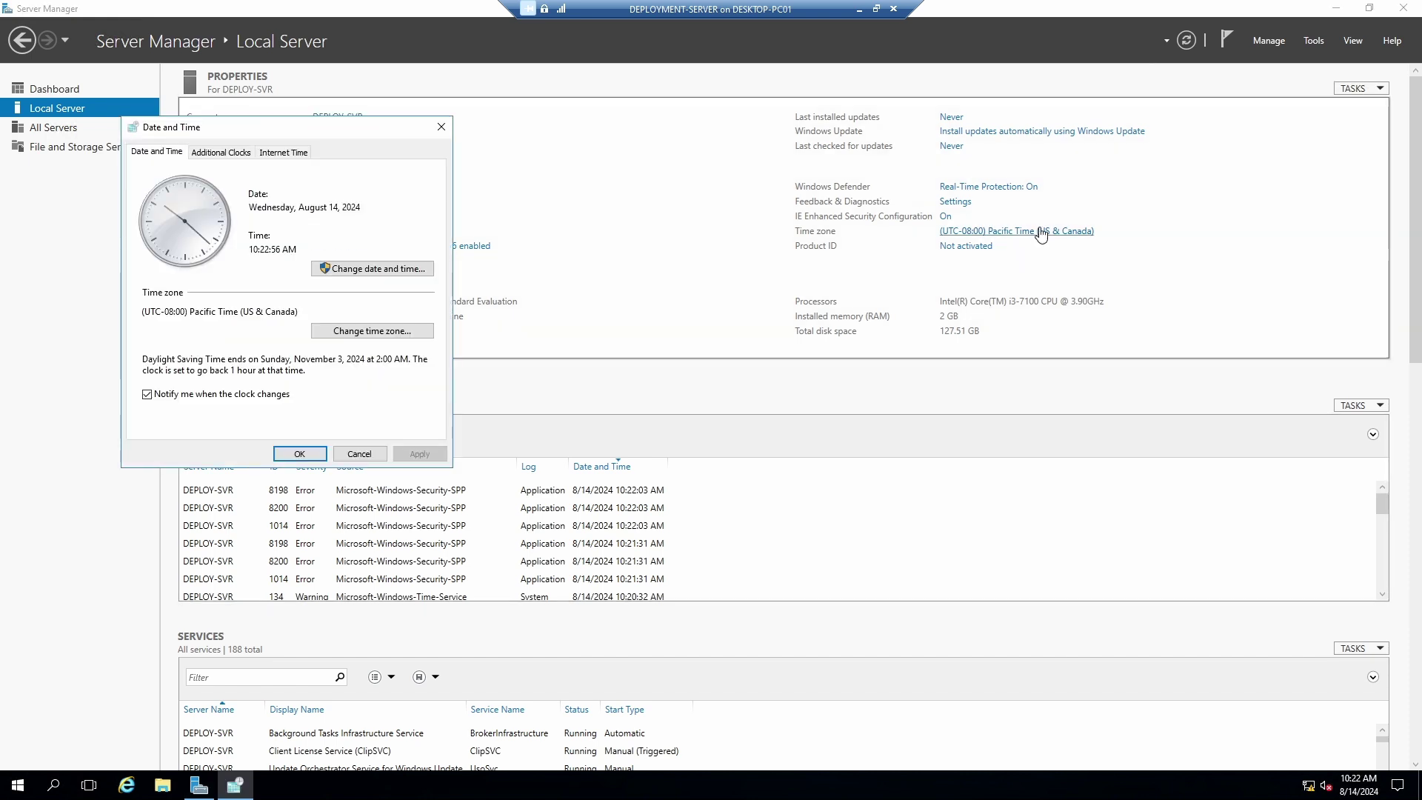
click(373, 331)
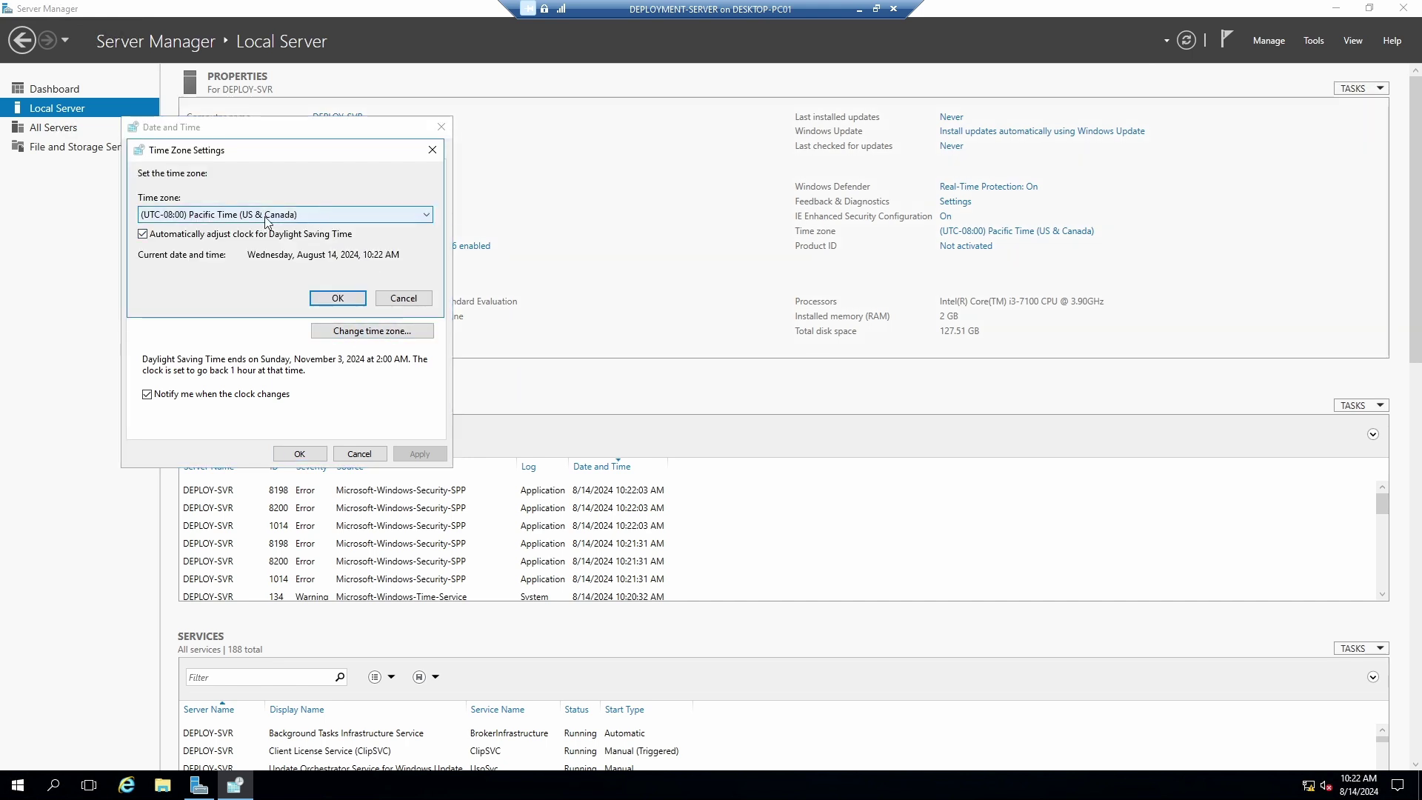
click(303, 216)
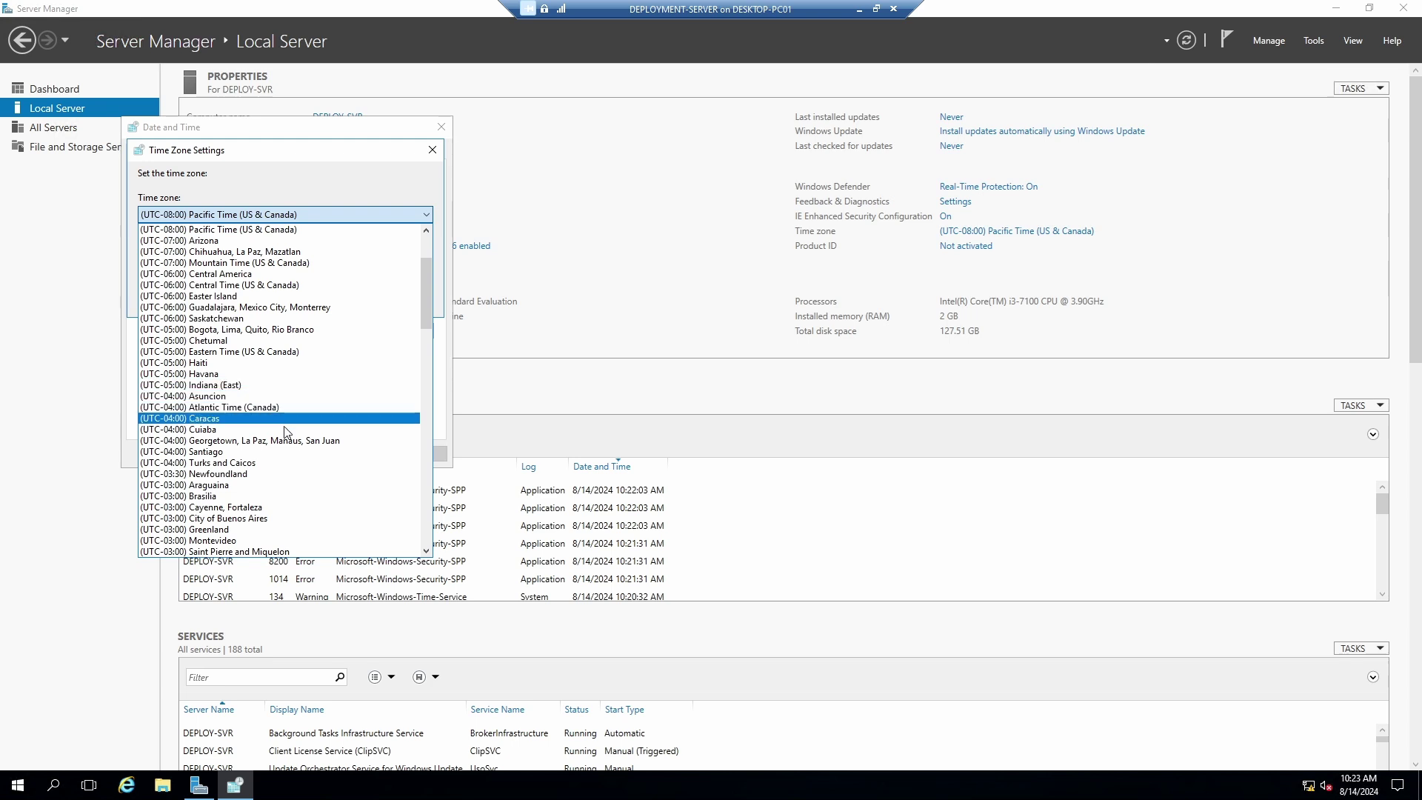
click(294, 352)
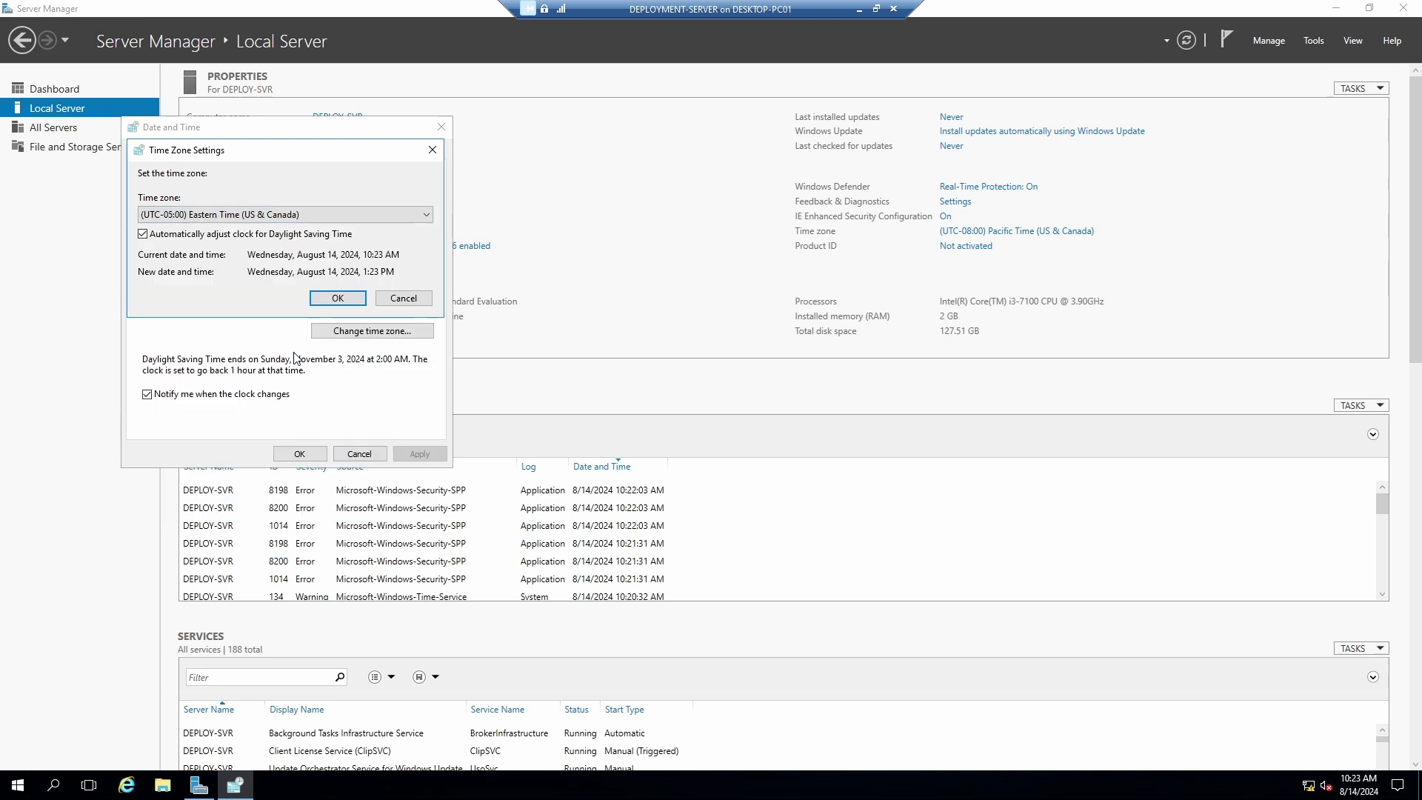
click(343, 299)
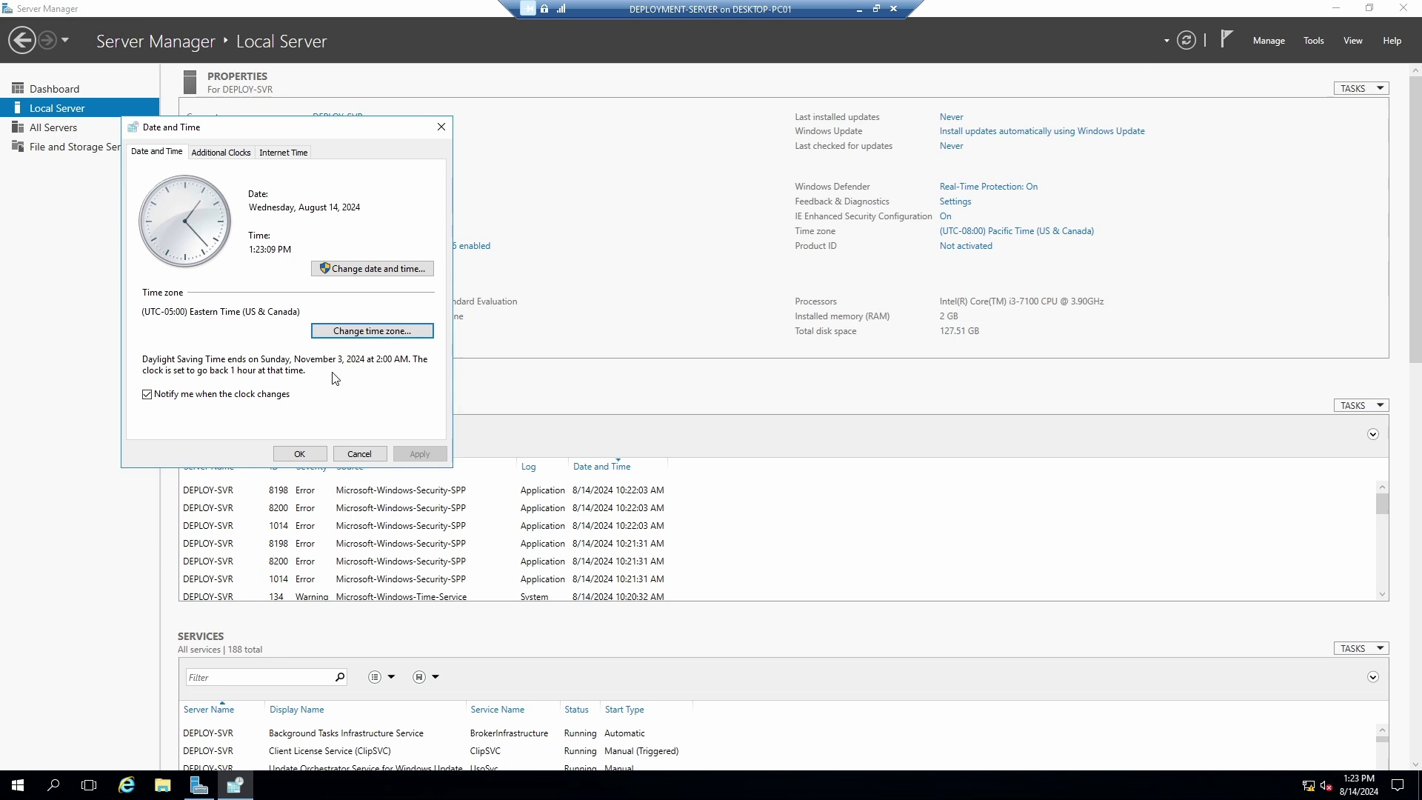
click(308, 453)
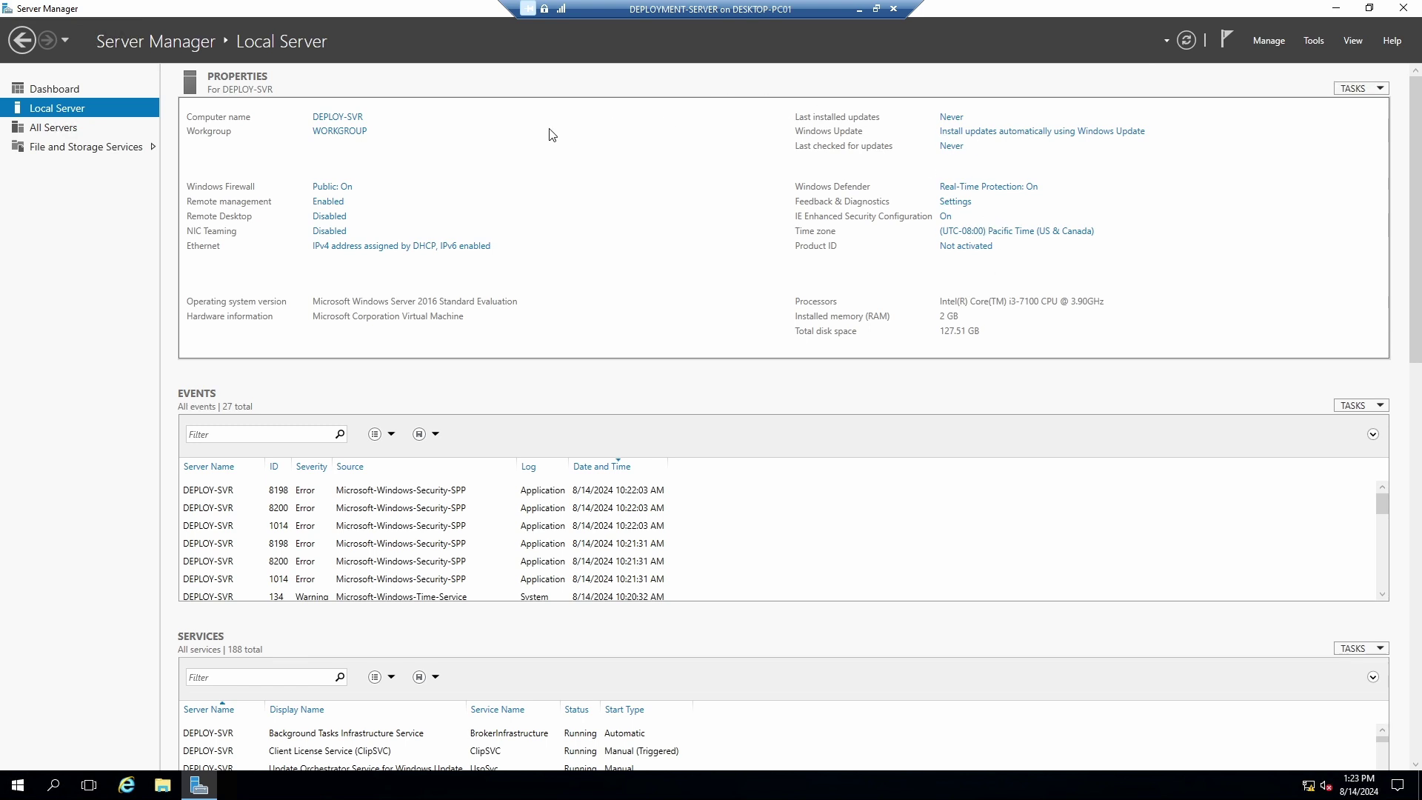
Confirm from the tray network flyout that Ethernet is on an unidentified network.
click(360, 246)
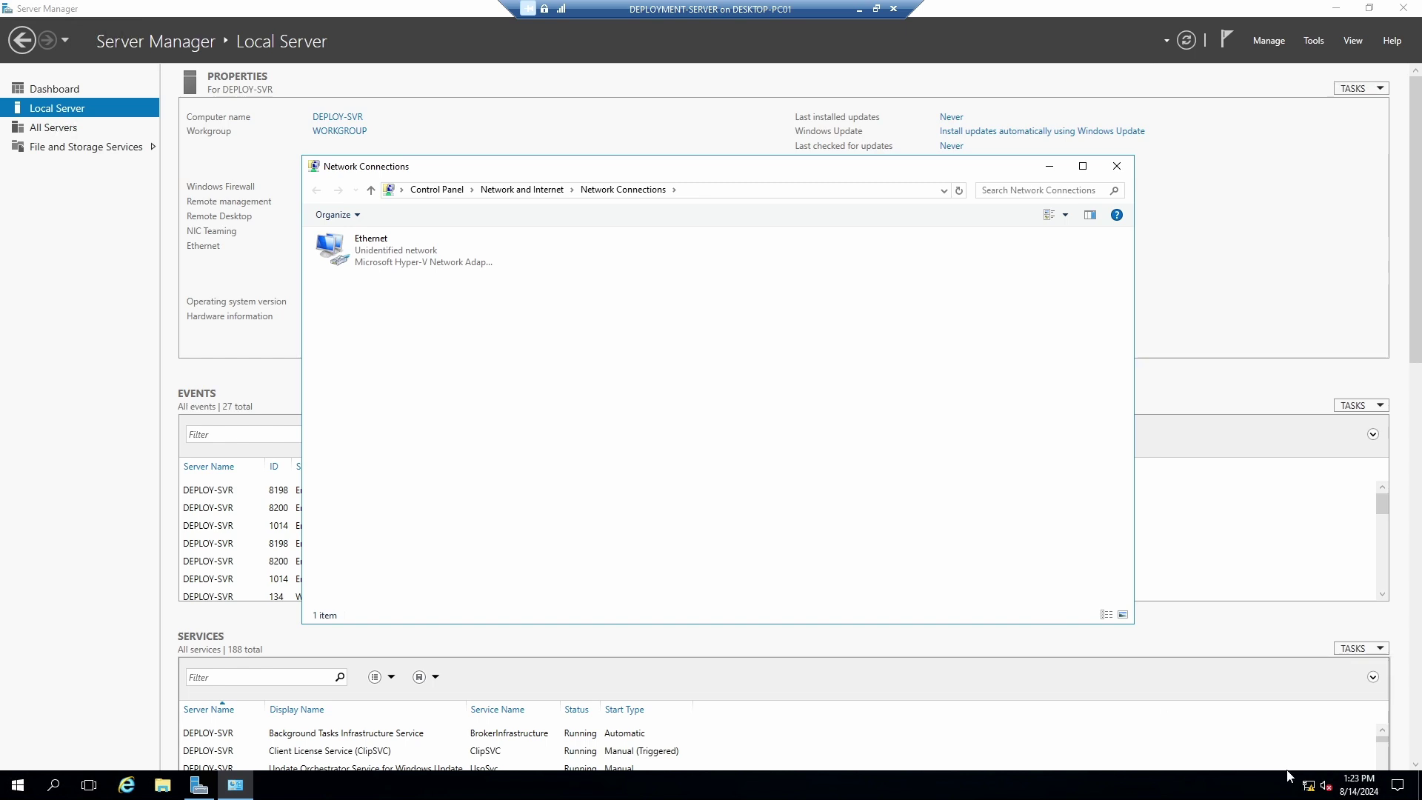
click(1308, 786)
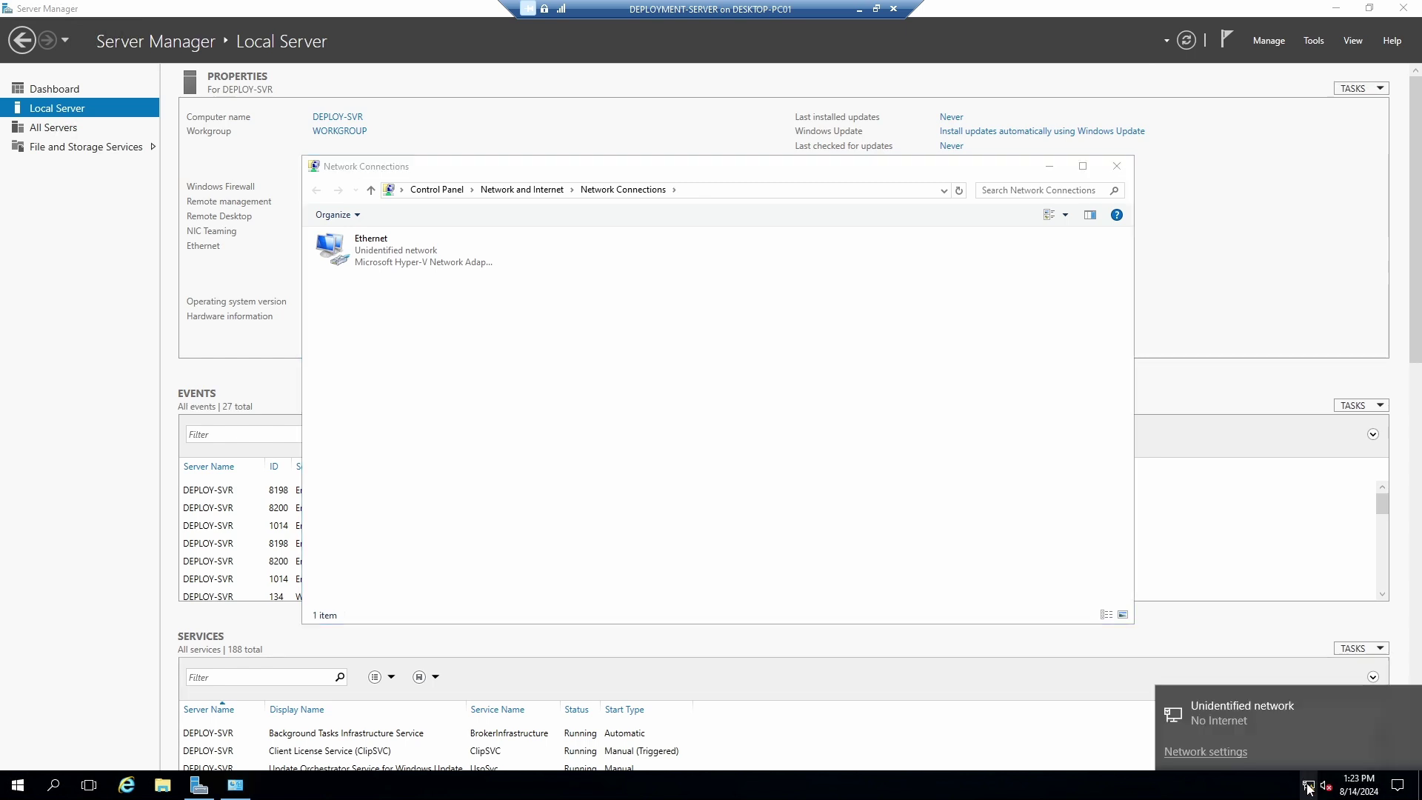
click(623, 432)
Open the Ethernet adapter's Internet Protocol Version 4 (TCP/IPv4) properties.
click(370, 247)
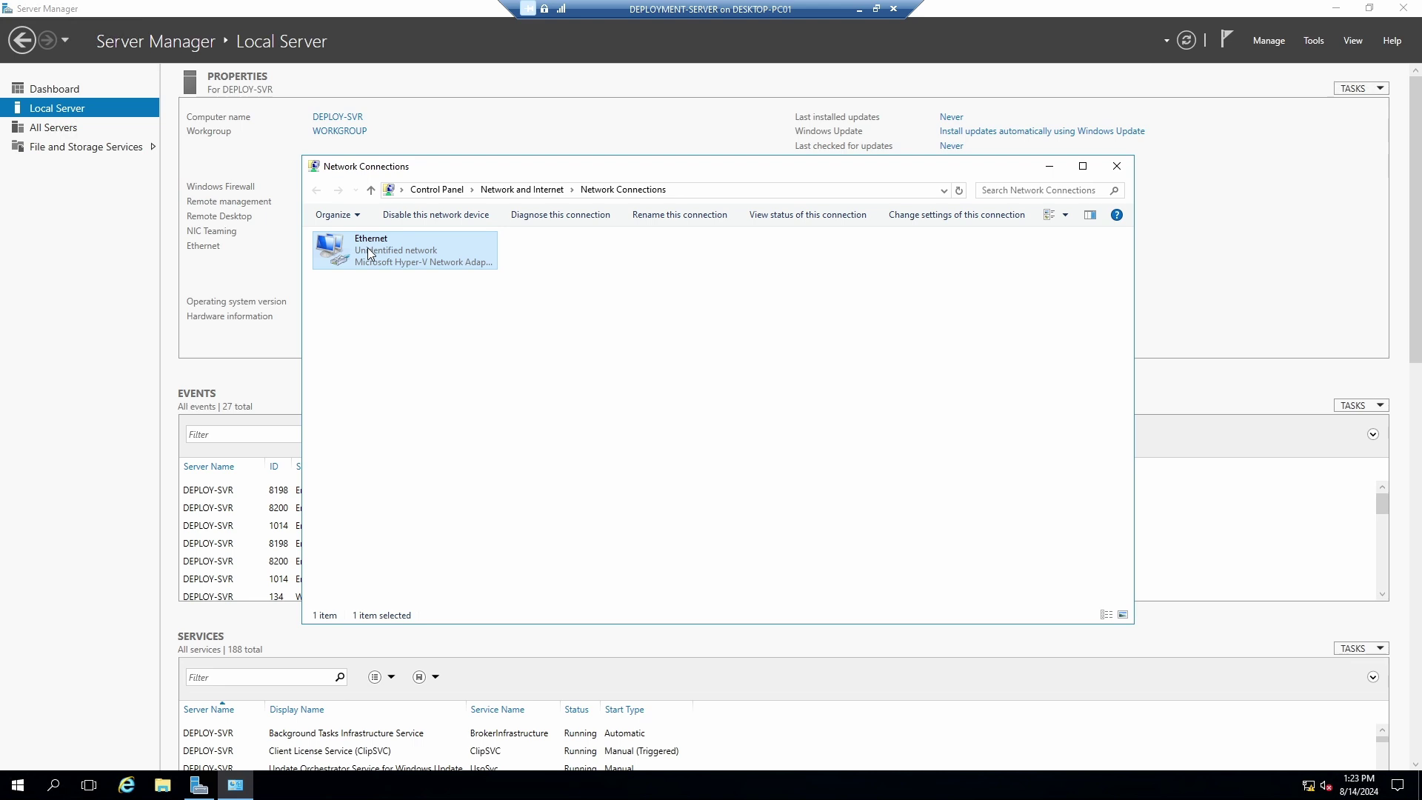
right_click(367, 247)
double_click(339, 255)
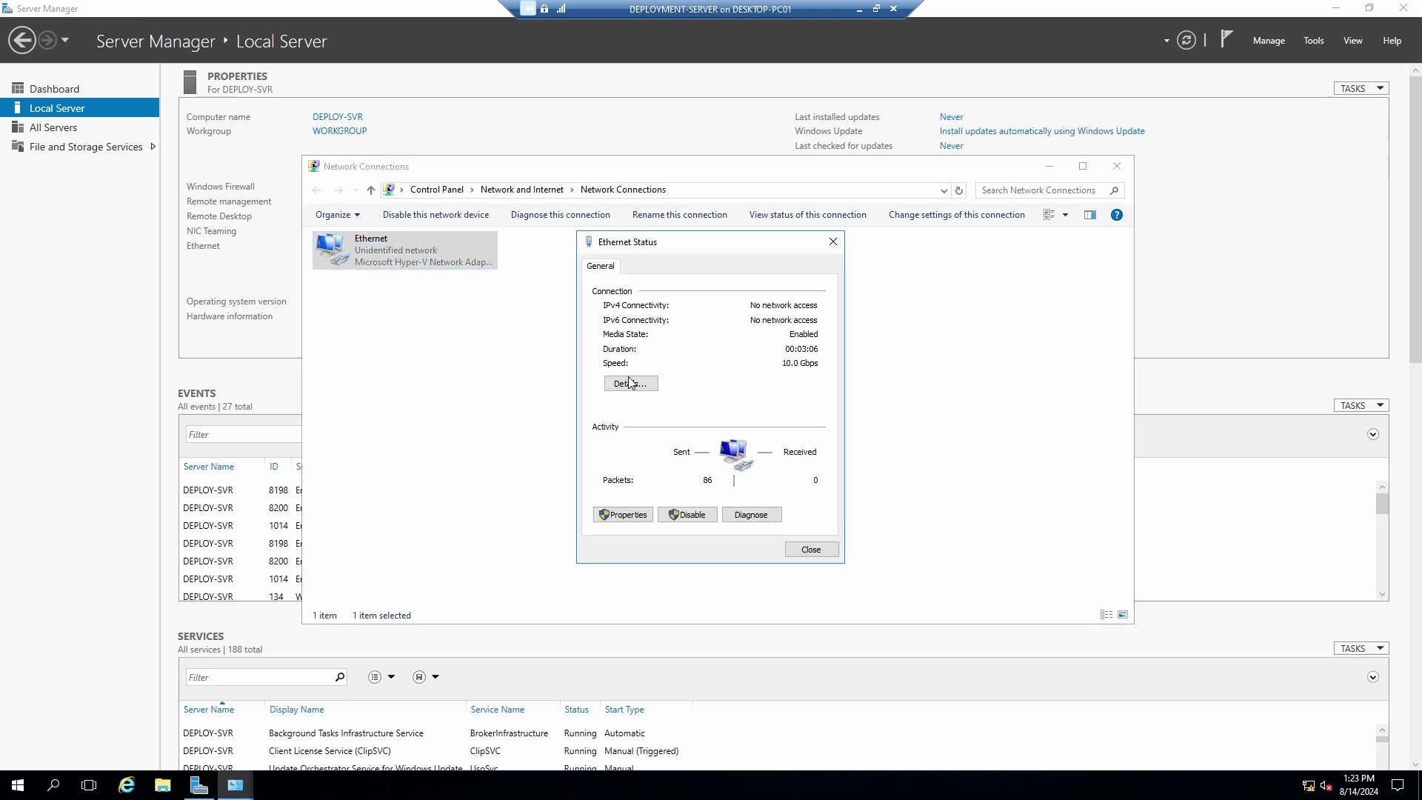
click(622, 515)
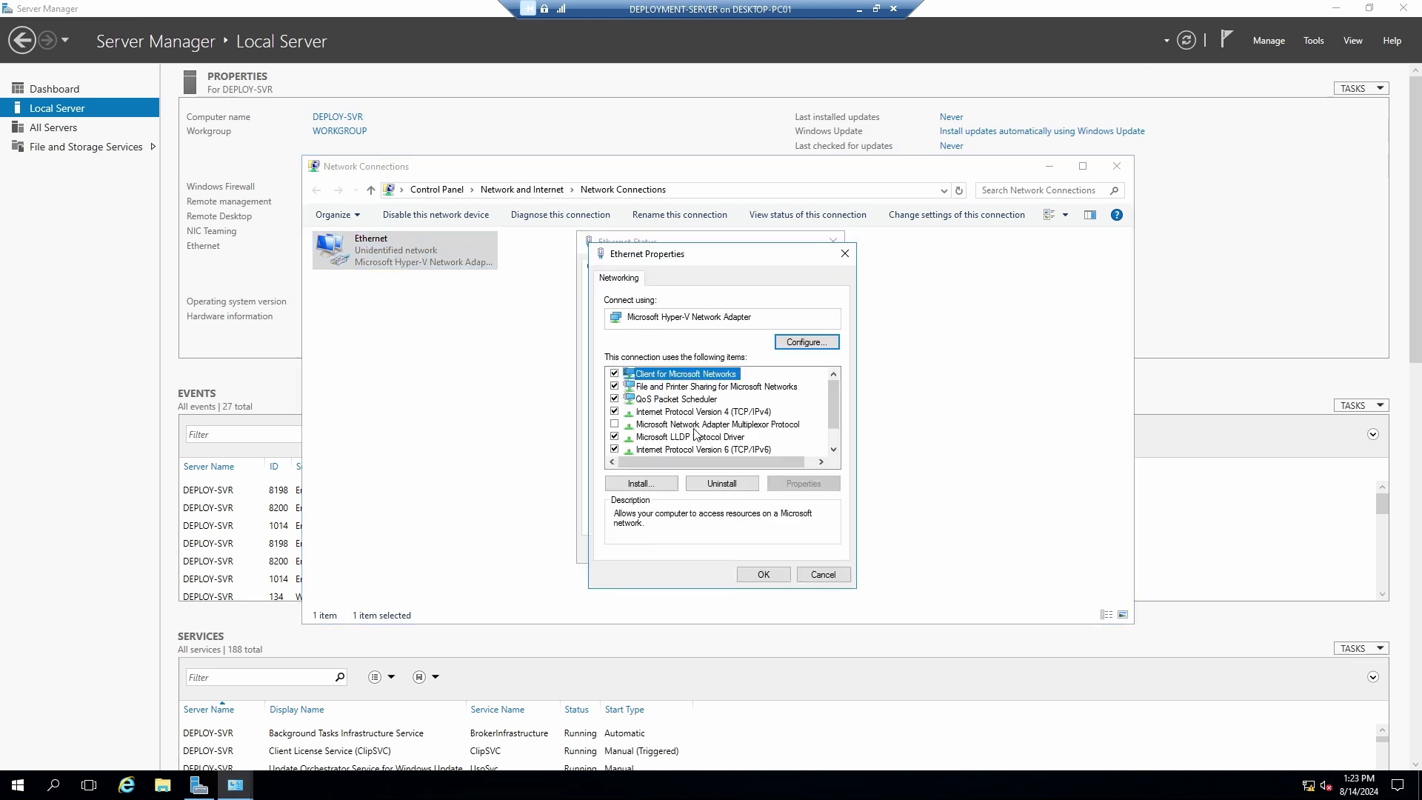
click(670, 413)
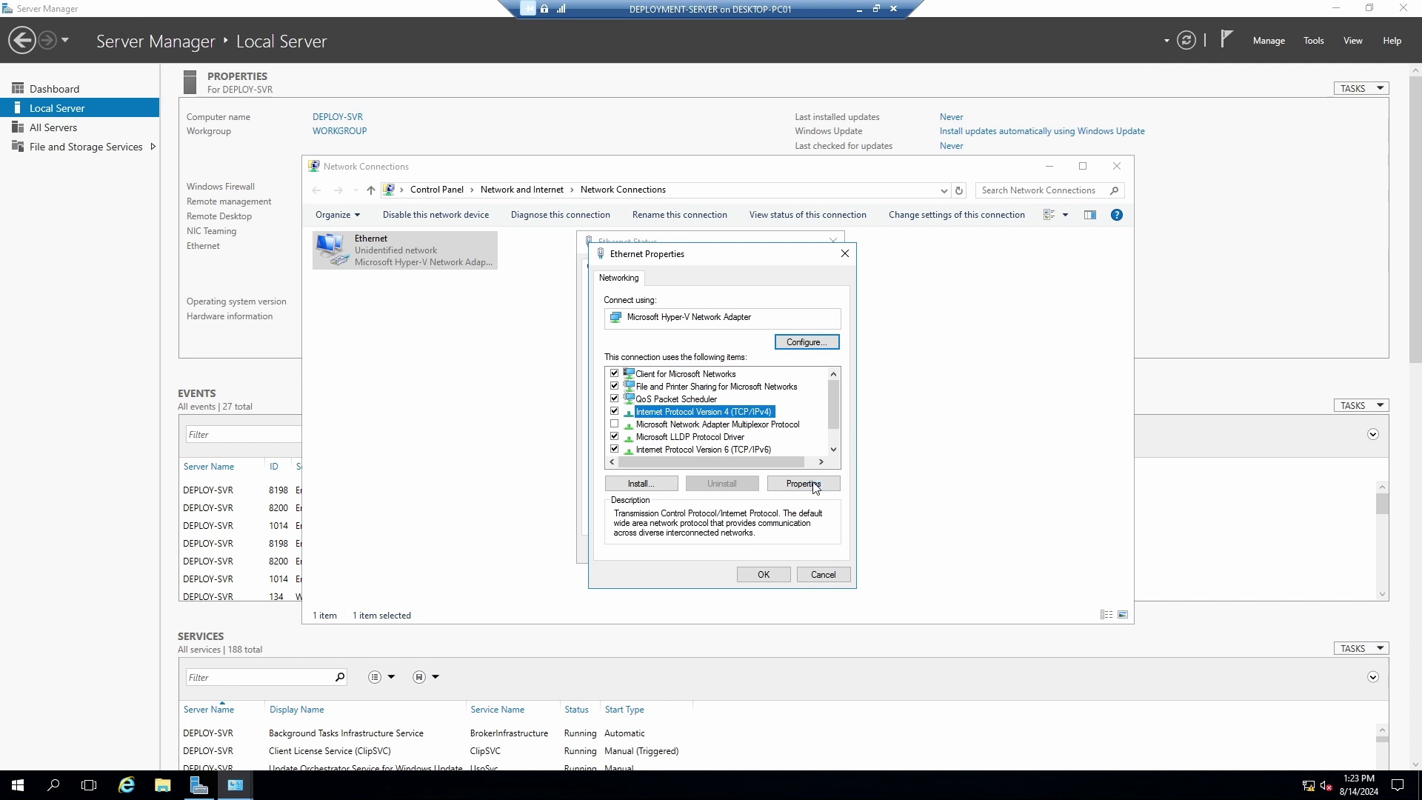
click(802, 482)
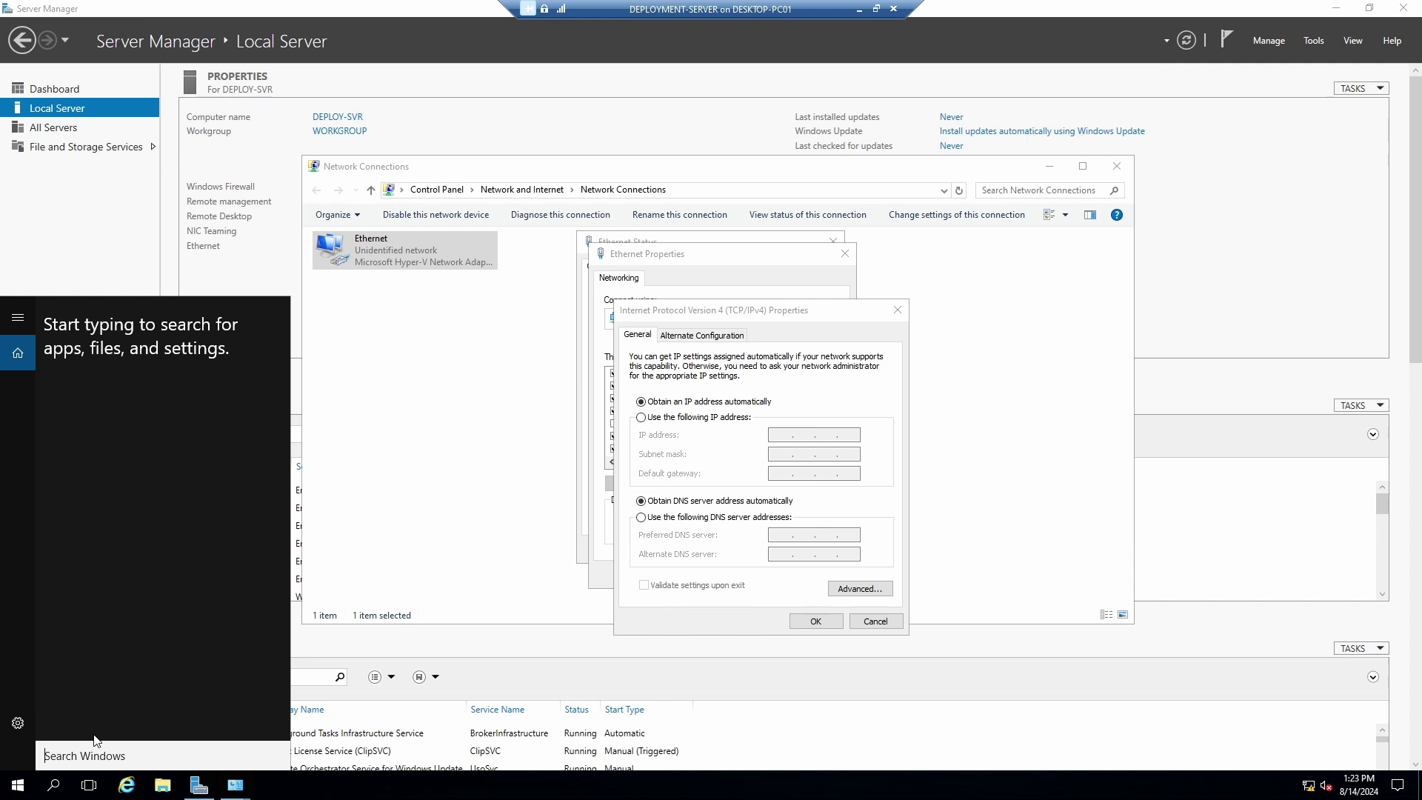
Run ipconfig in Command Prompt, showing only autoconfigured address 169.254.38.134 and no gateway.
text(cdm)
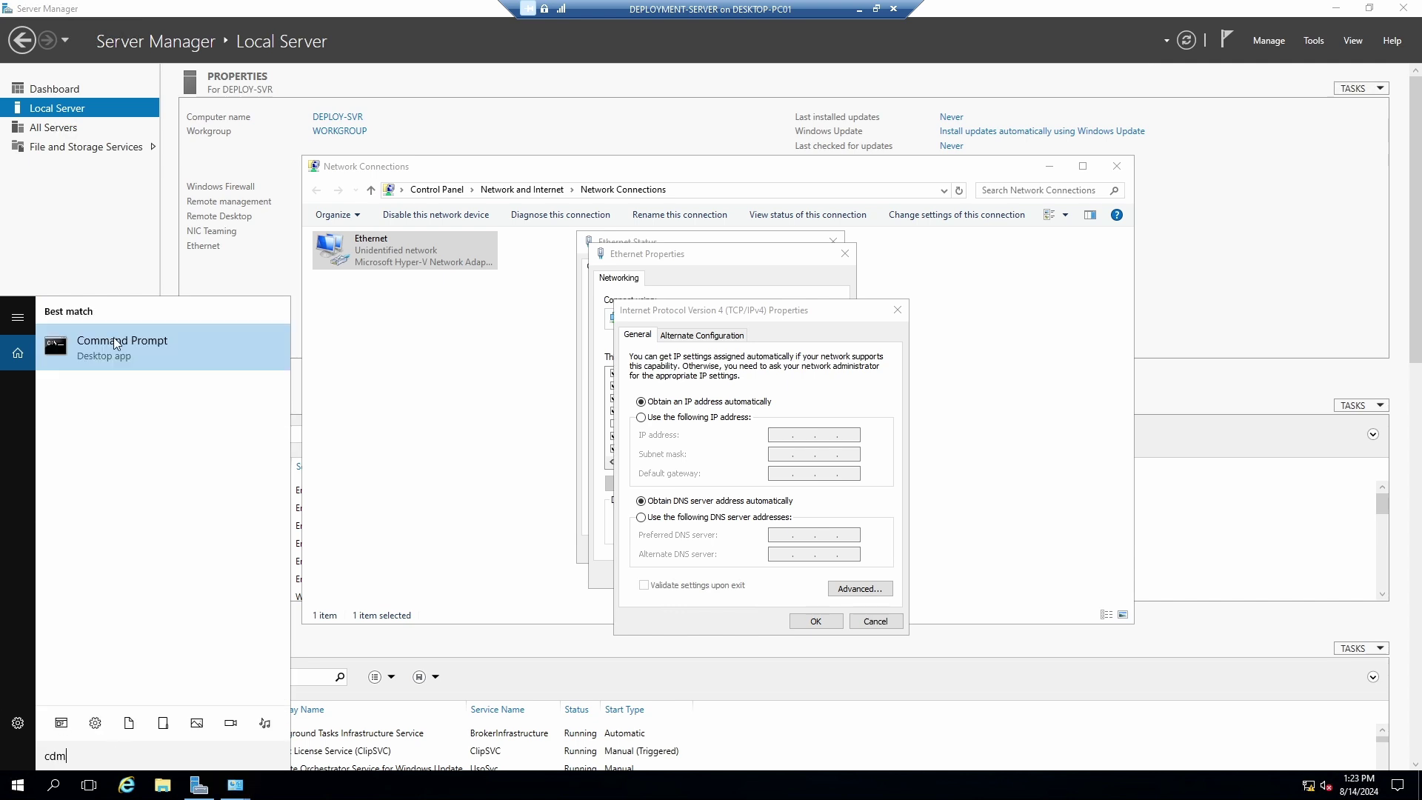
click(118, 342)
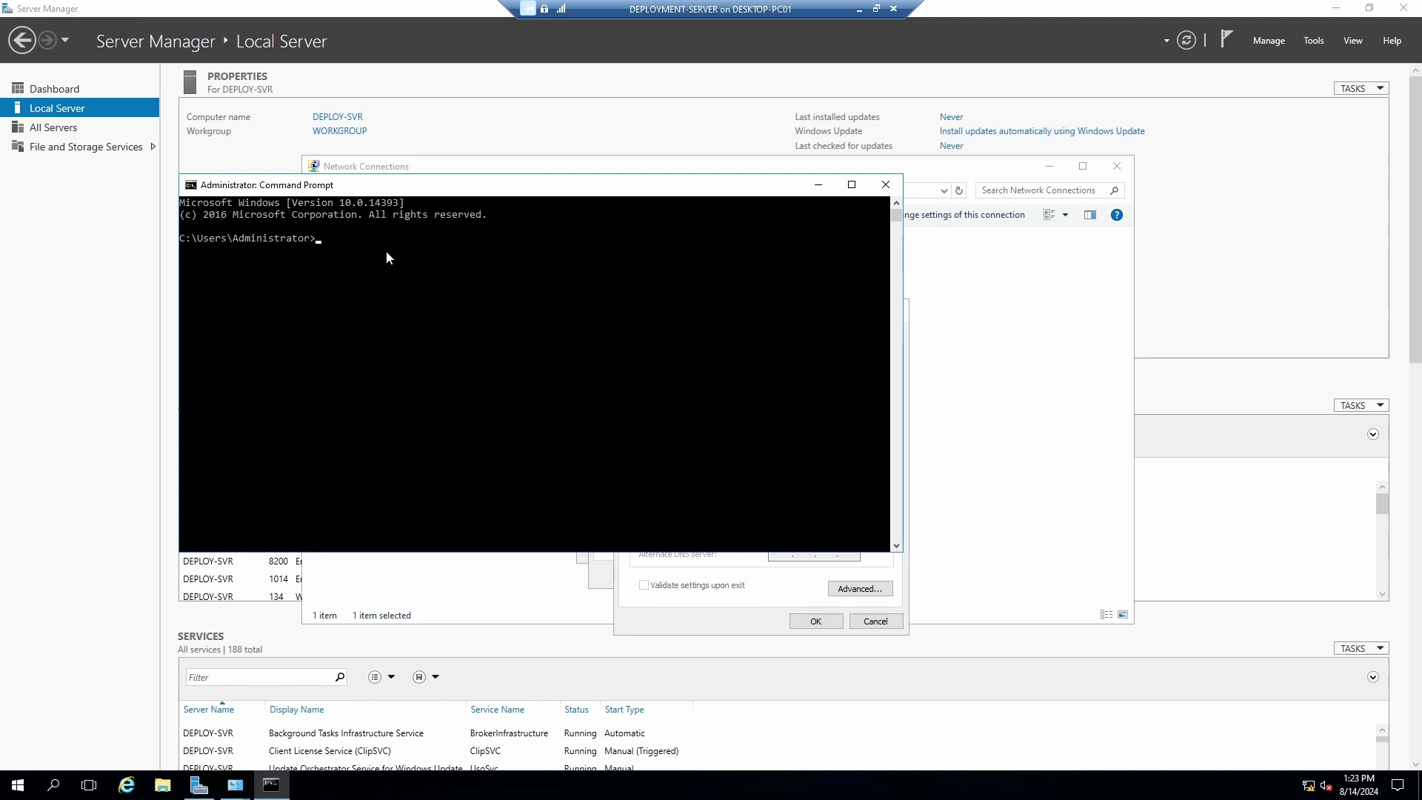
text(ipconfig)
key(Return)
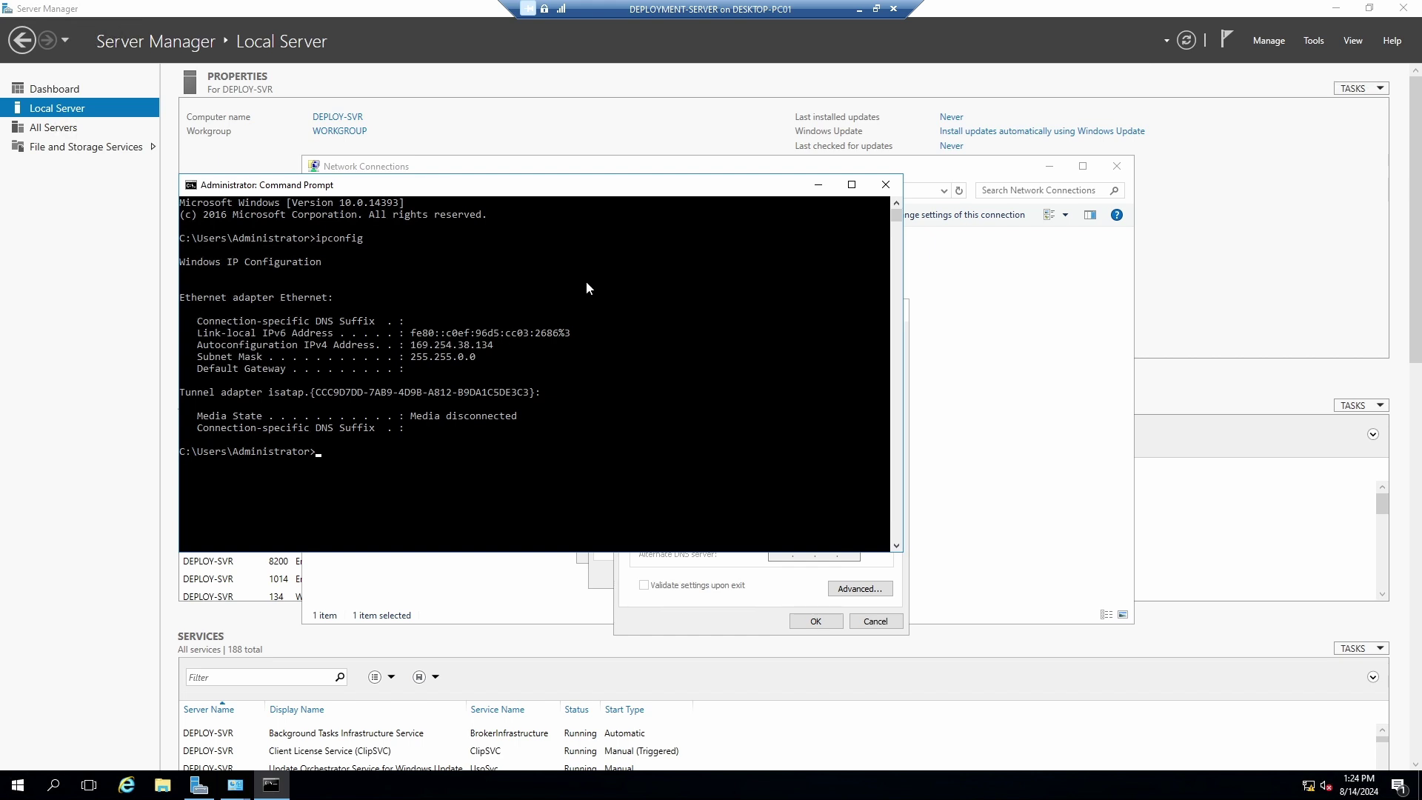
drag(363, 186, 780, 245)
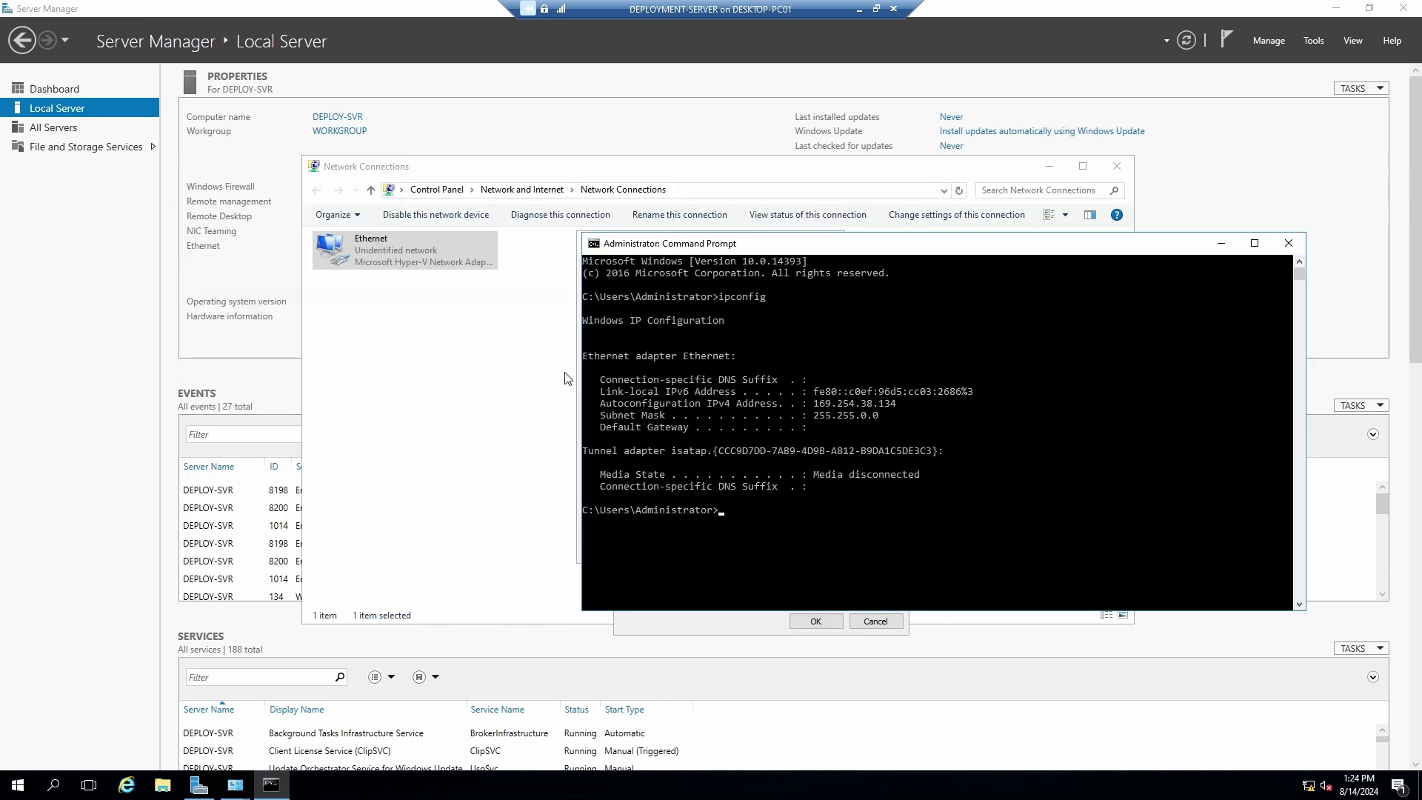
Switch Ethernet IPv4 to a manually entered address and begin entering 172.23.192 values.
click(454, 391)
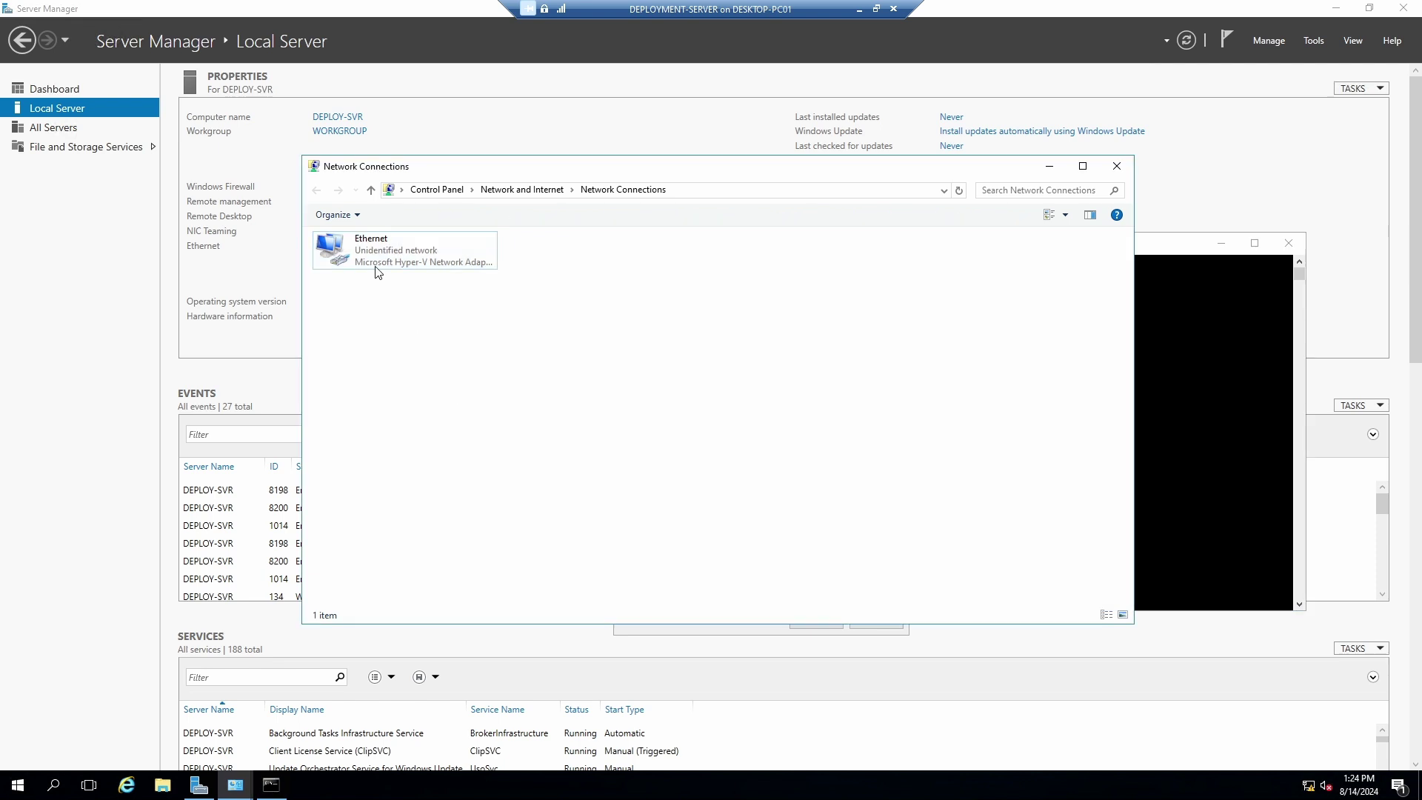
double_click(375, 254)
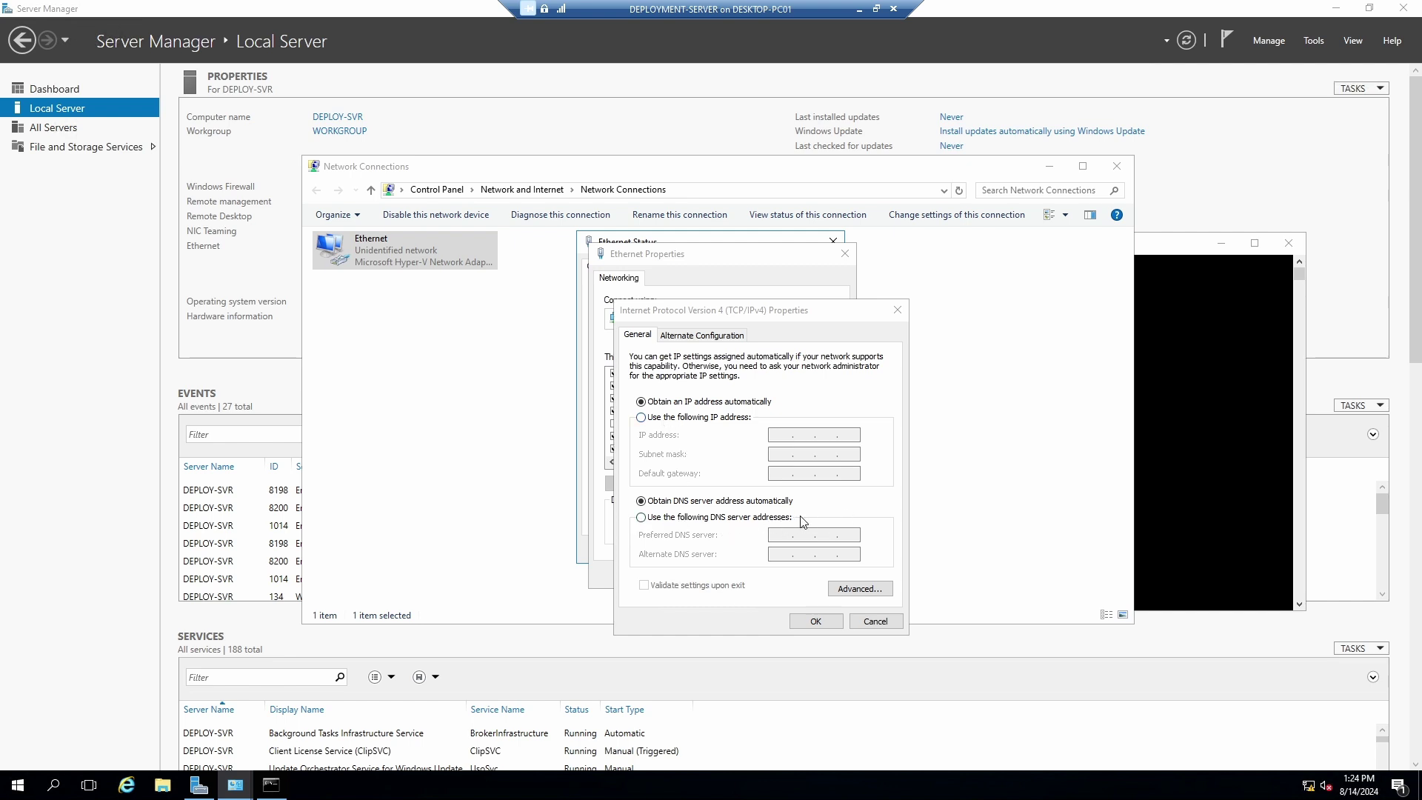
click(665, 420)
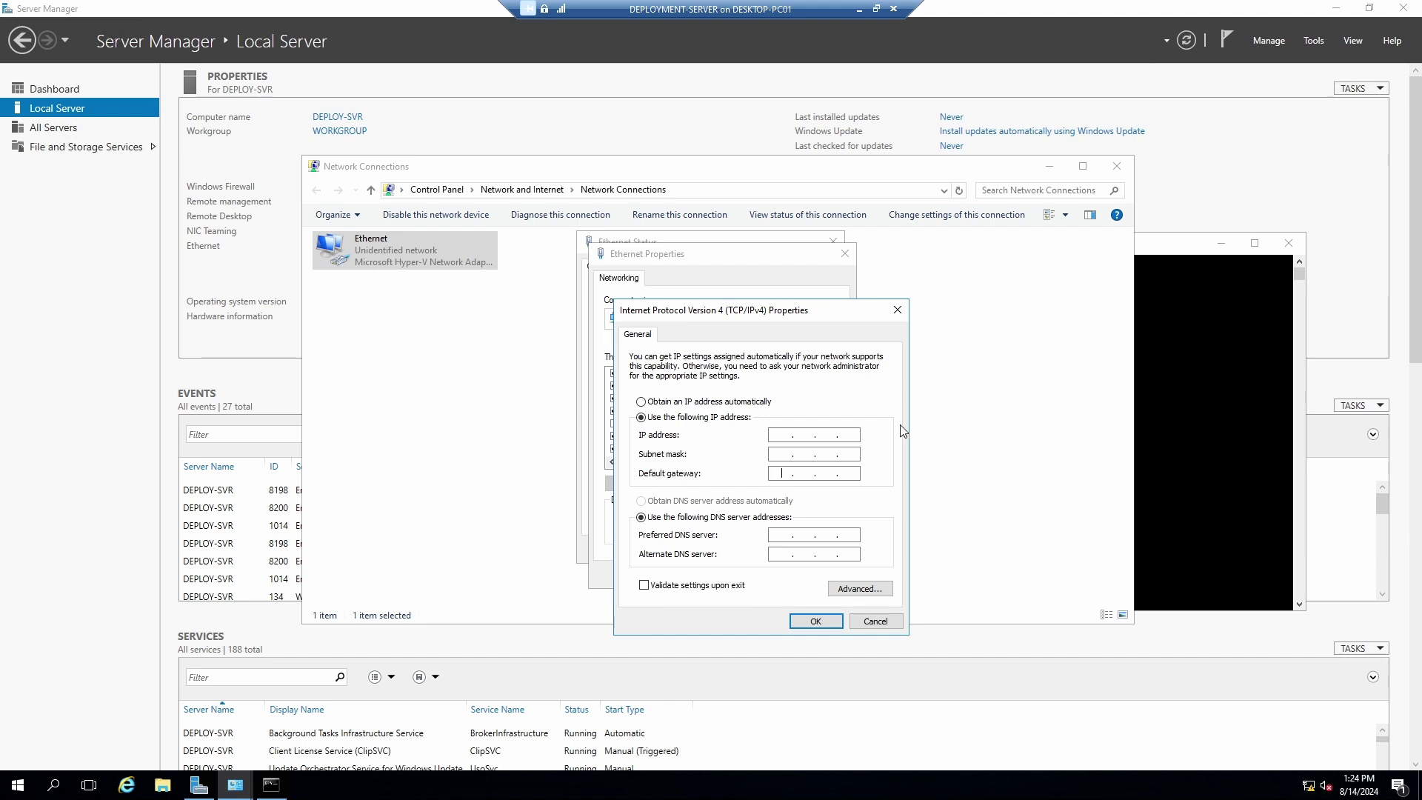
text(172)
text(23.192 . 1)
click(814, 620)
click(827, 449)
Enter DNS 8.8.8.8 and 1.1.1.1, IP 172.23.192.50, mask 255.255.240.0, and save.
text(8.8.8.8)
click(775, 553)
text(1.)
text(172 . )
text(23 . )
text(192 . )
text(50)
click(782, 454)
click(823, 454)
text(240 . 0)
click(815, 621)
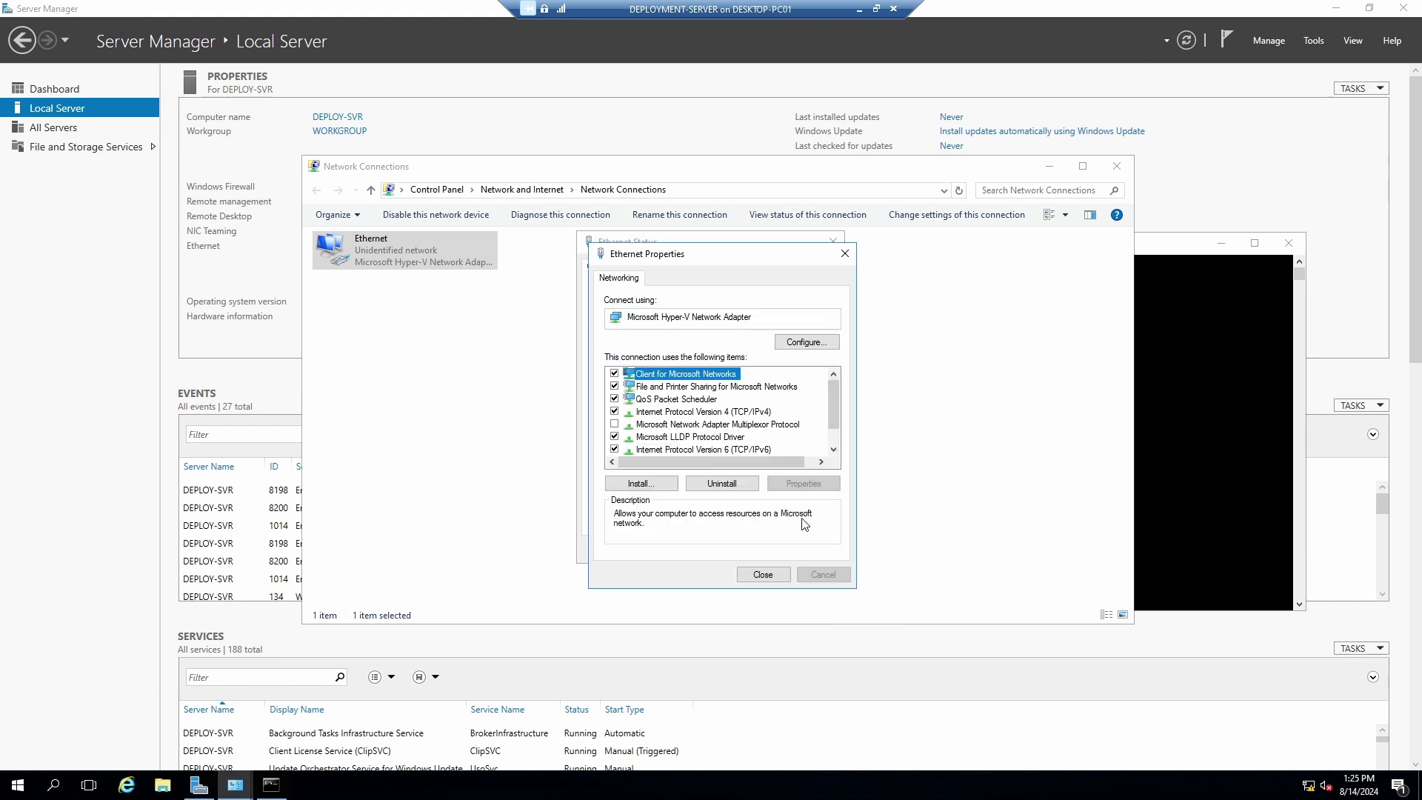
Apply the adapter settings, allow network discovery, and close the Ethernet Status window.
click(763, 575)
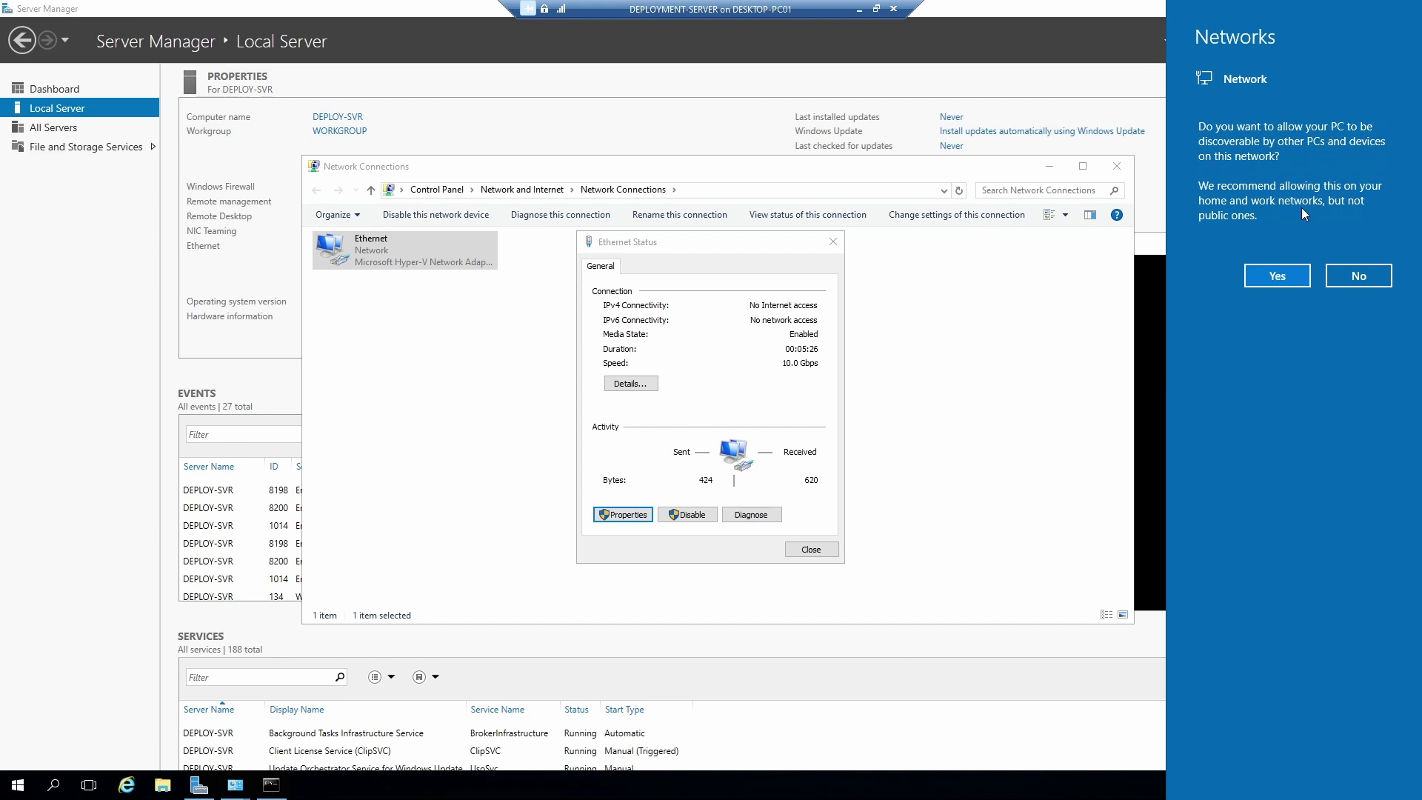
click(1280, 279)
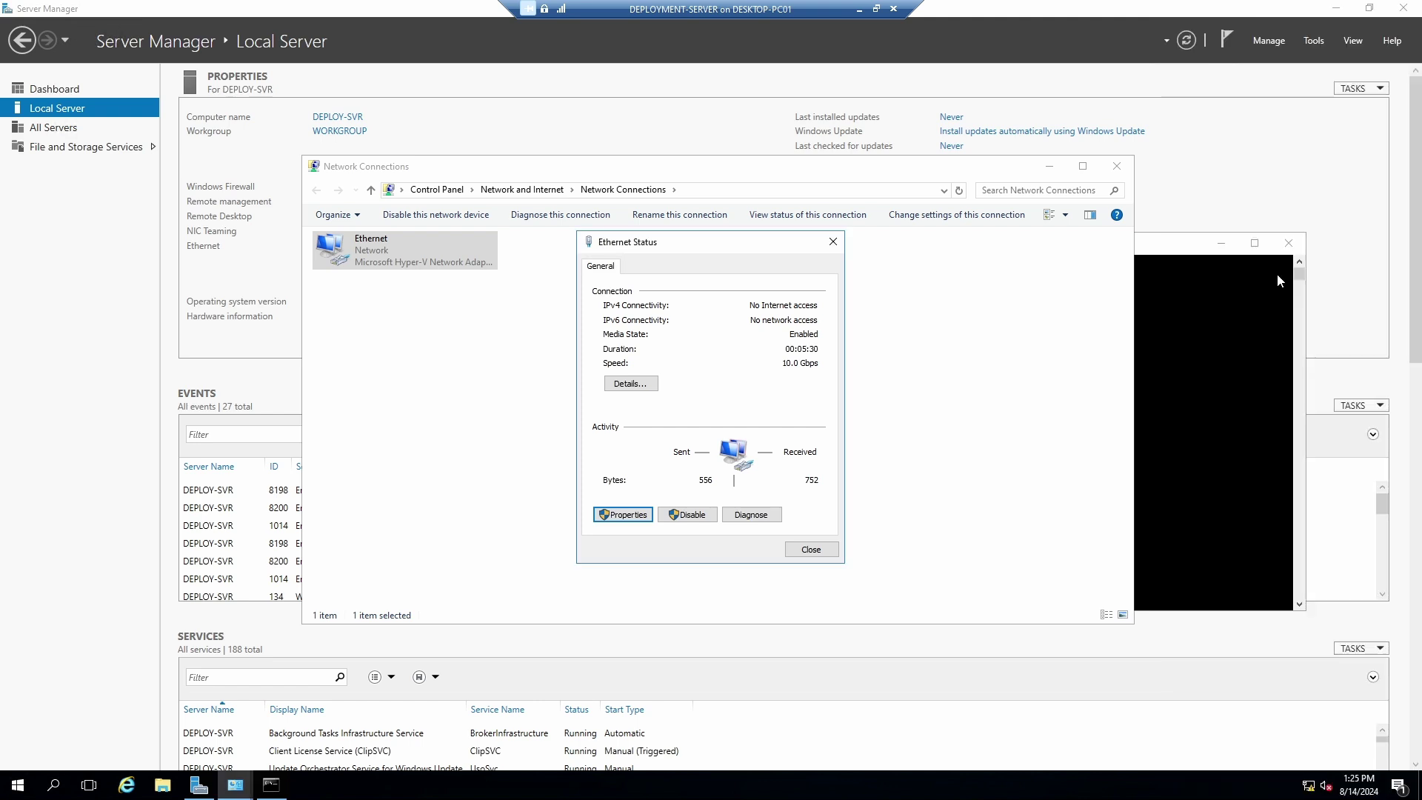
click(811, 549)
click(702, 355)
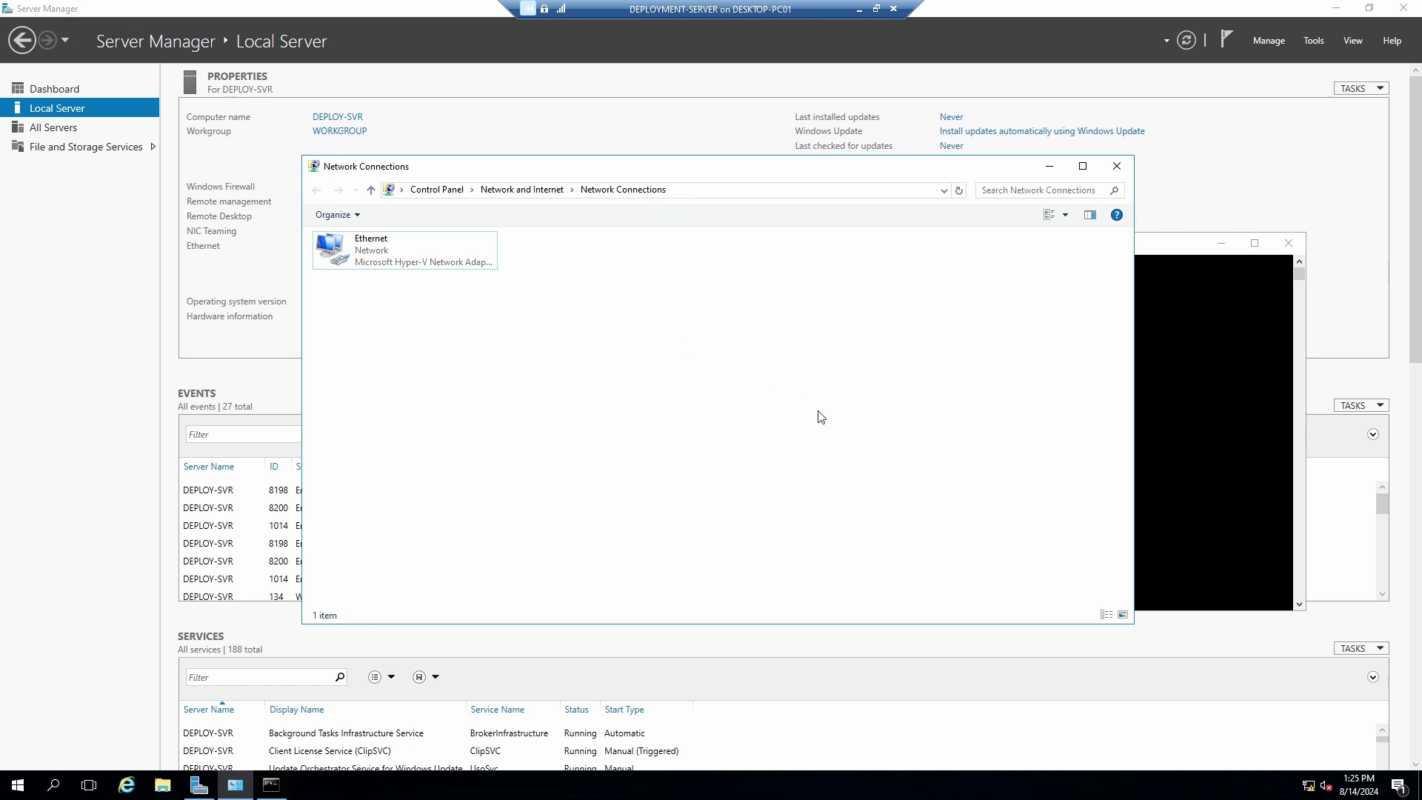
Open and close Internet Explorer, then return to the Command Prompt.
click(126, 787)
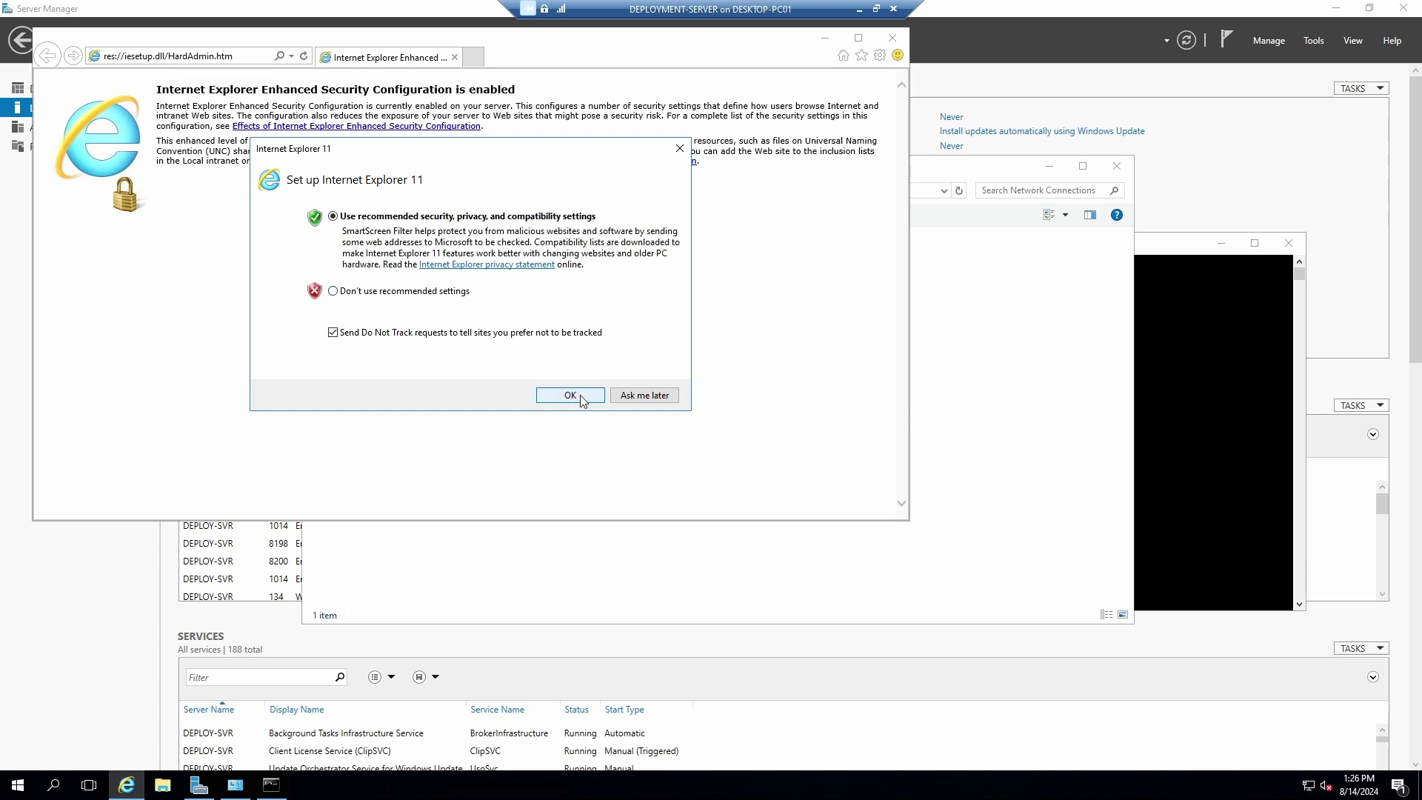
click(643, 395)
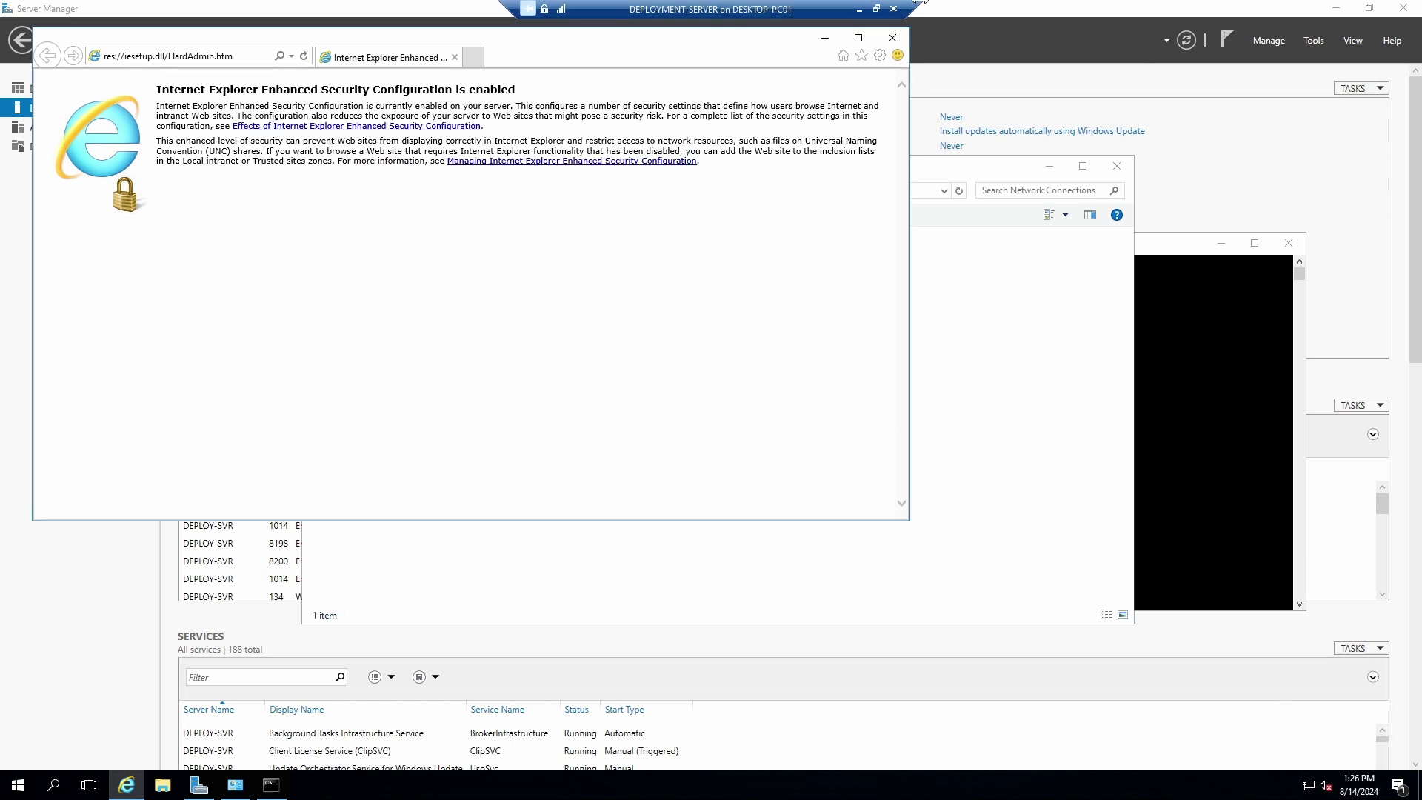
click(893, 37)
click(271, 784)
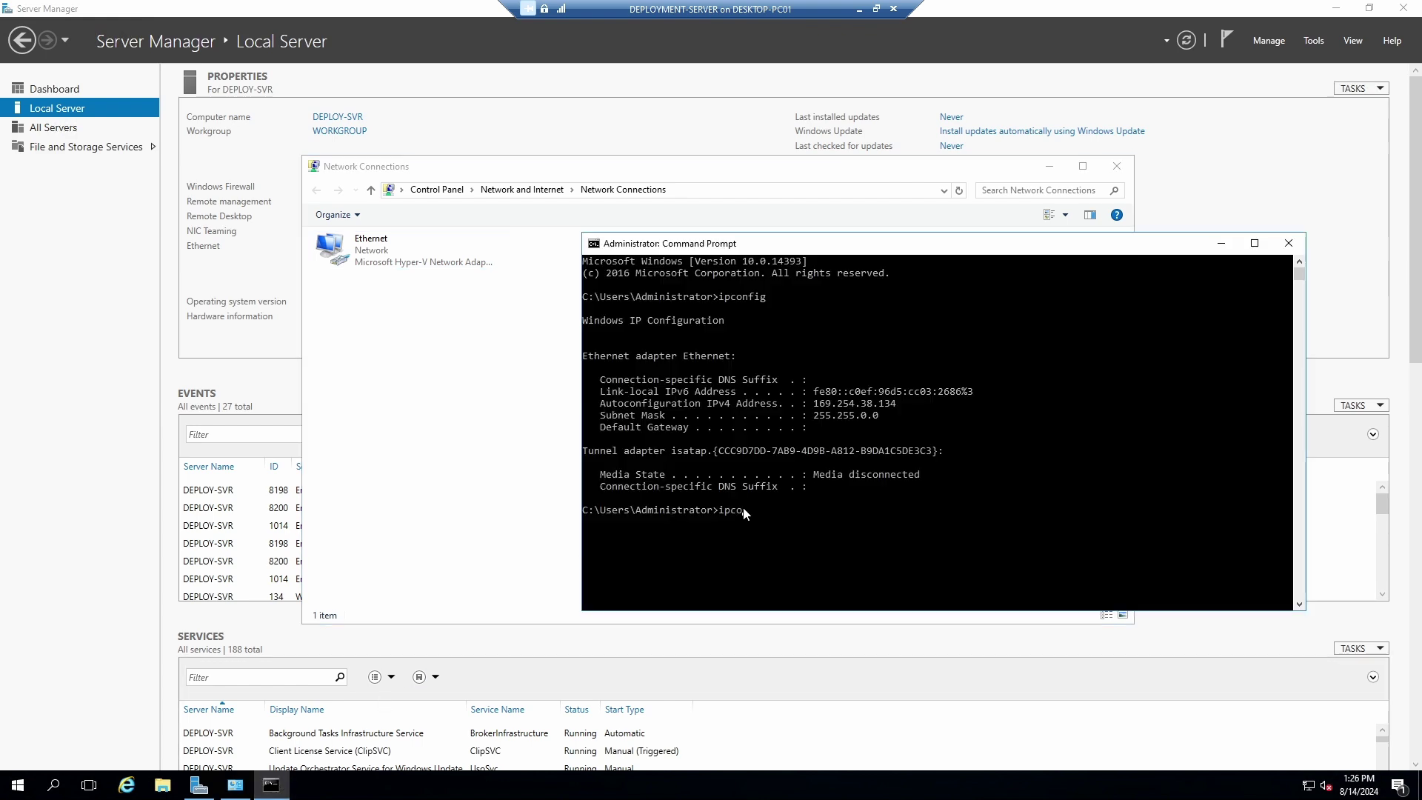
Ping 8.8.8.8 and confirm 4 of 4 replies with 0% loss.
key(BackSpace)
text(ping 8.8.8.8)
key(Return)
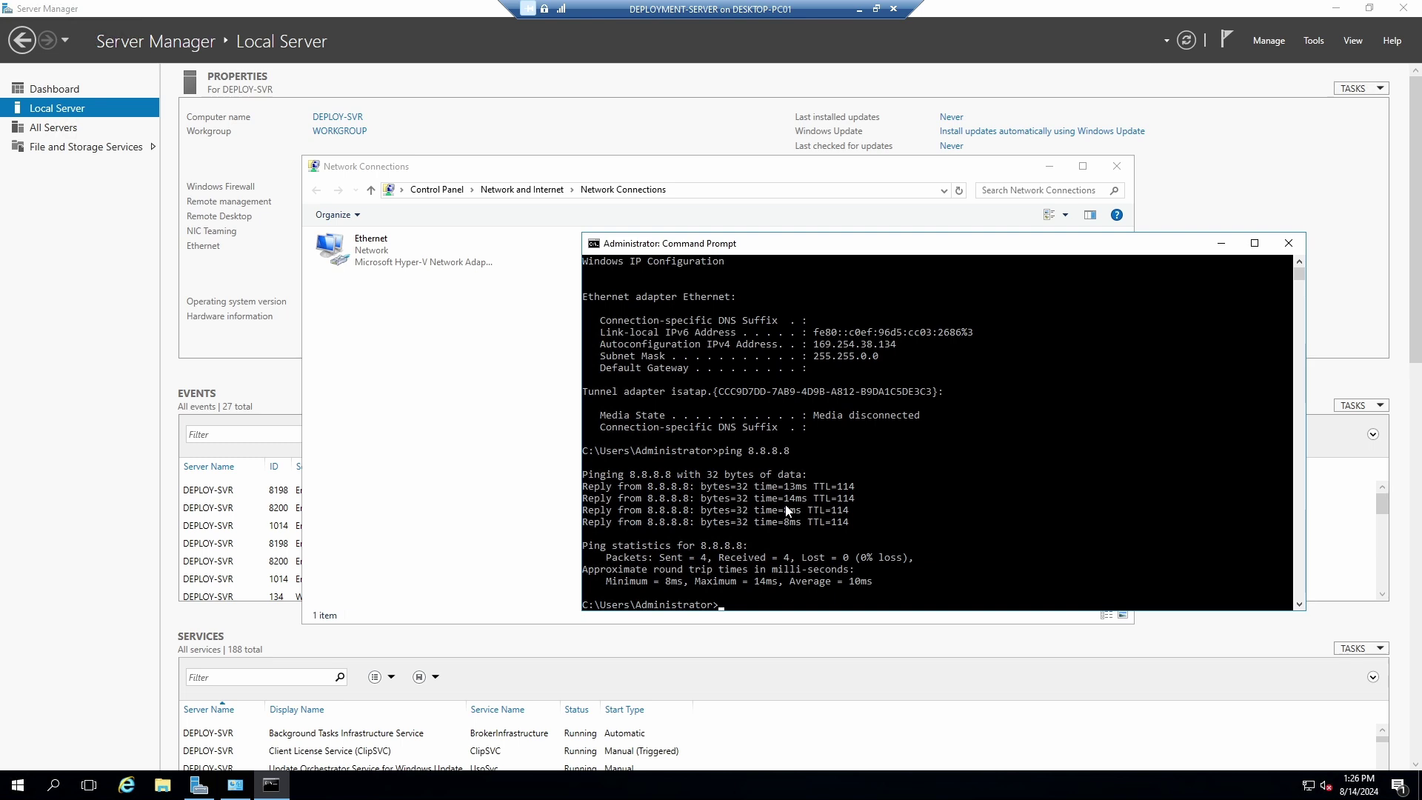
Run ipconfig to verify IPv4 172.23.192.50, mask 255.255.240.0, gateway 172.23.192.1.
text(ipcofig)
key(Return)
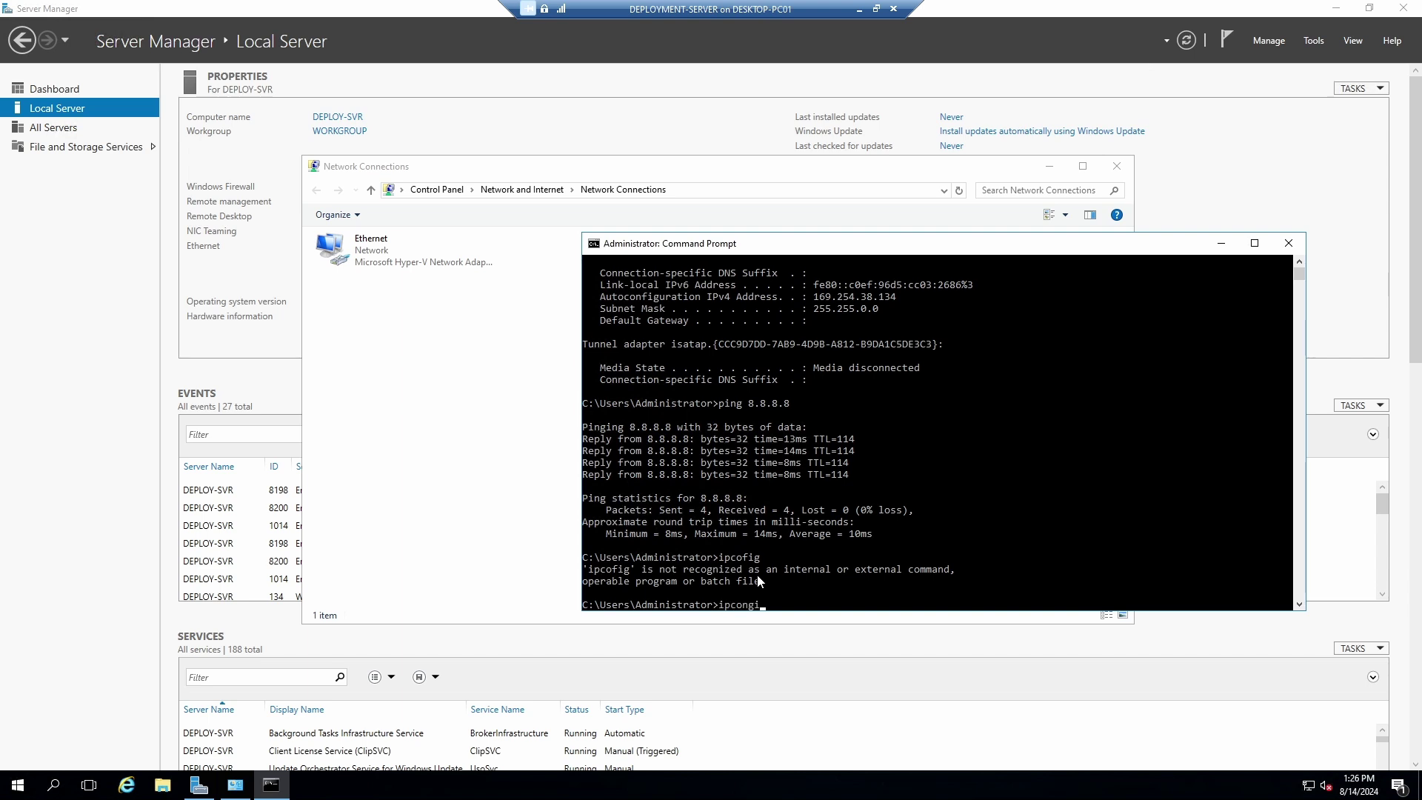
text(ipconfig)
key(Return)
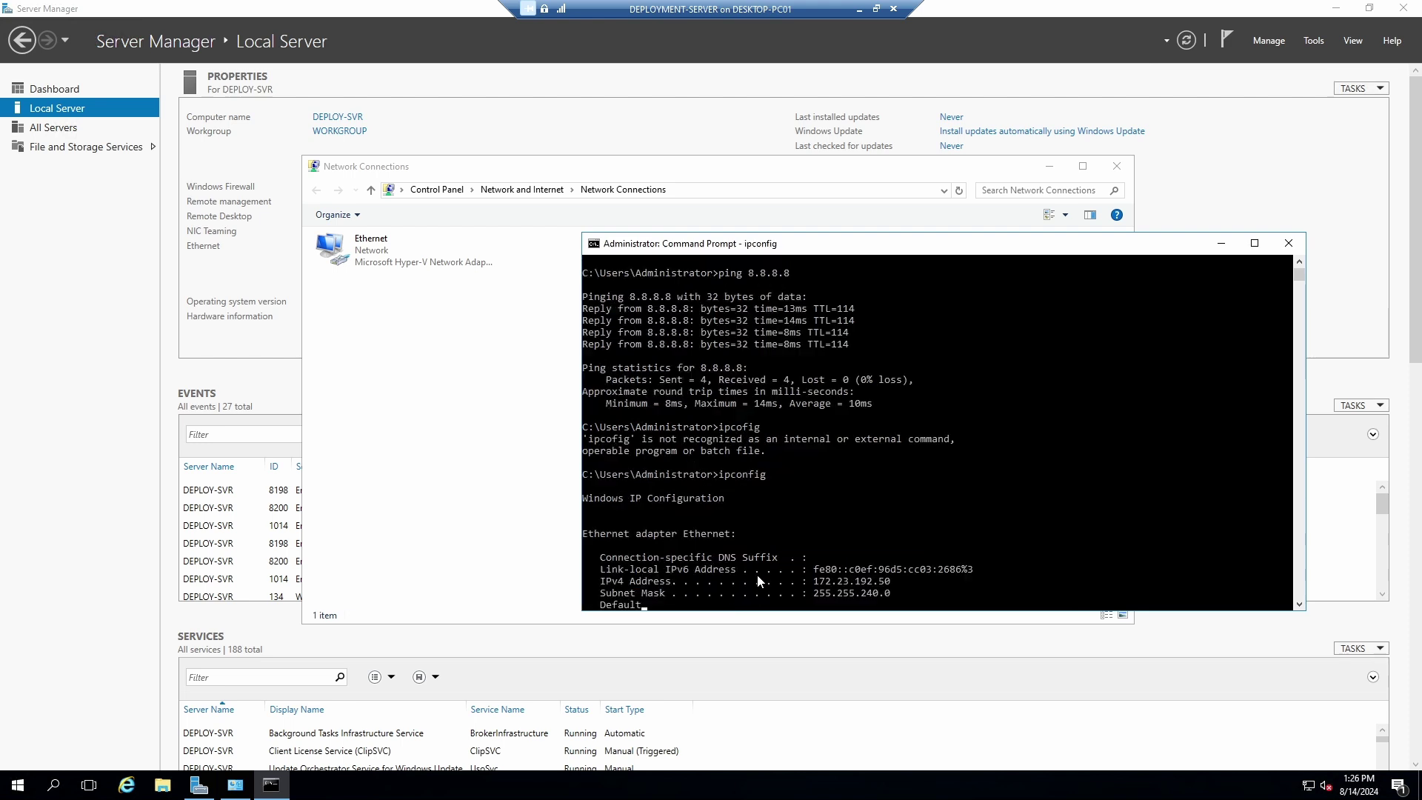
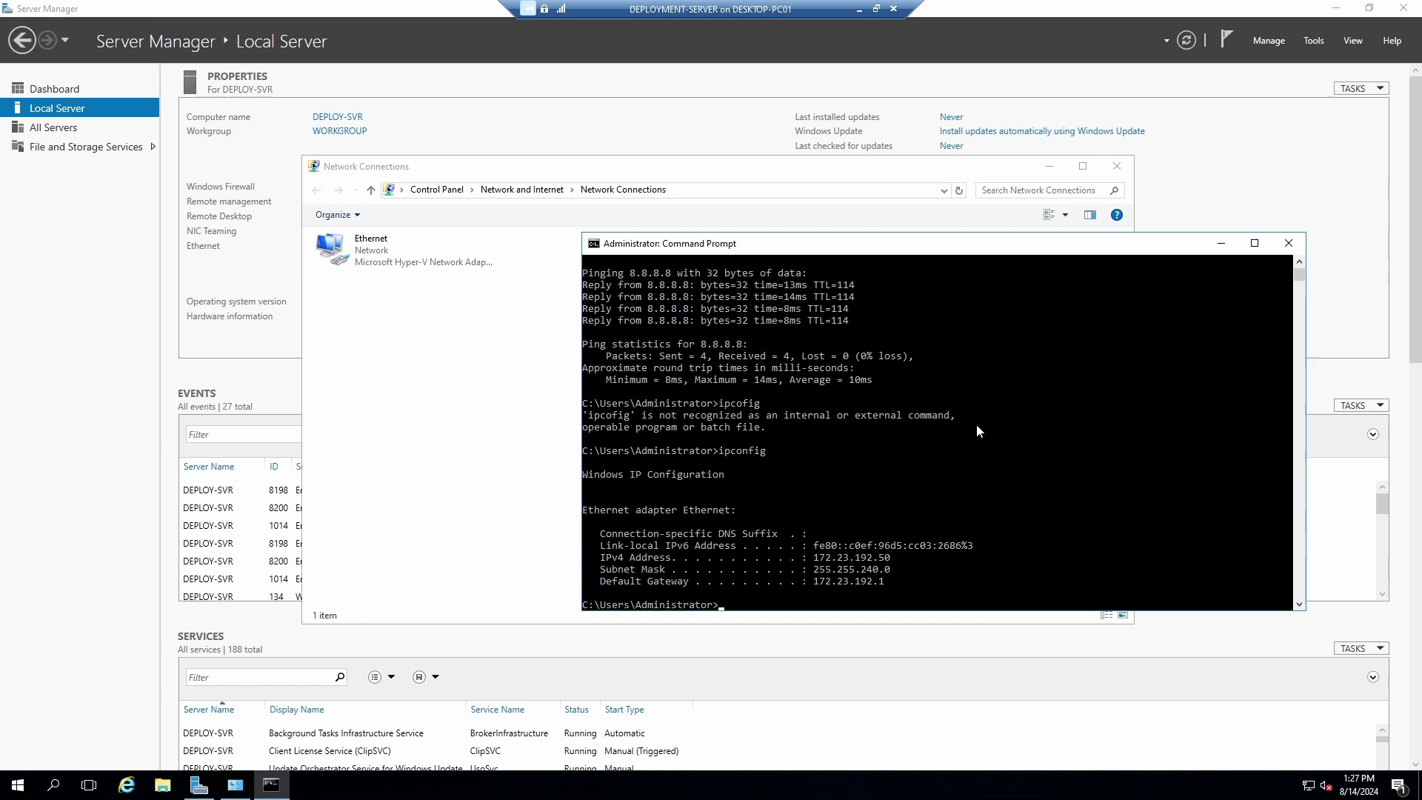
Close the Administrator: Command Prompt and Network Connections windows to reveal Server Manager's Local Server page.
drag(960, 249, 862, 234)
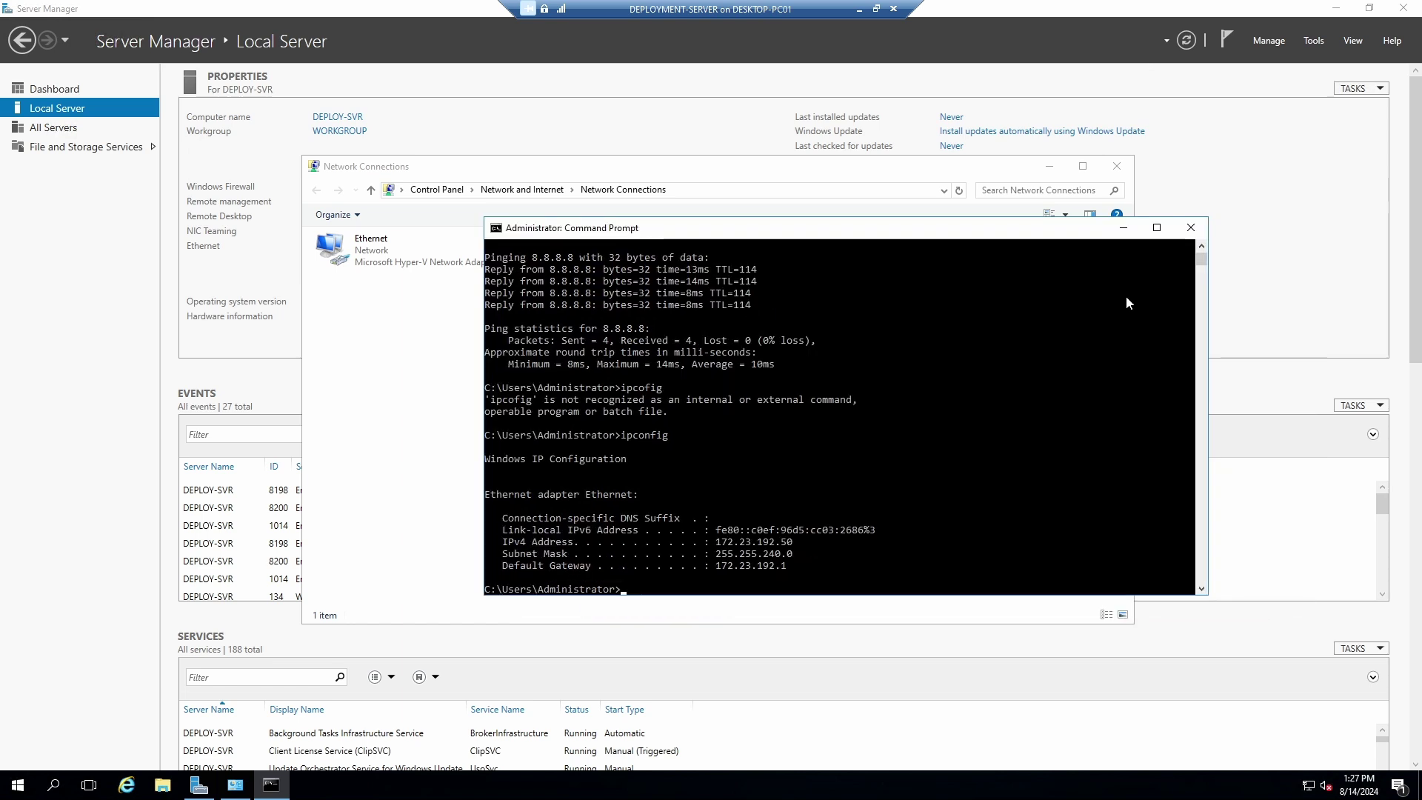
click(1192, 229)
click(1116, 166)
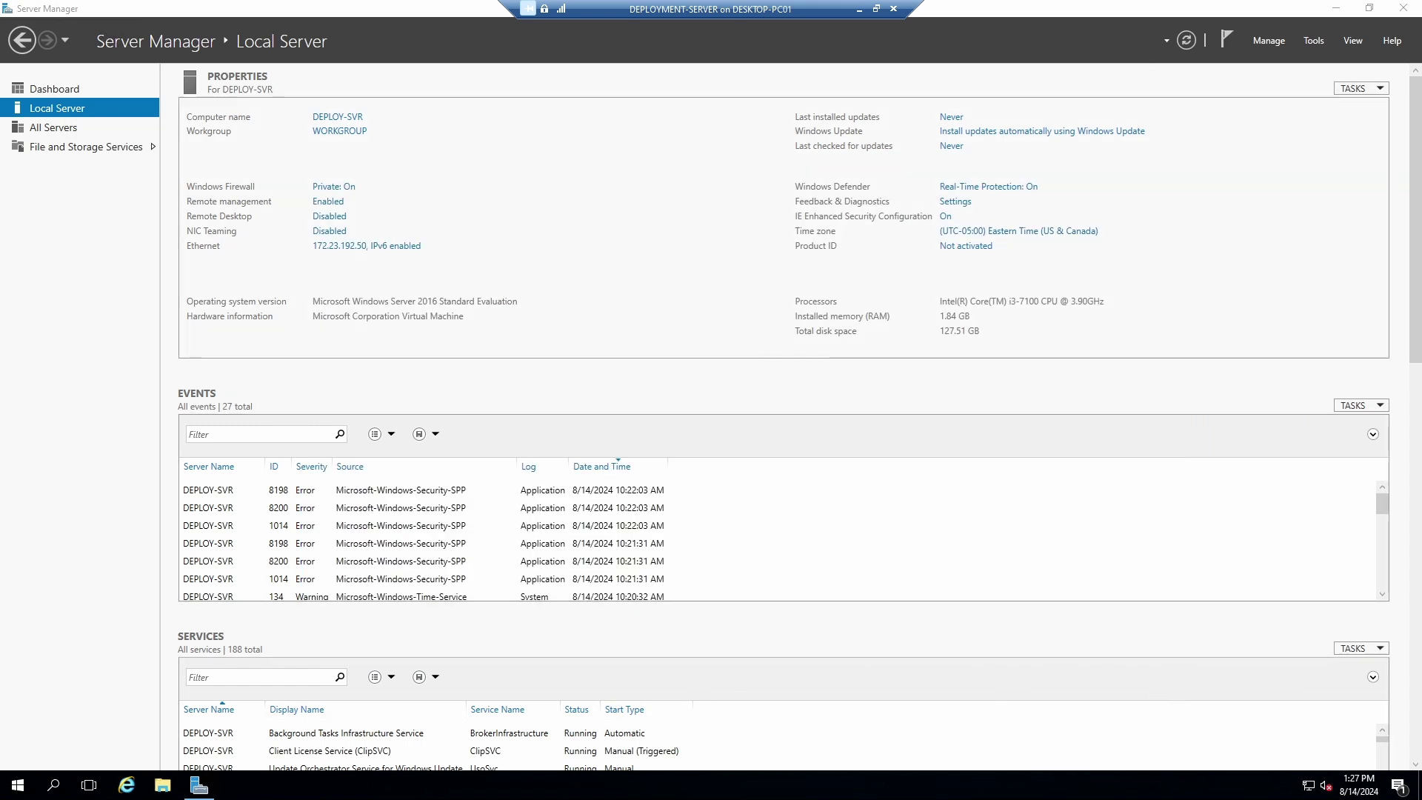
In the notes, put '- DNS' directly under AD DS and delete the old DNS line.
key(alt+Tab)
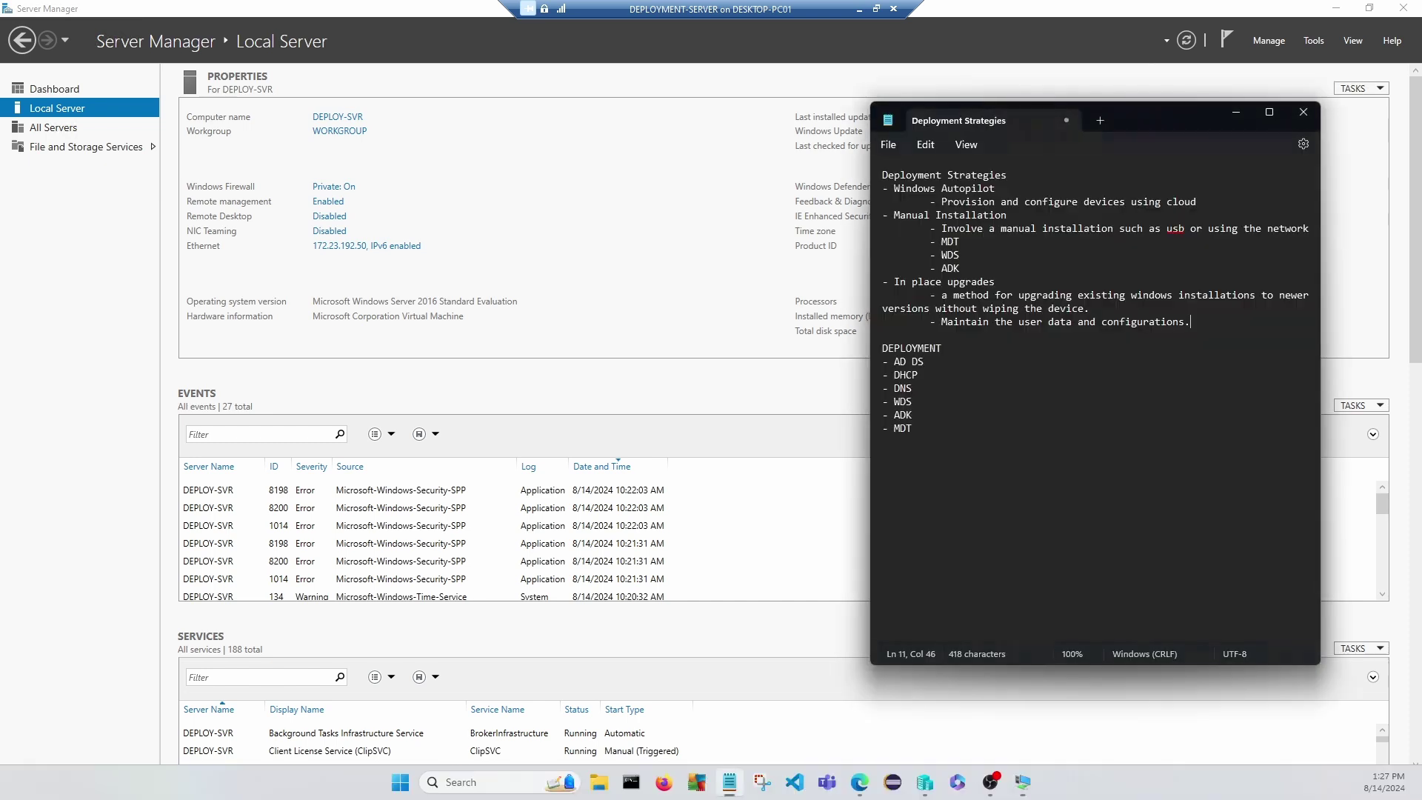
click(928, 361)
key(Return)
text(- DNS)
click(918, 396)
key(BackSpace)
key(BackSpace)
key(BackSpace)
key(BackSpace)
key(BackSpace)
key(BackSpace)
Move the WDS entry to a new line after ADK.
drag(914, 401, 889, 400)
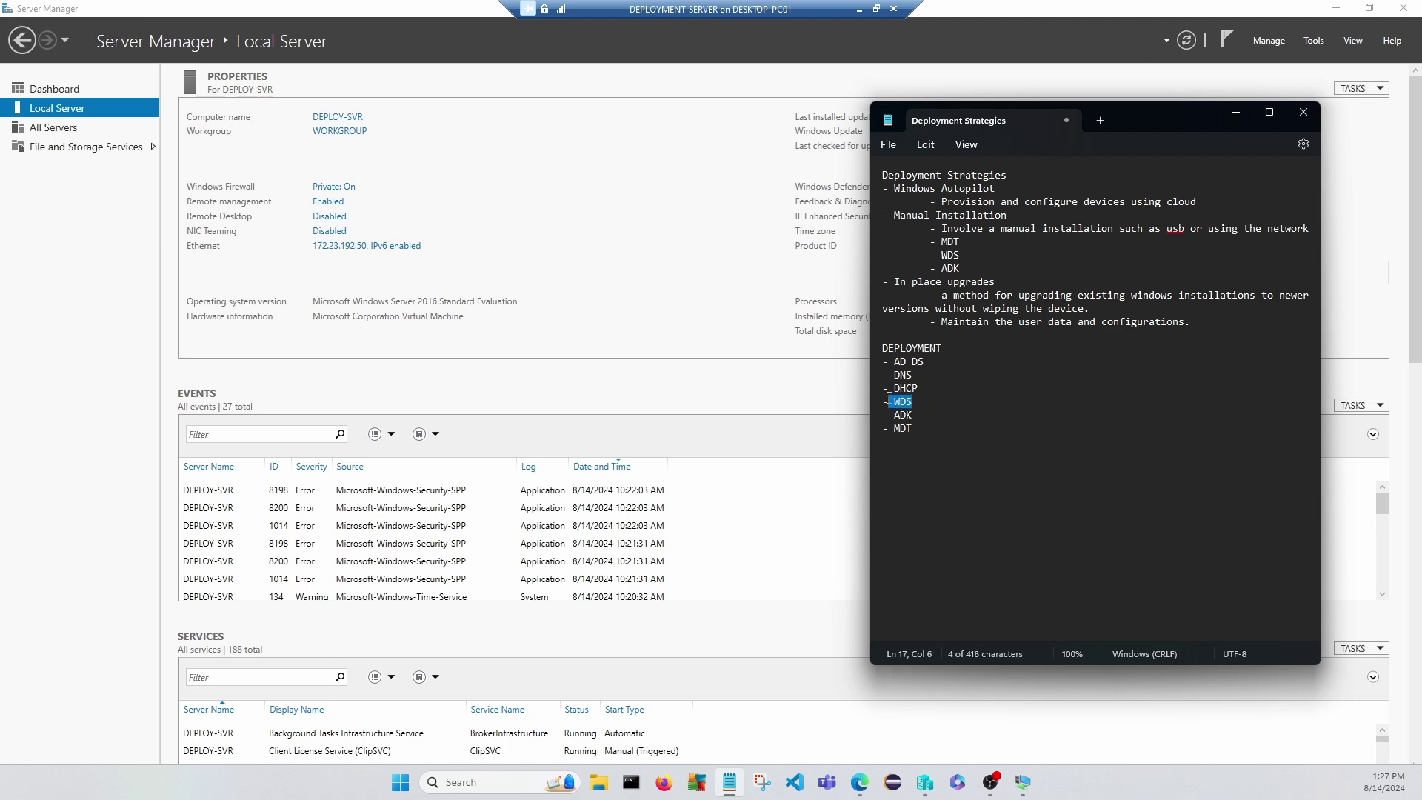
key(BackSpace)
key(BackSpace)
key(BackSpace)
key(Down)
key(Return)
text(- WDS)
key(Down)
Review the final order AD DS, DNS, DHCP, ADK, WDS, MDT and go back to Server Manager.
click(915, 416)
click(916, 407)
click(917, 428)
click(919, 415)
click(926, 378)
click(935, 366)
click(1027, 45)
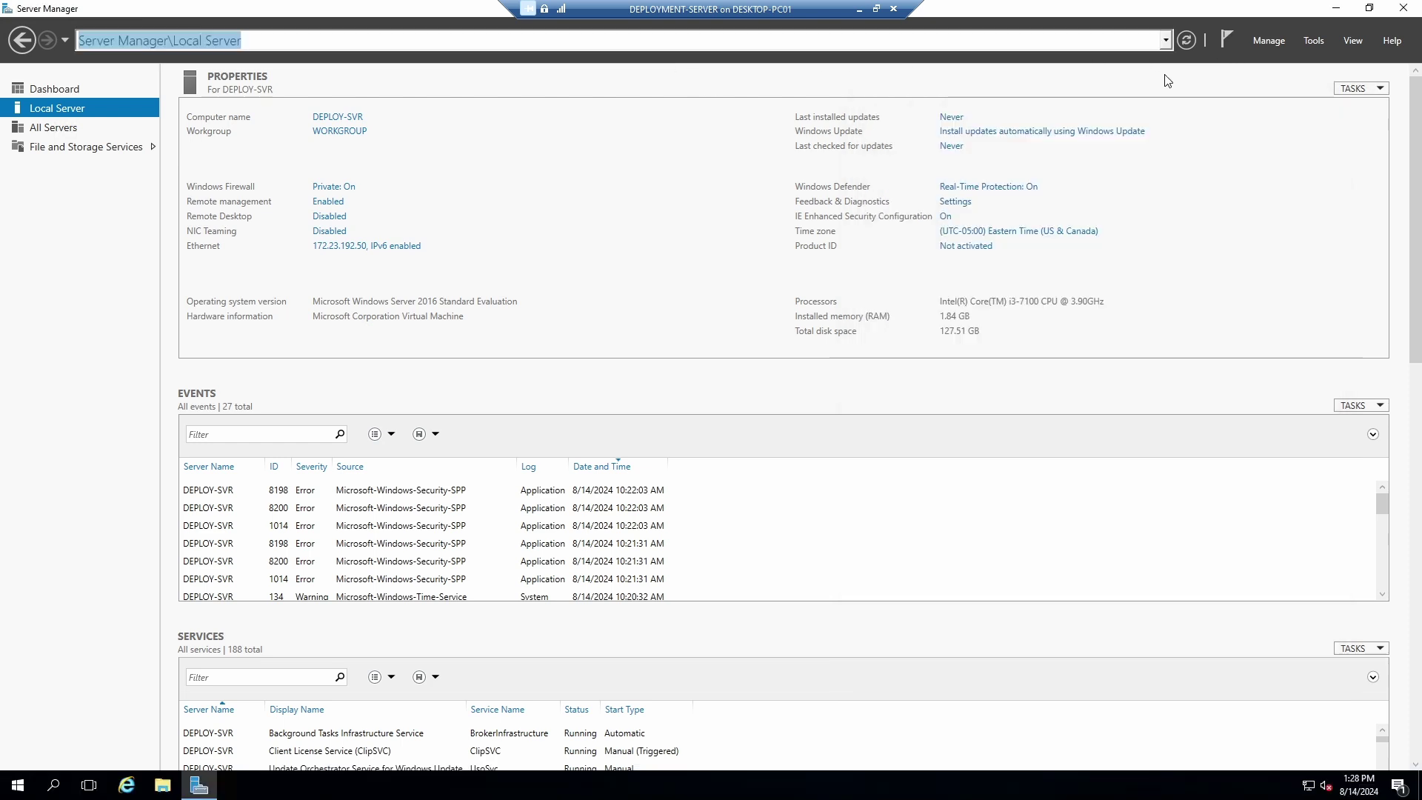
Launch Add Roles and Features and advance with role-based installation on DEPLOY-SVR to Server Roles.
click(1265, 42)
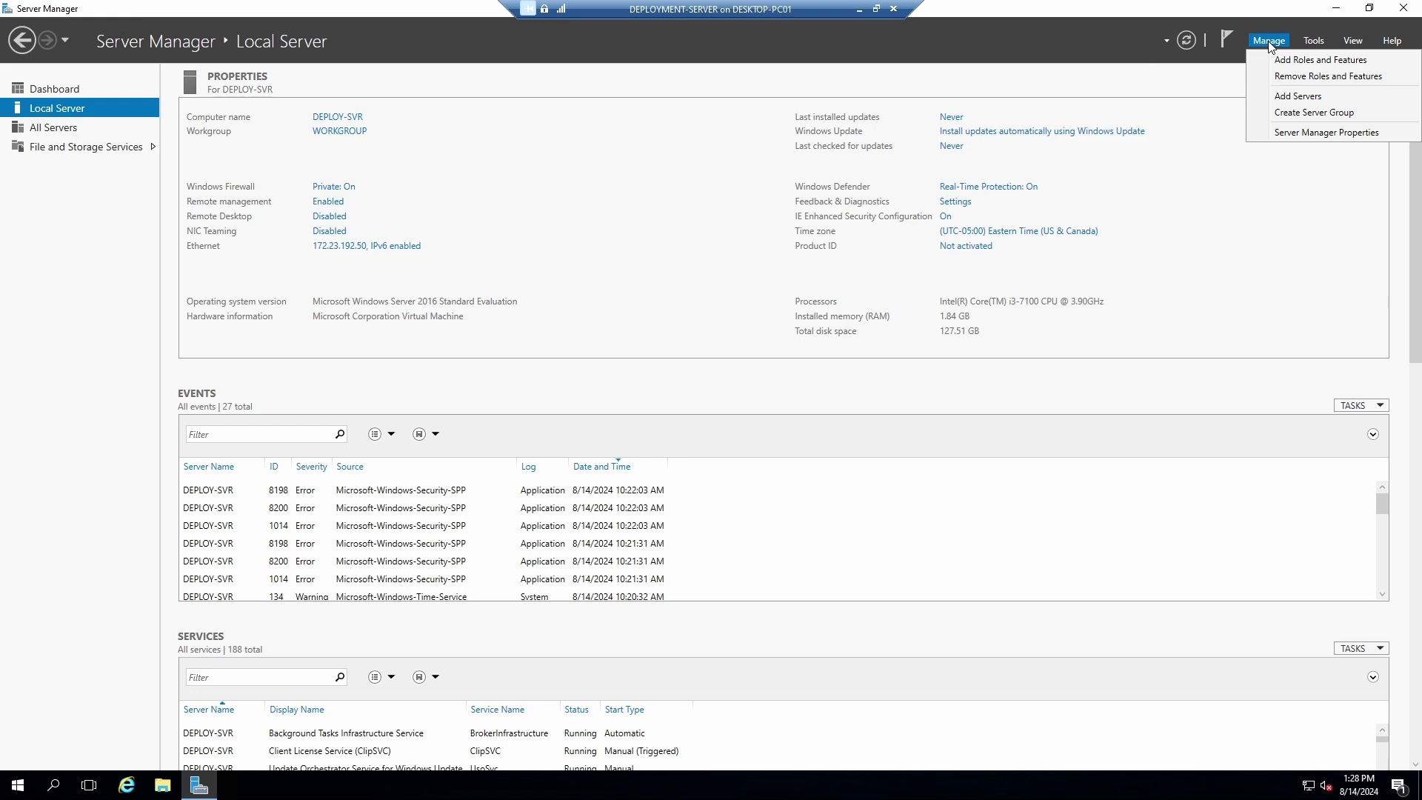
click(1280, 60)
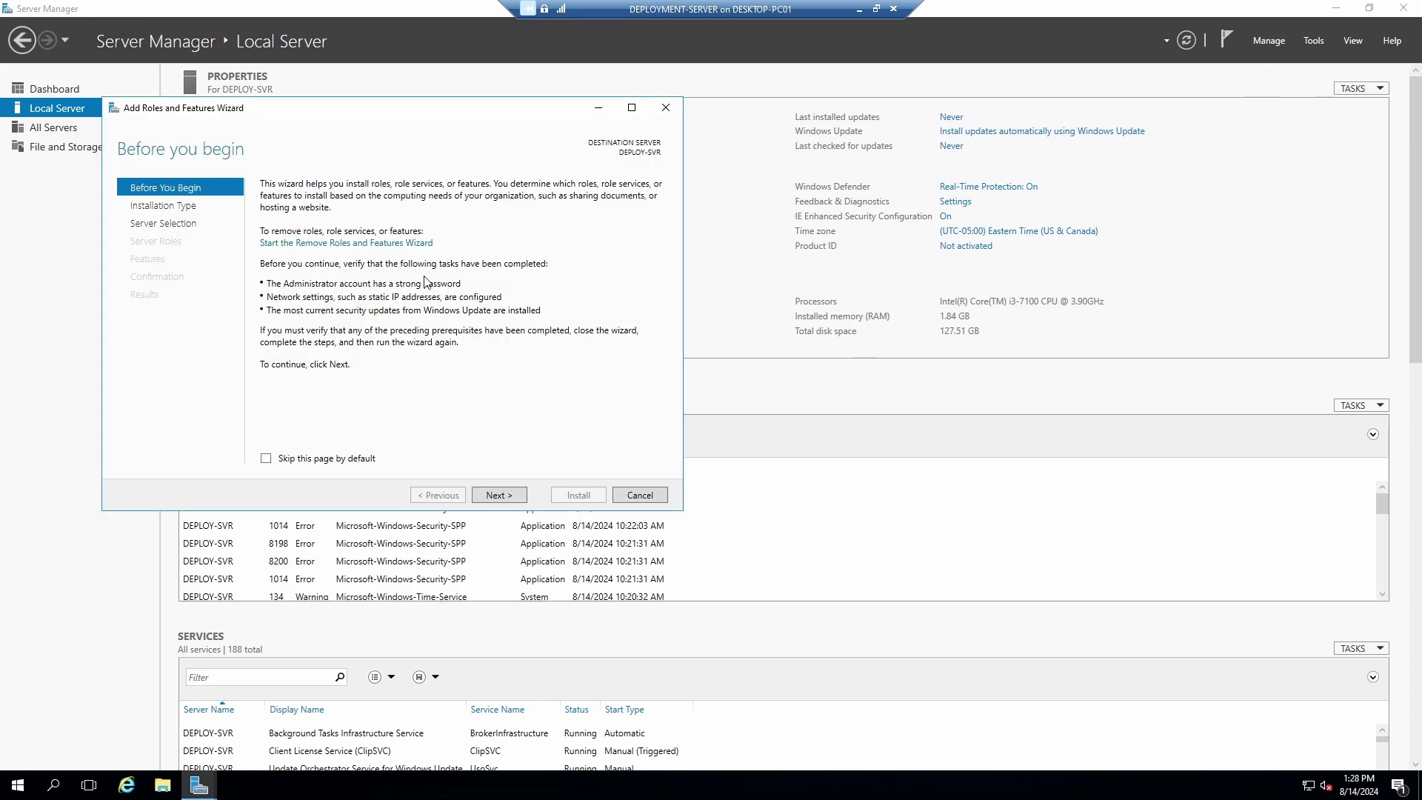
drag(393, 111, 616, 105)
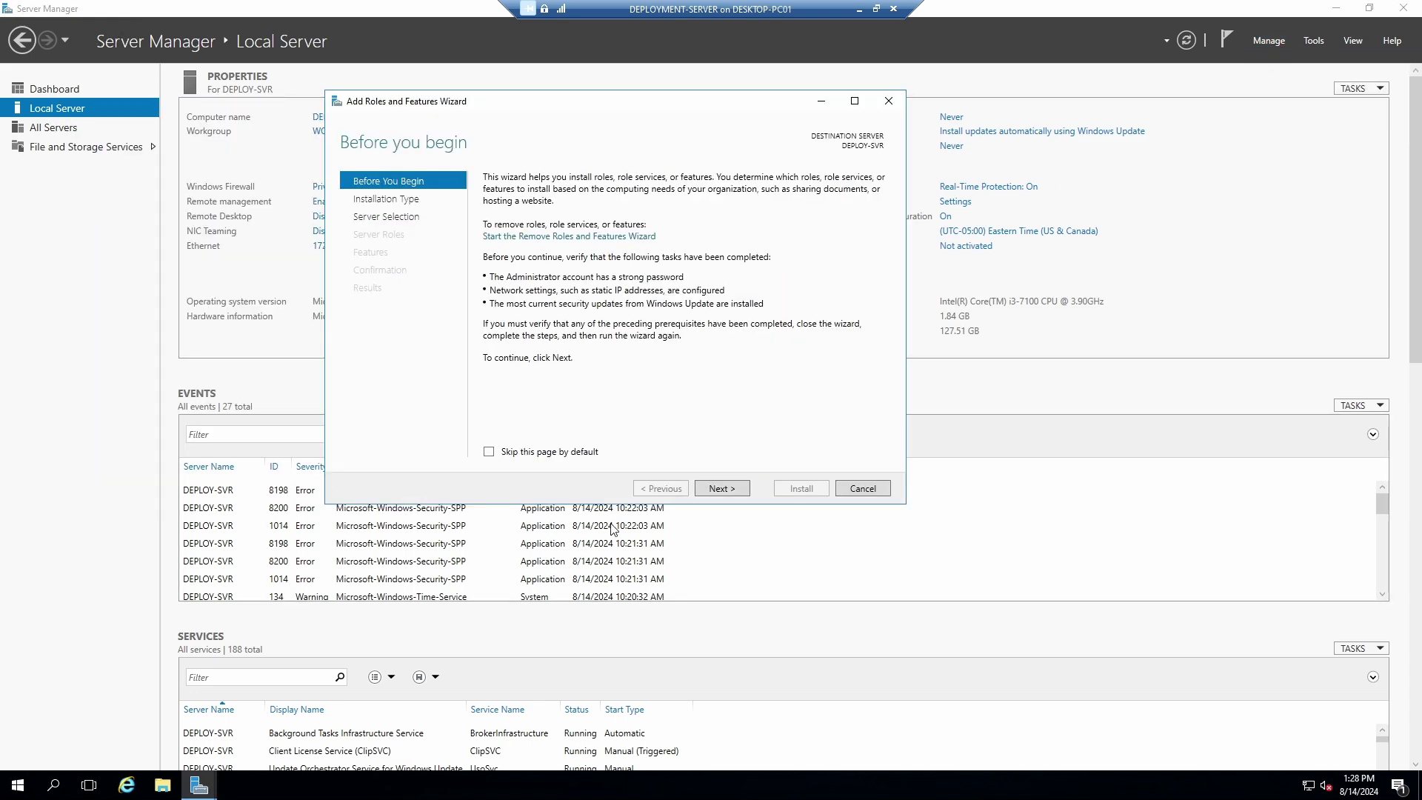
click(722, 489)
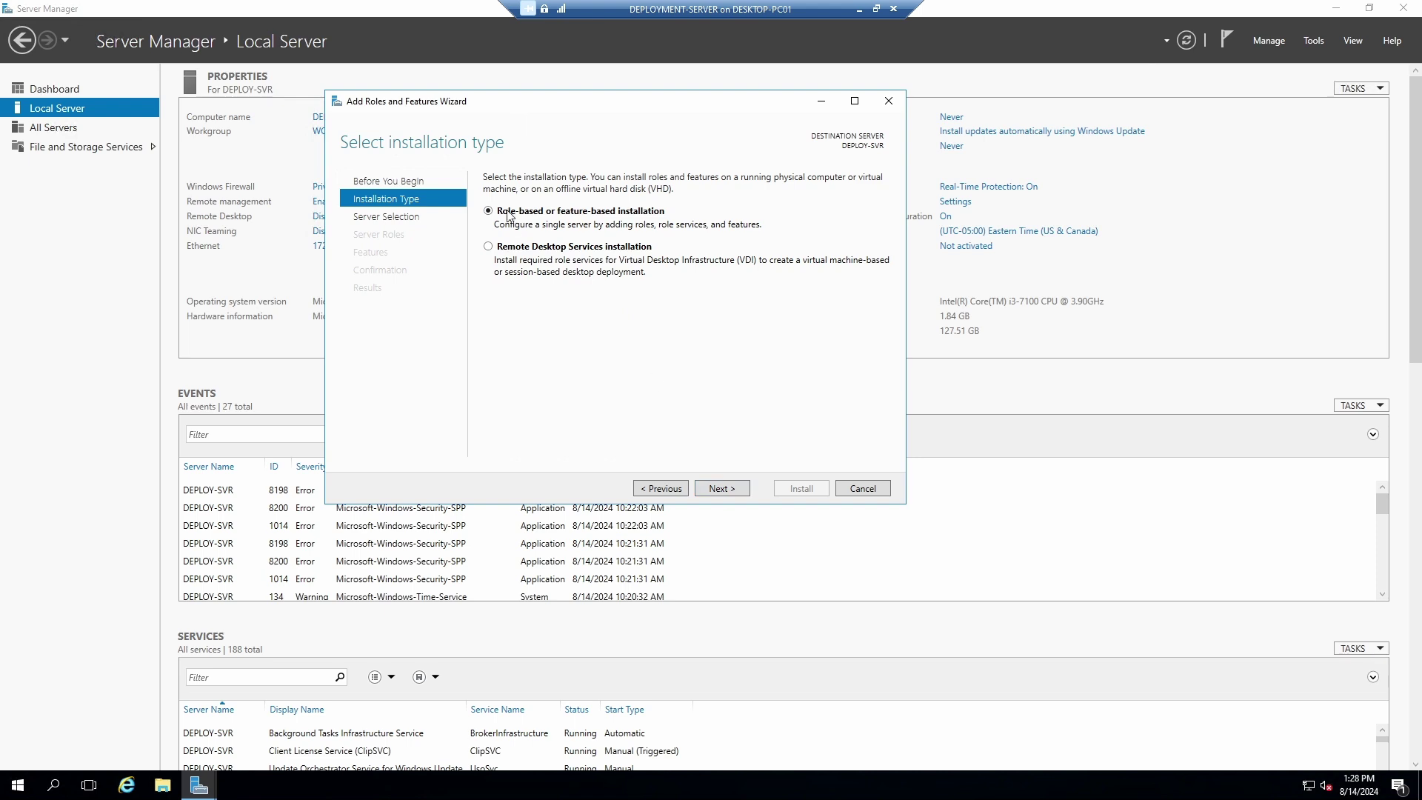
click(722, 489)
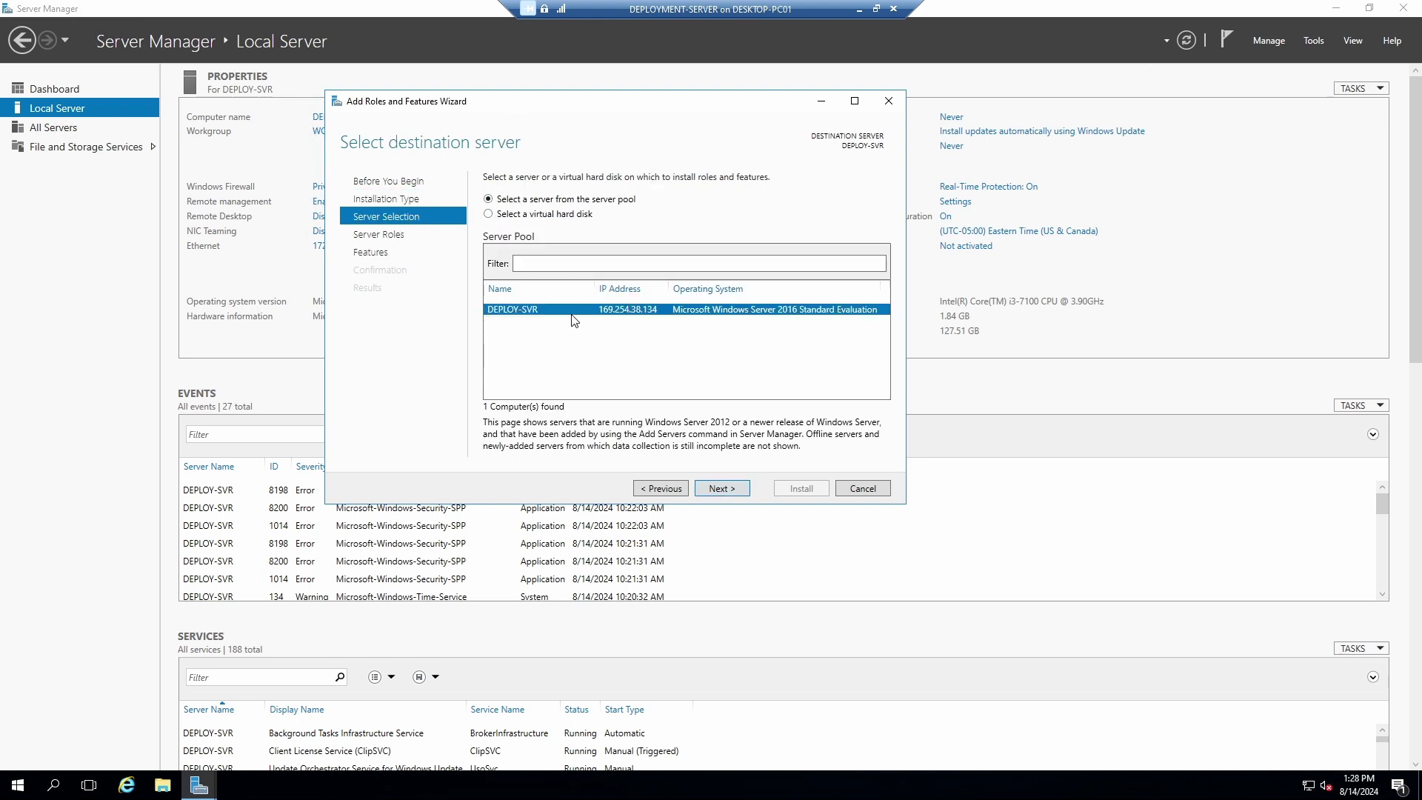
click(722, 489)
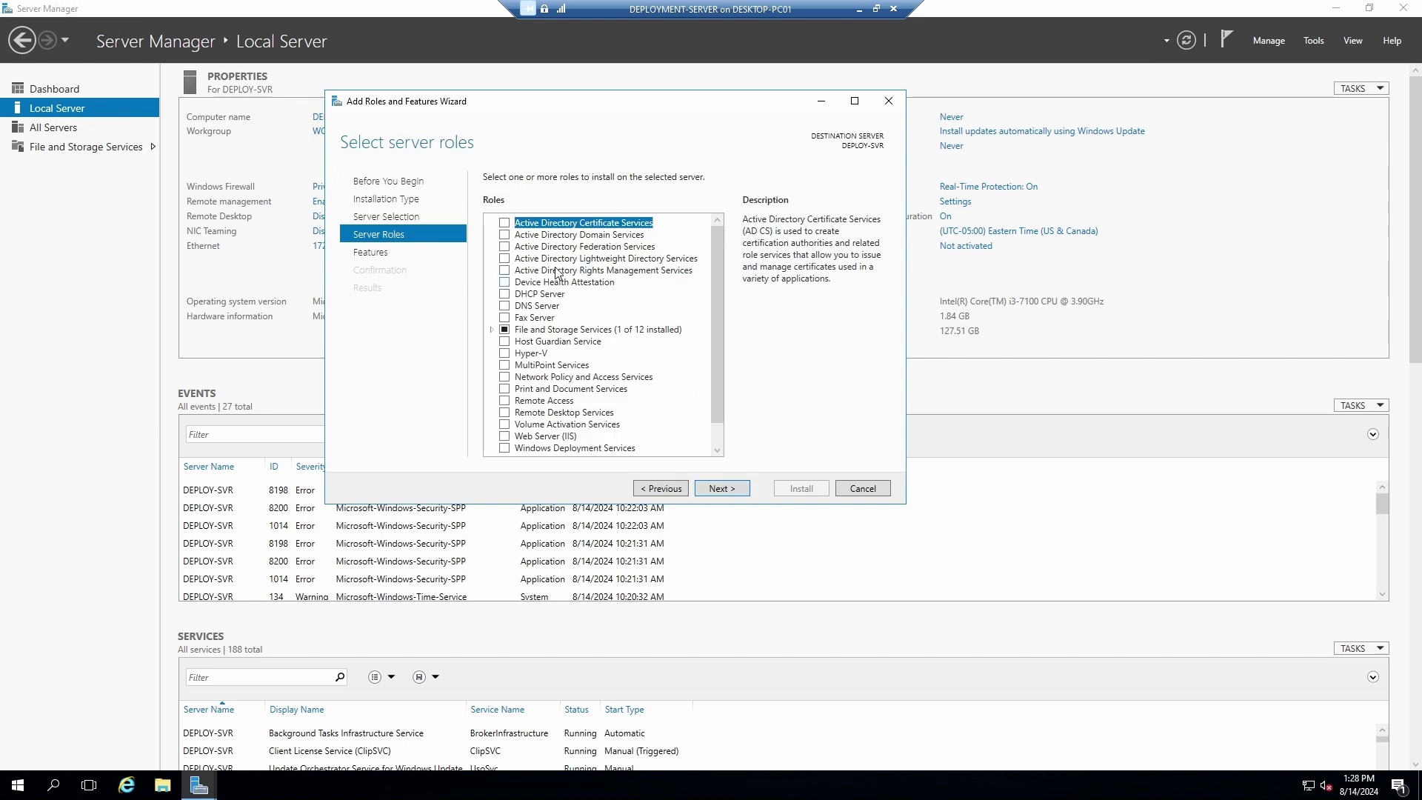
Tick Active Directory Domain Services, back out of the required-features prompt, and check the deployment notes.
click(505, 236)
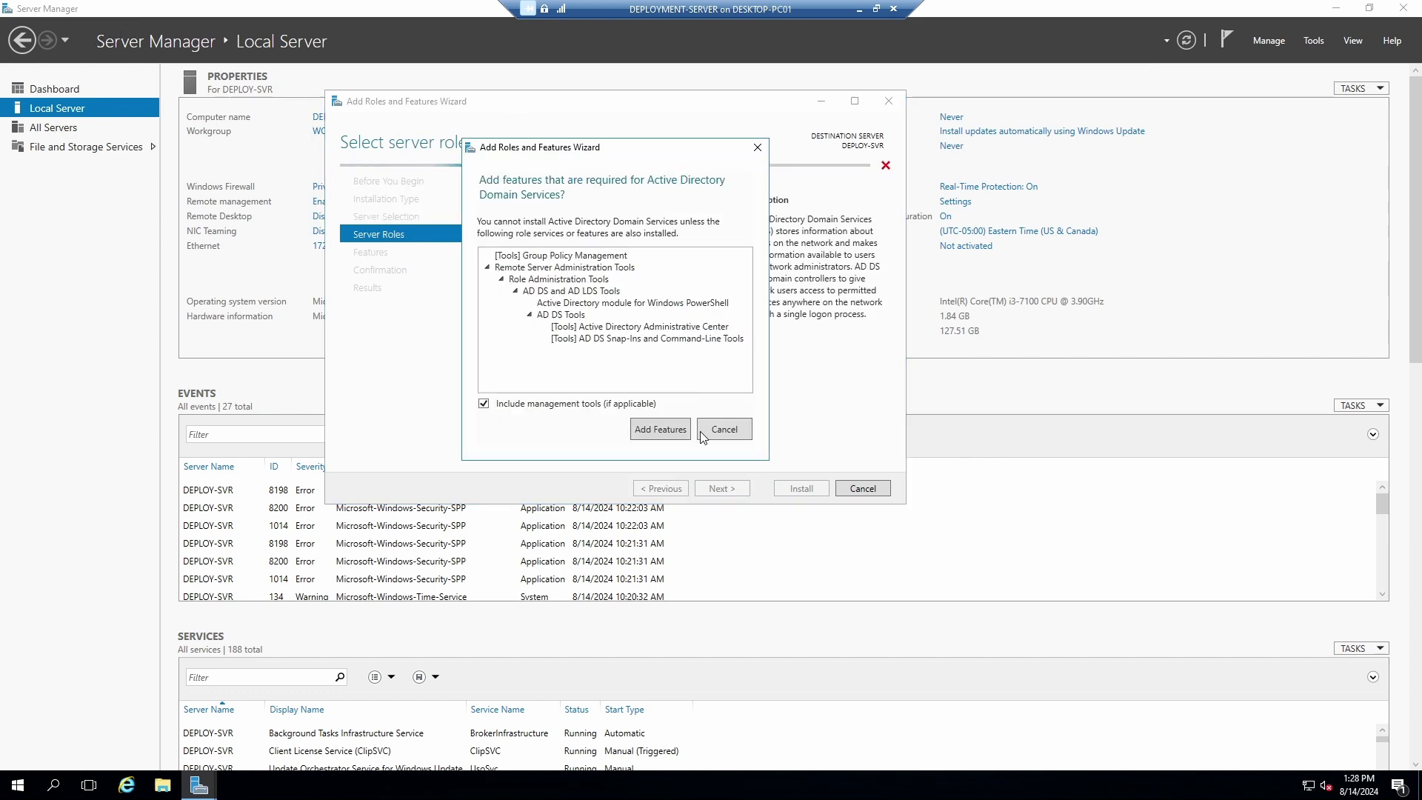
click(723, 431)
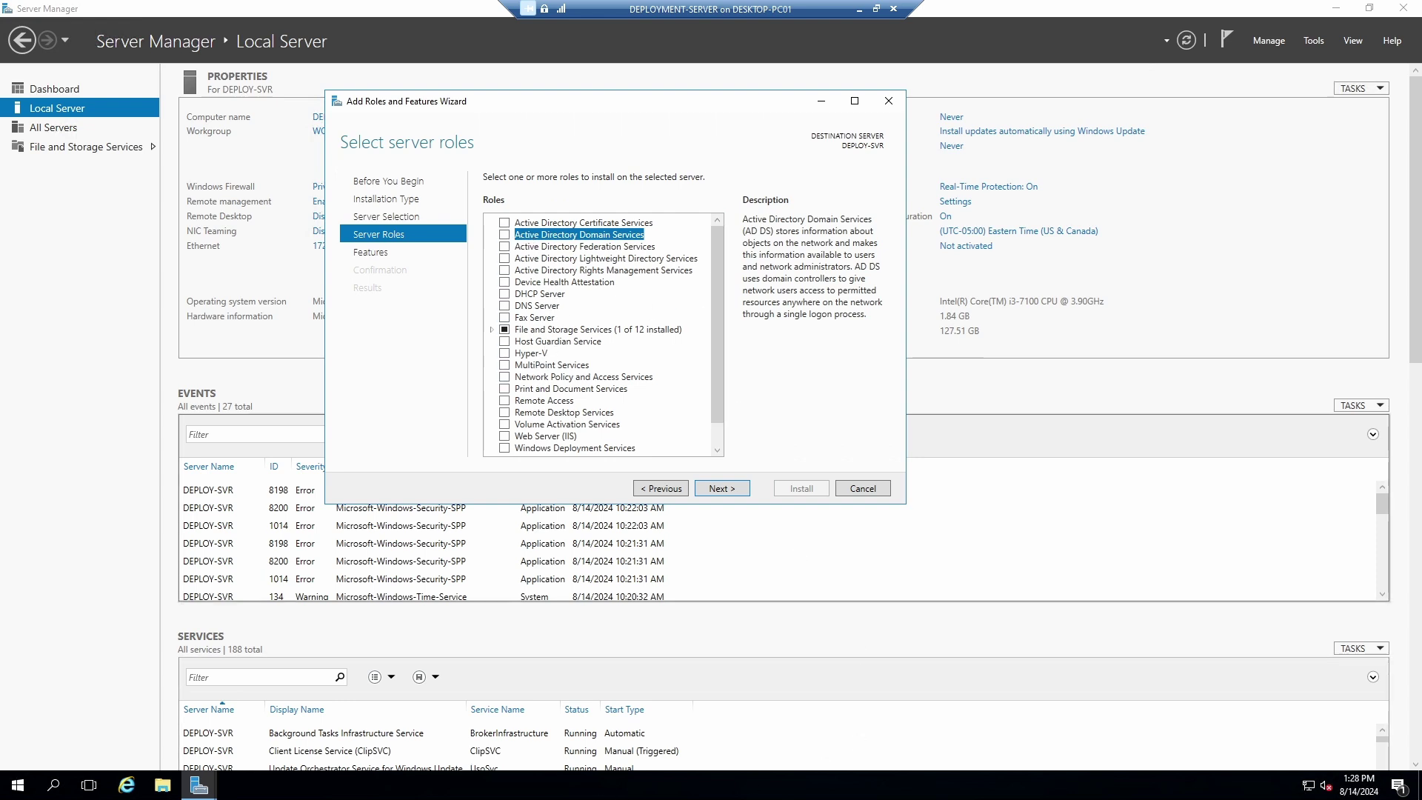
key(alt+Tab)
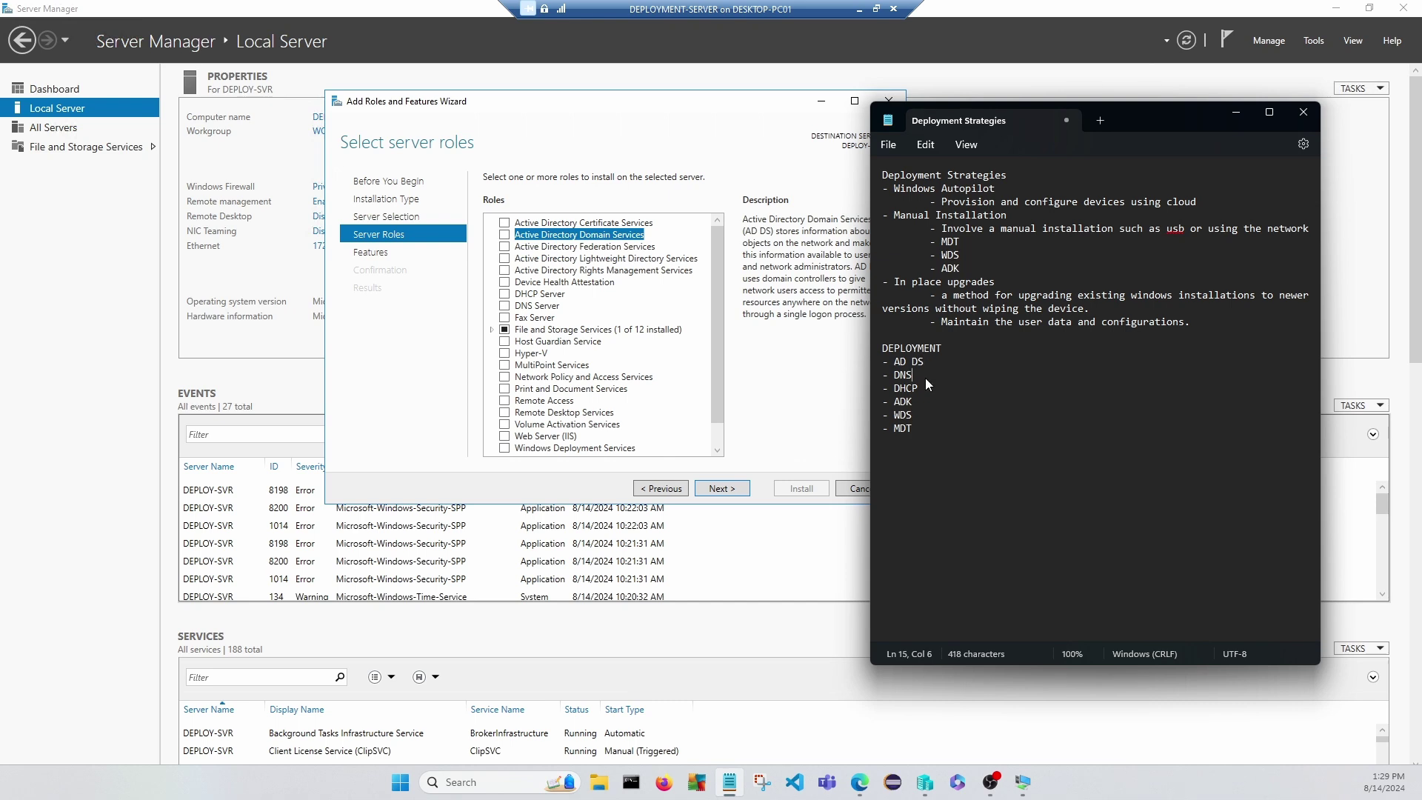
Check the ADK and MDT entries in the notes, then hide them to return to the wizard.
click(926, 405)
click(925, 428)
click(1236, 114)
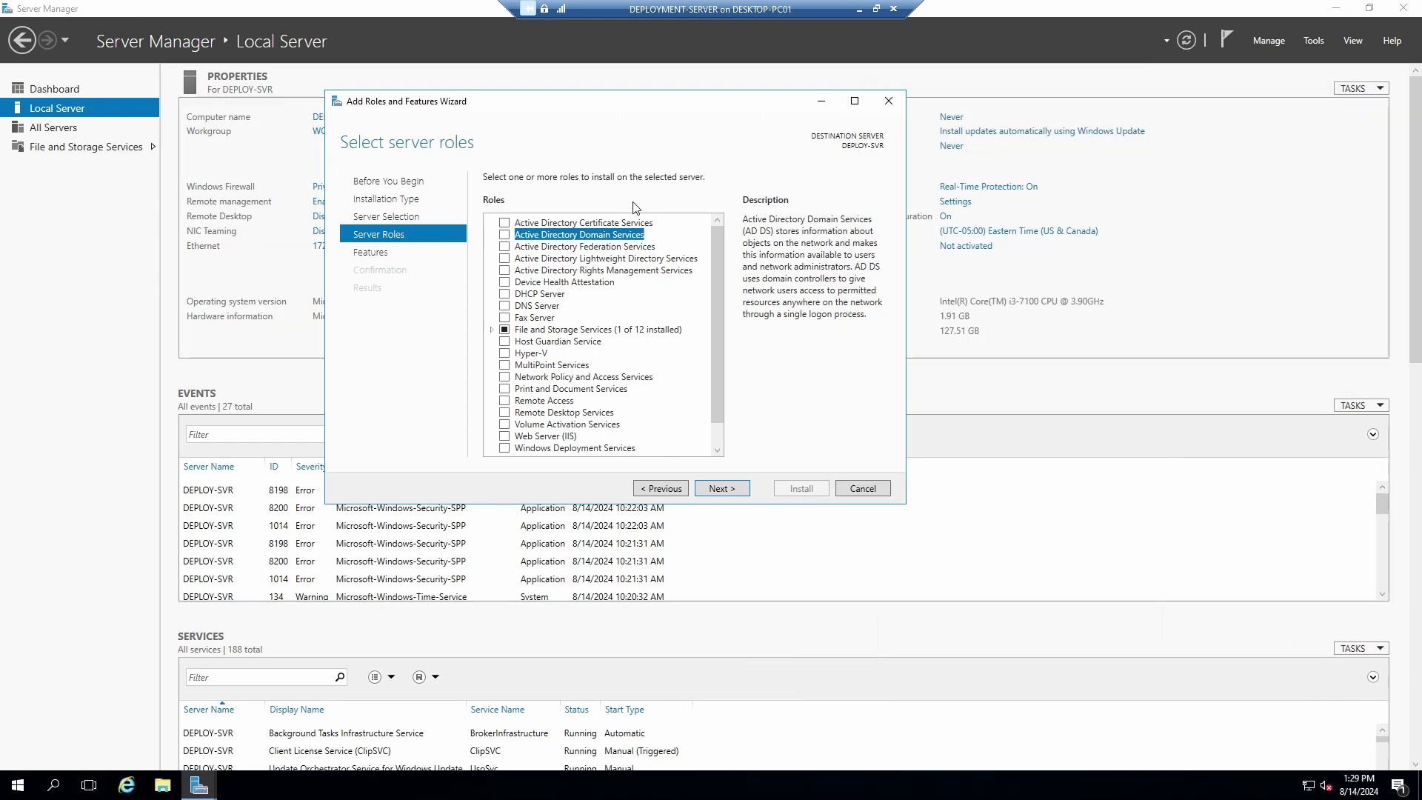
Select AD DS with its management tools, allow automatic restarts, and start the installation.
click(504, 235)
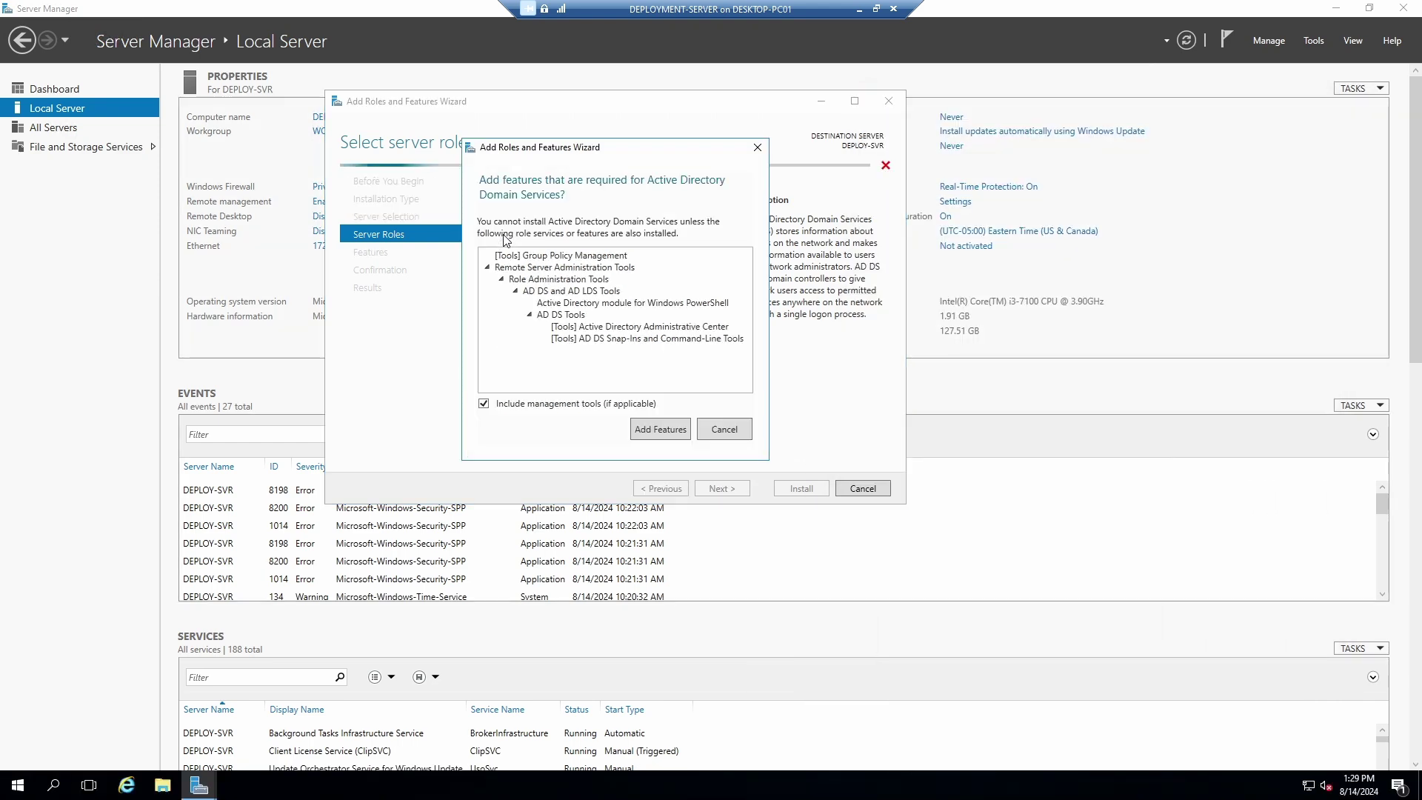
click(665, 433)
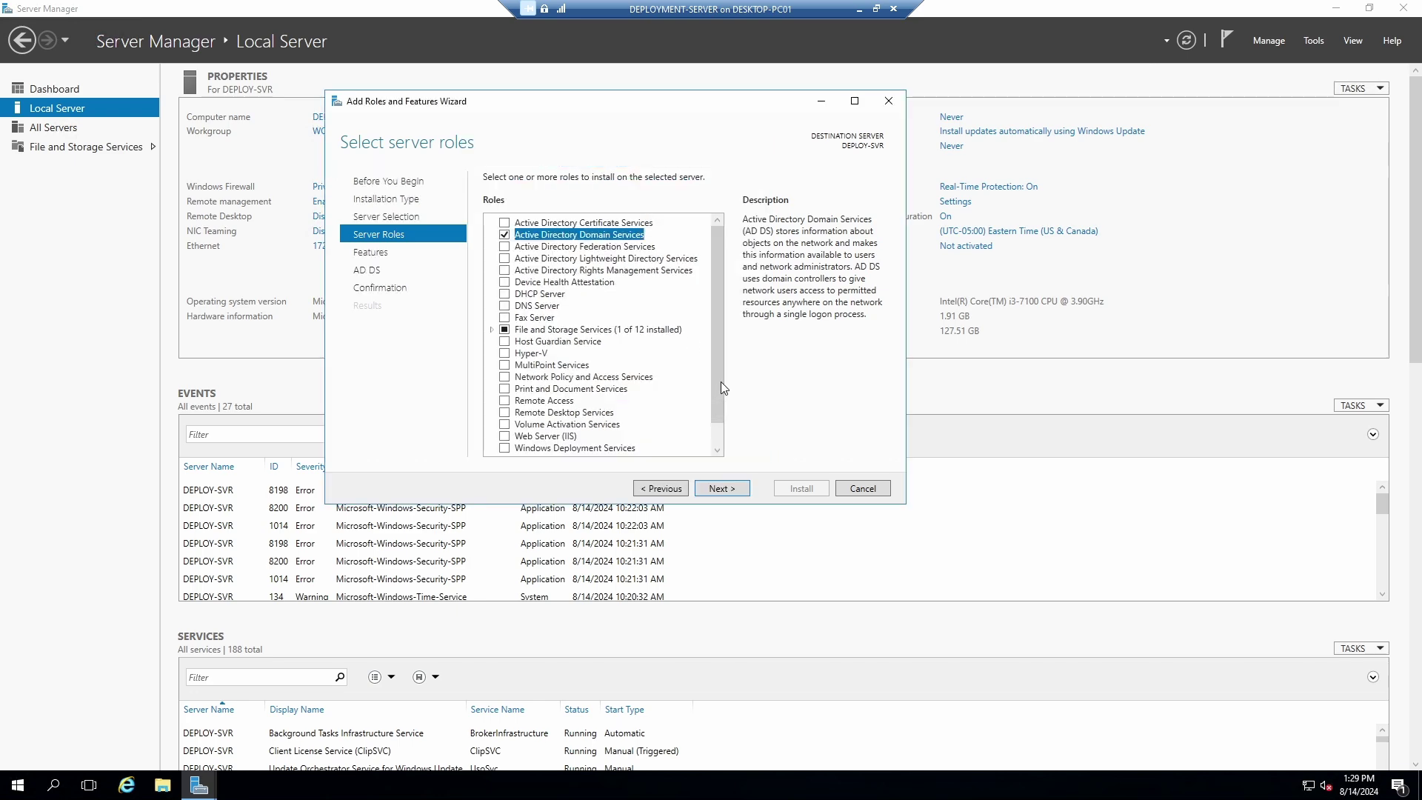
click(727, 488)
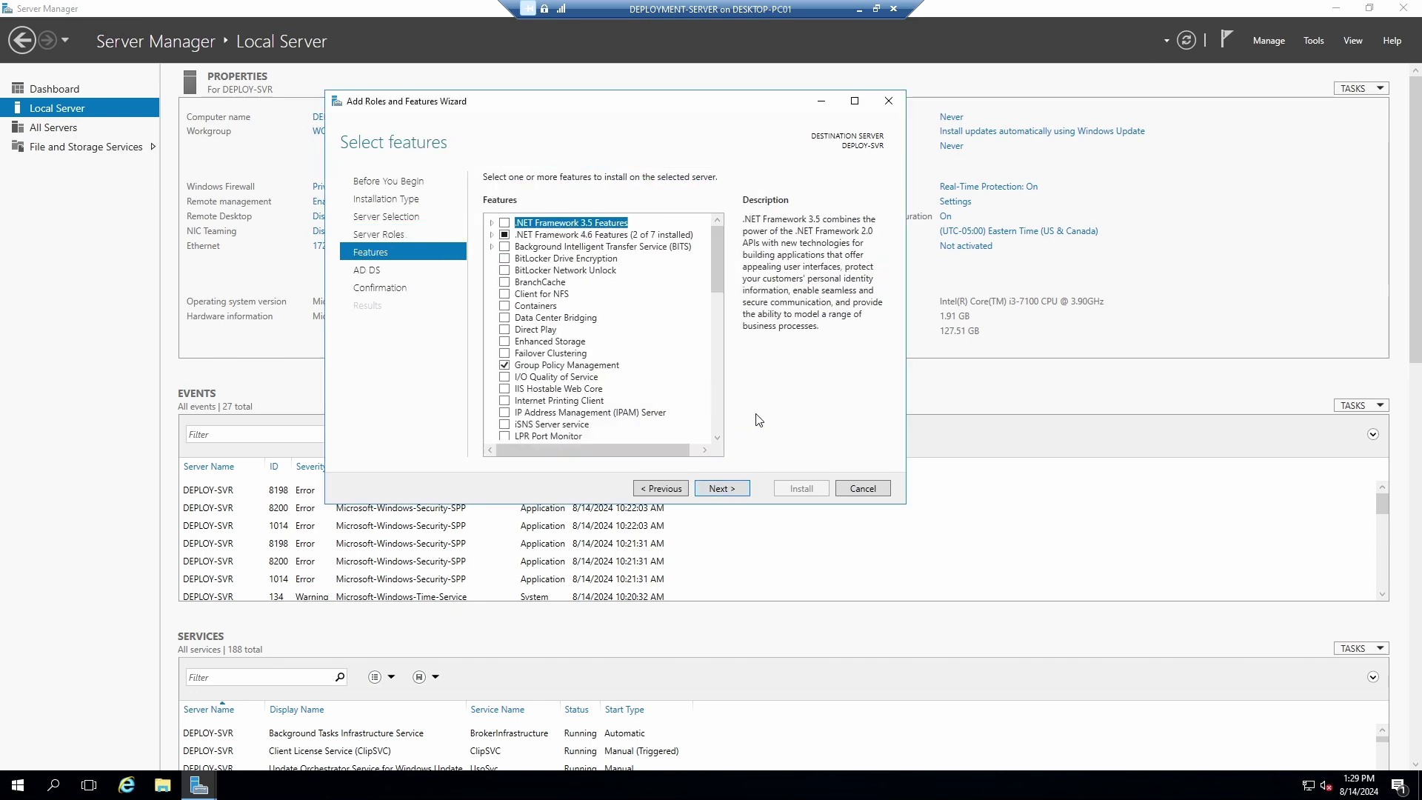
click(722, 489)
click(724, 490)
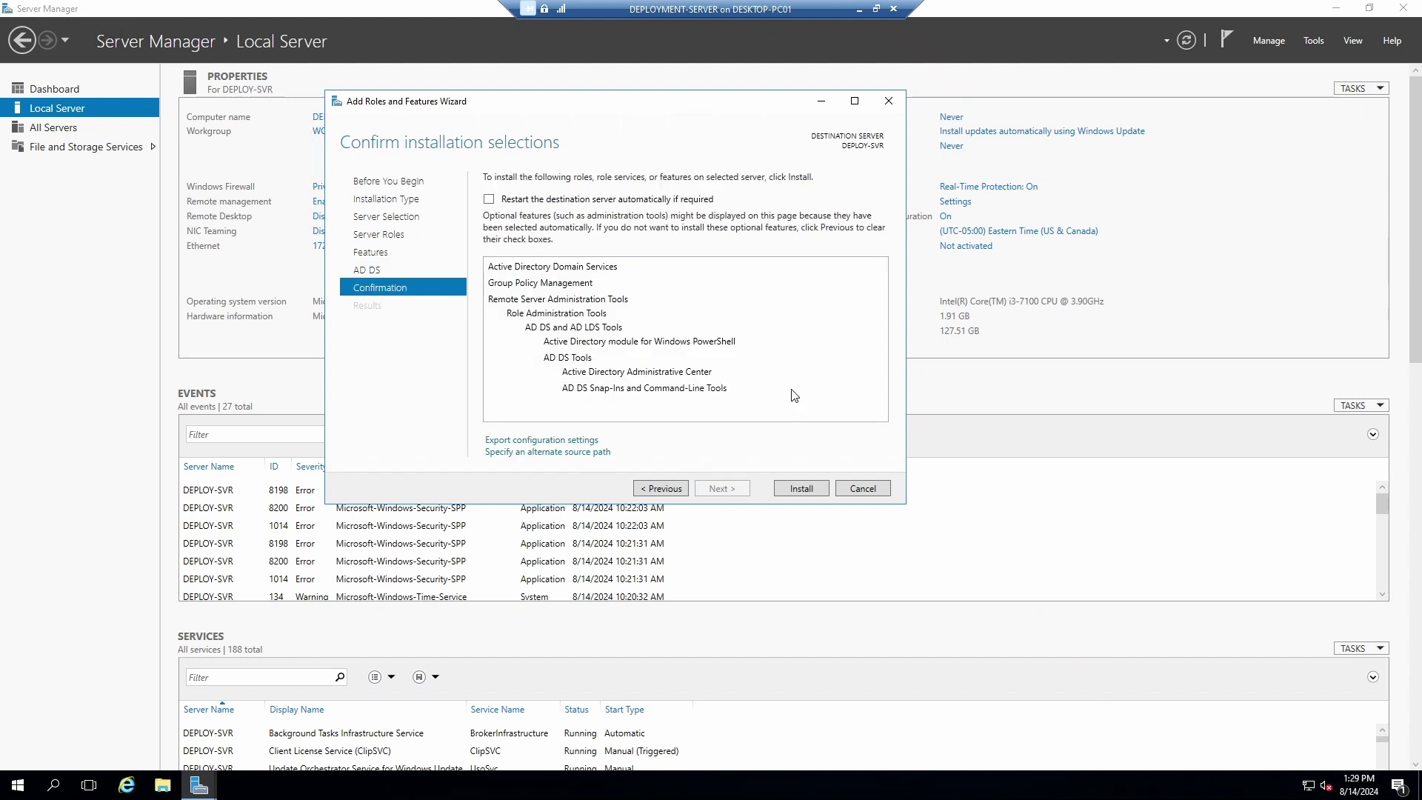
click(489, 199)
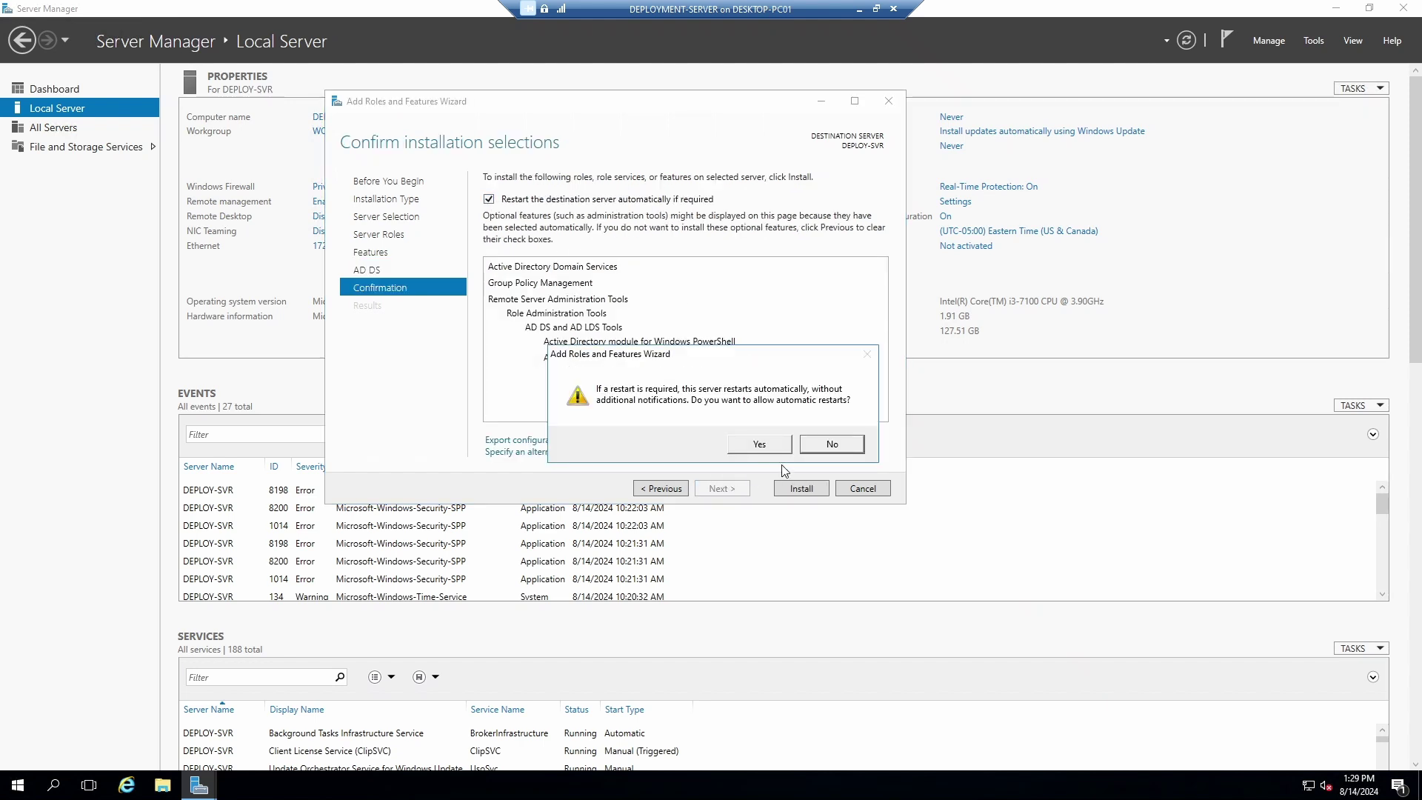
click(759, 444)
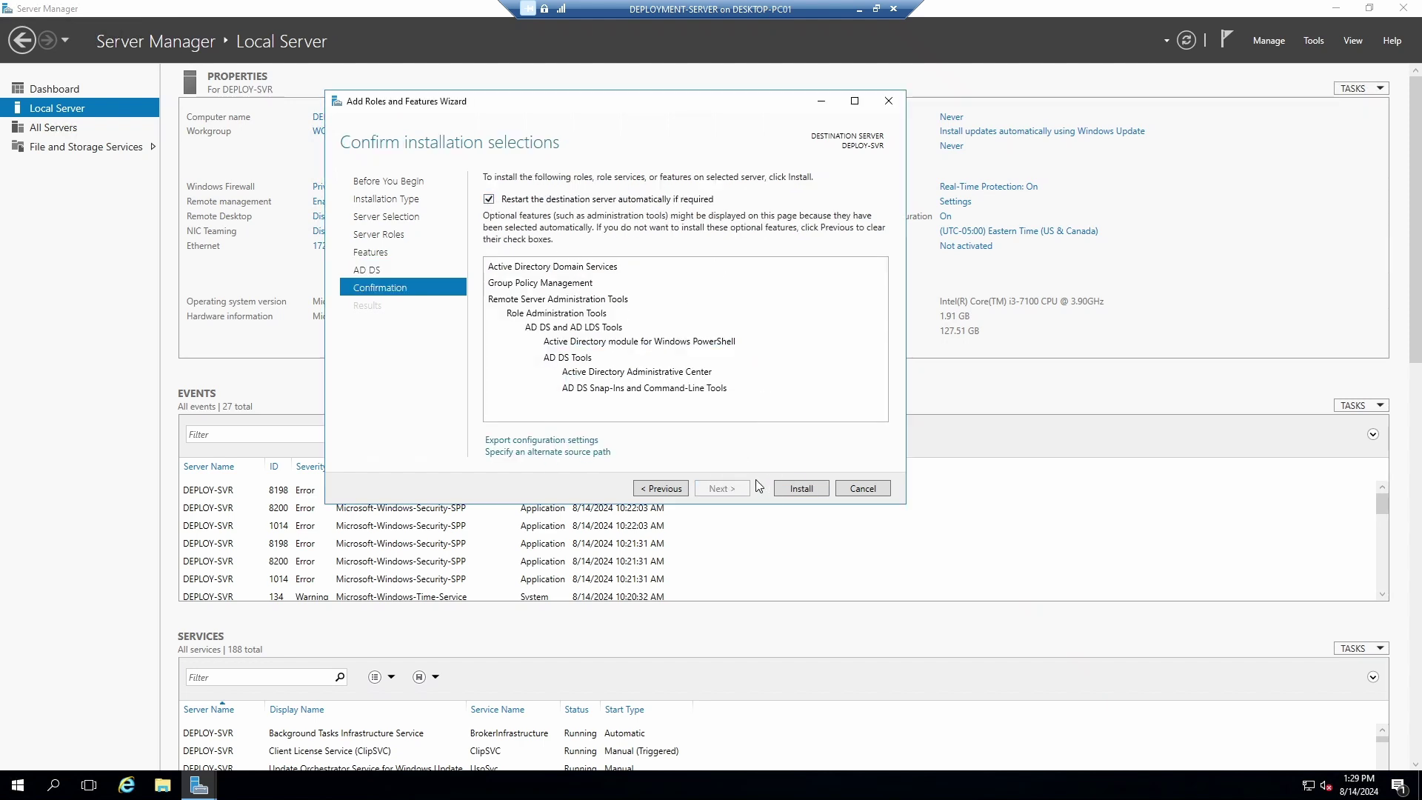
click(801, 489)
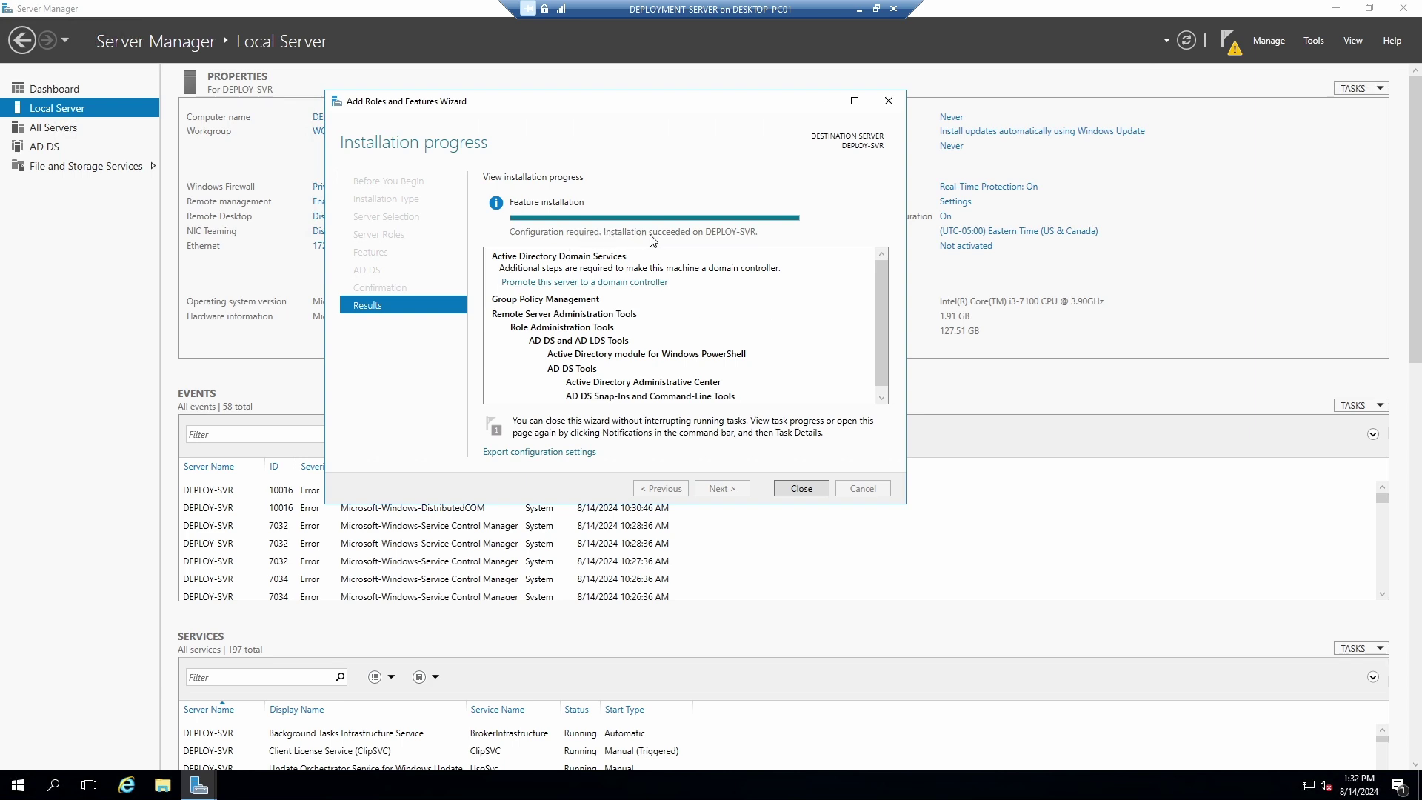
Close the Add Roles and Features Wizard once the AD DS installation succeeds.
click(804, 489)
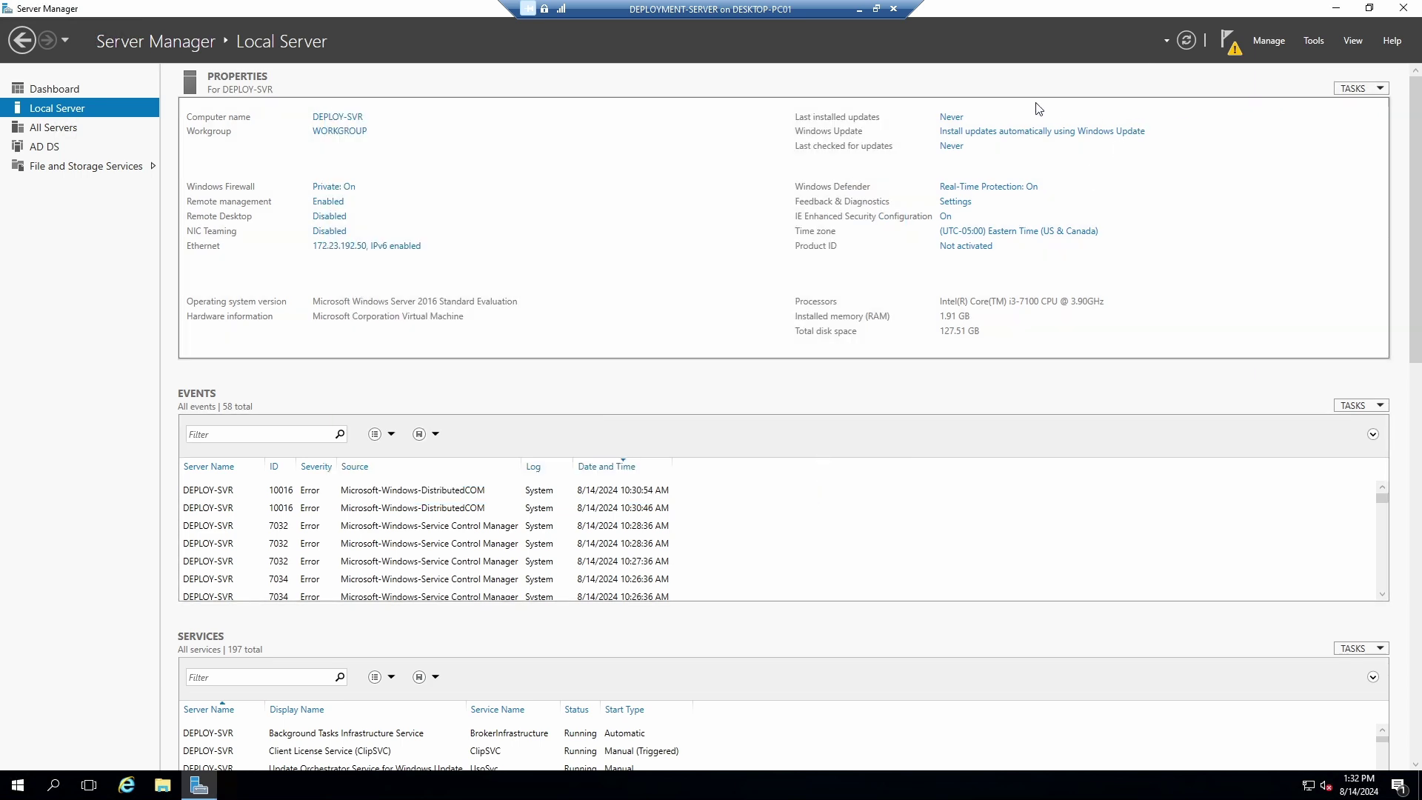
From the notifications, promote the server into a new forest with root domain xlabs.local.
click(1238, 53)
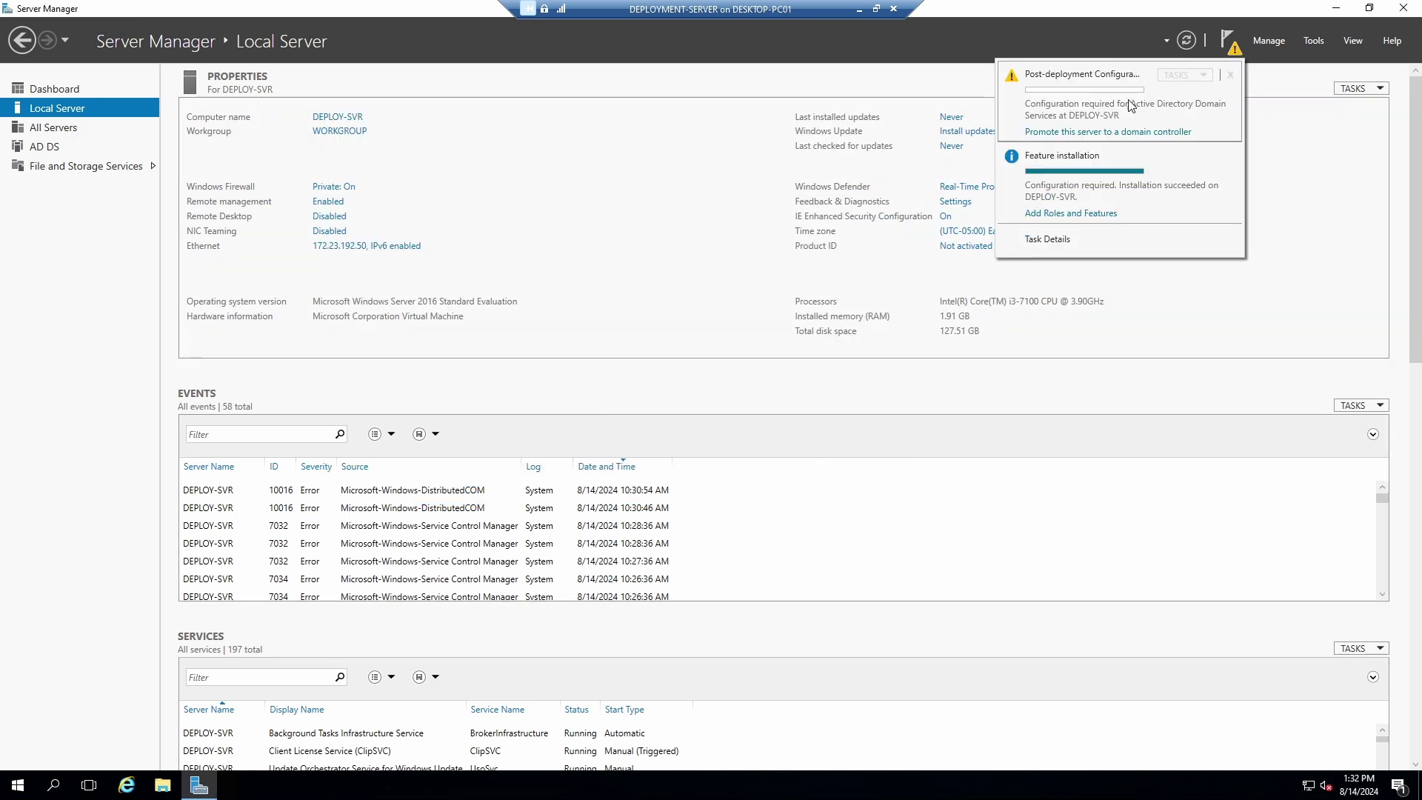
click(1102, 135)
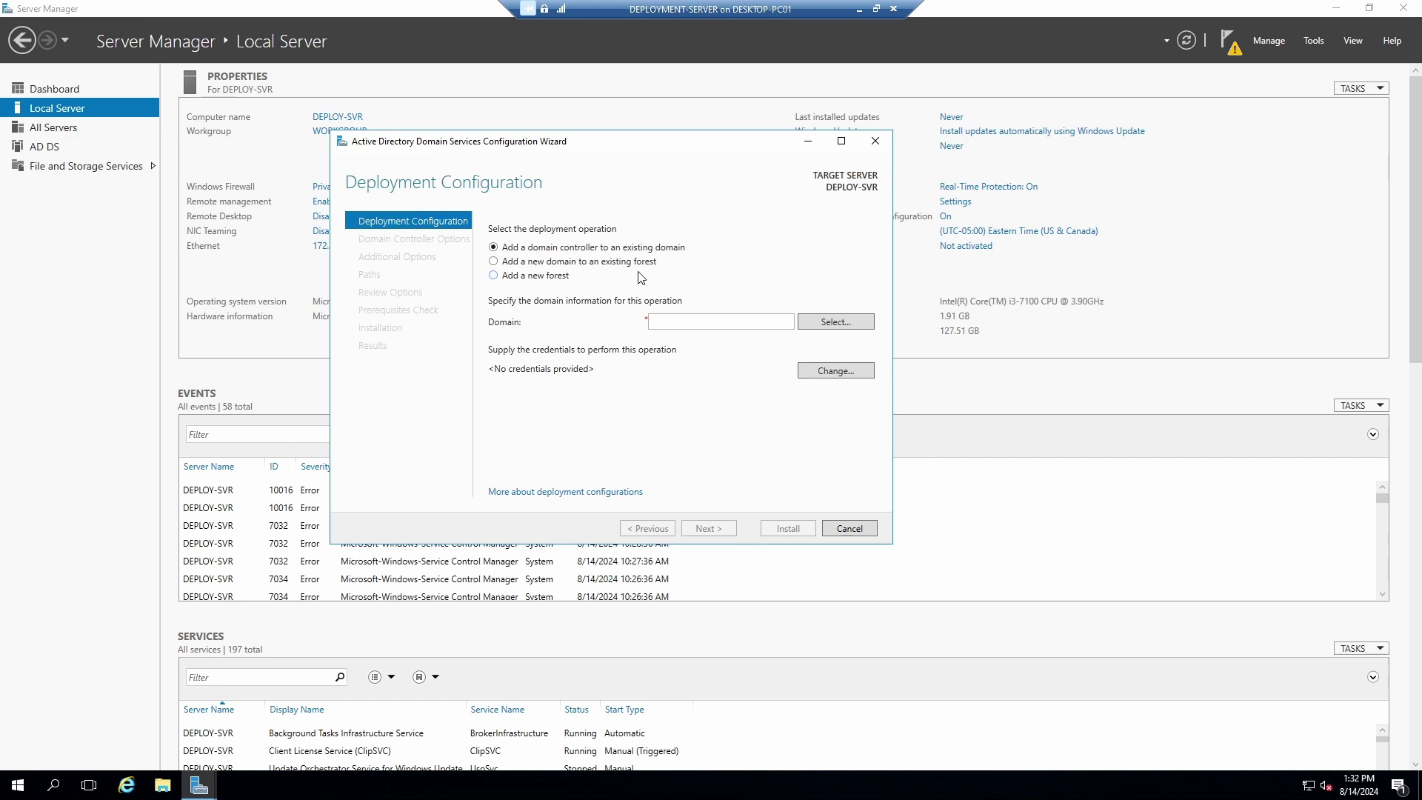
click(517, 276)
click(713, 319)
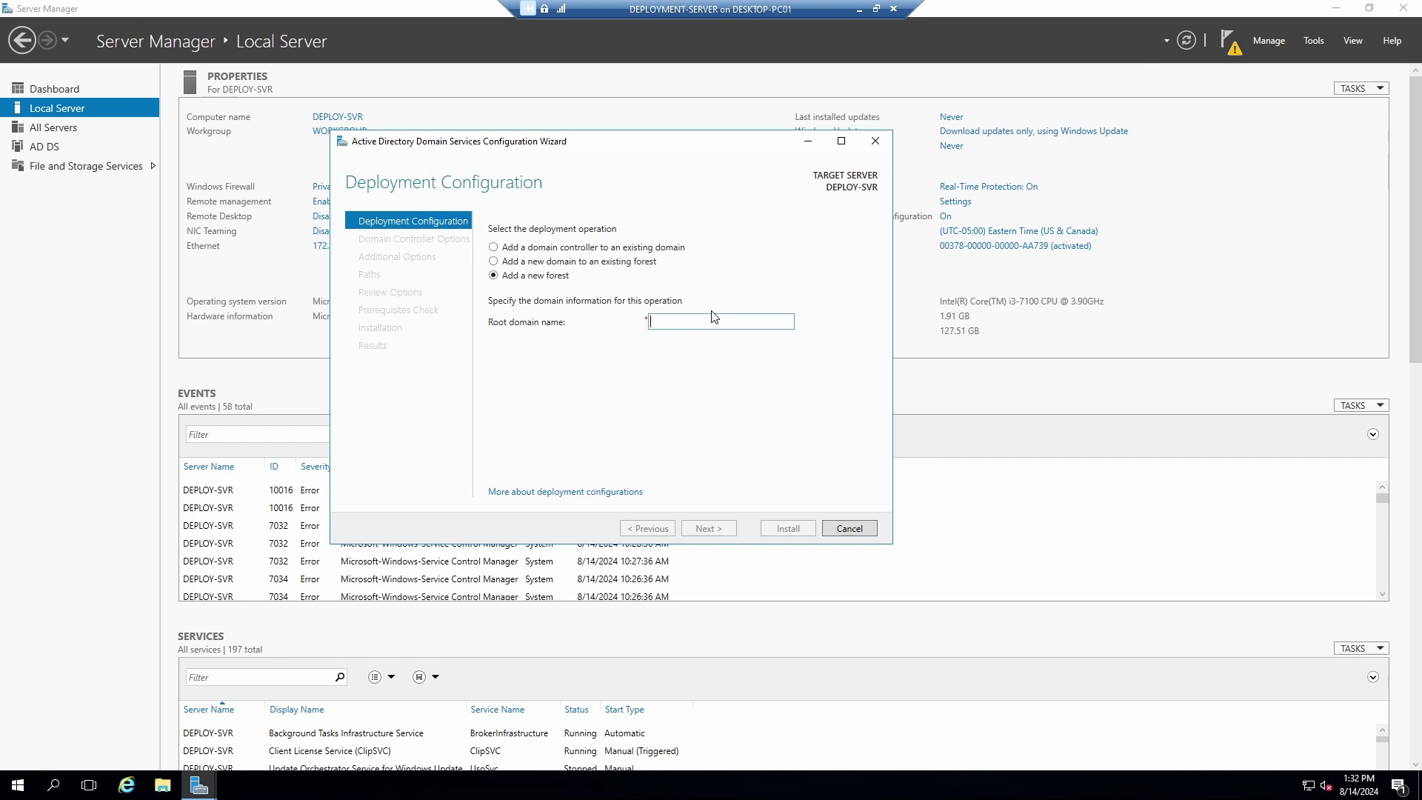
text(xlab)
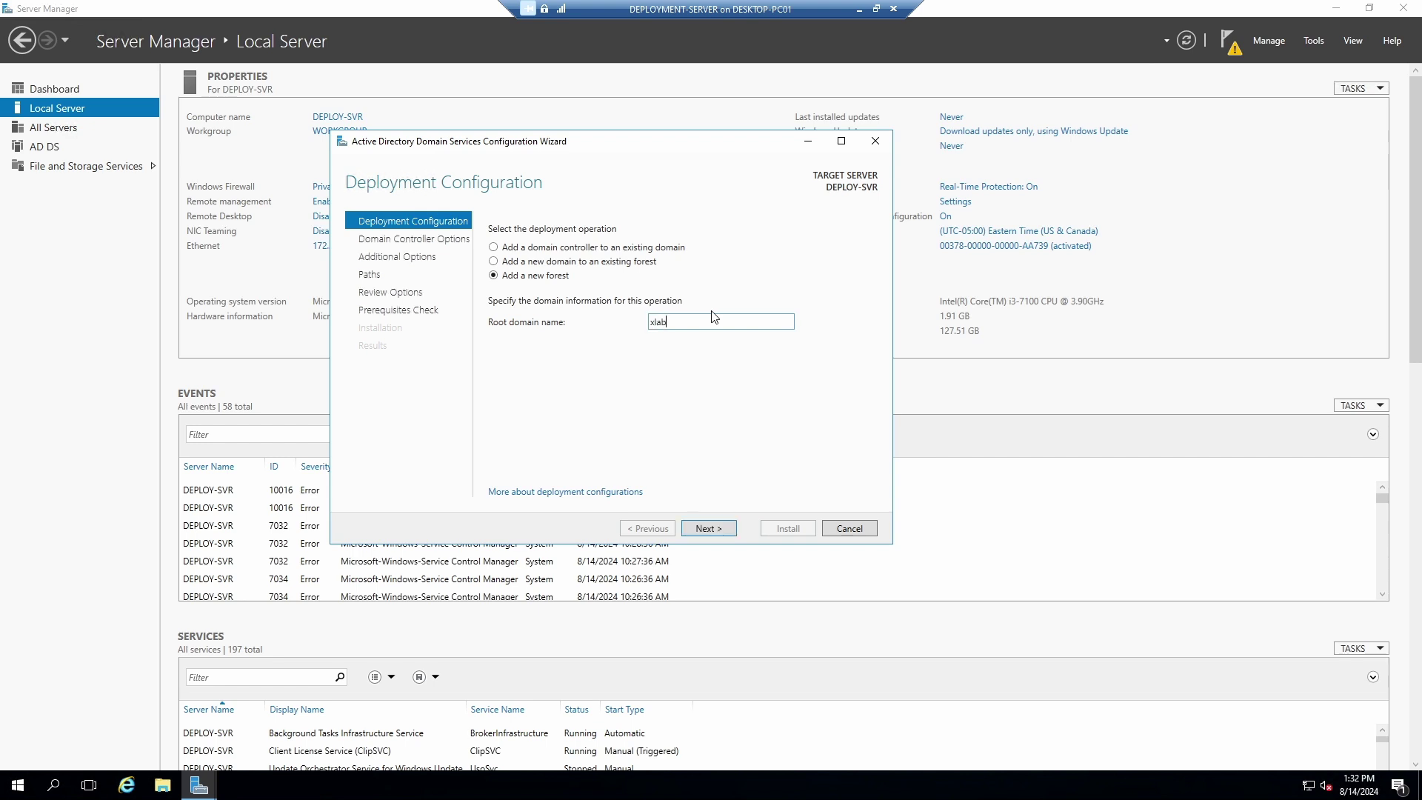
text(s.local)
click(711, 529)
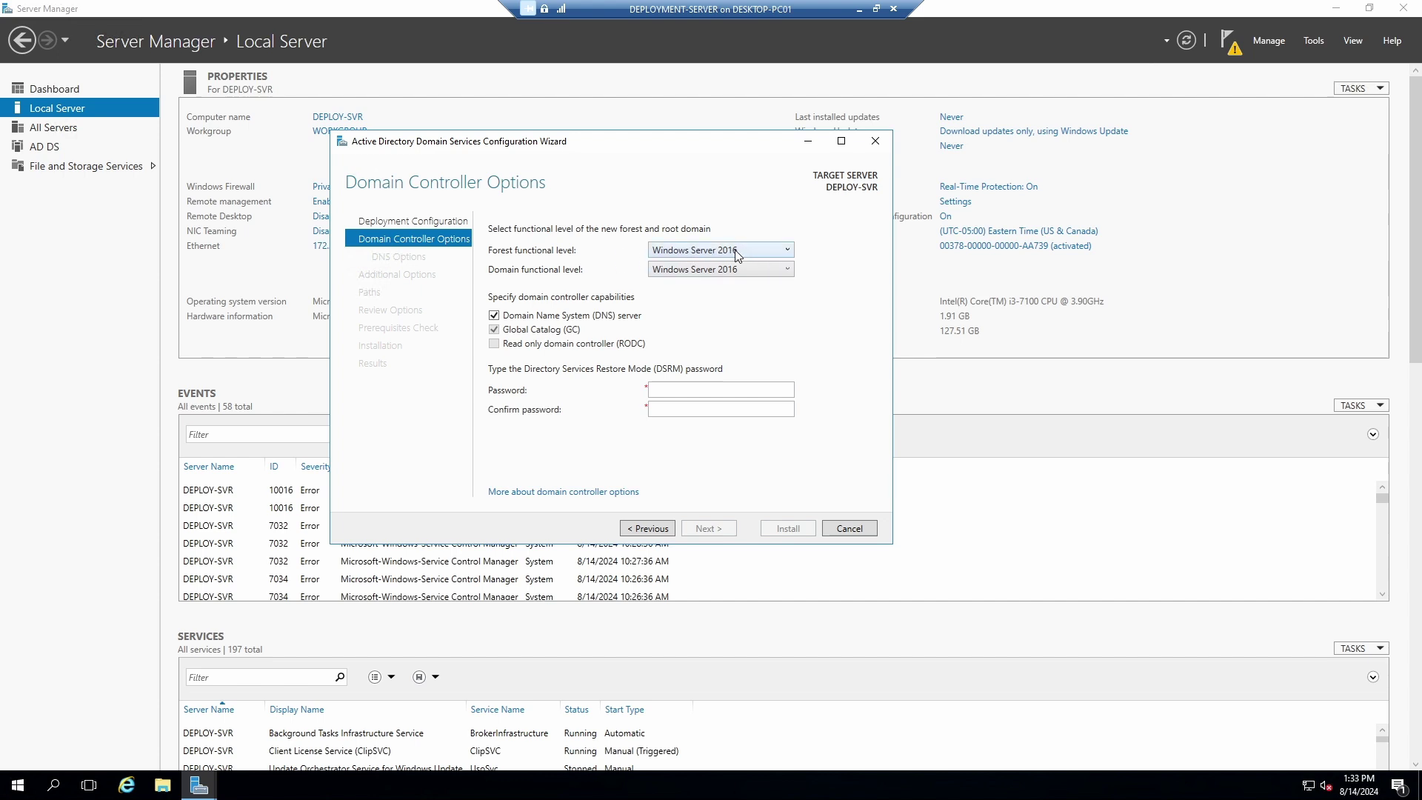
Leave forest and domain functional levels at Windows Server 2016 and enter the DSRM password.
click(785, 252)
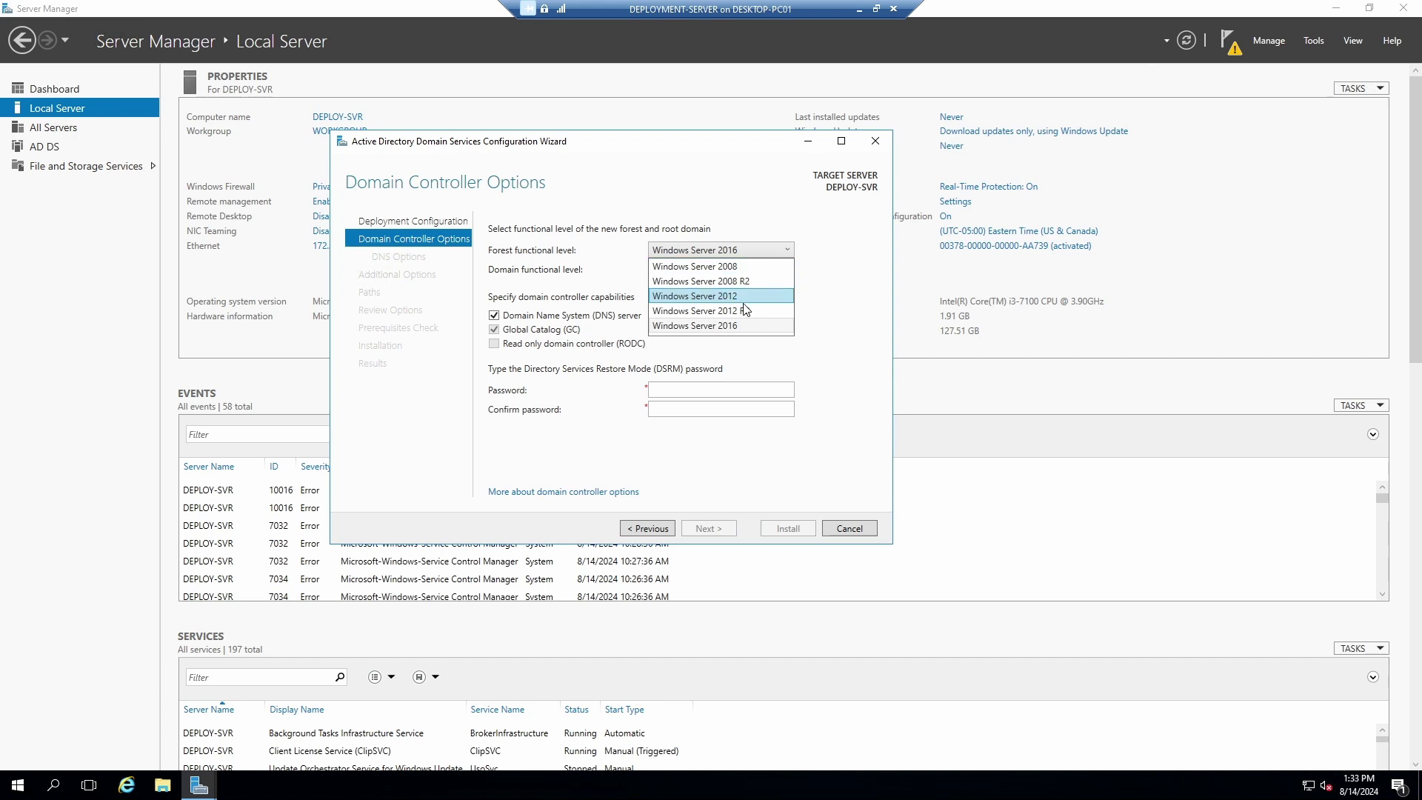
click(798, 222)
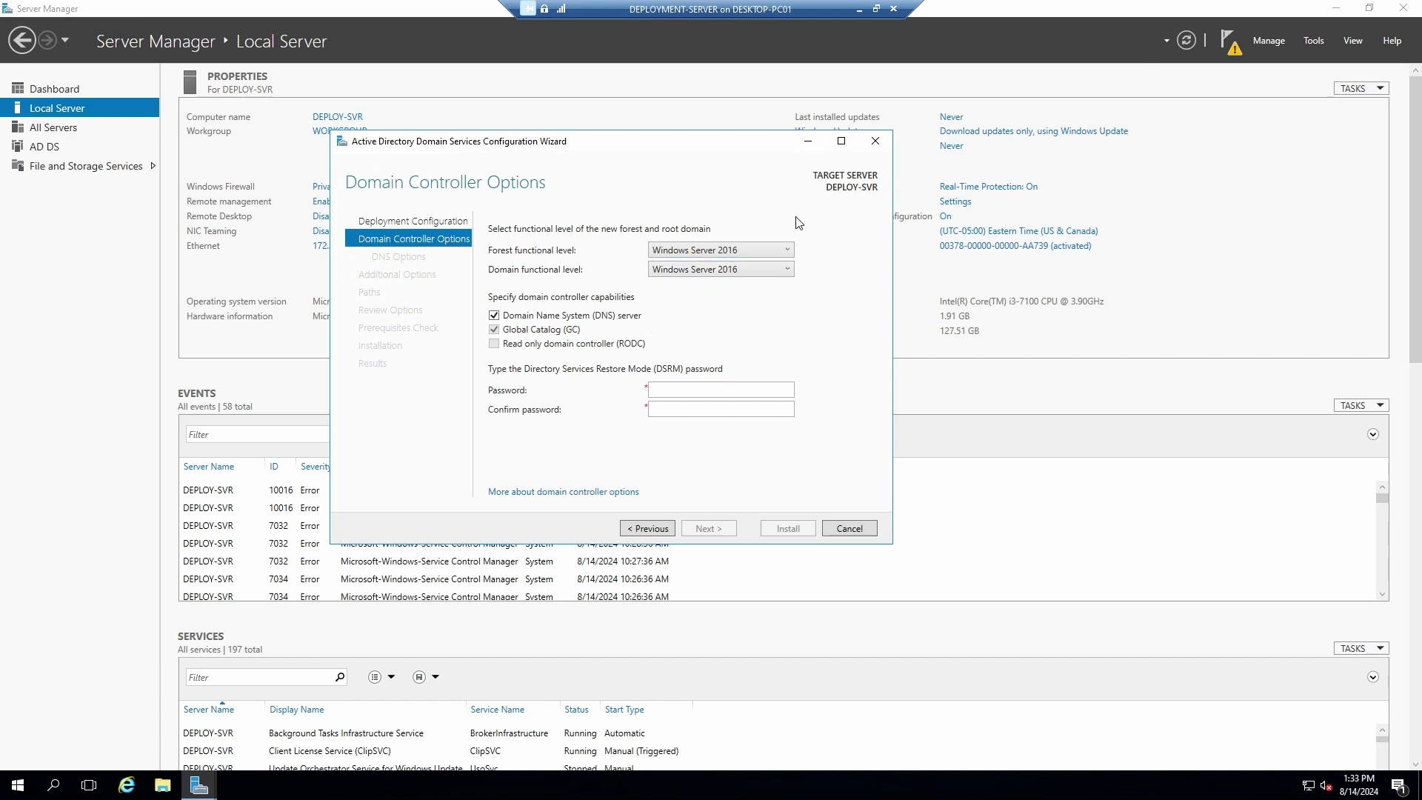
click(784, 267)
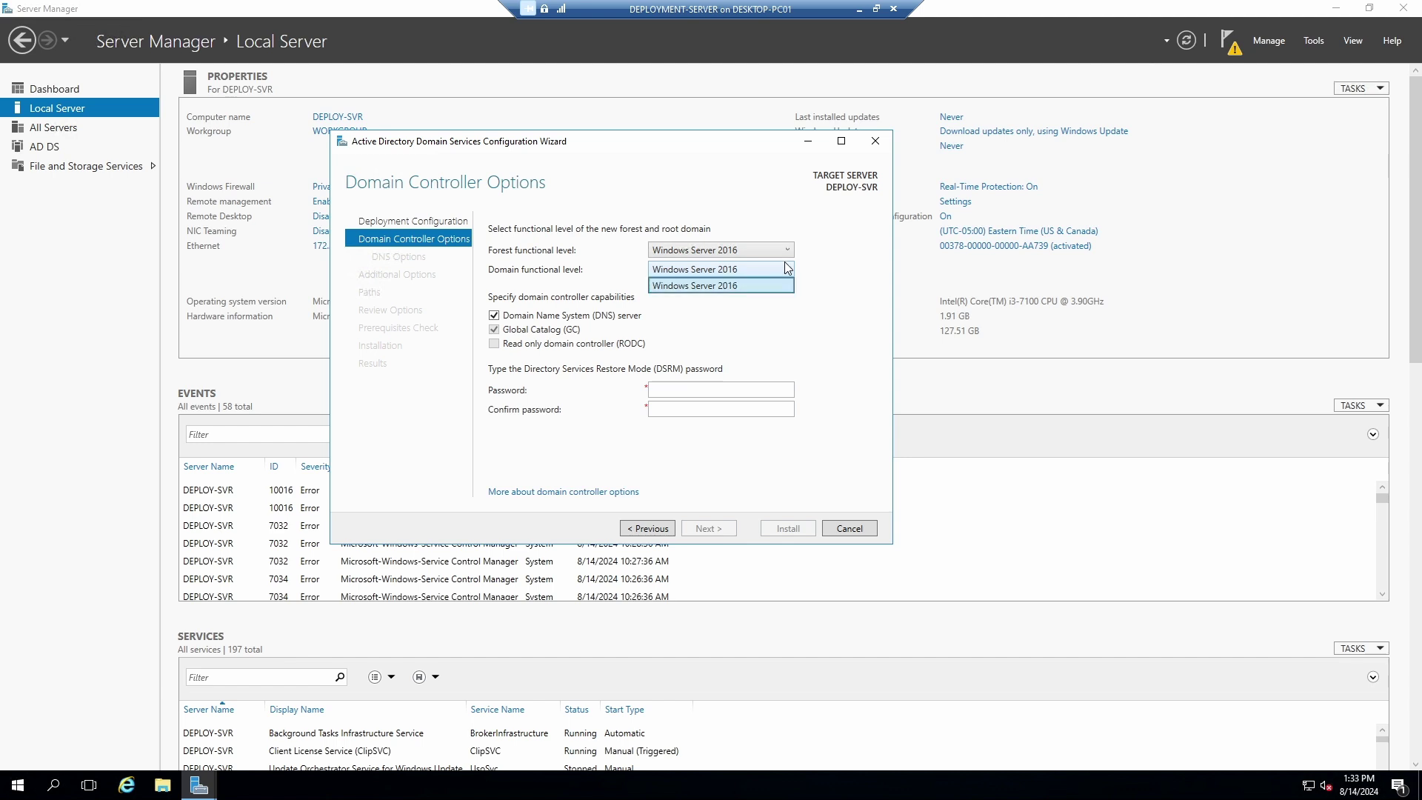
click(812, 252)
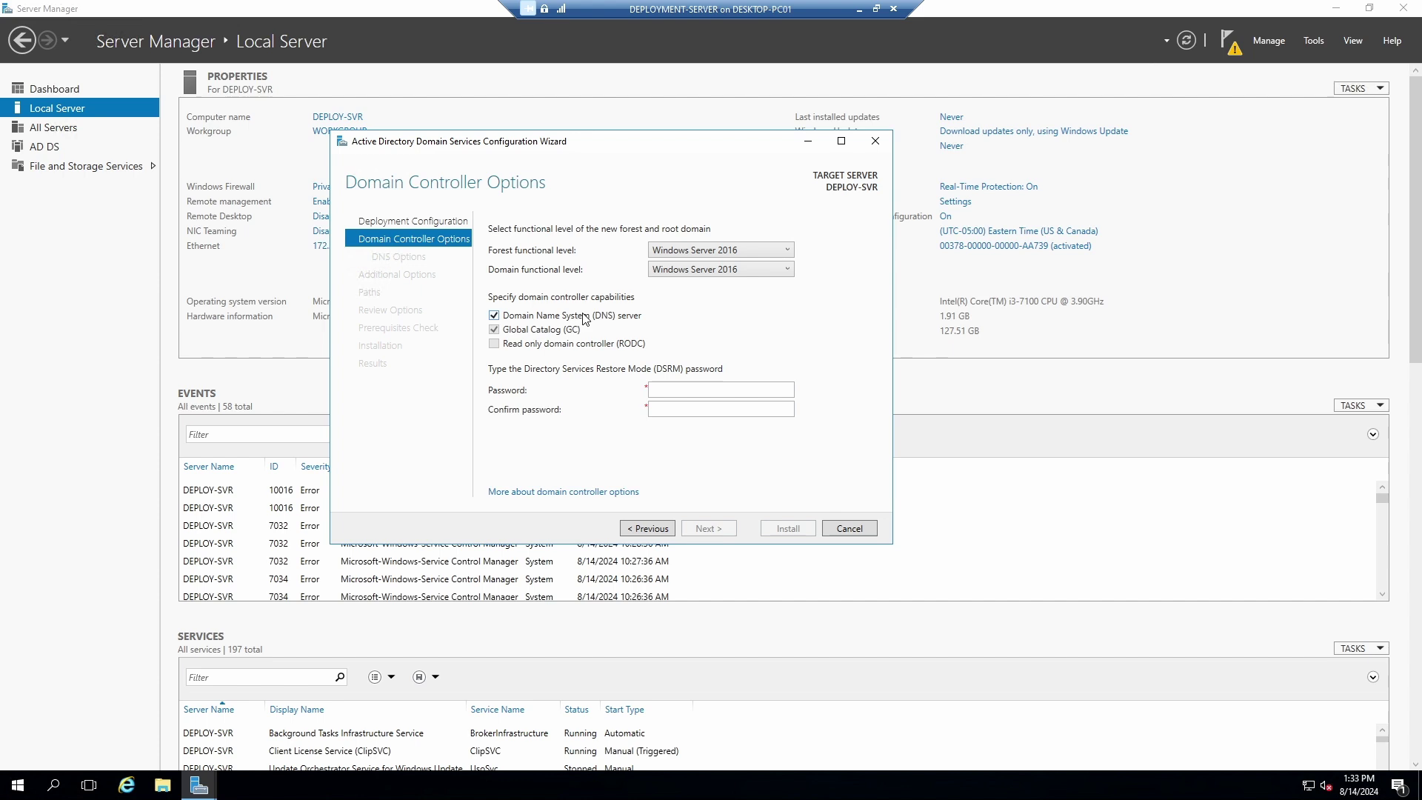
click(672, 389)
key(Tab)
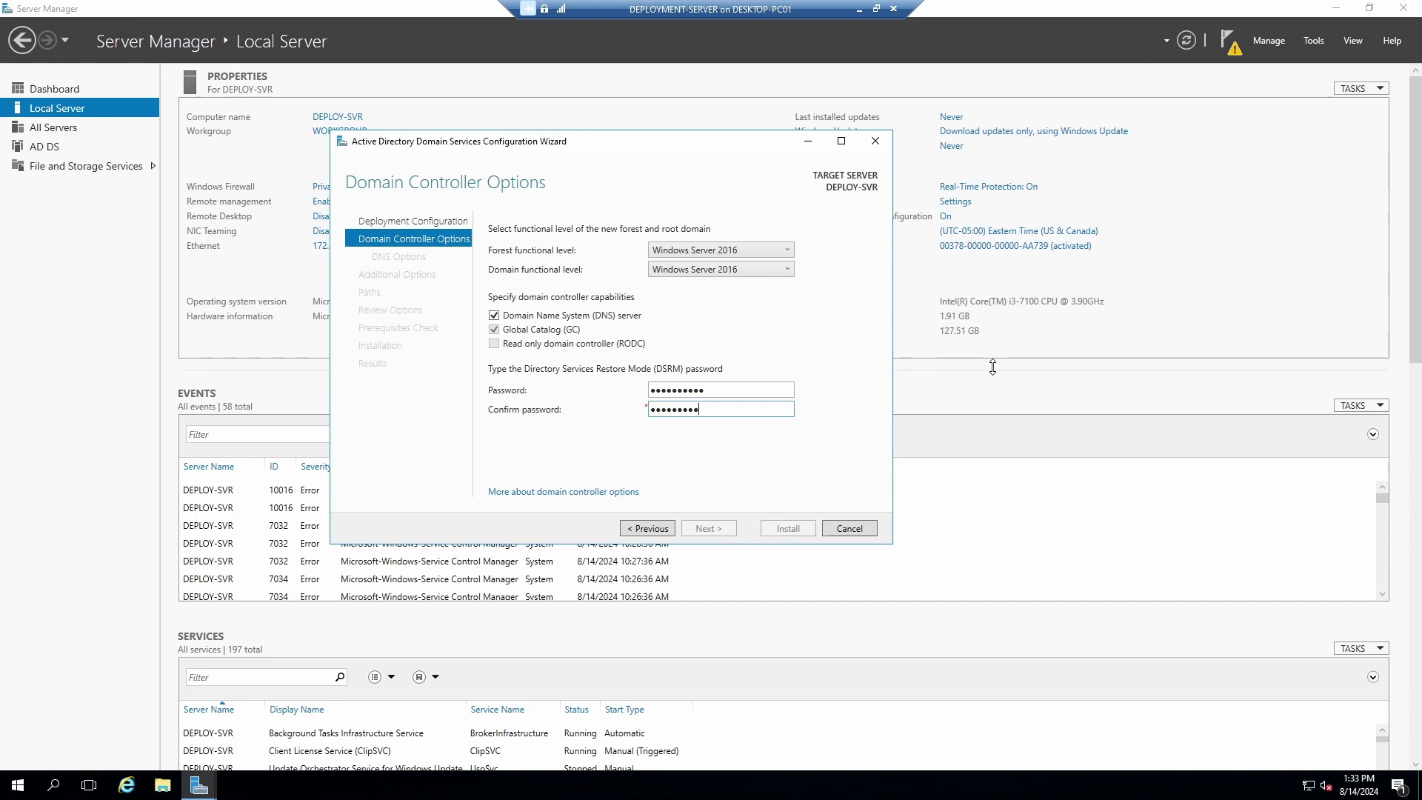
Confirm the DSRM password and continue past DNS Options without creating a DNS delegation.
text(•)
click(707, 529)
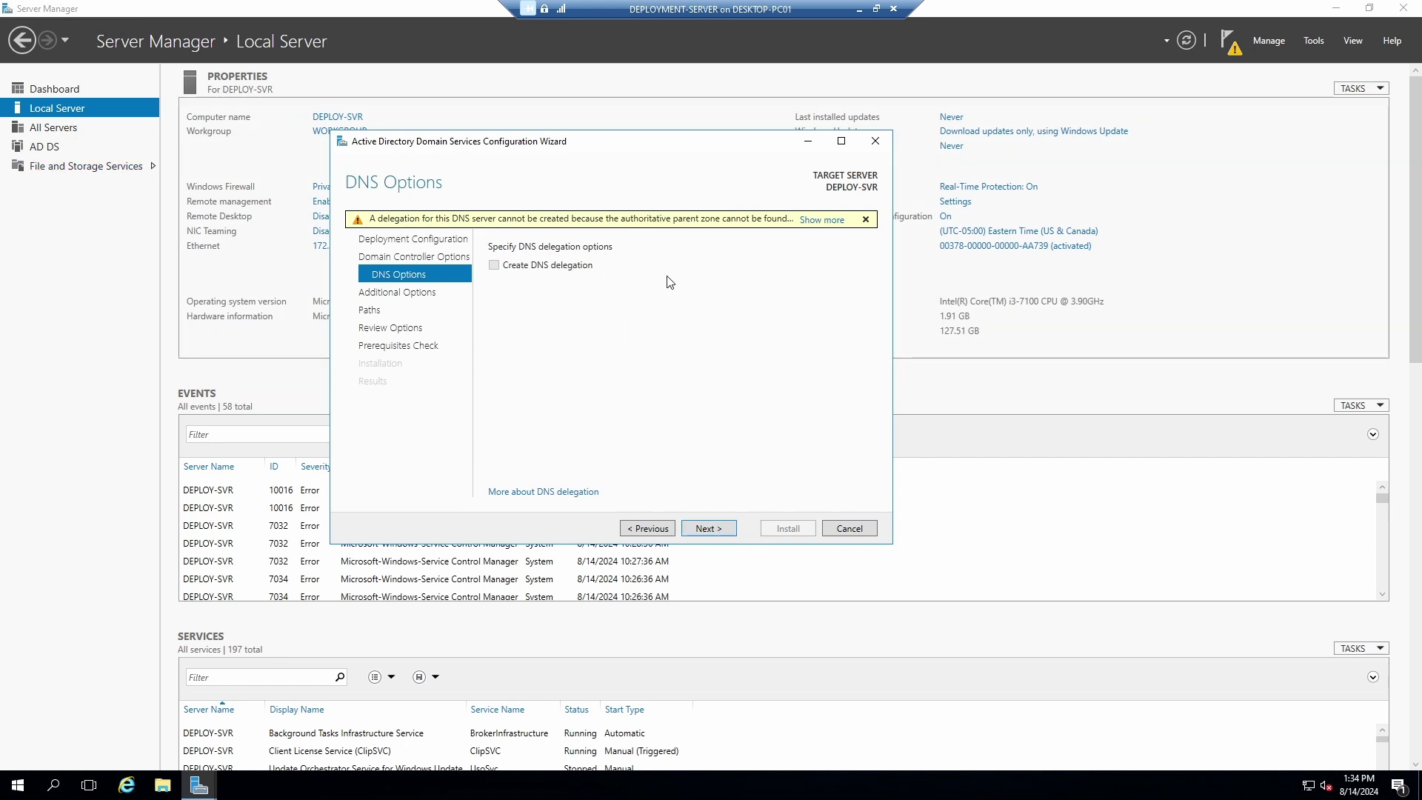
click(718, 538)
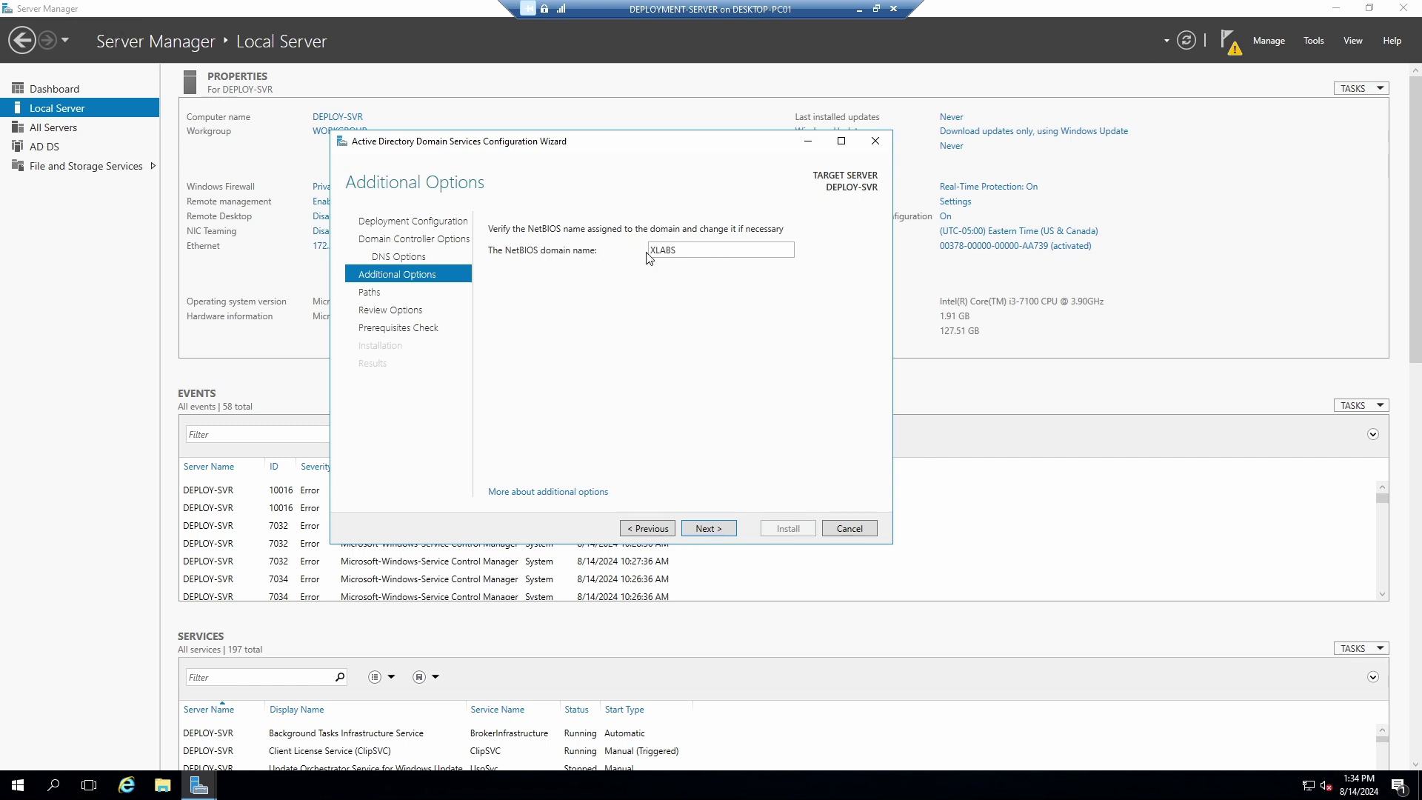
Leave the NetBIOS domain name as XLABS and continue to the Paths page.
double_click(683, 253)
click(683, 253)
click(711, 528)
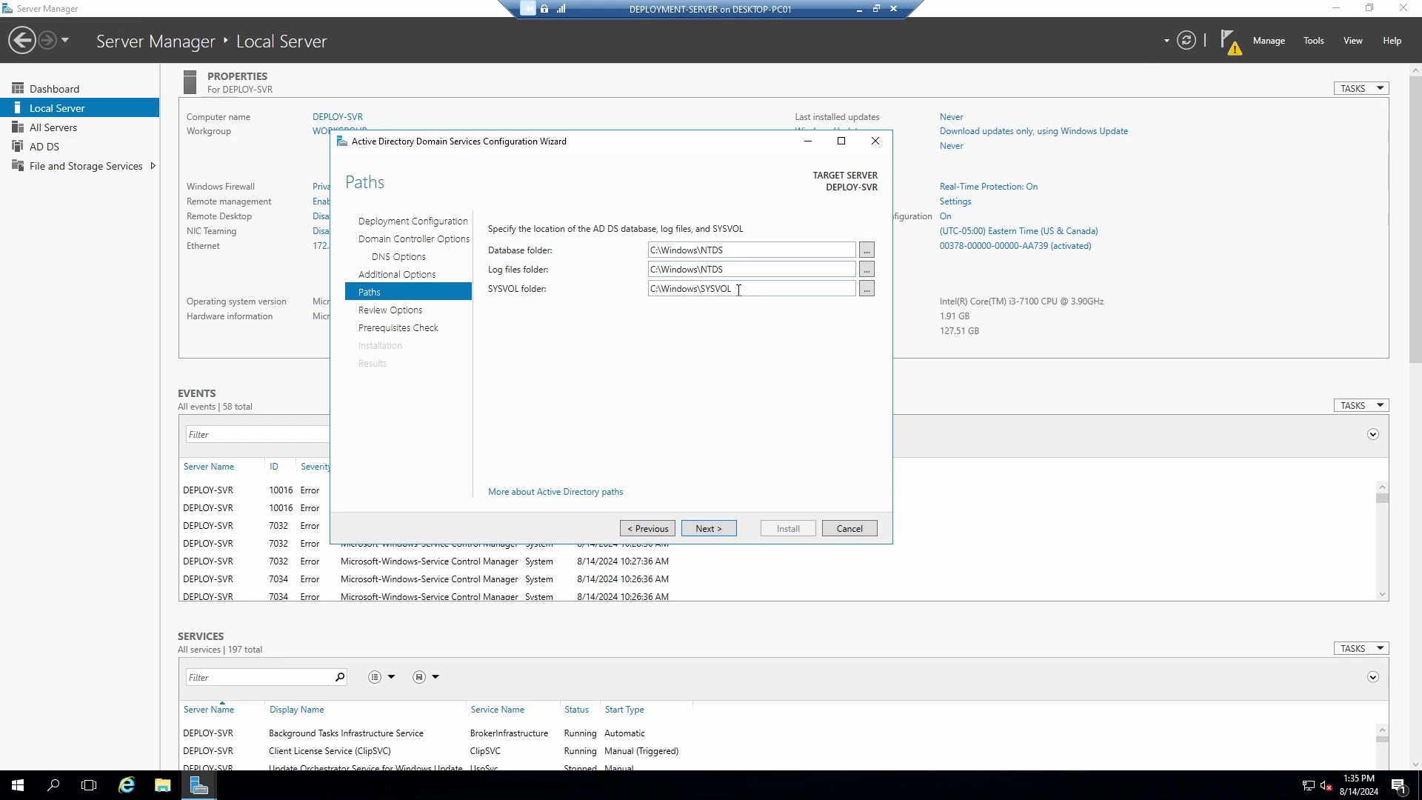
Keep the default NTDS and SYSVOL folders, pass Review Options, and run the prerequisites check.
click(709, 528)
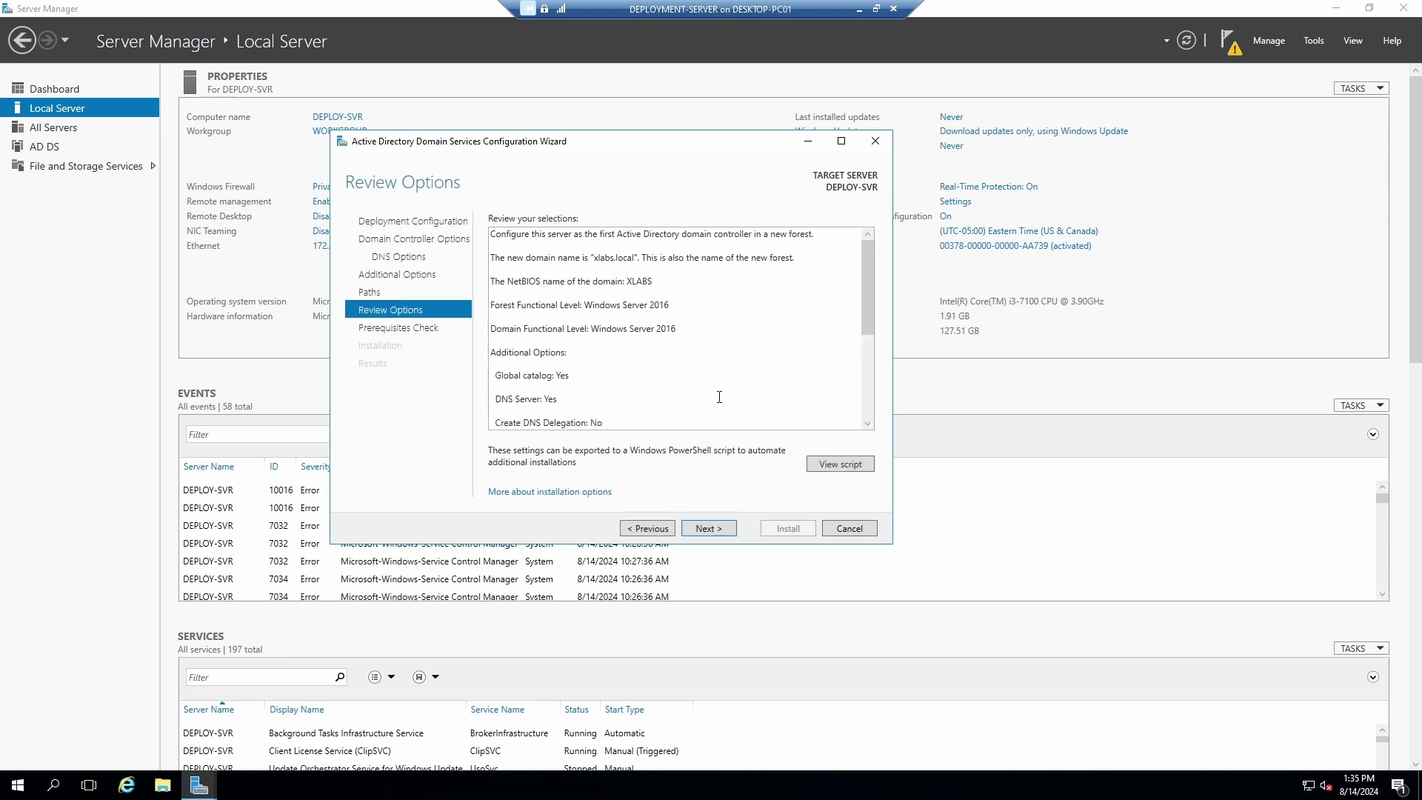
click(716, 530)
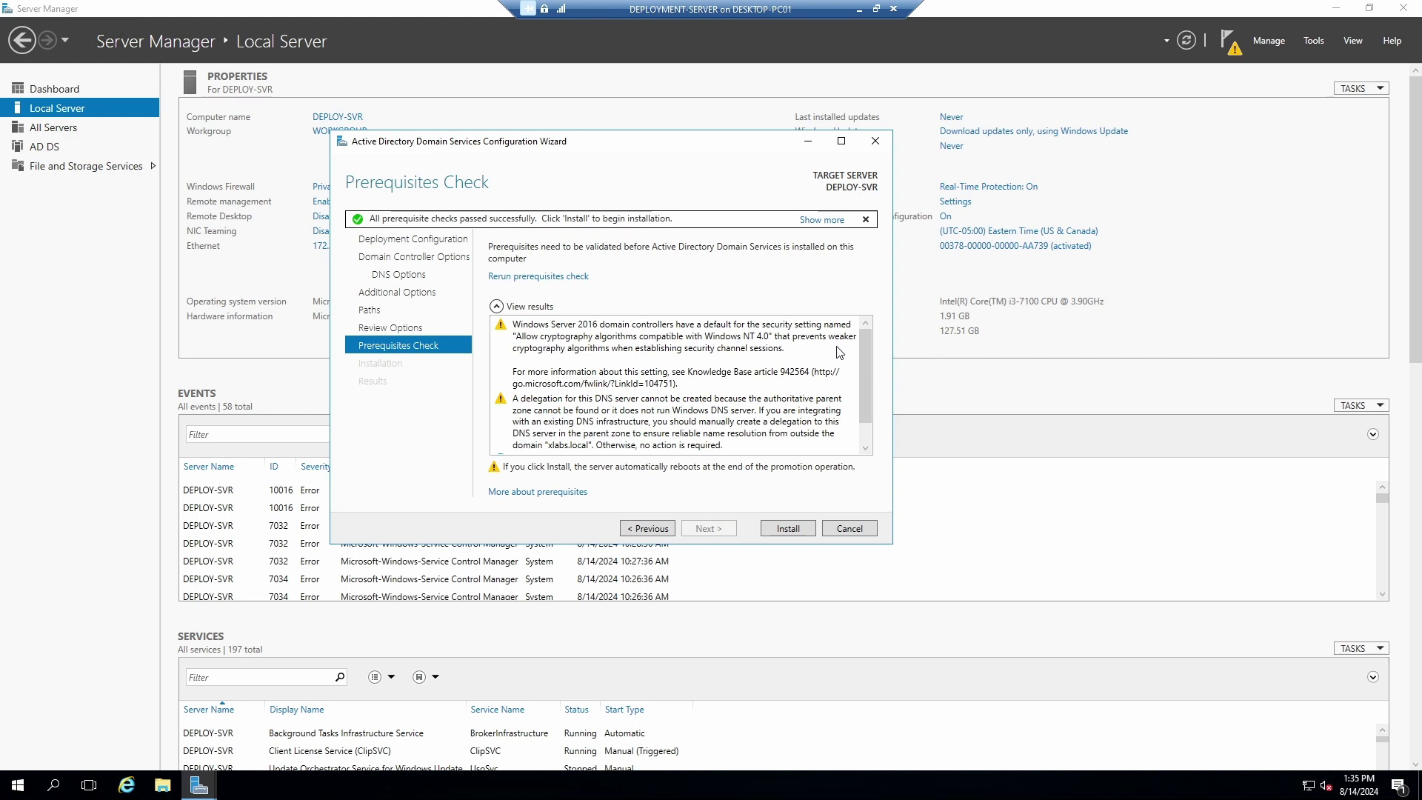
Scroll the prerequisite check results and install AD DS to promote DEPLOY-SVR to domain controller.
drag(861, 349, 855, 394)
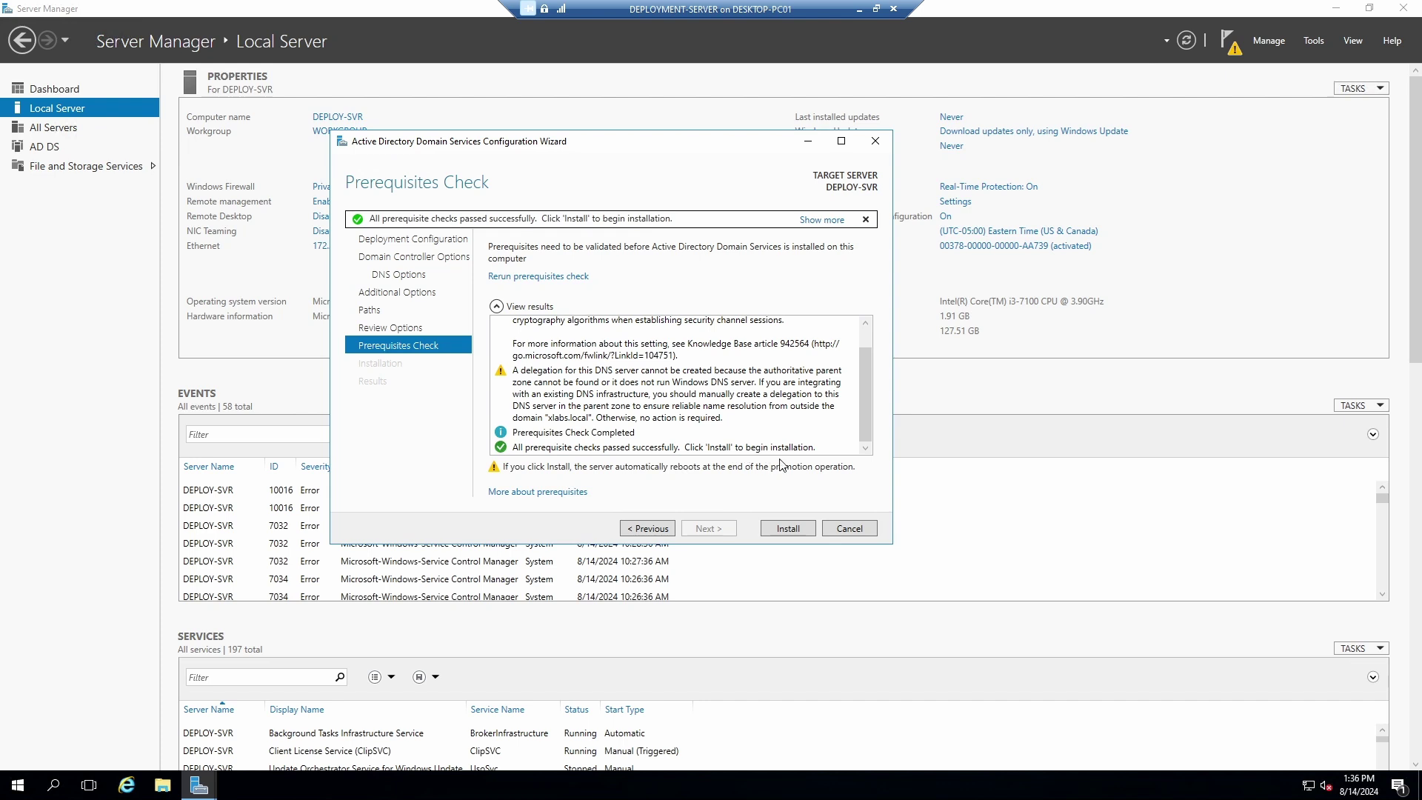
click(786, 531)
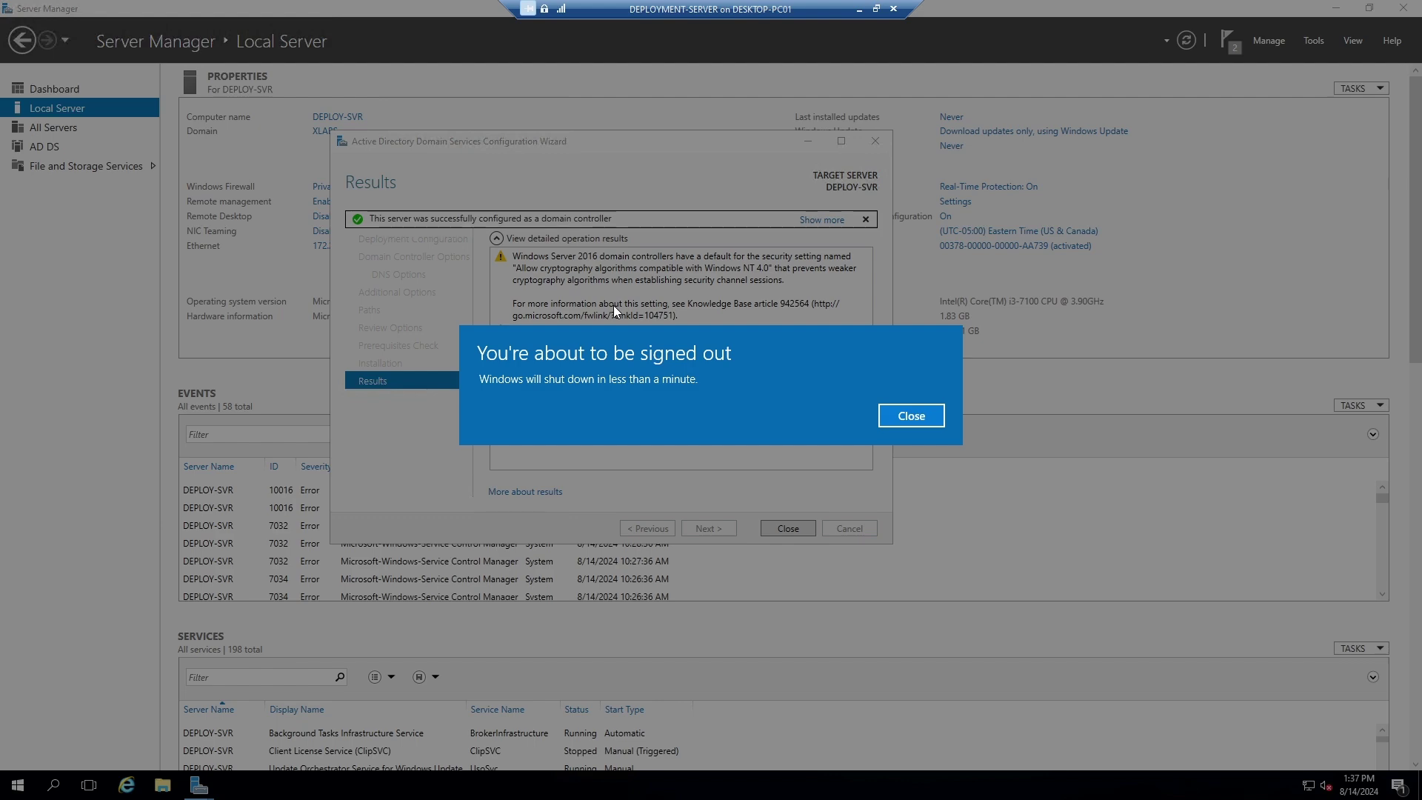
Dismiss the sign-out notice and close the finished AD DS Configuration Wizard so the VM restarts.
click(931, 424)
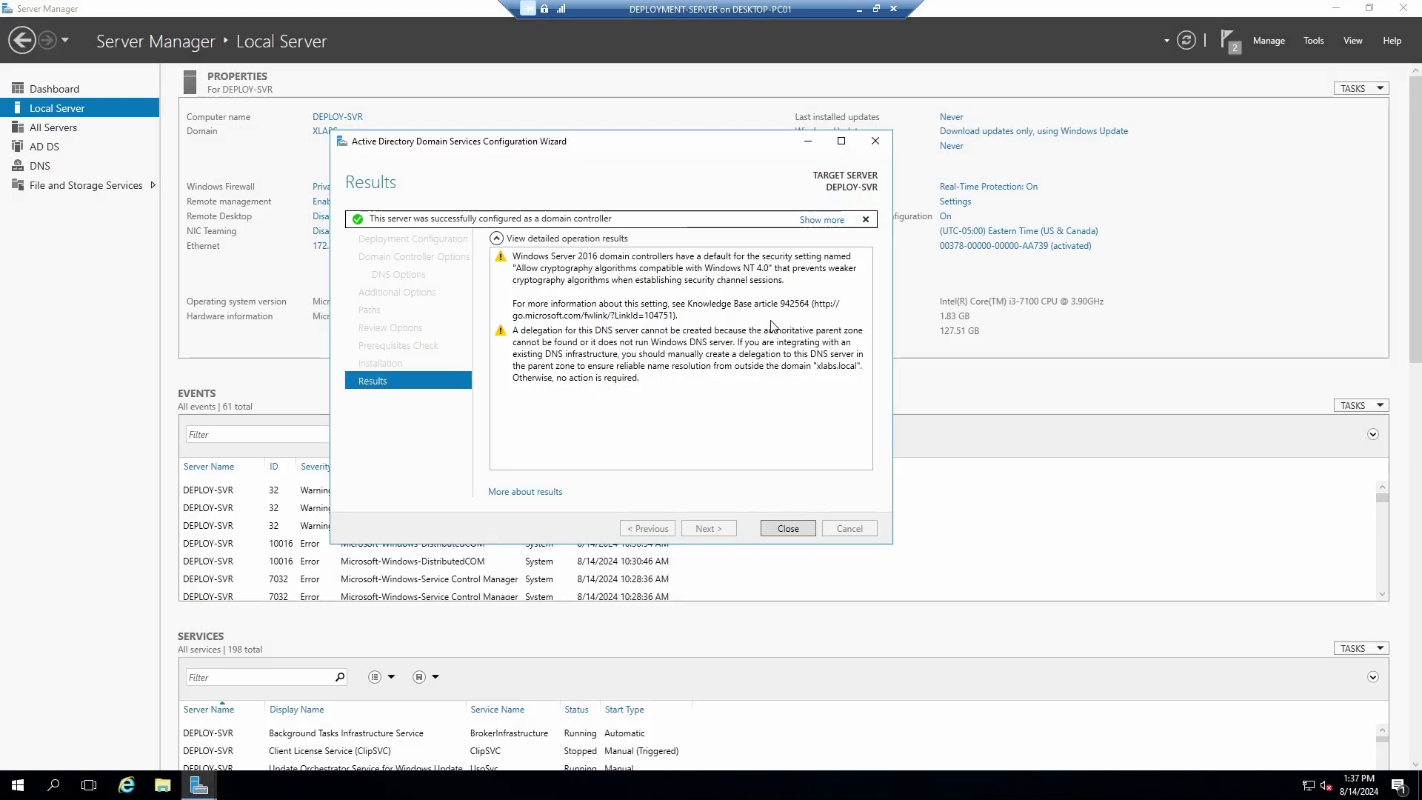
click(792, 531)
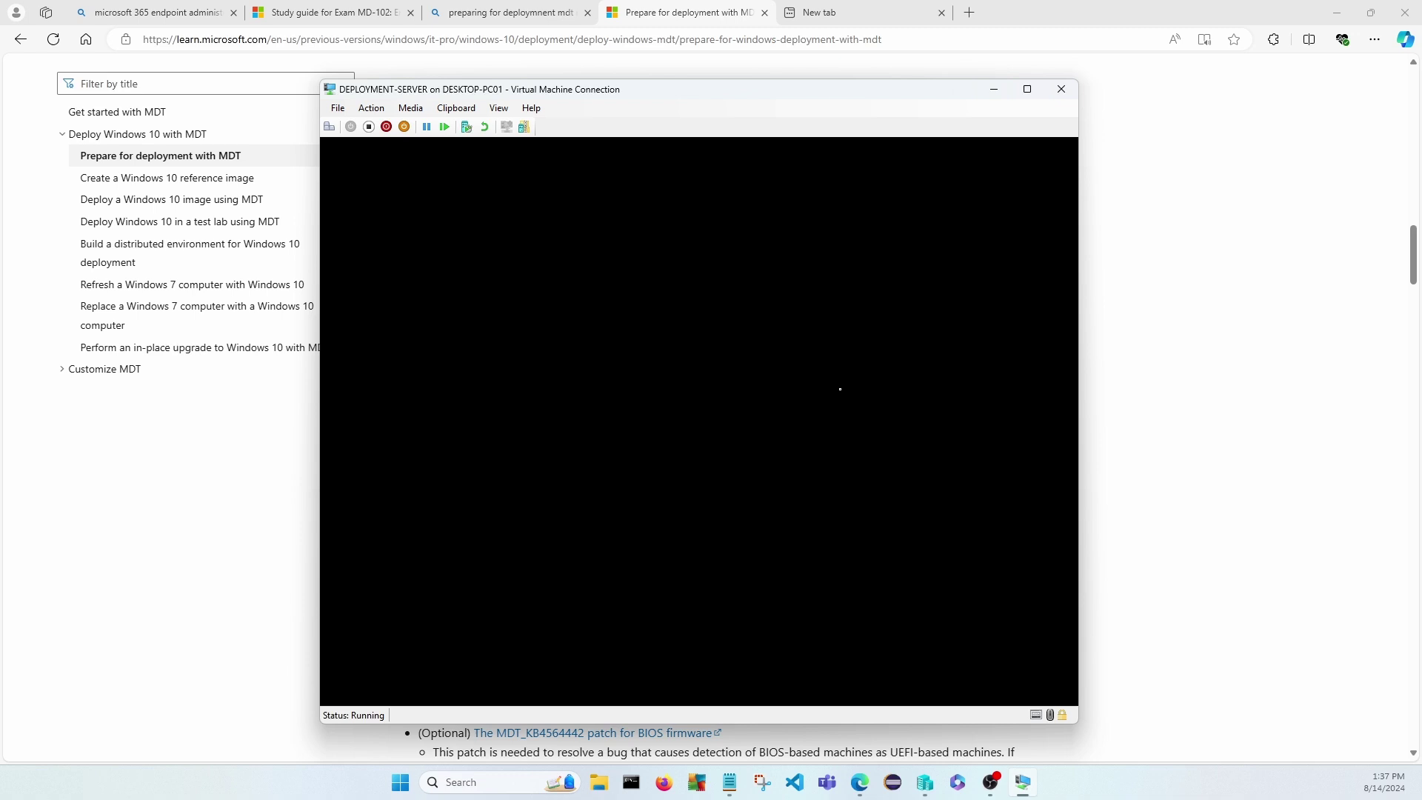
Bring the Deployment Strategies notes in Notepad forward while the VM shows its Please wait screen.
click(730, 786)
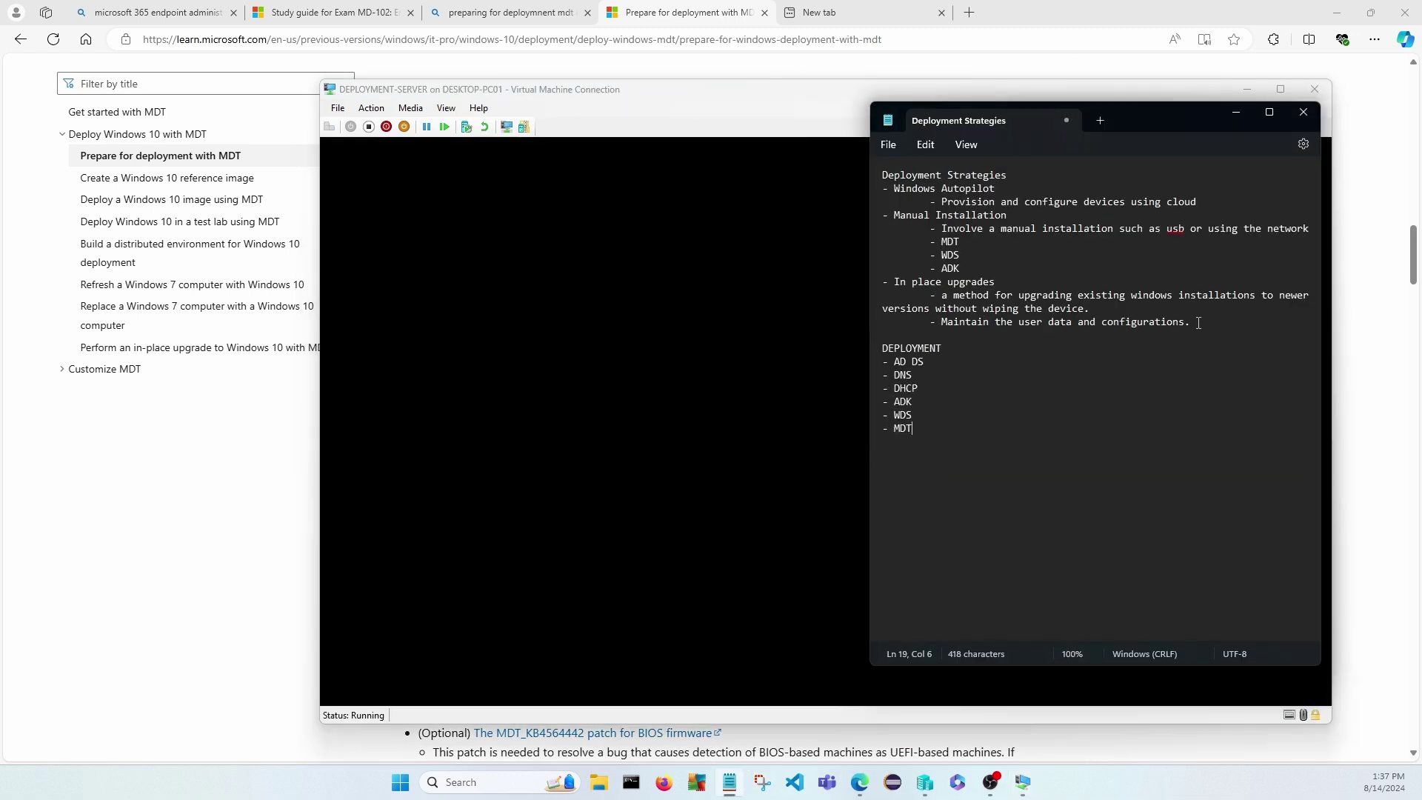
click(1199, 323)
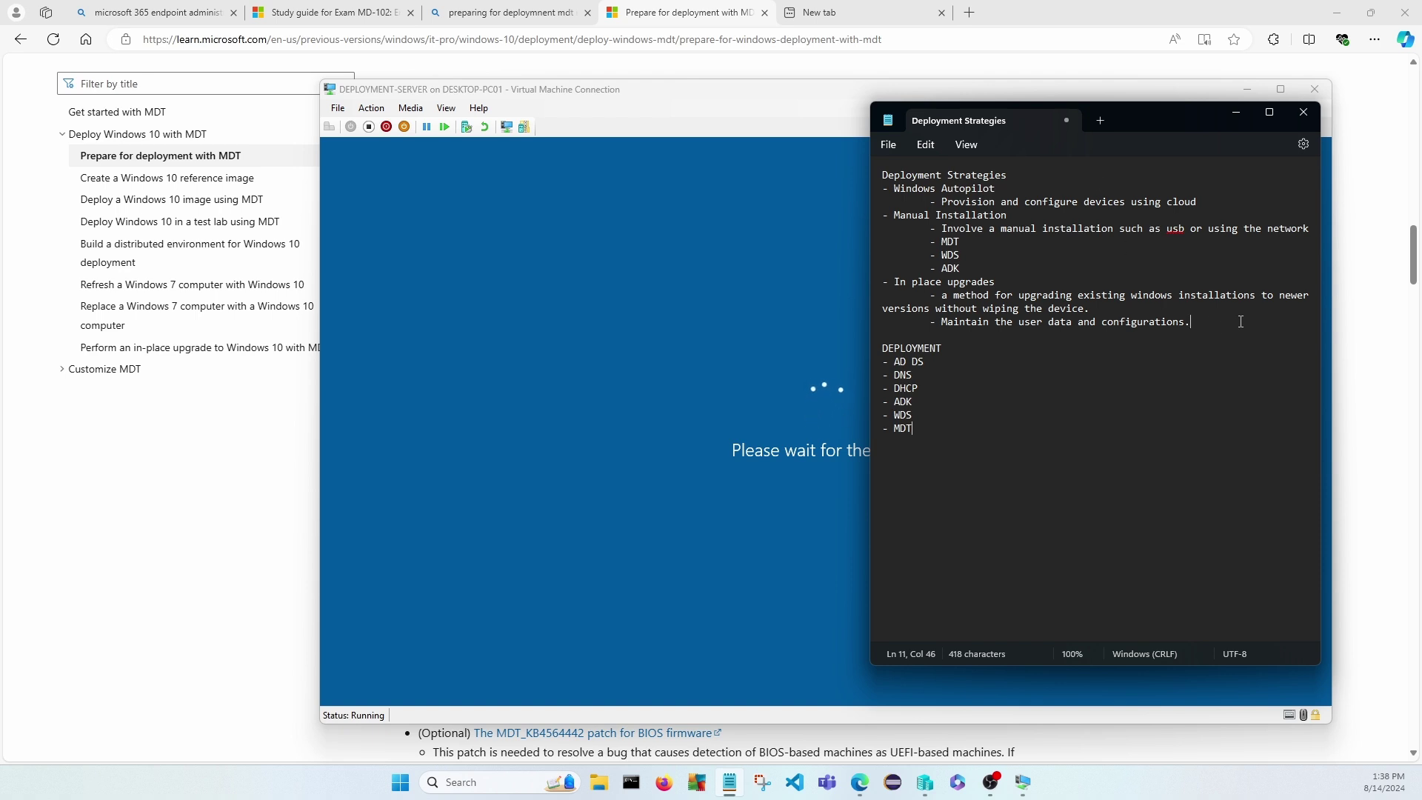
Add an indented '- Upgrading a Window 7 device to Windows 10' sub-item.
key(Return)
key(Tab)
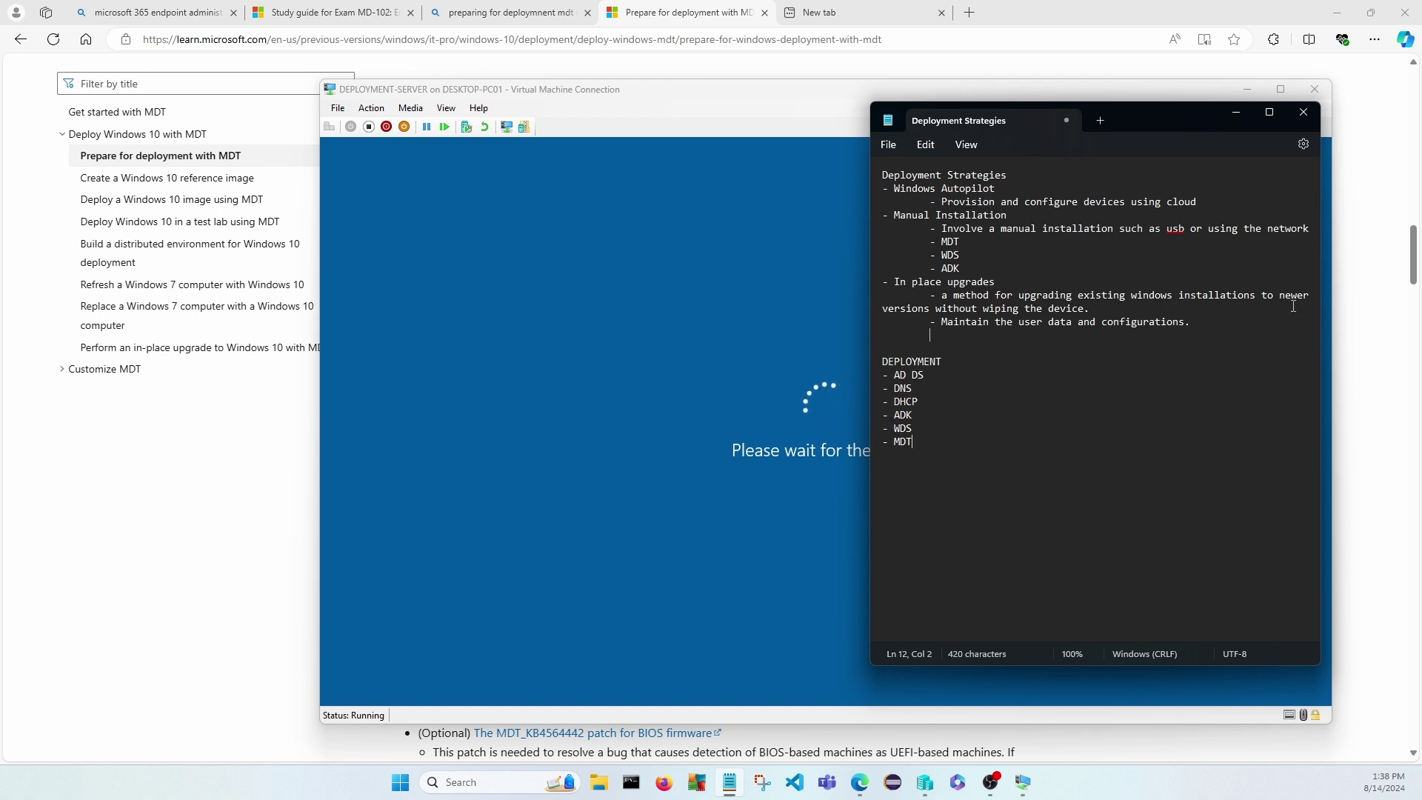
text(- Upgrading a Window )
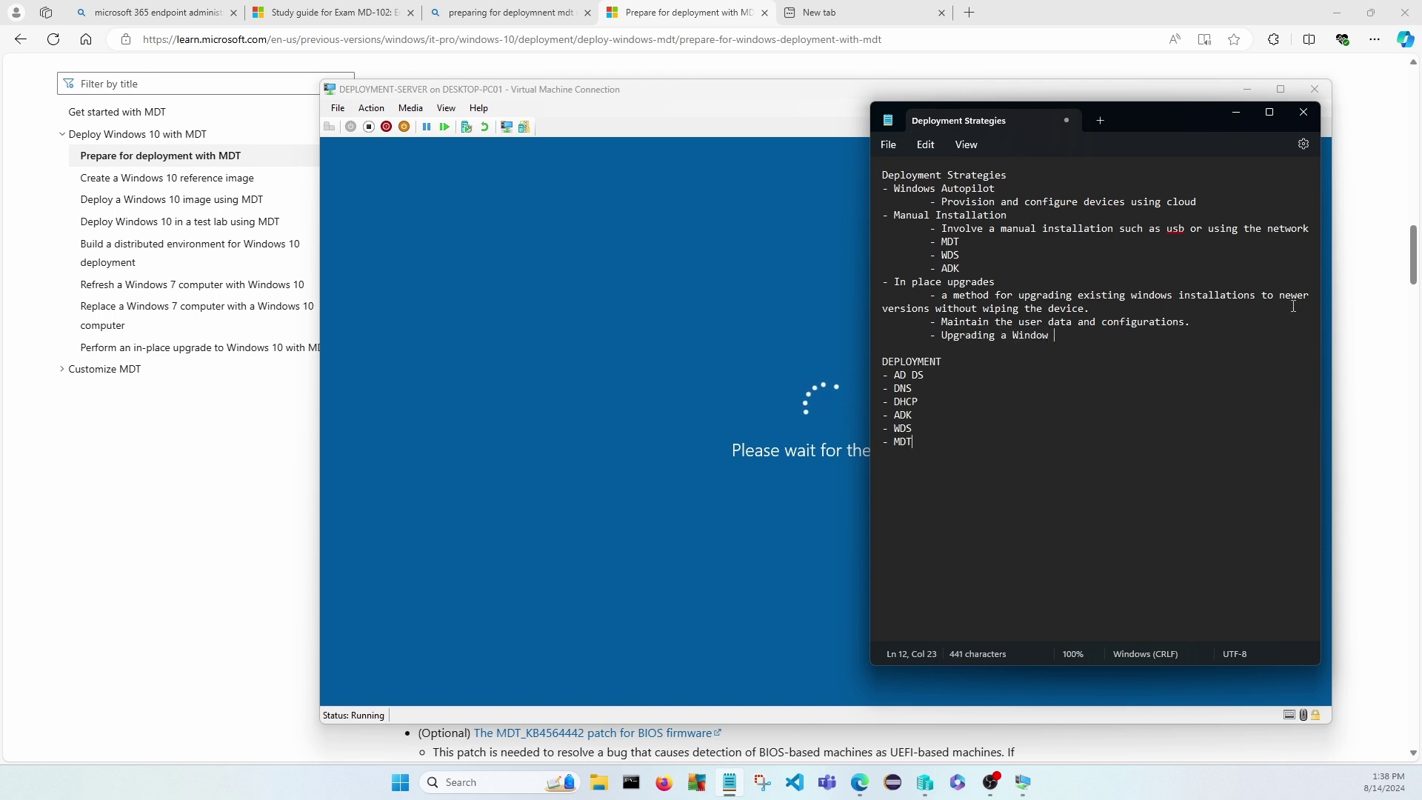
text(7 device to Windows 10)
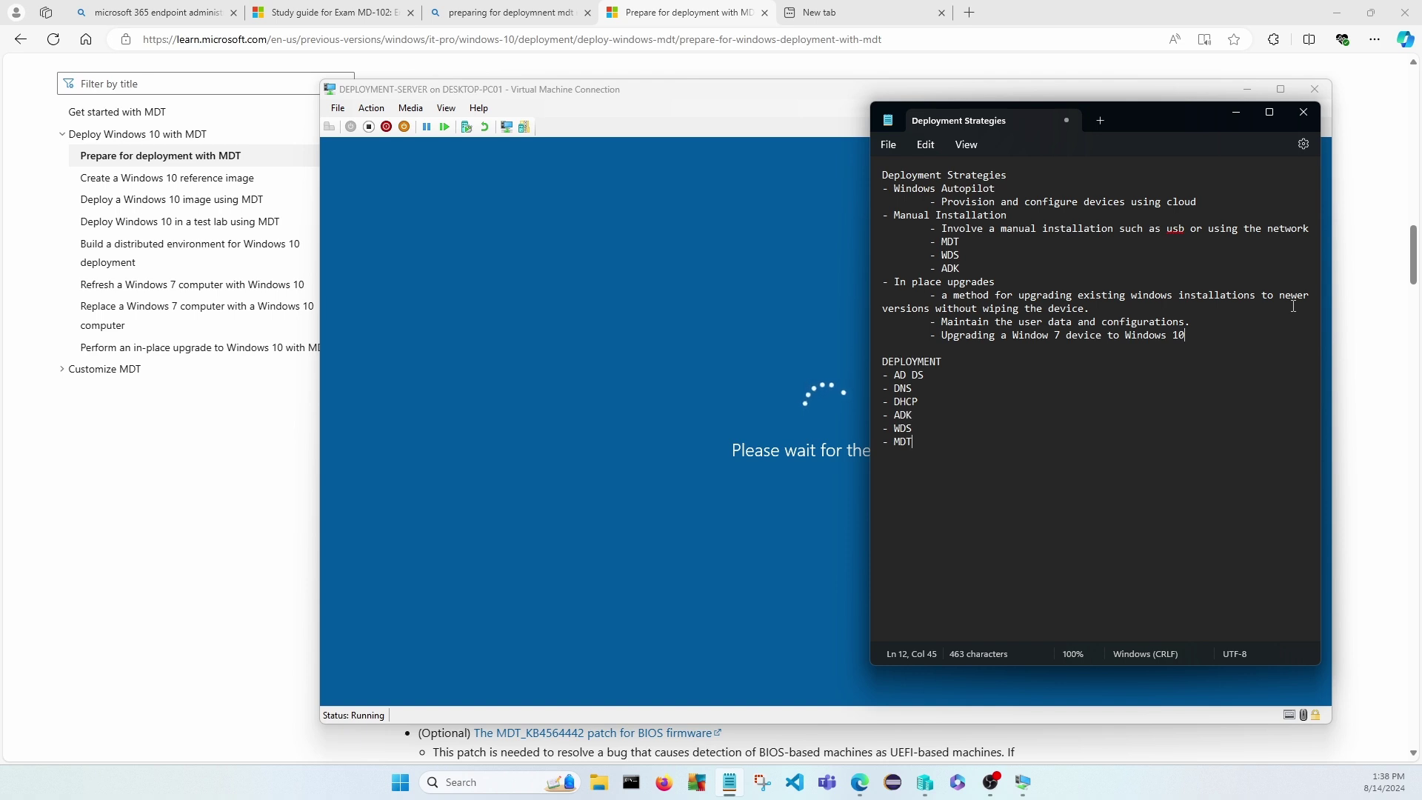
Add a '- Smaller Organization' line below ADK, correcting Organisation via the spelling suggestion.
click(972, 269)
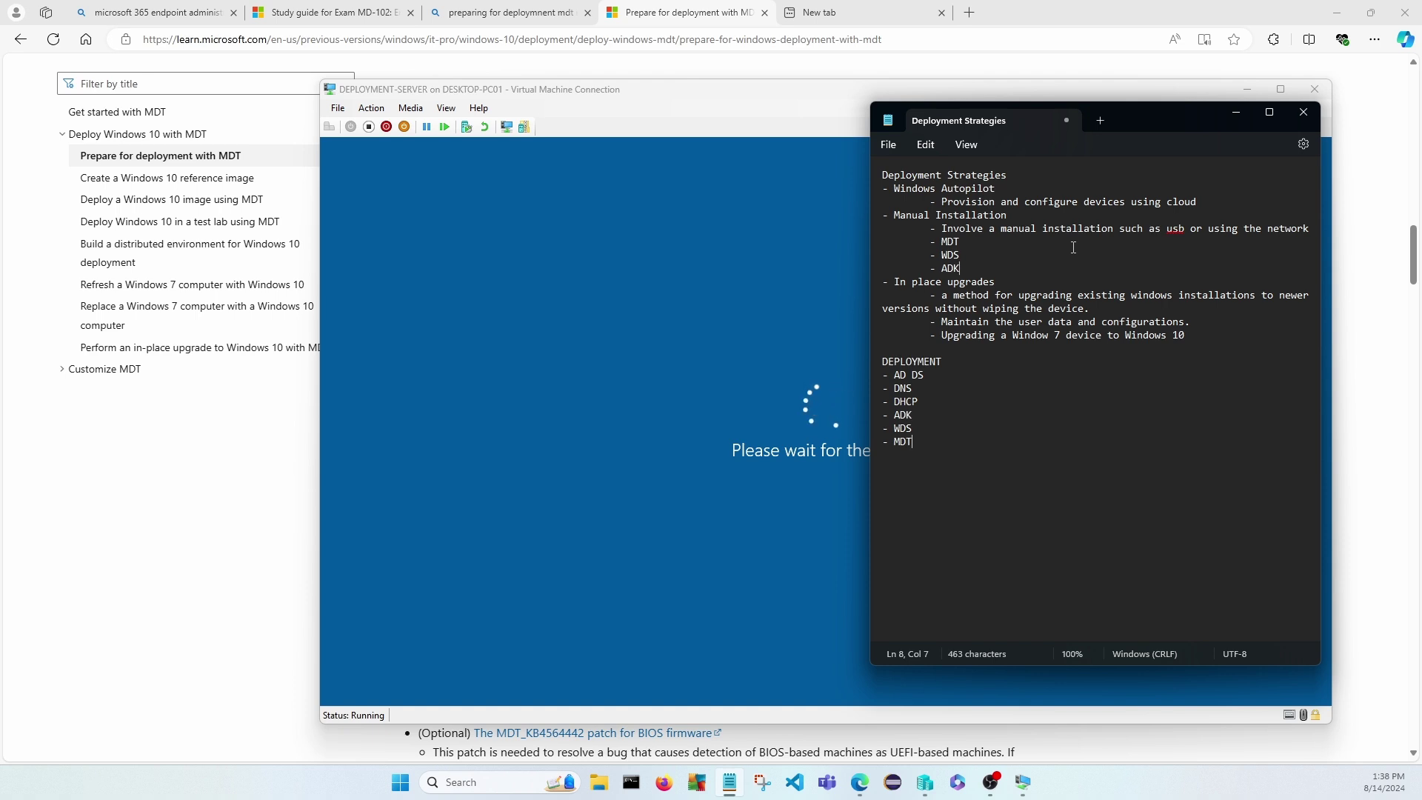
key(Return)
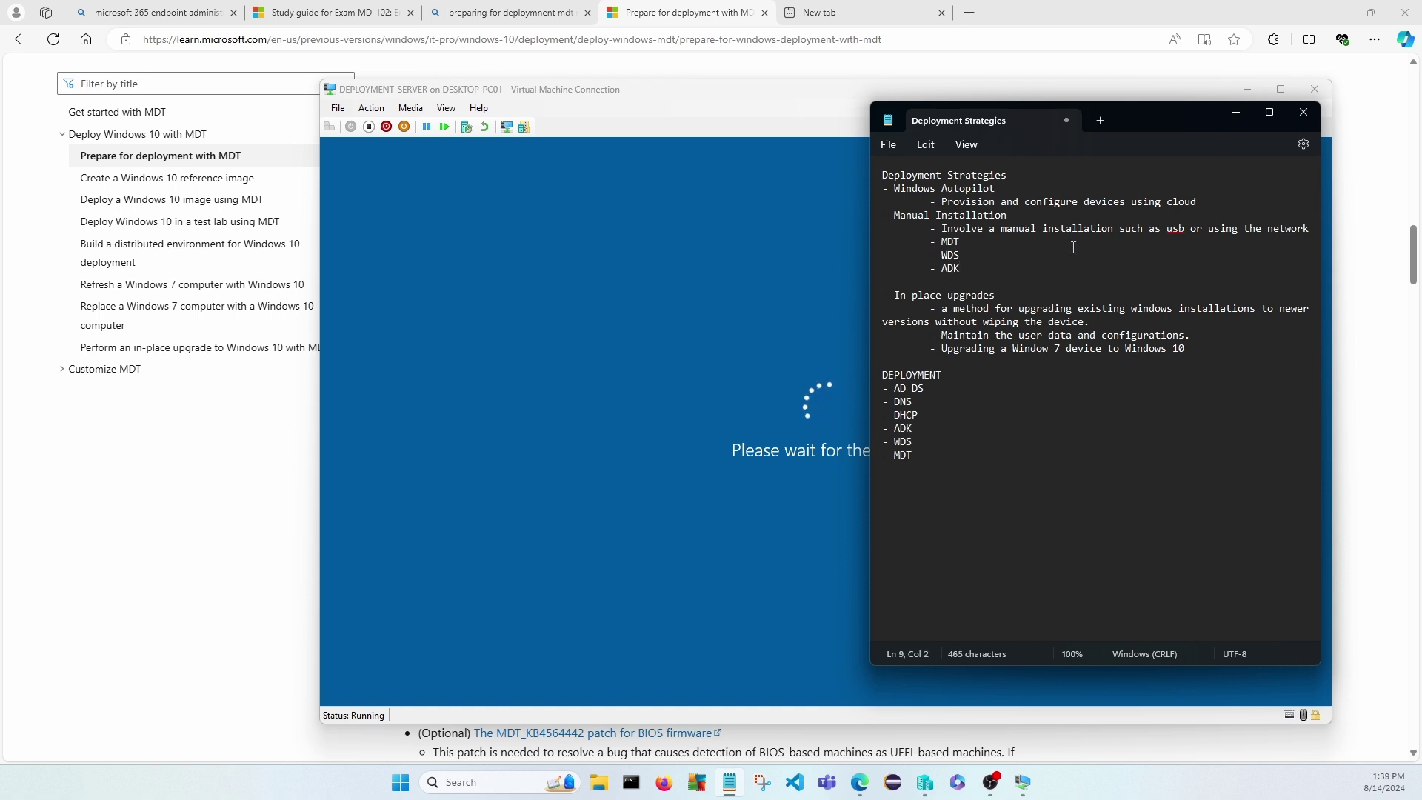
text(- Smaller Organisation.)
right_click(1025, 284)
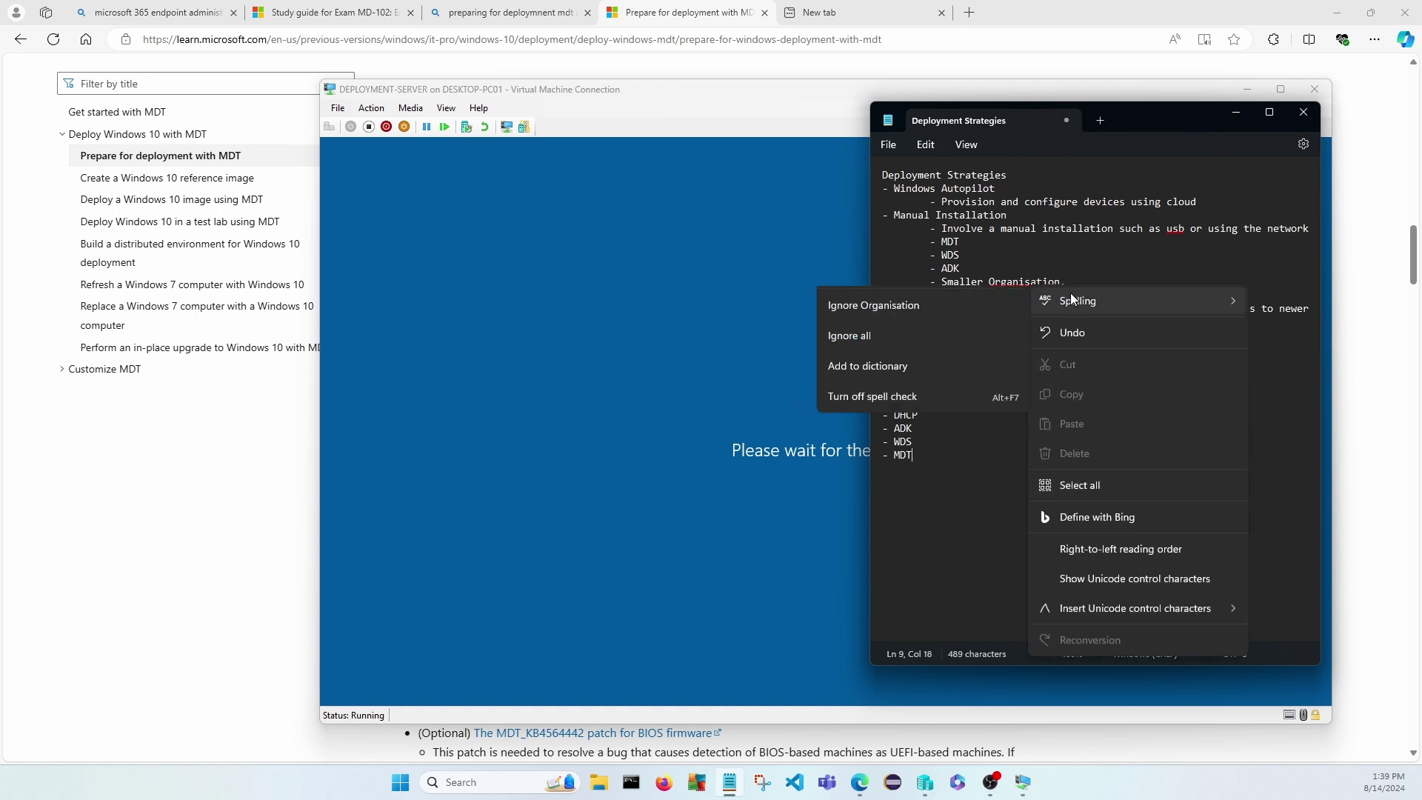
click(1077, 286)
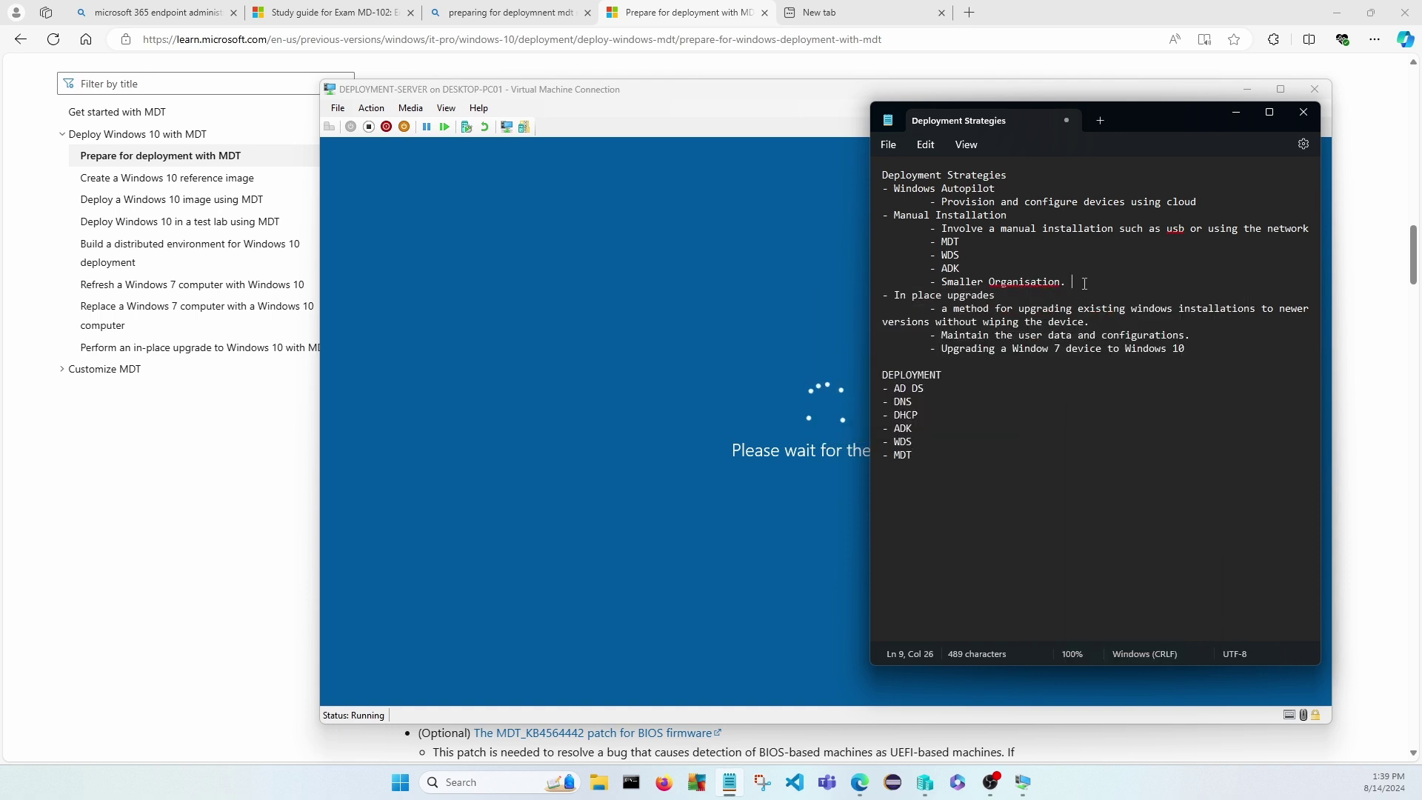
click(1037, 285)
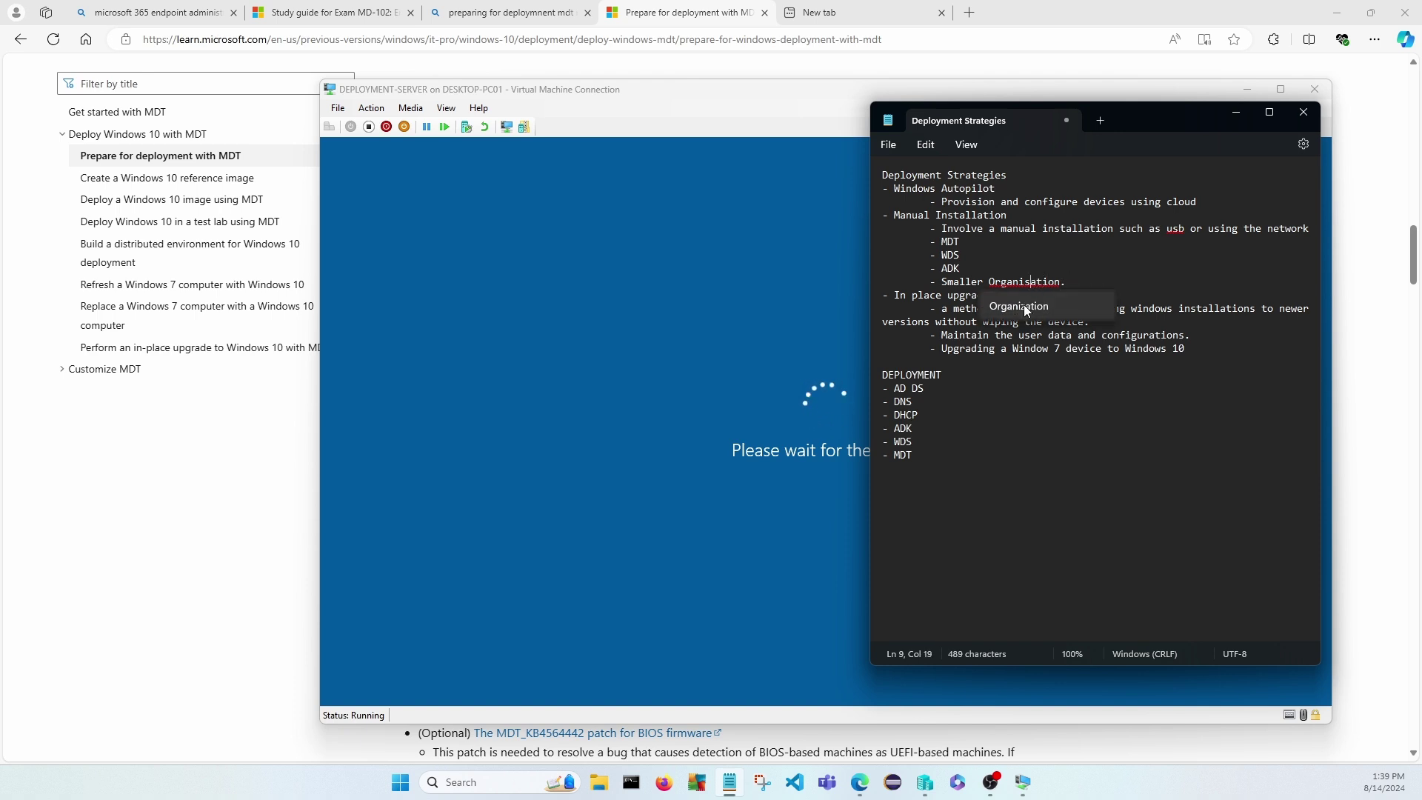
click(1027, 307)
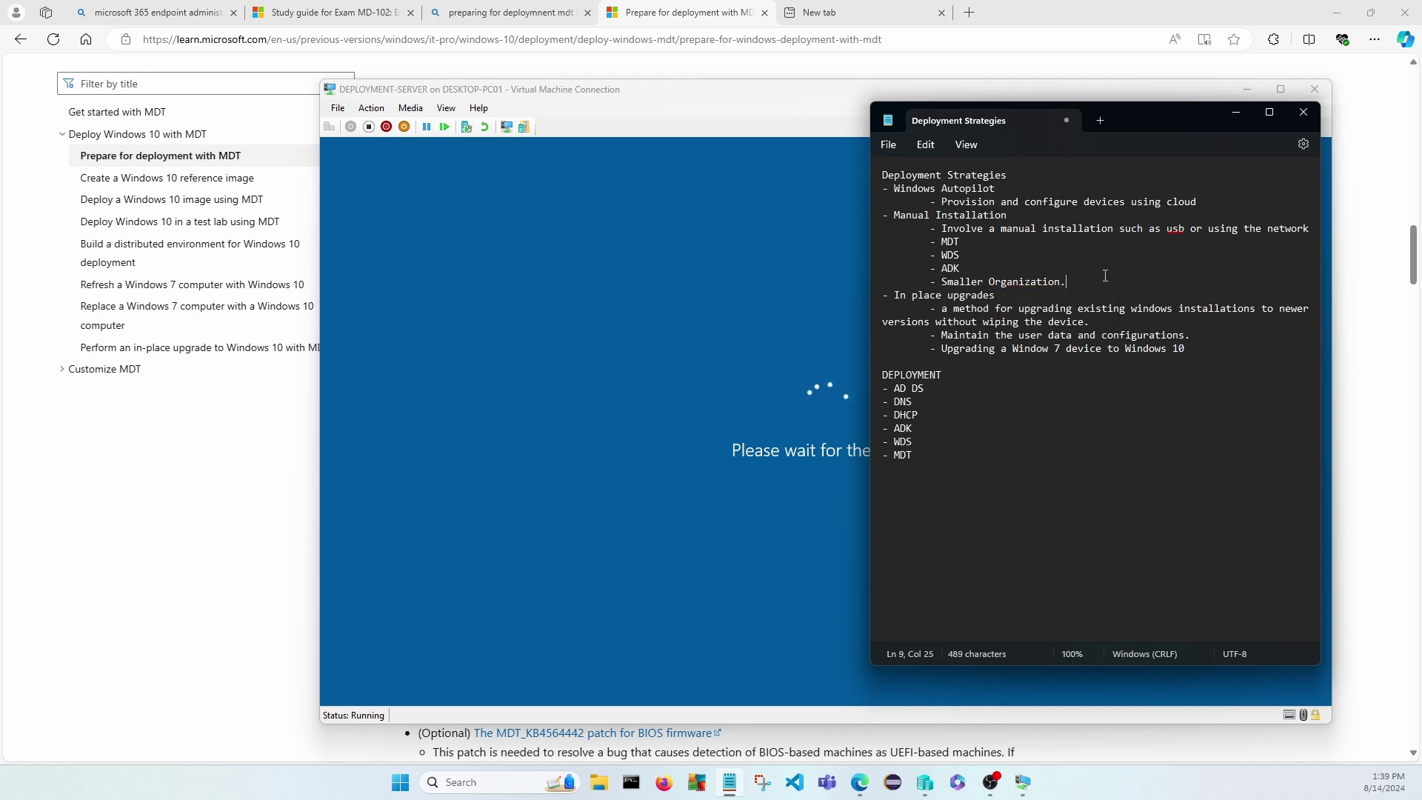
Add an indented '- Time consuming.' point beneath it.
key(Return)
key(Tab)
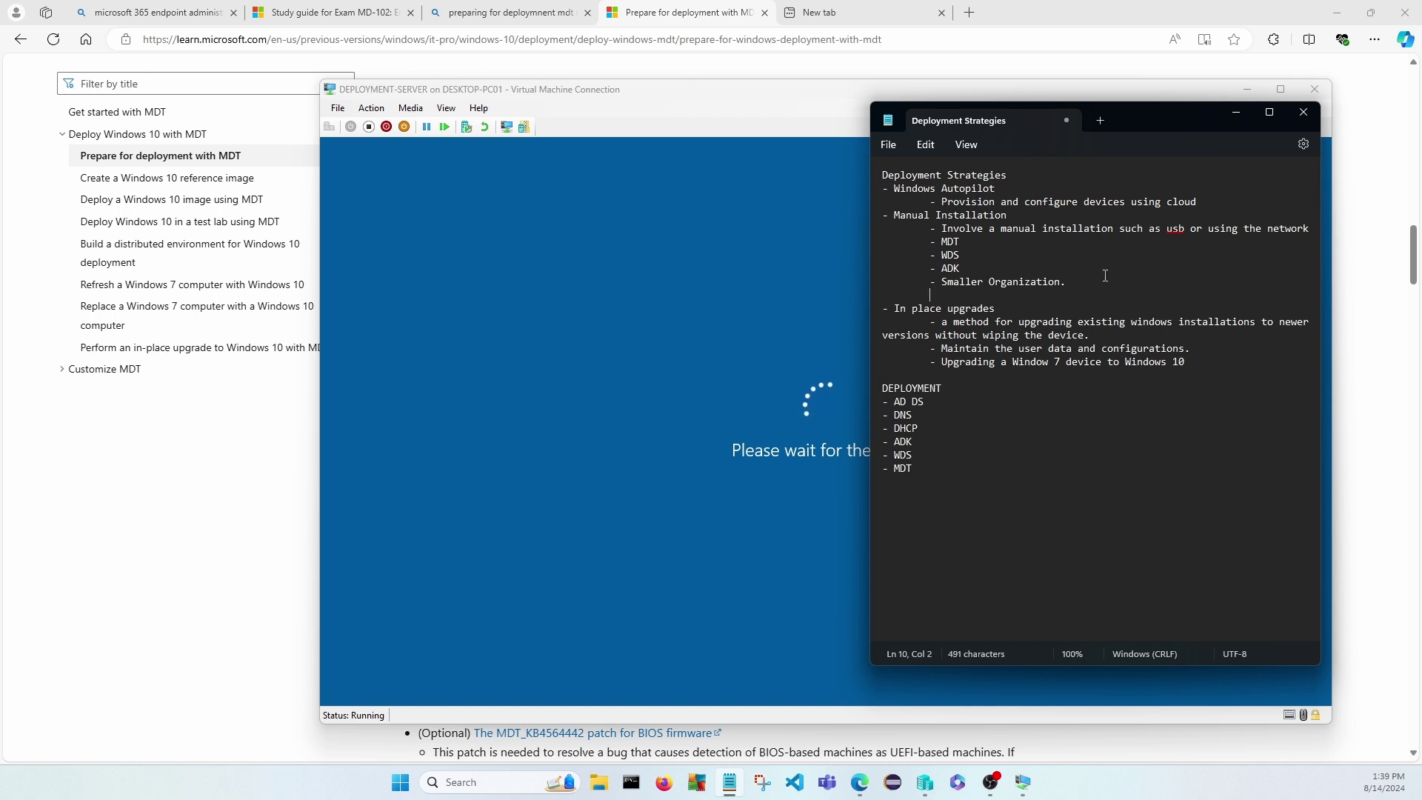
text(- Time consuming.)
click(1047, 296)
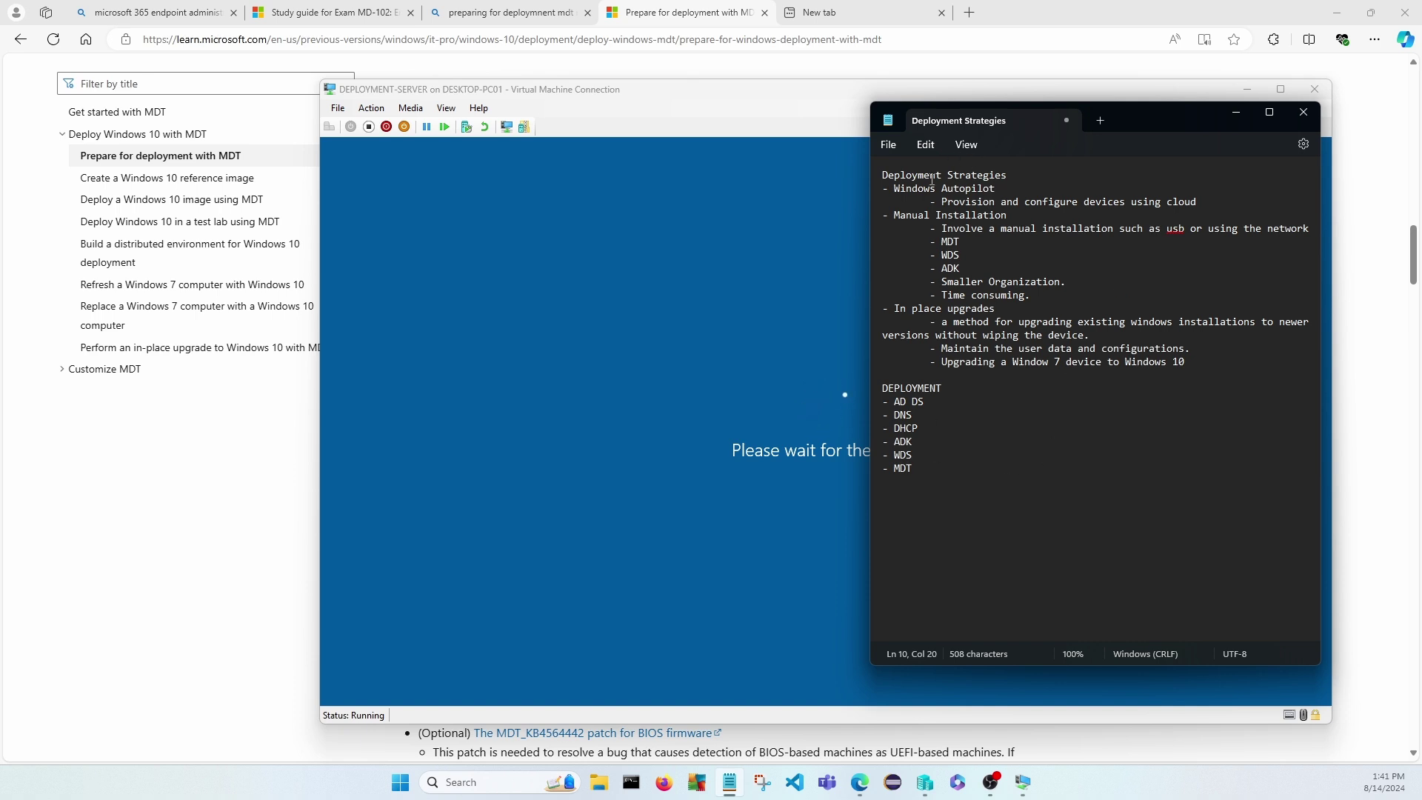
Clear all the existing deployment notes from the Notepad file.
click(935, 470)
key(Return)
key(Return)
key(ctrl+a)
key(ctrl+x)
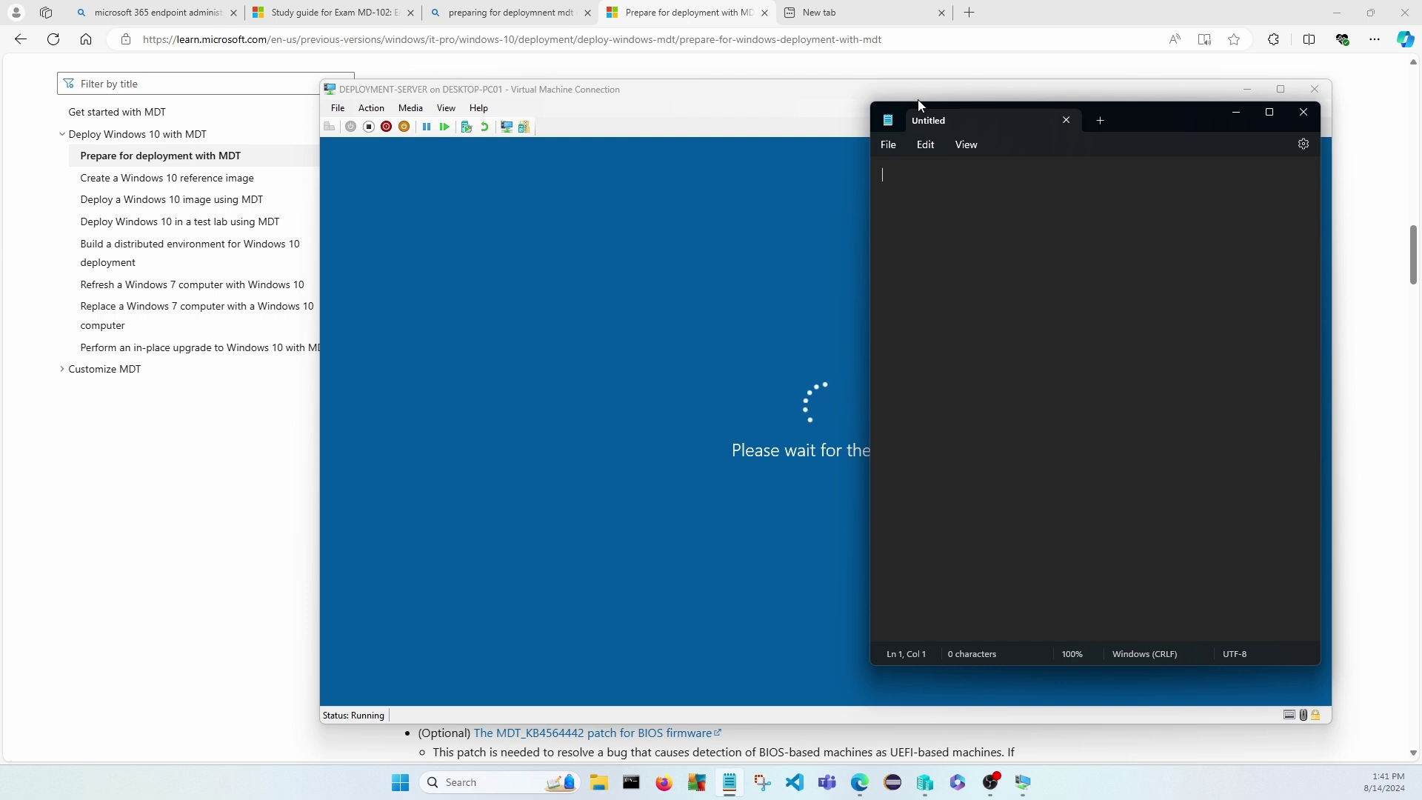
Write a DEPLOY-SVR heading followed by an 'OS: Windows Server 2019' line.
text(DEPLOY-SVR)
key(Return)
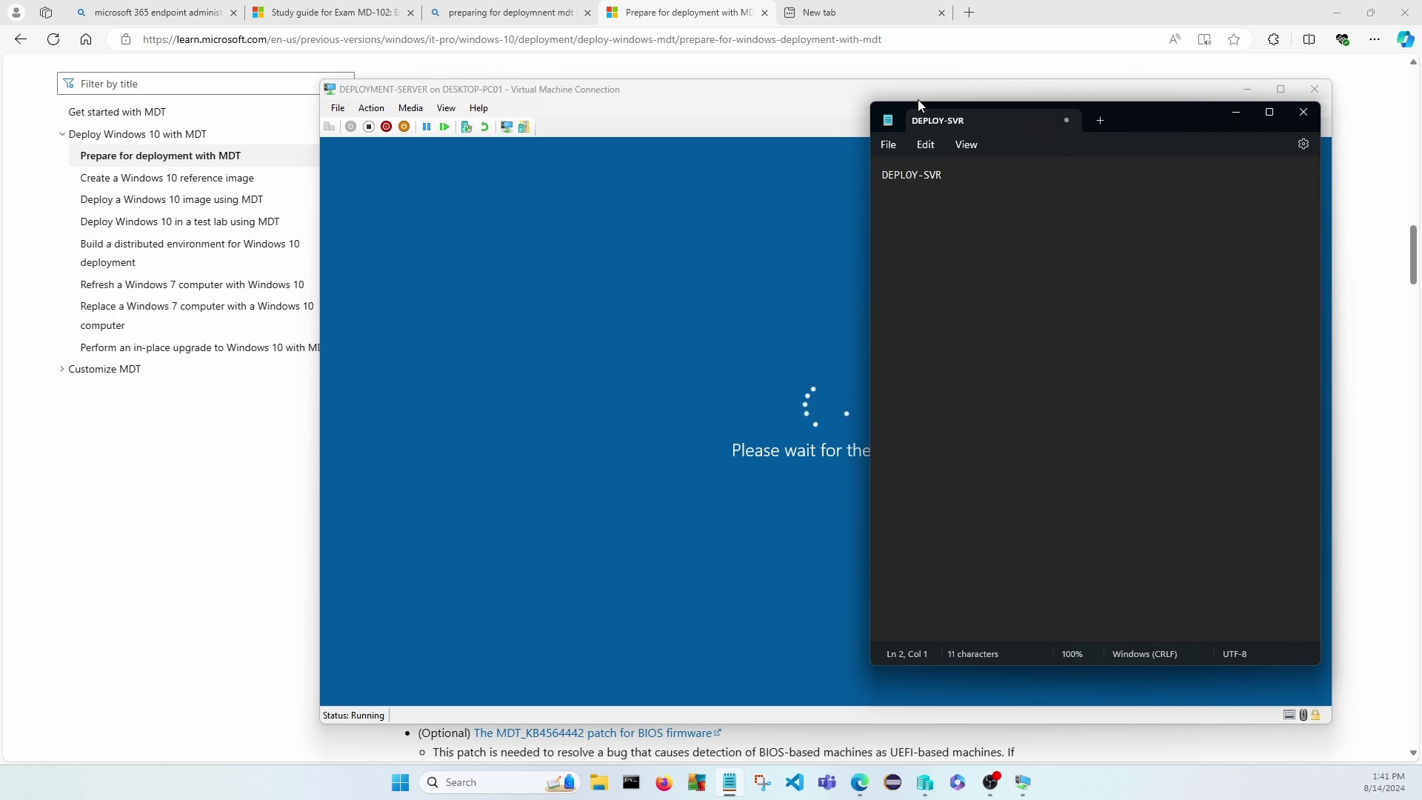
text(- OS: Windows Server 2019)
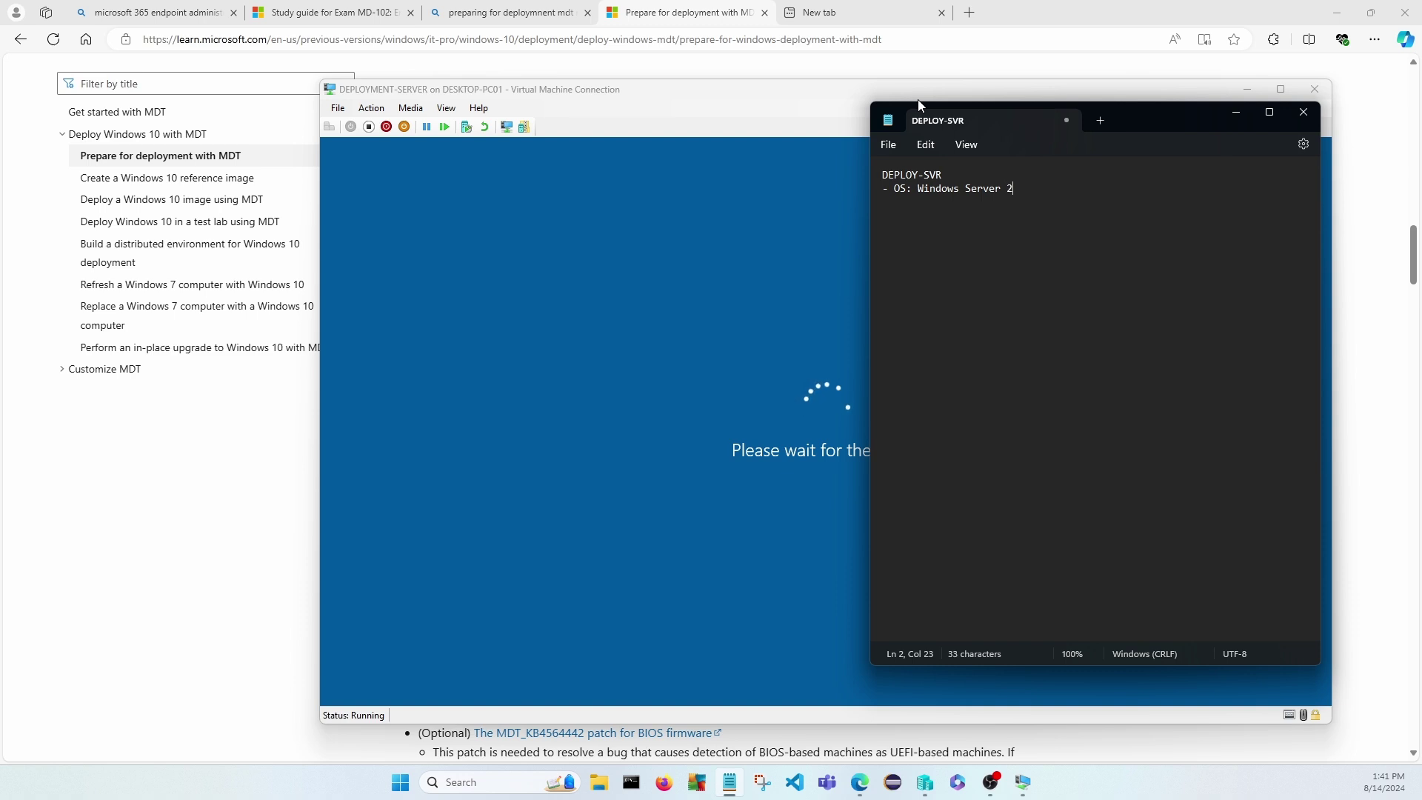
Add 'RAM: 2048MB' and '- STORAGE: 128 GB' spec lines.
key(Return)
text(RAM: 2048MB)
key(Return)
text(- STORAGE)
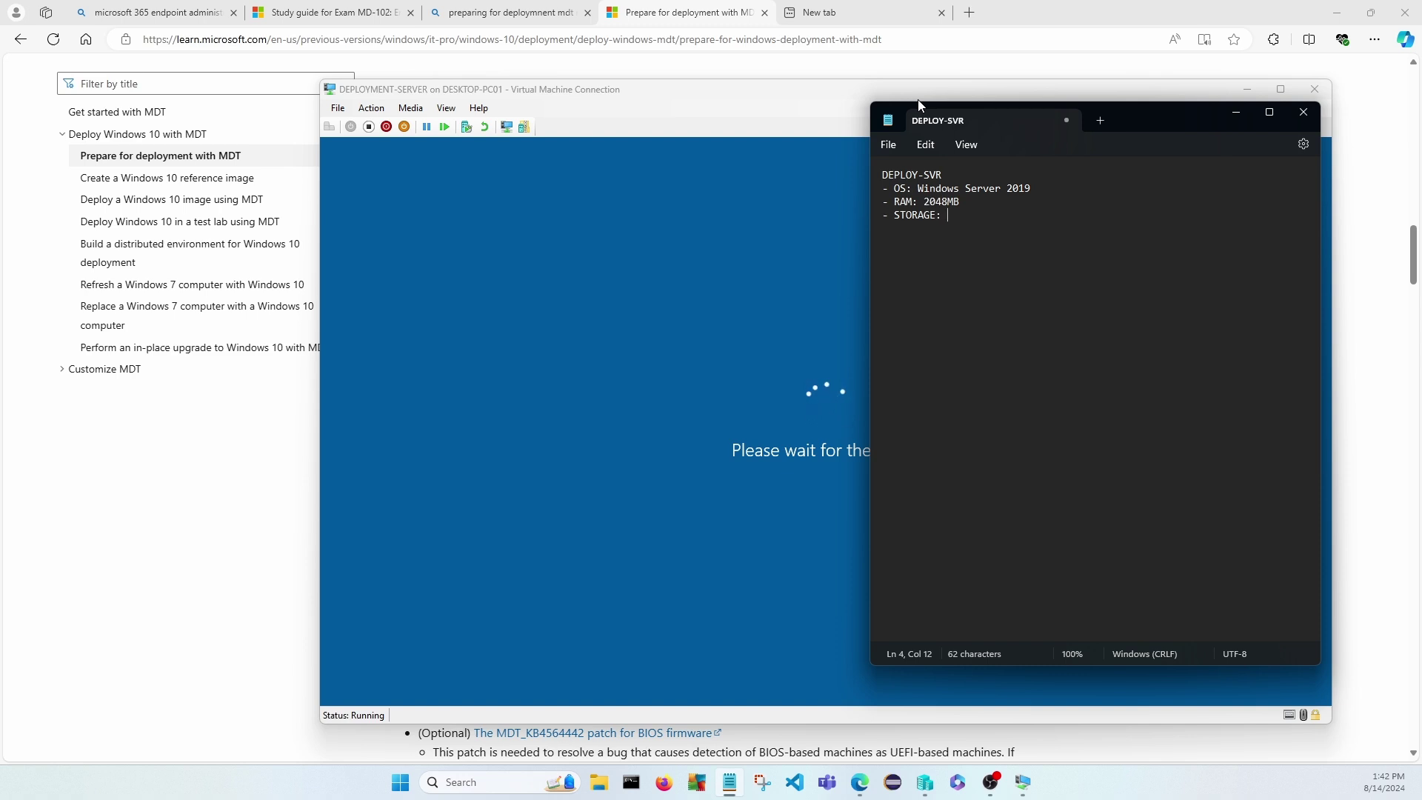
text(: 128 GB)
Insert a '- Generation 1 VM on Hyper-V' line under the DEPLOY-SVR heading.
click(1289, 166)
key(Return)
text(- Ge)
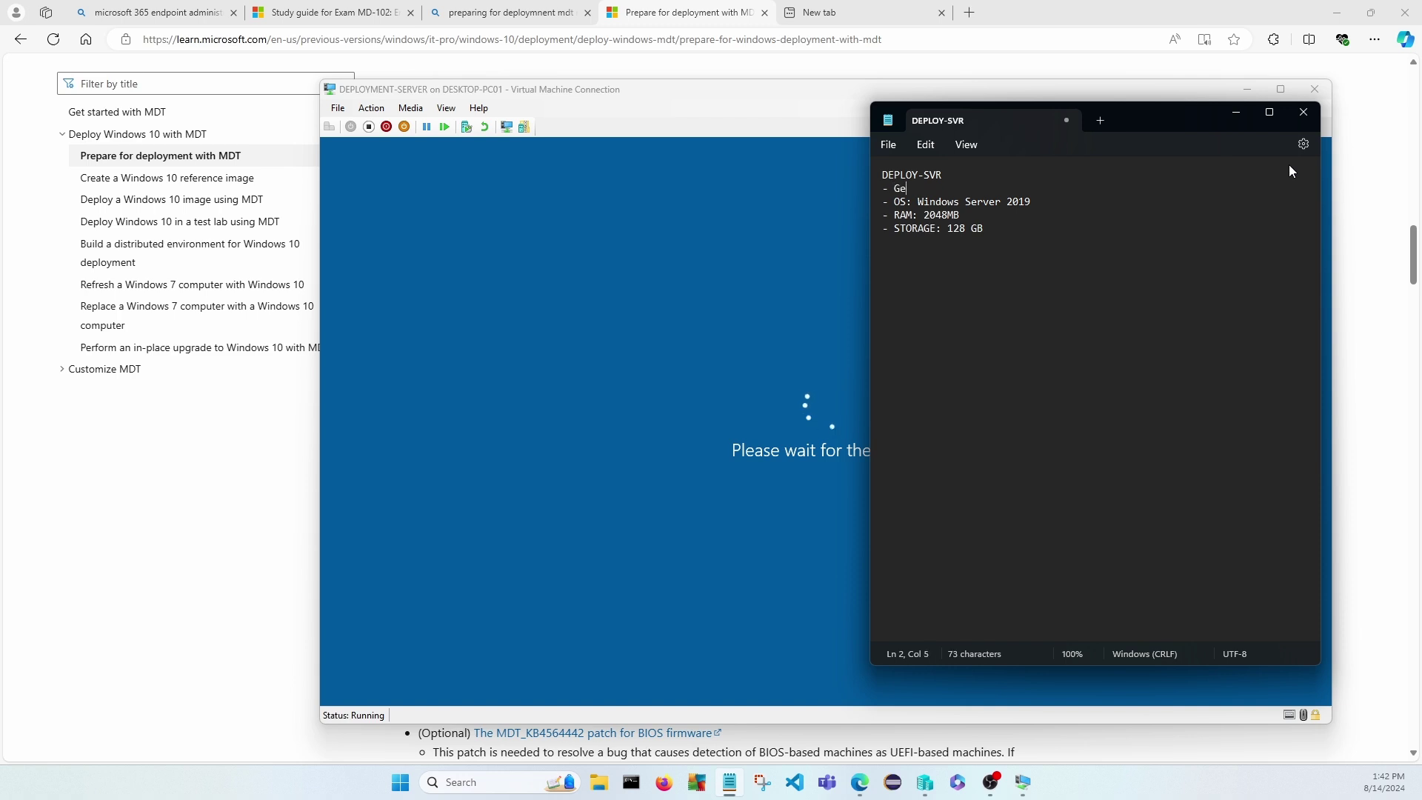
text(neration 1 VM on Hyper-V)
click(988, 230)
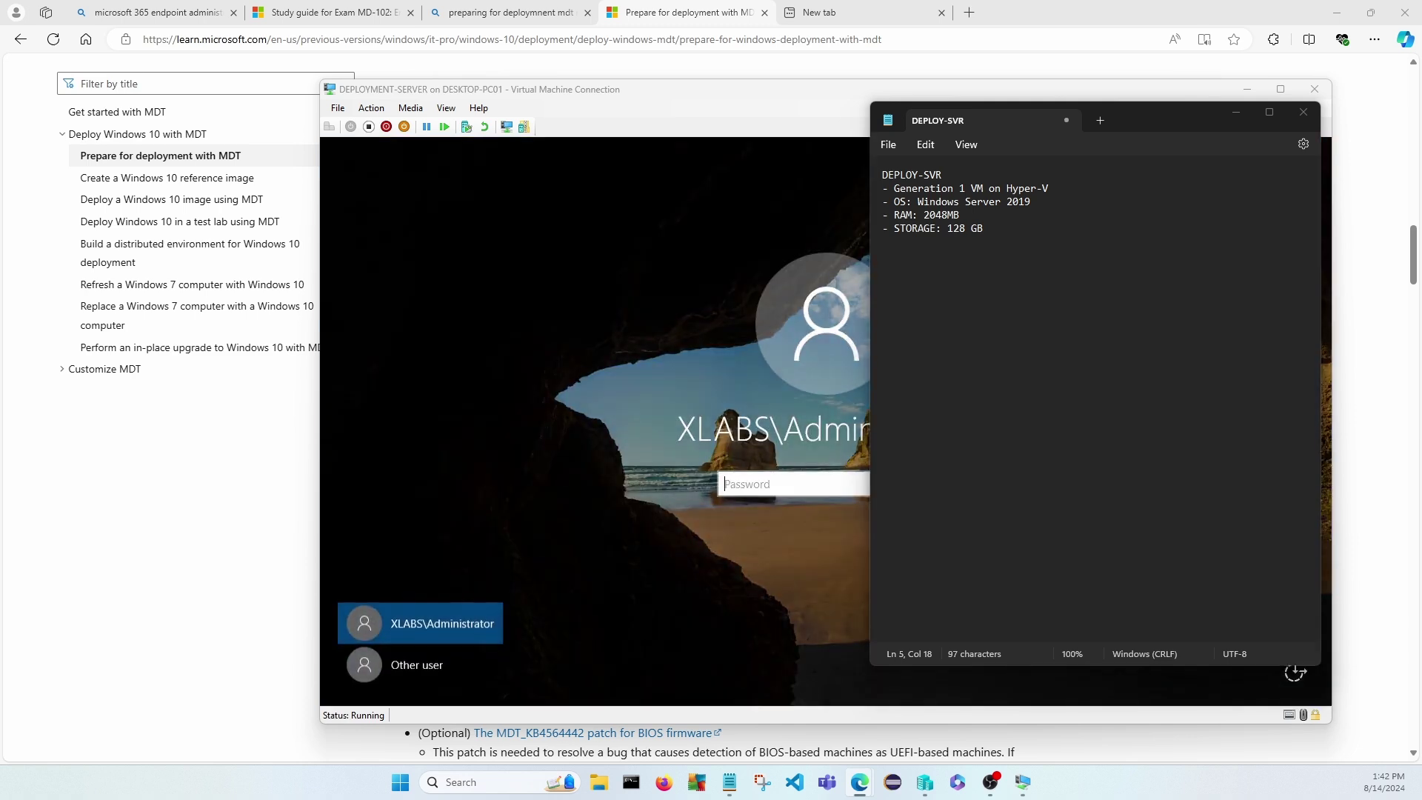
click(755, 197)
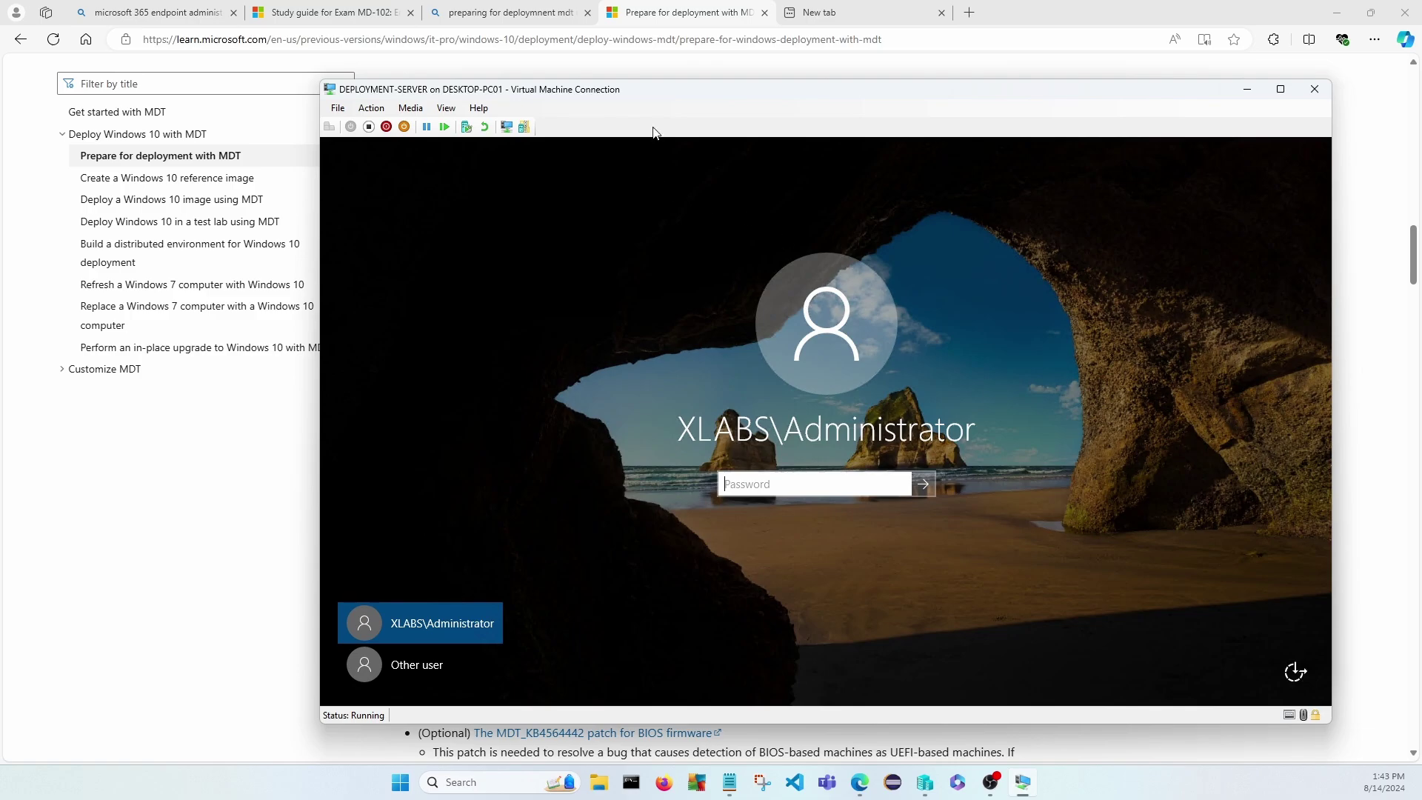
Sign in to DEPLOY-SVR with the administrator password, then restore and reposition the VM window.
double_click(674, 95)
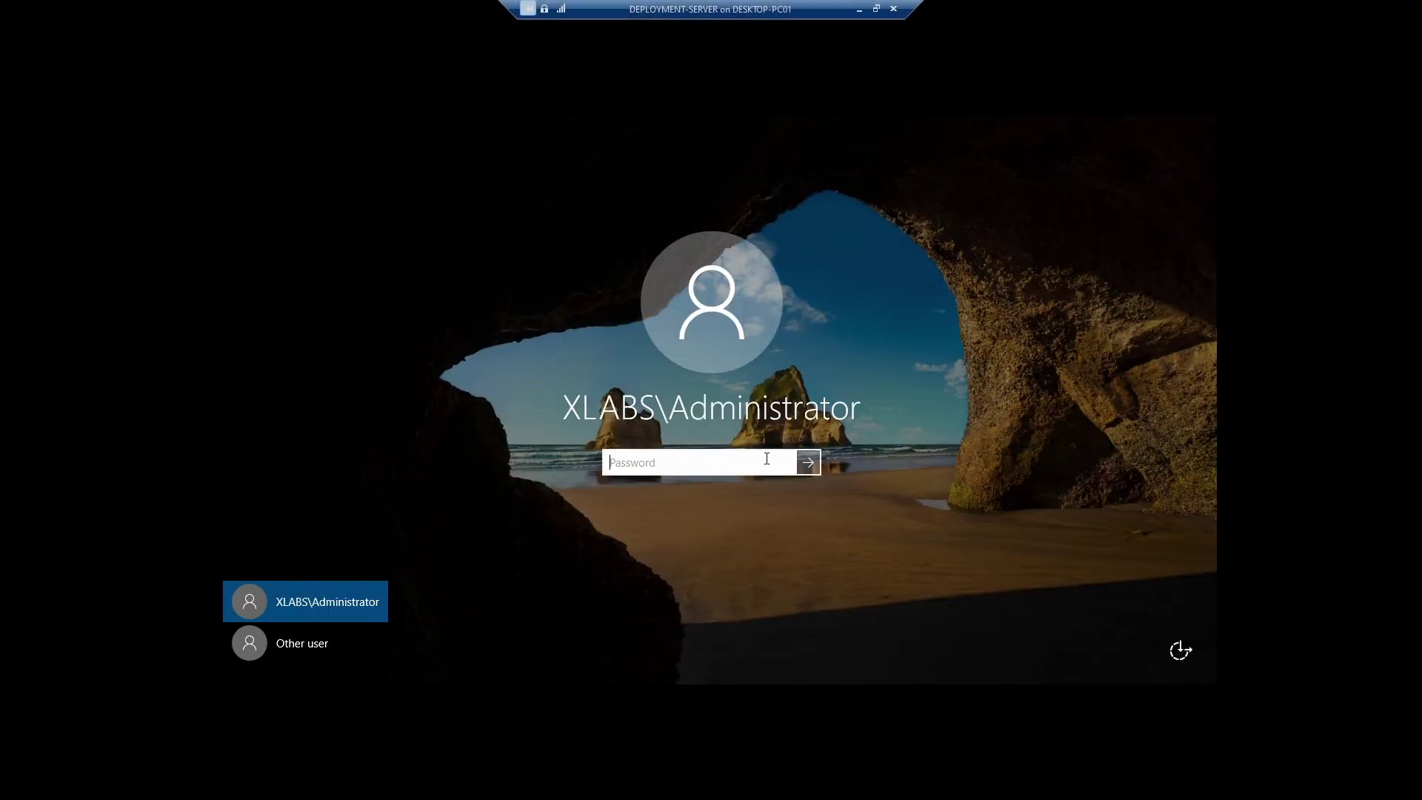
text(••••••••••)
key(Return)
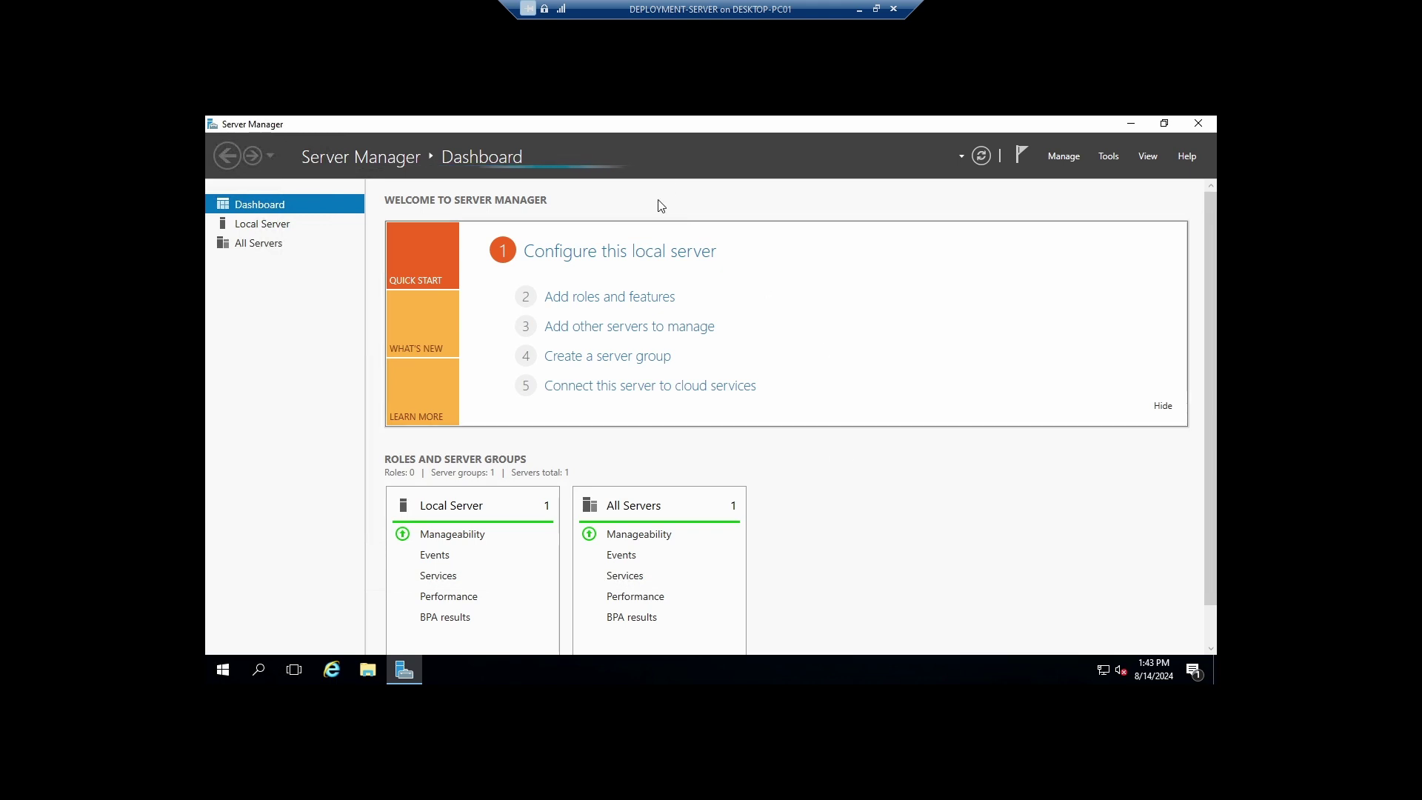
click(877, 8)
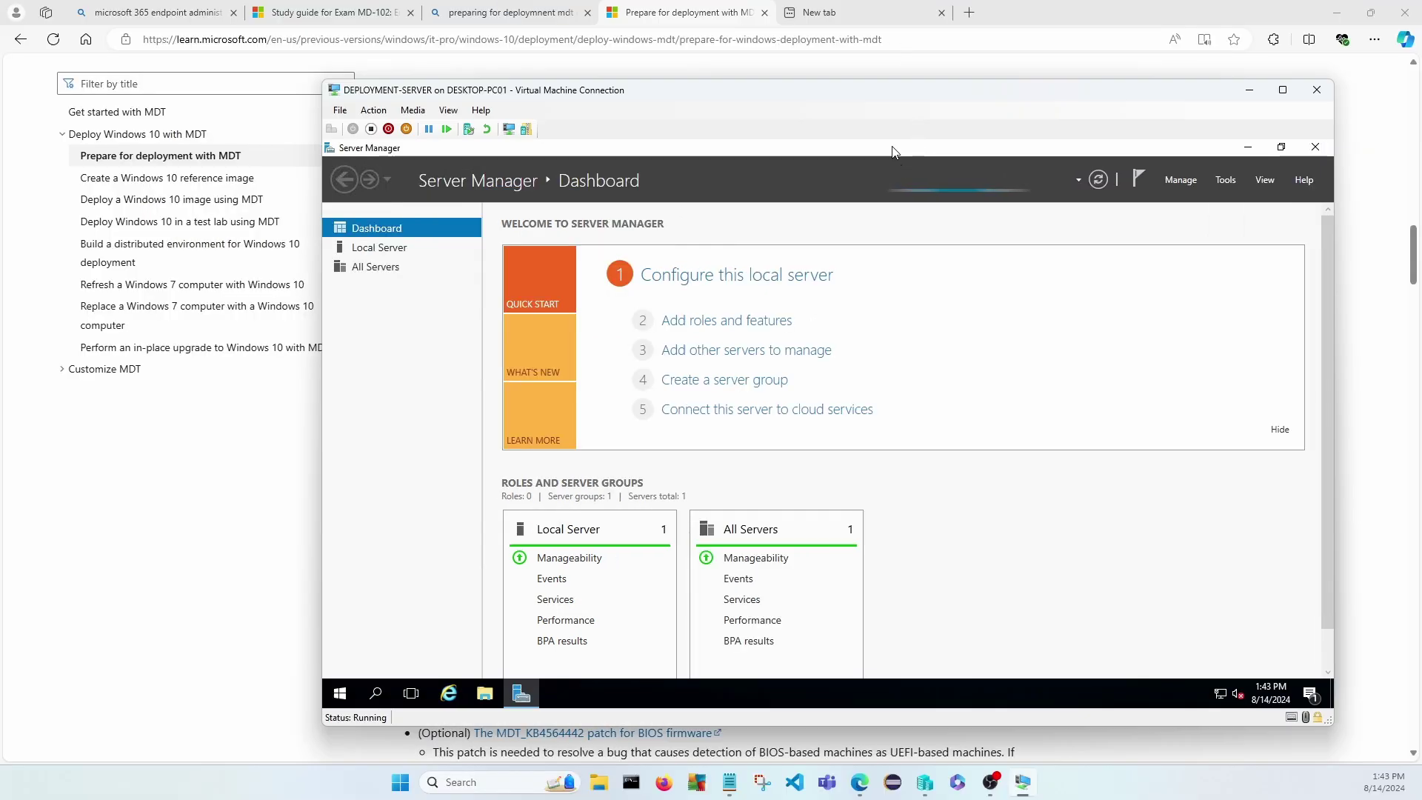
drag(806, 94, 723, 83)
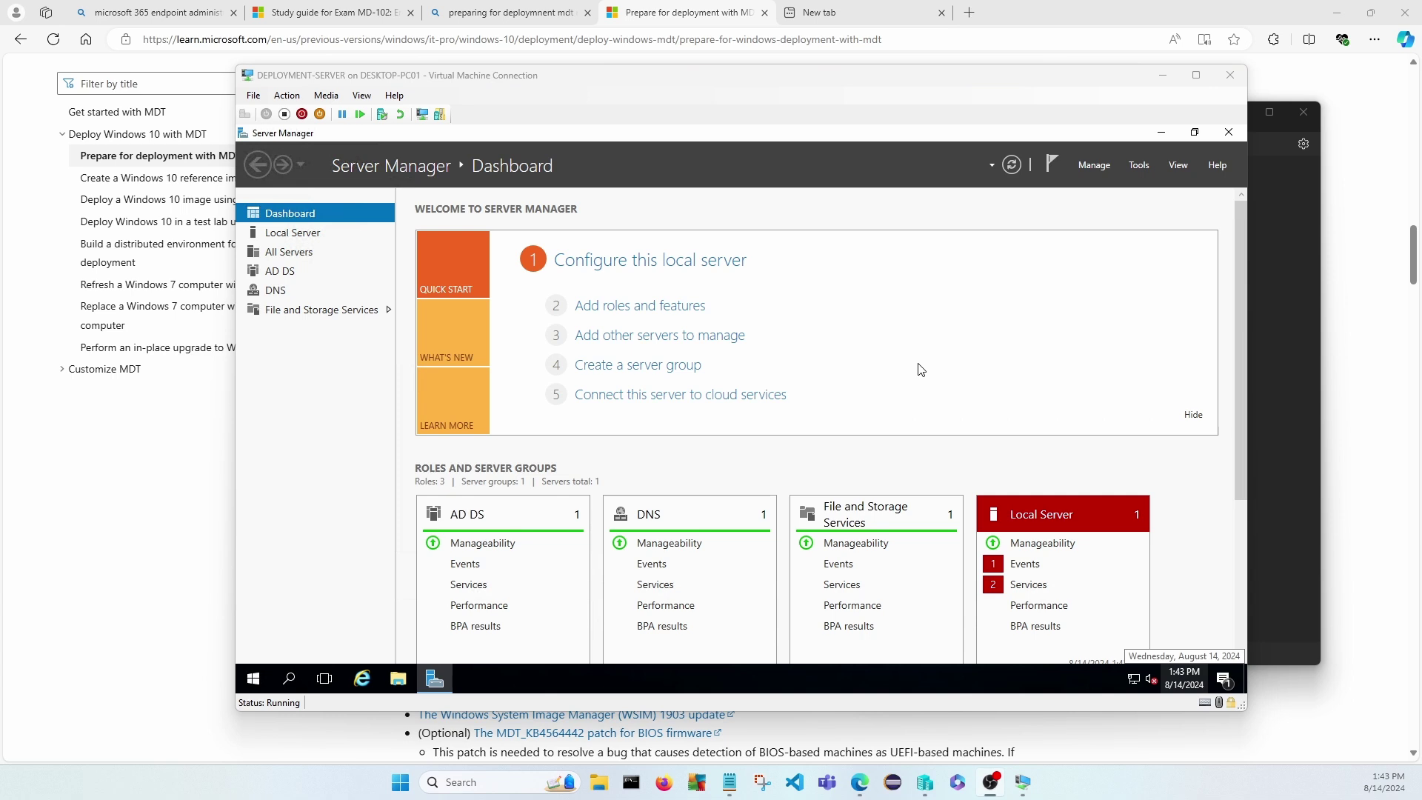
From Server Manager's DNS page, launch DNS Manager for DEPLOY-SVR.
click(279, 273)
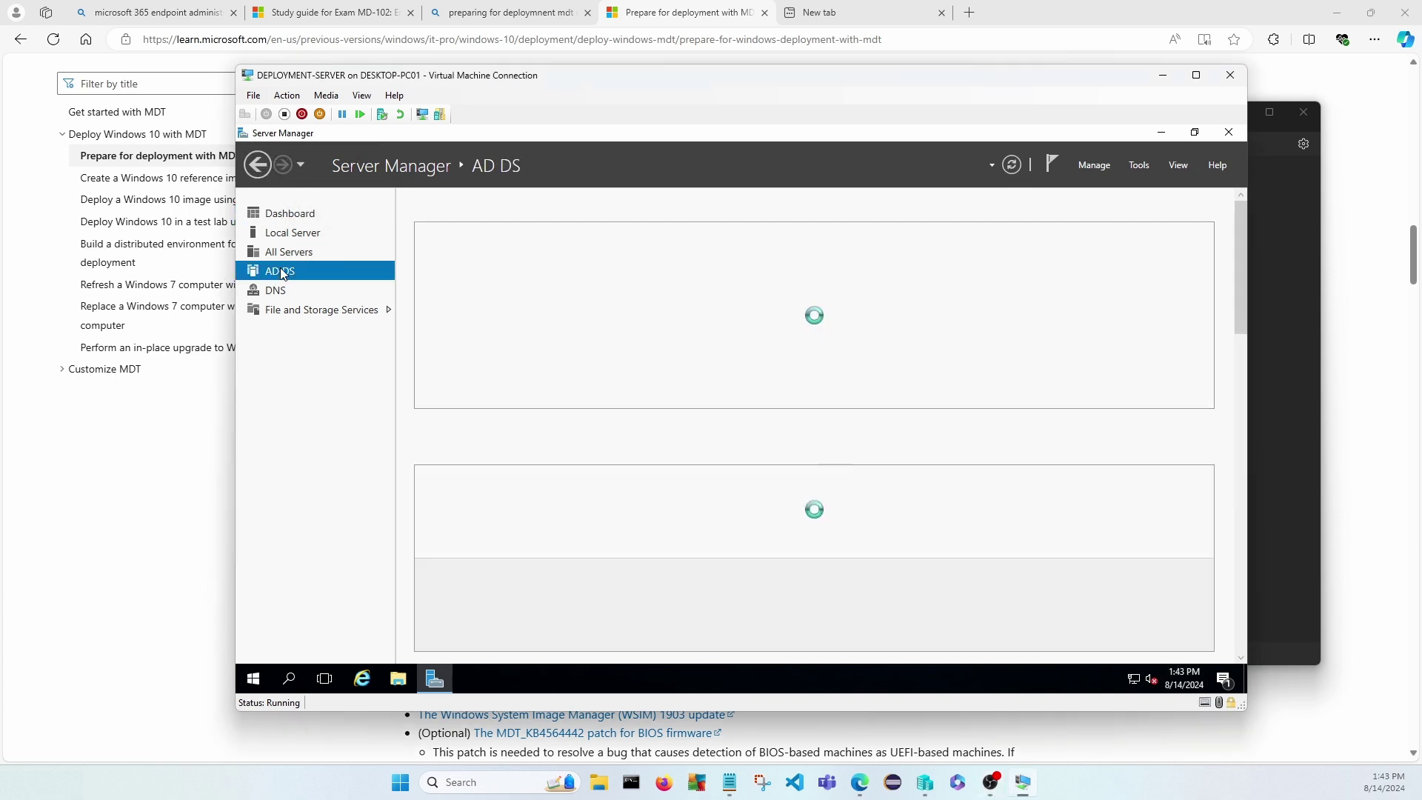
click(271, 296)
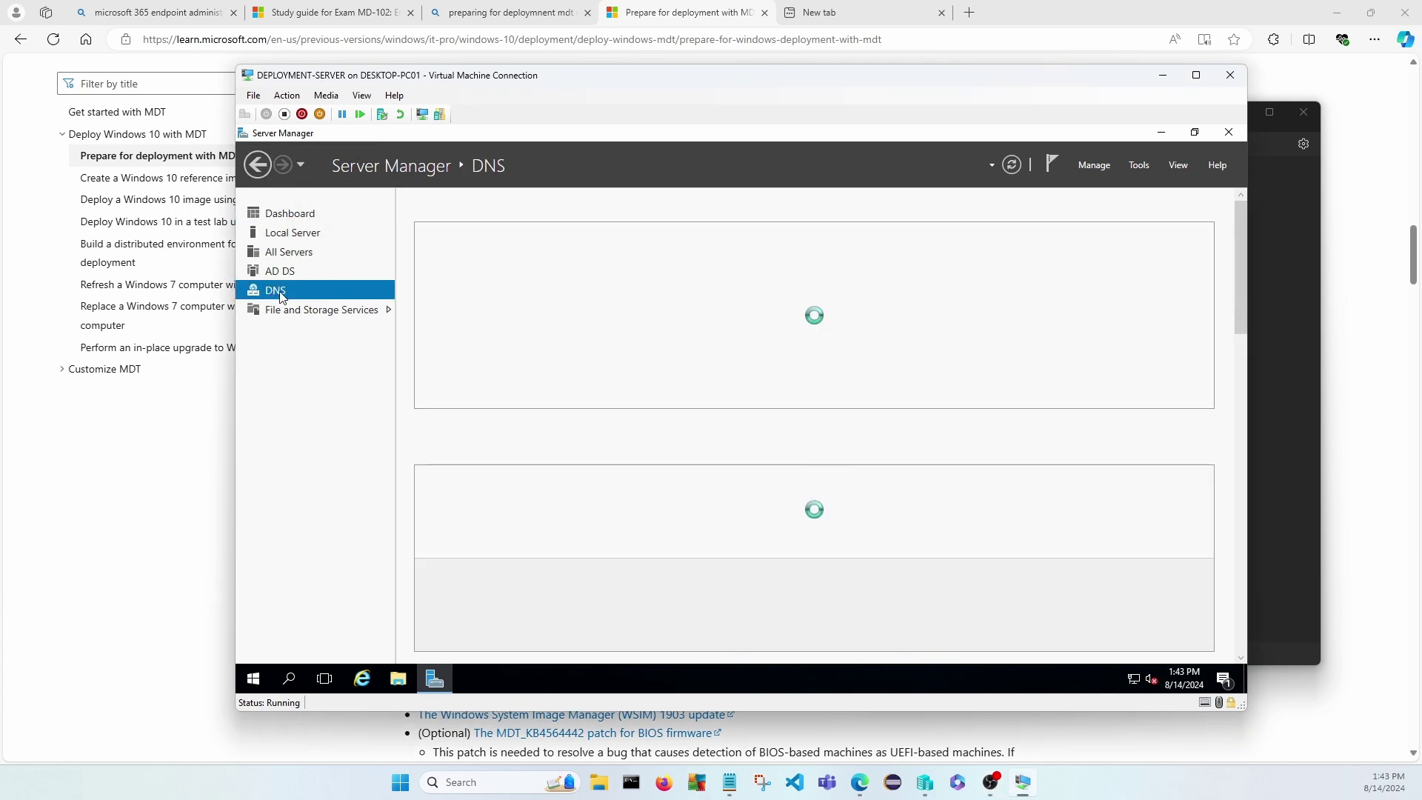
click(272, 272)
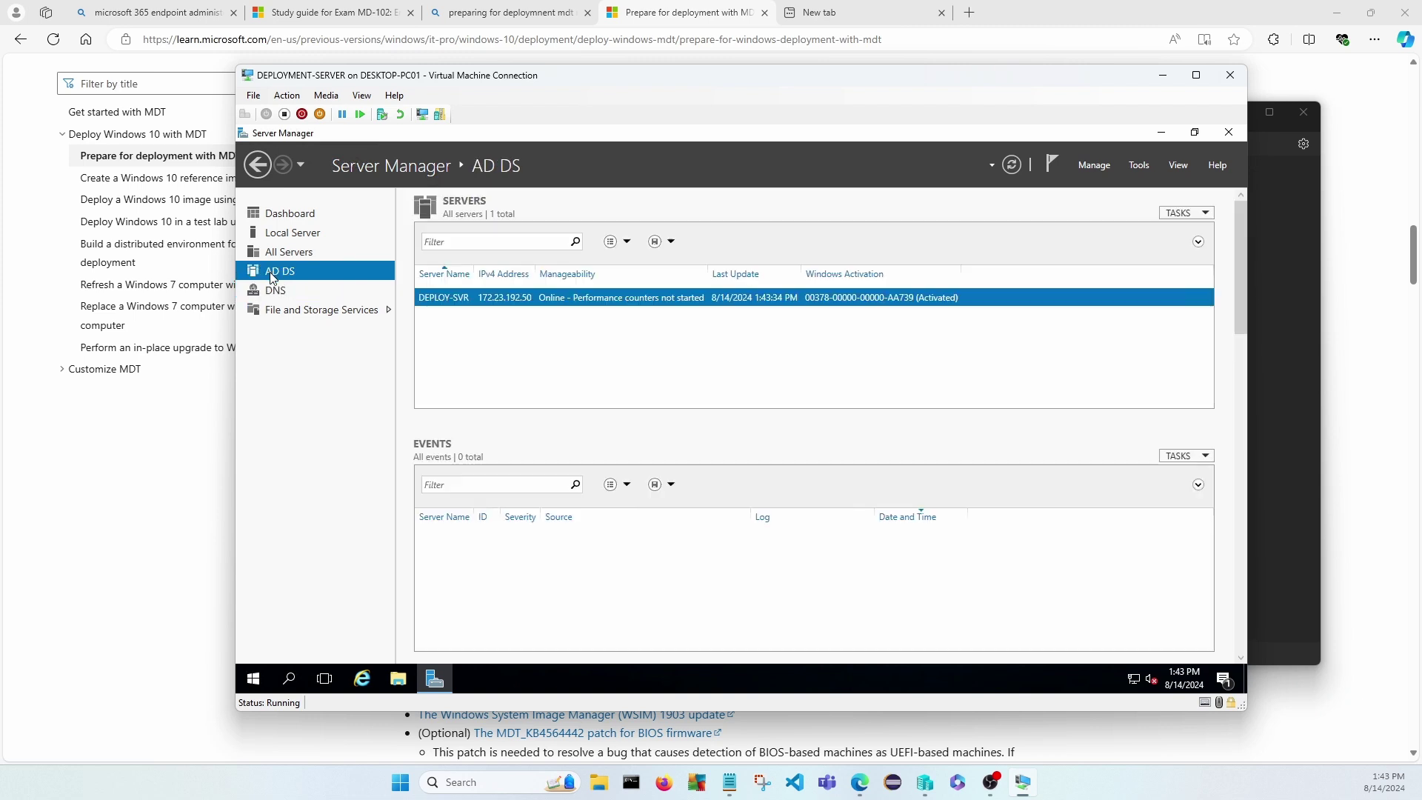
click(283, 292)
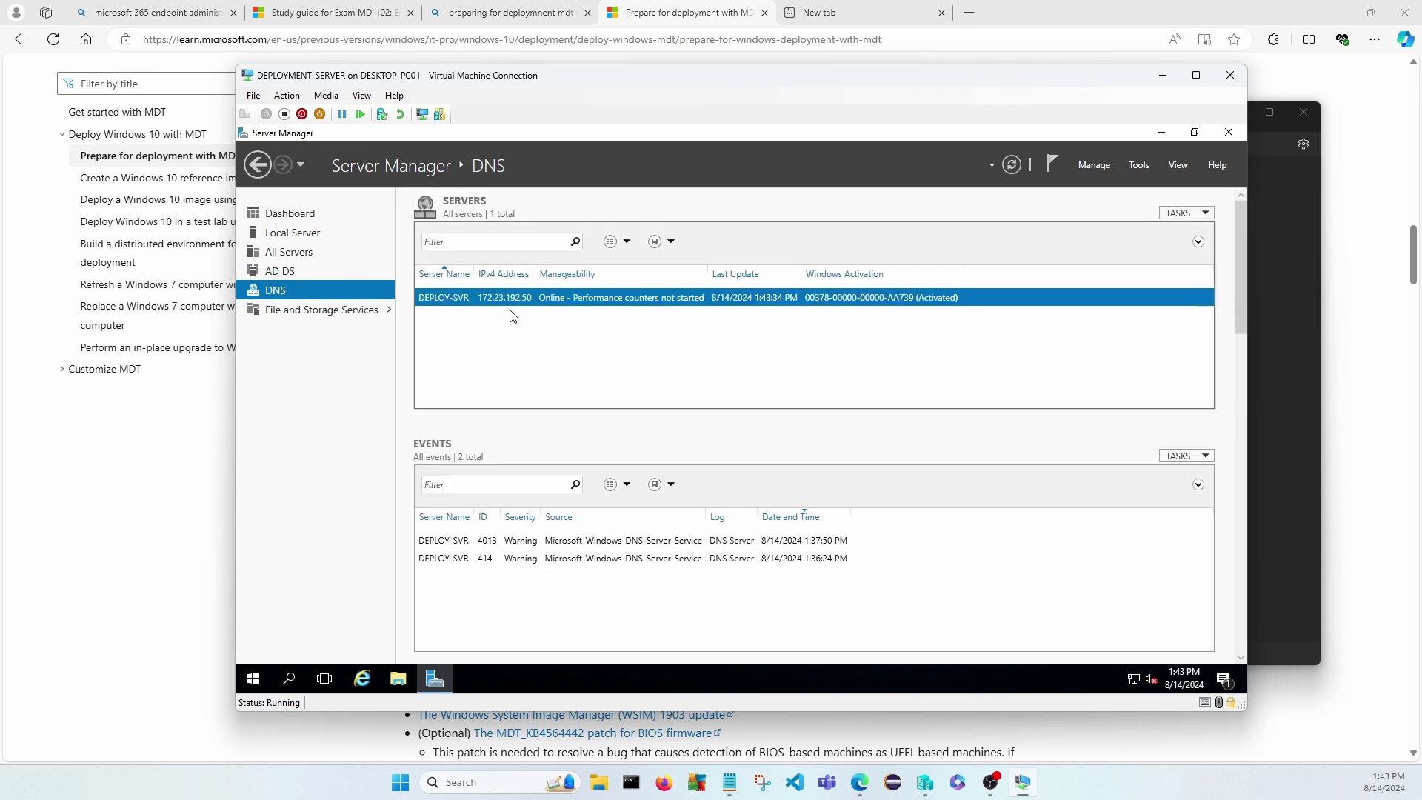
right_click(570, 305)
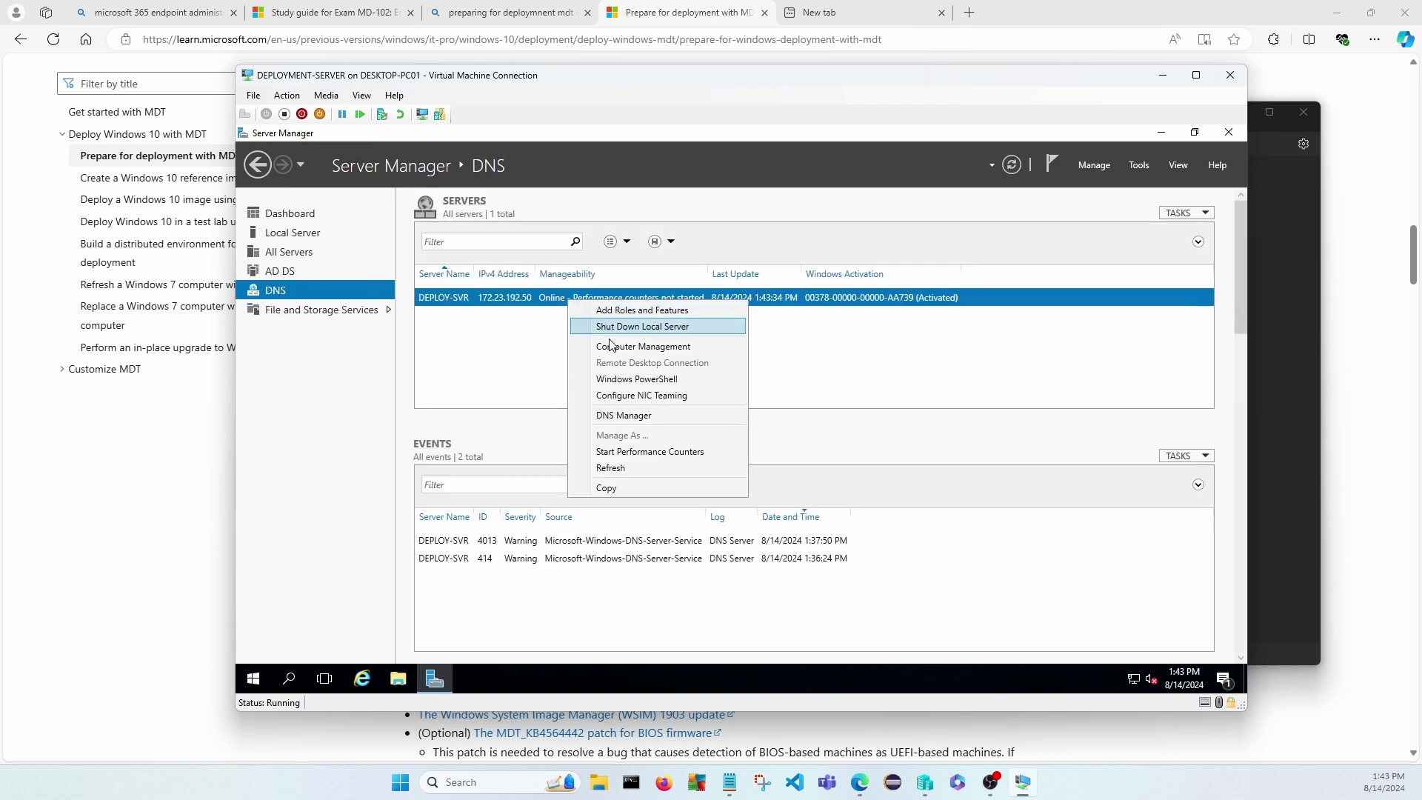
click(626, 413)
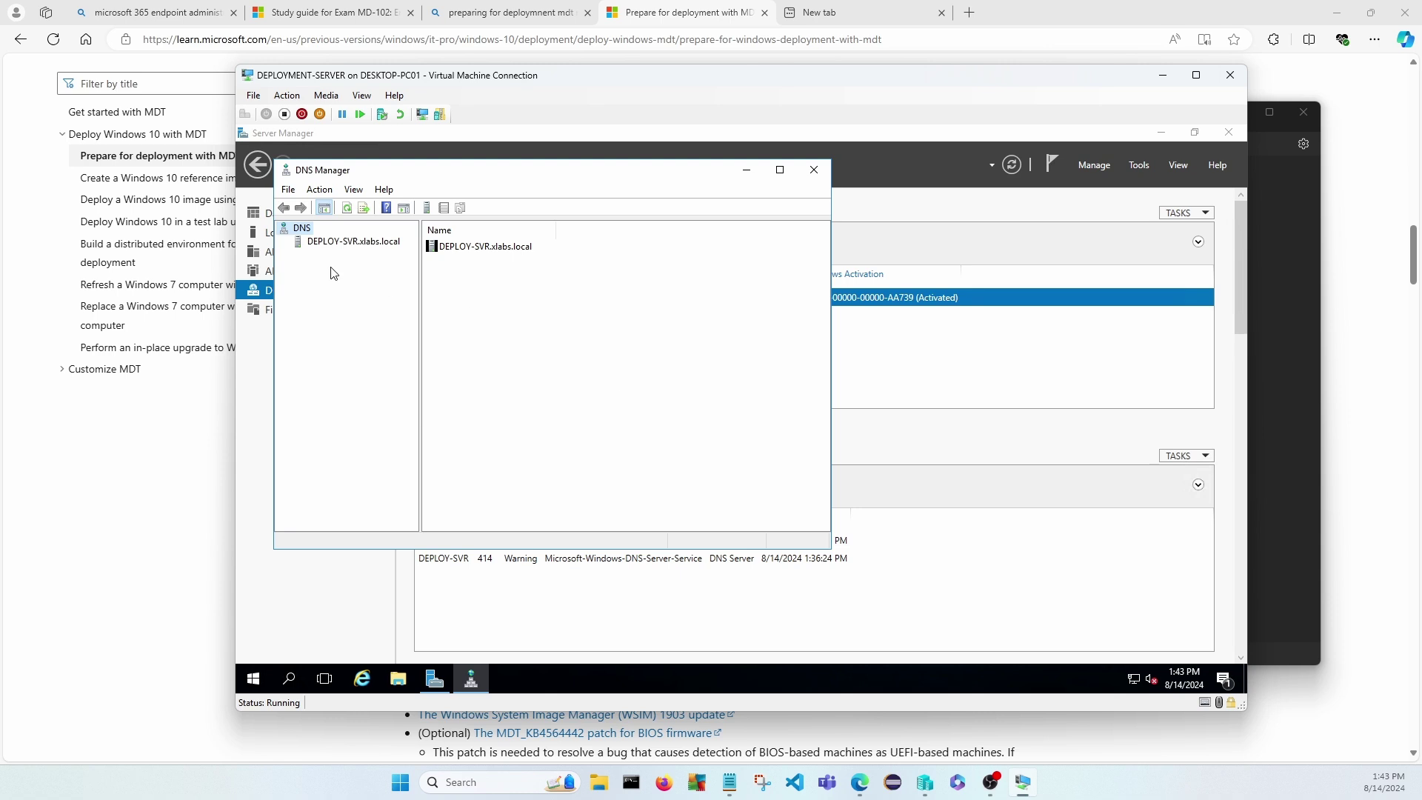
Expand DEPLOY-SVR.xlabs.local > Forward Lookup Zones and open the xlabs.local zone records.
click(348, 241)
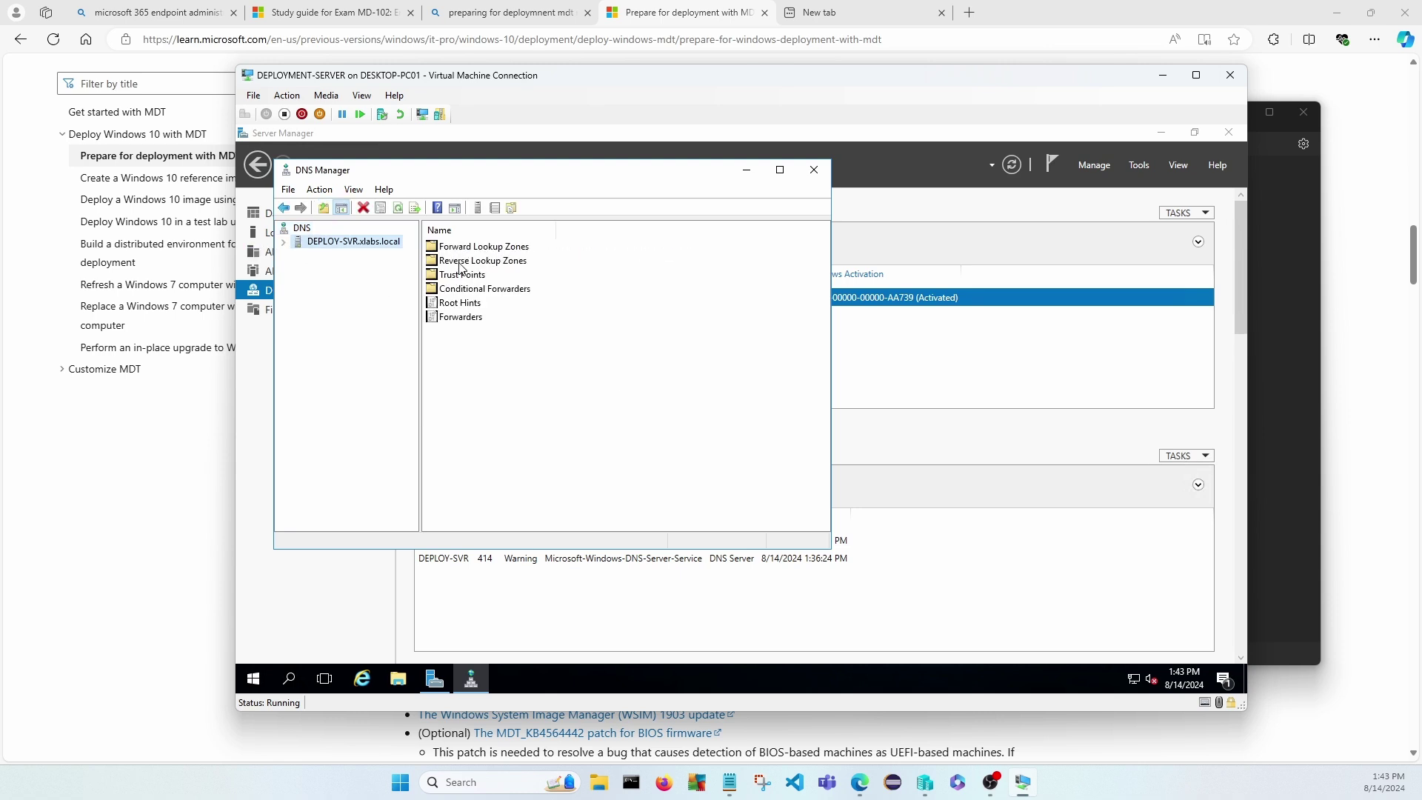
double_click(460, 261)
double_click(346, 255)
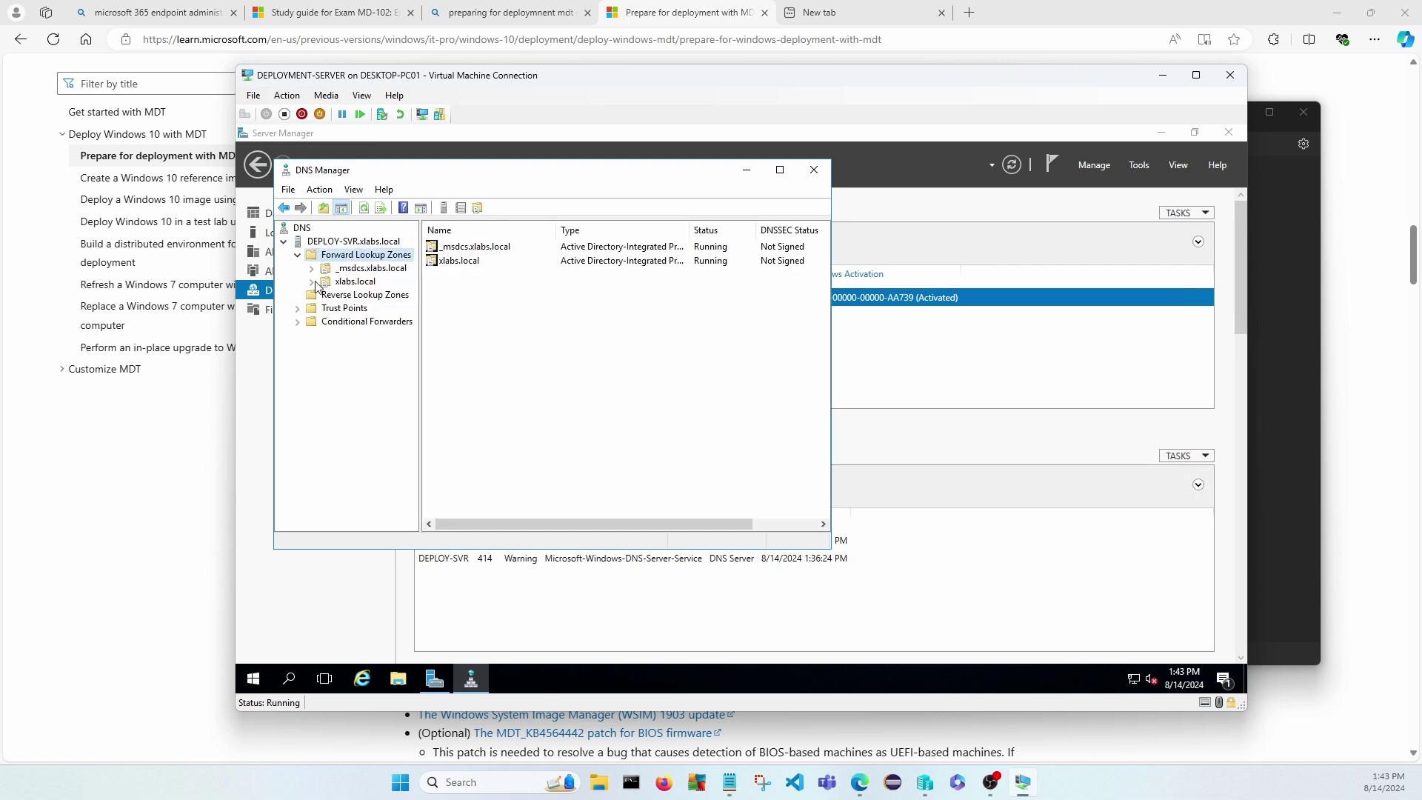
click(334, 245)
right_click(336, 249)
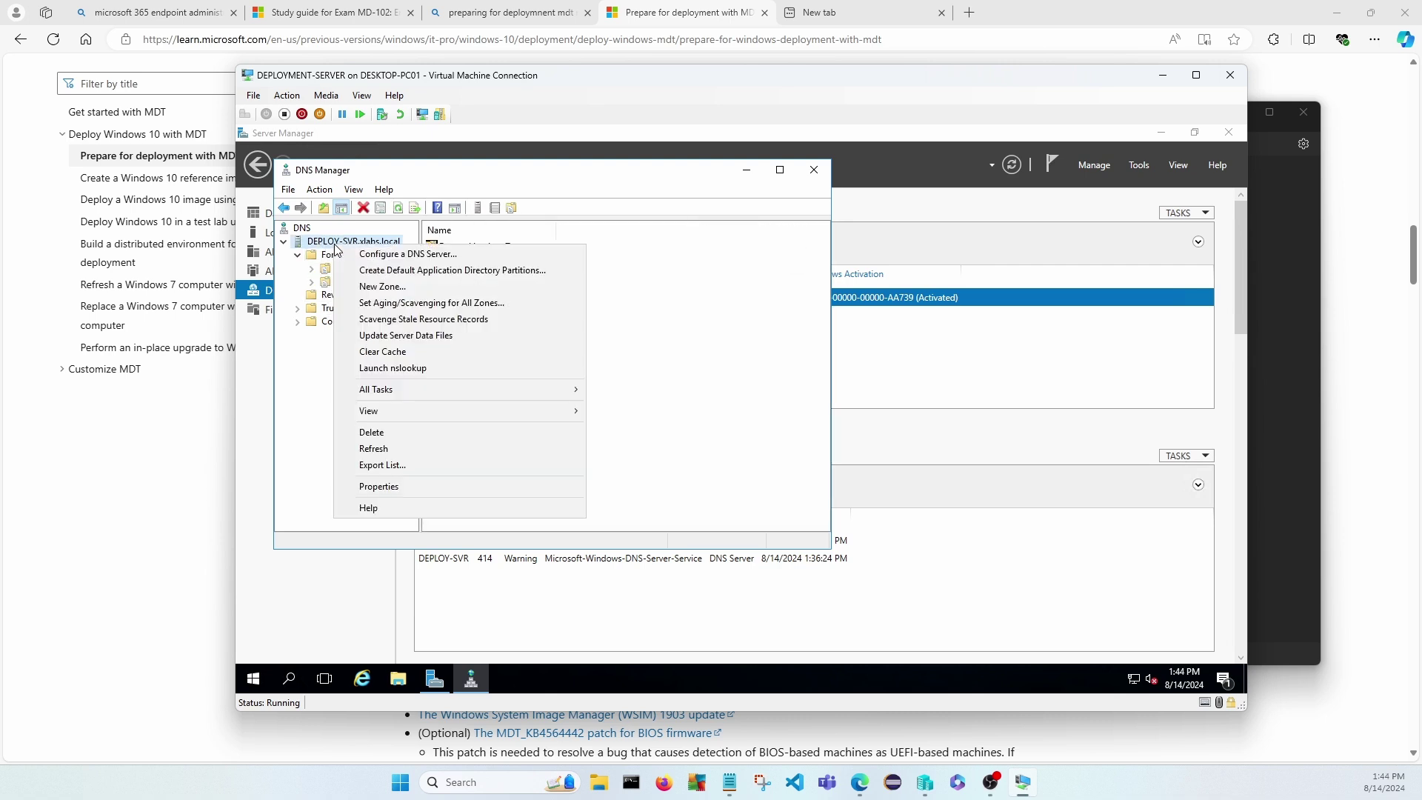
double_click(329, 244)
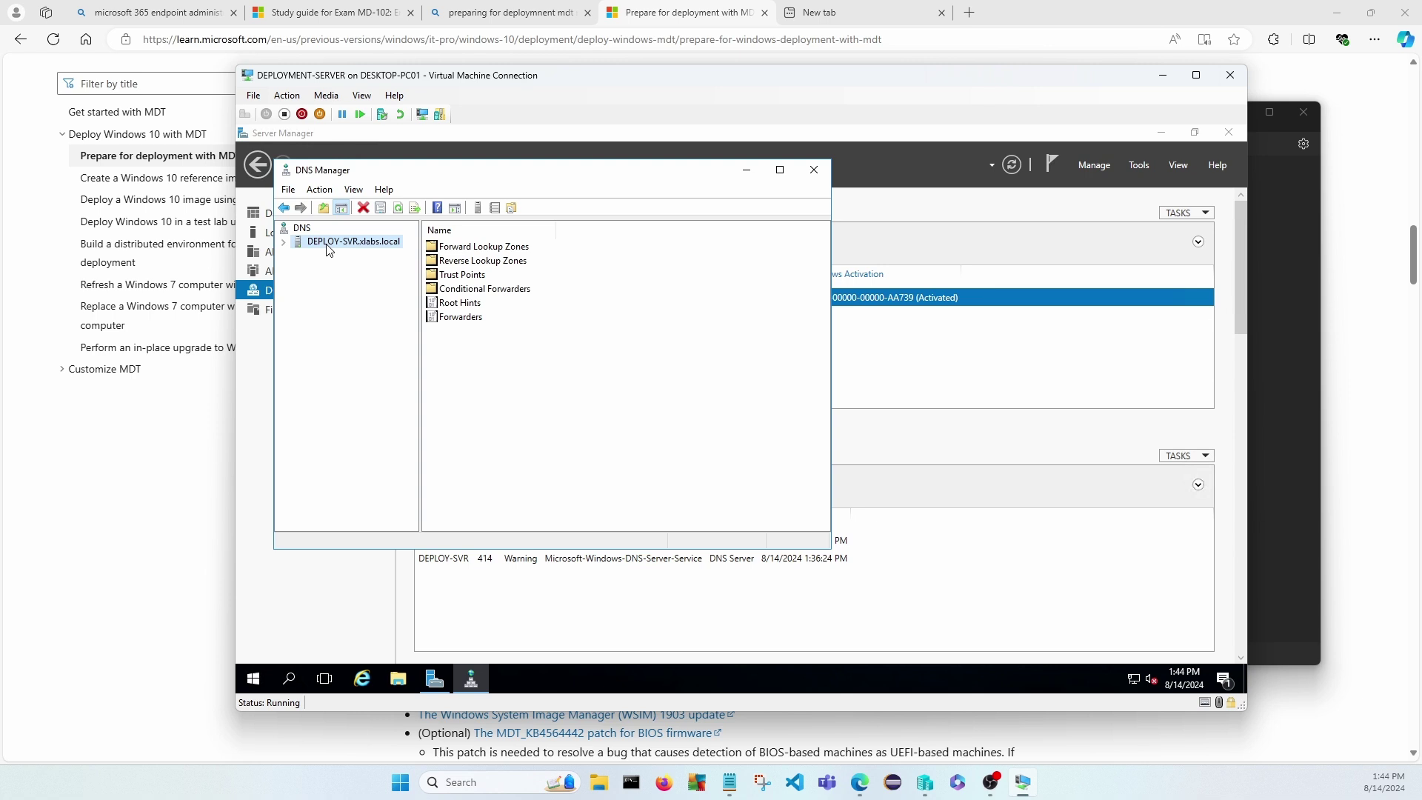
click(285, 243)
click(333, 256)
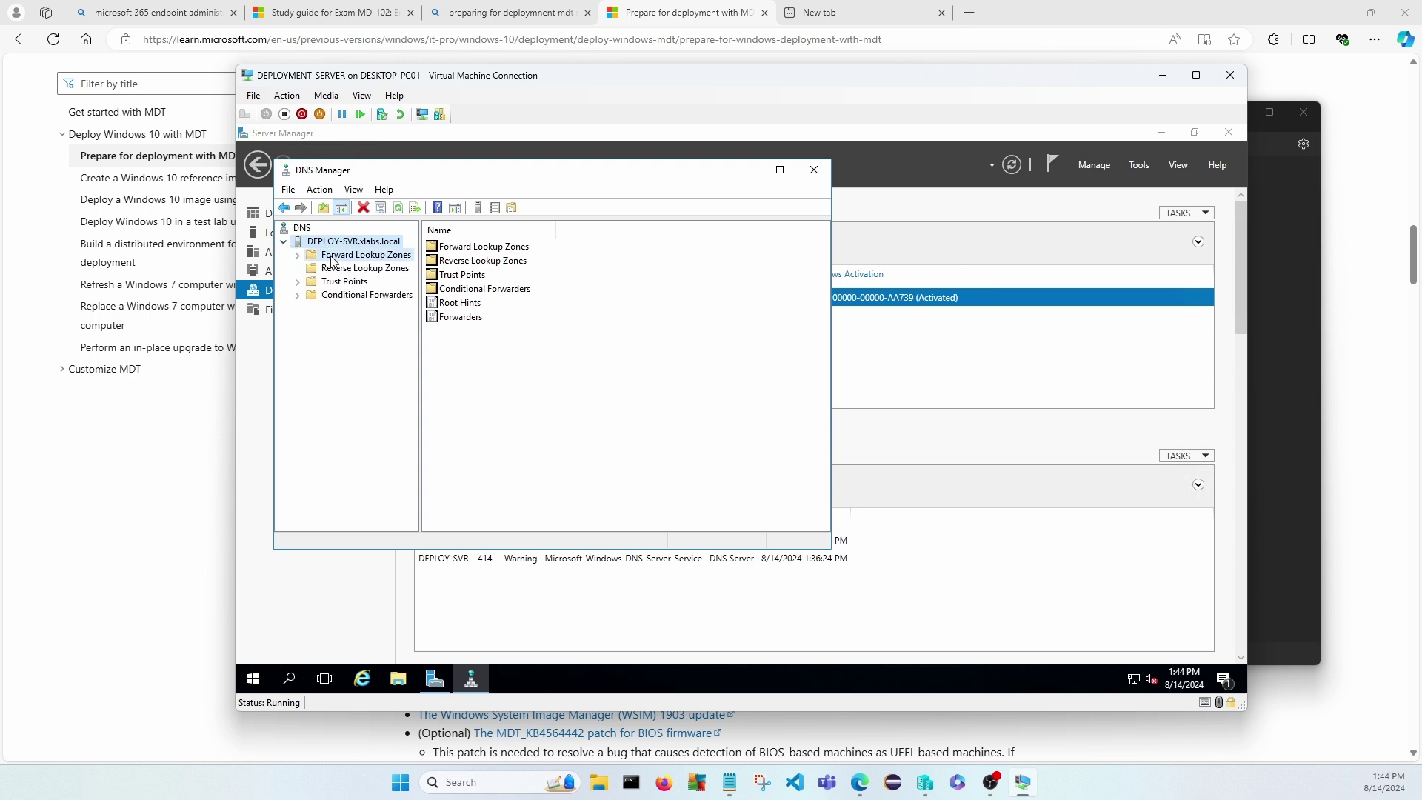
double_click(461, 261)
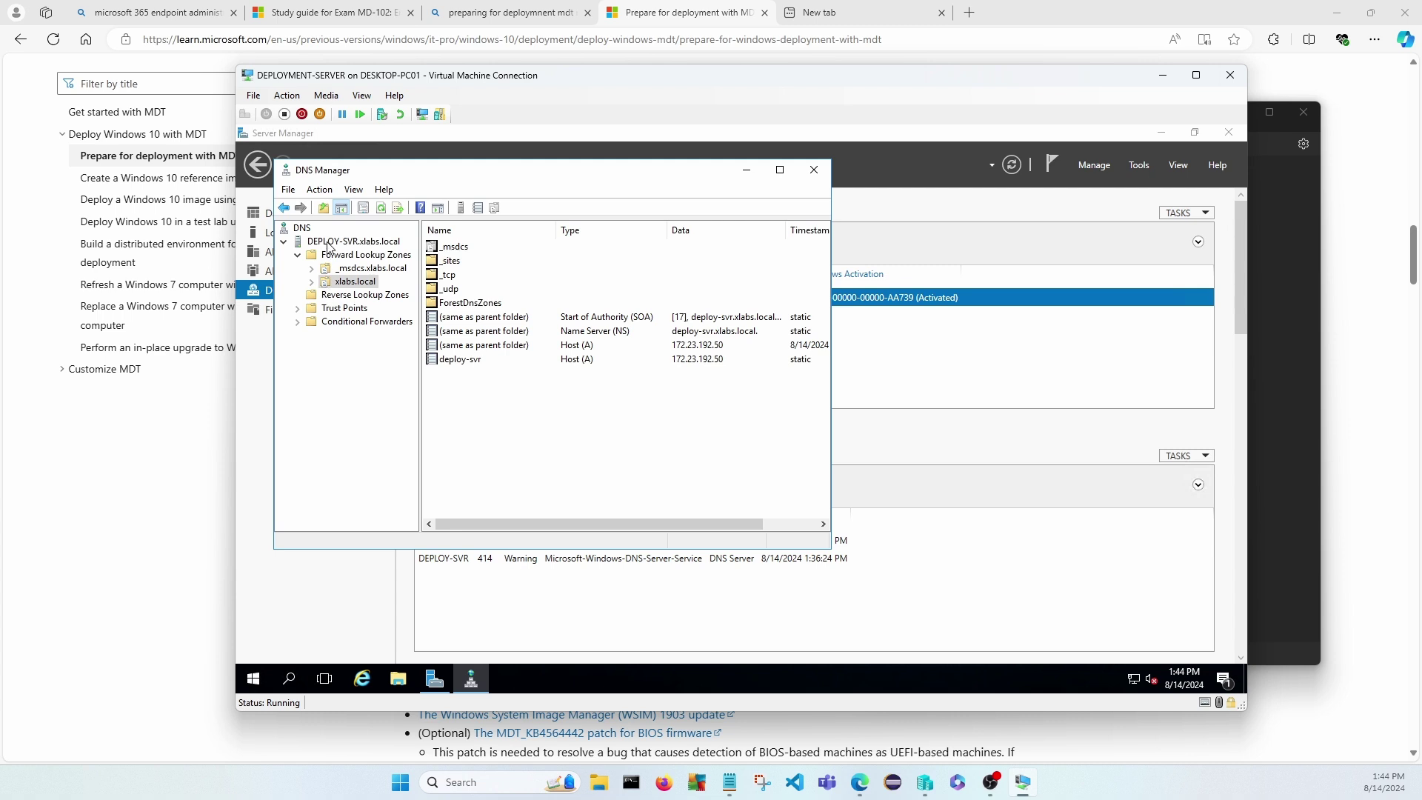
click(331, 242)
right_click(339, 241)
Review the server's 8.8.8.8 and 1.1.1.1 forwarders and listening interfaces, then close DNS Manager.
click(383, 481)
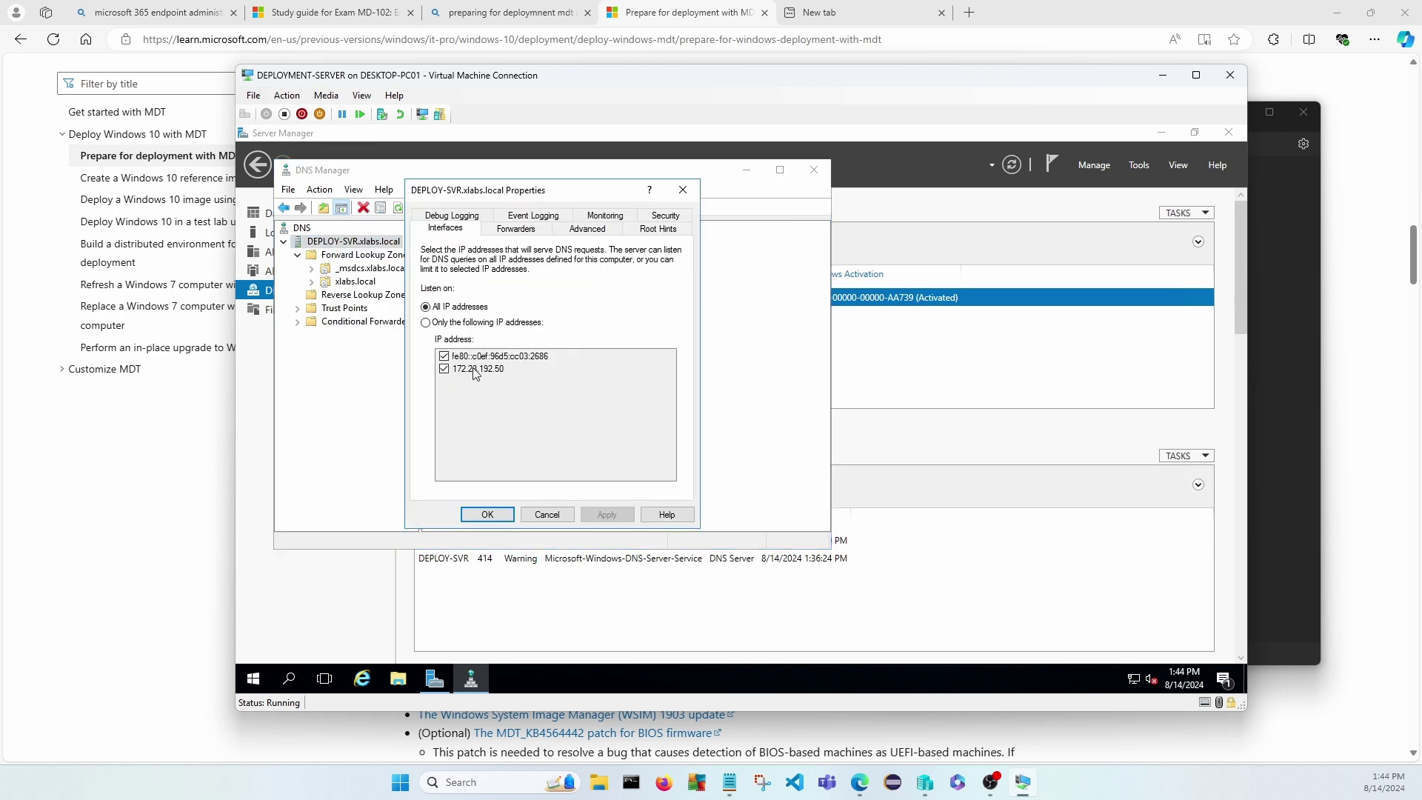
click(520, 228)
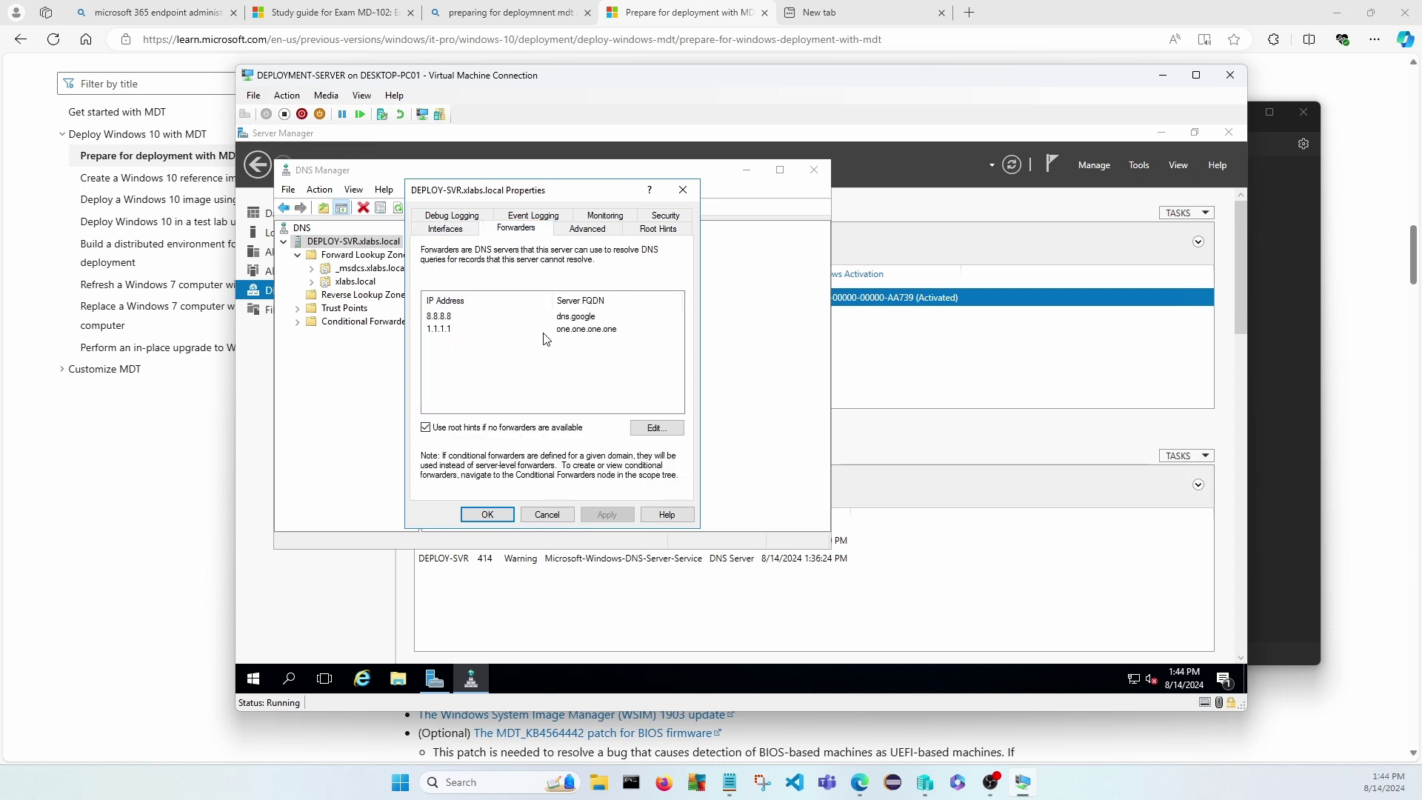
click(438, 235)
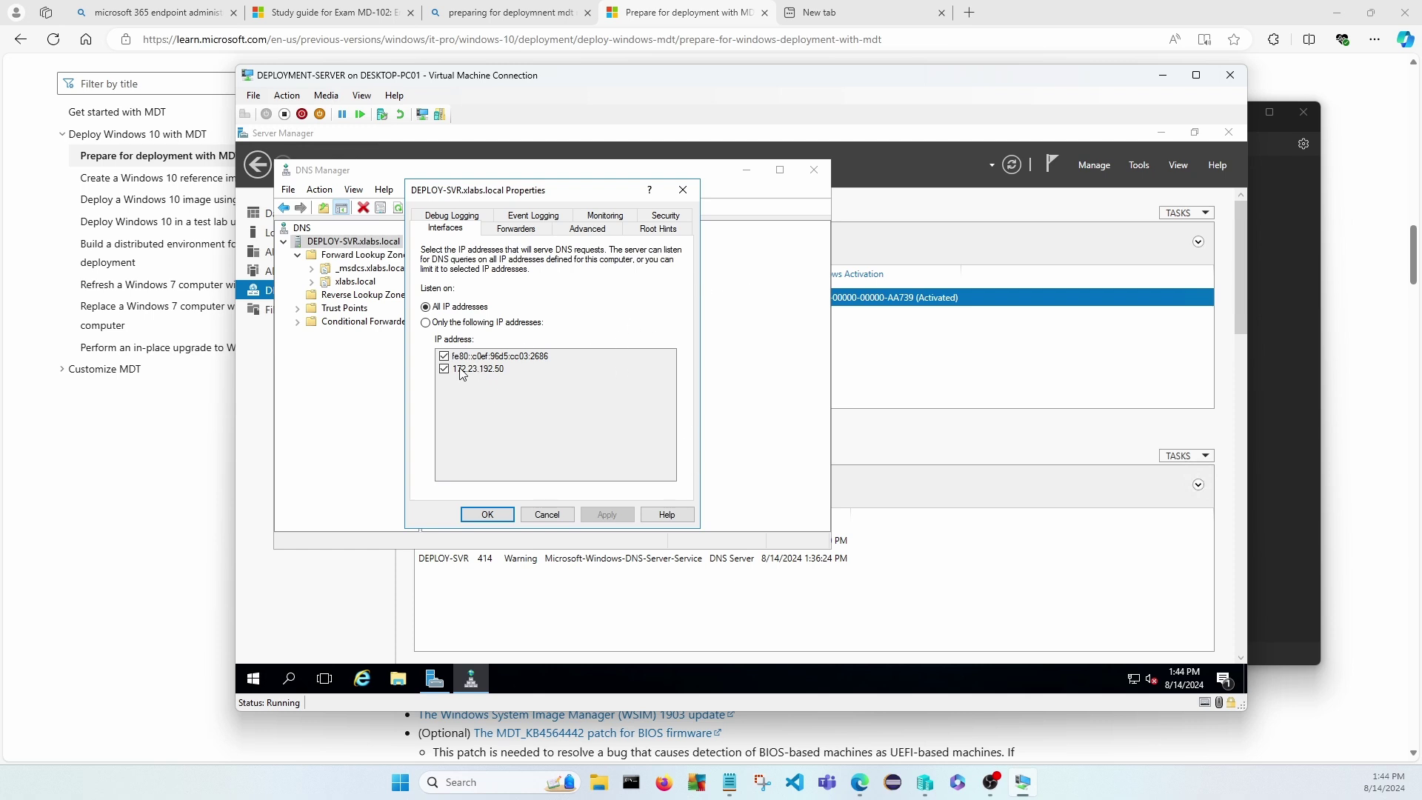
click(487, 515)
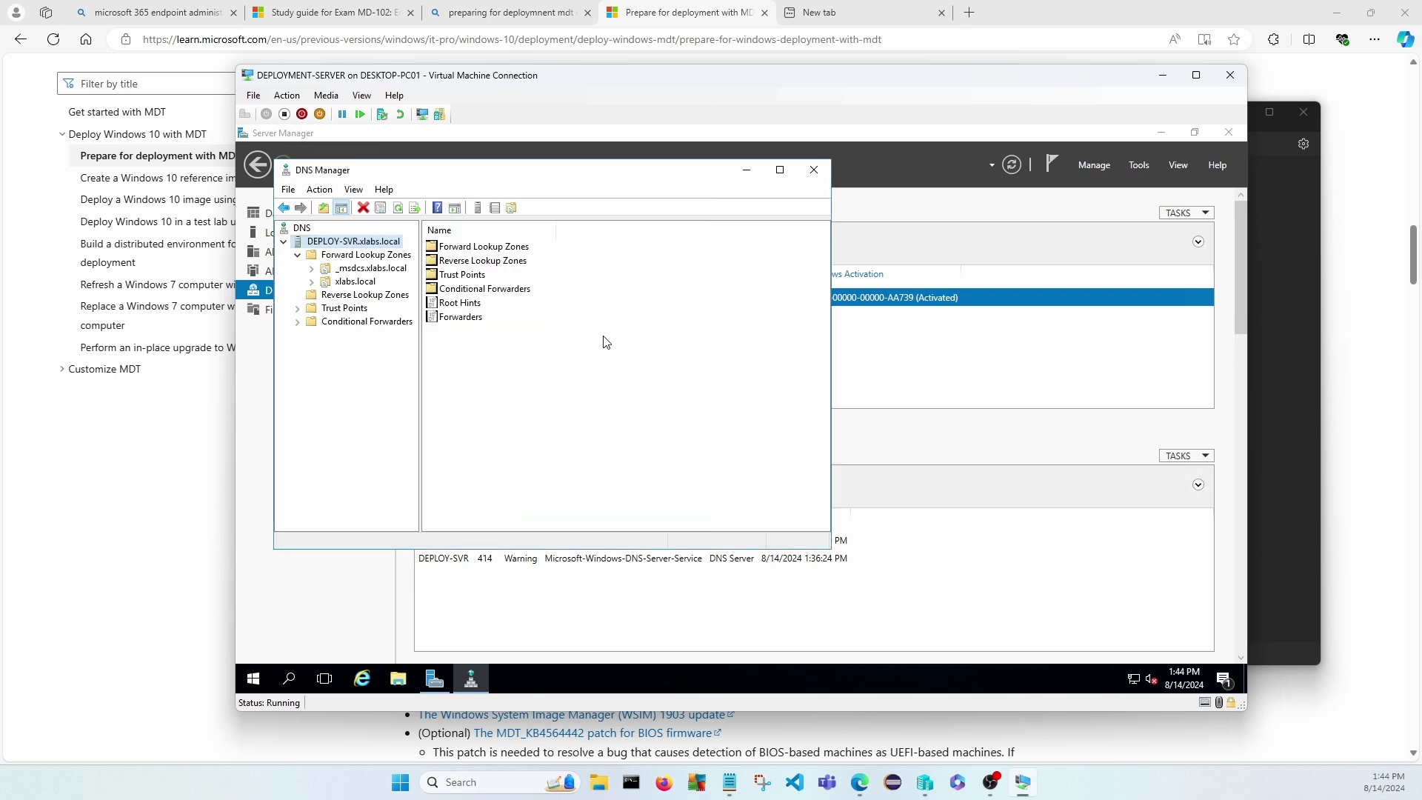
click(814, 171)
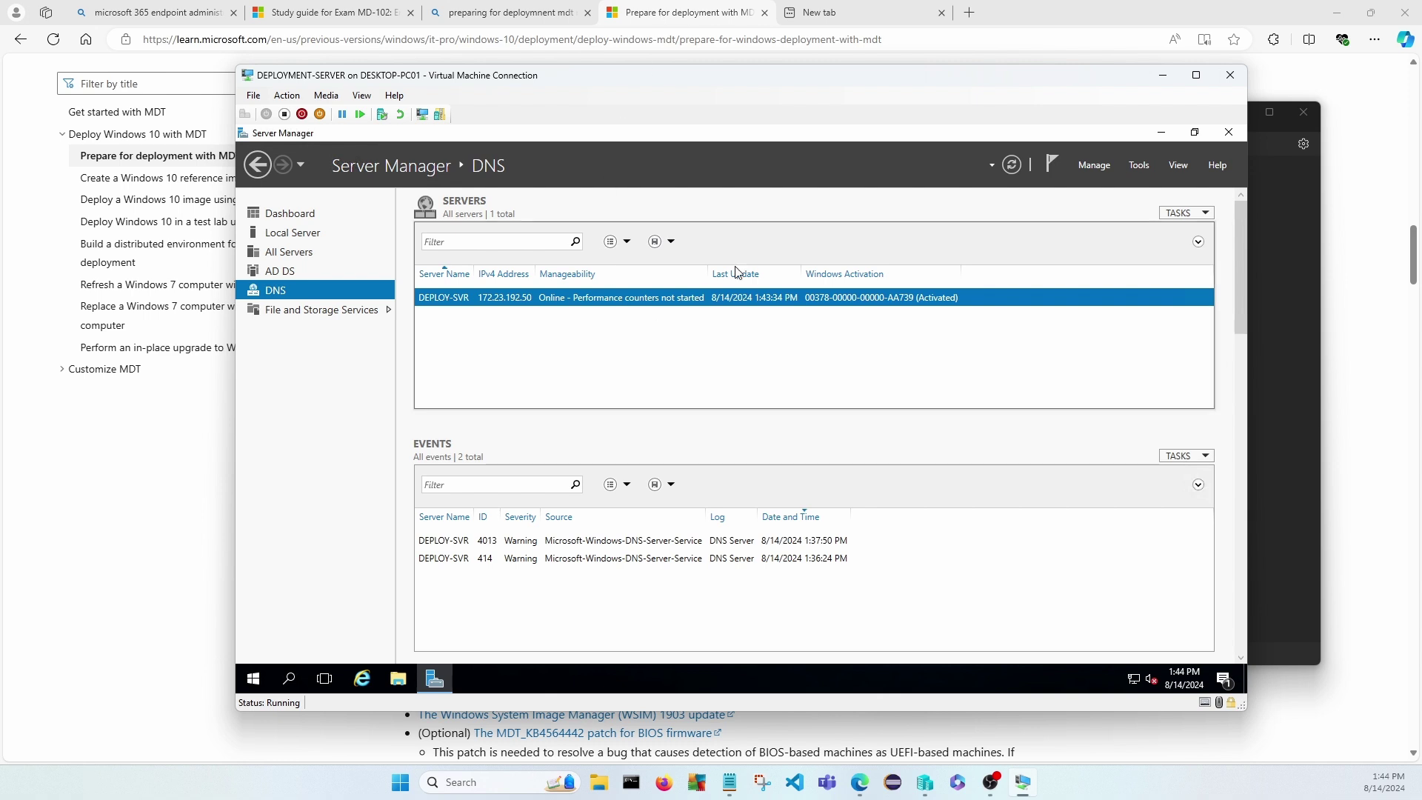
Open Internet Explorer in the VM and browse to google.com.
click(829, 175)
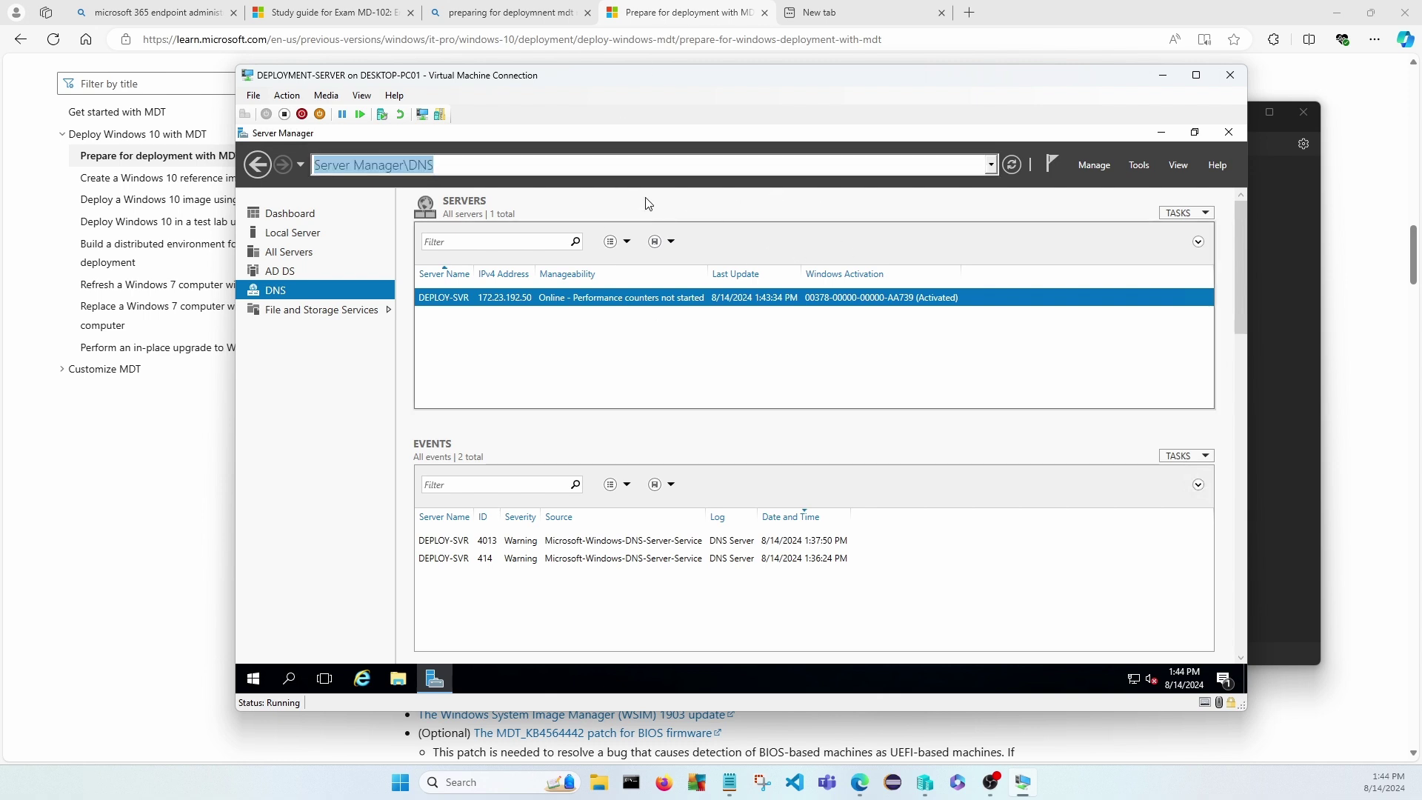
click(362, 678)
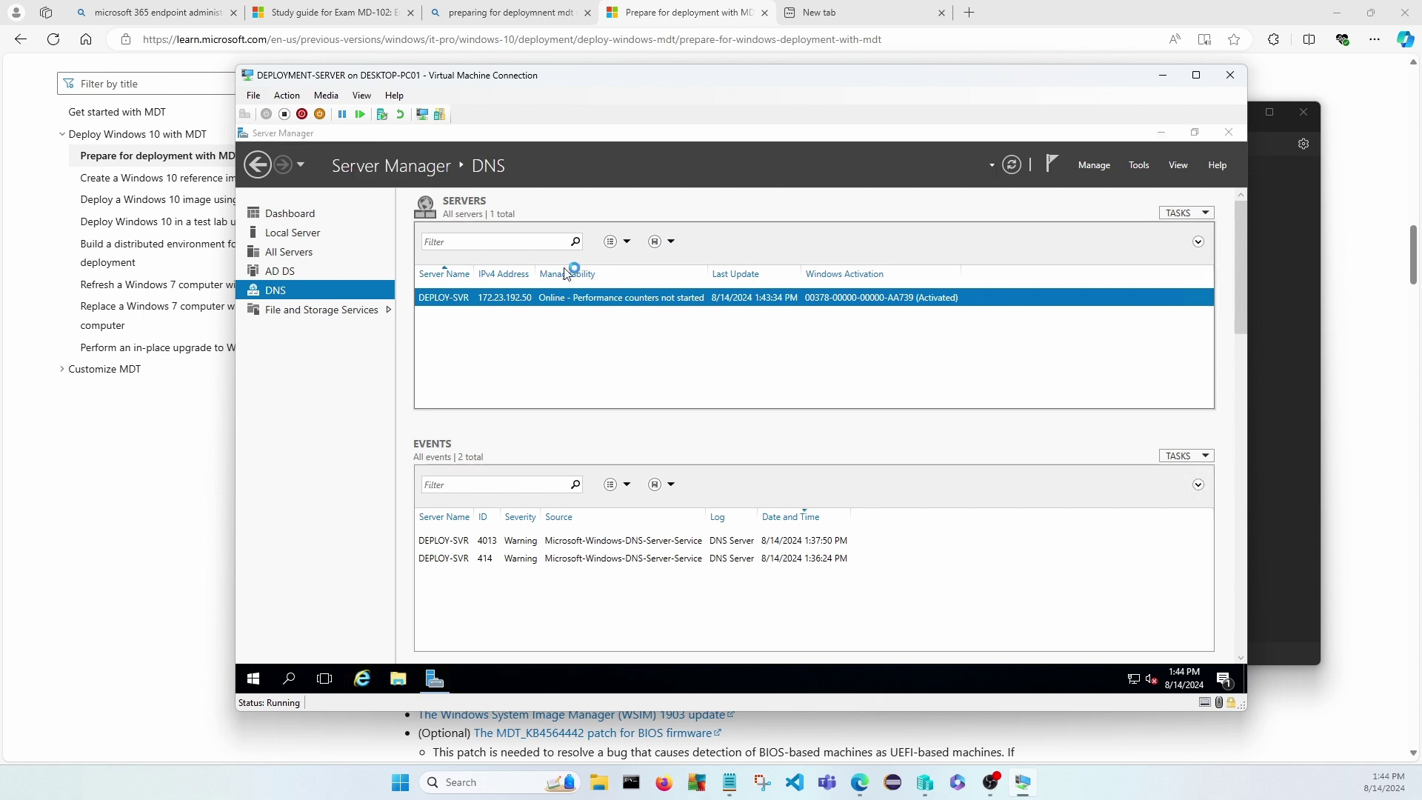
click(462, 183)
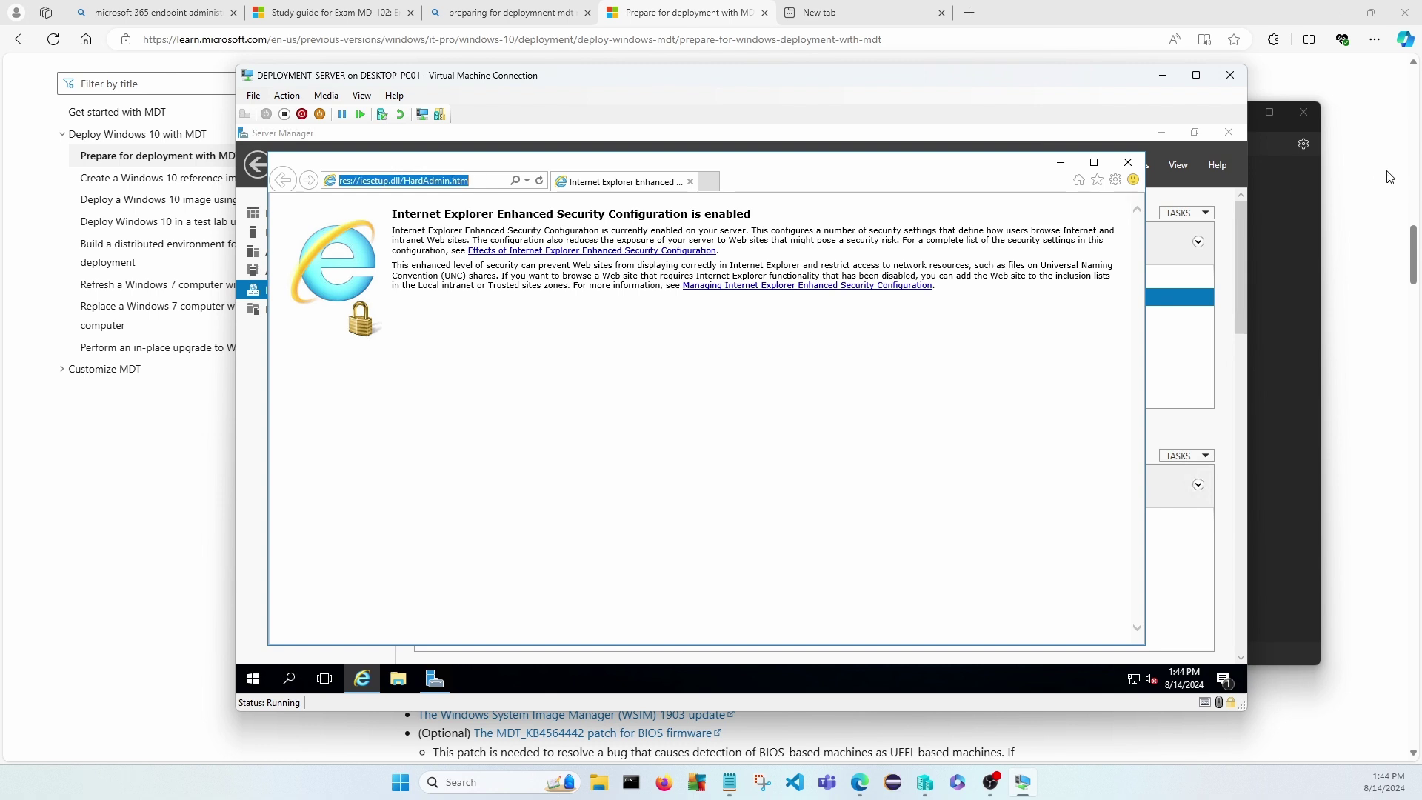
text(google.com)
key(Return)
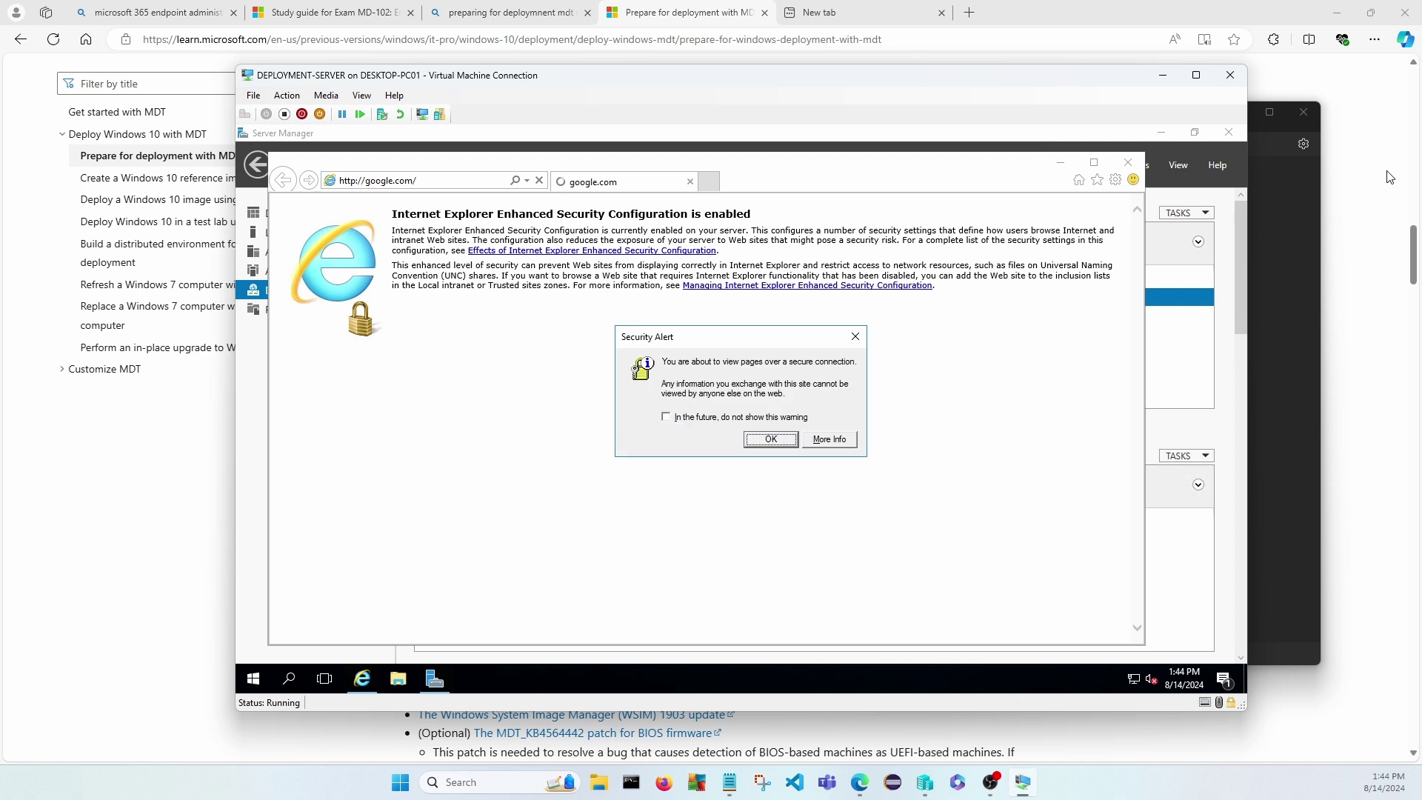
Add google.com, the gstatic site and apis.google.com to IE's trusted sites.
click(771, 439)
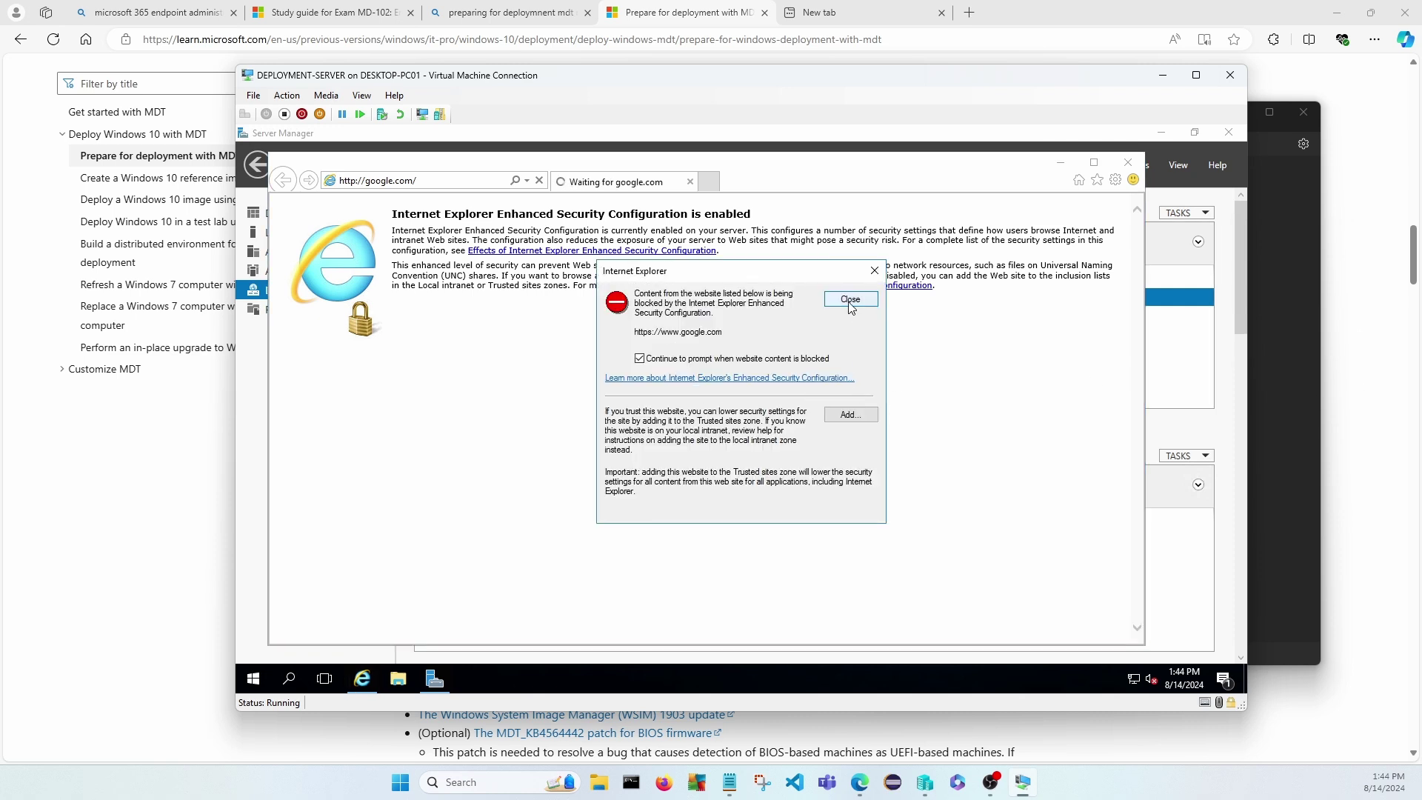
click(851, 415)
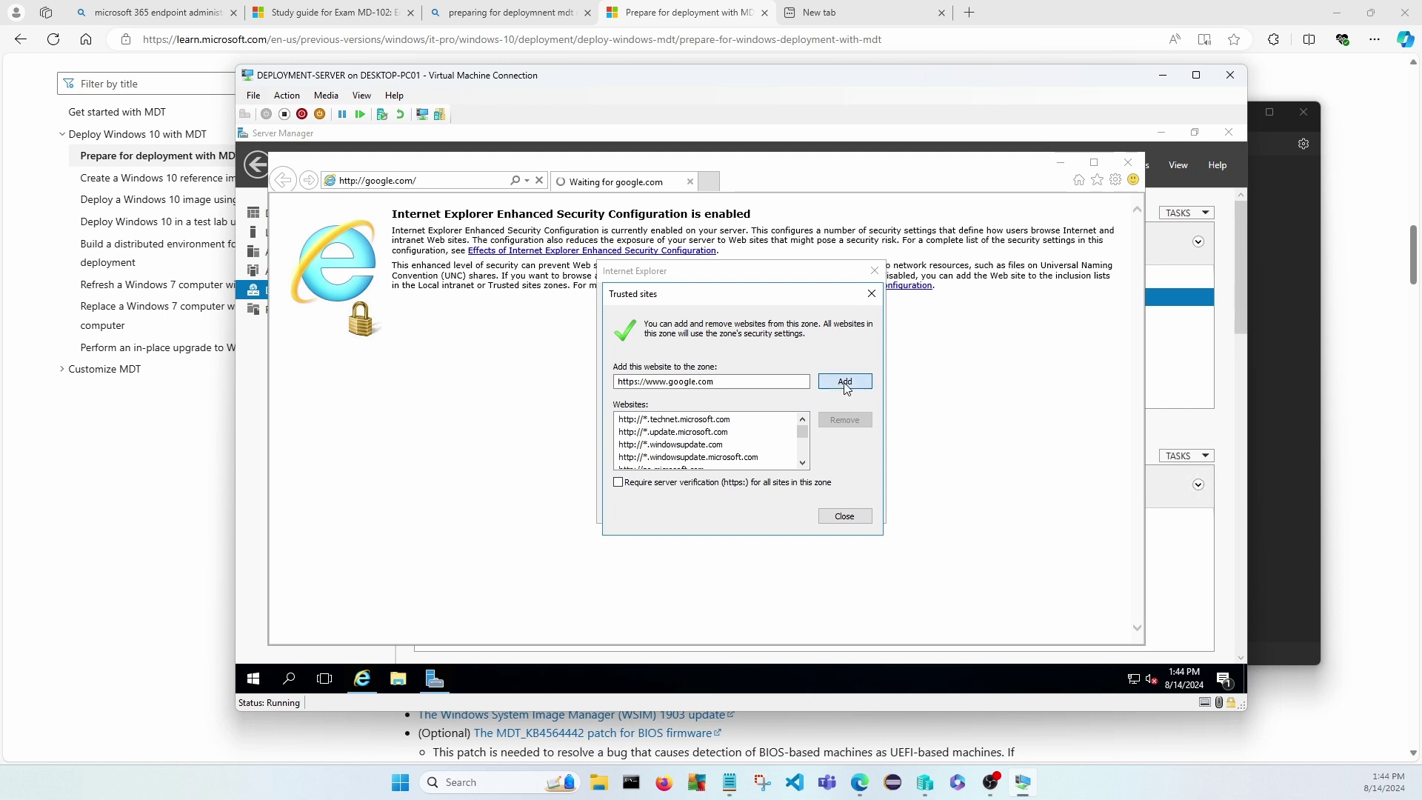
click(845, 382)
click(837, 520)
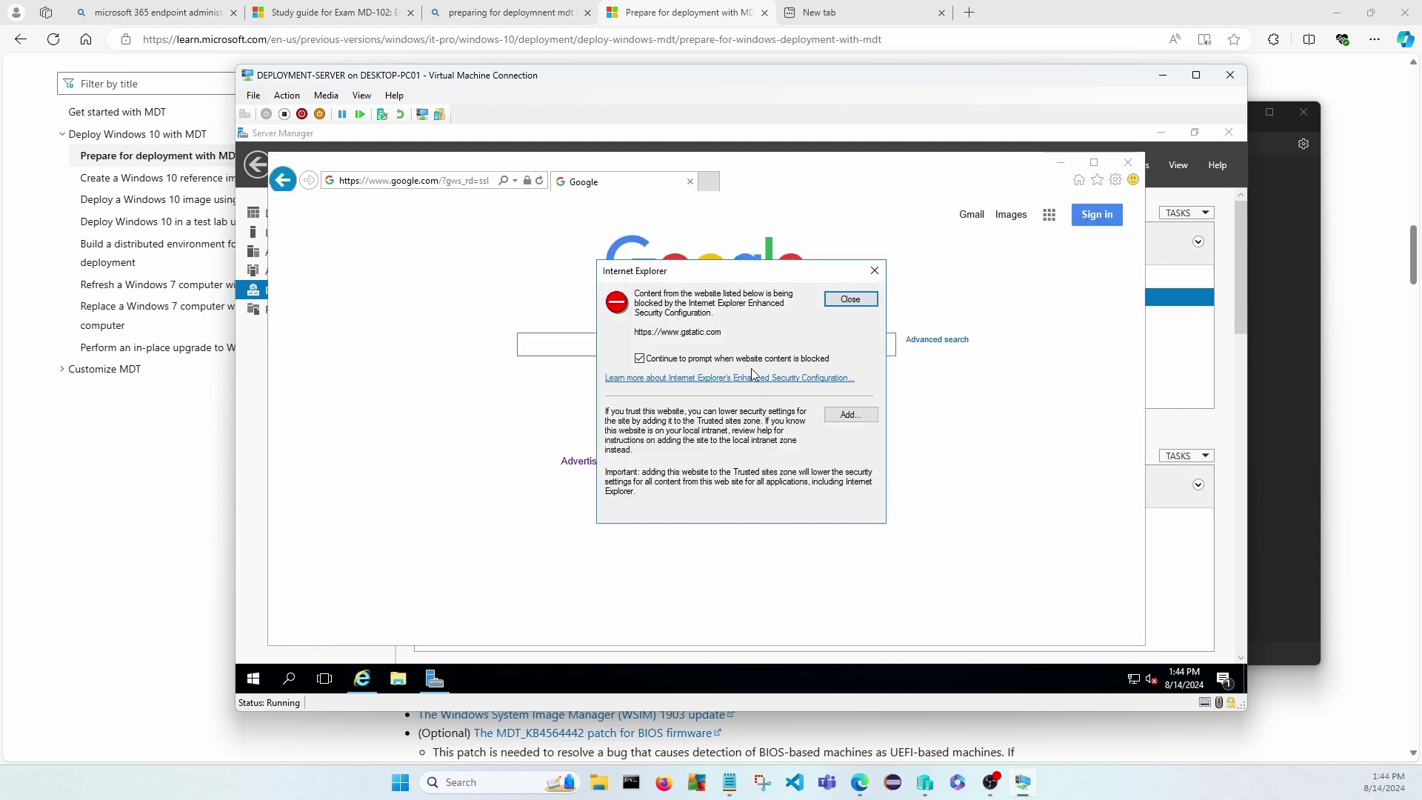
click(850, 414)
click(845, 516)
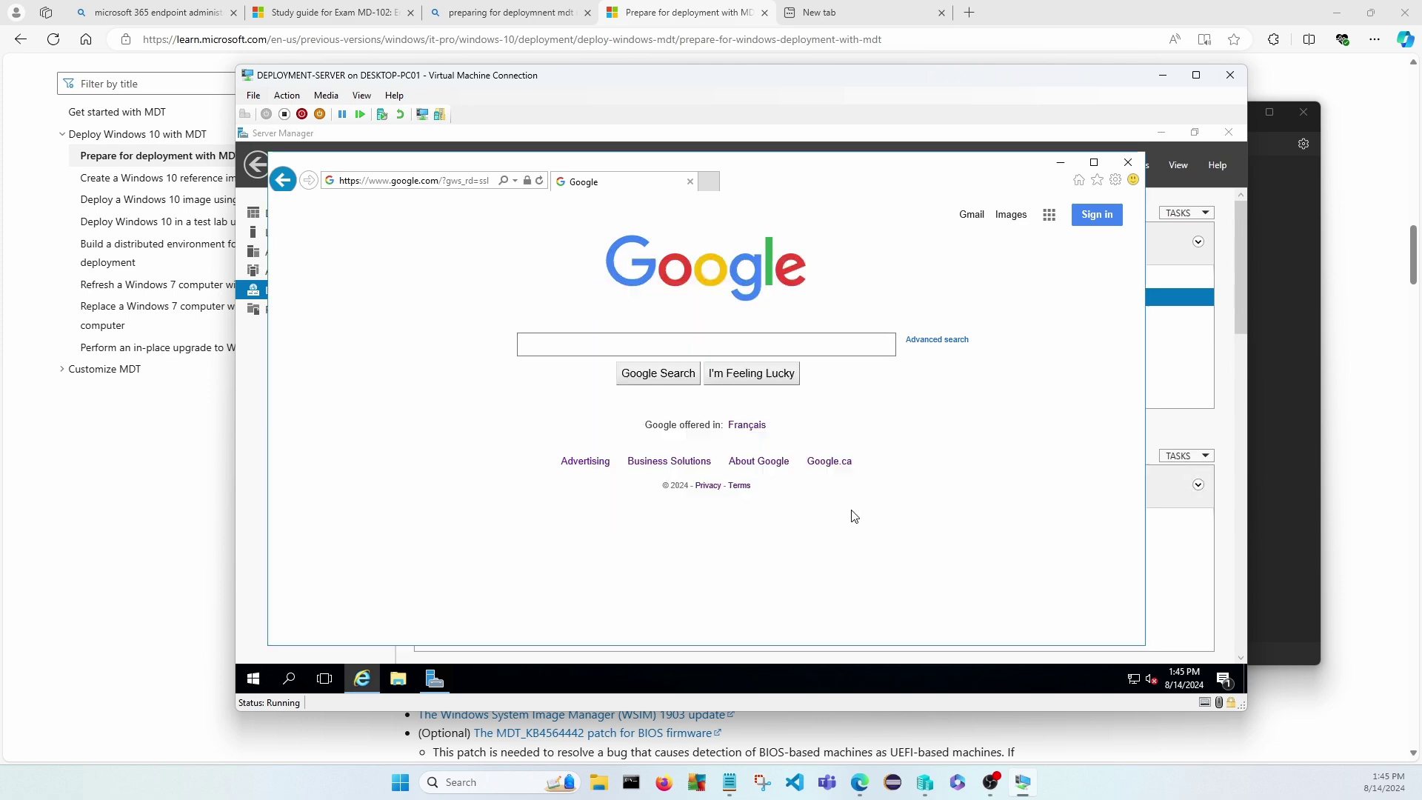
click(851, 414)
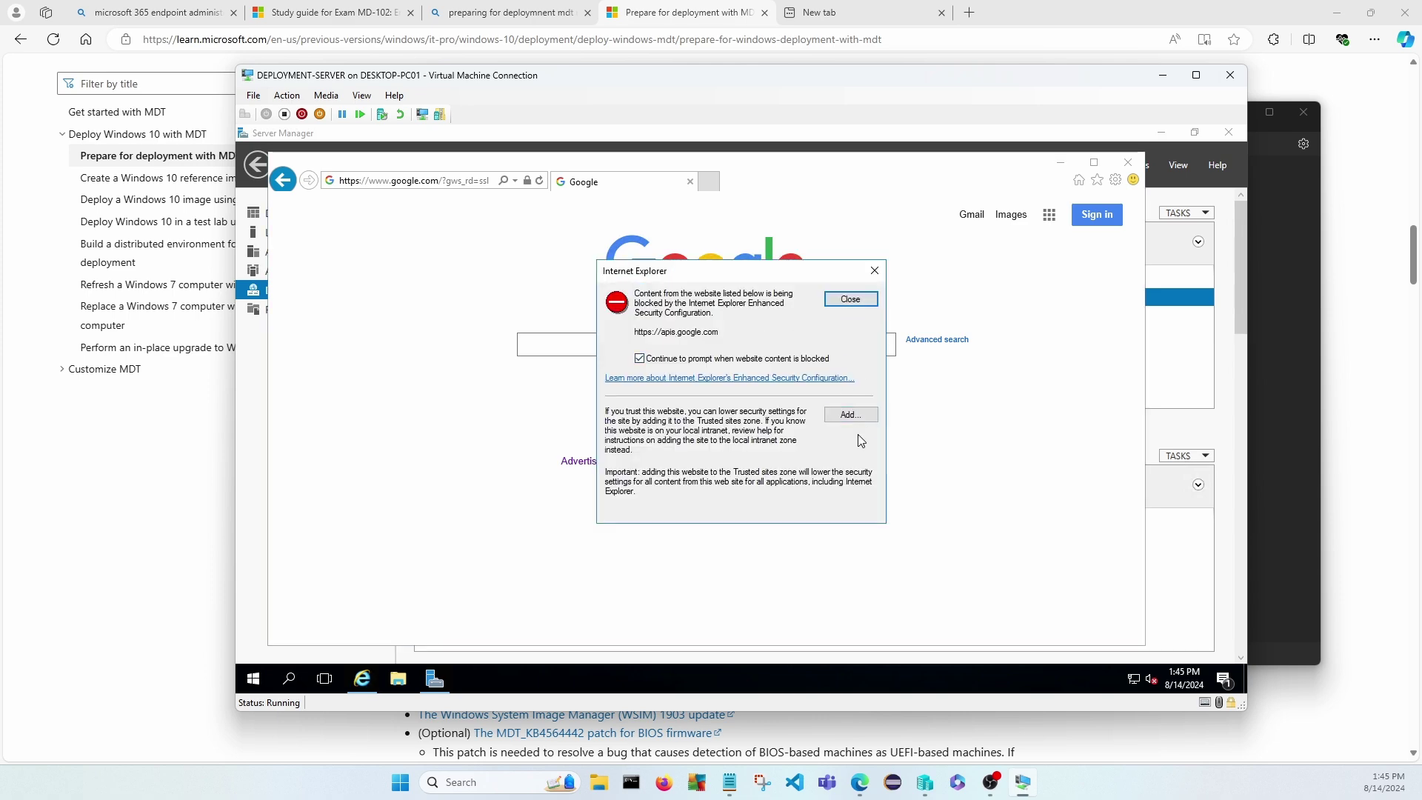
click(845, 382)
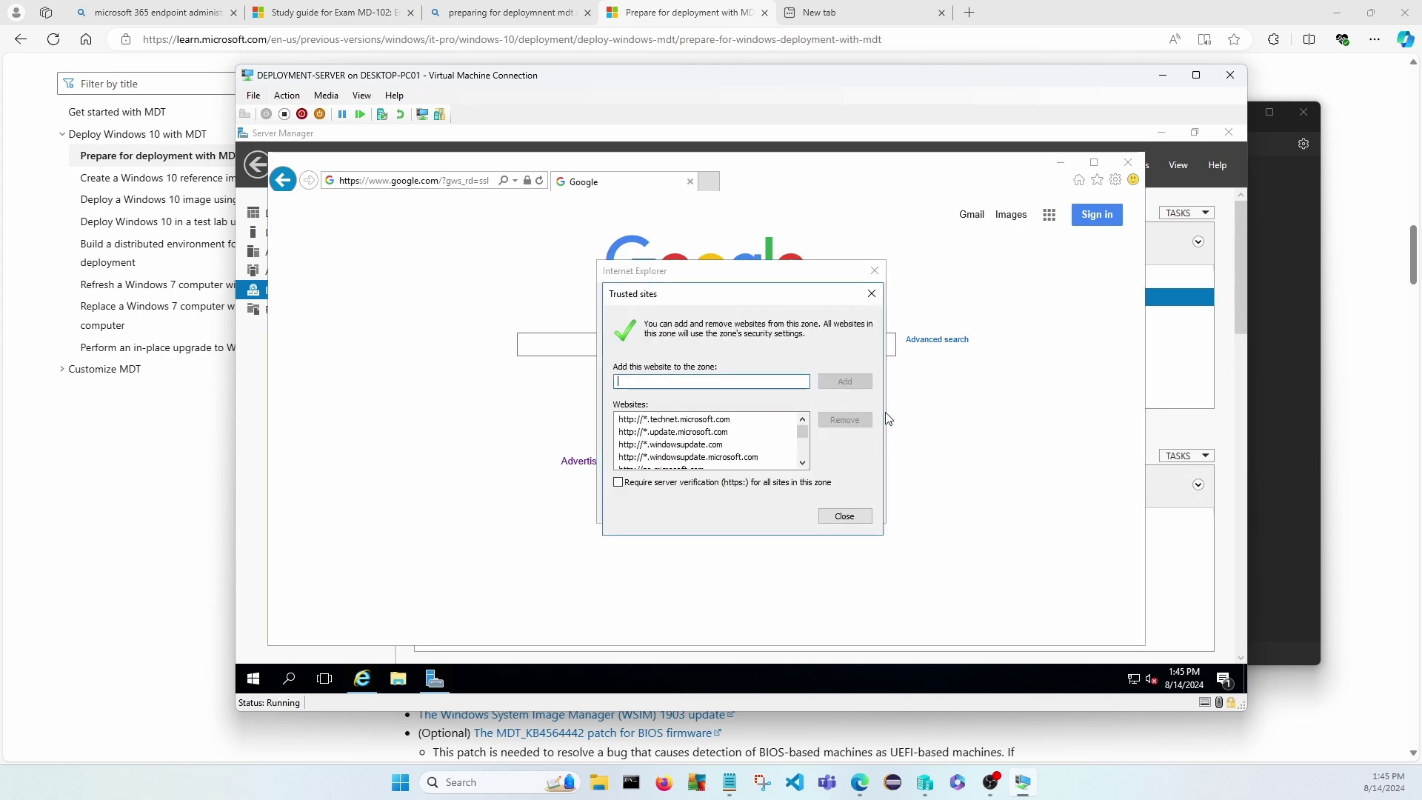
click(842, 518)
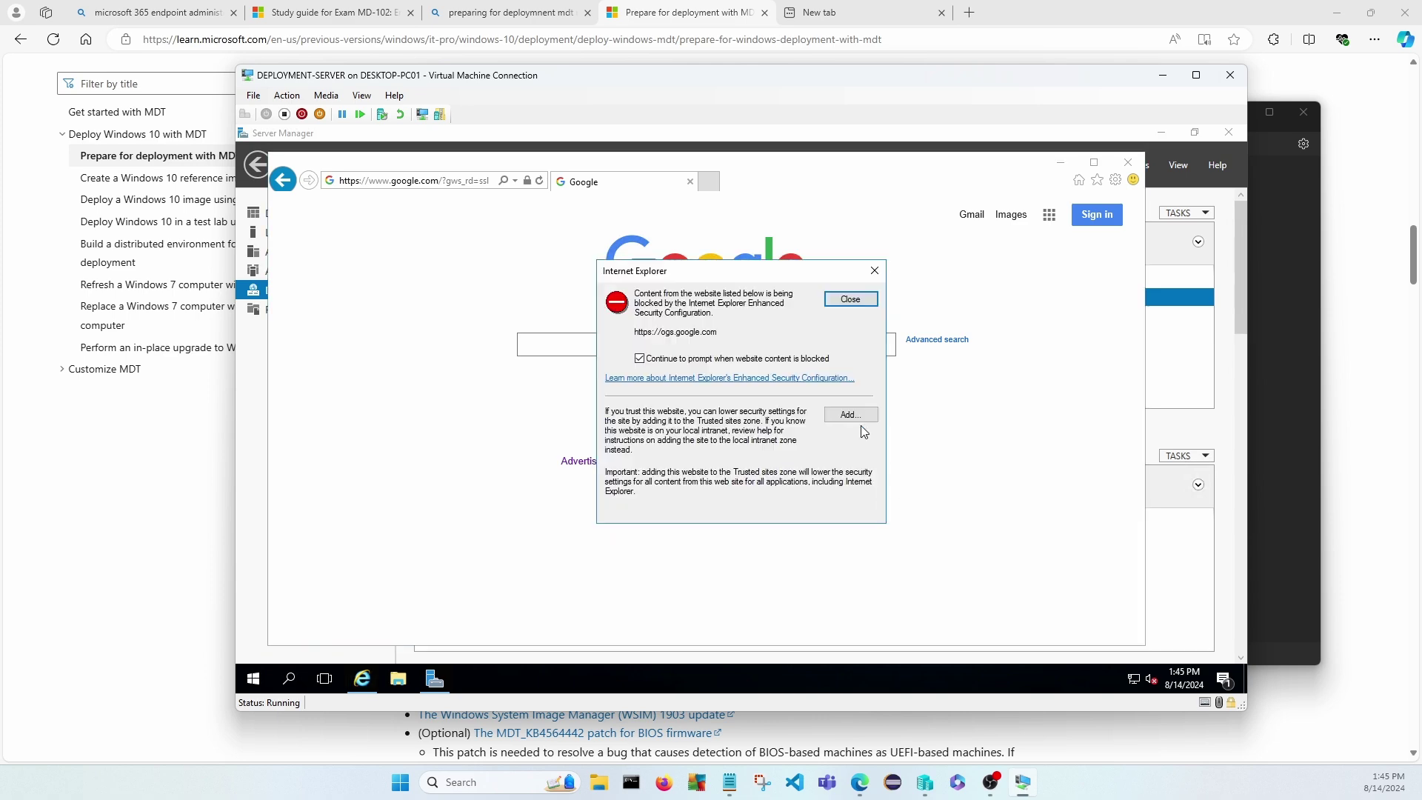
click(845, 299)
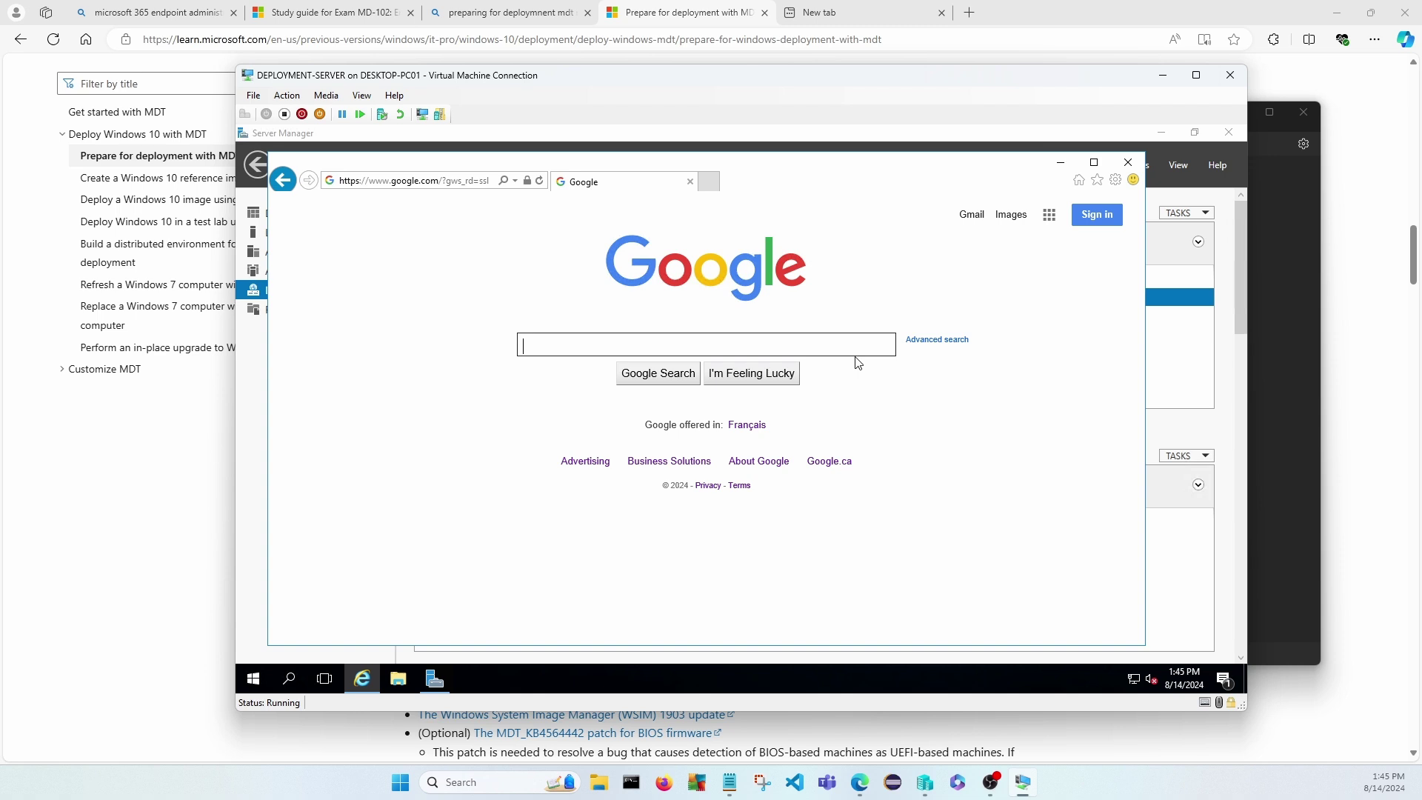
Trust clients1.google.com and type 'Firefox bworowser download' into Google's search box.
text(F)
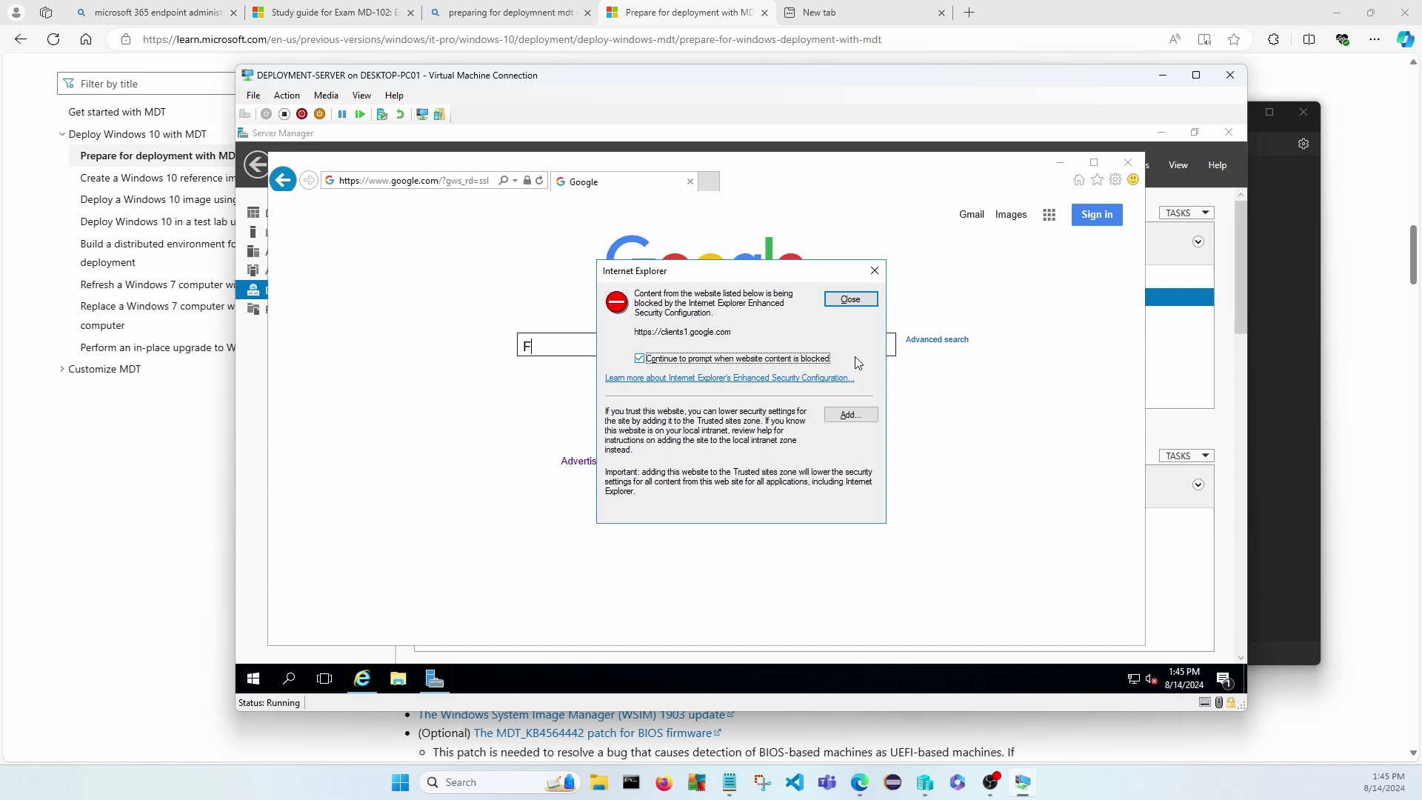
click(849, 300)
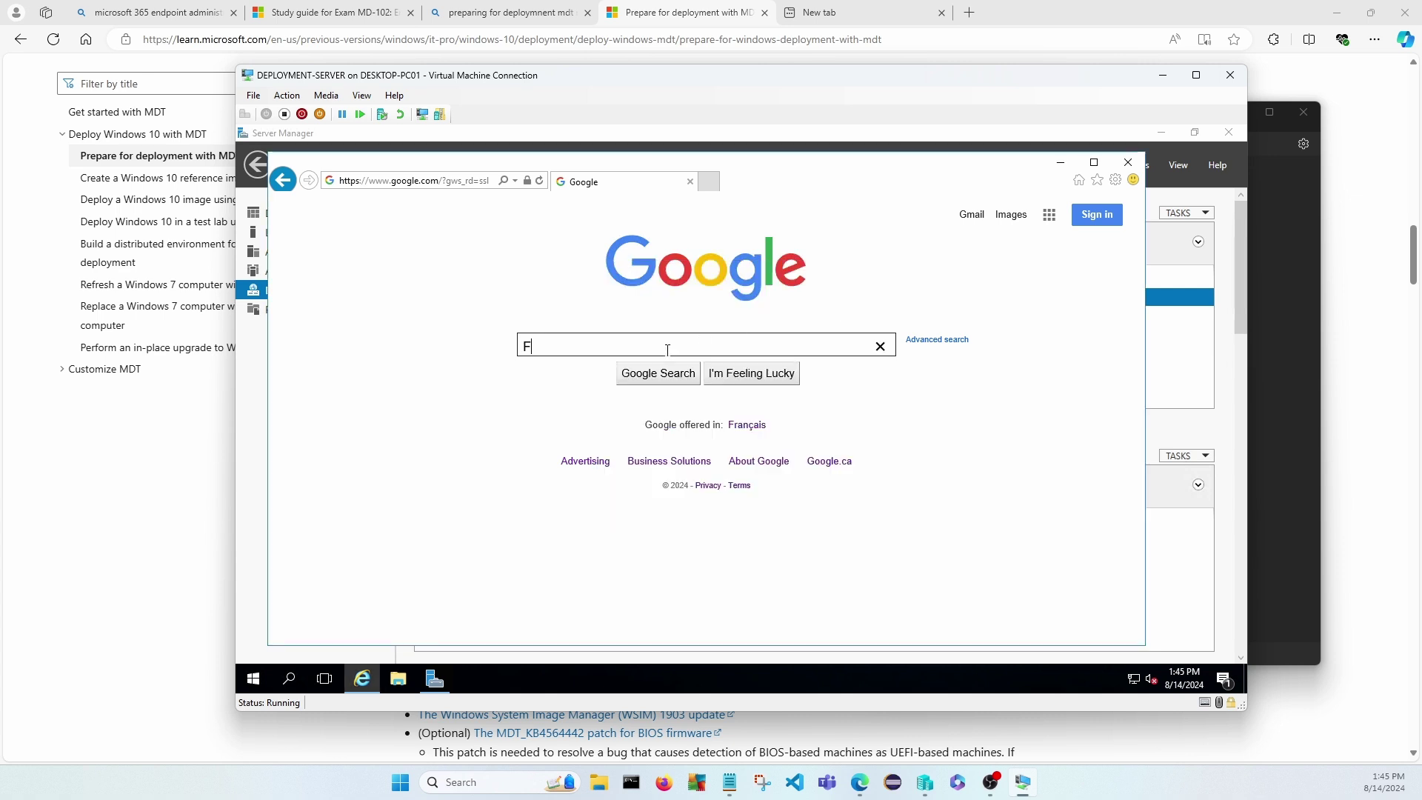
text(i)
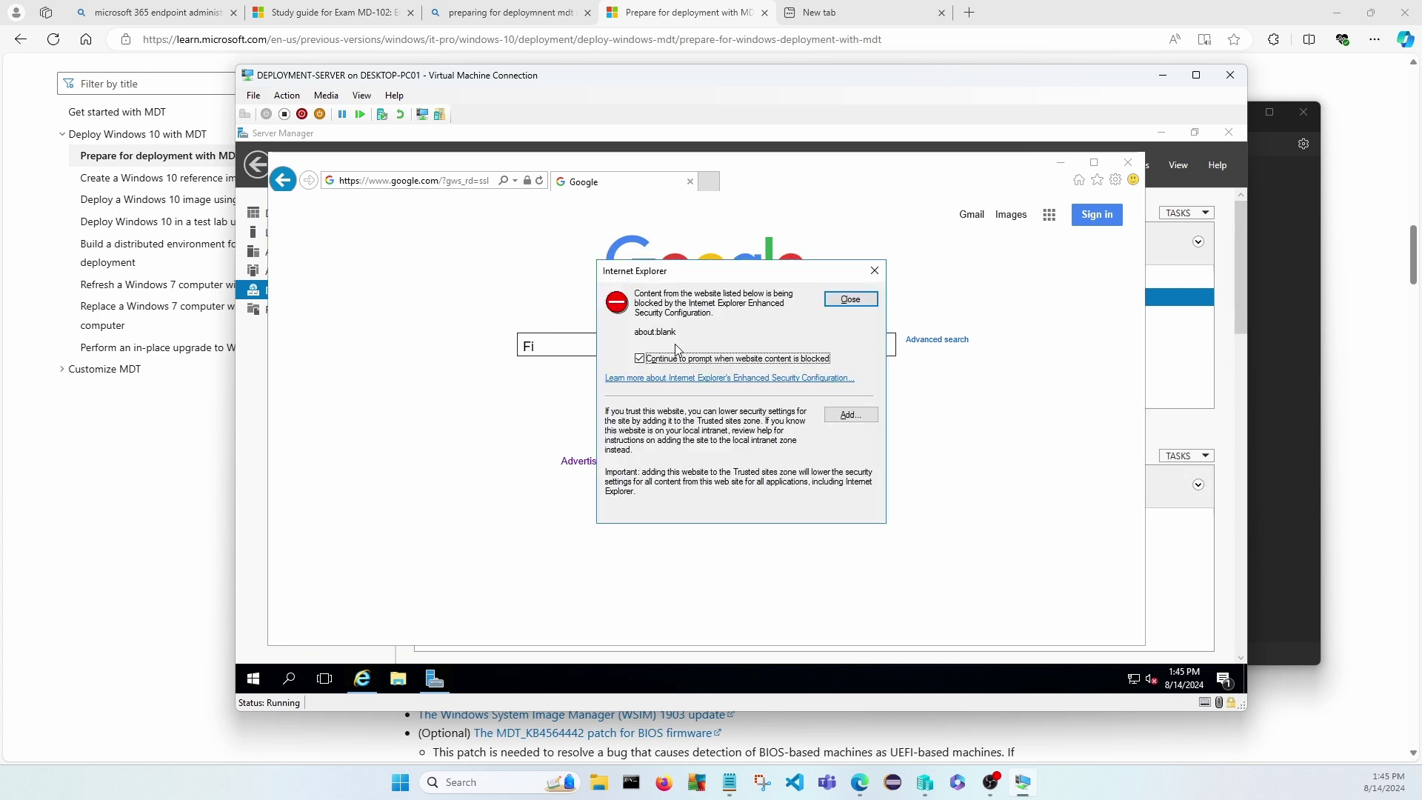
click(850, 299)
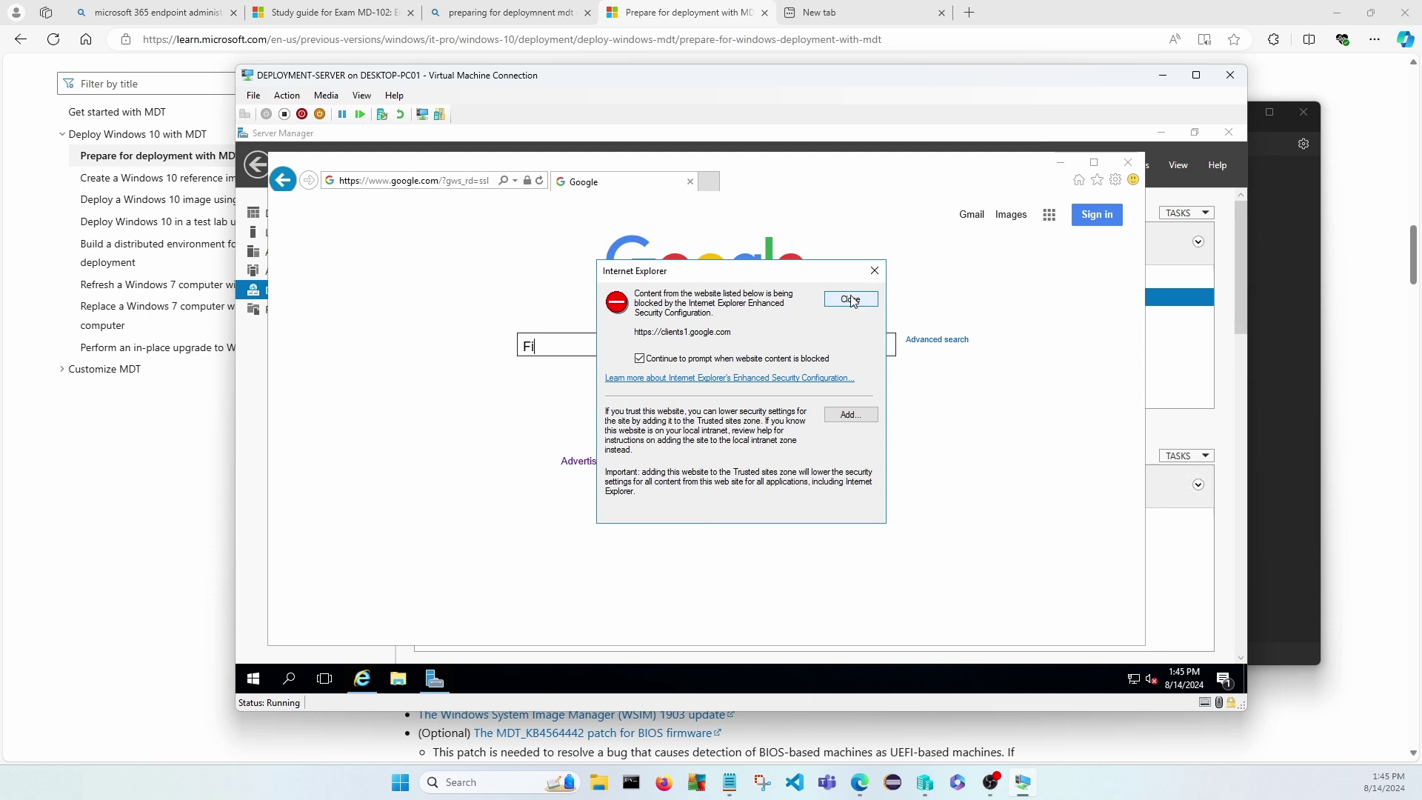
click(851, 415)
click(846, 381)
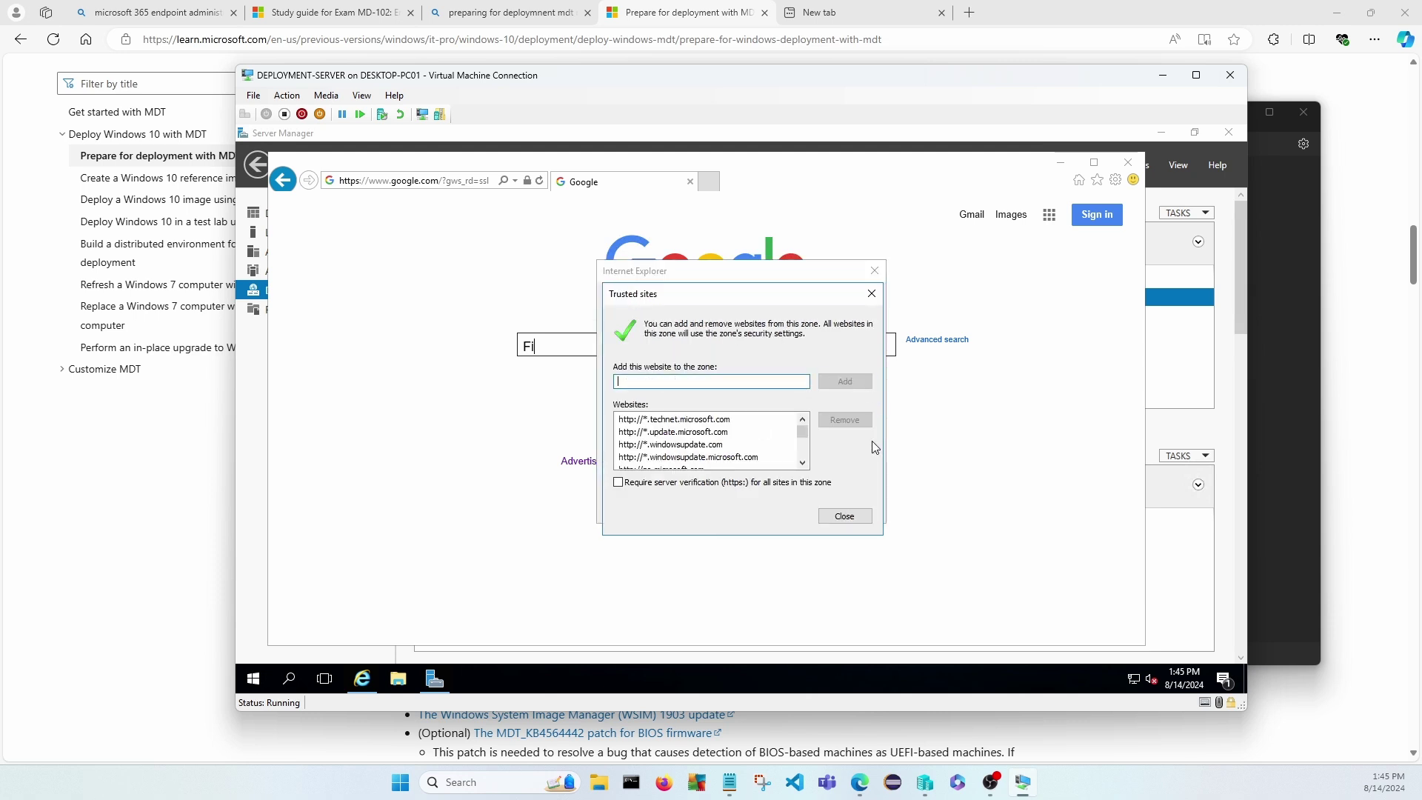
click(845, 517)
double_click(638, 348)
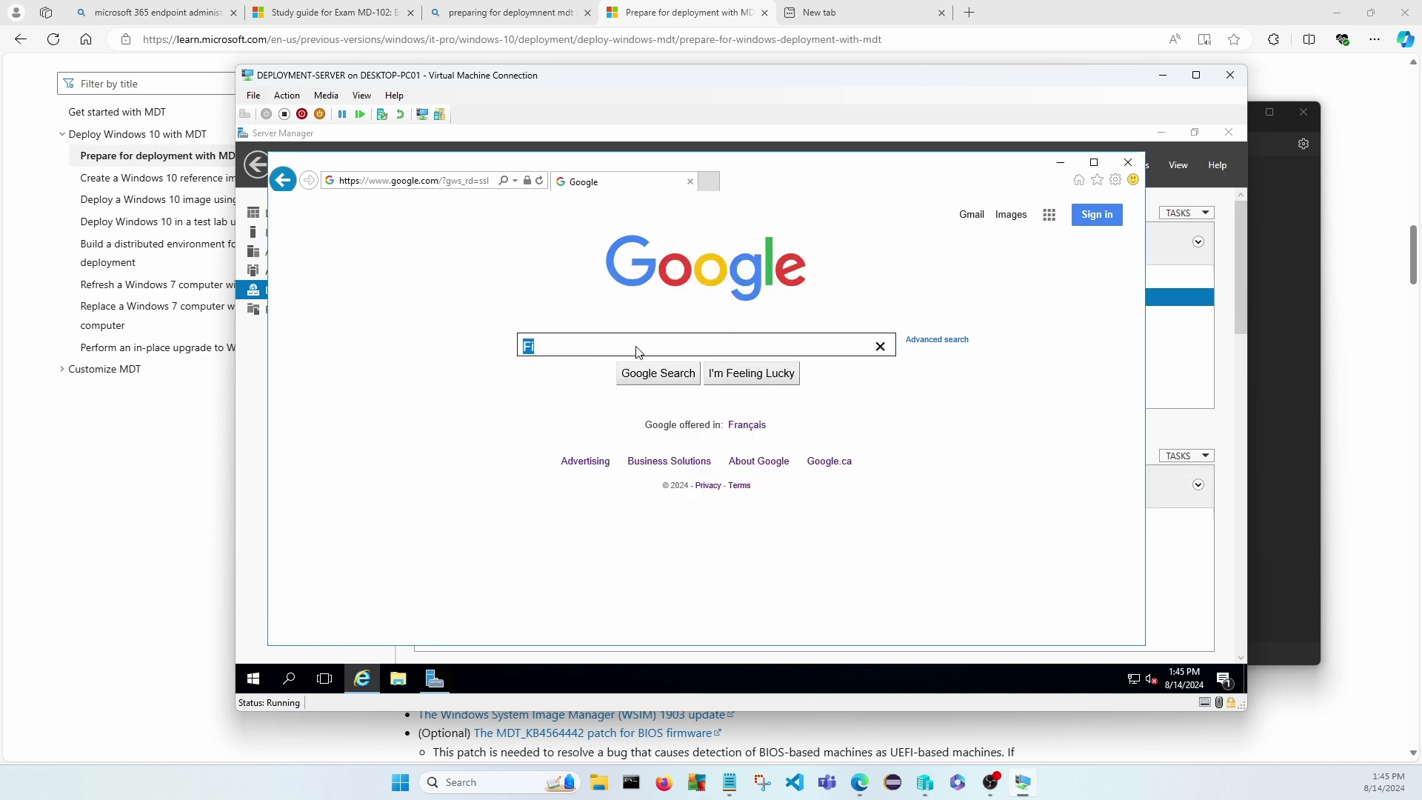
text(Firef)
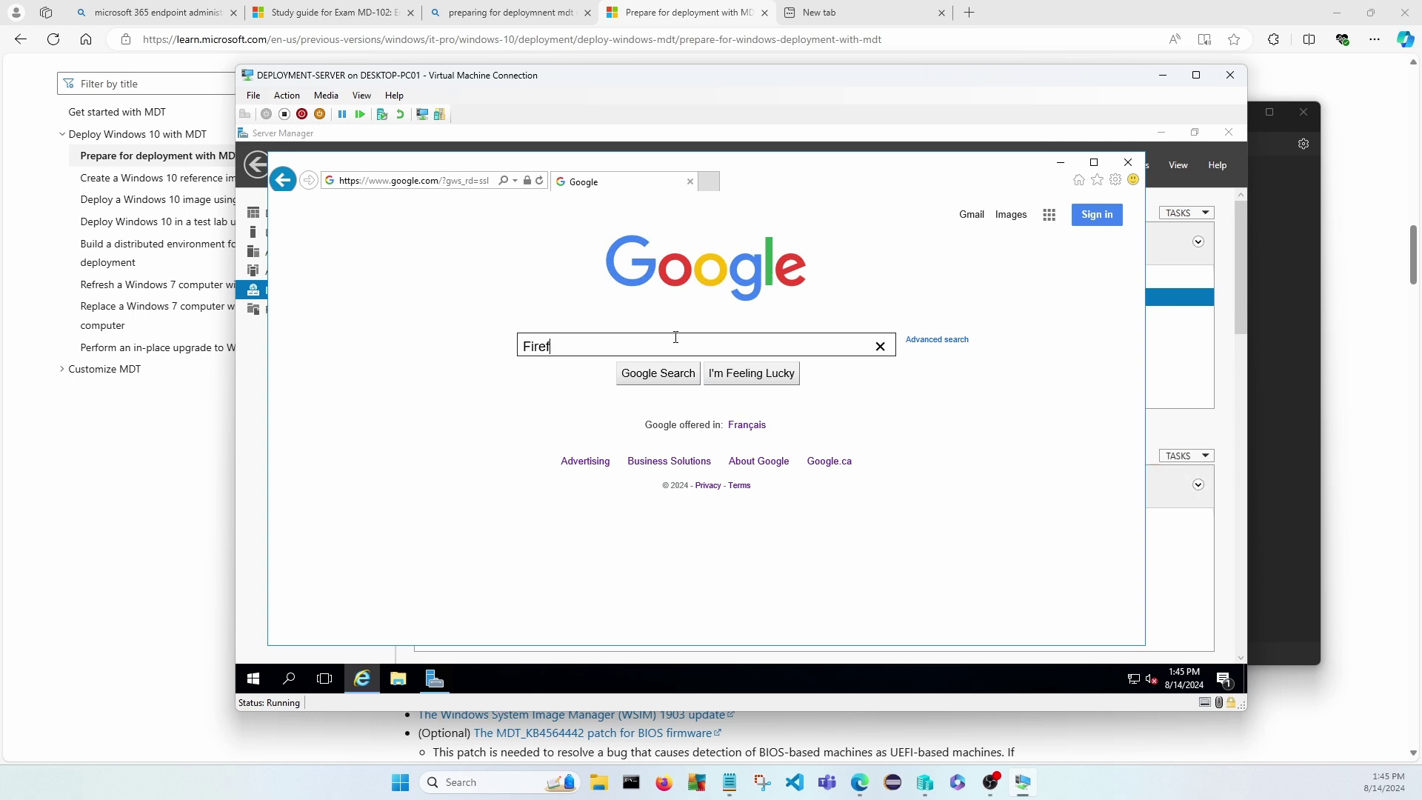
text(ox bwor)
text(owser download)
Search, open the Mozilla Firefox for Windows result, and trust mozilla.org and googletagmanager.com.
key(Return)
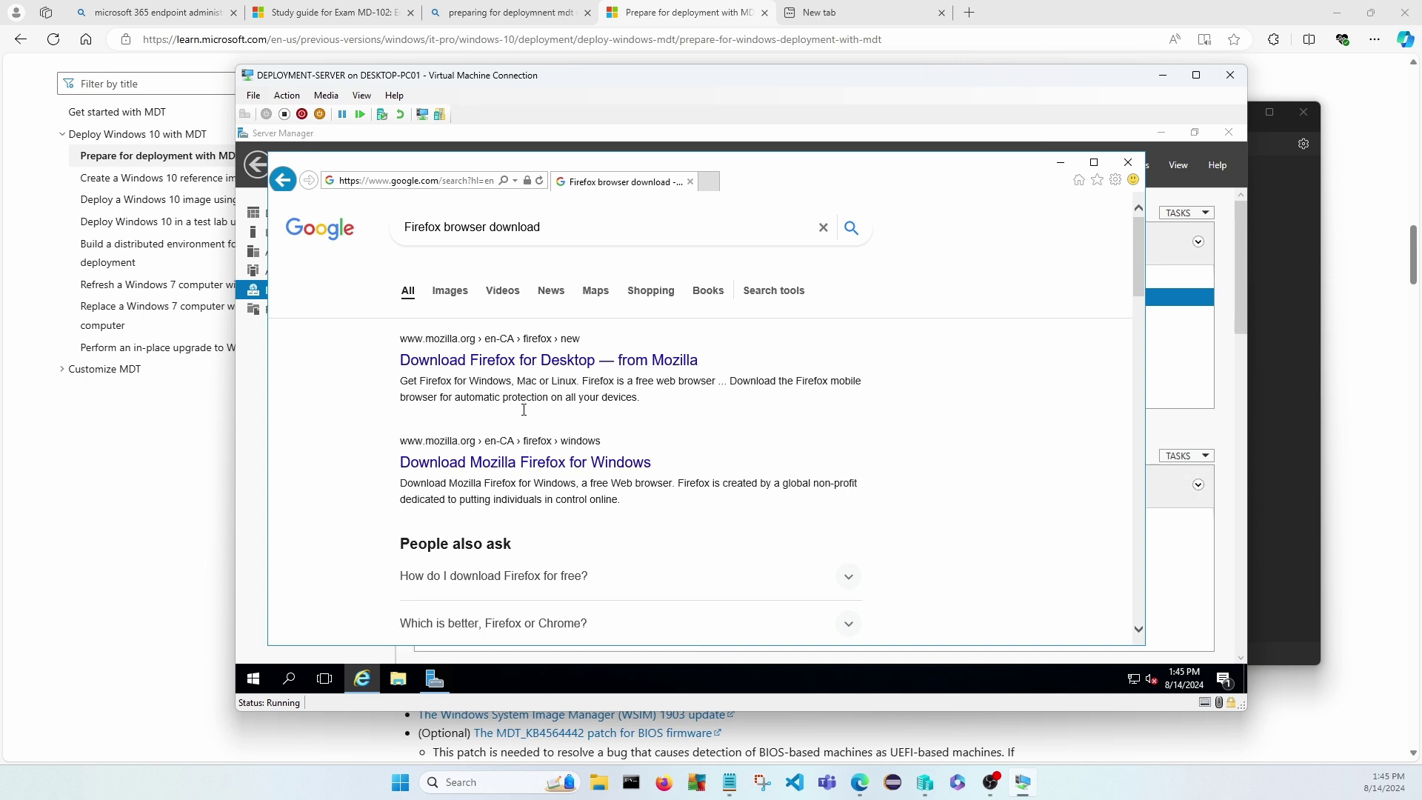
click(524, 463)
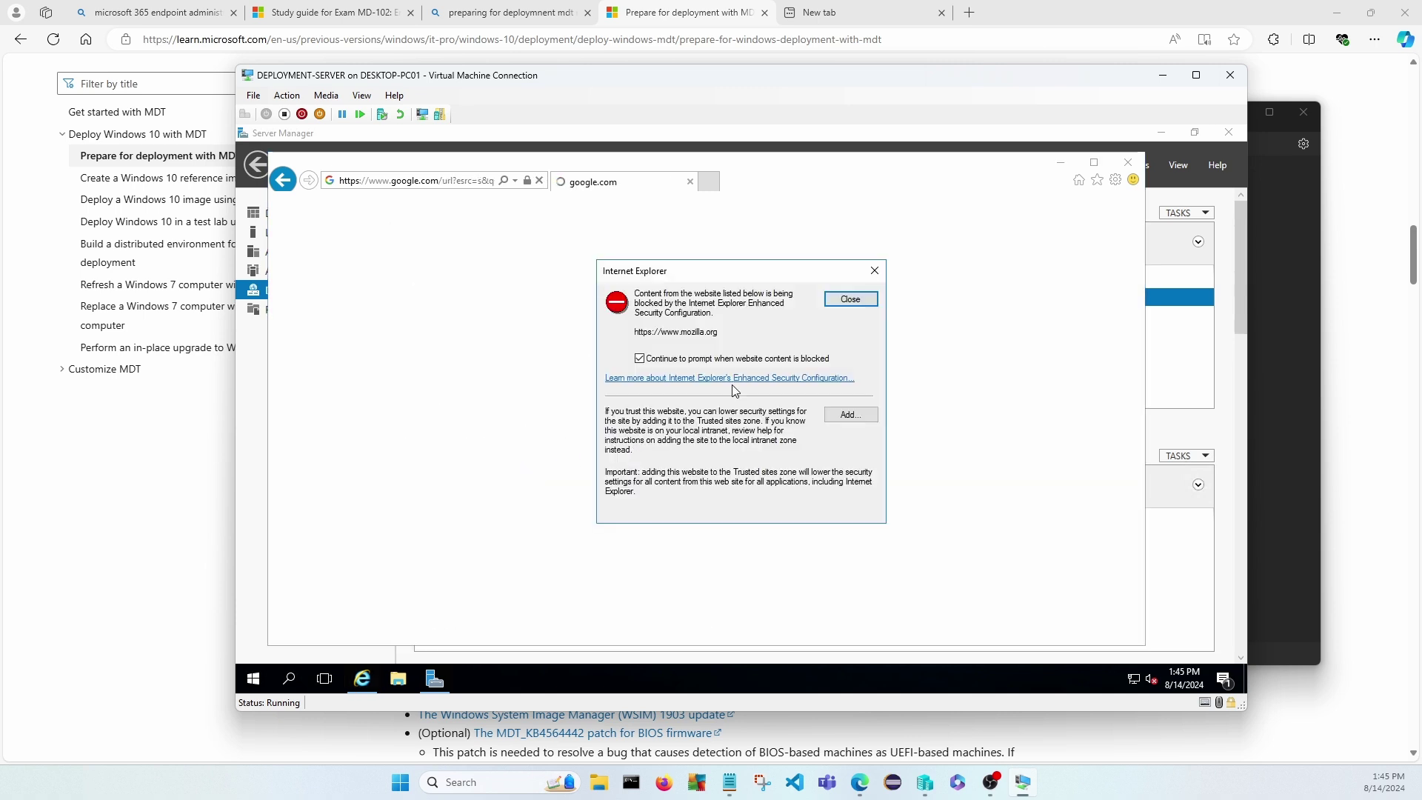
click(852, 414)
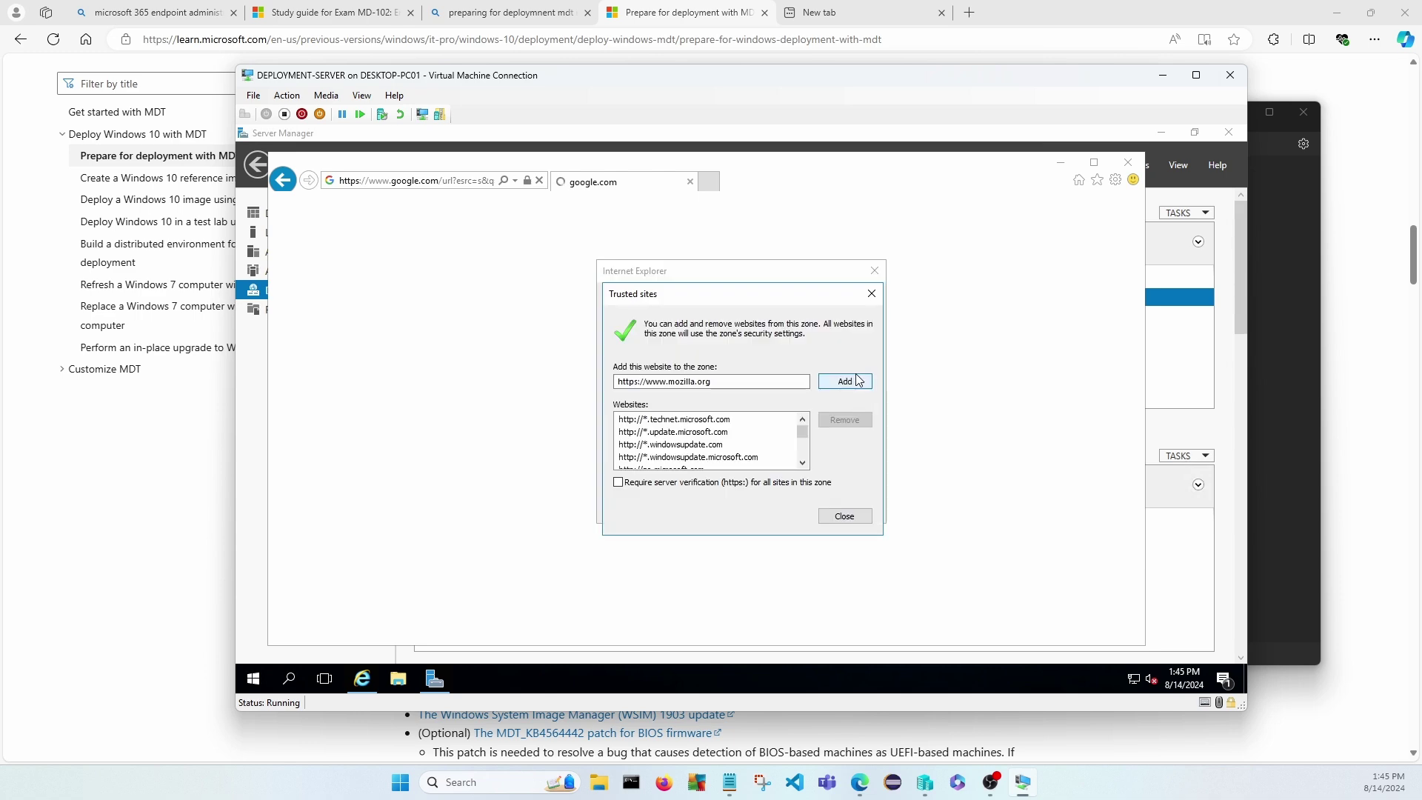
click(856, 381)
click(844, 516)
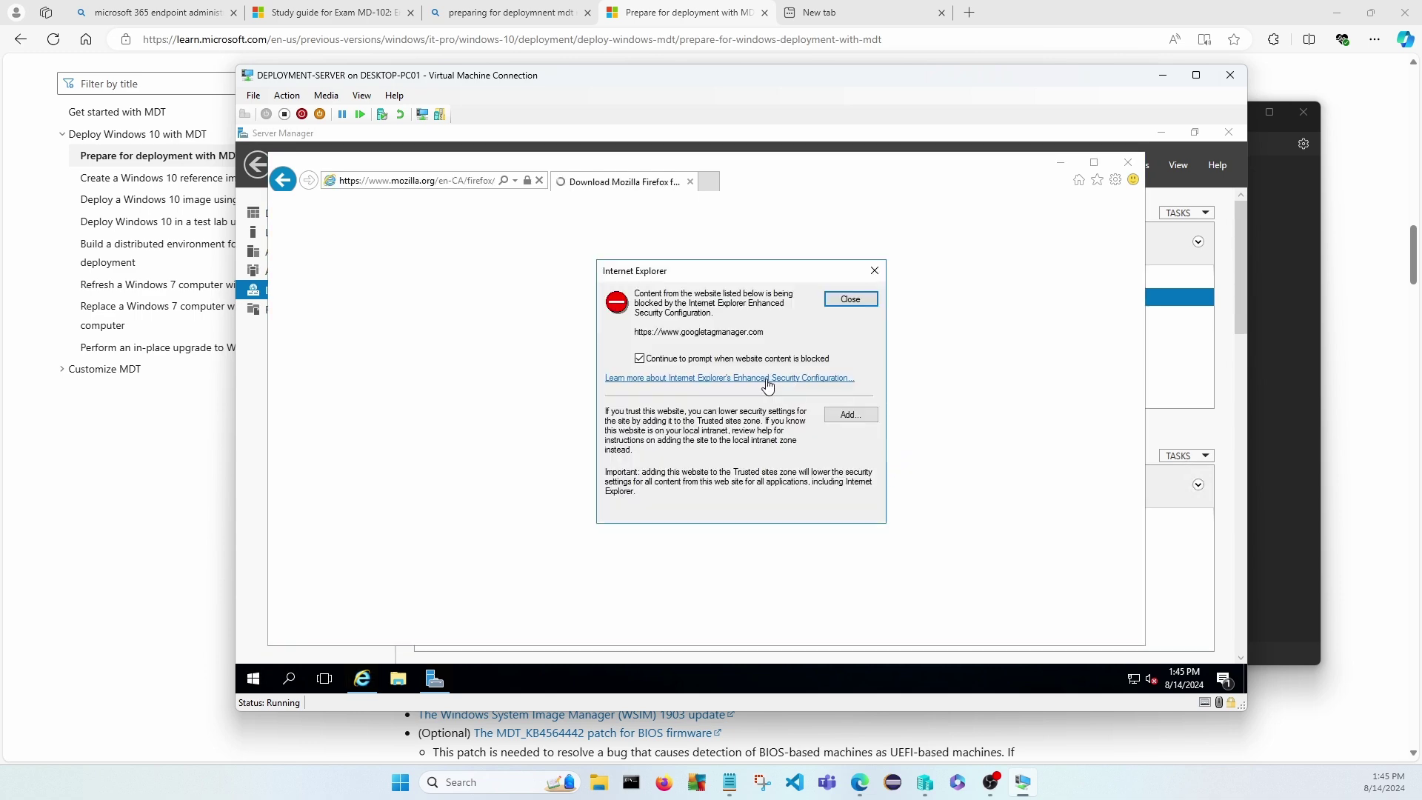
click(851, 415)
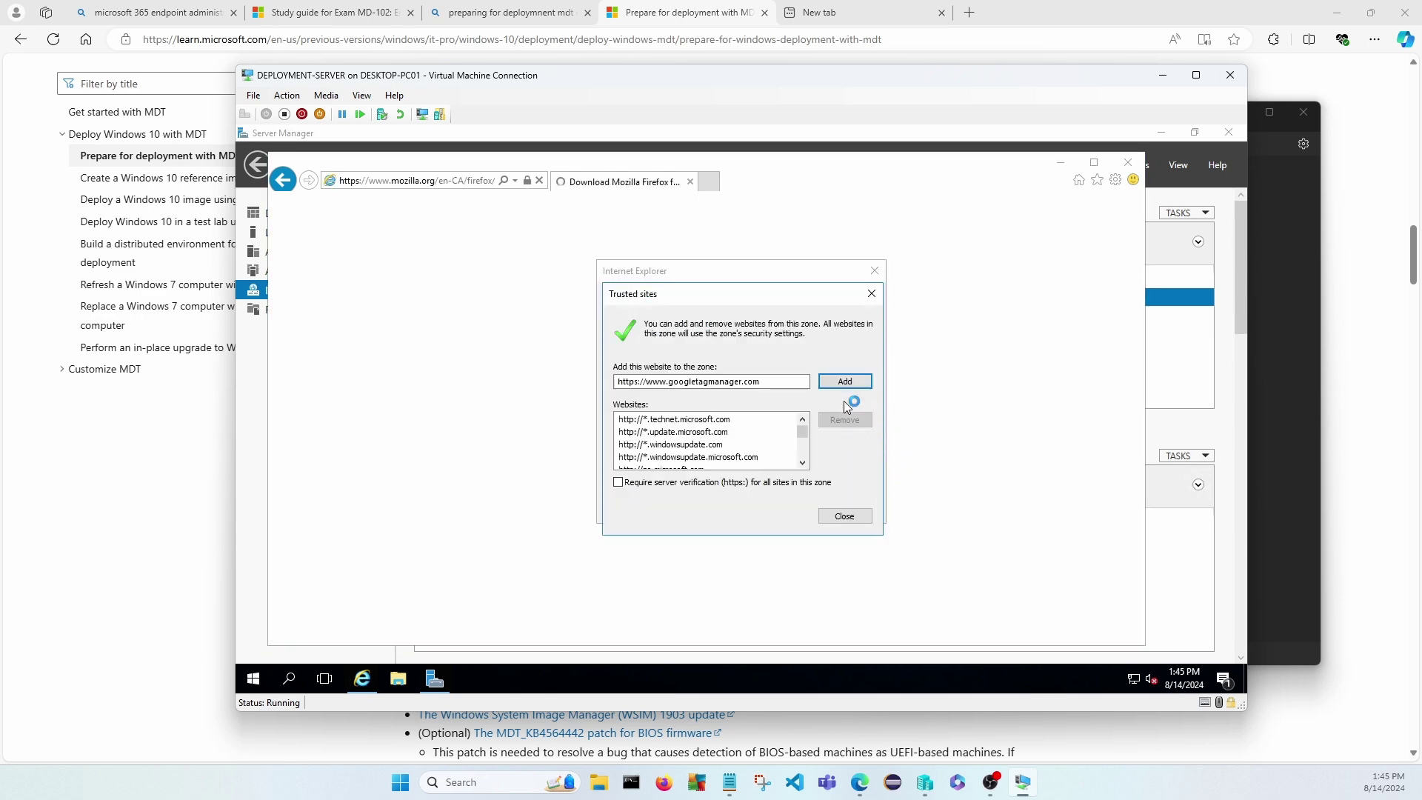
click(846, 380)
click(844, 516)
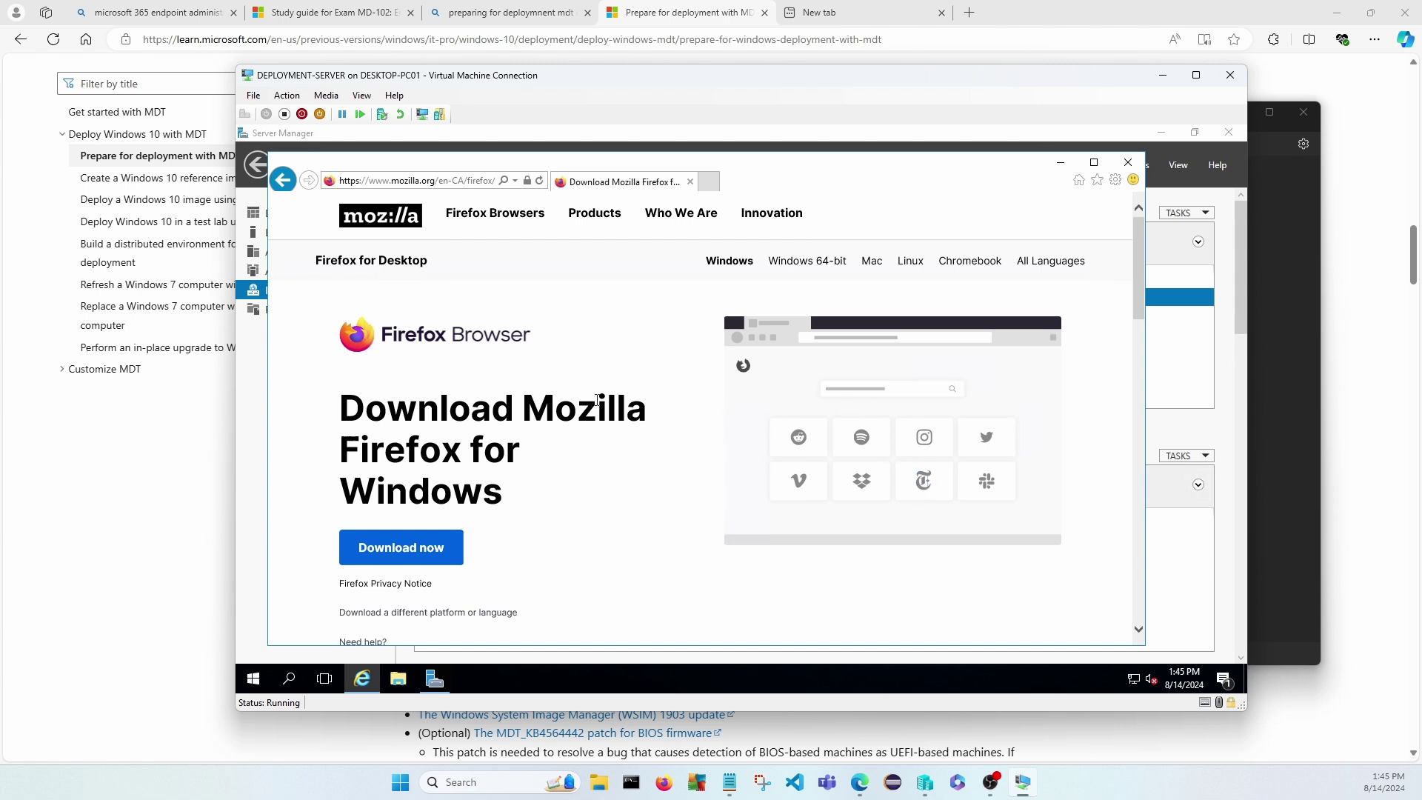
Start the Firefox for Windows download, trusting Mozilla's download server.
click(381, 555)
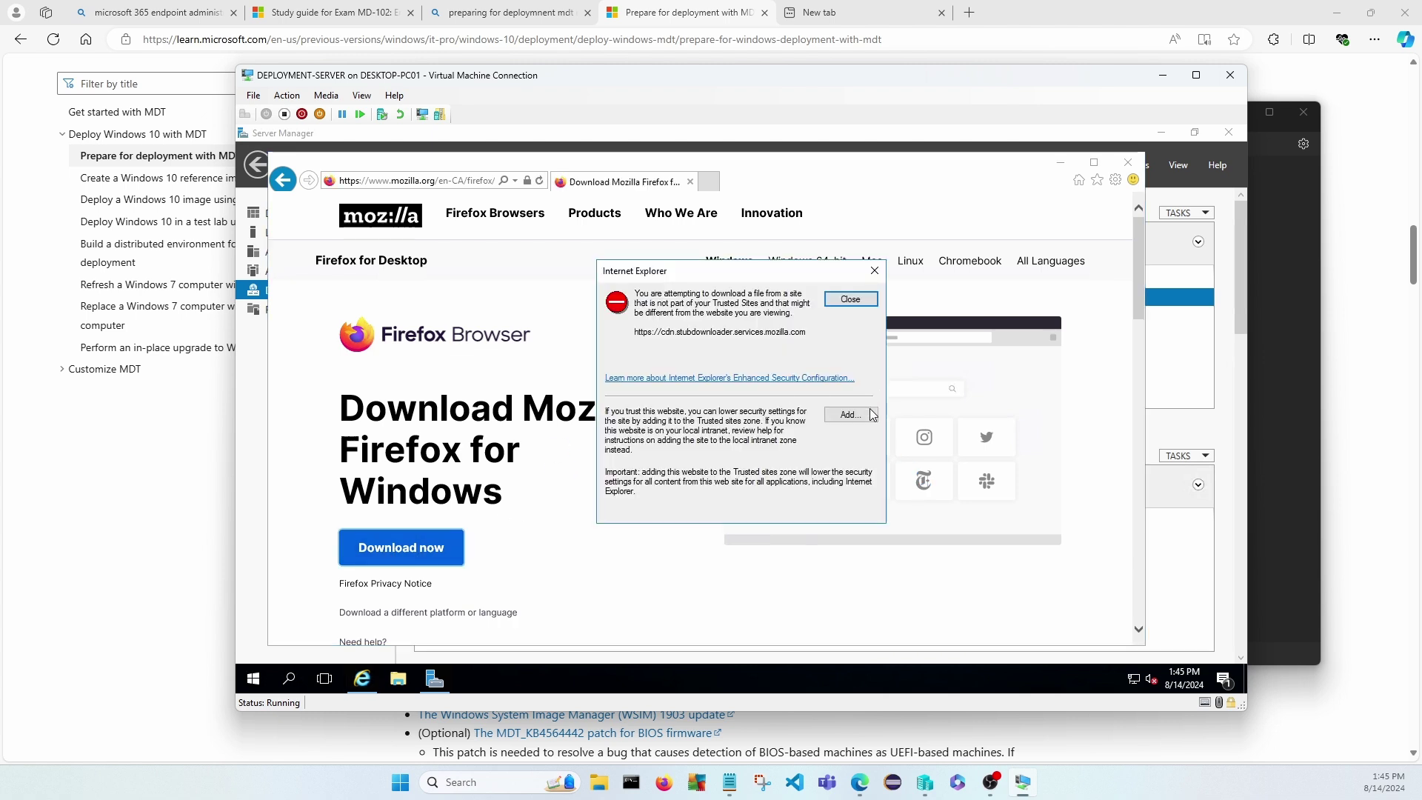
click(860, 419)
click(845, 381)
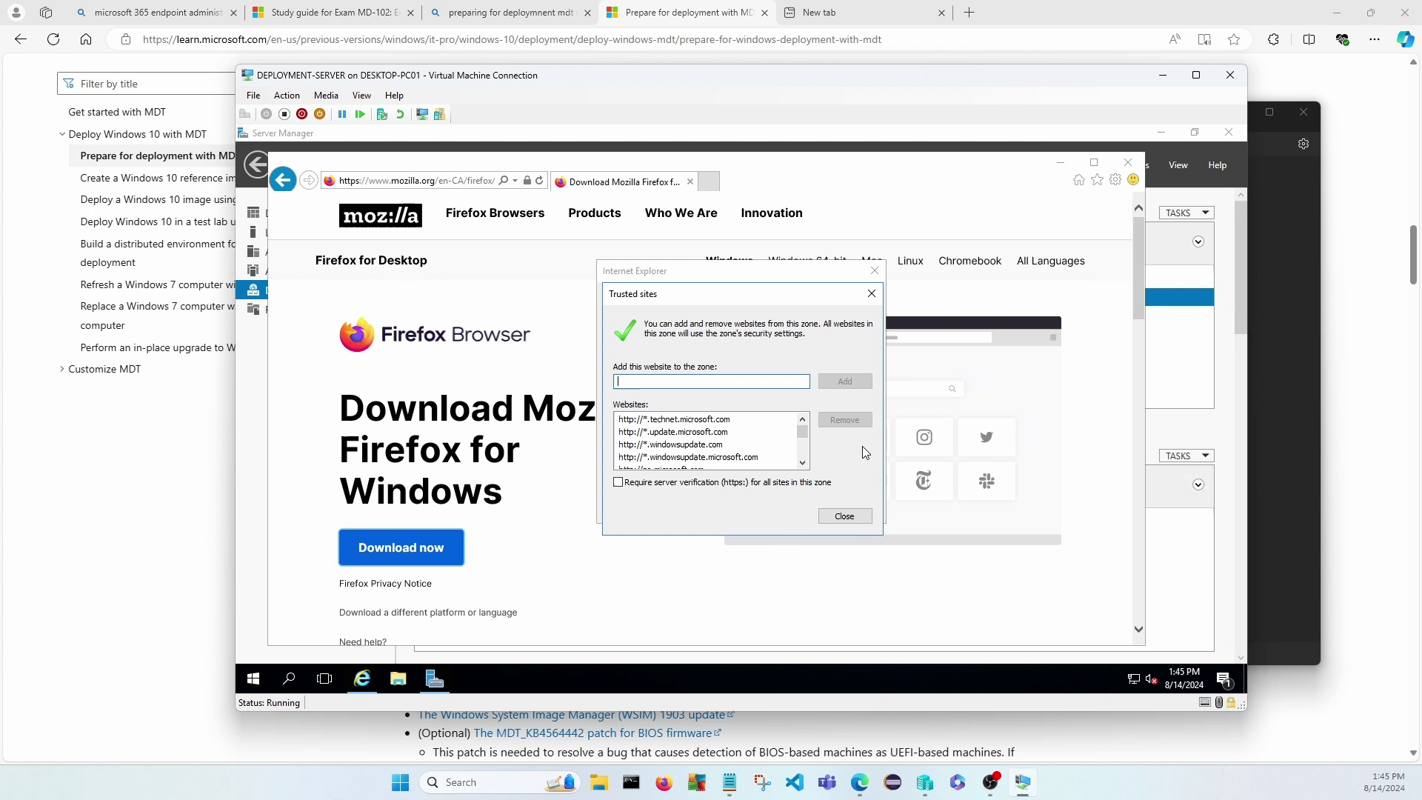
click(845, 517)
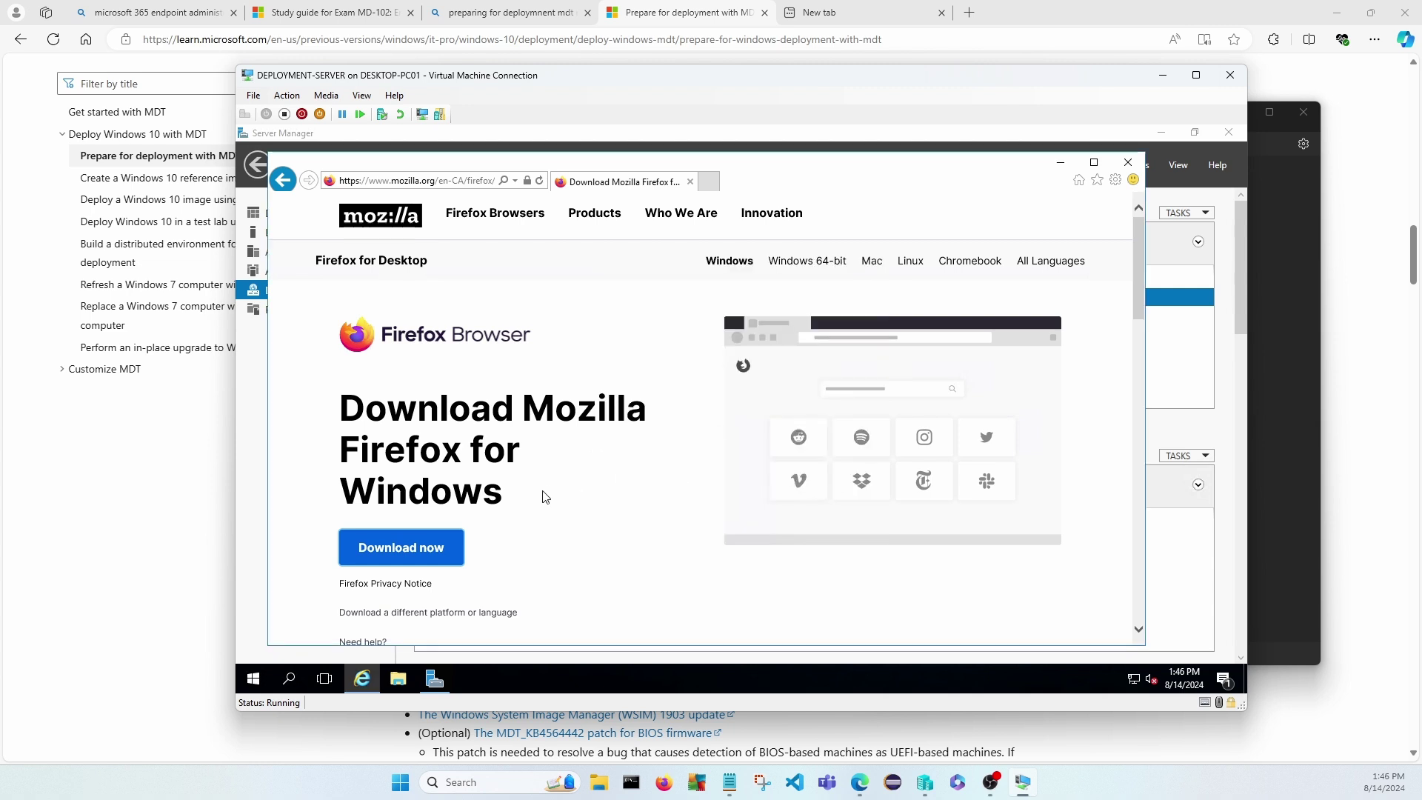
Download the Firefox installer from Mozilla's page, save it, and run it to install Firefox.
scroll(549, 499, down, 4)
scroll(474, 489, up, 3)
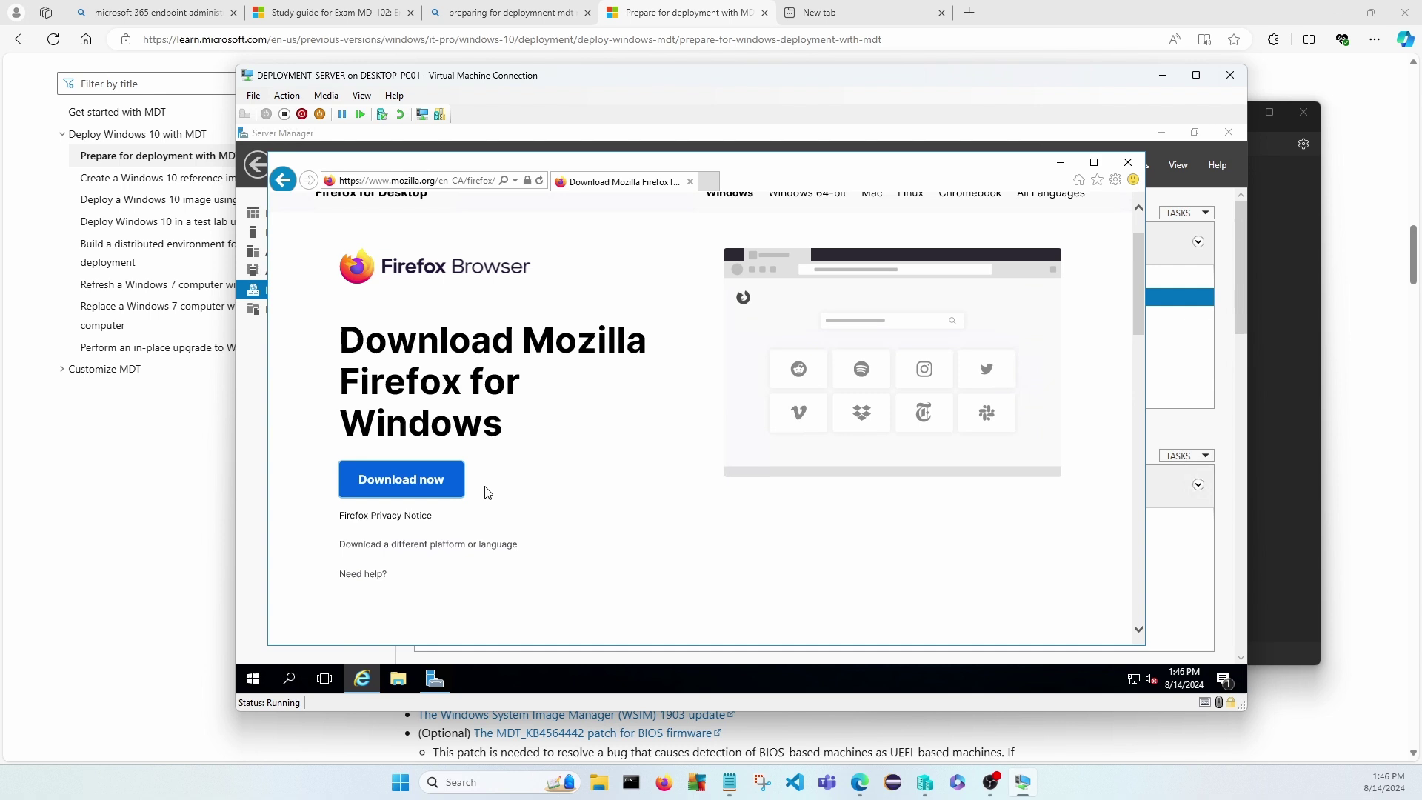
click(401, 484)
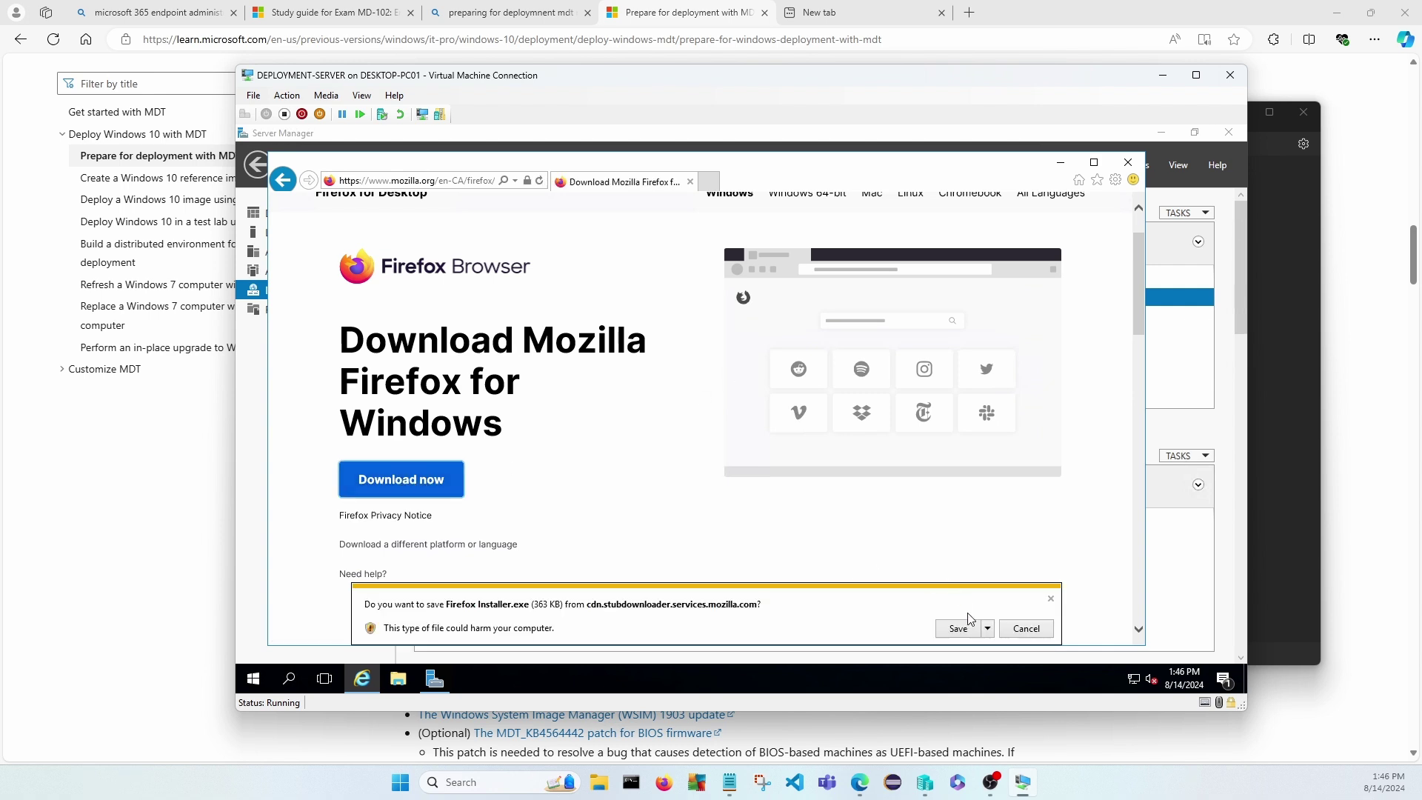
click(958, 628)
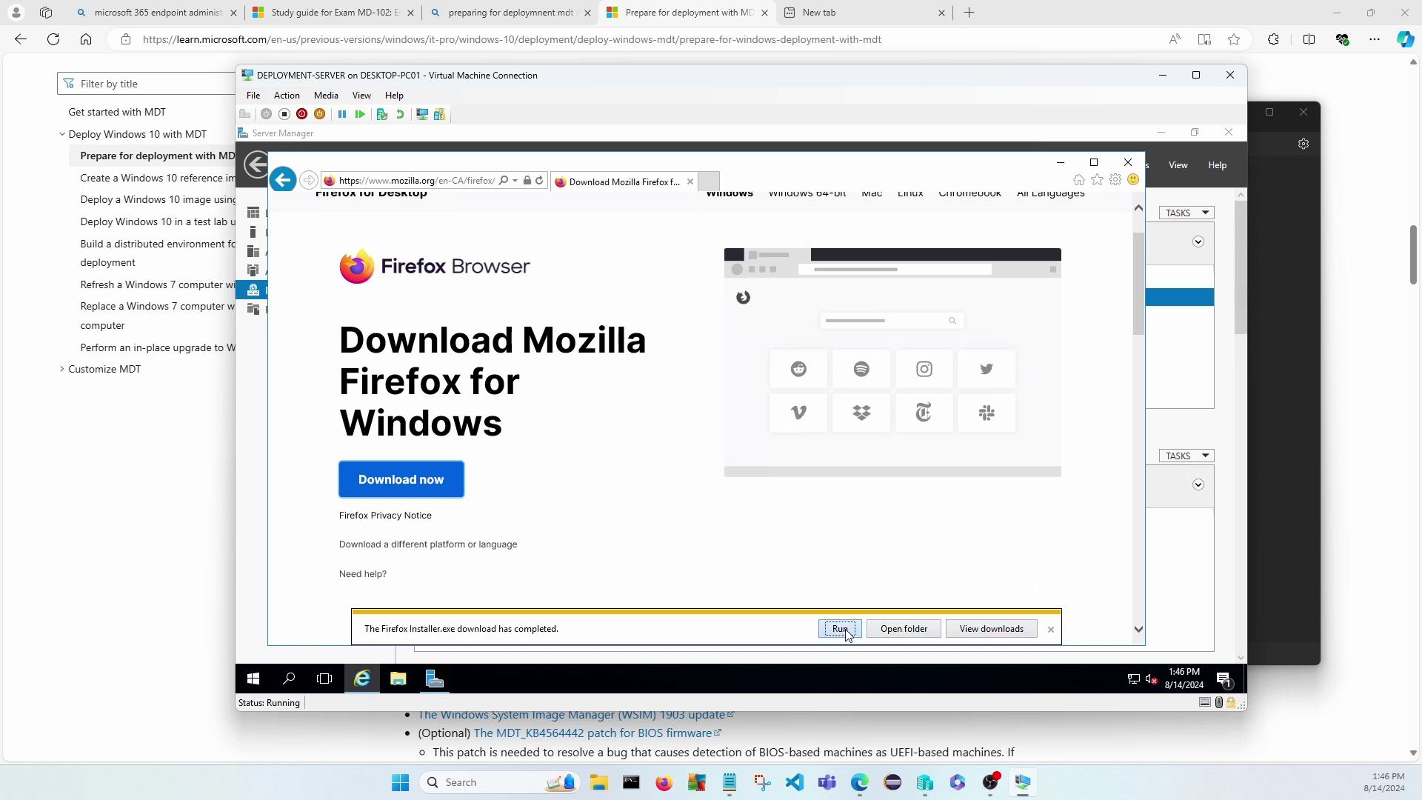
click(844, 632)
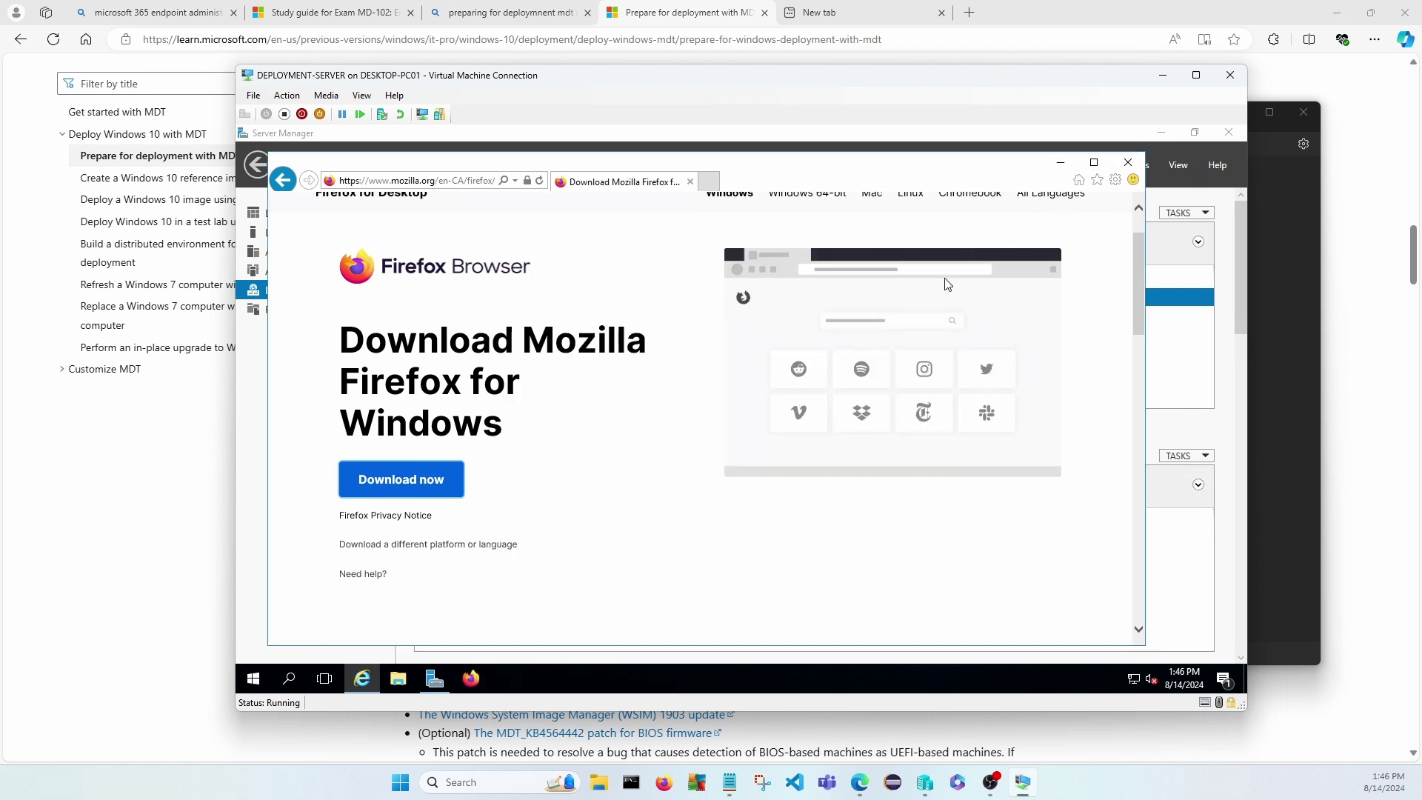
Close Internet Explorer and return to the VM after checking the DEPLOY-SVR notes.
click(1127, 172)
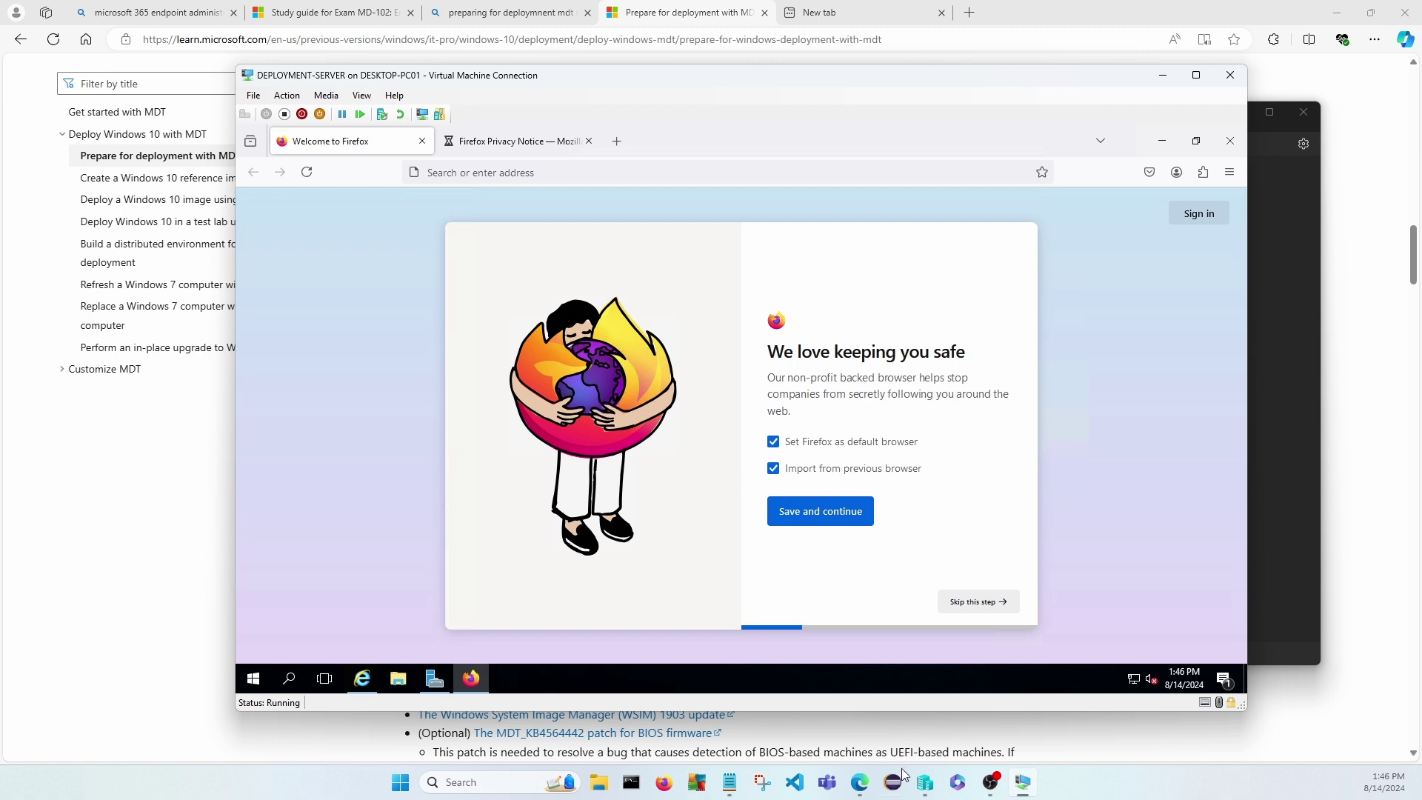
click(729, 782)
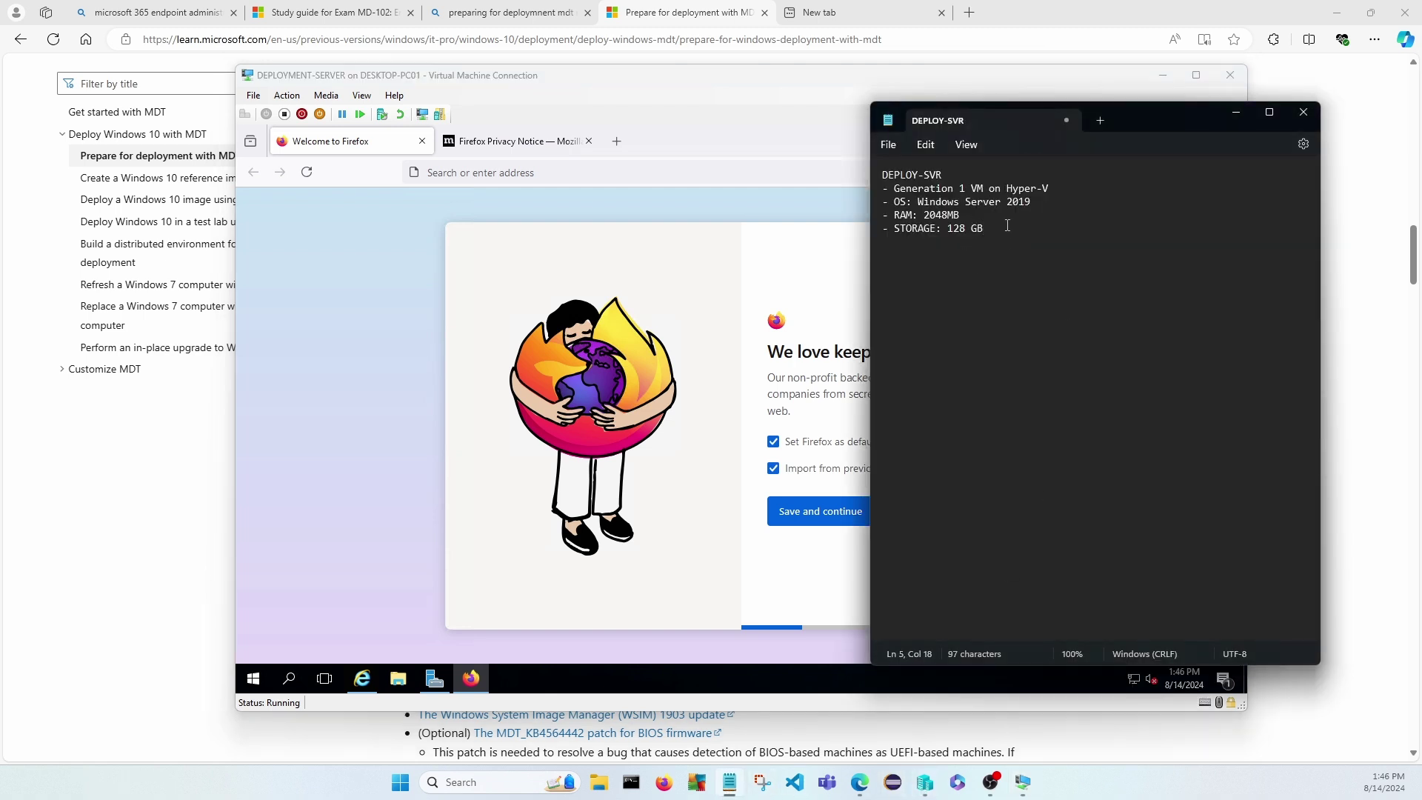
click(1236, 113)
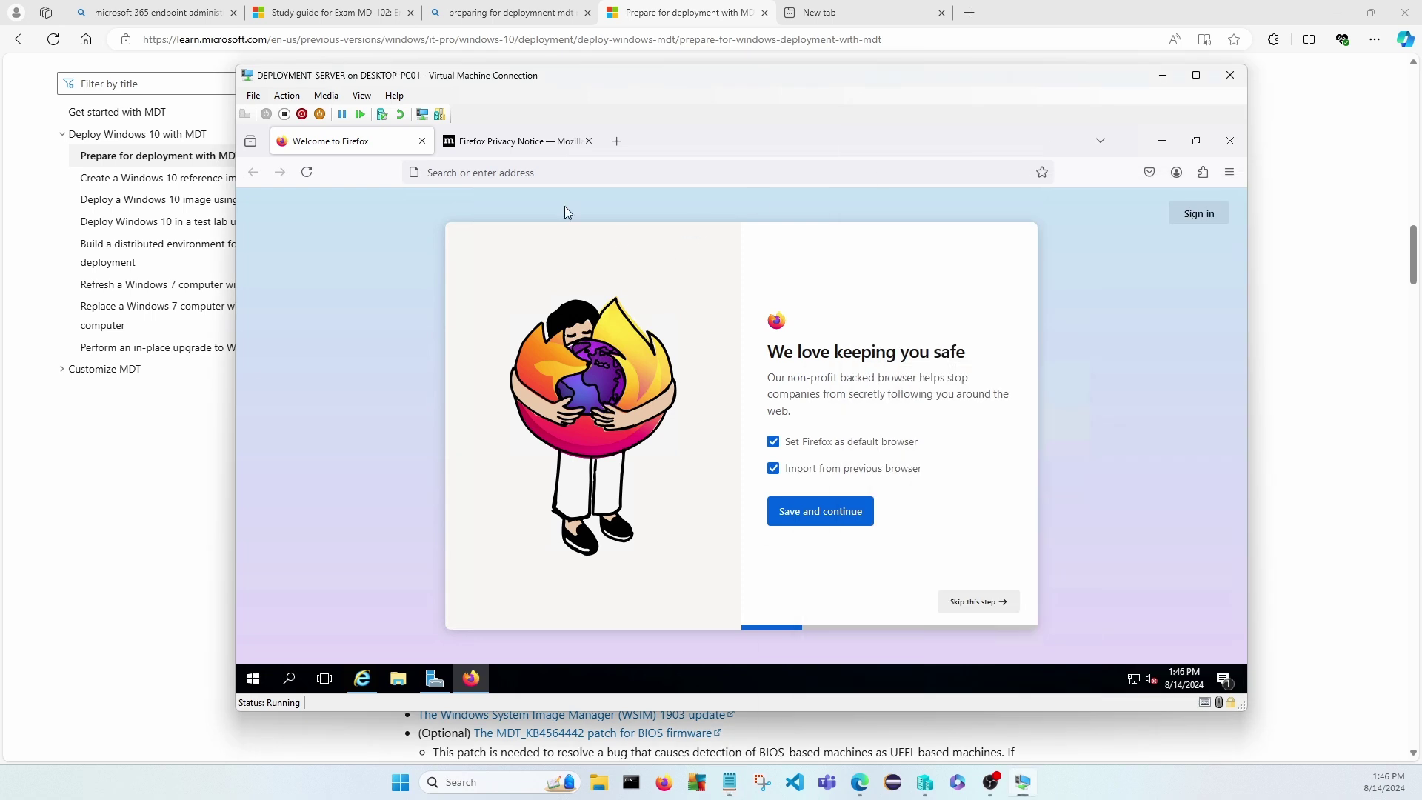
Search Google in Firefox for 'Windows ADK for windows 10'.
click(464, 172)
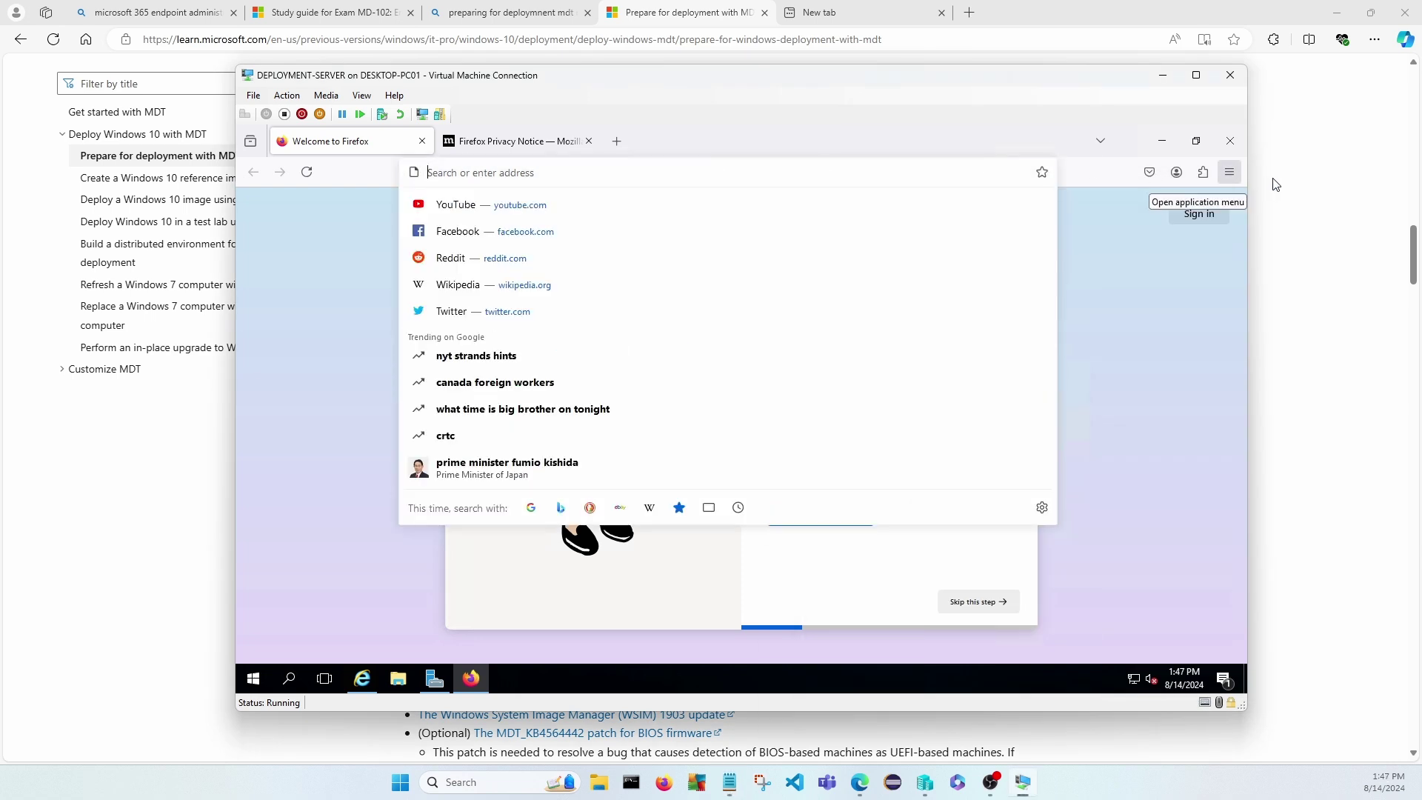
text(ADK)
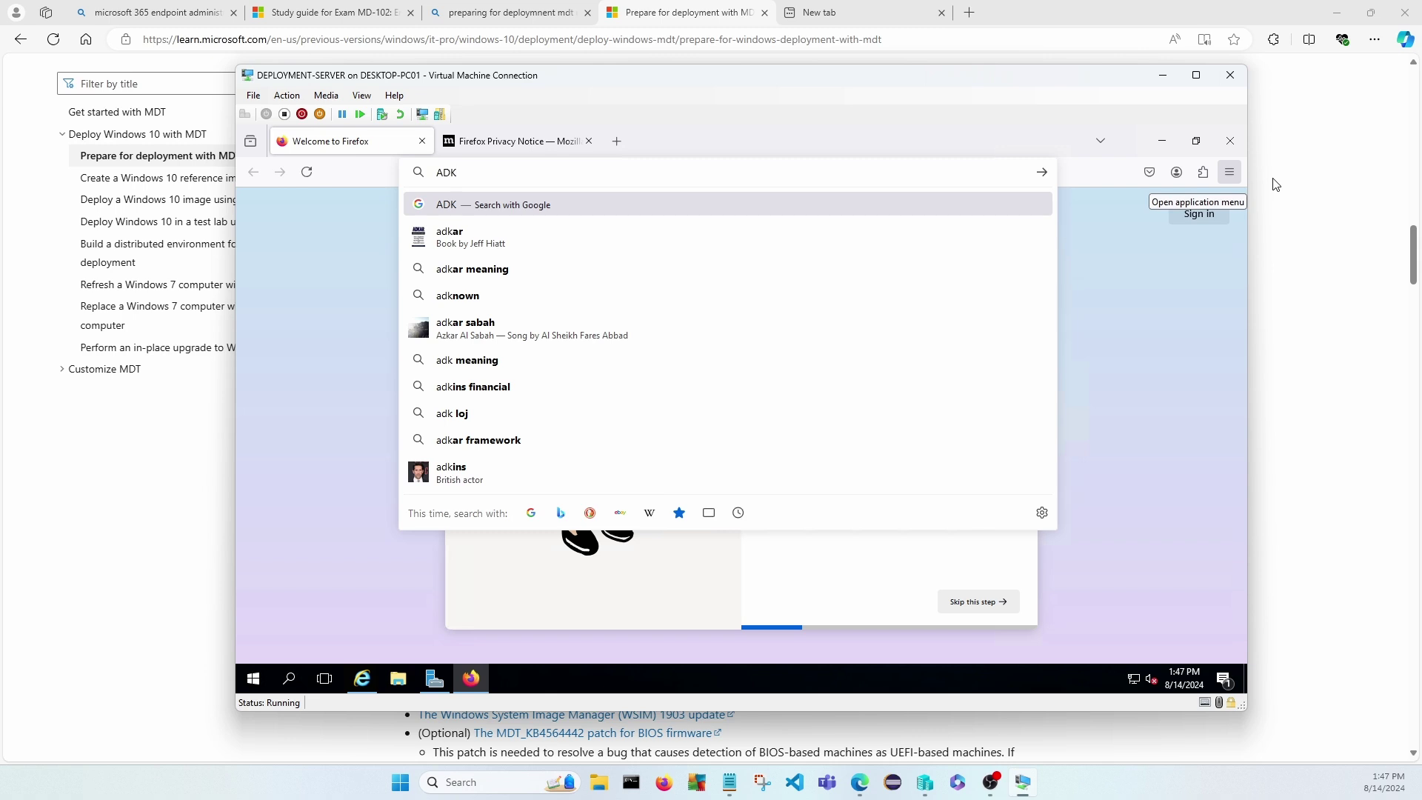
key(BackSpace)
key(BackSpace)
key(BackSpace)
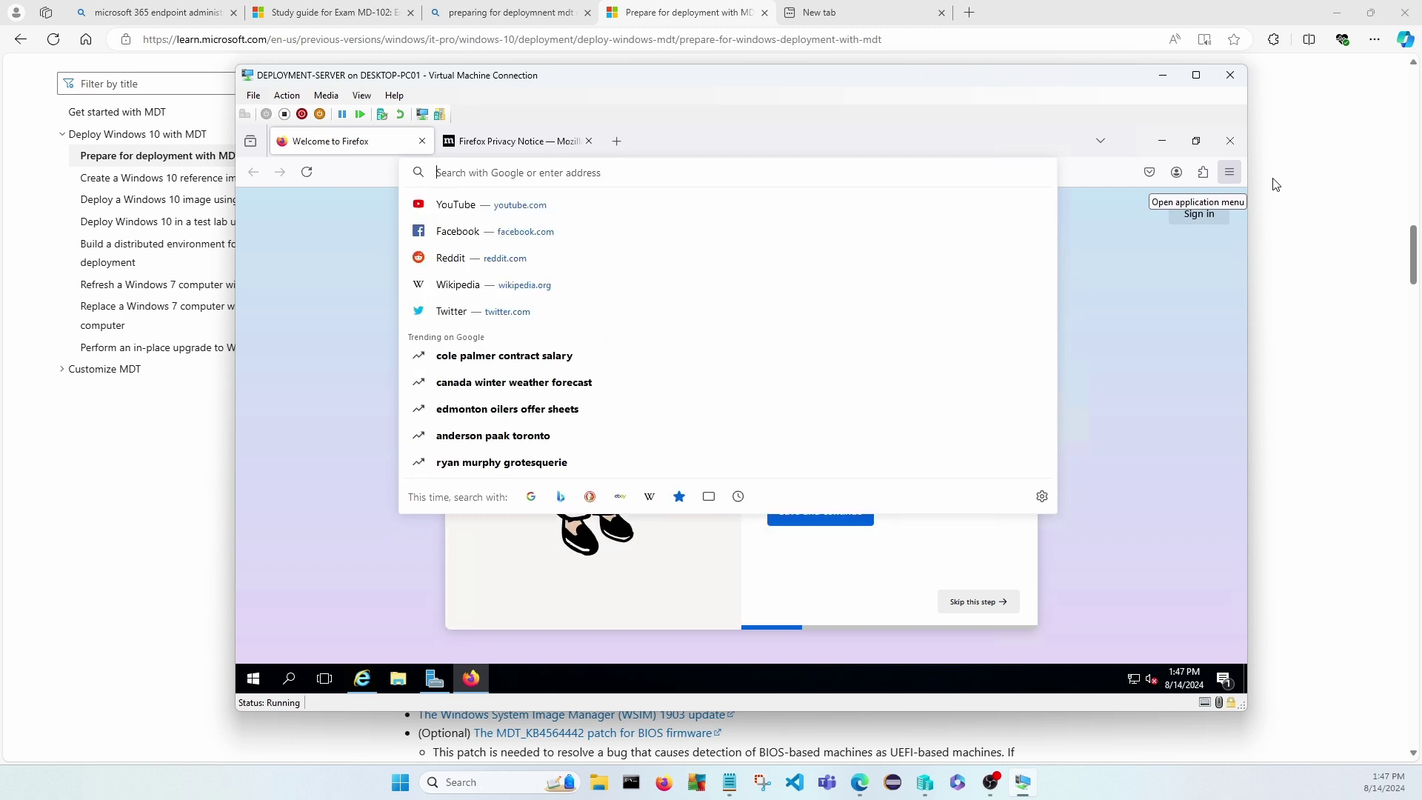
text(Windows A)
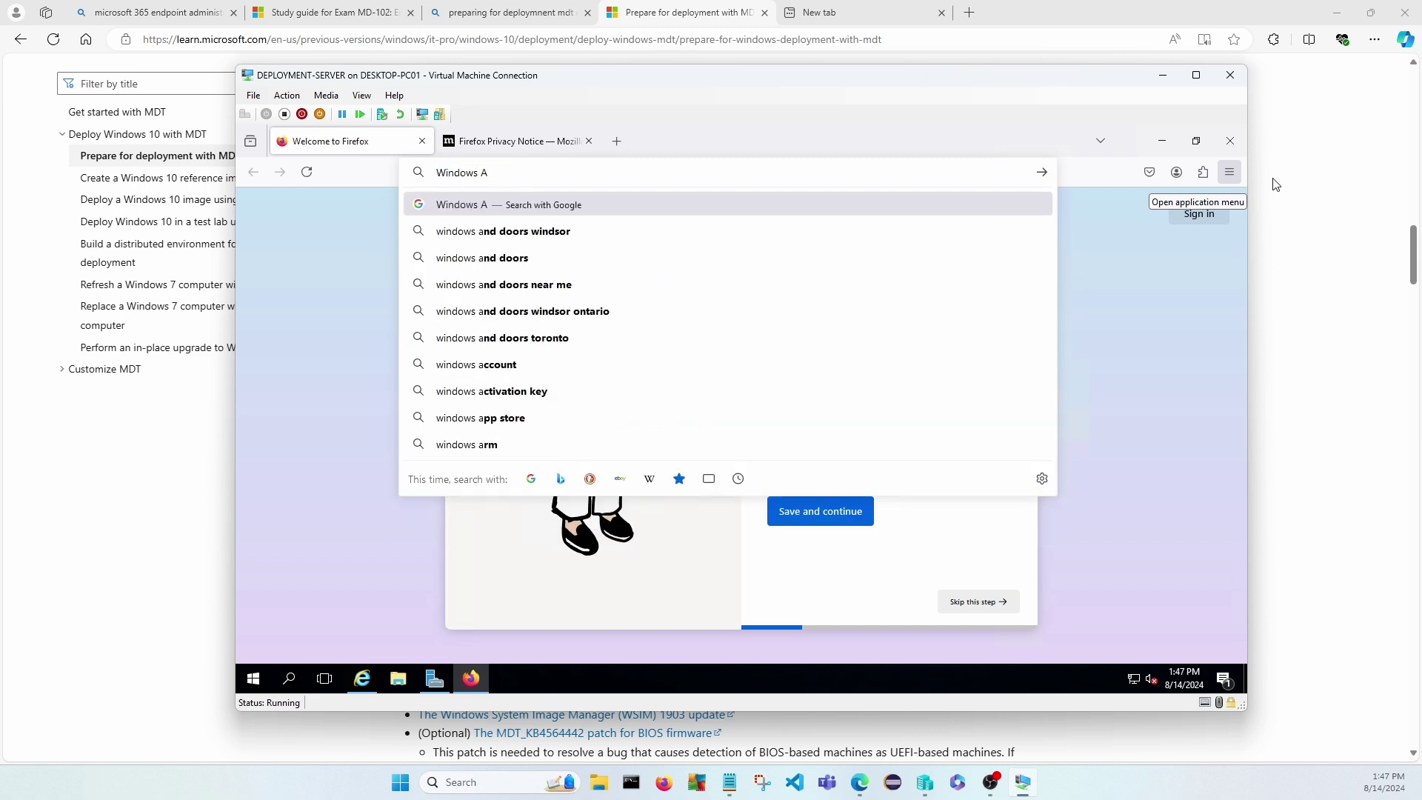
text(DK for )
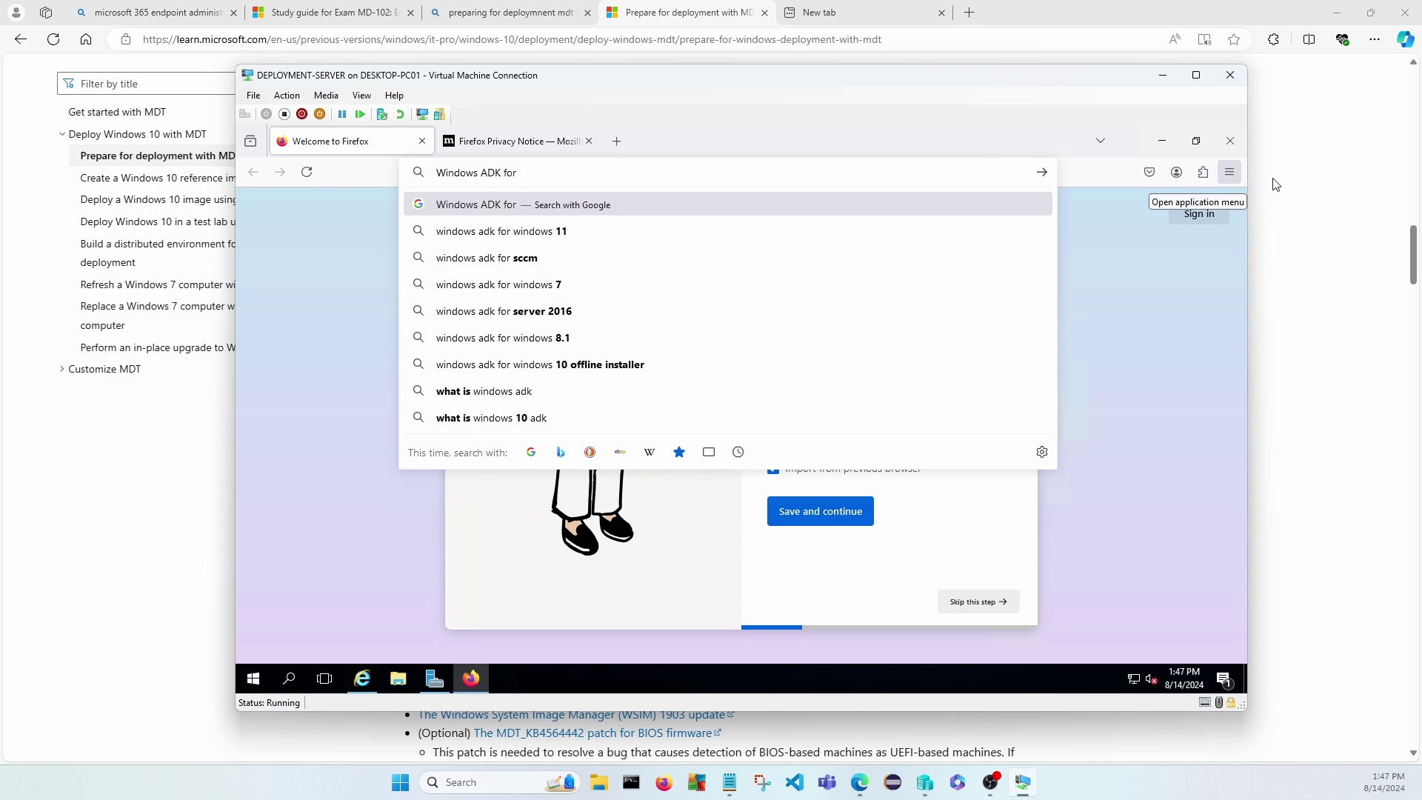
text(windows 1)
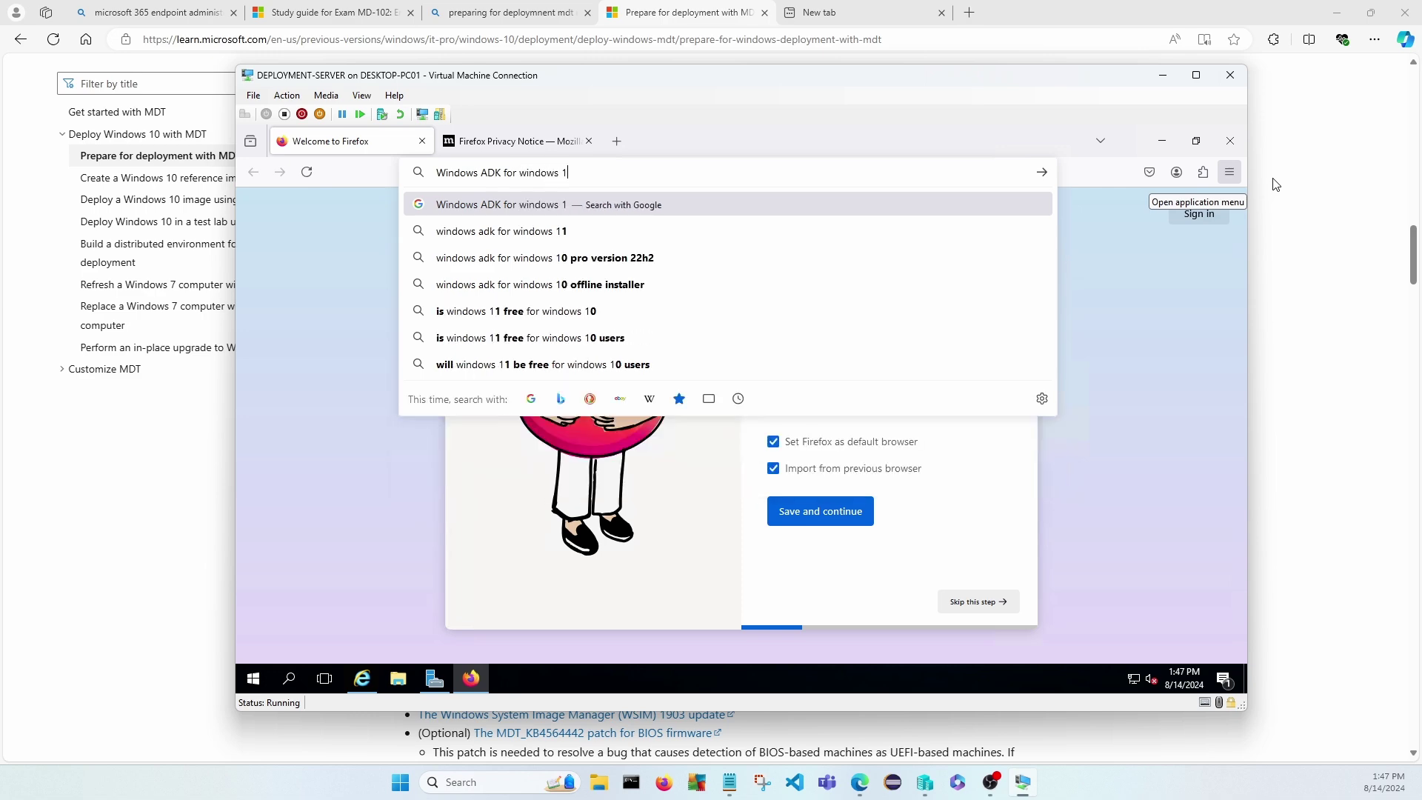
text(0)
key(Return)
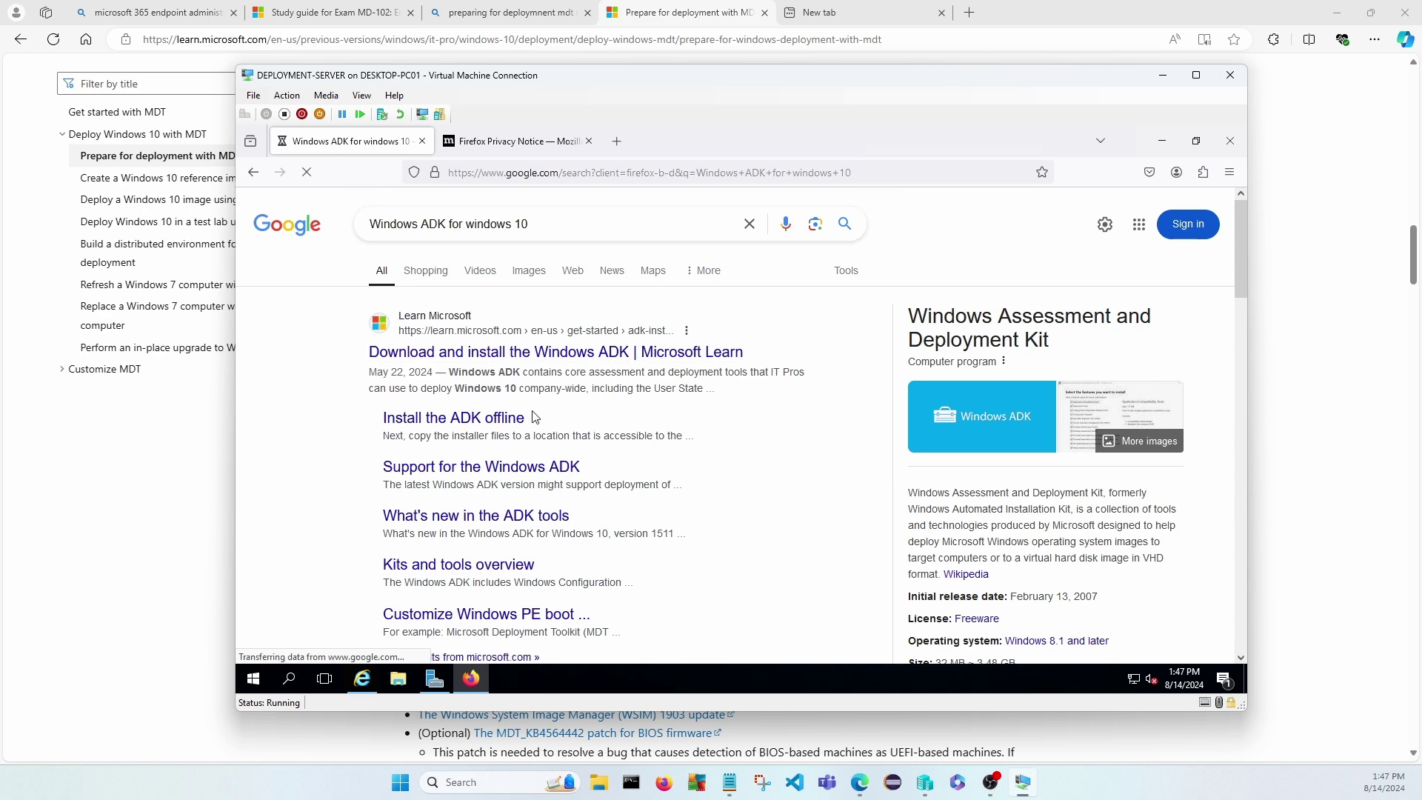
scroll(587, 407, down, 3)
scroll(593, 407, up, 3)
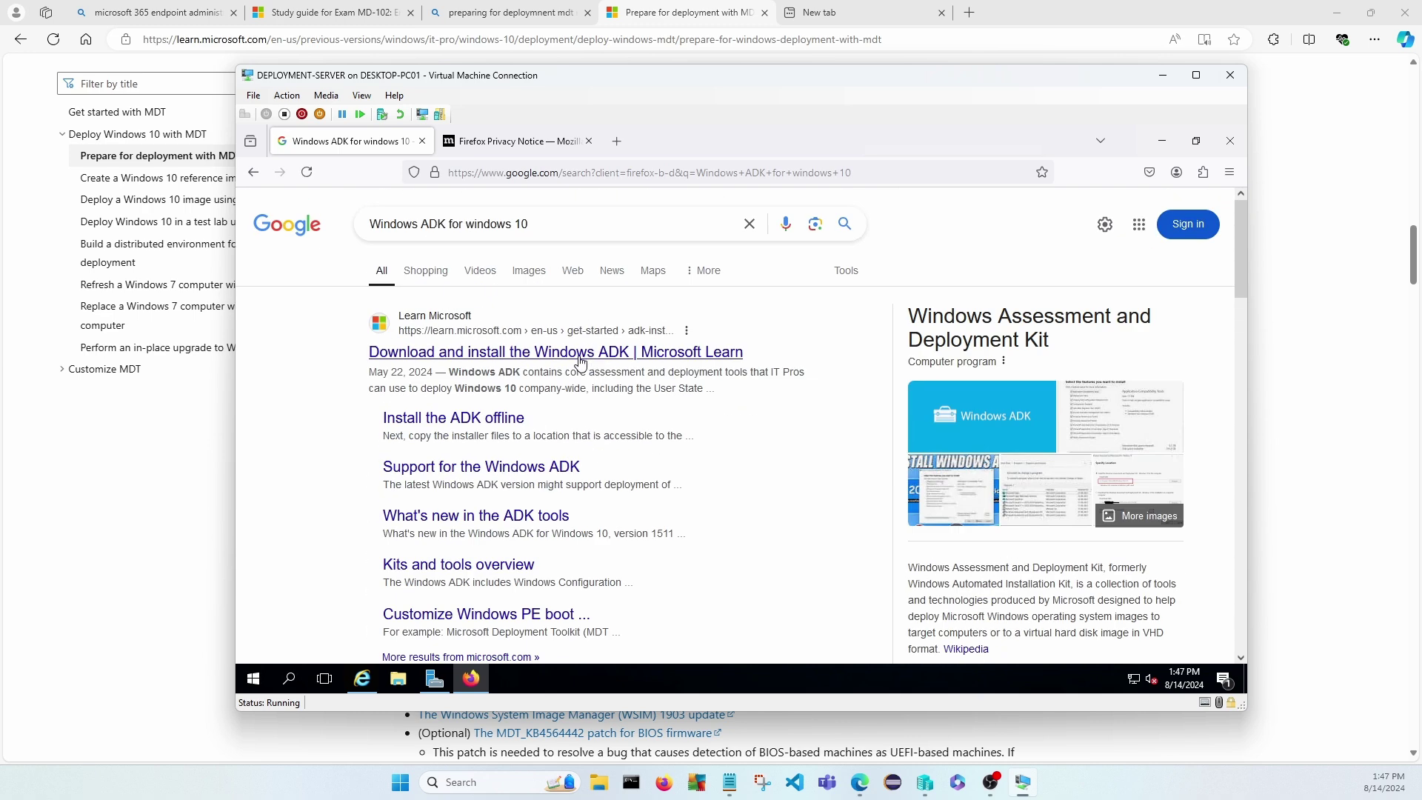
Open Microsoft Learn's 'Download and install the Windows ADK' article and scroll down it.
click(581, 360)
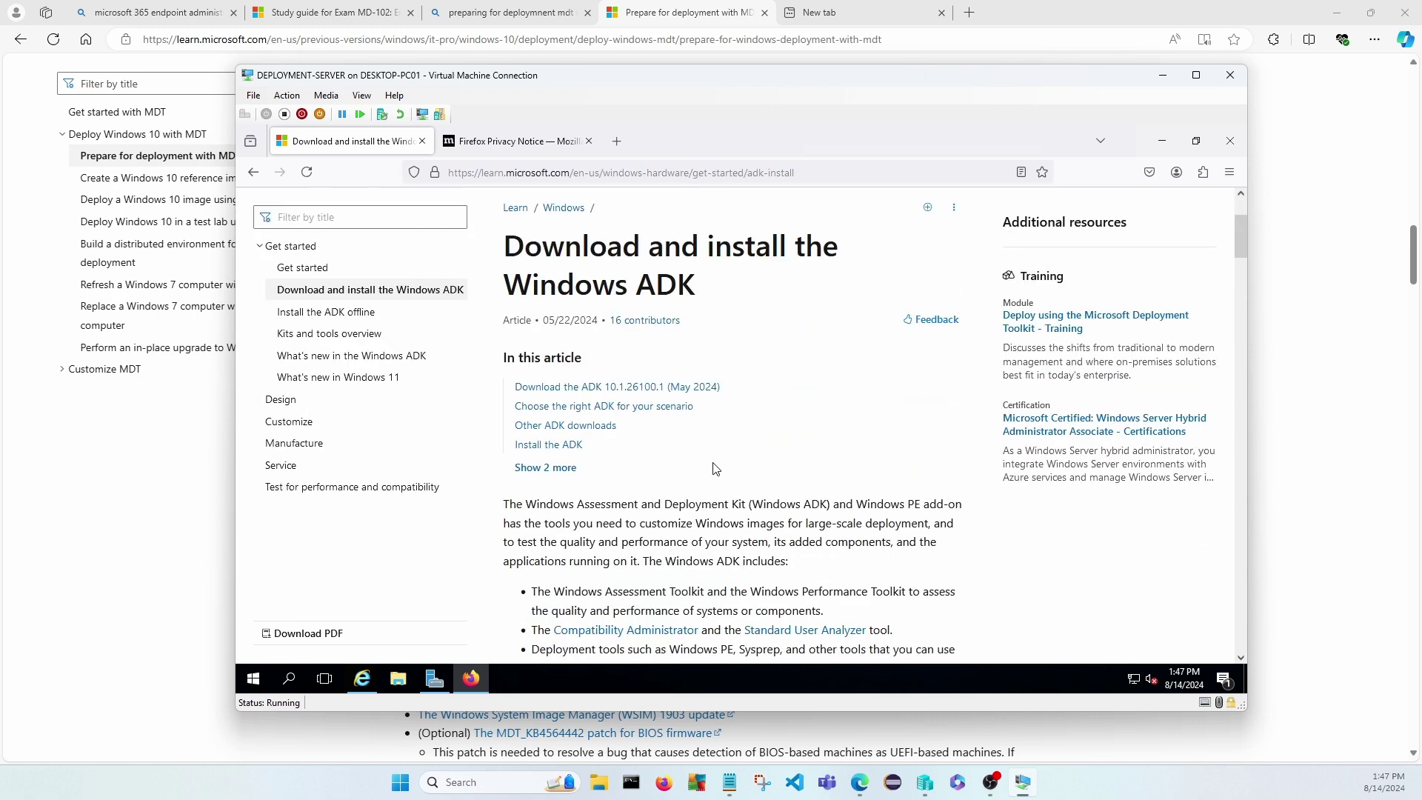
scroll(739, 458, down, 6)
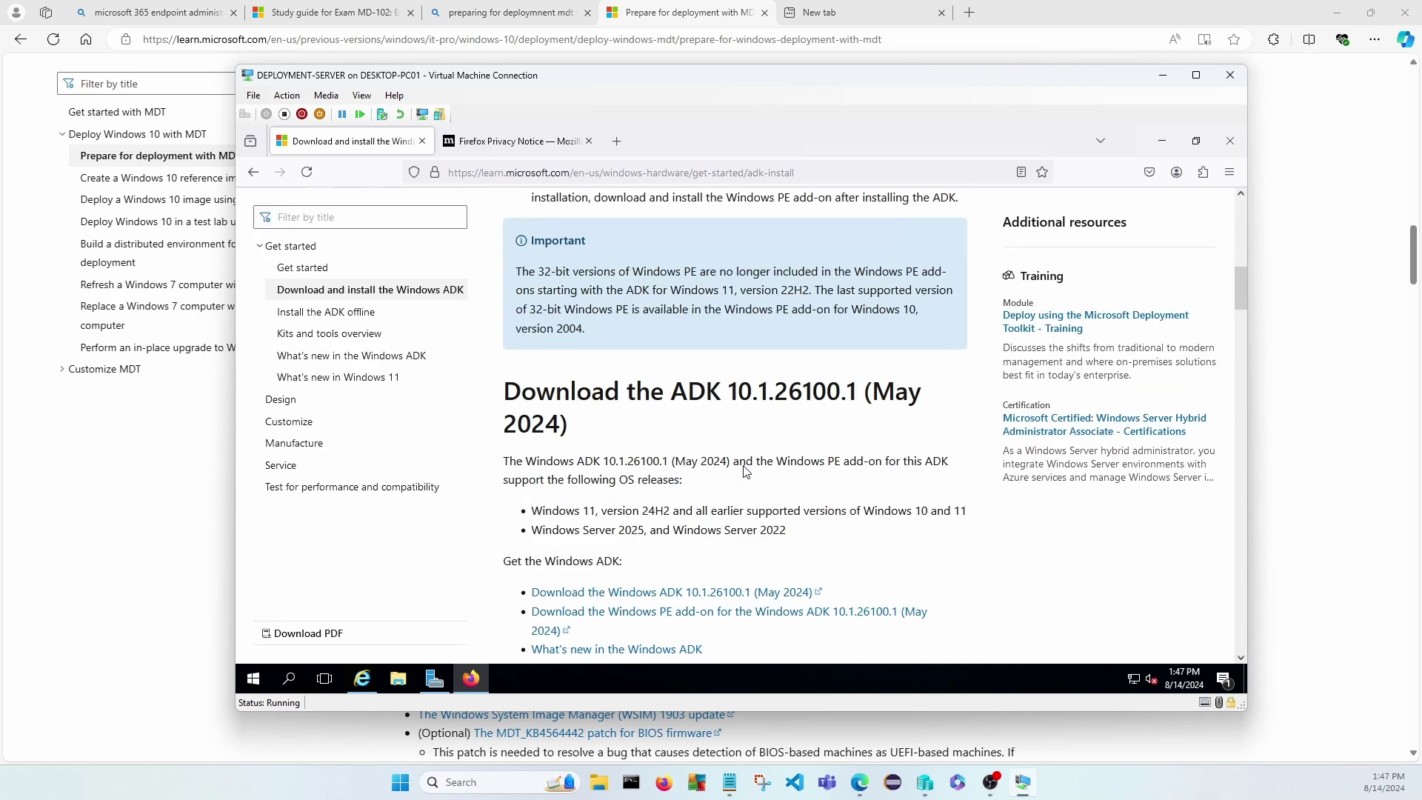
scroll(746, 471, down, 1)
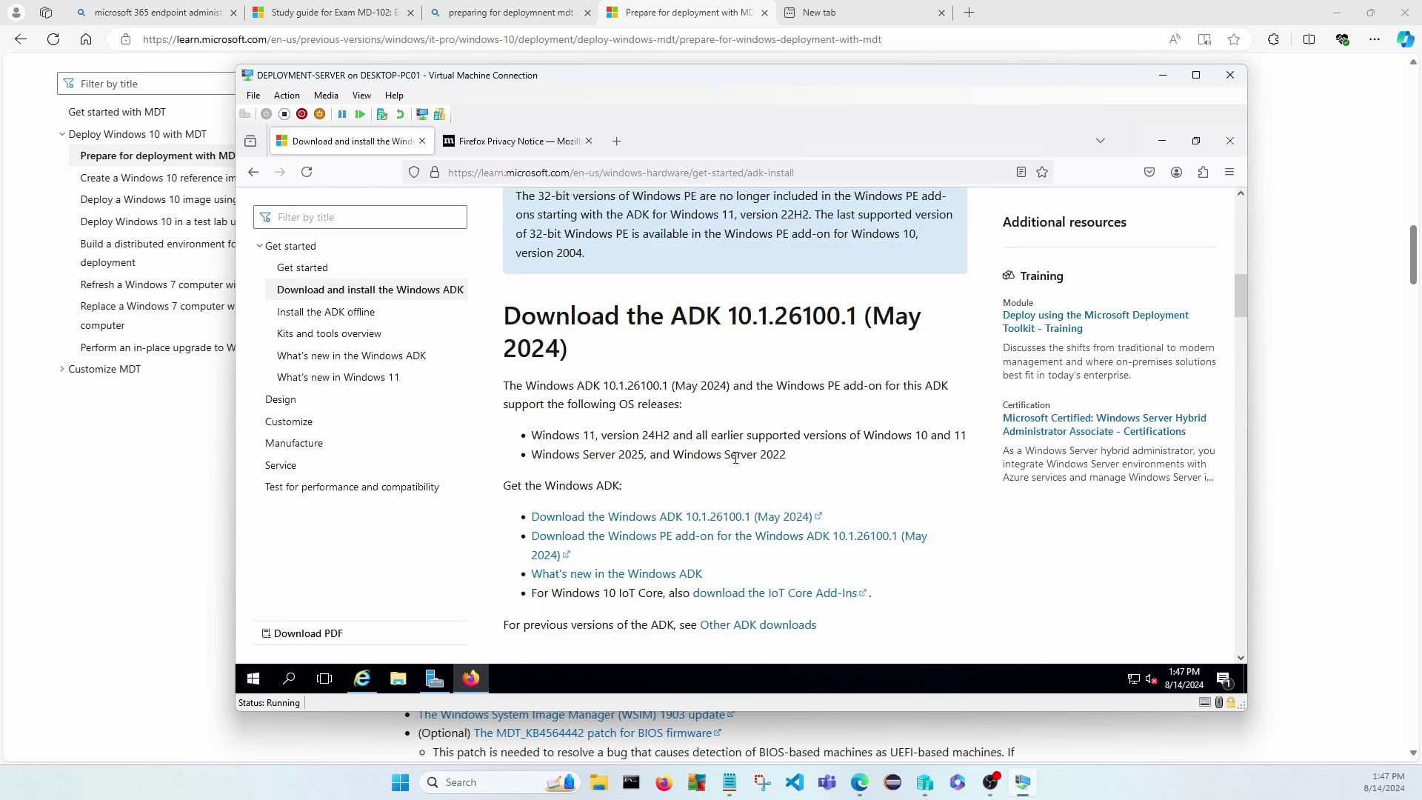
scroll(738, 452, down, 8)
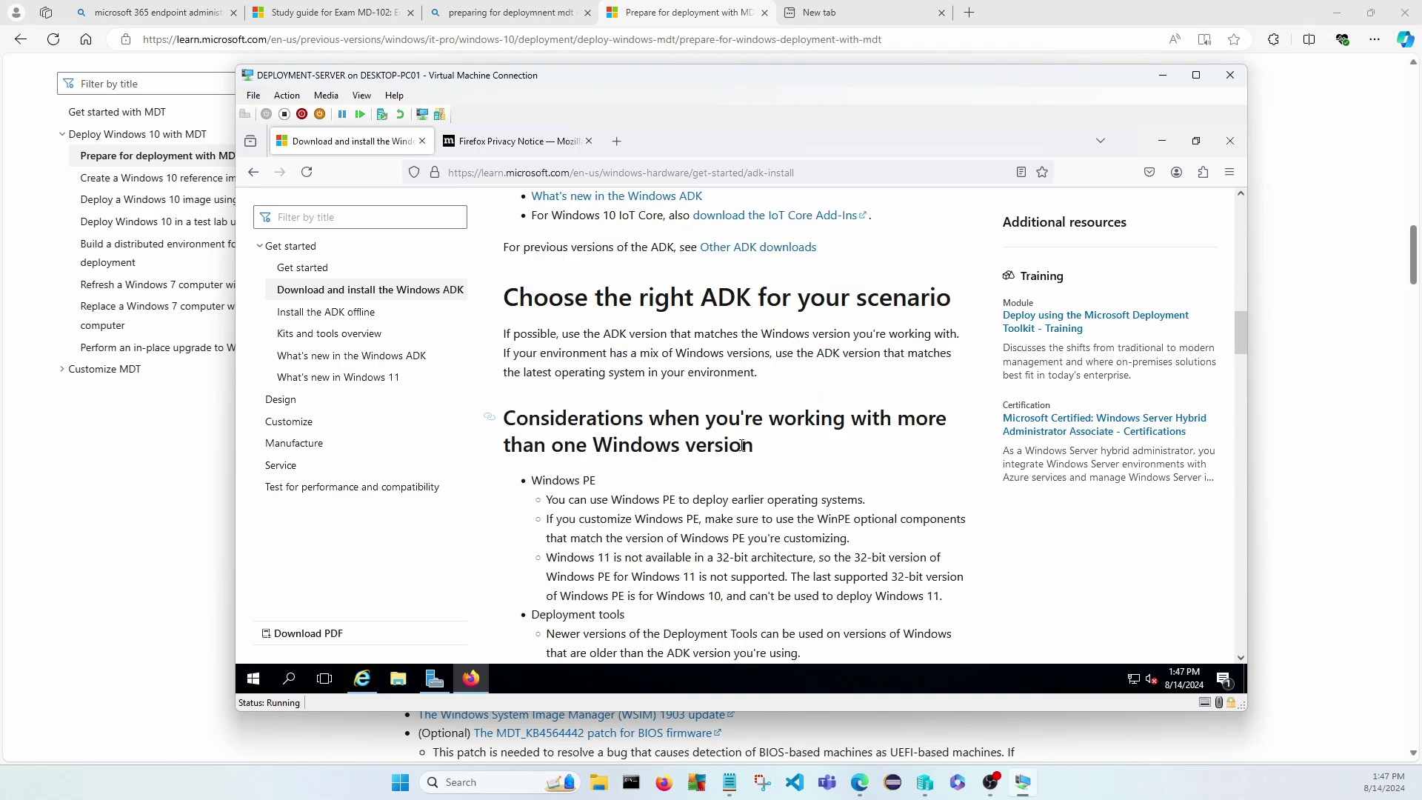
scroll(743, 453, down, 9)
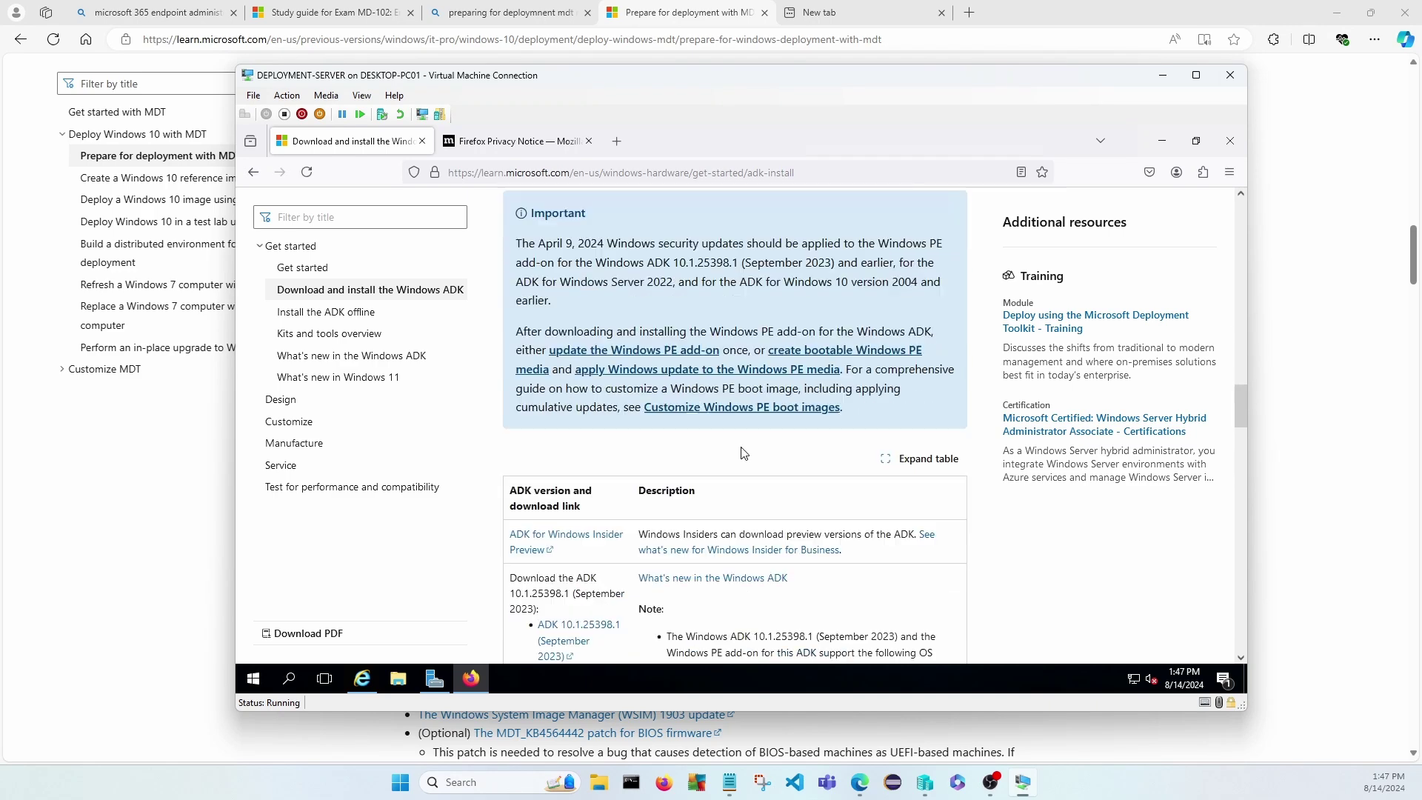
scroll(745, 453, down, 1)
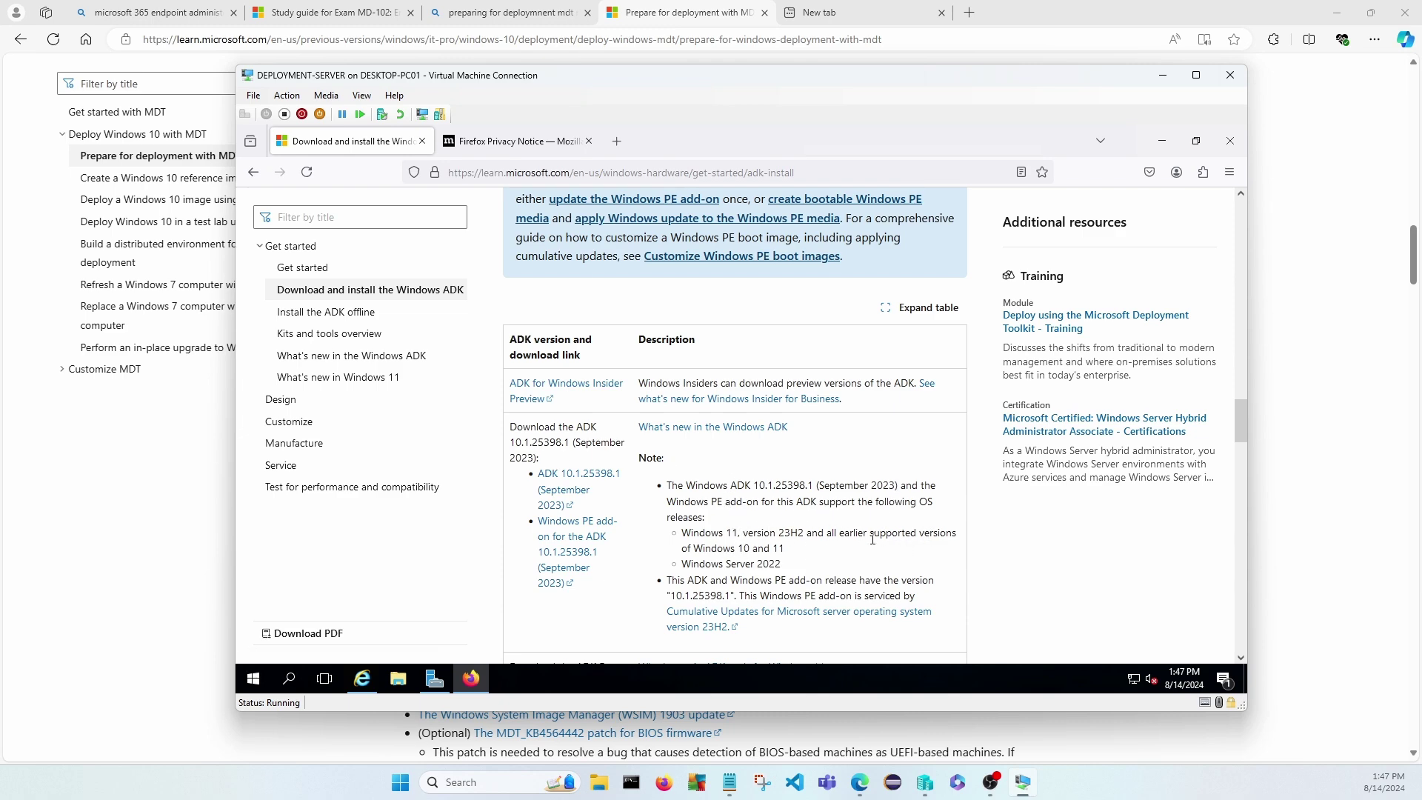
scroll(697, 548, down, 5)
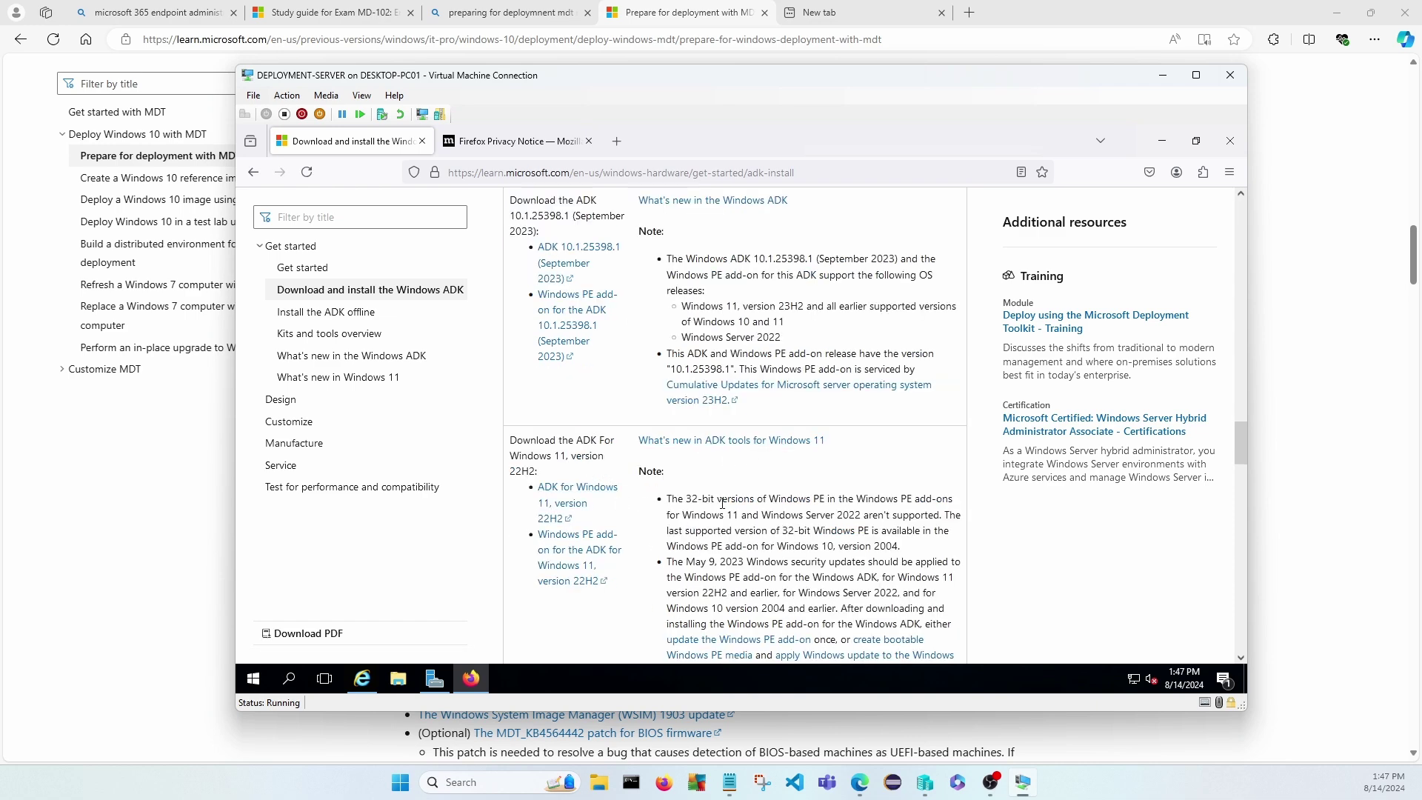
scroll(747, 517, down, 4)
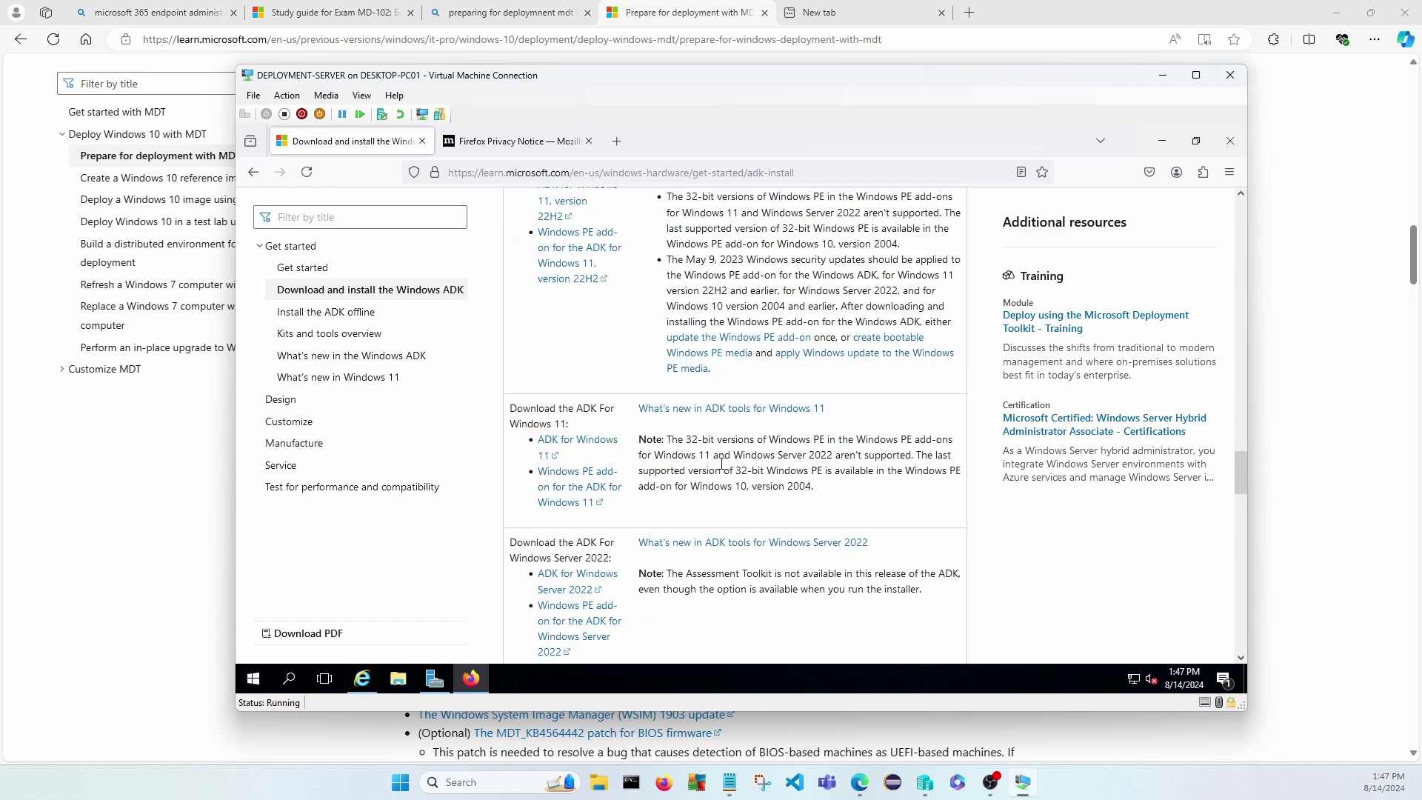
Download the Windows 10 version 2004 ADK and WinPE add-on installers from the version table.
scroll(724, 466, up, 2)
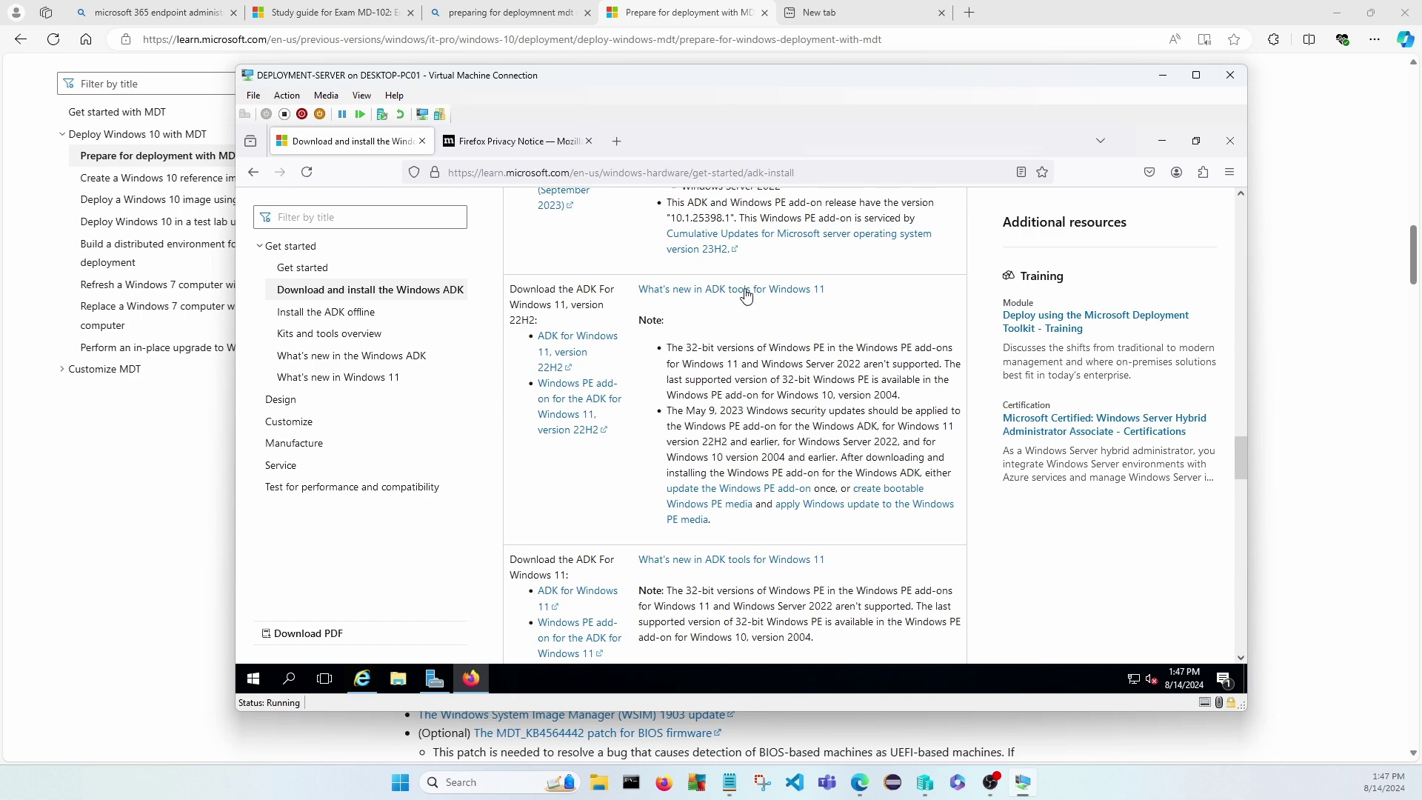
scroll(739, 474, down, 3)
scroll(739, 474, down, 2)
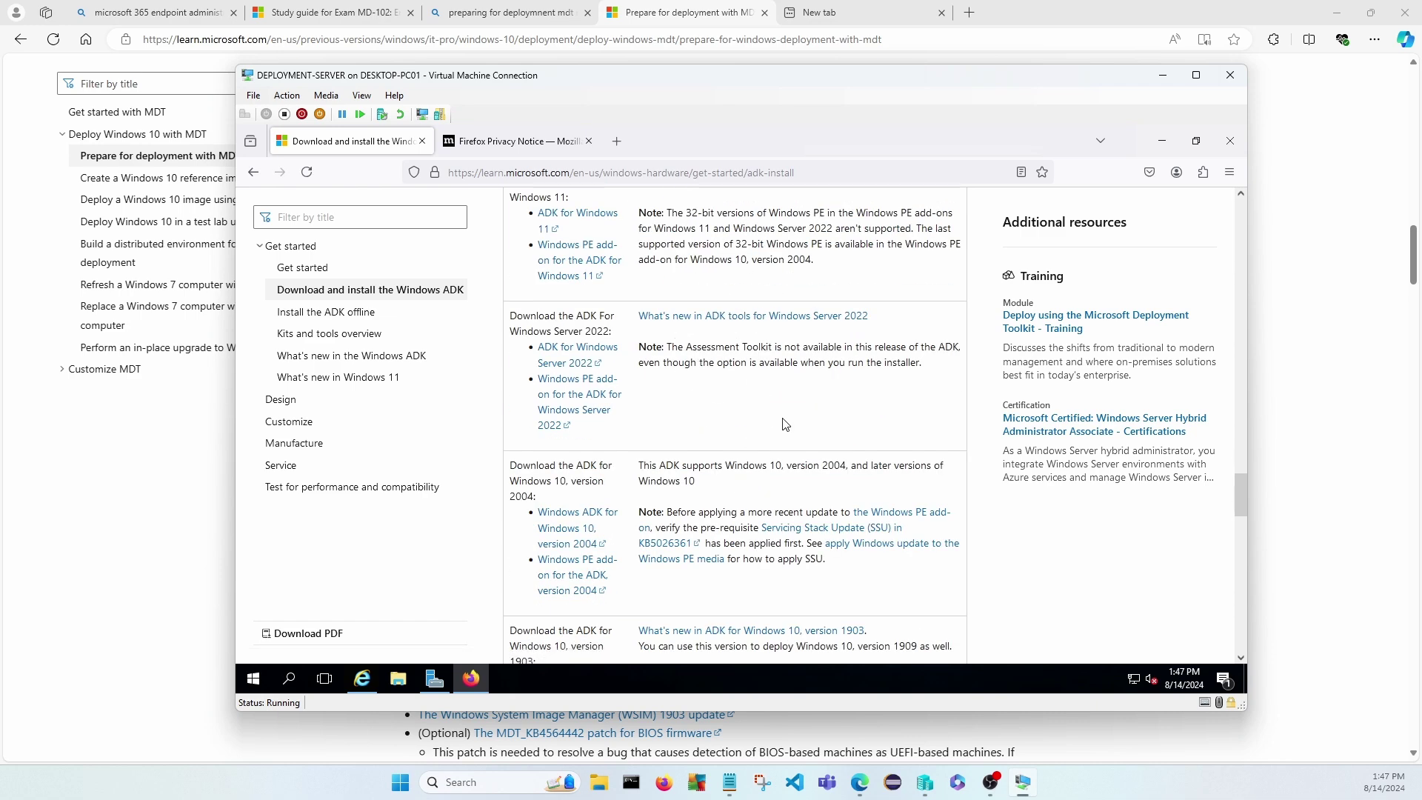
scroll(783, 428, down, 3)
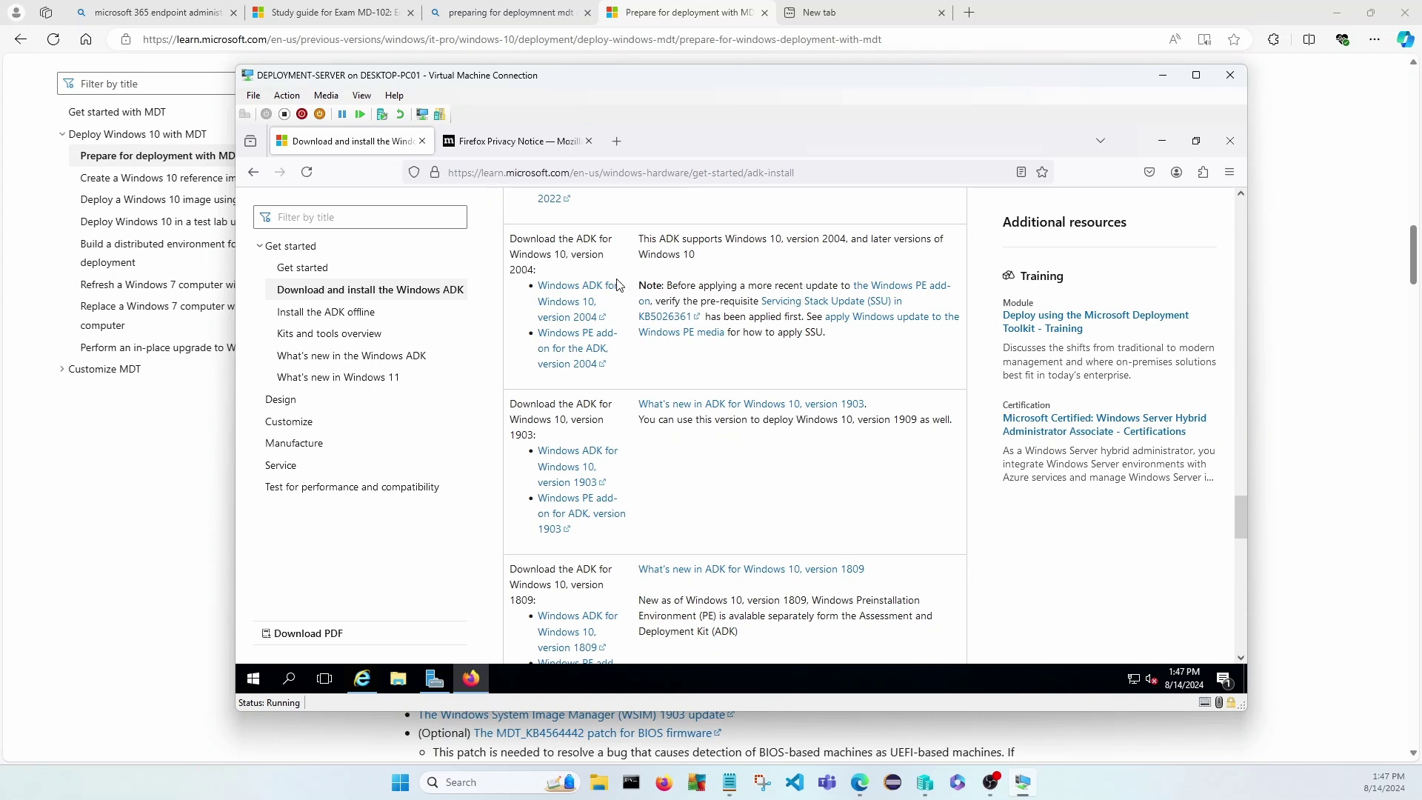
click(569, 296)
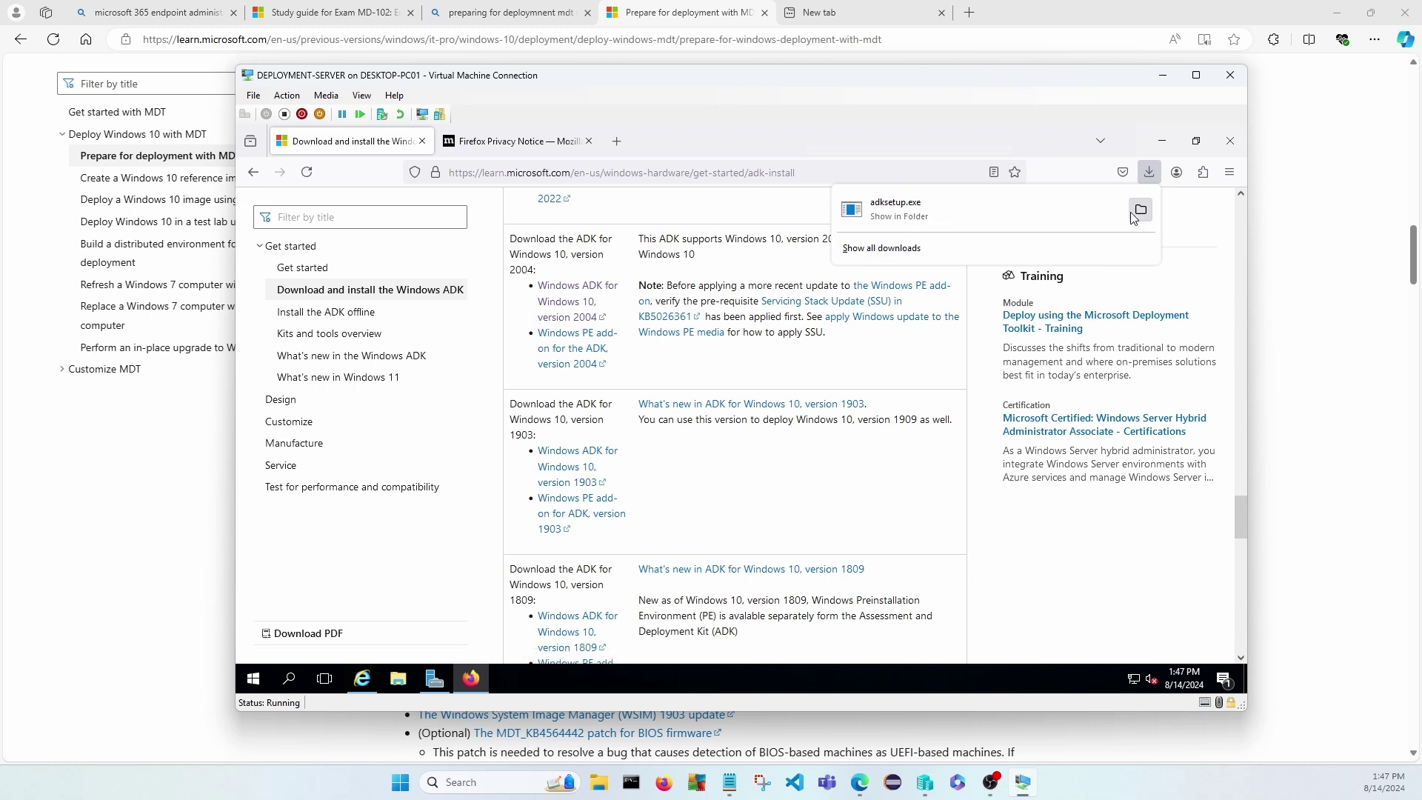
click(577, 352)
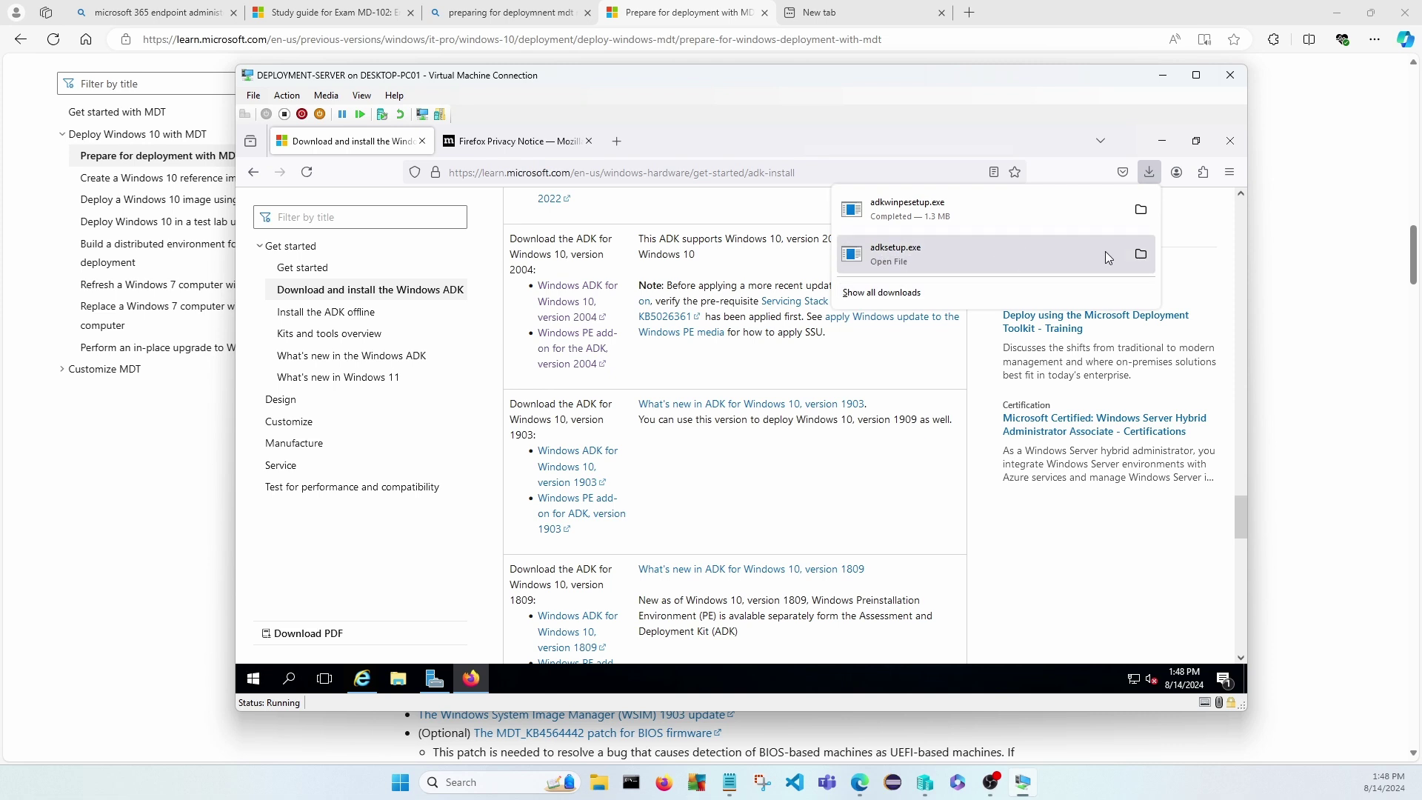
Launch adksetup from the VM's Downloads folder, allowing it past the security warning.
click(400, 679)
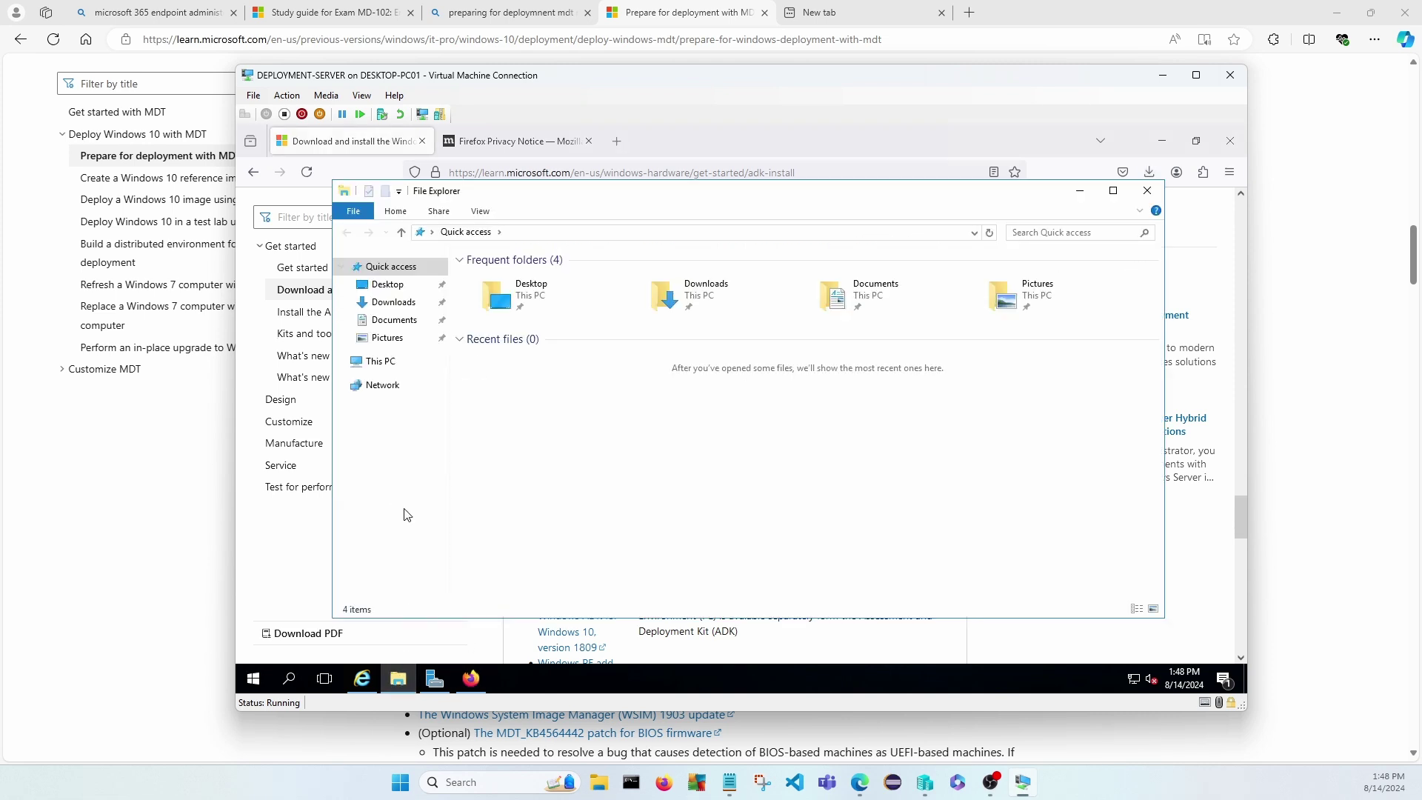
click(393, 303)
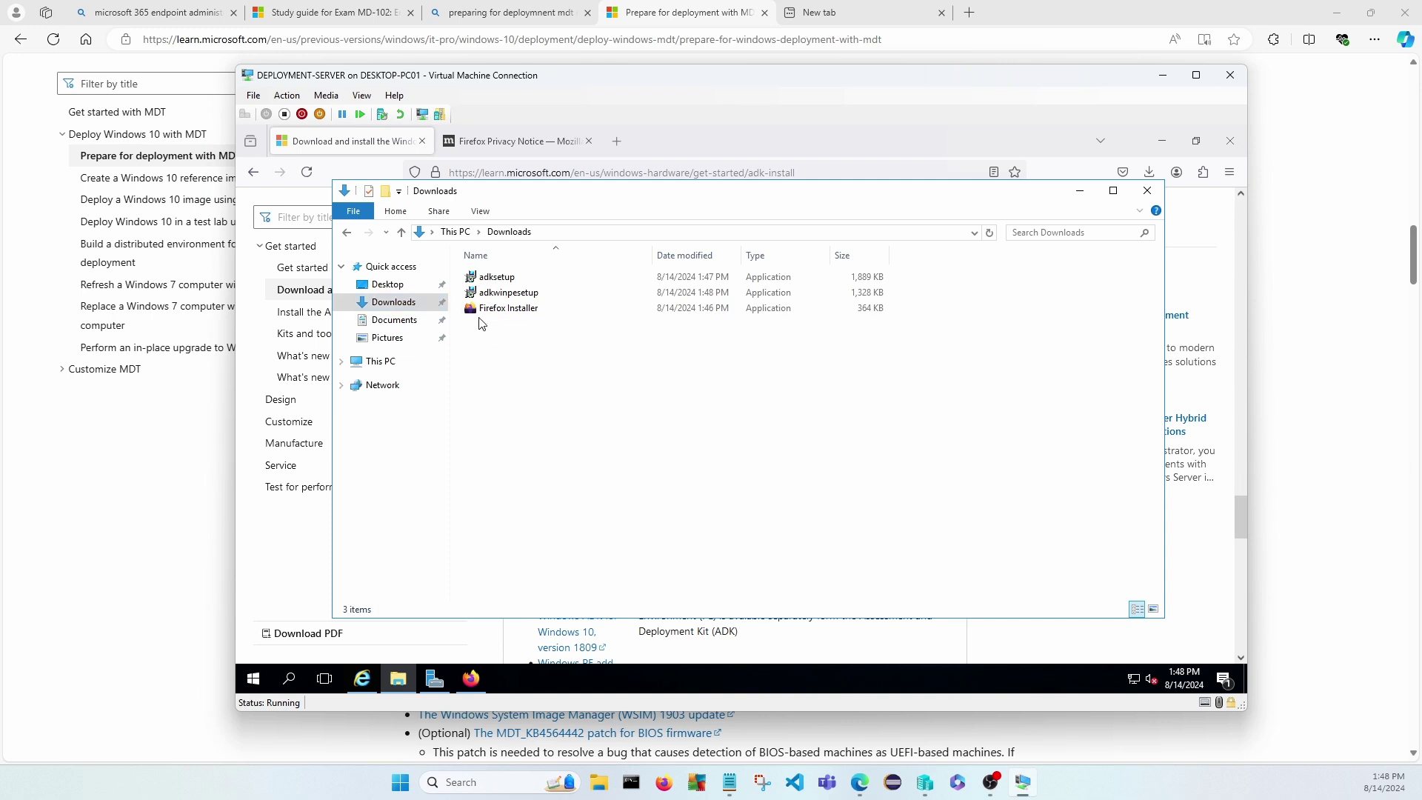
double_click(492, 280)
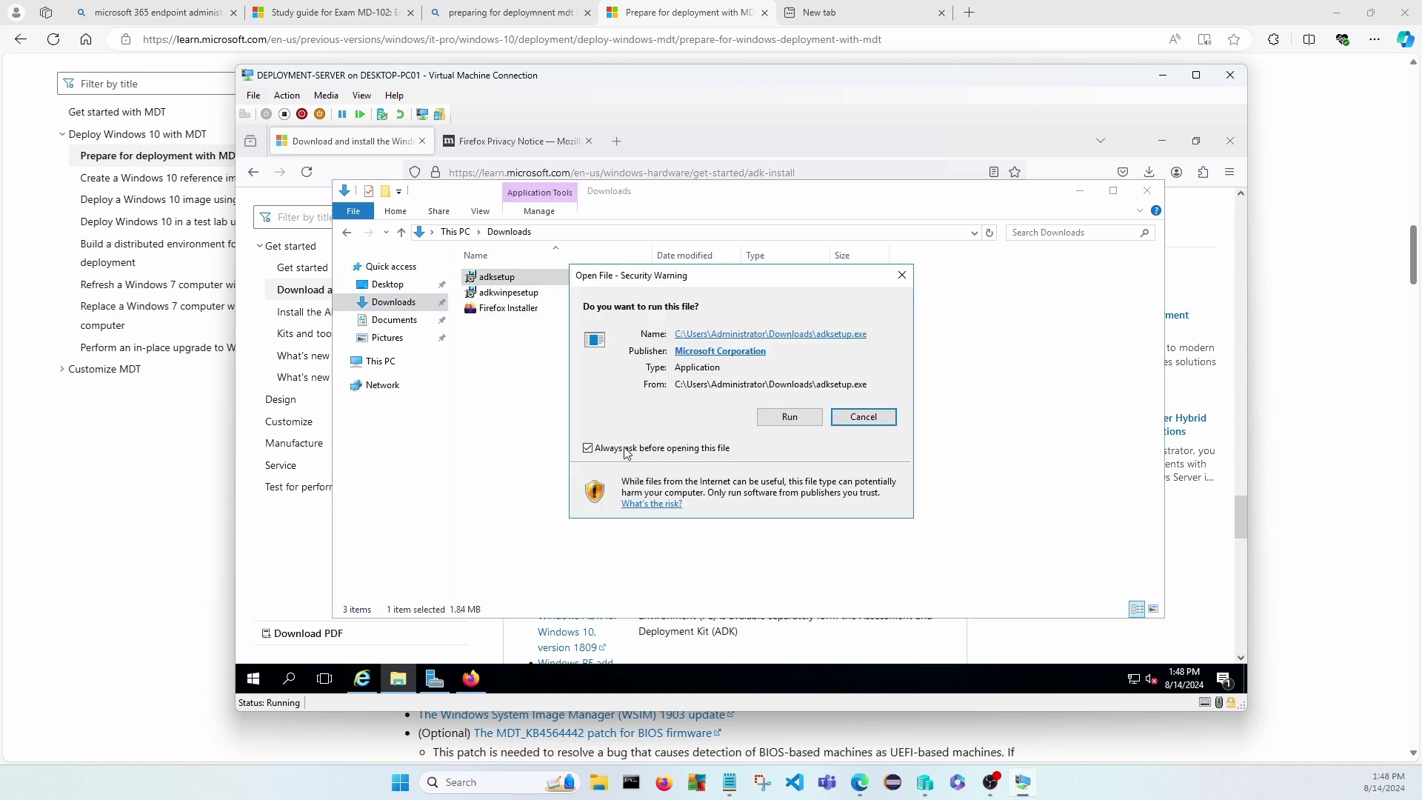
click(786, 416)
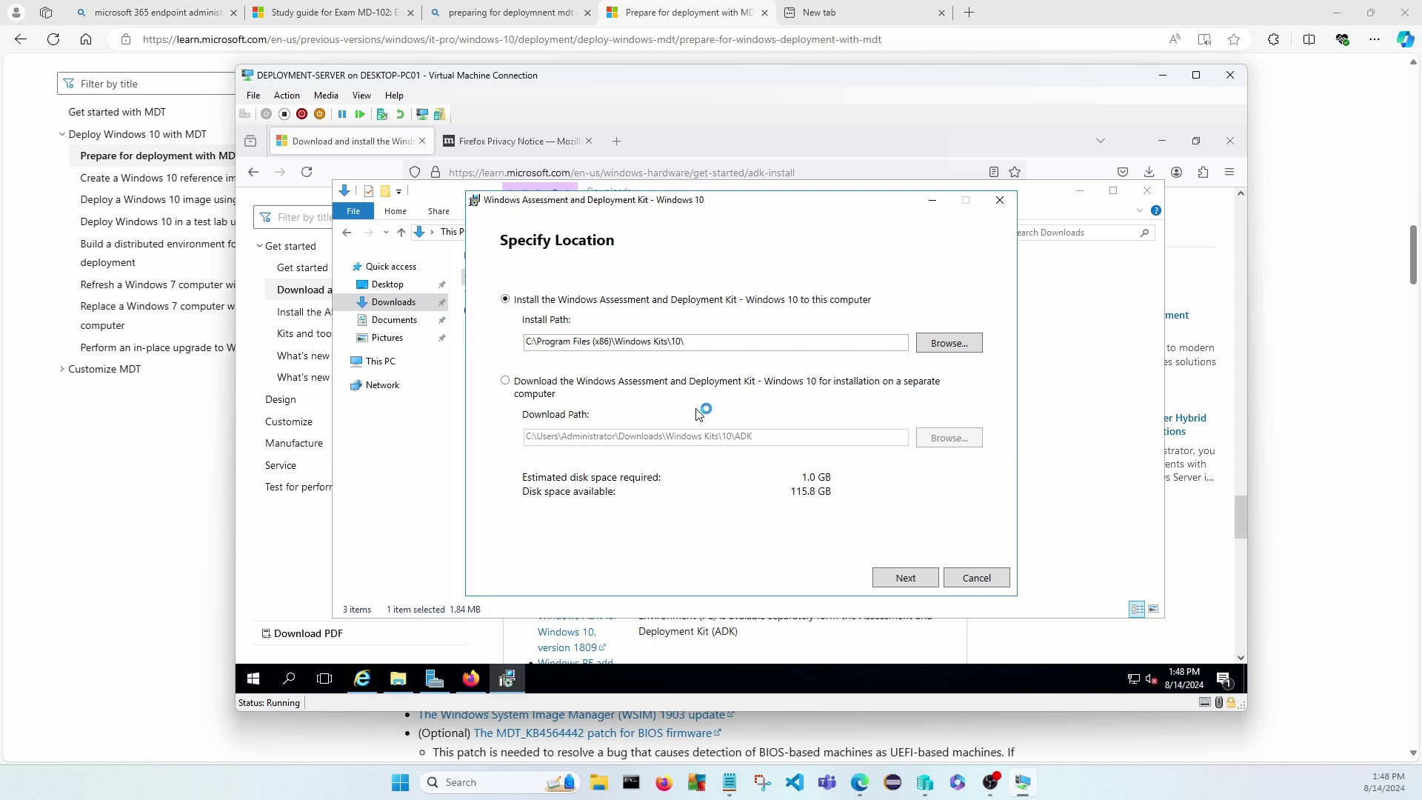
Keep the default install path, accept the license, start the ADK install, and maximize the VM window.
click(907, 580)
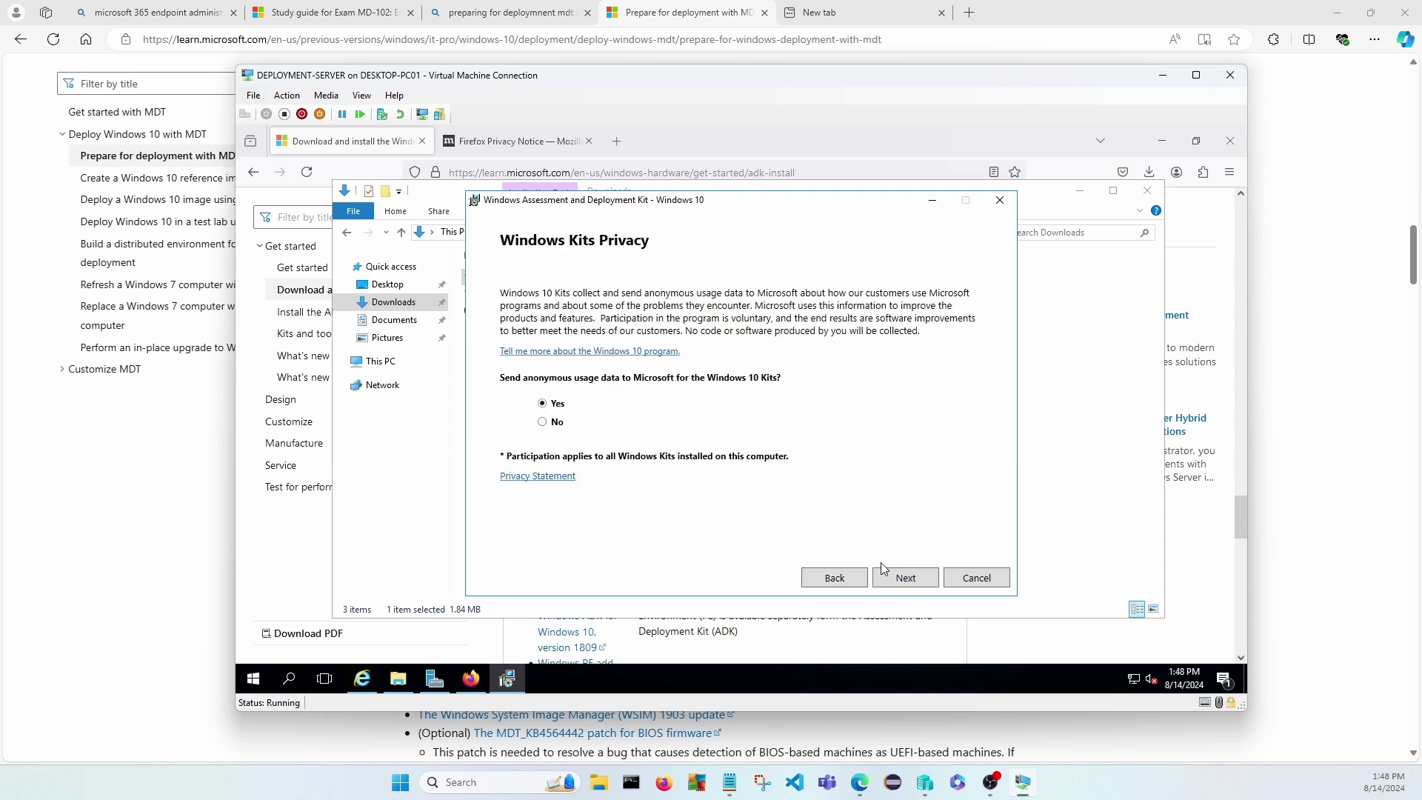
click(899, 582)
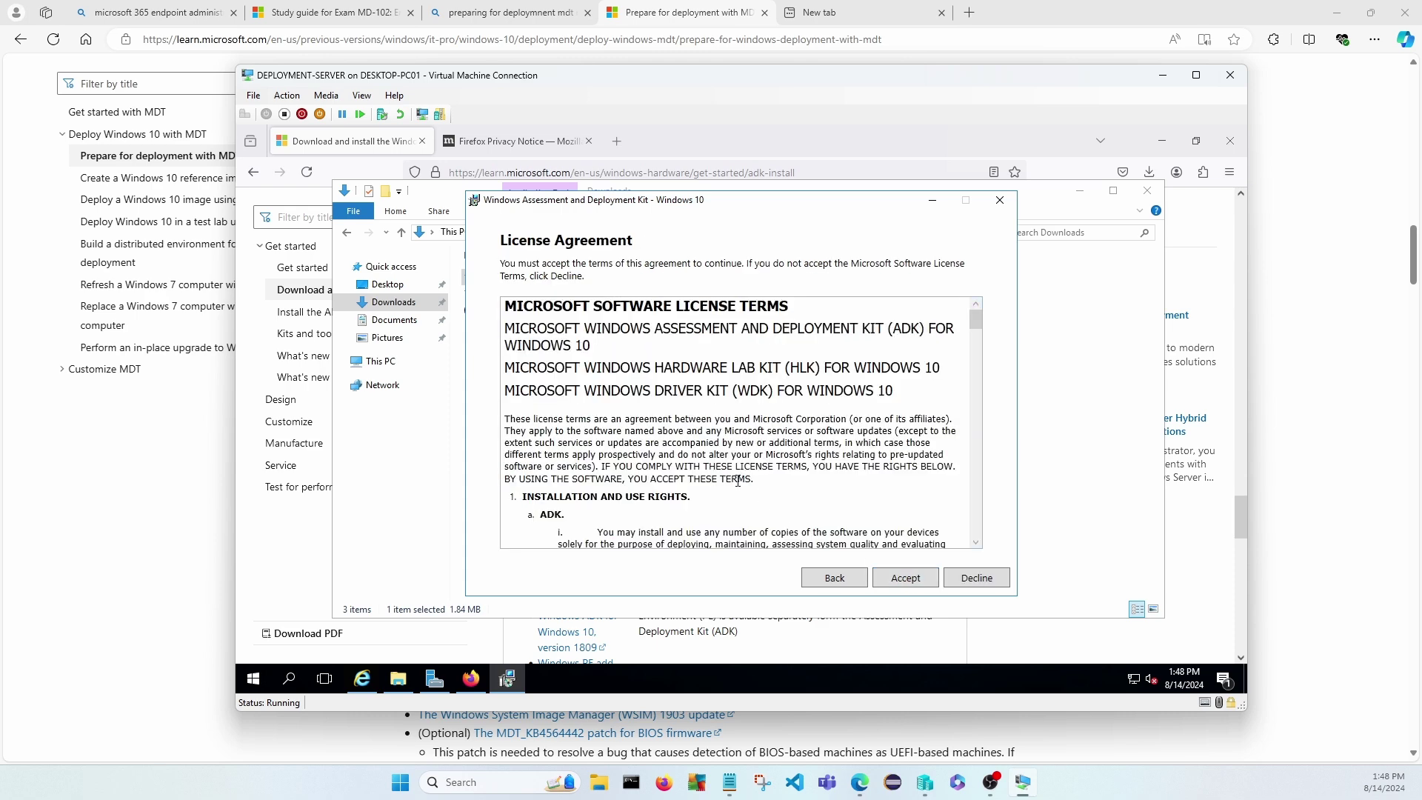
click(893, 577)
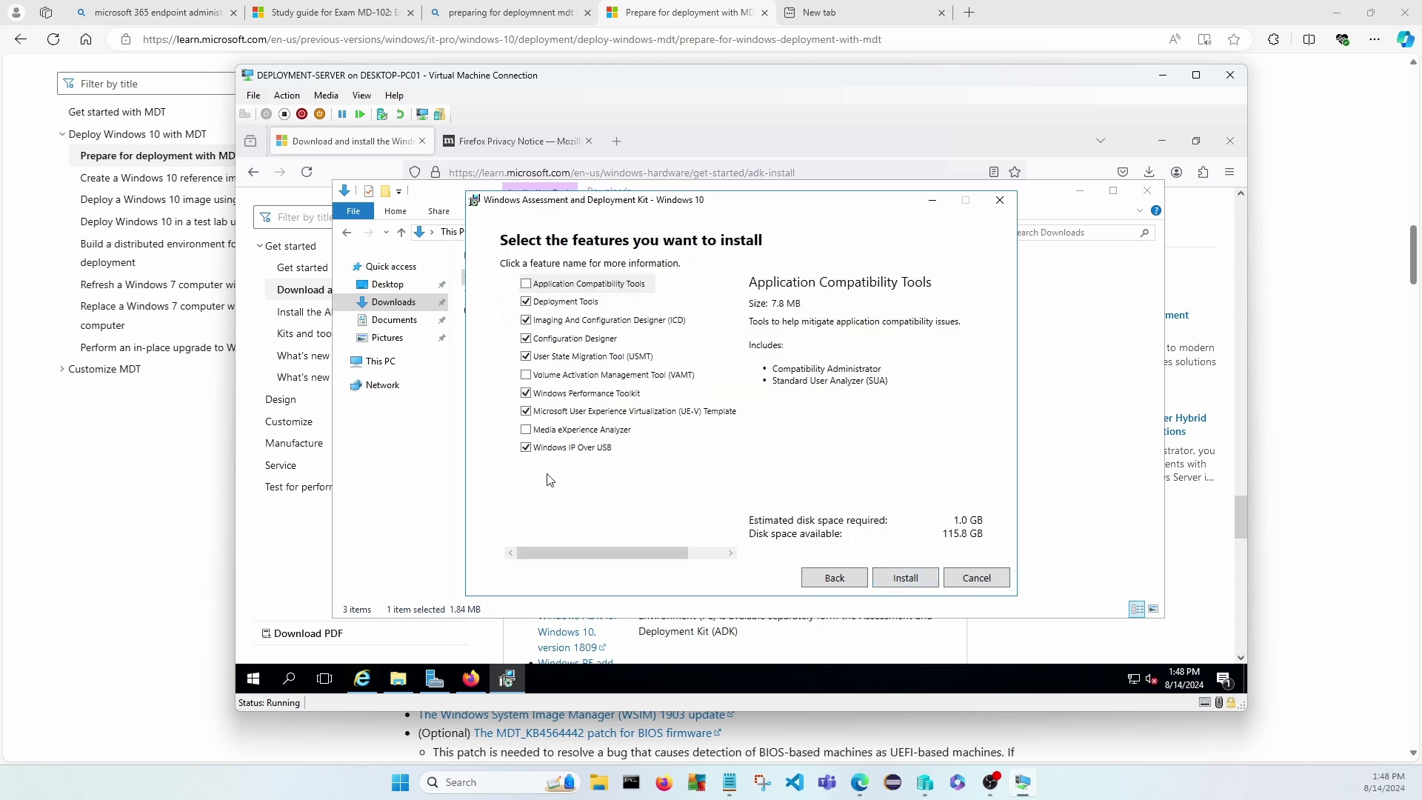
click(905, 579)
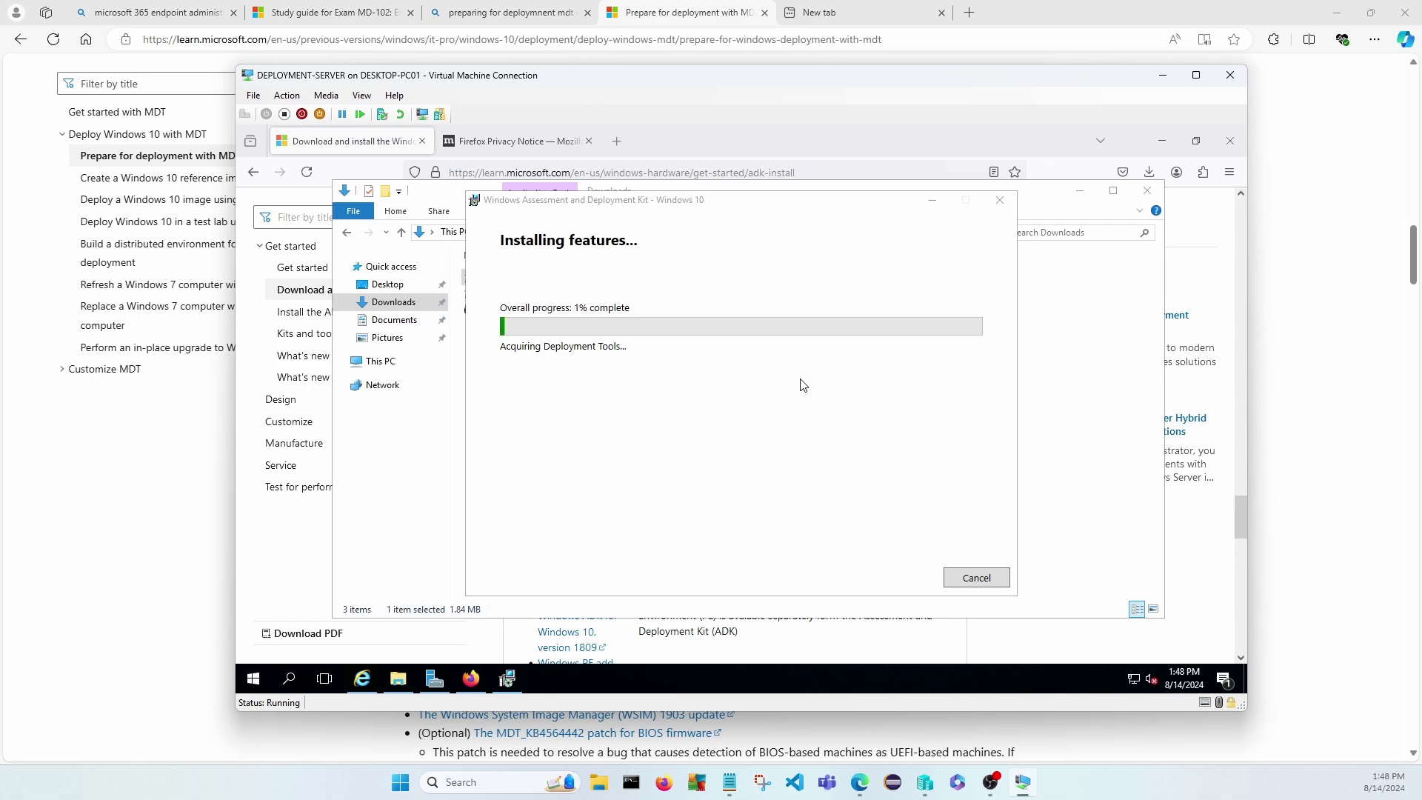
click(1196, 75)
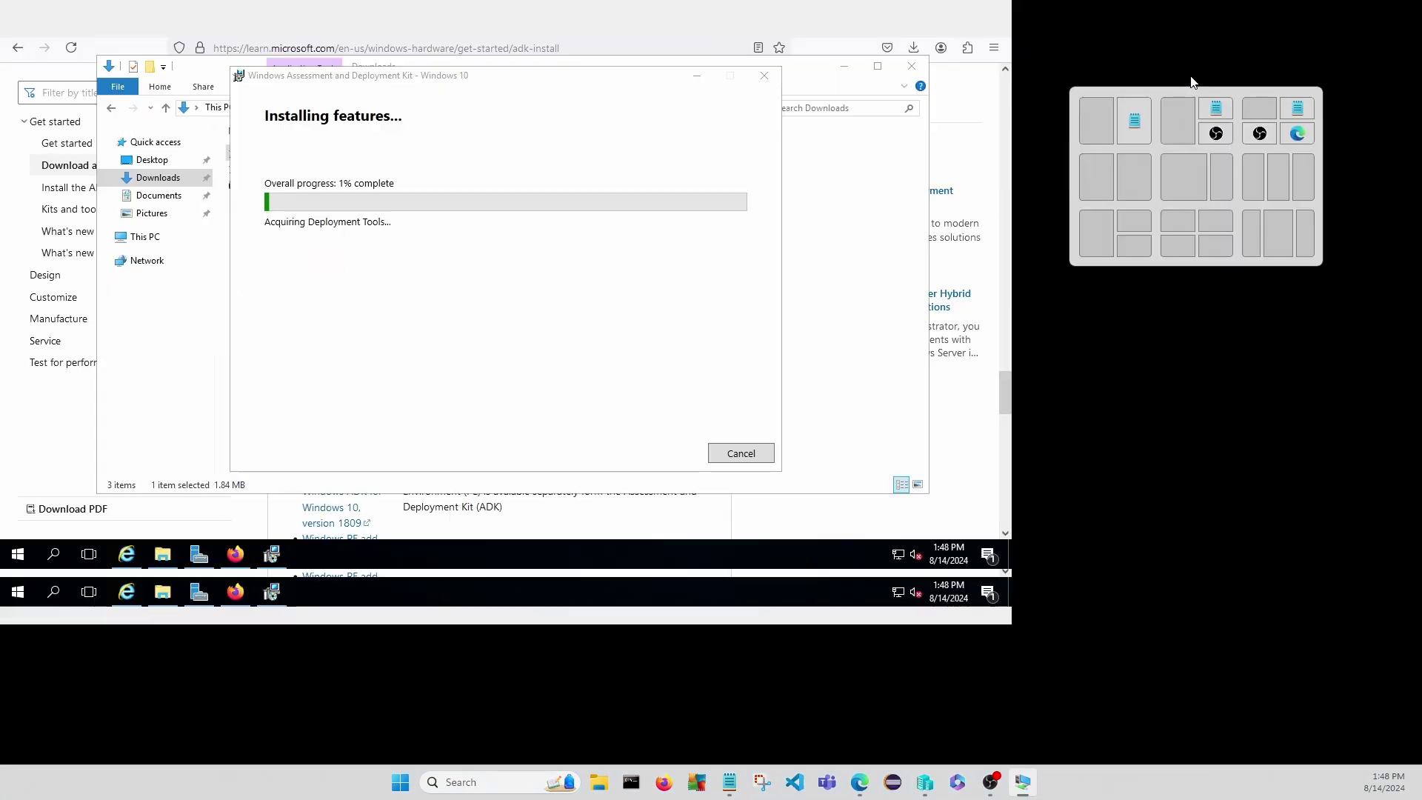
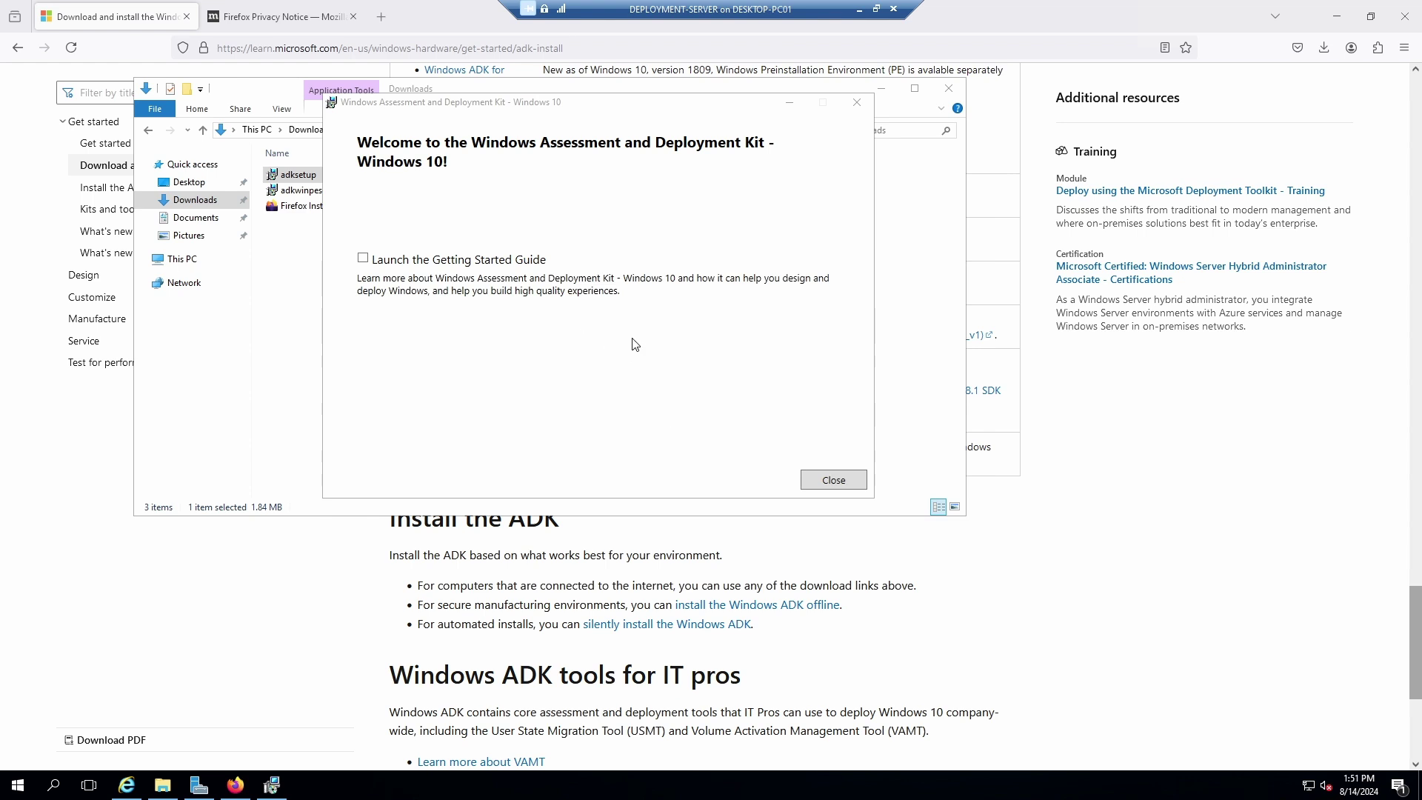
Close the ADK welcome dialog and install the WinPE add-ons via adkwinpesetup with default location, privacy and accepted licence.
click(833, 481)
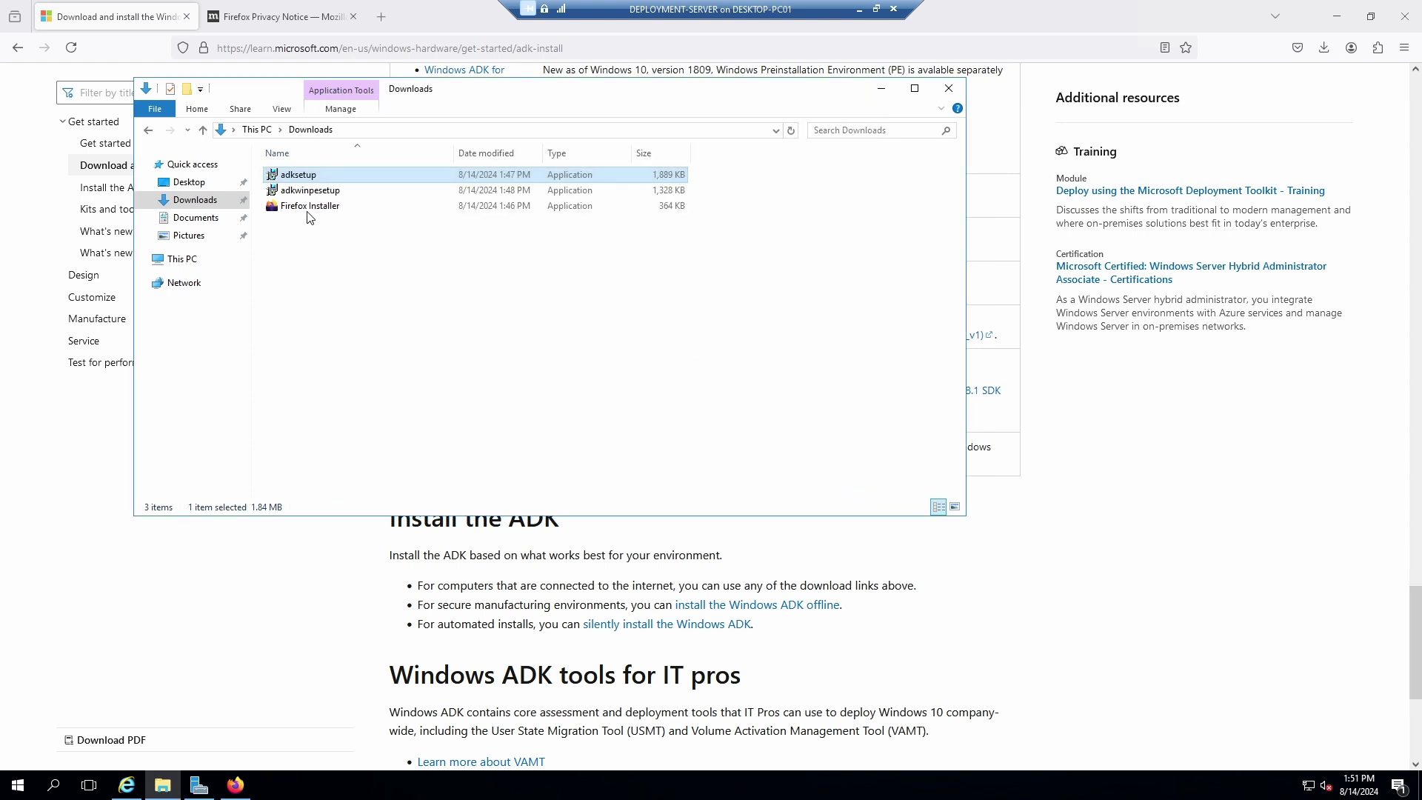
double_click(308, 193)
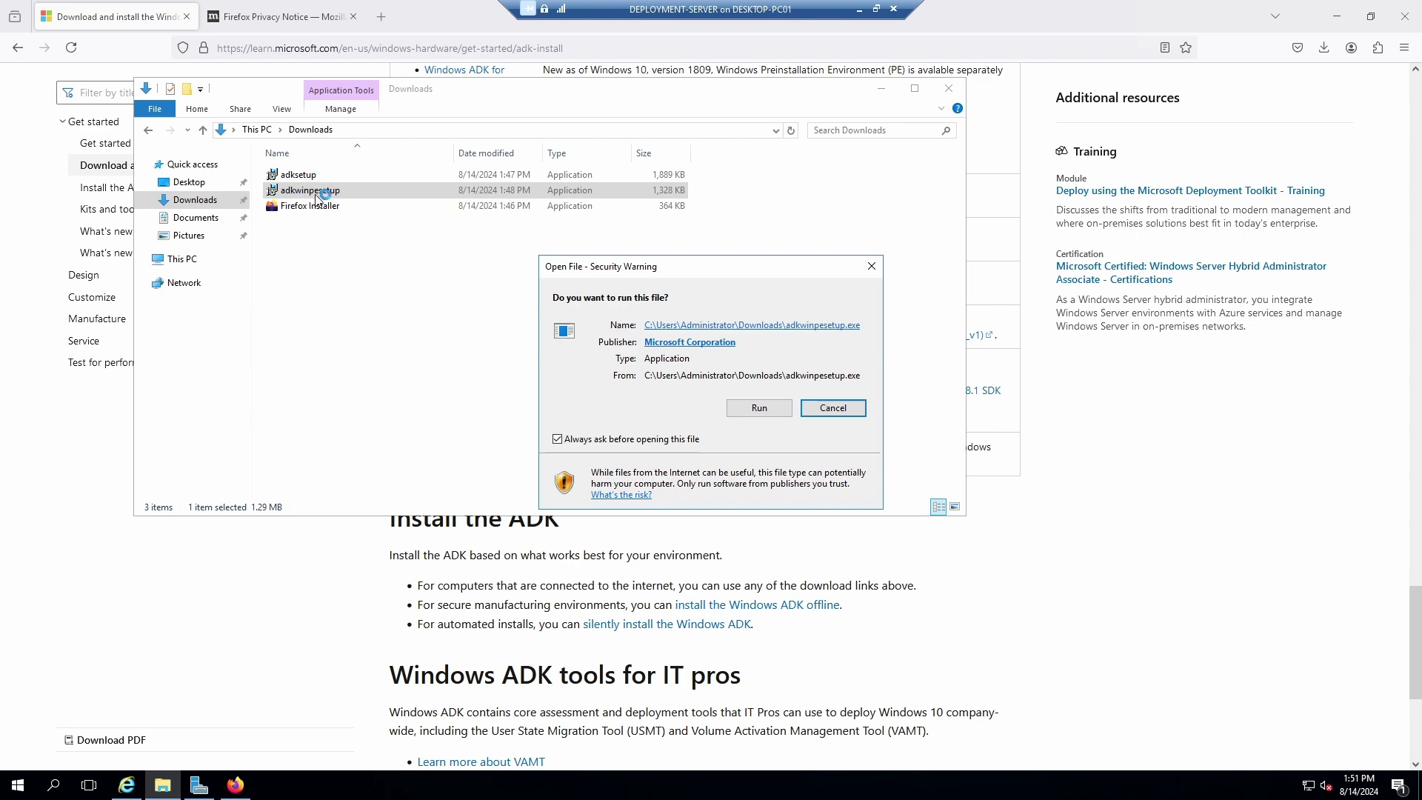
click(759, 410)
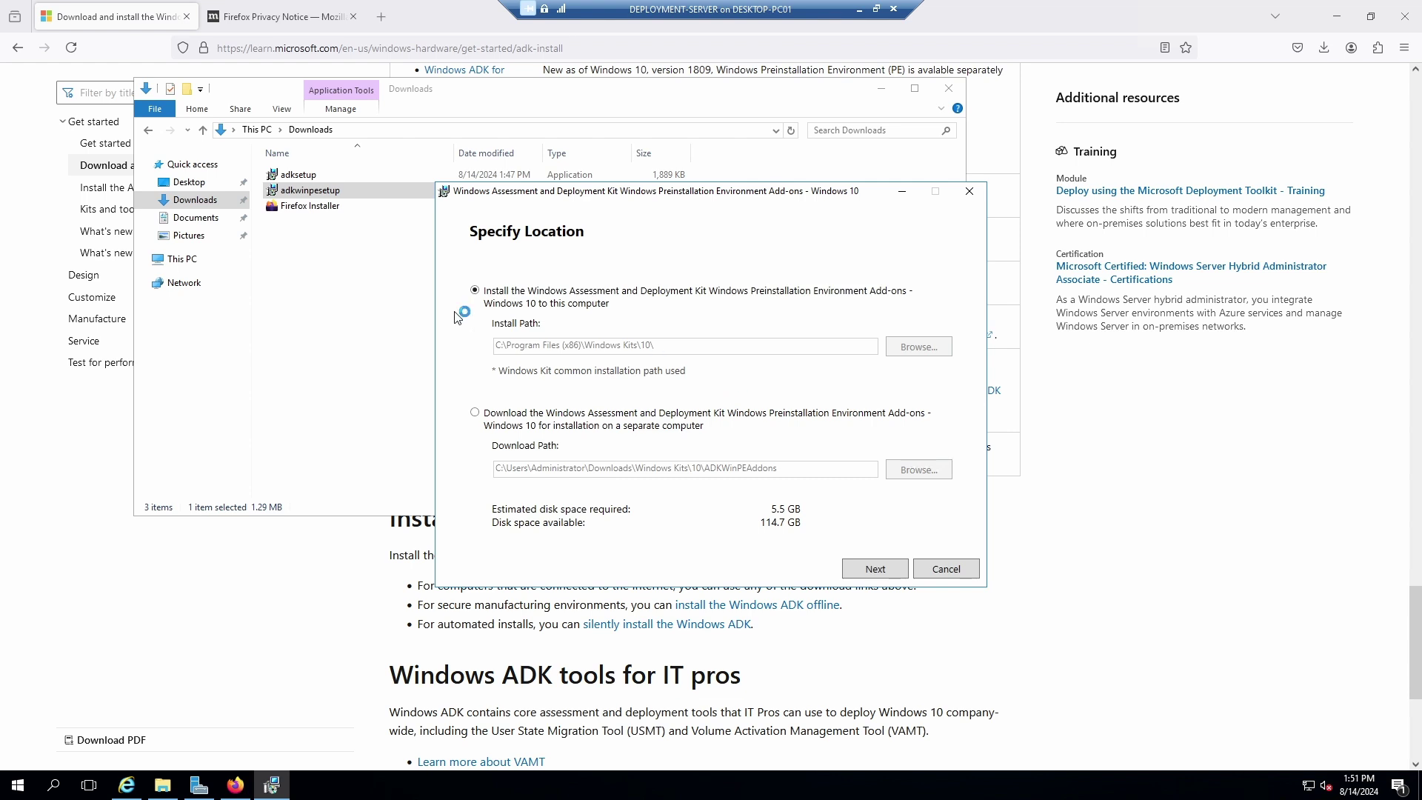
click(878, 569)
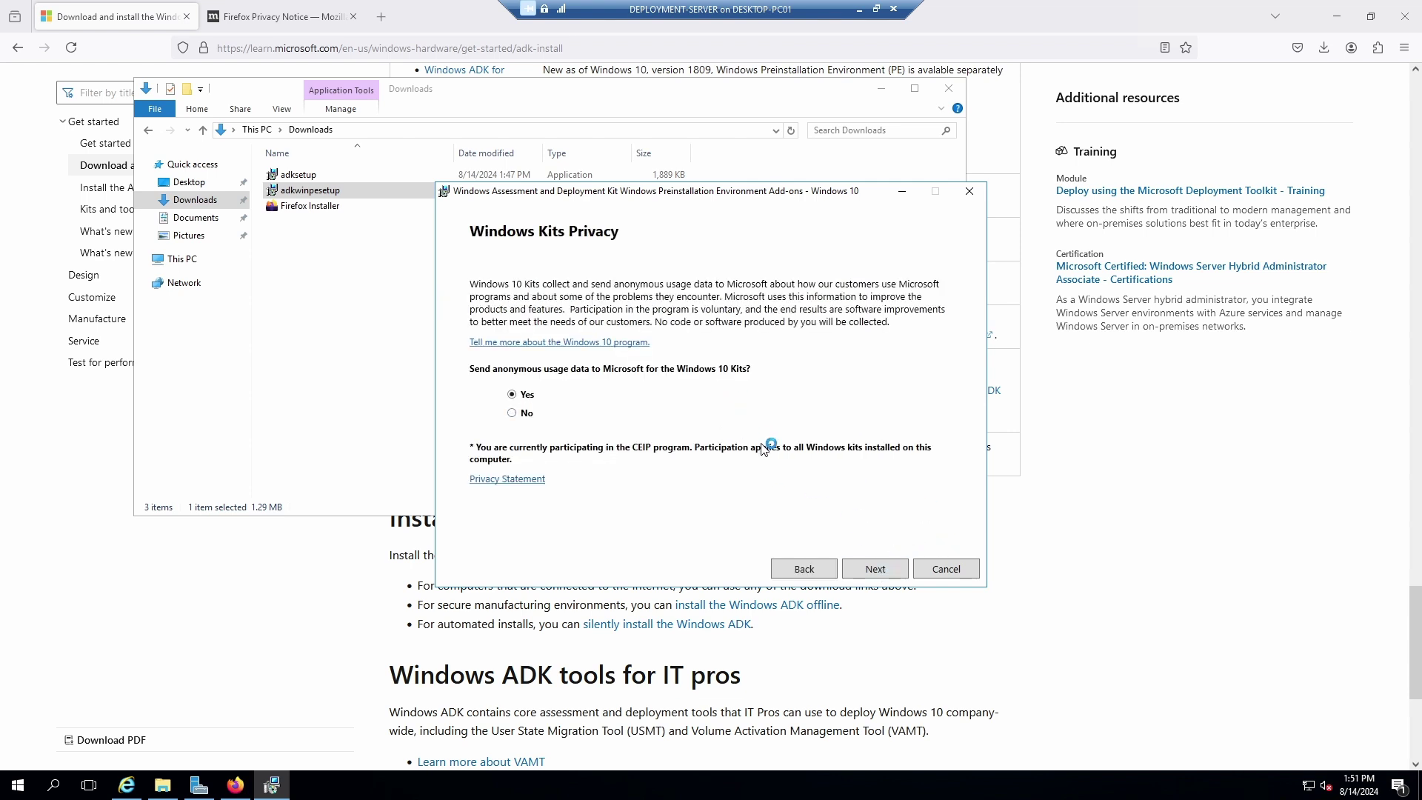
click(873, 568)
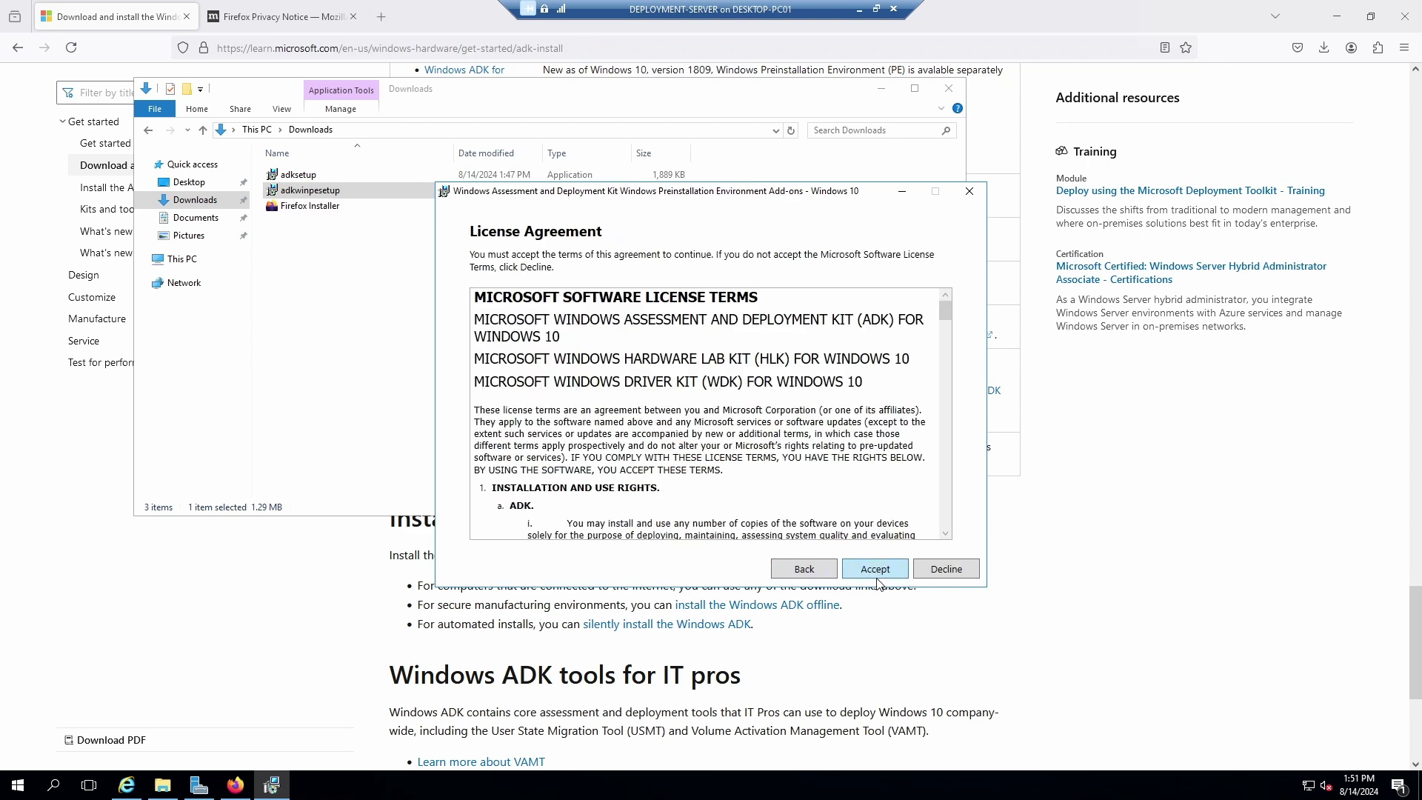
click(879, 570)
click(875, 569)
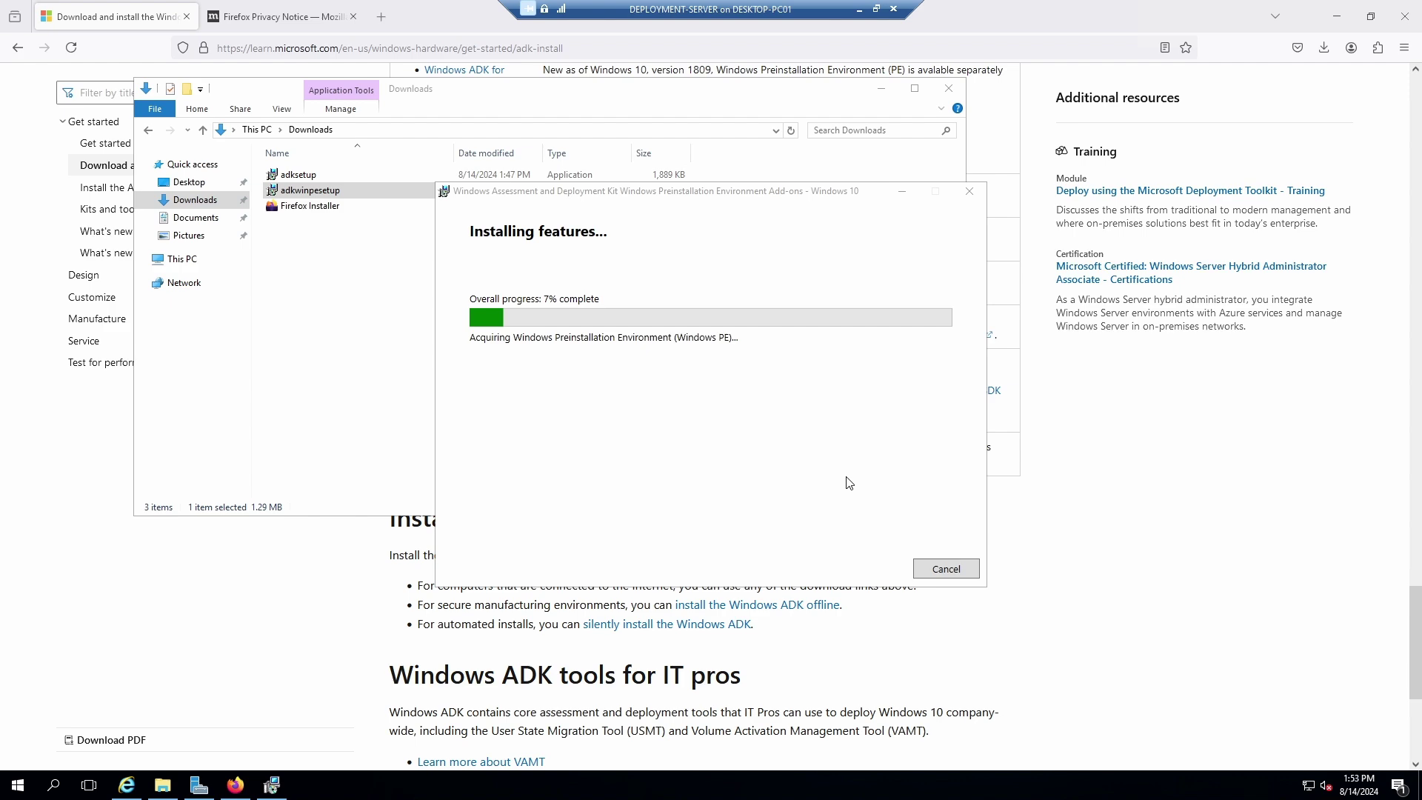
Bring Firefox forward and read the ADK page's Install the ADK and Related downloads sections.
click(771, 710)
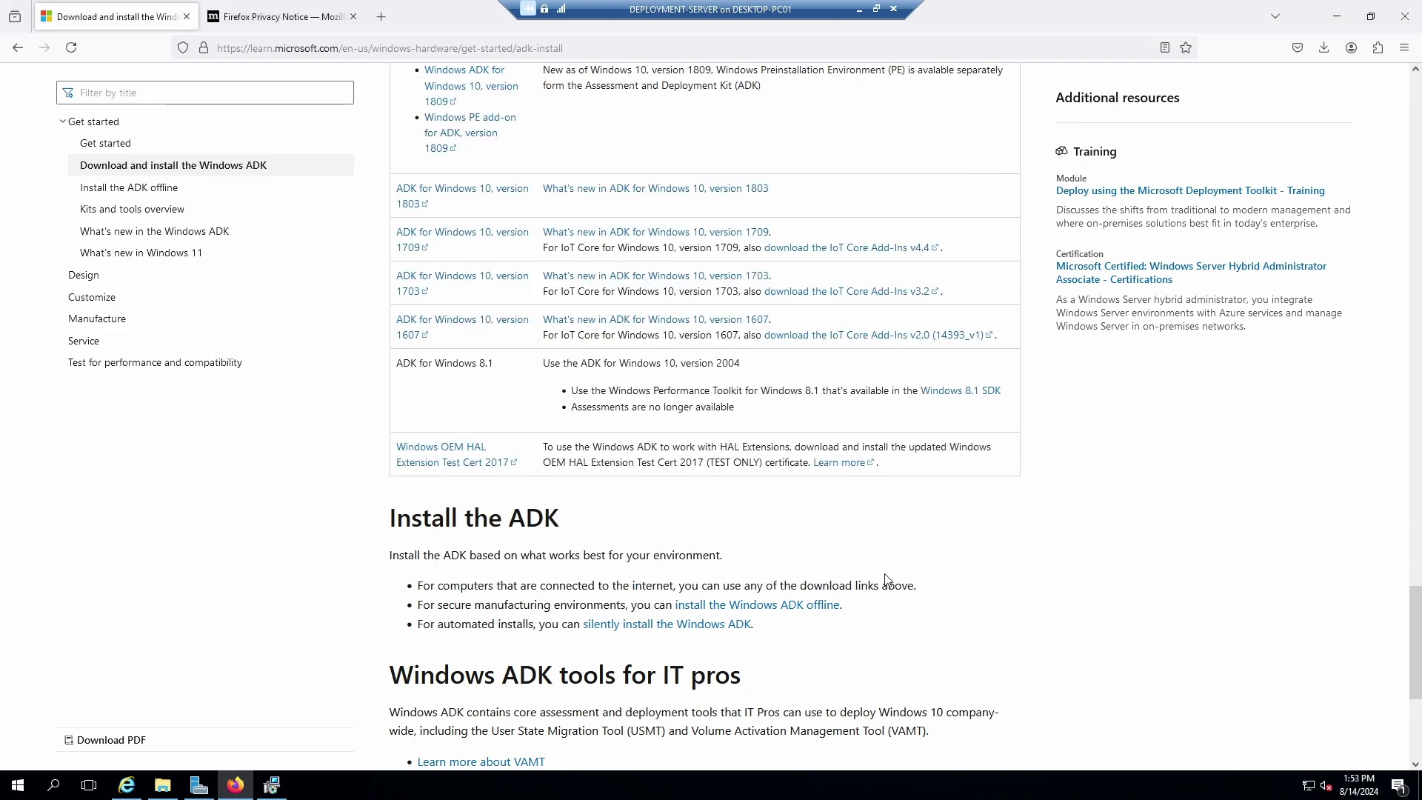
scroll(889, 582, up, 3)
scroll(889, 583, down, 5)
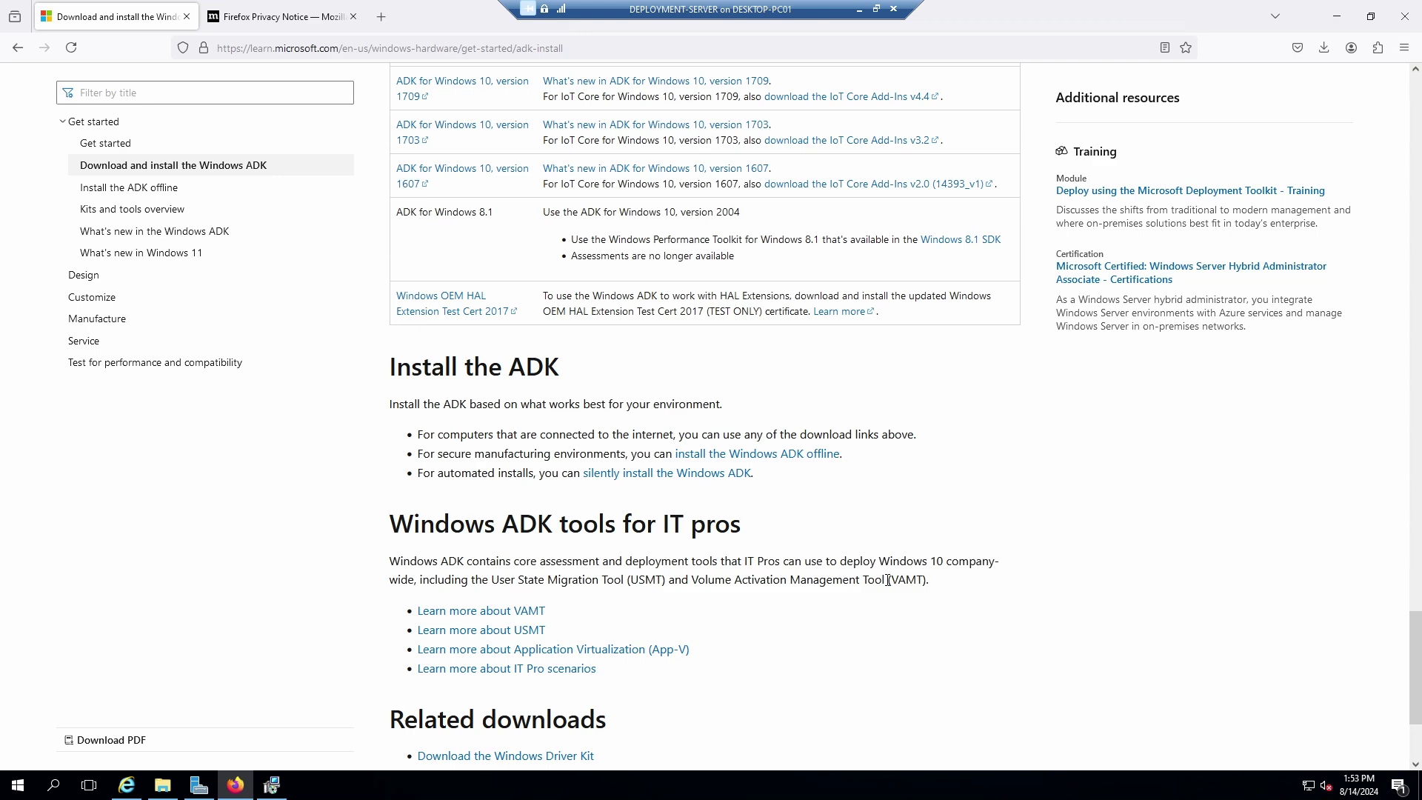
scroll(889, 586, down, 2)
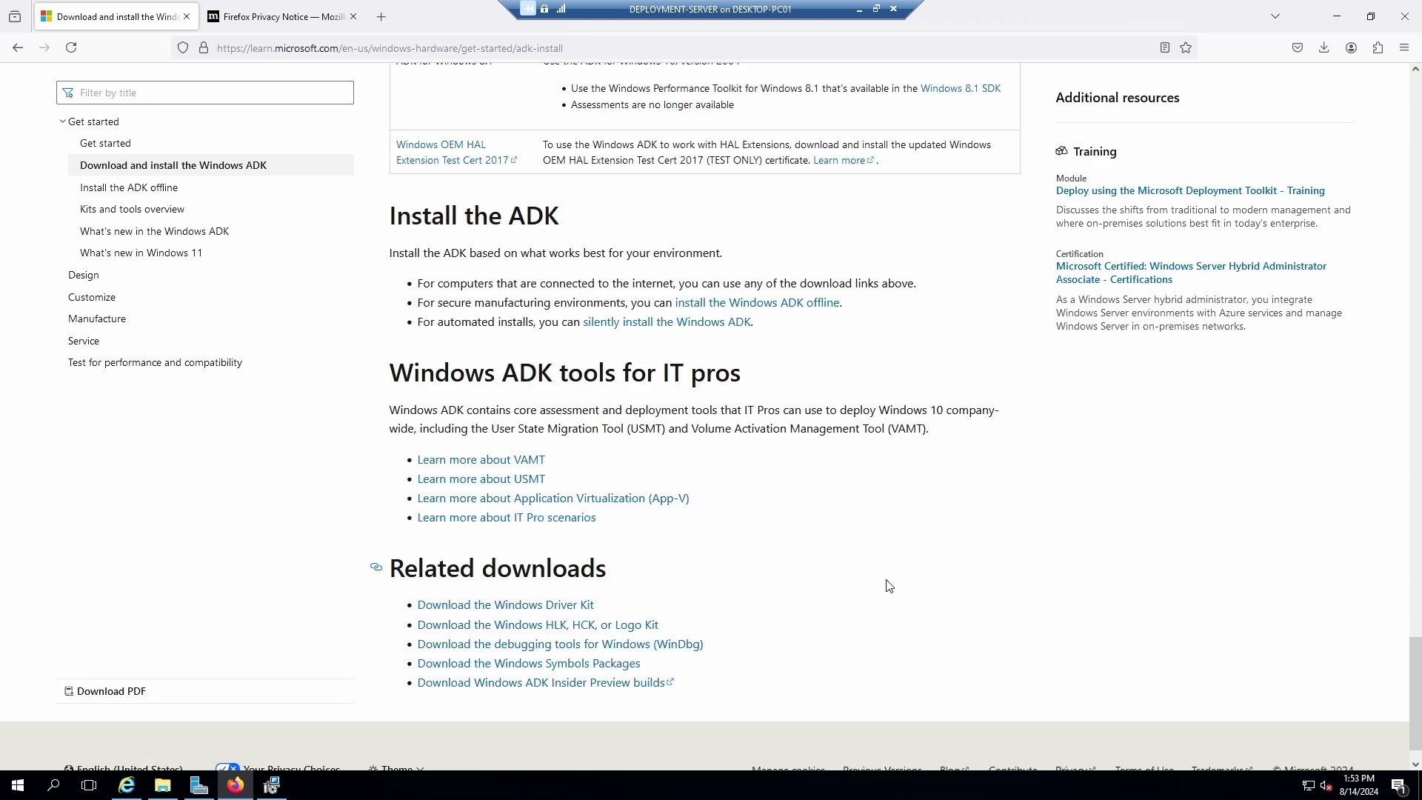
scroll(889, 586, up, 6)
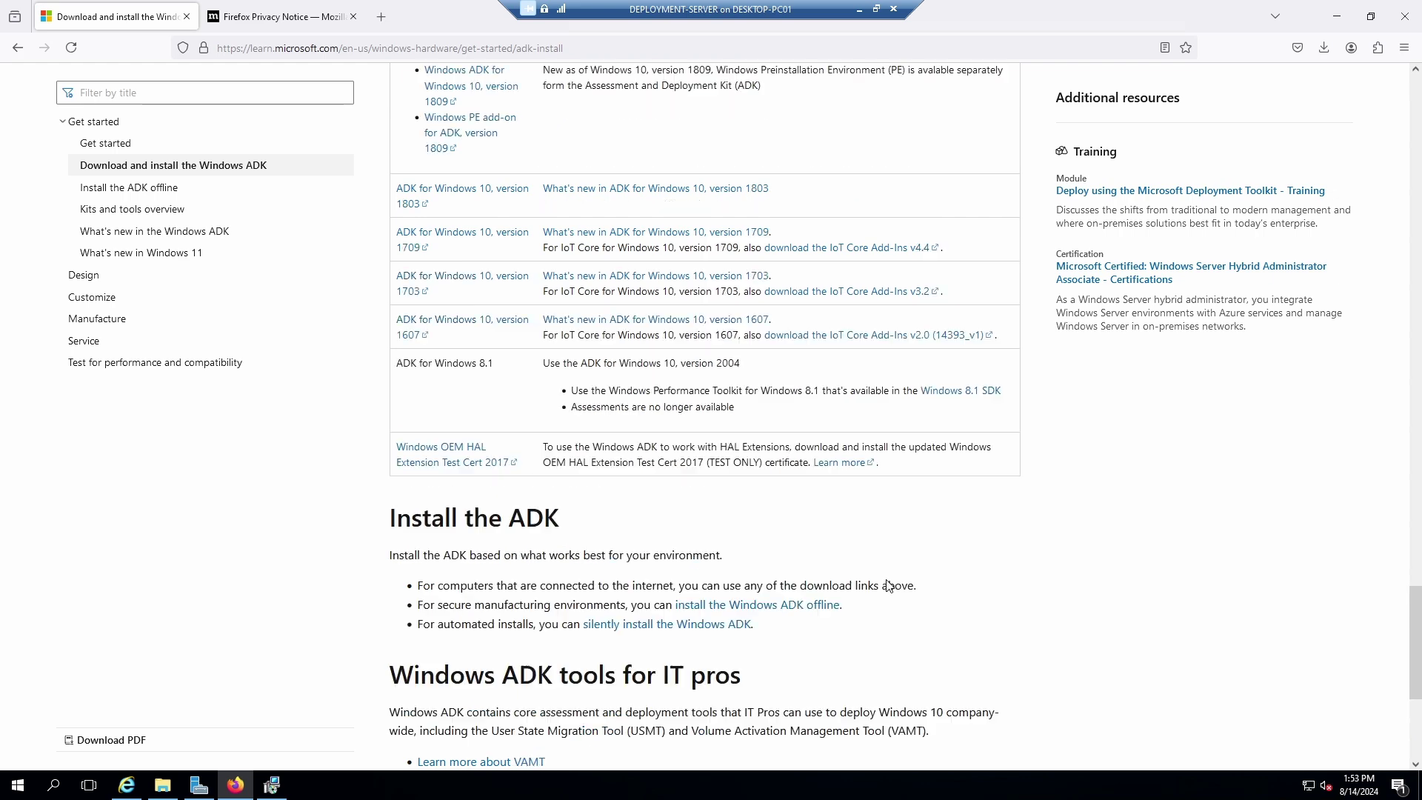
scroll(889, 586, down, 2)
scroll(778, 565, down, 5)
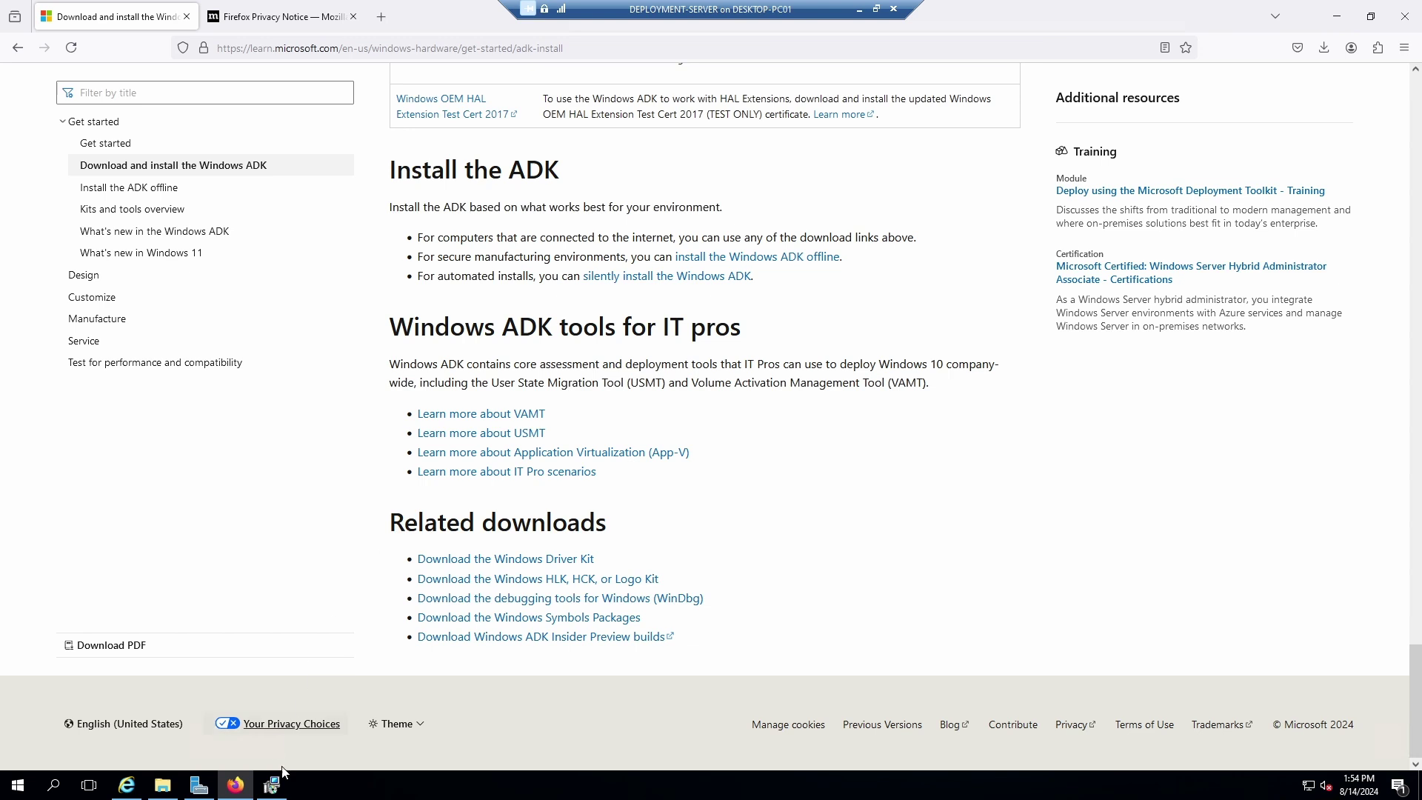
Close Firefox's Privacy Notice tab and minimize Firefox to reveal the installer at 12%, leaving full screen.
click(271, 785)
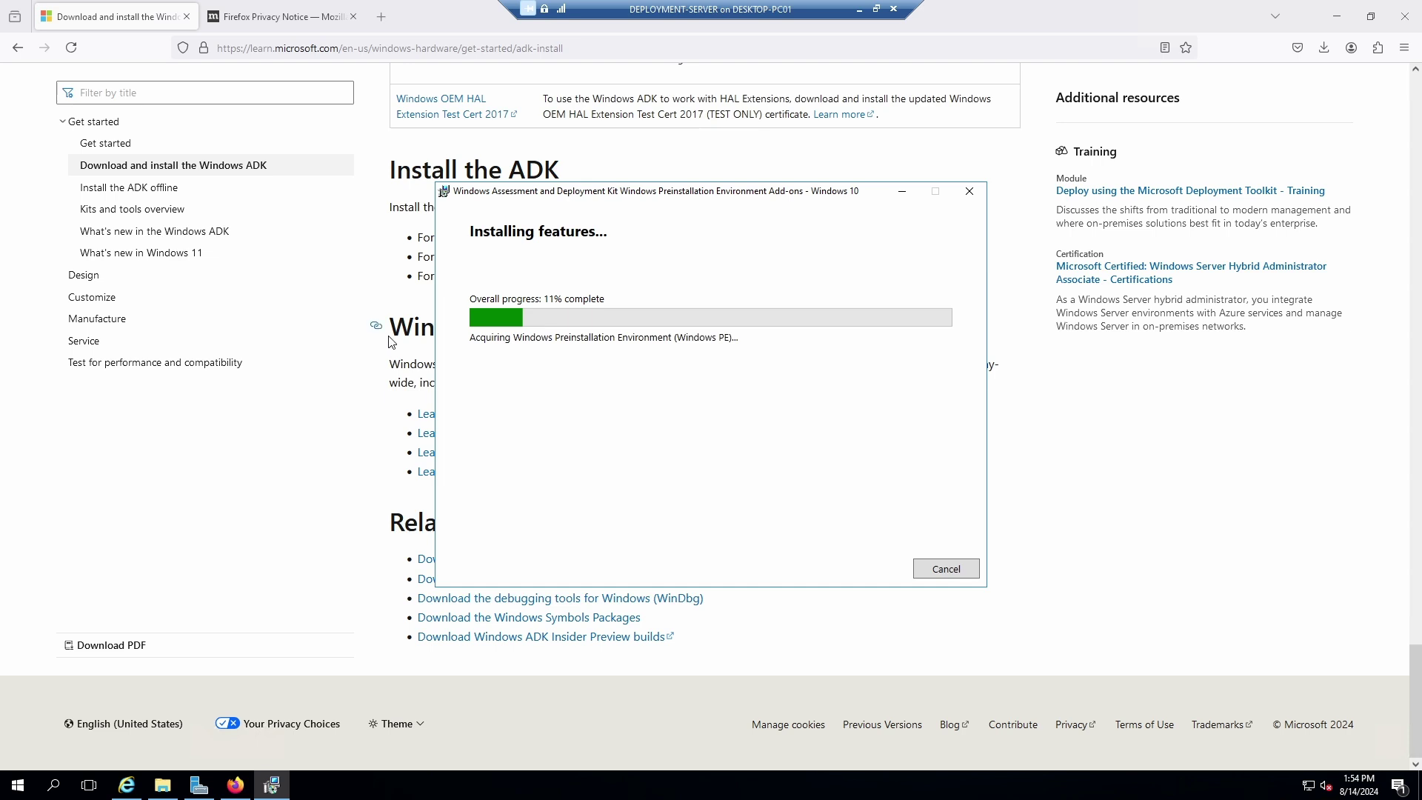
click(353, 16)
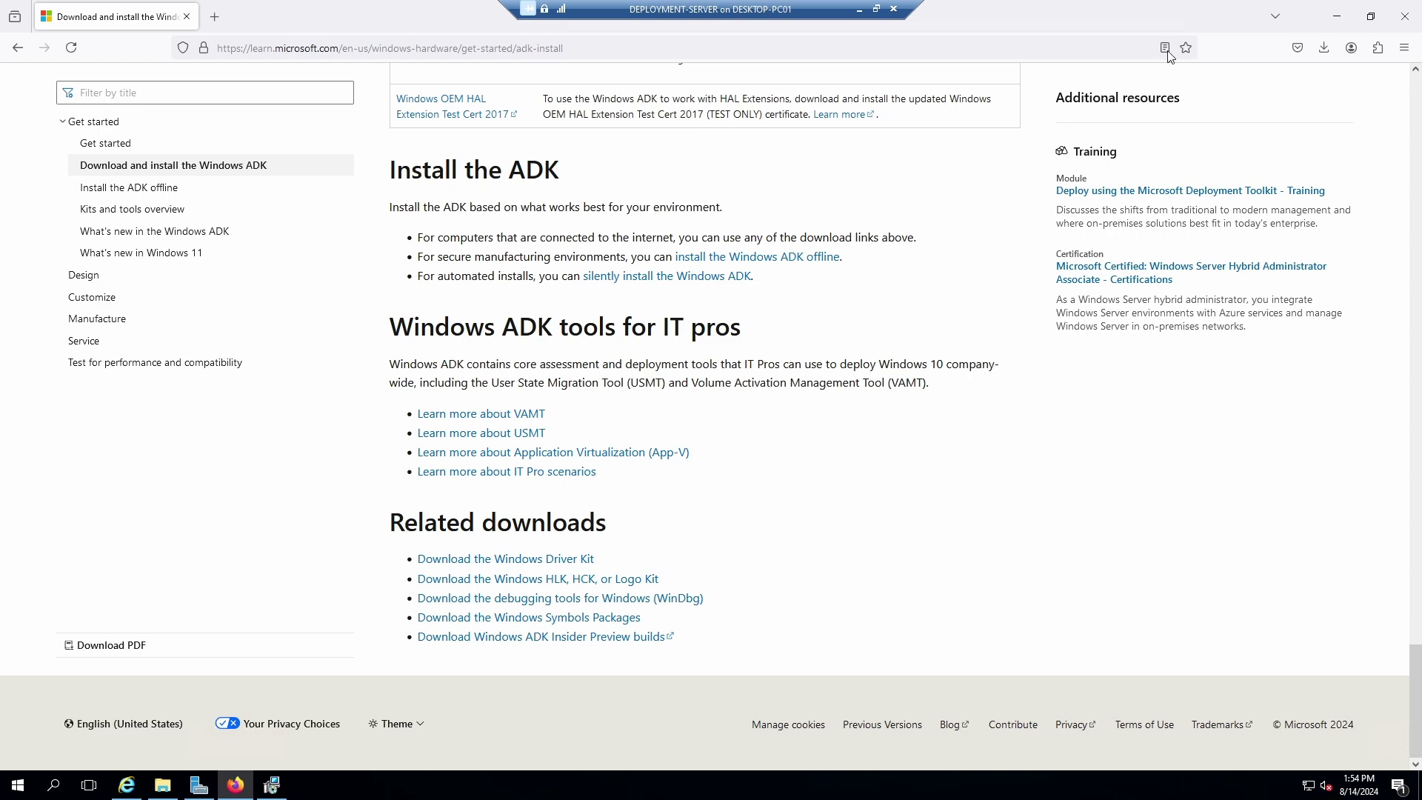
click(1338, 17)
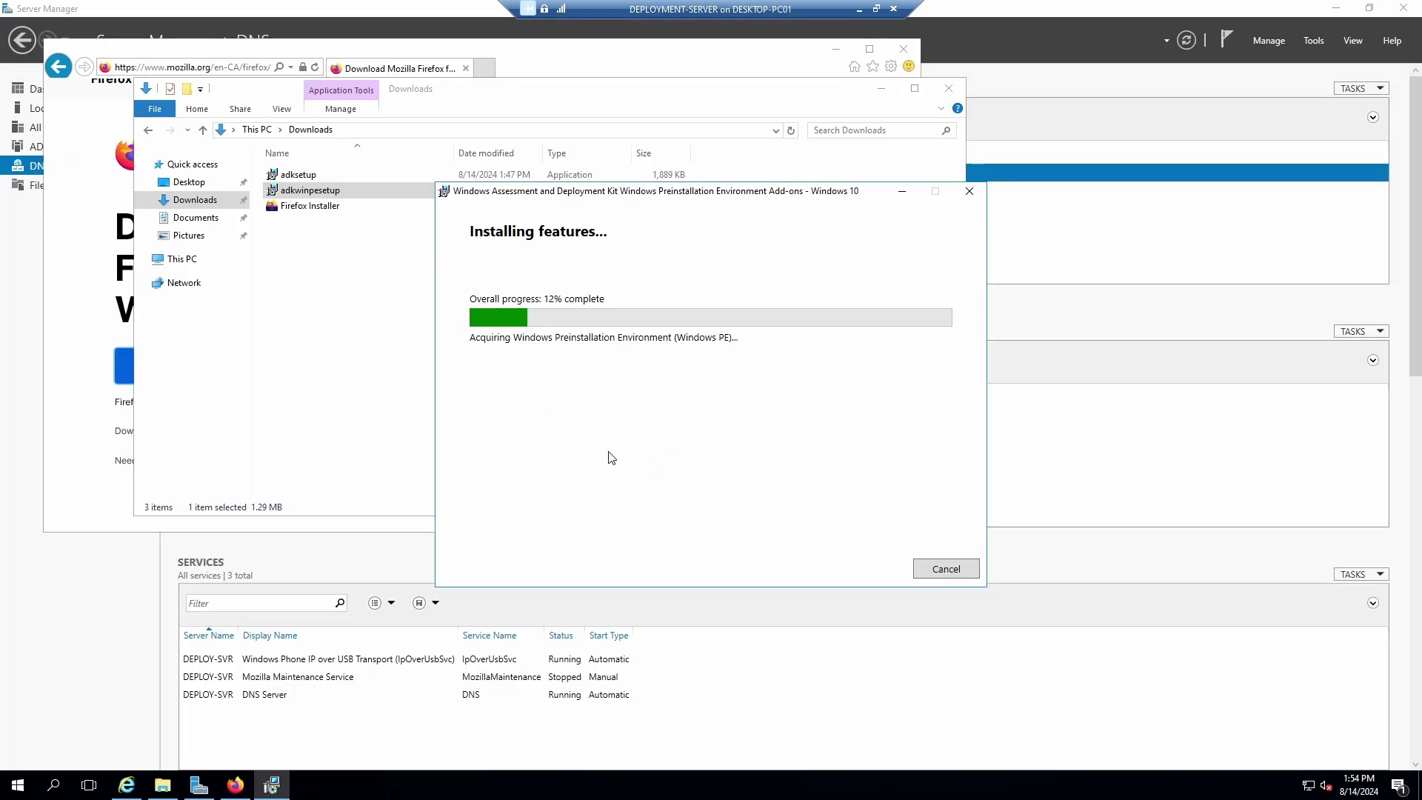
click(876, 9)
Read the MDT guide's Install the Windows ADK steps in Edge, then return to the VM installer at 17%.
click(176, 507)
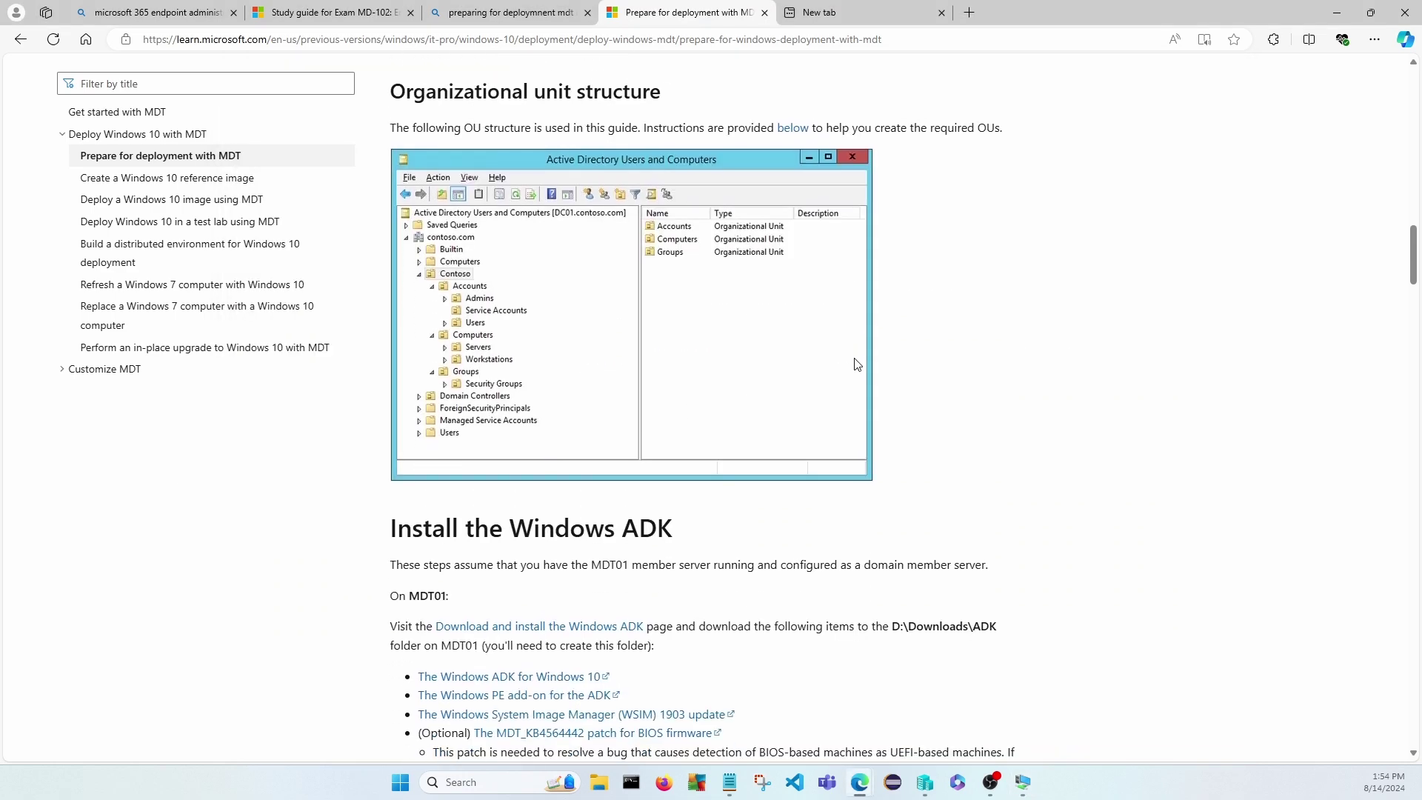
scroll(778, 550, down, 2)
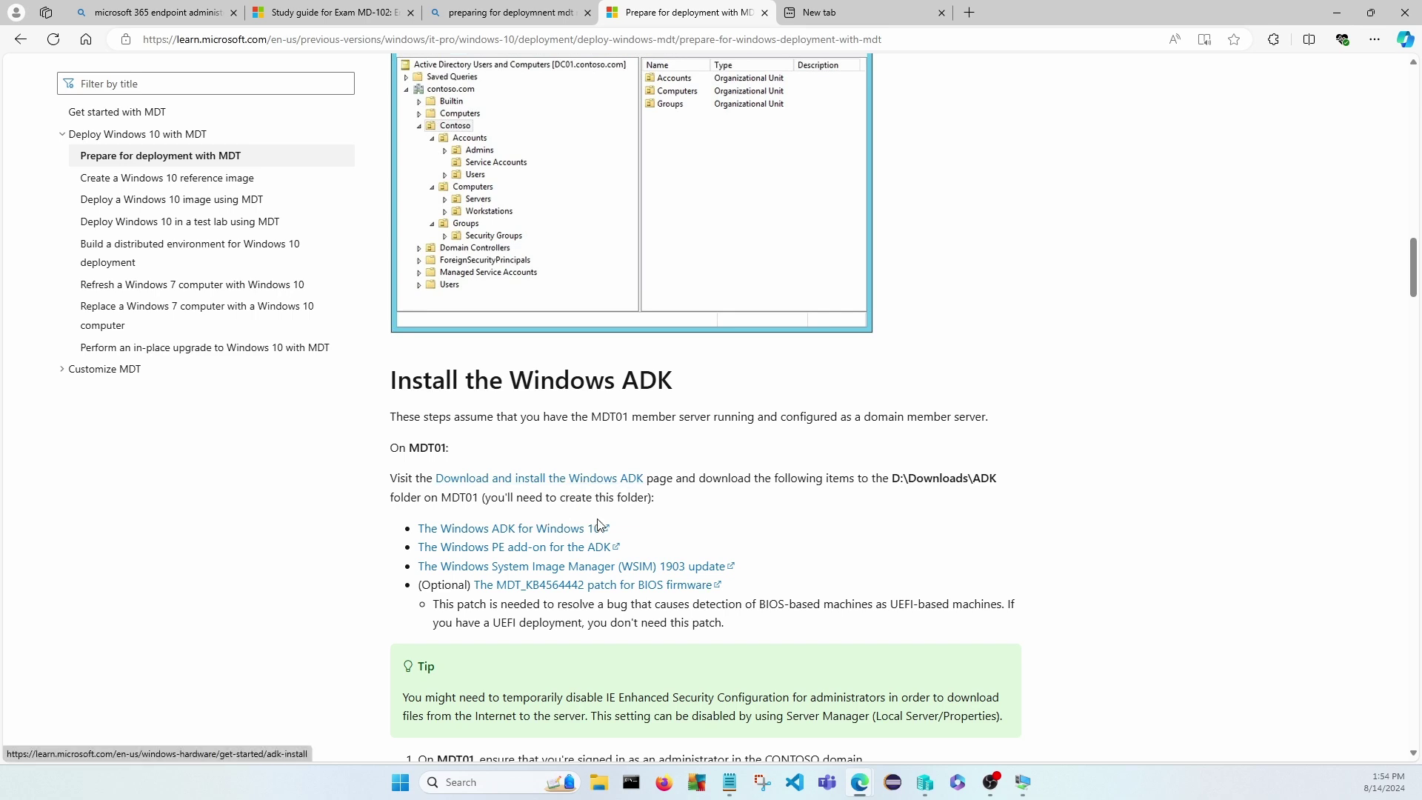
scroll(795, 542, down, 1)
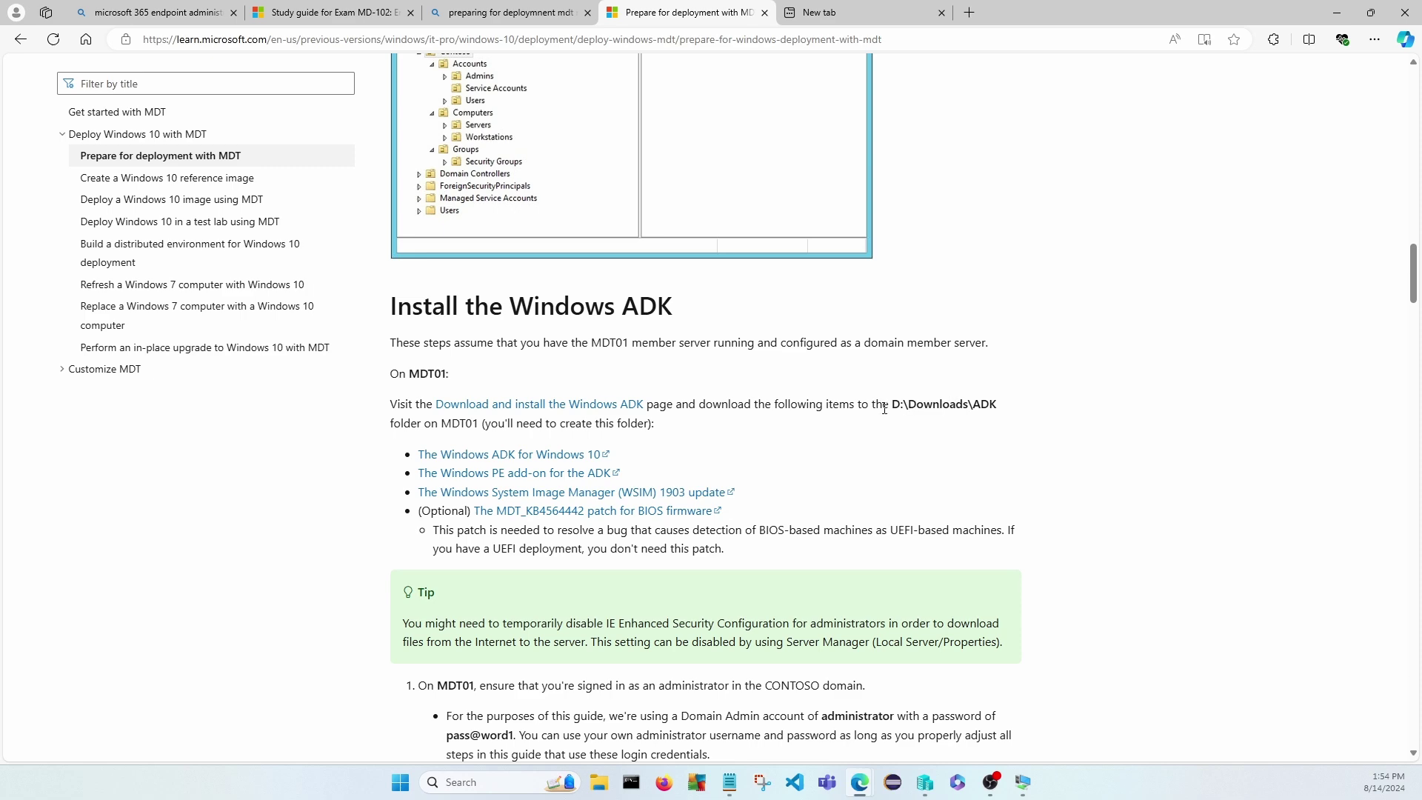
scroll(838, 446, down, 3)
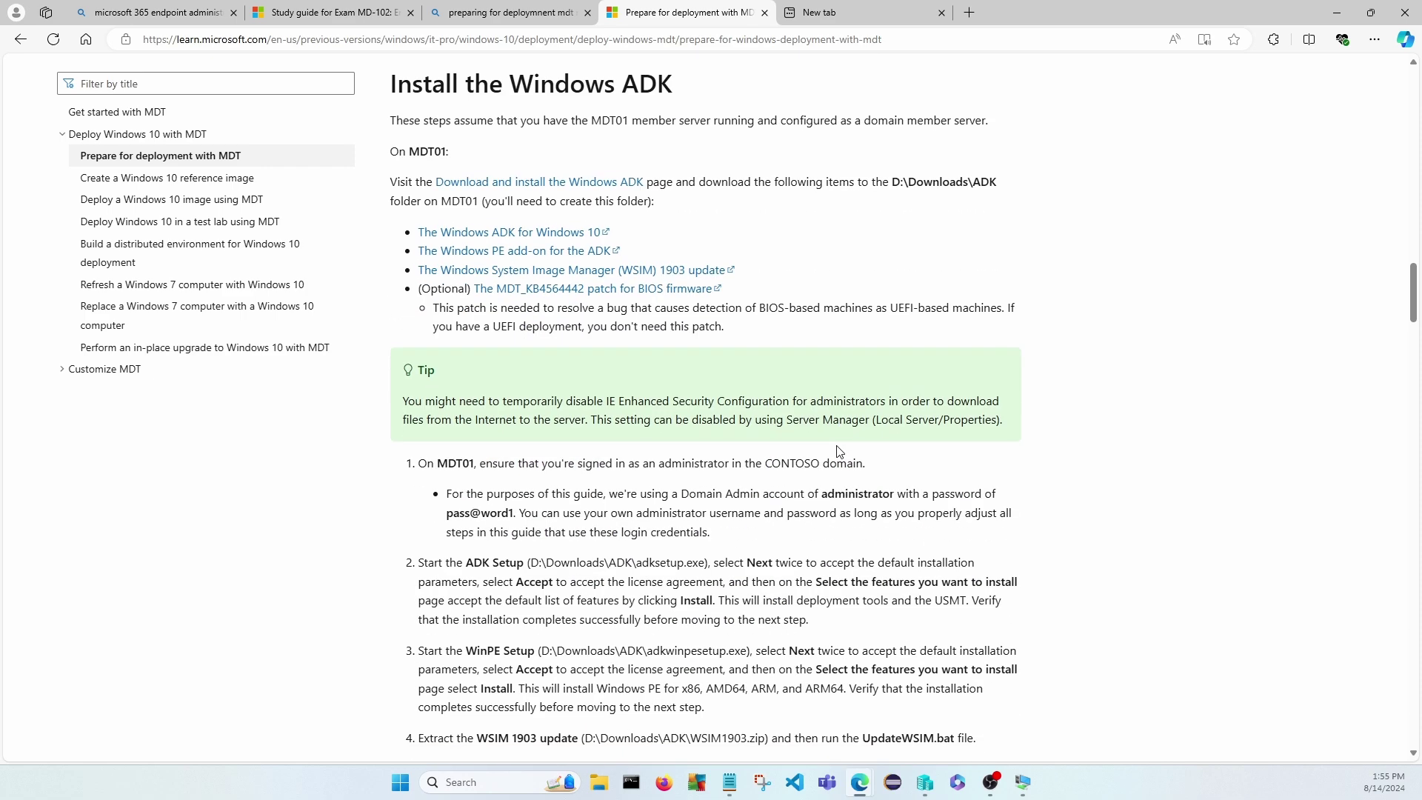
scroll(838, 451, down, 2)
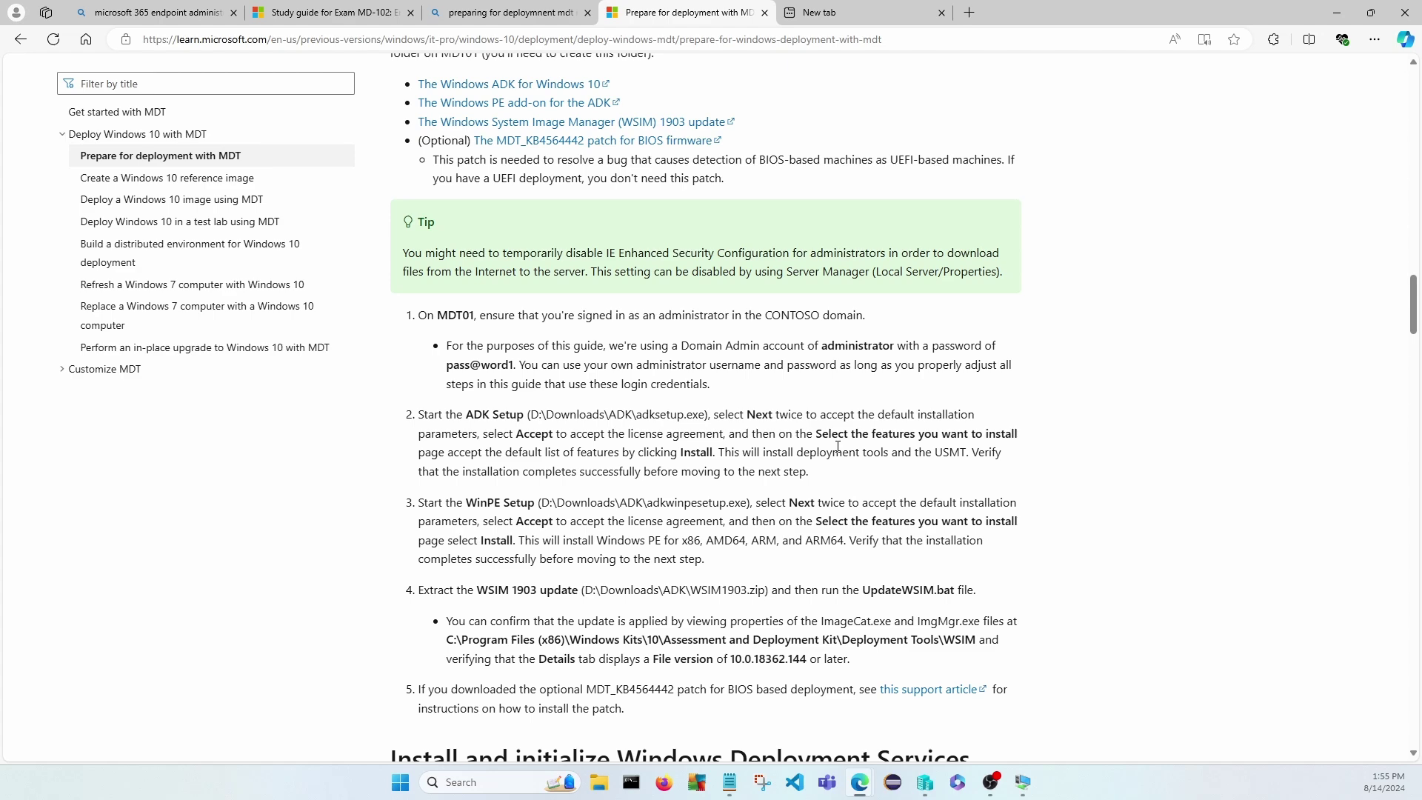
scroll(838, 446, down, 3)
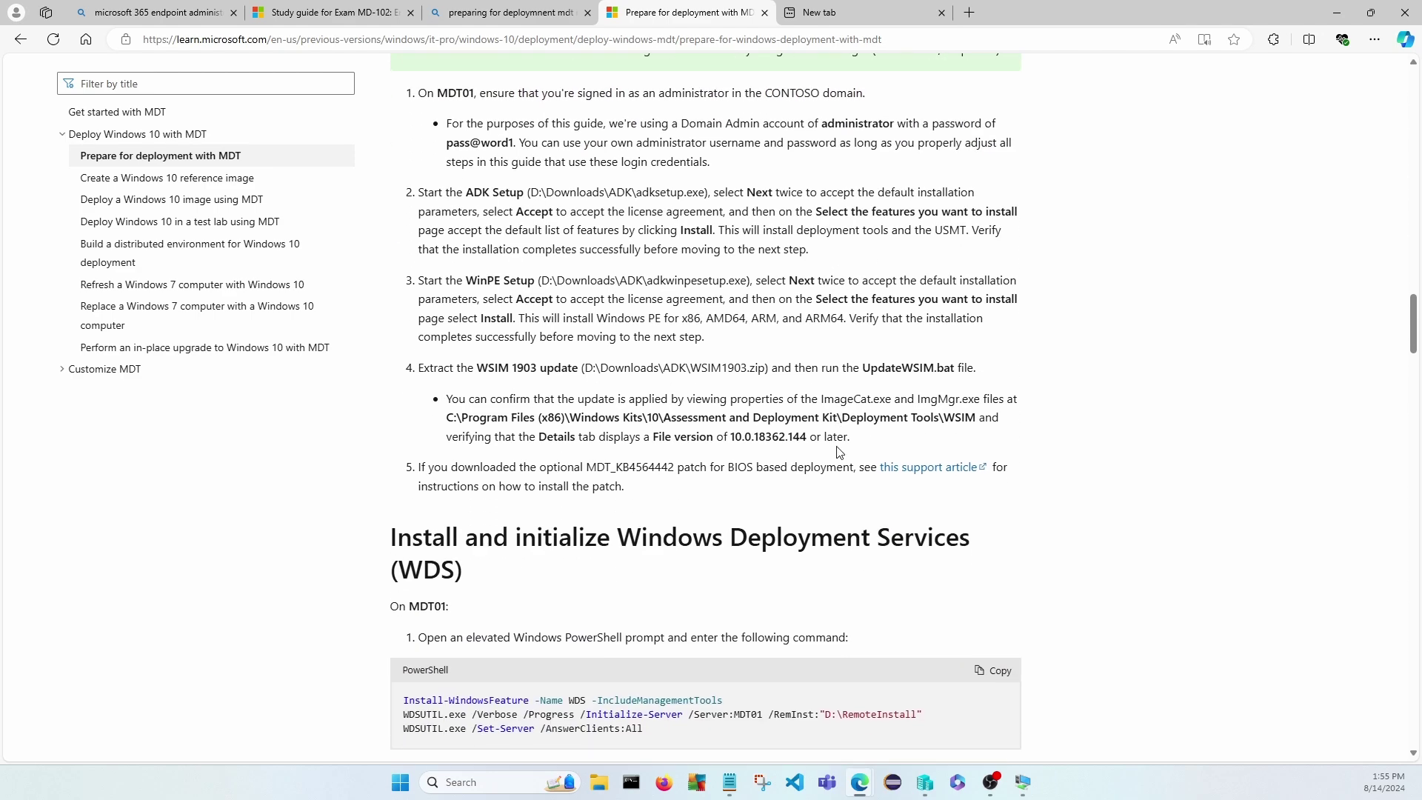
scroll(839, 452, down, 3)
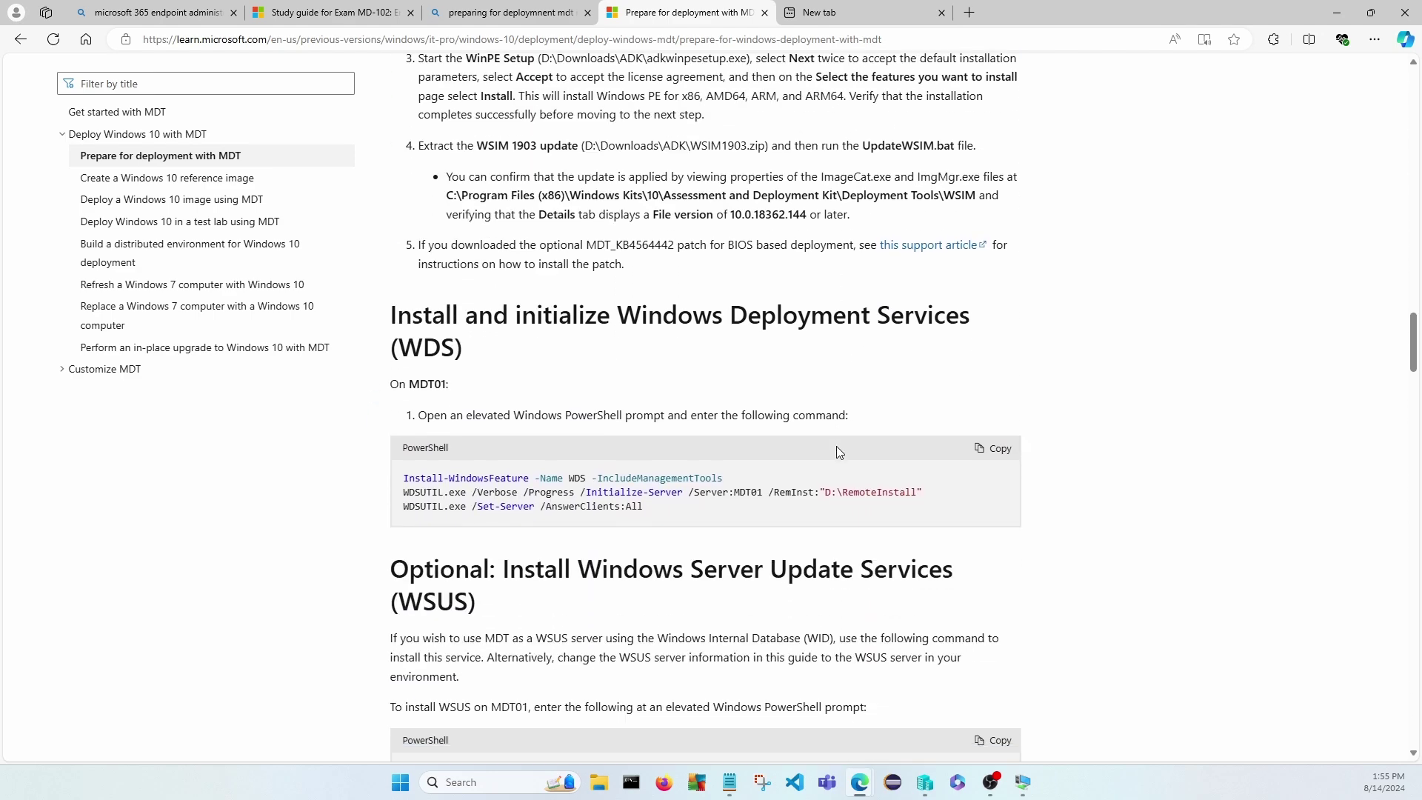
scroll(837, 446, down, 3)
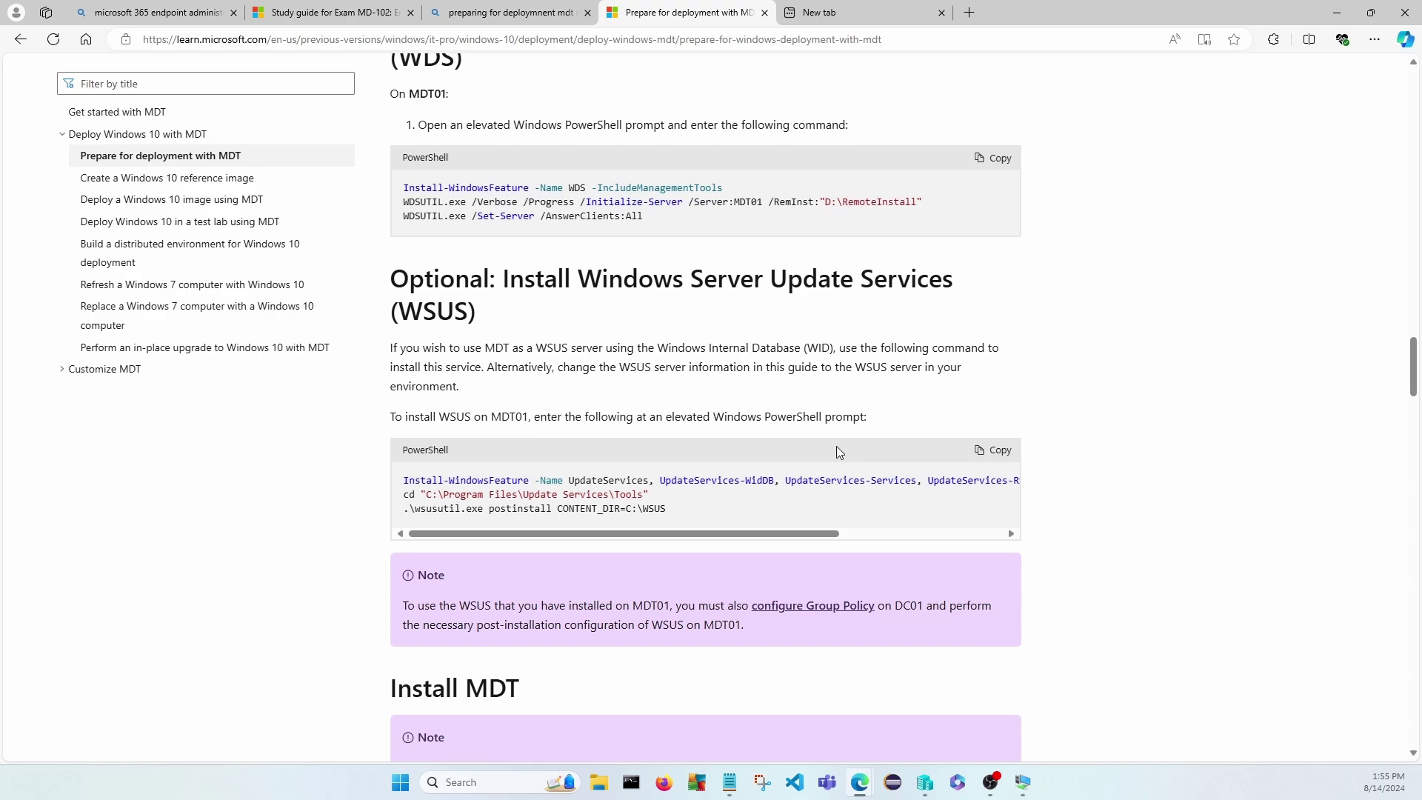
scroll(837, 446, up, 3)
scroll(837, 447, up, 18)
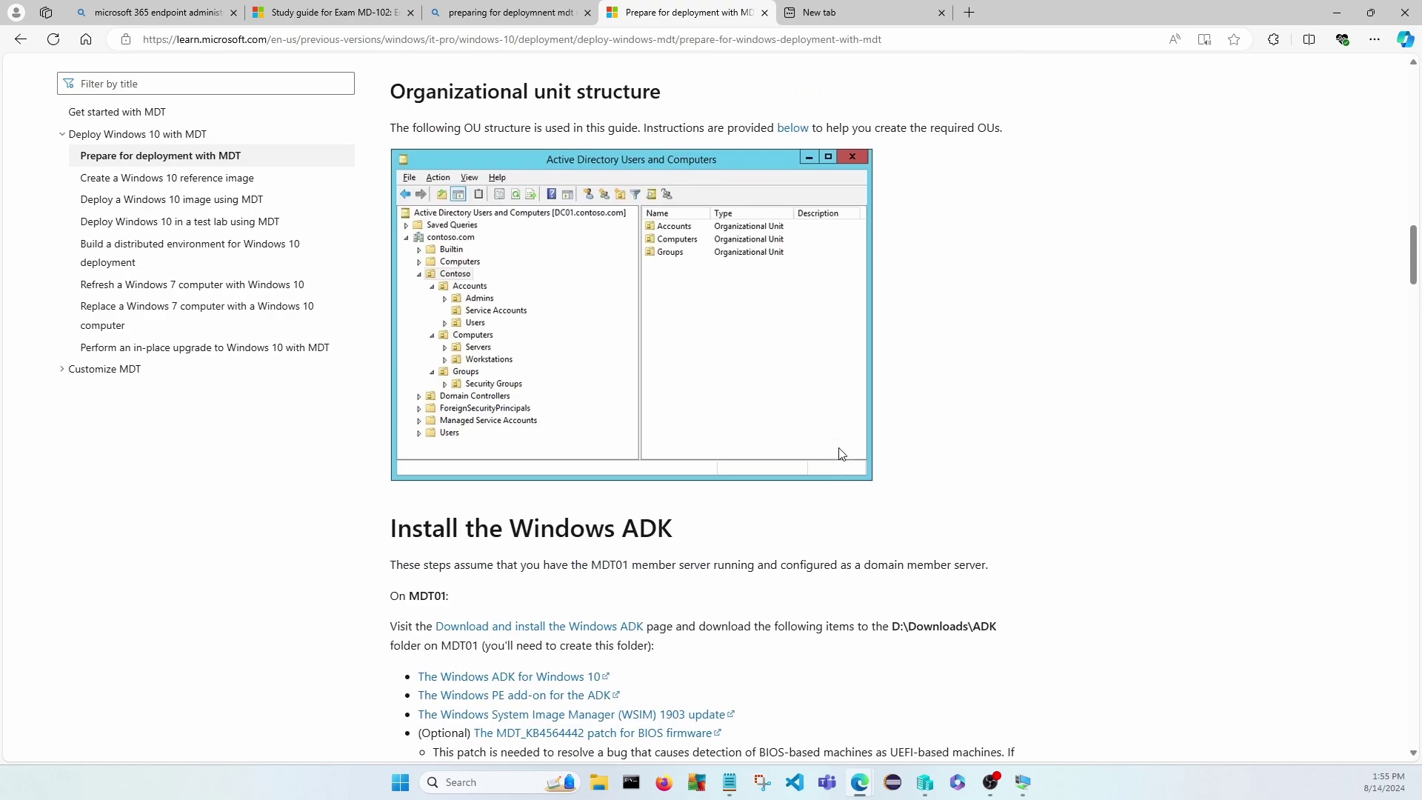
scroll(841, 454, down, 5)
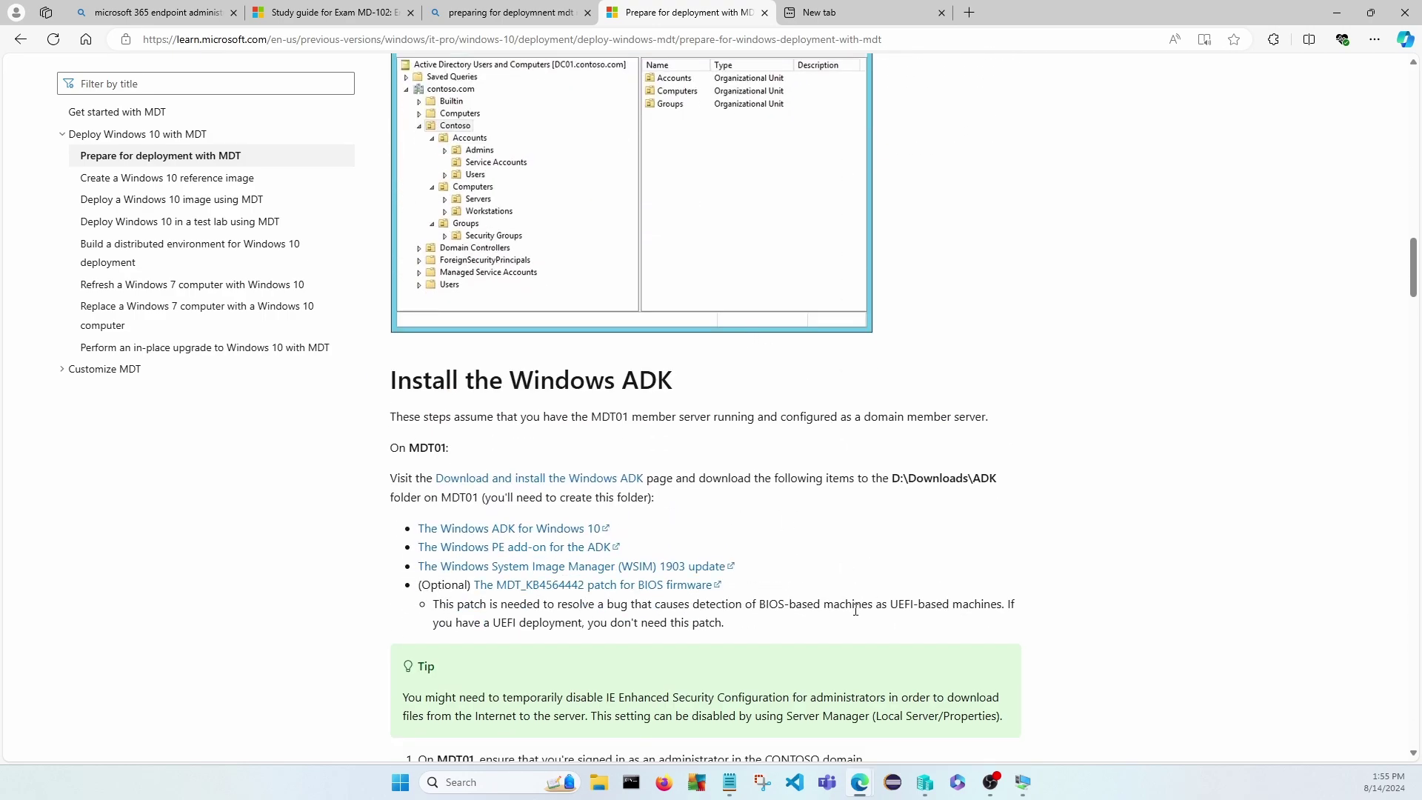
click(1024, 787)
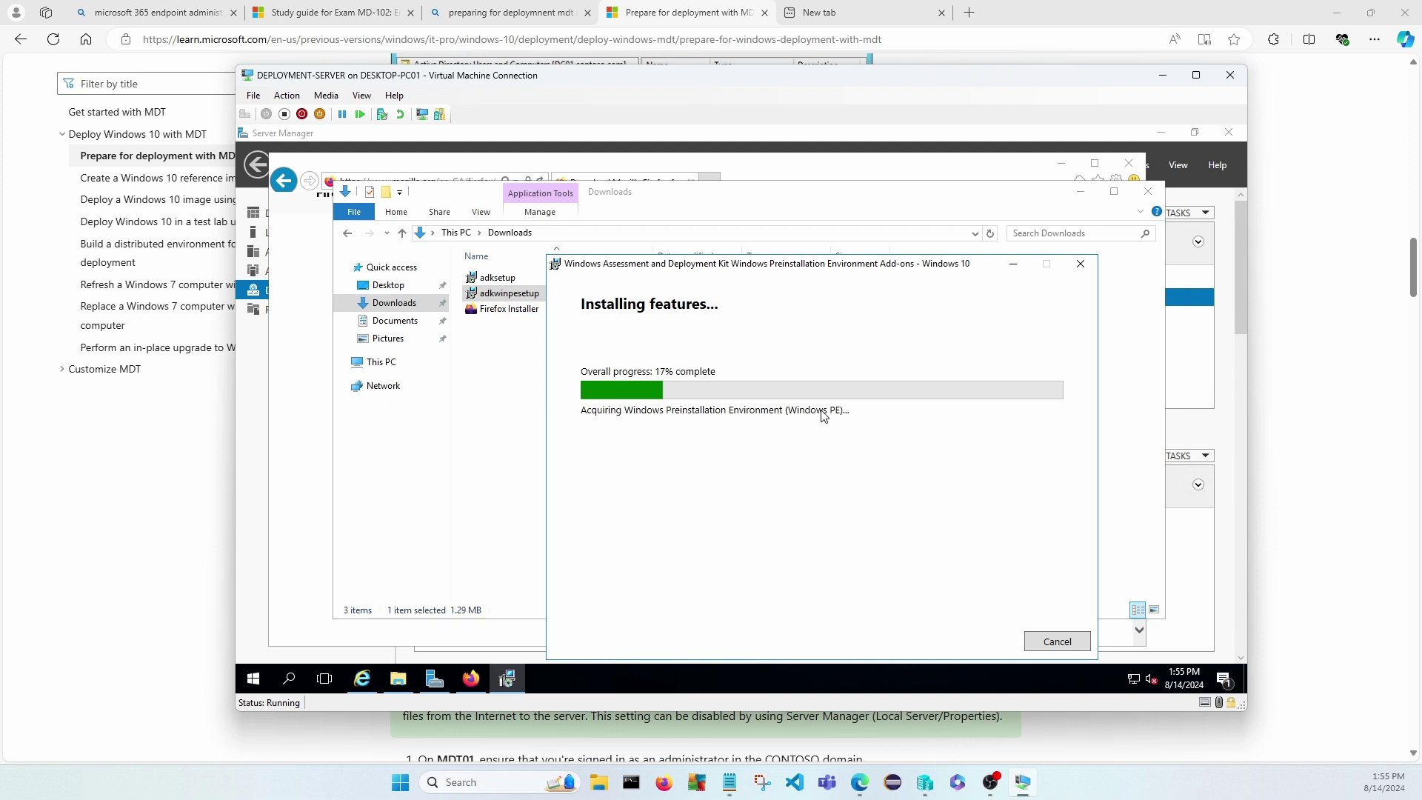
click(320, 14)
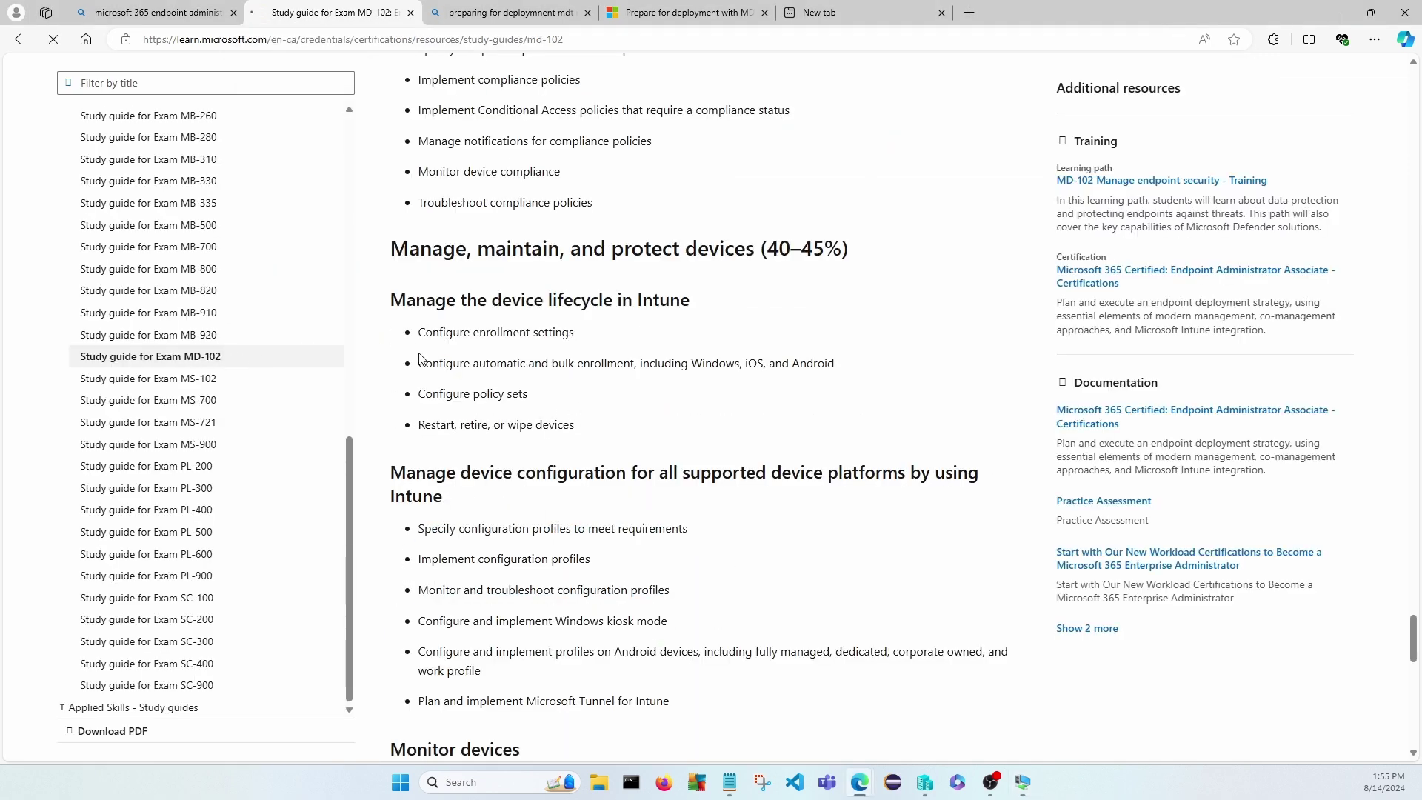
click(191, 357)
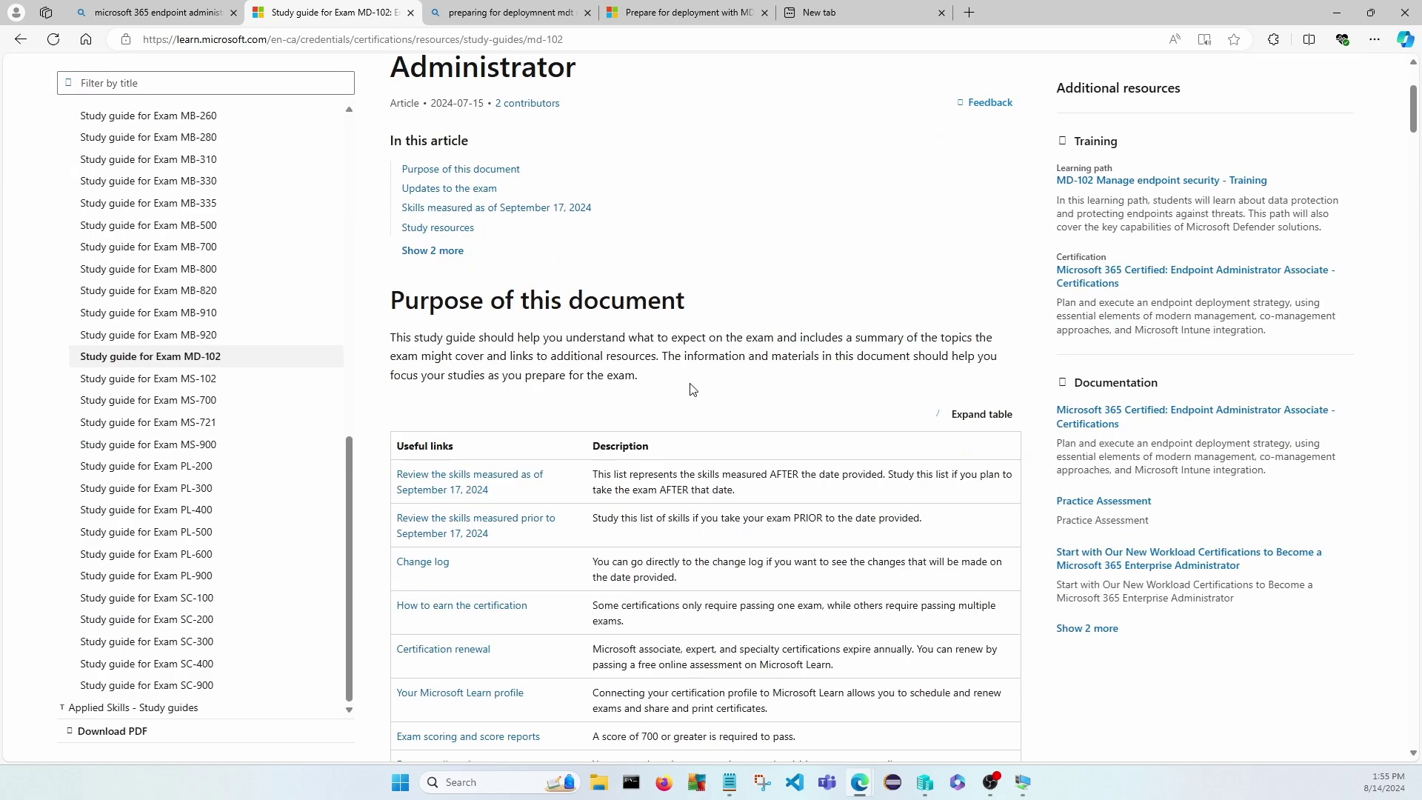
scroll(693, 389, down, 10)
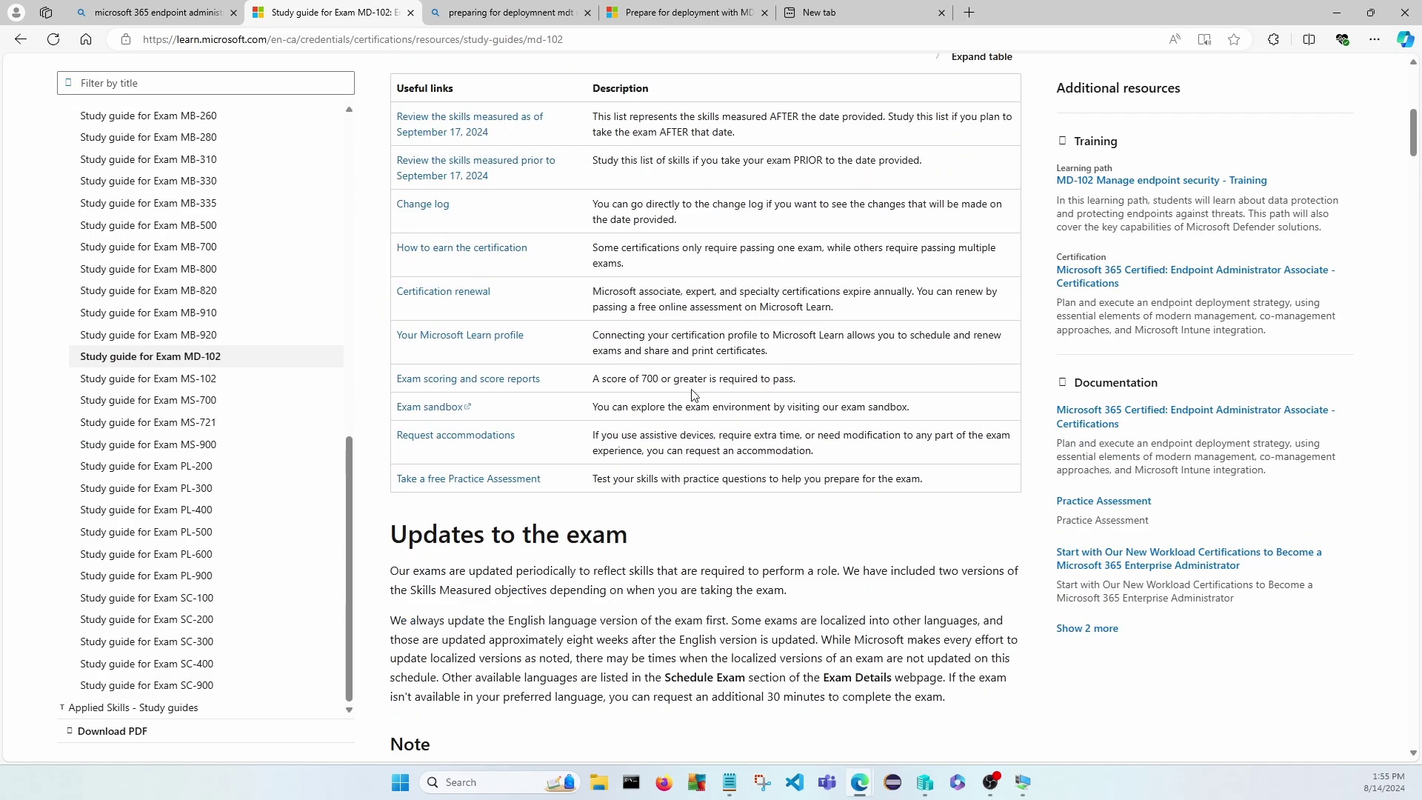
scroll(690, 389, down, 8)
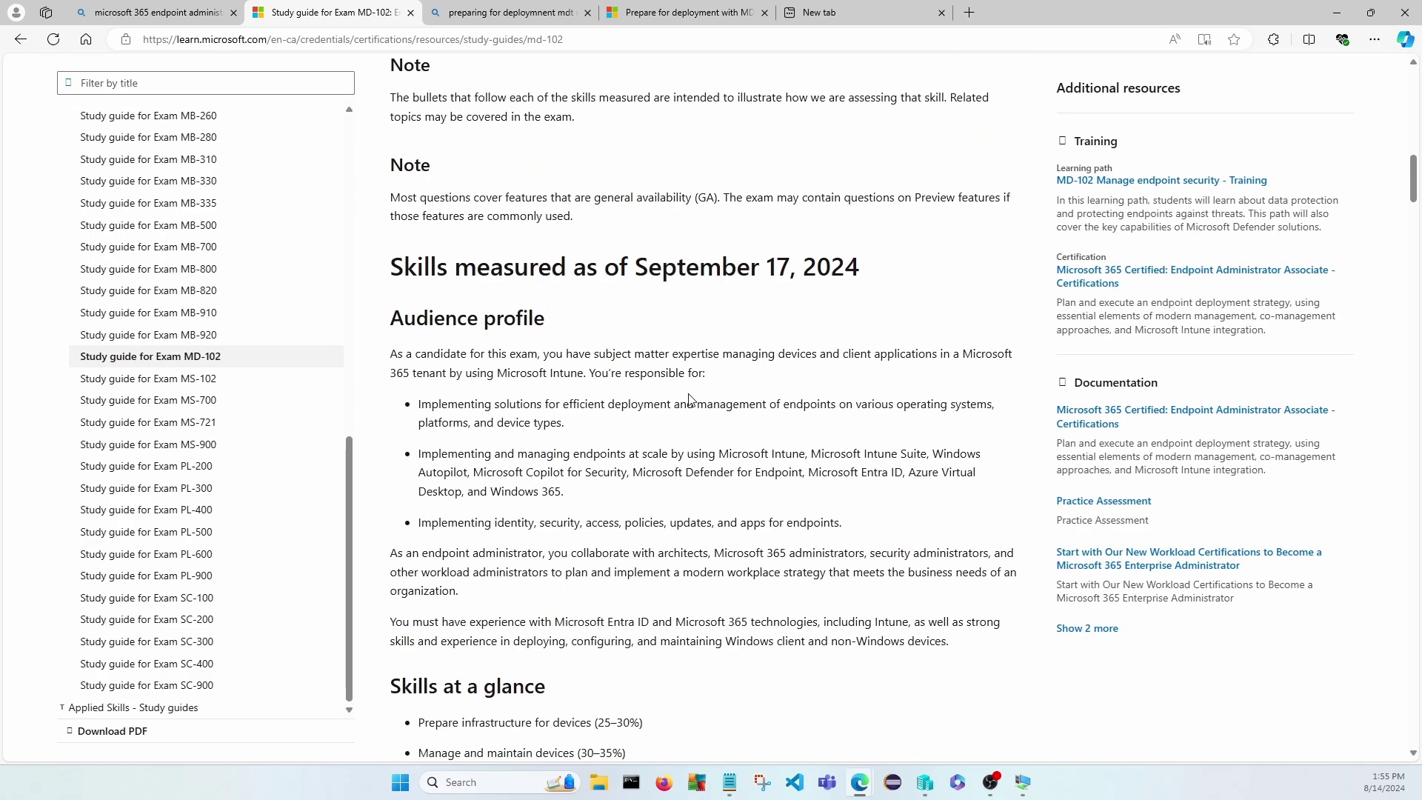
scroll(693, 400, down, 10)
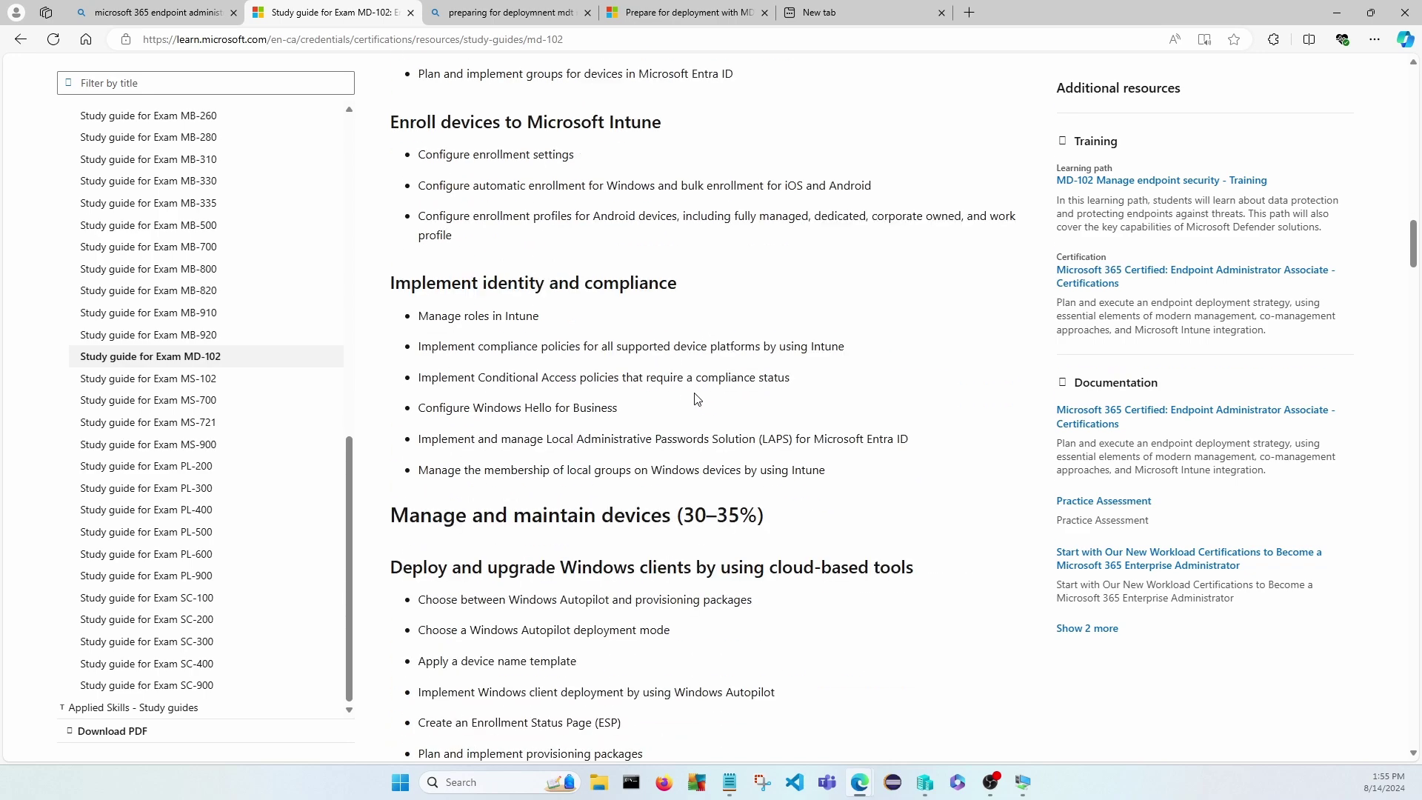
scroll(695, 394, down, 10)
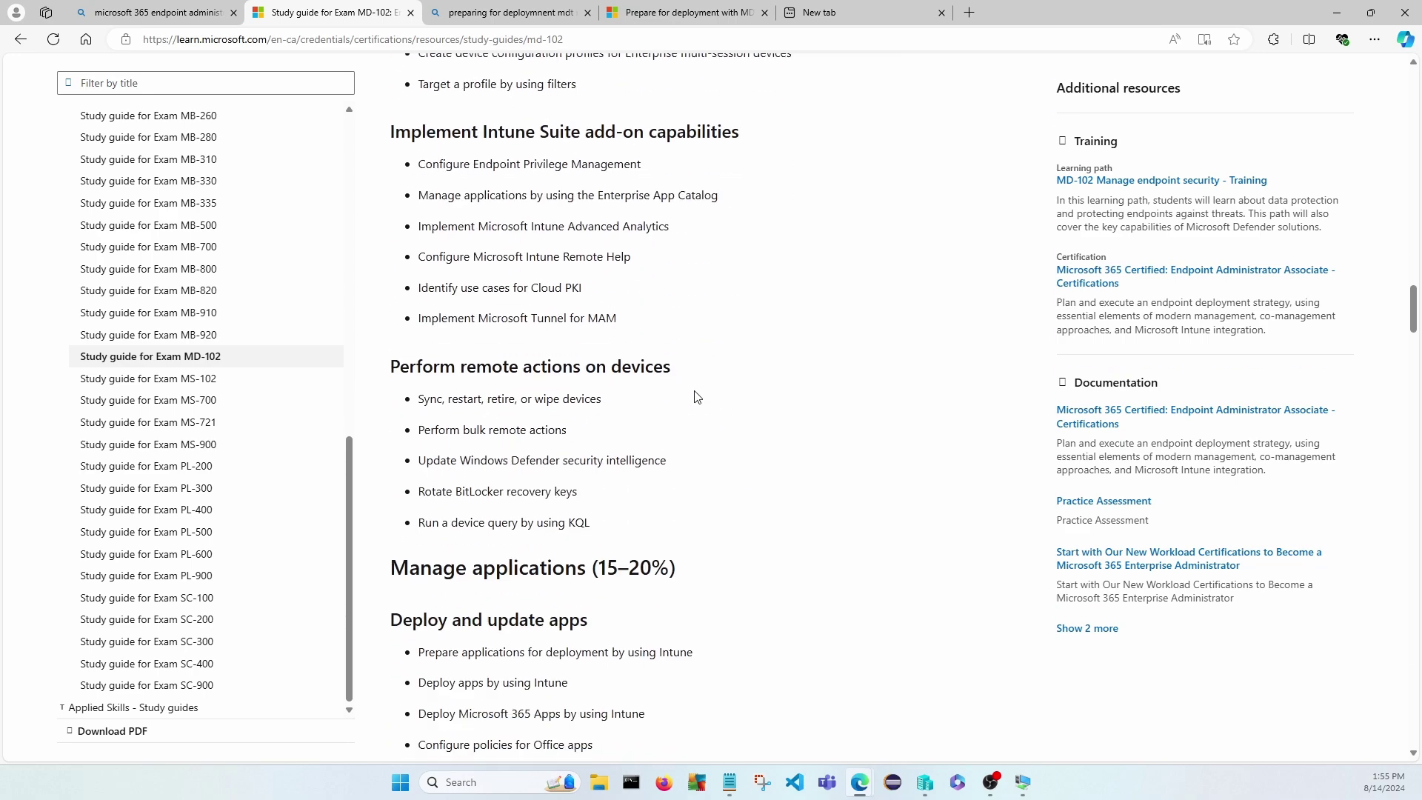
scroll(694, 397, down, 8)
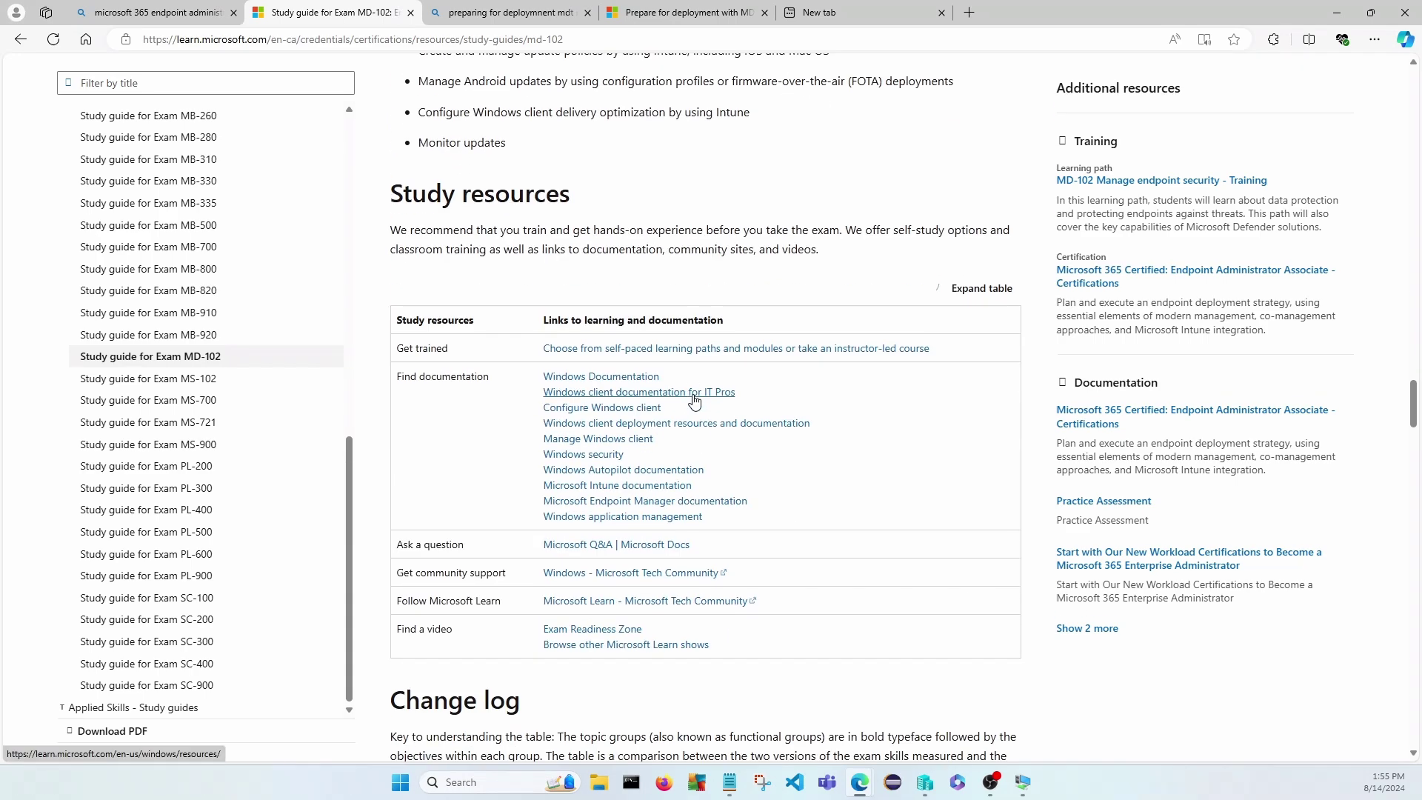
scroll(753, 296, up, 15)
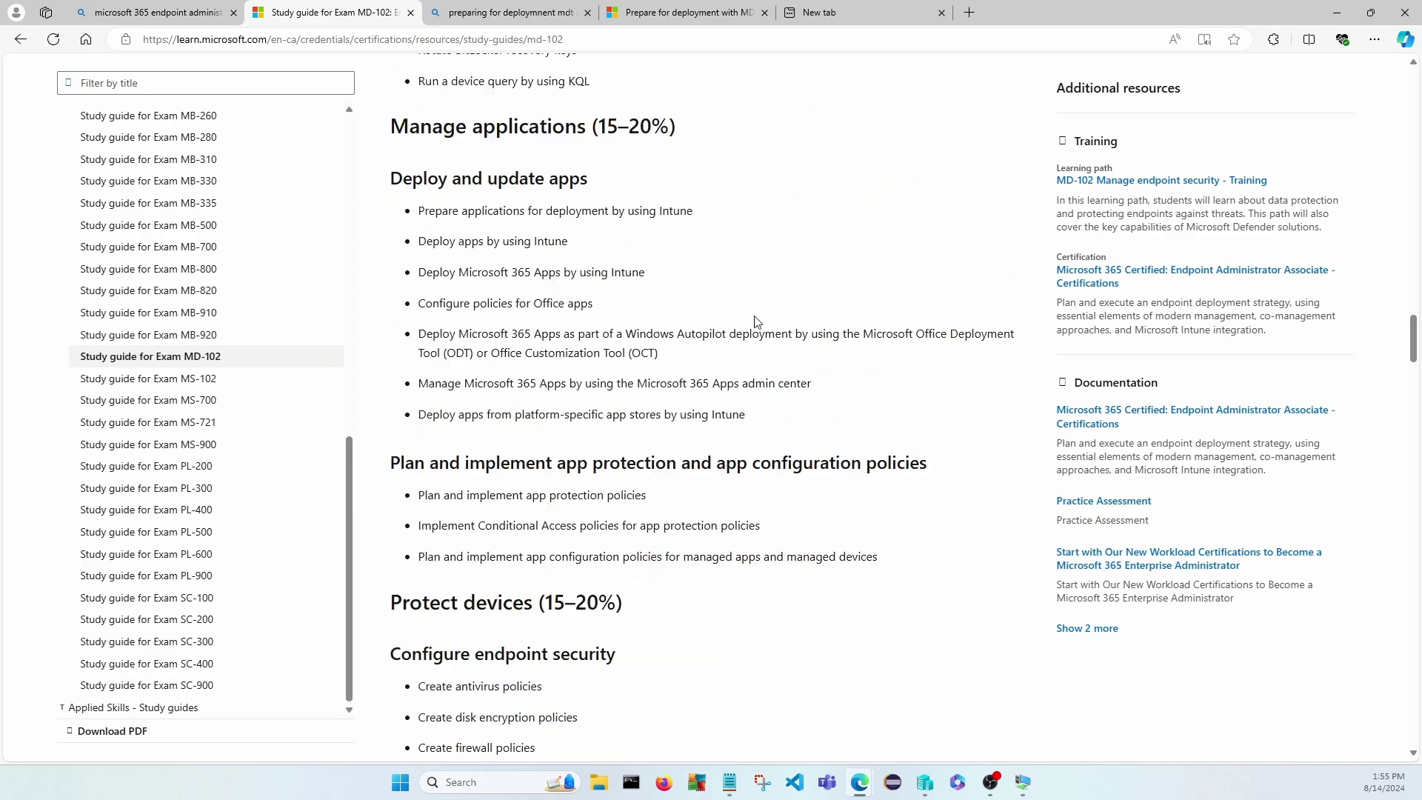
scroll(755, 325, up, 20)
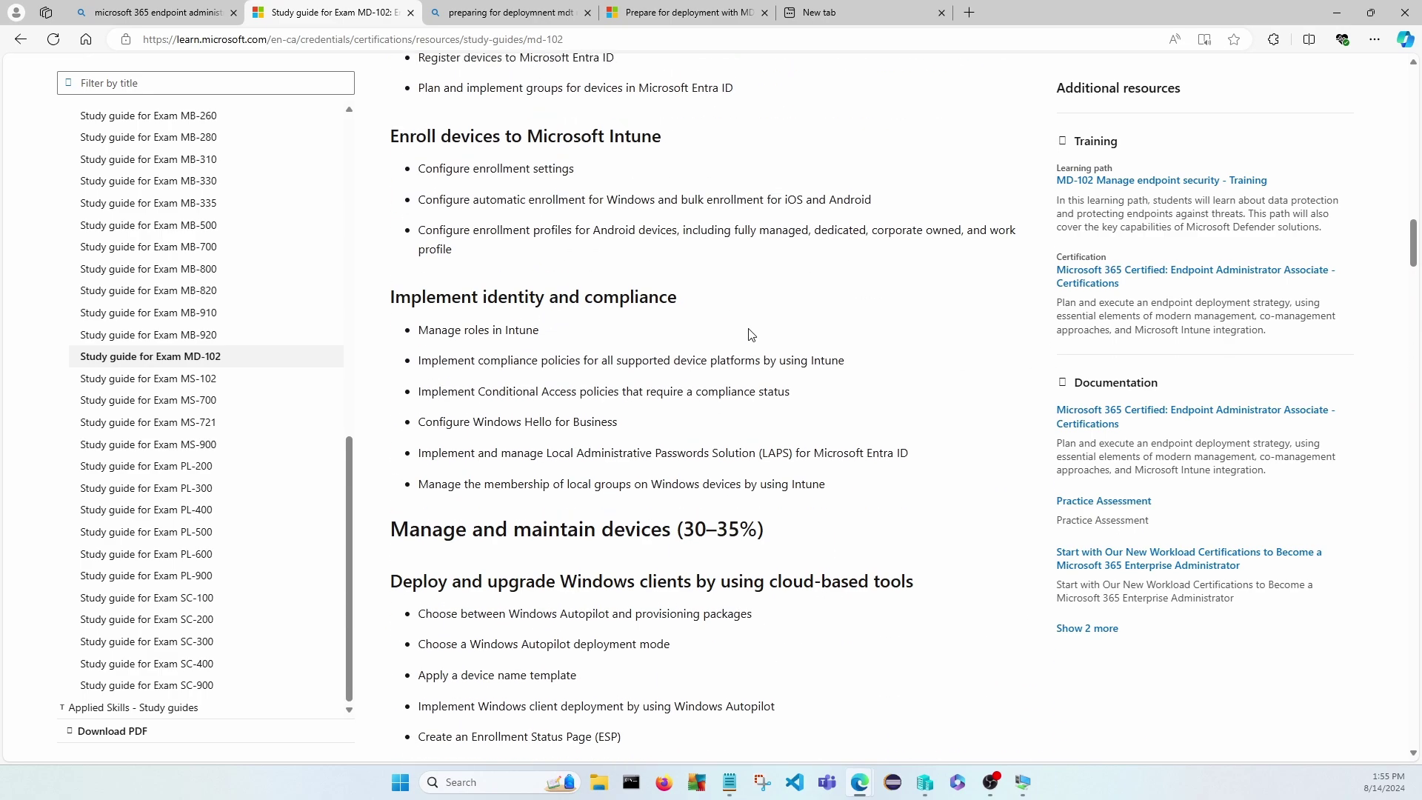
scroll(756, 330, up, 4)
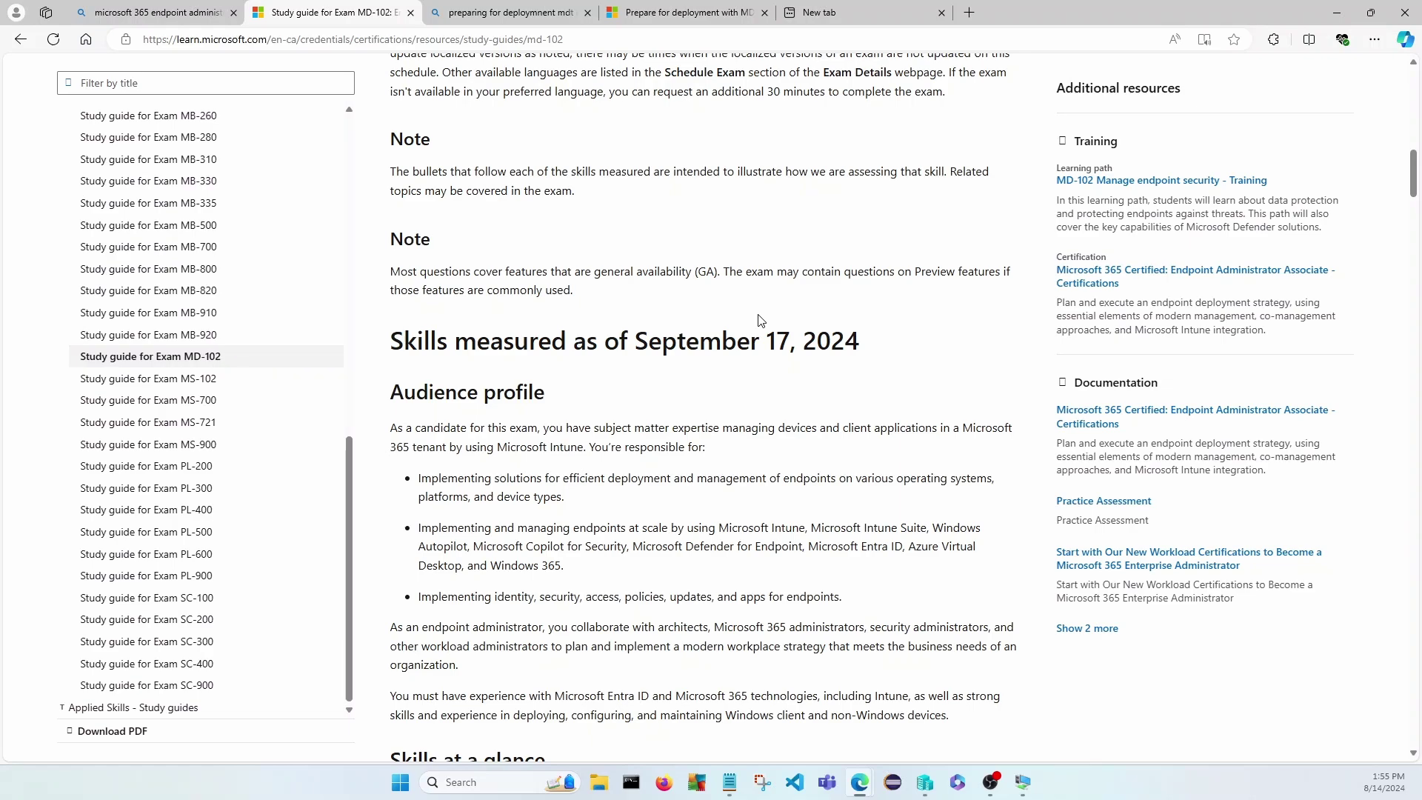
scroll(758, 320, up, 15)
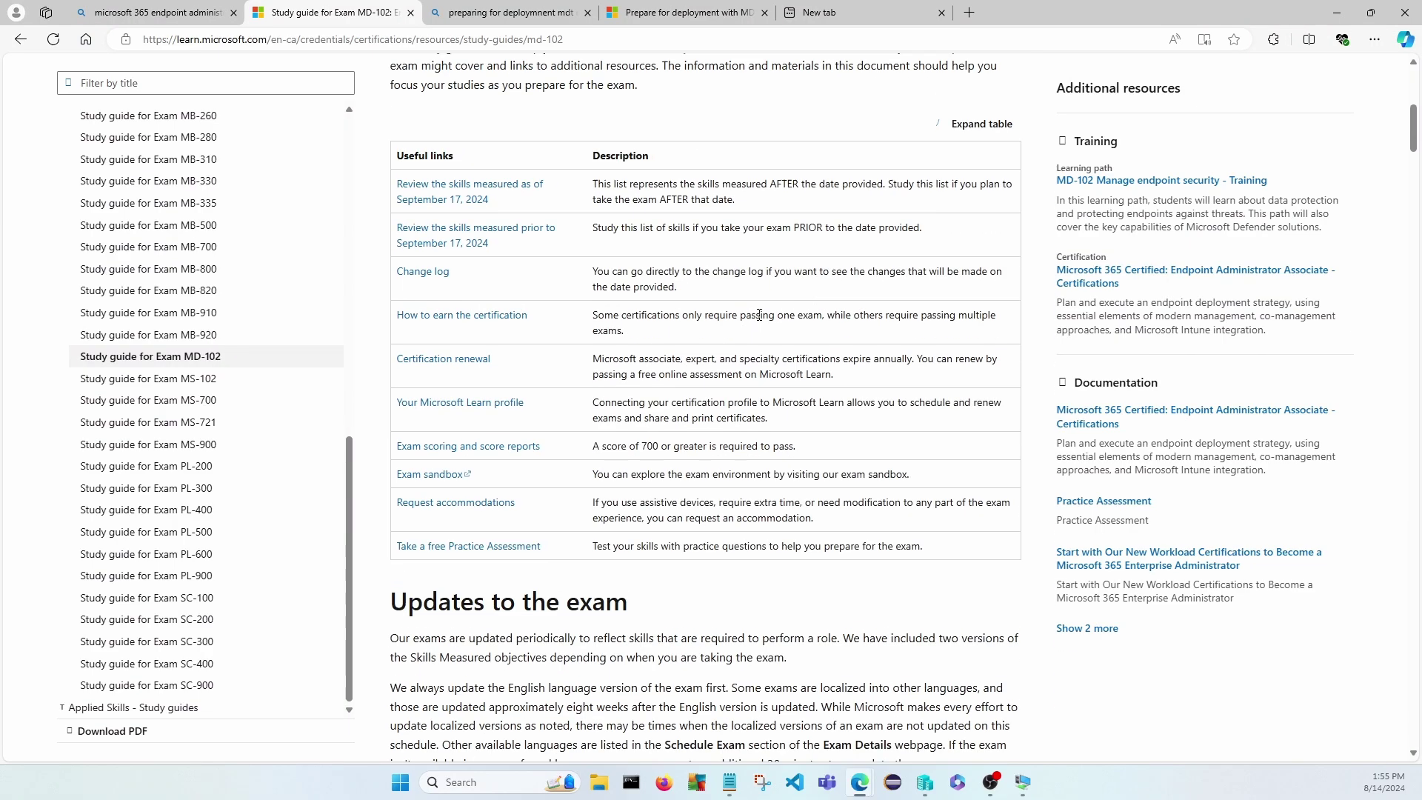
scroll(761, 320, up, 2)
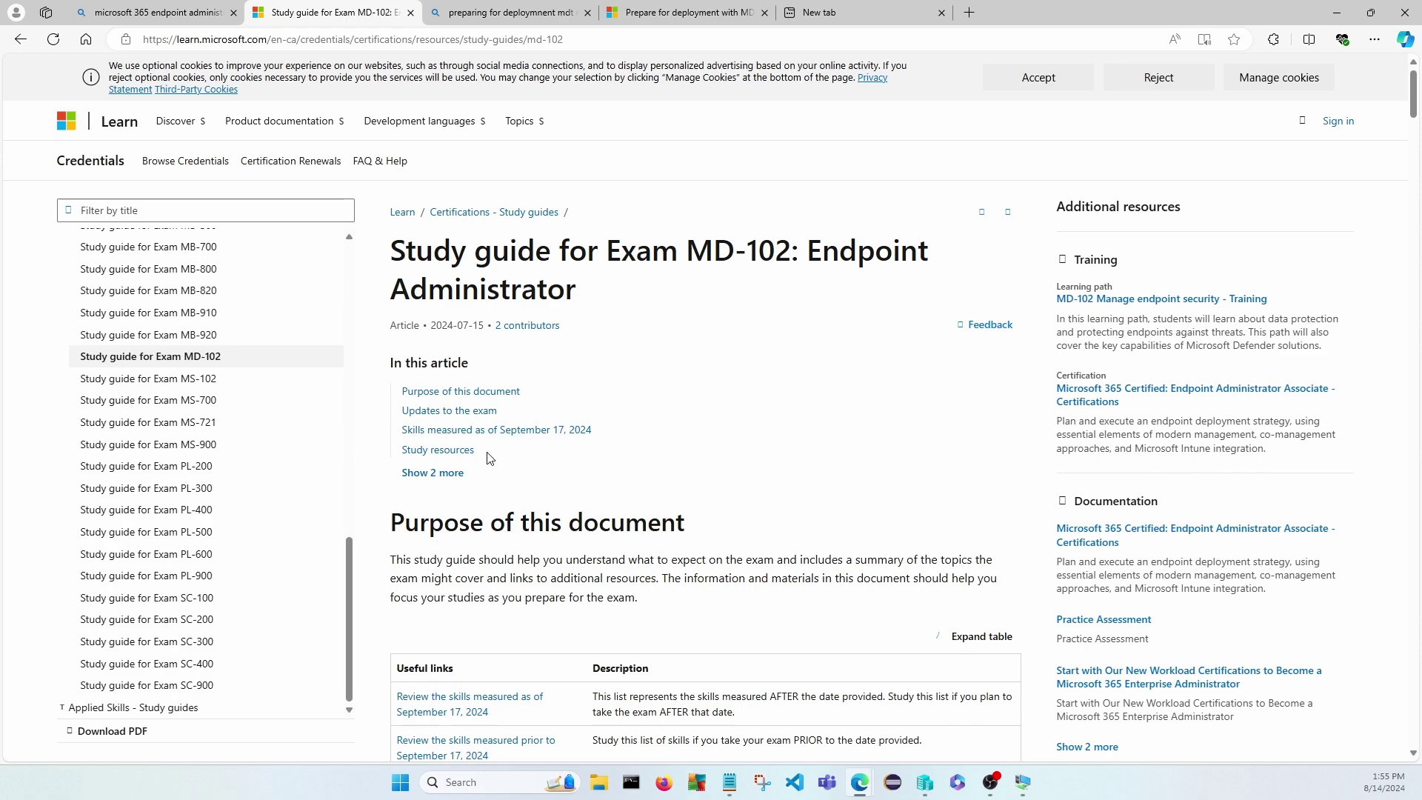
scroll(606, 532, down, 7)
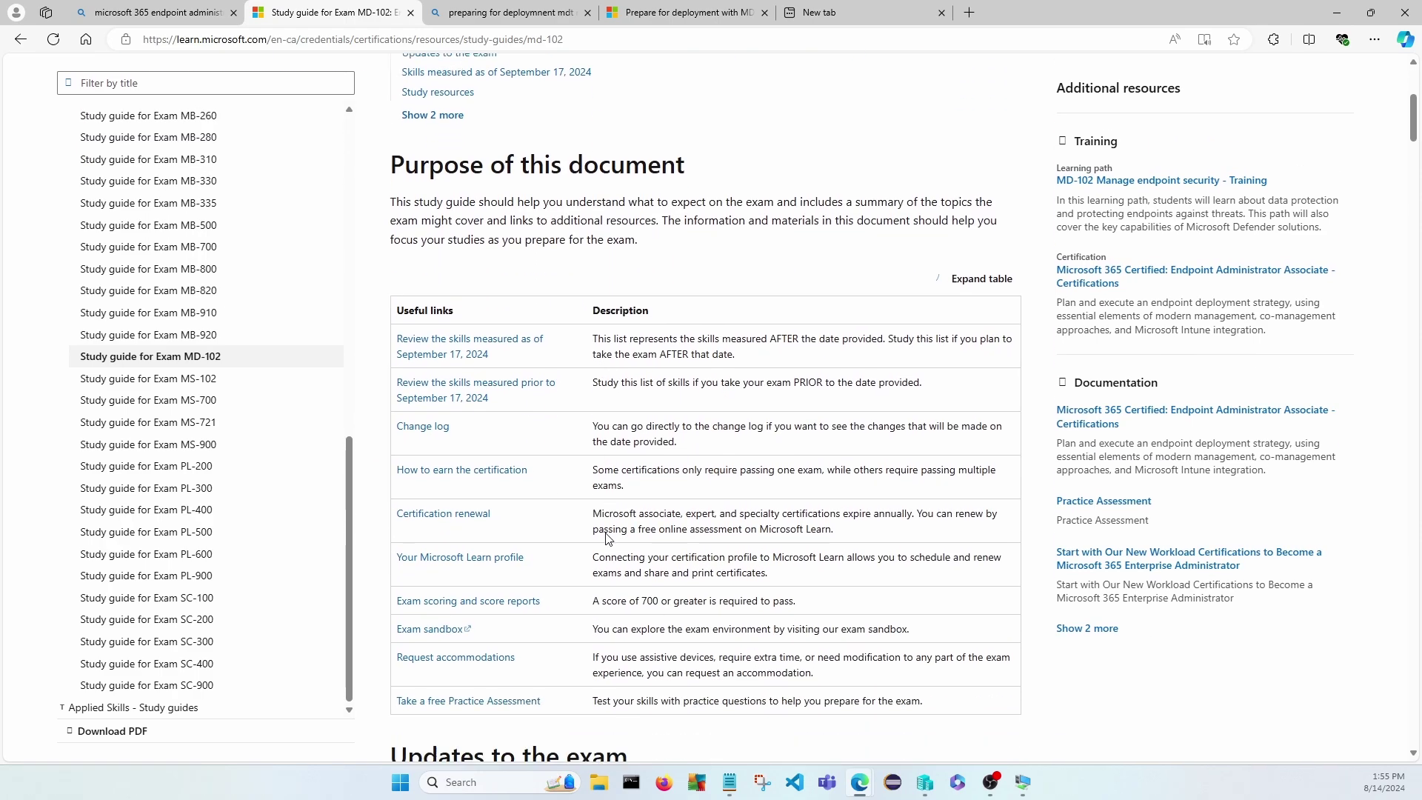
scroll(606, 534, down, 7)
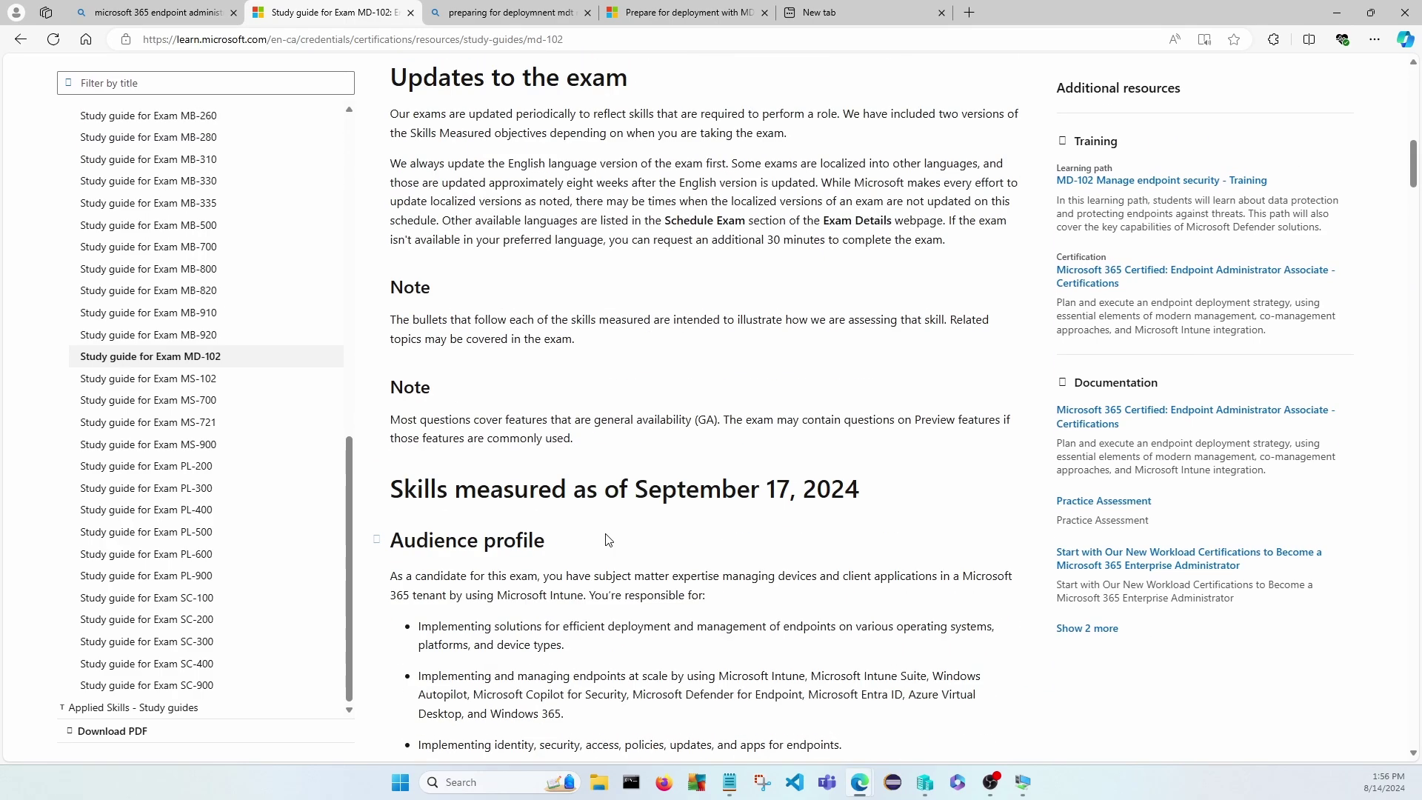
scroll(608, 540, down, 9)
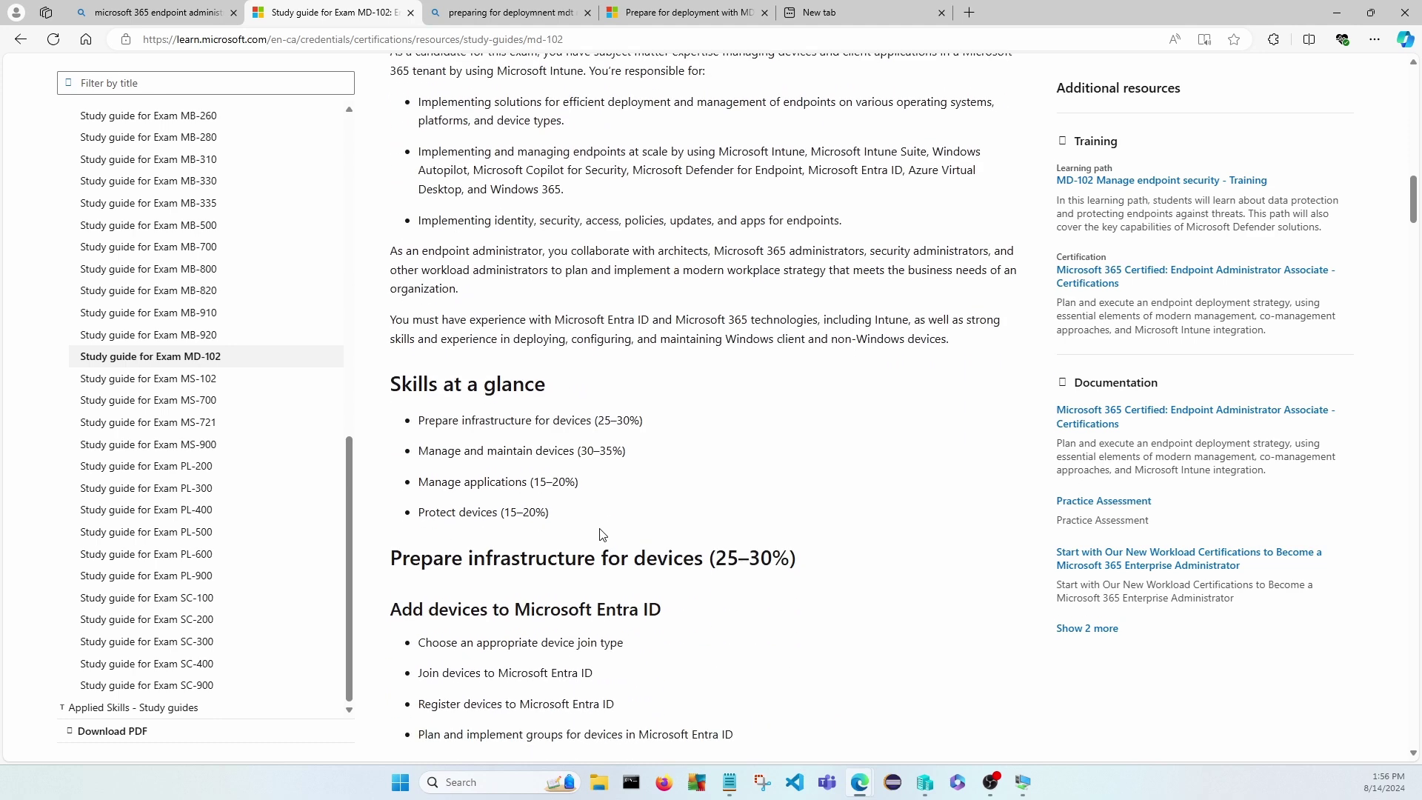
scroll(600, 529, down, 6)
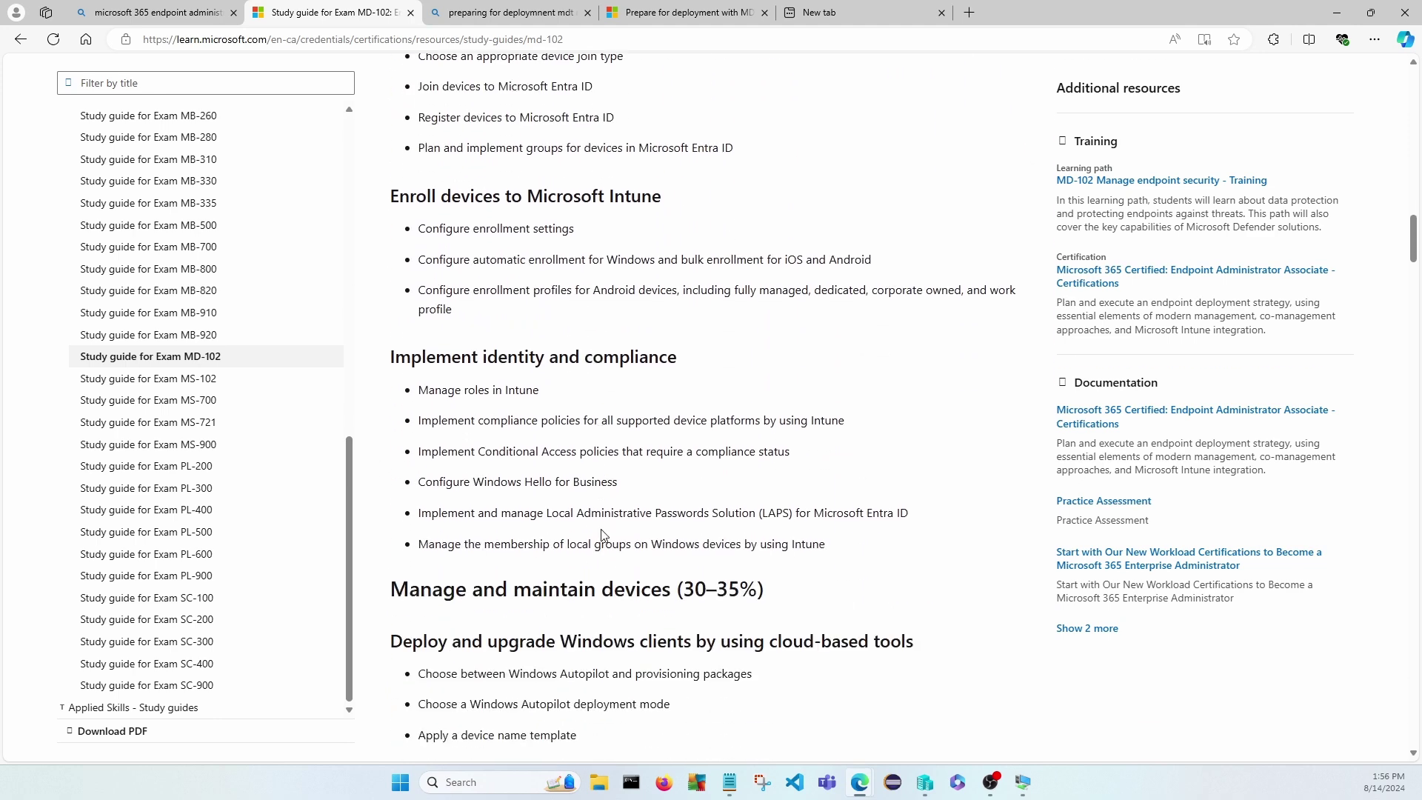
scroll(602, 533, down, 15)
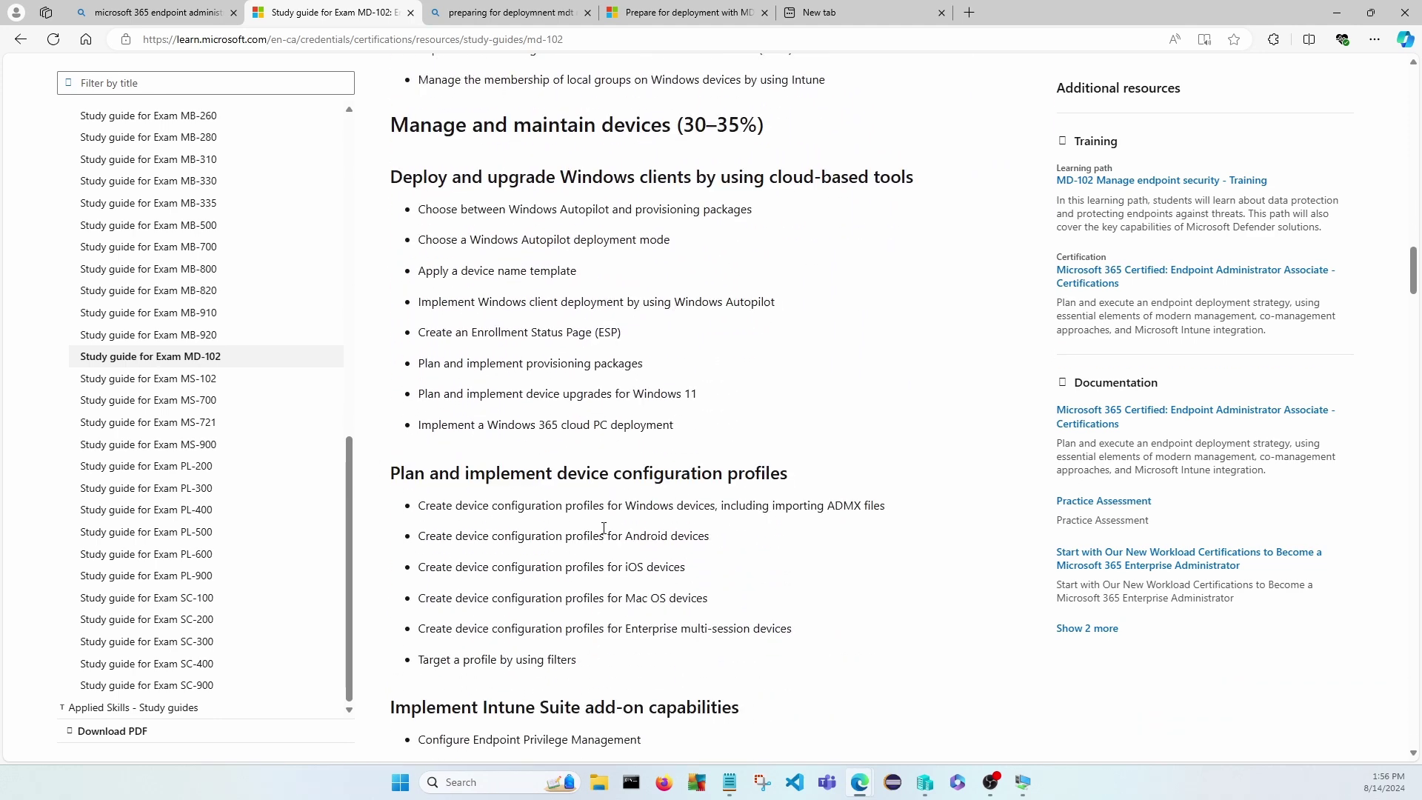
scroll(605, 532, down, 2)
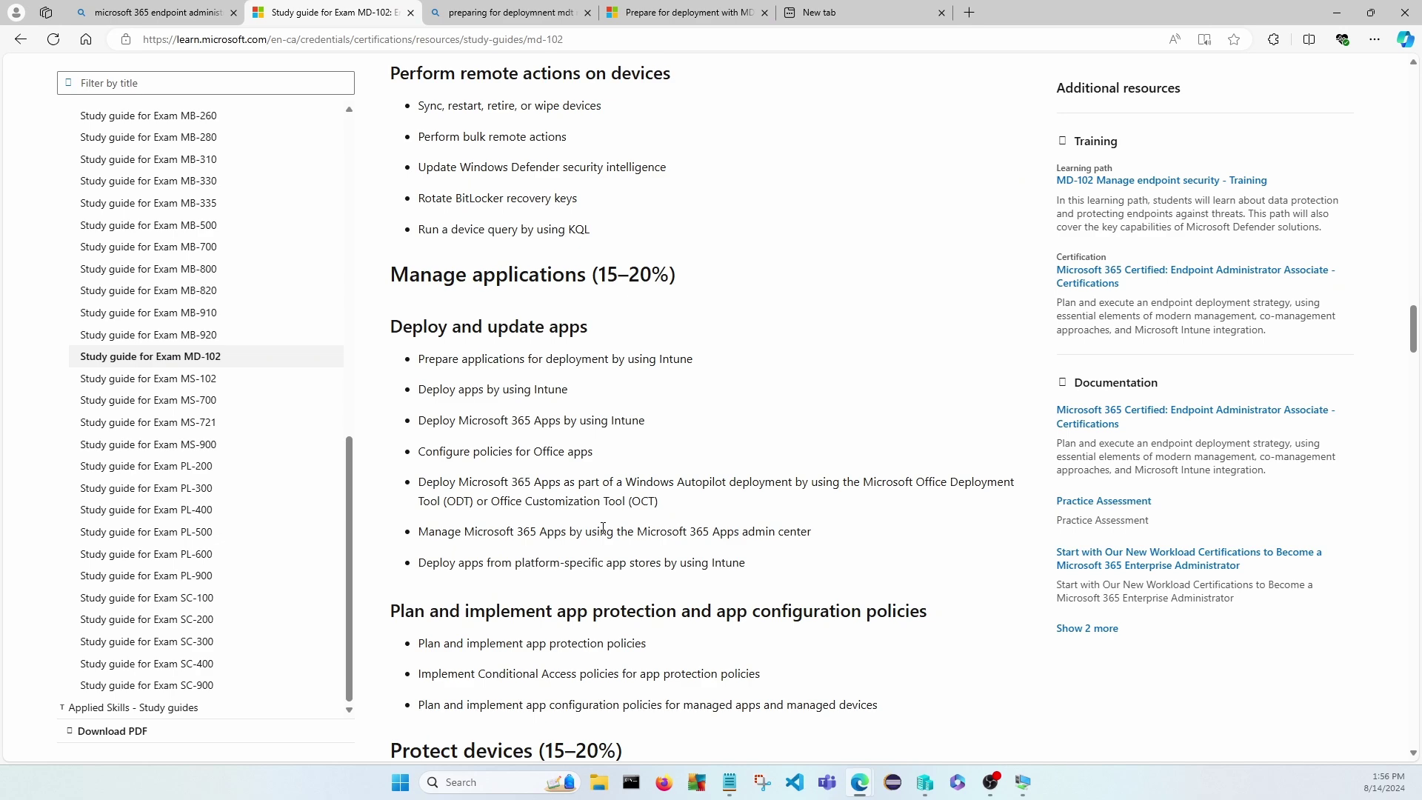
scroll(604, 529, down, 15)
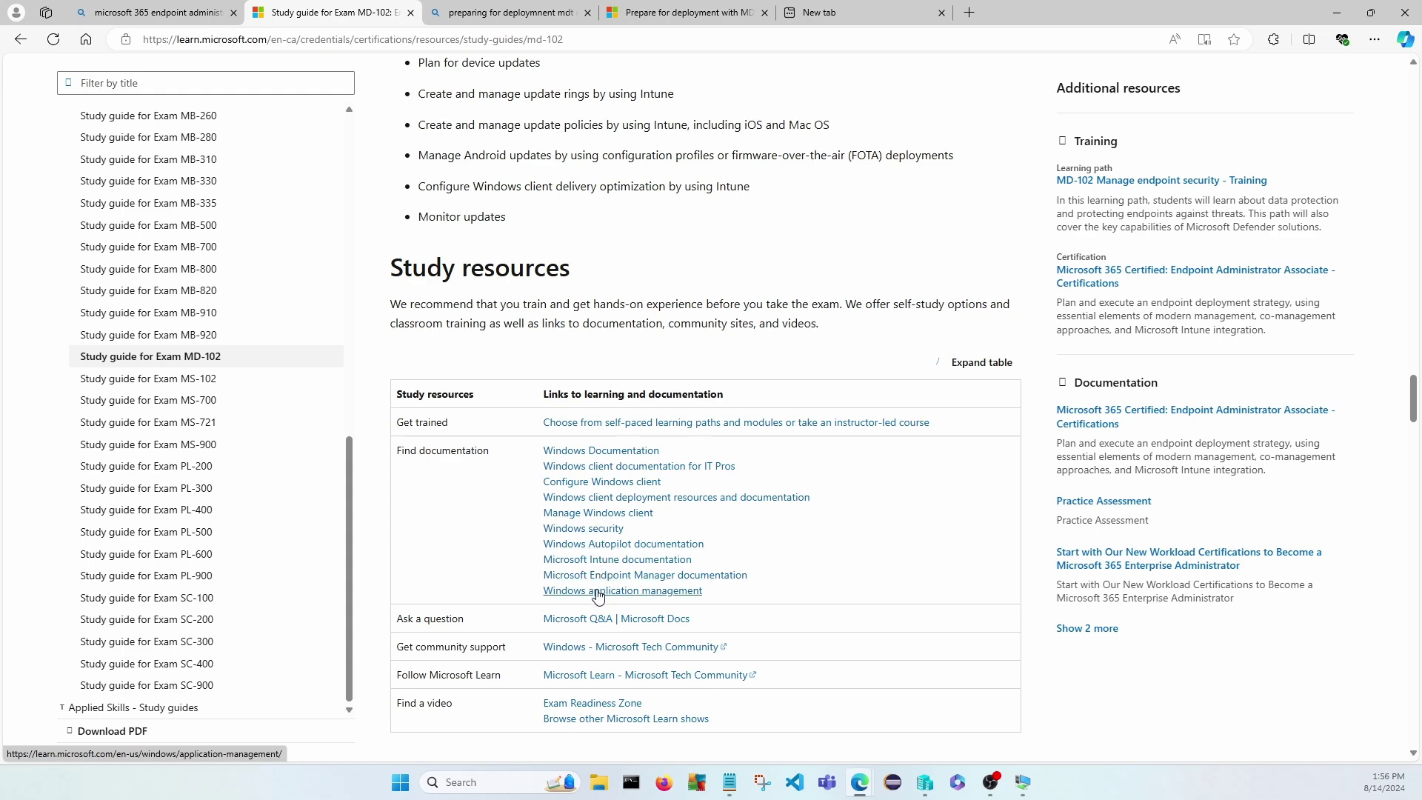
scroll(599, 595, down, 5)
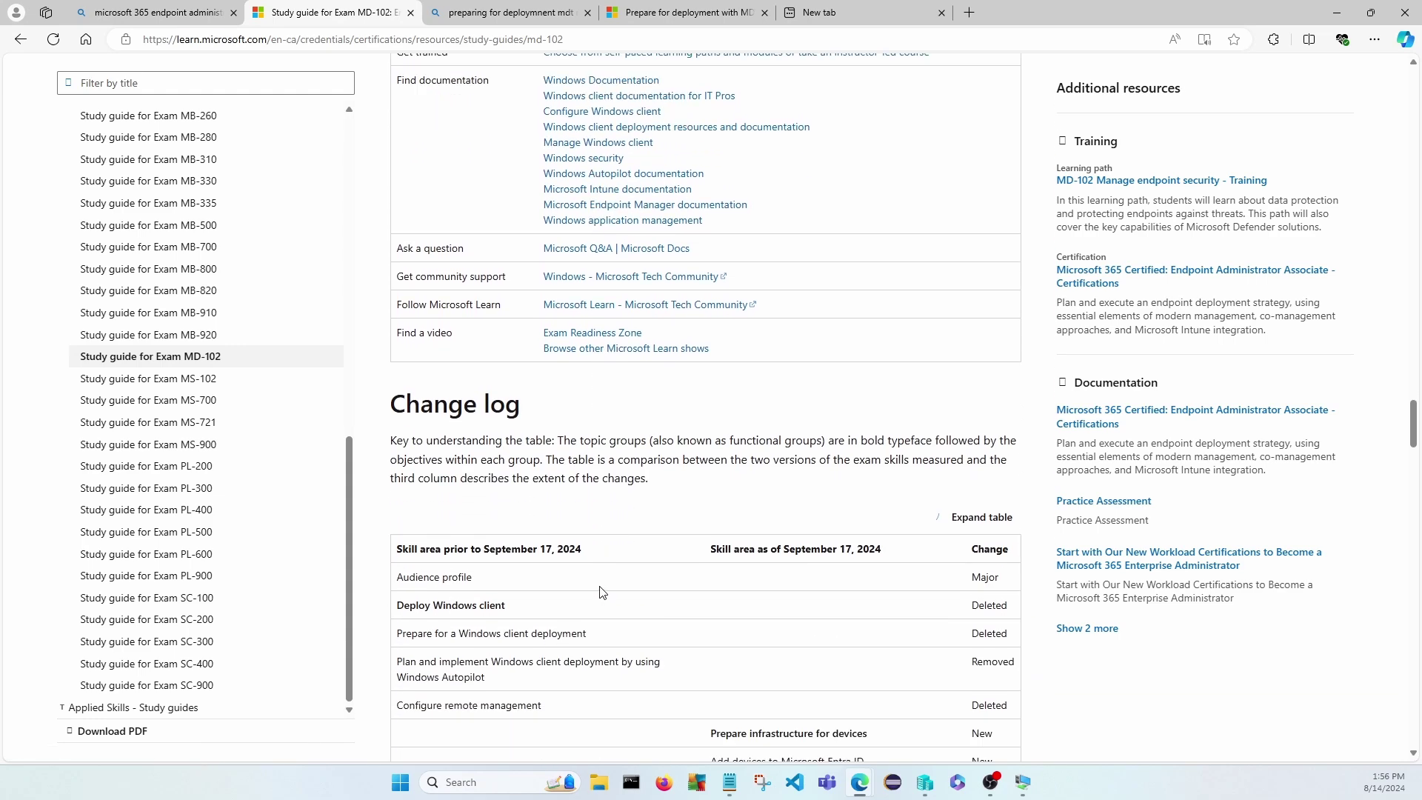
scroll(601, 592, up, 20)
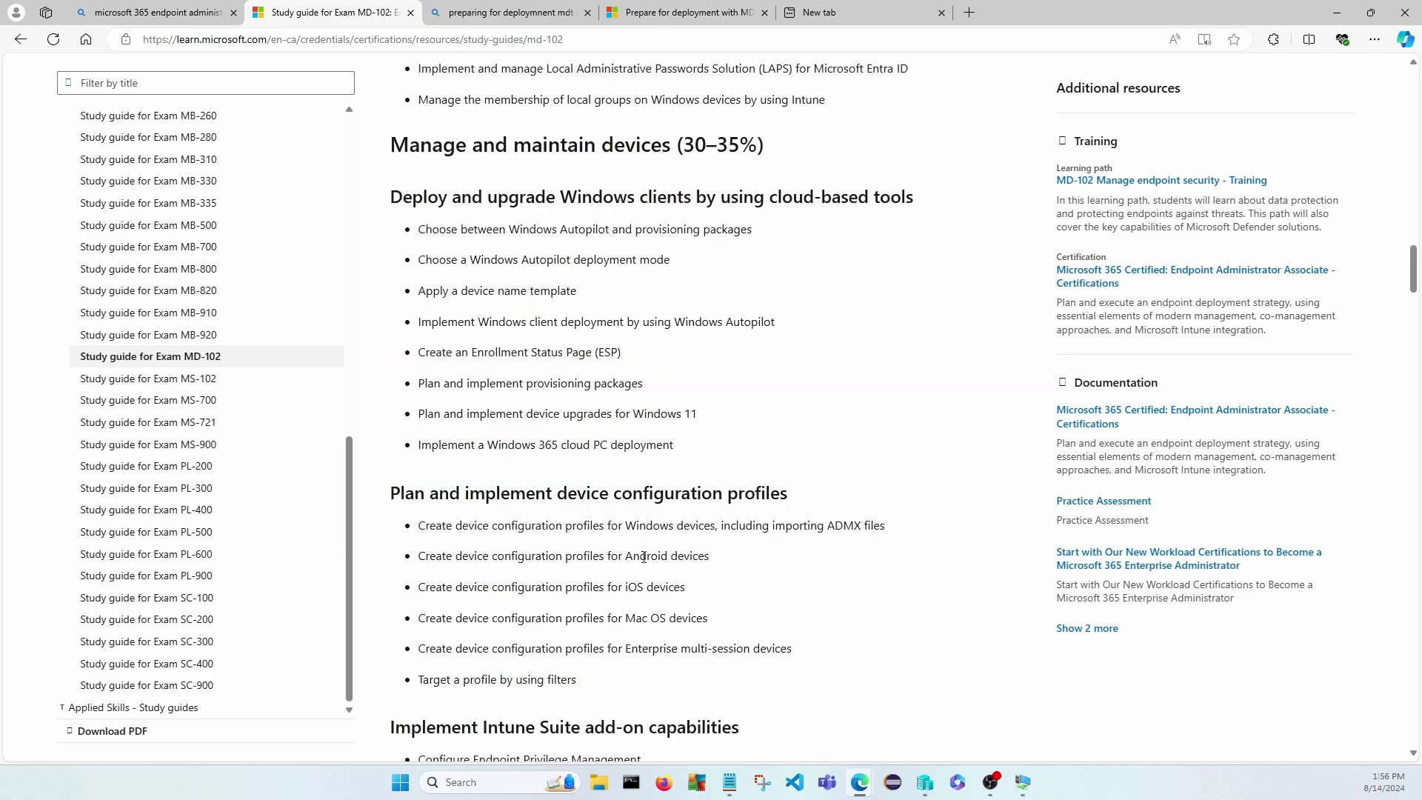
scroll(644, 557, up, 20)
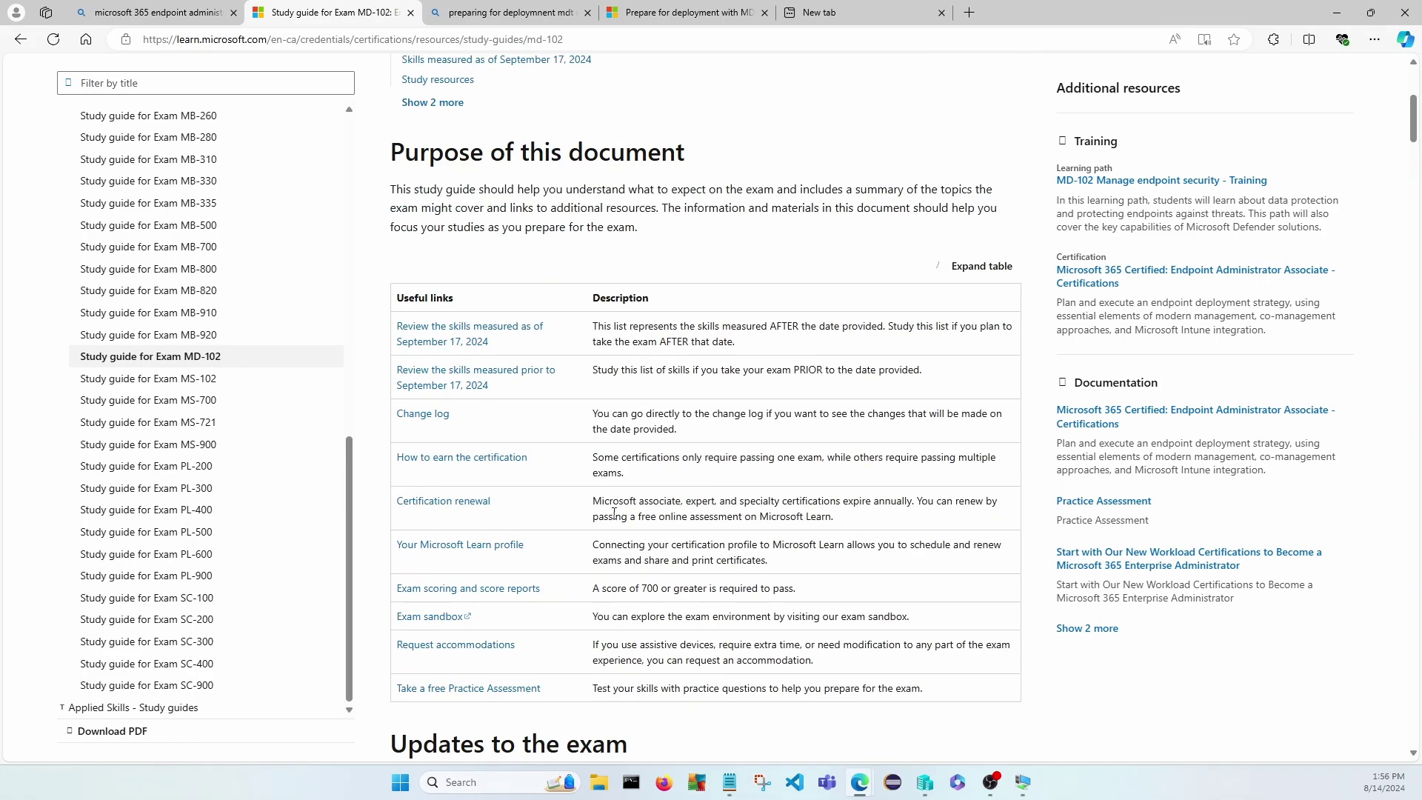
scroll(658, 386, up, 4)
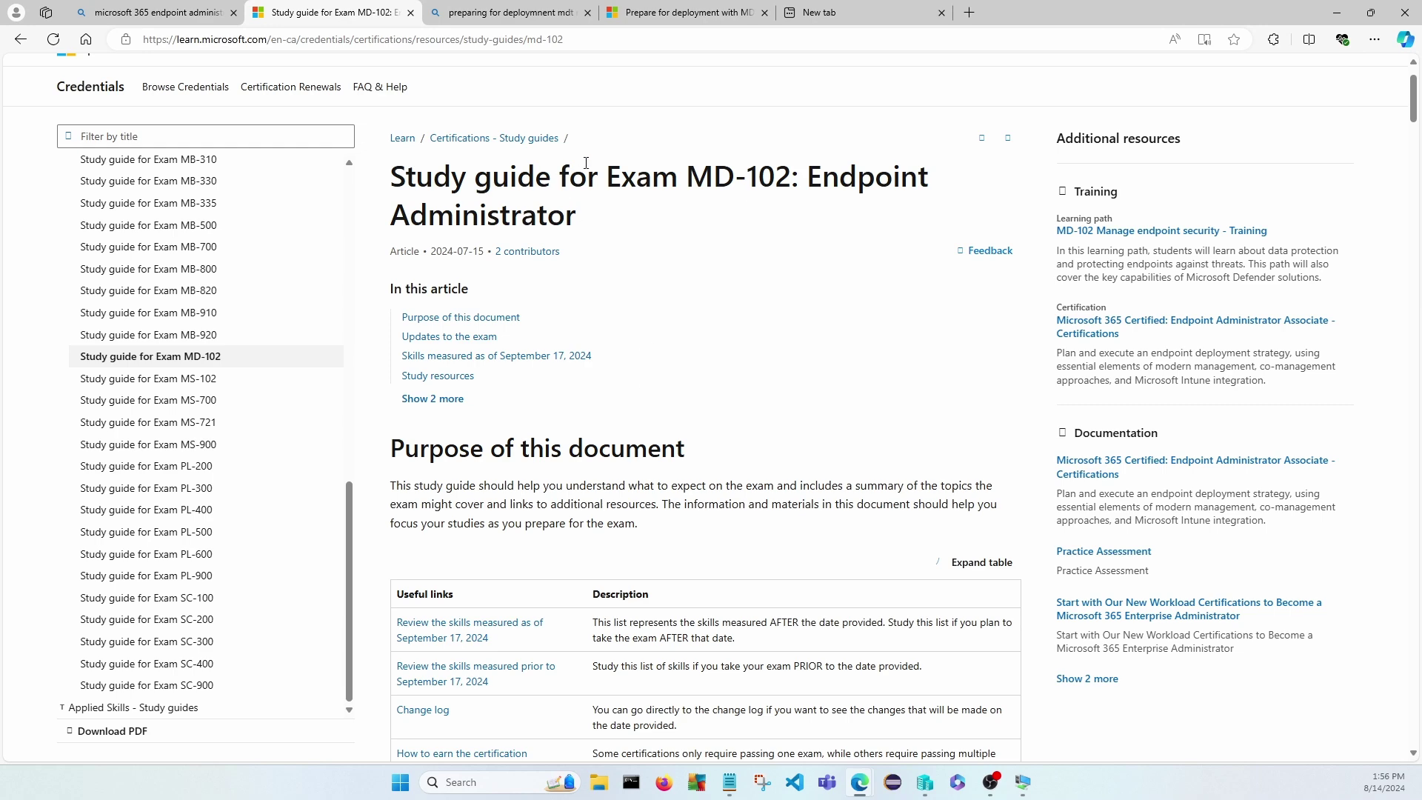
Return to the Bing results for Microsoft 365 endpoint administrator and look through them.
click(169, 13)
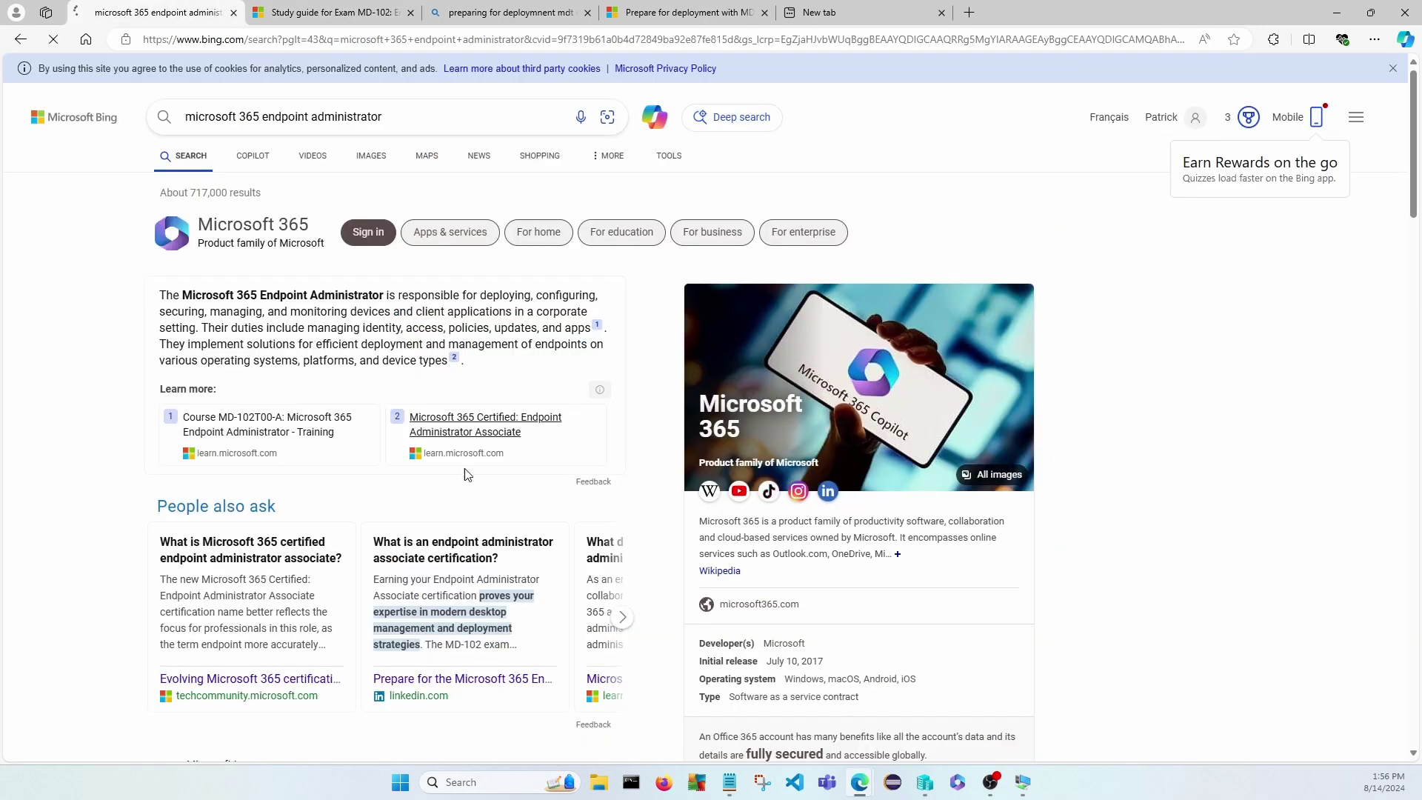
scroll(466, 475, down, 20)
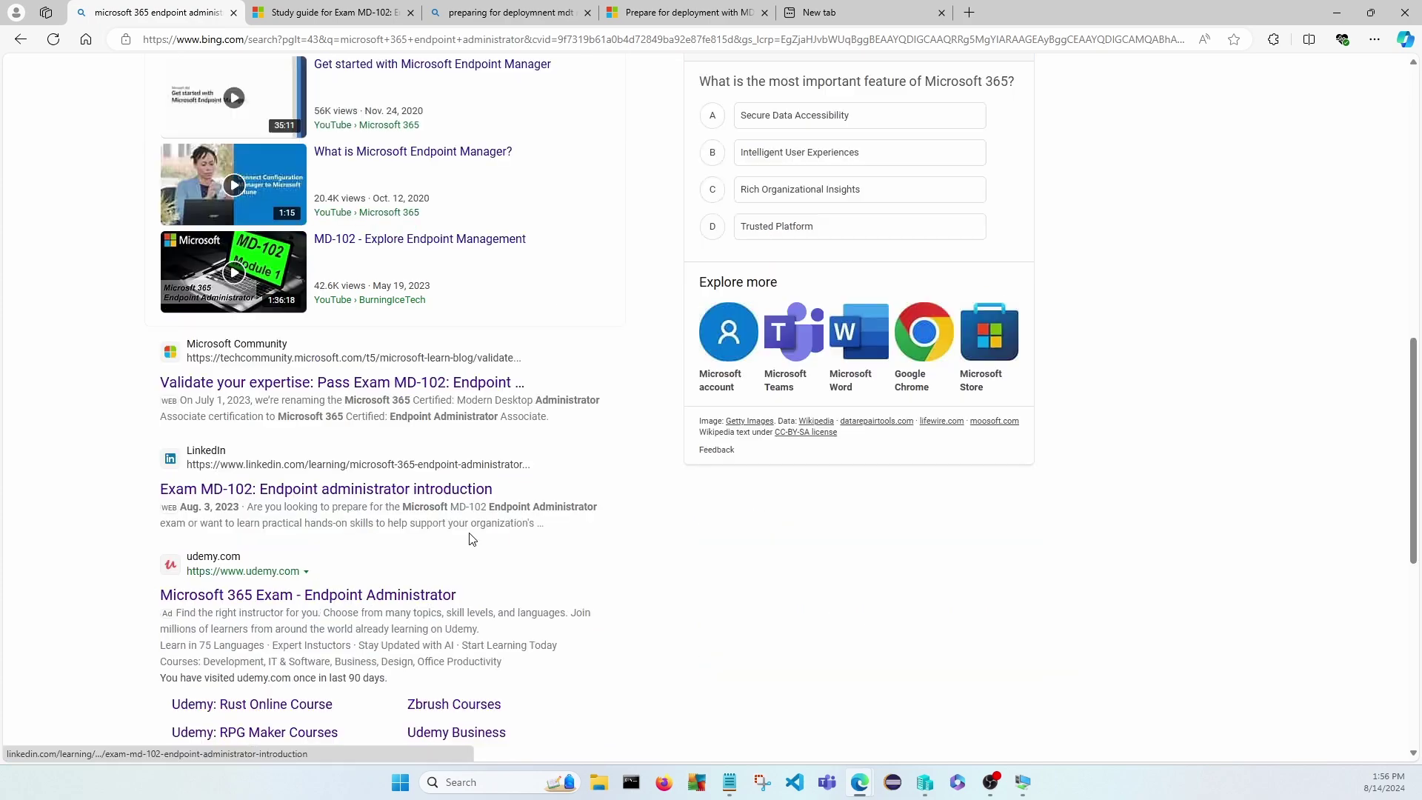
scroll(469, 539, down, 1)
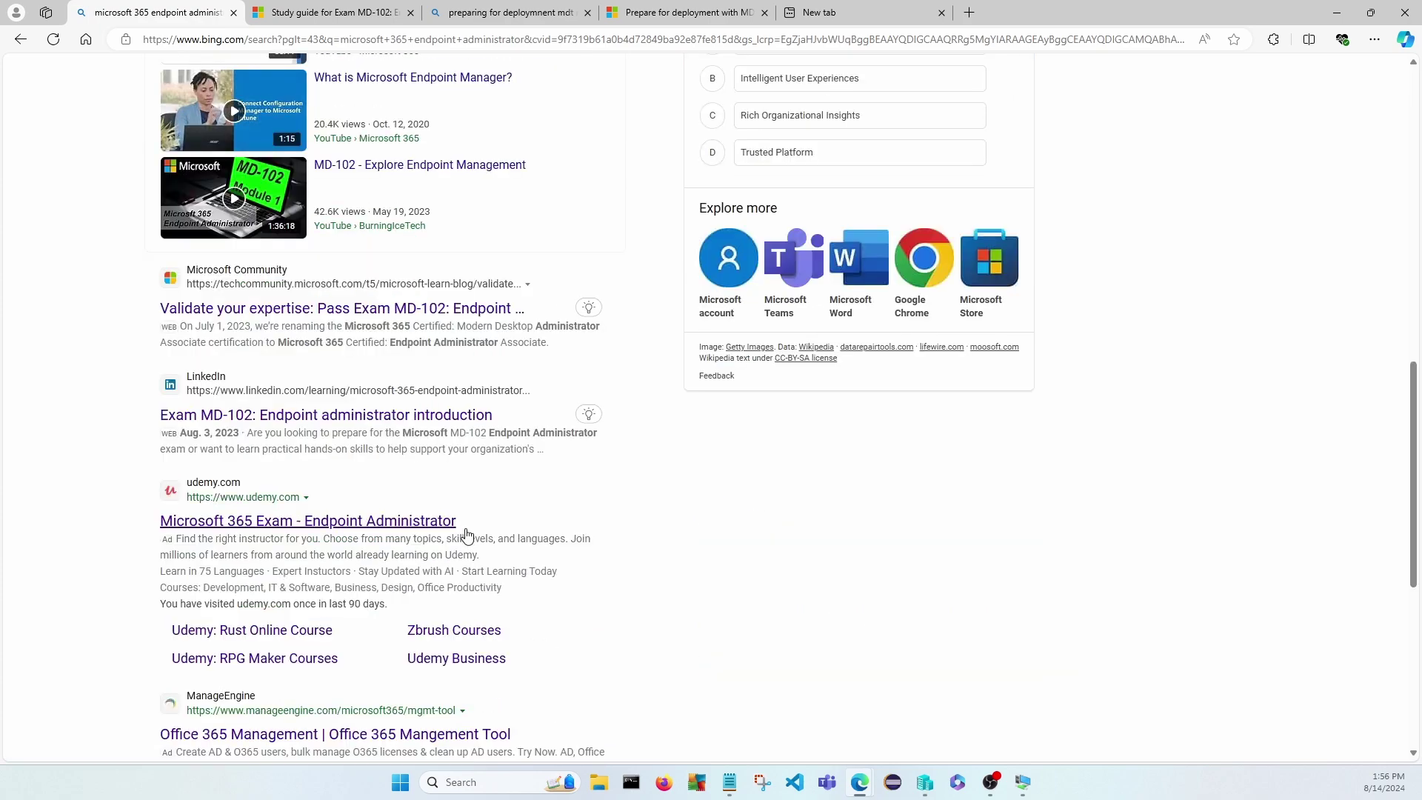
scroll(466, 534, down, 3)
scroll(465, 539, down, 1)
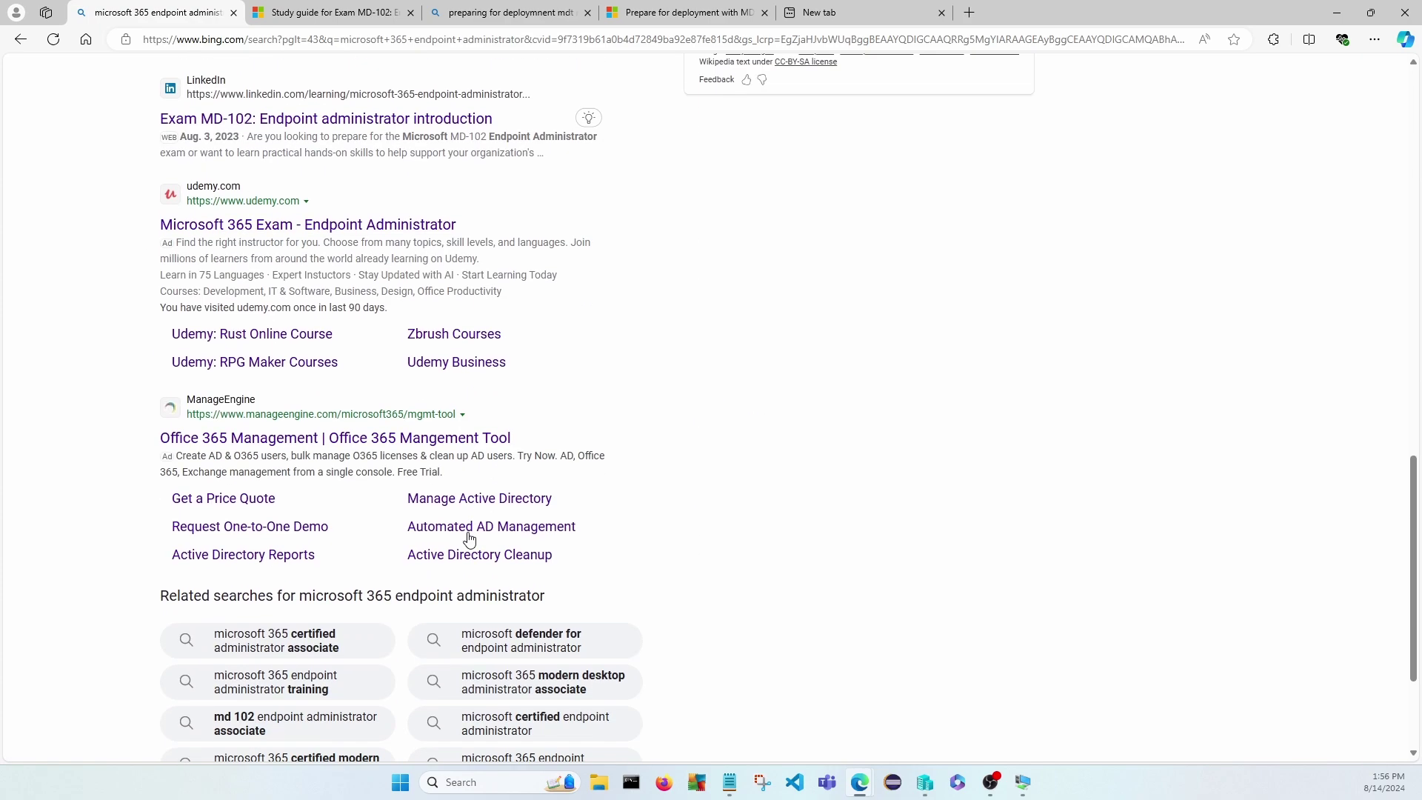
scroll(486, 534, up, 15)
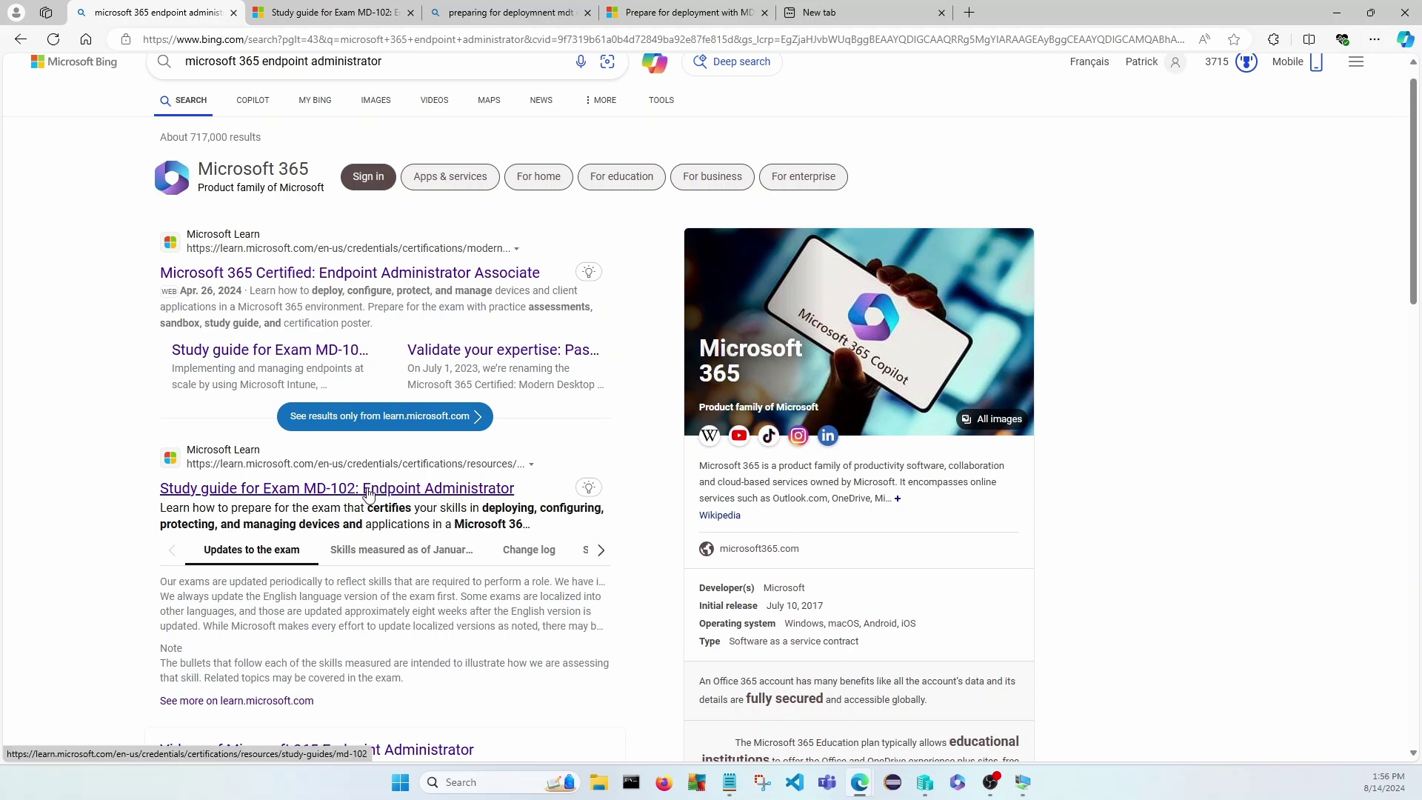
Open the Endpoint Administrator Associate certification page and scroll toward Prepare for the exam.
click(400, 274)
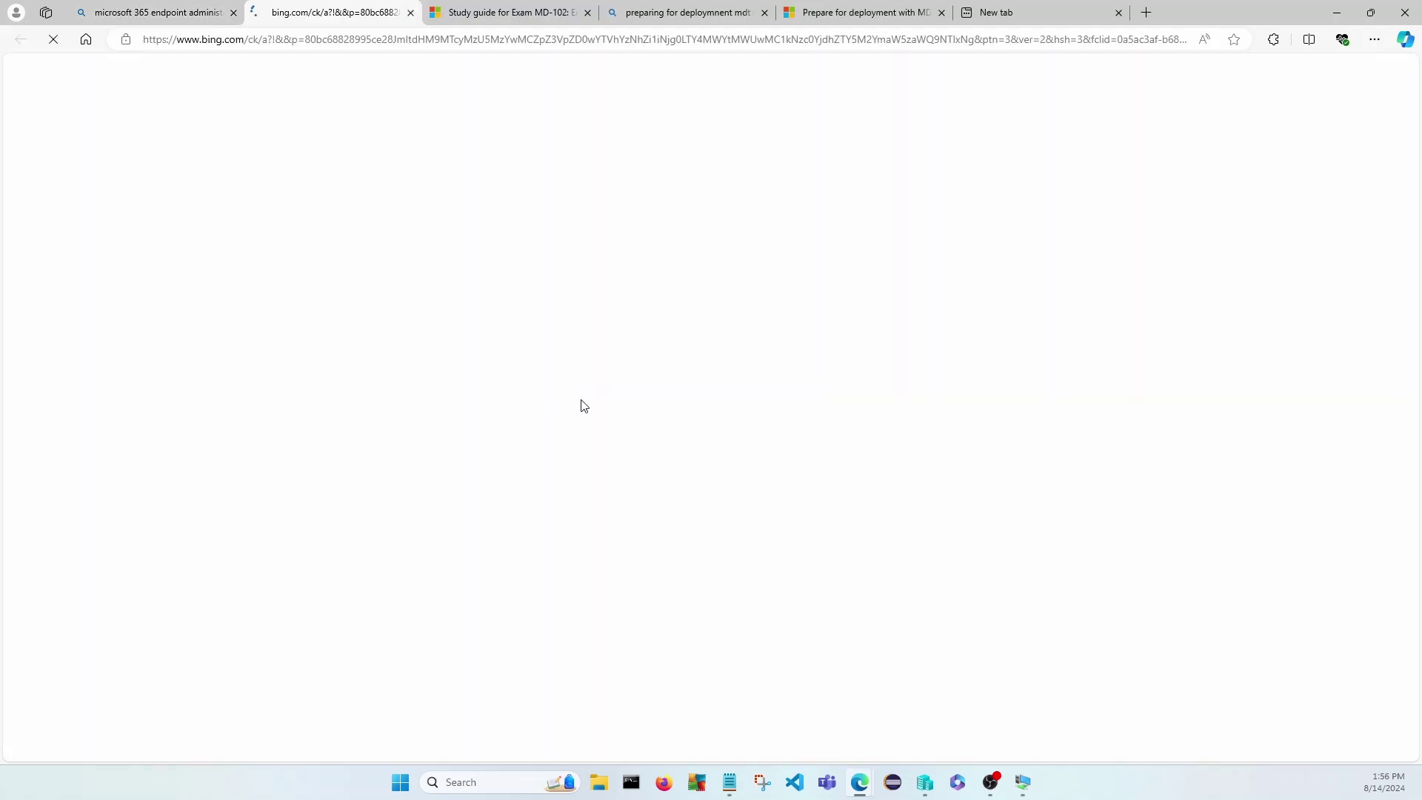
scroll(585, 407, down, 2)
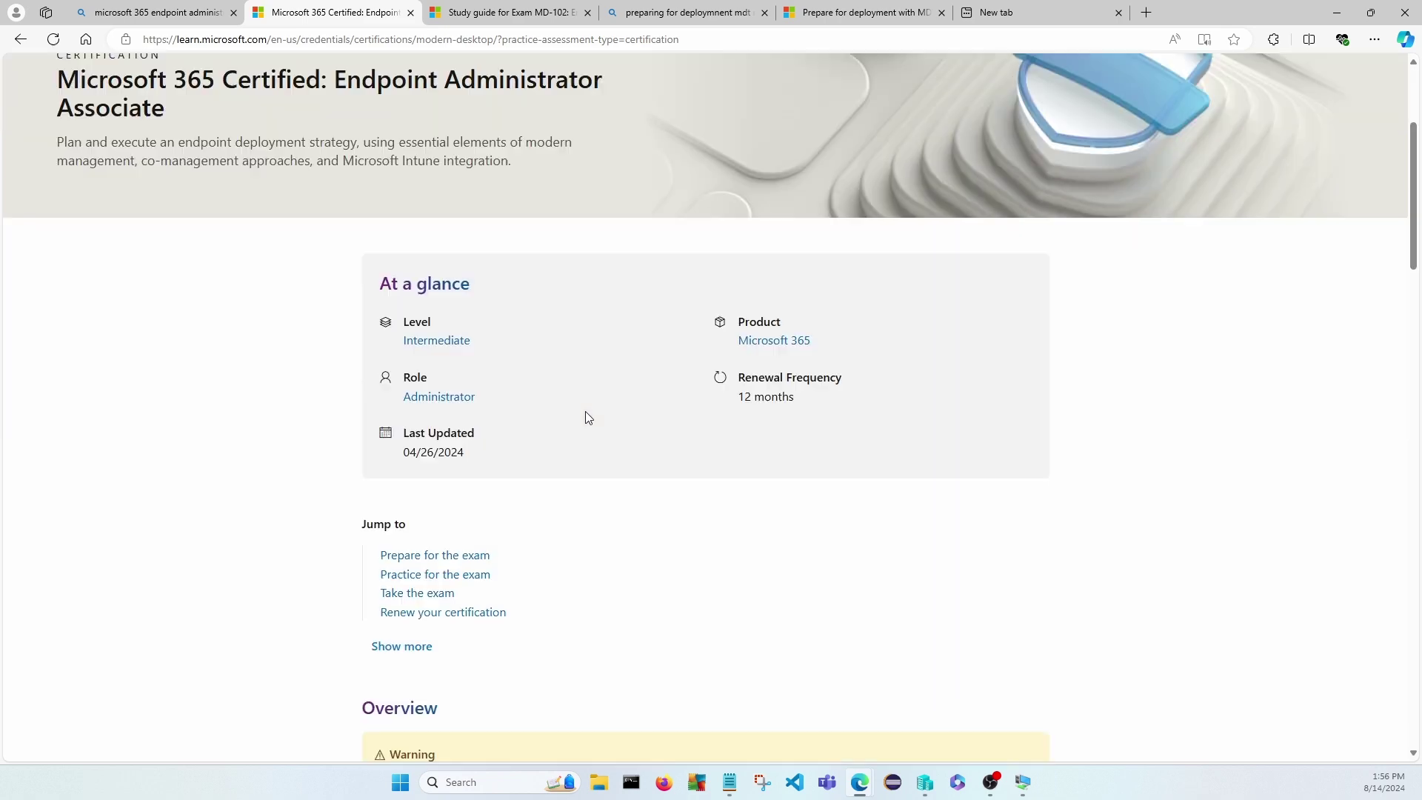
scroll(585, 417, down, 10)
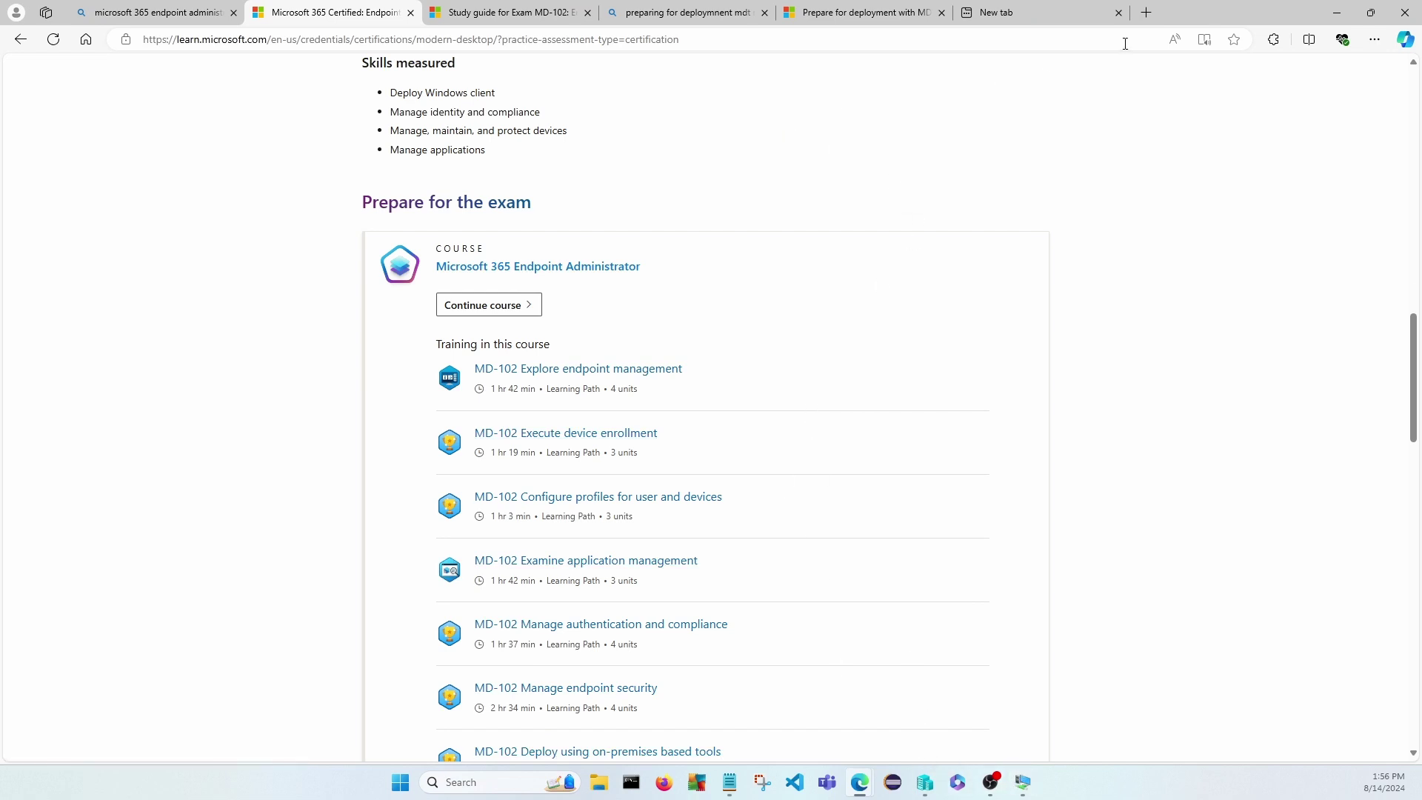
Copy the certification page address, then make the DEPLOYMENT-SERVER VM full screen and move the installer dialog right.
click(398, 38)
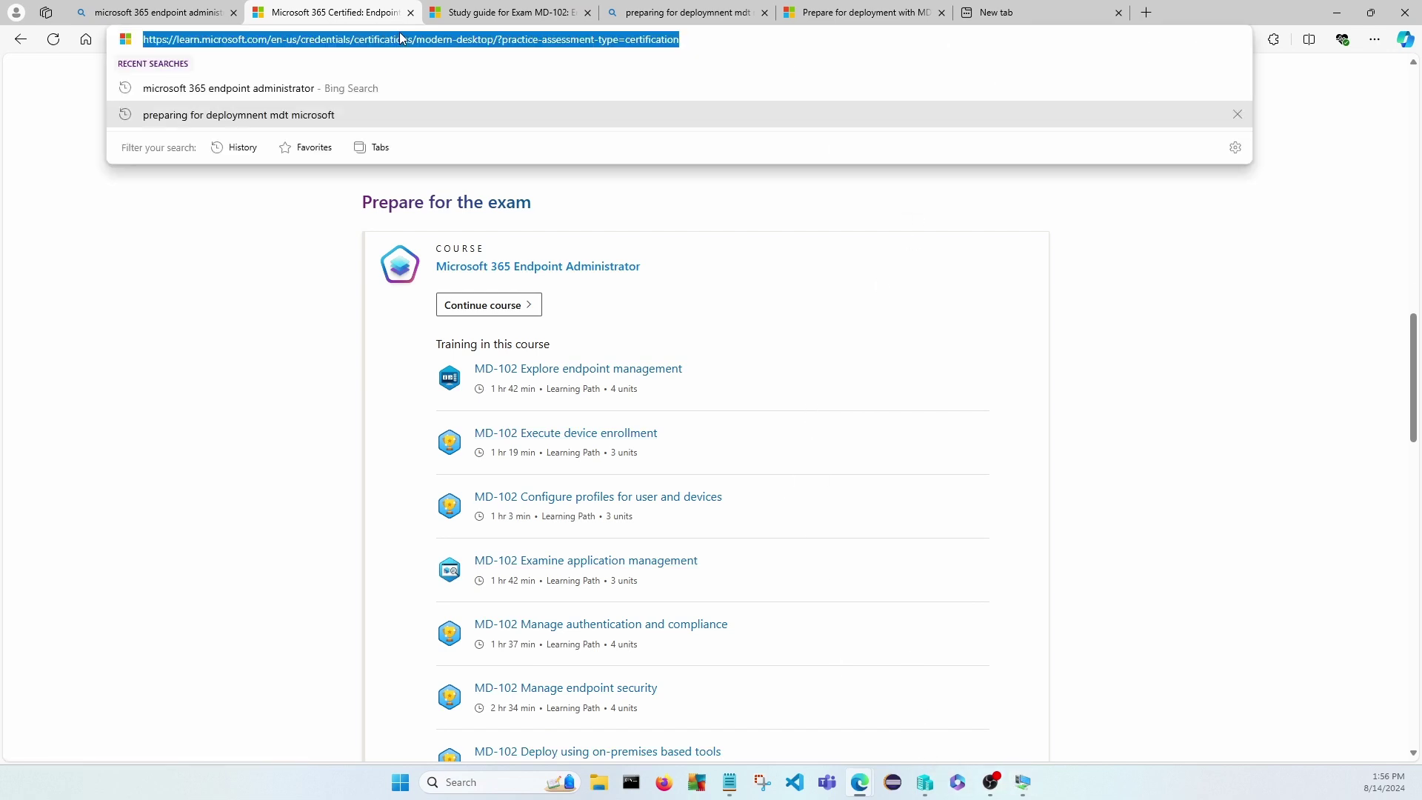
right_click(400, 39)
click(443, 199)
mouse_move(1025, 790)
click(1030, 724)
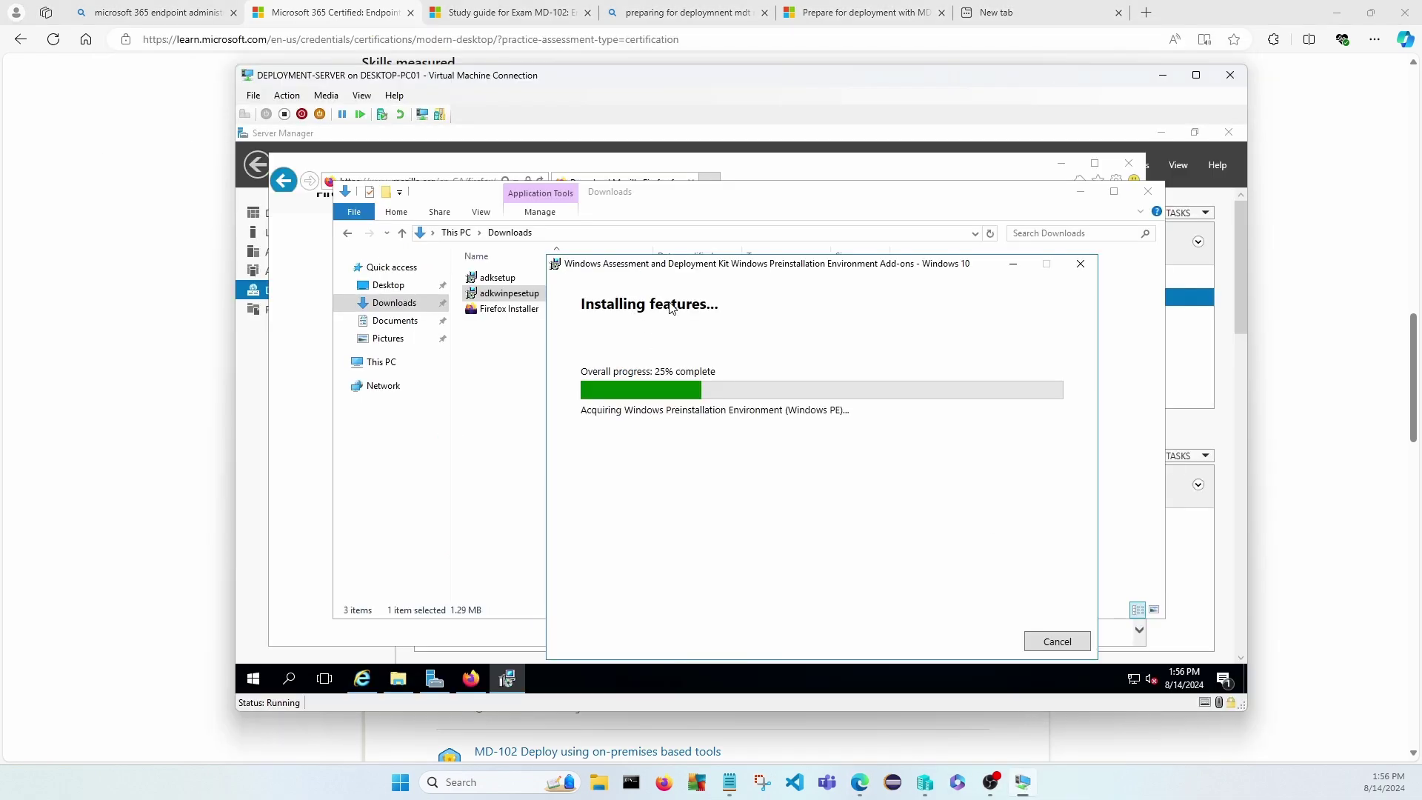
double_click(561, 78)
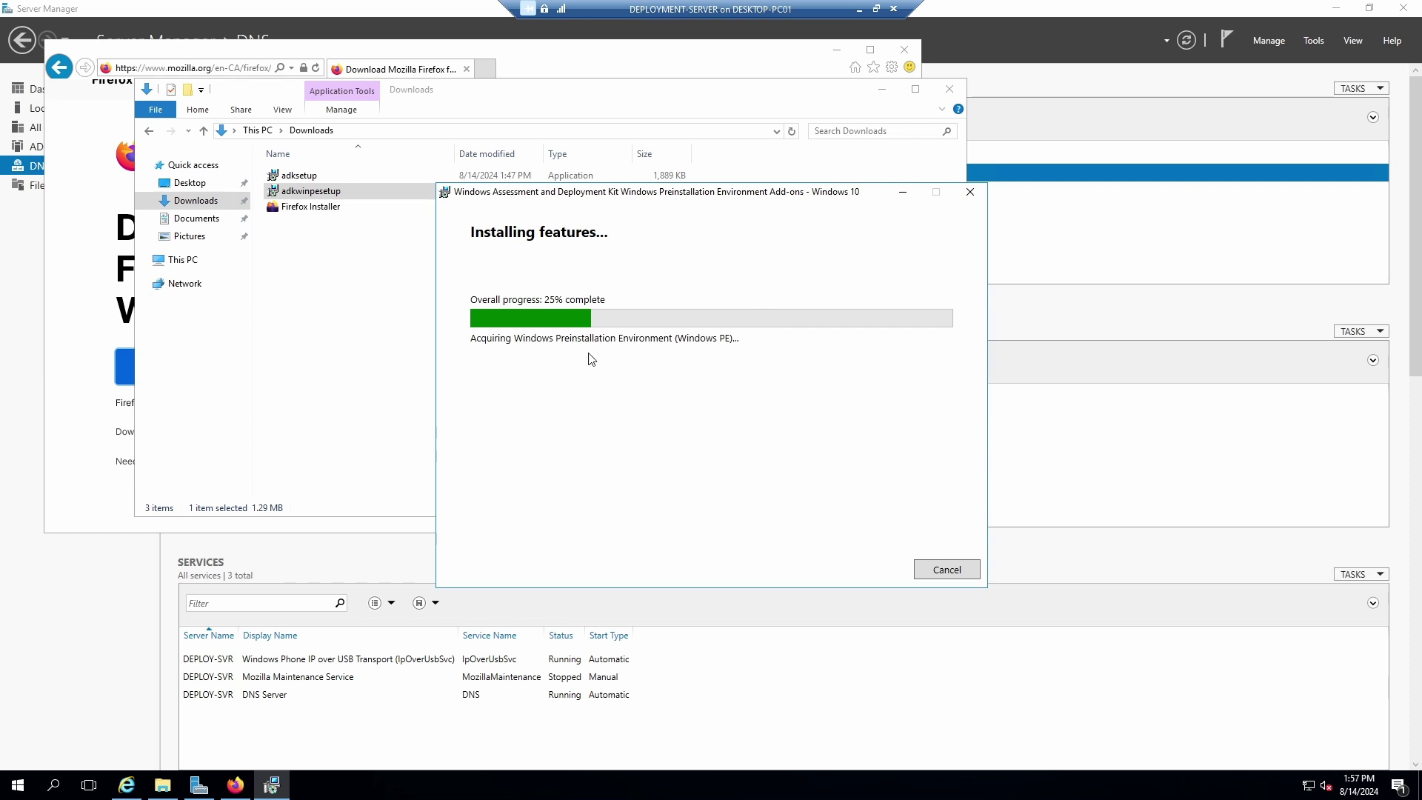
drag(567, 196, 932, 182)
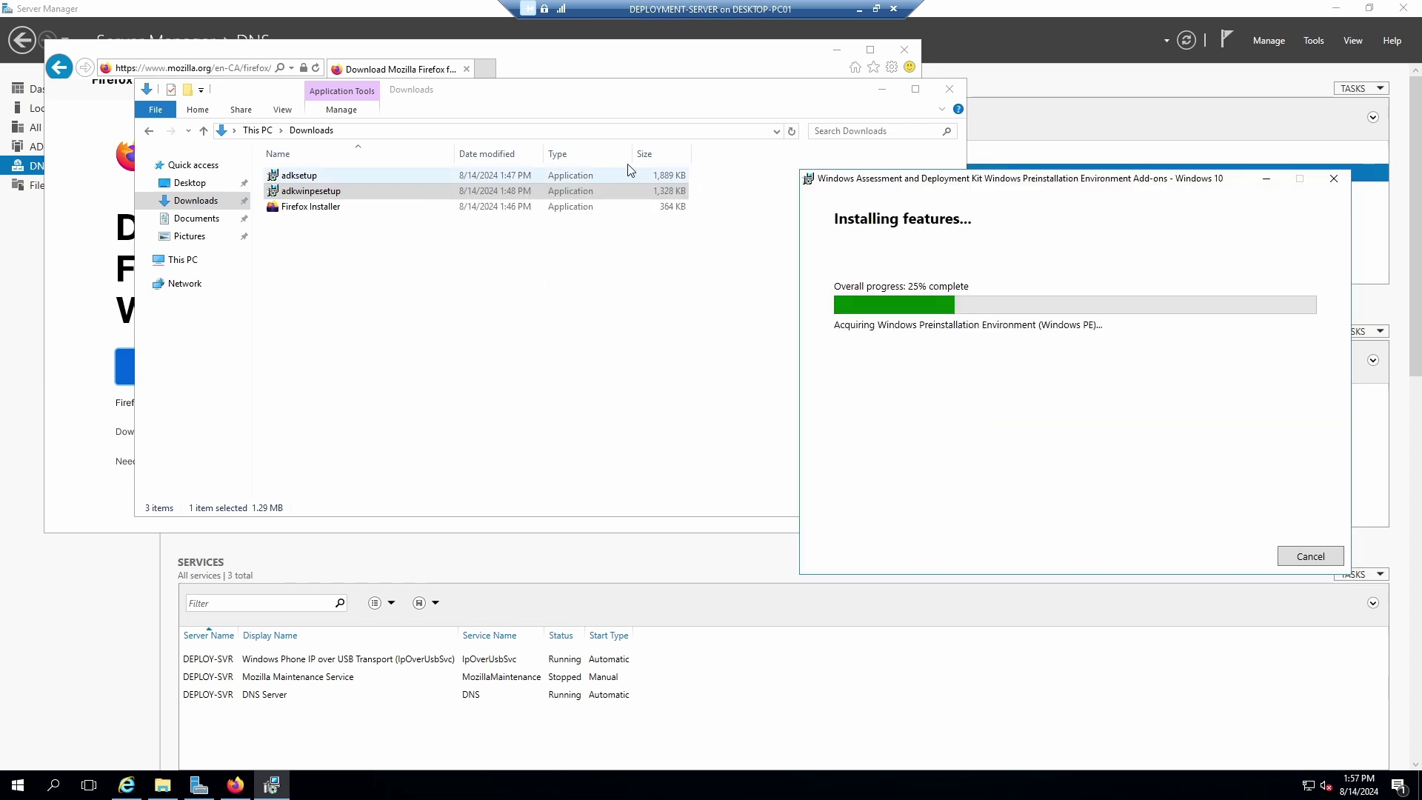
Load the certification address in the VM's old browser, dismiss the blocked-content warning, then close it for Firefox.
click(412, 58)
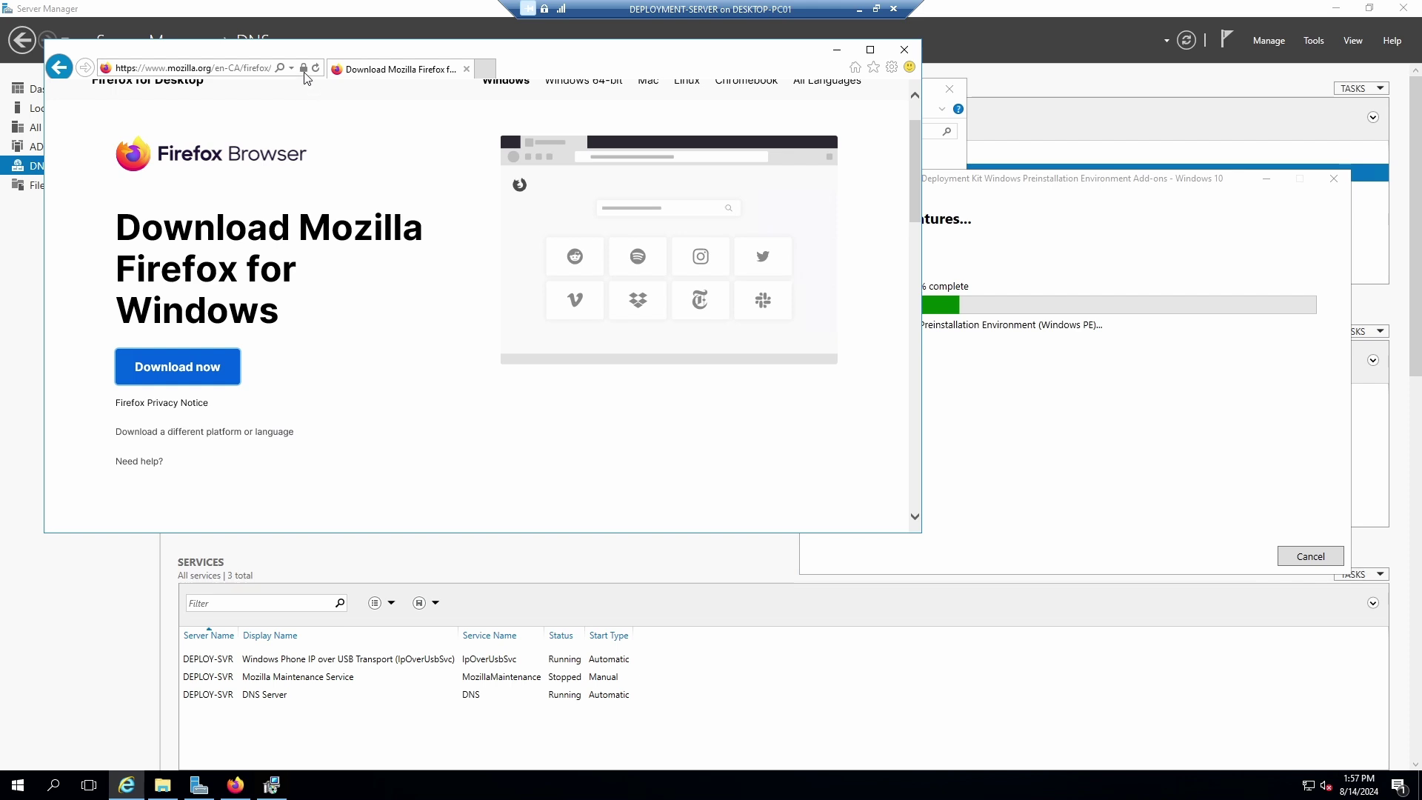
click(244, 68)
right_click(214, 69)
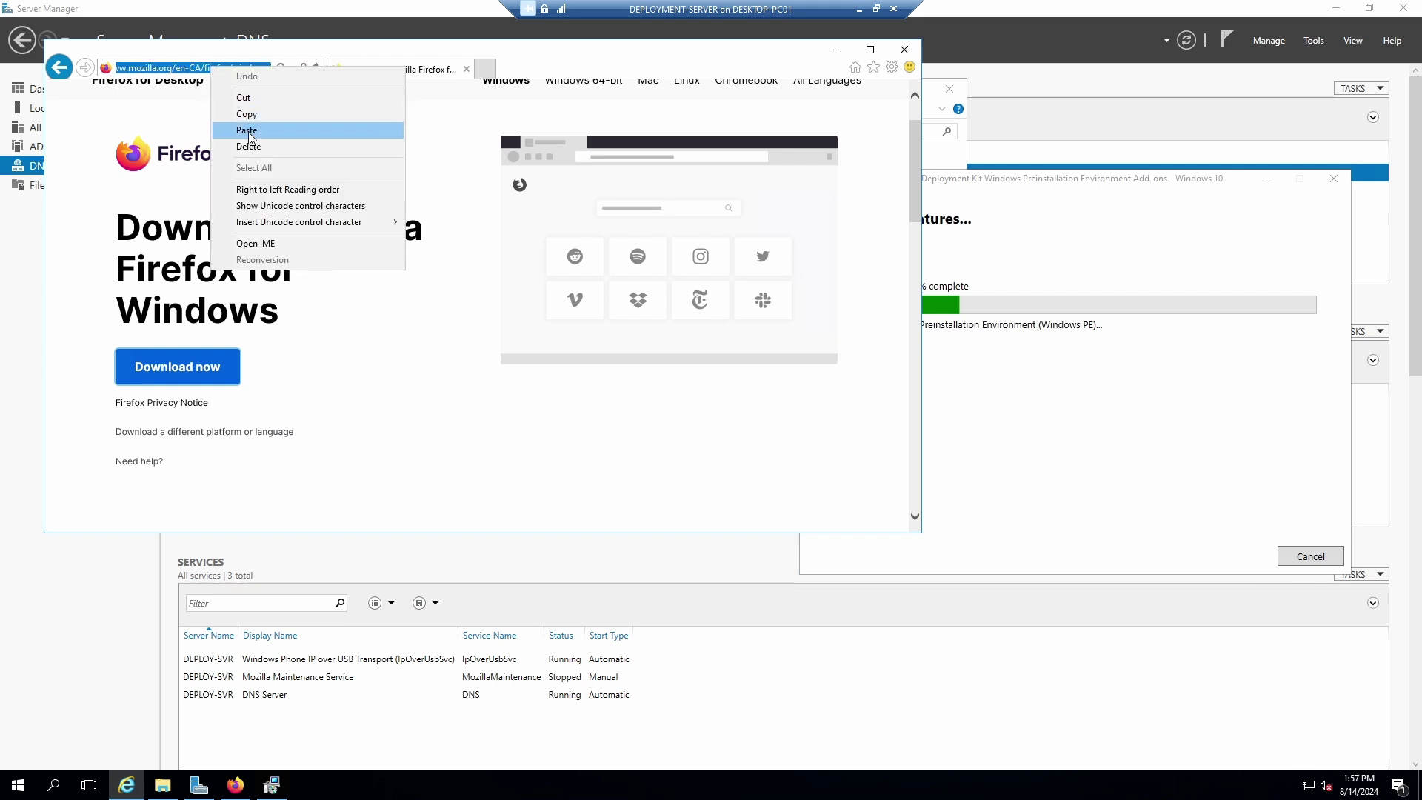
click(246, 130)
key(Return)
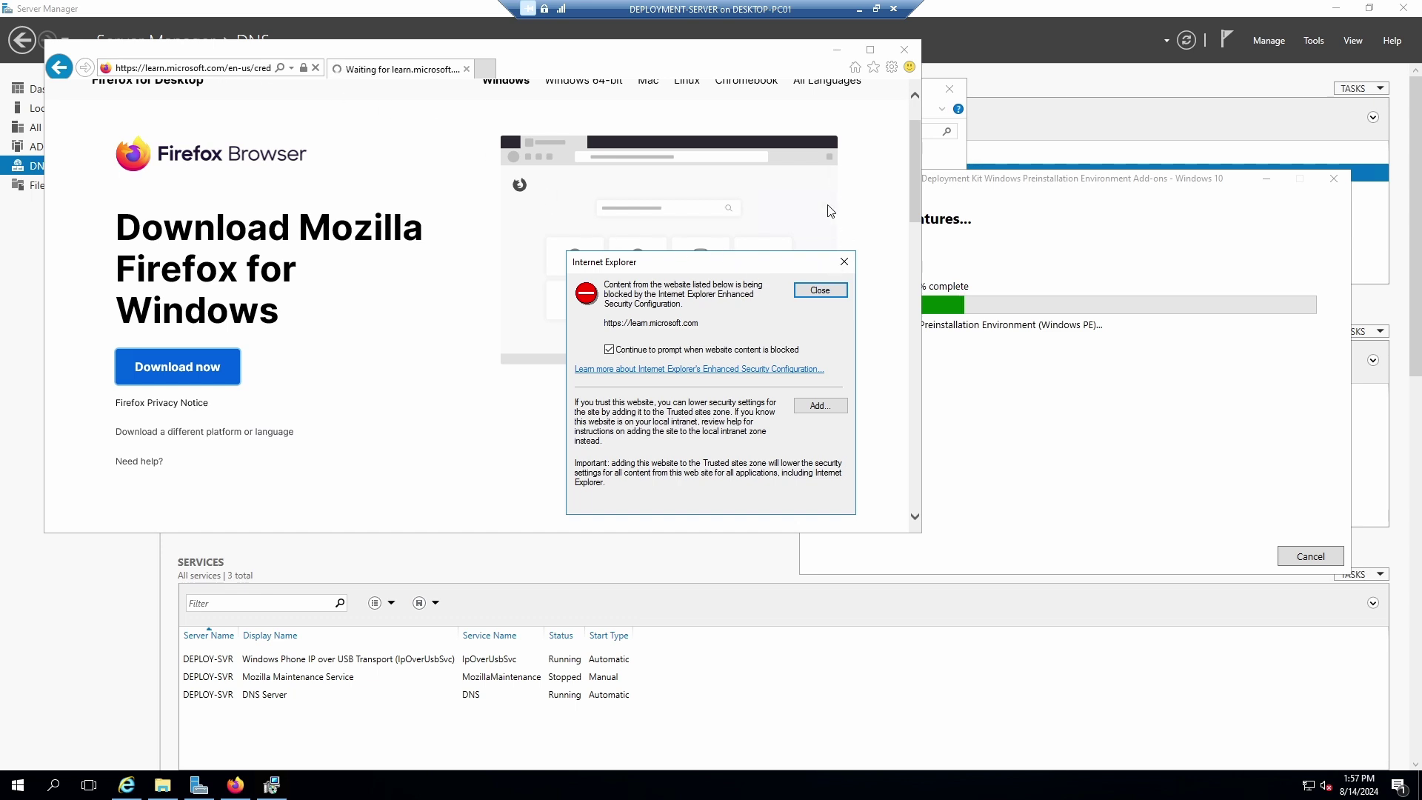
click(820, 292)
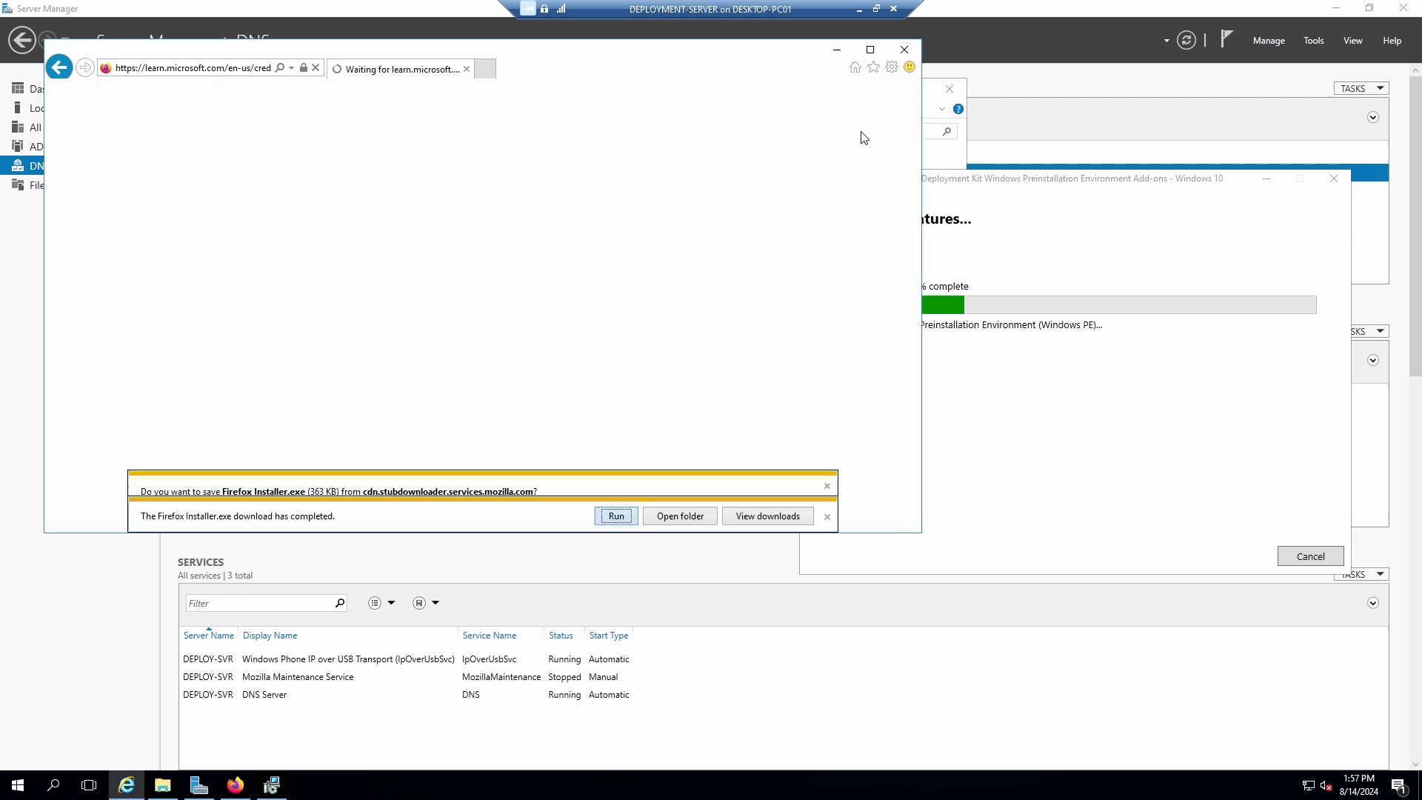
click(905, 51)
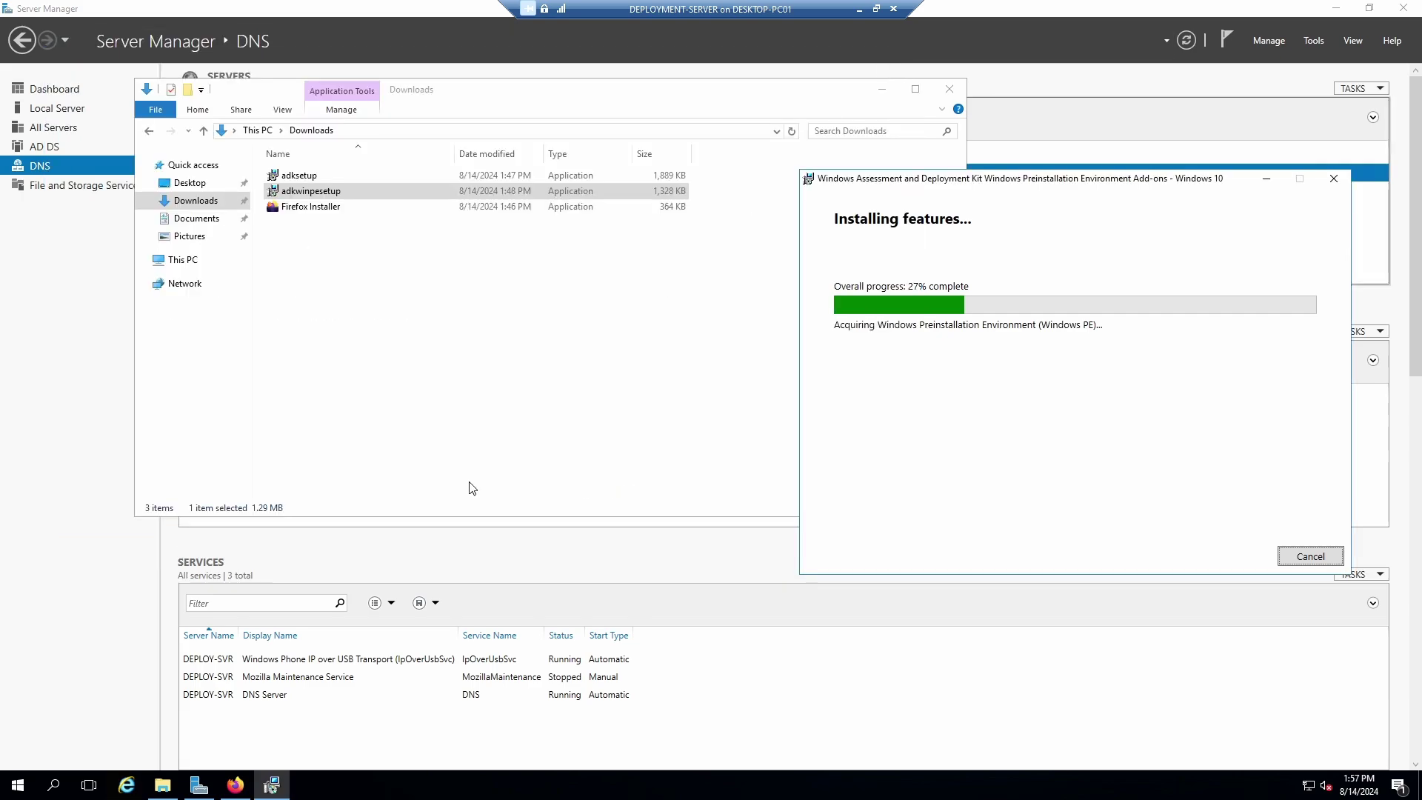
key(alt+Tab)
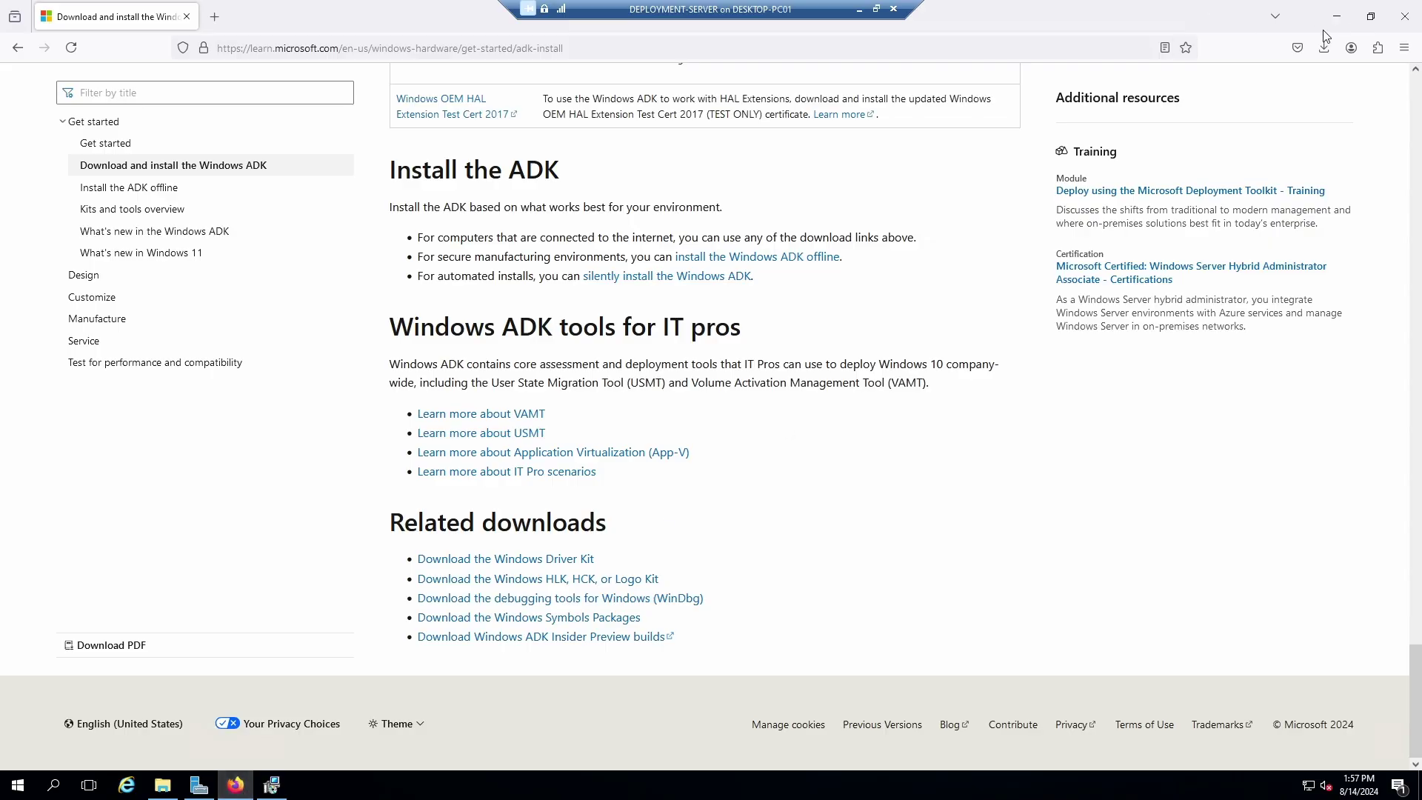
Restore Firefox to a window and arrange it and the installer dialog to uncover Server Manager.
click(1372, 16)
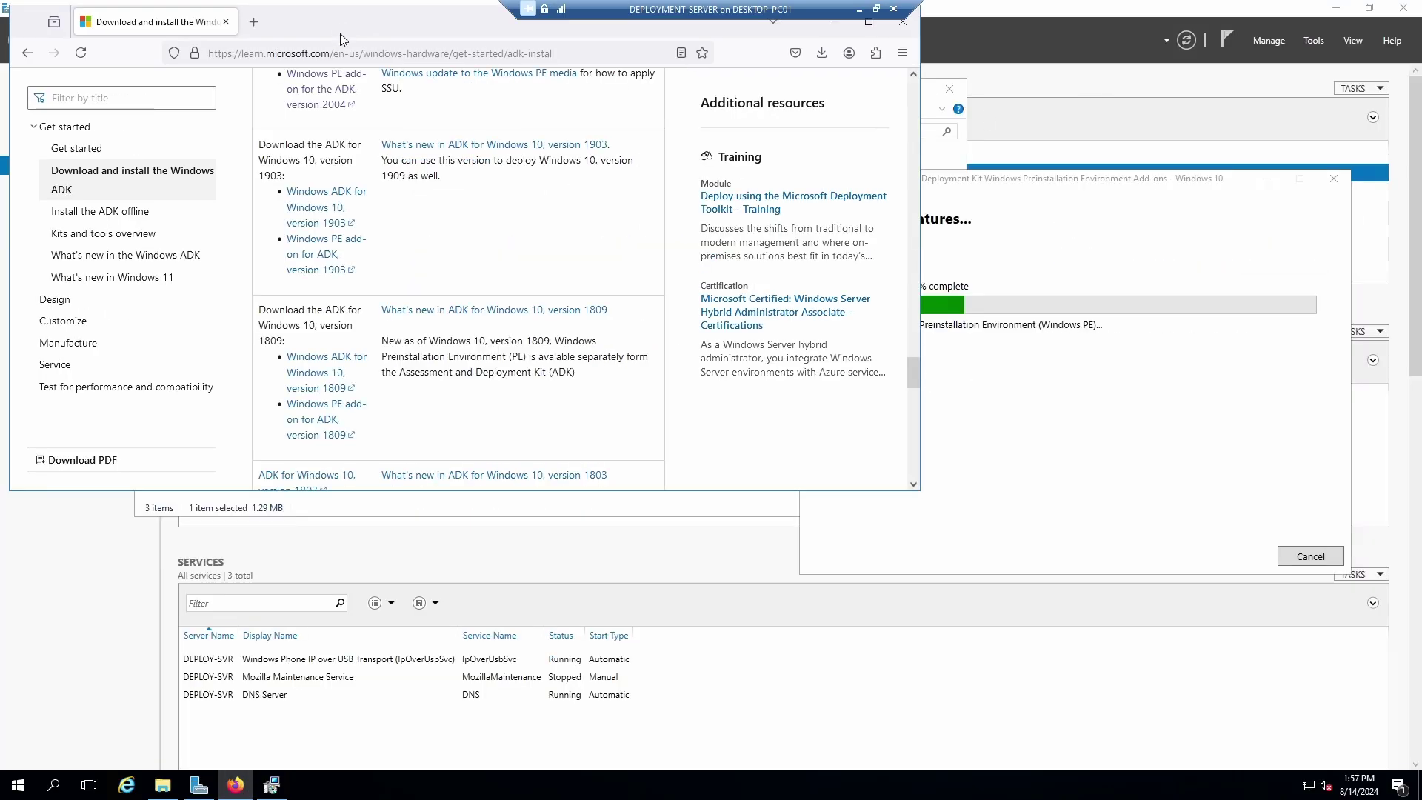
drag(363, 41, 362, 179)
drag(988, 169, 1030, 92)
drag(1034, 146, 1029, 42)
drag(700, 160, 762, 205)
drag(663, 215, 763, 224)
scroll(689, 431, up, 15)
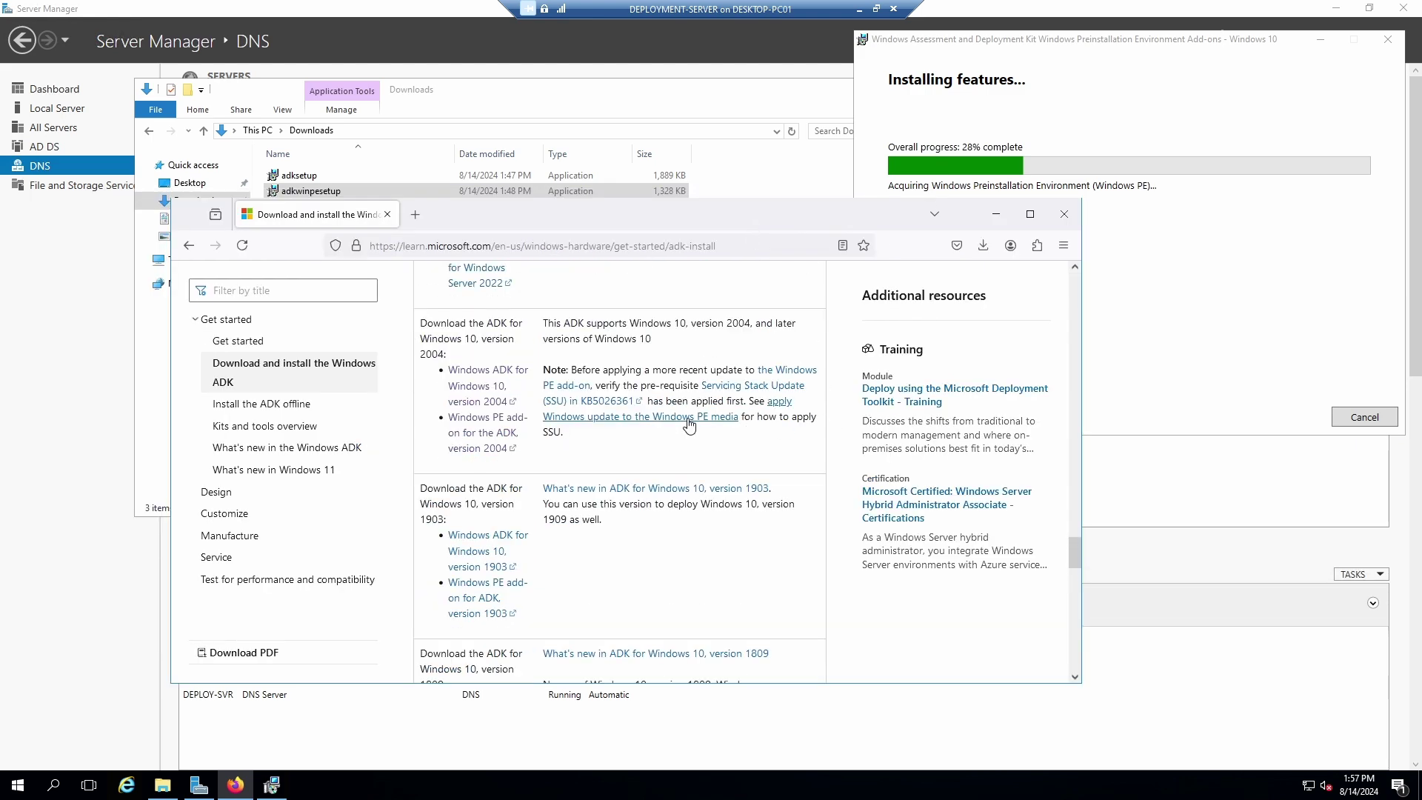
scroll(707, 422, up, 10)
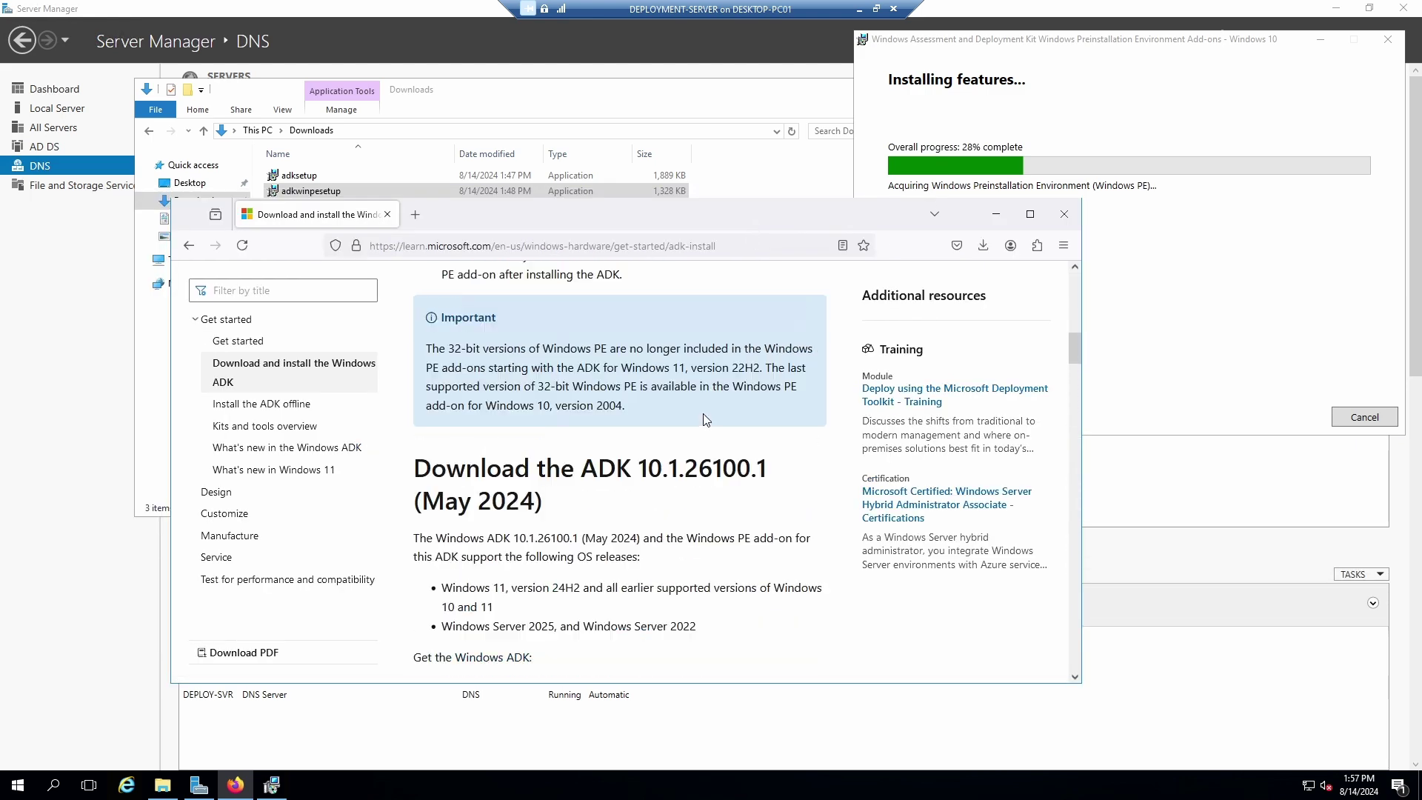
Open the Endpoint Administrator certification page in a new Firefox tab using Paste and Go.
click(415, 214)
right_click(439, 246)
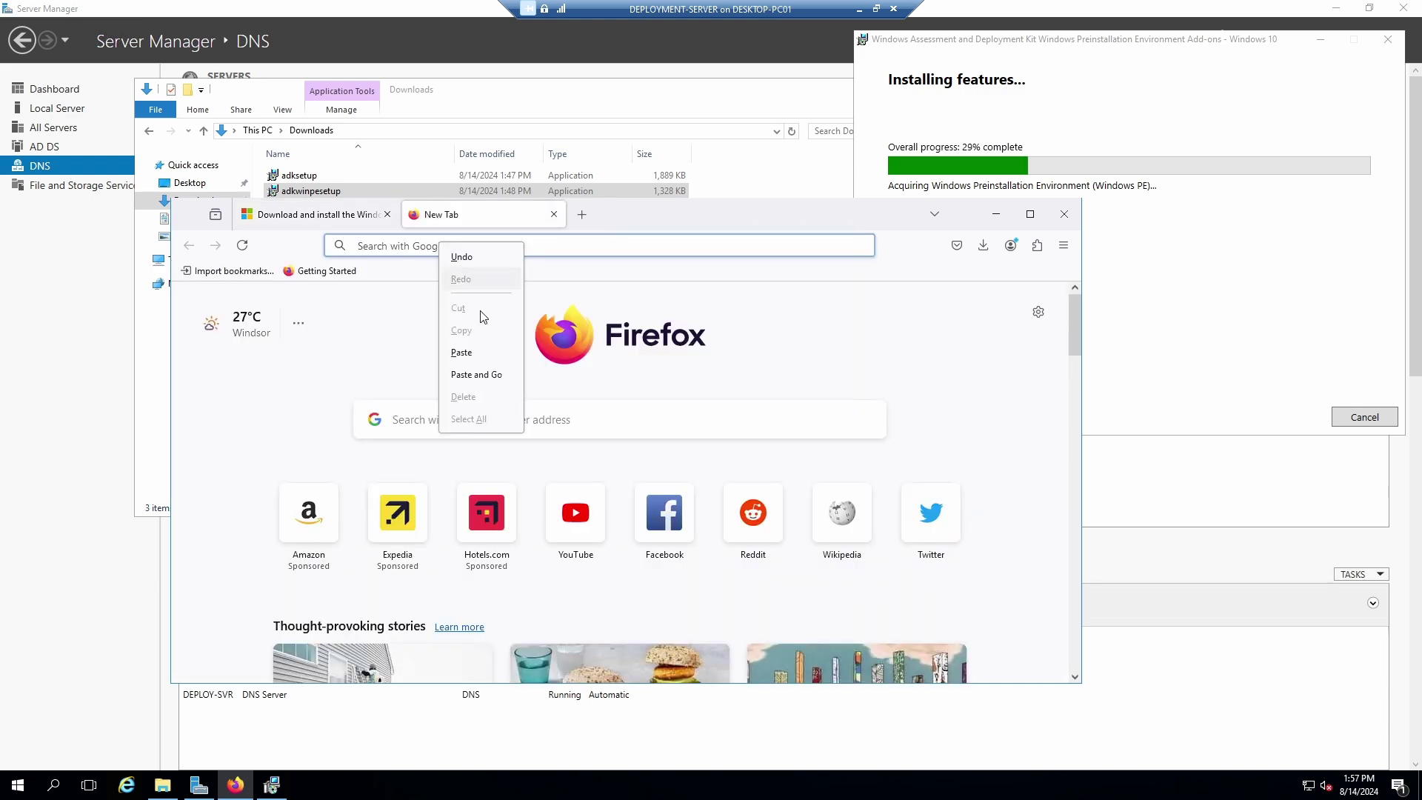
click(486, 374)
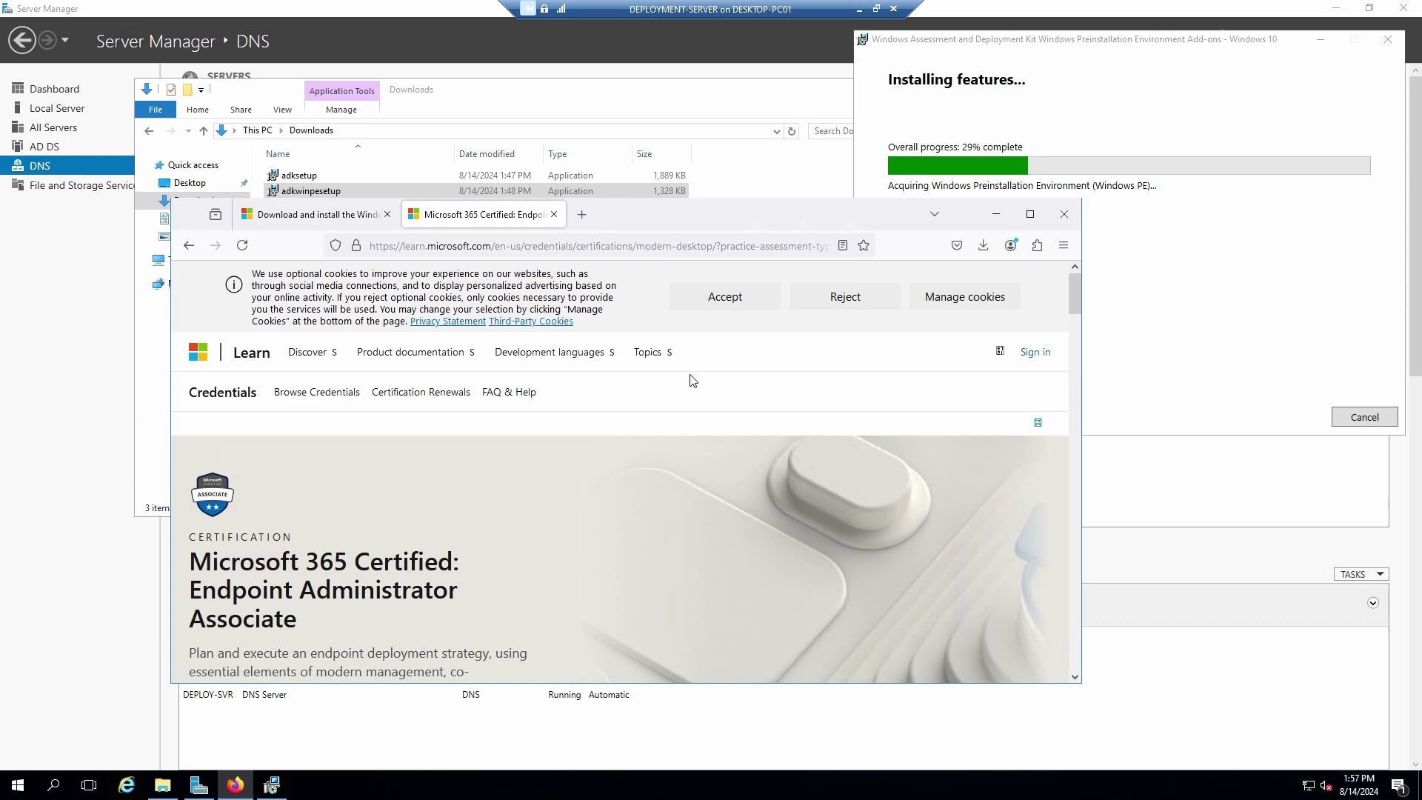
scroll(693, 380, down, 10)
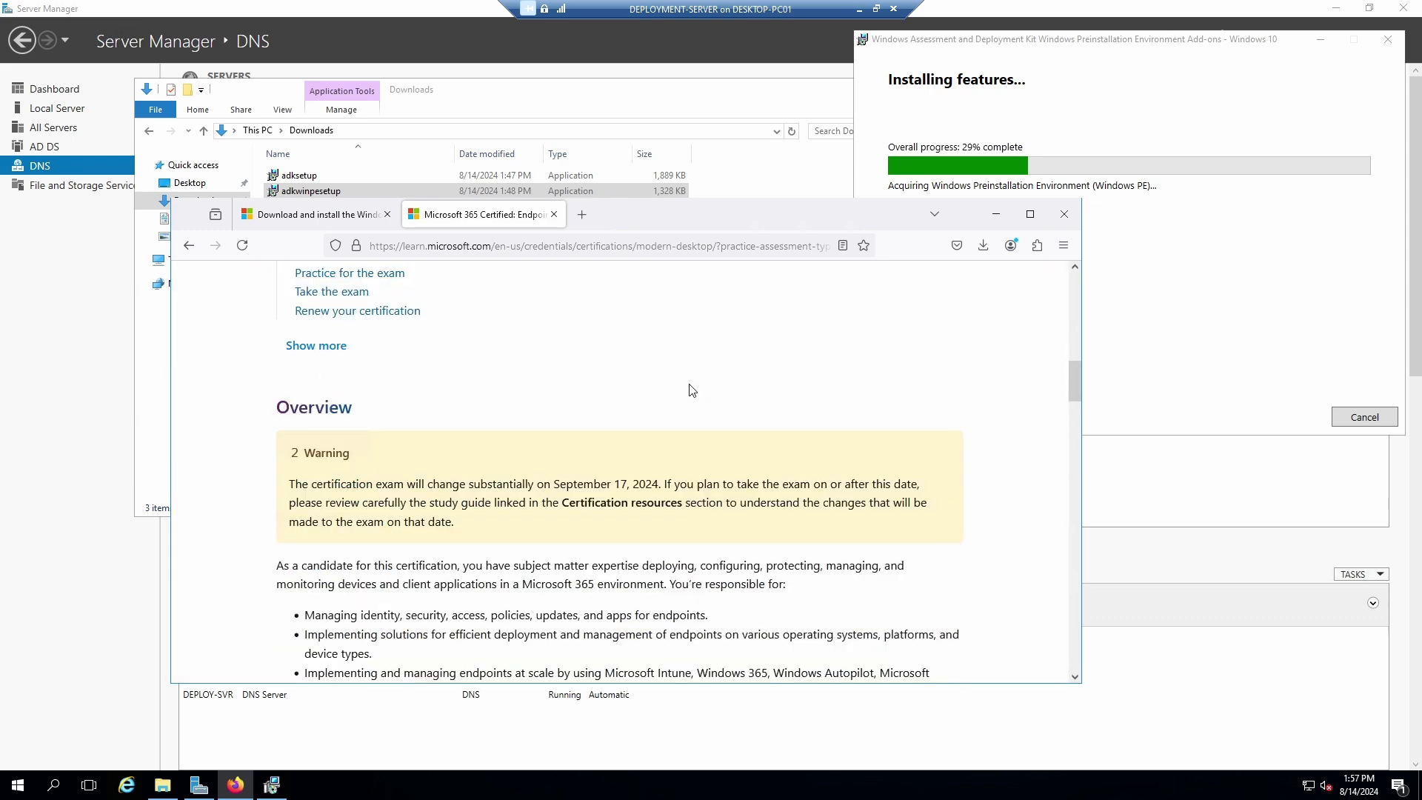
scroll(692, 390, down, 3)
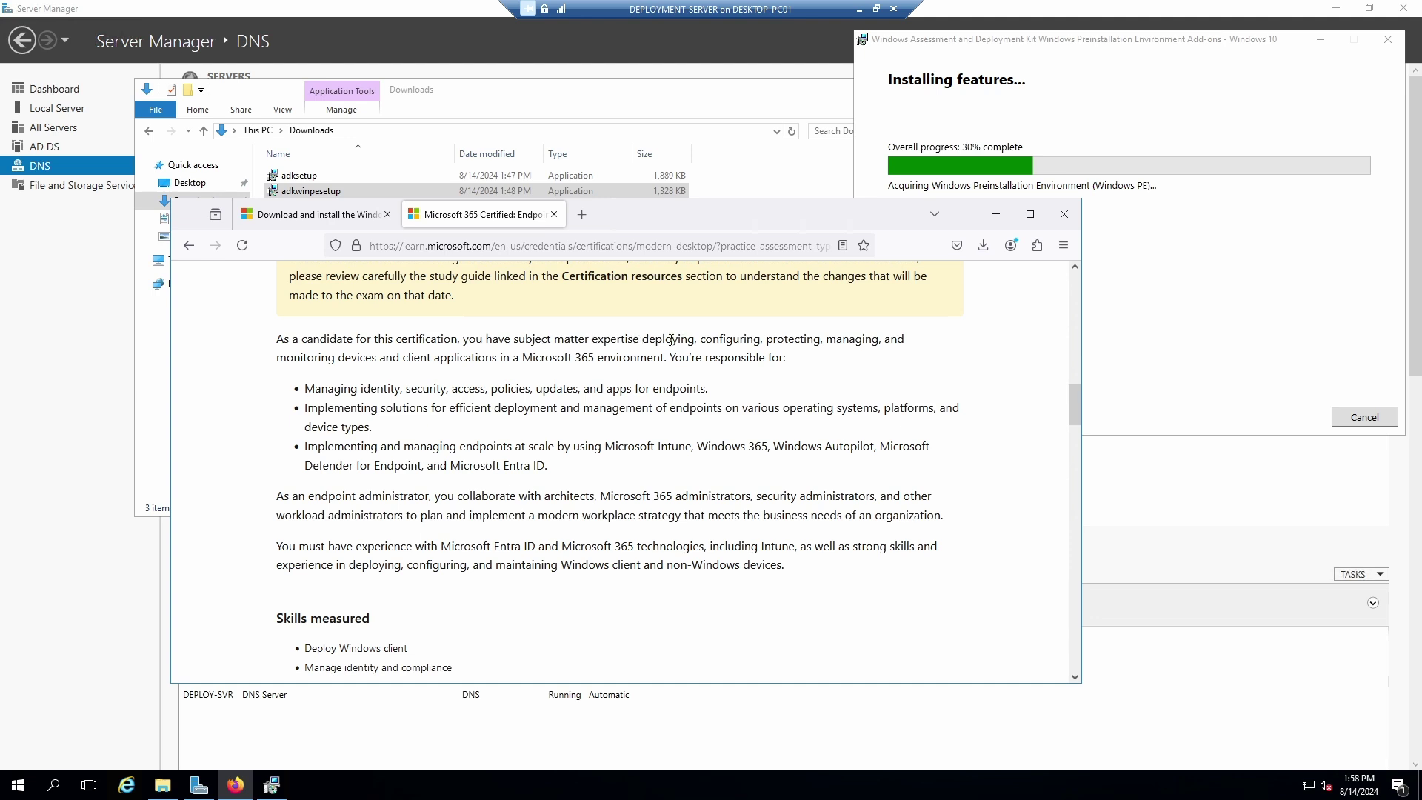
Read the certification overview, highlighting a few words, while the WinPE add-ons installation finishes.
drag(644, 339, 746, 340)
click(865, 339)
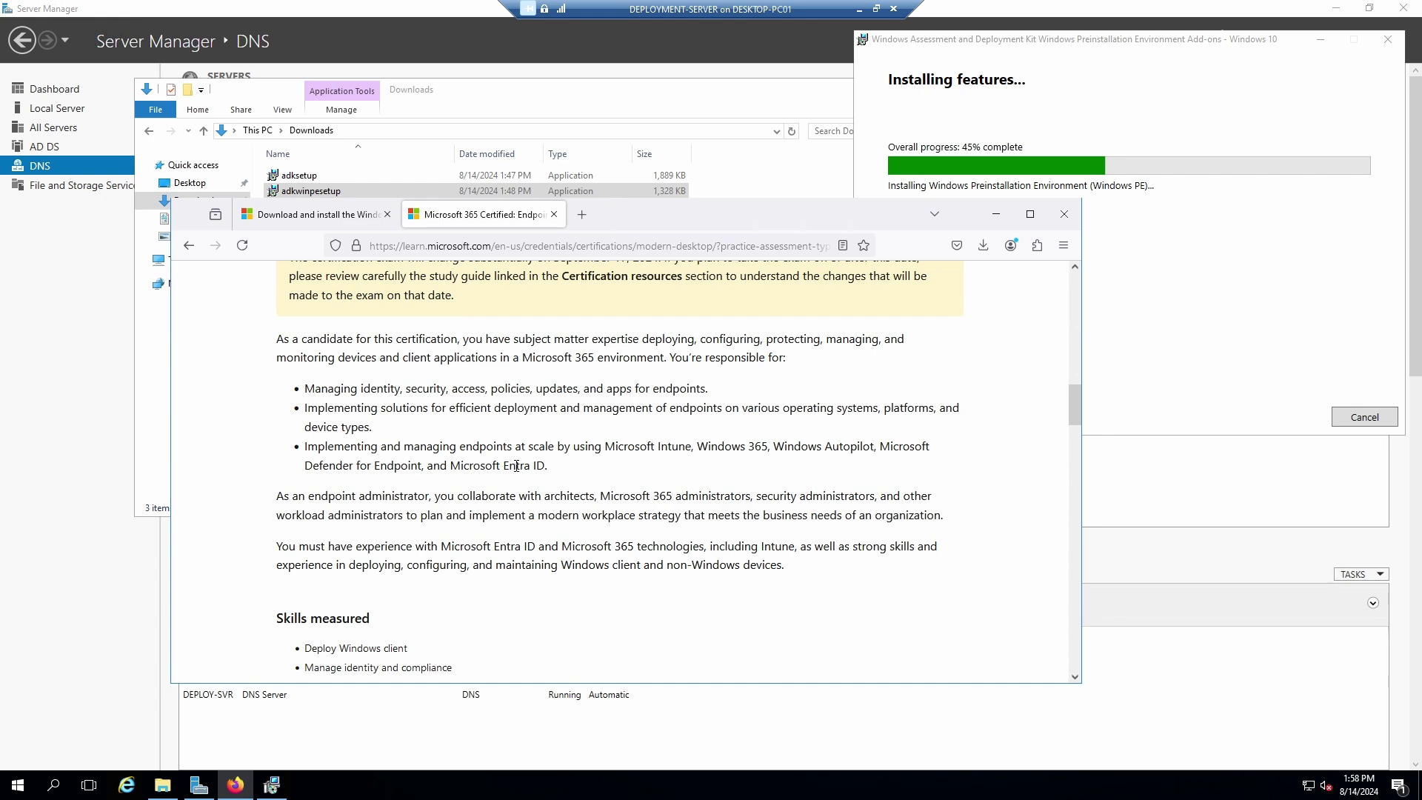
scroll(293, 492, down, 2)
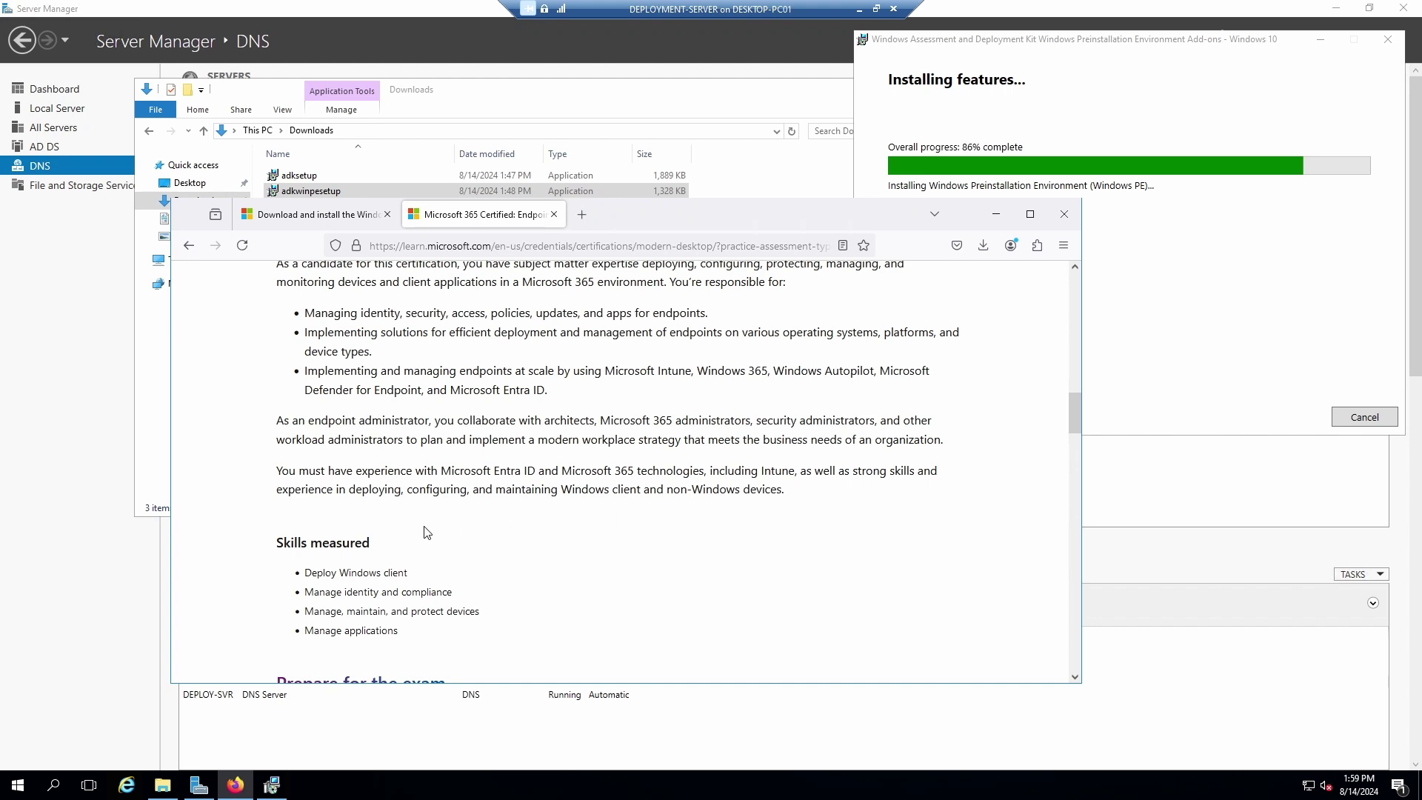
drag(401, 491, 355, 496)
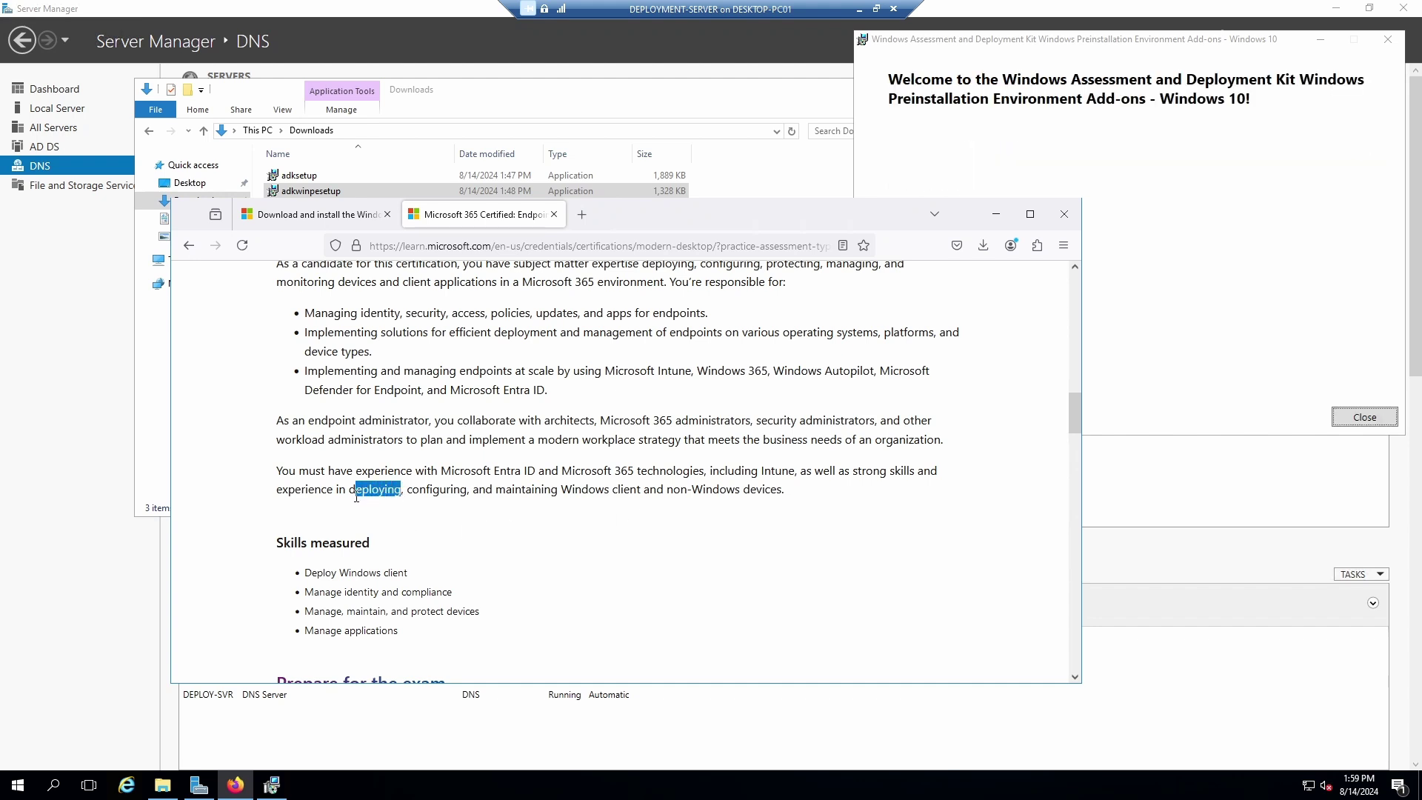
Close the finished WinPE add-ons installer, bring Server Manager forward and open Windows search.
click(1104, 100)
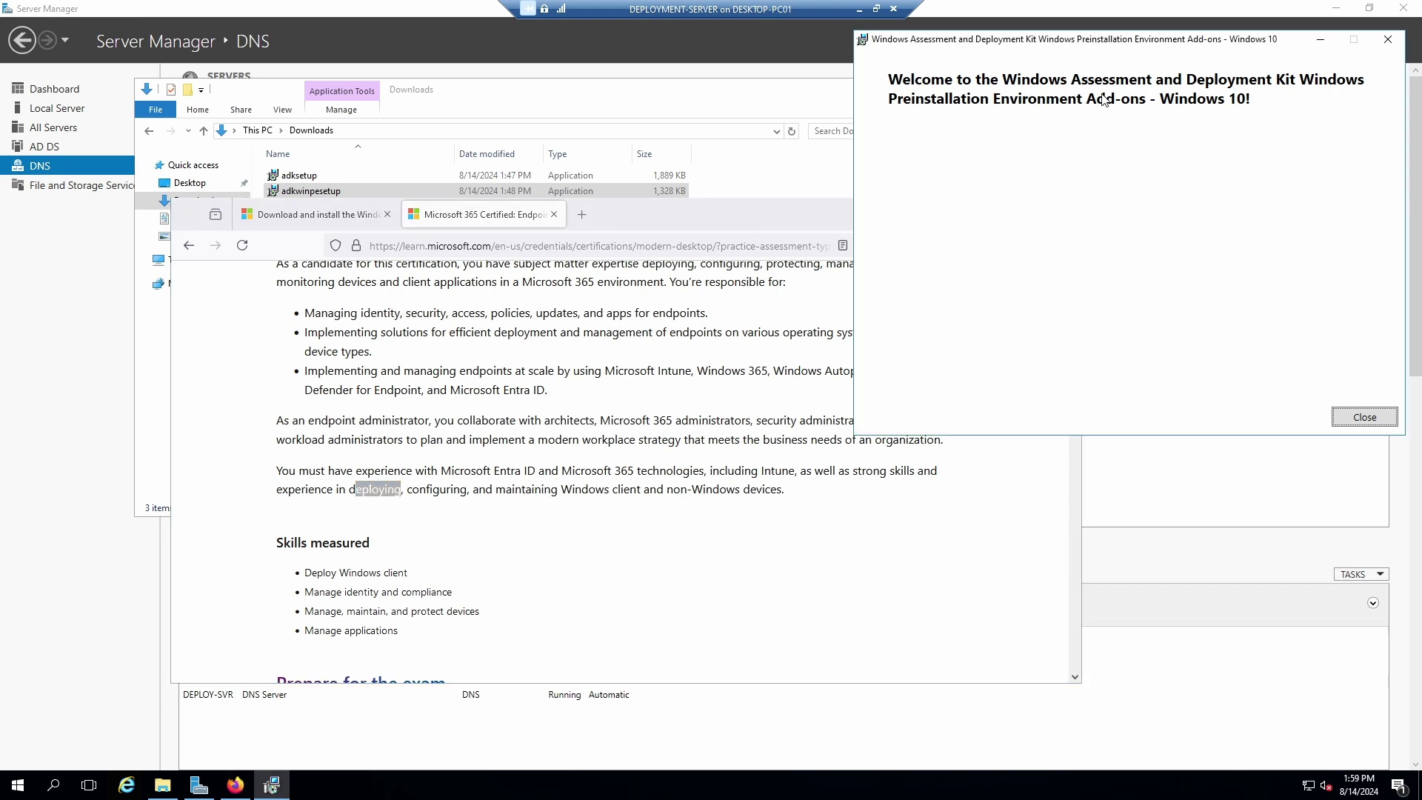
click(1369, 416)
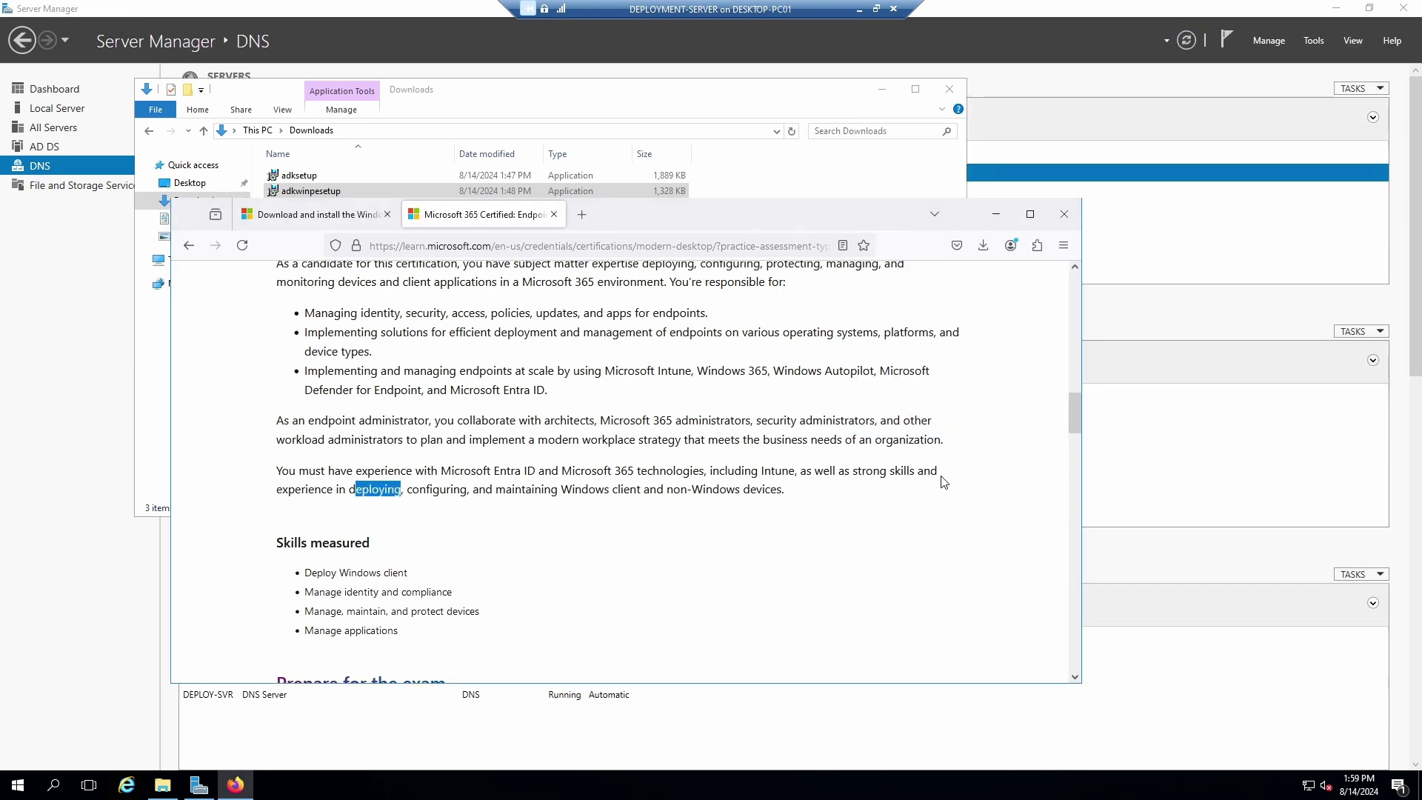
click(984, 11)
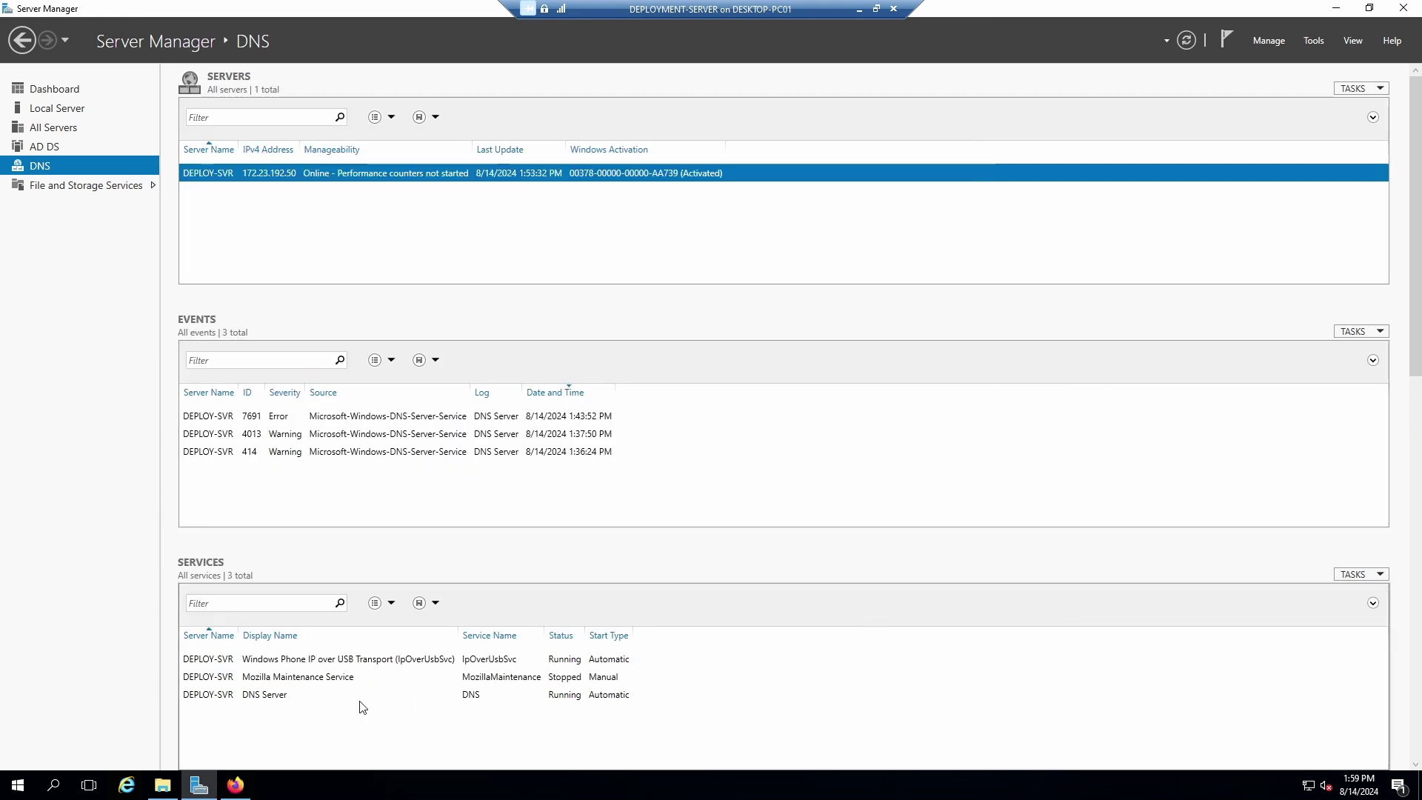
click(22, 791)
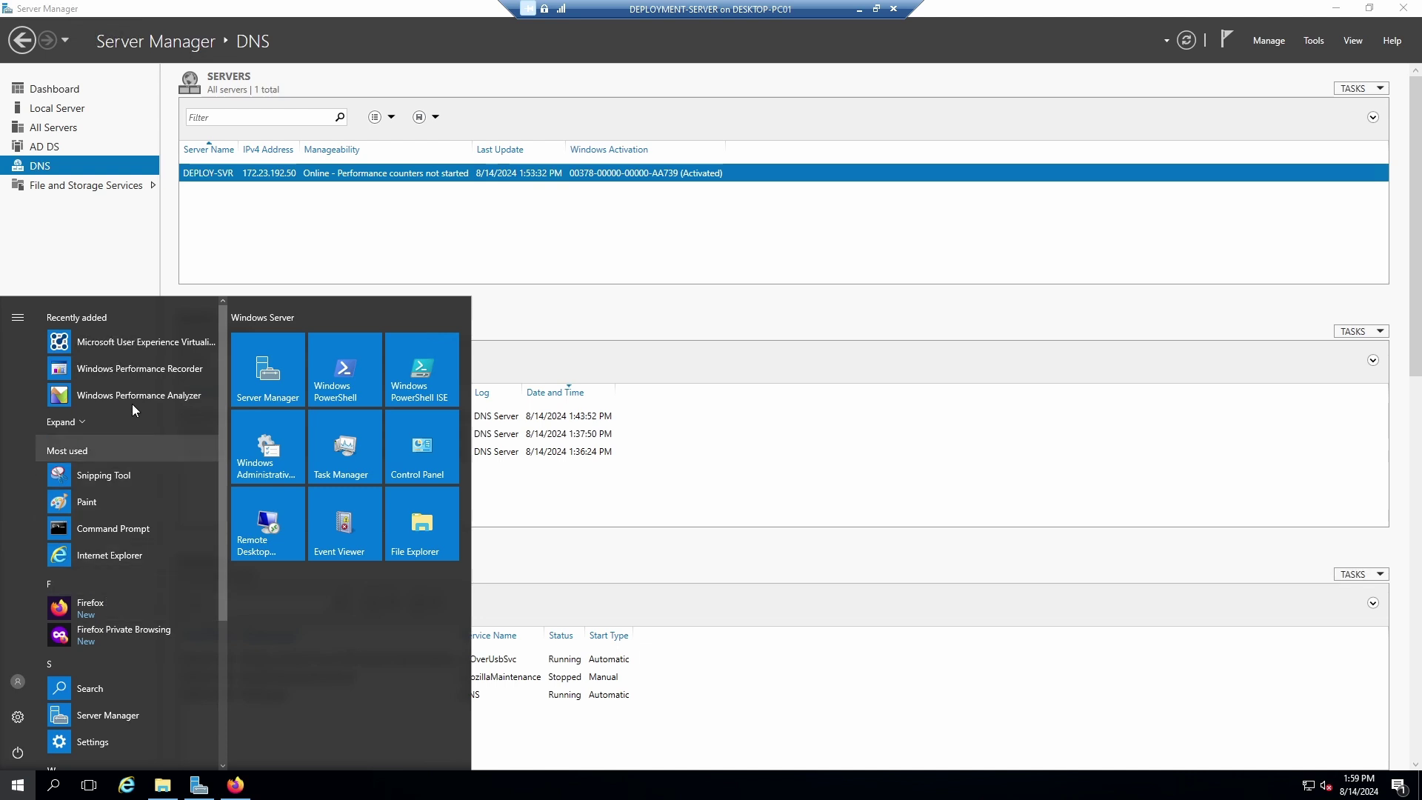
click(53, 788)
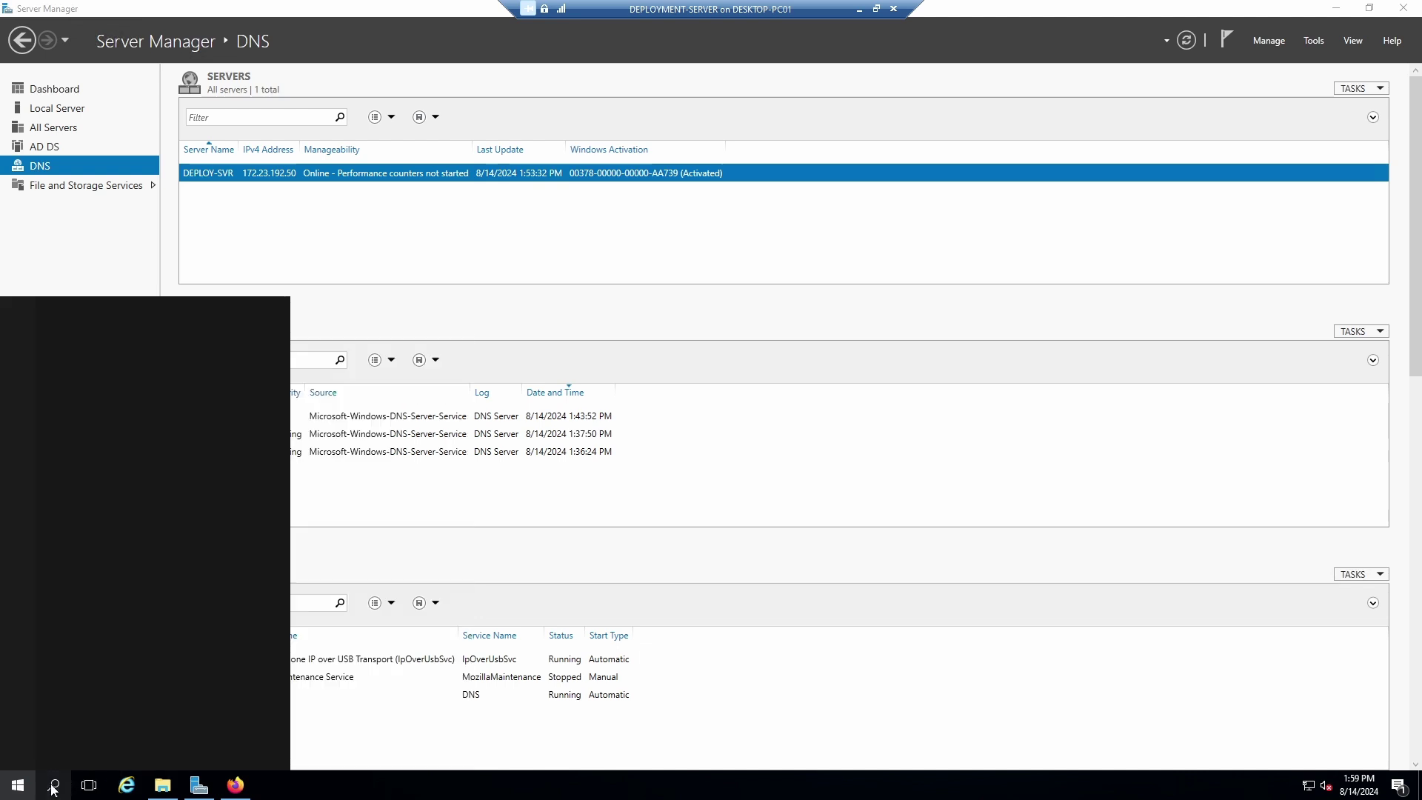
Launch Notepad from search, narrow it and place it at the upper right of the screen.
text(notepag)
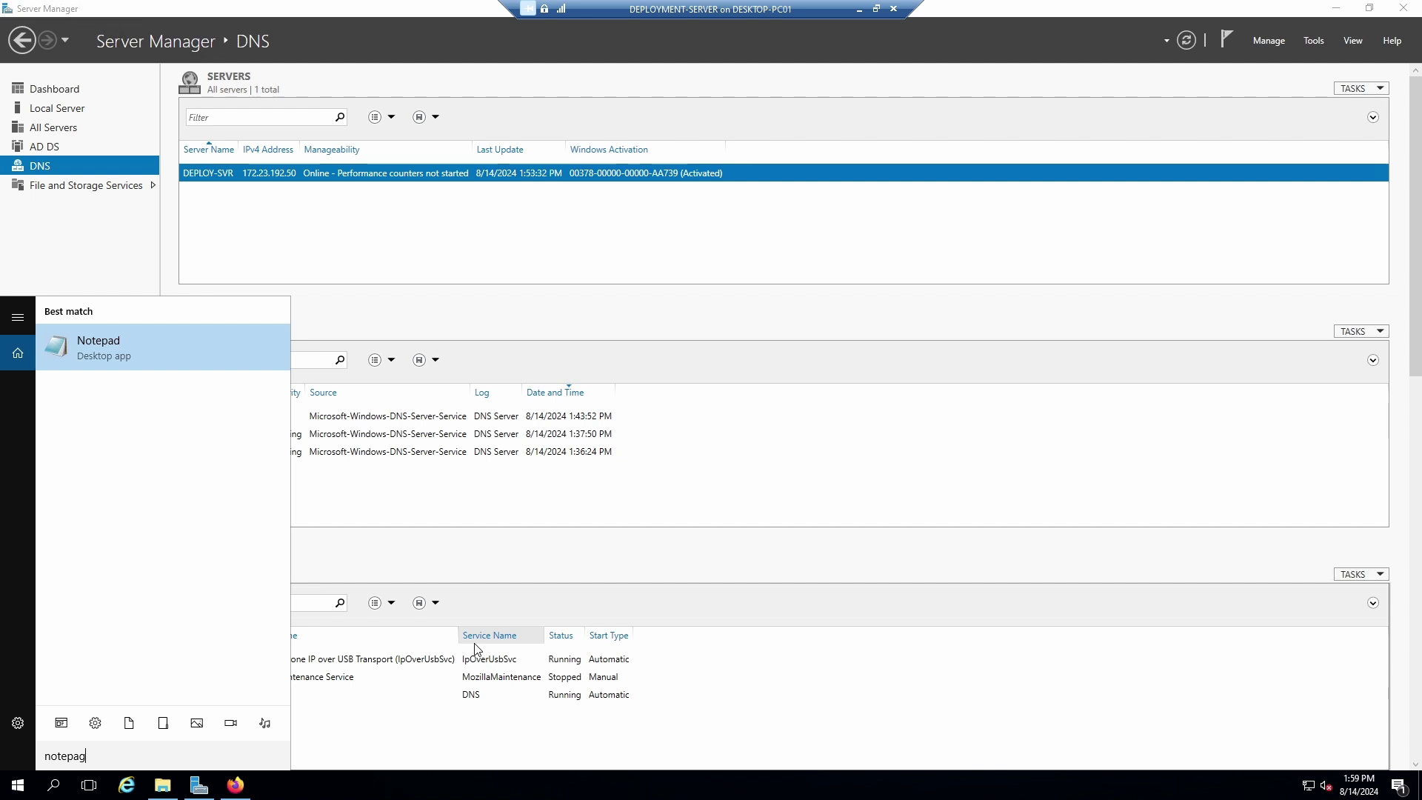
click(121, 340)
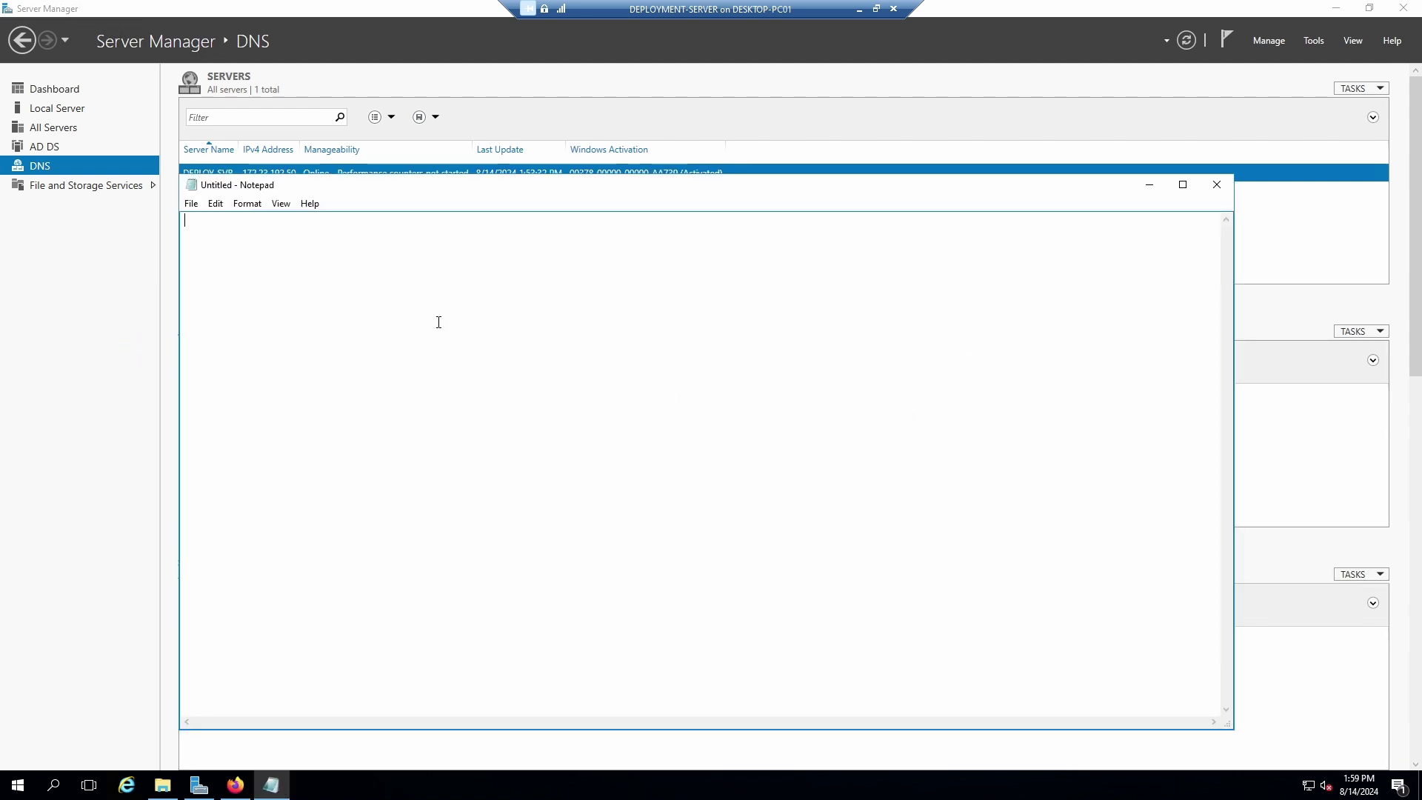
drag(178, 442, 946, 396)
drag(1058, 186, 1168, 102)
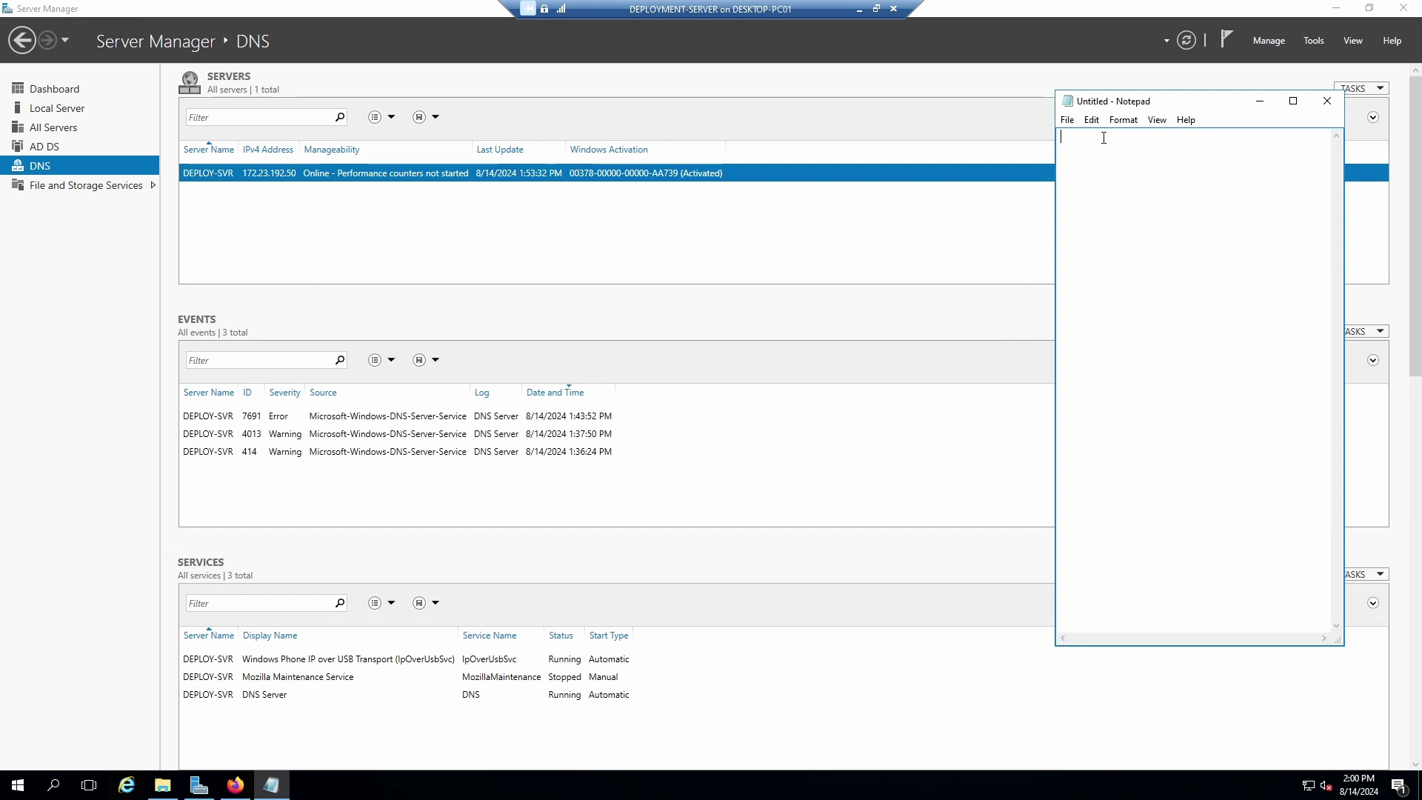
Type the note 'WDS' with '- DHCP' on the line below.
text(WDS)
key(Return)
text(- DHCP)
Start the Add Roles and Features wizard for a role-based install on DEPLOY-SVR.
click(1263, 43)
click(1298, 61)
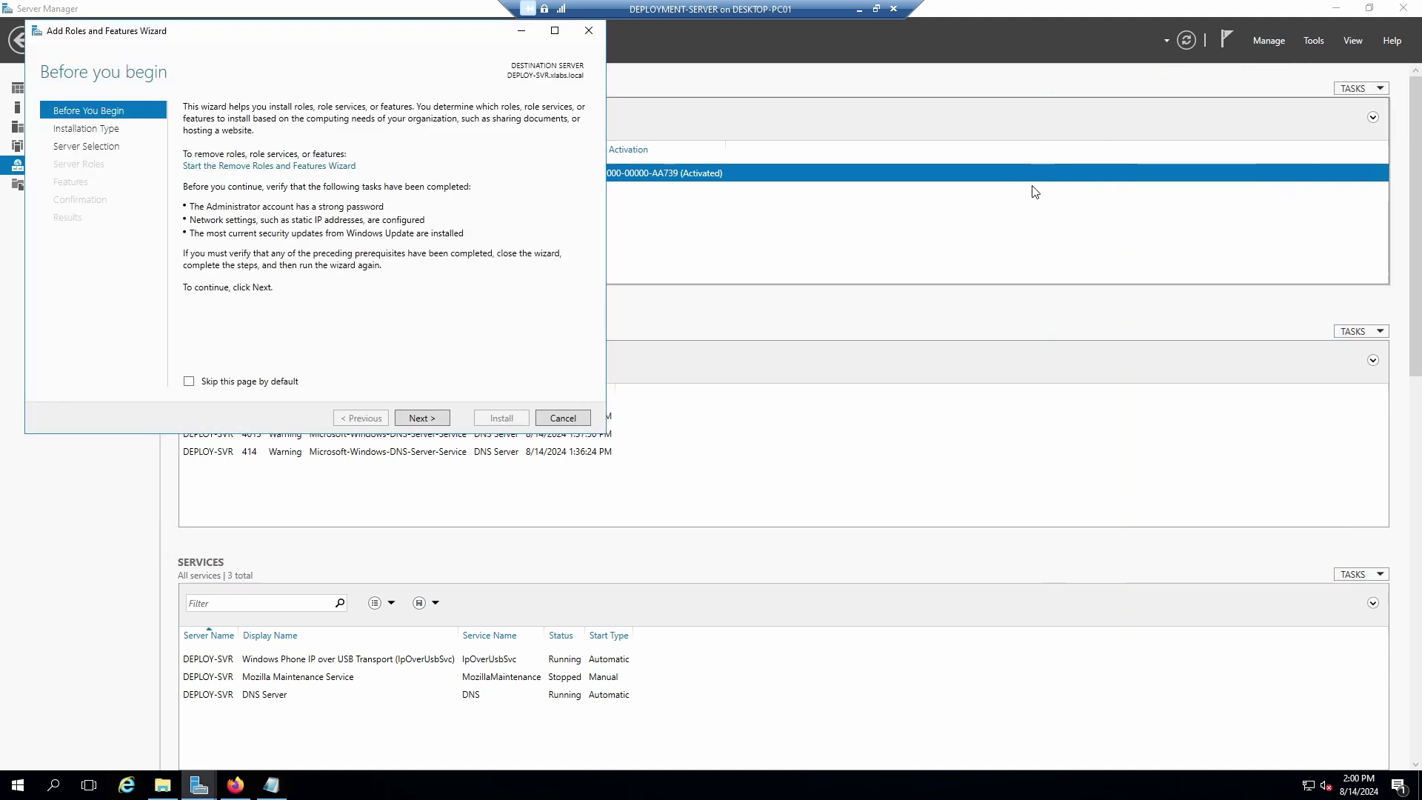
click(426, 417)
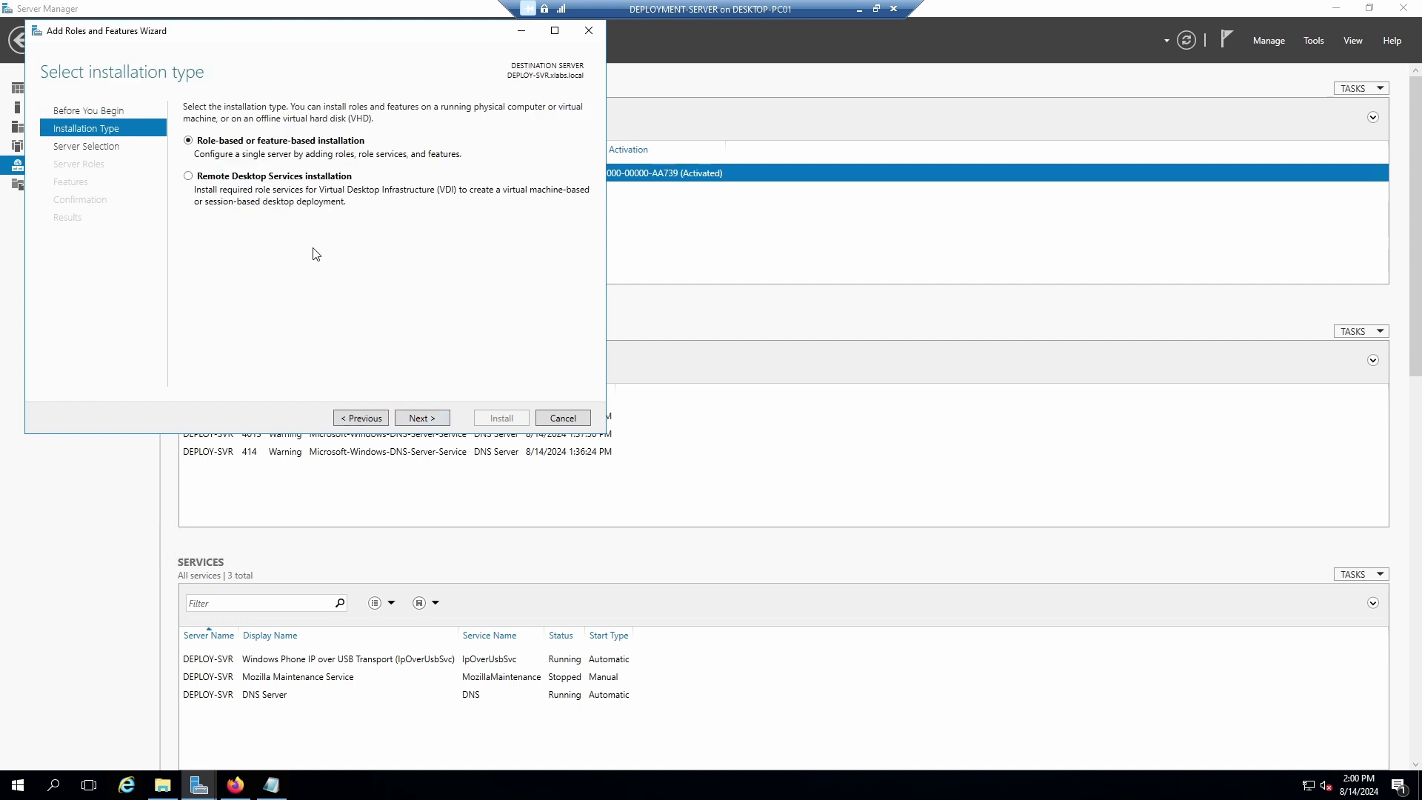
click(424, 420)
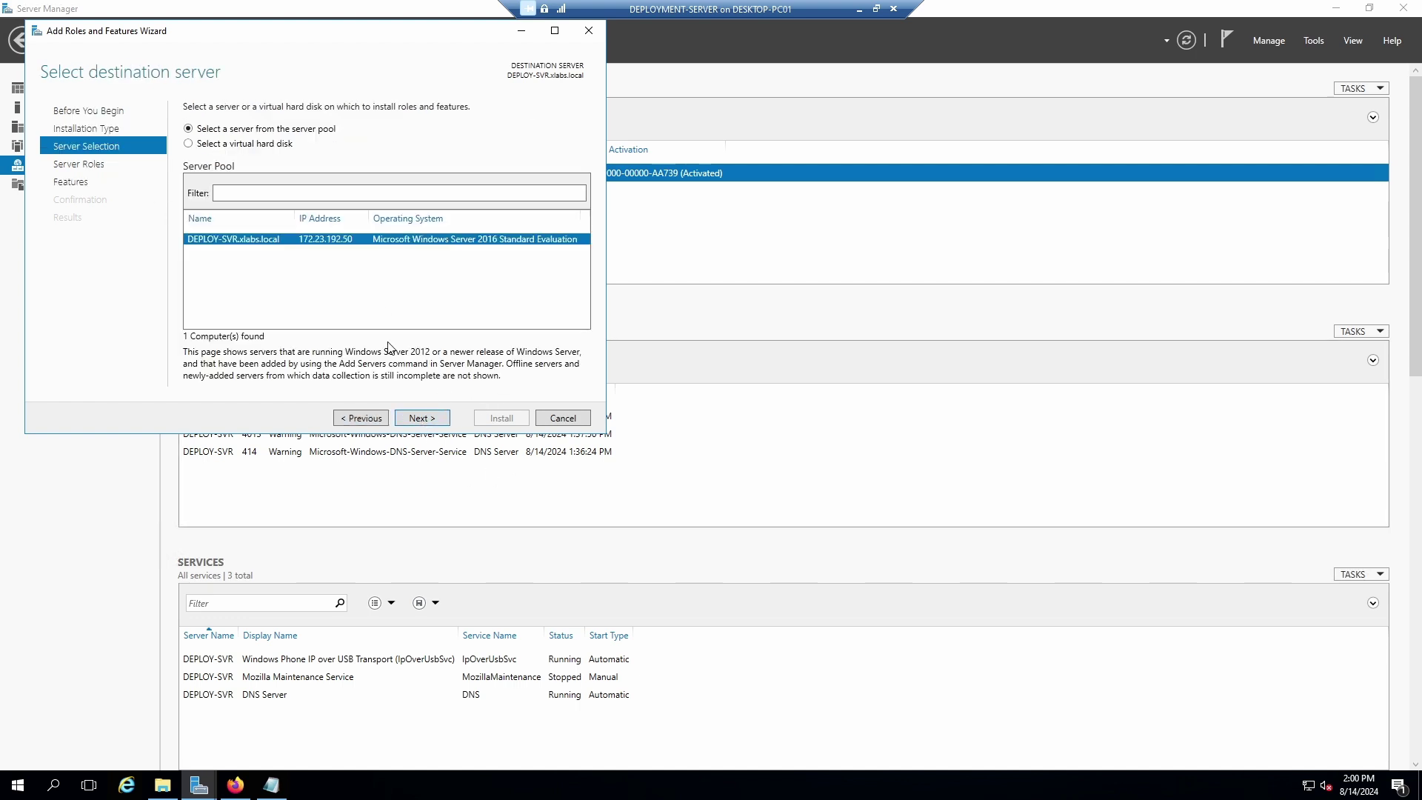
click(419, 419)
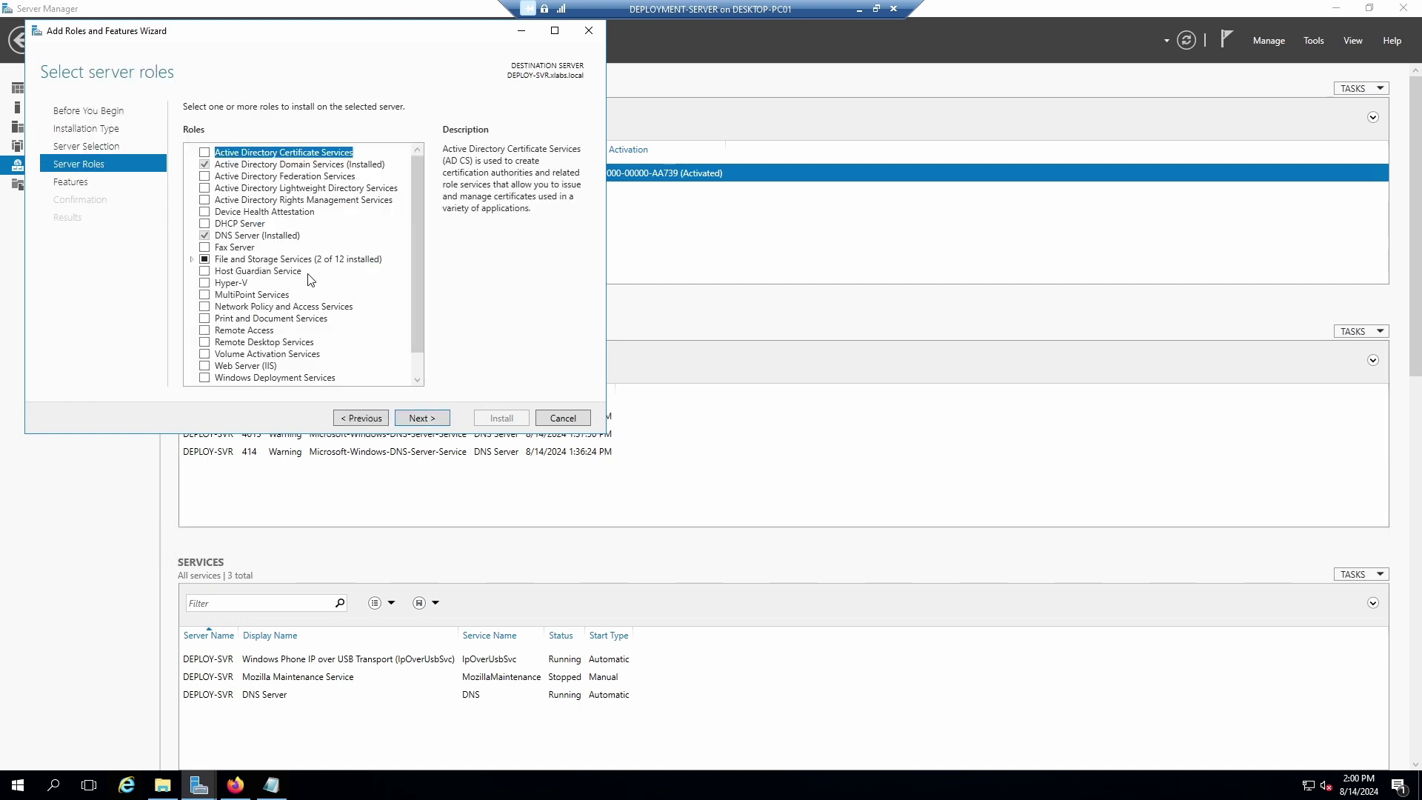
scroll(417, 224, down, 1)
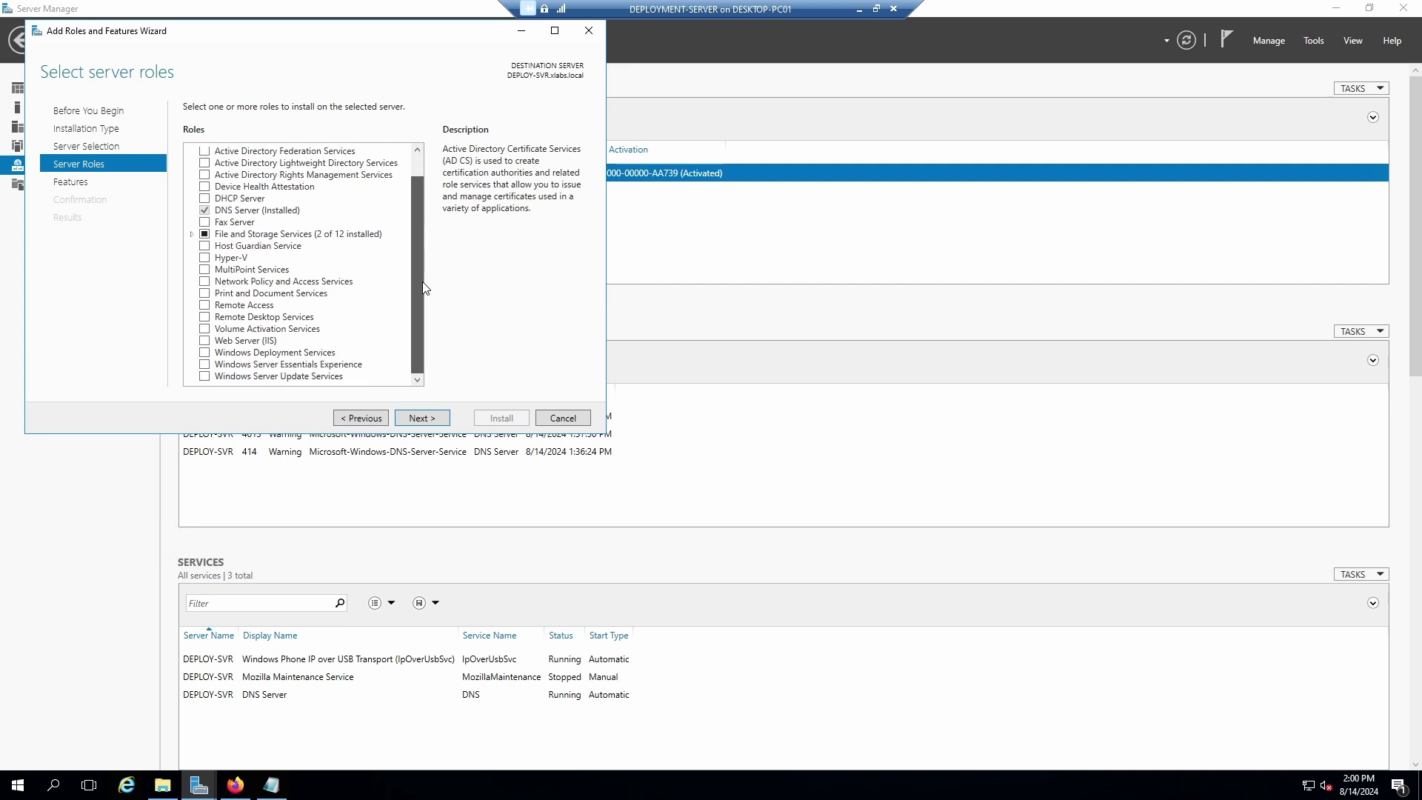
Tick Windows Deployment Services with its required features, advance to the WDS page, then switch to Notepad.
click(206, 353)
click(356, 360)
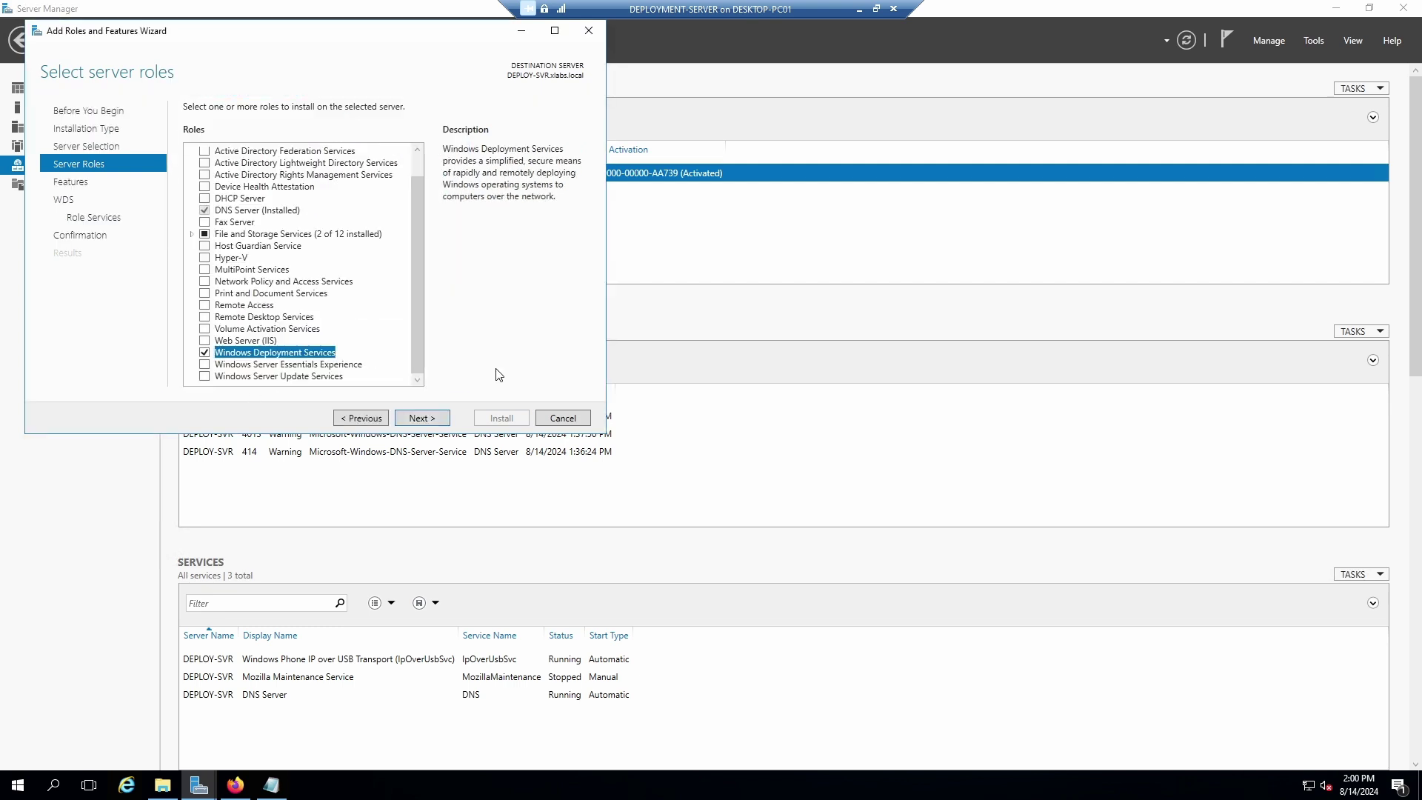
click(424, 418)
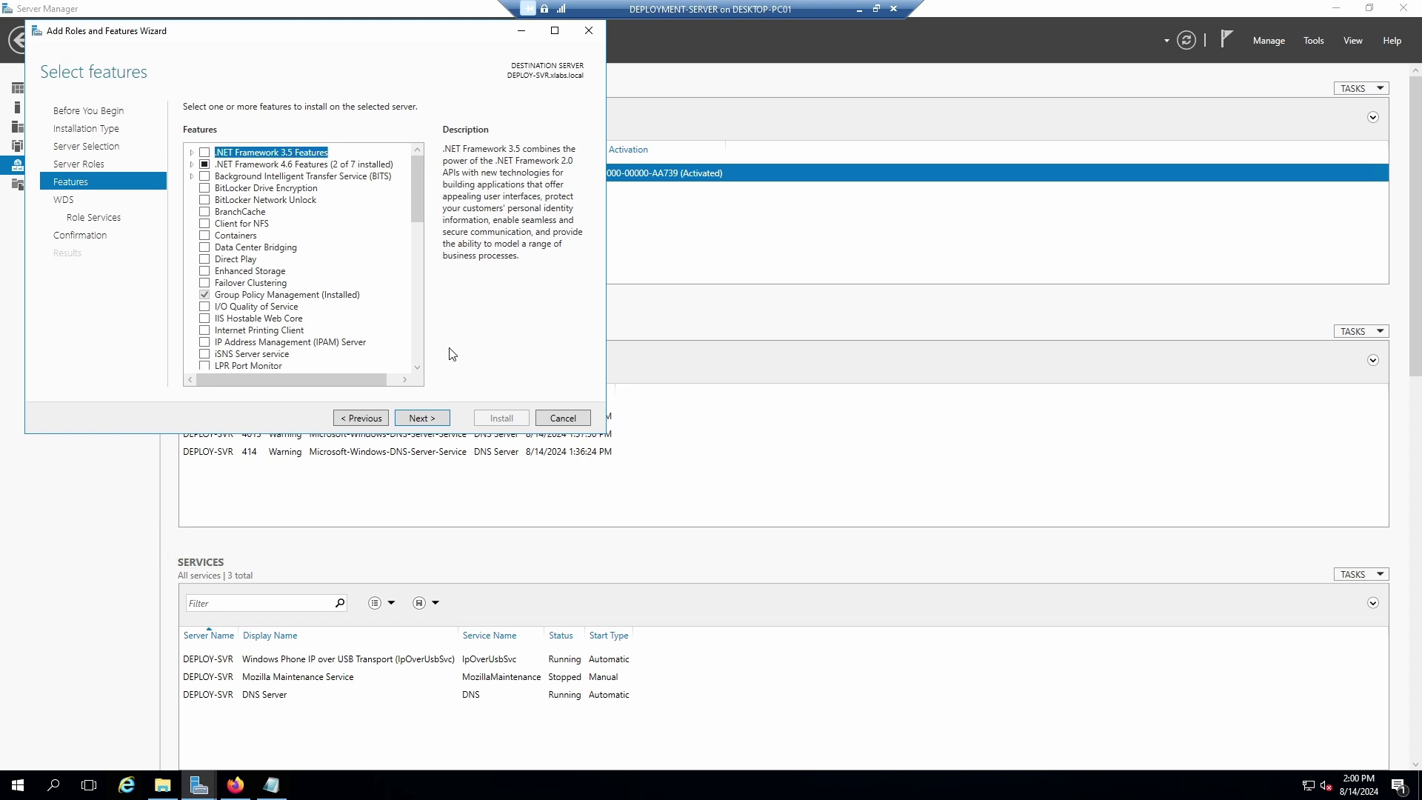
click(422, 420)
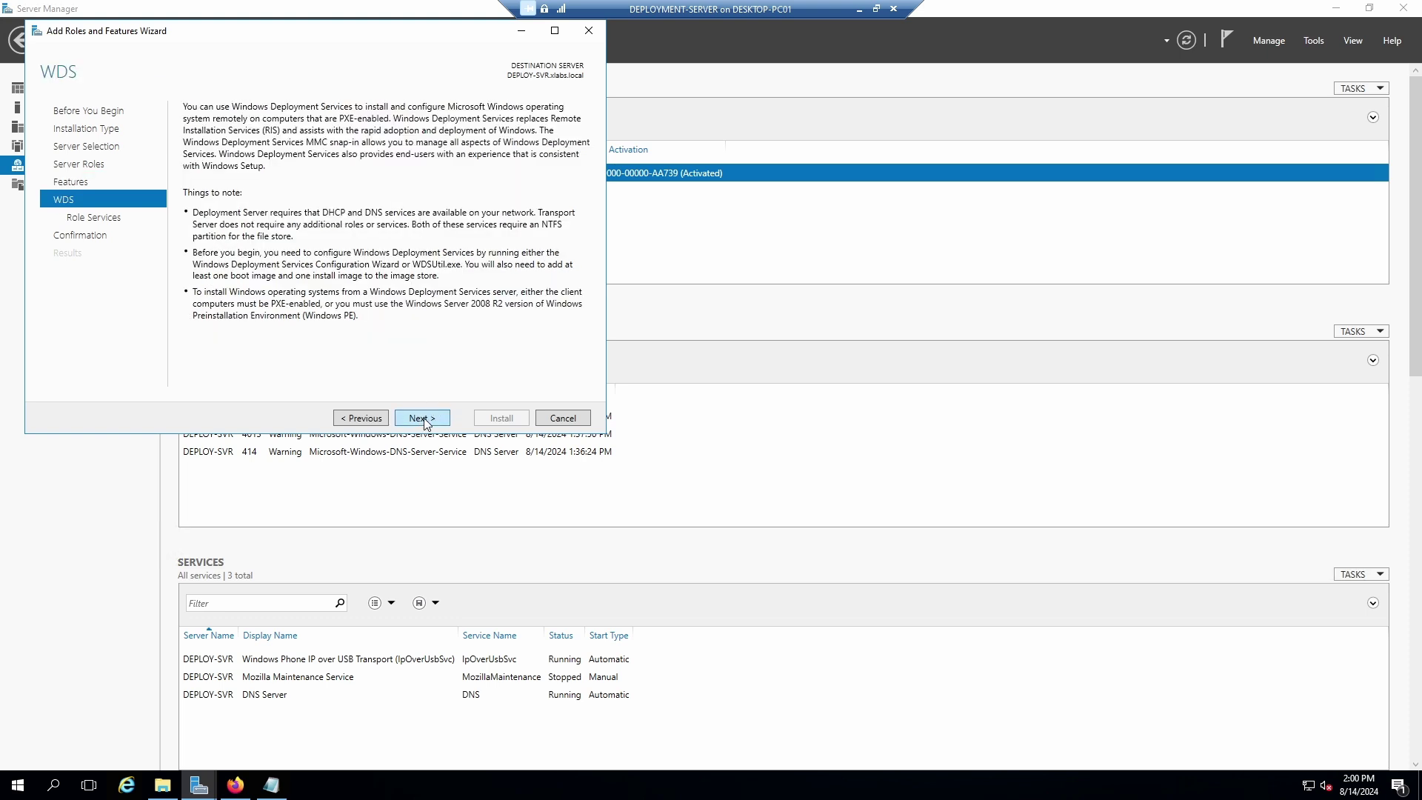
key(alt+Tab)
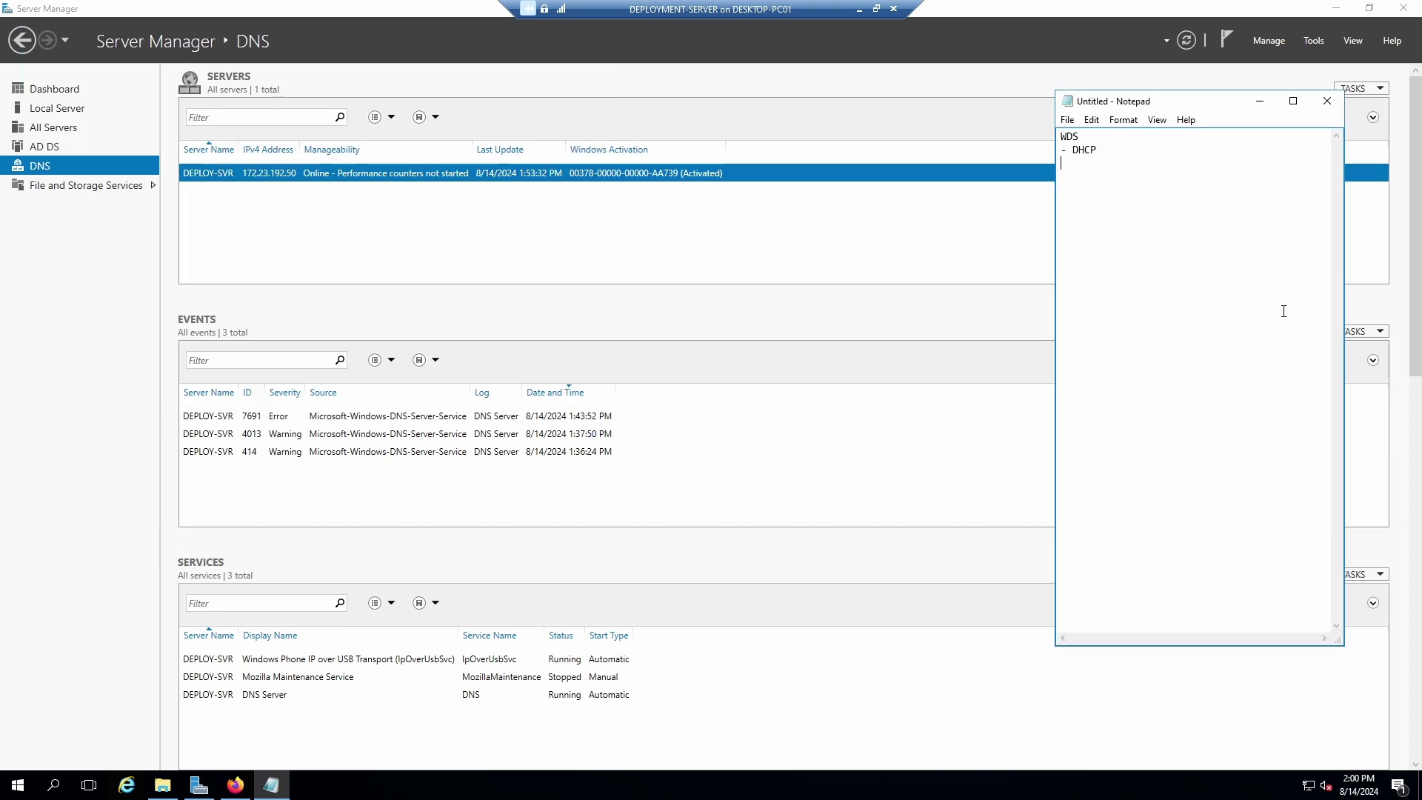
Start Add Roles and Features again with role-based installation and DEPLOY-SVR as destination.
click(1278, 43)
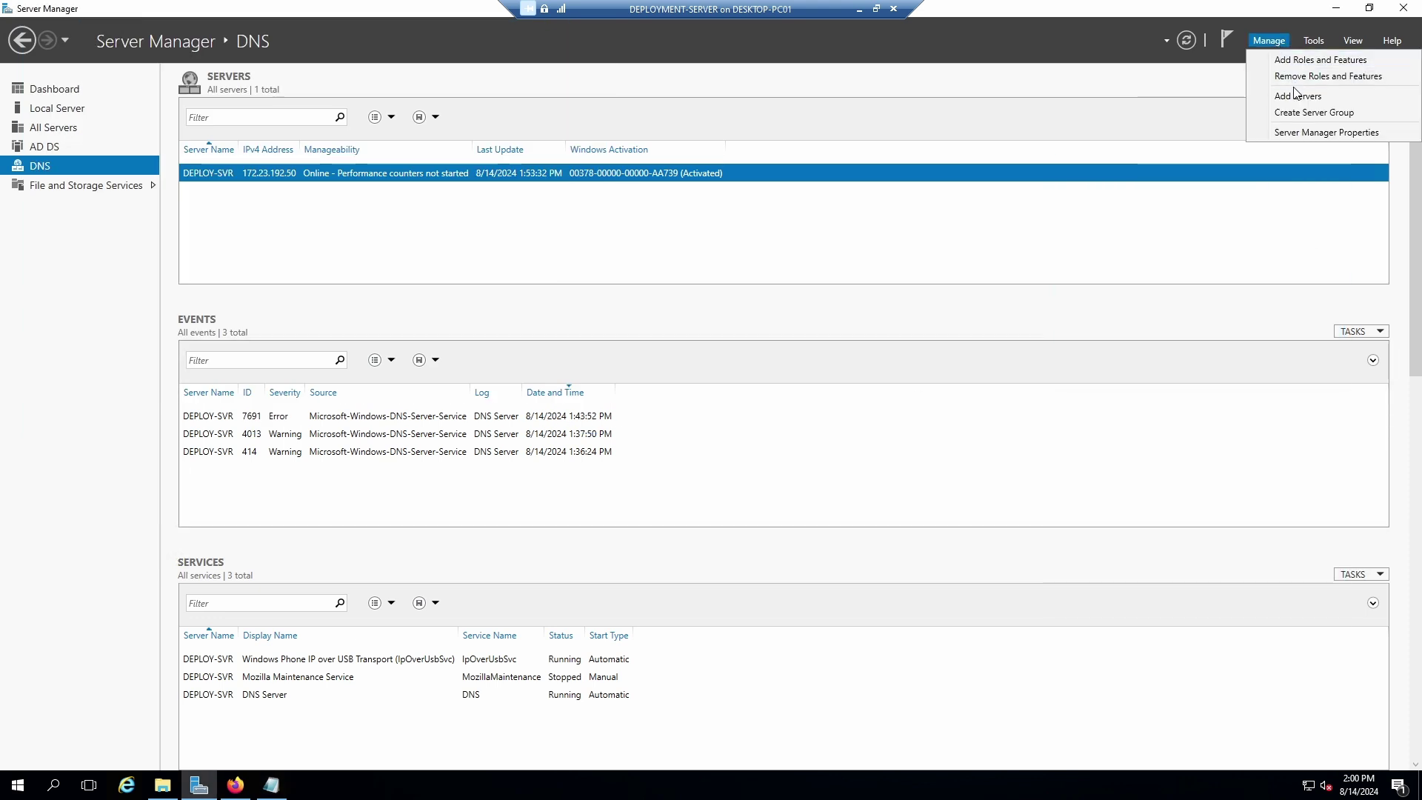
click(1297, 66)
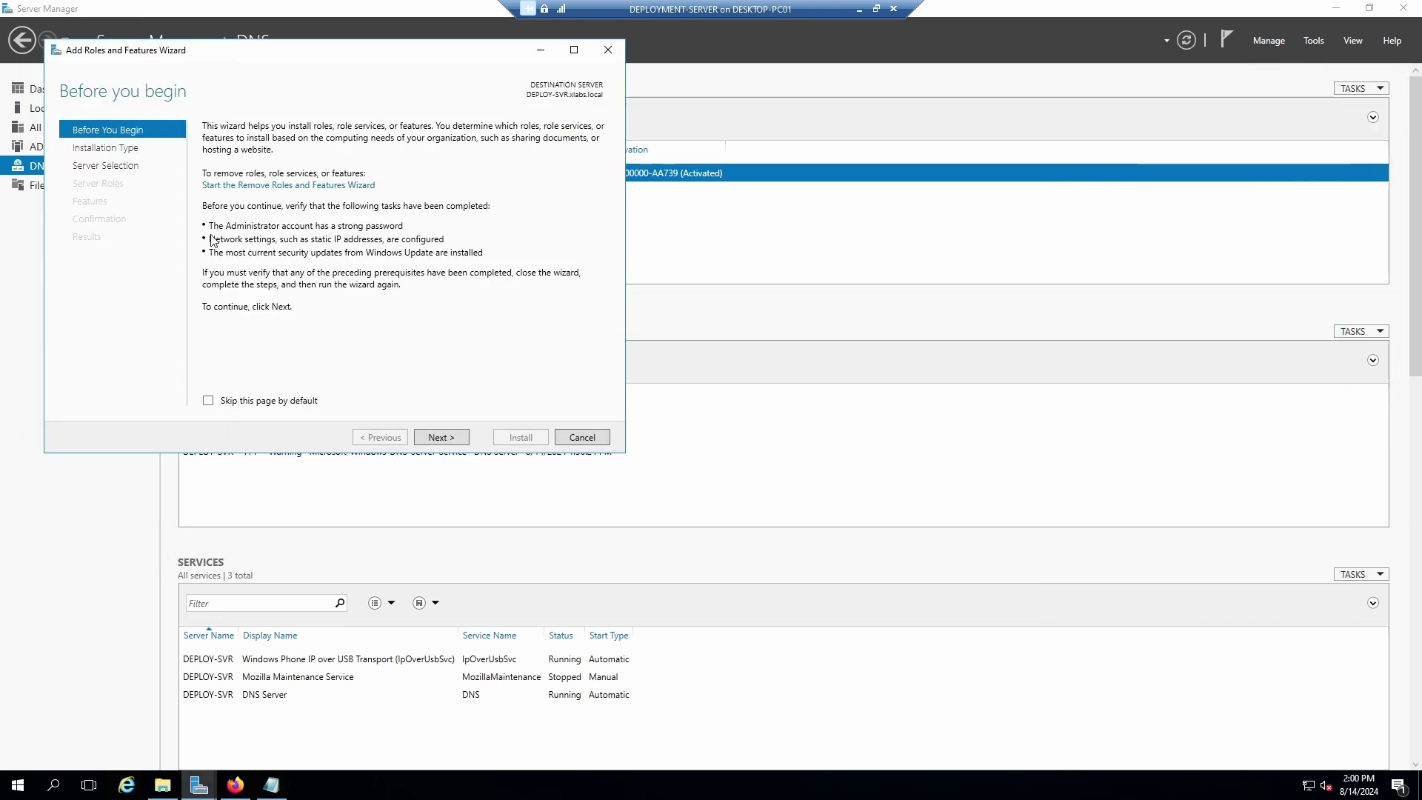
click(441, 436)
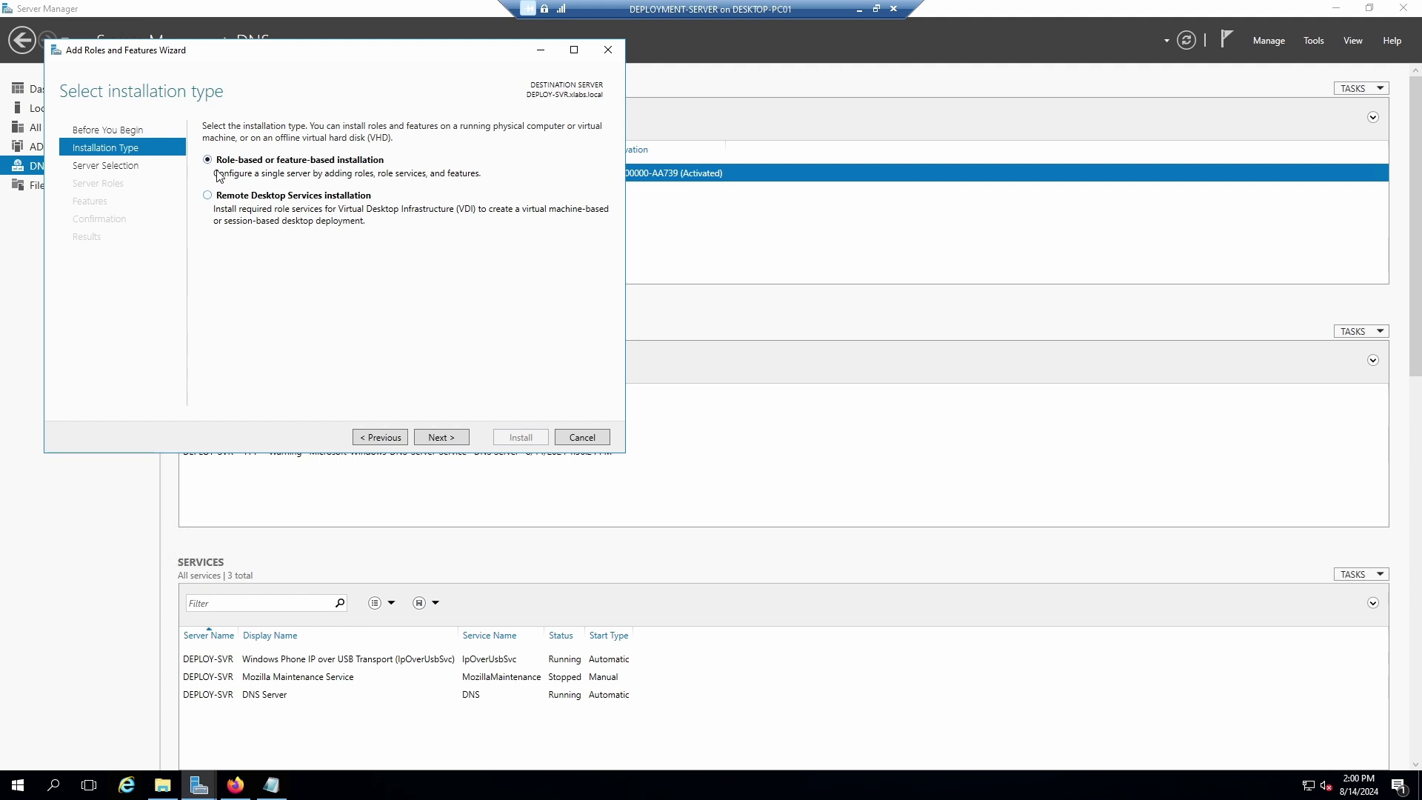
click(438, 440)
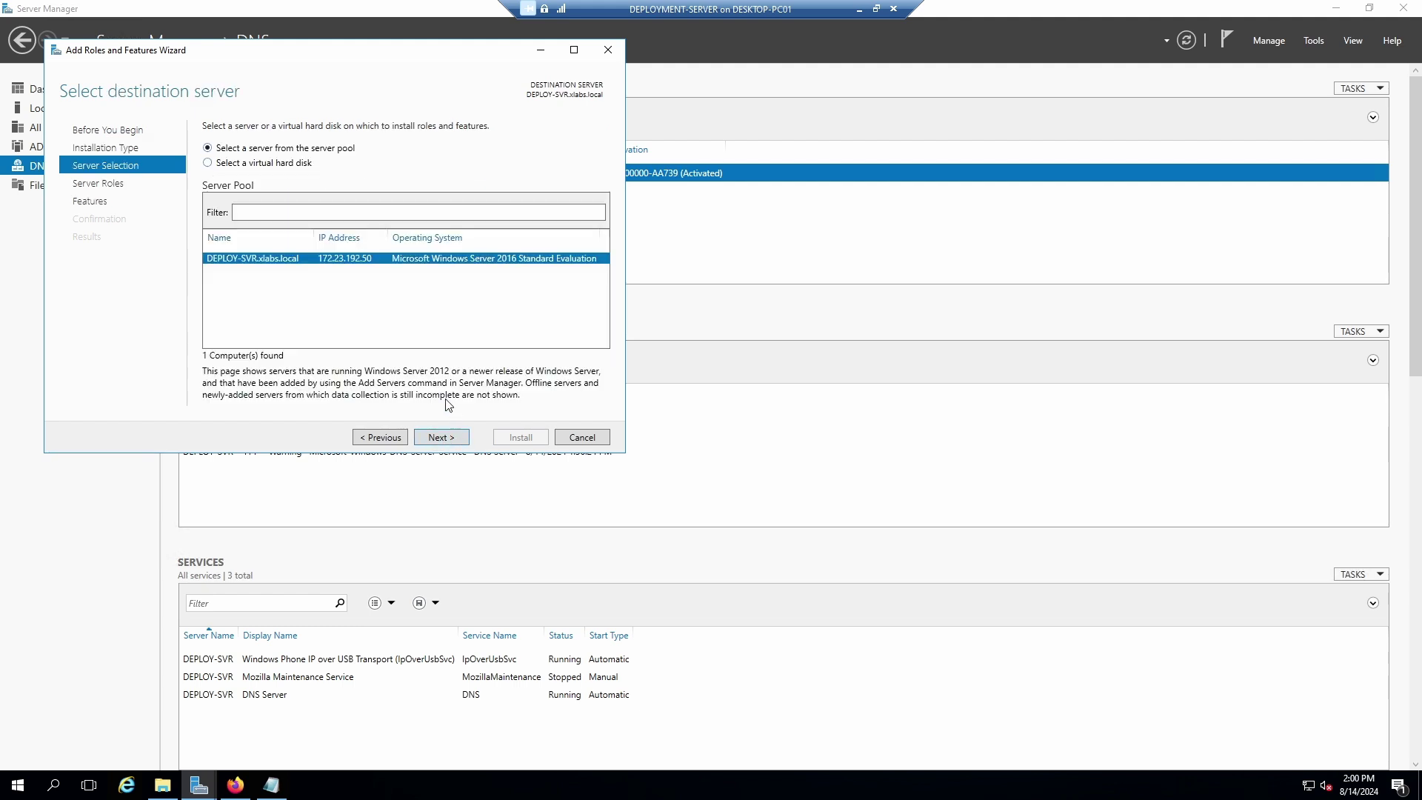
click(428, 440)
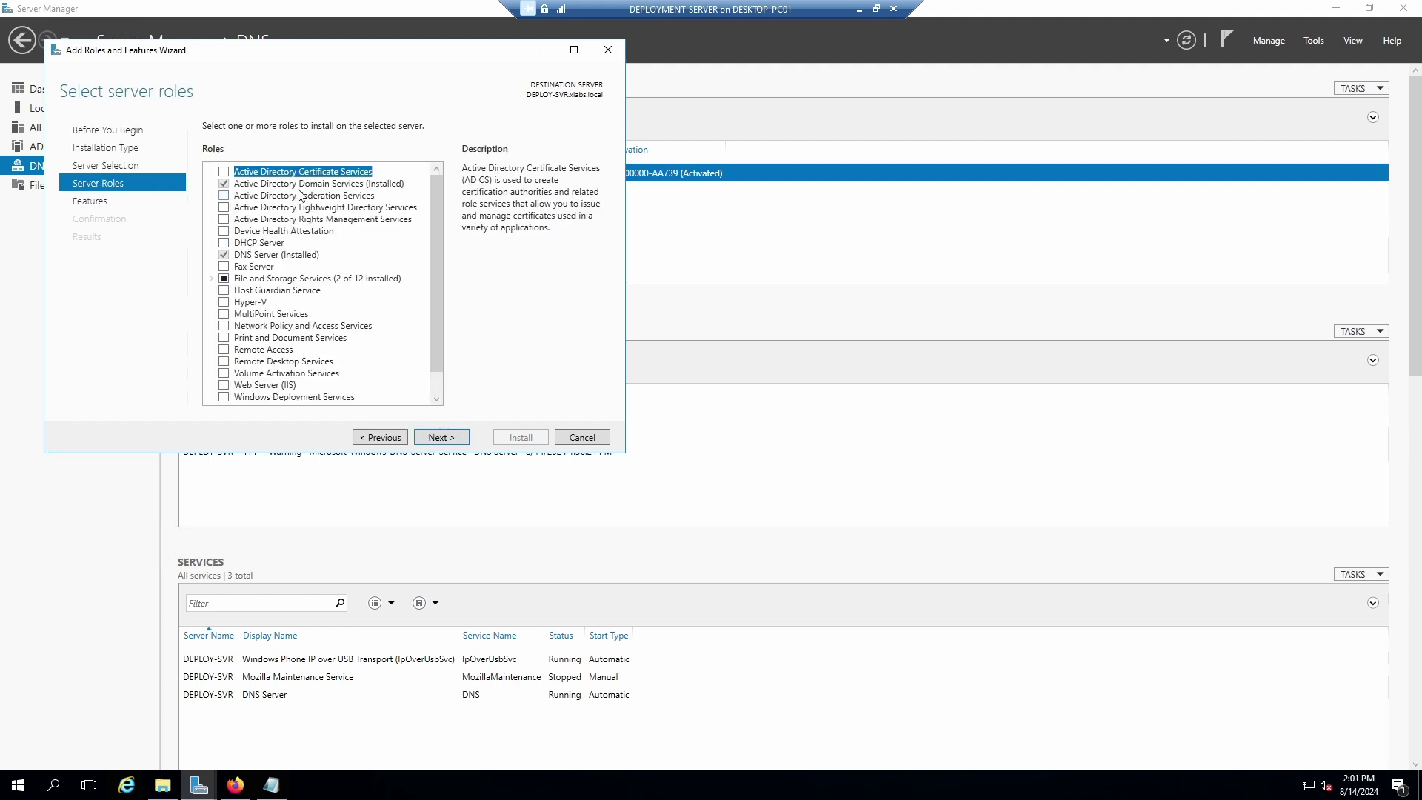
mouse_move(442, 252)
mouse_down()
mouse_move(438, 286)
mouse_move(442, 256)
mouse_up()
Select DHCP Server with its management tools and begin the installation.
click(223, 242)
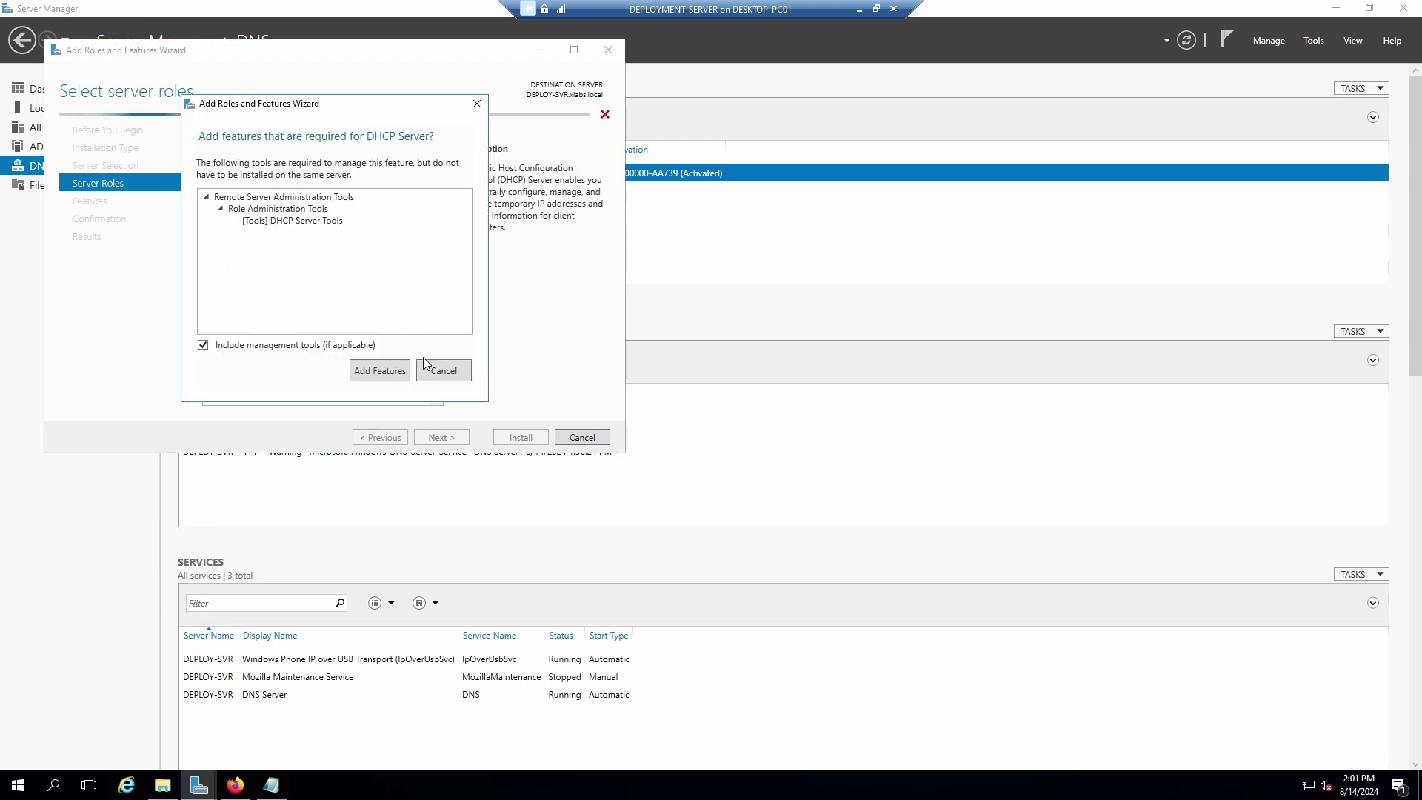
click(397, 369)
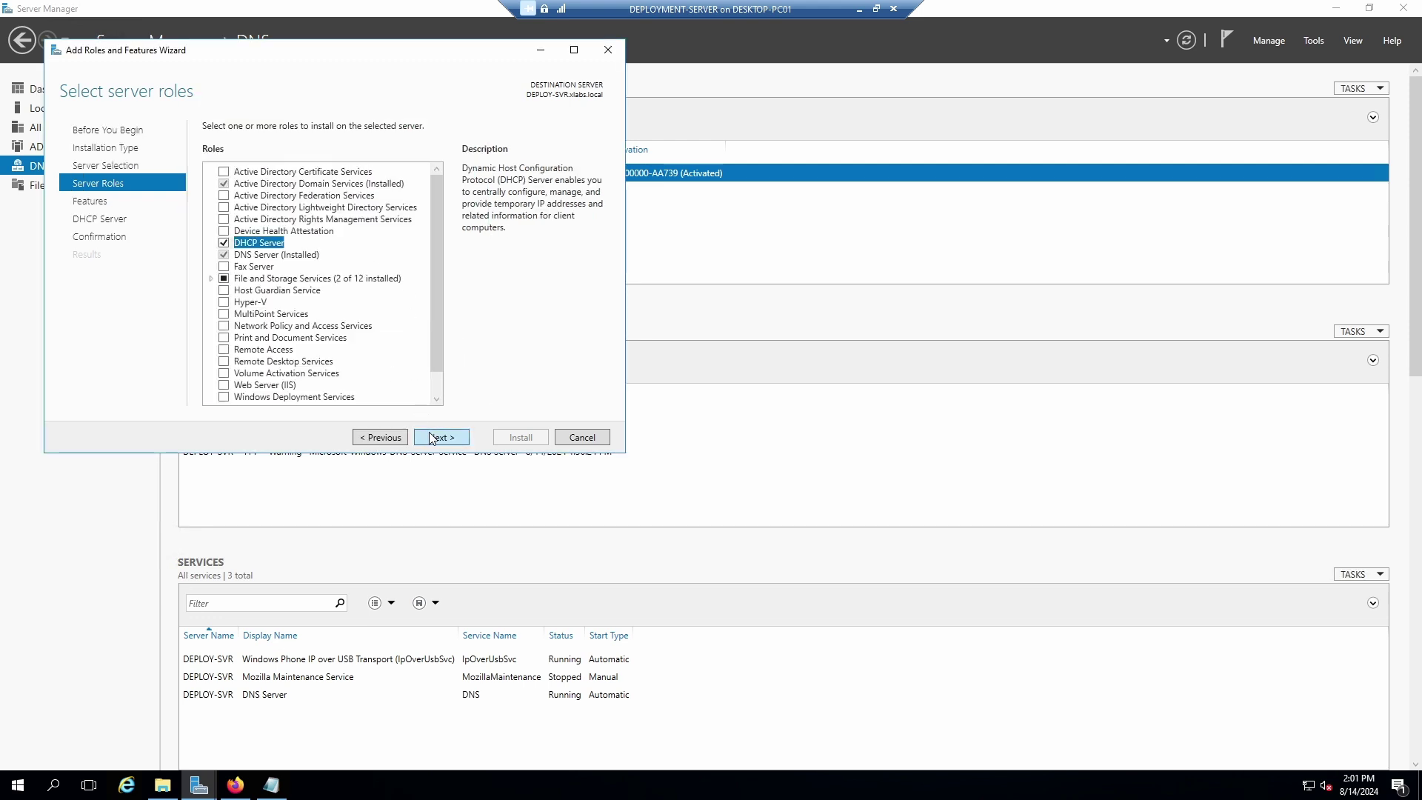
click(437, 438)
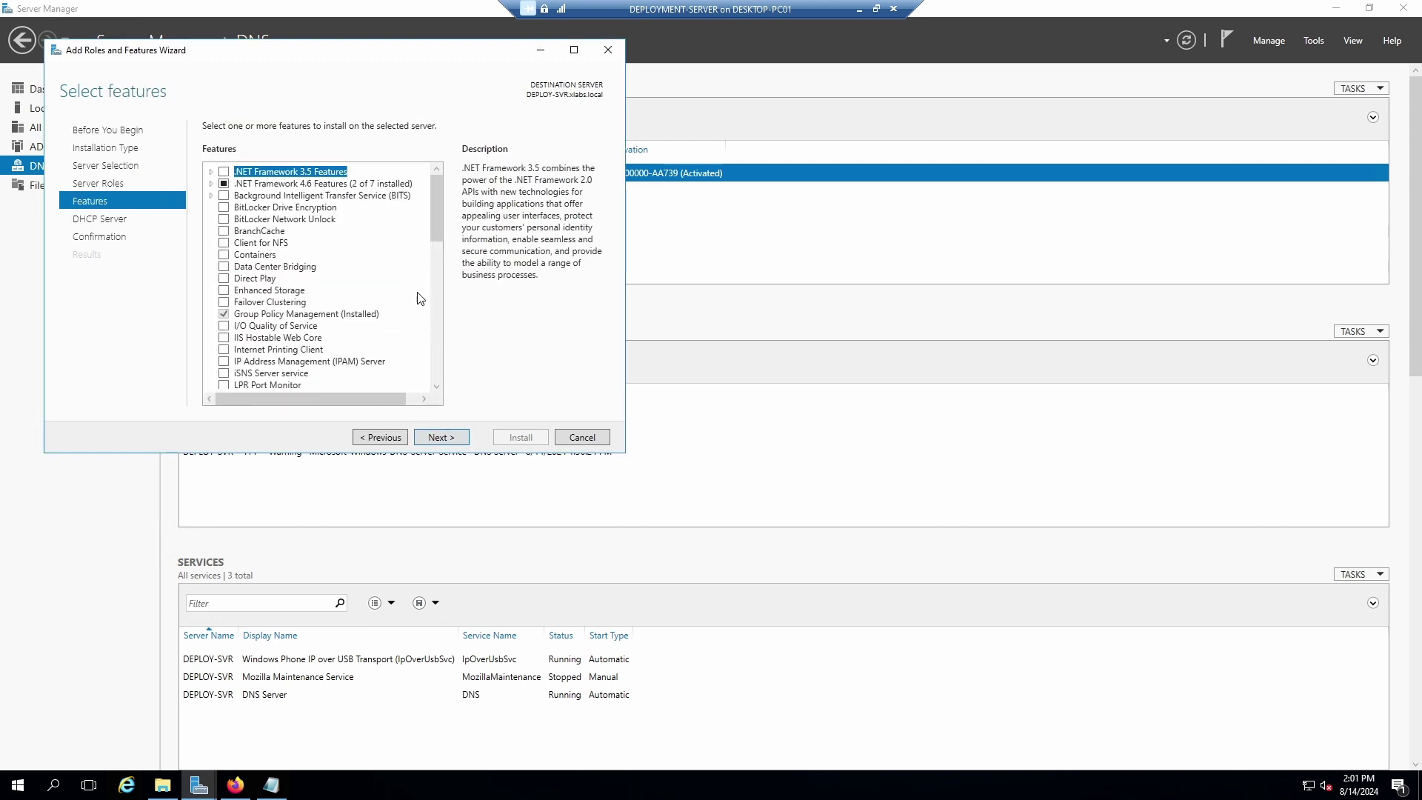
click(442, 436)
click(440, 438)
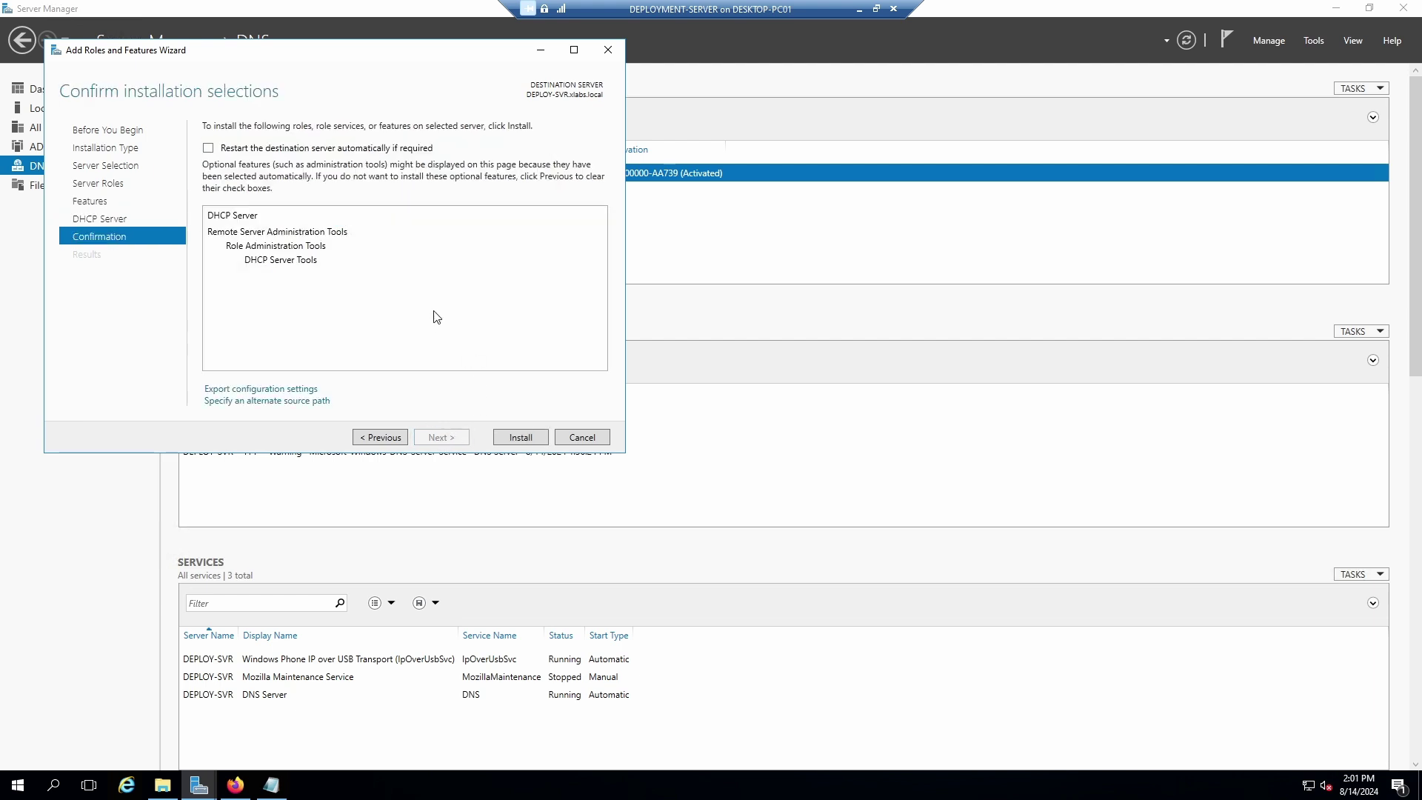
click(519, 438)
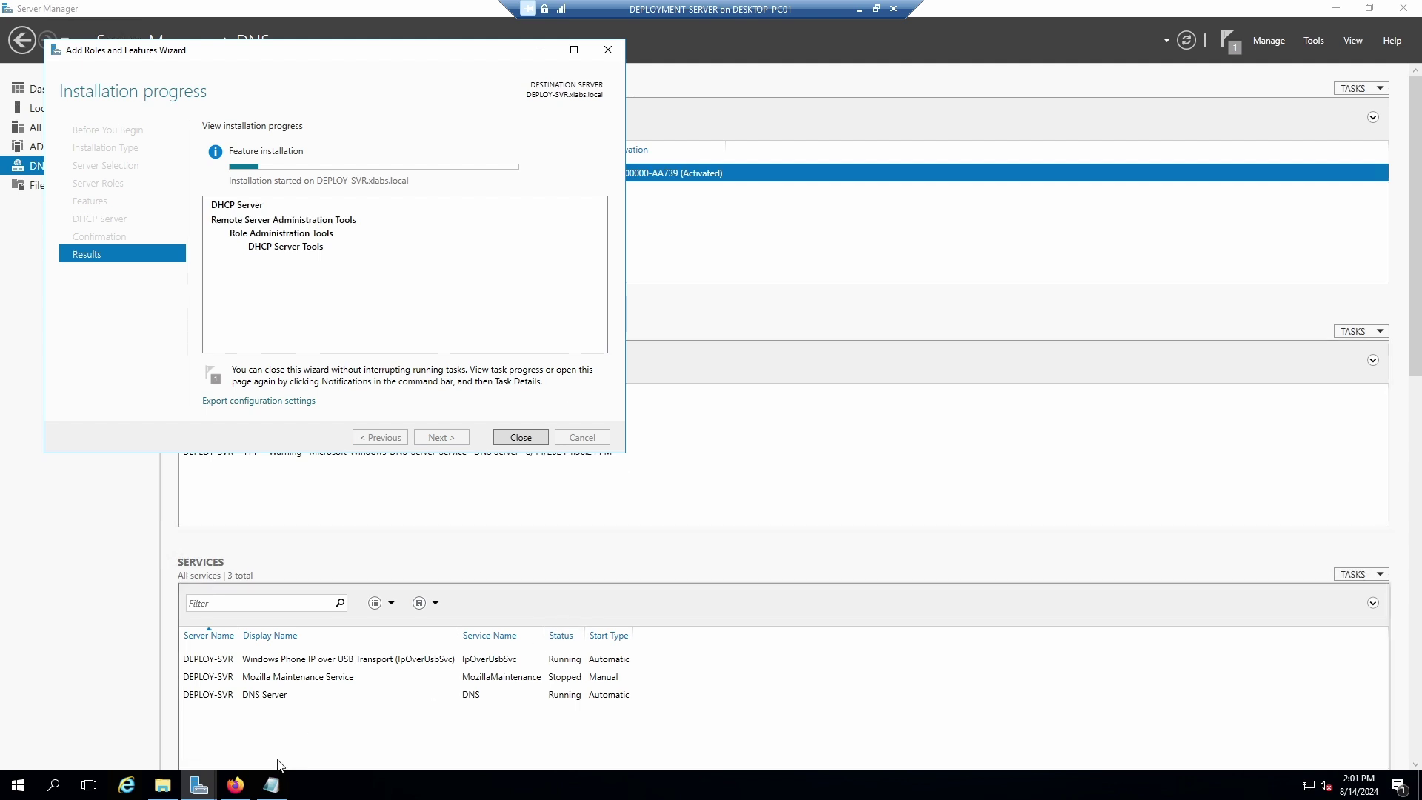
Bring Firefox's Learn certification page over Server Manager and scroll to the MD-102 course list.
click(235, 785)
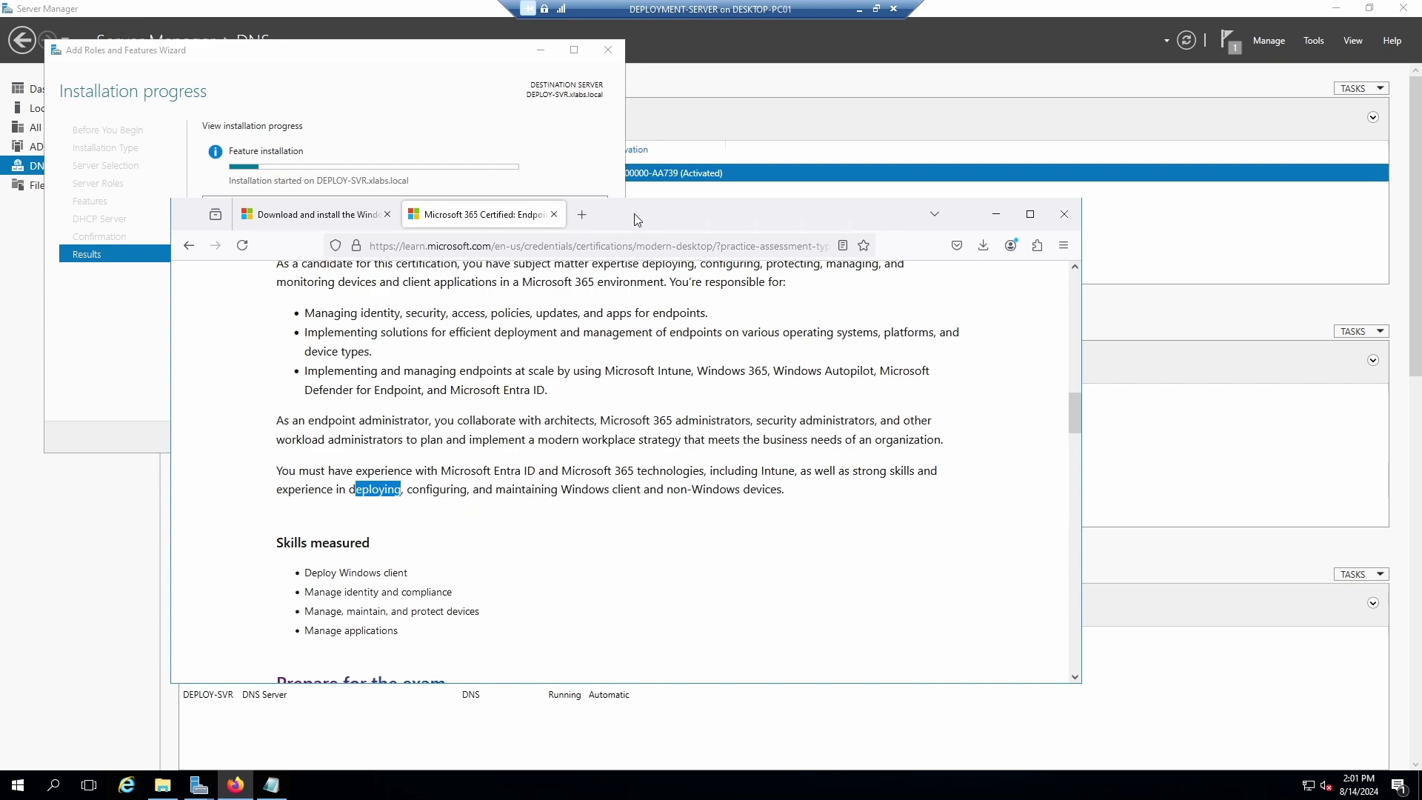
drag(635, 219, 855, 141)
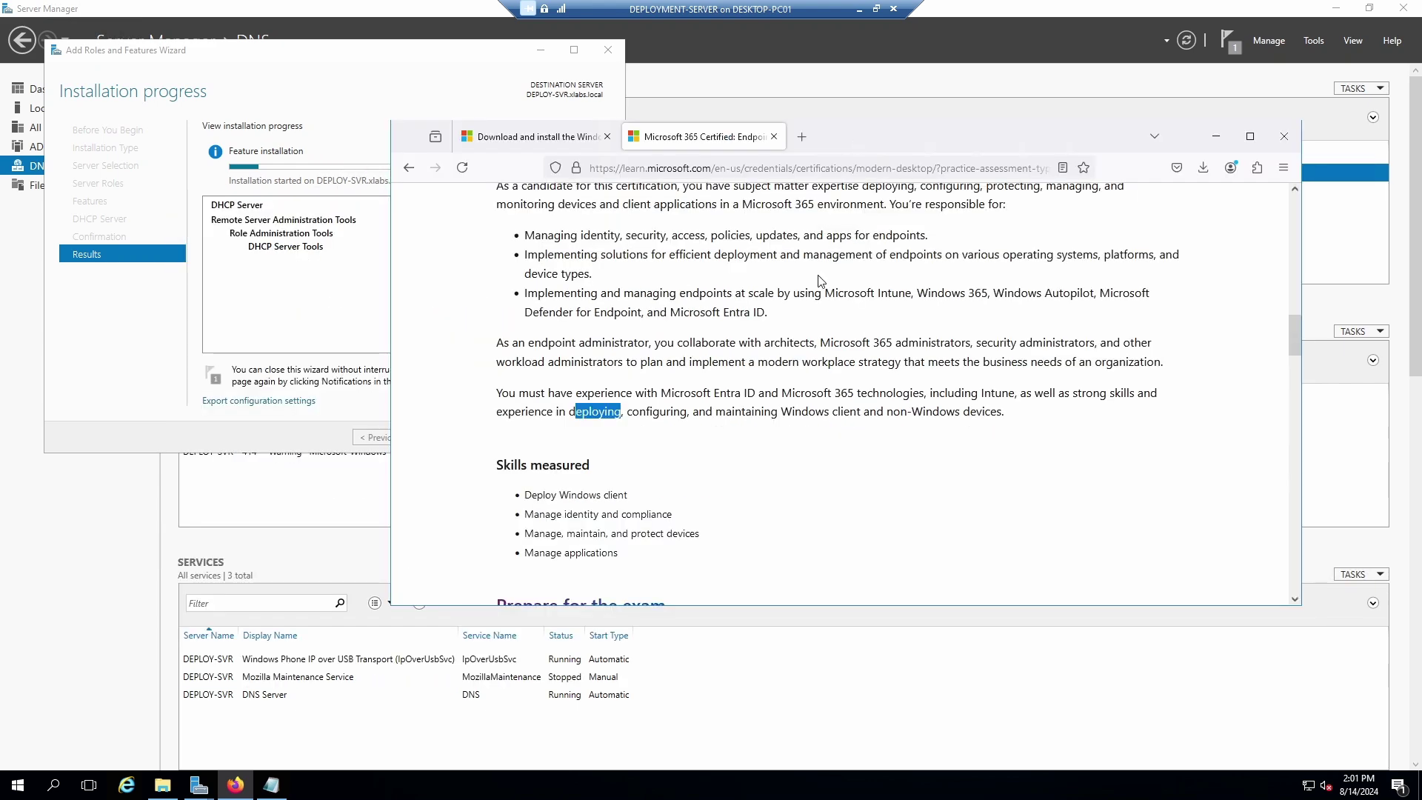
scroll(782, 384, down, 3)
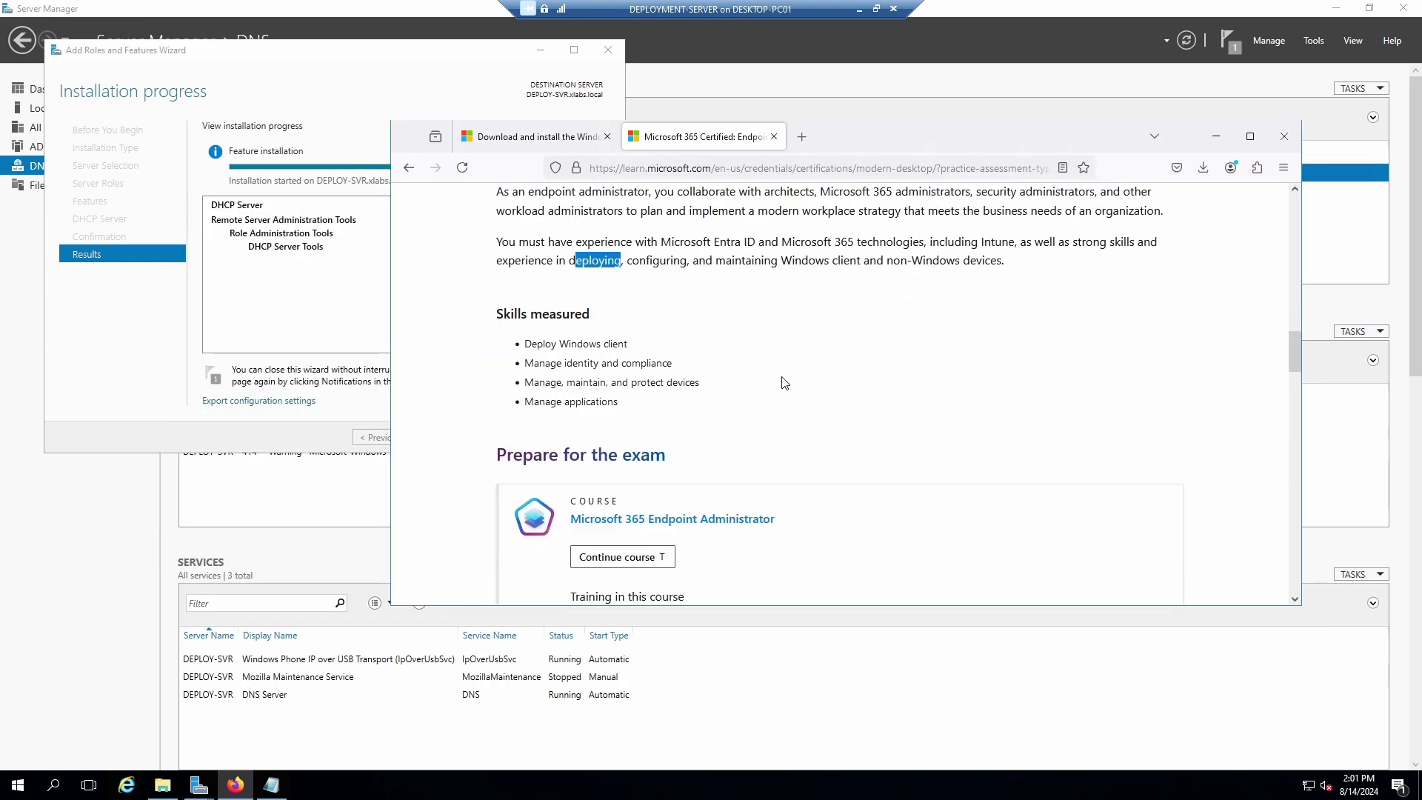
scroll(783, 383, down, 2)
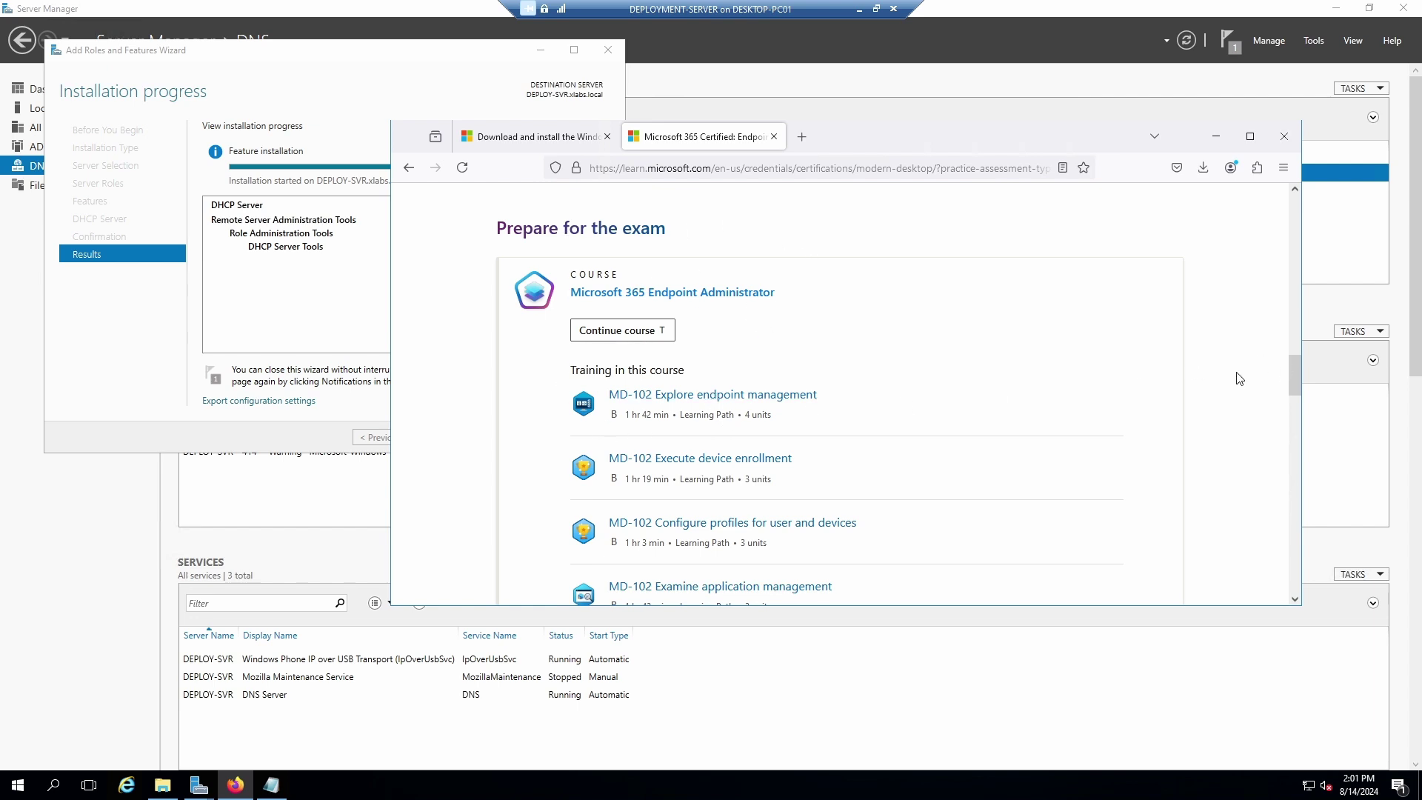
scroll(1237, 376, down, 3)
scroll(1229, 377, up, 2)
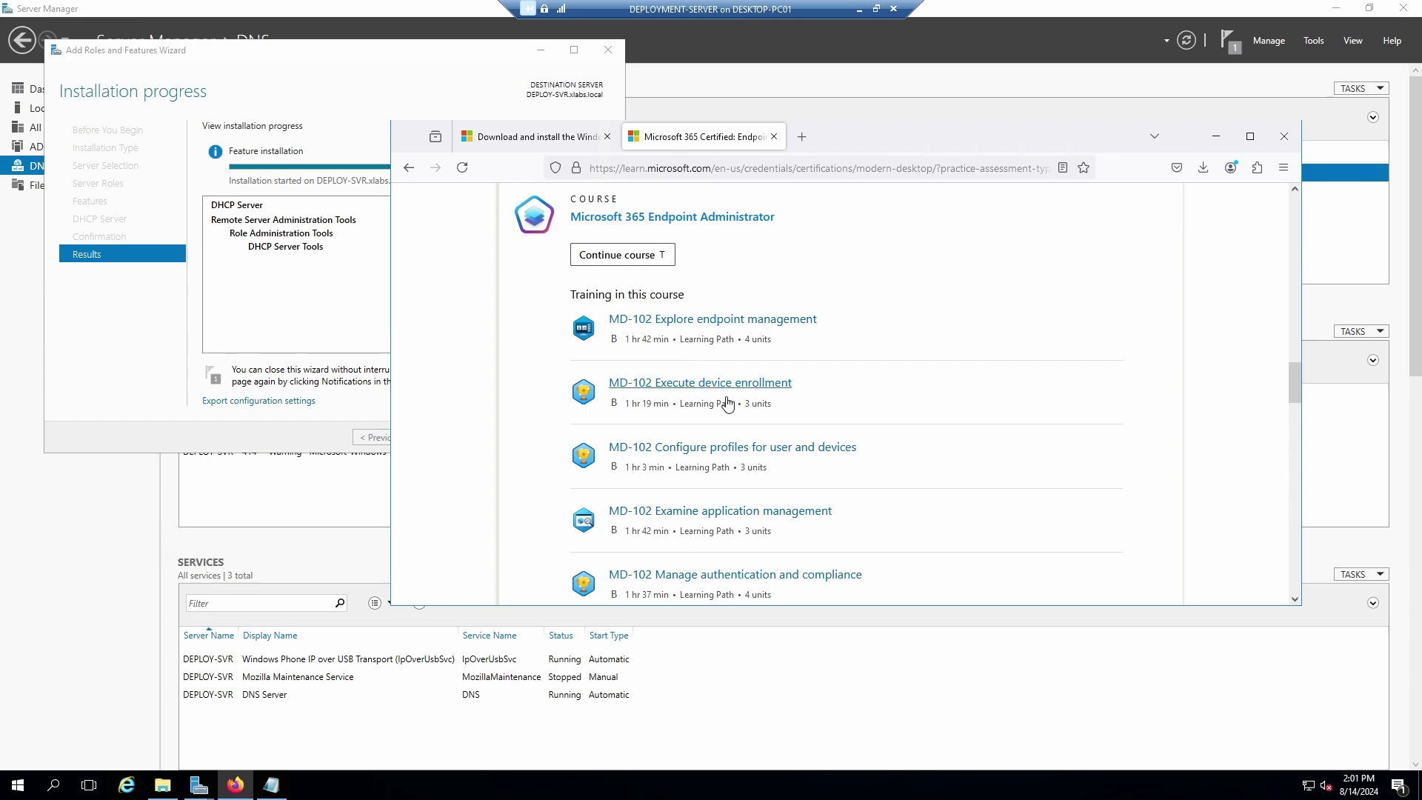
scroll(715, 478, down, 3)
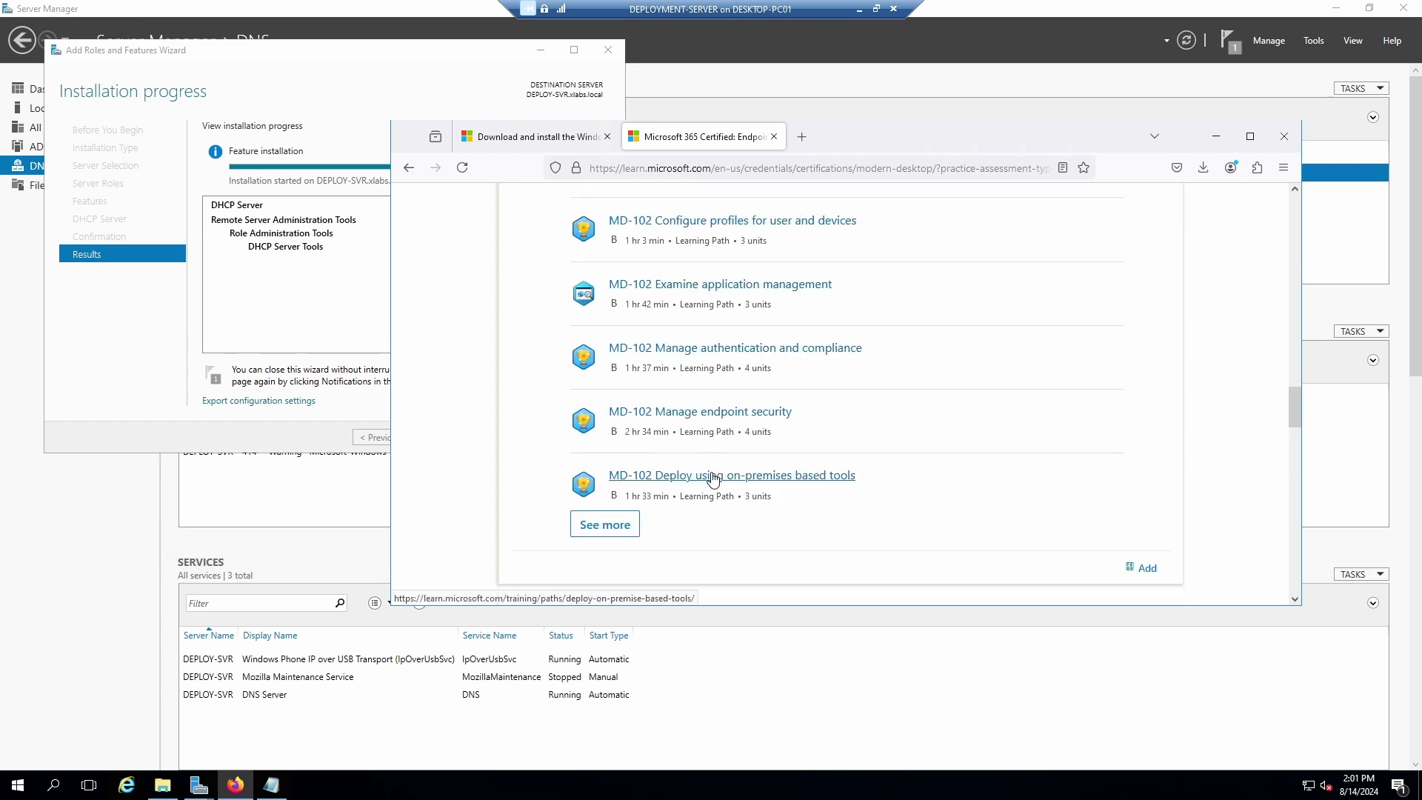
scroll(726, 519, down, 3)
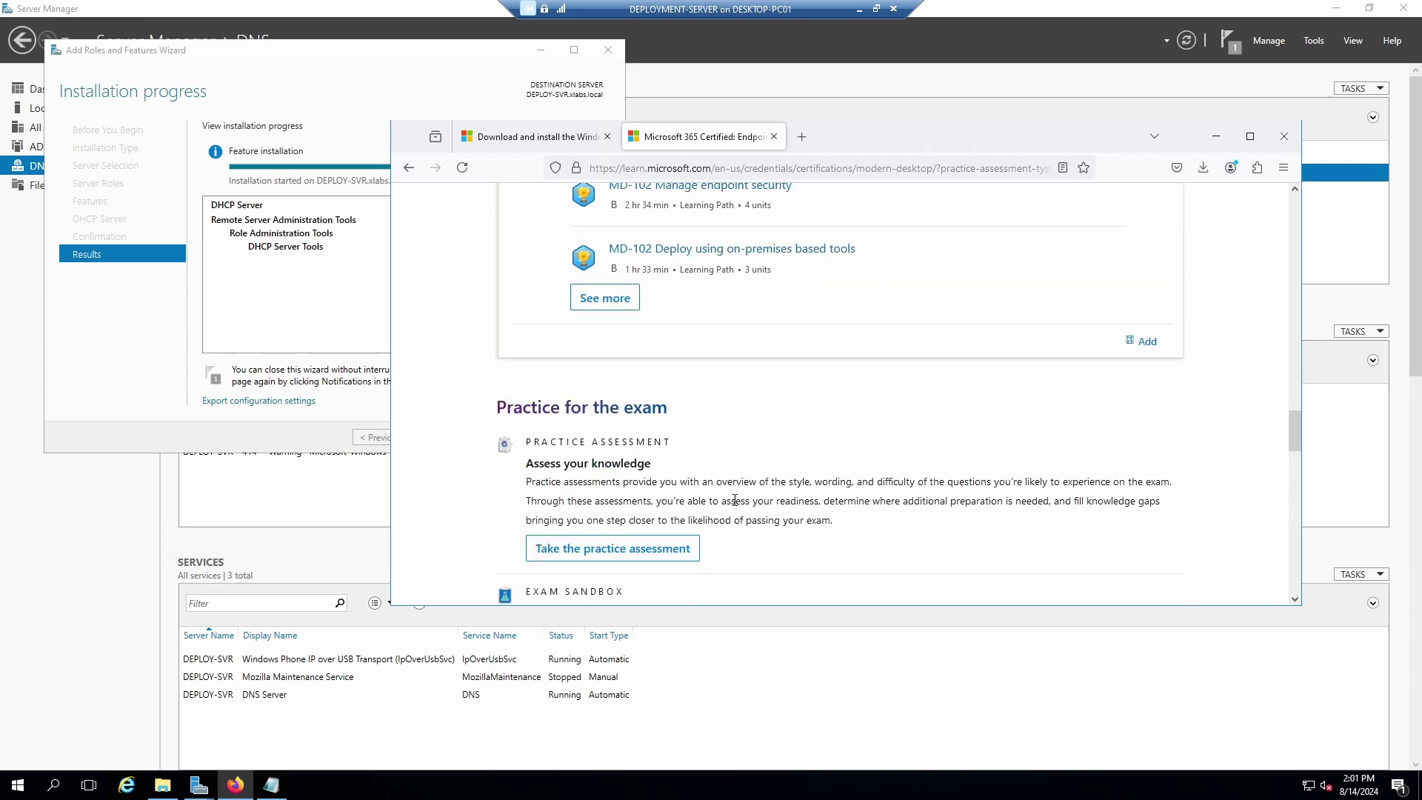
scroll(734, 500, up, 4)
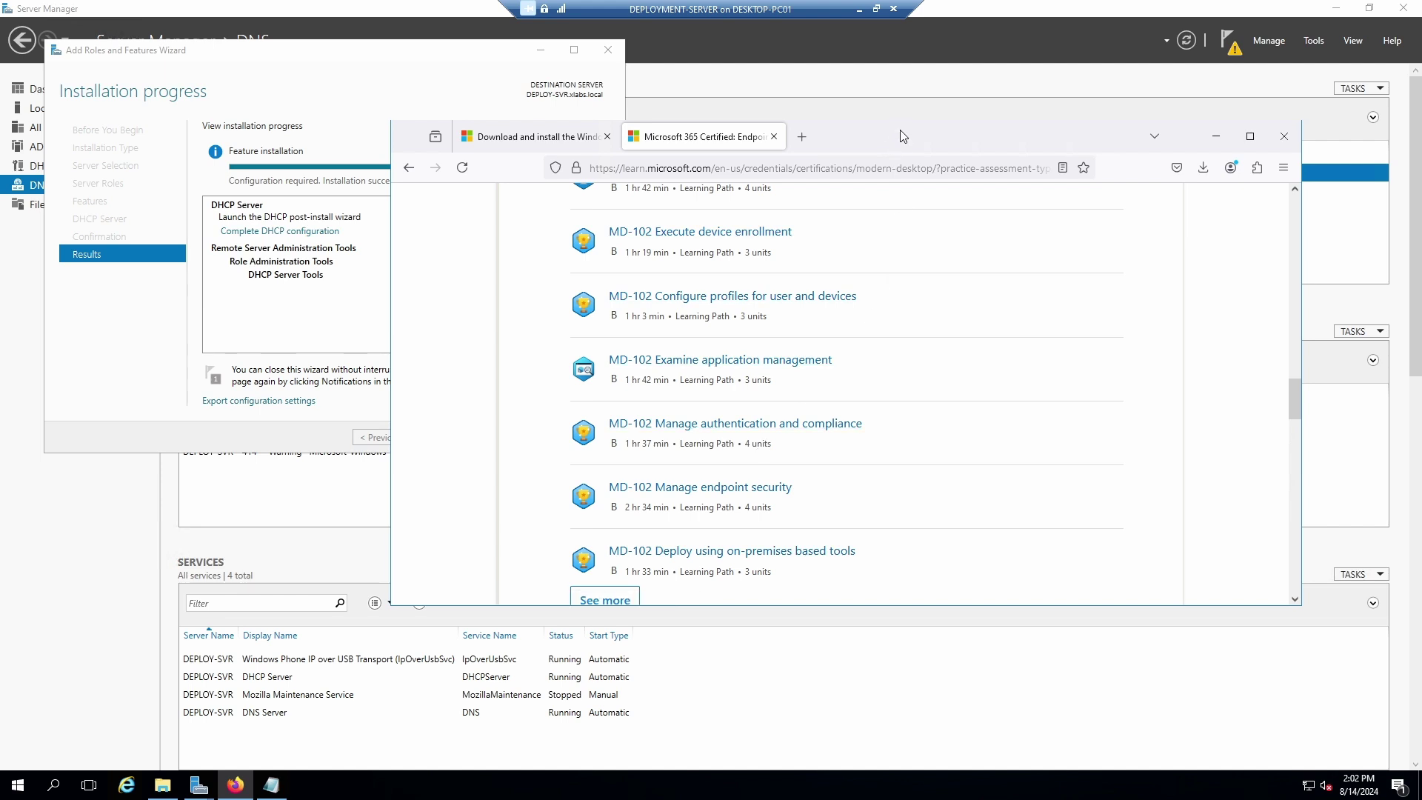
Lower the browser window and expand the list to show every MD-102 learning path.
drag(904, 138, 902, 175)
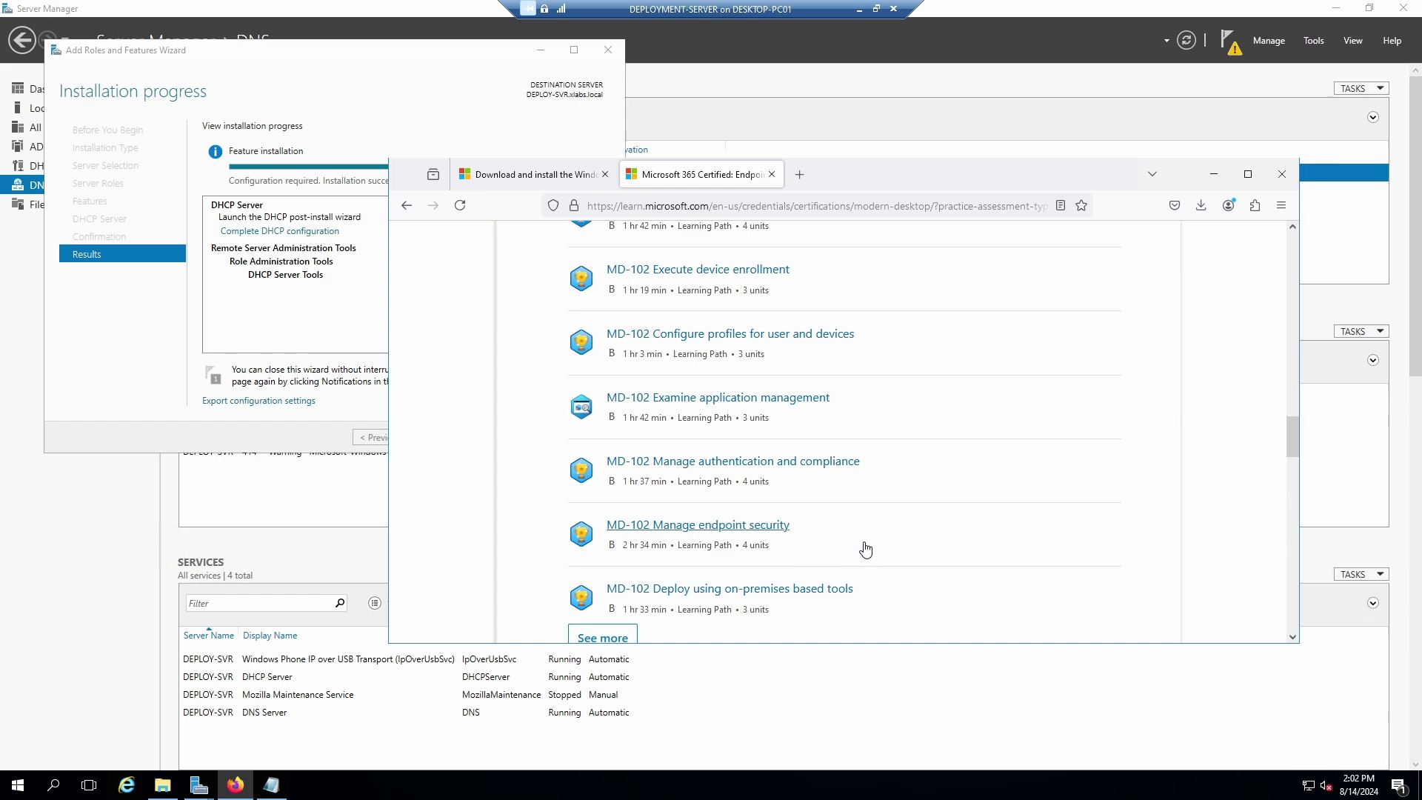
scroll(741, 515, down, 3)
scroll(657, 491, down, 3)
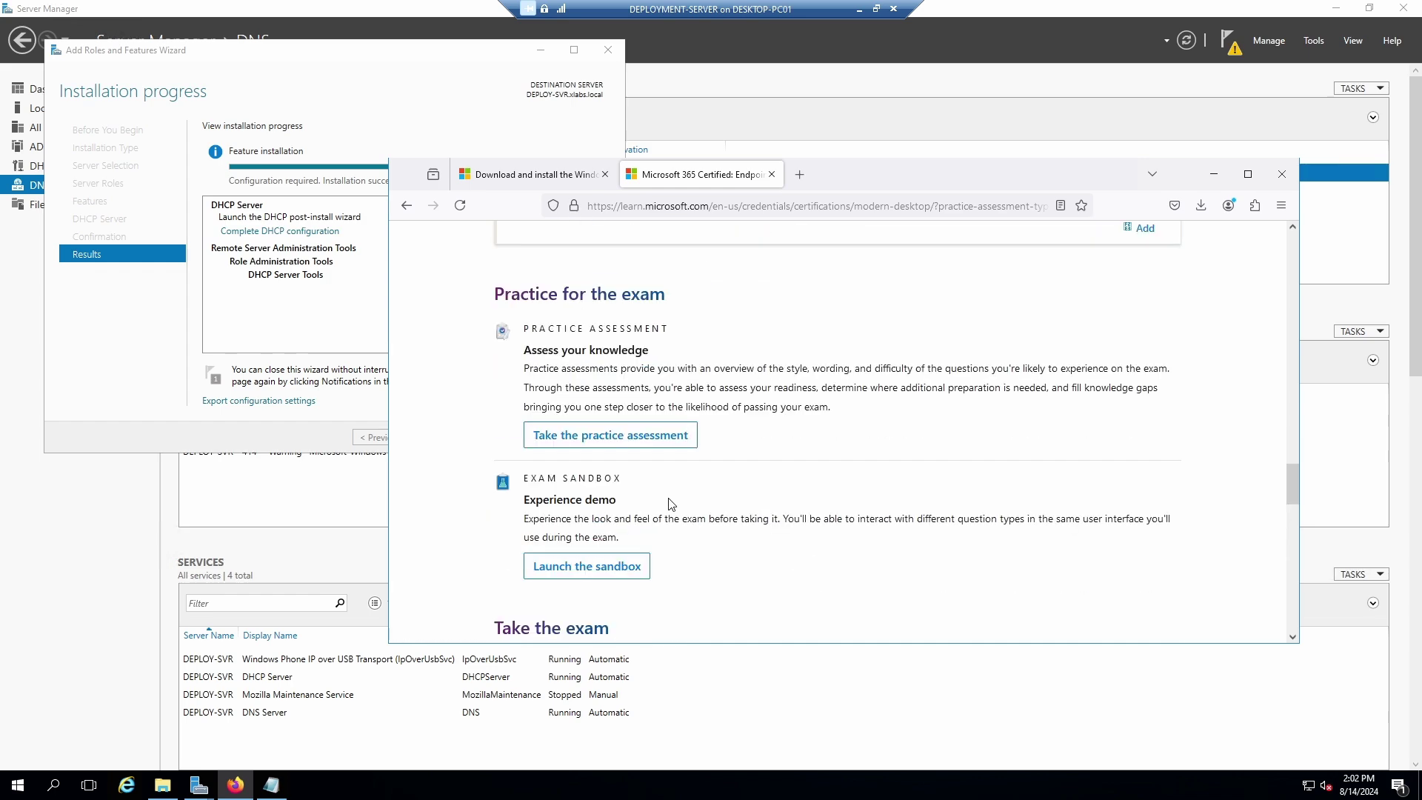
scroll(704, 501, down, 4)
scroll(733, 501, up, 8)
scroll(768, 500, up, 3)
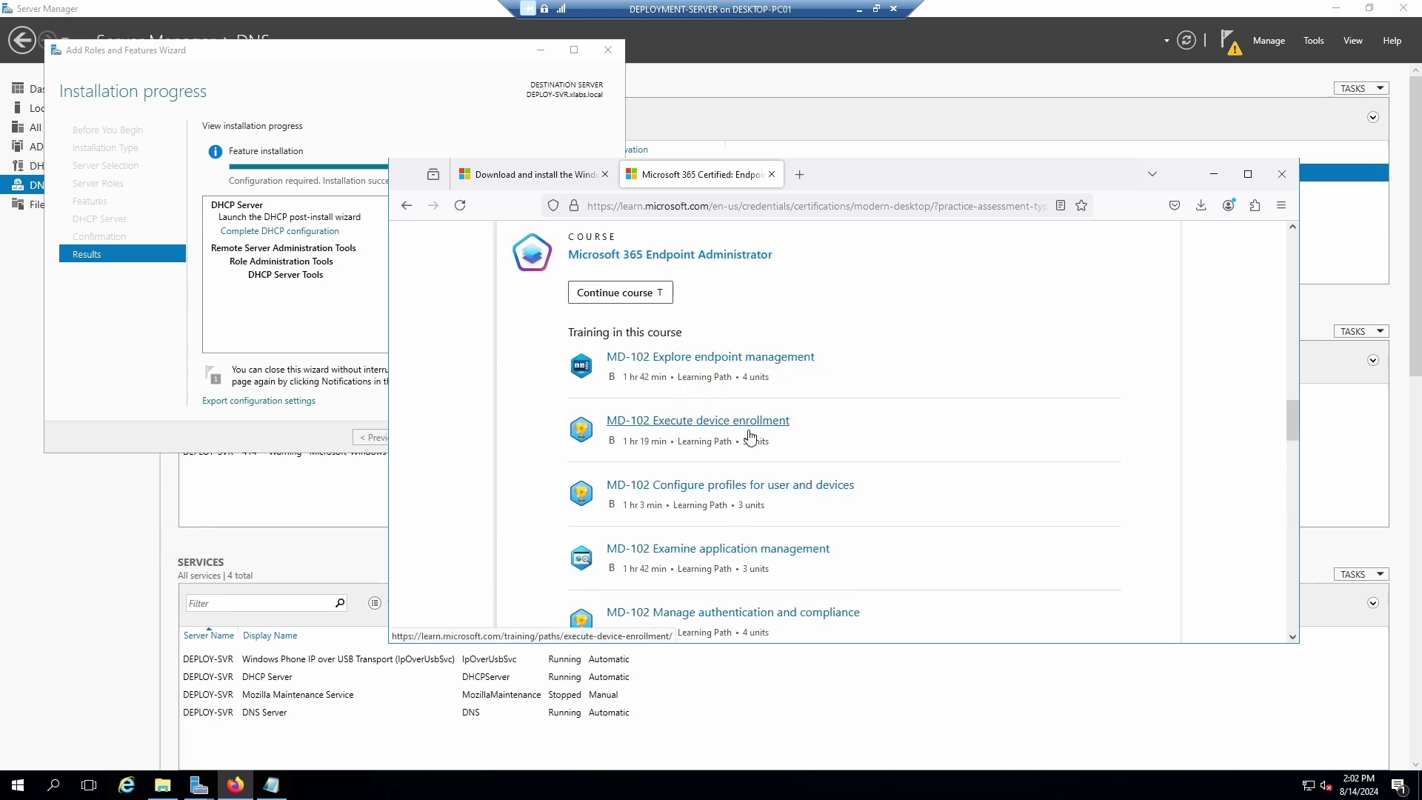
scroll(748, 496, down, 4)
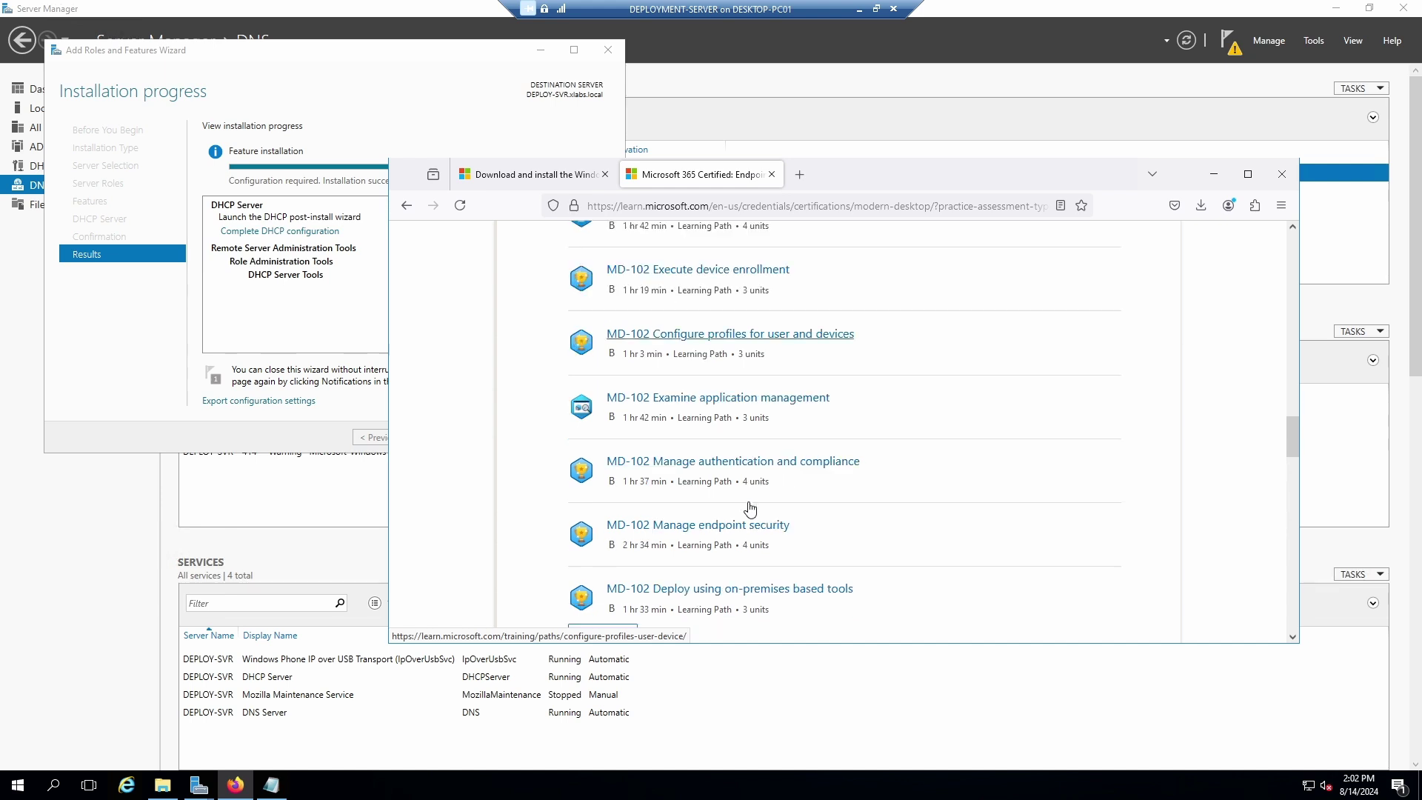
click(621, 493)
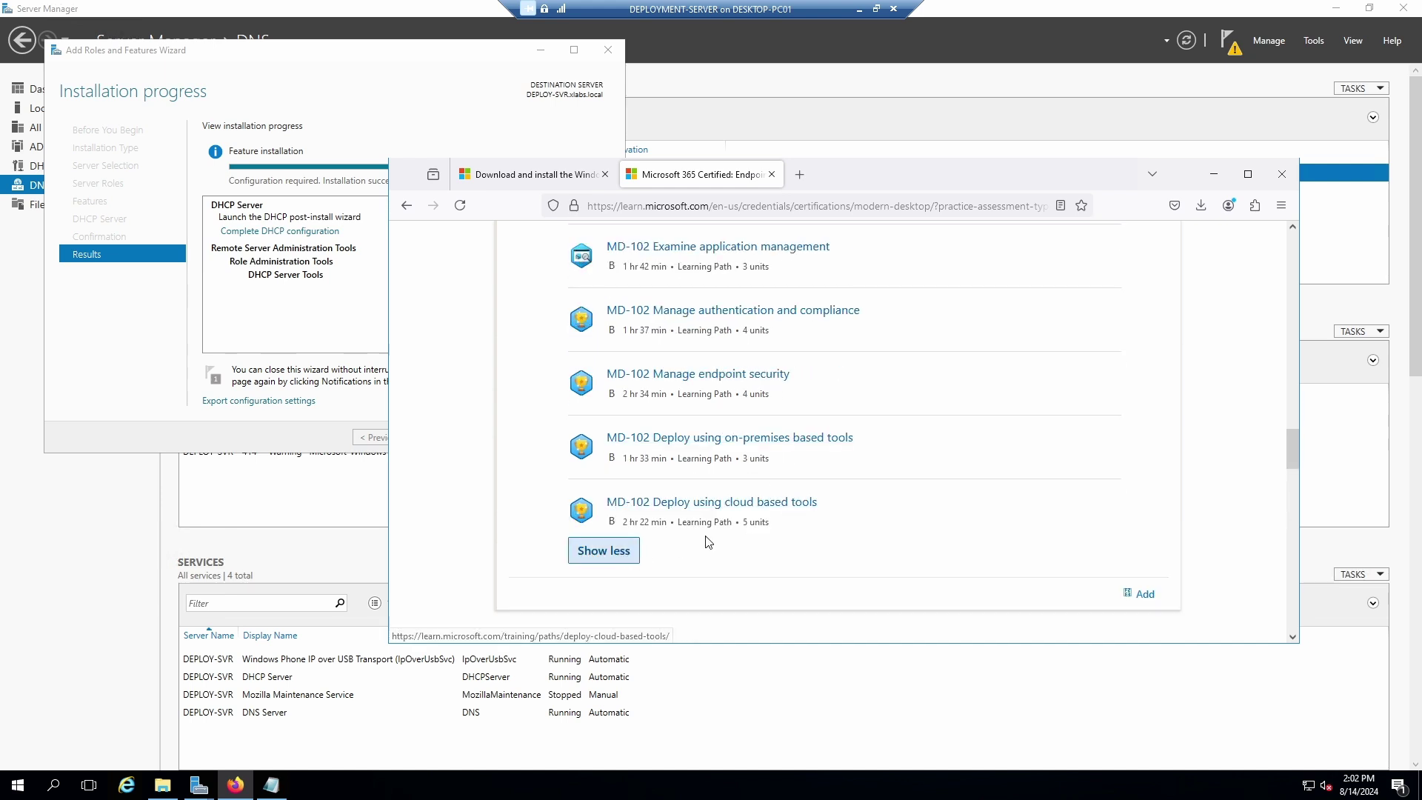
Open the MD-102 Explore endpoint management learning path.
scroll(907, 510, up, 4)
scroll(913, 511, up, 2)
scroll(912, 511, down, 6)
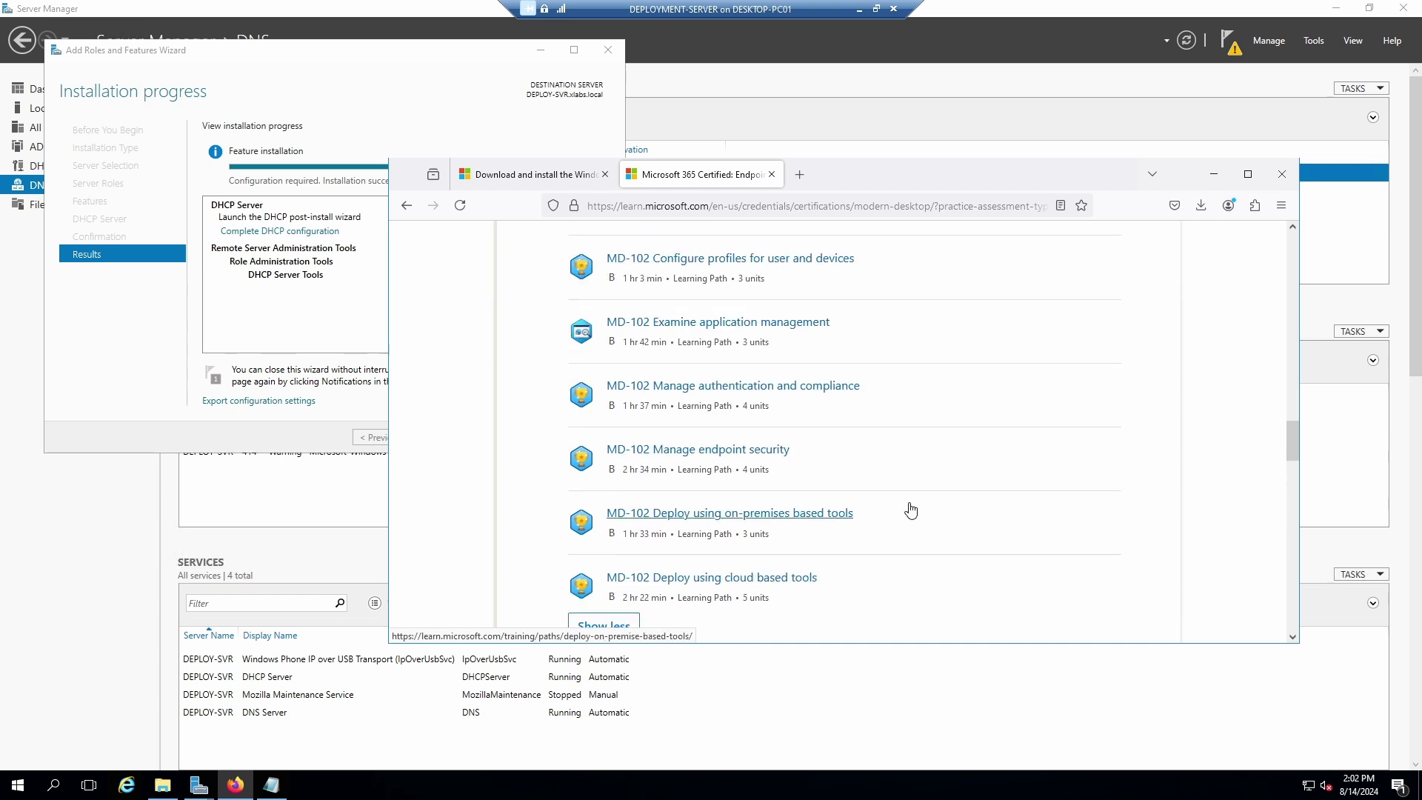
scroll(909, 511, up, 3)
scroll(907, 503, up, 1)
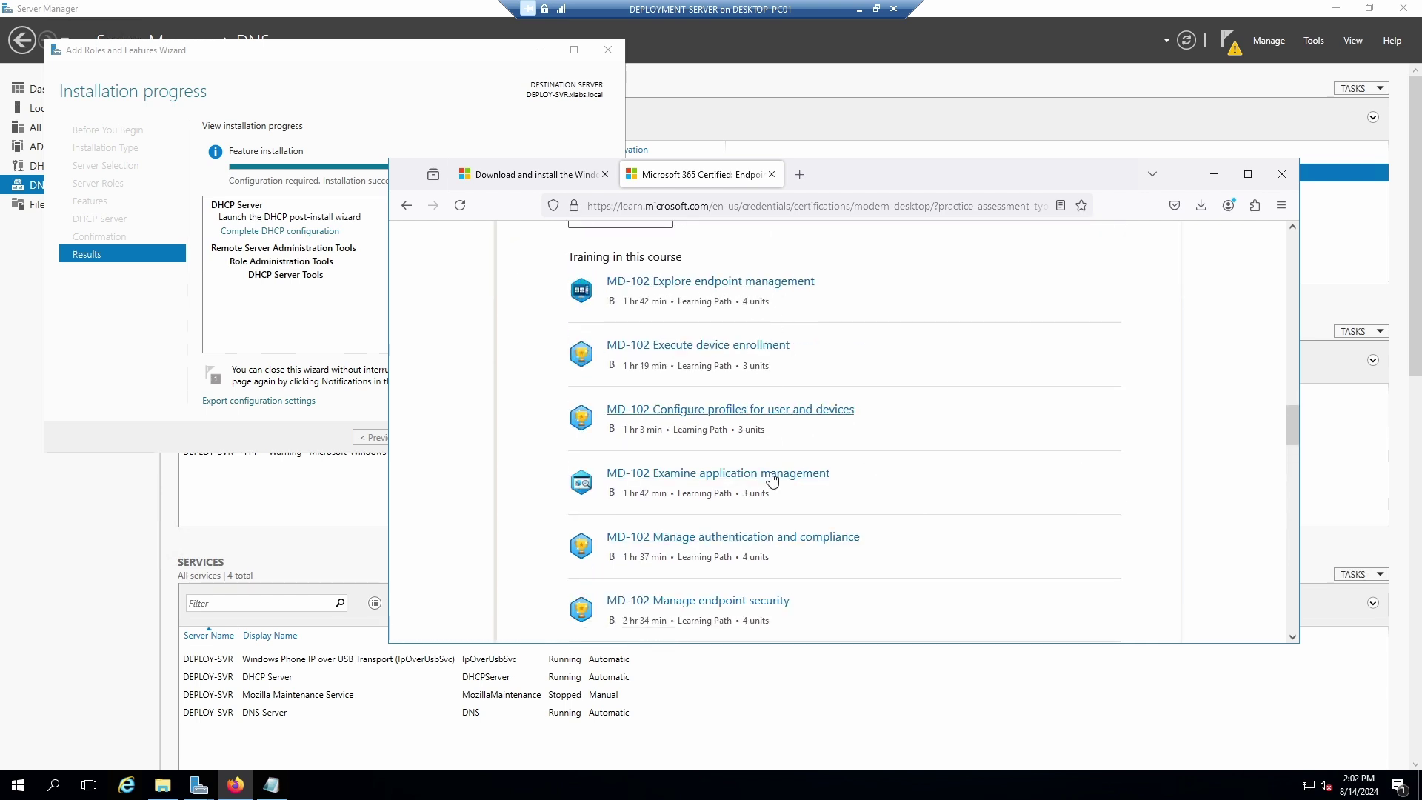
scroll(859, 525, down, 2)
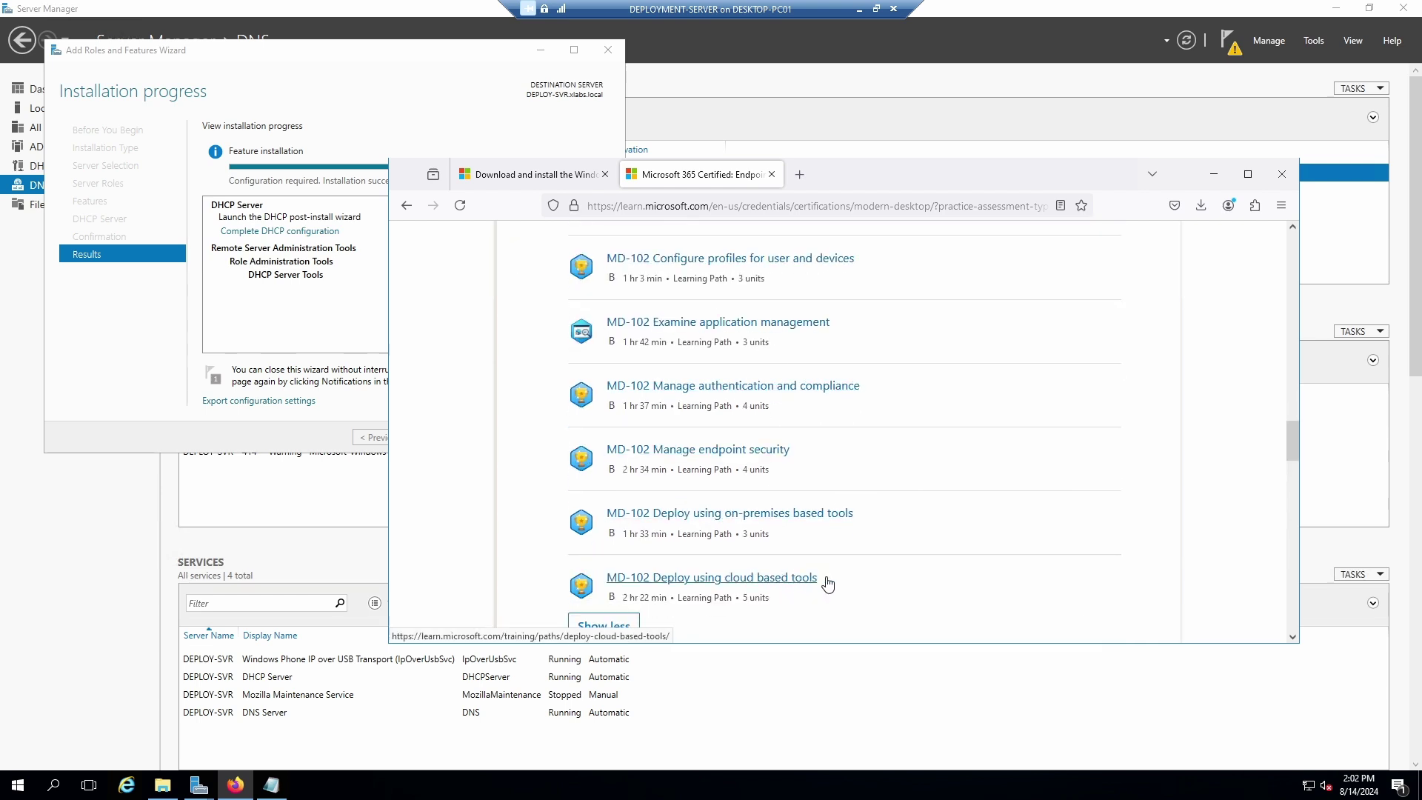
scroll(882, 585, down, 1)
scroll(949, 487, up, 5)
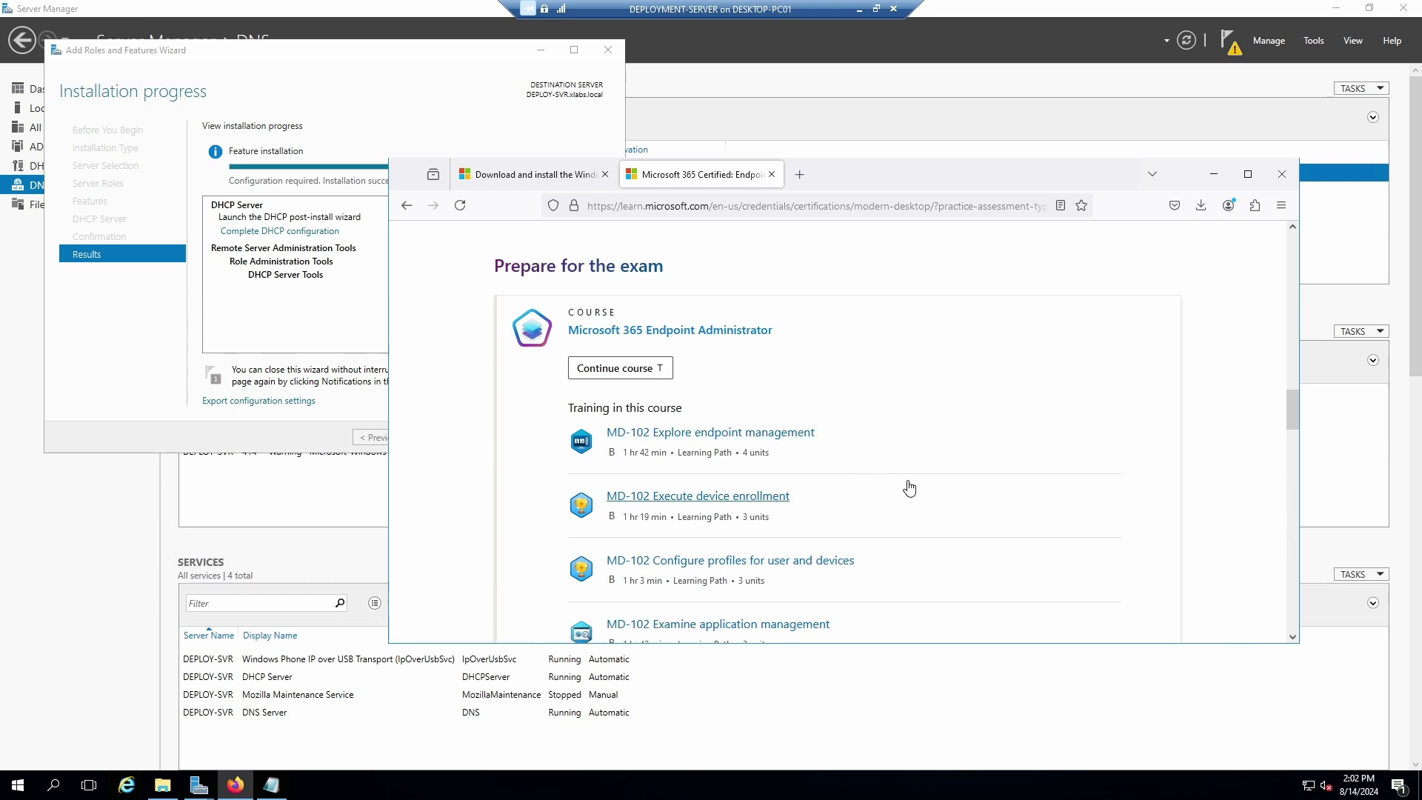
scroll(895, 511, down, 4)
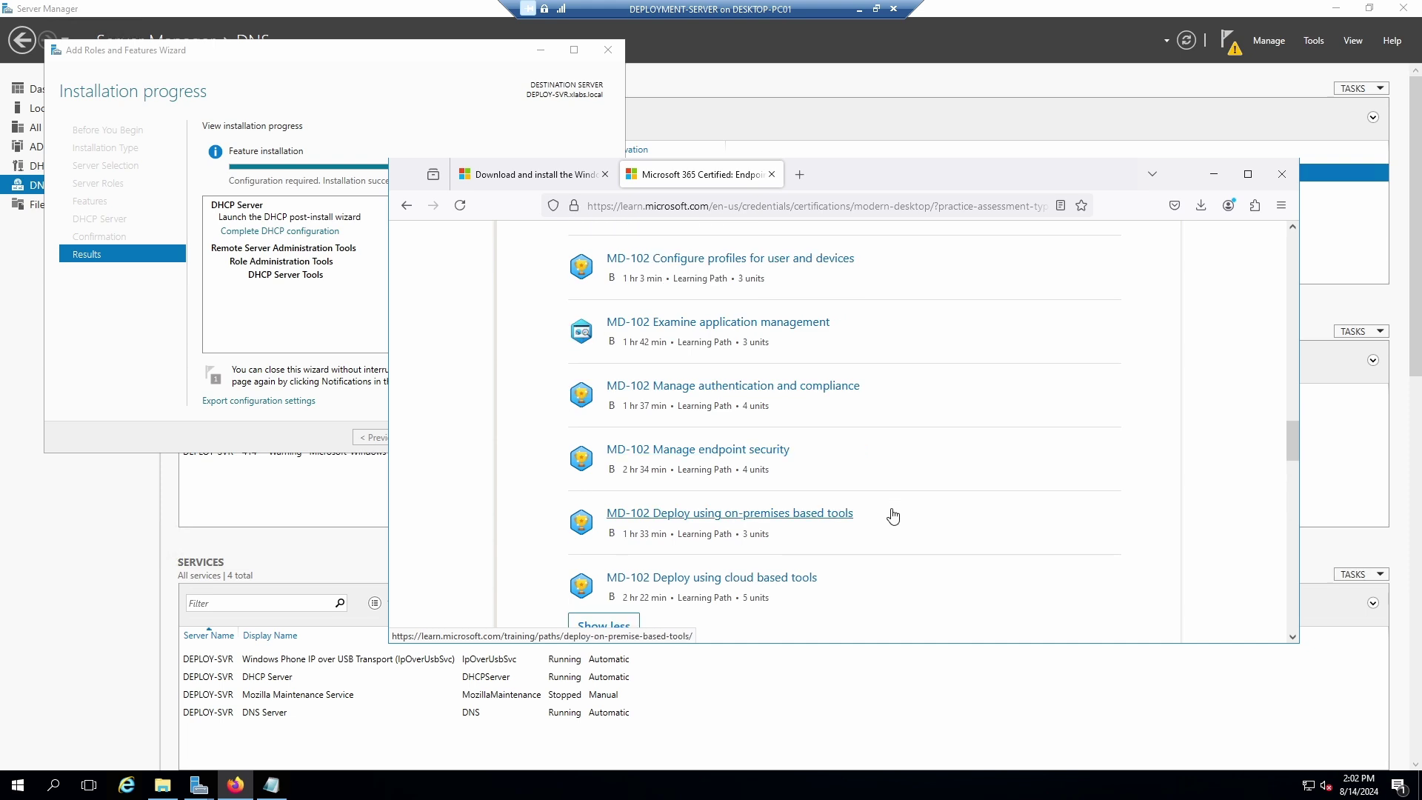
scroll(893, 518, up, 3)
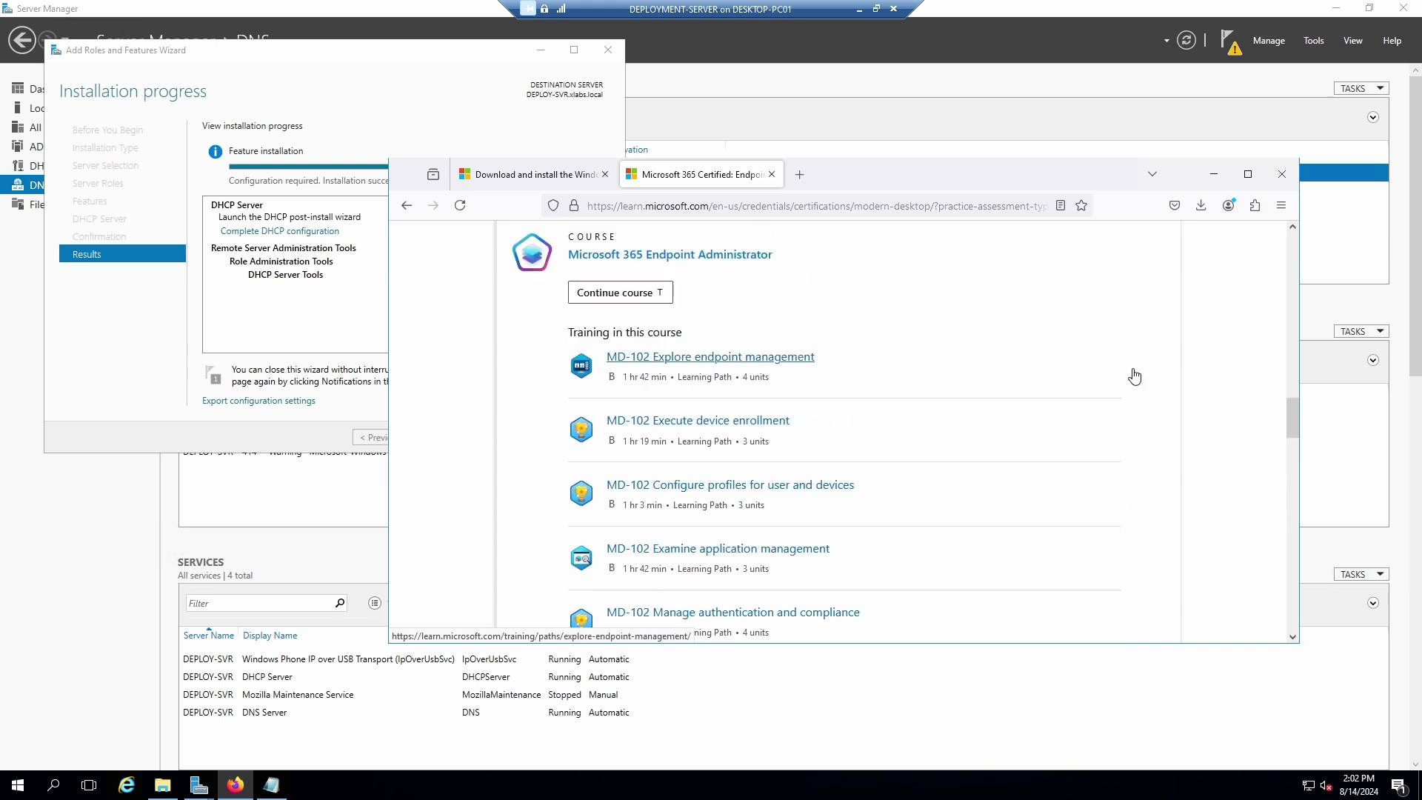
click(678, 358)
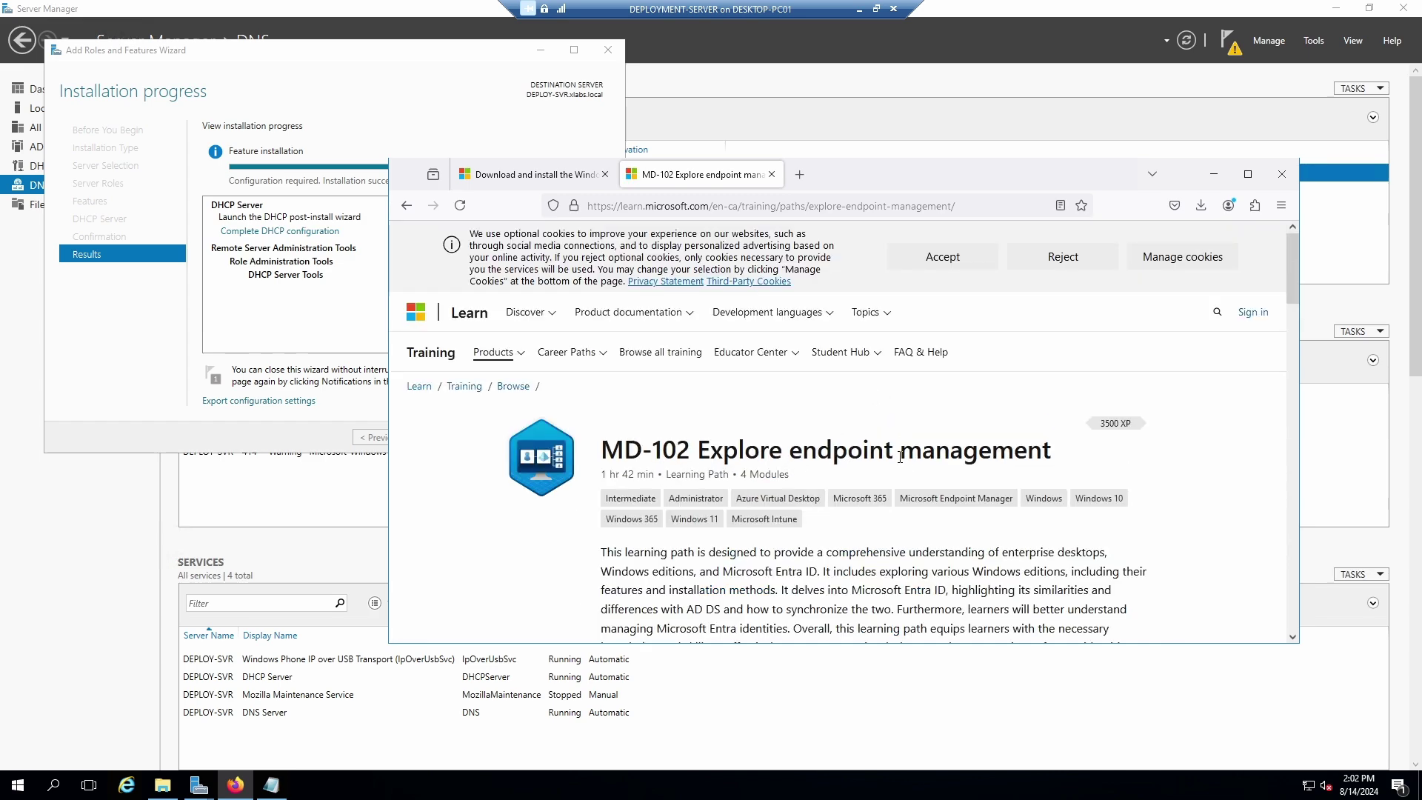
Scroll through the Explore endpoint management modules, then open a new empty browser tab.
scroll(955, 498, down, 10)
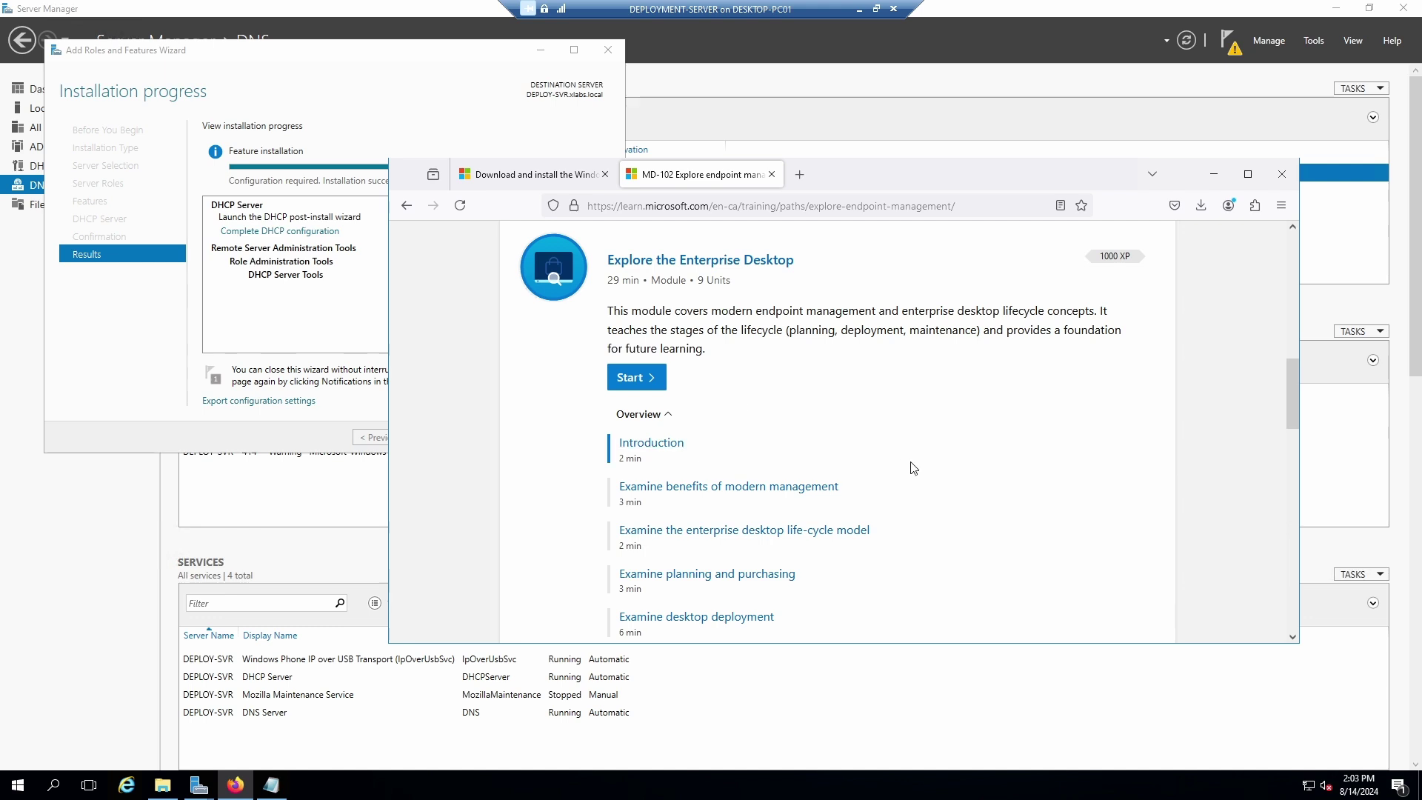
scroll(911, 466, down, 1)
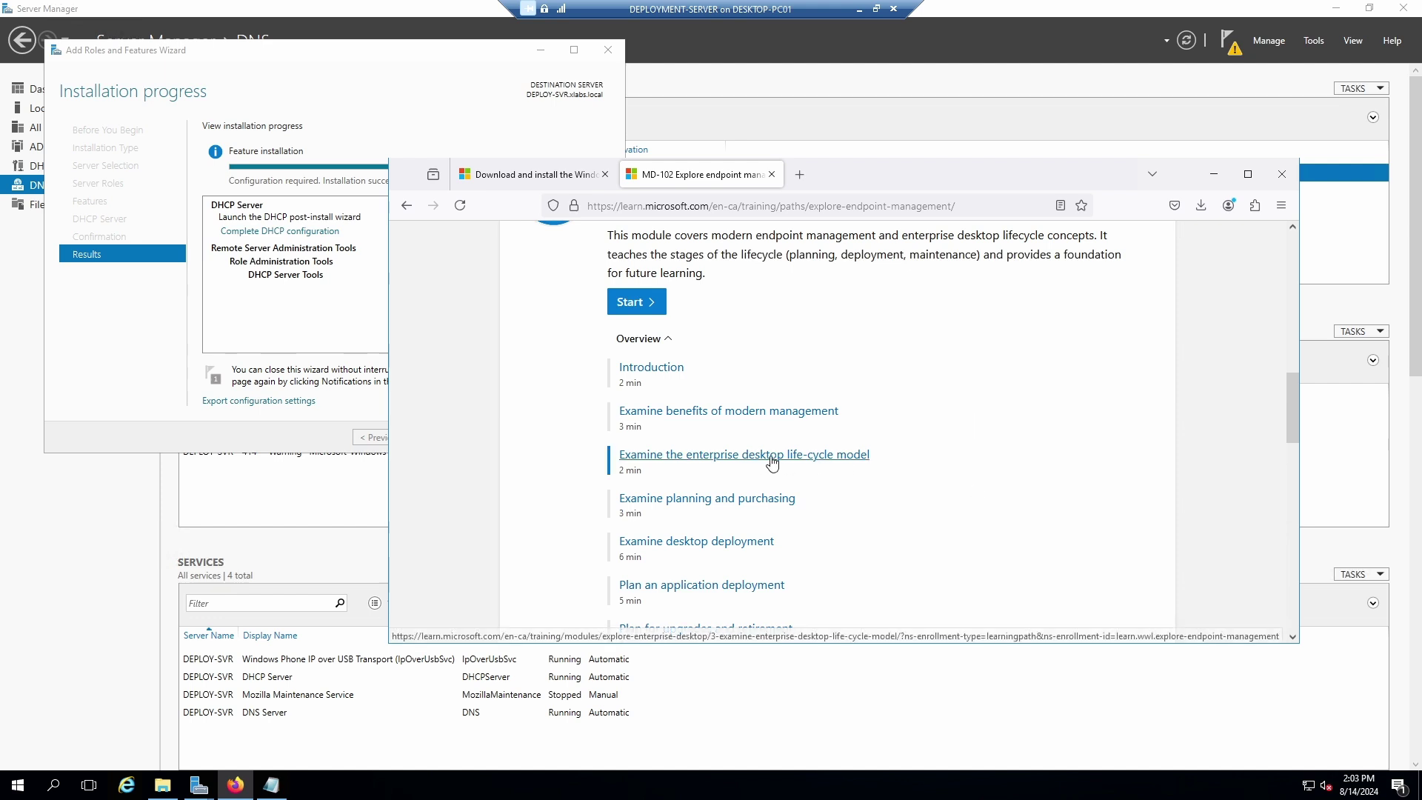
scroll(931, 479, down, 4)
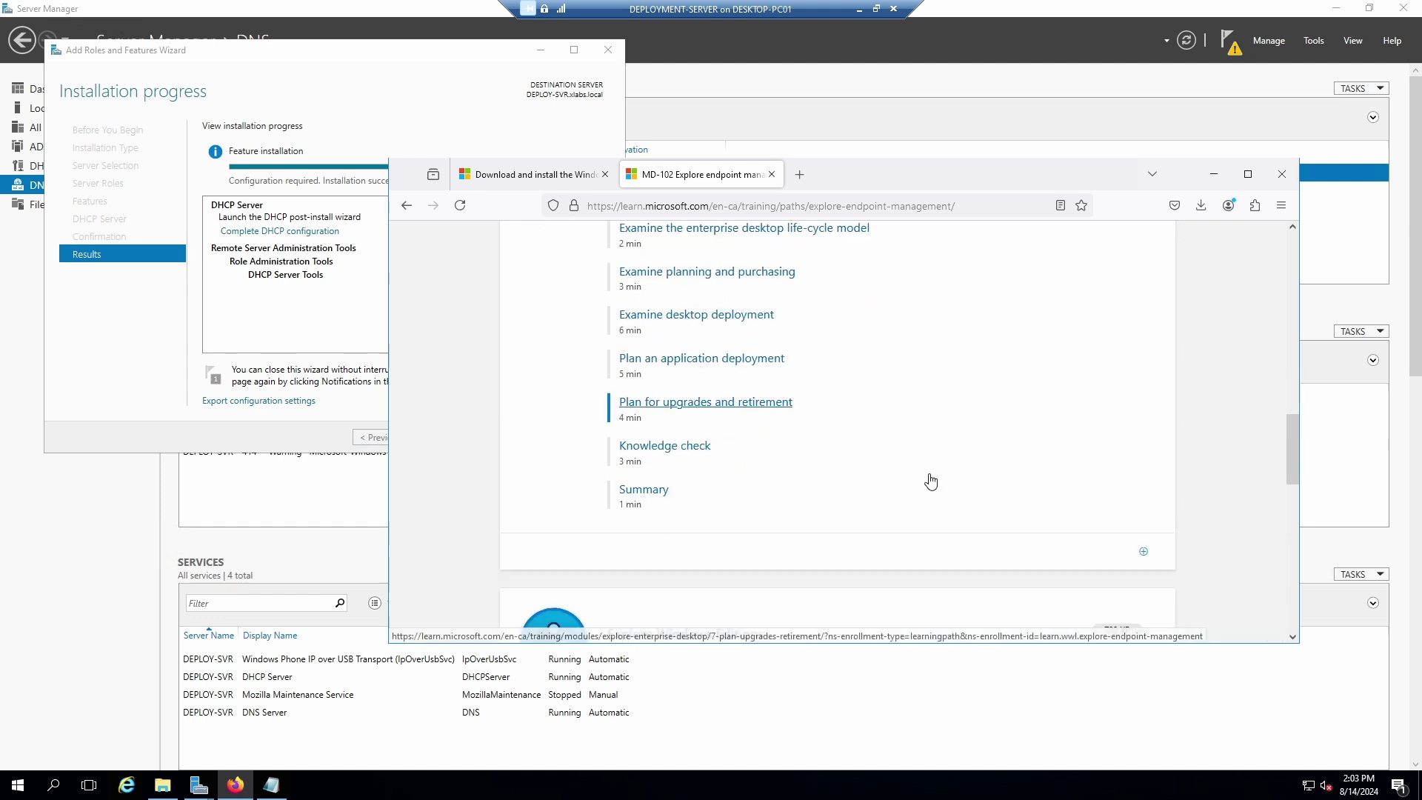
scroll(930, 480, up, 3)
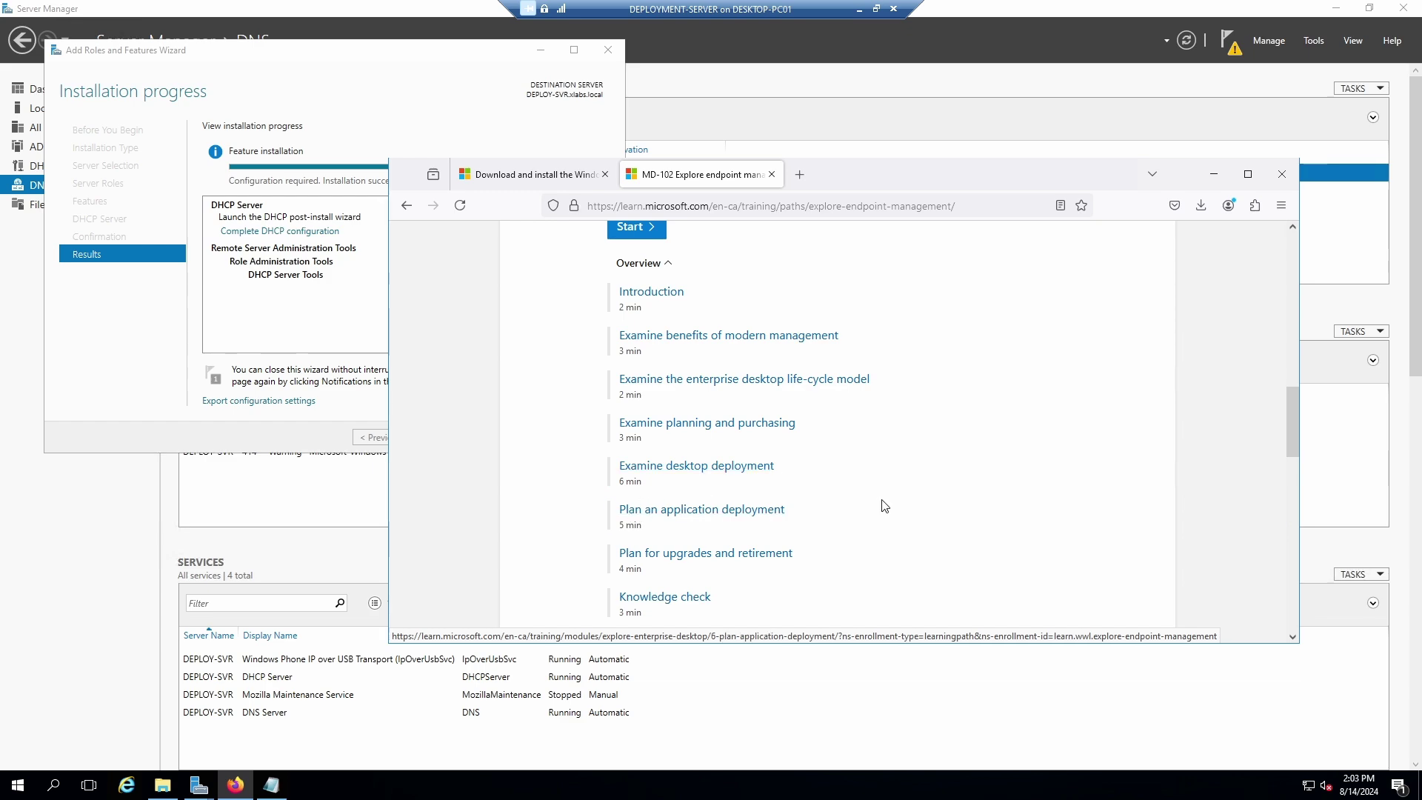
scroll(835, 518, down, 3)
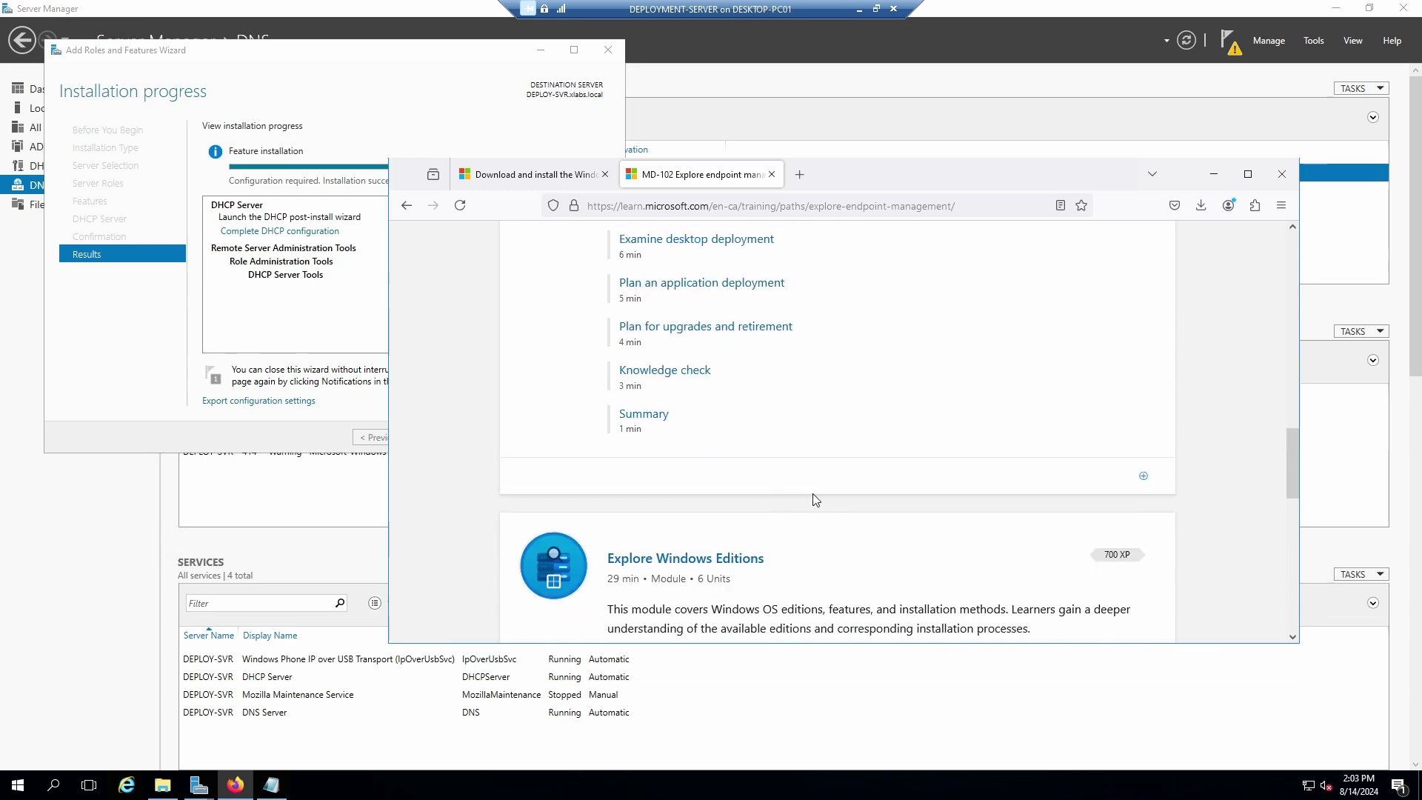
scroll(813, 499, down, 4)
scroll(860, 489, up, 10)
scroll(873, 476, up, 3)
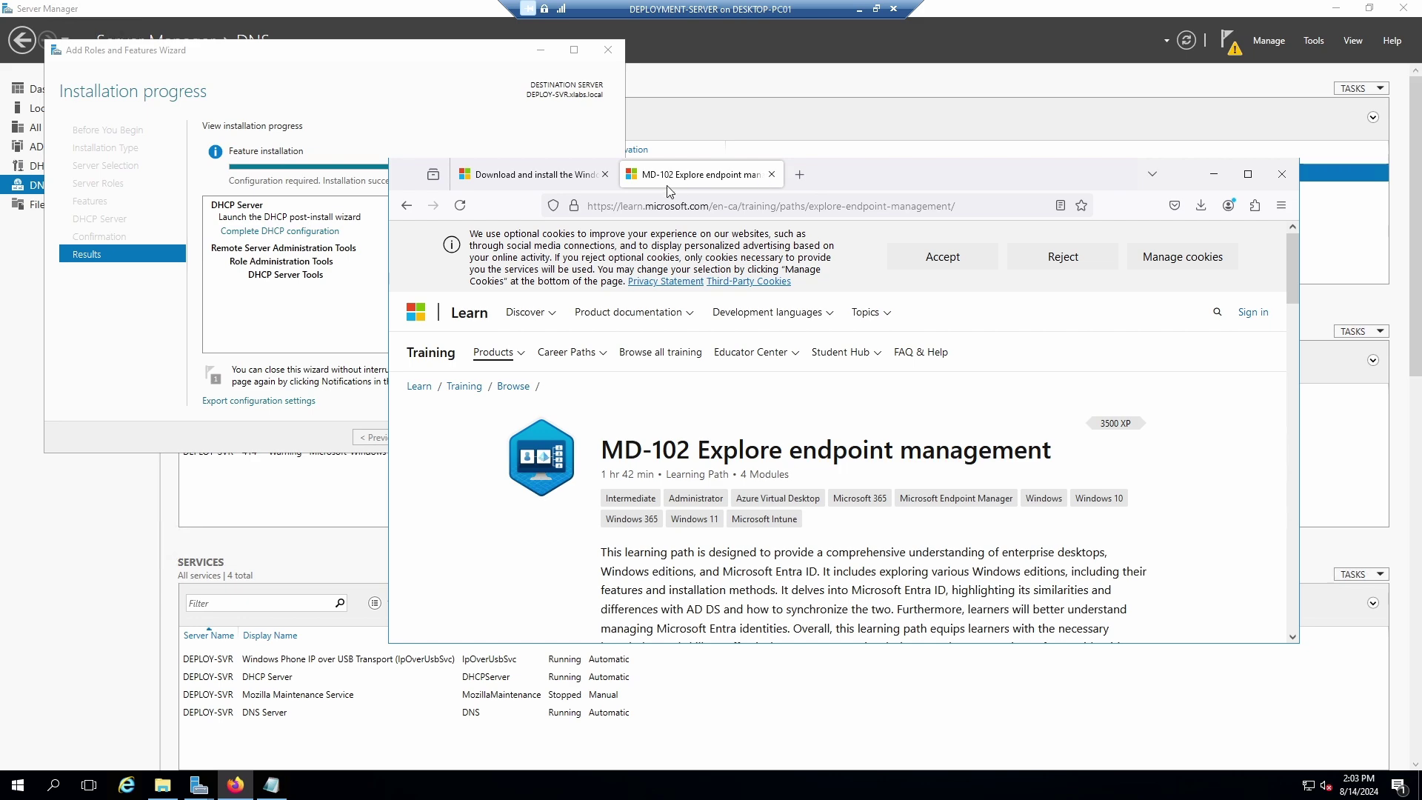
click(800, 174)
Paste and load the MD-102T00-A course link in the new tab and maximize Firefox.
click(755, 206)
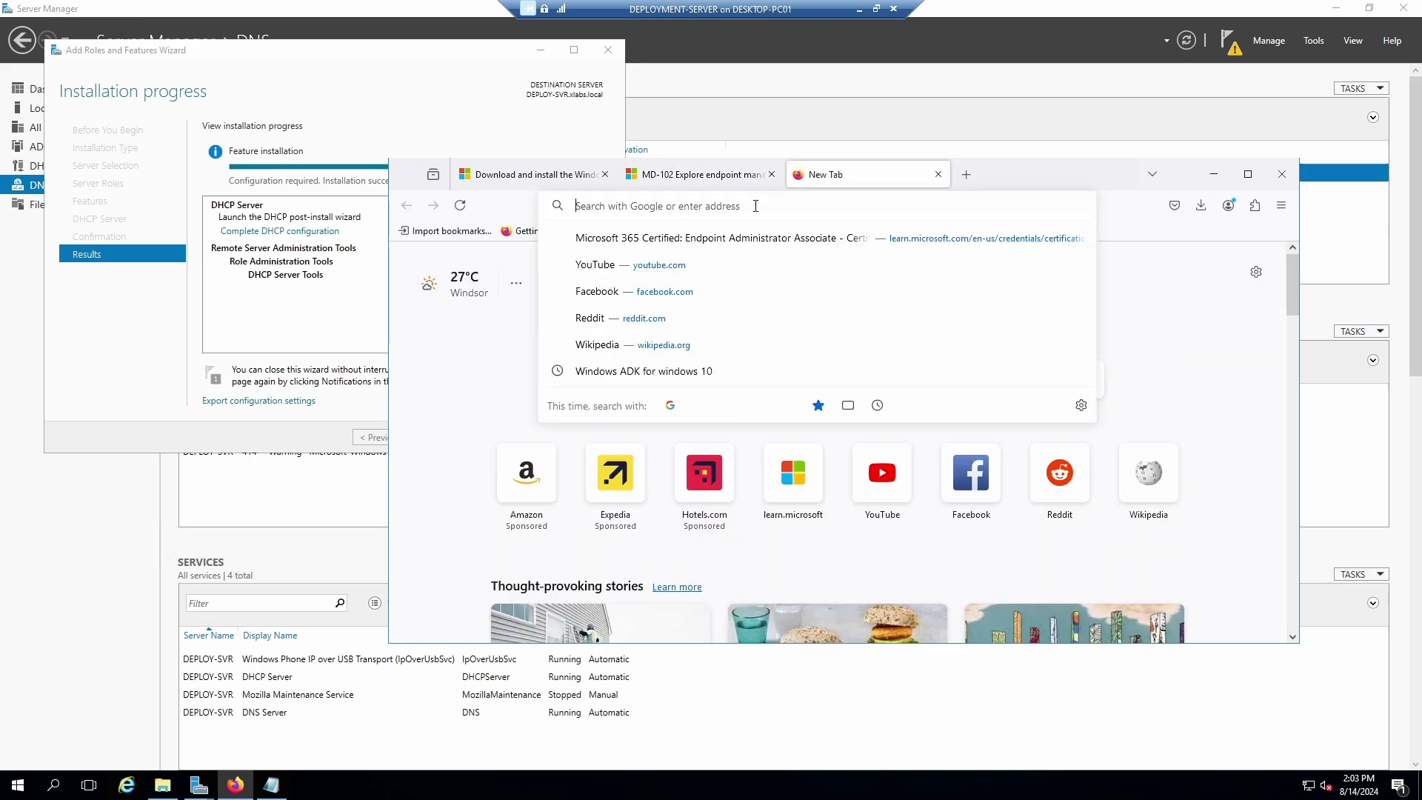
right_click(758, 209)
click(793, 340)
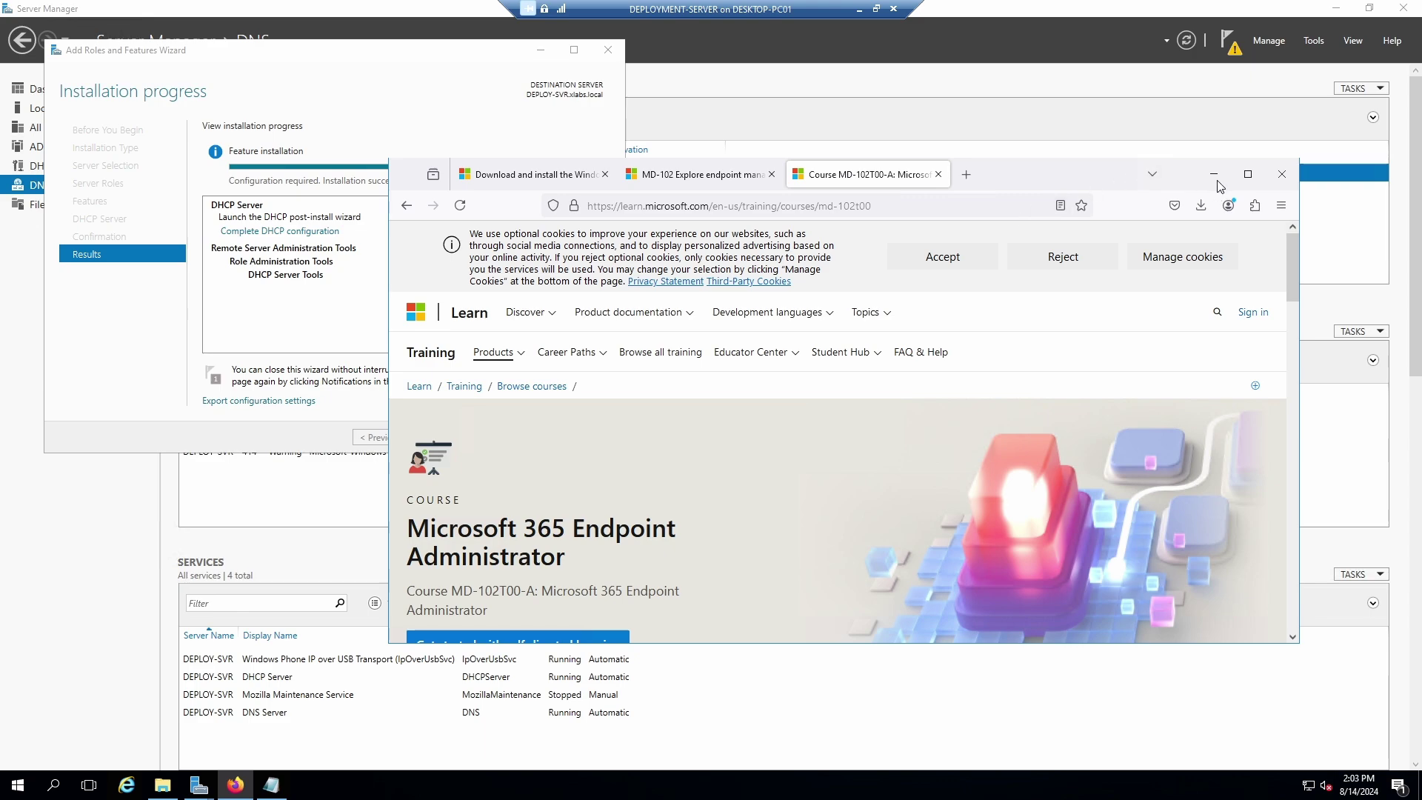
click(1248, 175)
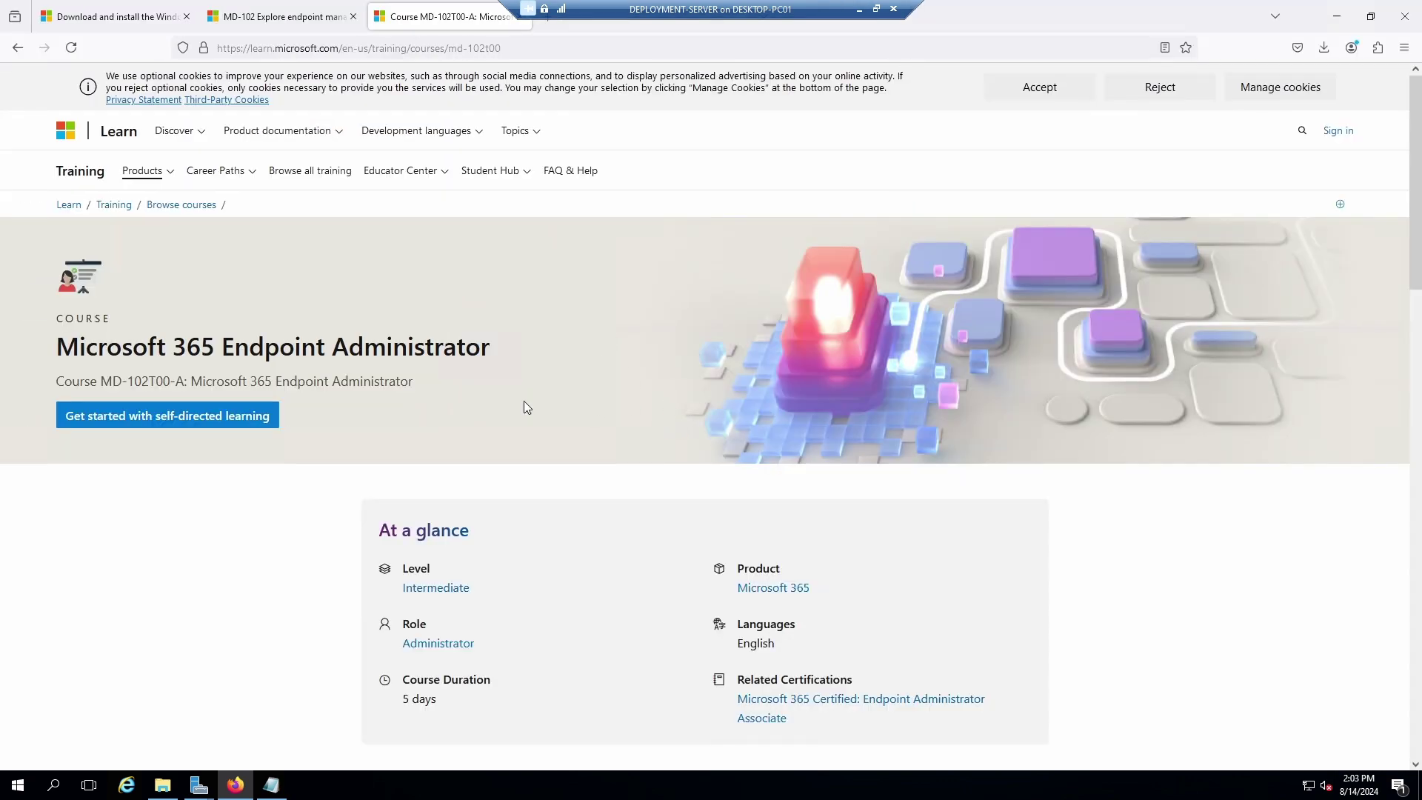
Scroll to the Course Syllabus and expand it to list every learning path.
scroll(875, 404, down, 10)
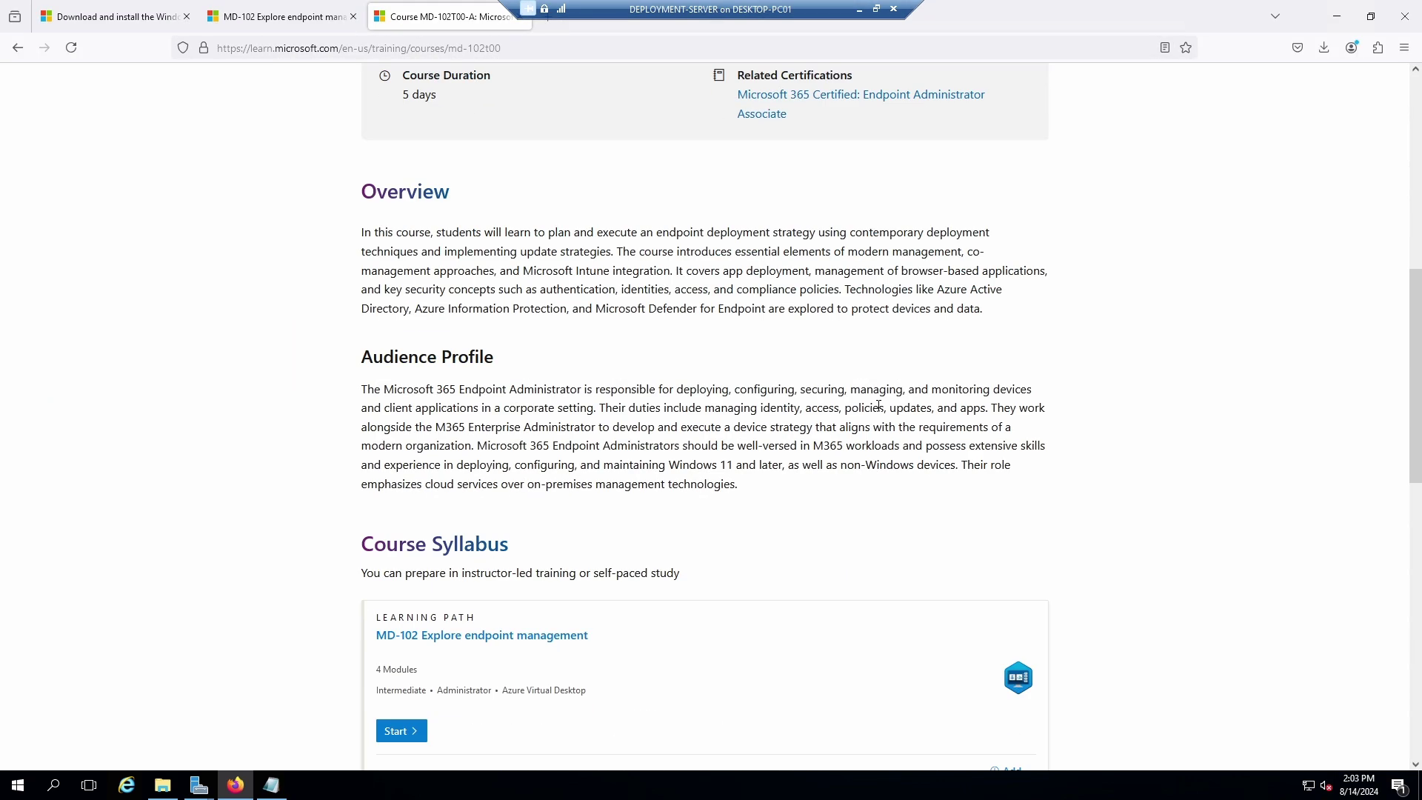
scroll(1030, 425, down, 4)
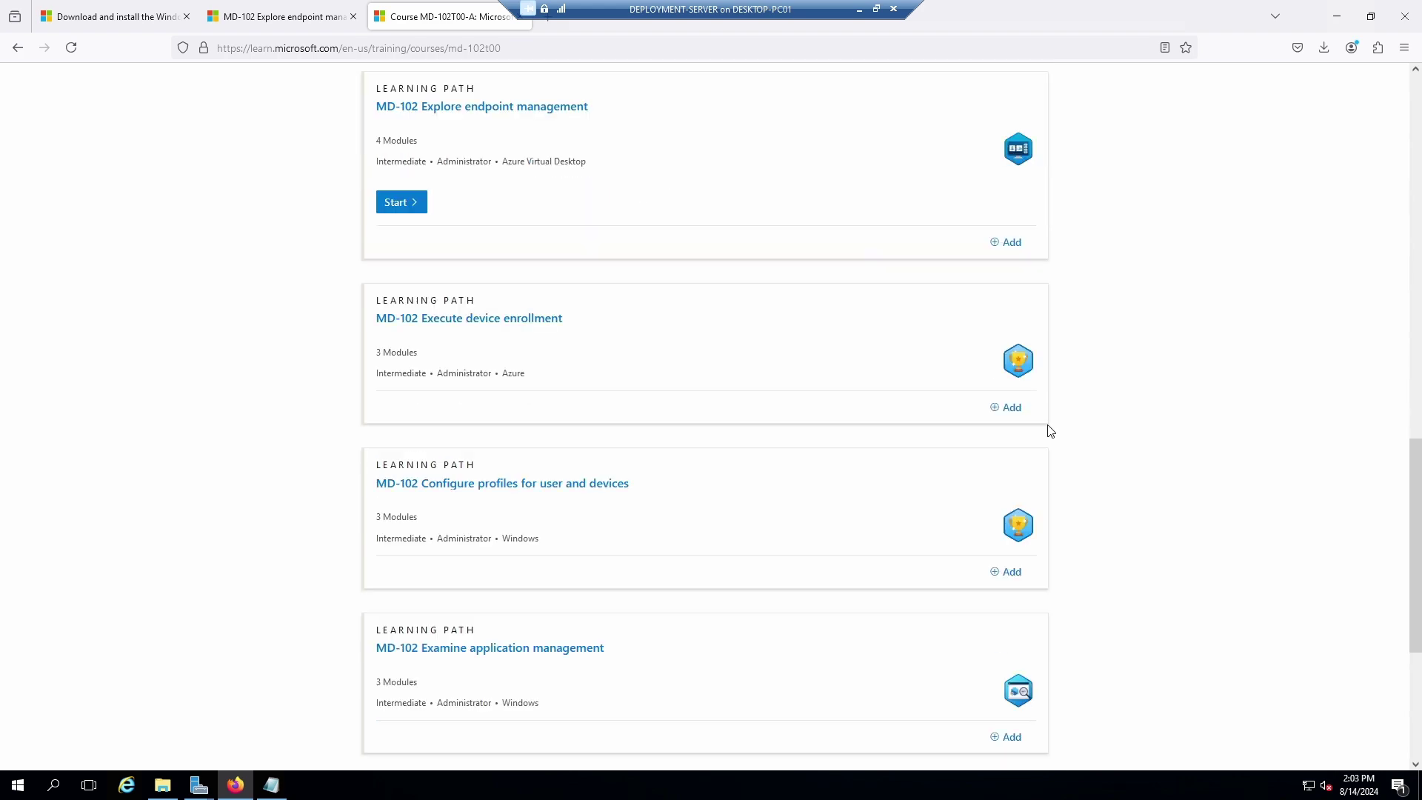
scroll(1049, 429, down, 4)
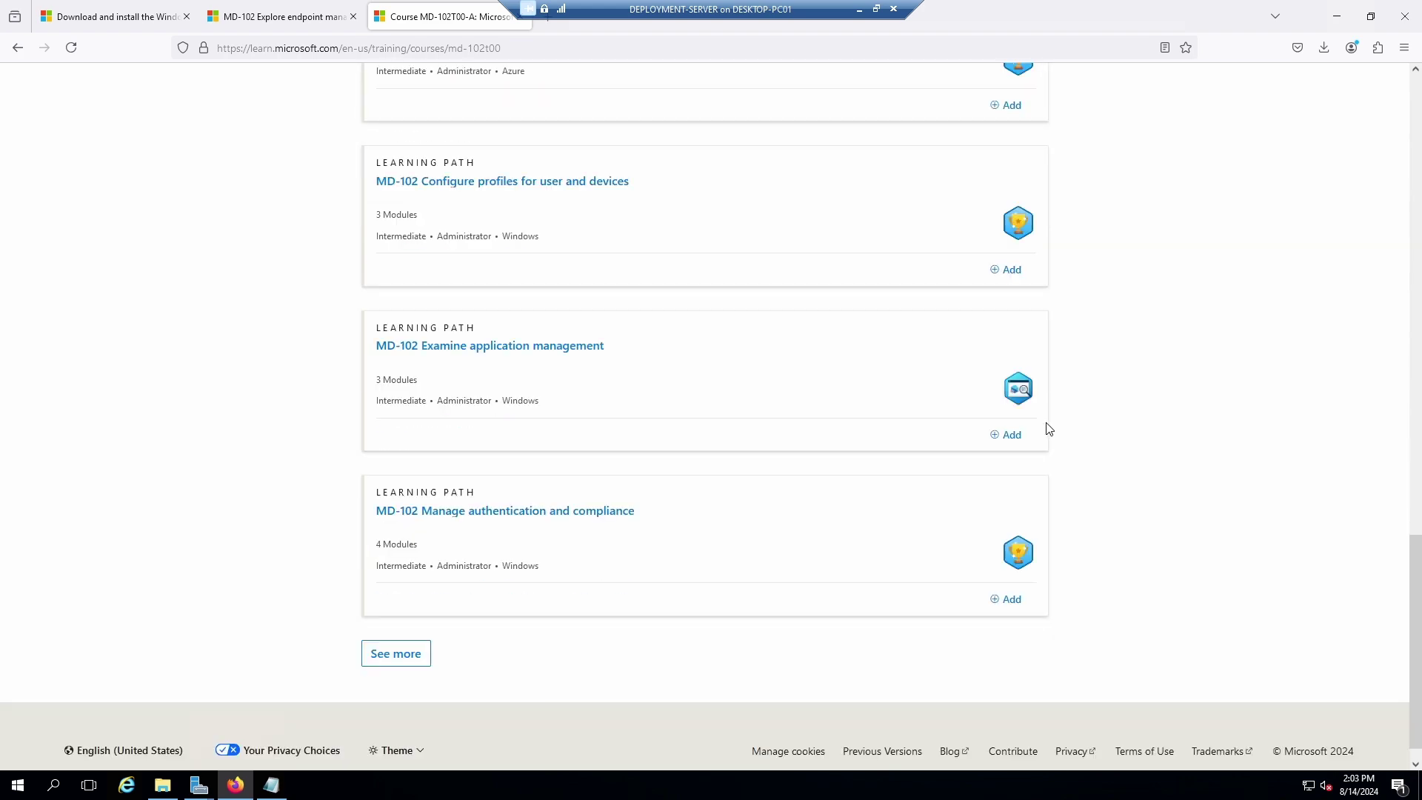
scroll(1049, 429, up, 4)
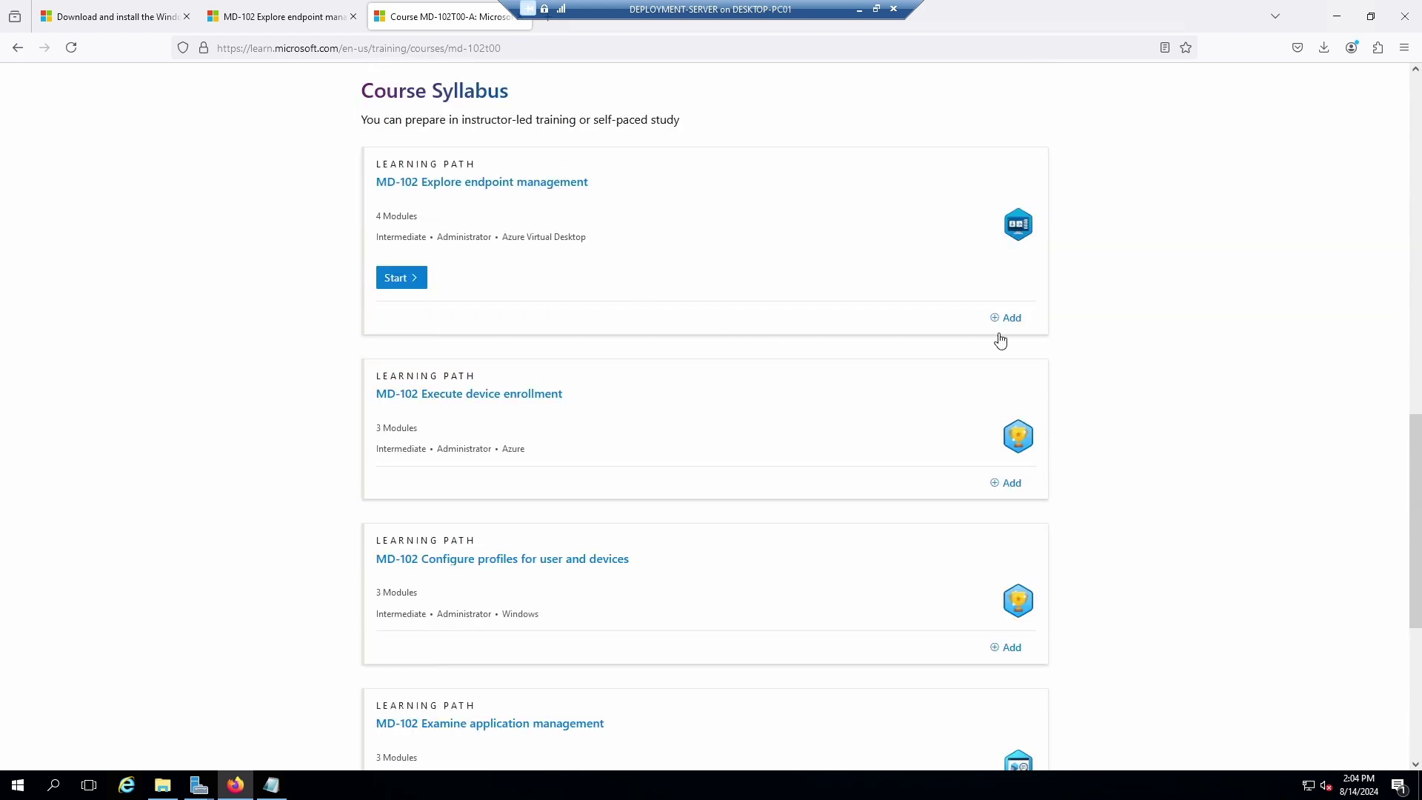
scroll(1012, 390, down, 4)
scroll(1012, 390, down, 2)
click(400, 627)
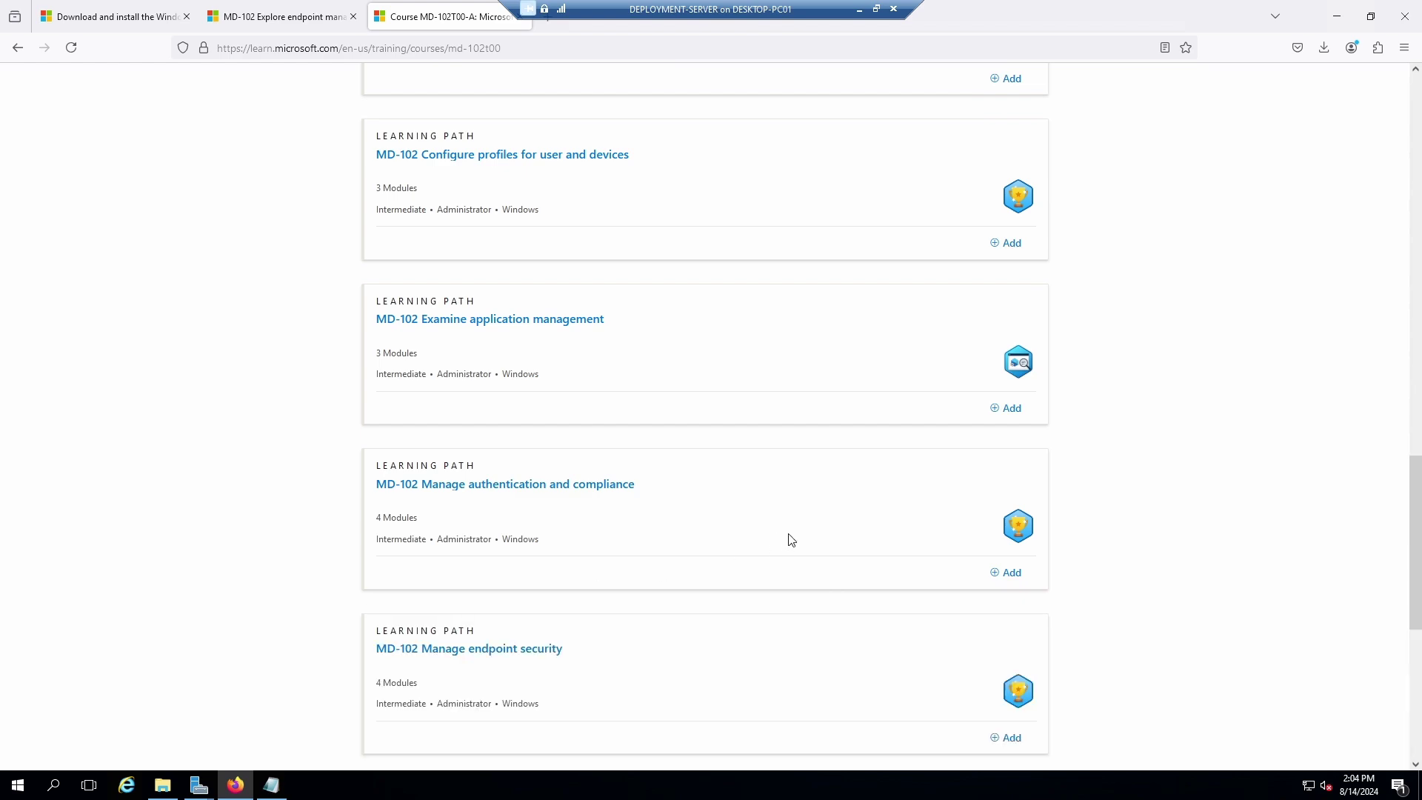
scroll(817, 536, down, 2)
scroll(817, 535, down, 3)
scroll(822, 531, up, 13)
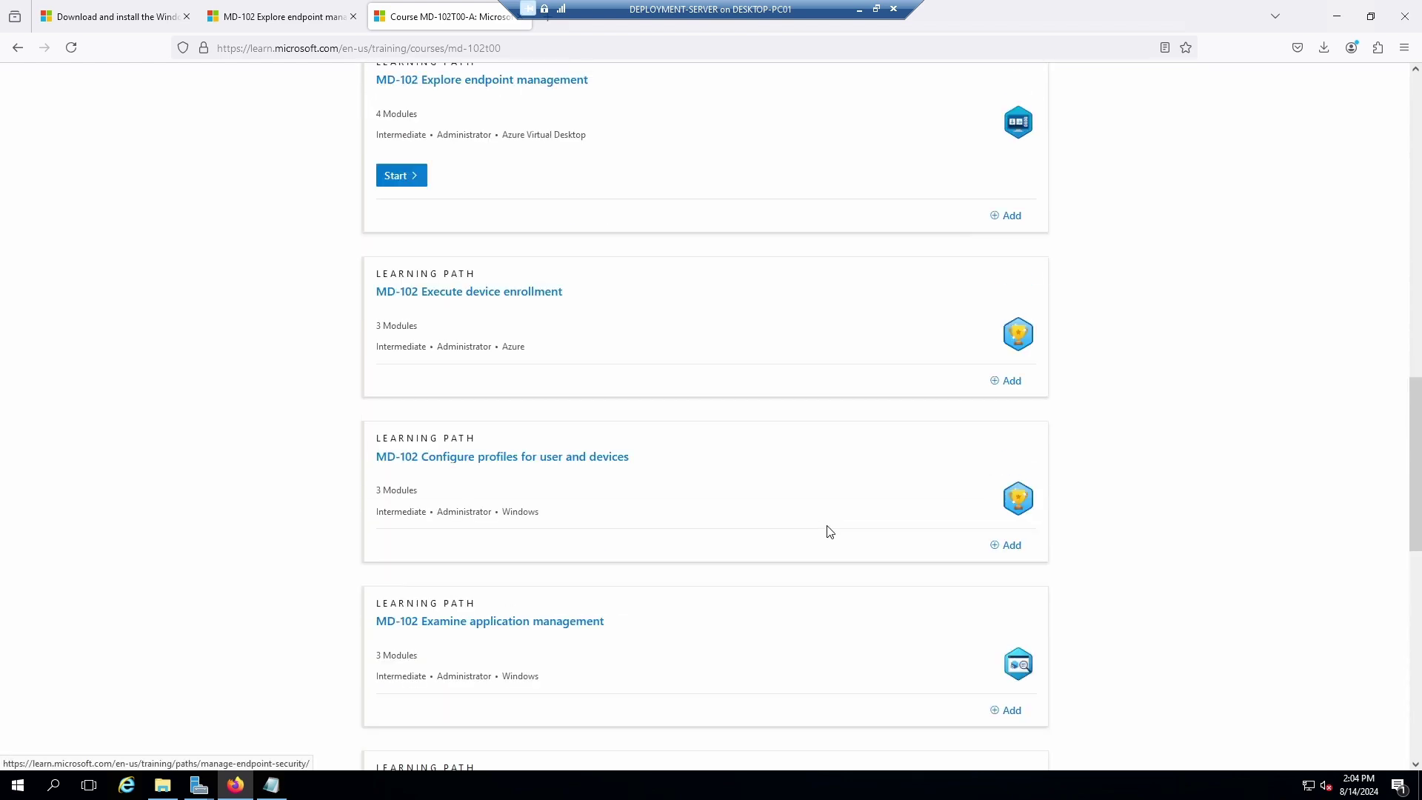
scroll(827, 529, down, 13)
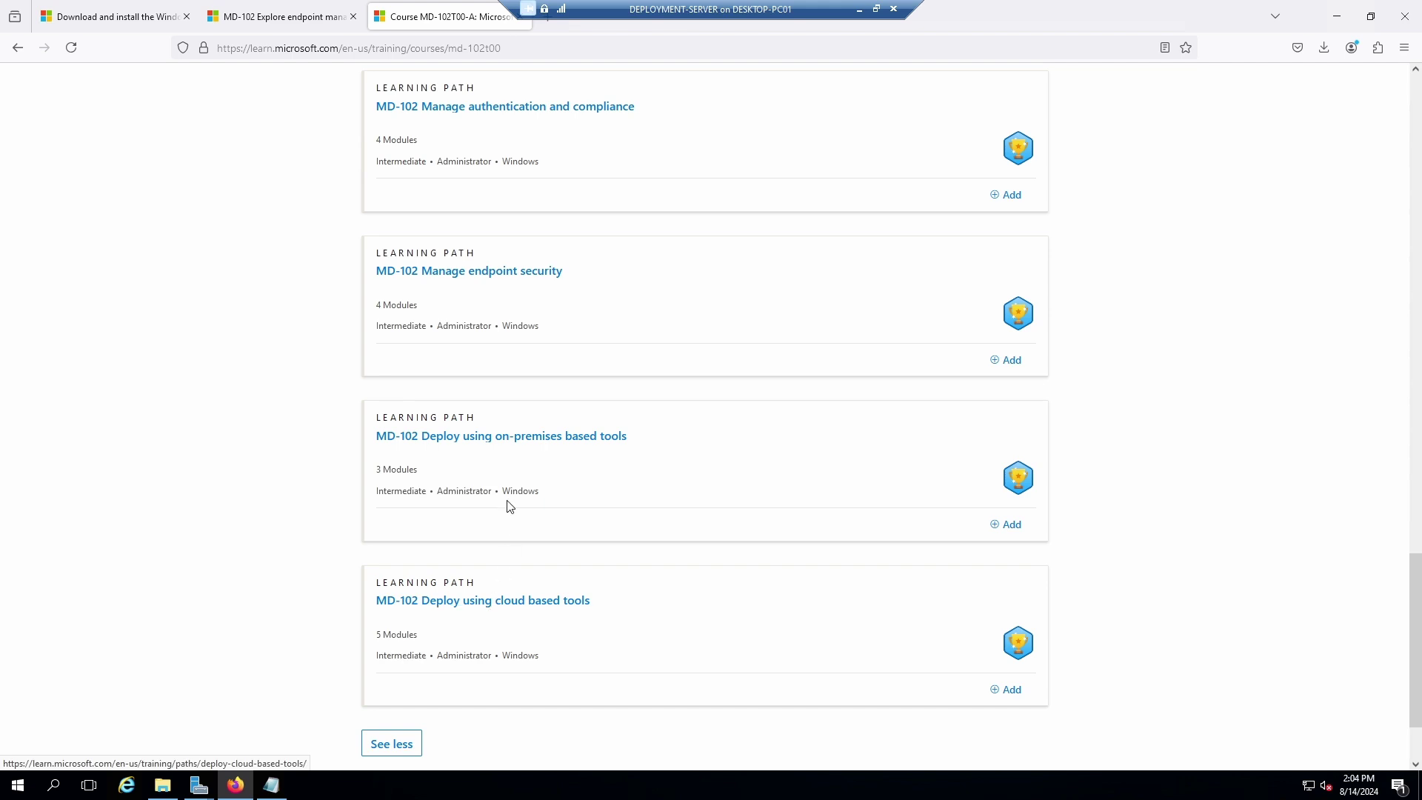
Open MD-102 Deploy using on-premises based tools and review the Assess deployment readiness units.
click(529, 442)
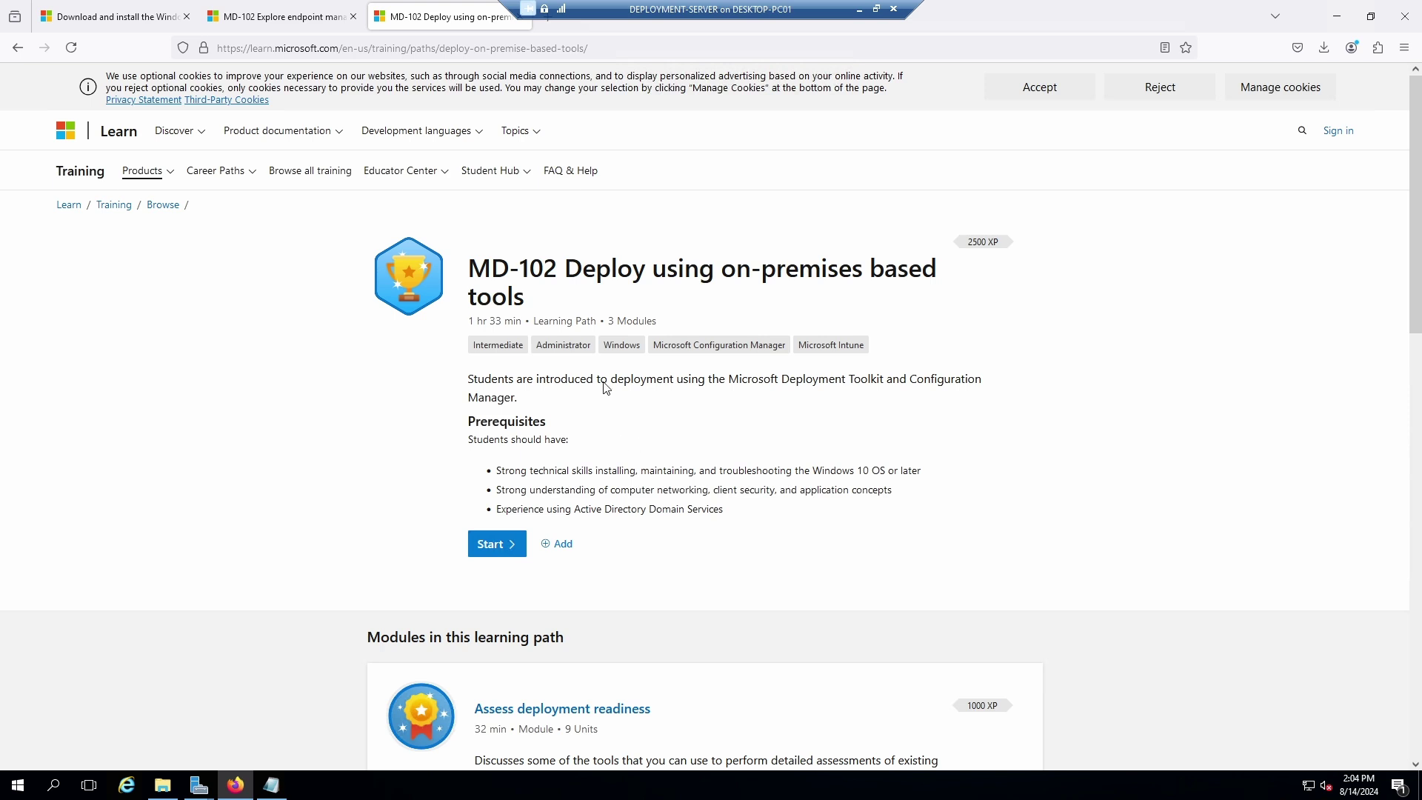
drag(471, 268, 778, 501)
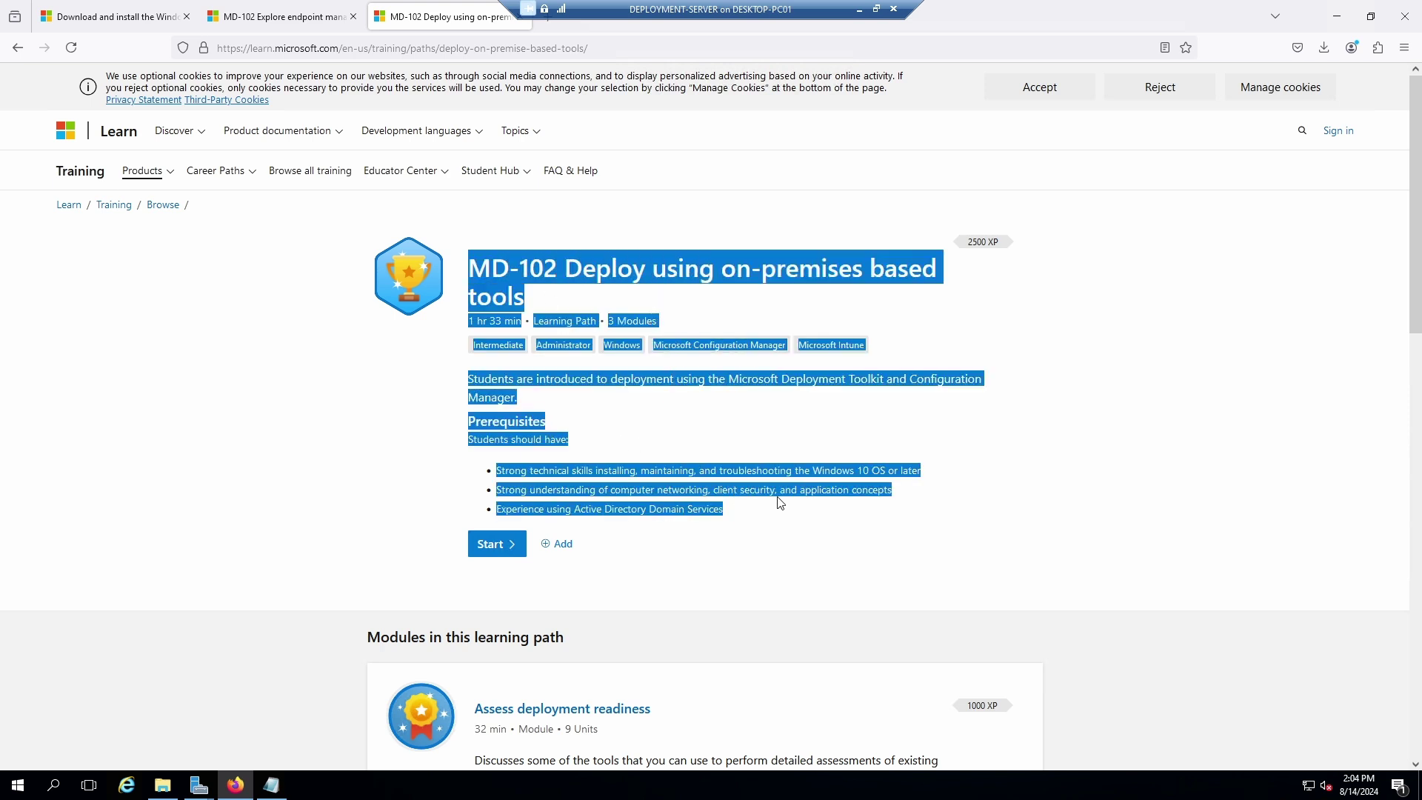
click(690, 453)
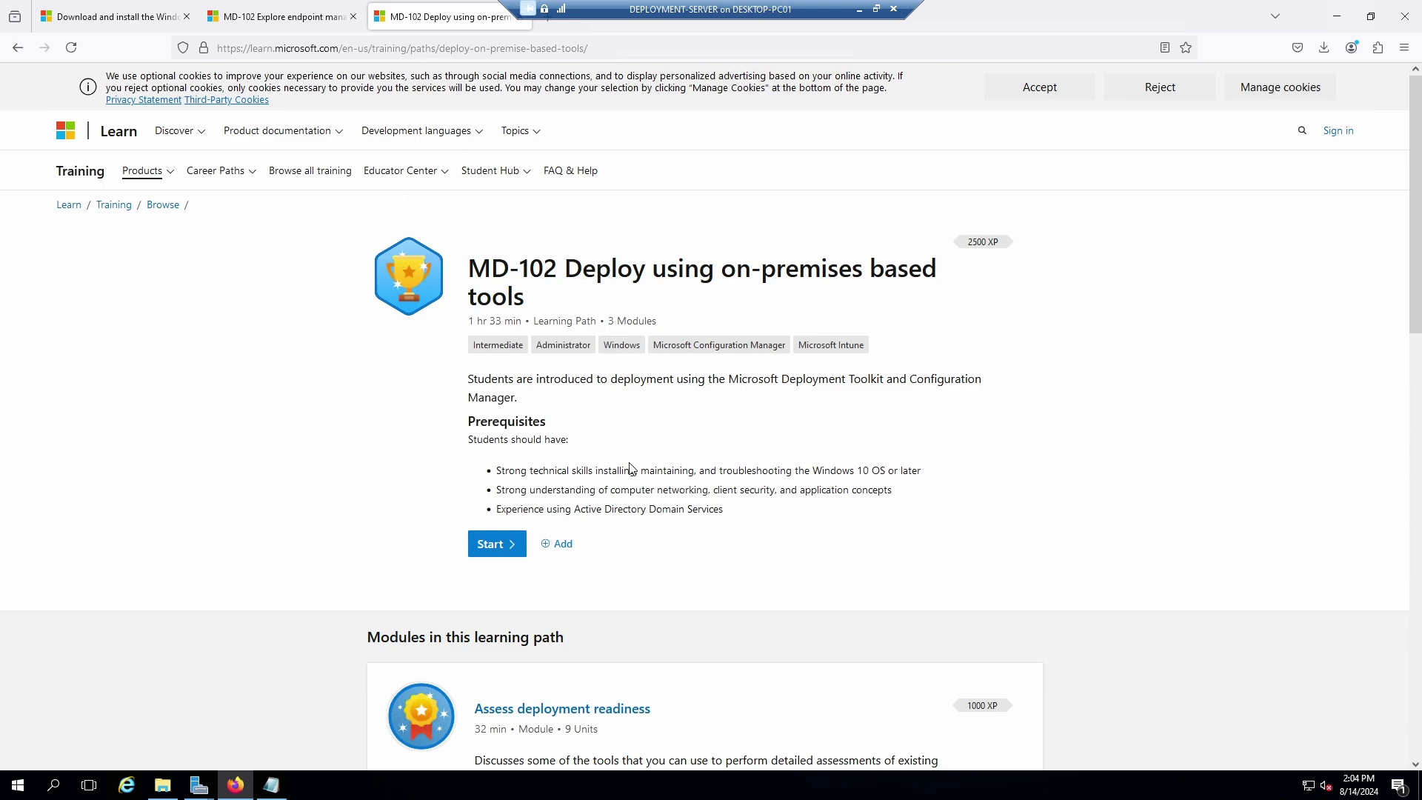
scroll(633, 470, down, 5)
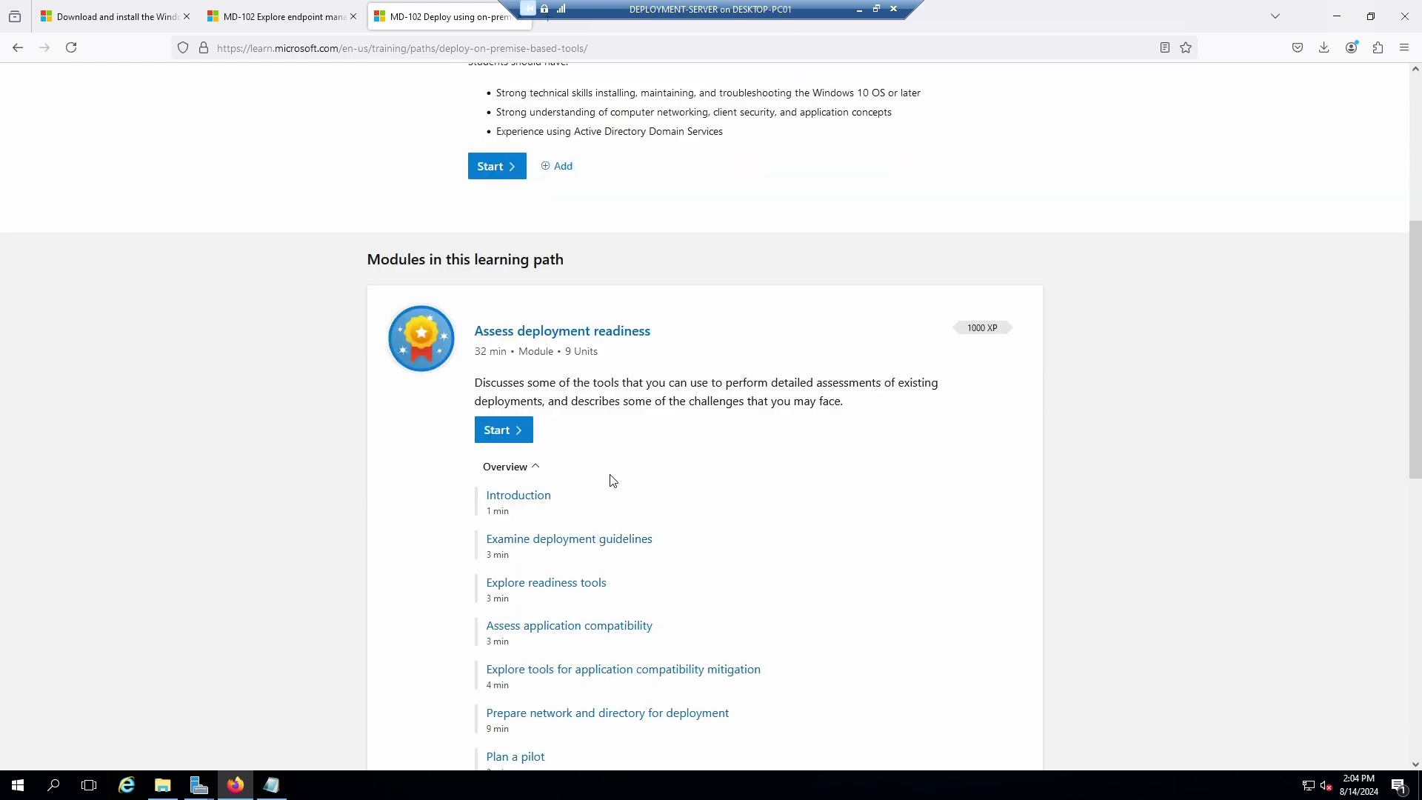
scroll(693, 487, down, 2)
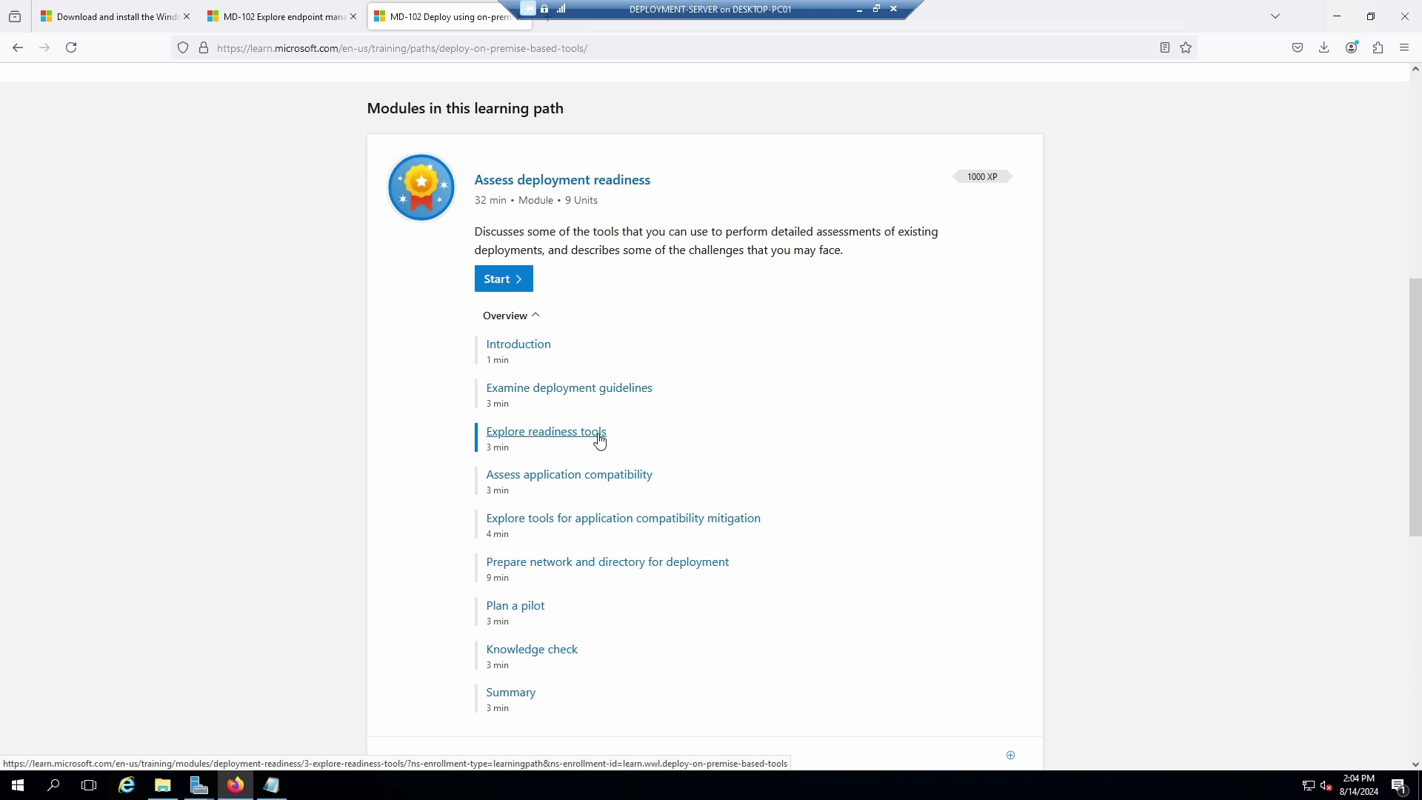
scroll(807, 441, down, 1)
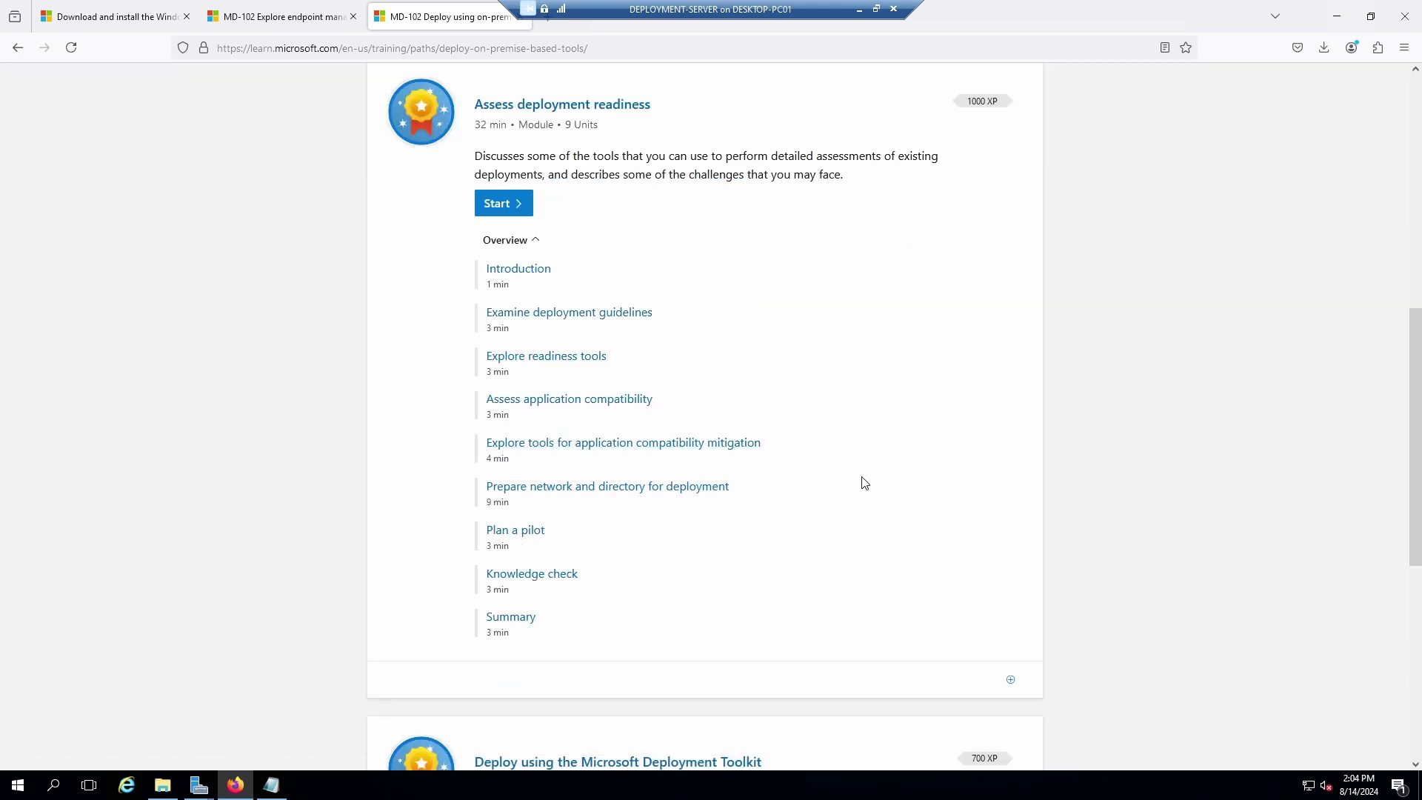
scroll(741, 563, down, 4)
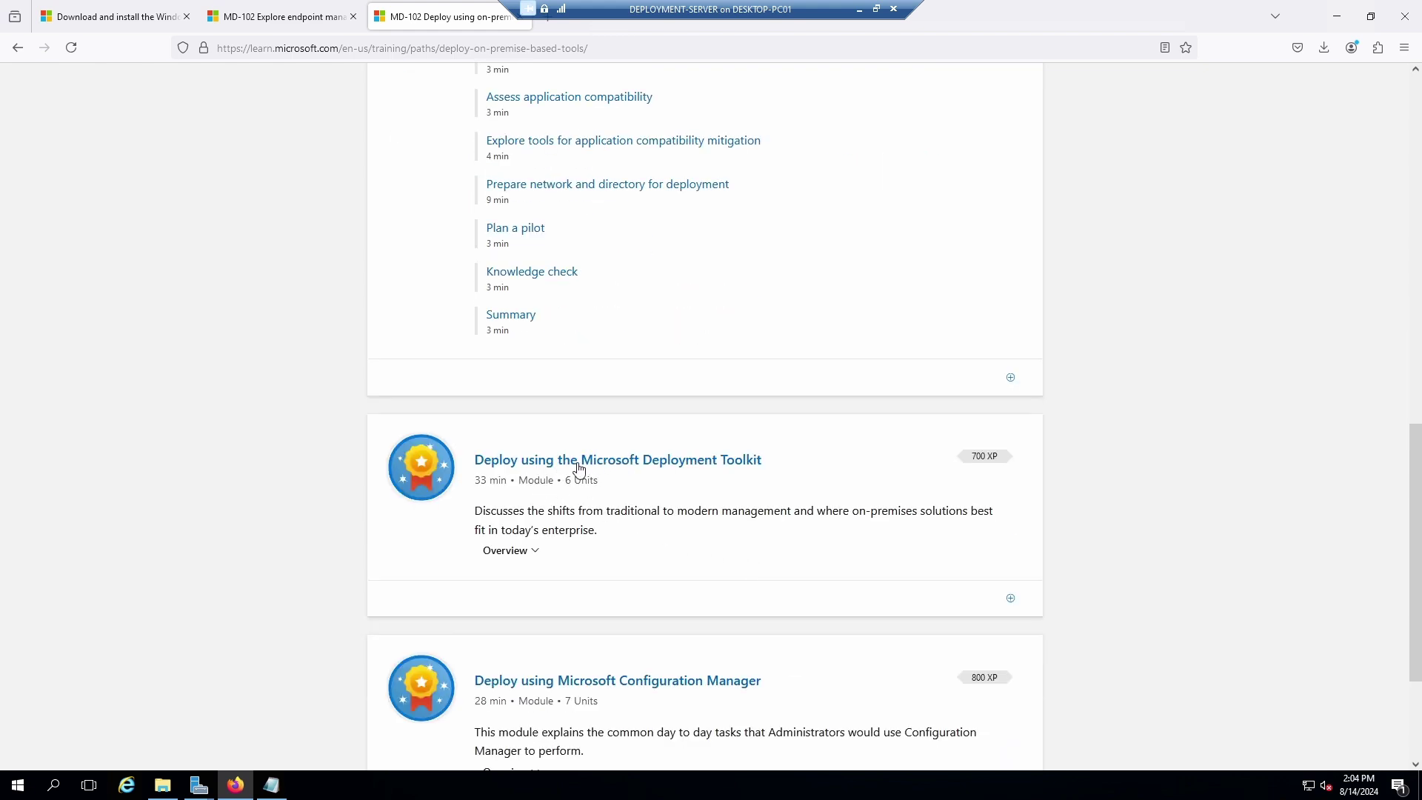
Open the Deploy using the Microsoft Deployment Toolkit module and scroll to its six units.
click(660, 463)
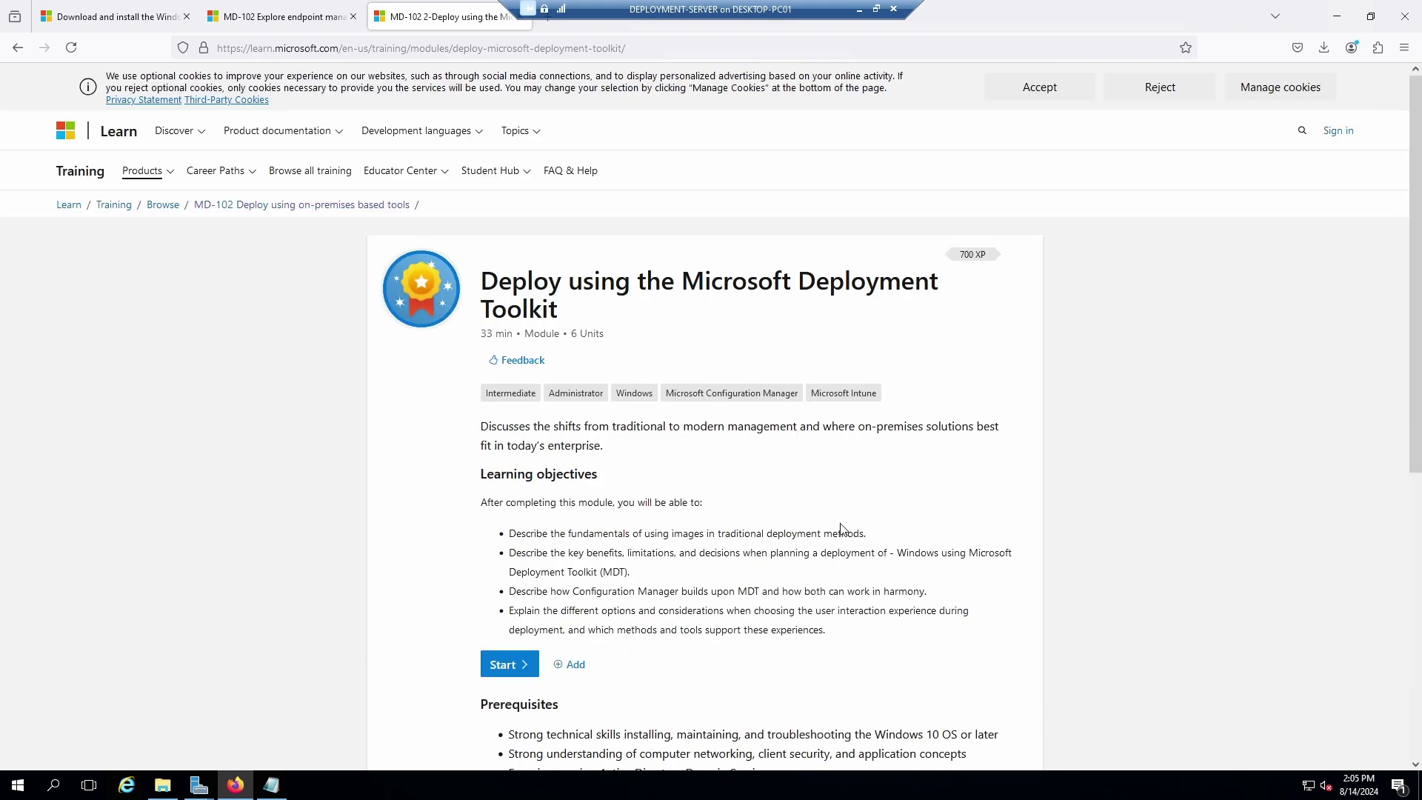
scroll(833, 476, down, 3)
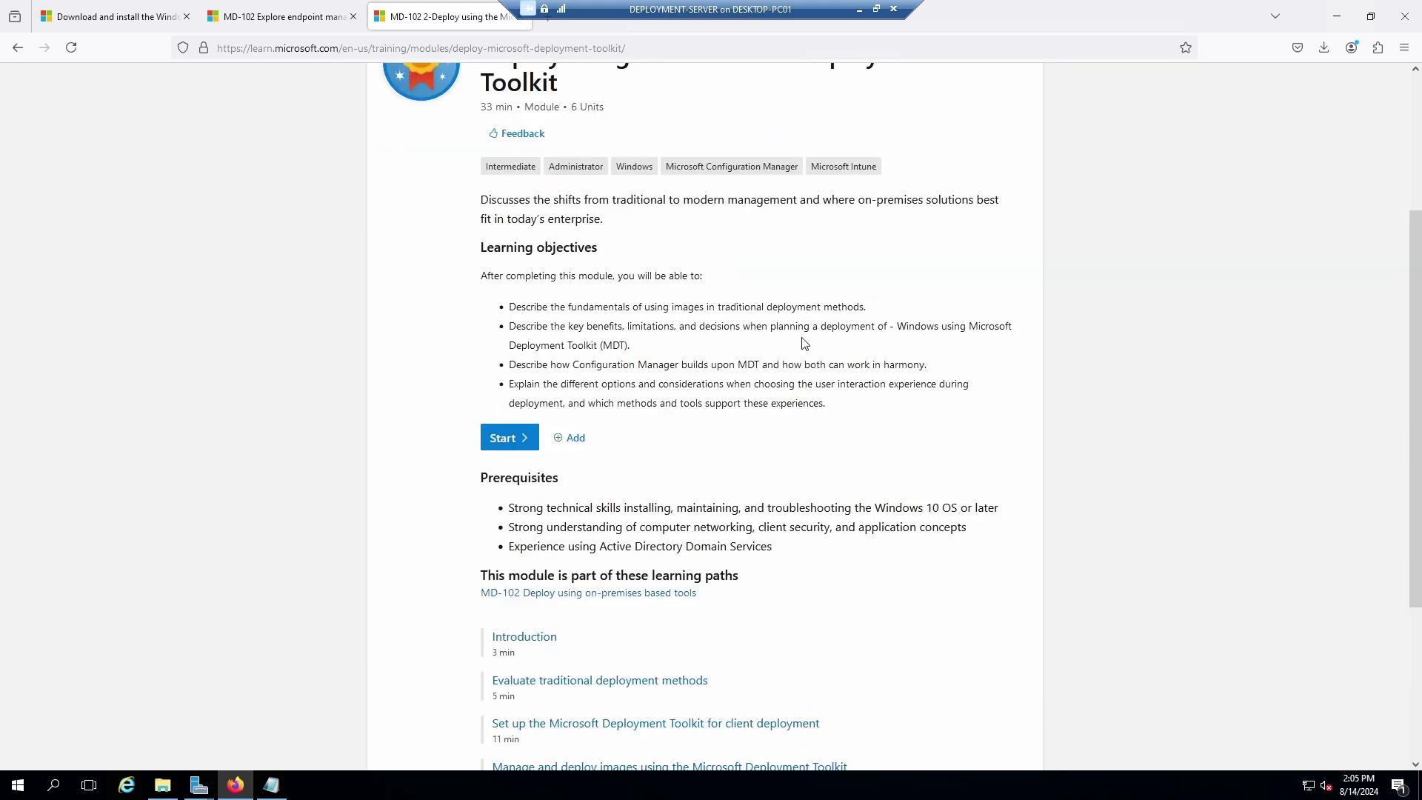
scroll(810, 346, down, 2)
scroll(832, 254, up, 3)
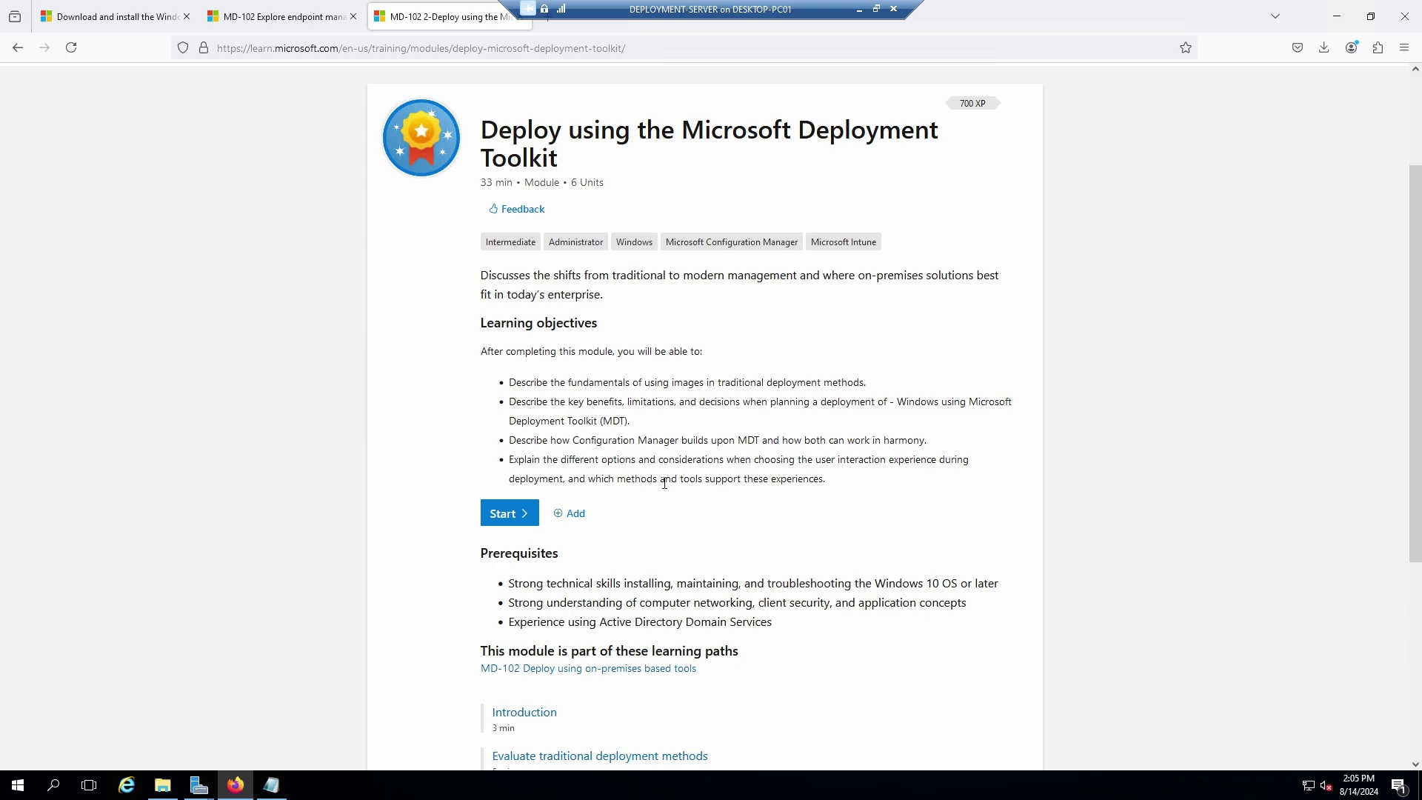
scroll(665, 483, down, 3)
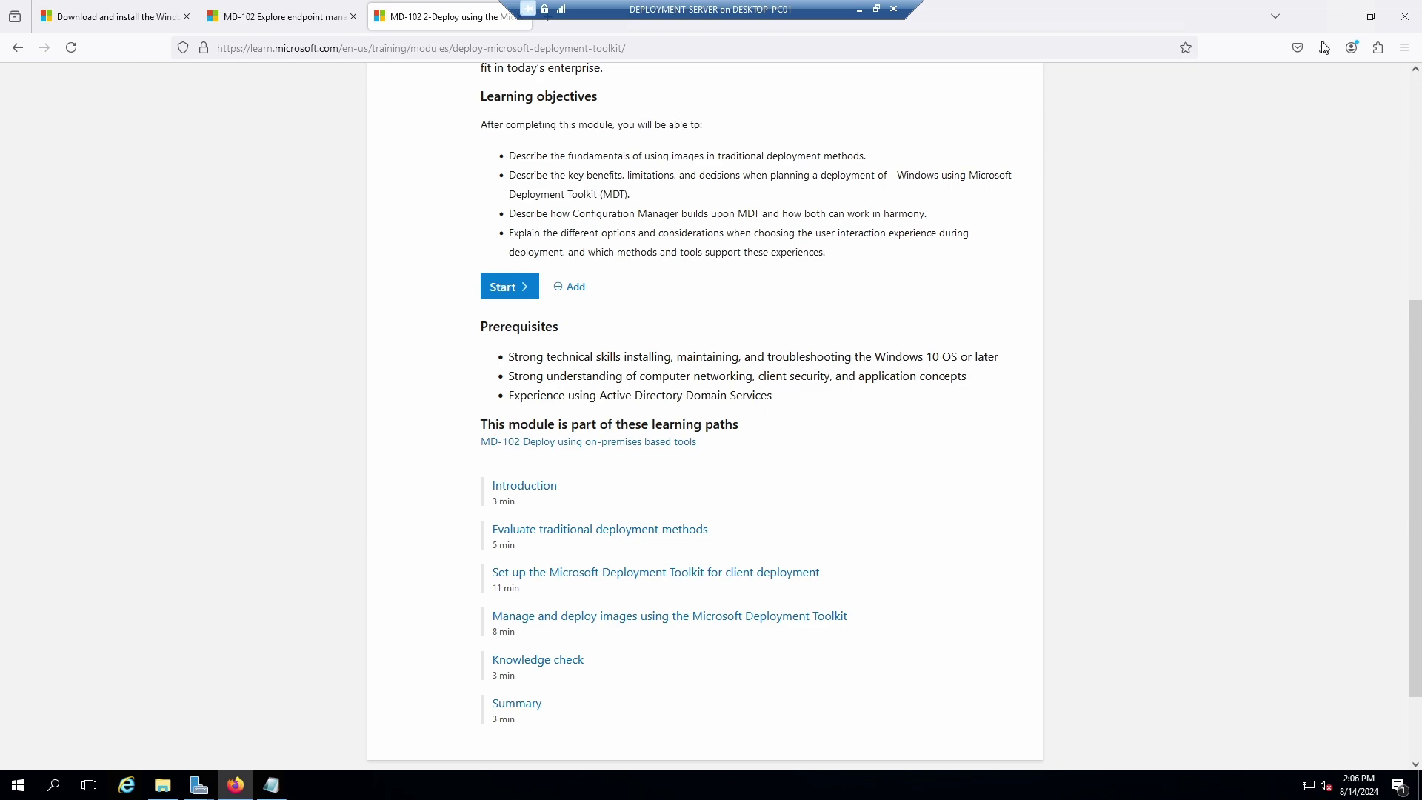
Minimize Firefox, close the finished DHCP install wizard, and view the DHCP page notifications.
click(1338, 16)
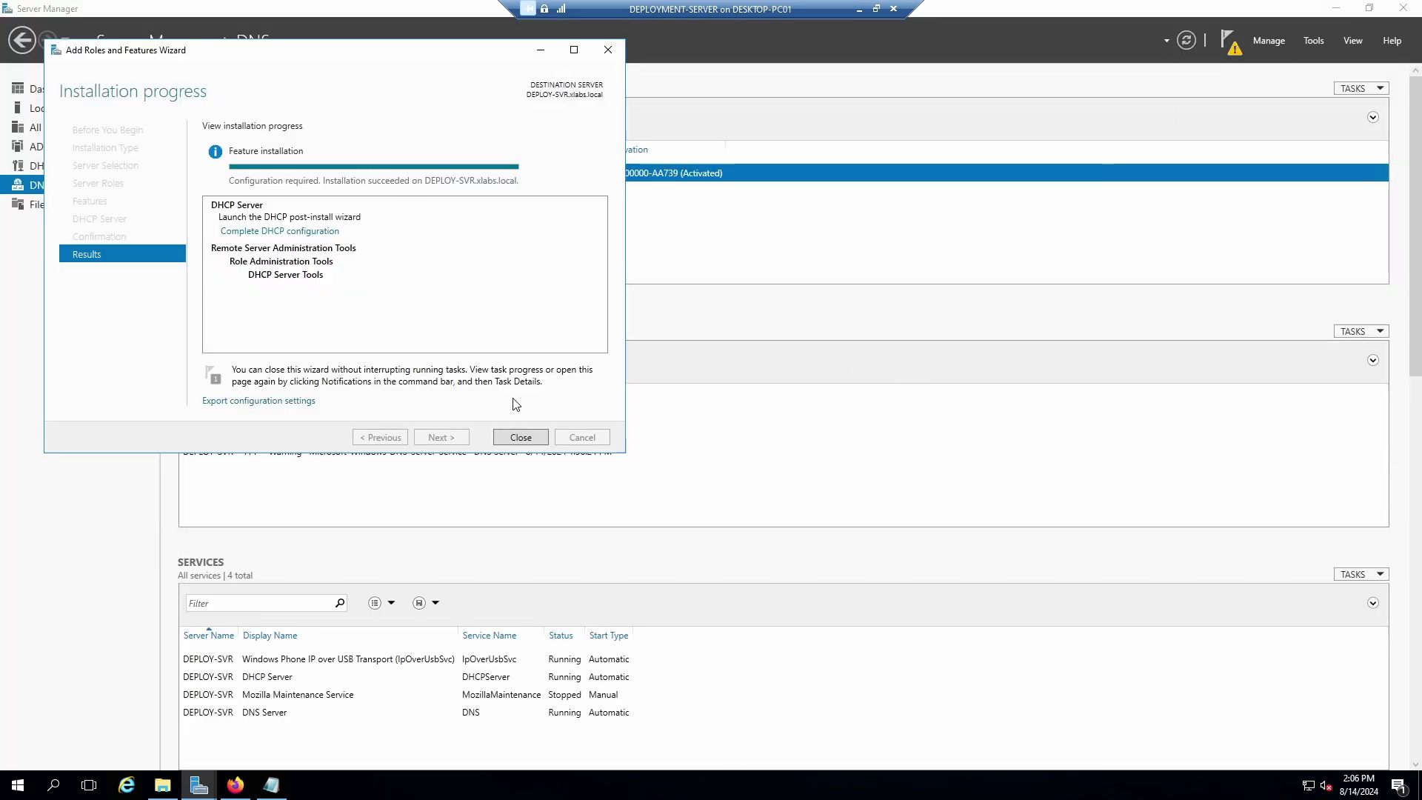
drag(320, 59, 698, 138)
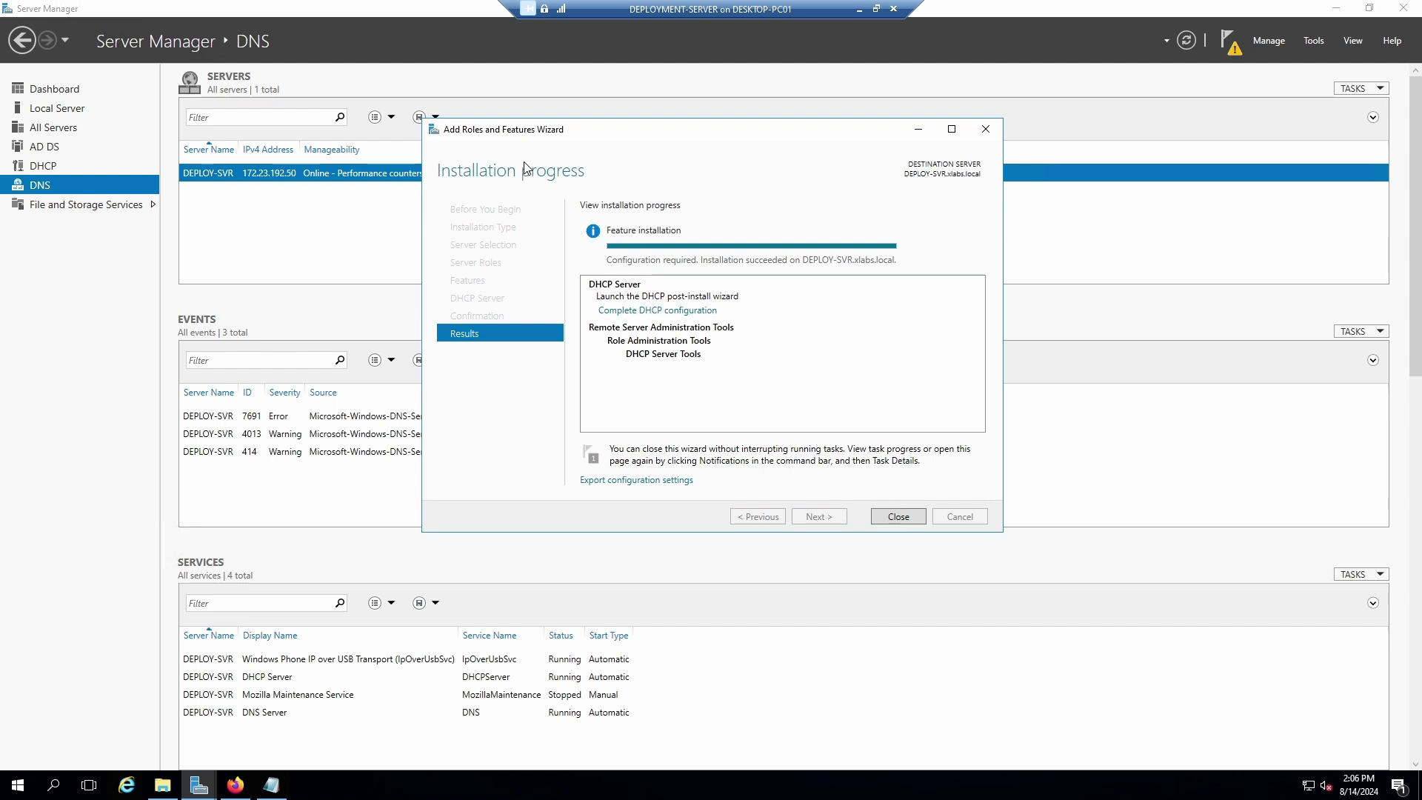
click(889, 515)
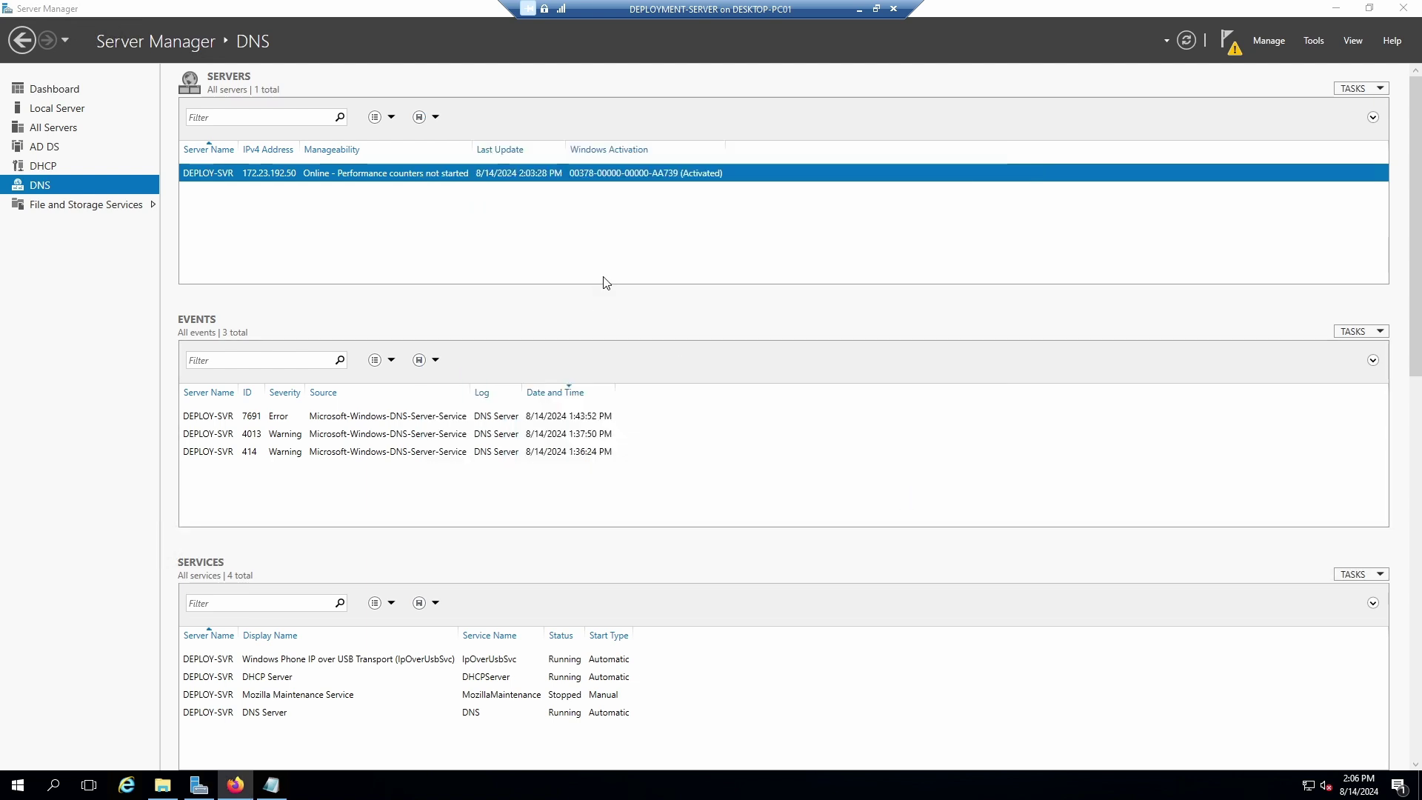
click(38, 166)
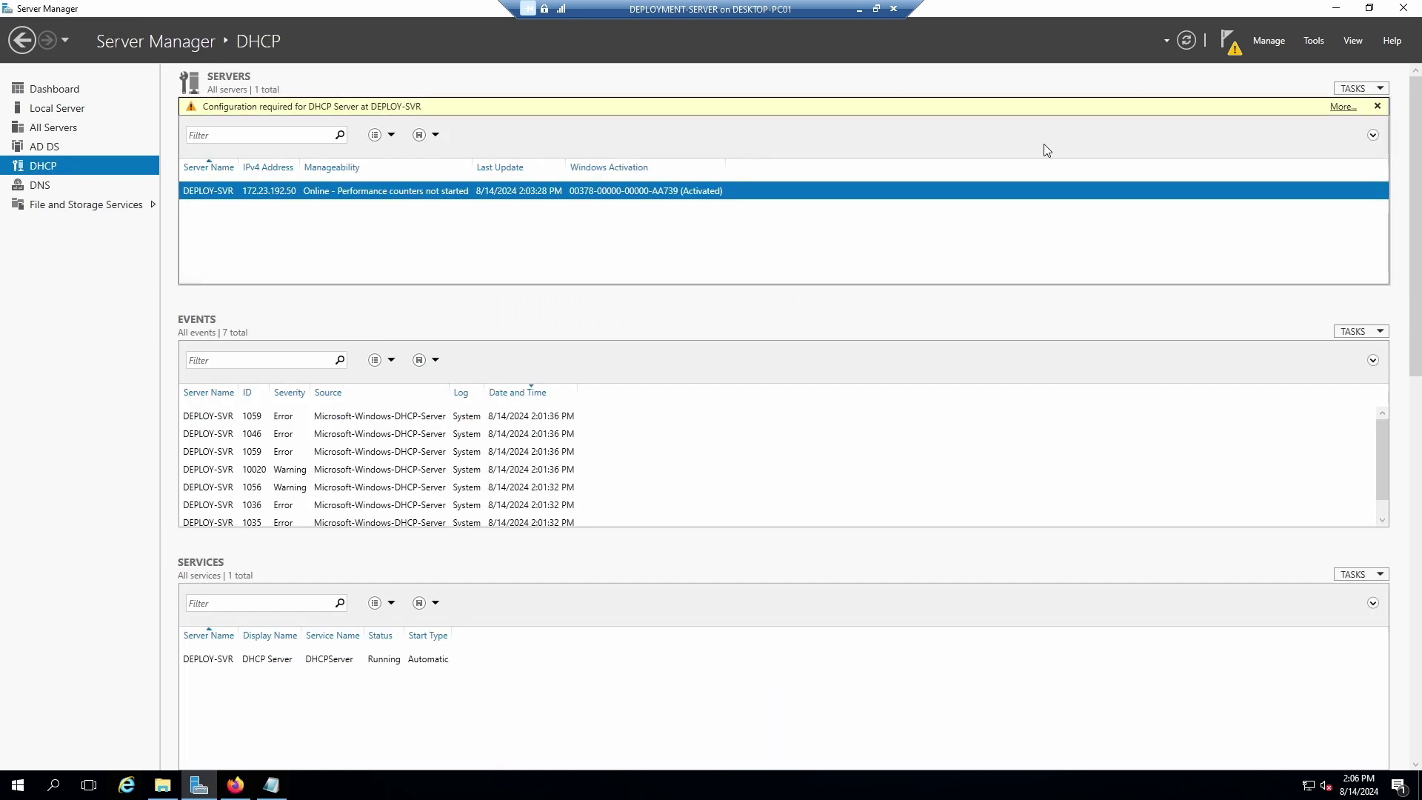
click(1230, 43)
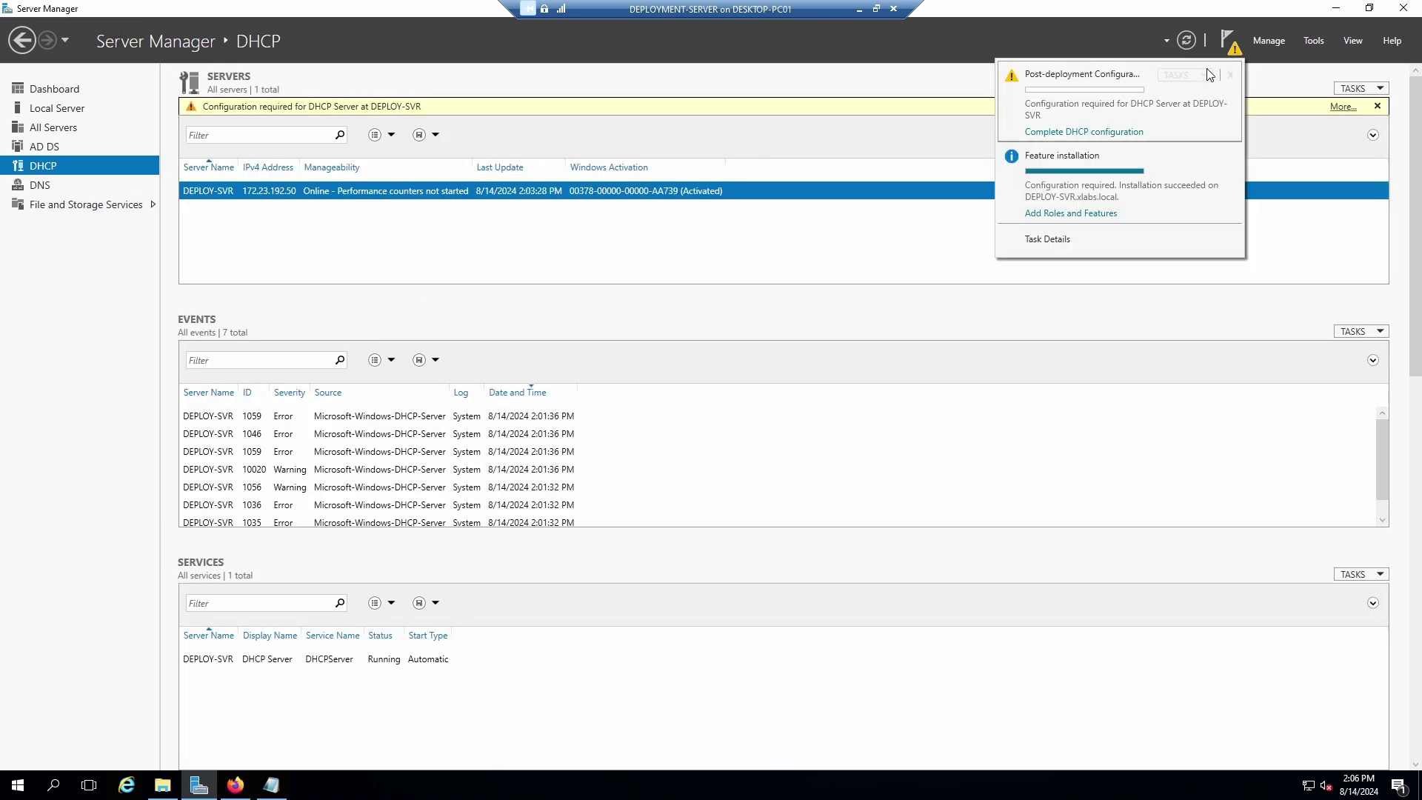
Run Complete DHCP configuration, committing with Administrator credentials to create groups and authorize the server.
click(1082, 135)
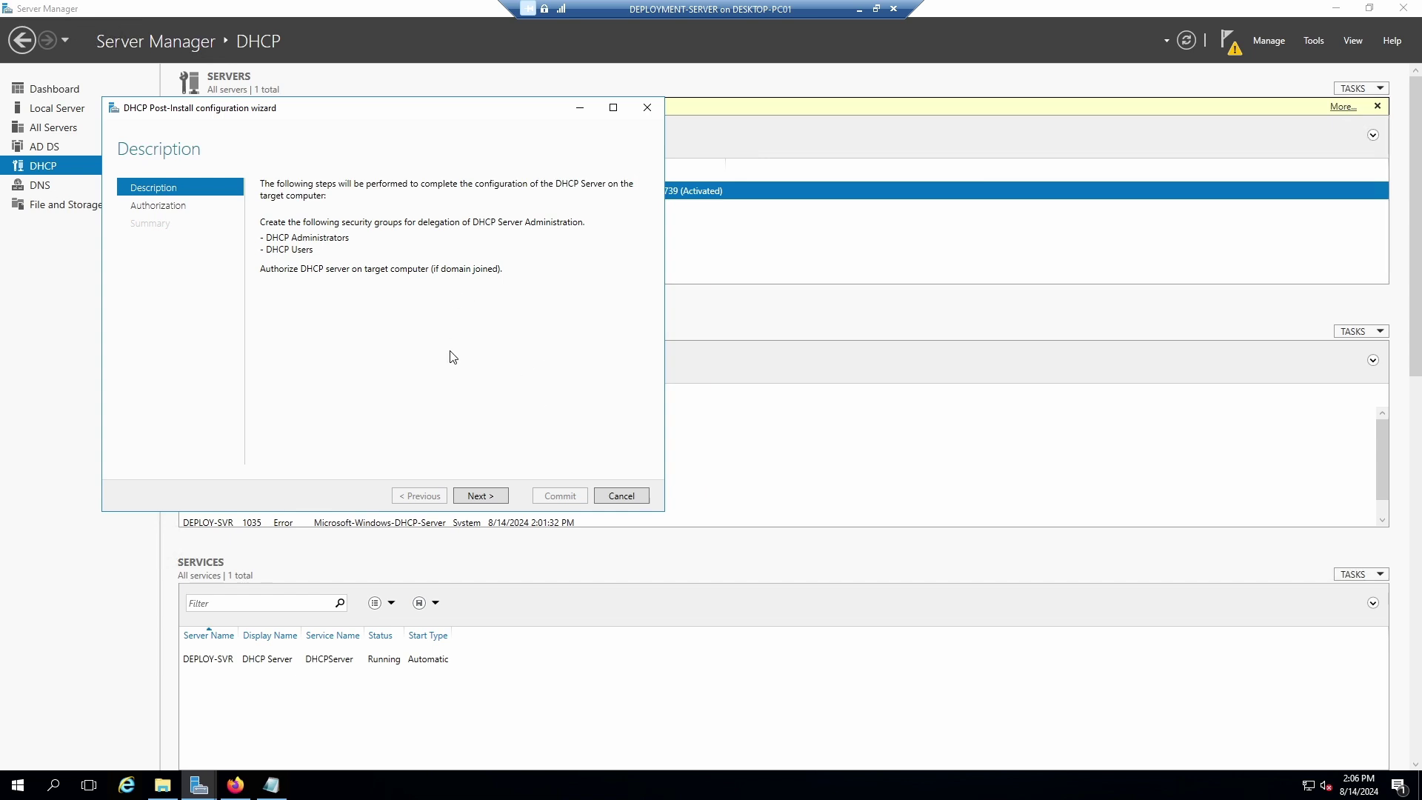
click(477, 496)
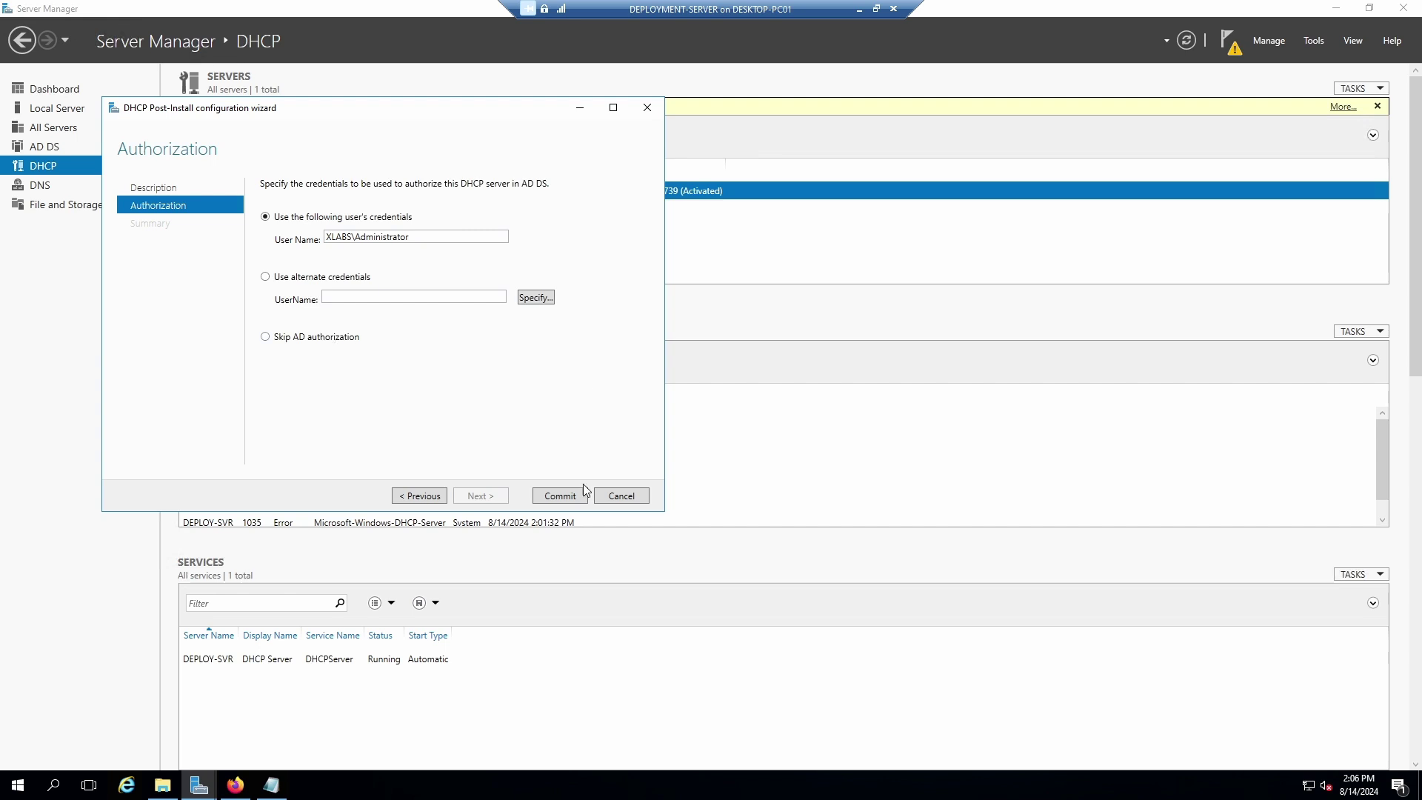
click(563, 498)
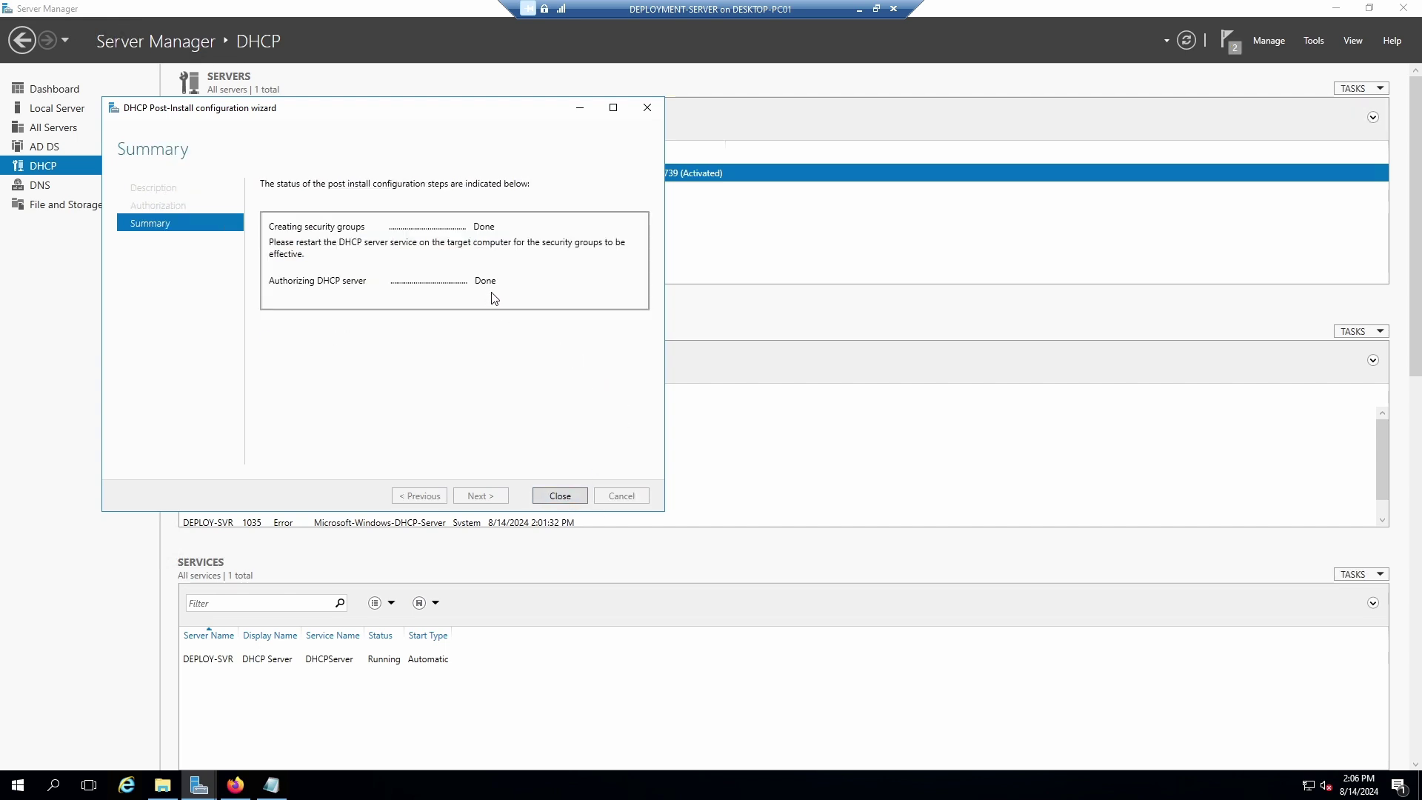
click(560, 497)
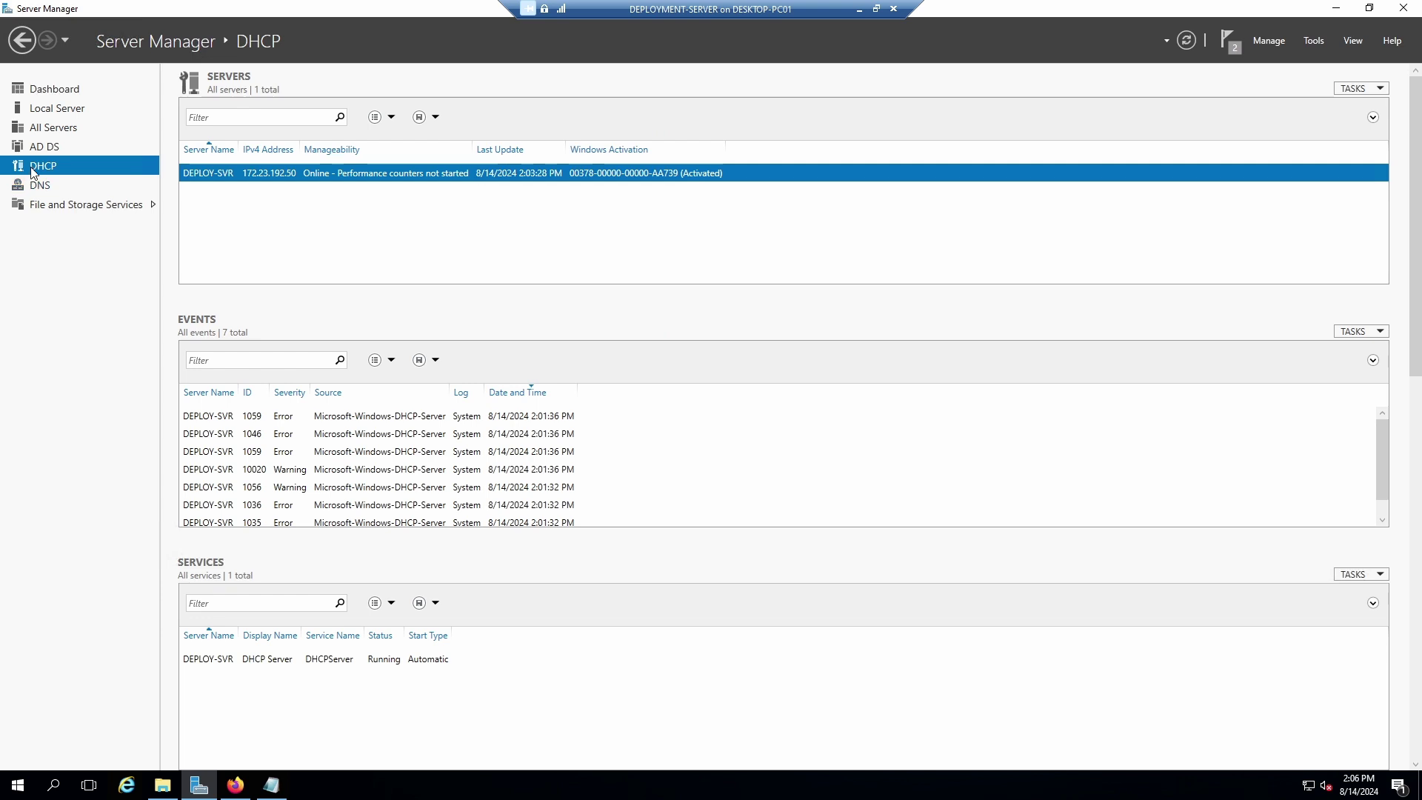
Launch DHCP Manager for DEPLOY-SVR.xlabs.local, select its IPv4 node, maximize and widen the tree pane.
right_click(596, 176)
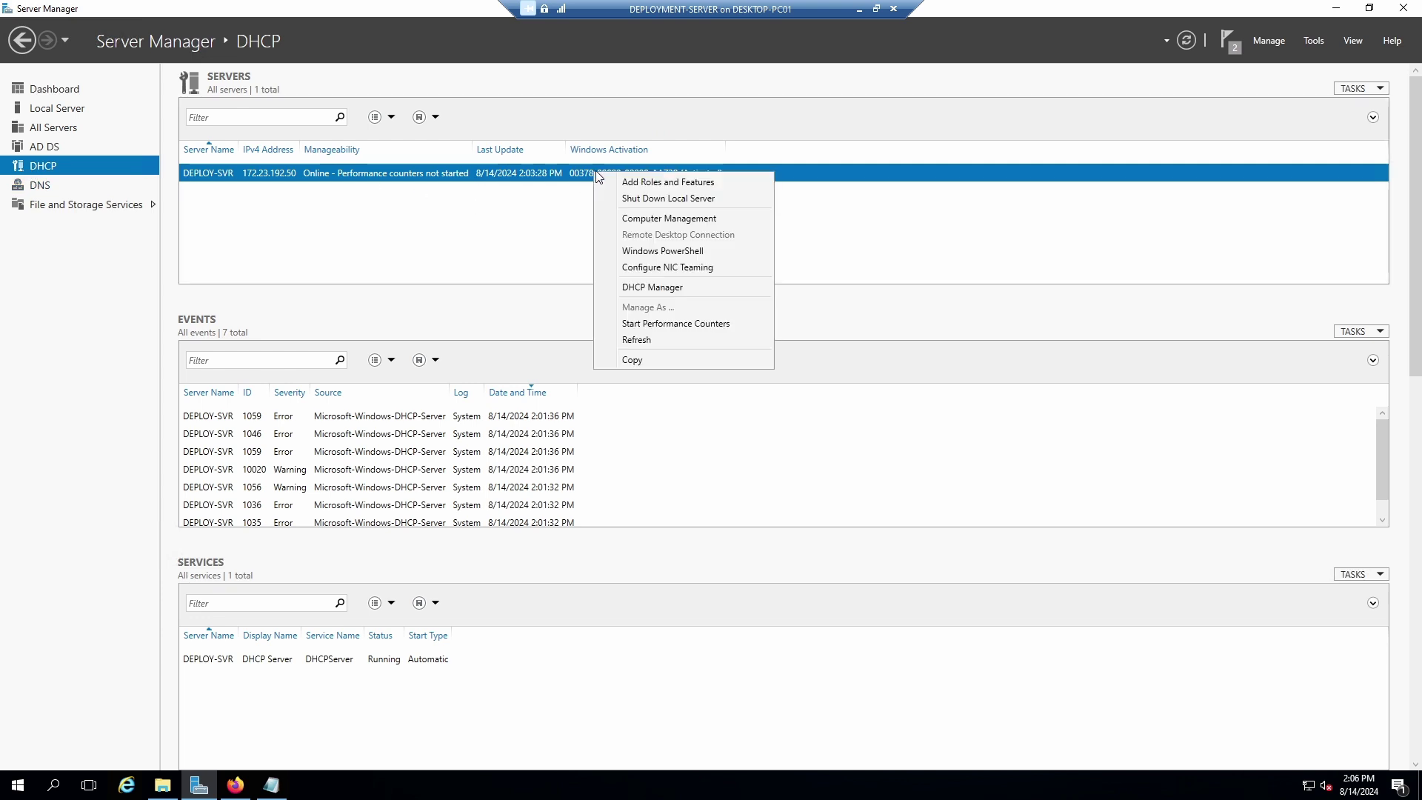
click(645, 287)
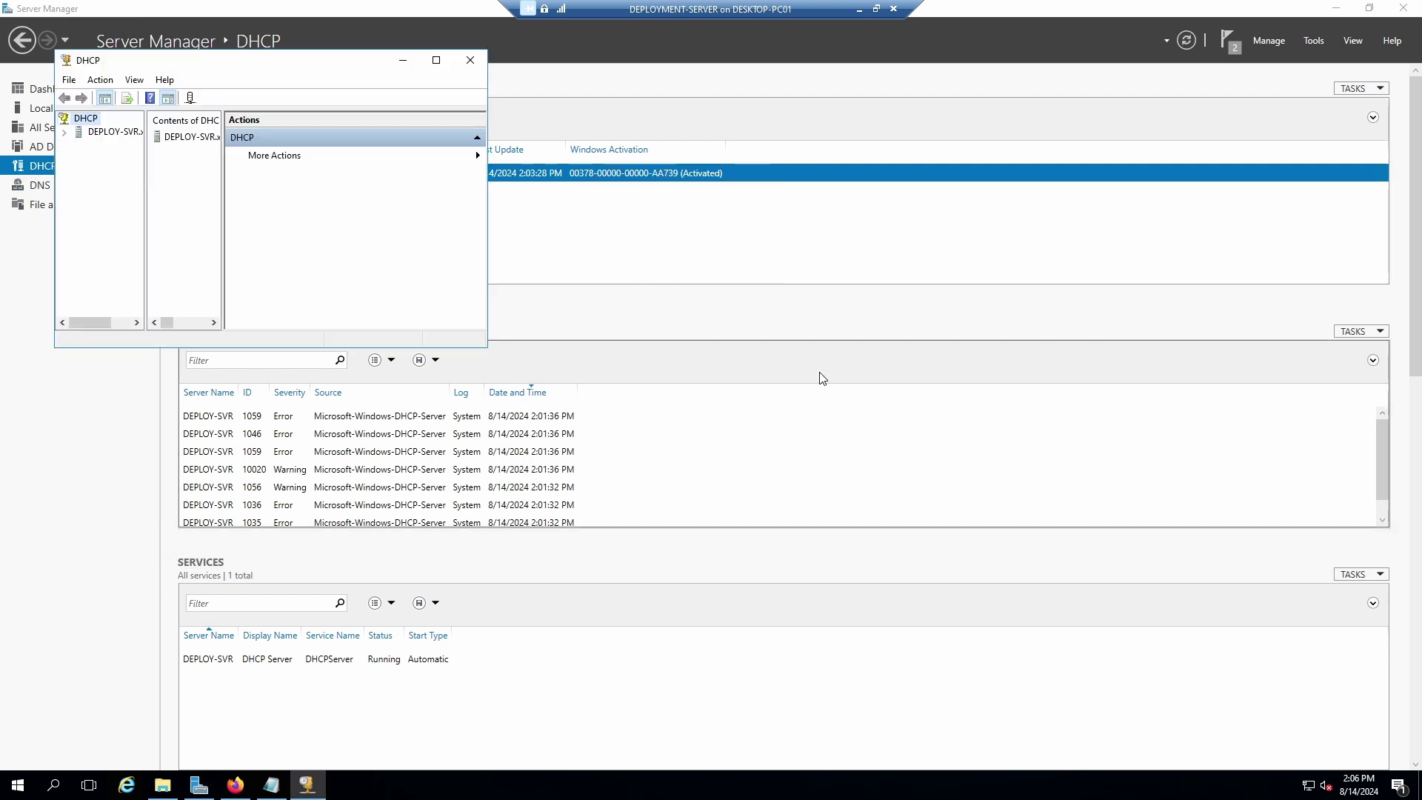
drag(205, 69, 686, 205)
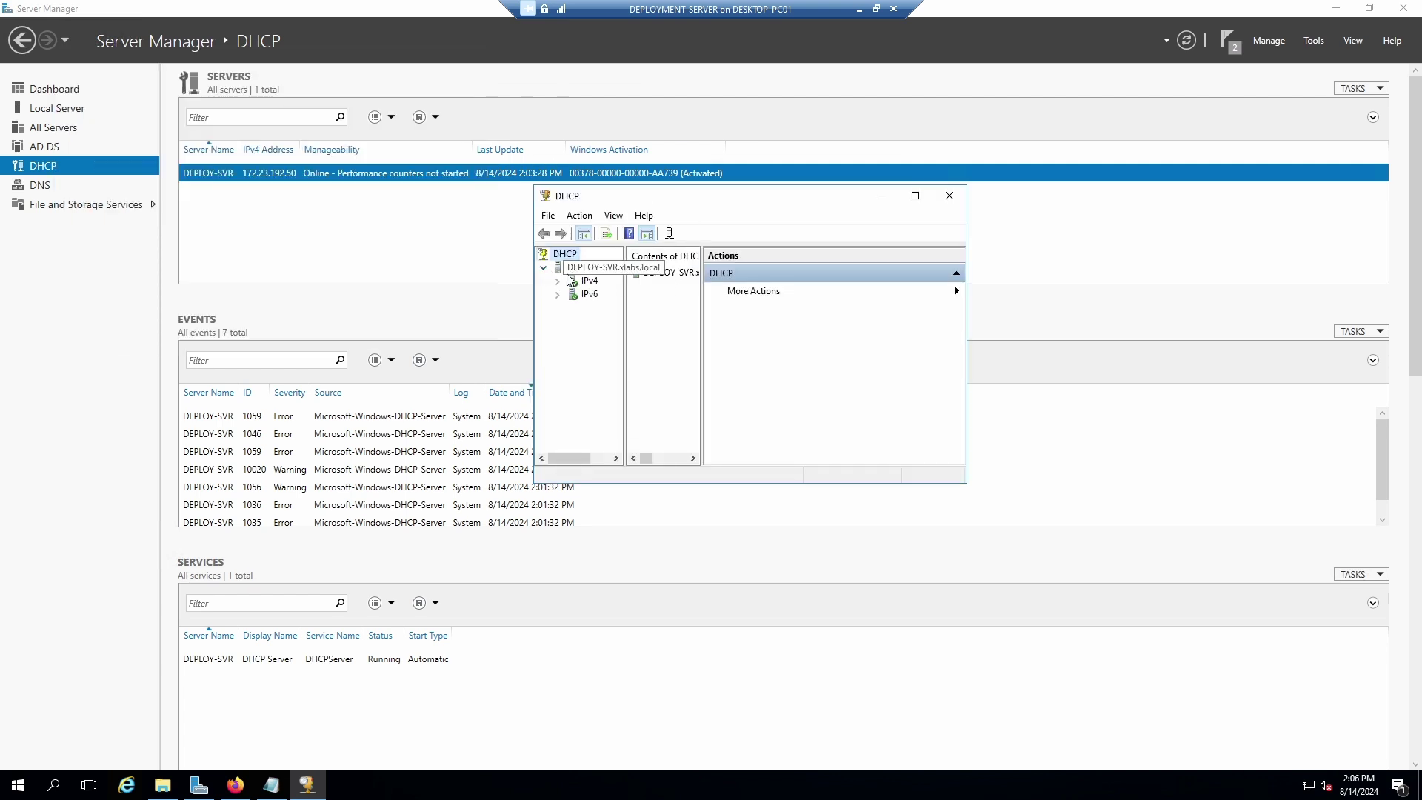
click(559, 283)
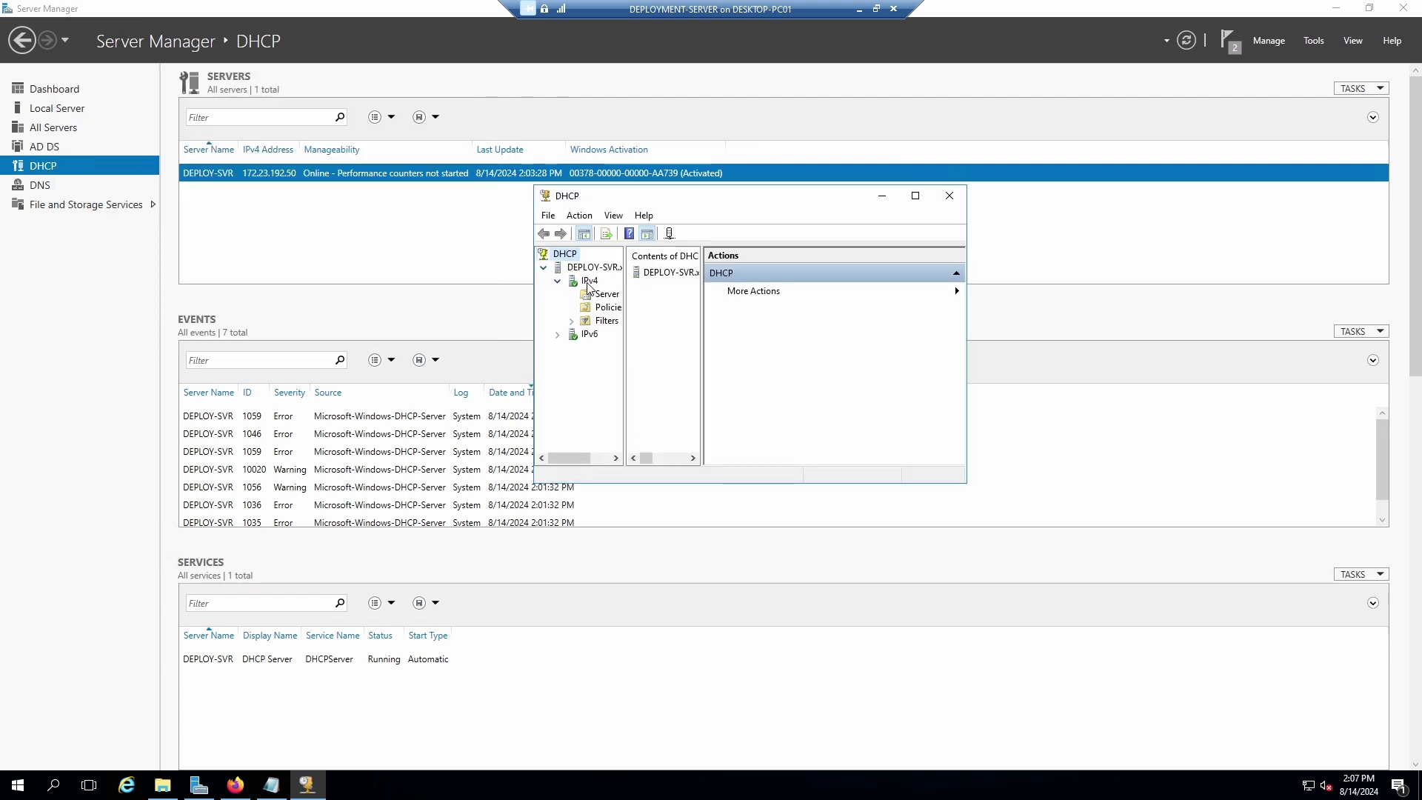
click(589, 281)
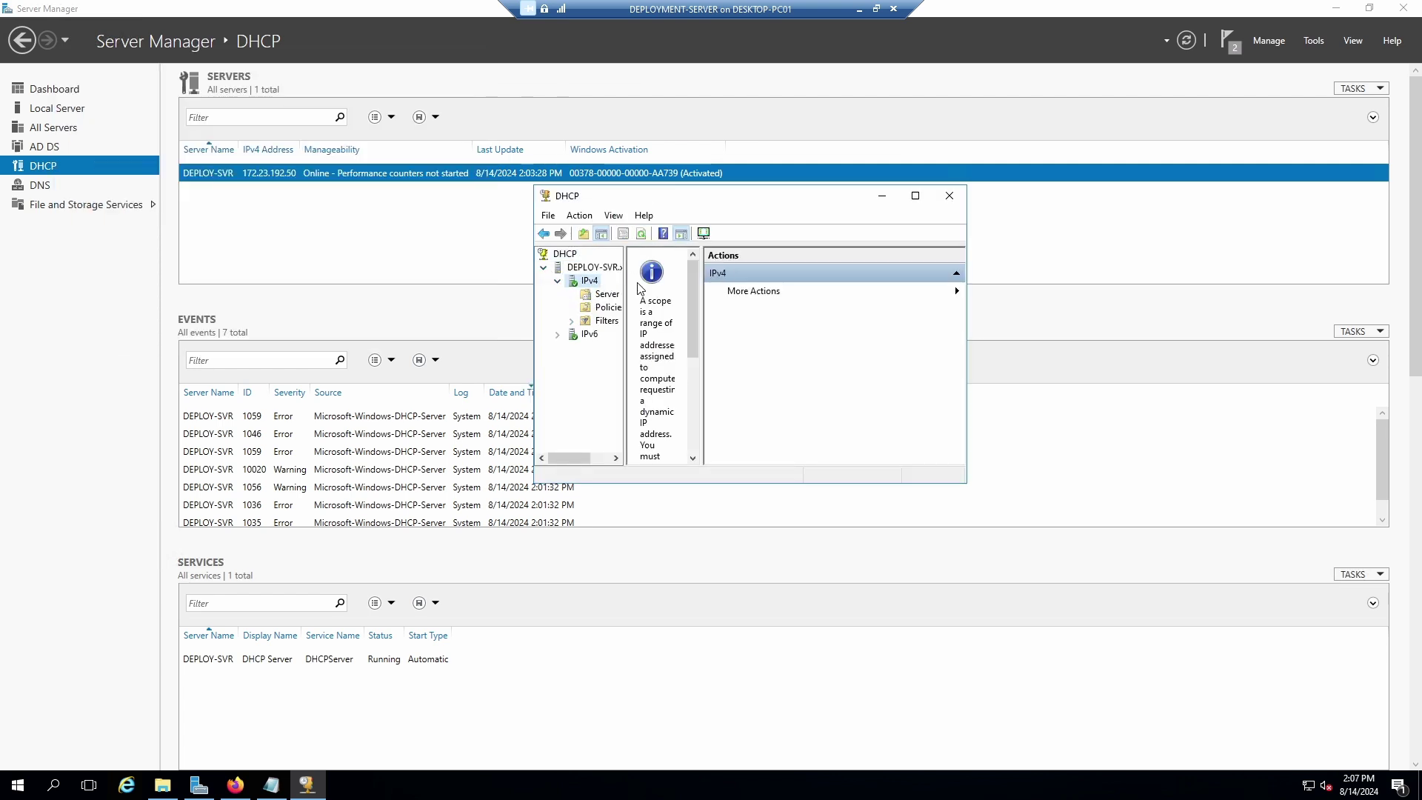
click(916, 195)
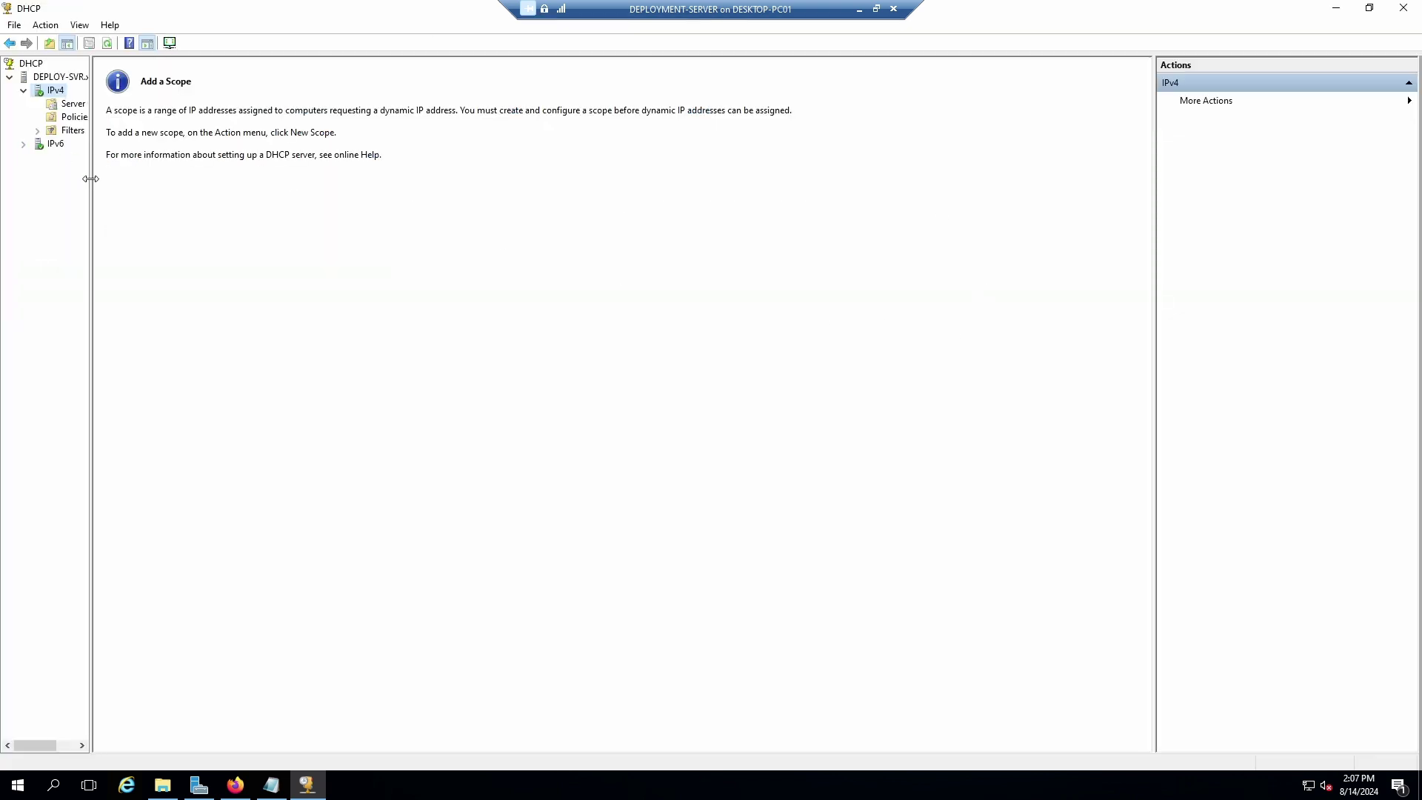
drag(90, 178, 228, 178)
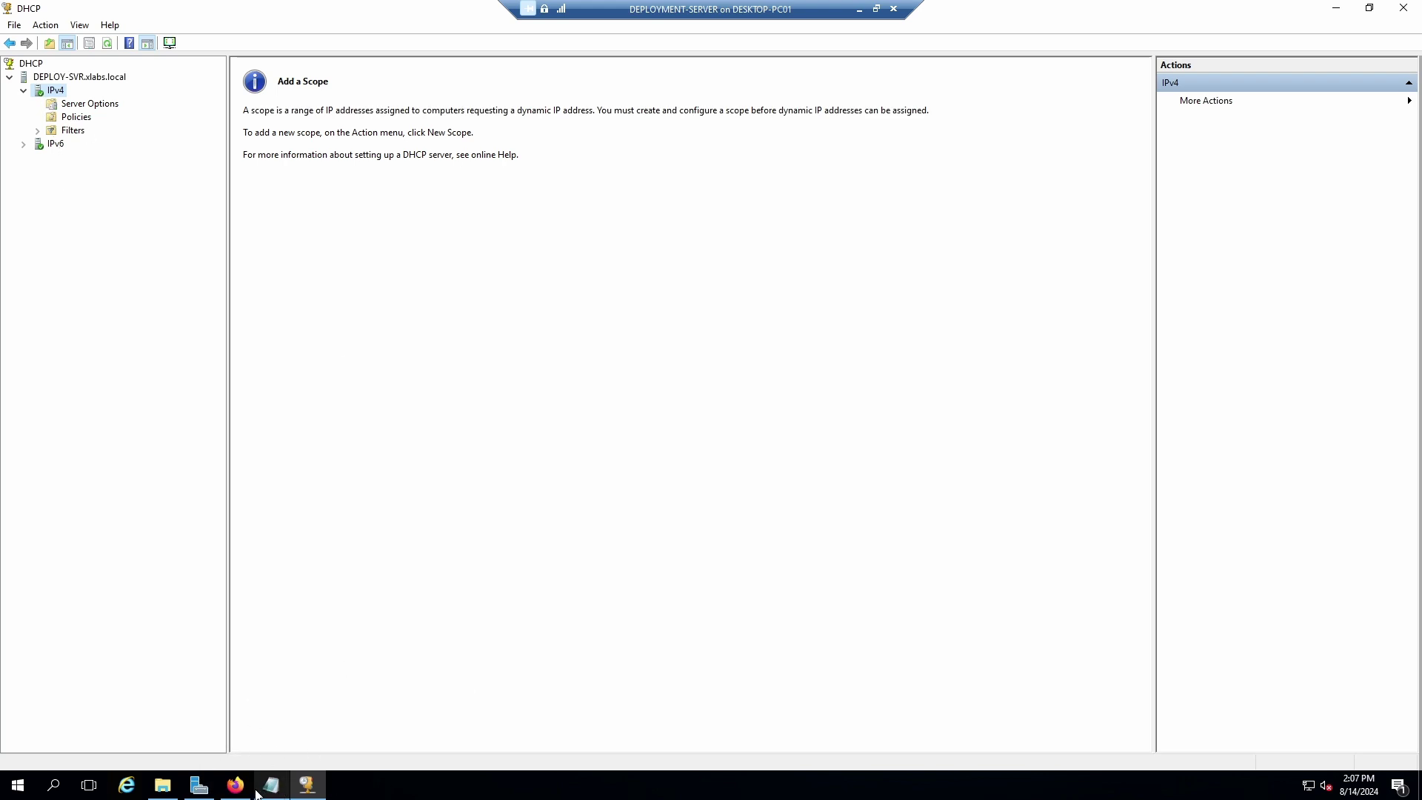
click(54, 789)
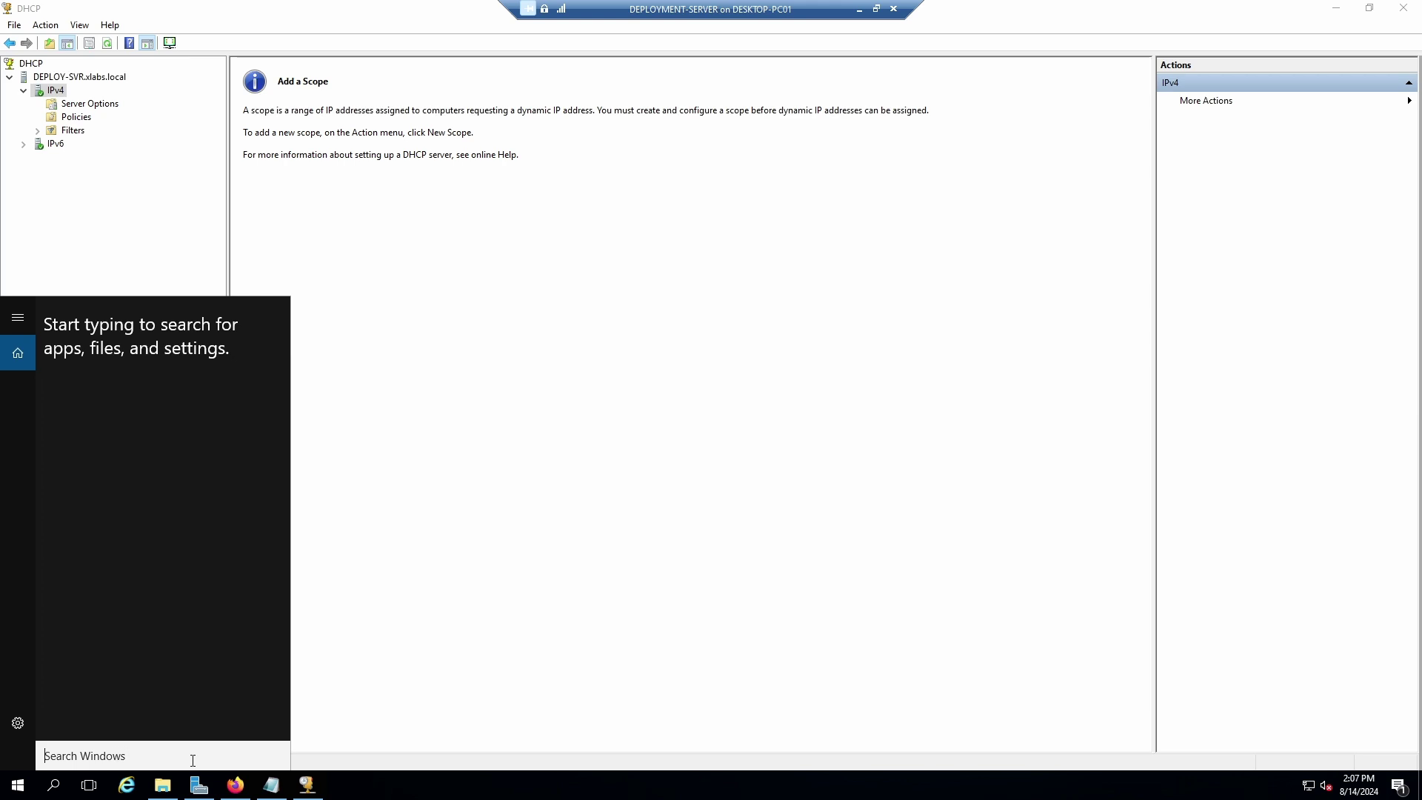
Run ipconfig /all in Command Prompt to show IPv4 172.23.192.50 and gateway 172.23.192.1, enlarging the window.
text(cmd)
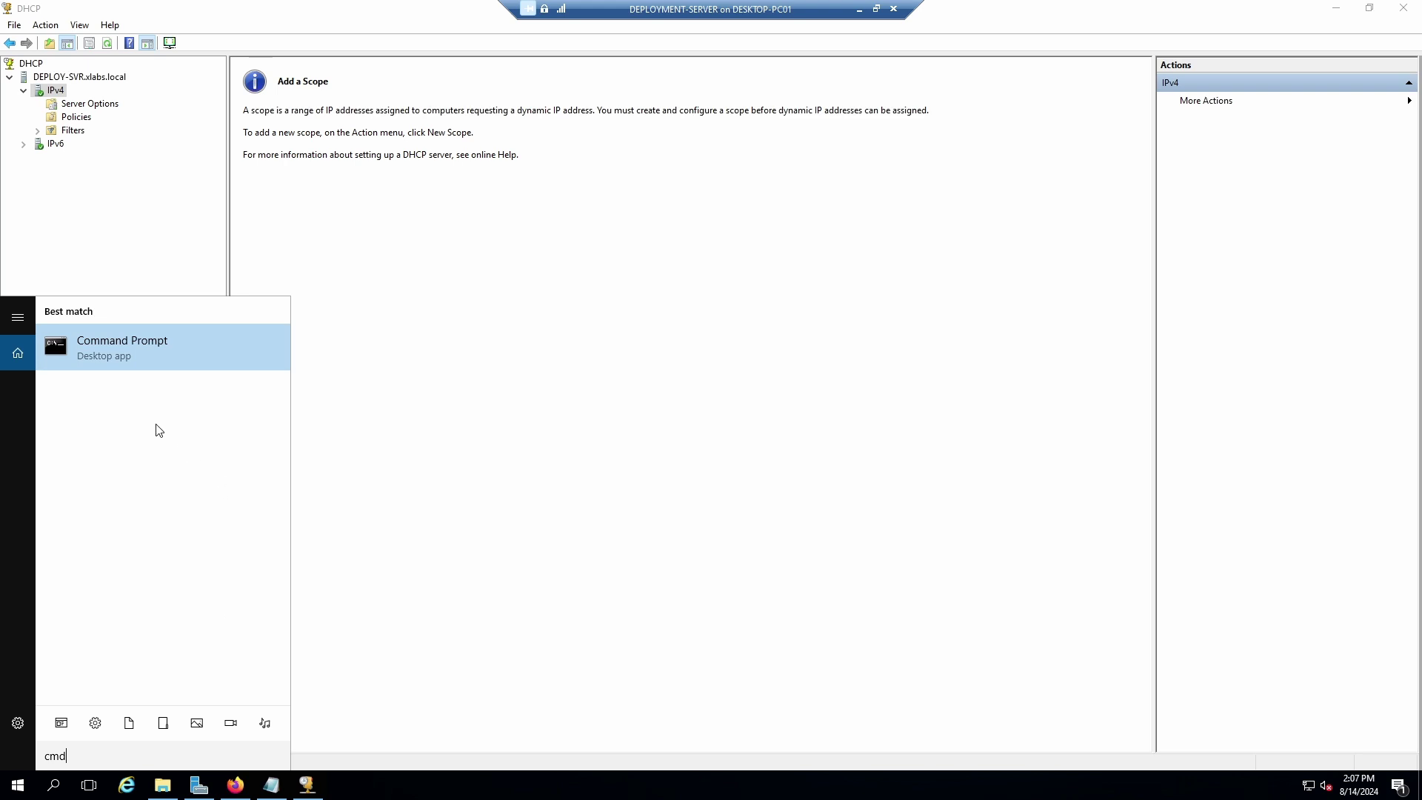
click(107, 354)
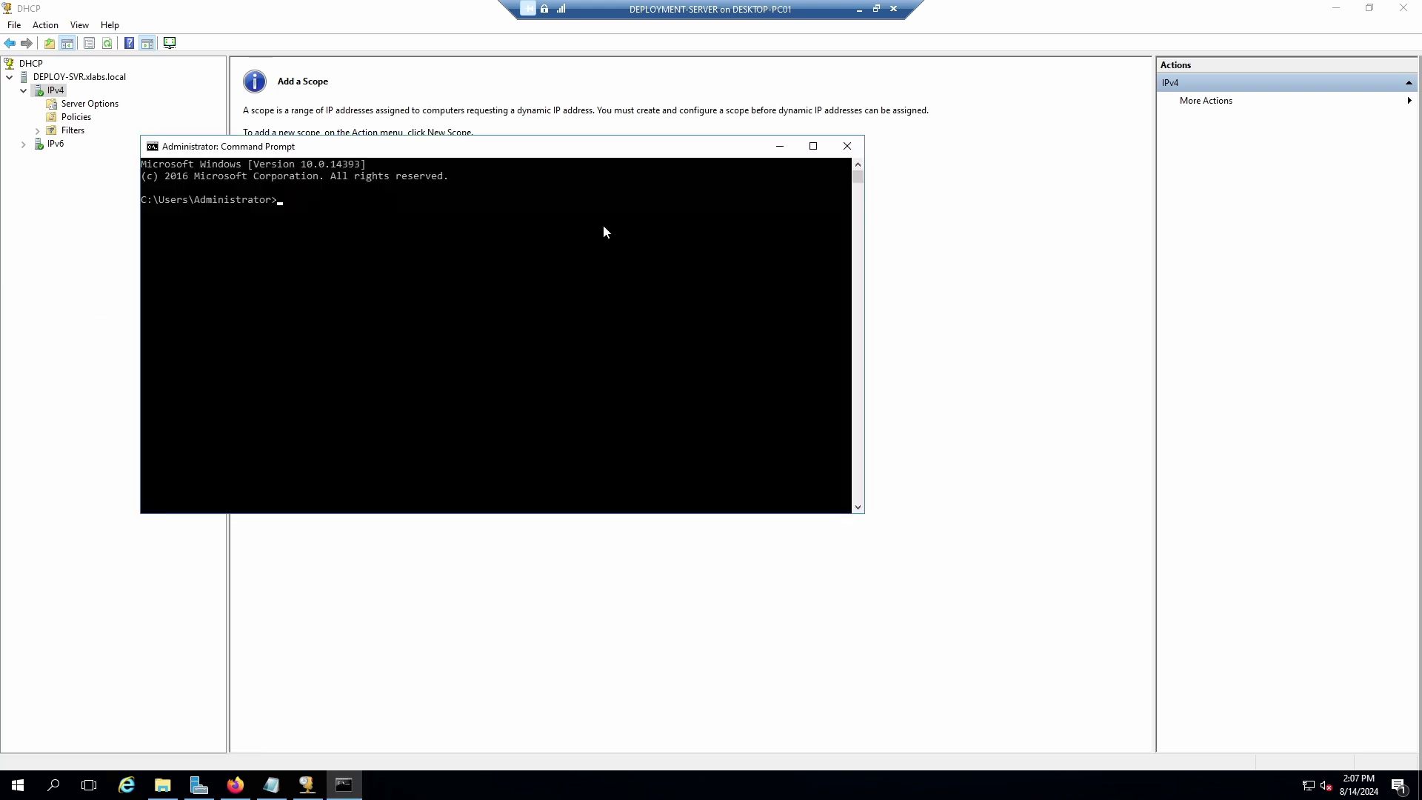
text(ipconfig /all)
key(Return)
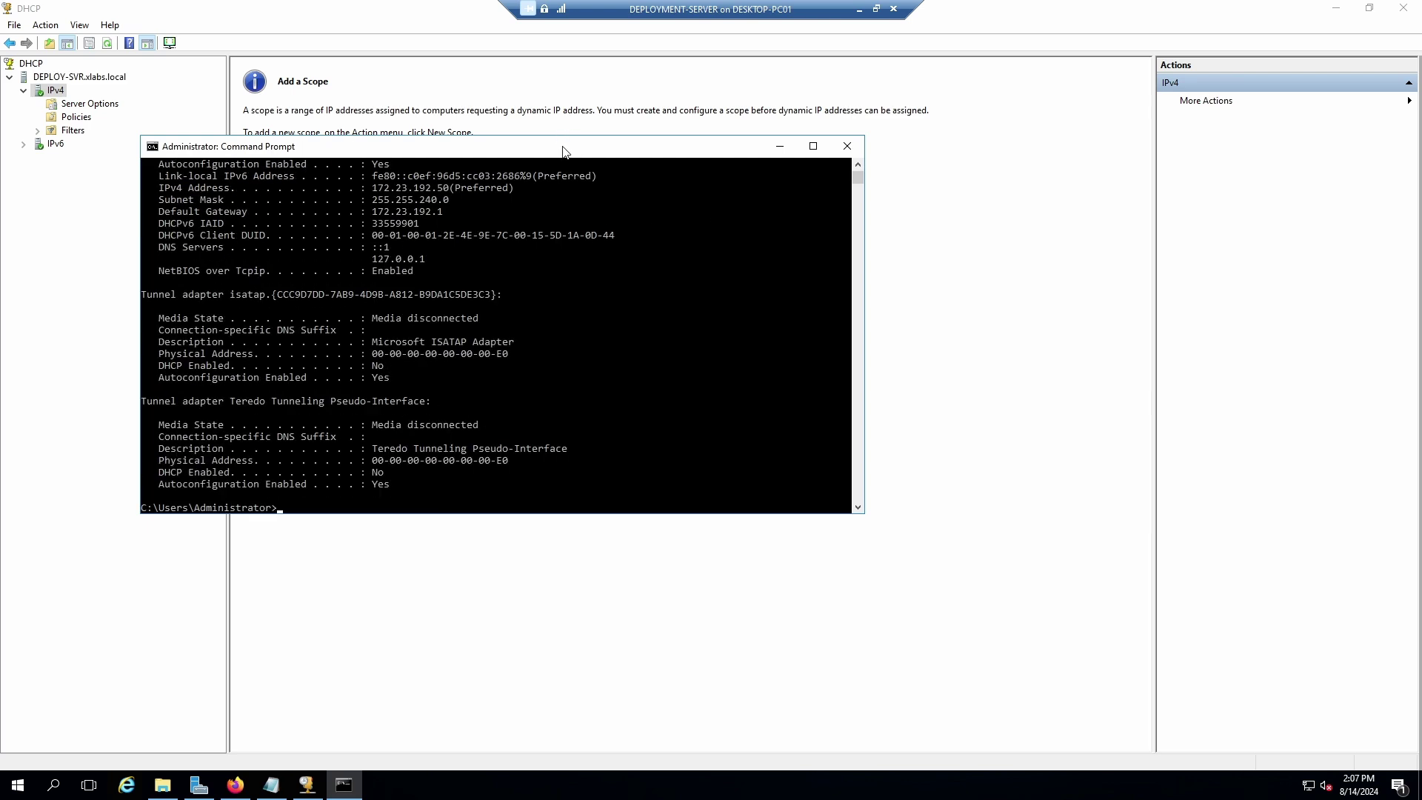
drag(578, 138, 578, 33)
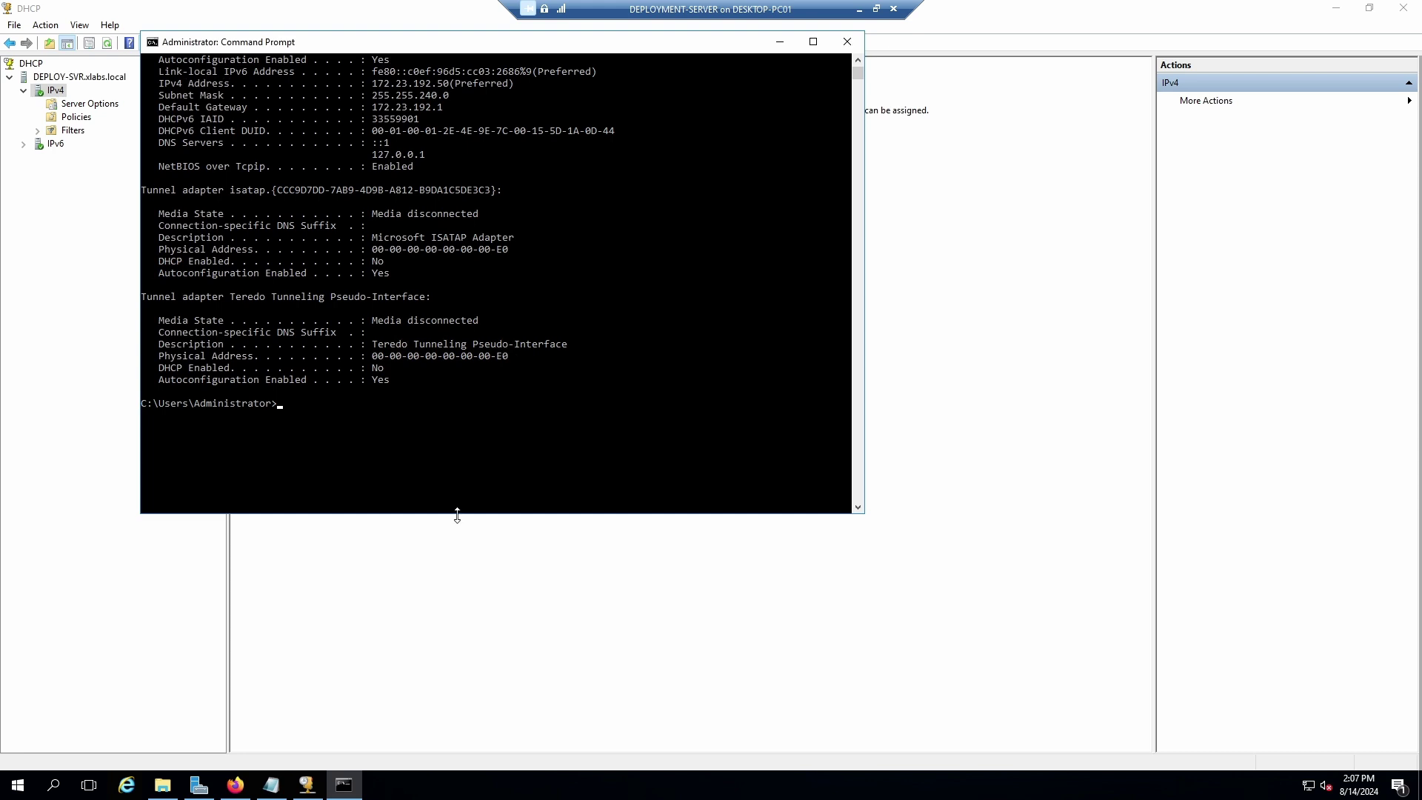
drag(455, 513, 455, 672)
scroll(588, 251, up, 7)
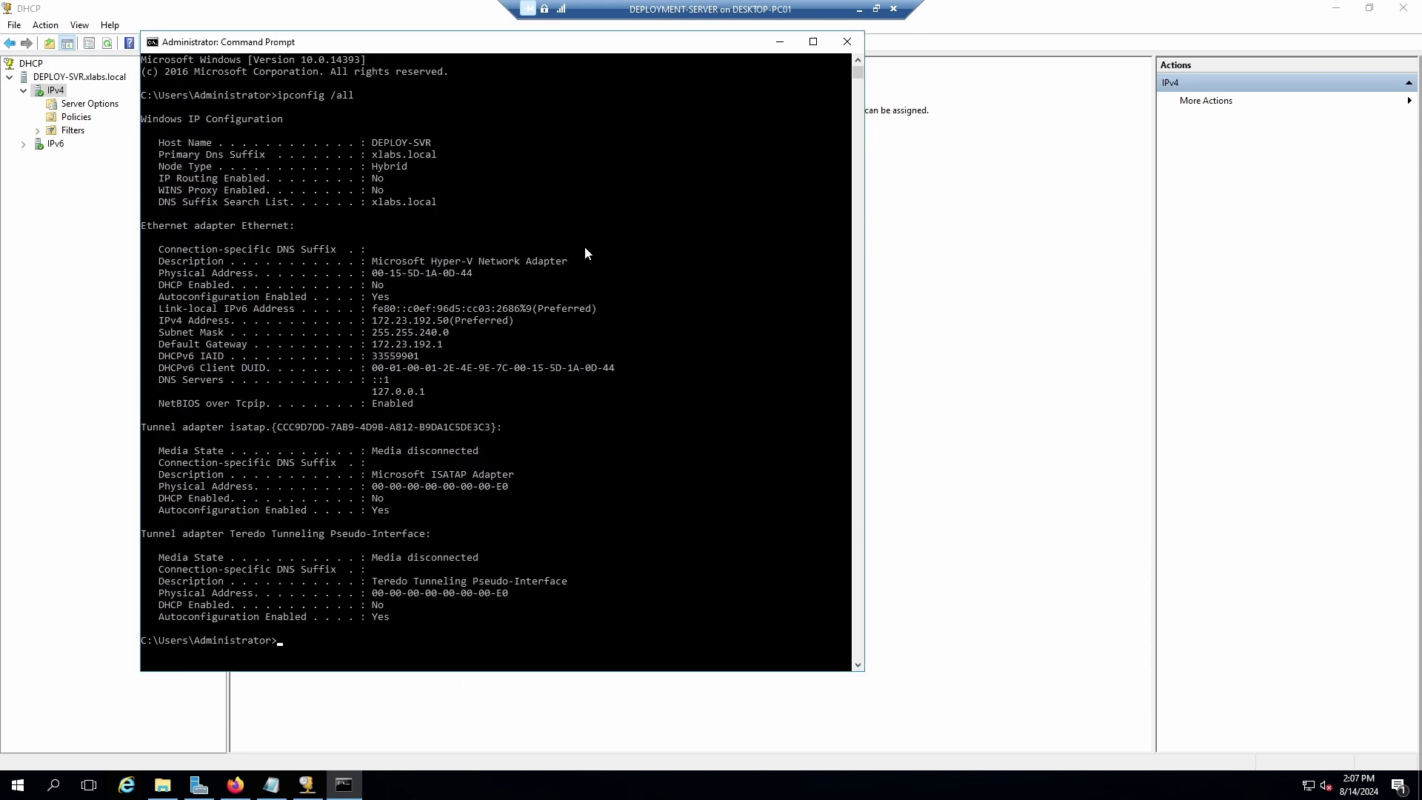
drag(555, 45, 526, 45)
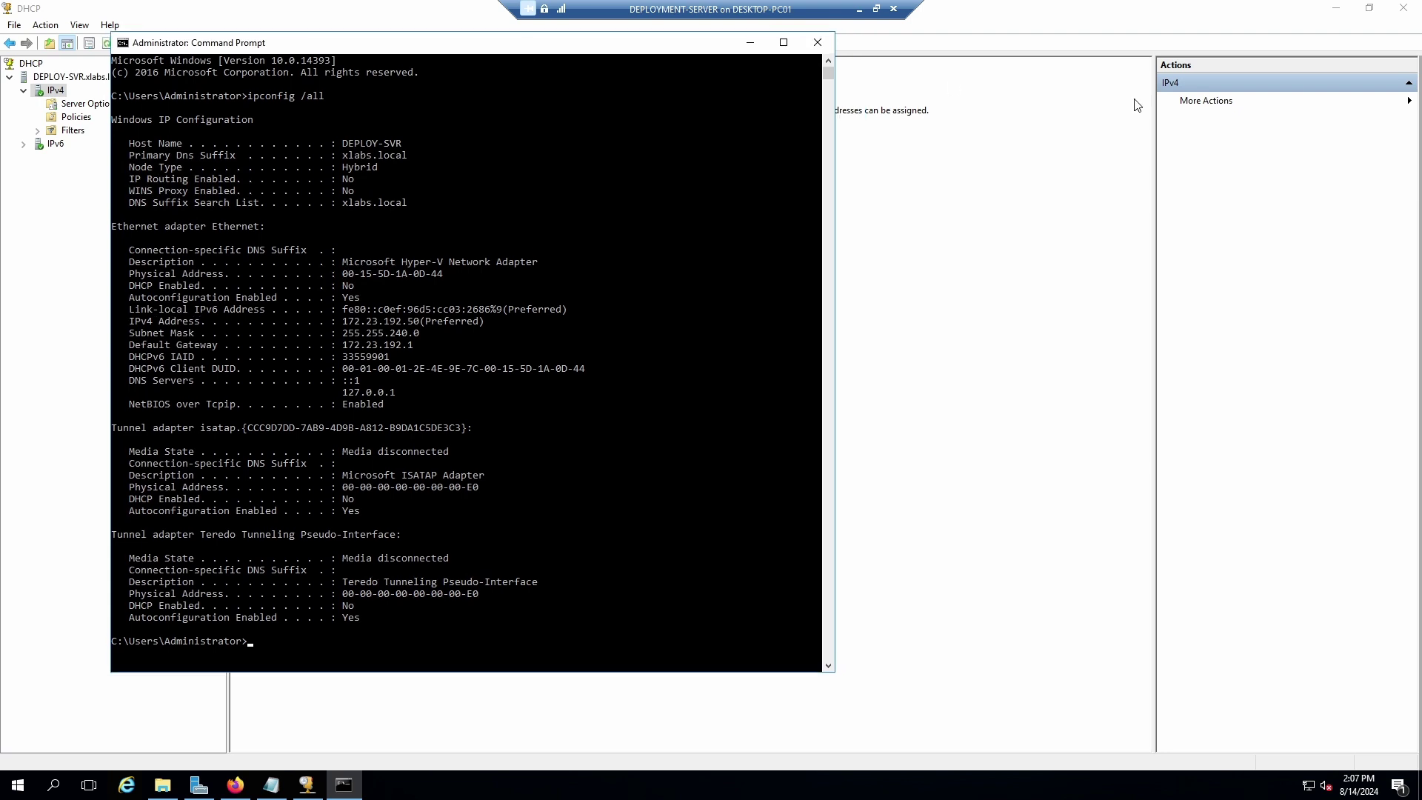
Bring the Notepad notes forward, reposition the window, and select all the existing text.
click(271, 784)
drag(1157, 100, 1003, 85)
key(ctrl+a)
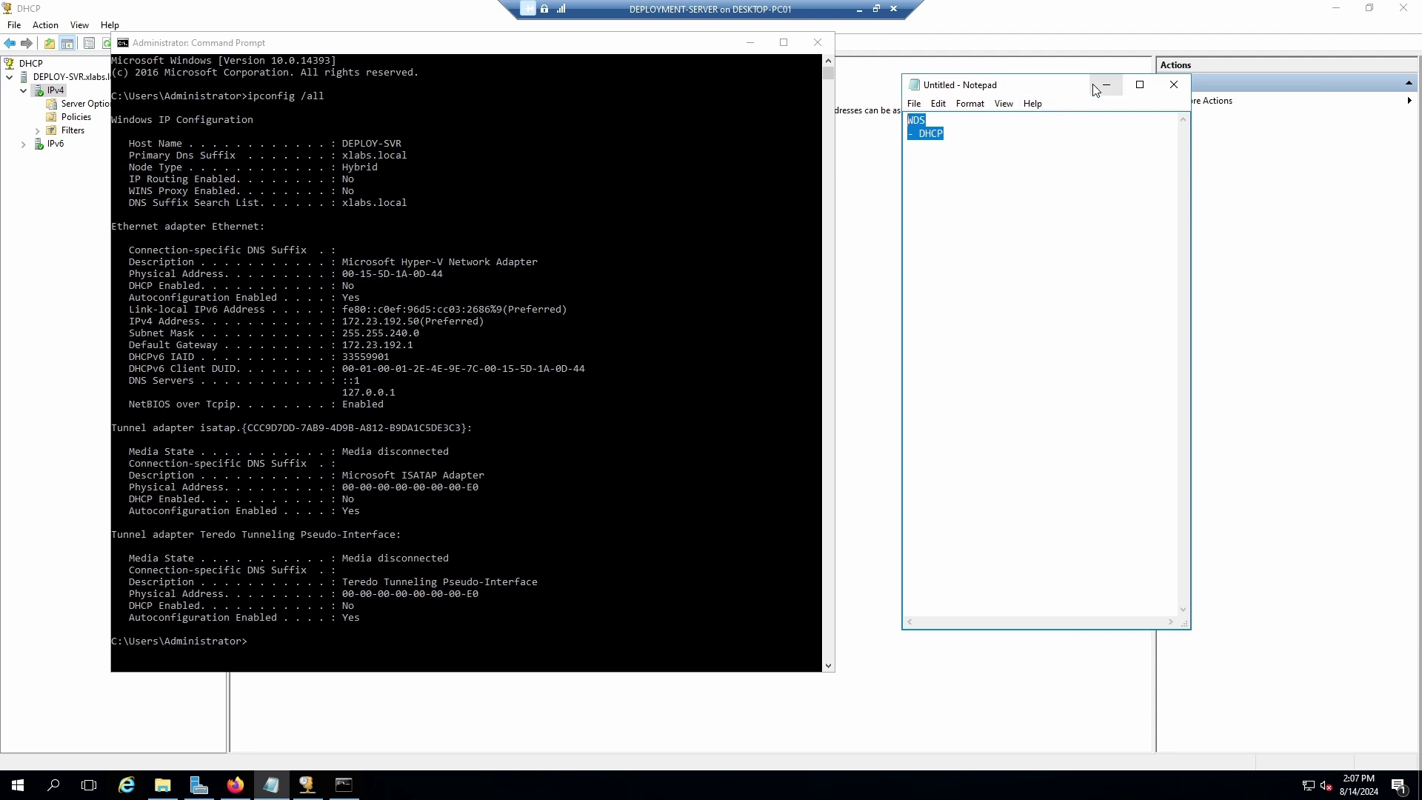
Replace the old notes with 'Gateway :172.23.192.1', 'DNS server: 172.23.192.50' and a 'DHCP SCOPE' heading.
key(Delete)
drag(900, 245, 845, 246)
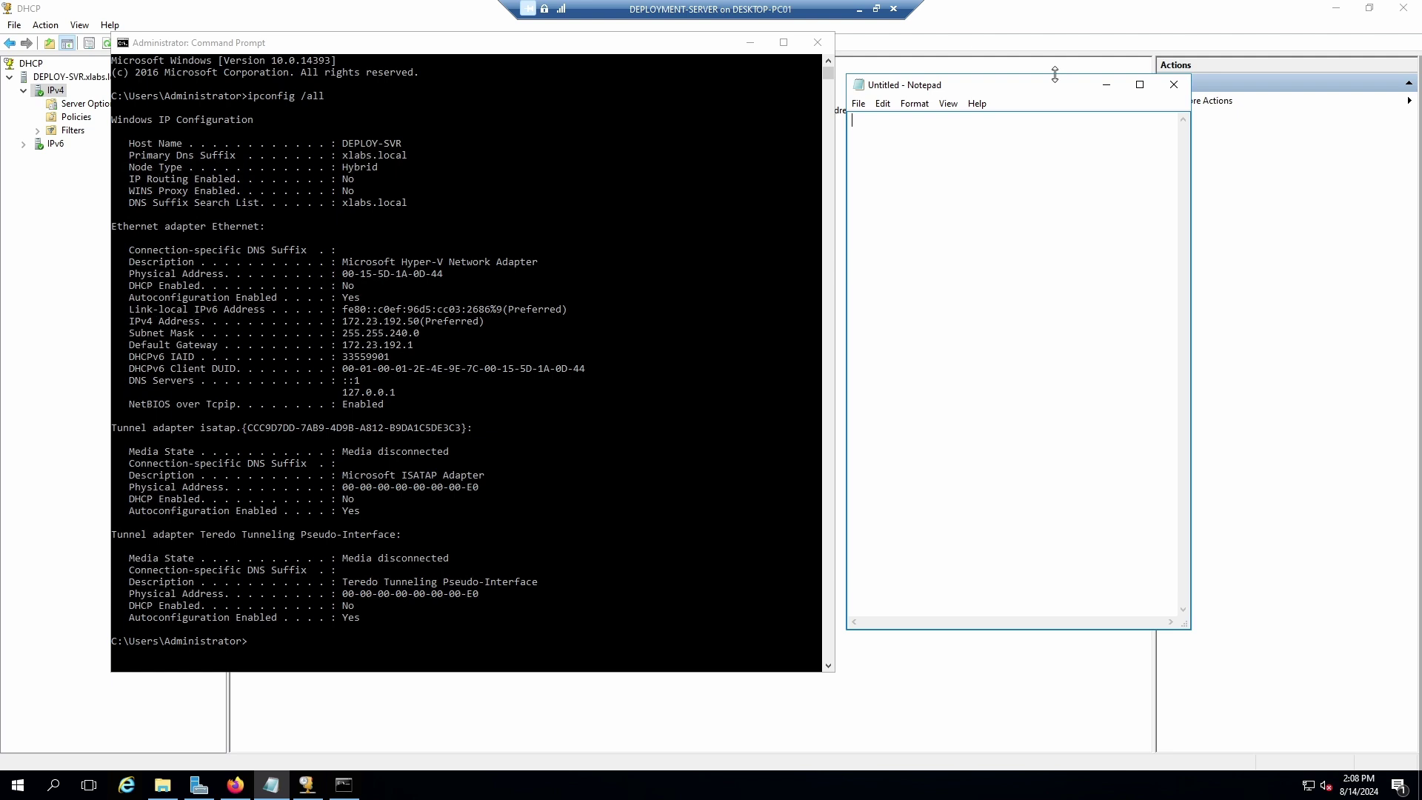
drag(1051, 74, 1050, 35)
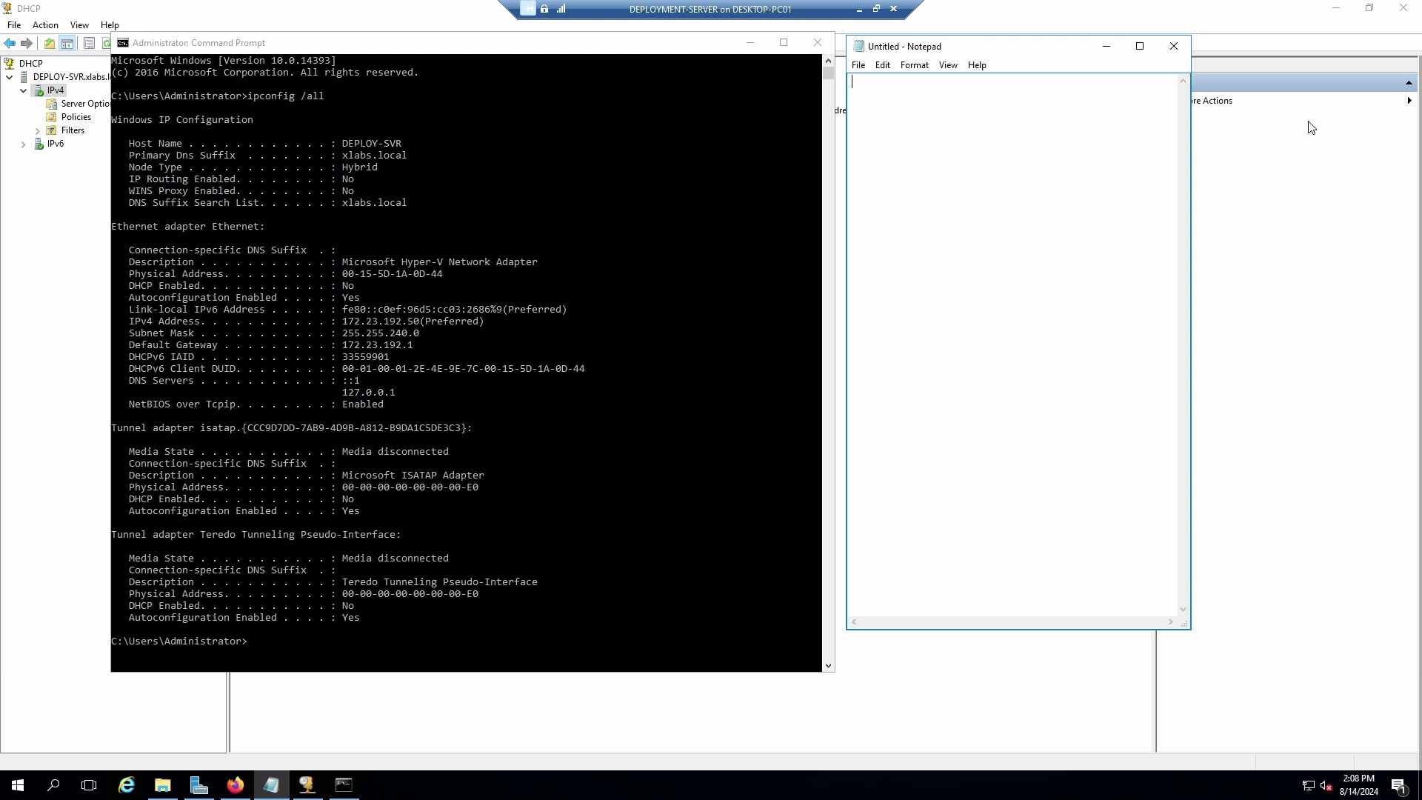
text(Gateway :172.23.192.1)
key(Return)
key(Return)
key(BackSpace)
text(DNS server: 172)
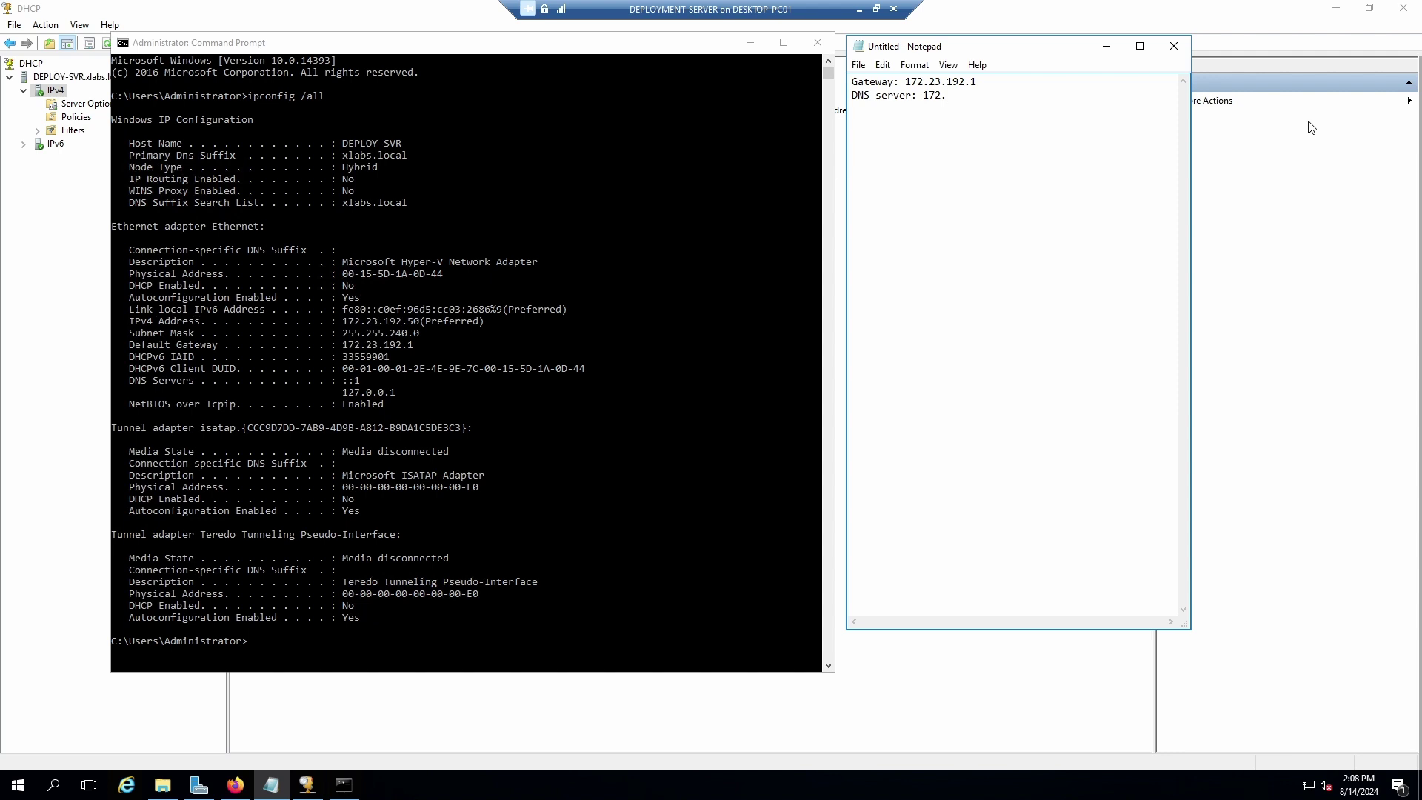
text(.23.192.50)
key(Return)
text(DHCP SCOPE)
Under DHCP SCOPE, add the line '172.23.192.100 - 172.21.192.200 (Dynmacally Assigned)'.
key(Return)
text(172.23.192.100)
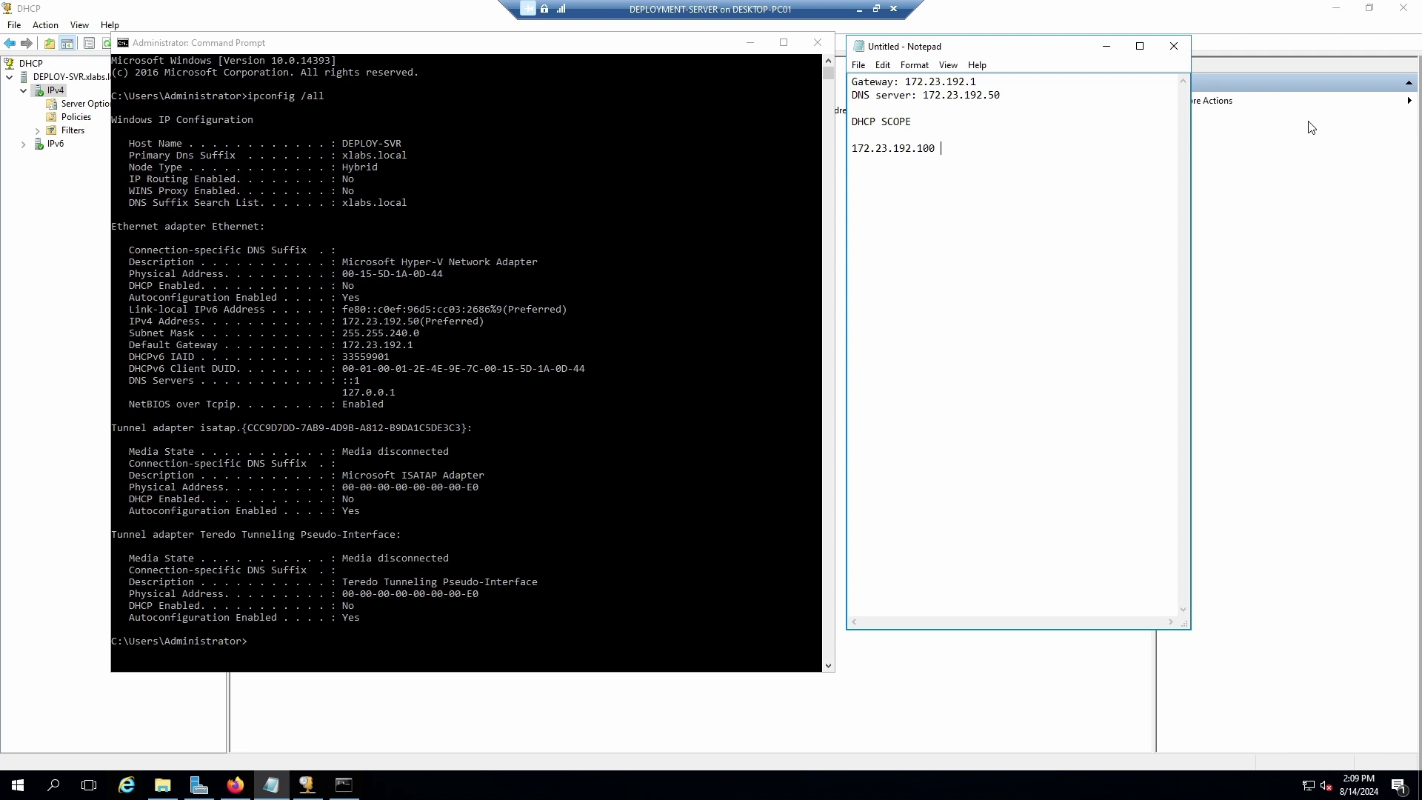
text( - 172.21.192.200)
text((Dynmaical)
key(BackSpace)
key(BackSpace)
key(BackSpace)
key(BackSpace)
text(cally Assigned))
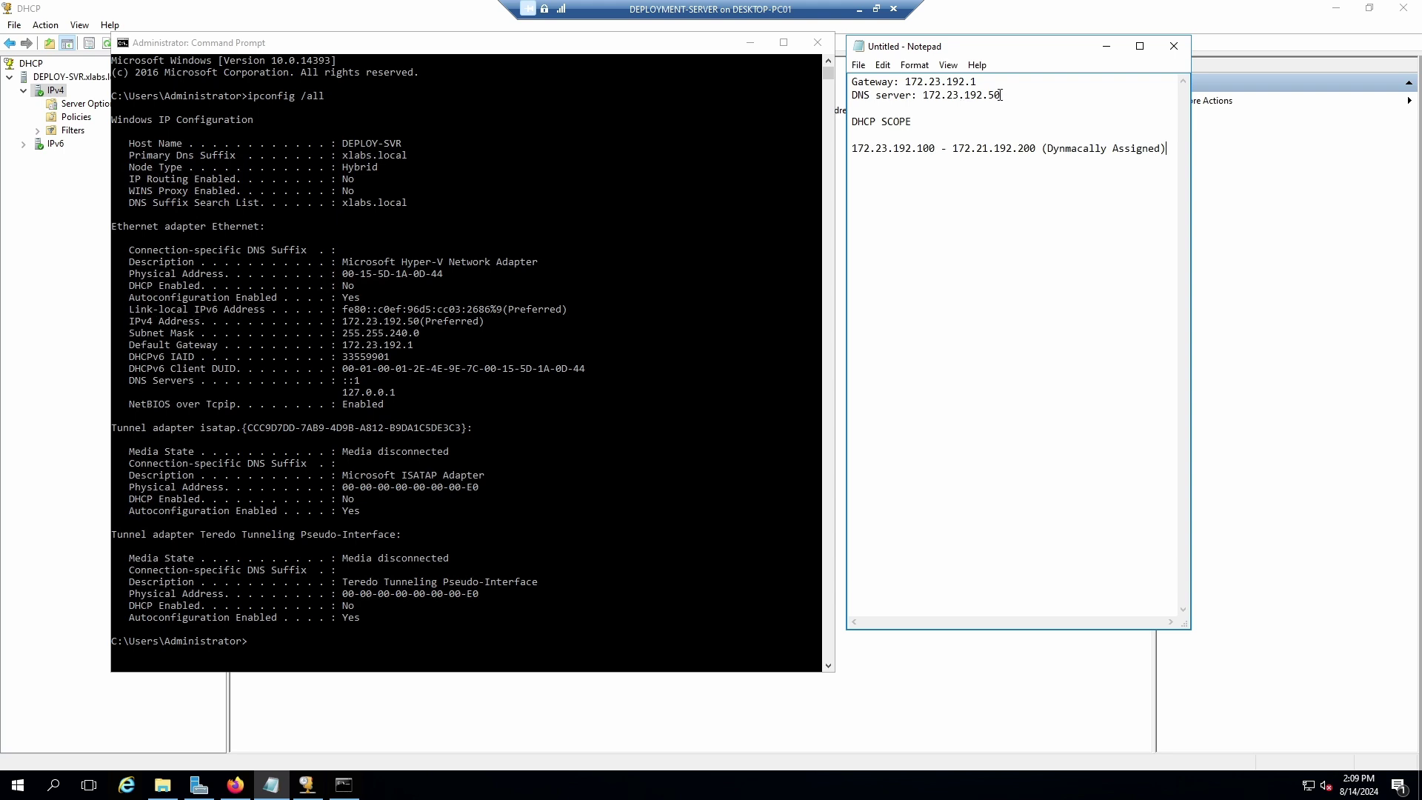
click(1001, 95)
Add the line '172.23.192.2 - 172.23.192.49 (Server/Service)' below the DNS server entry.
key(Return)
key(Return)
key(Up)
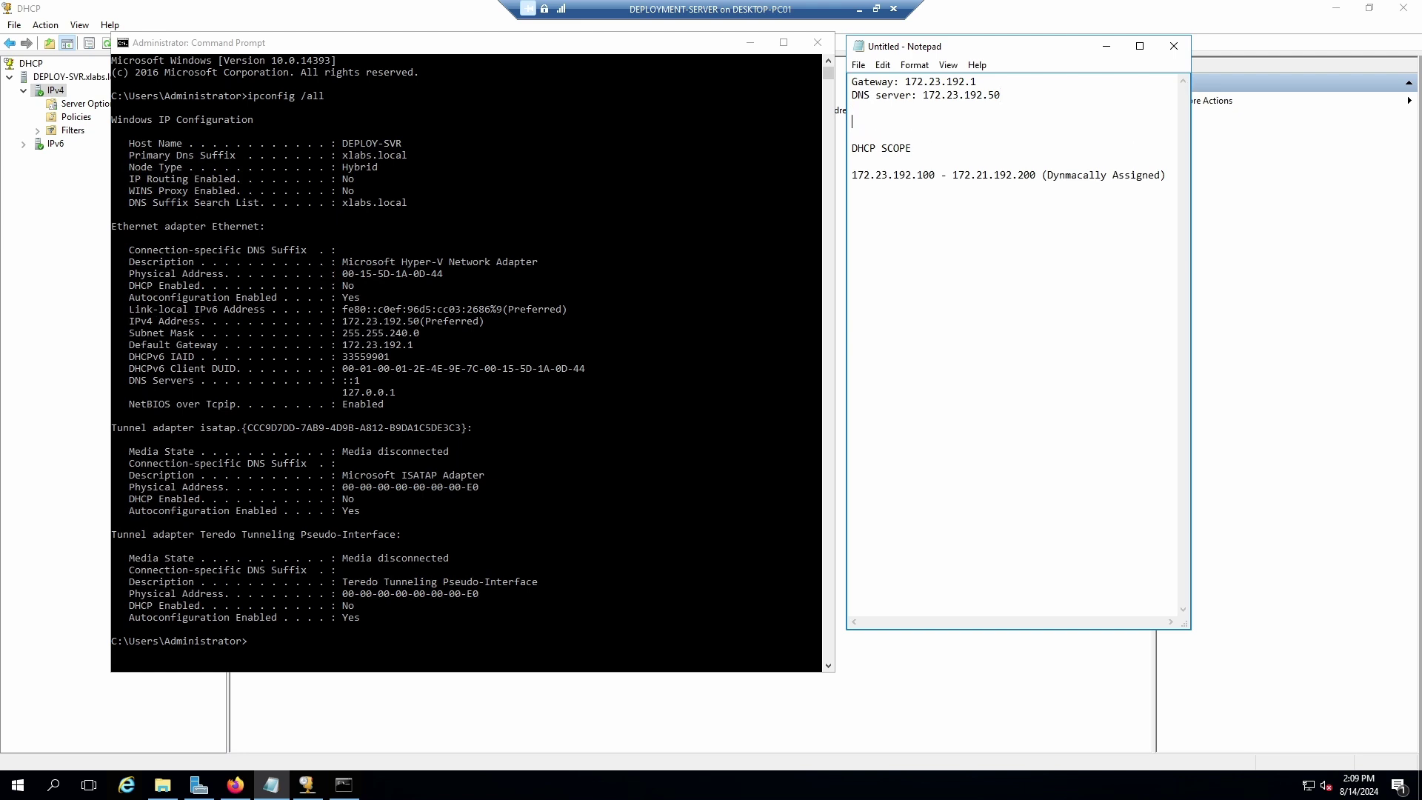
text(1)
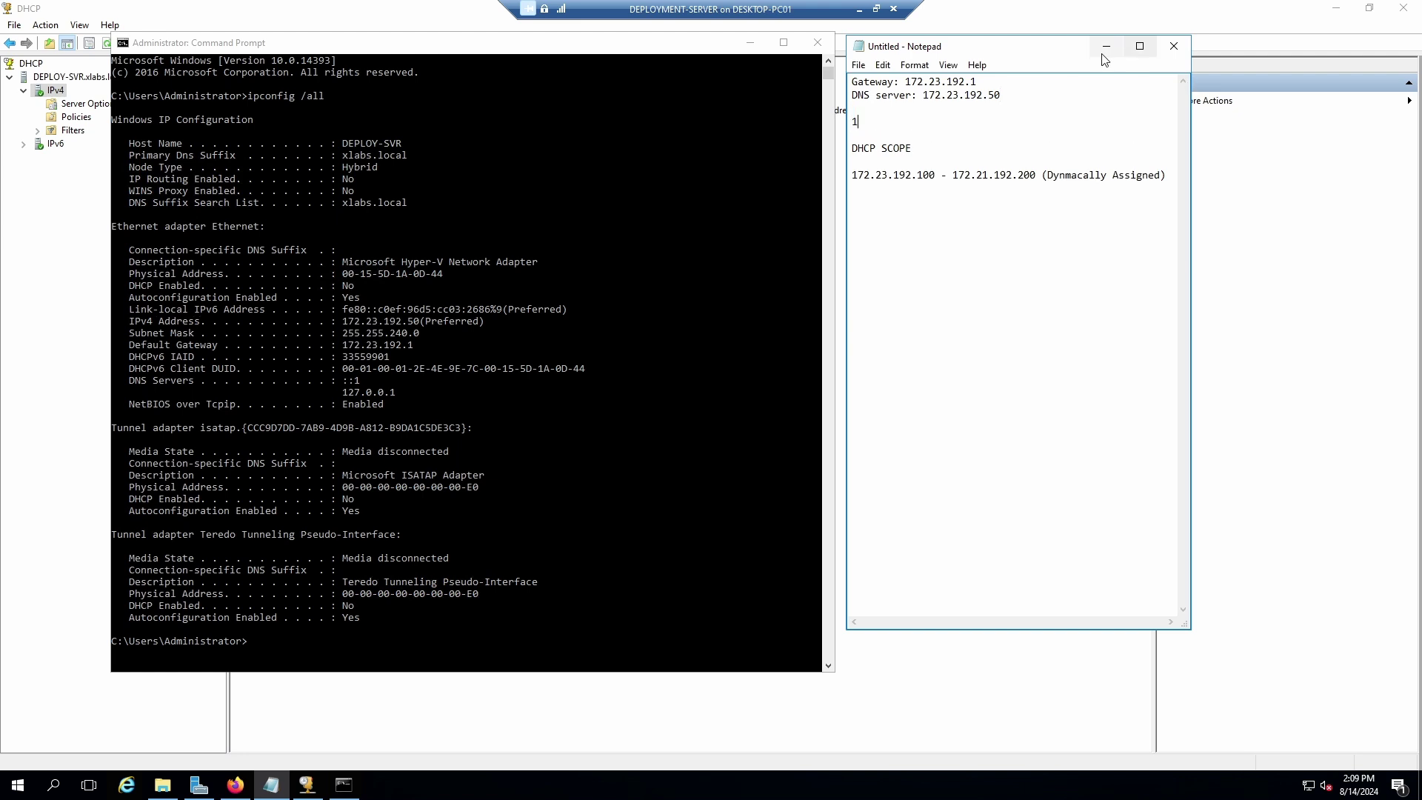
drag(978, 82, 847, 122)
text(172.23.192.1)
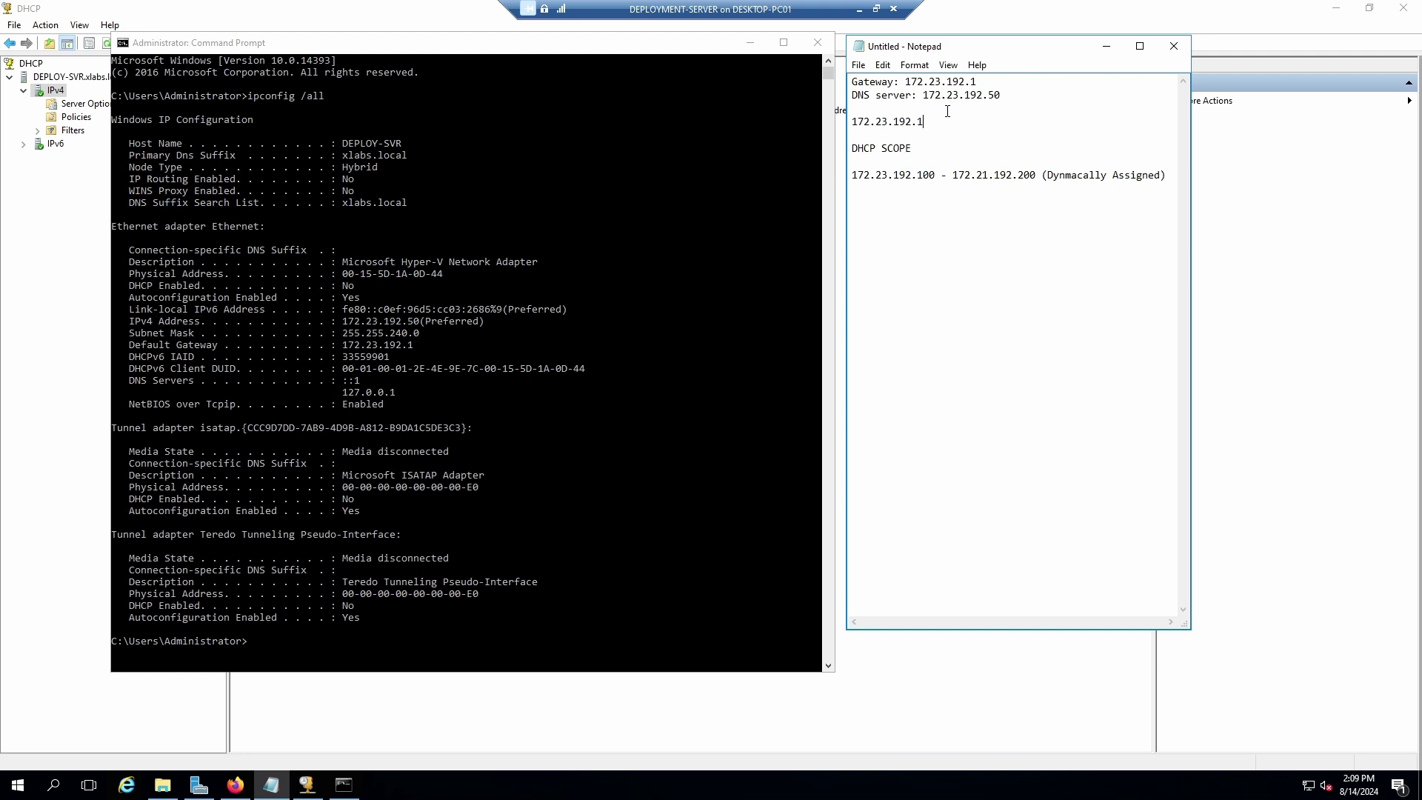
key(BackSpace)
text(2.100)
text( - 172)
key(BackSpace)
key(BackSpace)
key(BackSpace)
text(172.23.192.1)
key(BackSpace)
text(9)
key(BackSpace)
text(49)
text(()
text(Internal)
key(BackSpace)
key(BackSpace)
key(BackSpace)
key(BackSpace)
key(BackSpace)
key(BackSpace)
key(BackSpace)
key(BackSpace)
text(Server/Service)
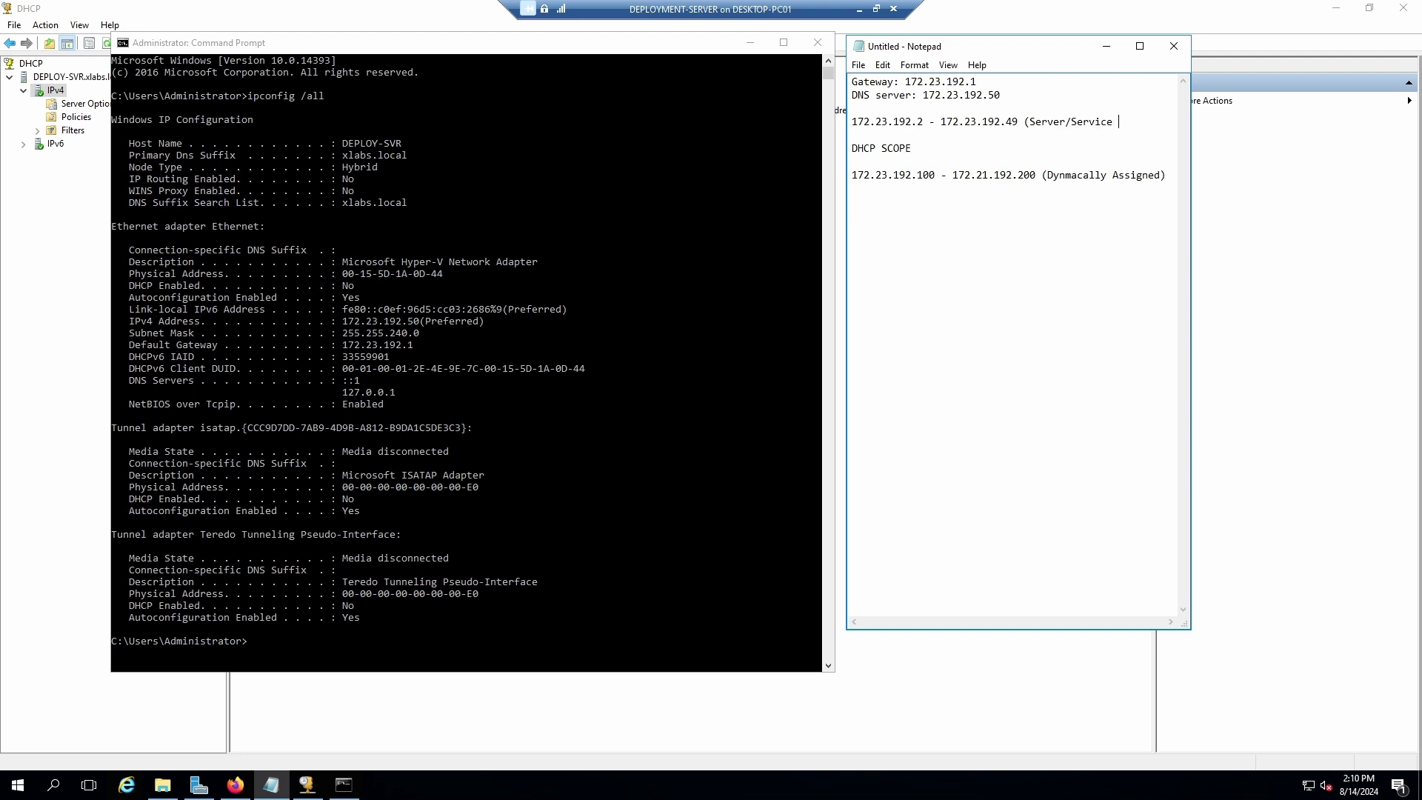
text())
Note '100 Computers.' after the dynamically assigned scope range line.
click(1167, 177)
text(100)
text(Computers.)
Start the New Scope Wizard from the IPv4 node in the DHCP console.
click(529, 733)
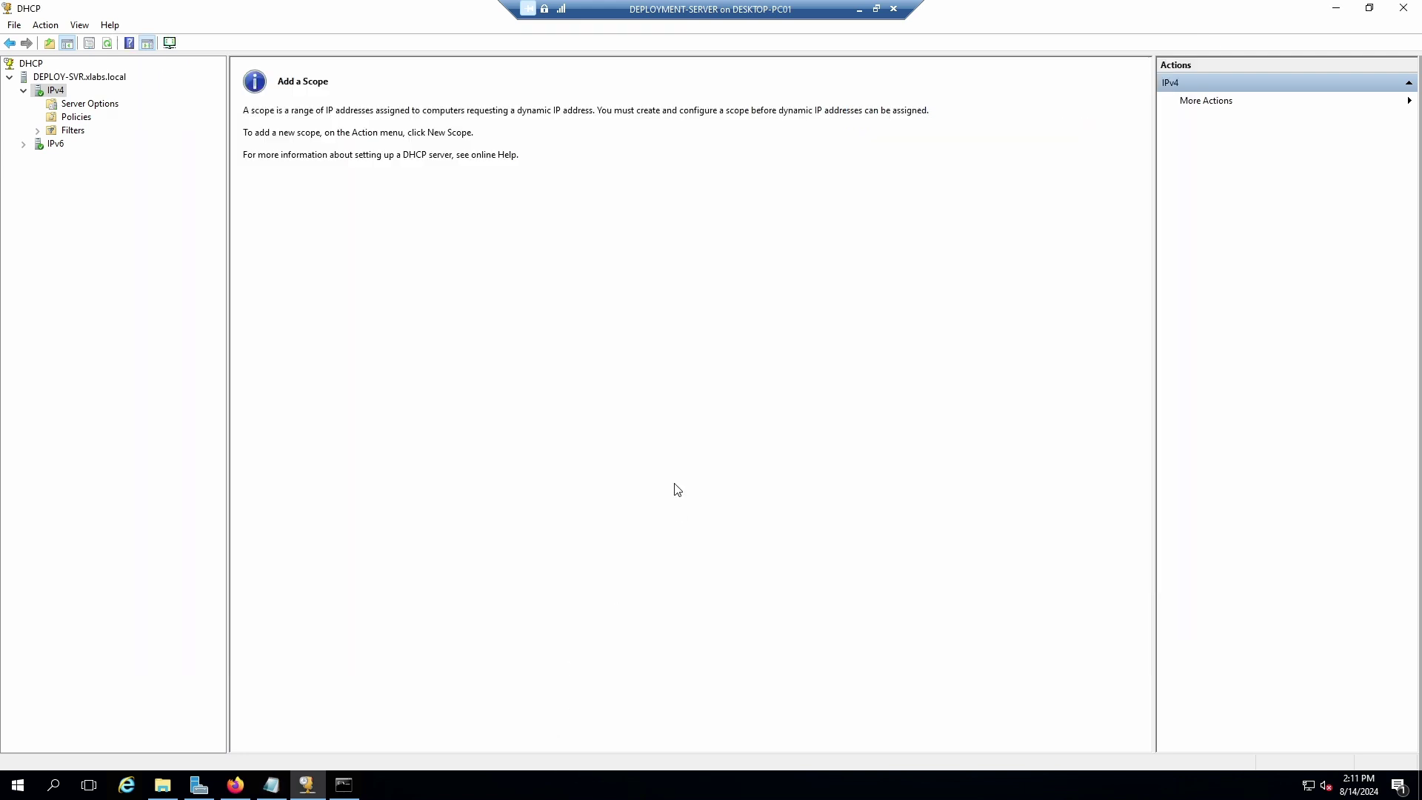
right_click(64, 89)
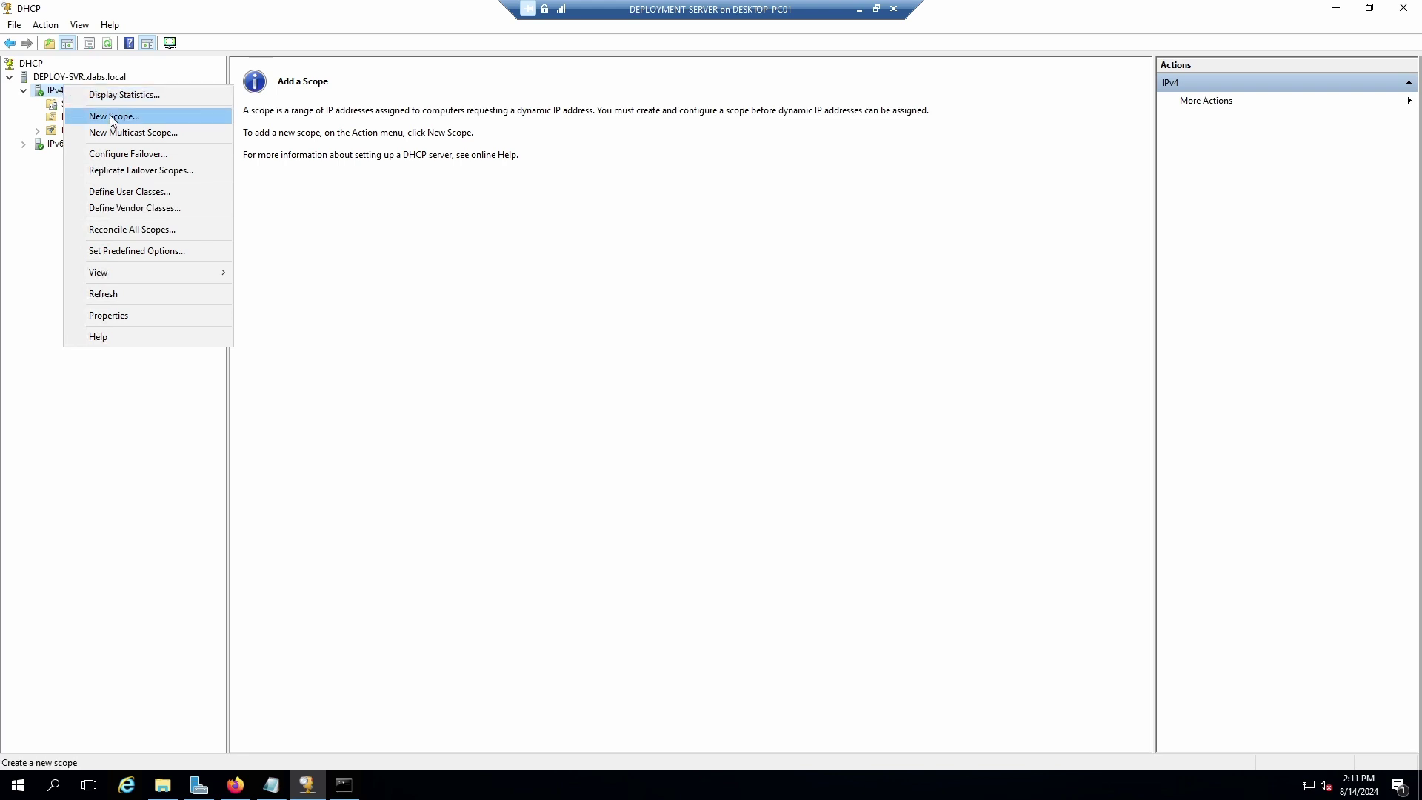
right_click(53, 89)
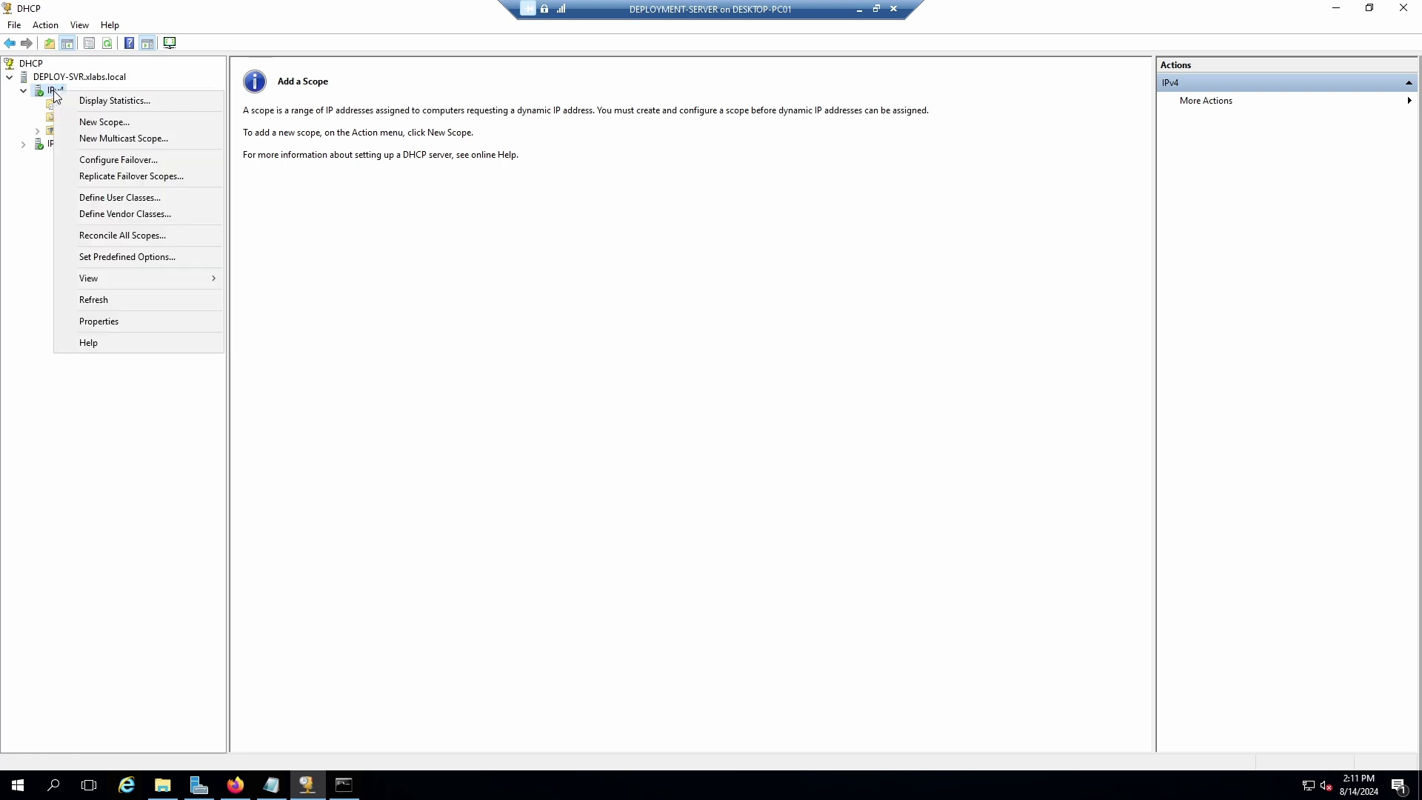
click(104, 123)
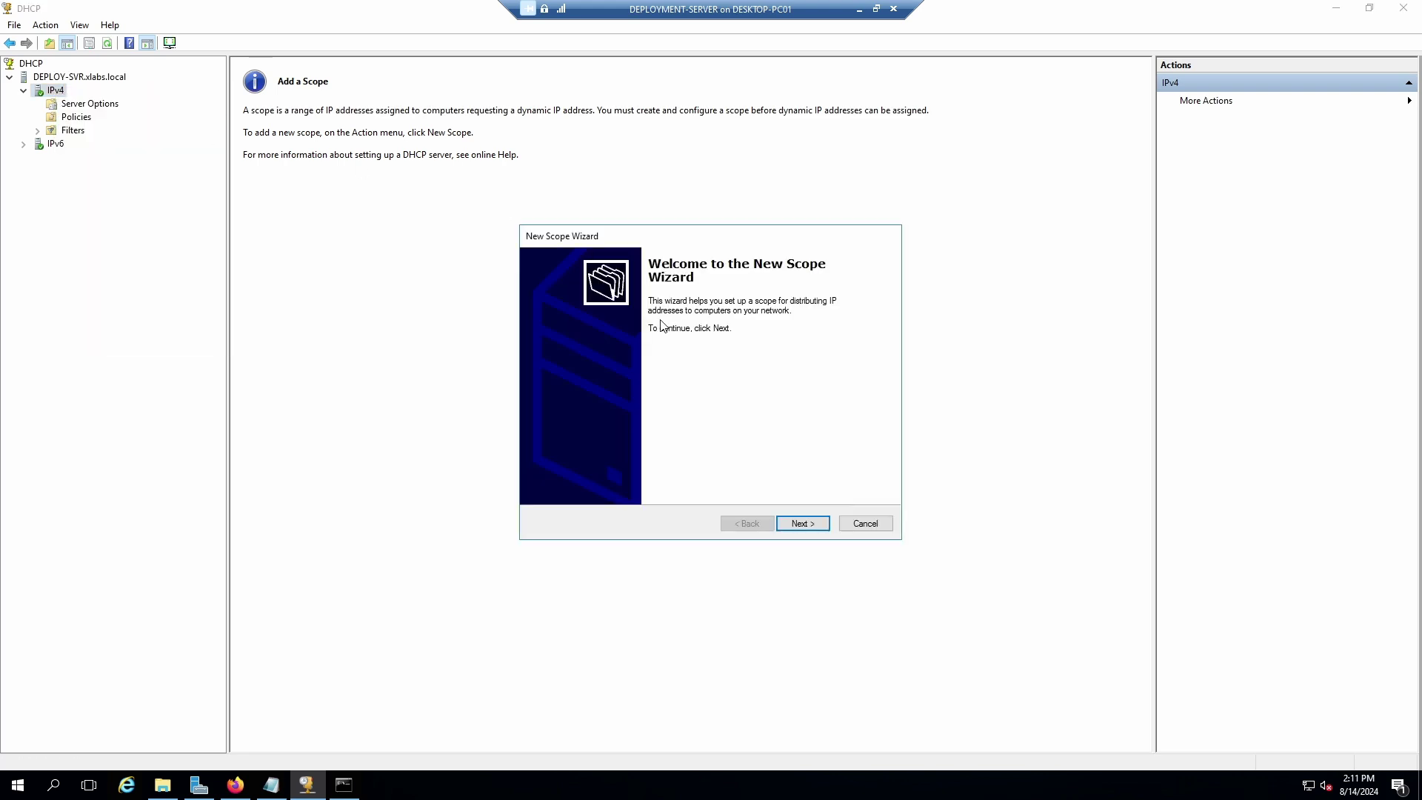
click(811, 527)
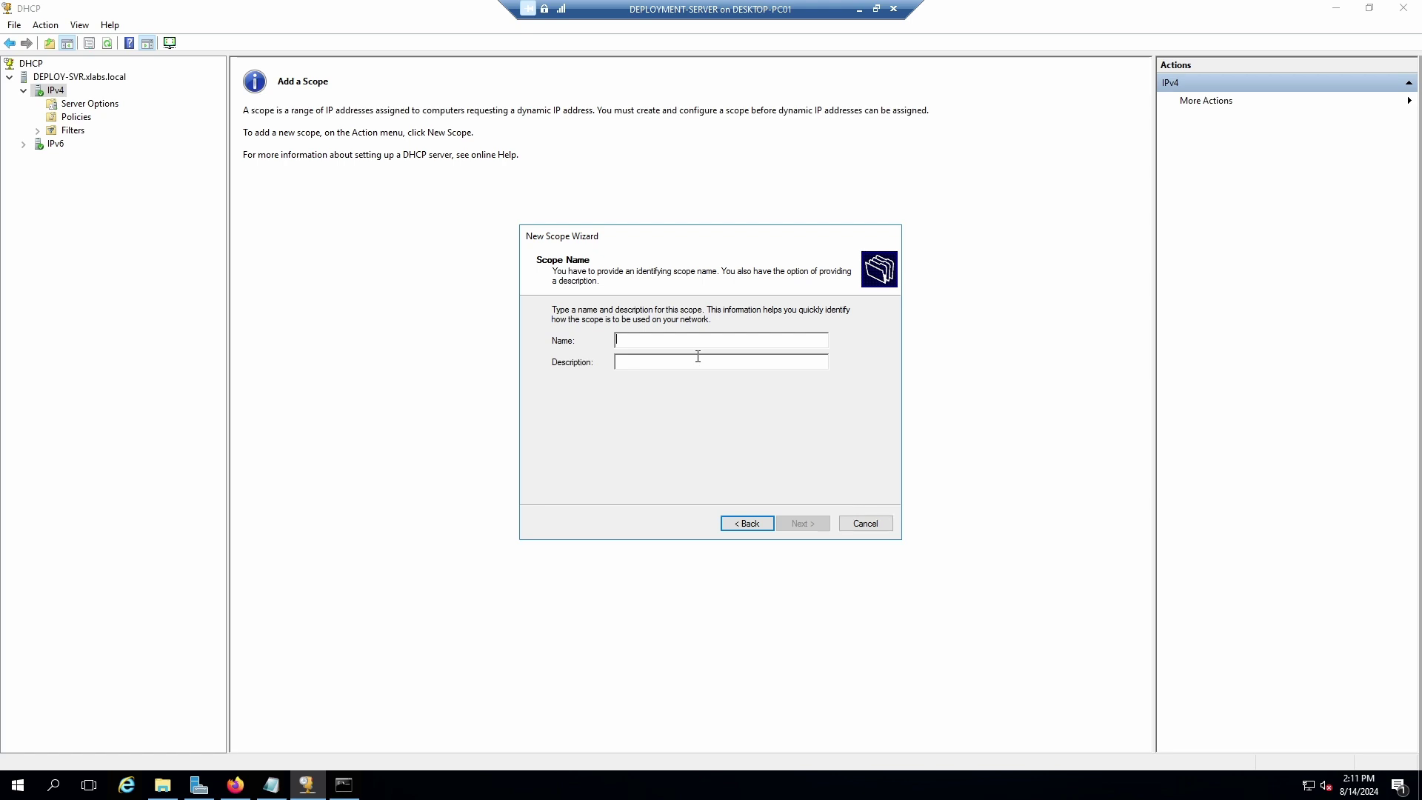
Name the scope 'Default DHCP Scope' with an empty description and continue.
text(De)
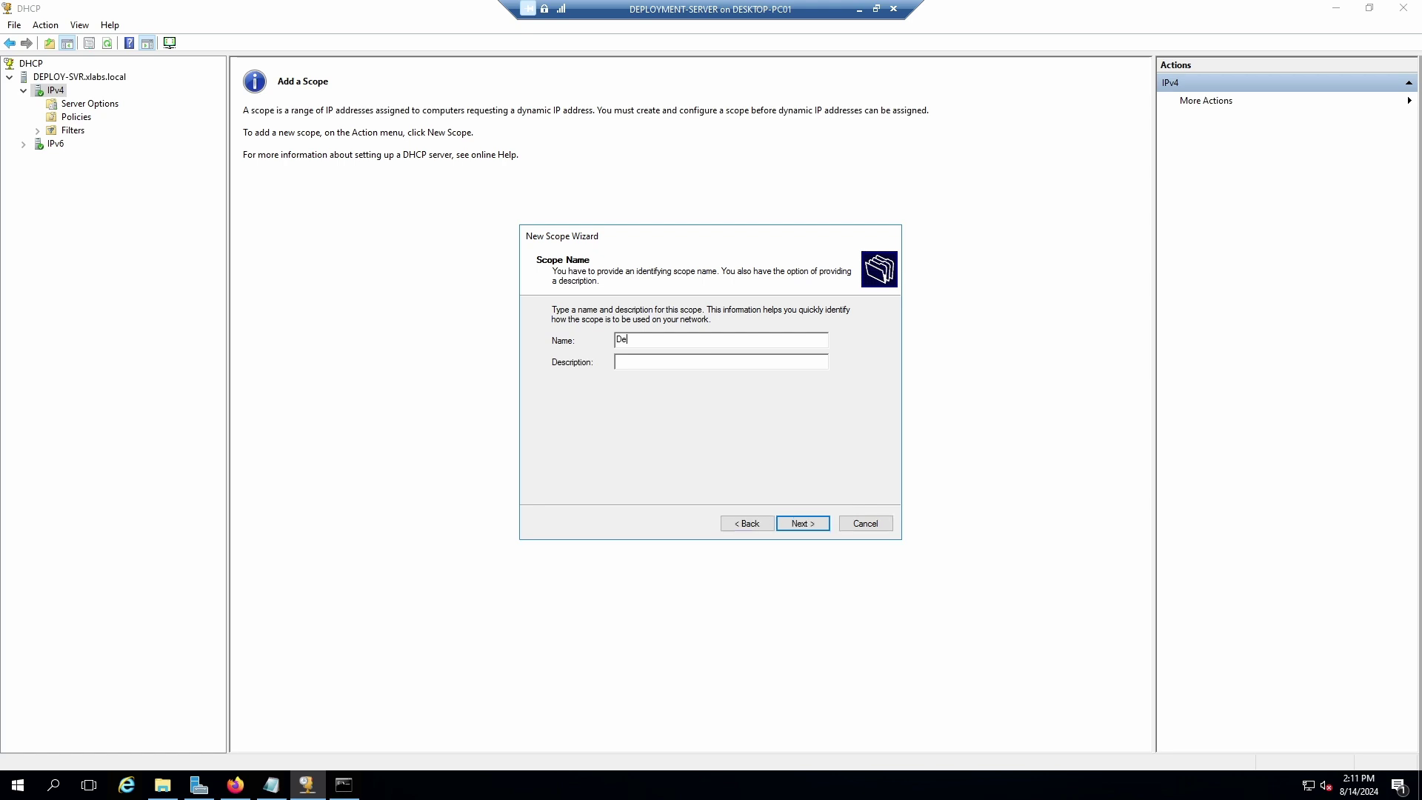
text(fual)
key(BackSpace)
key(BackSpace)
text(ault DHCP Scope)
click(654, 360)
text(MDT deployment scope)
drag(712, 361, 616, 362)
key(BackSpace)
click(800, 524)
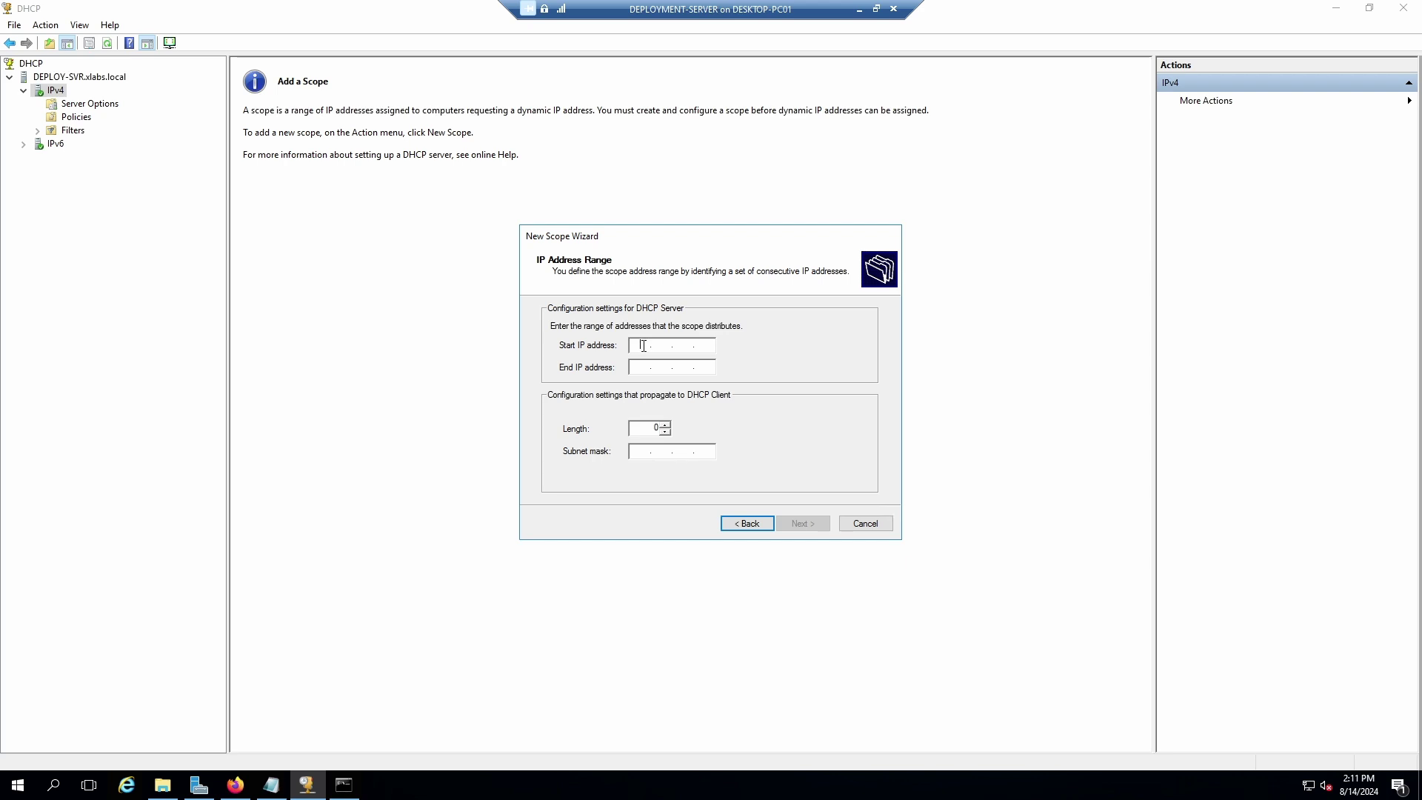
Copy the start address 172.23.192.100 from the notes into the wizard's Start IP address field.
click(272, 787)
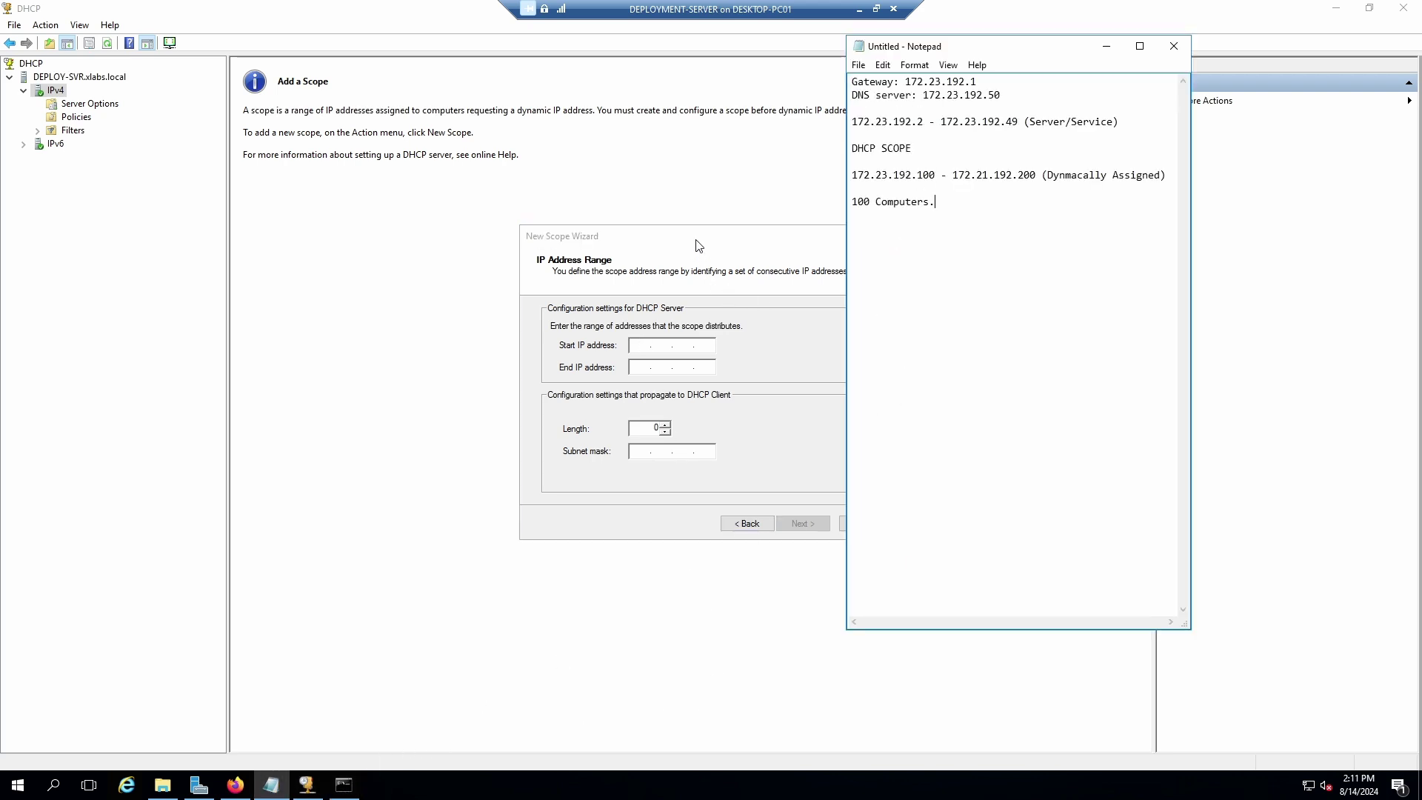
drag(699, 245, 602, 235)
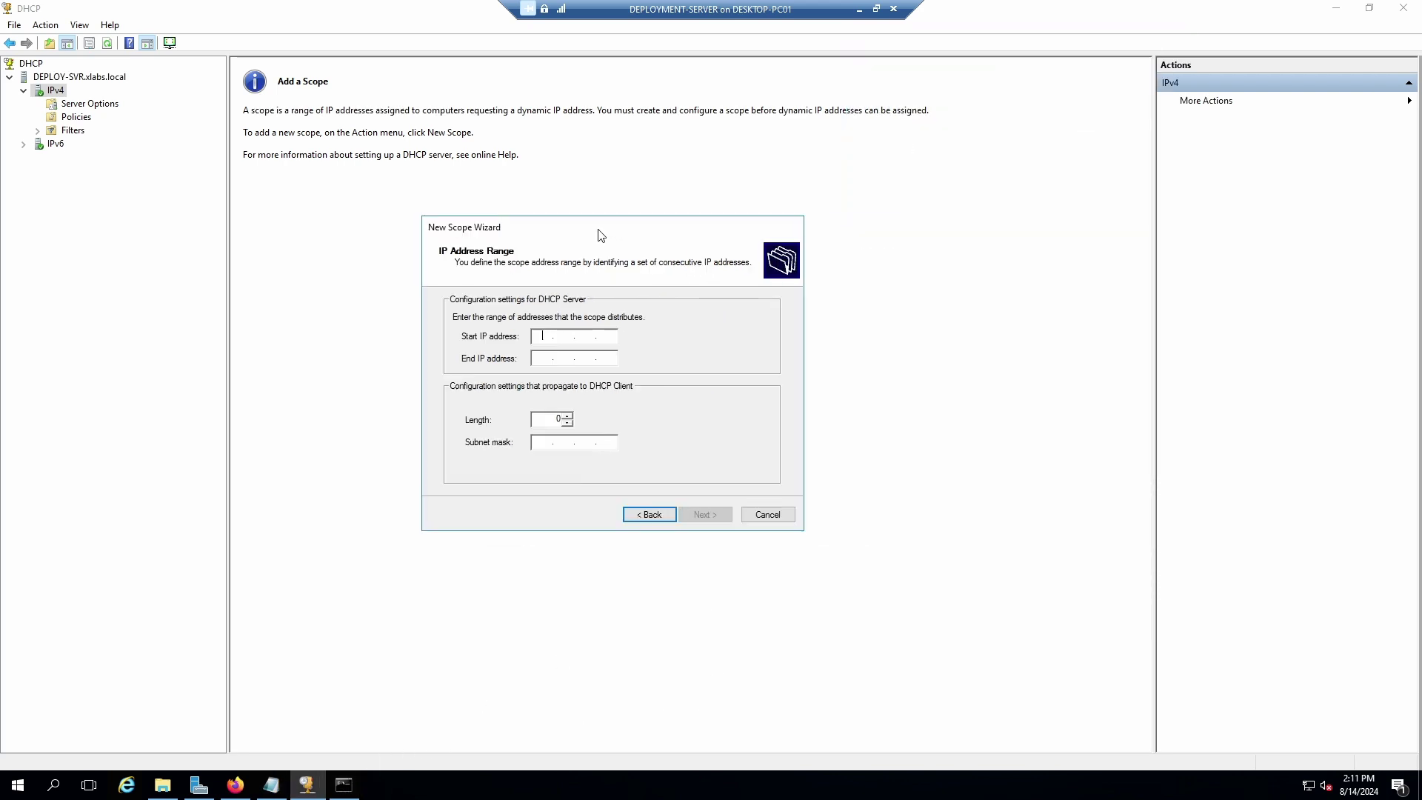
click(271, 785)
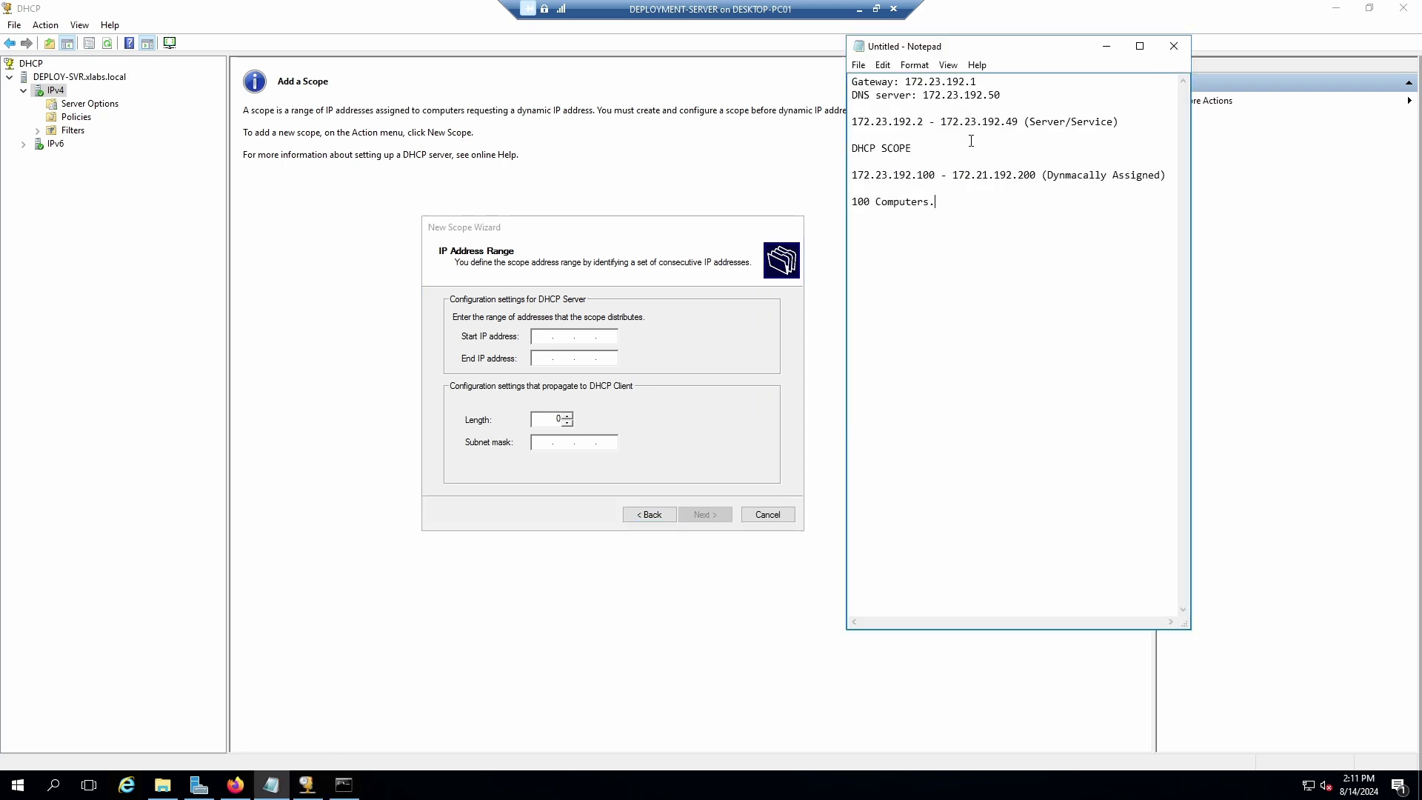
drag(937, 175, 849, 175)
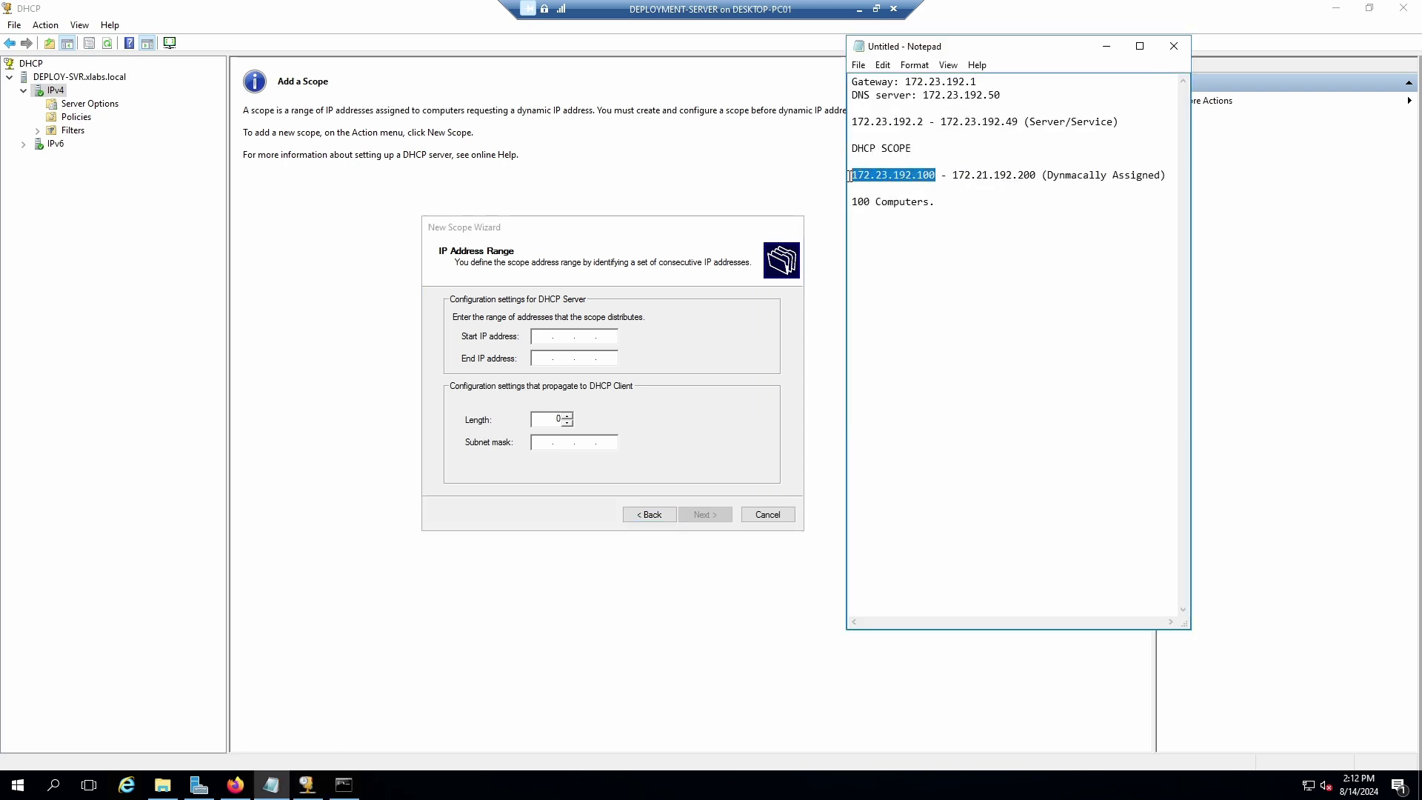
right_click(892, 181)
click(924, 224)
click(541, 335)
right_click(541, 335)
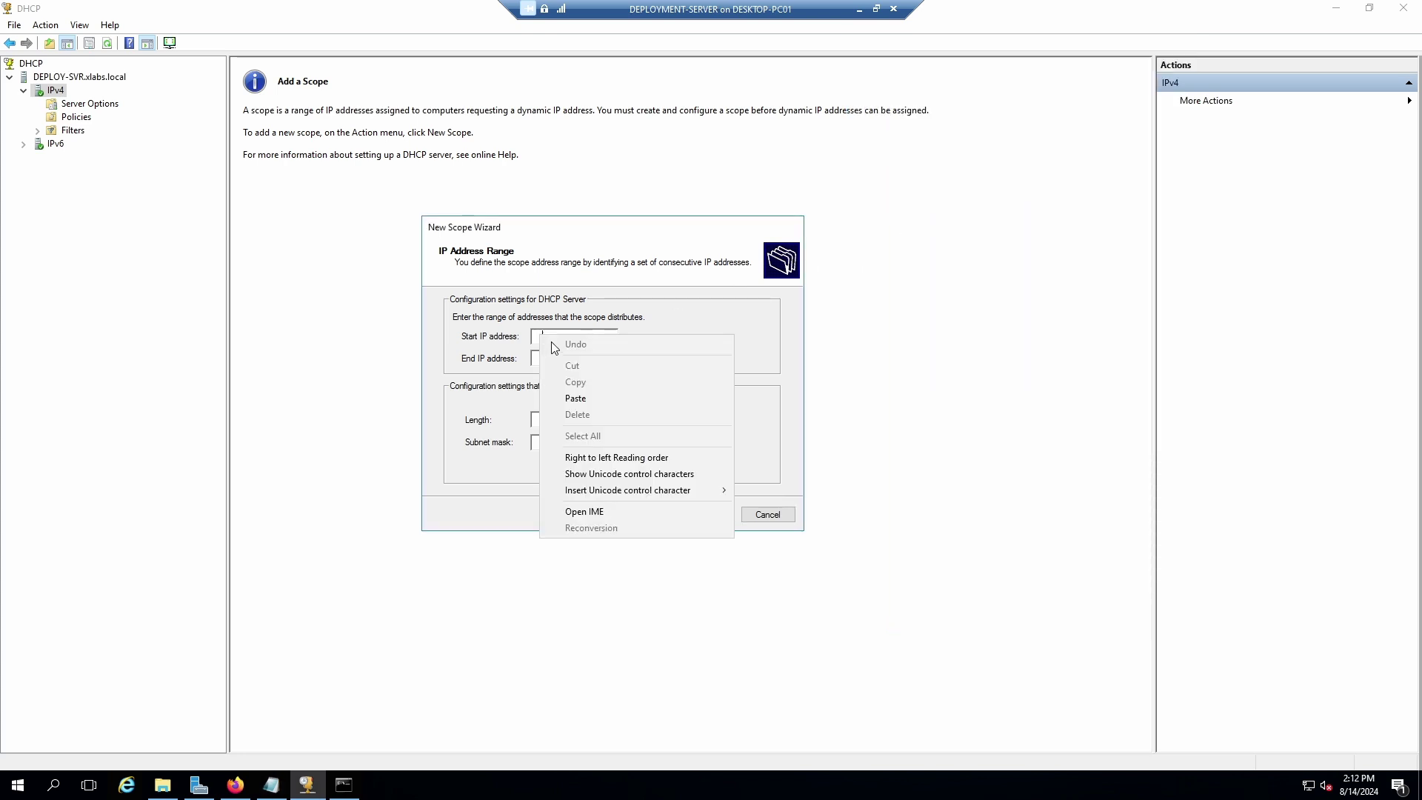
click(572, 398)
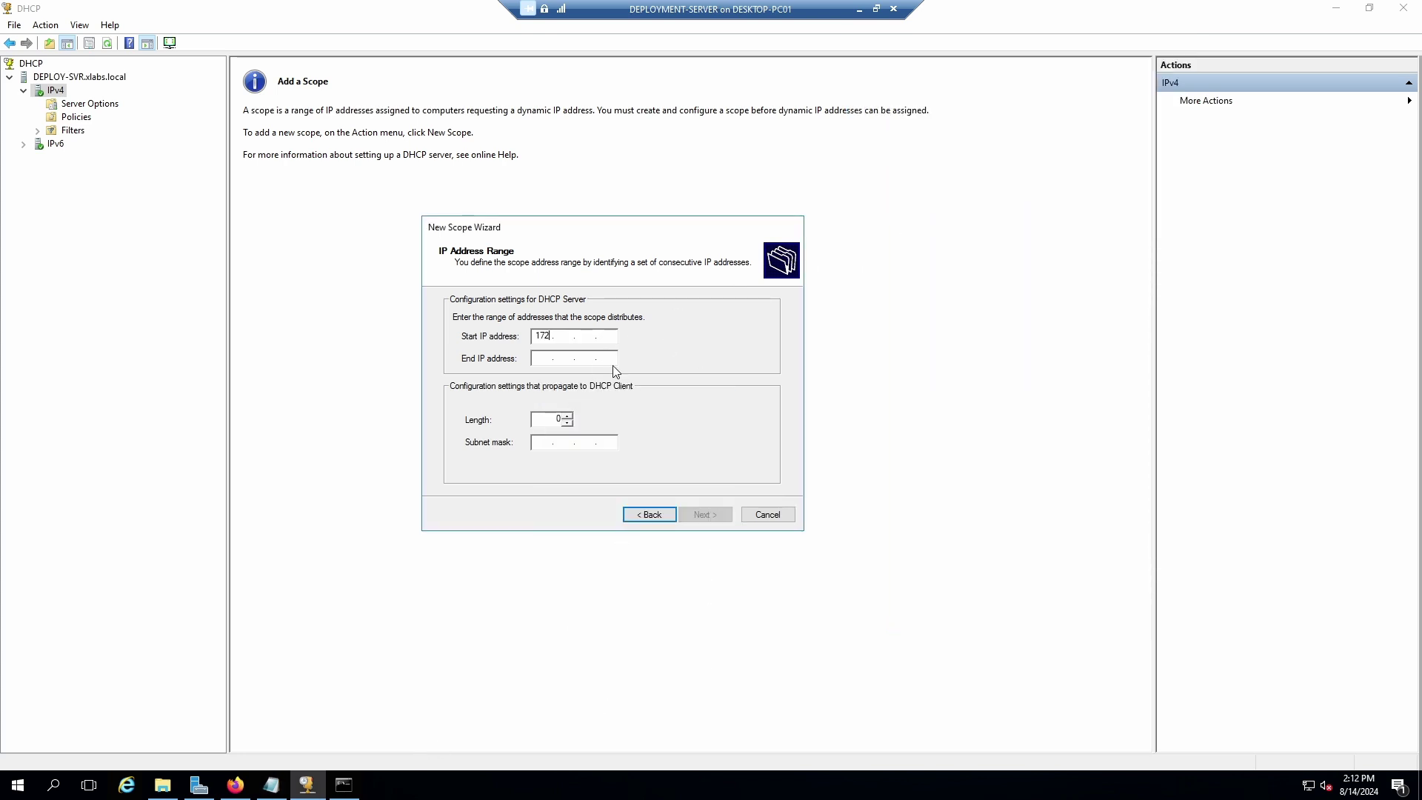
Complete the range 172.23.192.100 to 172.23.192.200 and increase the subnet prefix length.
click(564, 335)
text(23)
key(Tab)
click(585, 335)
text(192 . 100)
click(540, 358)
text(172.)
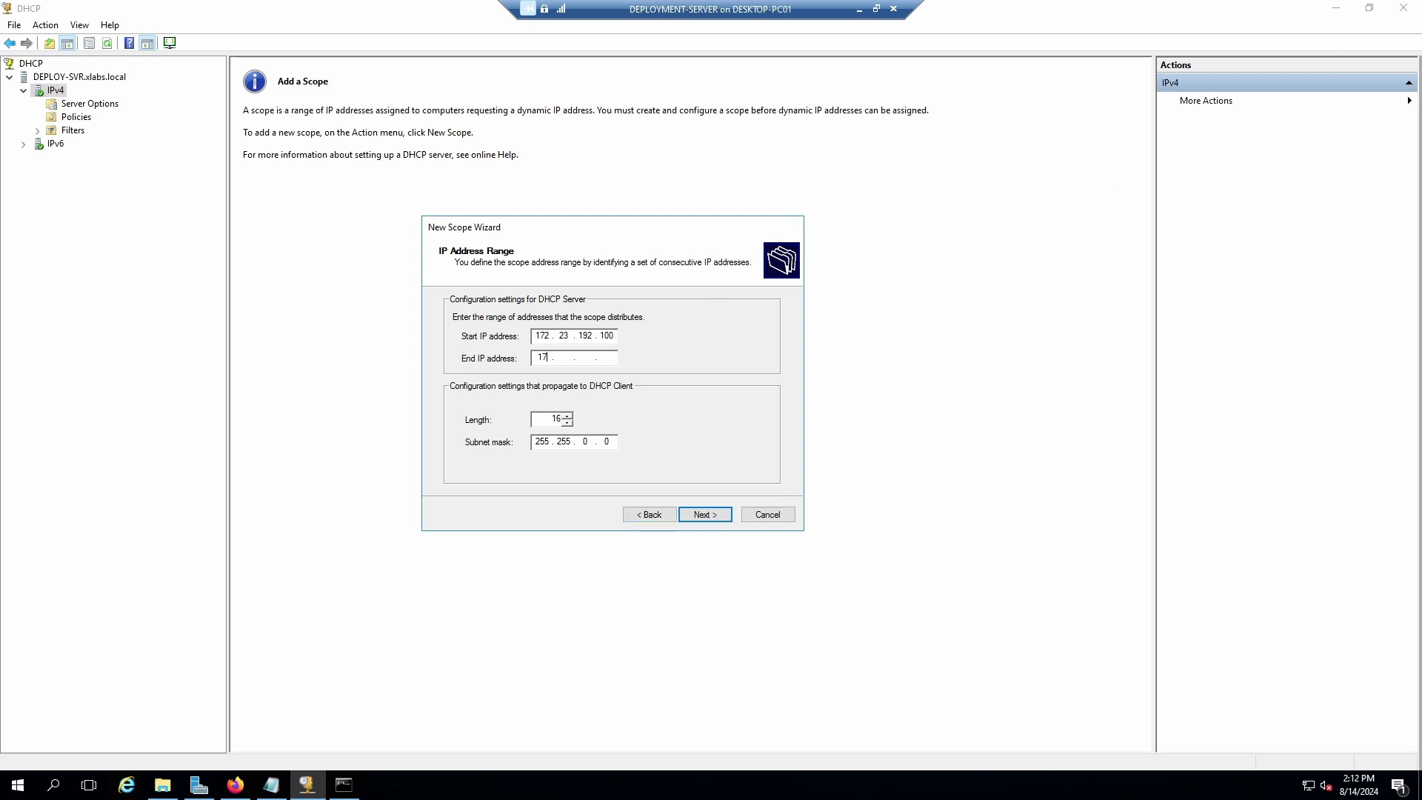
text(23)
click(575, 362)
click(584, 358)
text(192 . 200)
click(567, 417)
click(568, 417)
Raise the prefix length to 20, confirm mask 255.255.240.0 in the ipconfig output, and accept the range.
click(568, 416)
click(344, 785)
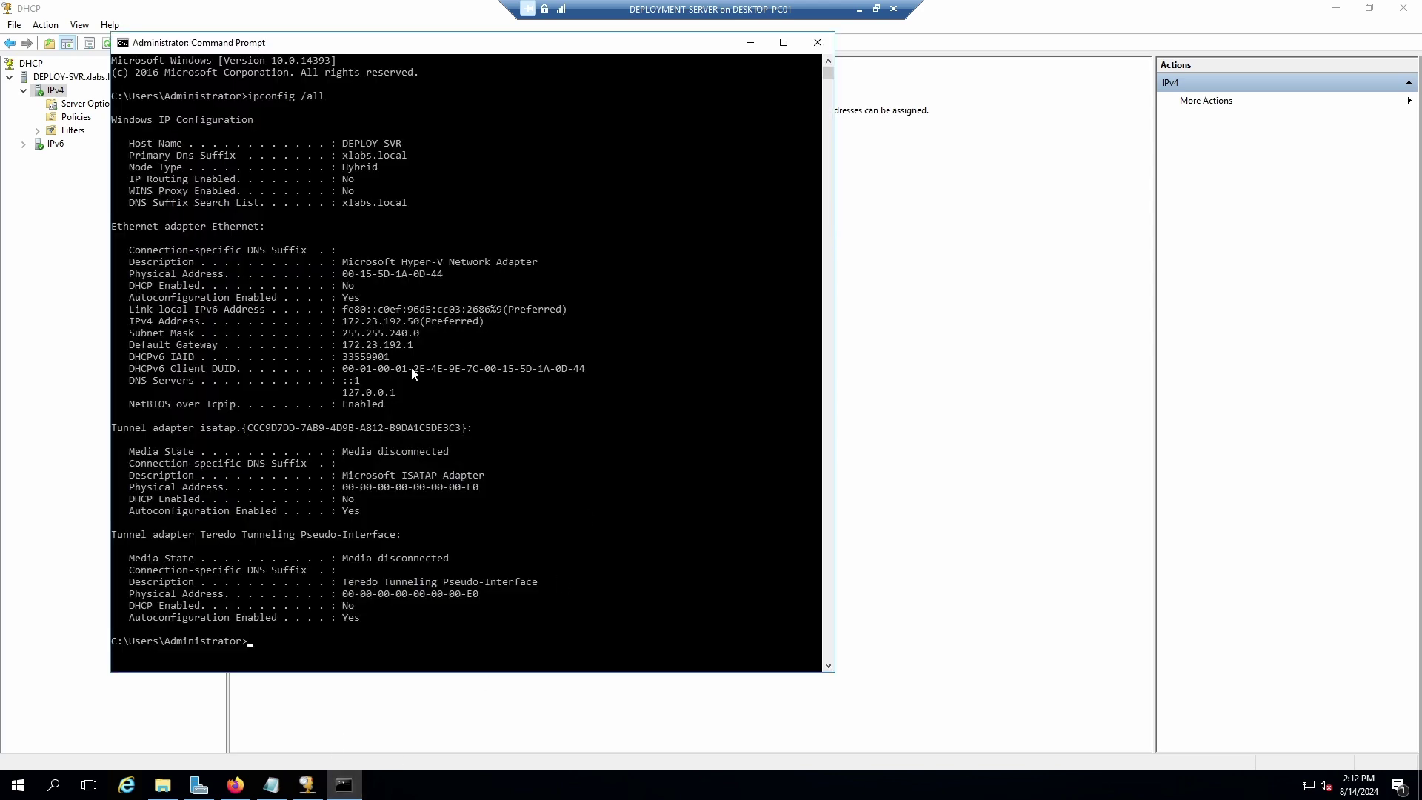
drag(346, 334, 418, 345)
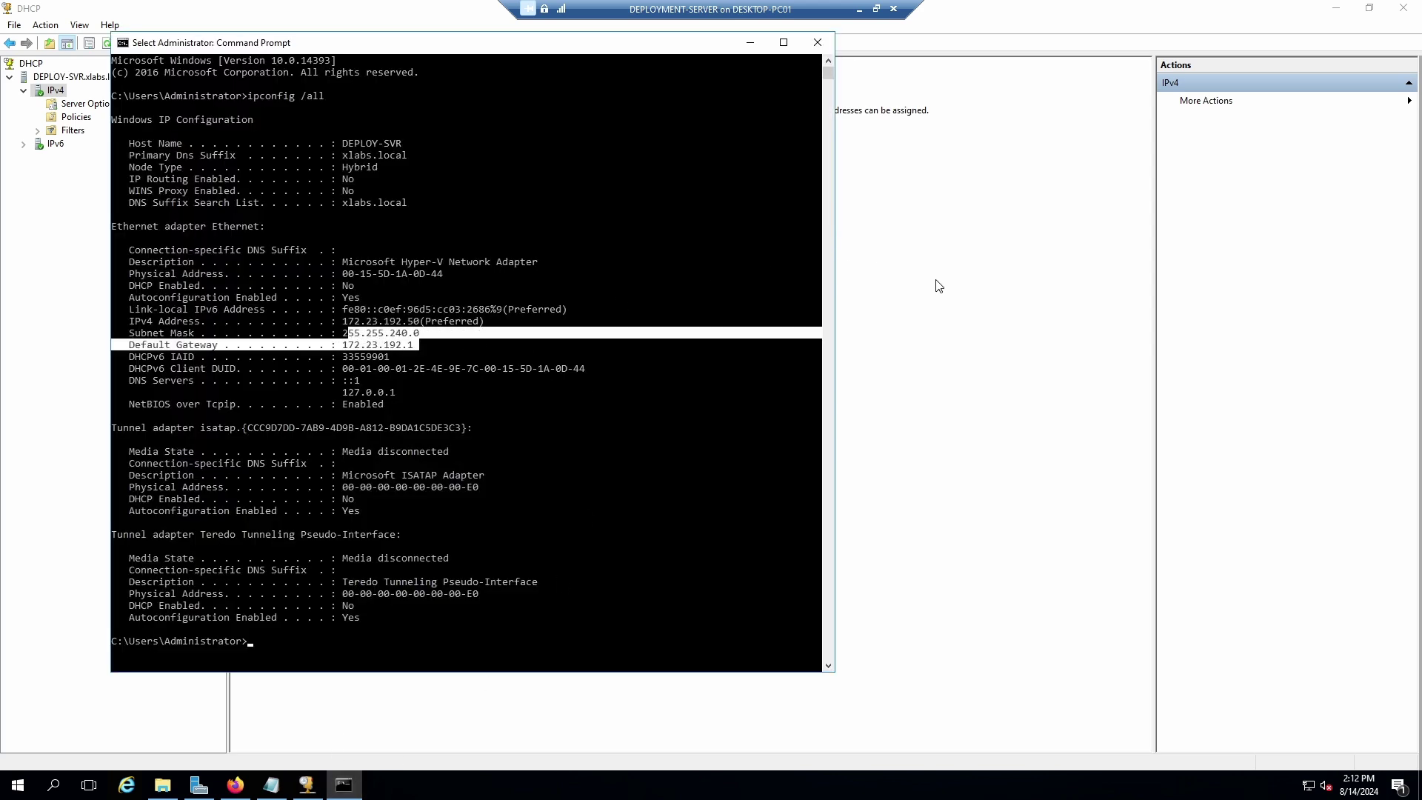
click(939, 286)
click(706, 514)
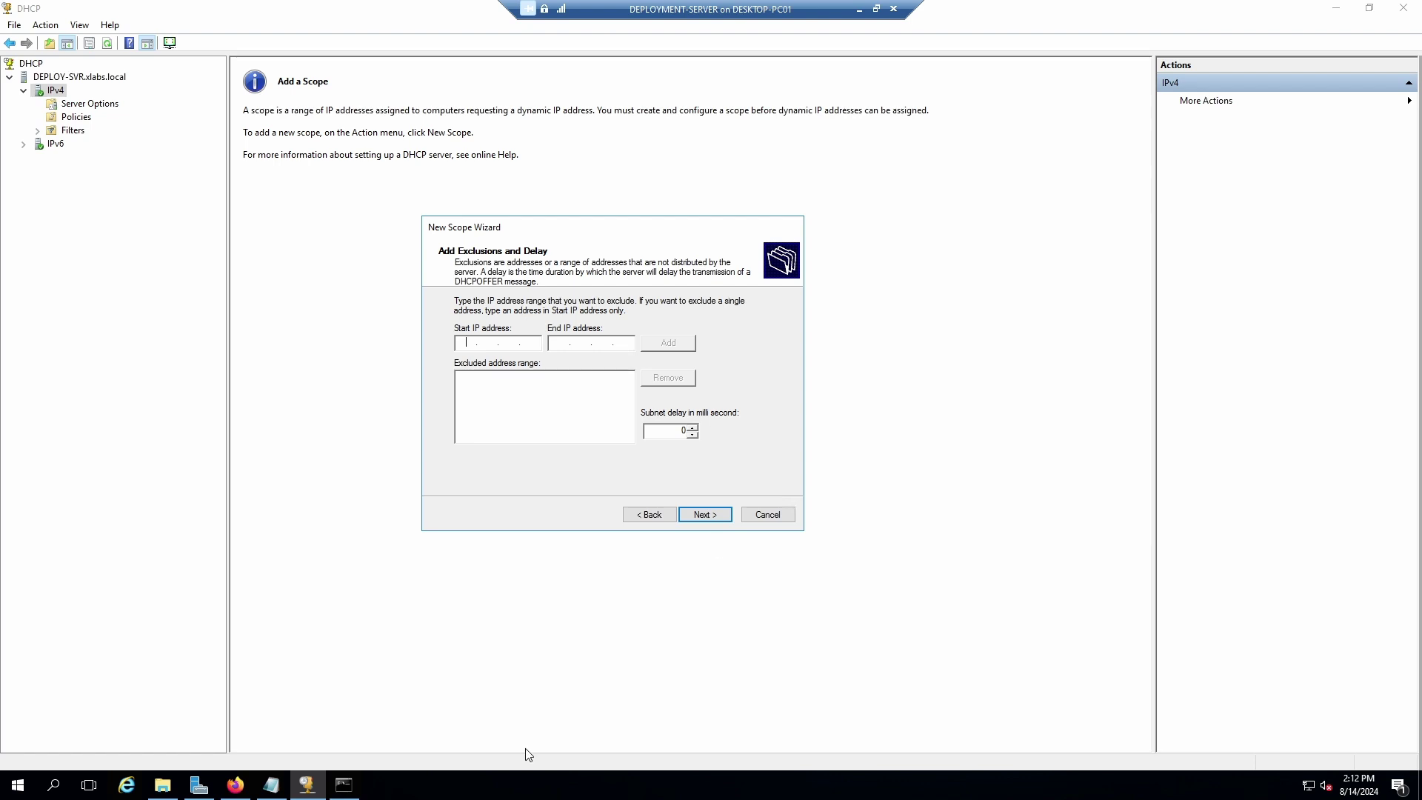
Check the dynamic range line in the notes, then skip exclusions with none added.
click(271, 786)
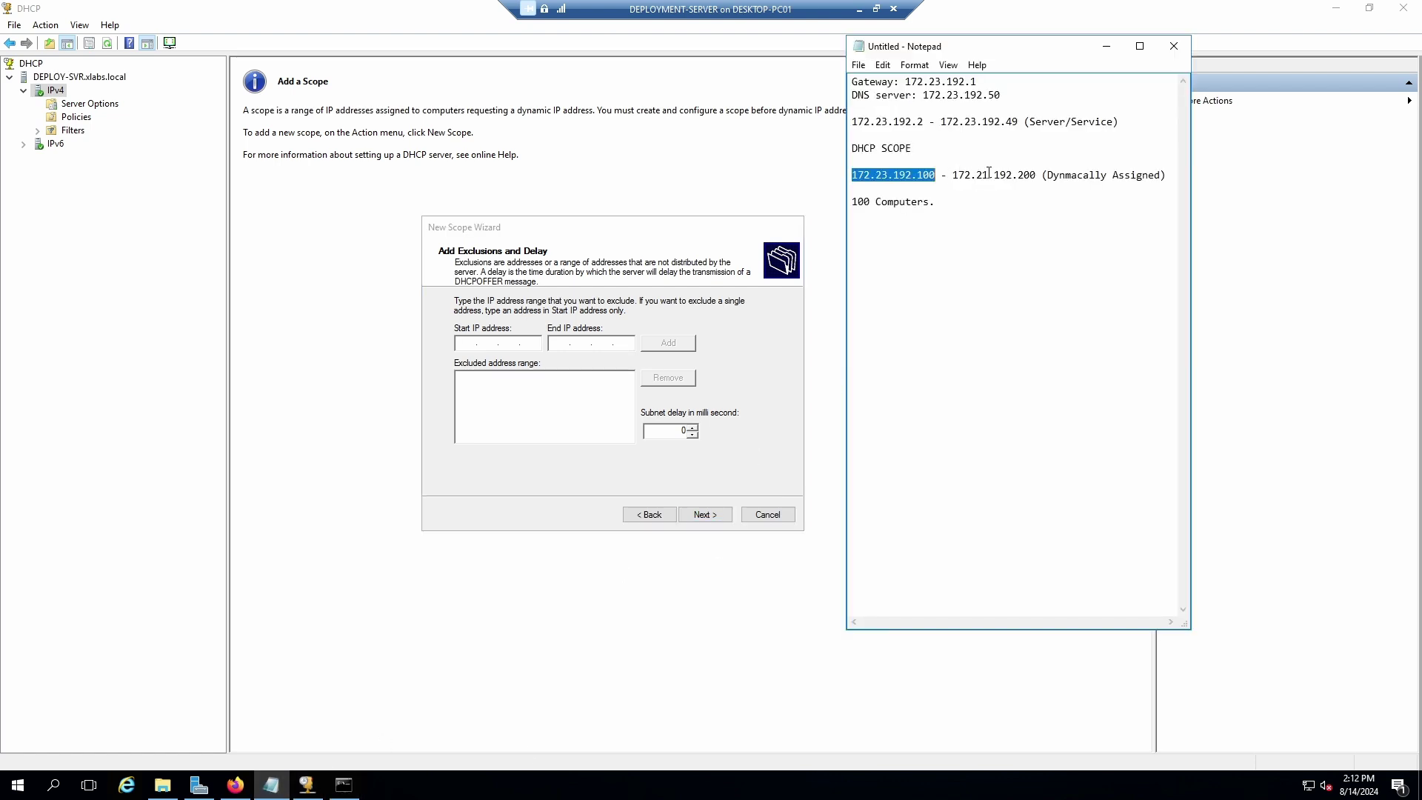
click(935, 176)
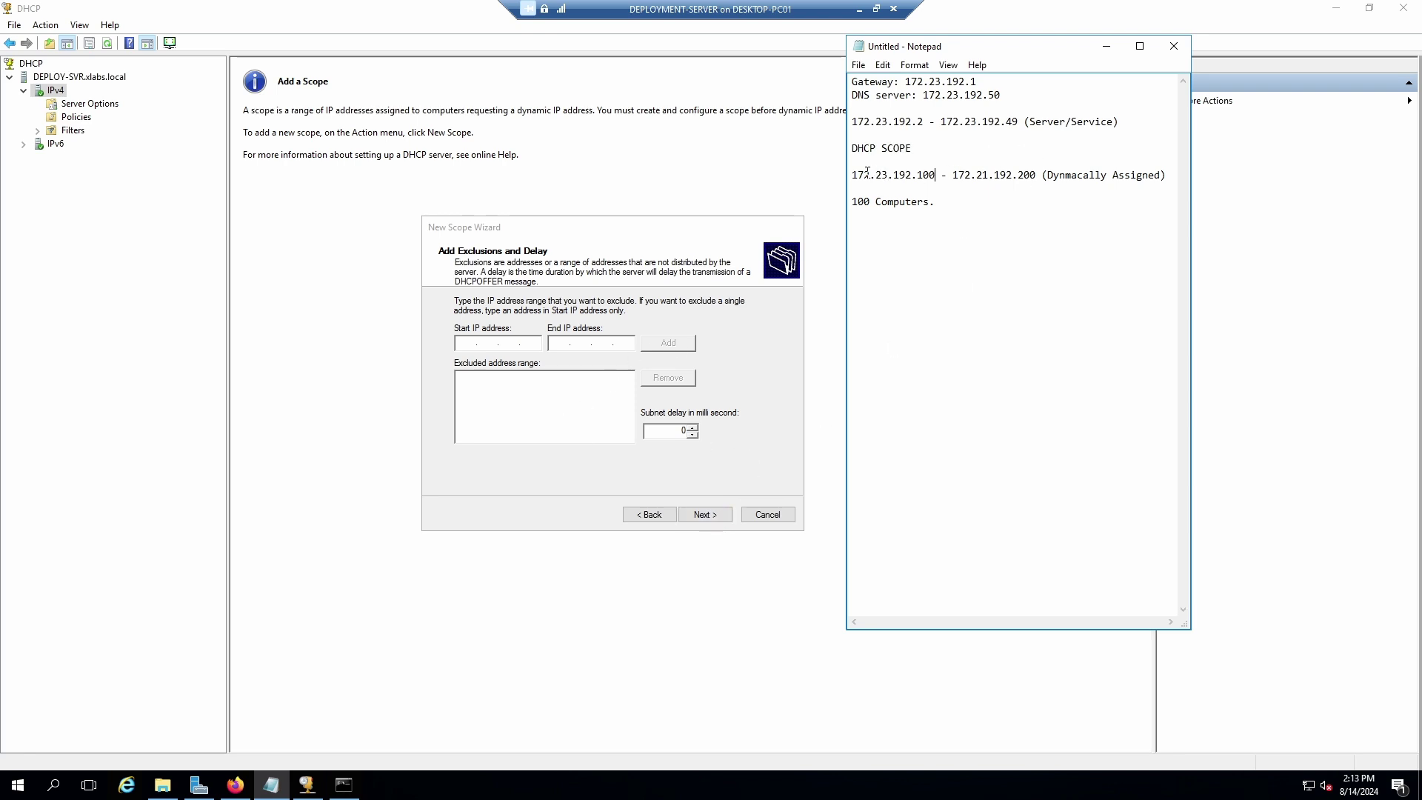
drag(852, 175, 1167, 175)
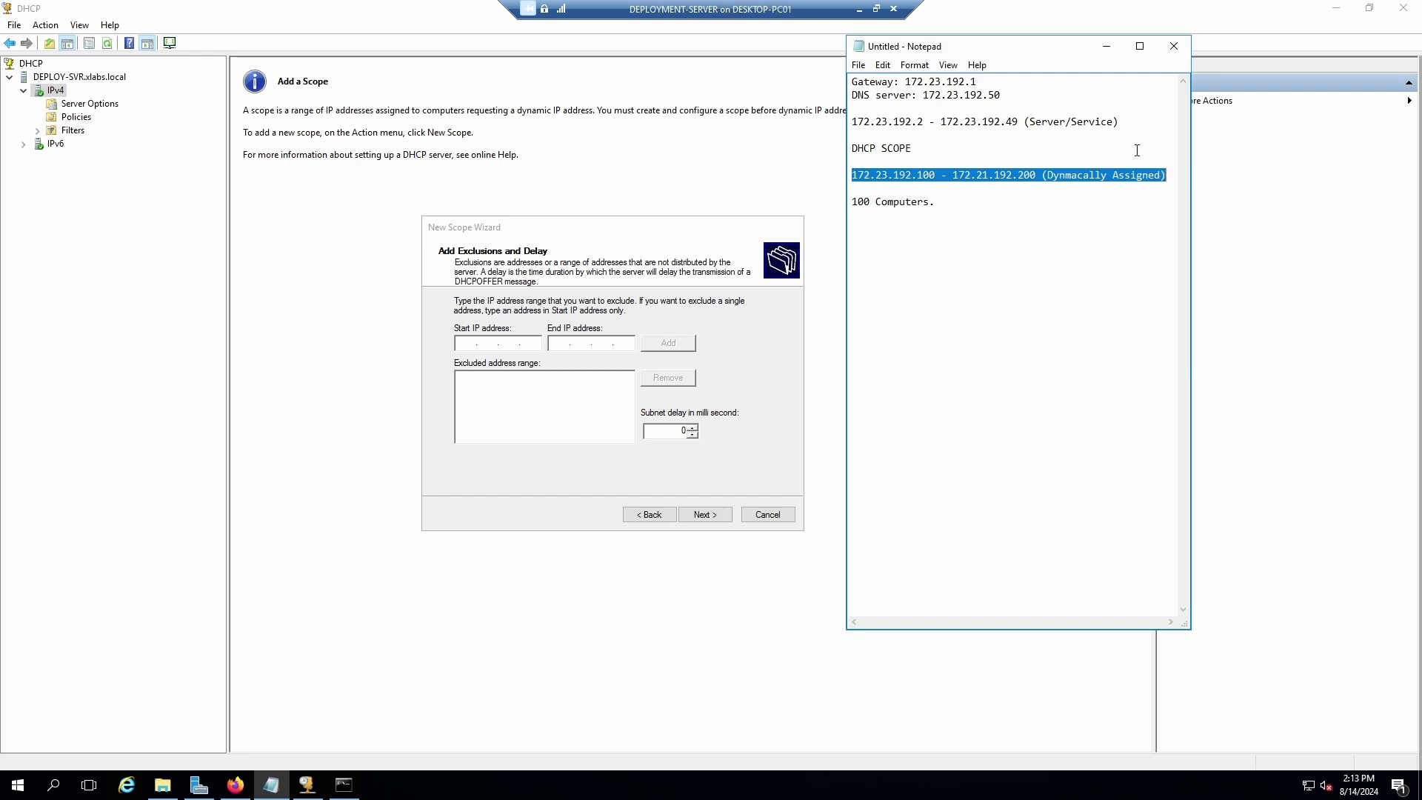
click(713, 516)
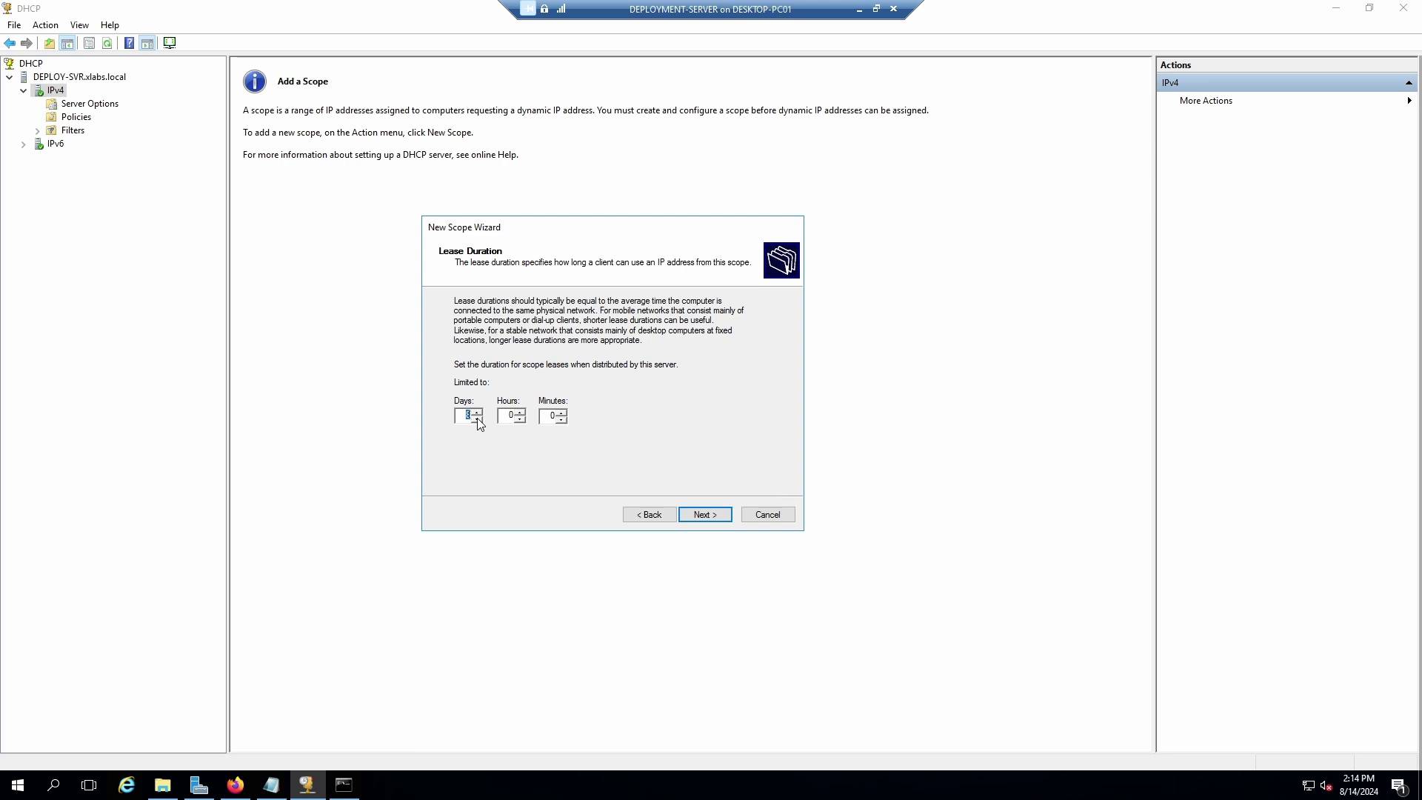
Set the scope lease to 1 day and choose to configure DHCP options now.
text(1)
click(702, 515)
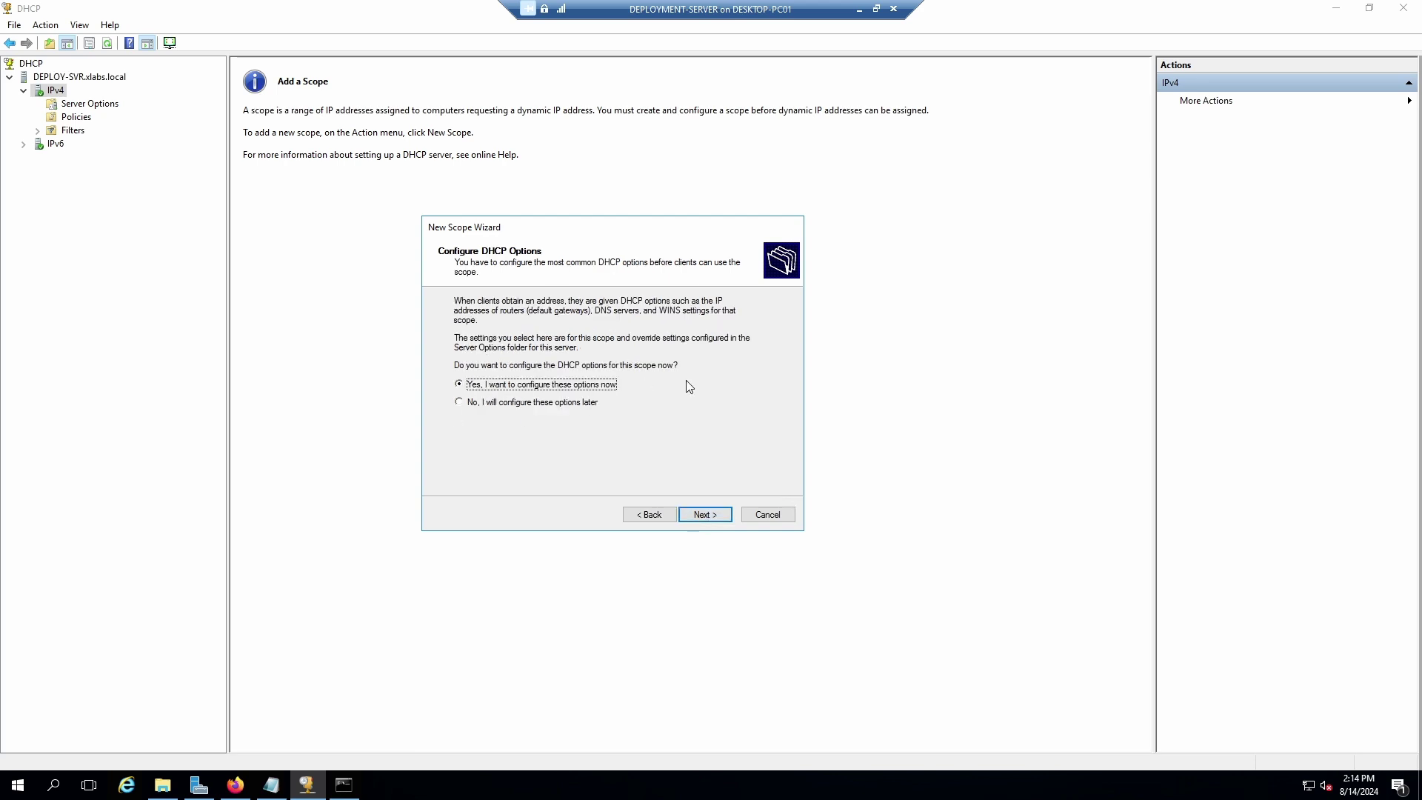
click(704, 515)
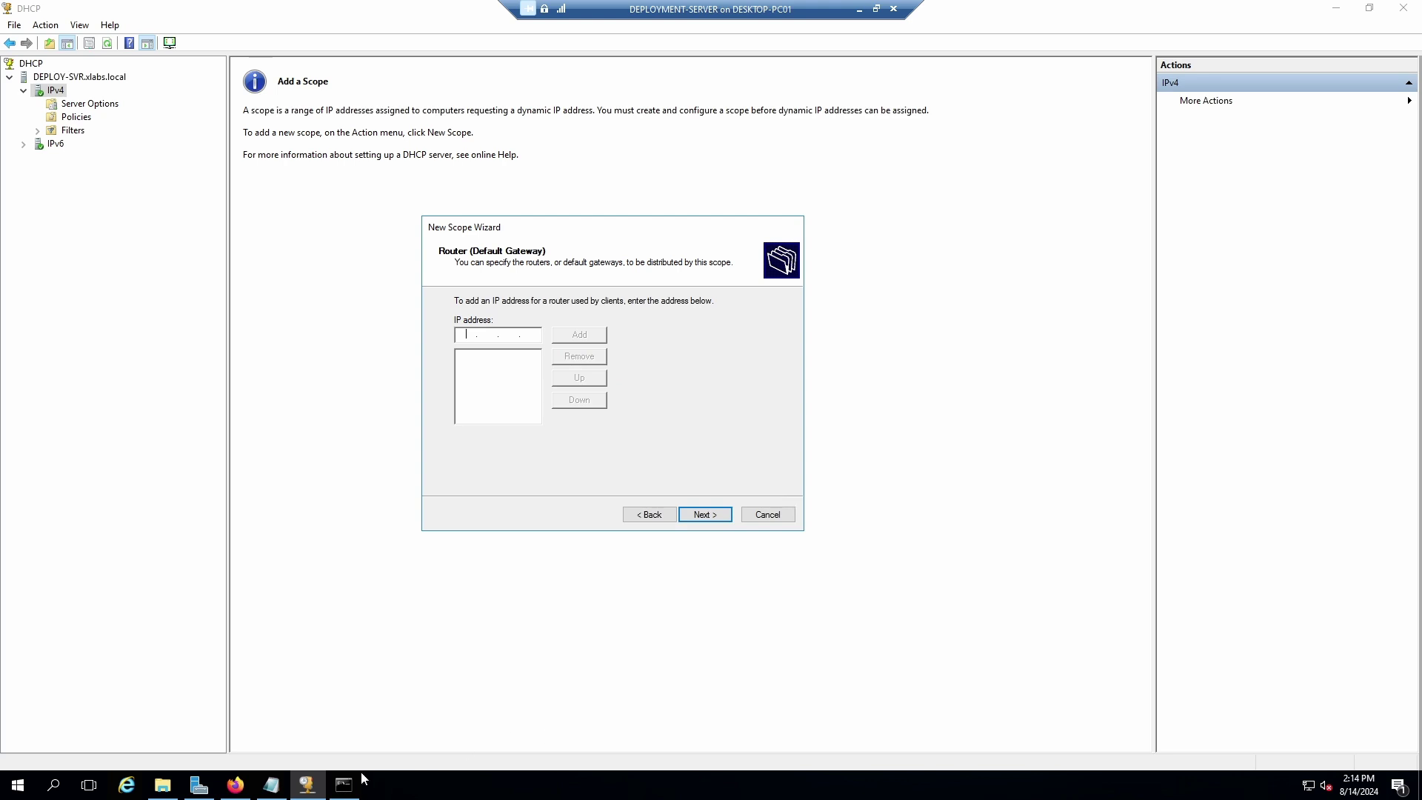
Look up the gateway in the network notes and add router 172.23.192.1.
click(271, 785)
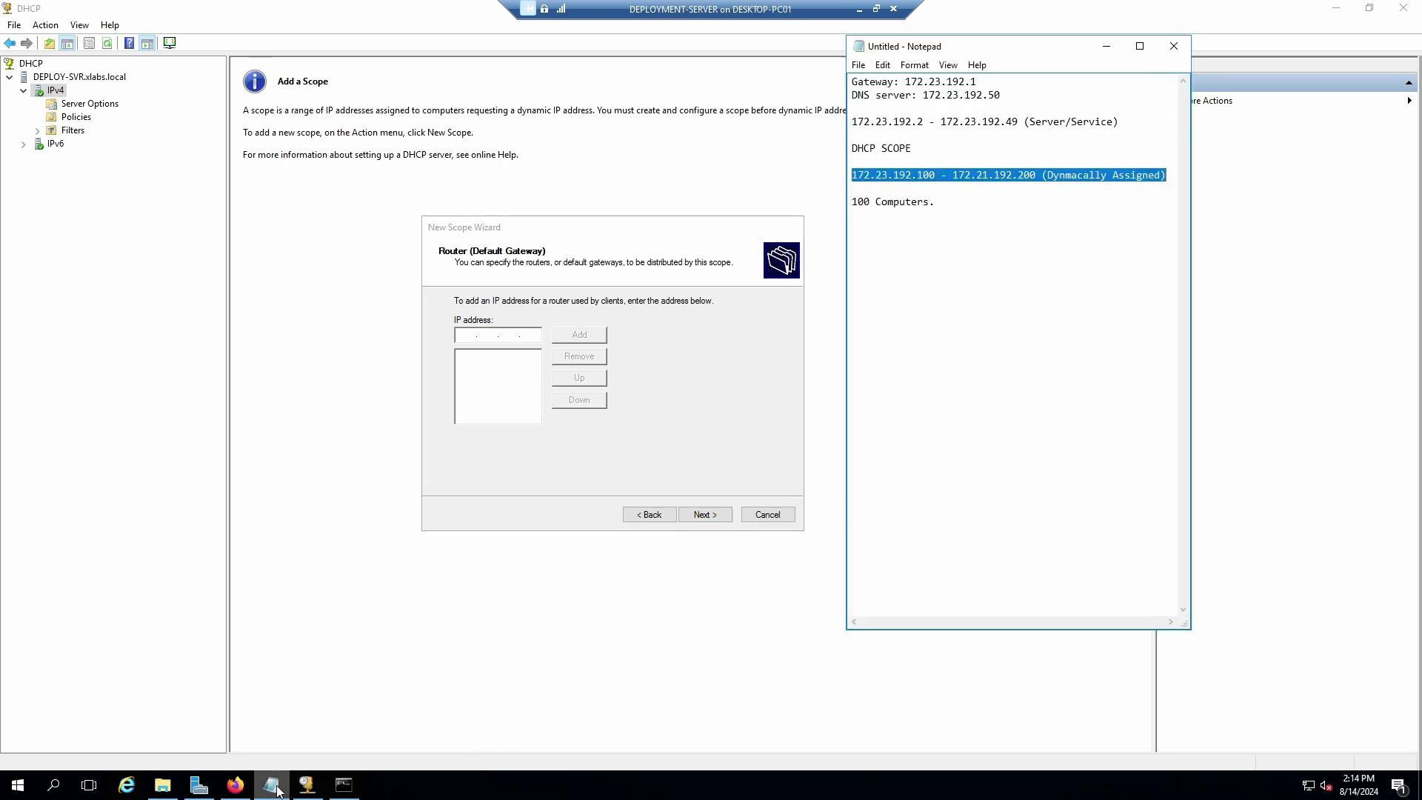
click(967, 81)
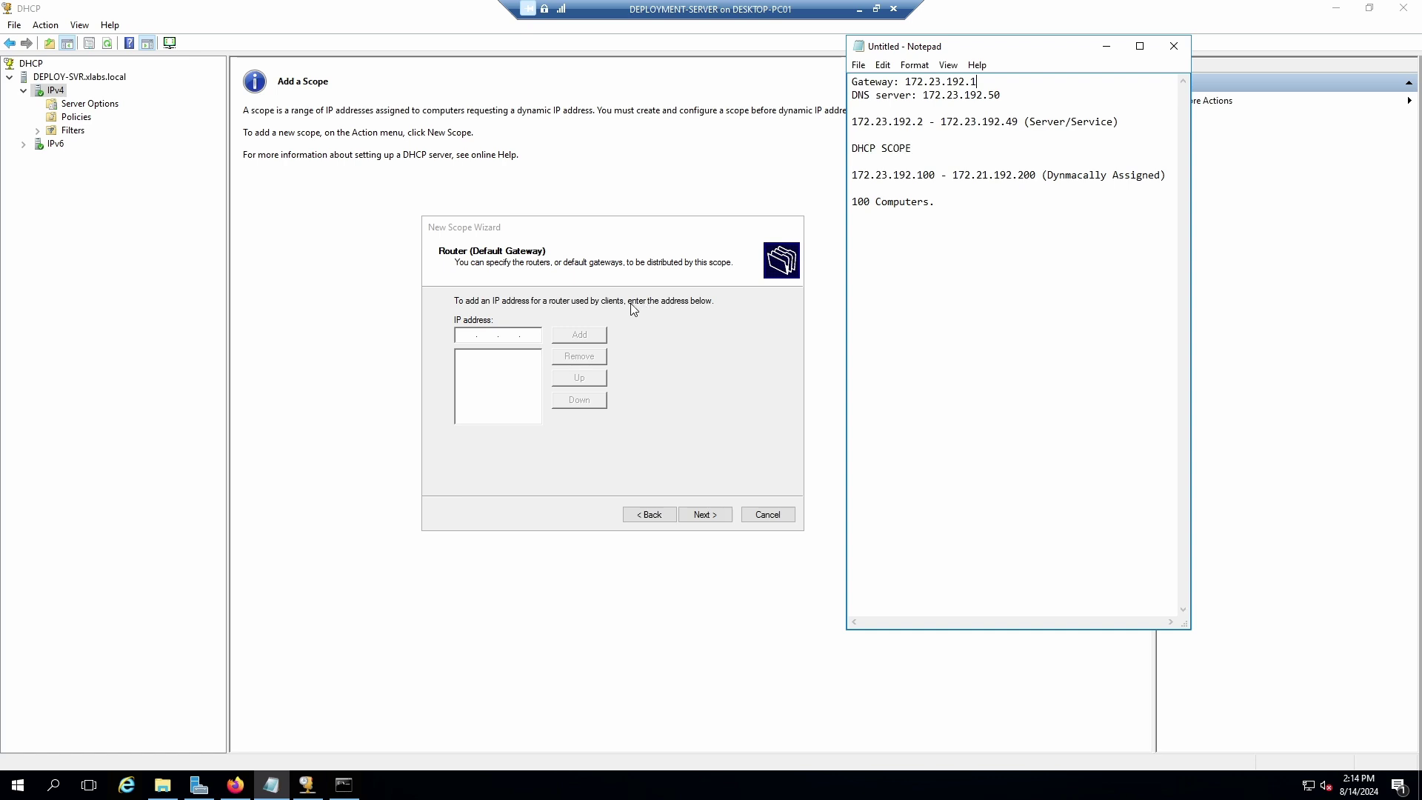
click(480, 336)
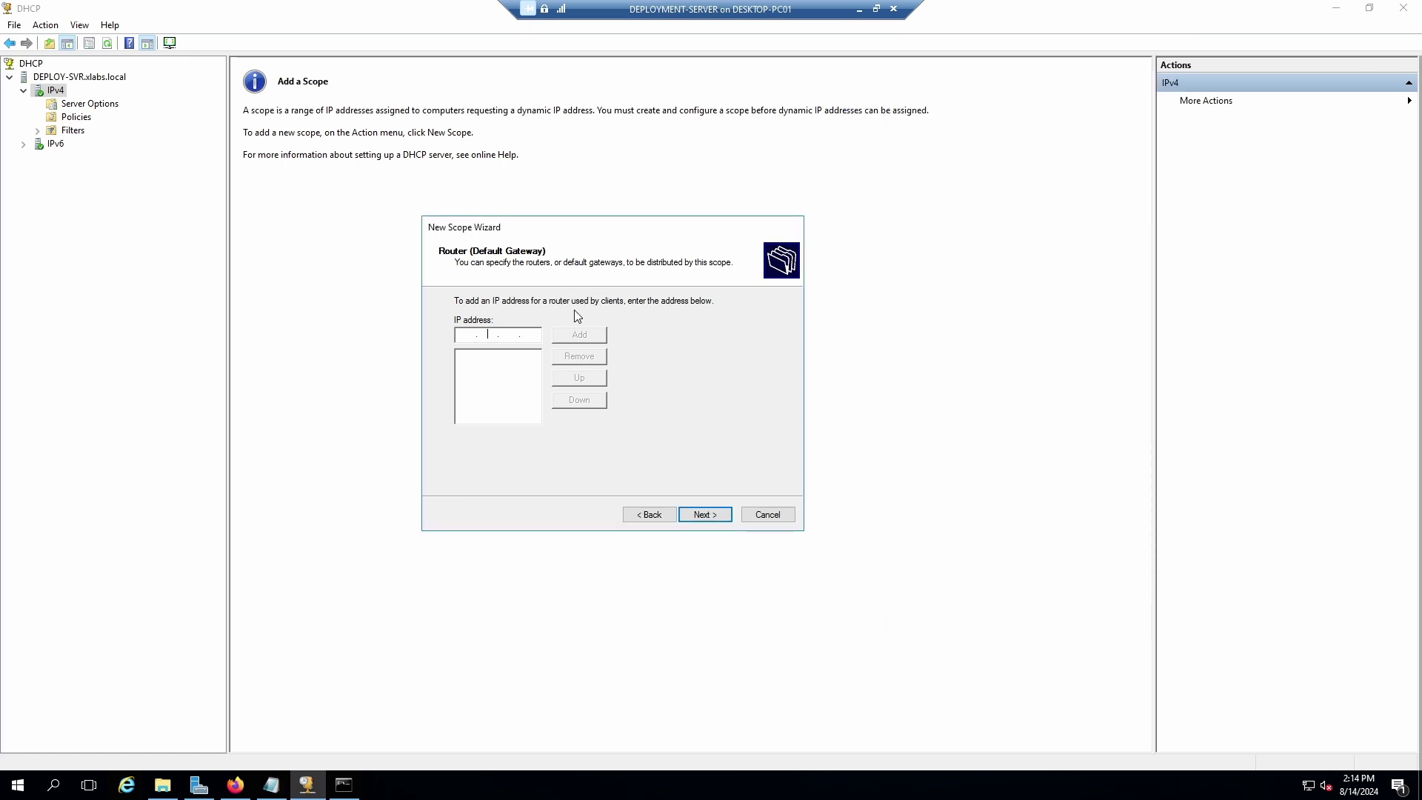
click(468, 334)
text(172 . 23 . )
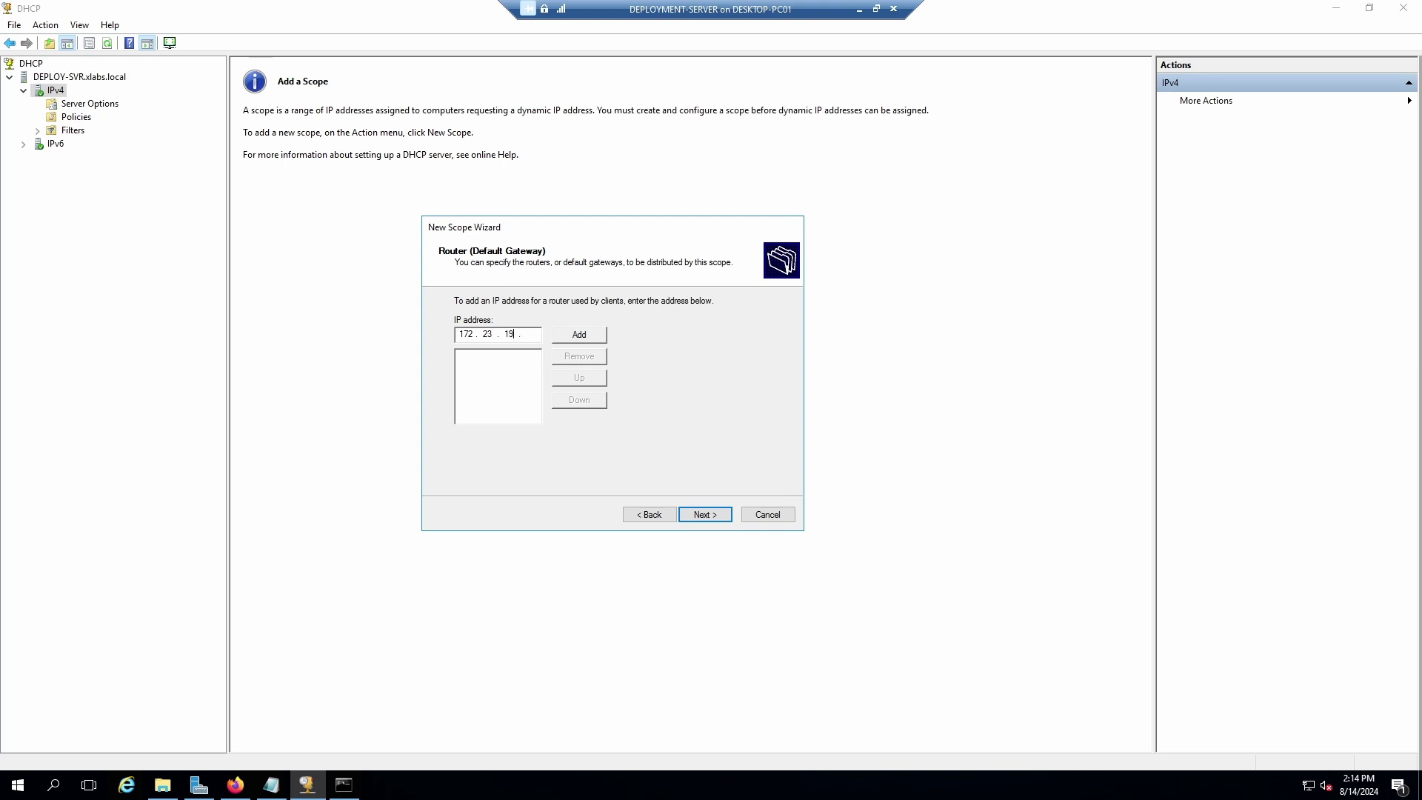
text(192 . 1)
click(587, 338)
click(706, 514)
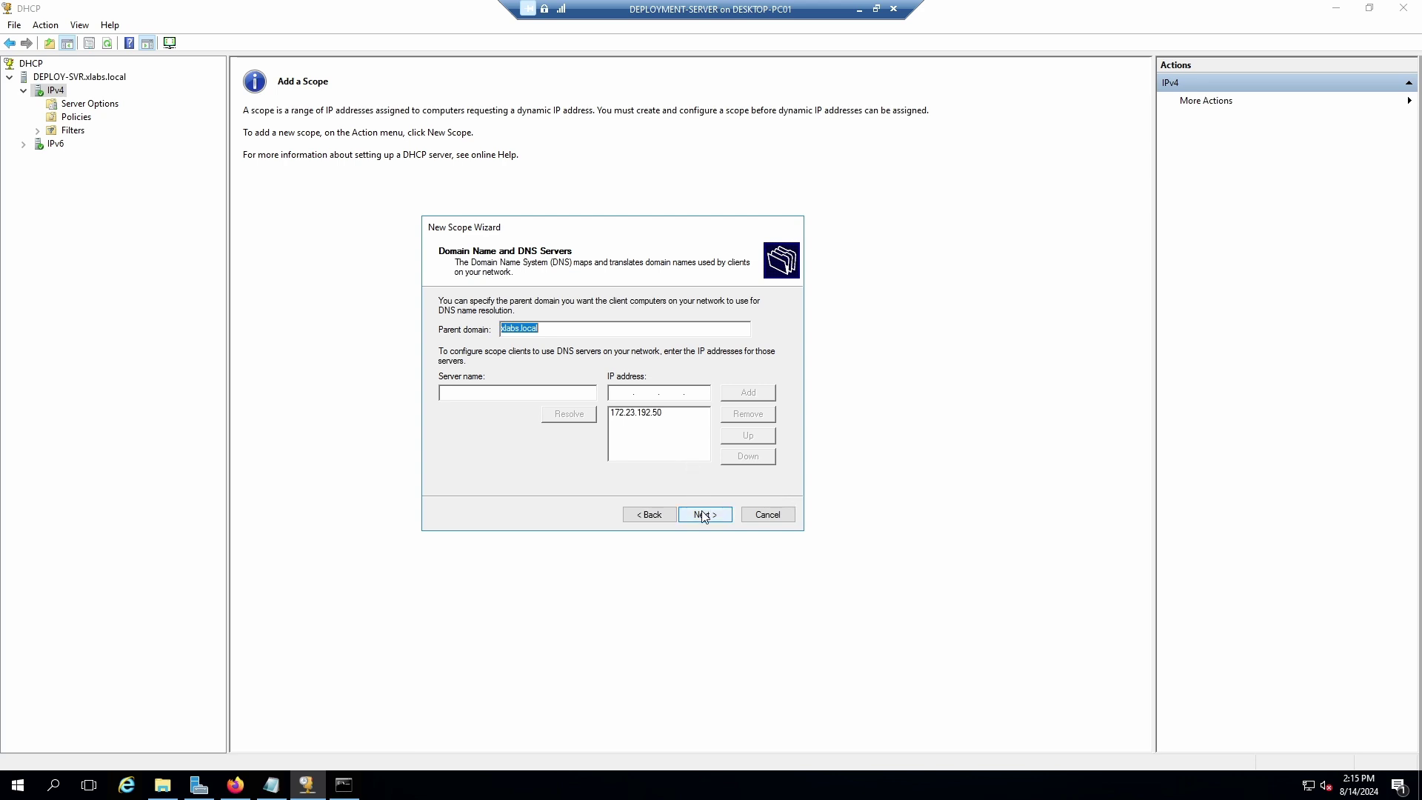
Accept xlabs.local with DNS 172.23.192.50, skip WINS, and activate the scope now.
click(271, 784)
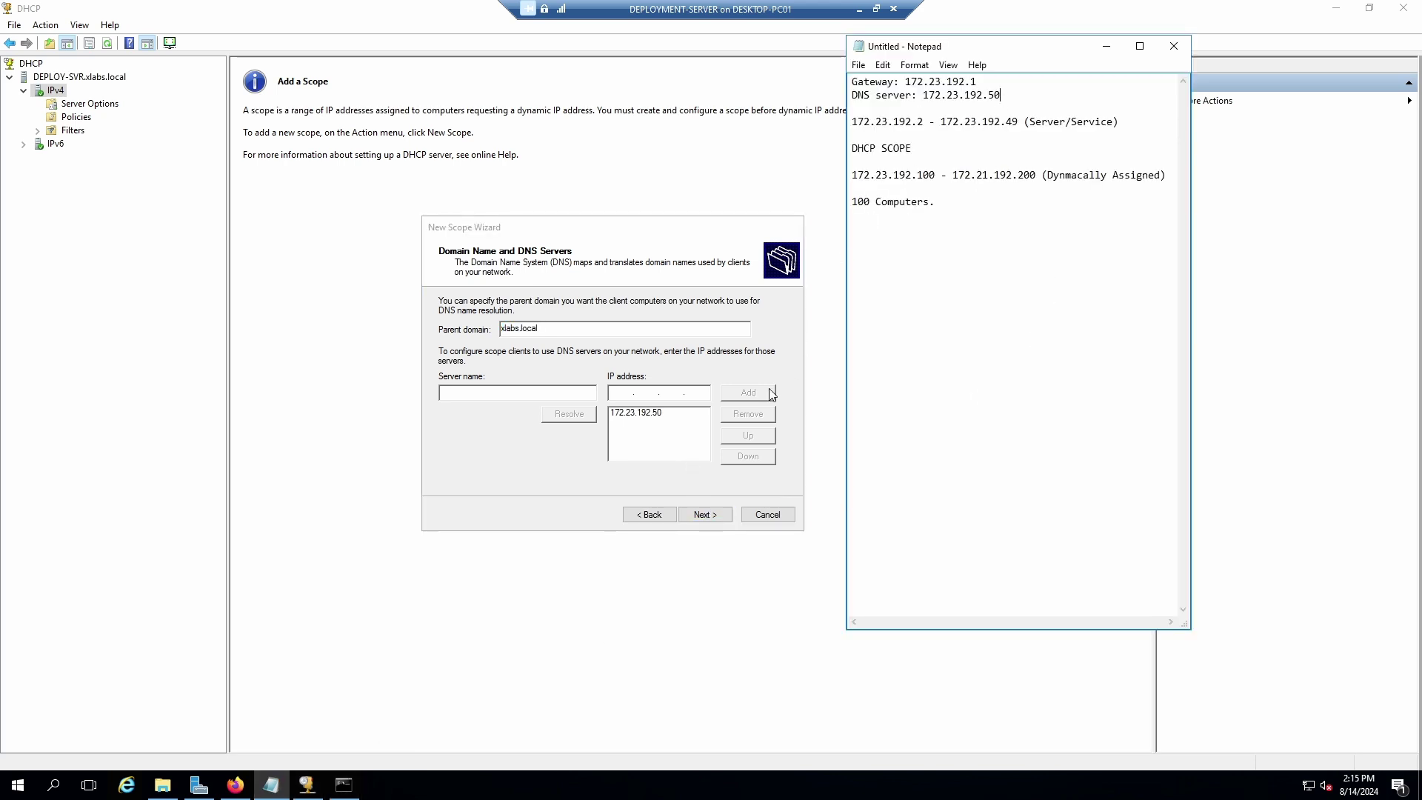
click(711, 515)
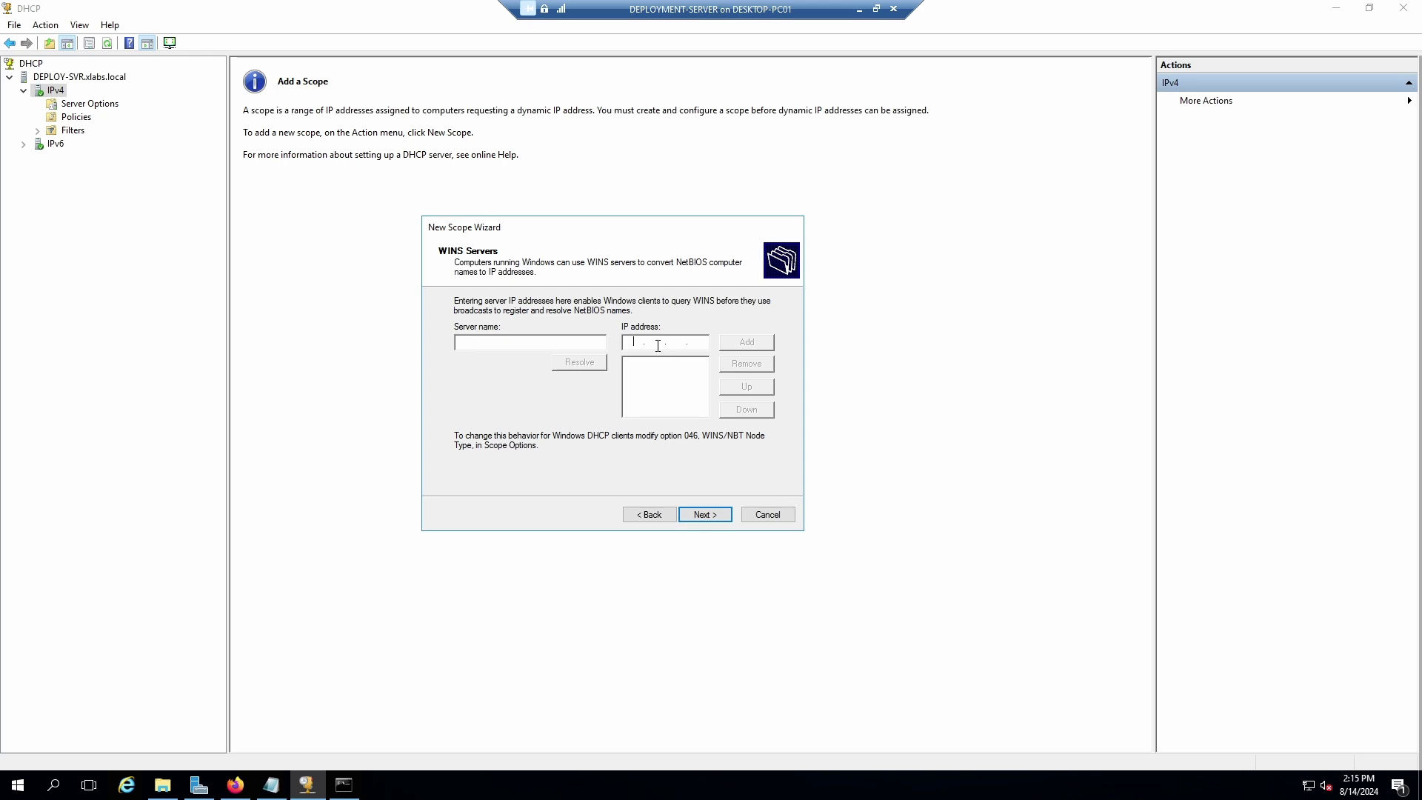
click(706, 516)
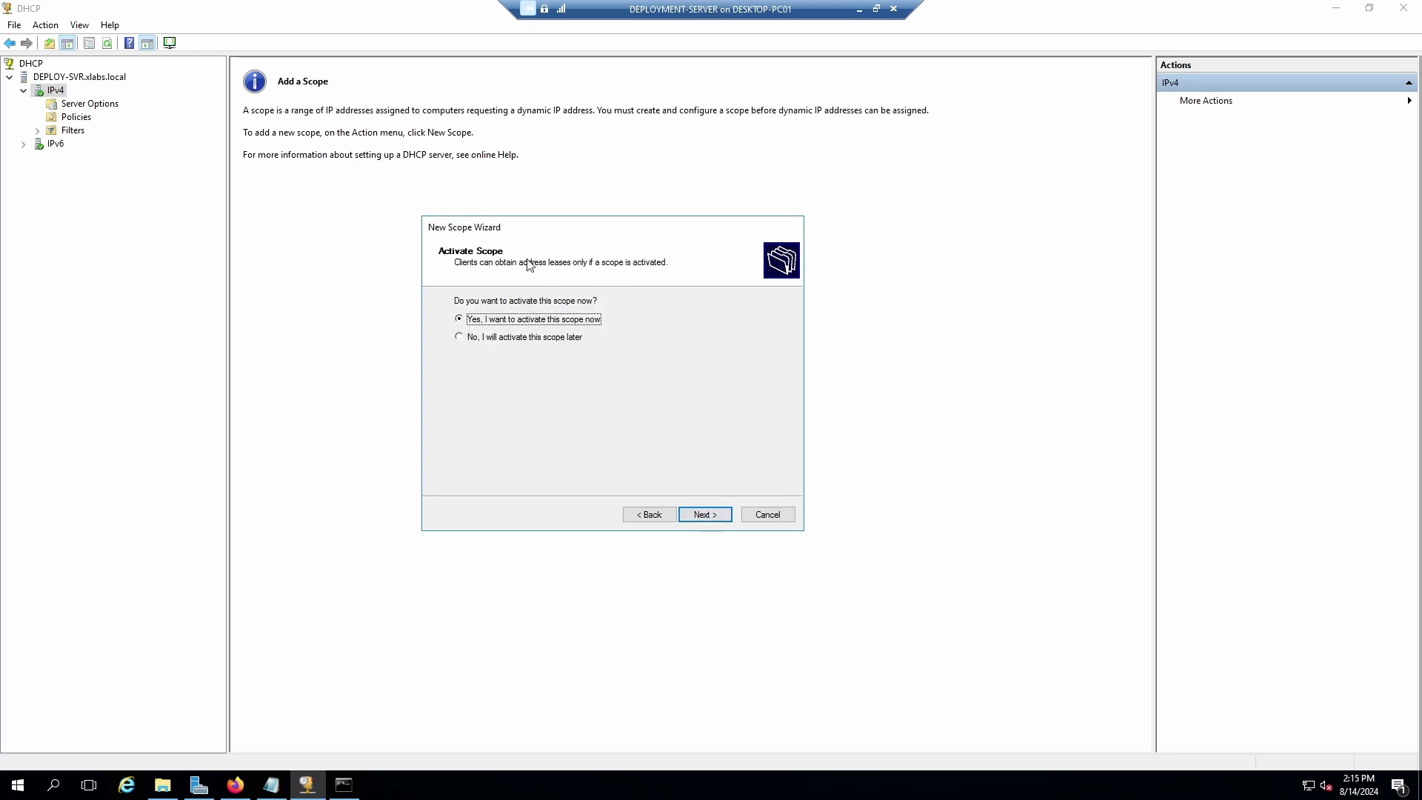
click(702, 512)
click(703, 519)
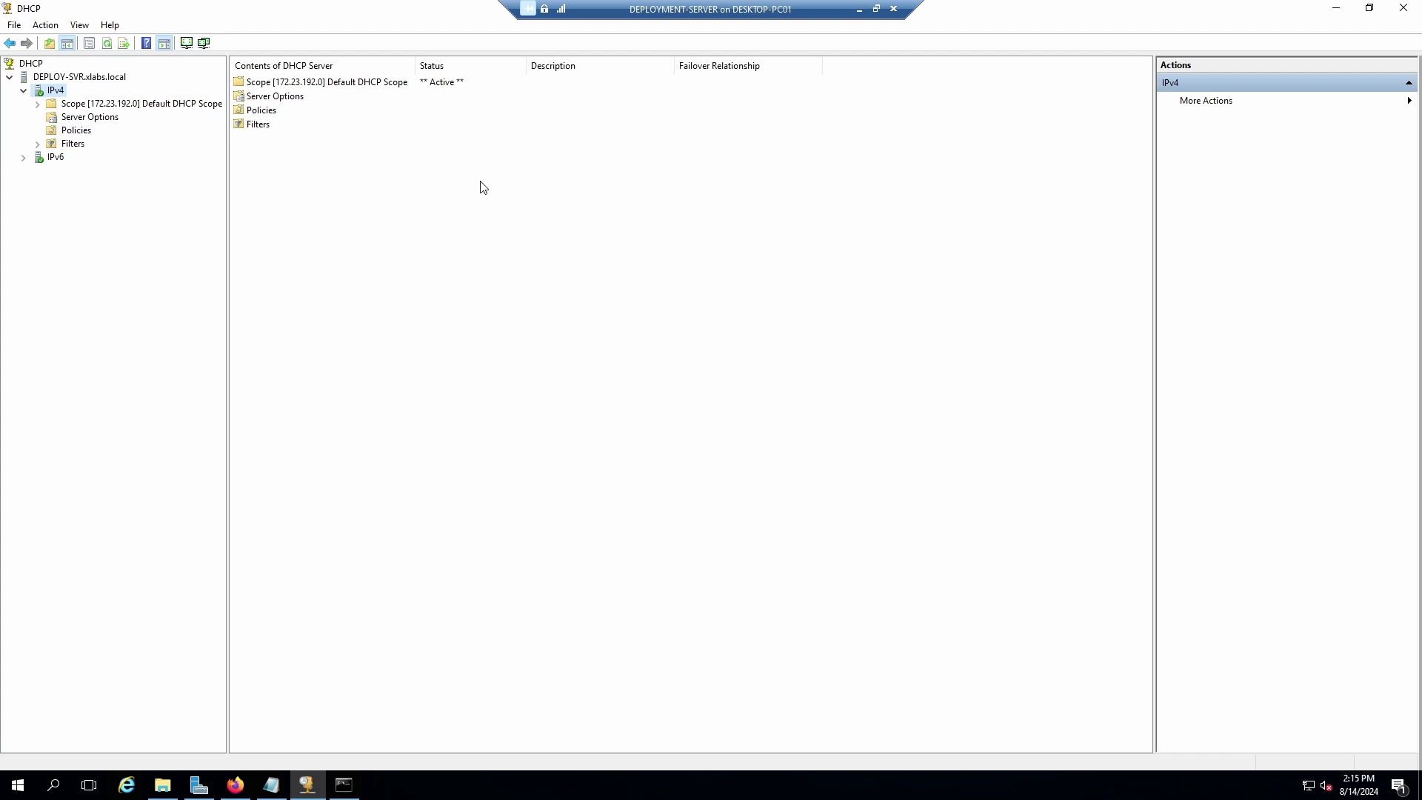
click(80, 106)
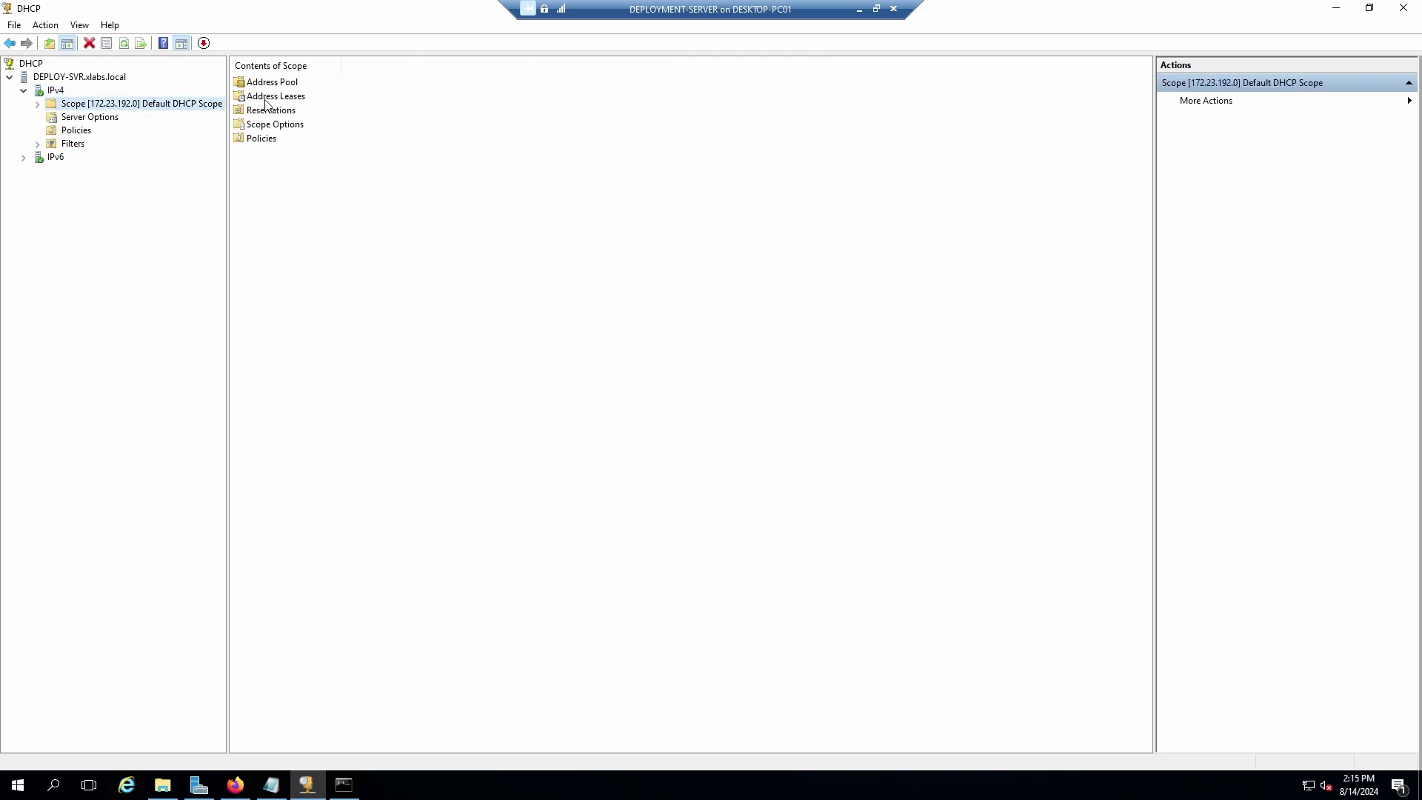
double_click(272, 82)
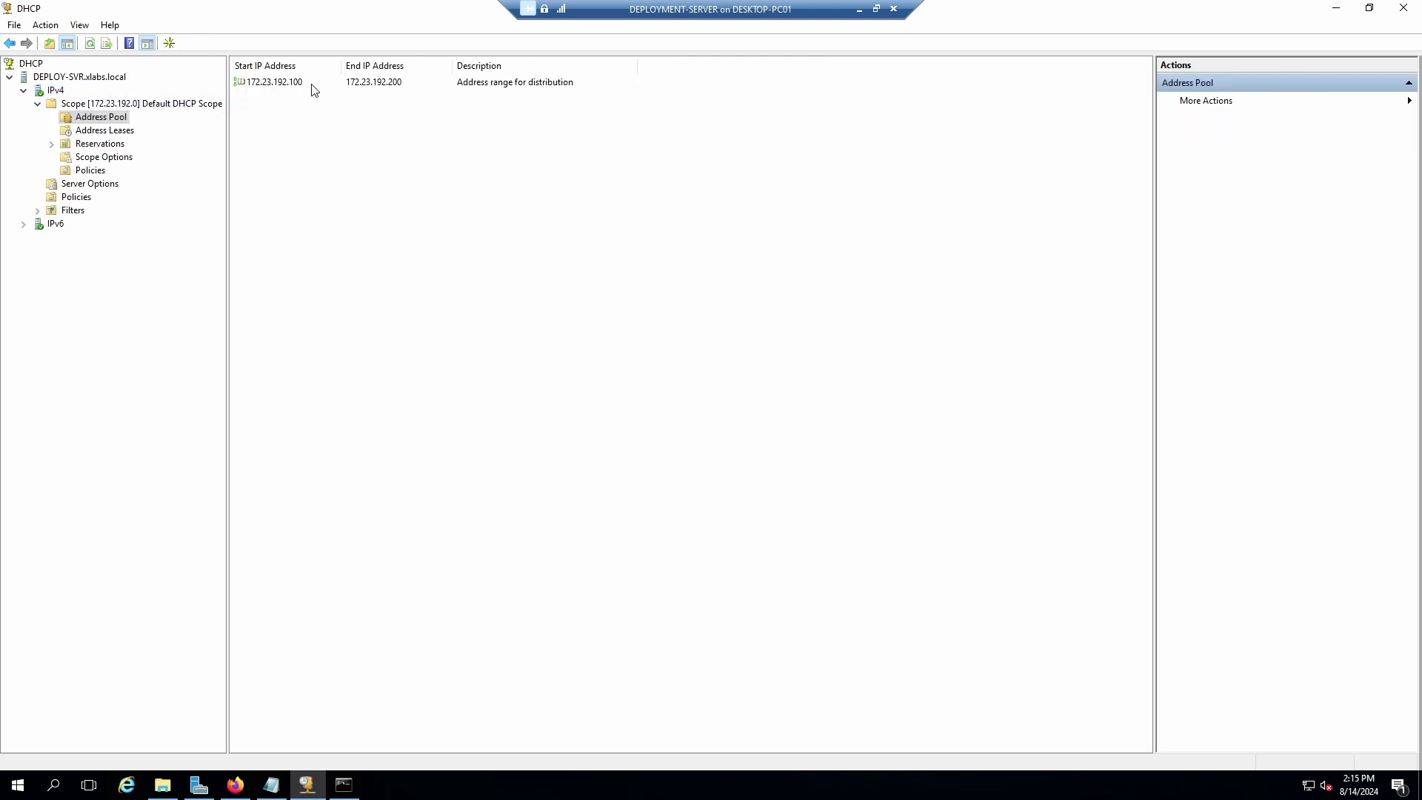
click(103, 132)
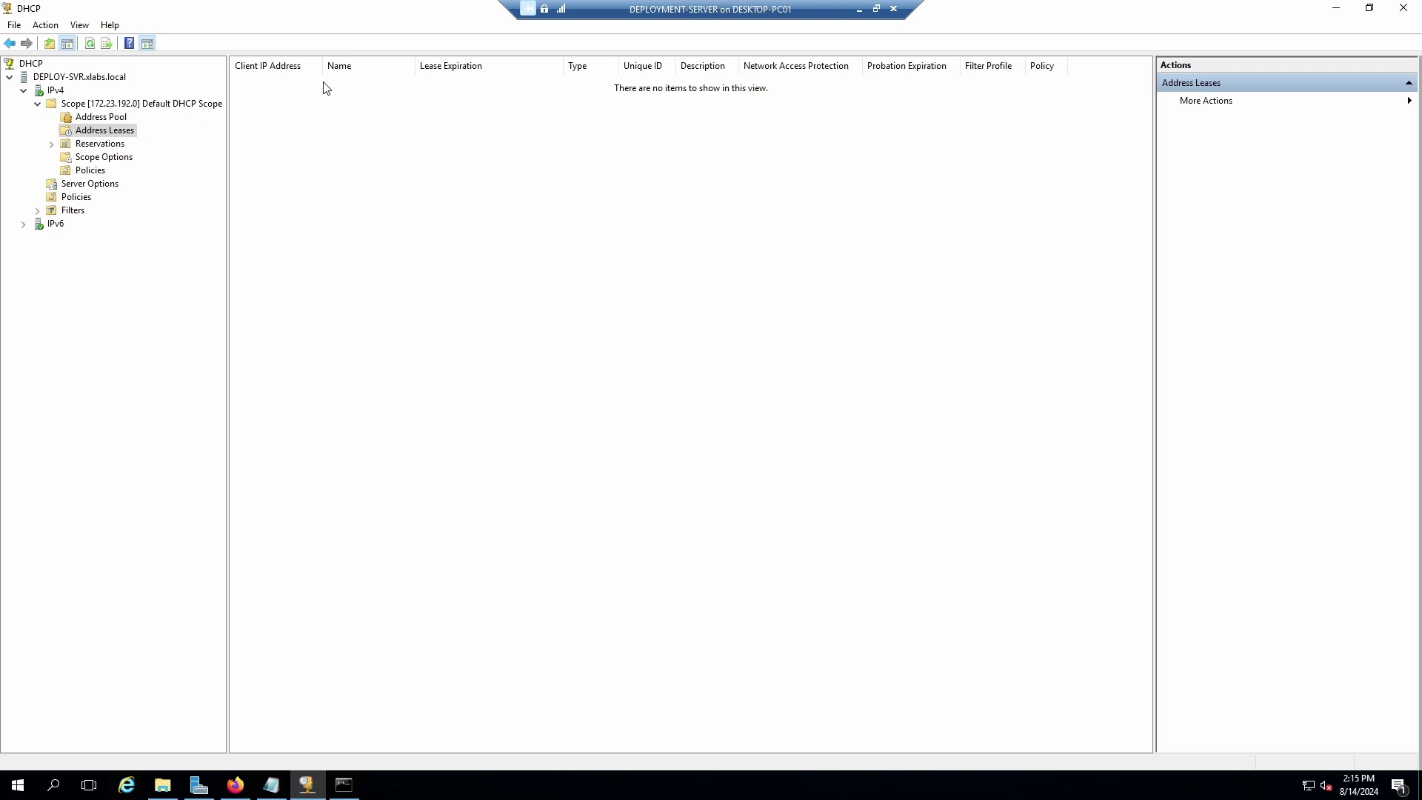
click(90, 146)
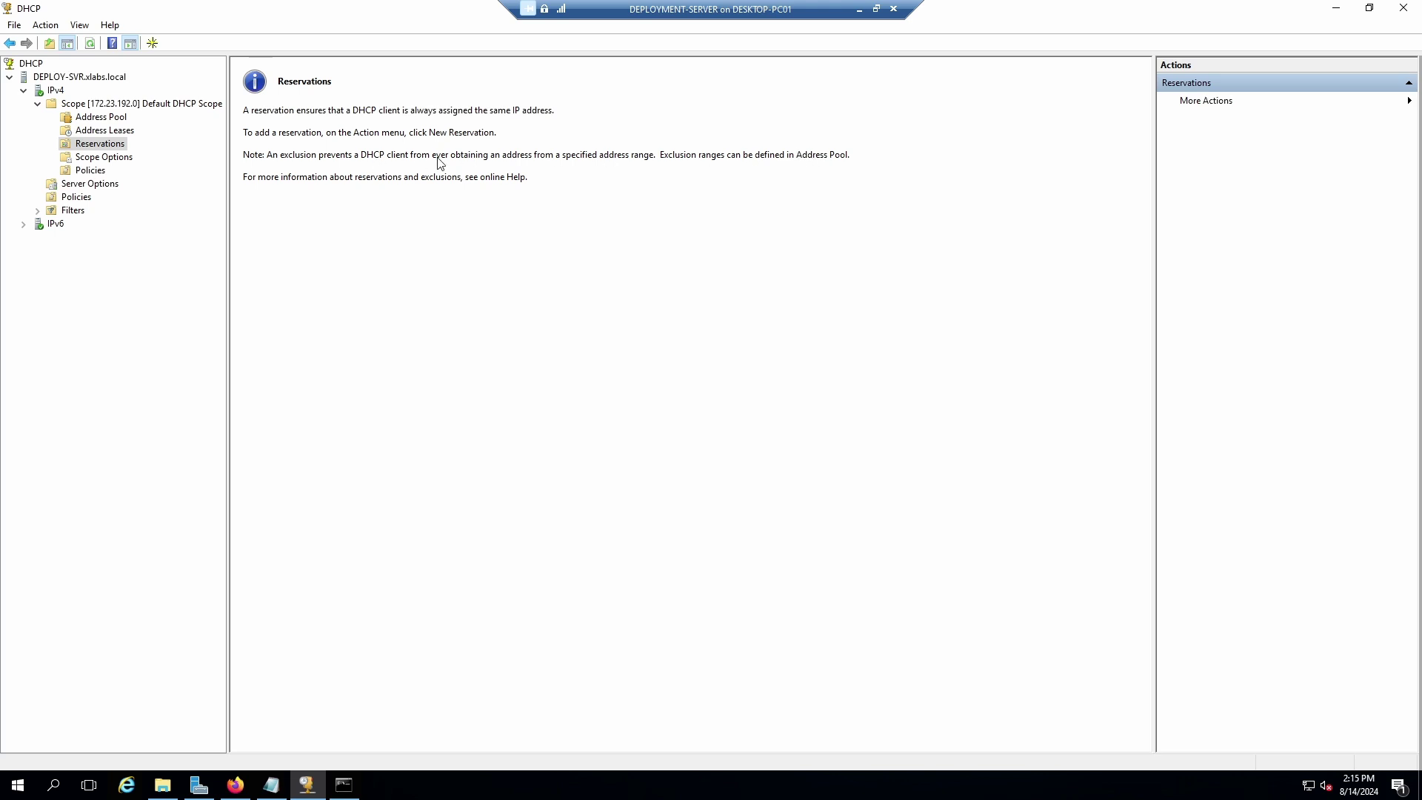
click(100, 157)
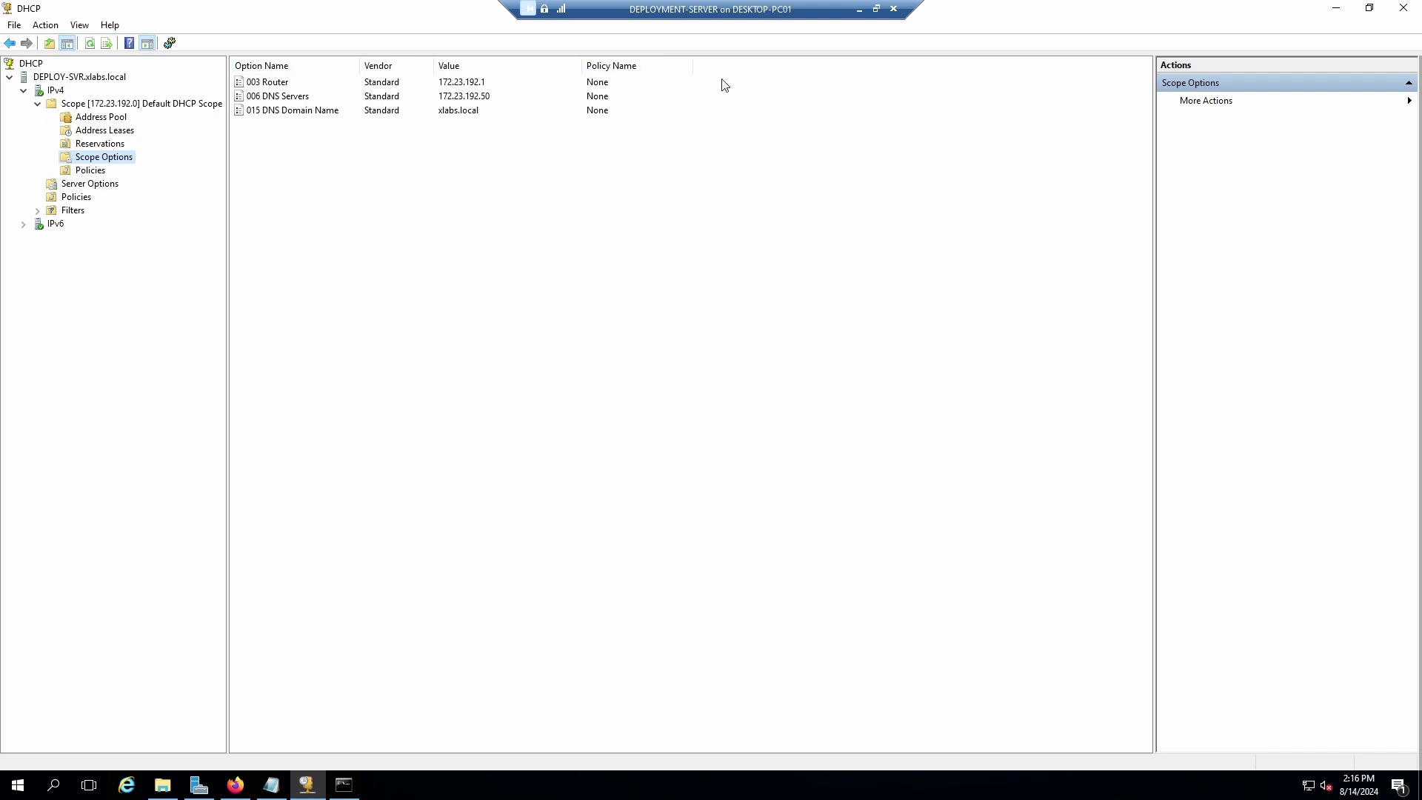
click(42, 92)
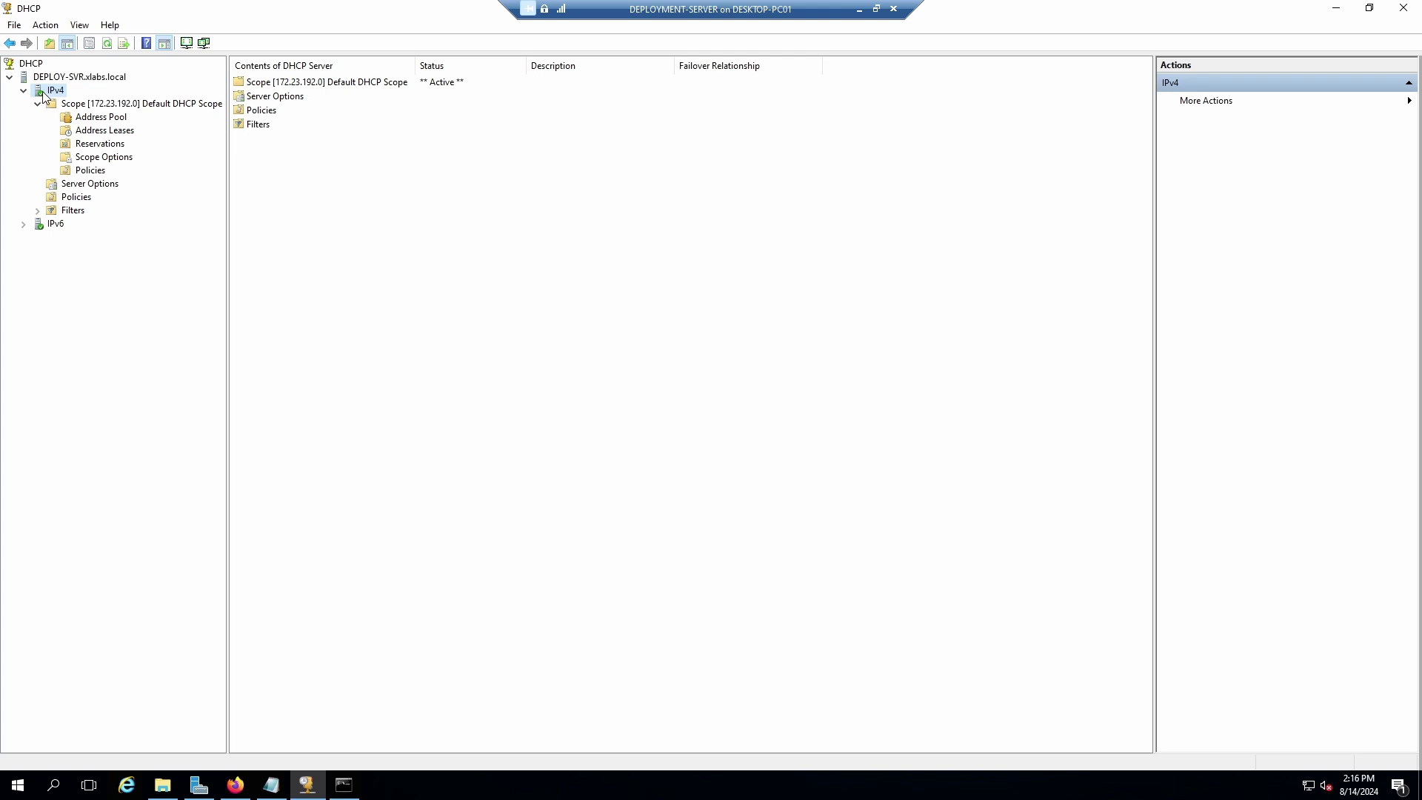
View the IPv4 and DEPLOY-SVR context menus without acting, then close the DHCP console.
right_click(42, 90)
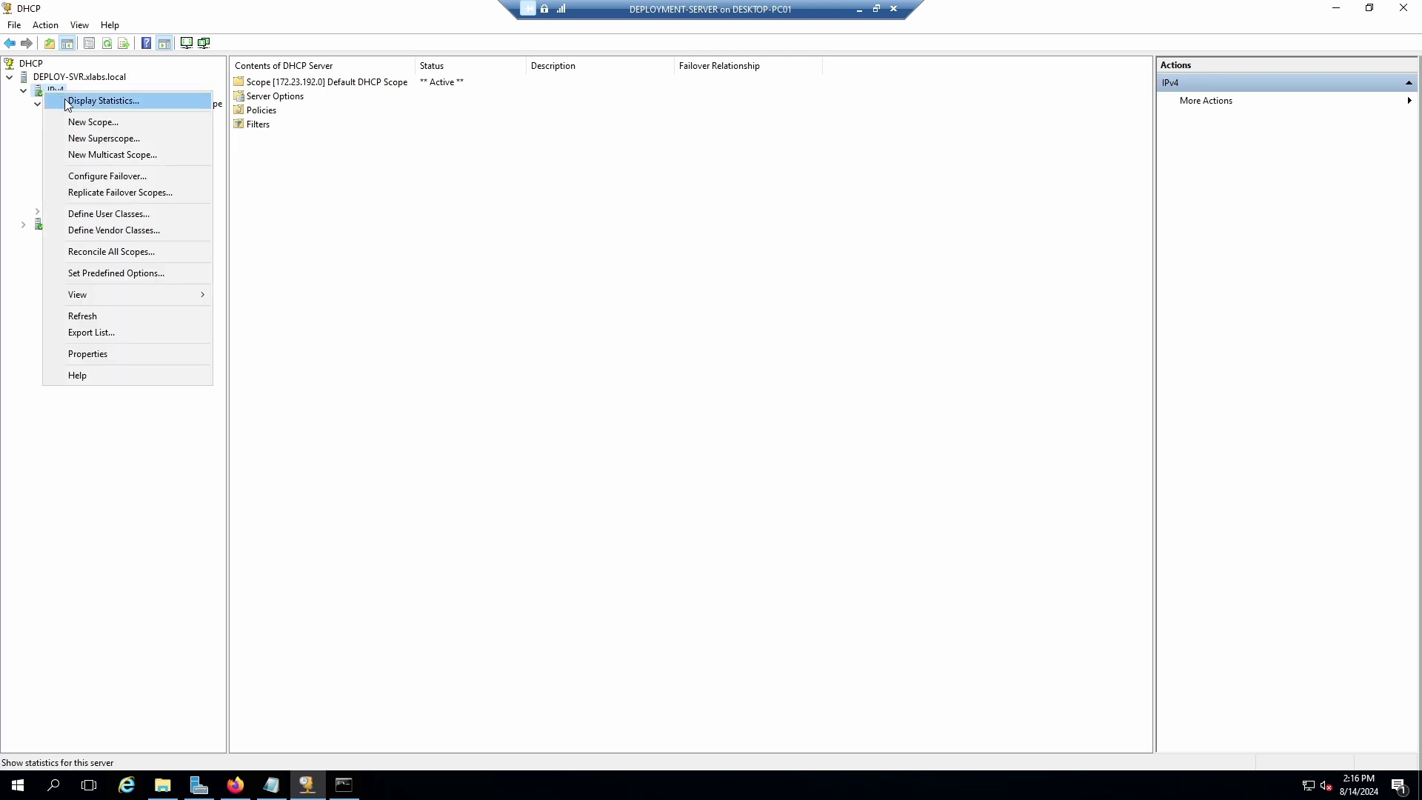
mouse_move(102, 300)
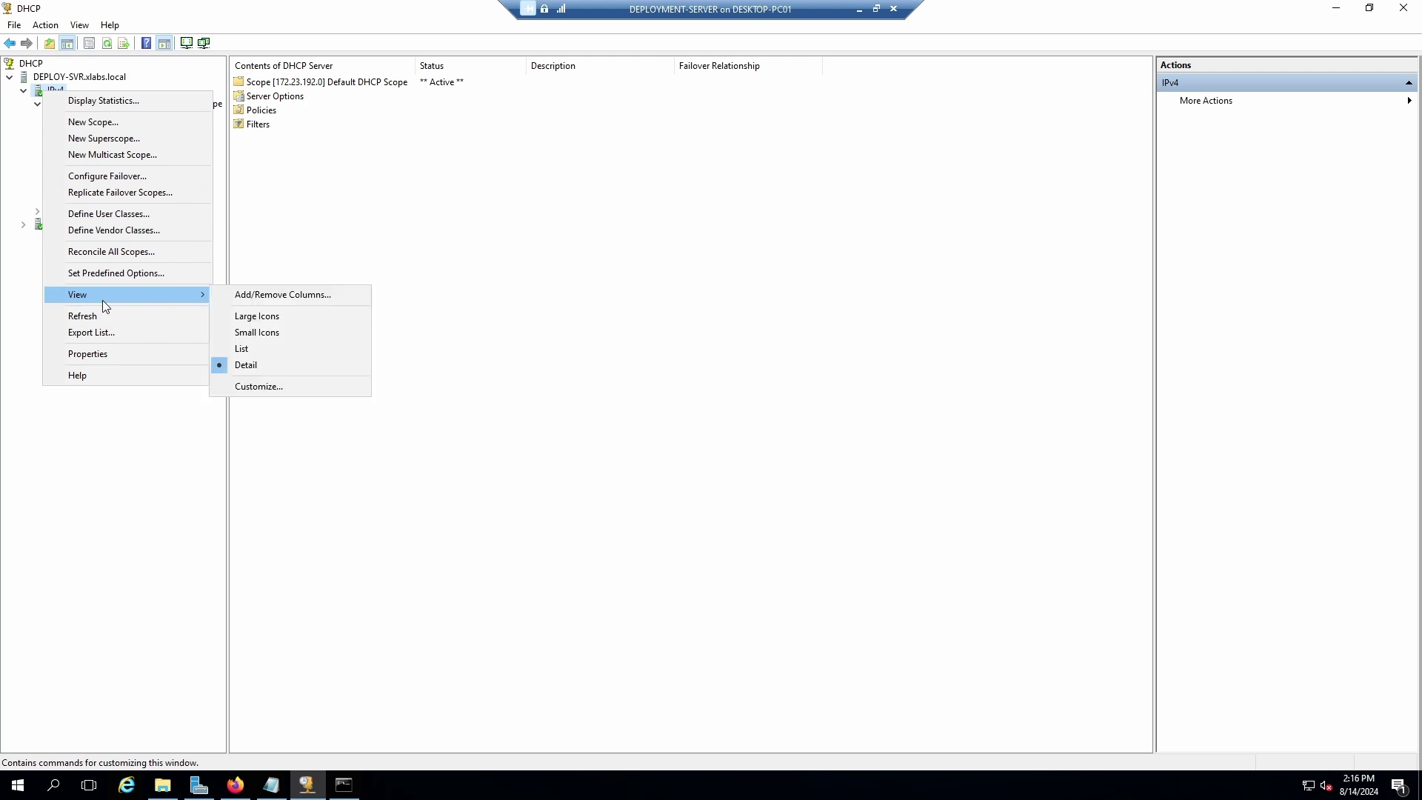
click(359, 213)
right_click(69, 79)
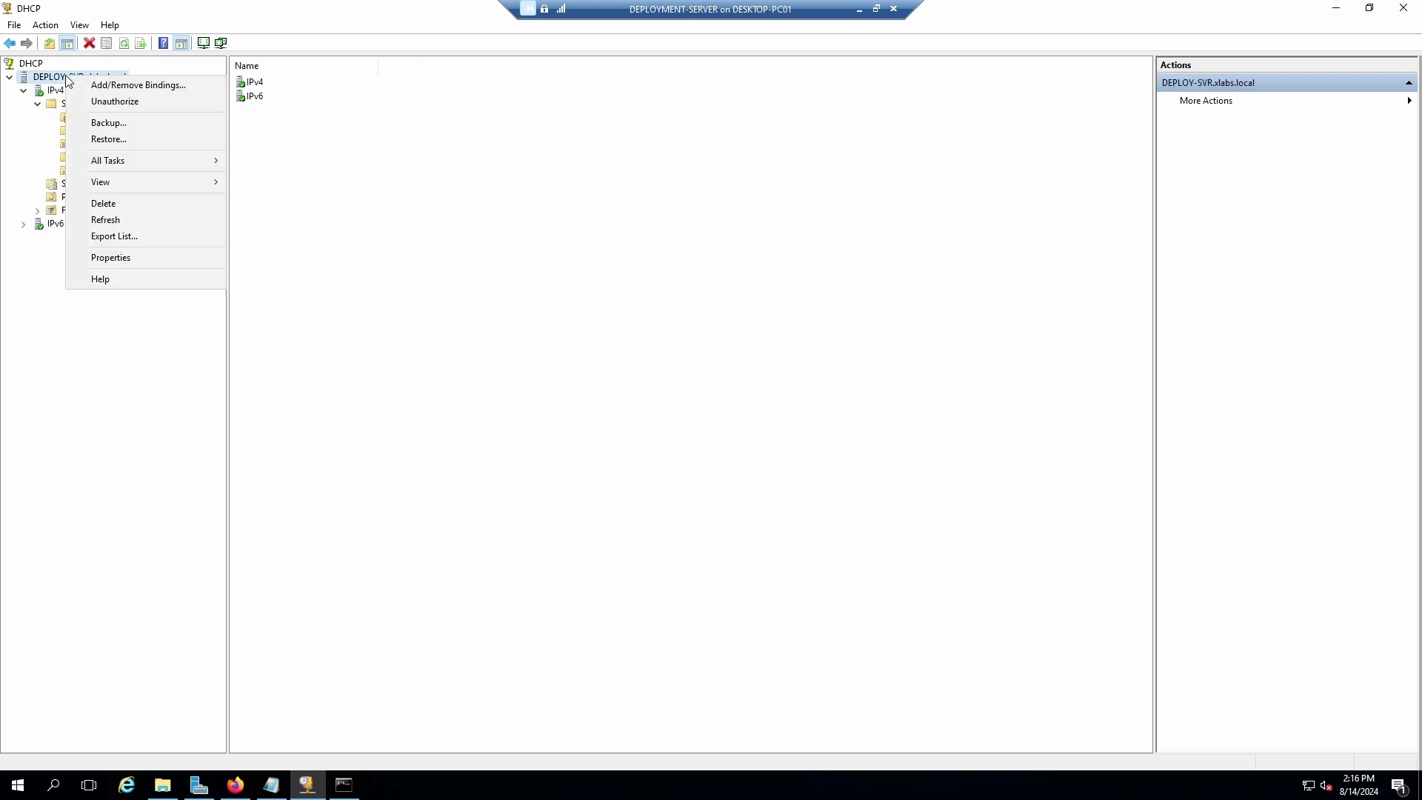
mouse_move(130, 160)
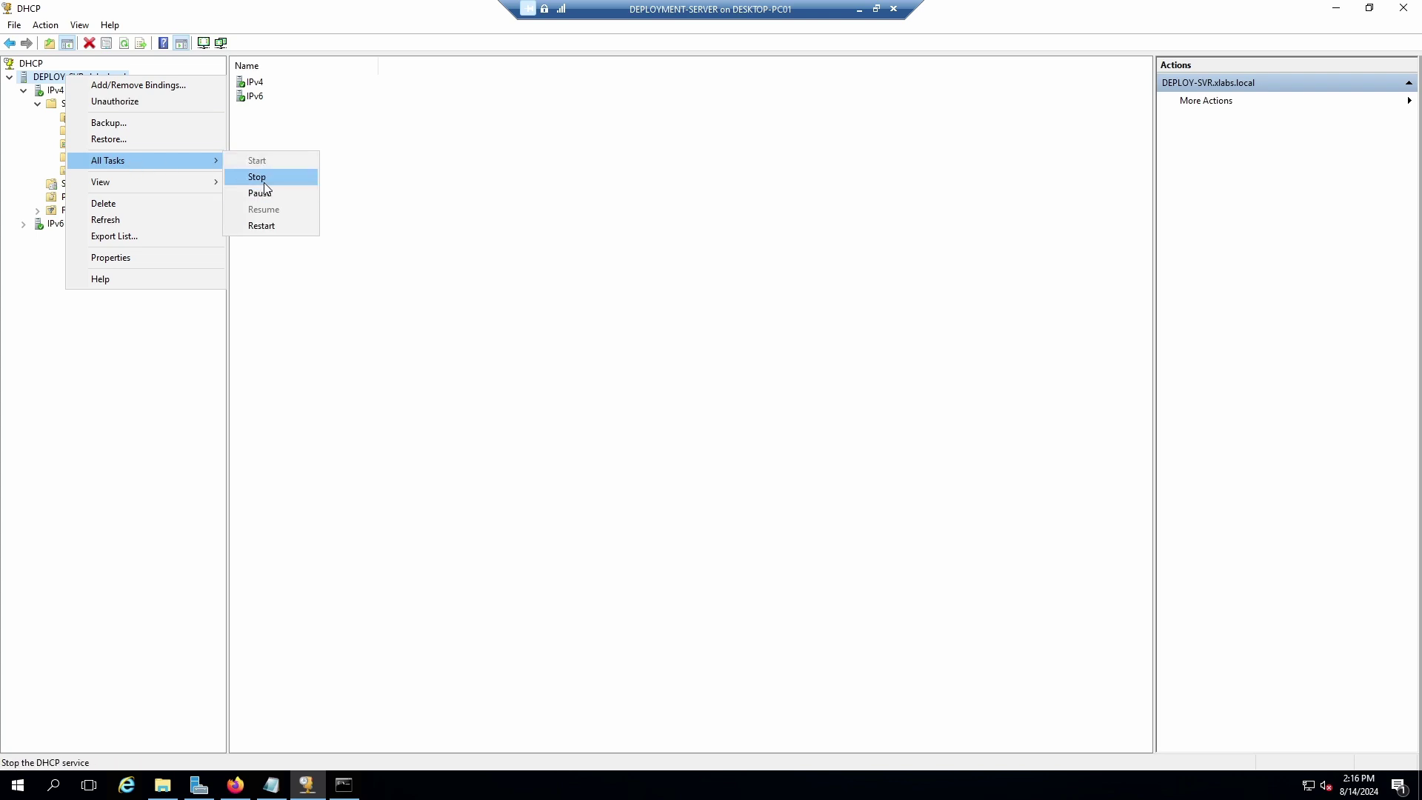
click(541, 198)
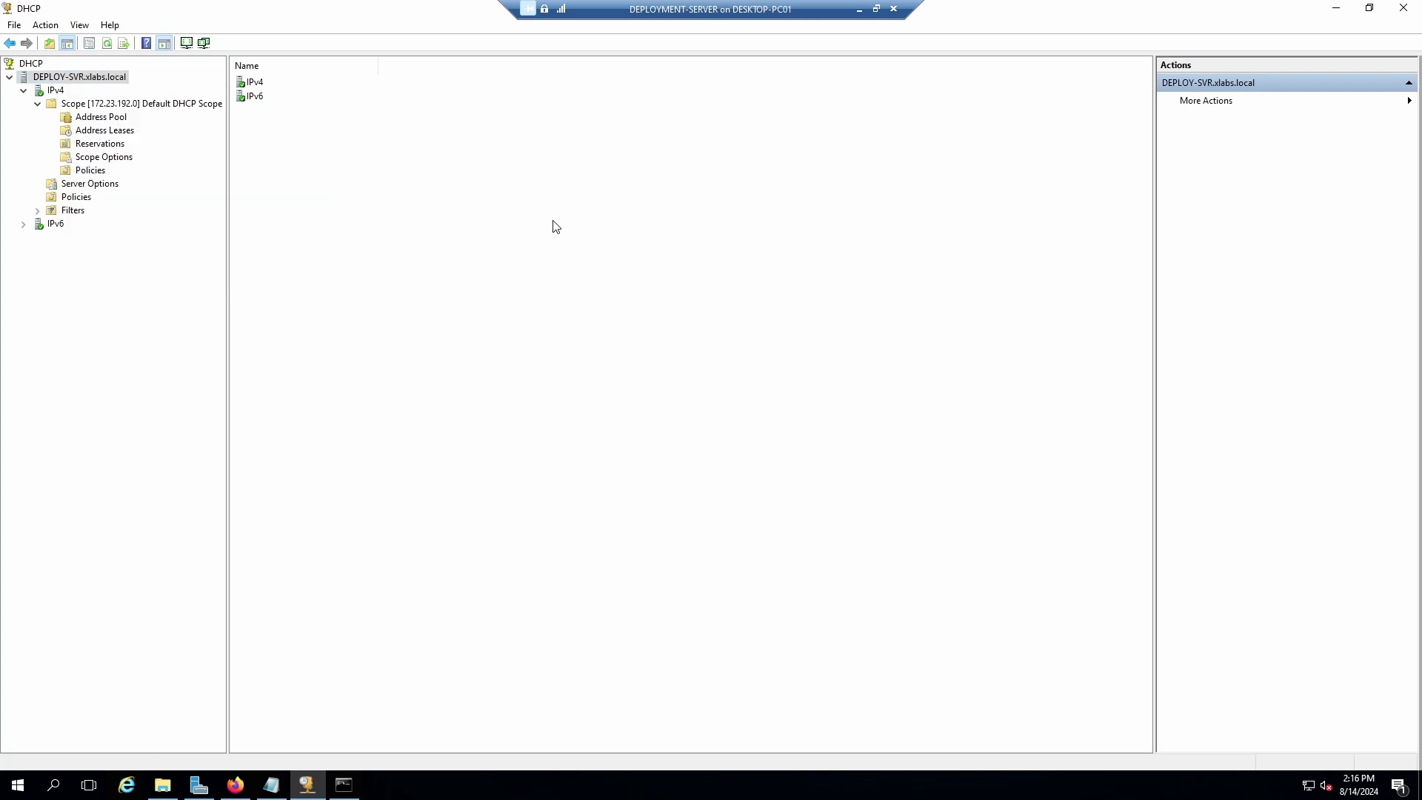
click(1404, 8)
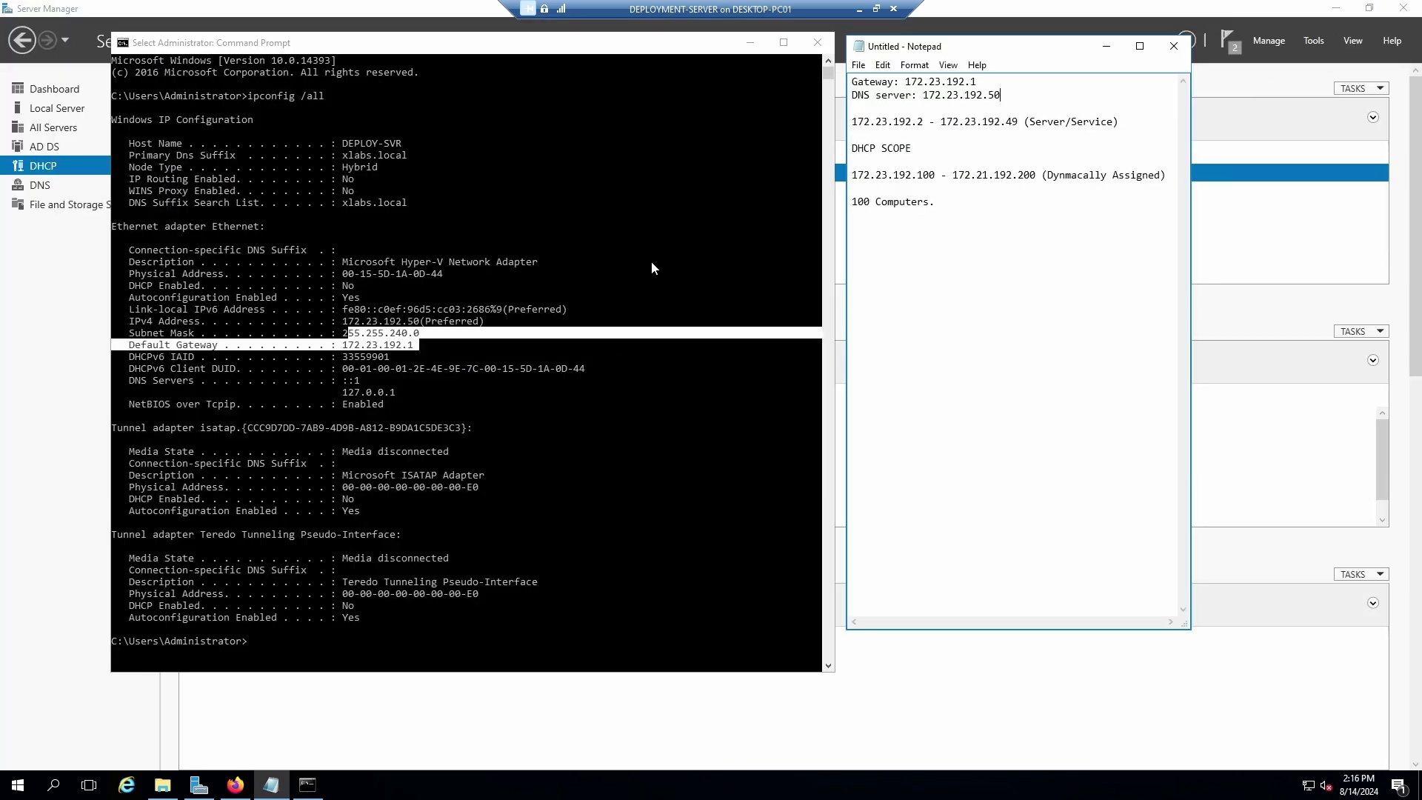
Start Add Roles and Features for DEPLOY-SVR and select the Windows Deployment Services role.
click(1173, 23)
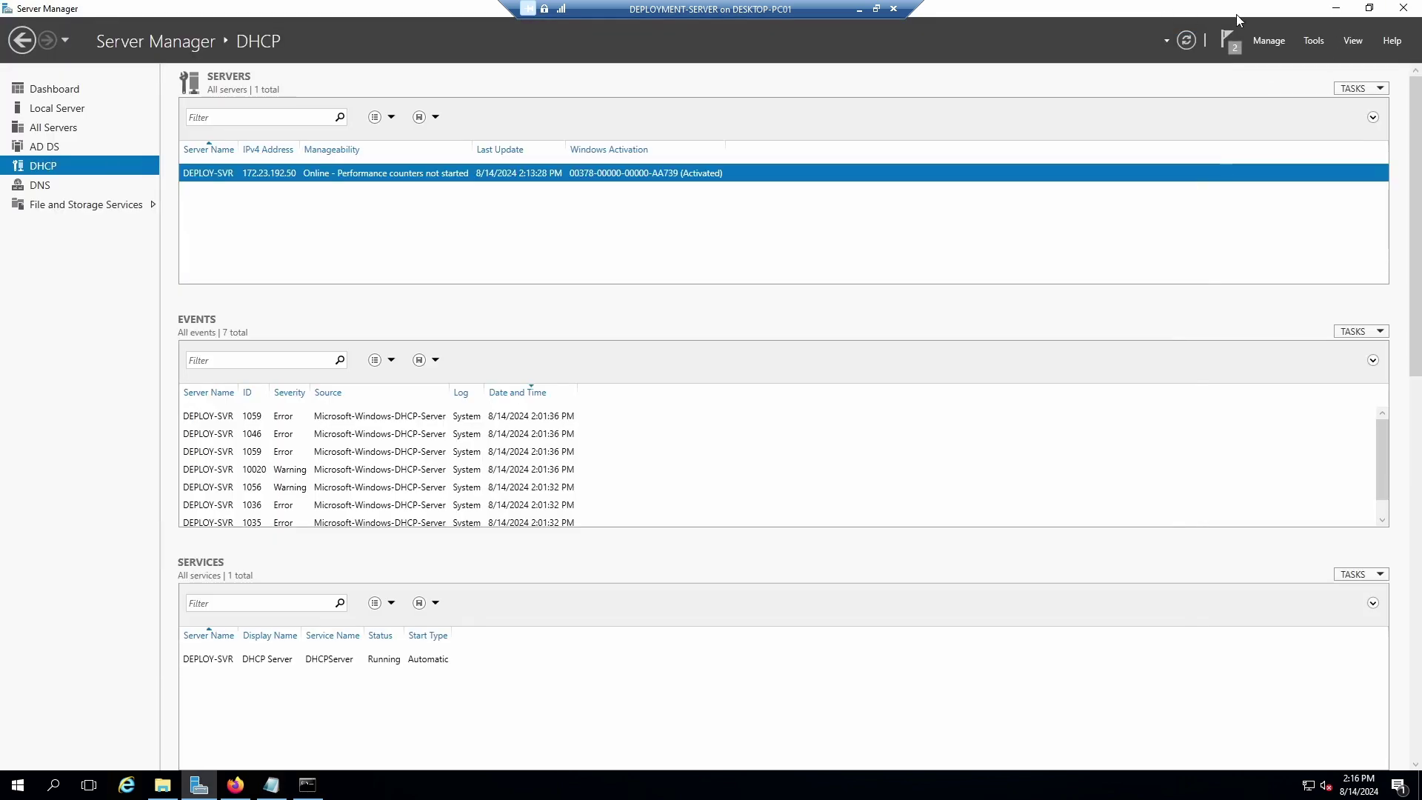
click(1270, 41)
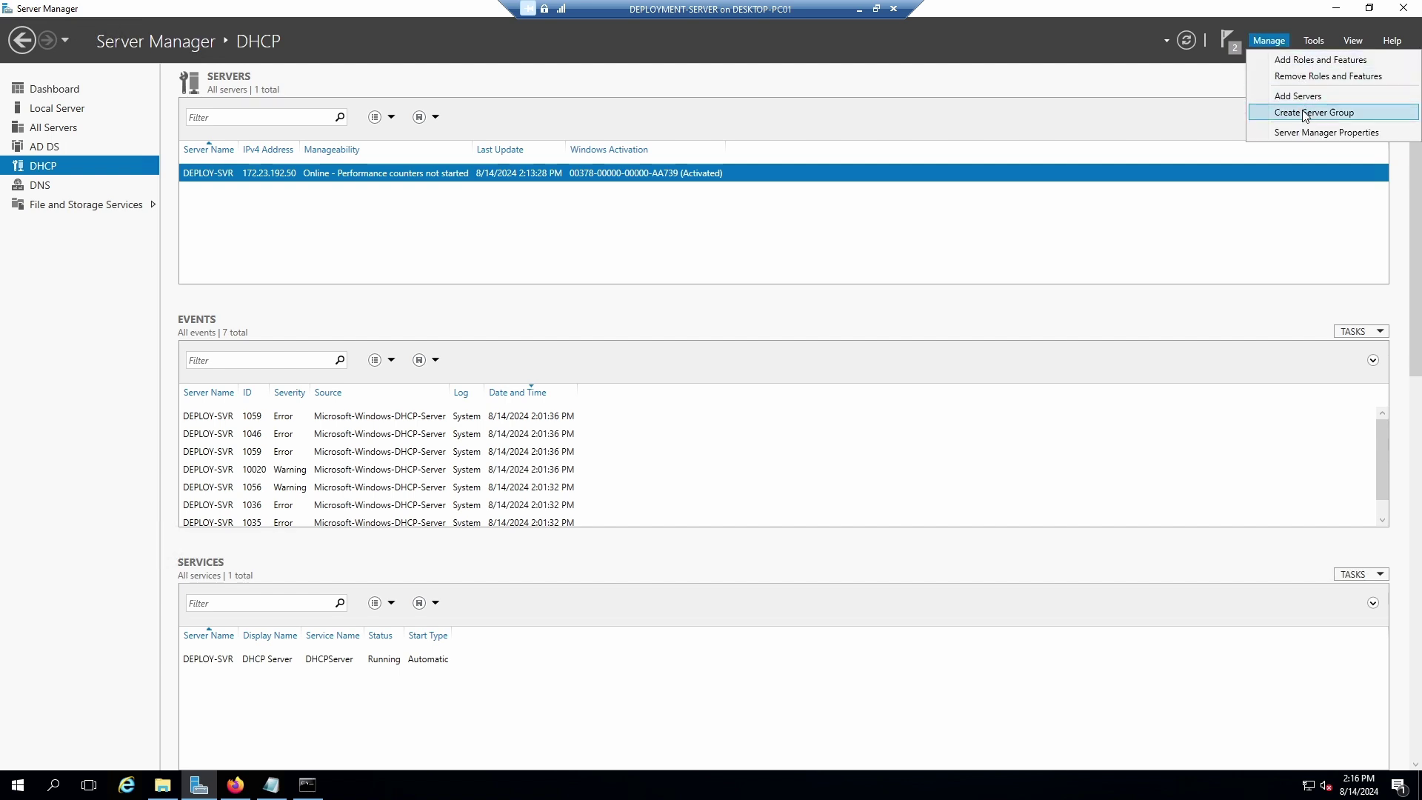
click(1305, 61)
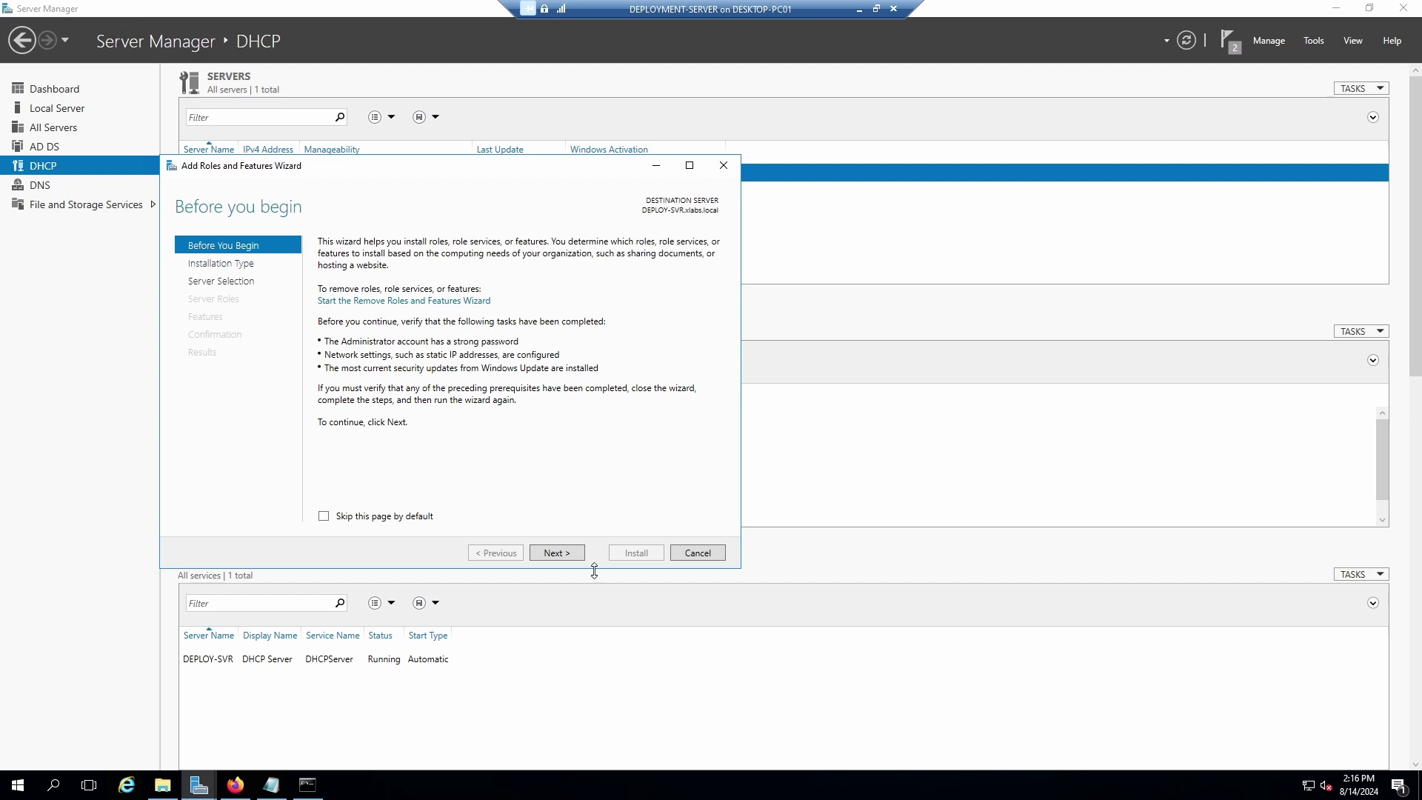
click(557, 553)
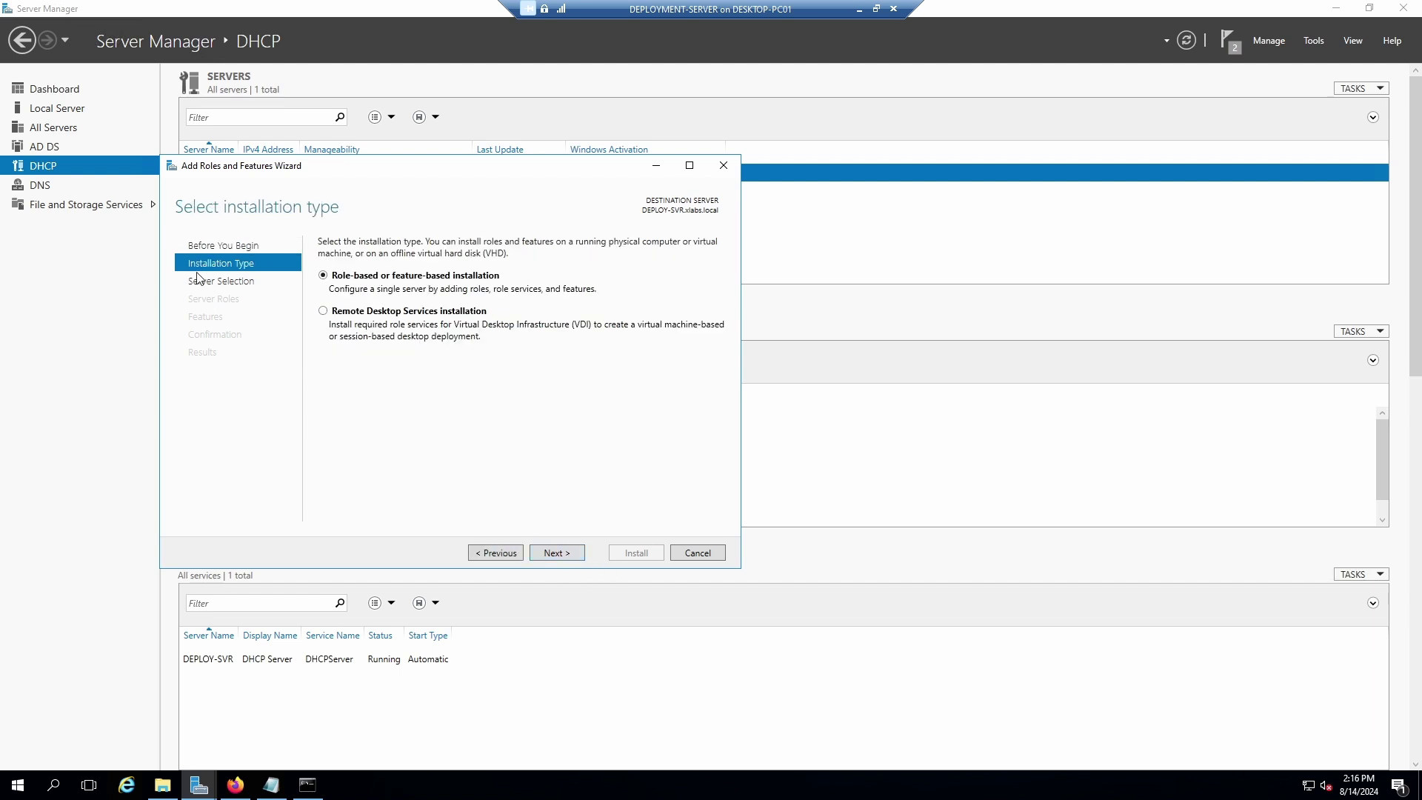
click(563, 554)
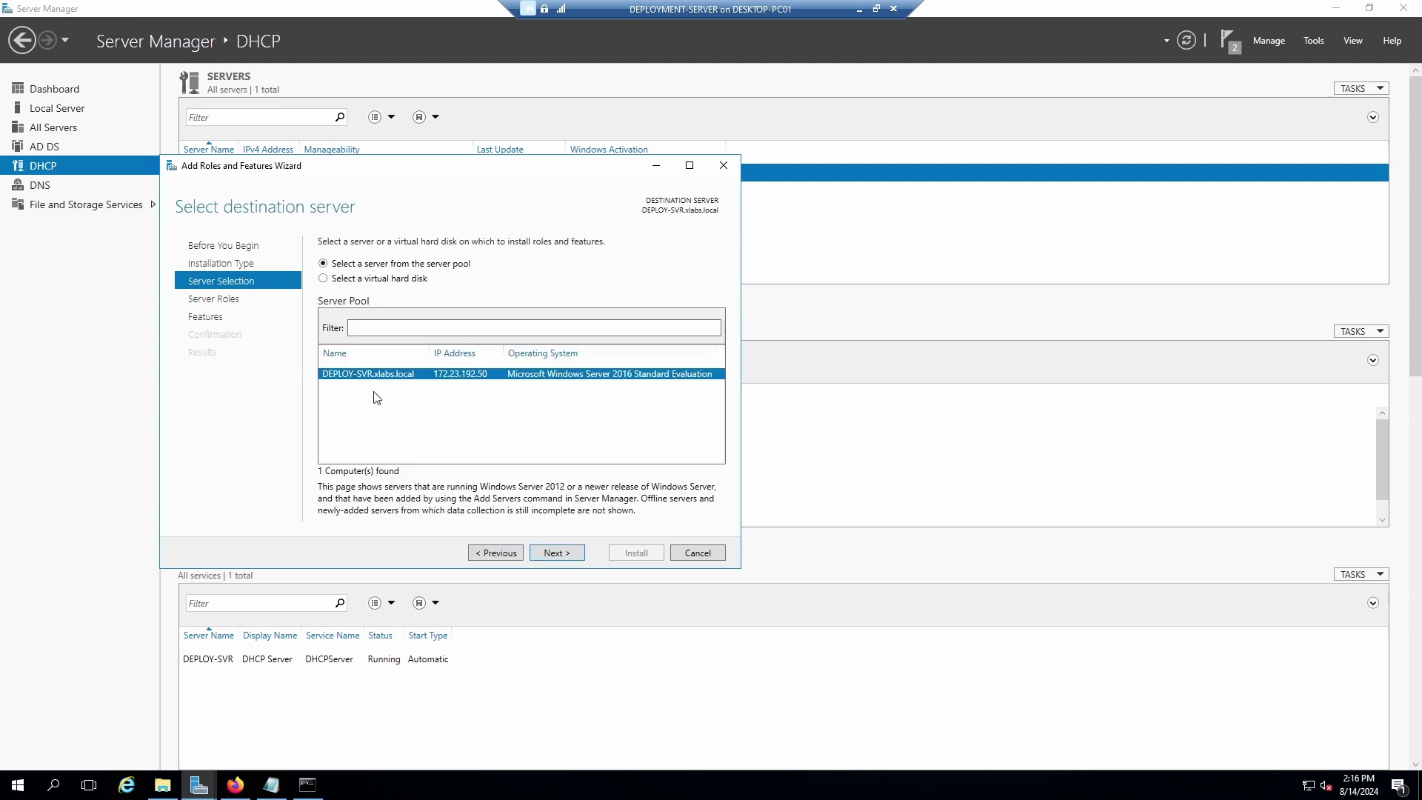
click(557, 553)
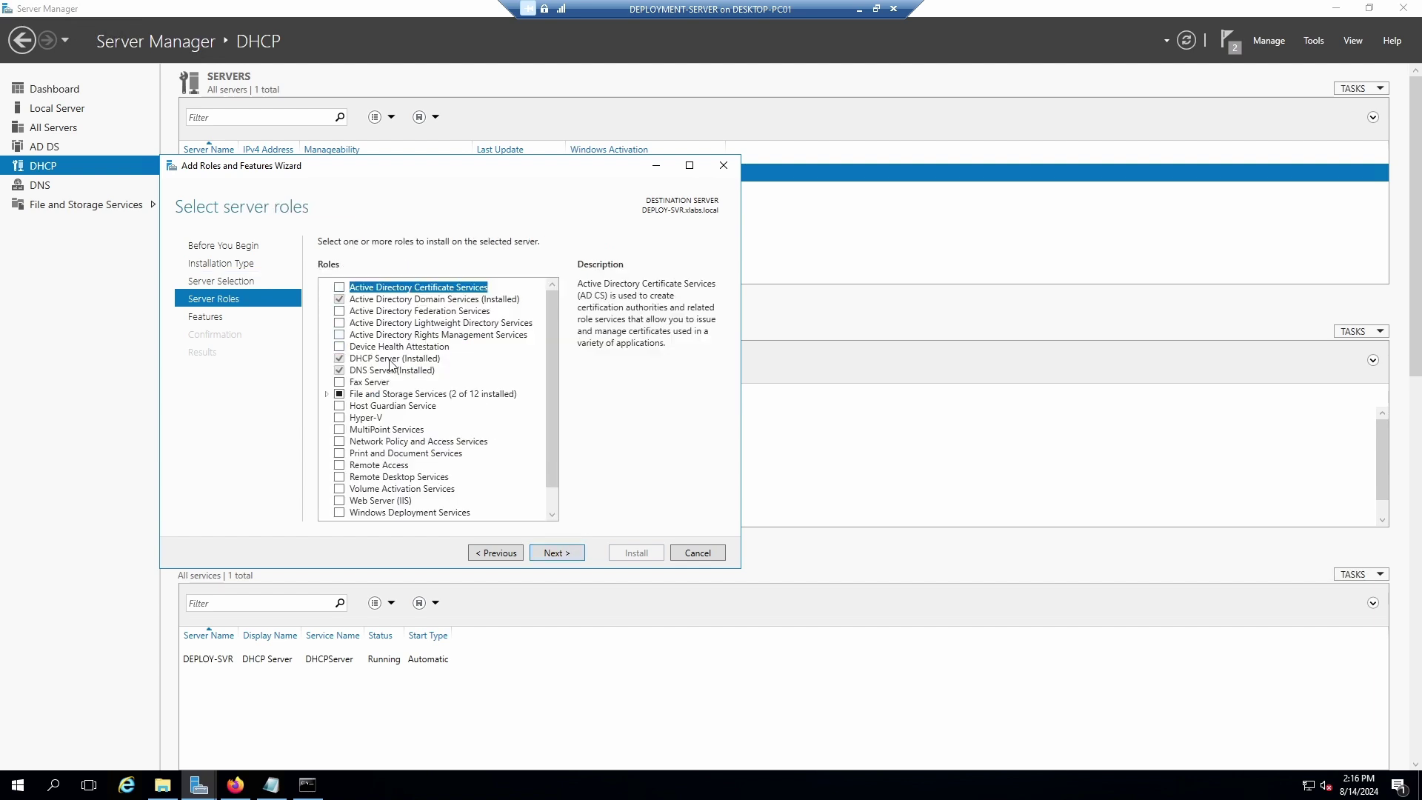
scroll(422, 445, down, 1)
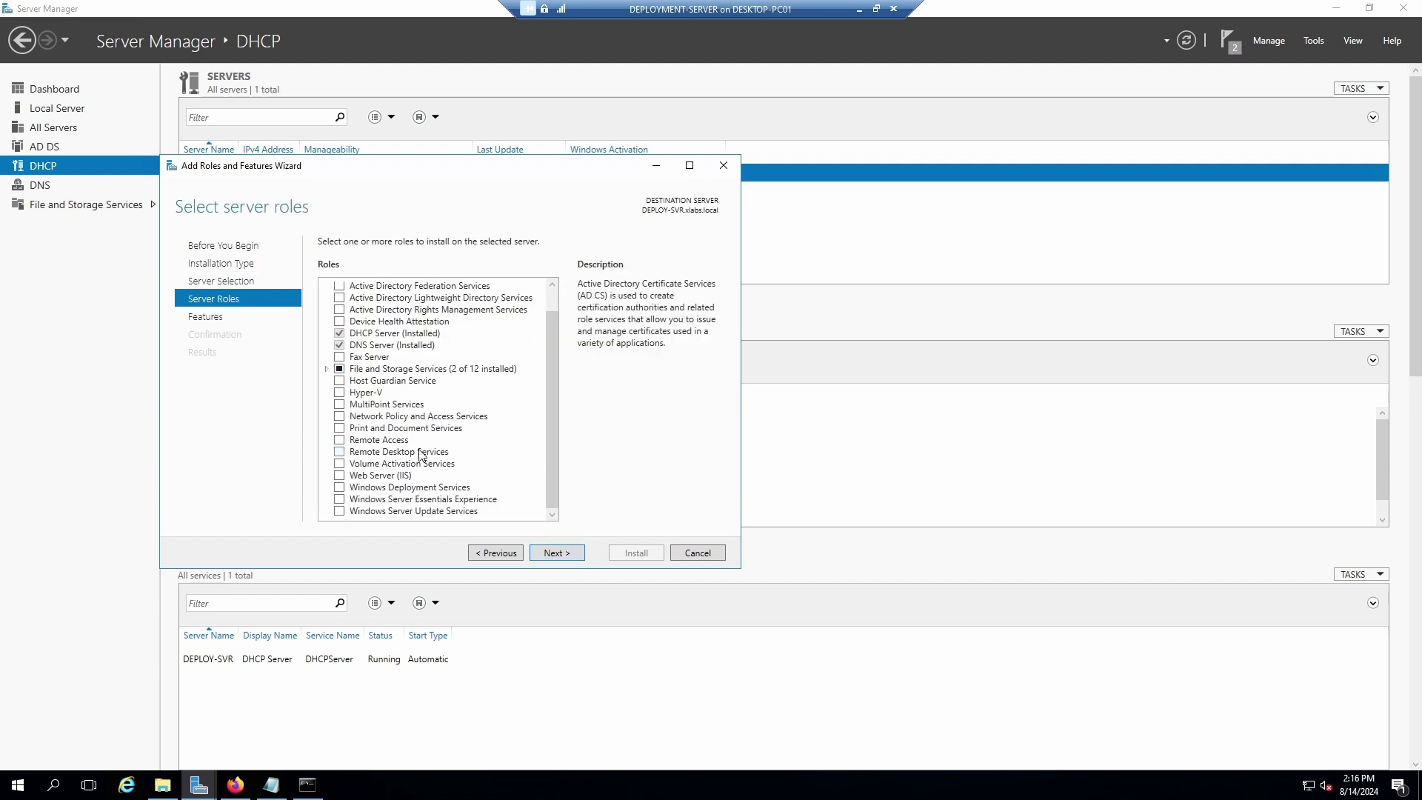
click(339, 488)
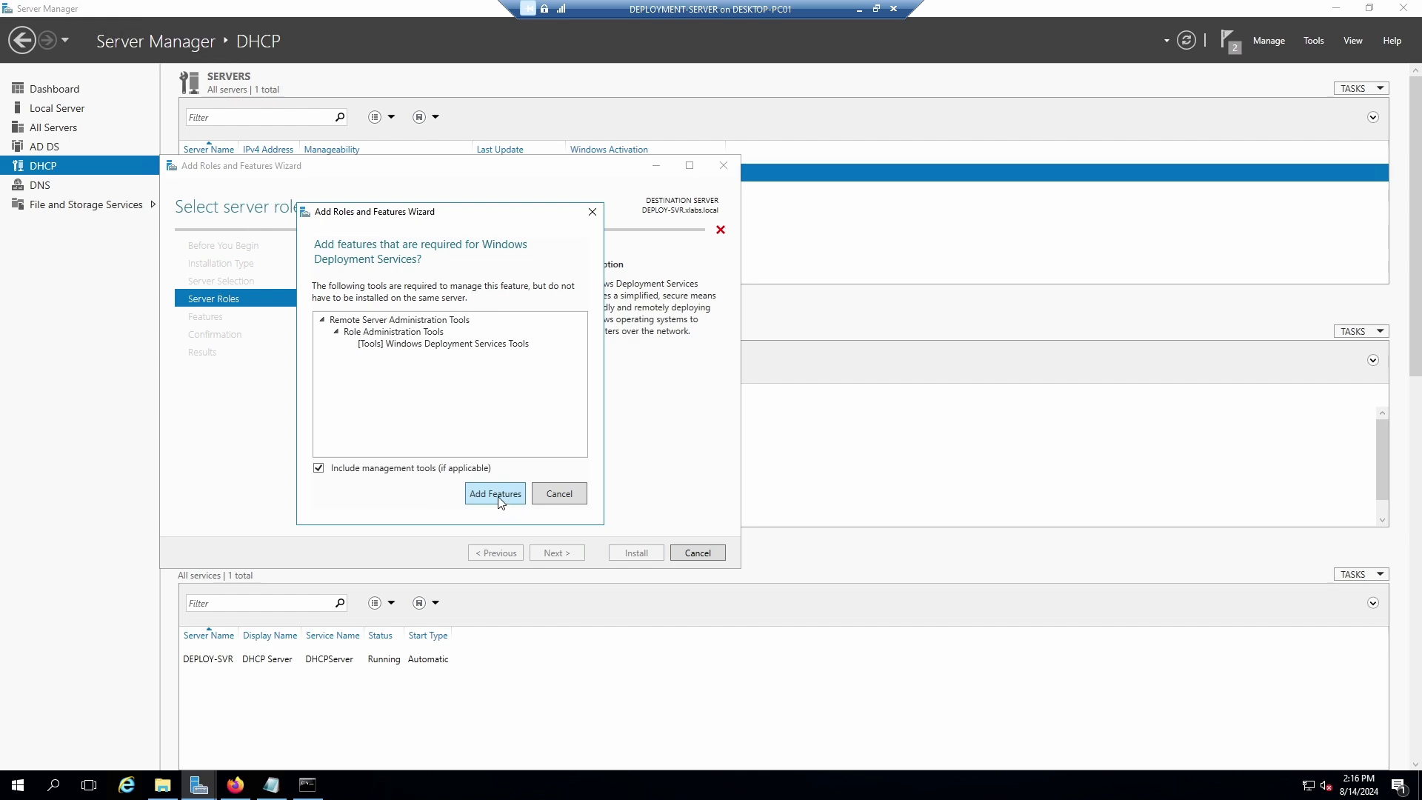
Add WDS tools, keep Deployment and Transport Server, and install with automatic restart.
click(495, 494)
click(553, 554)
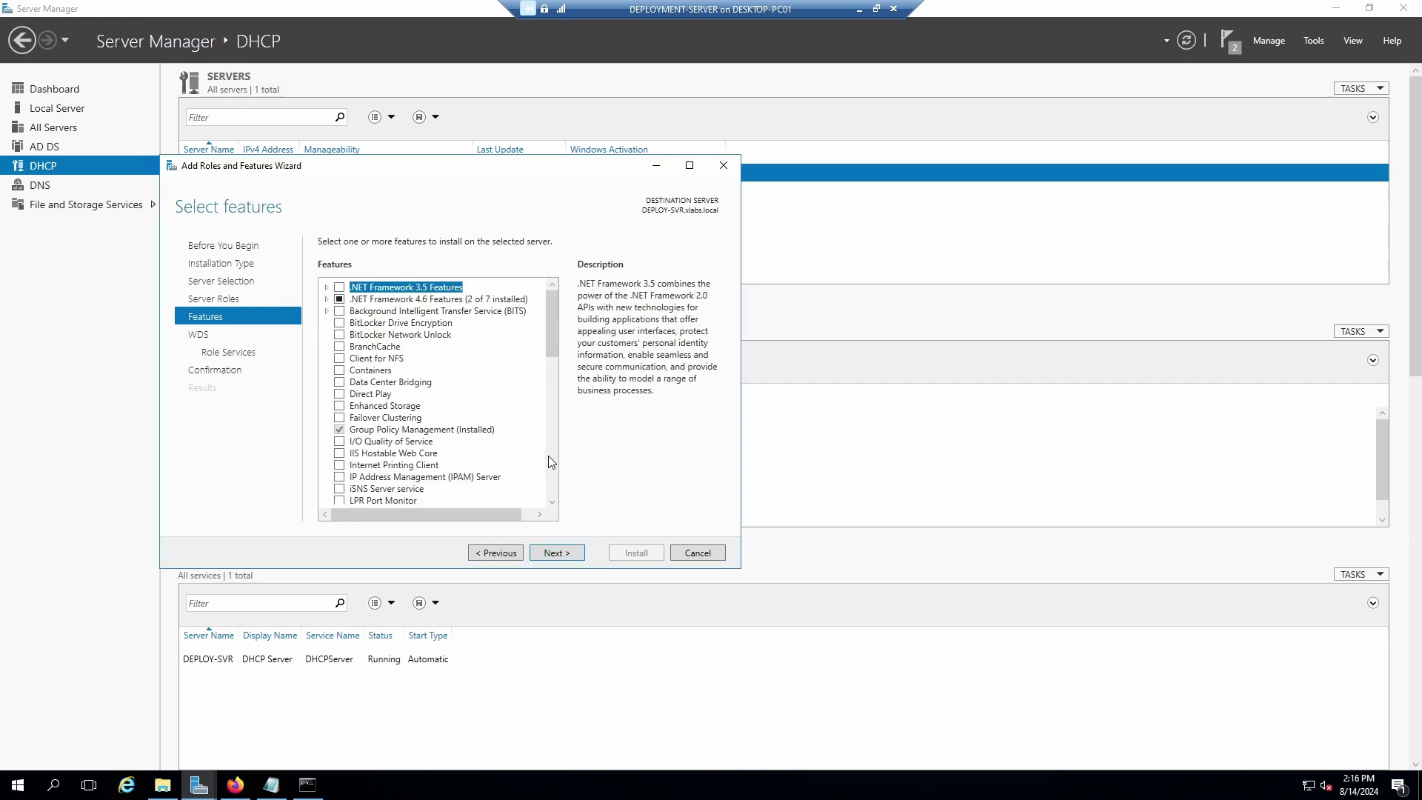
scroll(559, 319, down, 2)
scroll(561, 420, down, 5)
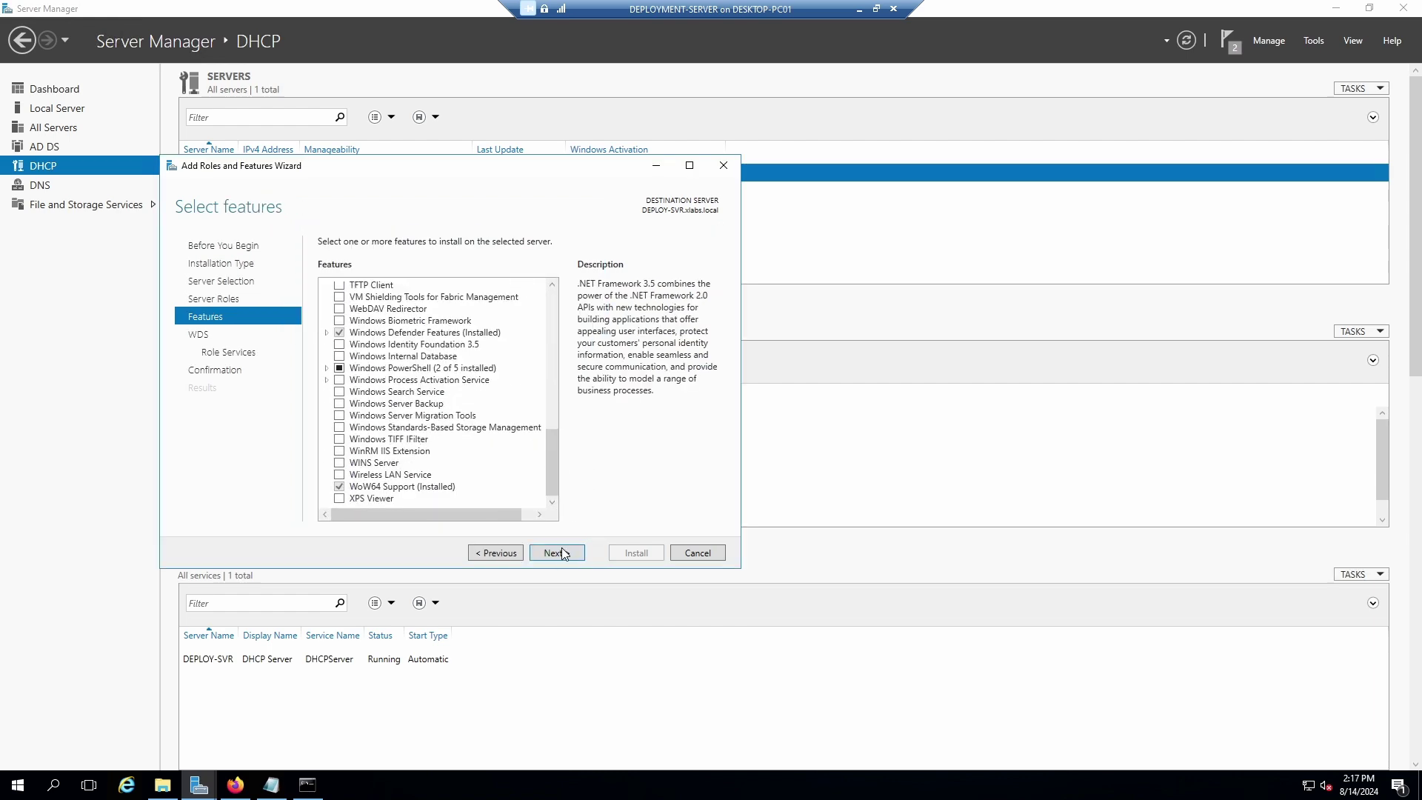
click(556, 554)
click(556, 553)
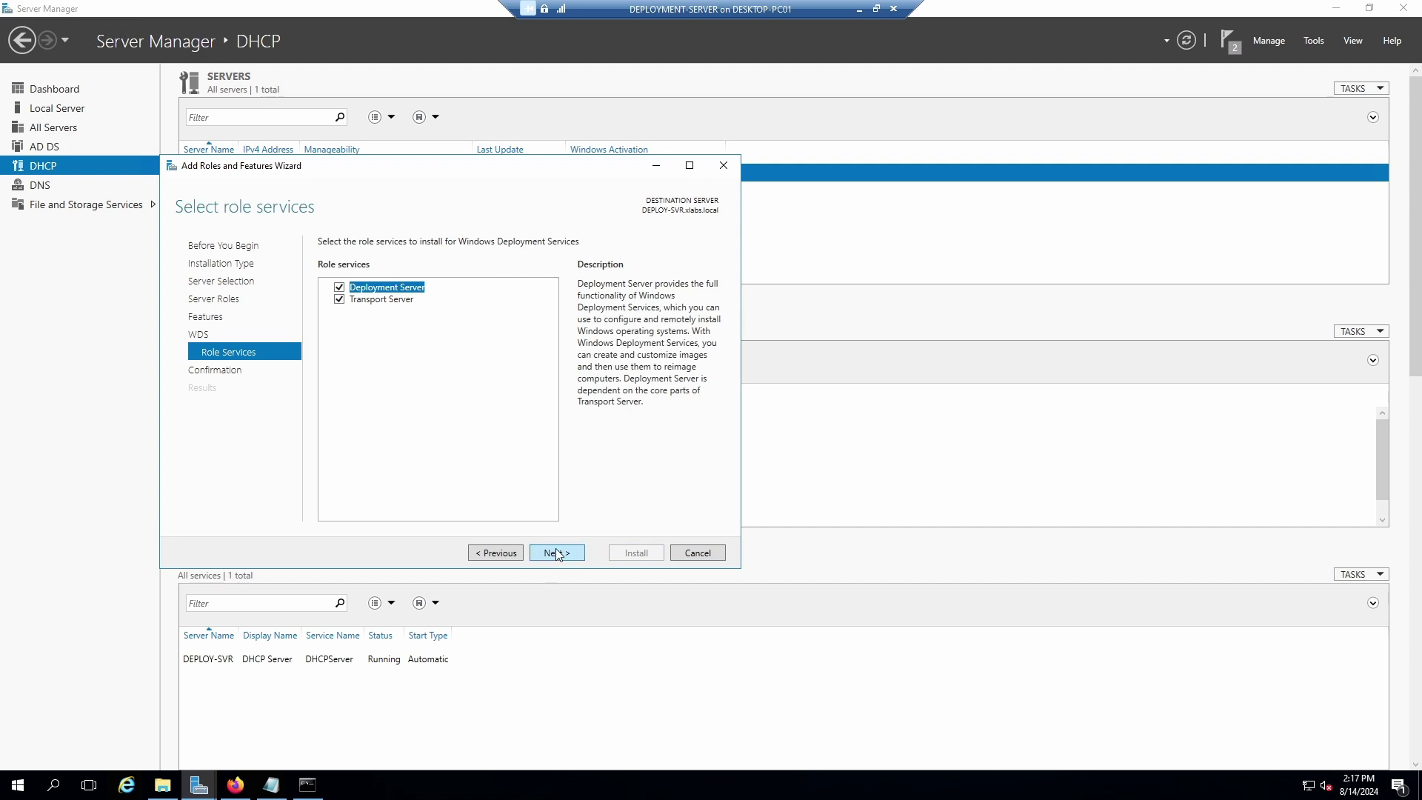
click(557, 553)
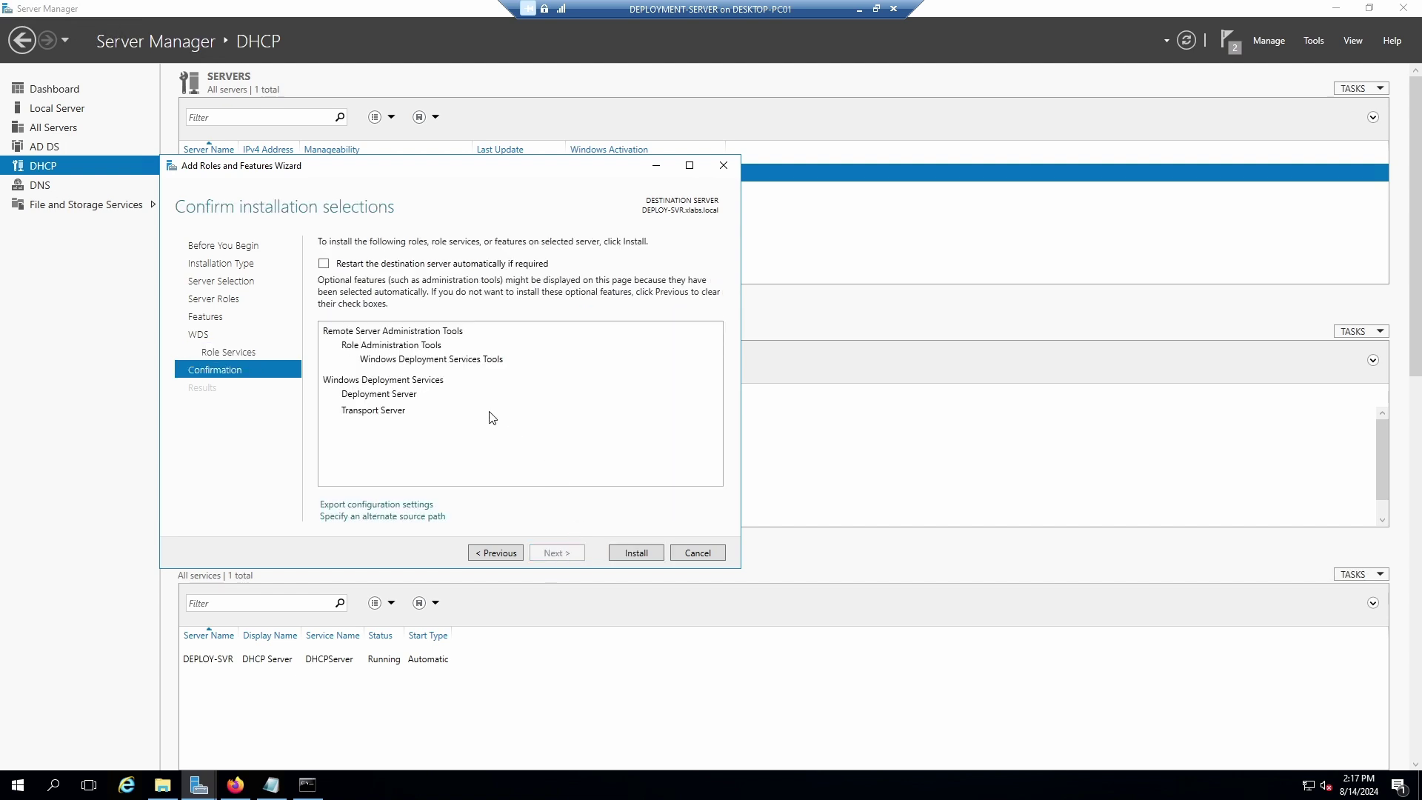
click(324, 263)
click(761, 445)
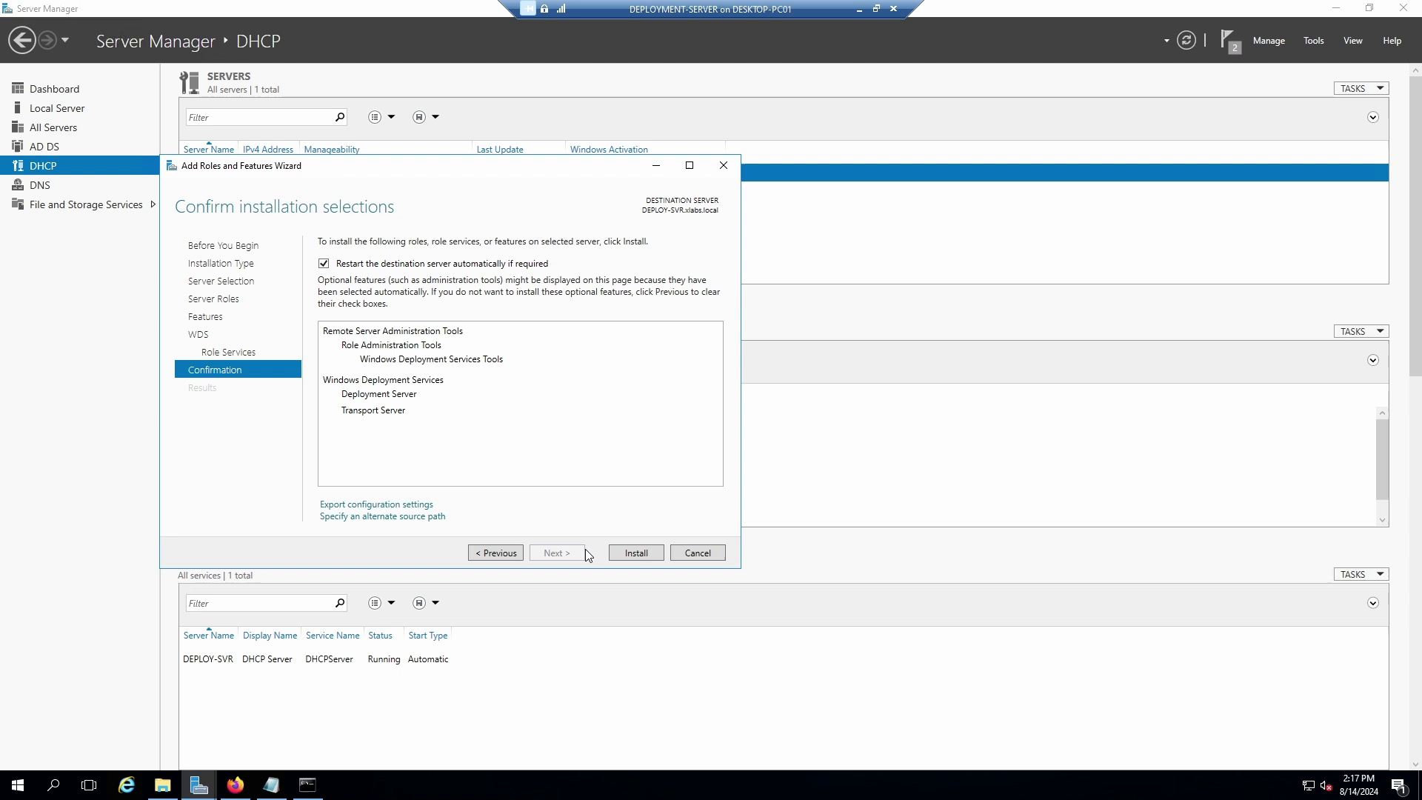
click(638, 552)
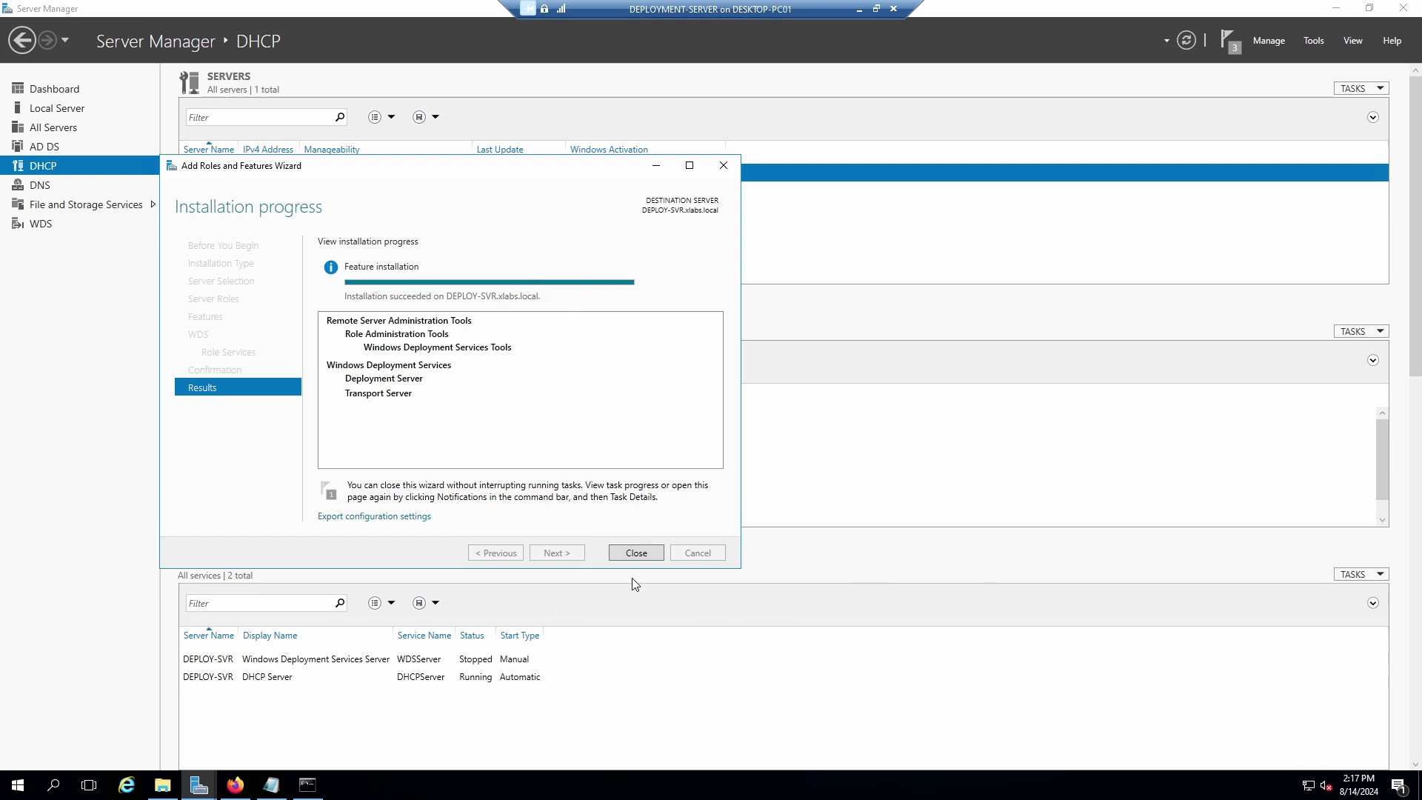
Close the finished wizard, open the WDS page, and check notifications for DEPLOY-SVR.
click(636, 553)
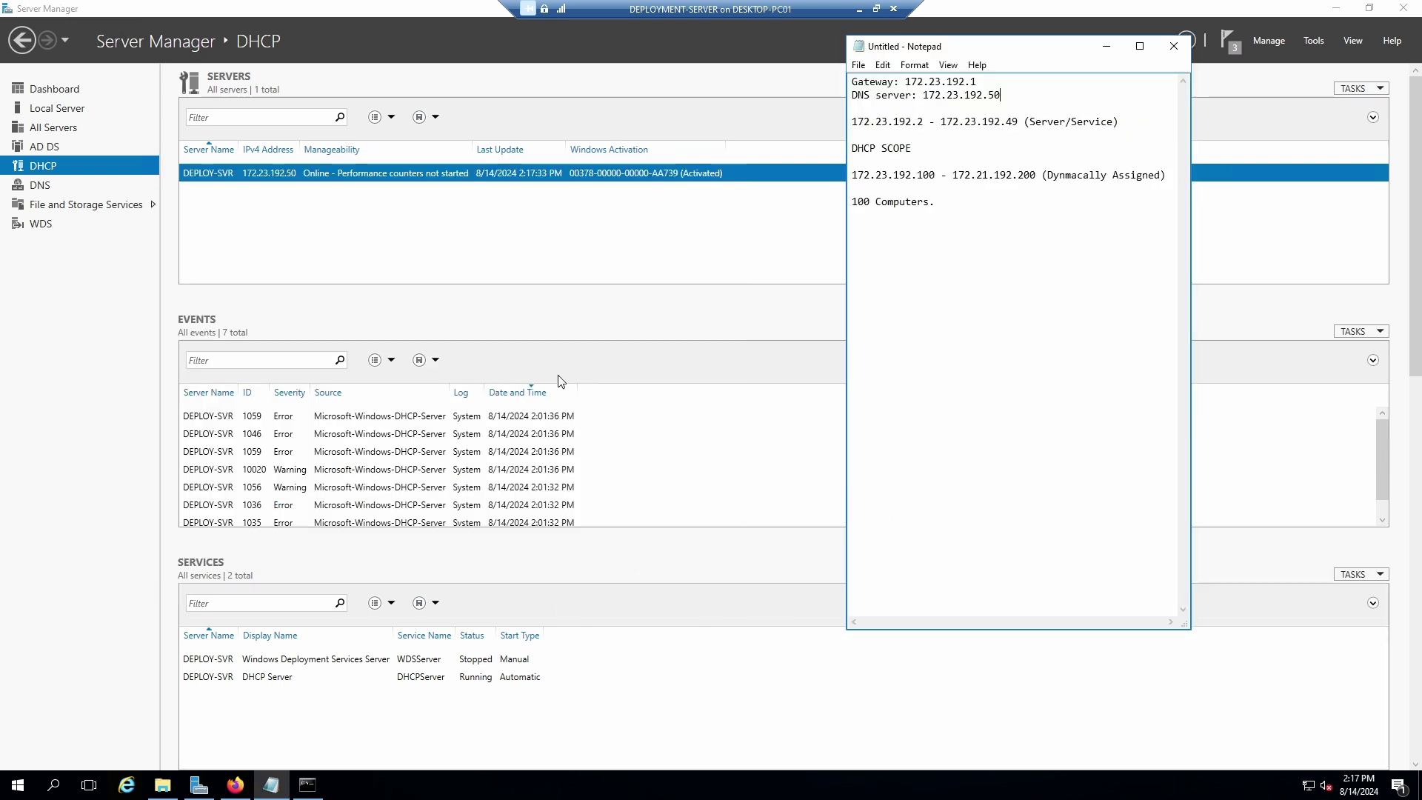
click(38, 224)
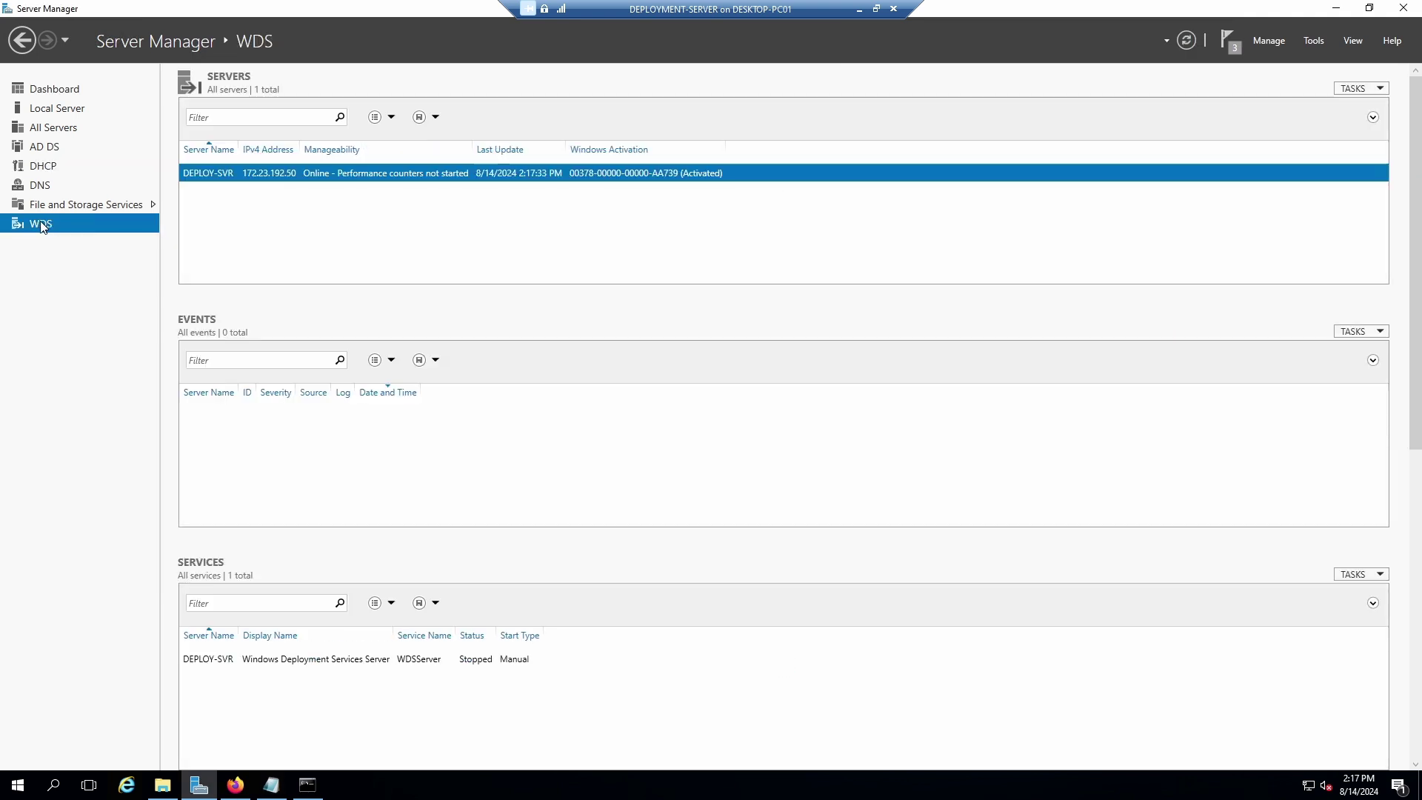
click(1232, 44)
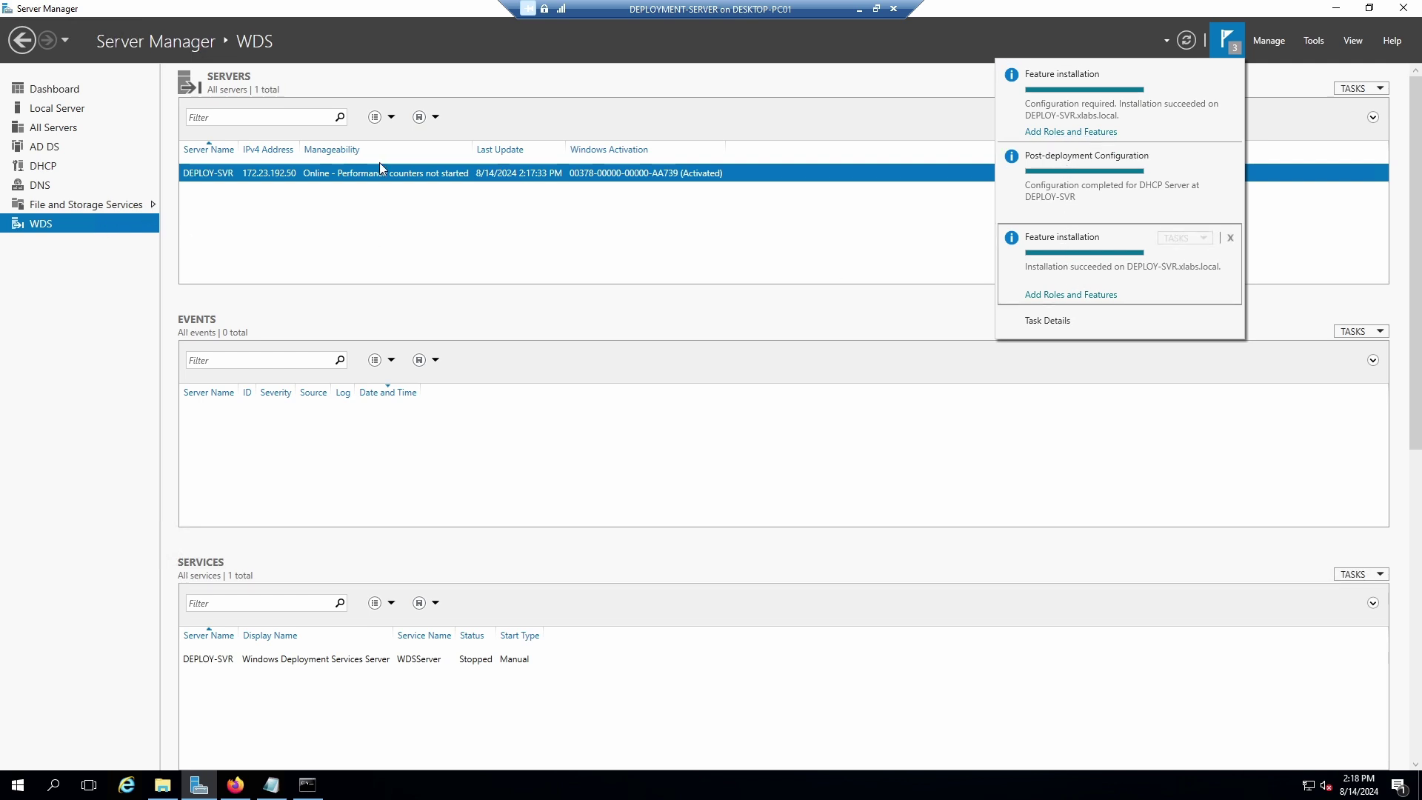
click(475, 174)
right_click(475, 173)
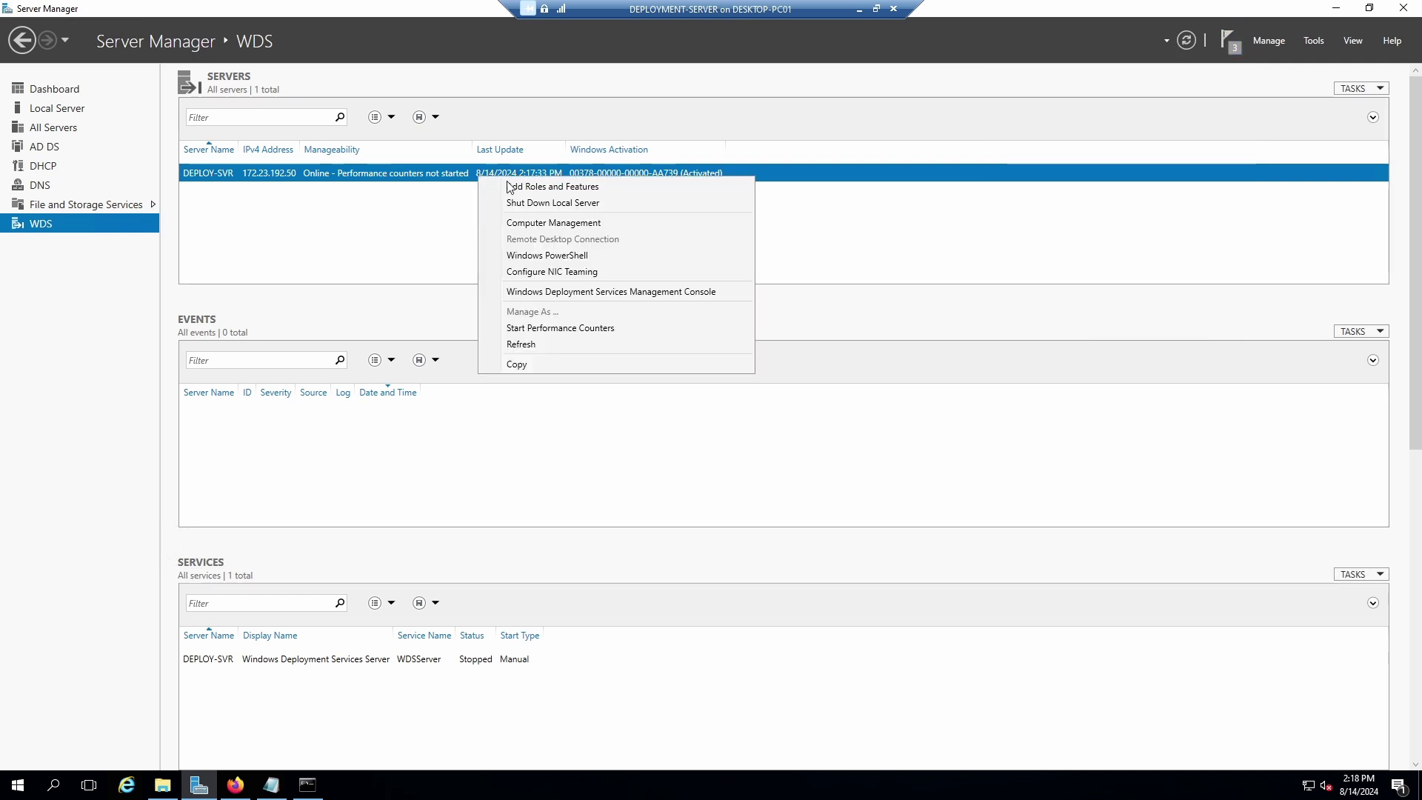
Launch the WDS console, expand Servers, and select the unconfigured DEPLOY-SVR.xlabs.local.
click(555, 294)
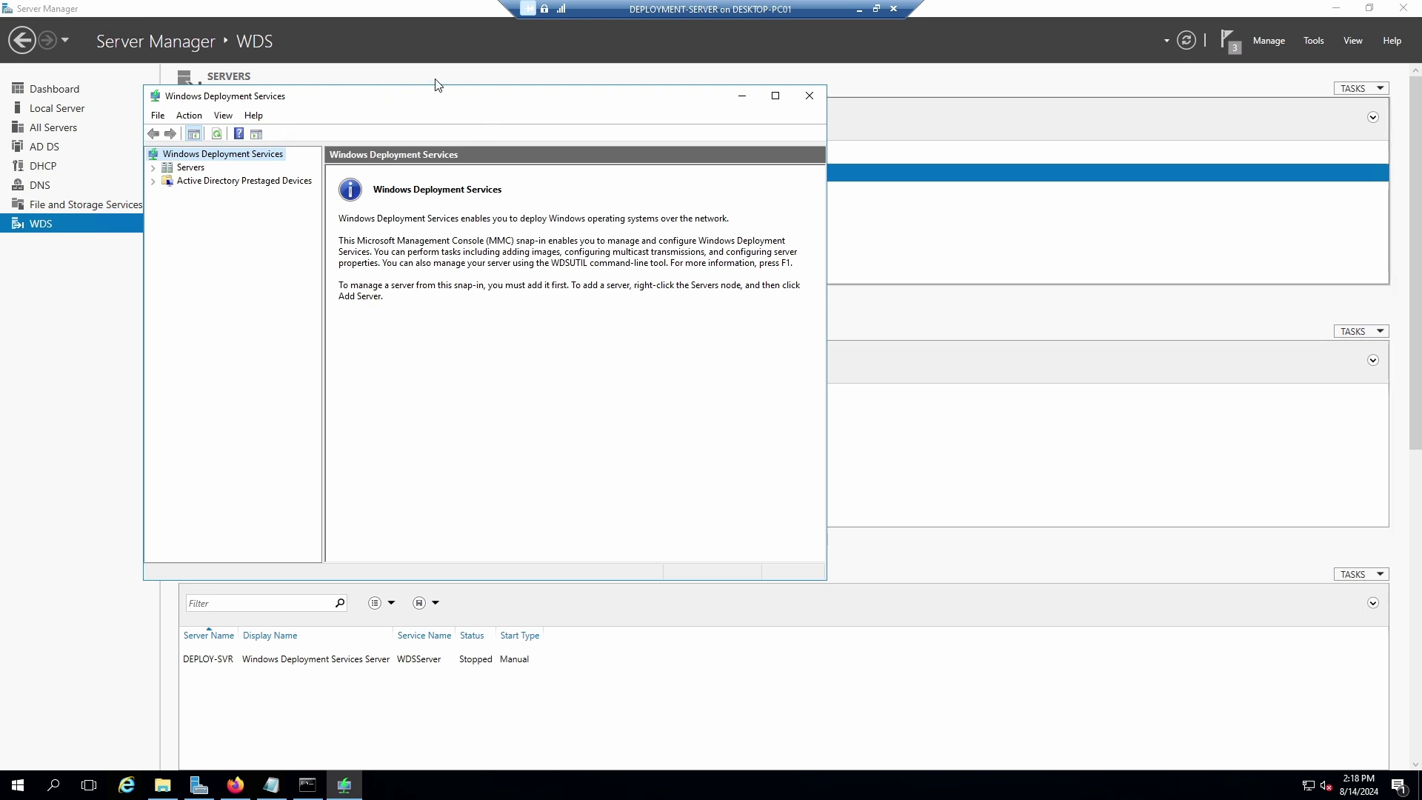
click(474, 82)
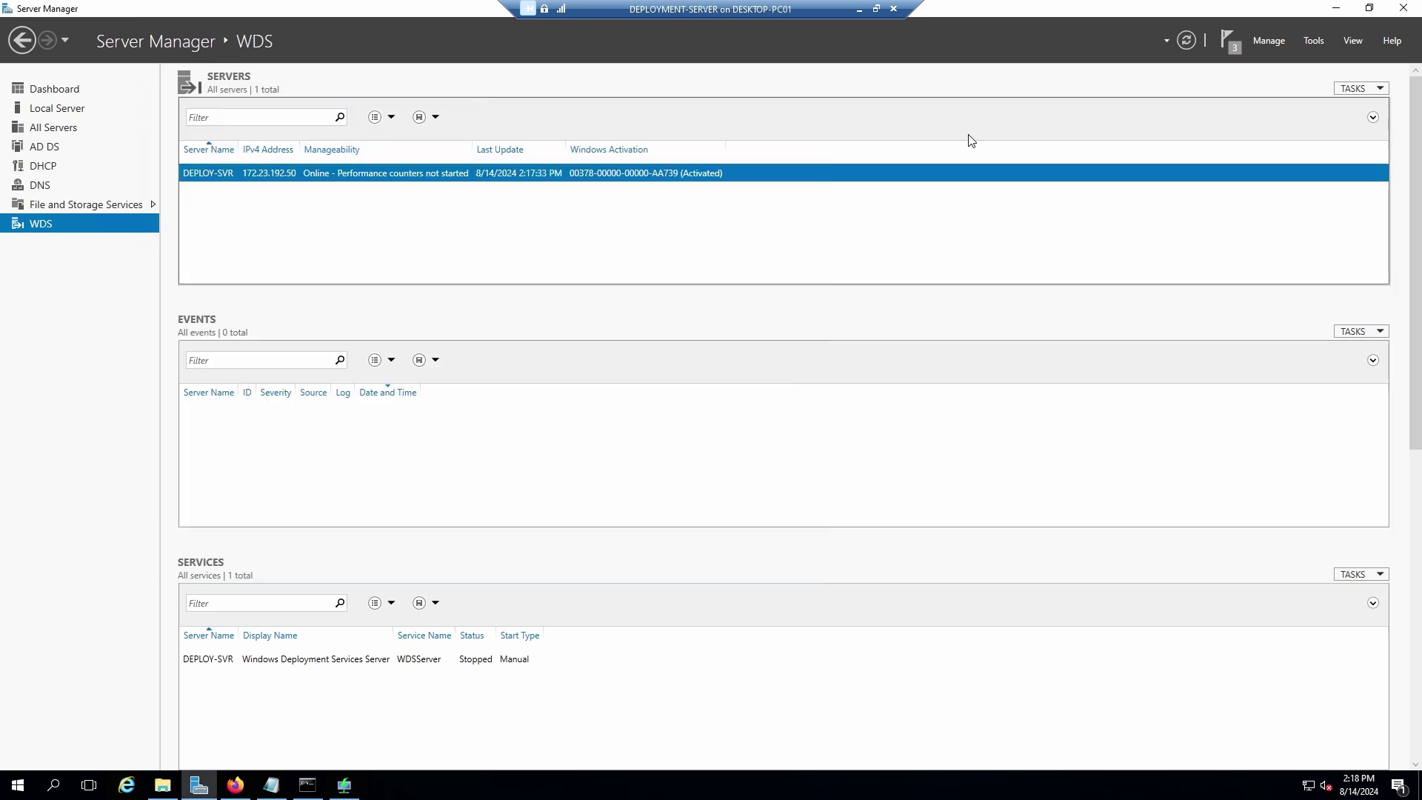
click(345, 787)
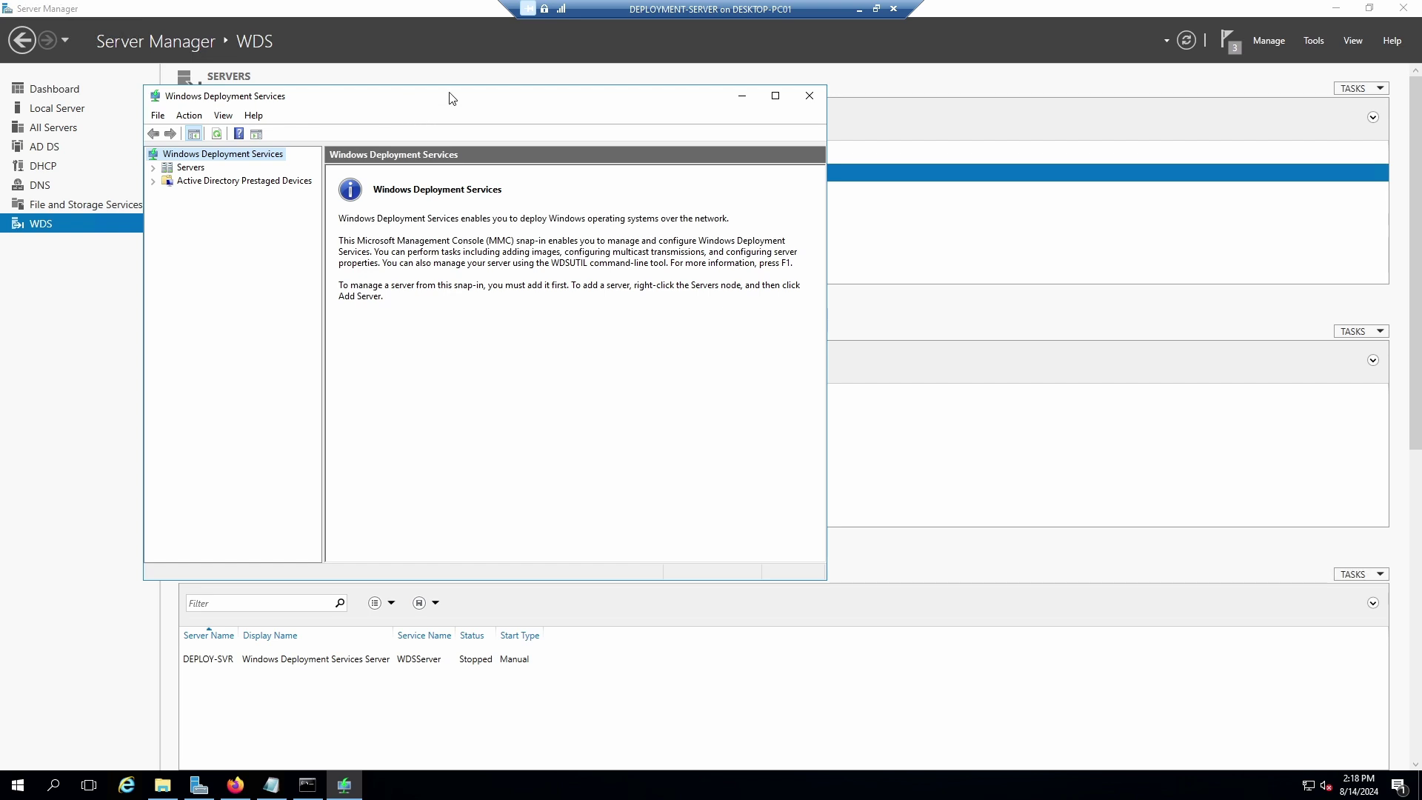
drag(452, 101, 652, 122)
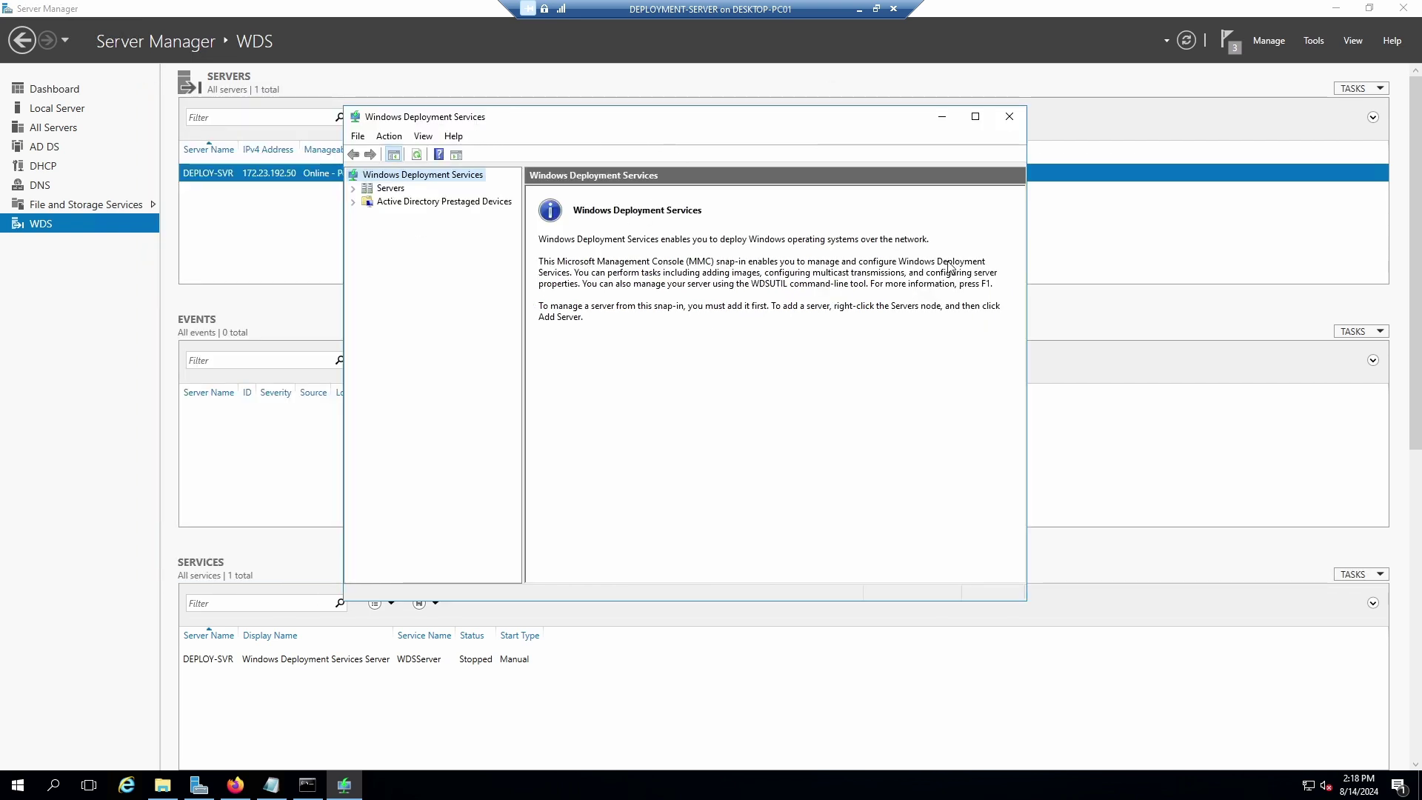
click(374, 188)
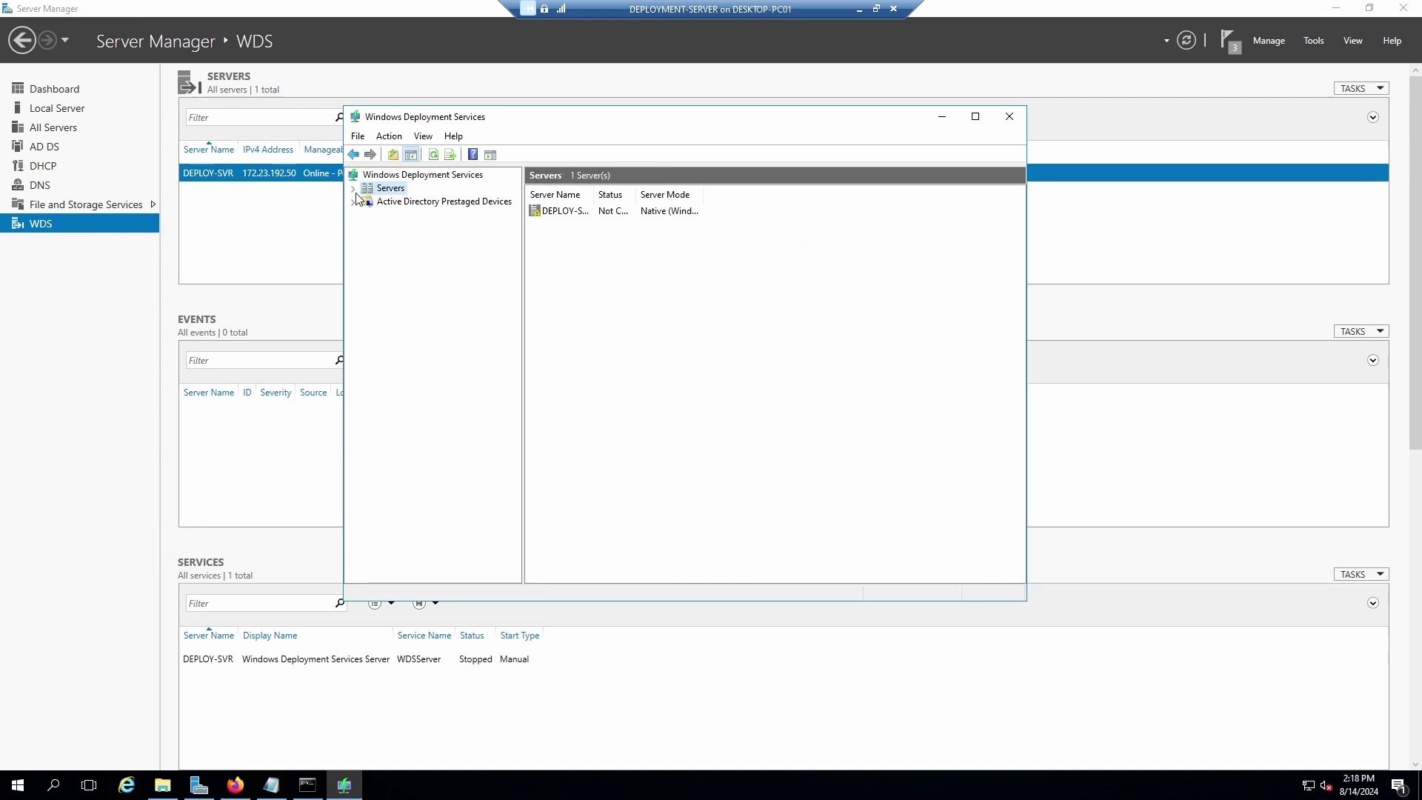
click(353, 189)
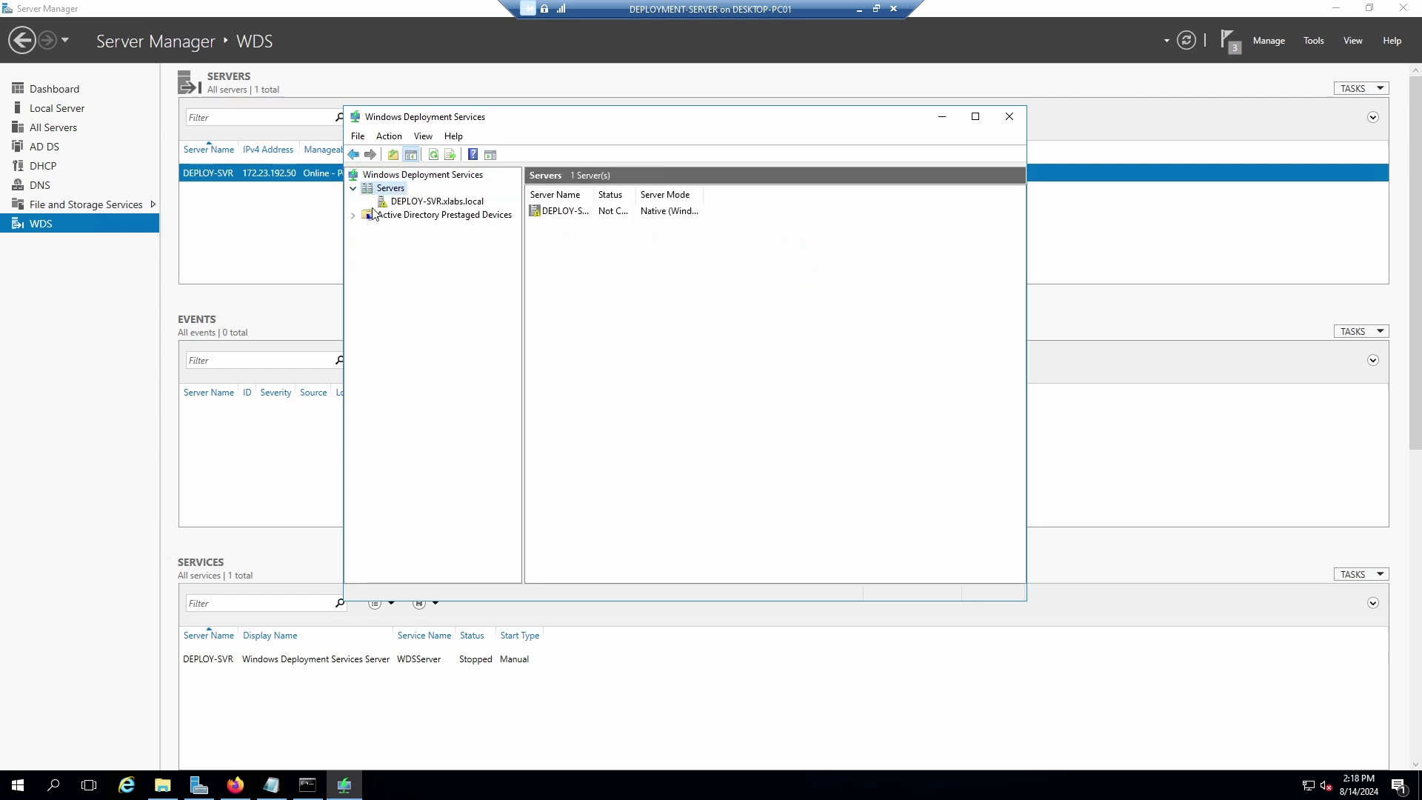
click(395, 203)
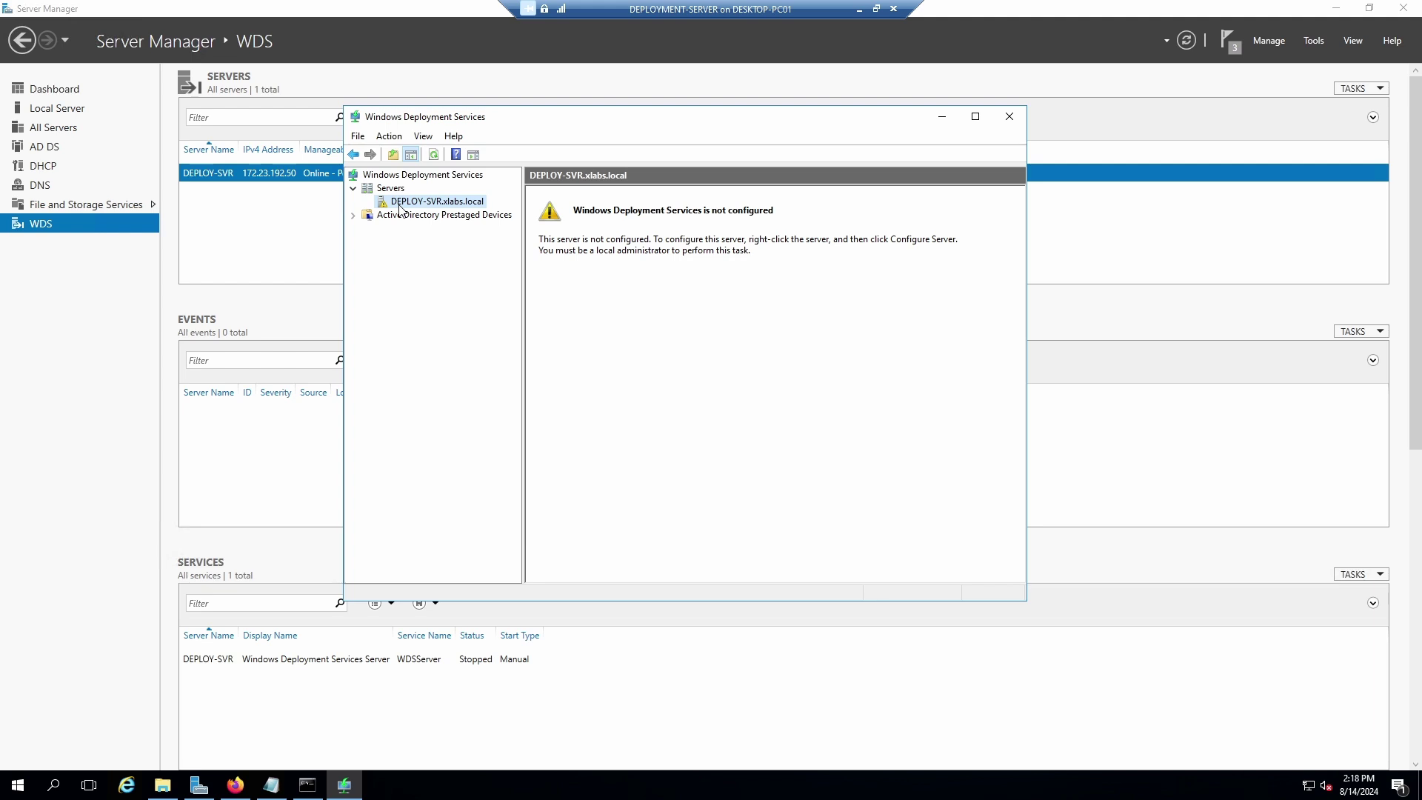
right_click(396, 204)
right_click(383, 198)
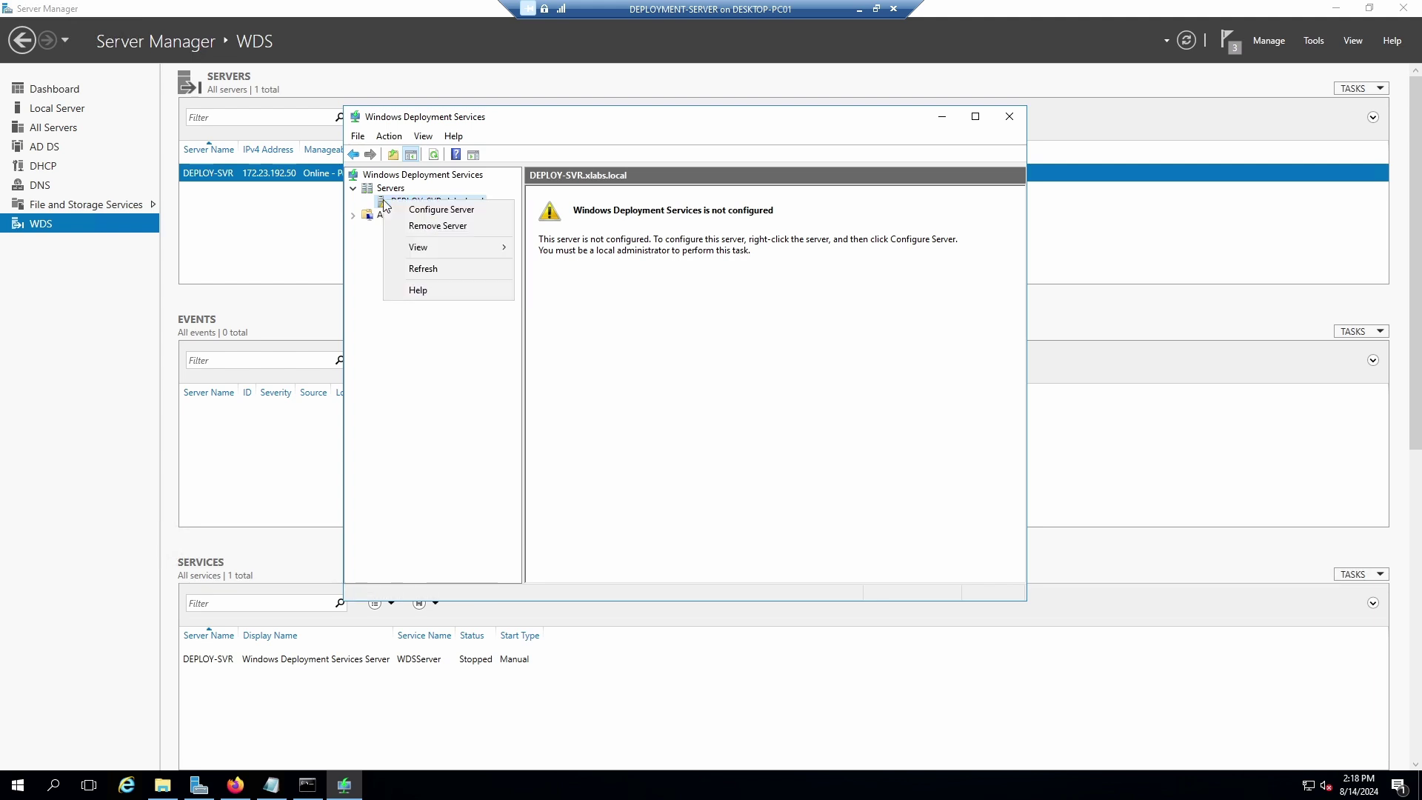
Start WDS server configuration, keeping it integrated with Active Directory.
click(437, 213)
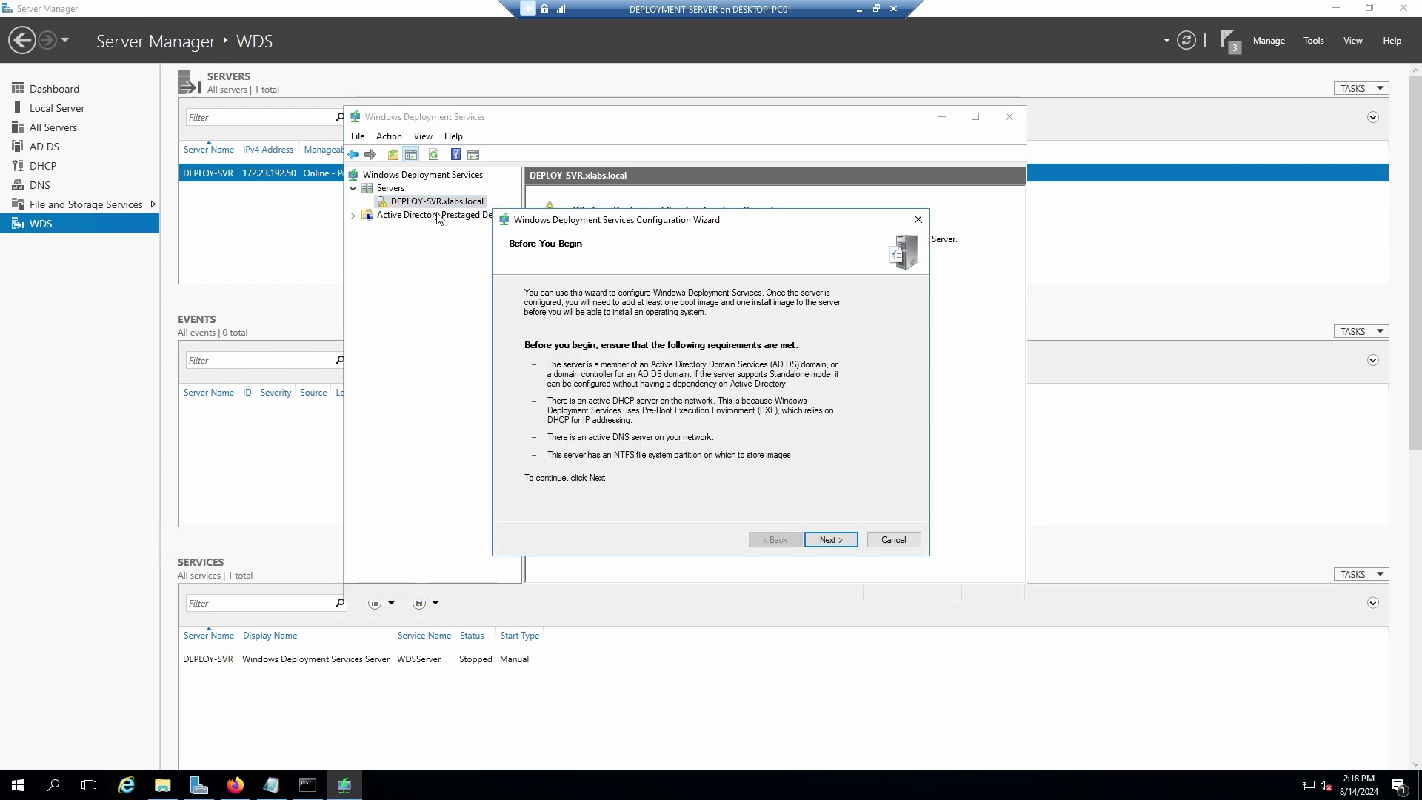
click(815, 540)
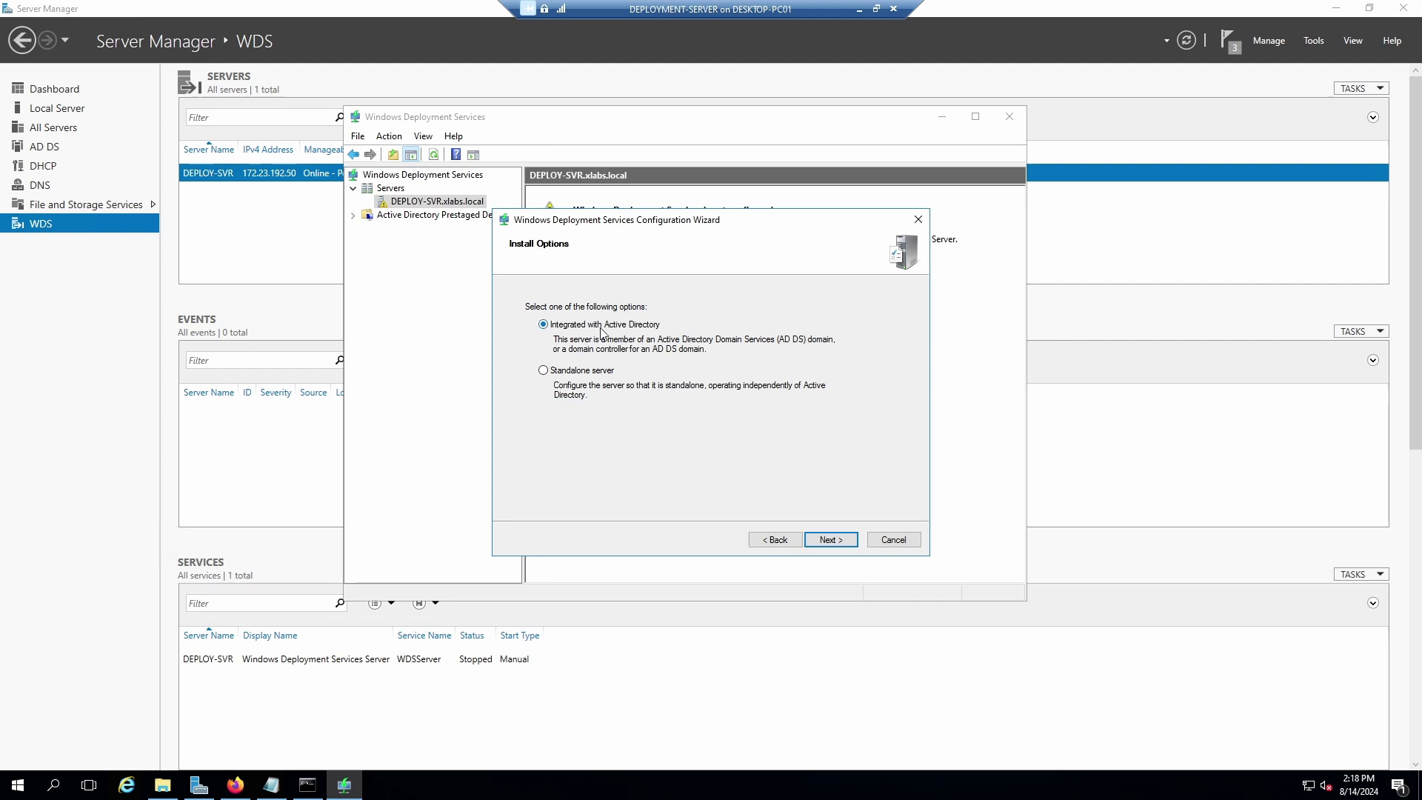
click(830, 539)
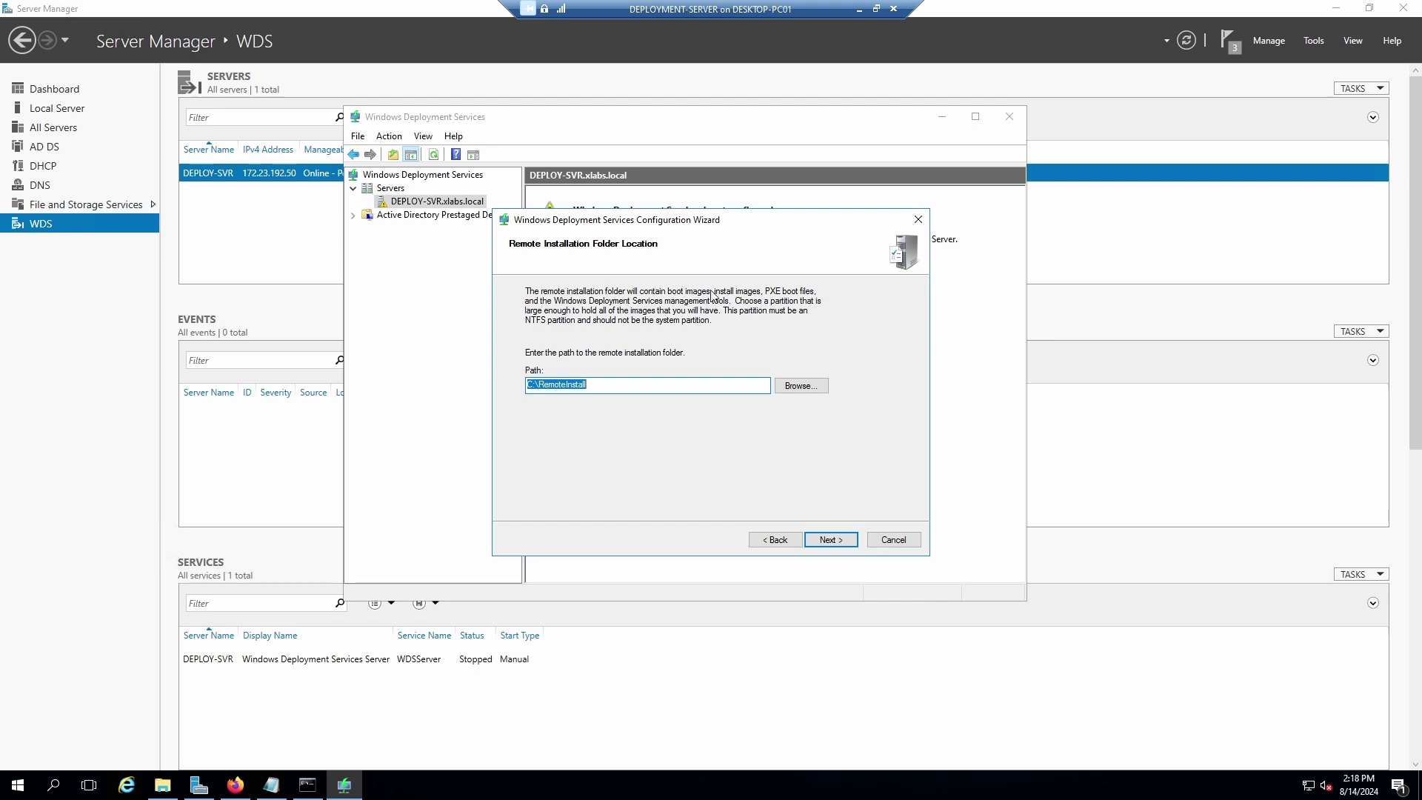
Change the remote installation folder path to C:\WDSInstall.
click(601, 388)
drag(584, 384, 539, 384)
text(WDSRemoteIns)
drag(607, 384, 539, 385)
text(WDS)
drag(687, 227, 664, 191)
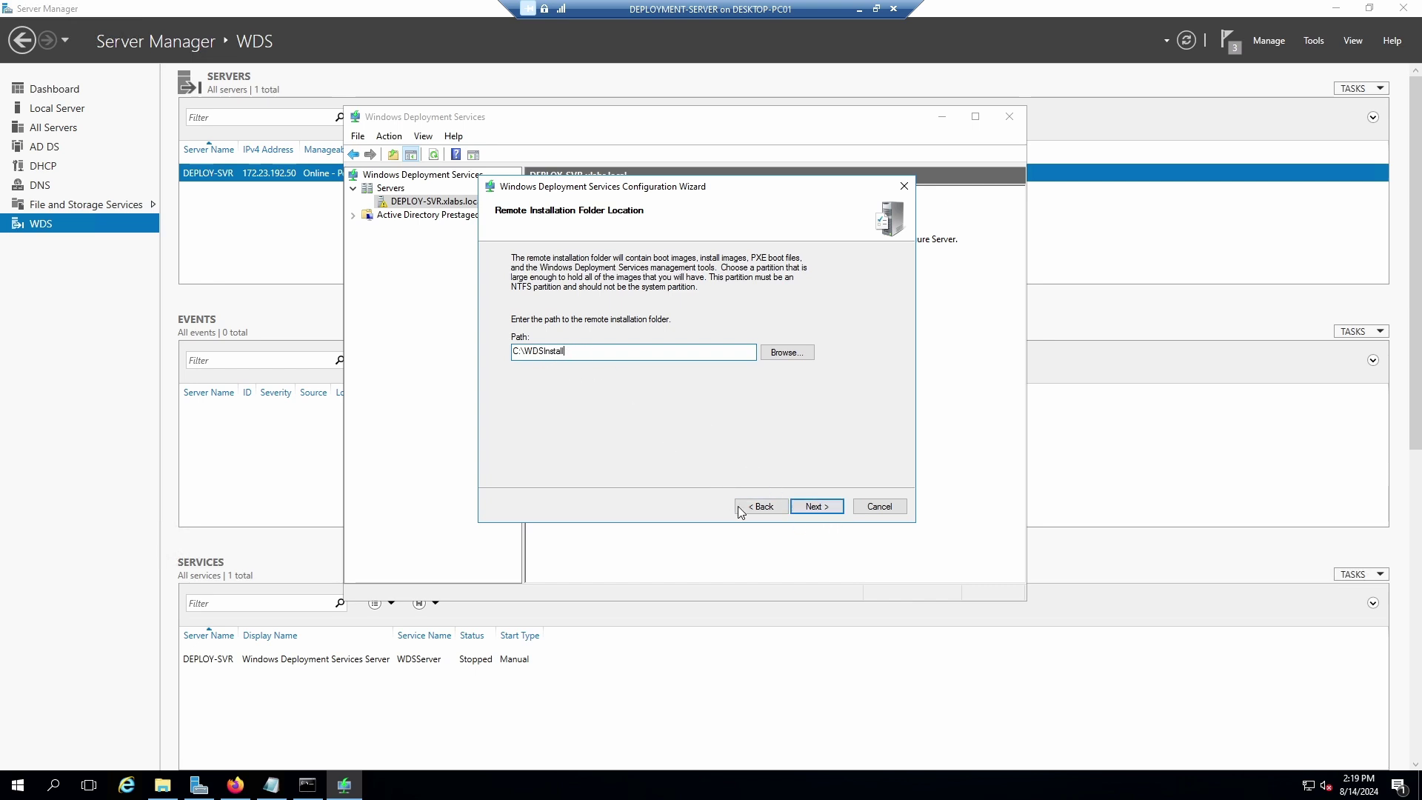
Accept C:\WDSInstall on the system volume, leave client responses off, and finish WDS configuration.
click(818, 507)
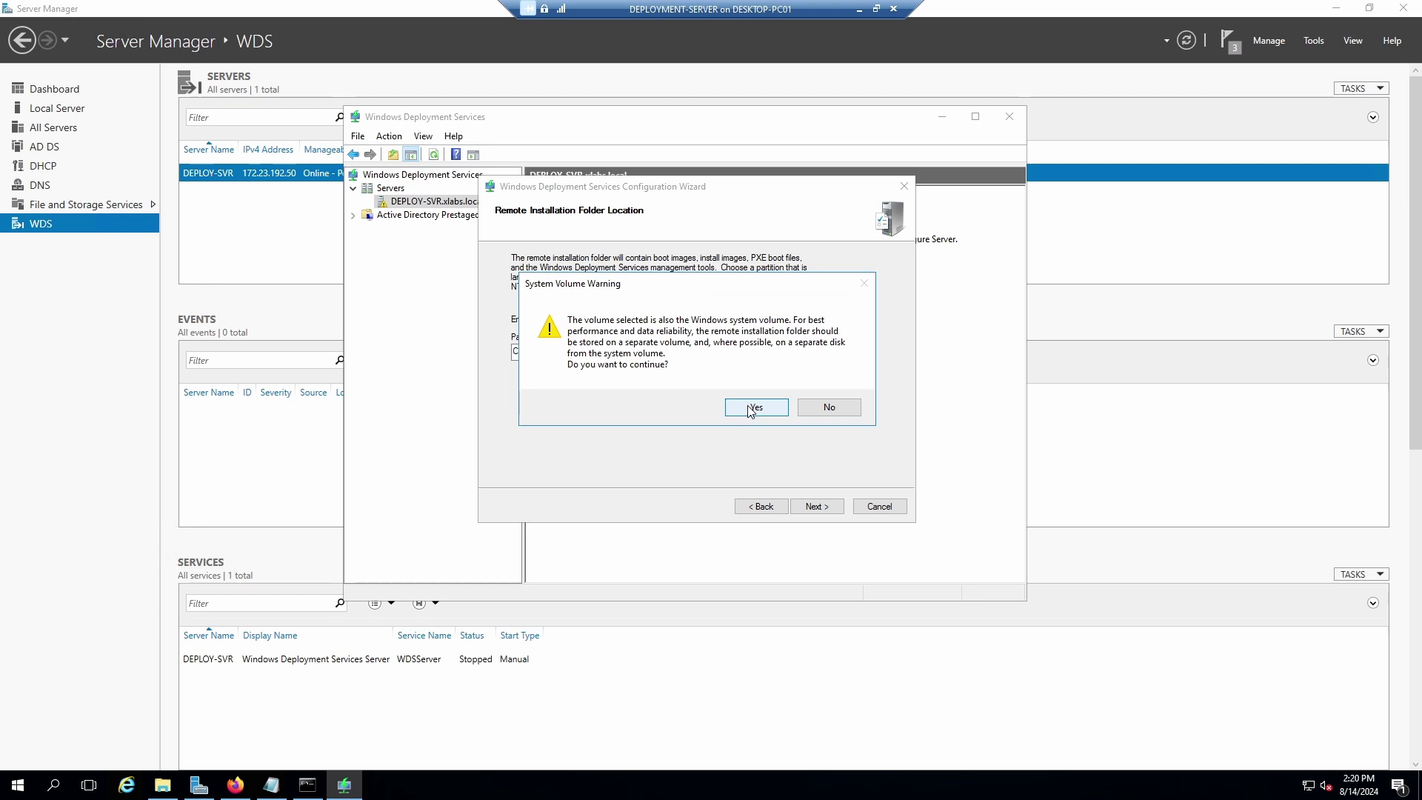
click(751, 409)
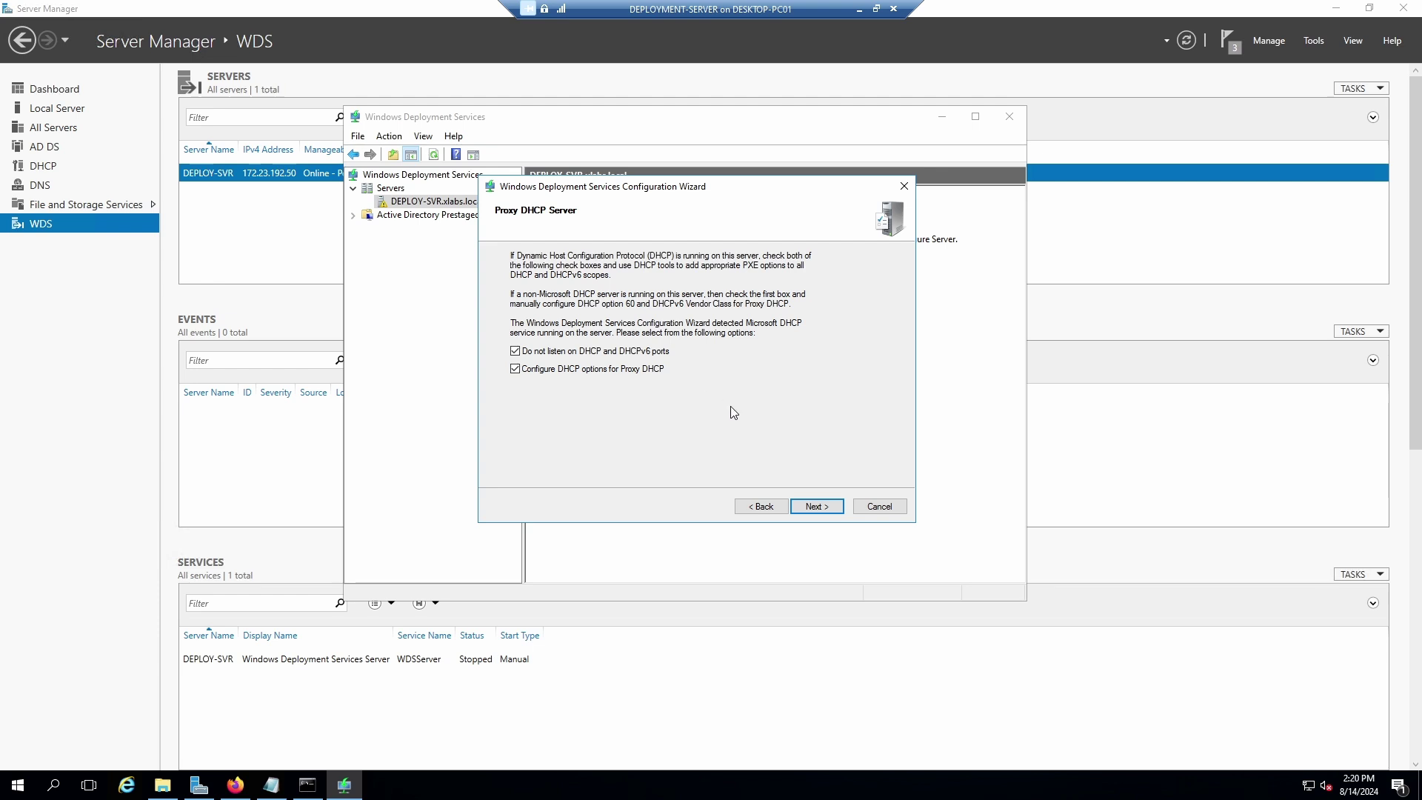
click(823, 508)
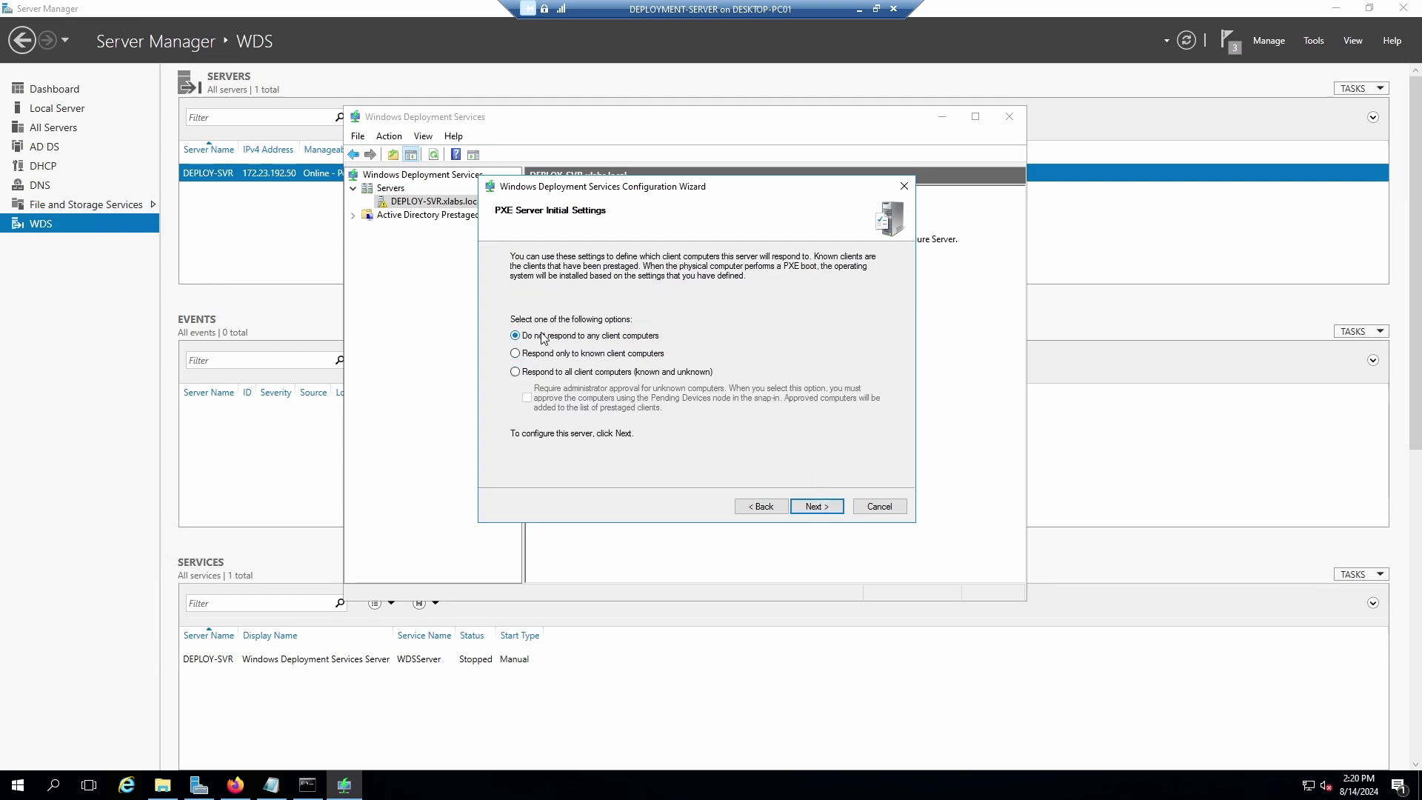
click(831, 505)
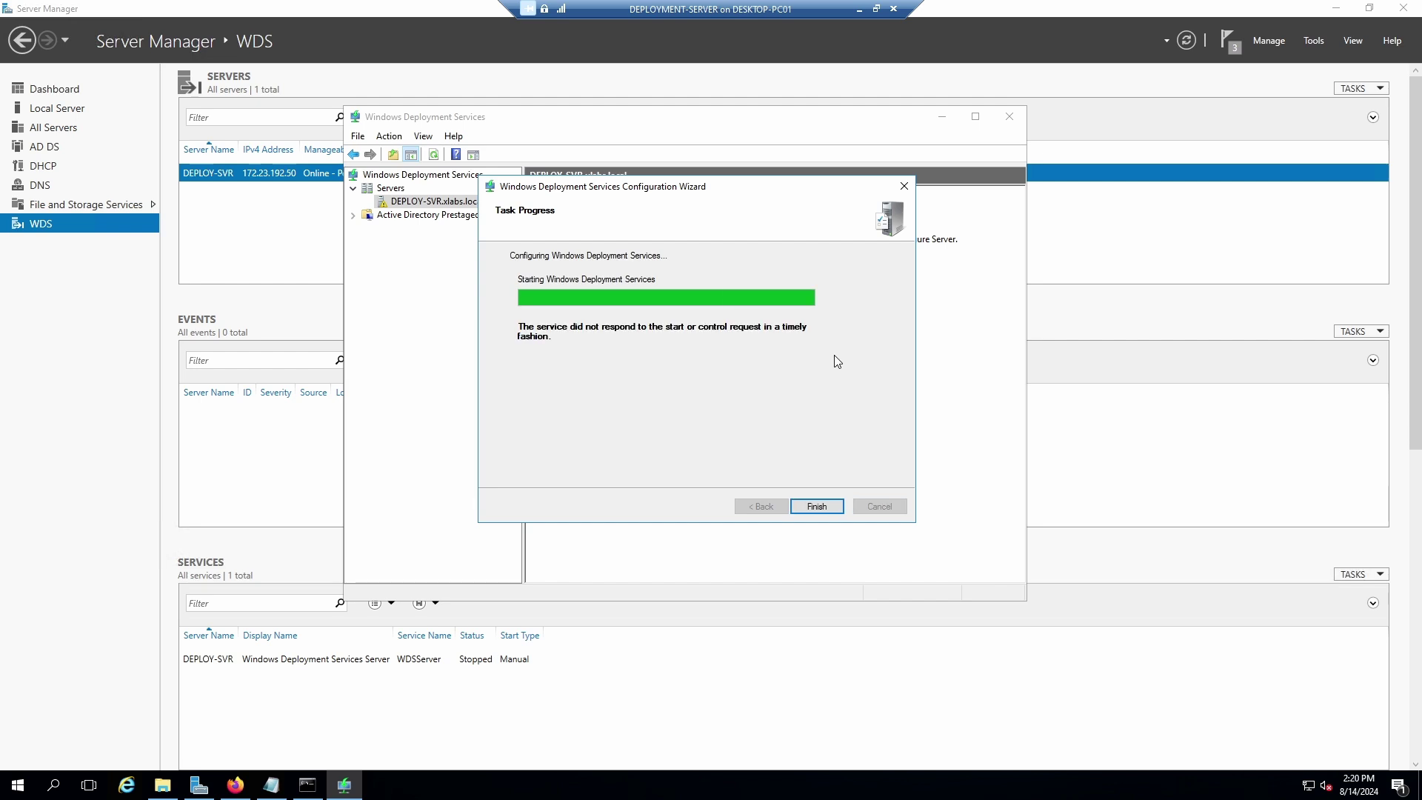
click(817, 506)
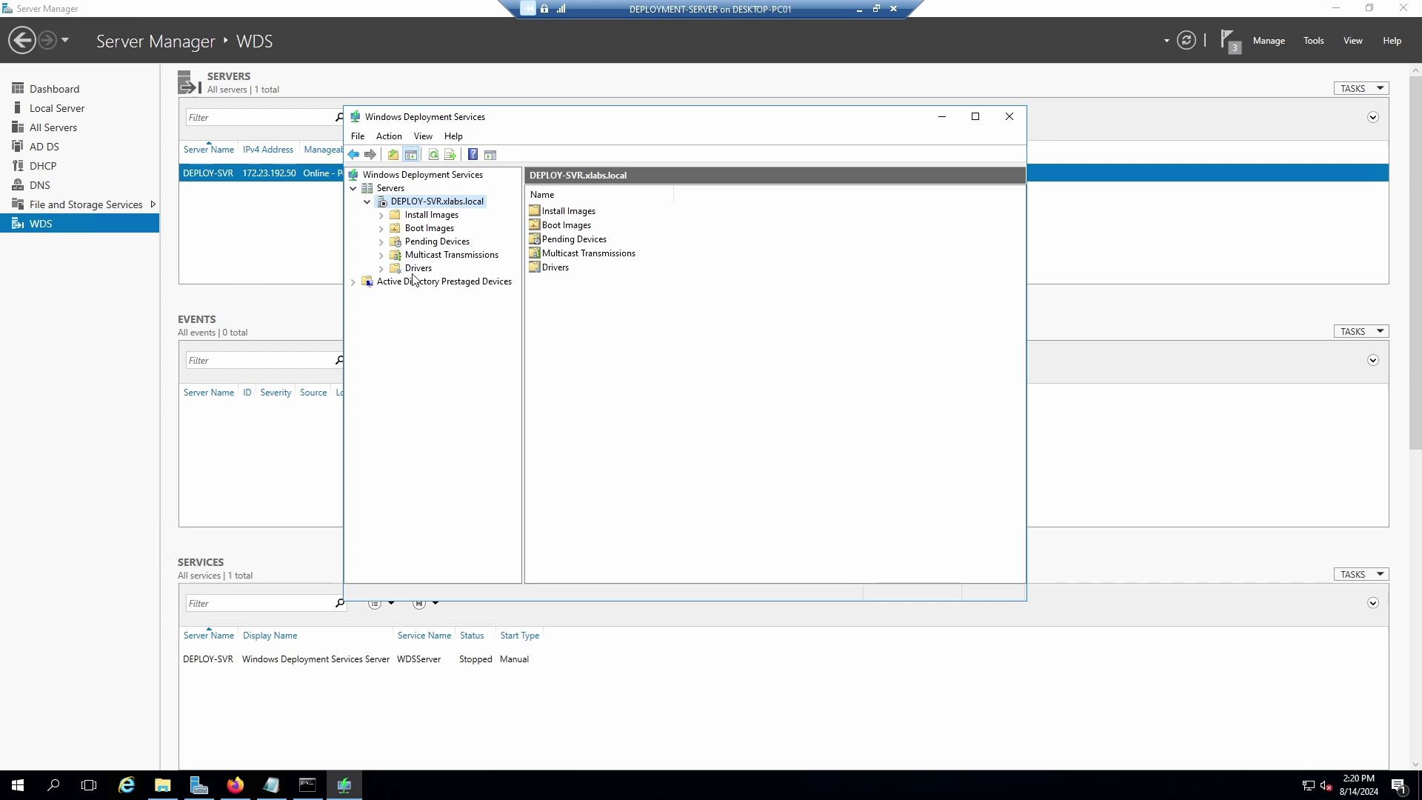
click(411, 216)
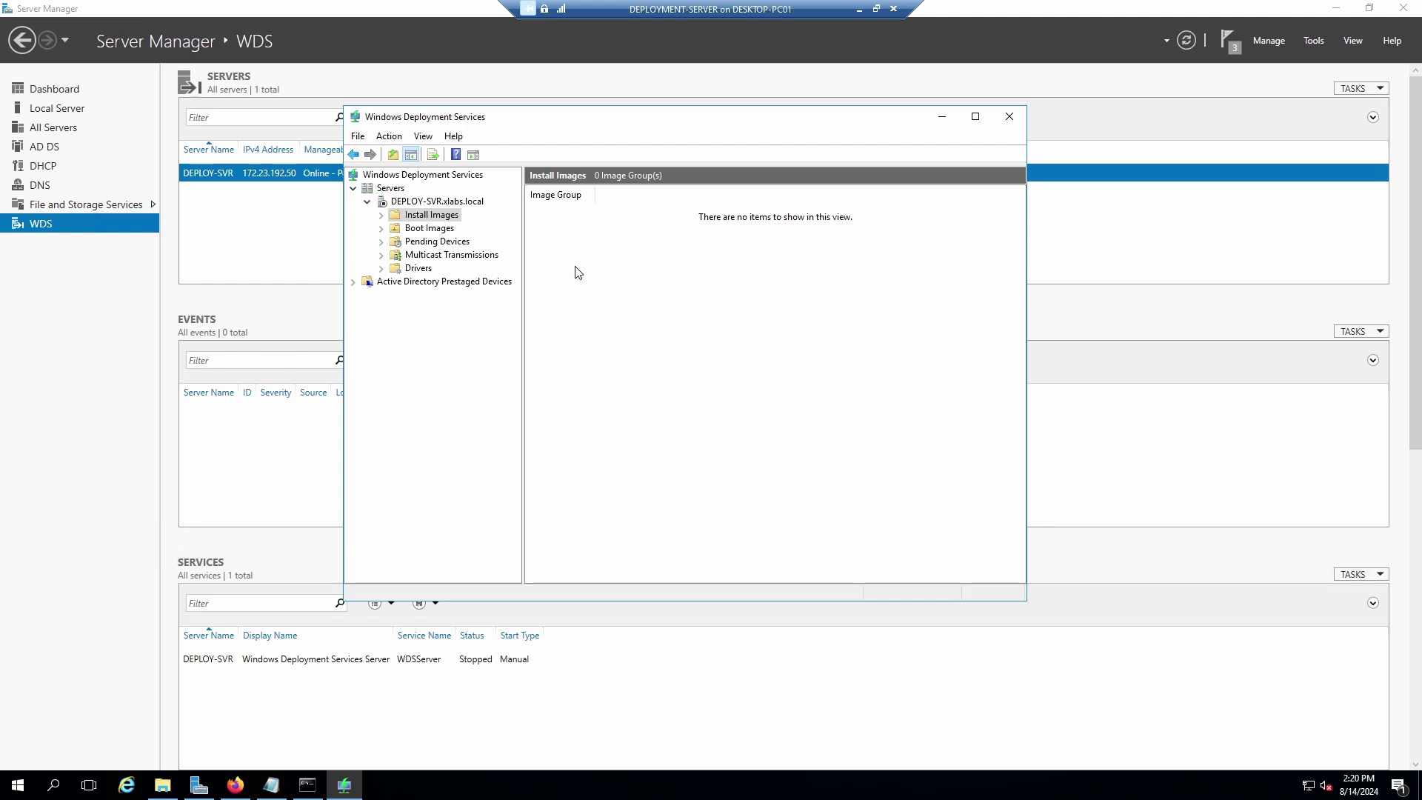
click(417, 229)
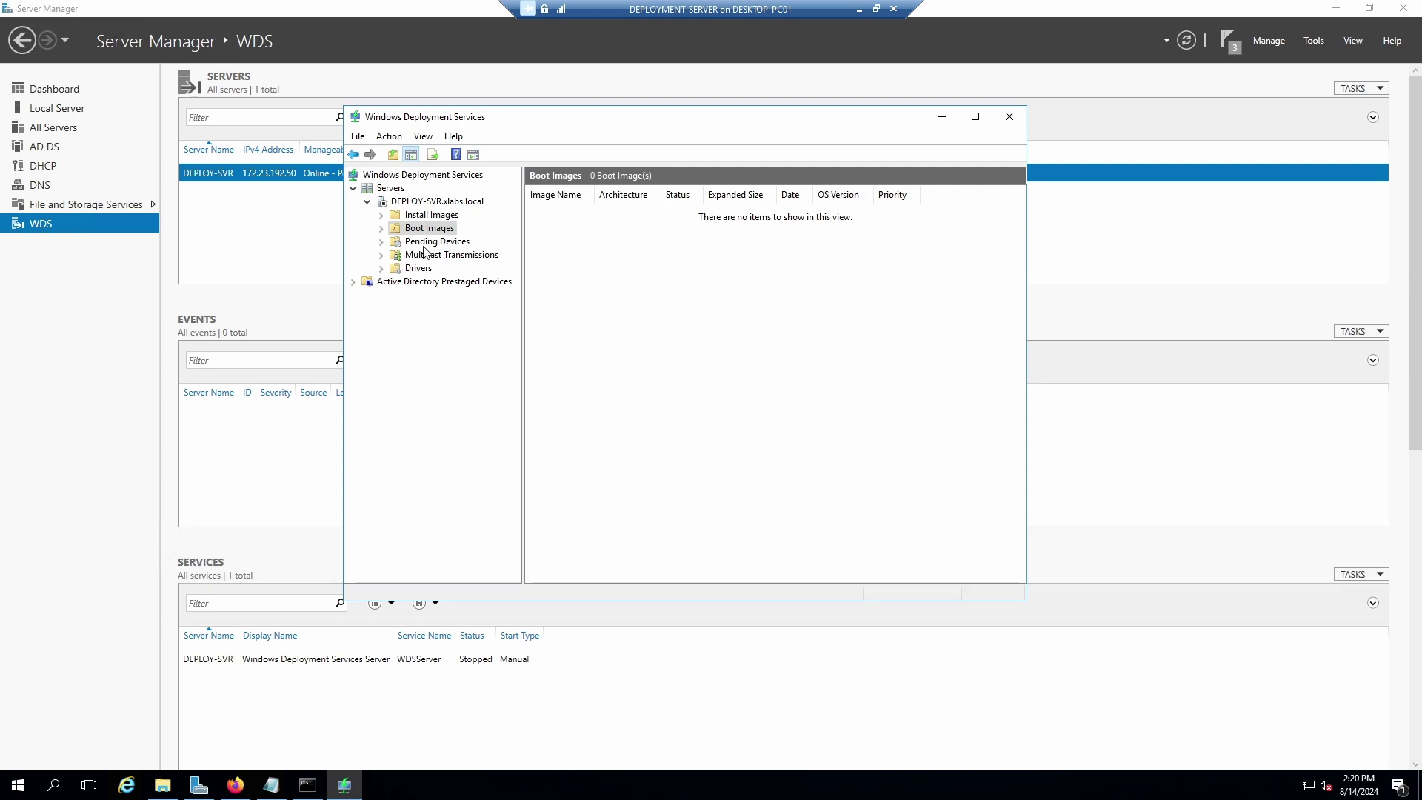
click(413, 269)
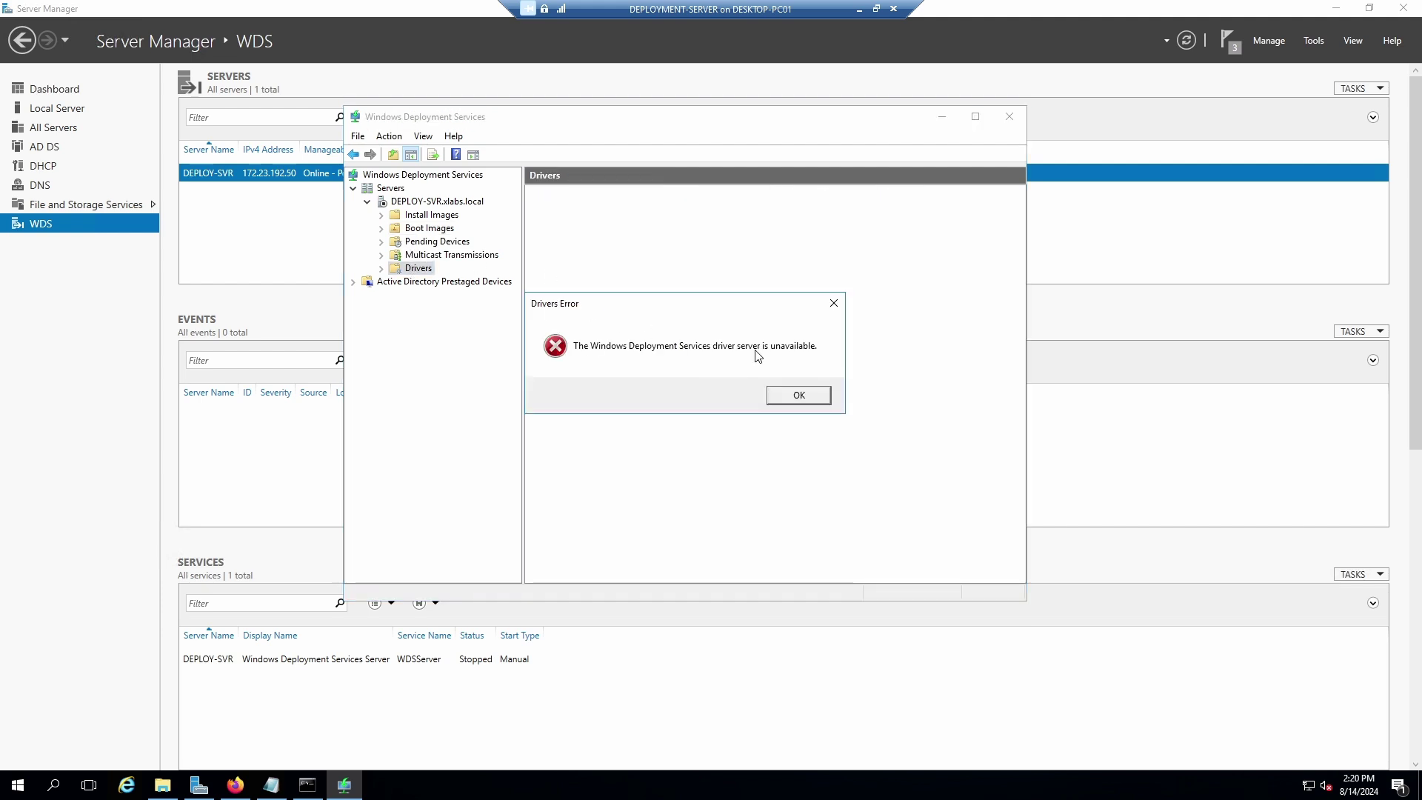
click(798, 395)
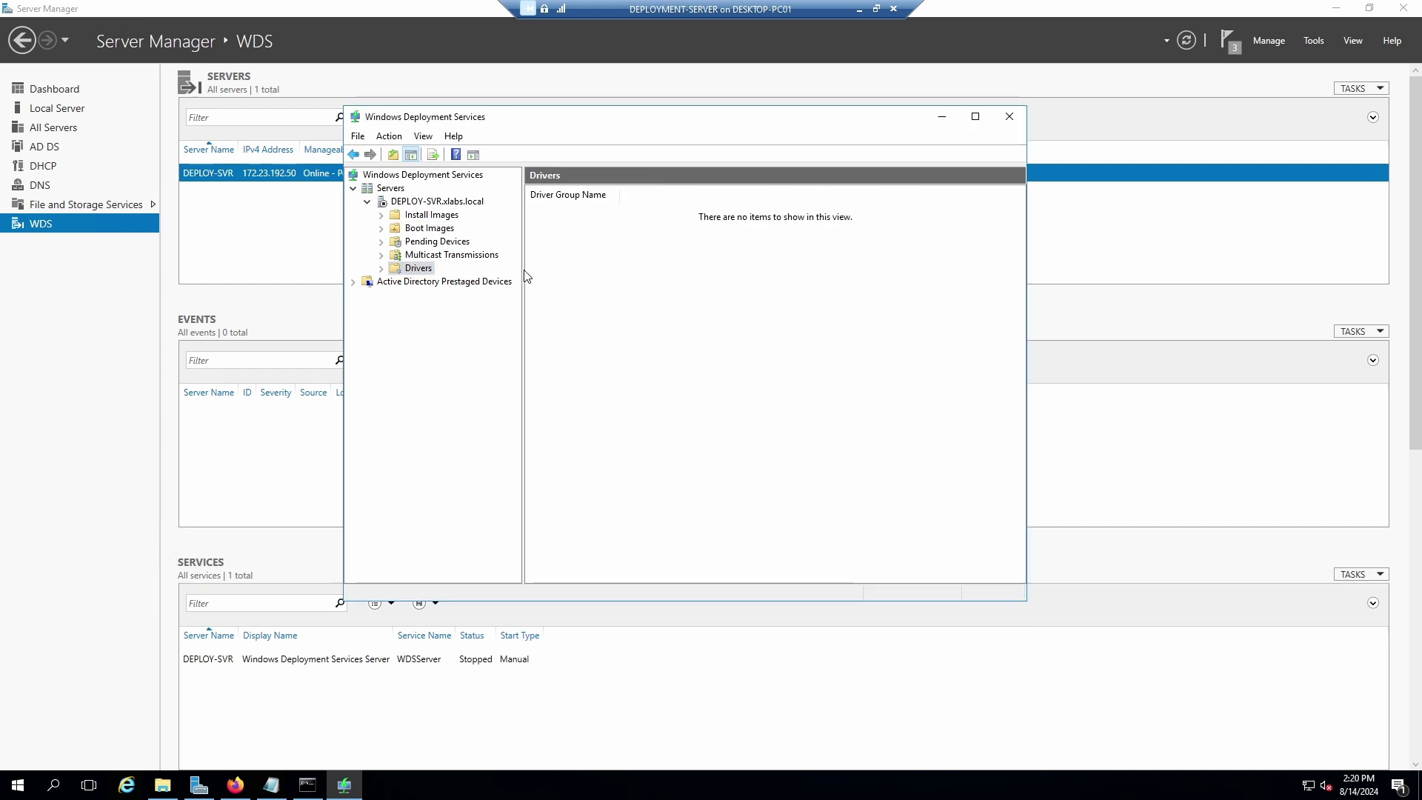
click(384, 203)
right_click(384, 207)
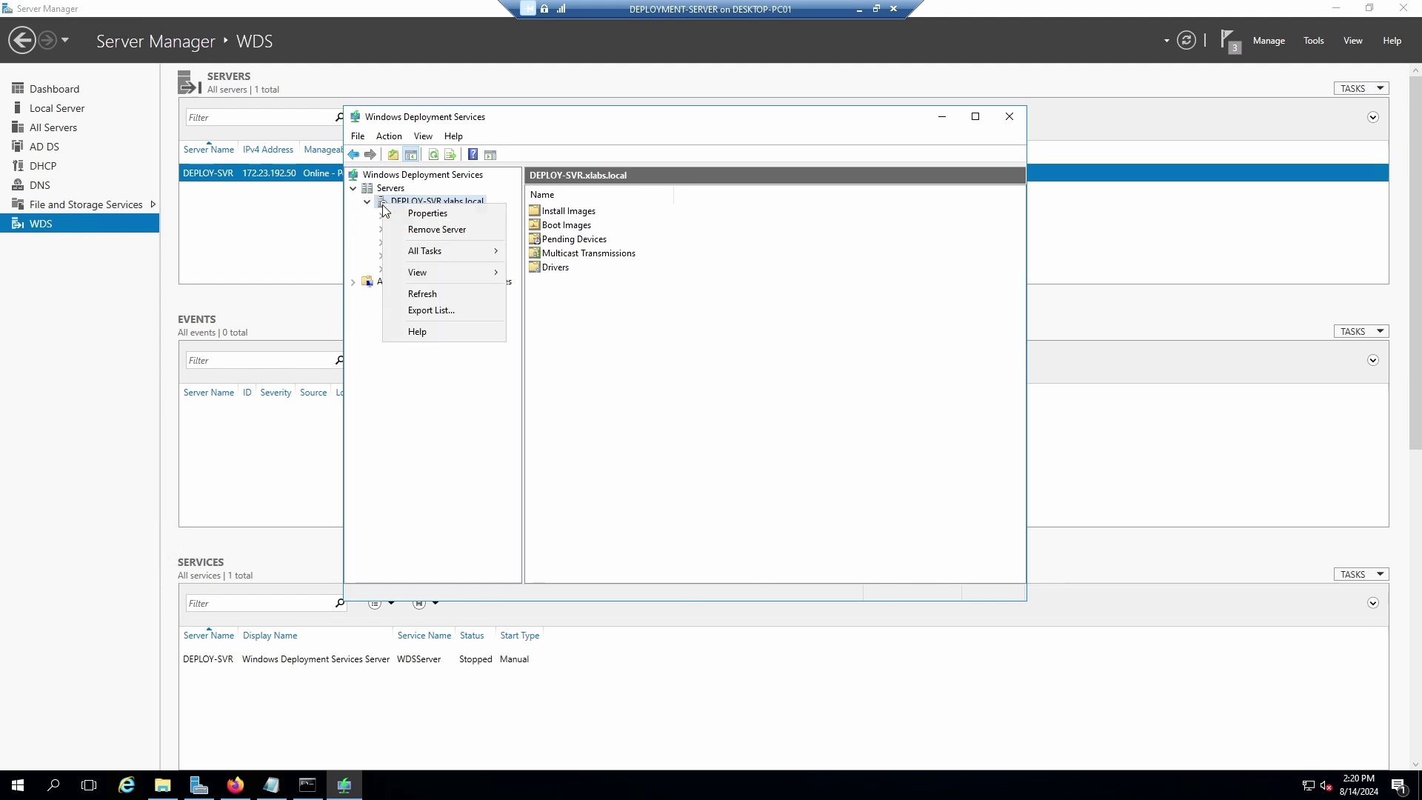
click(417, 215)
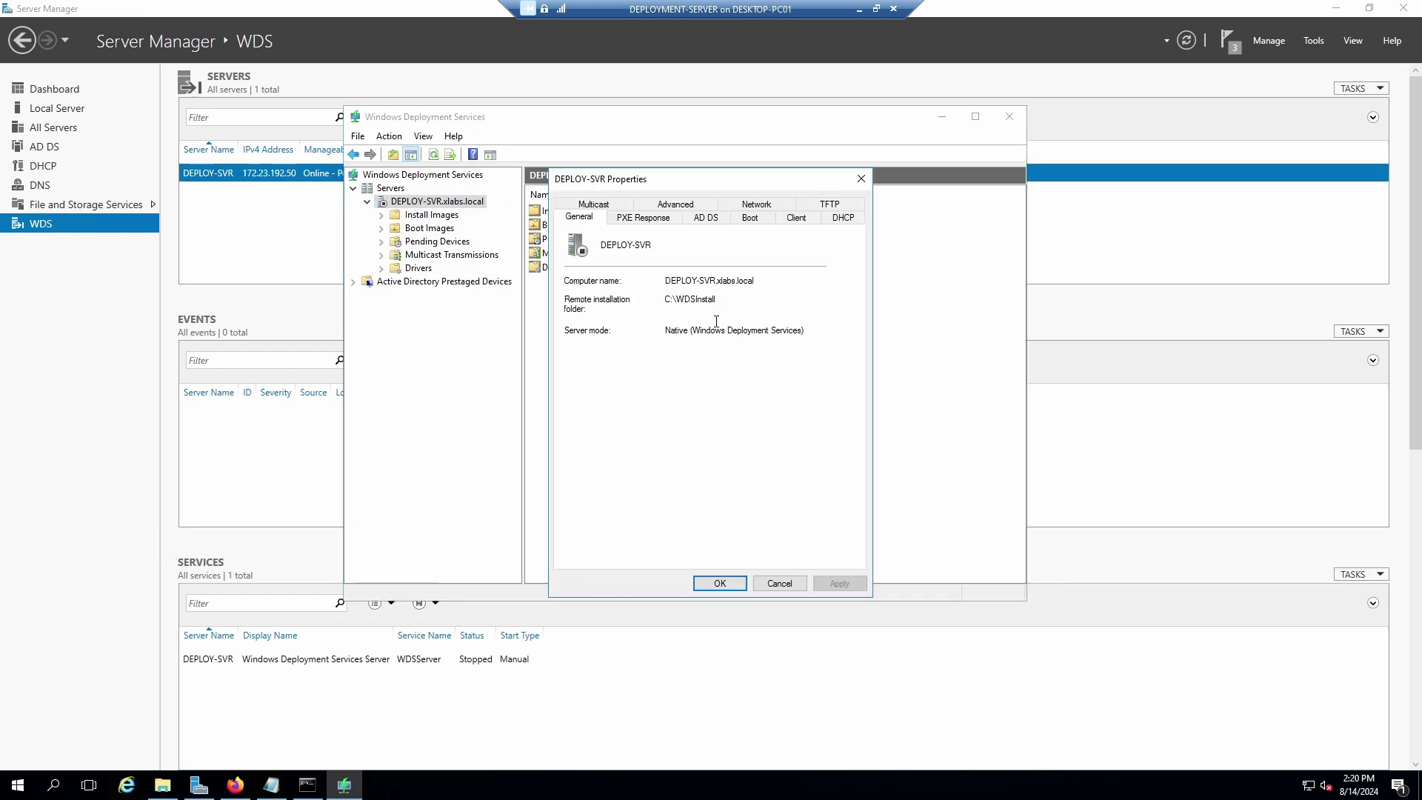
click(651, 217)
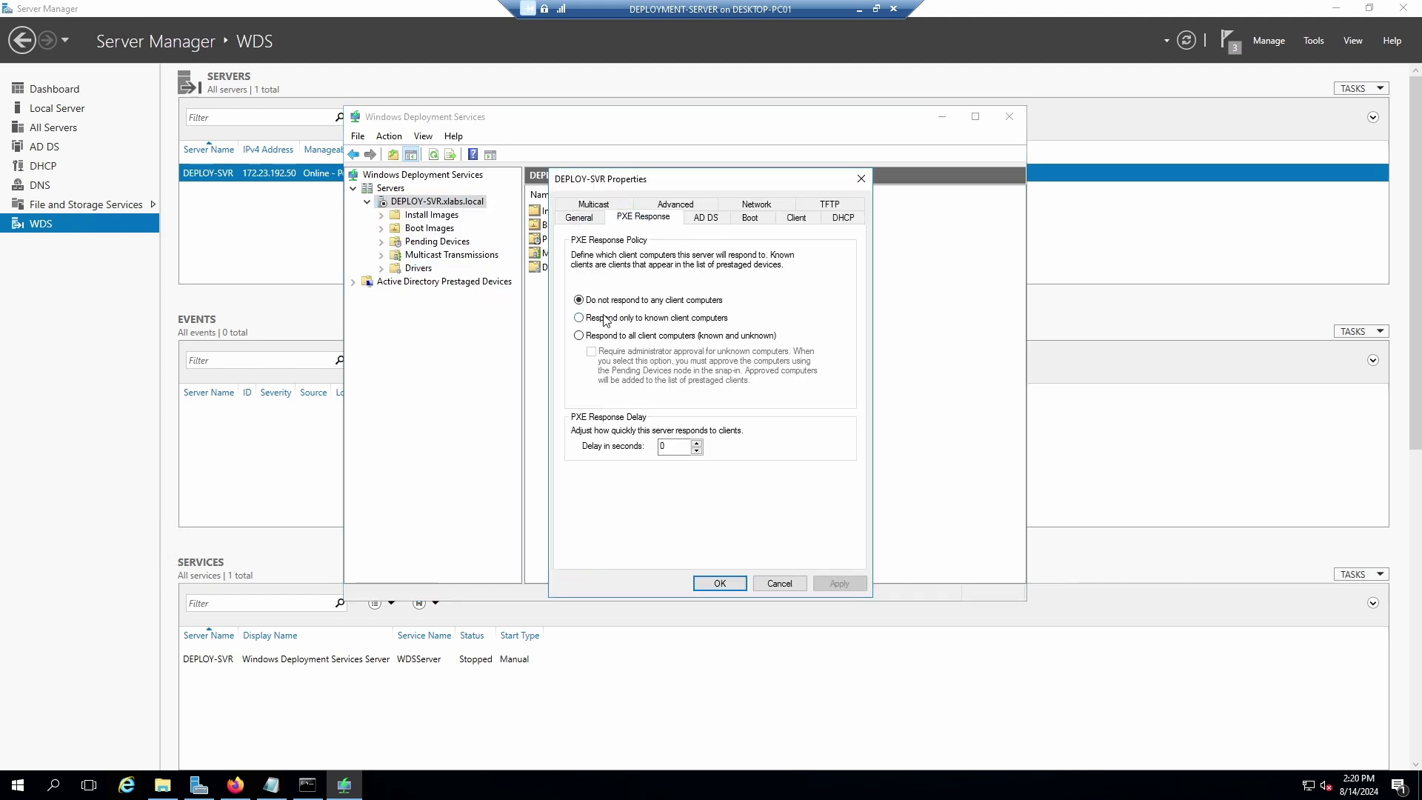
click(709, 217)
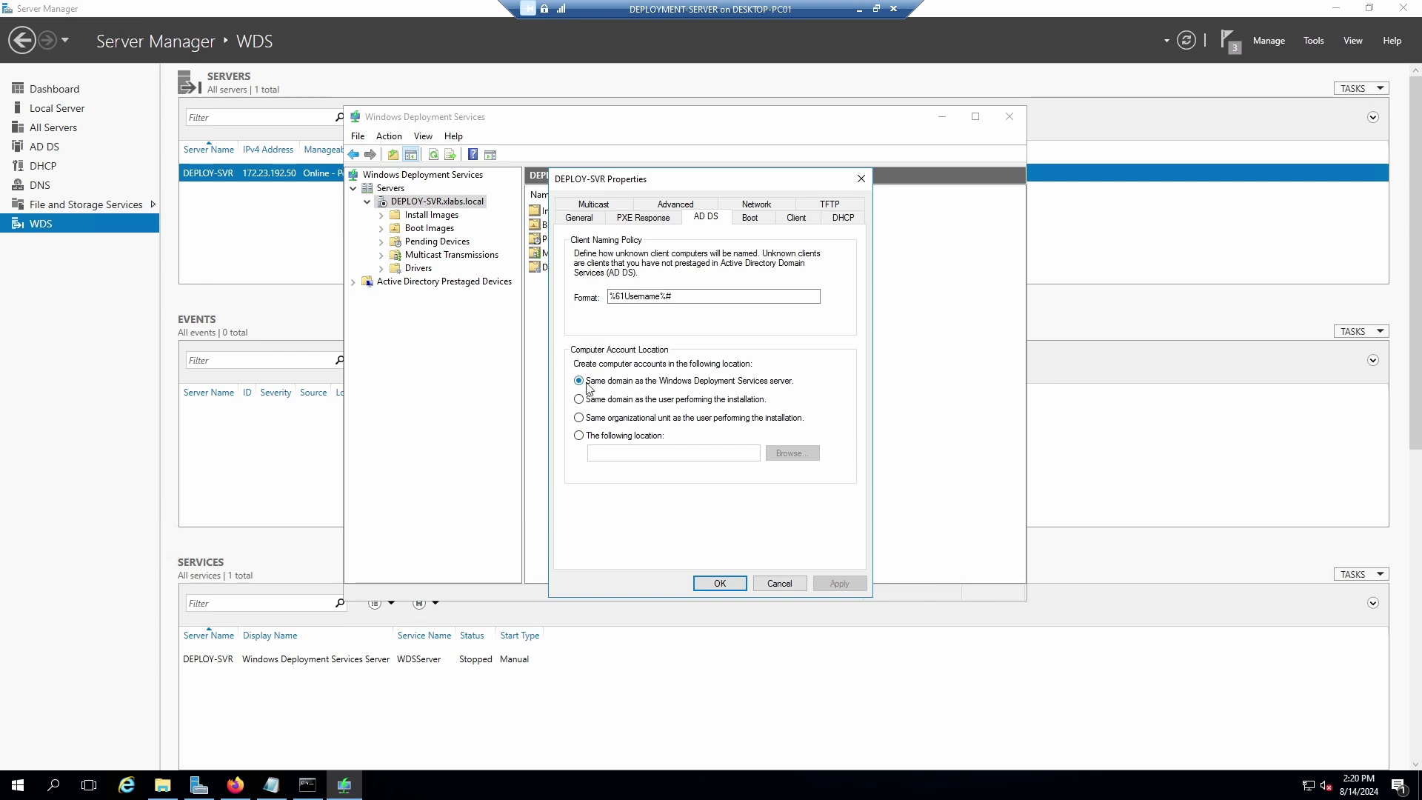
click(754, 219)
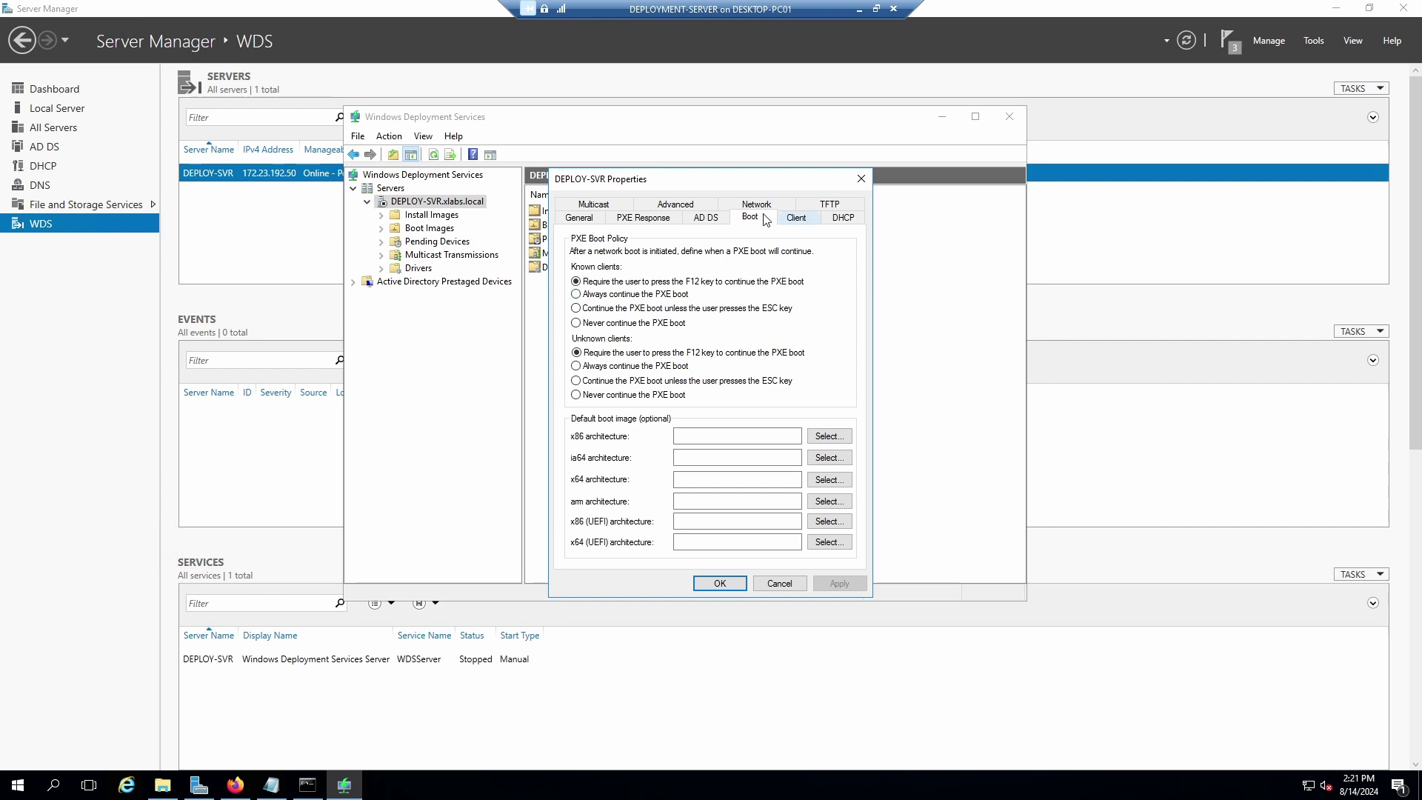
Start the DEPLOY-SVR WDS server via All Tasks > Start, acknowledge the success message, and close the WDS console.
click(774, 583)
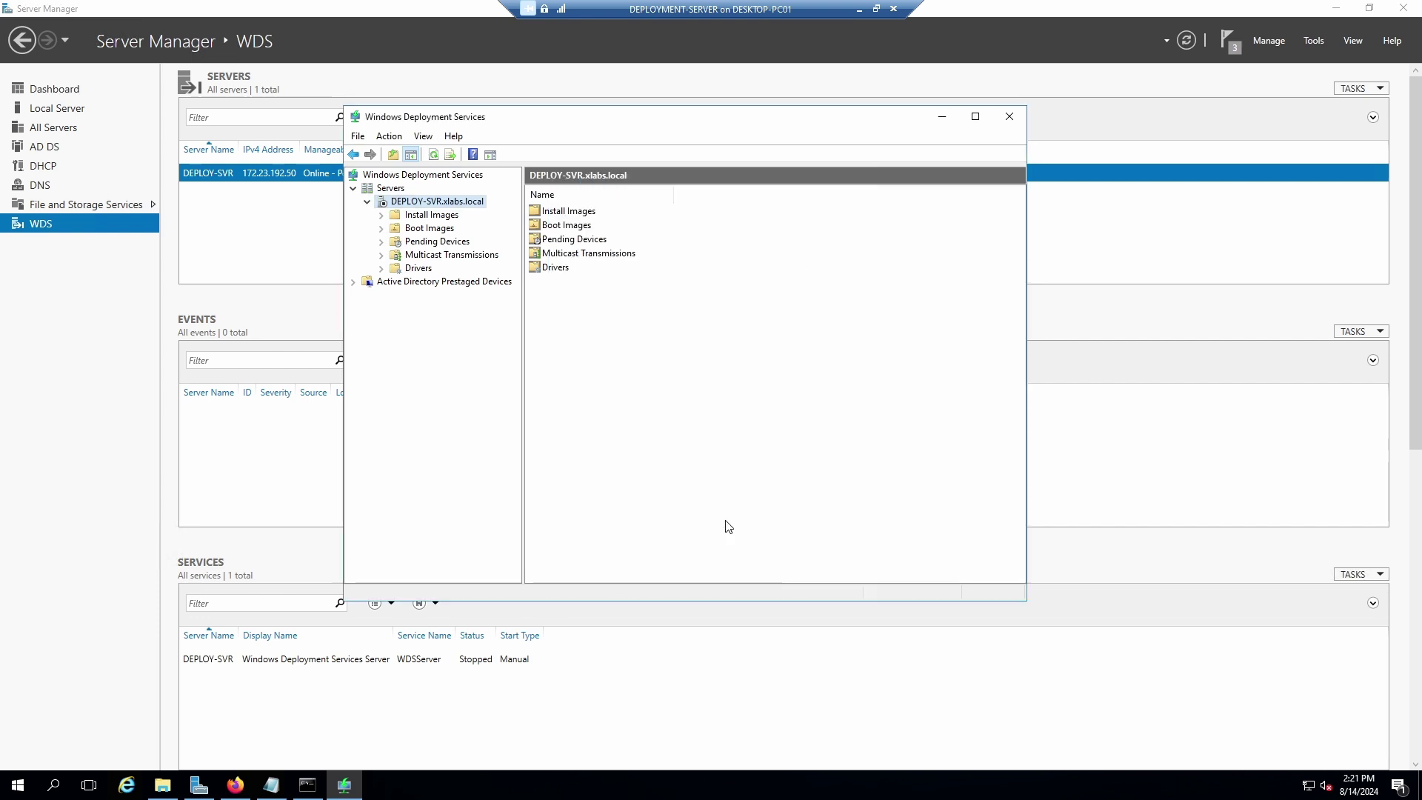
right_click(384, 201)
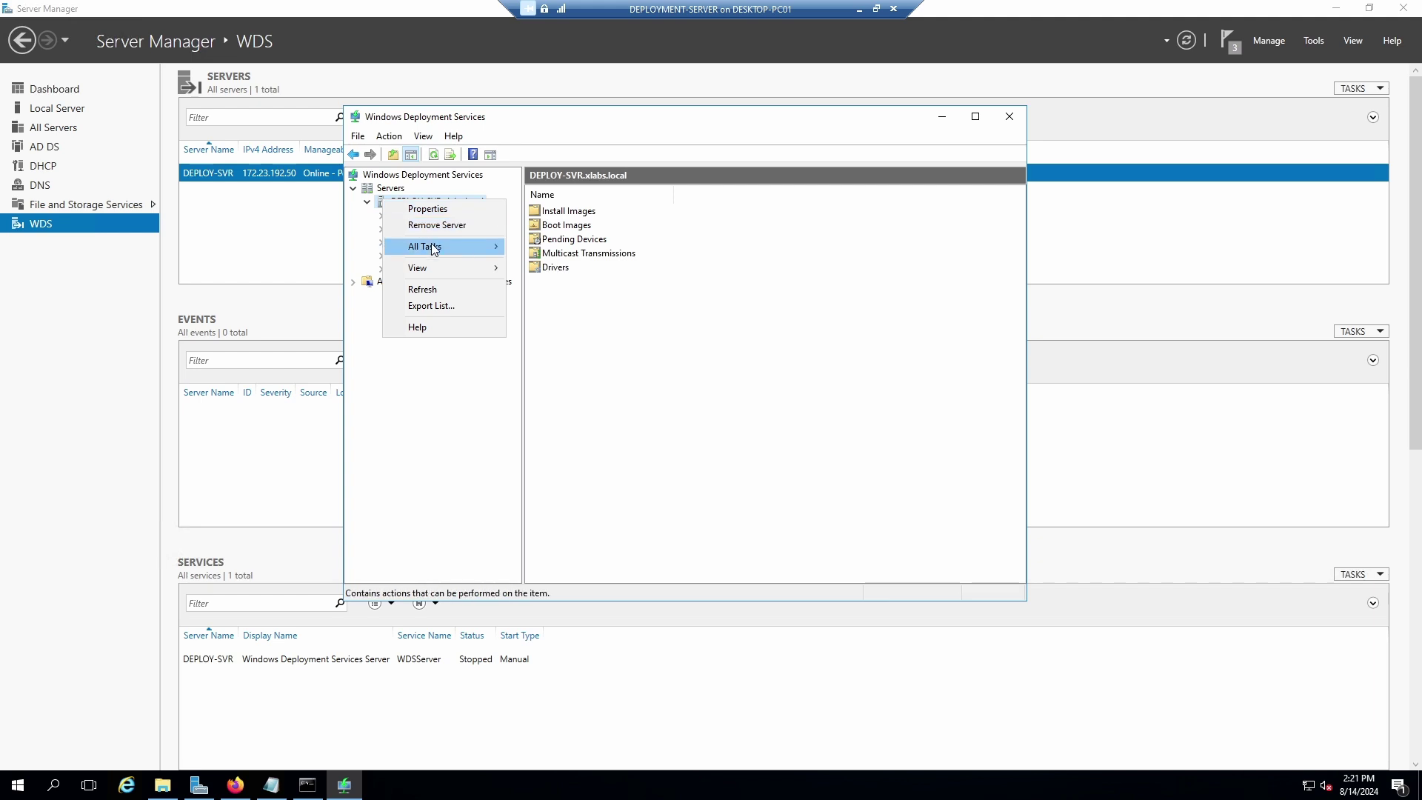
mouse_move(436, 249)
click(552, 252)
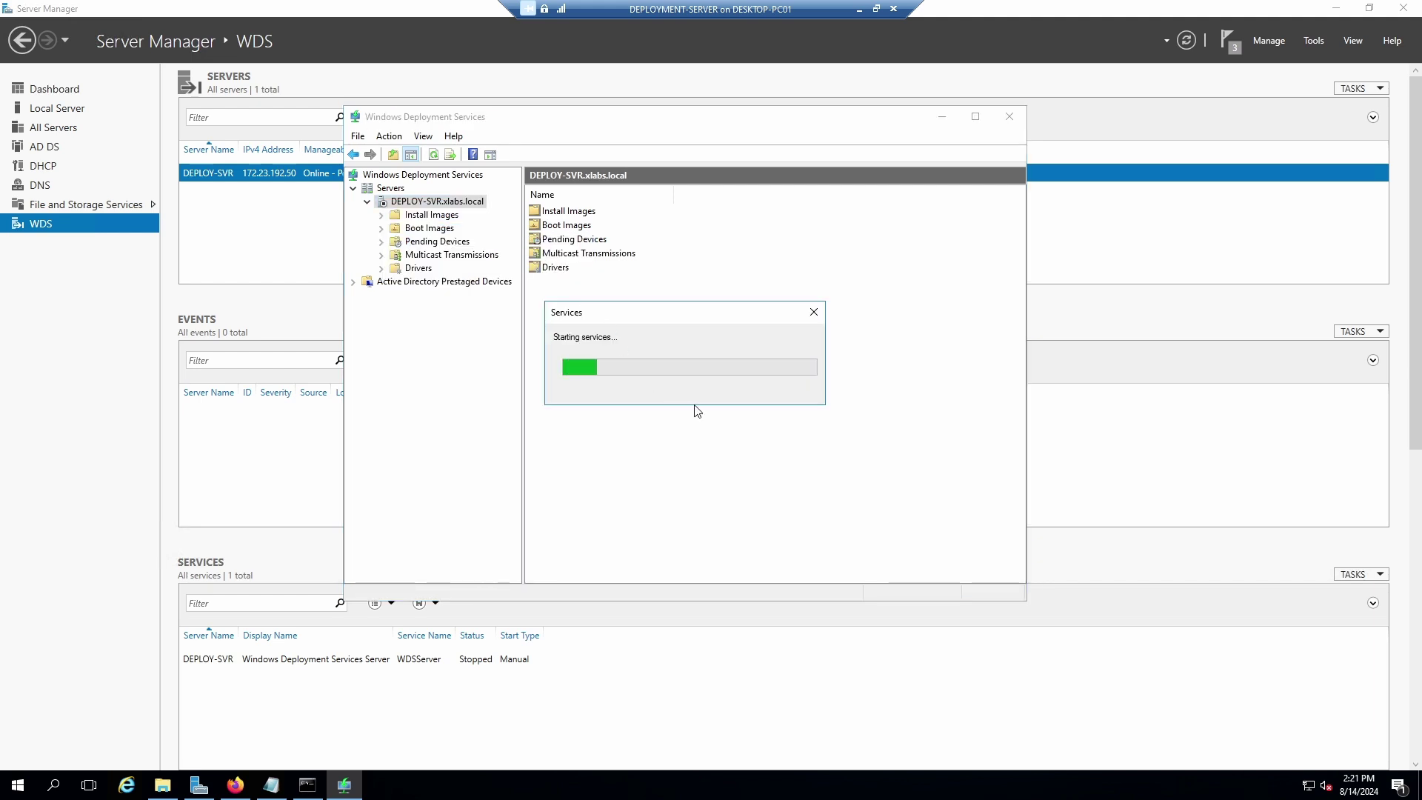
click(777, 398)
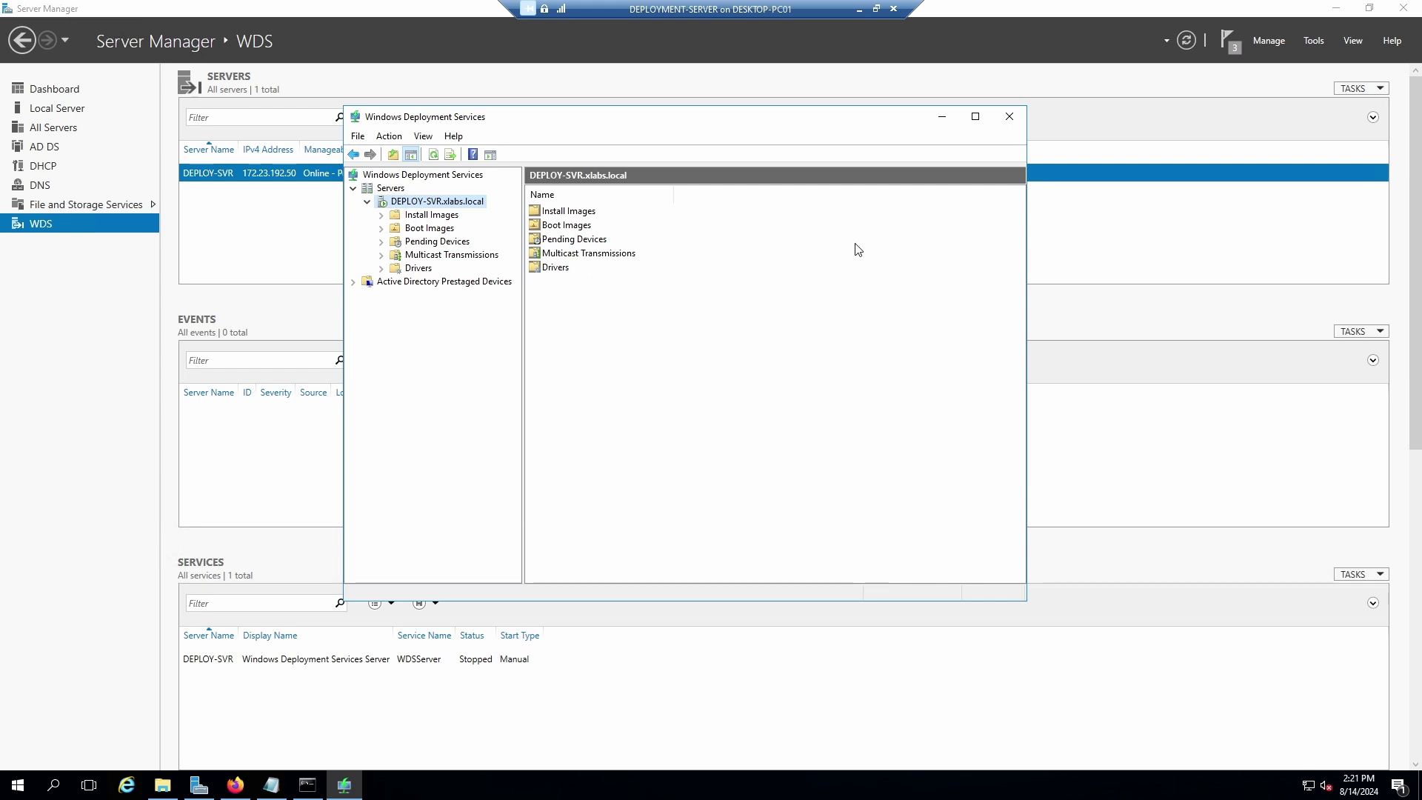
click(1010, 119)
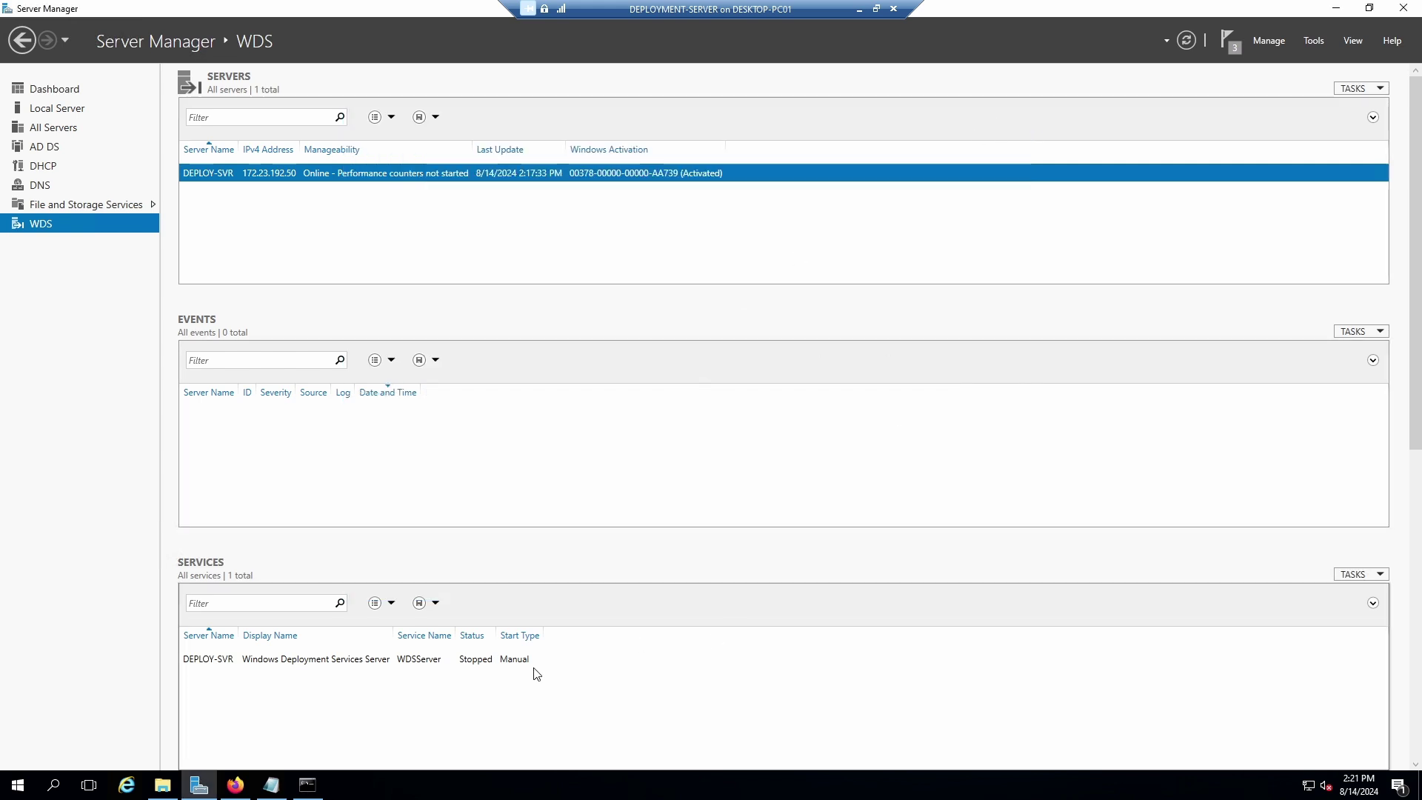
Switch the server's Firefox to the 'Download and install the Windows ADK' page, then minimize the VM session.
click(234, 786)
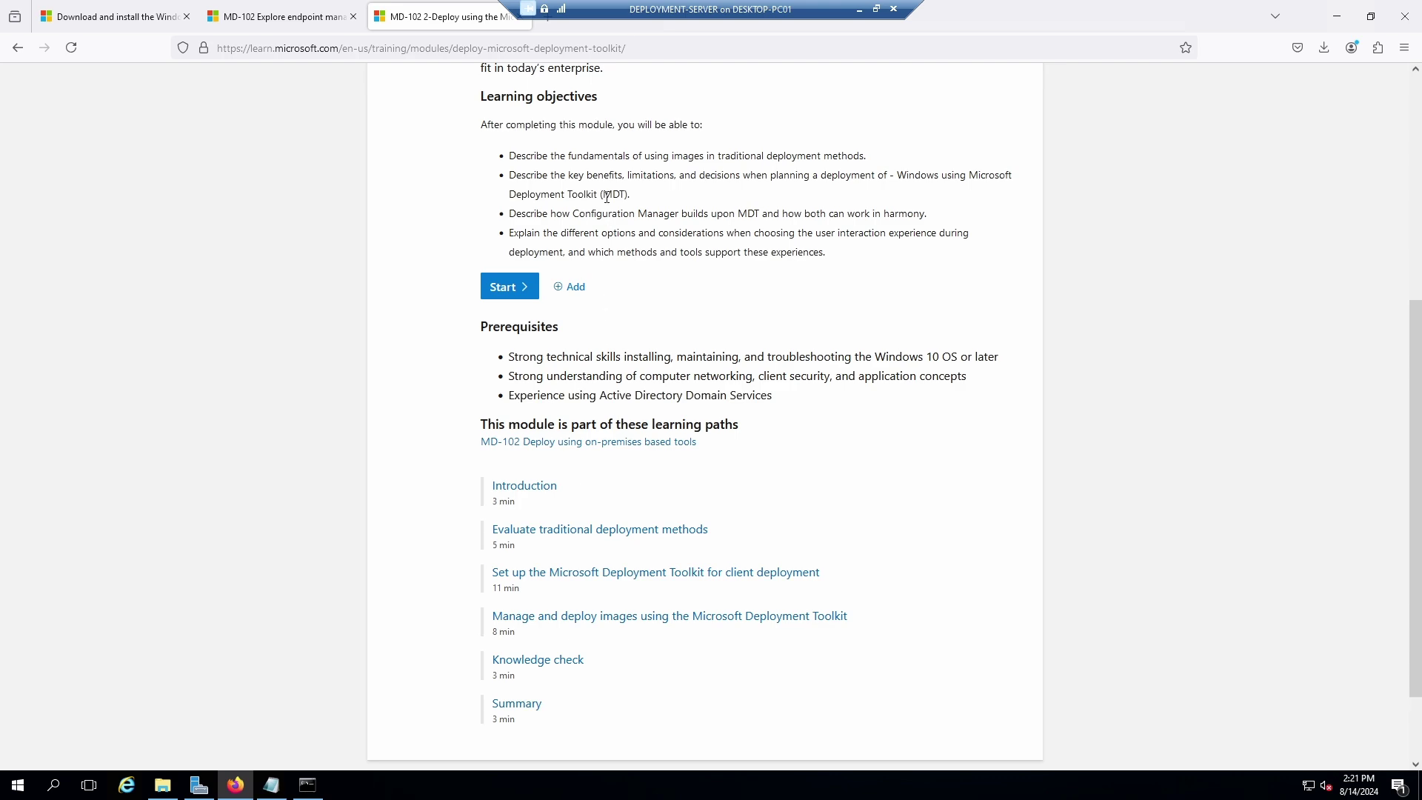
click(145, 25)
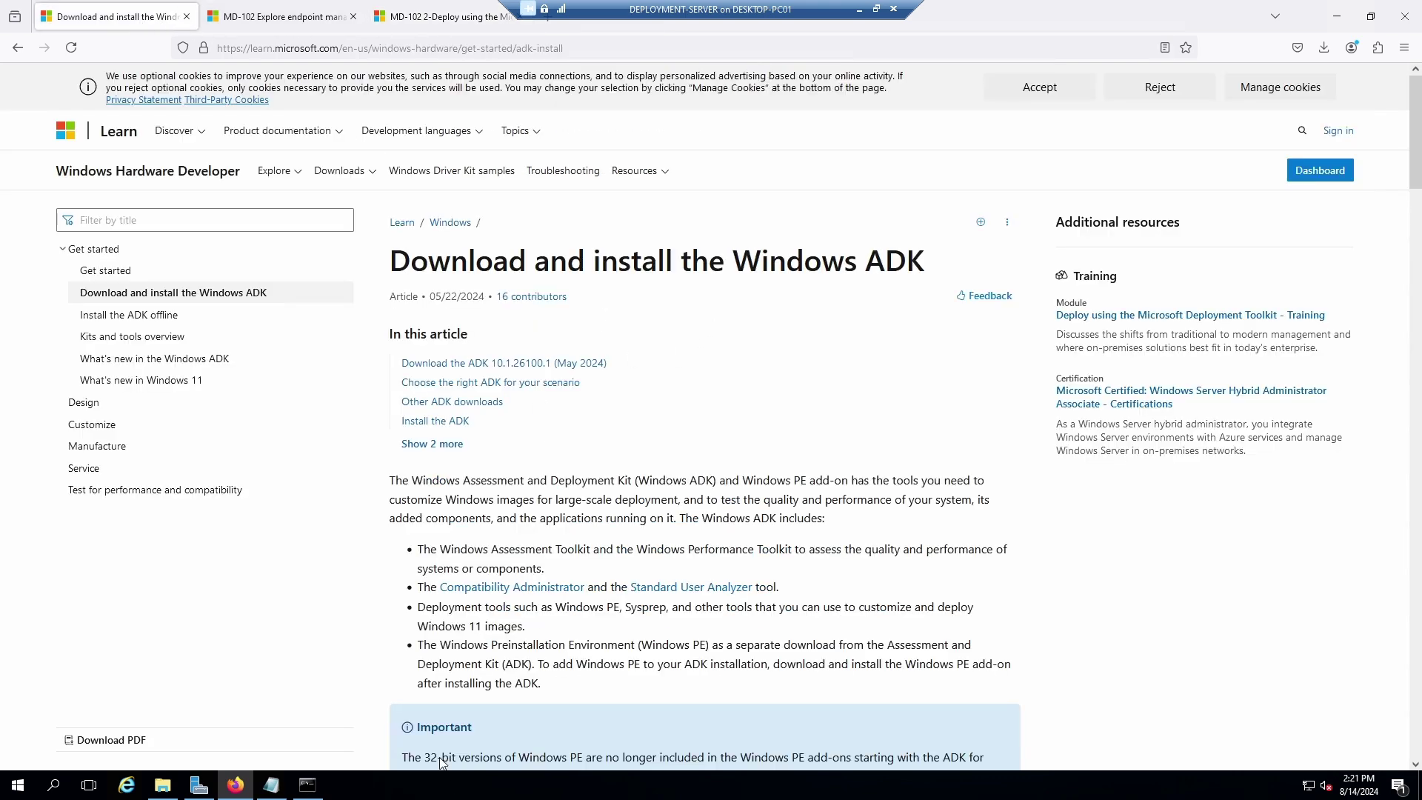
click(1335, 18)
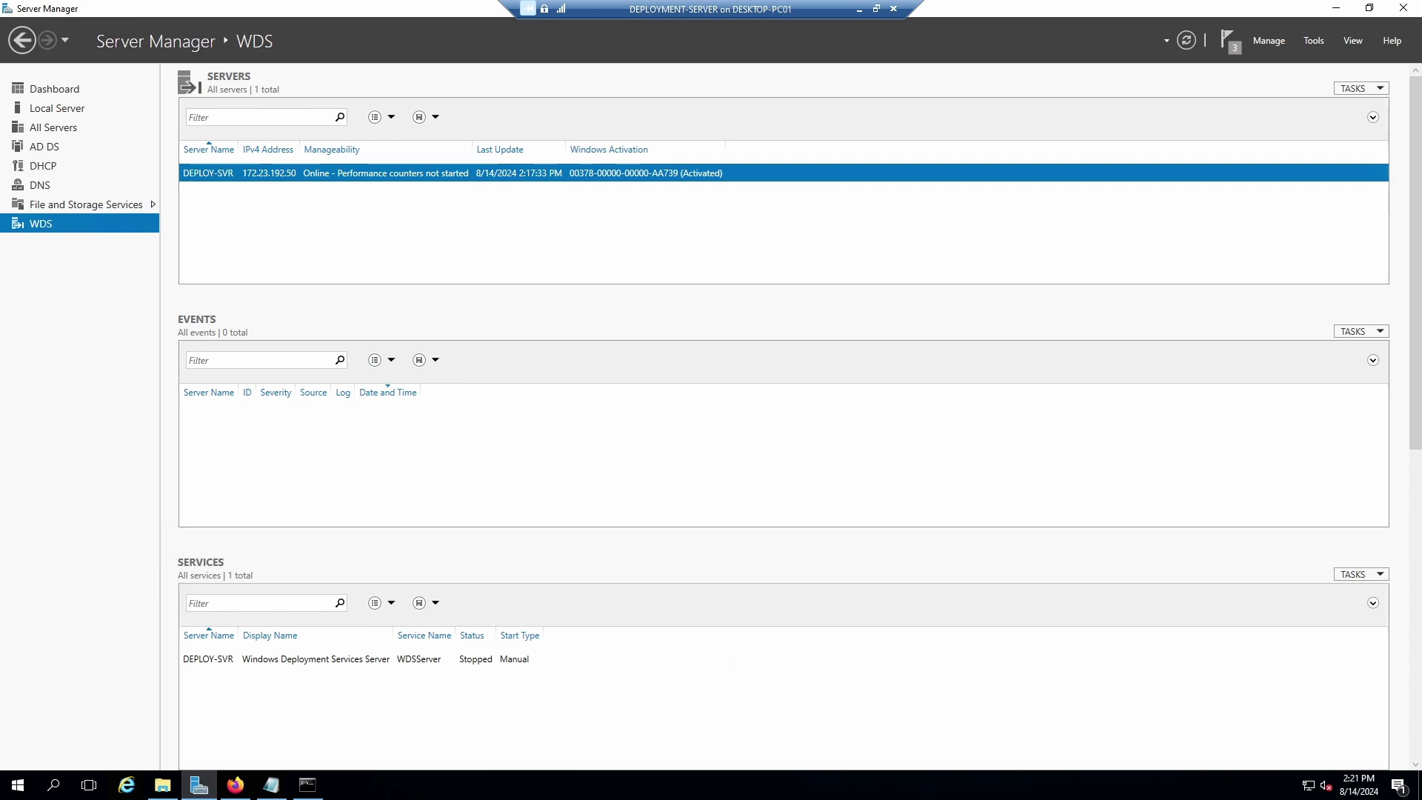
click(860, 9)
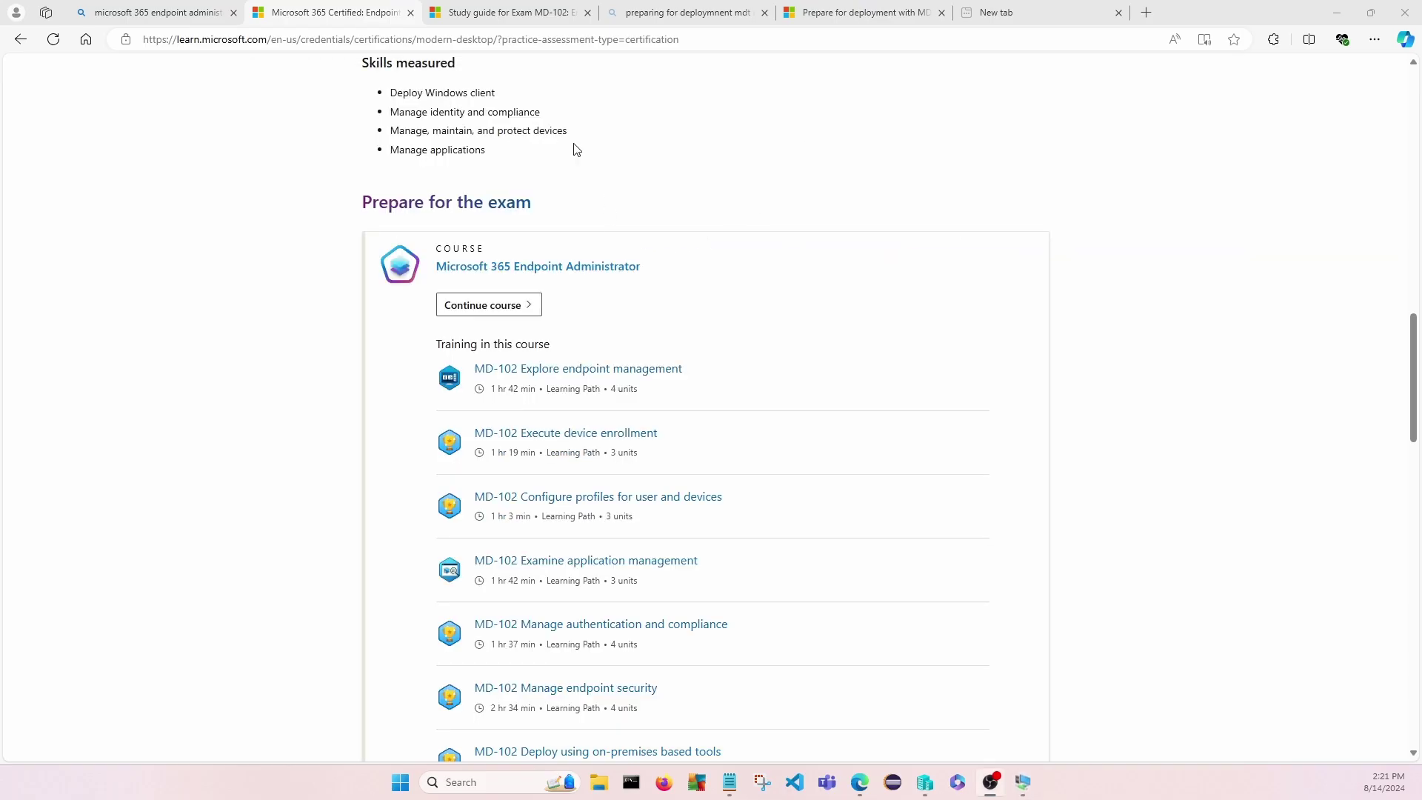
Copy the 'Prepare for deployment with MDT' page address from the host browser.
click(852, 14)
click(472, 39)
right_click(472, 40)
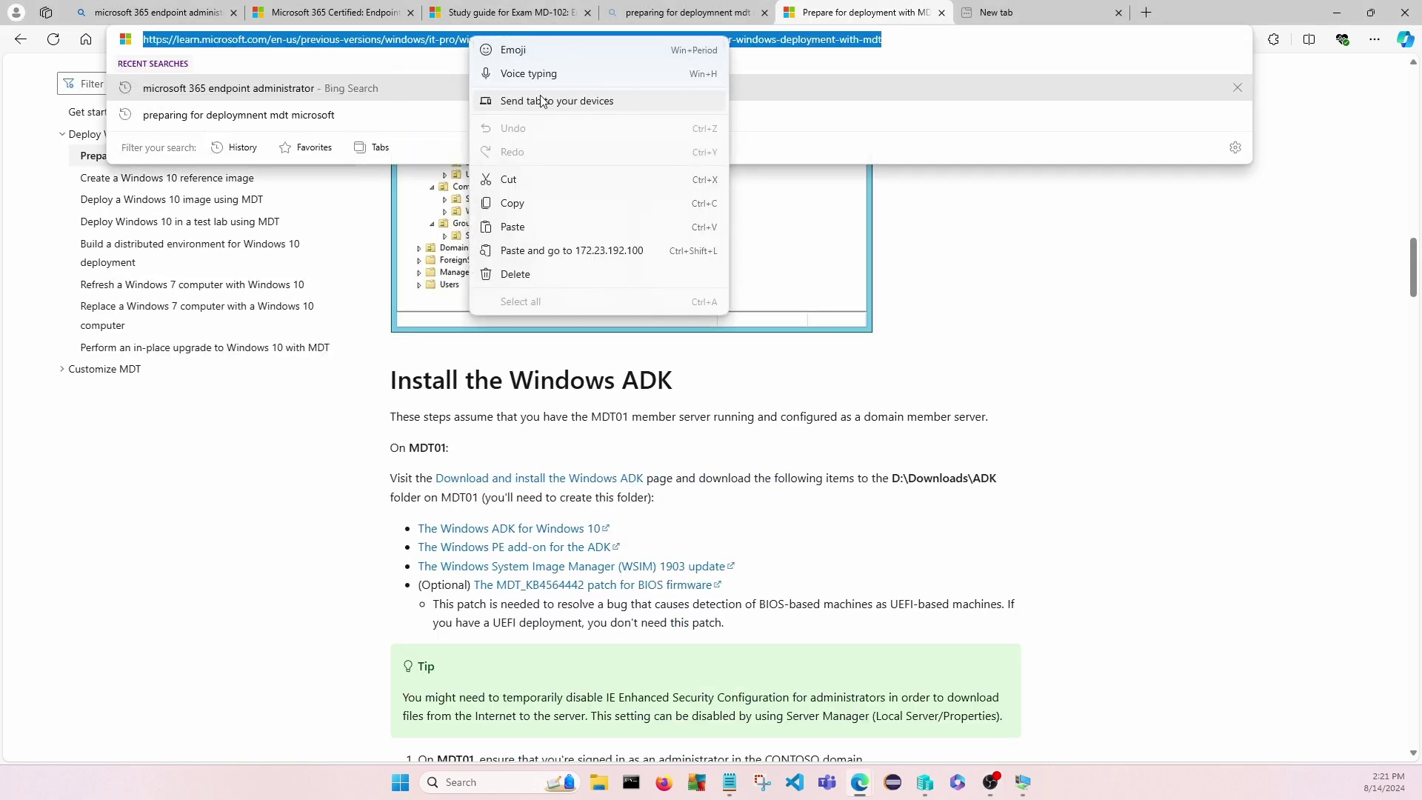
click(524, 204)
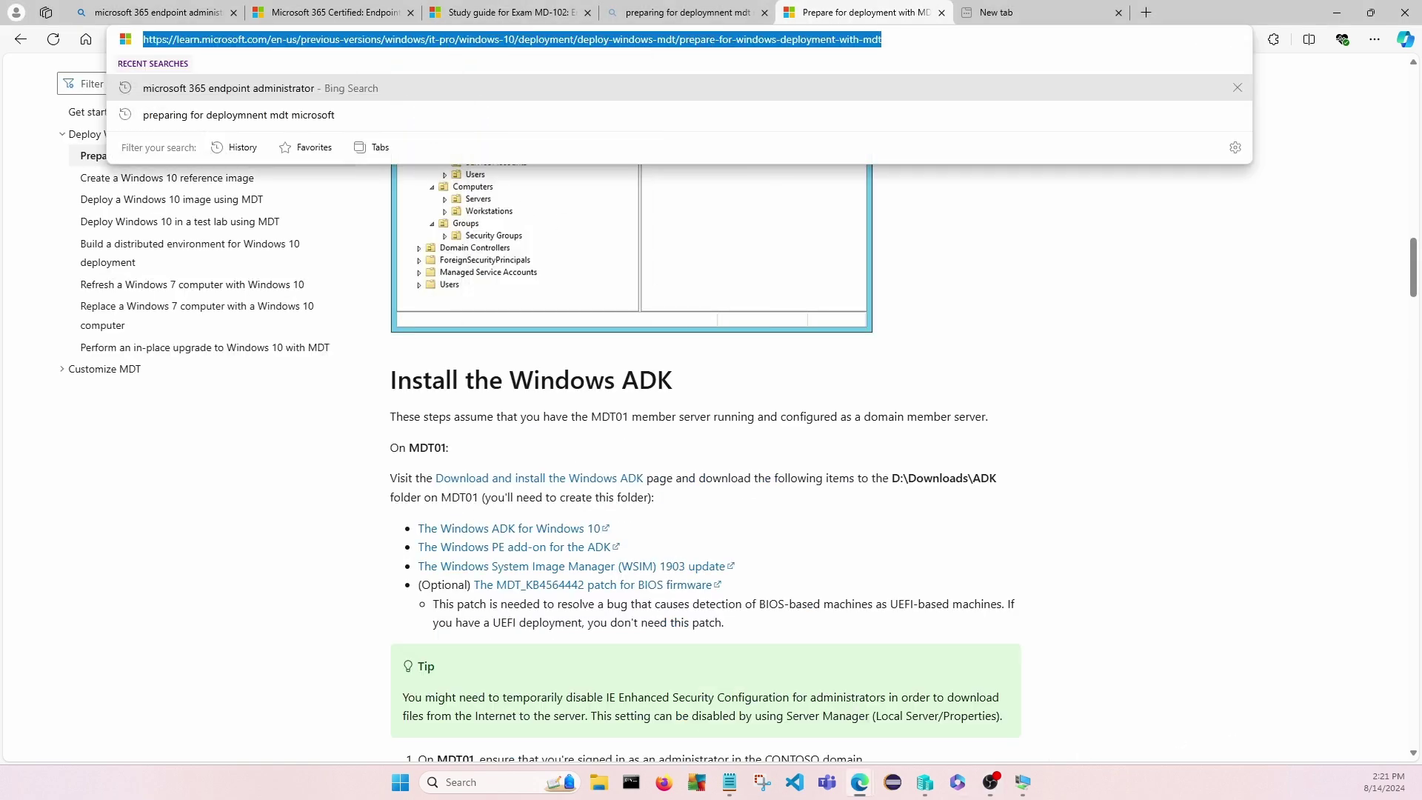
Back in the VM, restore the server's Firefox window and open an empty new tab.
click(1023, 782)
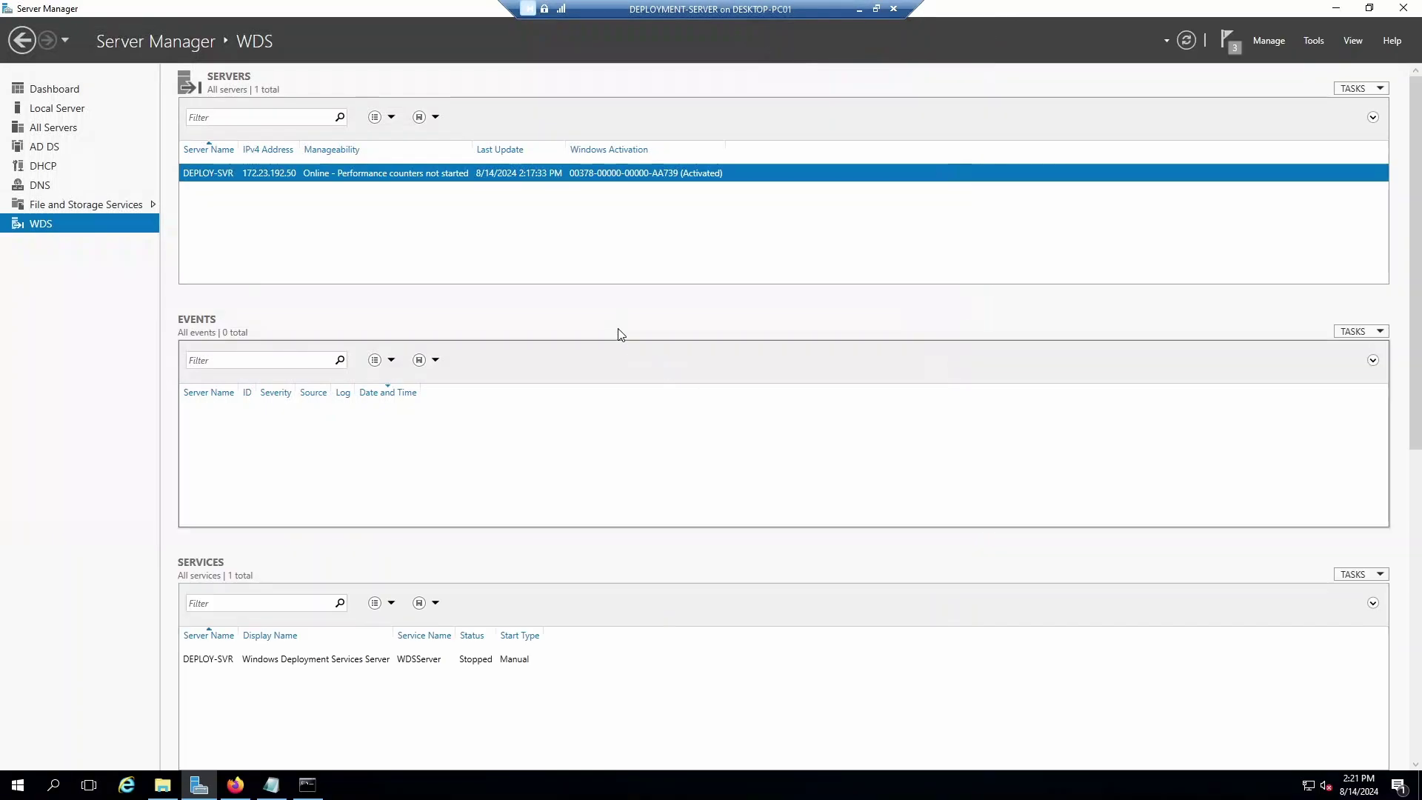
click(235, 784)
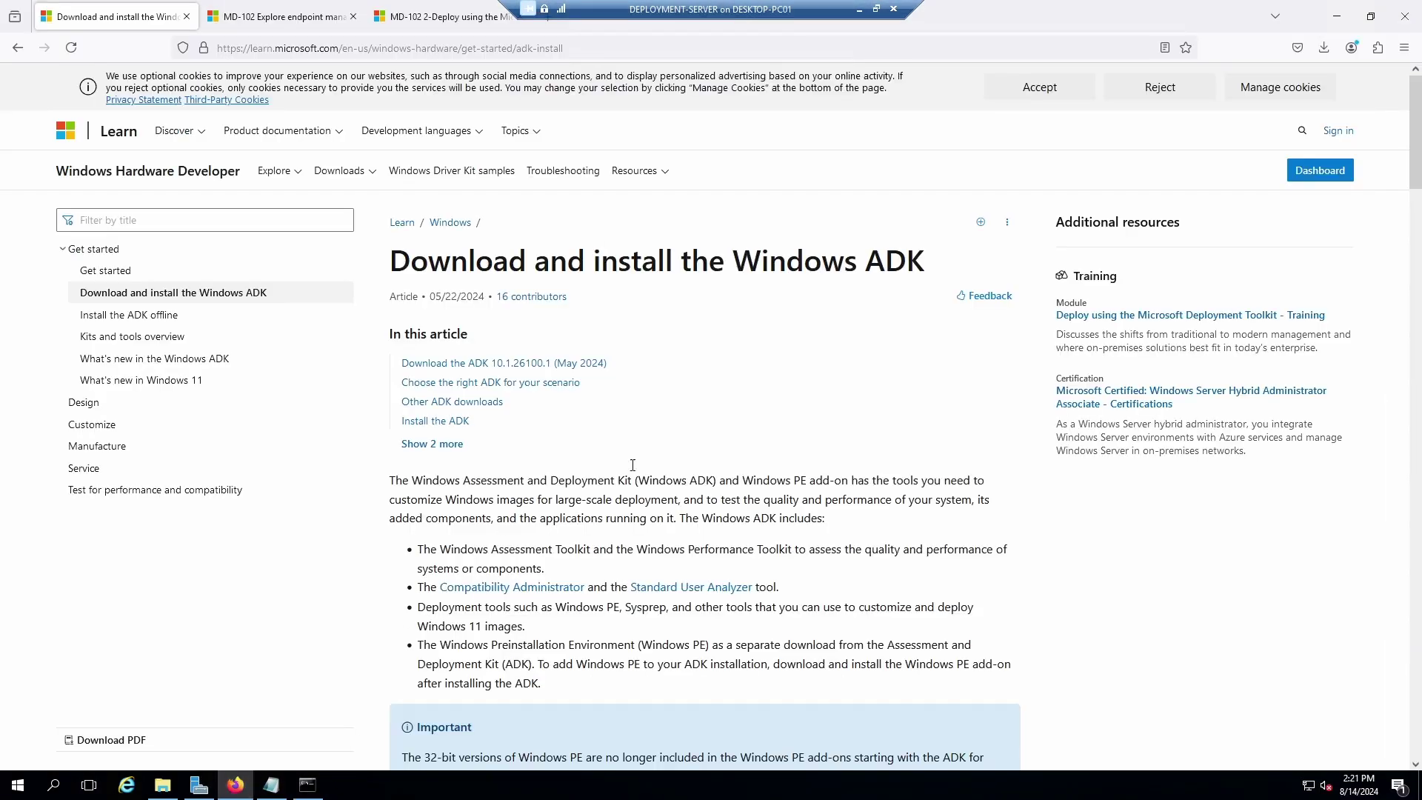
double_click(959, 9)
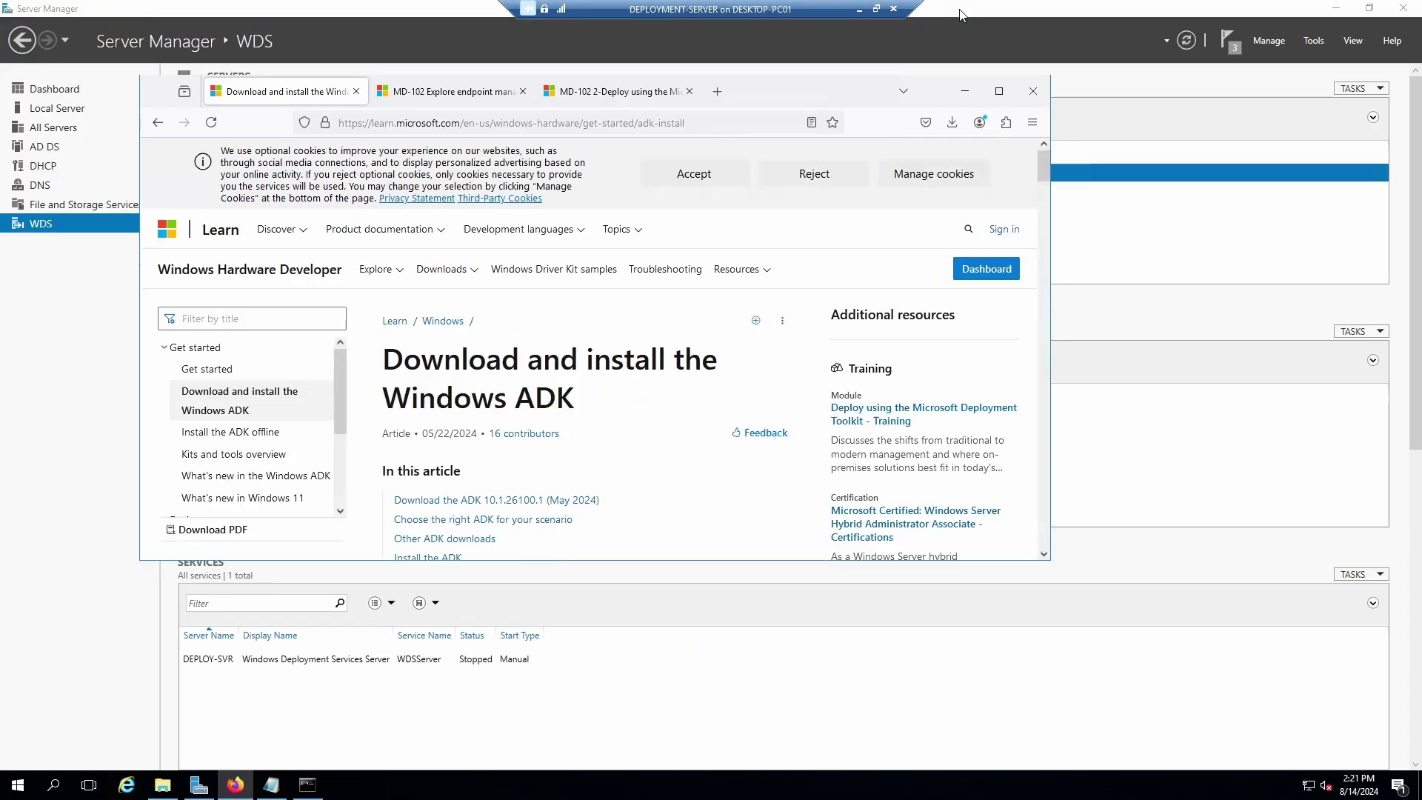
click(717, 91)
right_click(496, 126)
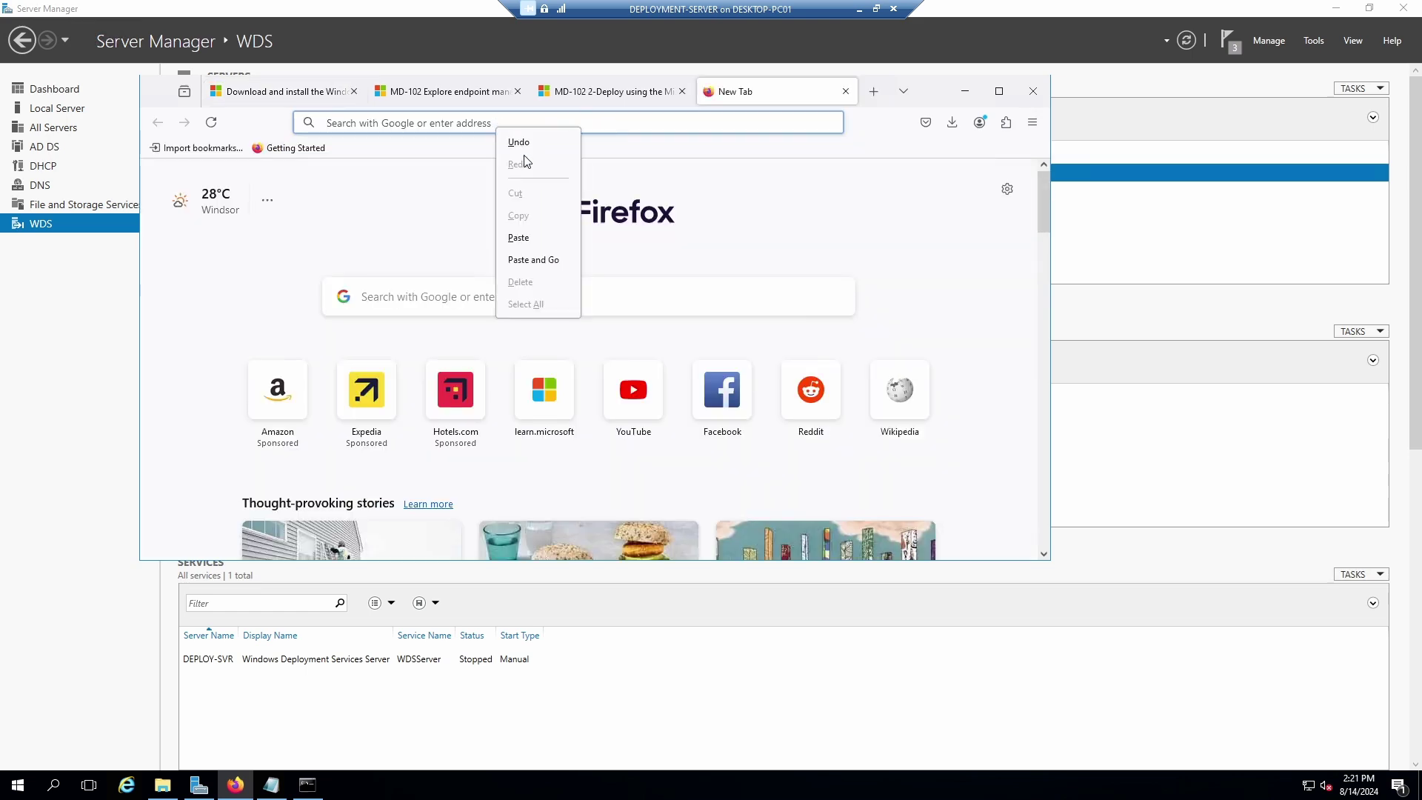
Load the pasted MDT article in the maximized Firefox and scroll down to the WSUS and Install MDT sections.
click(533, 258)
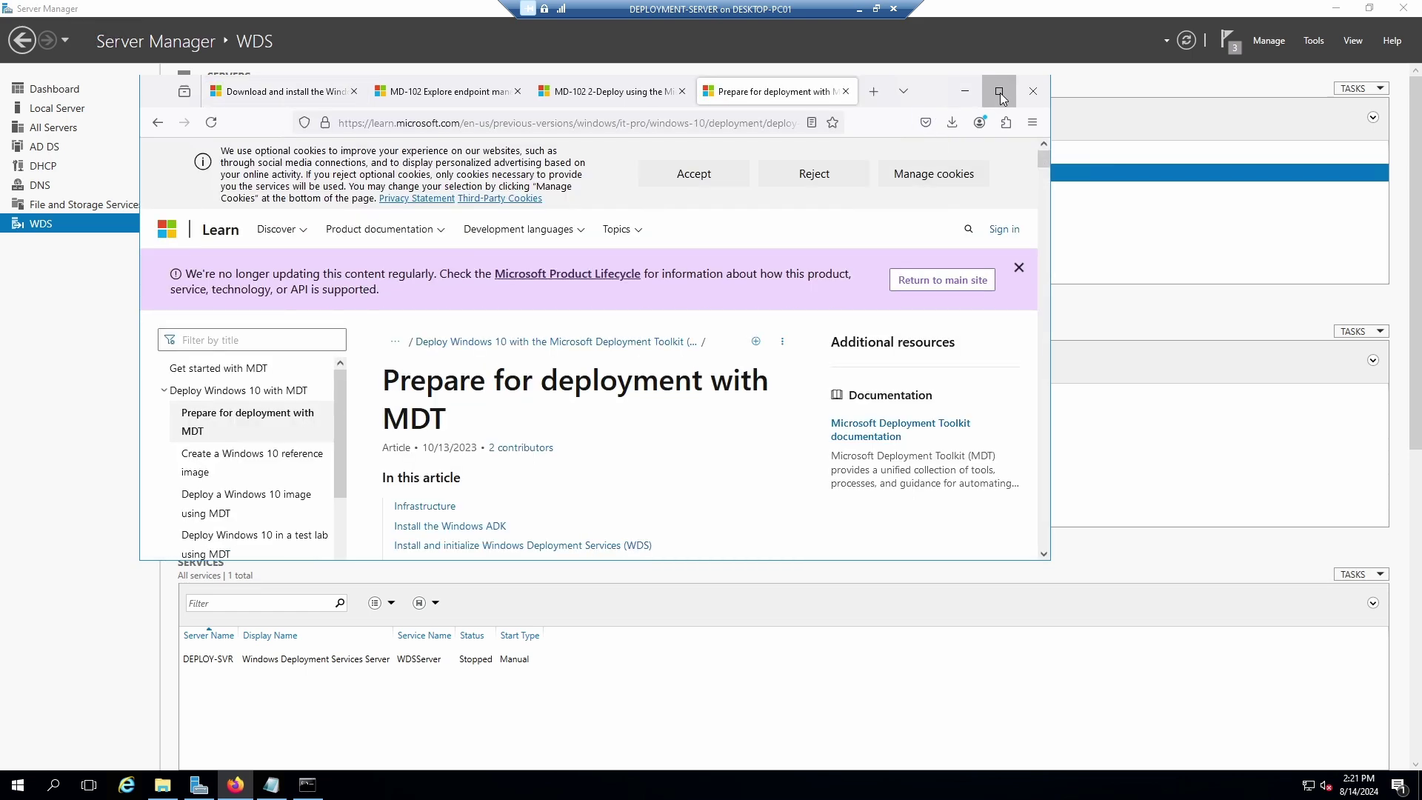
key(super+Up)
scroll(851, 447, down, 4)
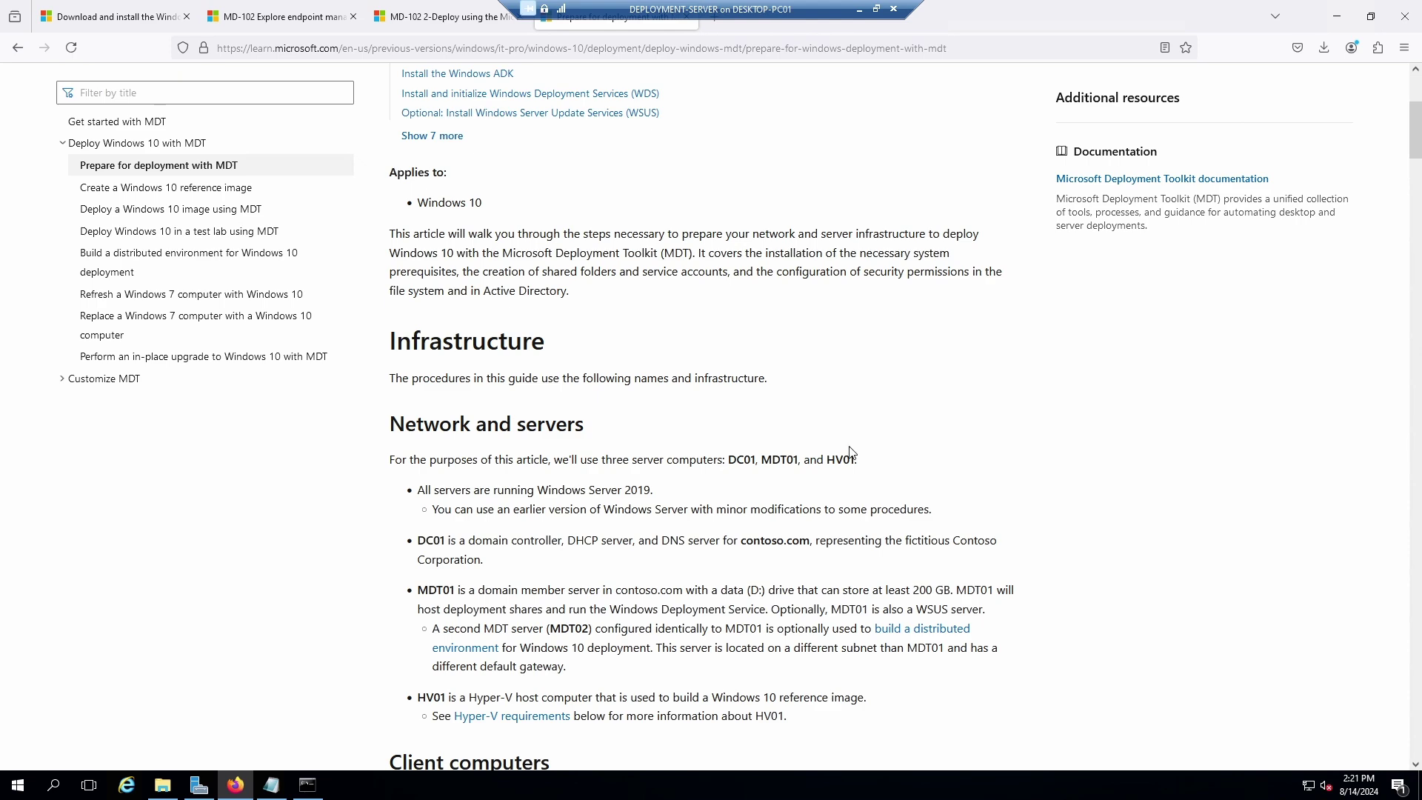
scroll(852, 463, down, 5)
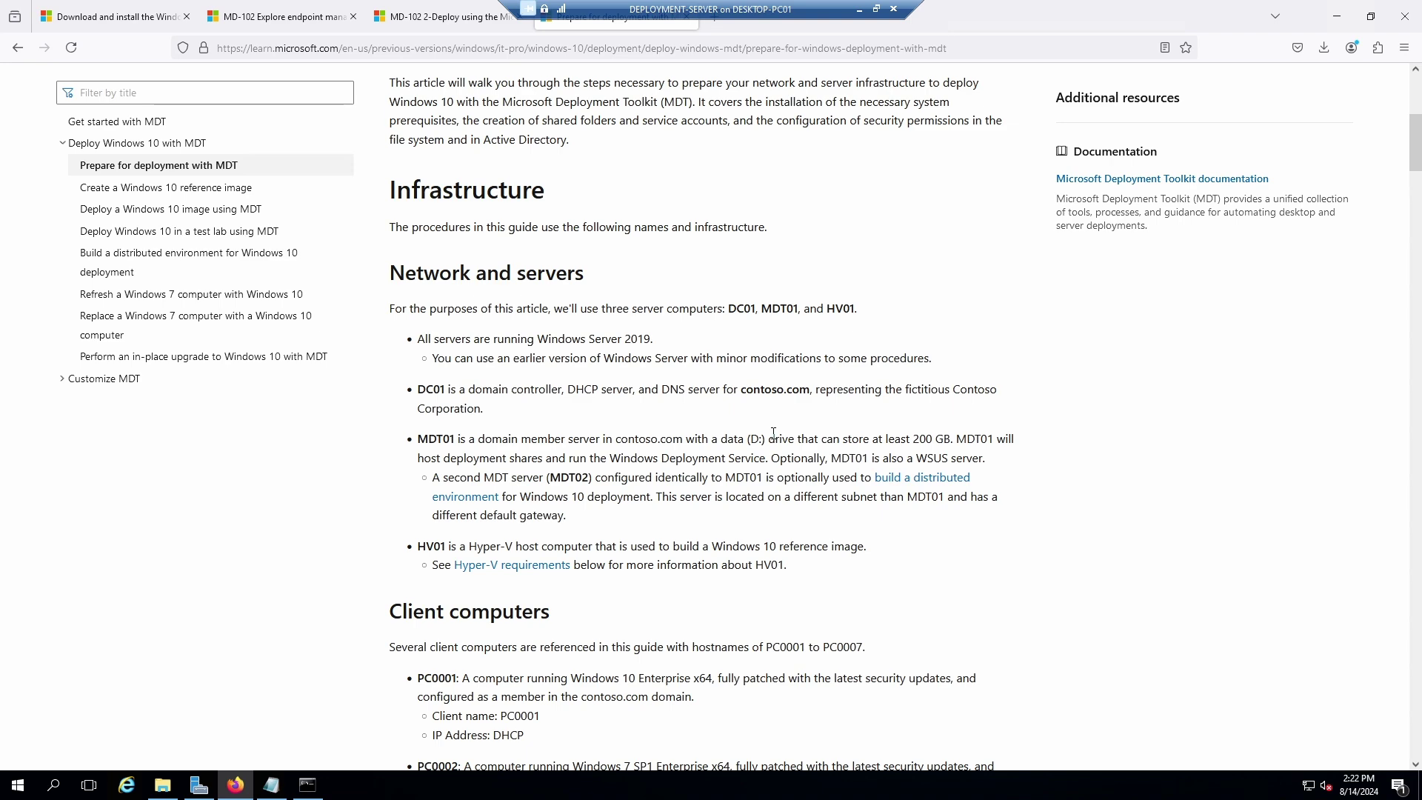
scroll(775, 437, down, 1)
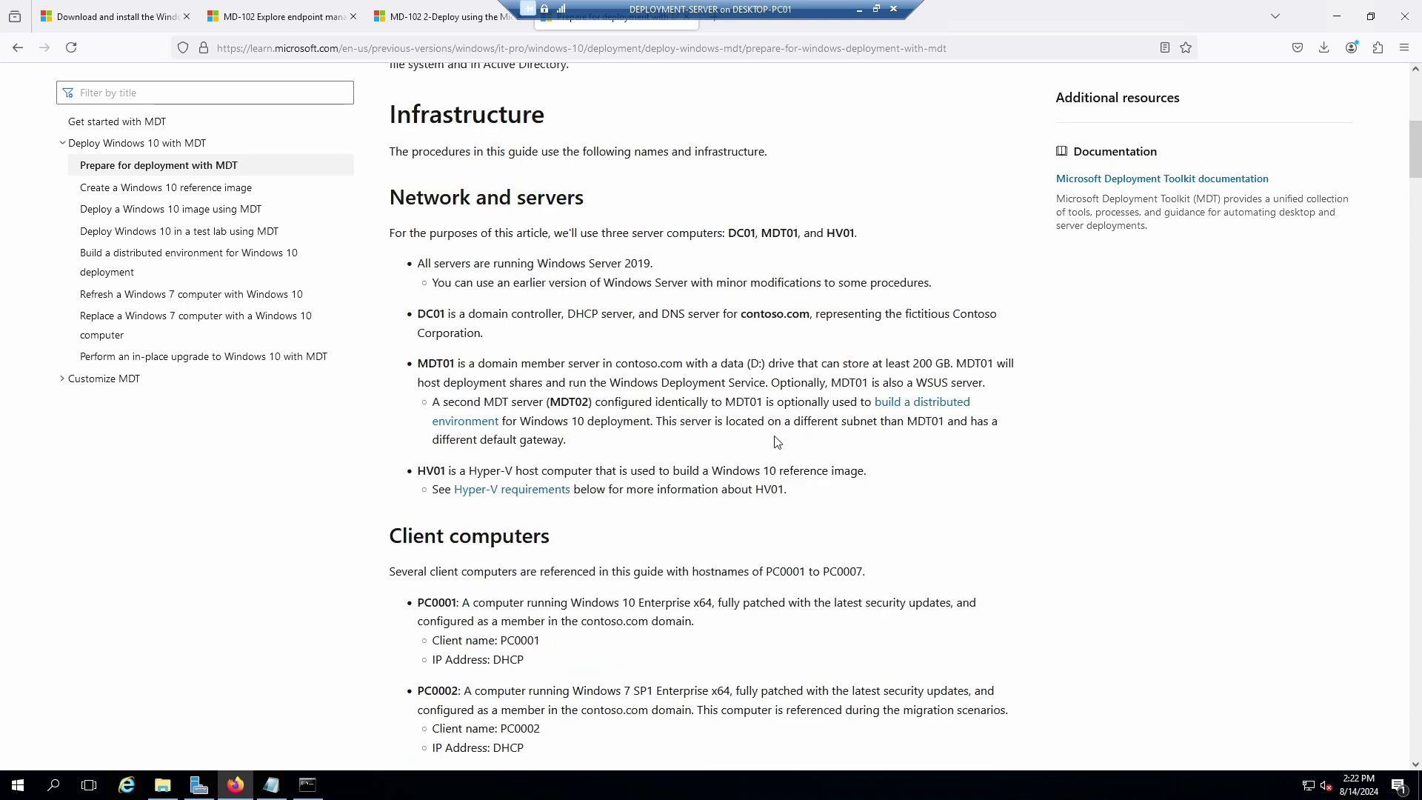
scroll(774, 440, down, 1)
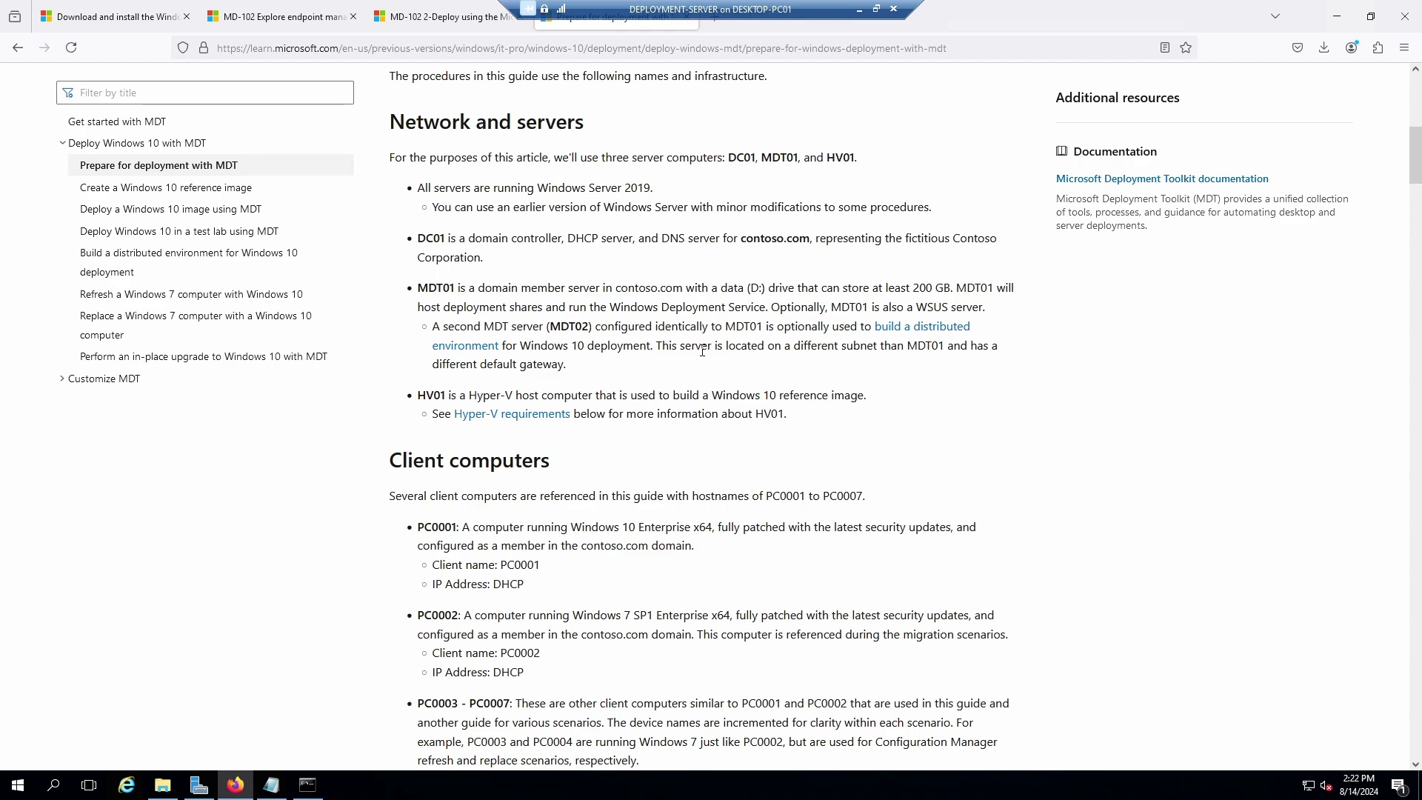
scroll(702, 351, down, 2)
scroll(706, 358, down, 3)
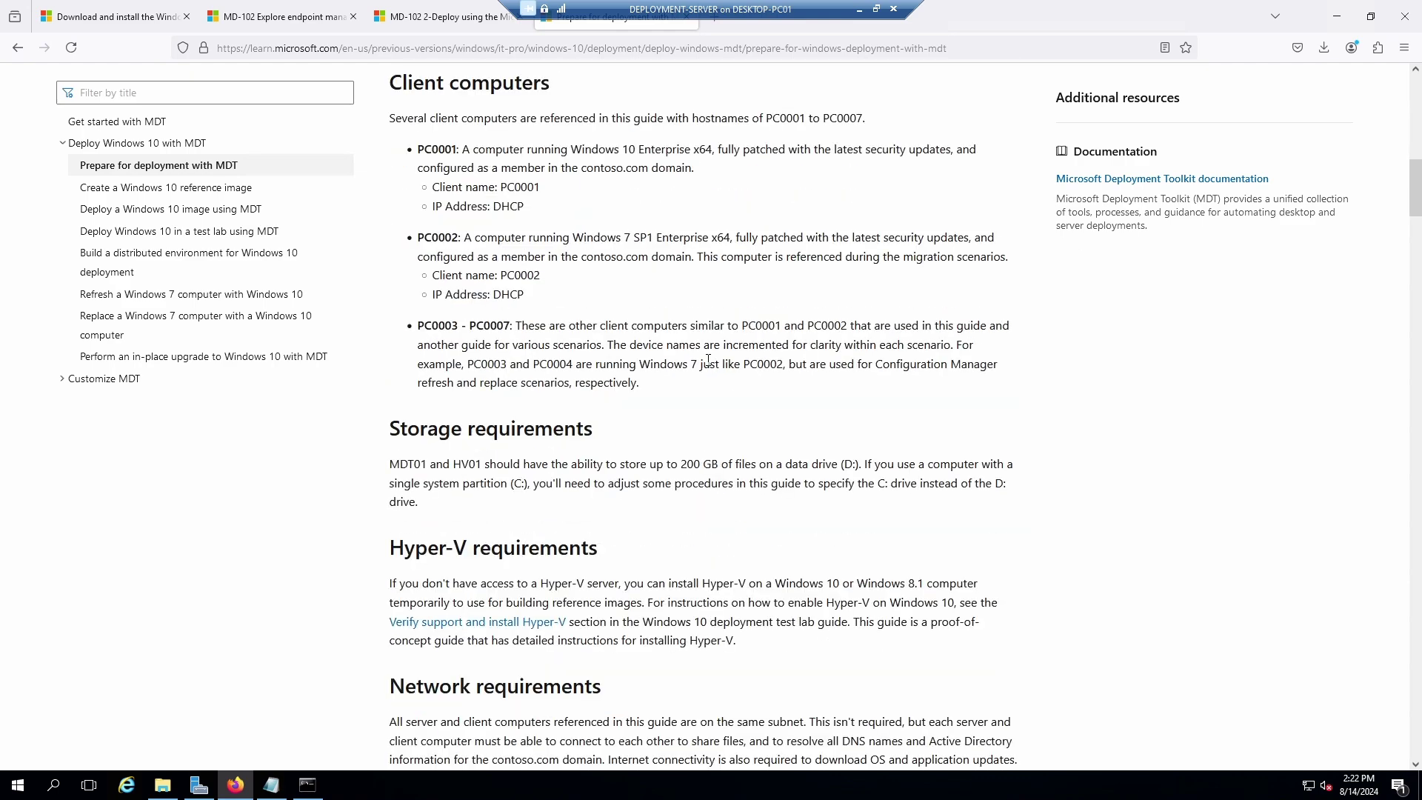
scroll(710, 369, down, 3)
scroll(710, 370, down, 3)
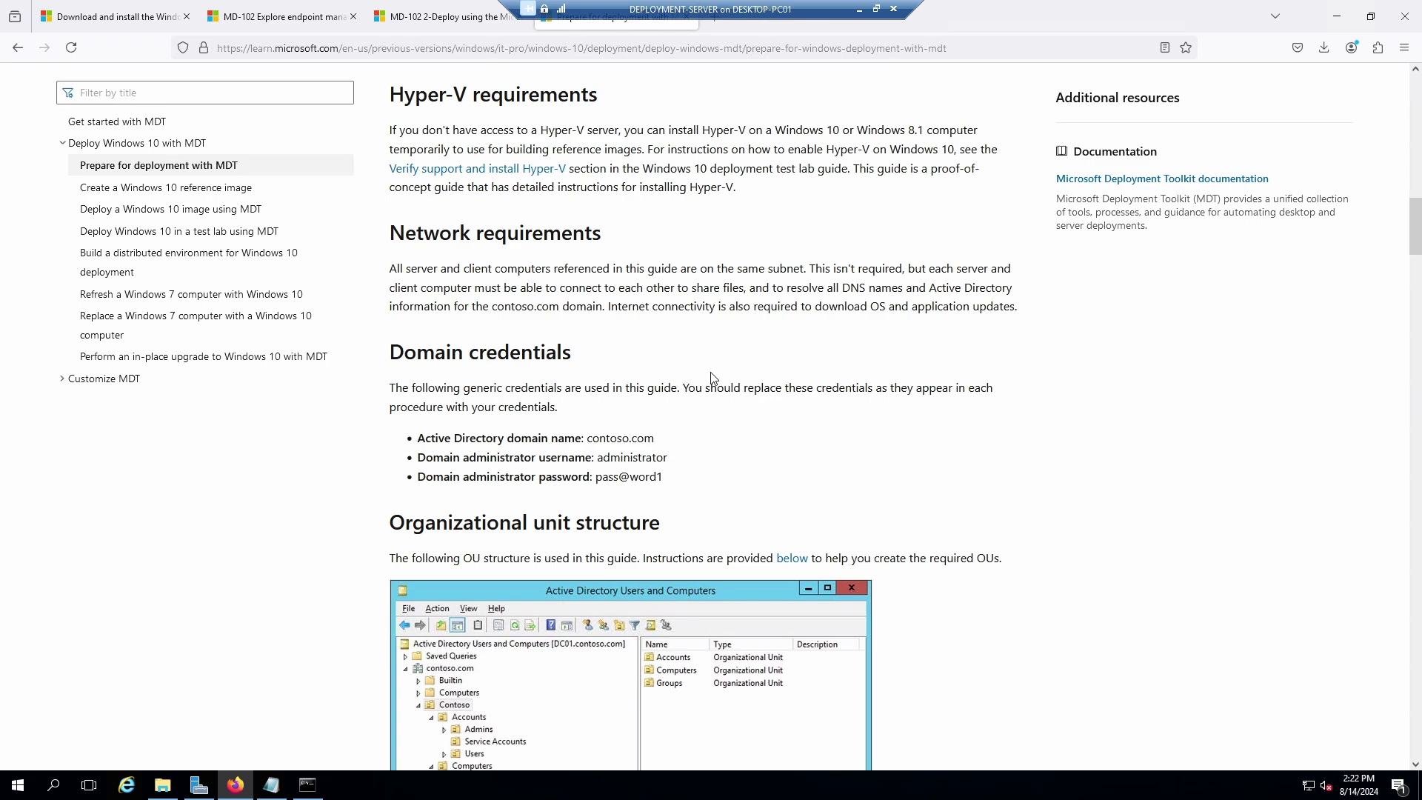
scroll(712, 377, down, 4)
scroll(713, 376, down, 3)
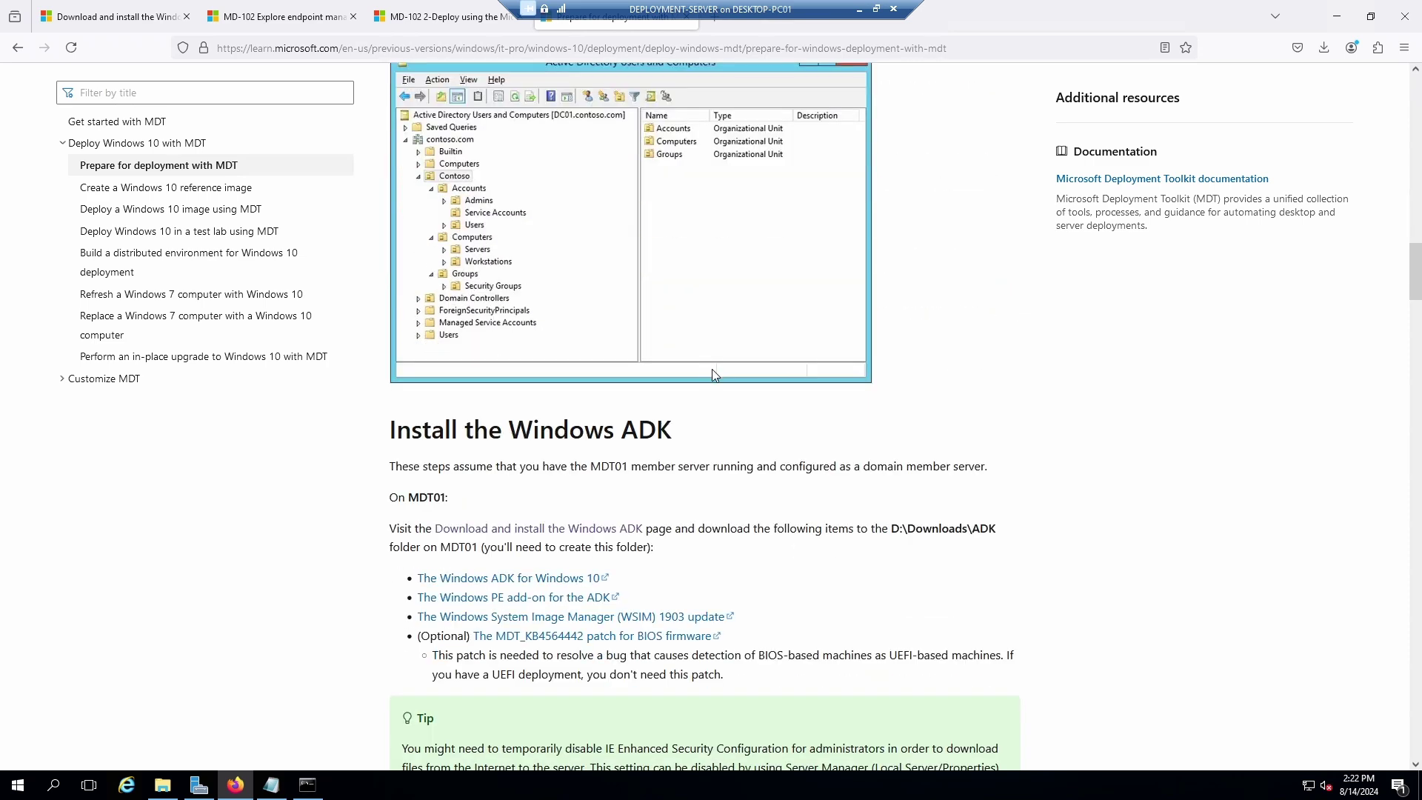
scroll(712, 376, down, 3)
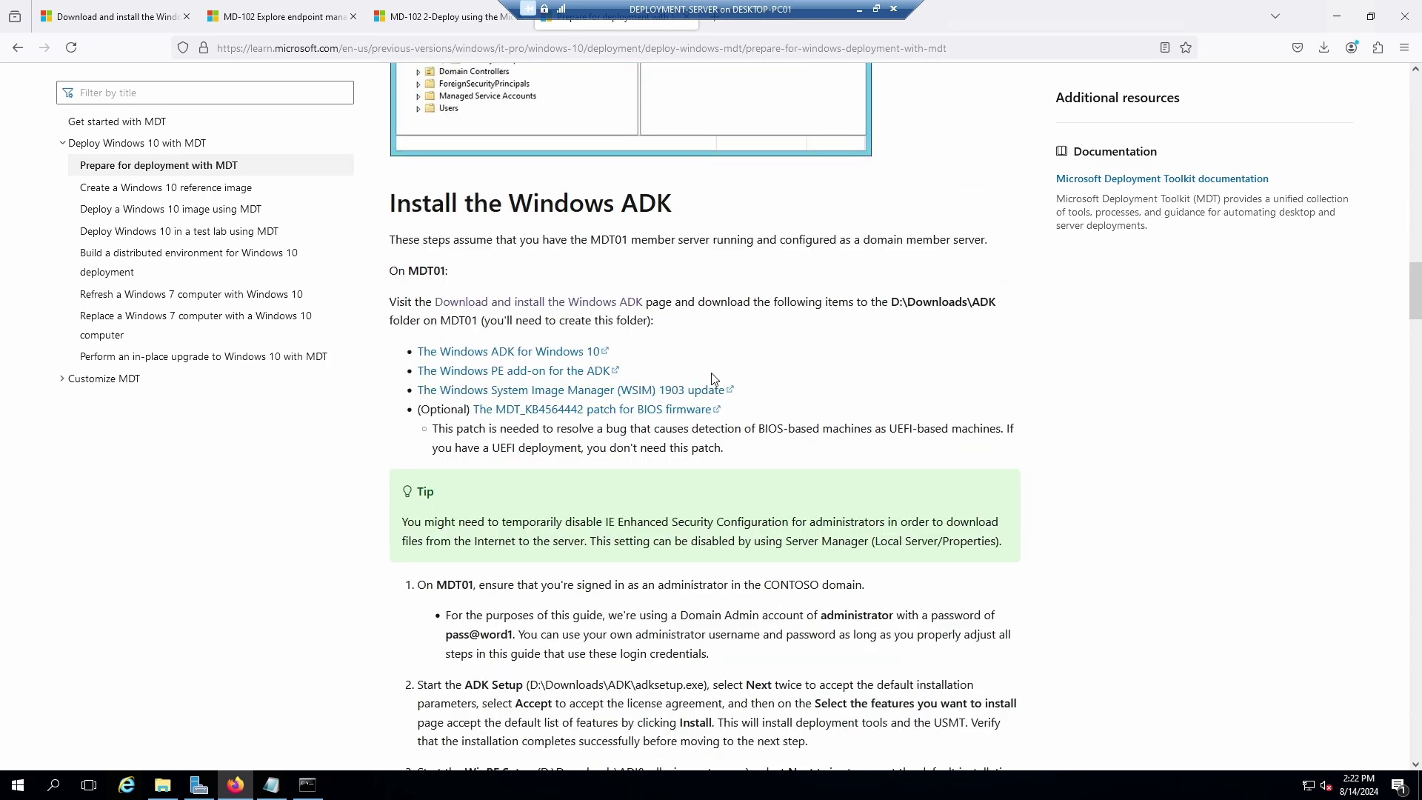
scroll(713, 379, down, 7)
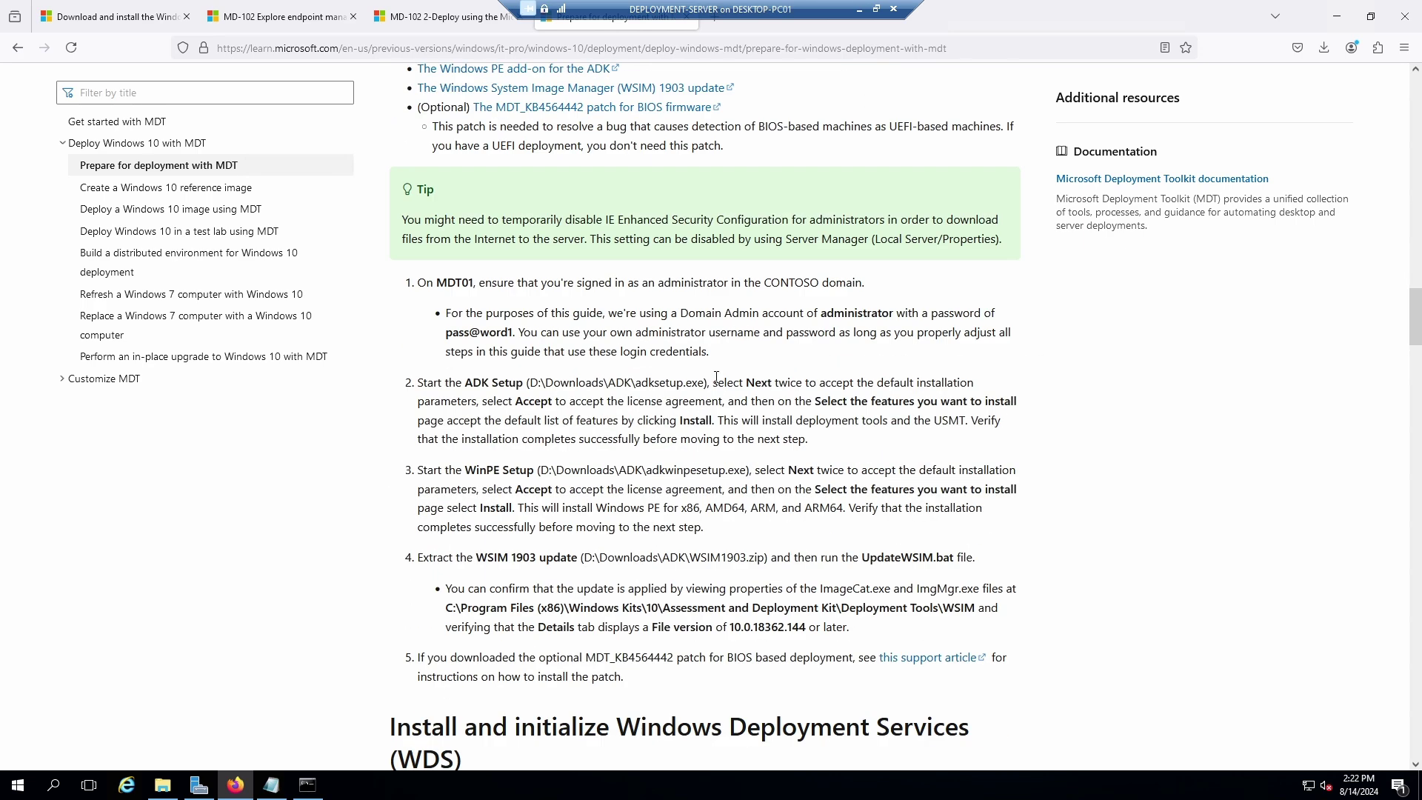
scroll(711, 380, down, 2)
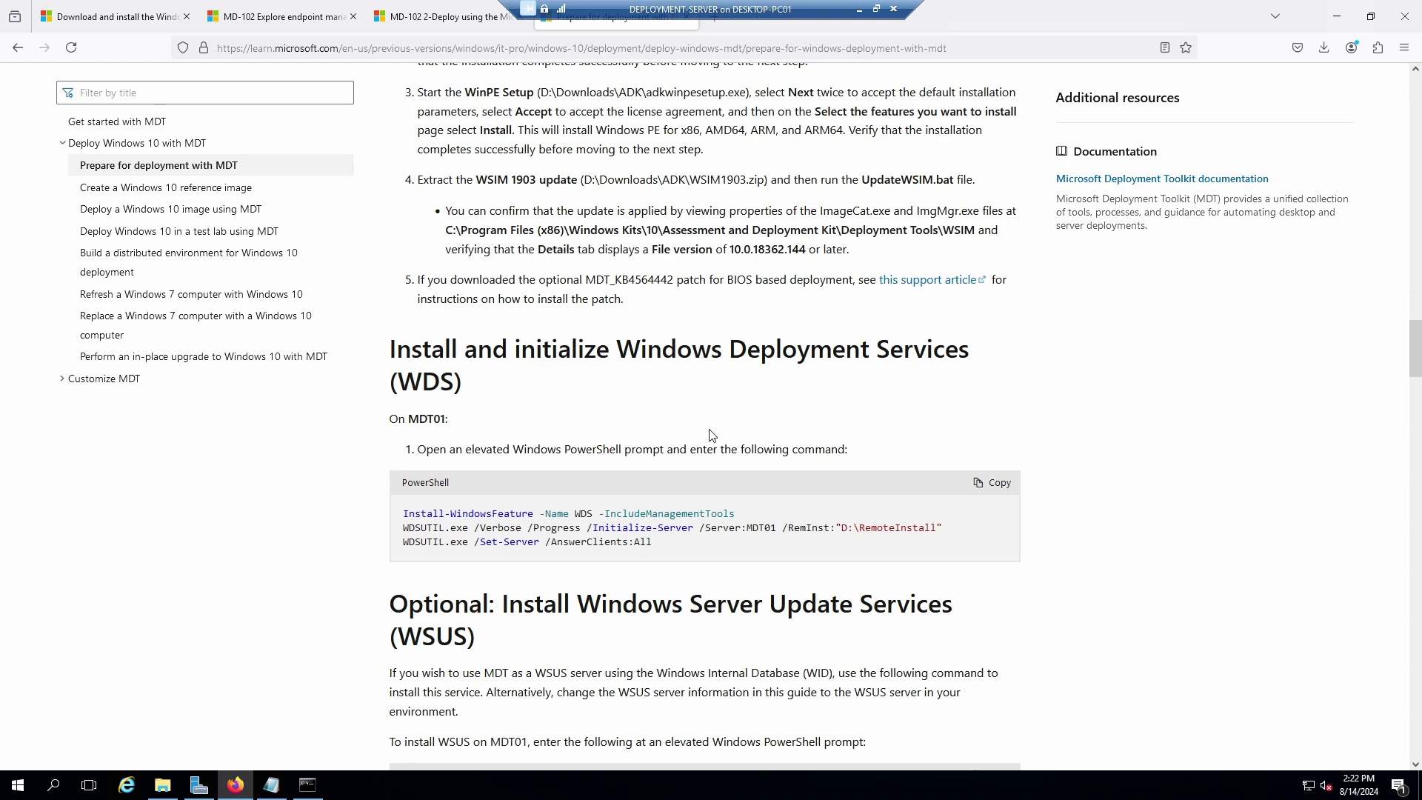
scroll(711, 435, down, 4)
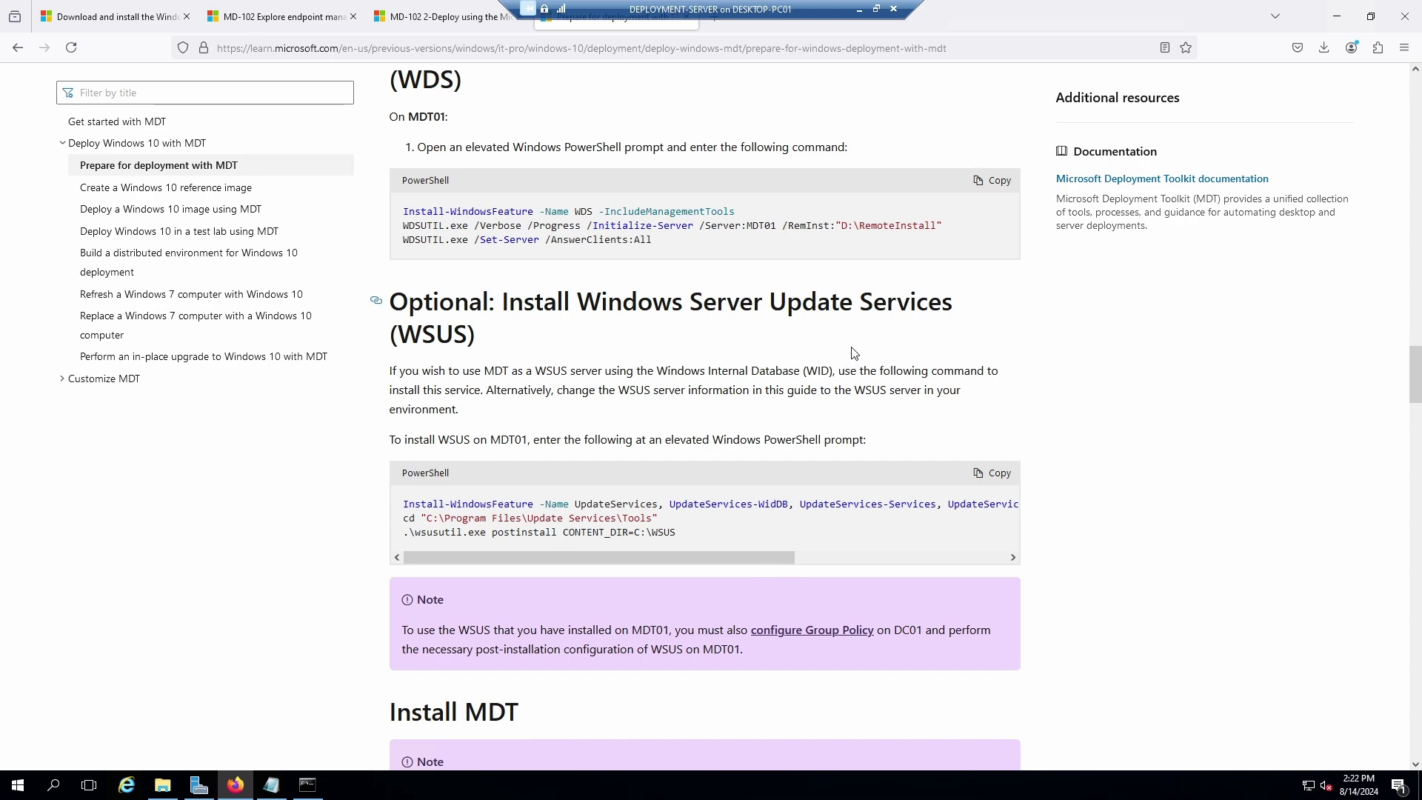
scroll(854, 361, down, 3)
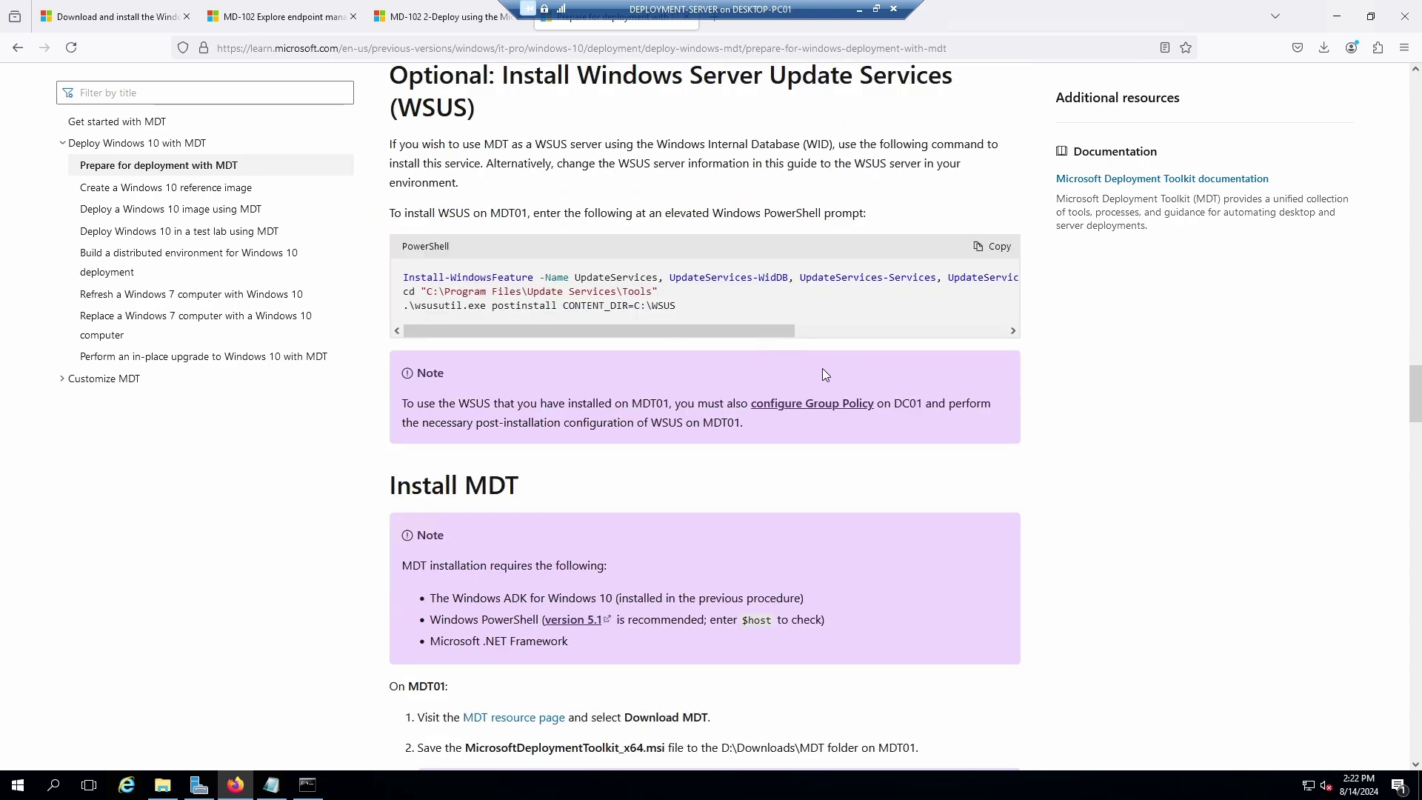
scroll(822, 367, down, 2)
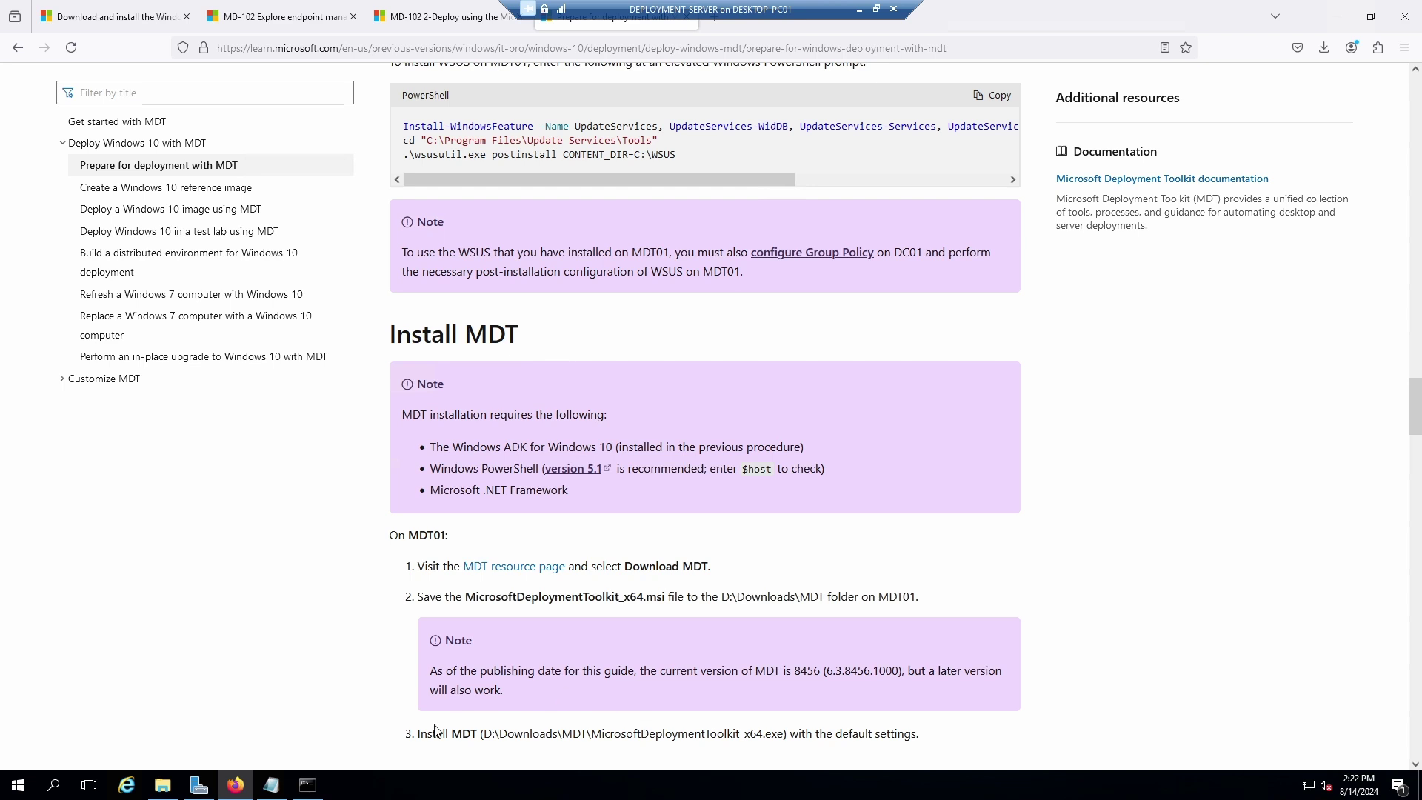
Start the Add Roles and Features Wizard with role-based installation on DEPLOY-SVR, reaching the roles list.
click(1332, 25)
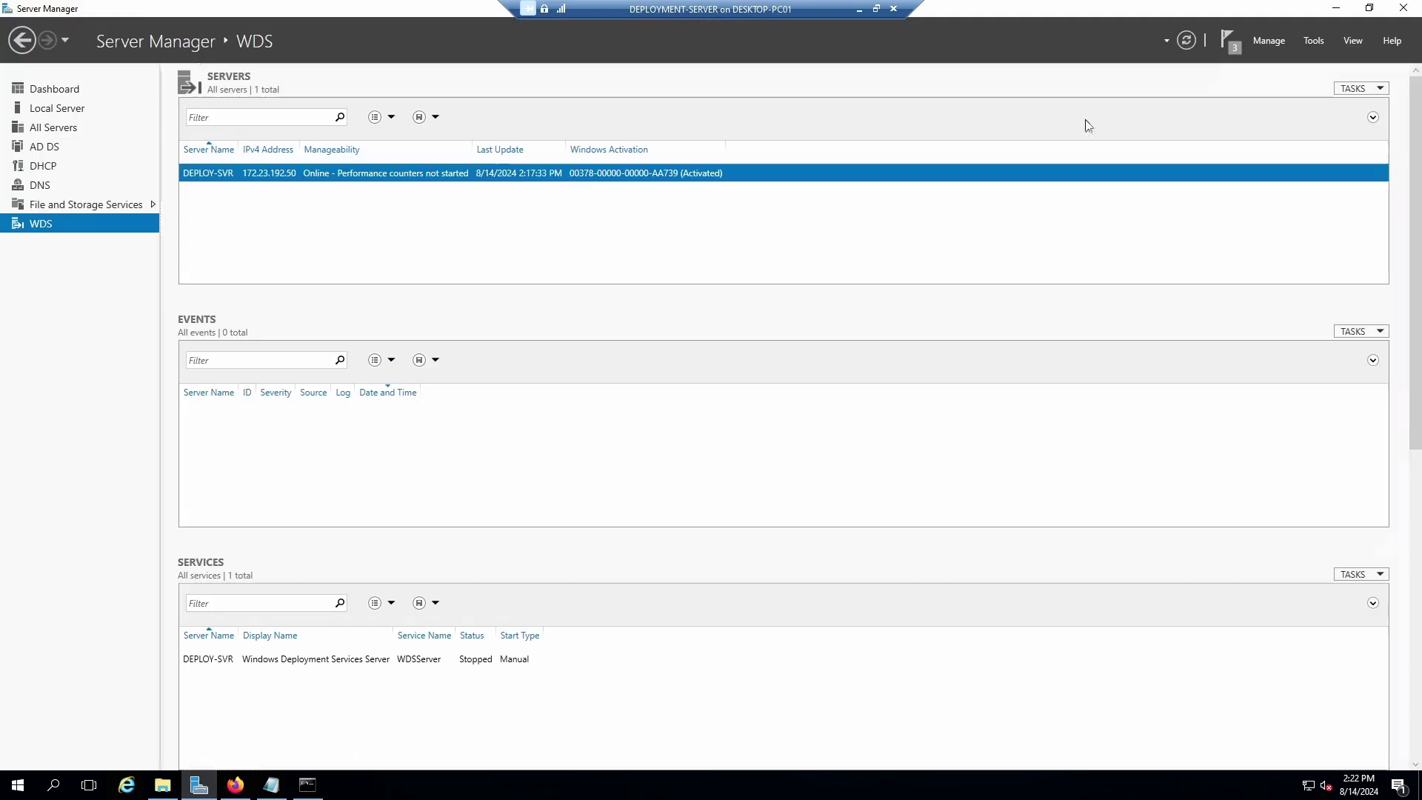
click(1277, 43)
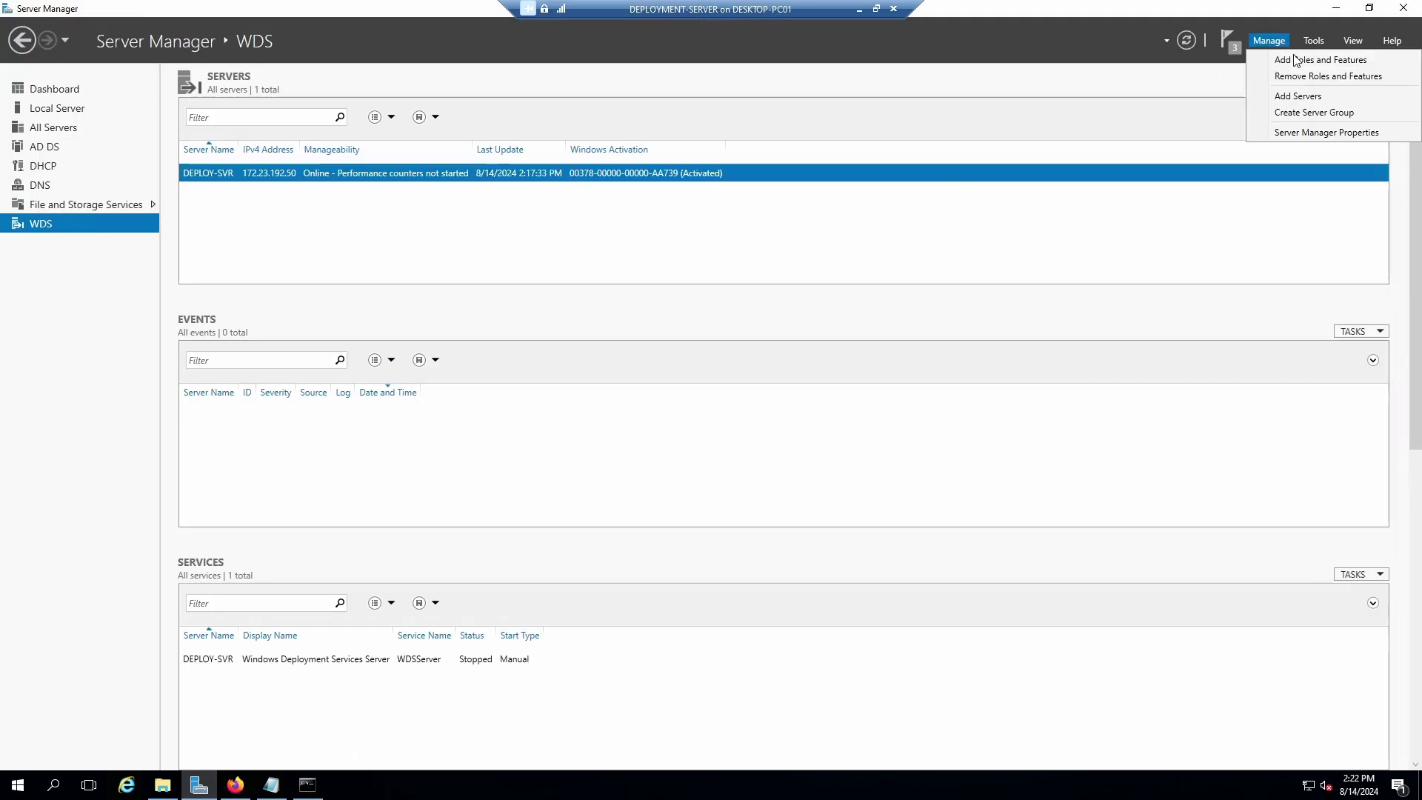
click(1310, 62)
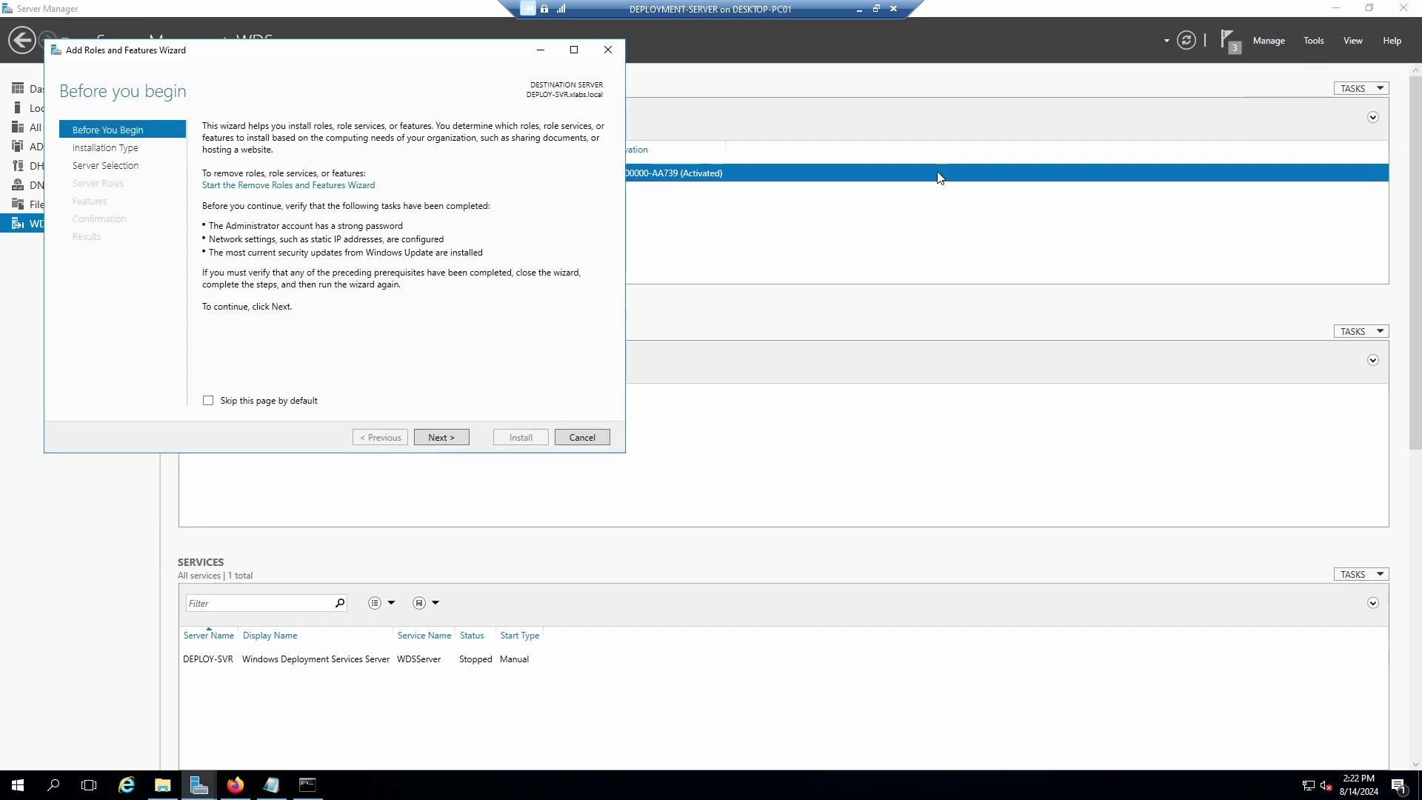
click(451, 436)
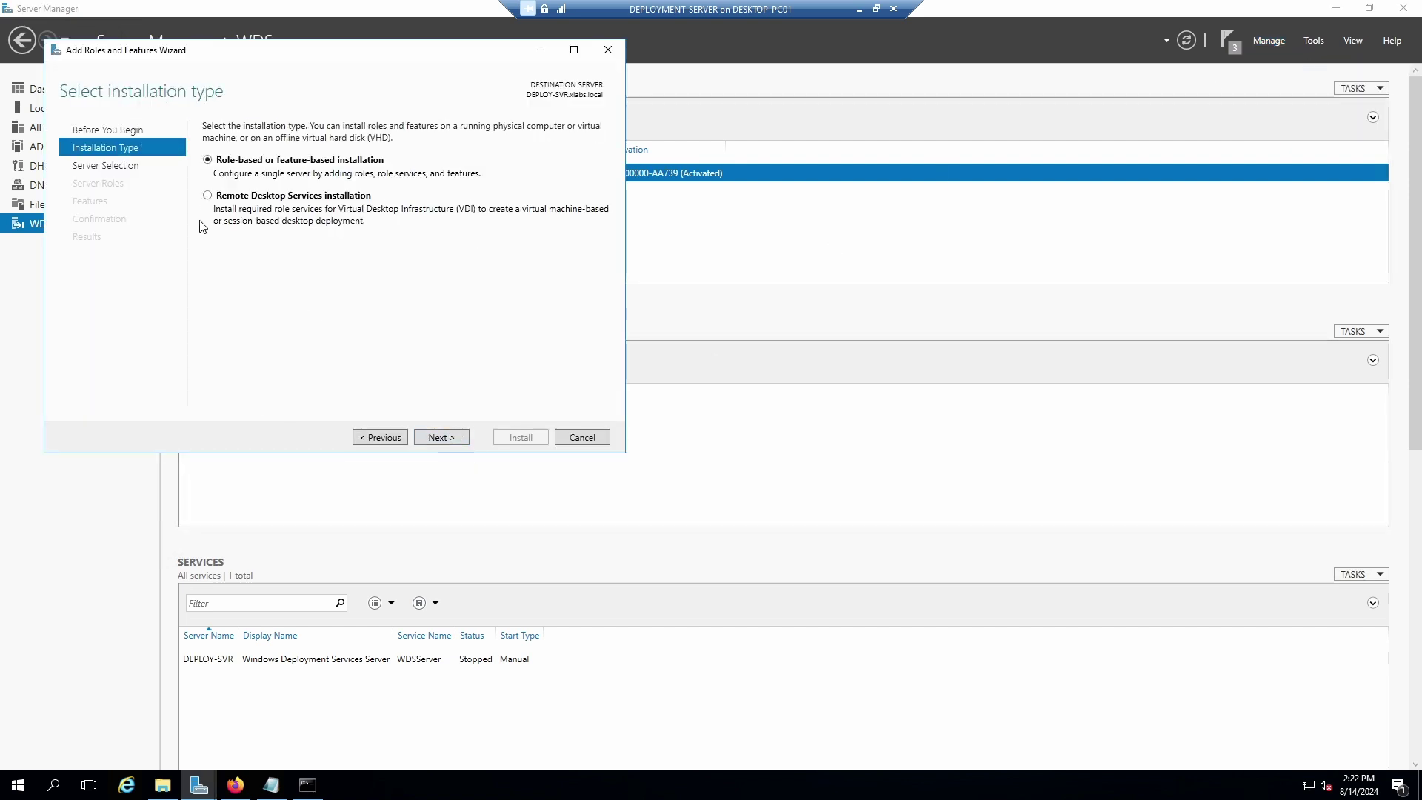
click(445, 437)
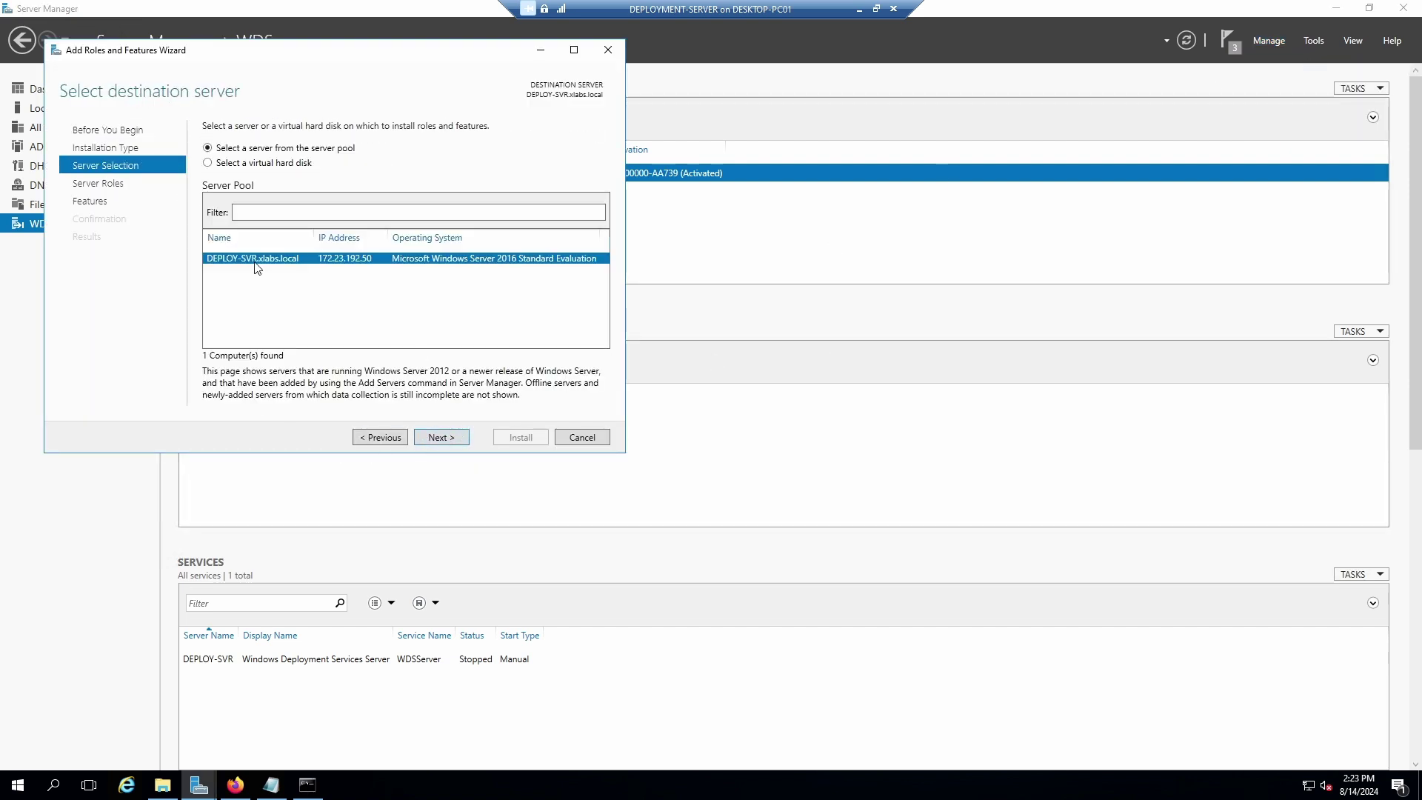
click(443, 437)
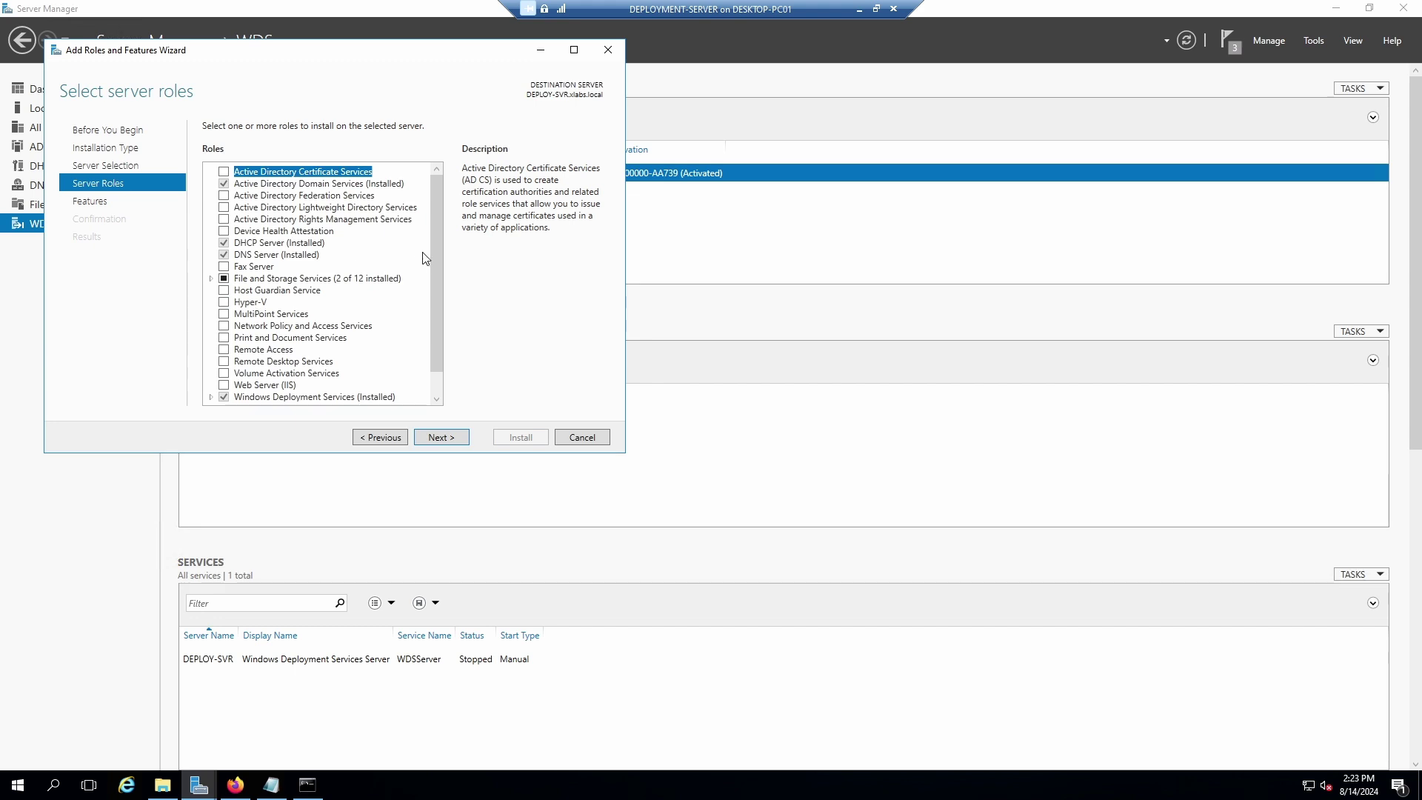
Tick Windows Server Update Services with its required features, keeping WID Connectivity and WSUS Services as role services.
scroll(435, 286, down, 2)
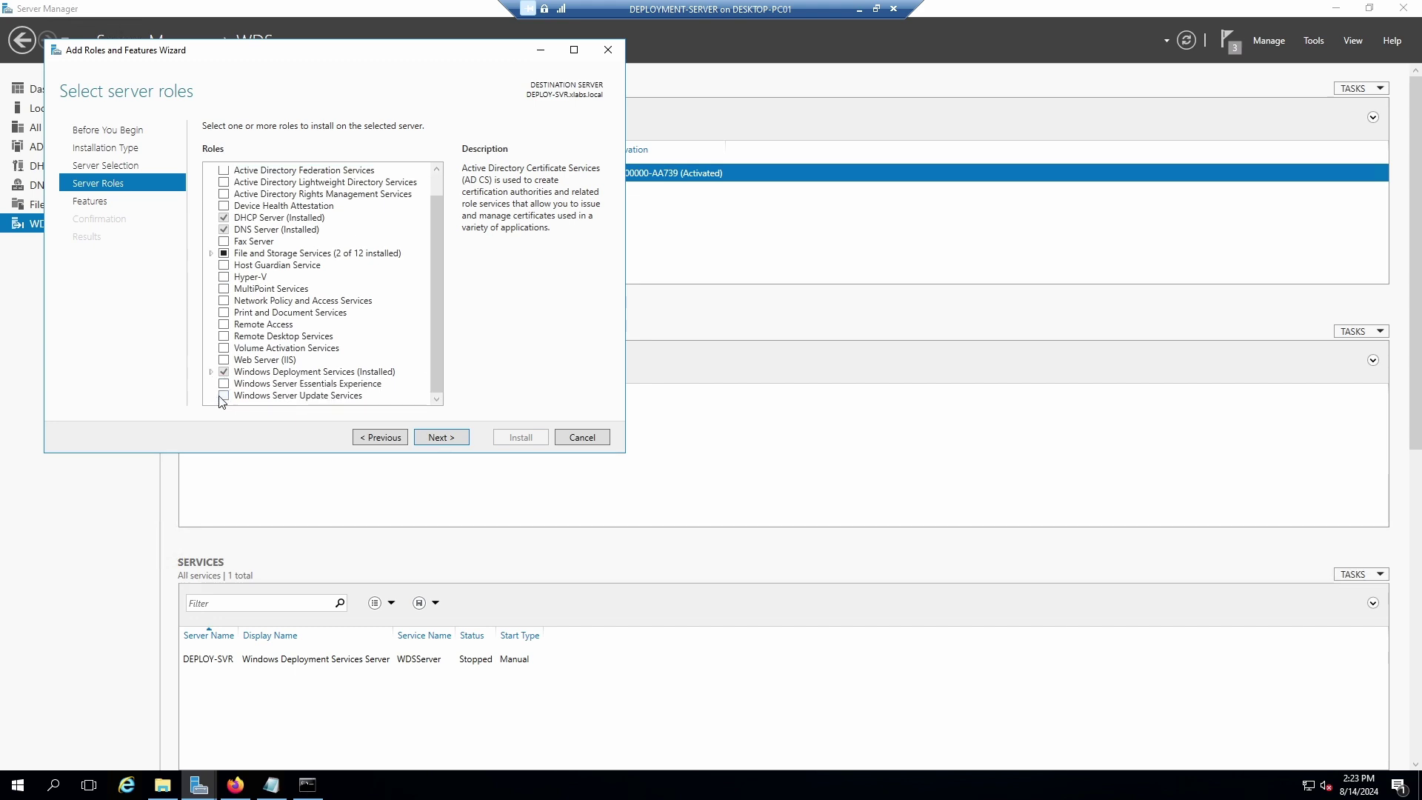
click(223, 395)
click(392, 392)
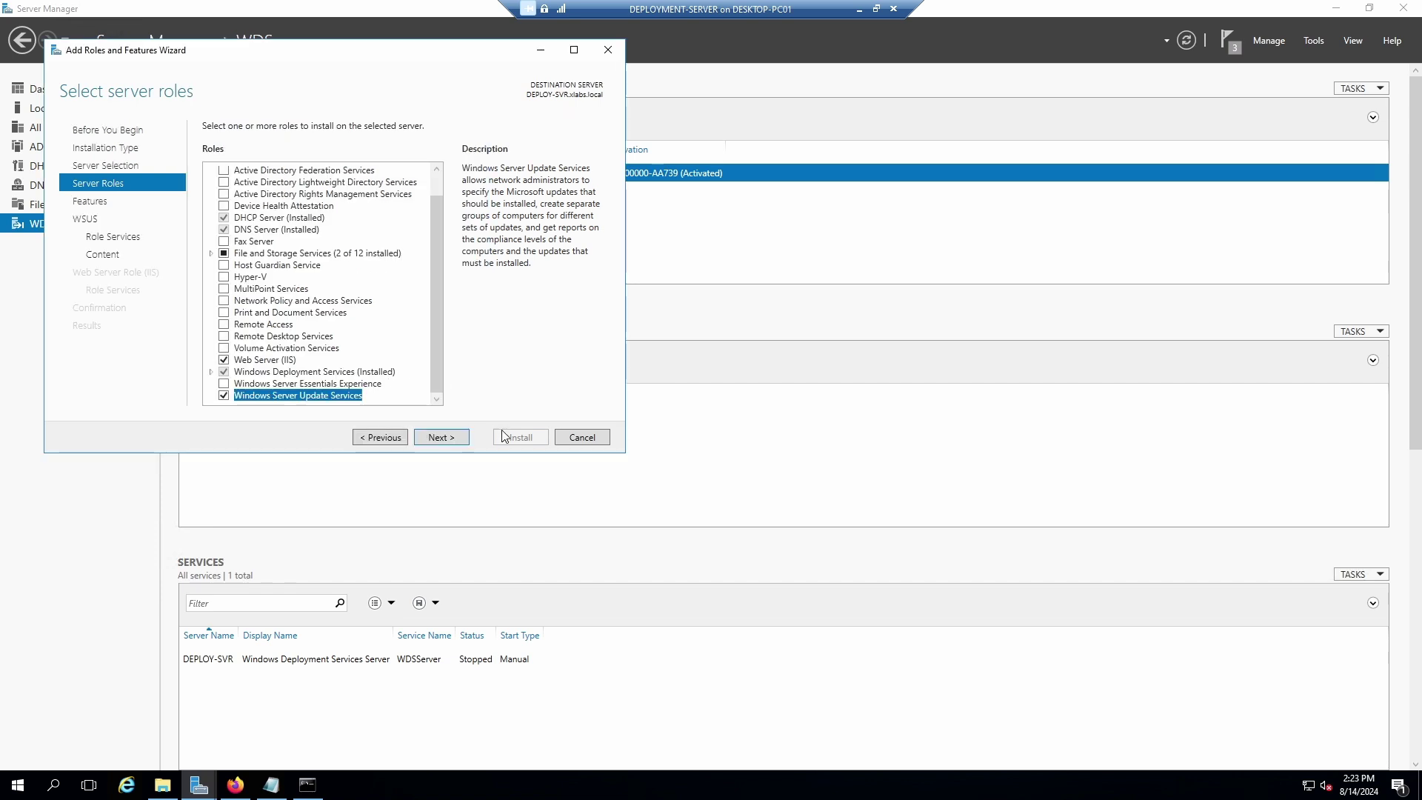
click(443, 437)
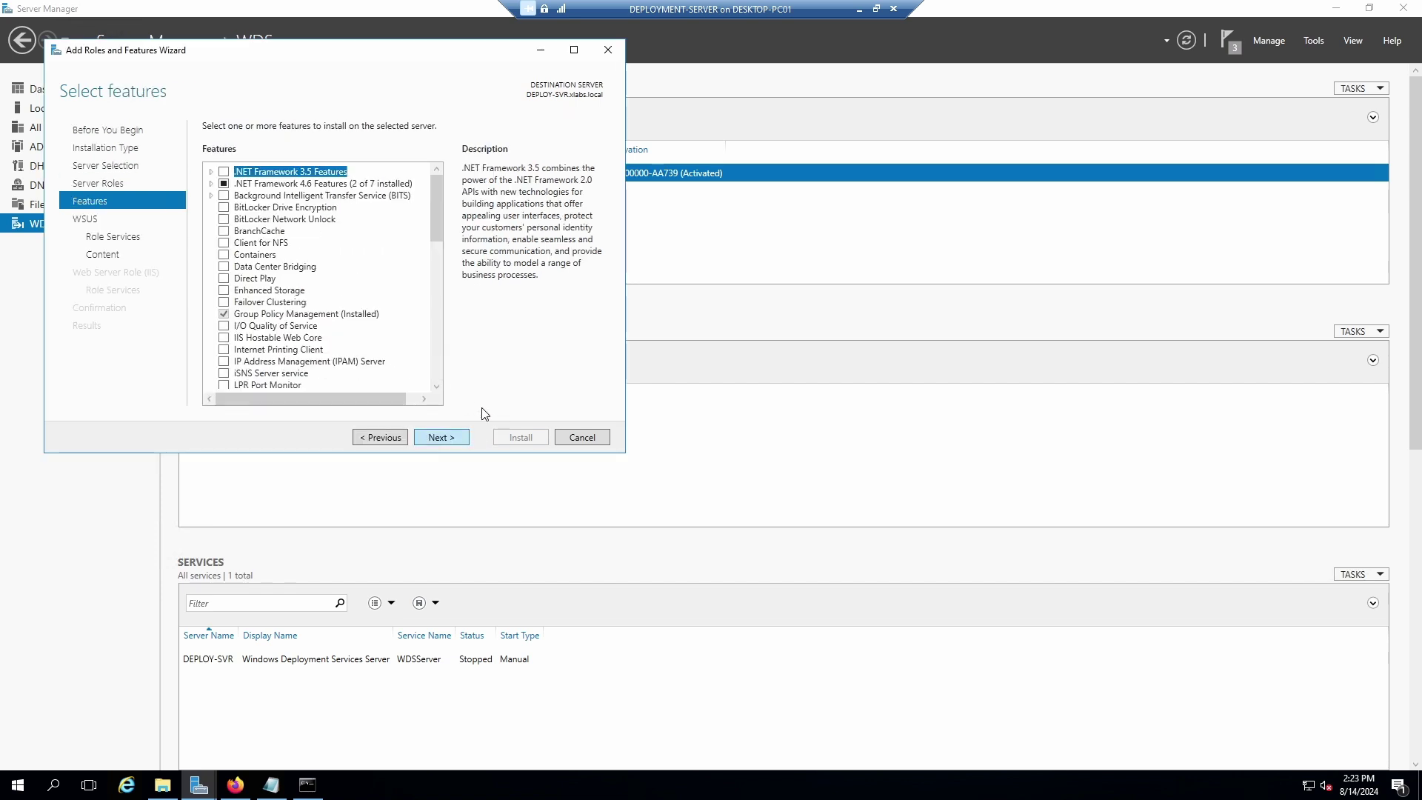
click(442, 437)
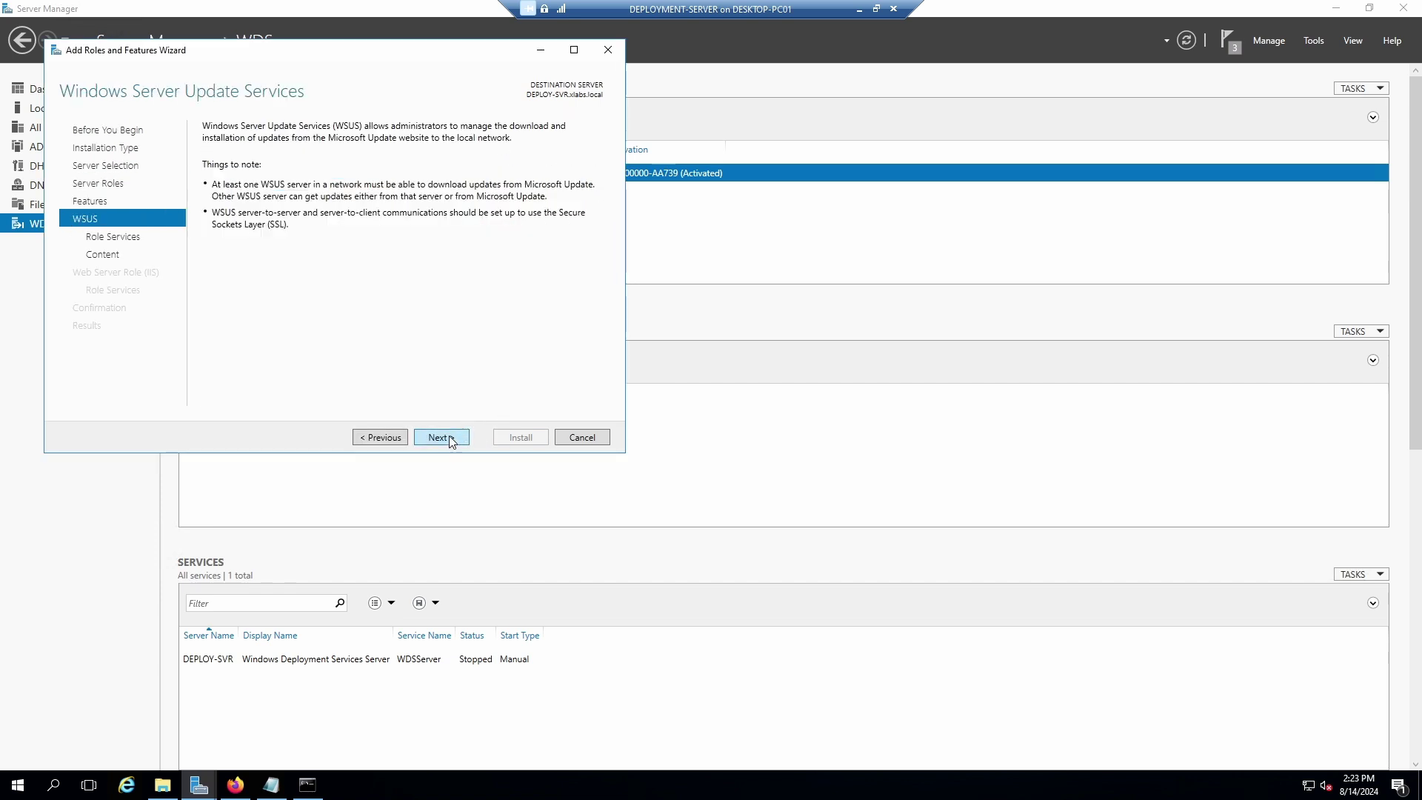
click(441, 438)
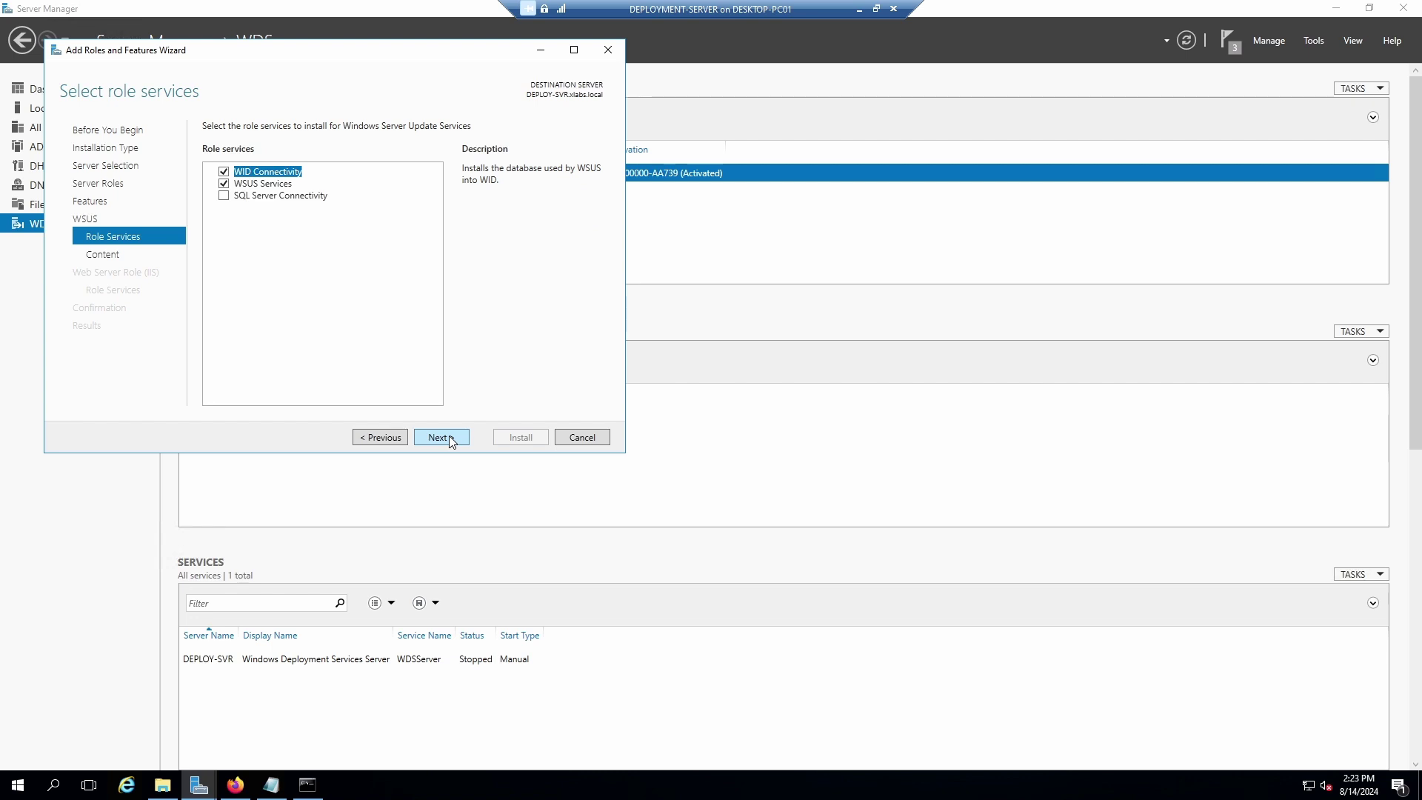
click(442, 437)
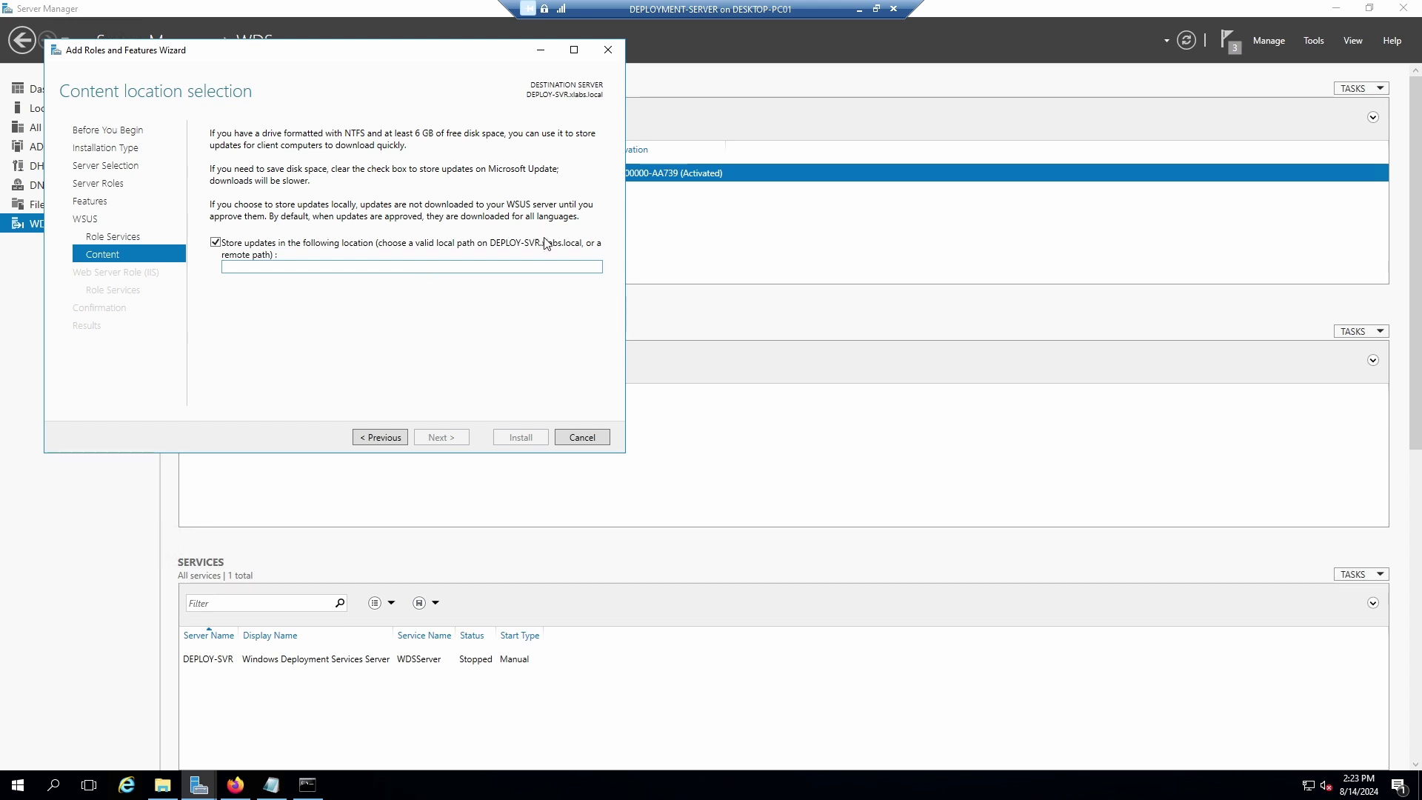
Open Local Disk (C:) in File Explorer and create a new folder there.
click(168, 795)
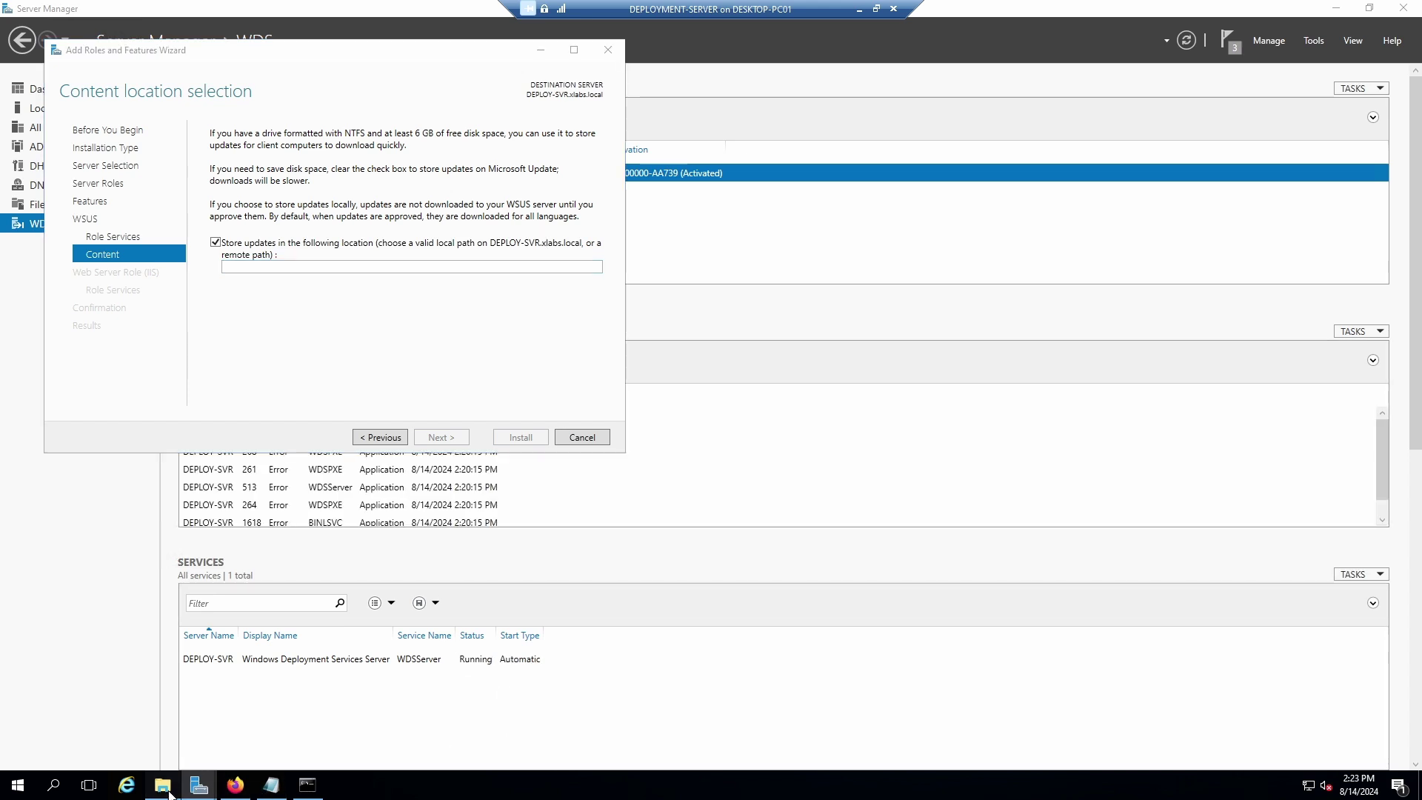
click(185, 262)
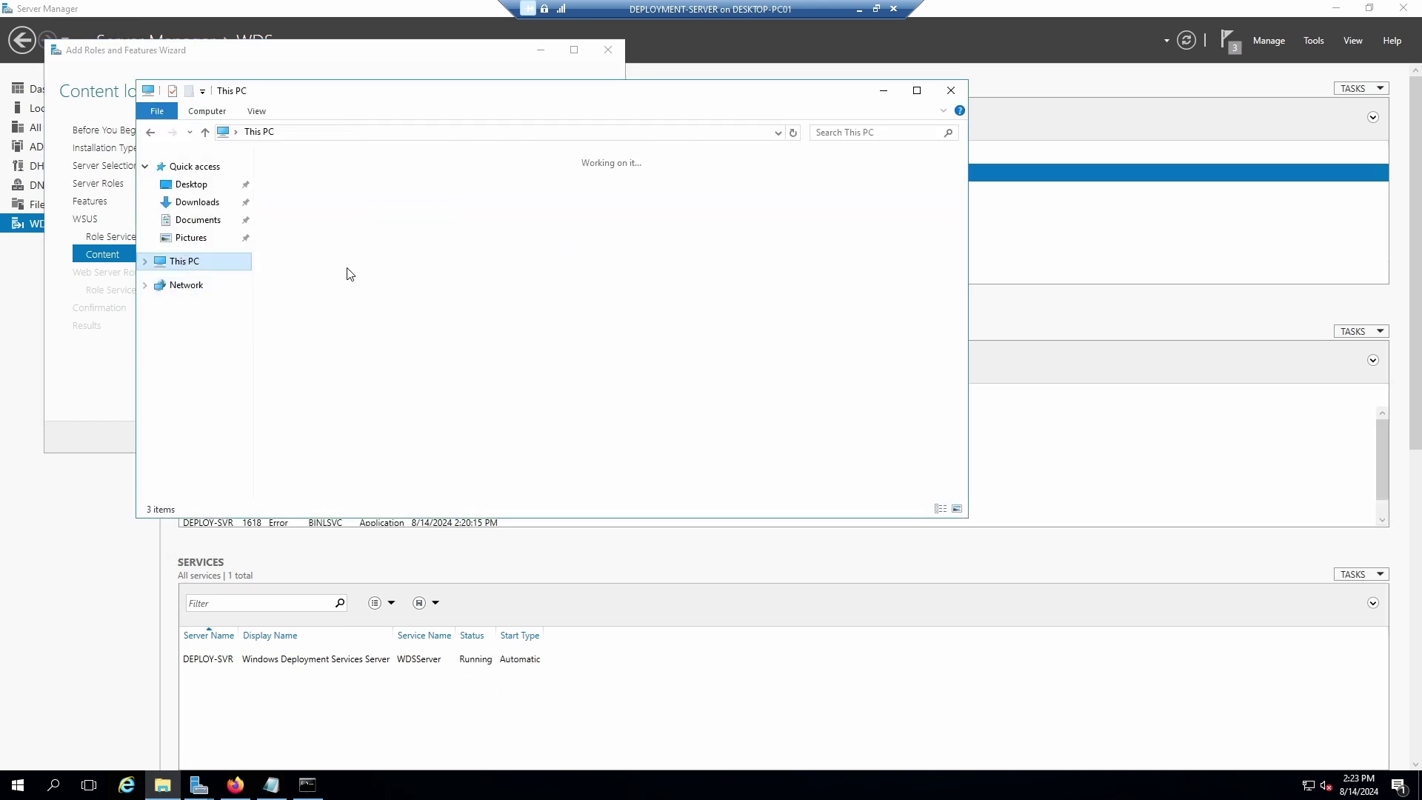
double_click(539, 319)
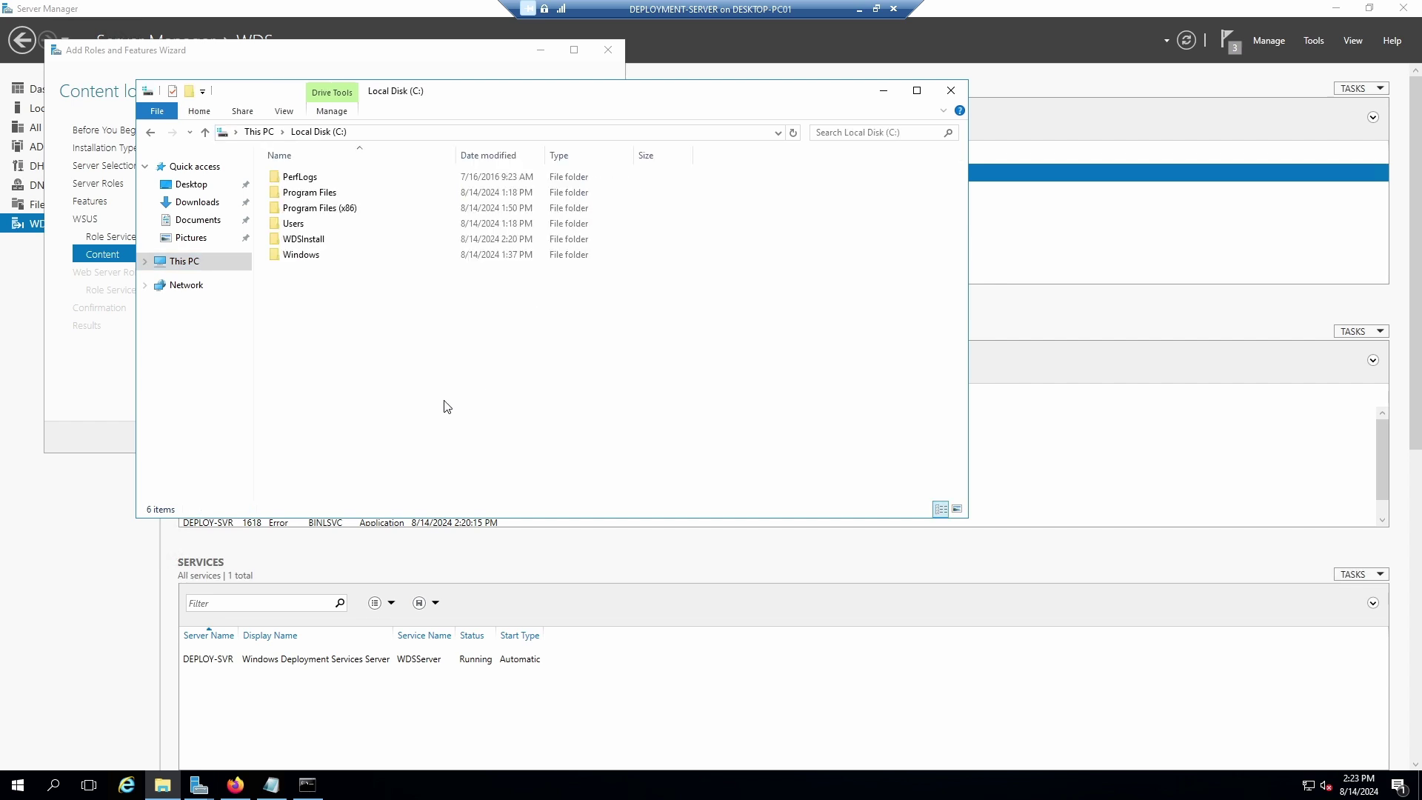
right_click(332, 294)
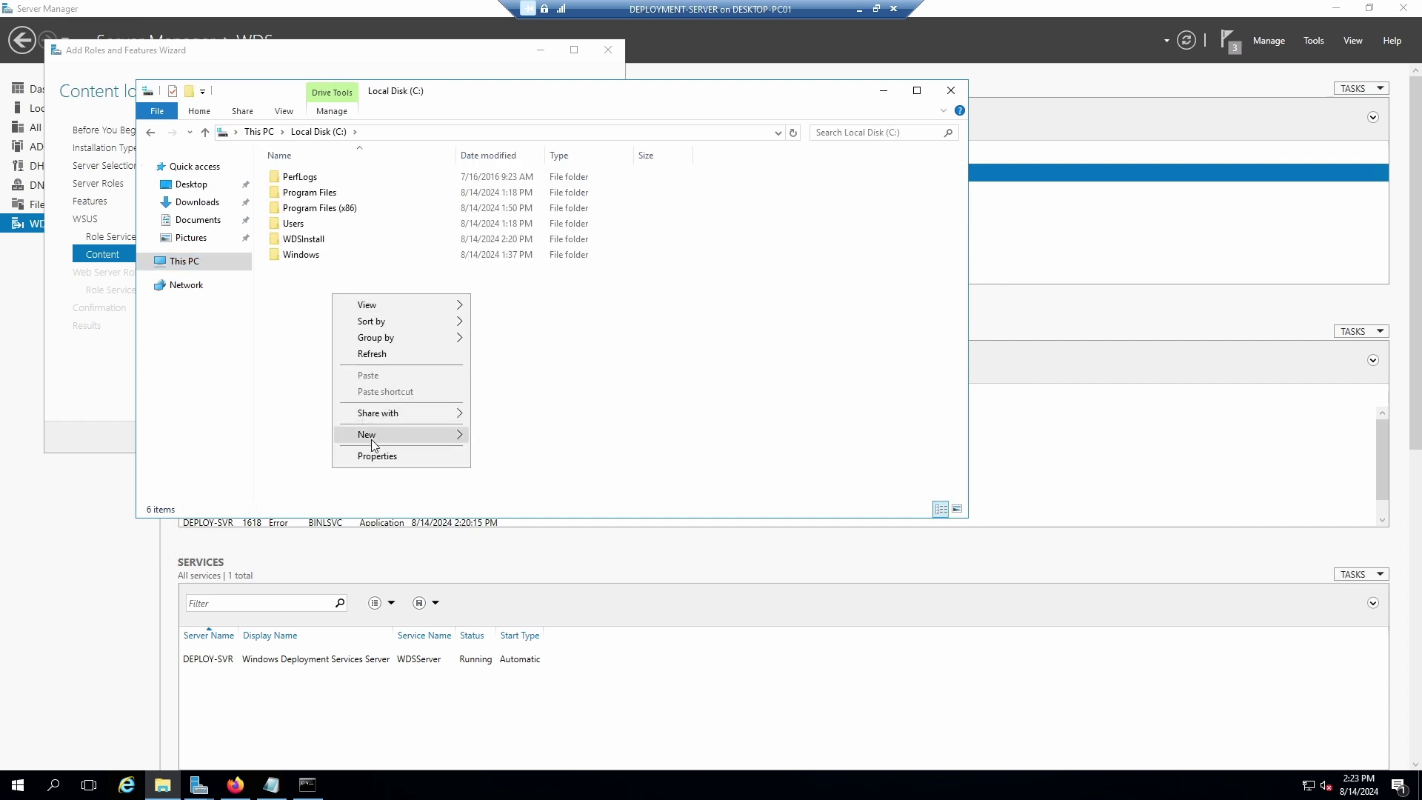
mouse_move(375, 436)
click(523, 434)
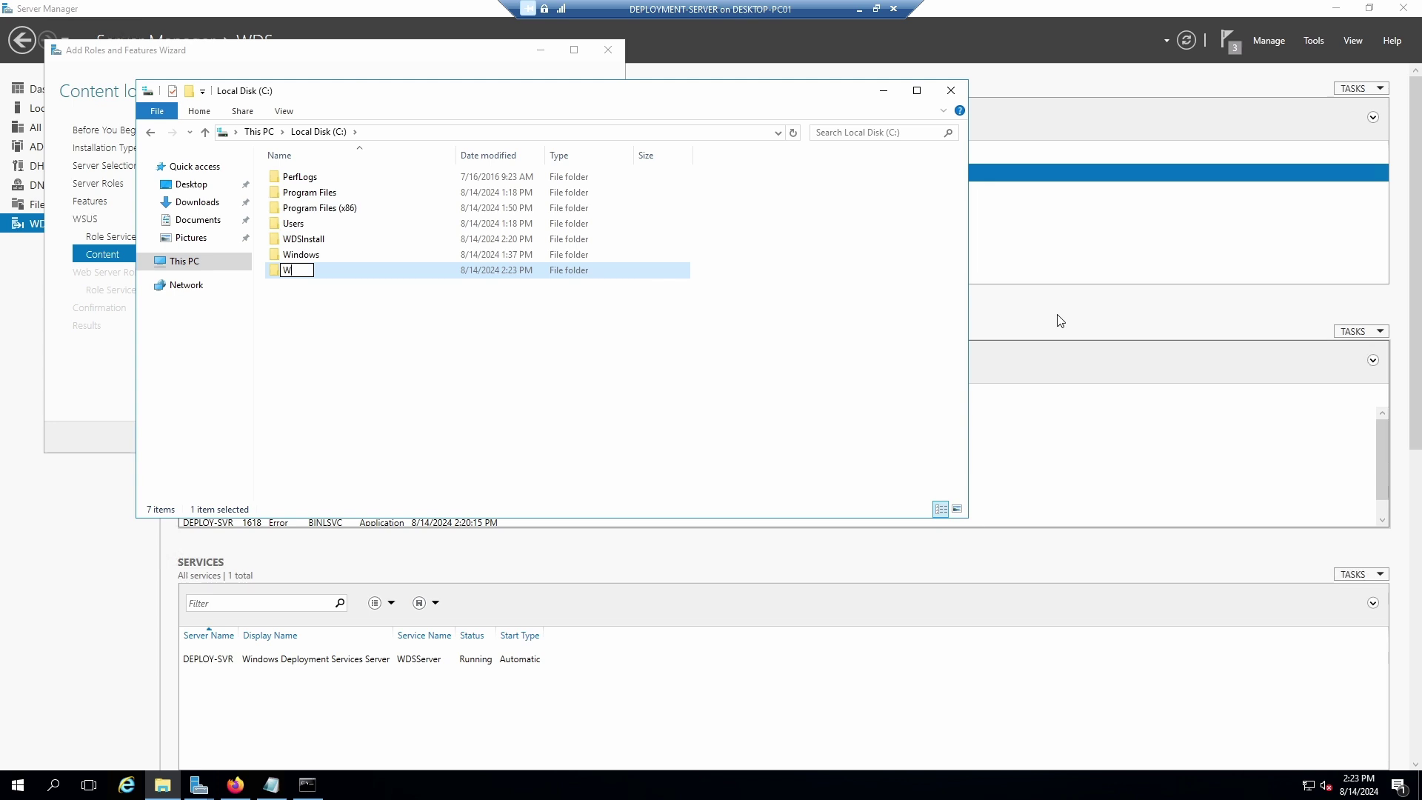
Name the new folder on drive C: 'WsusShare'.
text(US)
key(BackSpace)
key(BackSpace)
key(BackSpace)
text(W)
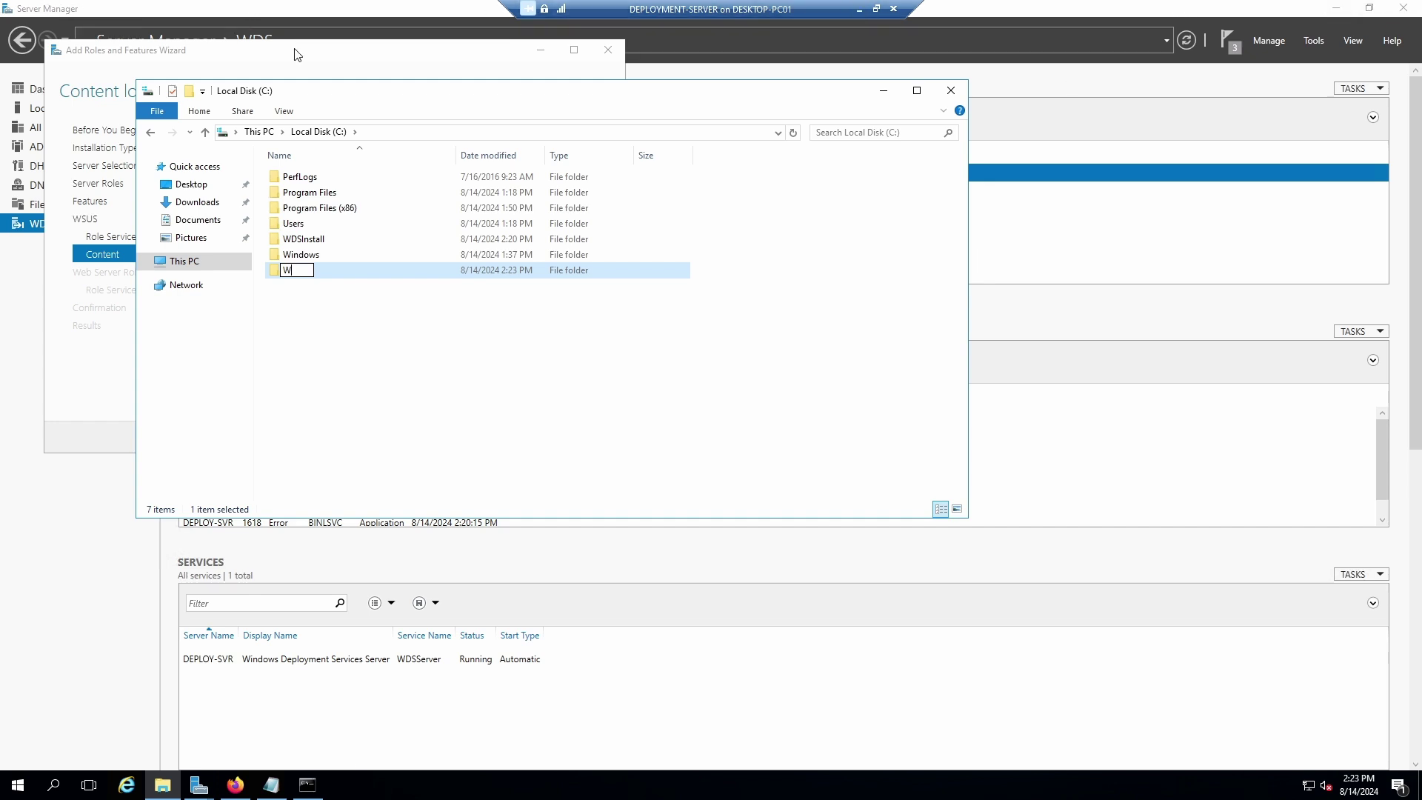
drag(330, 91, 445, 353)
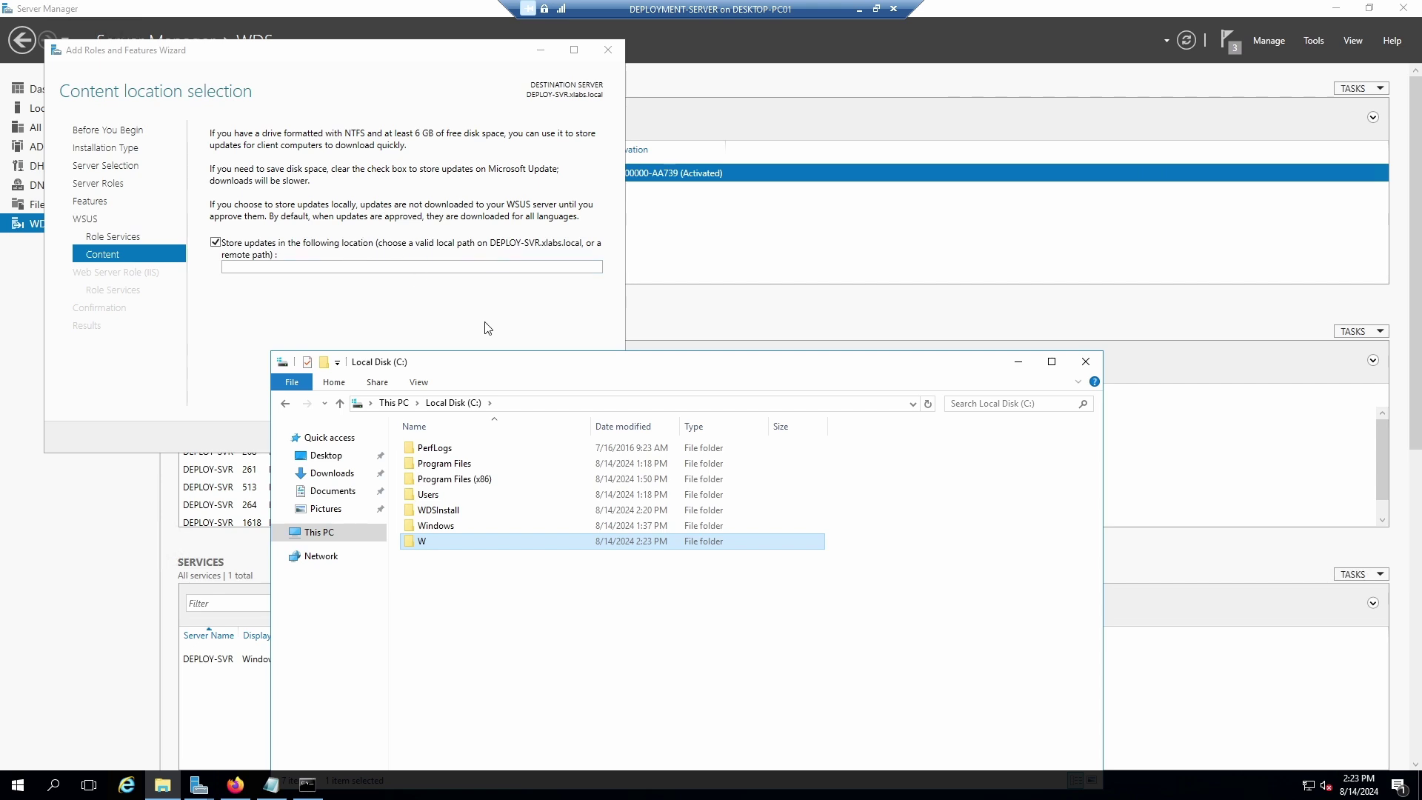
click(429, 537)
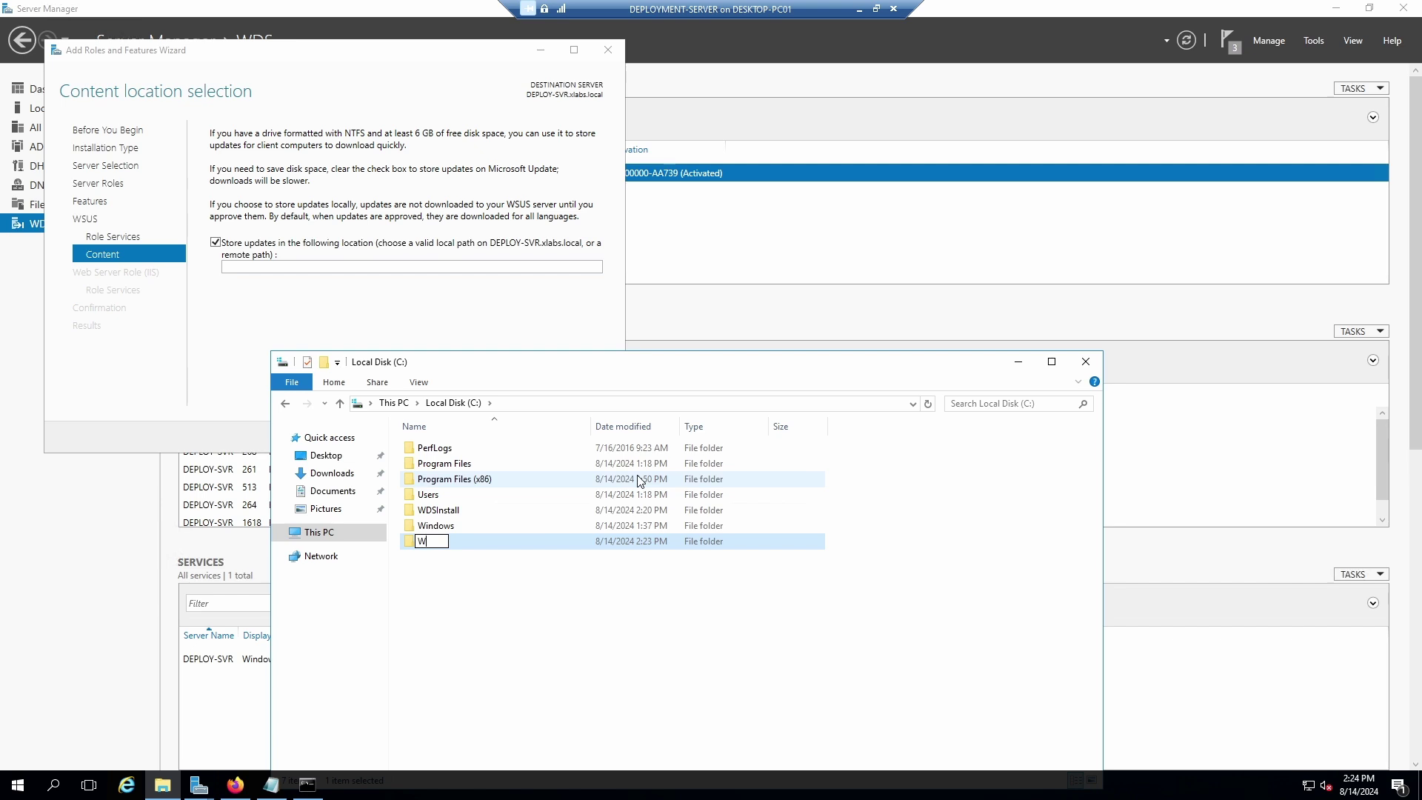
text(SUSShare)
key(BackSpace)
key(BackSpace)
key(BackSpace)
key(BackSpace)
key(BackSpace)
key(BackSpace)
key(BackSpace)
key(BackSpace)
text(susShare)
key(Return)
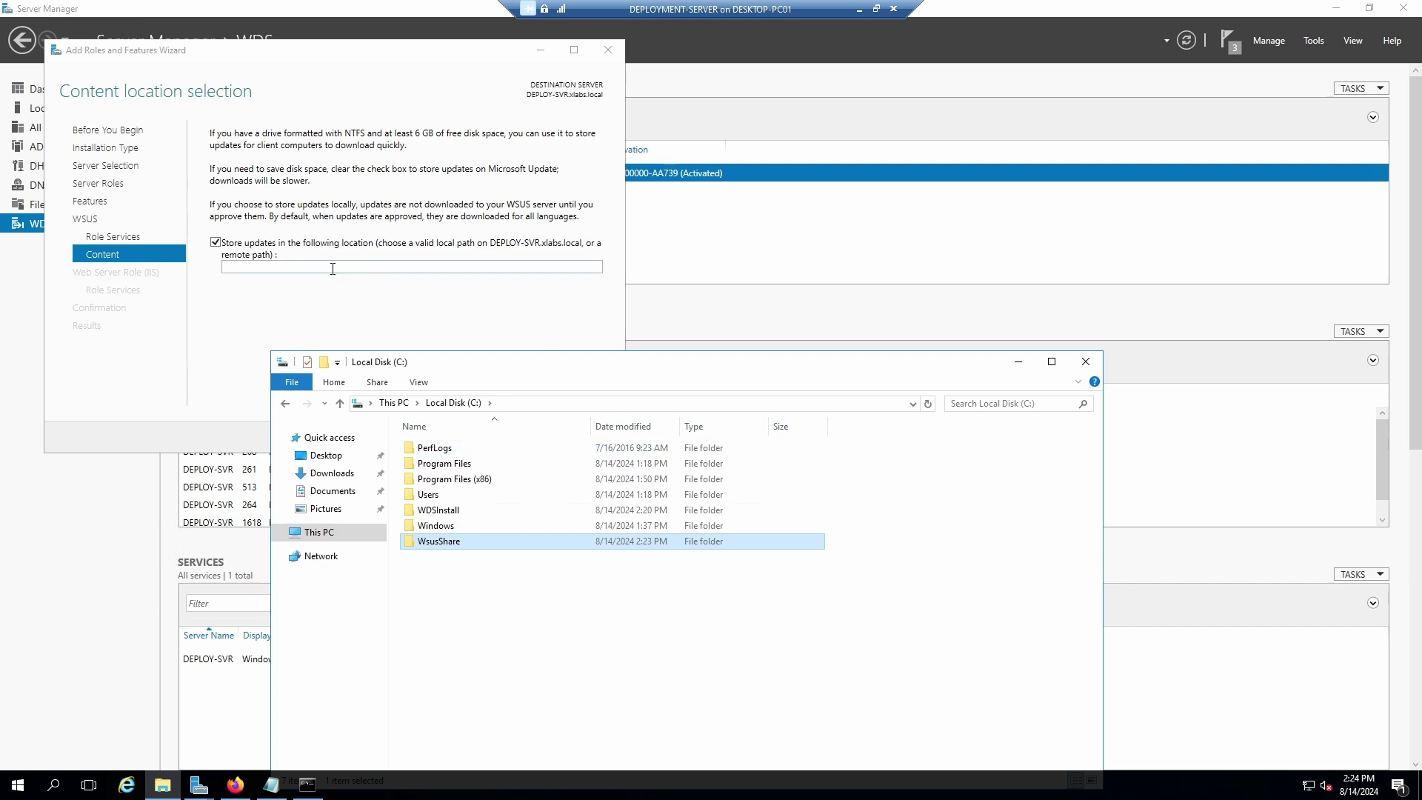
Enter C: as the wizard's storage location, then copy the WsusShare folder path C:\WsusShare.
click(333, 269)
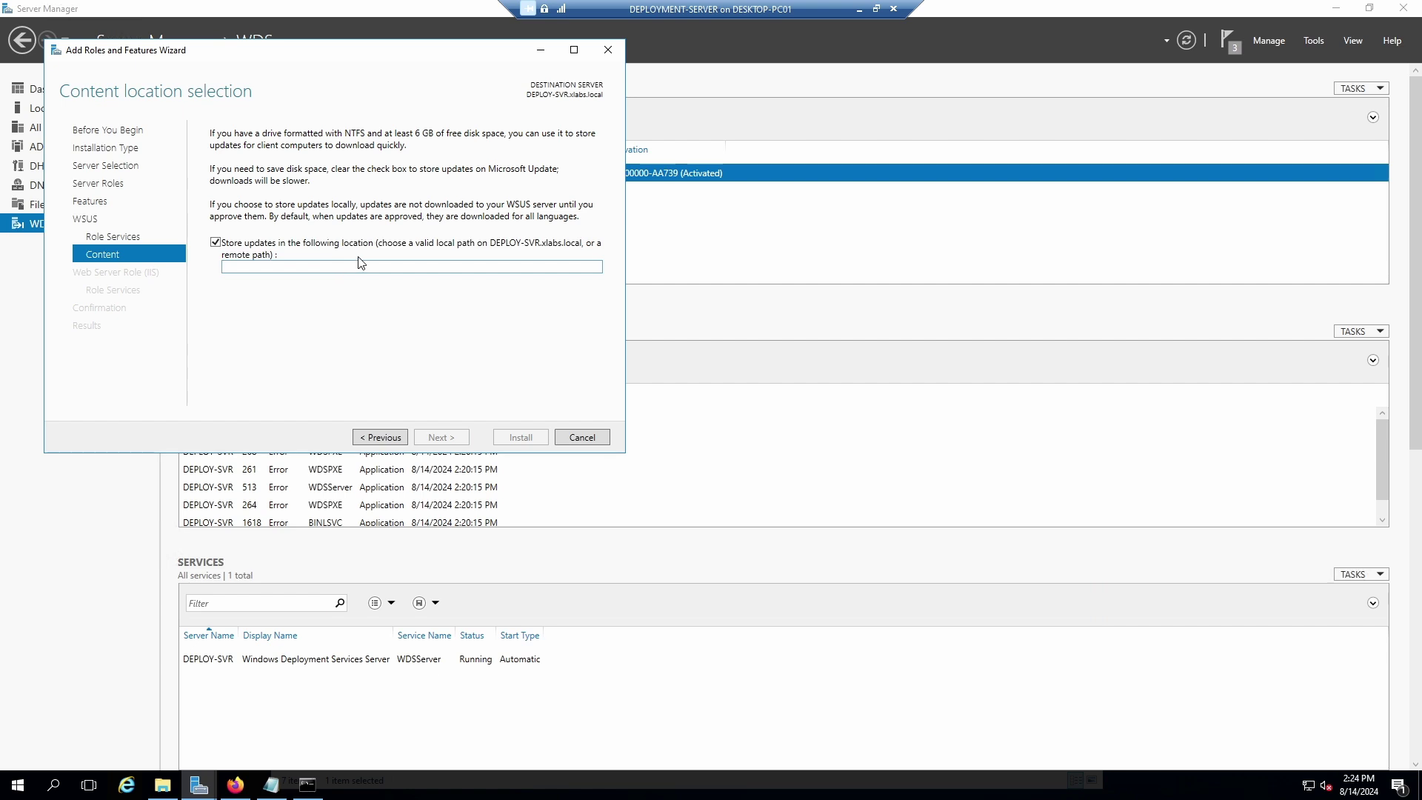
text(C:\)
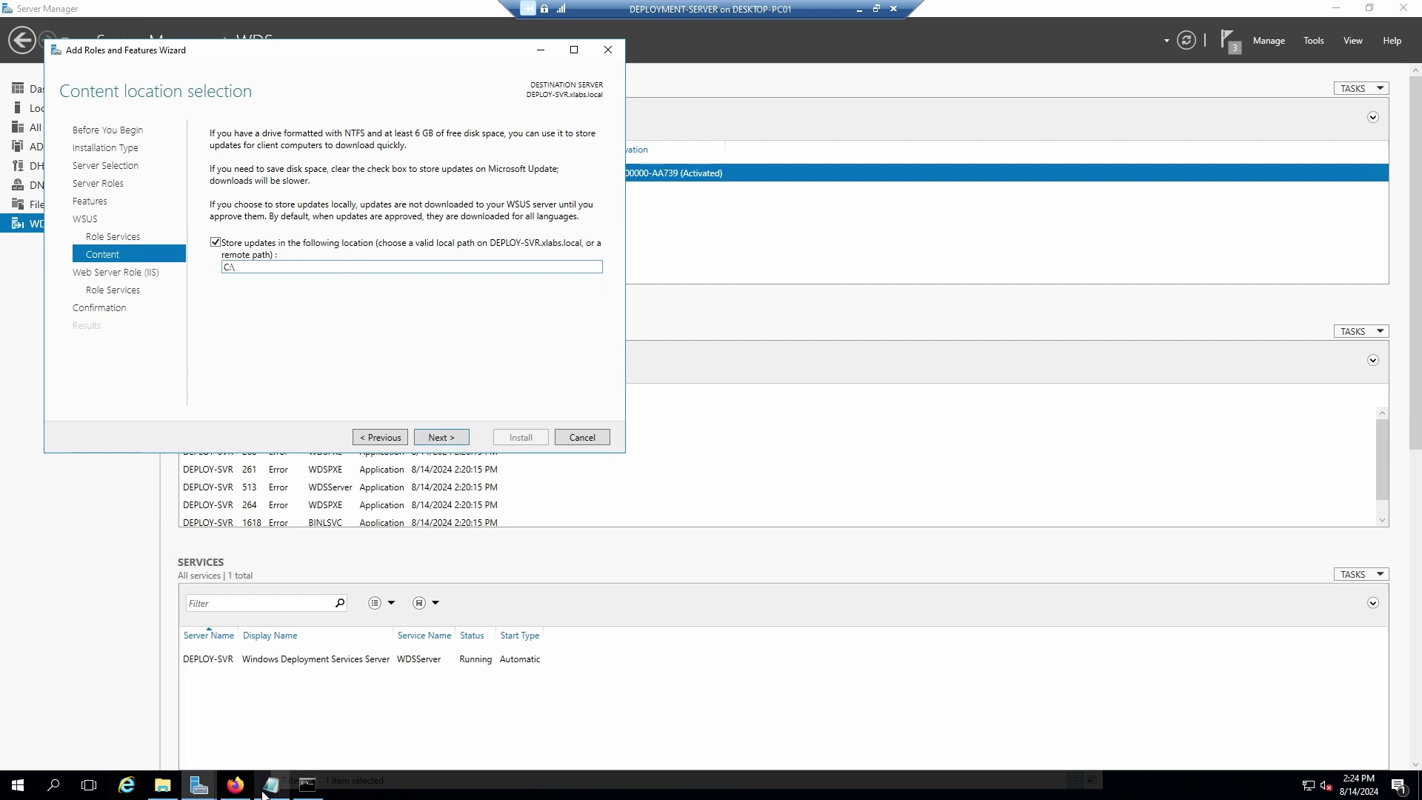
click(166, 790)
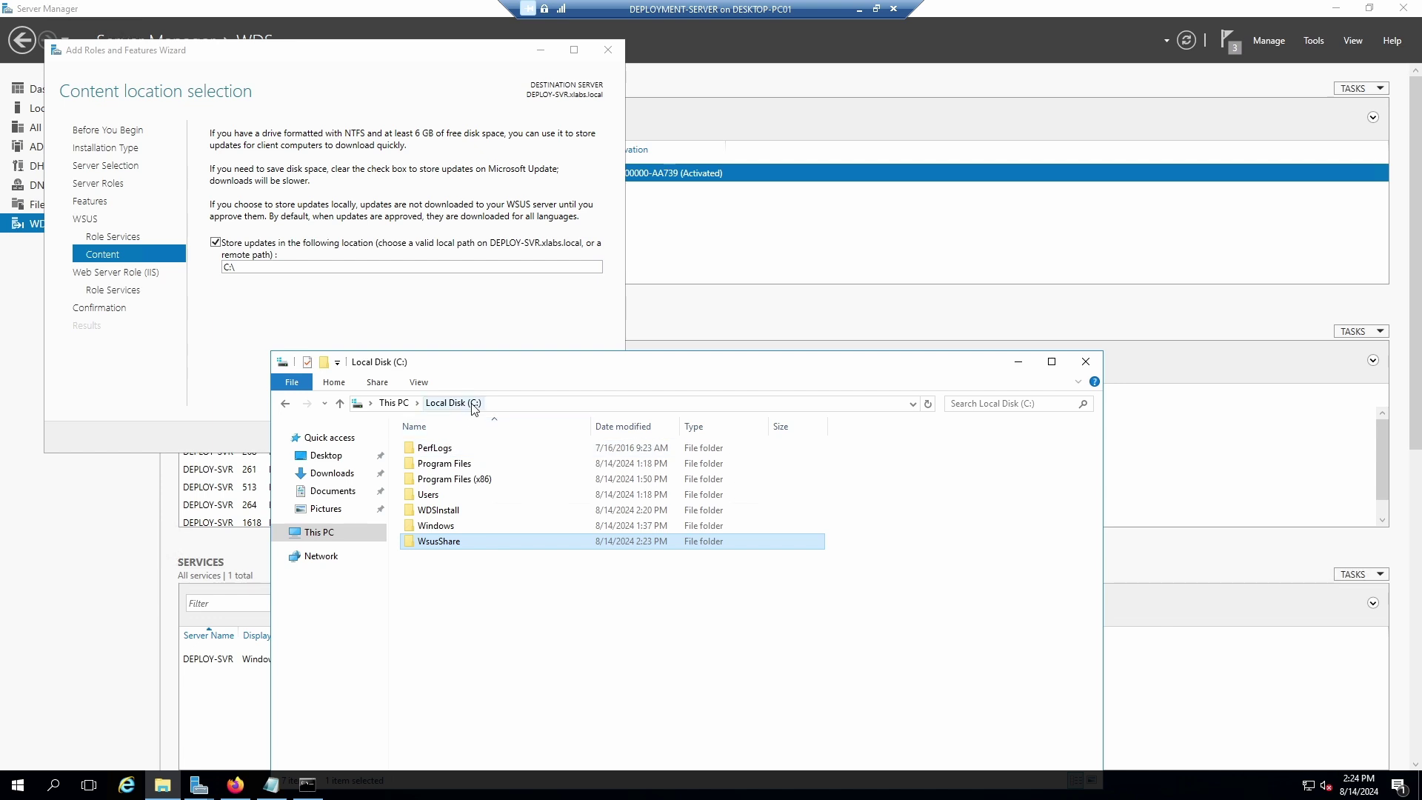
double_click(445, 543)
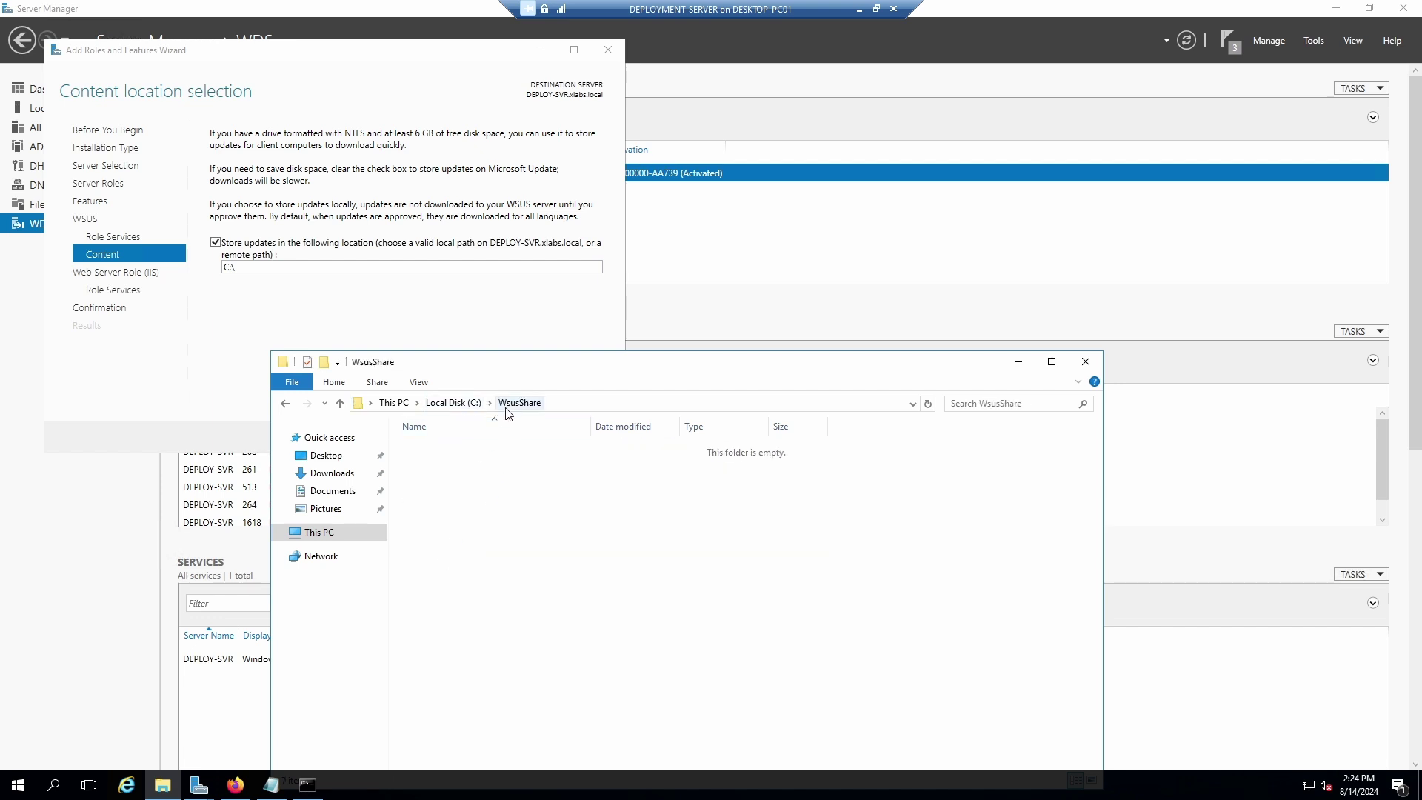
click(638, 405)
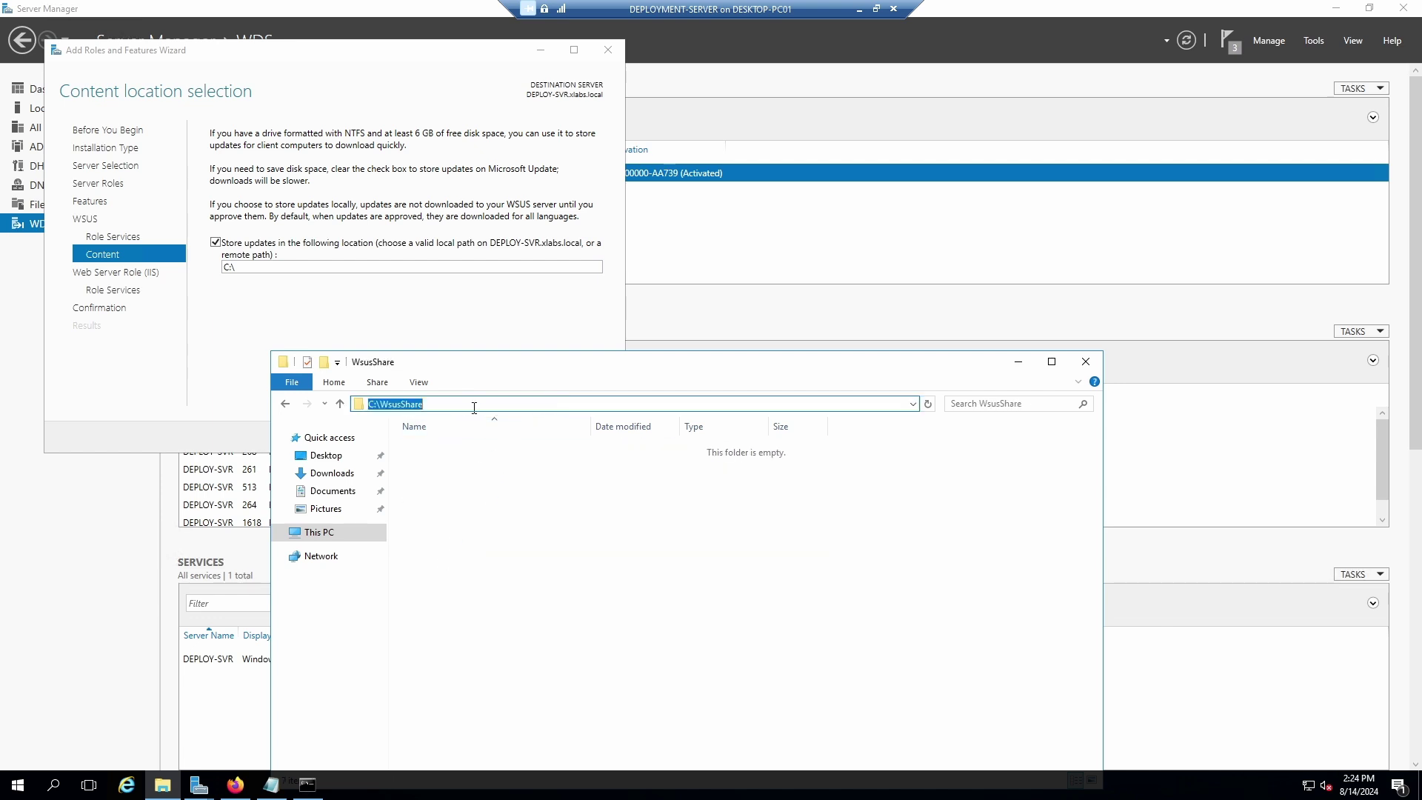
right_click(411, 409)
click(459, 457)
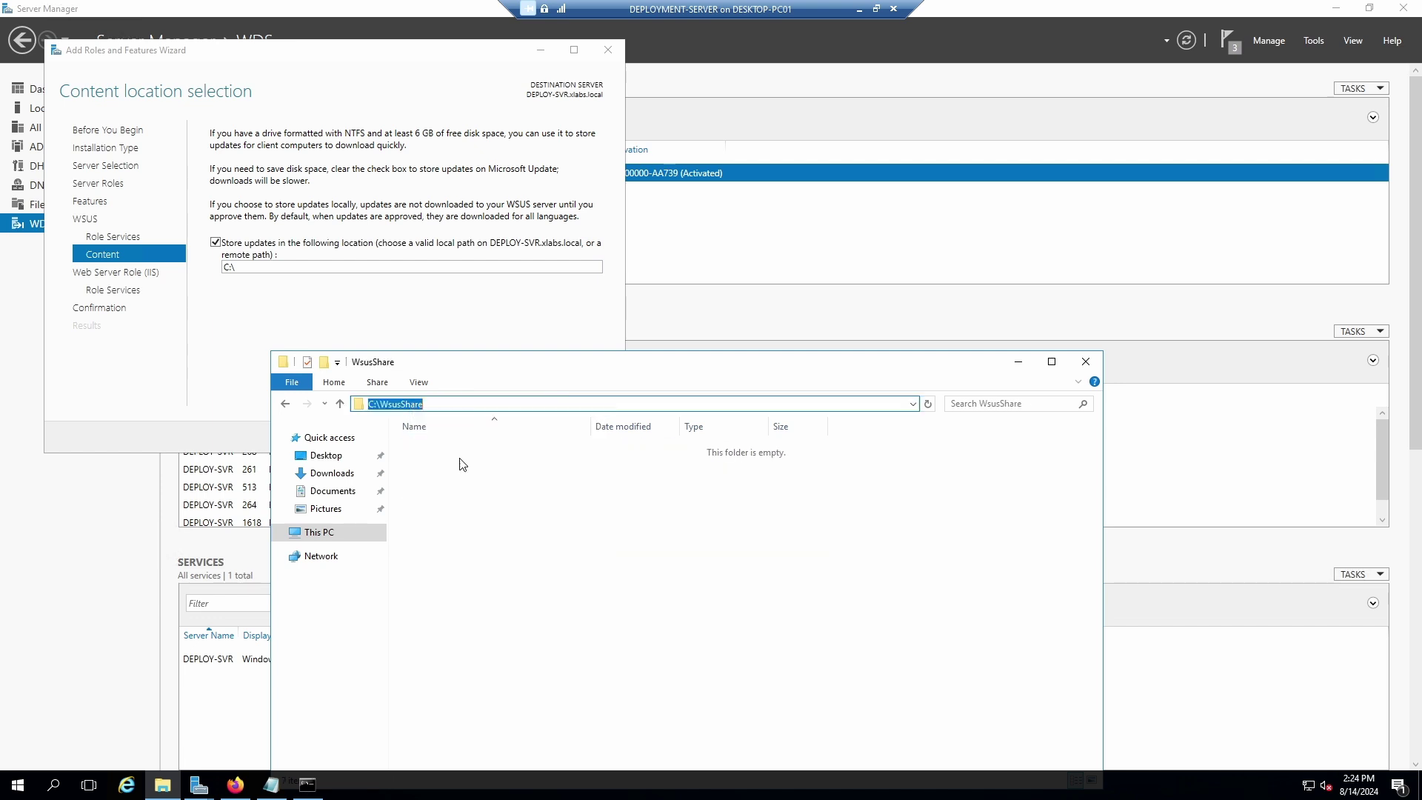
Replace the WSUS content location with the pasted path C:\WsusShare and continue.
click(257, 265)
drag(254, 267, 222, 277)
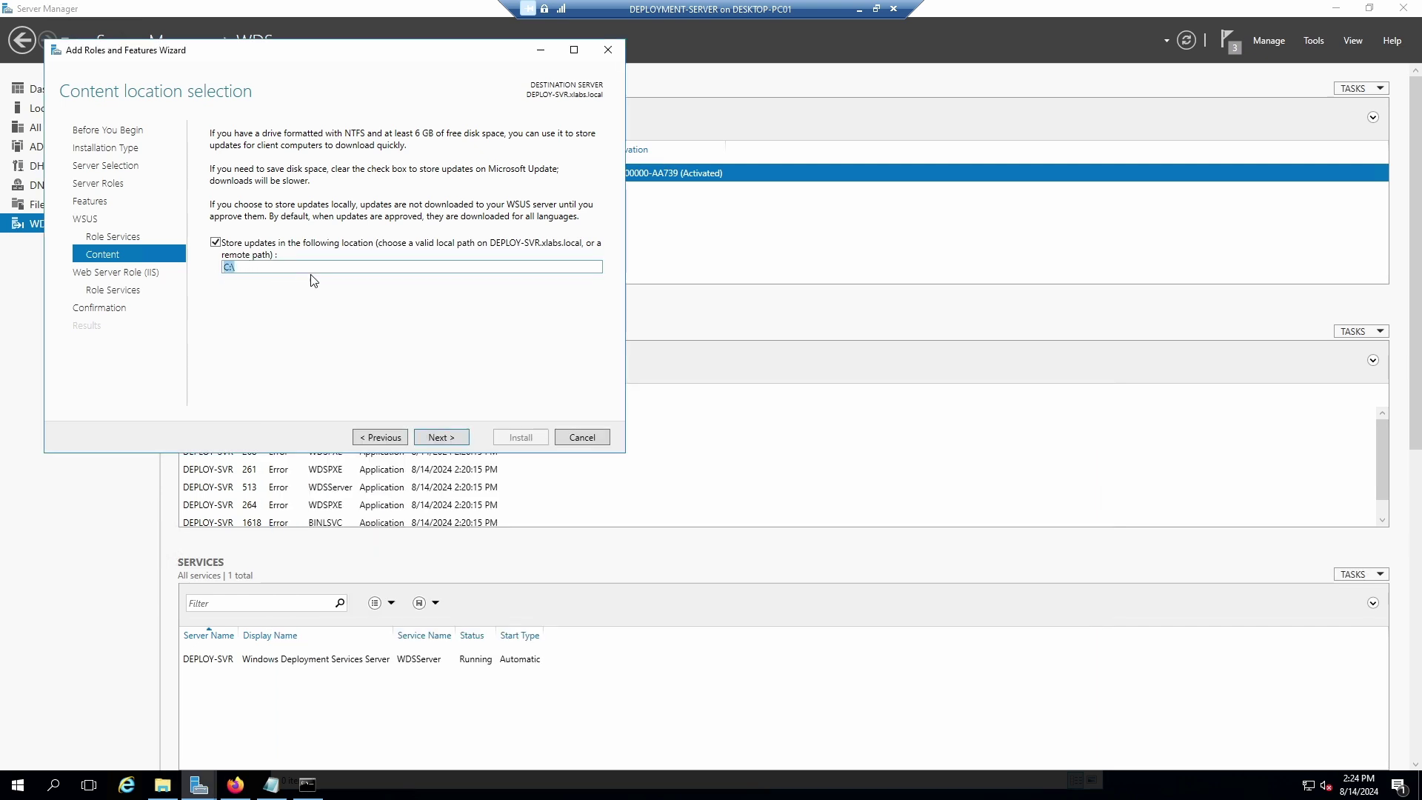
key(ctrl+v)
click(437, 439)
Keep the default Web Server (IIS) role services and start the installation from the confirmation page.
click(445, 438)
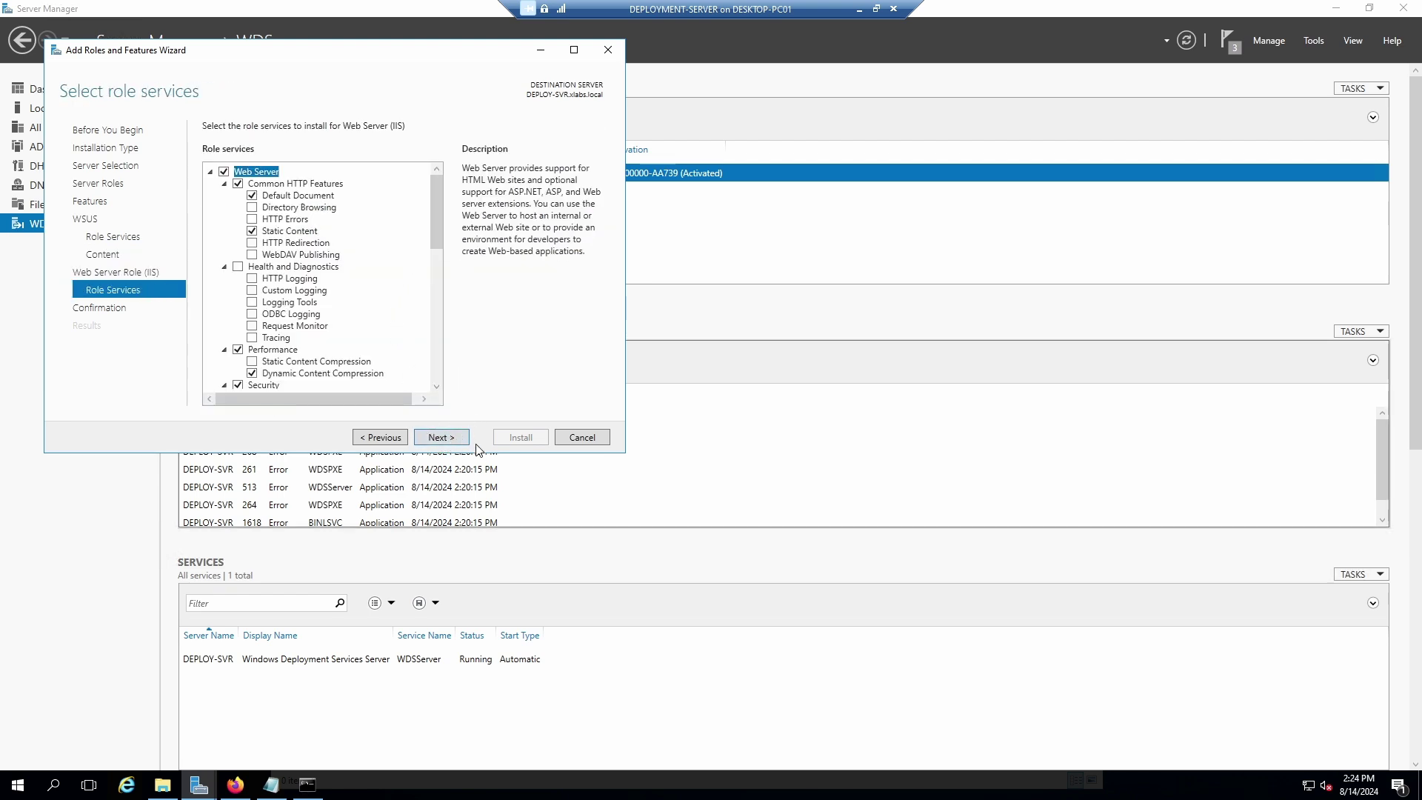
scroll(439, 239, down, 6)
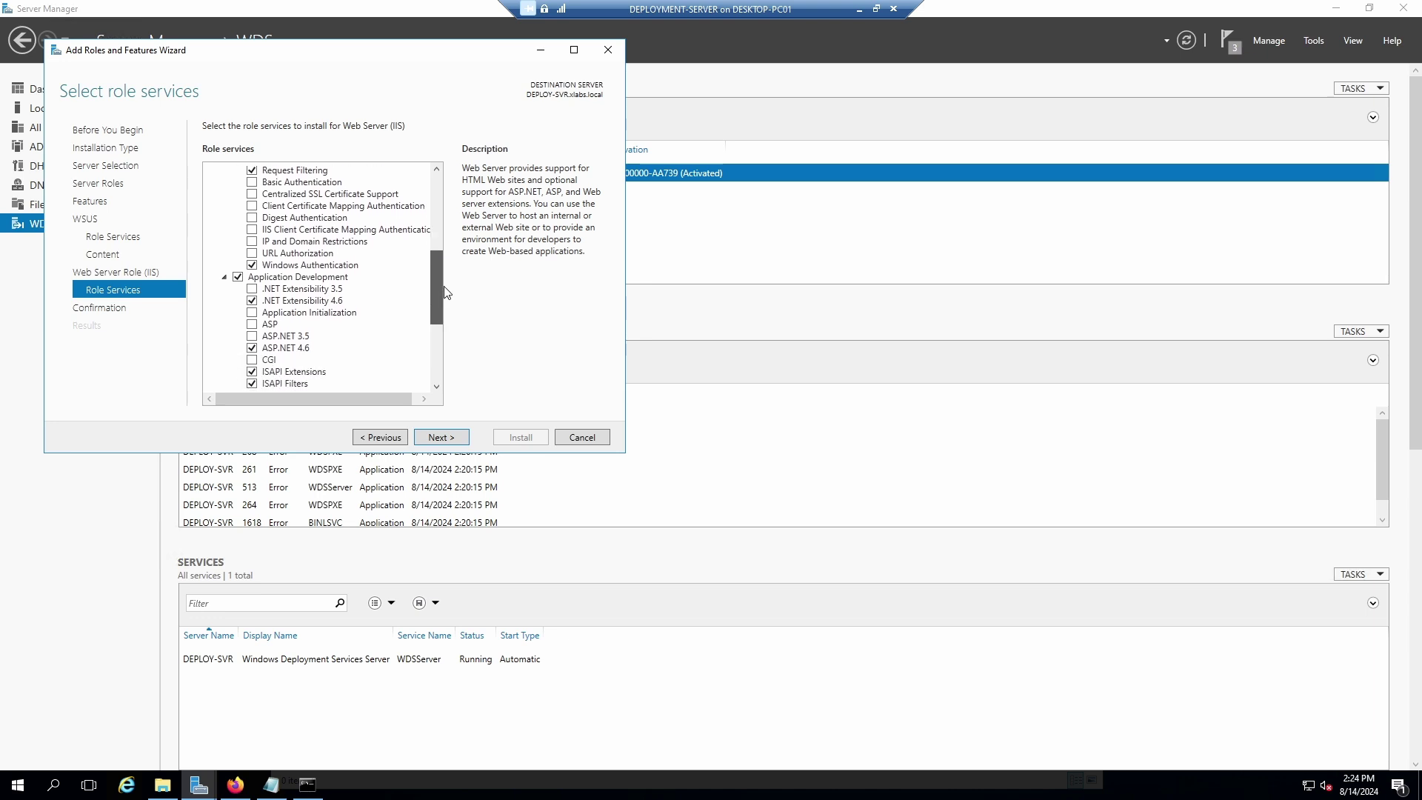
scroll(446, 292, up, 6)
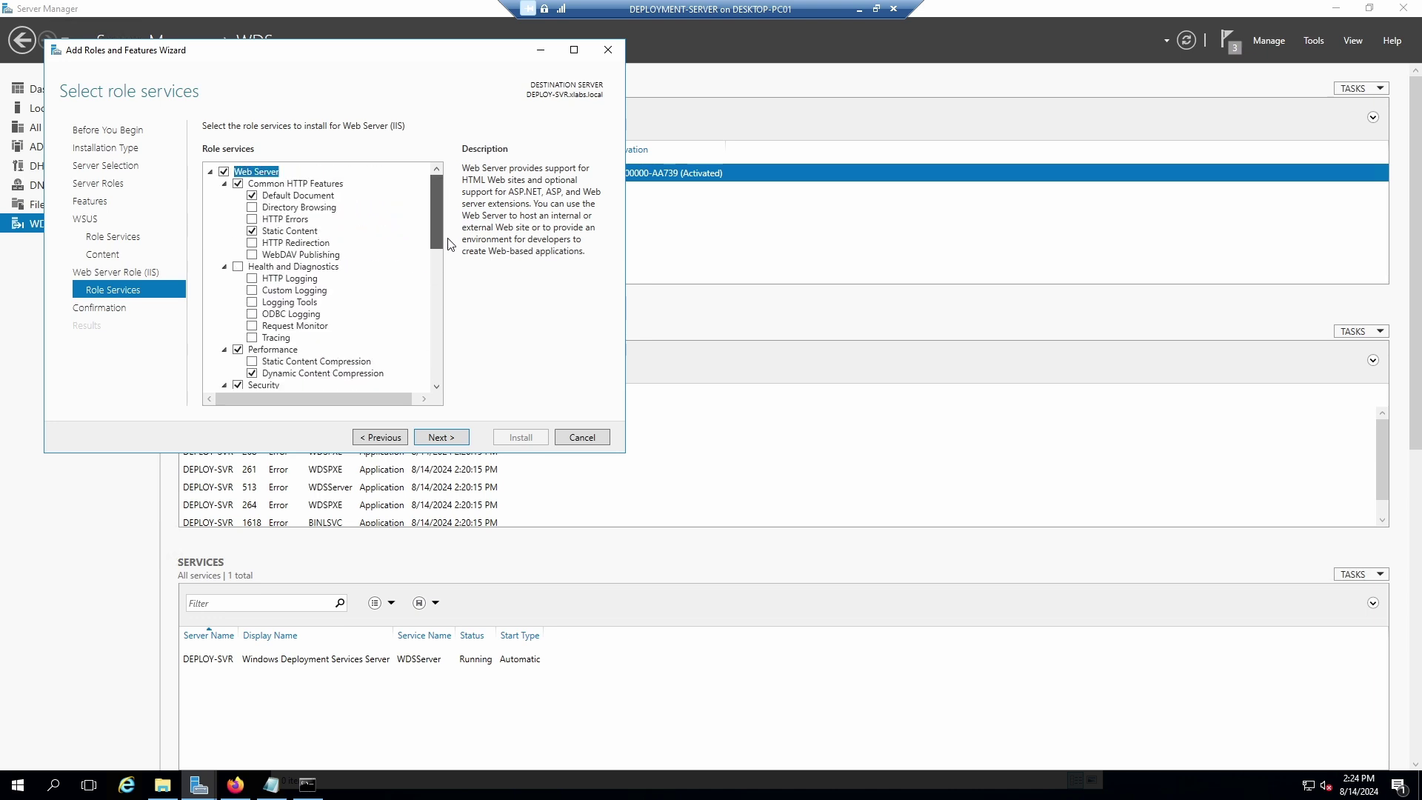
scroll(441, 297, down, 11)
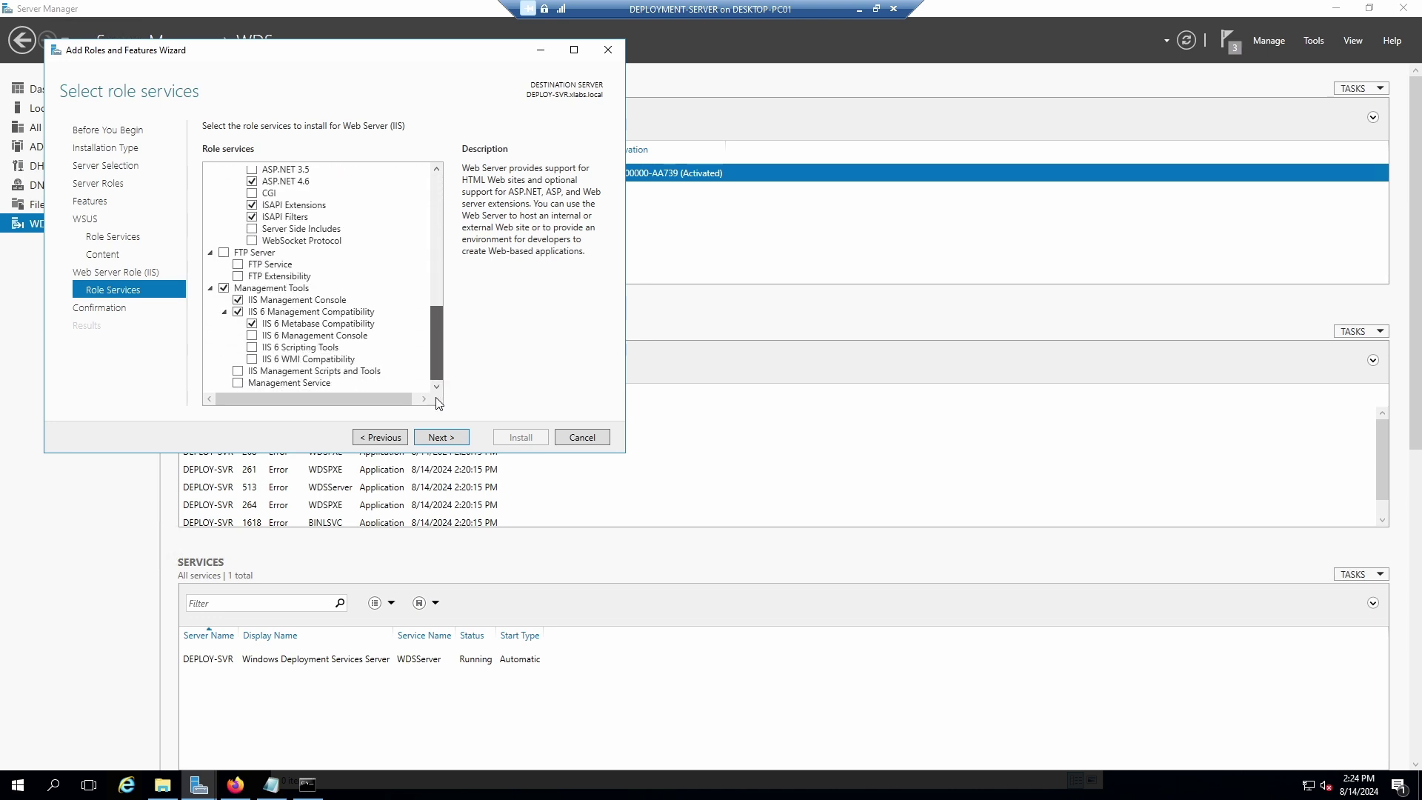
click(449, 438)
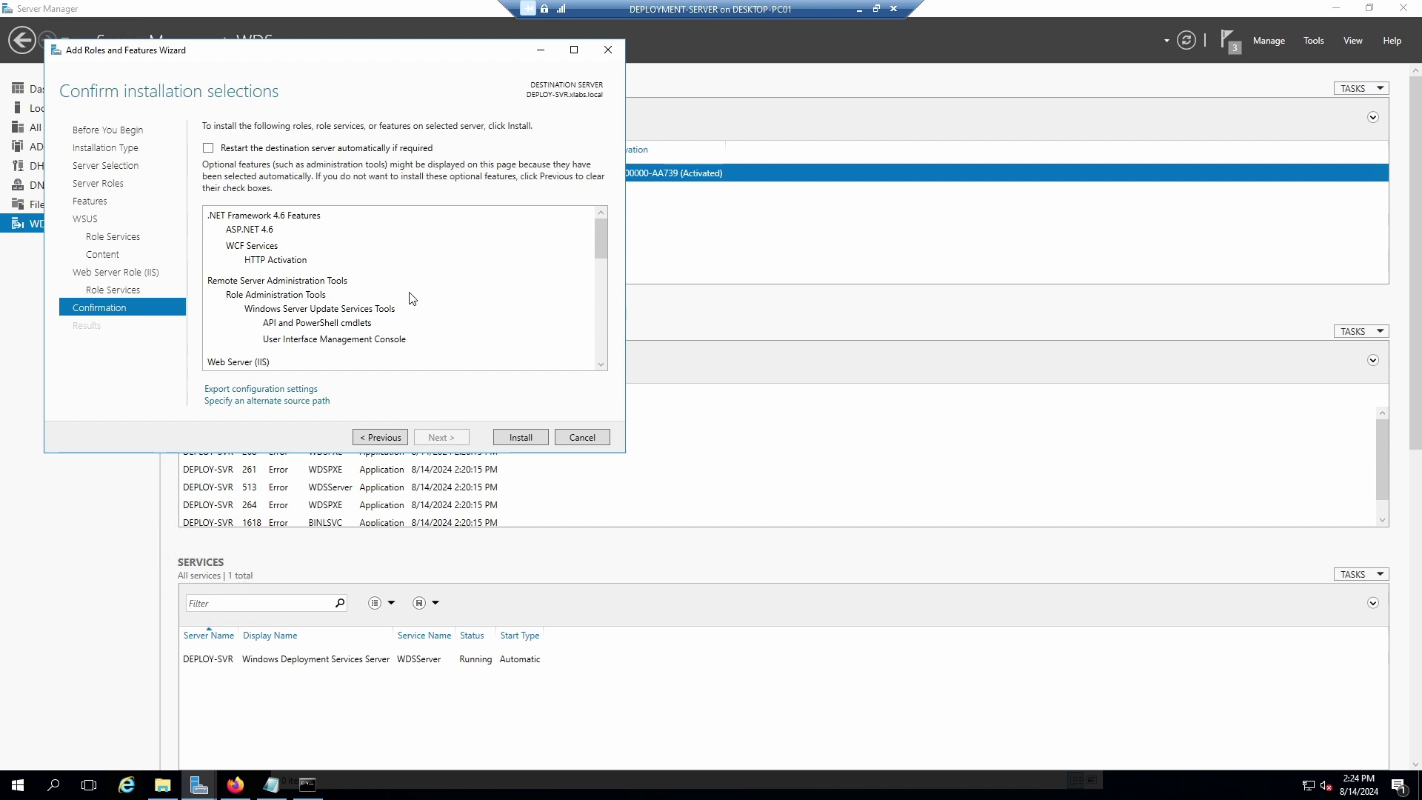
click(526, 437)
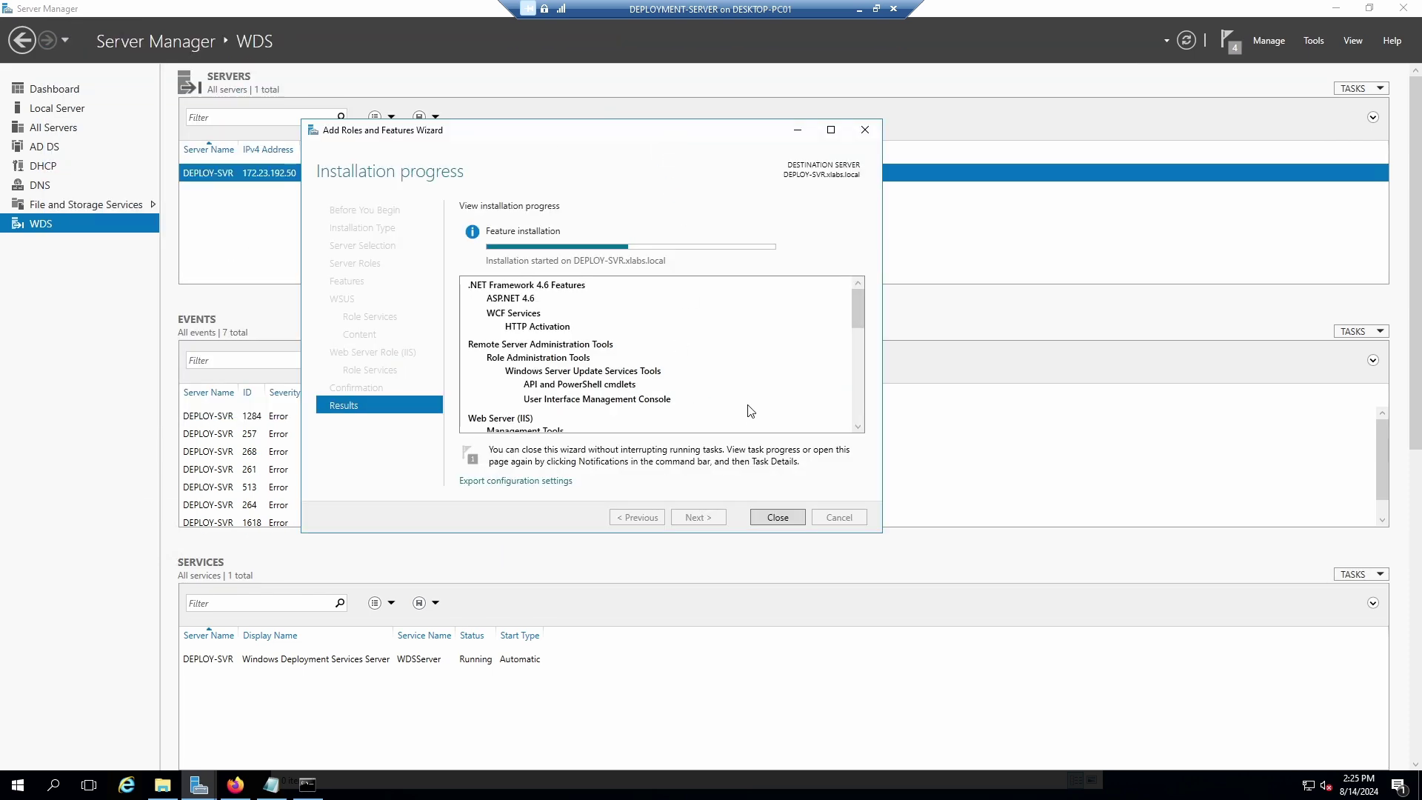
Open the Introduction unit of the MD-102 Deploy using MDT module and restore the browser to a window.
click(226, 785)
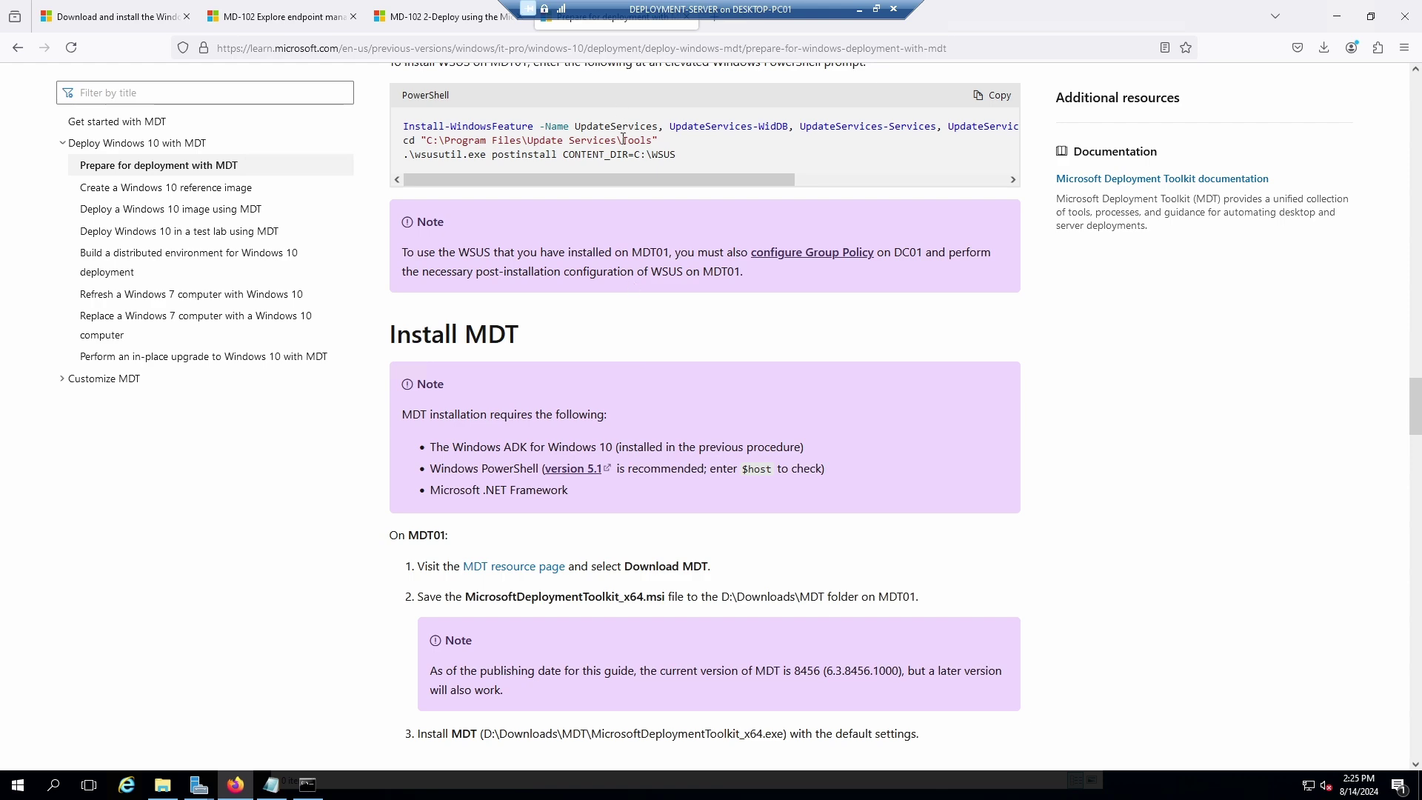
click(511, 27)
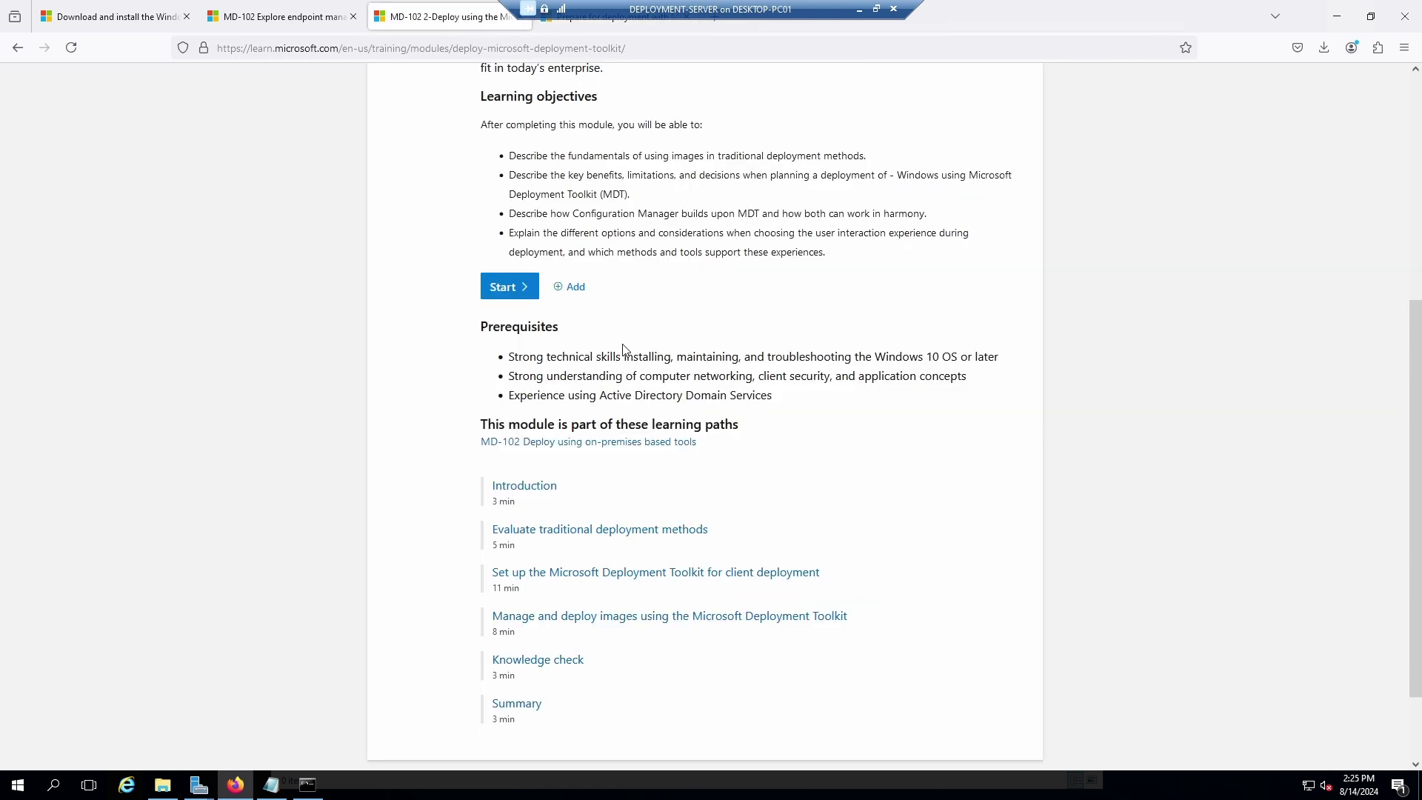
scroll(633, 335, down, 2)
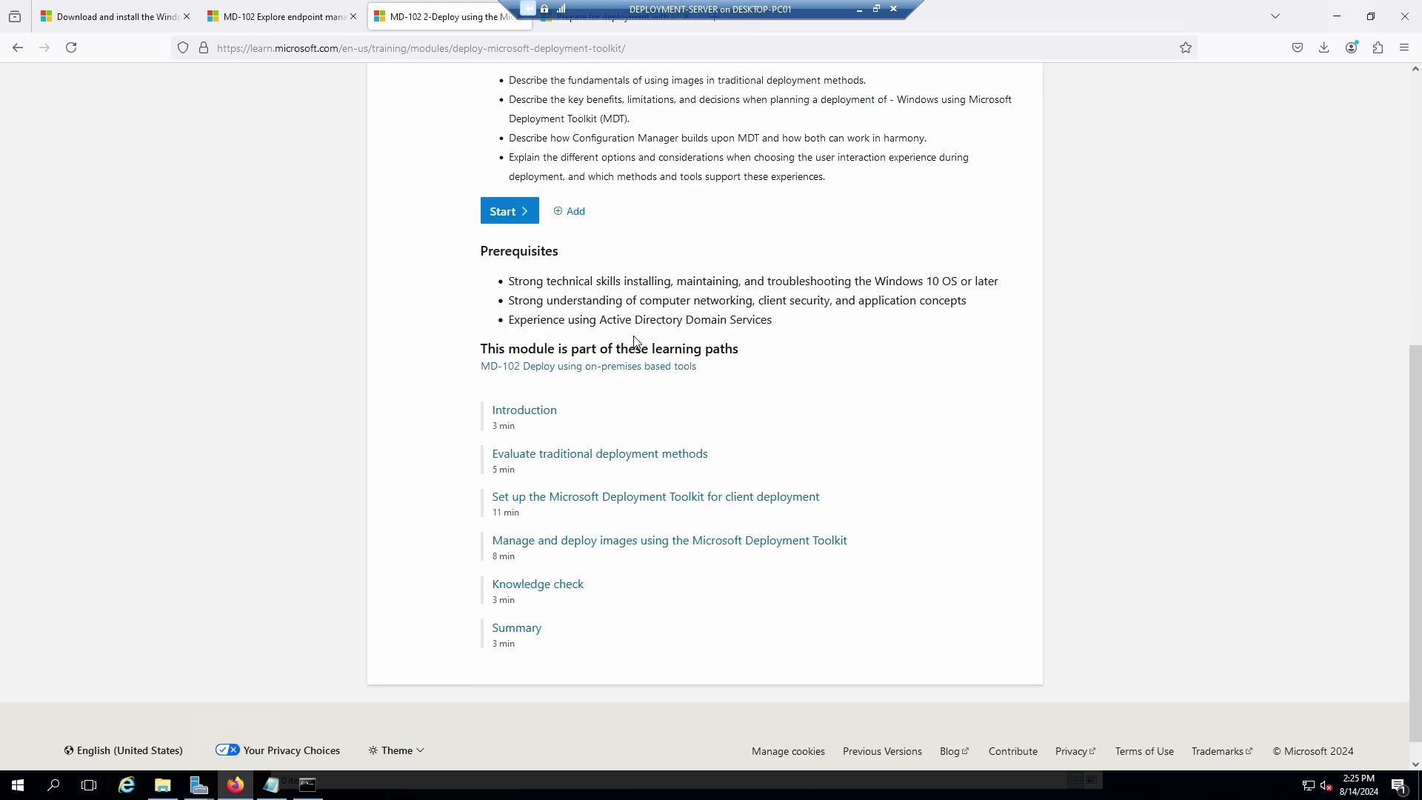
scroll(667, 304, up, 8)
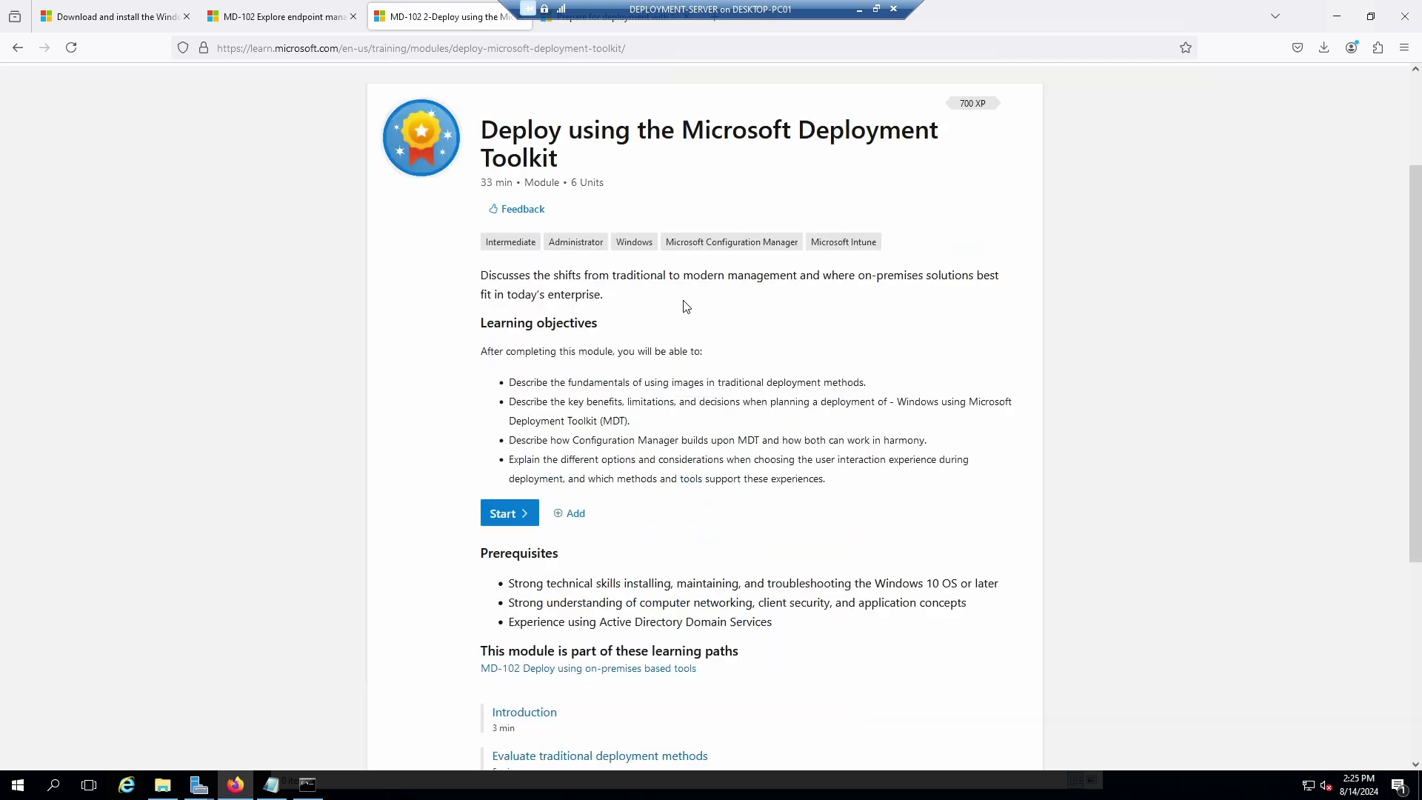
scroll(676, 327, down, 8)
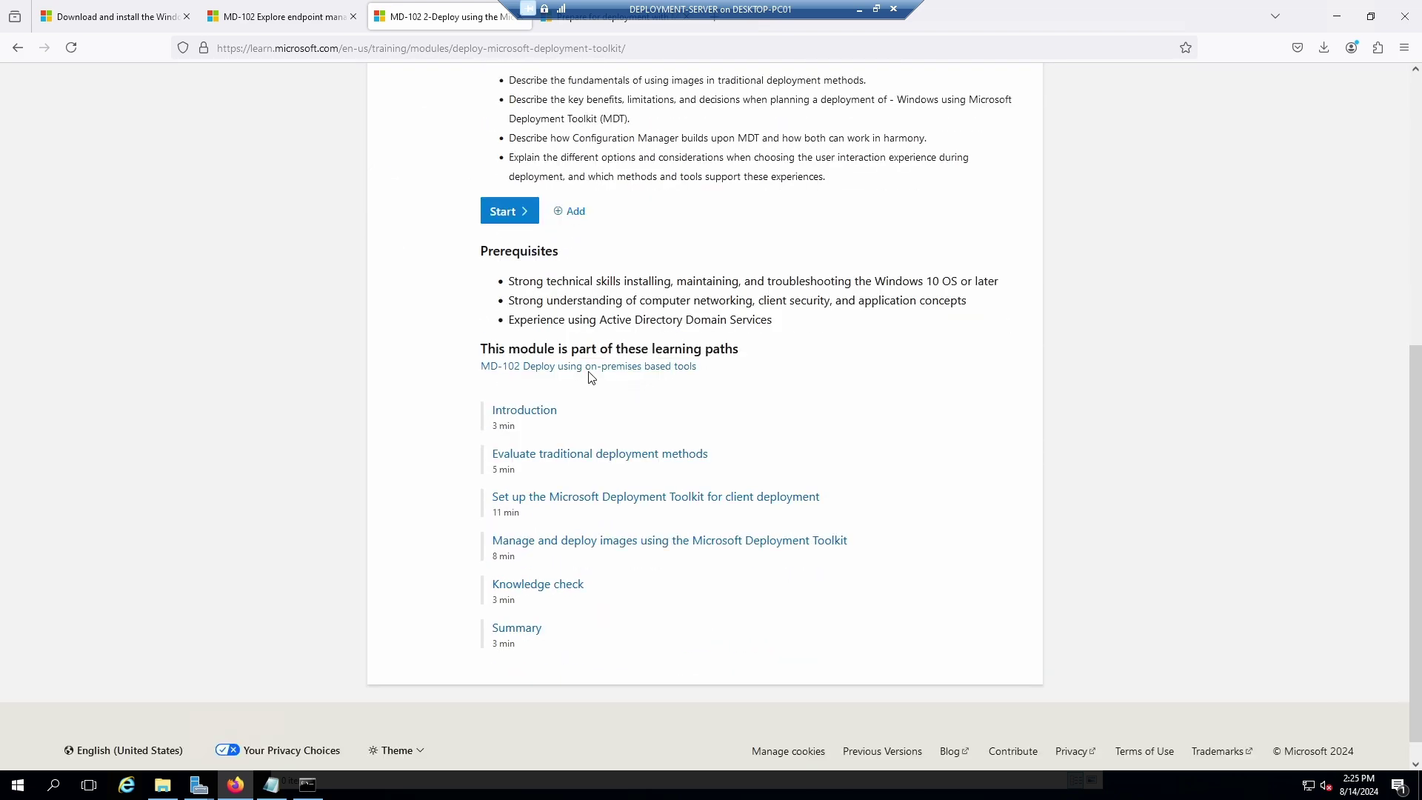
click(541, 412)
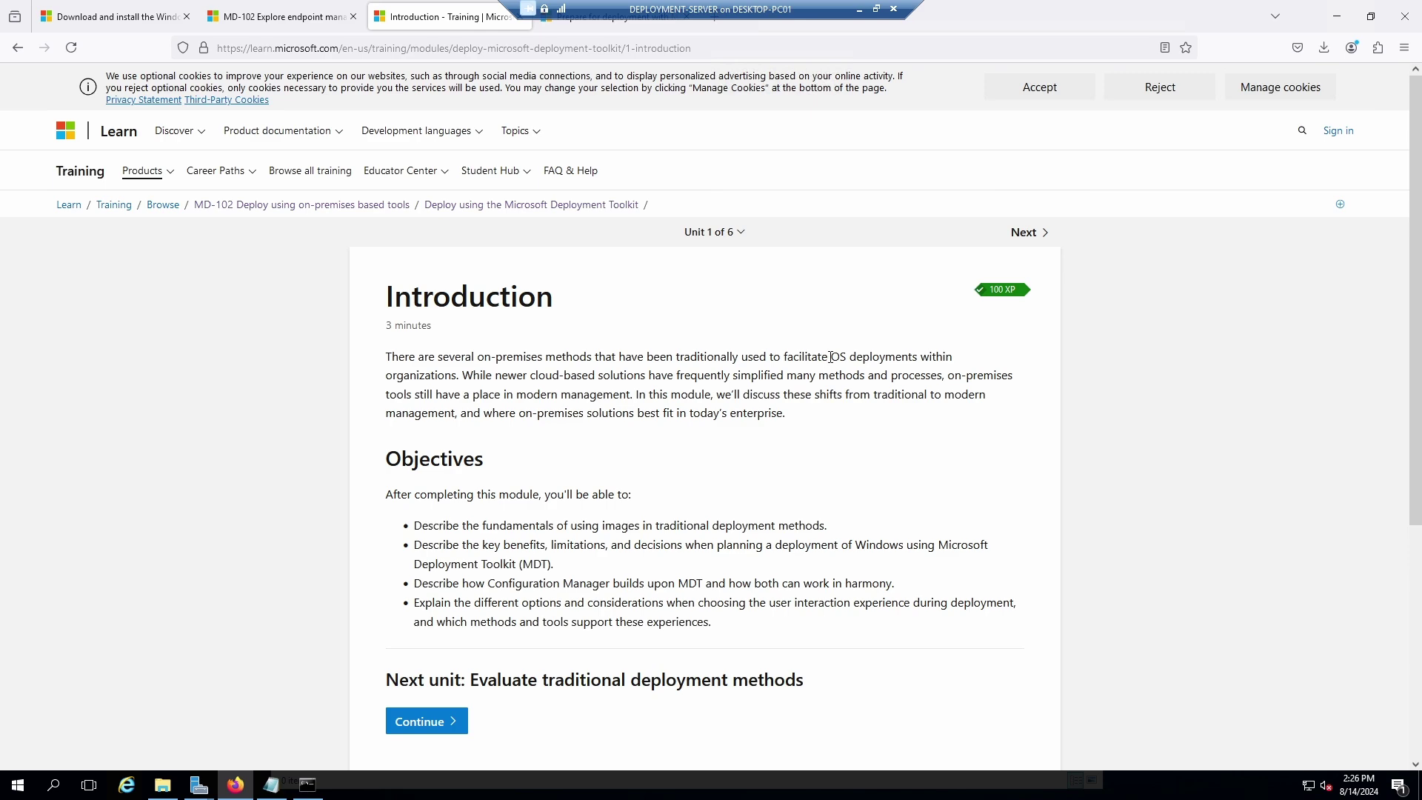
click(1370, 17)
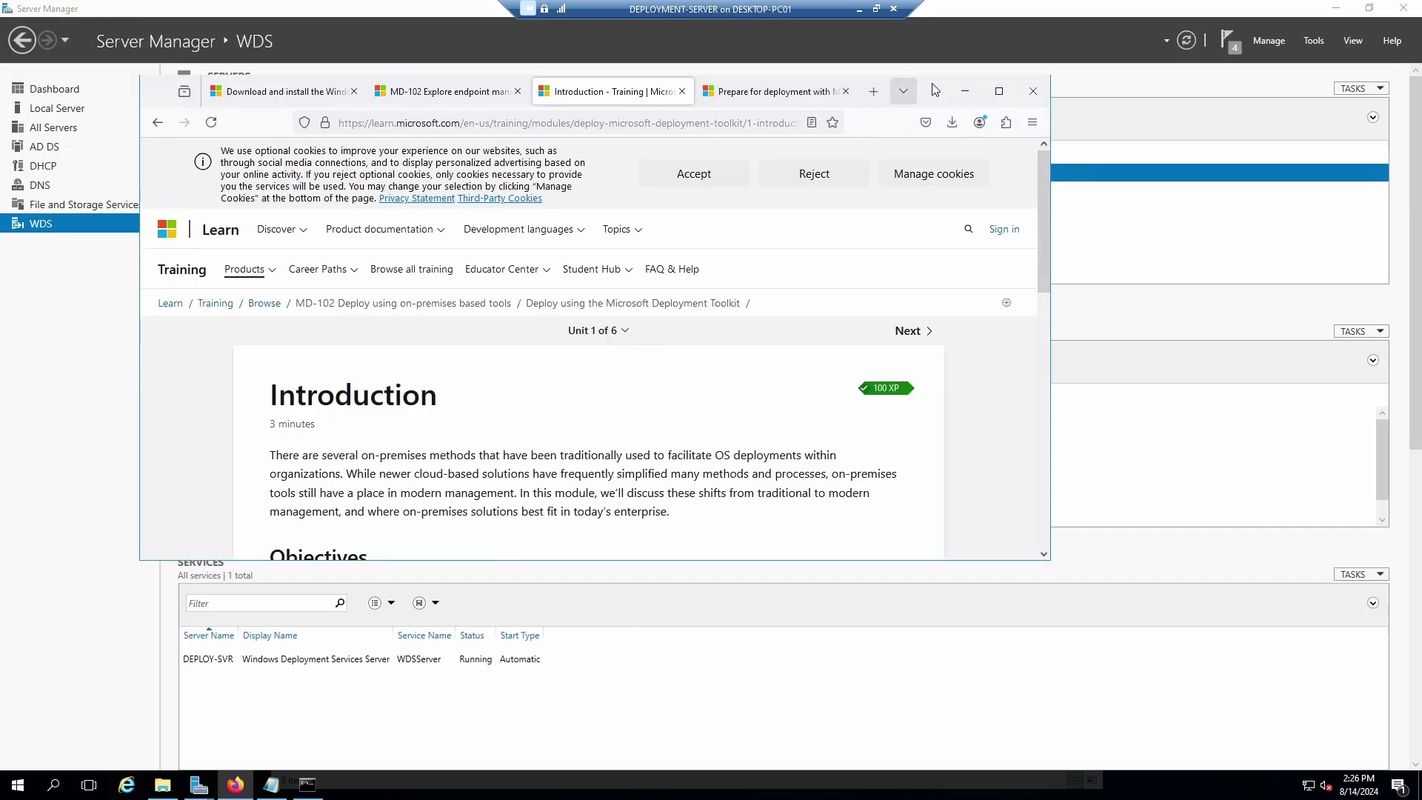
Move the Add Roles wizard to the upper right and narrow the Firefox window so both are visible.
drag(935, 90, 783, 103)
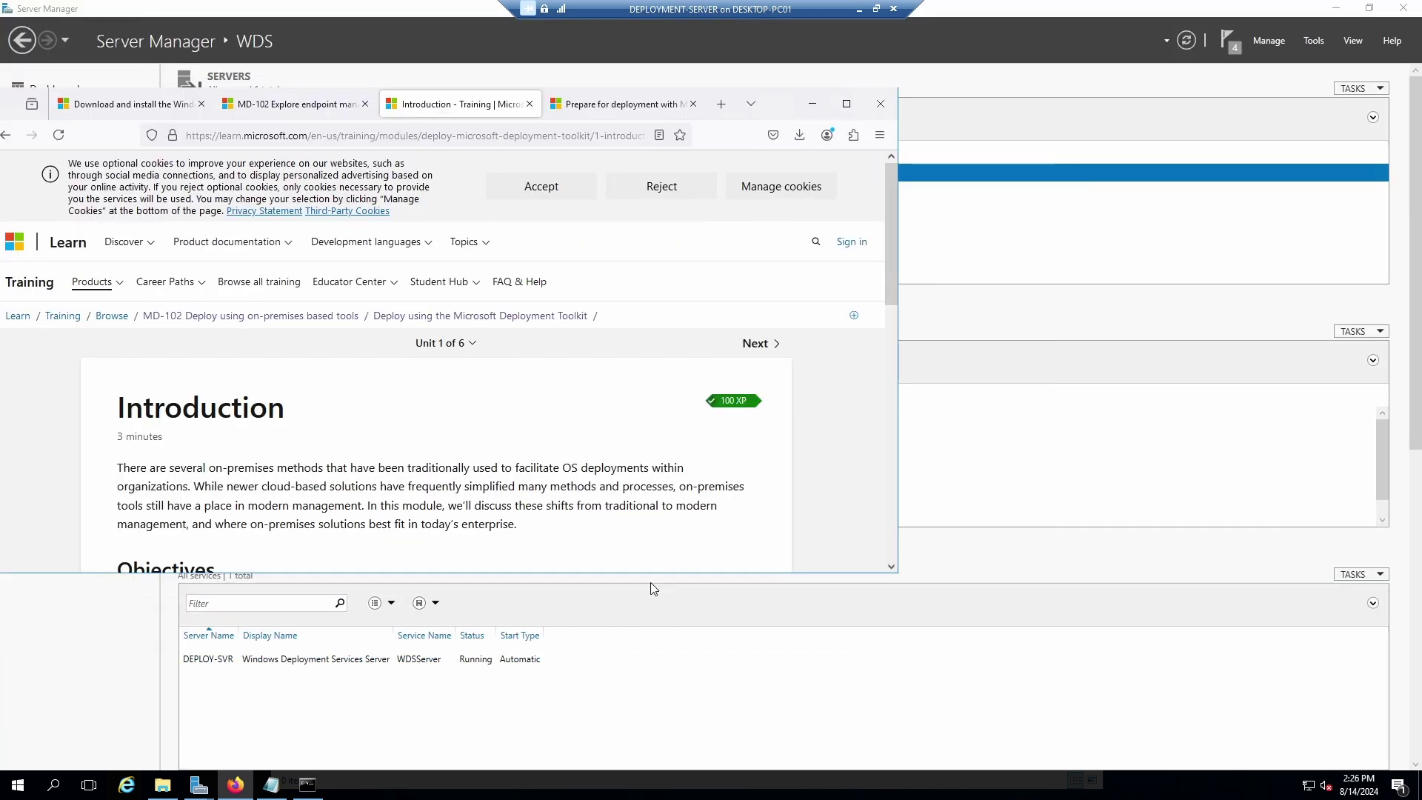
click(306, 787)
click(307, 790)
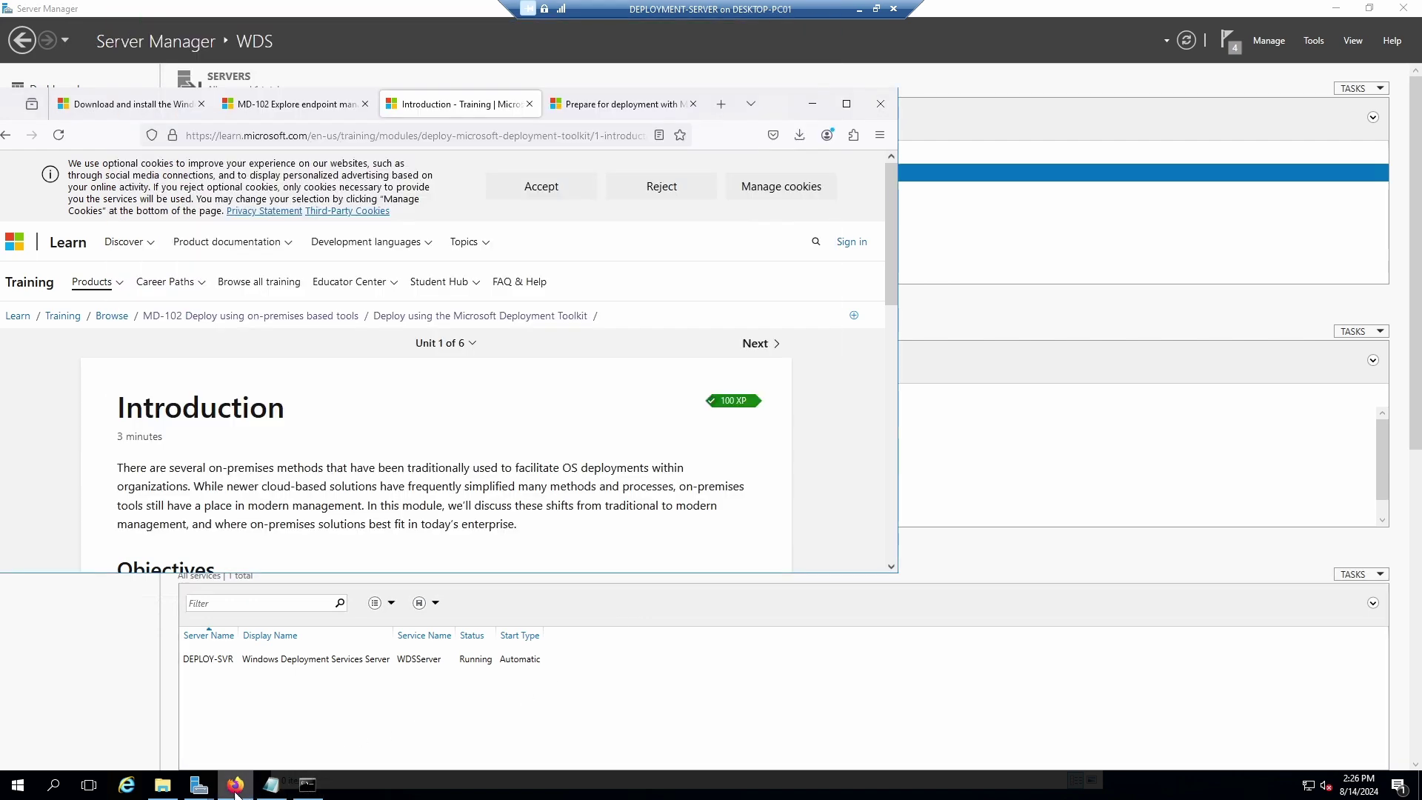
mouse_move(201, 792)
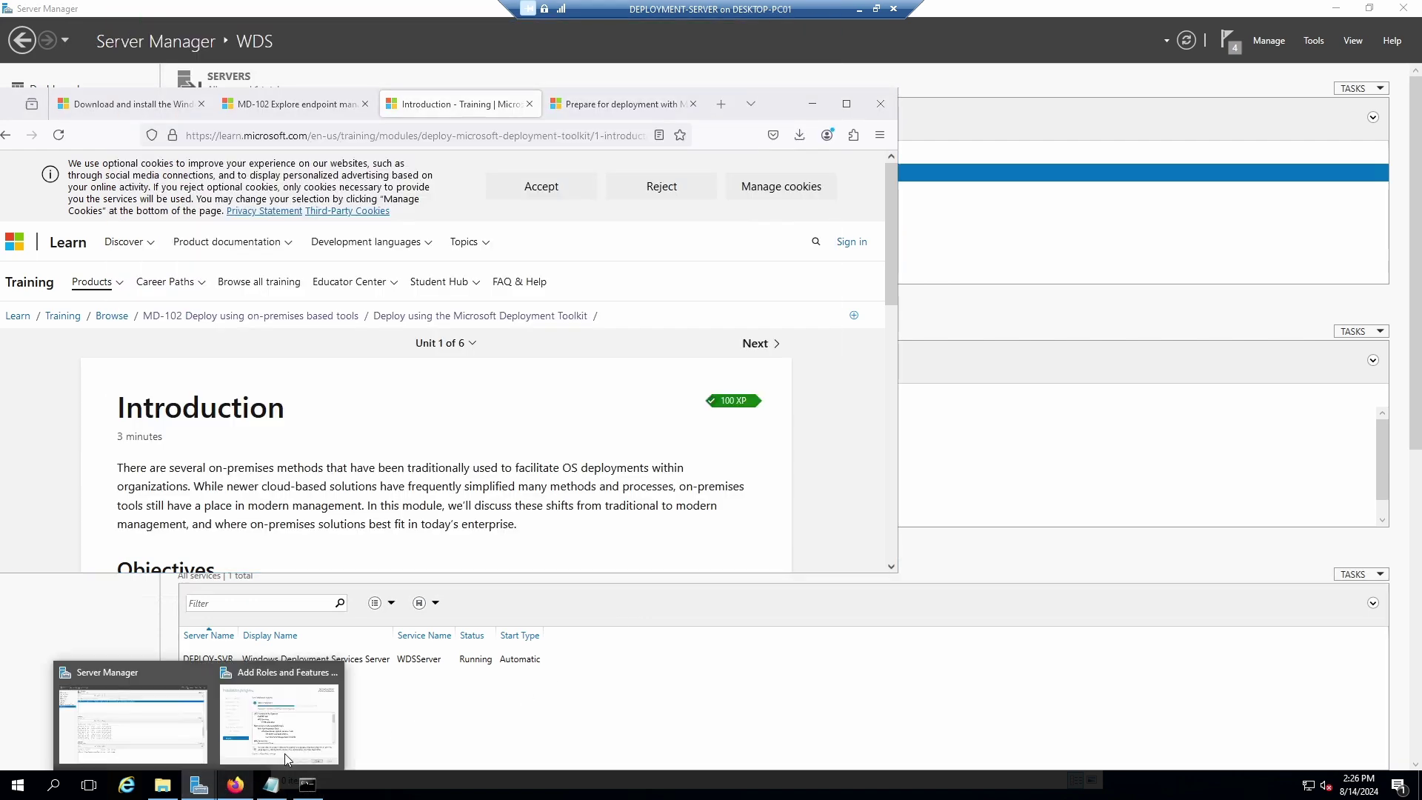
click(308, 716)
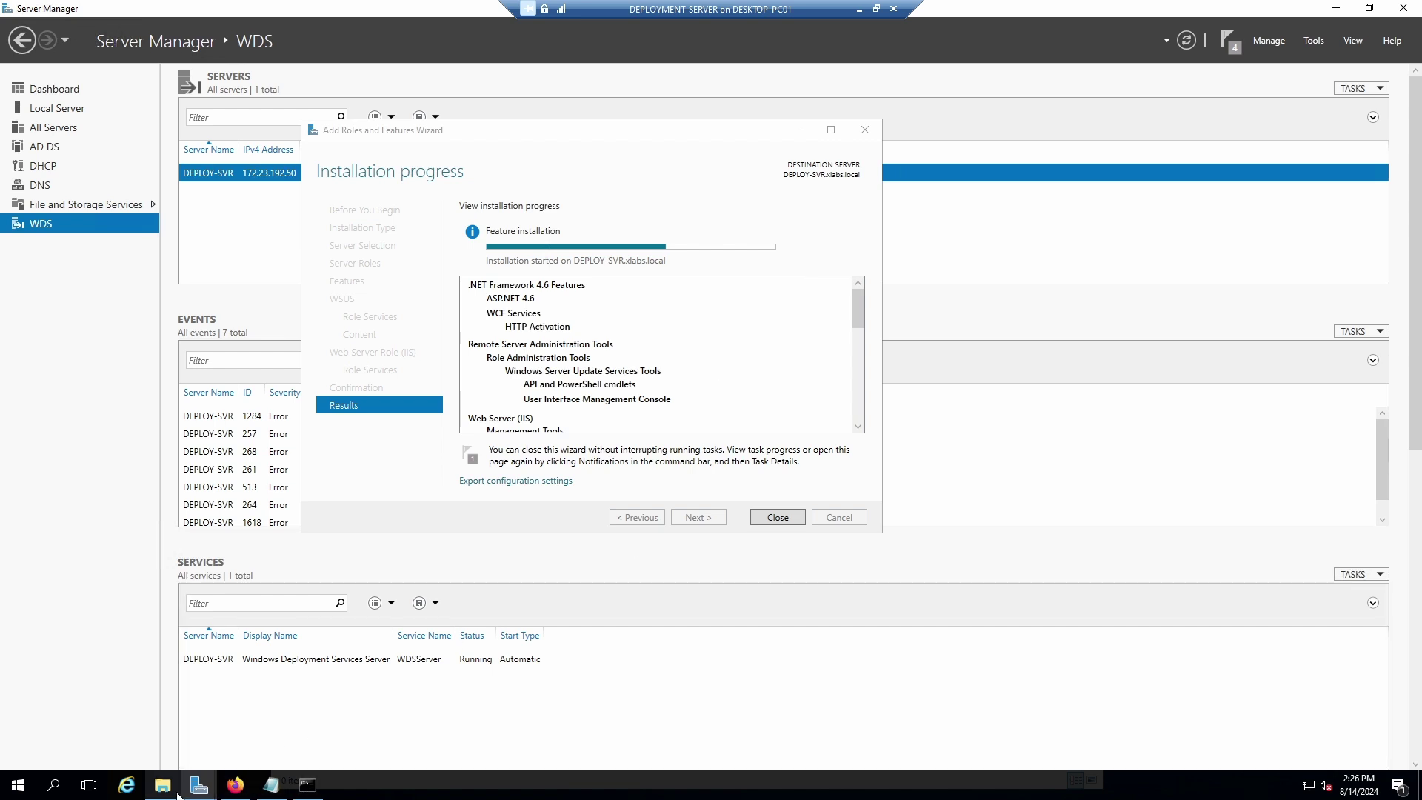
drag(567, 140, 1063, 68)
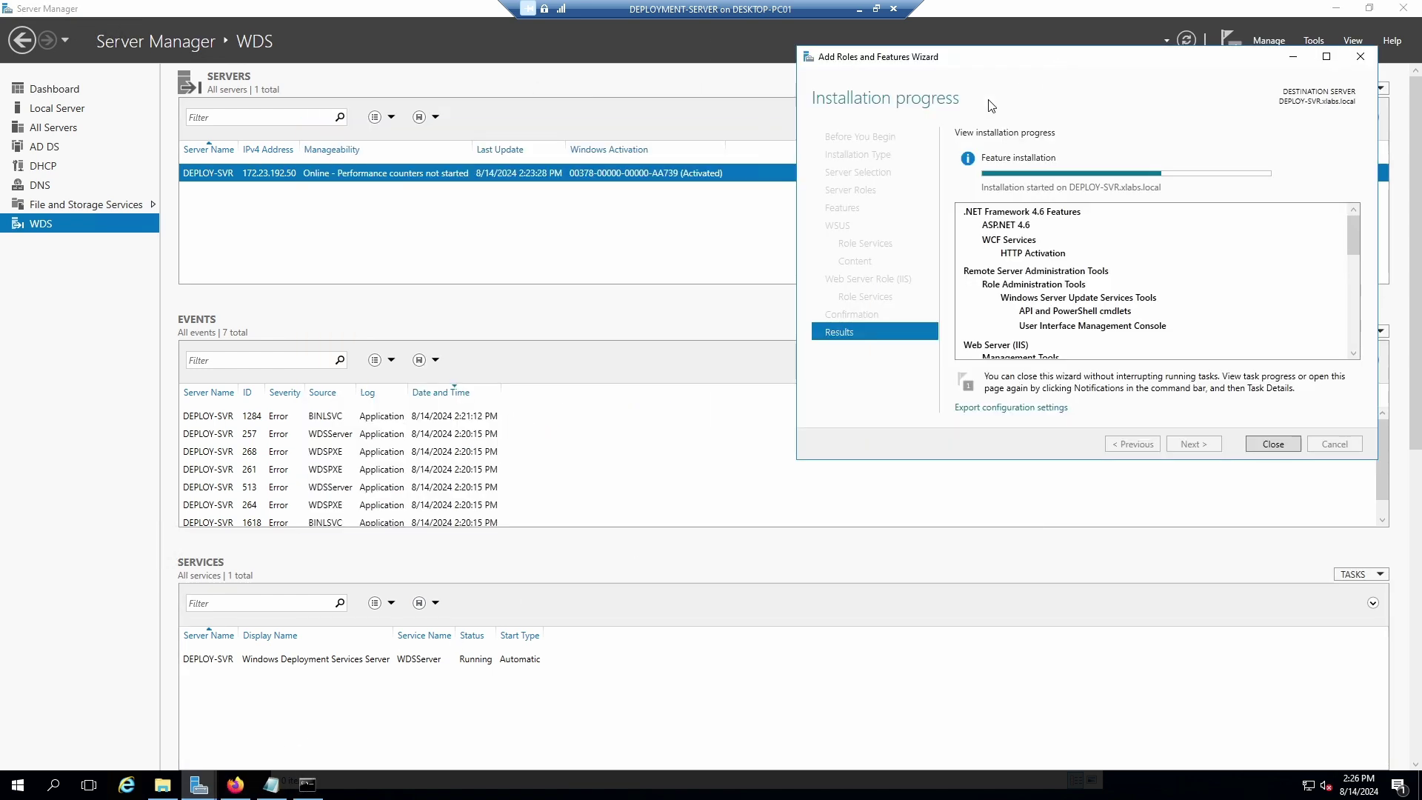
click(235, 784)
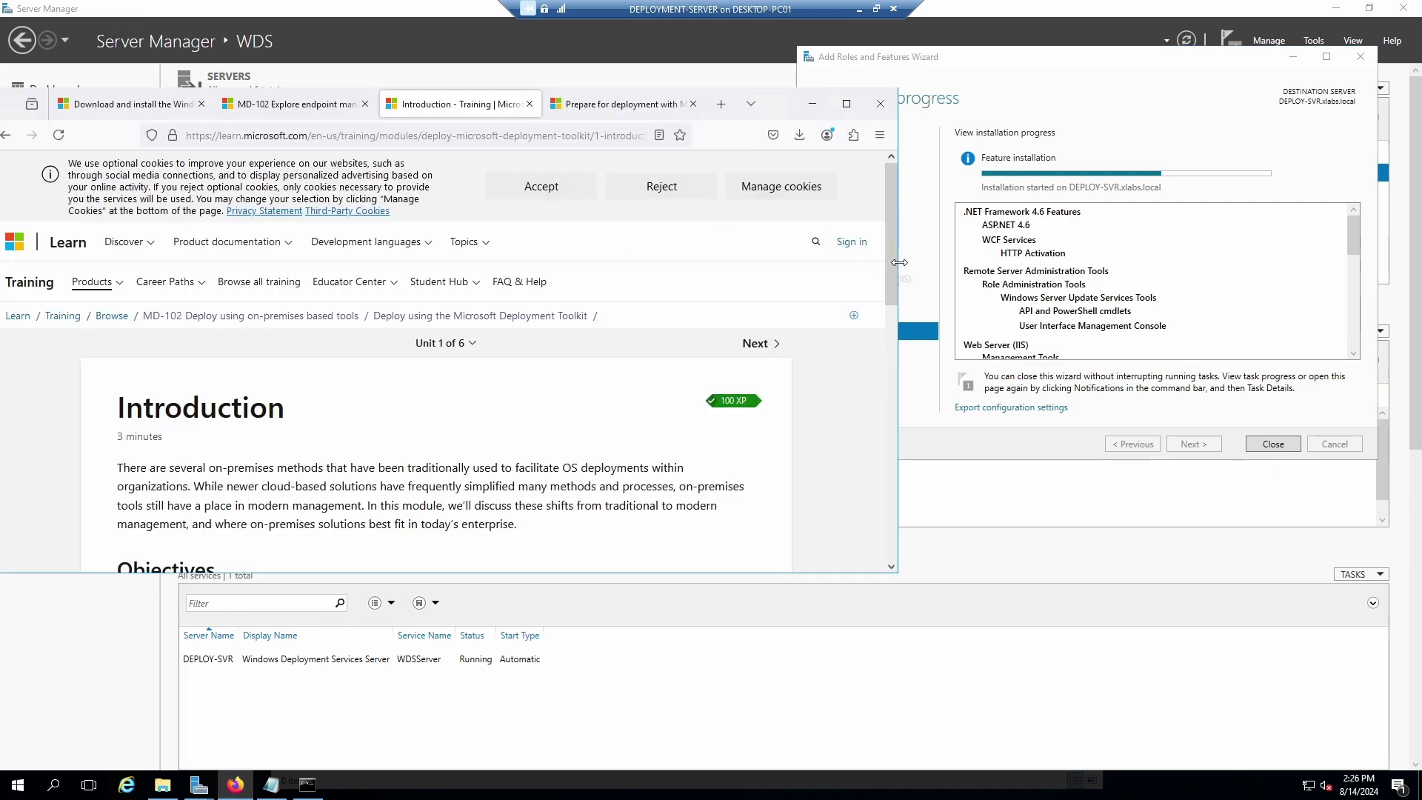
drag(897, 261, 835, 260)
Read through the Introduction, continue to 'Evaluate traditional deployment methods', then bring Server Manager forward.
scroll(426, 428, down, 3)
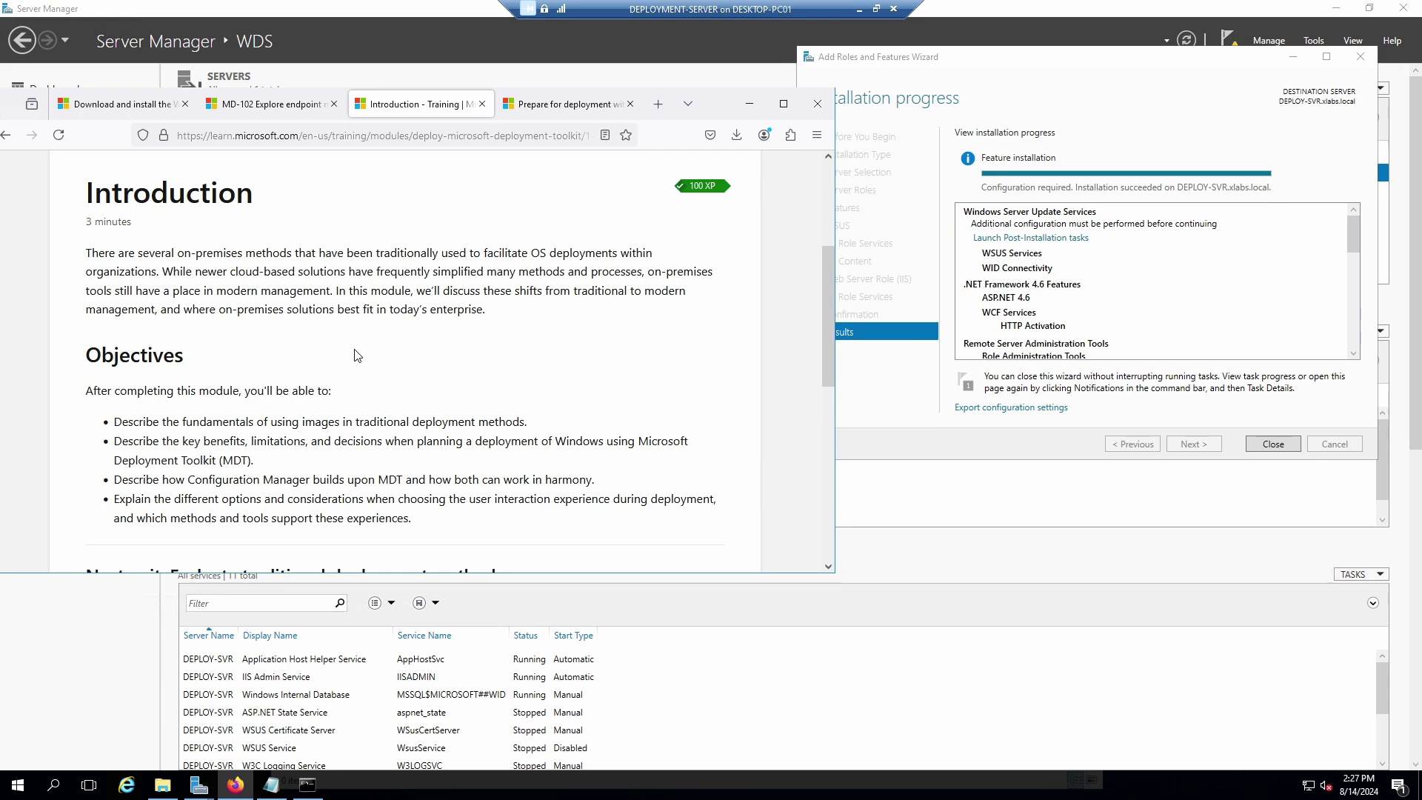
scroll(505, 361, down, 1)
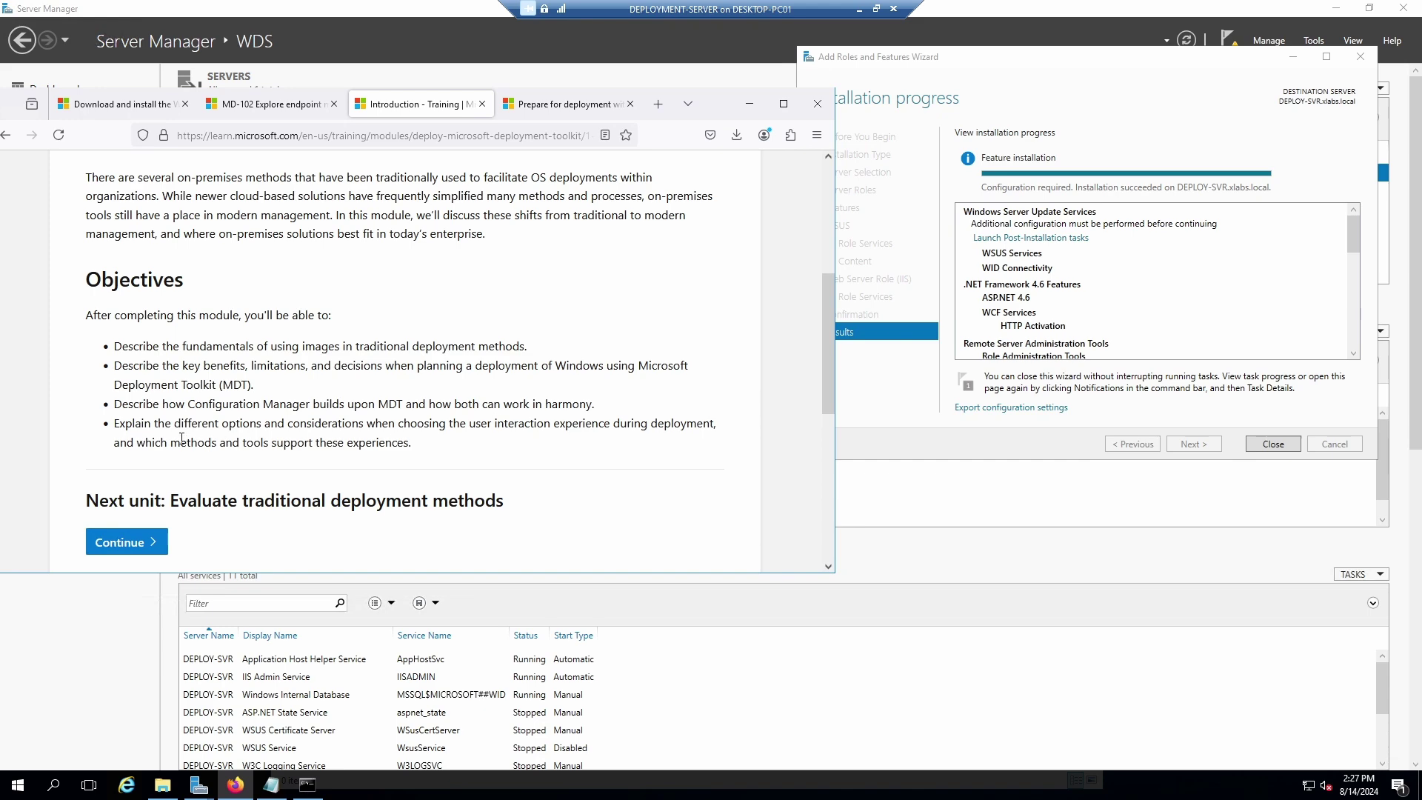
scroll(477, 396, down, 2)
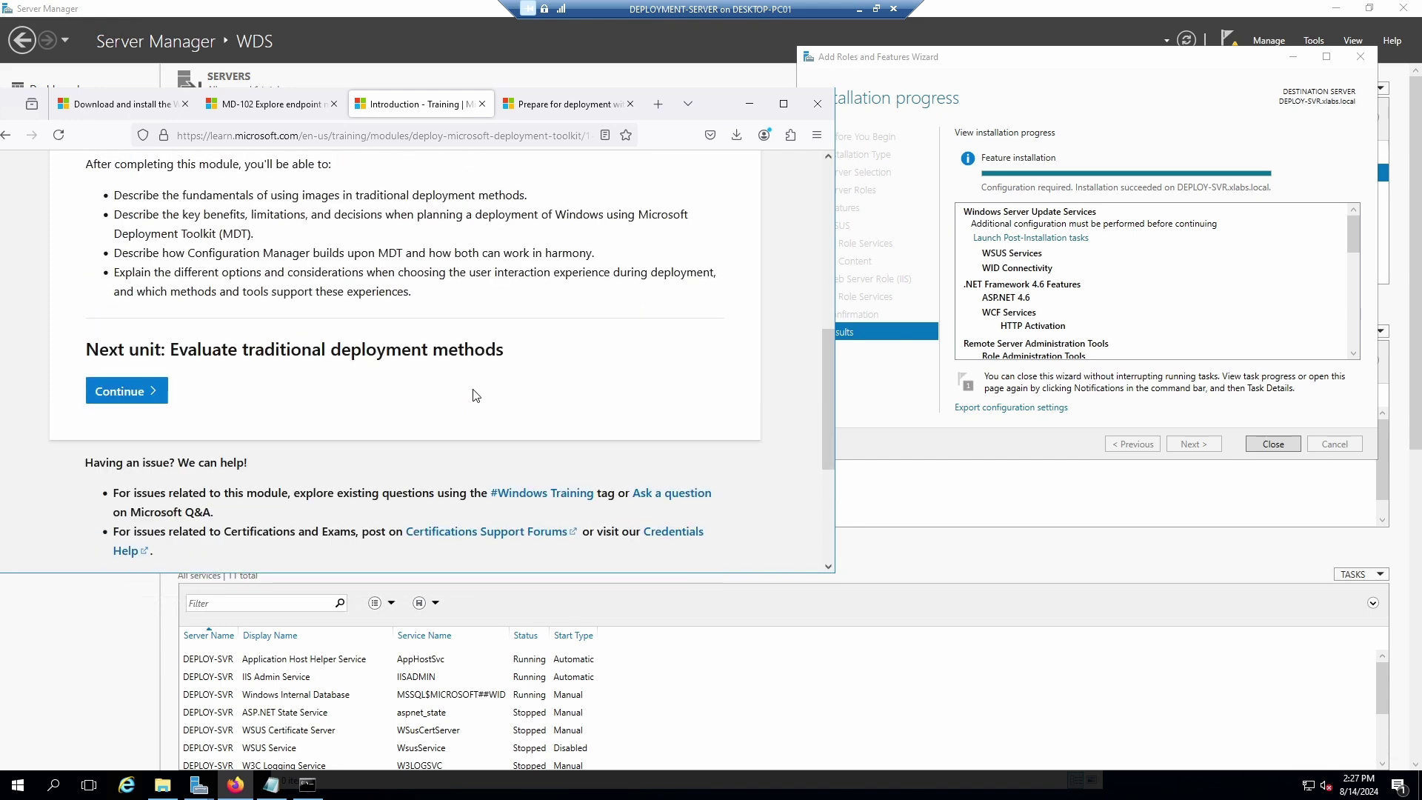
click(127, 393)
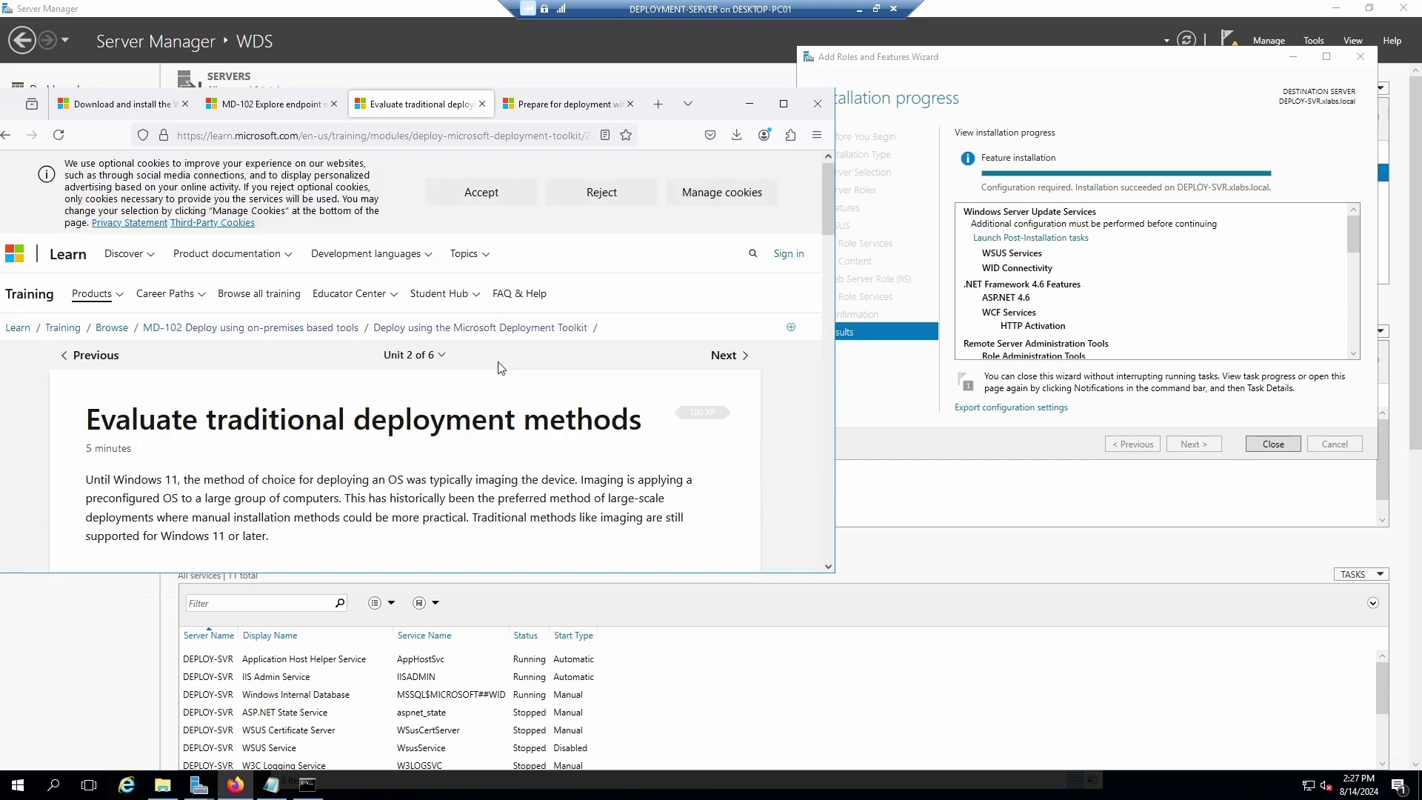
scroll(453, 428, down, 2)
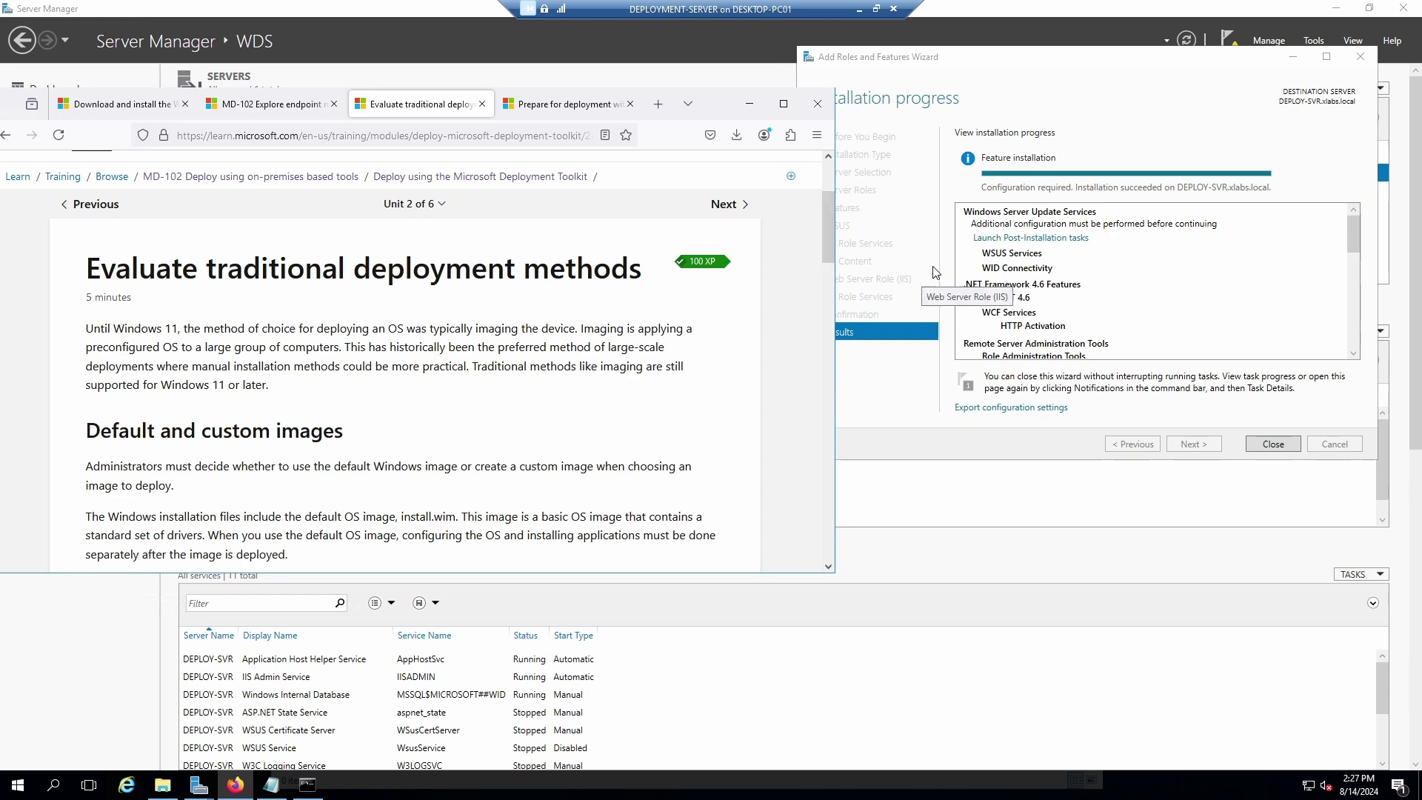
click(1022, 62)
Close the finished wizard, launch the WSUS post-installation tasks from Notifications, then open the WSUS page.
drag(1016, 59, 691, 76)
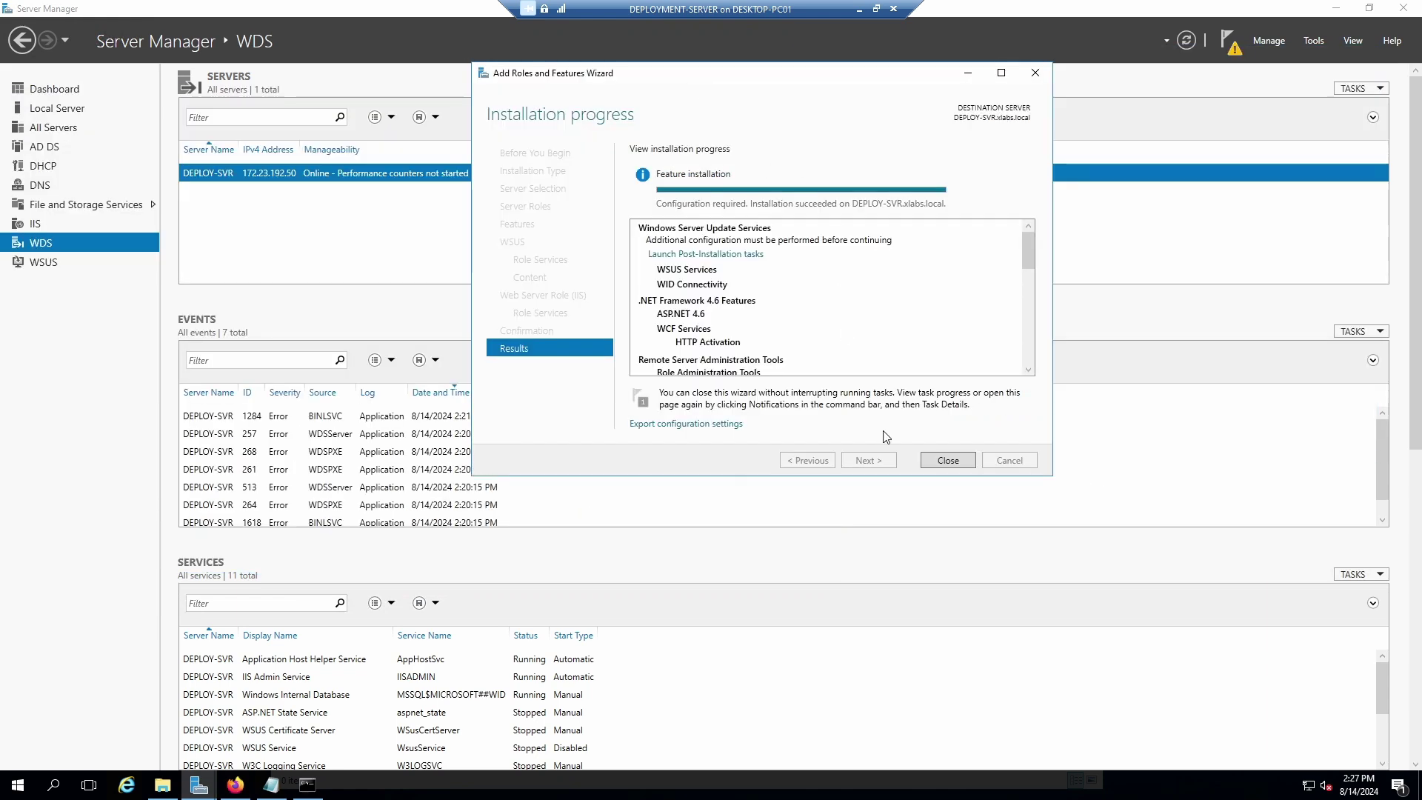
click(955, 461)
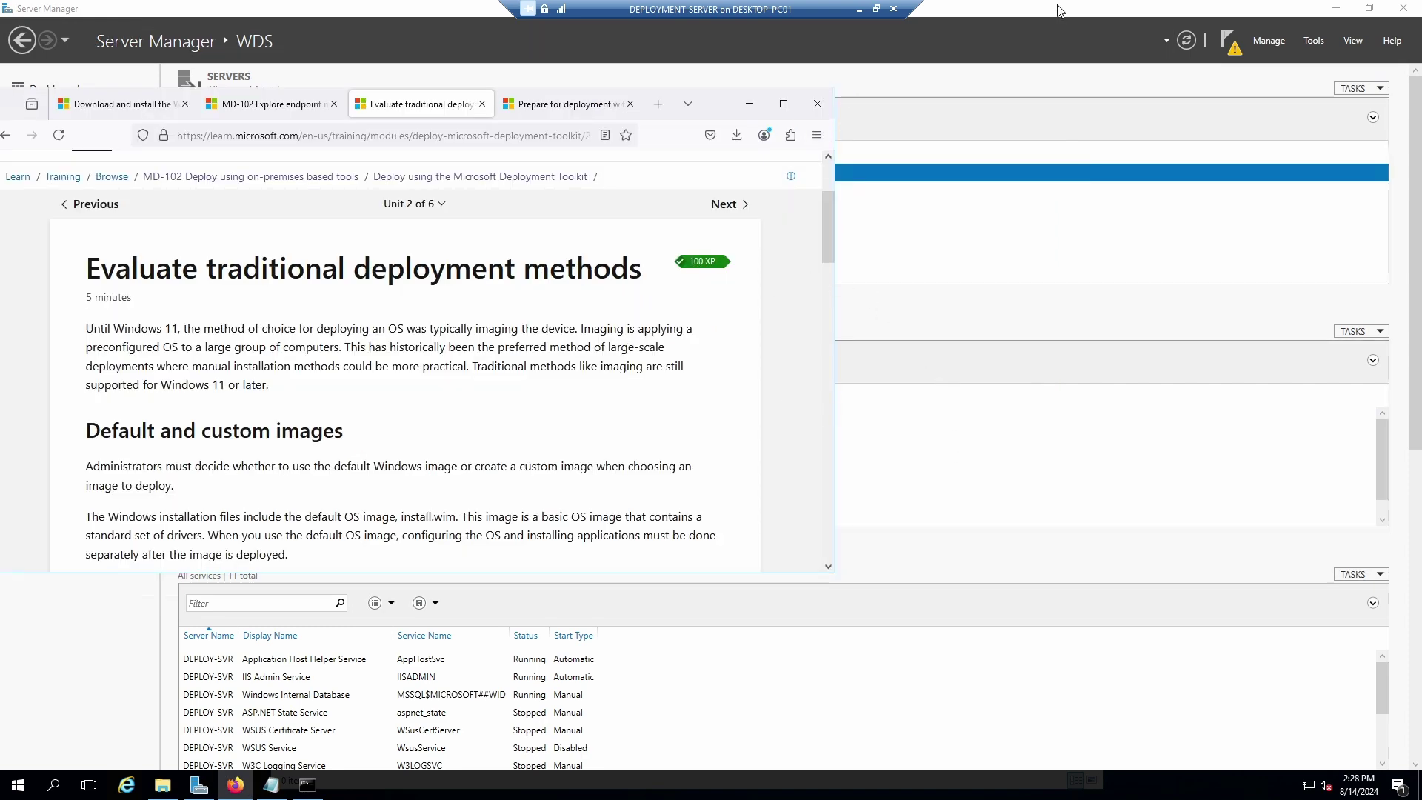
click(1234, 53)
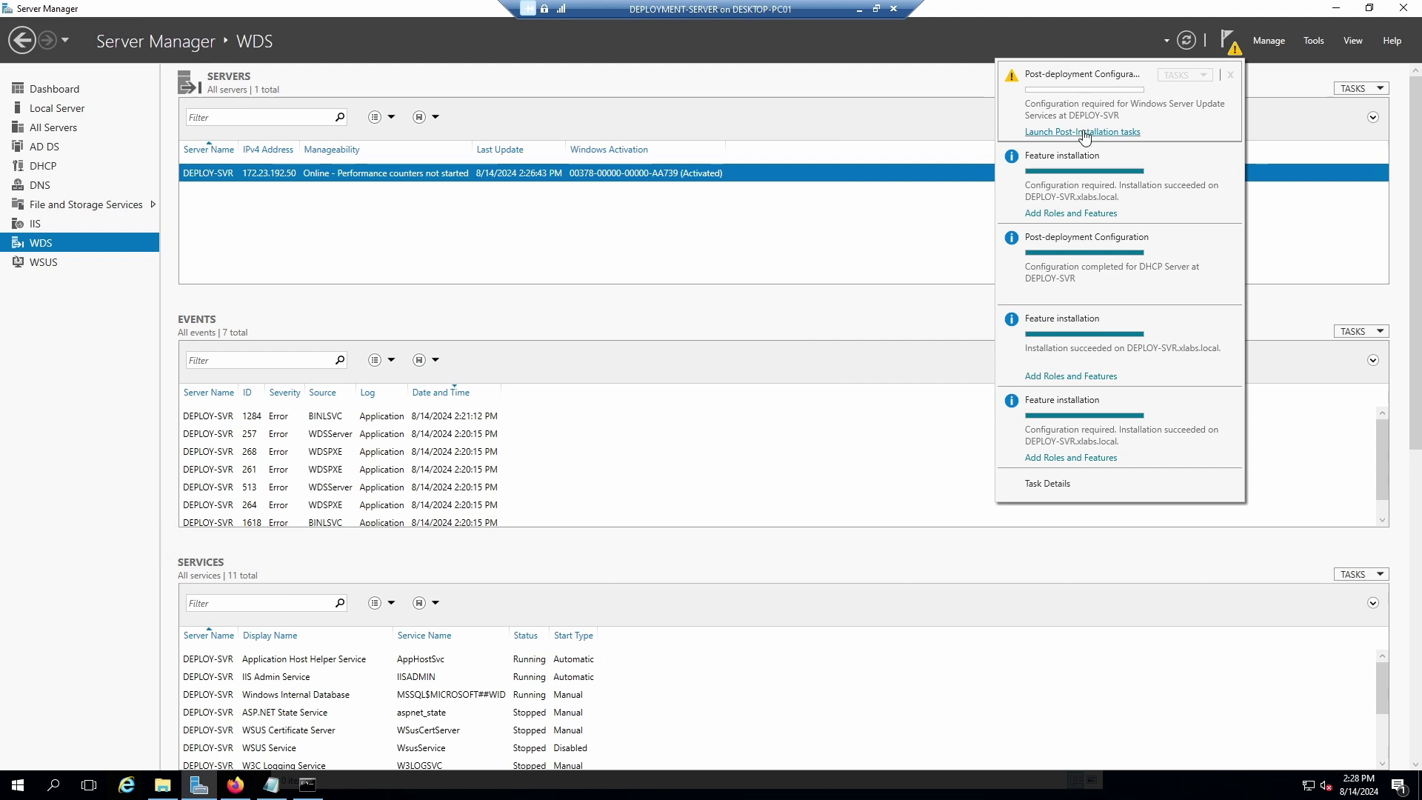
click(1084, 134)
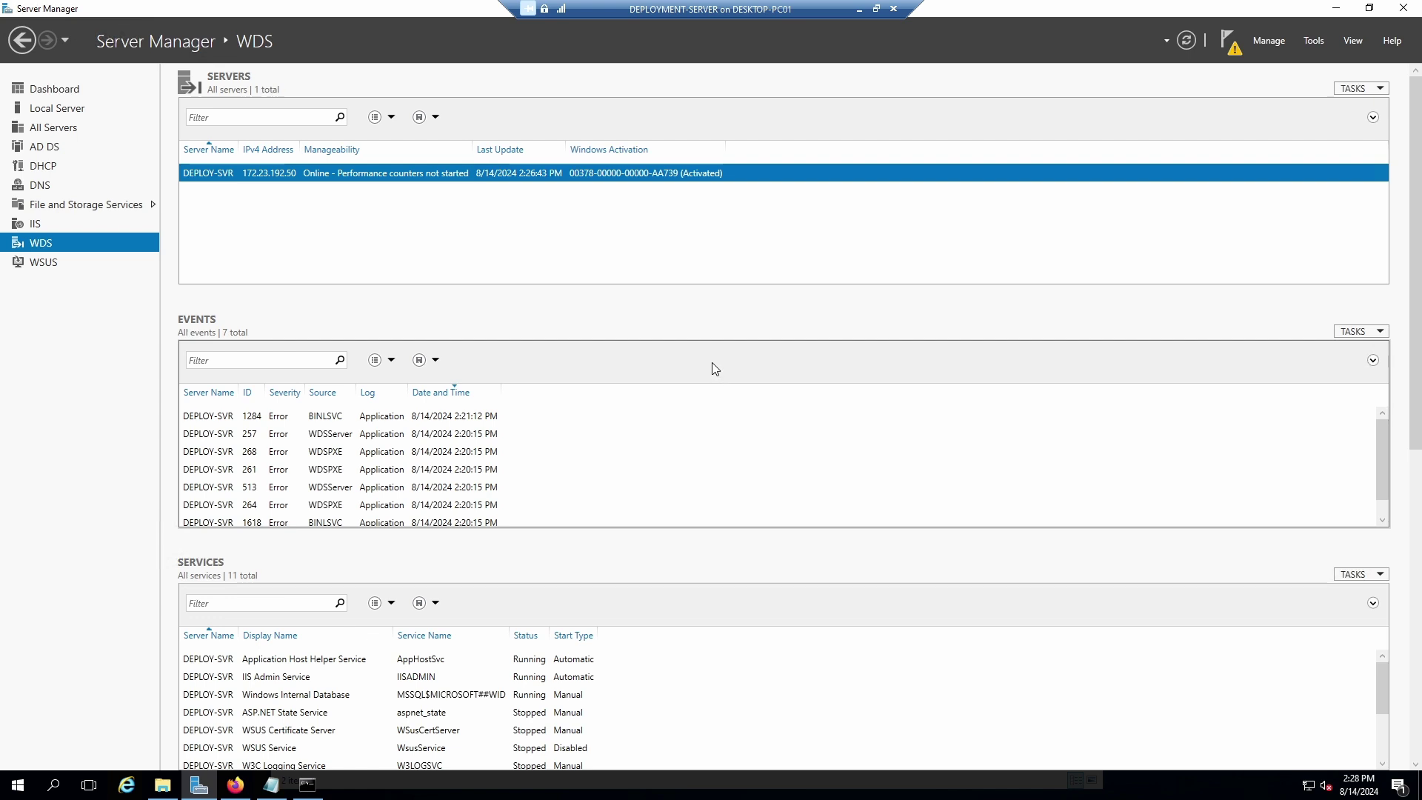
click(1232, 50)
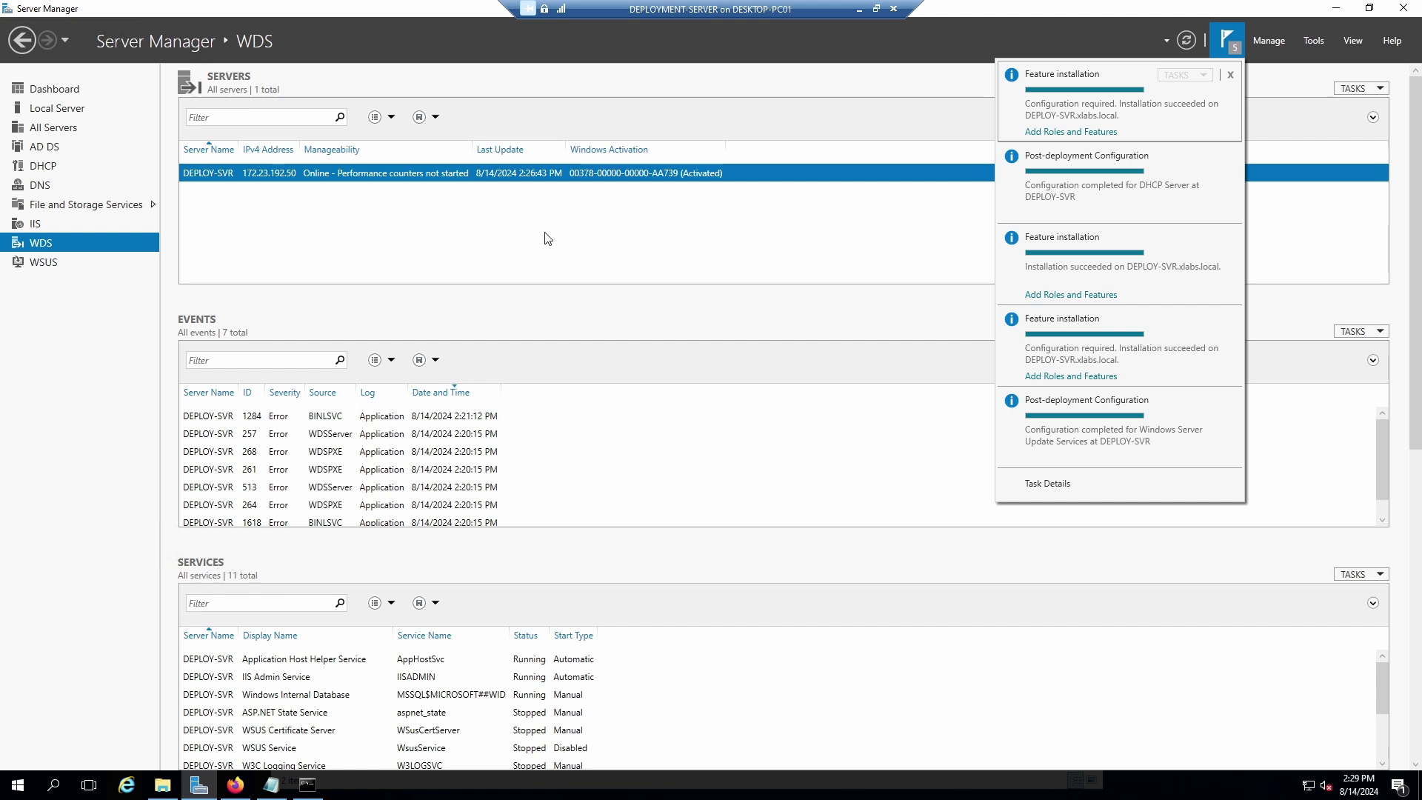
click(28, 268)
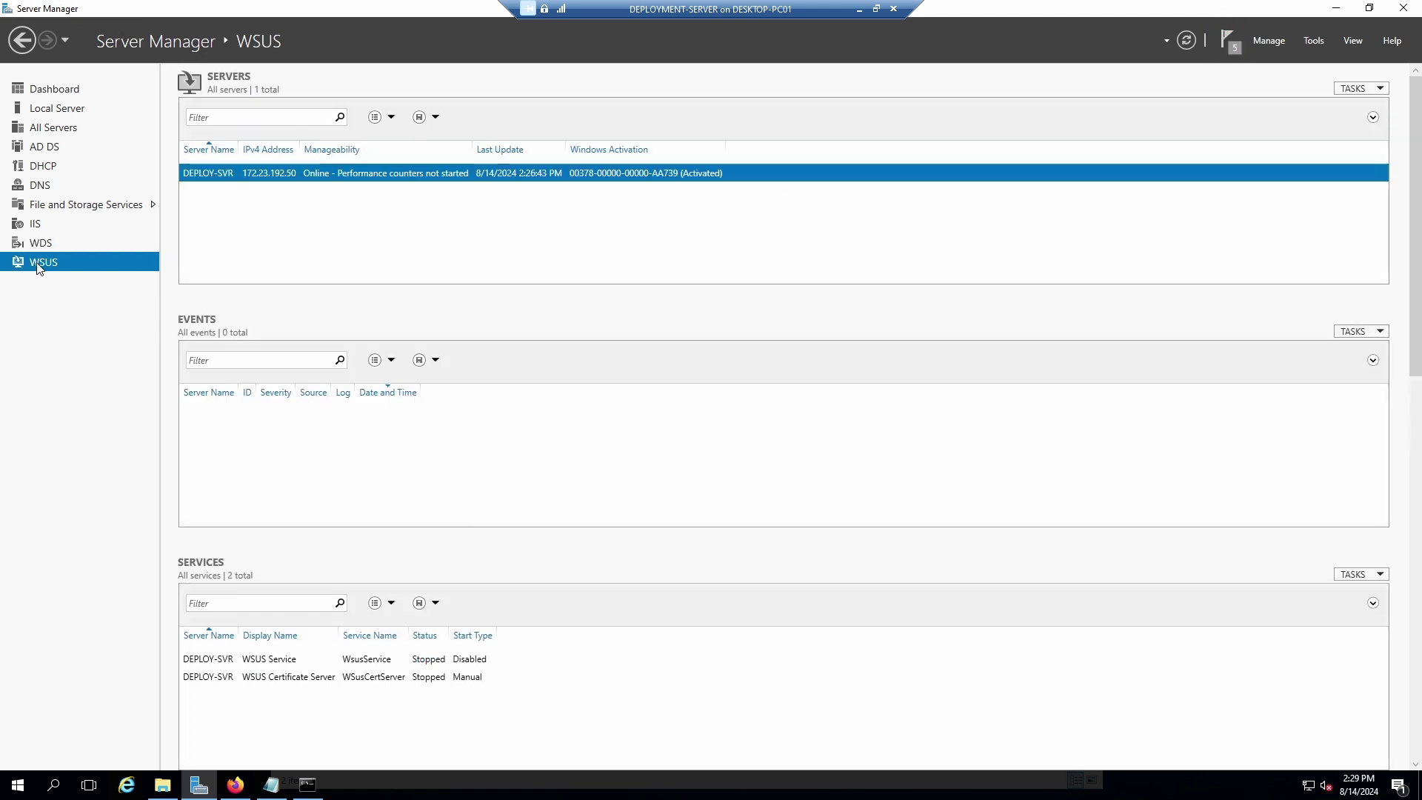
Launch the WSUS wizard for DEPLOY-SVR and advance past Before You Begin, Improvement Program and Microsoft Update upstream.
right_click(515, 178)
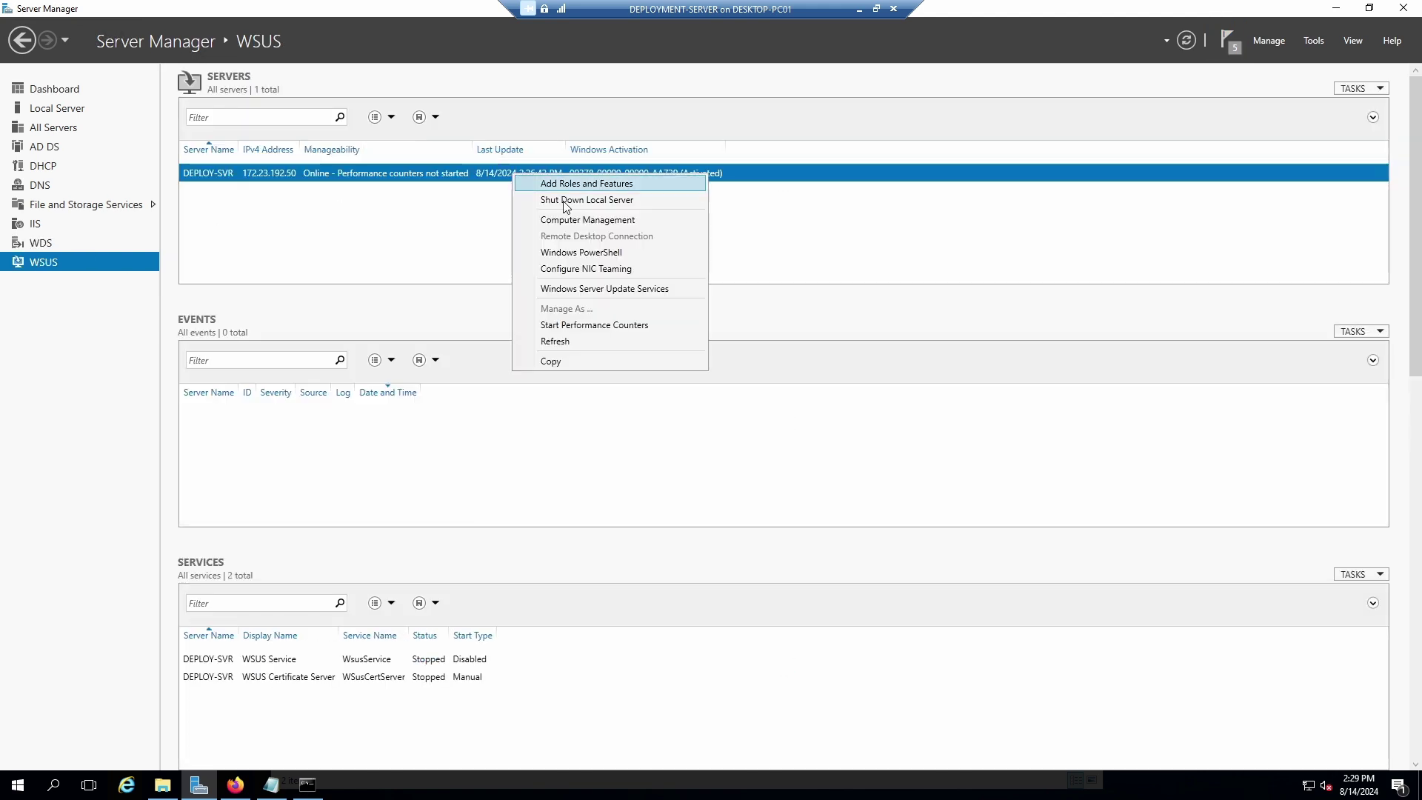
click(594, 291)
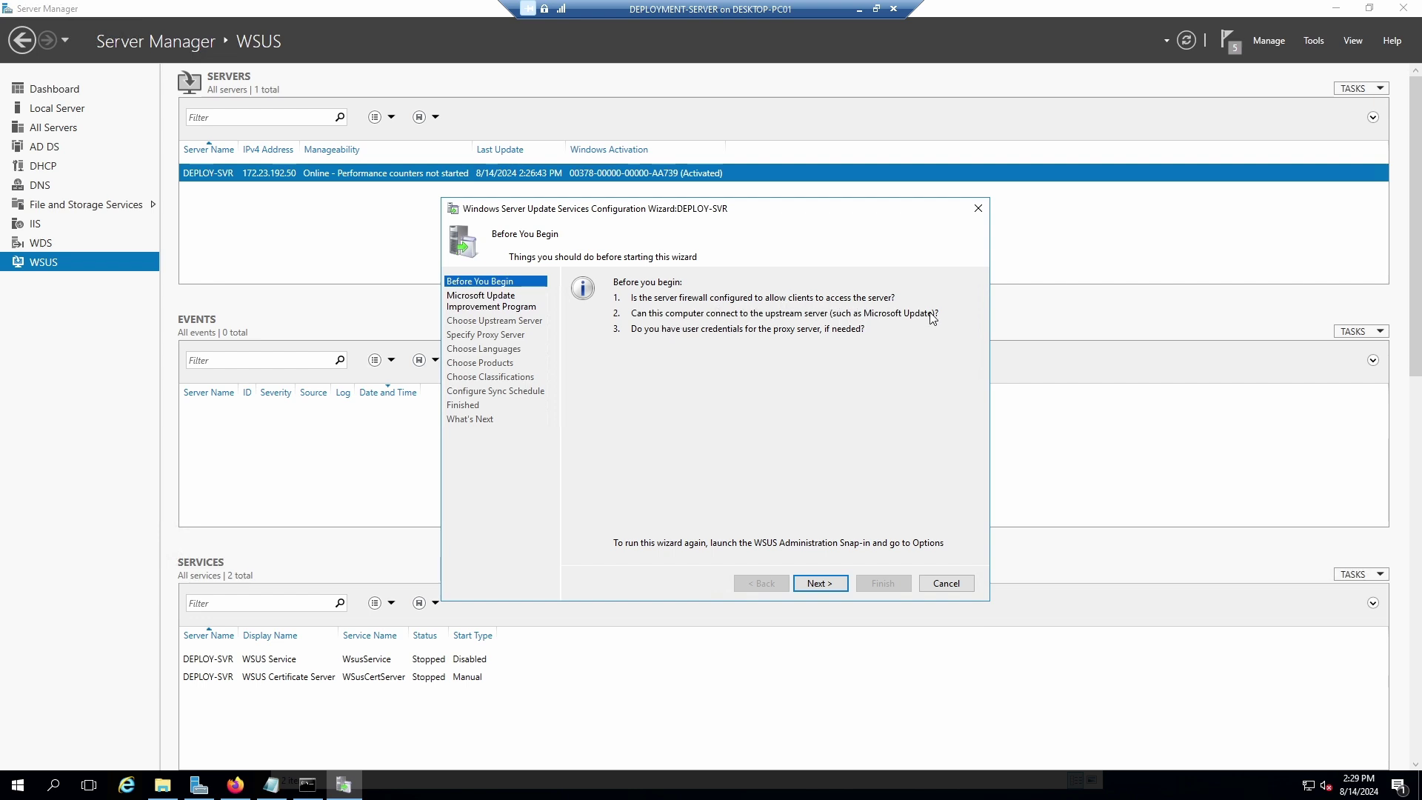
click(821, 585)
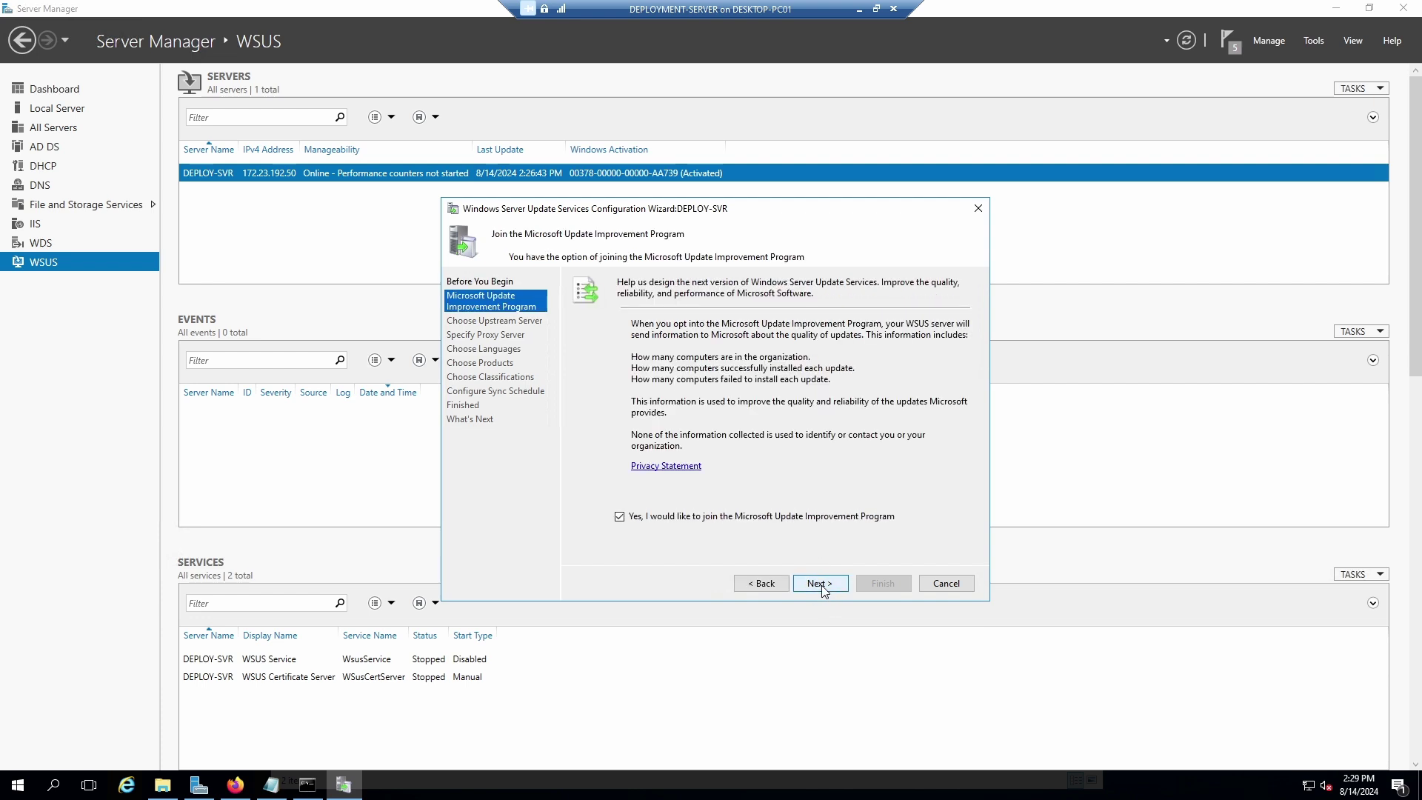
click(821, 585)
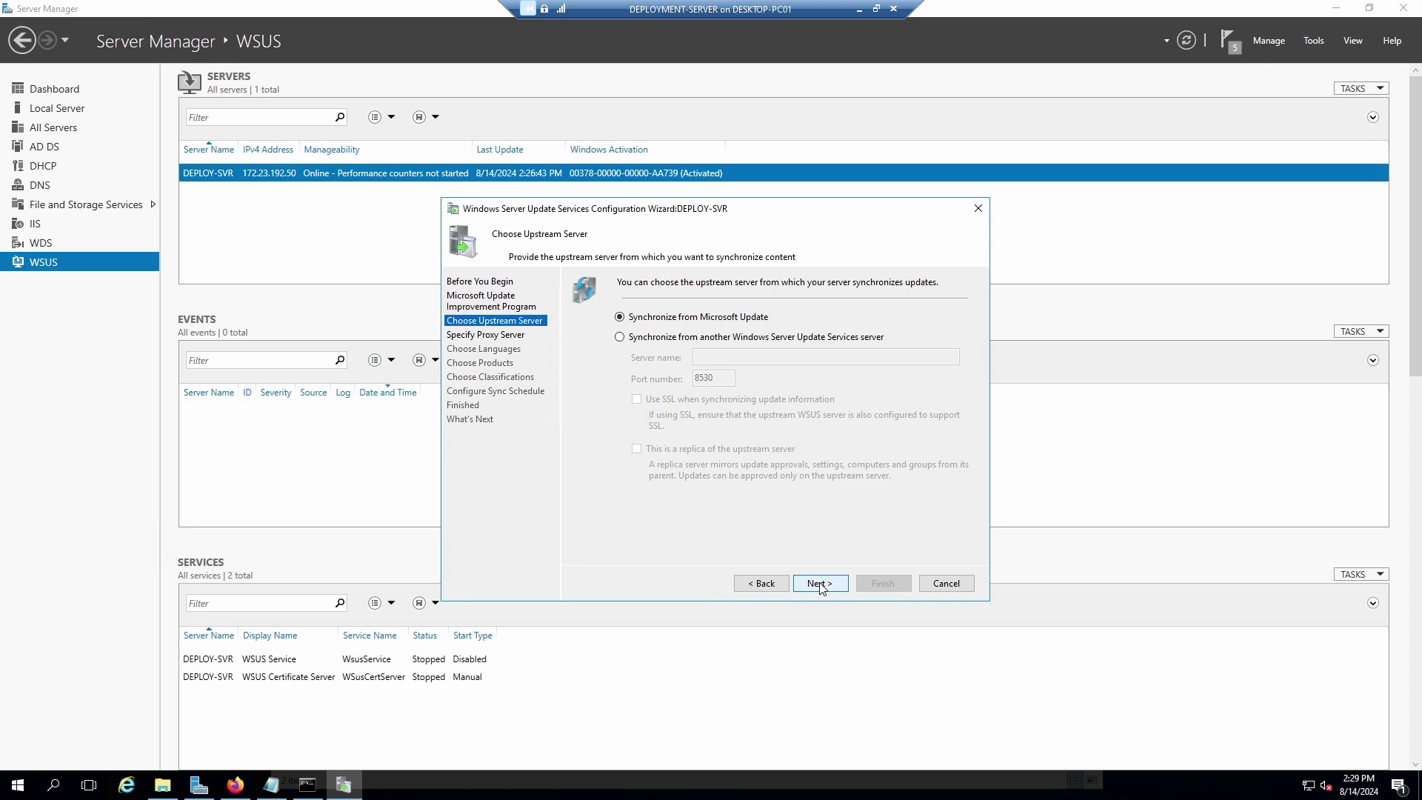
click(821, 585)
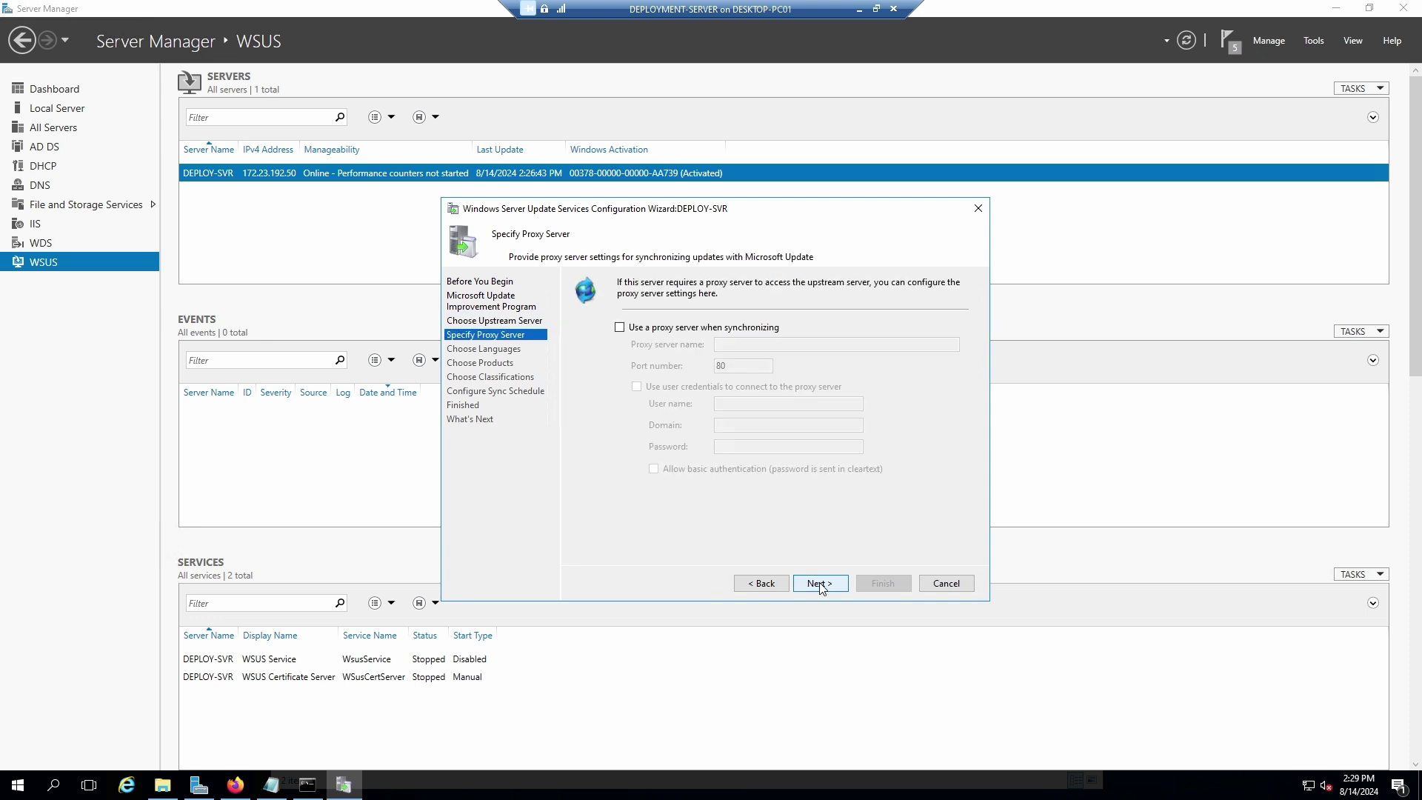
Skip the proxy server, start connecting to Microsoft Update, then return to the Microsoft Learn page in Firefox.
click(821, 585)
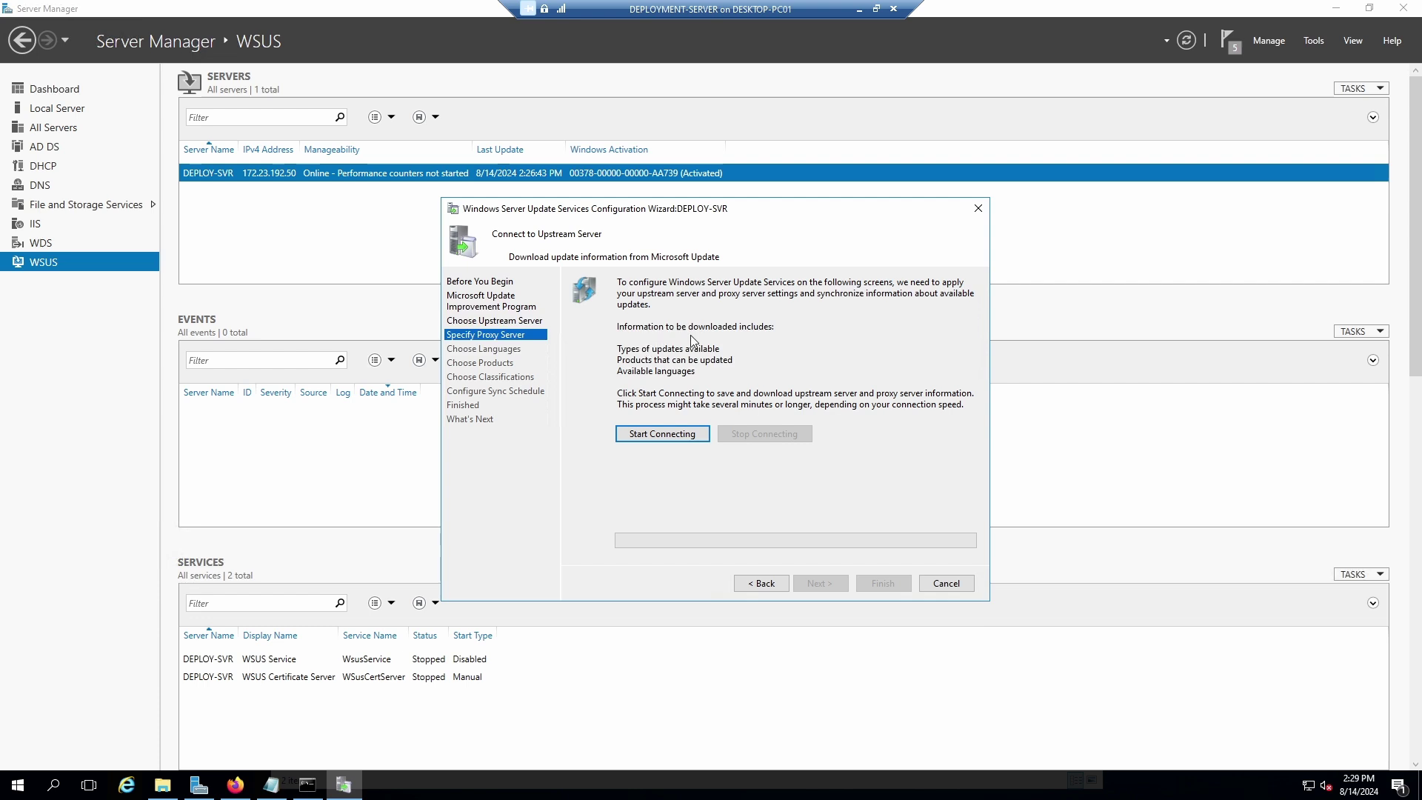
click(663, 435)
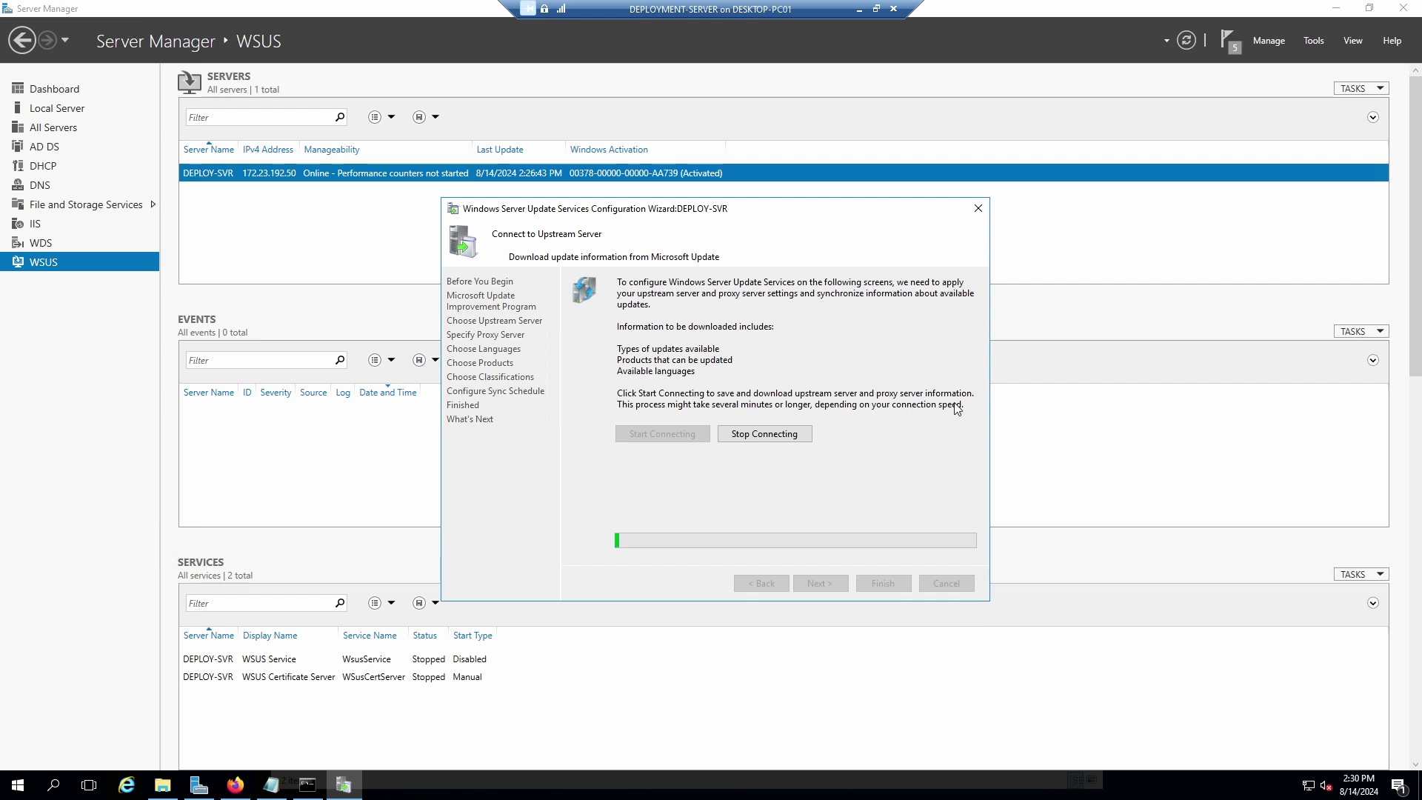
drag(729, 210, 1121, 80)
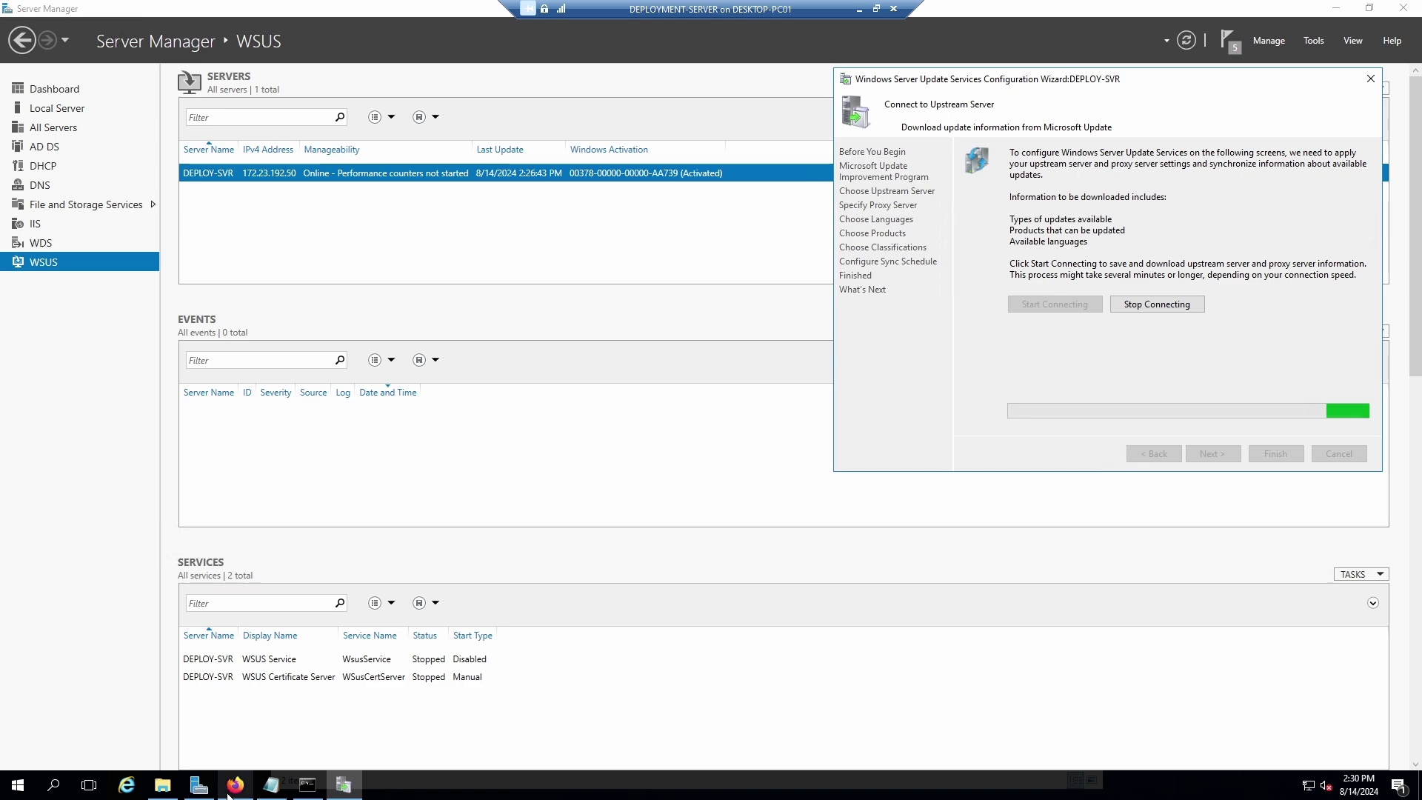
click(234, 784)
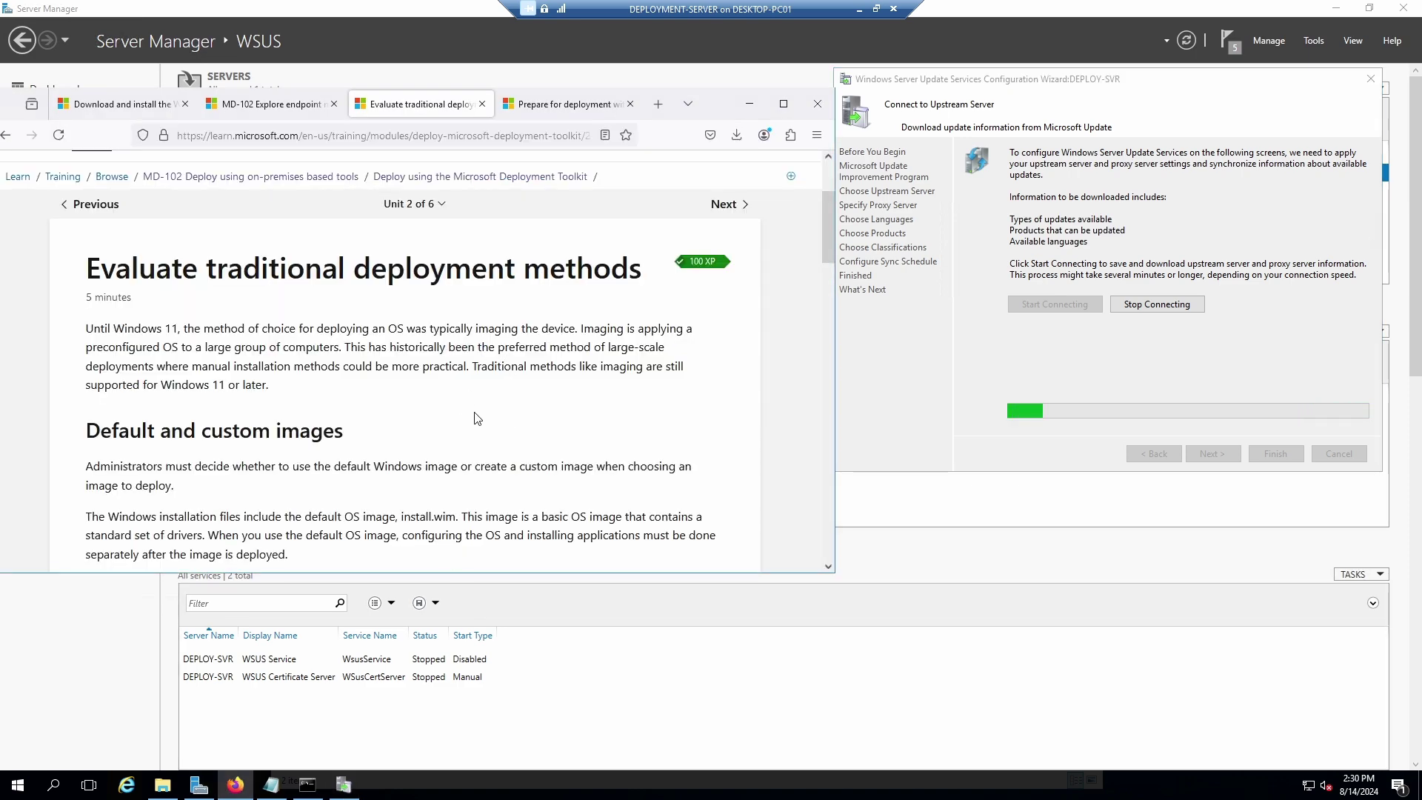
scroll(474, 465, down, 2)
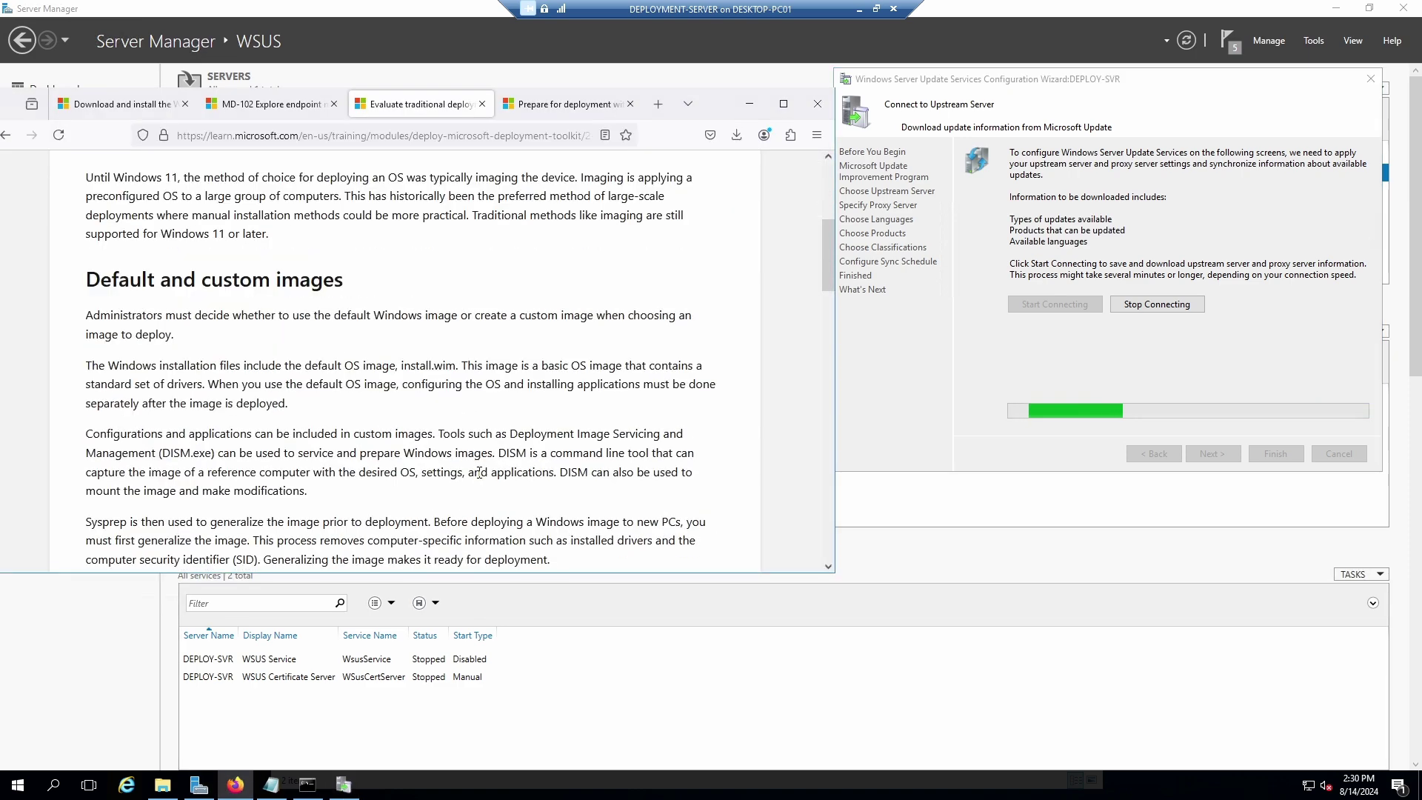
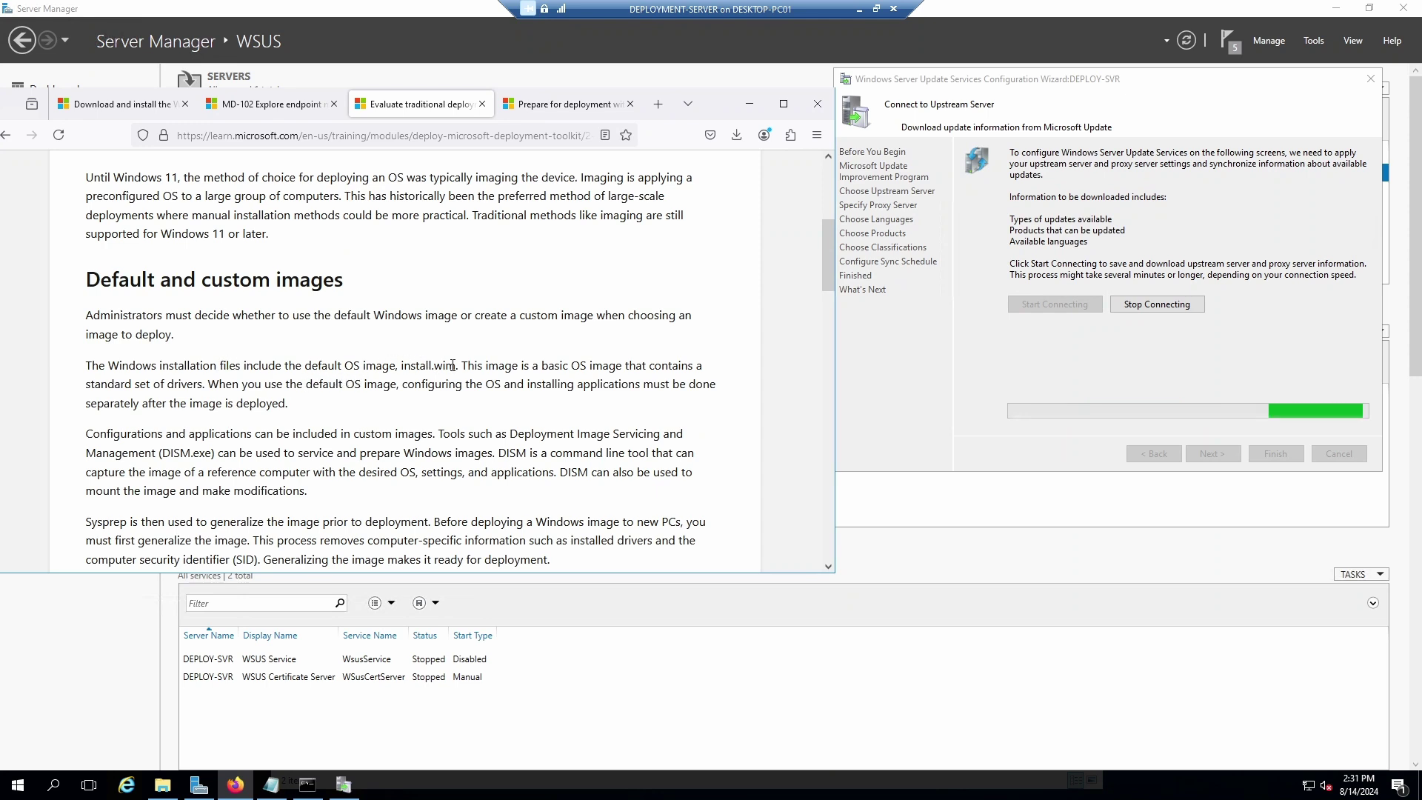
Highlight the default install.wim image file name and read further down the unit.
drag(456, 366, 400, 368)
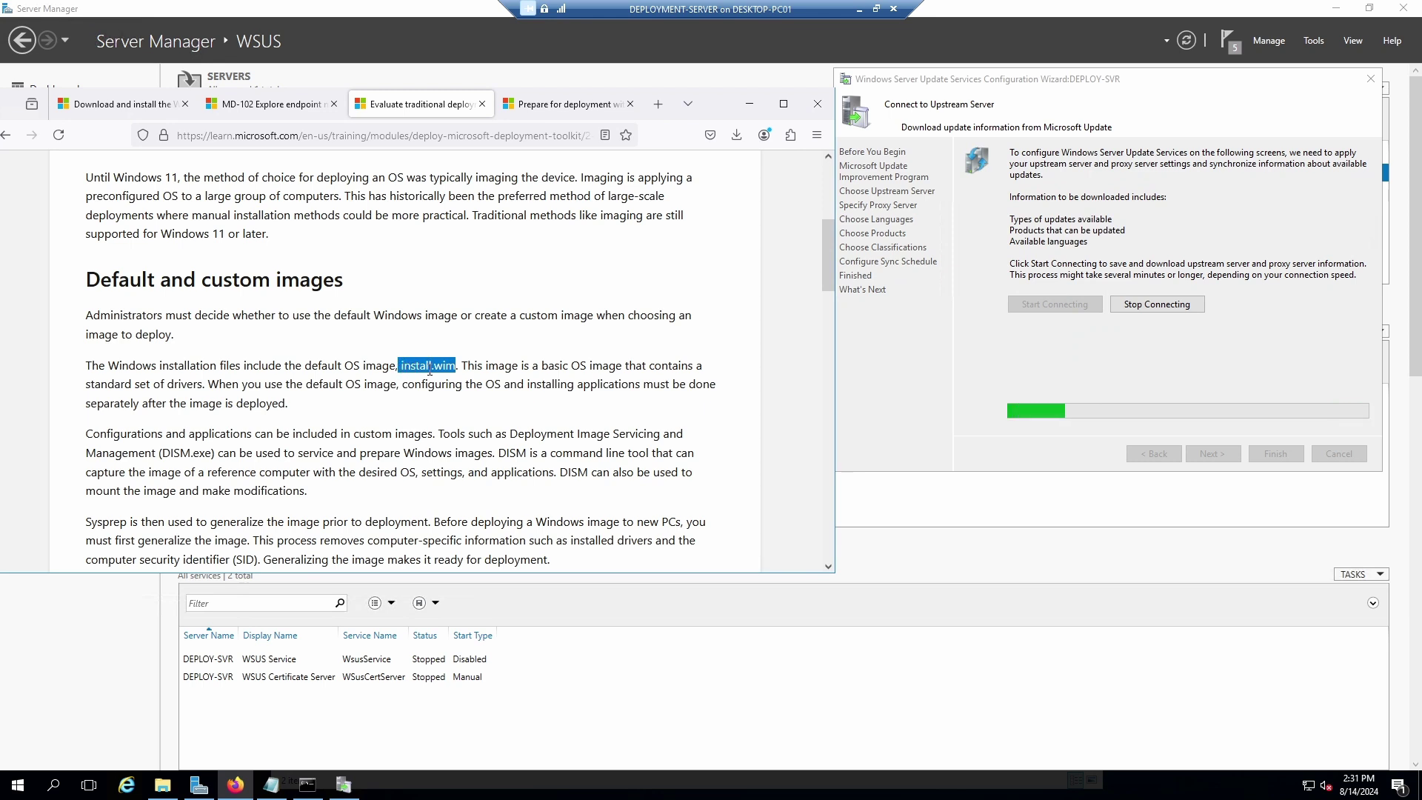
click(466, 368)
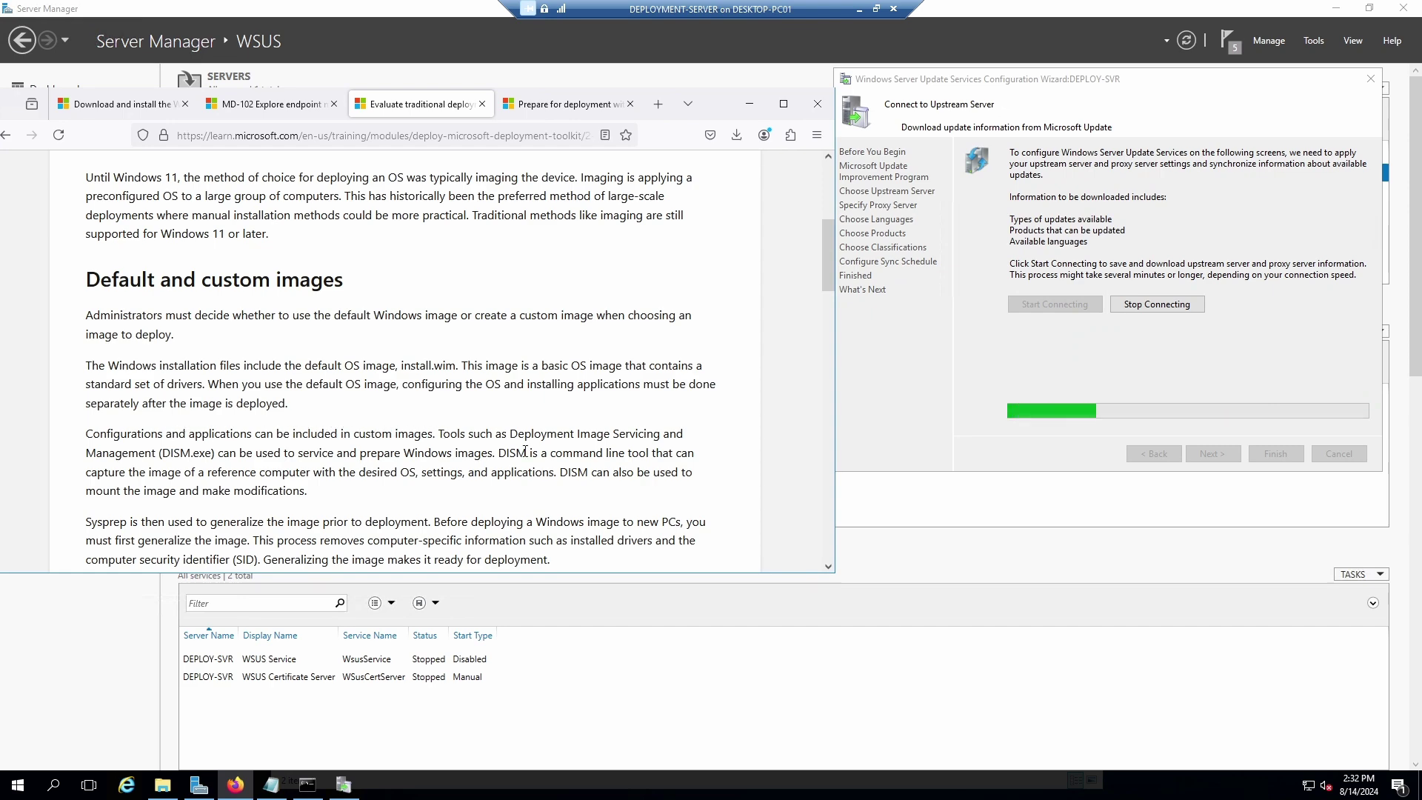
scroll(504, 440, down, 1)
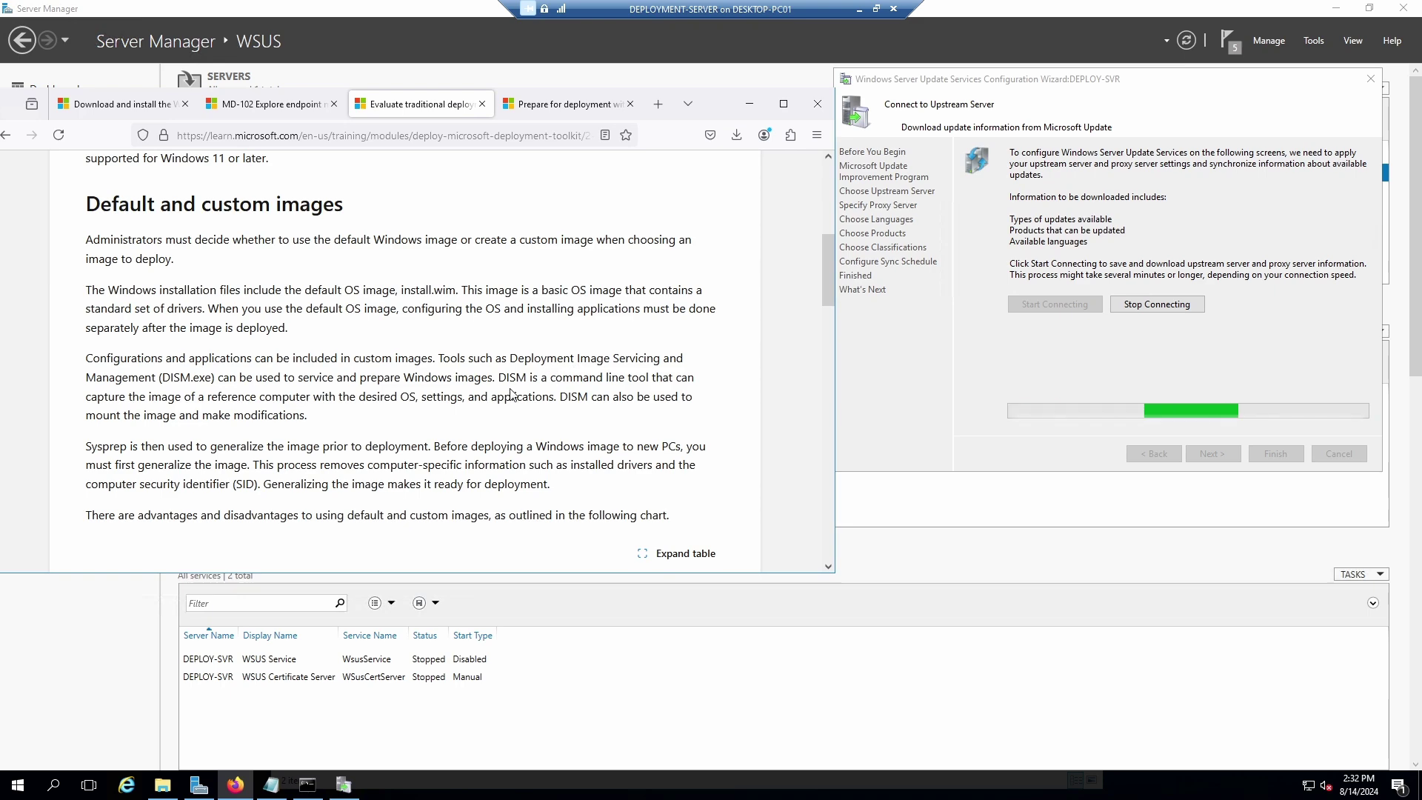
scroll(576, 374, down, 2)
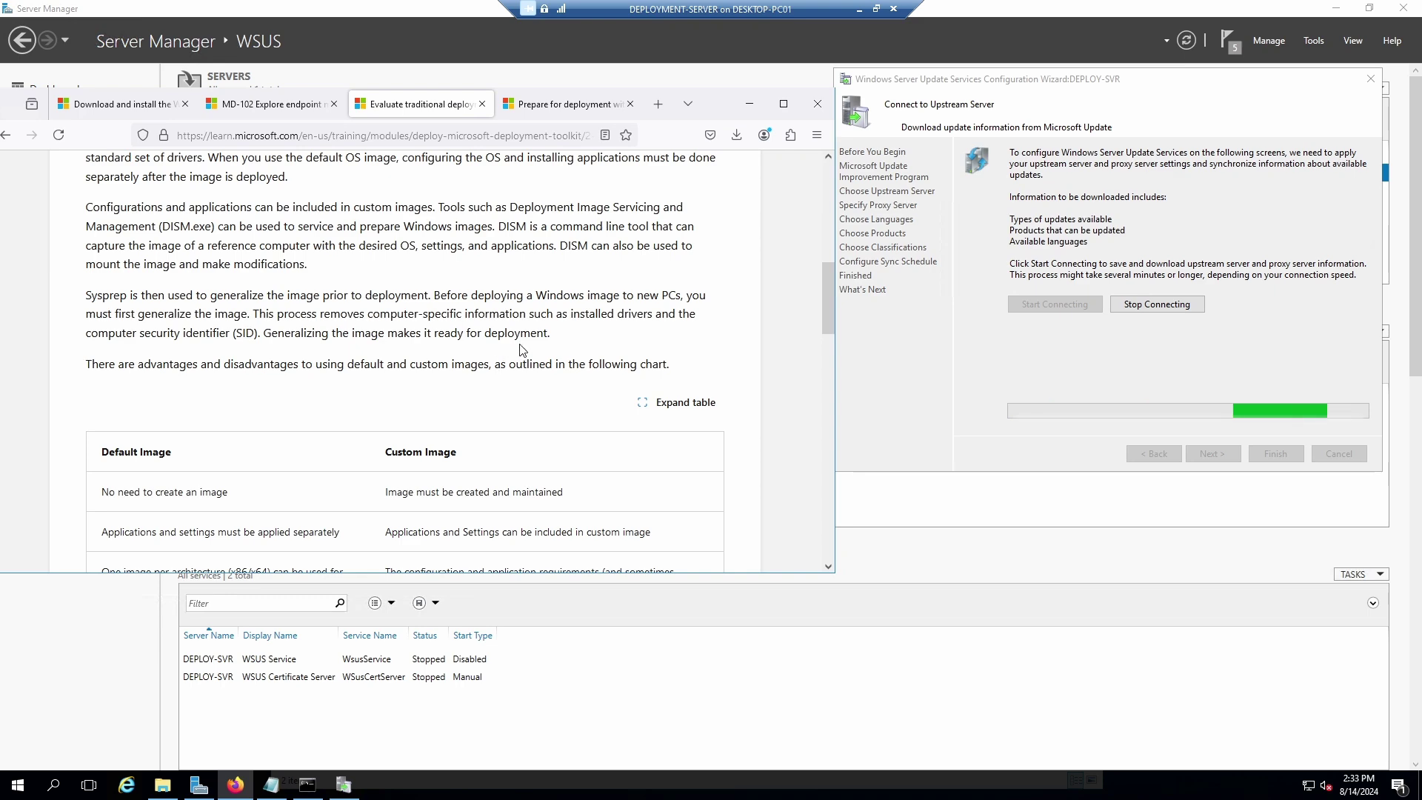
scroll(523, 349, down, 5)
scroll(525, 354, down, 4)
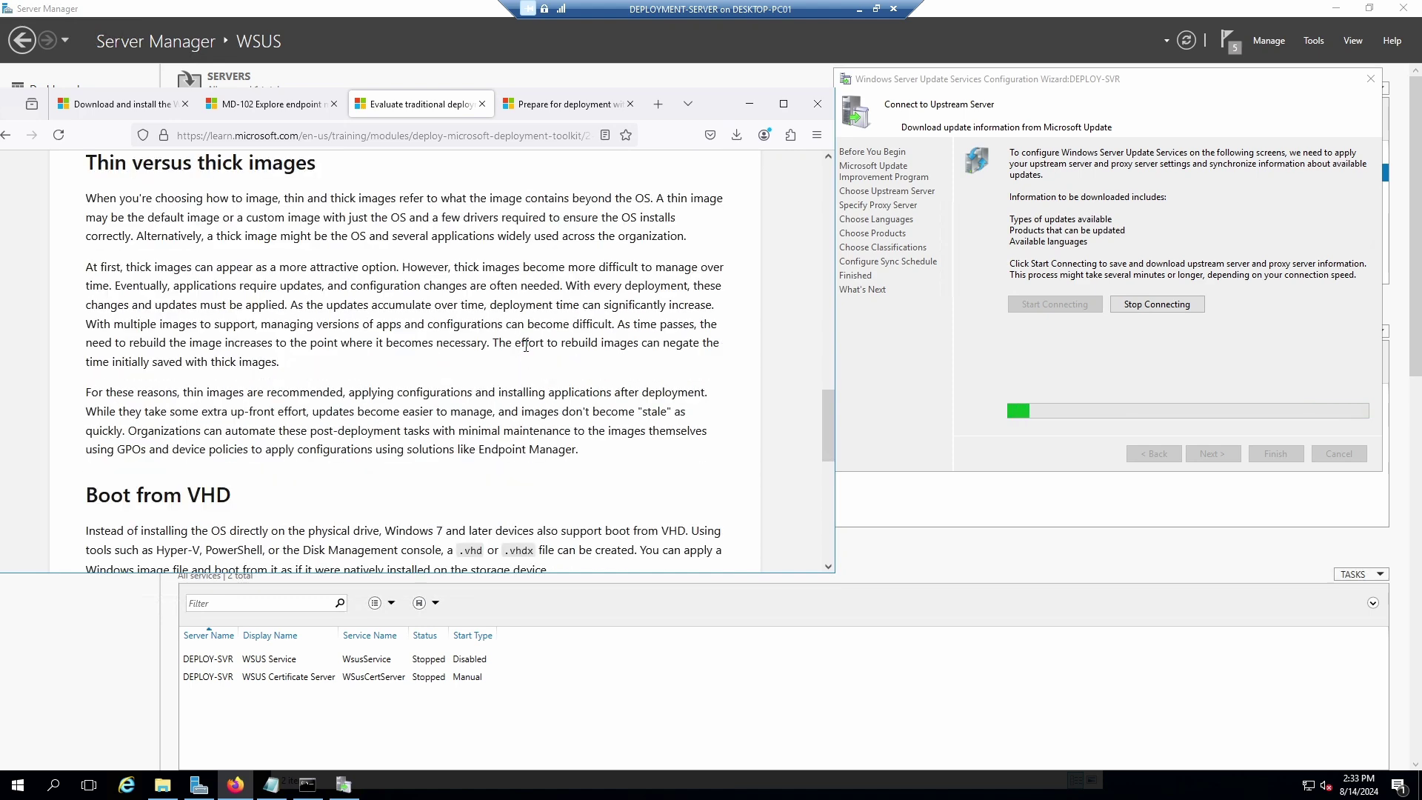
scroll(527, 341, up, 1)
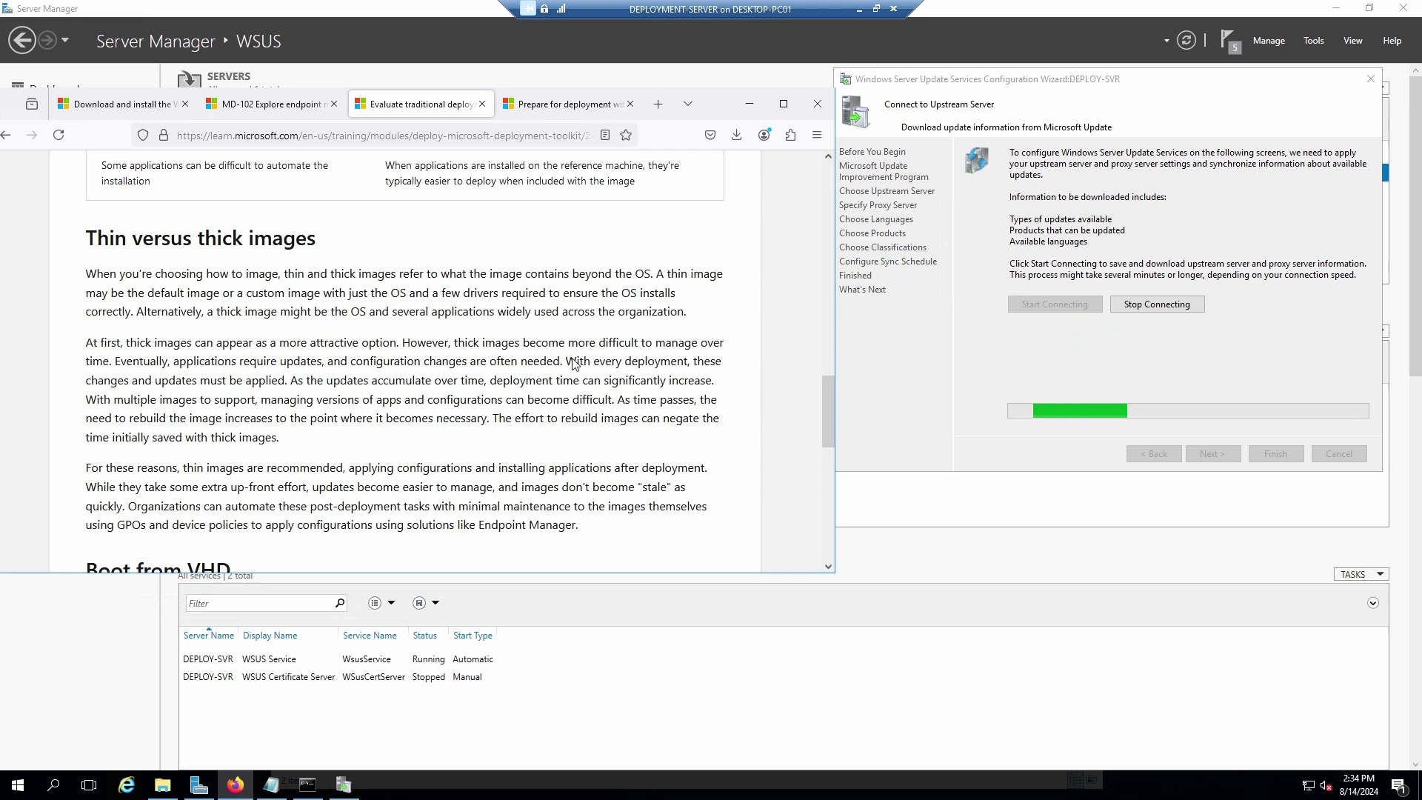
scroll(561, 389, down, 2)
scroll(562, 389, down, 2)
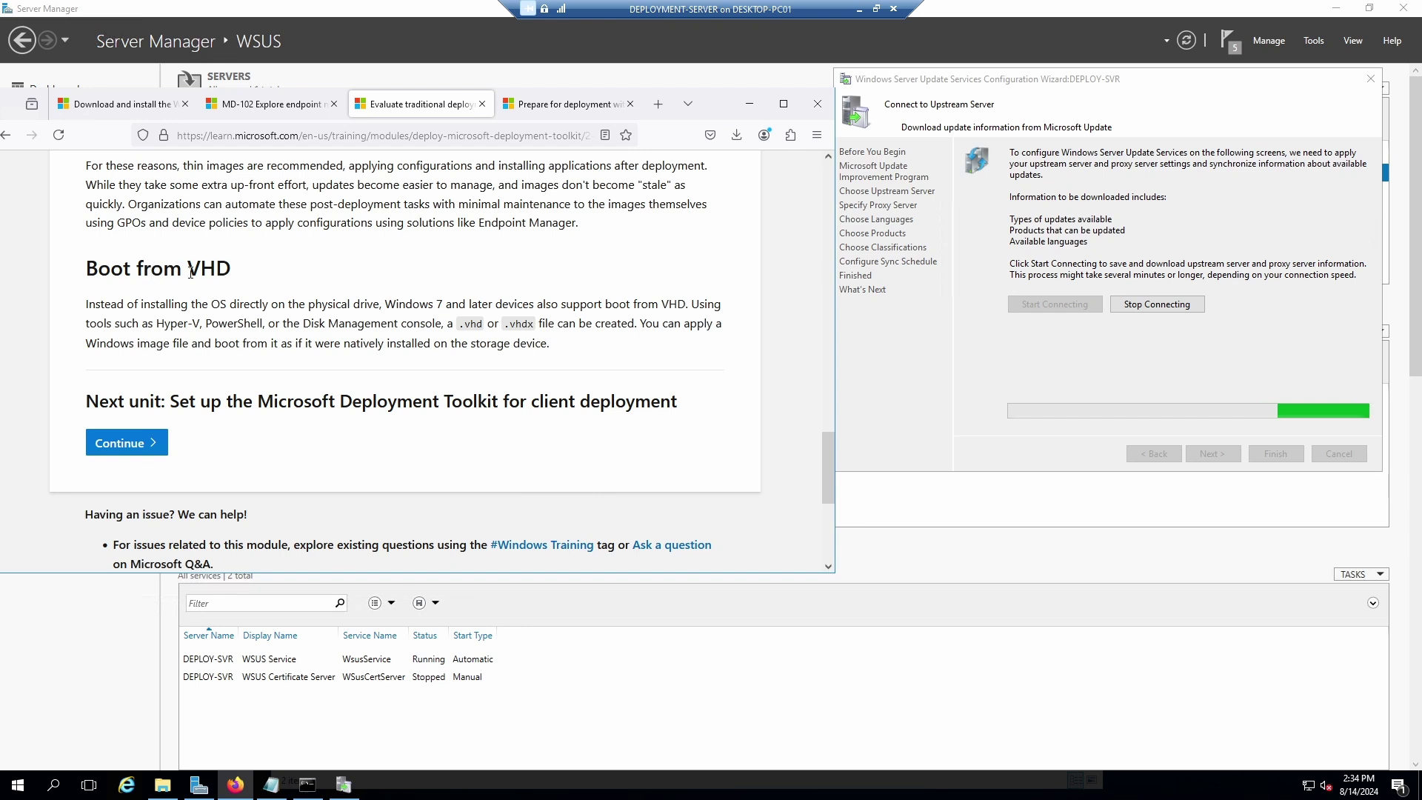
Highlight the VHD heading and the .vhd and .vhdx file extensions in the text.
double_click(214, 269)
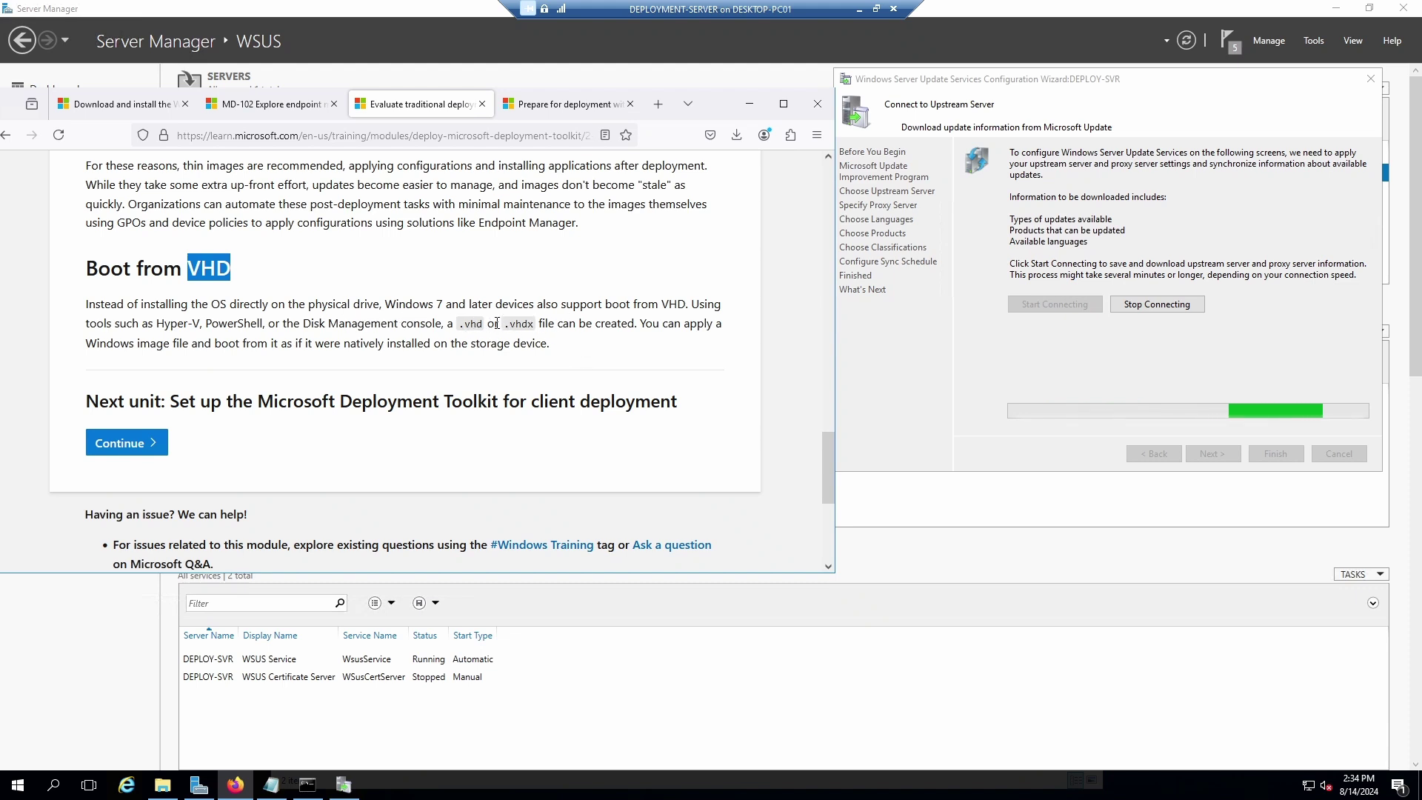
click(388, 302)
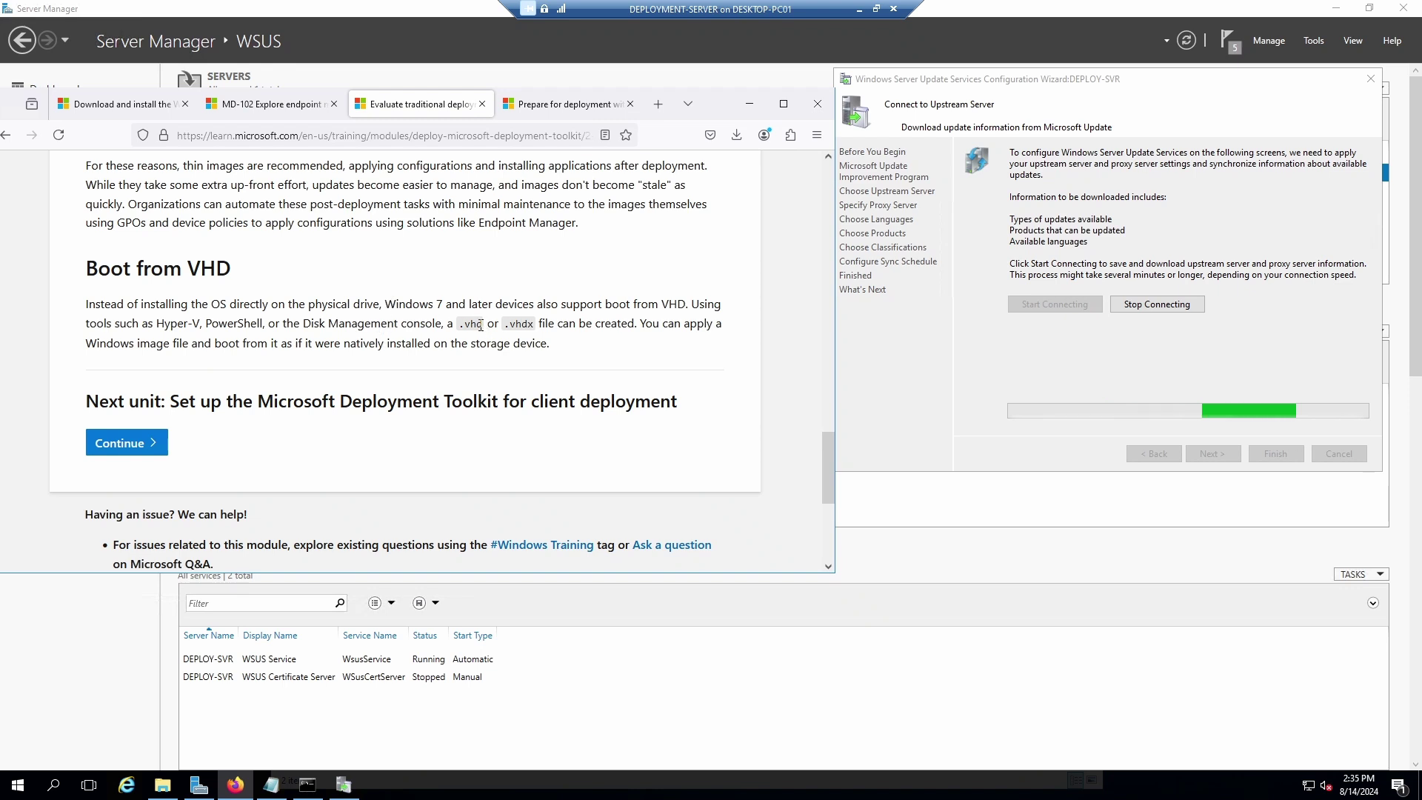
drag(484, 324, 461, 326)
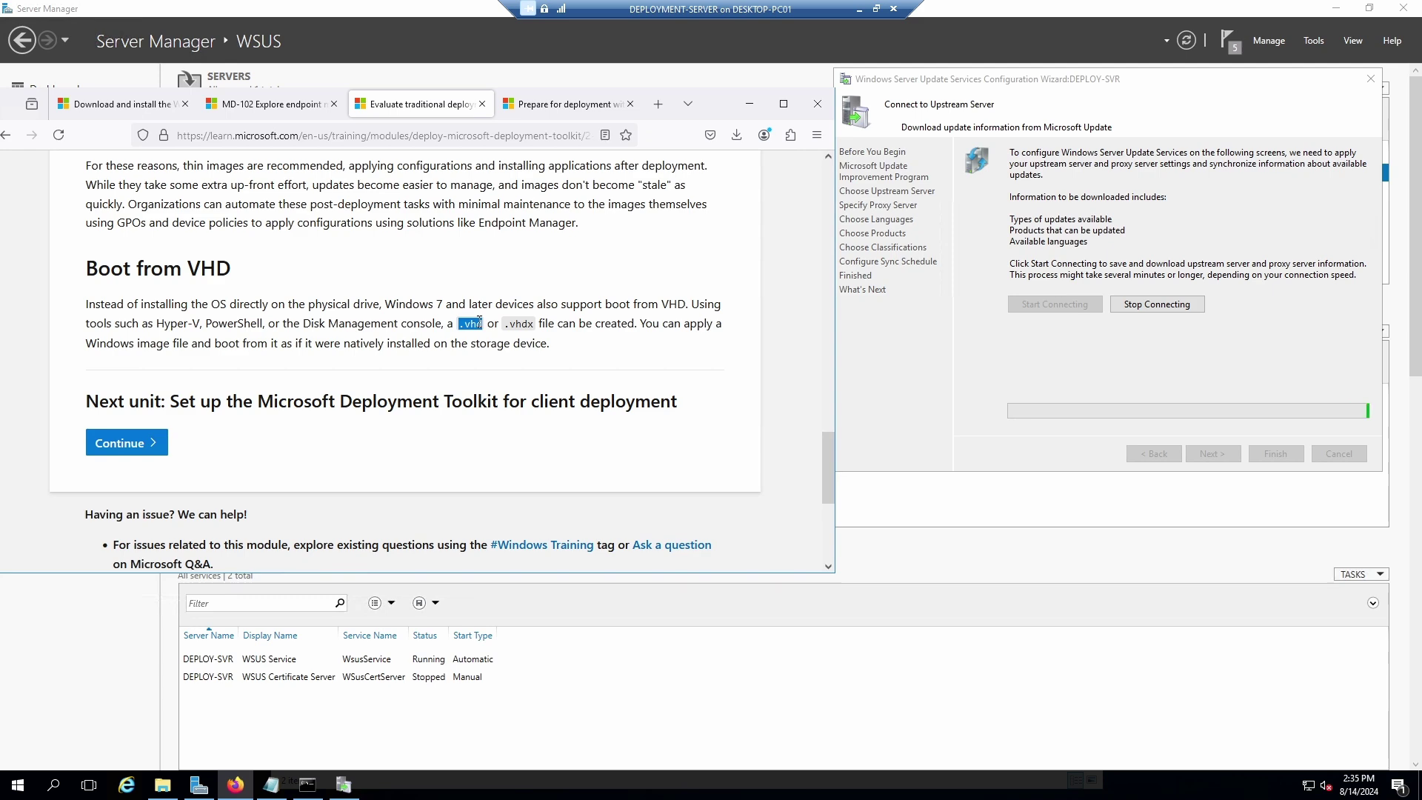
drag(479, 322, 462, 327)
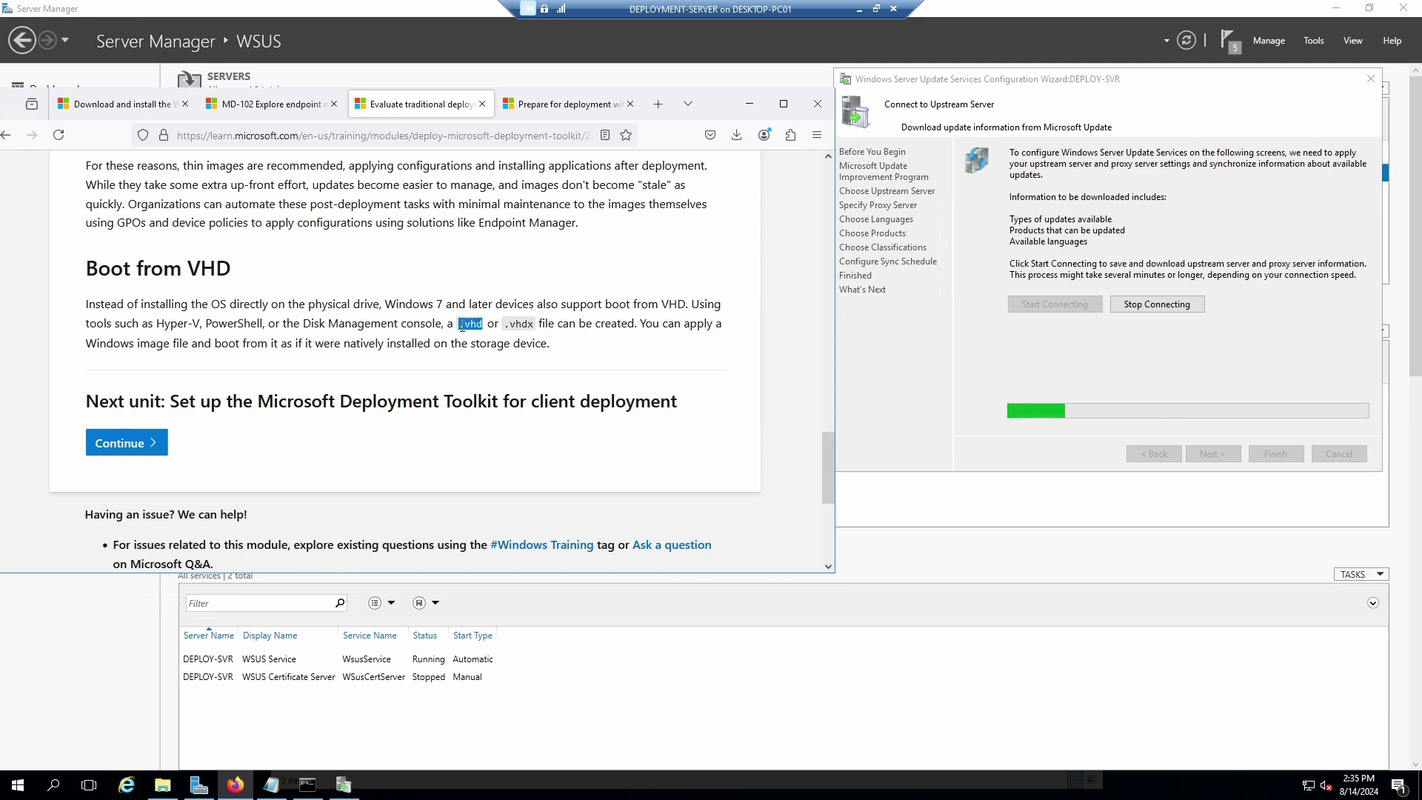
double_click(534, 324)
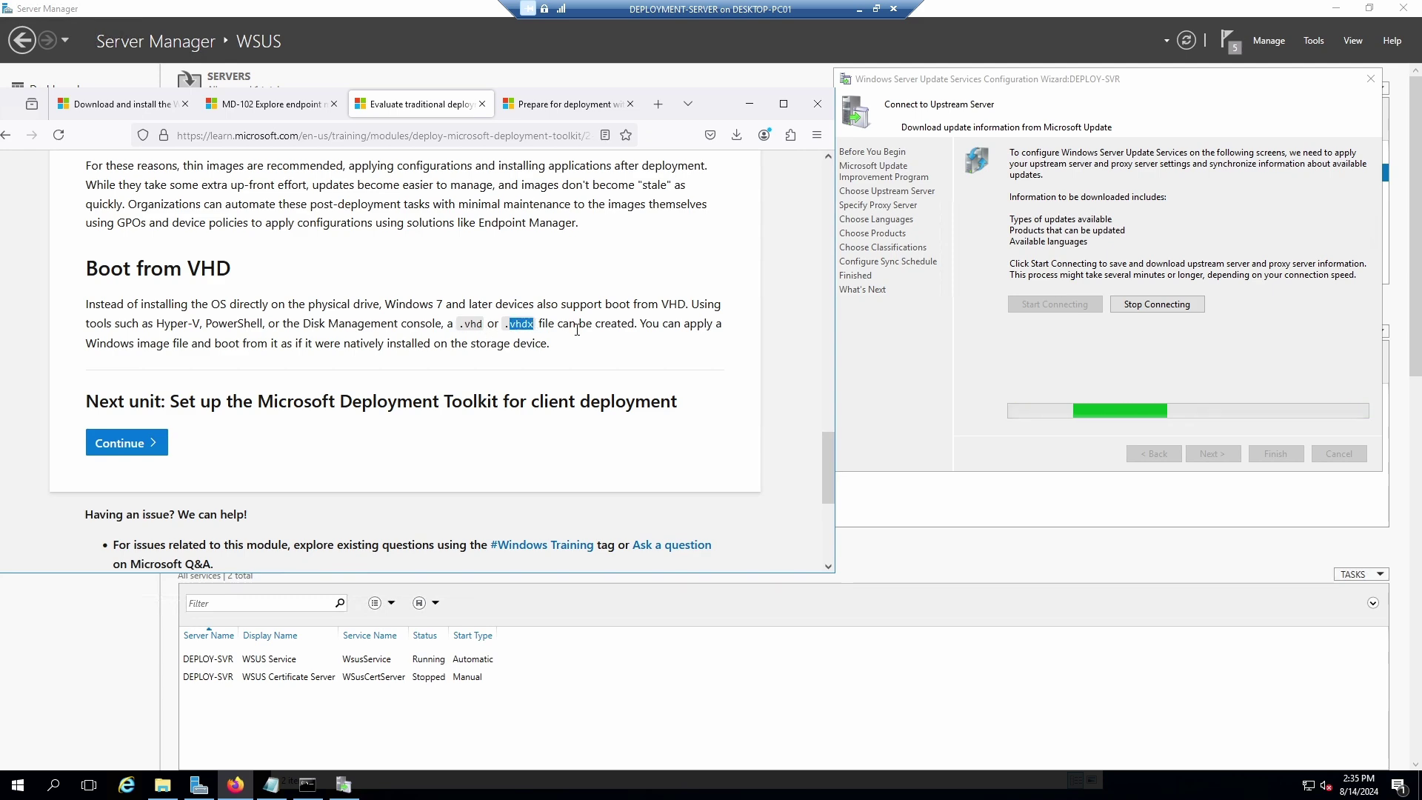
scroll(552, 342, up, 13)
scroll(555, 351, down, 16)
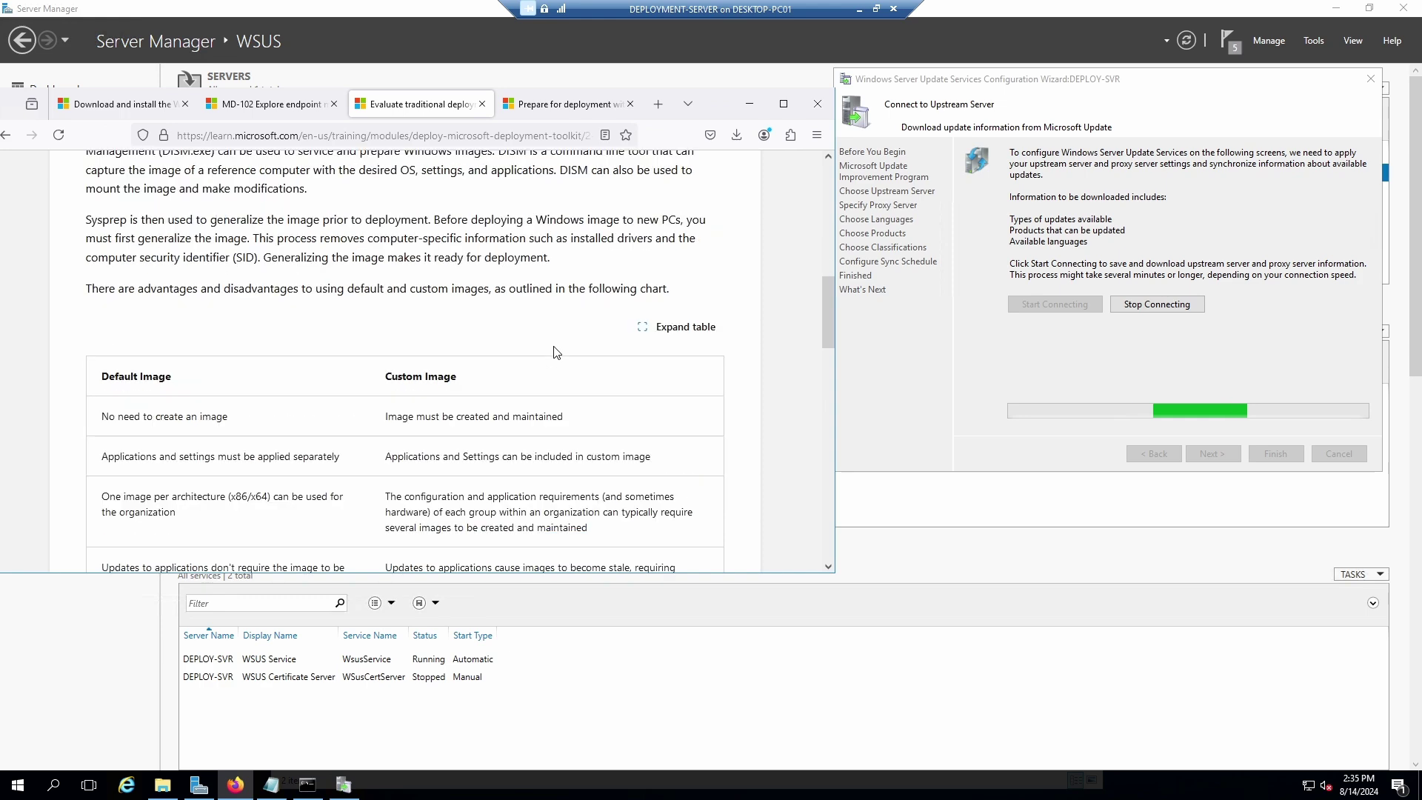
scroll(557, 349, up, 4)
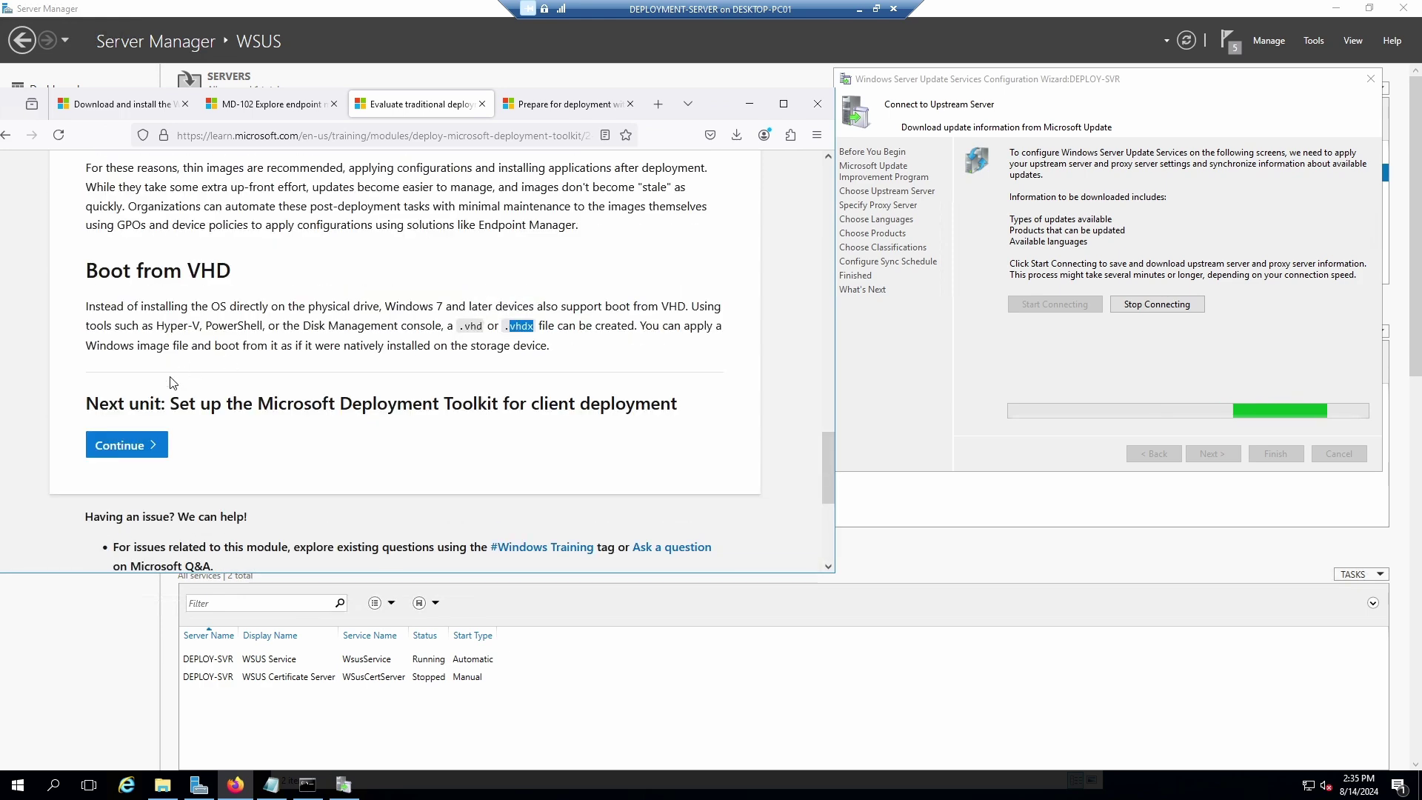
Continue to the 'Set up the Microsoft Deployment Toolkit for client deployment' unit and read its introduction.
click(127, 448)
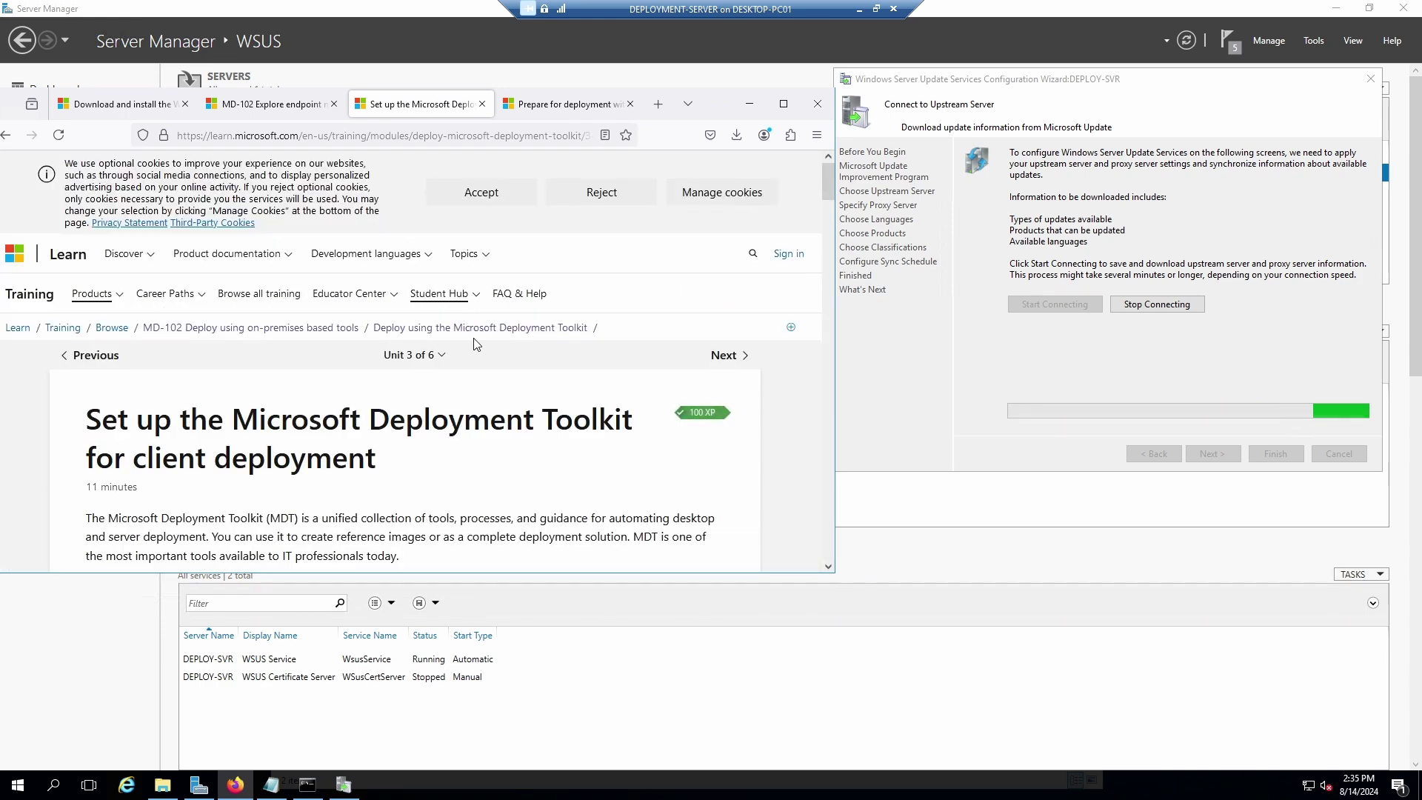
scroll(491, 434, down, 2)
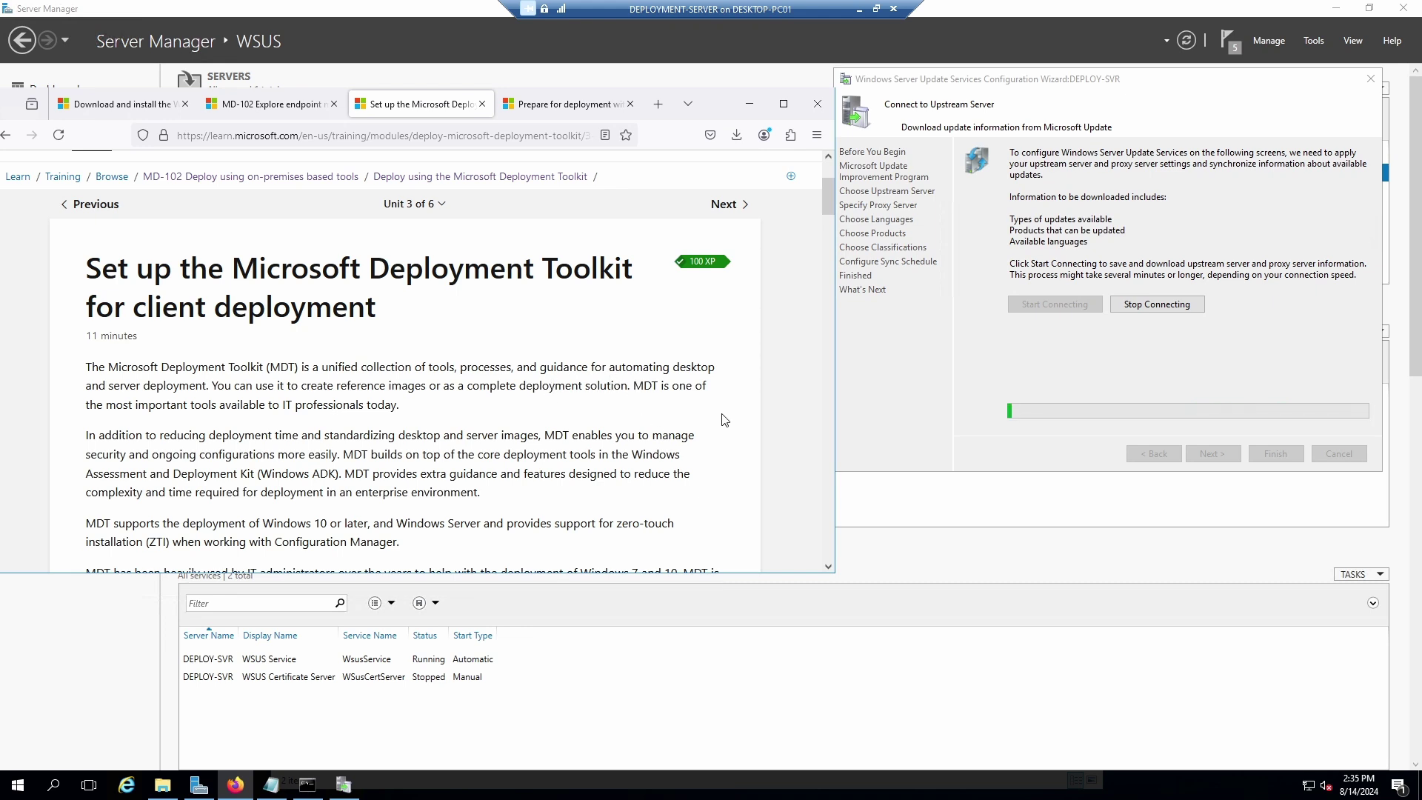
scroll(724, 419, down, 1)
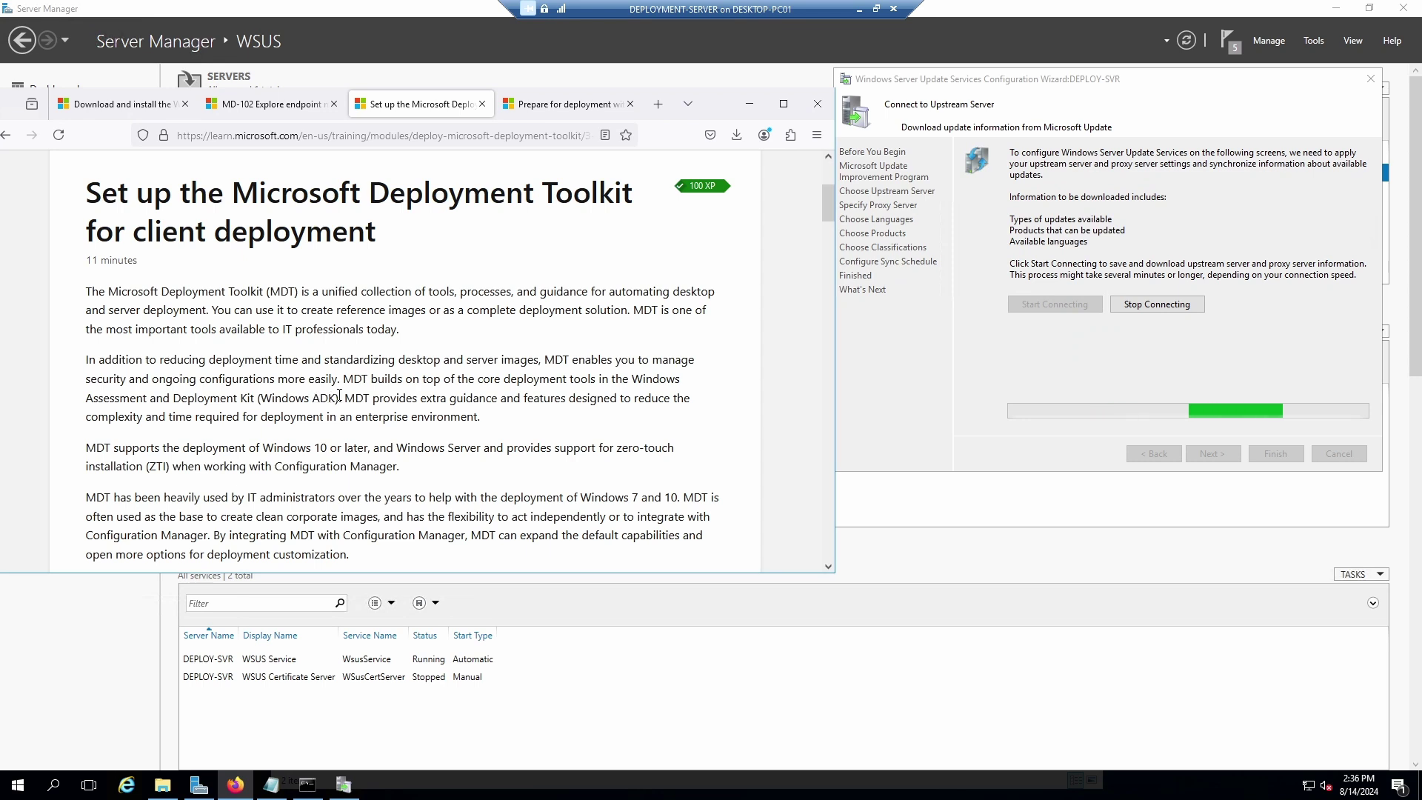
Highlight that MDT builds on Windows ADK and supports Windows 10 or later, then reach the prerequisites.
drag(337, 400, 343, 383)
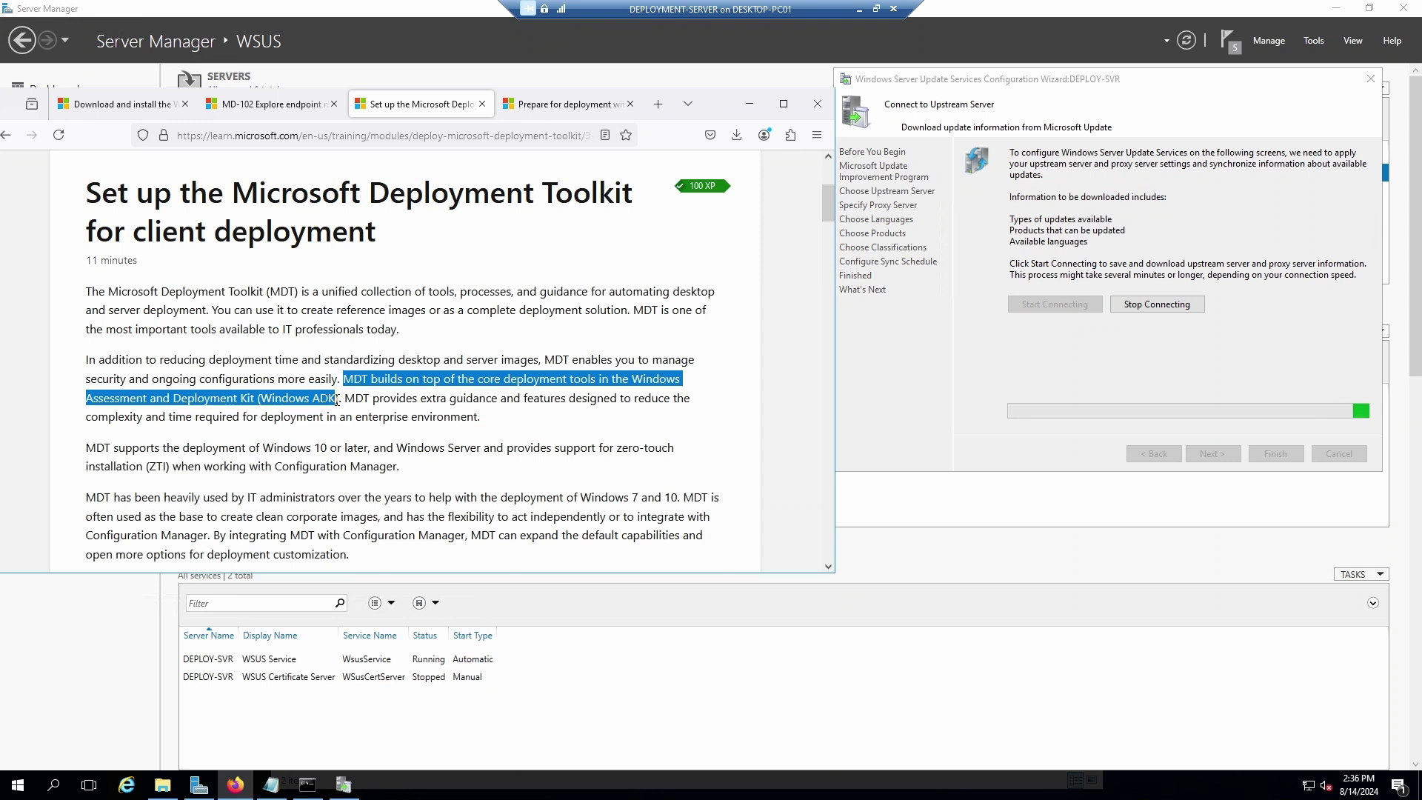
click(424, 400)
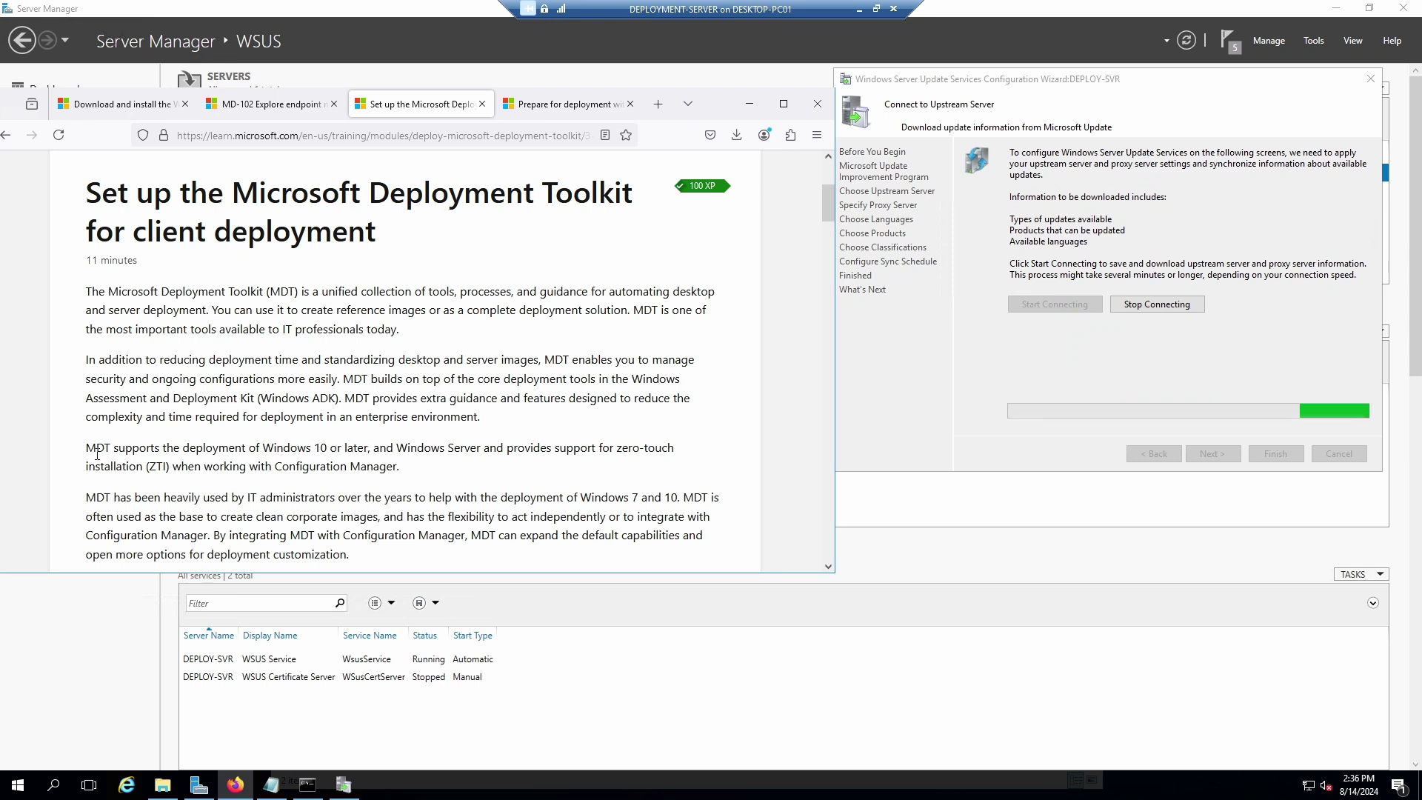
drag(89, 448, 371, 447)
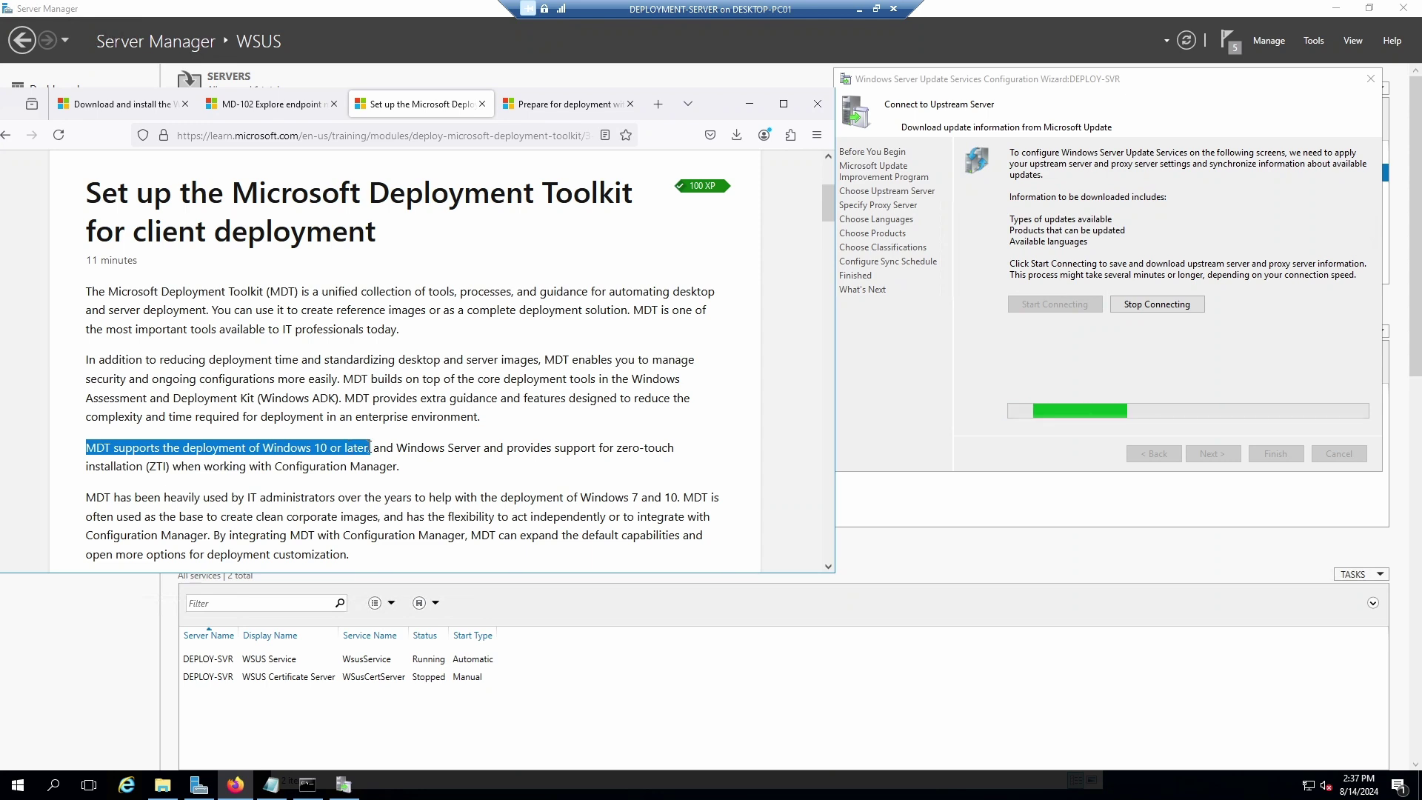
click(371, 448)
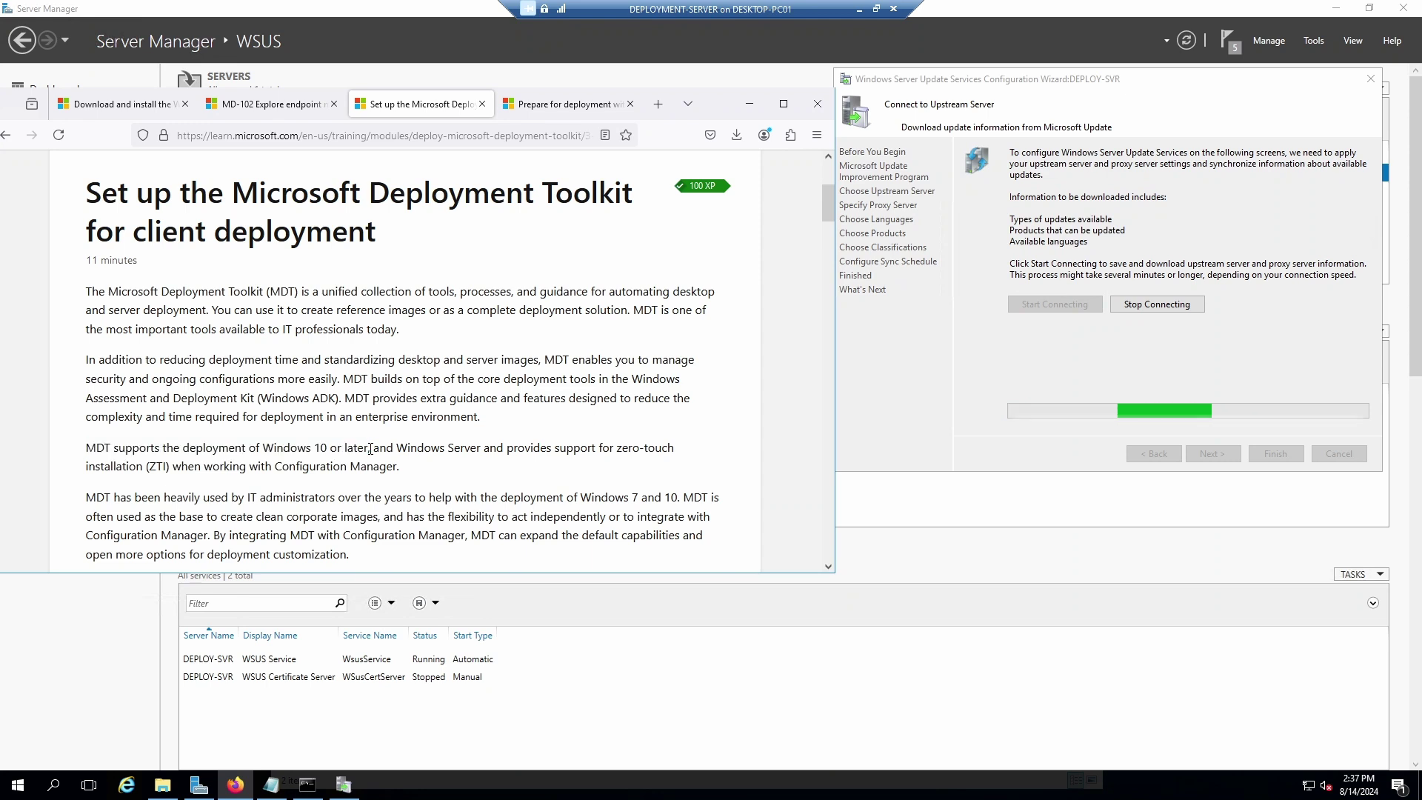
drag(372, 448, 306, 428)
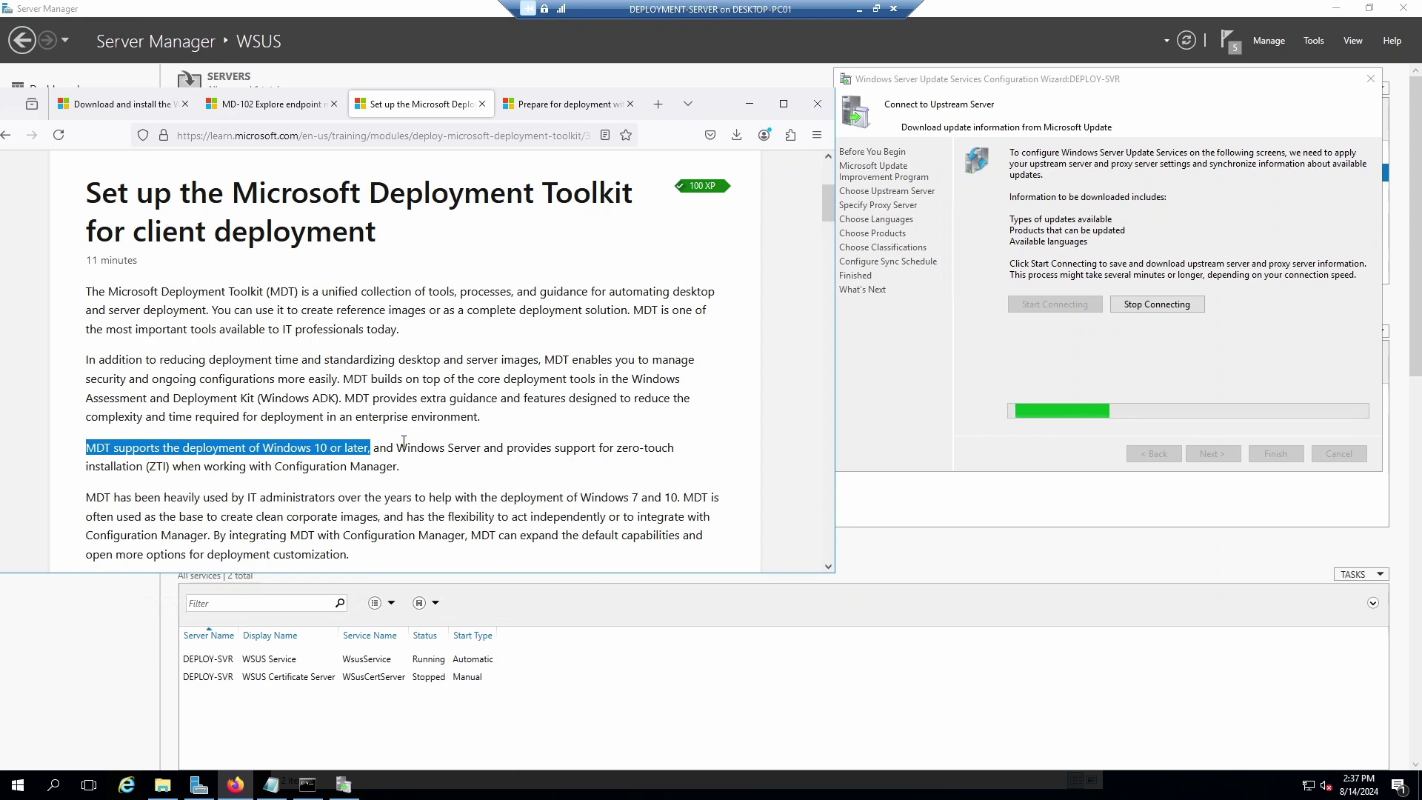
scroll(403, 442, down, 1)
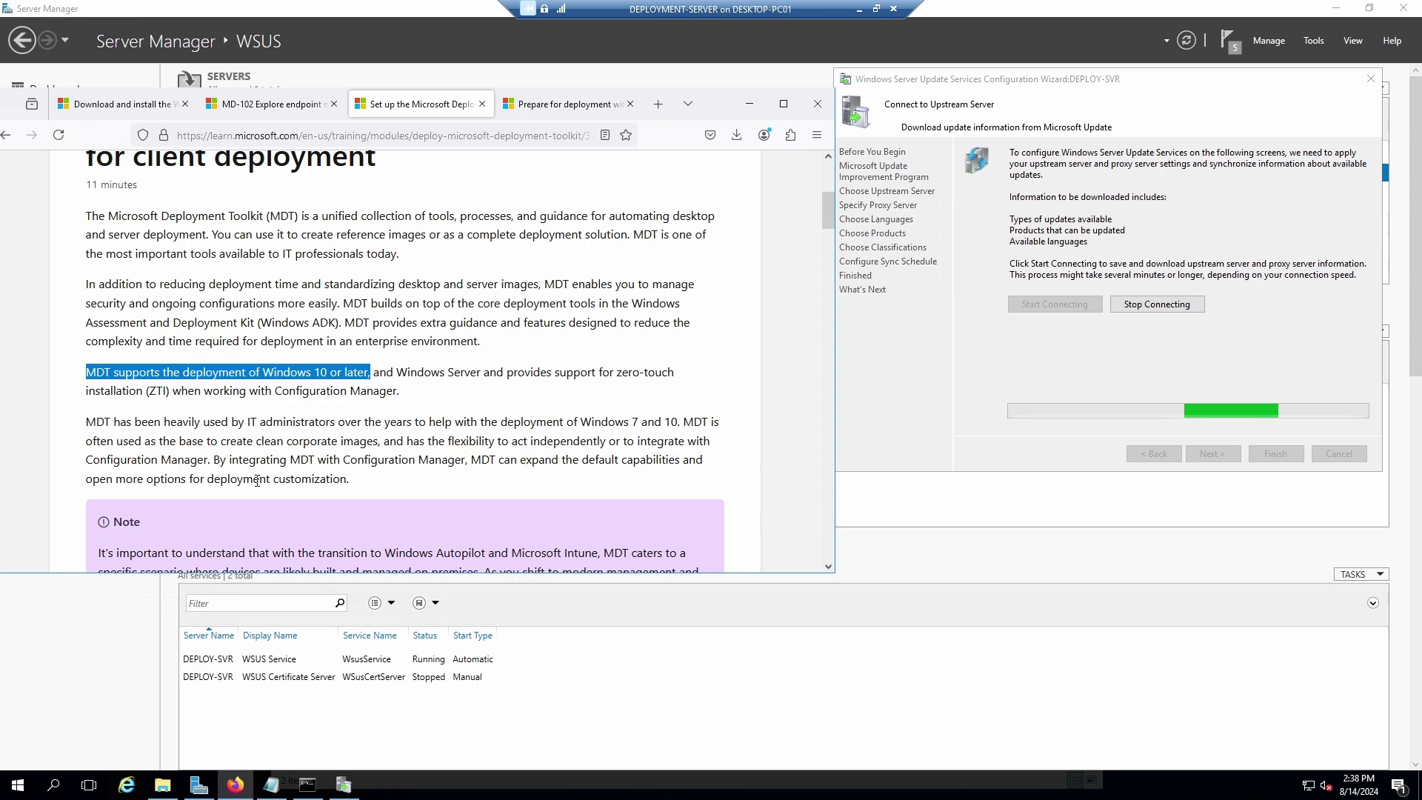
scroll(362, 474, down, 6)
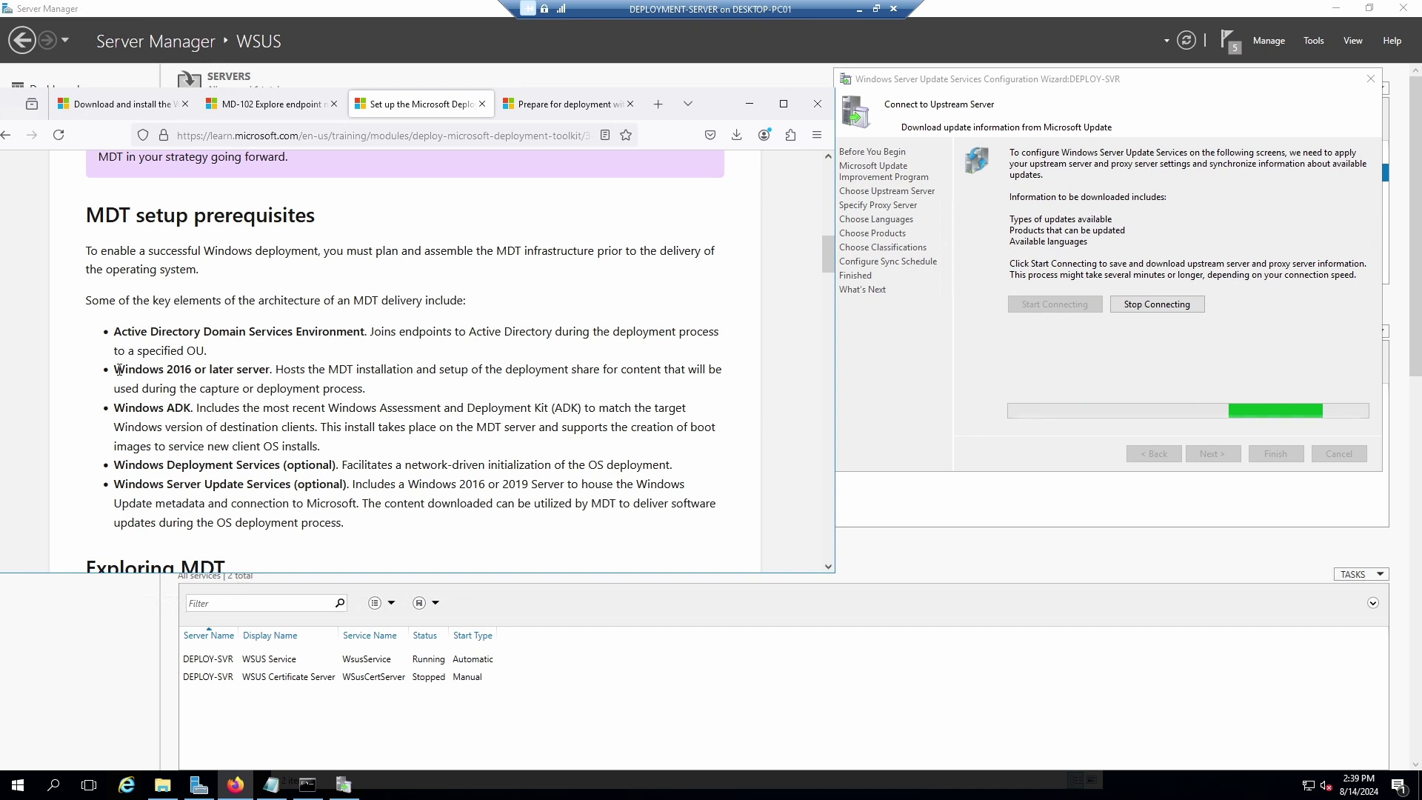
Mark the Windows 2016, Windows ADK and Windows Deployment Services prerequisites, ending on Windows Server Update Services.
drag(117, 368, 195, 370)
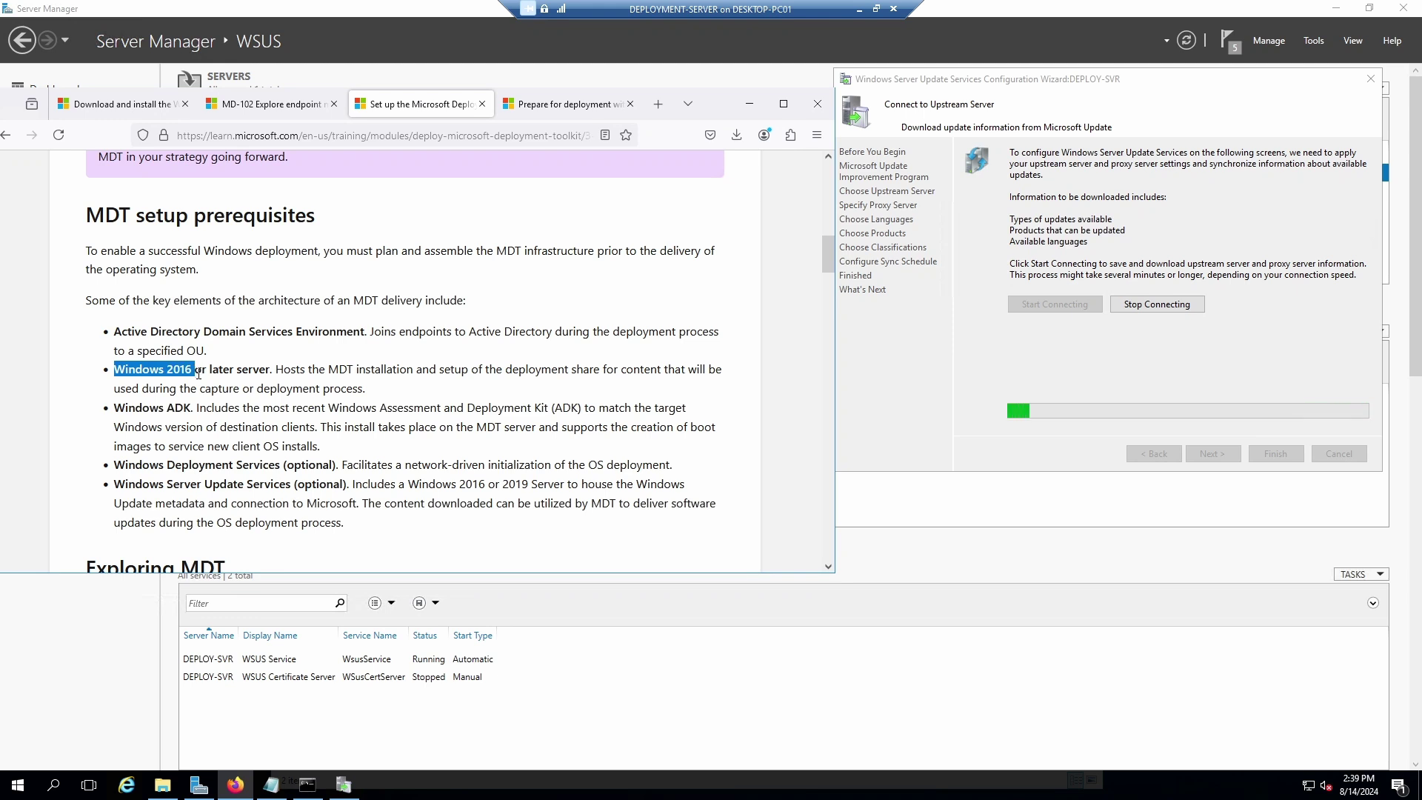
click(118, 407)
drag(118, 407, 289, 409)
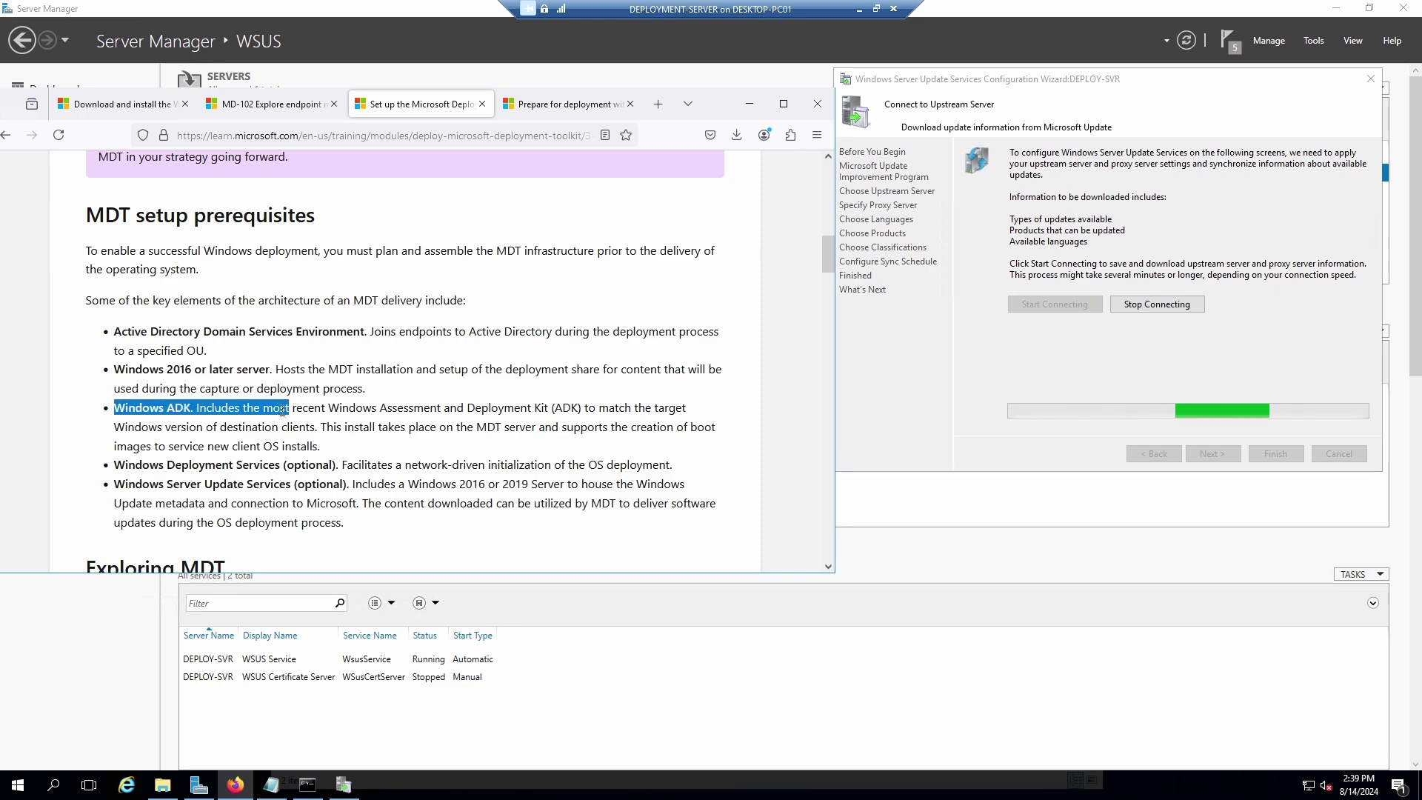
scroll(276, 415, down, 2)
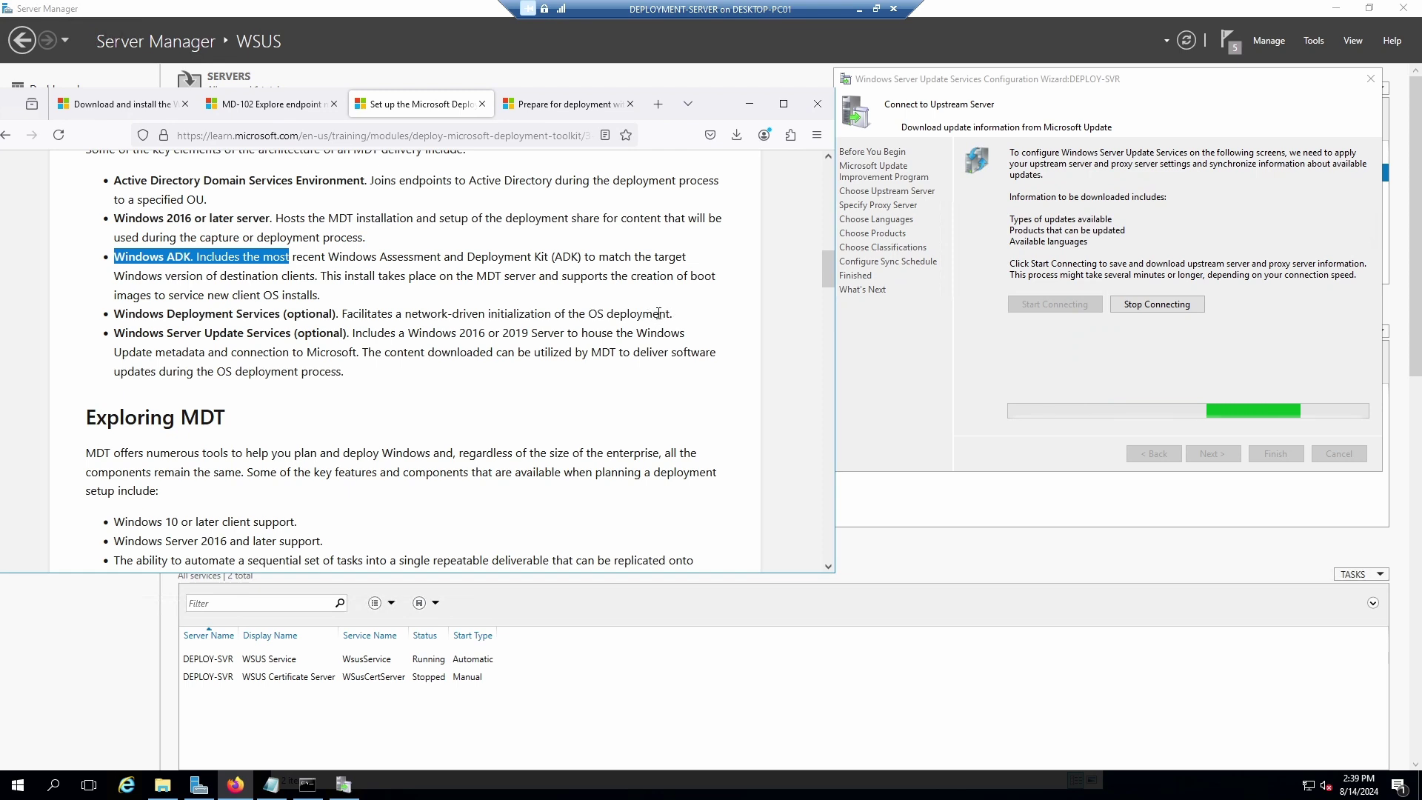
drag(670, 313, 113, 314)
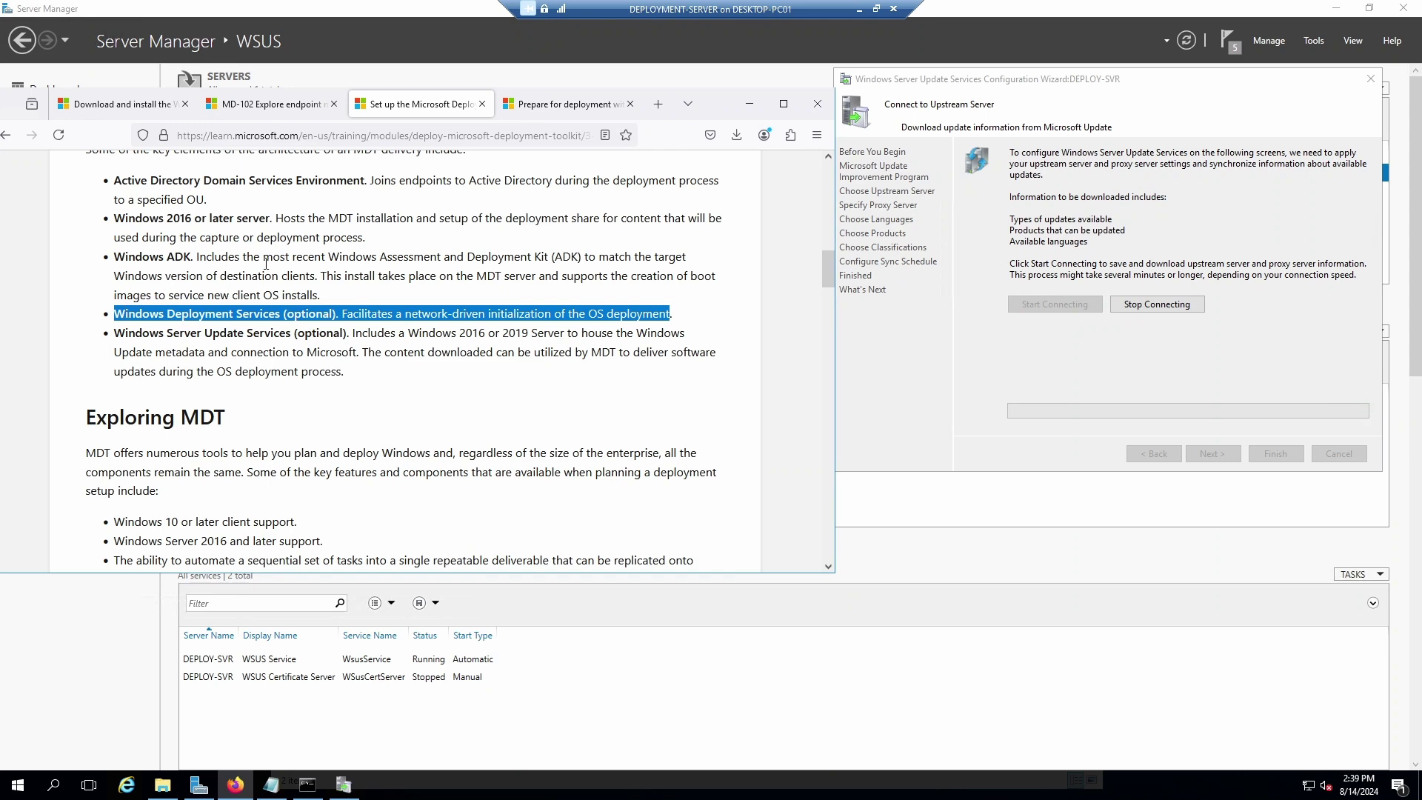
click(489, 311)
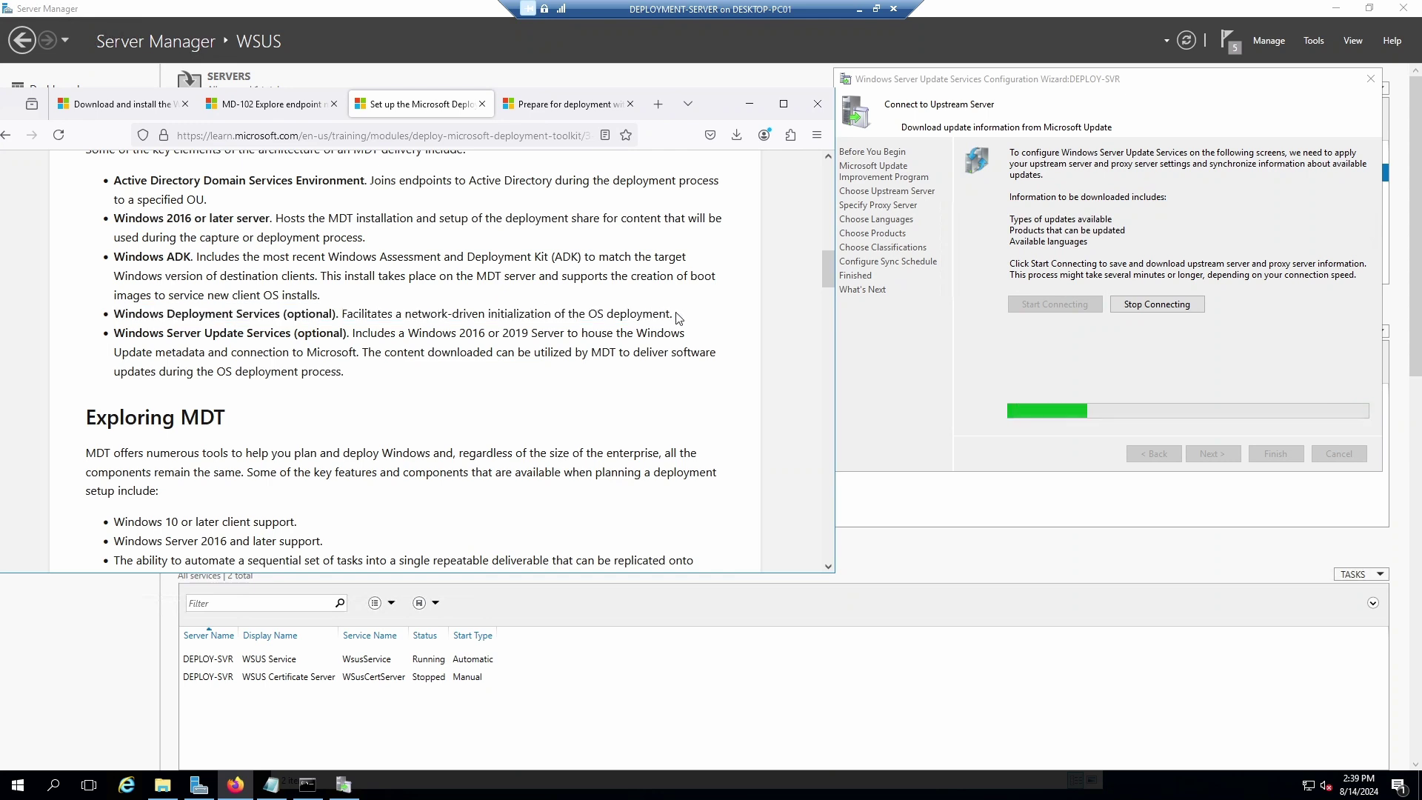
drag(674, 314, 114, 314)
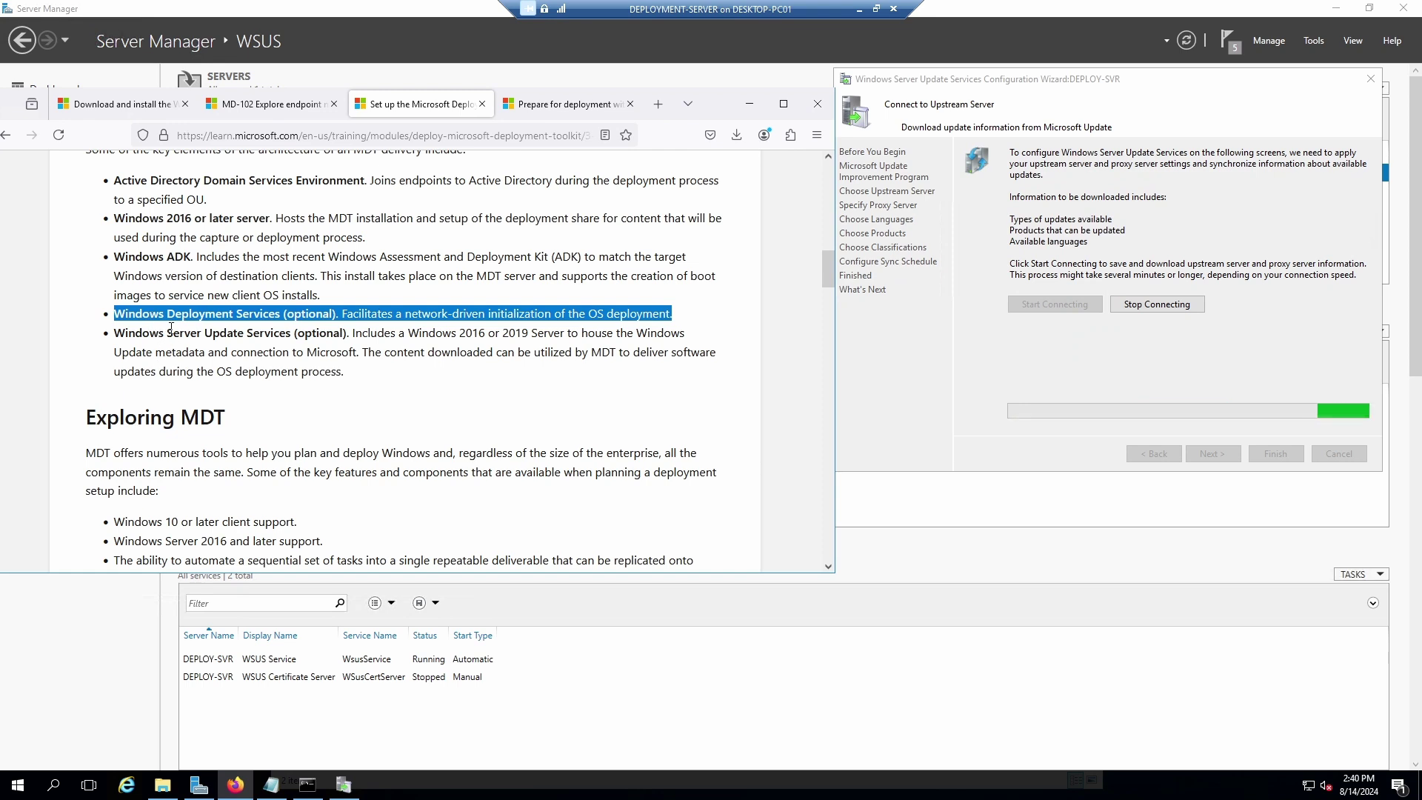
click(176, 323)
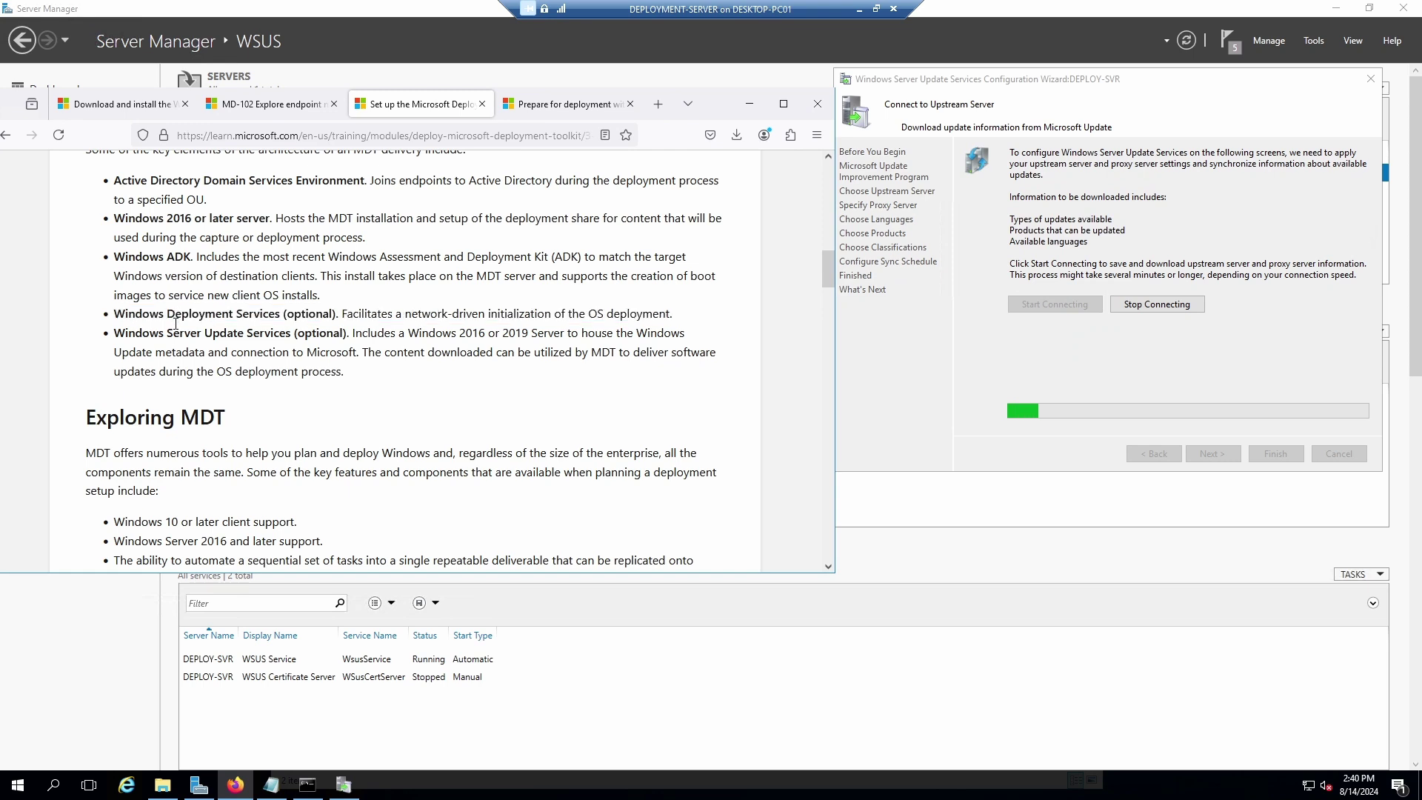
drag(119, 333, 301, 338)
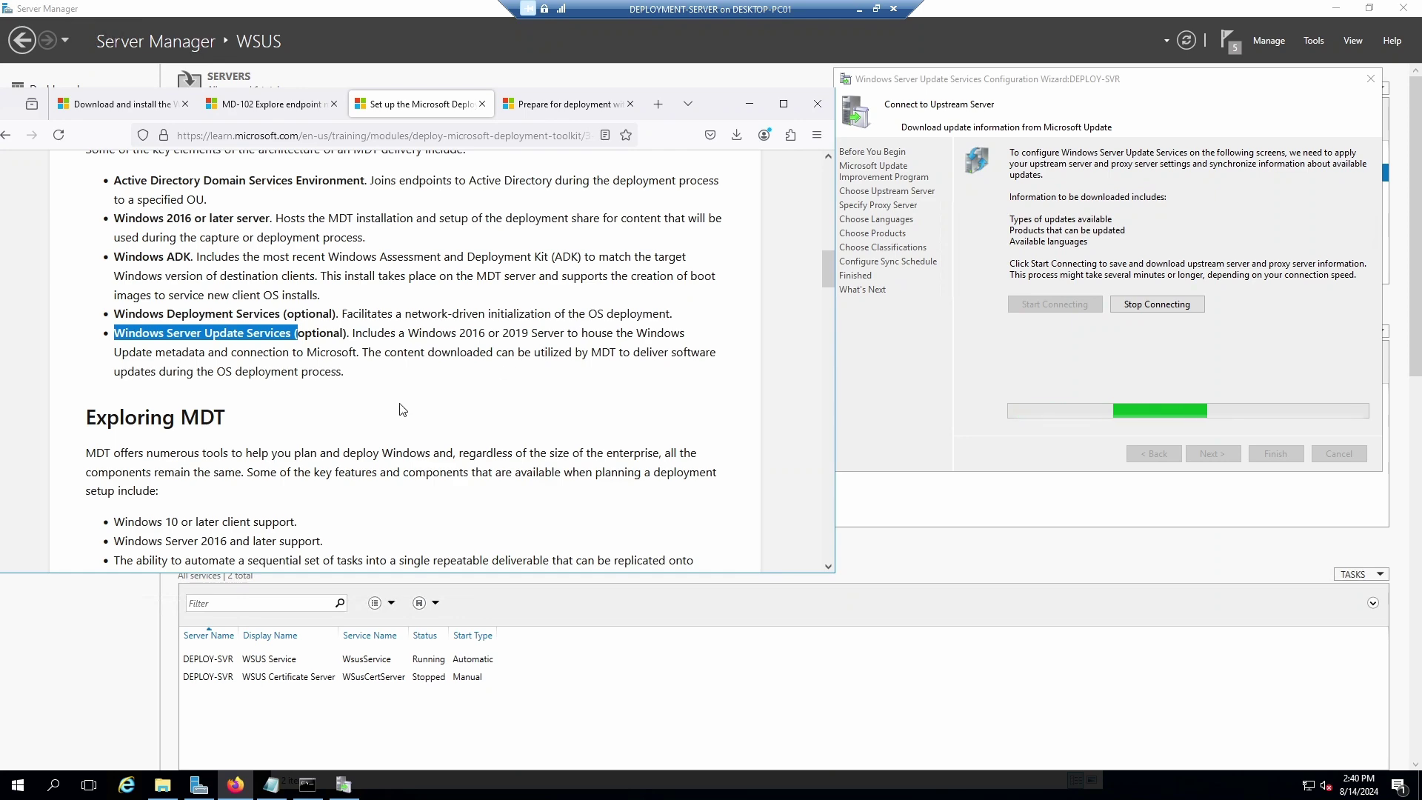
Scroll the Learn page down to the Exploring MDT feature list.
scroll(404, 395, down, 3)
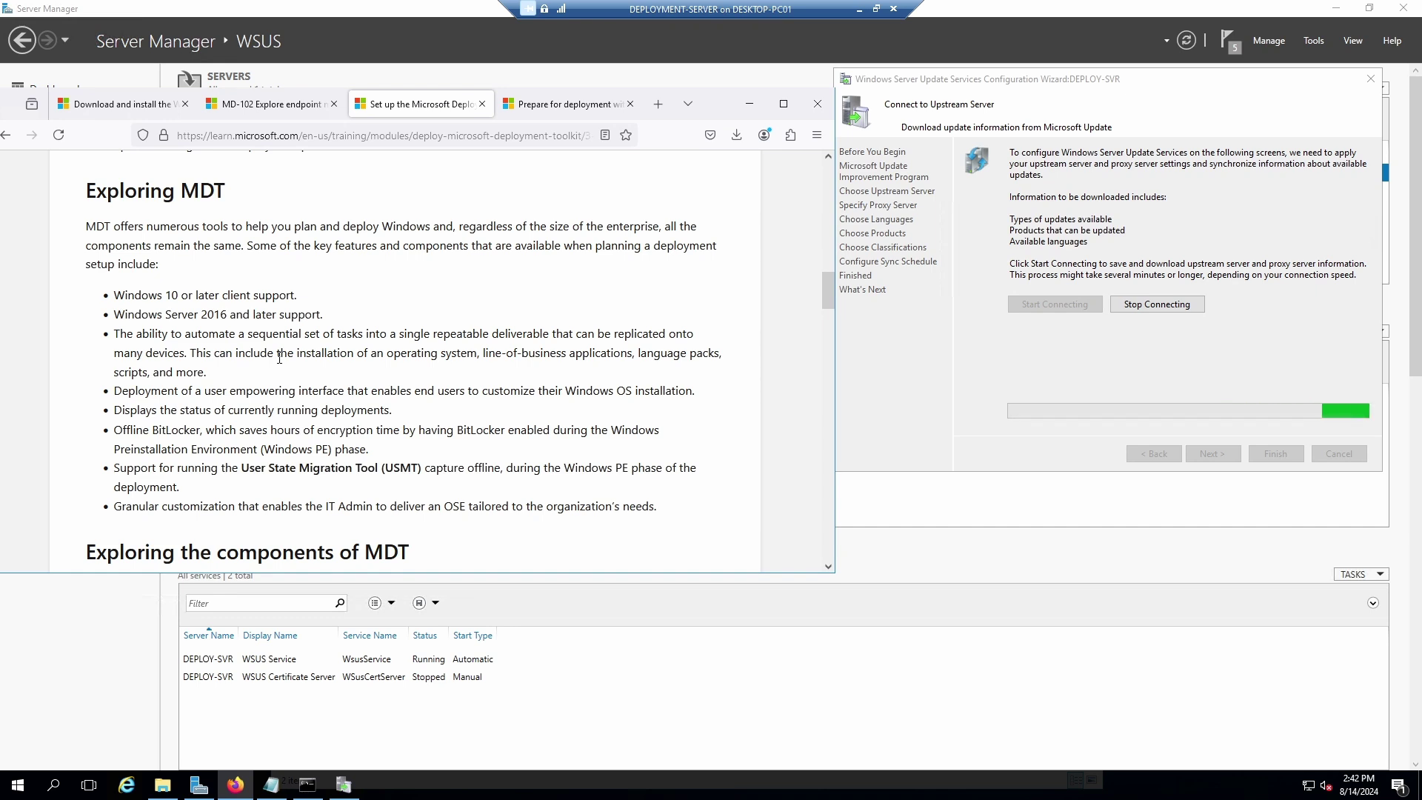
Replace the Notepad notes with a 'Before we install' Office365 list: .Net framework, Office 36, time zone.
click(271, 784)
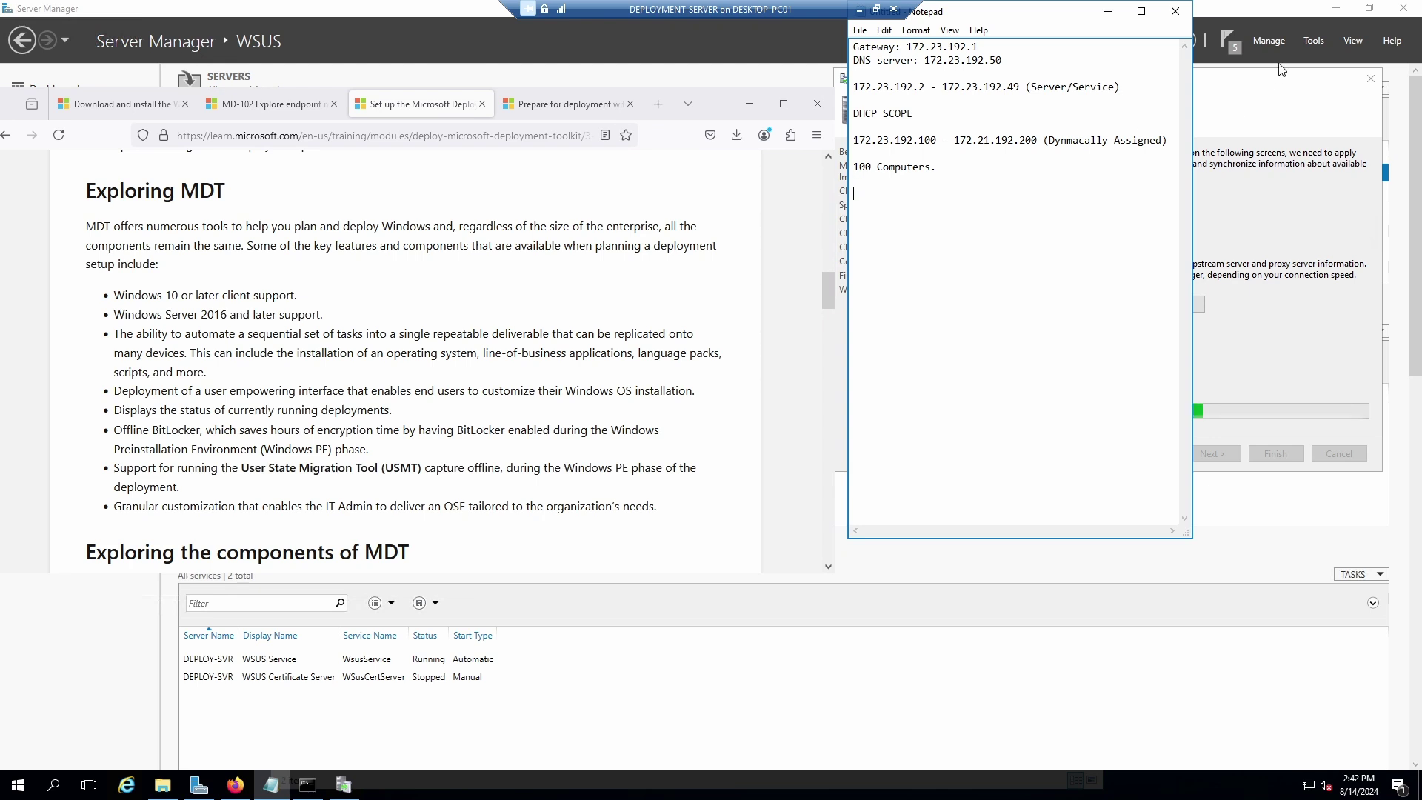
key(ctrl+a)
key(Delete)
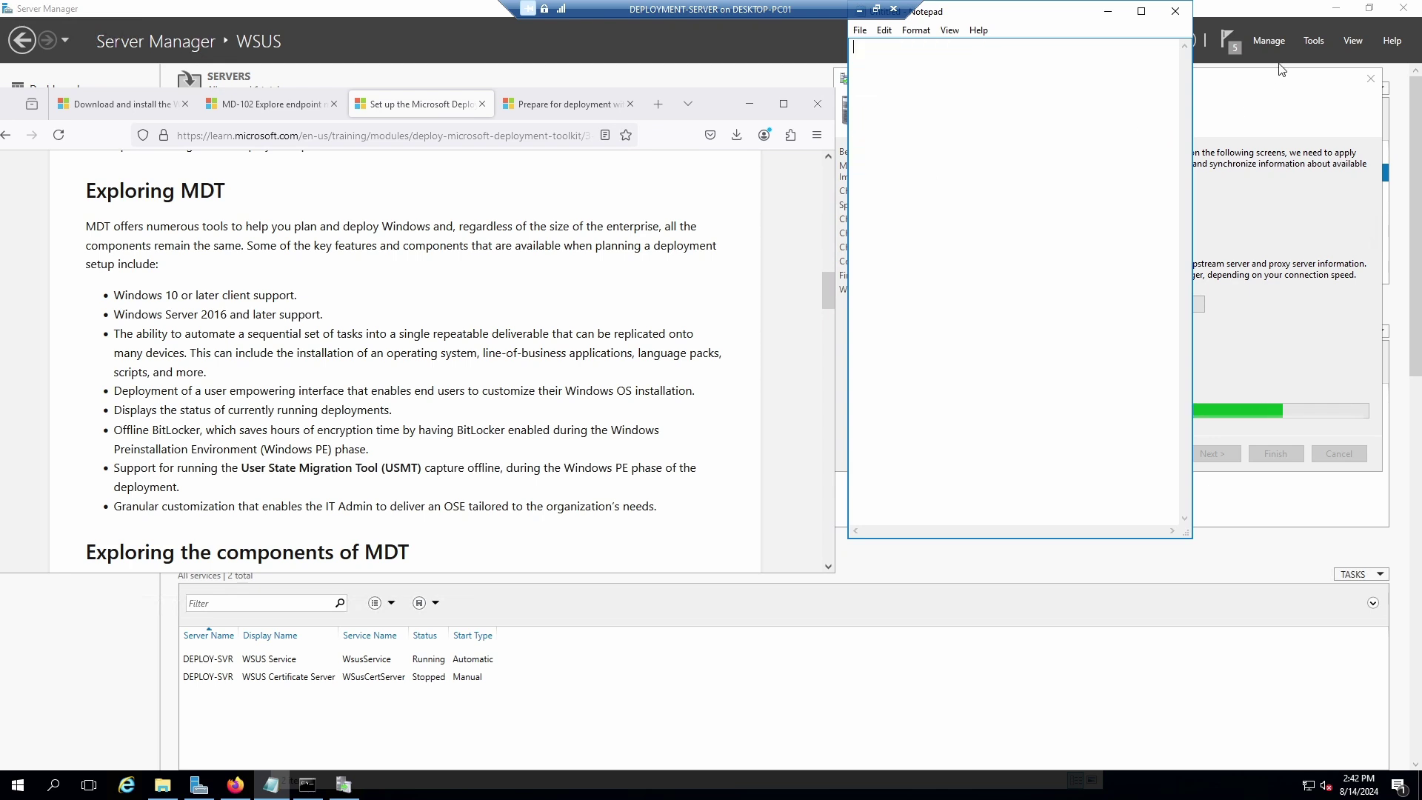
text(Before we)
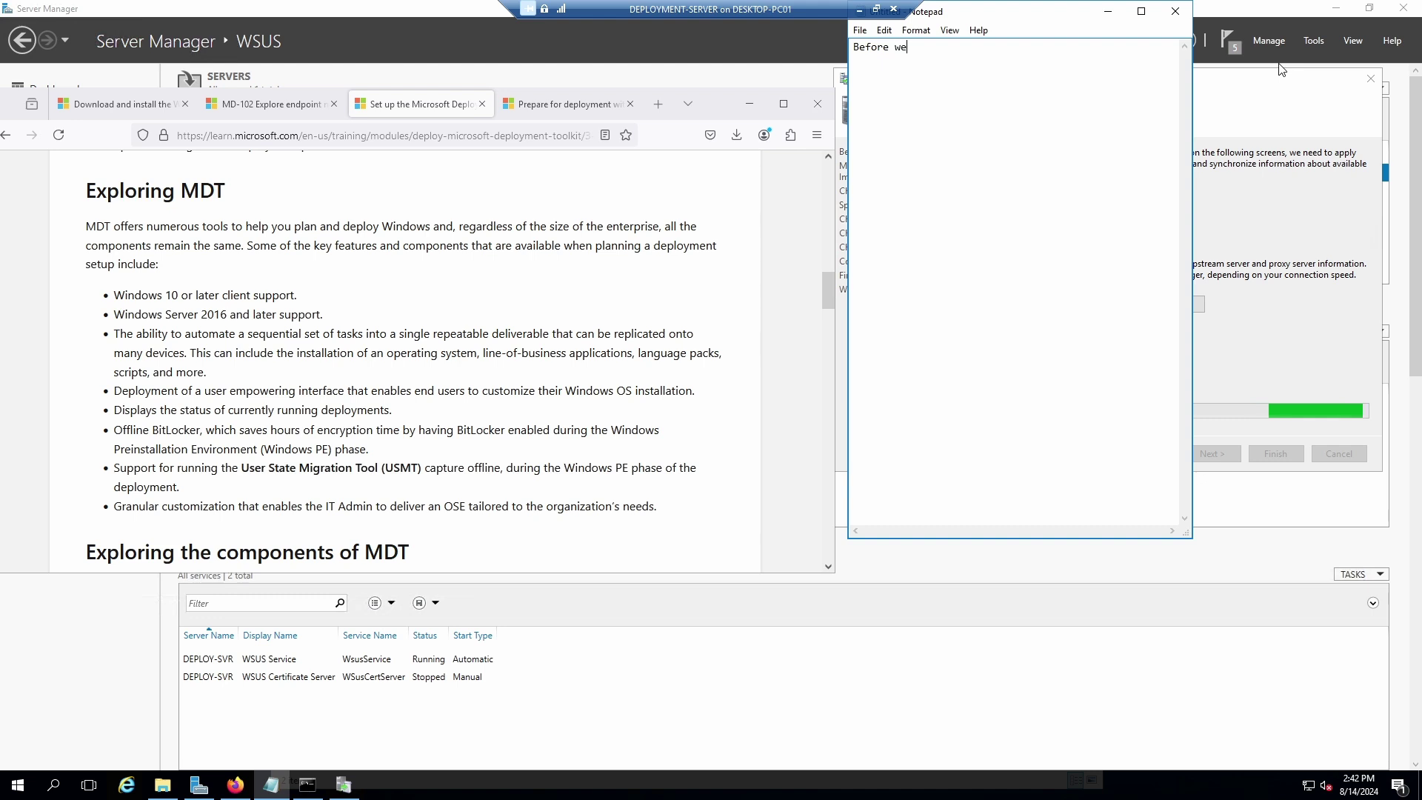
text( install)
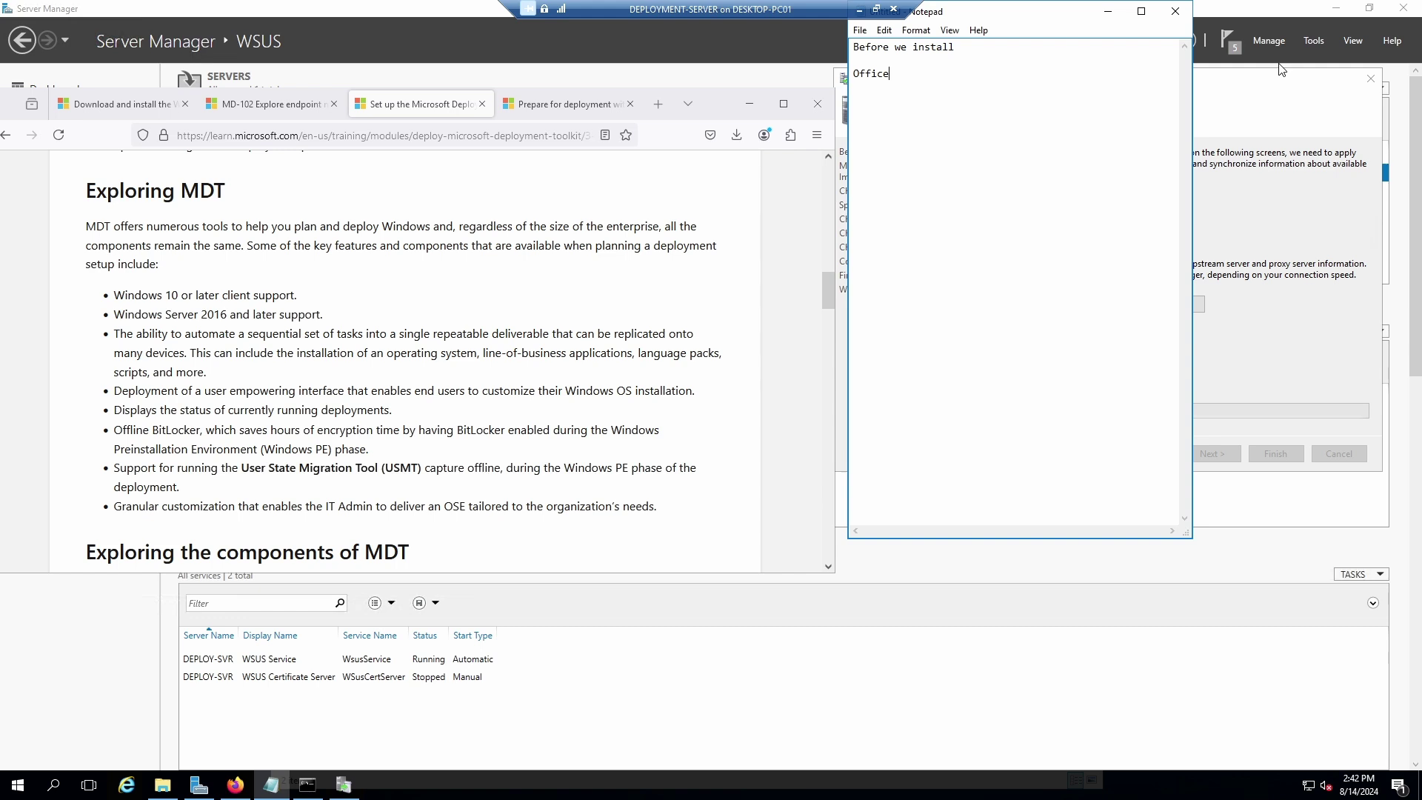
text(Office365  )
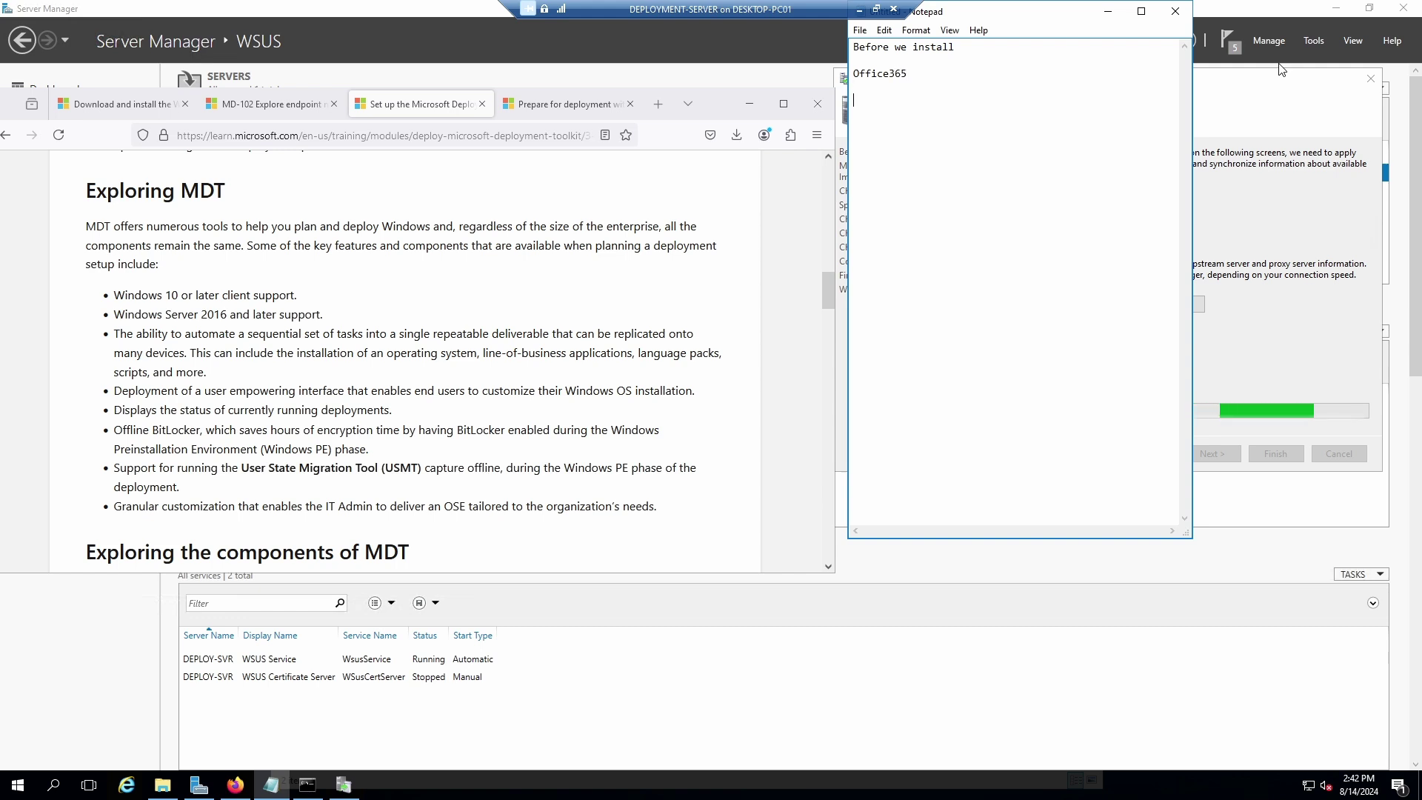
text(First)
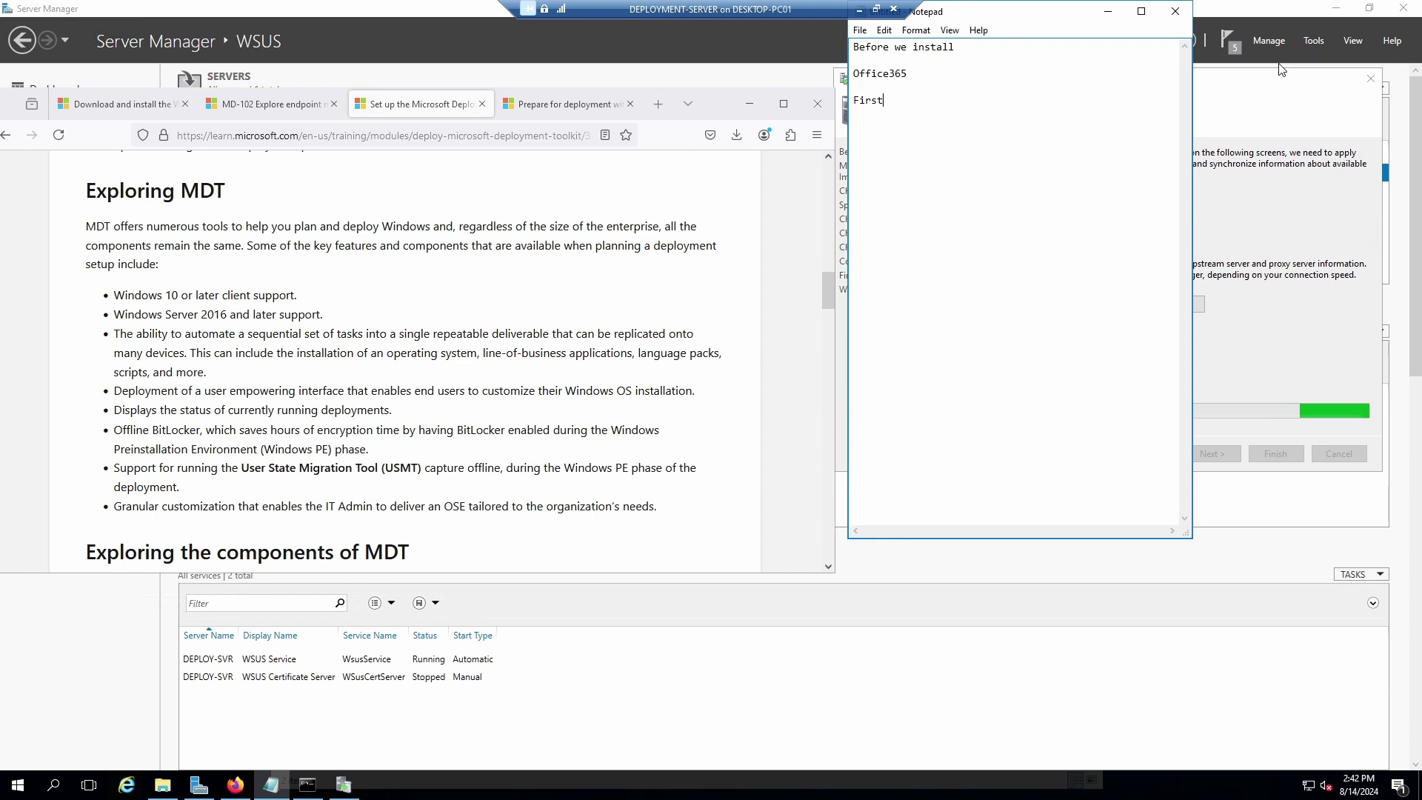
text( of all install .Net fr)
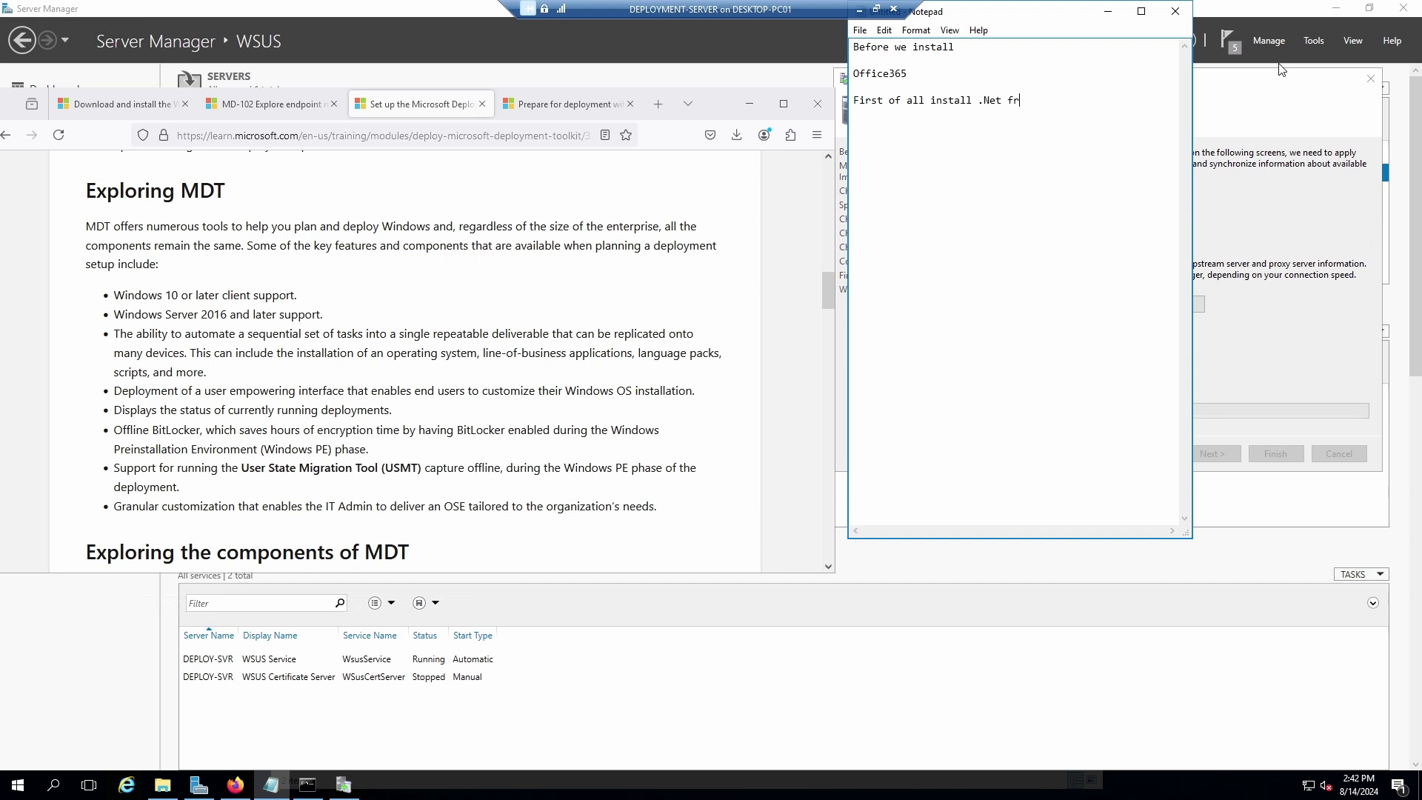
text(work  )
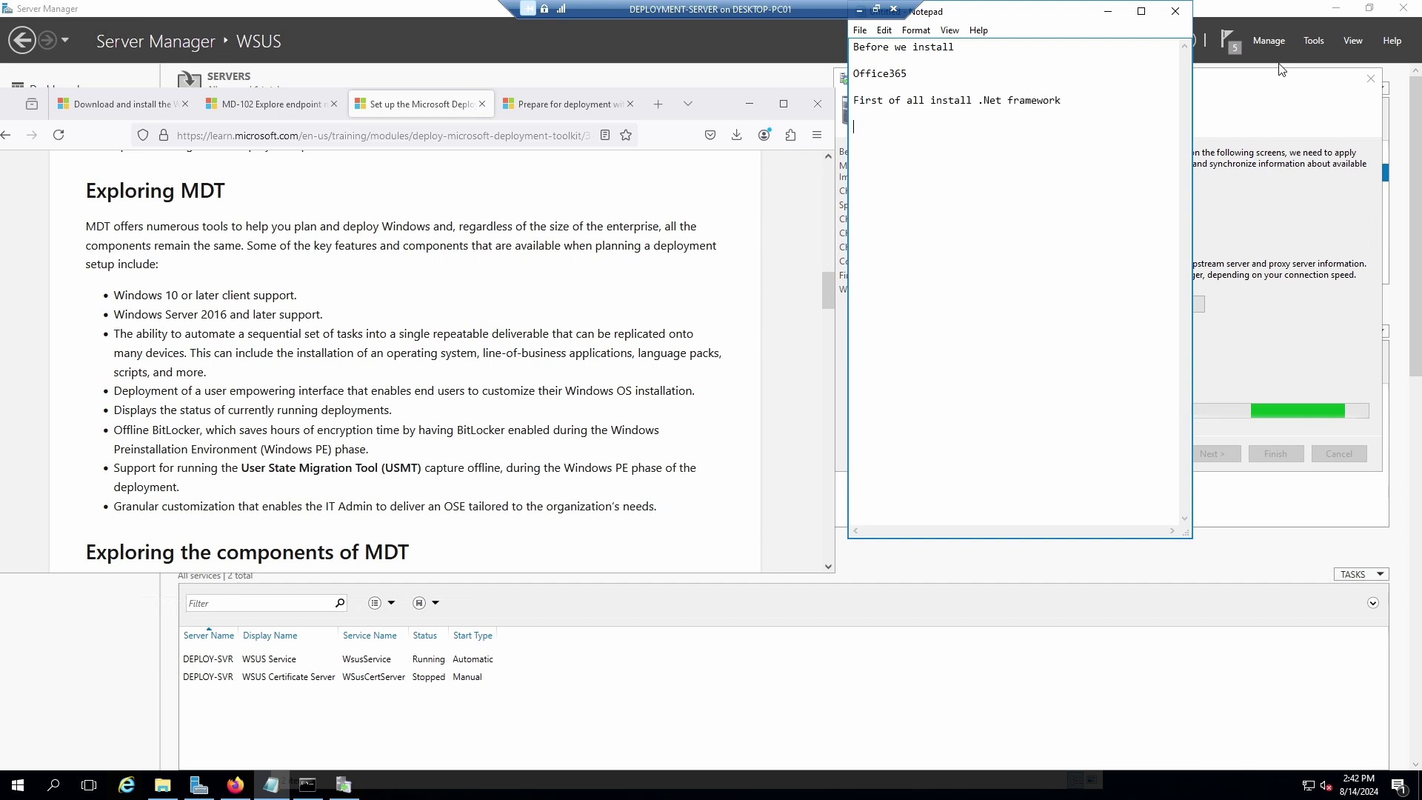
text(- Insall .net framework)
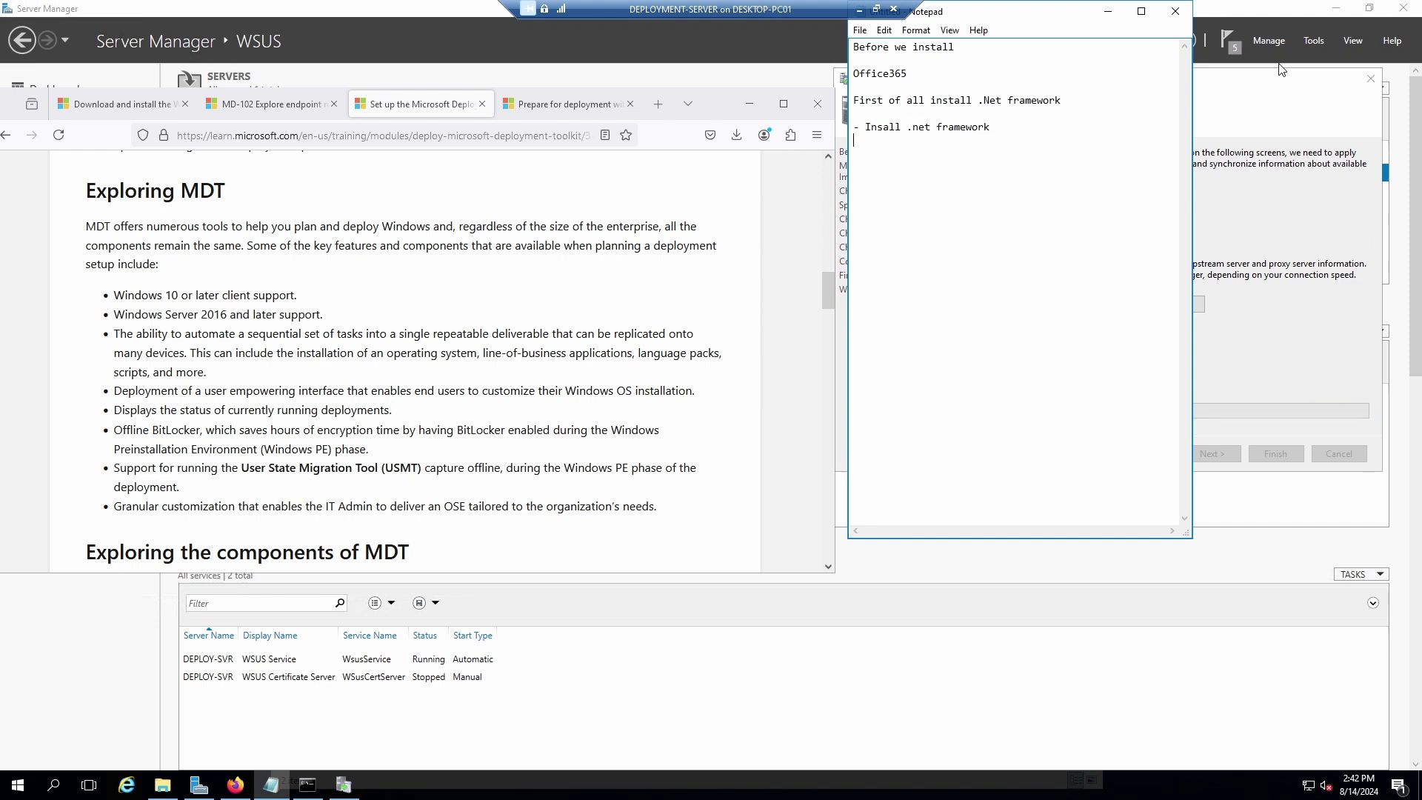
text(nstall Office)
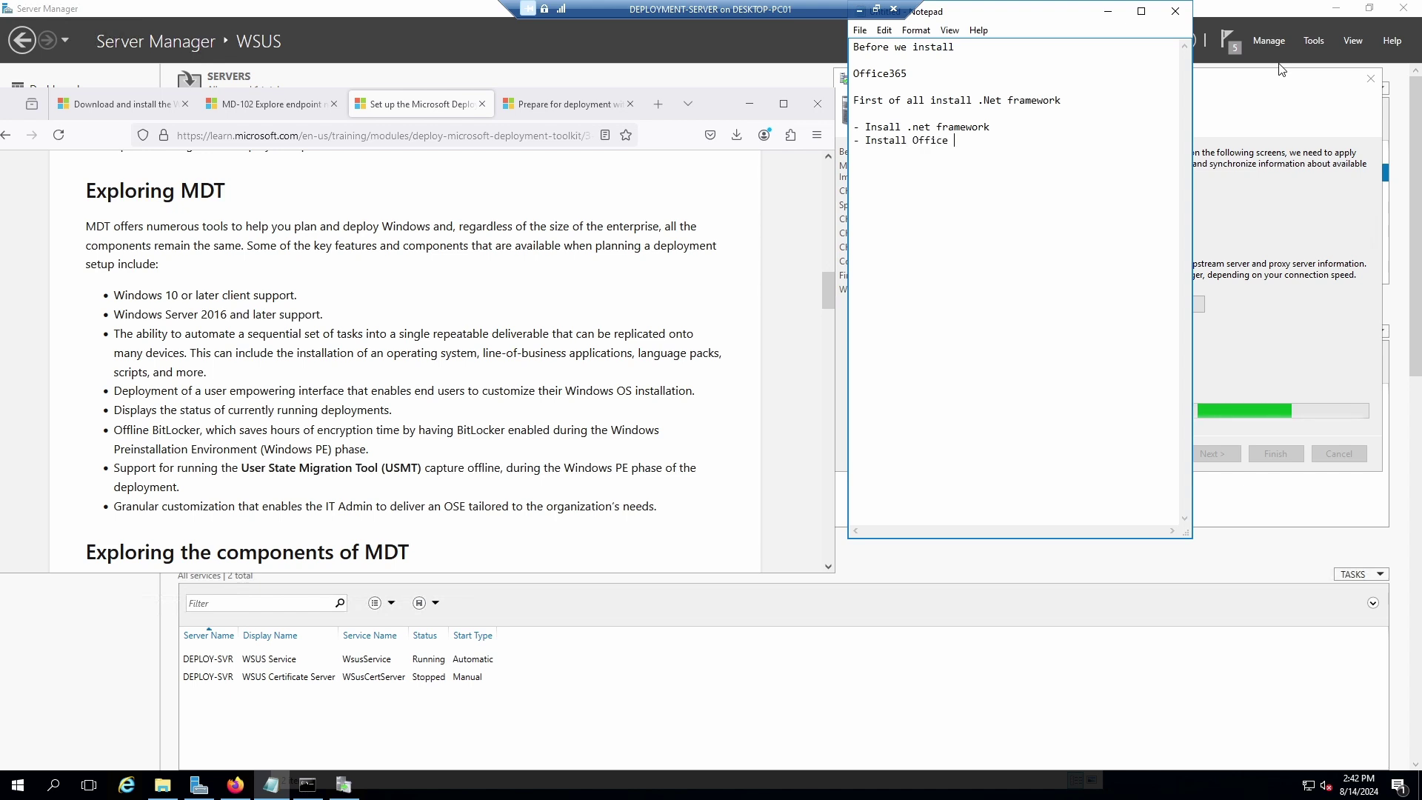
text( 36)
key(Return)
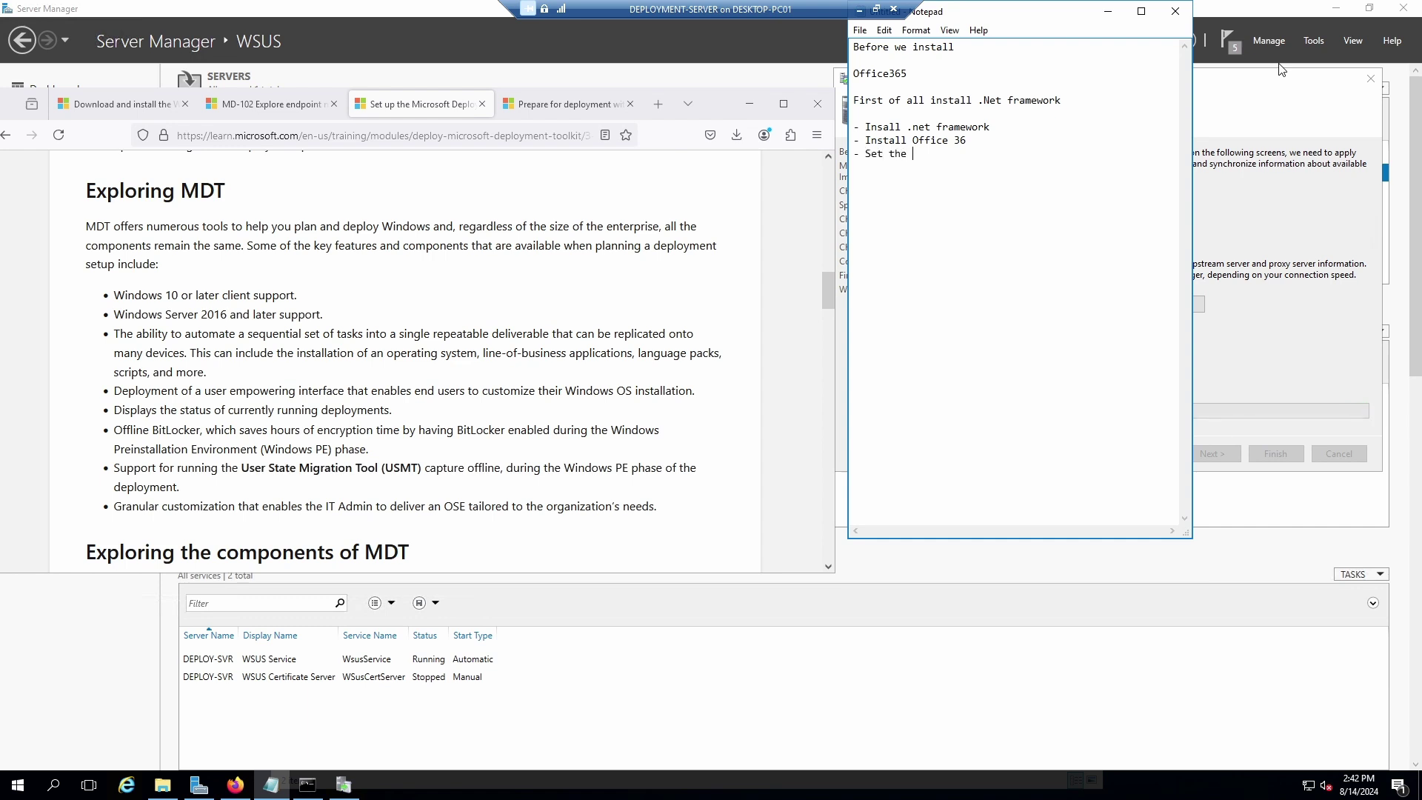
text(- Set the time zone)
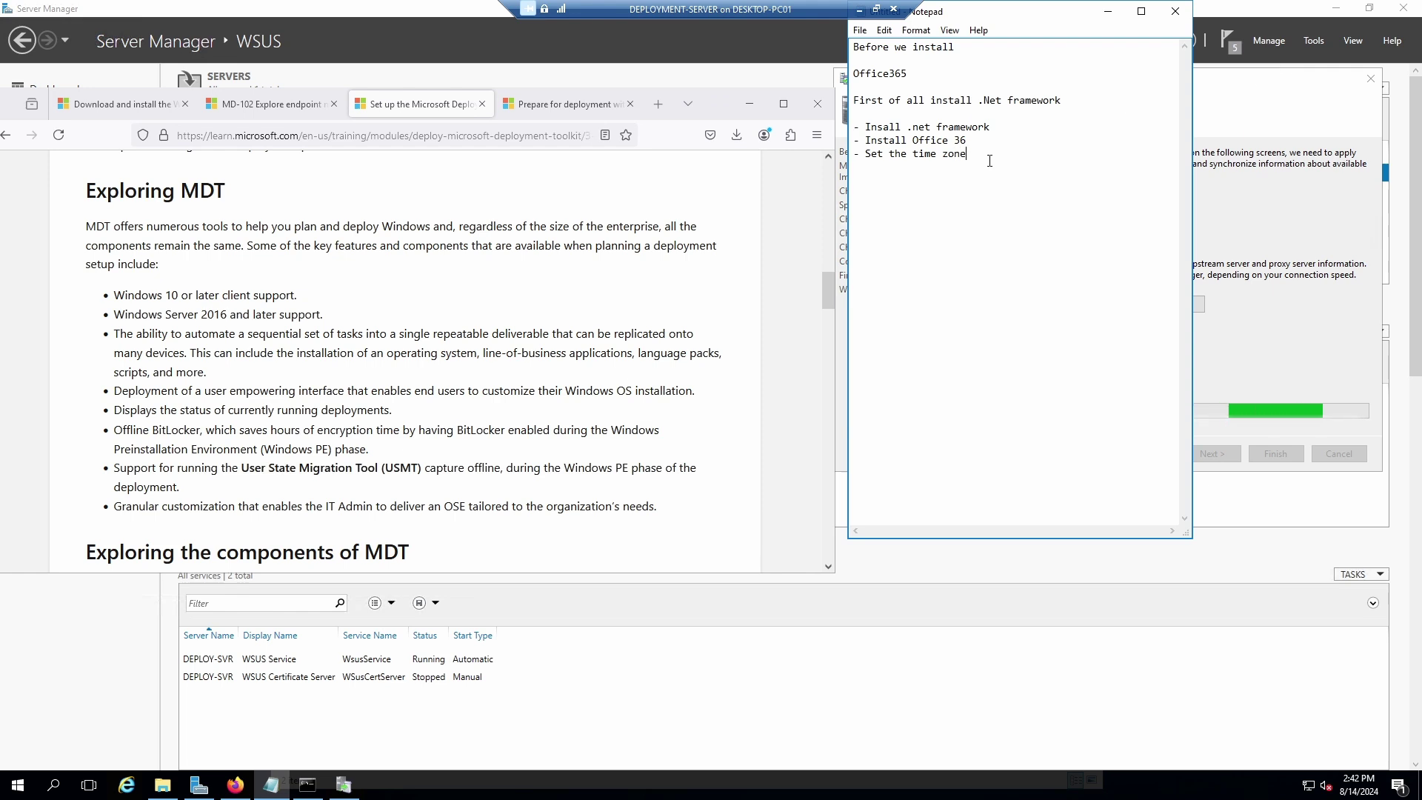
Highlight the checklist and point out the .Net framework and Office 36 install steps.
key(ctrl+shift+Left)
key(ctrl+shift+Left)
key(ctrl+shift+Left)
key(ctrl+shift+Left)
key(ctrl+shift+Left)
key(ctrl+shift+Left)
key(ctrl+shift+Left)
key(ctrl+shift+Left)
key(ctrl+shift+Left)
key(ctrl+shift+Left)
key(ctrl+shift+Left)
key(ctrl+shift+Left)
key(ctrl+shift+Left)
key(ctrl+shift+Left)
key(ctrl+shift+Left)
key(ctrl+shift+Left)
key(ctrl+shift+Left)
key(ctrl+shift+Left)
key(ctrl+shift+Left)
key(ctrl+shift+Left)
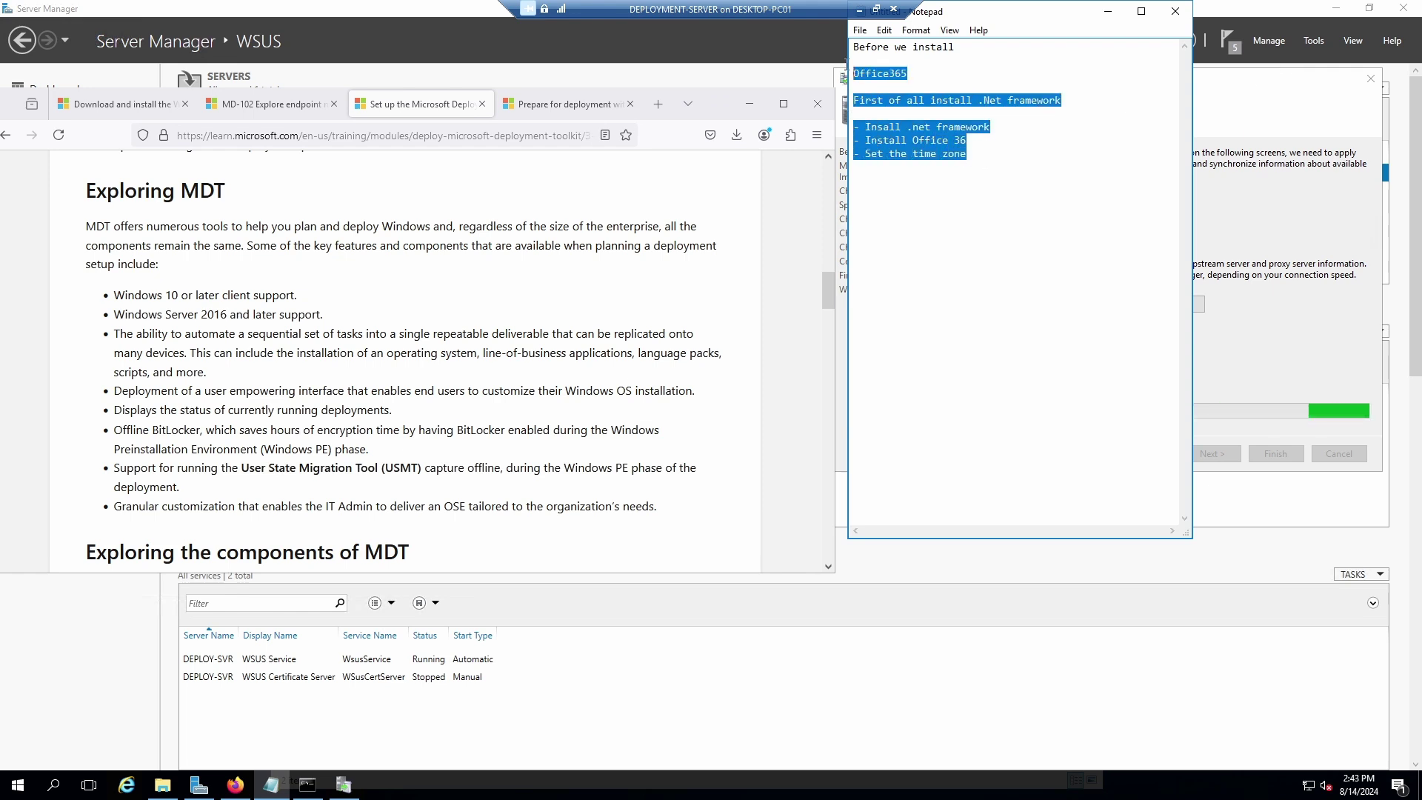
drag(860, 73, 854, 42)
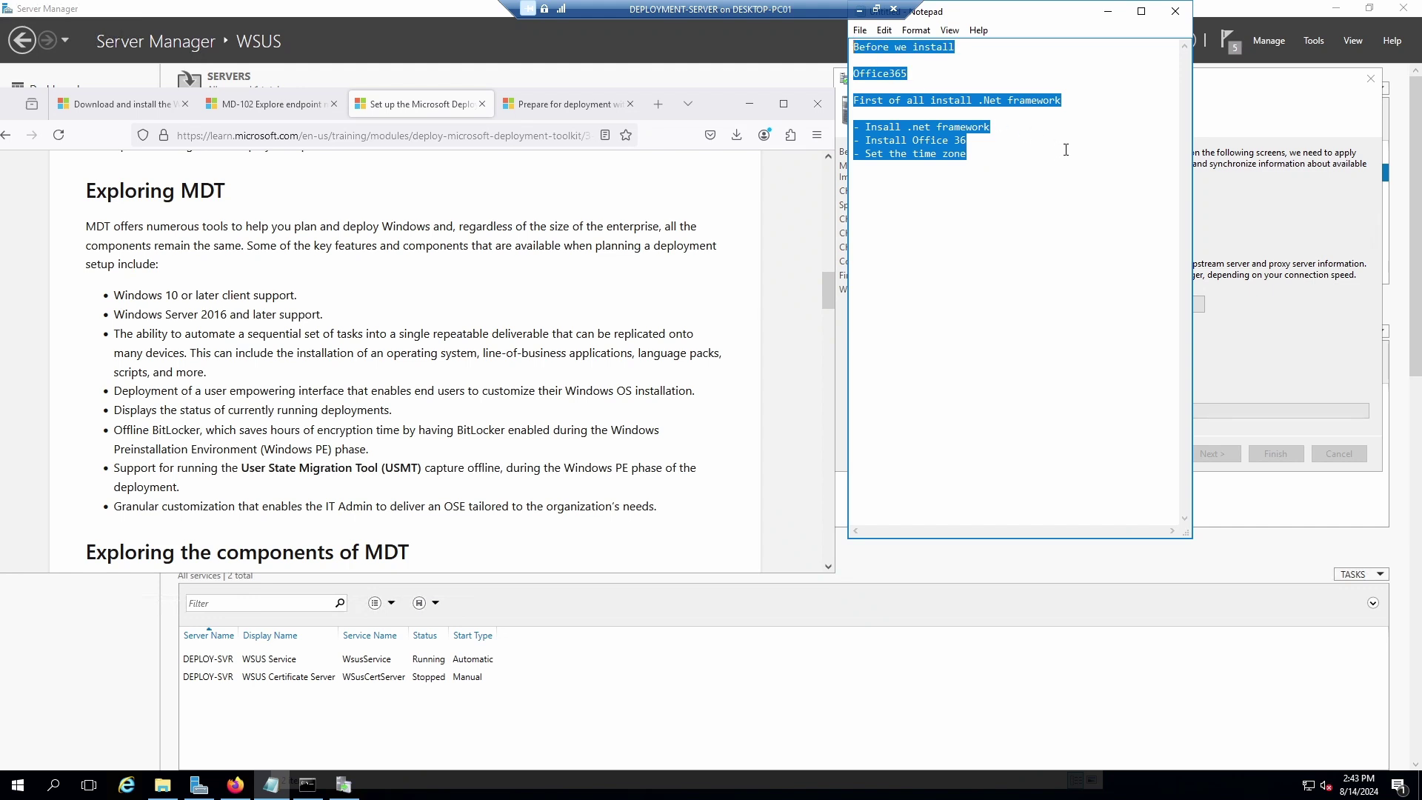
click(1000, 154)
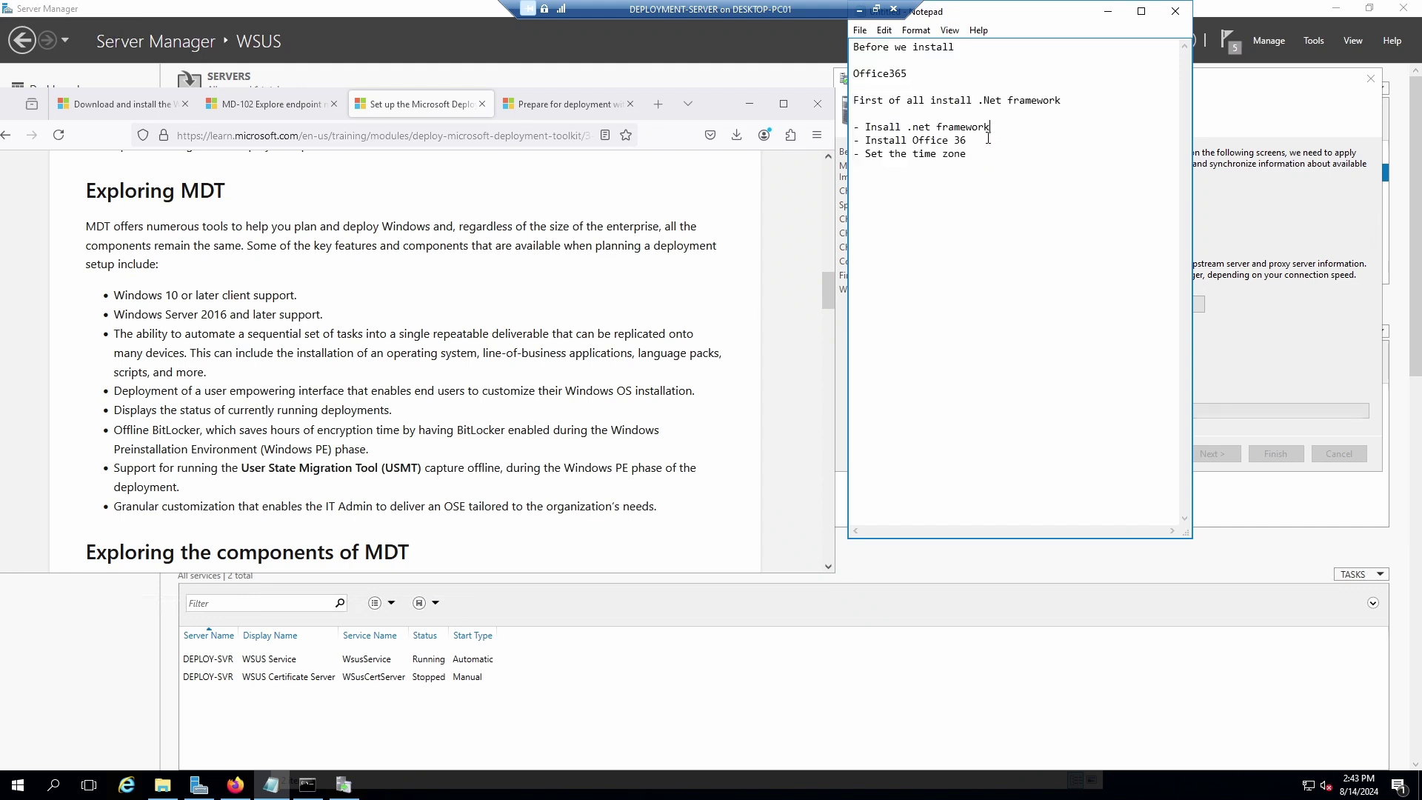
click(991, 132)
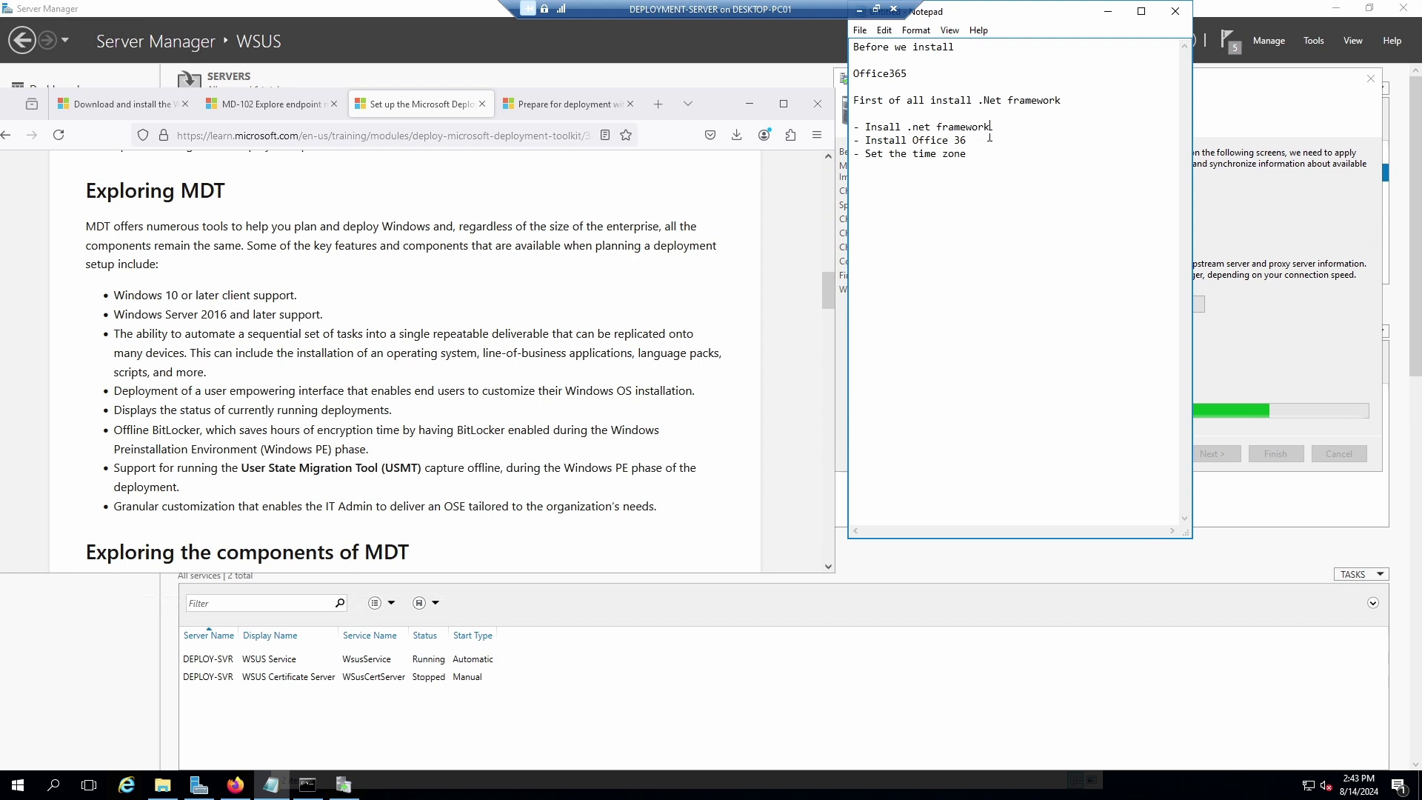
click(981, 142)
Drag the Notepad checklist to mid-screen and bring Firefox forward at the Deployment Workbench screenshot.
scroll(633, 501, down, 3)
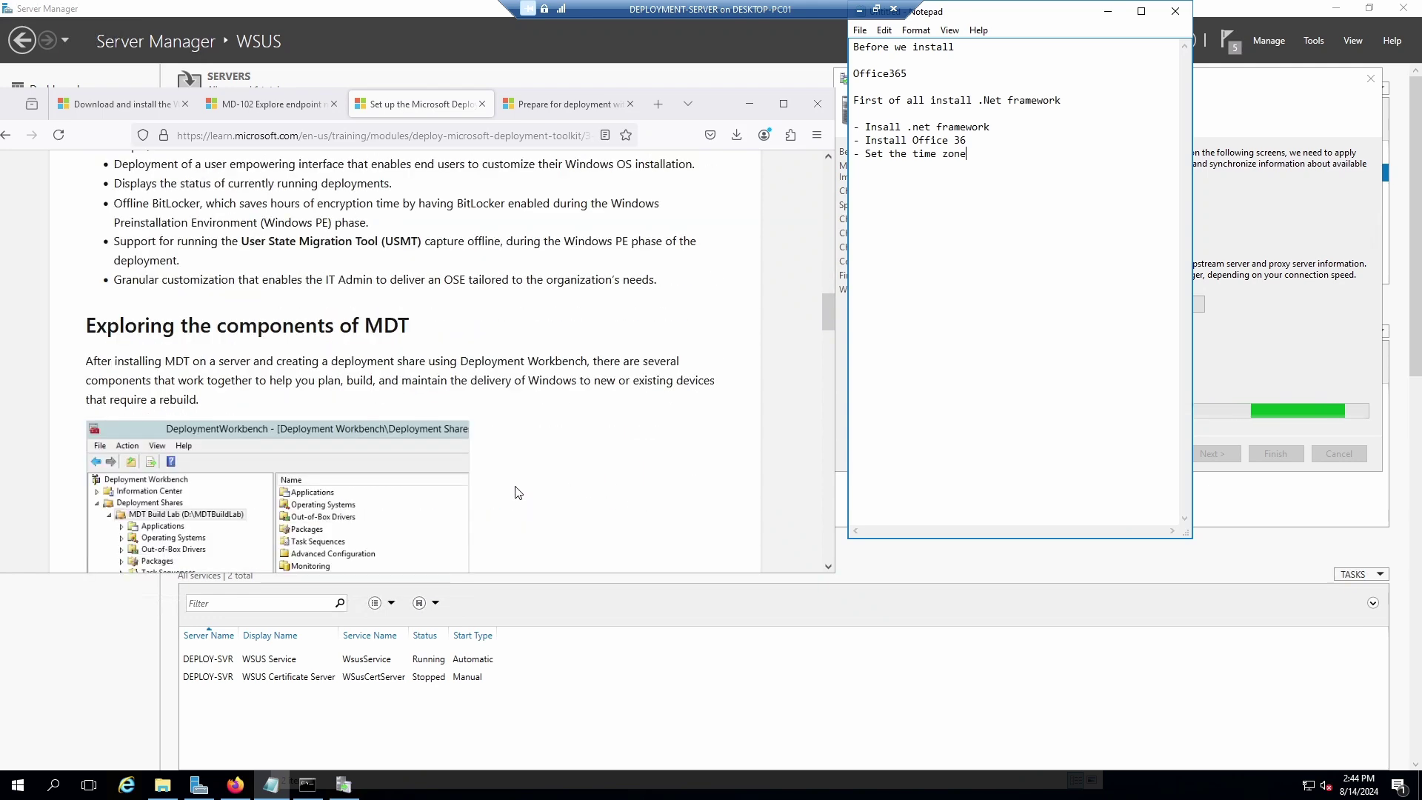
scroll(363, 386, down, 2)
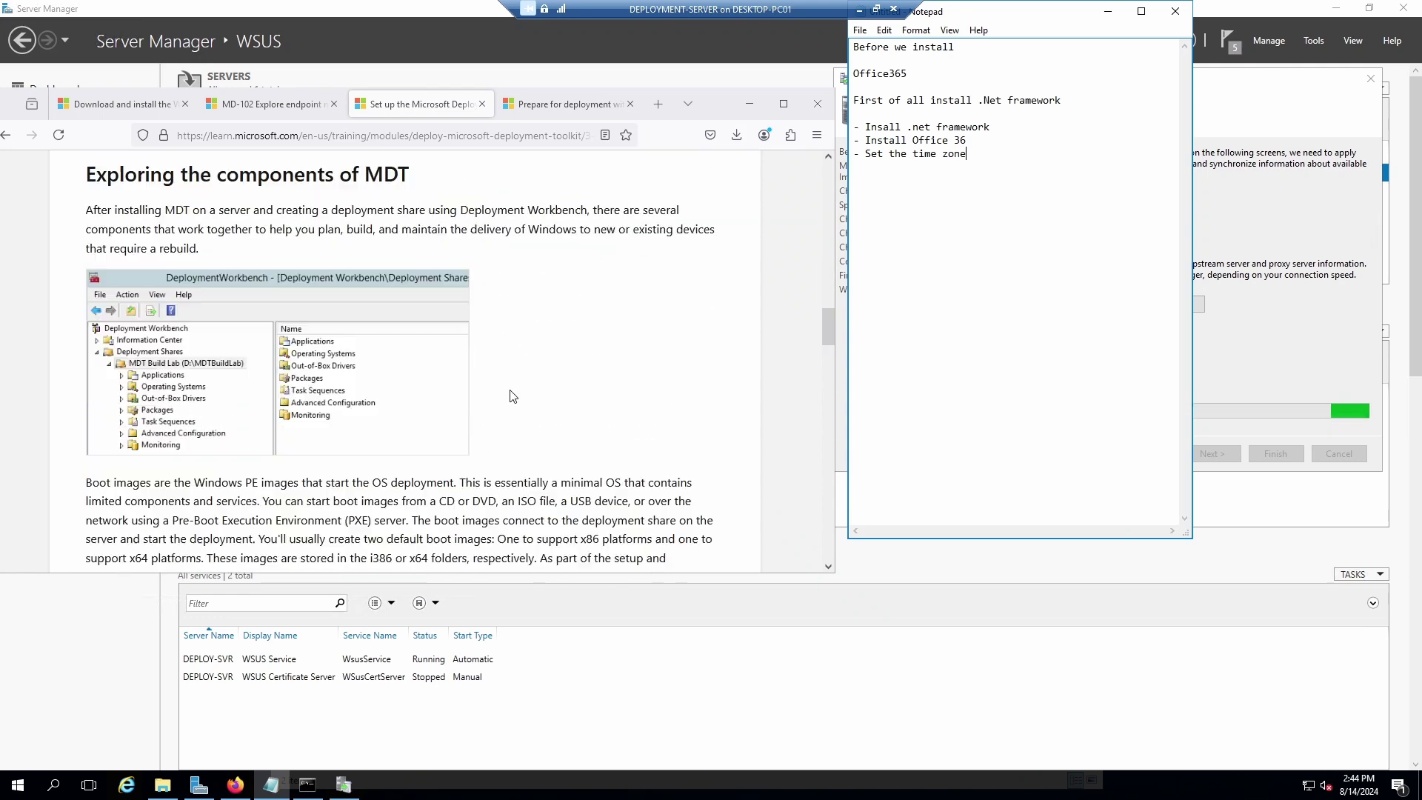
scroll(516, 399, up, 1)
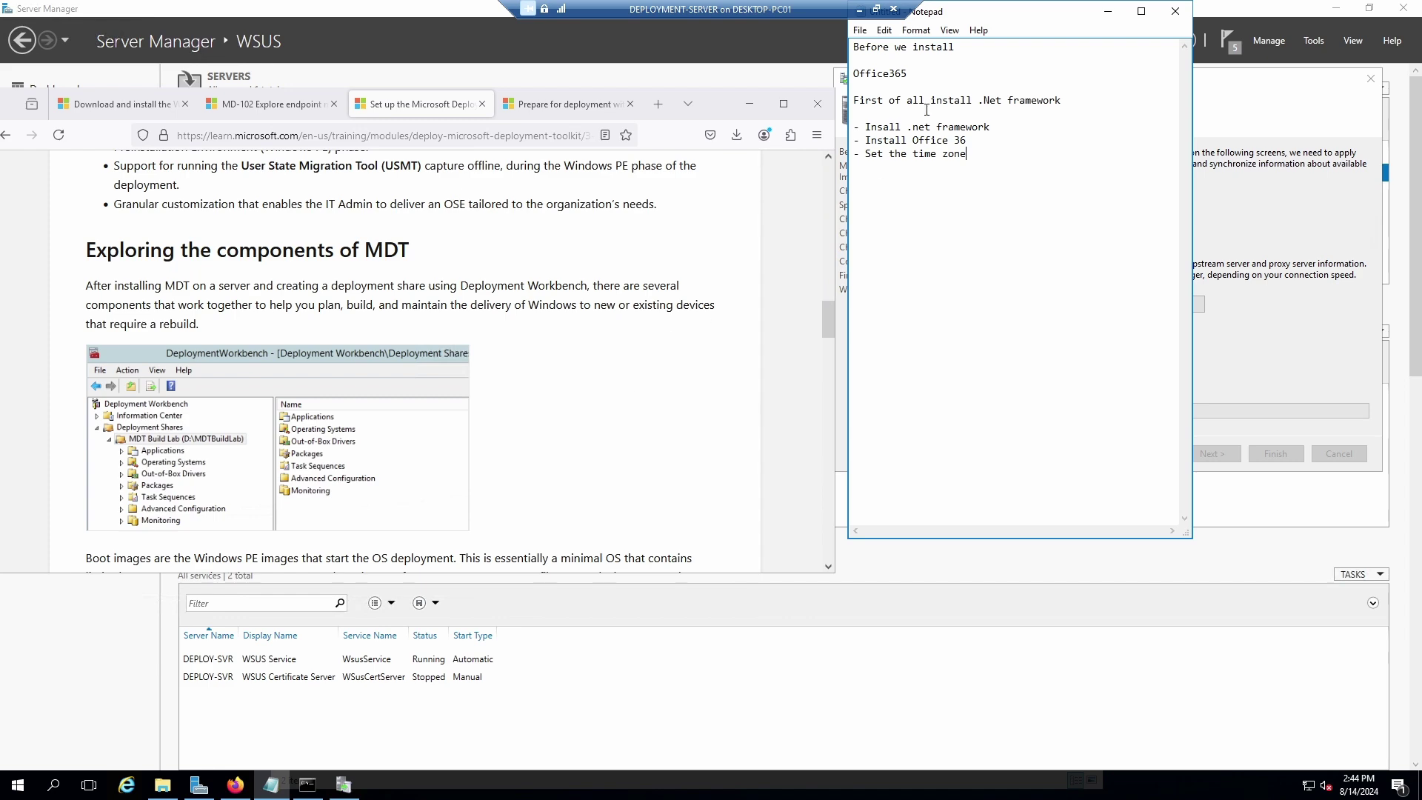
drag(1026, 13, 509, 129)
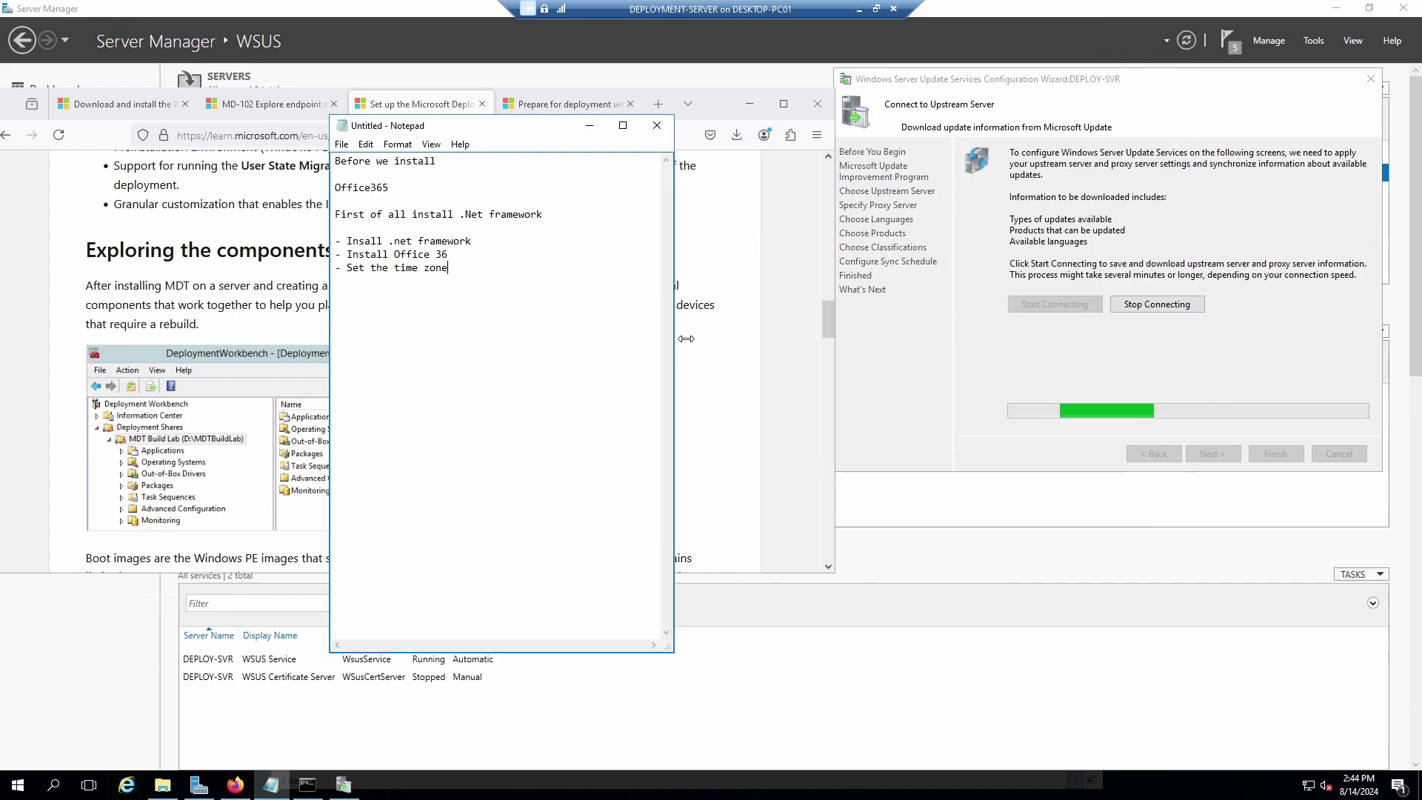
click(741, 297)
scroll(626, 328, down, 3)
scroll(632, 326, up, 3)
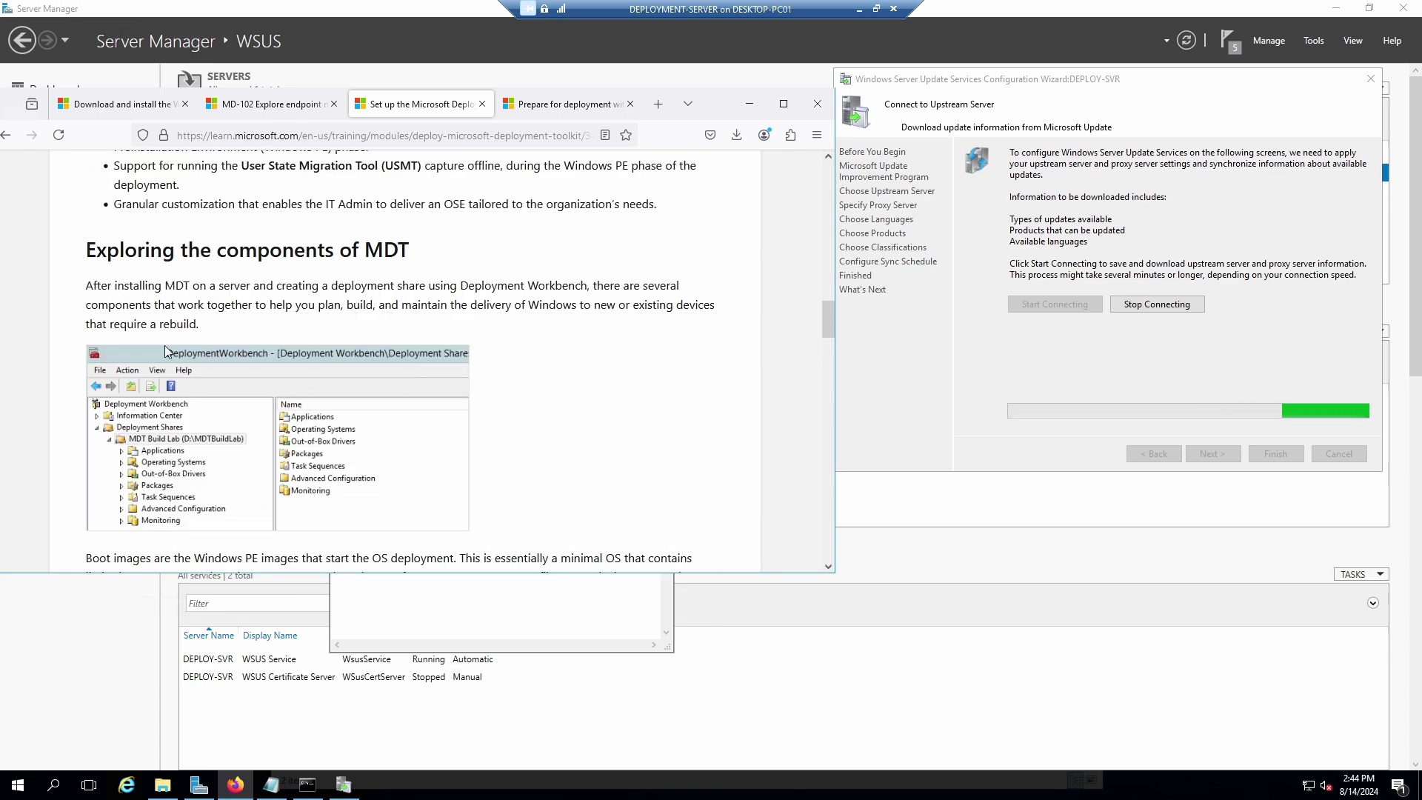
scroll(352, 317, down, 1)
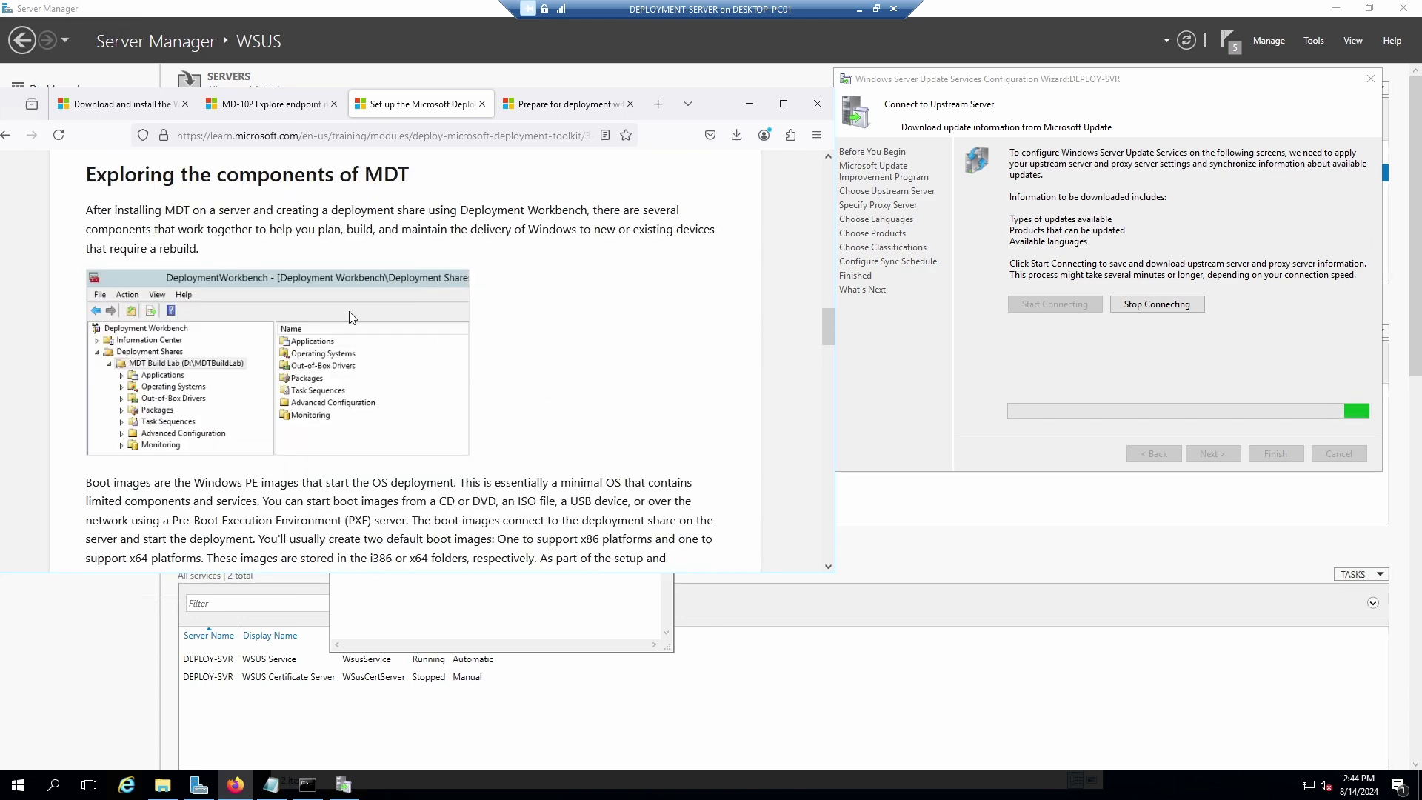
right_click(257, 358)
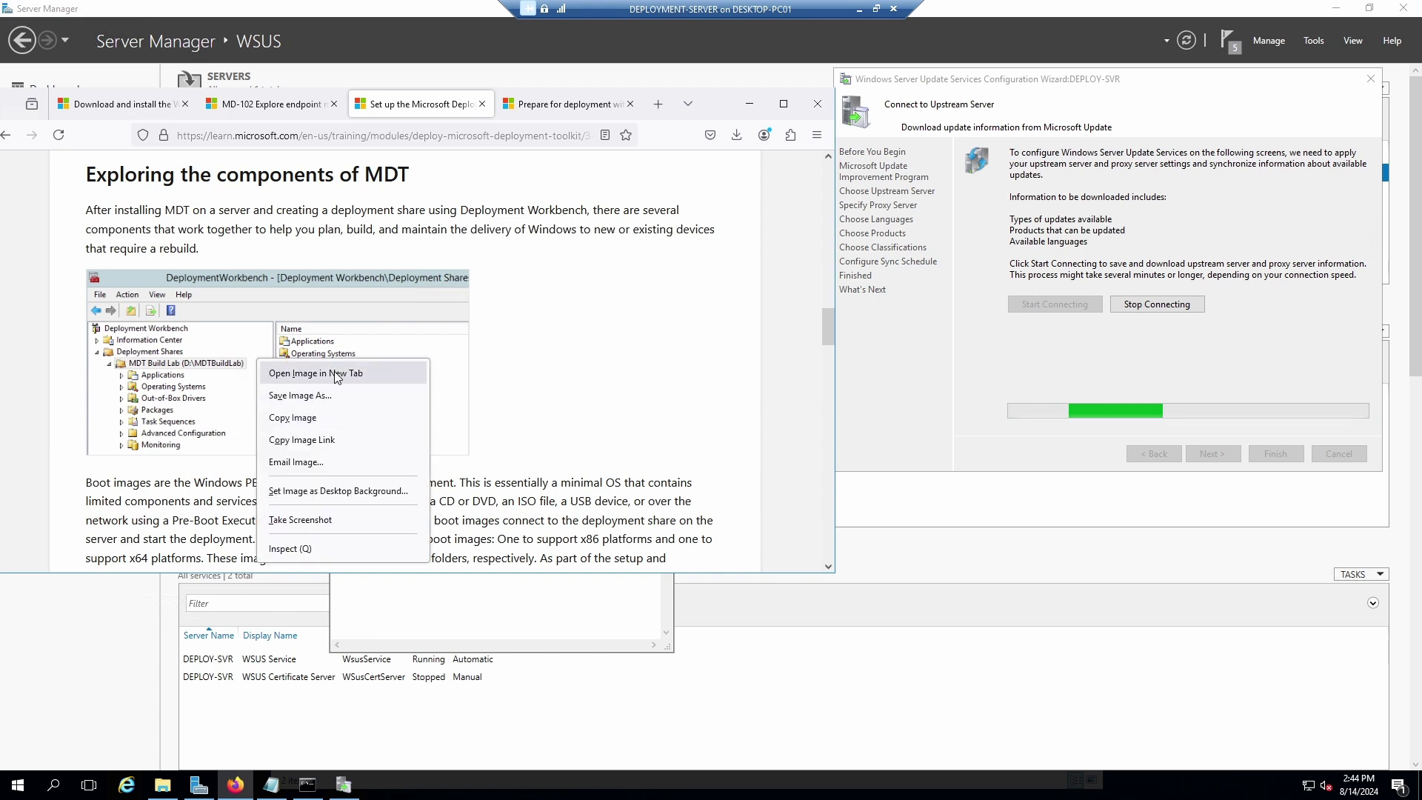
click(239, 370)
right_click(239, 370)
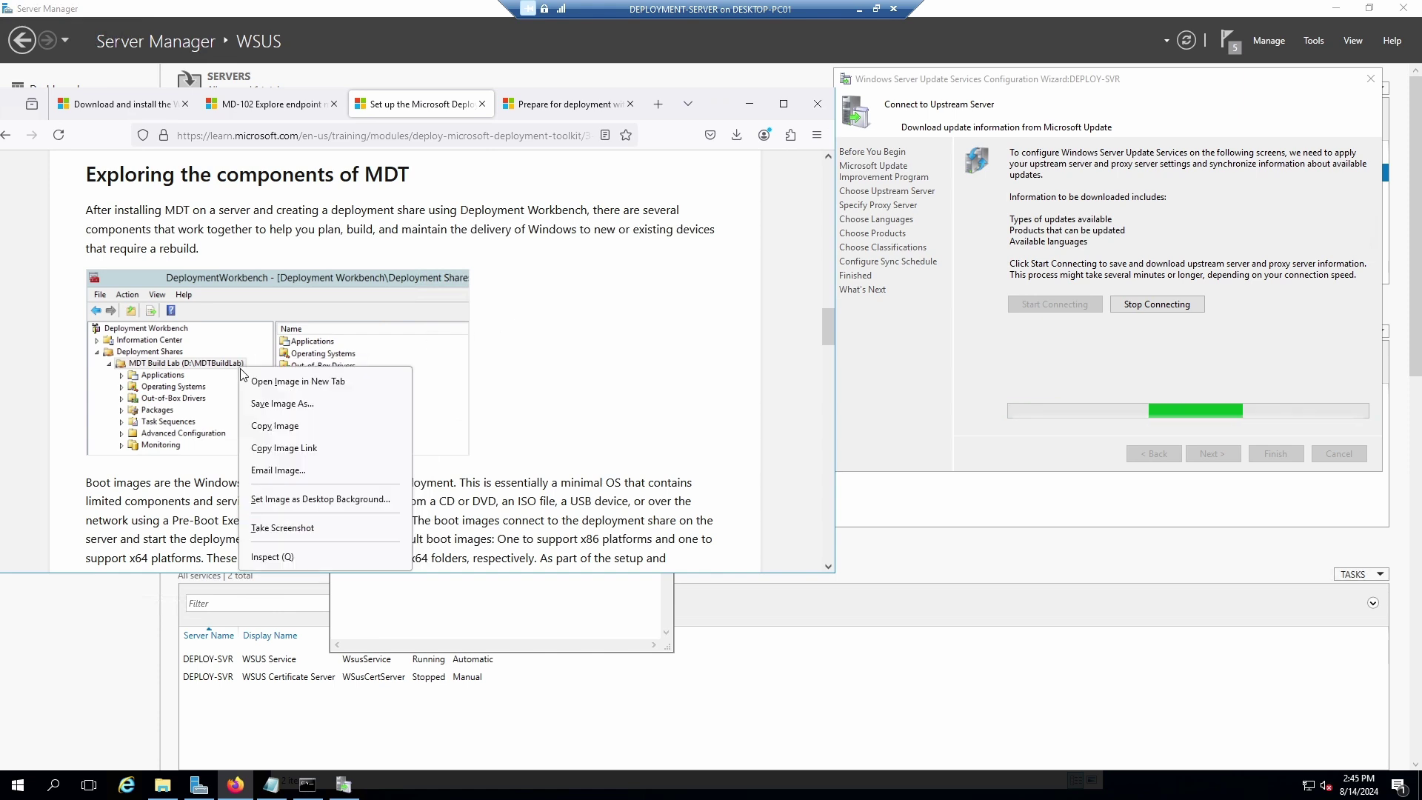
key(Escape)
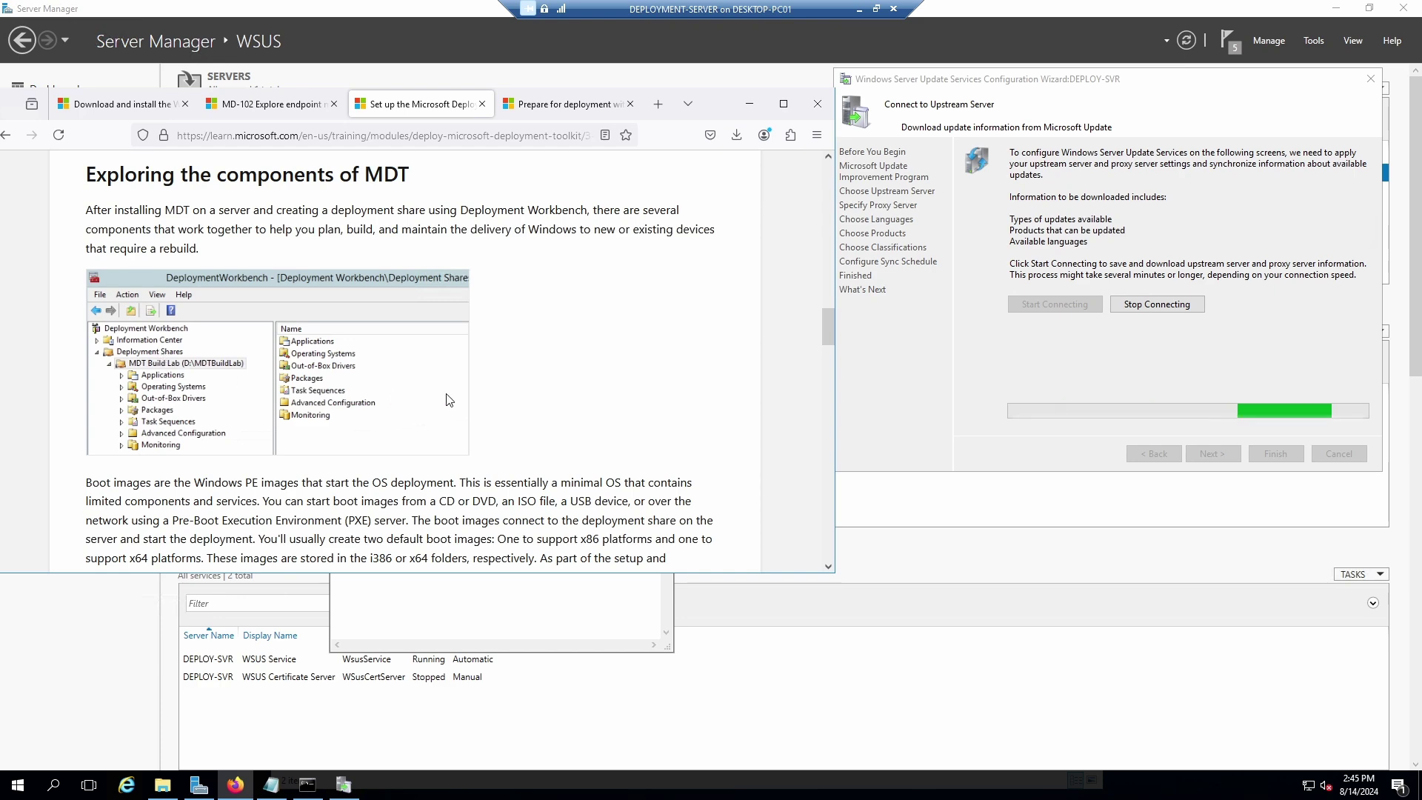
scroll(555, 407, down, 1)
scroll(554, 407, down, 1)
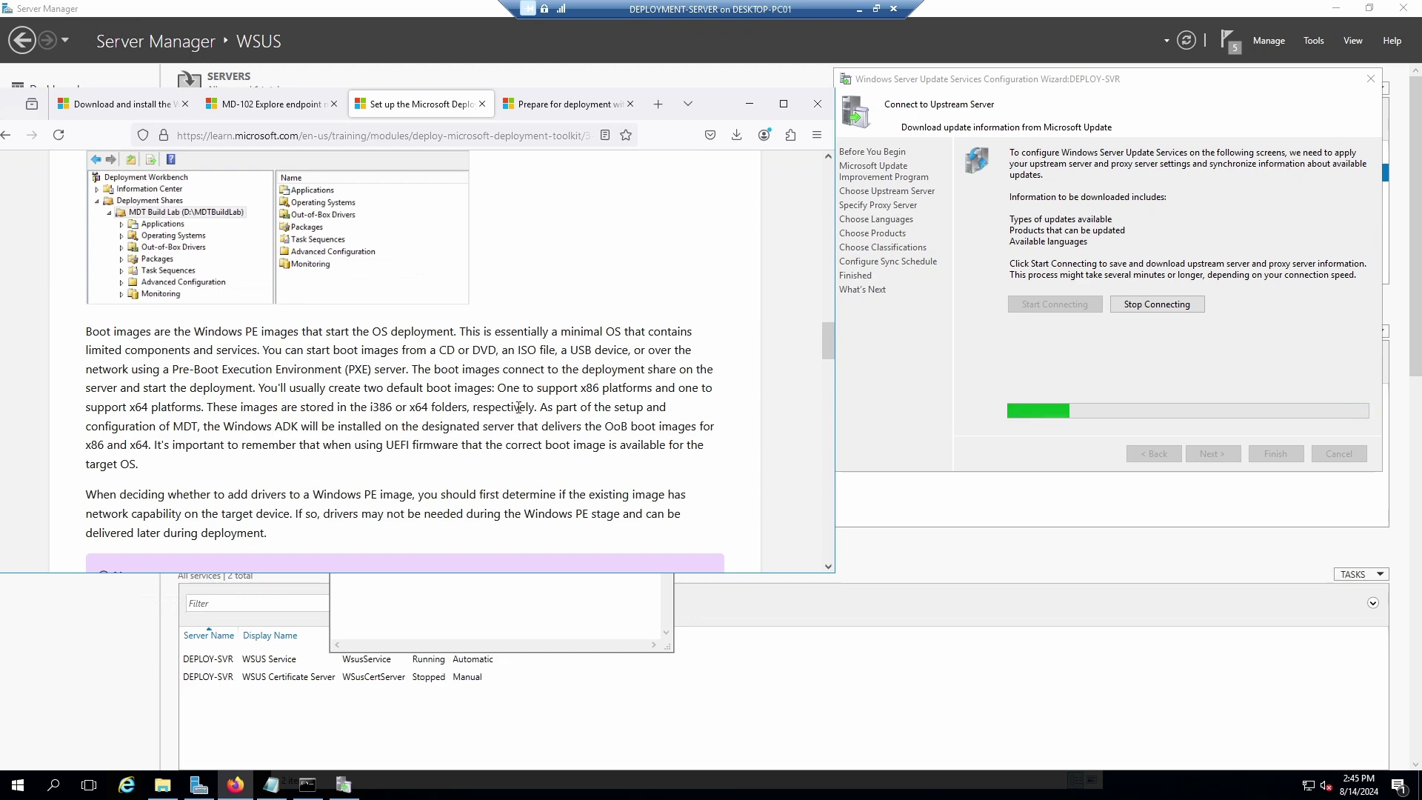
scroll(168, 439, down, 2)
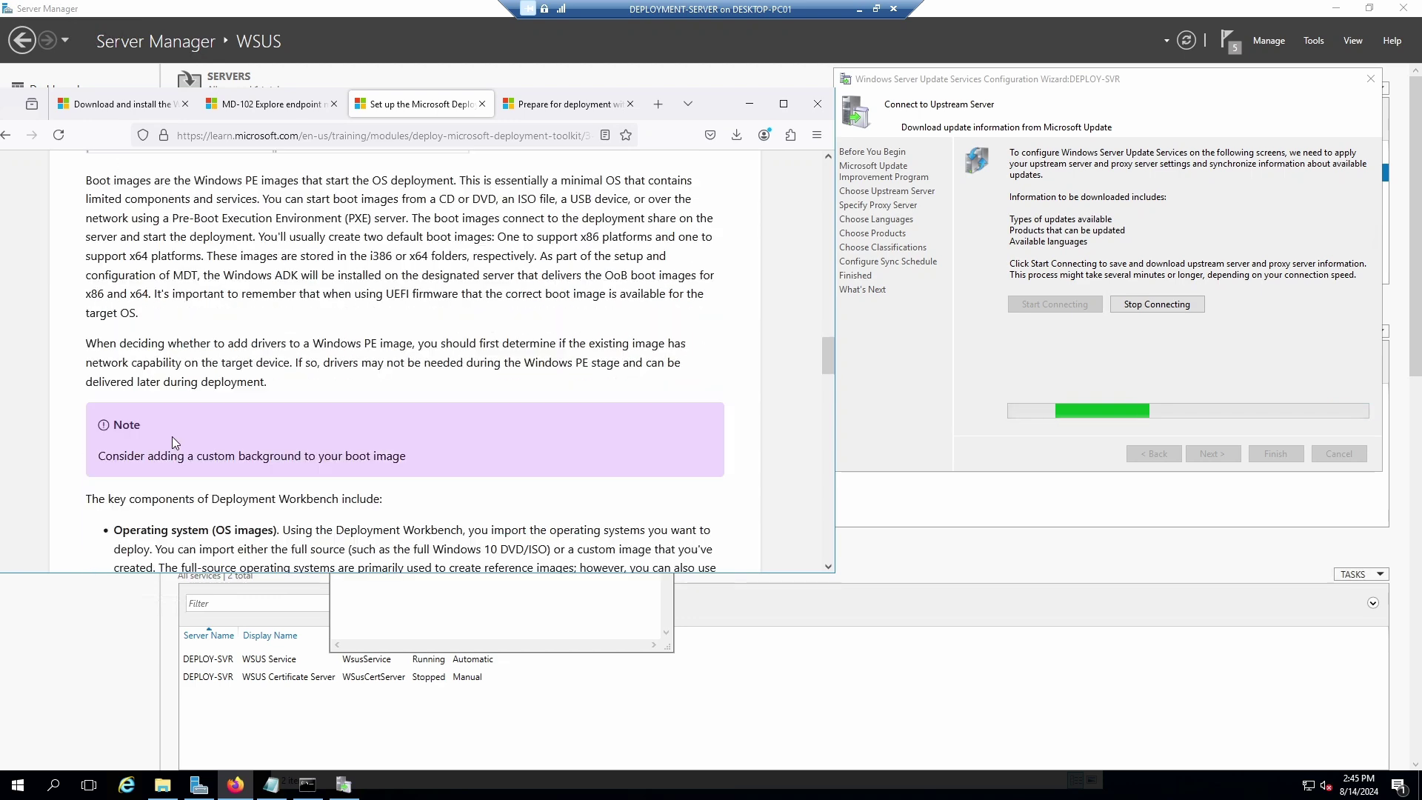
scroll(220, 430, down, 2)
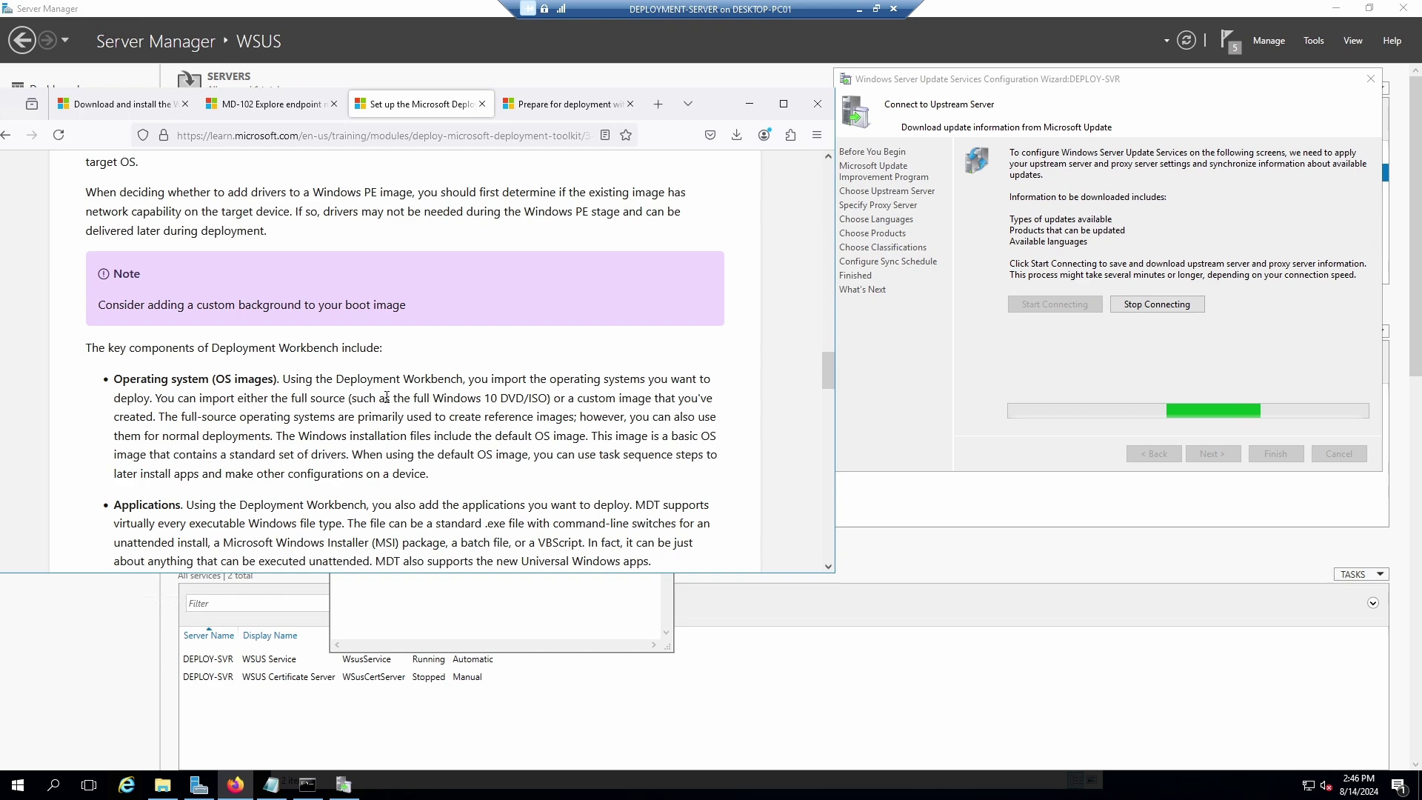
scroll(386, 398, down, 2)
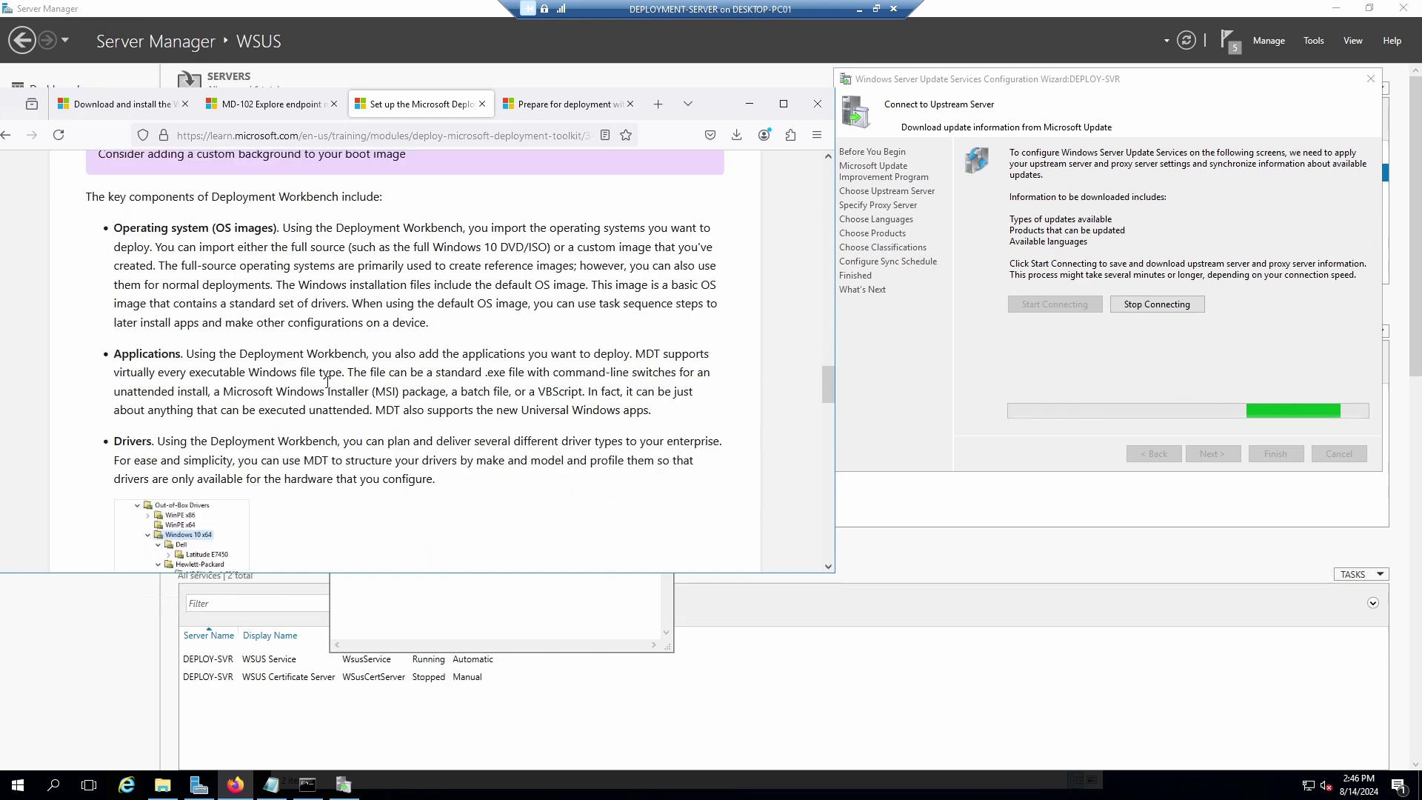
scroll(216, 420, down, 2)
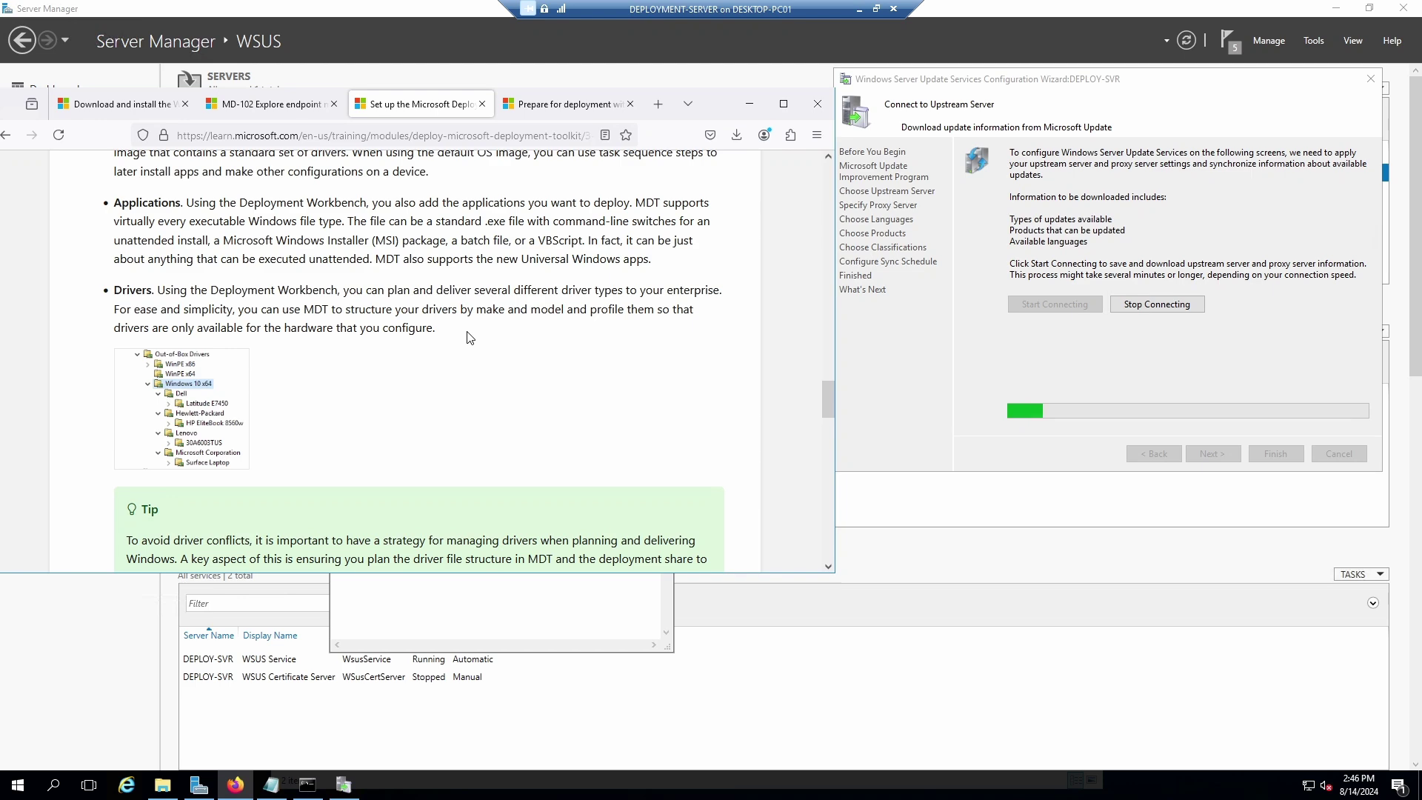
scroll(469, 335, down, 3)
scroll(468, 334, down, 1)
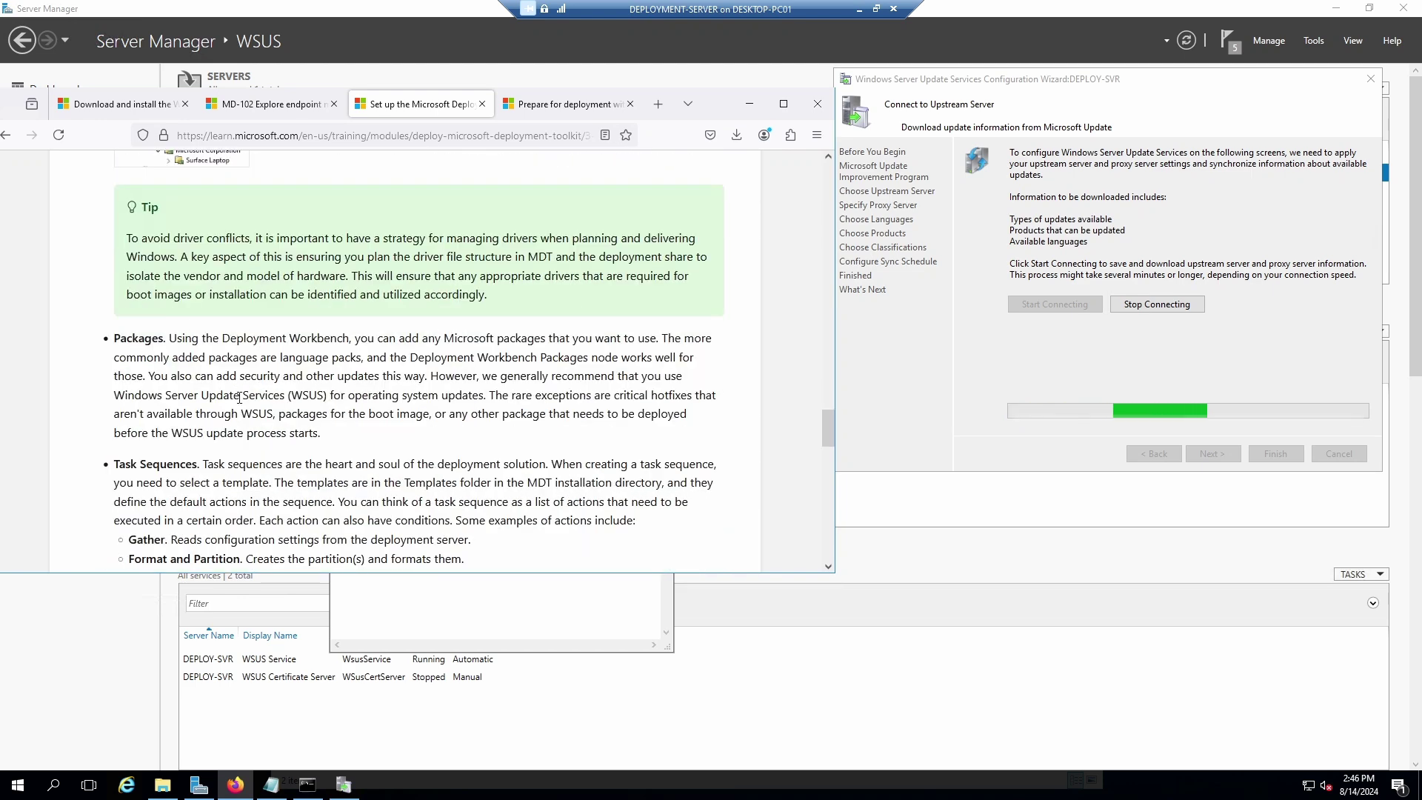
scroll(226, 390, down, 2)
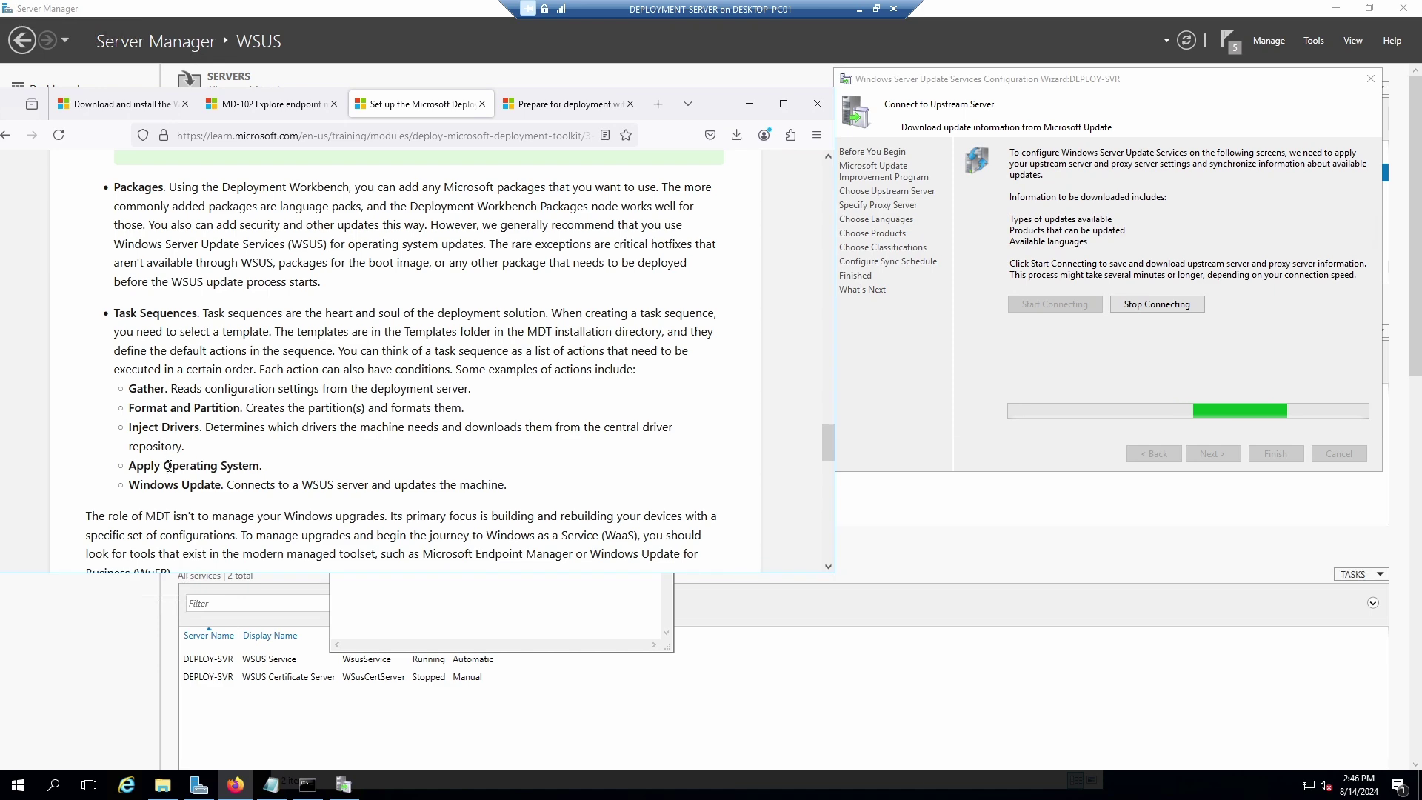
scroll(198, 401, down, 8)
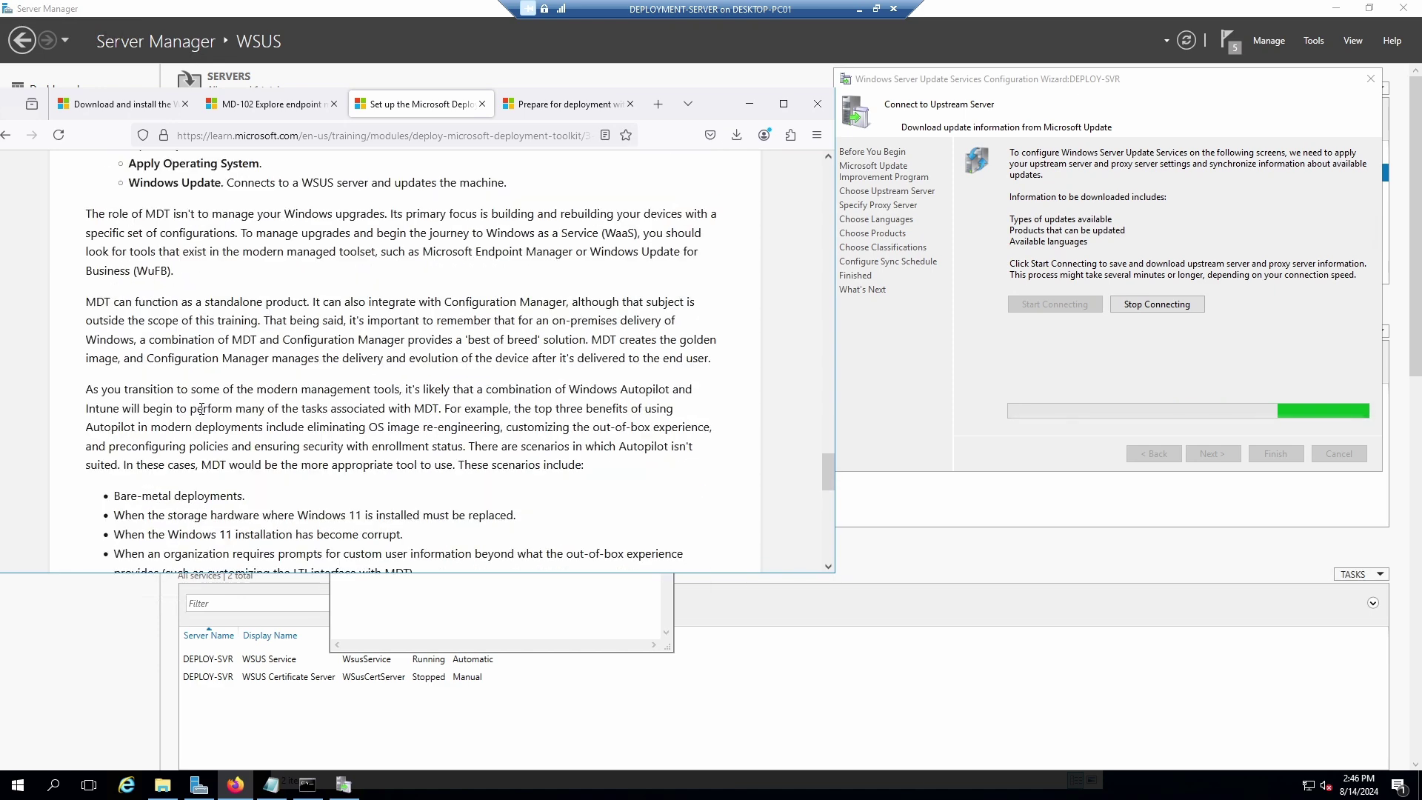
scroll(331, 326, down, 4)
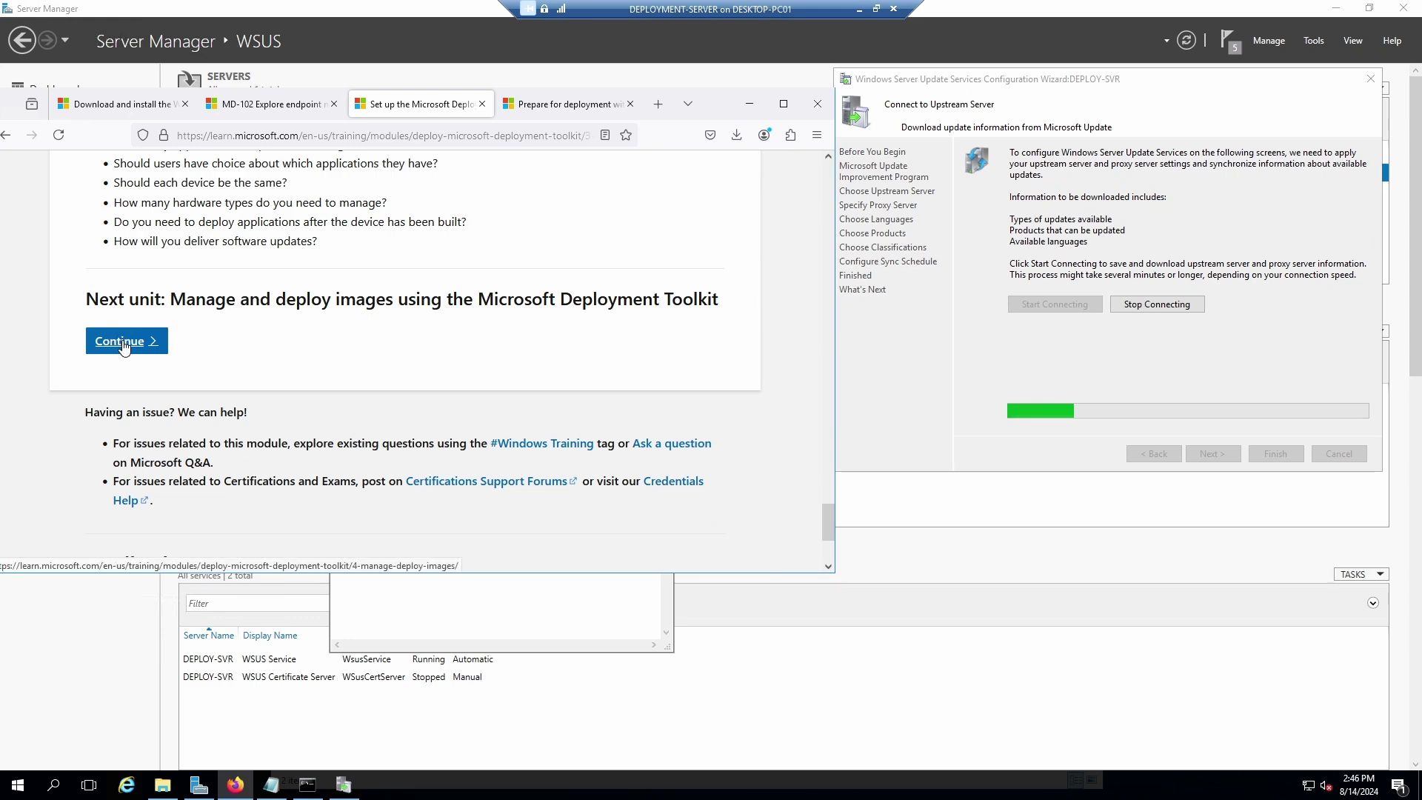
Continue to unit 4 of 6, 'Manage and deploy images using the Microsoft Deployment Toolkit'.
click(123, 342)
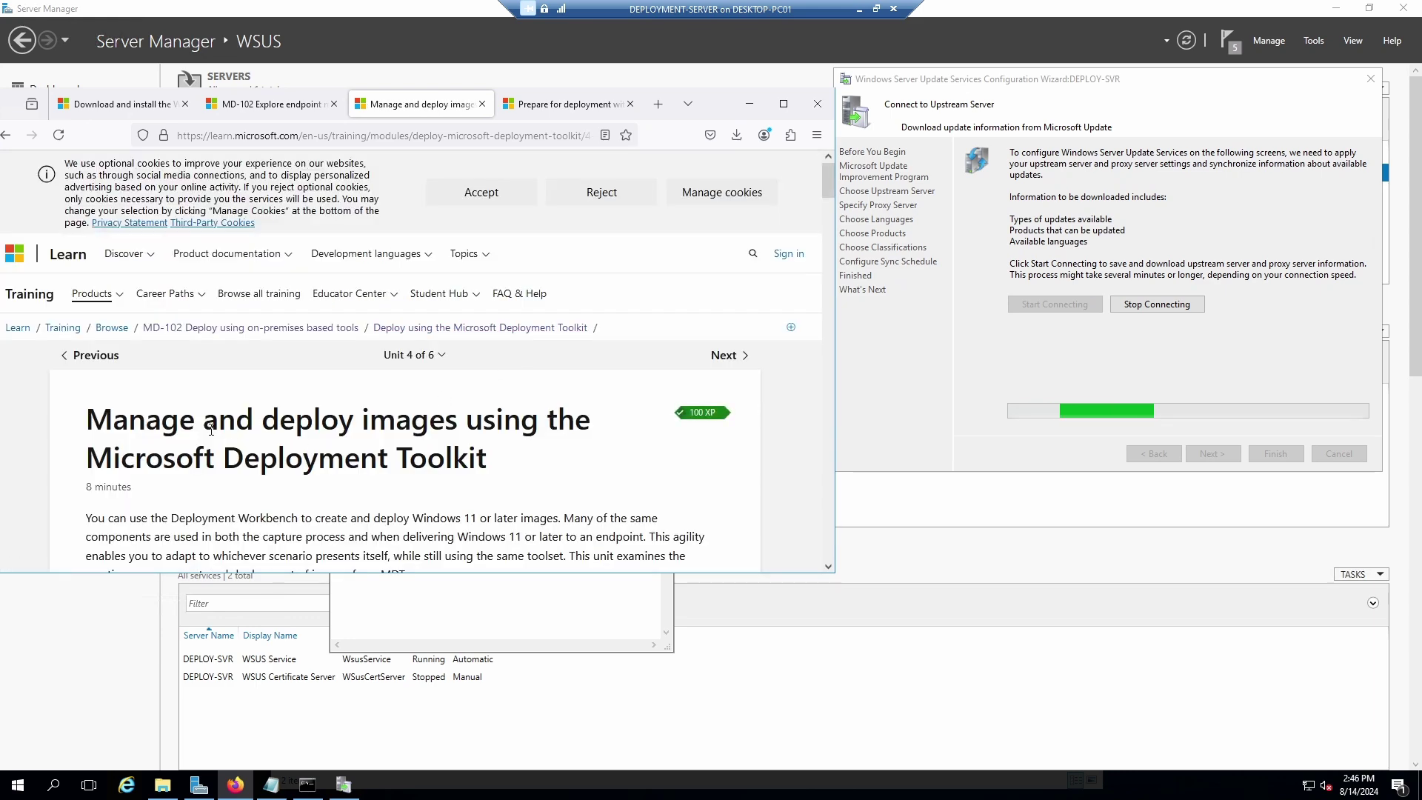
scroll(297, 423, down, 12)
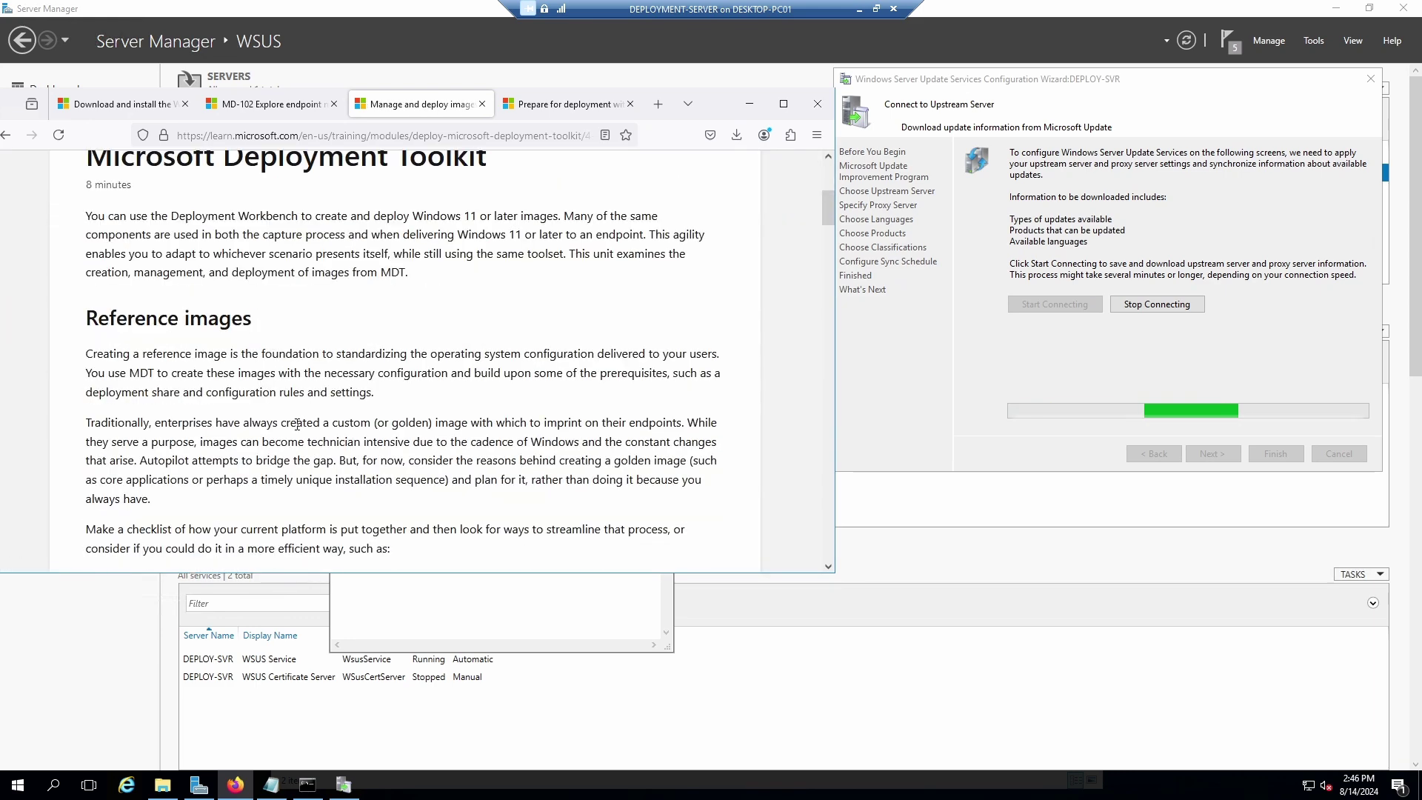
scroll(300, 432, up, 12)
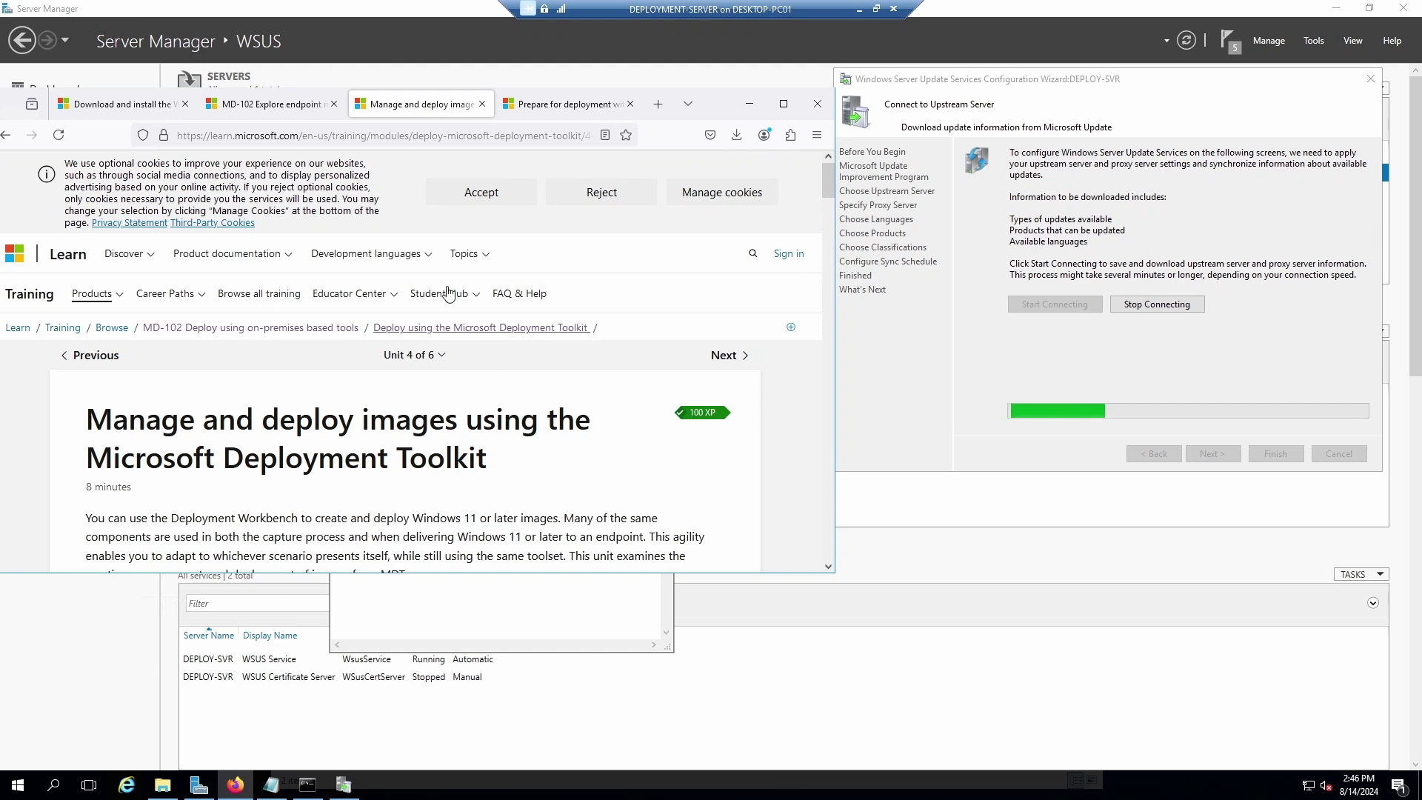
Switch to the 'Prepare for deployment with MDT' tab and scroll to its Network and servers section.
click(549, 102)
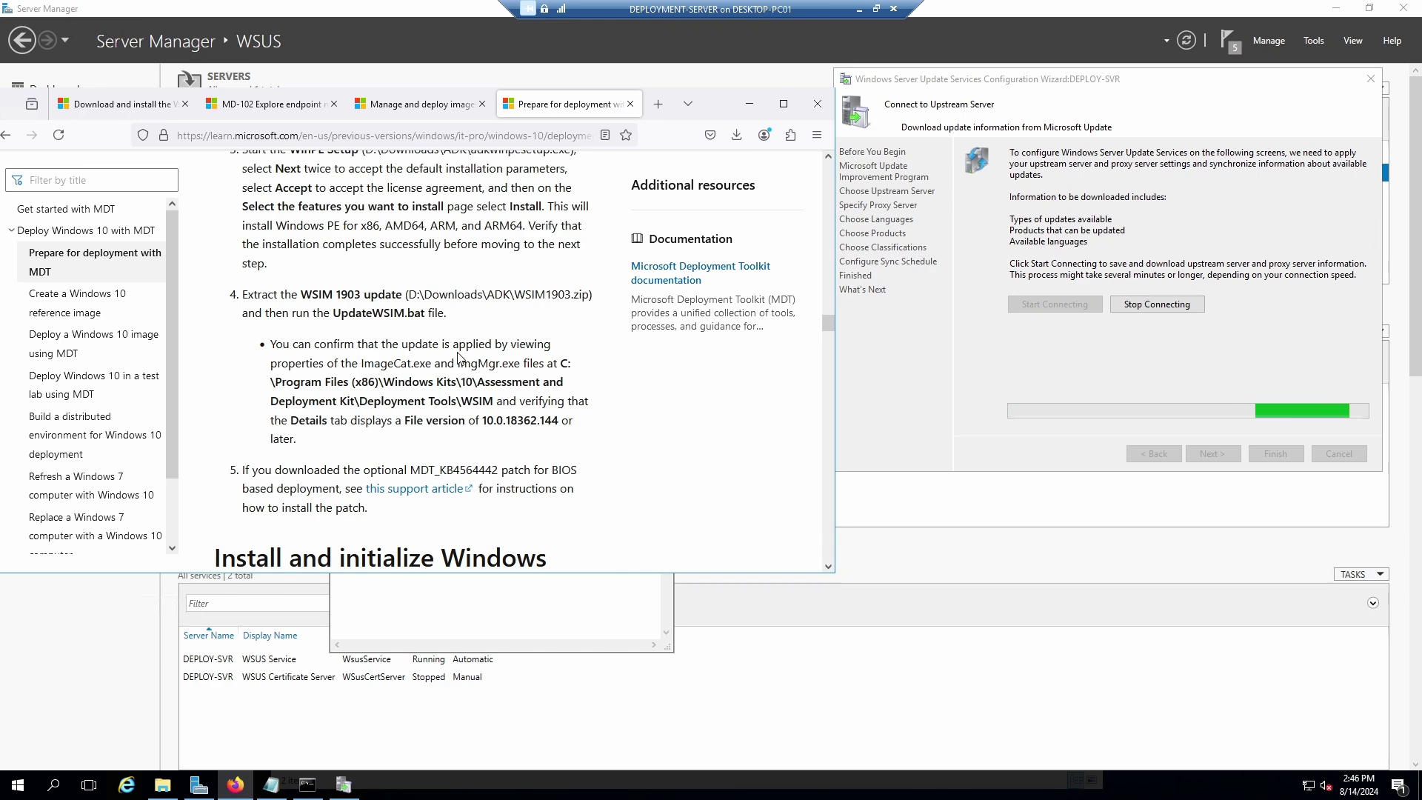
scroll(458, 359, down, 4)
scroll(458, 352, up, 10)
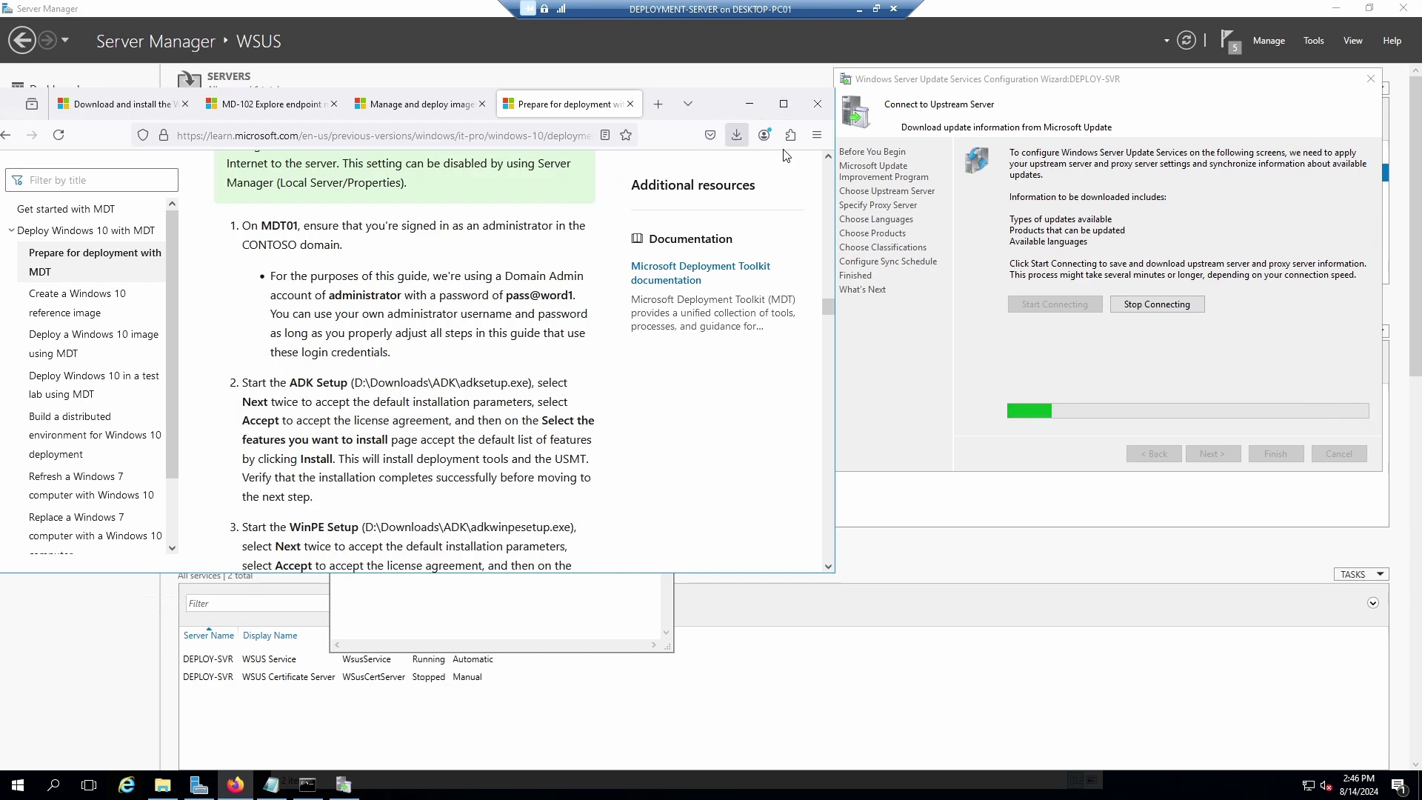
scroll(394, 366, up, 8)
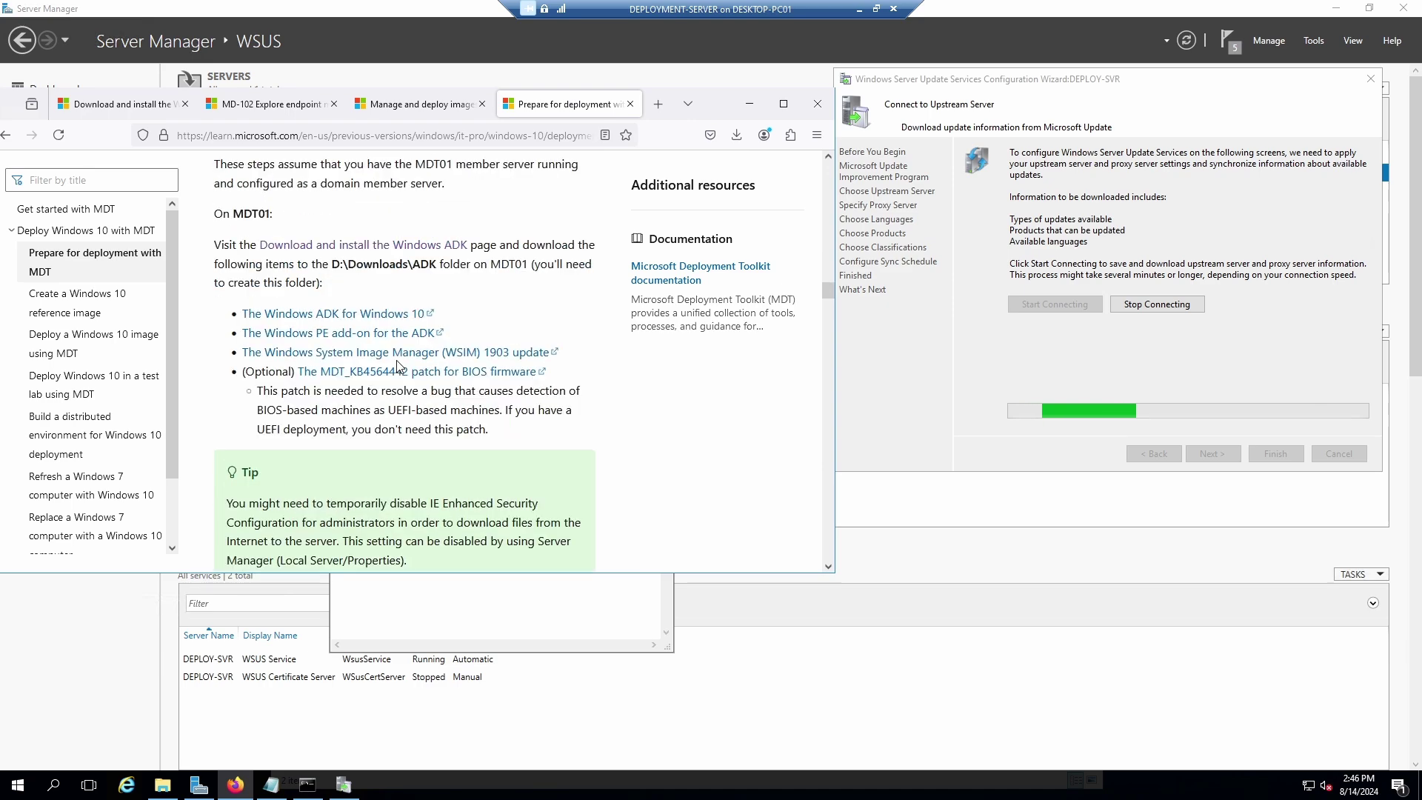
scroll(412, 369, up, 15)
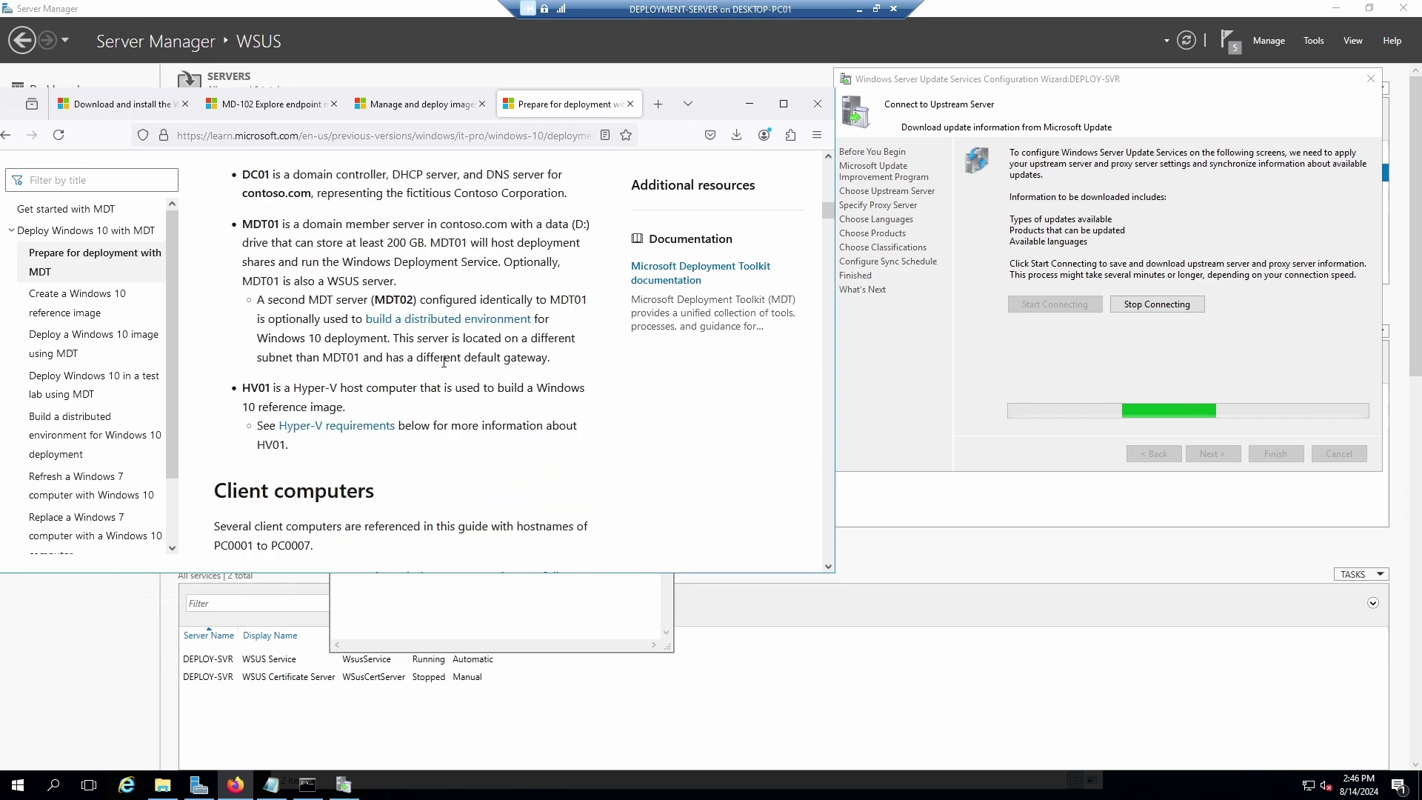
scroll(422, 372, down, 10)
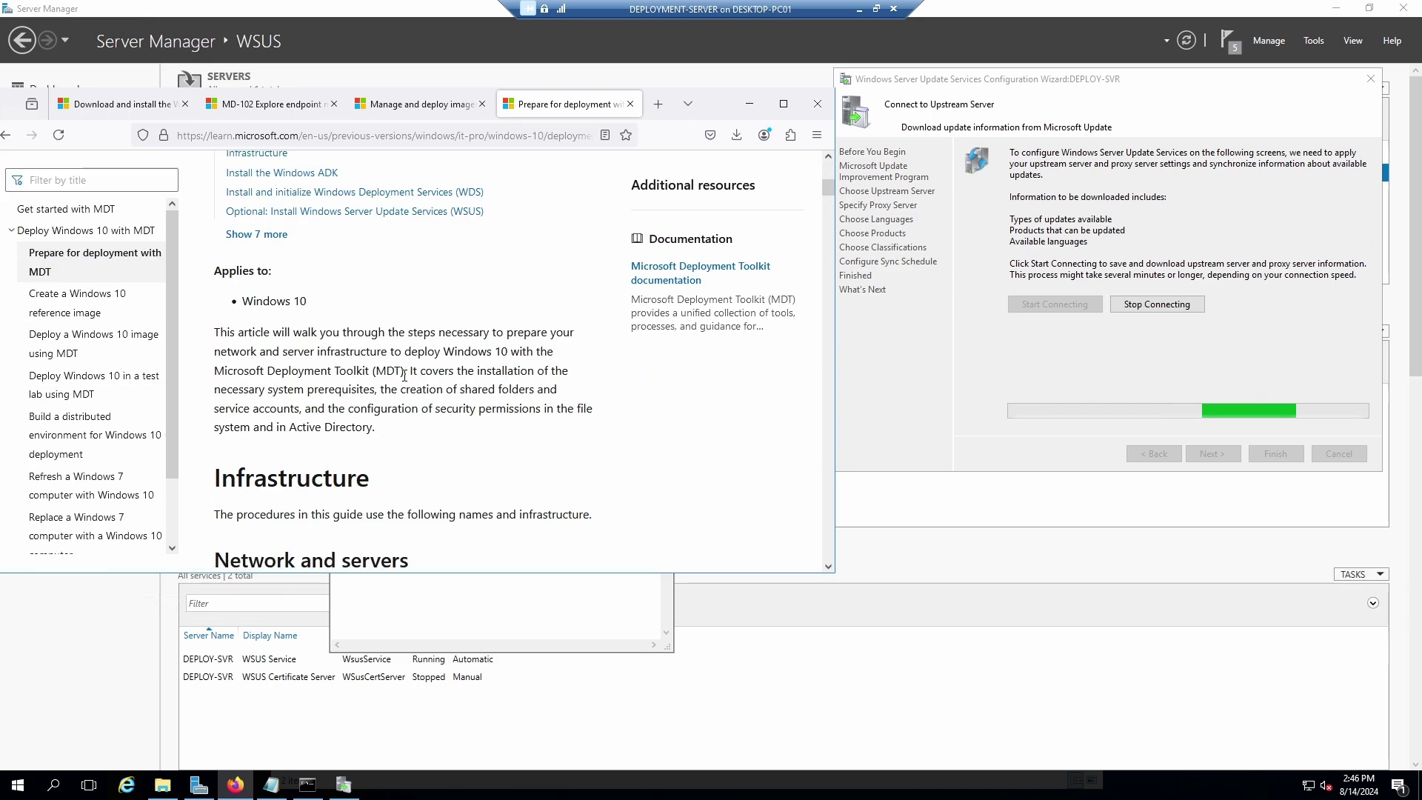
scroll(403, 374, down, 2)
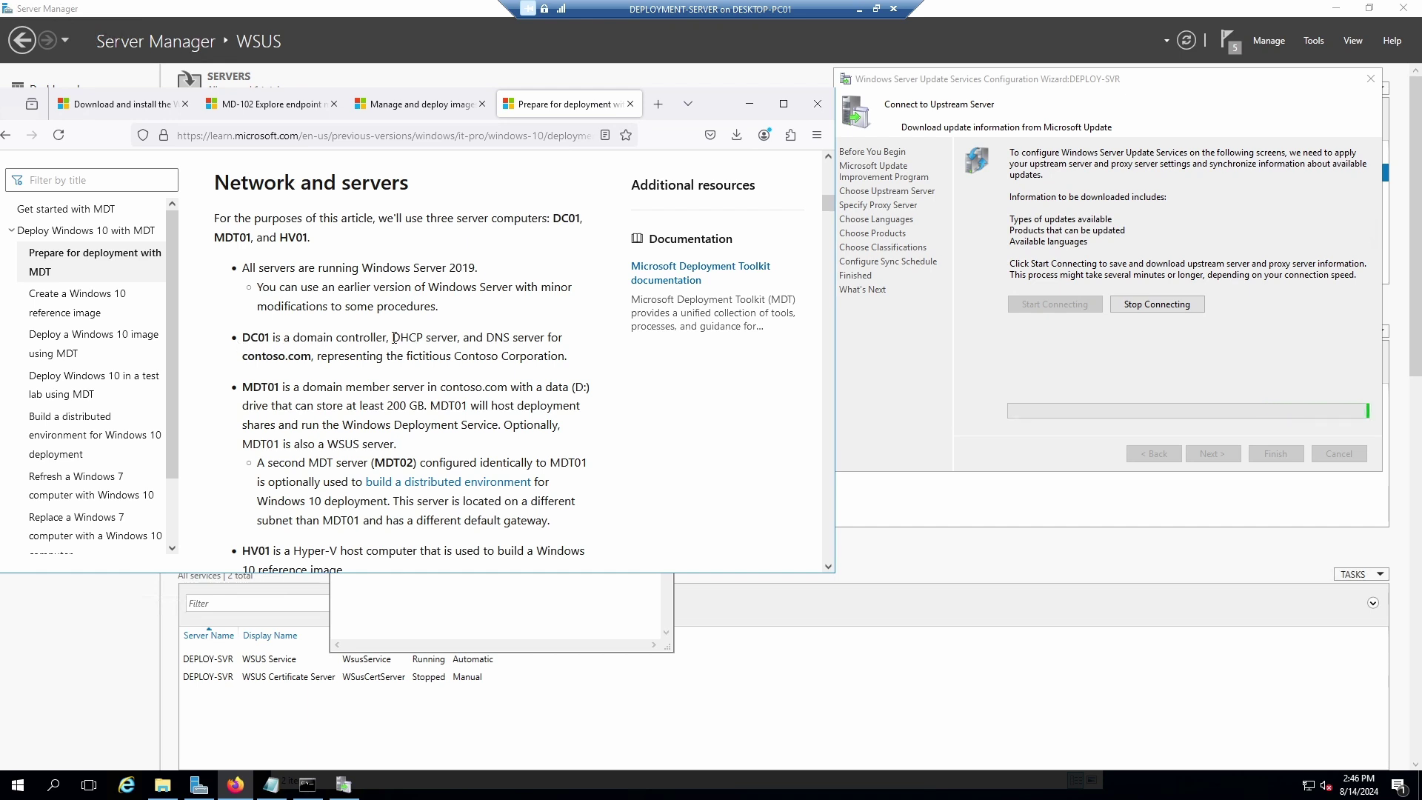
Highlight DC01's DHCP and DNS roles, the contoso.com domain, and MDT01's 200 GB data drive.
drag(393, 340, 517, 340)
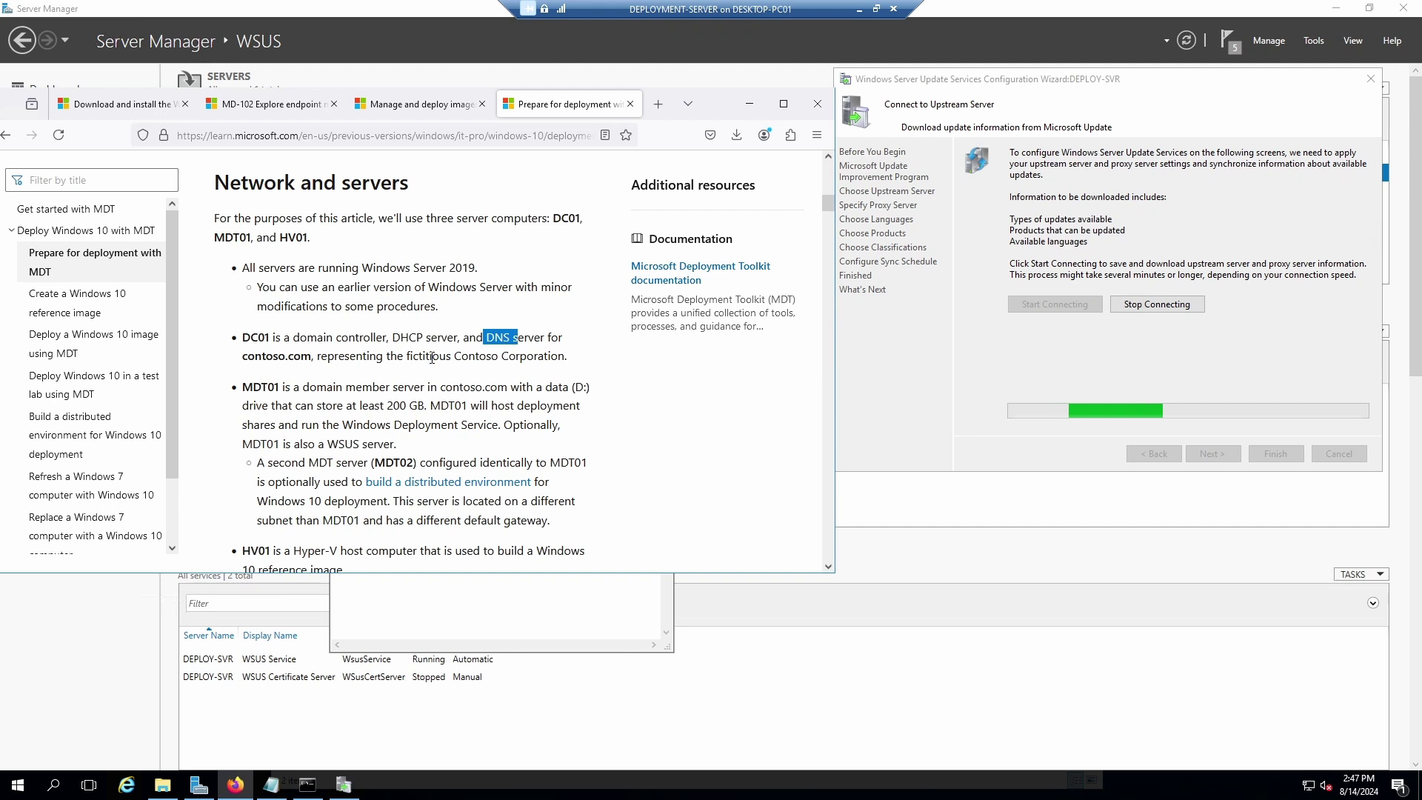
drag(308, 356, 243, 357)
click(504, 374)
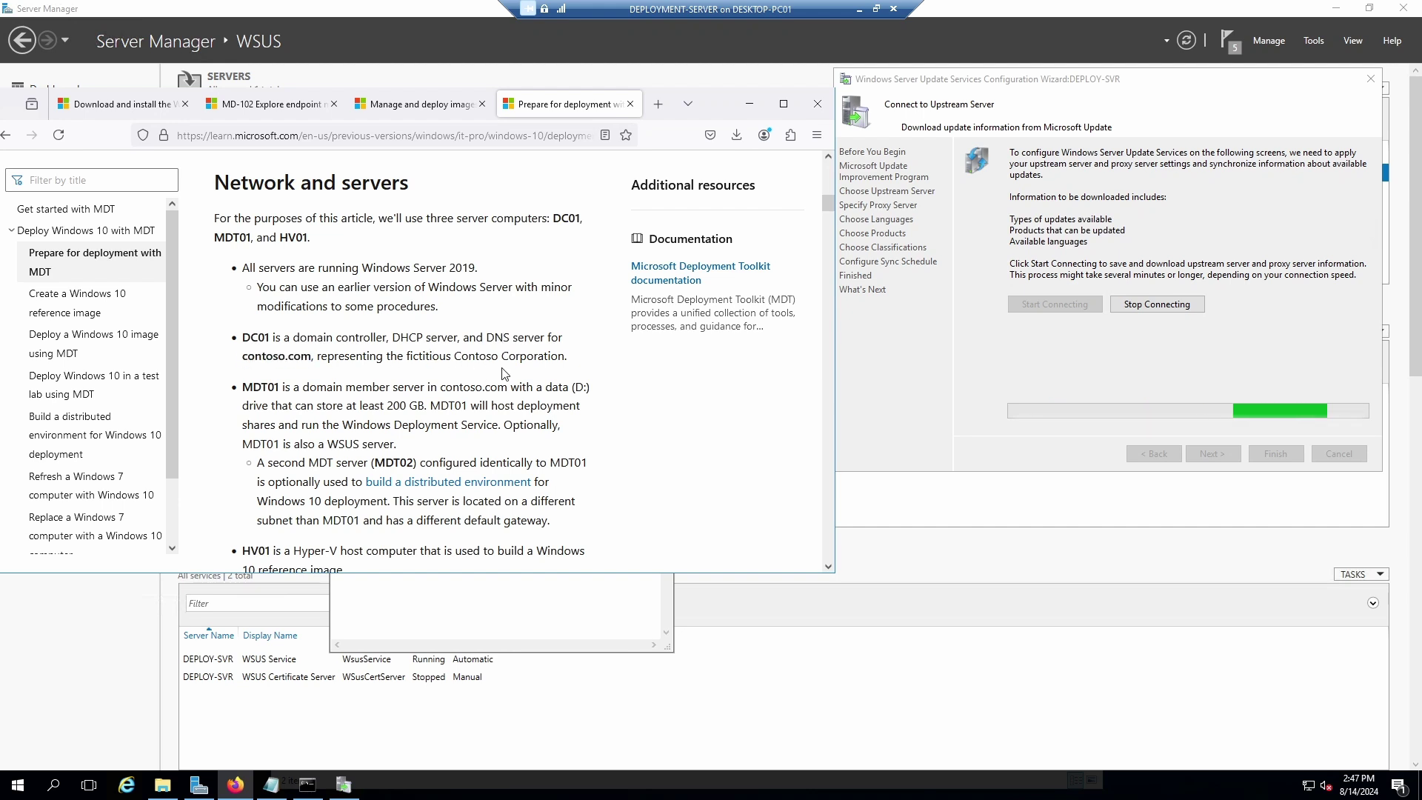
scroll(419, 410, down, 1)
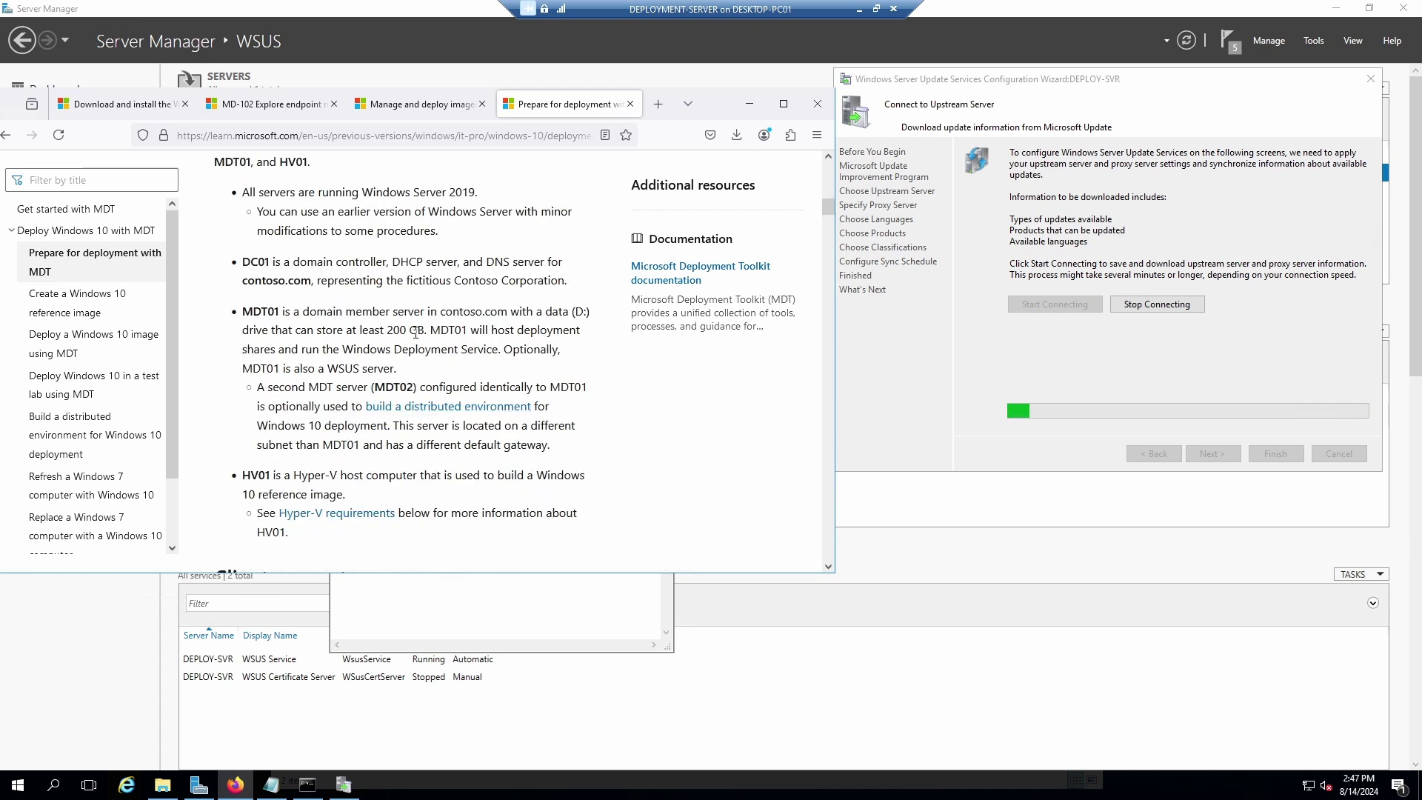
drag(425, 332, 388, 333)
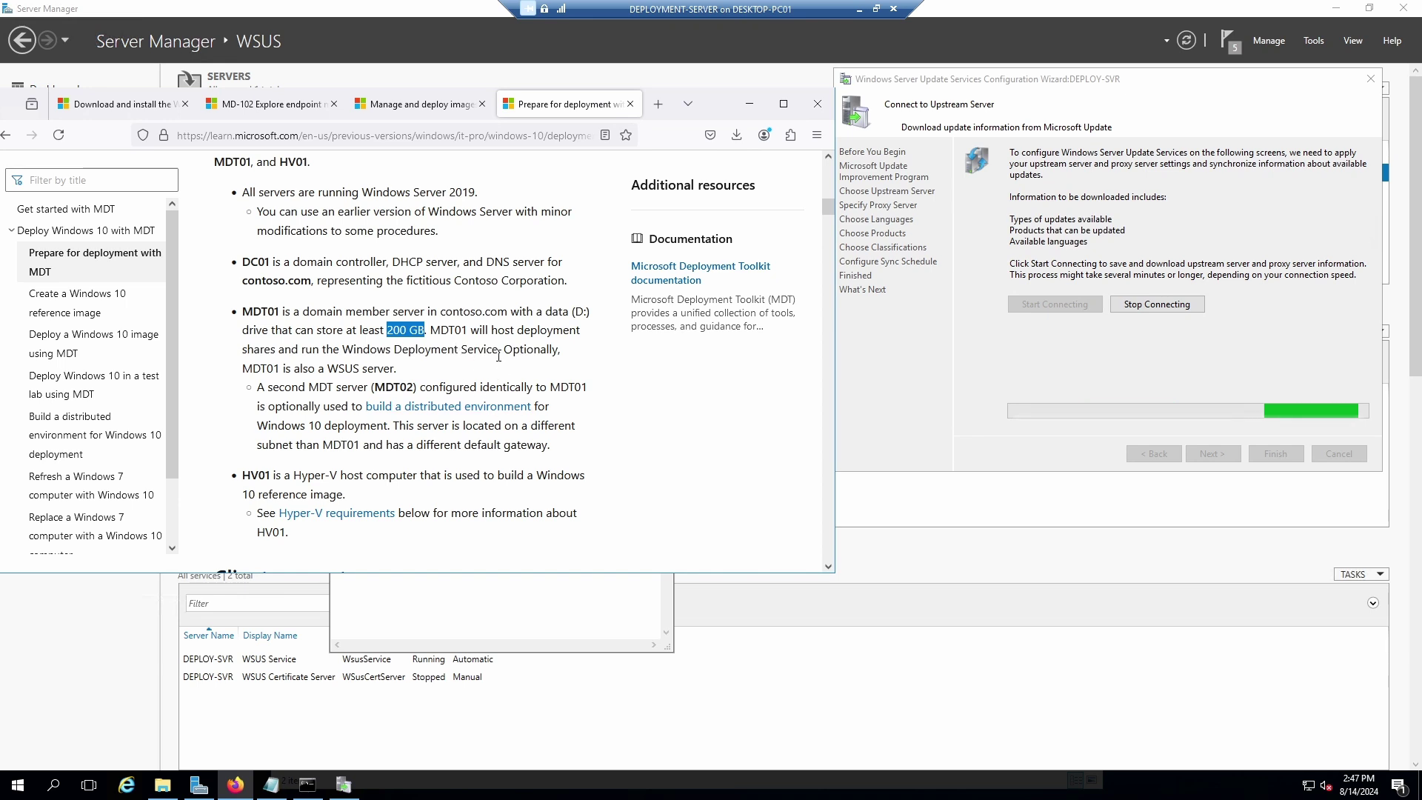
click(504, 347)
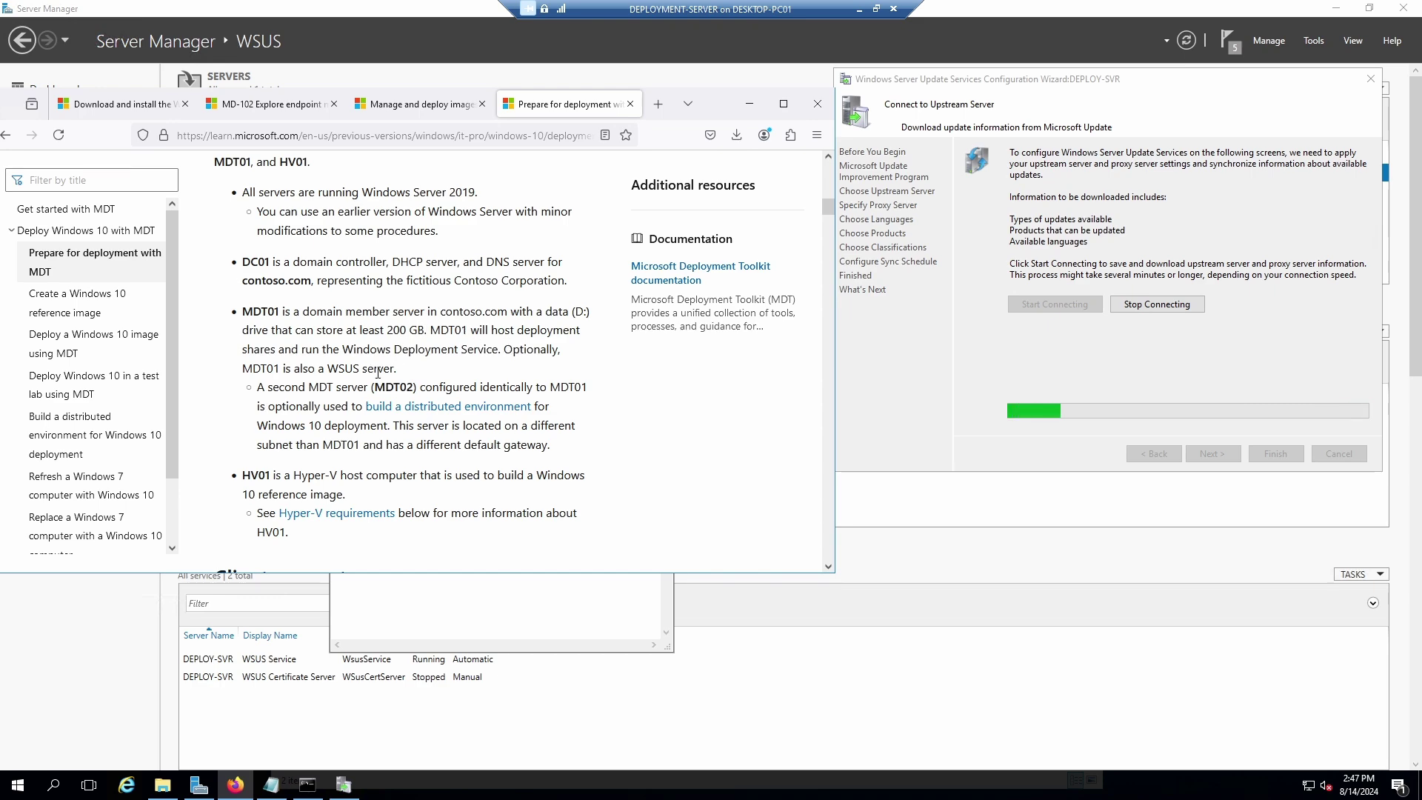
scroll(426, 416, down, 2)
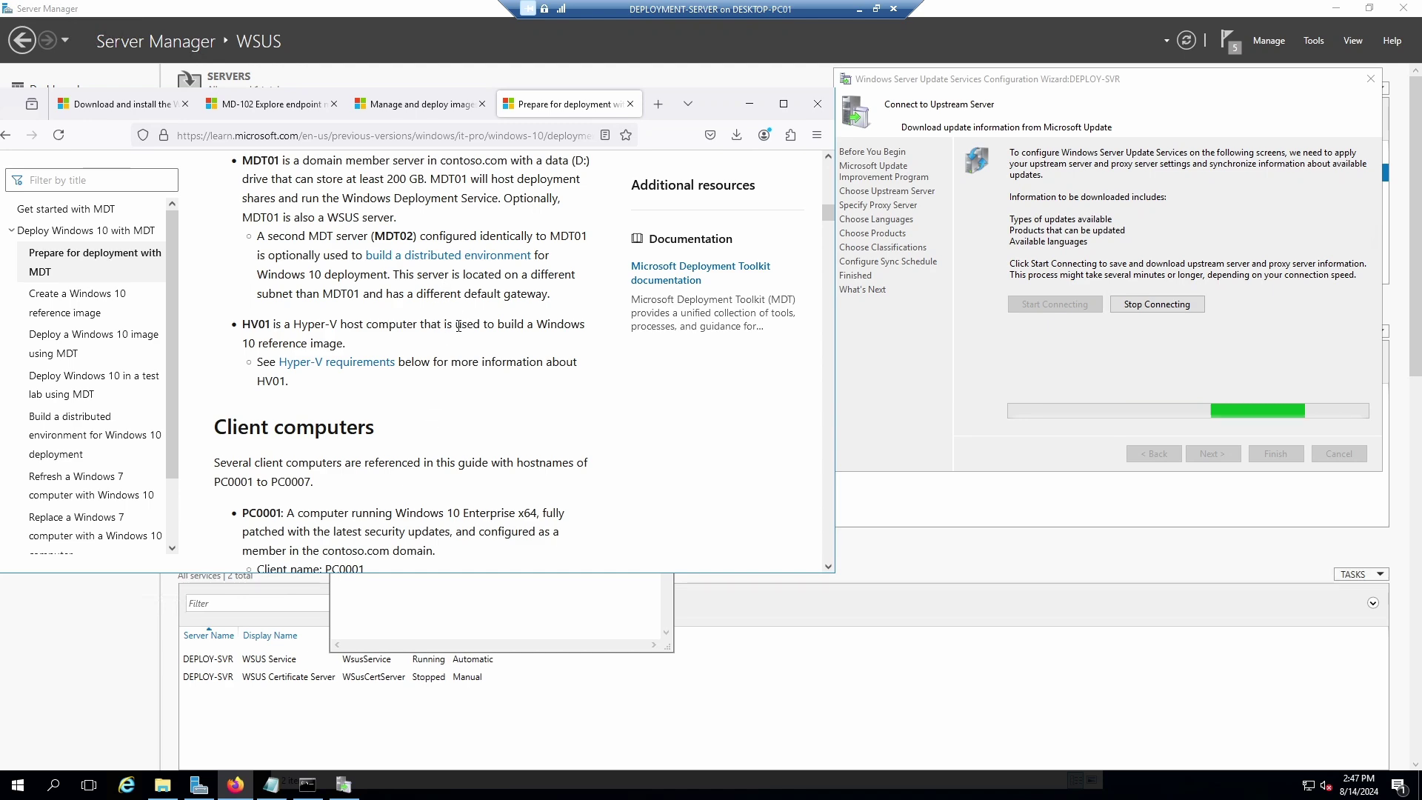
Highlight the 200 GB storage figure and contoso.com domain further down, then bring Notepad's install notes forward.
scroll(275, 239, down, 3)
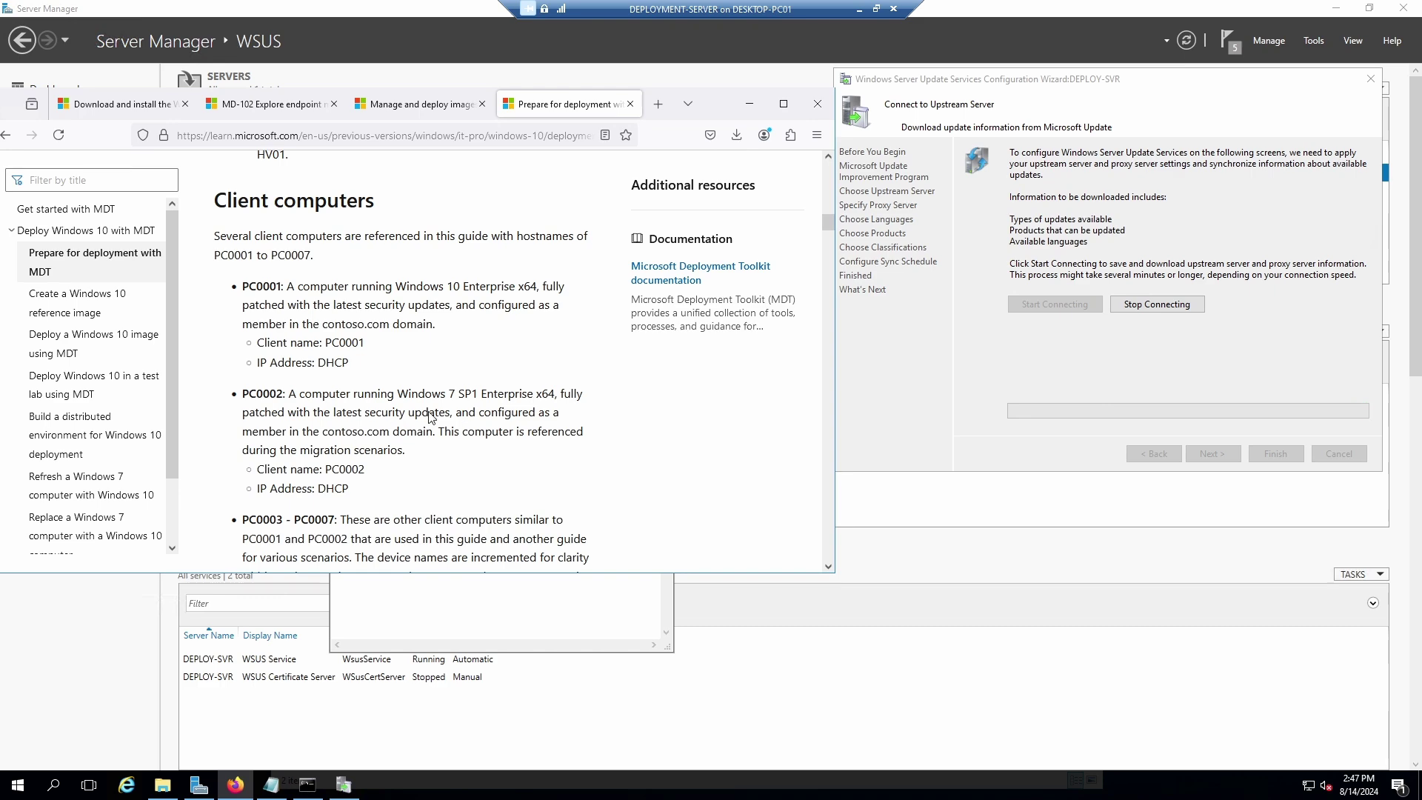
scroll(432, 419, down, 2)
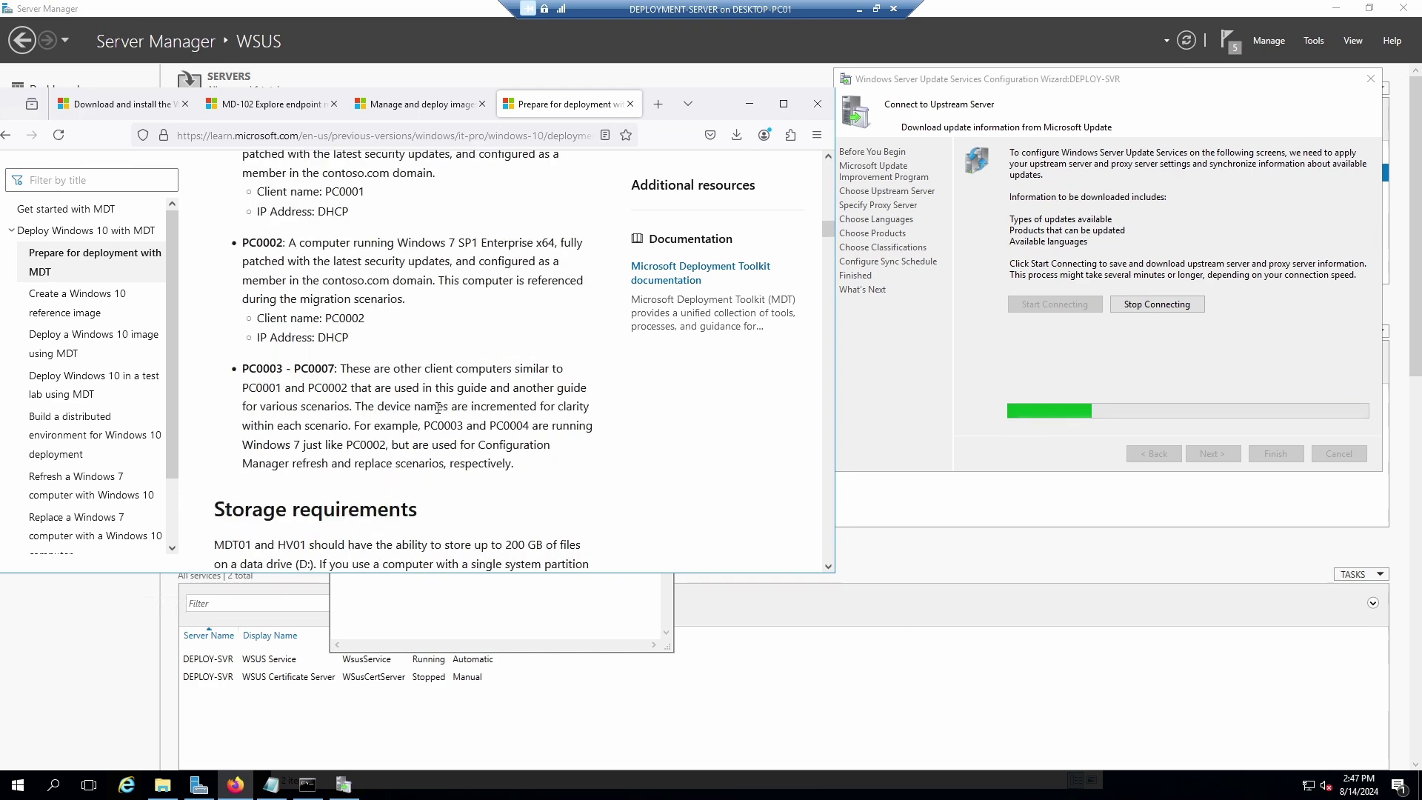
scroll(439, 416, down, 3)
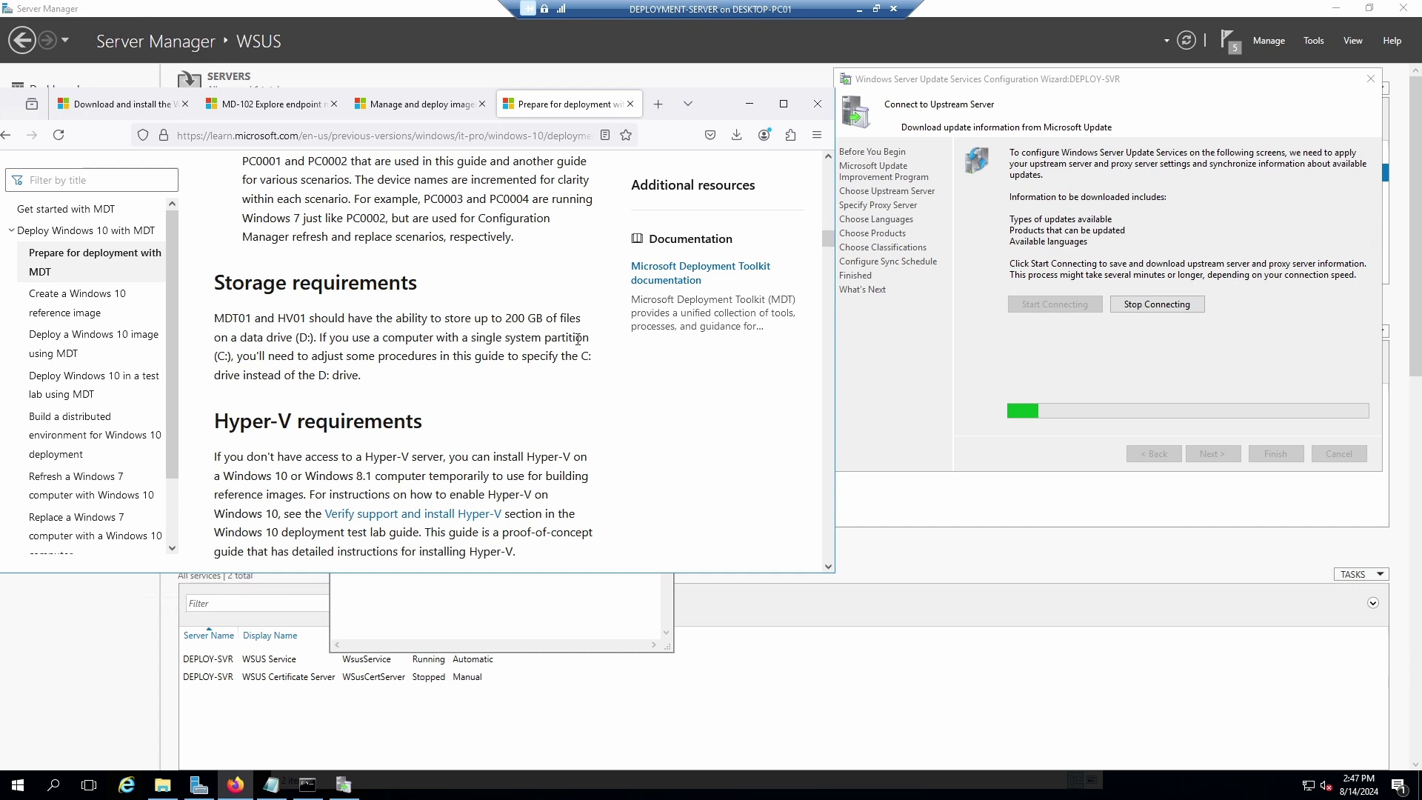
drag(542, 318, 507, 318)
click(521, 317)
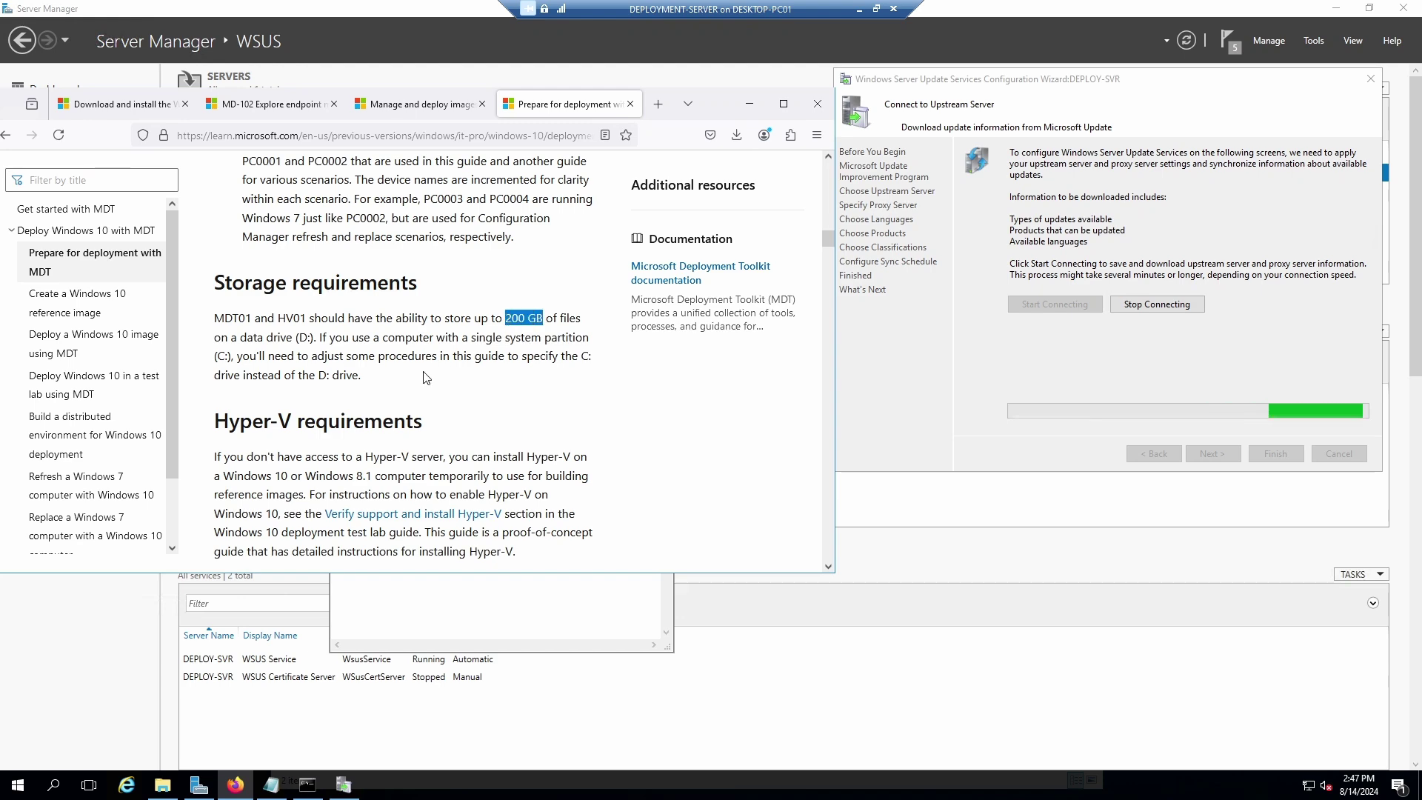
scroll(428, 376, down, 2)
scroll(429, 376, down, 2)
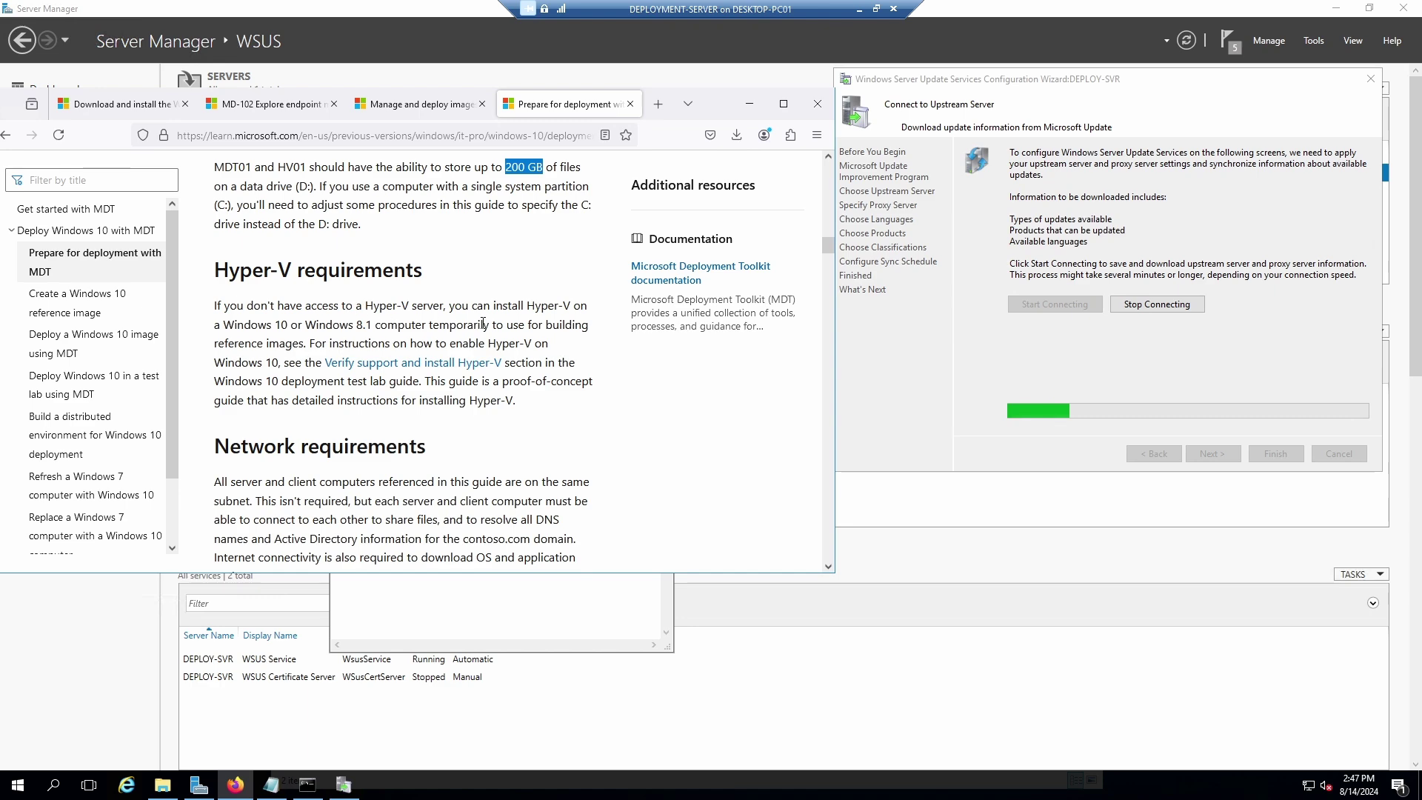
scroll(388, 415, down, 4)
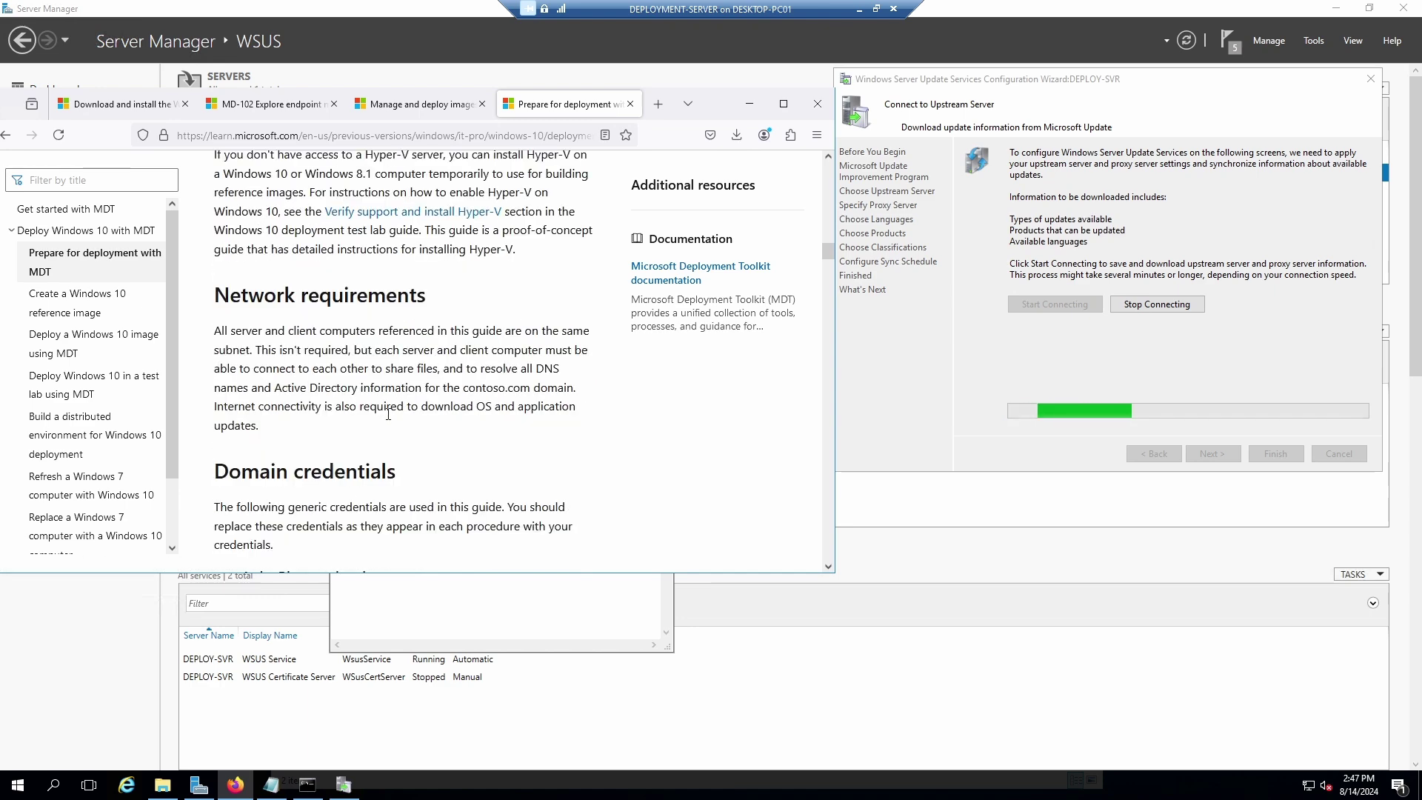
scroll(388, 415, down, 8)
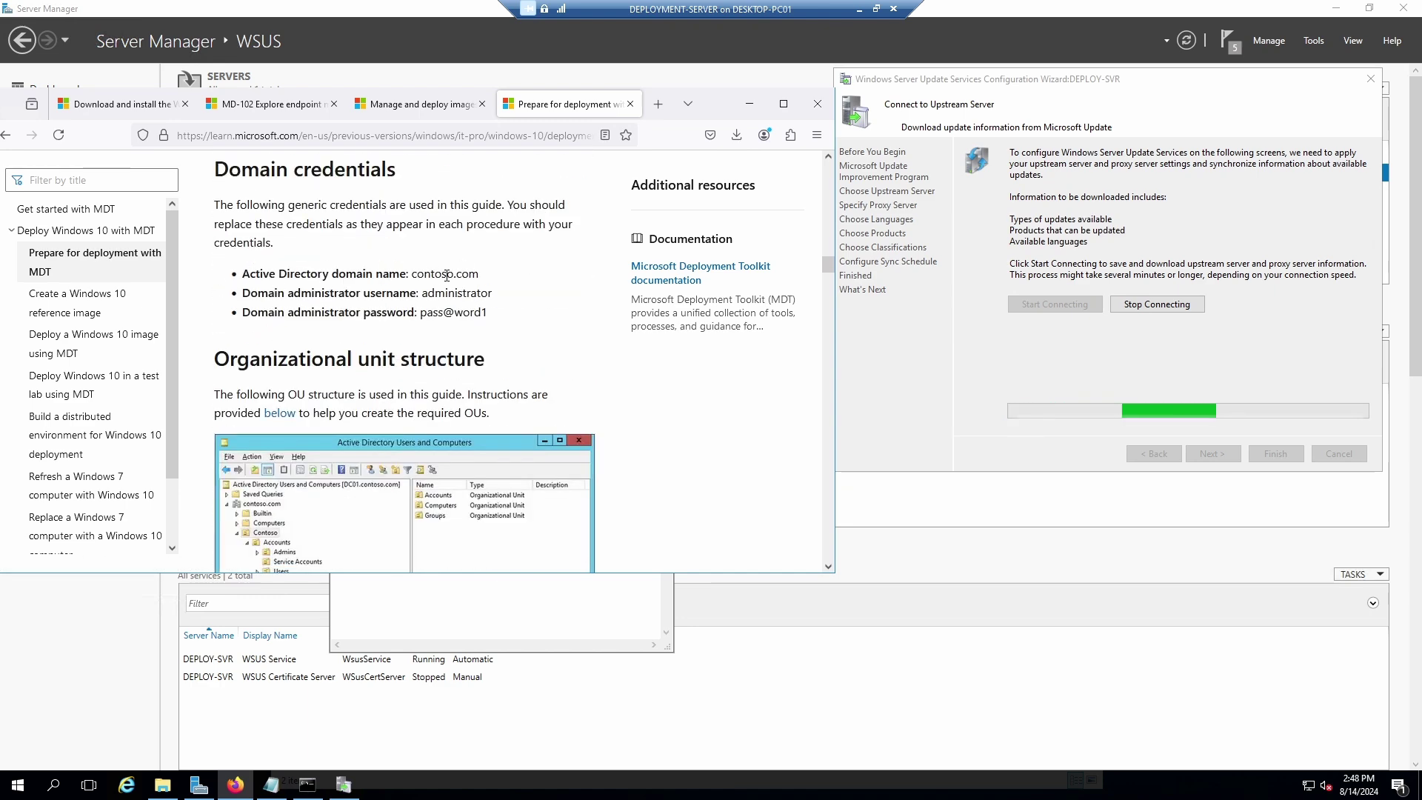
drag(413, 276, 479, 276)
click(481, 299)
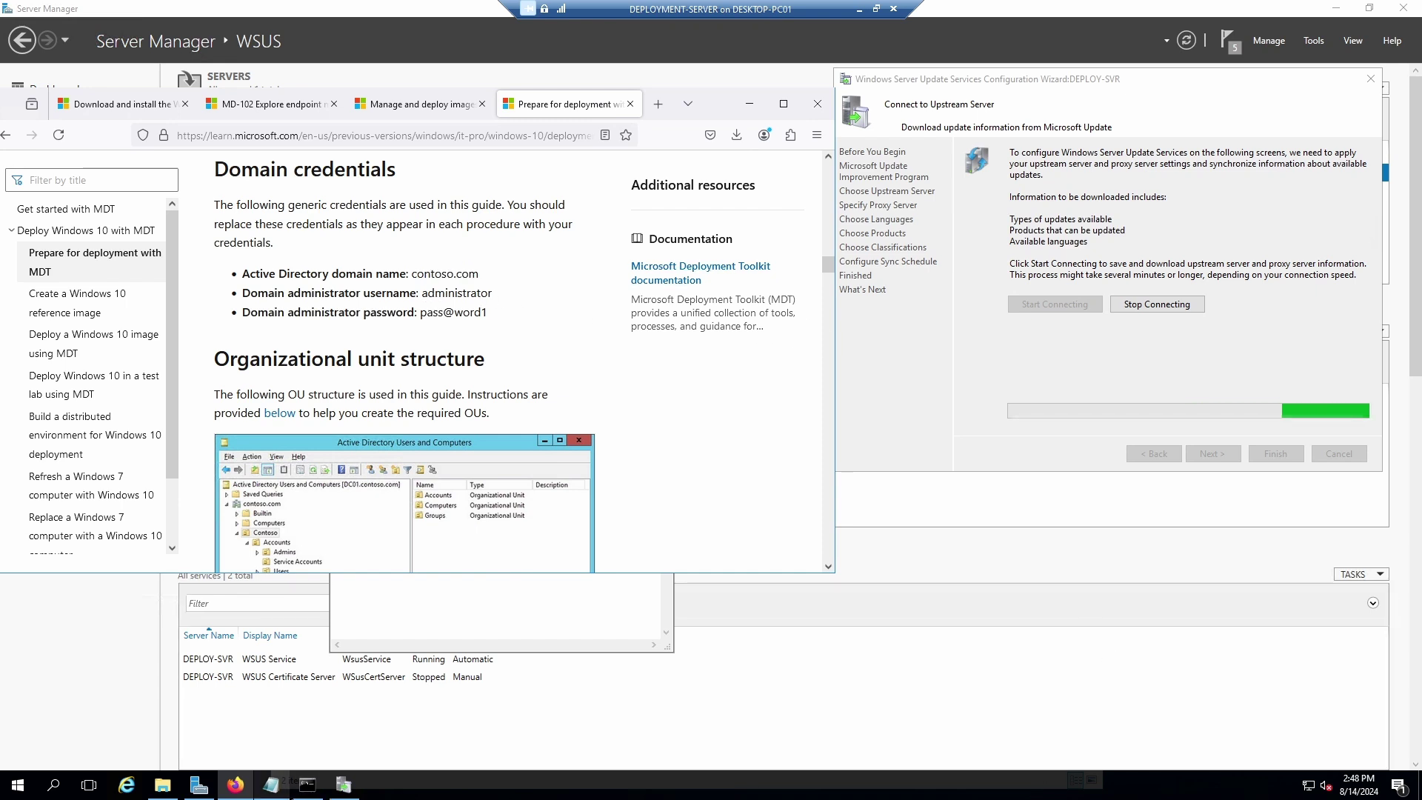
click(271, 785)
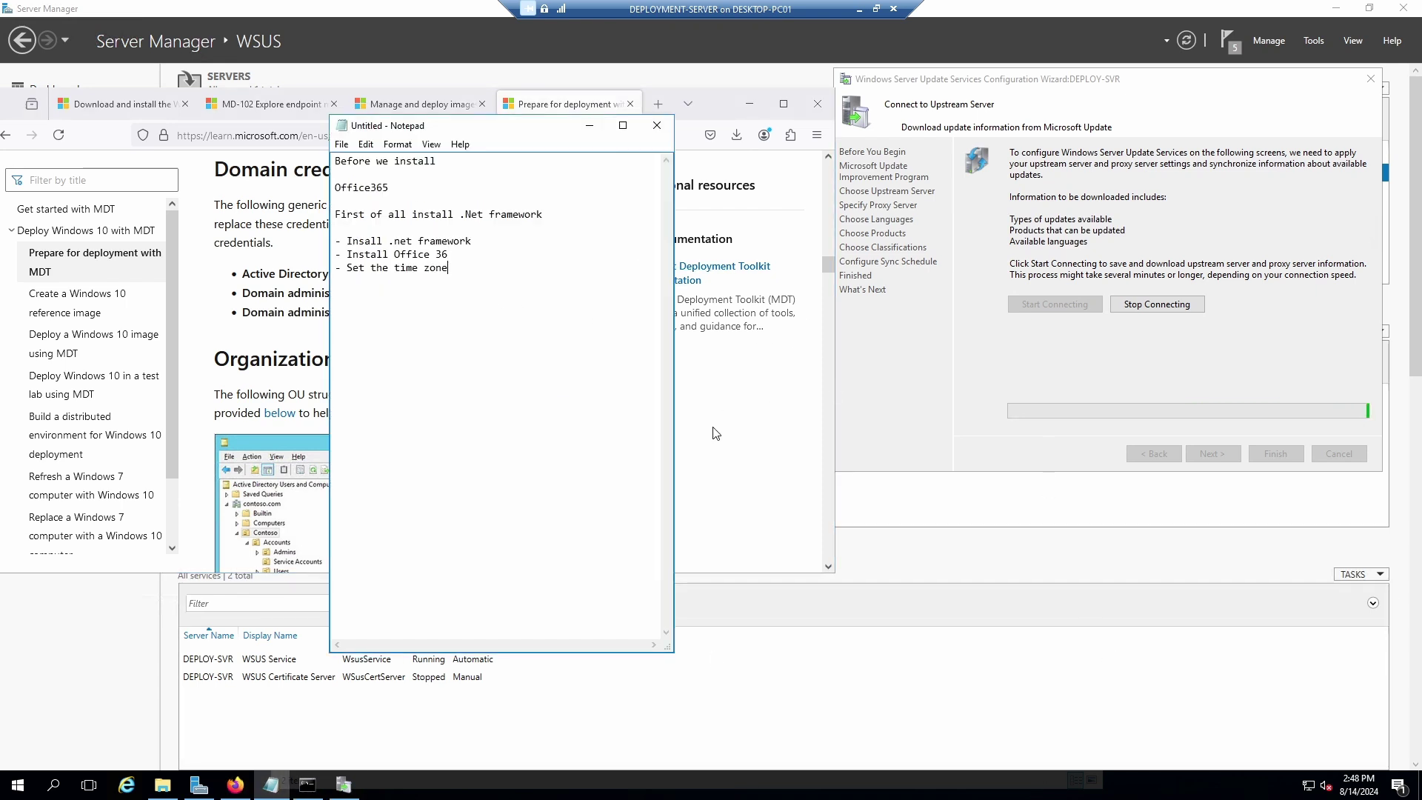
Move Notepad aside, clear its old notes, and start the 'Preparing for Deployment using MDT' heading.
drag(518, 126, 1070, 146)
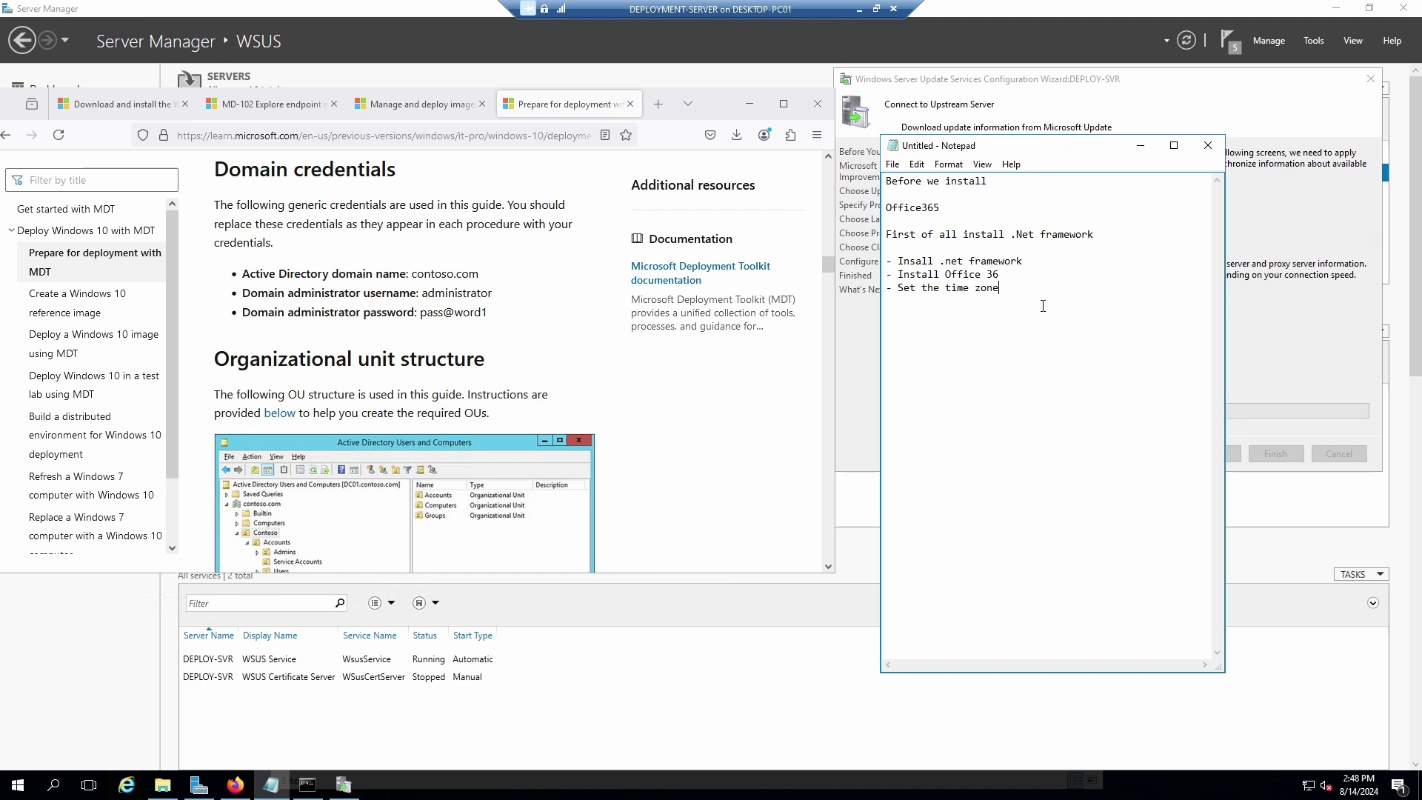
drag(1005, 289, 865, 171)
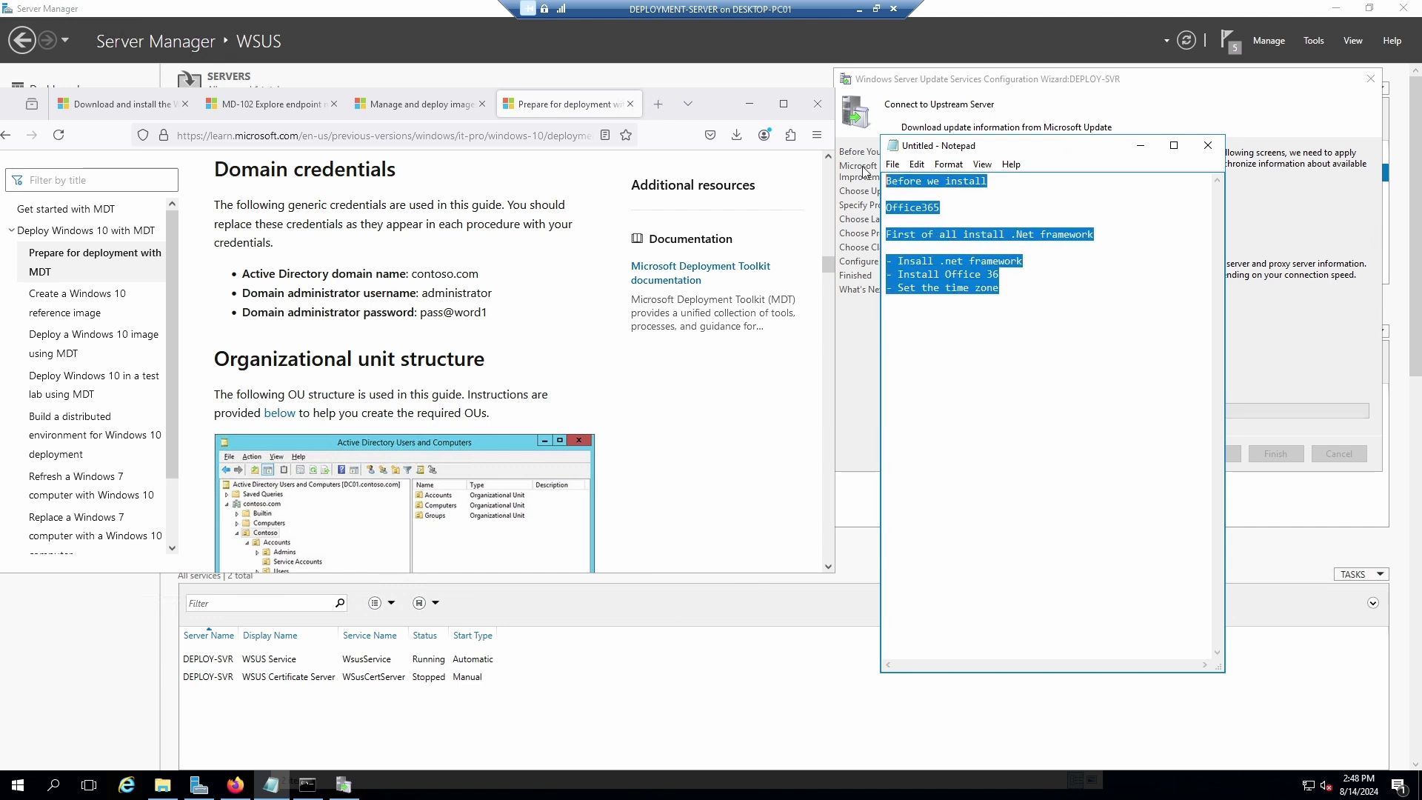
key(Delete)
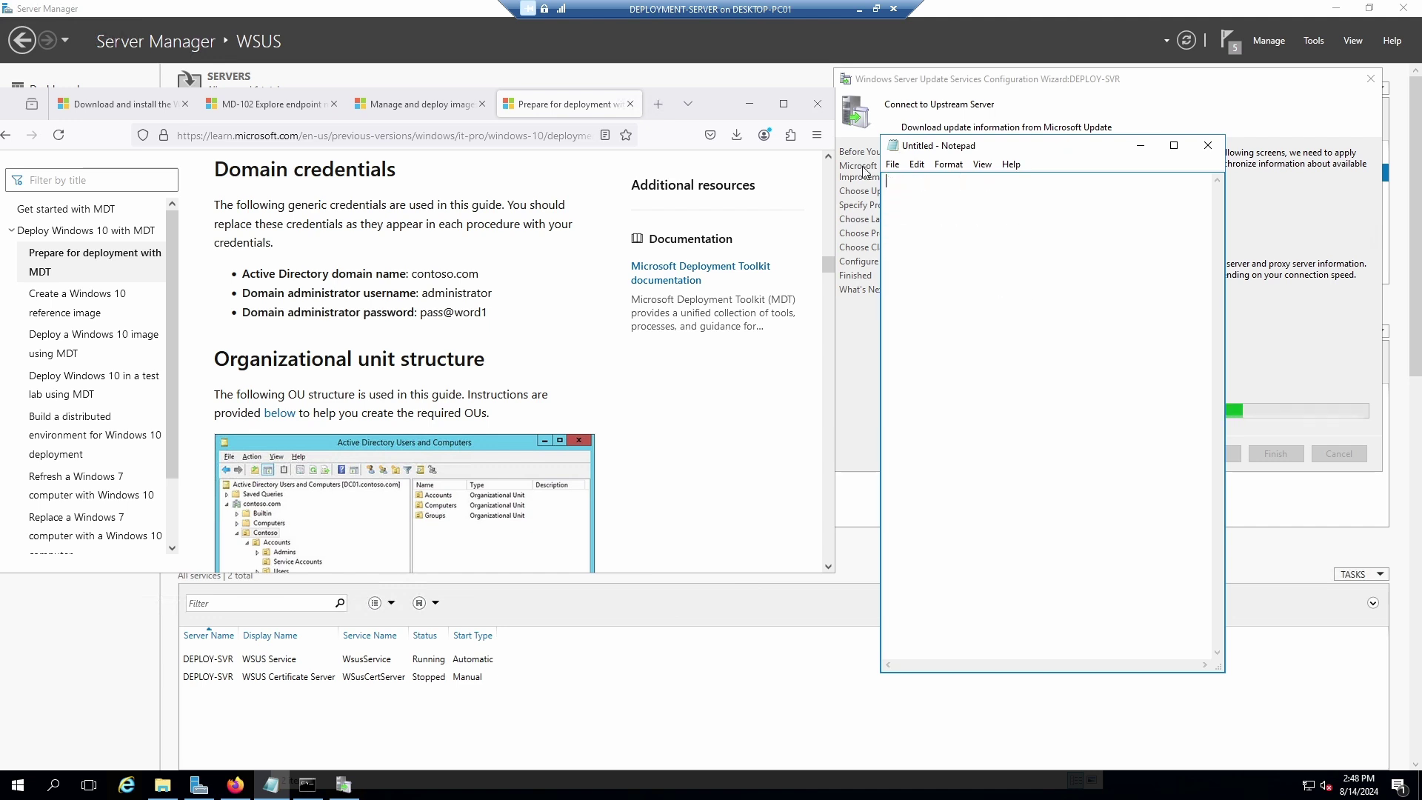
text(P)
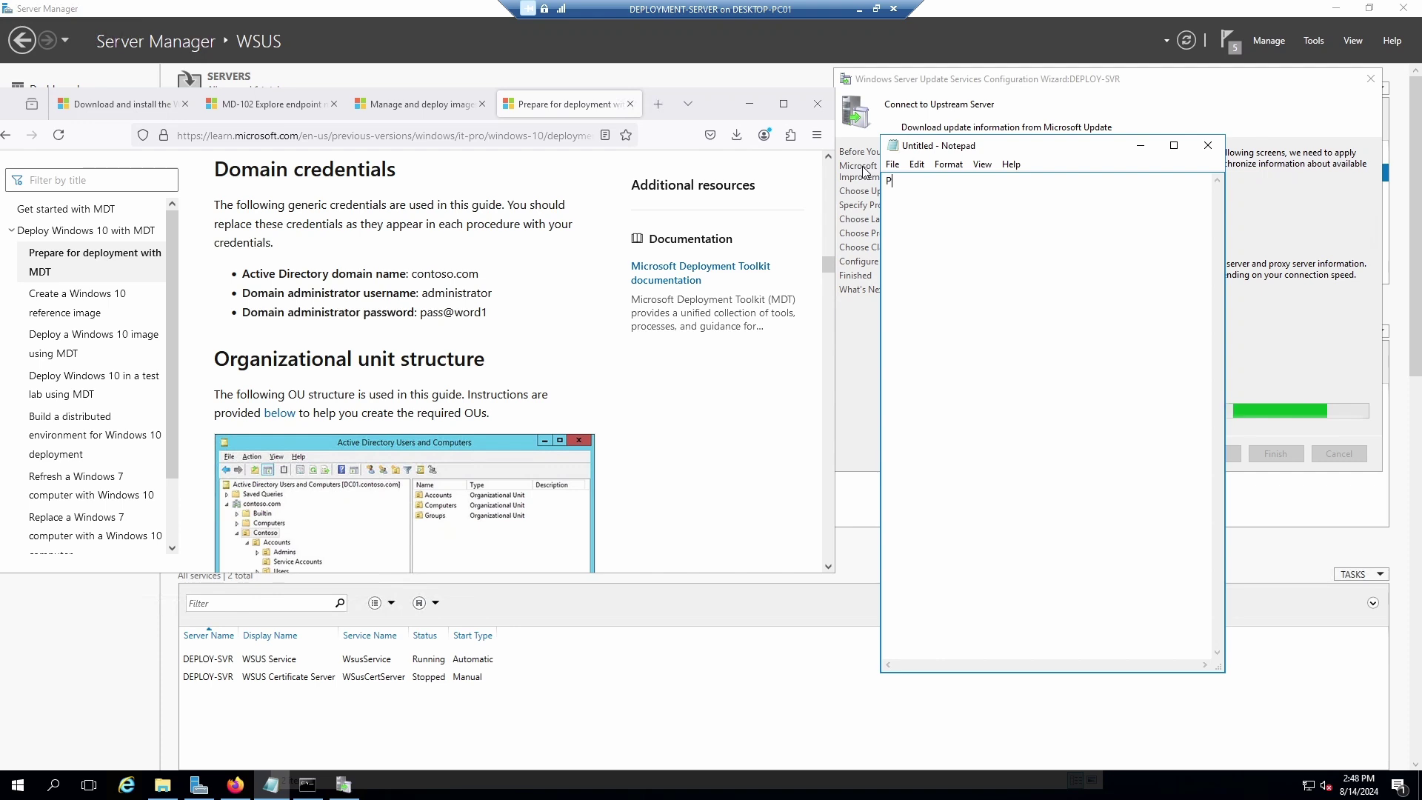
text(reparing for )
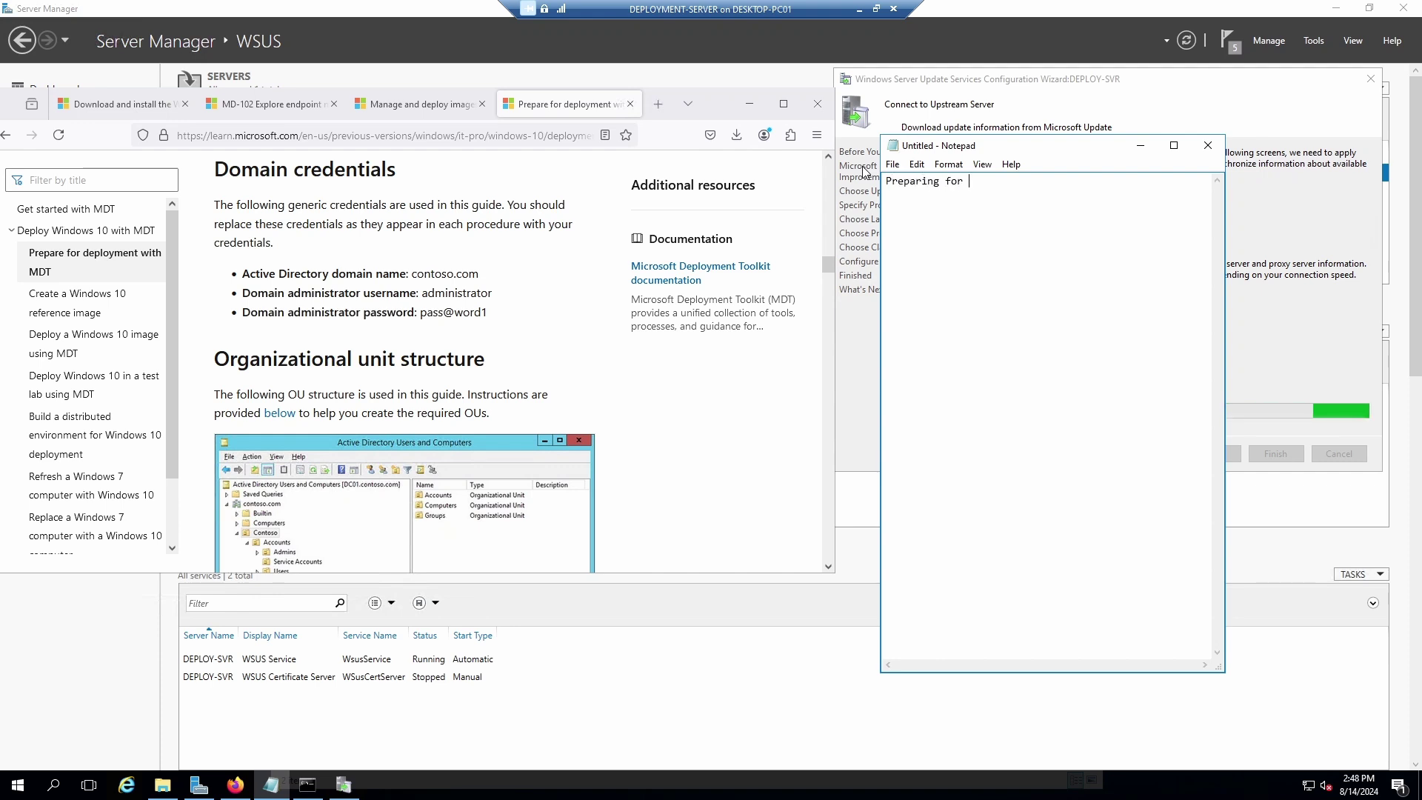
text(Deploy)
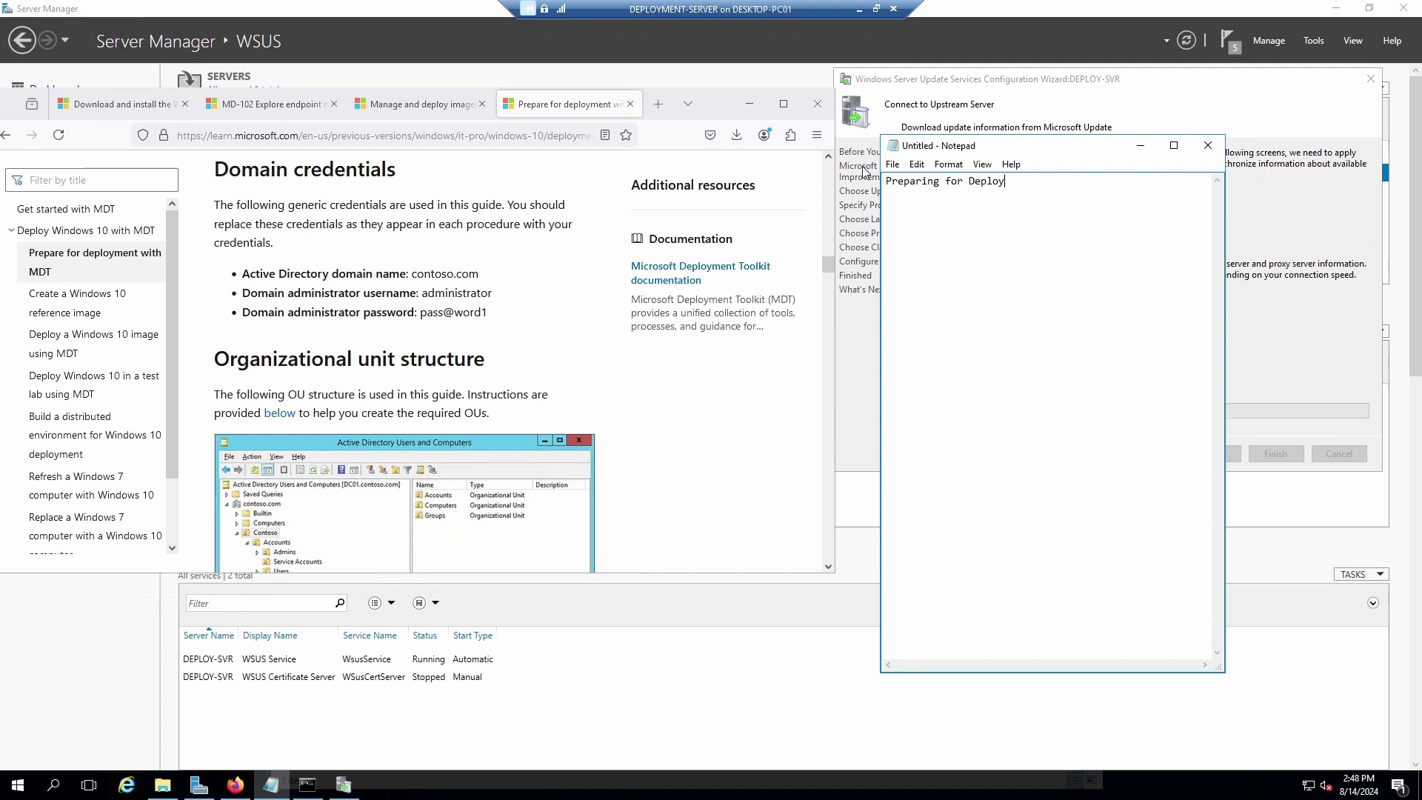
text(ment using MDT)
scroll(430, 304, up, 10)
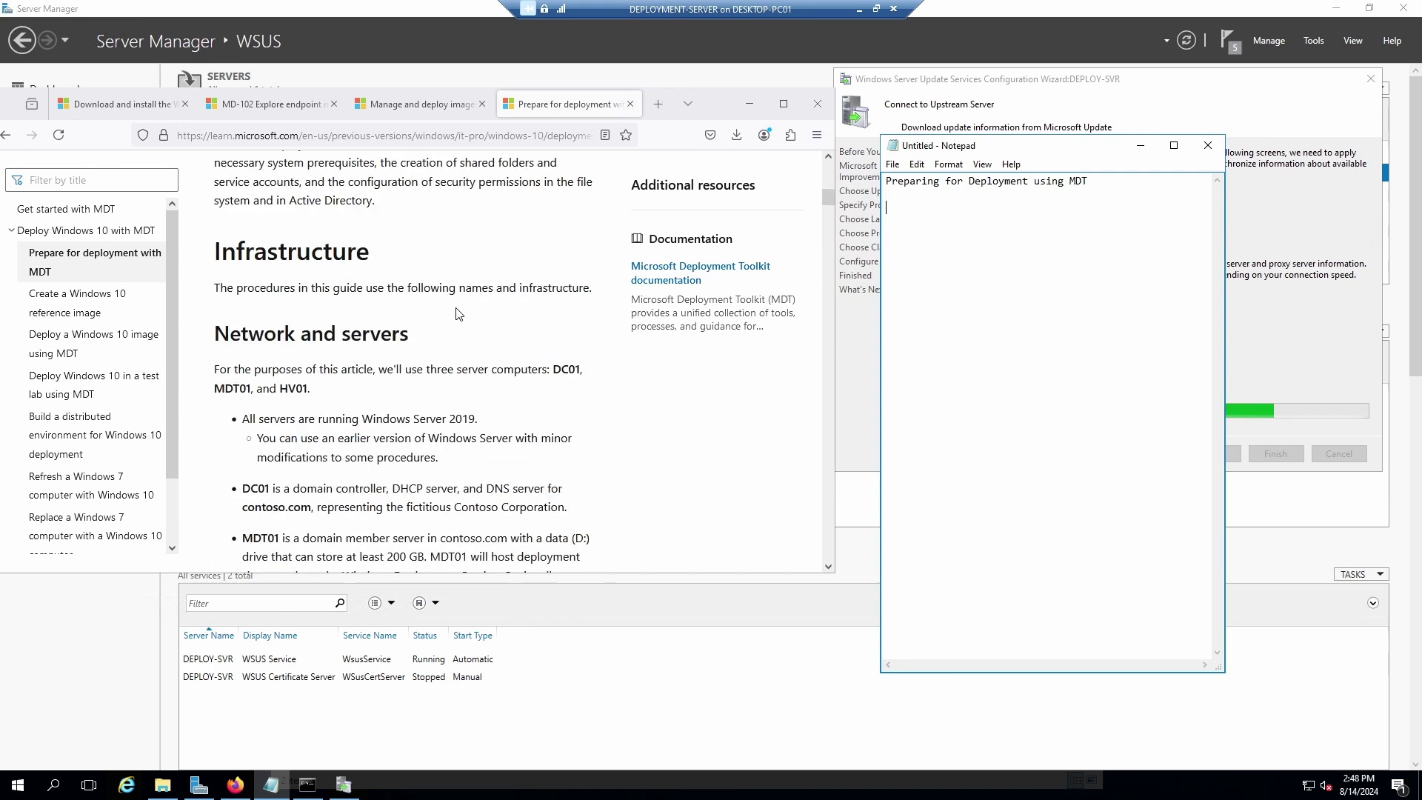
scroll(457, 313, up, 10)
scroll(457, 315, down, 10)
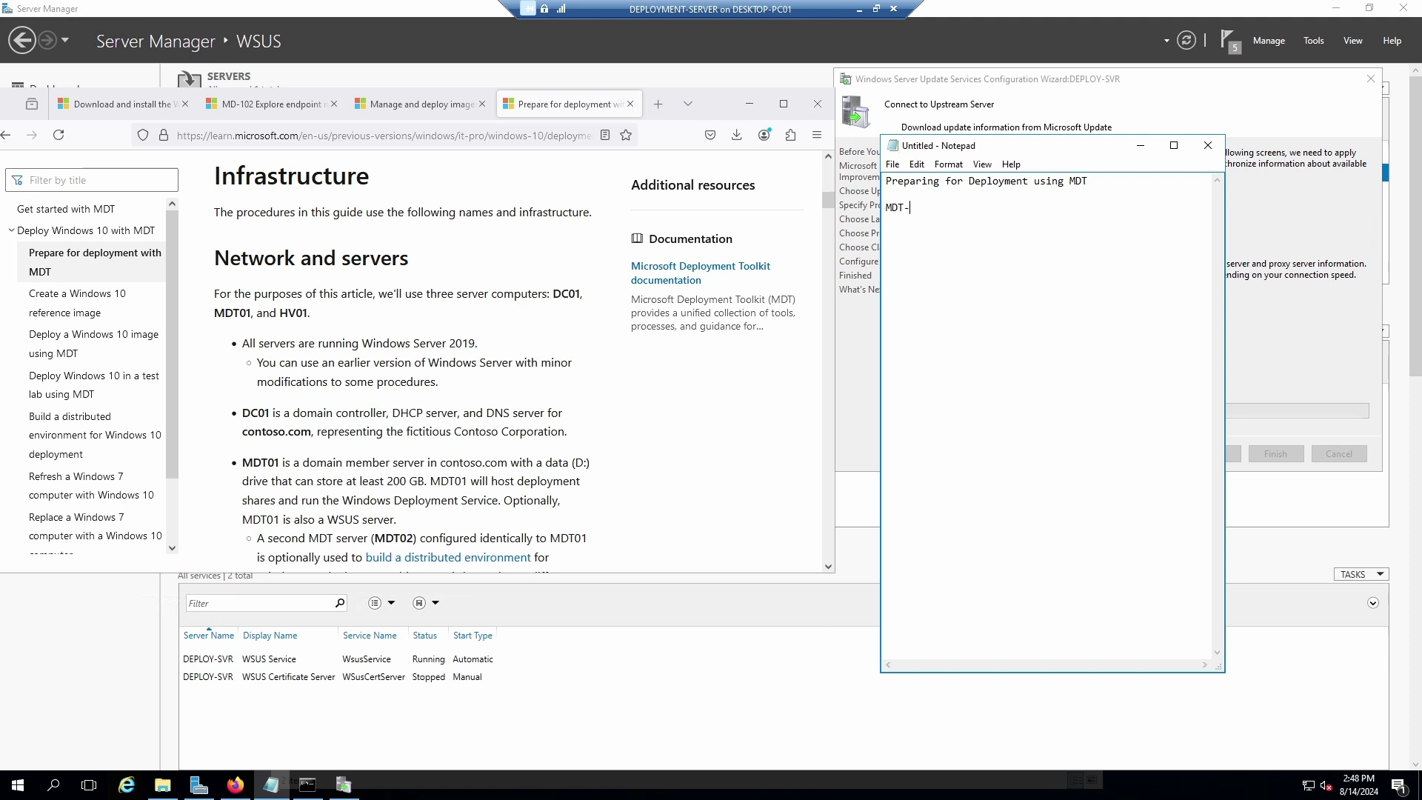
List the Windows Sergver 2016 (PDC) roles: AD DS, DNS, DHCP, WSUS, ADK, MTD.
text(SERVER)
key(BackSpace)
key(BackSpace)
key(BackSpace)
key(BackSpace)
key(BackSpace)
key(BackSpace)
key(BackSpace)
key(BackSpace)
key(BackSpace)
text(Windows Sergver 2016)
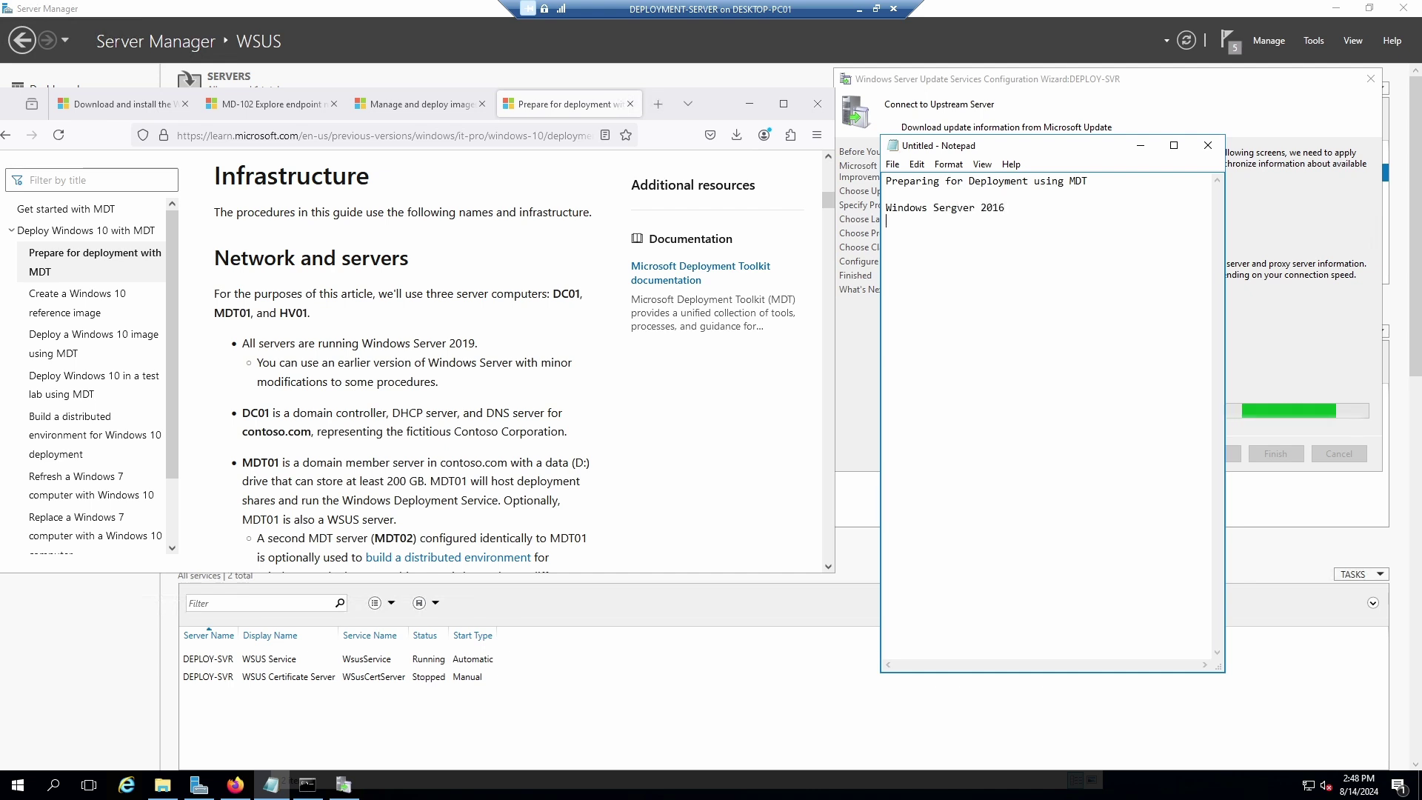
key(Return)
text(-)
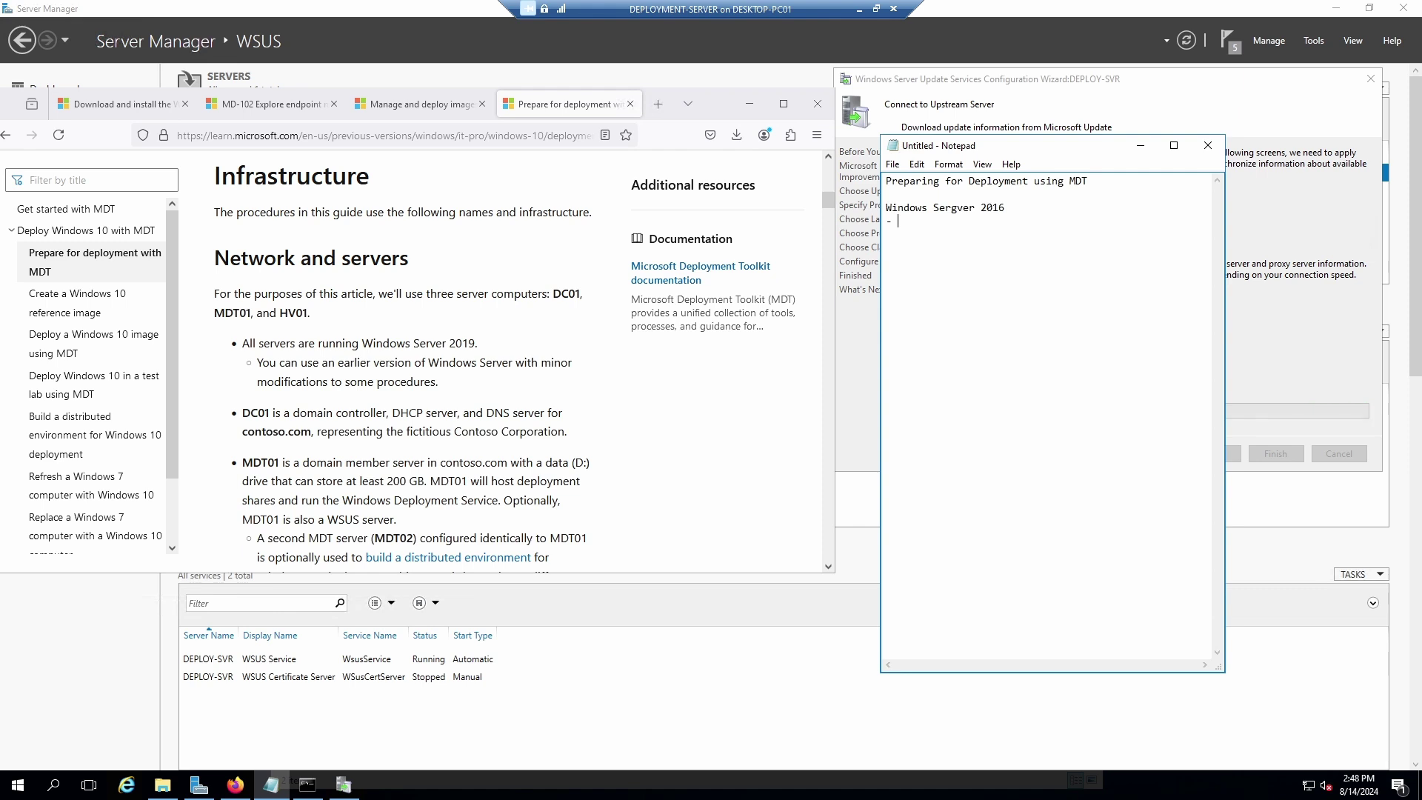
text(AD DS -)
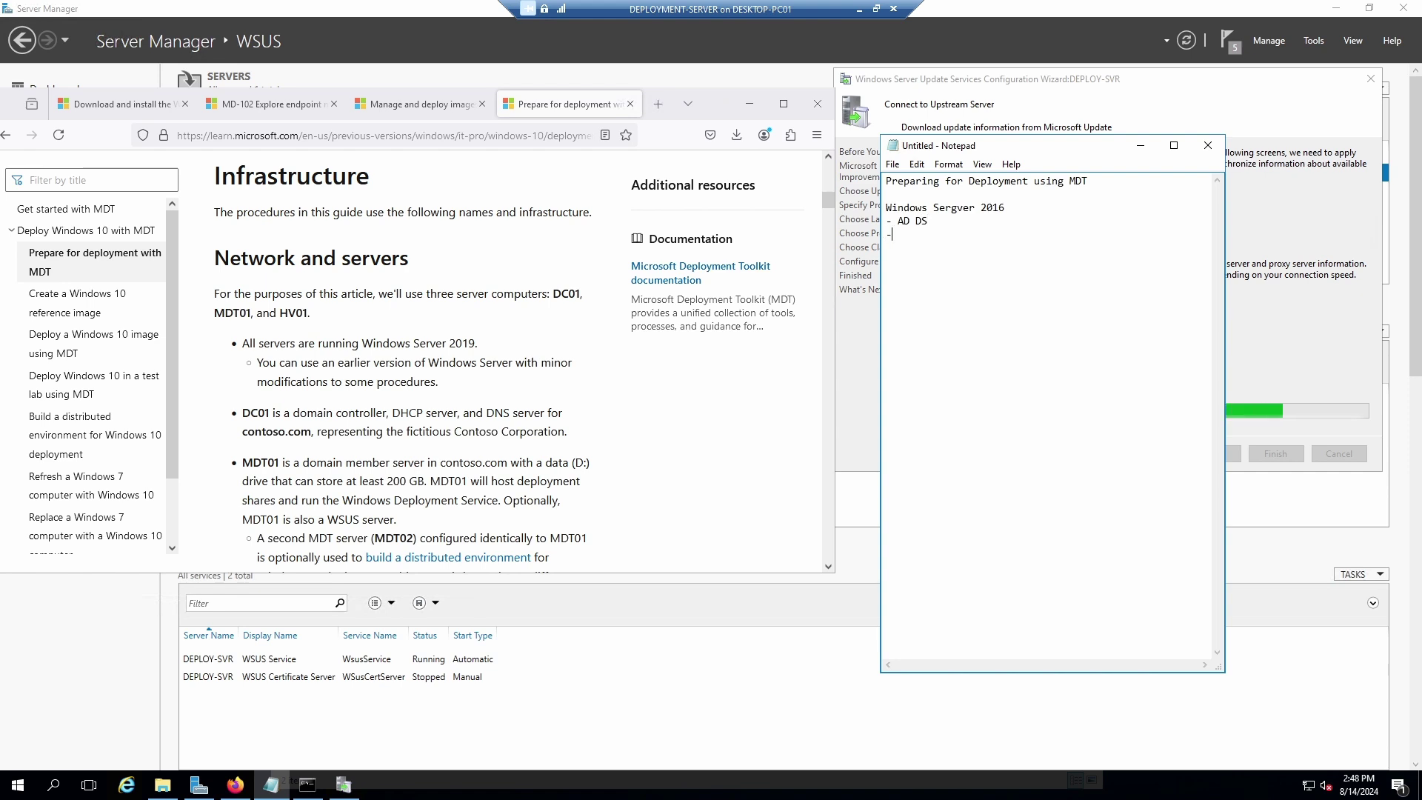
text( DNS)
key(Return)
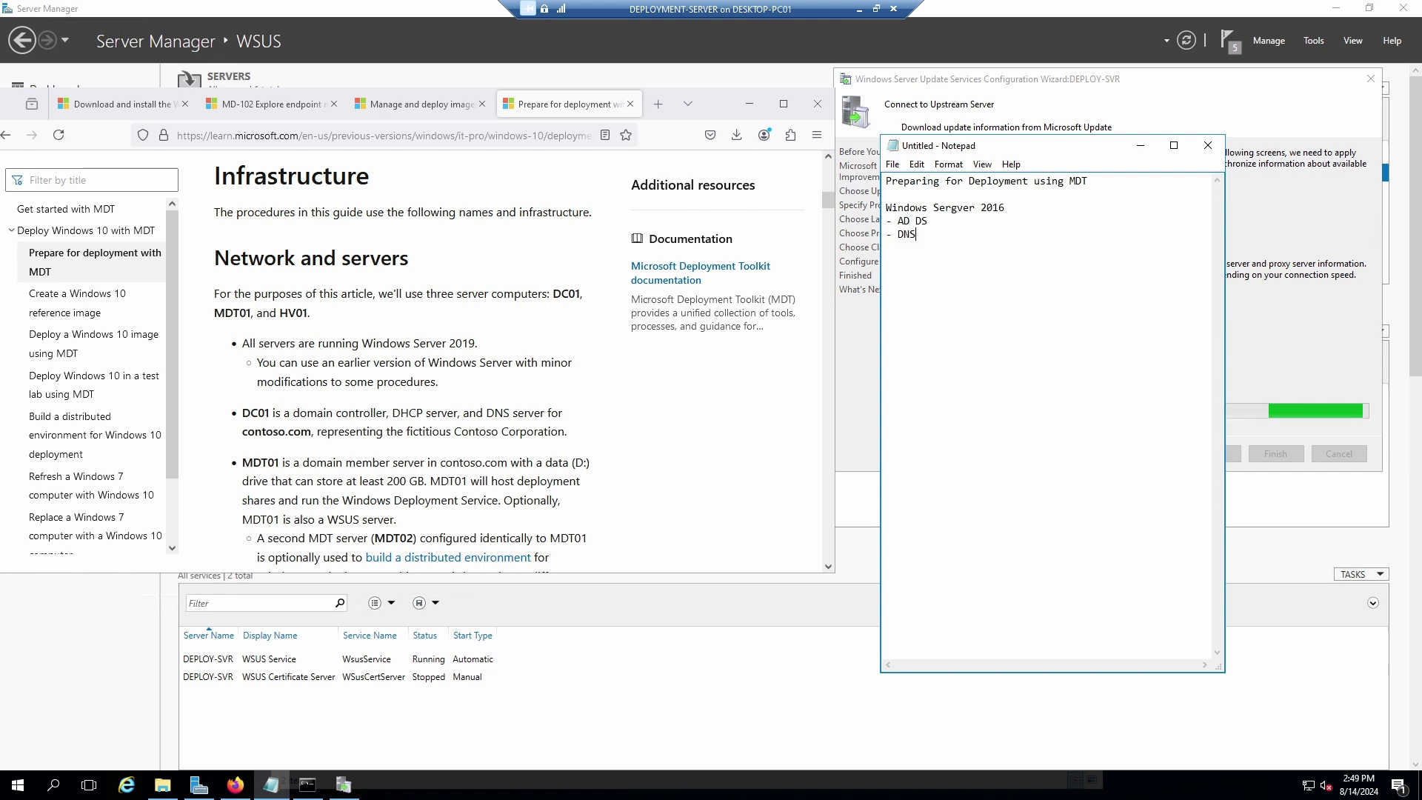
text(-)
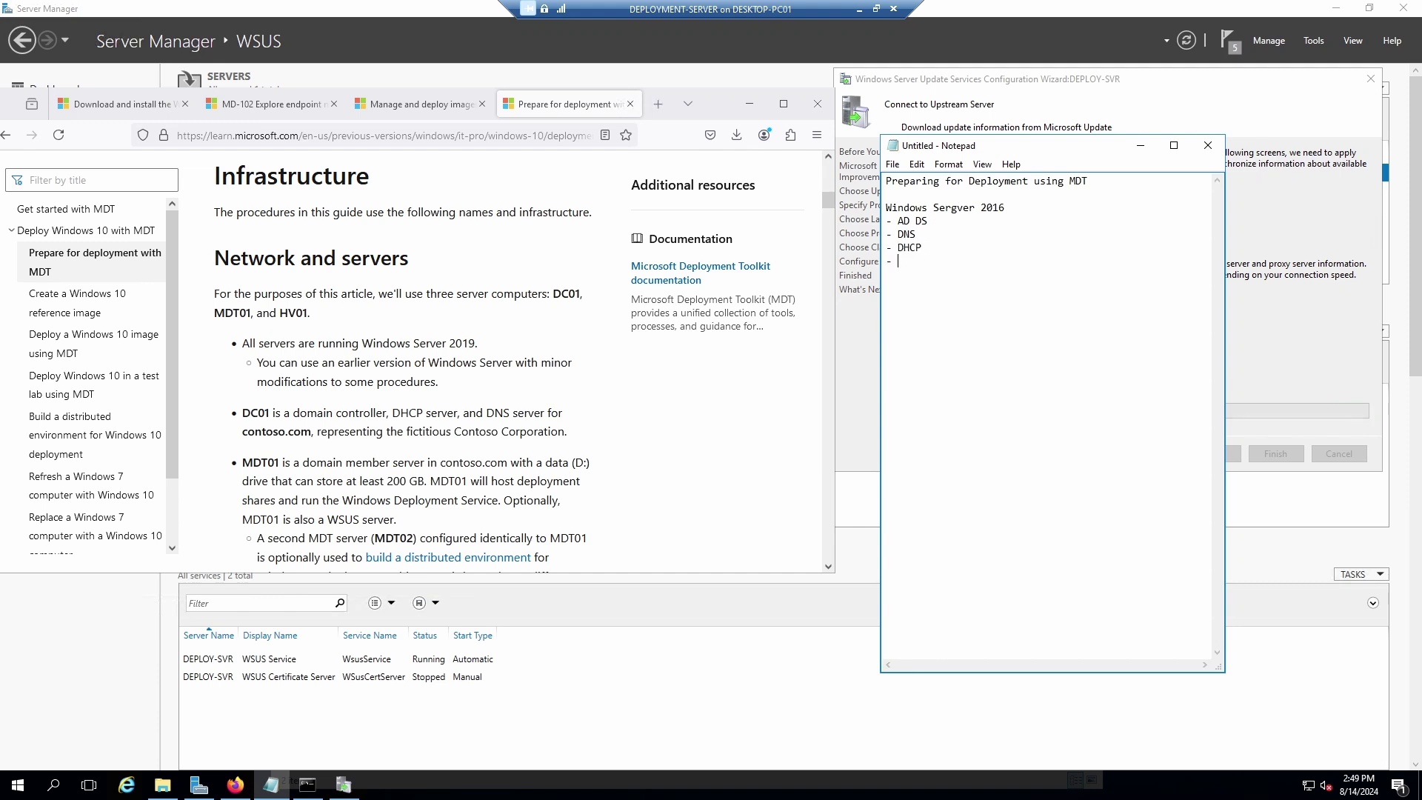
text(WSUS )
text(- ADK)
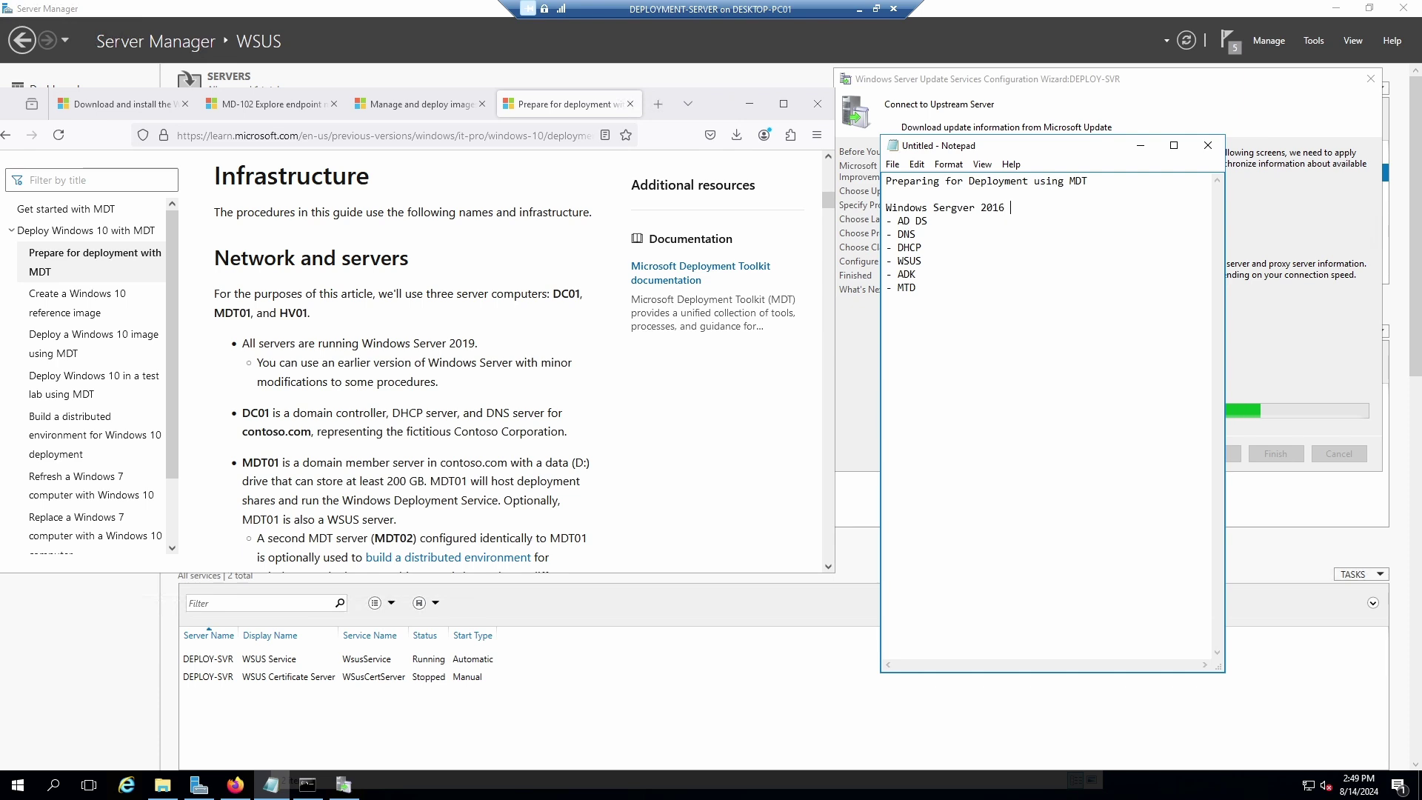
text((P)
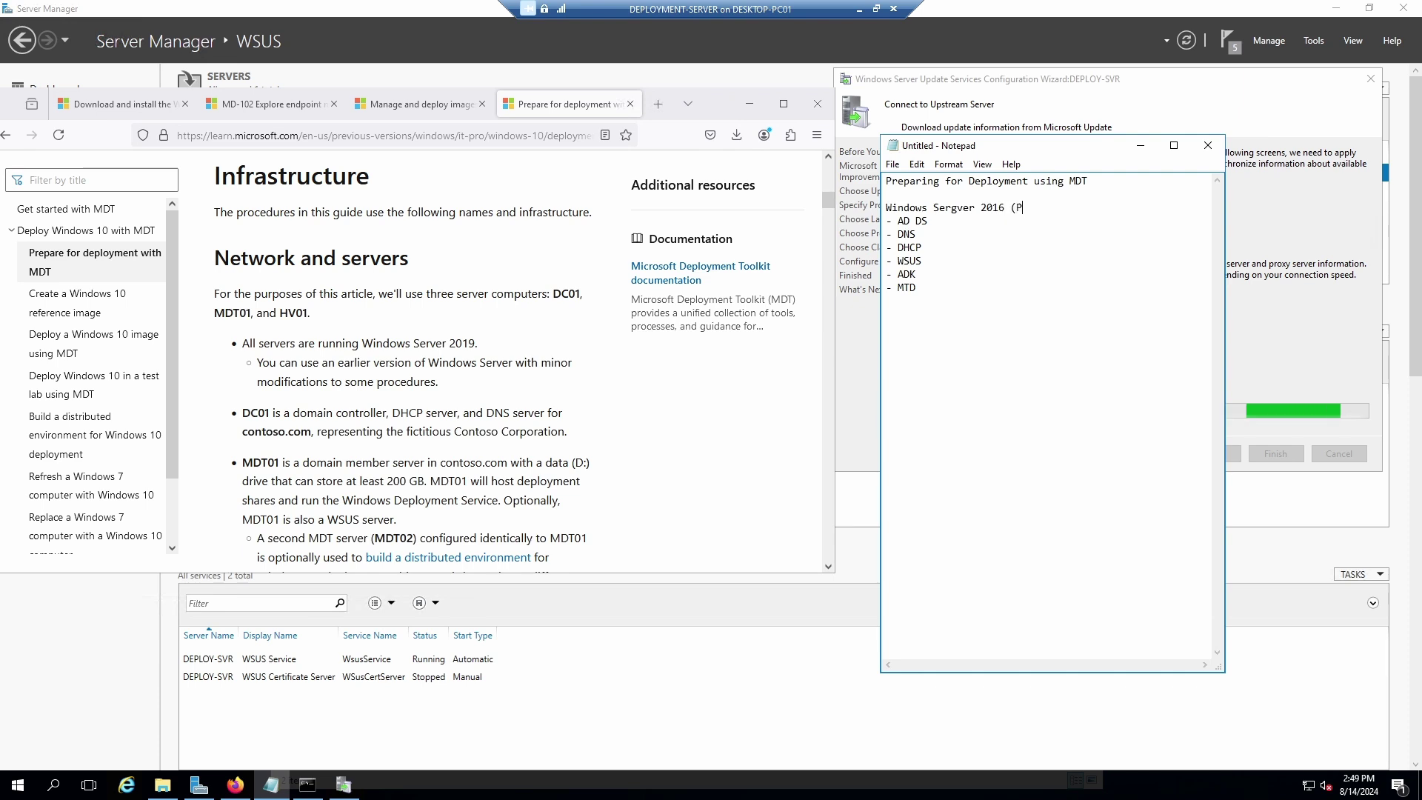
text(DC))
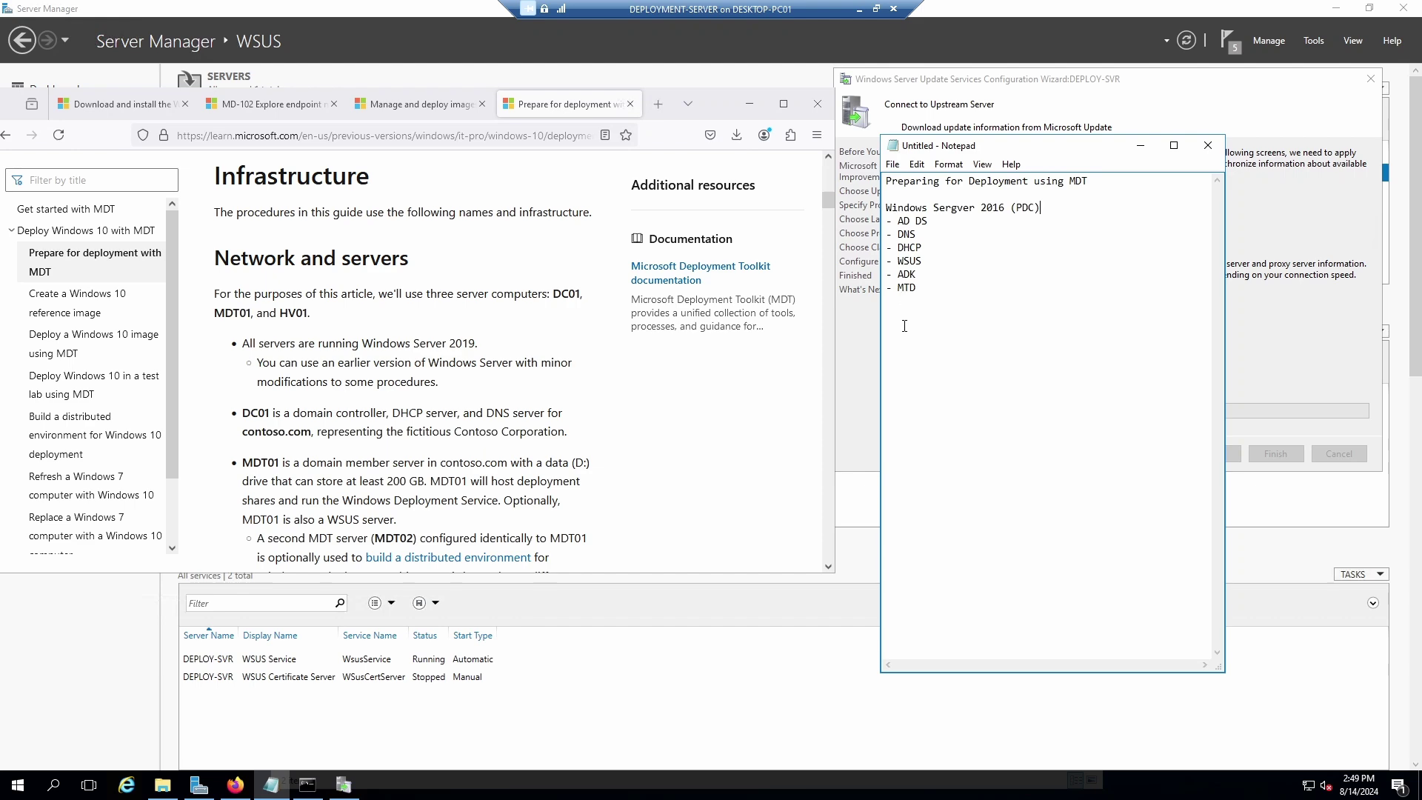
Add a Hyper-V VM heading separated from the role list by blank lines.
scroll(486, 459, down, 2)
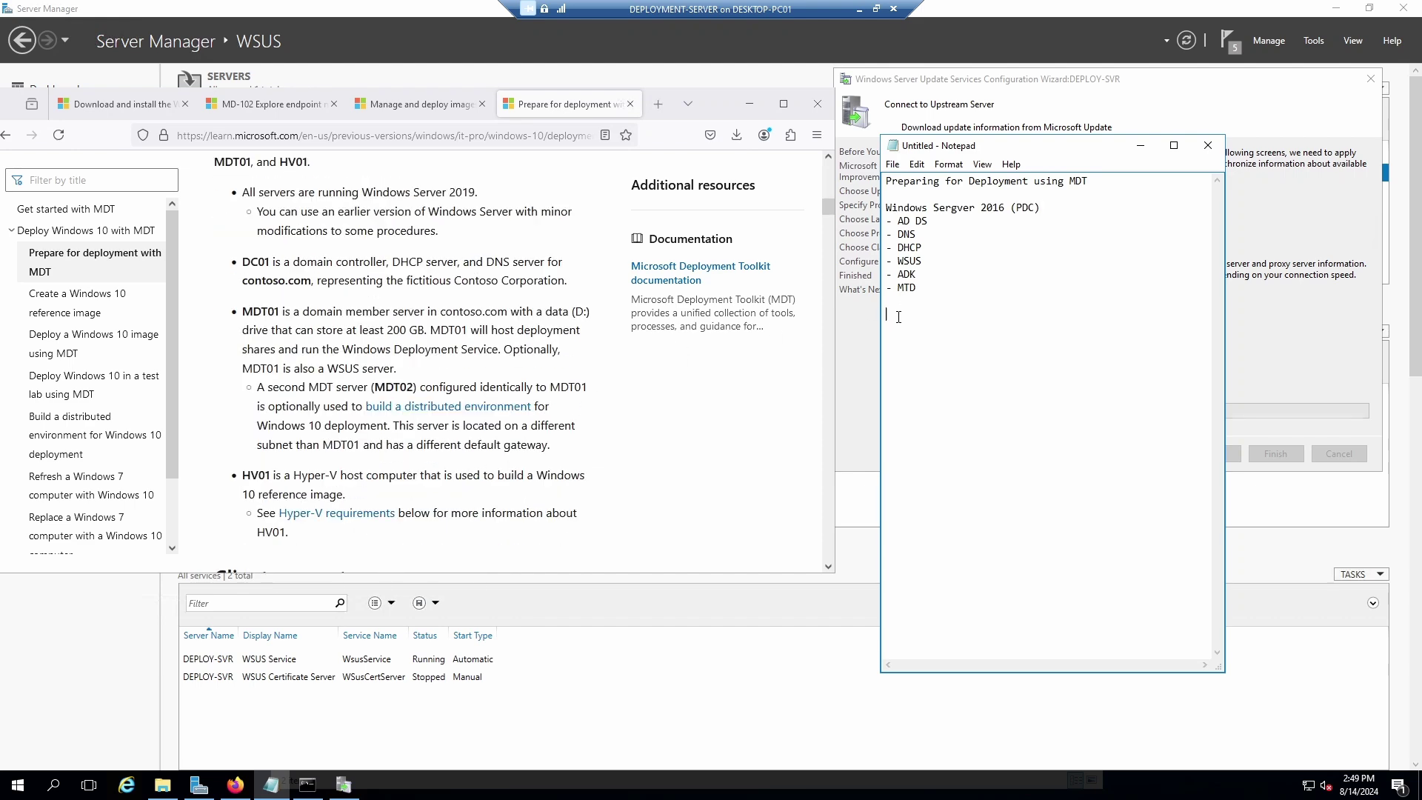
text(Hype)
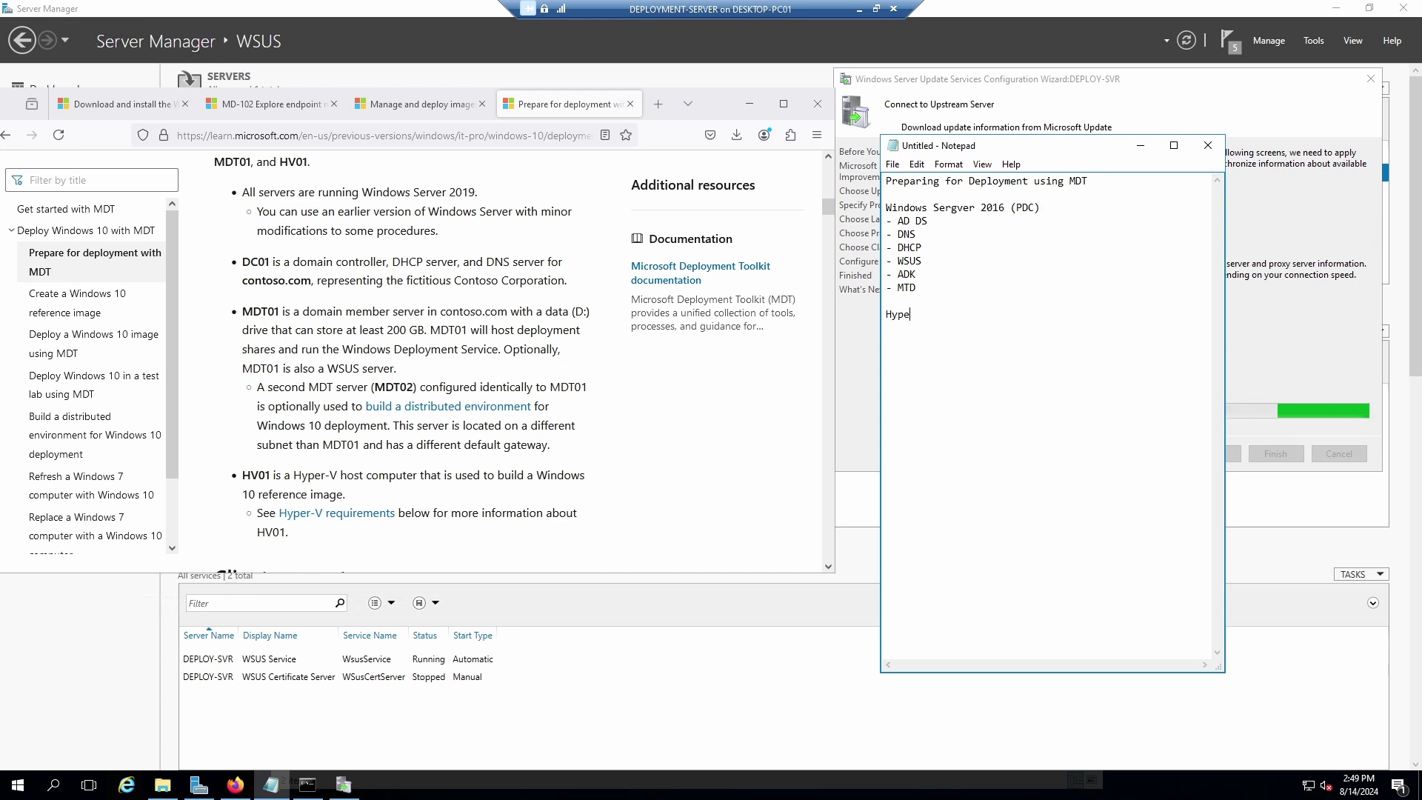
text(r-V VM)
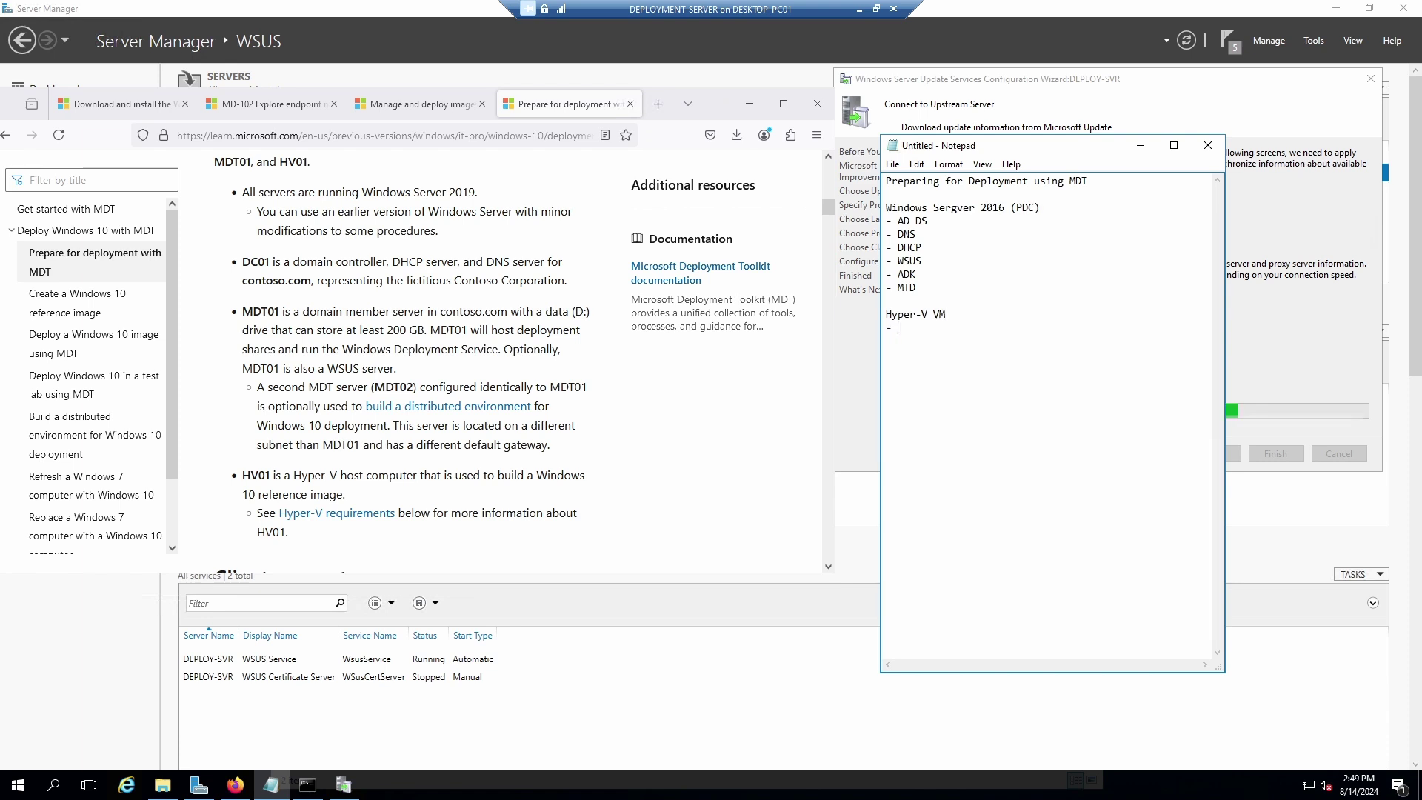
click(926, 286)
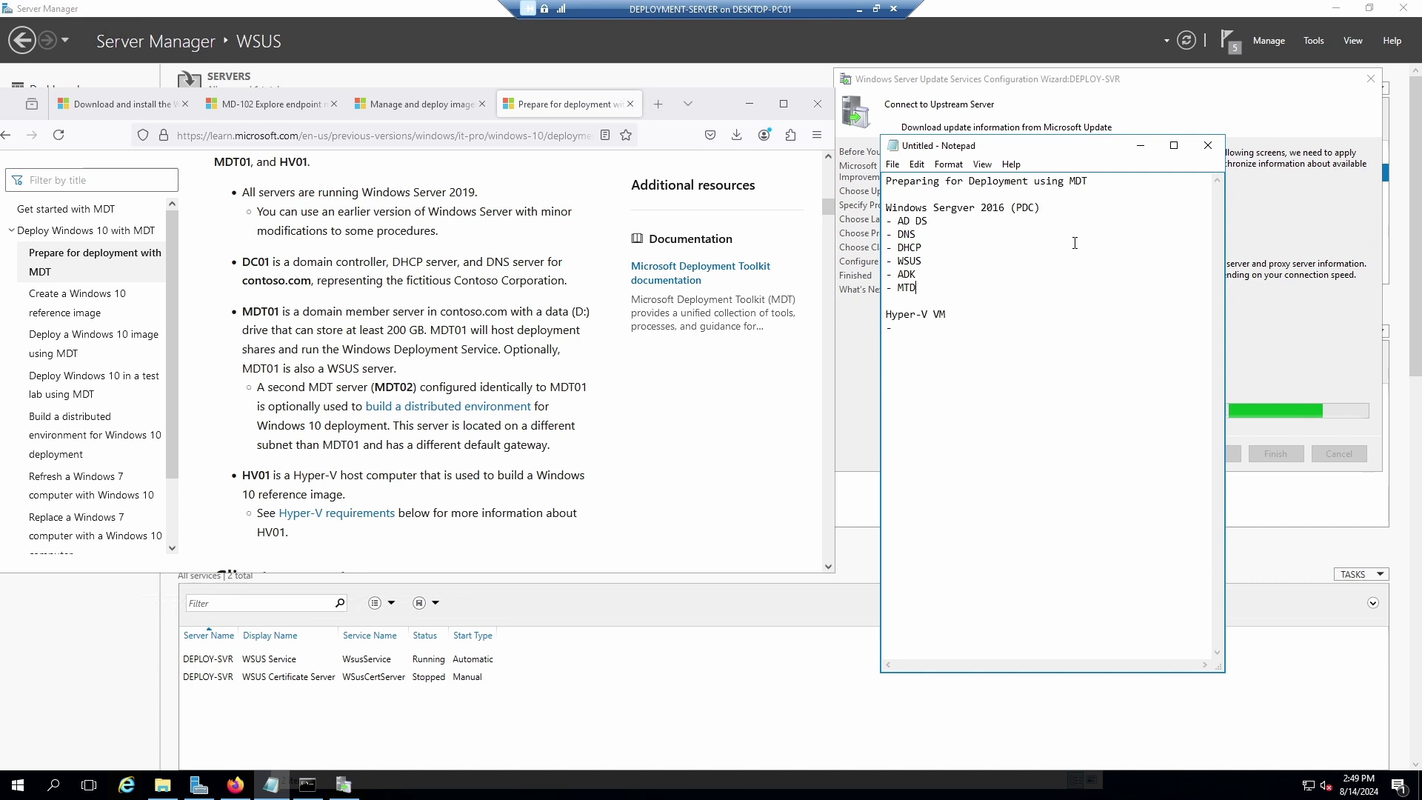
key(Return)
key(Return)
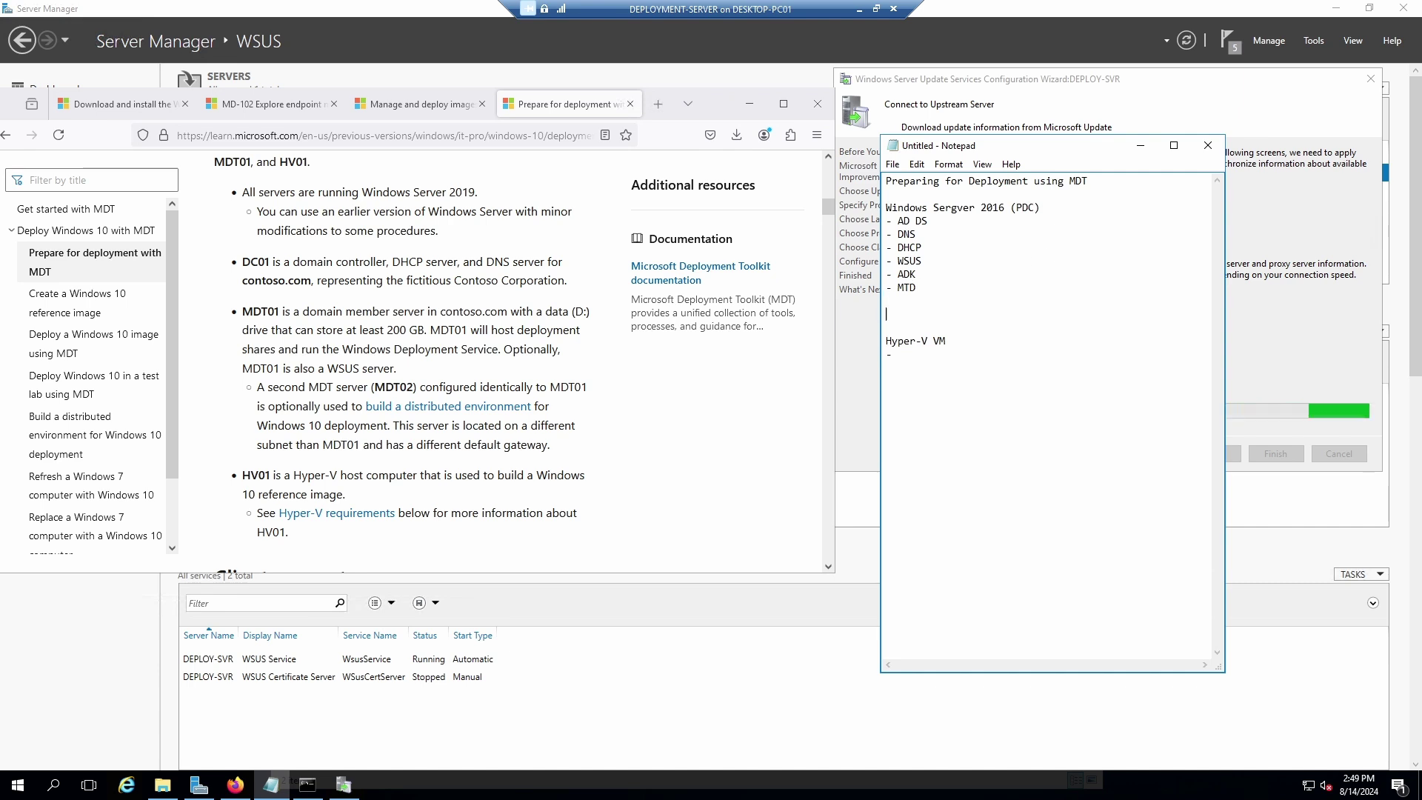
Add the lines '200GB Disk Space', '2 Partitions' and '60 GB / 140 GB', then two blank lines before Hyper-V VM.
text(200GB)
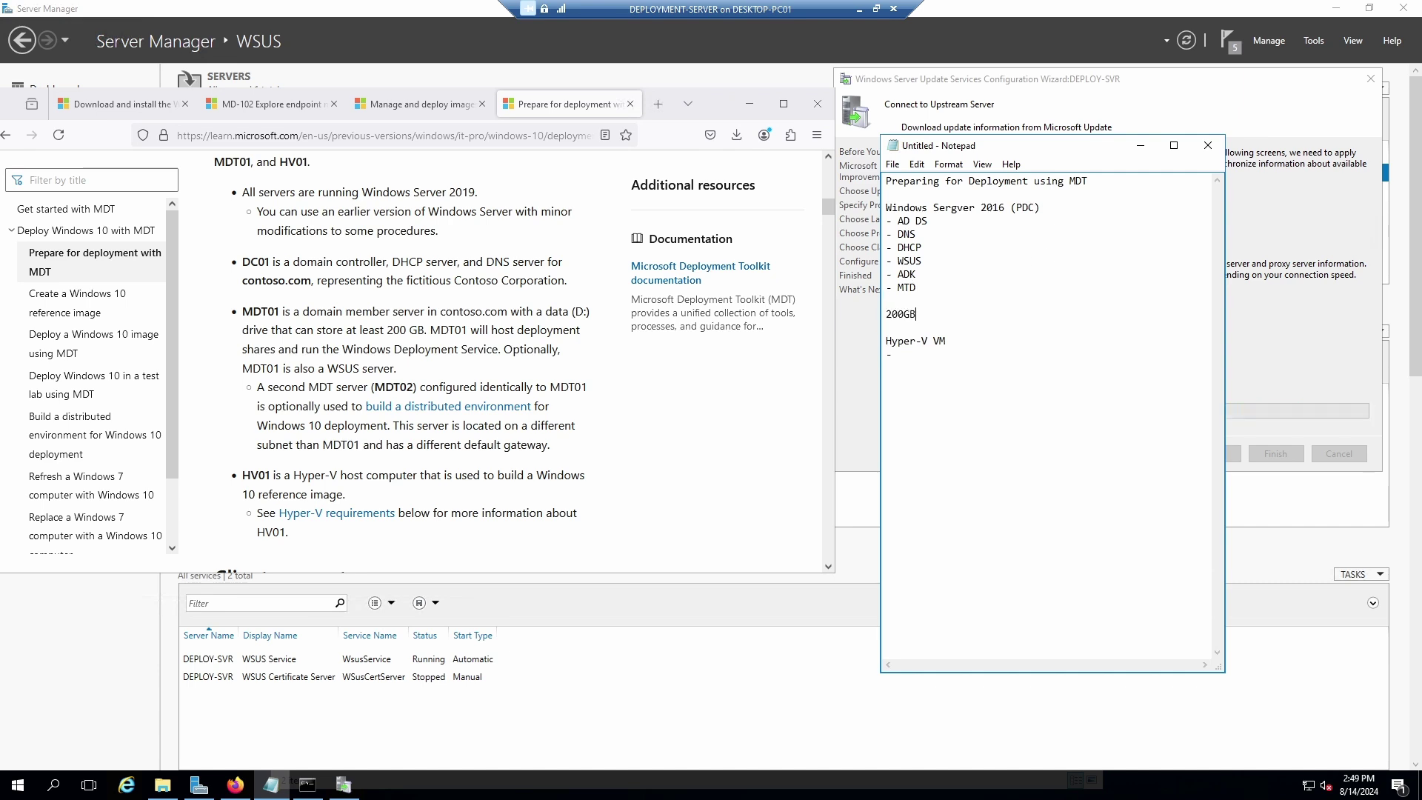
text( Disk Space)
key(Return)
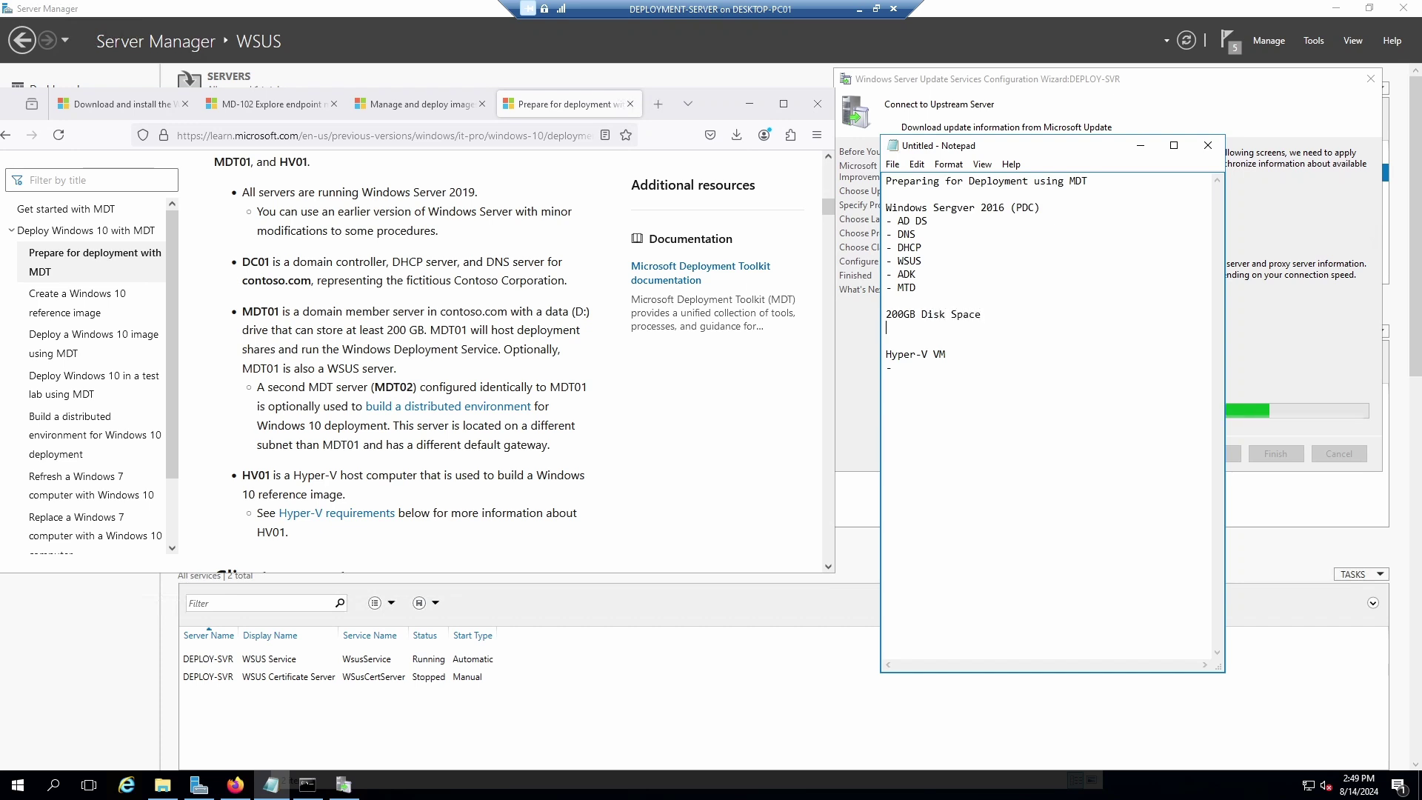
text(2 Pa)
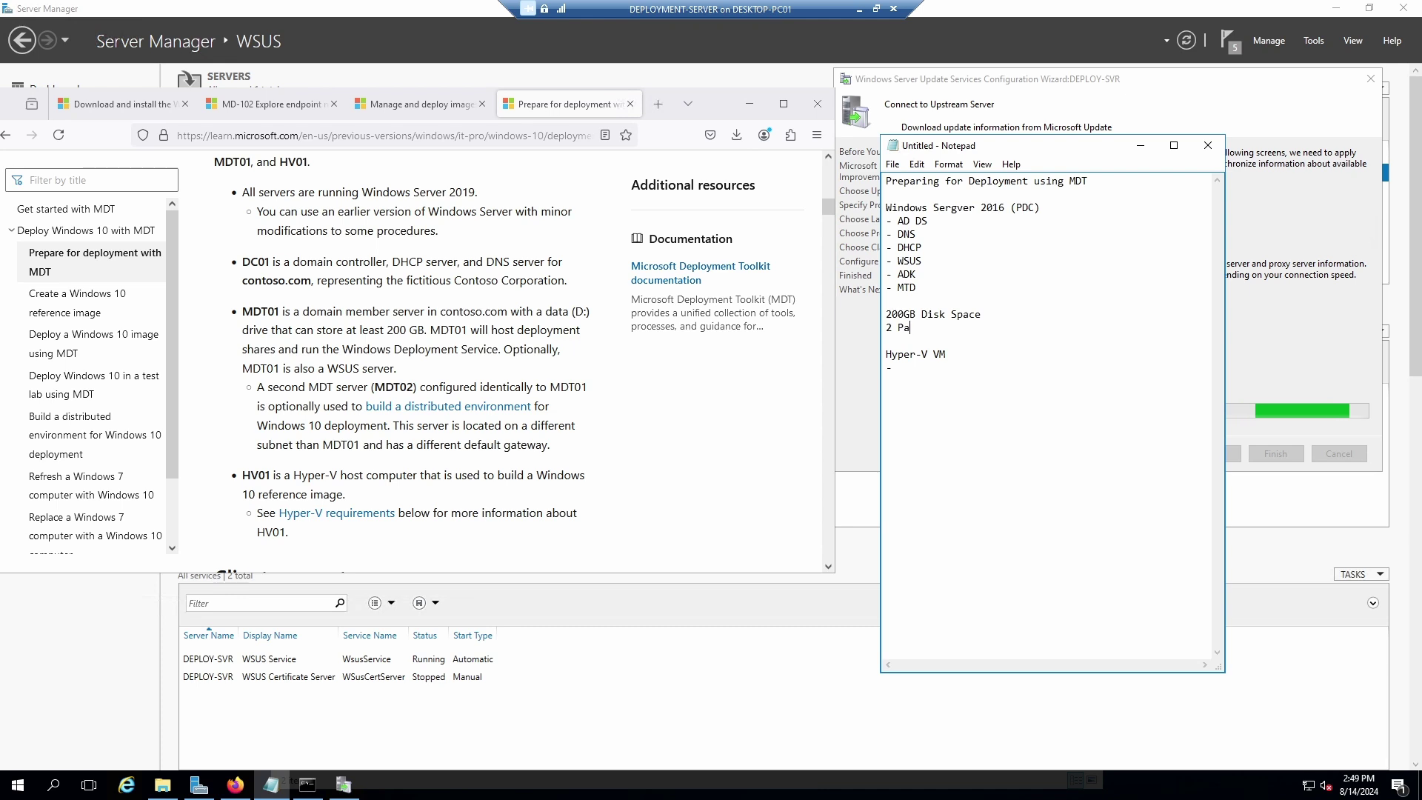
text(rtitio)
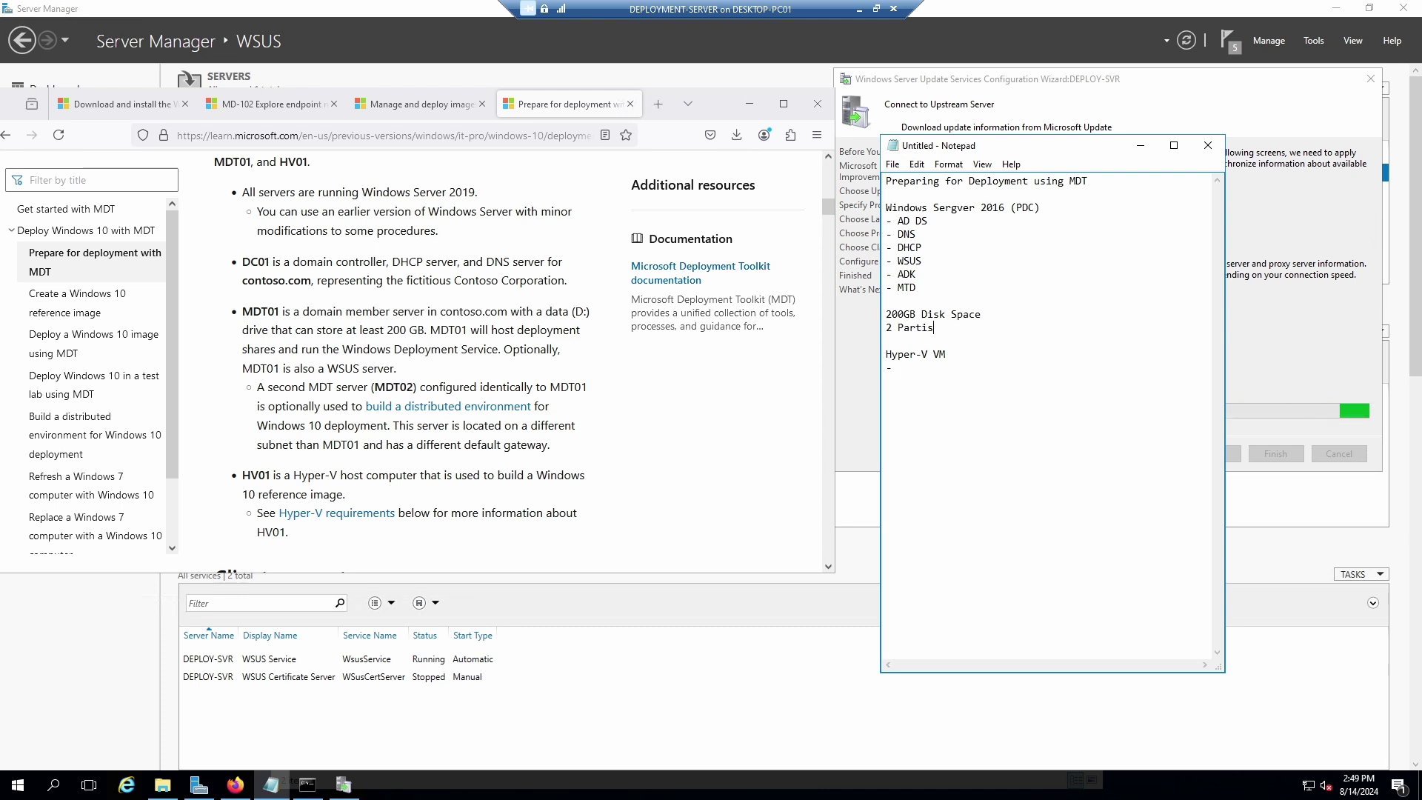
text(ns)
key(Return)
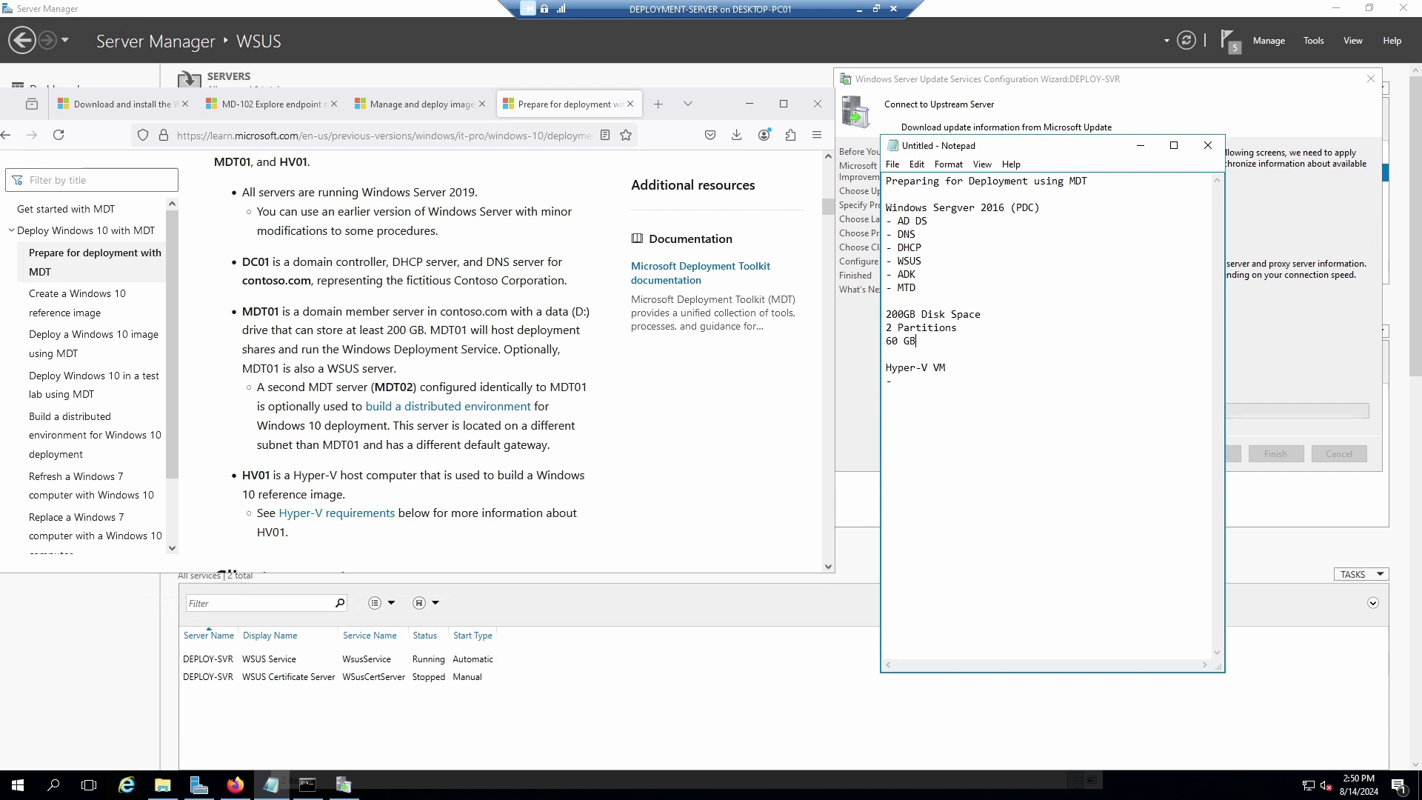
text(60 GB / )
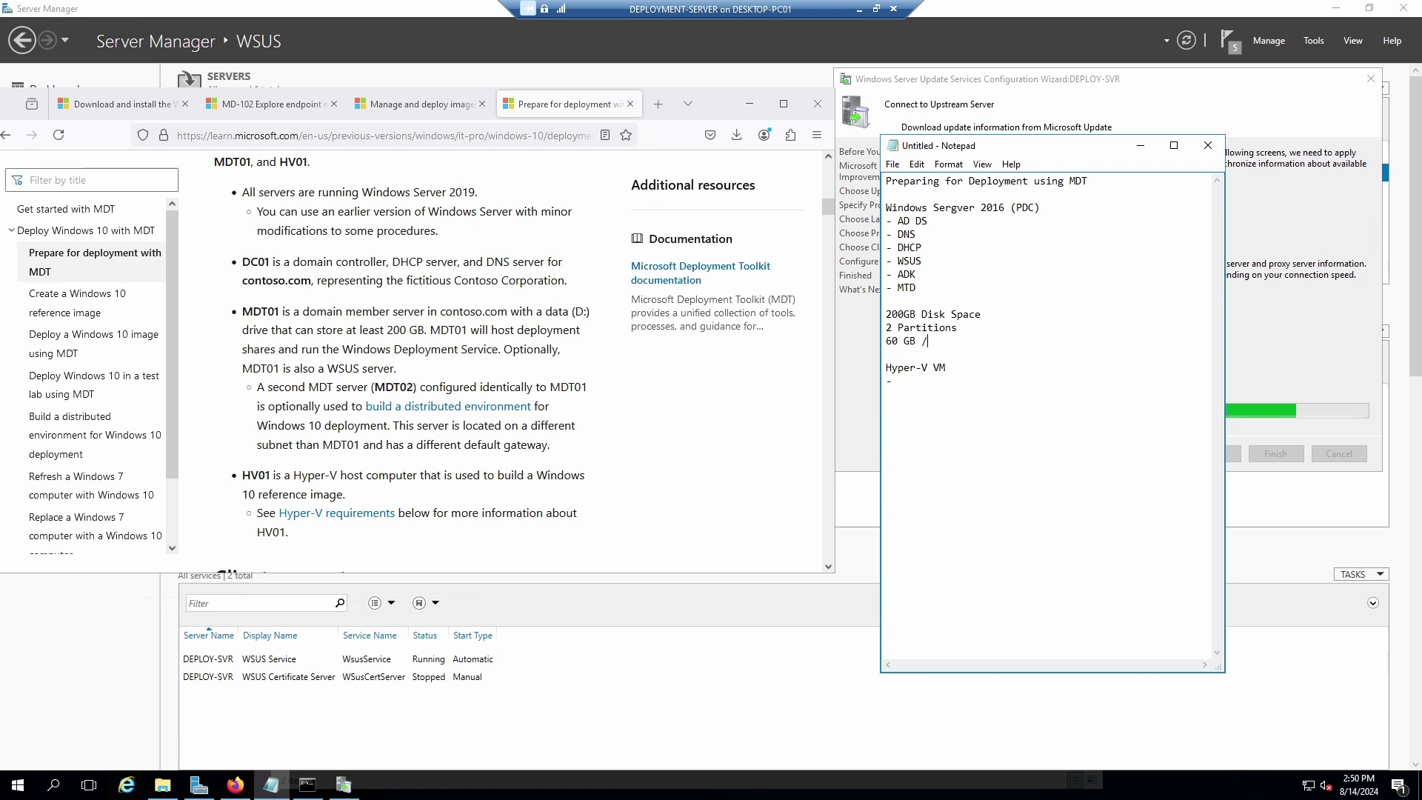
text(14)
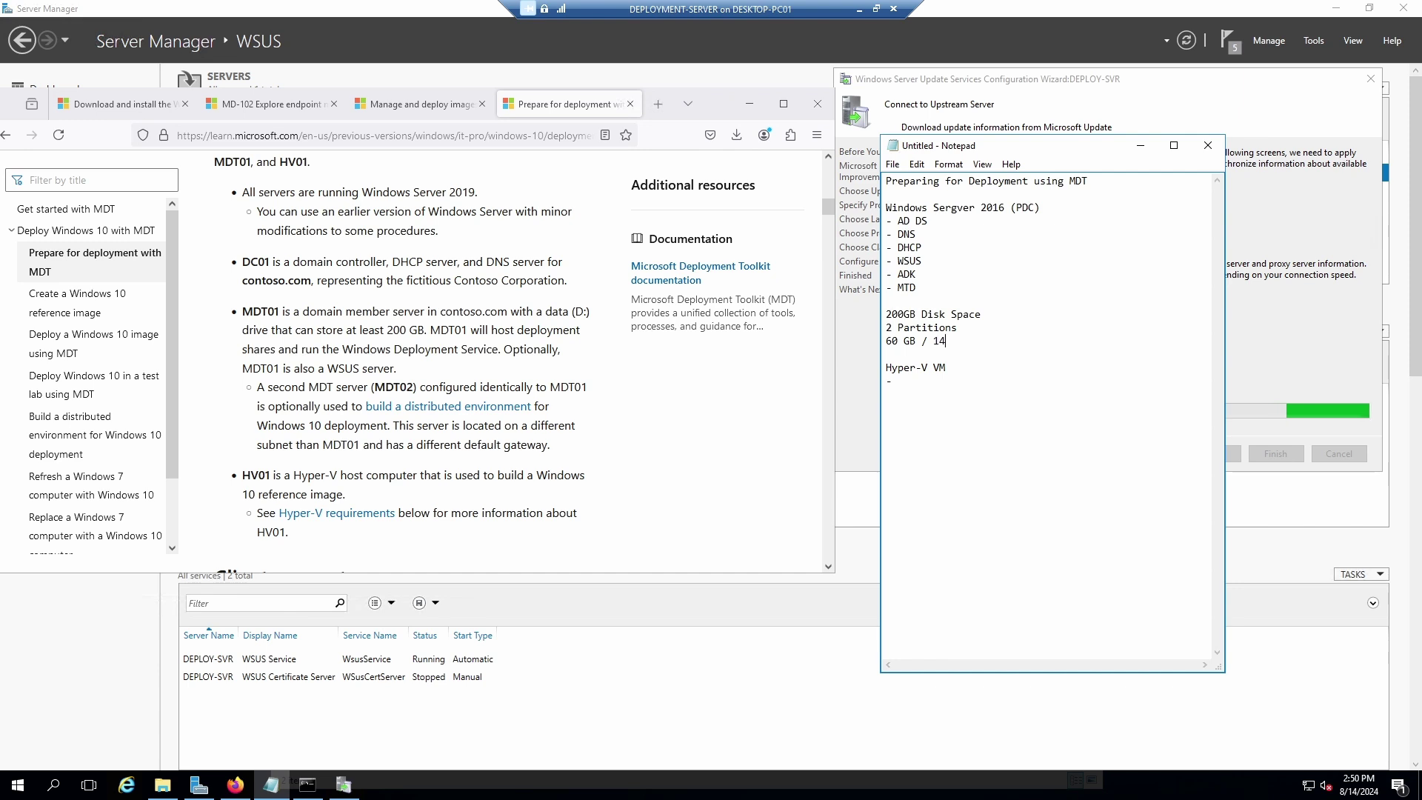
text(0 GB)
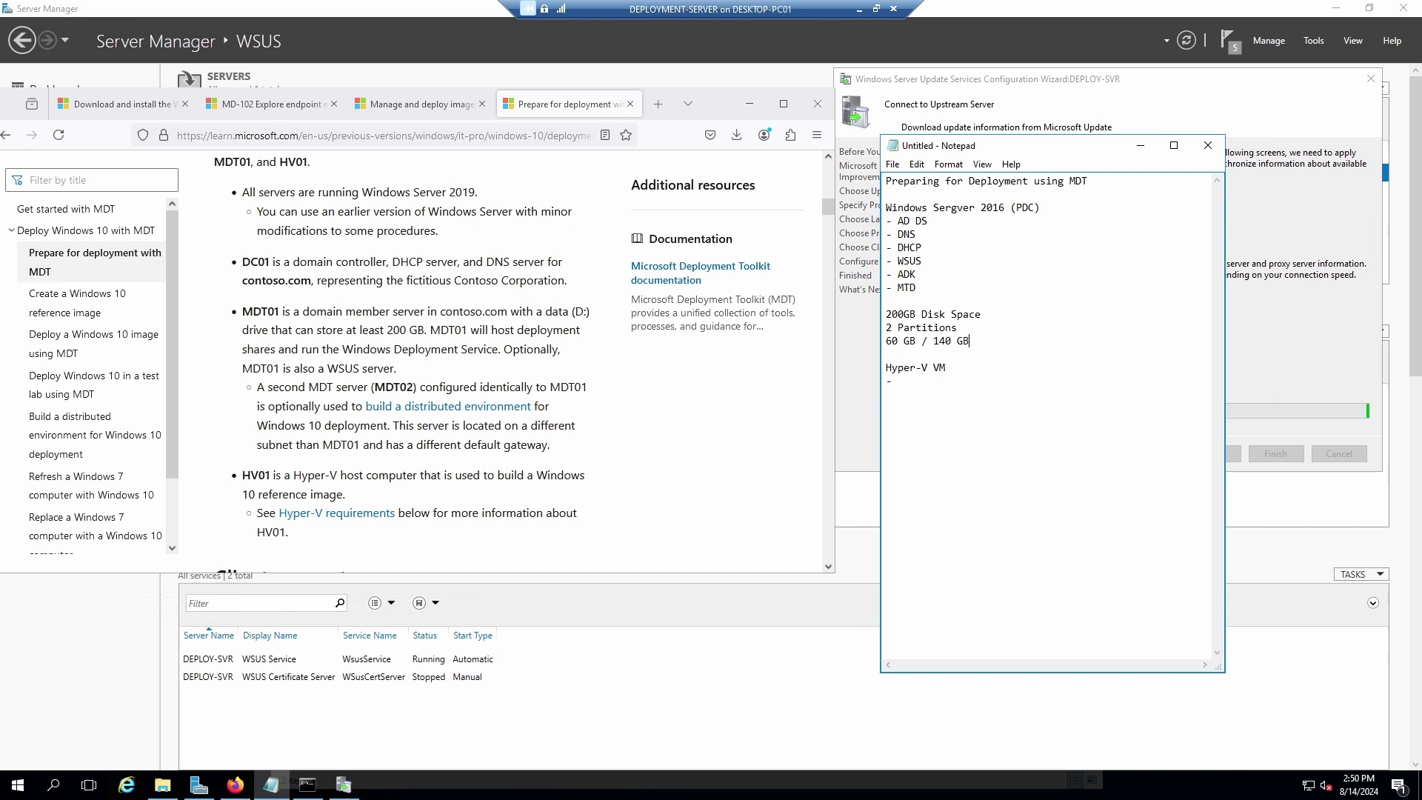
key(Return)
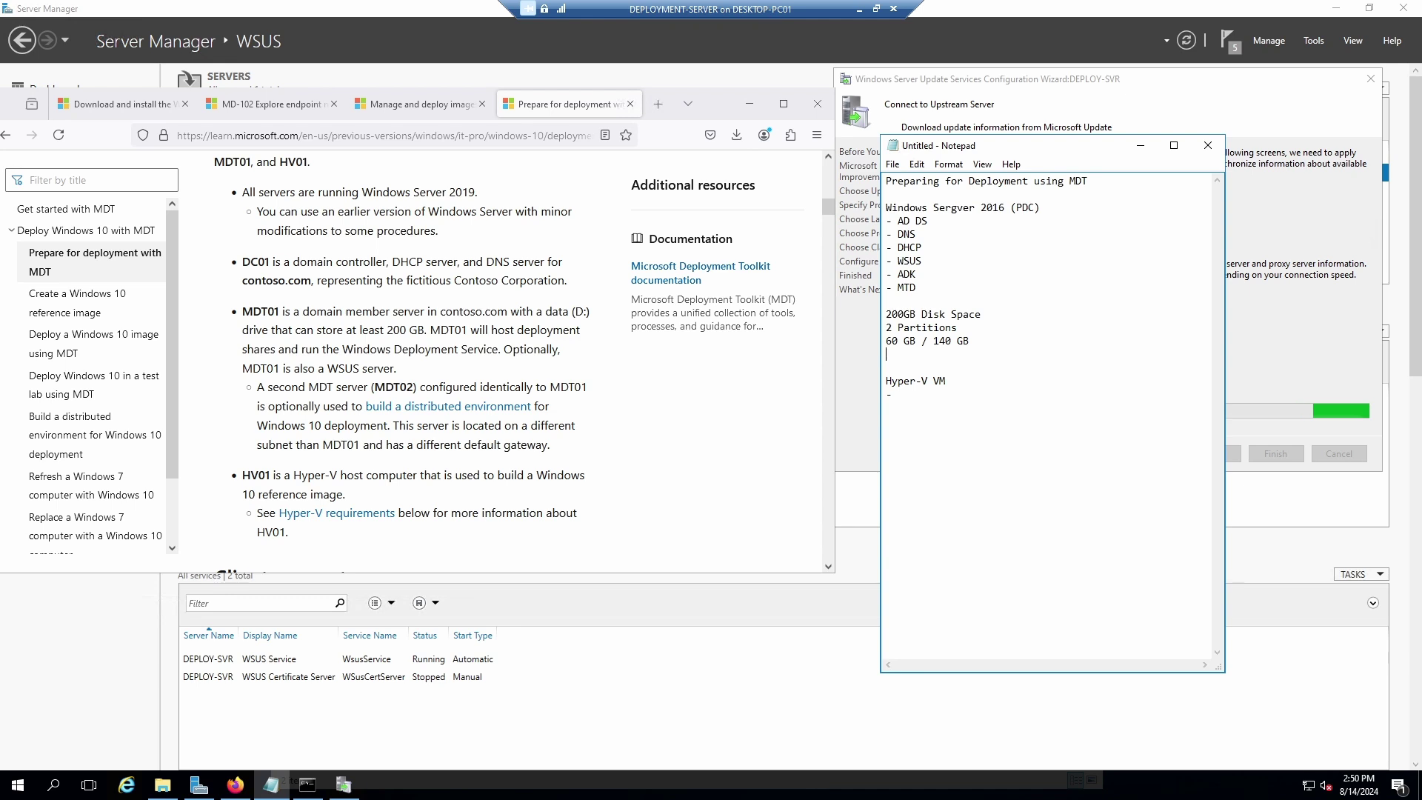
key(Return)
Add a 'Windows 10 Installation Media' heading with the Windows 10 evaluation download link pasted below it.
text(Windows 10 In)
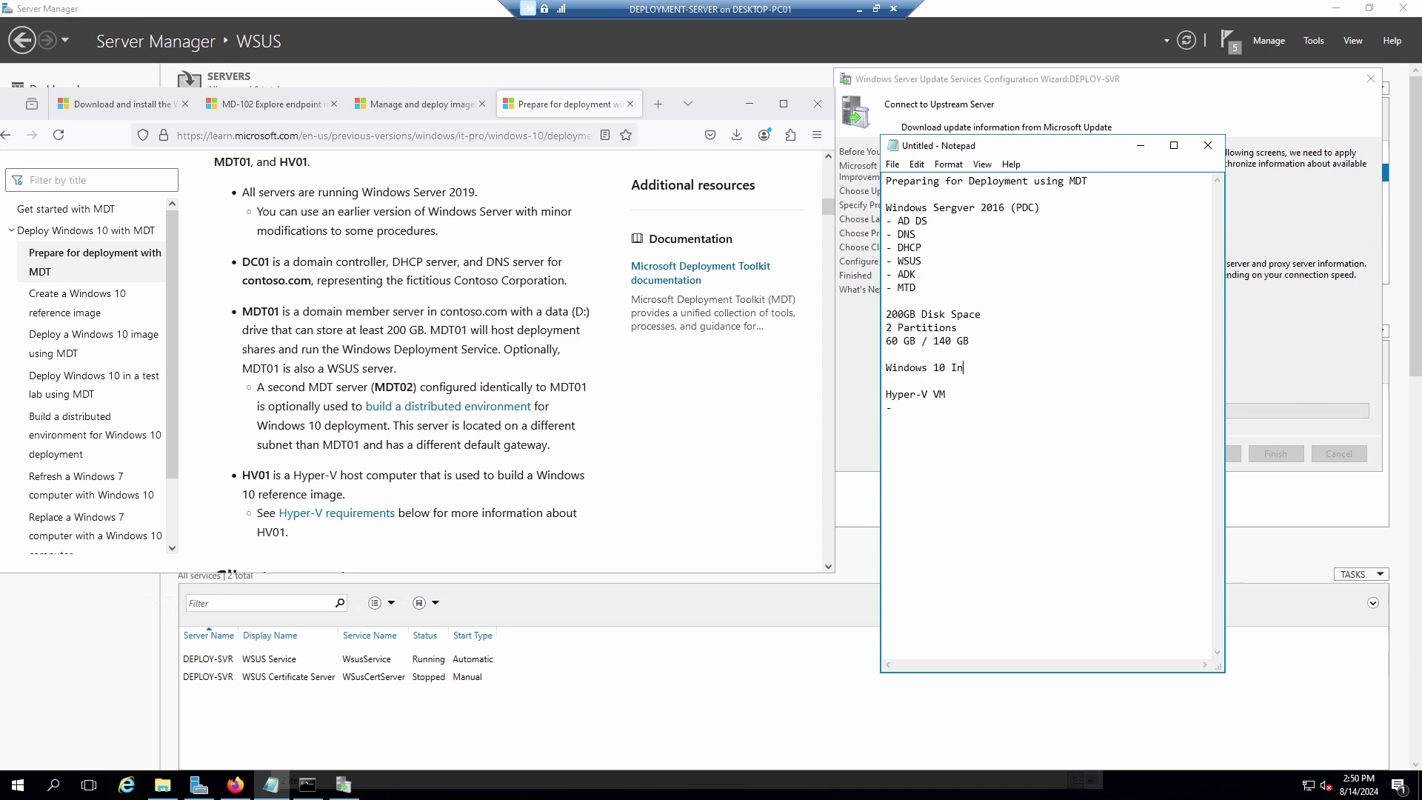
text(stallation Media)
key(Return)
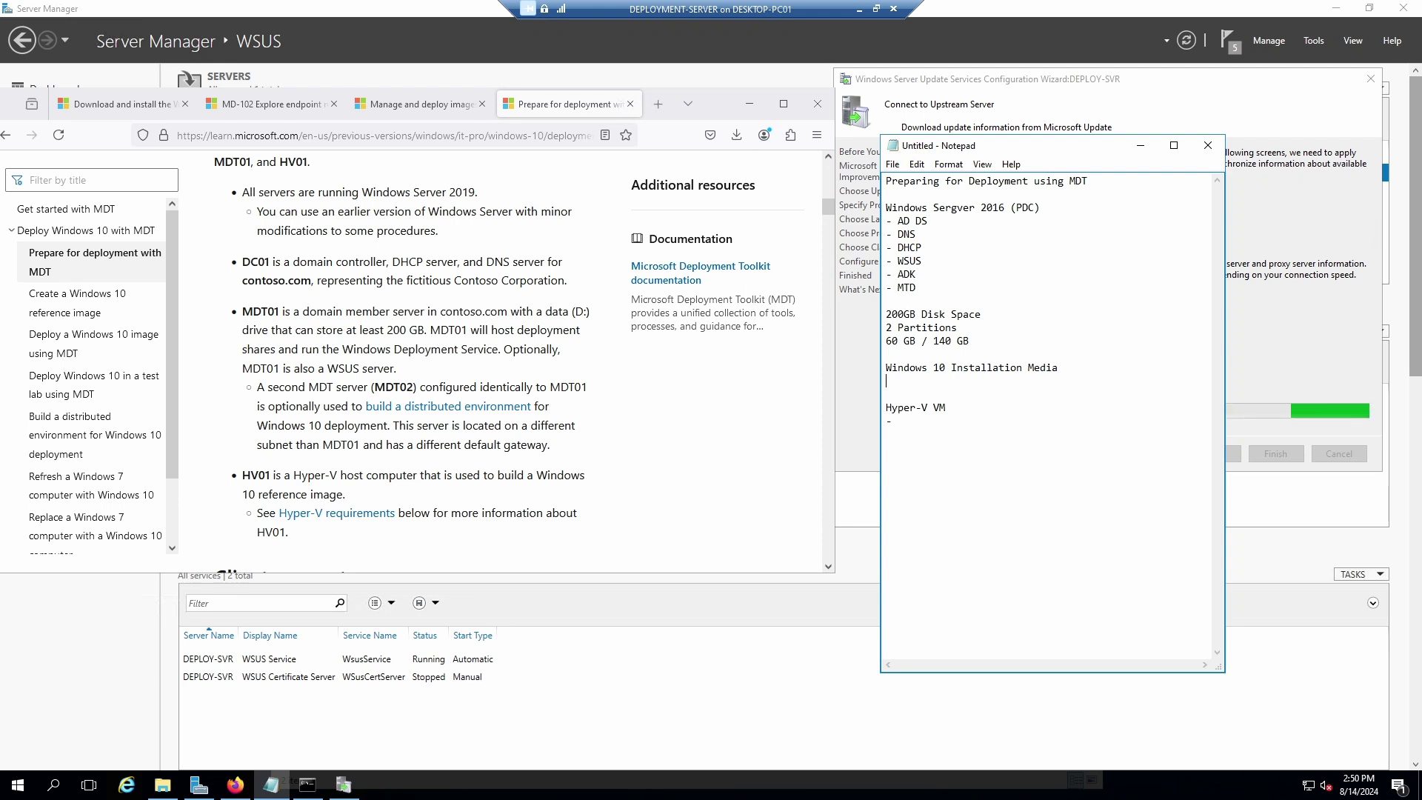
right_click(901, 387)
click(949, 450)
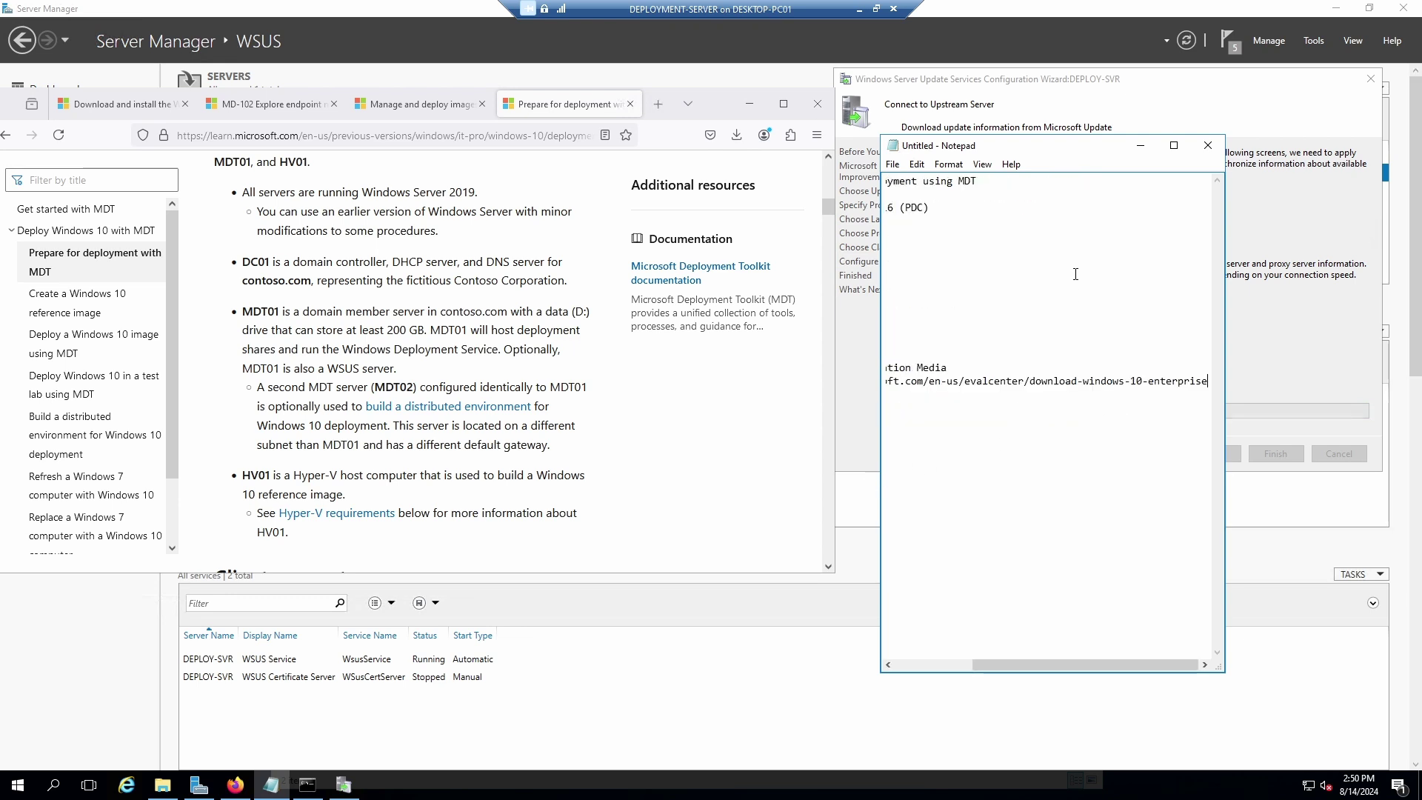
Turn on Notepad's Word Wrap so the long link fits the window.
click(983, 163)
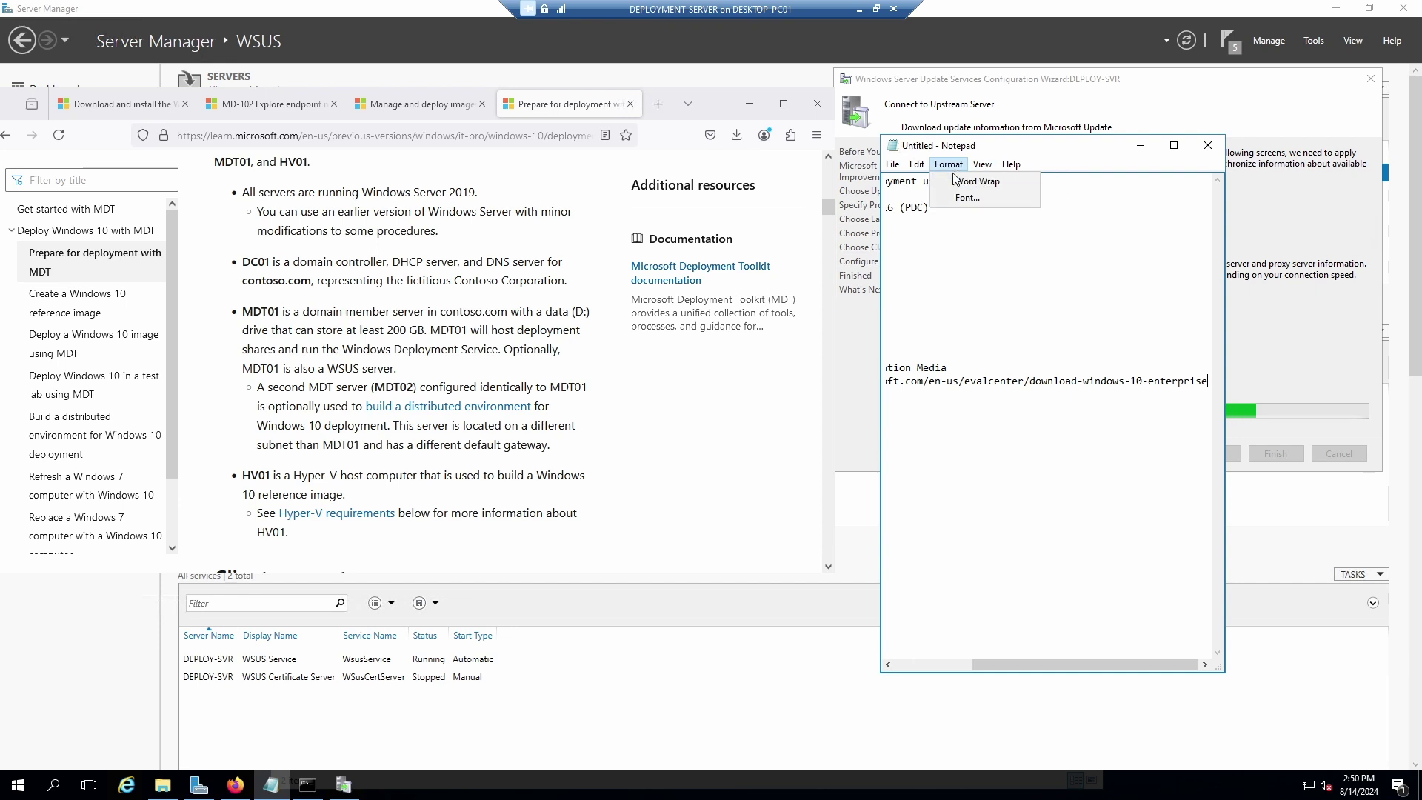
click(963, 183)
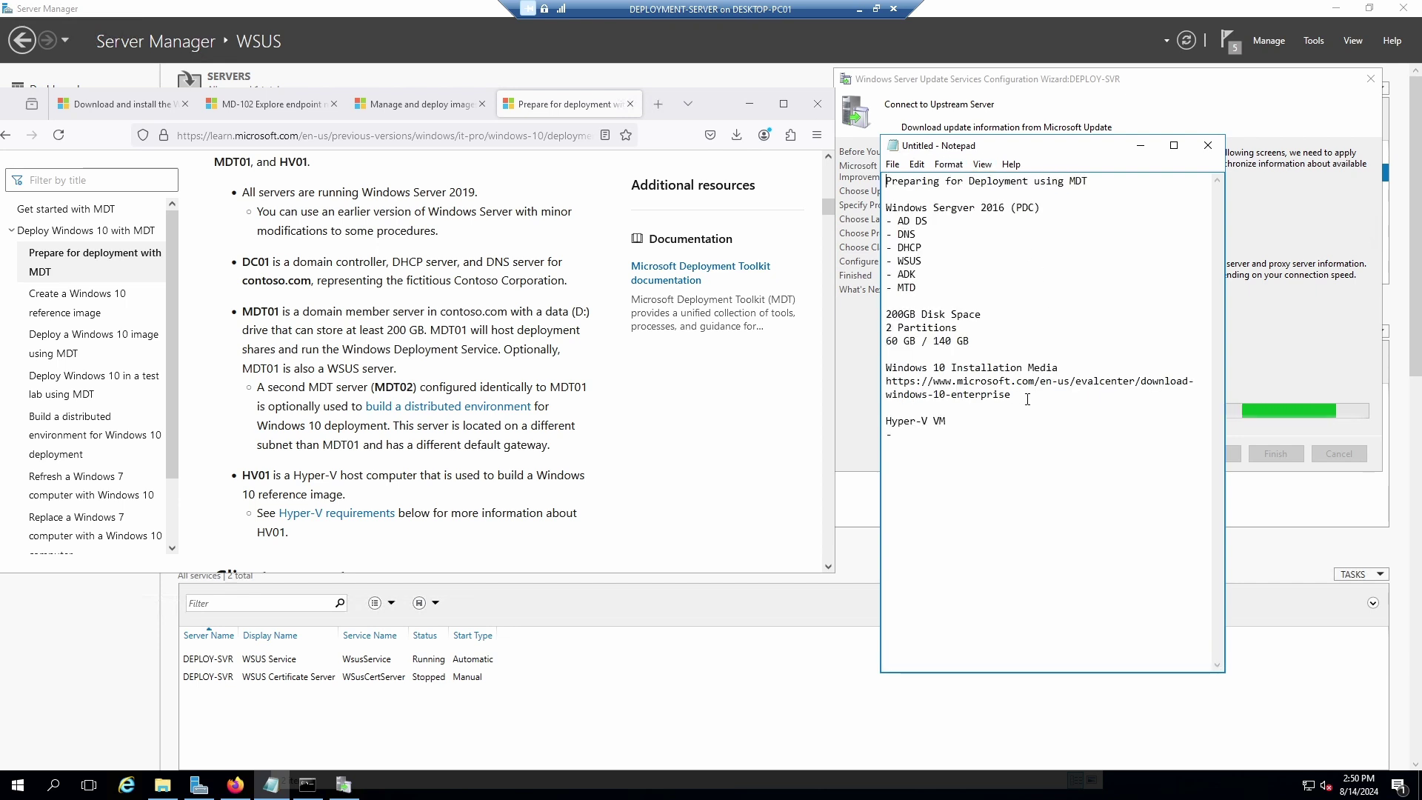
click(1067, 368)
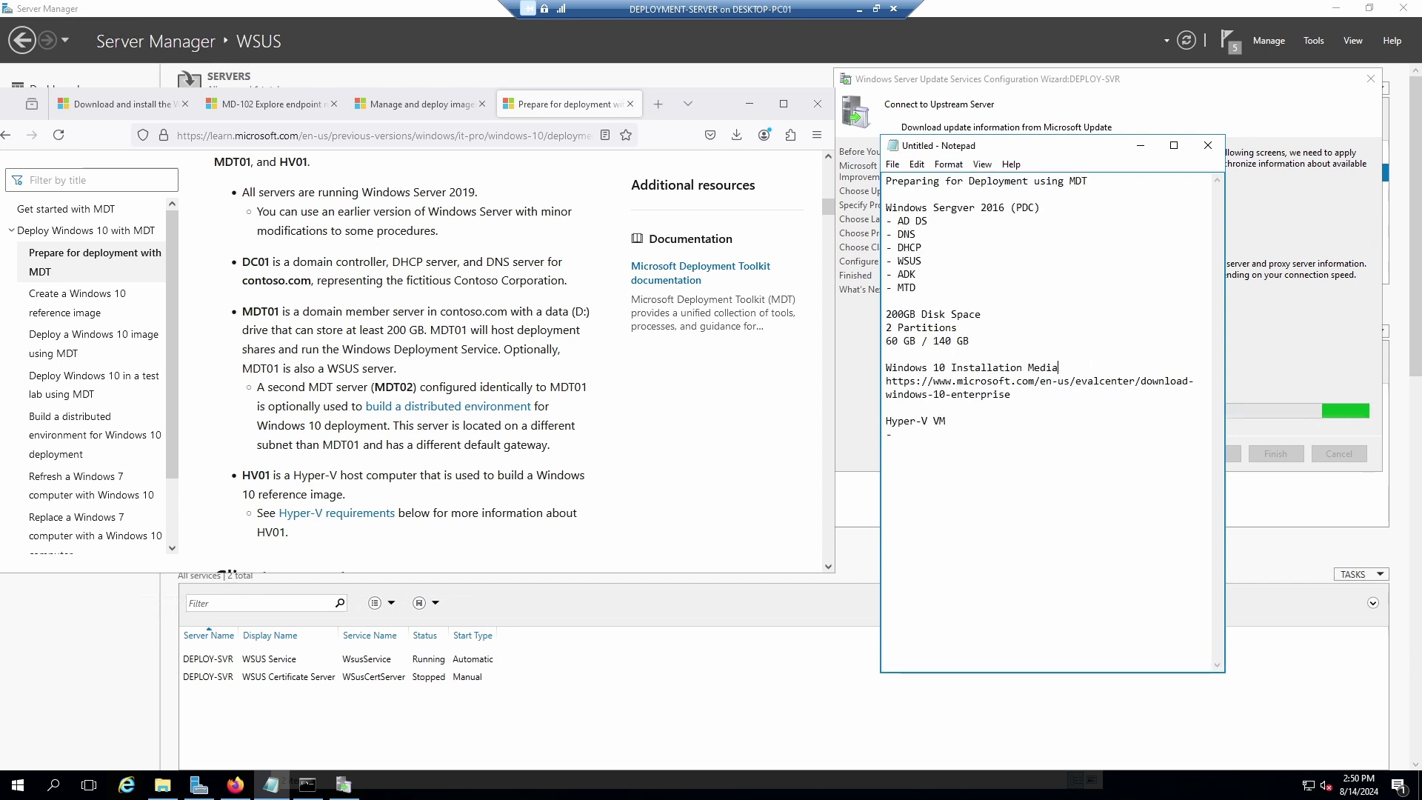
Turn the download link into a '-' bullet under the media heading.
key(Return)
click(889, 397)
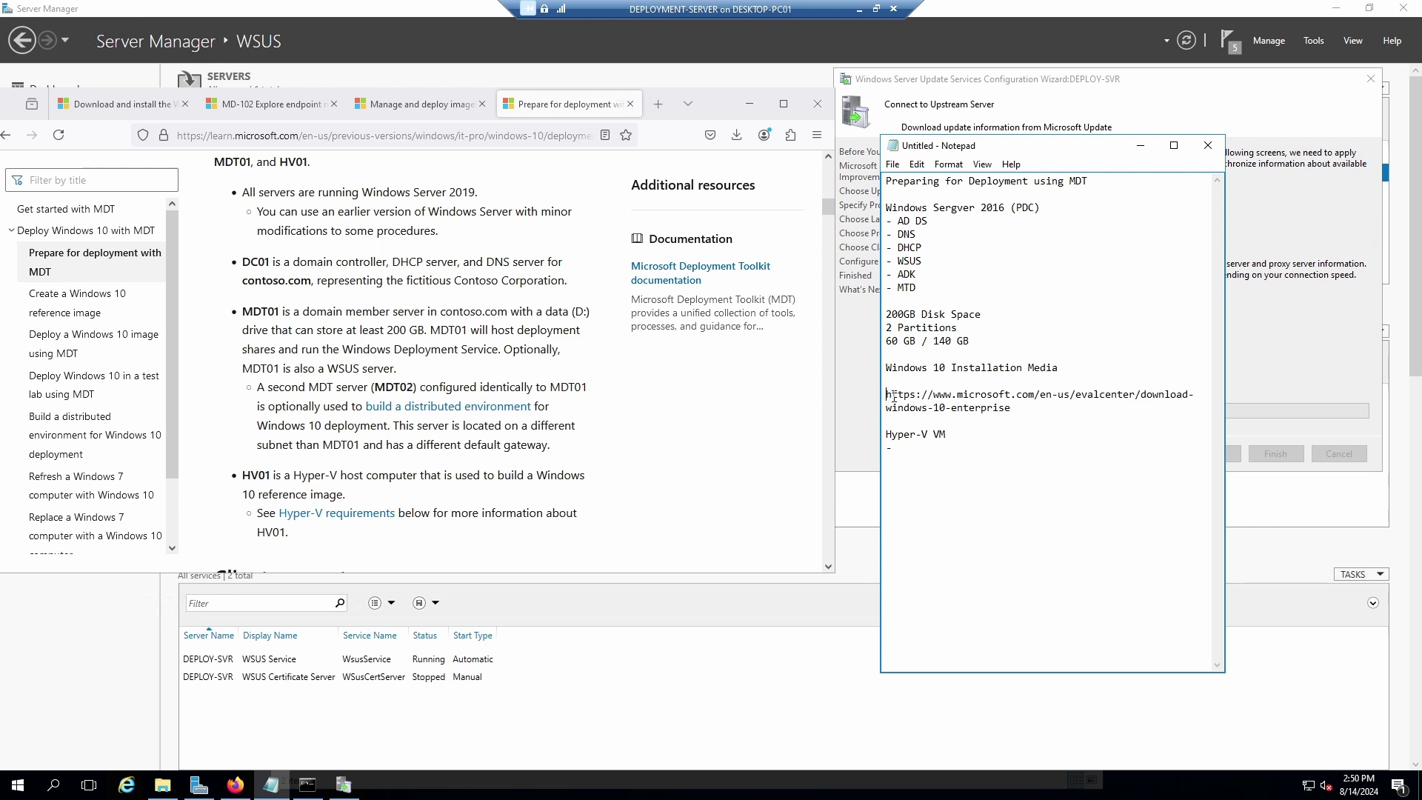
text(-)
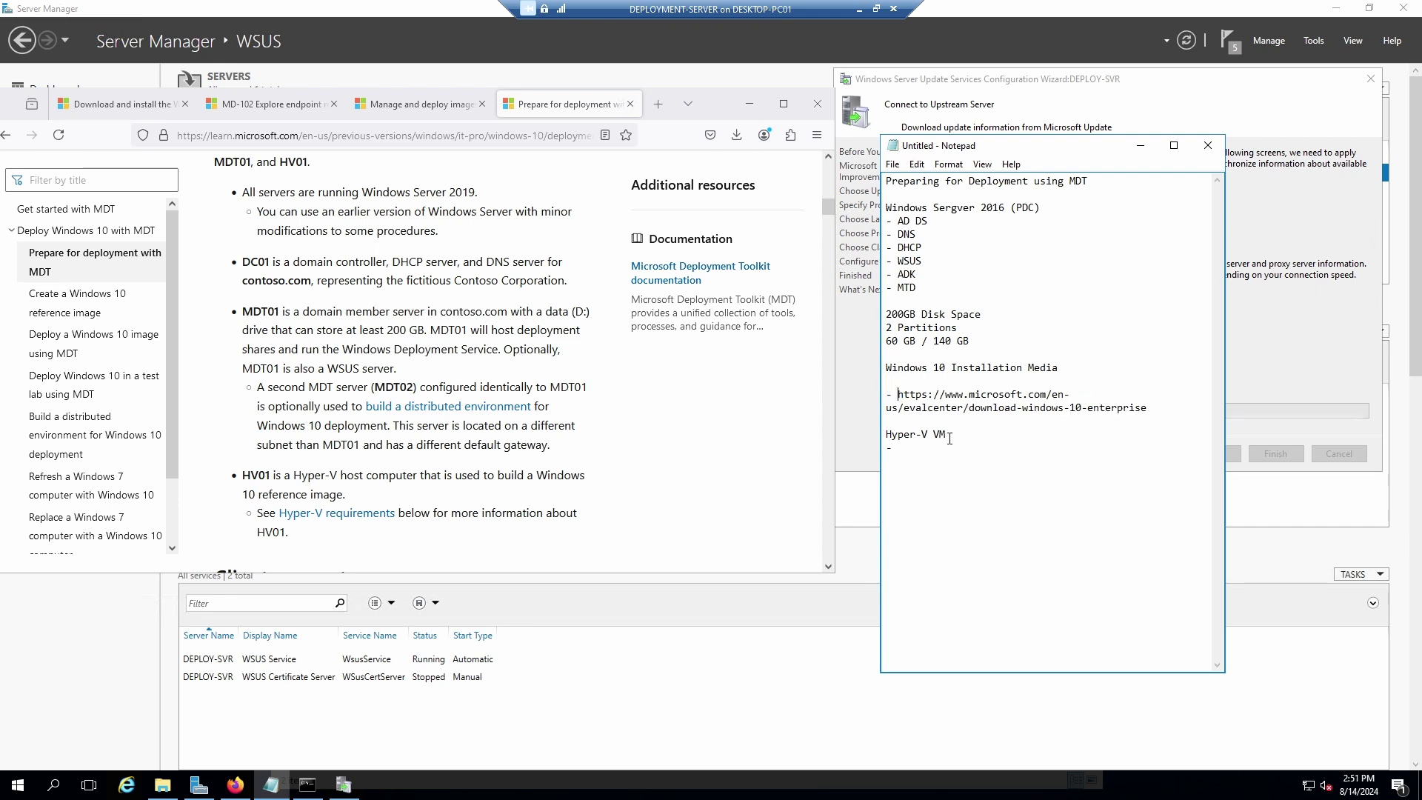
List the Hyper-V VM specs as bullets: Gen 1, 1 GB RAM, 60 GB Diskspace.
click(925, 445)
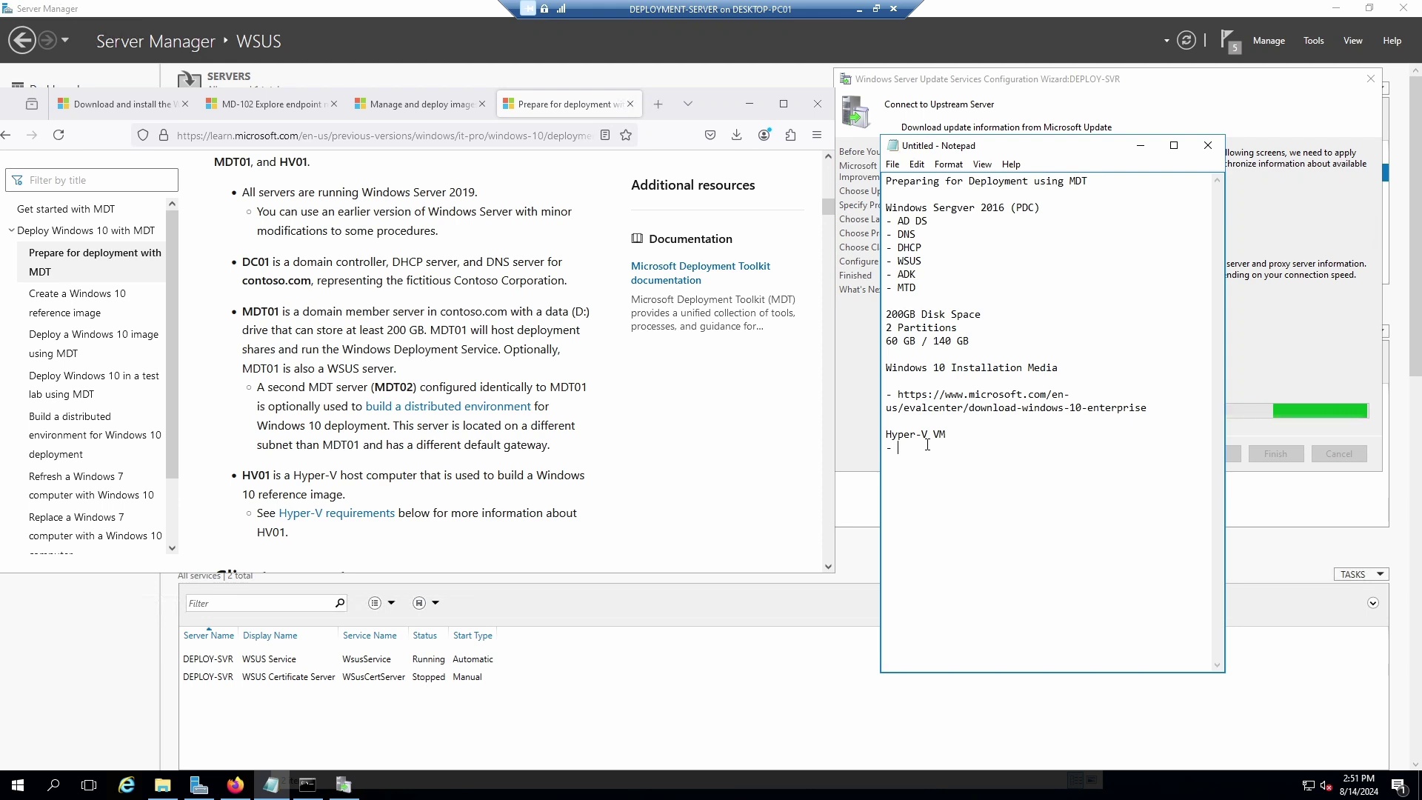
text(Gen)
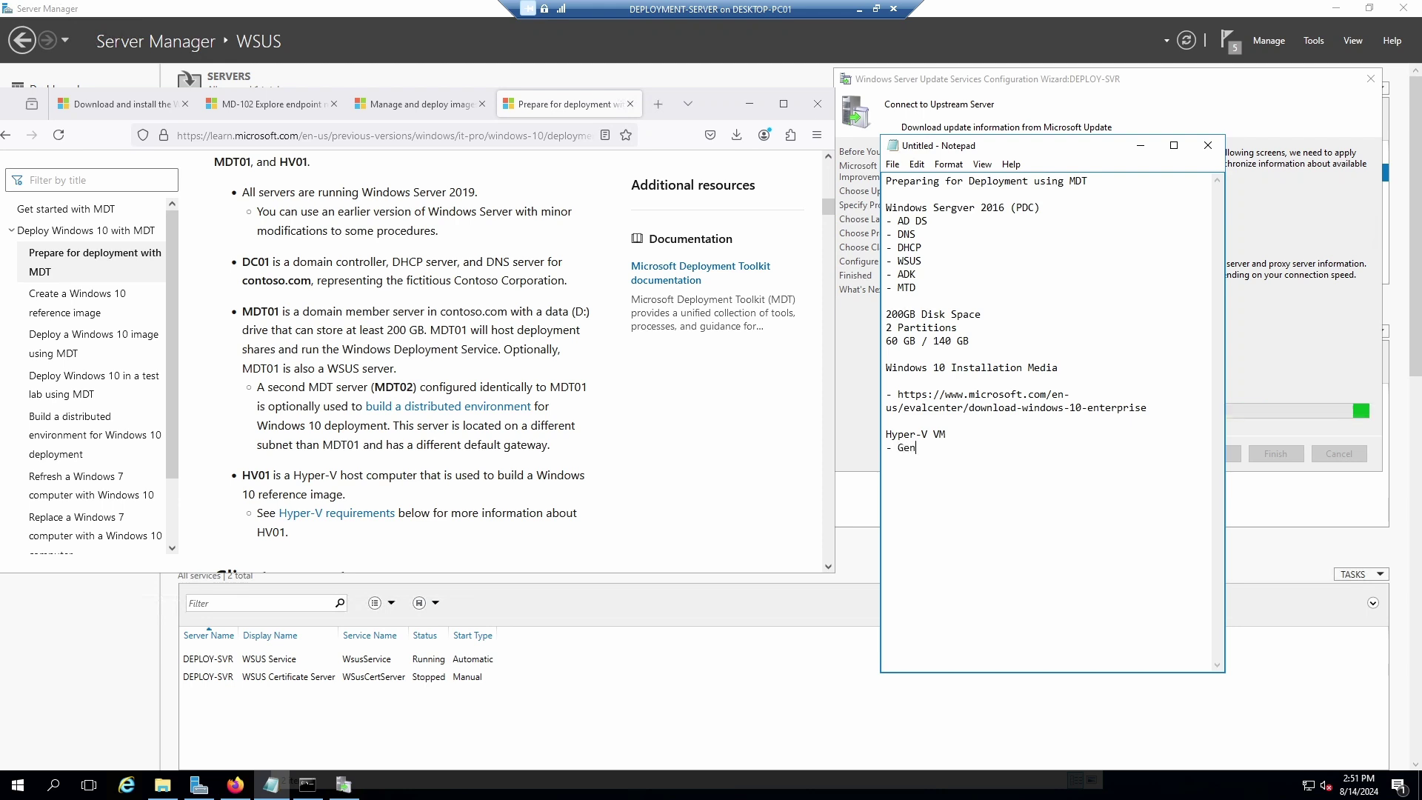
text( 1)
key(Return)
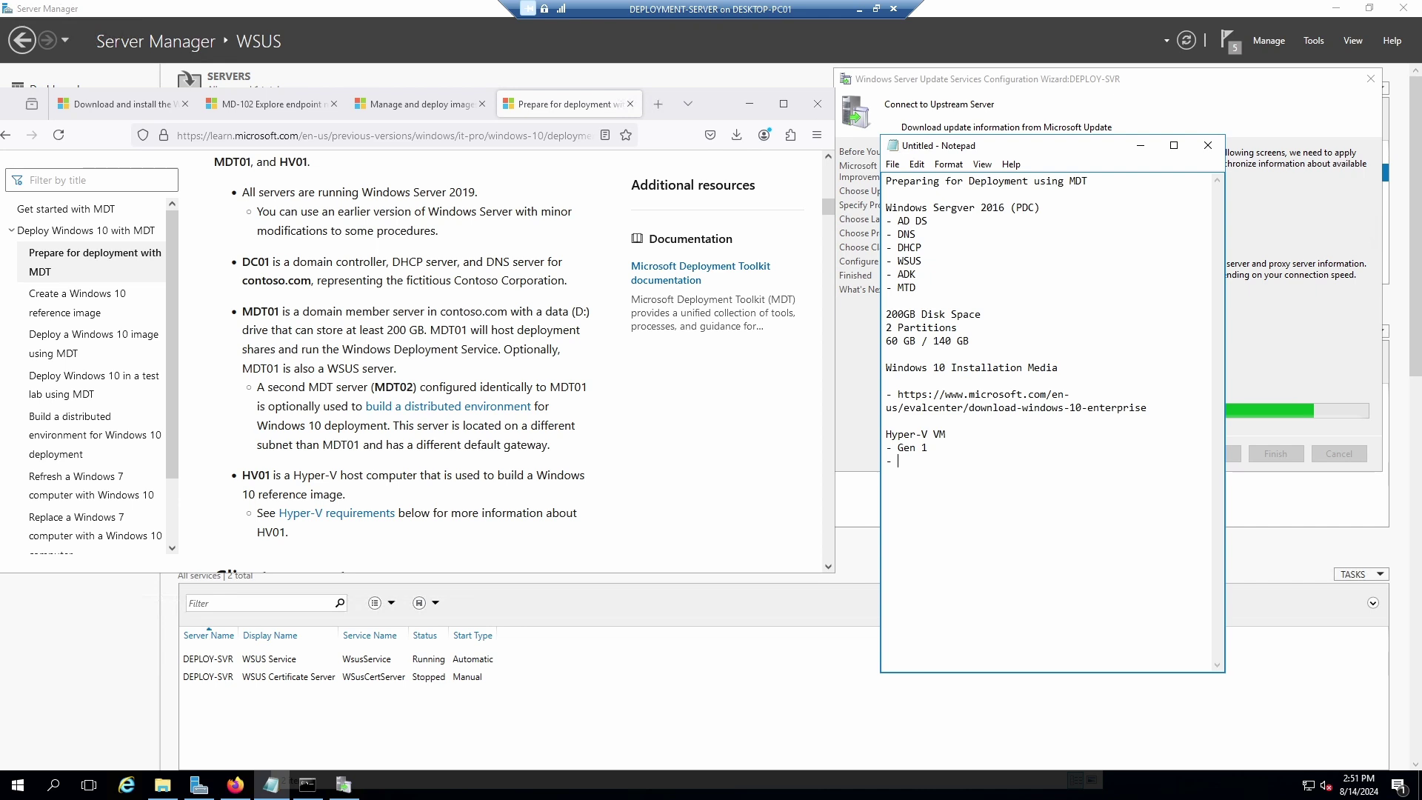
text(1 GB)
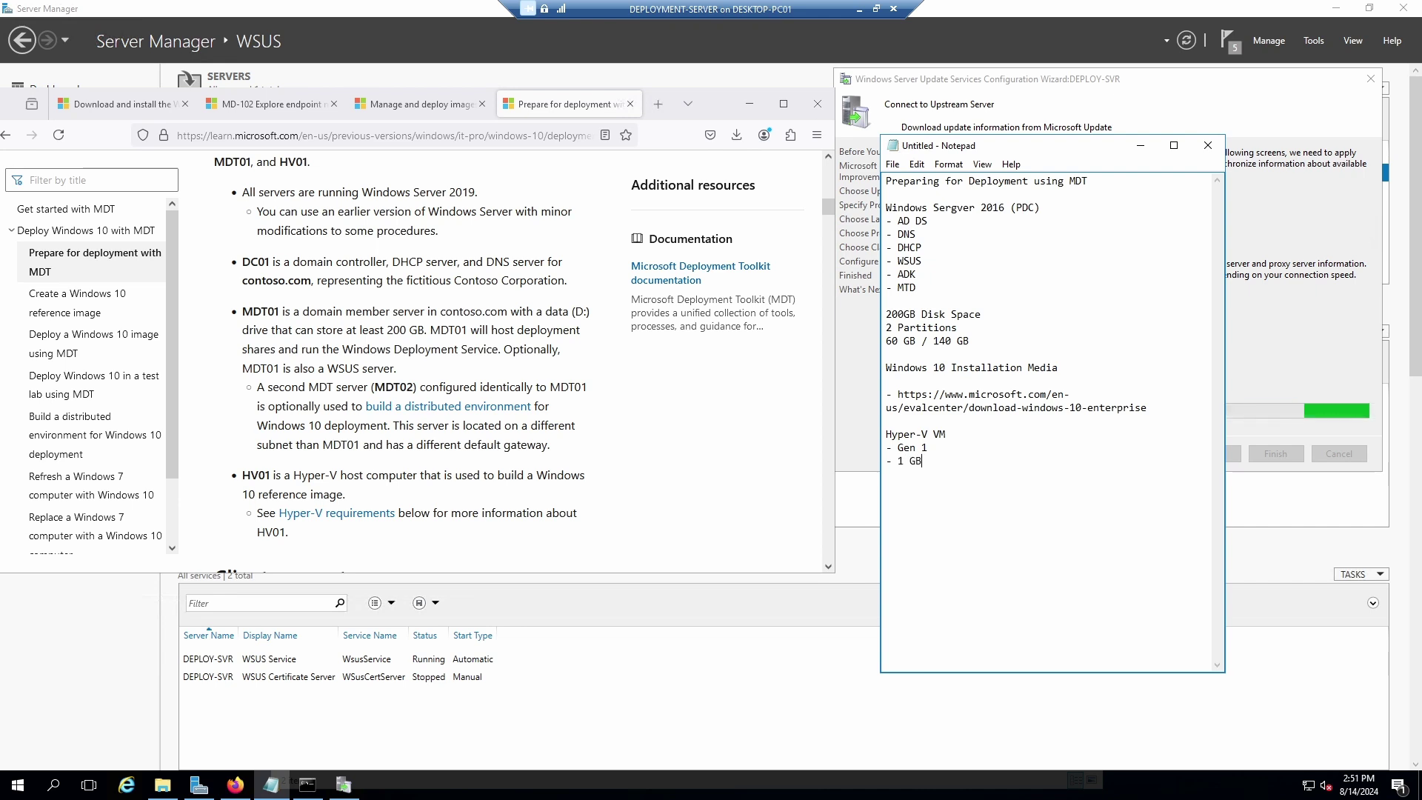
text( RAM)
key(Return)
text(-)
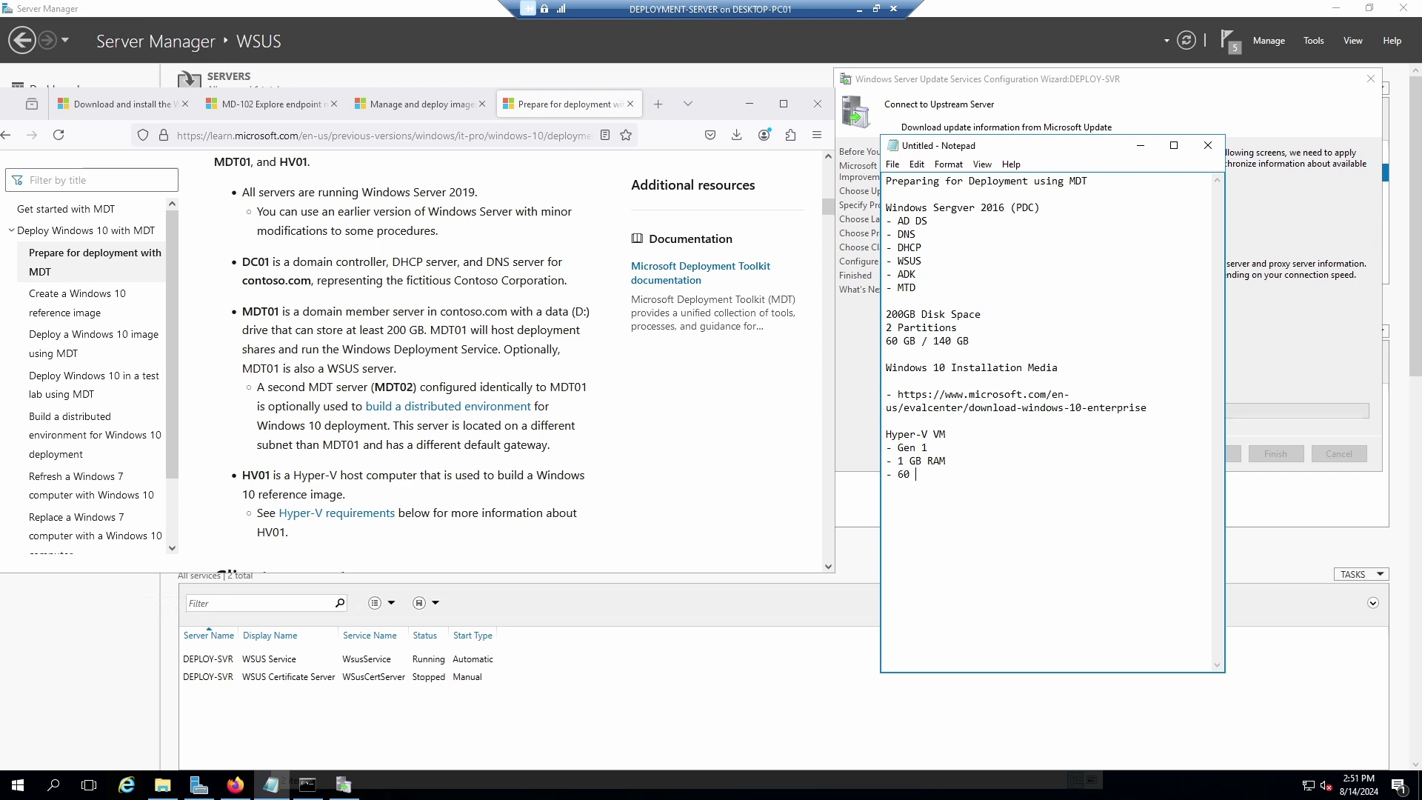
text(60 GB Diskspace)
Prefix the partition sizes with drive letters: C:\ before 60 GB and D:\ before 140 GB.
drag(1007, 139, 955, 94)
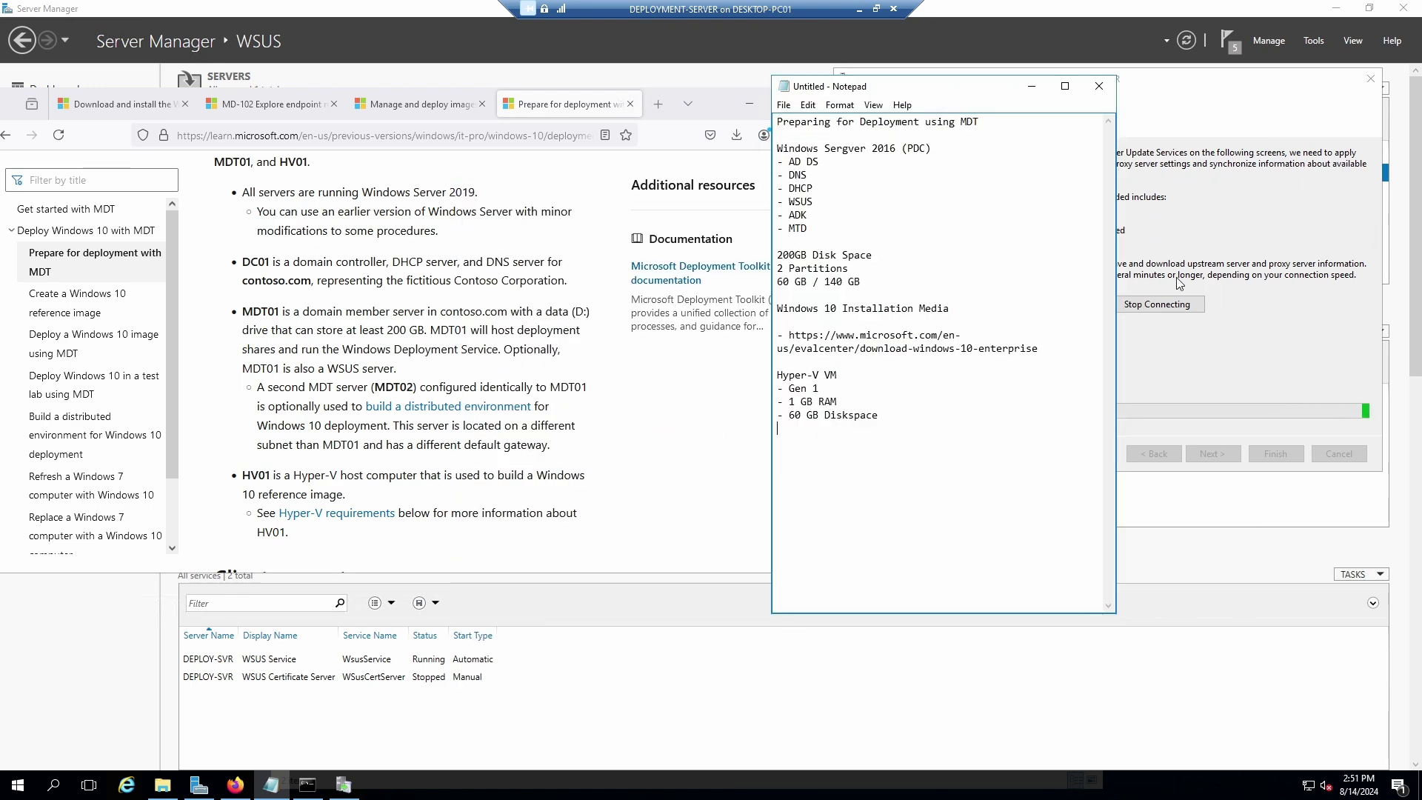
drag(948, 89, 909, 106)
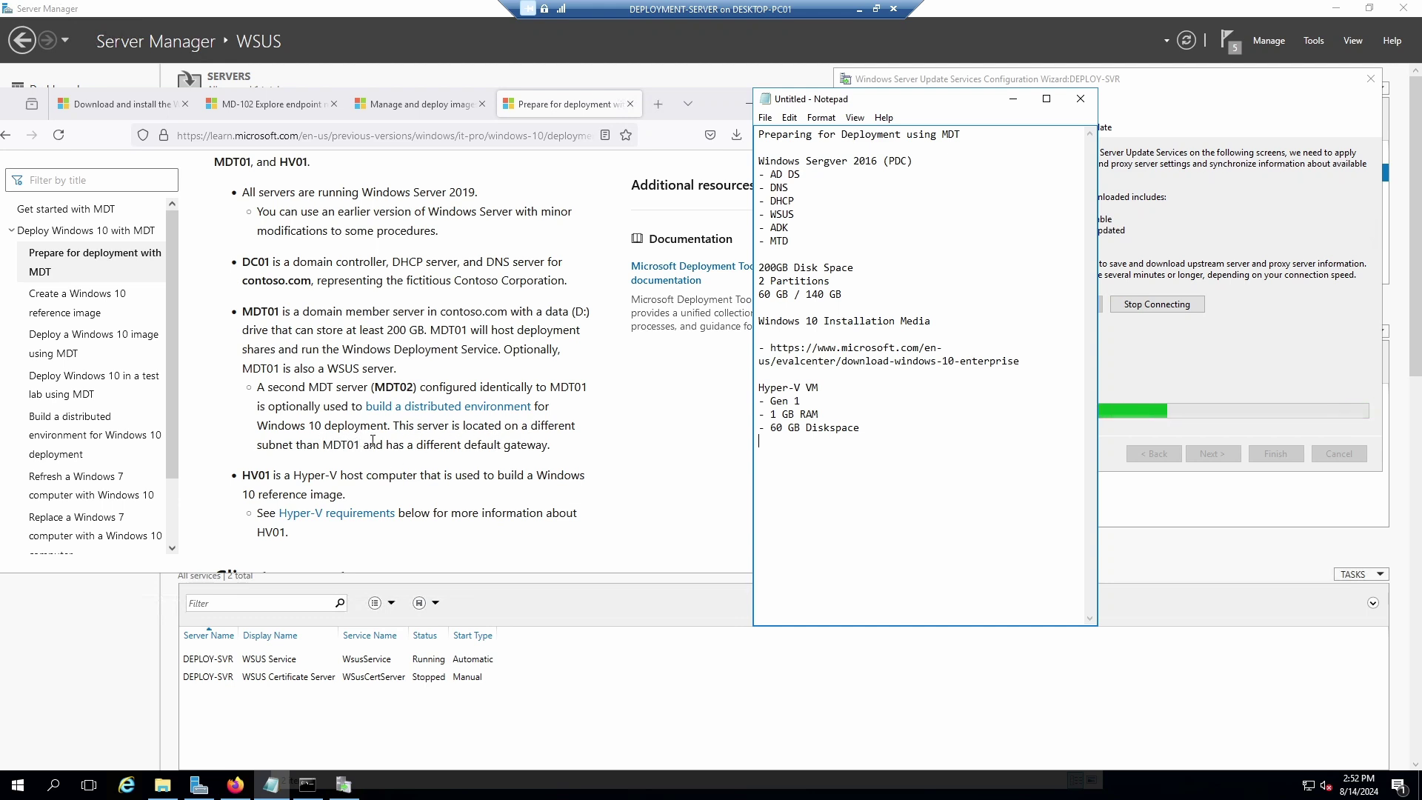
scroll(428, 480, down, 3)
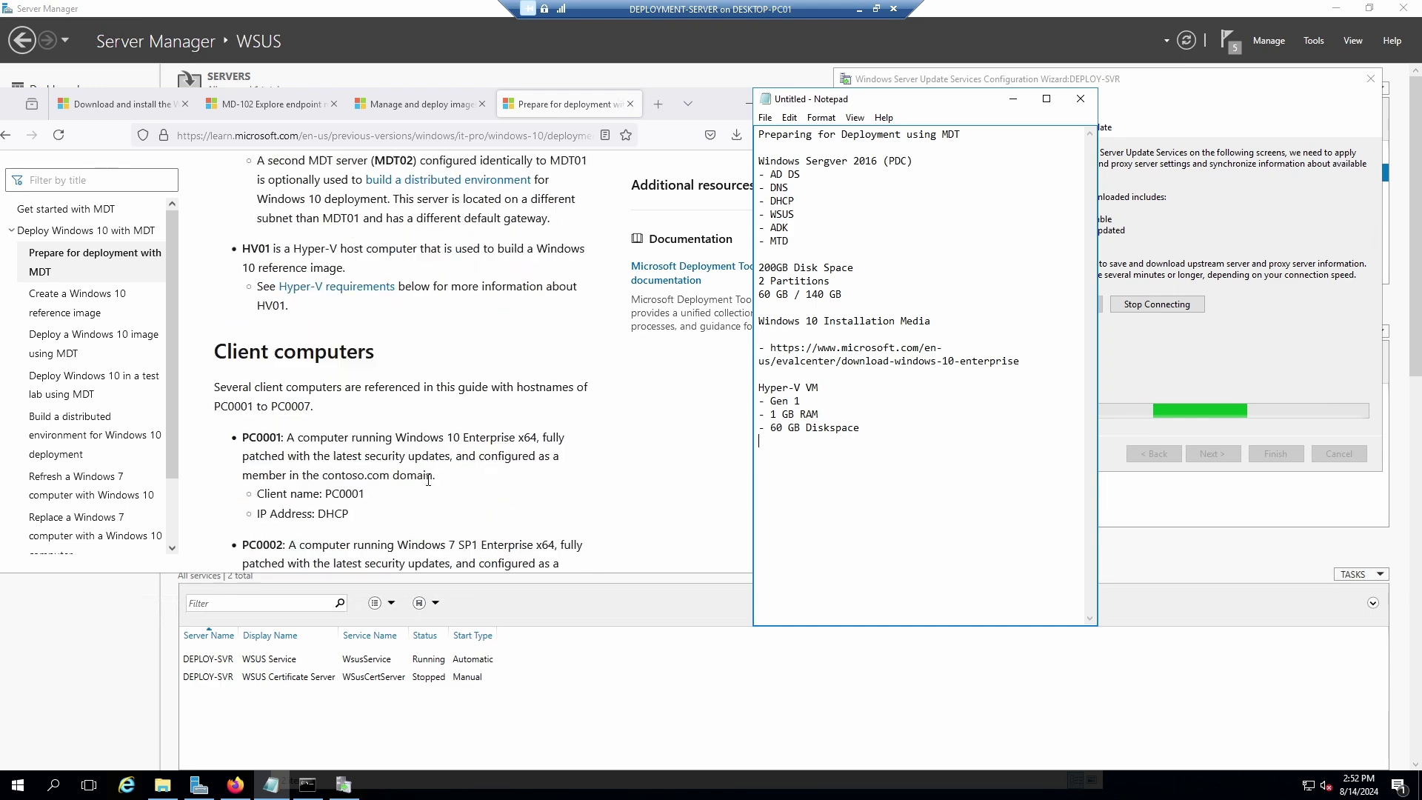
scroll(428, 481, down, 2)
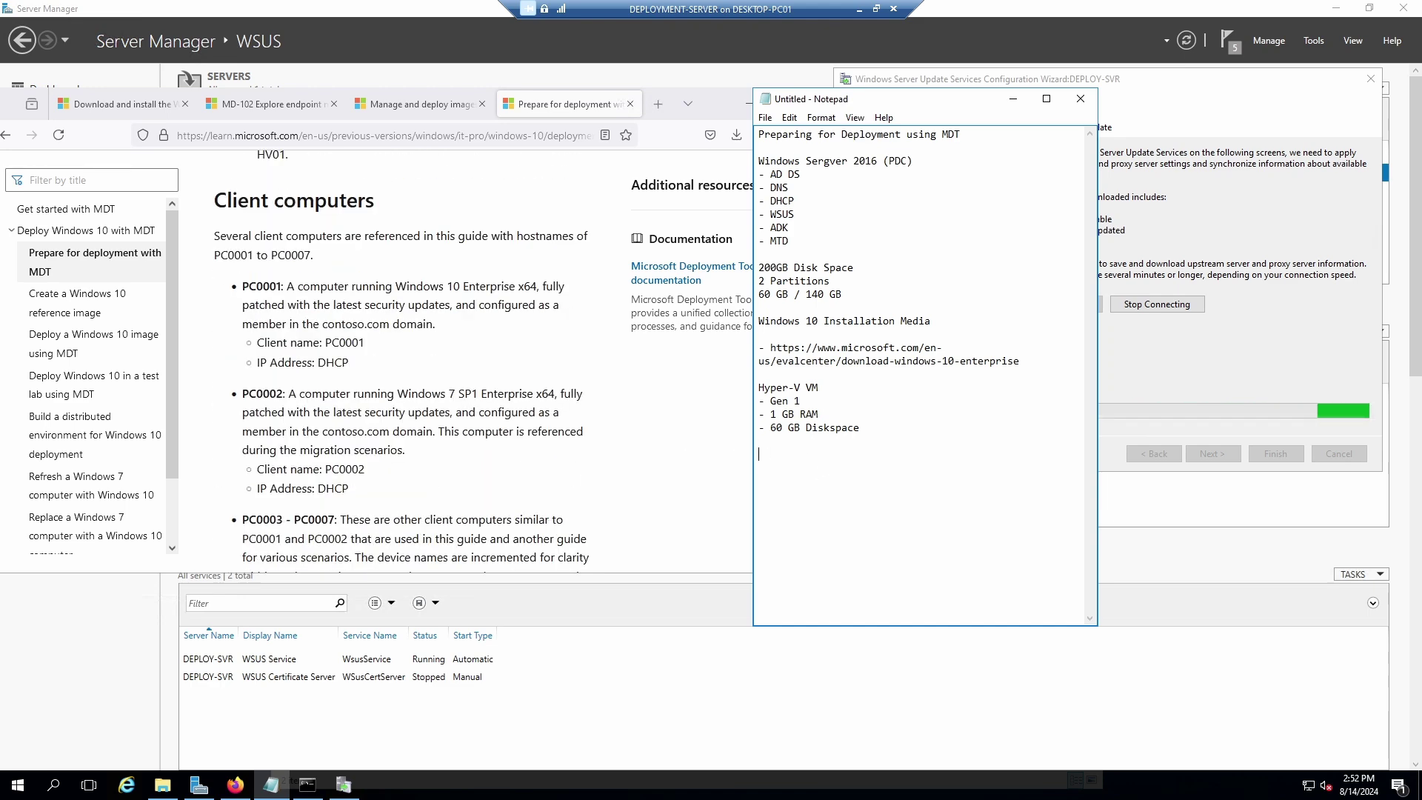
scroll(445, 434, down, 4)
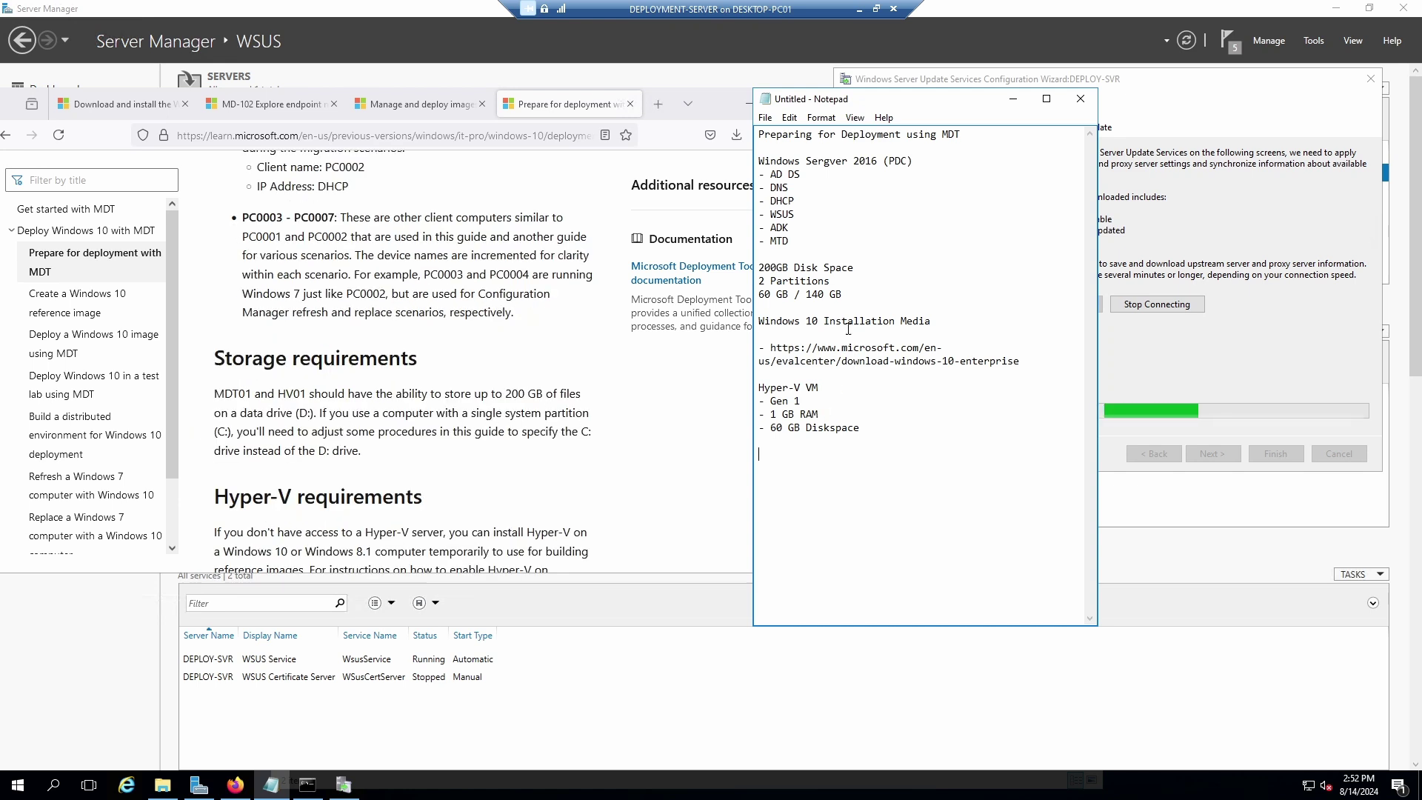
click(760, 295)
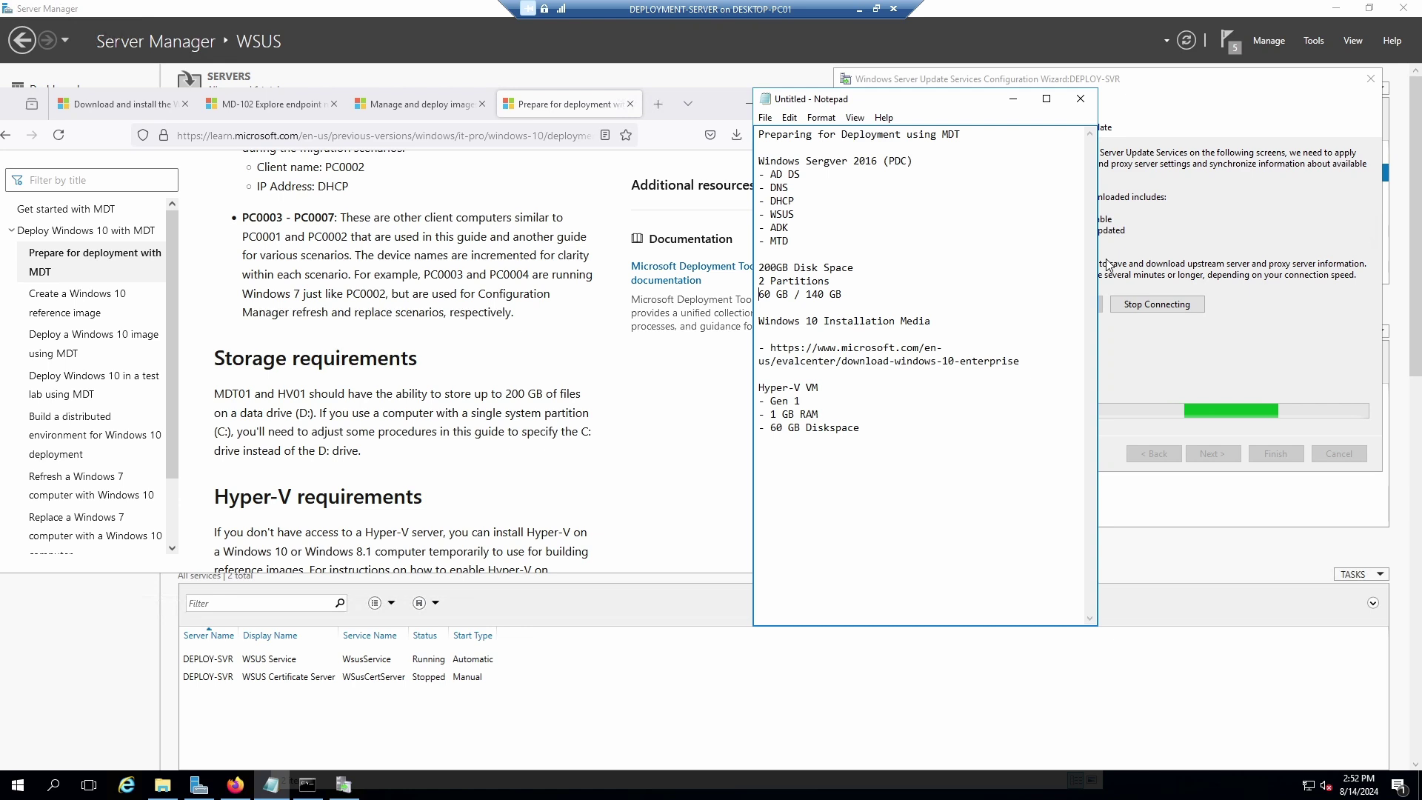
text(C:)
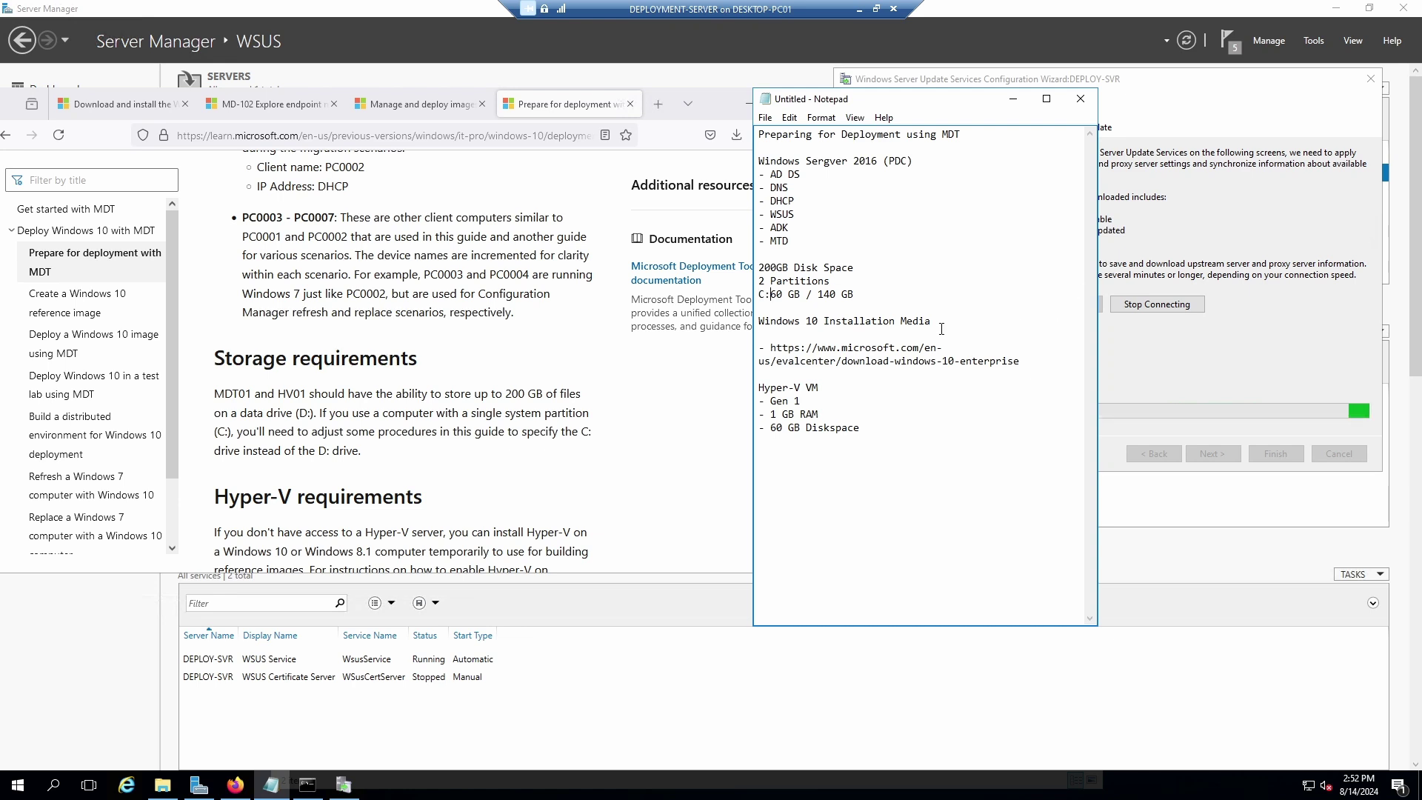
click(819, 294)
text(D:\)
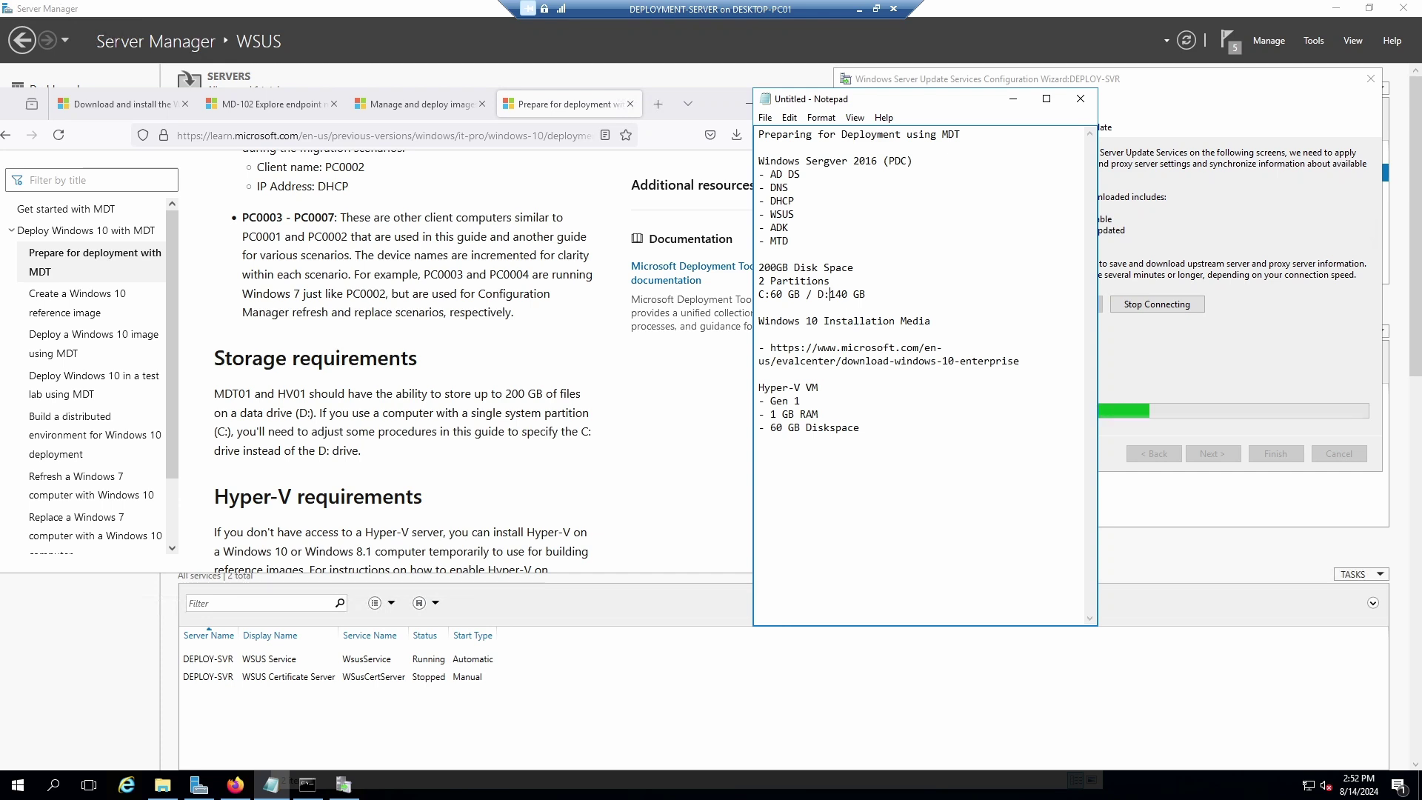
click(771, 294)
text(\)
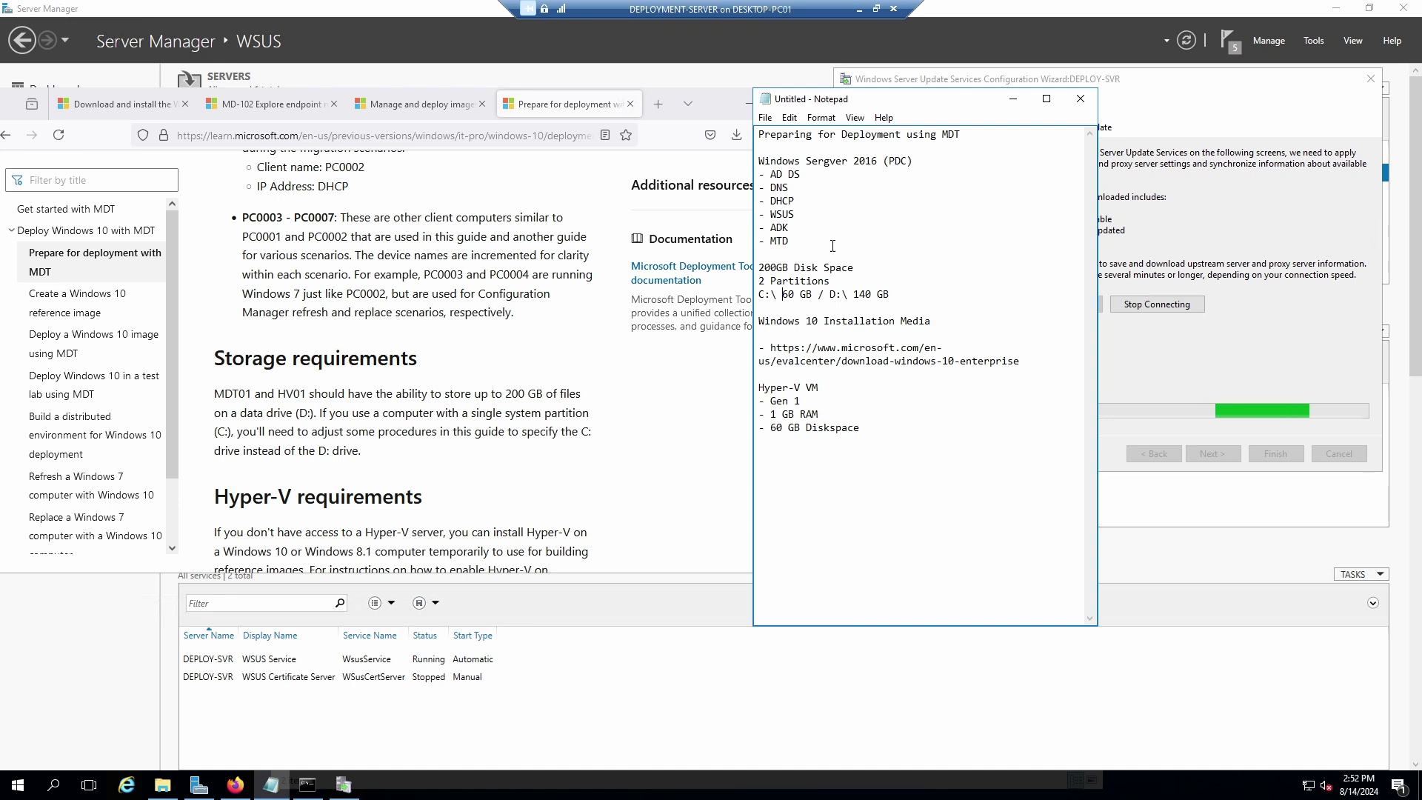
Put 'D:\ 140 GB' on its own line below 'C:\ 60 GB'.
click(830, 295)
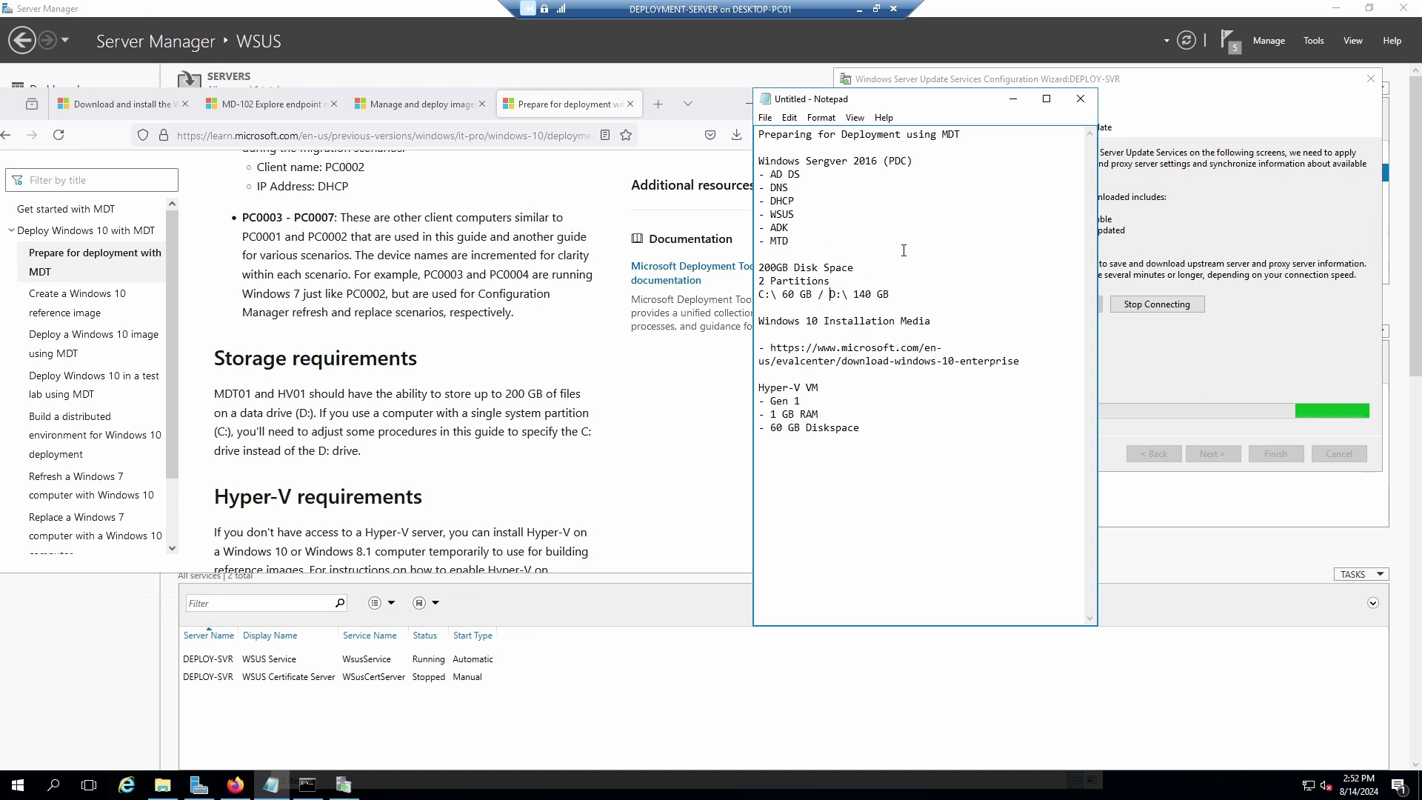
key(Return)
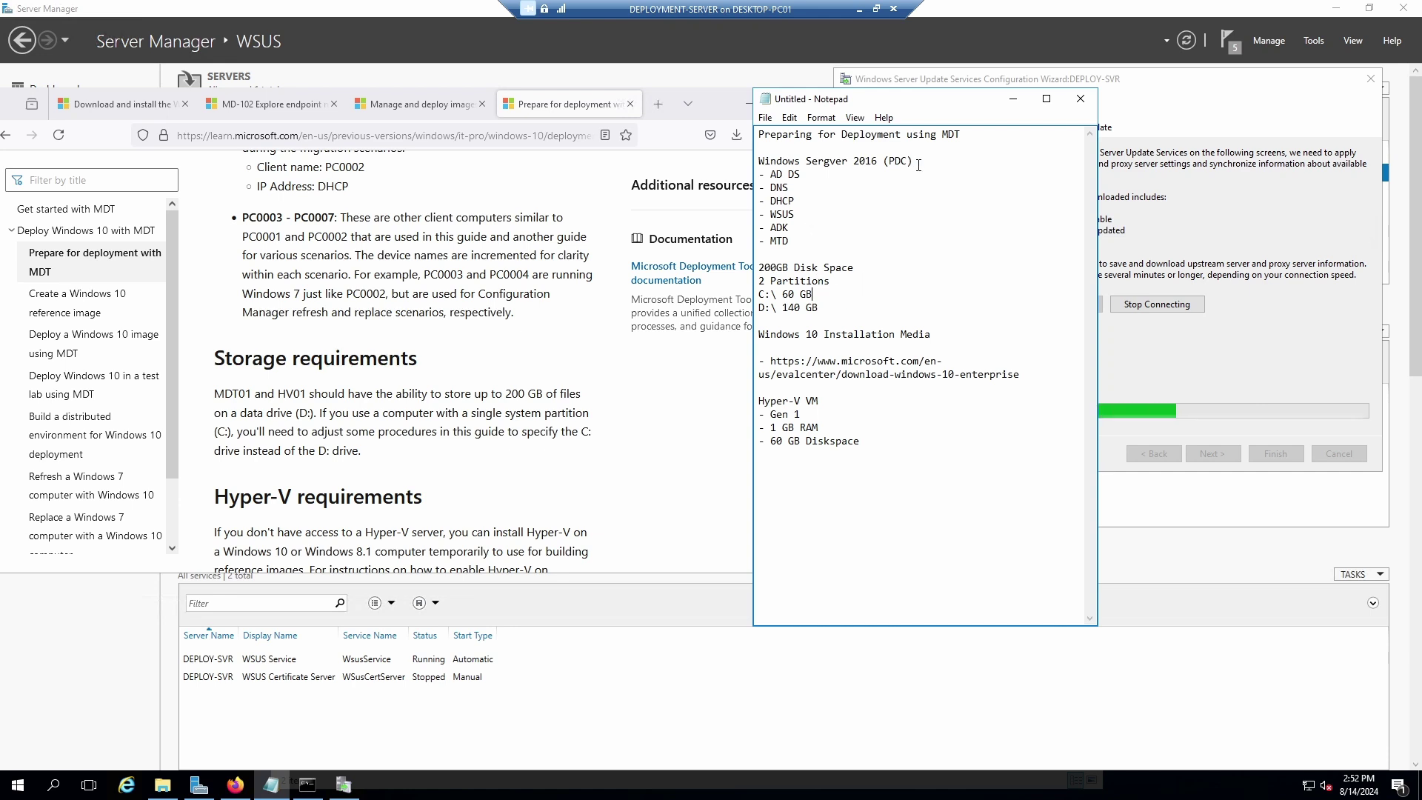
click(831, 293)
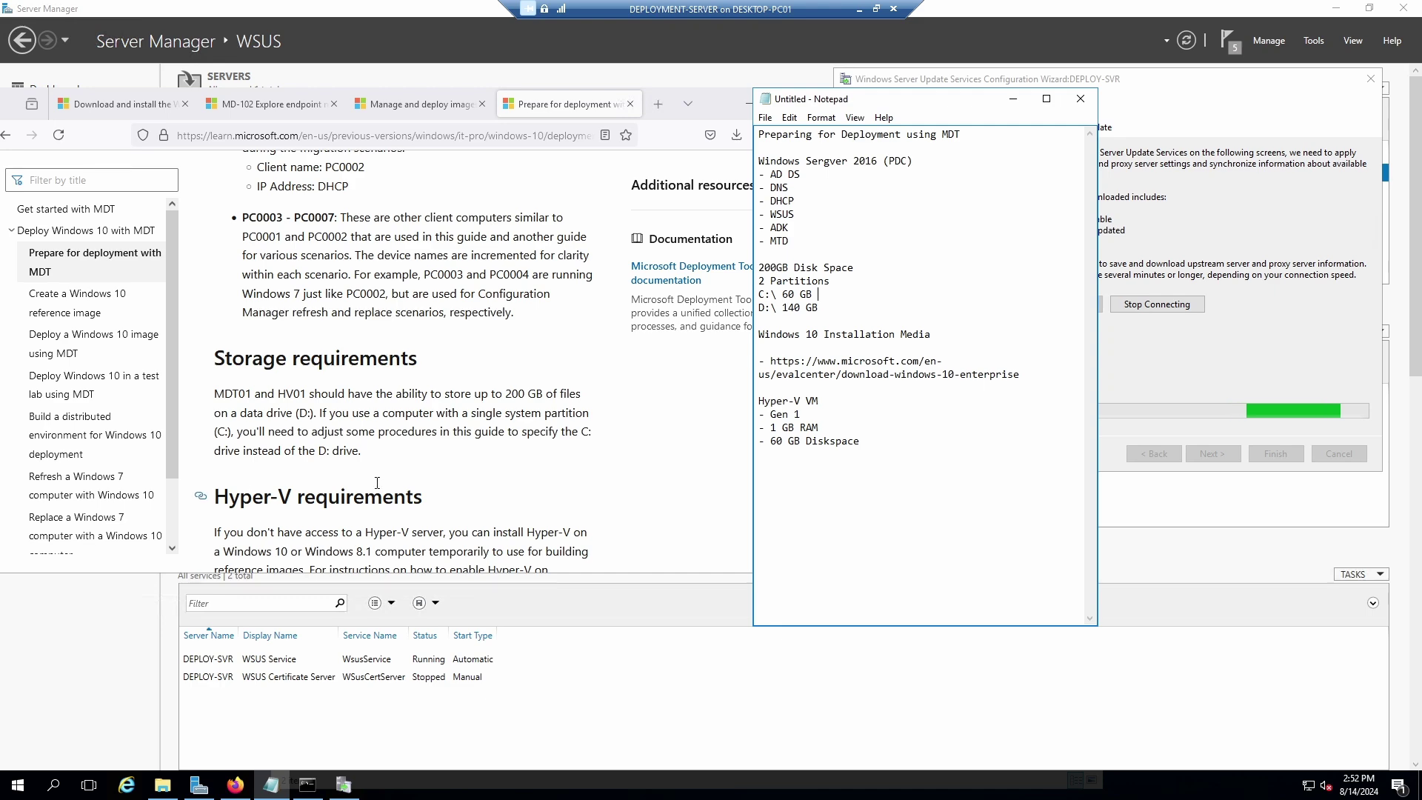
Type 'Domain name: xlabs.local' on a new line below the VM specs.
scroll(379, 491, down, 5)
scroll(379, 491, down, 4)
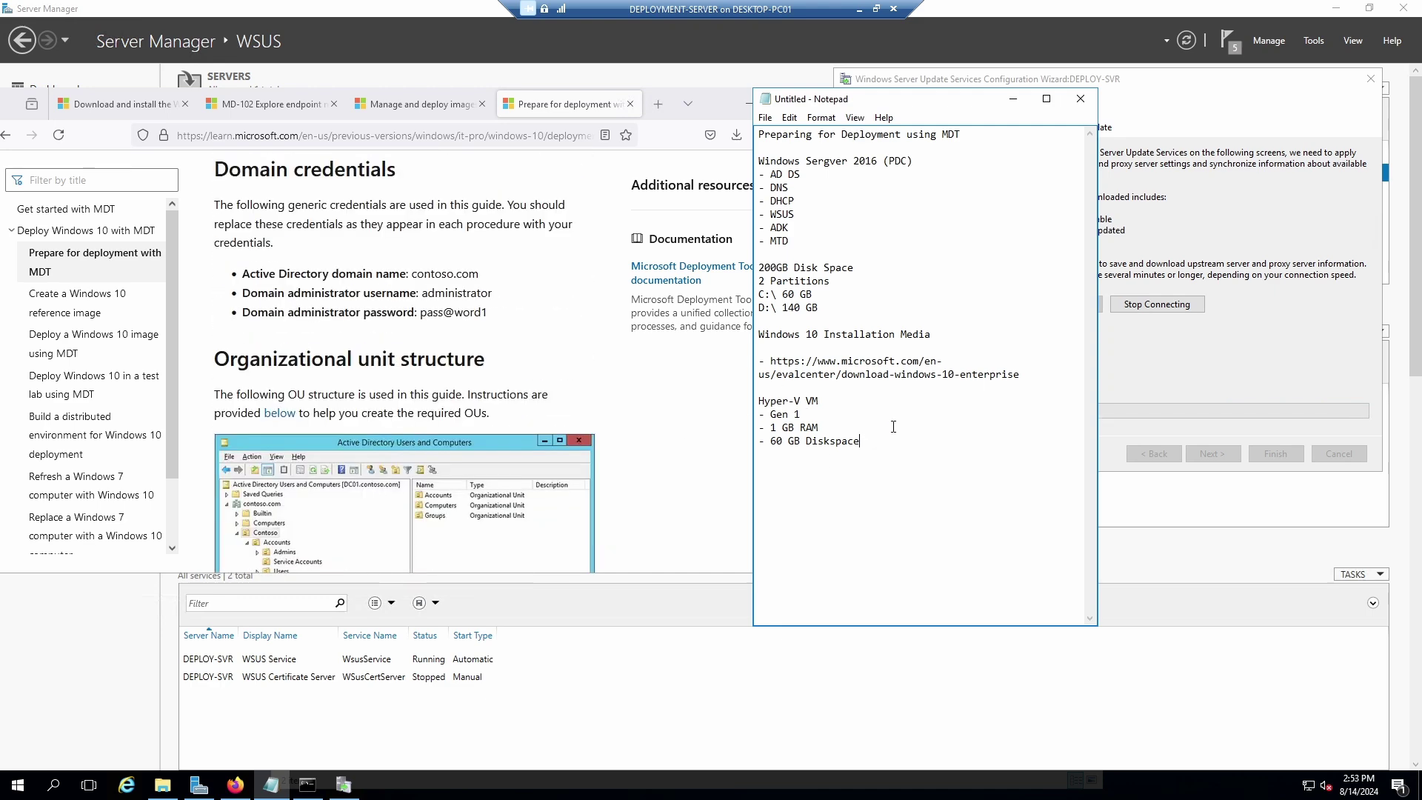
text(Domain name: )
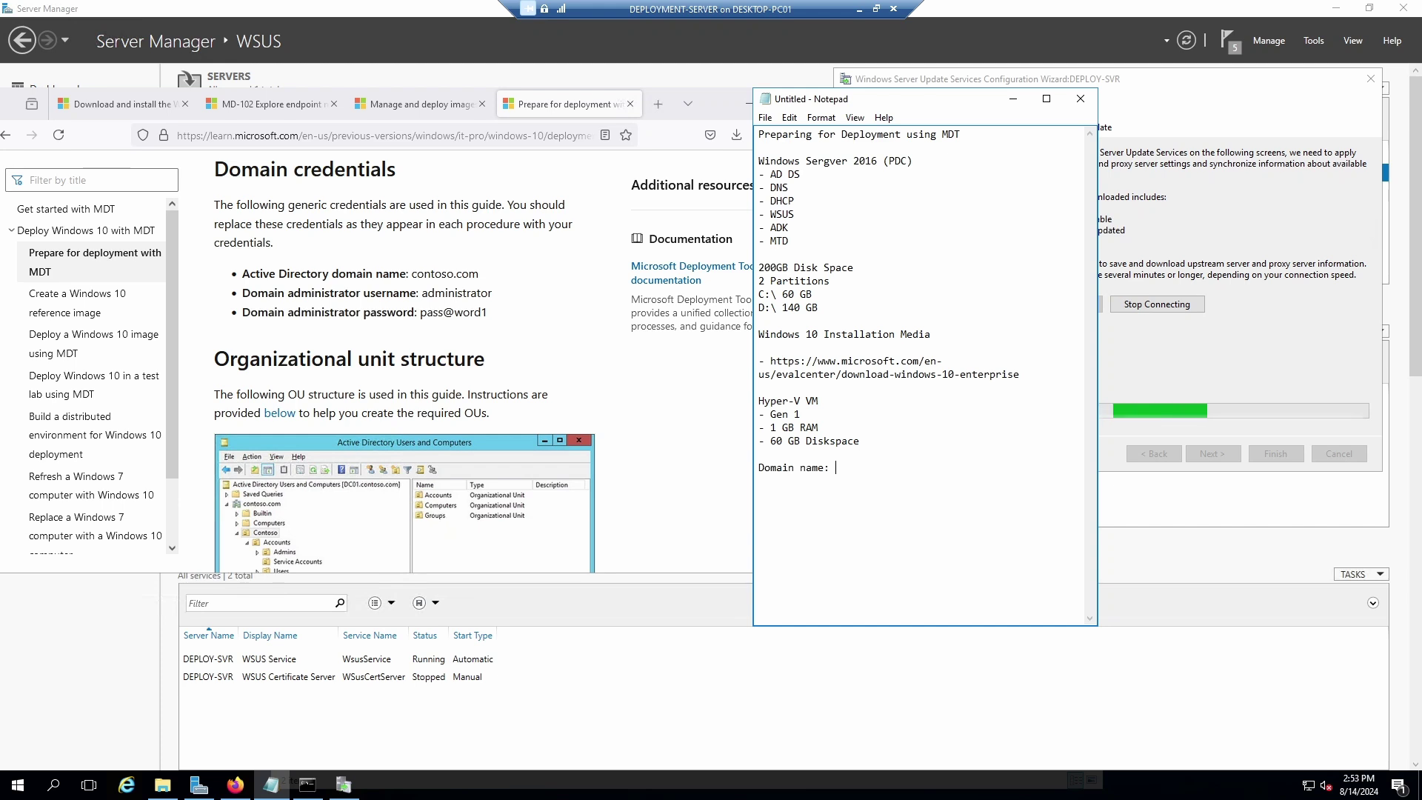
text(xlab)
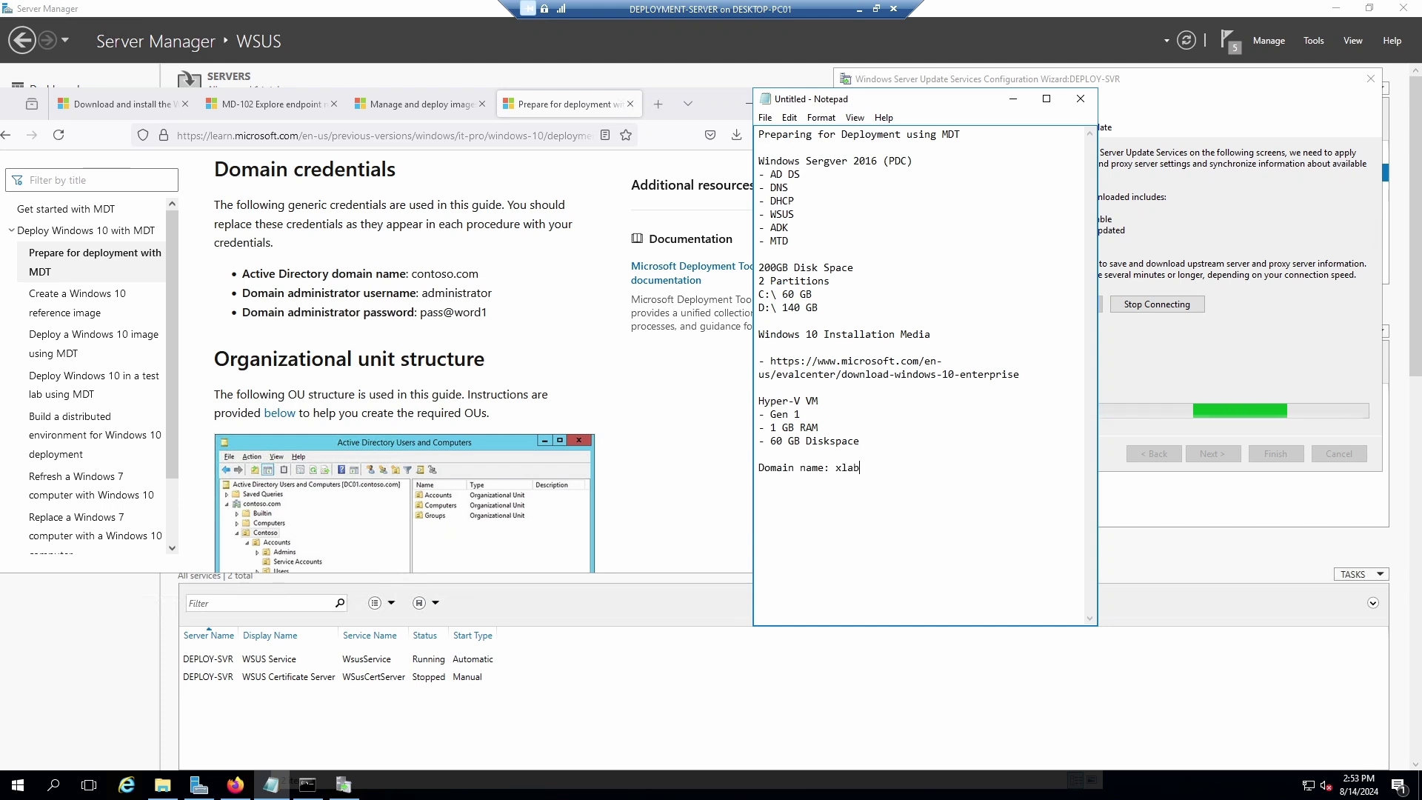
text(s.local)
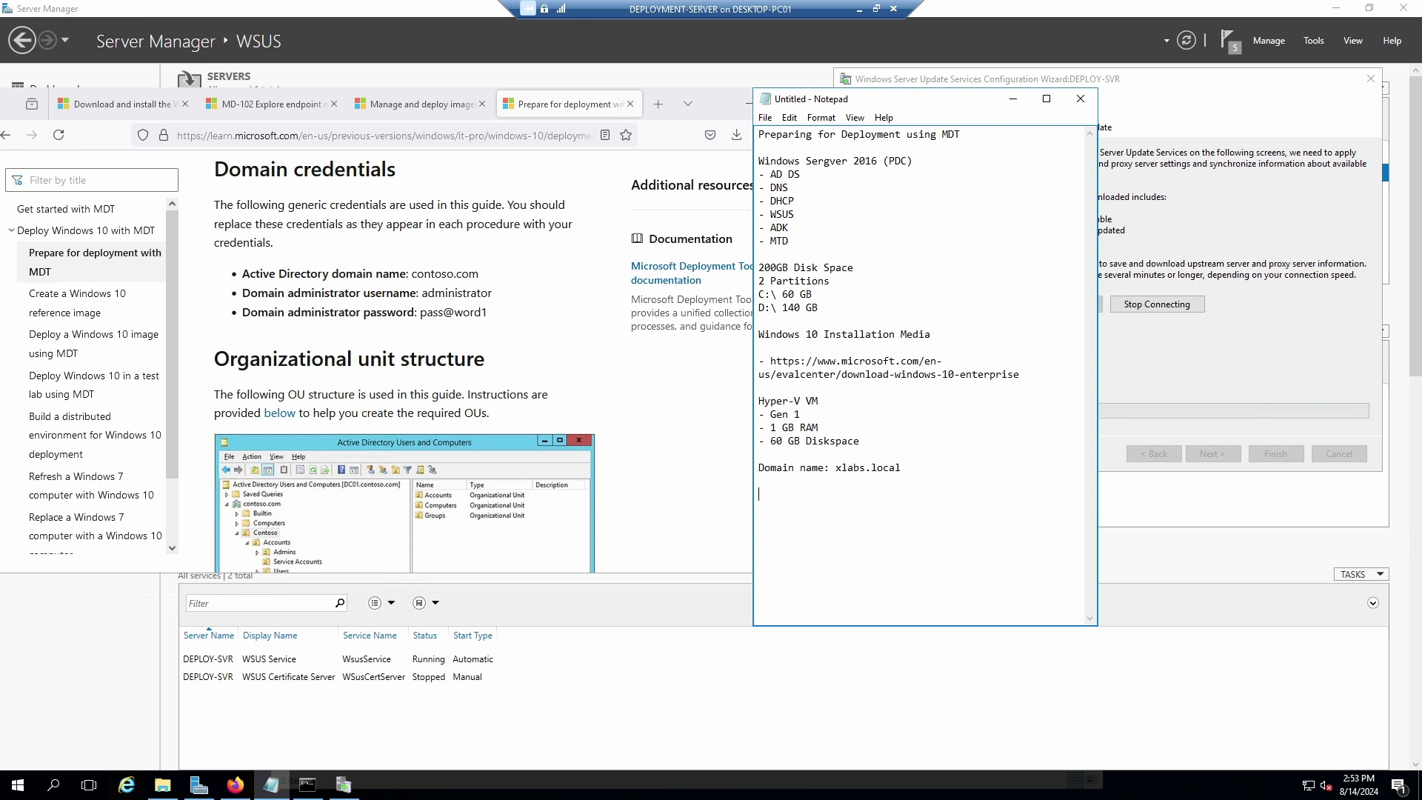
Outline the OUs: xlabs, then '- Accounts', then 'Service Account.' indented two levels beneath it.
scroll(455, 447, down, 2)
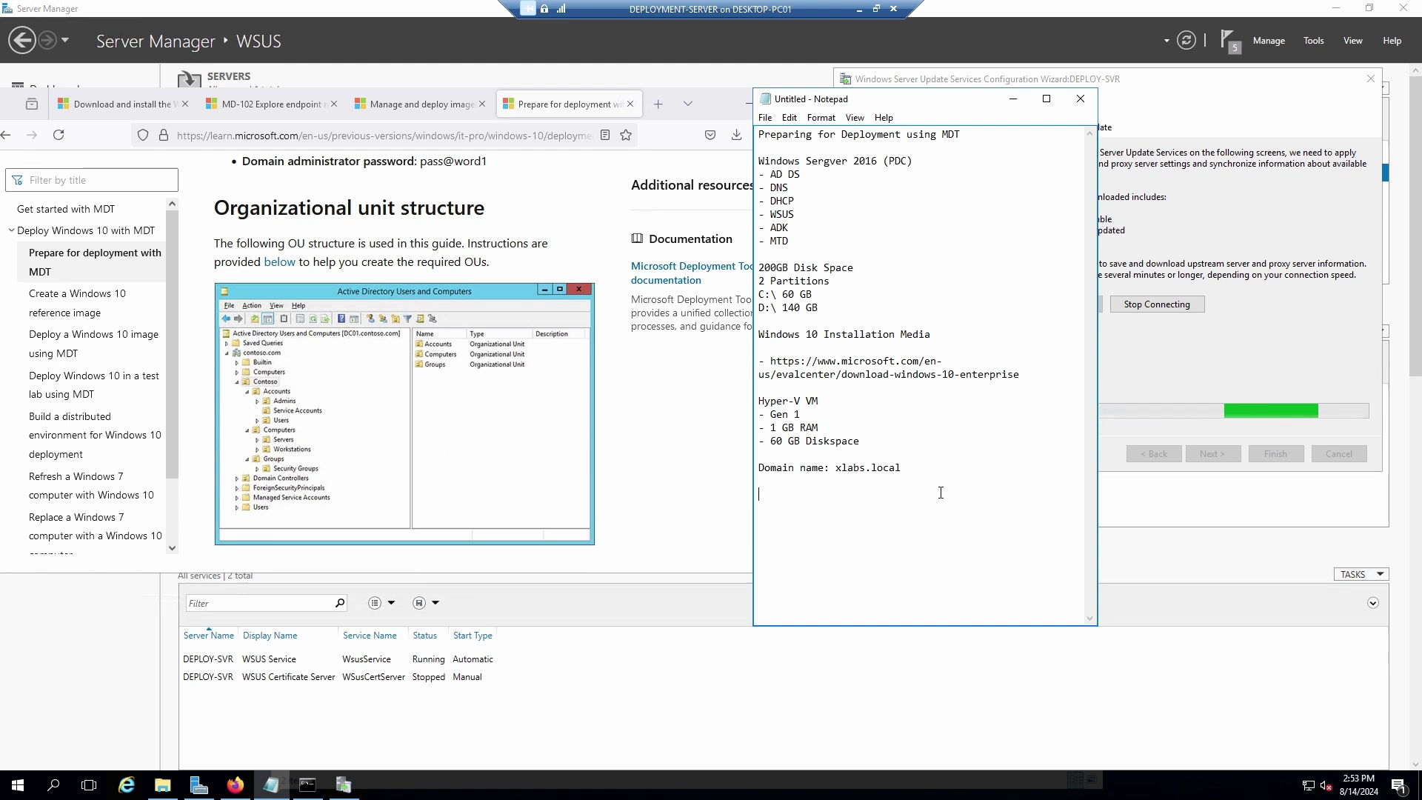
text(xlabs)
key(Return)
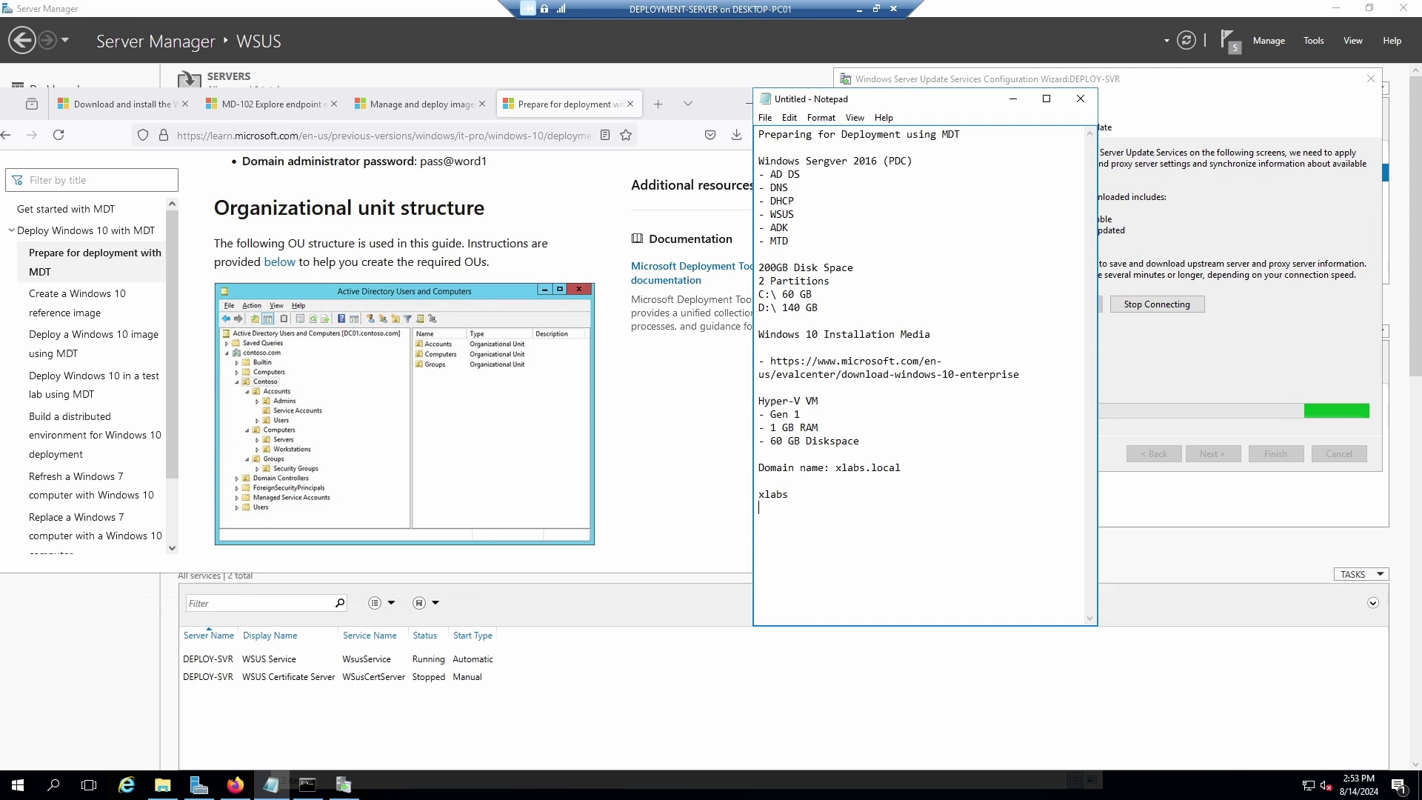
text(`)
key(BackSpace)
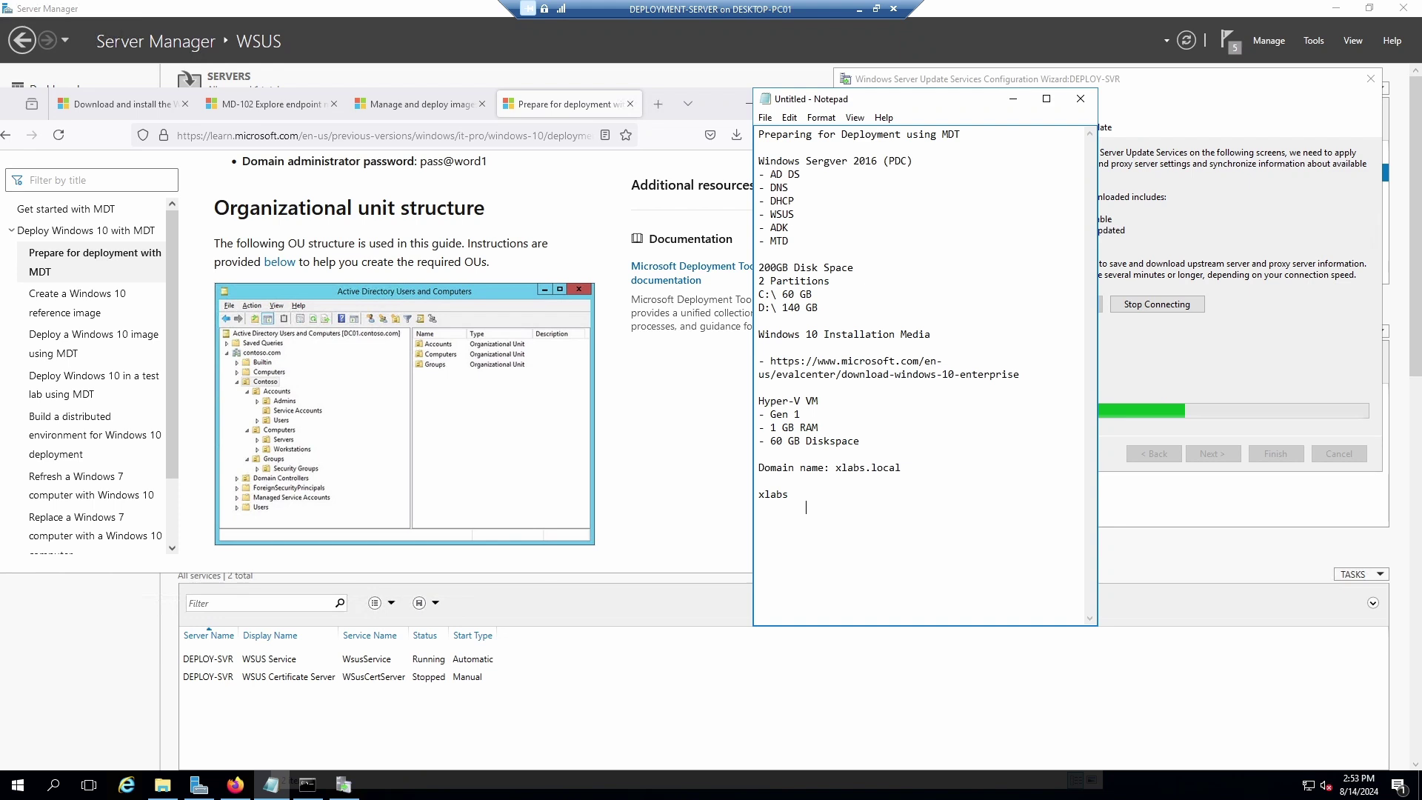
text(- Account)
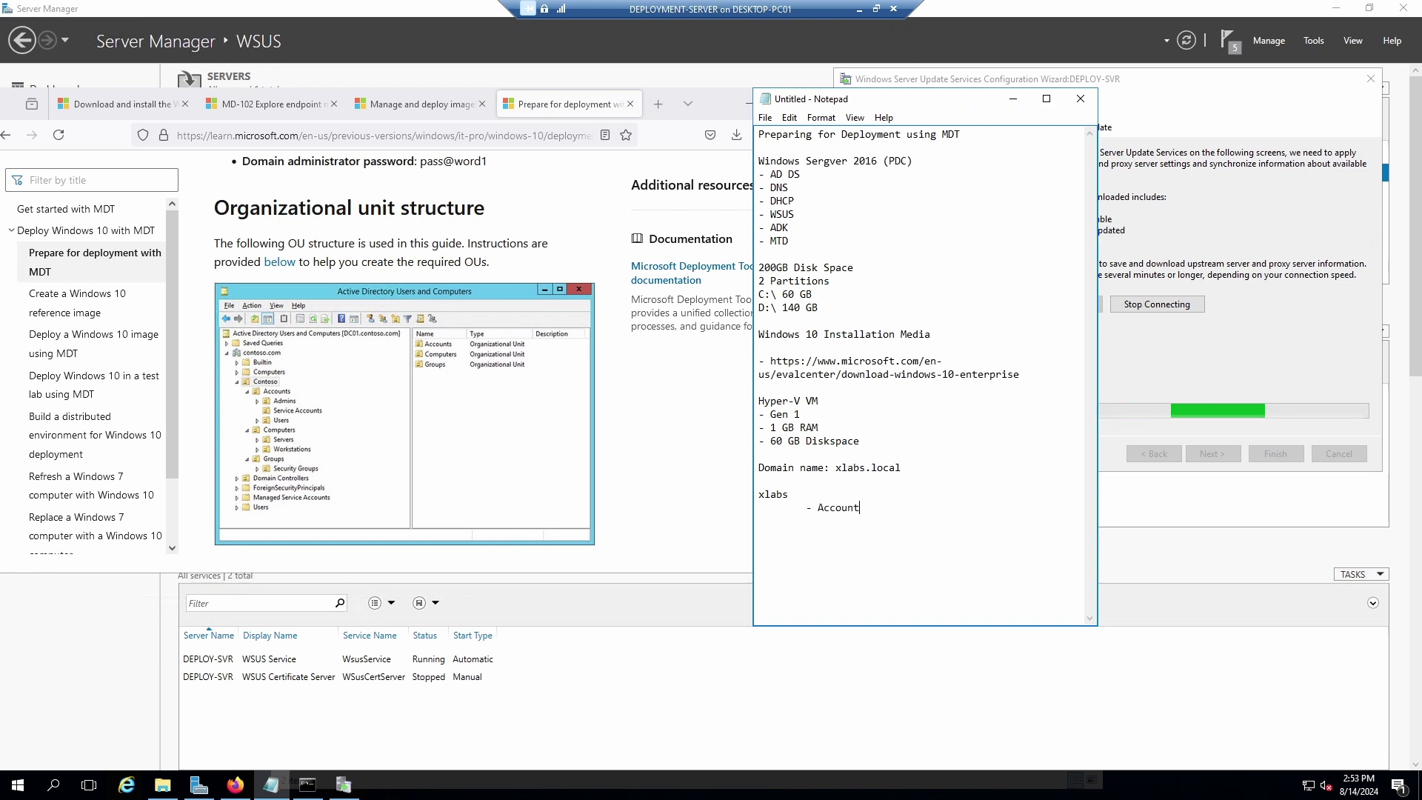
text(s)
key(Return)
key(Tab)
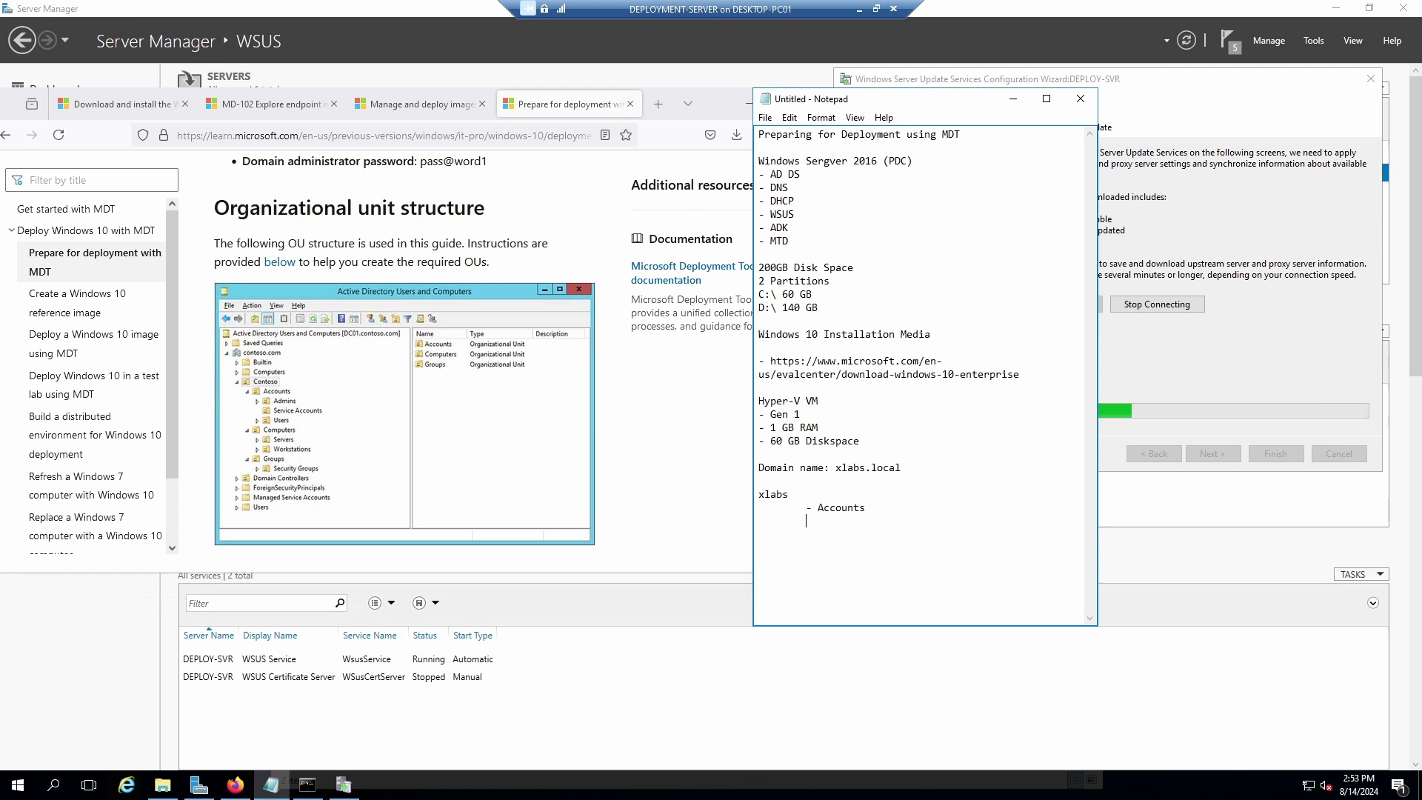
key(Tab)
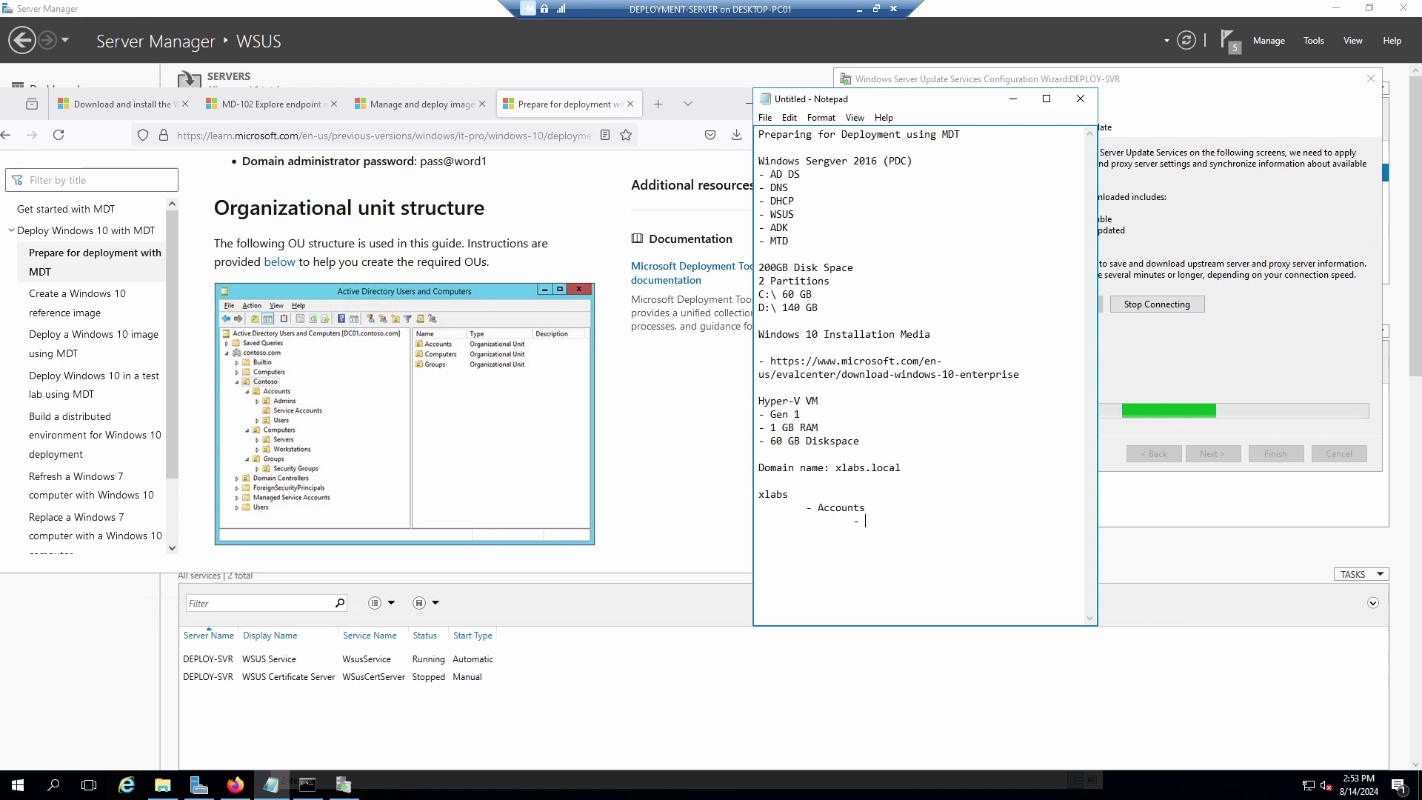
text(Servic)
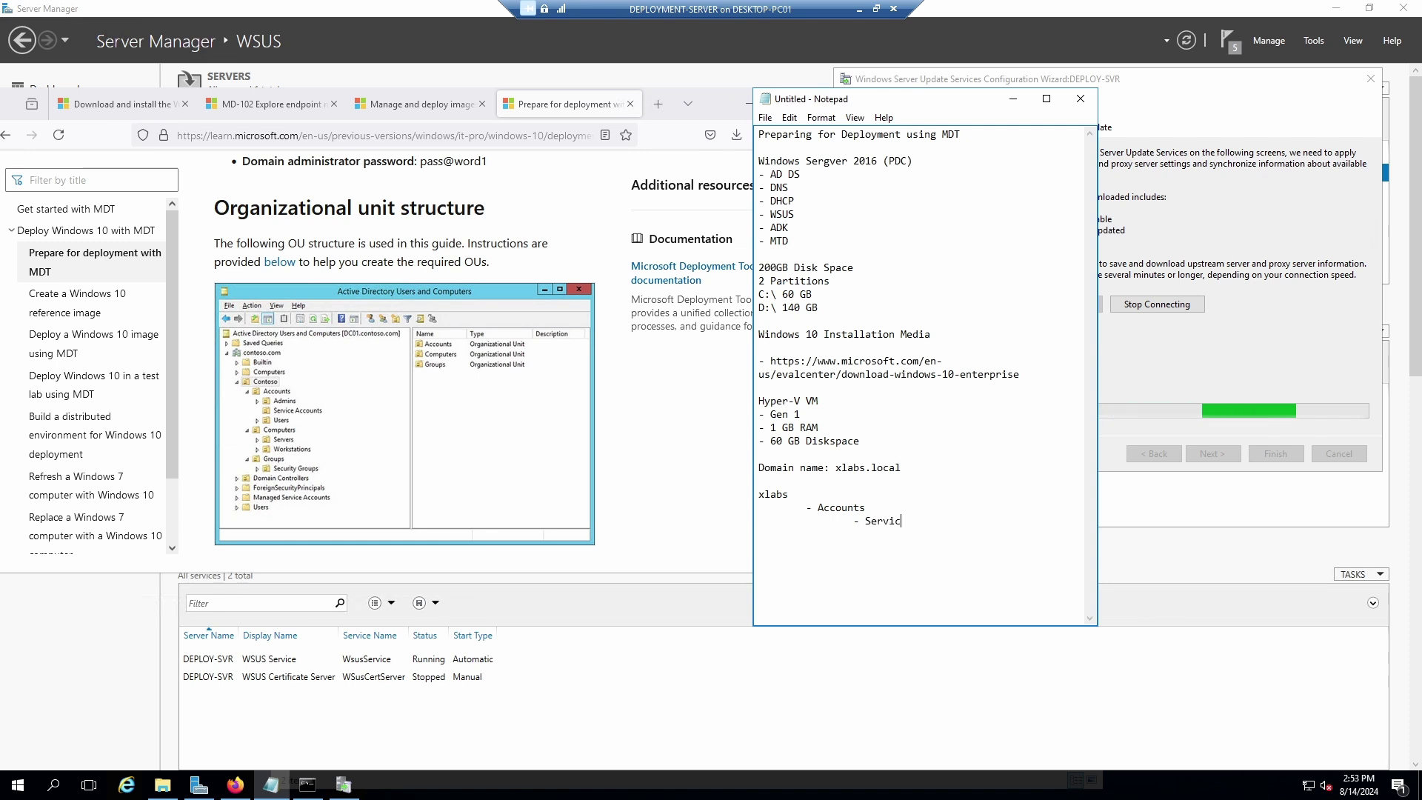
text(e Account.)
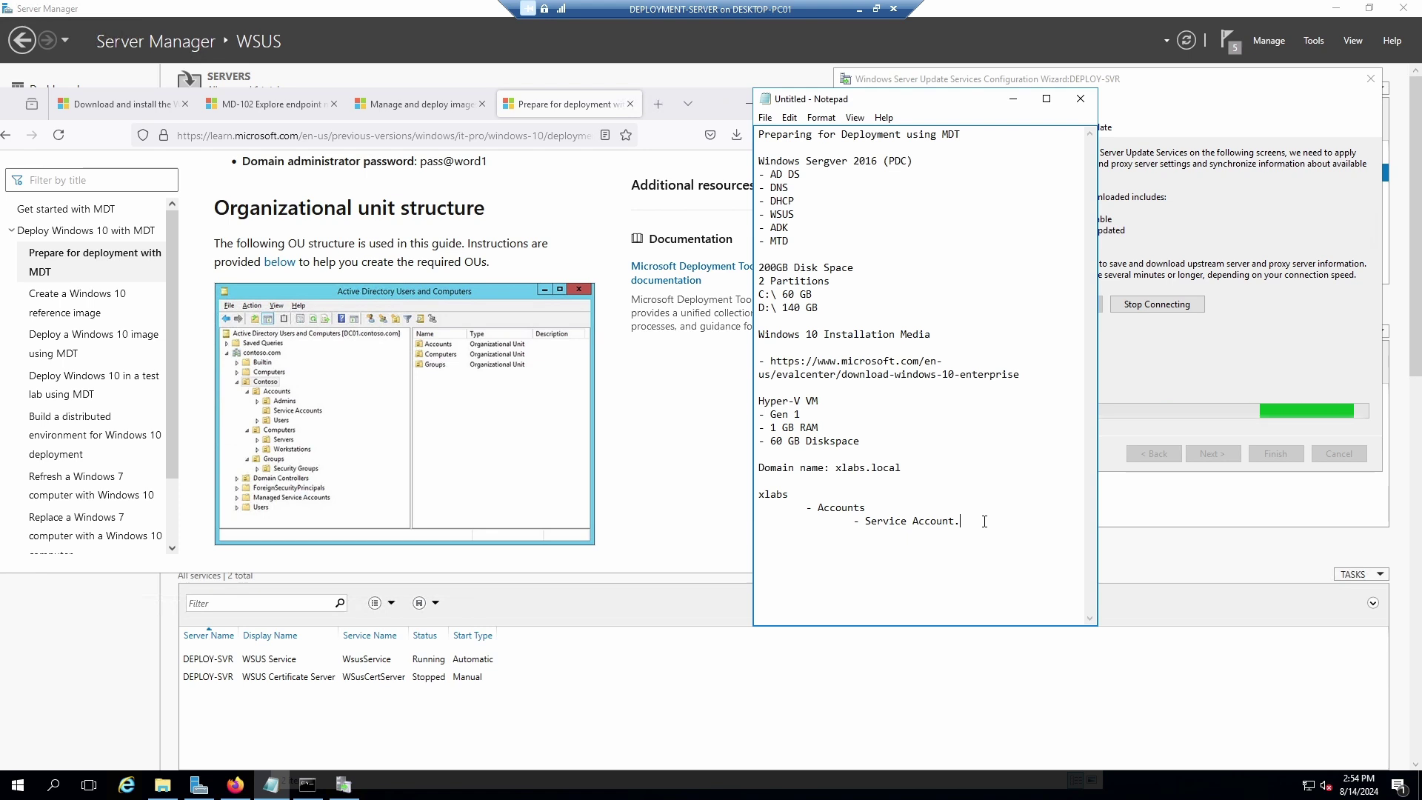
key(Return)
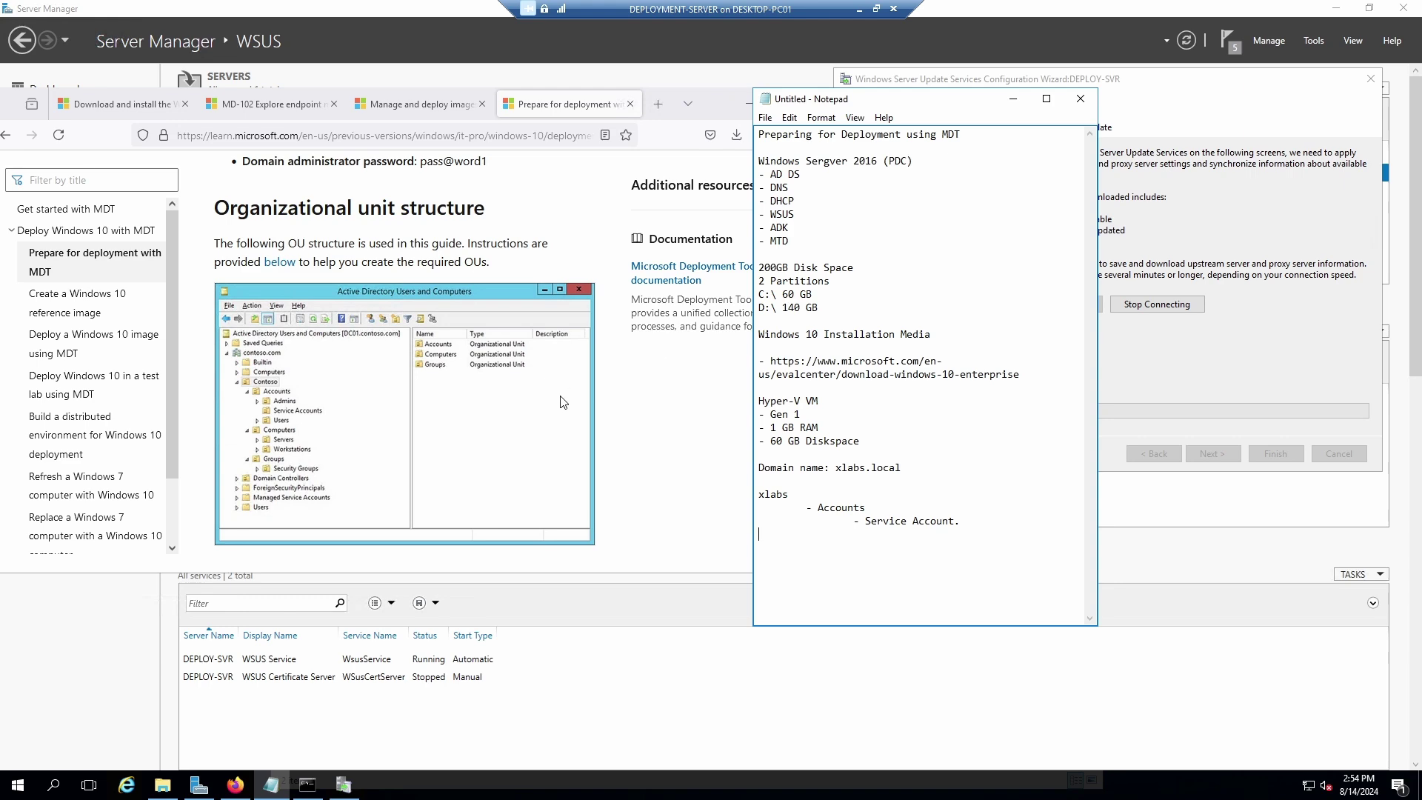
Start a numbered list with '1. Install Windows 2016 Server' below the OU outline.
scroll(561, 402, down, 3)
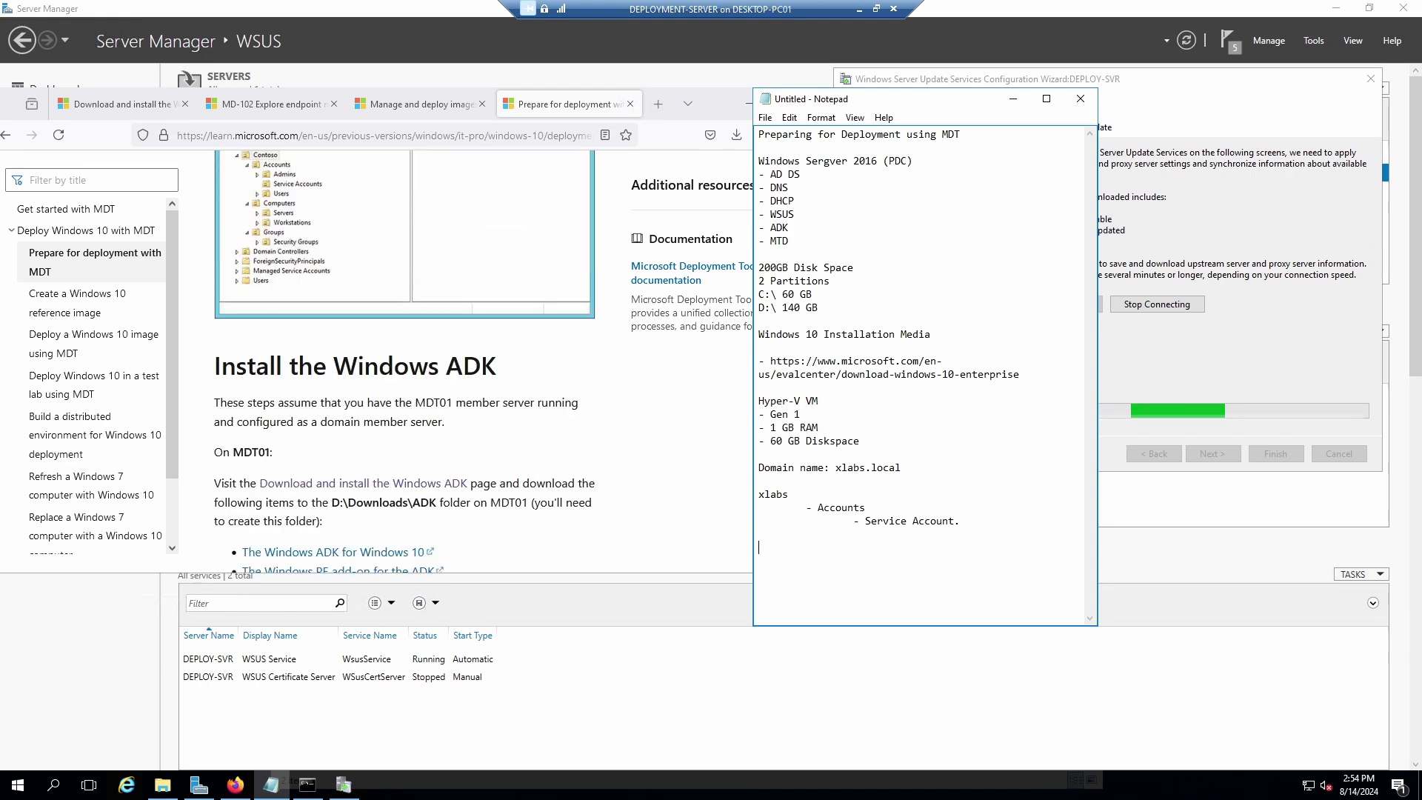
key(Return)
text(1. Ins)
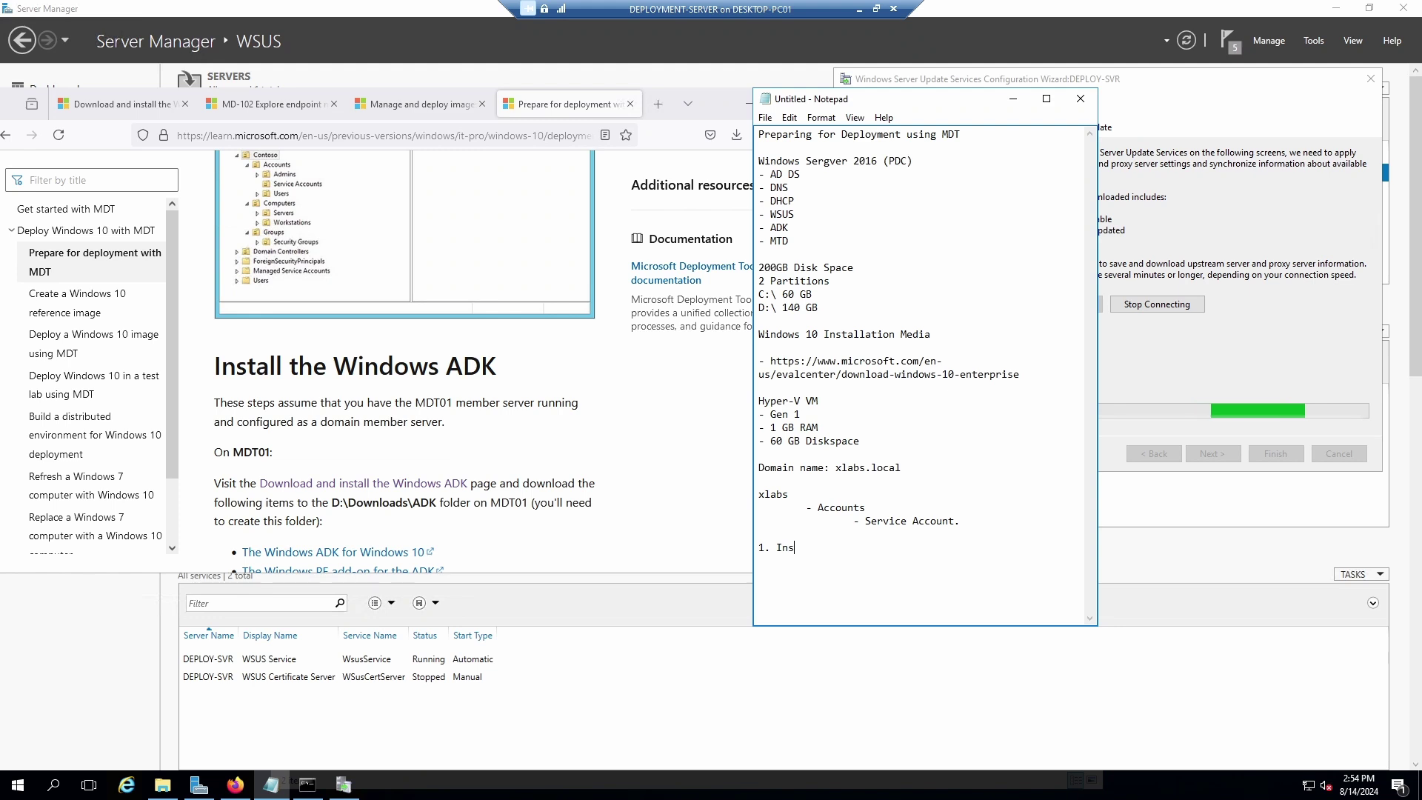
text(tall our vi)
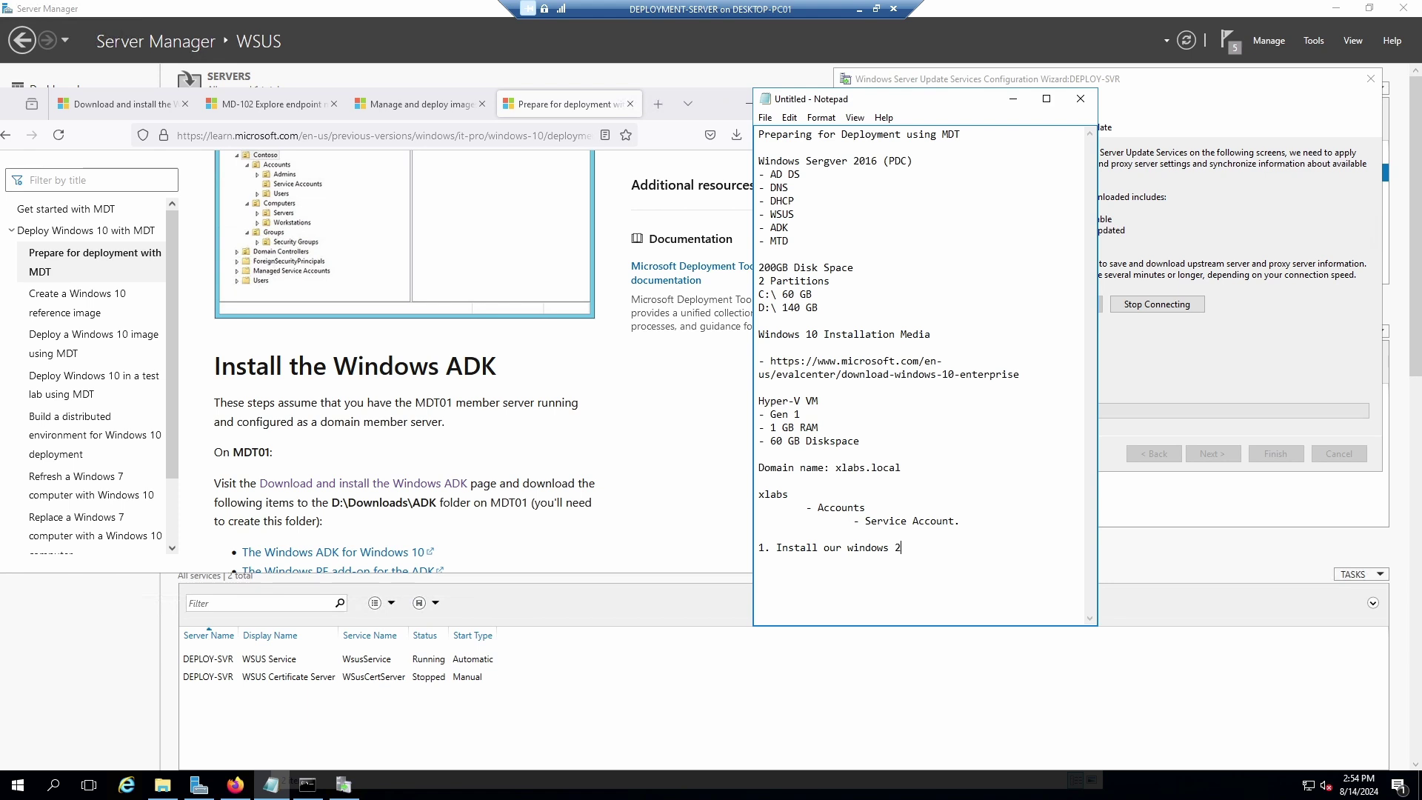
text(ndows 2016 Server)
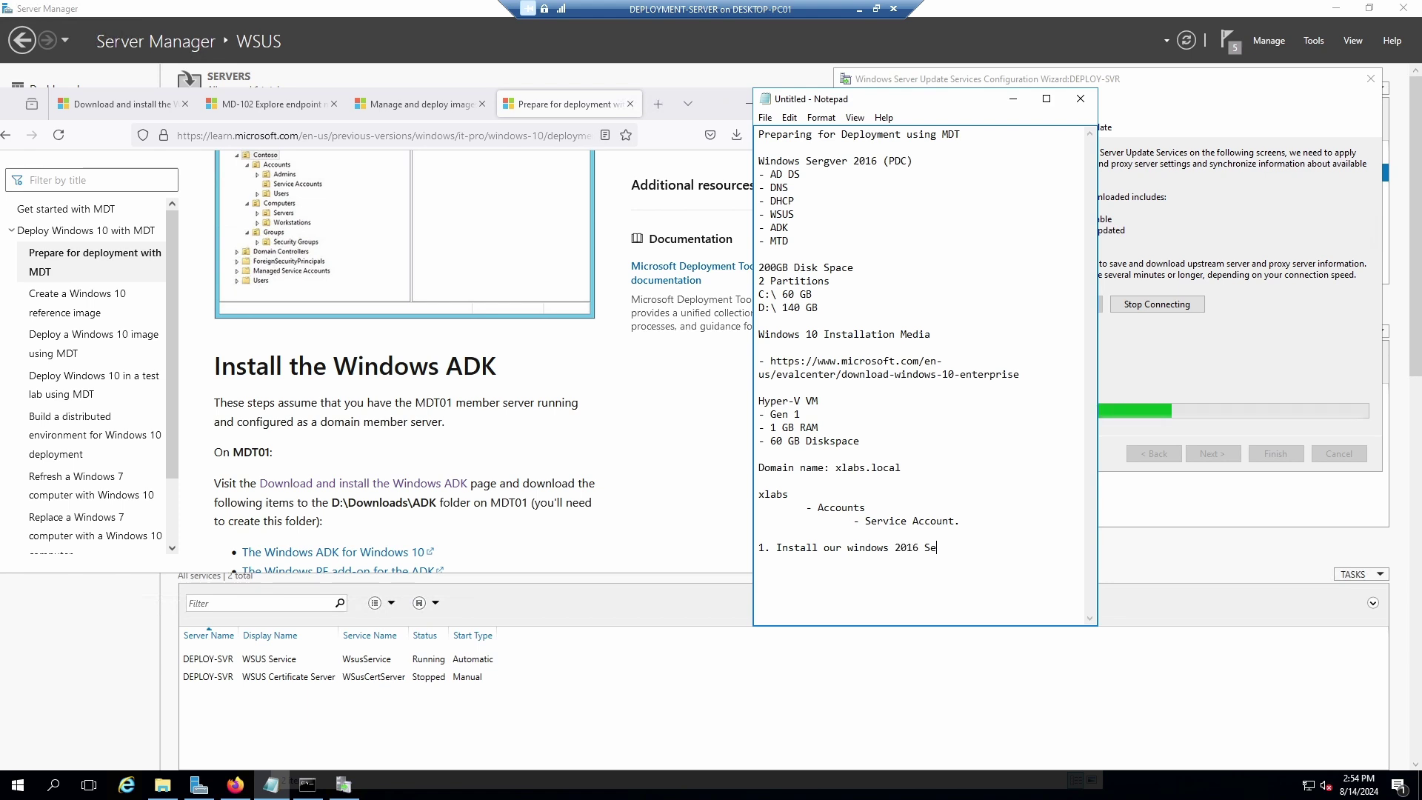
click(782, 536)
key(Return)
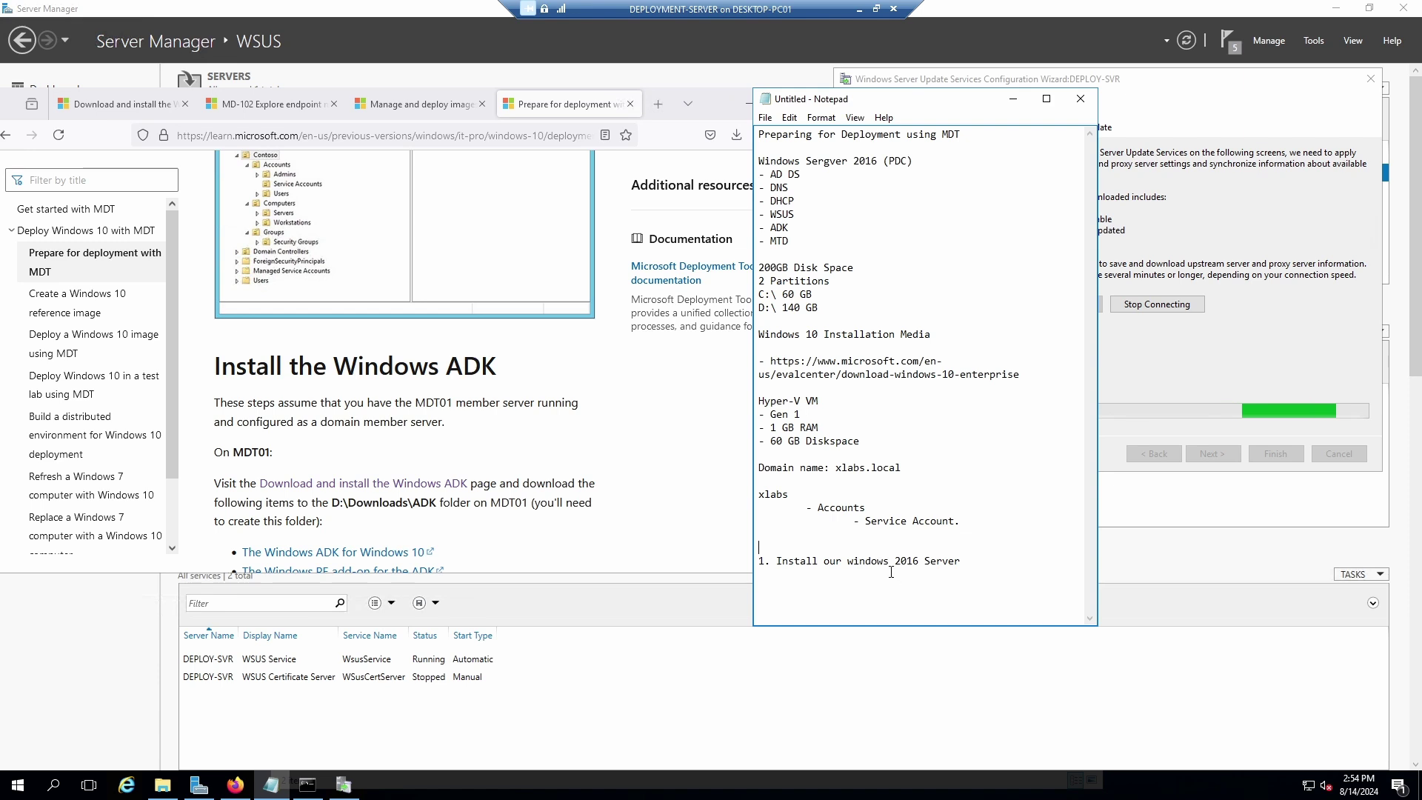
key(BackSpace)
key(BackSpace)
key(BackSpace)
key(BackSpace)
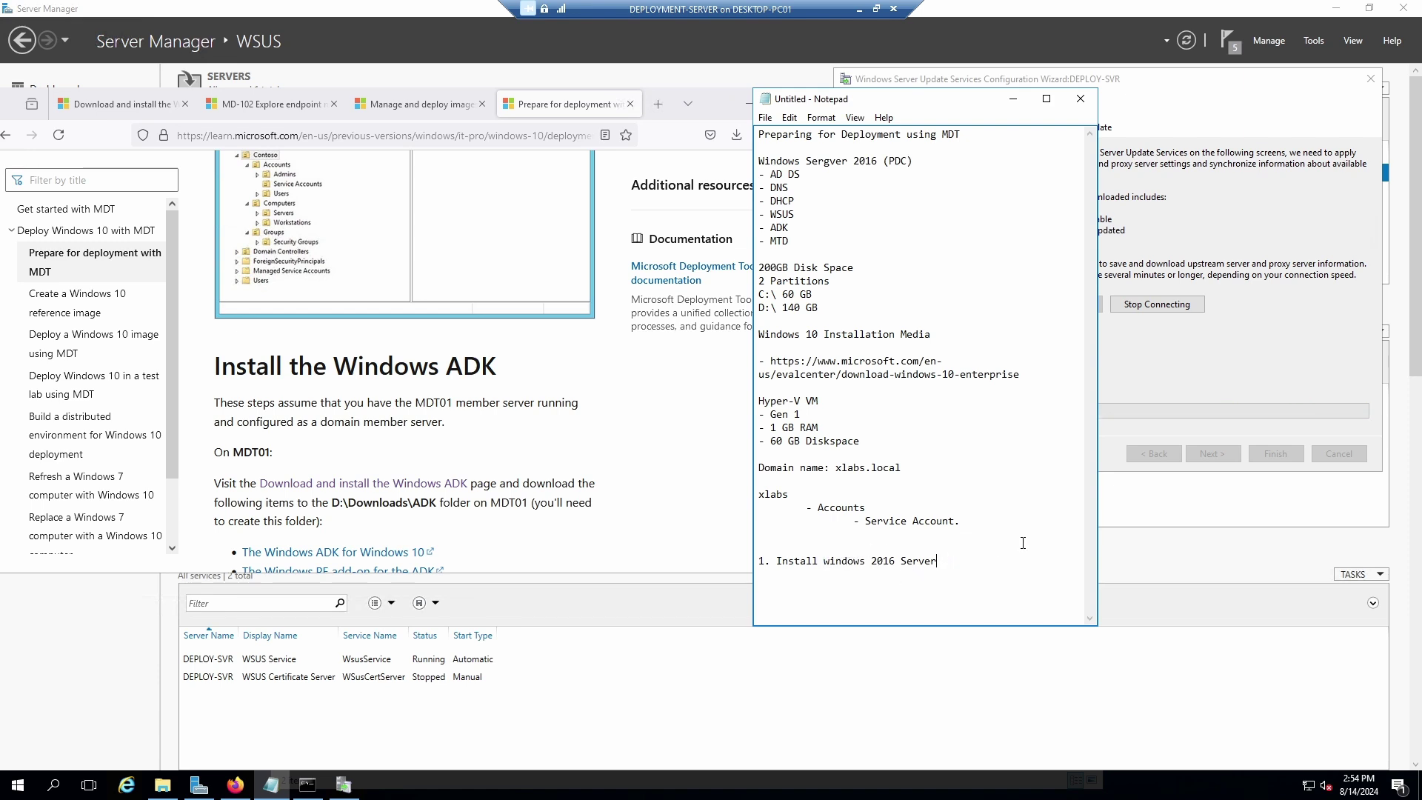
Add step 2 'install and configure active directory' and step 3 'Installed and configure DHCP'.
text(2. Co)
key(BackSpace)
key(BackSpace)
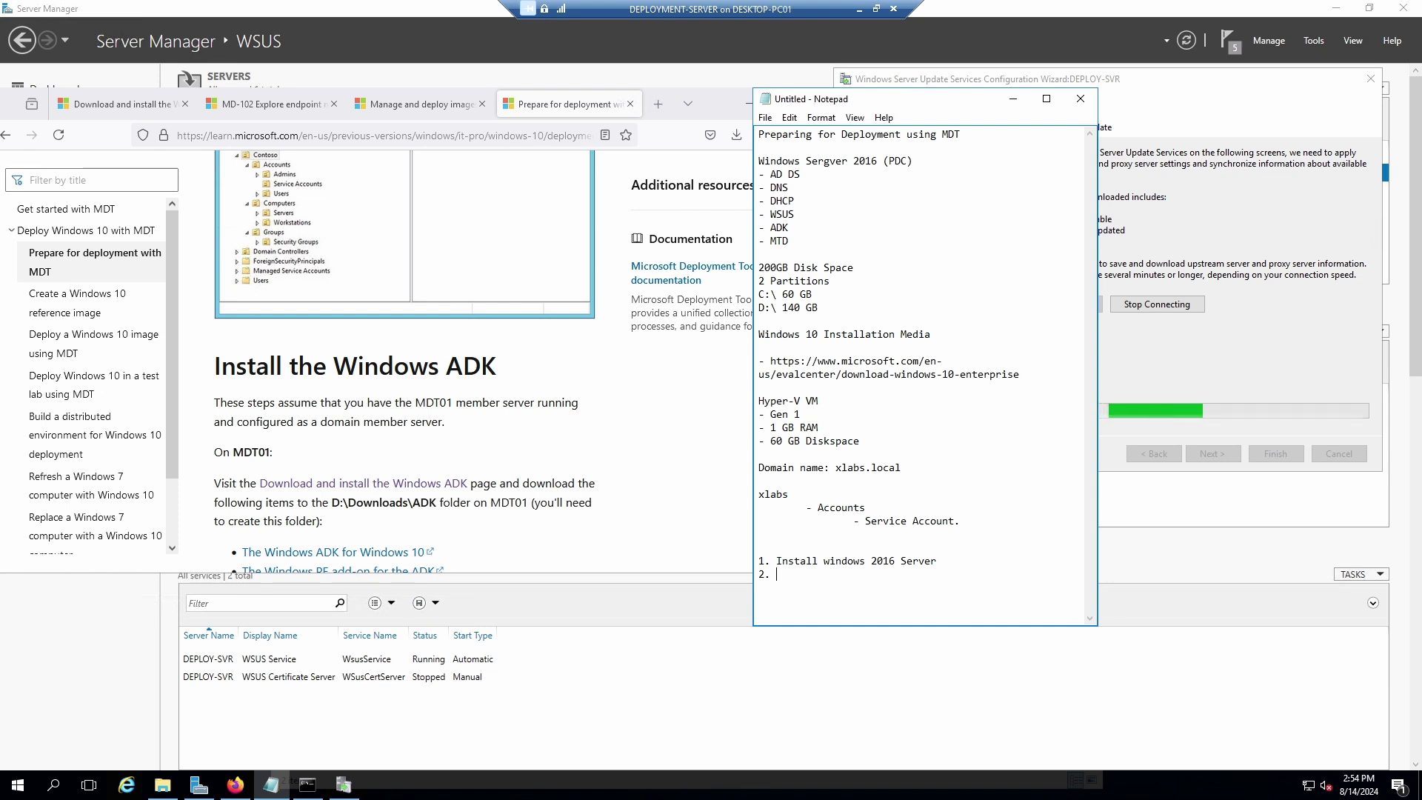
text(install and)
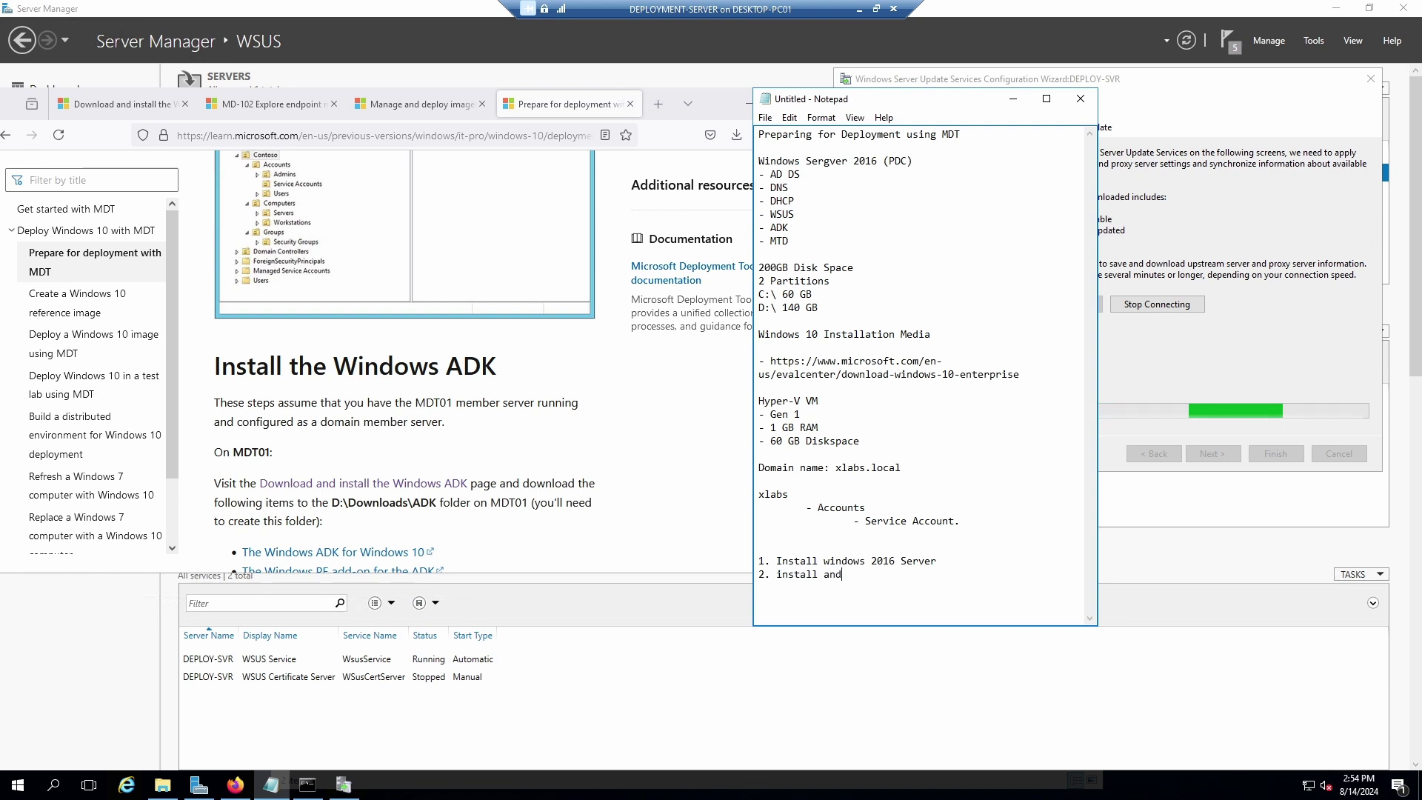
text( configu)
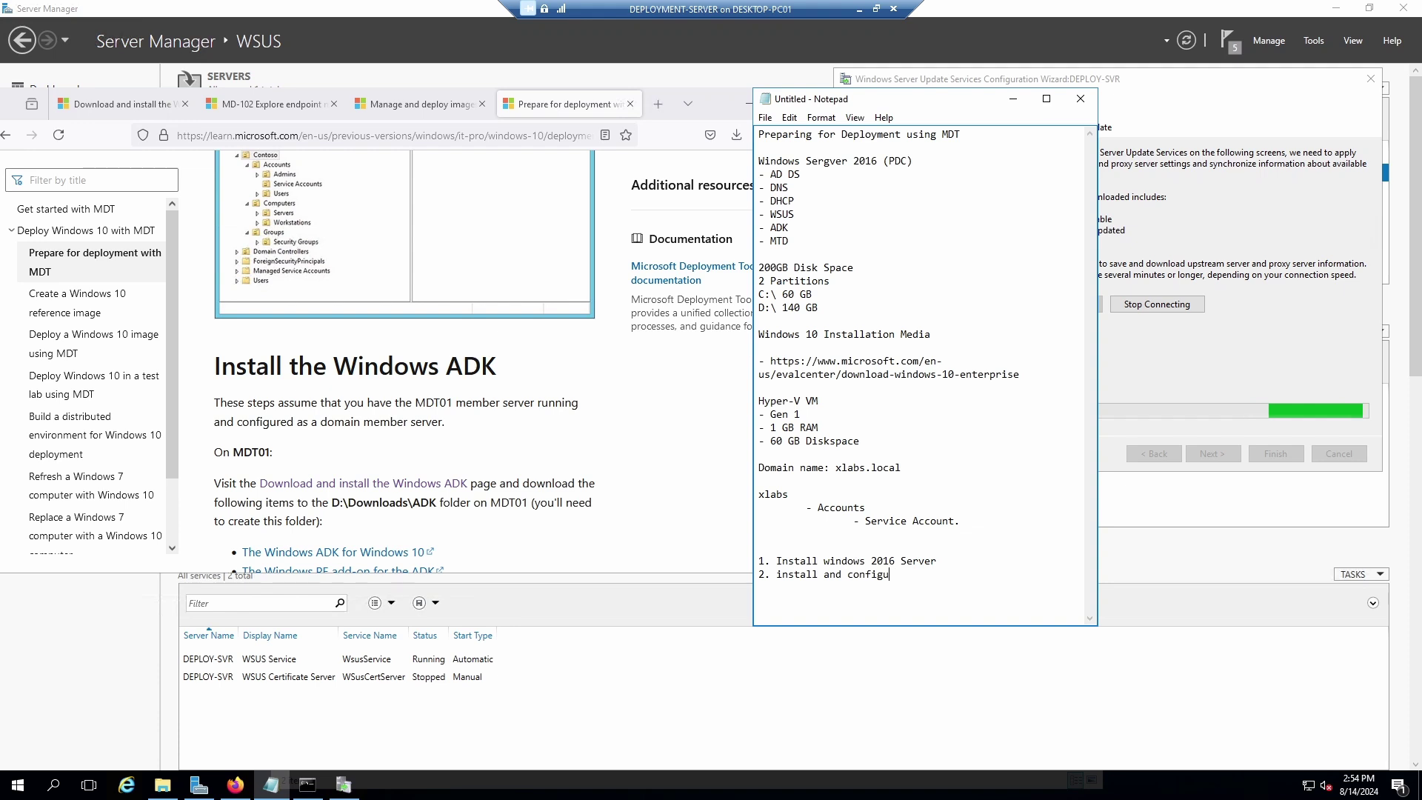
text(r  activ)
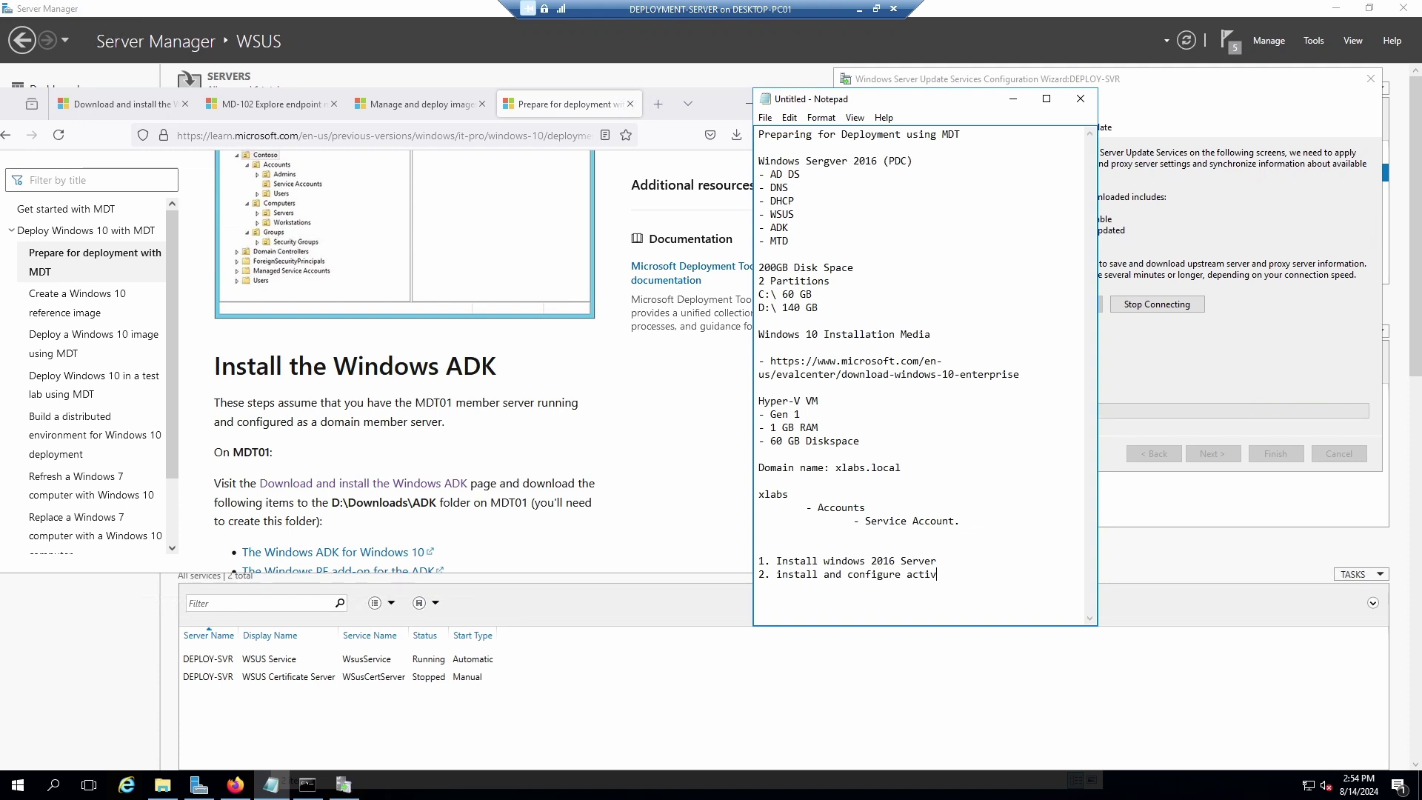
text(e direc)
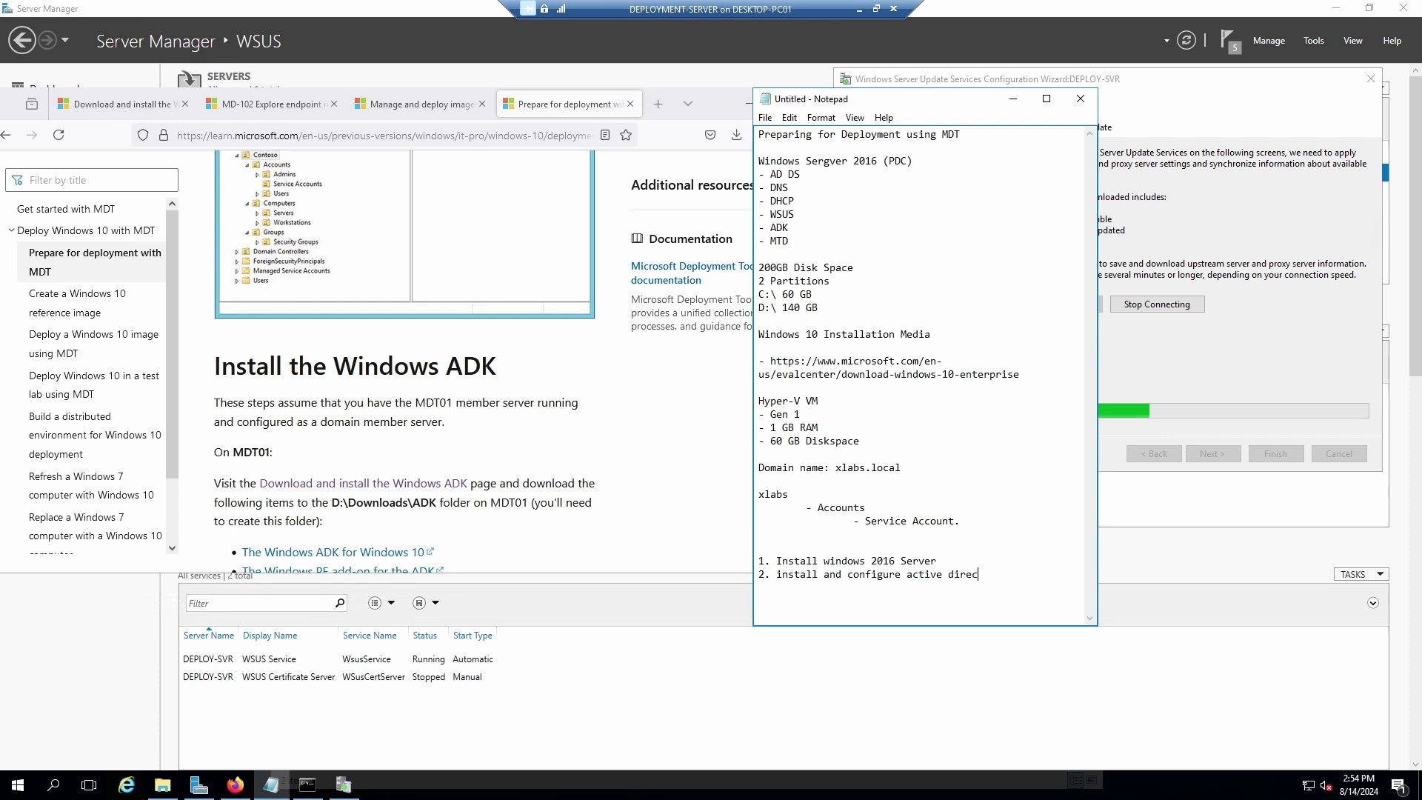
text(tory)
key(Return)
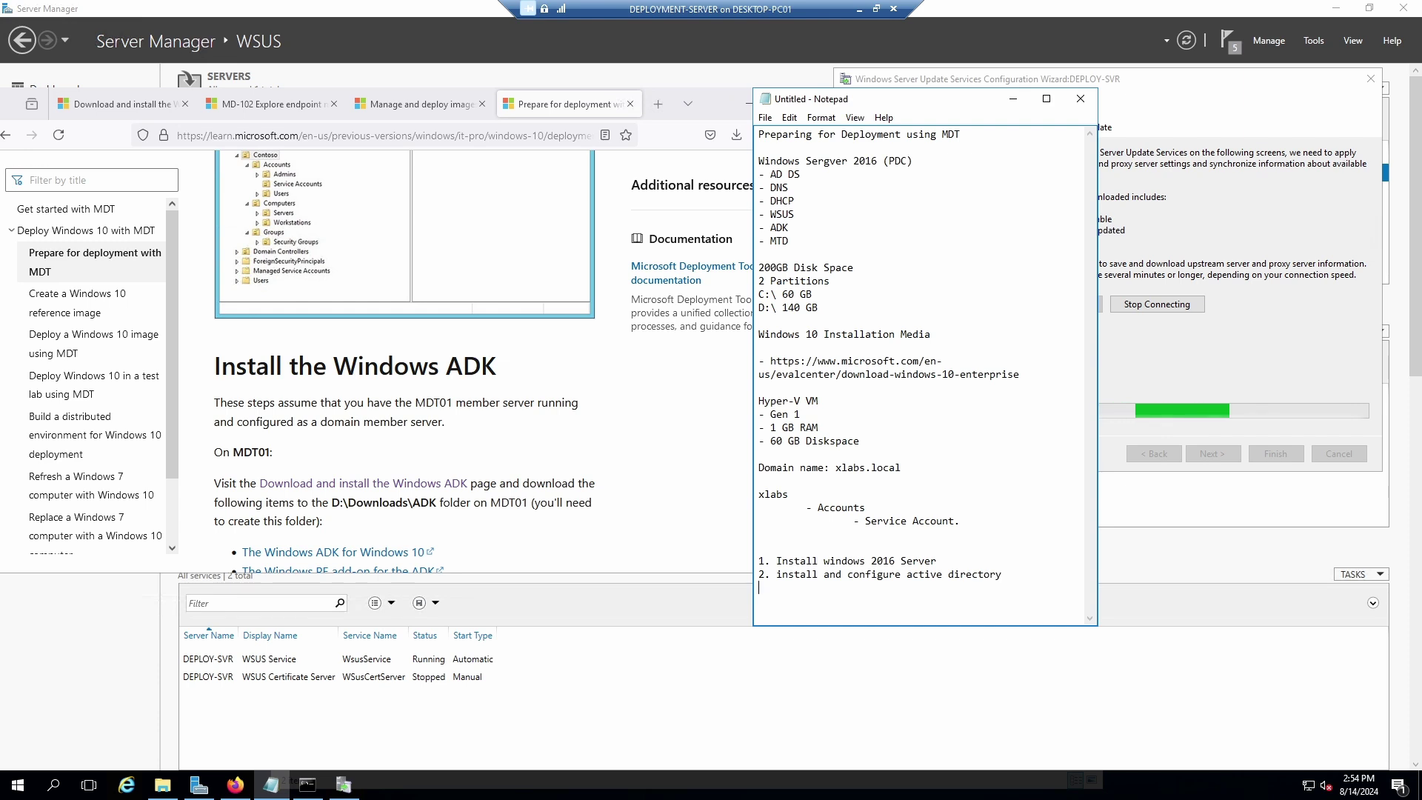
text(3. )
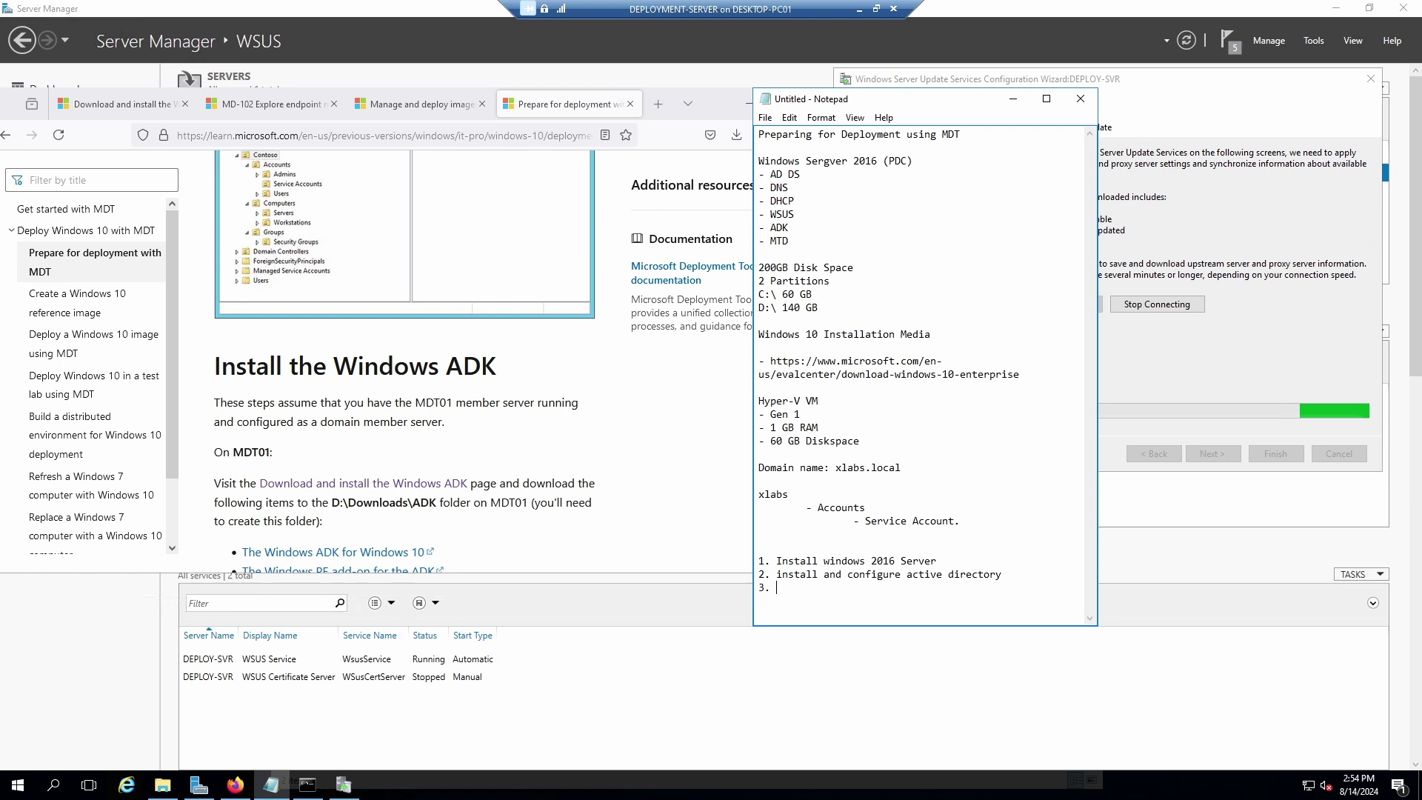
text(Intalled)
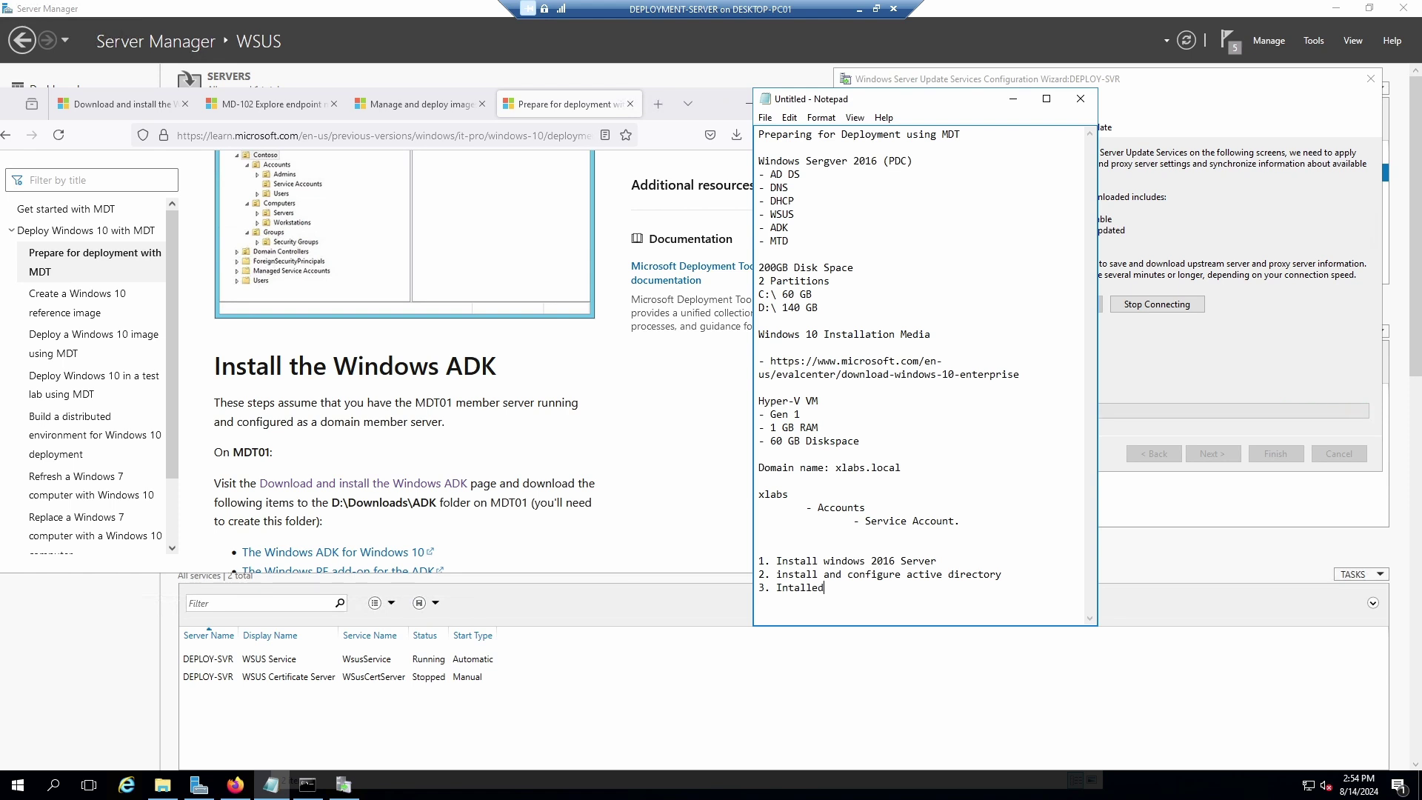
text( and configure DHCP)
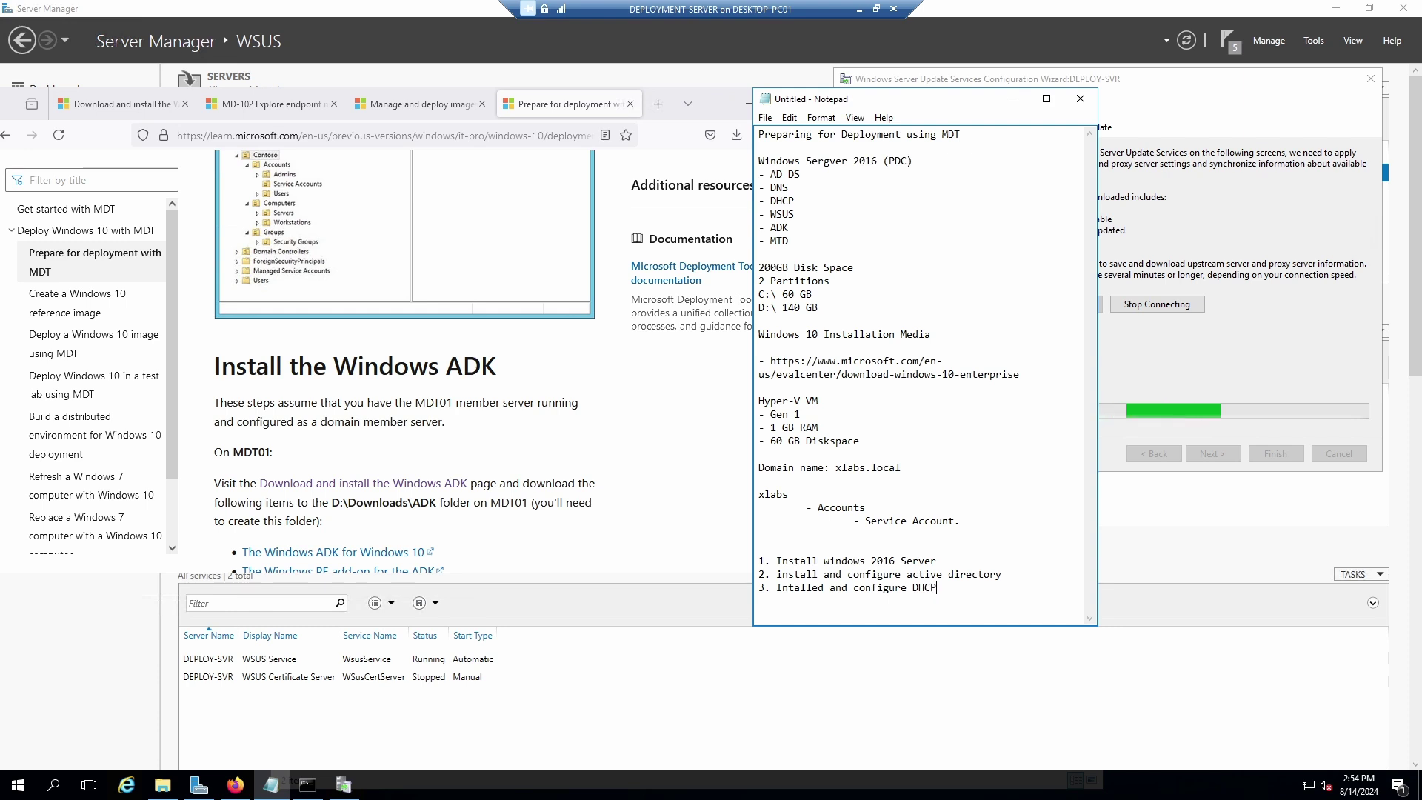
key(Return)
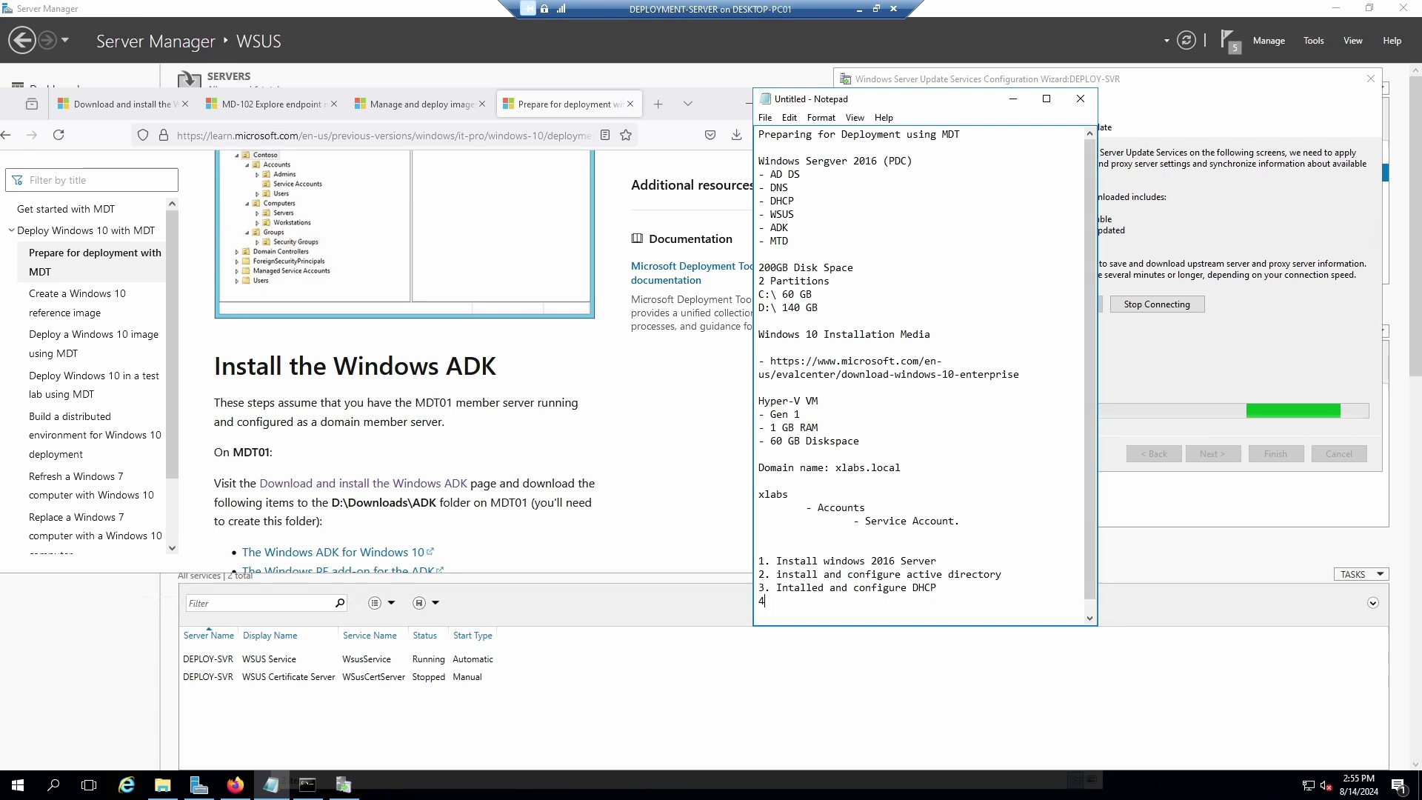
Insert 'DNS and' before DHCP in step 3 and add '4. Installed Windows ADK'.
text(4. )
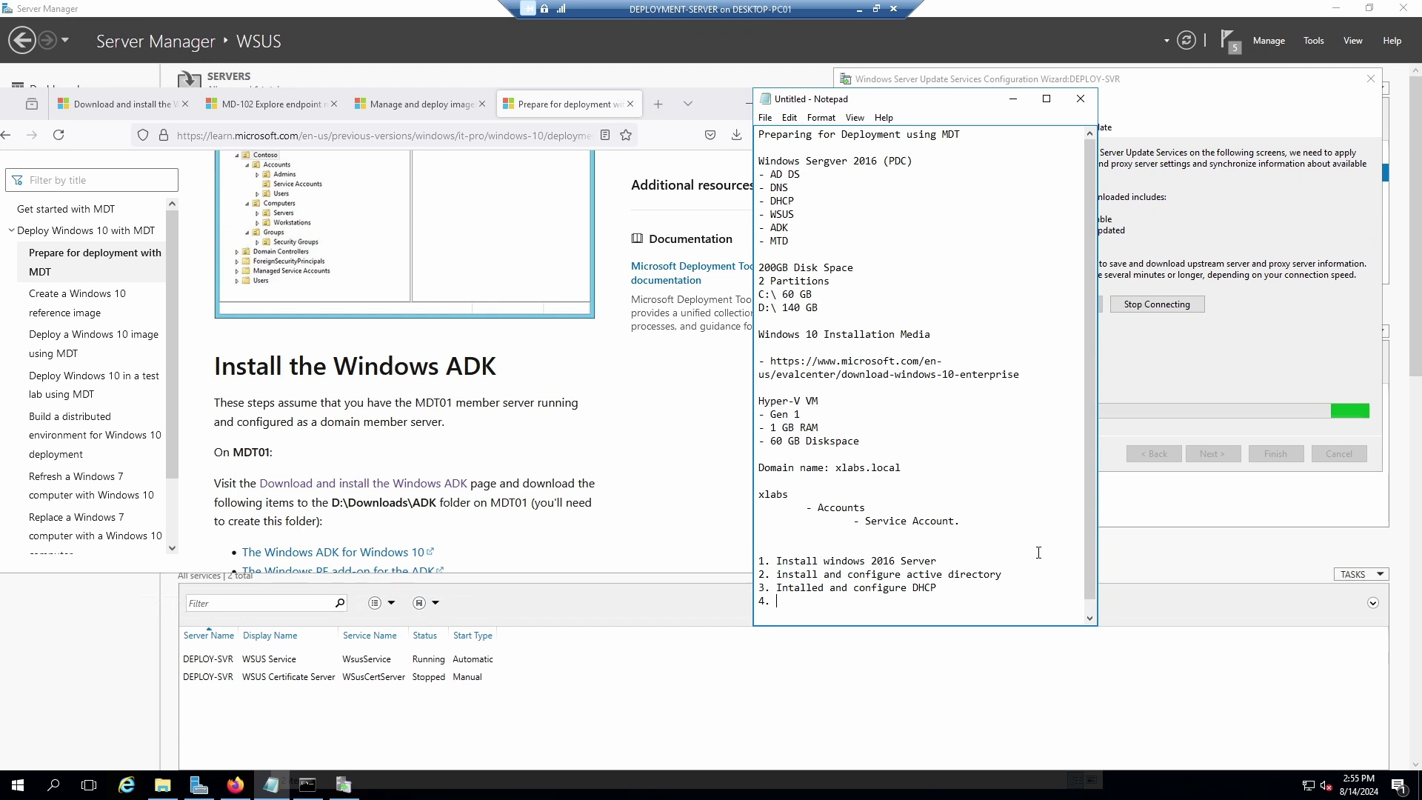
text(C)
key(BackSpace)
key(BackSpace)
key(BackSpace)
key(BackSpace)
key(BackSpace)
key(BackSpace)
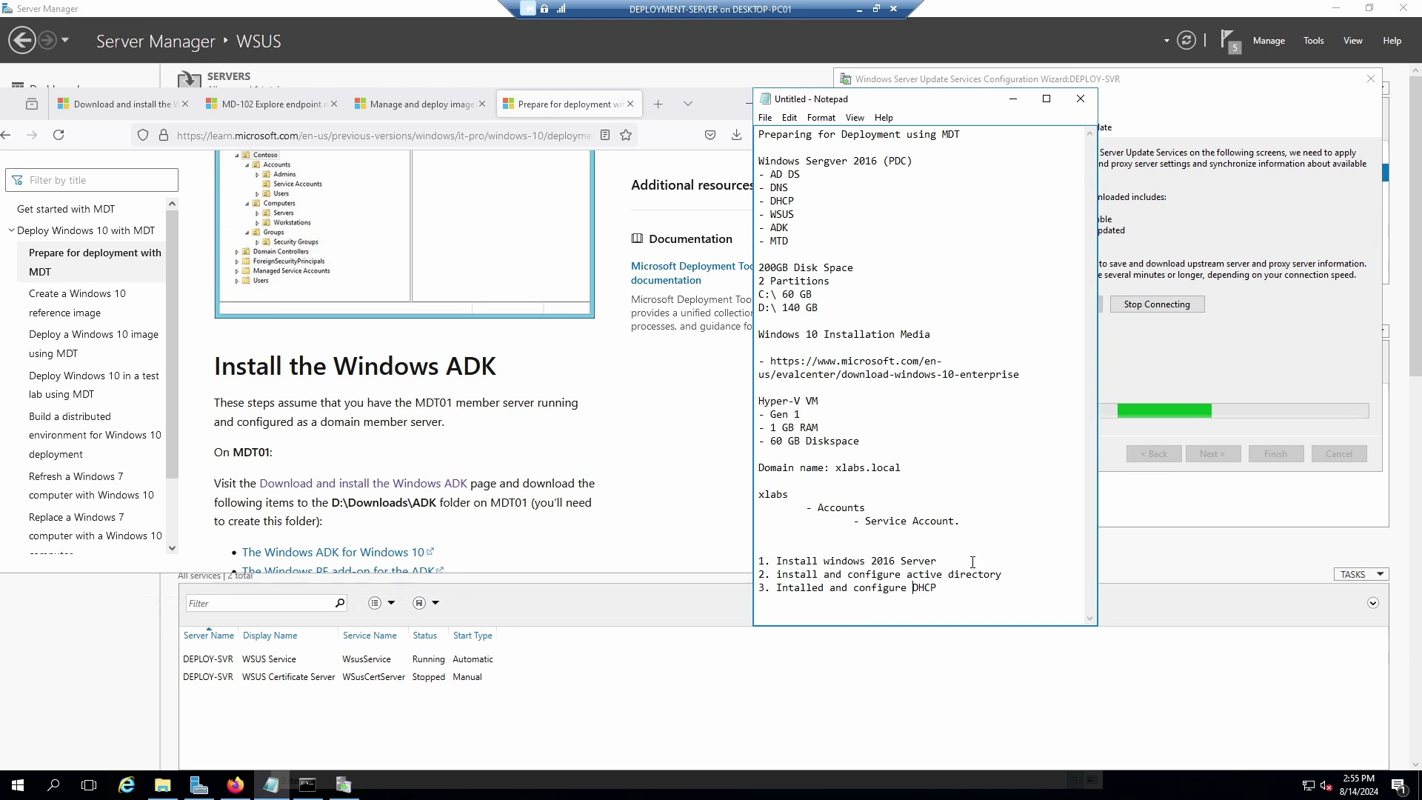
click(914, 591)
text(DNS and)
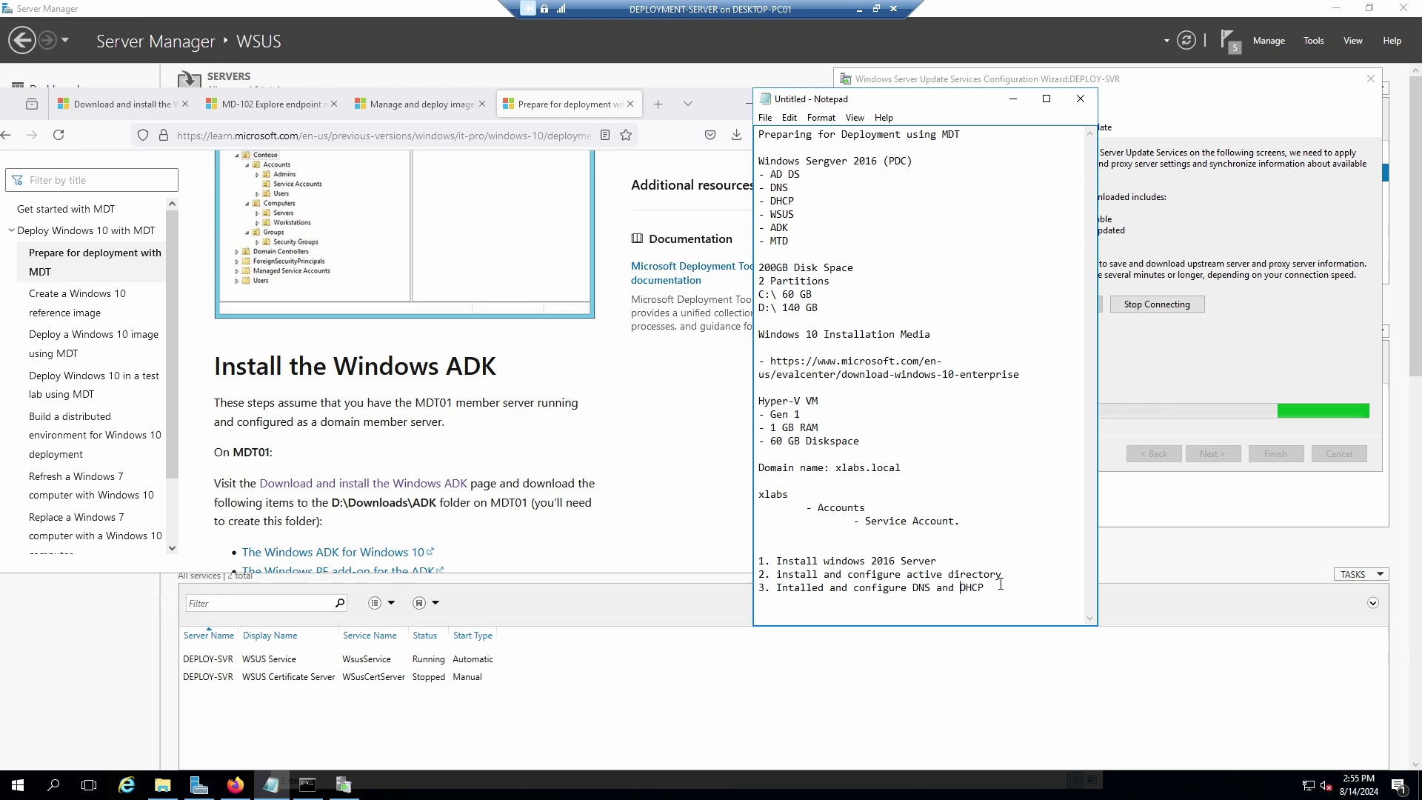
key(Return)
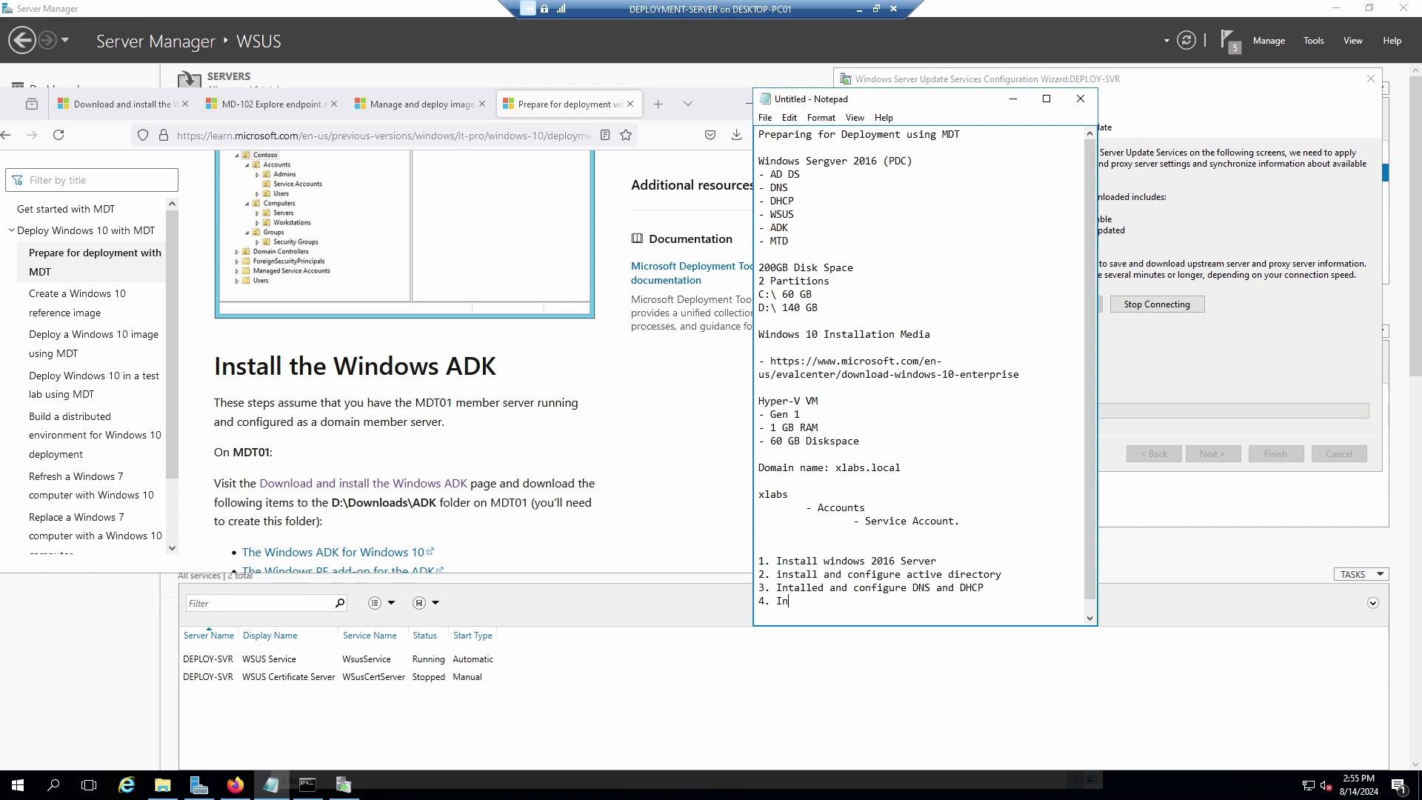
text(4. Installed )
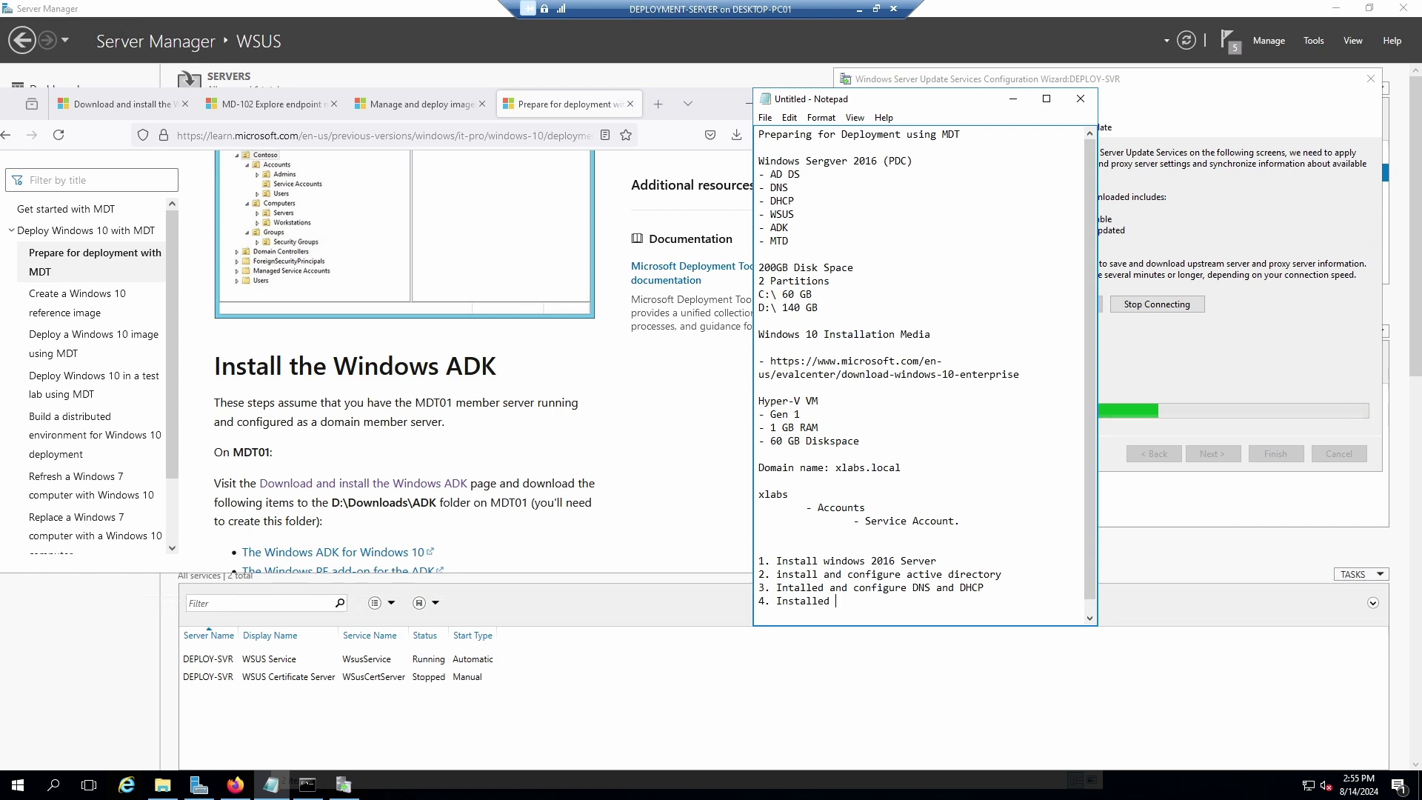
text(Windows )
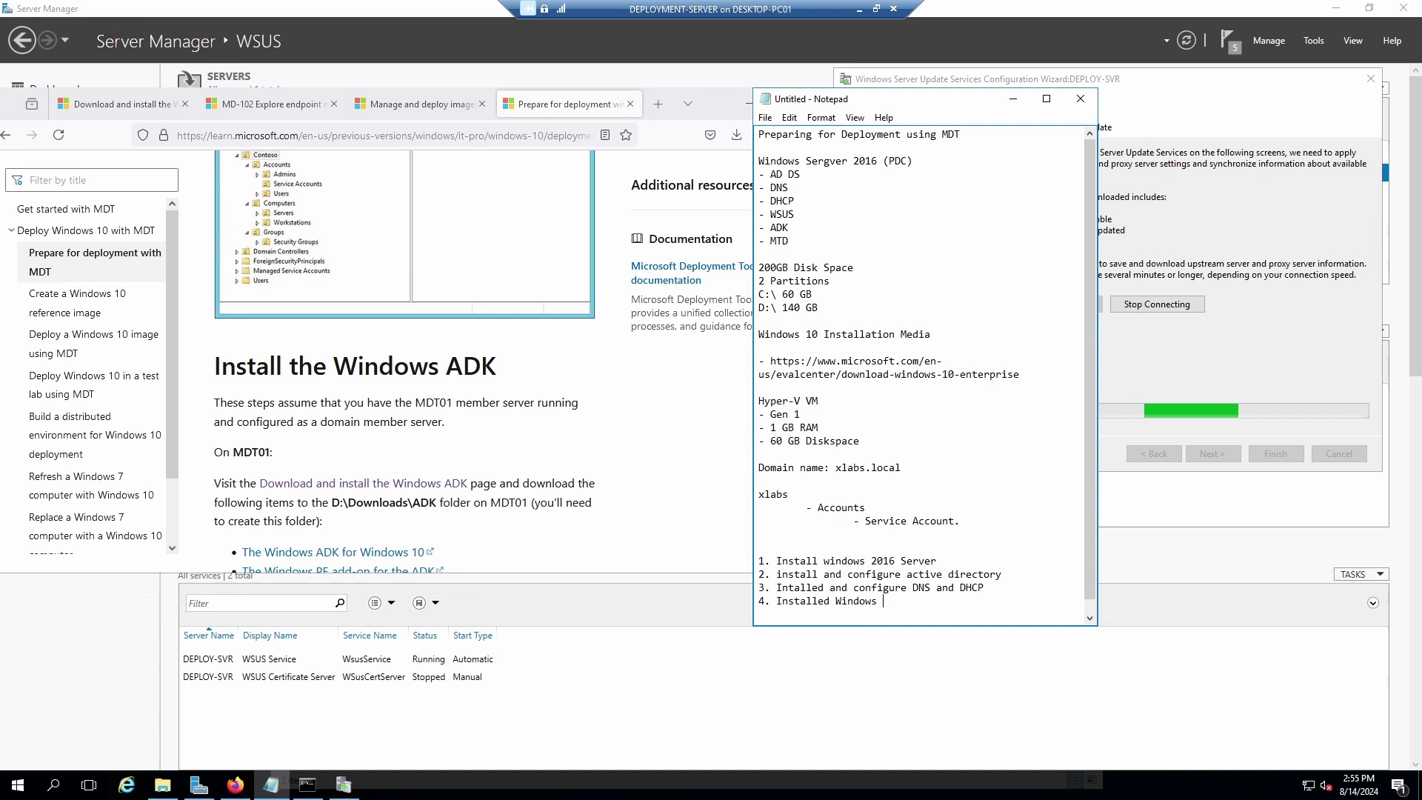
text(ADK)
Add '5. Installed Windows Deployment Service' and '6. Install Windows Server Update Service (WSUS)'.
key(Return)
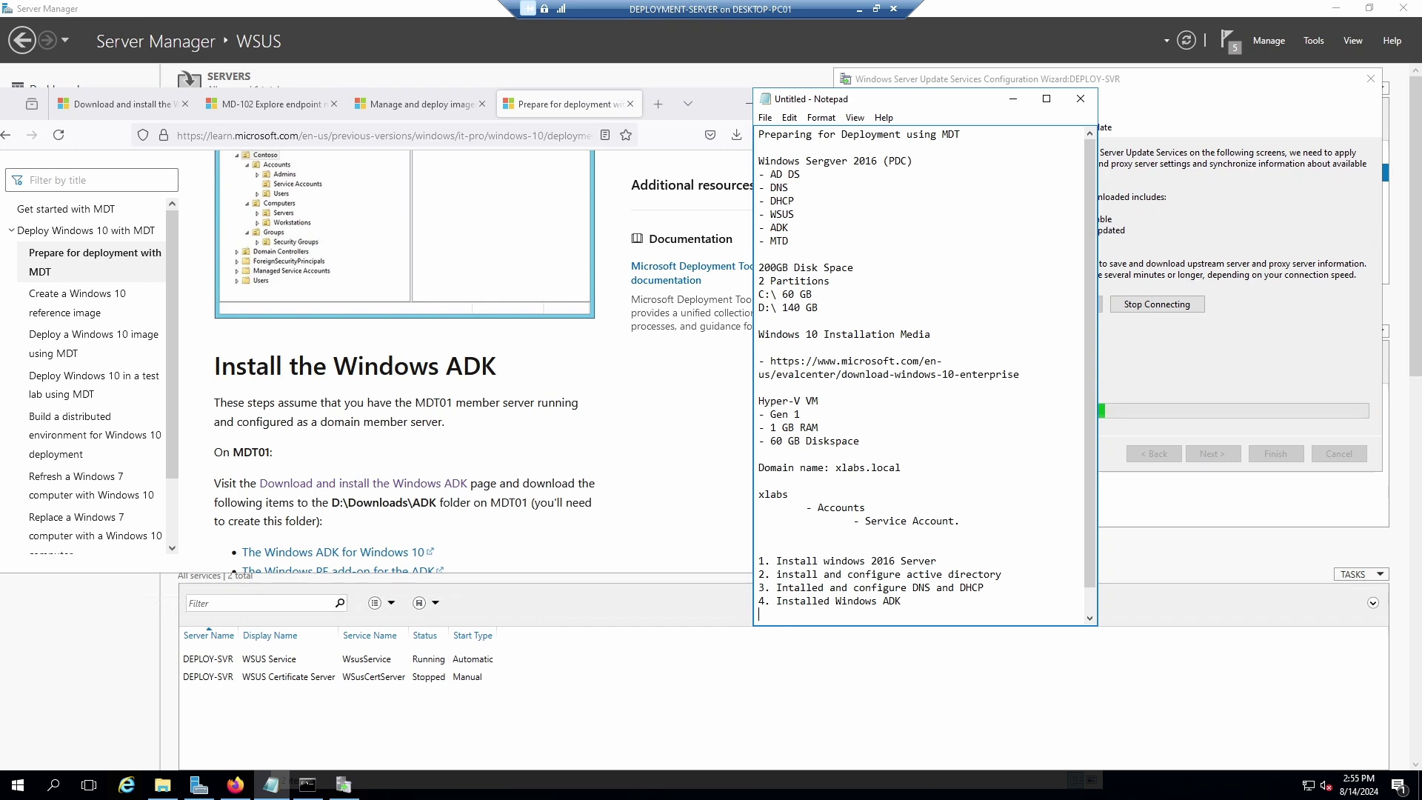
text(5)
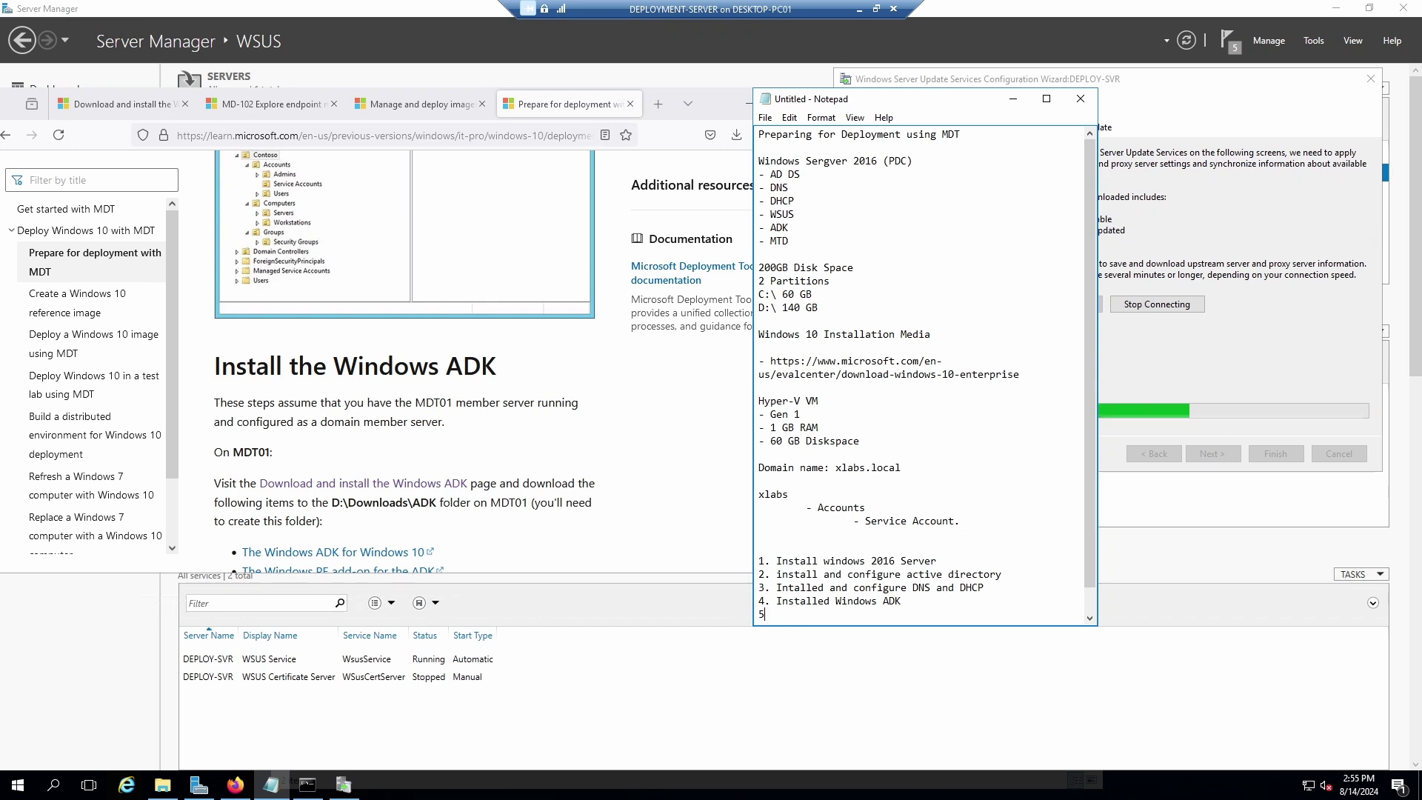
text(. )
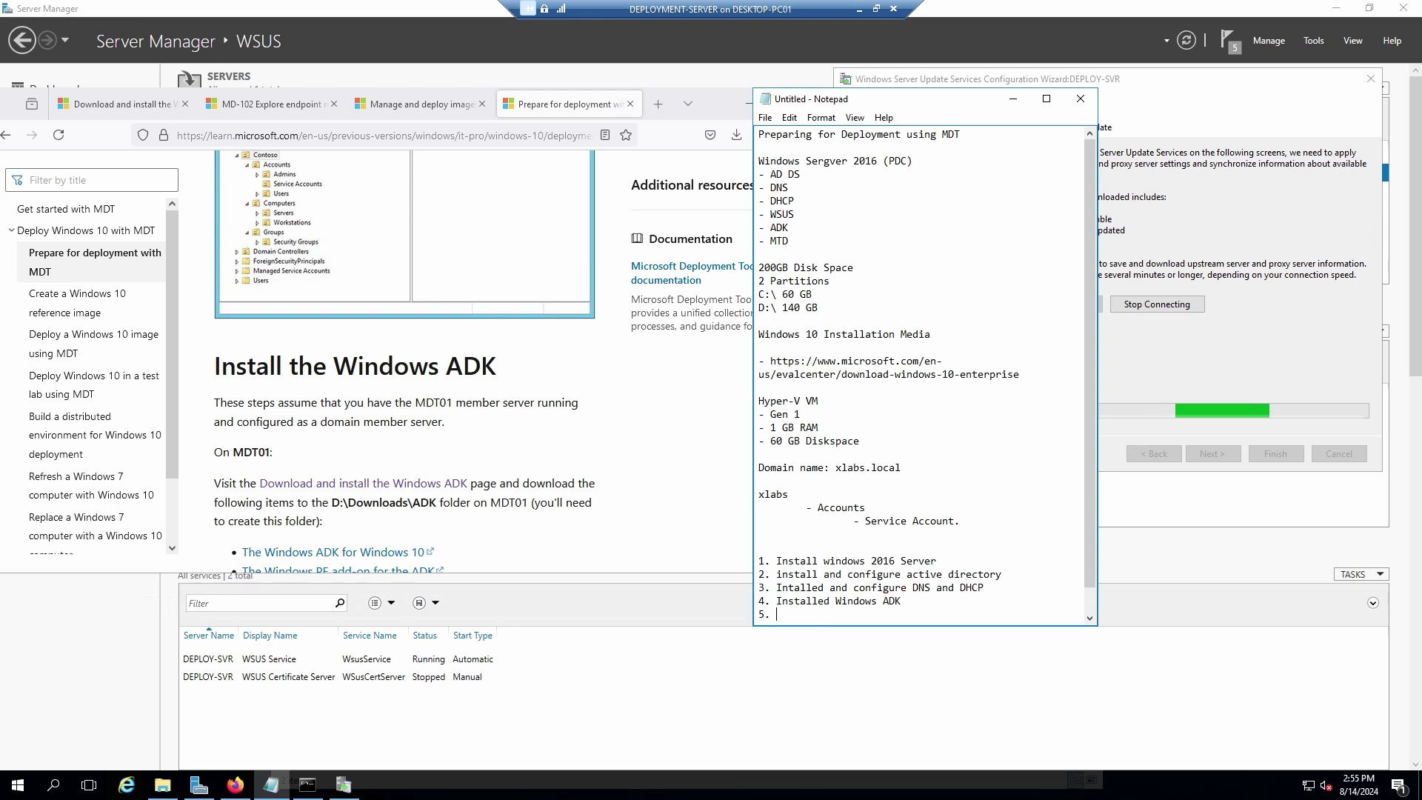
text(Installed )
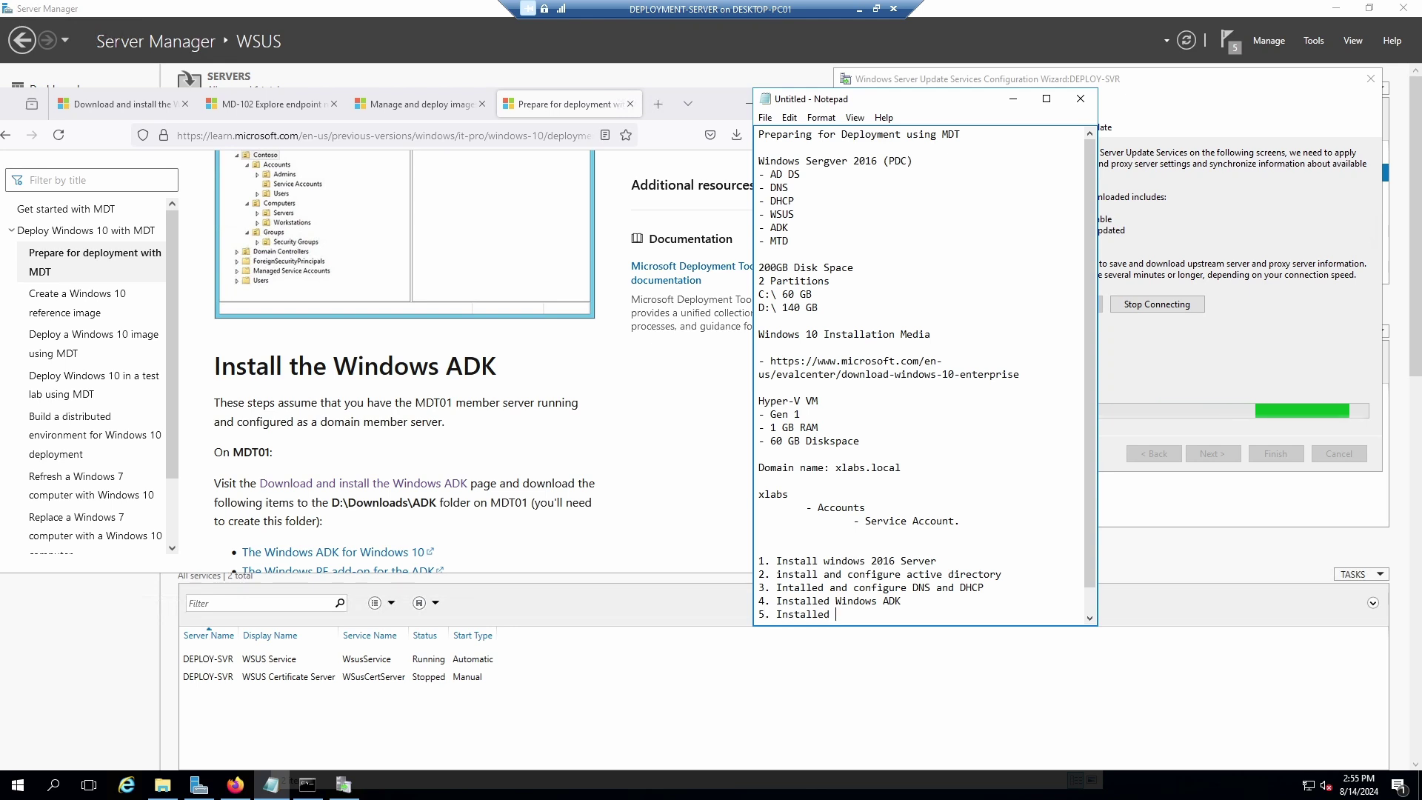
text(Windows)
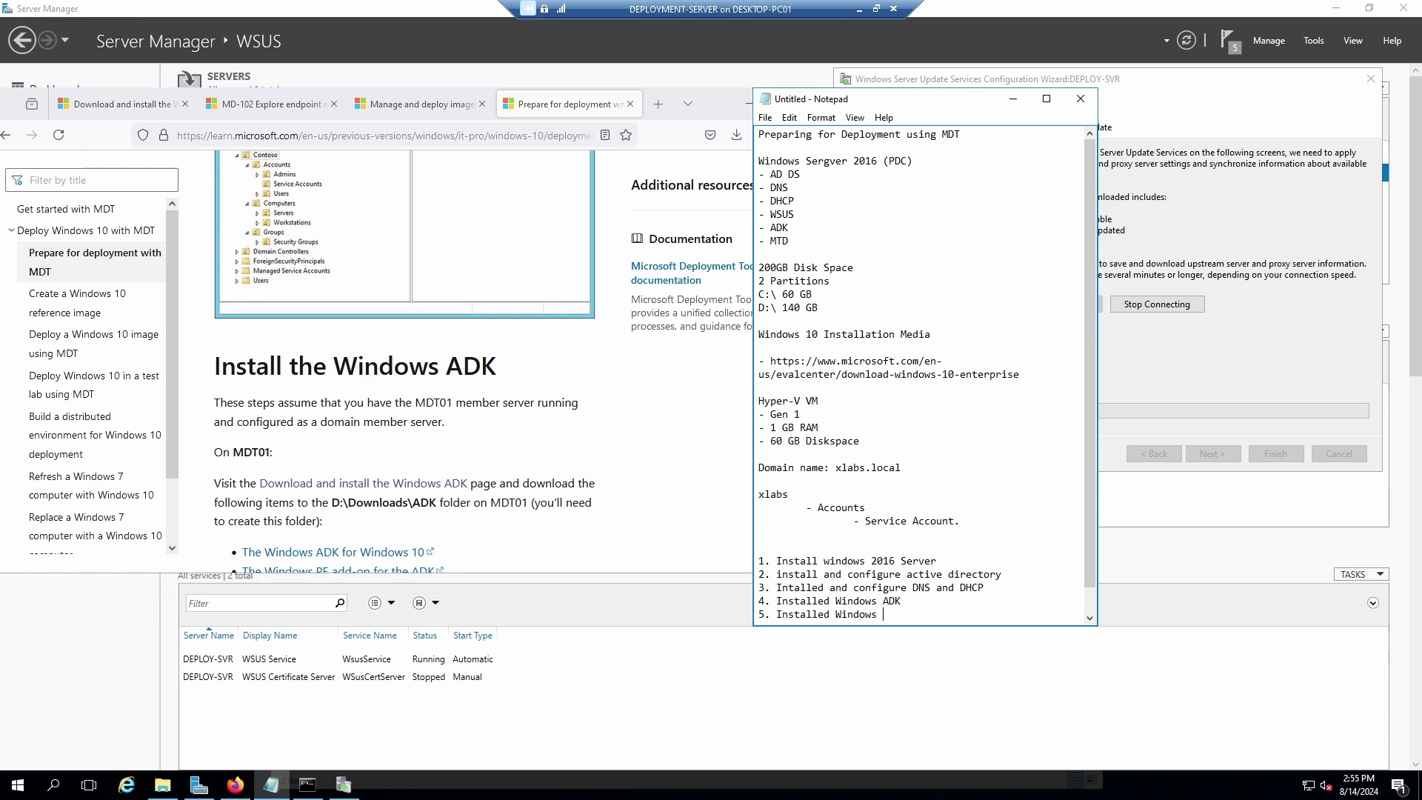
text( Deployment )
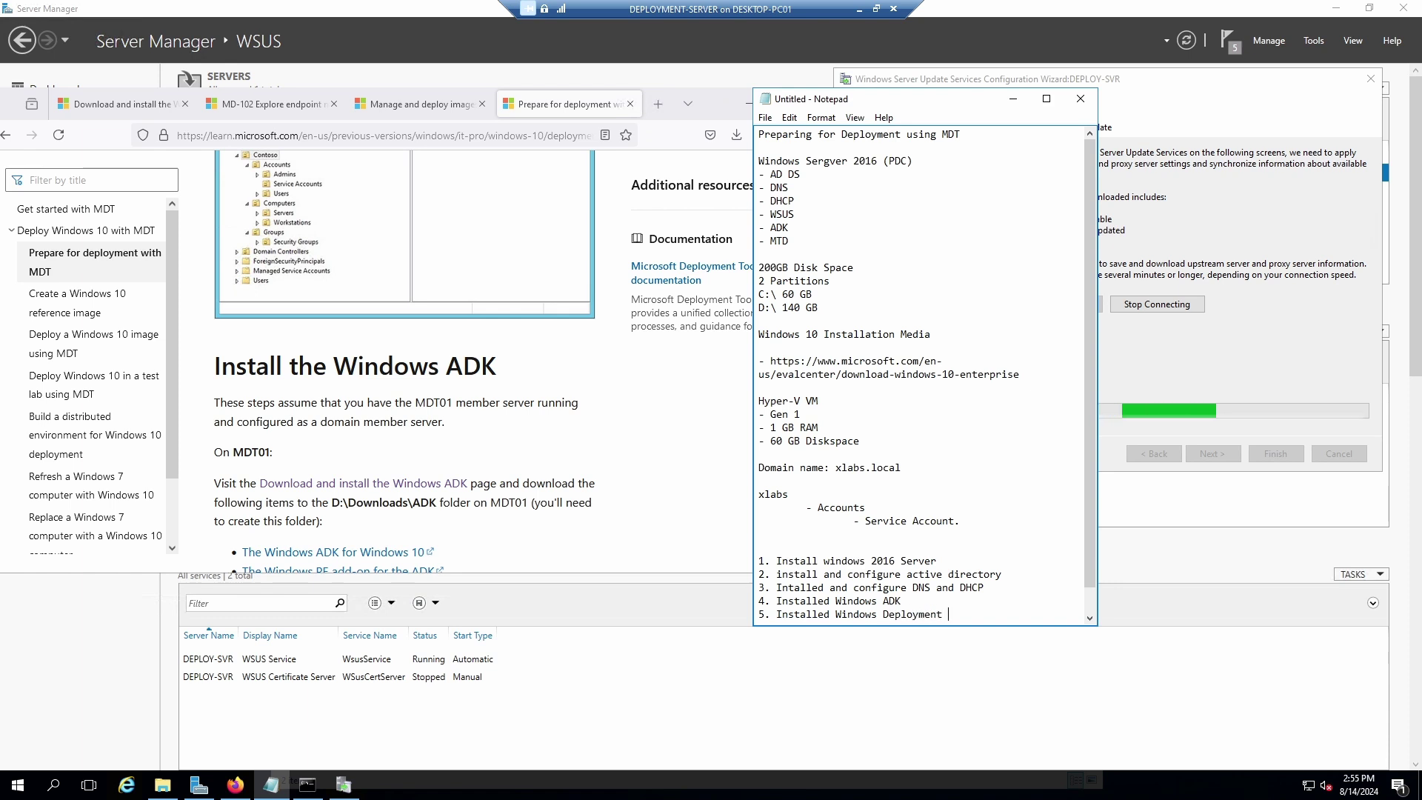
text(Service)
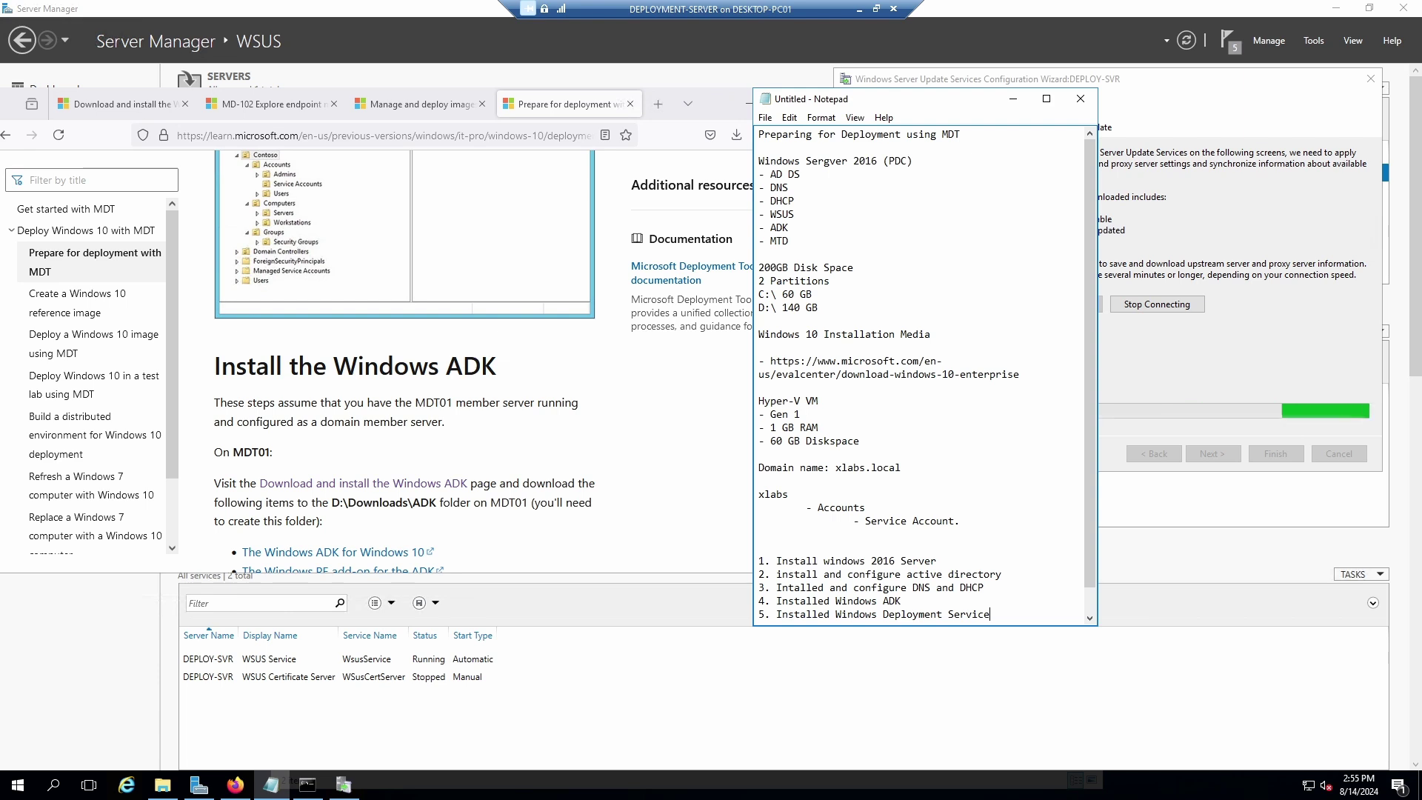
key(Return)
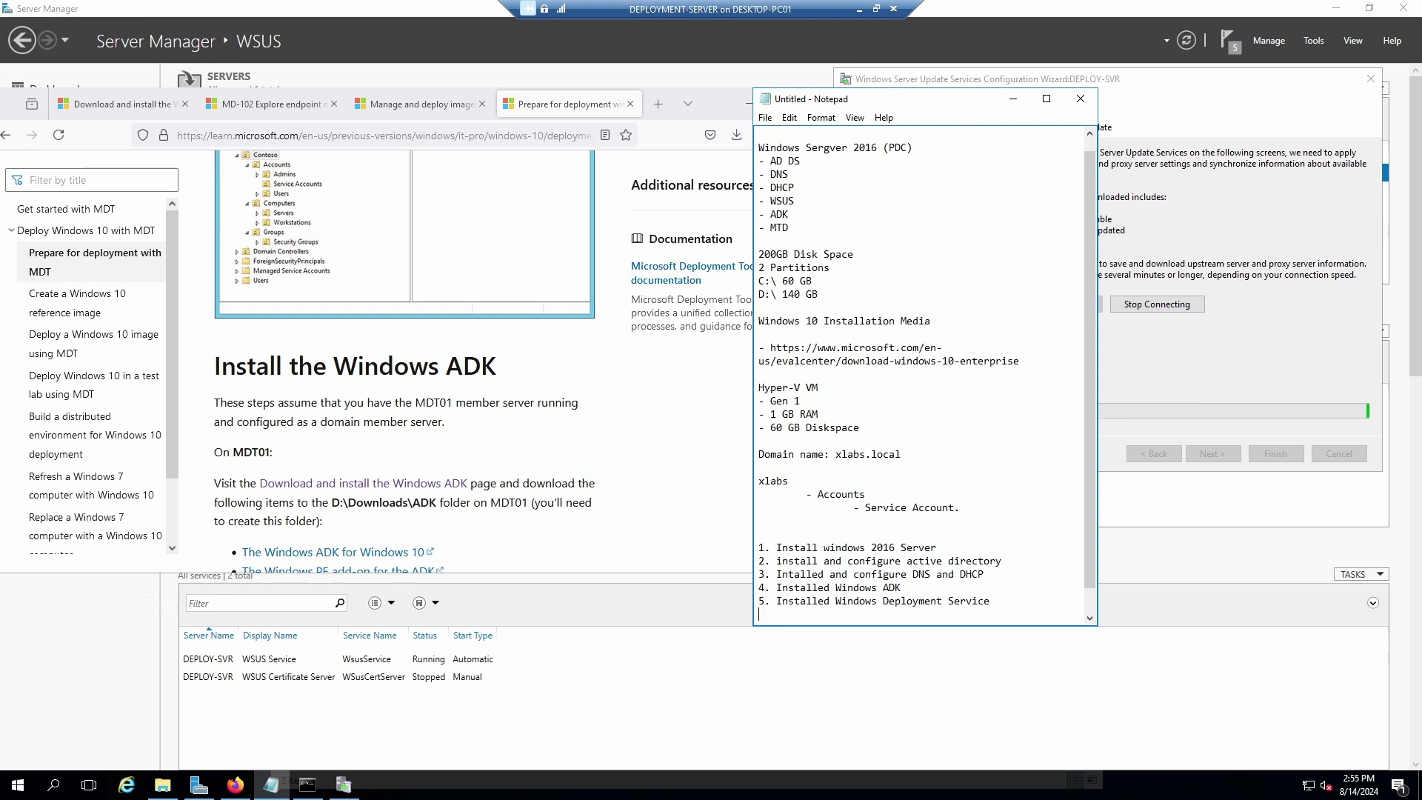
text(6. Istall)
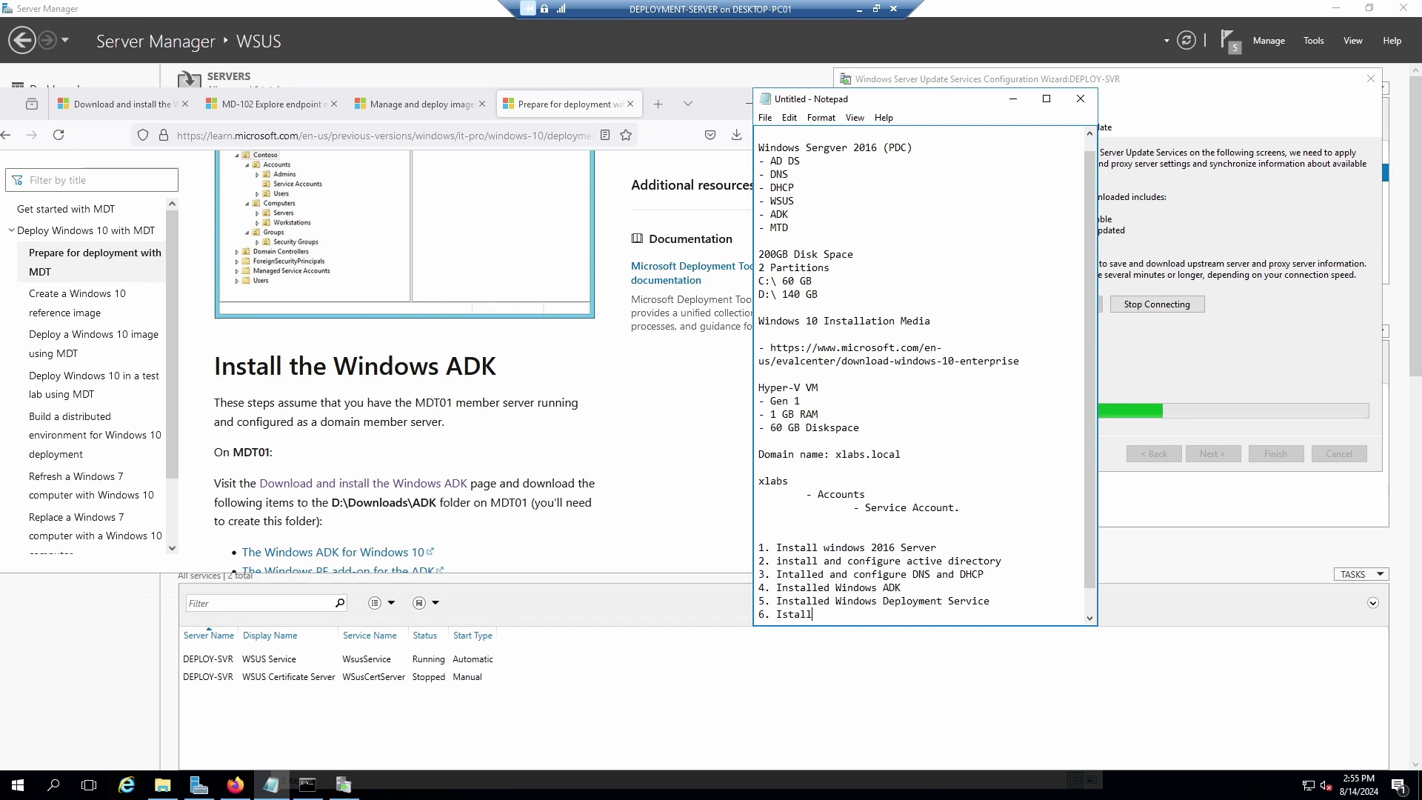
key(BackSpace)
key(BackSpace)
key(BackSpace)
key(BackSpace)
key(BackSpace)
text(nstall)
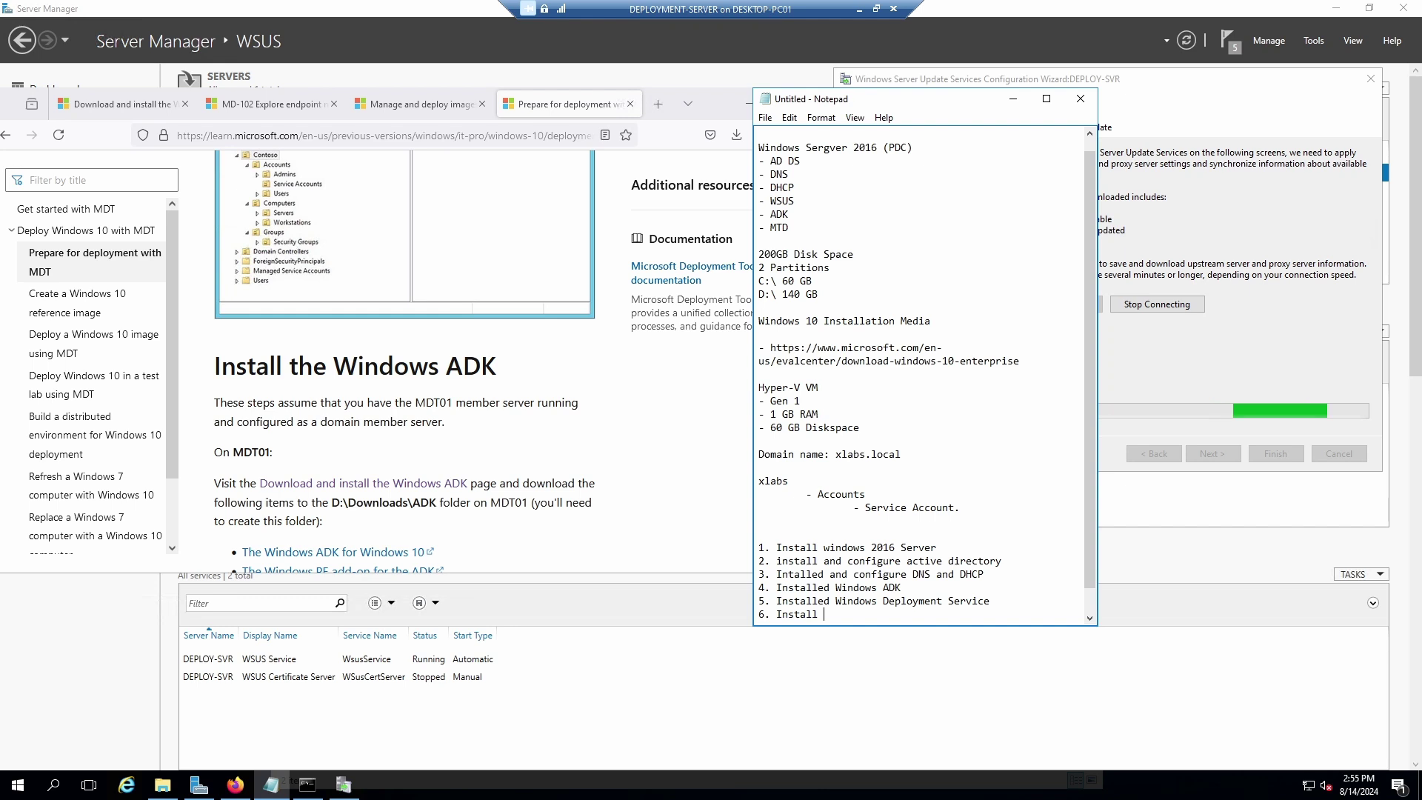
text( Windows Se)
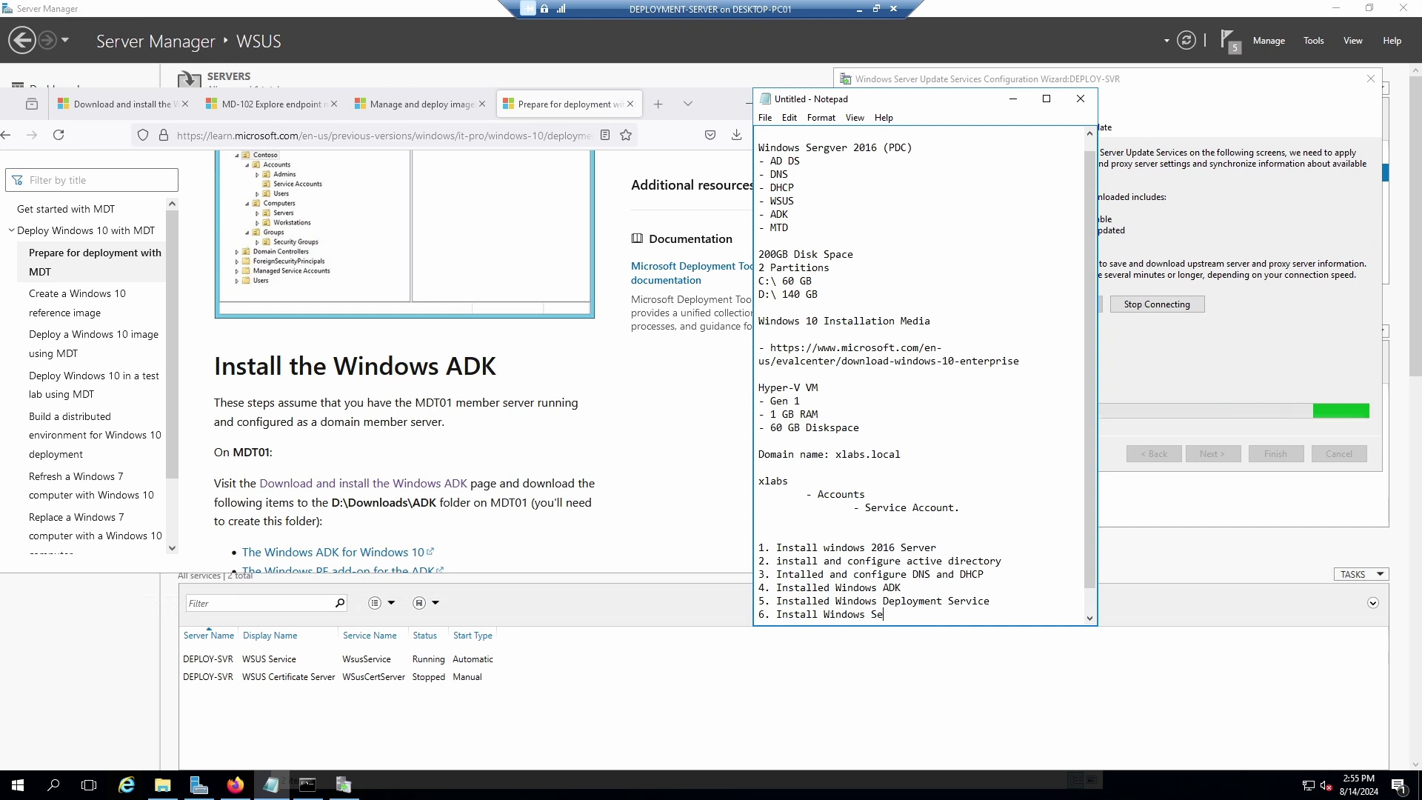
text(rver Update)
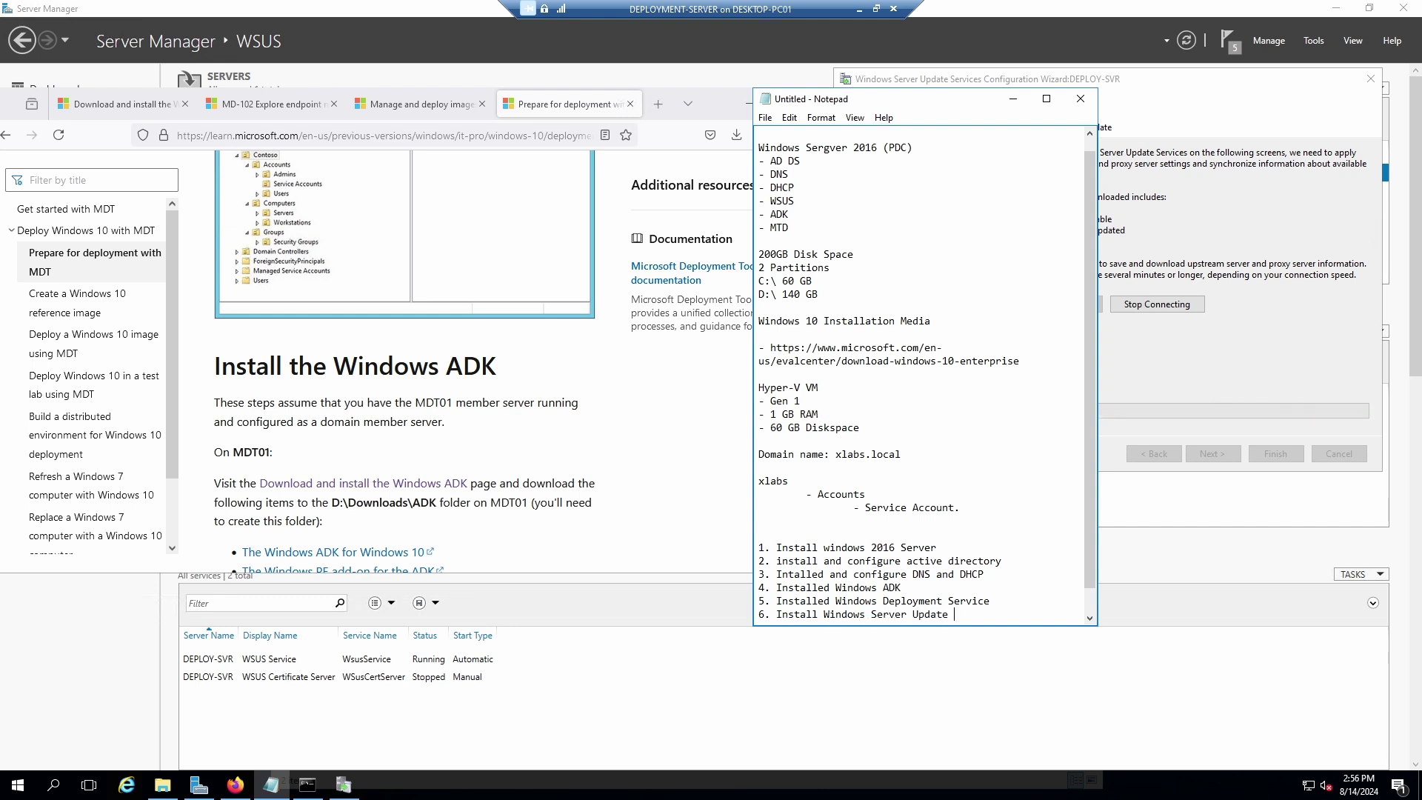
text( Service (WS)
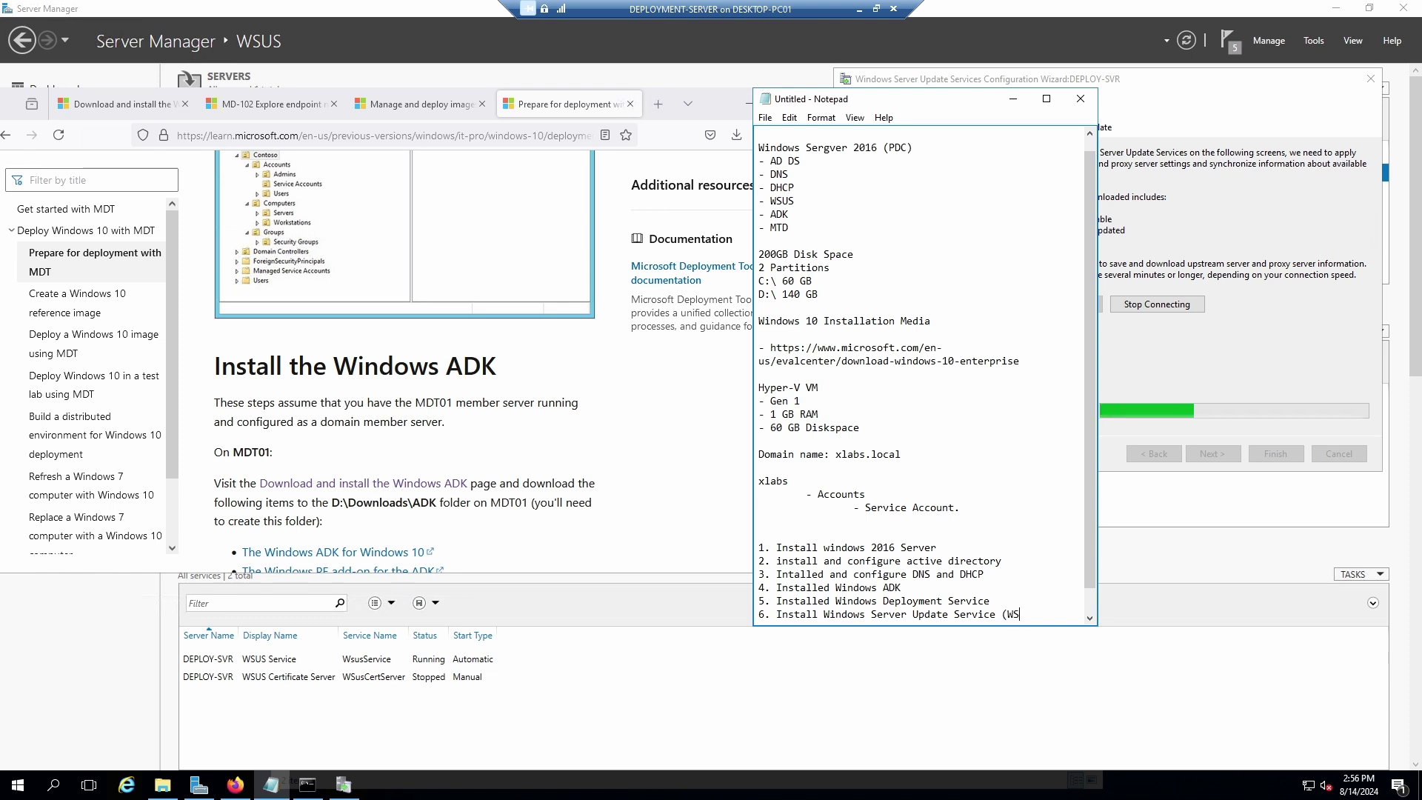
text(US))
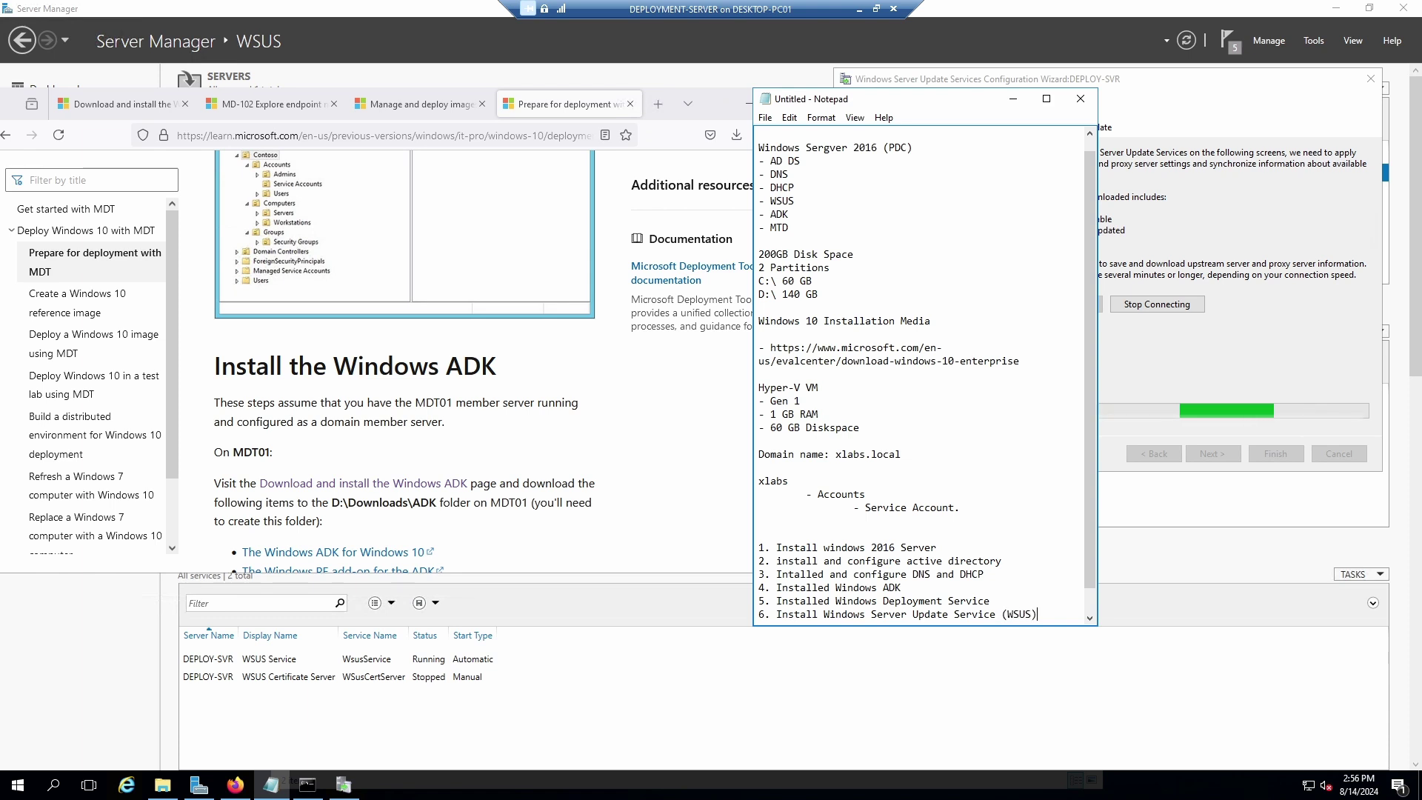
Label step 5 '(WDS)' and add a '-WDS' role line below DHCP.
click(995, 601)
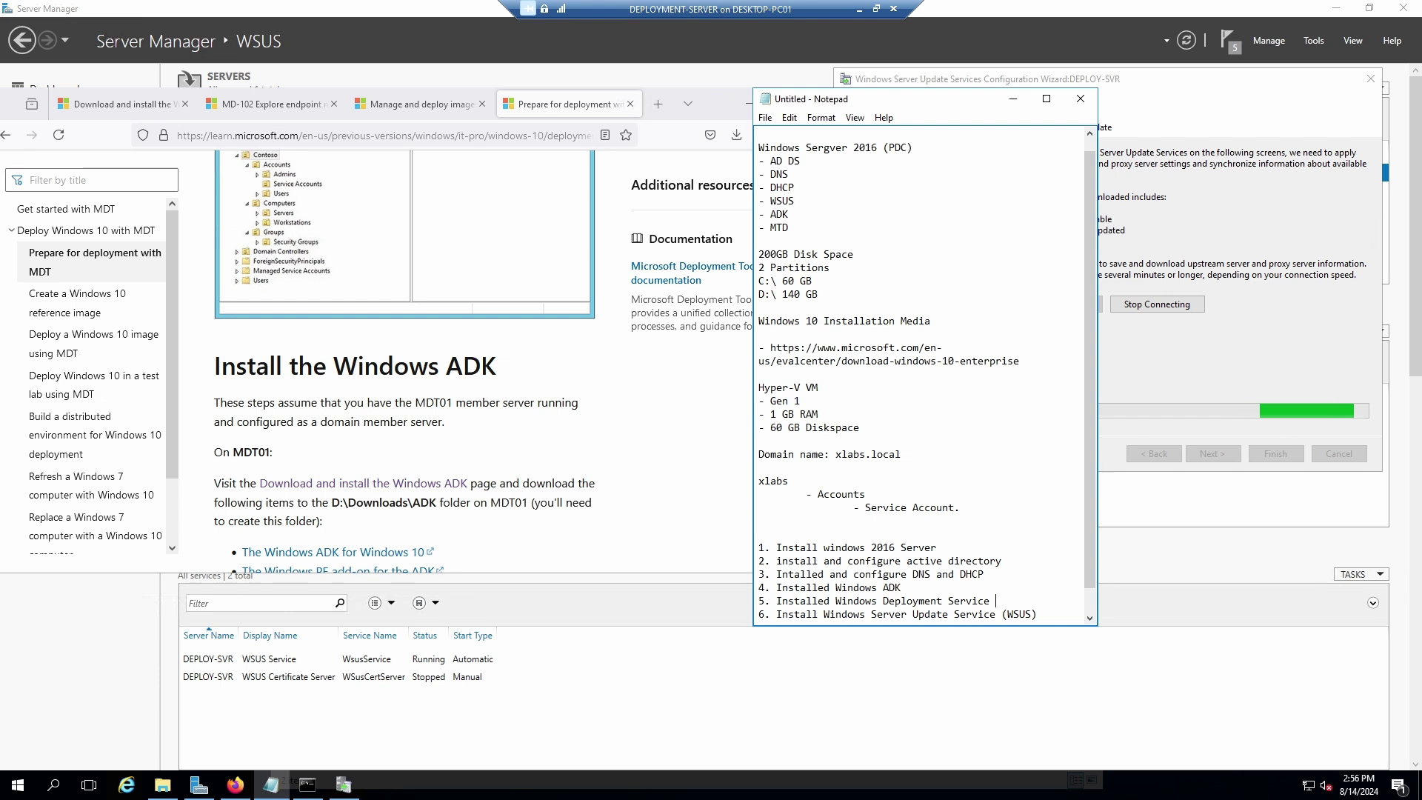
text((WDK)
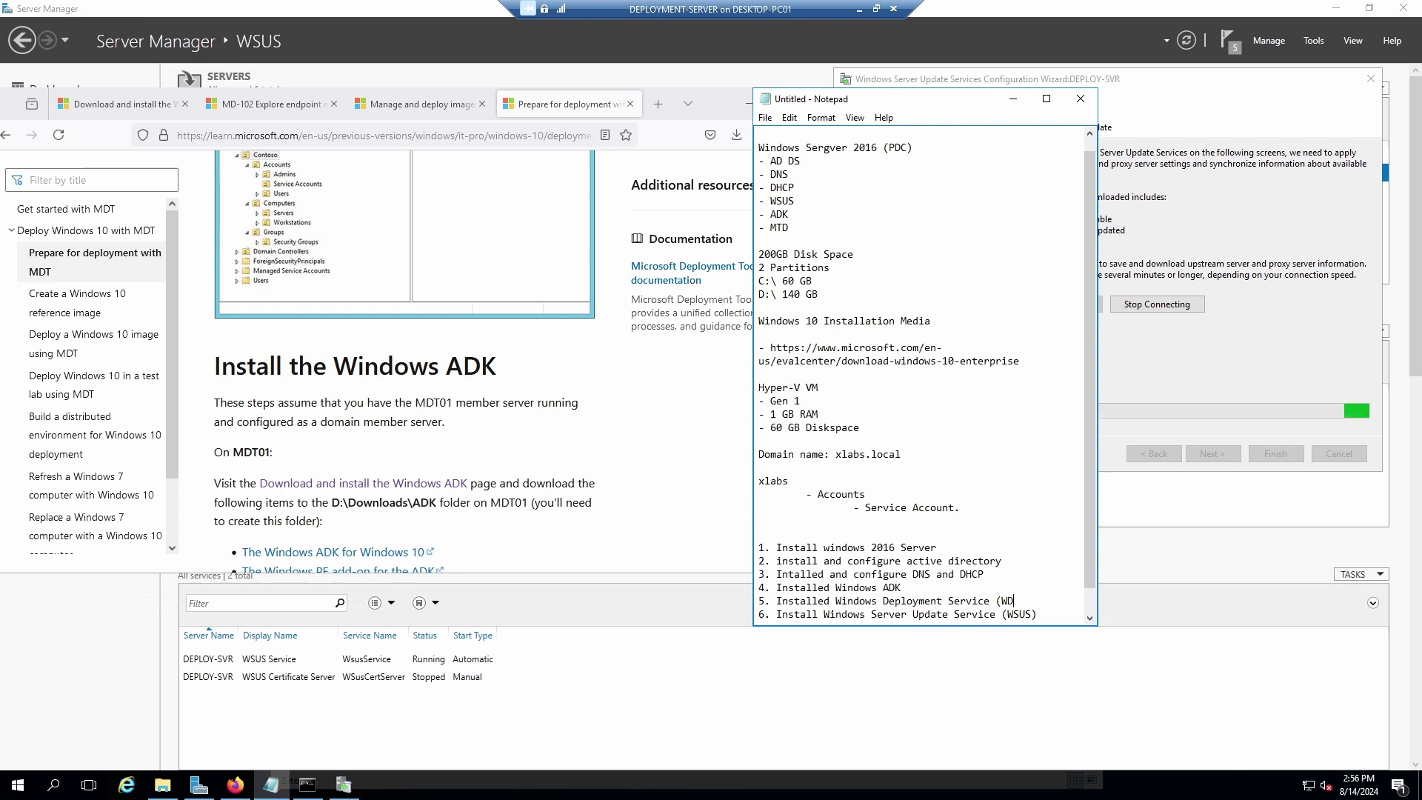
click(804, 185)
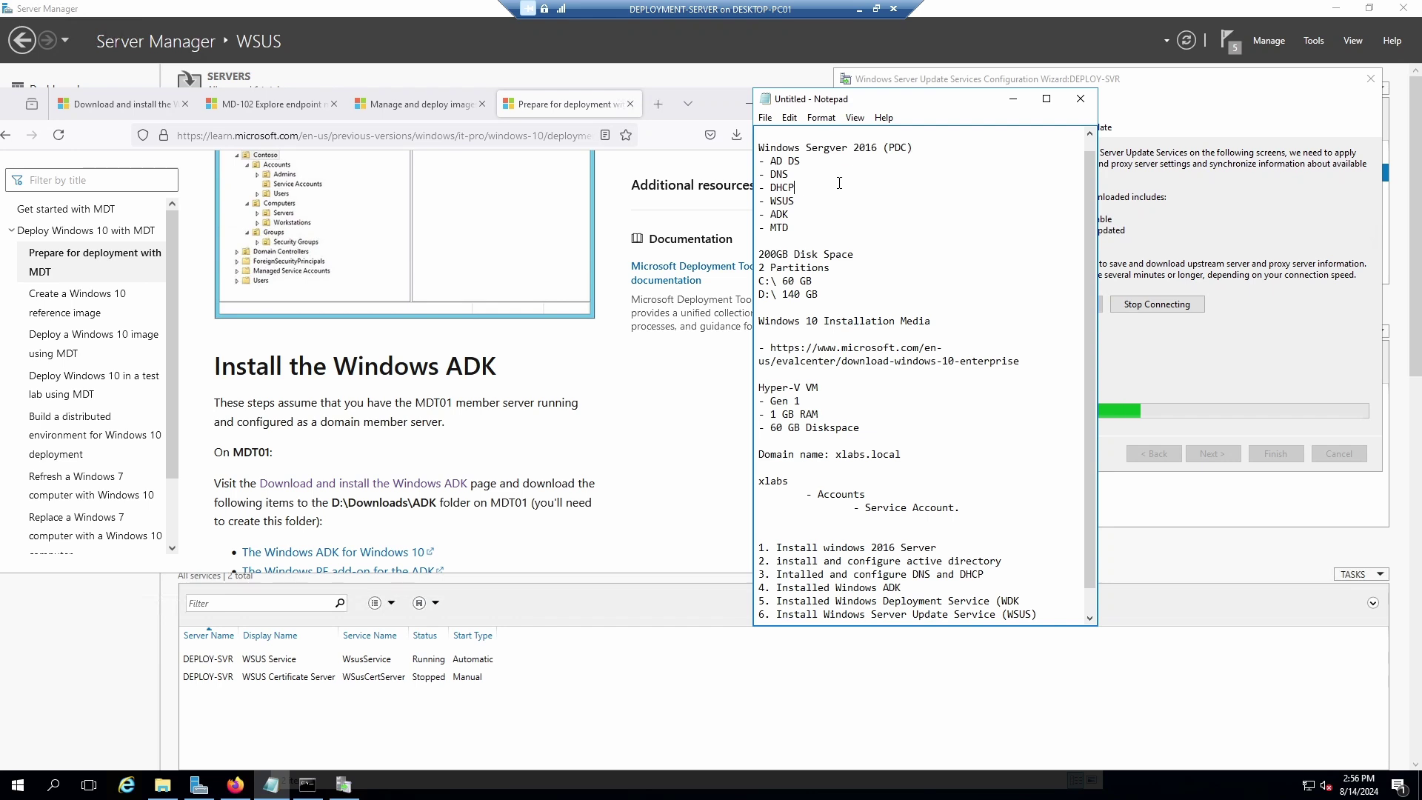
key(Return)
text(WDS)
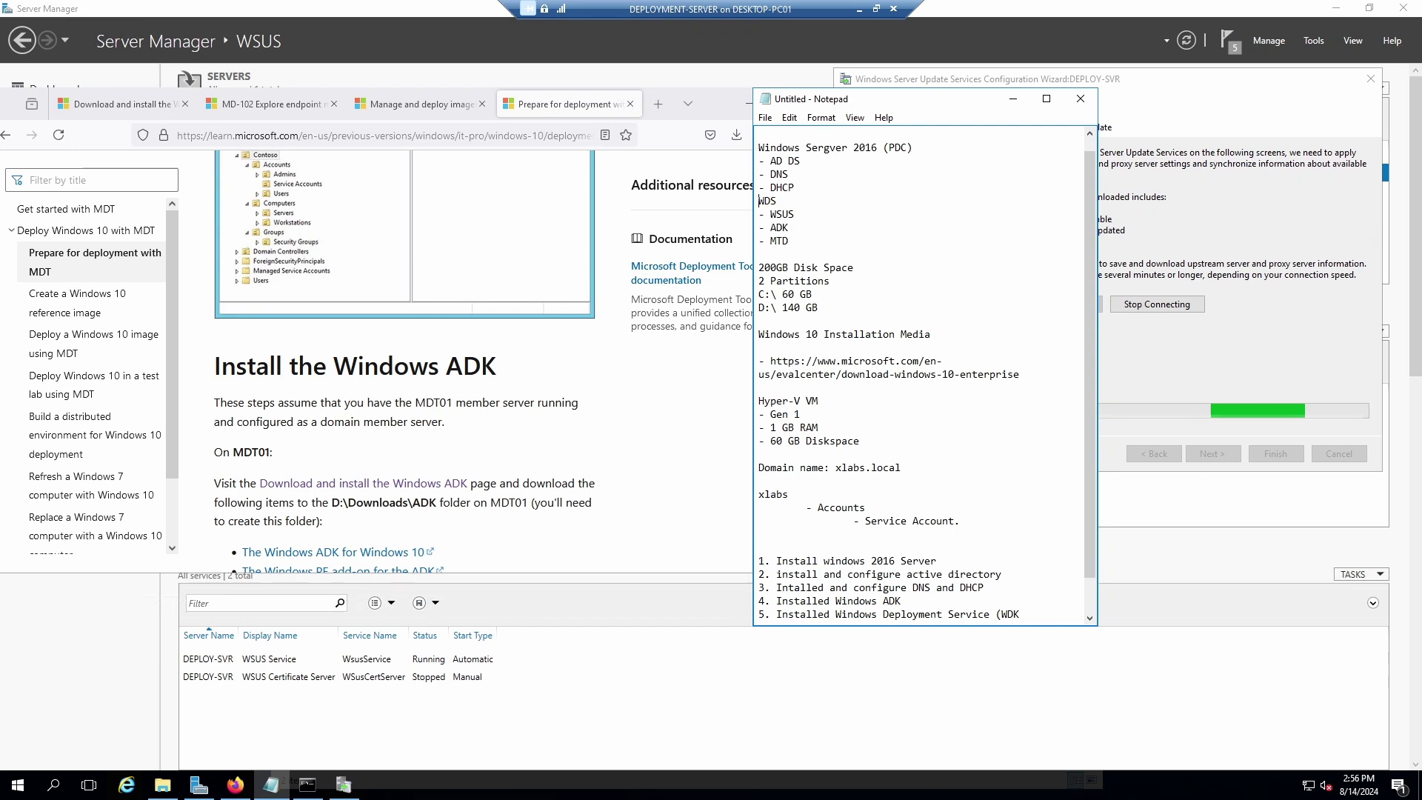
key(Home)
text(-)
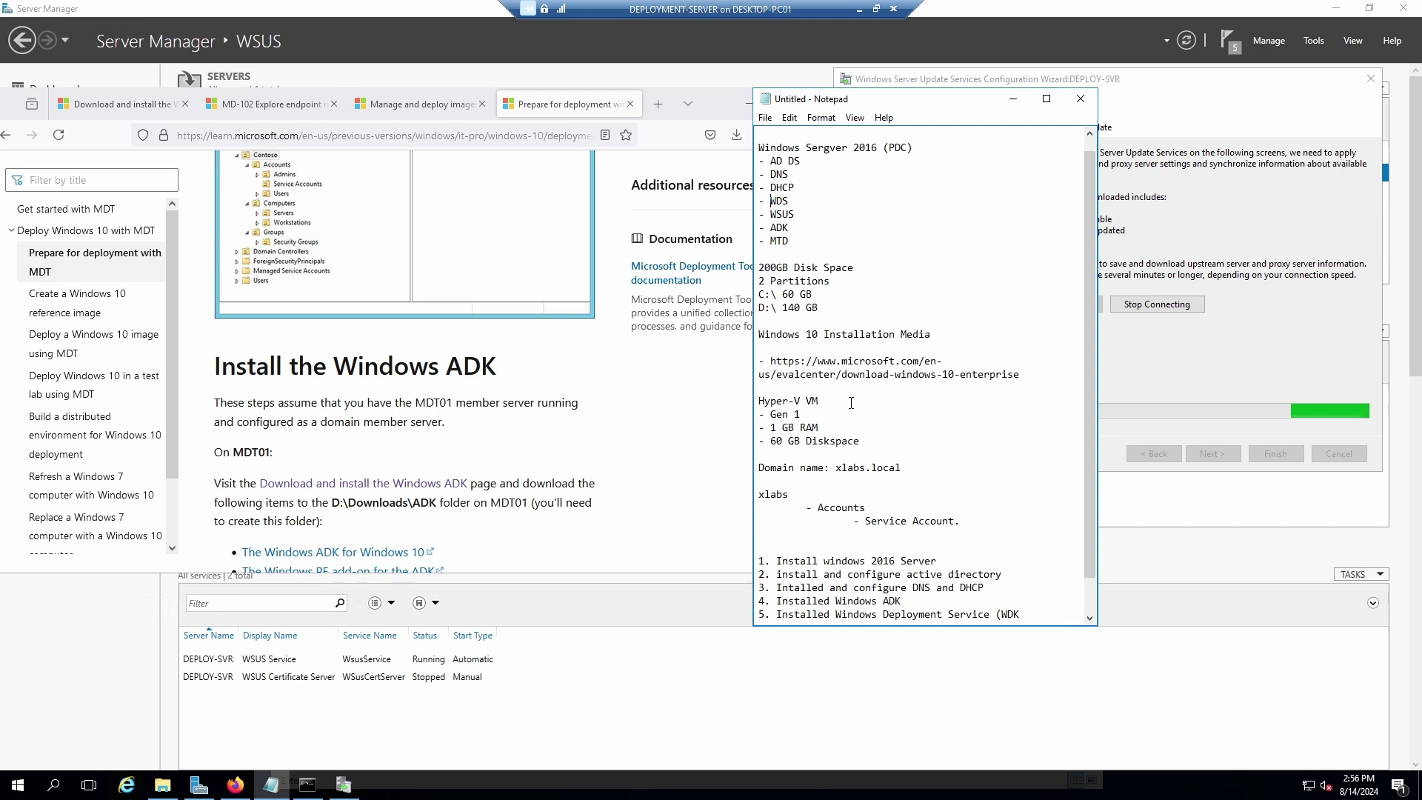
Return to the end of step 6, then bring the MDT preparation guide to the front.
scroll(928, 526, down, 1)
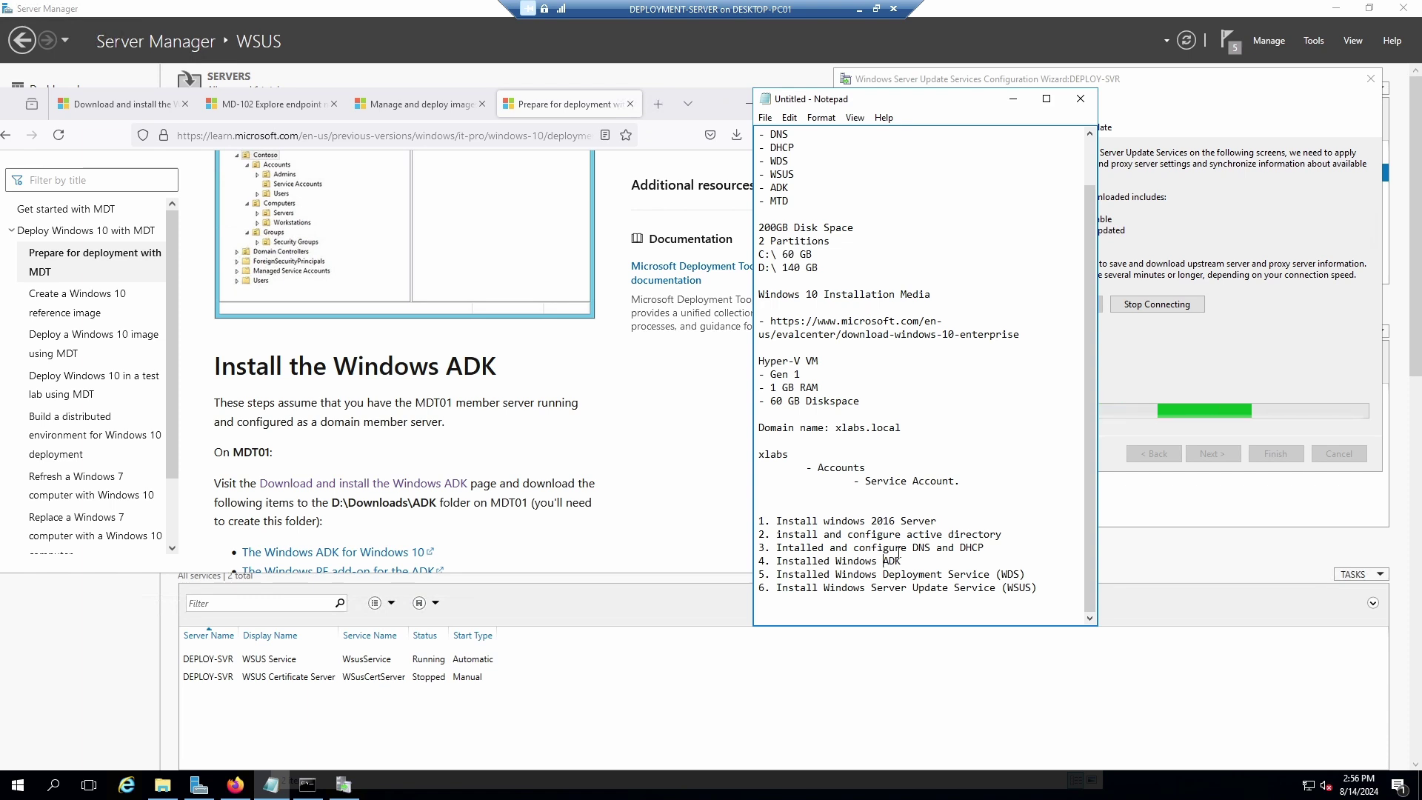
click(1045, 588)
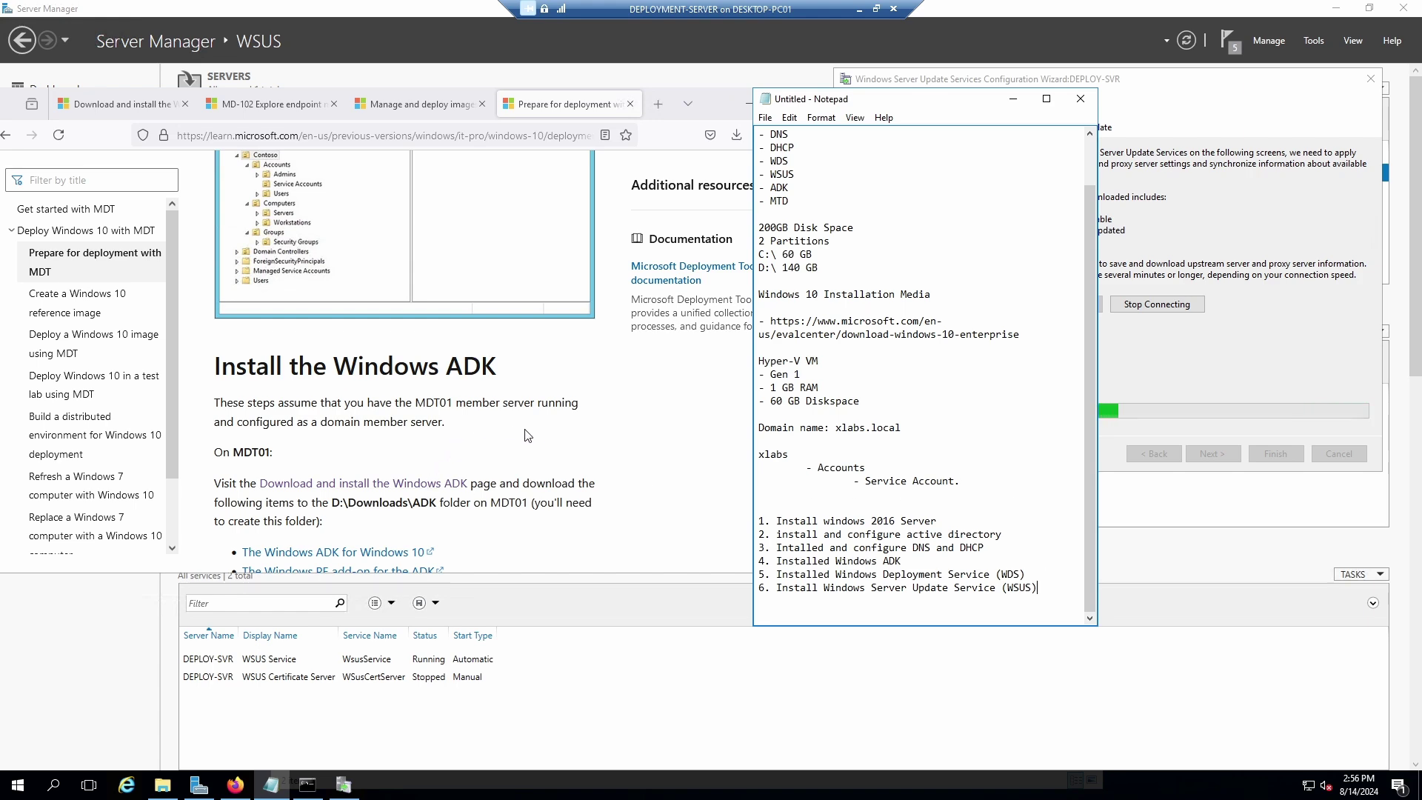
click(543, 439)
Scroll the MDT guide past the WDS and WSUS sections to Install MDT, then return to the WSUS Configuration Wizard.
scroll(540, 447, down, 12)
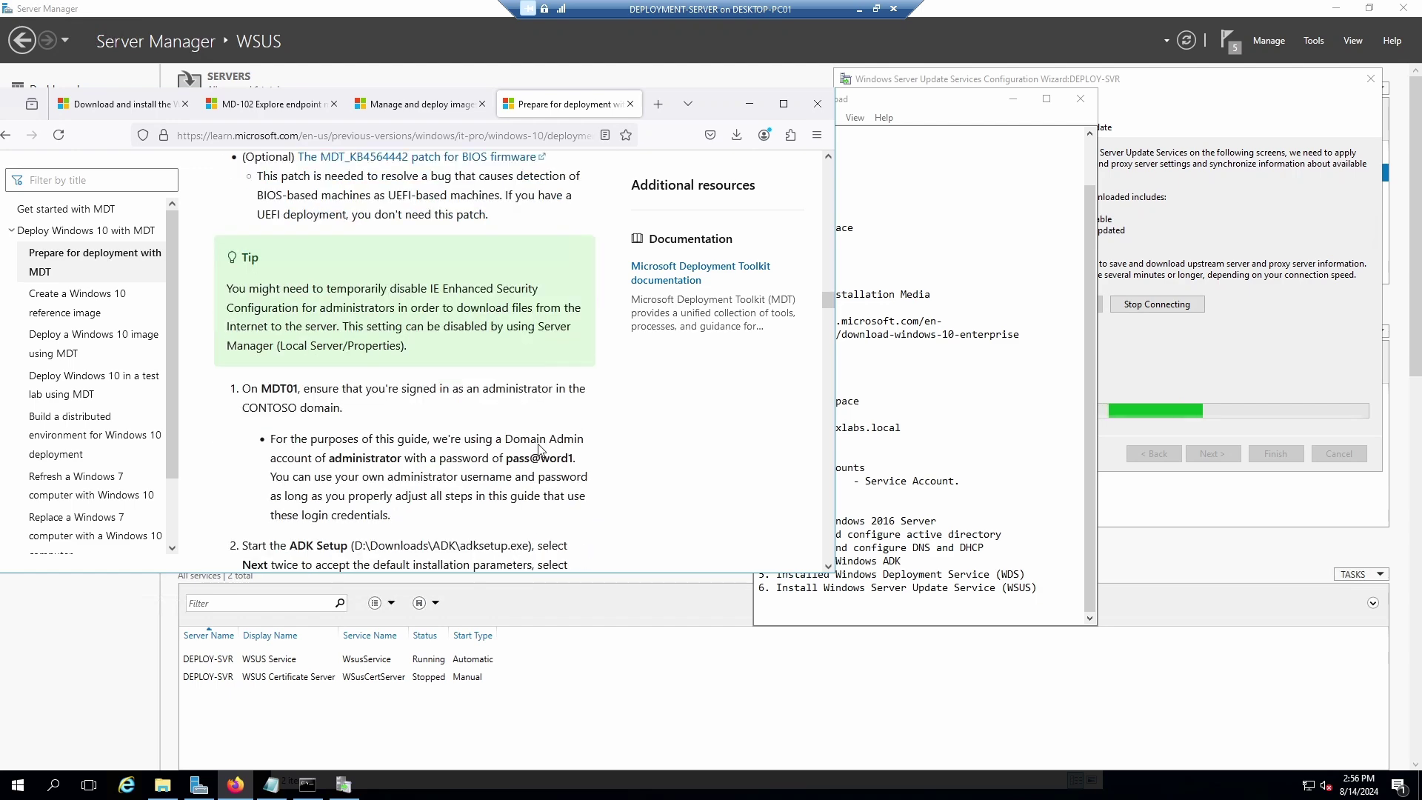
scroll(539, 450, down, 4)
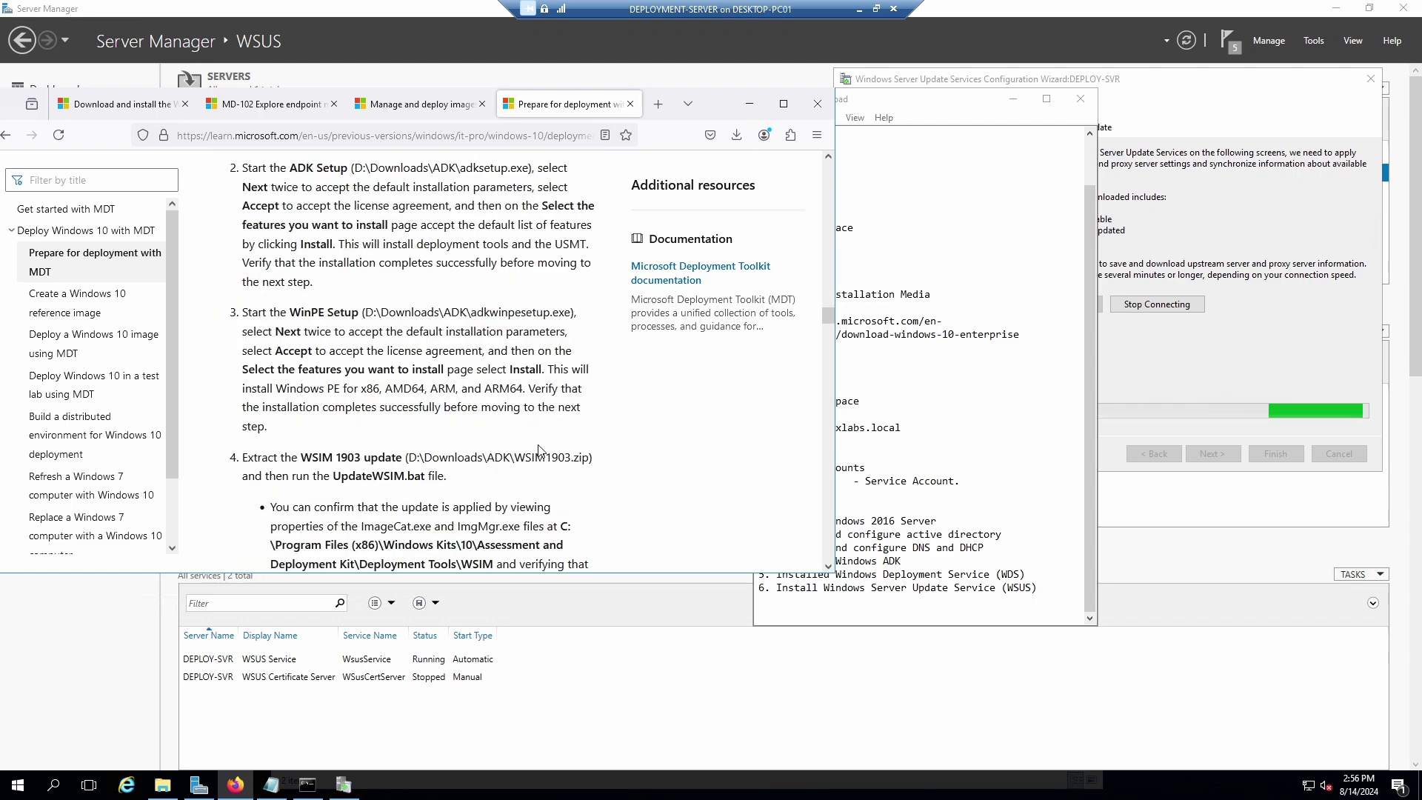
scroll(538, 450, down, 12)
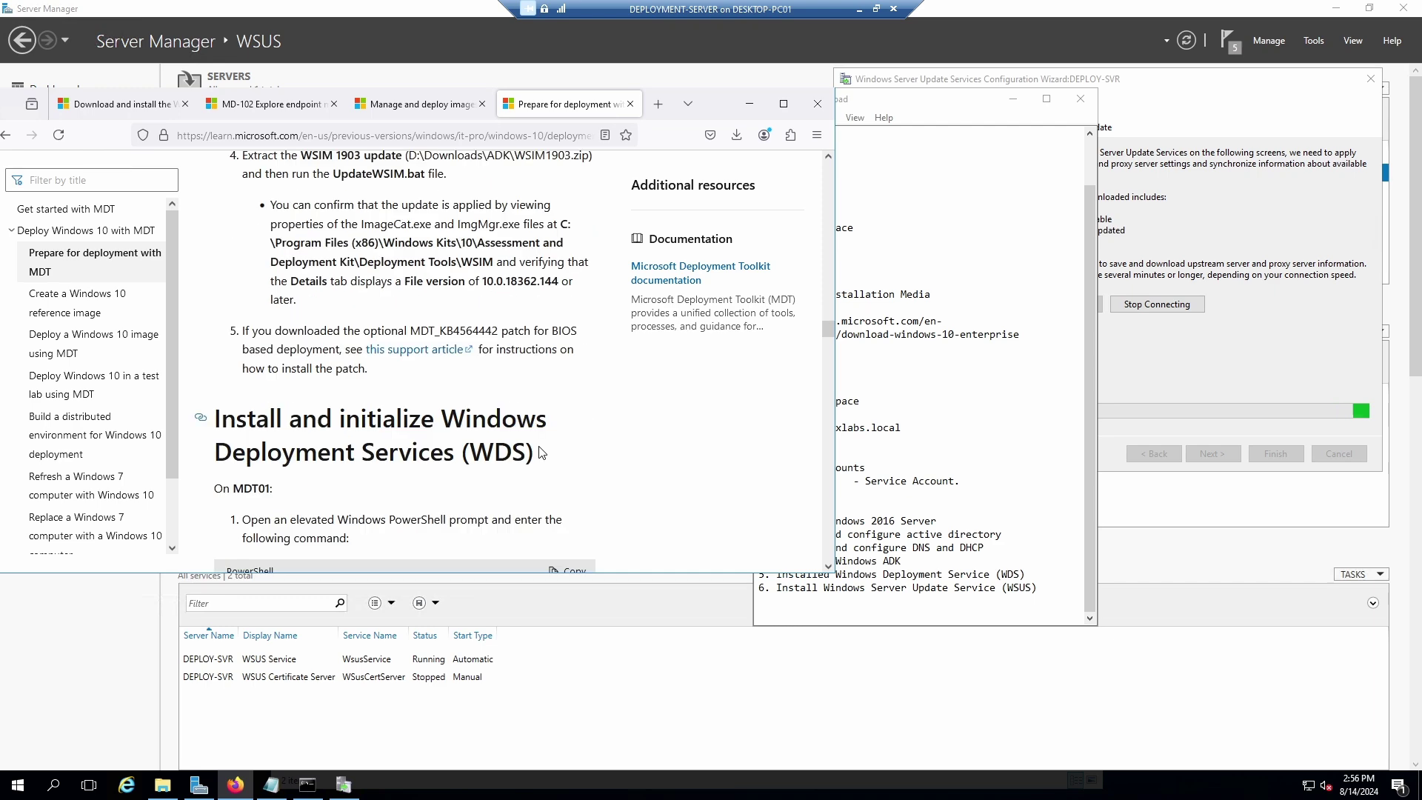
scroll(540, 447, down, 8)
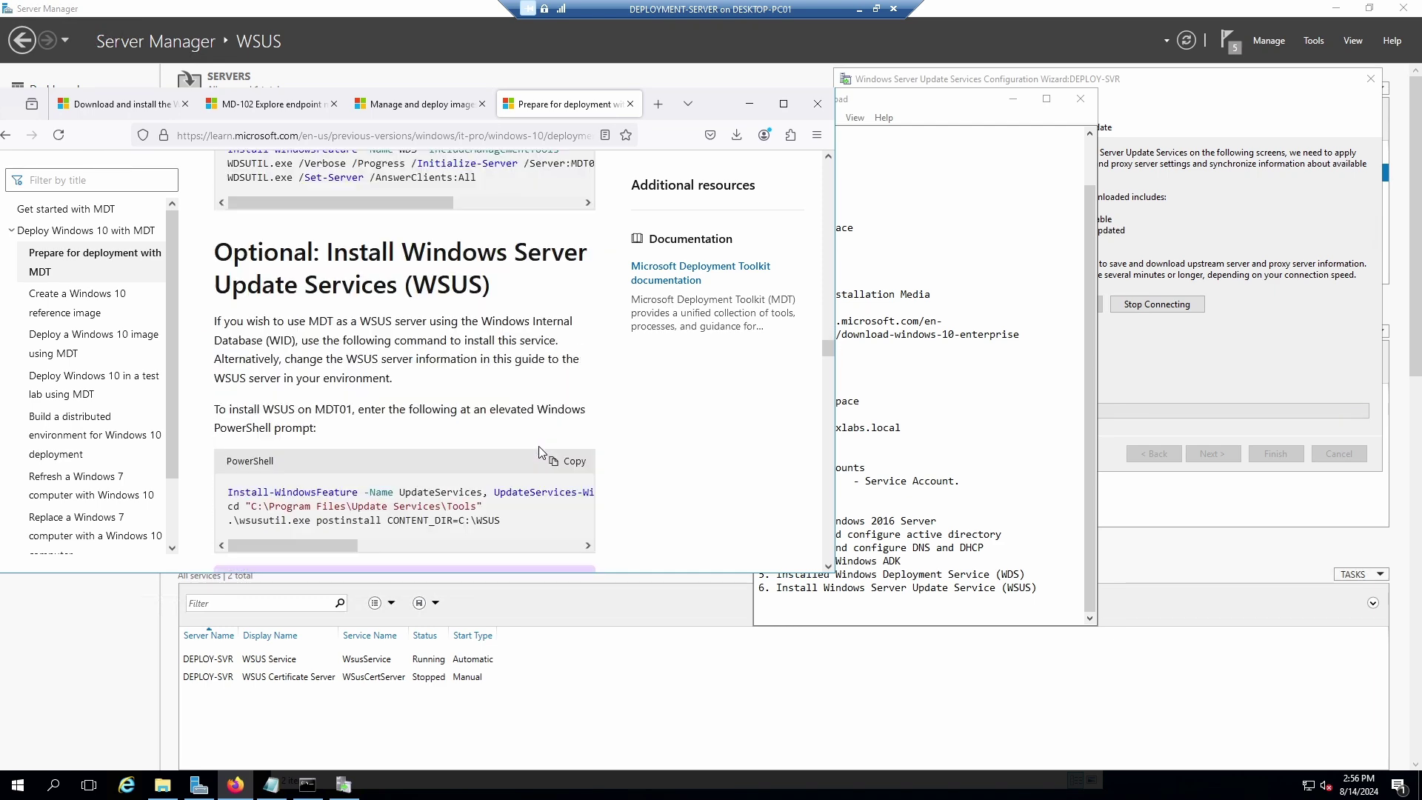
scroll(540, 446, down, 8)
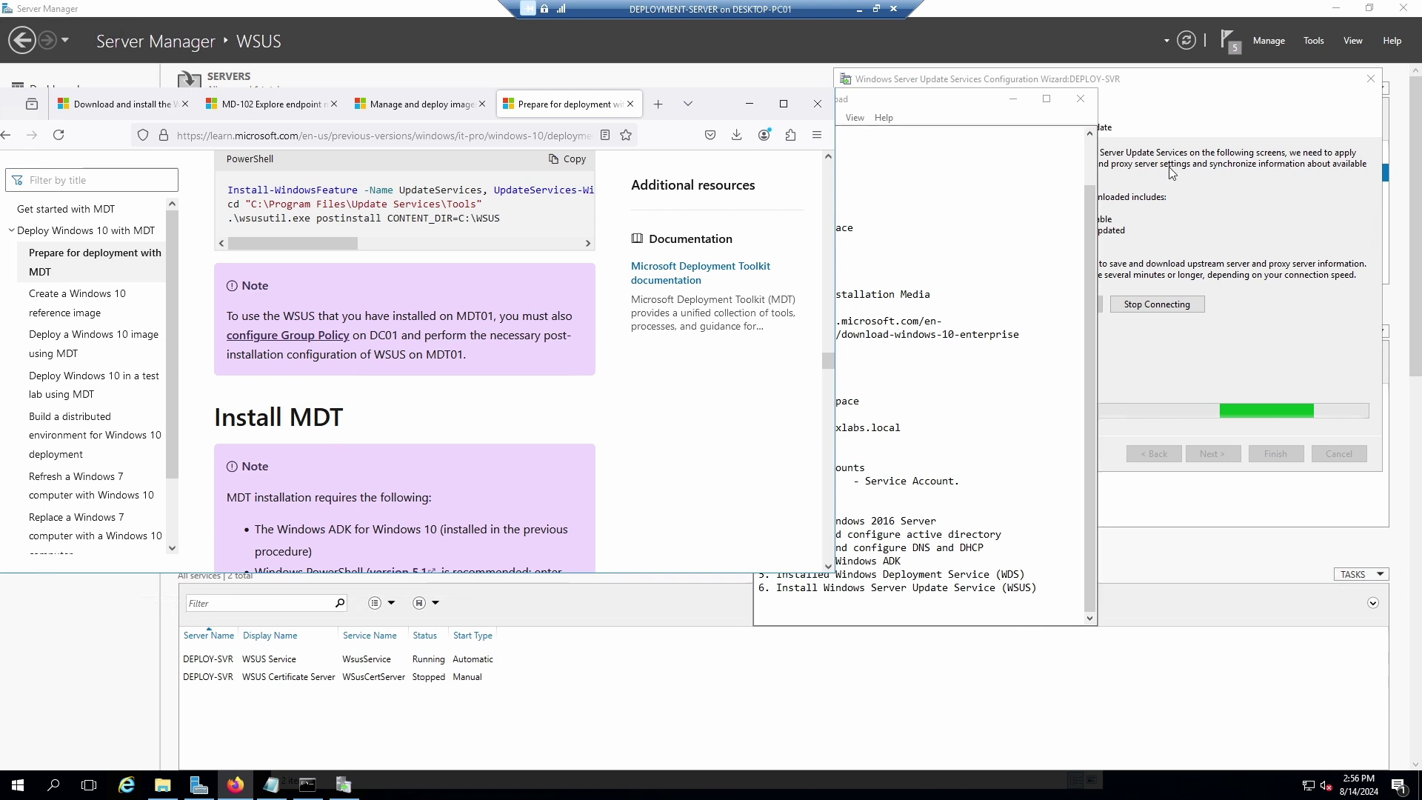
click(1184, 238)
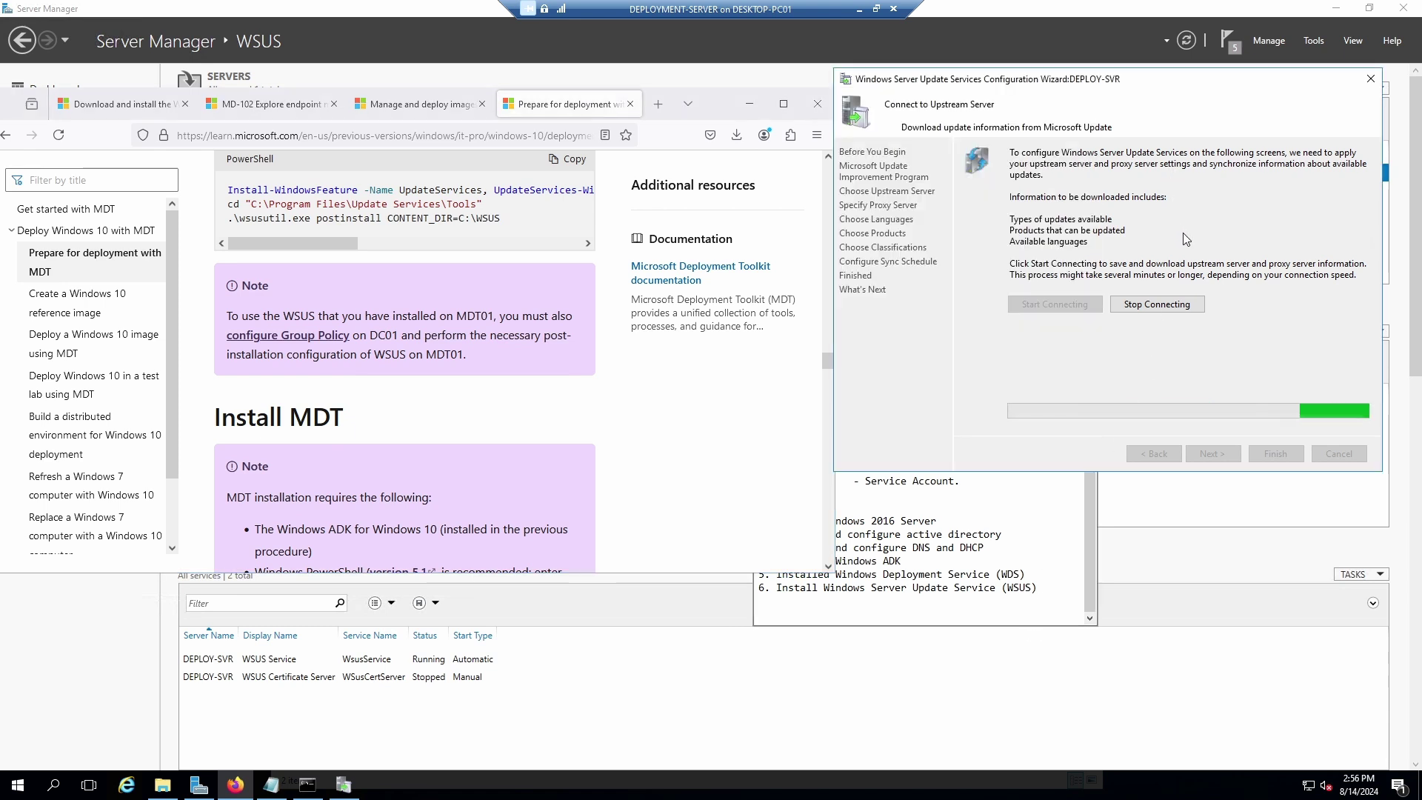
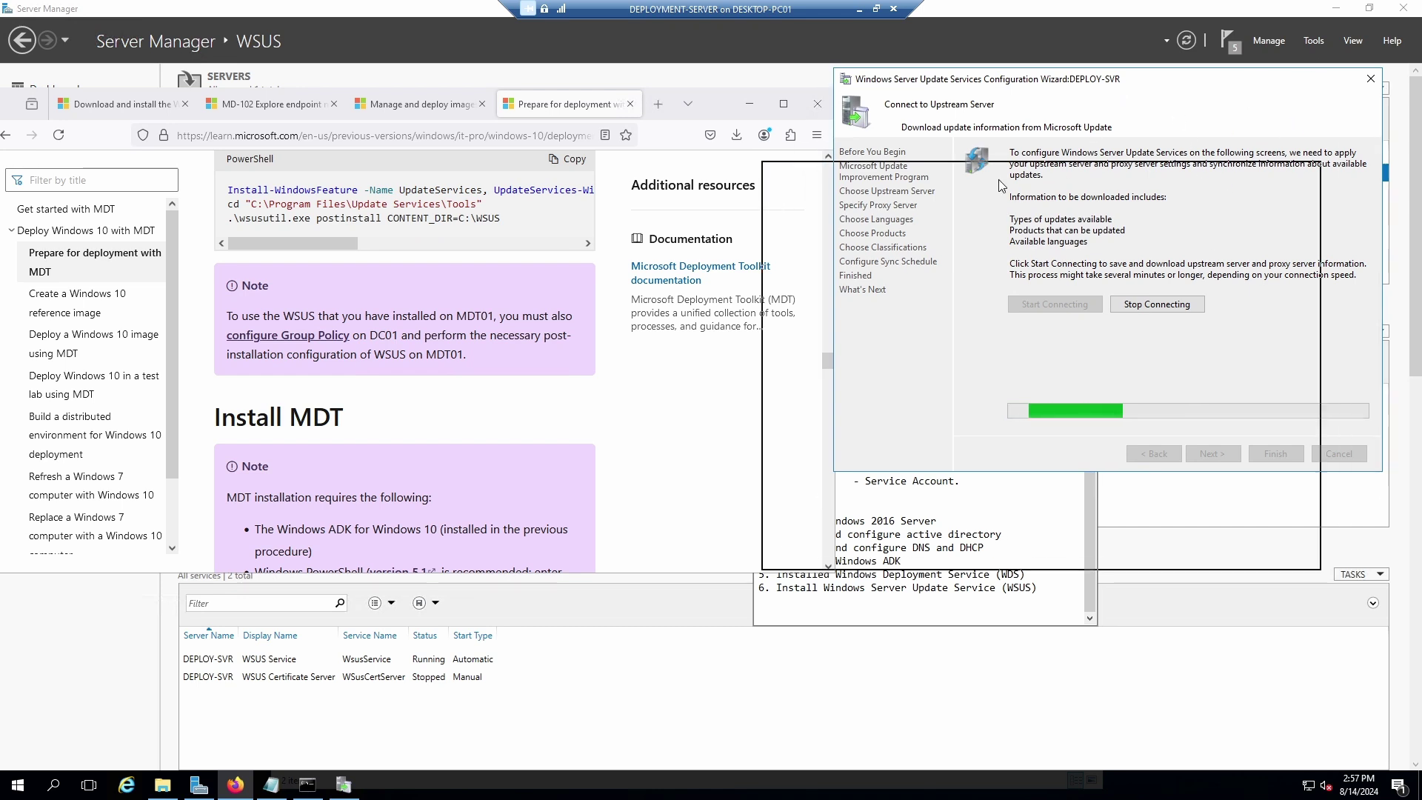
Move the WSUS Configuration Wizard to the centre and bring Server Manager's WSUS page forward.
drag(1121, 83, 745, 201)
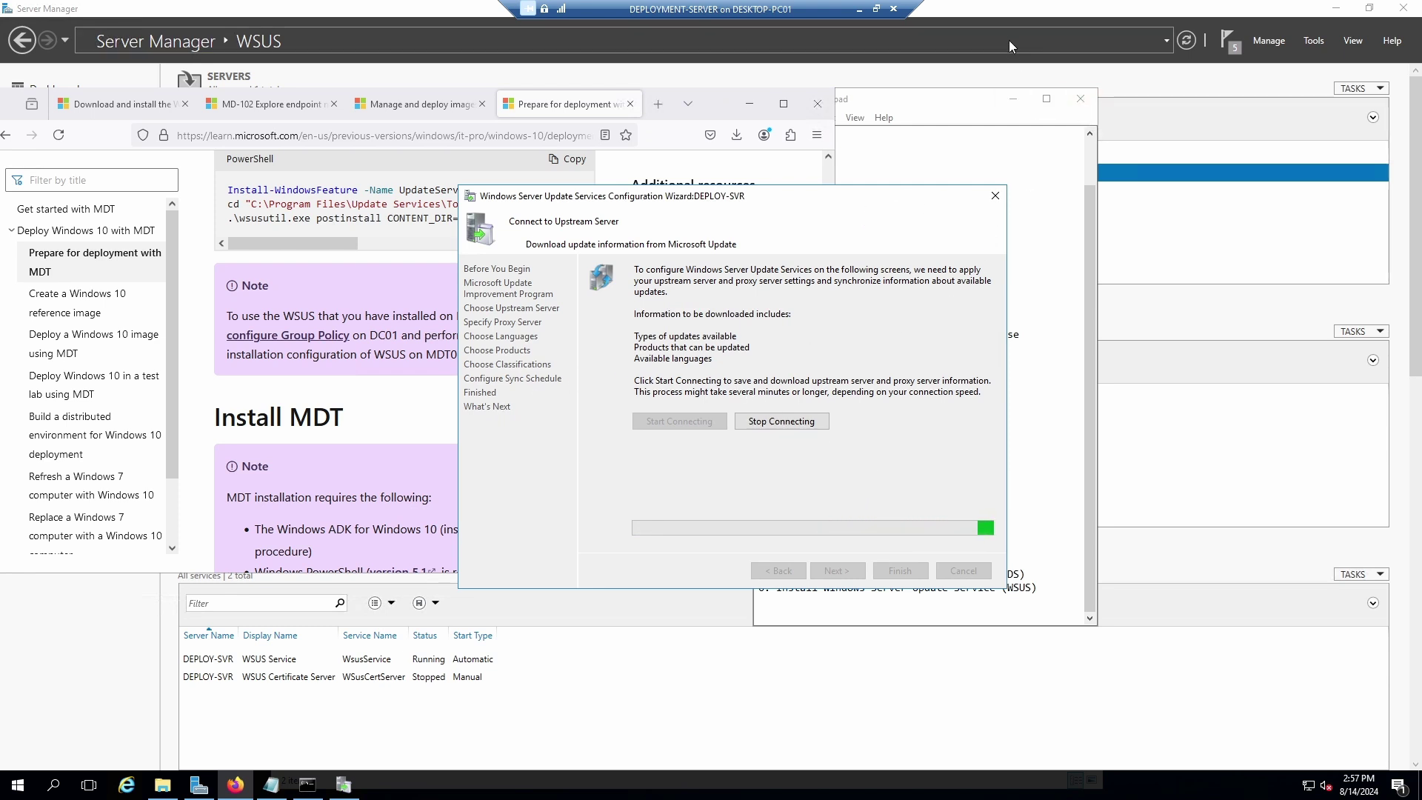
click(1008, 15)
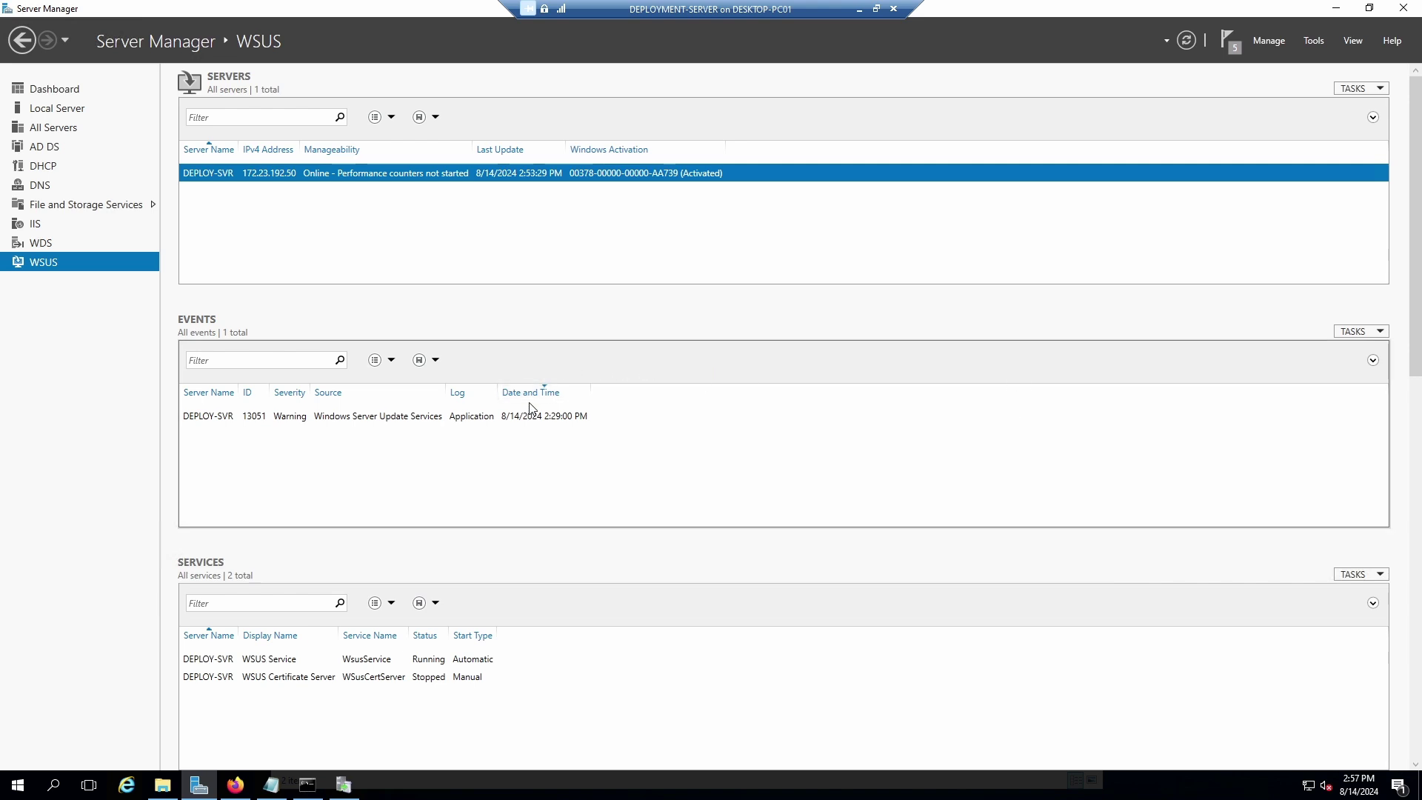
Maximize Firefox and search for 'Download and Install MDT', backing out of the 502 error.
click(235, 789)
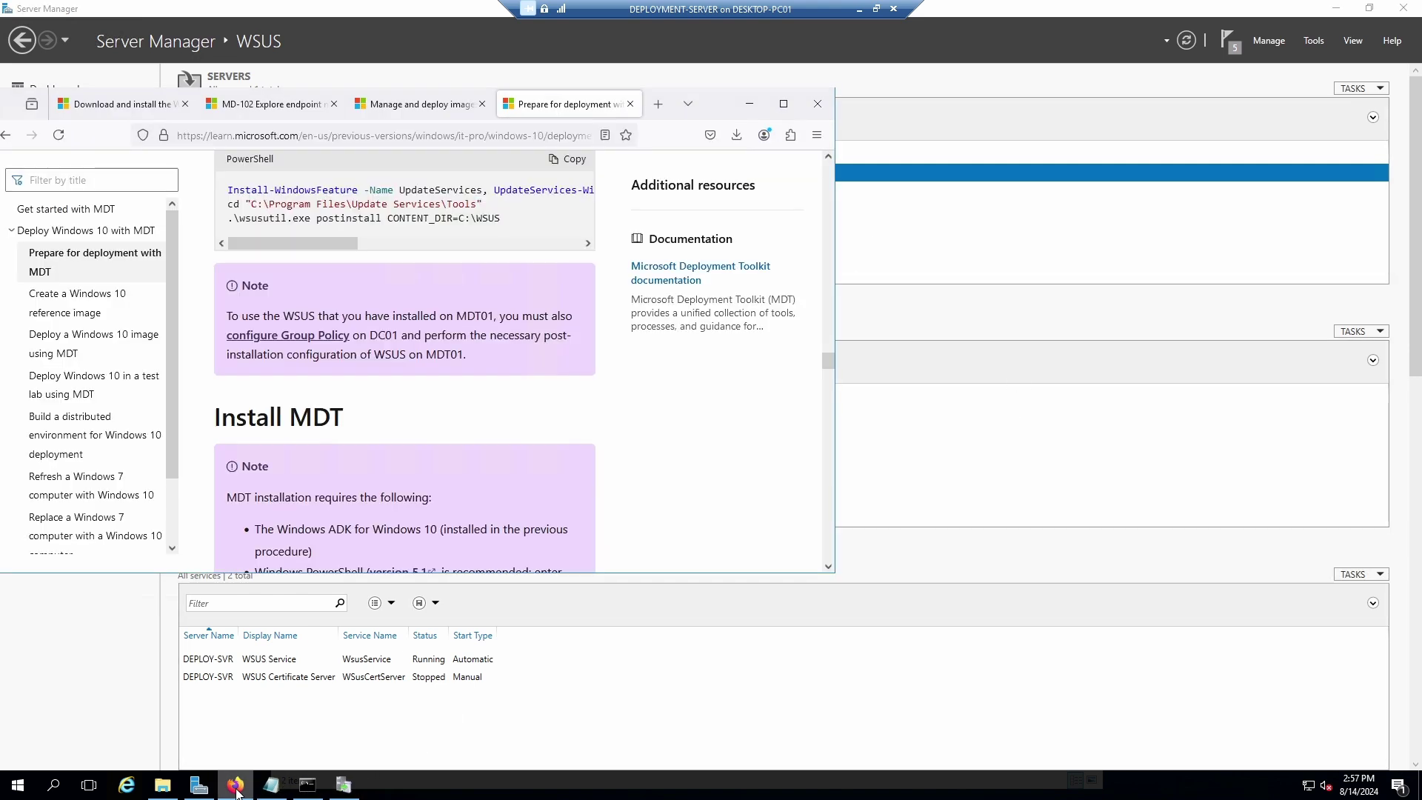
click(787, 106)
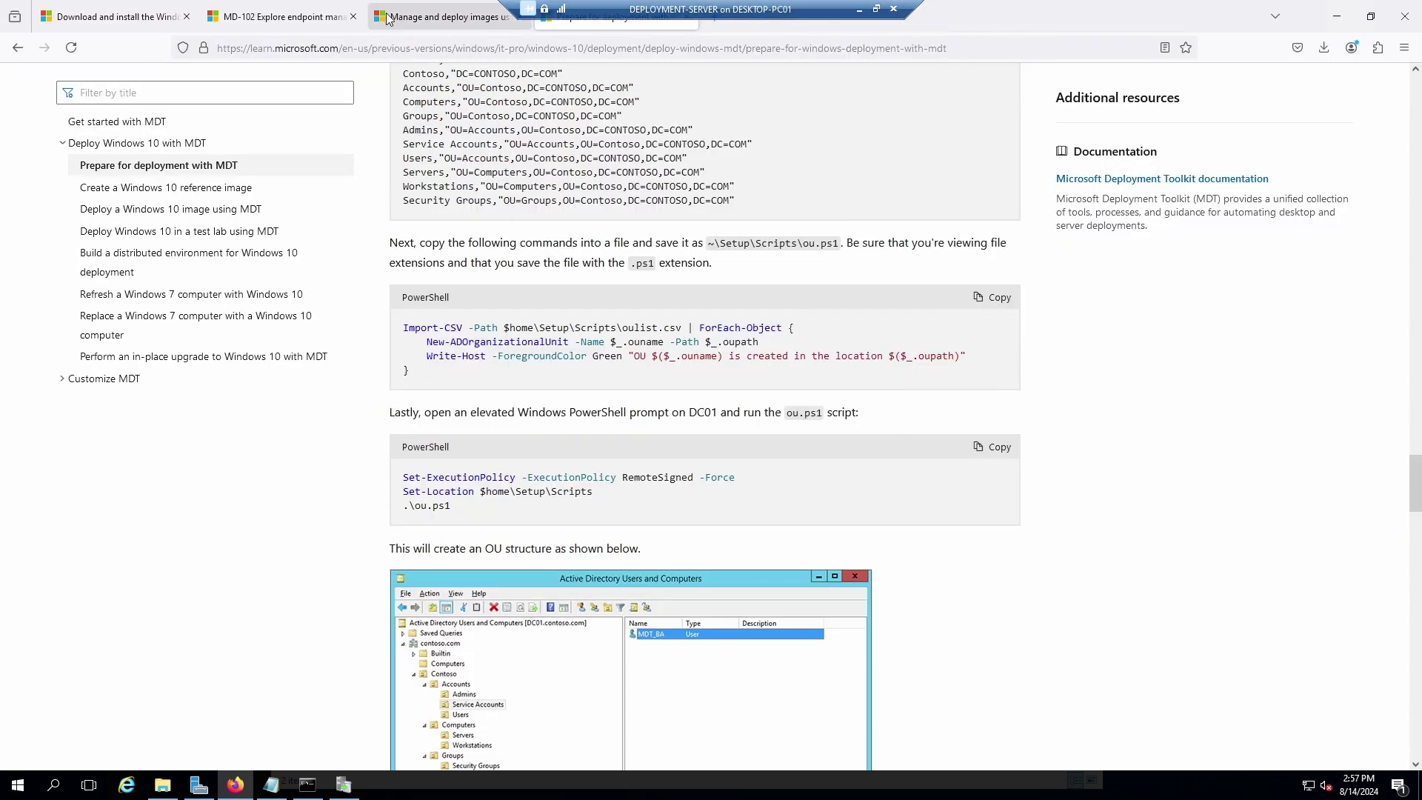
click(159, 25)
click(397, 48)
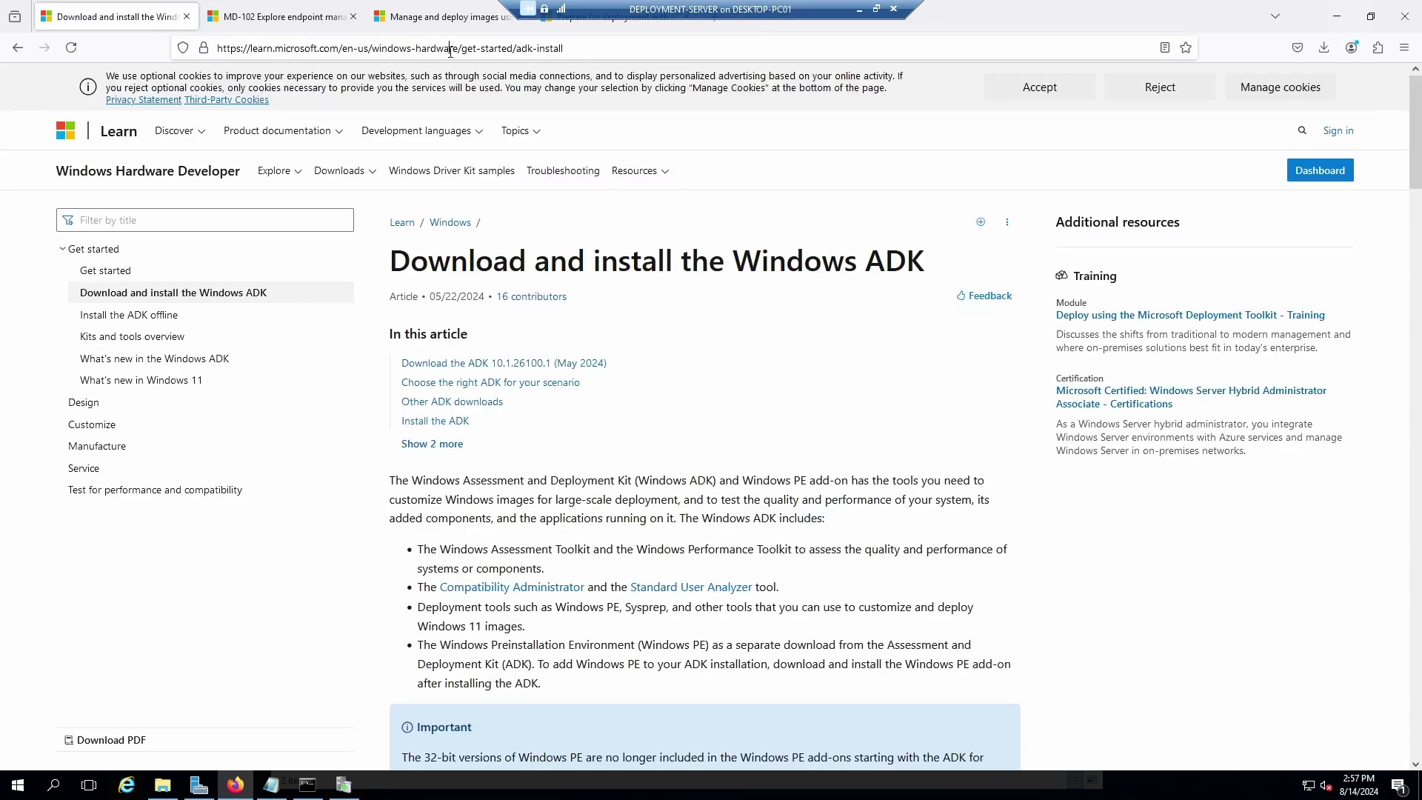
text(Down)
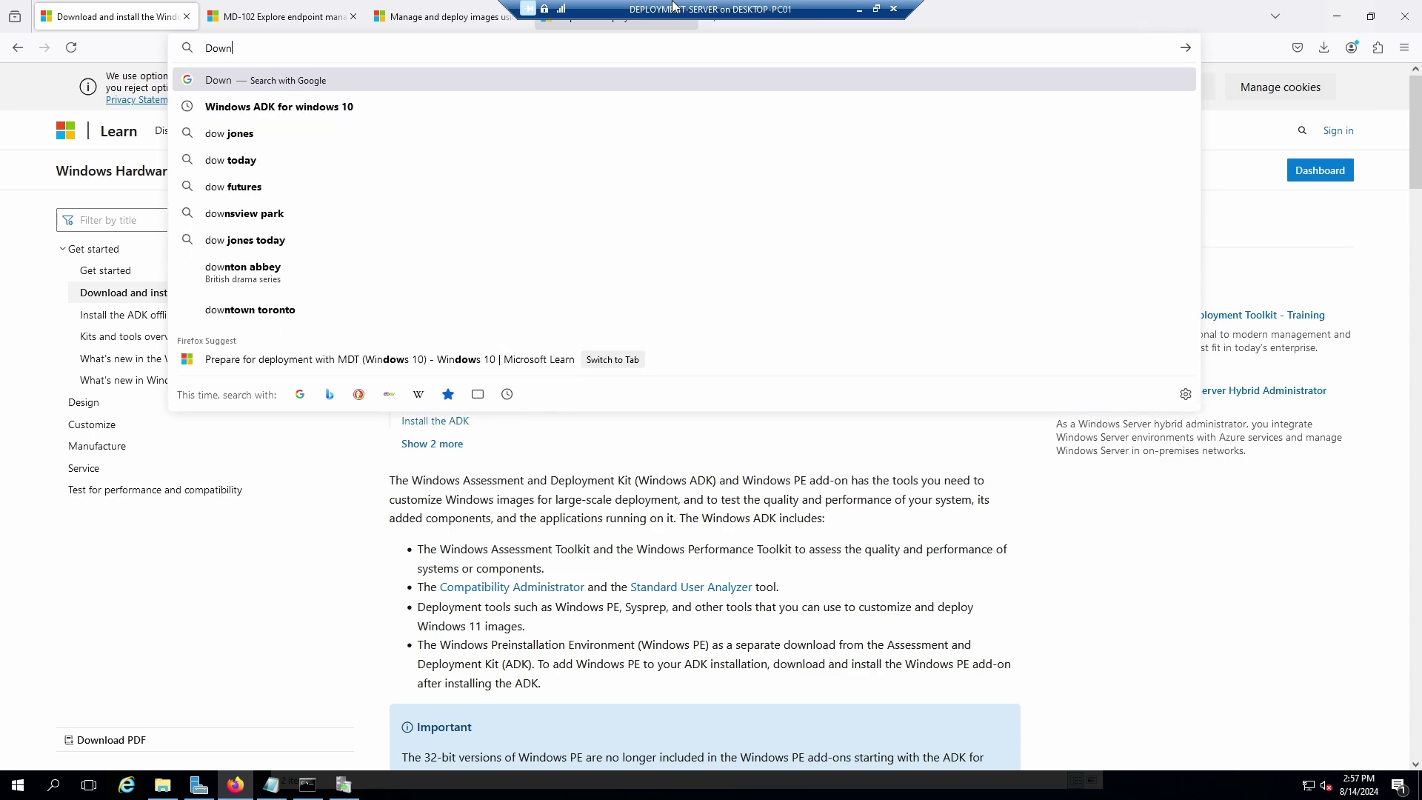
text(load and Install MDT)
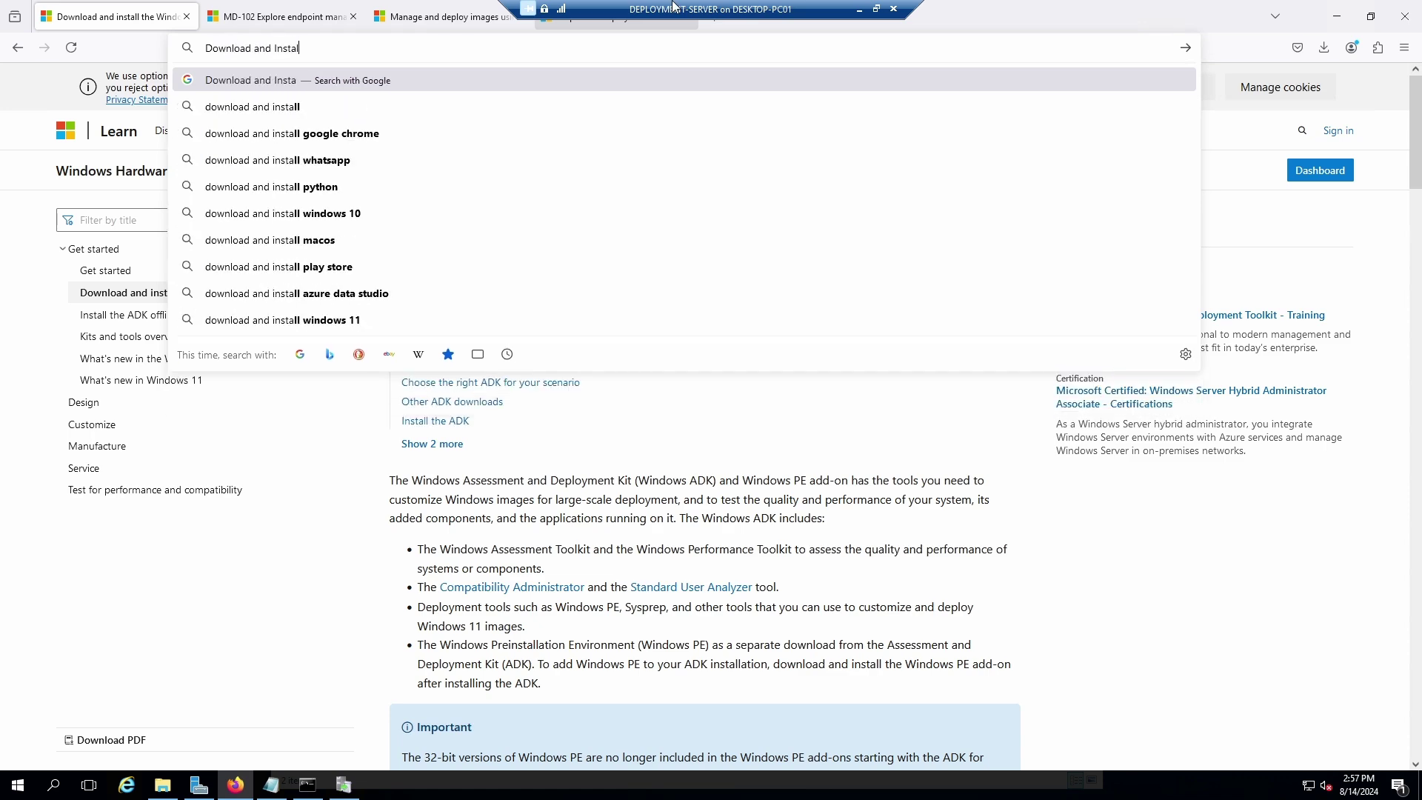
key(Return)
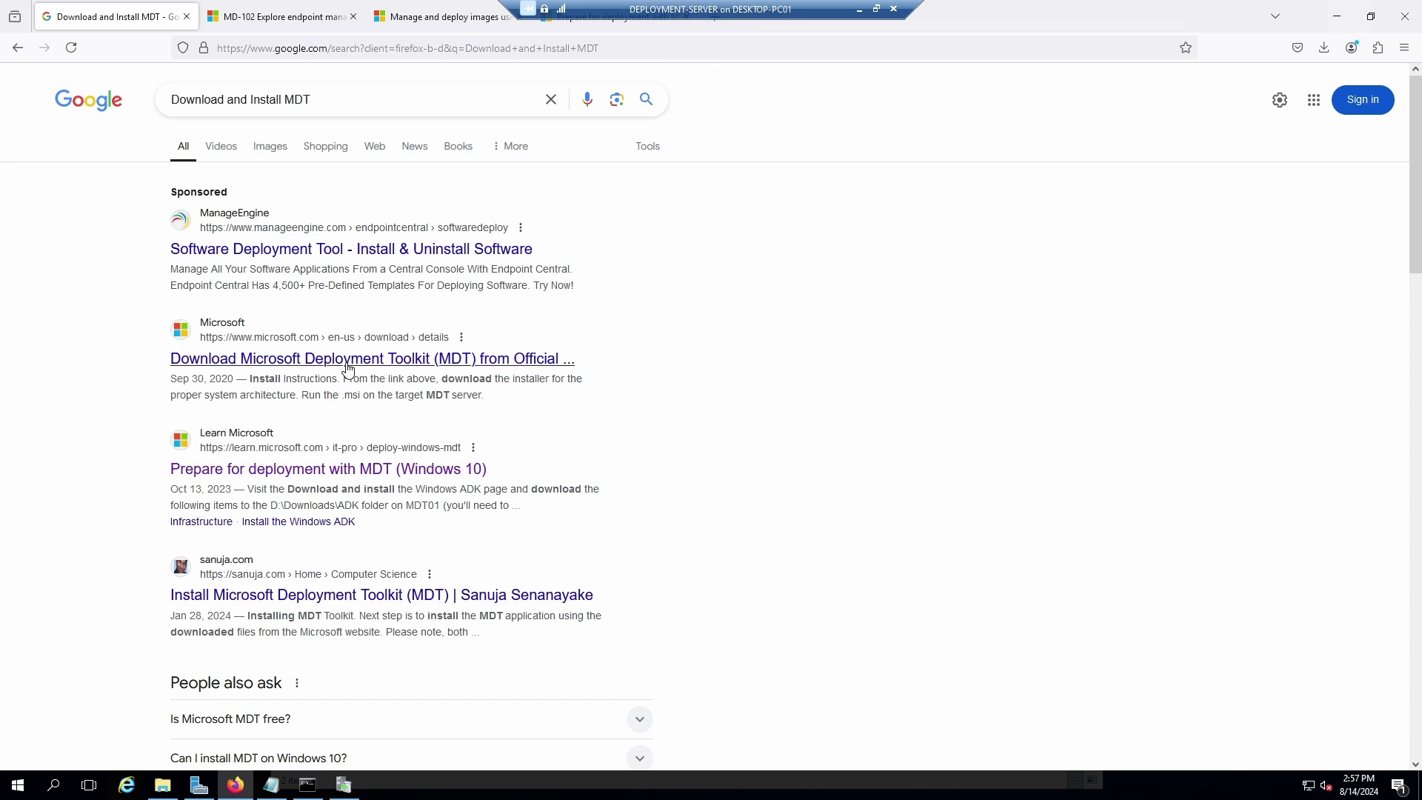
click(351, 366)
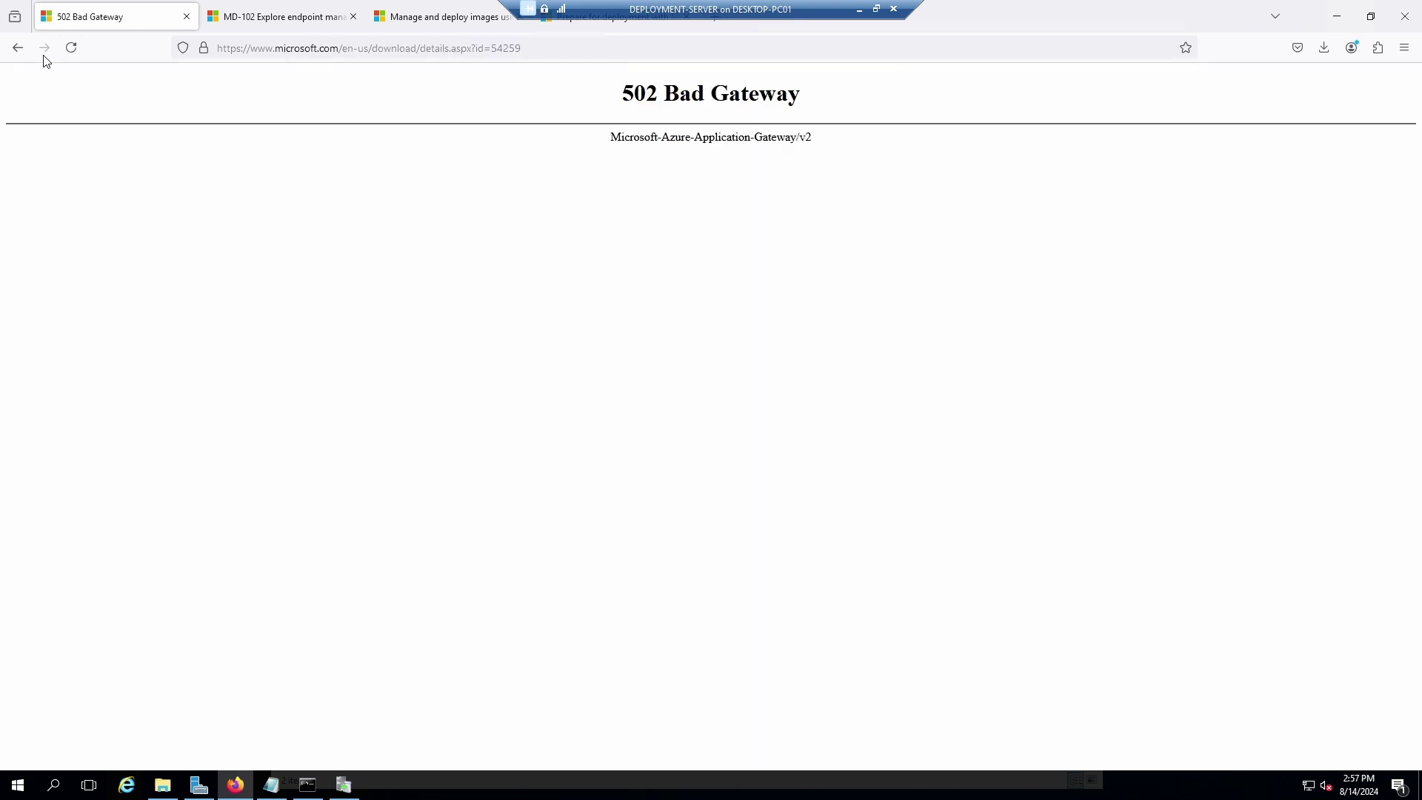
click(18, 47)
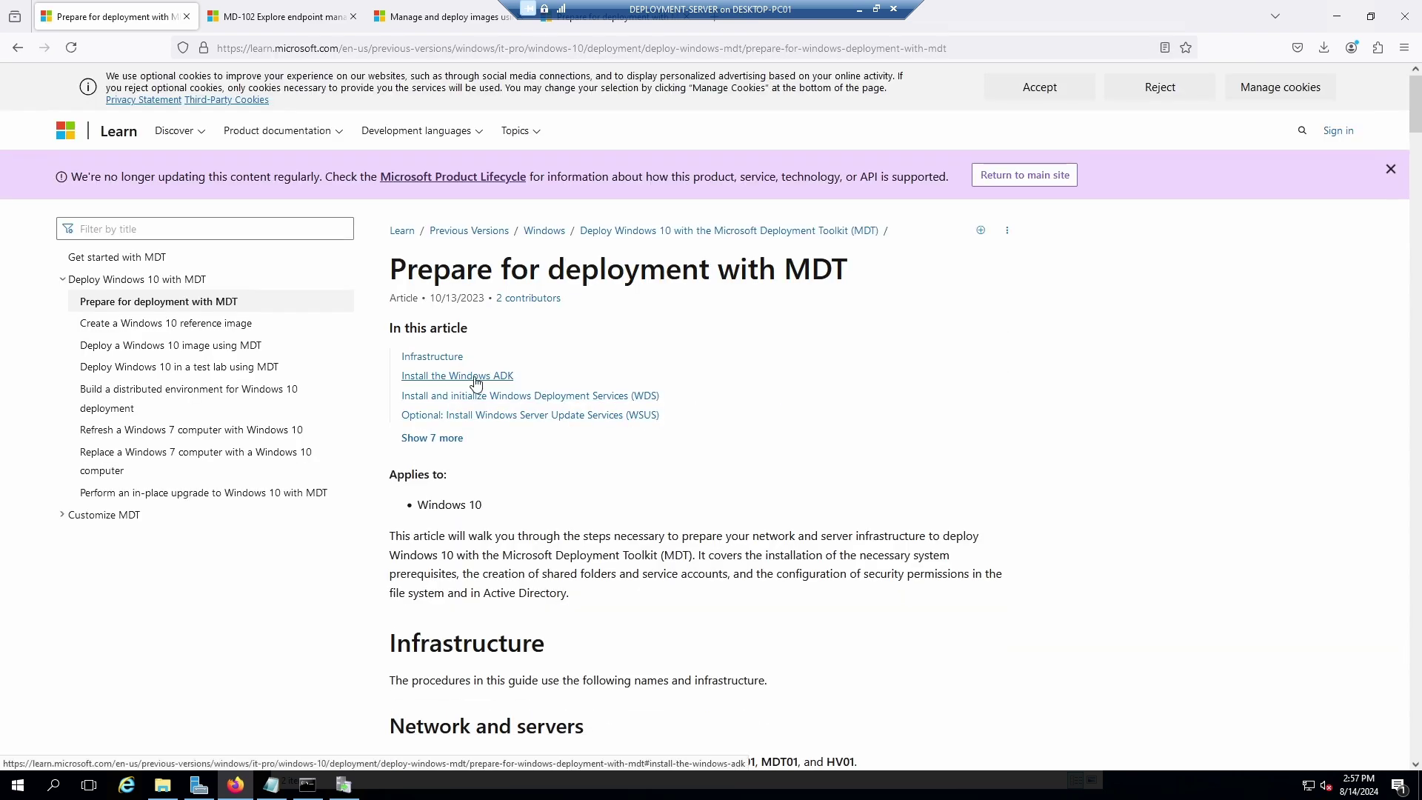
Scroll the guide to the Install MDT section and follow its MDT resource page link.
scroll(517, 518, down, 3)
scroll(518, 506, up, 2)
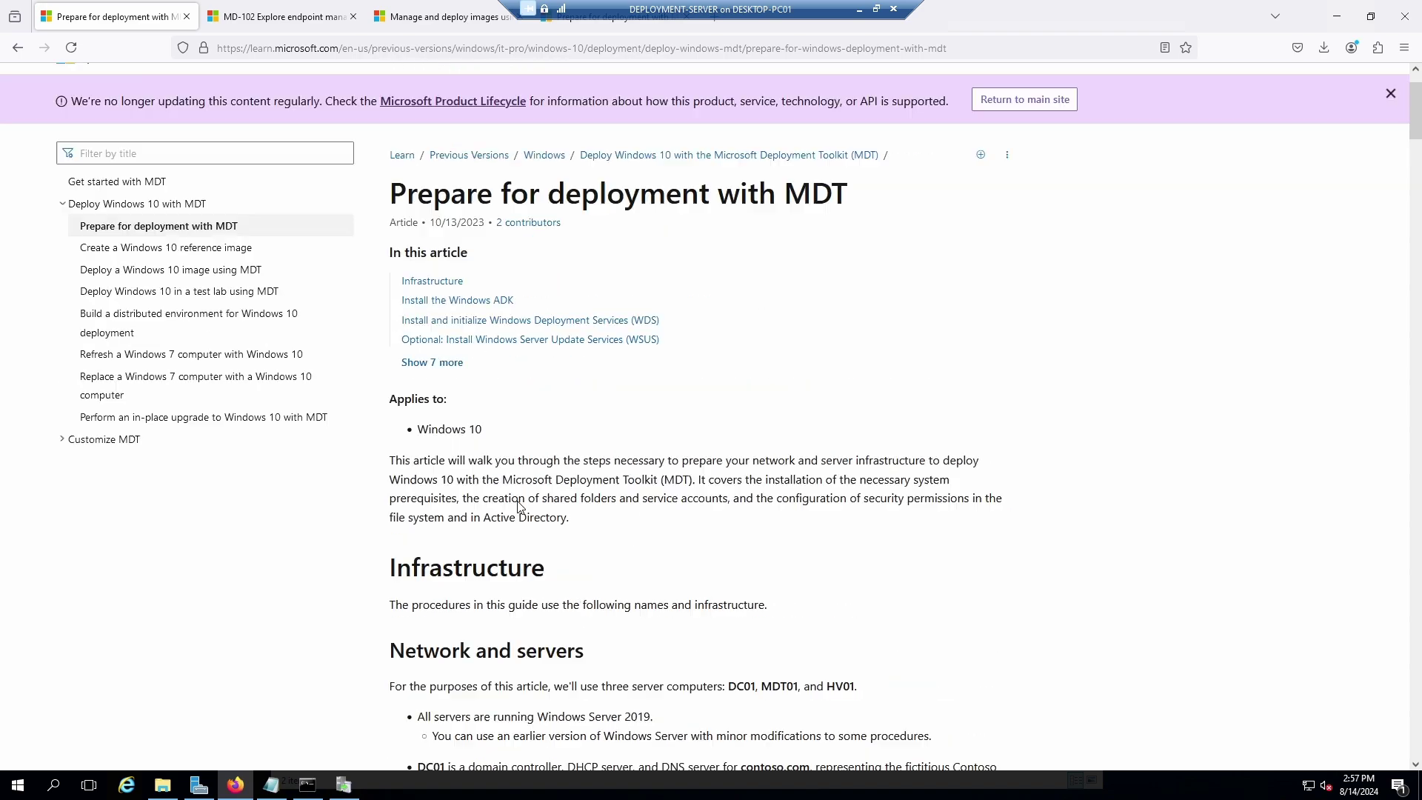
scroll(517, 506, up, 2)
scroll(837, 433, down, 3)
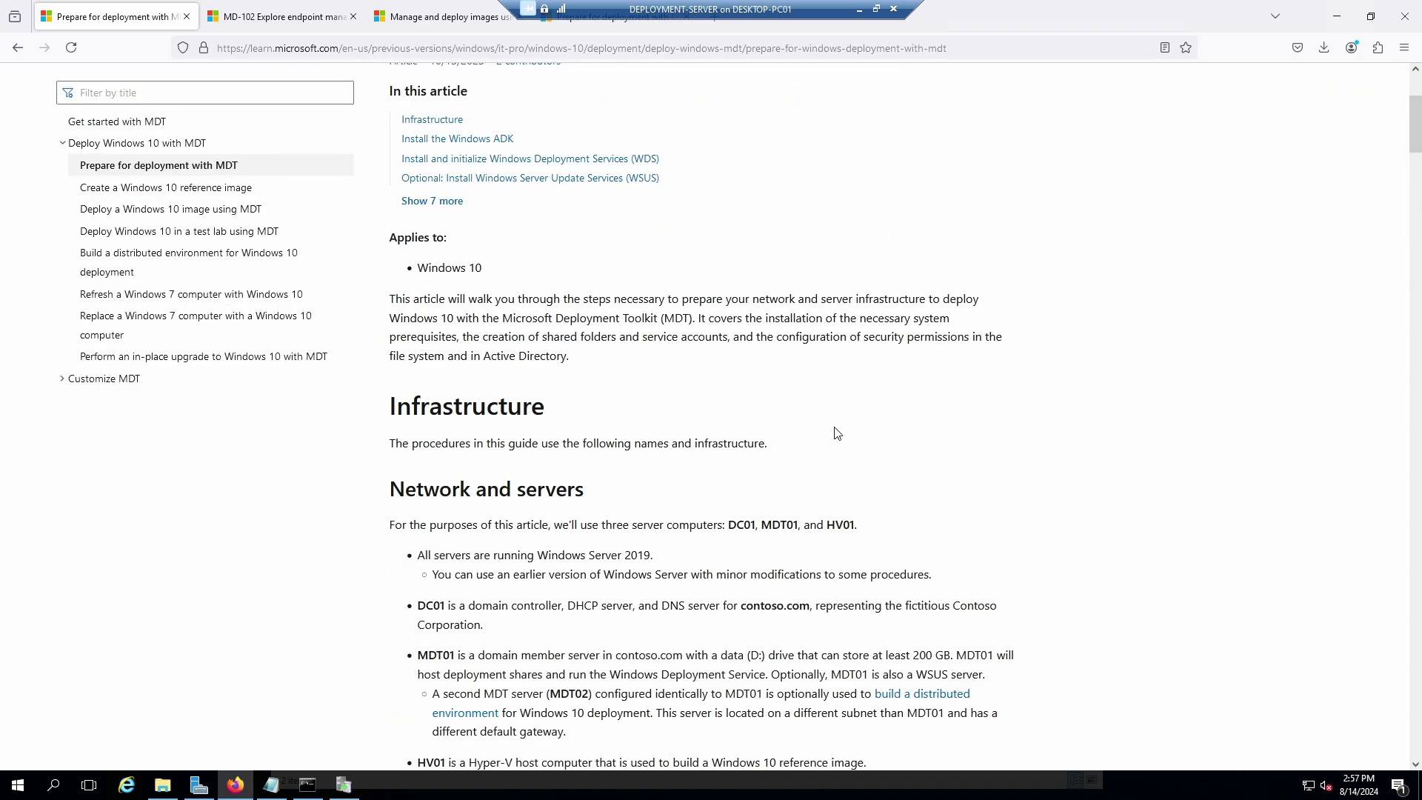
scroll(838, 433, down, 3)
scroll(838, 432, down, 13)
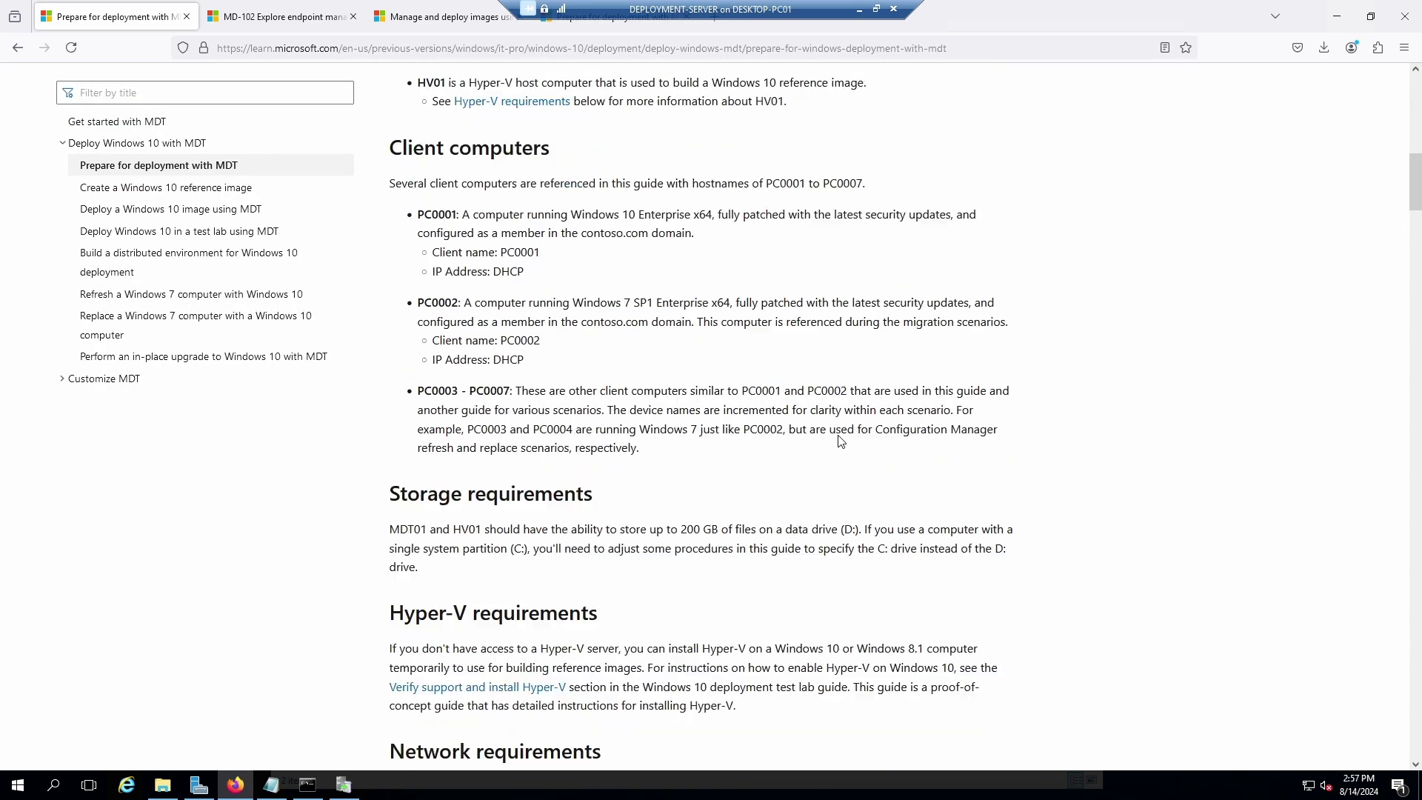
scroll(839, 442, down, 9)
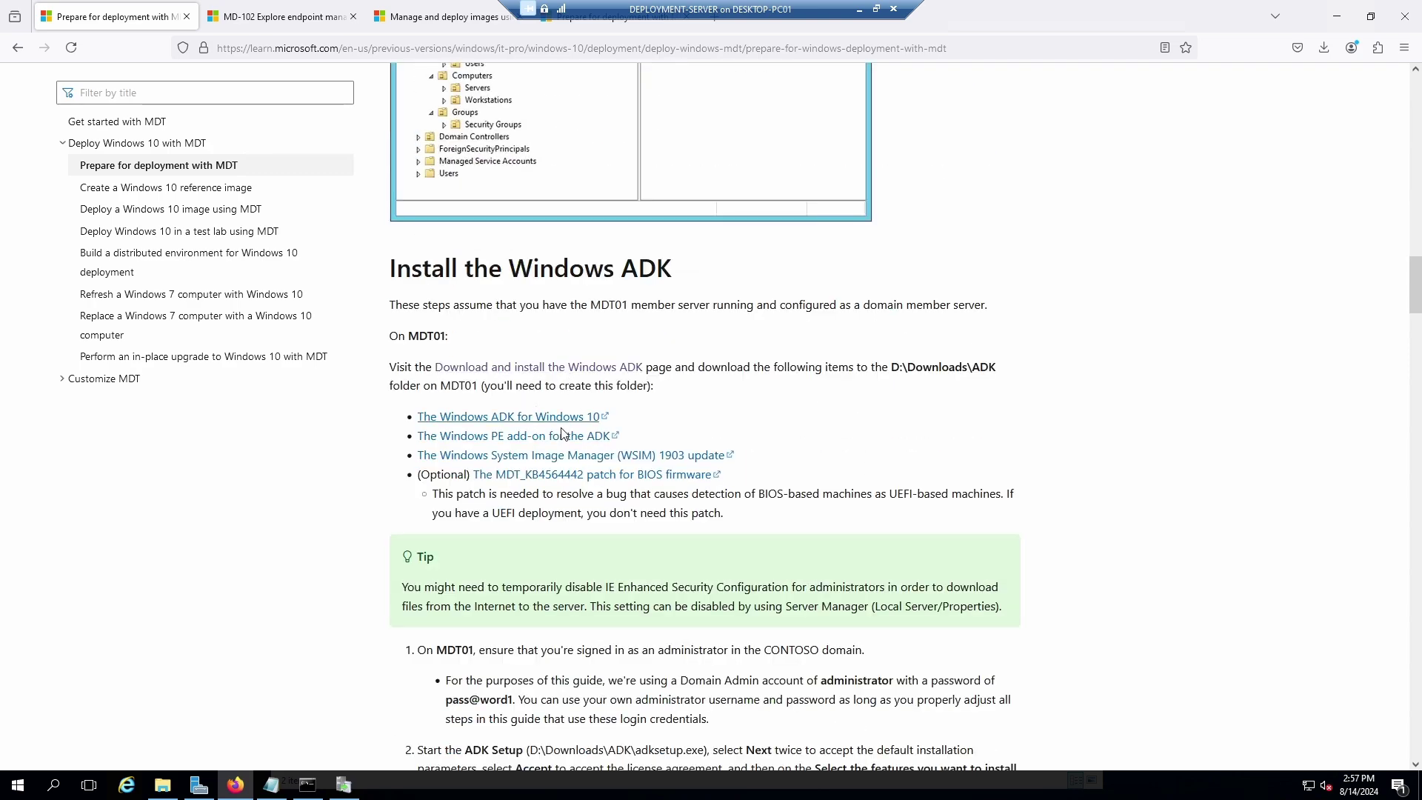
scroll(621, 483, down, 15)
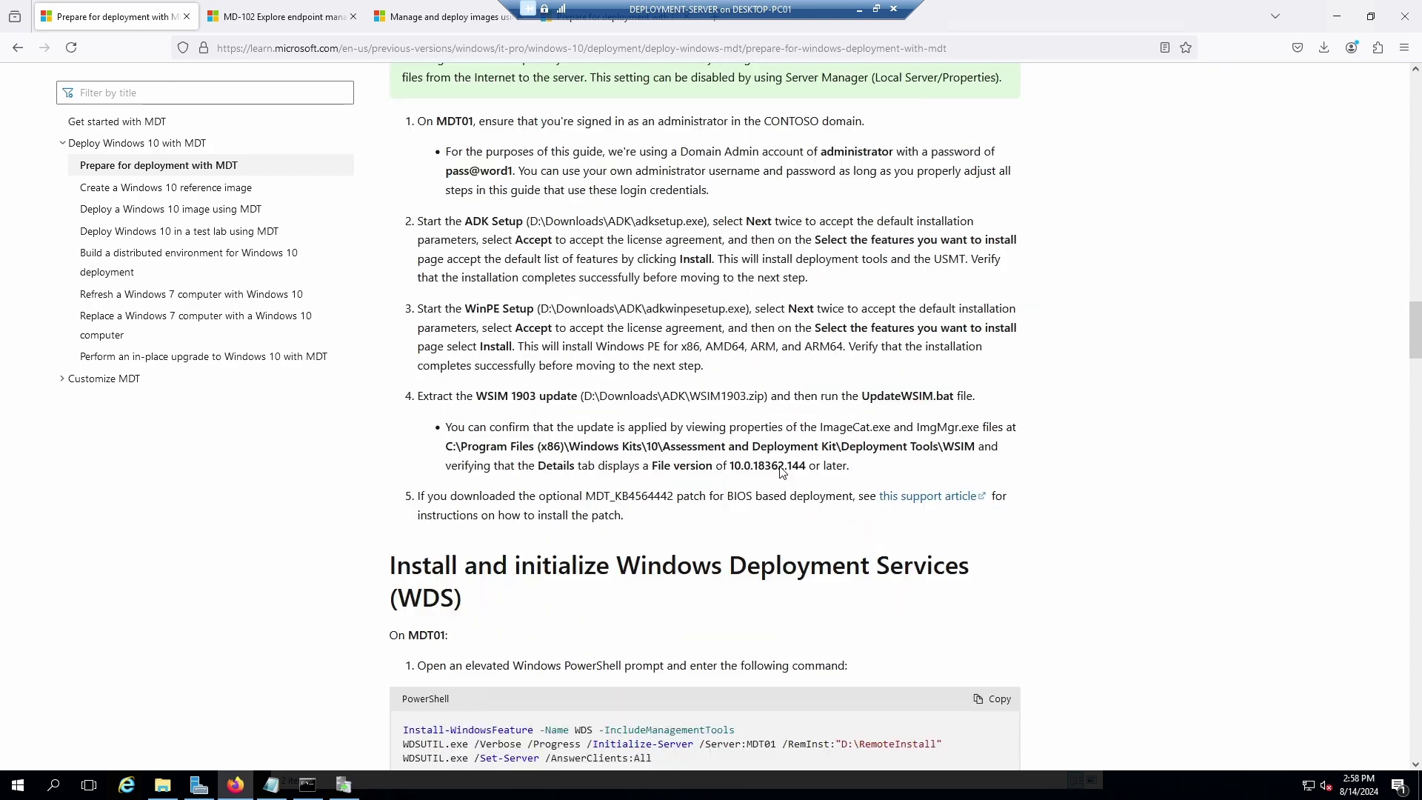
scroll(820, 455, down, 9)
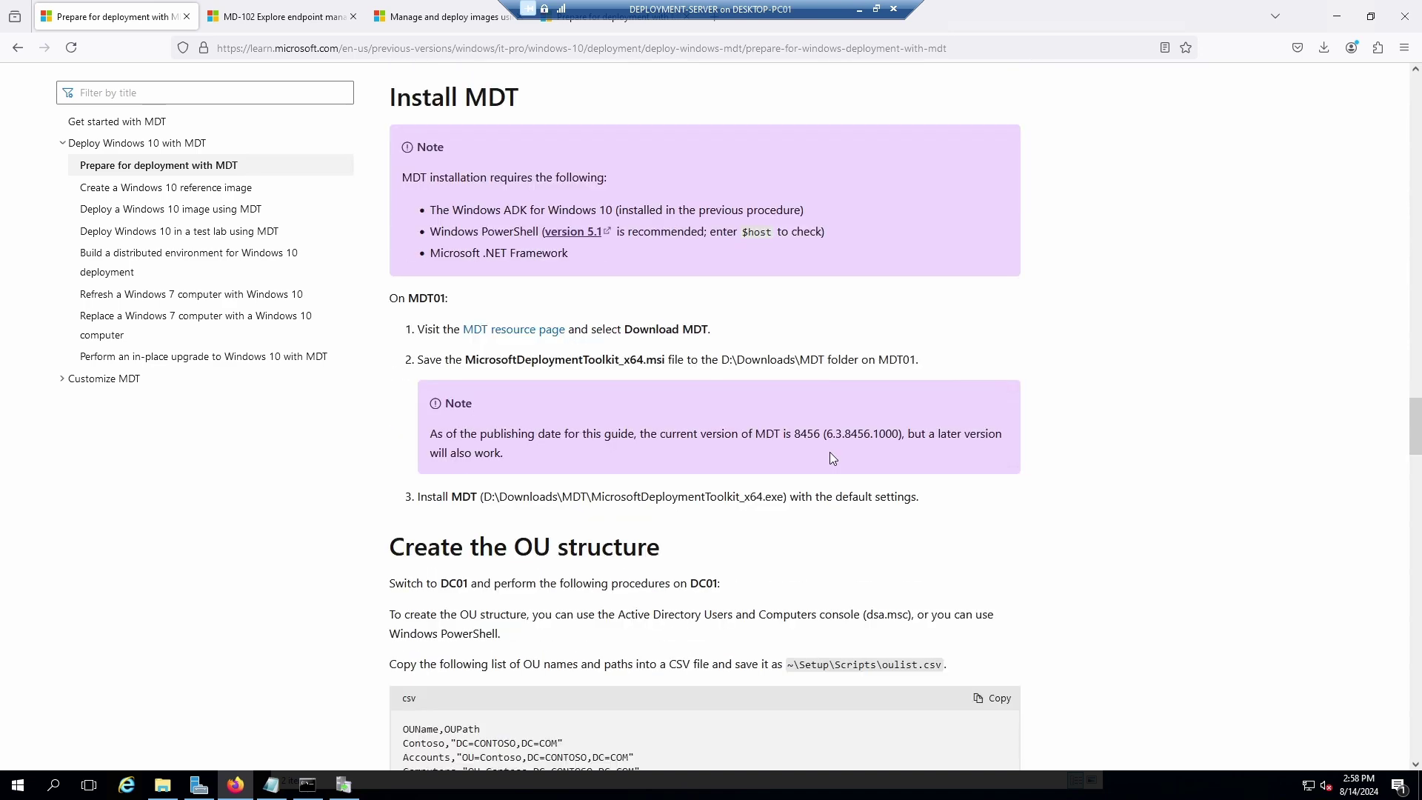
click(535, 330)
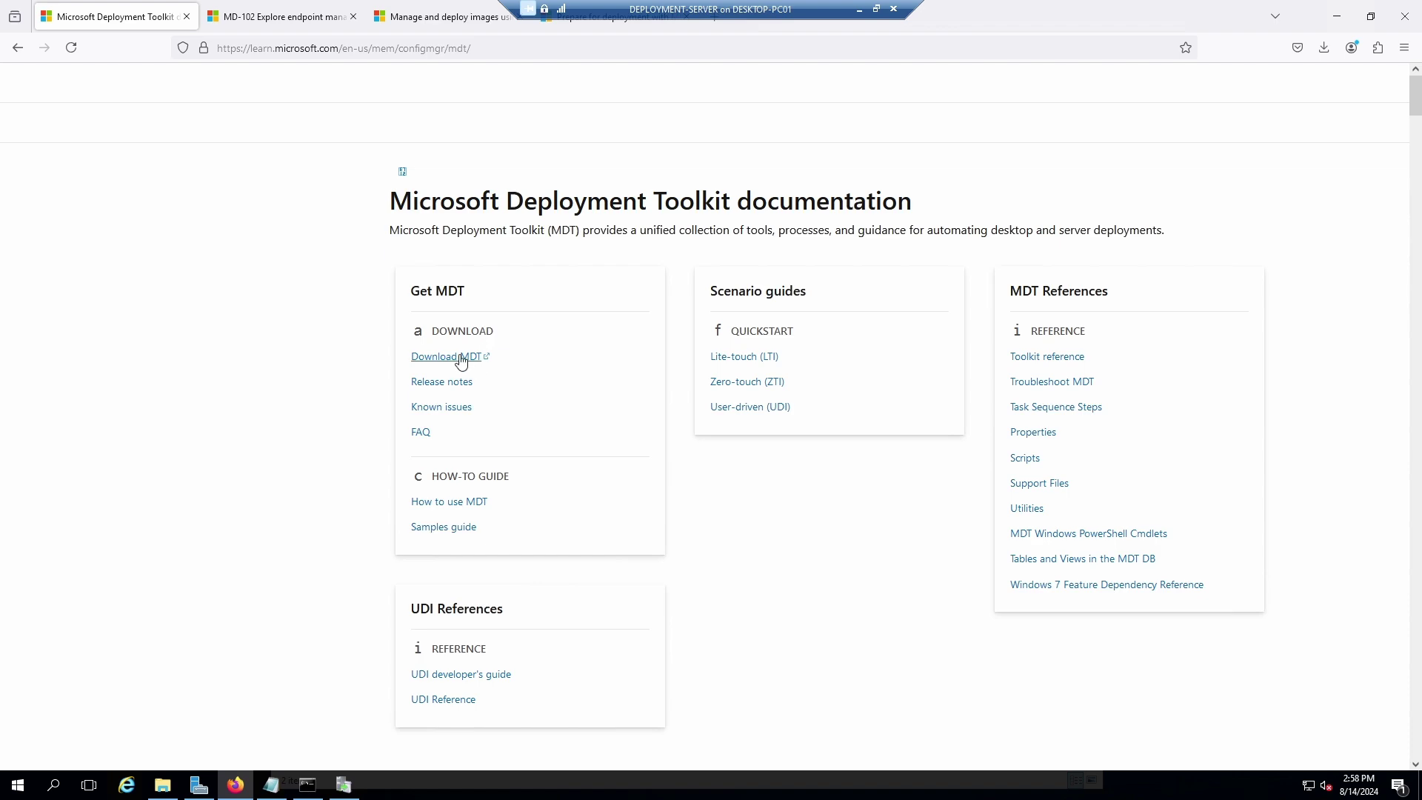
Open the MDT download page and expand its System Requirements and Install Instructions.
click(459, 361)
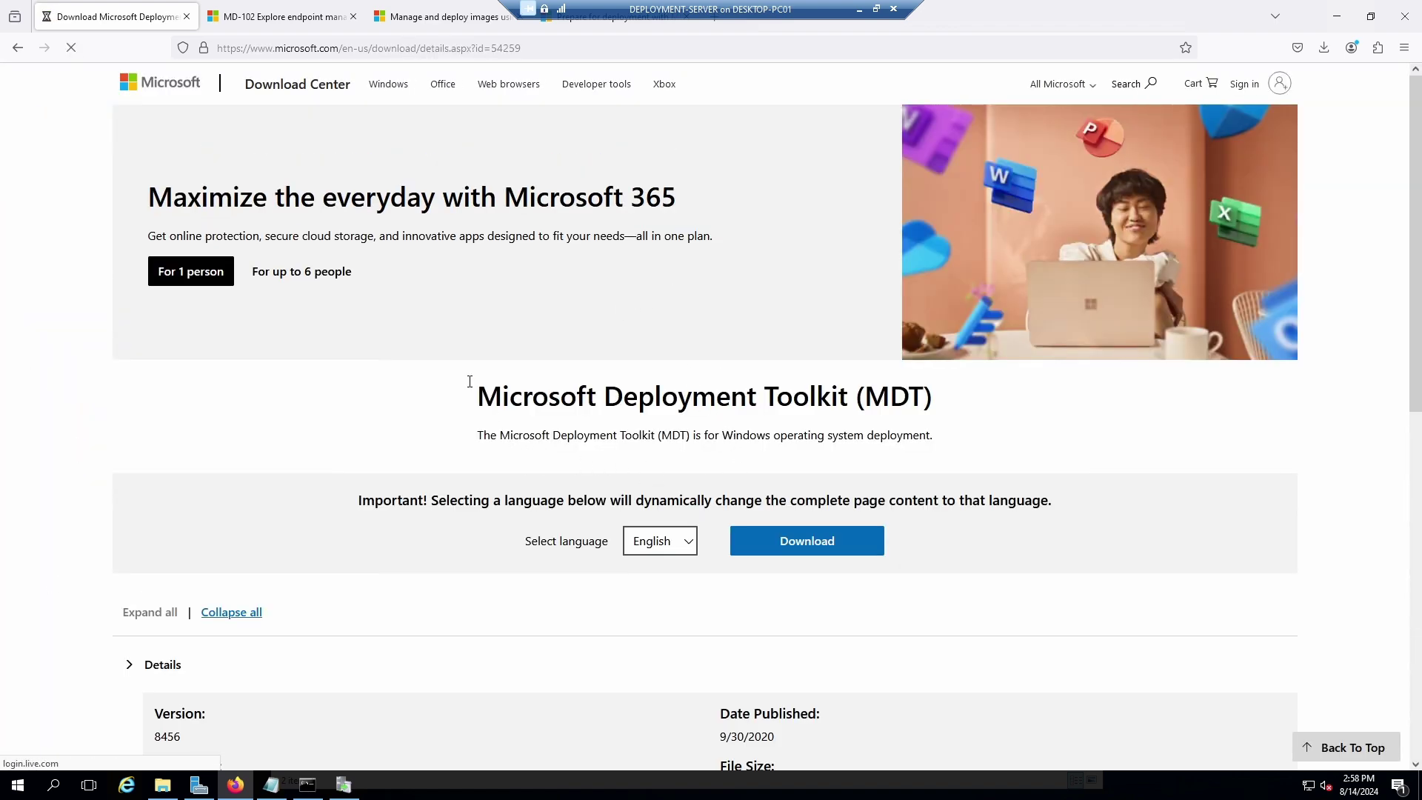
scroll(649, 508, down, 3)
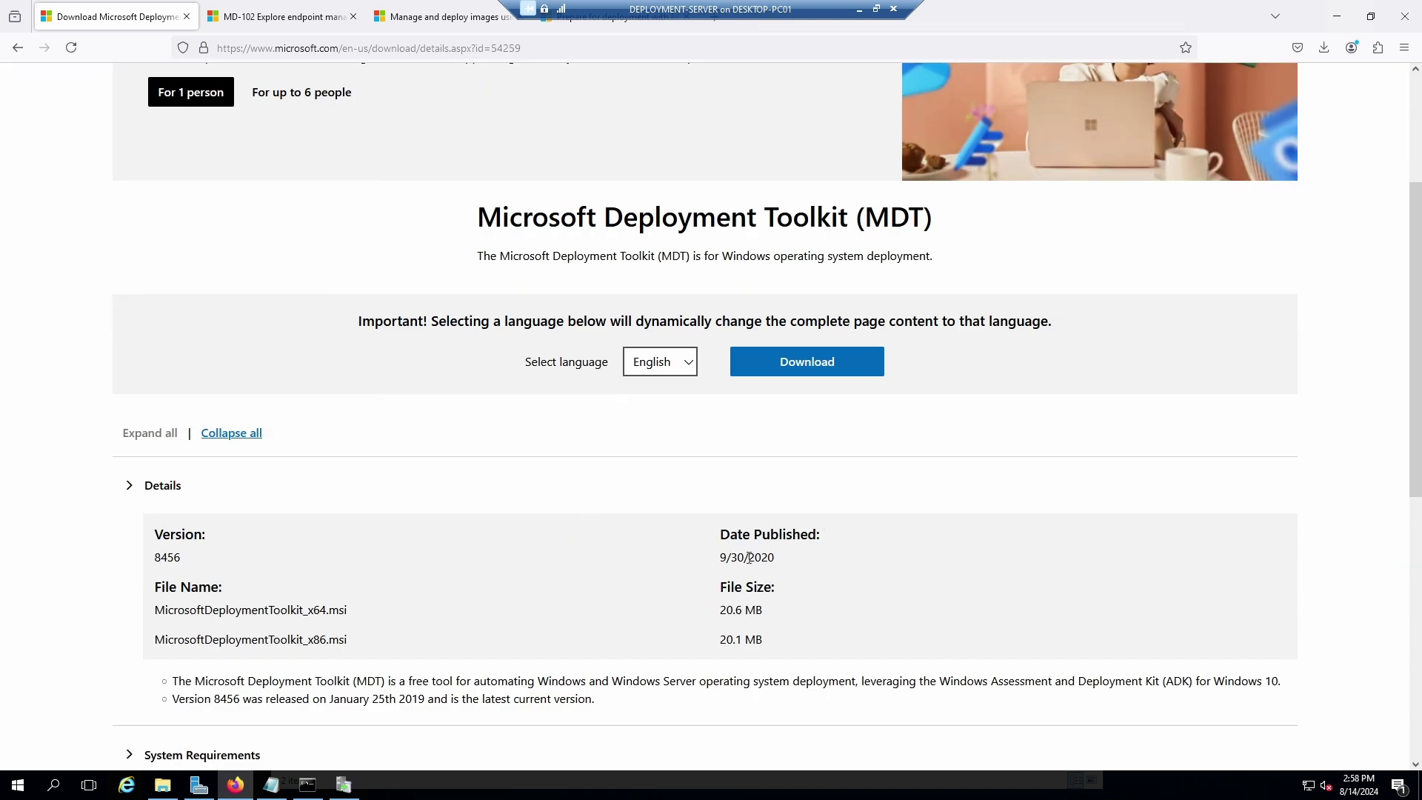
scroll(701, 607, down, 4)
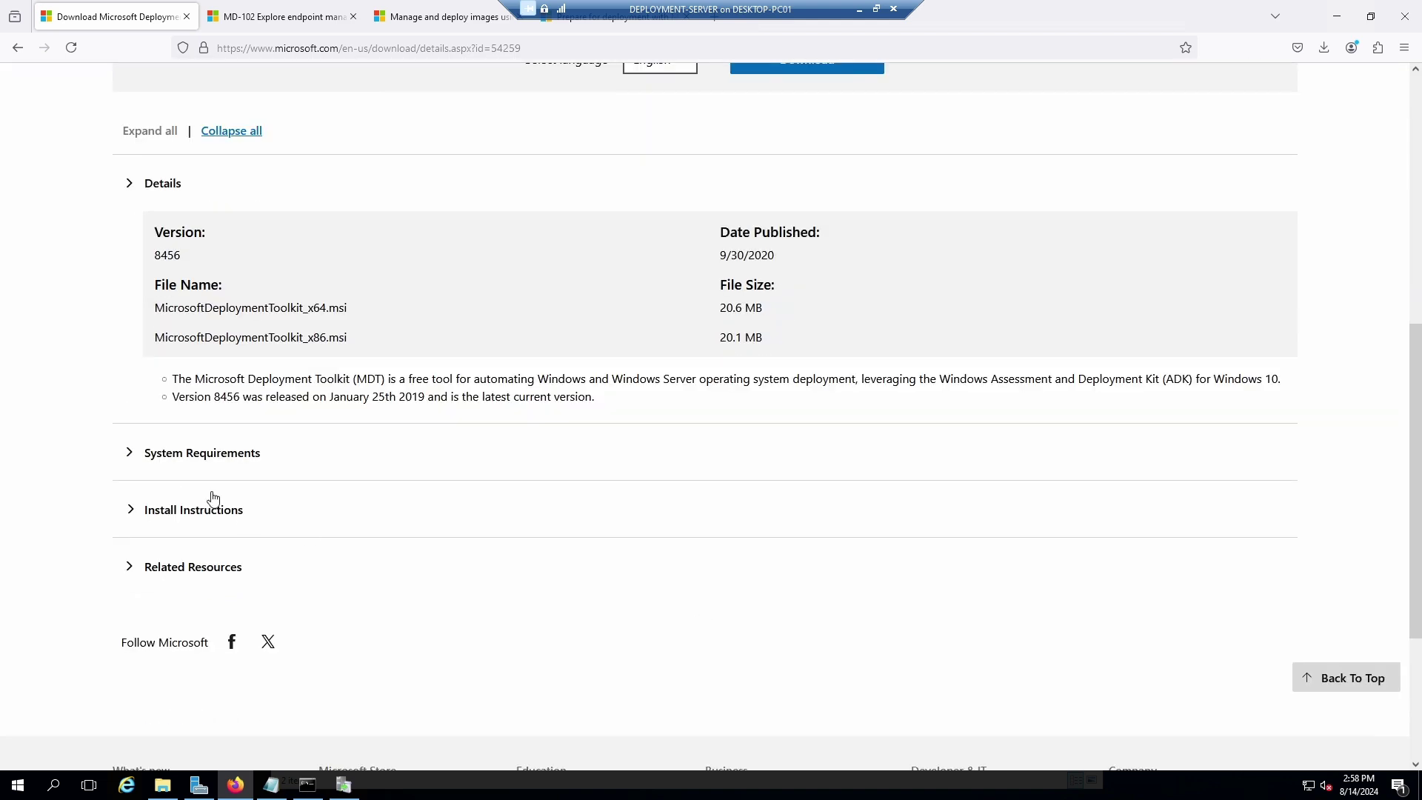
click(160, 471)
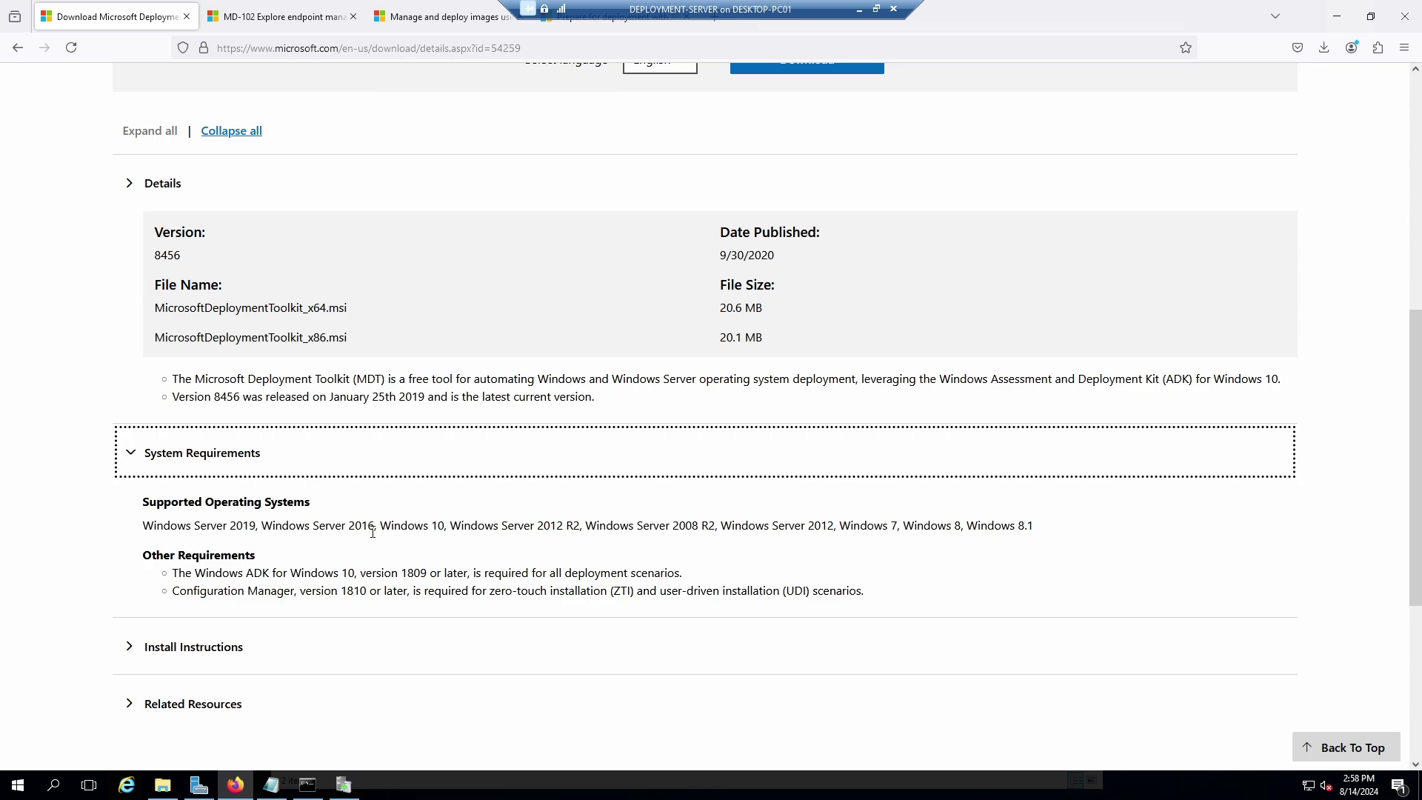
click(121, 655)
scroll(248, 506, down, 3)
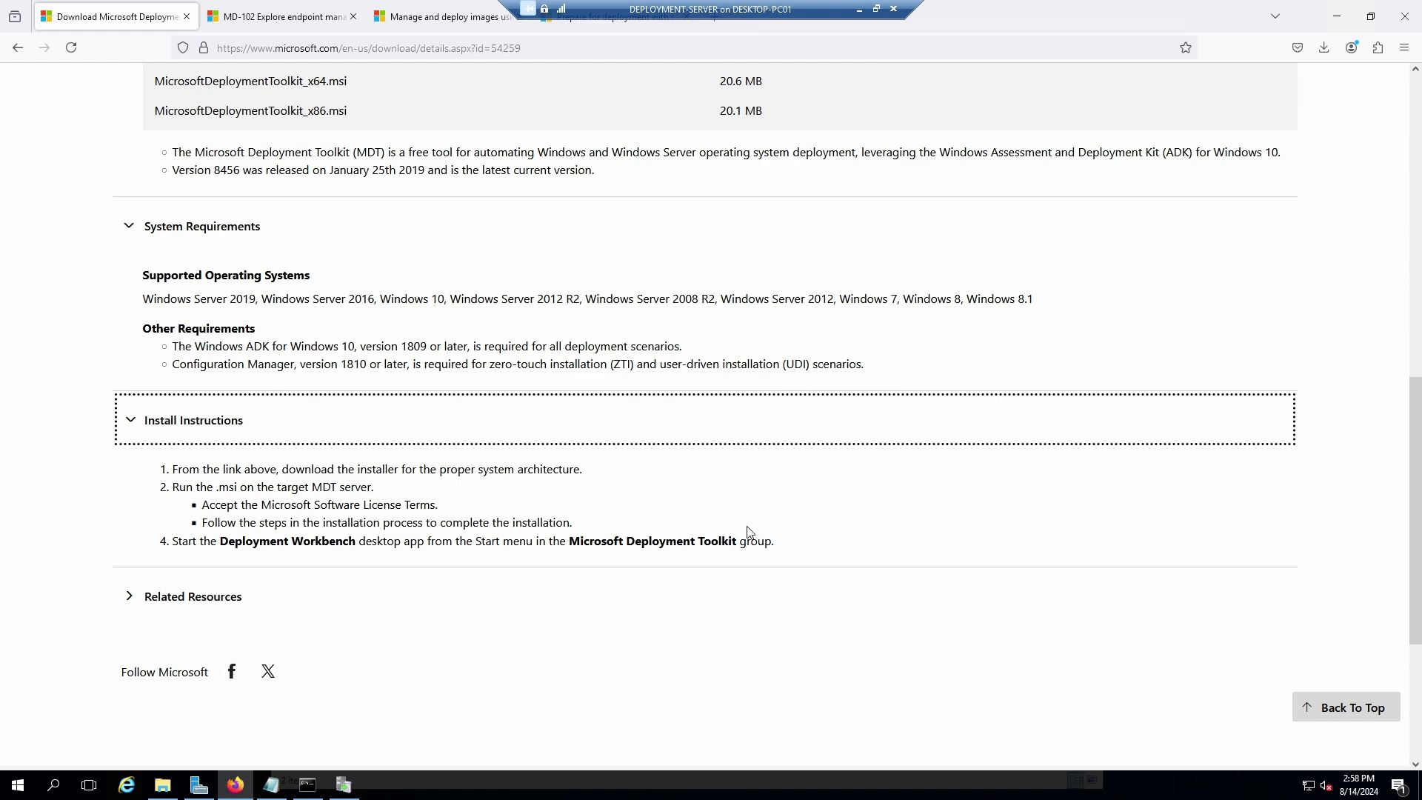
scroll(810, 312, up, 10)
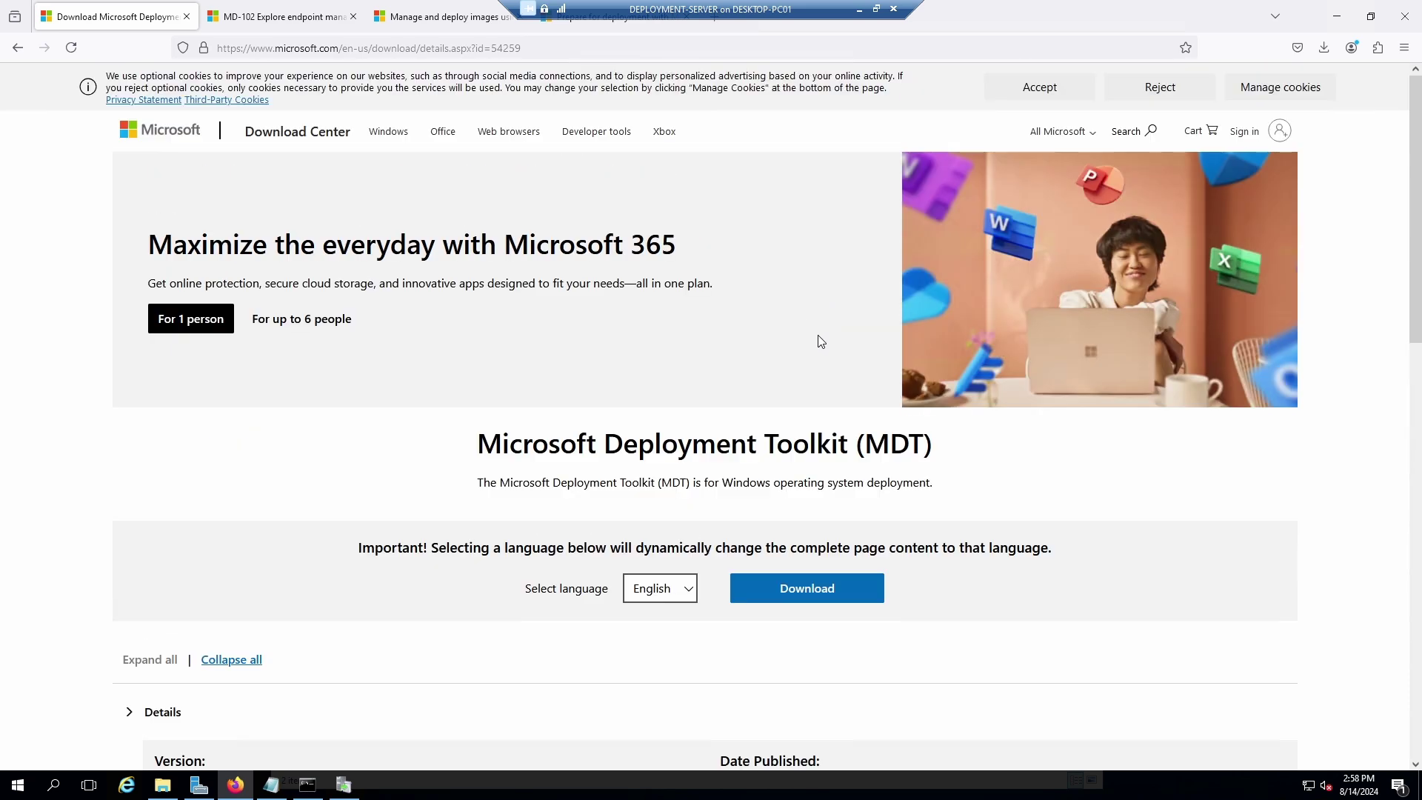
Download the 64-bit installer MicrosoftDeploymentToolkit_x64.msi.
click(809, 586)
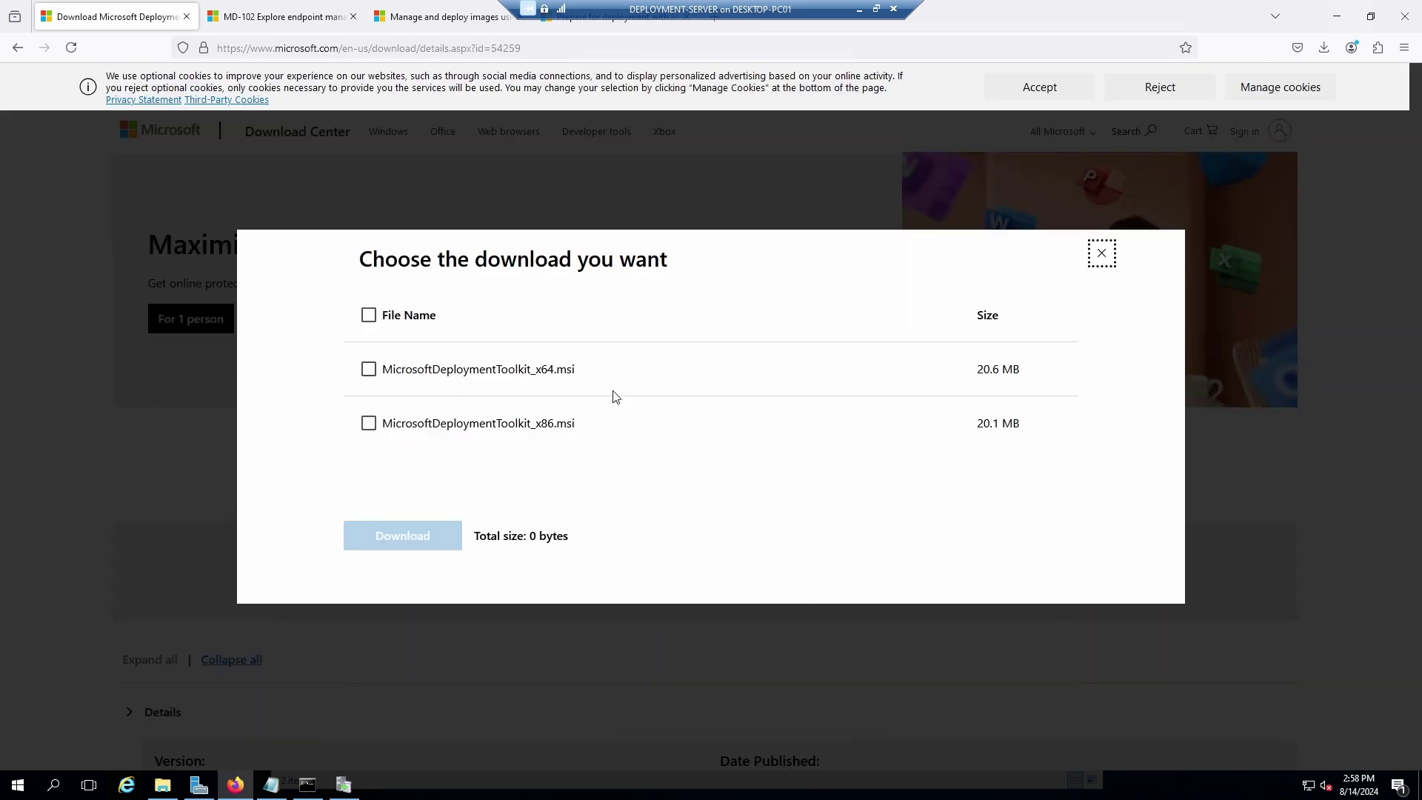
click(369, 370)
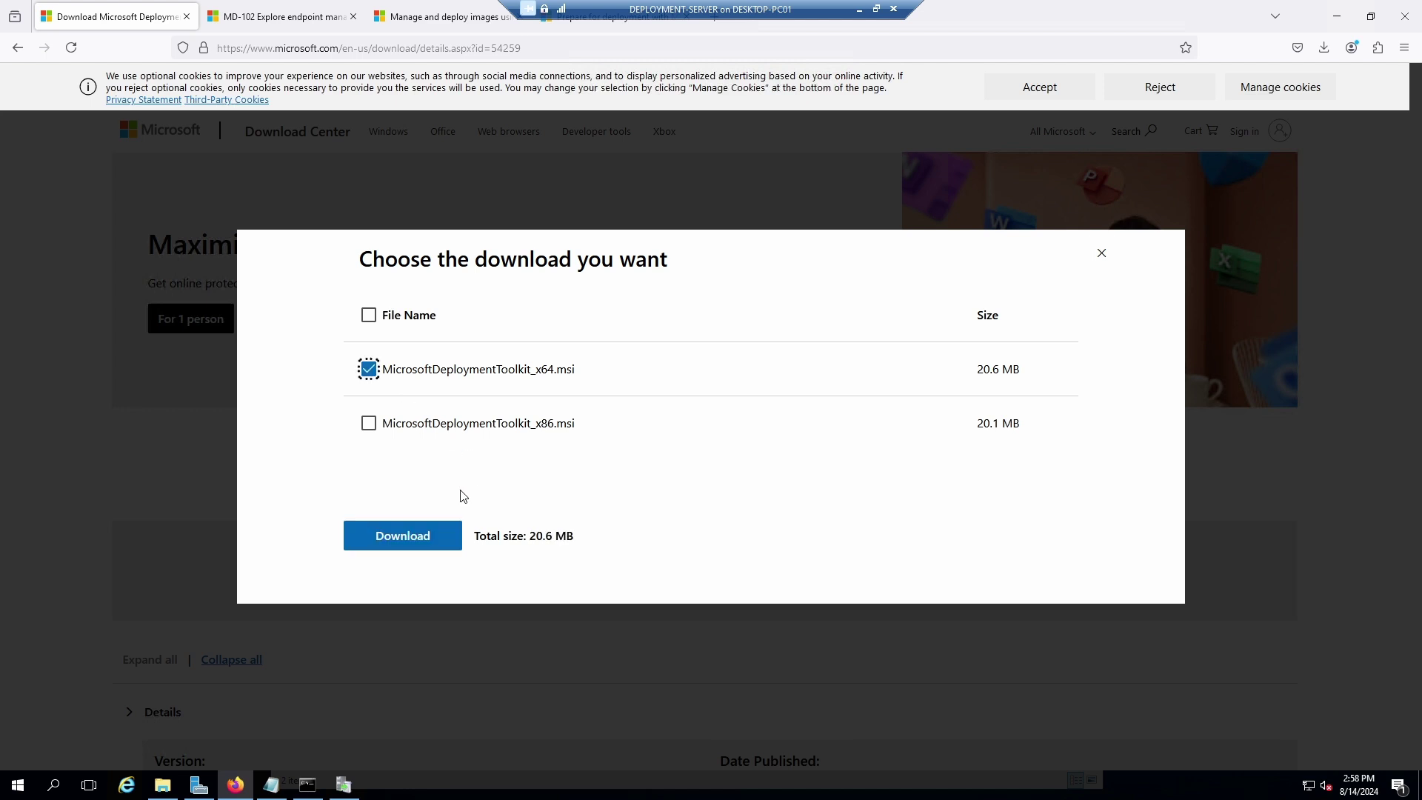
click(403, 538)
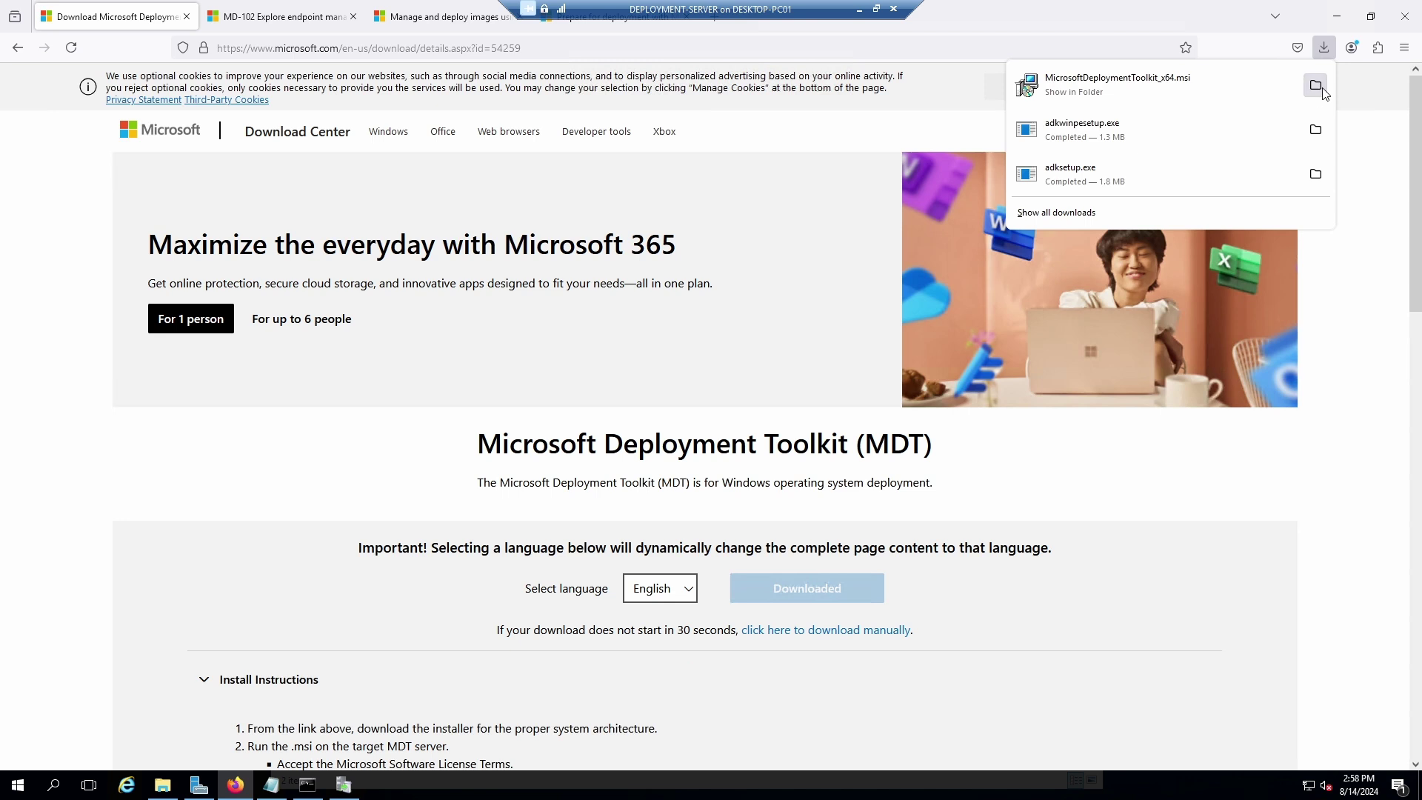
Run the downloaded MicrosoftDeploymentToolkit_x64.msi from its folder, allowing it past the security warning.
click(1316, 85)
click(528, 271)
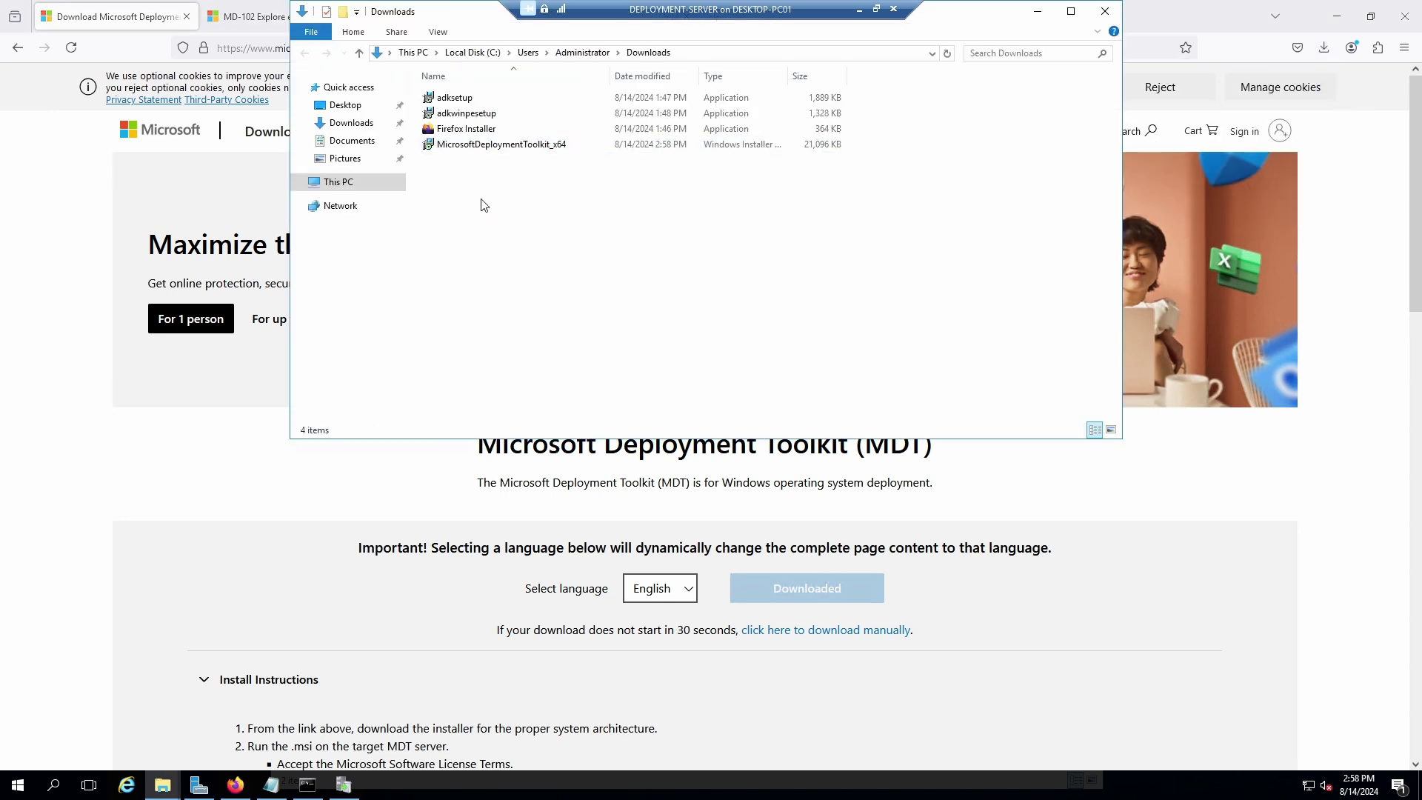
double_click(465, 145)
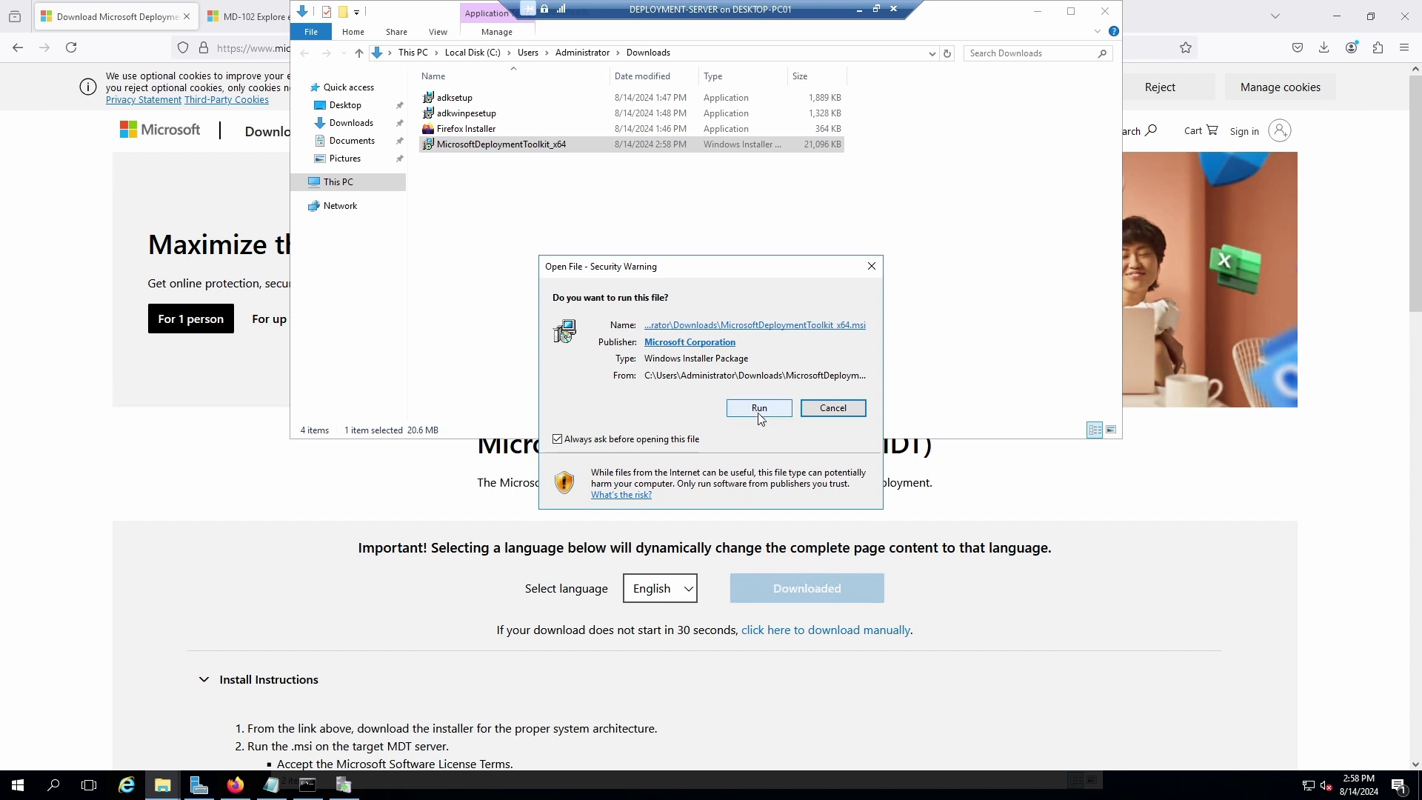
click(759, 409)
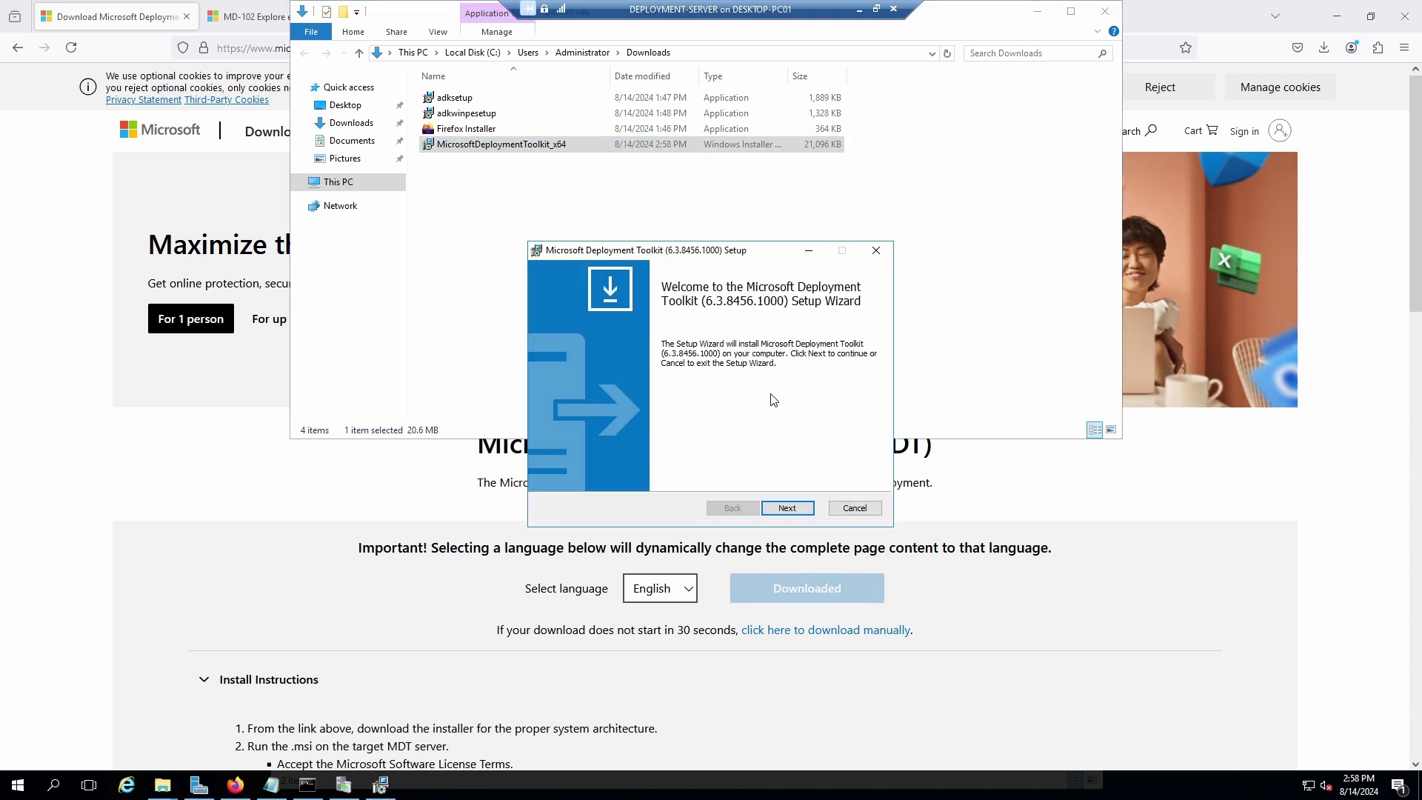
Accept the license, keep default features, decline the improvement program, and install MDT.
click(786, 508)
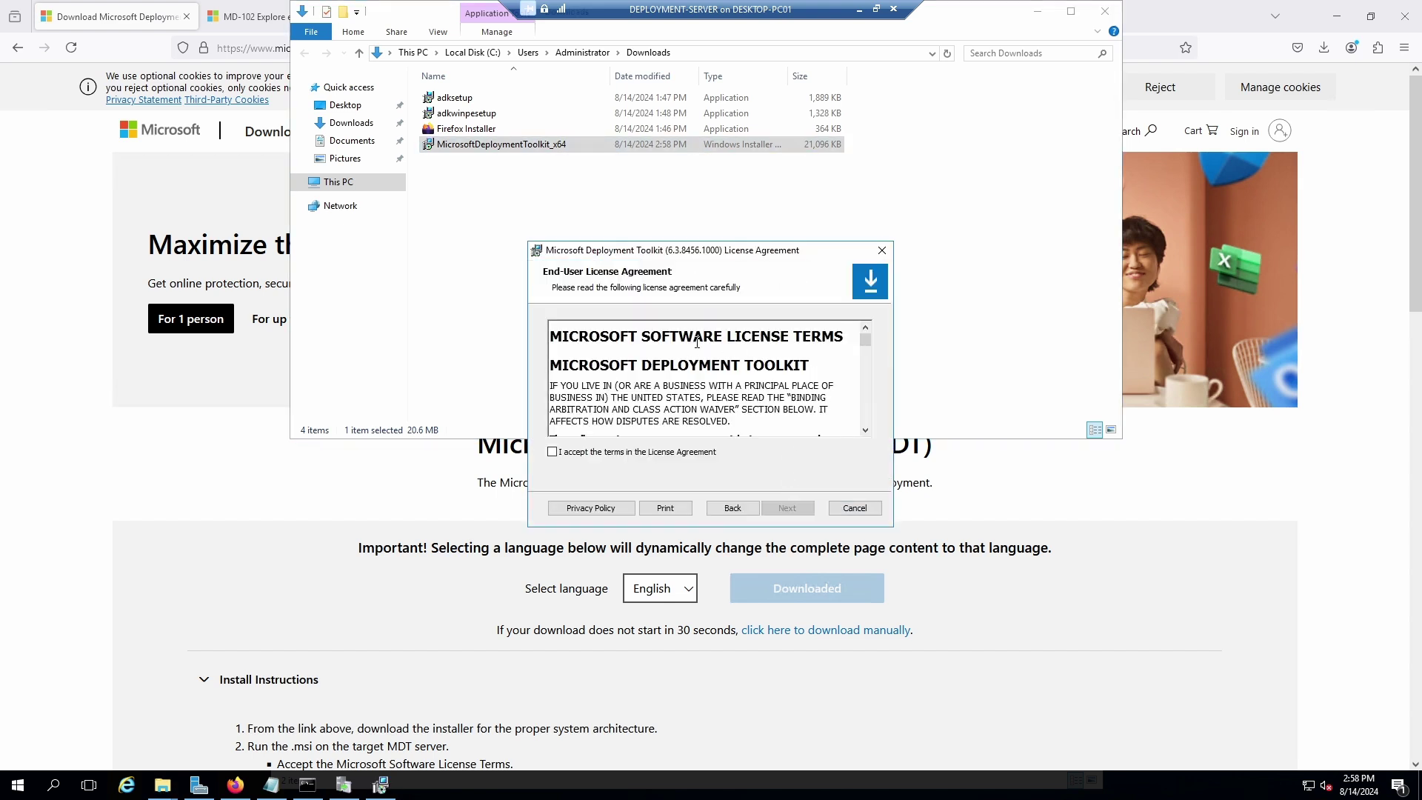
click(552, 452)
click(786, 508)
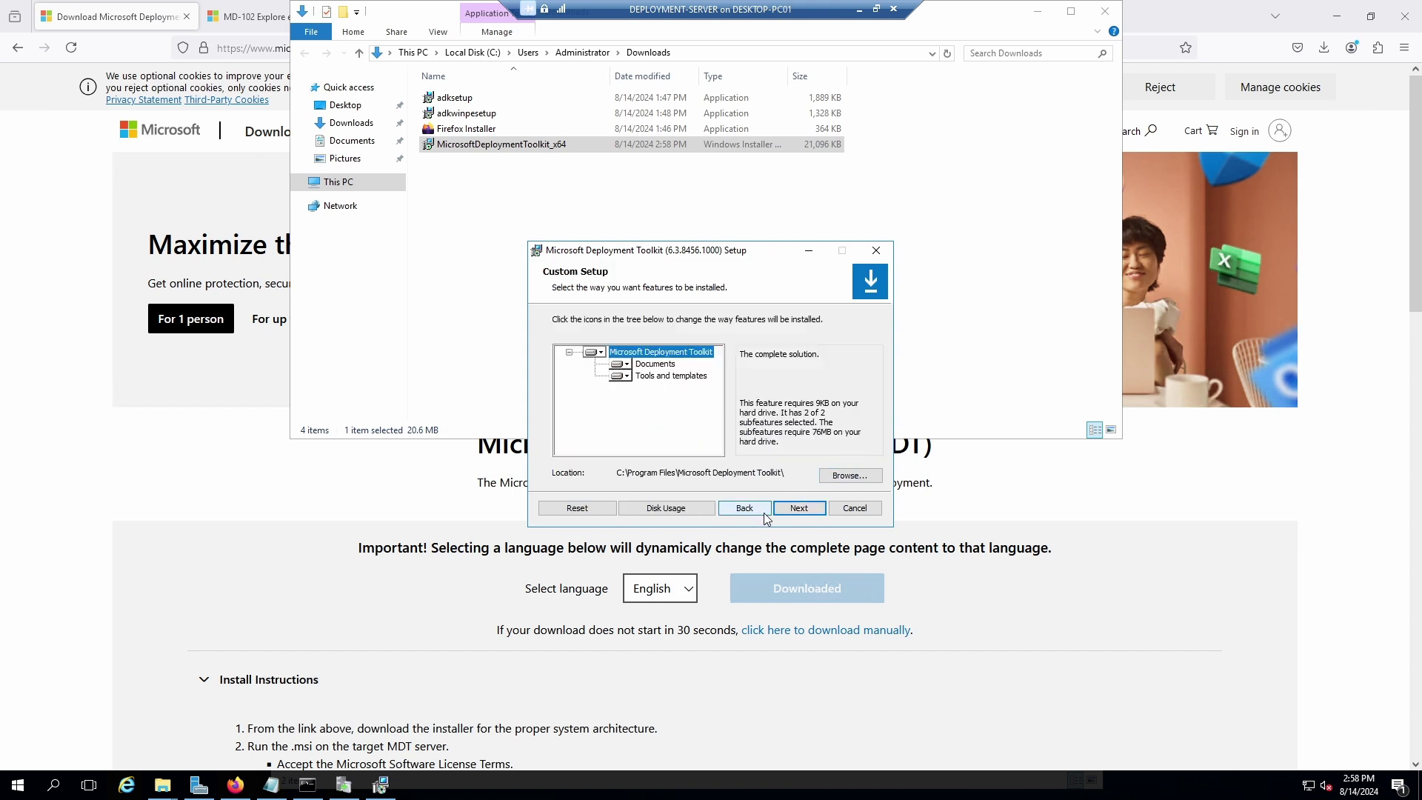
click(799, 508)
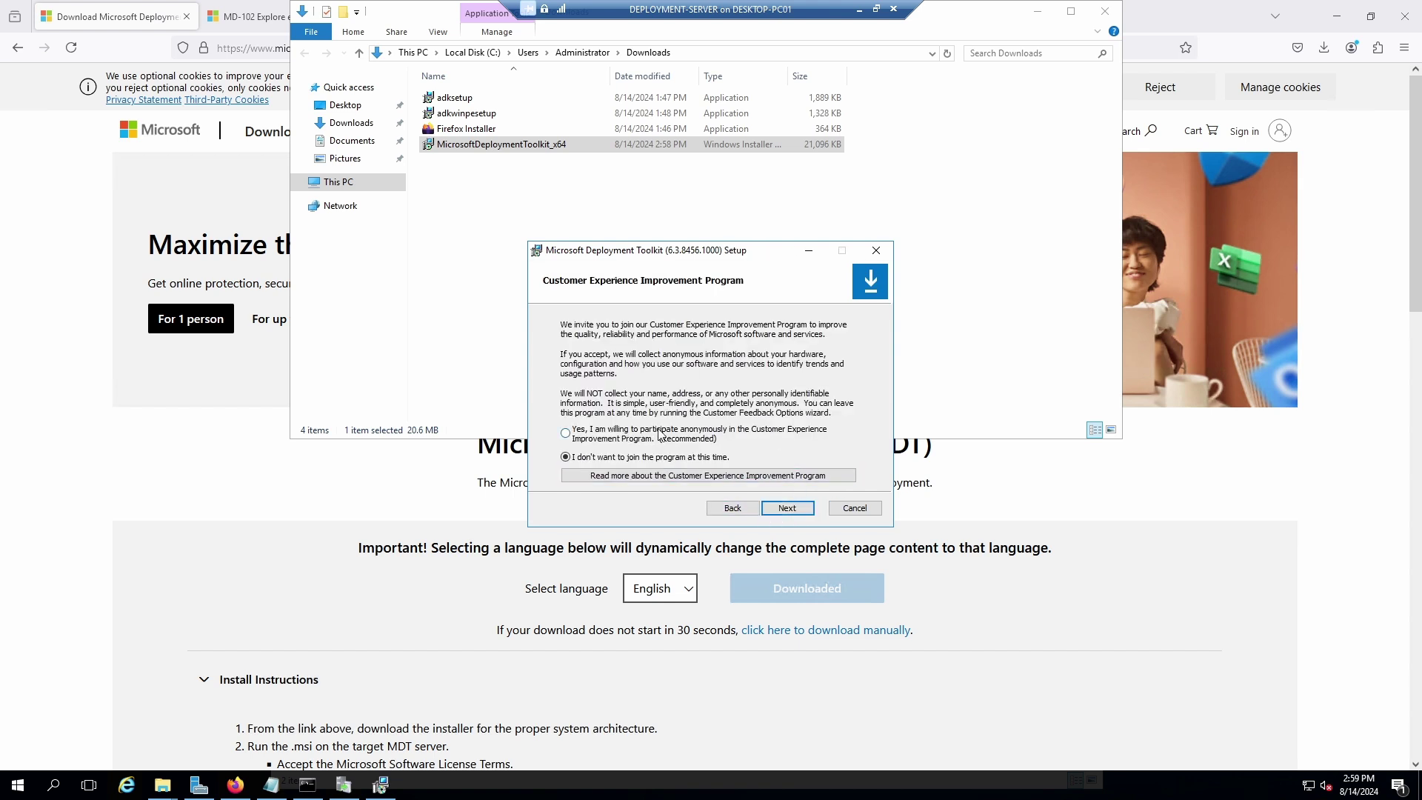
click(784, 508)
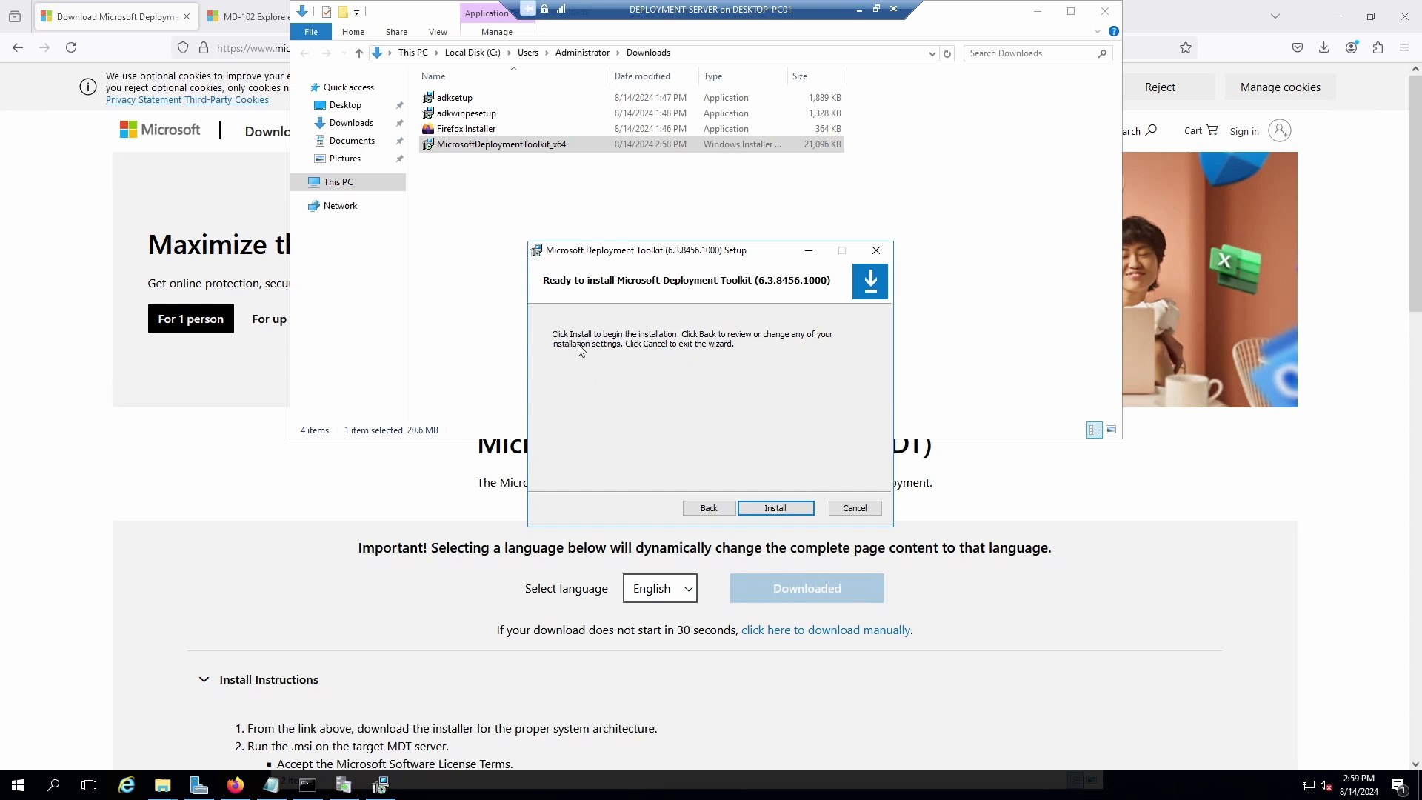
click(775, 508)
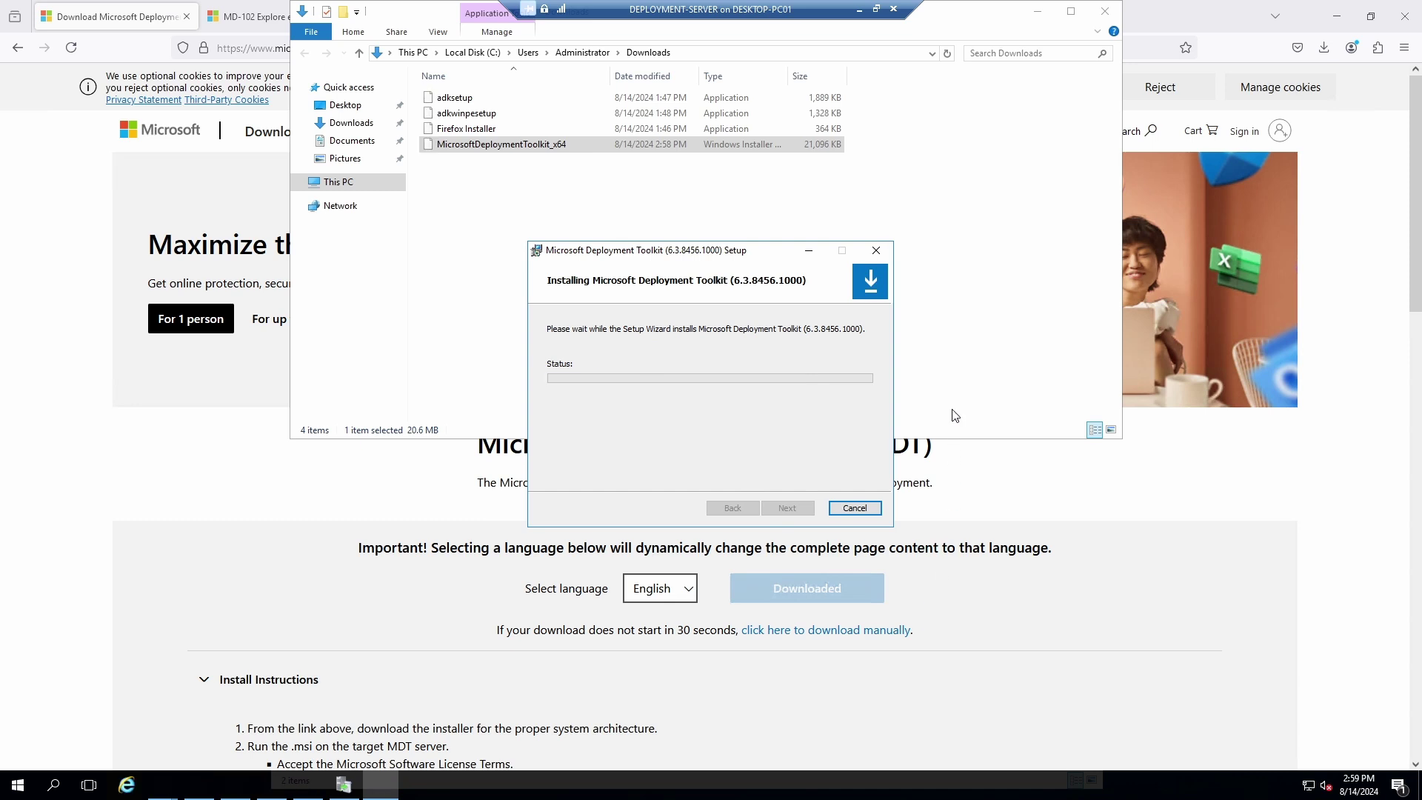
click(788, 508)
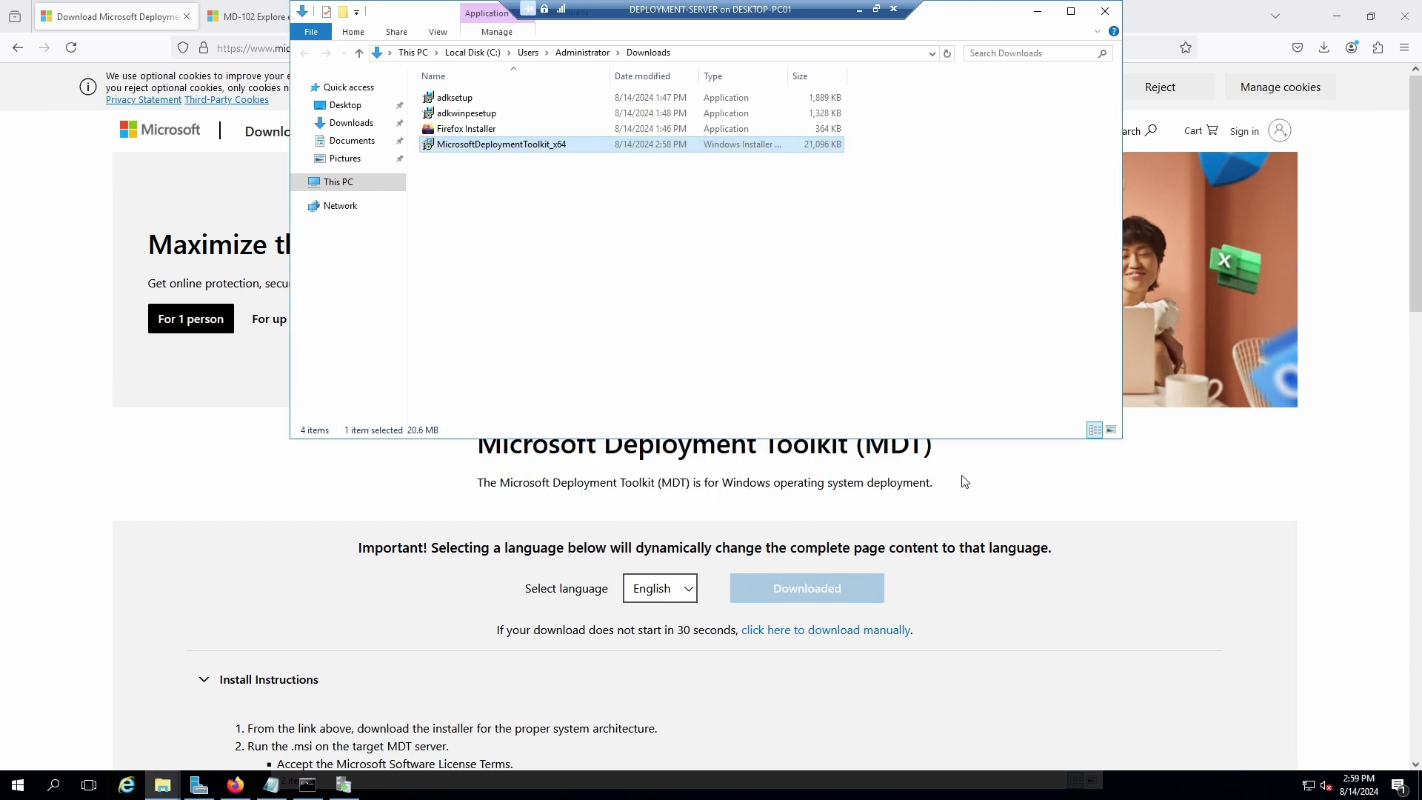
Bring the Notepad setup notes forward and add a new line after '7. Install MDT'.
click(271, 784)
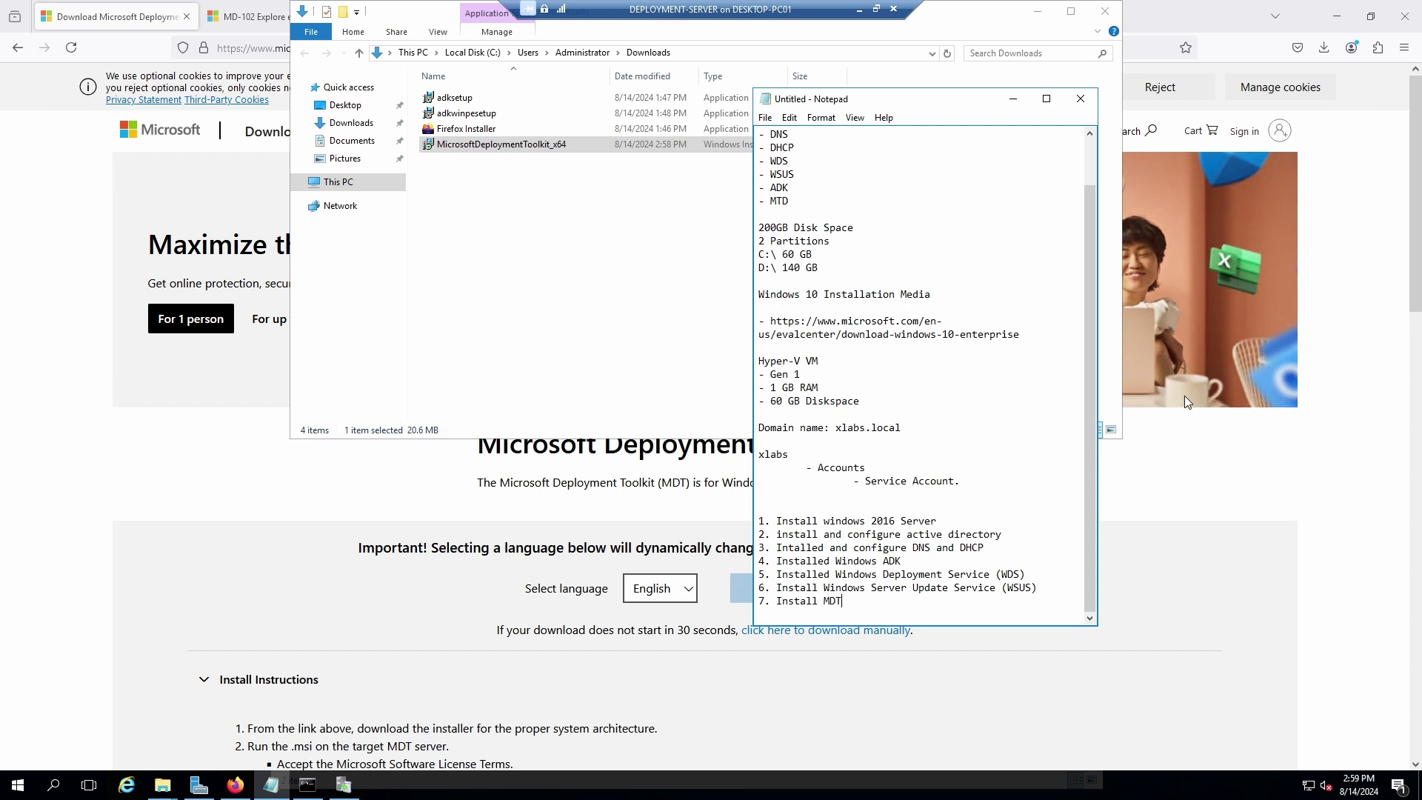
key(Return)
key(Return)
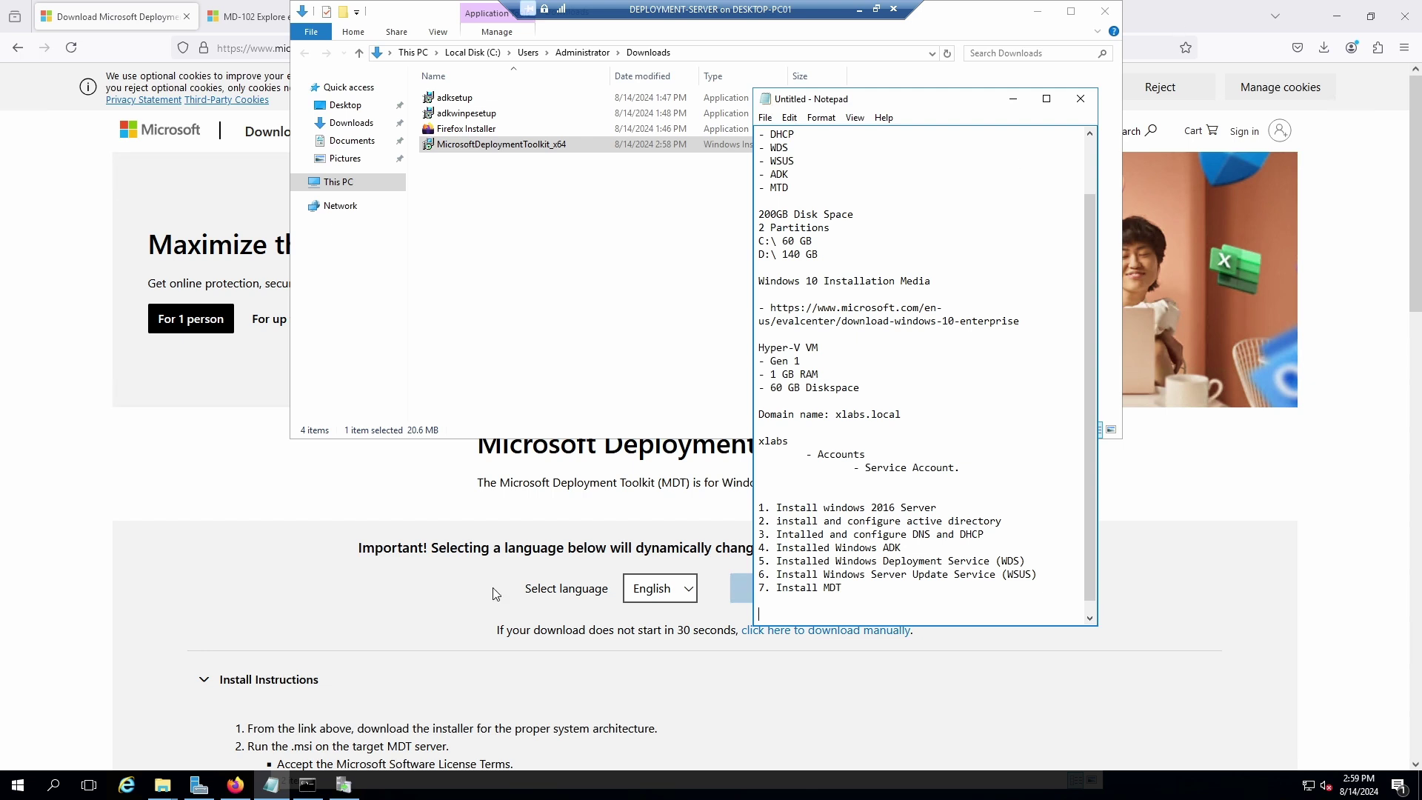
Browse the Windows Kits folder in the Start menu's app list.
click(17, 786)
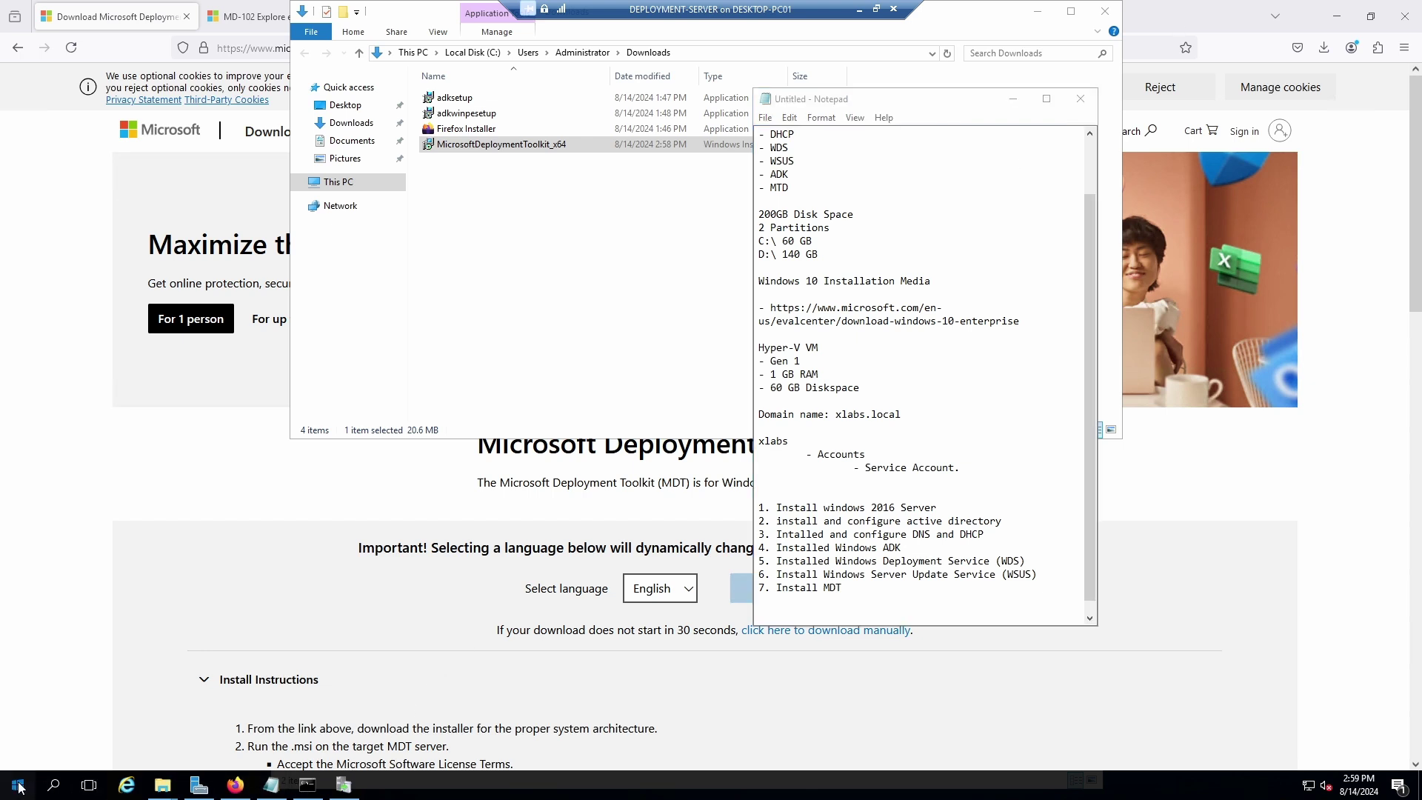
scroll(108, 667, down, 5)
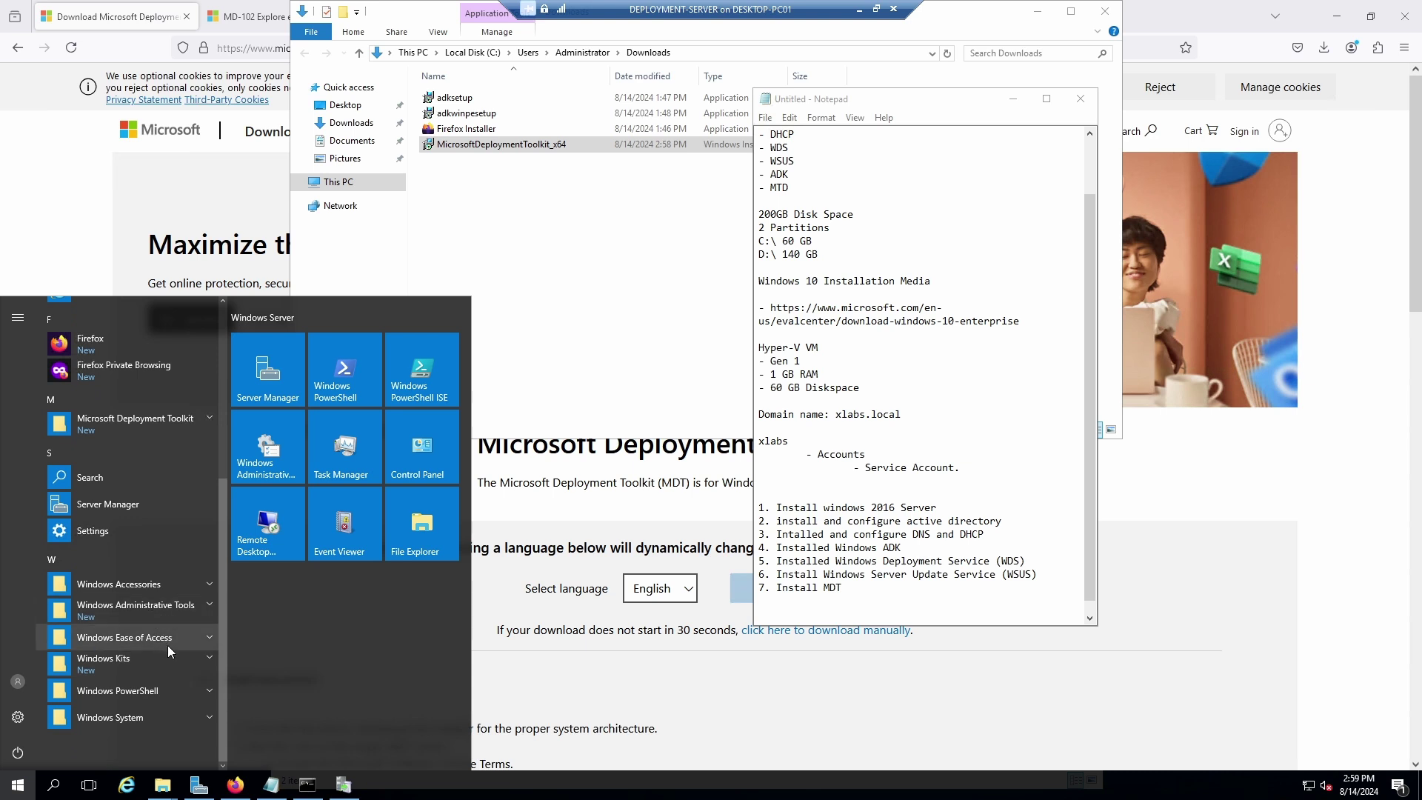
click(208, 659)
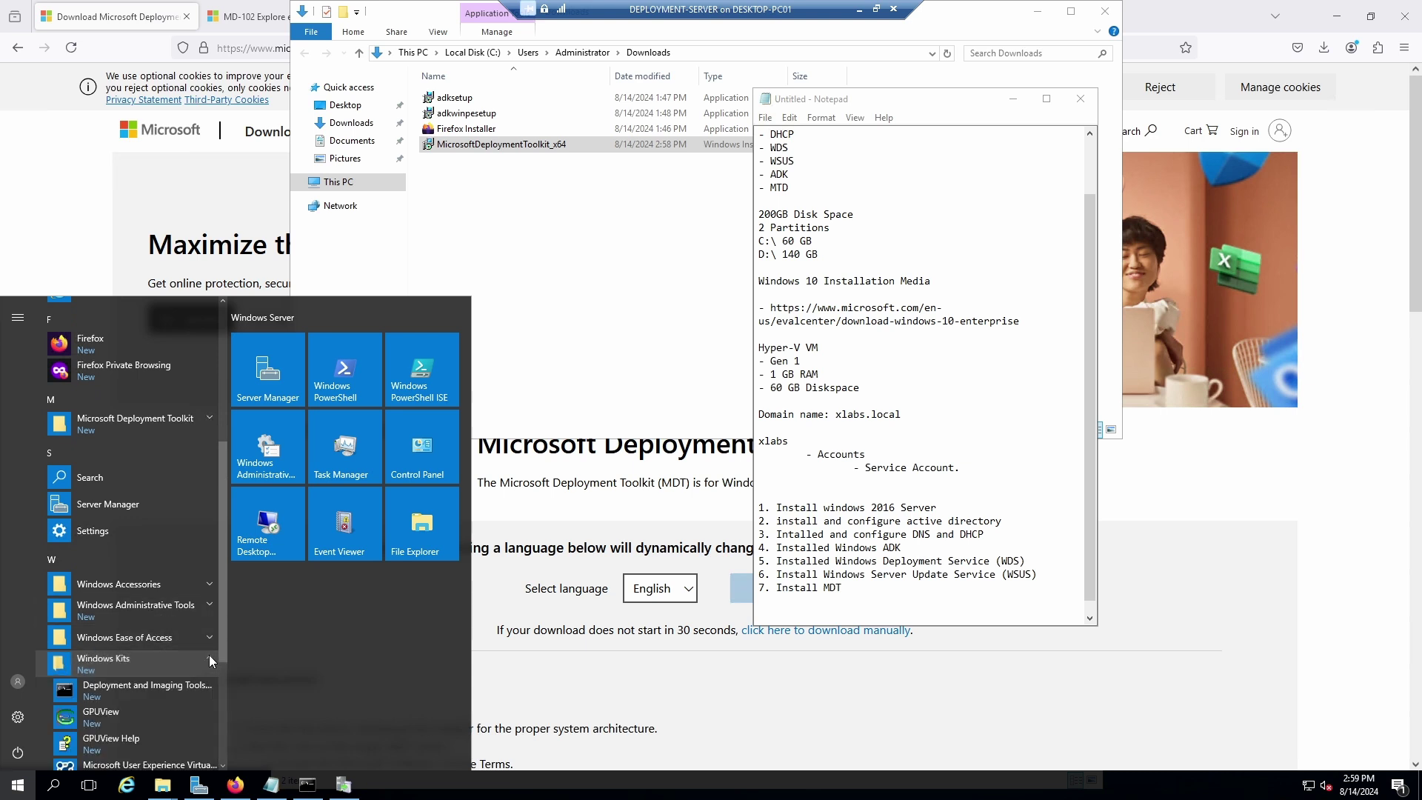
drag(225, 593, 219, 641)
scroll(216, 634, down, 3)
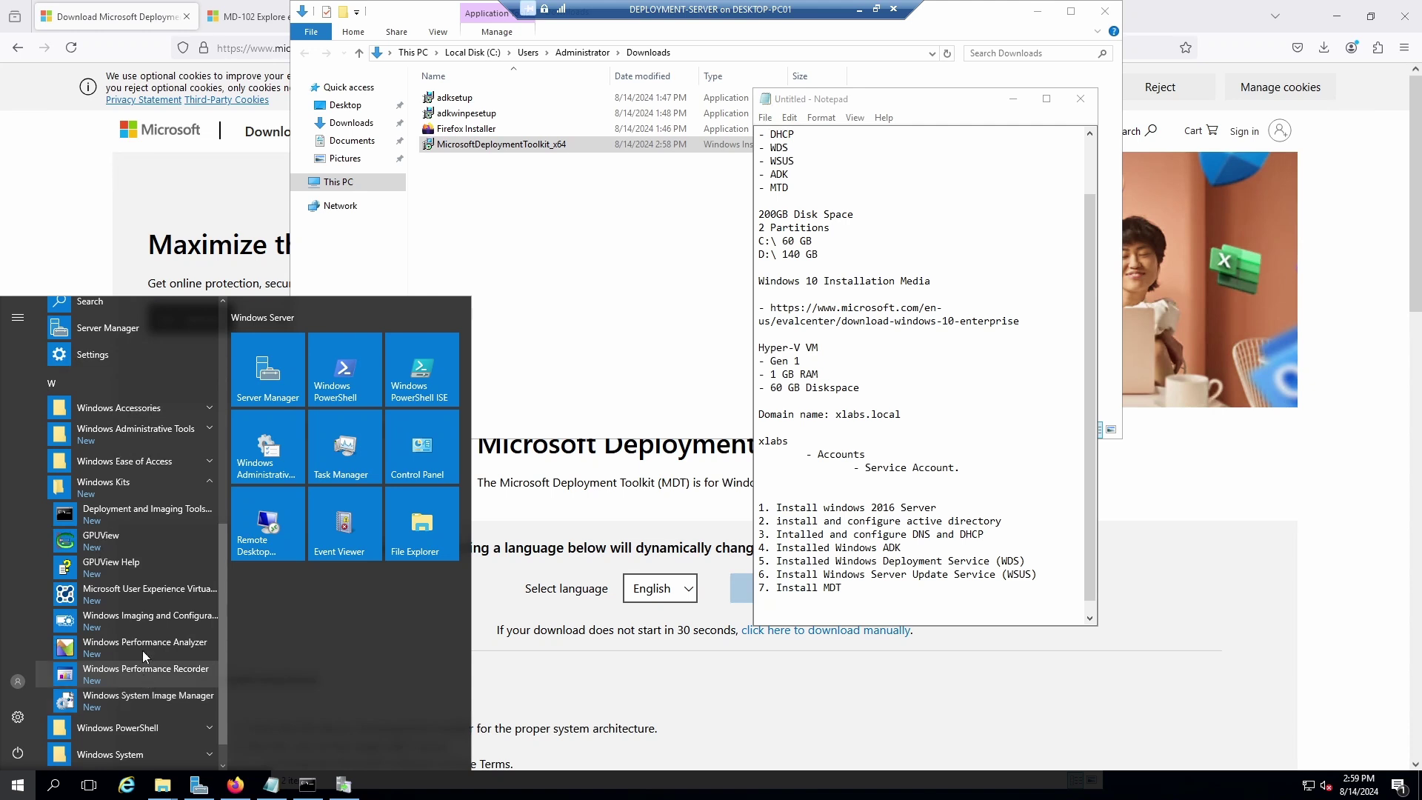
click(209, 483)
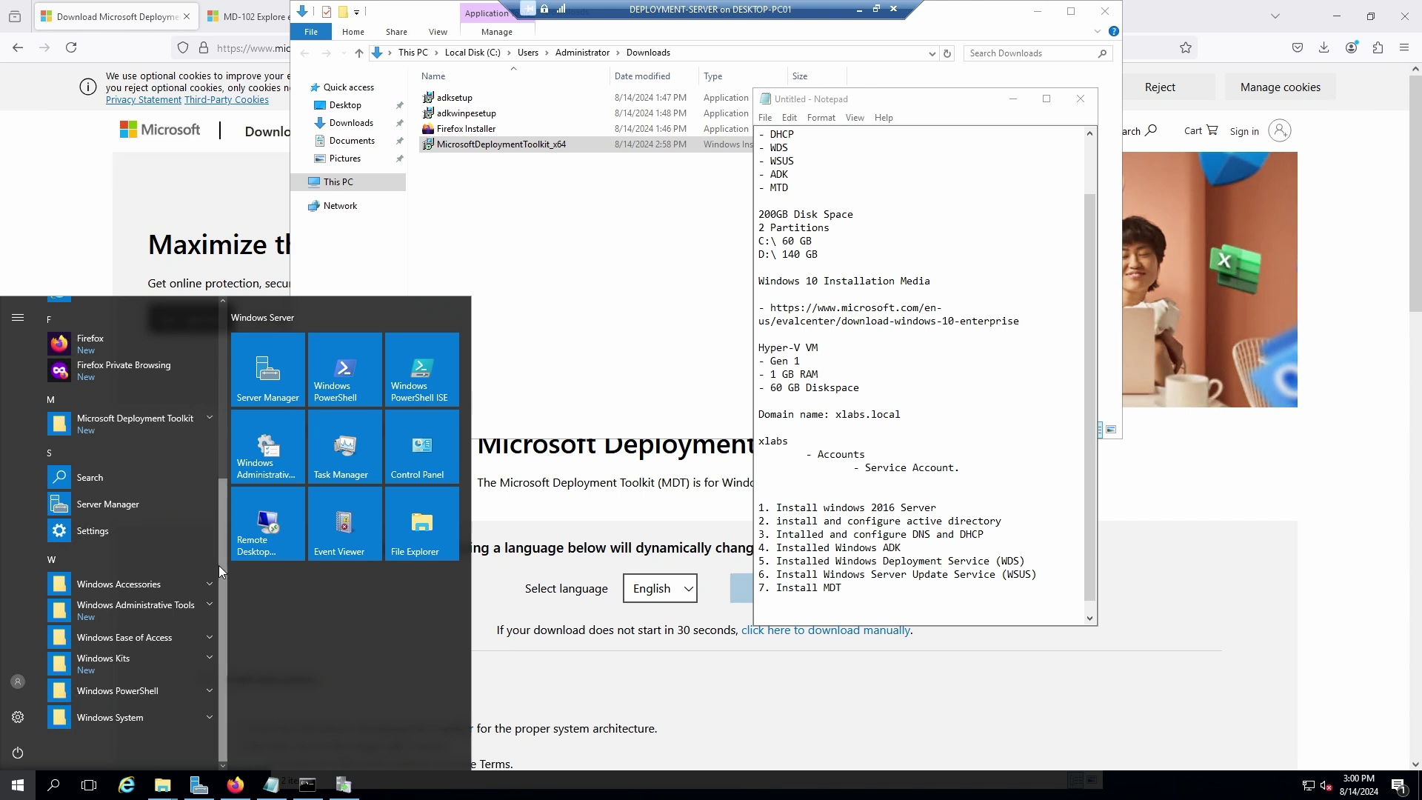
scroll(220, 566, up, 3)
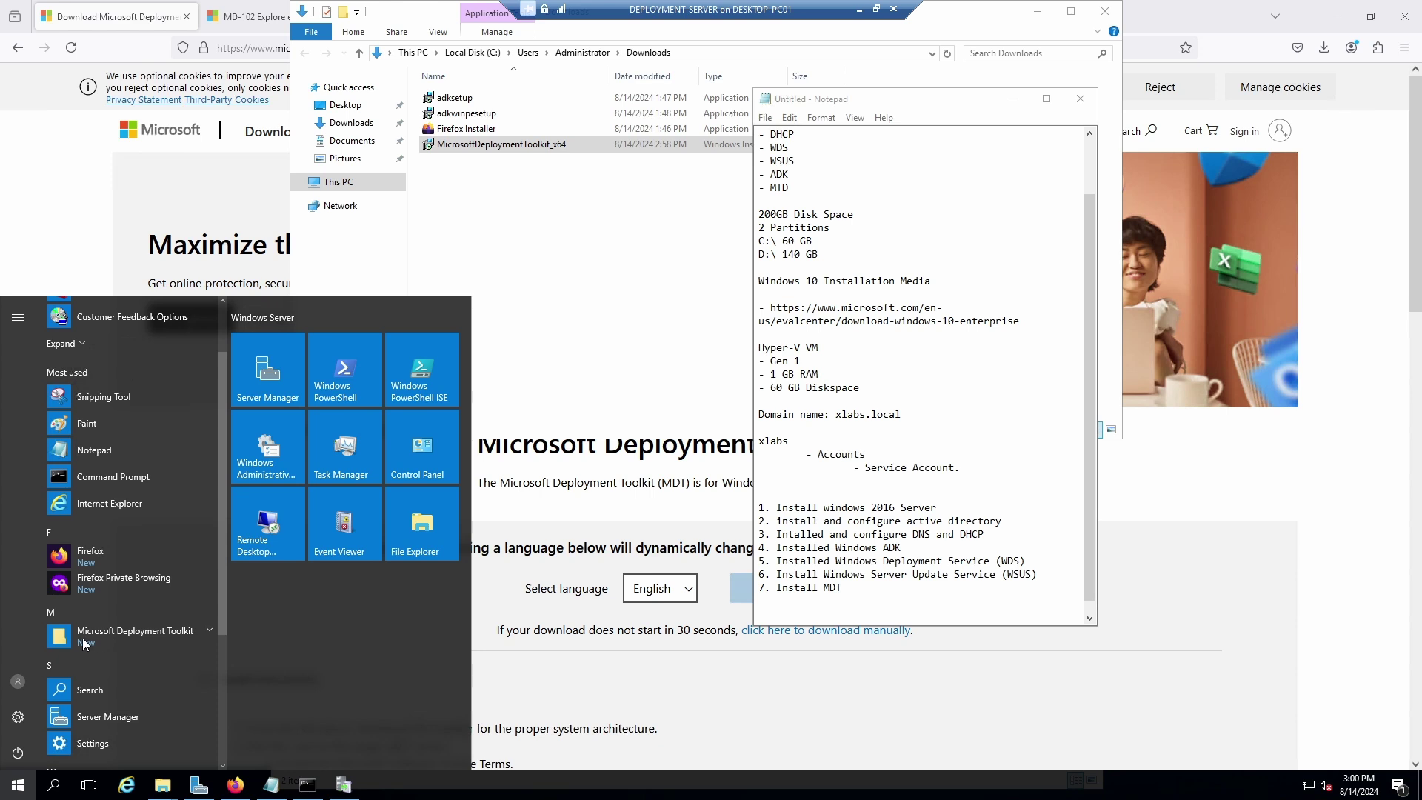
drag(225, 577, 215, 727)
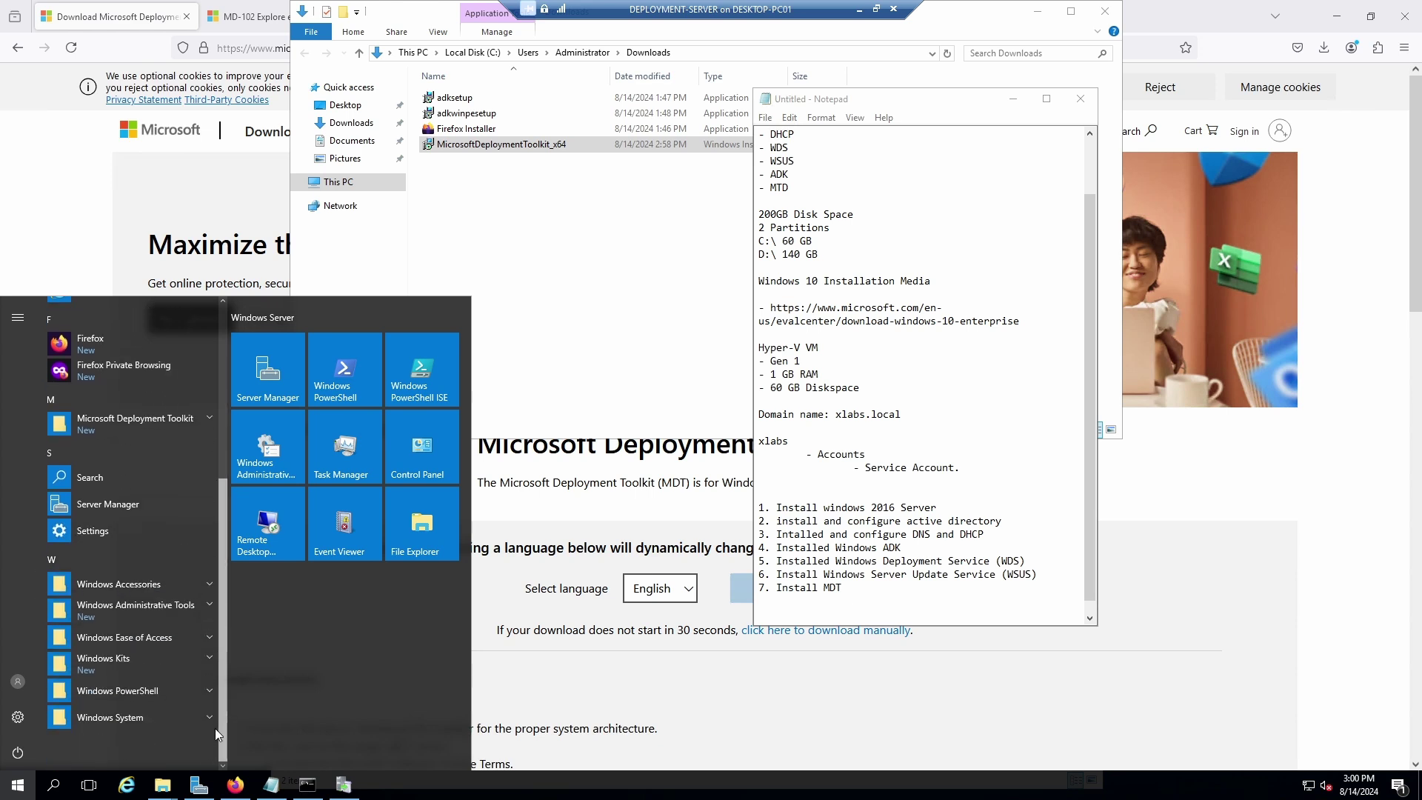
Check the Windows Accessories group, then switch back to the WSUS configuration wizard.
click(19, 790)
click(18, 790)
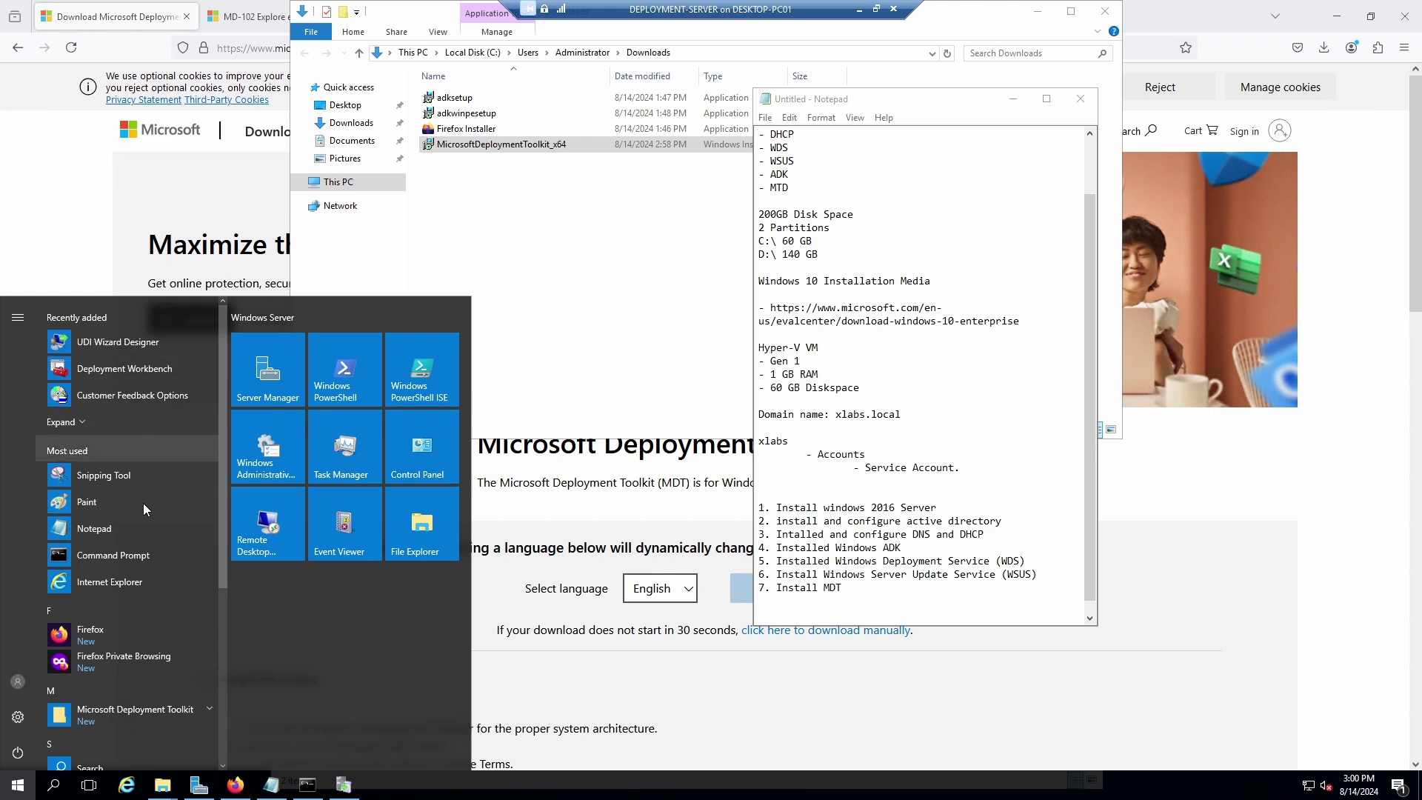
scroll(187, 519, down, 3)
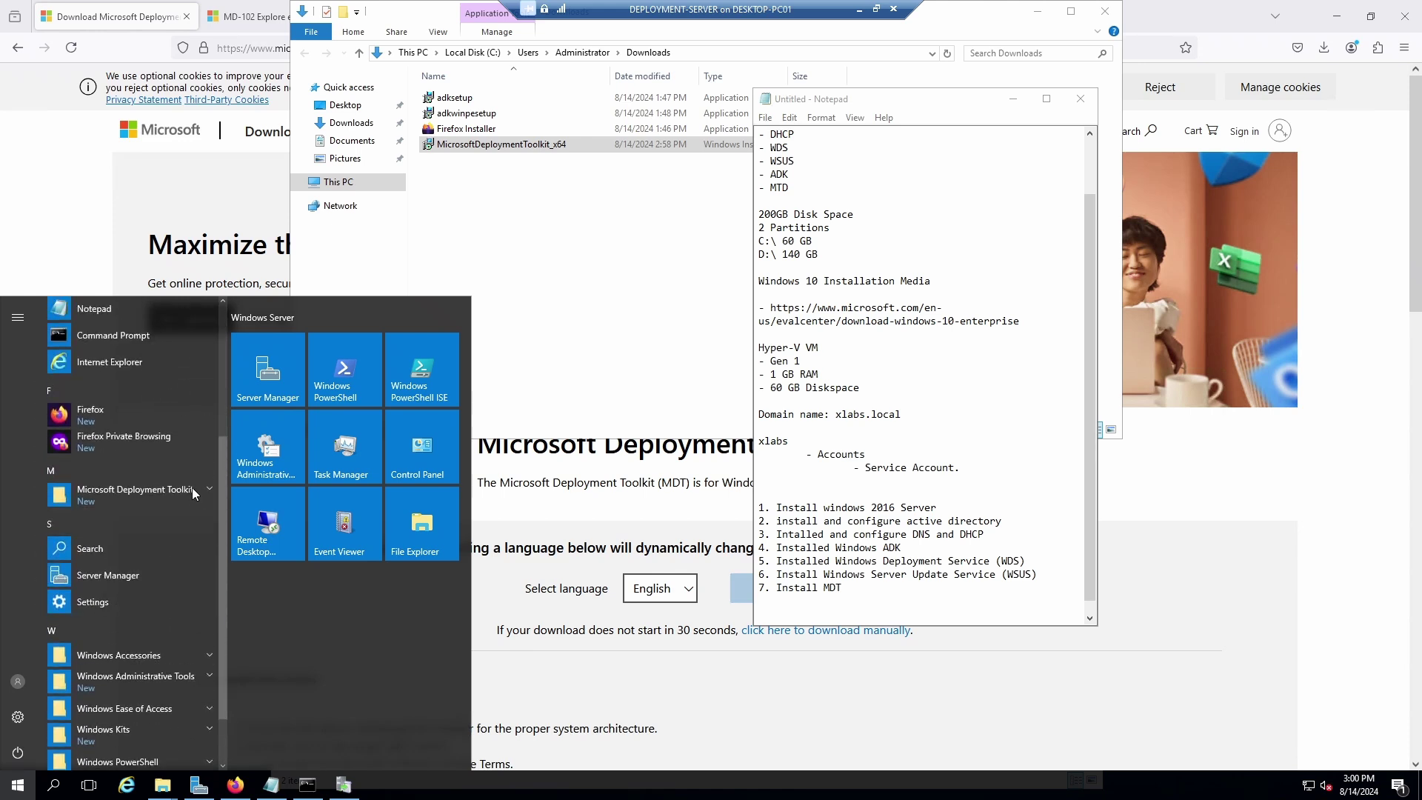
click(208, 656)
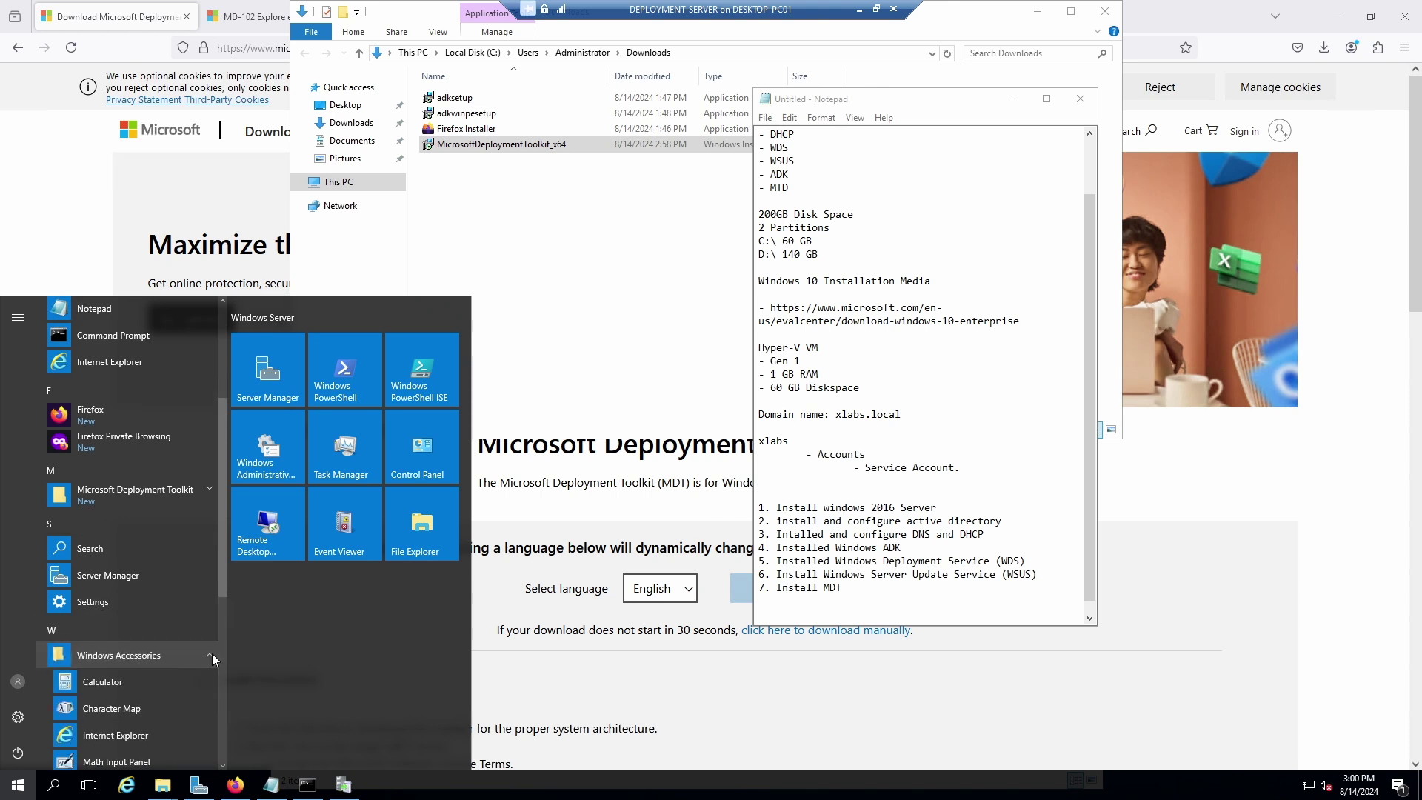
click(207, 656)
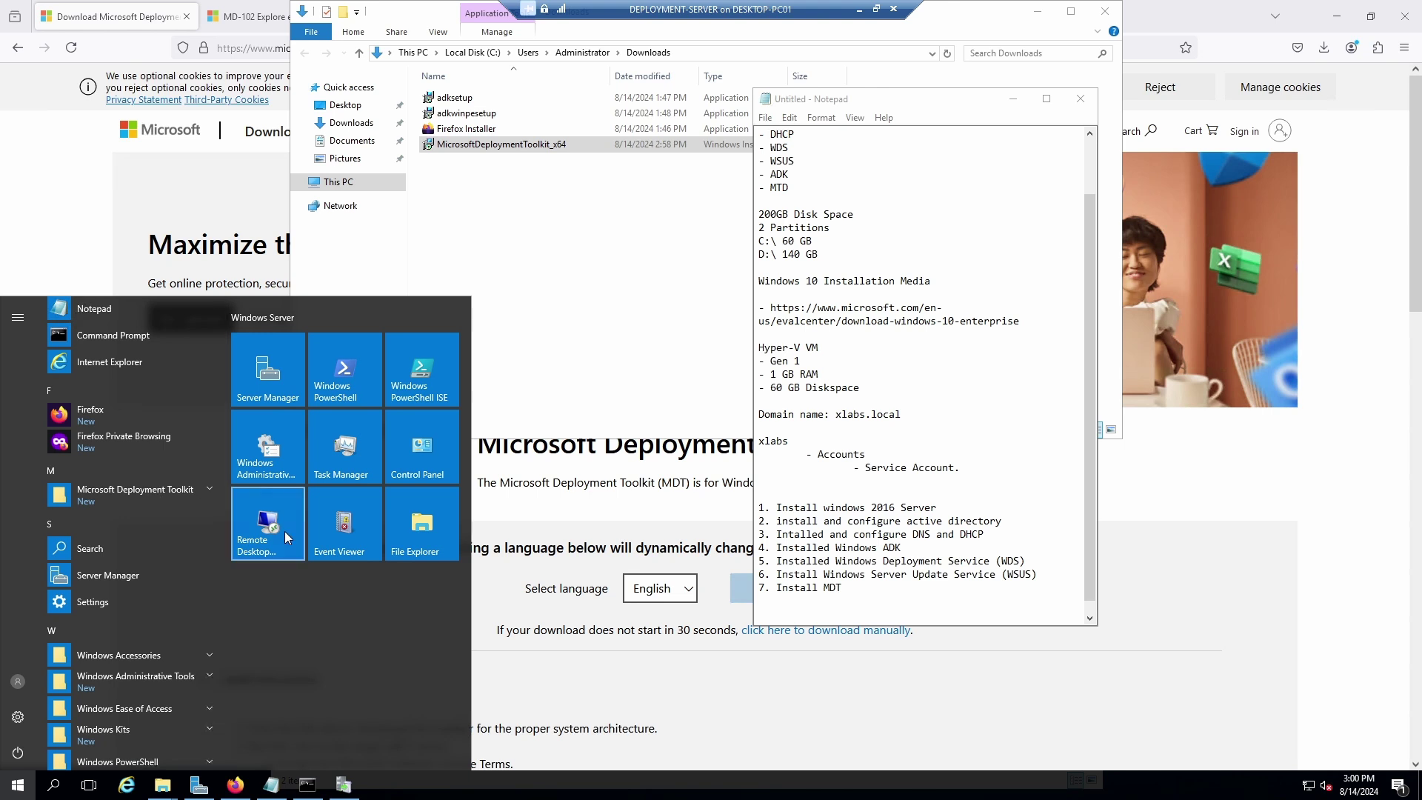
click(343, 785)
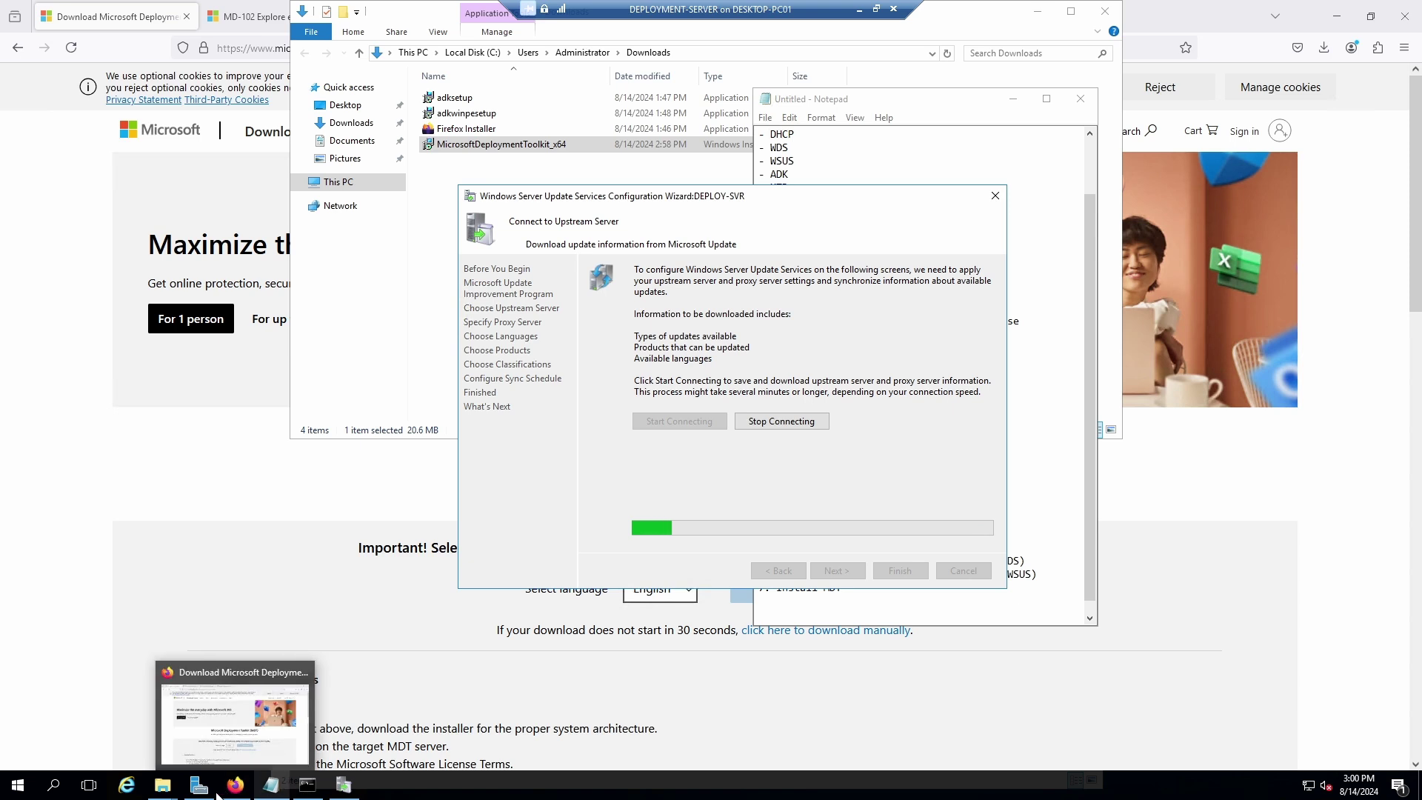
Find Deployment Workbench under Recently added in Start and launch it.
click(18, 785)
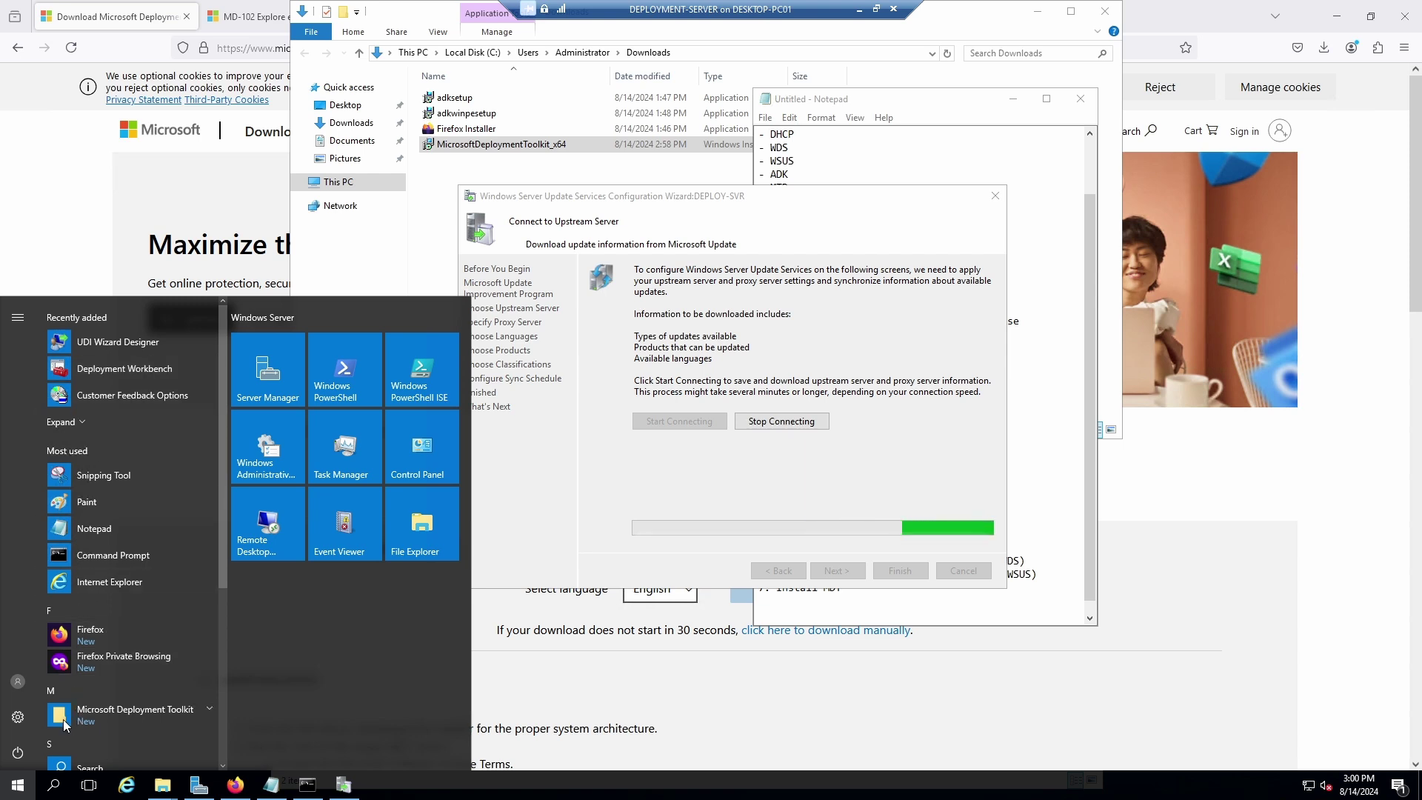
scroll(89, 713, down, 3)
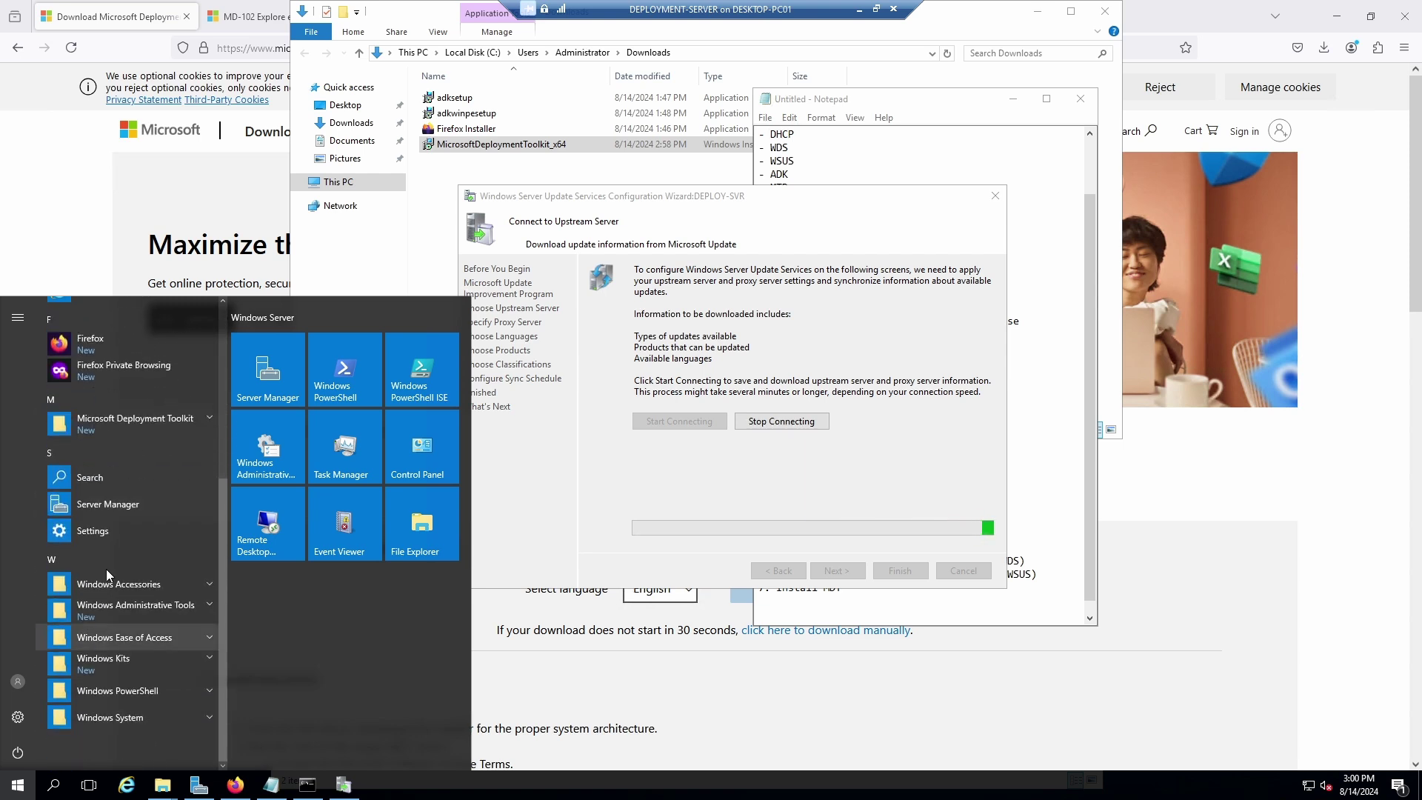
click(117, 588)
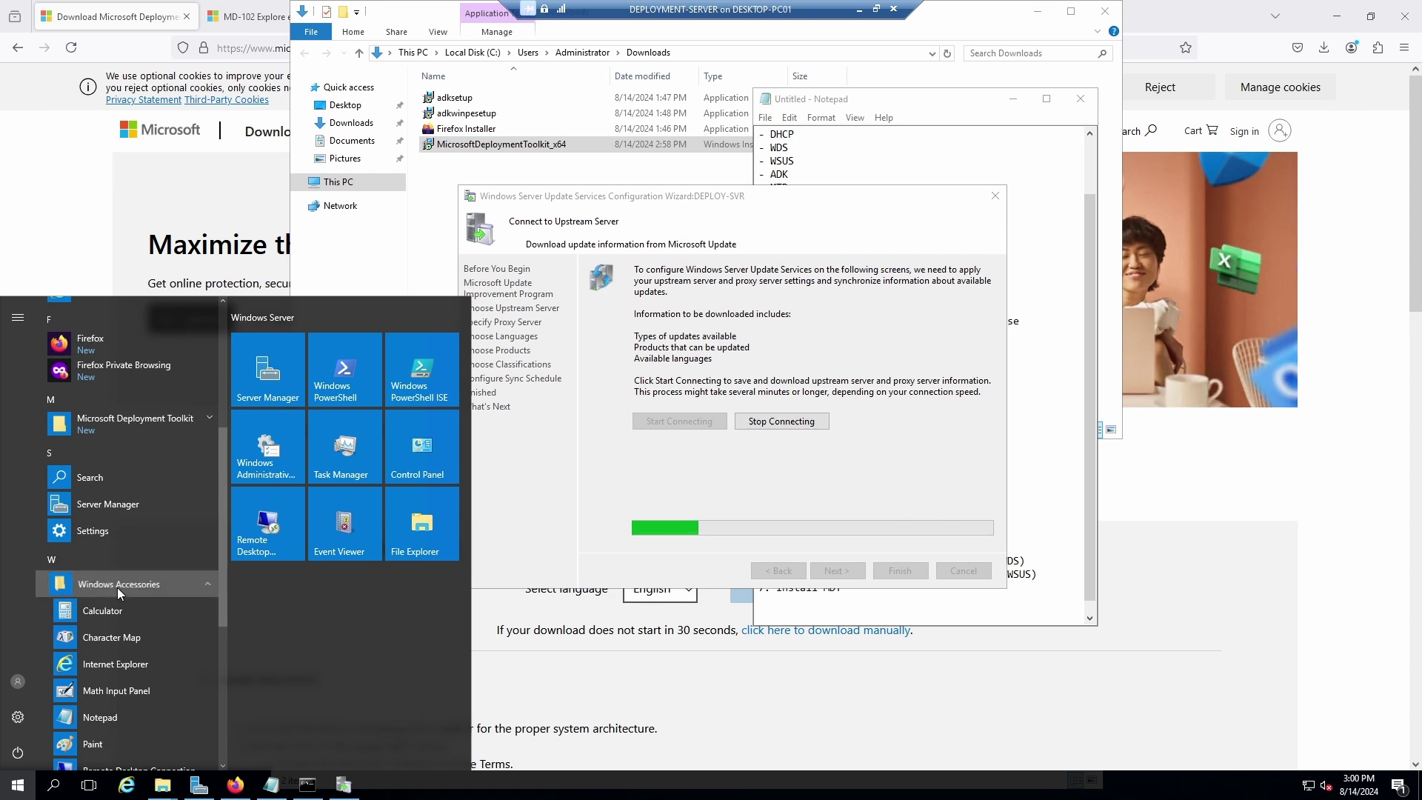
click(117, 588)
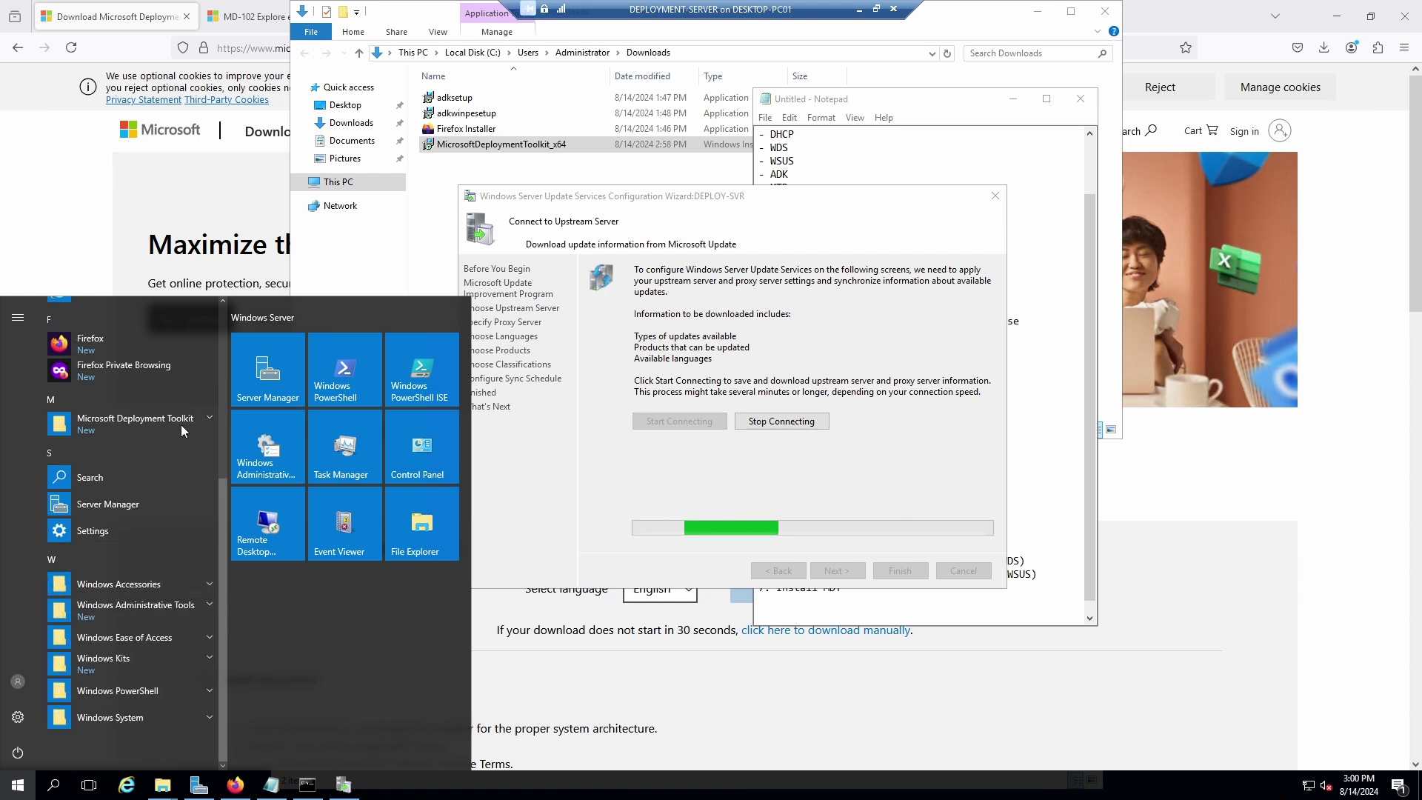
drag(222, 511, 215, 329)
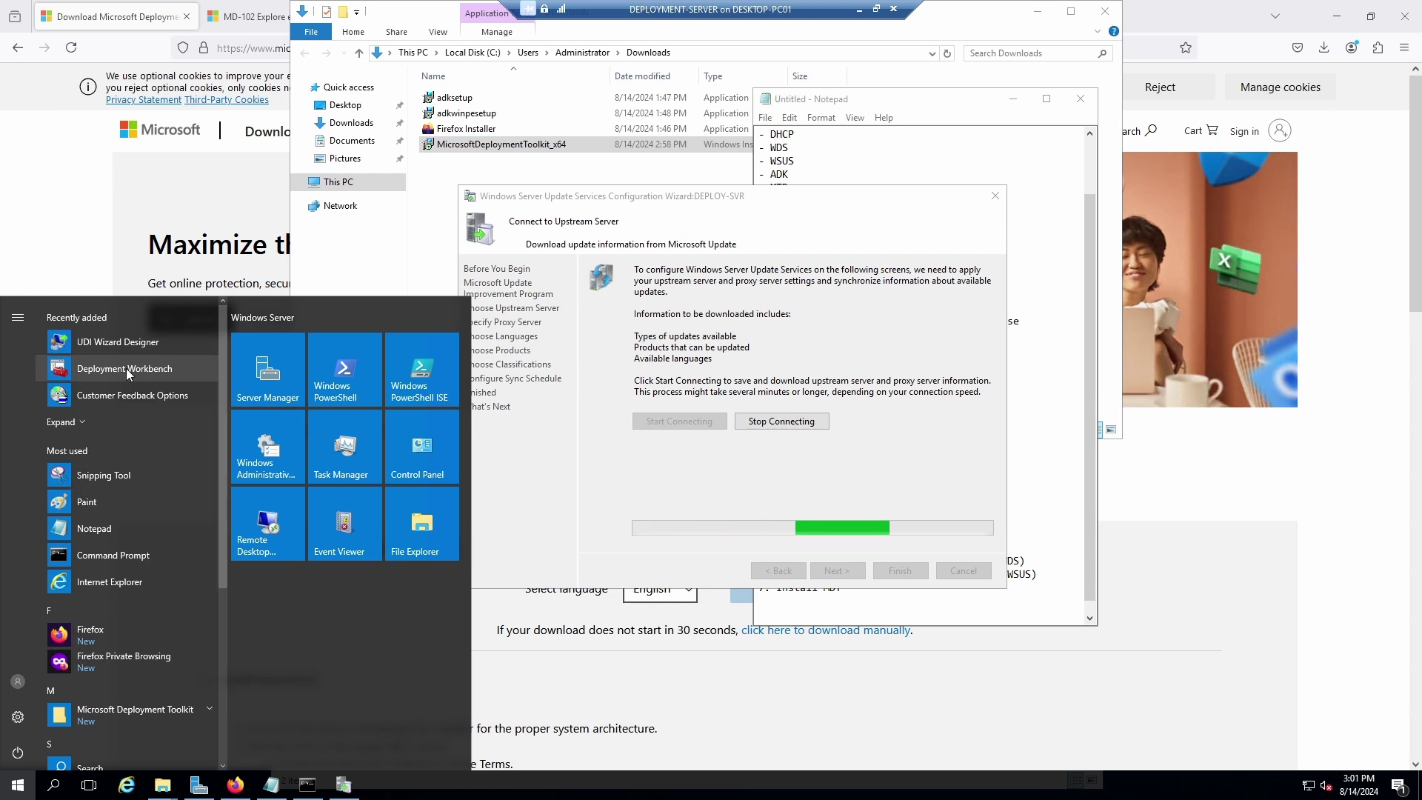
click(128, 371)
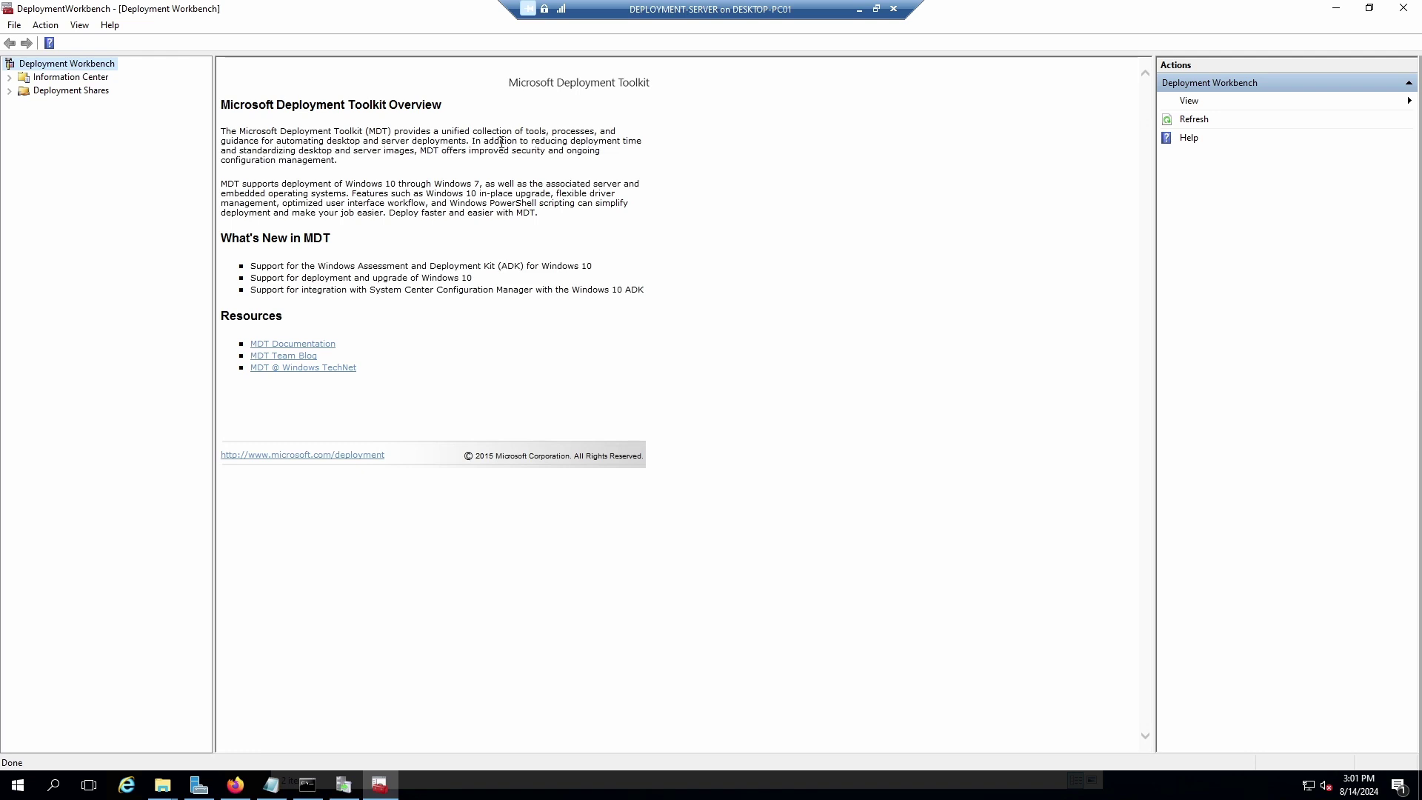
Browse the Information Center documentation, then check that the Deployment Shares node is empty.
click(8, 77)
click(74, 90)
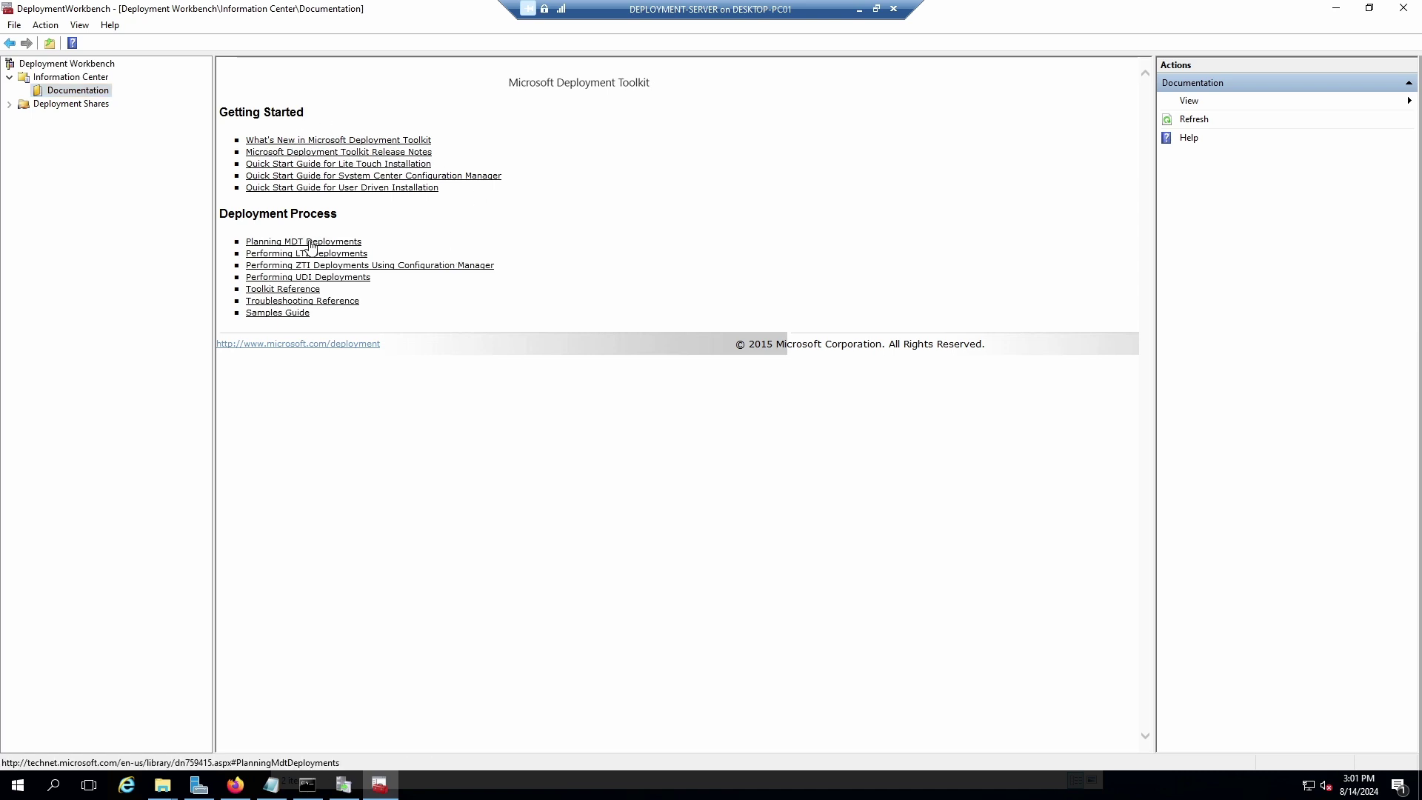
click(310, 247)
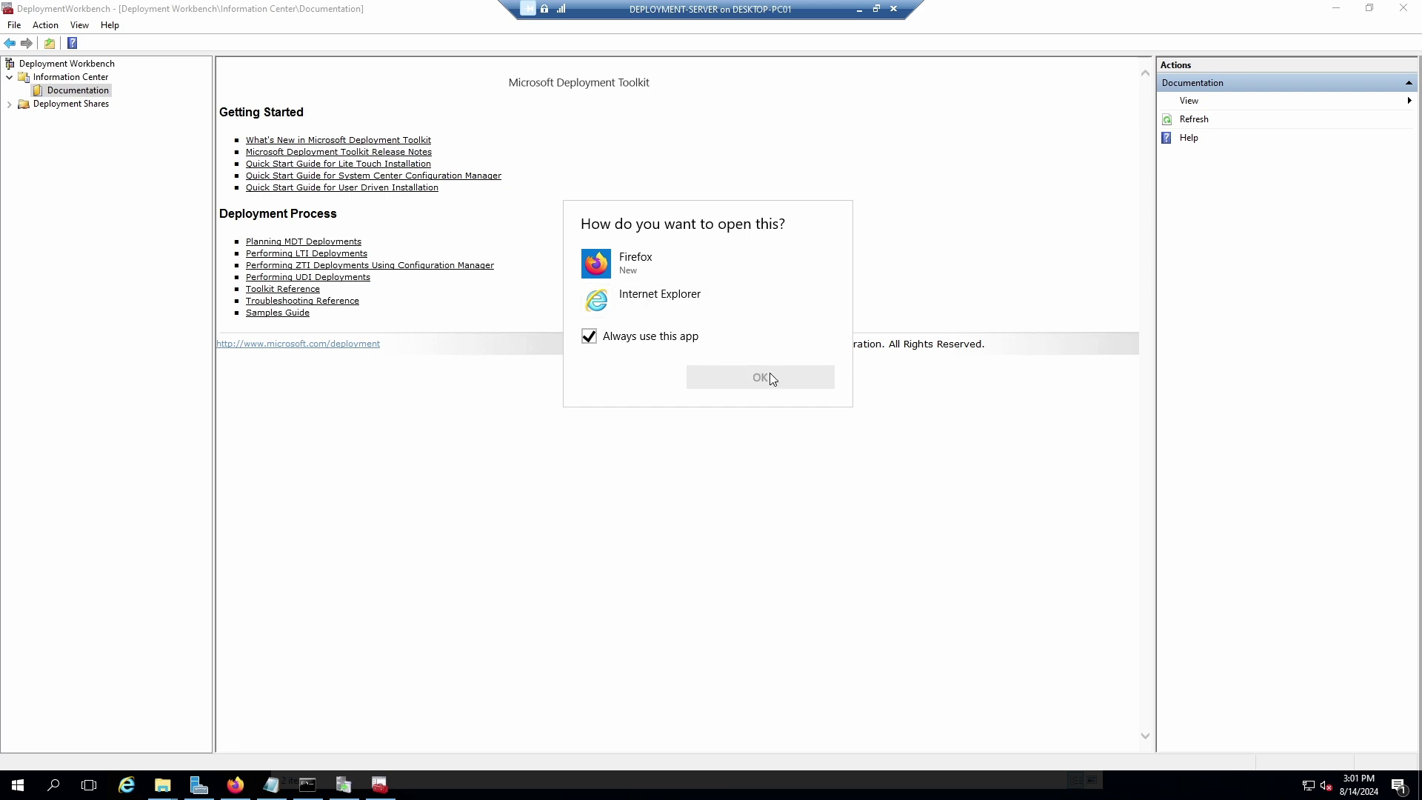
click(743, 379)
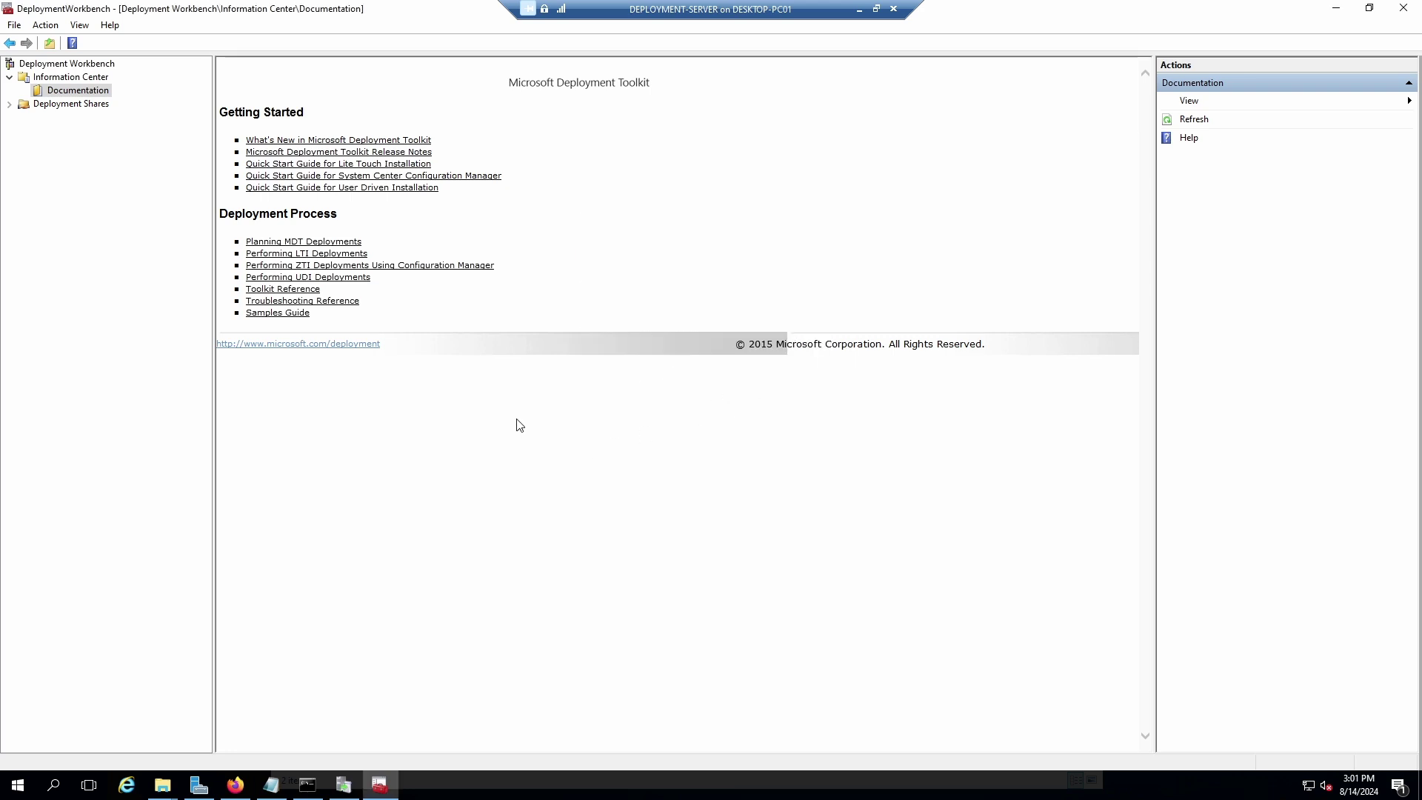
click(9, 105)
click(23, 106)
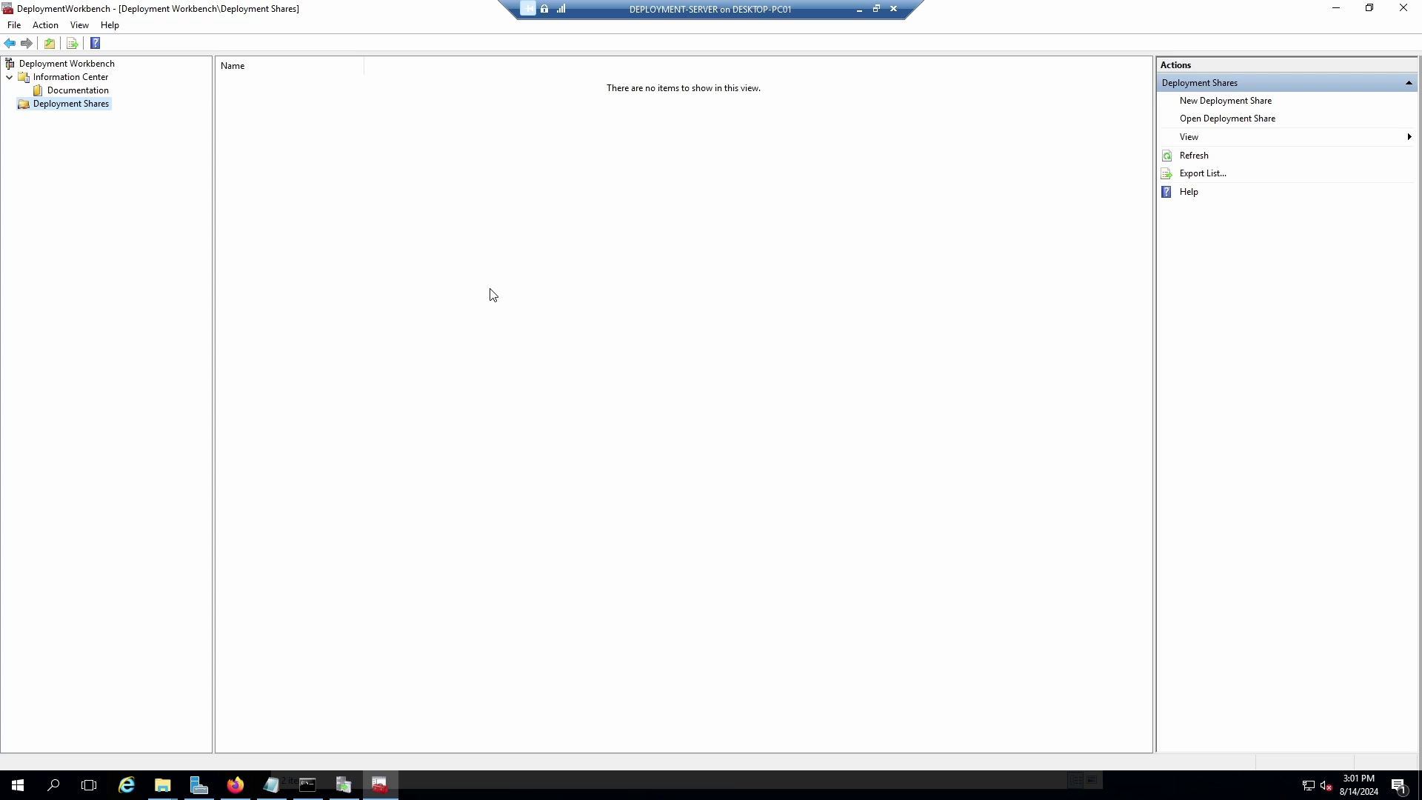
Minimize Deployment Workbench and open the 'Prepare for deployment with MDT' article in Firefox.
click(1334, 9)
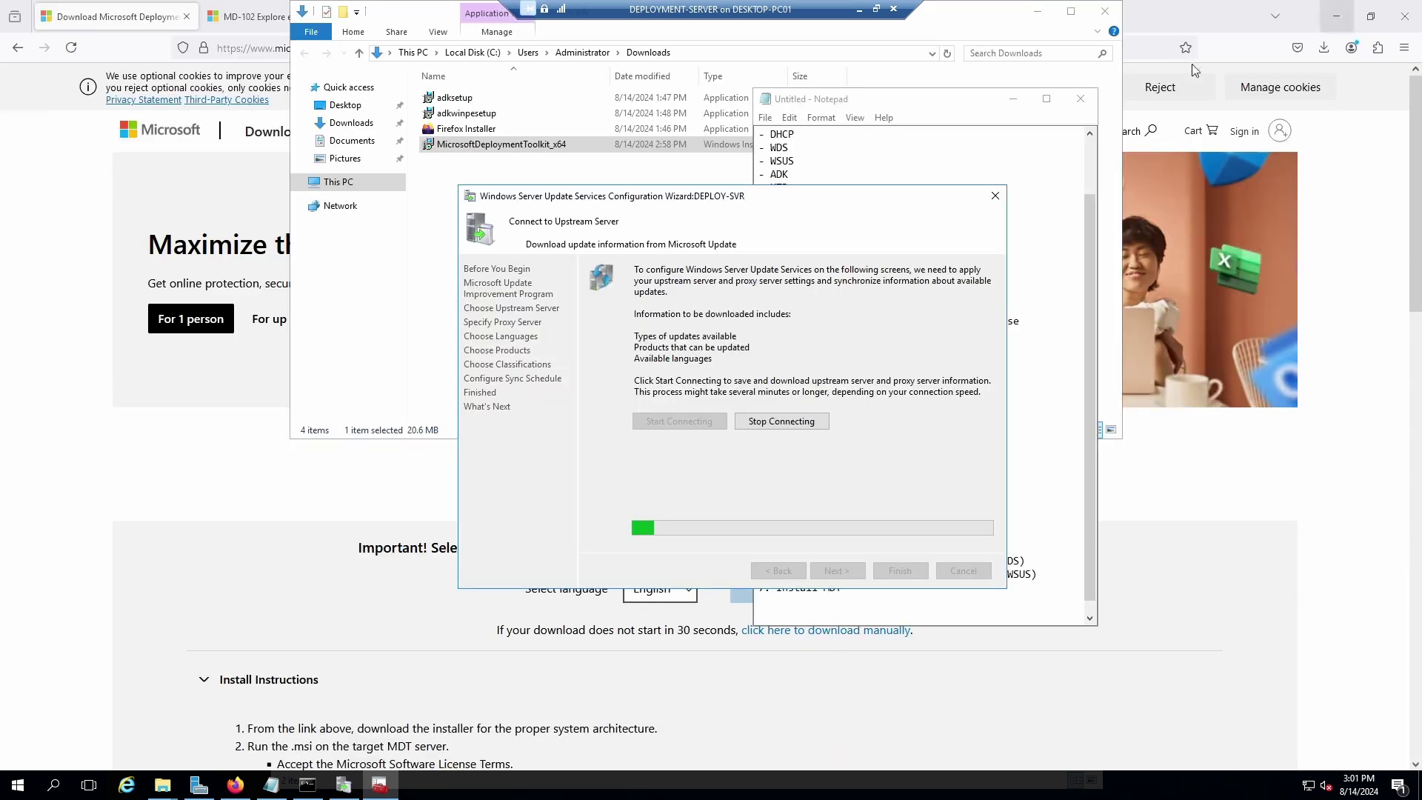
click(555, 302)
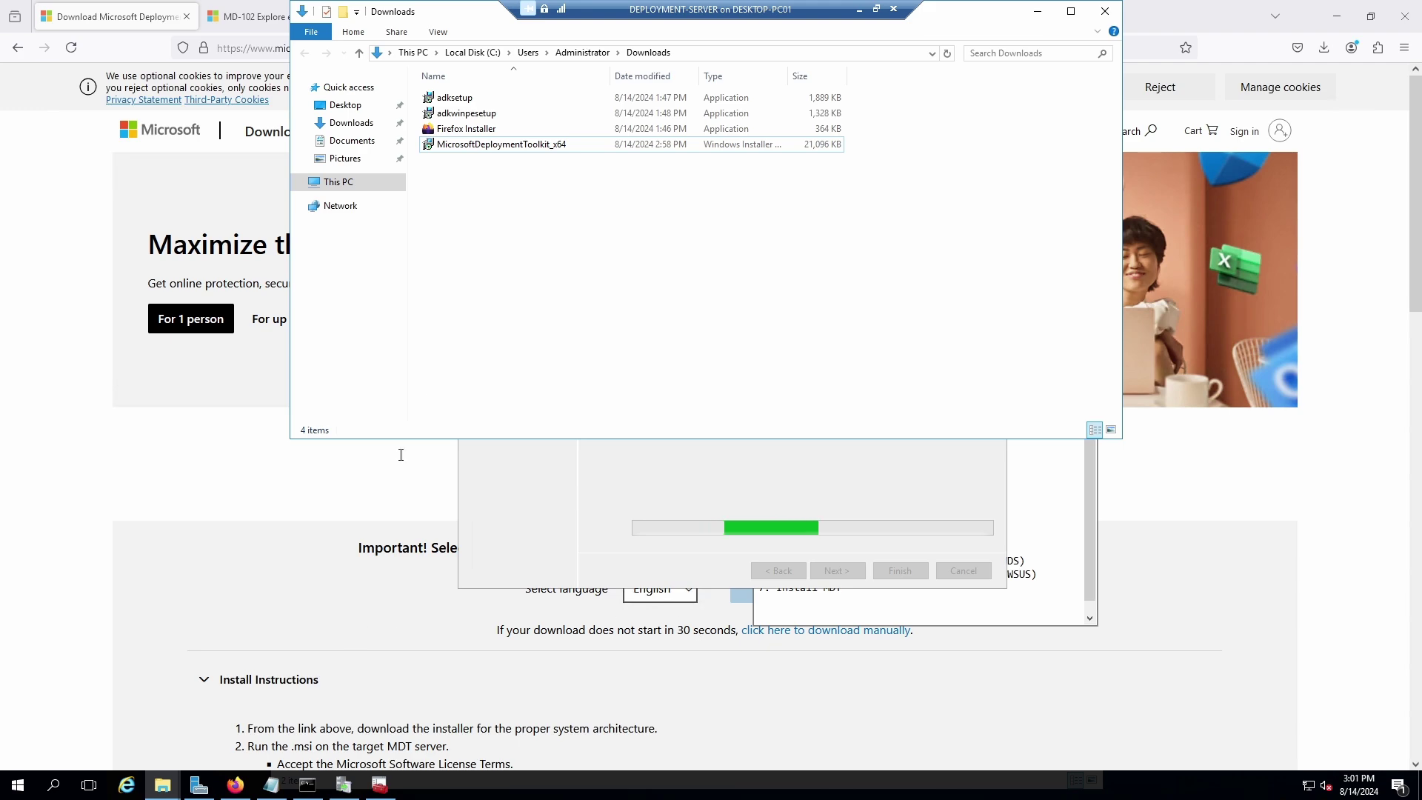
click(249, 16)
click(375, 12)
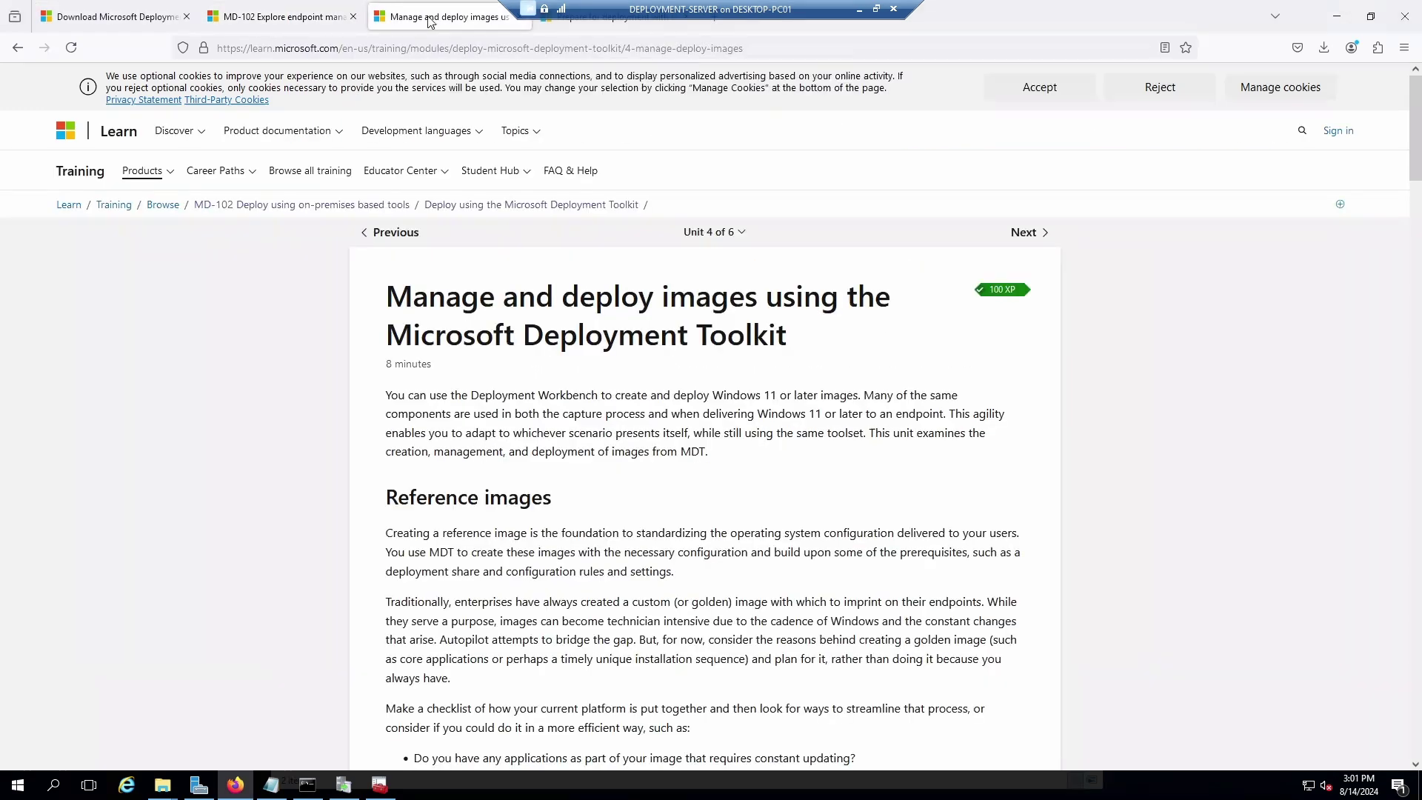
click(605, 26)
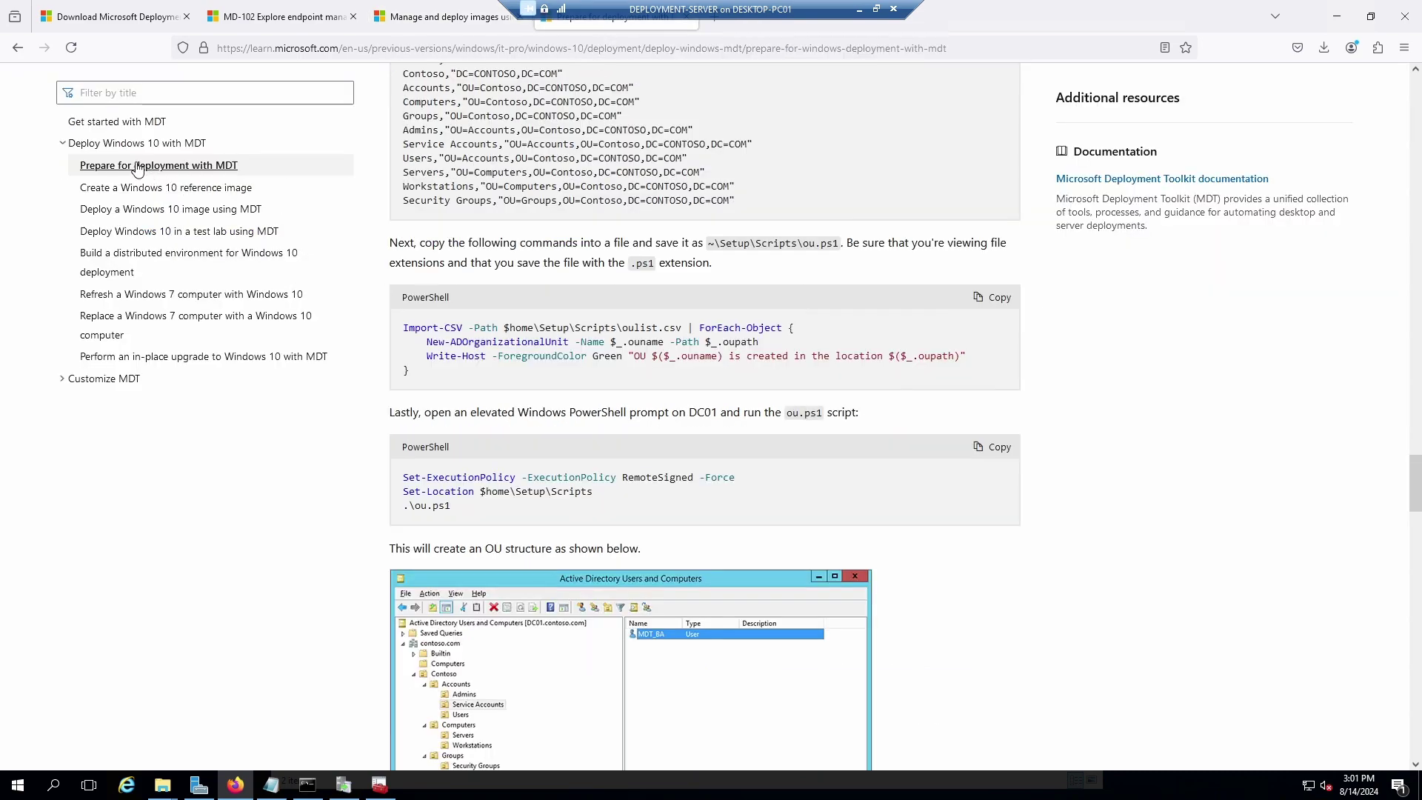
click(168, 167)
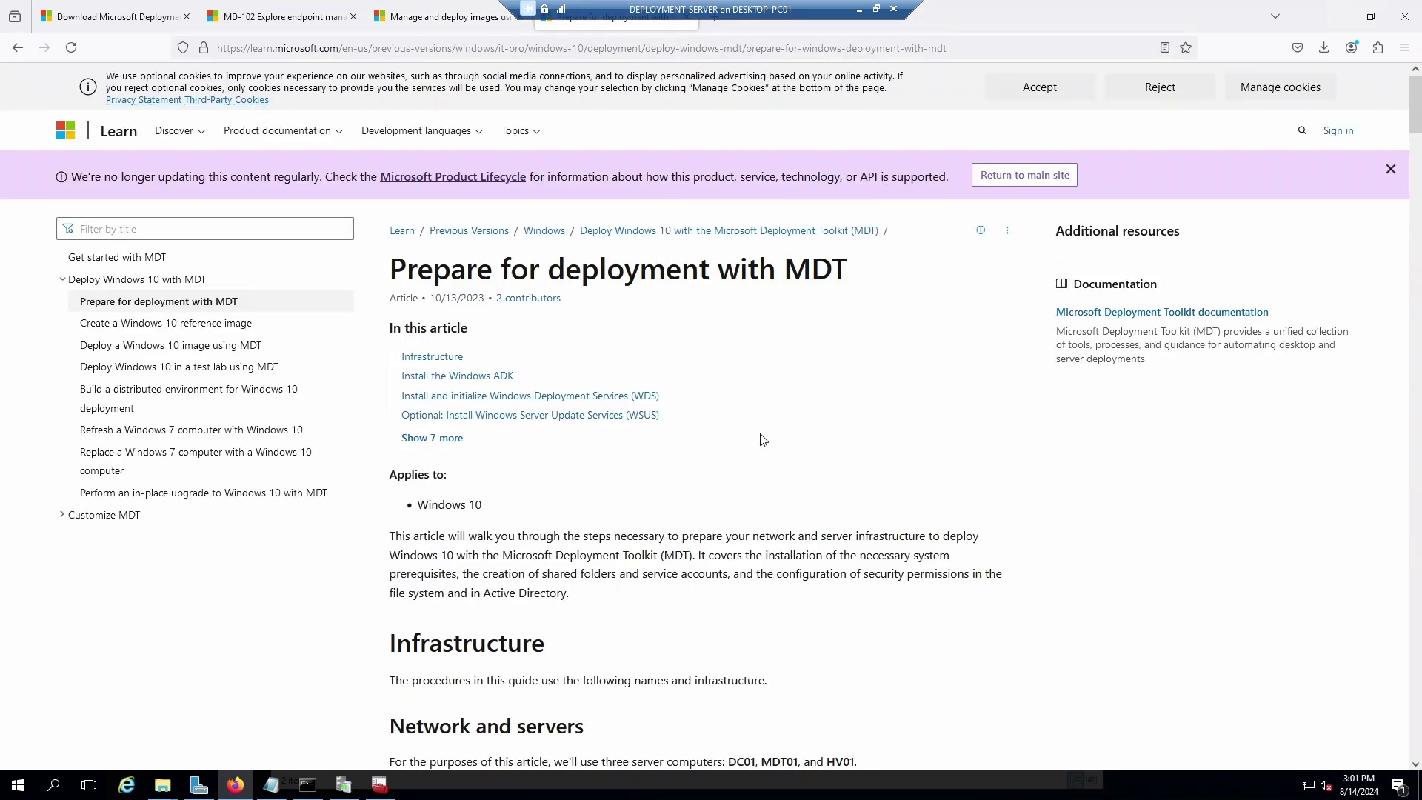
Scroll down to the 'Create the OU structure' section with oulist.csv and ou.ps1.
scroll(763, 440, down, 15)
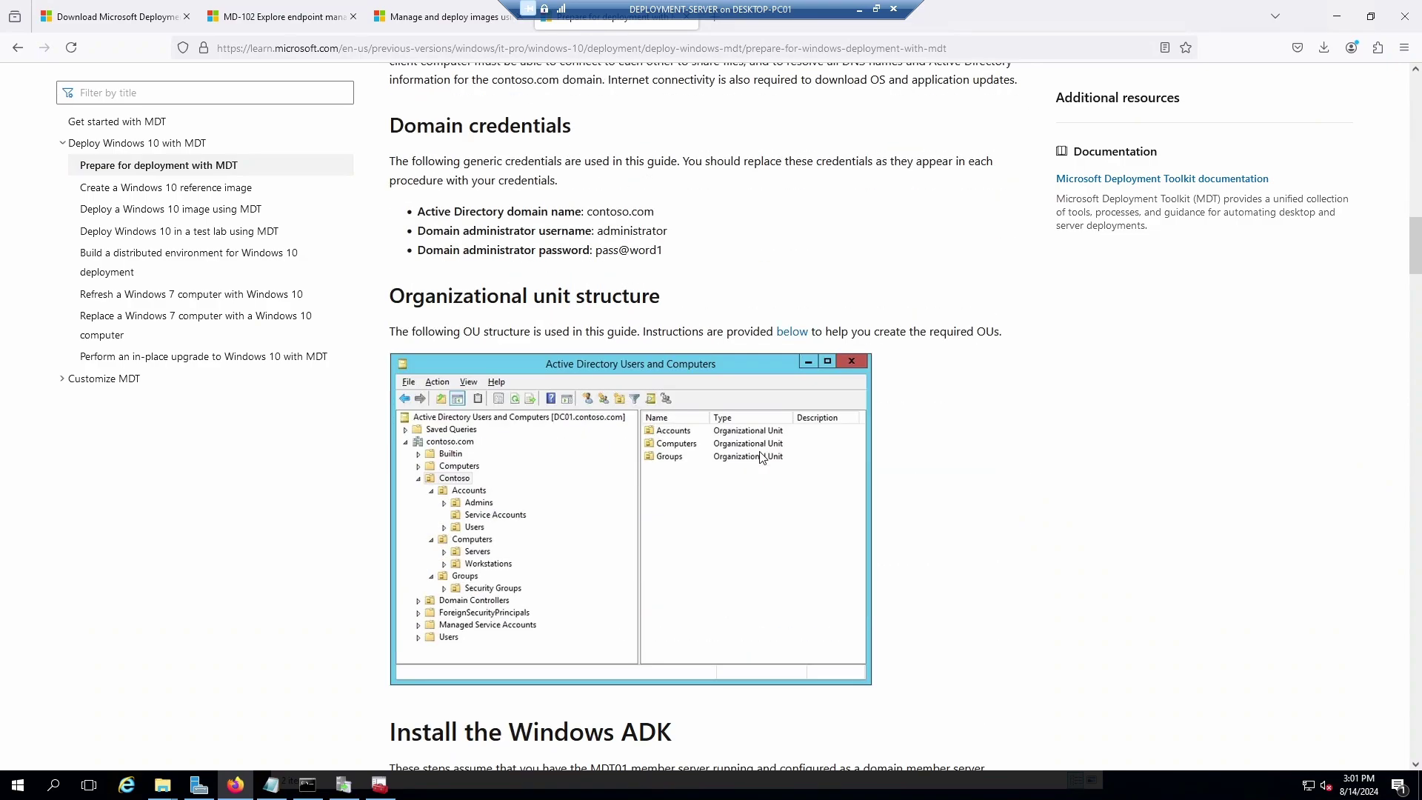
scroll(763, 456, down, 5)
scroll(710, 424, down, 14)
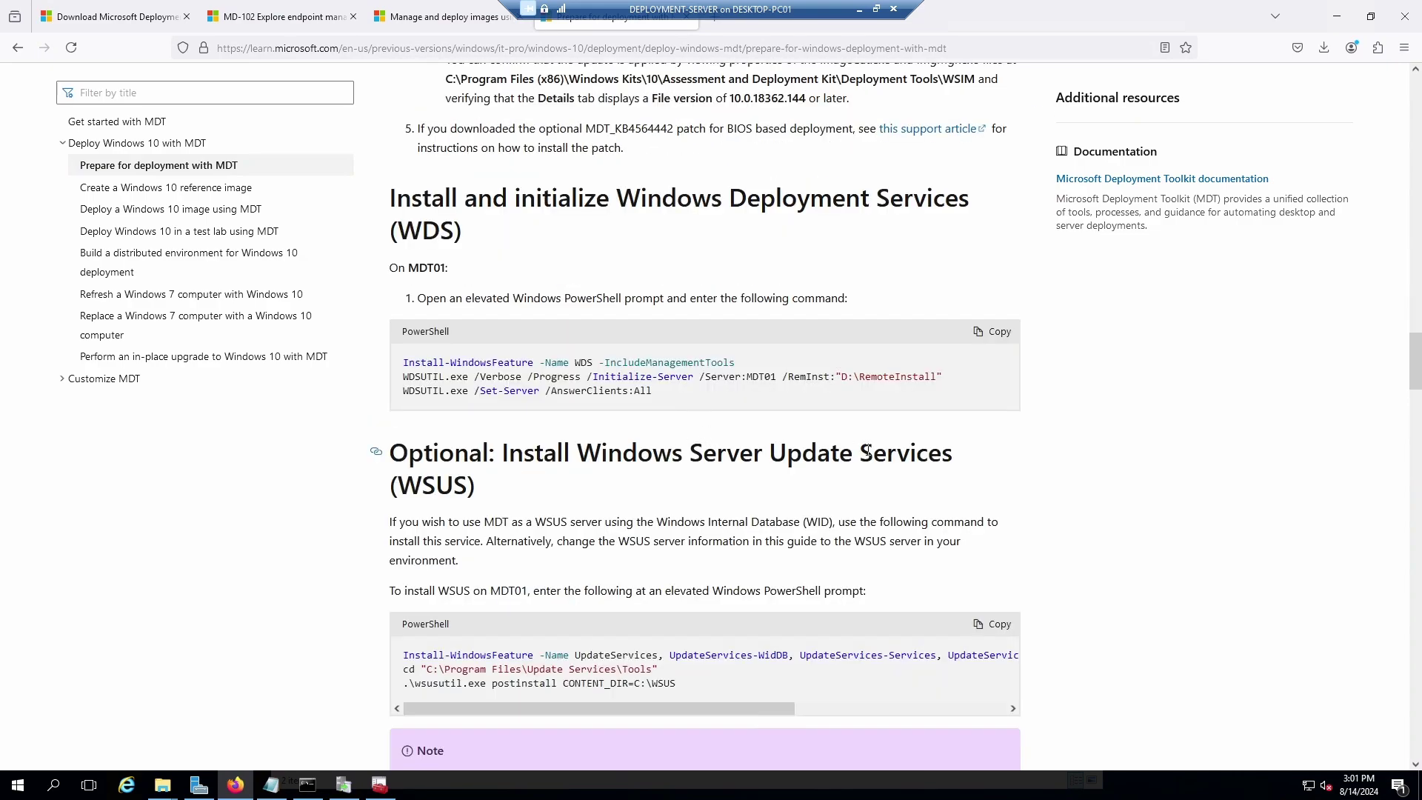
scroll(867, 449, down, 8)
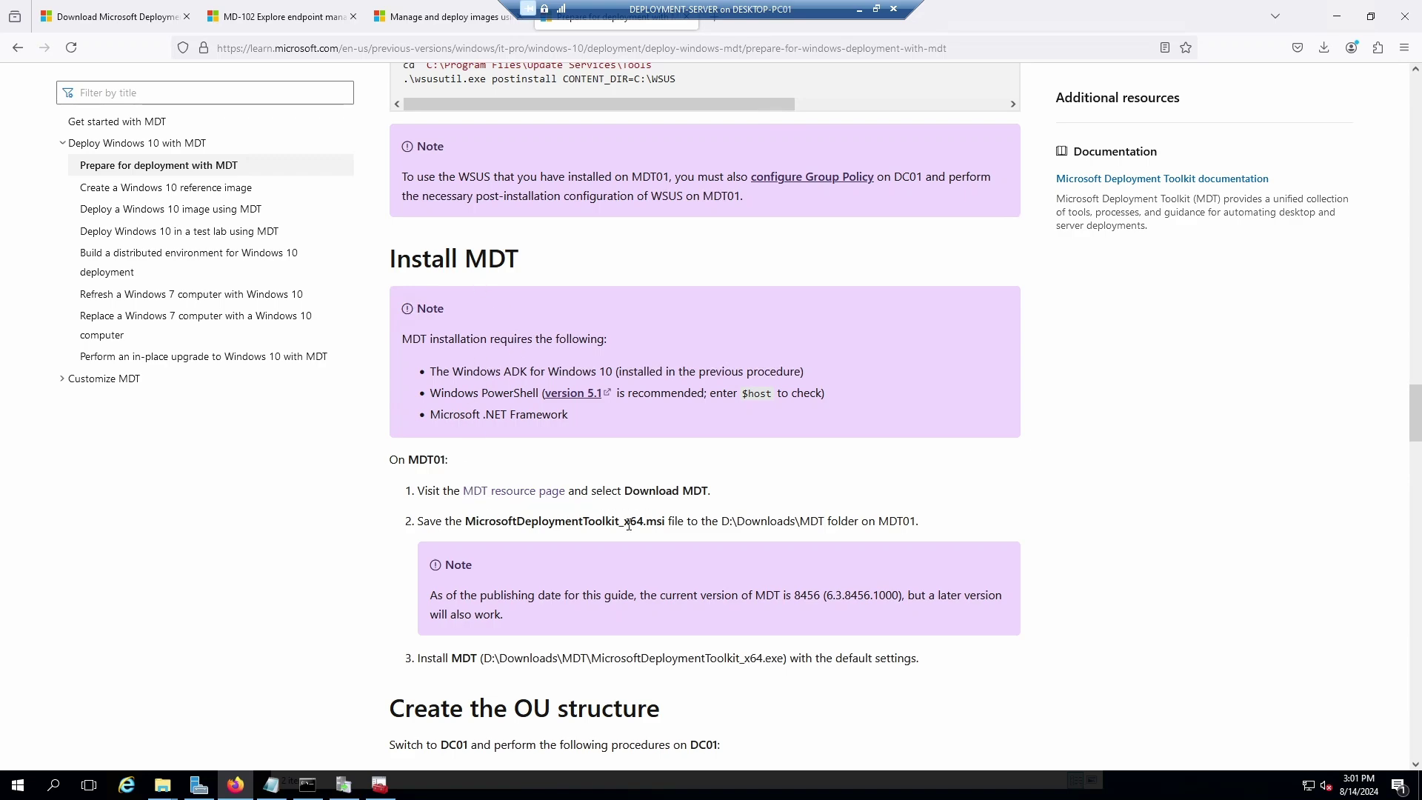
scroll(899, 527, down, 5)
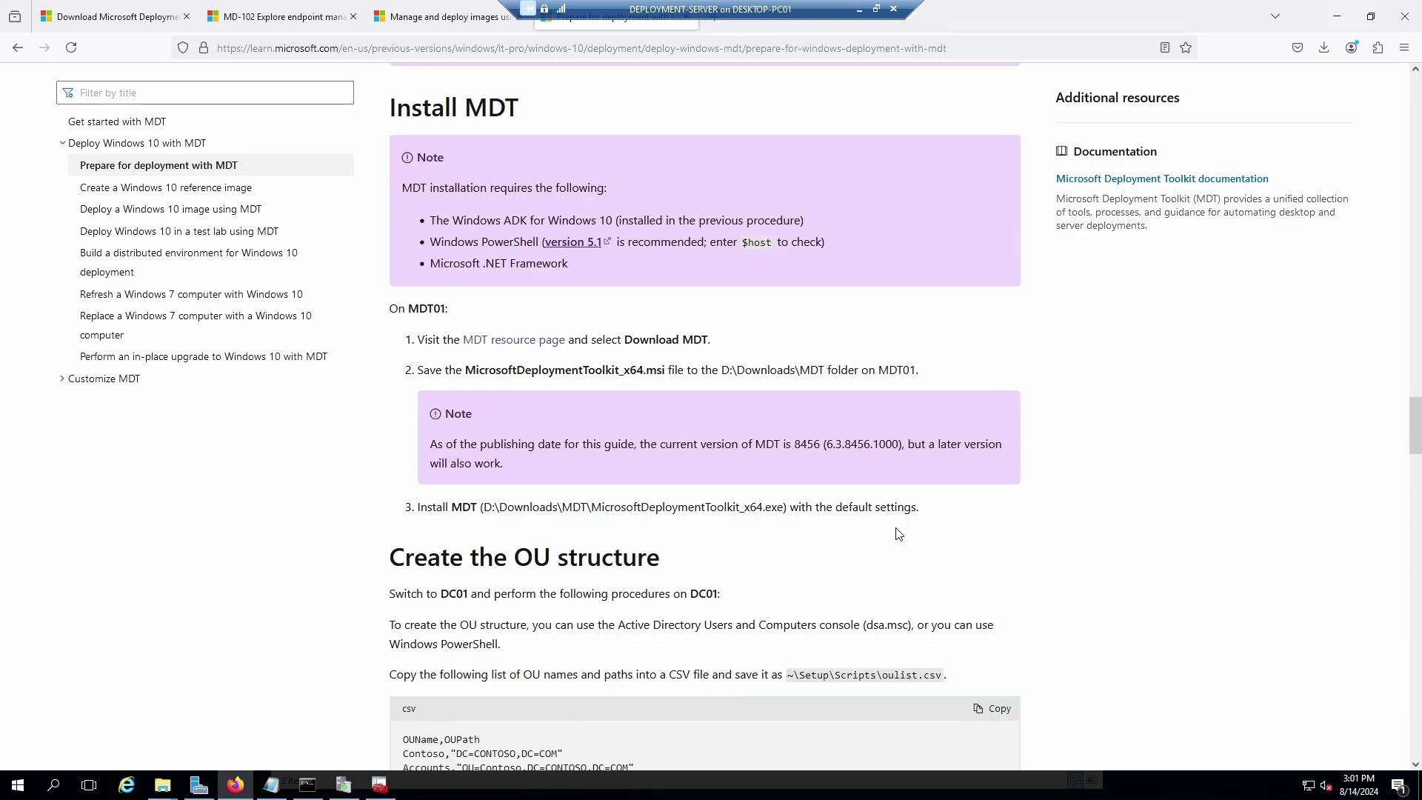
scroll(670, 521, down, 4)
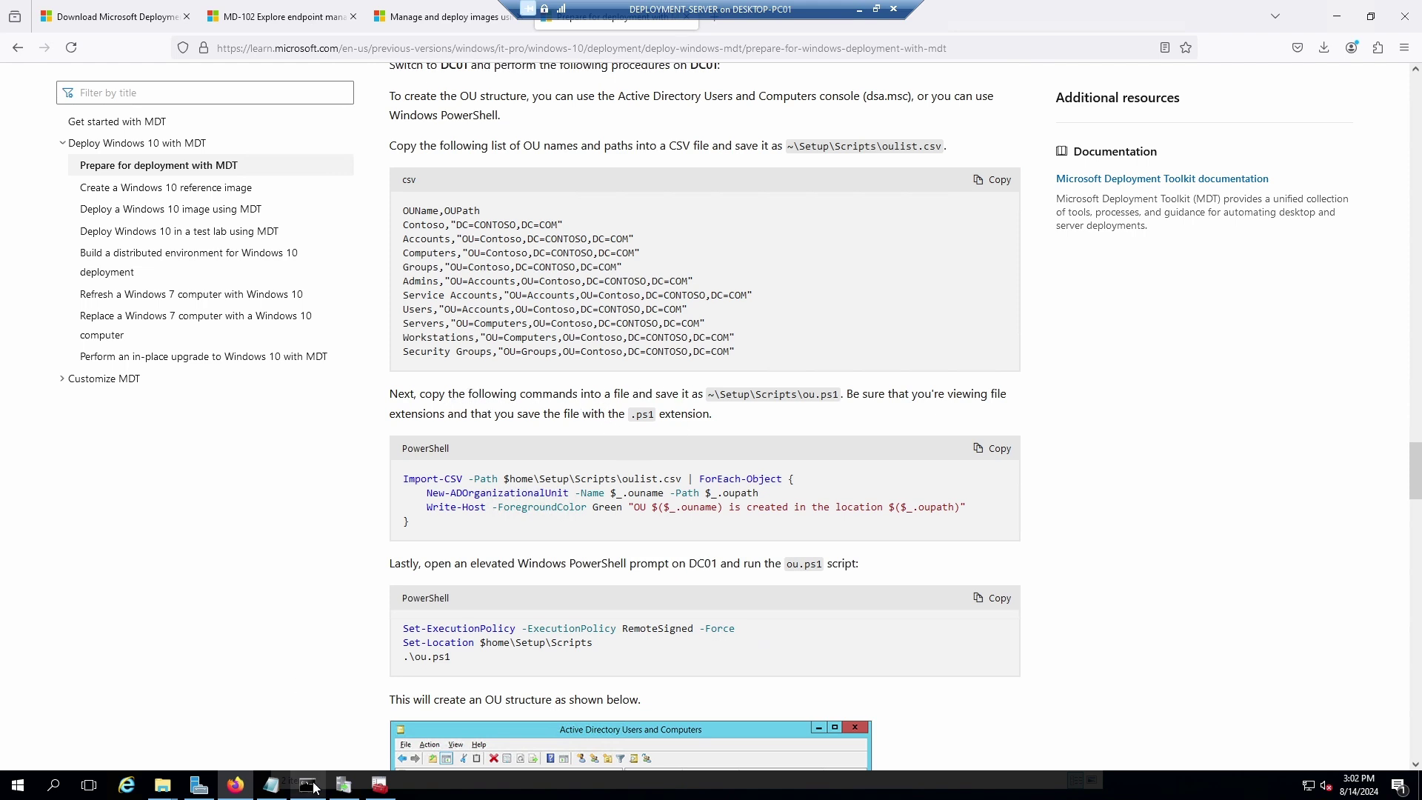
Stop the WSUS upstream sync, close the wizard and Update Services console, and minimize Firefox.
click(343, 785)
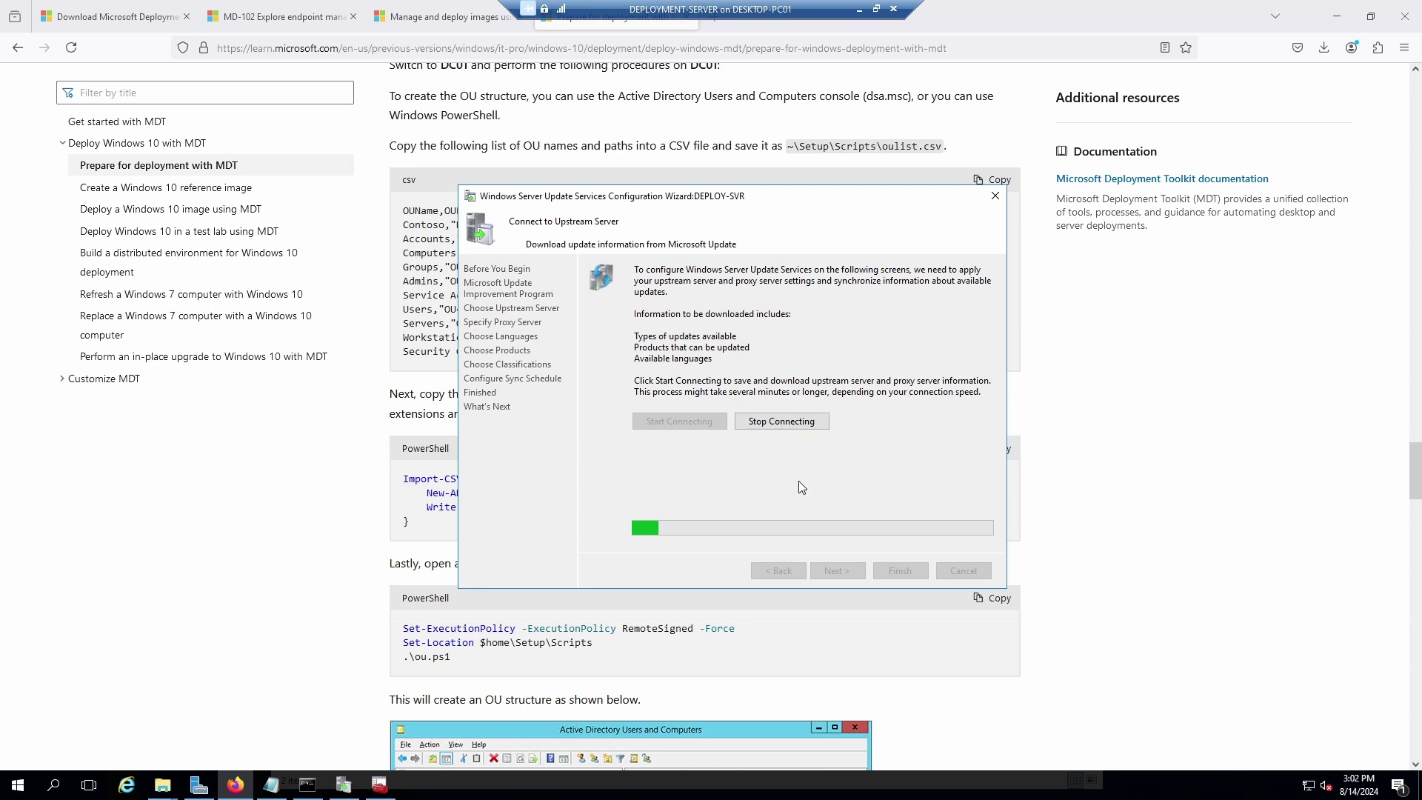
click(786, 421)
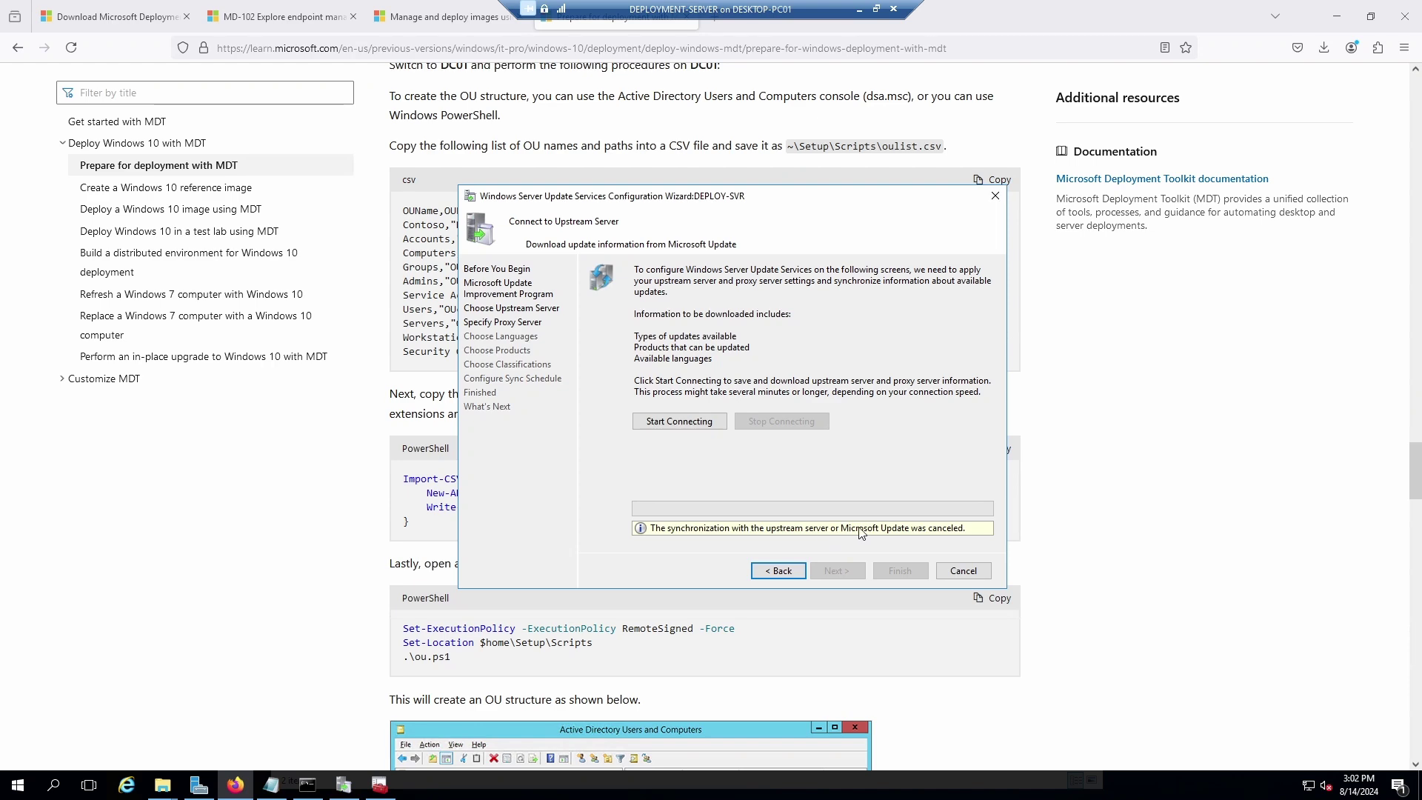
click(995, 197)
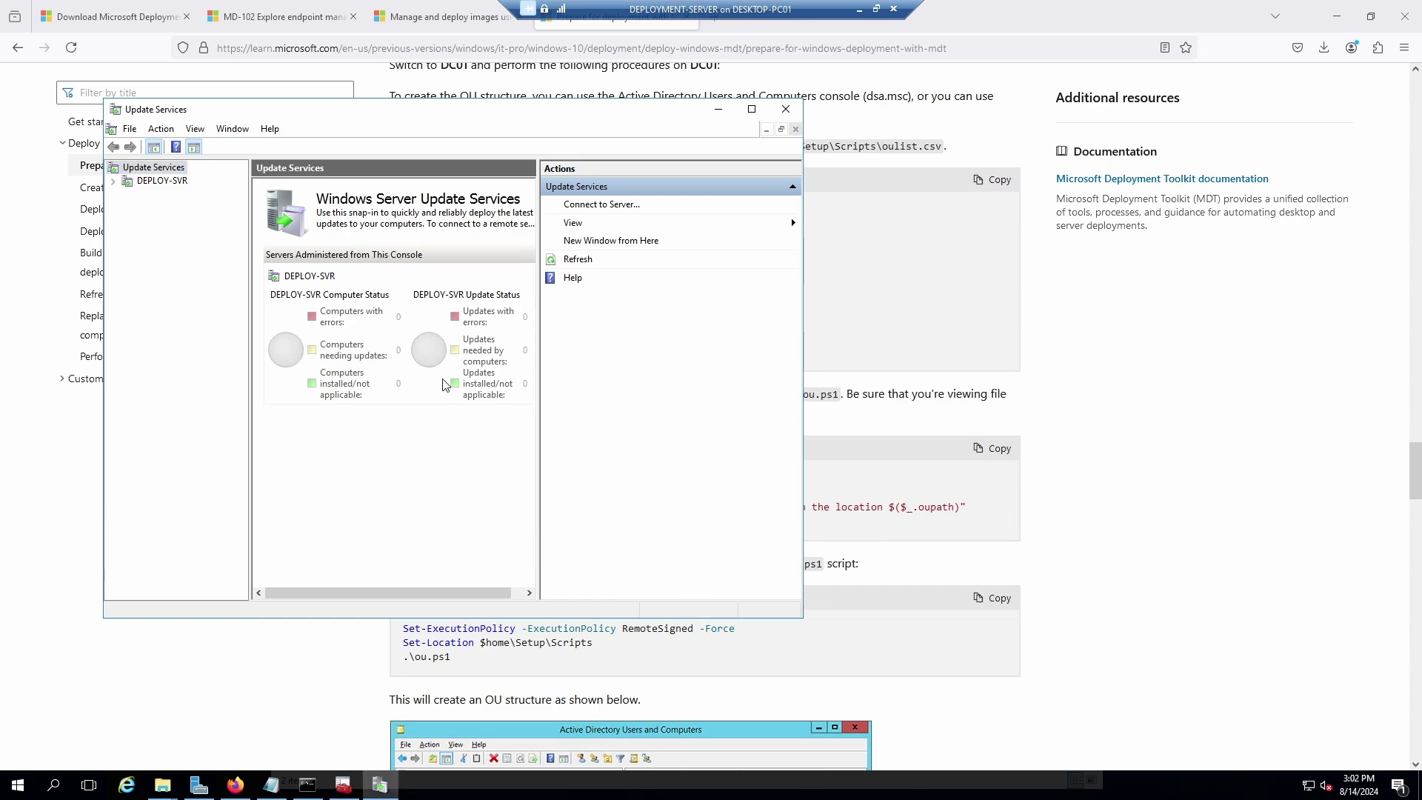
click(787, 111)
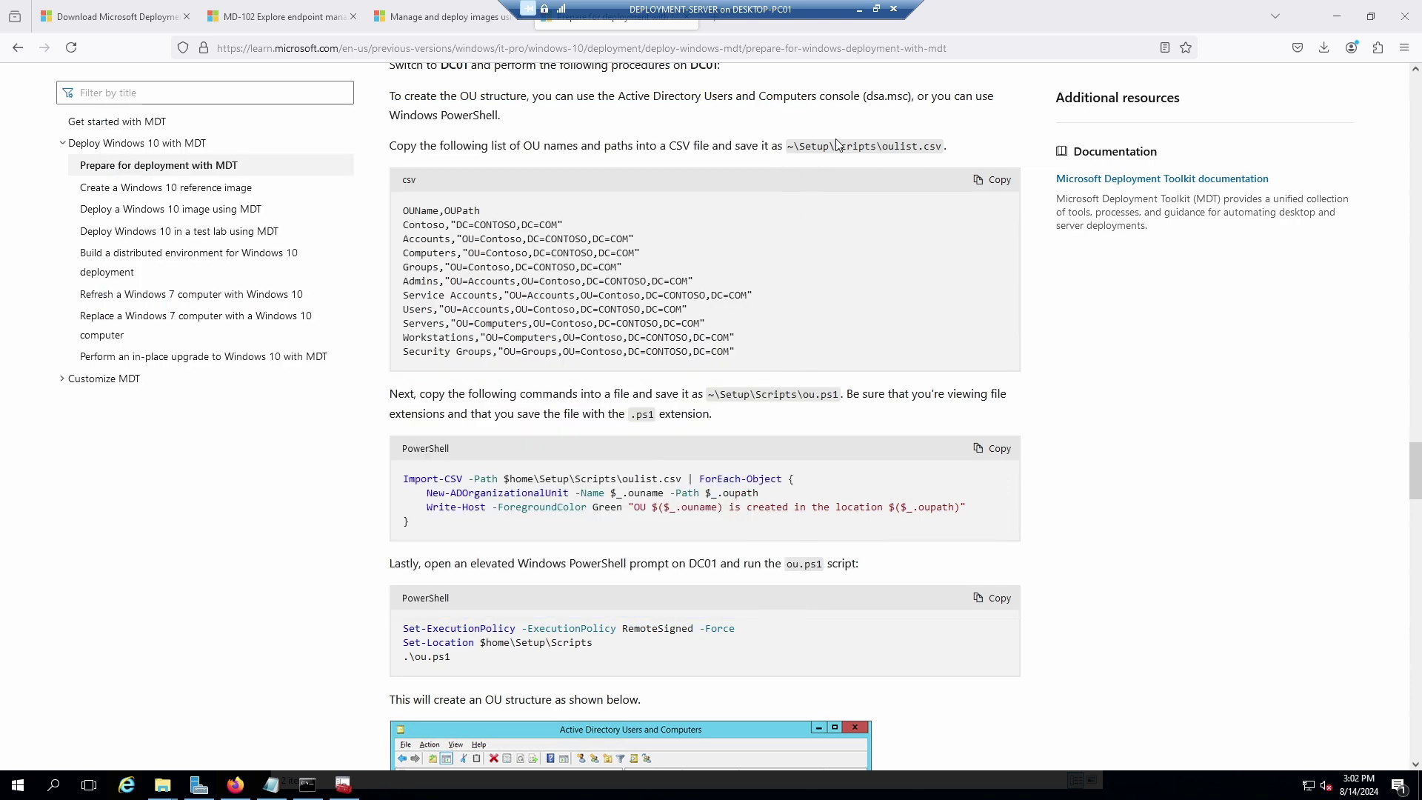
click(1321, 7)
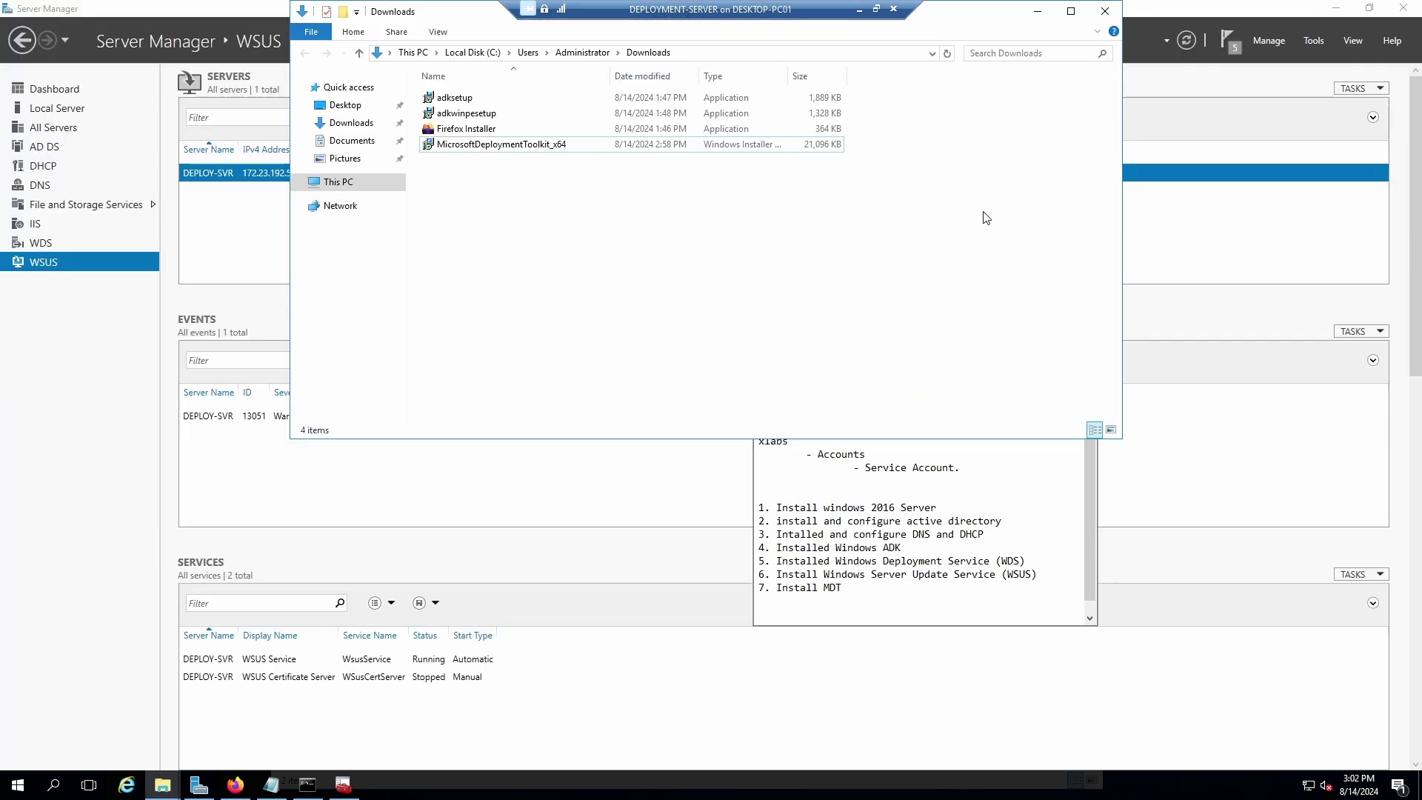
Open Active Directory Users and Computers from Server Manager Tools and expand xlabs.local.
click(1160, 19)
click(1310, 42)
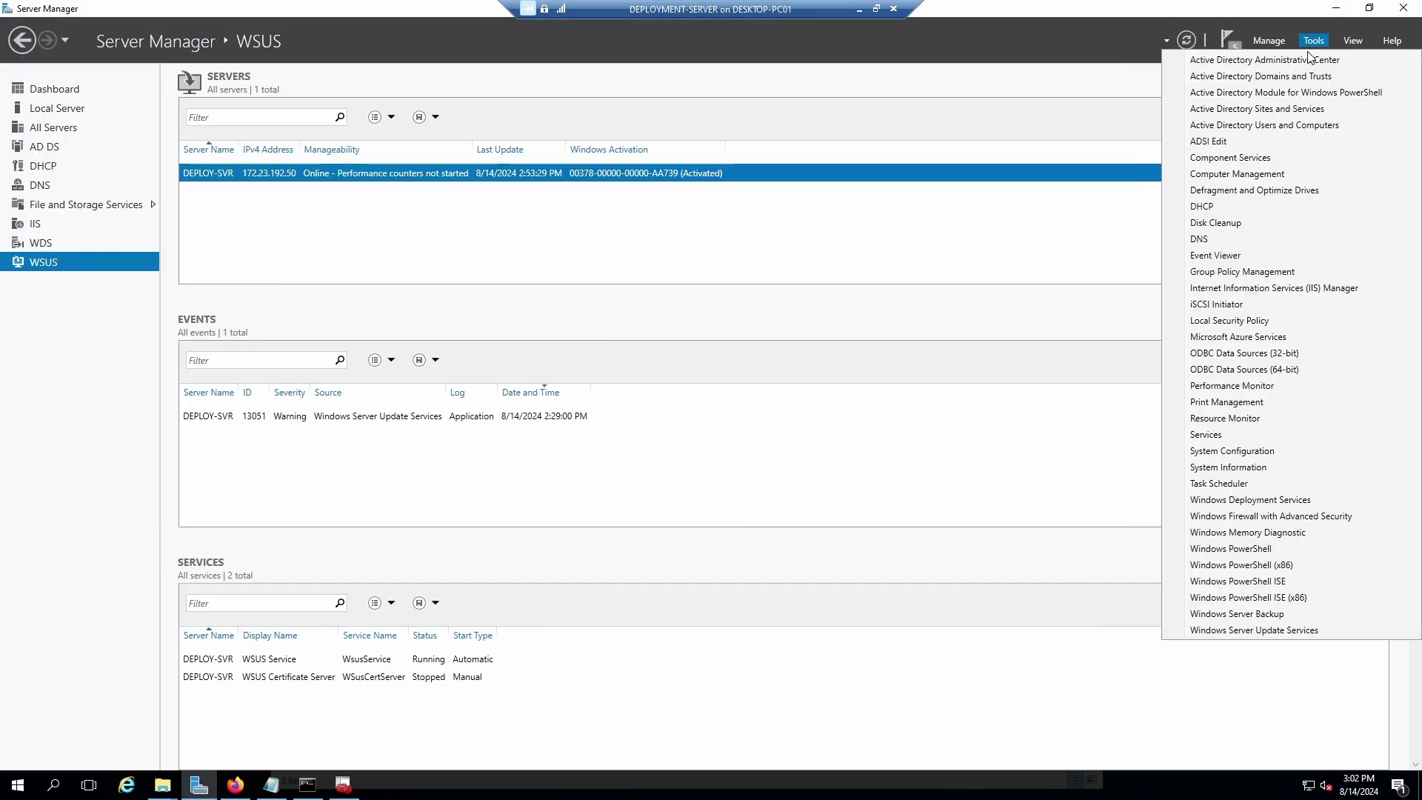
click(1257, 126)
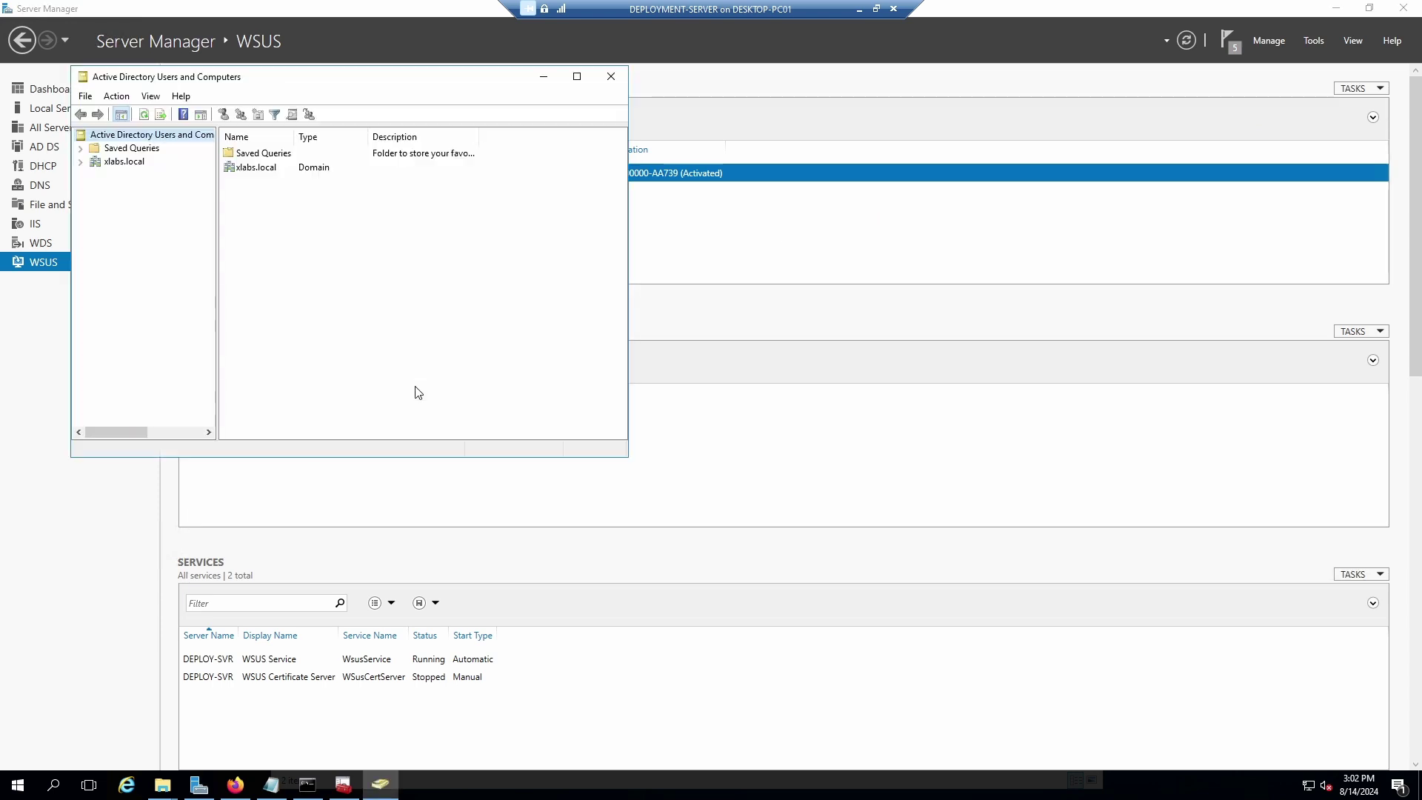
click(80, 162)
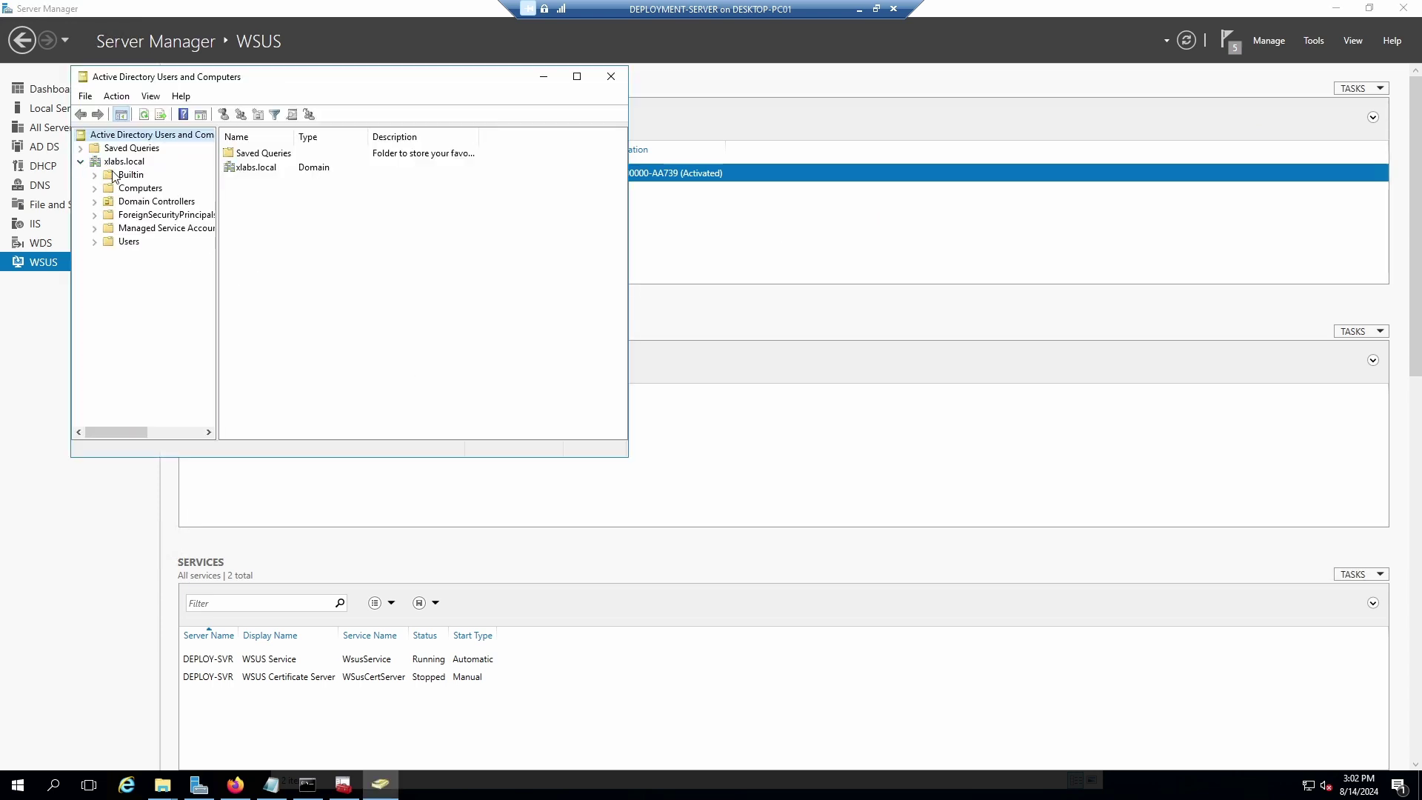
click(119, 162)
drag(289, 85, 479, 78)
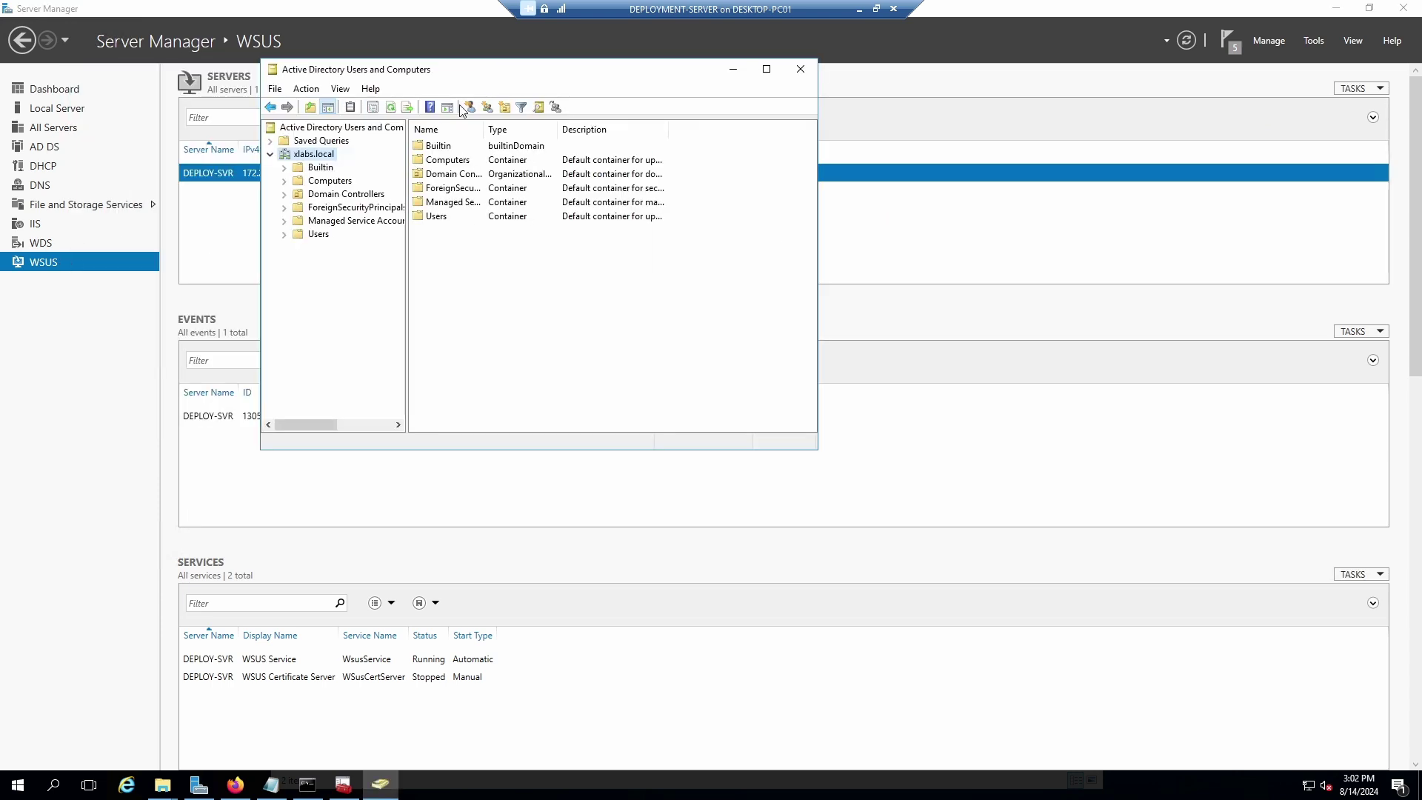
Create an organizational unit named xlabs directly under xlabs.local.
right_click(308, 154)
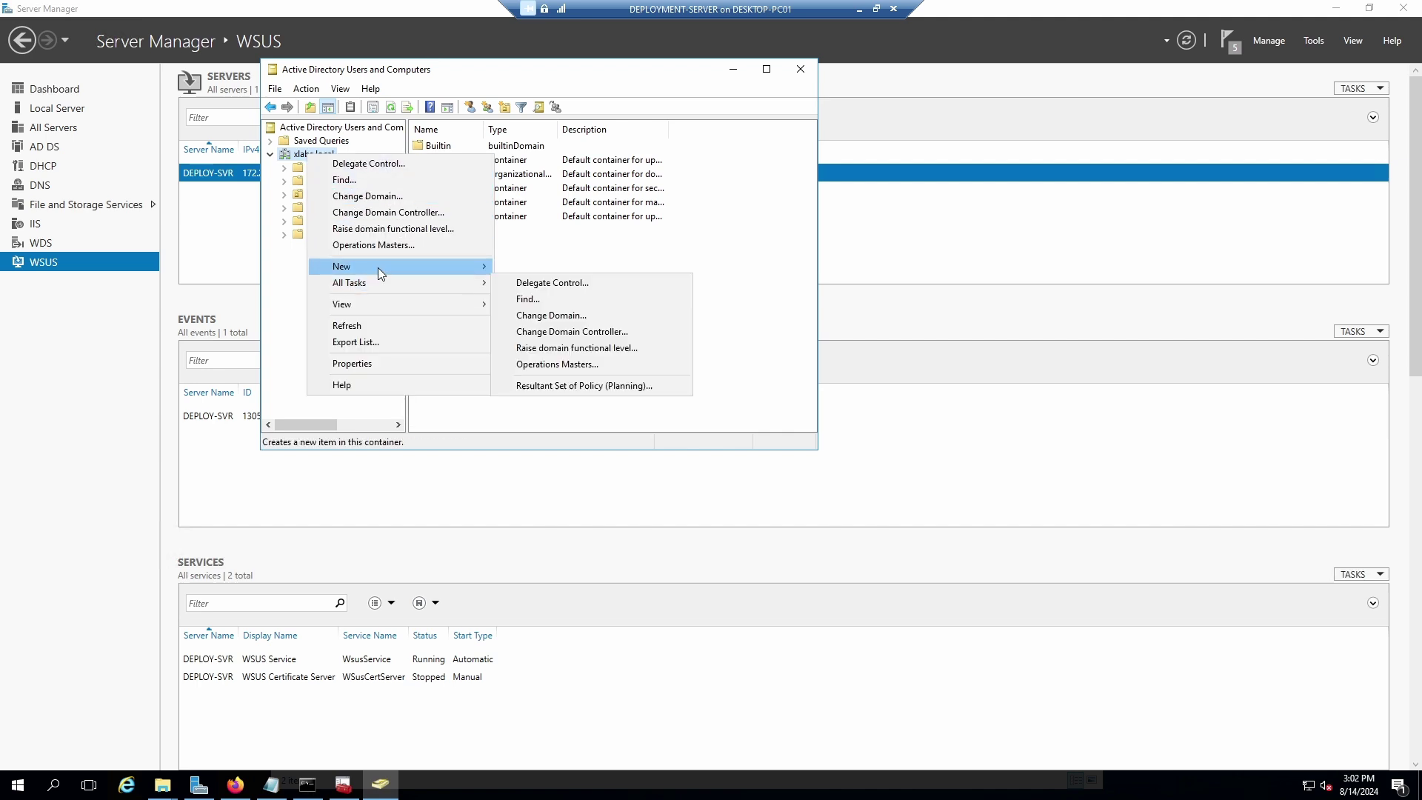
mouse_move(378, 268)
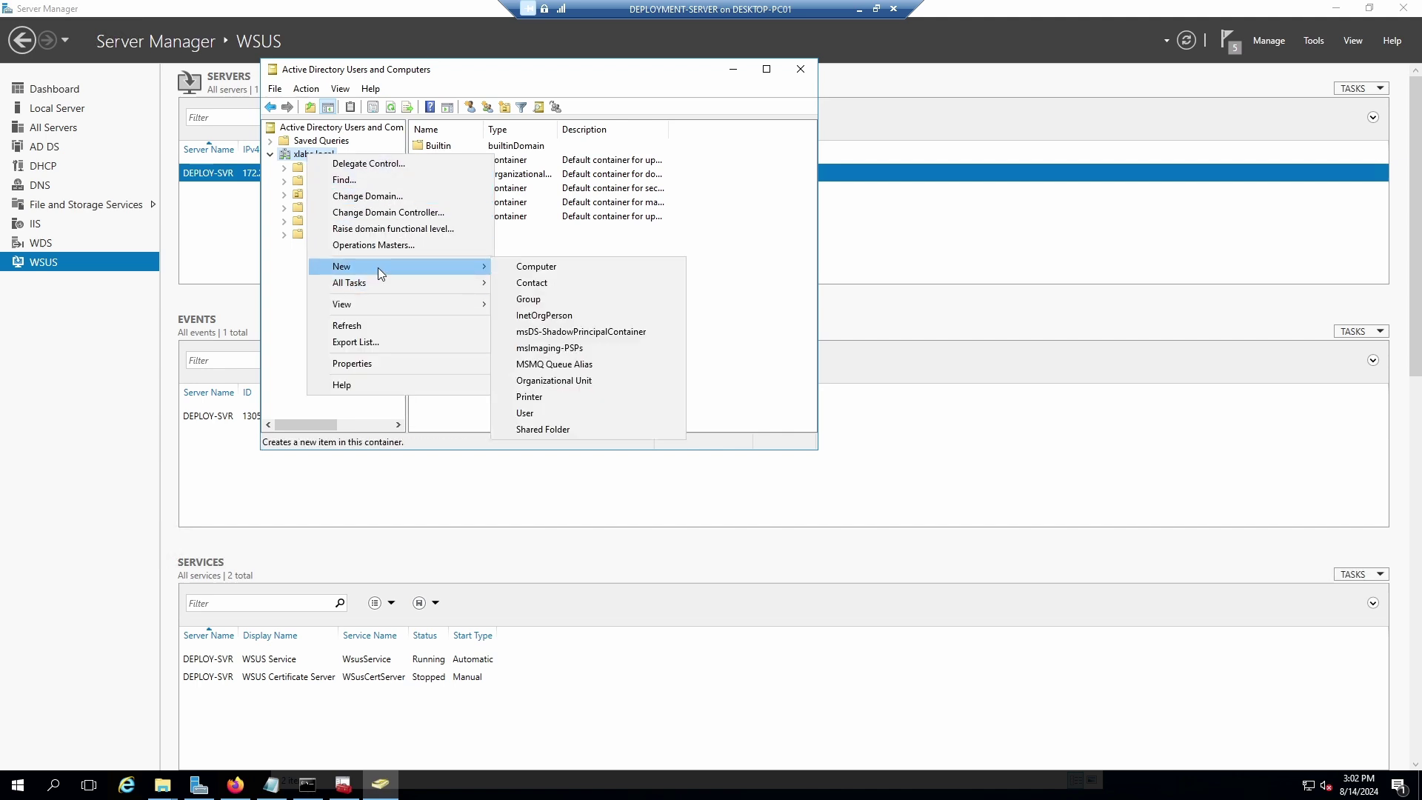
click(551, 383)
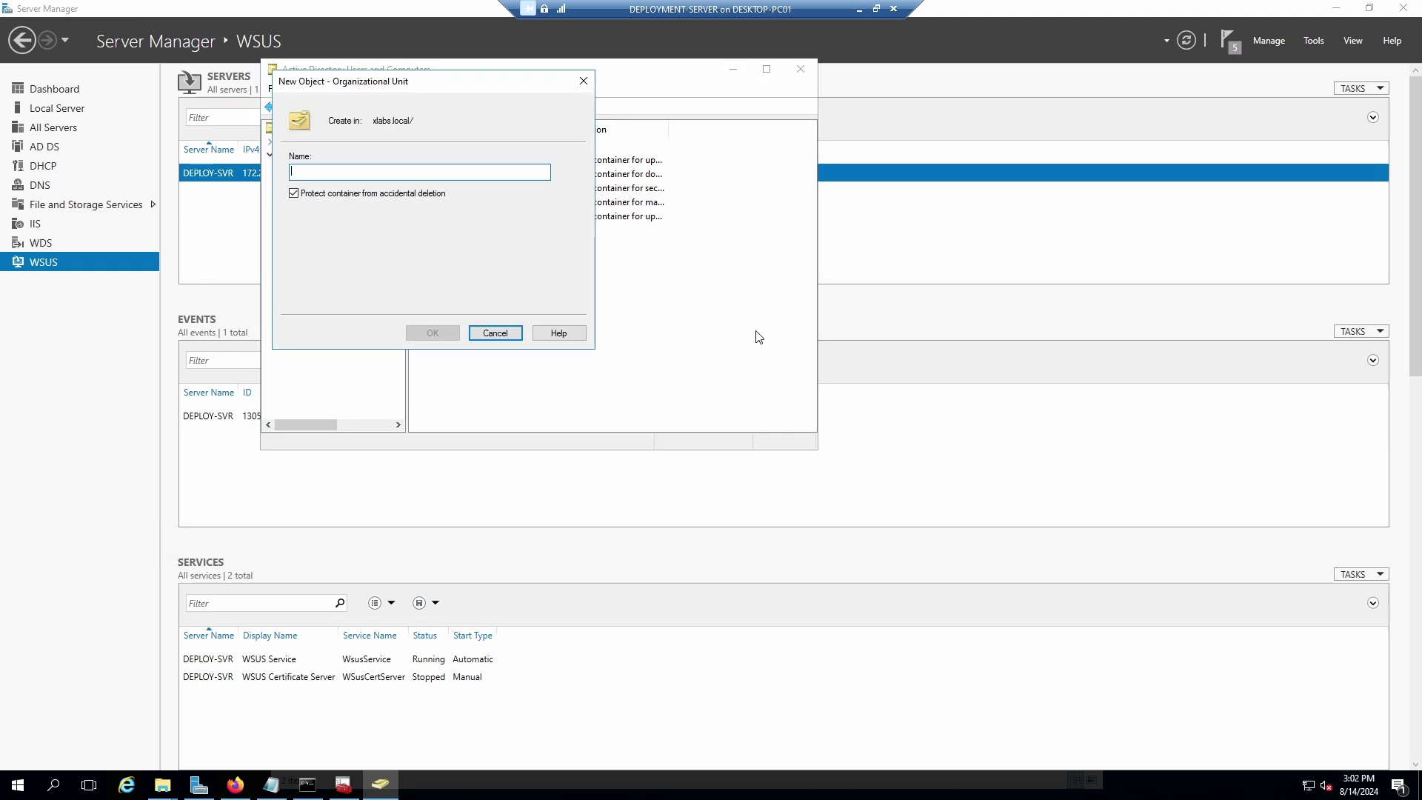
text(xlabs)
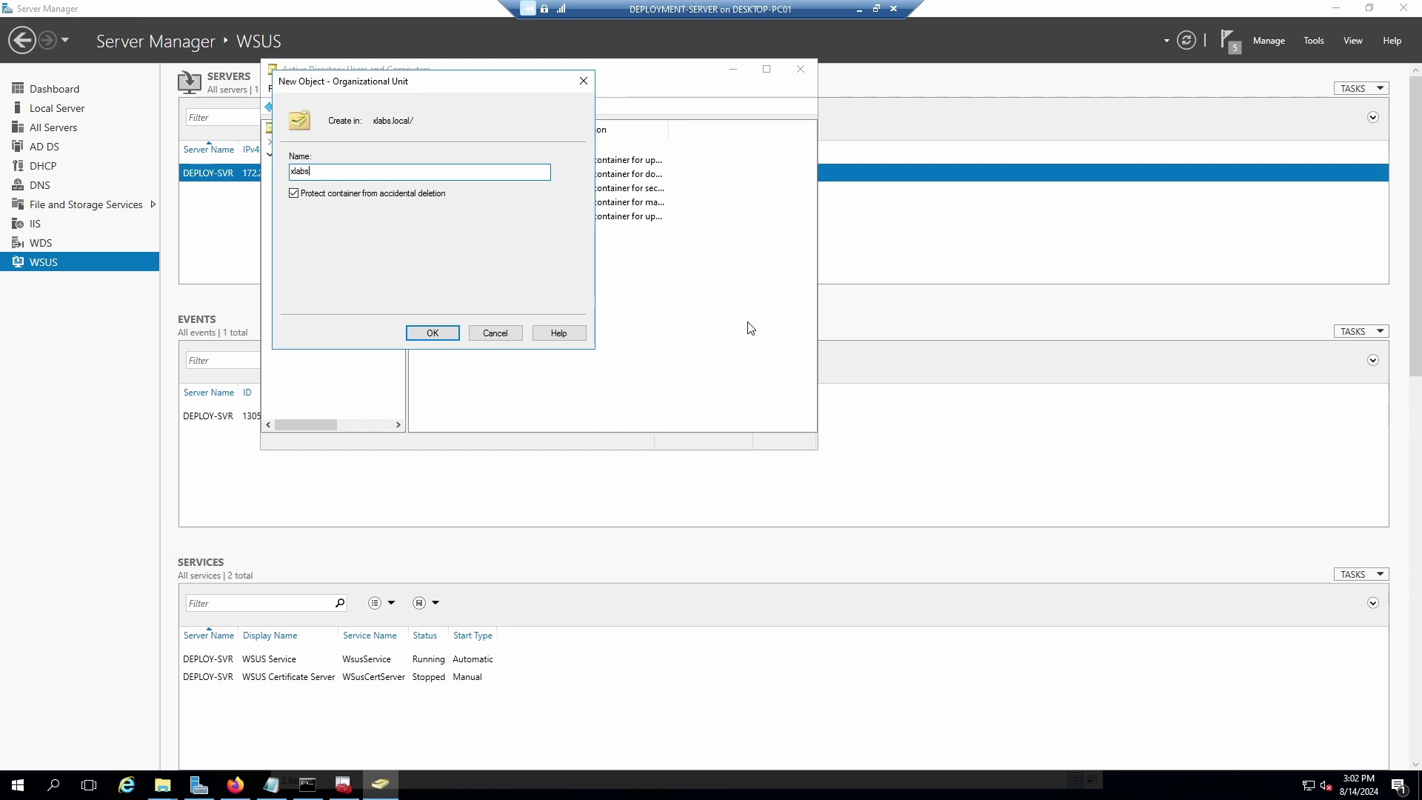
click(433, 333)
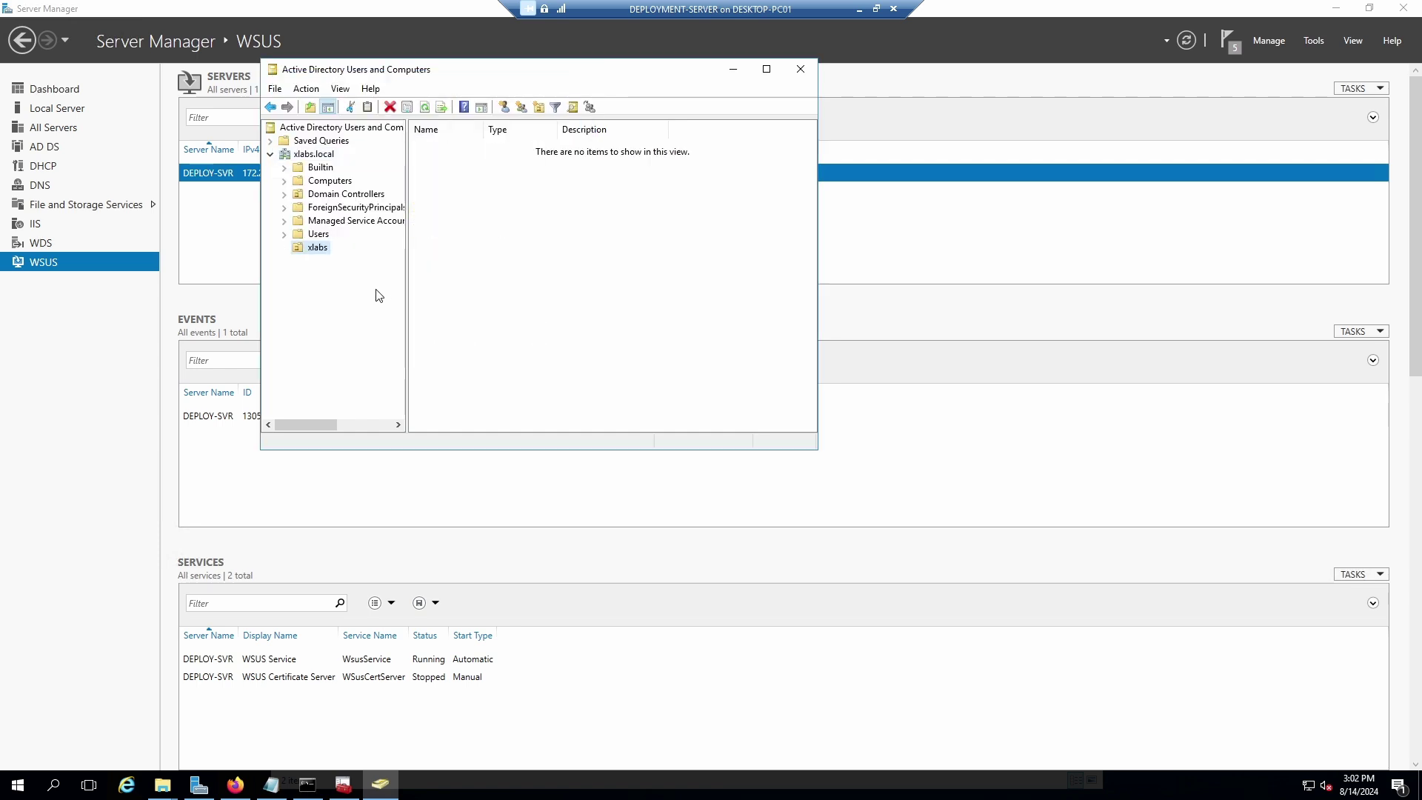
Browse the Builtin, Computers, Domain Controllers and Users containers, ending in the empty xlabs OU.
click(319, 169)
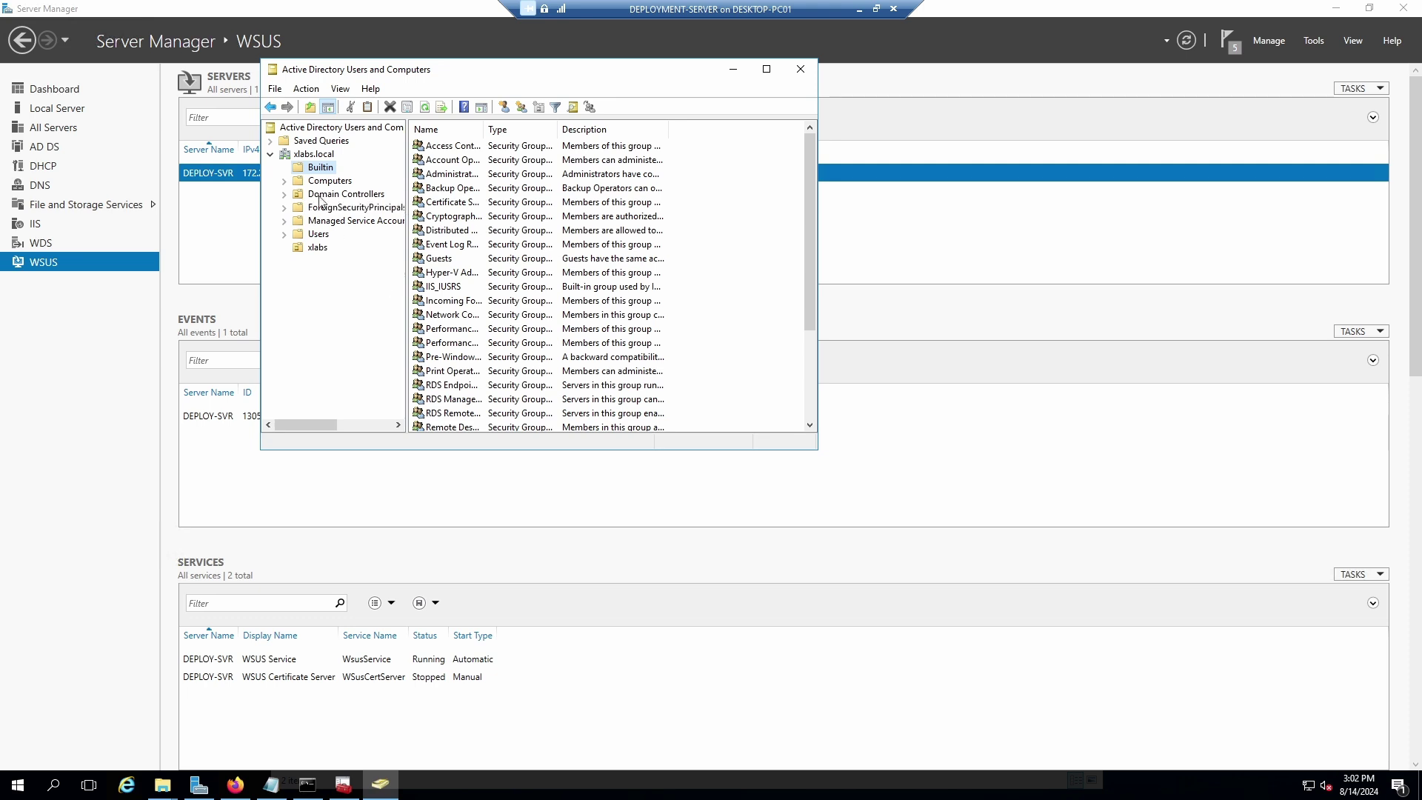
click(329, 181)
click(327, 194)
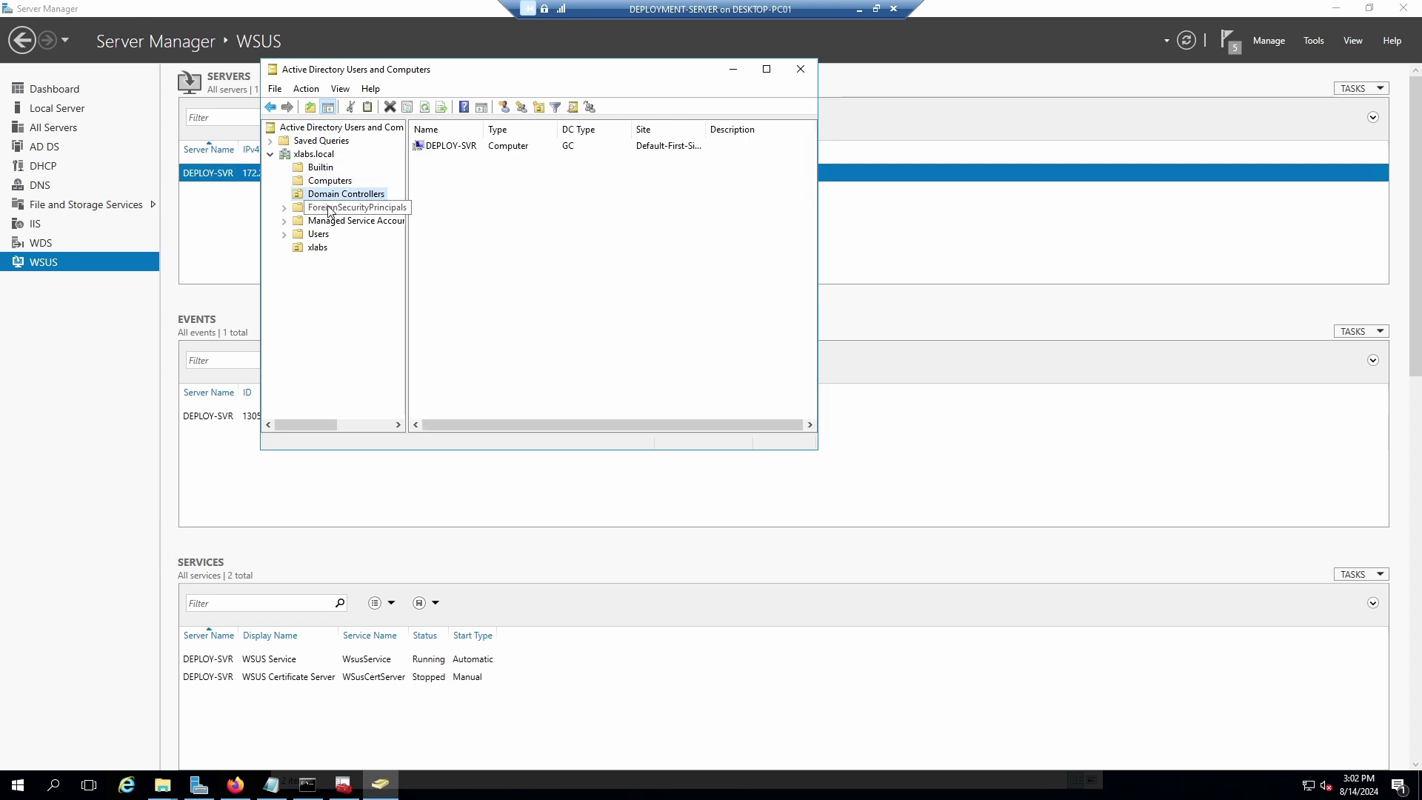
click(330, 208)
click(329, 221)
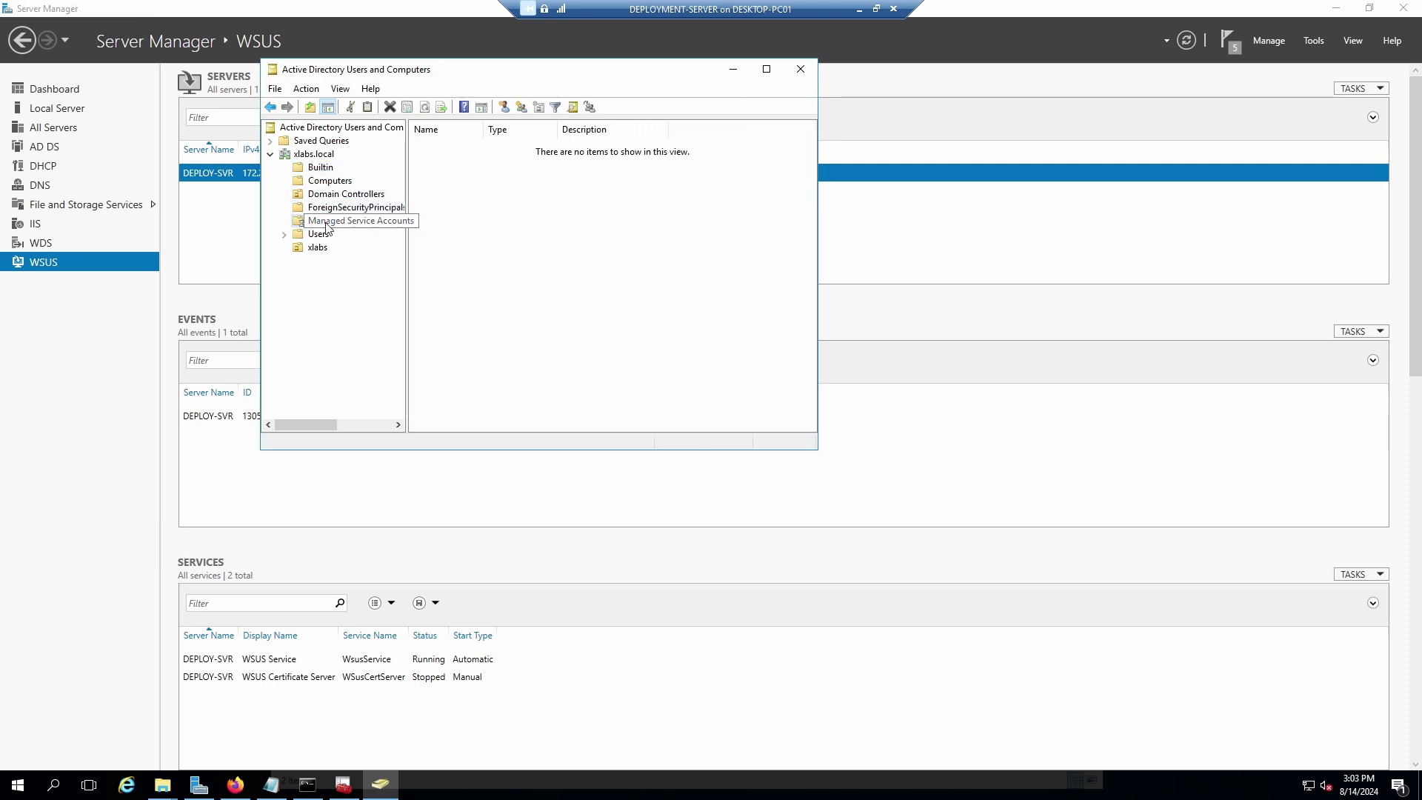
click(319, 234)
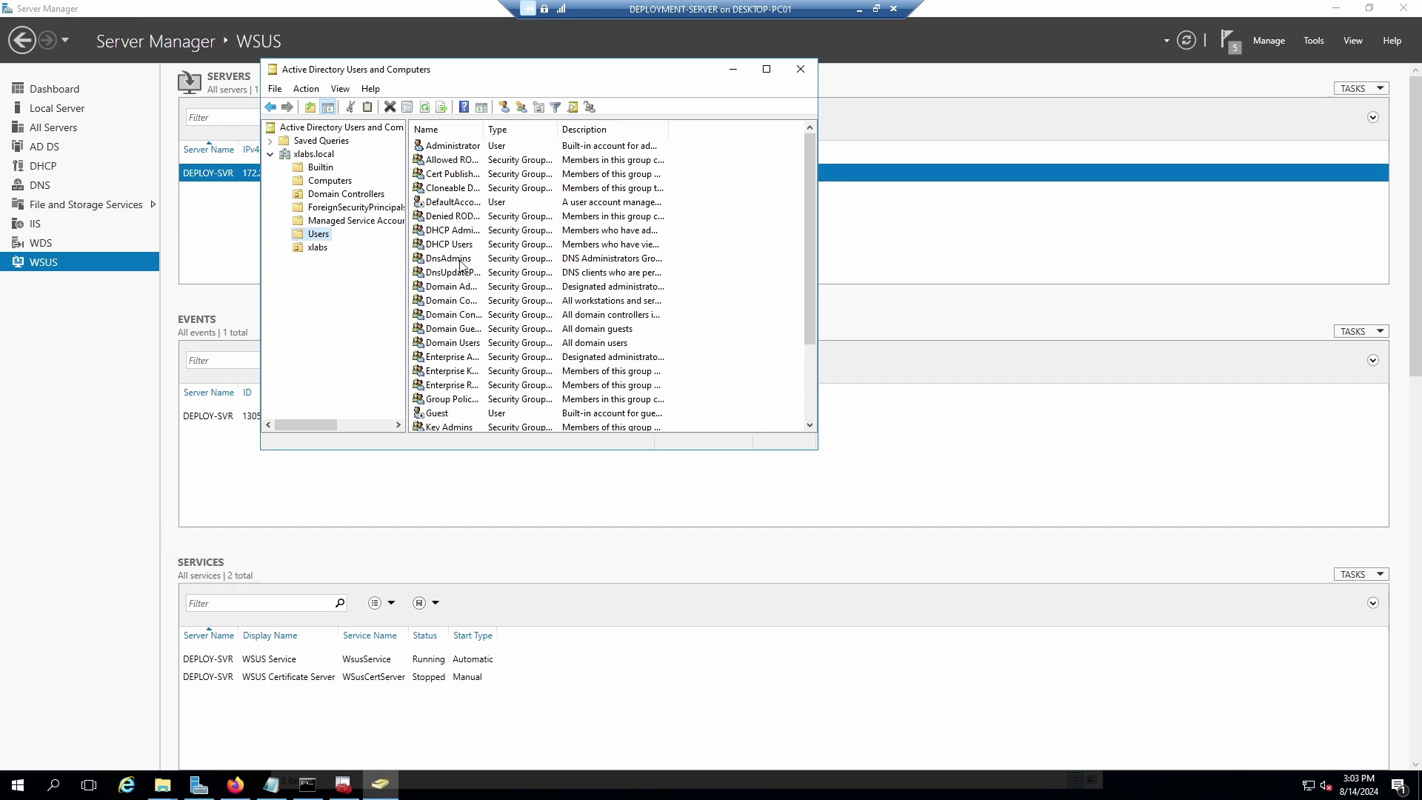
scroll(465, 282, down, 3)
scroll(489, 354, up, 3)
click(320, 249)
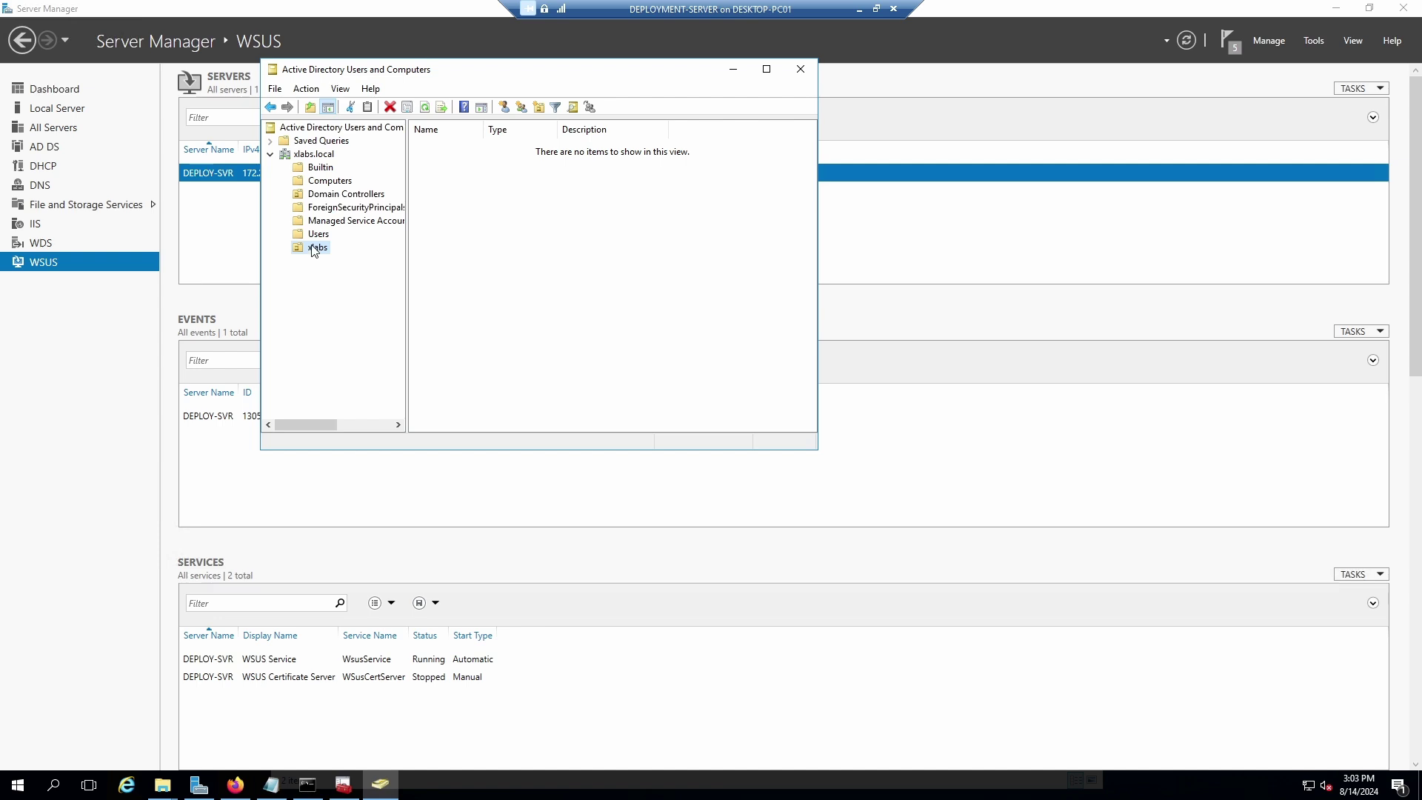
Create an organizational unit named Accounts inside the xlabs OU.
right_click(314, 253)
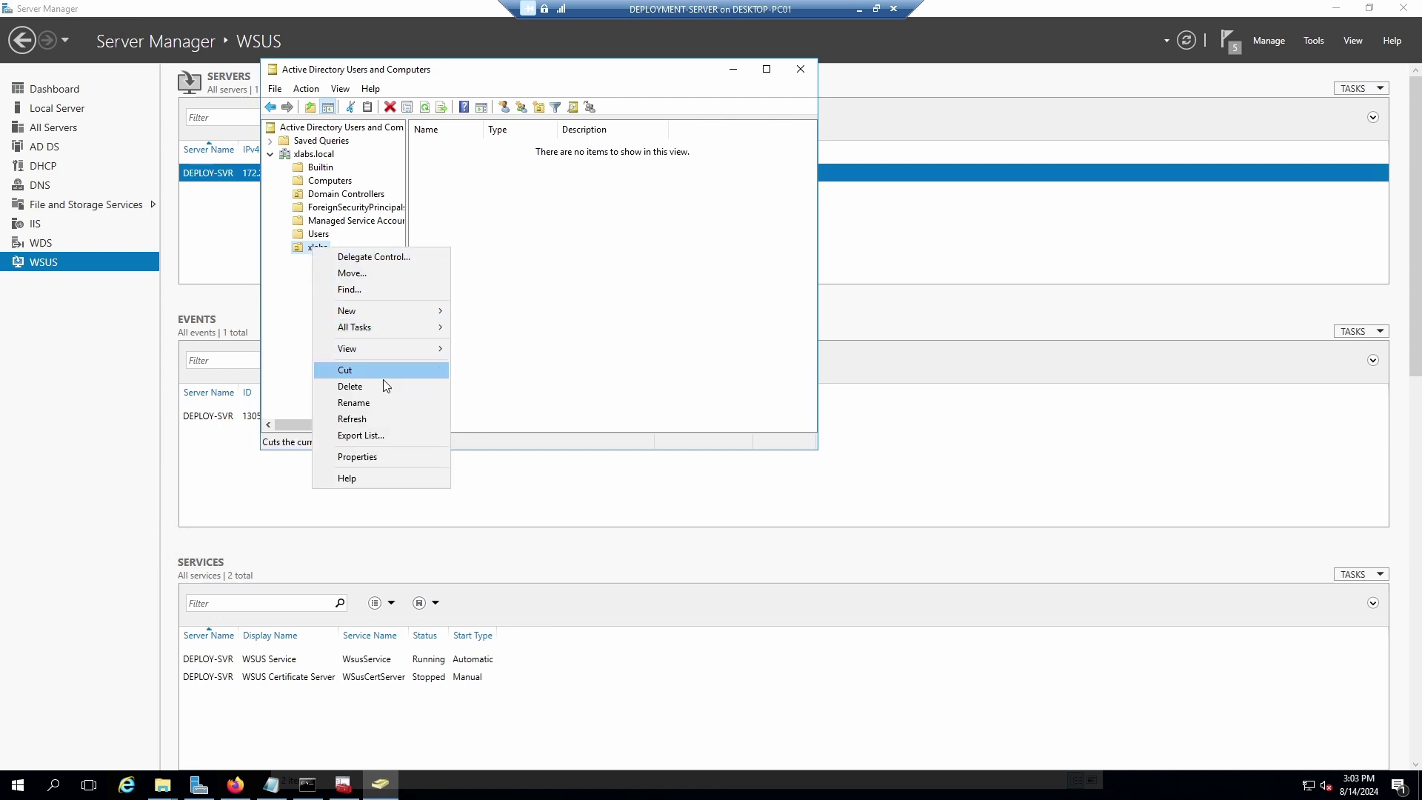
mouse_move(397, 311)
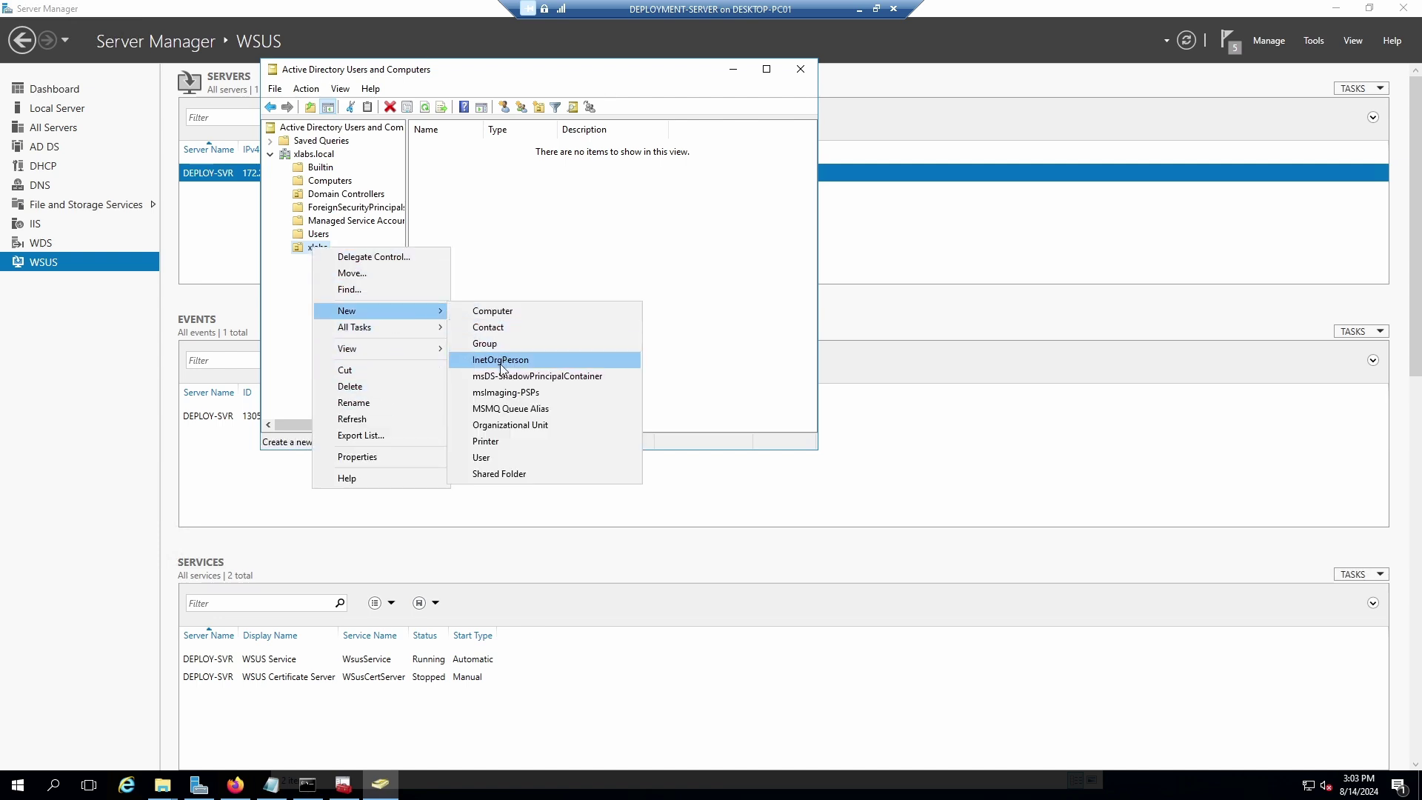
click(517, 427)
text(Accounts)
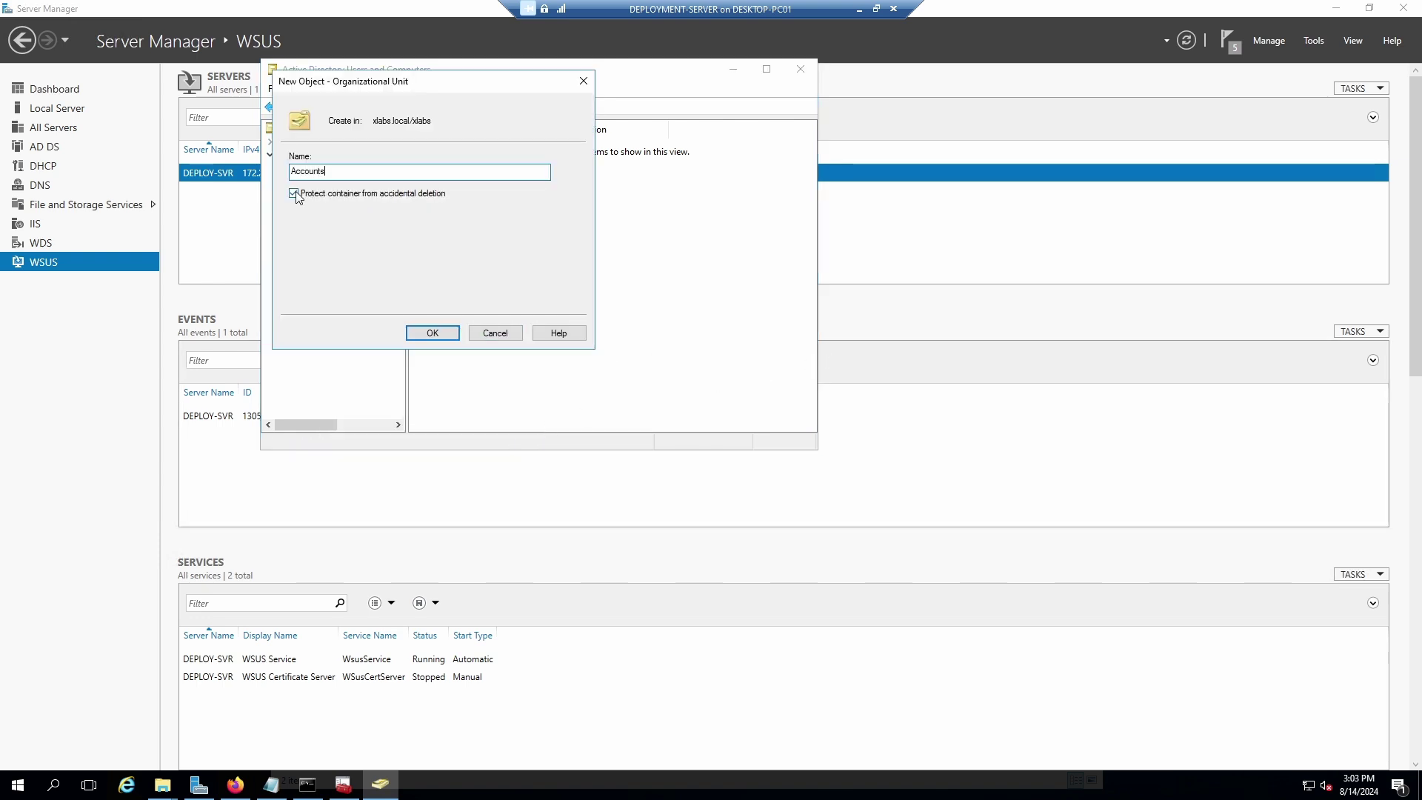
click(433, 333)
right_click(334, 266)
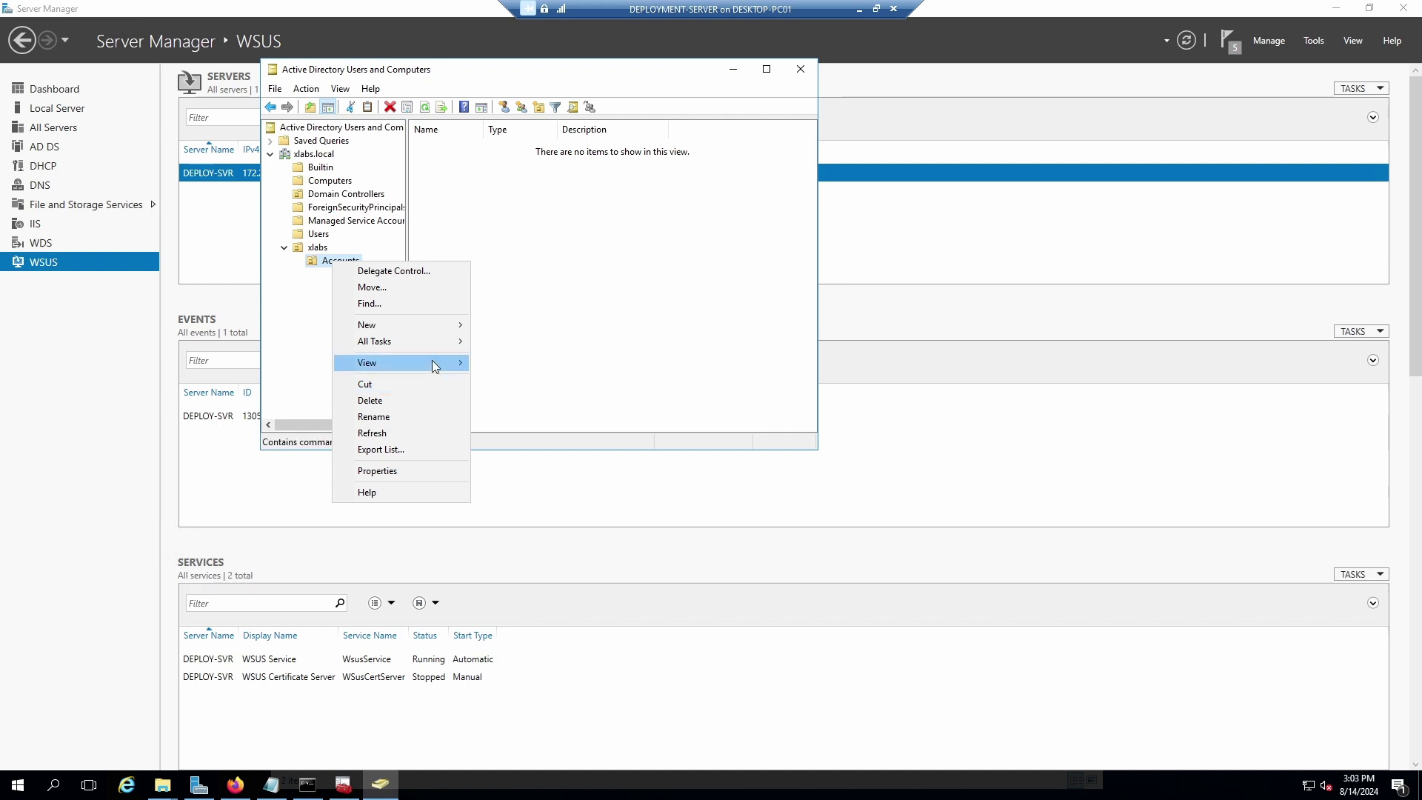
mouse_move(433, 363)
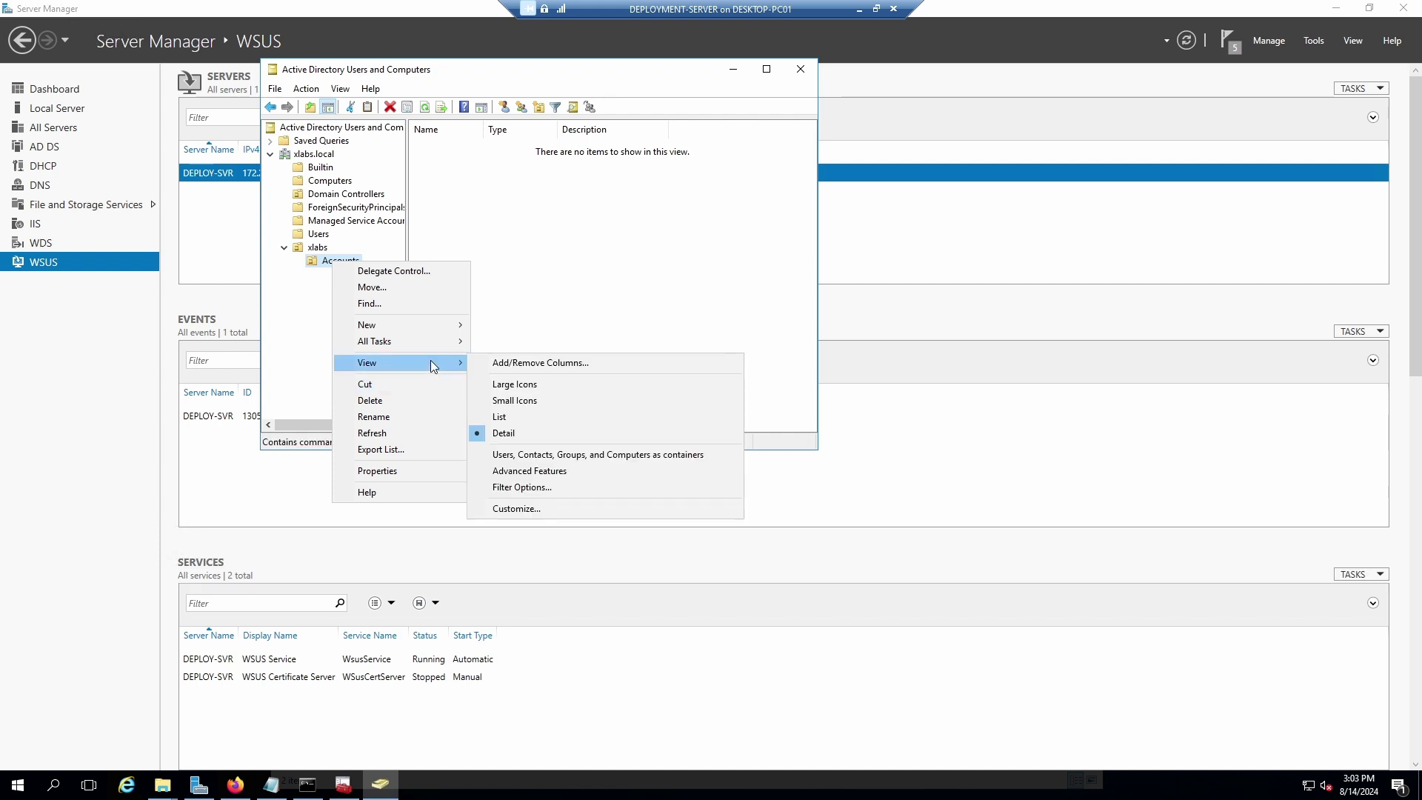
click(535, 277)
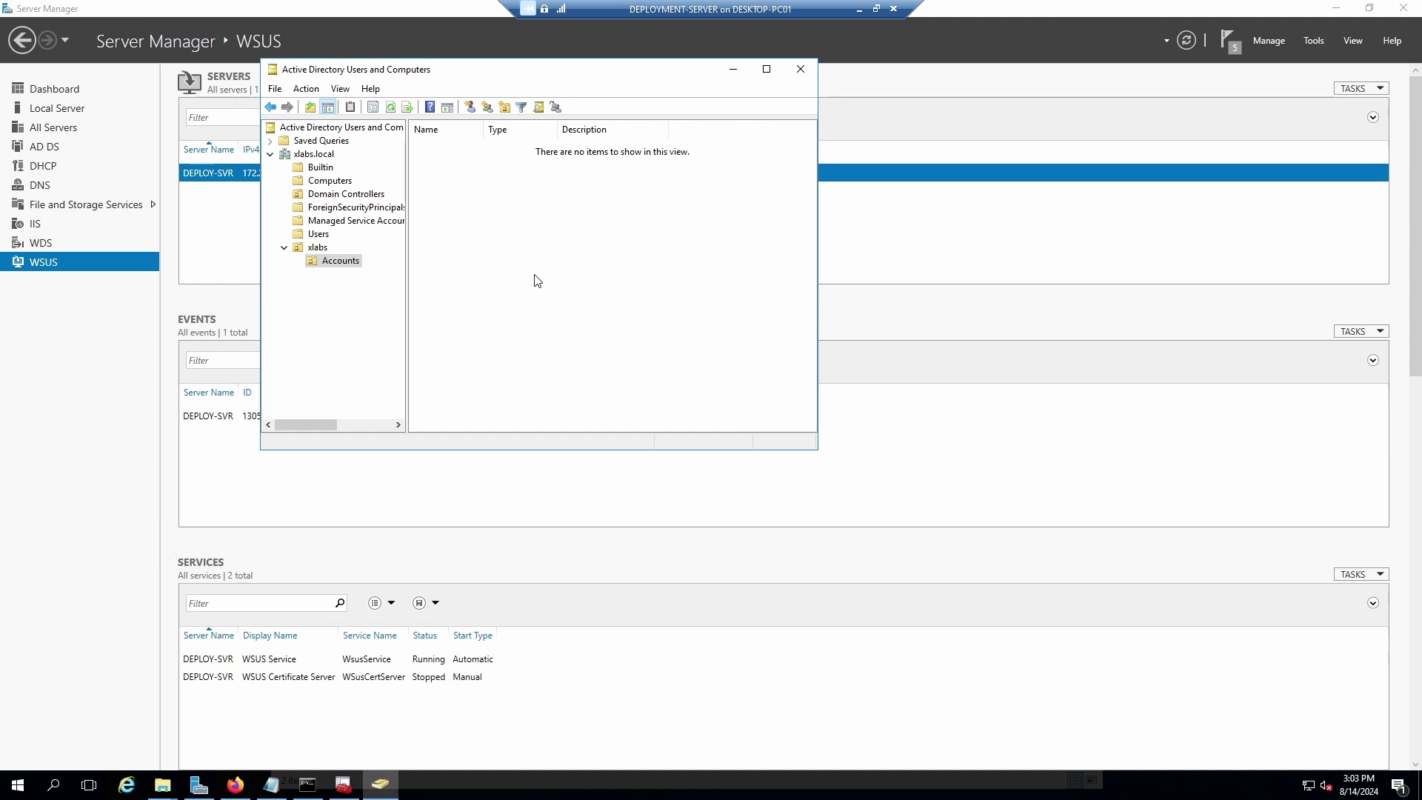
Check the setup notes, then back out of an unwanted new object under Accounts.
click(271, 784)
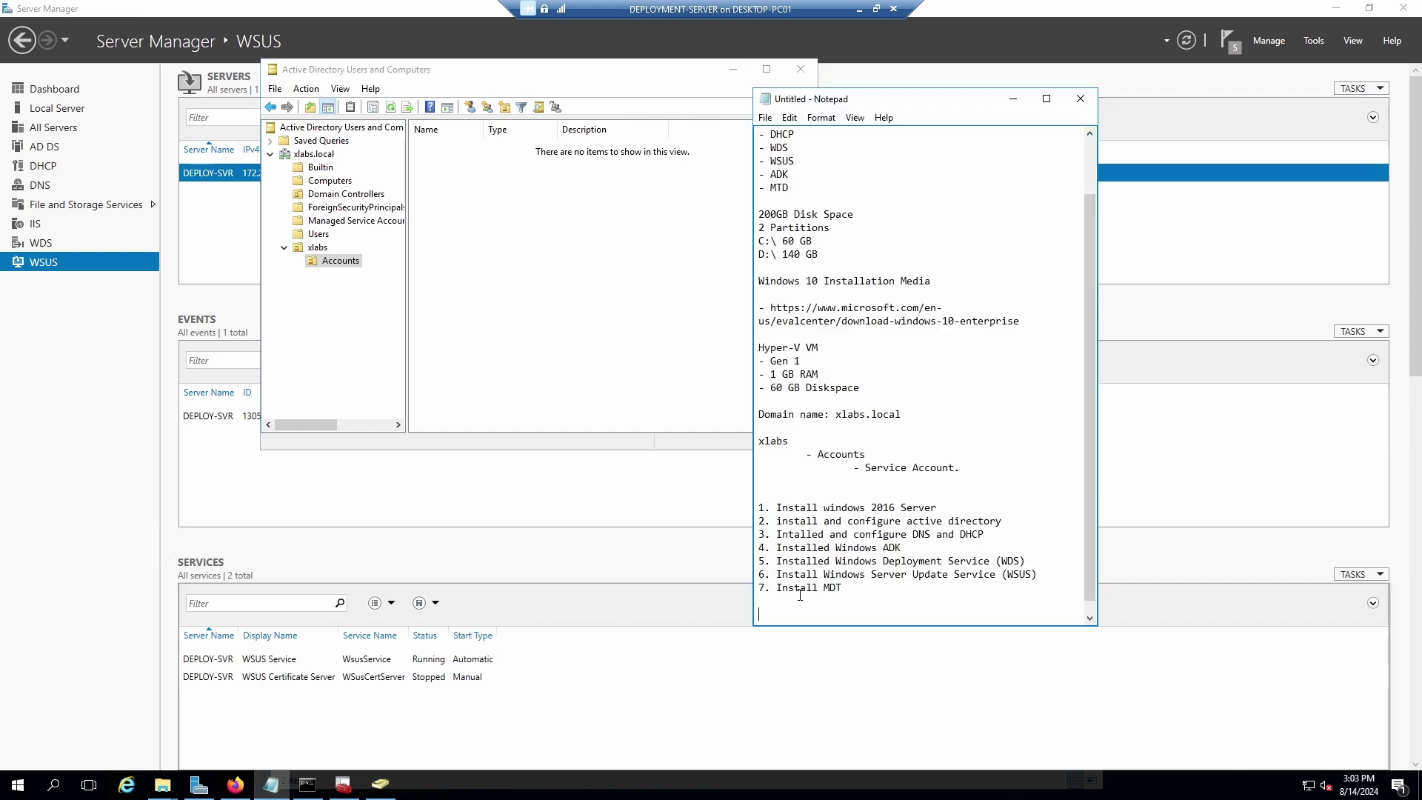
scroll(933, 453, up, 2)
scroll(920, 456, down, 2)
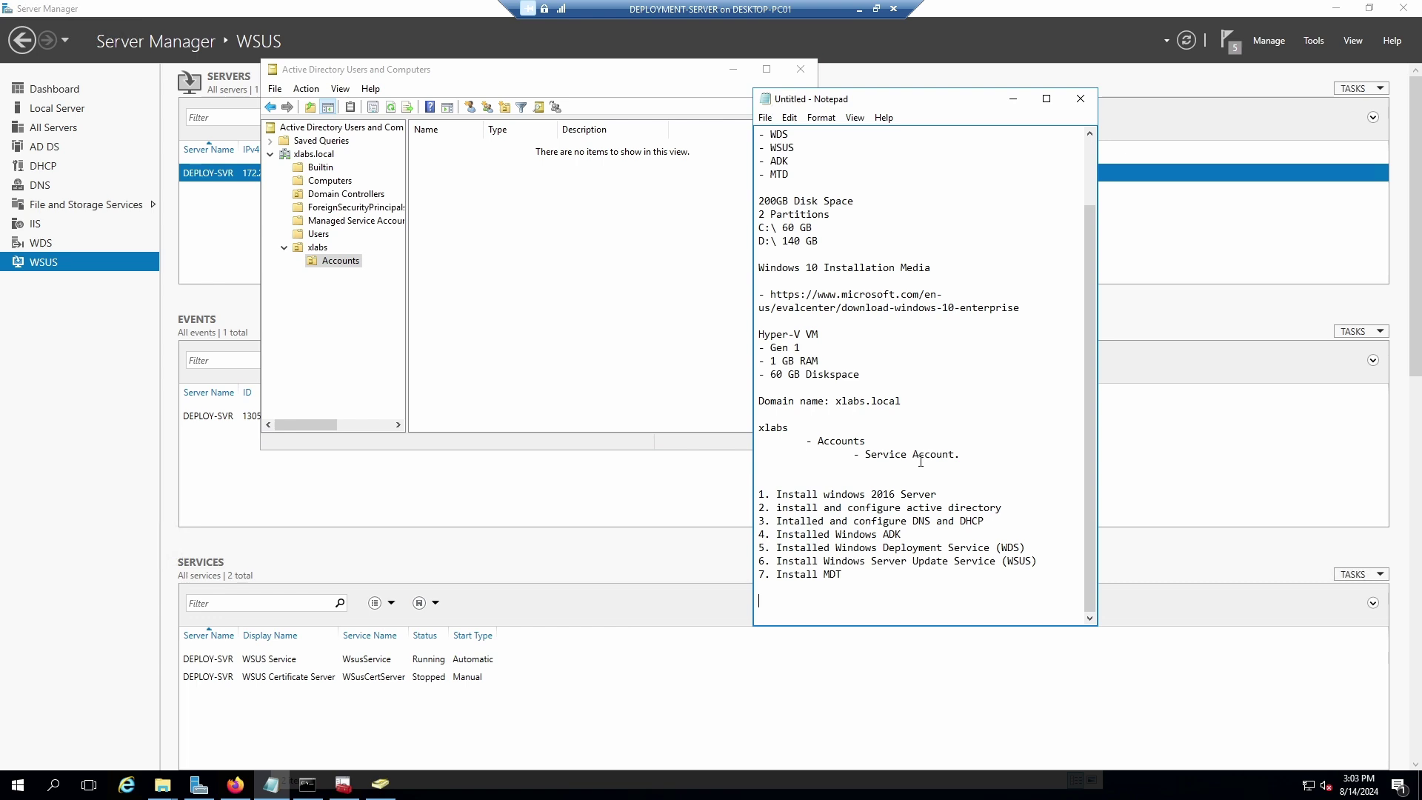
right_click(332, 263)
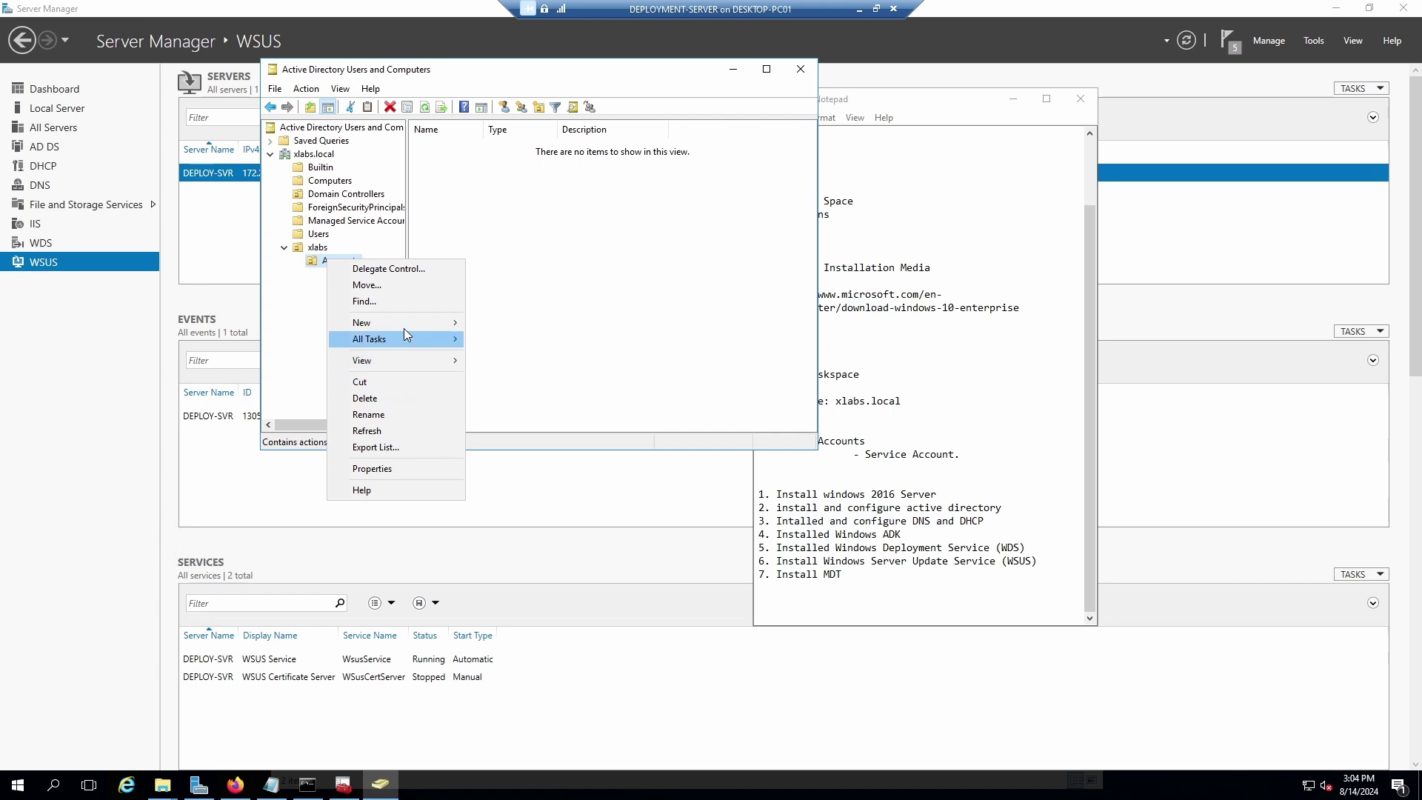
mouse_move(422, 327)
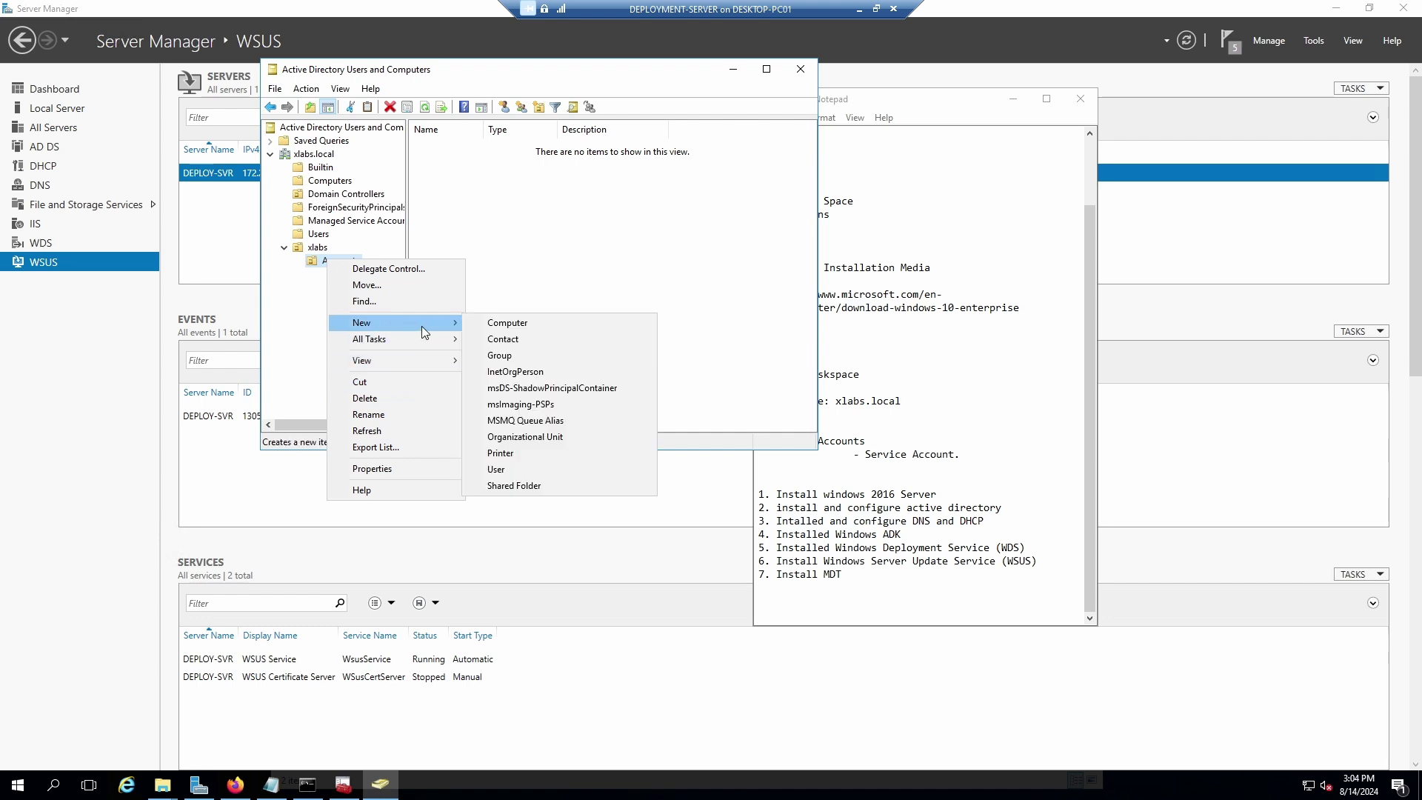
click(518, 421)
click(849, 453)
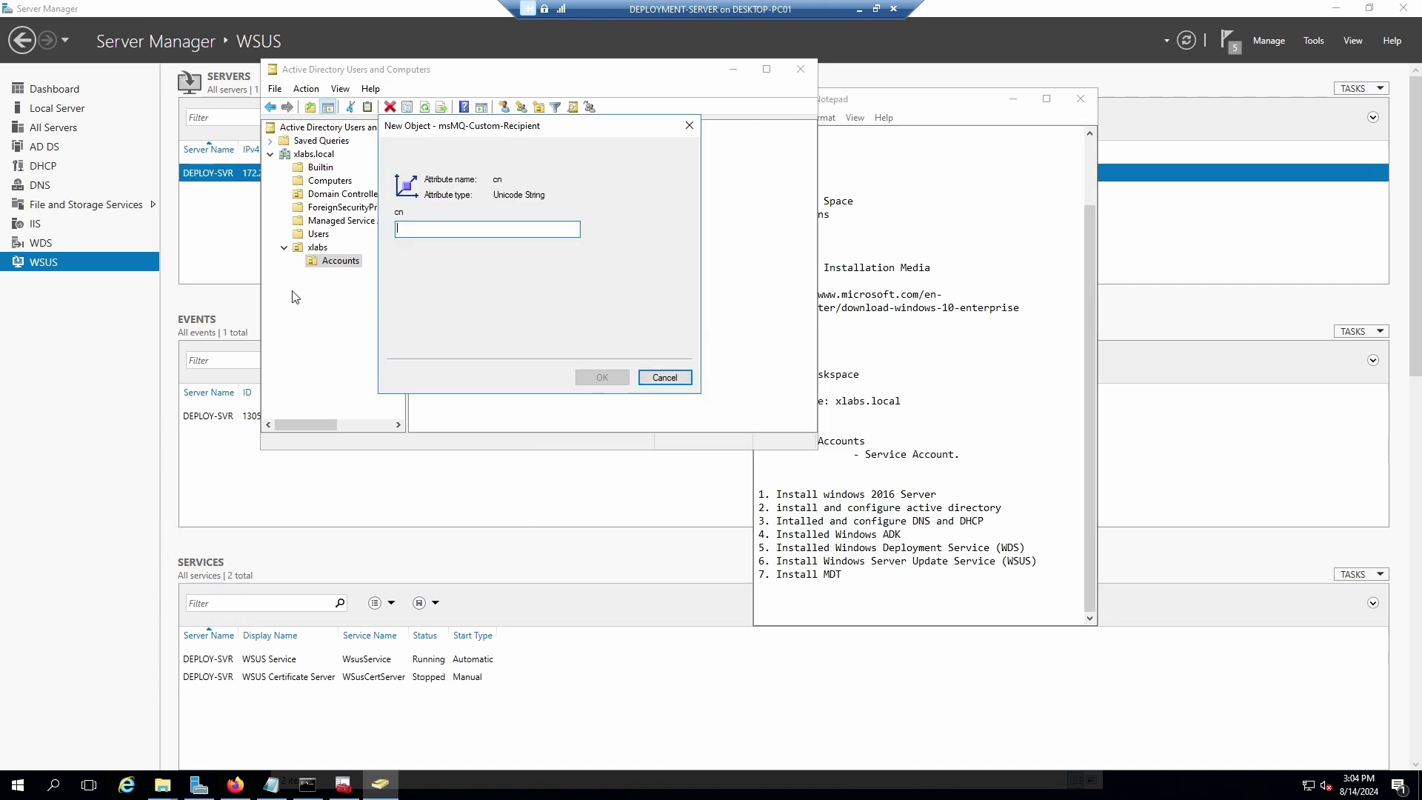
click(665, 377)
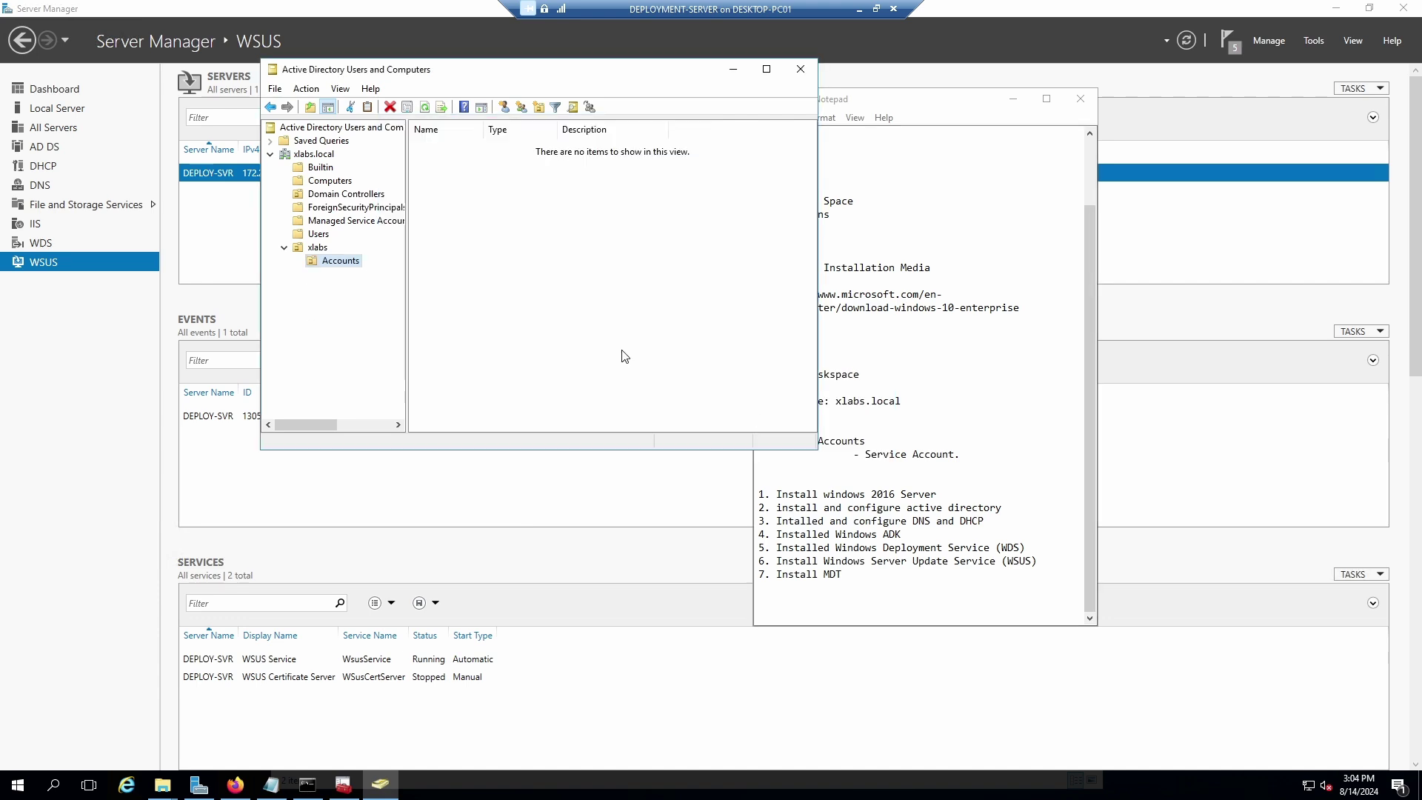
Create a Service Account organizational unit inside Accounts.
right_click(334, 262)
mouse_move(410, 329)
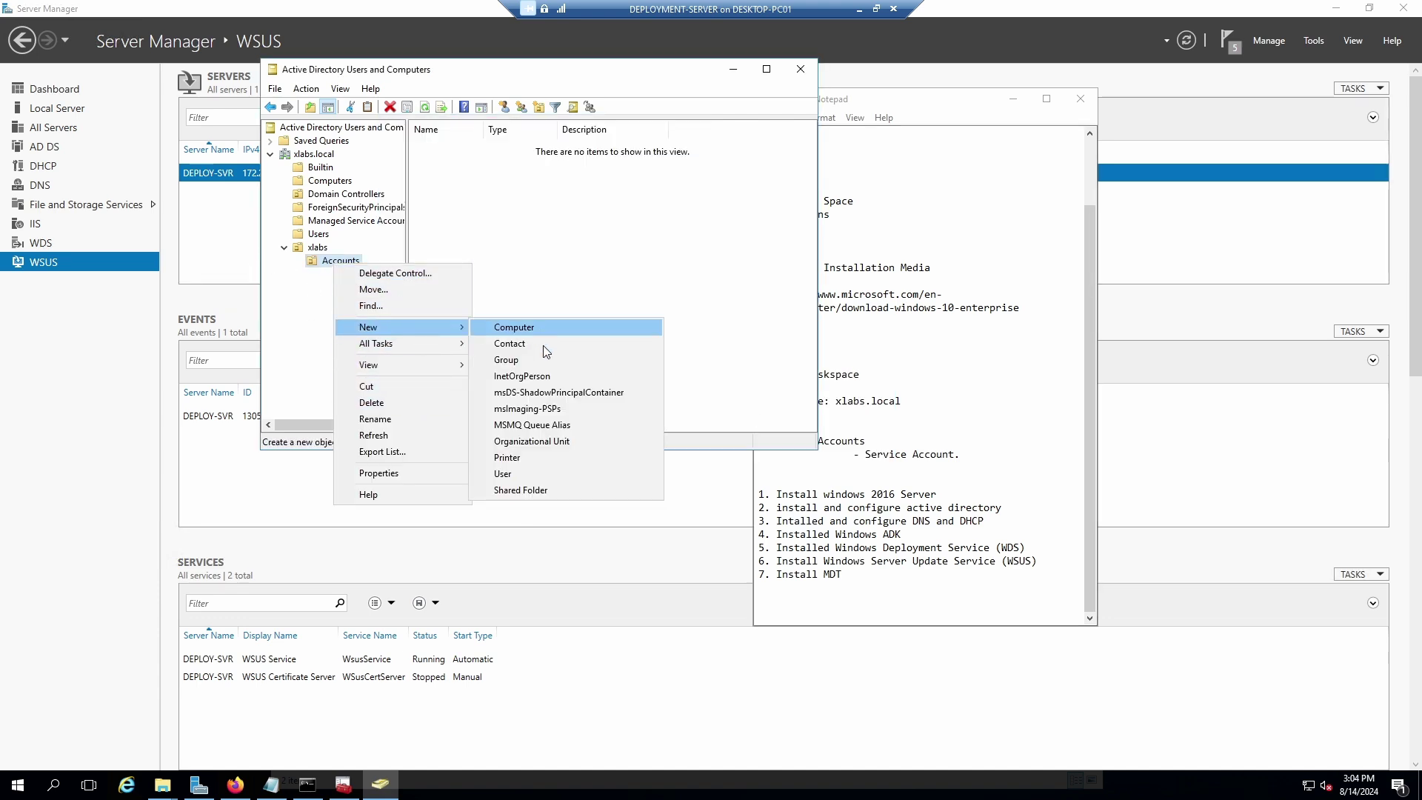
click(527, 441)
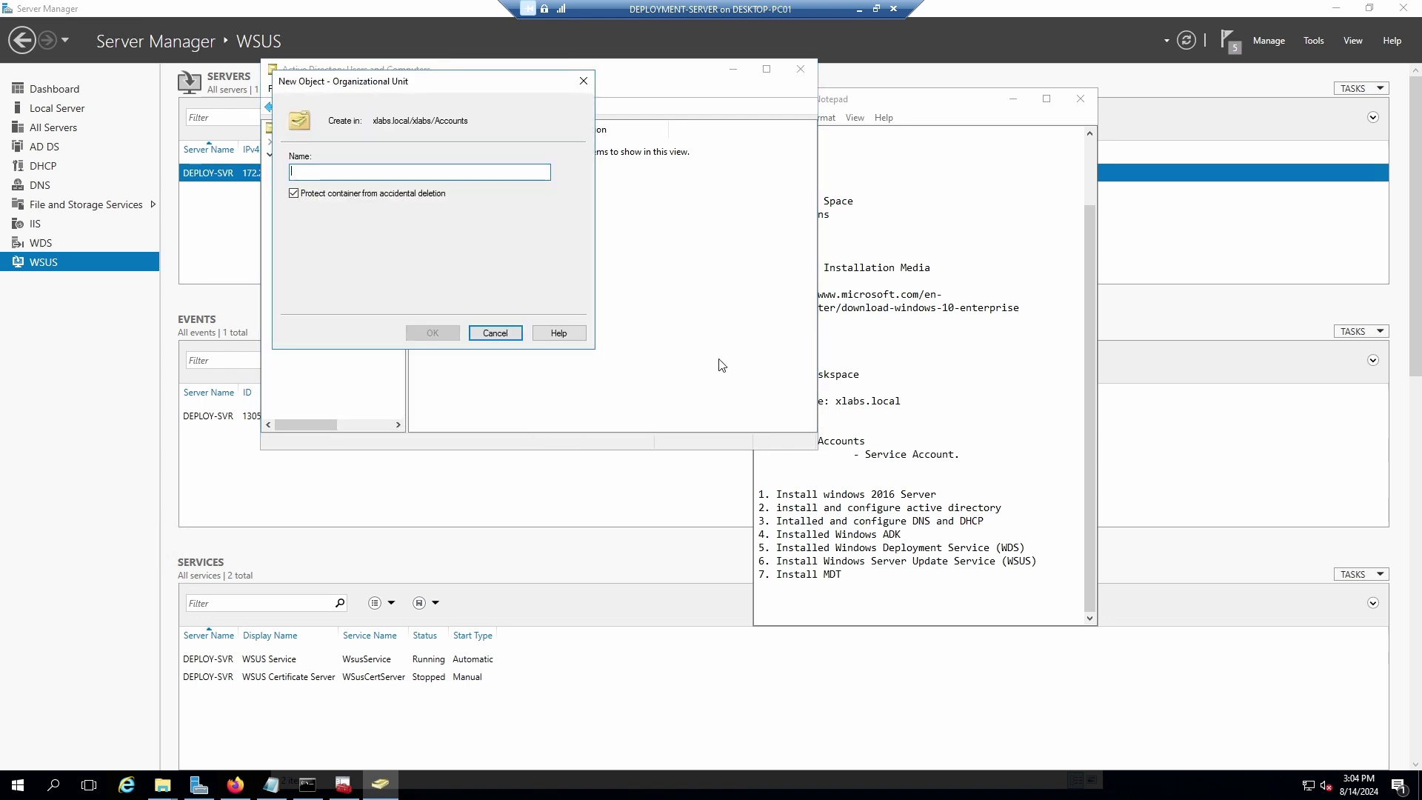
text(Servci)
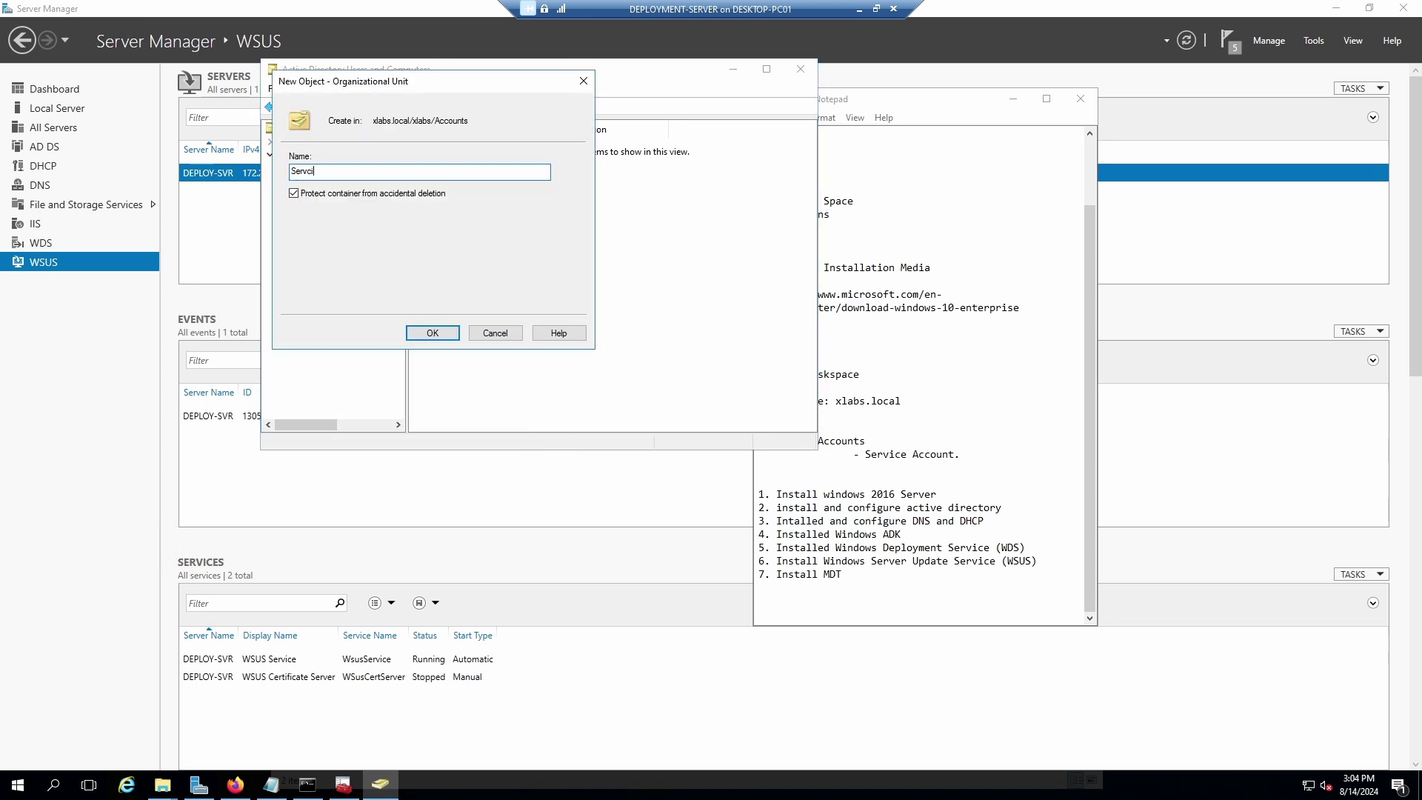
text(eice Account)
click(449, 334)
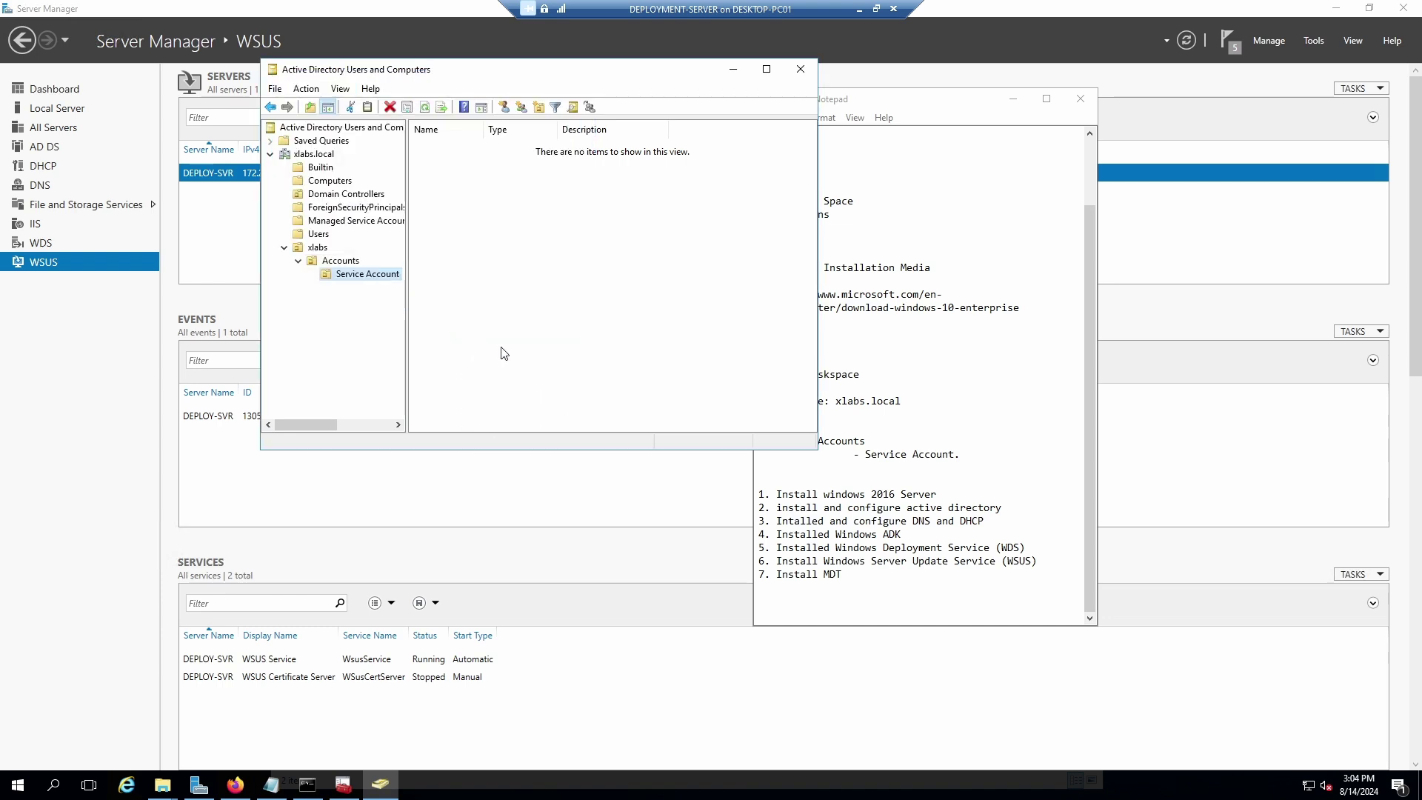
Start a new user in the Service Account OU.
right_click(352, 279)
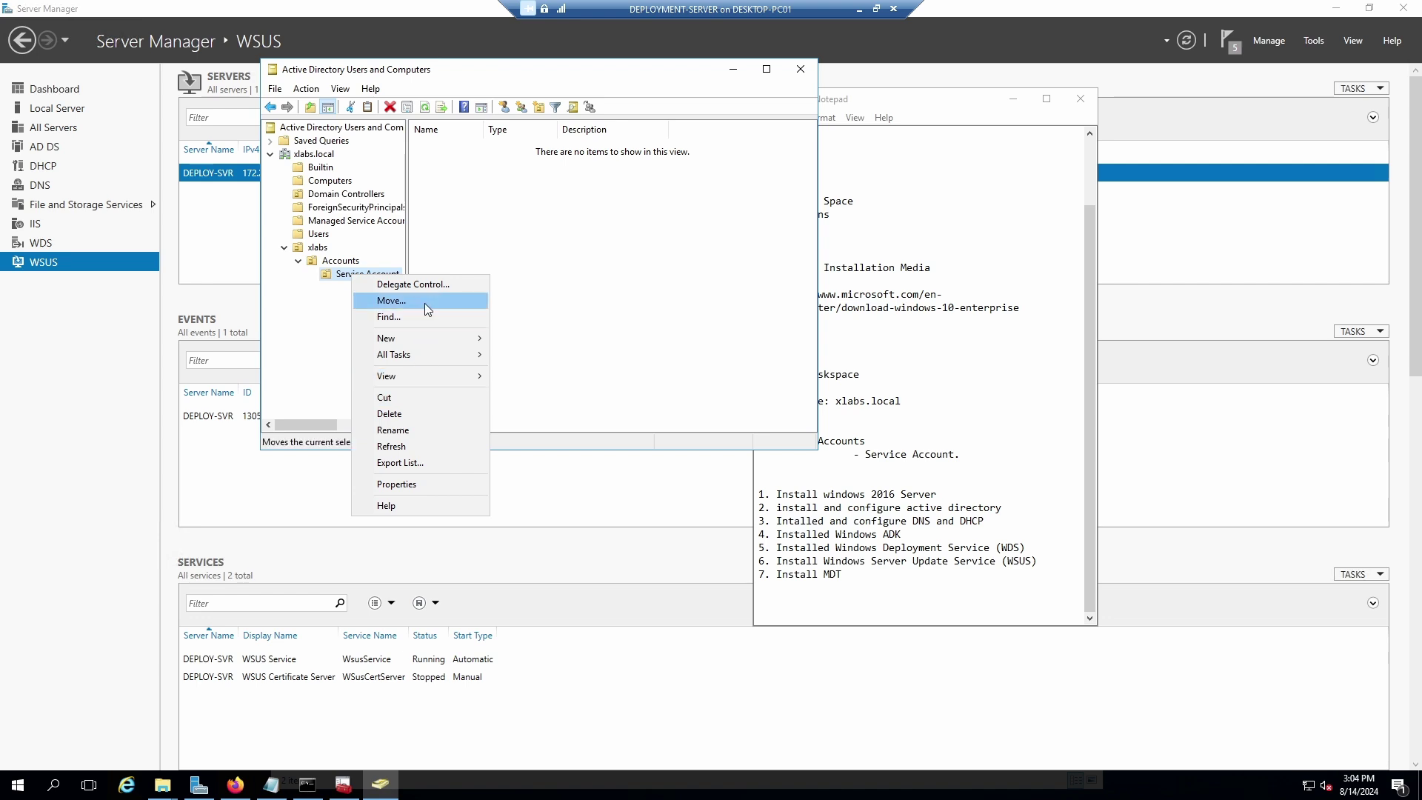
mouse_move(432, 340)
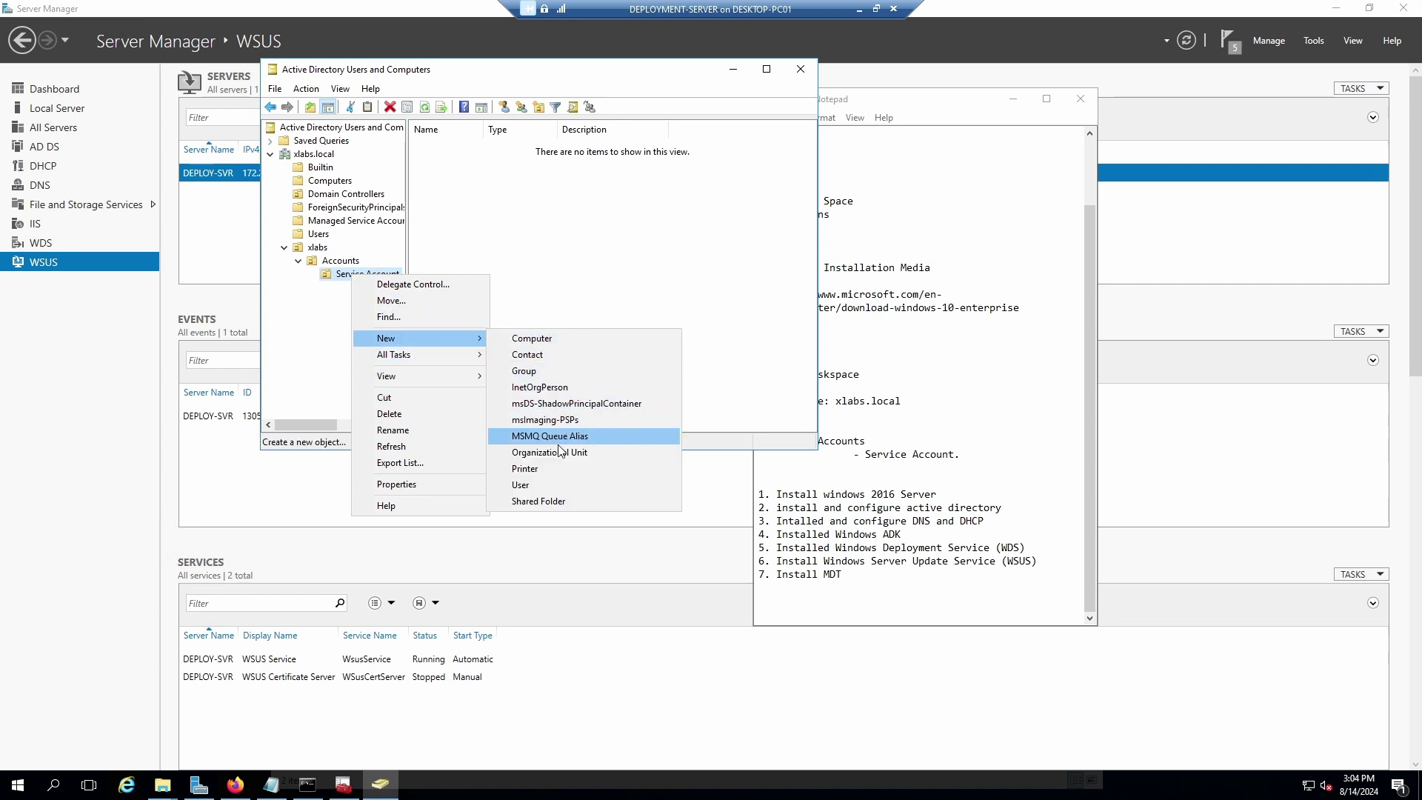
click(548, 485)
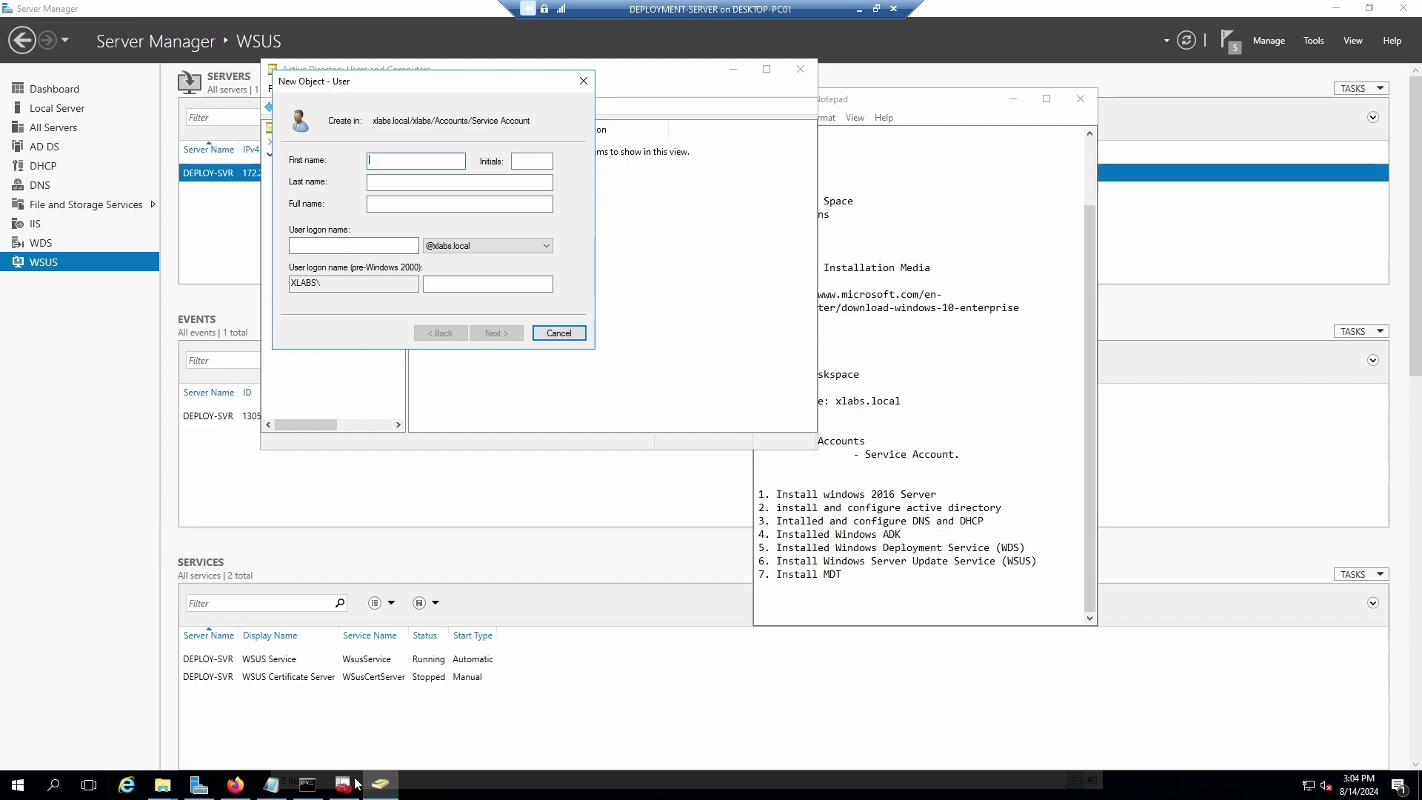
Scroll the MDT guide in Firefox to the Create the OU structure list and ou.ps1 script.
click(235, 784)
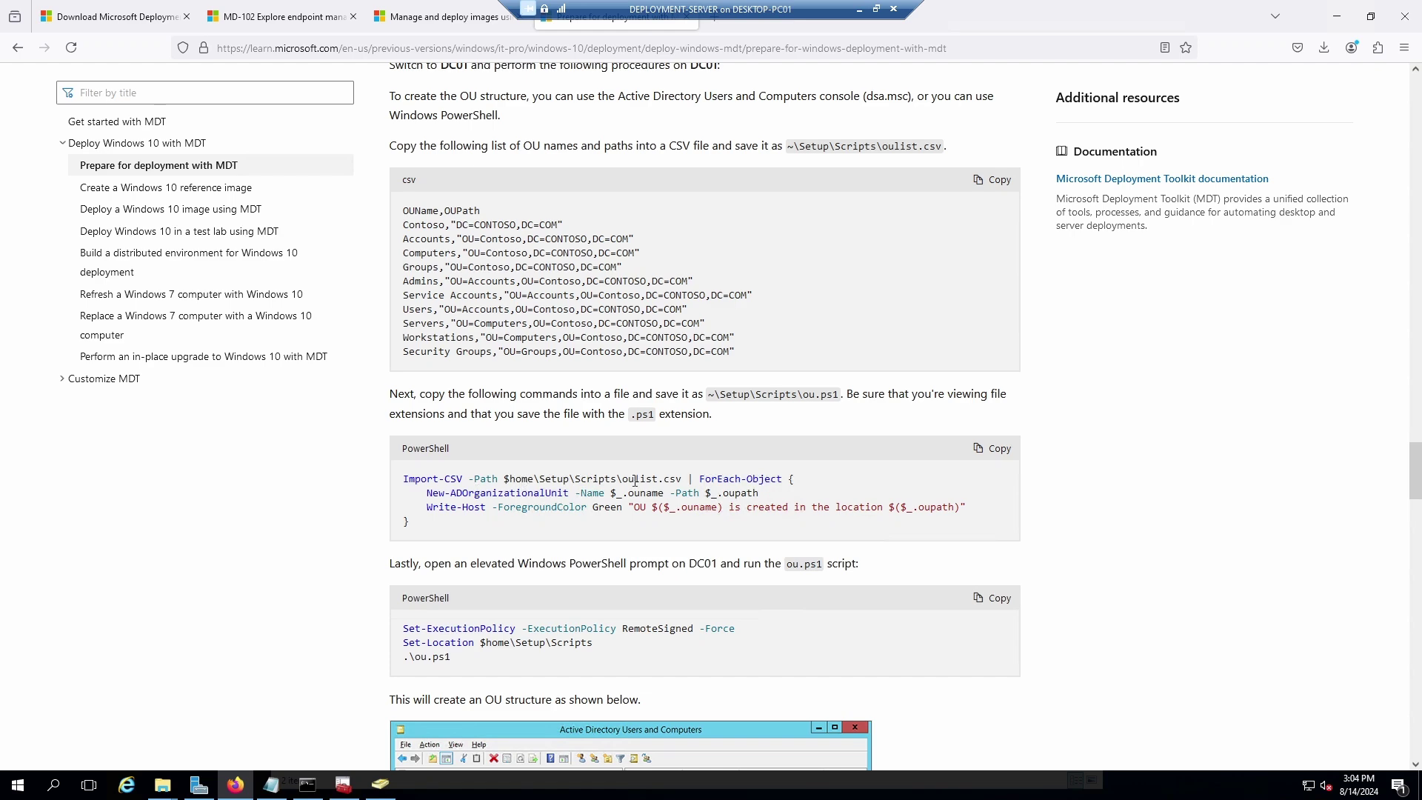
scroll(626, 467, down, 1)
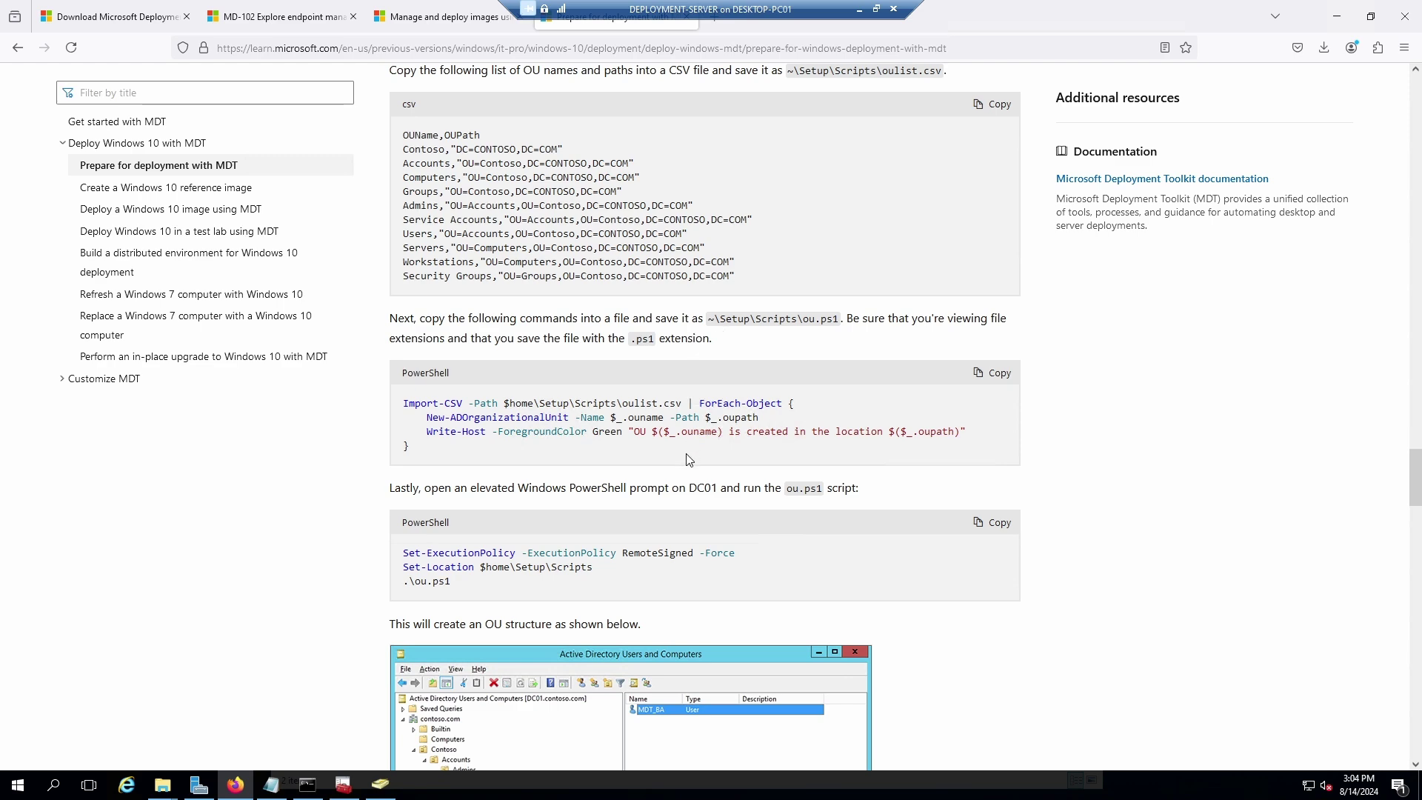
scroll(689, 455, down, 1)
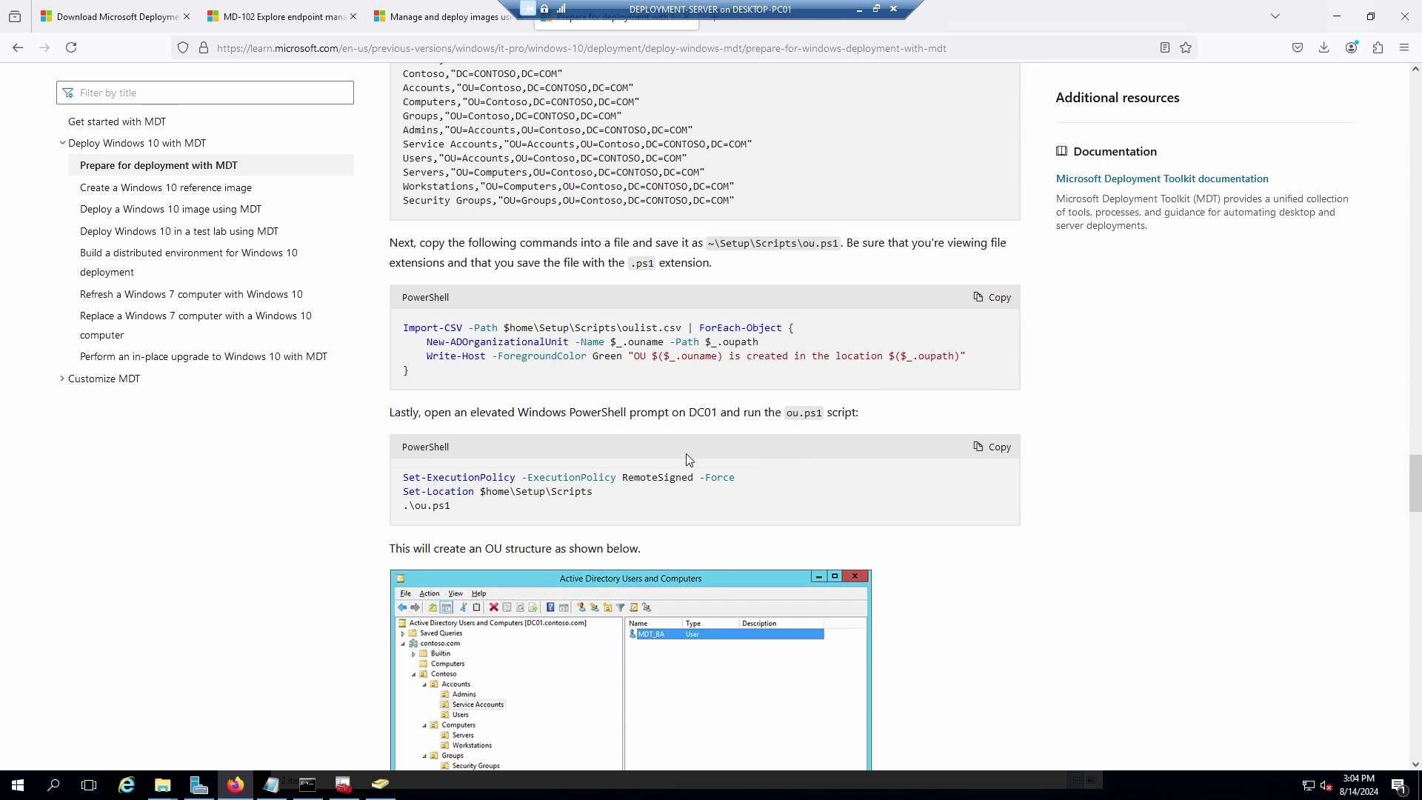
scroll(686, 454, down, 4)
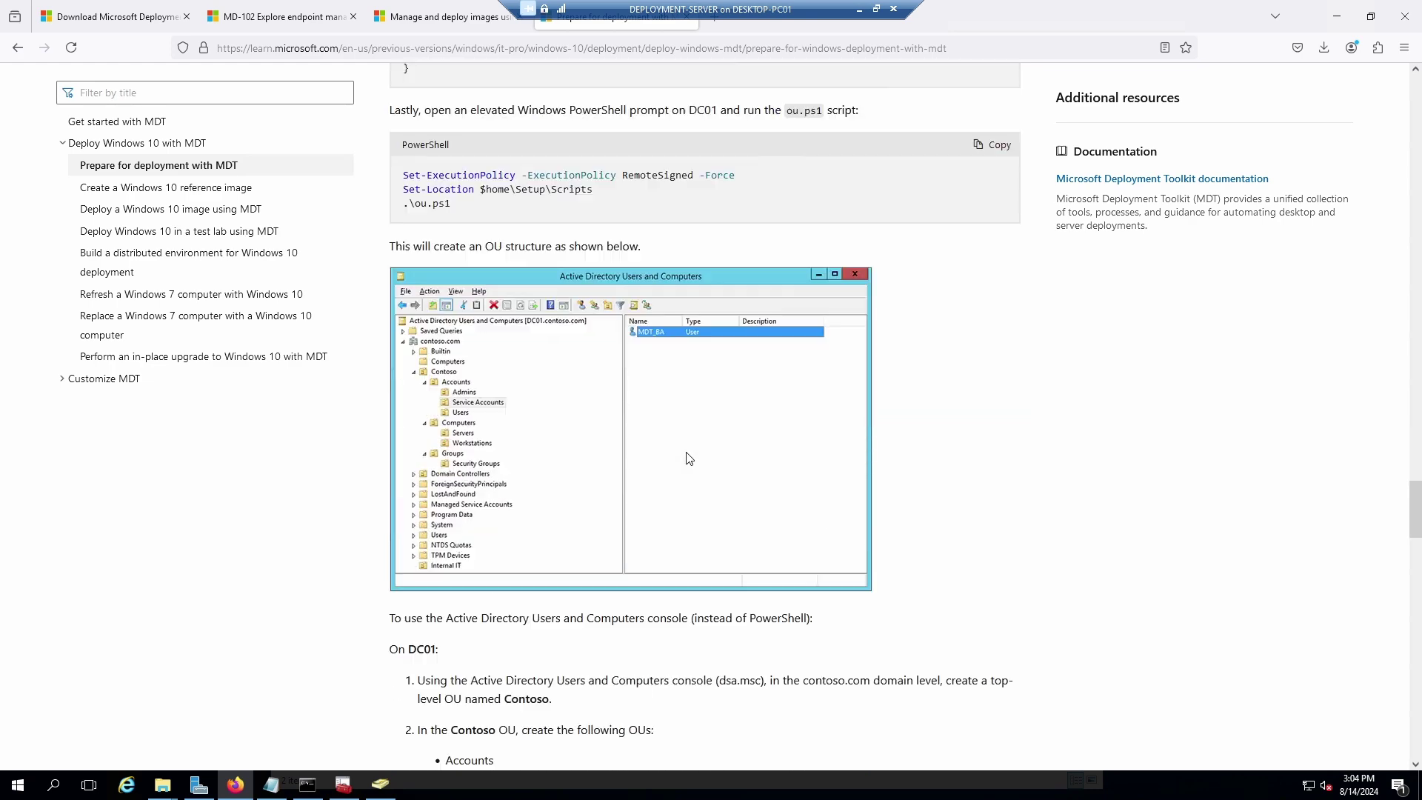
scroll(688, 454, down, 1)
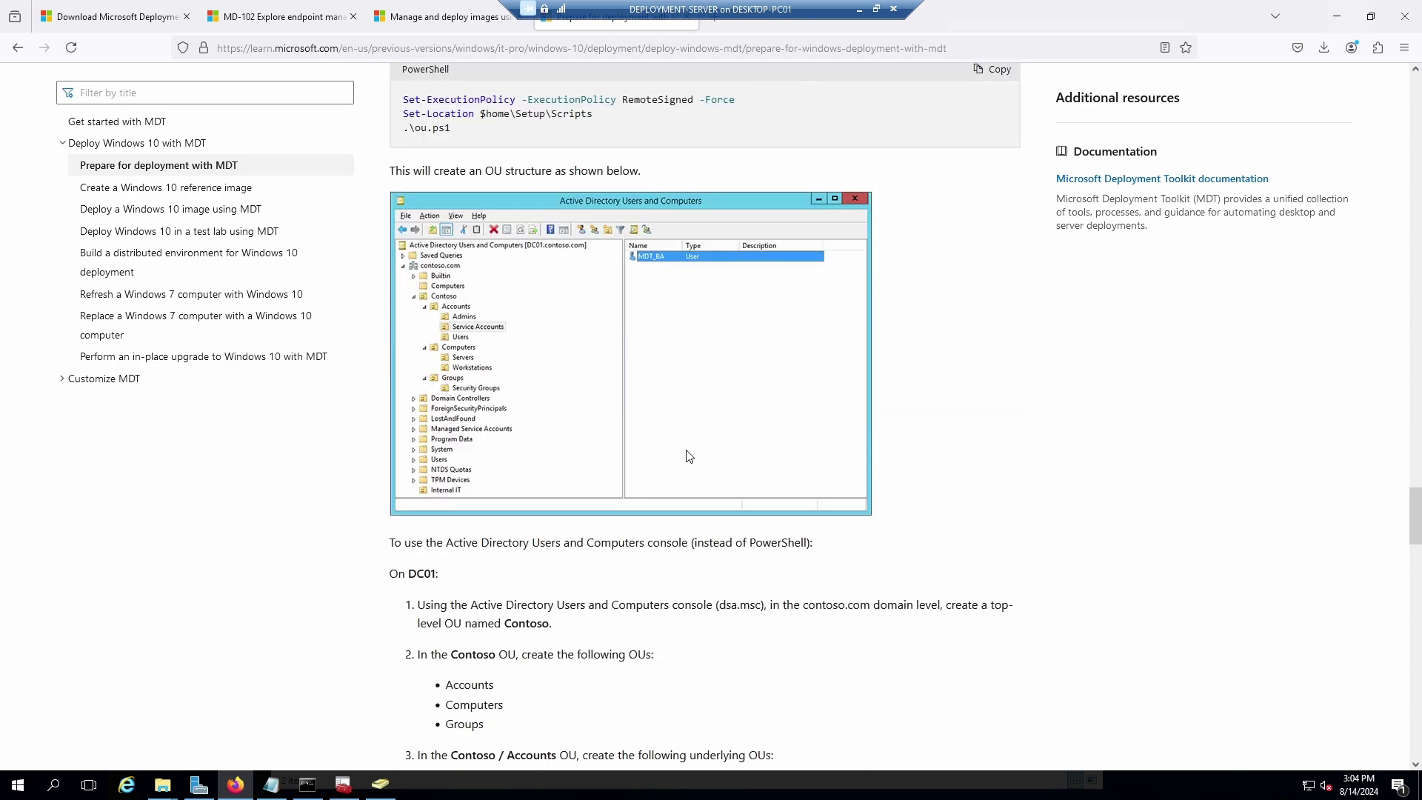
scroll(689, 456, up, 5)
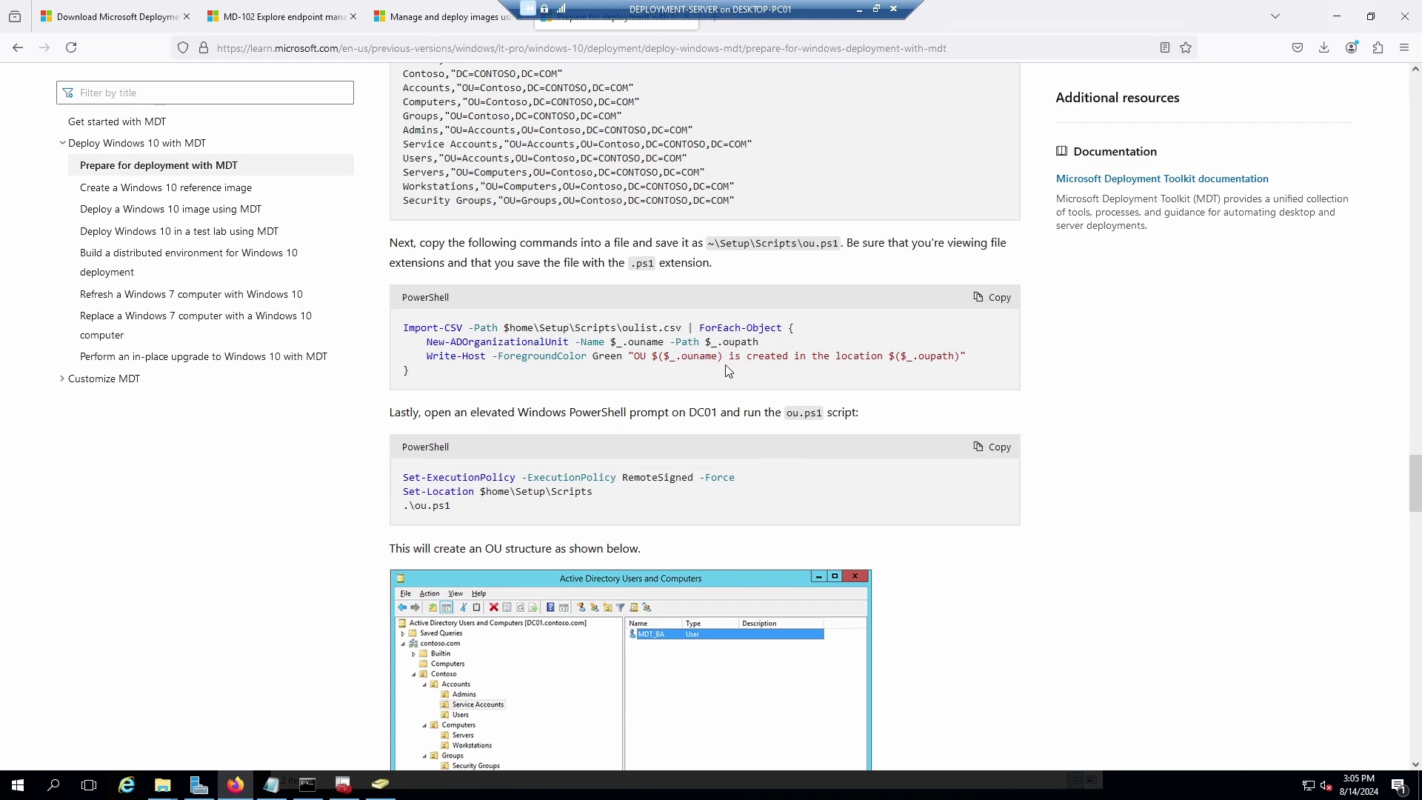
scroll(643, 485, up, 5)
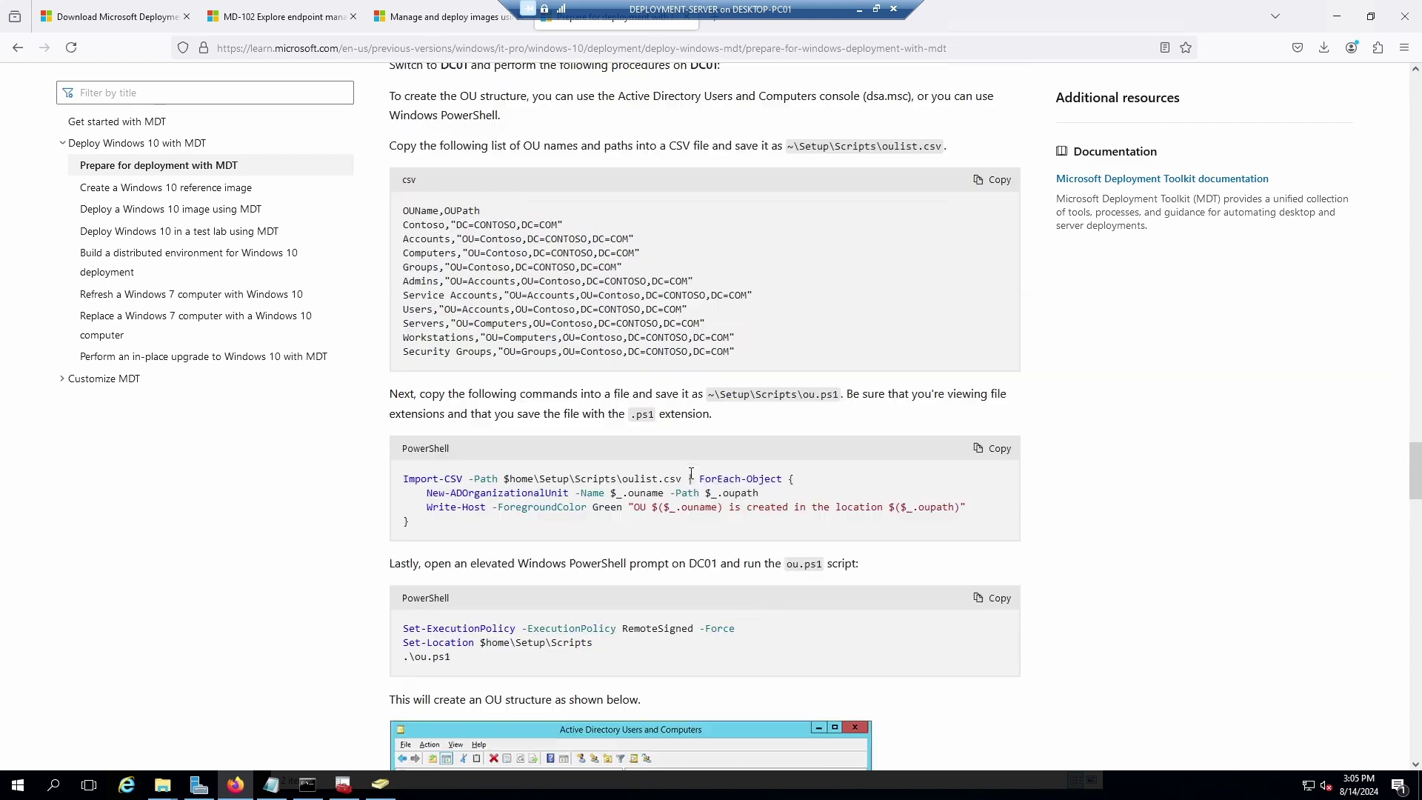
scroll(692, 488, down, 6)
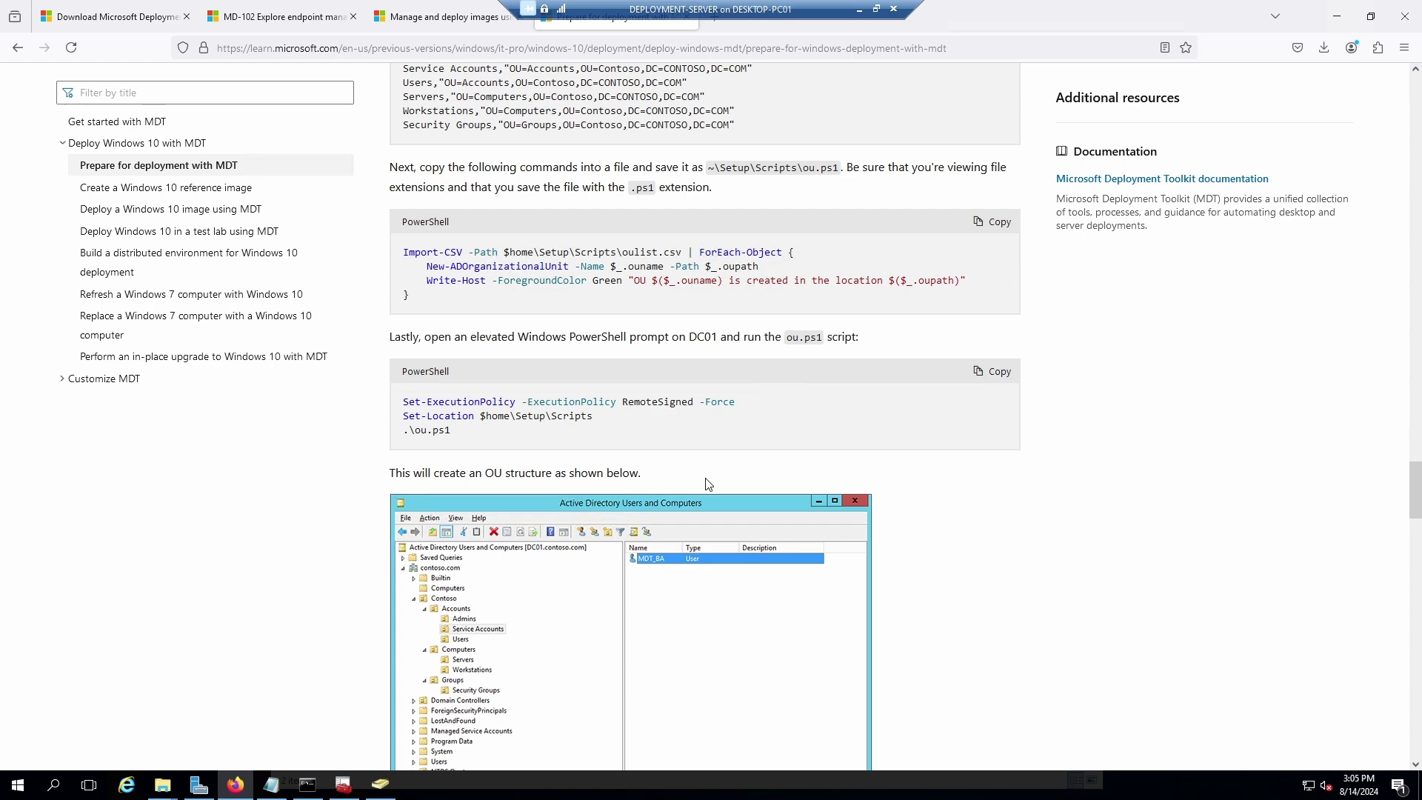
scroll(707, 484, up, 4)
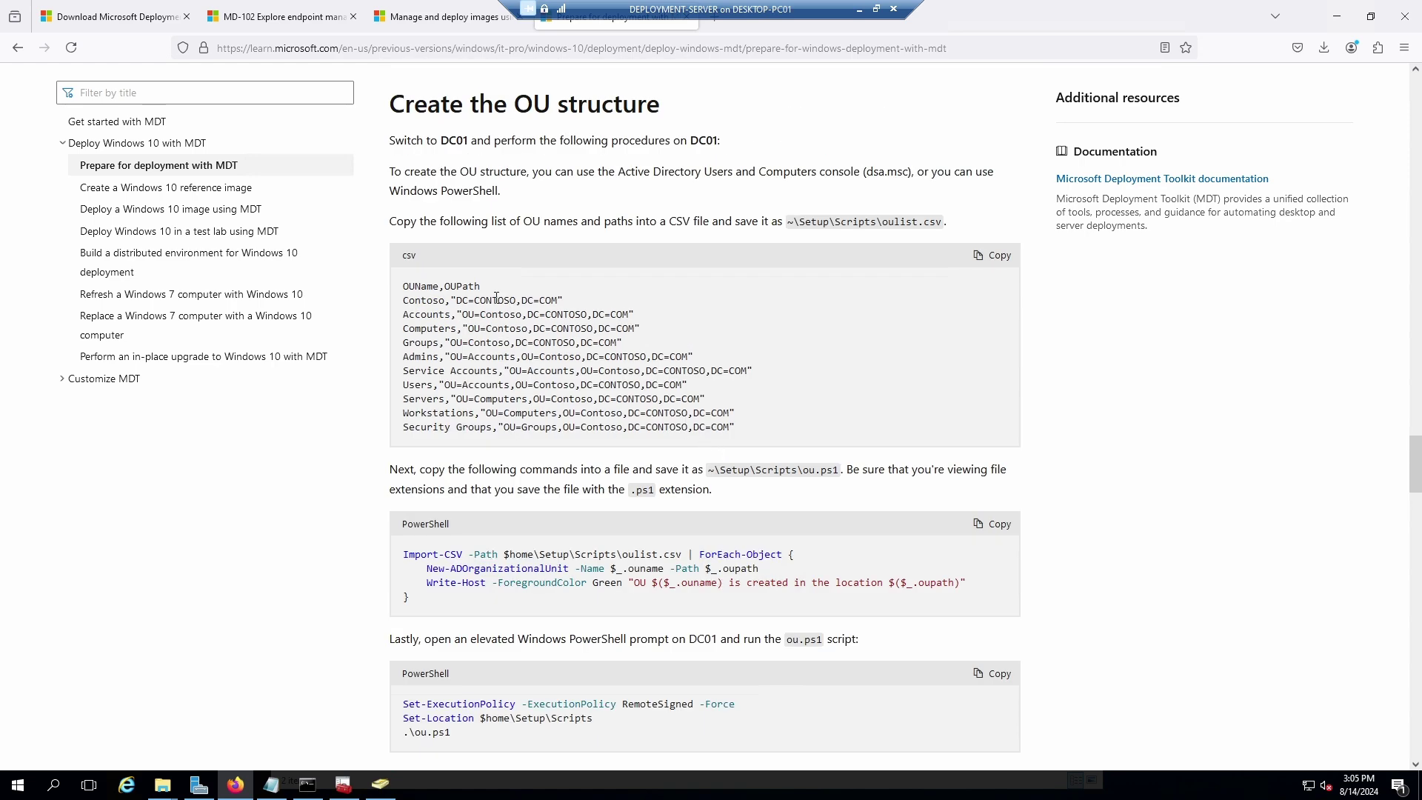
scroll(748, 357, up, 2)
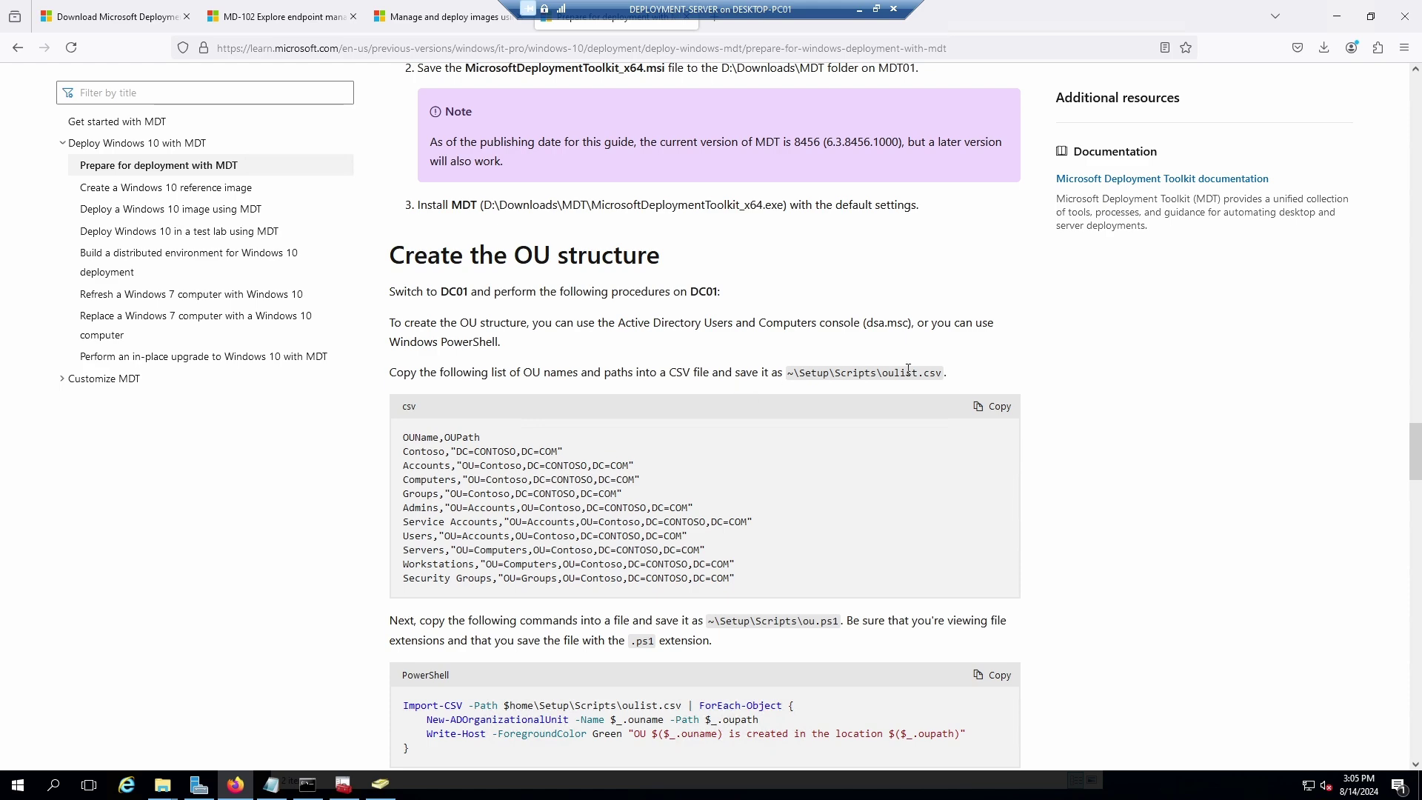
scroll(688, 489, down, 2)
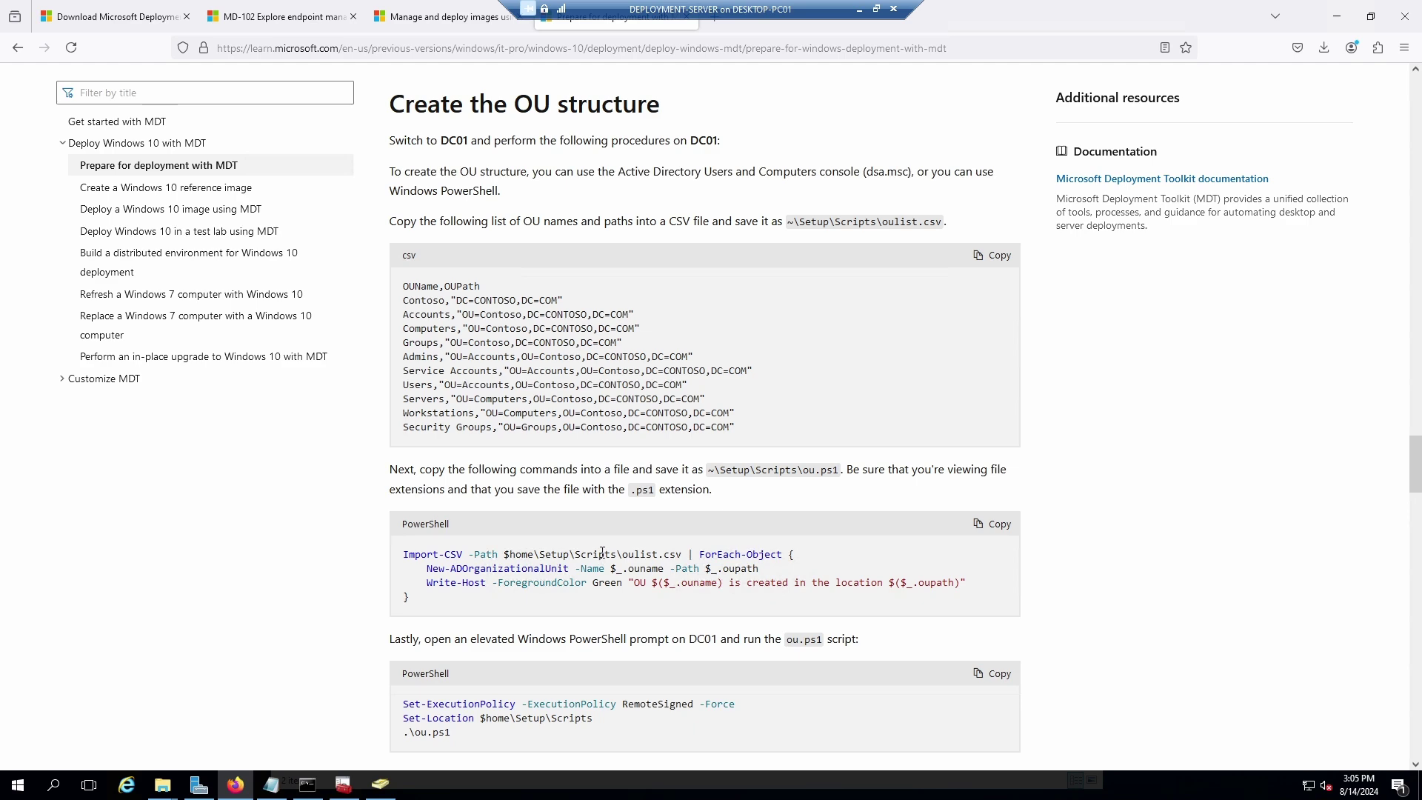
Scroll the MDT guide down to the Create the MDT service account section.
scroll(601, 548, down, 3)
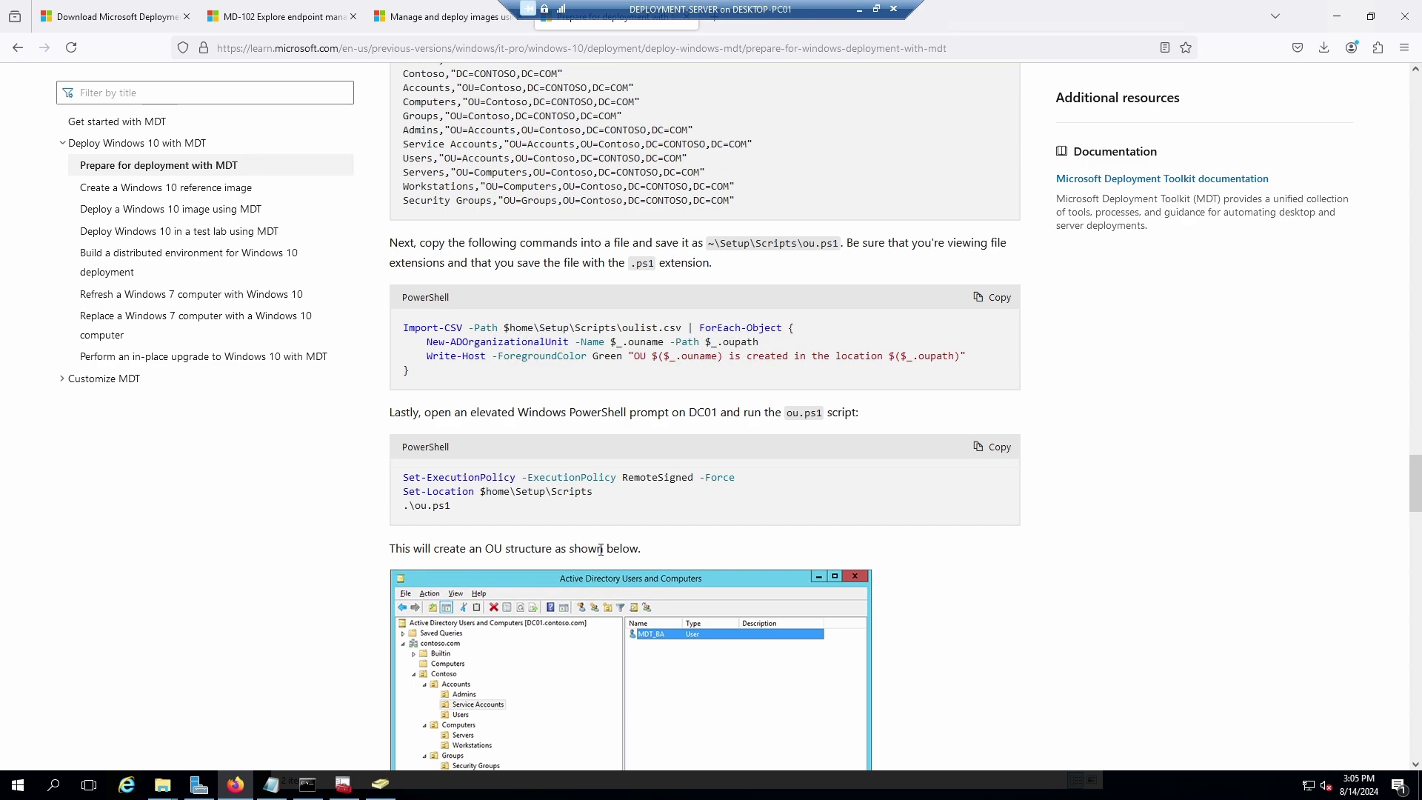
scroll(601, 549, down, 5)
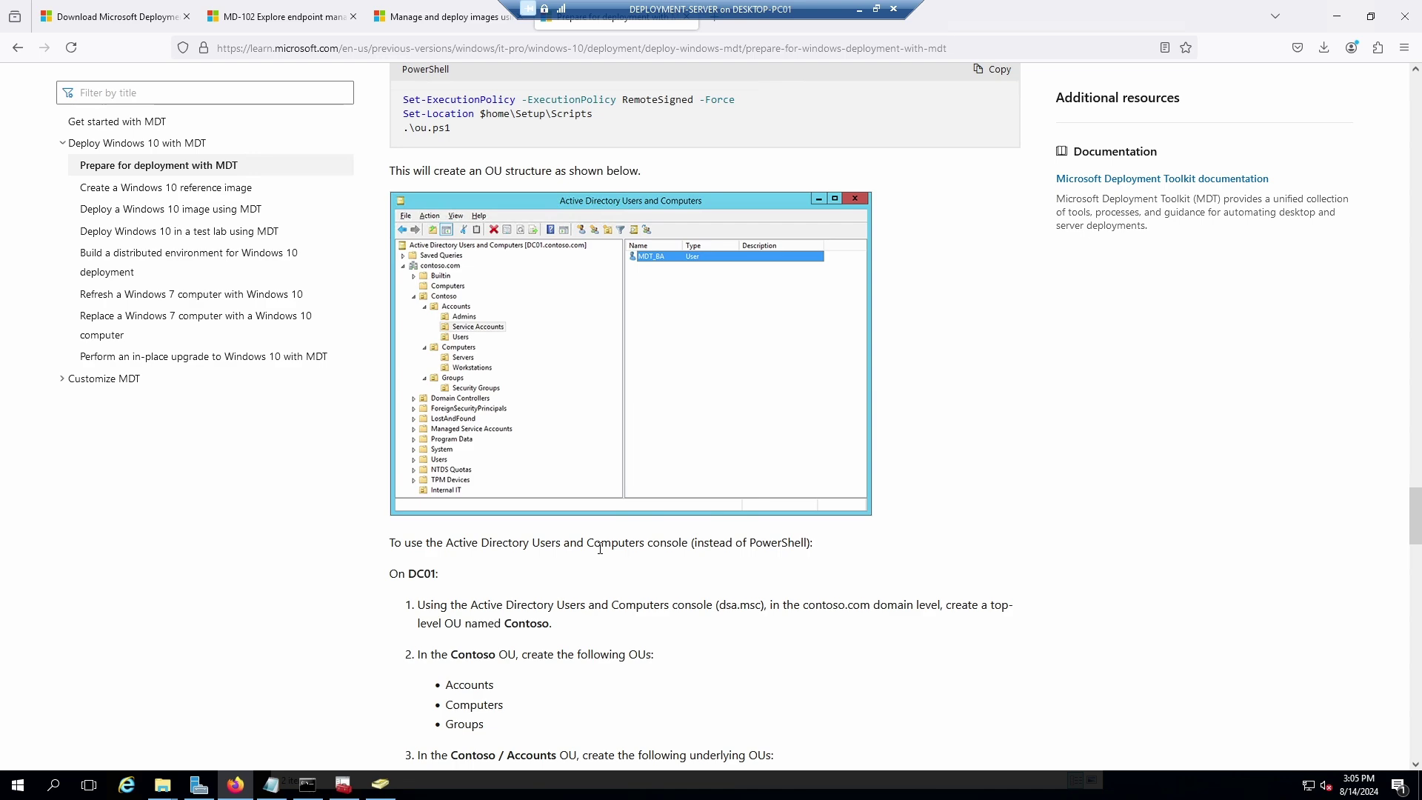
scroll(600, 549, down, 2)
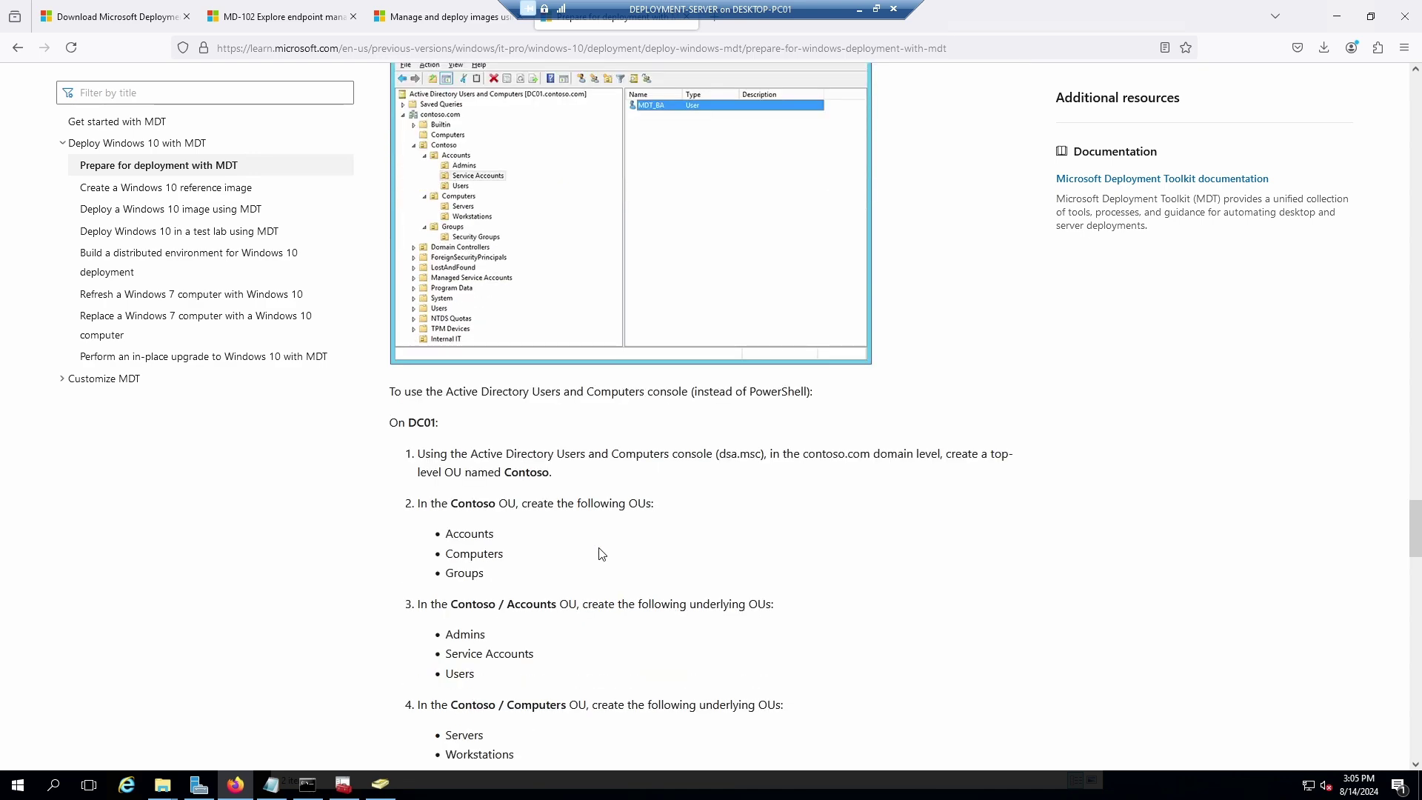
scroll(506, 526, down, 2)
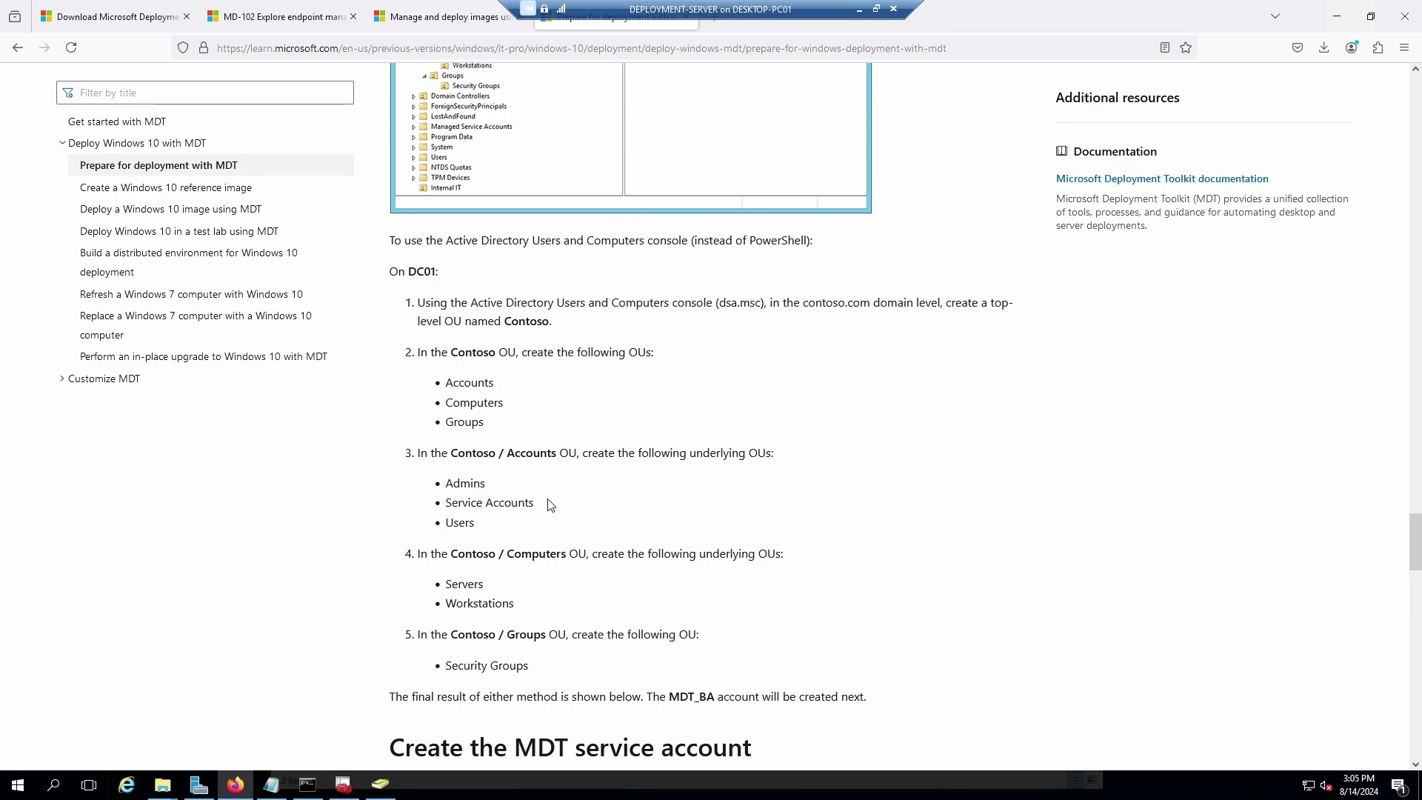
scroll(560, 534, down, 2)
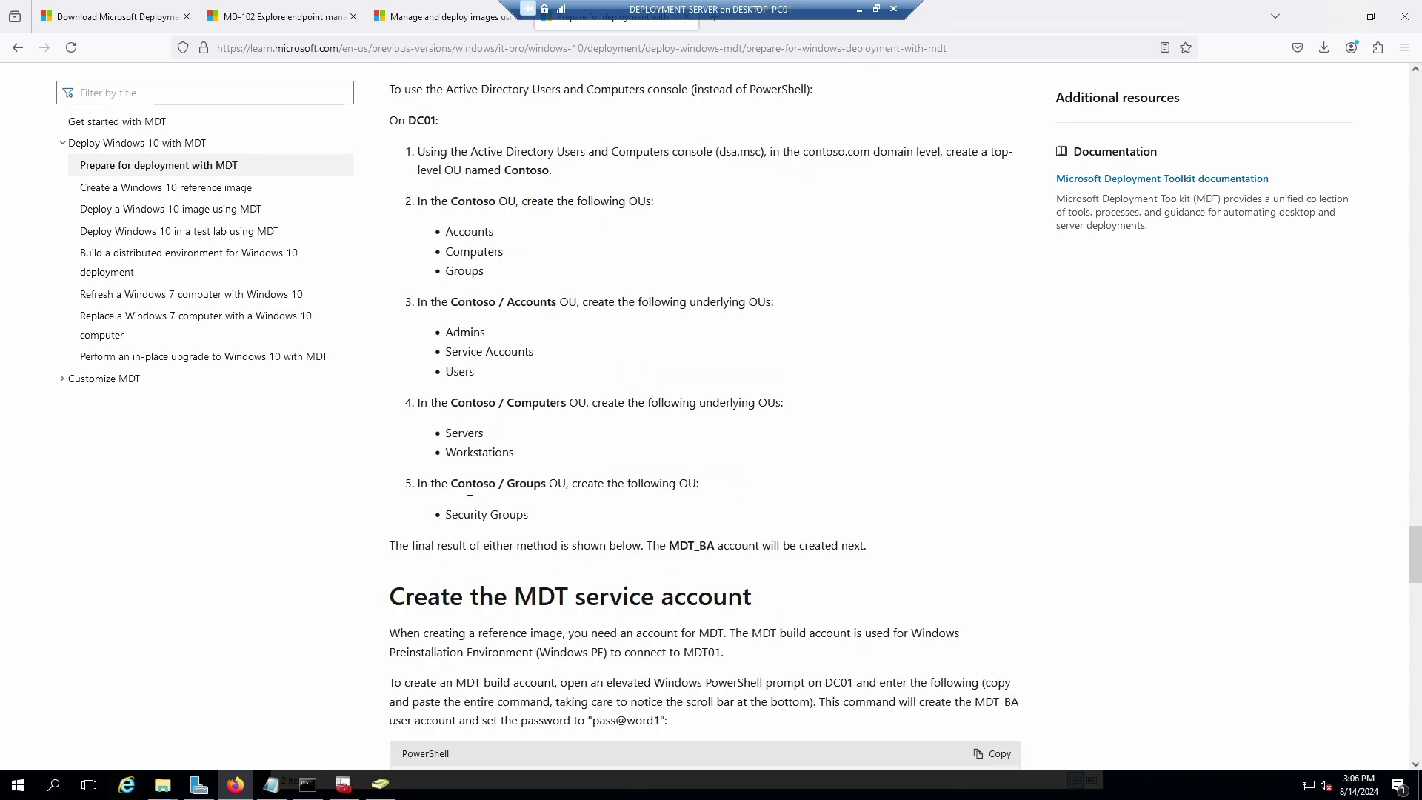
scroll(591, 553, down, 3)
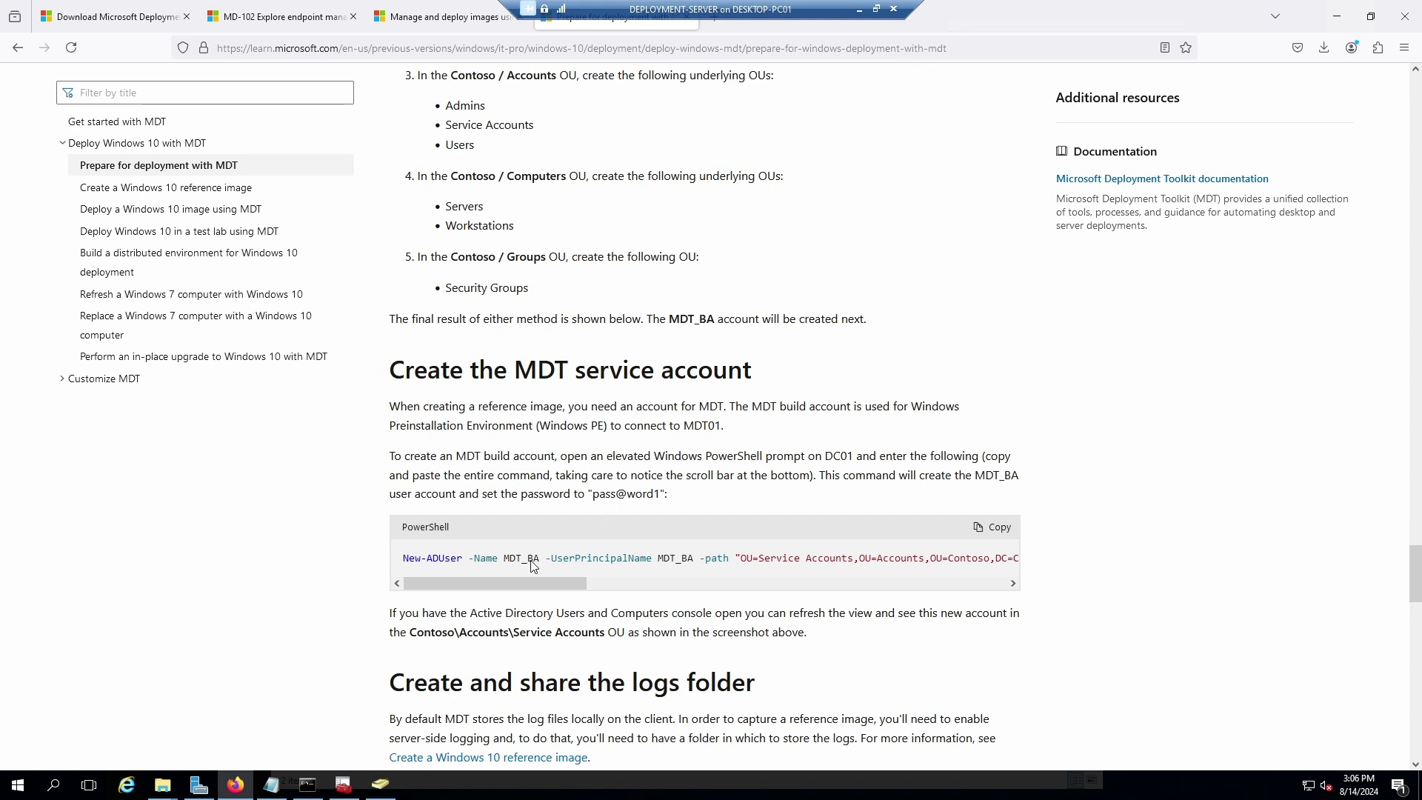
drag(513, 582, 432, 600)
Bring Server Manager forward and restore it to a smaller window.
click(333, 789)
click(329, 789)
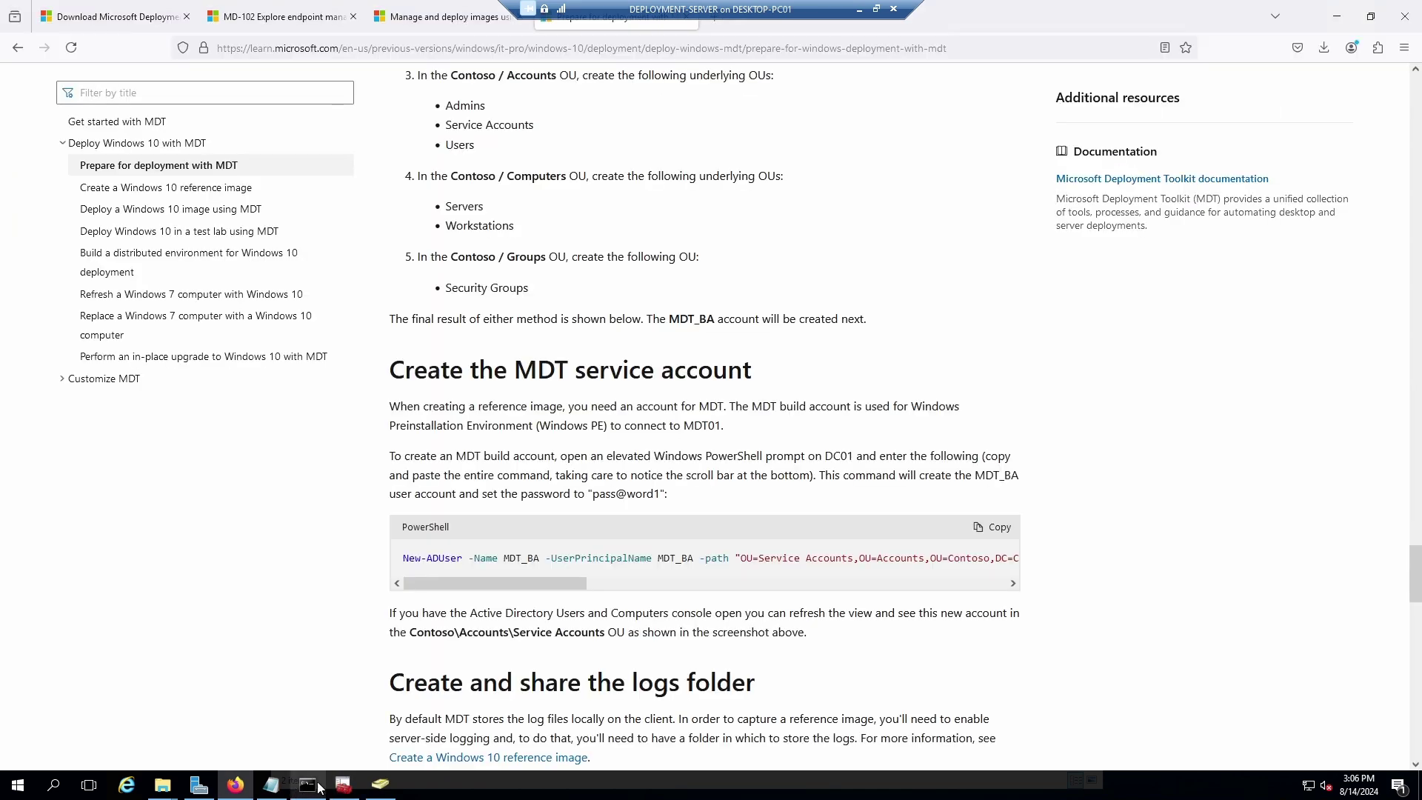
click(198, 785)
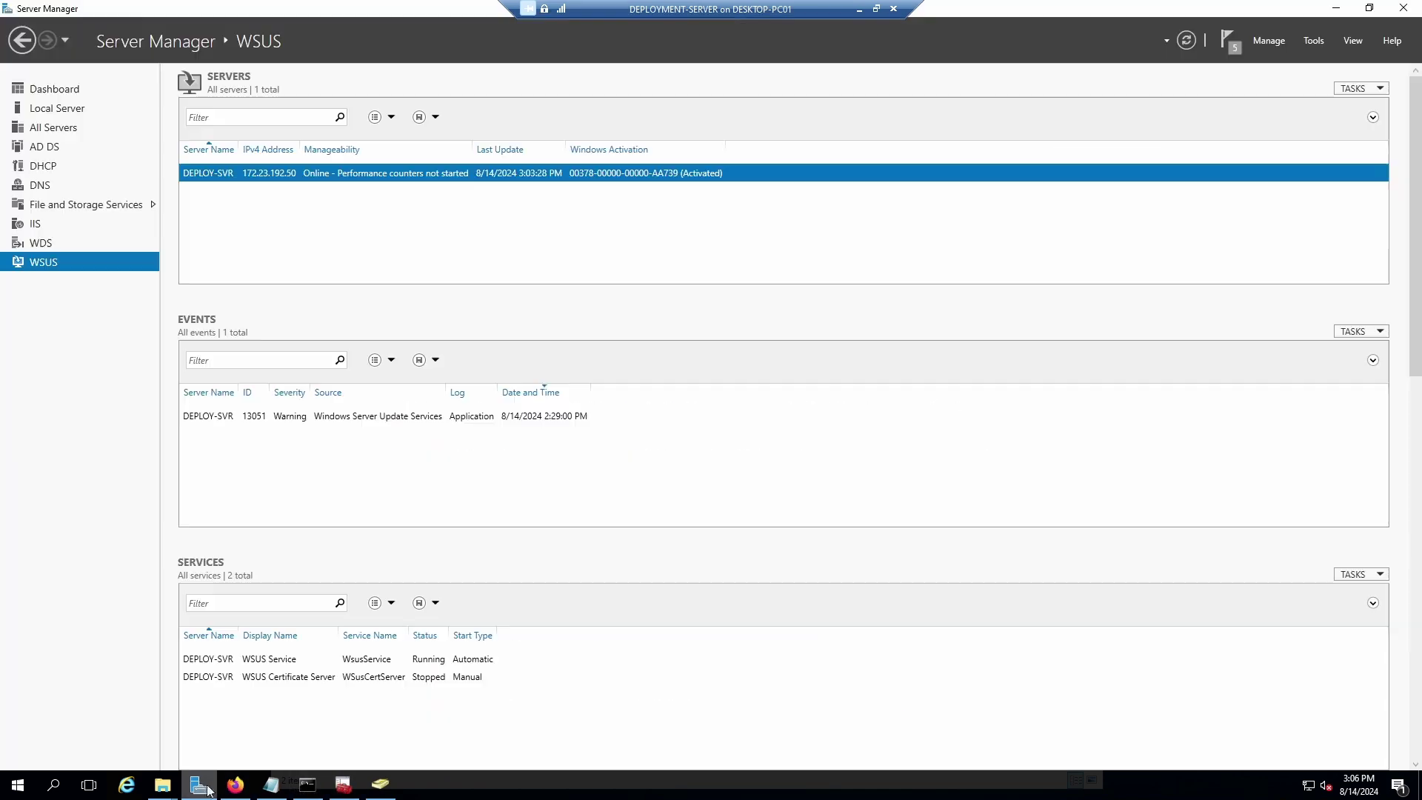
click(1370, 8)
Launch Active Directory Users and Computers from Server Manager's AD DS server view, placed beside the guide.
drag(627, 153, 976, 72)
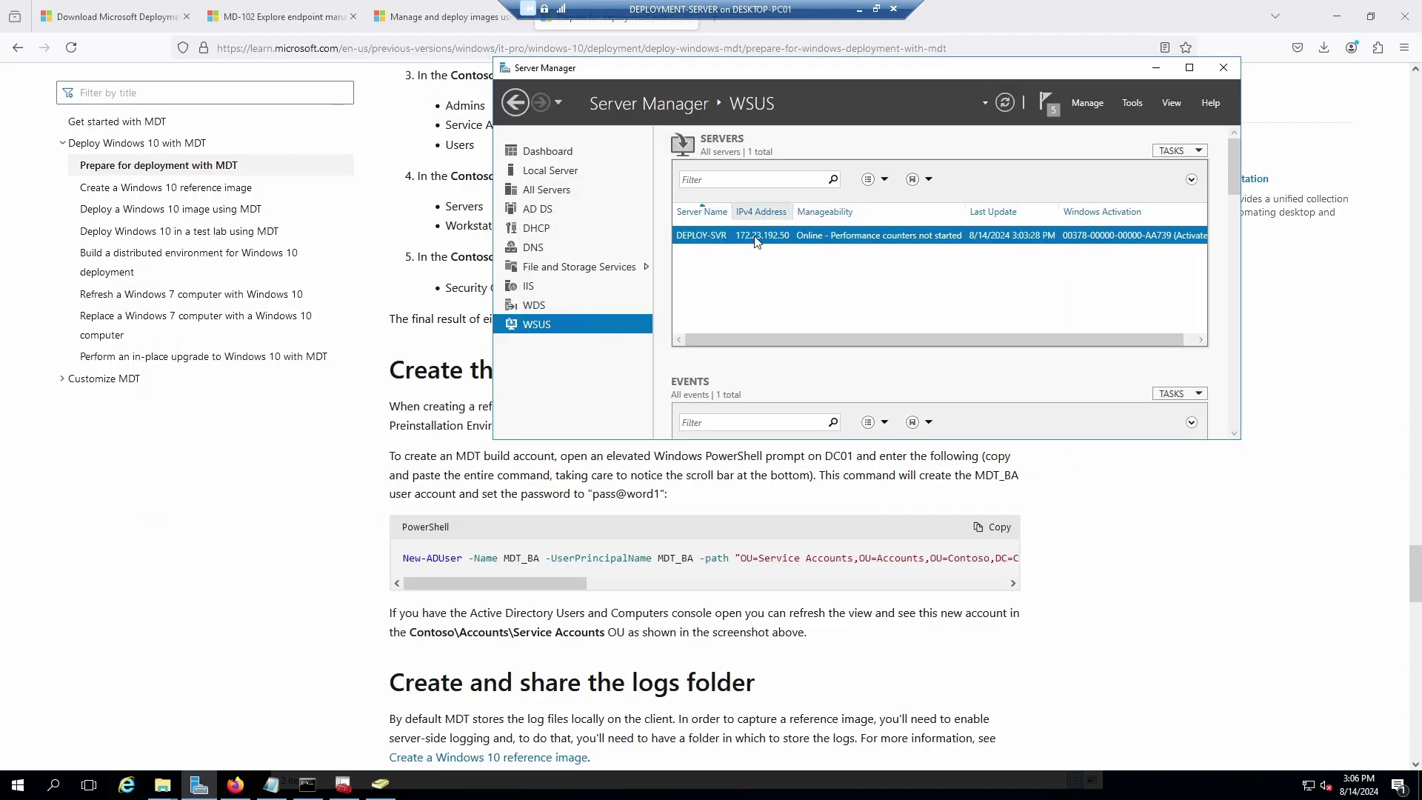
click(541, 209)
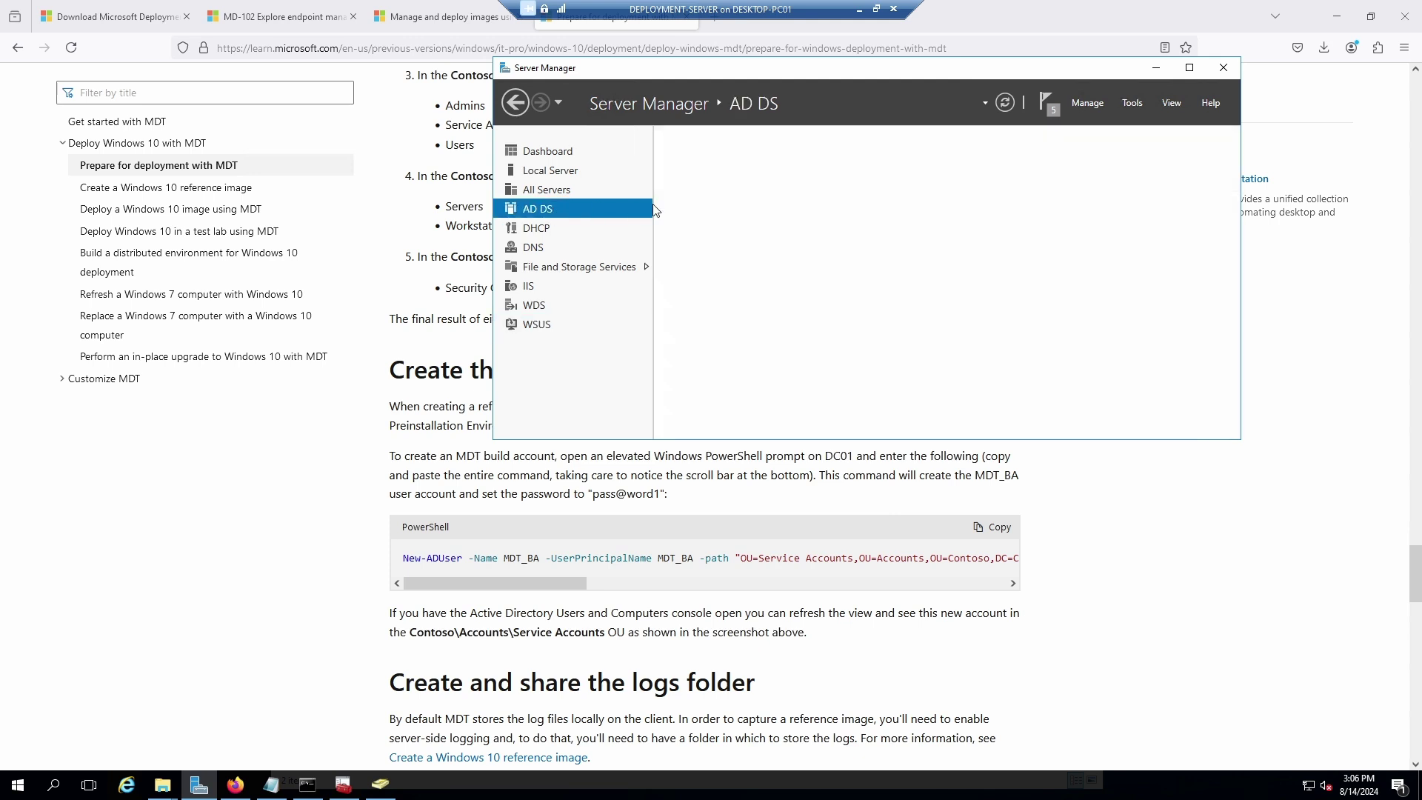
right_click(840, 235)
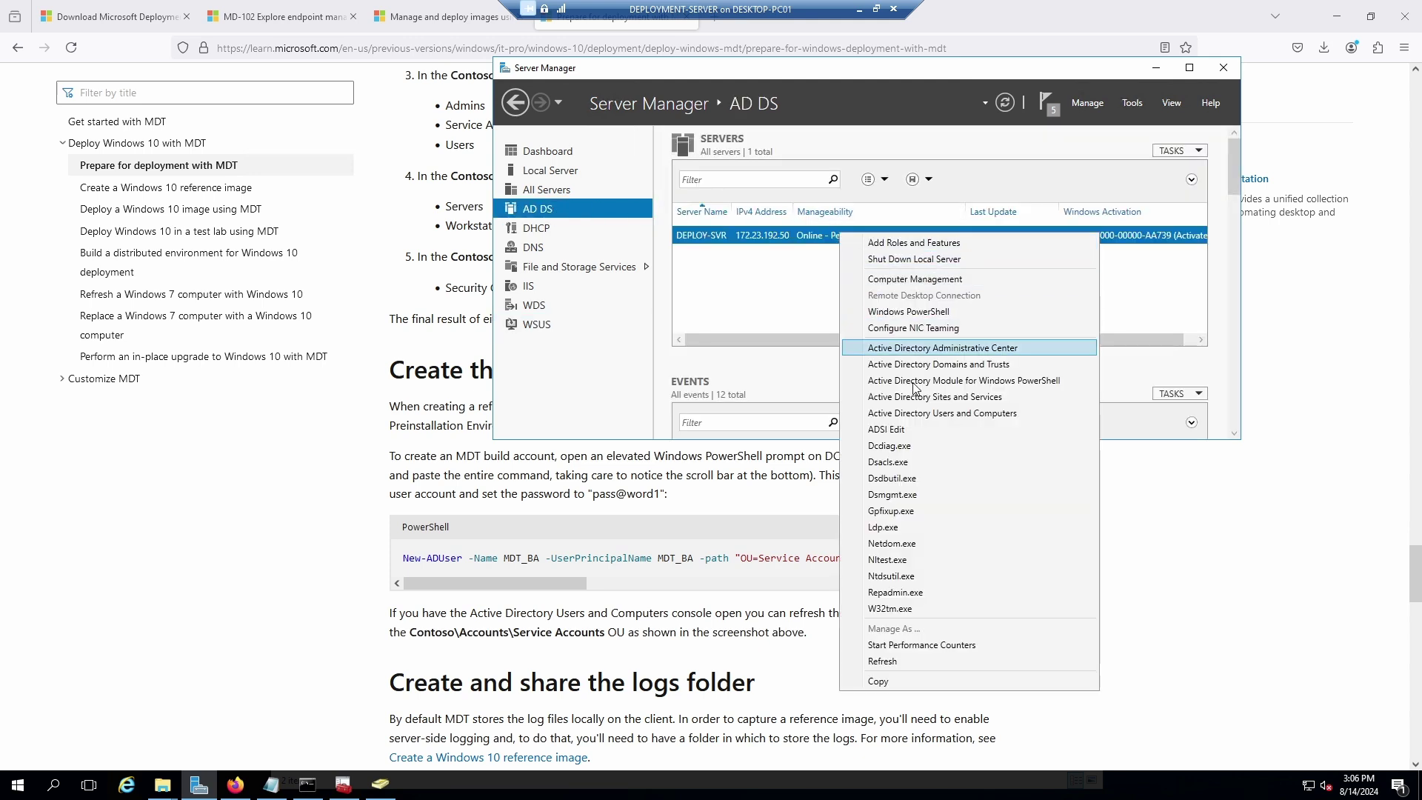
click(928, 413)
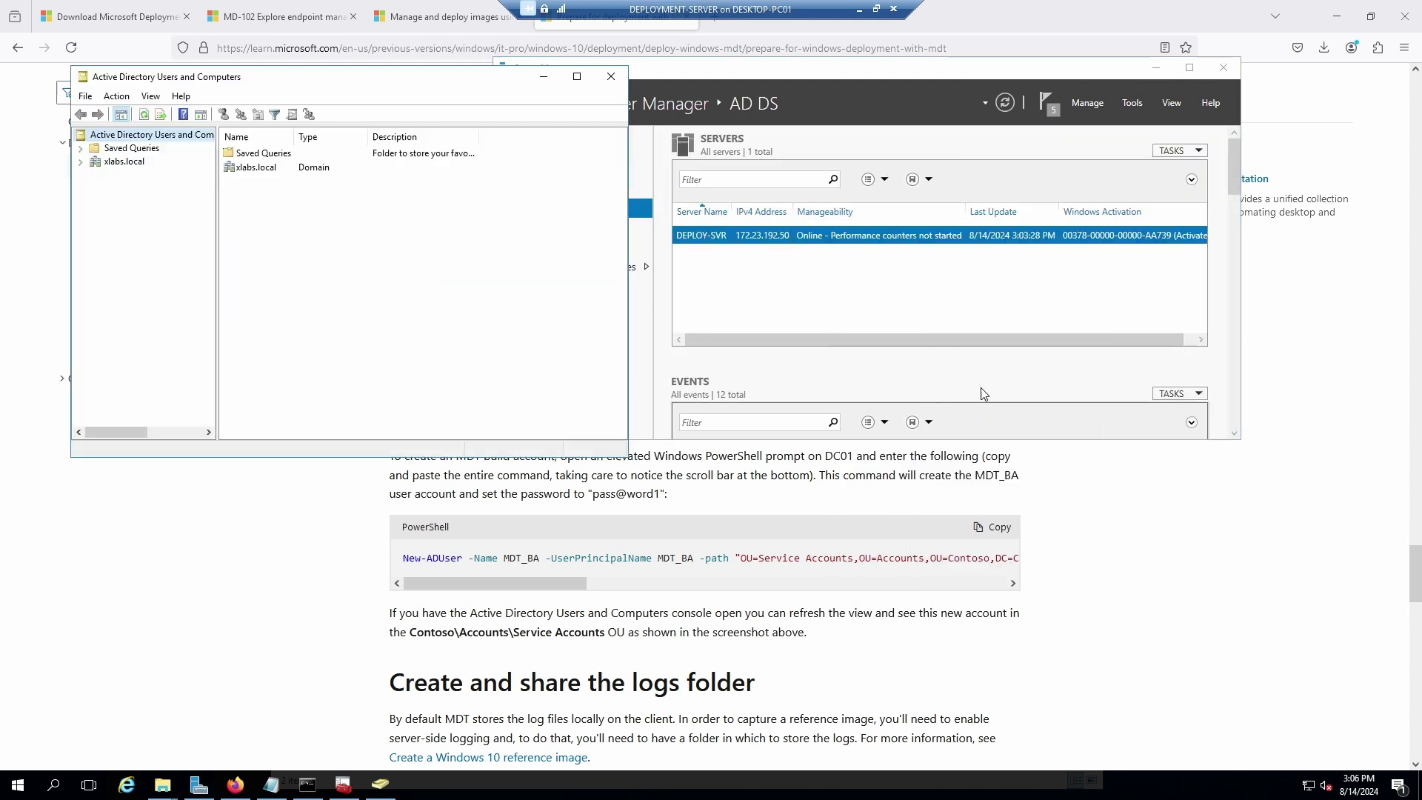
drag(918, 158, 1007, 59)
Expand xlabs.local > xlabs > Accounts and start a new user in Service Account.
click(745, 138)
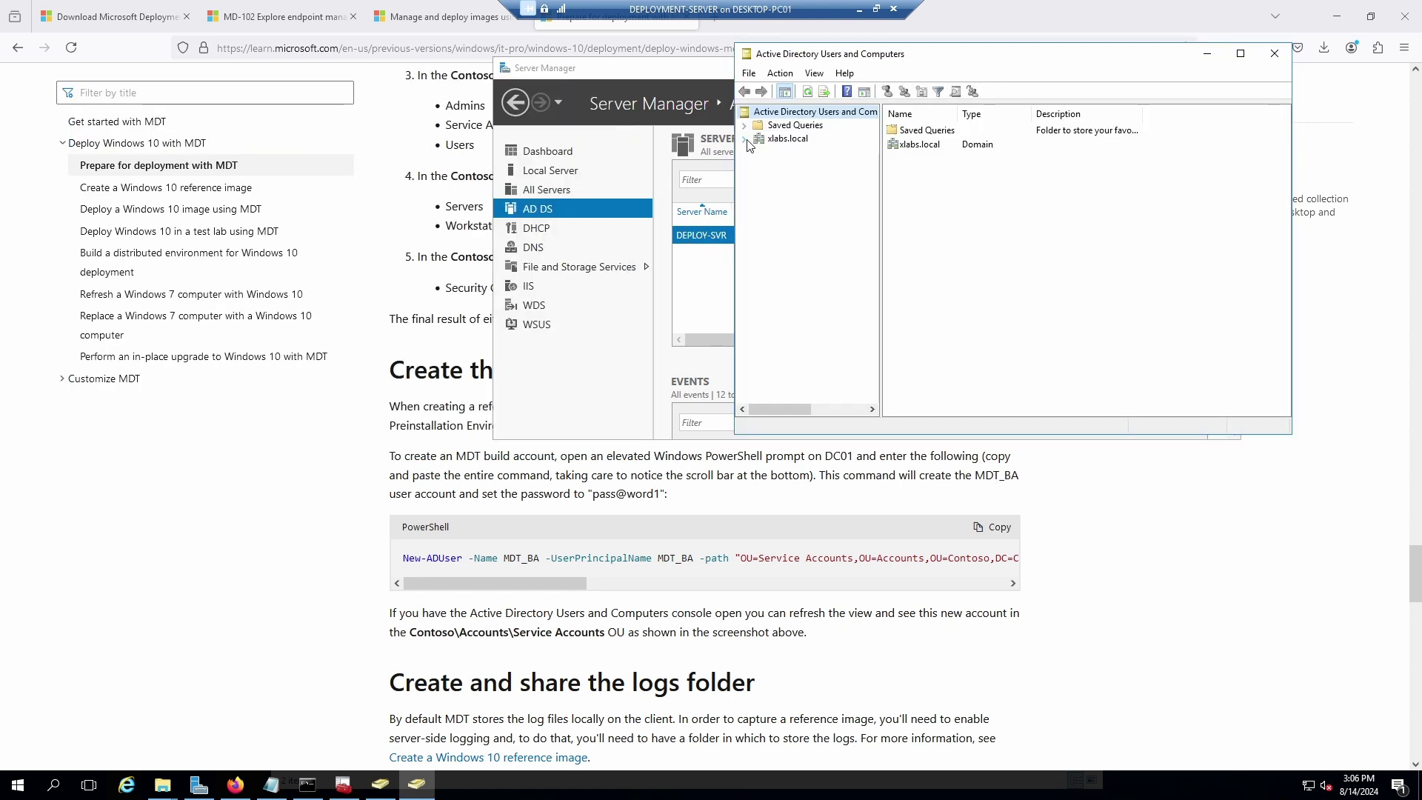
click(757, 232)
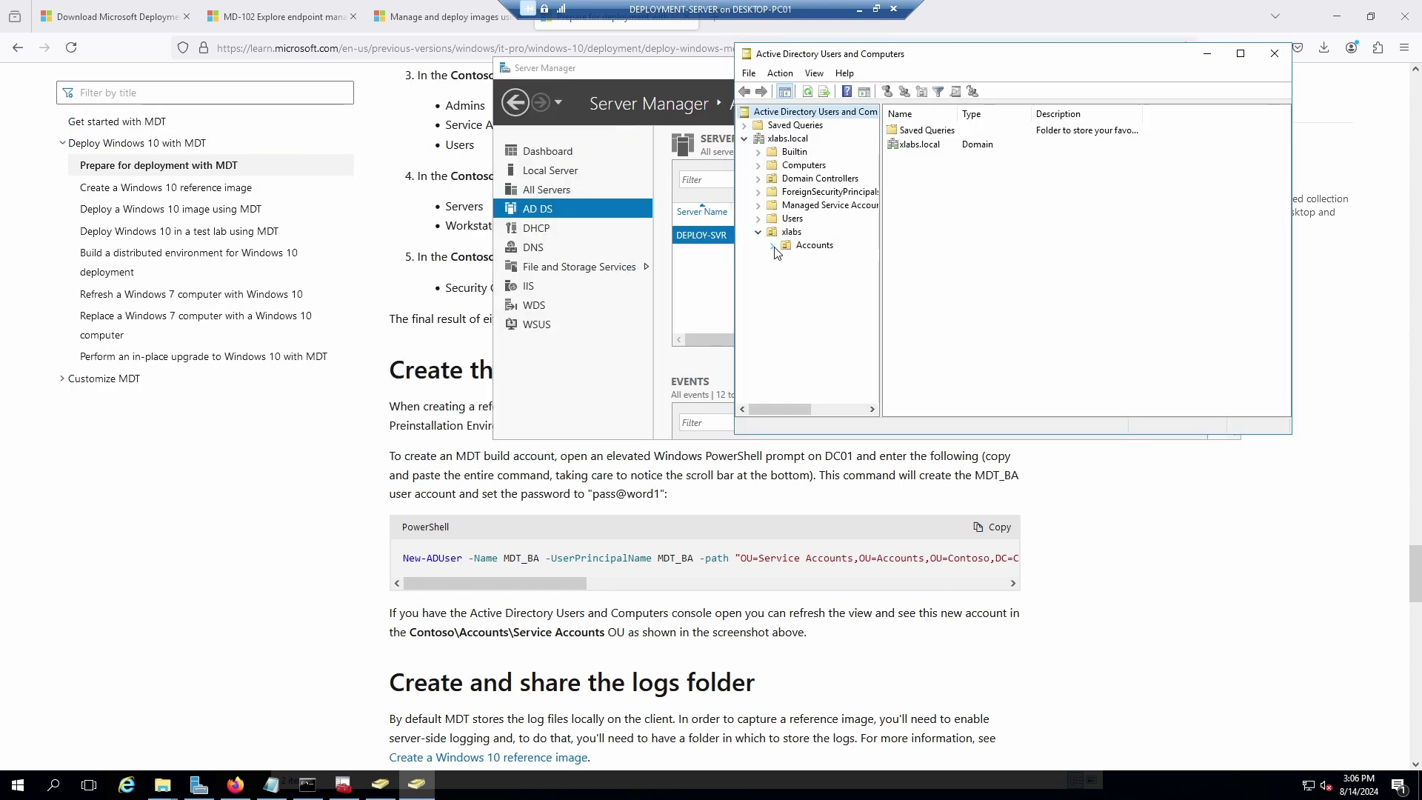
click(773, 246)
click(826, 259)
right_click(828, 263)
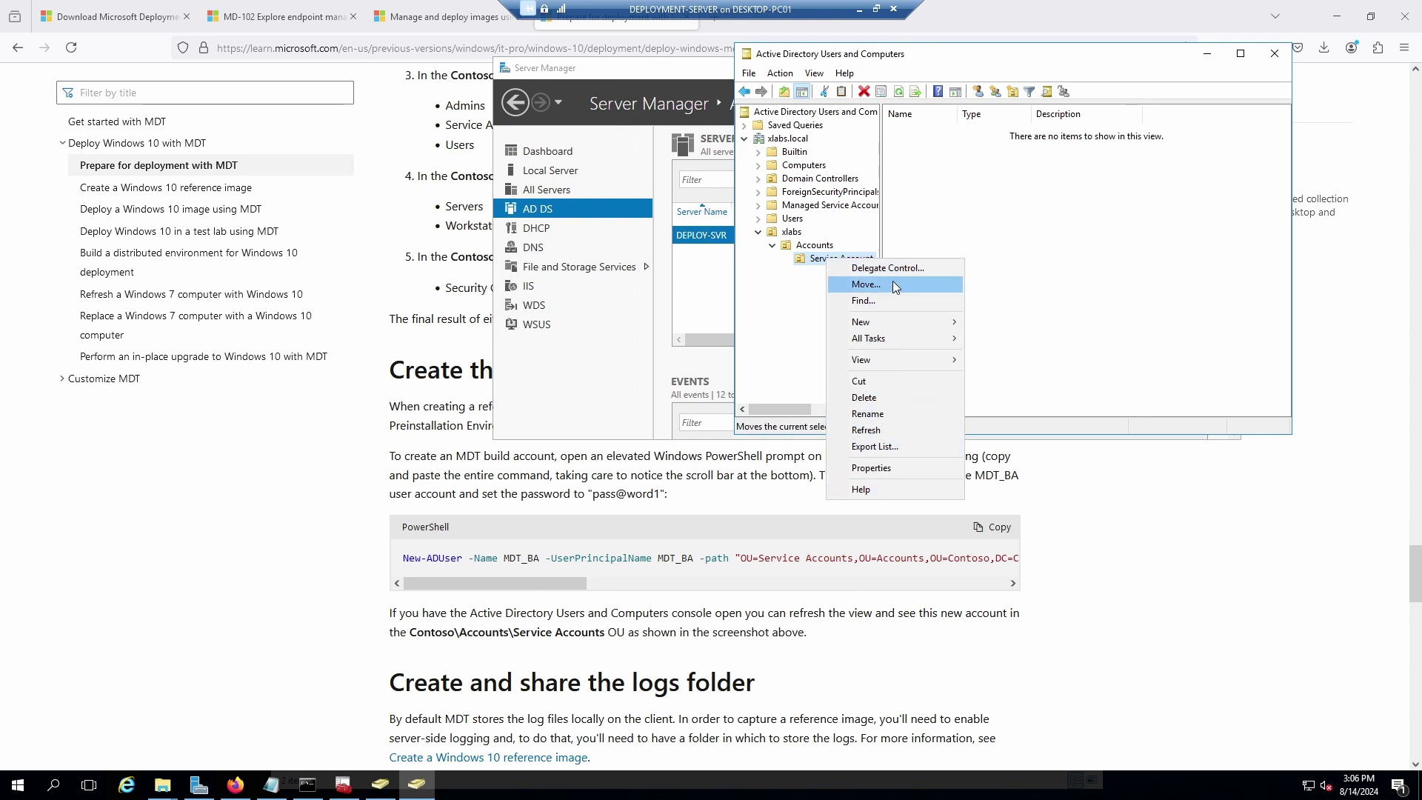
mouse_move(902, 323)
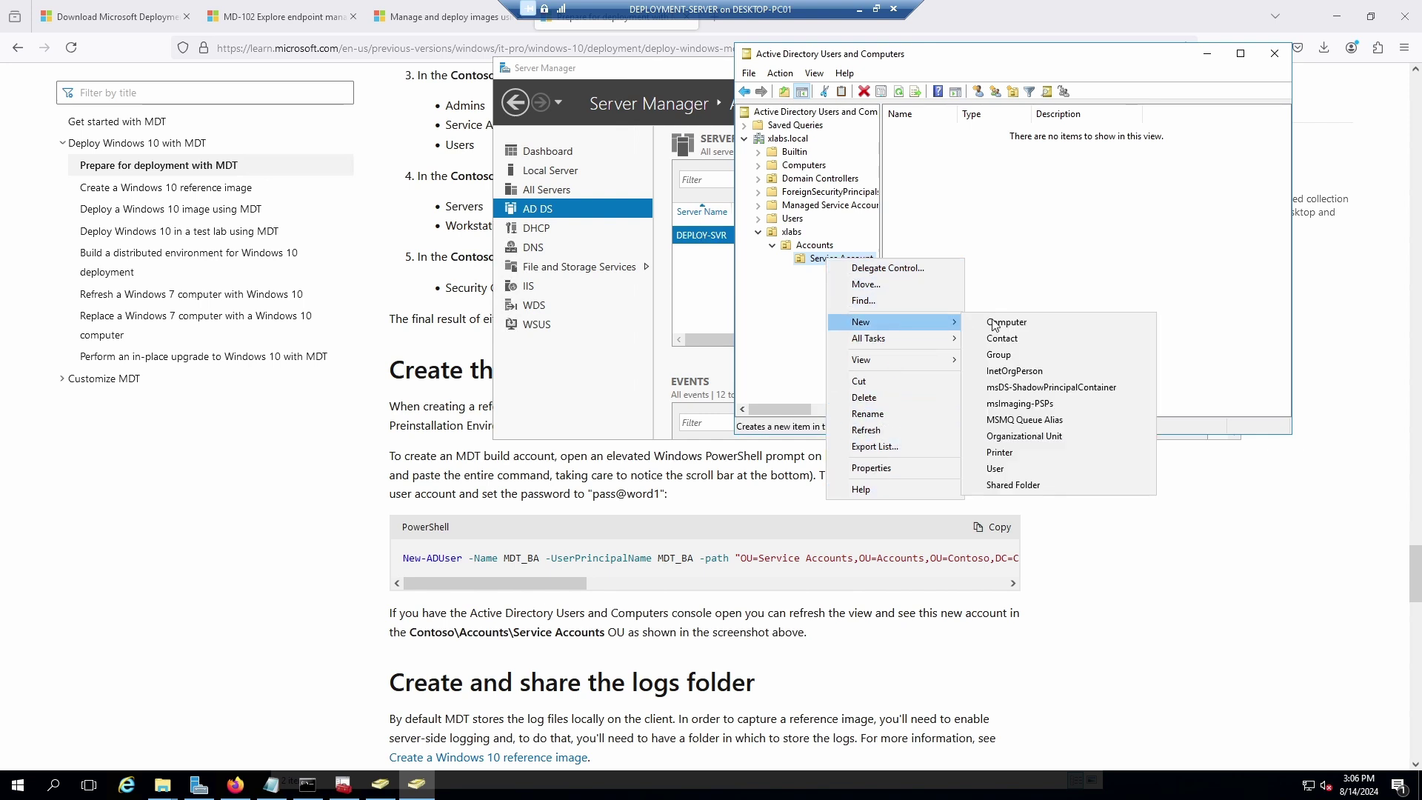
click(1005, 468)
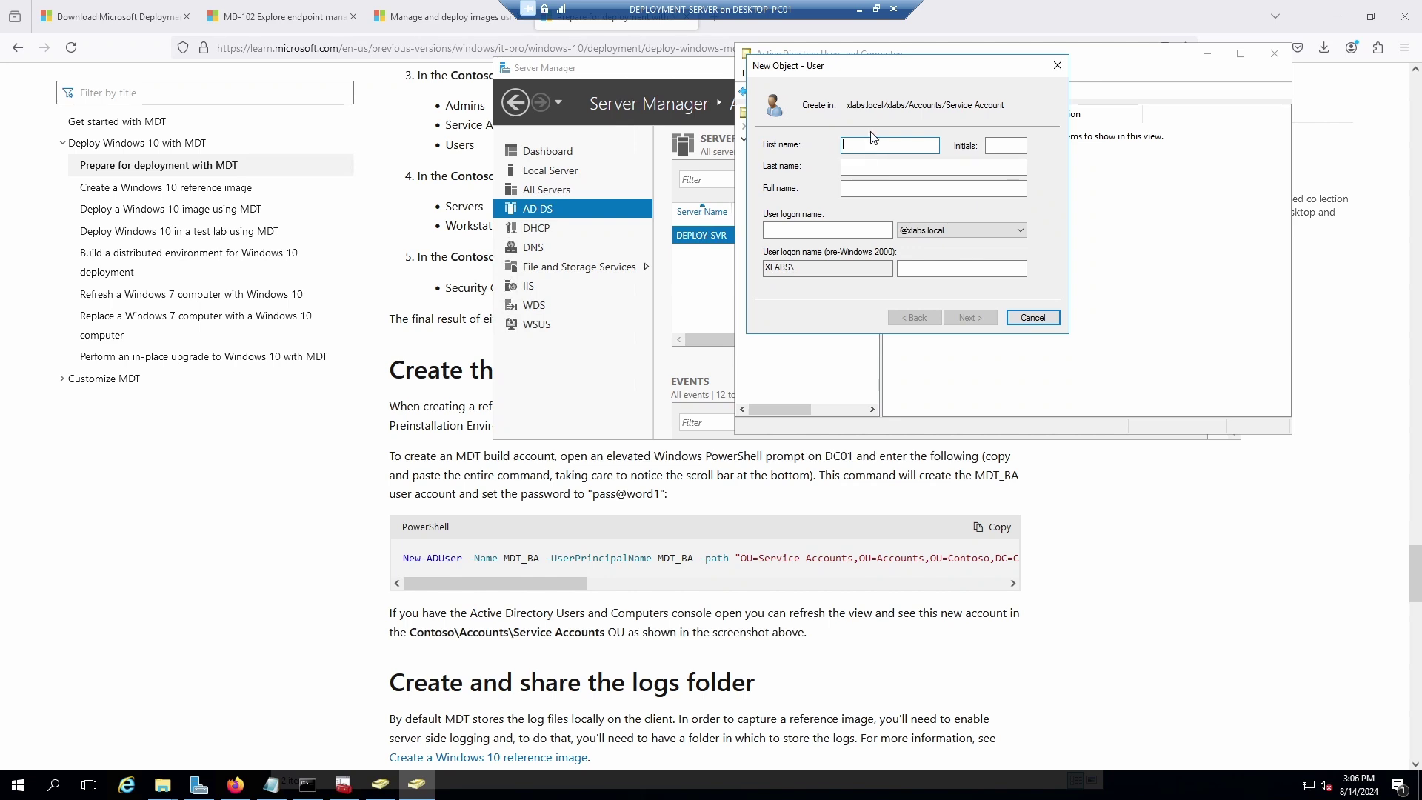
Enter MDT_BA as the new user's full name and logon name.
click(870, 191)
text(MDT)
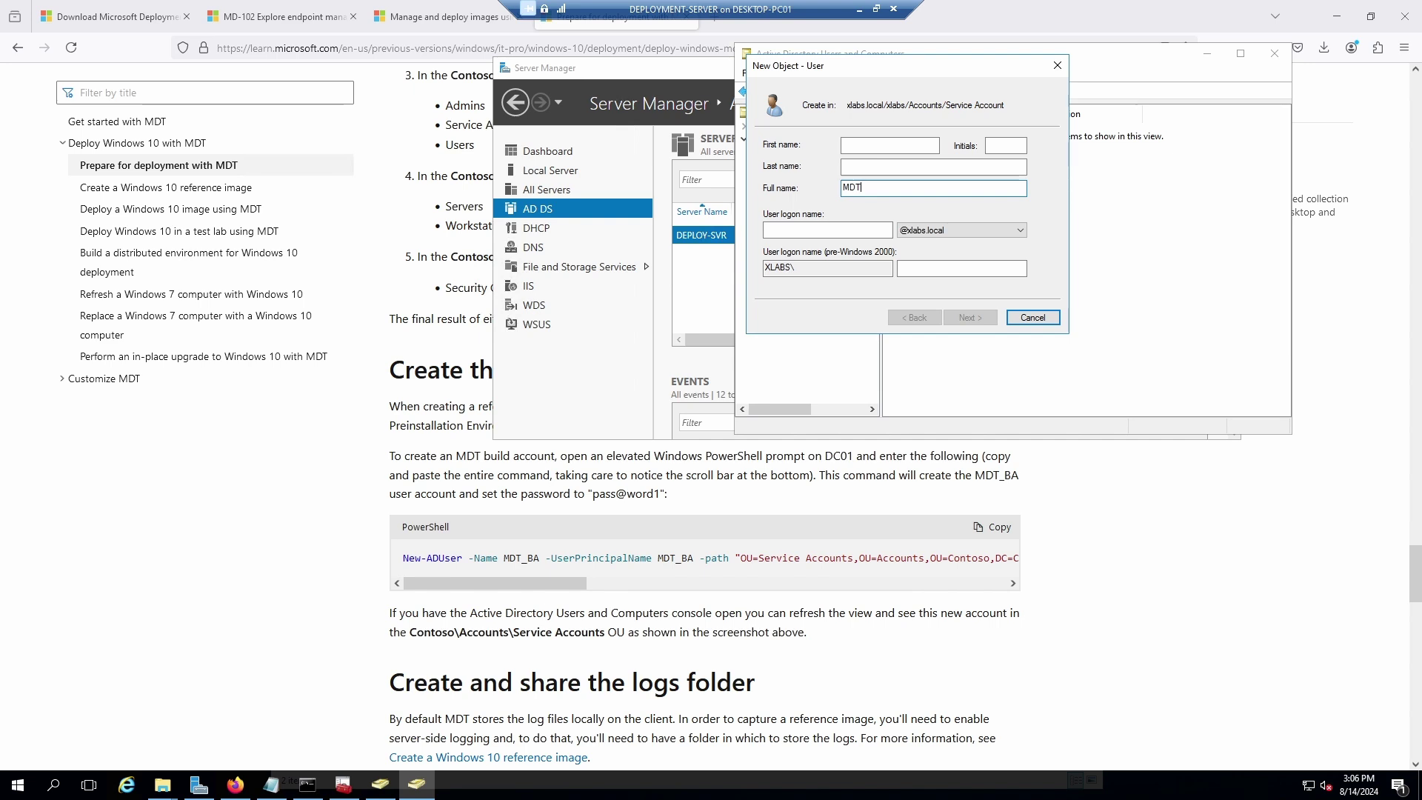
text(_BA)
click(855, 234)
text(MD)
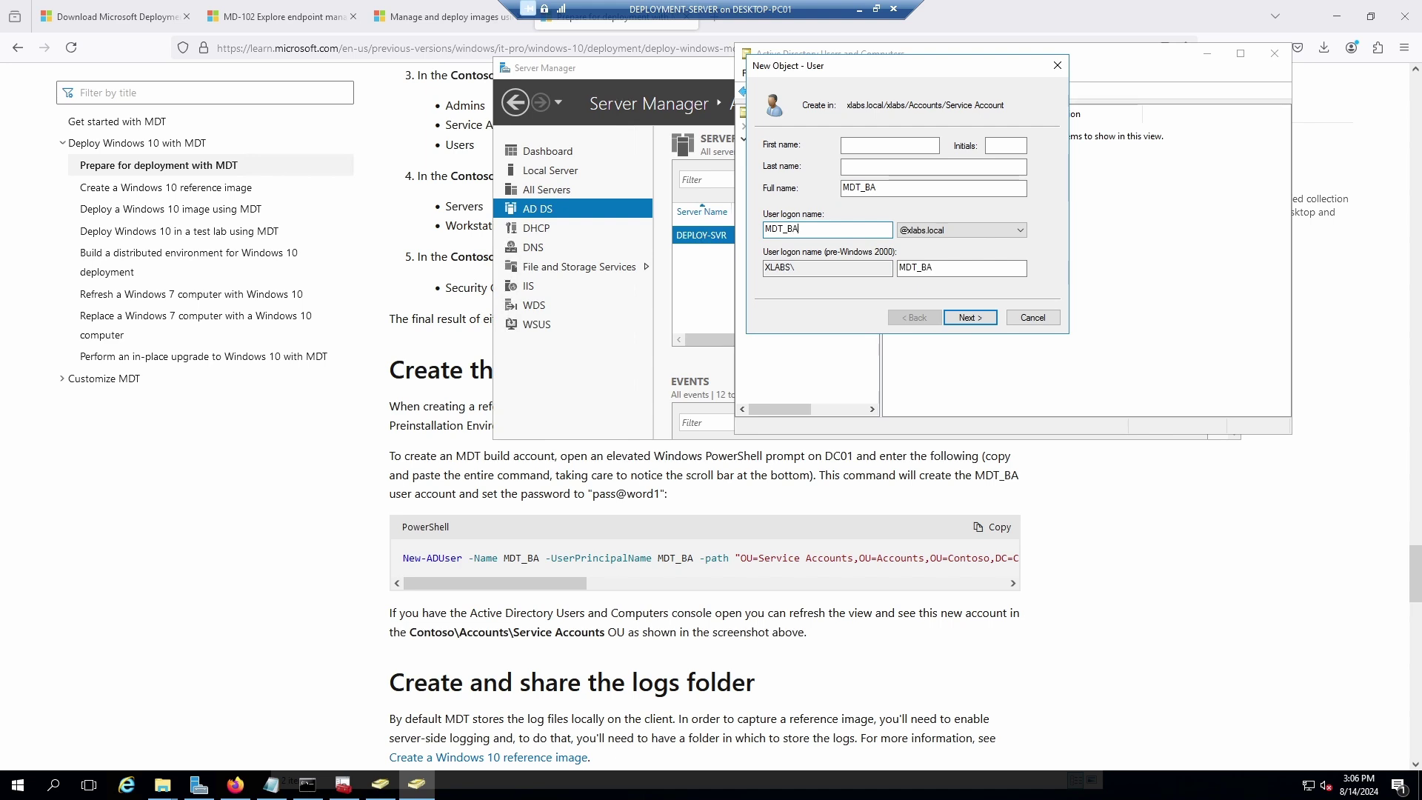
Set the password to never expire, enter and confirm the account password, then go back.
click(977, 320)
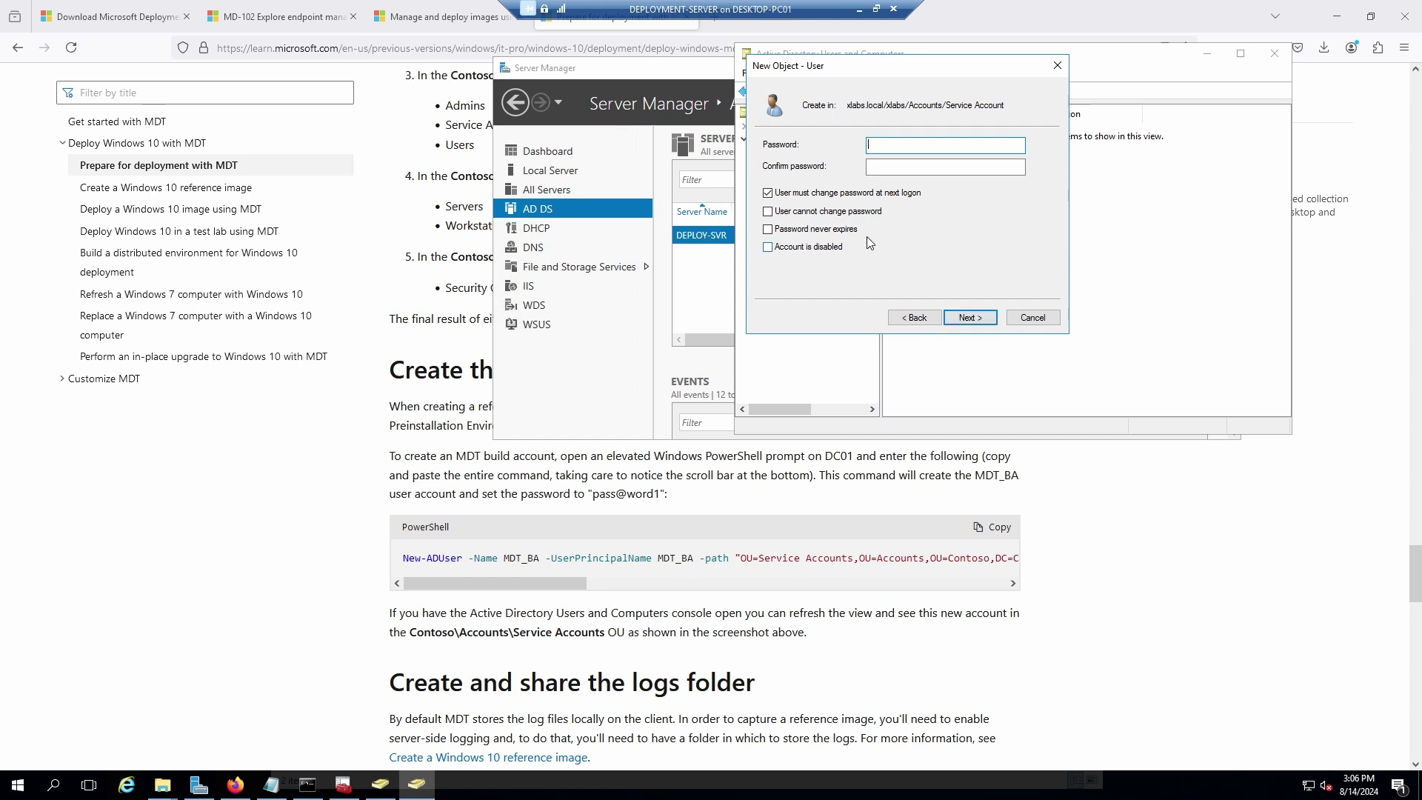
click(767, 228)
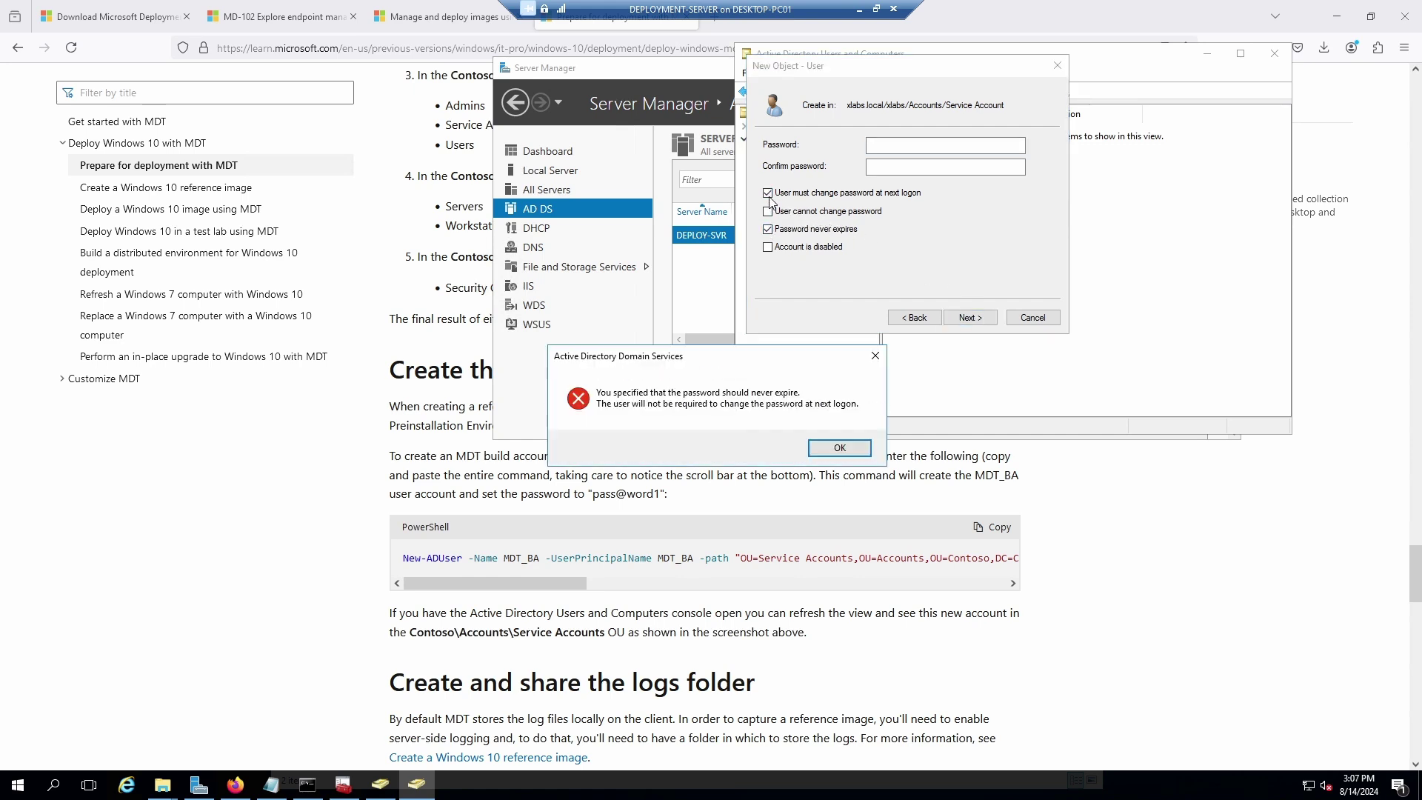
click(834, 448)
click(903, 148)
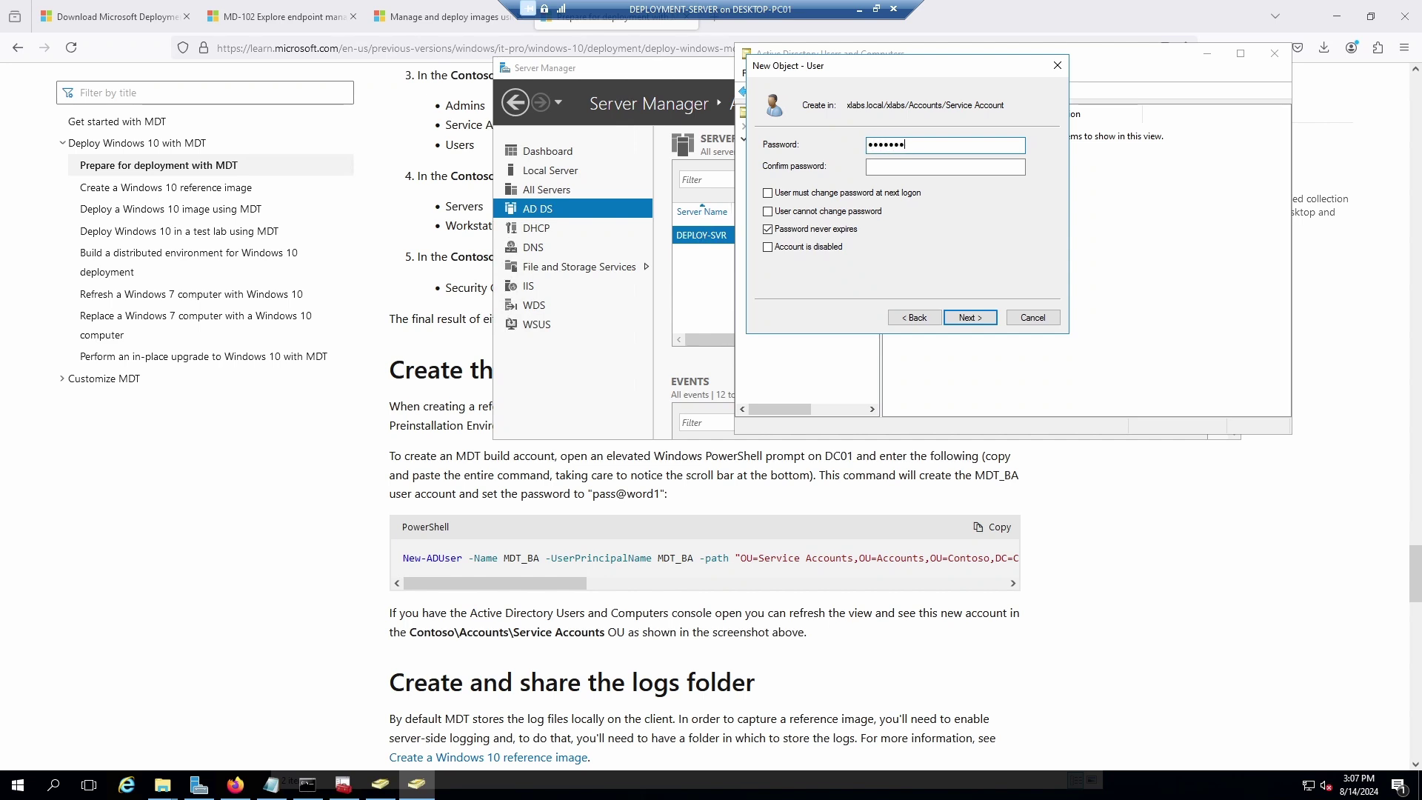
key(Tab)
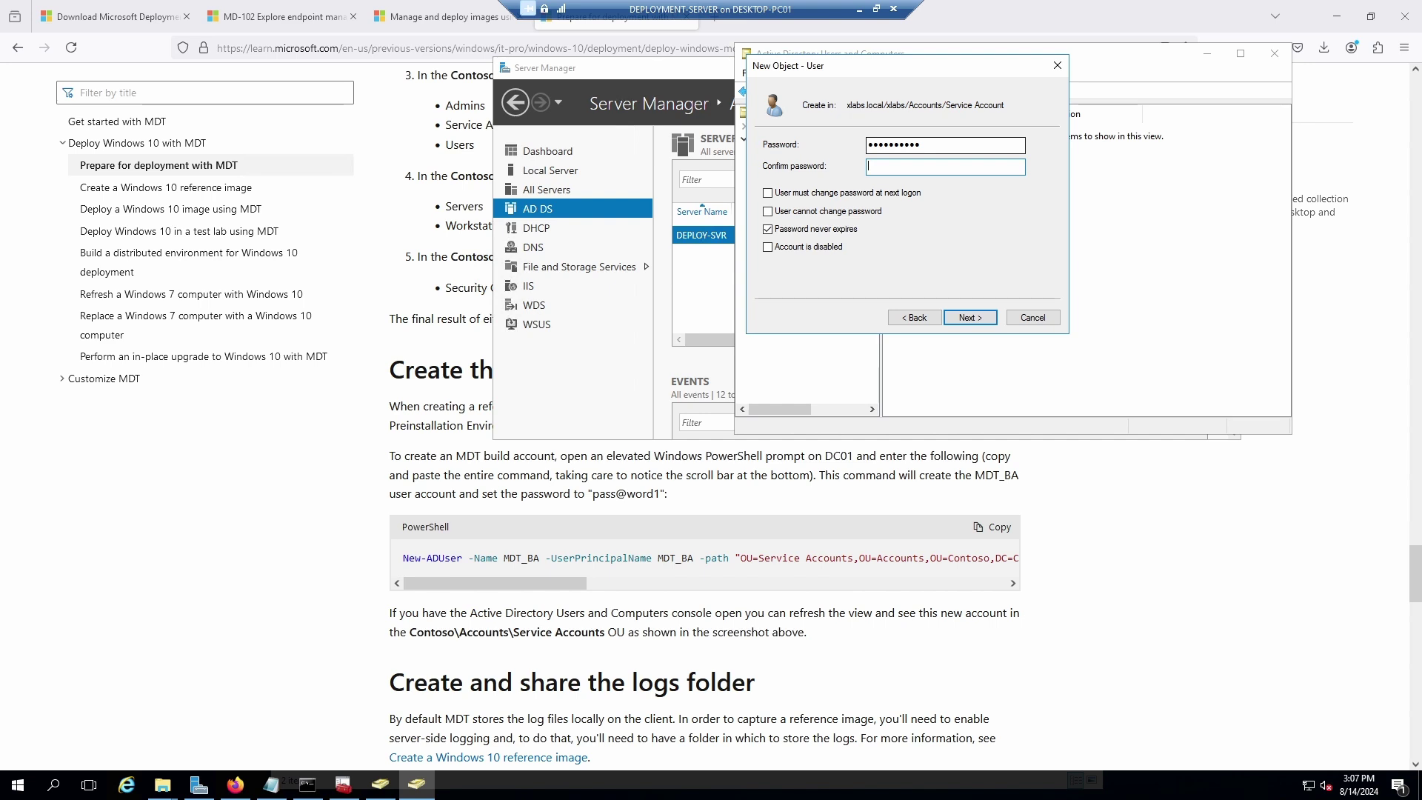
text(pass@wor)
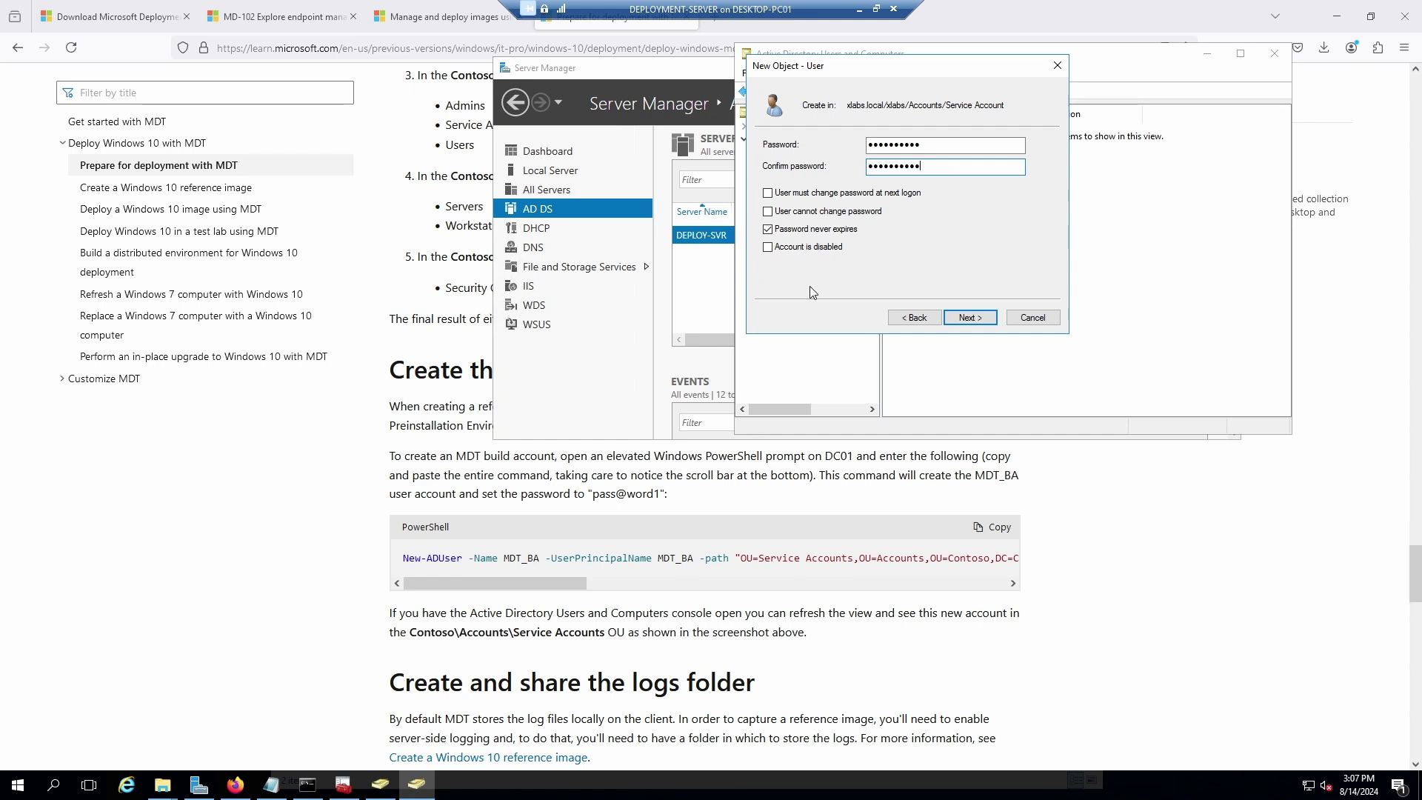
click(926, 318)
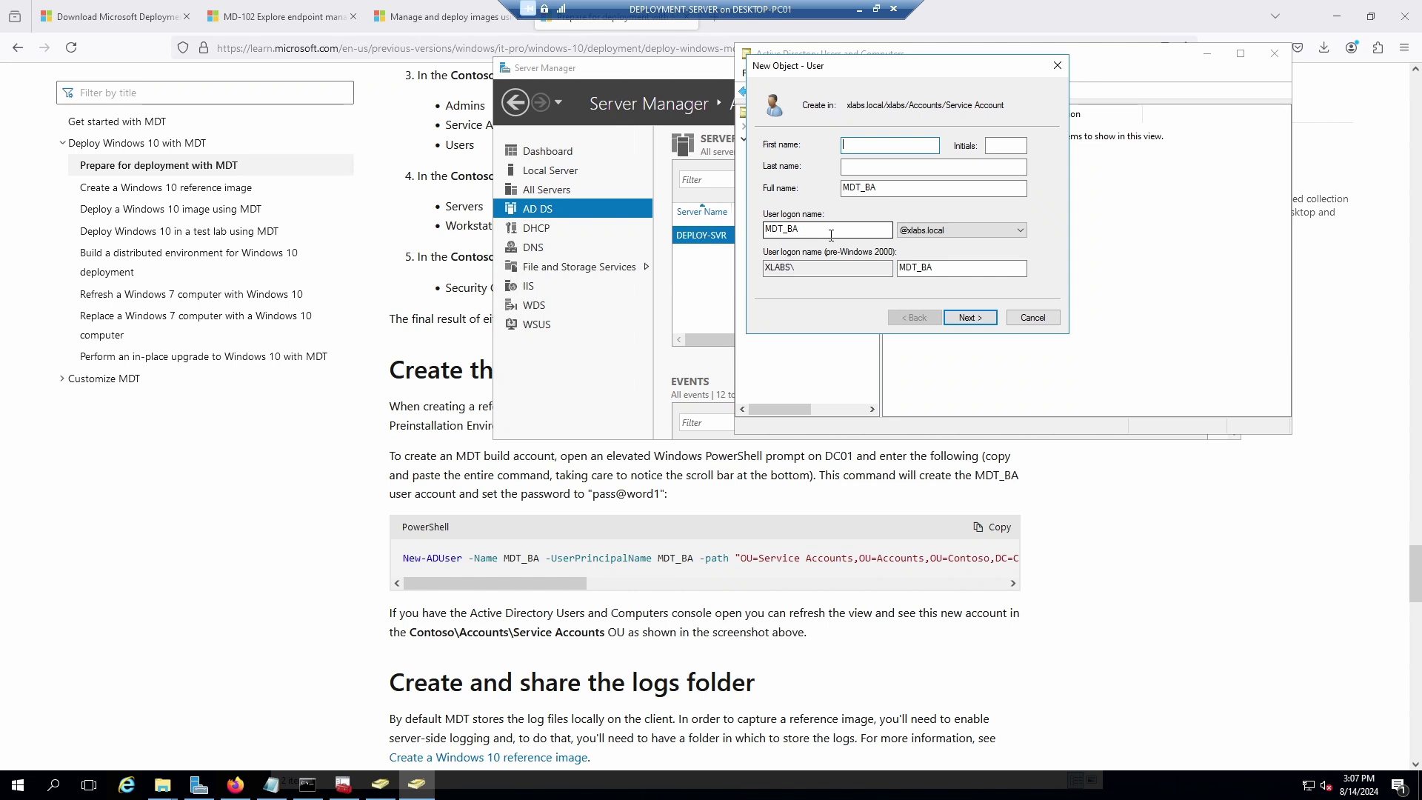
drag(573, 591, 655, 589)
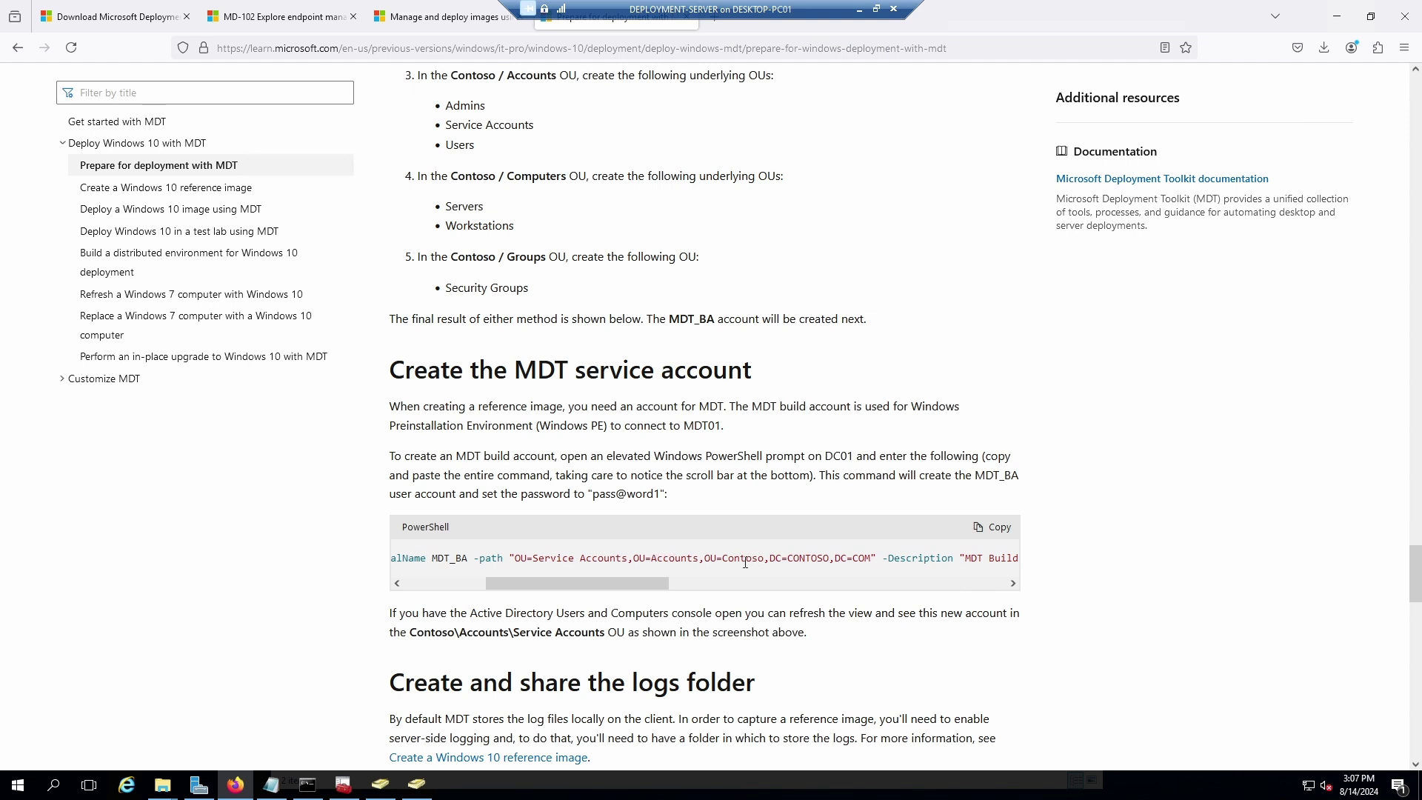
Read the guide's -Description value, then complete the wizard to create the MDT_BA user.
drag(625, 585, 776, 559)
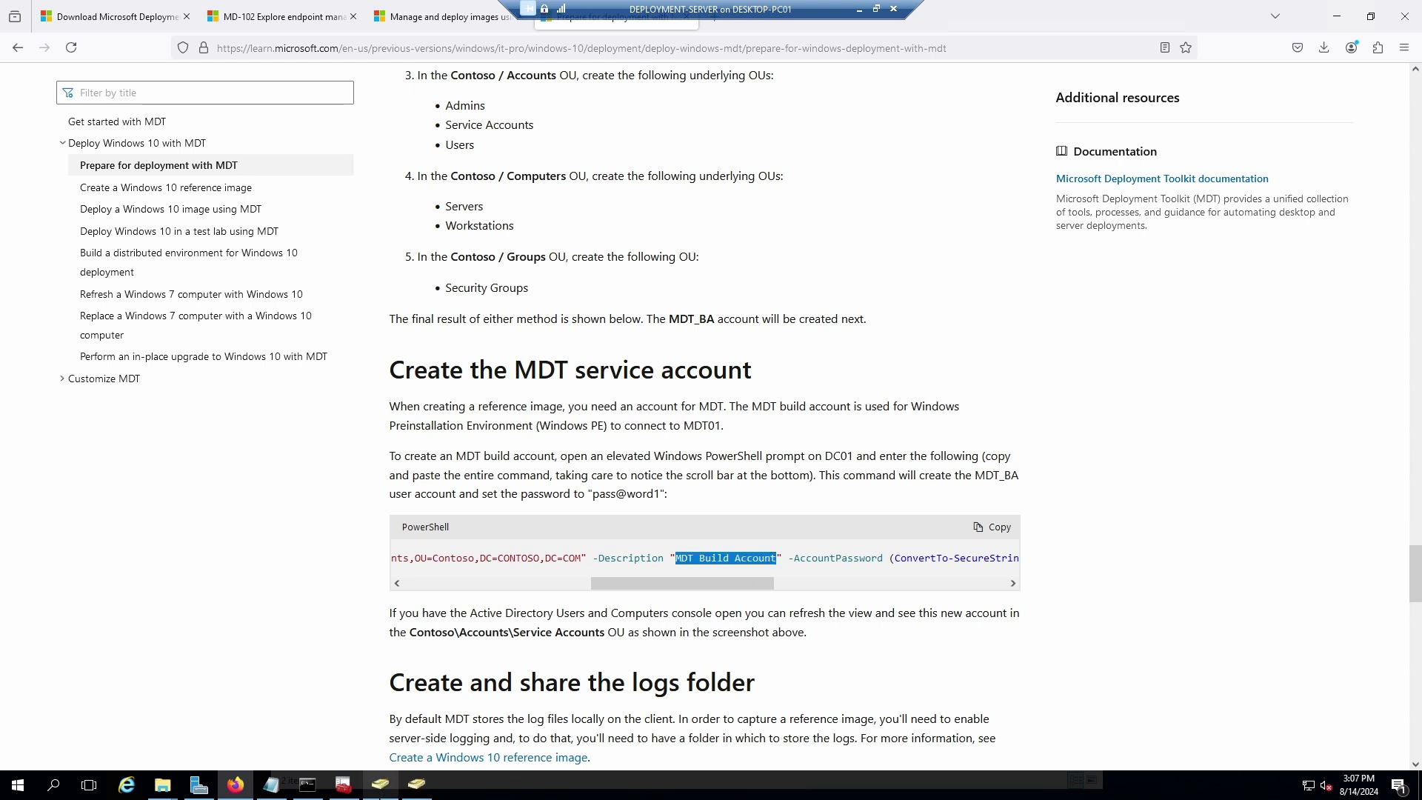
click(343, 787)
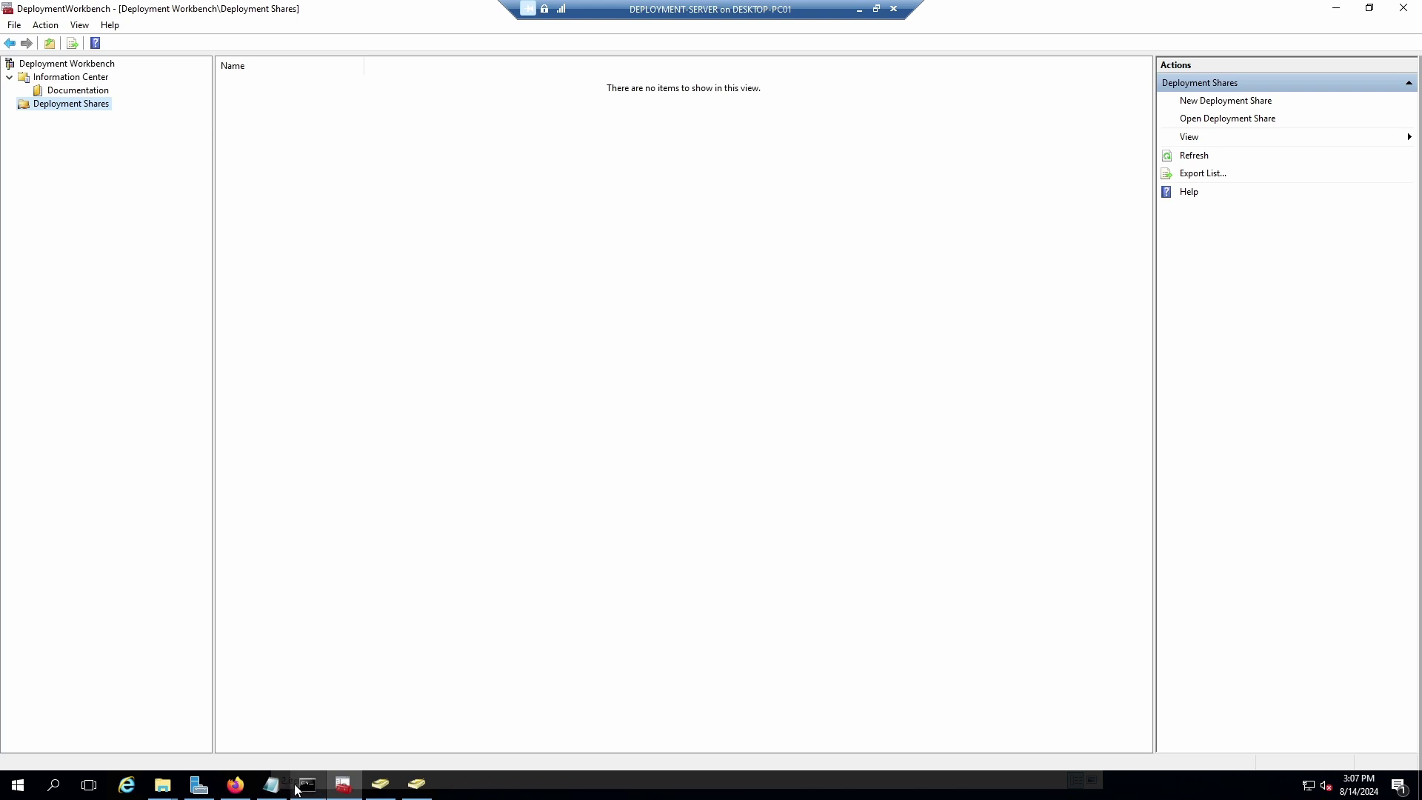
click(413, 790)
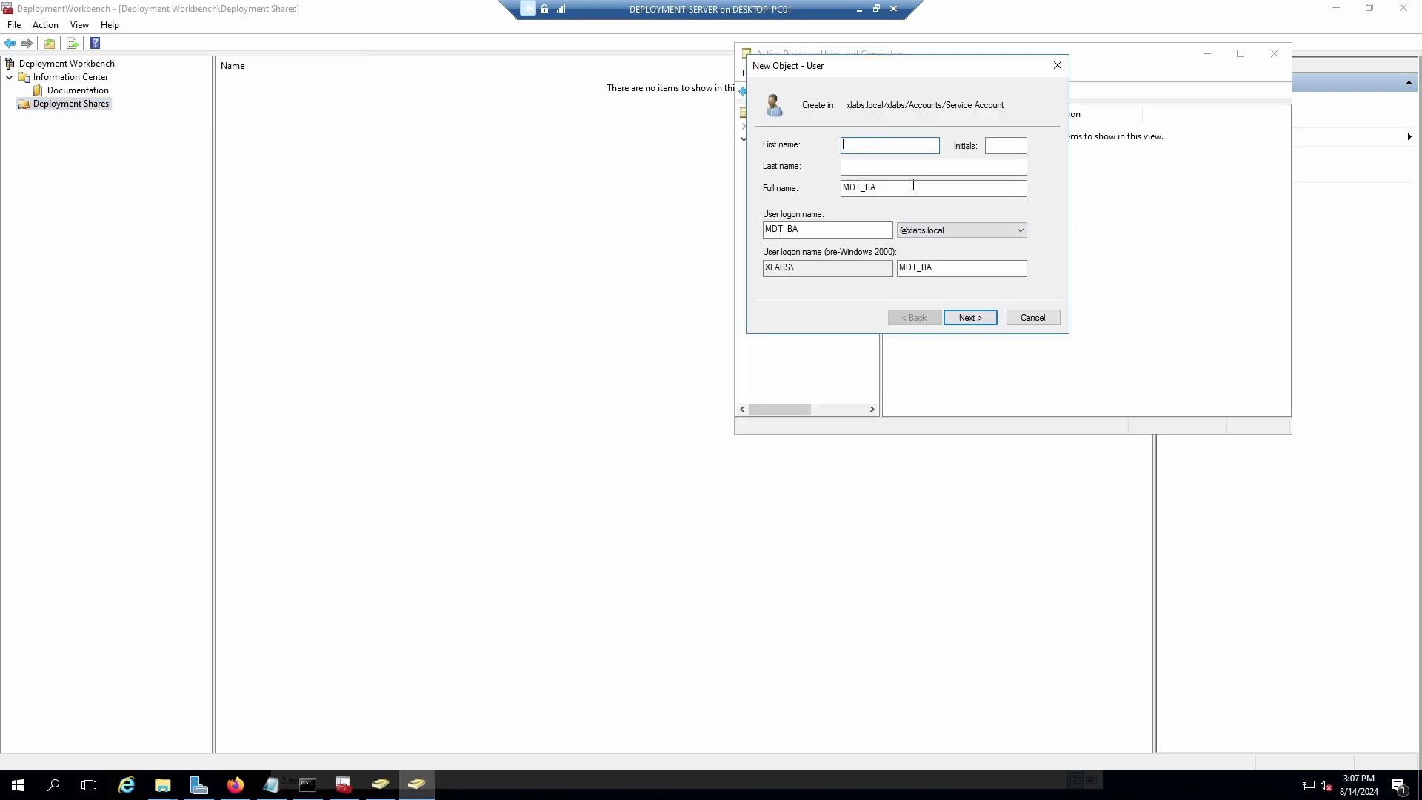
click(967, 319)
click(970, 318)
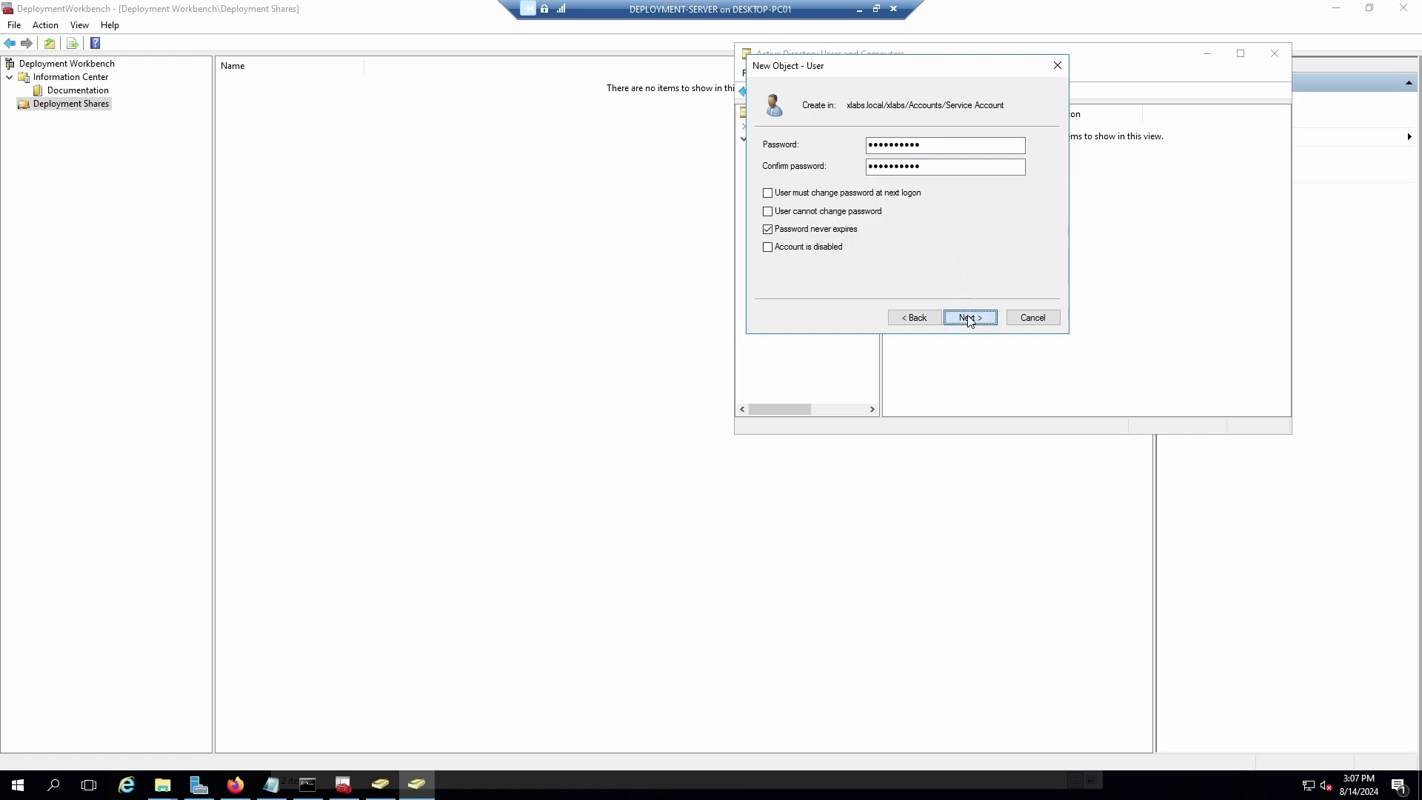
click(972, 319)
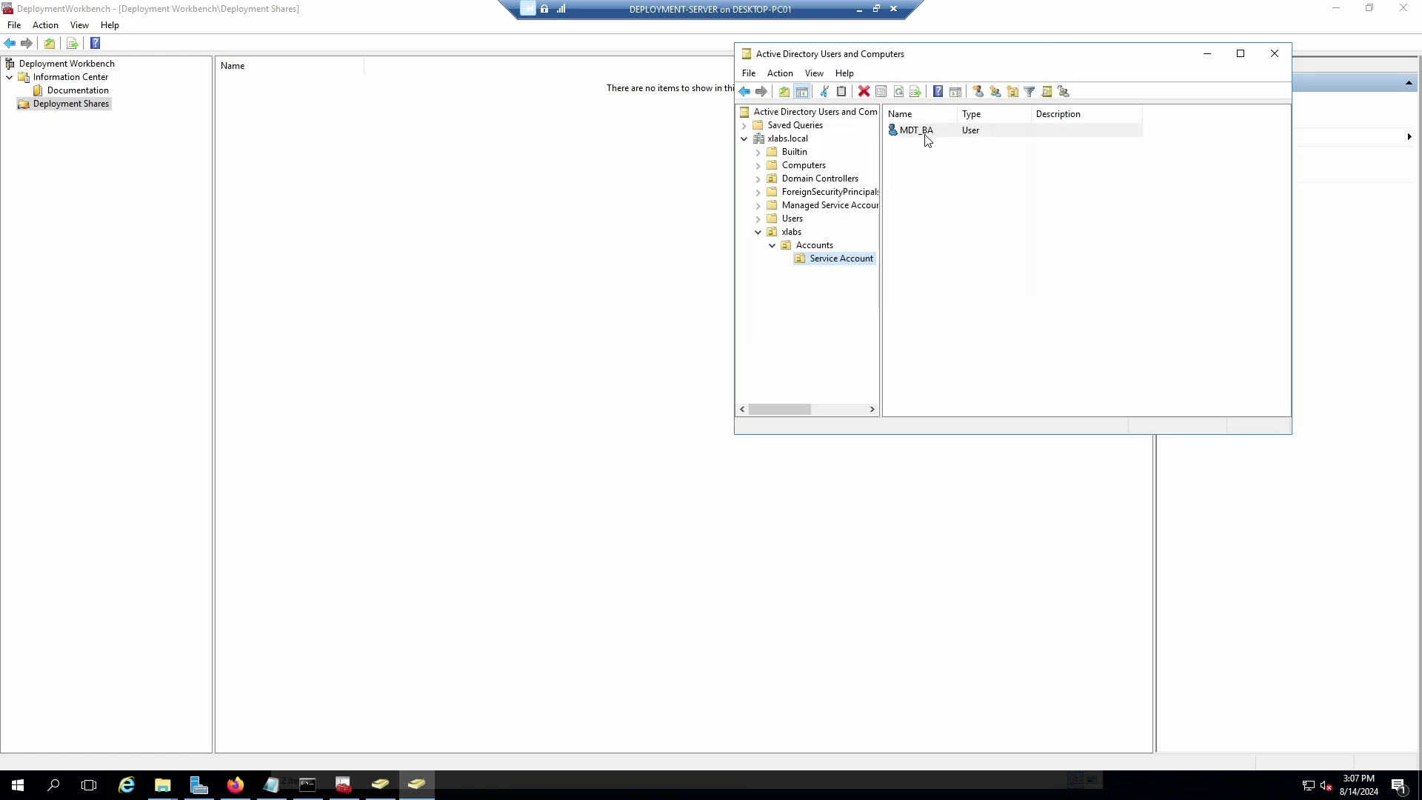
Set MDT_BA's description to 'MDT Build Account' and compare it with the guide's command.
right_click(926, 135)
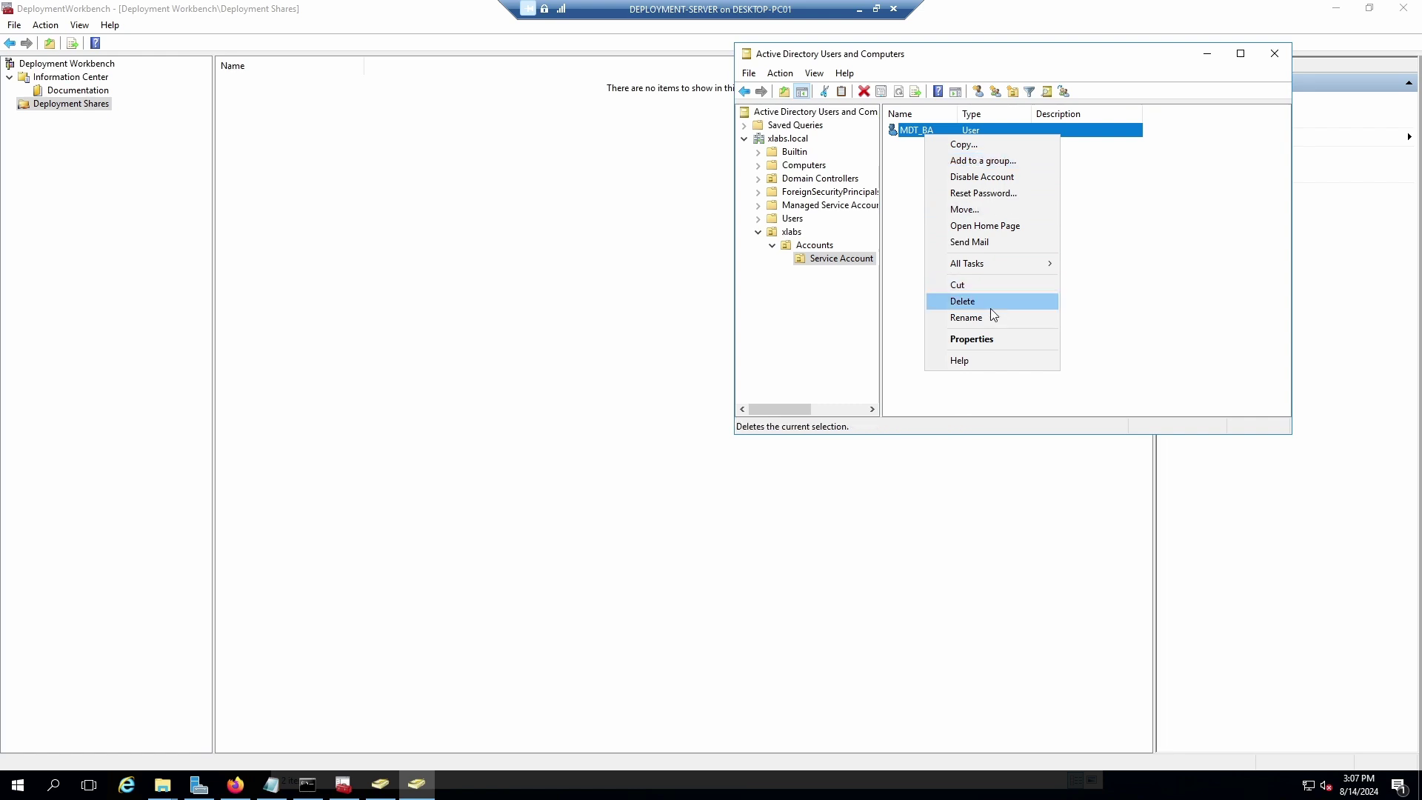
click(985, 339)
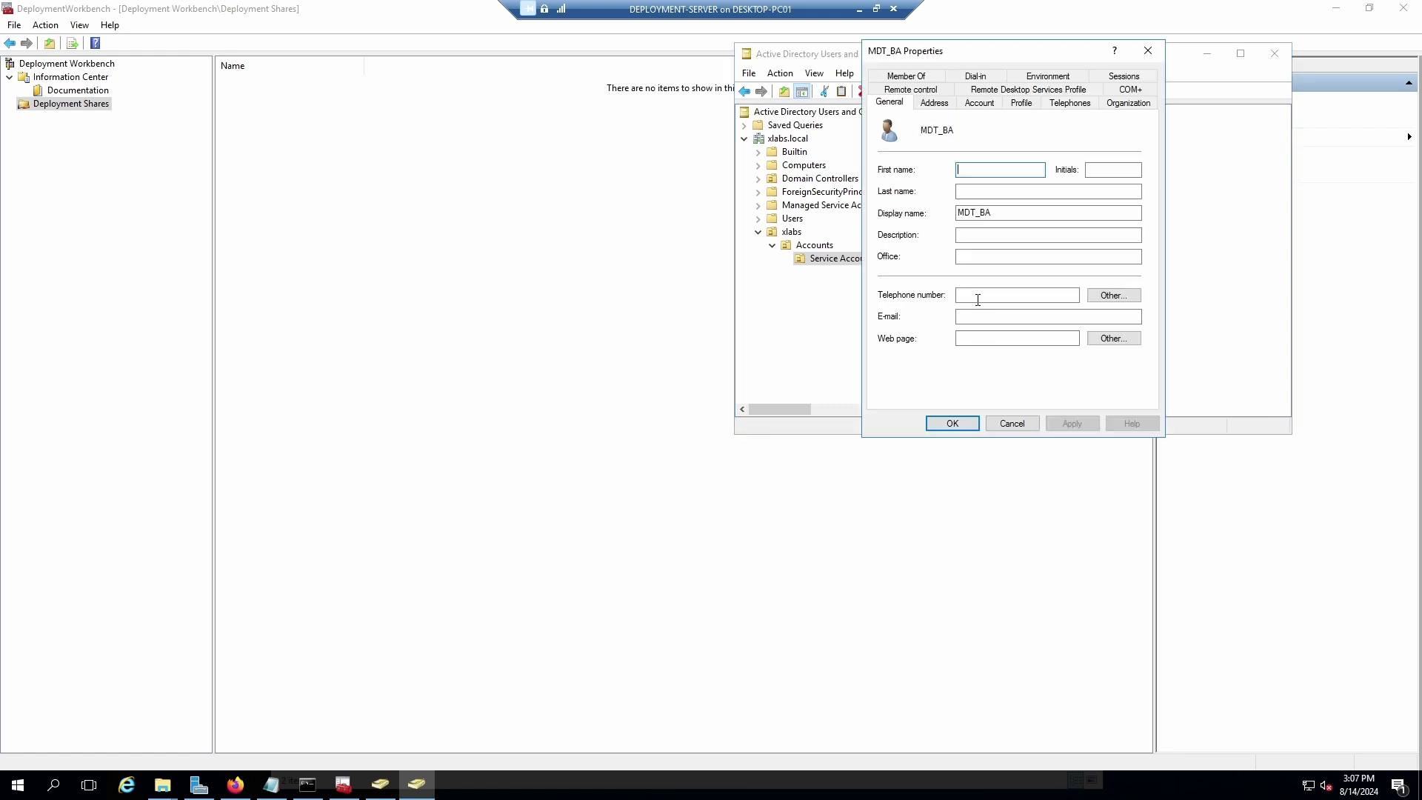
click(973, 235)
text(MDT Build Account)
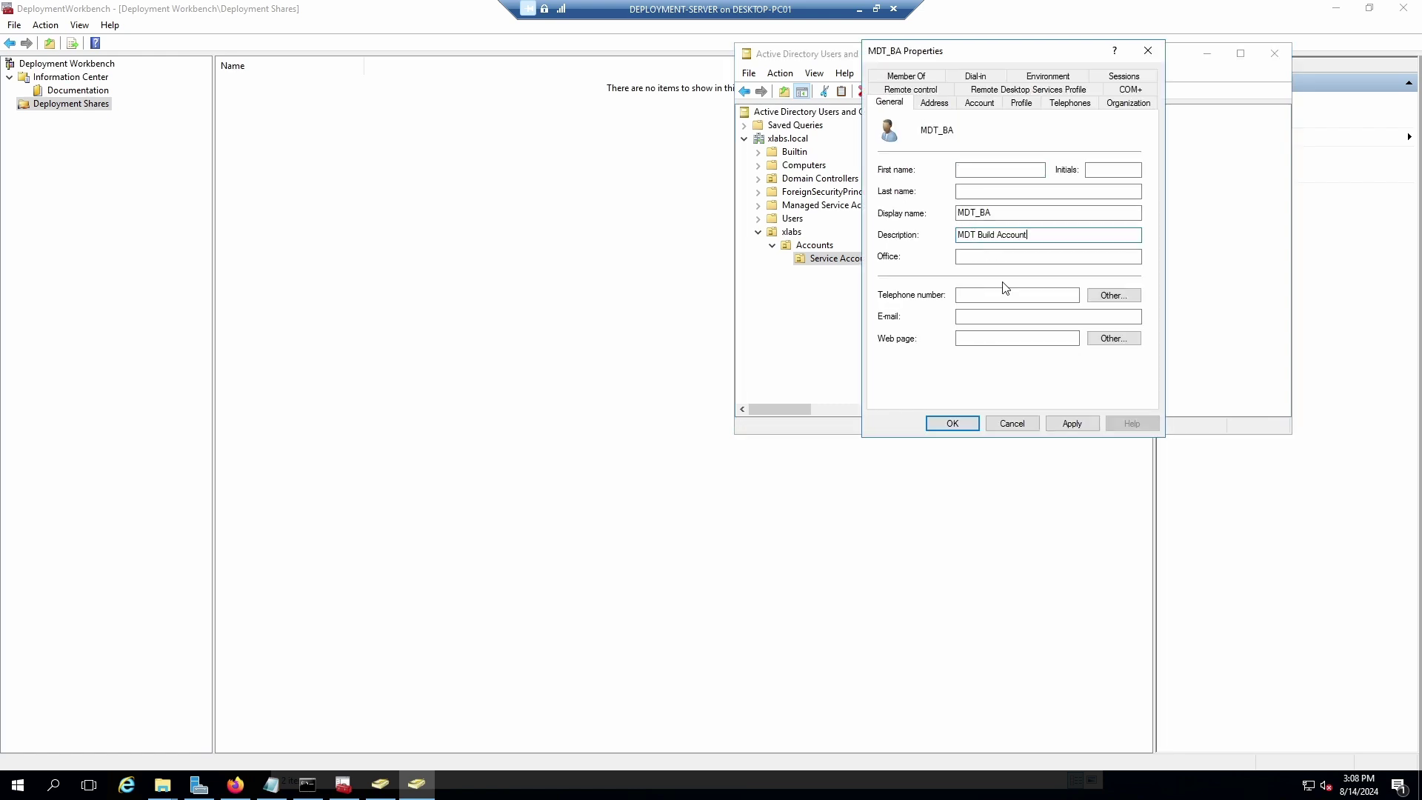
click(1070, 424)
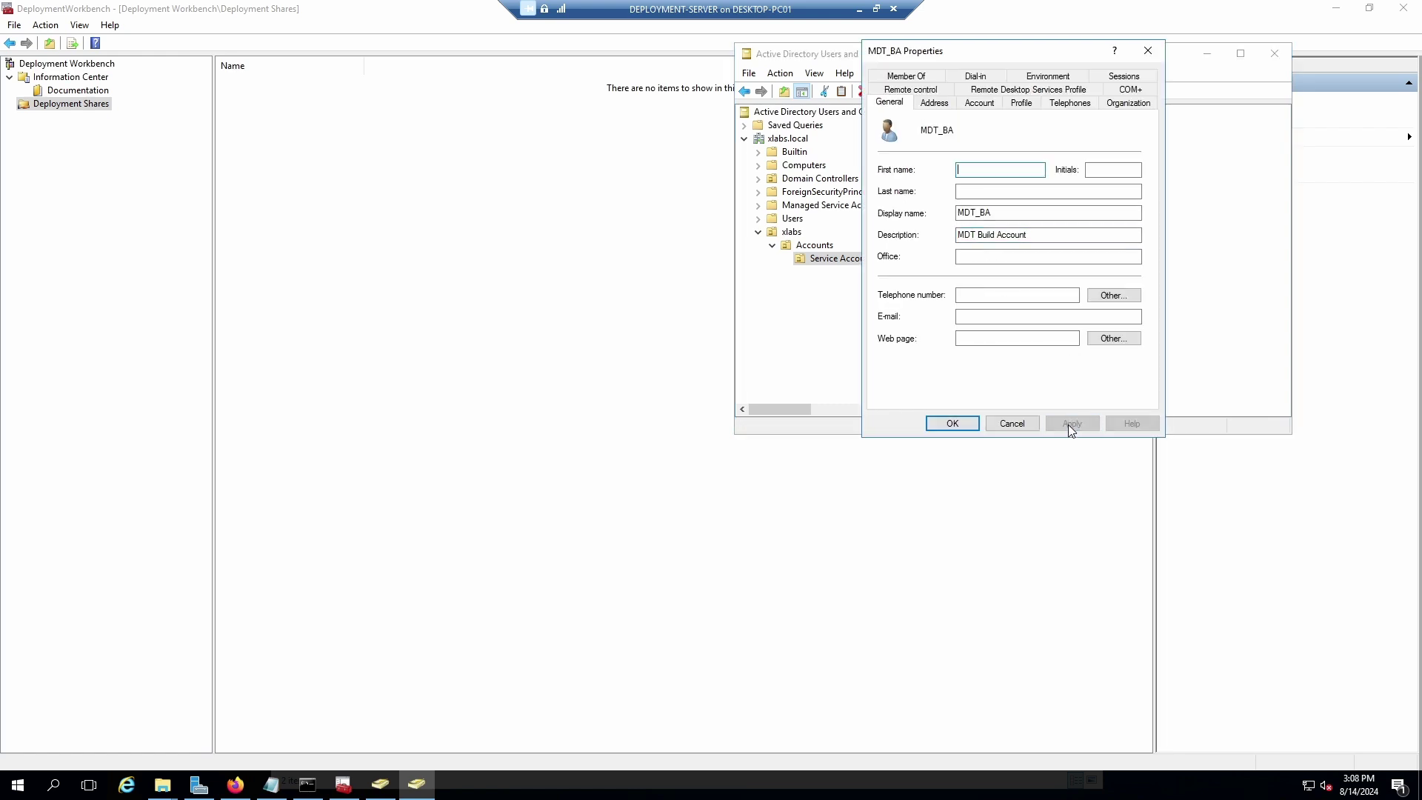
click(953, 424)
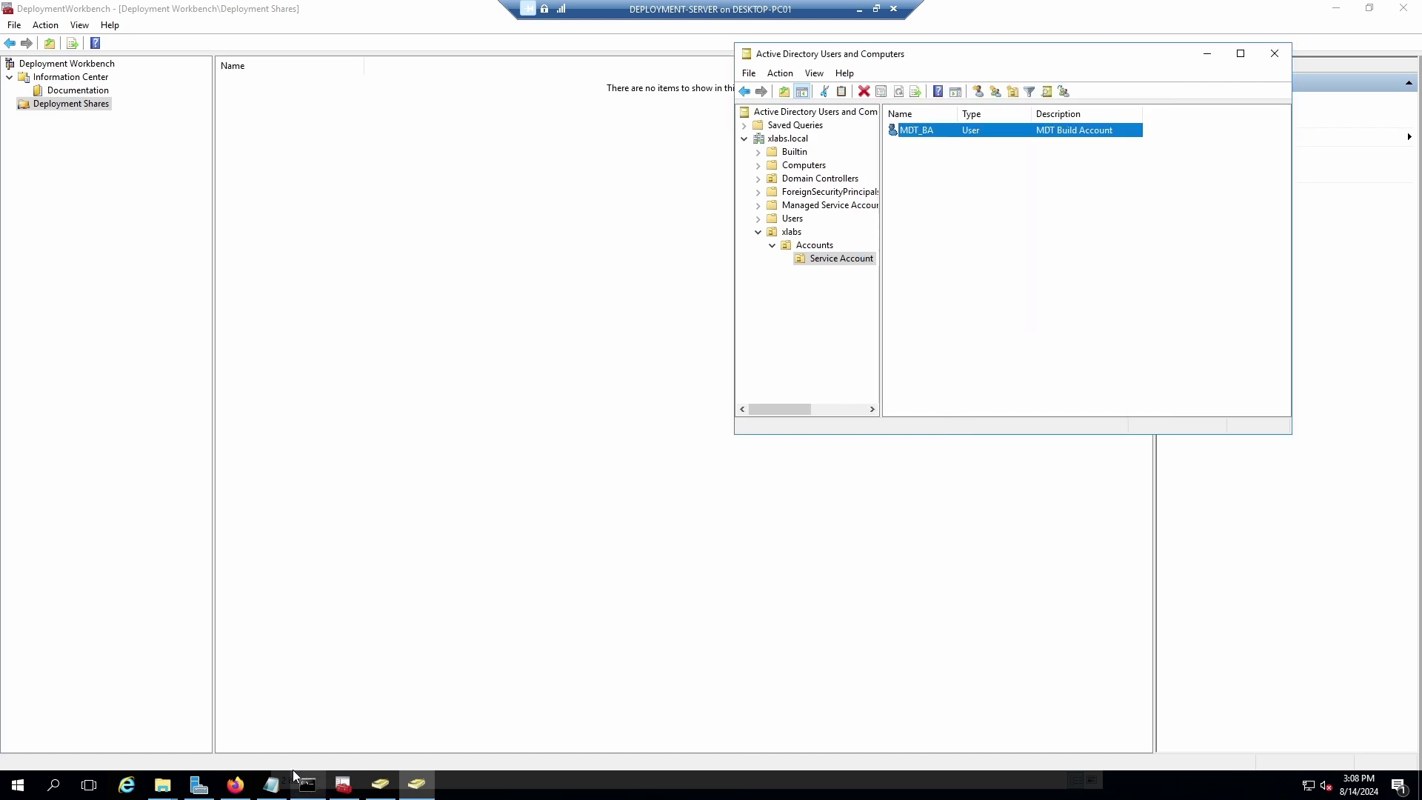
click(236, 784)
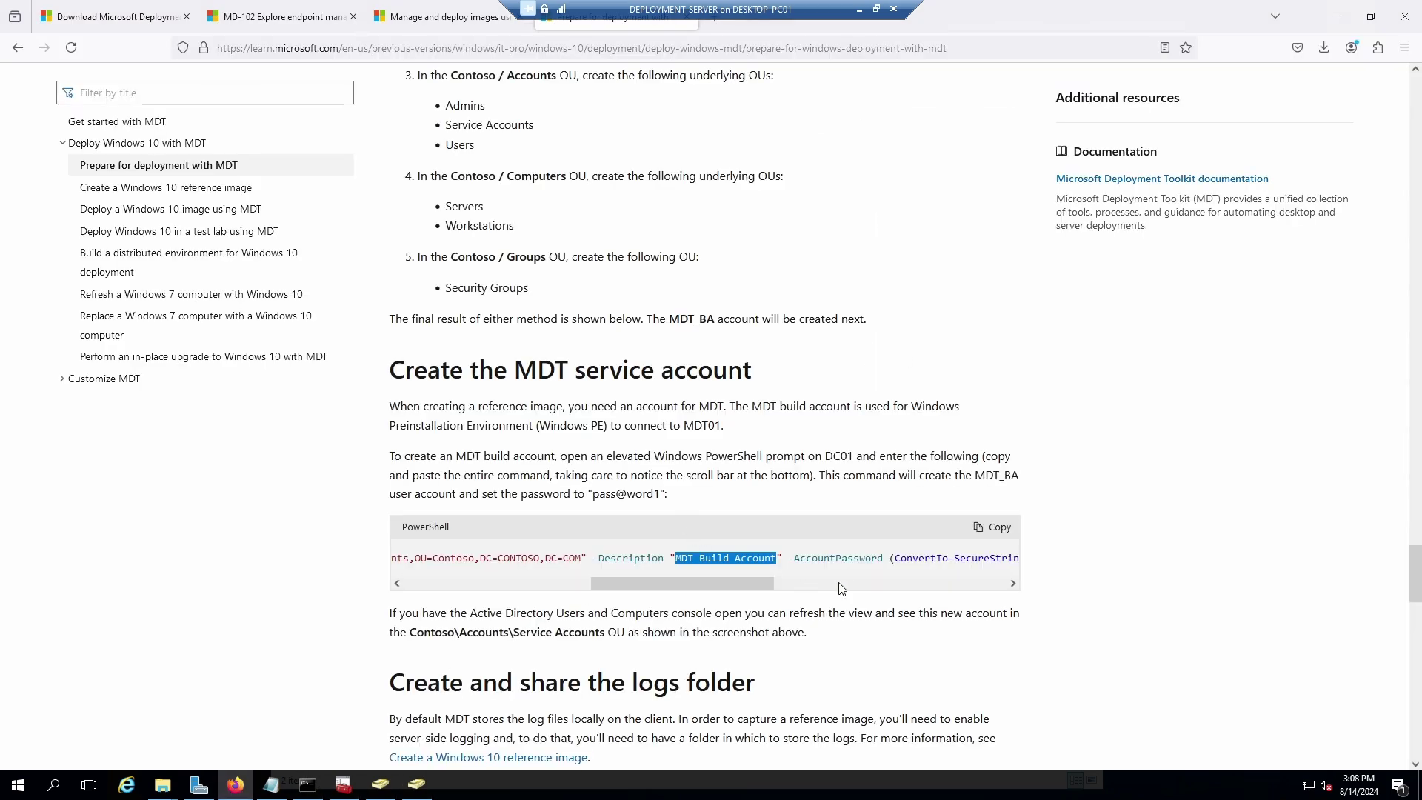
drag(742, 585, 958, 590)
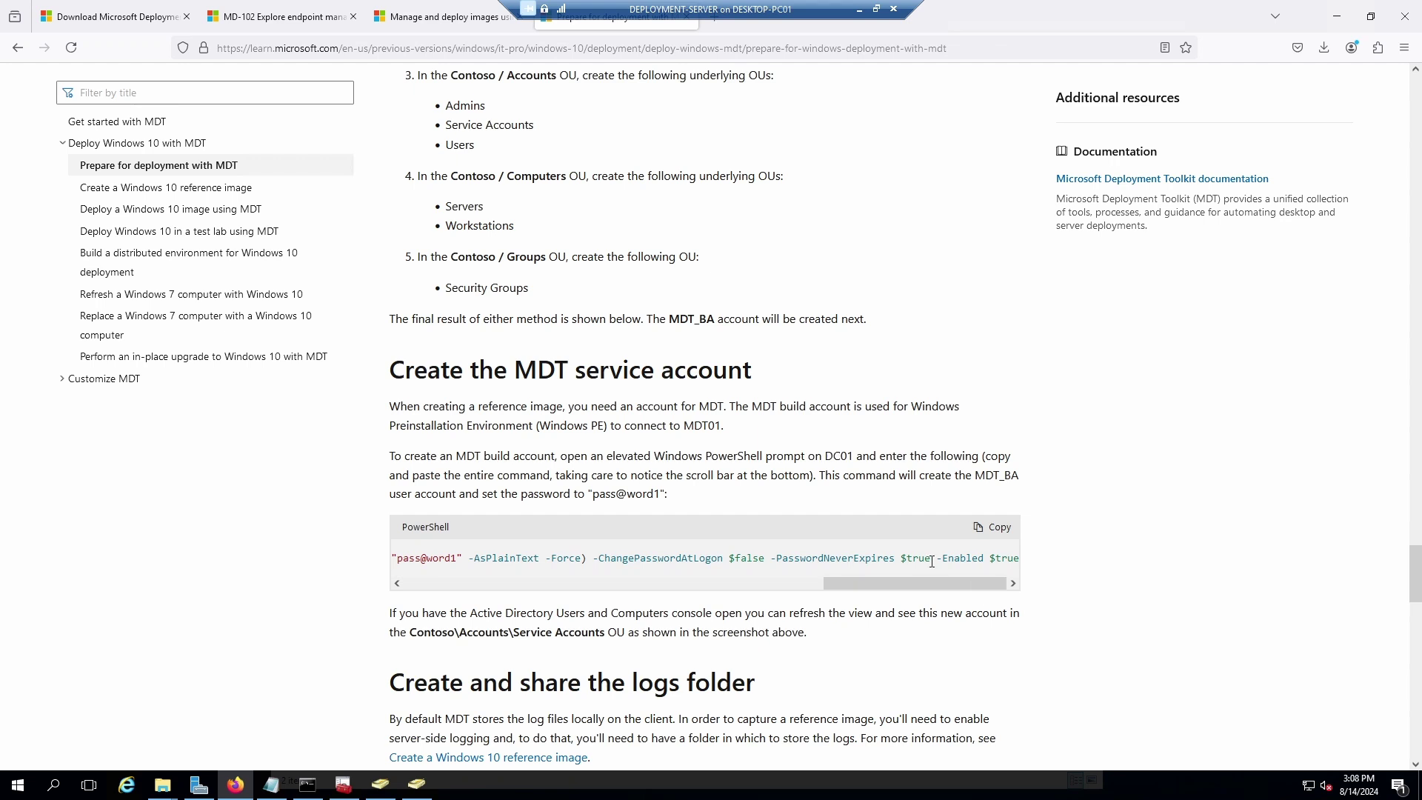
View MDT_BA's Account tab and cancel the leftover new-user form.
click(417, 784)
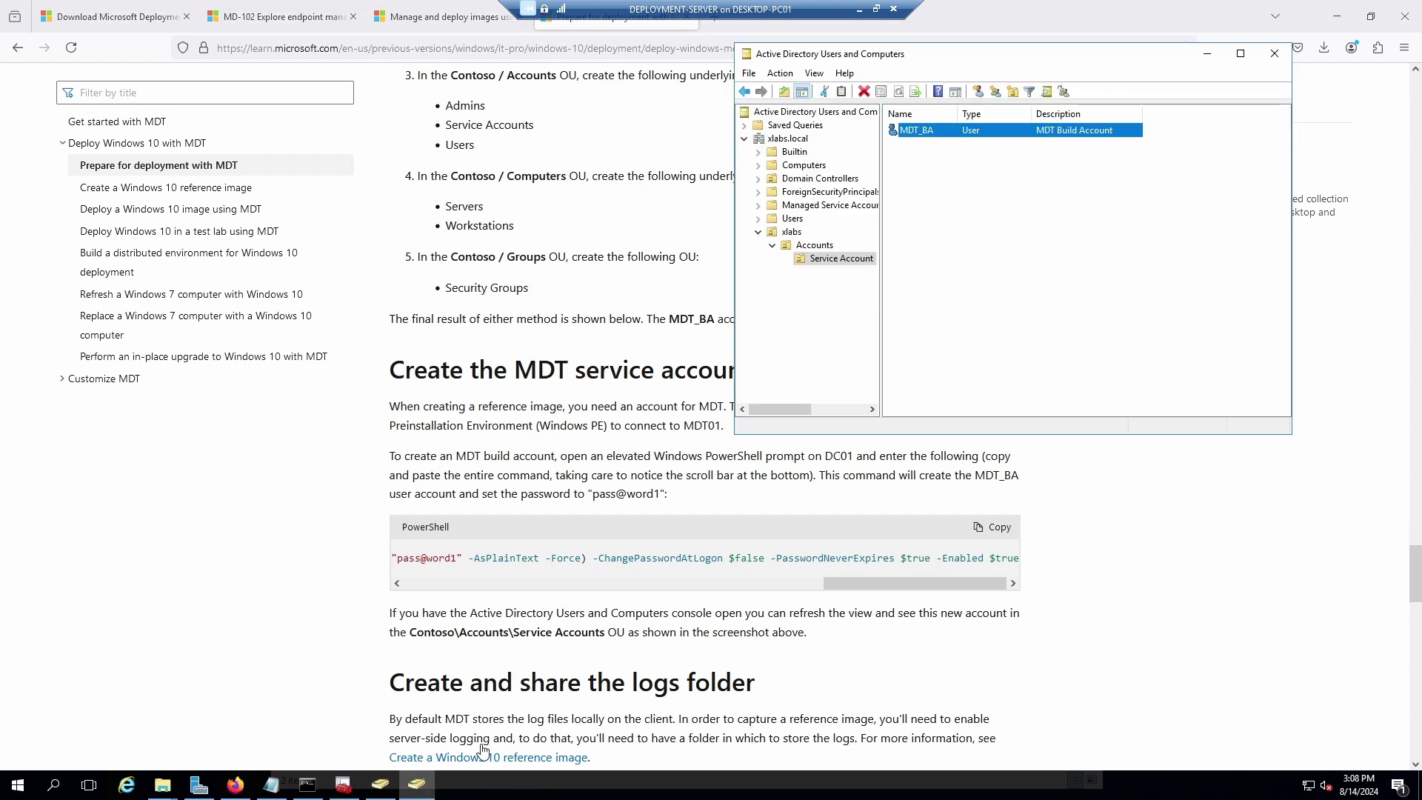
double_click(928, 132)
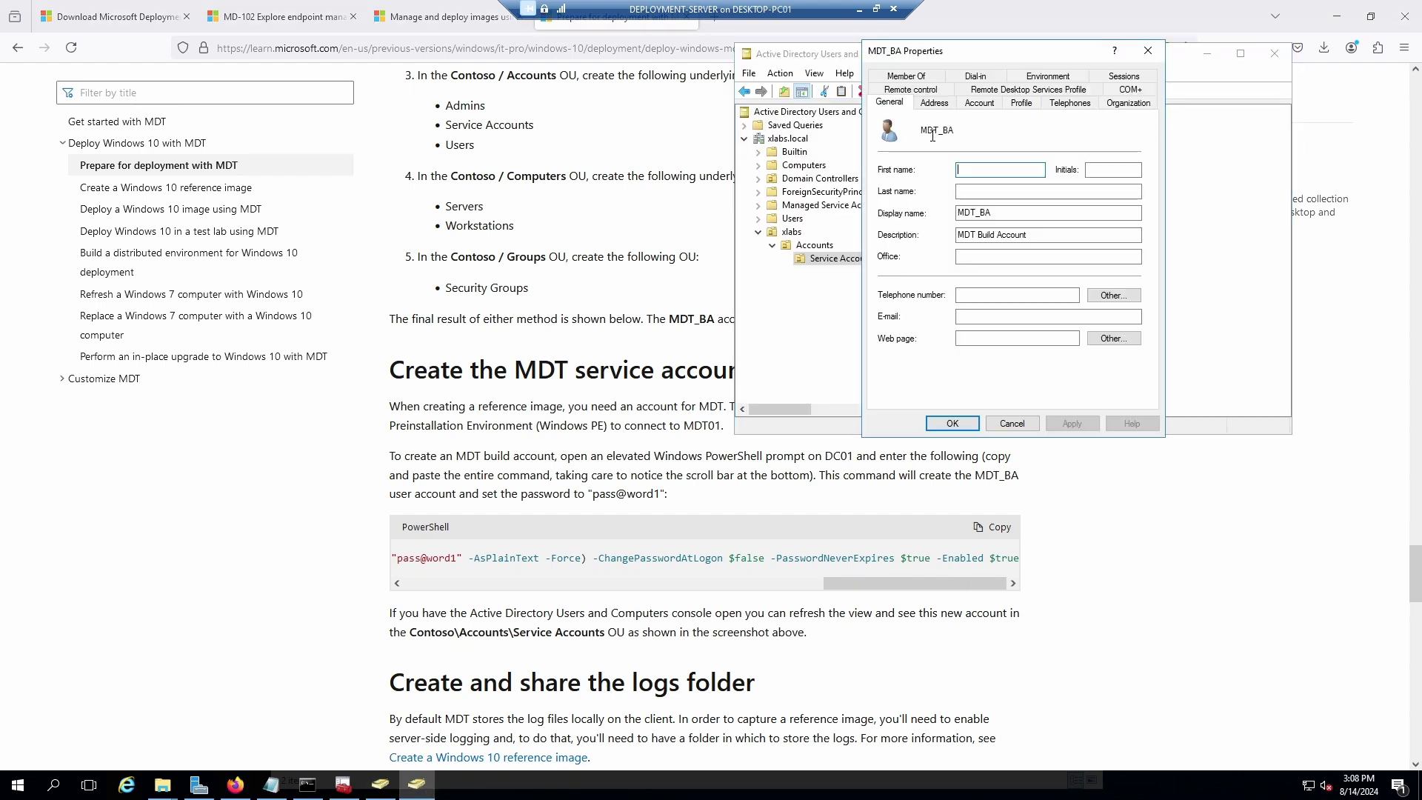
click(980, 103)
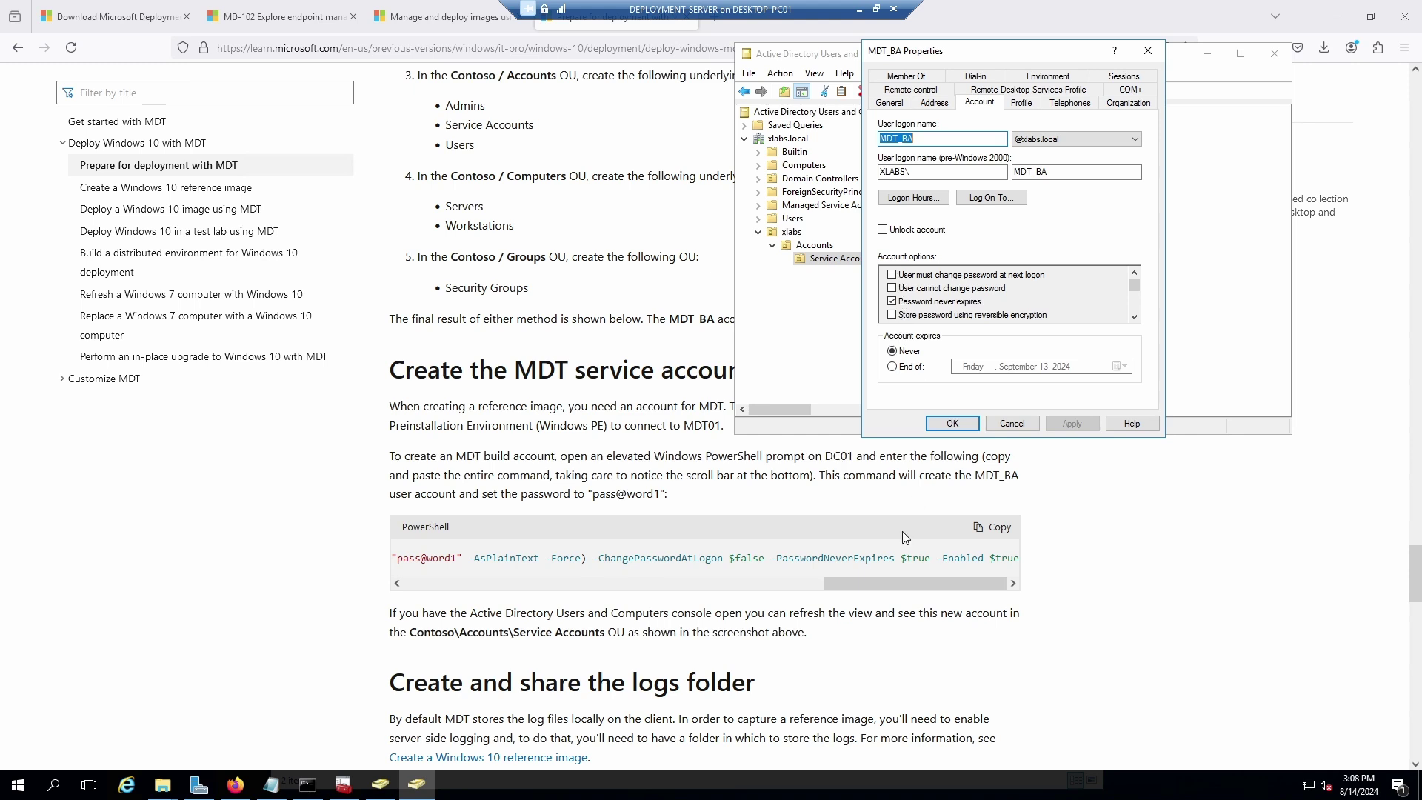
click(949, 580)
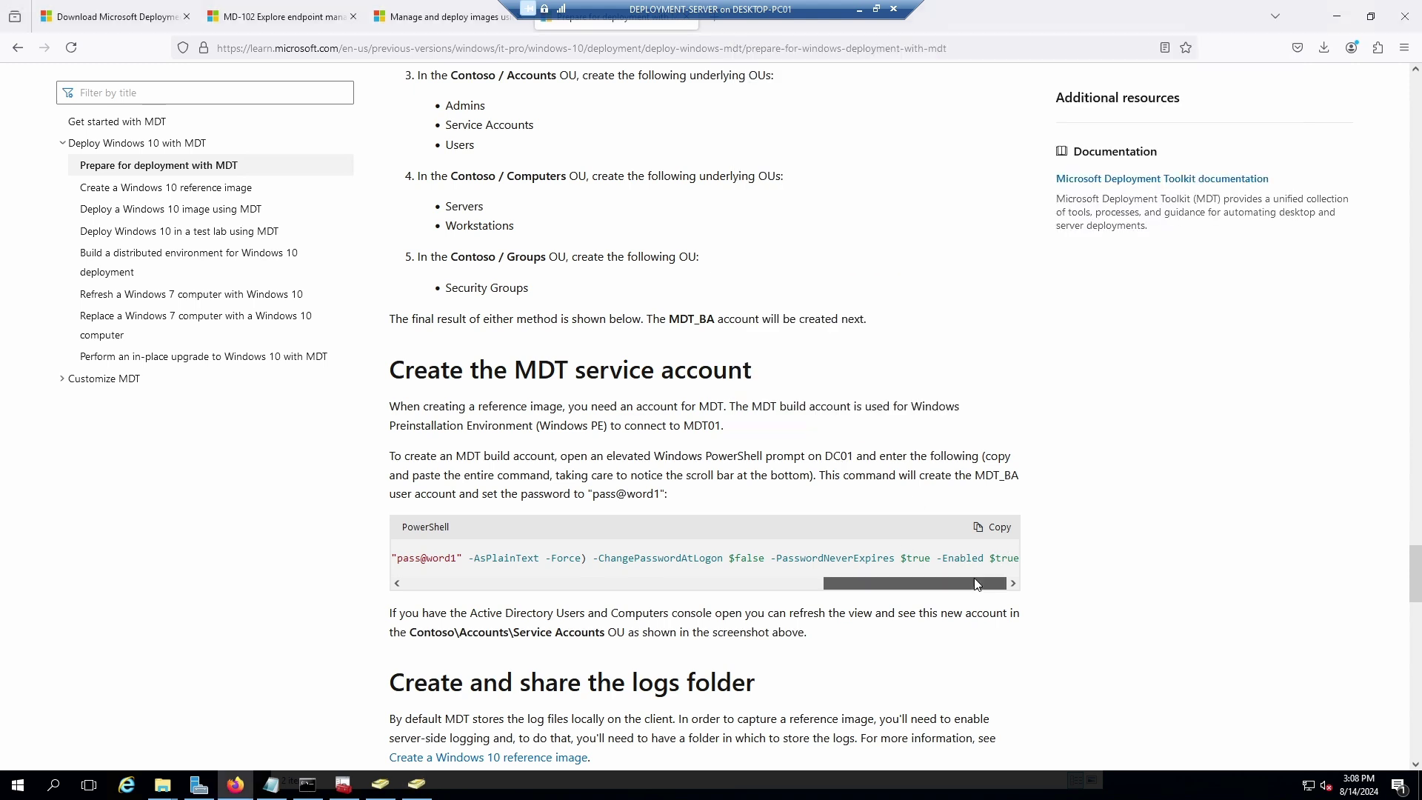
click(417, 784)
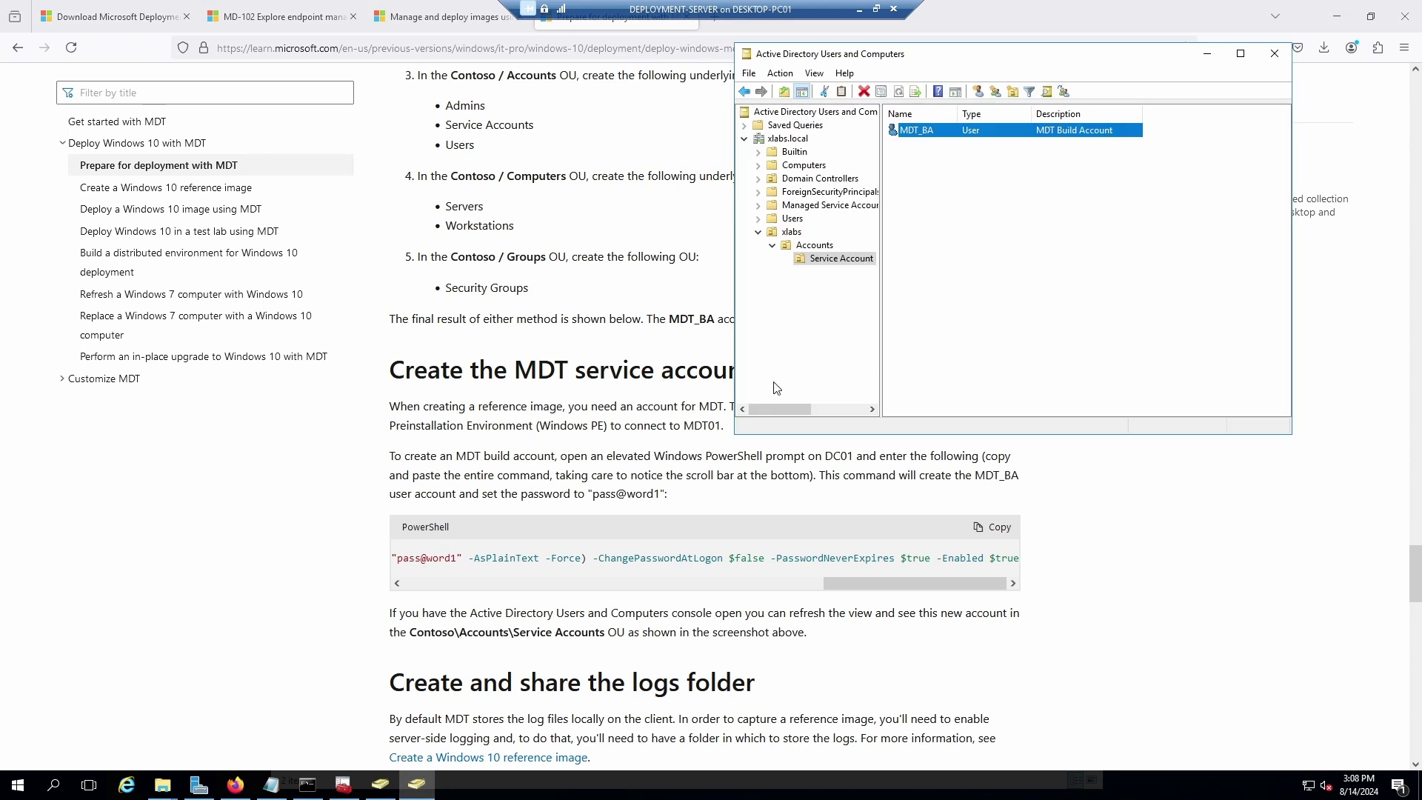
click(392, 780)
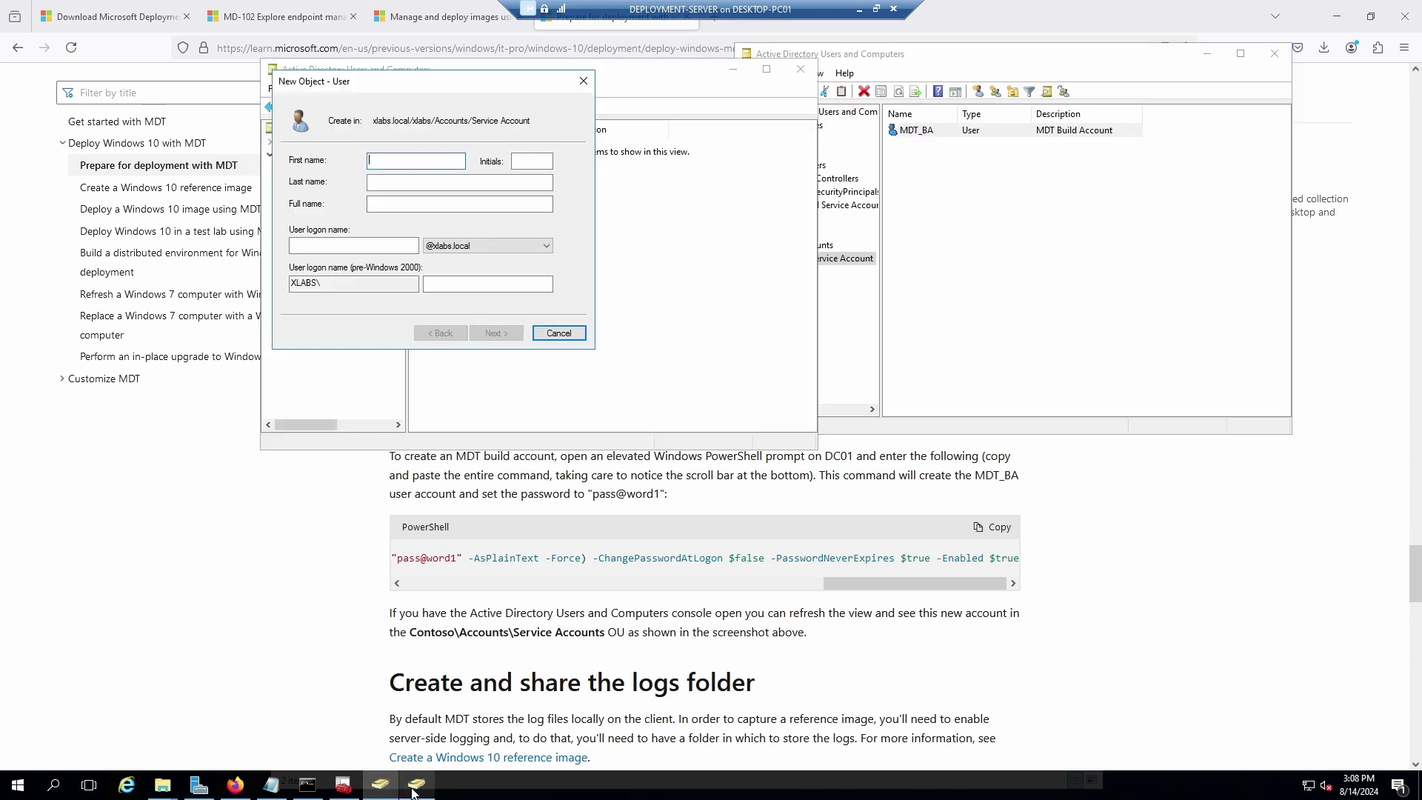
click(559, 333)
click(949, 121)
Review MDT_BA's Profile, Telephones, Organization and Member Of tabs, then close and return to the guide.
double_click(921, 132)
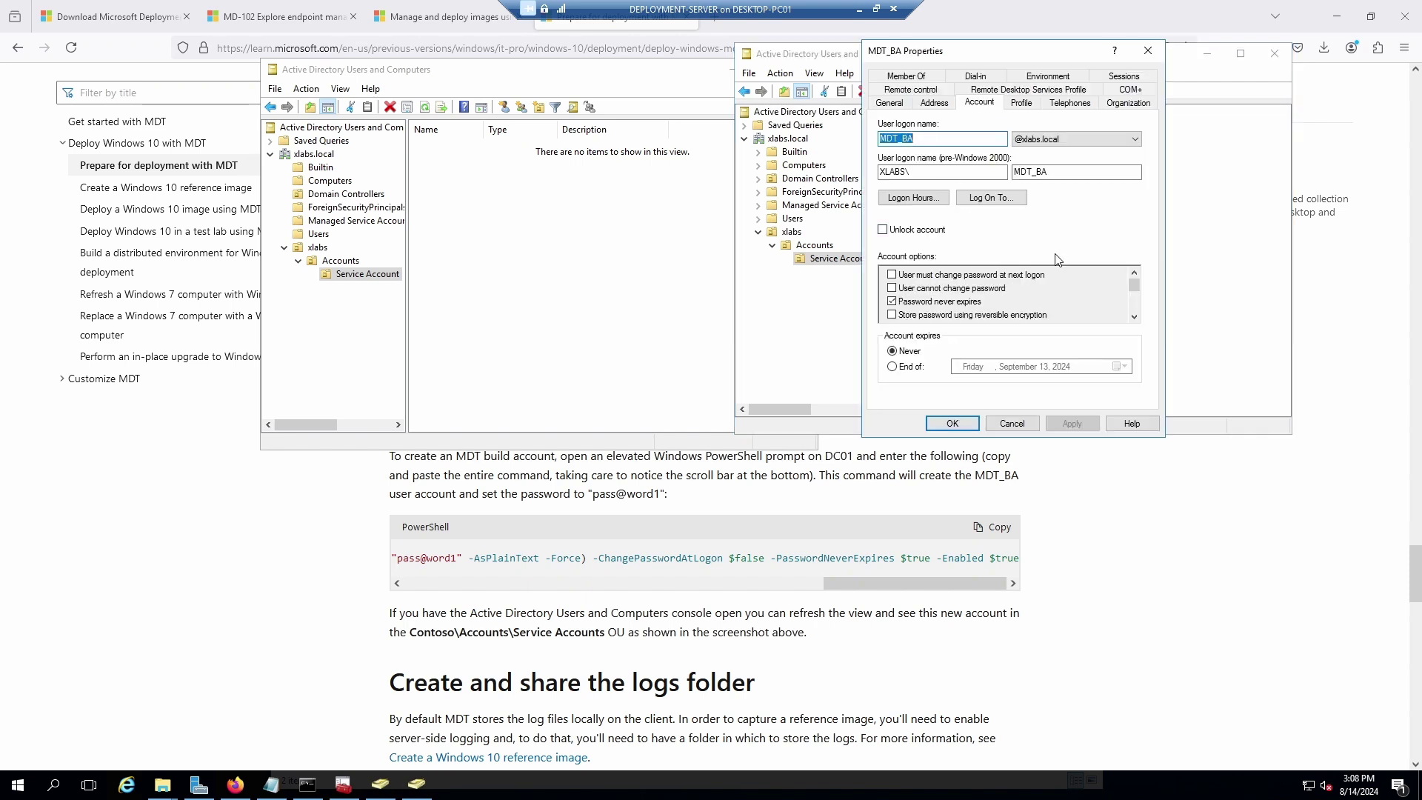
click(1021, 102)
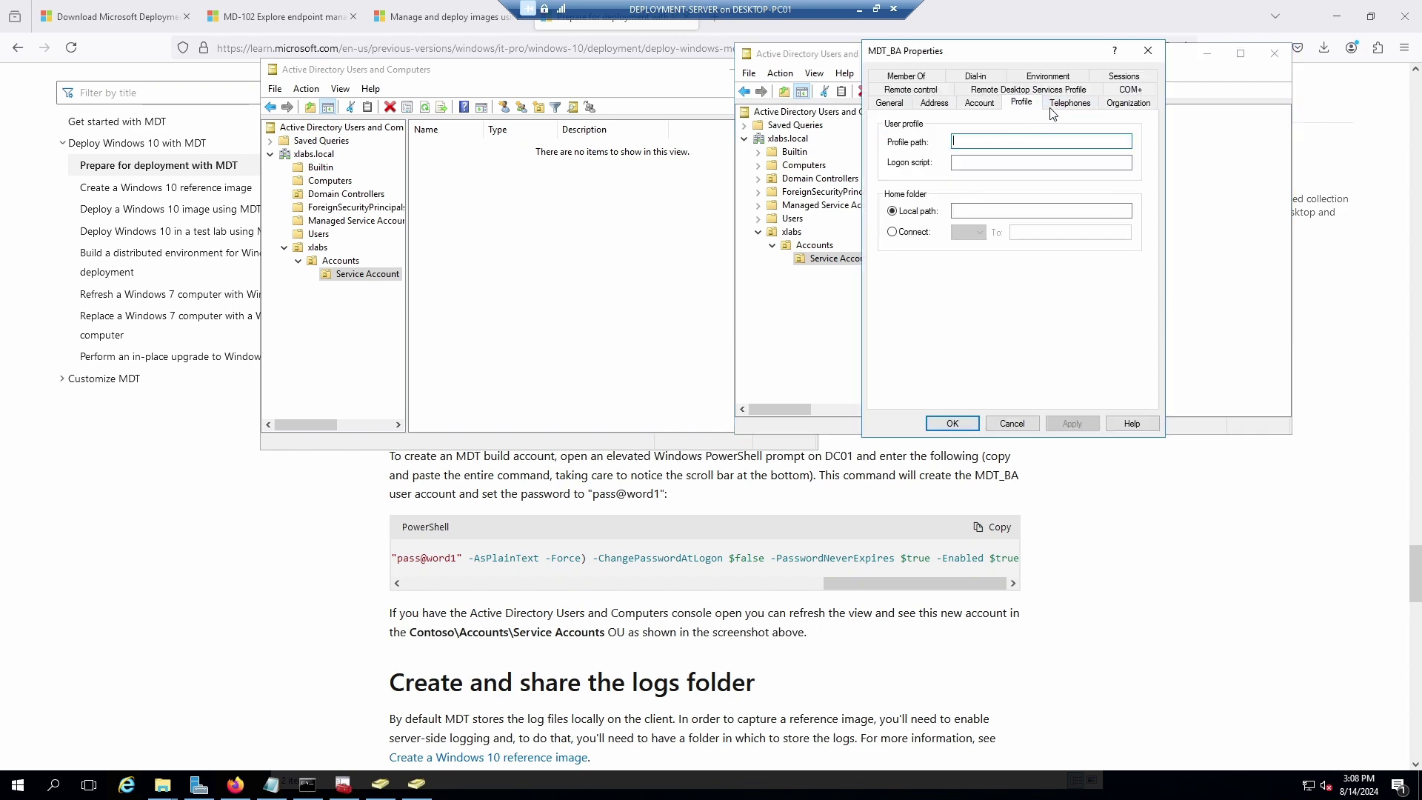
click(1071, 103)
click(1138, 104)
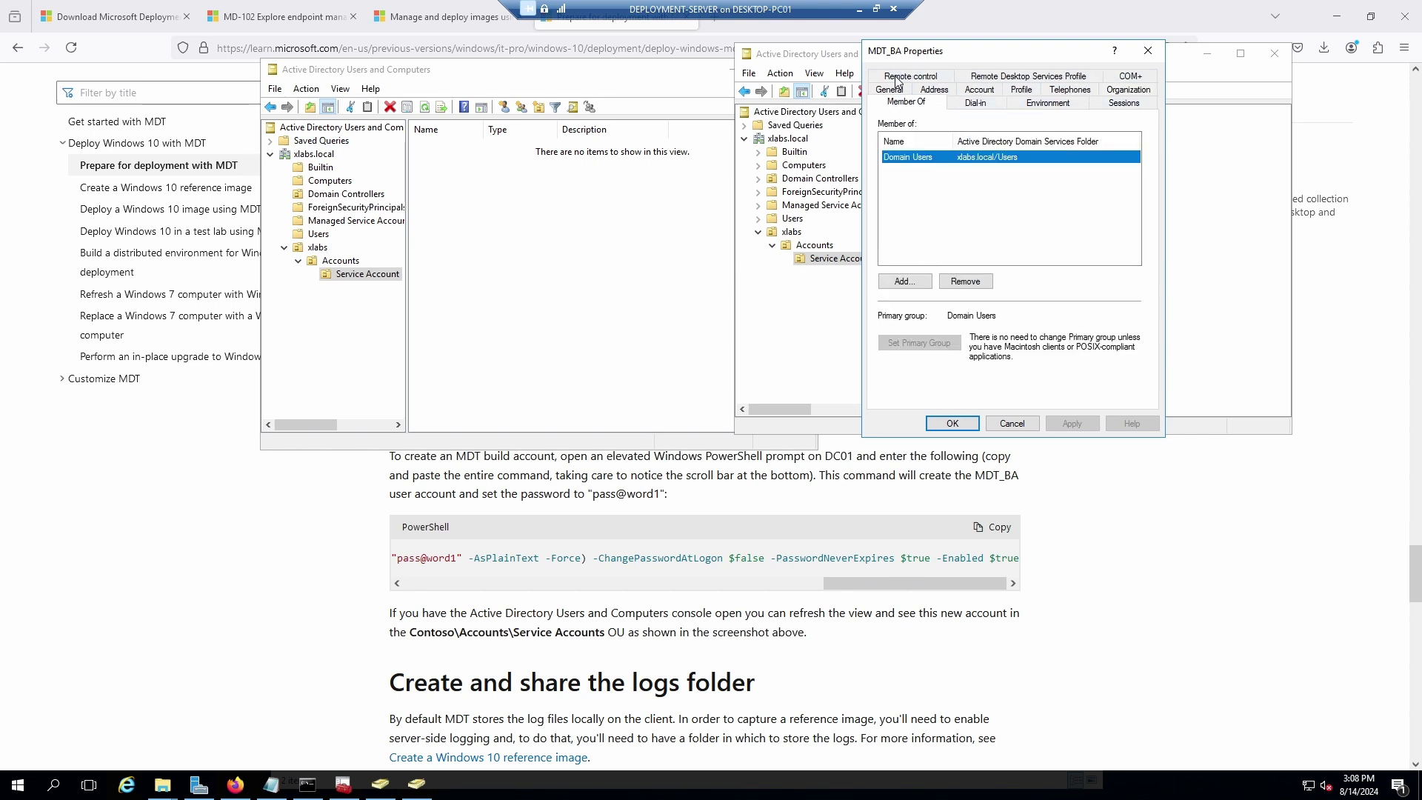
click(900, 81)
click(952, 423)
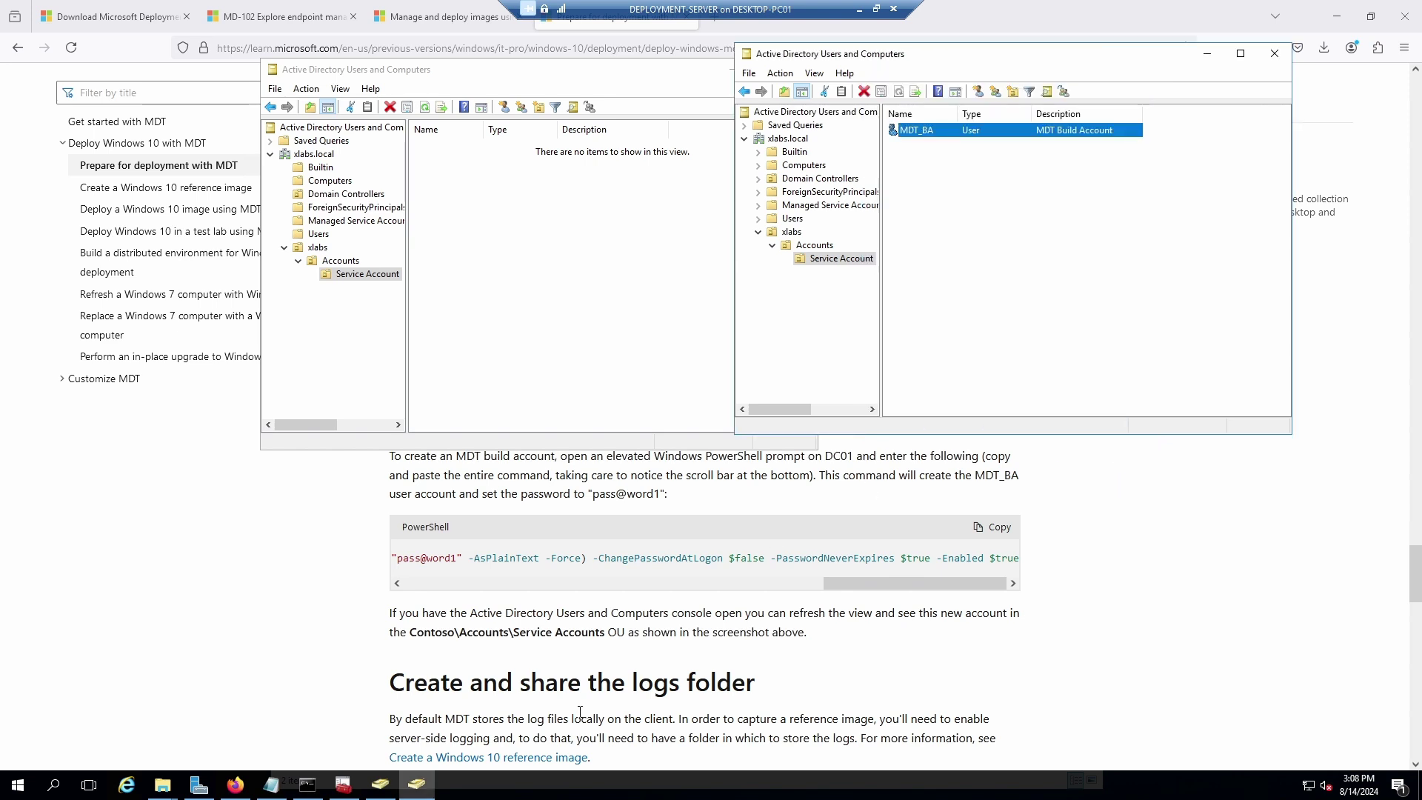
click(658, 690)
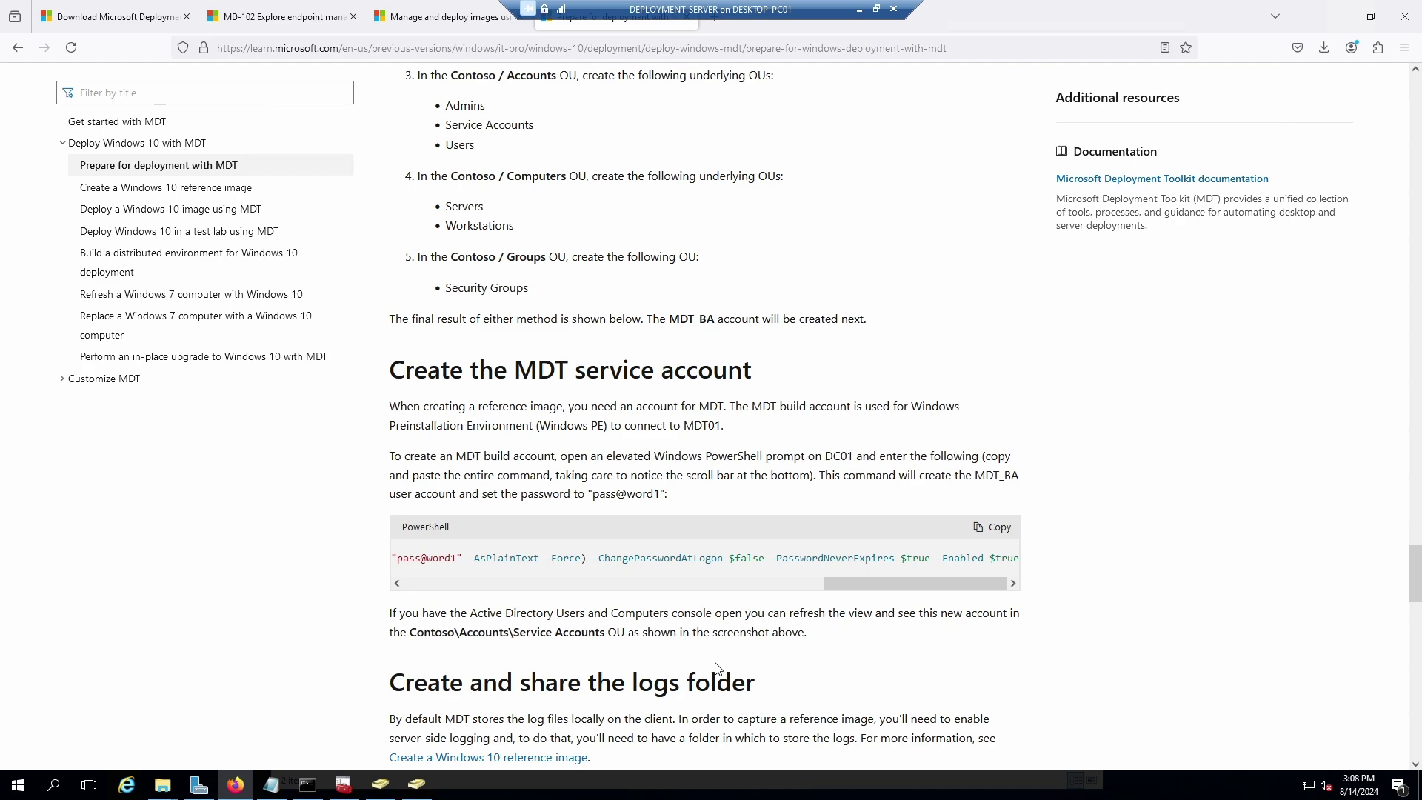
Scroll the guide to 'Create and share the logs folder' and open the Downloads folder window.
scroll(715, 667, down, 4)
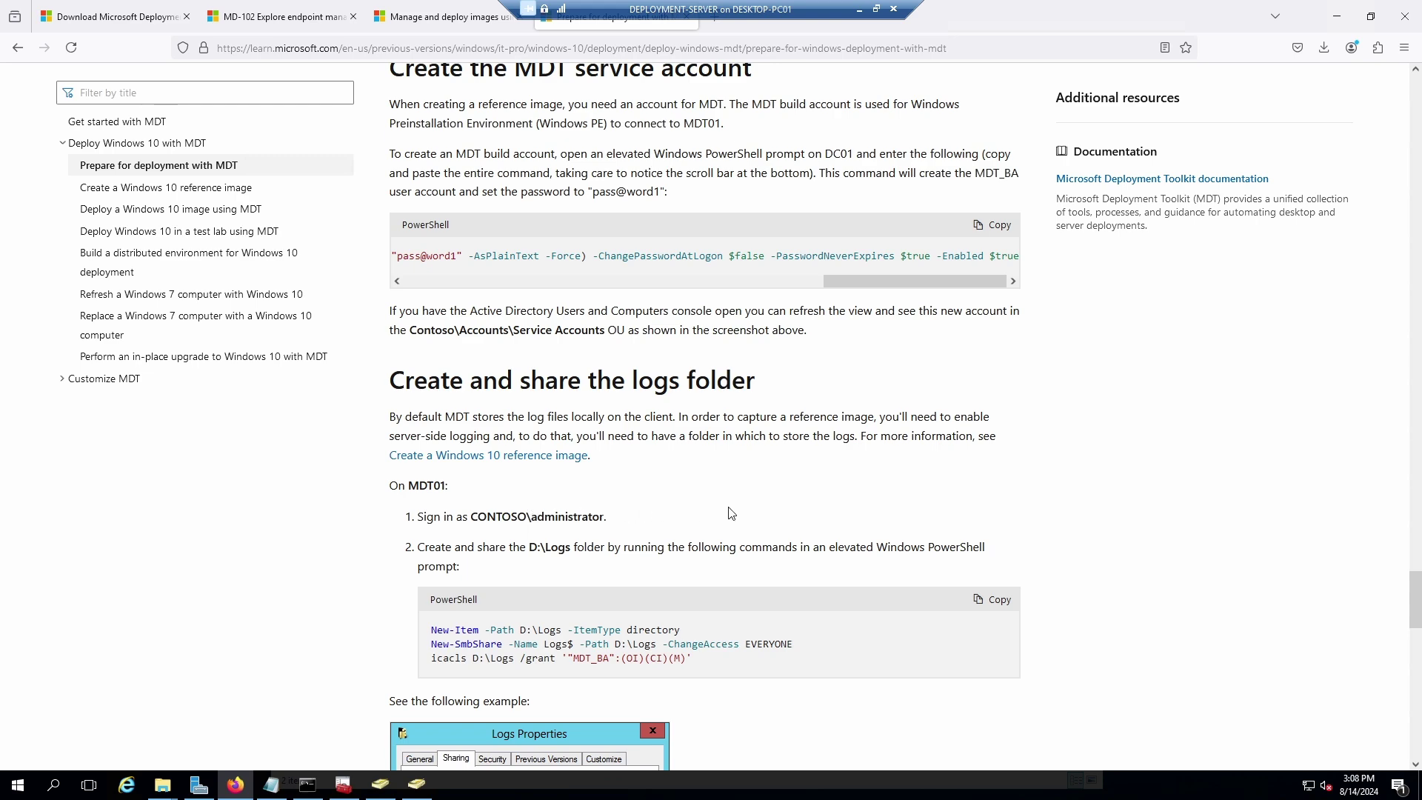
scroll(813, 514, down, 1)
scroll(811, 513, down, 1)
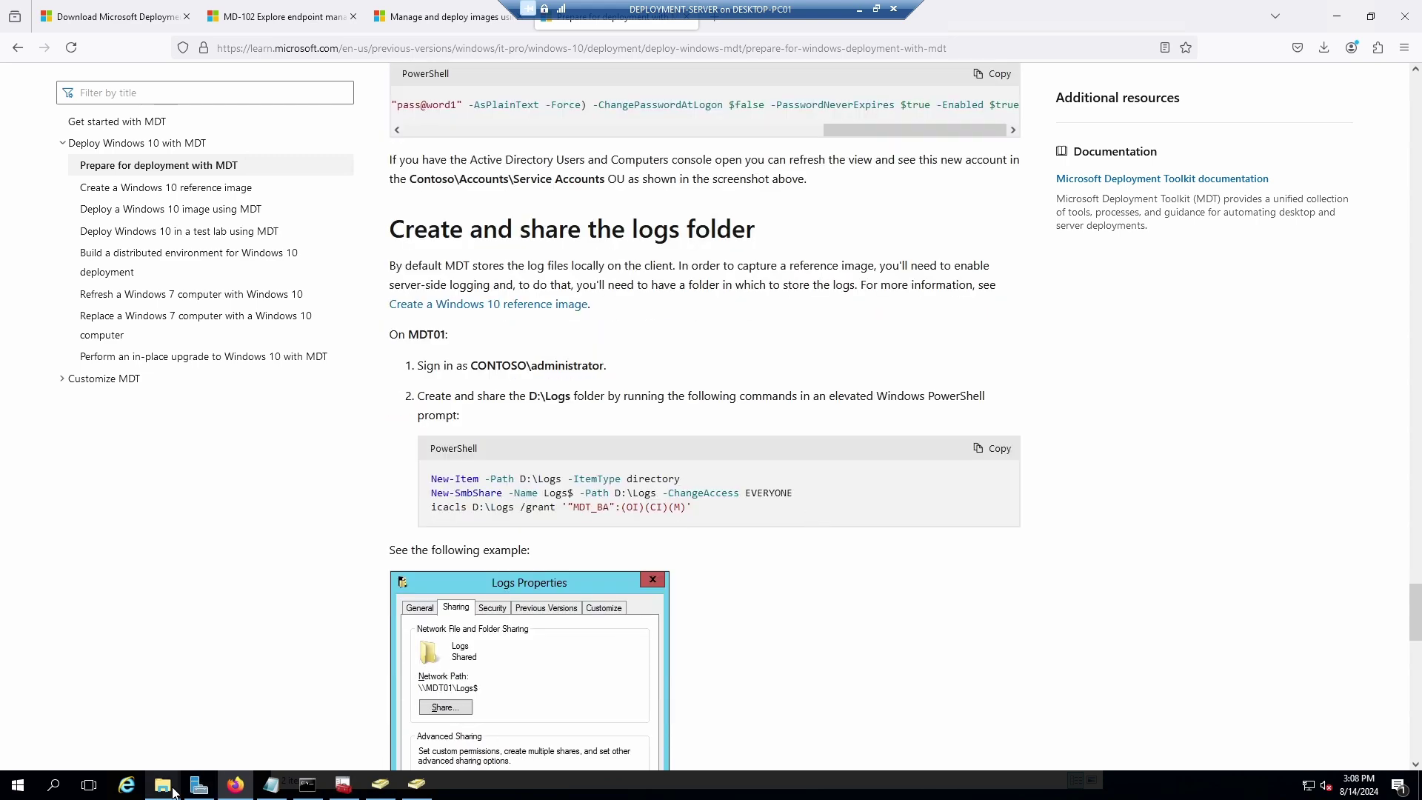
mouse_move(162, 787)
click(211, 705)
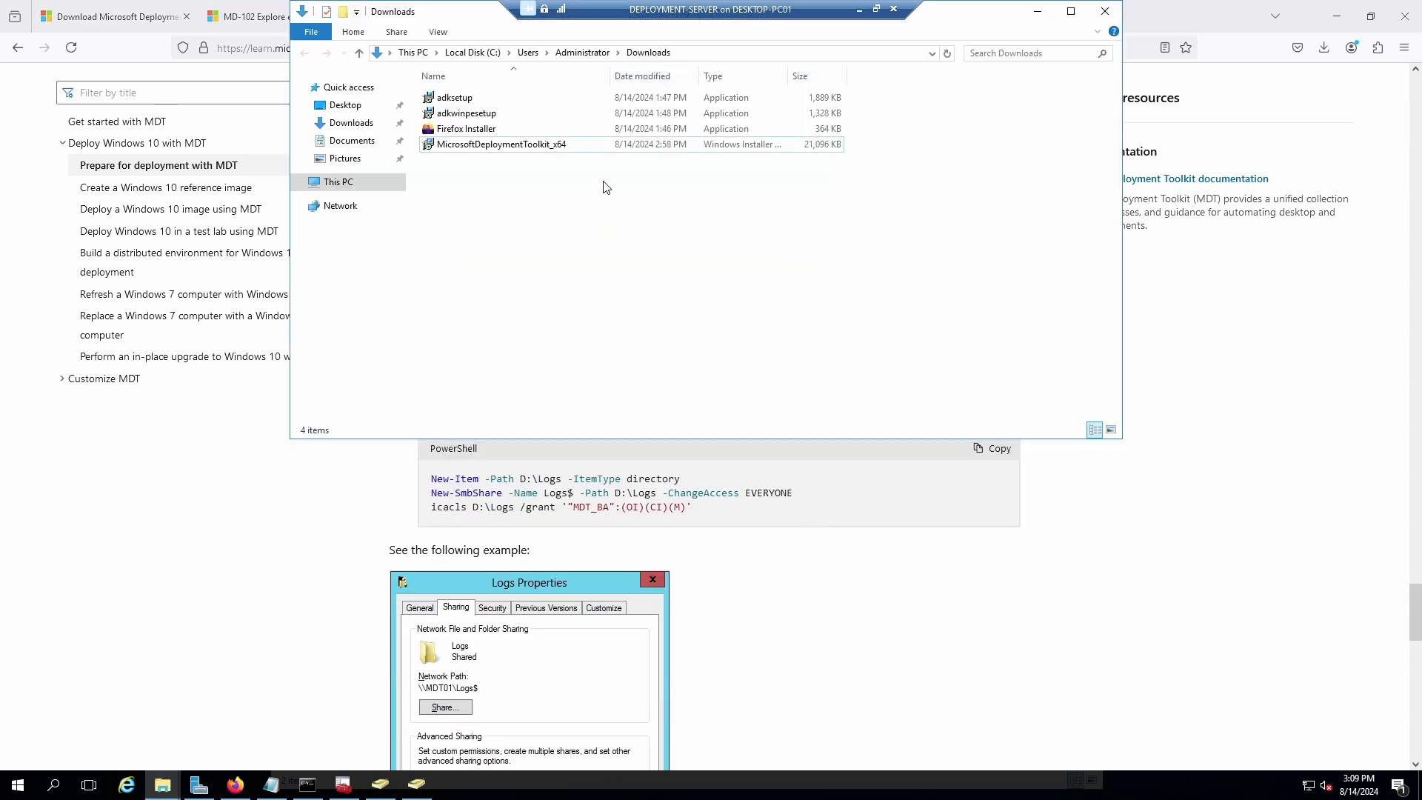
Open Local Disk (C:) and create a new folder there named Logs.
drag(447, 11, 867, 126)
click(748, 299)
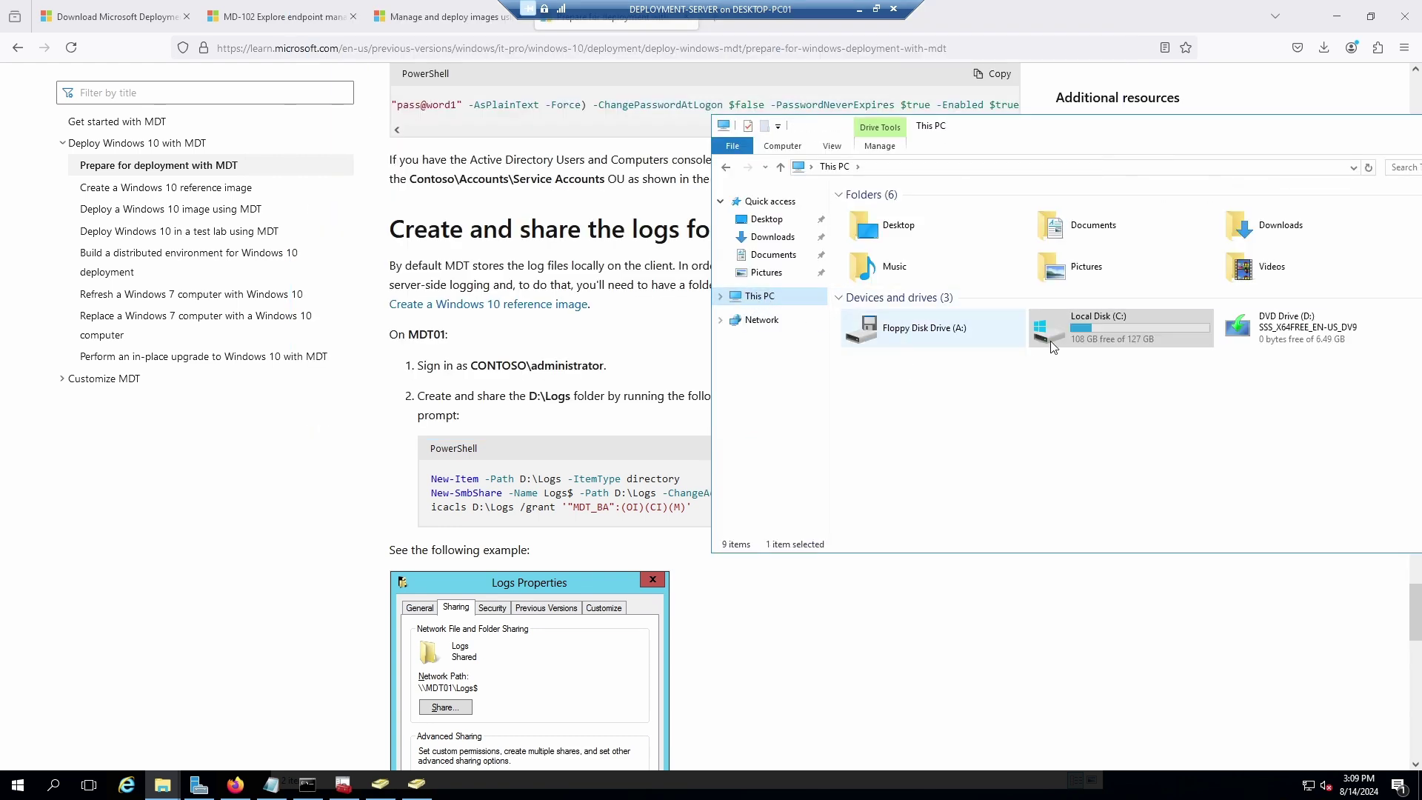
double_click(1097, 344)
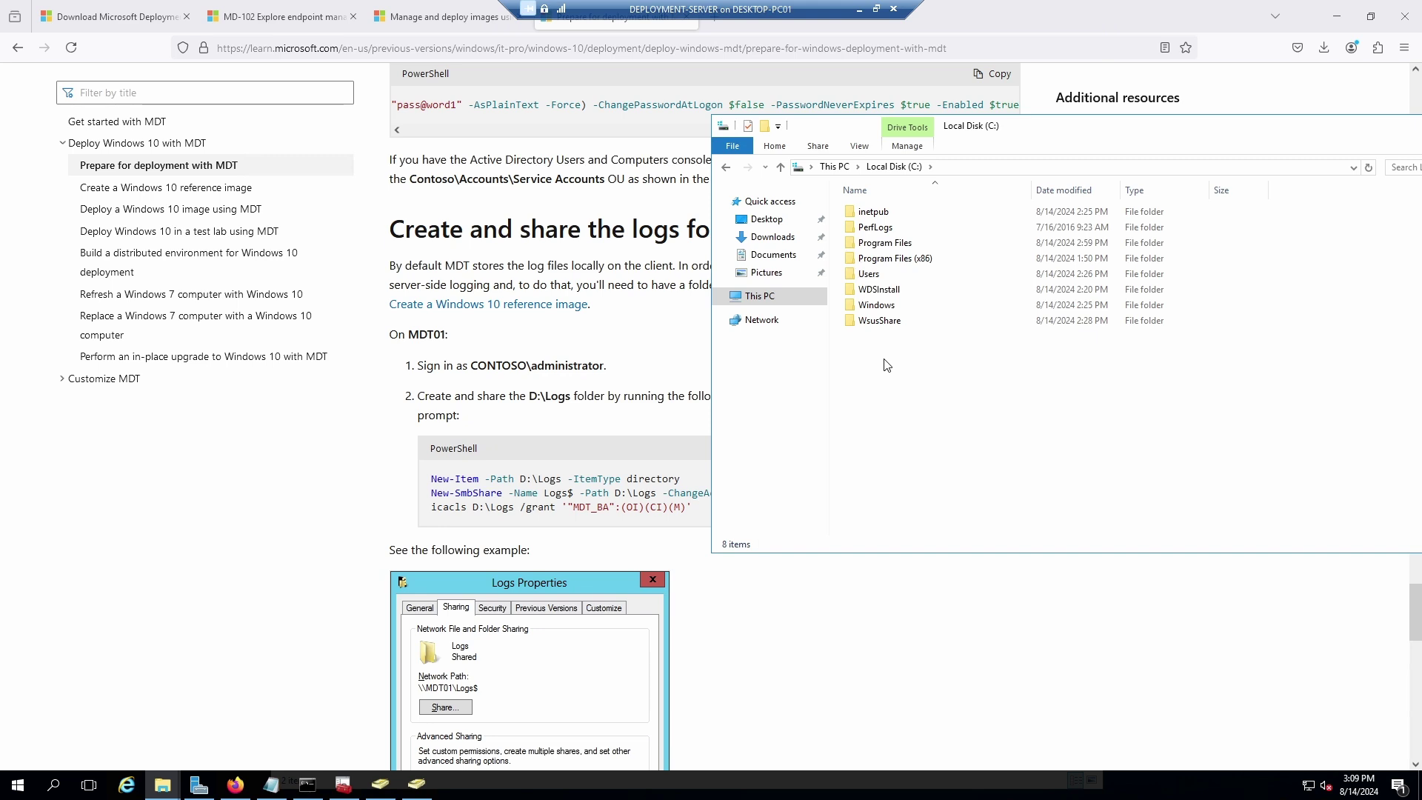
right_click(886, 365)
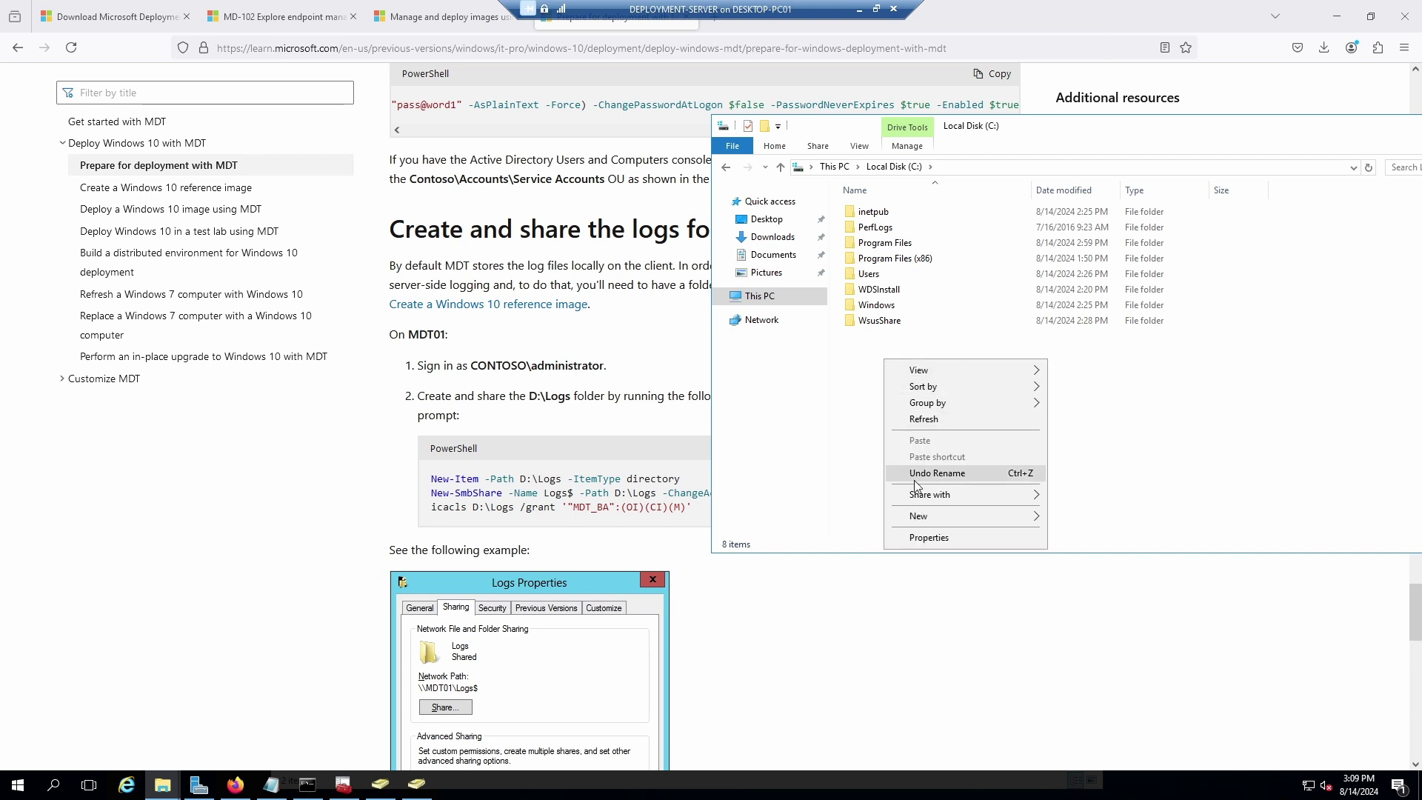
mouse_move(930, 521)
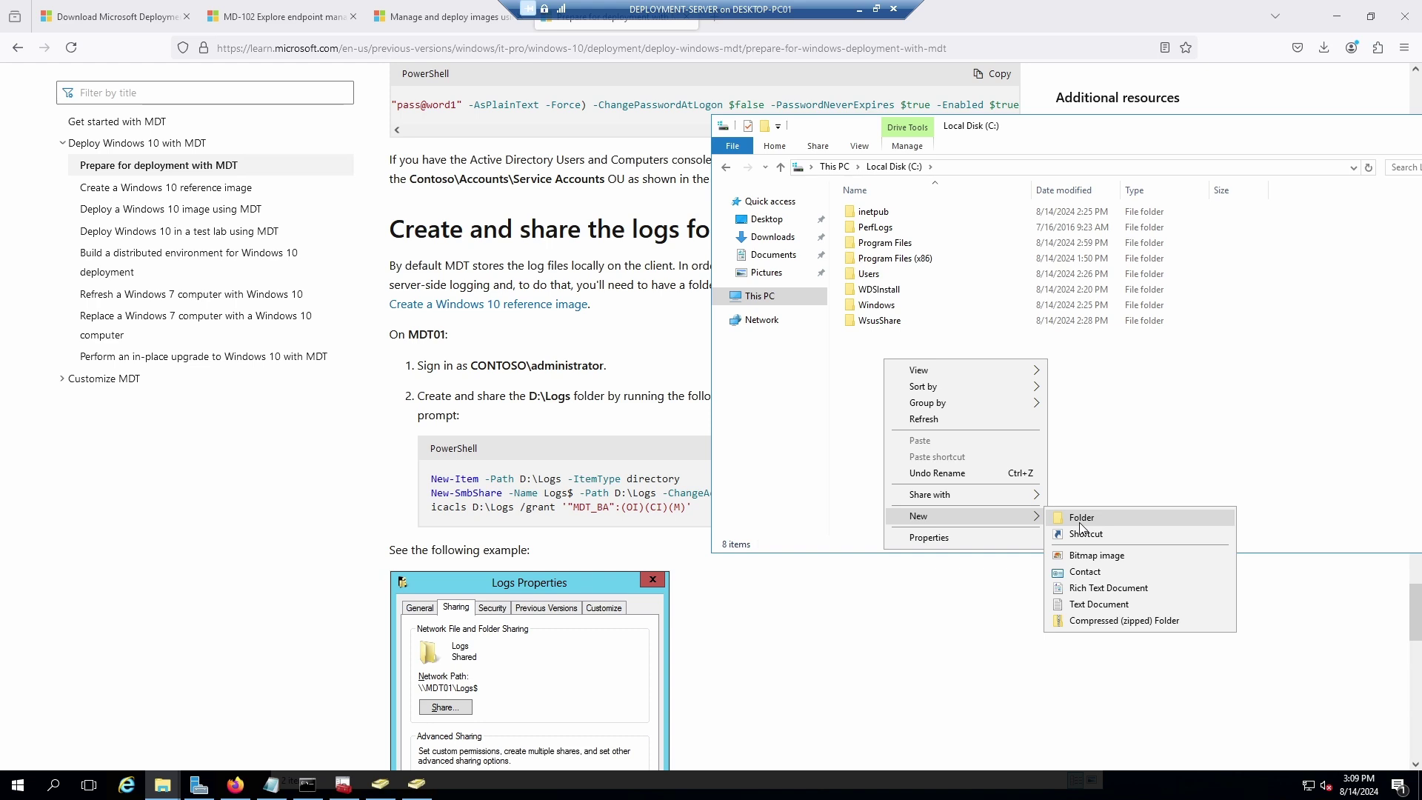
click(1081, 525)
text(Logs)
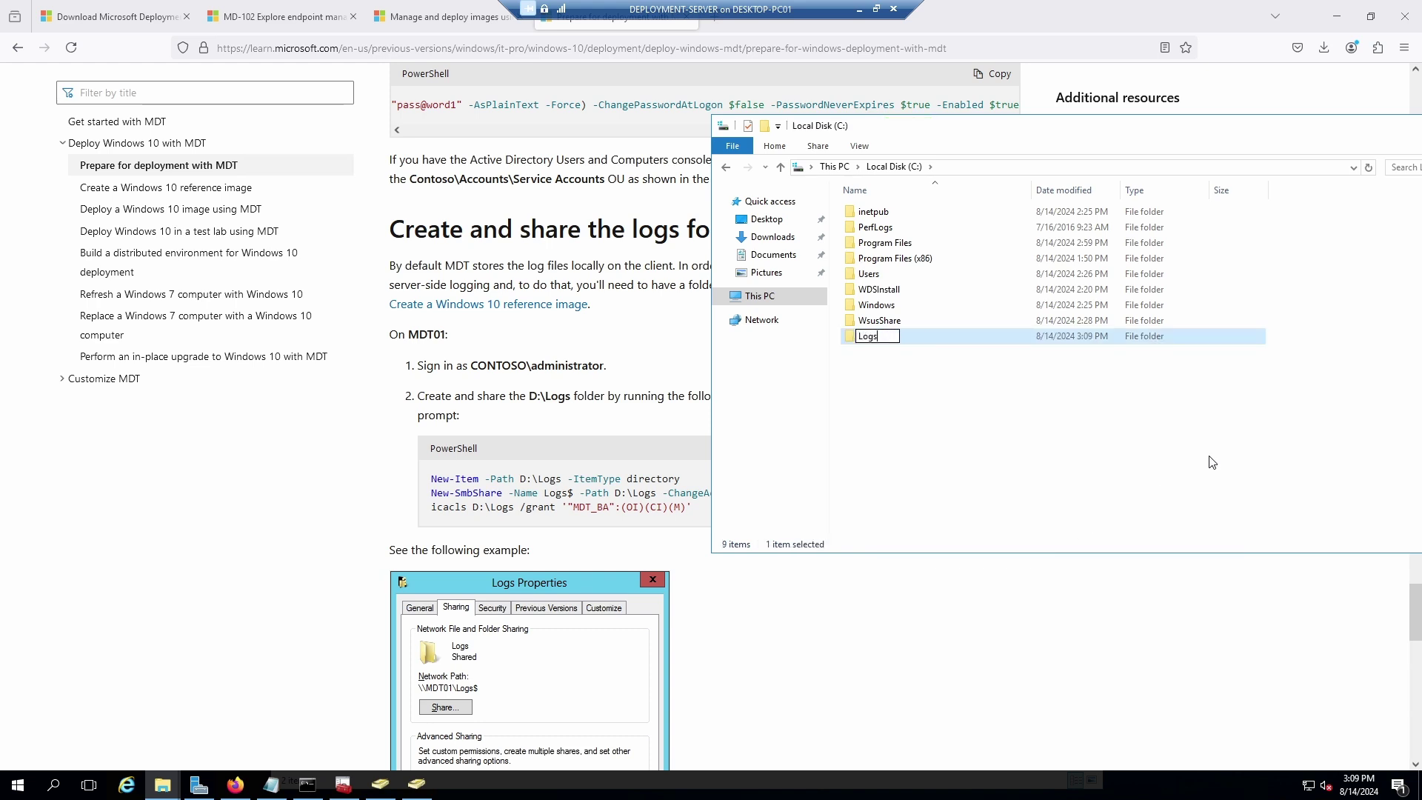
key(Return)
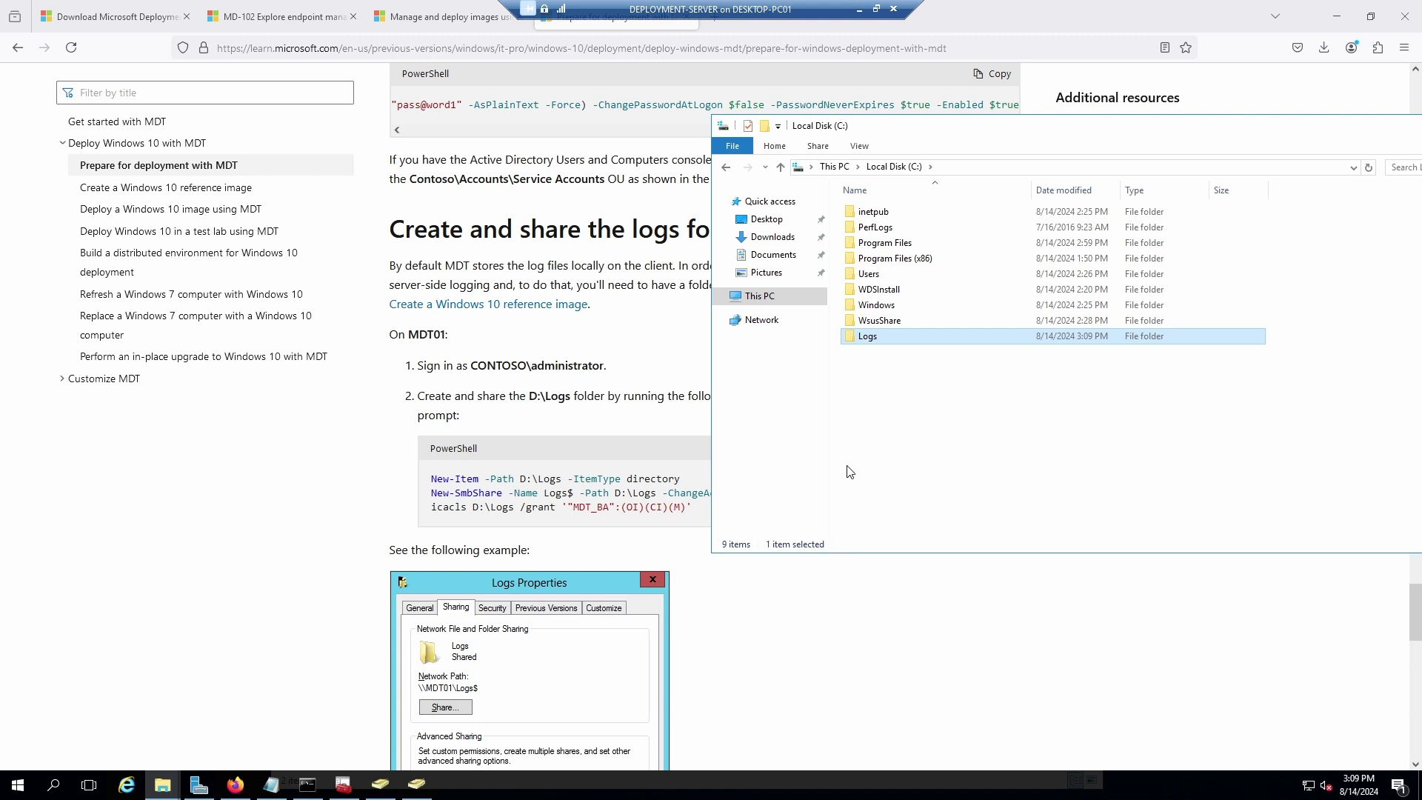
click(849, 467)
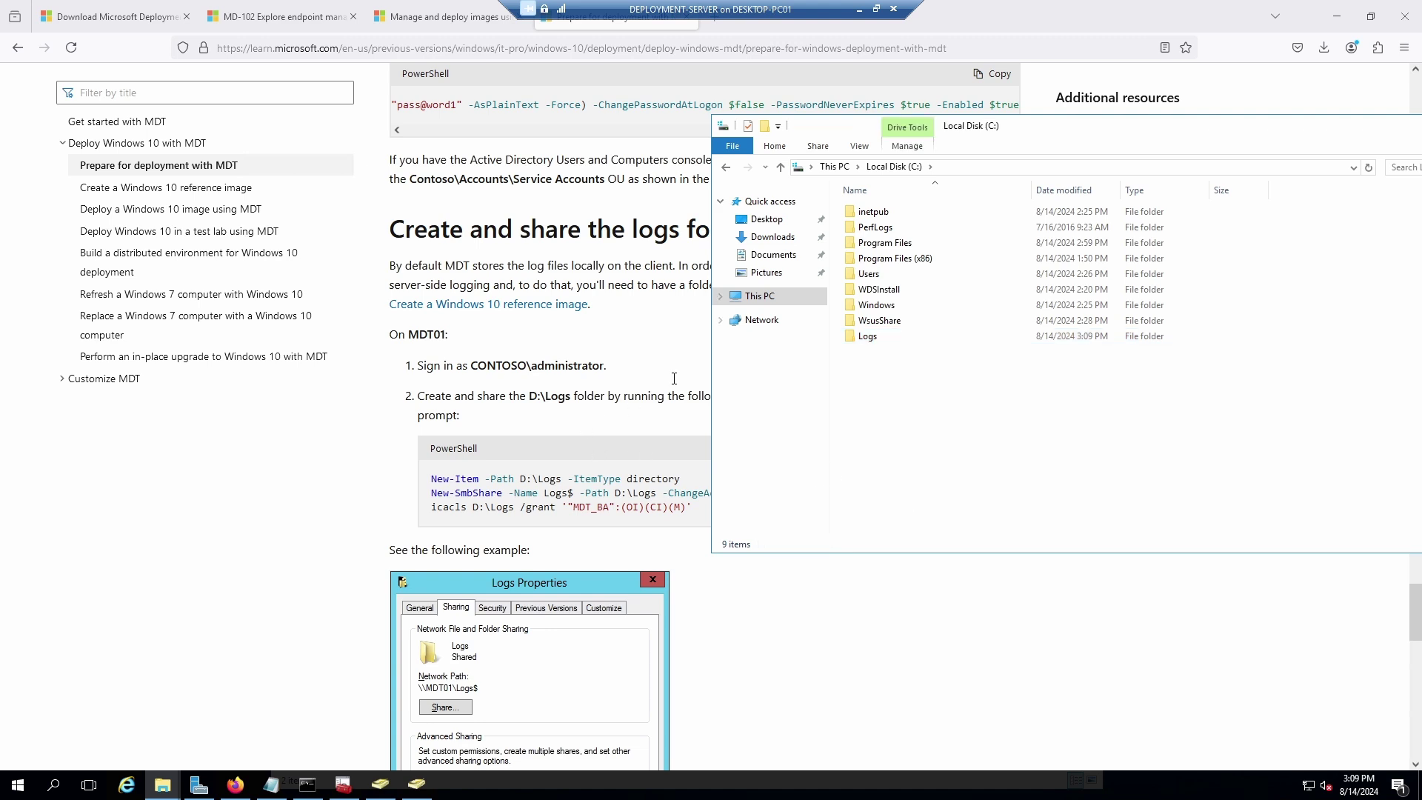
Copy the logs-folder PowerShell commands from the MDT guide page.
drag(1058, 128, 774, 7)
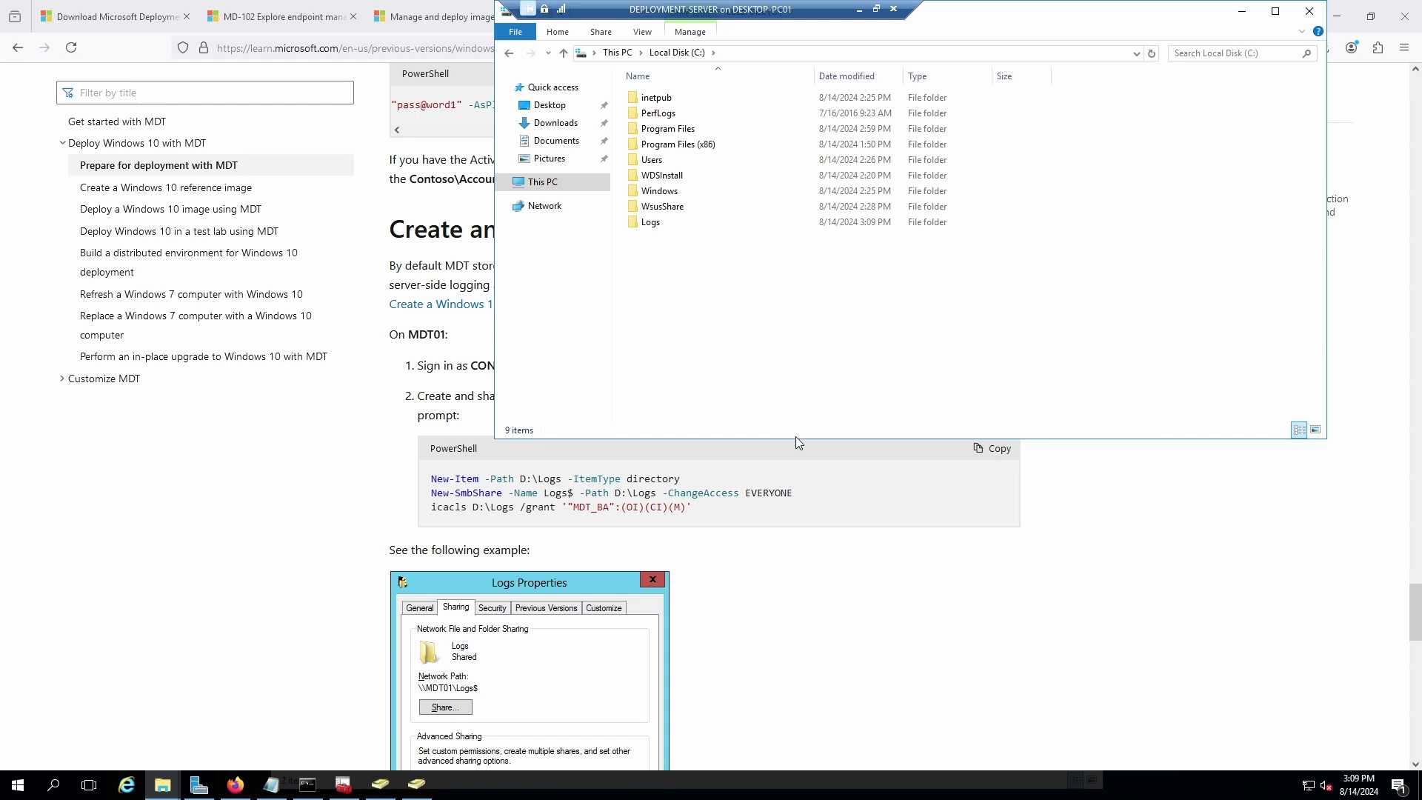
drag(797, 440, 797, 419)
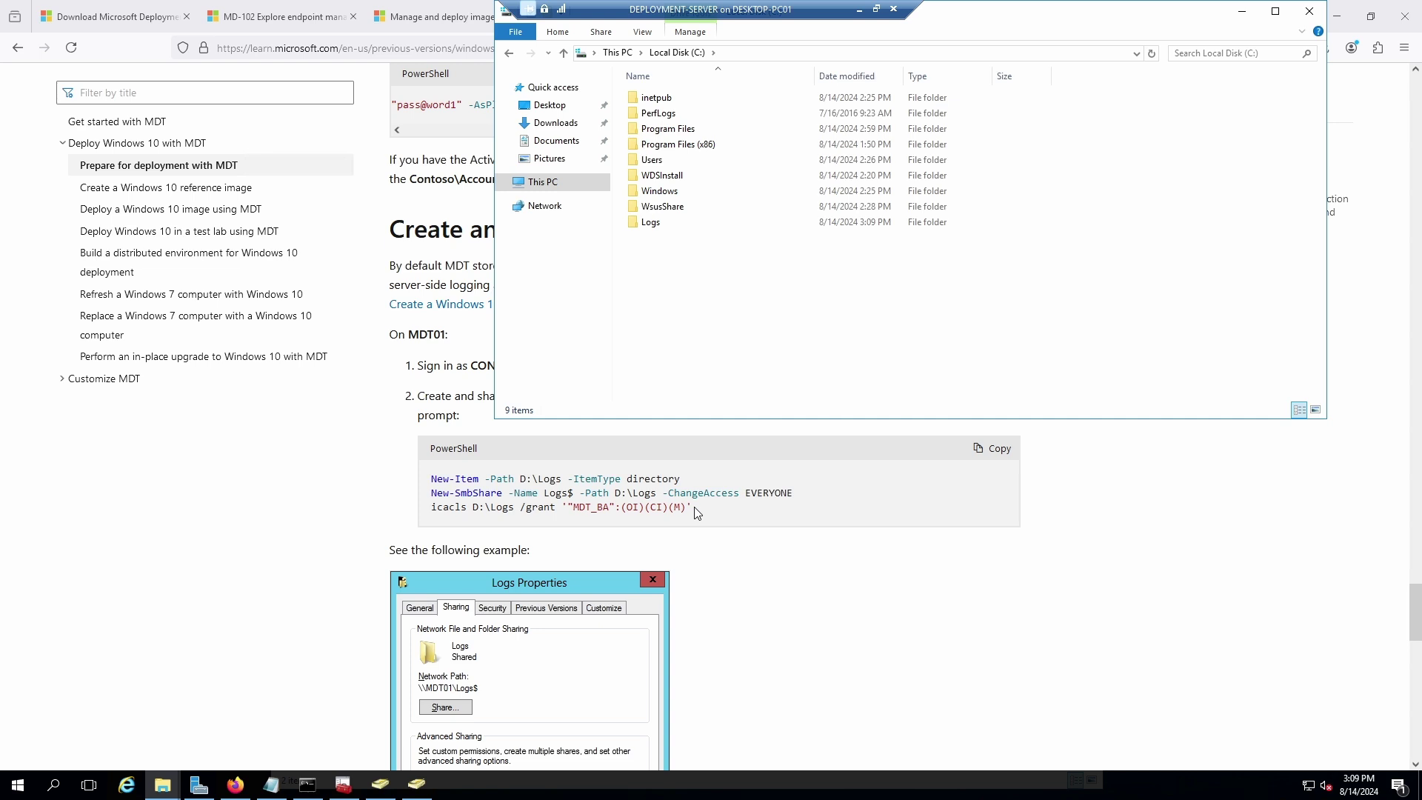
click(695, 509)
drag(693, 510, 680, 508)
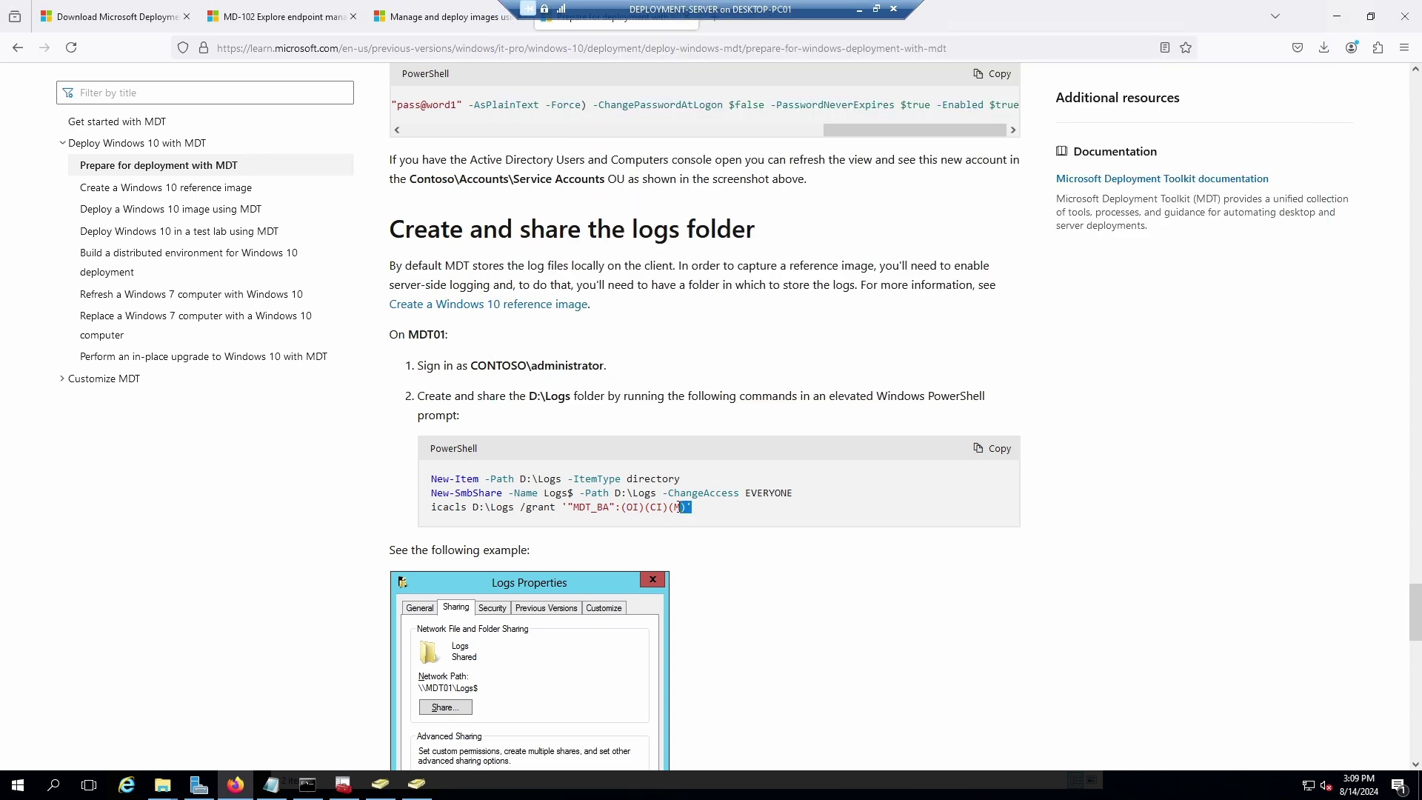
click(999, 443)
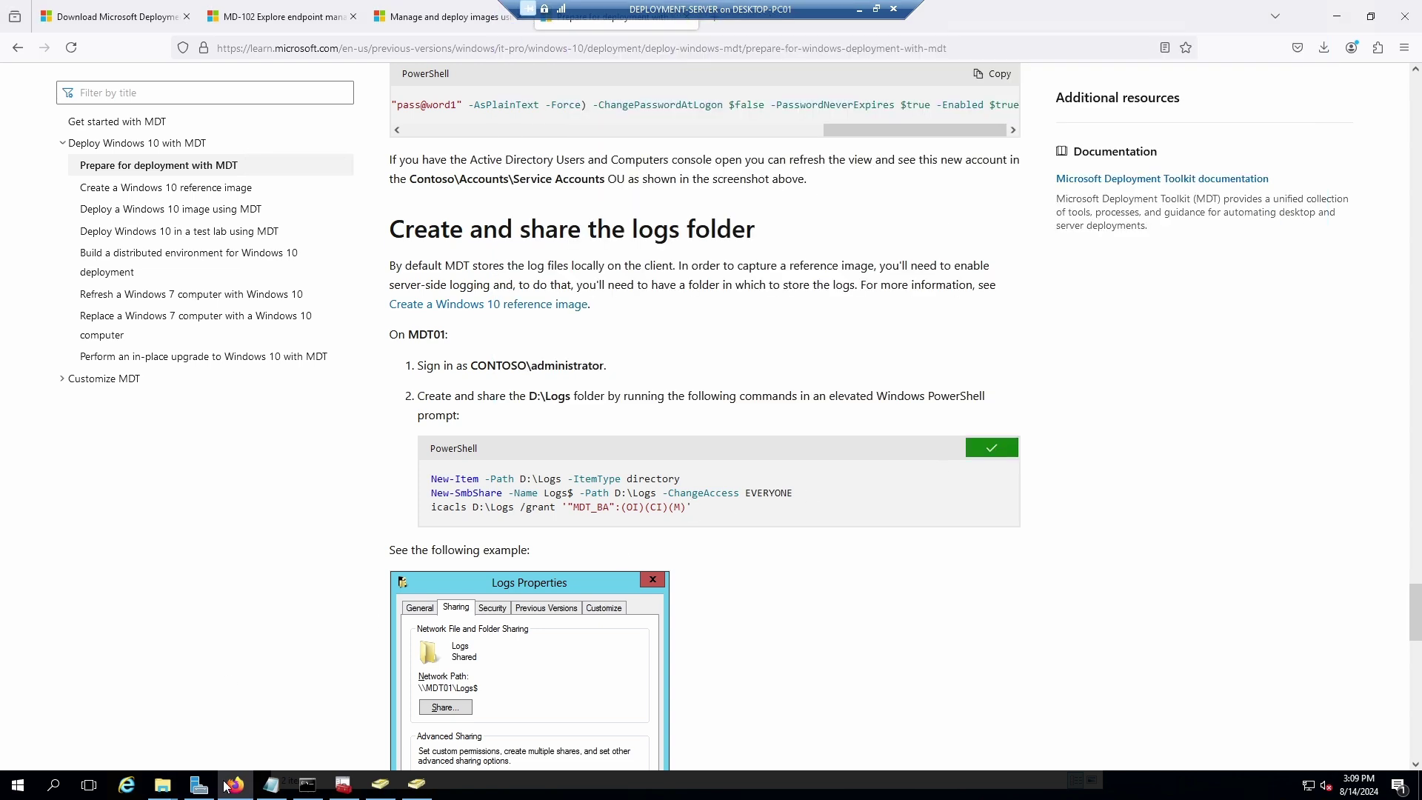
Paste the commands into Notepad, change all three D: paths to C:, and copy the edited block.
click(272, 784)
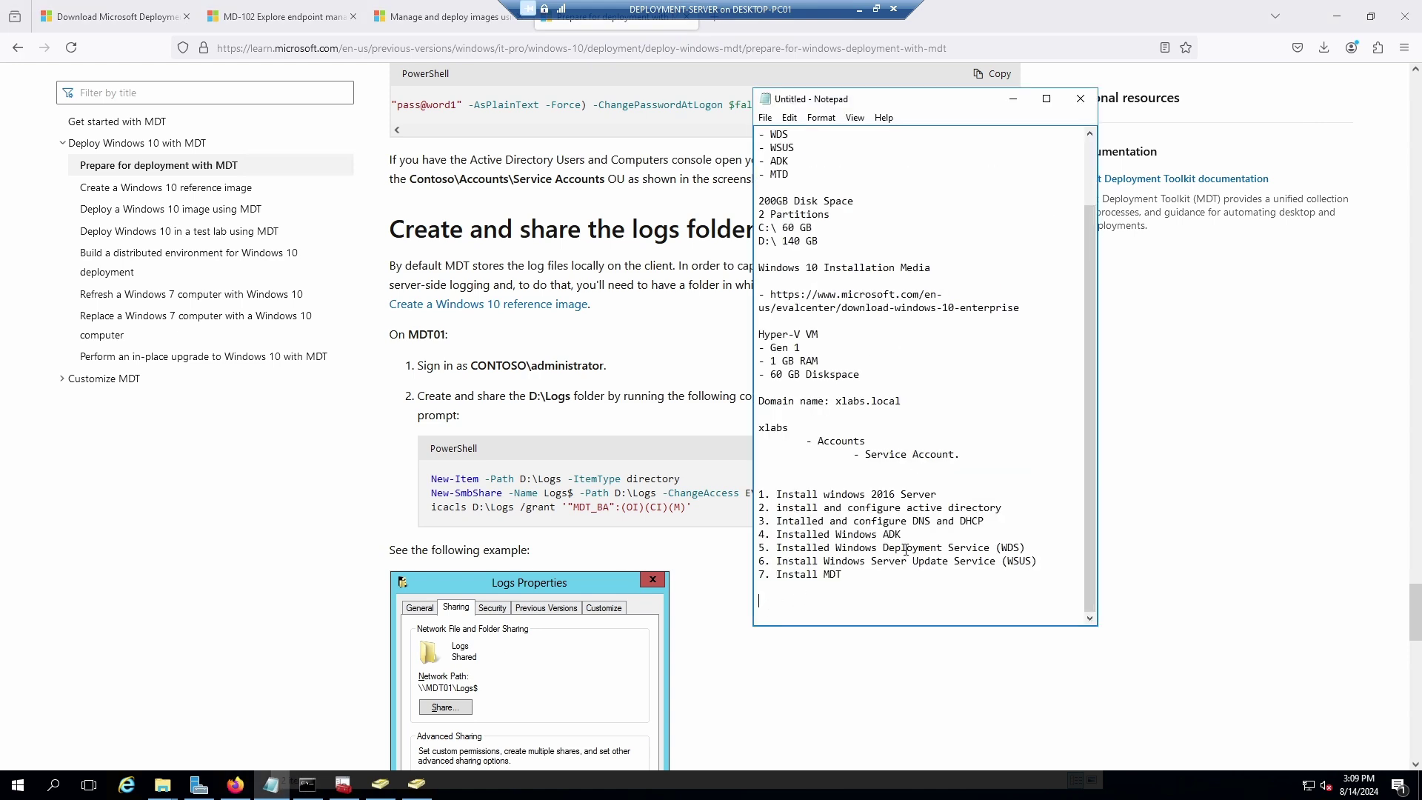
key(ctrl+v)
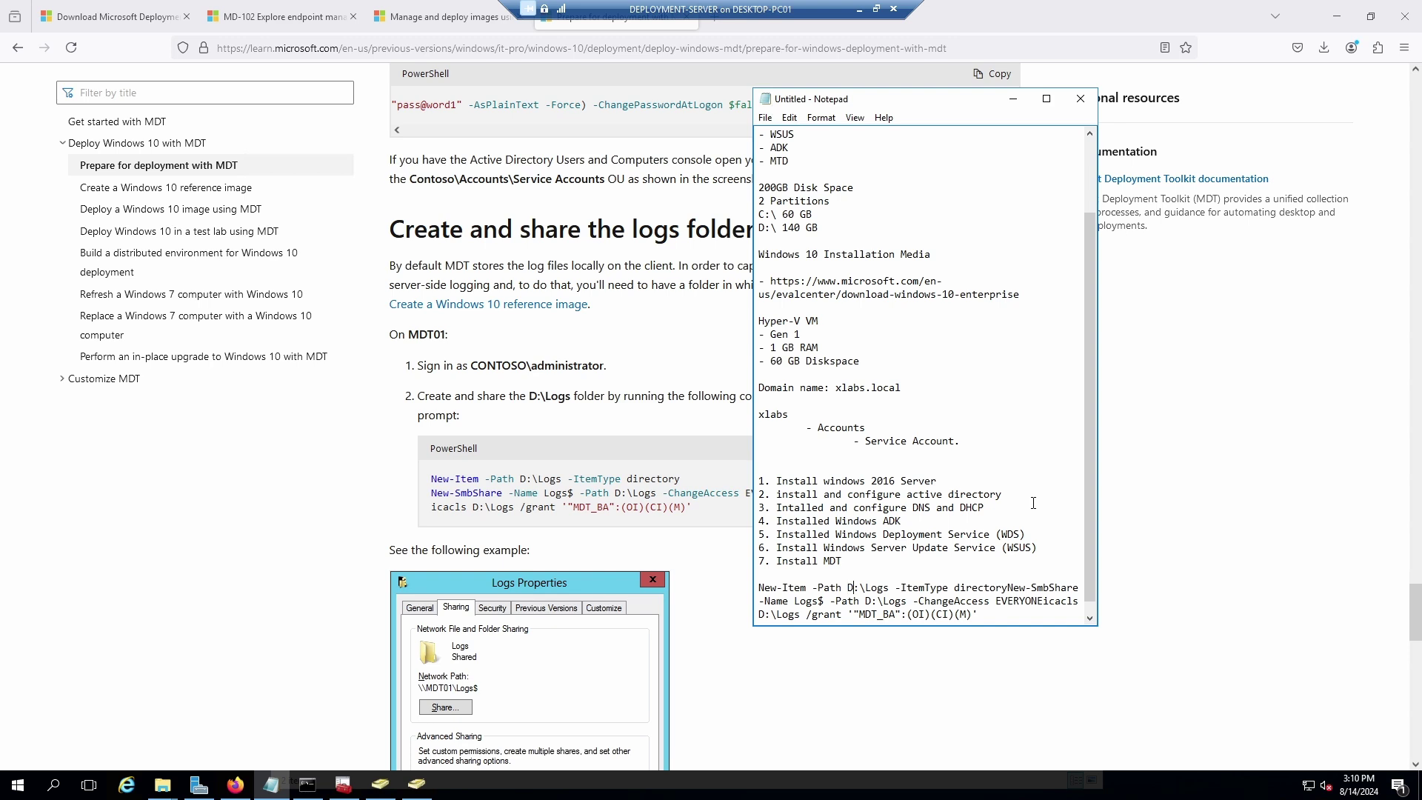
key(BackSpace)
text(C)
key(BackSpace)
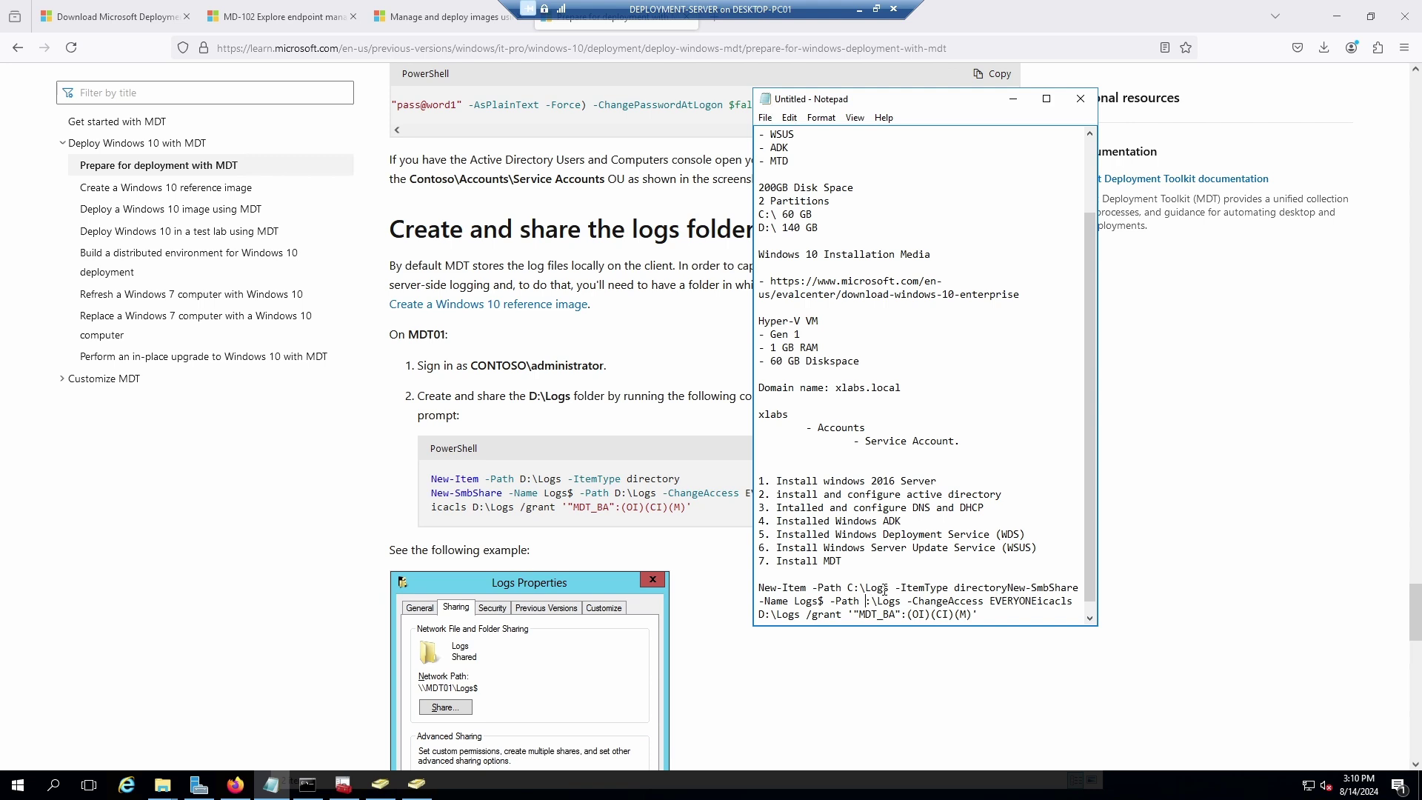
text(C)
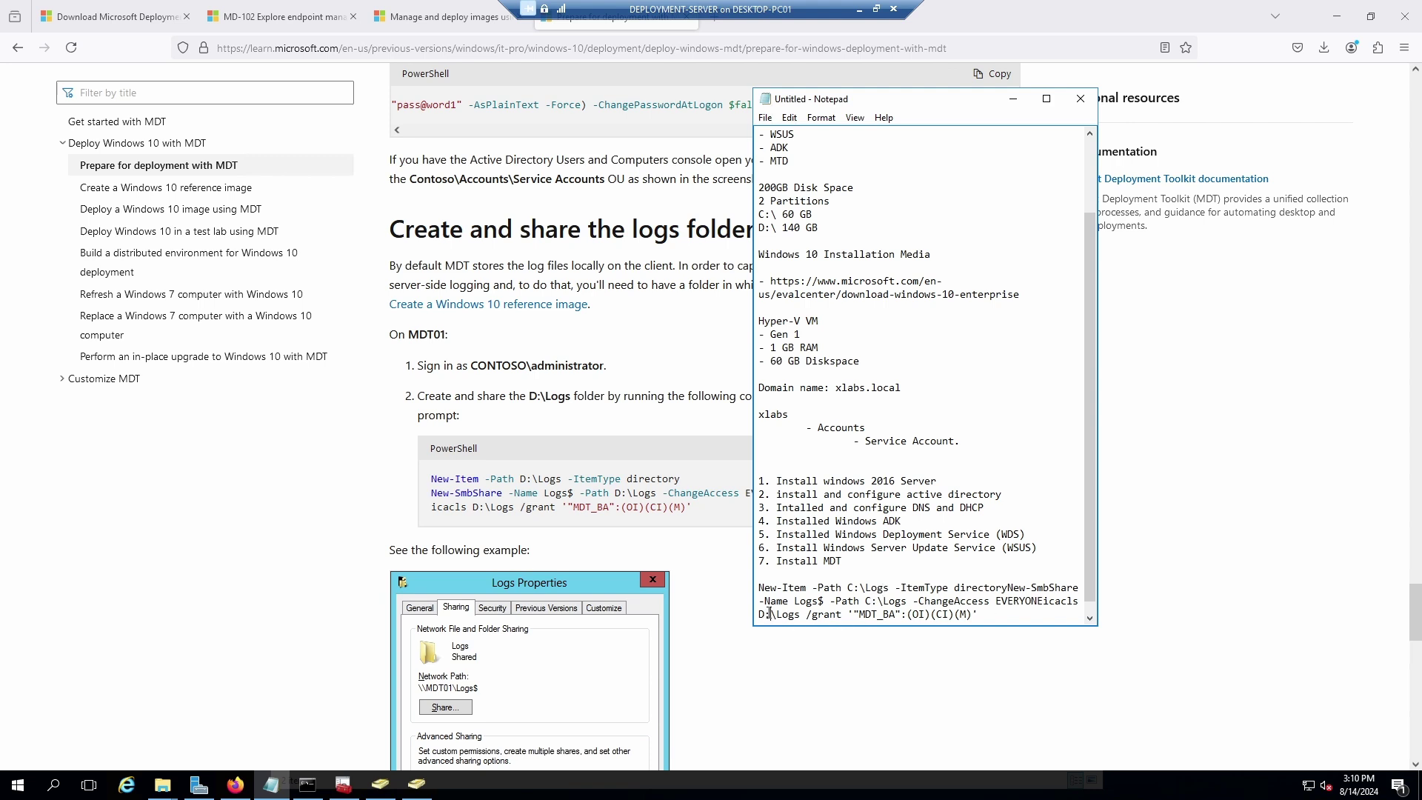
key(BackSpace)
text(C)
drag(978, 614, 744, 594)
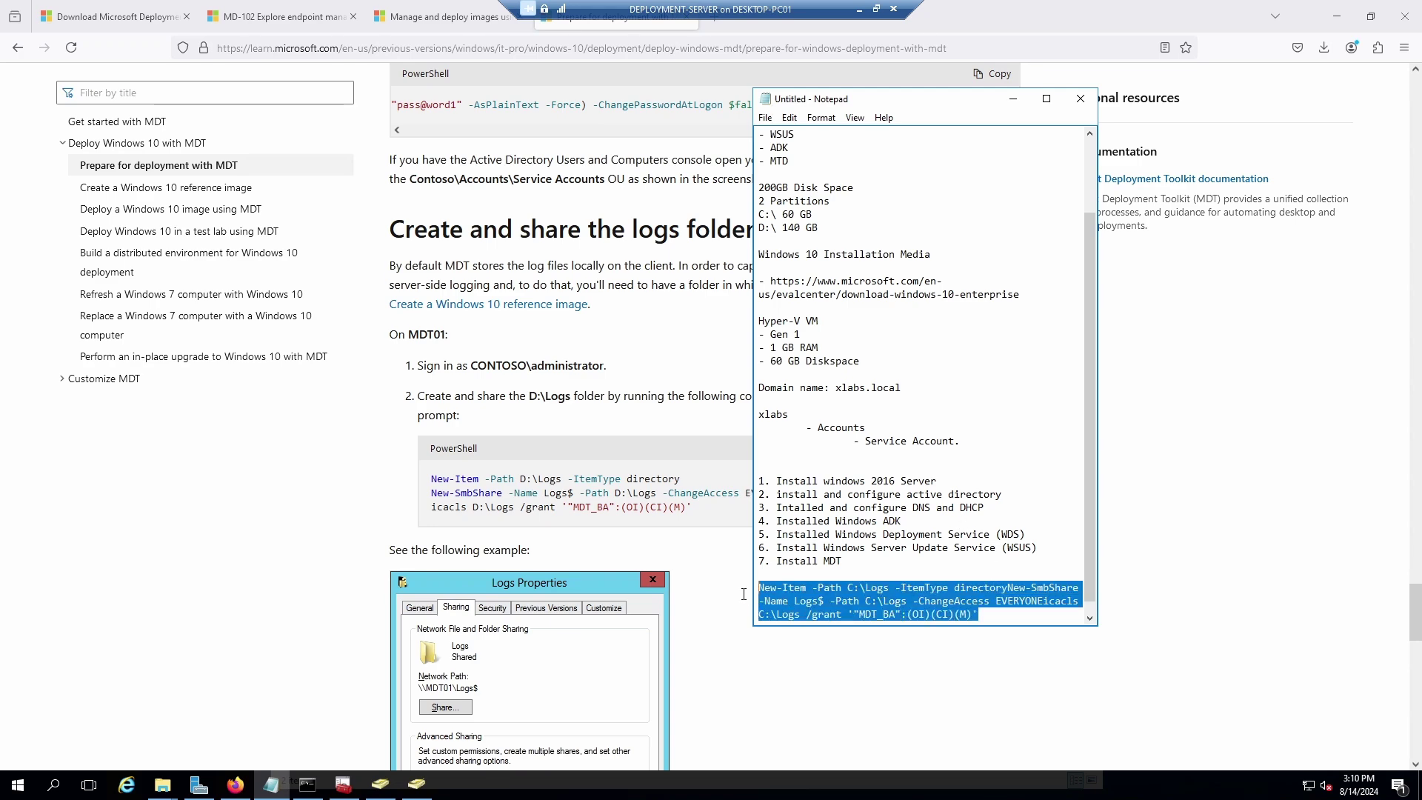
right_click(849, 599)
Launch Windows PowerShell as administrator from a 'power' search.
click(89, 785)
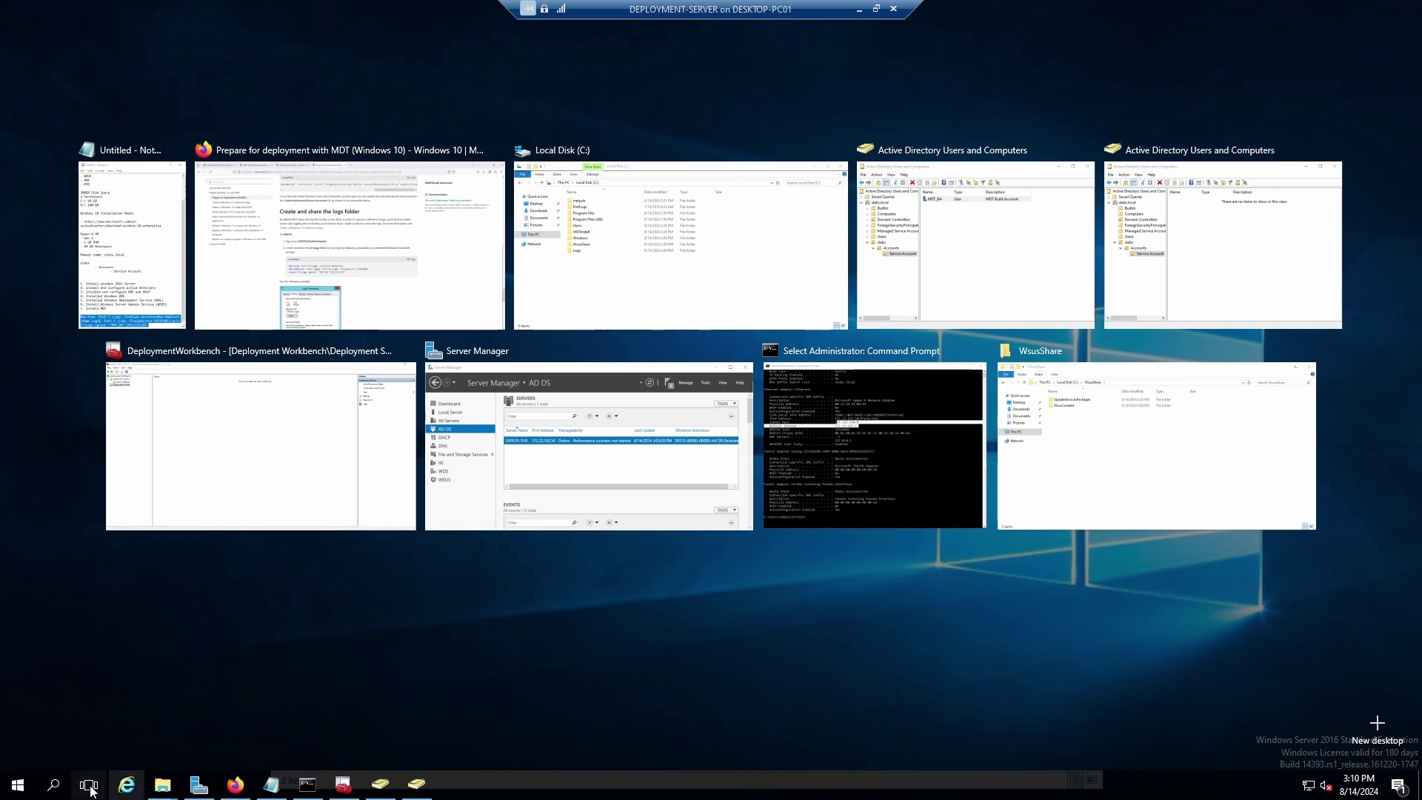
click(54, 786)
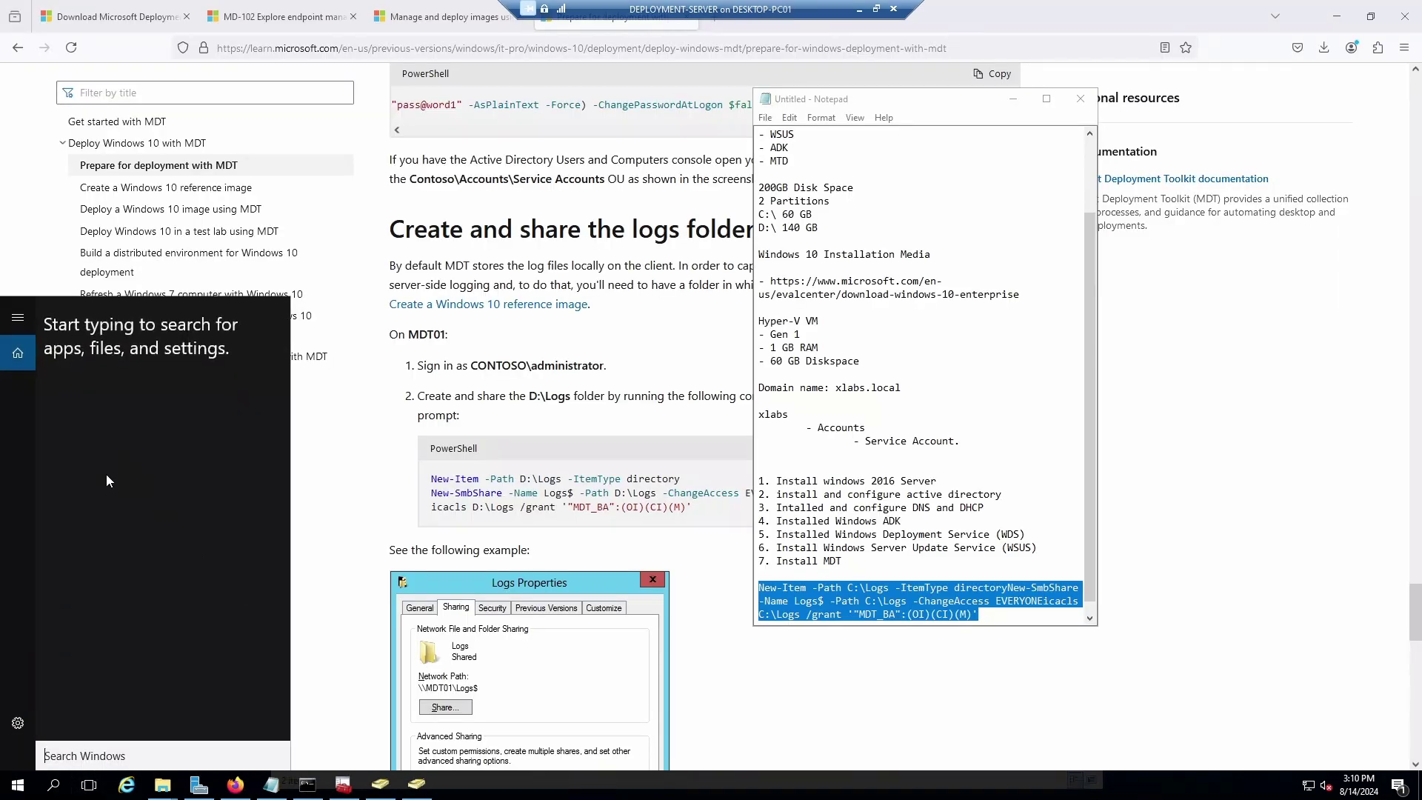
text(power)
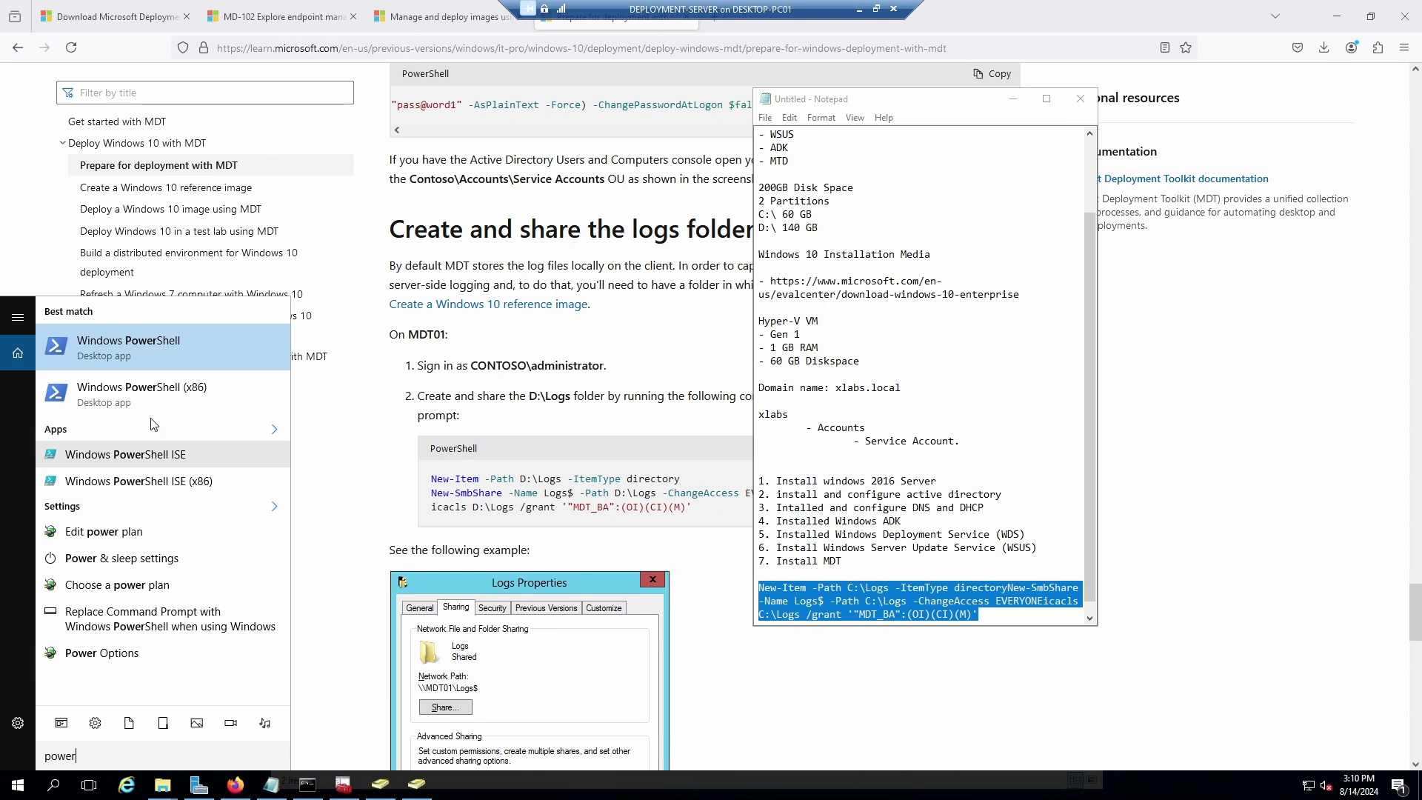
right_click(121, 347)
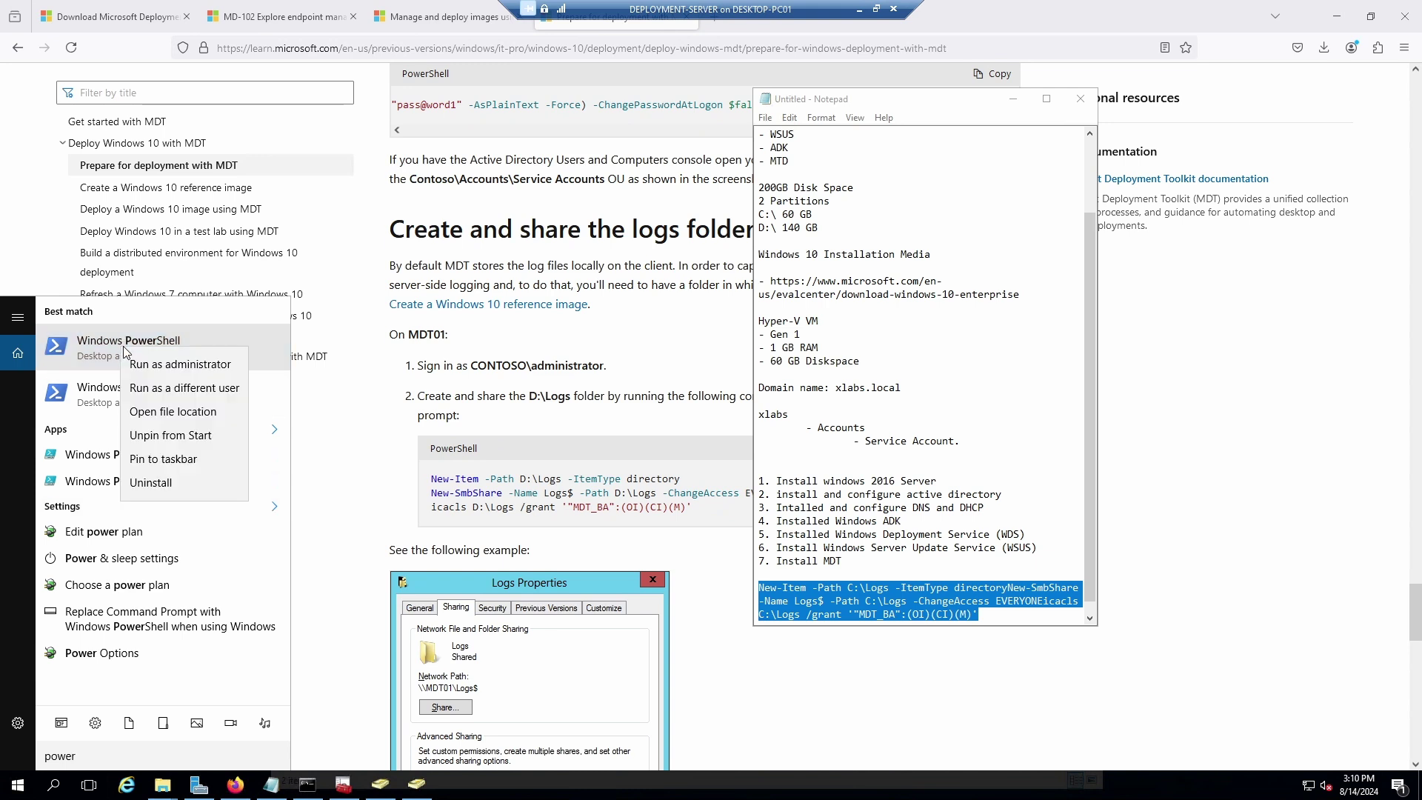
click(159, 361)
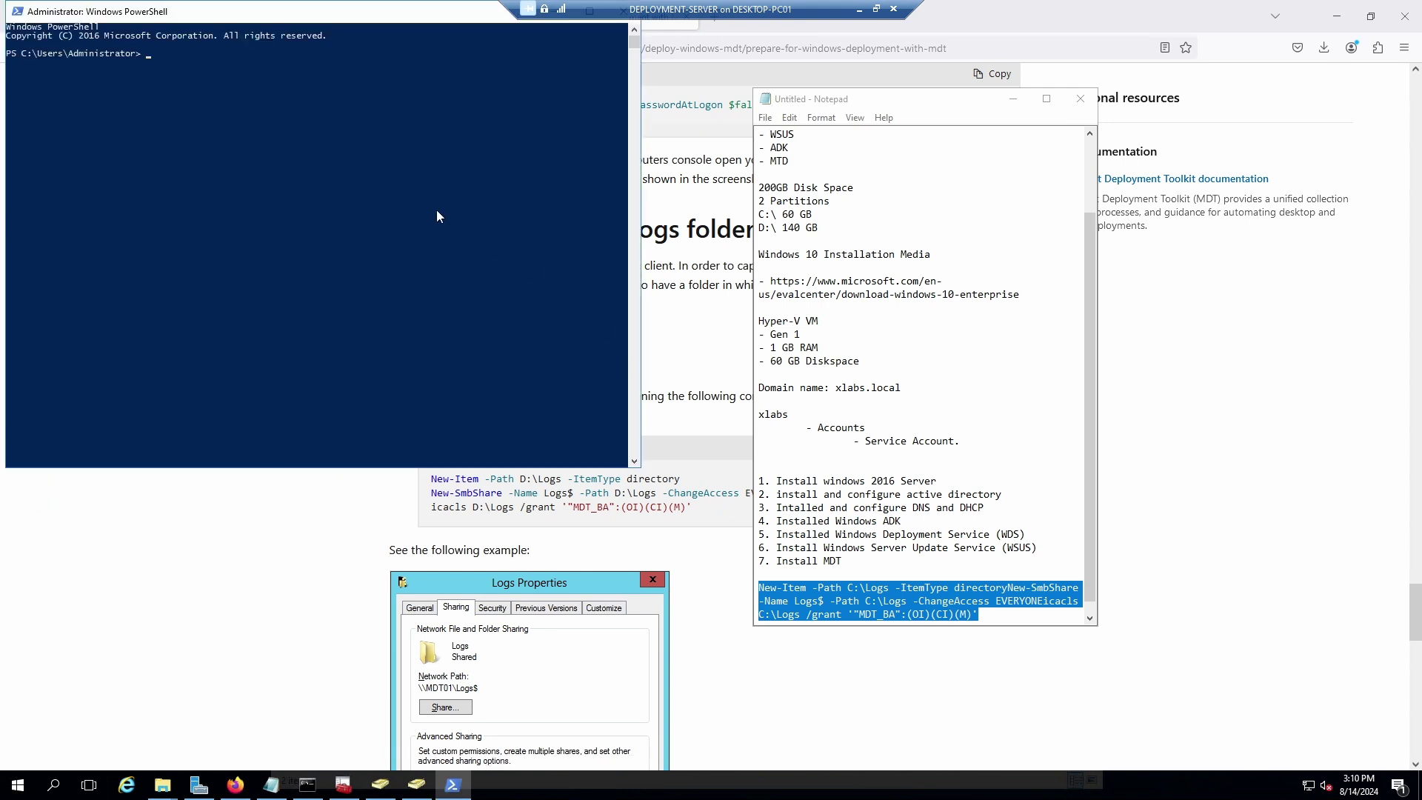
Run the three pasted commands to share C:\Logs as Logs$ and grant MDT_BA modify rights.
right_click(145, 56)
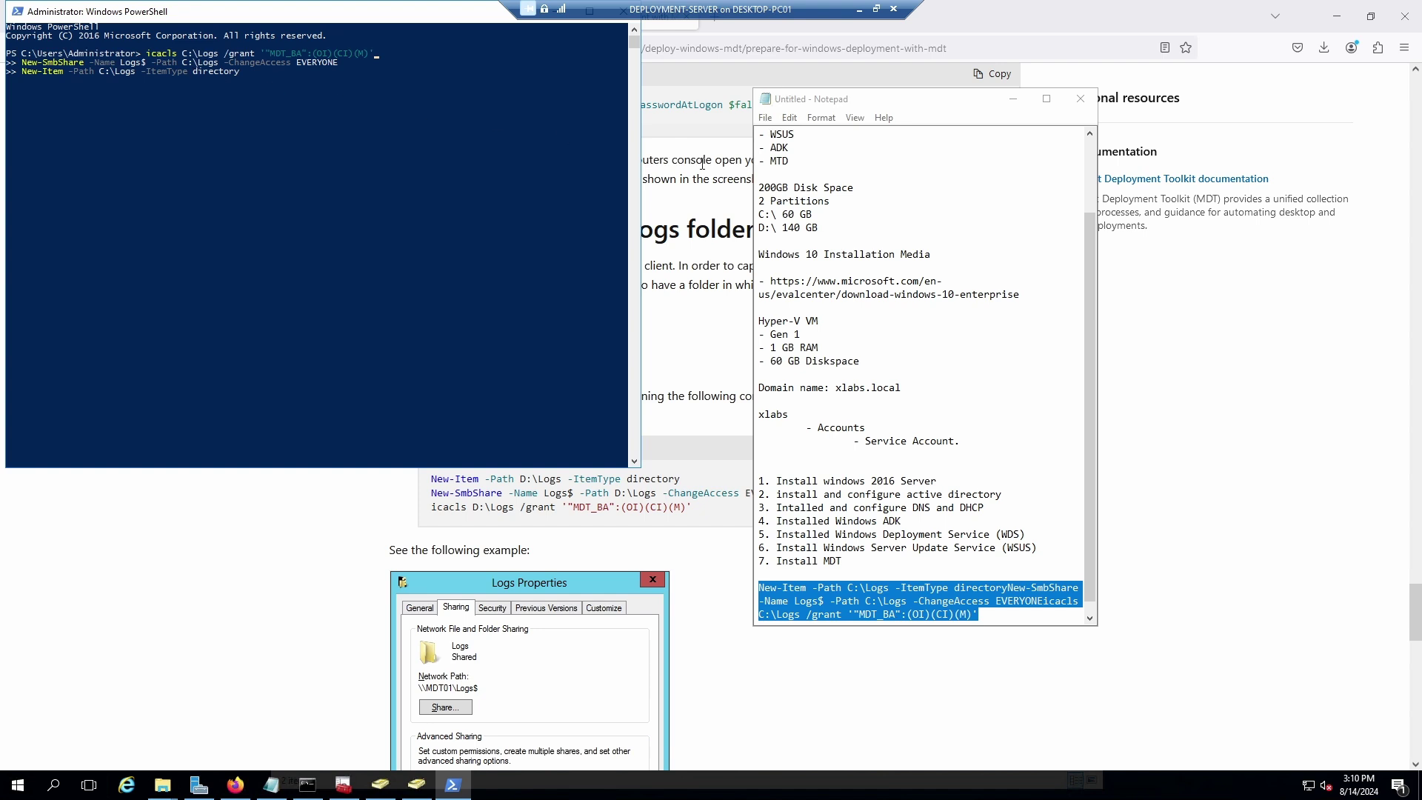
key(Return)
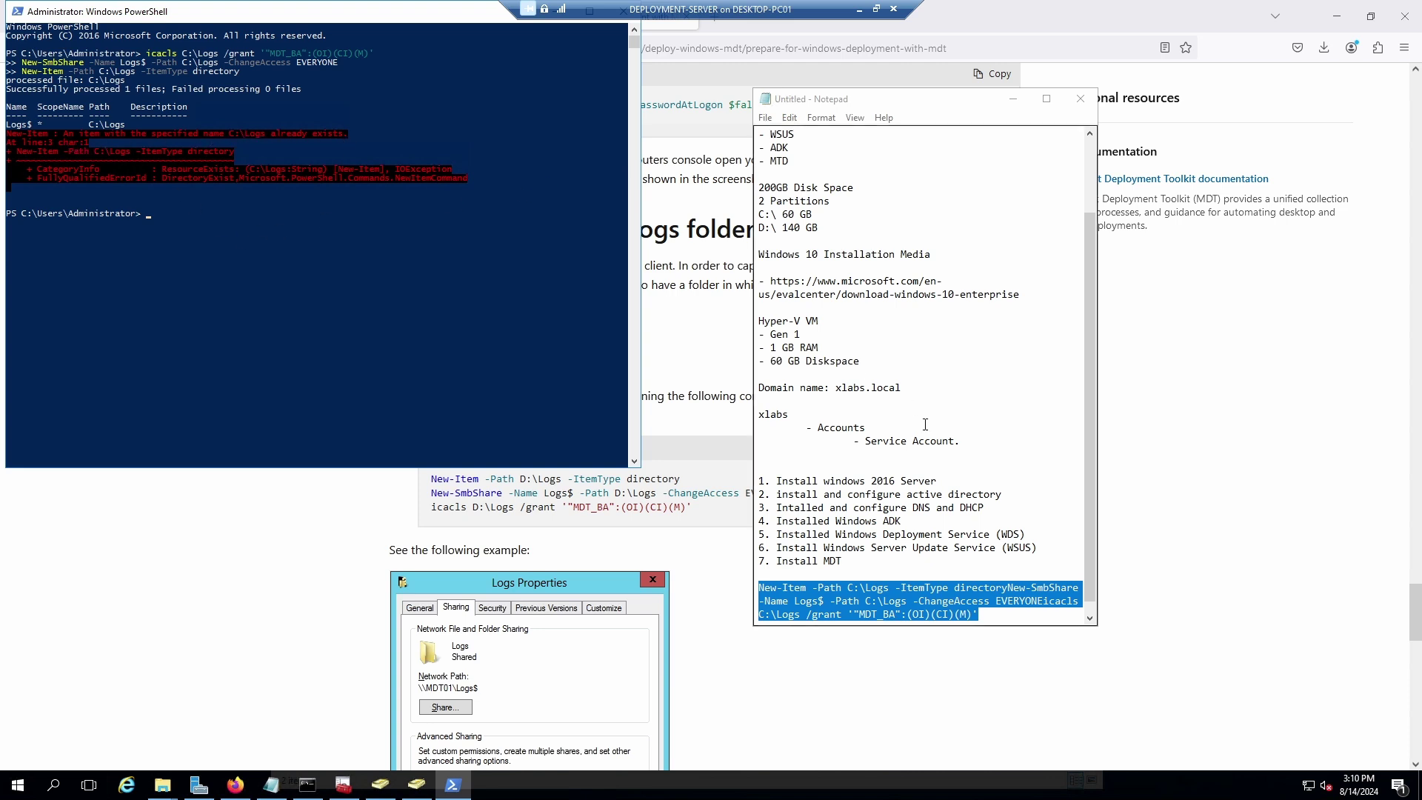
click(711, 544)
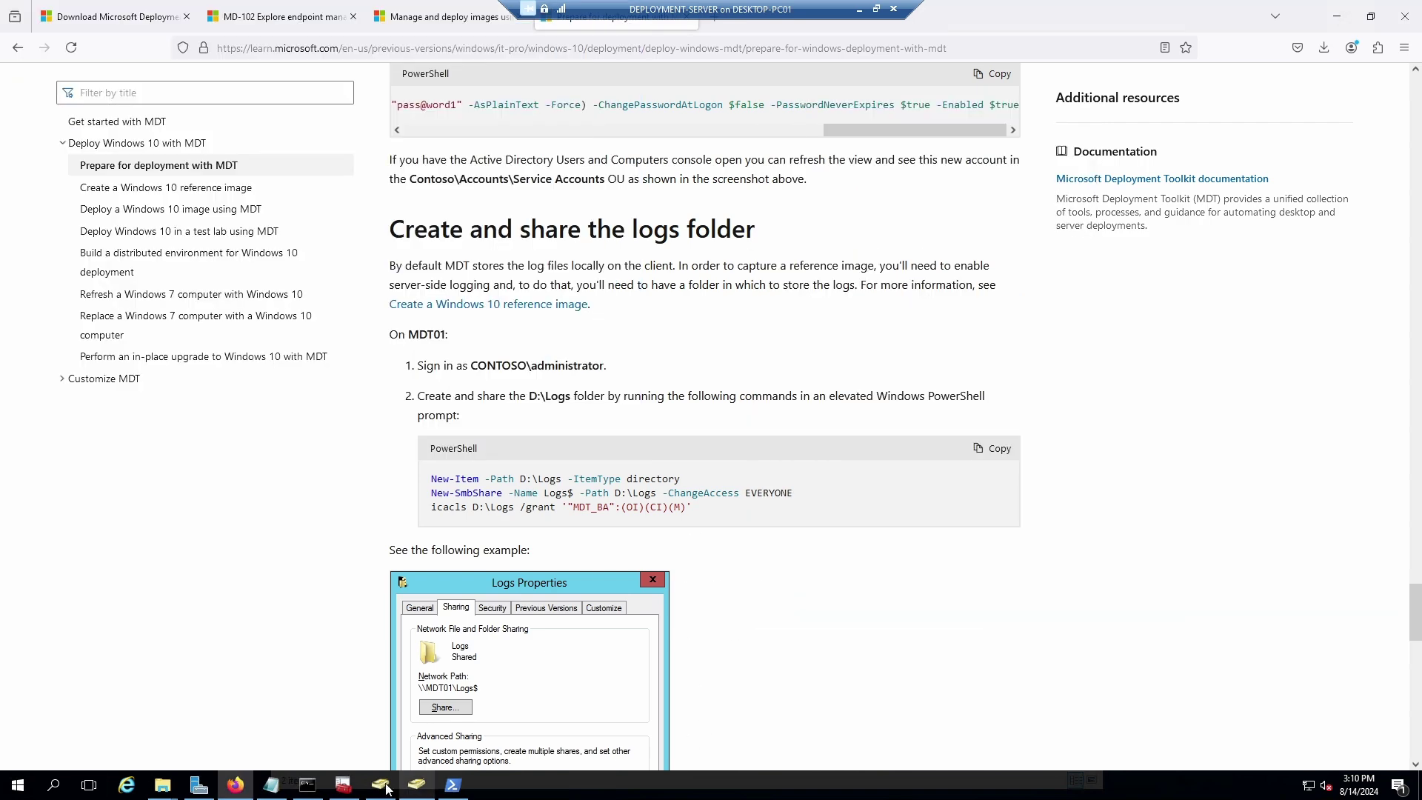
Delete the Logs folder from C:, then rerun the previous three-line command in PowerShell.
click(196, 732)
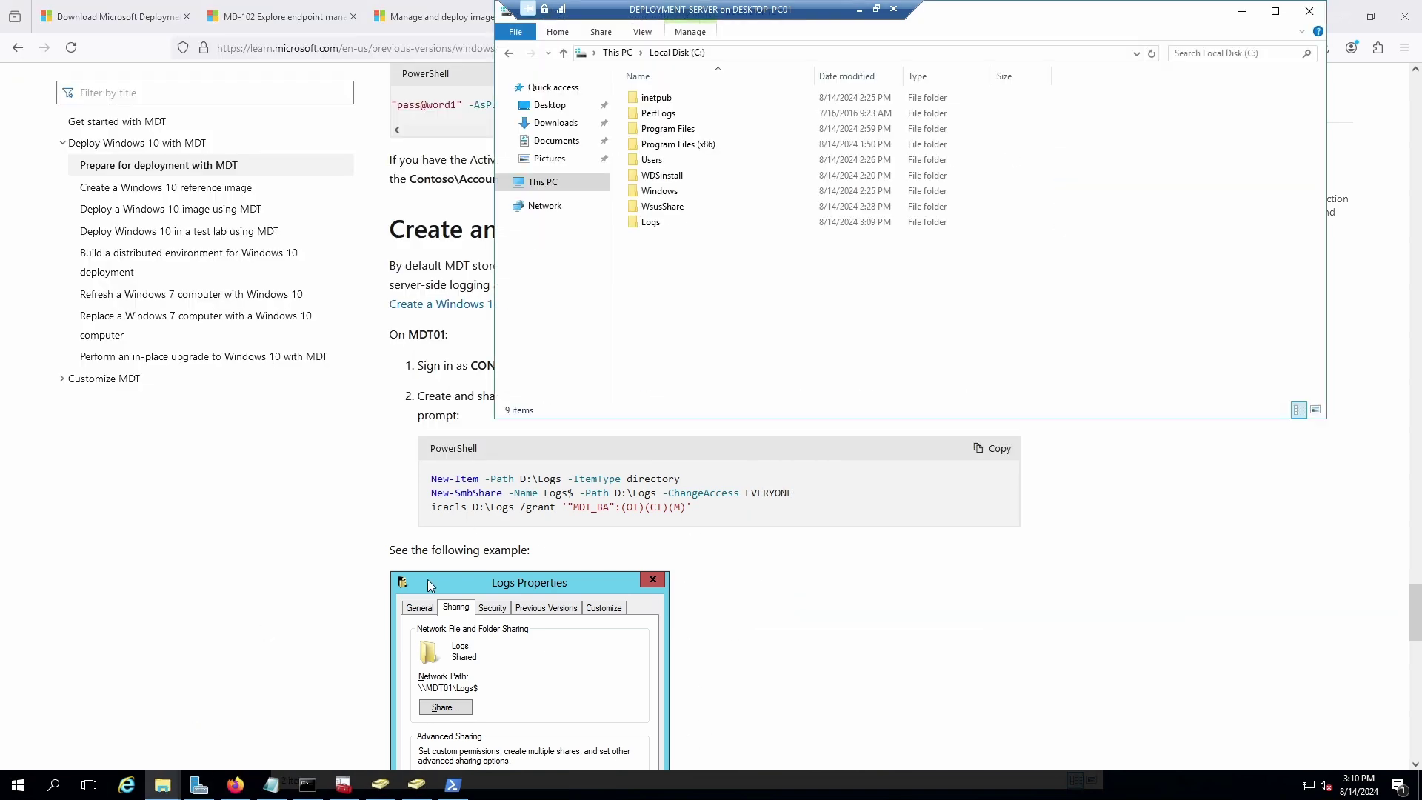
right_click(652, 223)
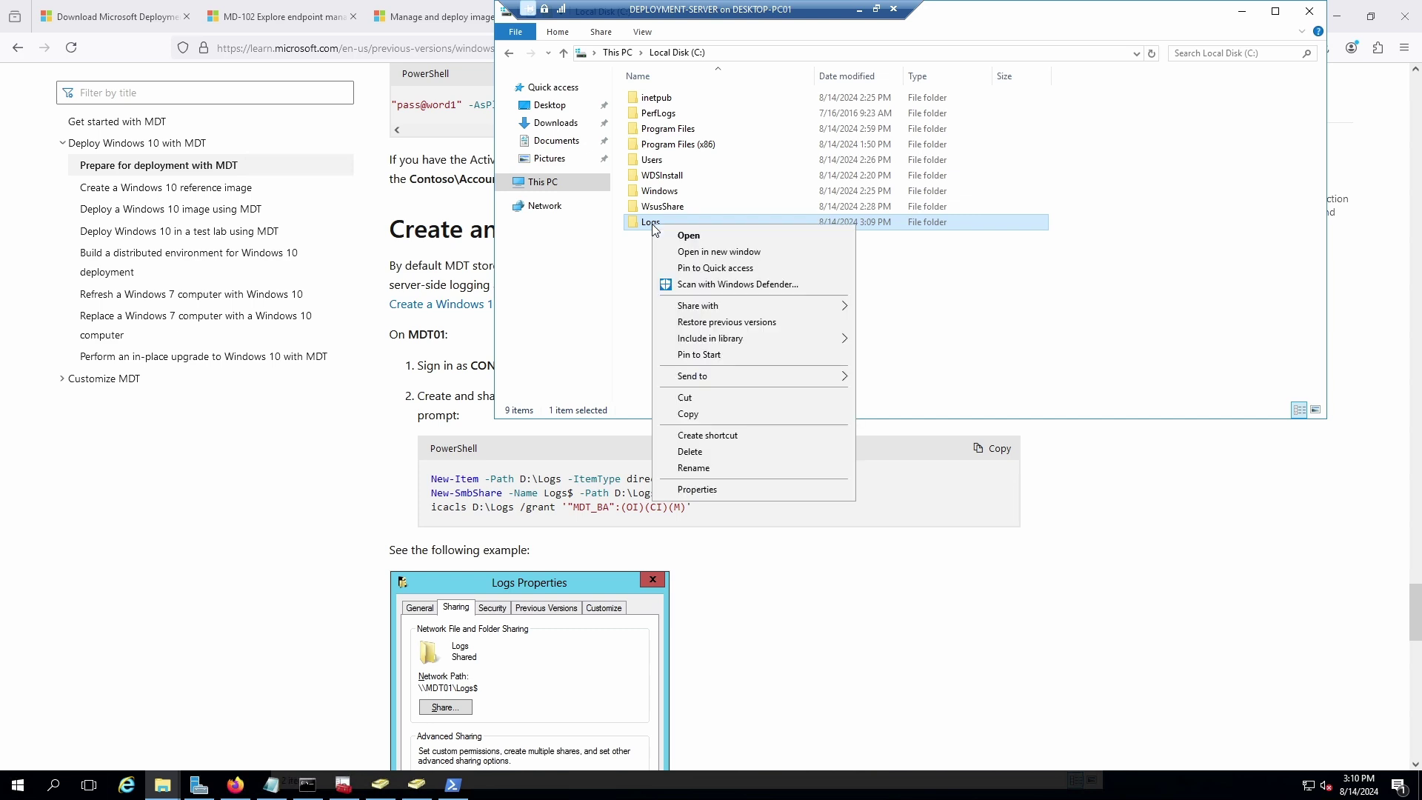
click(698, 454)
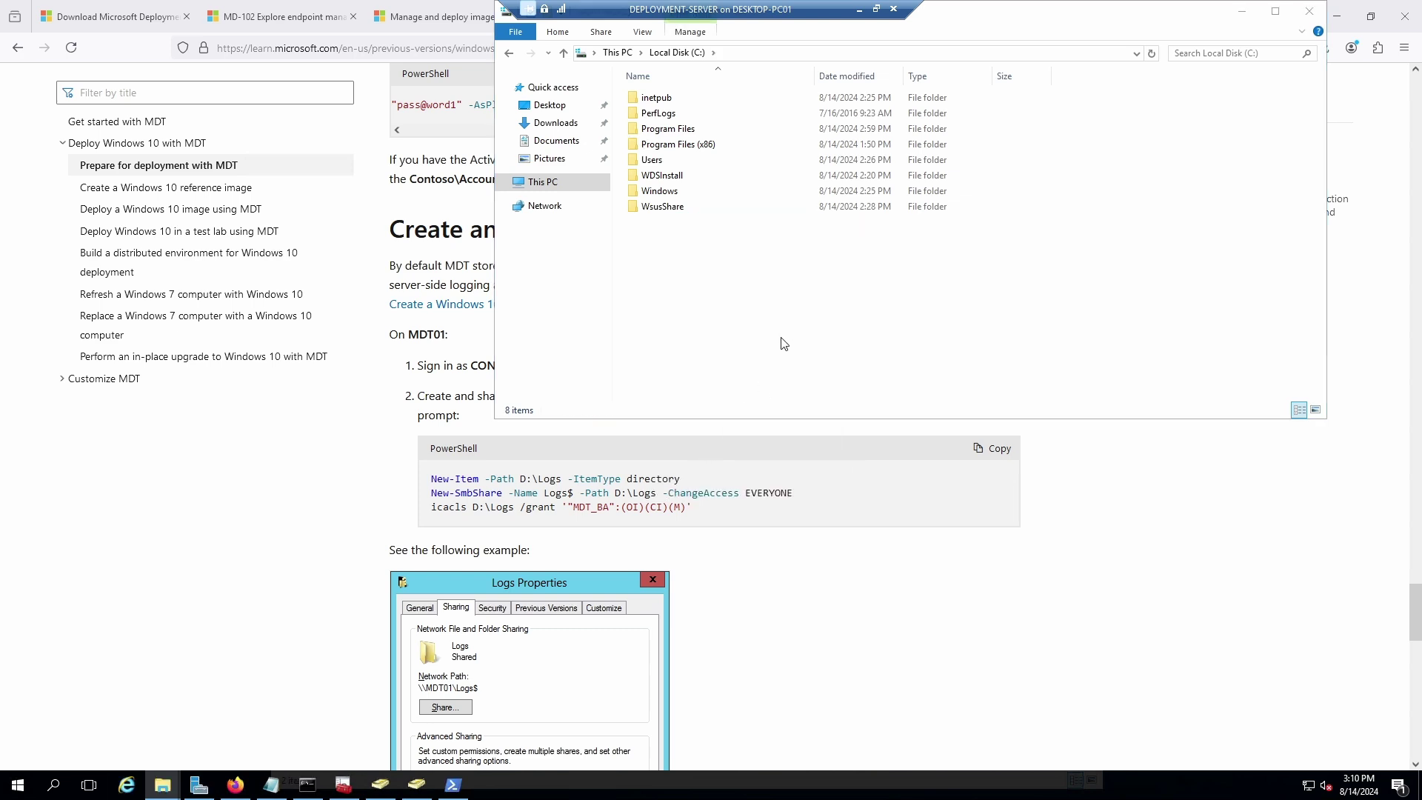
click(453, 785)
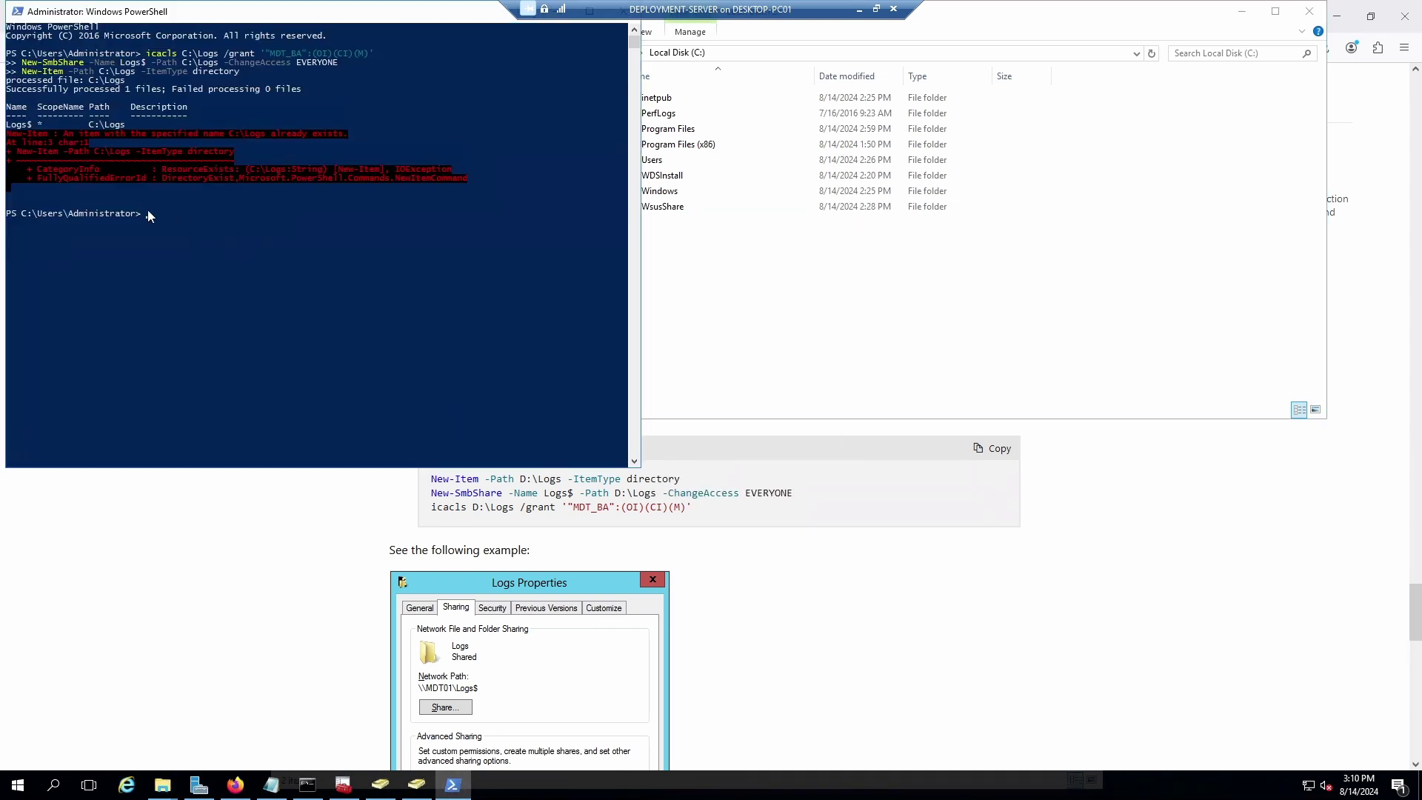
key(Up)
key(Return)
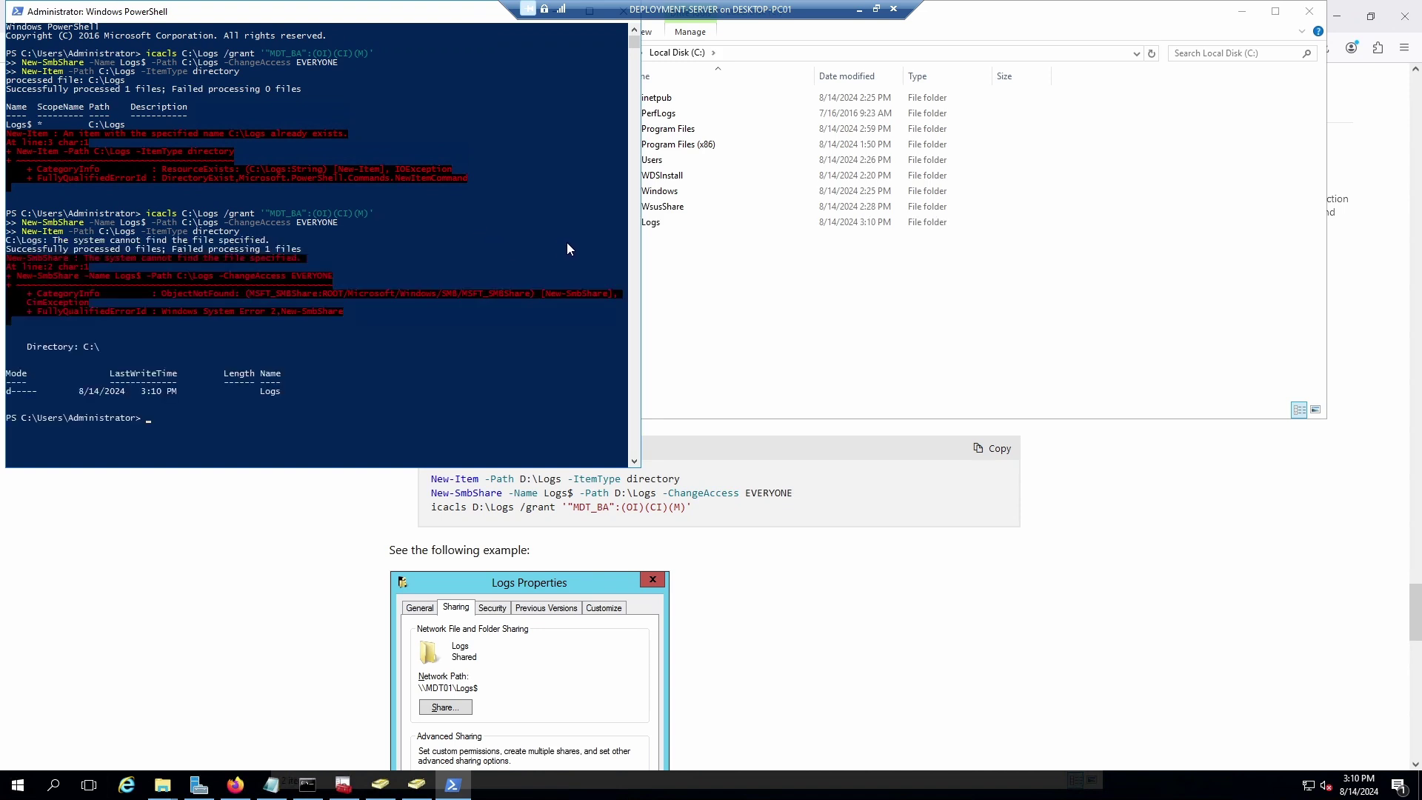
Delete the recreated Logs folder from C: again.
click(702, 279)
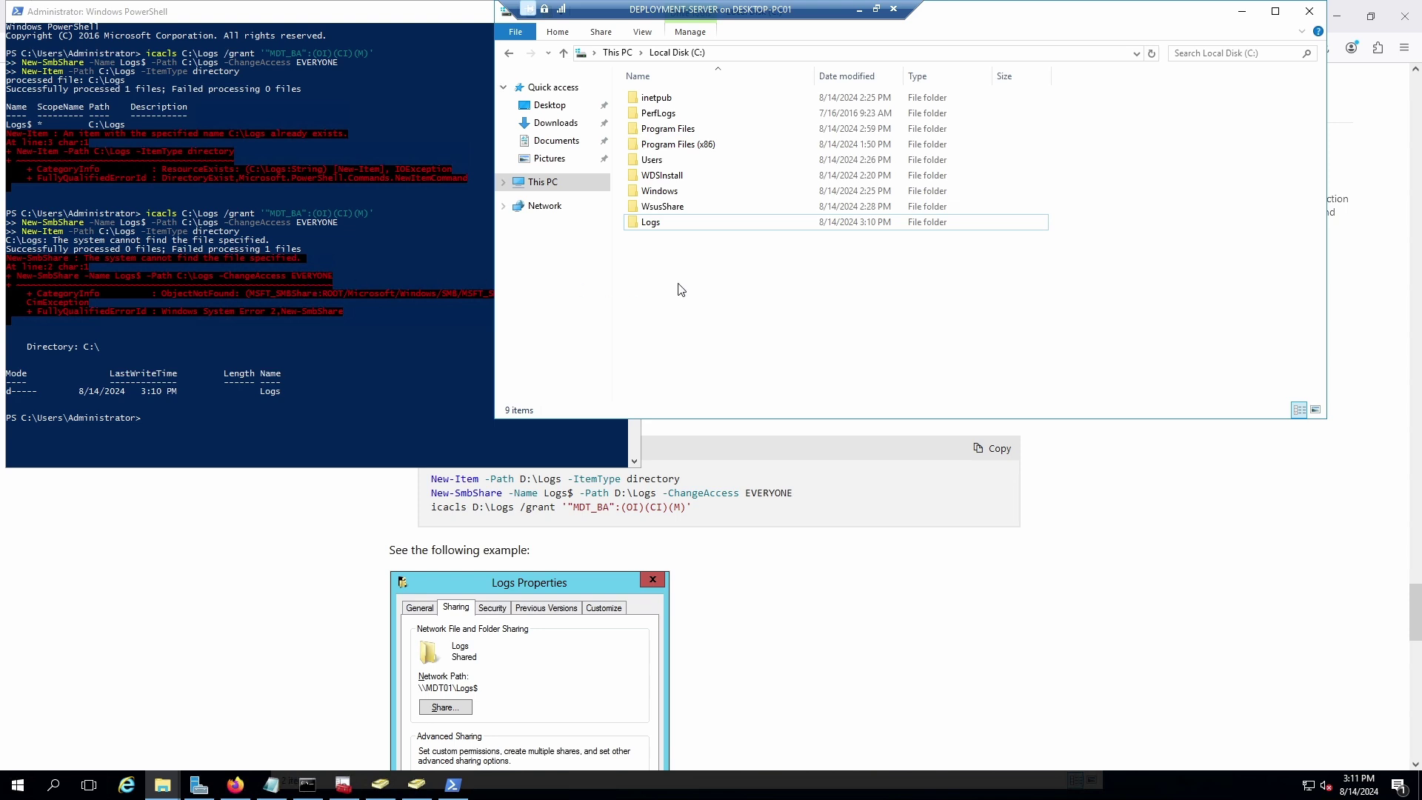
click(651, 224)
right_click(652, 231)
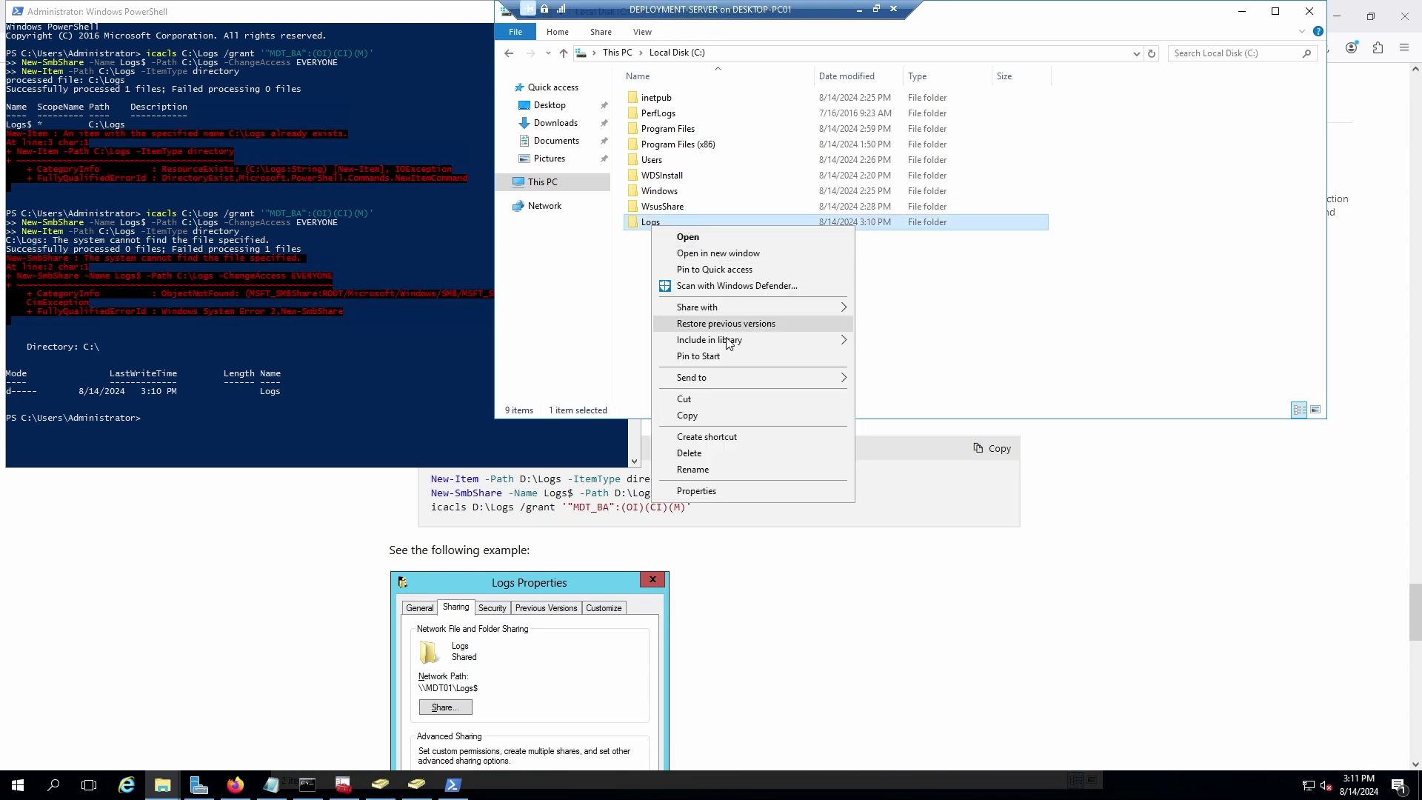
click(711, 453)
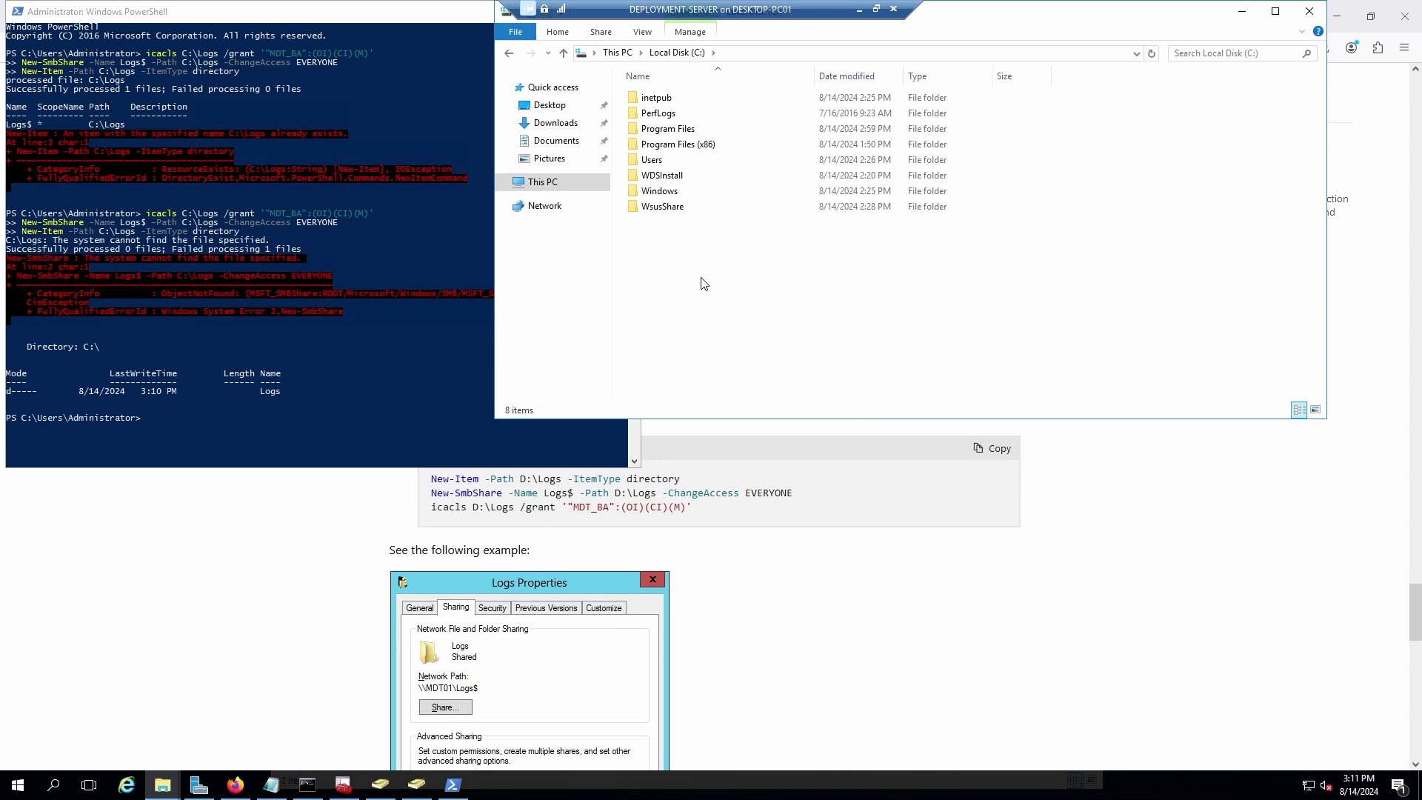
Copy the combined Logs commands from the Notepad notes.
click(696, 512)
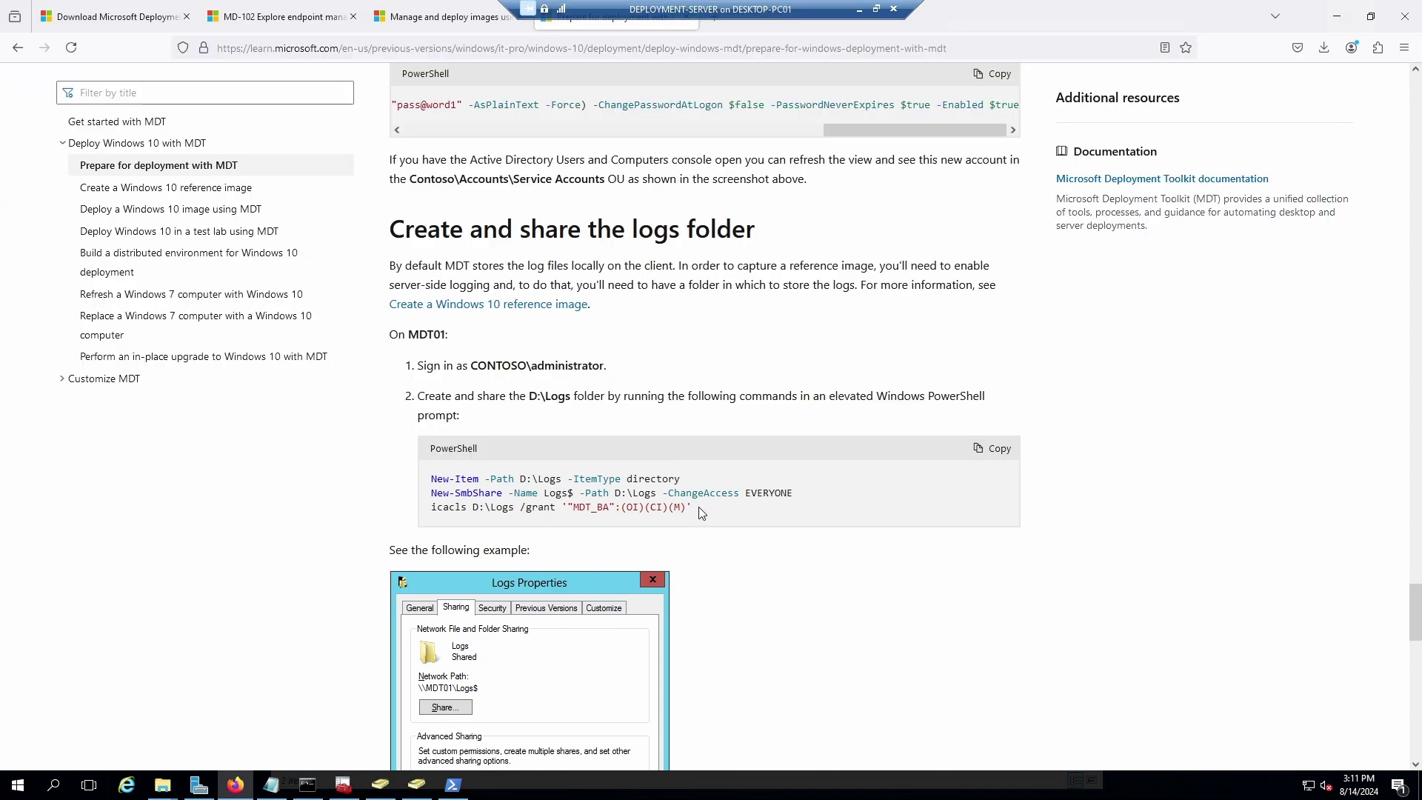
drag(692, 508, 450, 493)
click(763, 563)
click(272, 787)
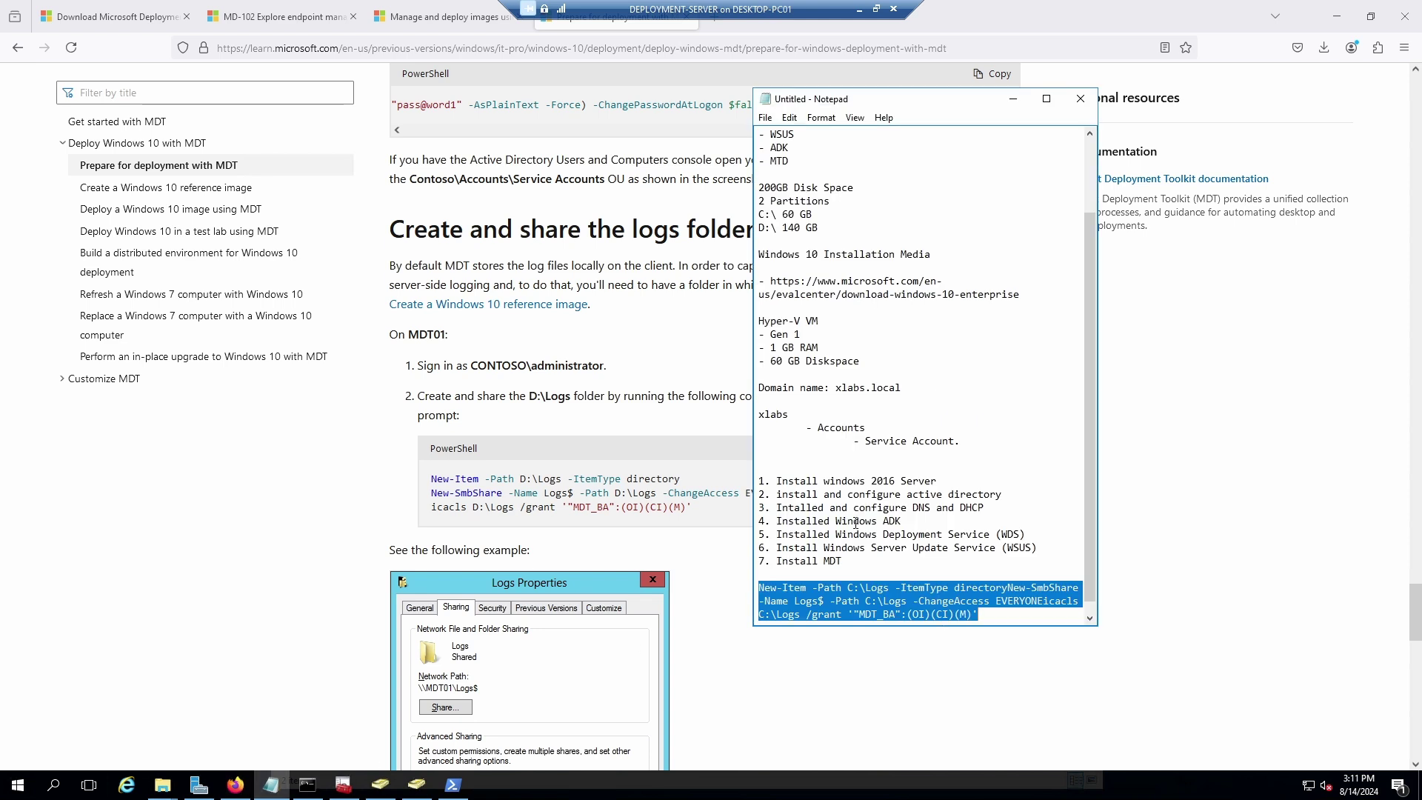
right_click(916, 601)
click(964, 446)
Run the pasted commands in the administrator PowerShell to recreate C:\Logs.
click(454, 786)
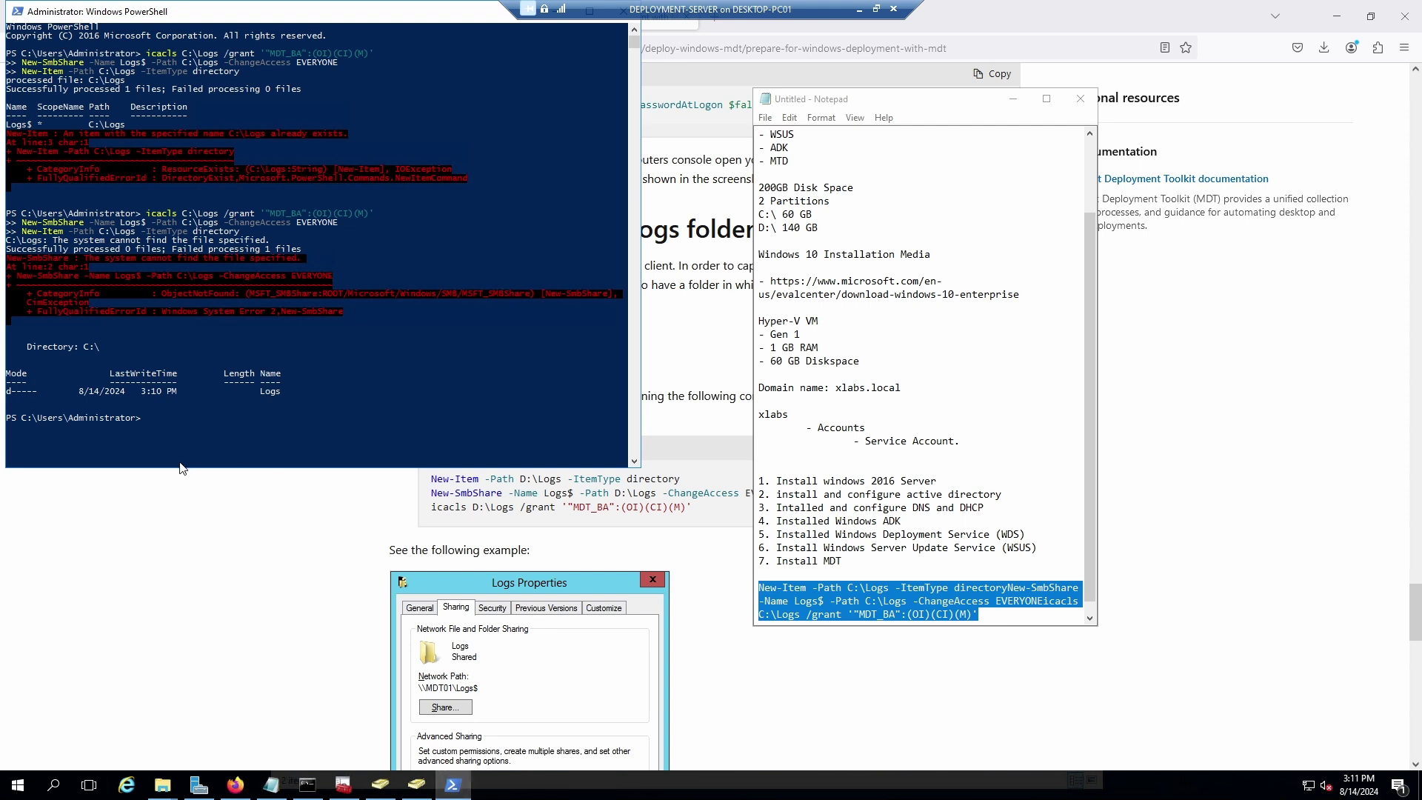
right_click(149, 422)
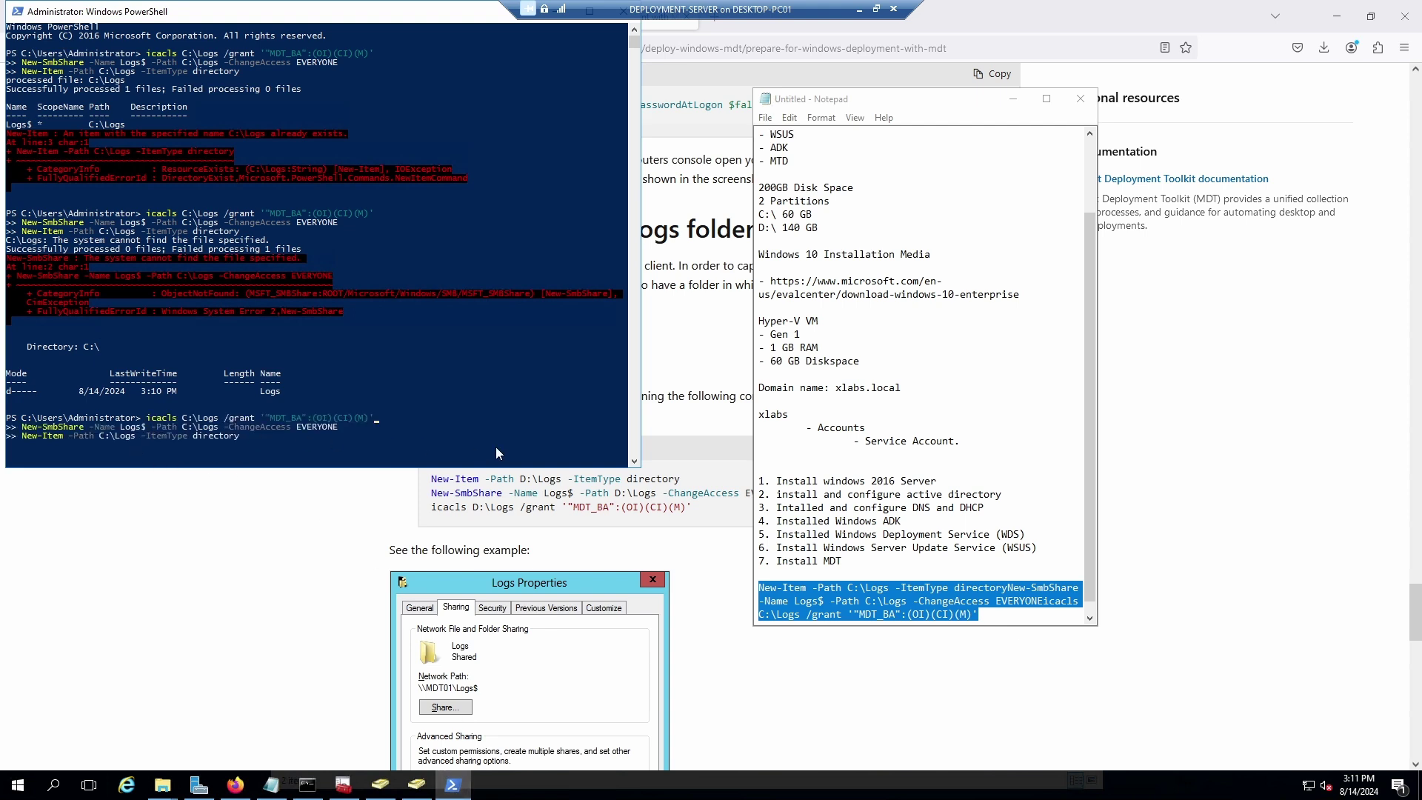
key(Return)
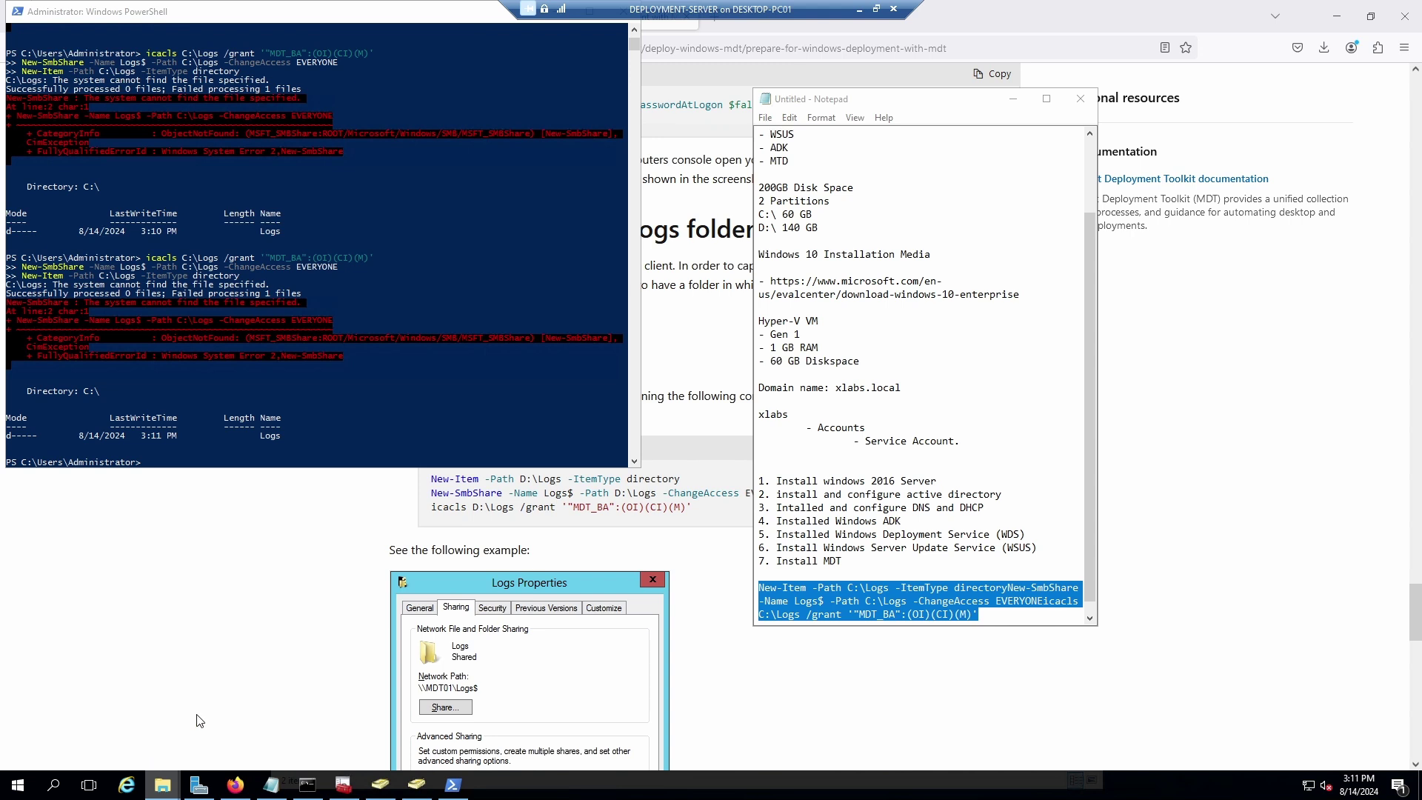
click(230, 715)
Begin sharing the Logs folder, then rerun the Logs commands in PowerShell.
right_click(650, 226)
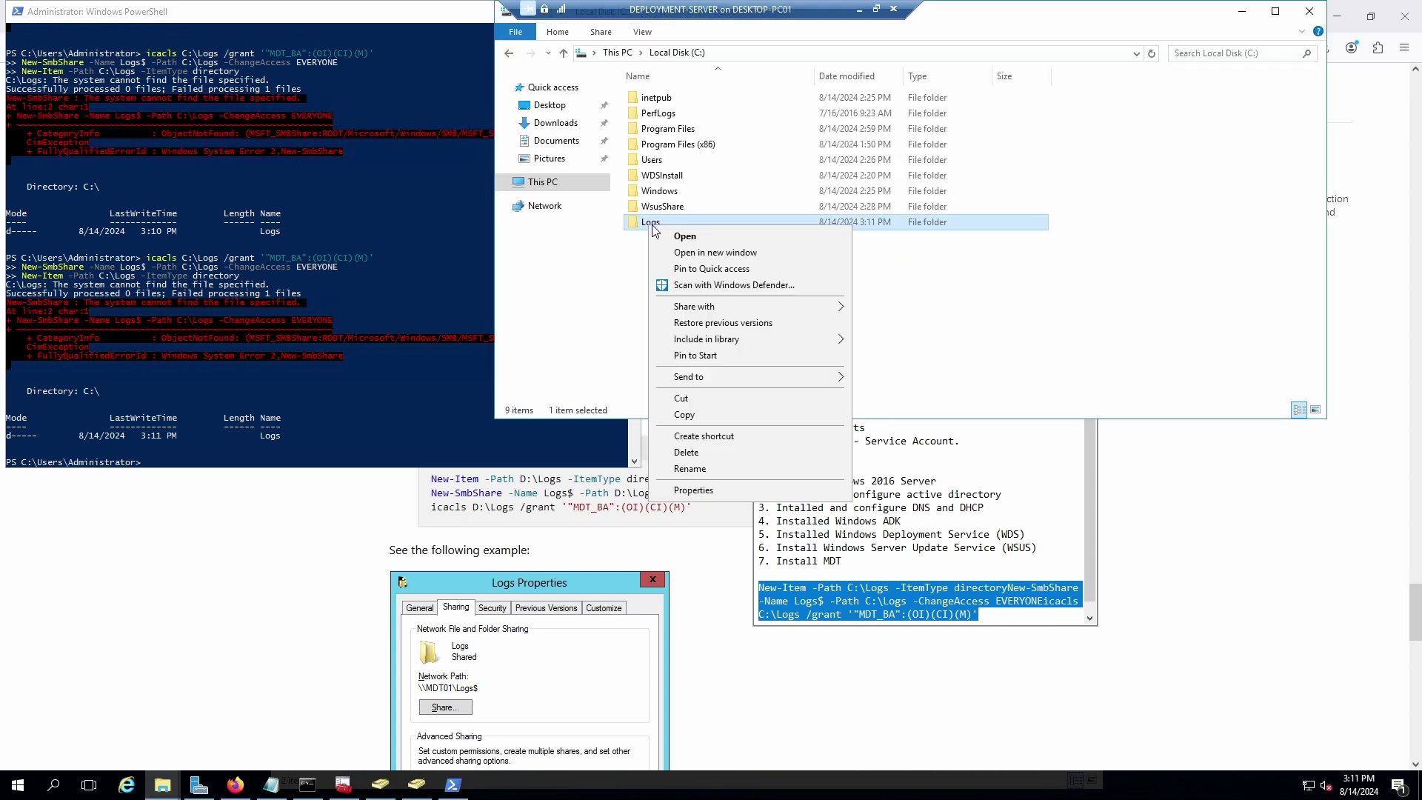
mouse_move(732, 309)
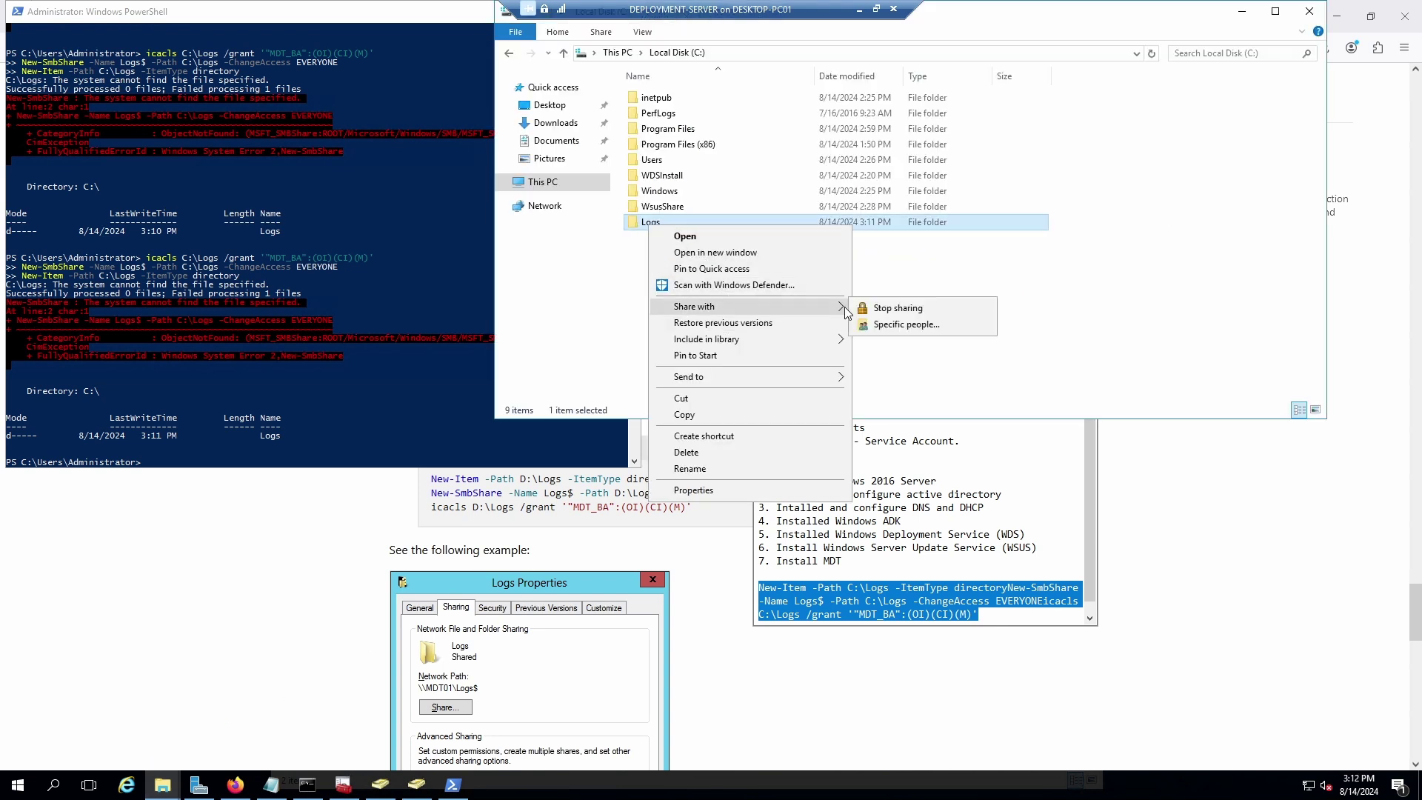
click(910, 327)
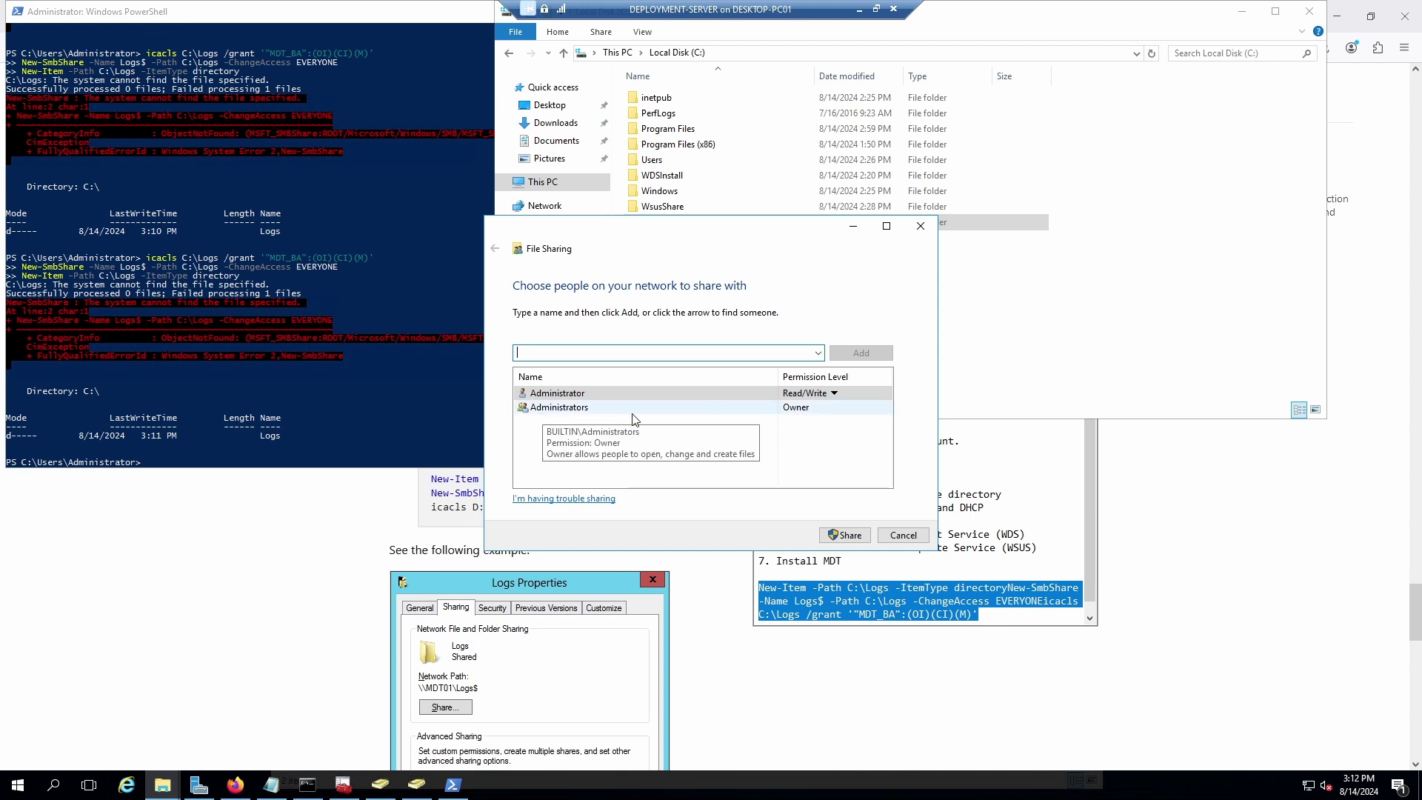
click(1061, 358)
click(176, 463)
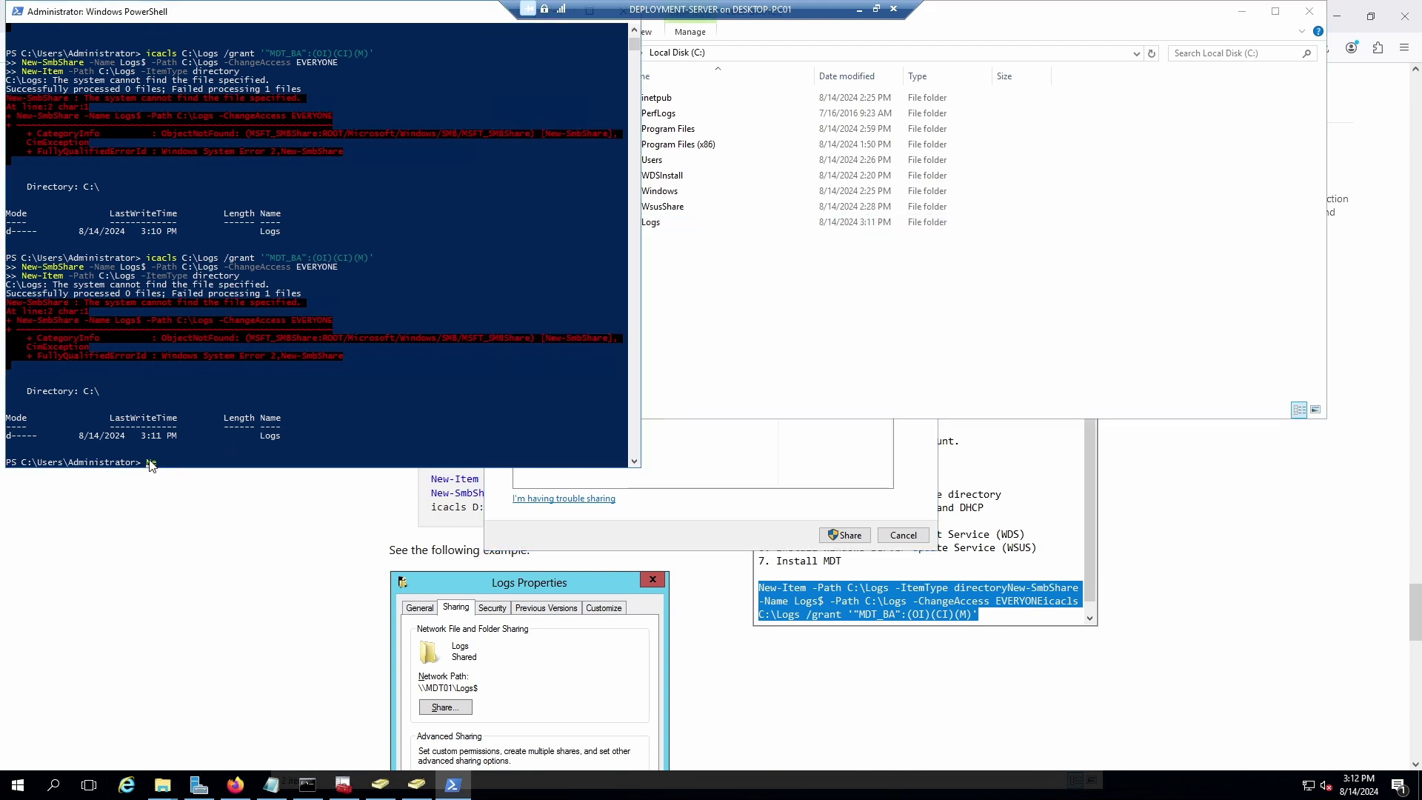
right_click(150, 465)
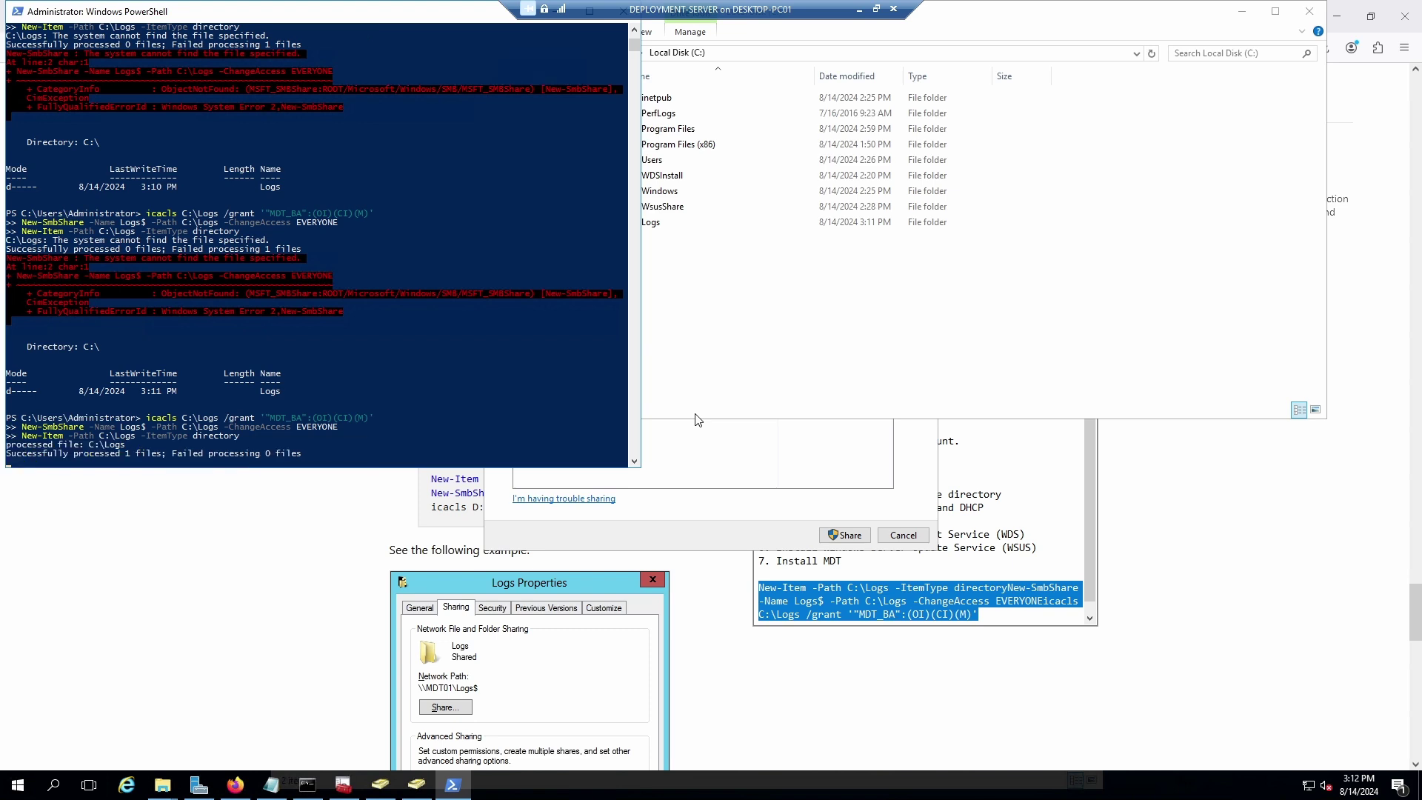
key(Return)
Share Logs with specific people, adding the MDT_BA account.
click(903, 337)
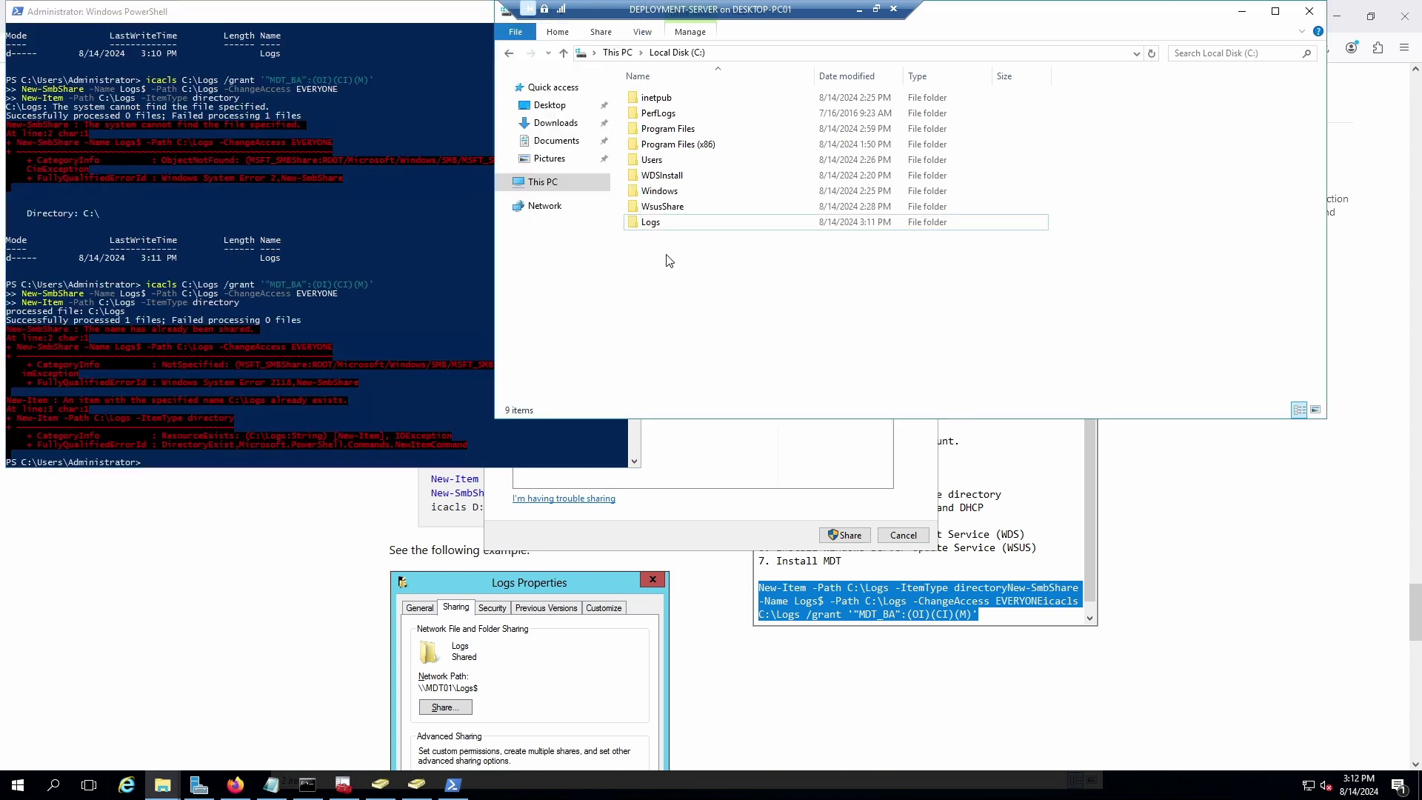
right_click(656, 222)
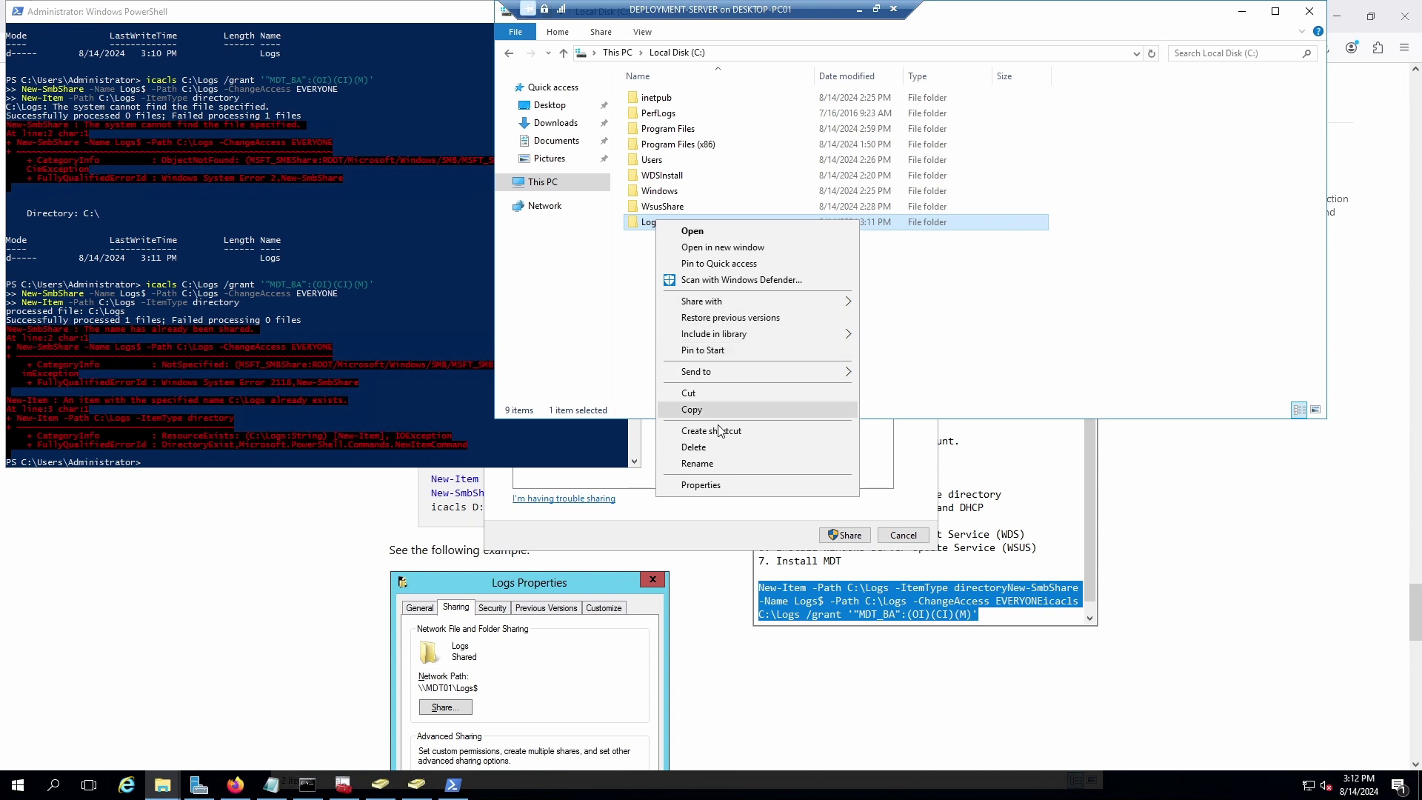
mouse_move(854, 311)
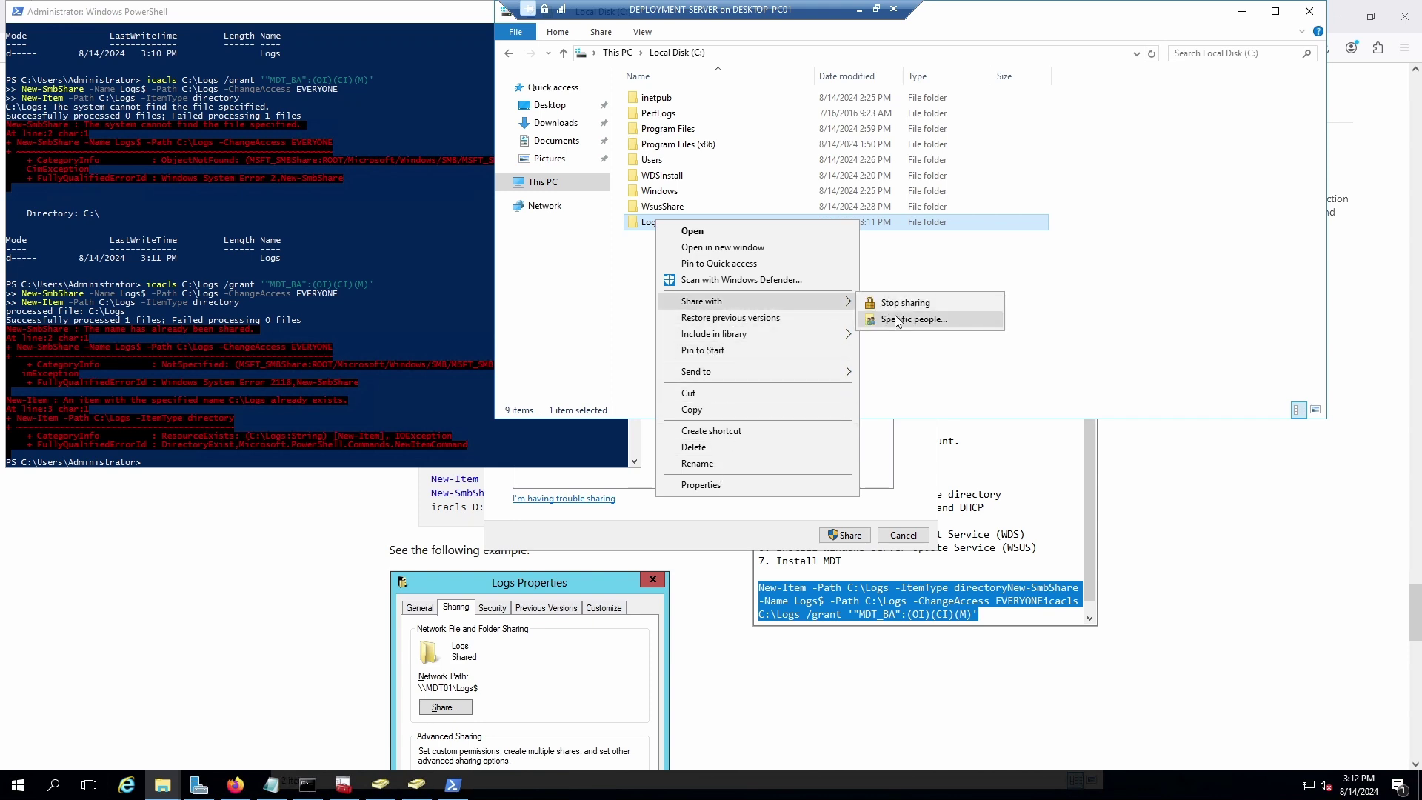
click(898, 320)
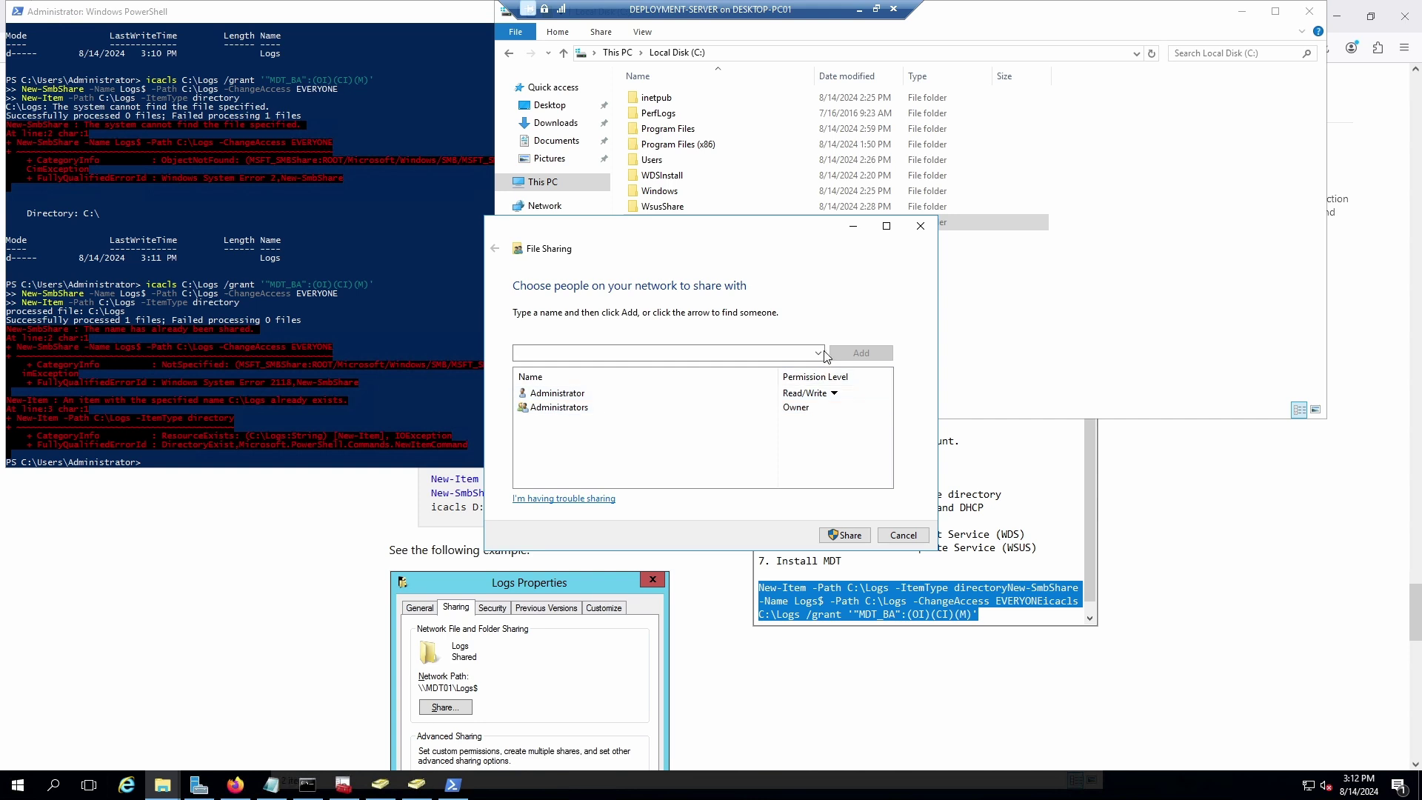
click(818, 353)
click(593, 379)
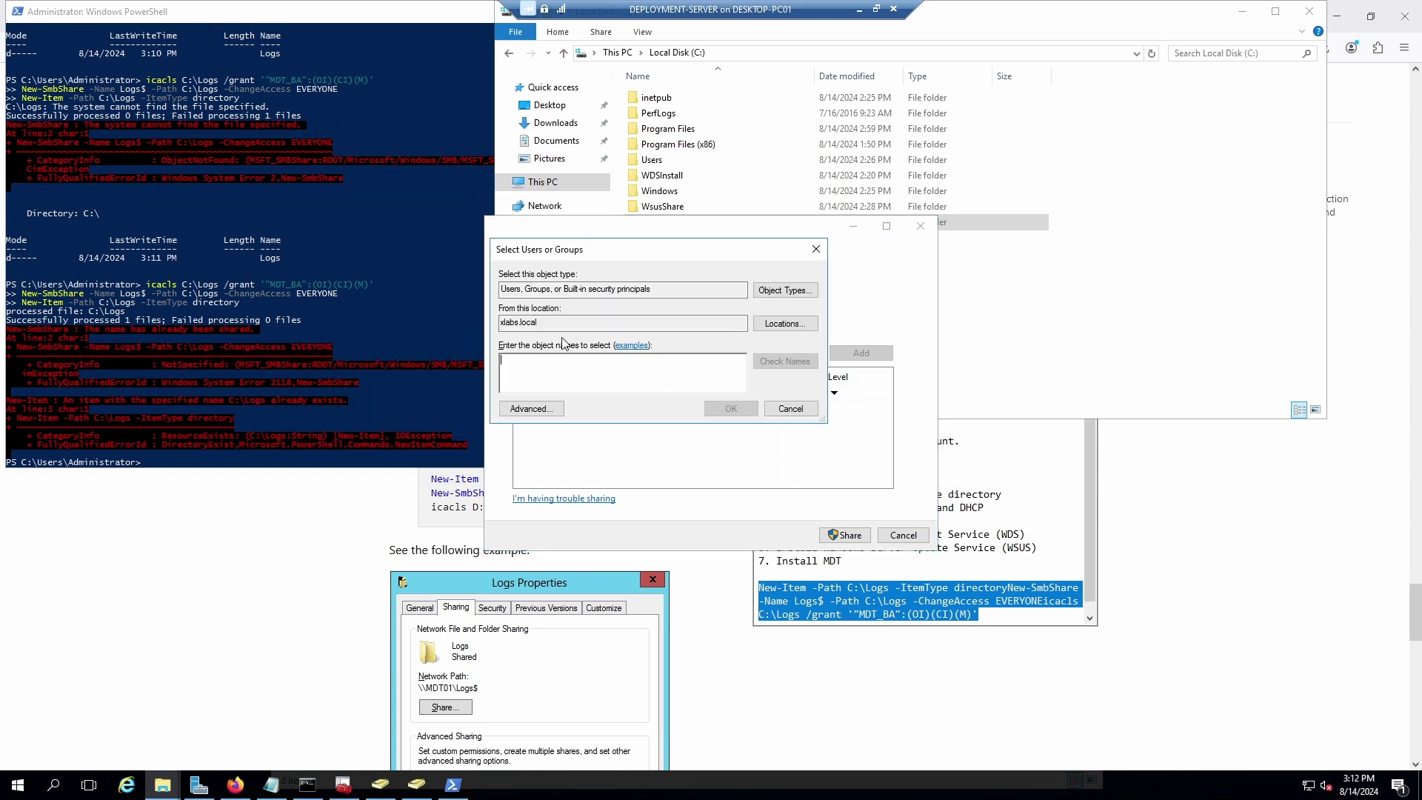
text(MDT)
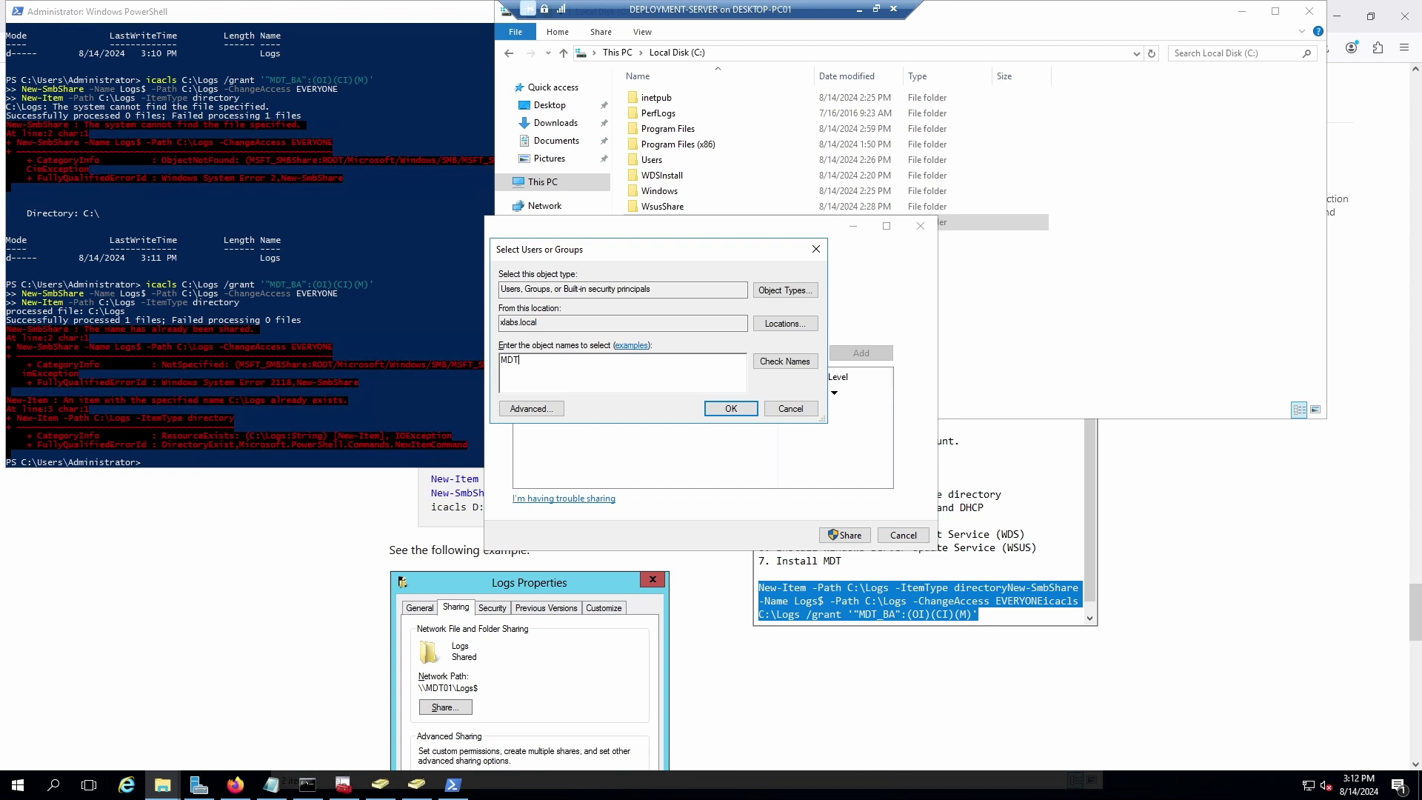
click(806, 369)
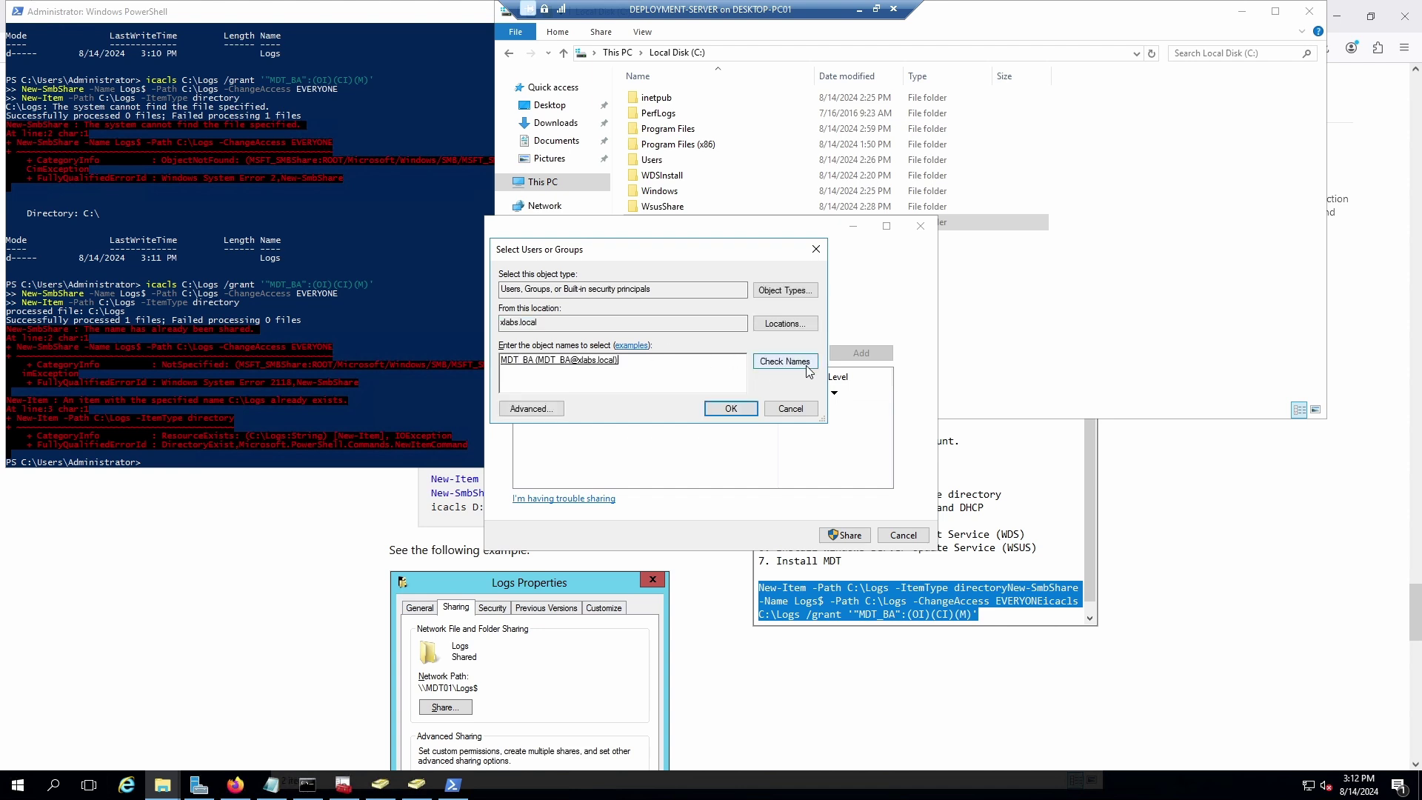
click(731, 410)
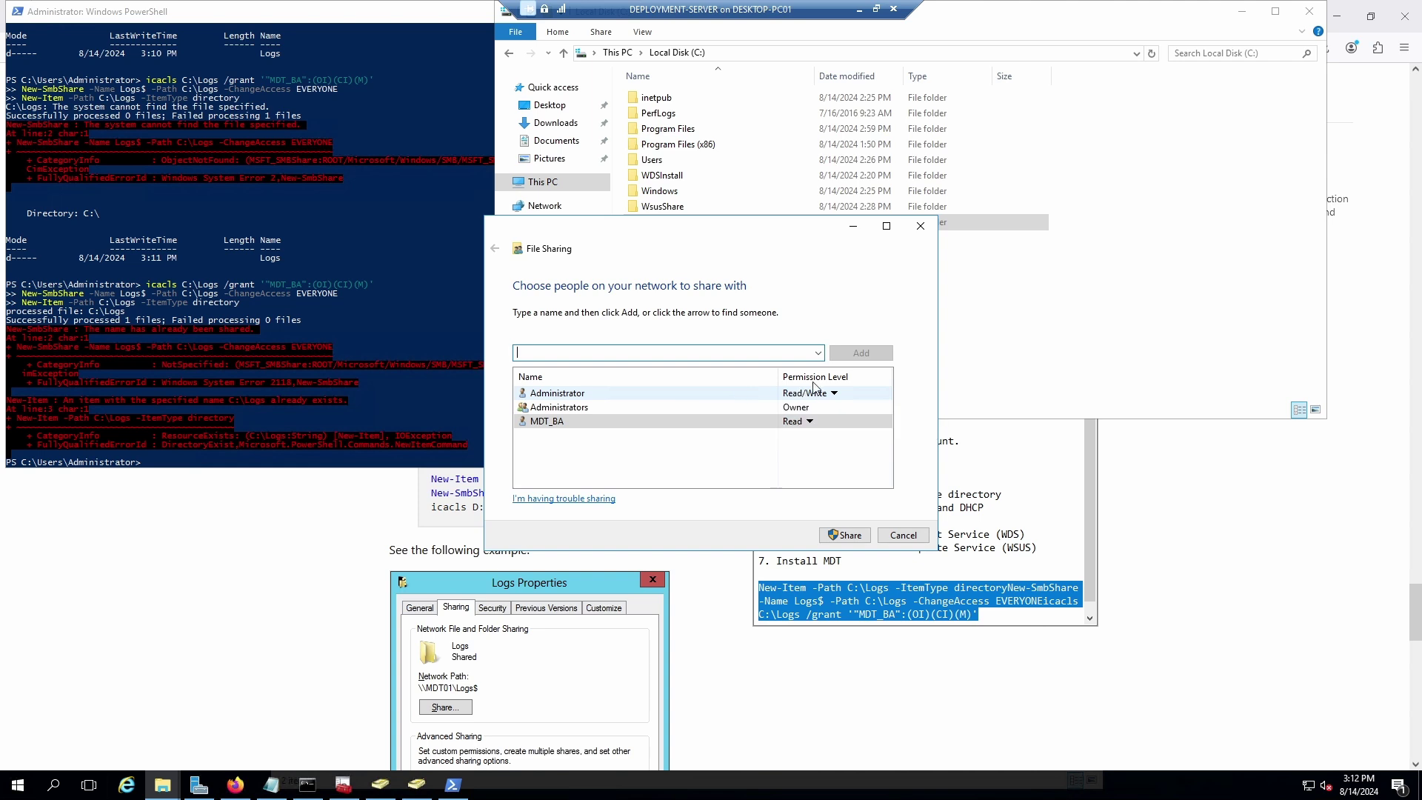
Add Everyone at Read, set MDT_BA to Read/Write, and complete the share.
click(819, 354)
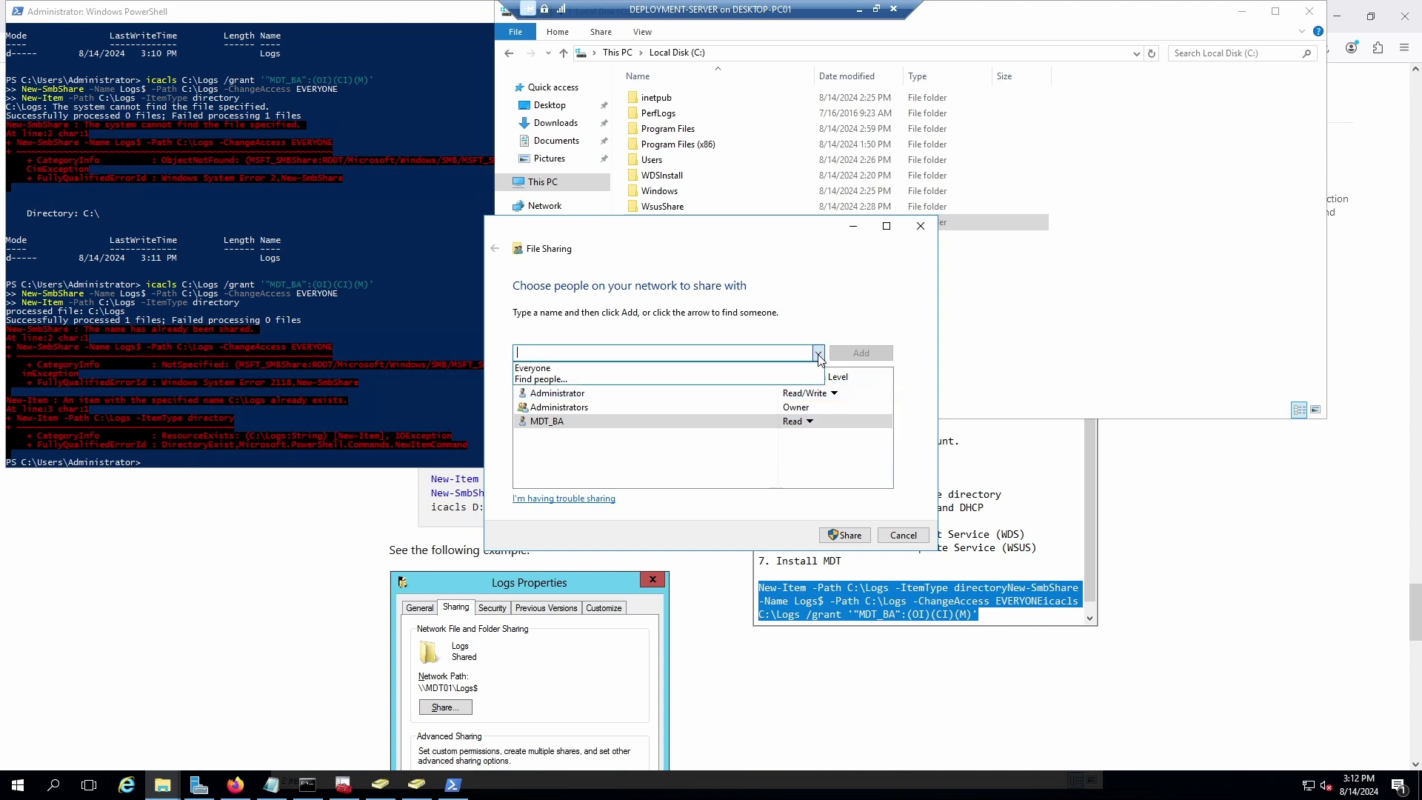
click(770, 368)
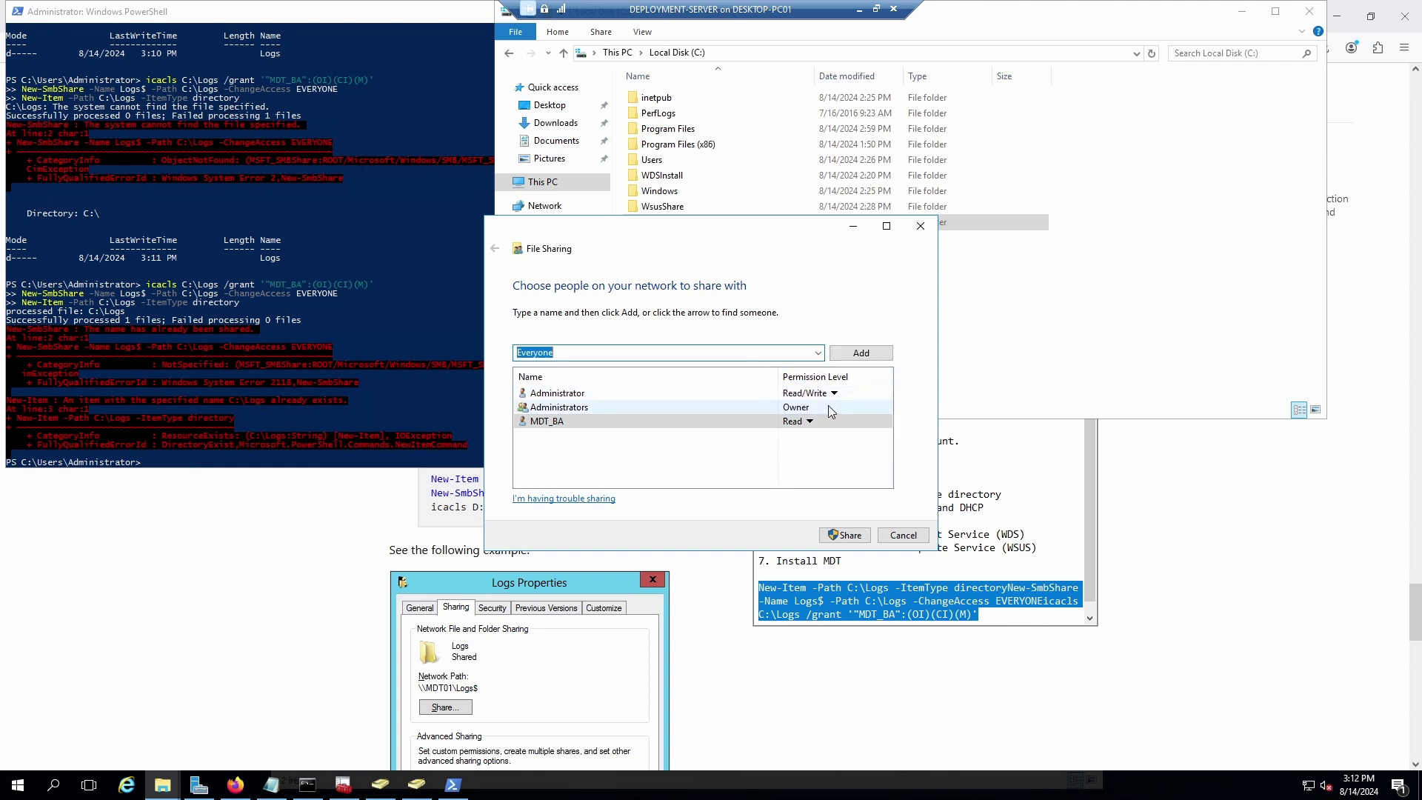
click(861, 353)
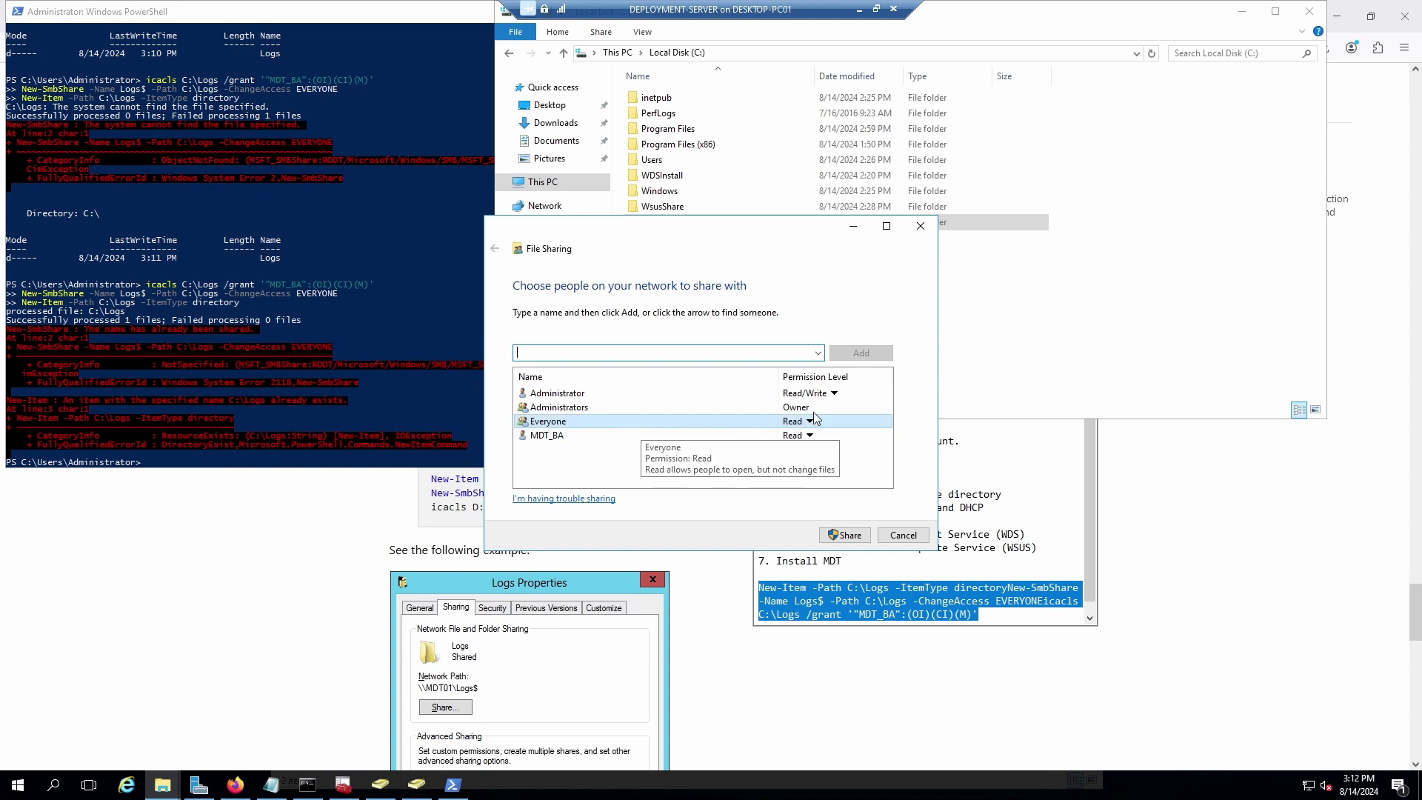
click(815, 439)
click(815, 438)
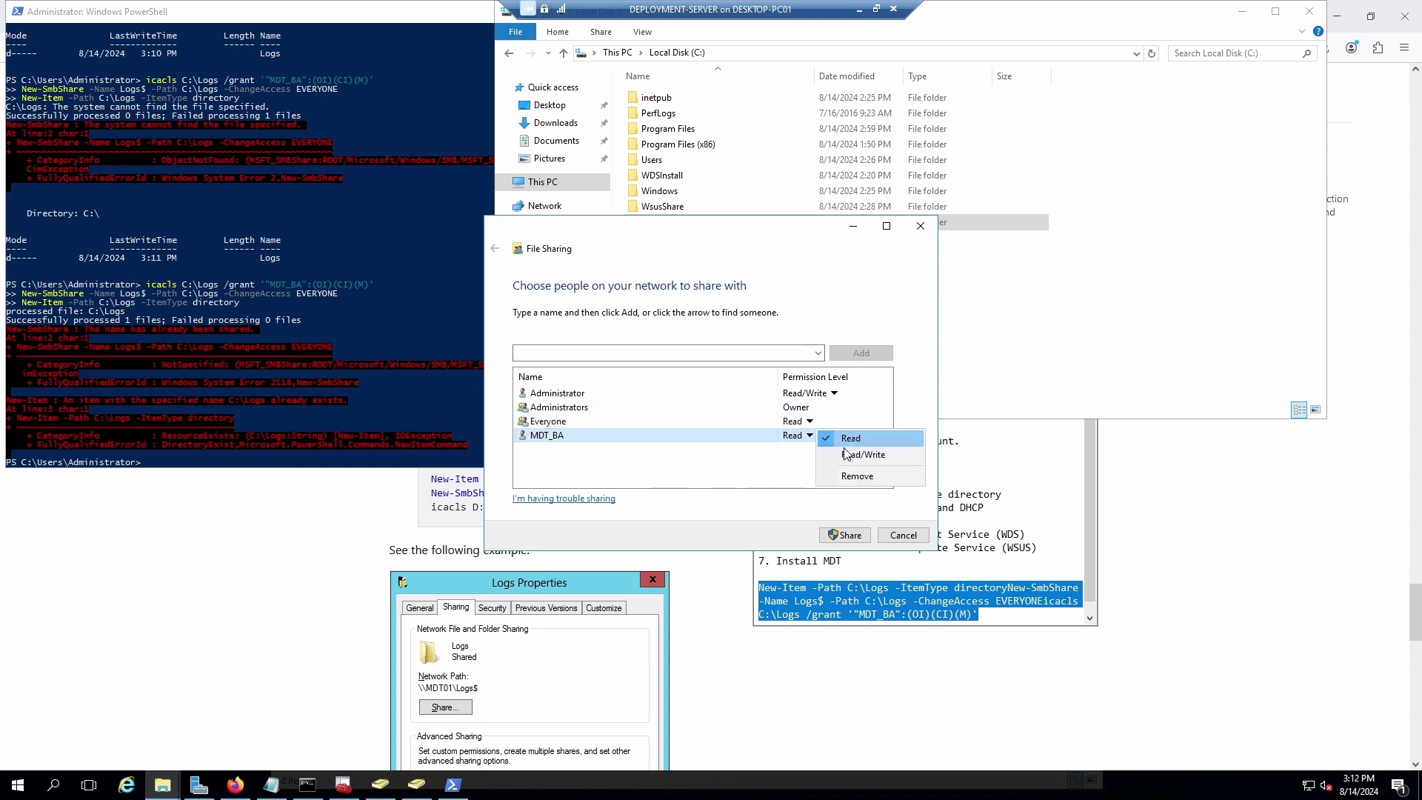
click(818, 460)
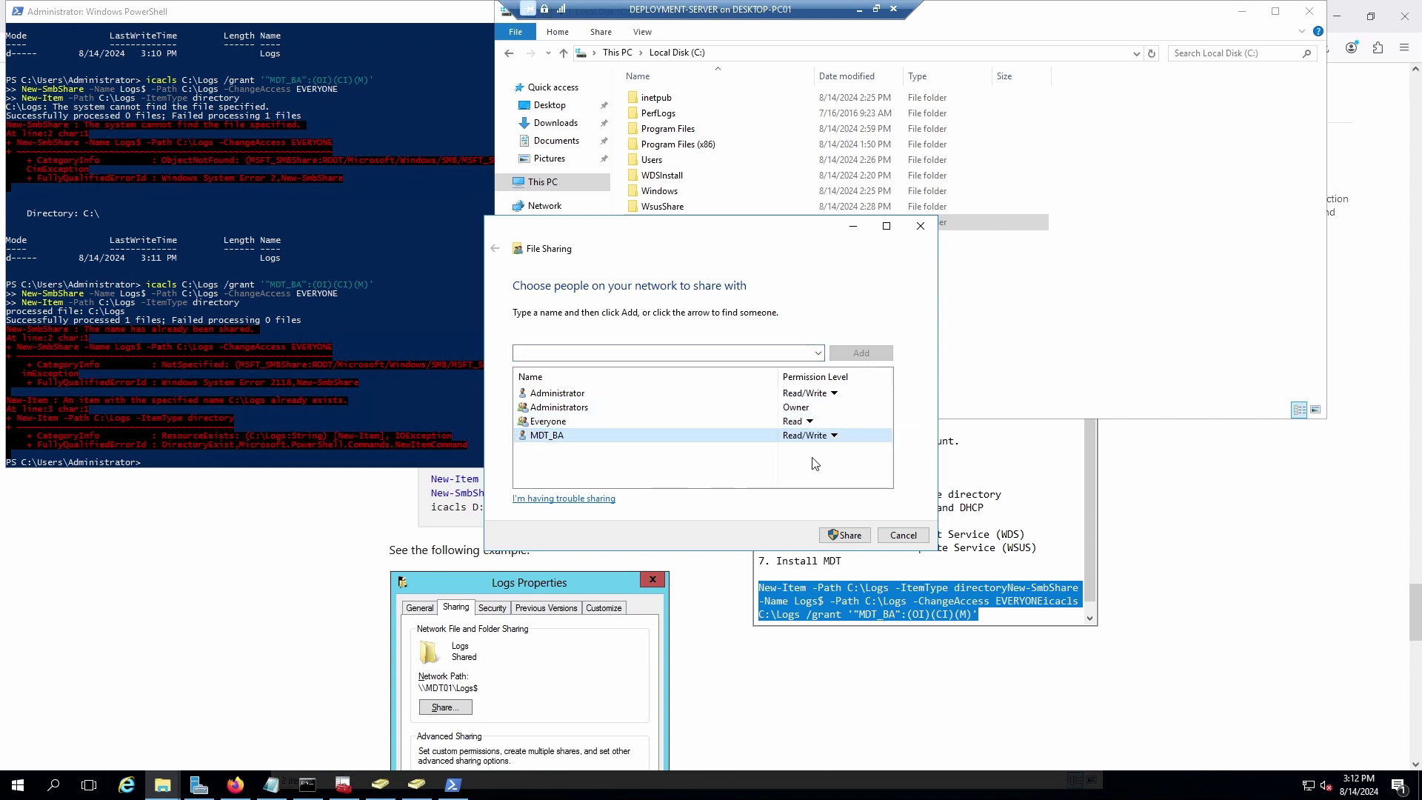
click(848, 535)
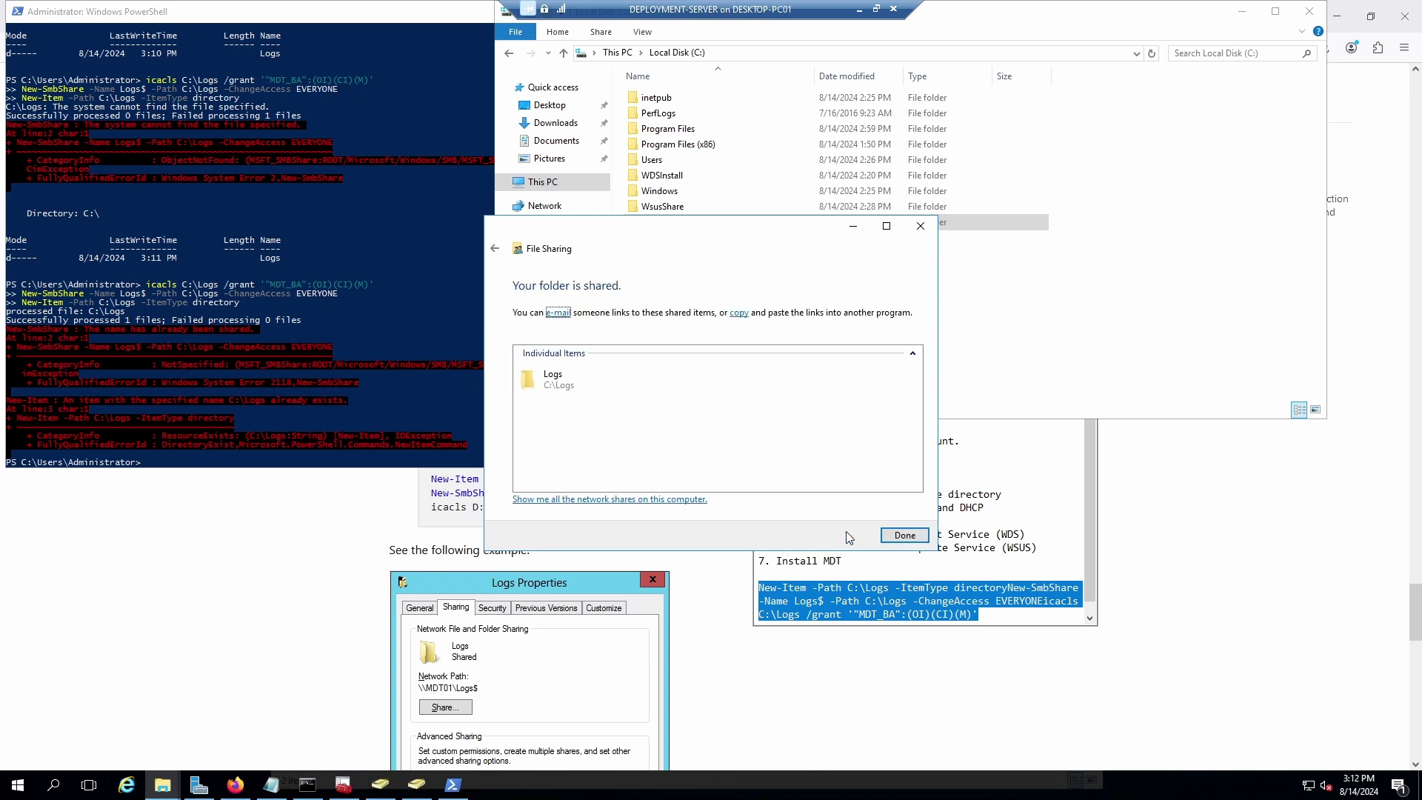
click(905, 535)
click(220, 363)
Close the PowerShell window.
click(348, 326)
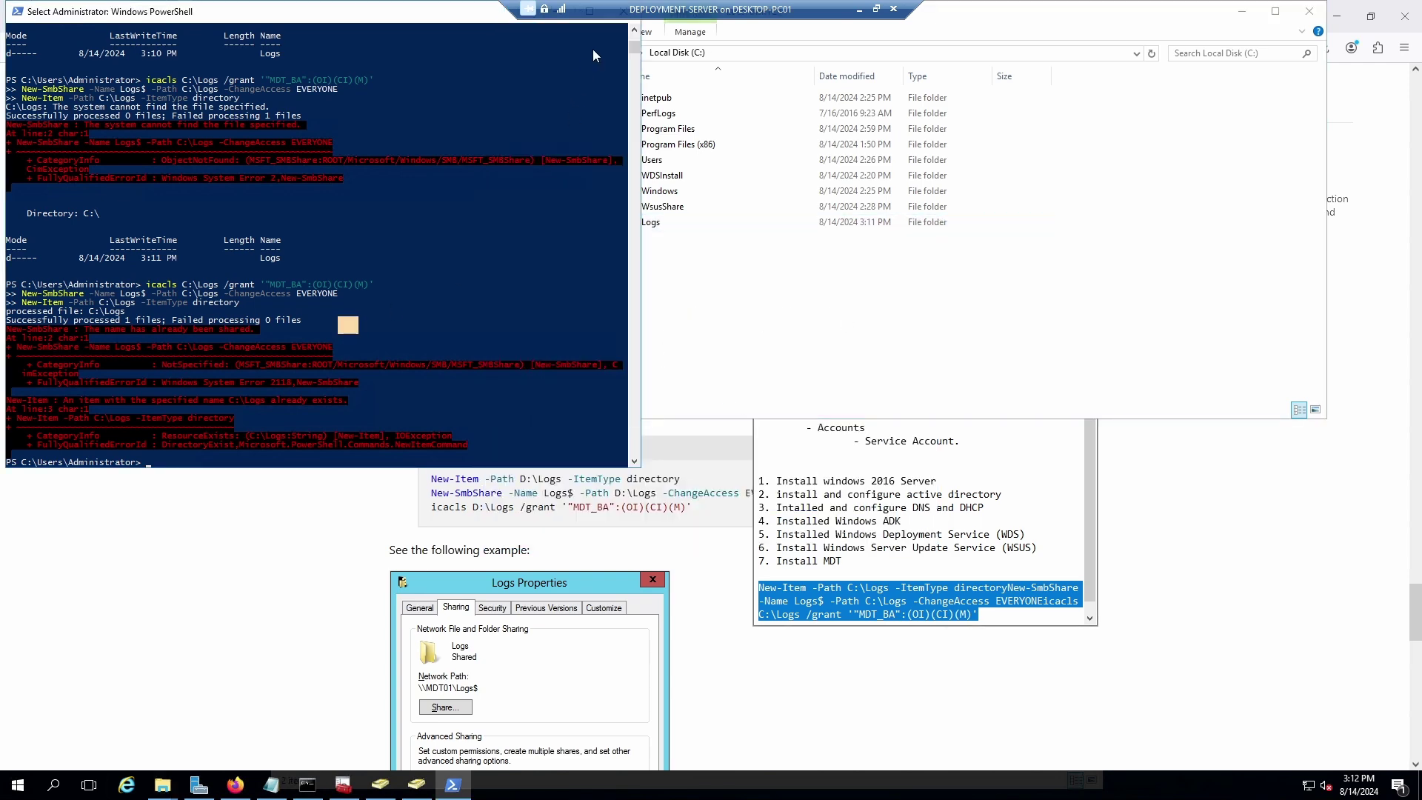
drag(355, 9, 393, 87)
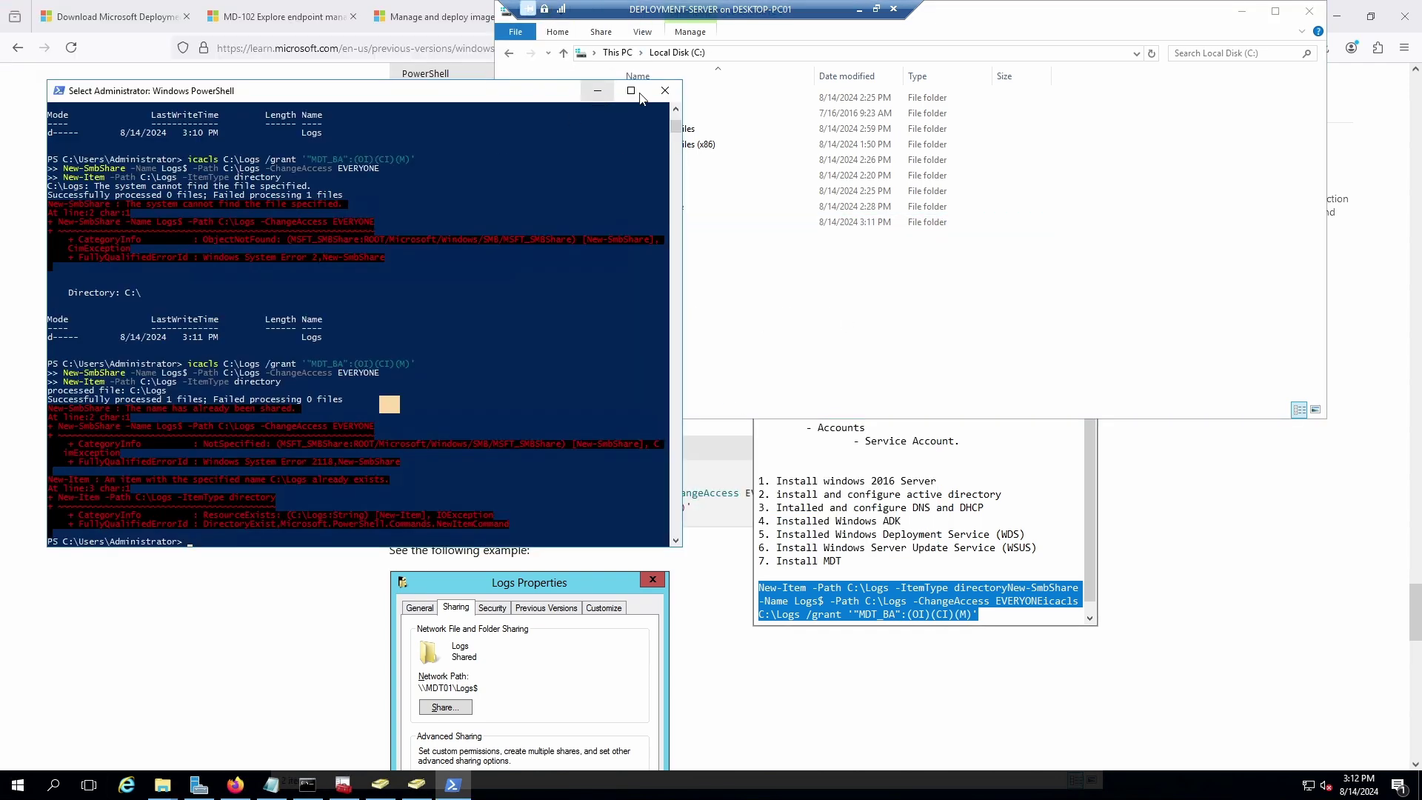
click(667, 89)
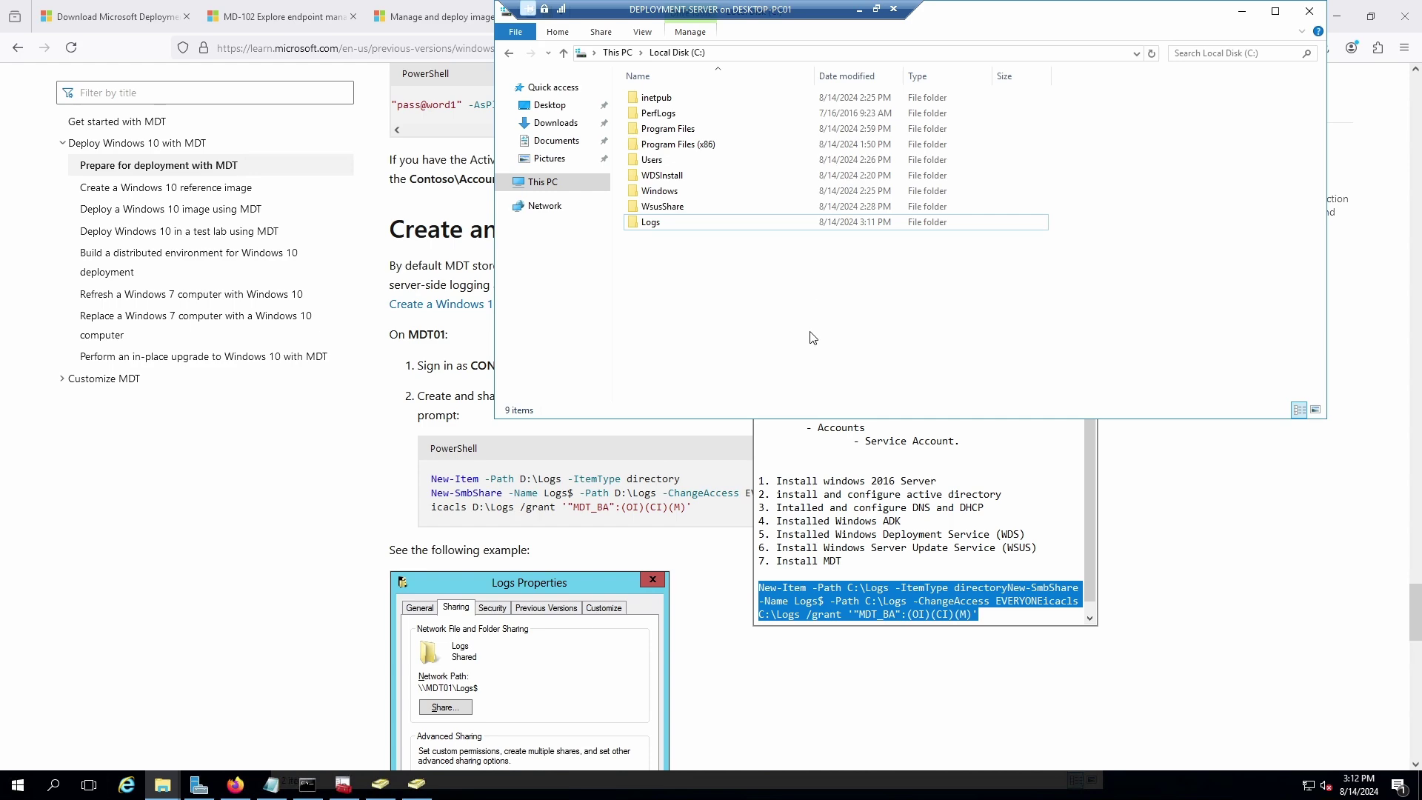
Scroll the MDT guide, bring up ADUC, then the Command Prompt with ipconfig output.
click(712, 566)
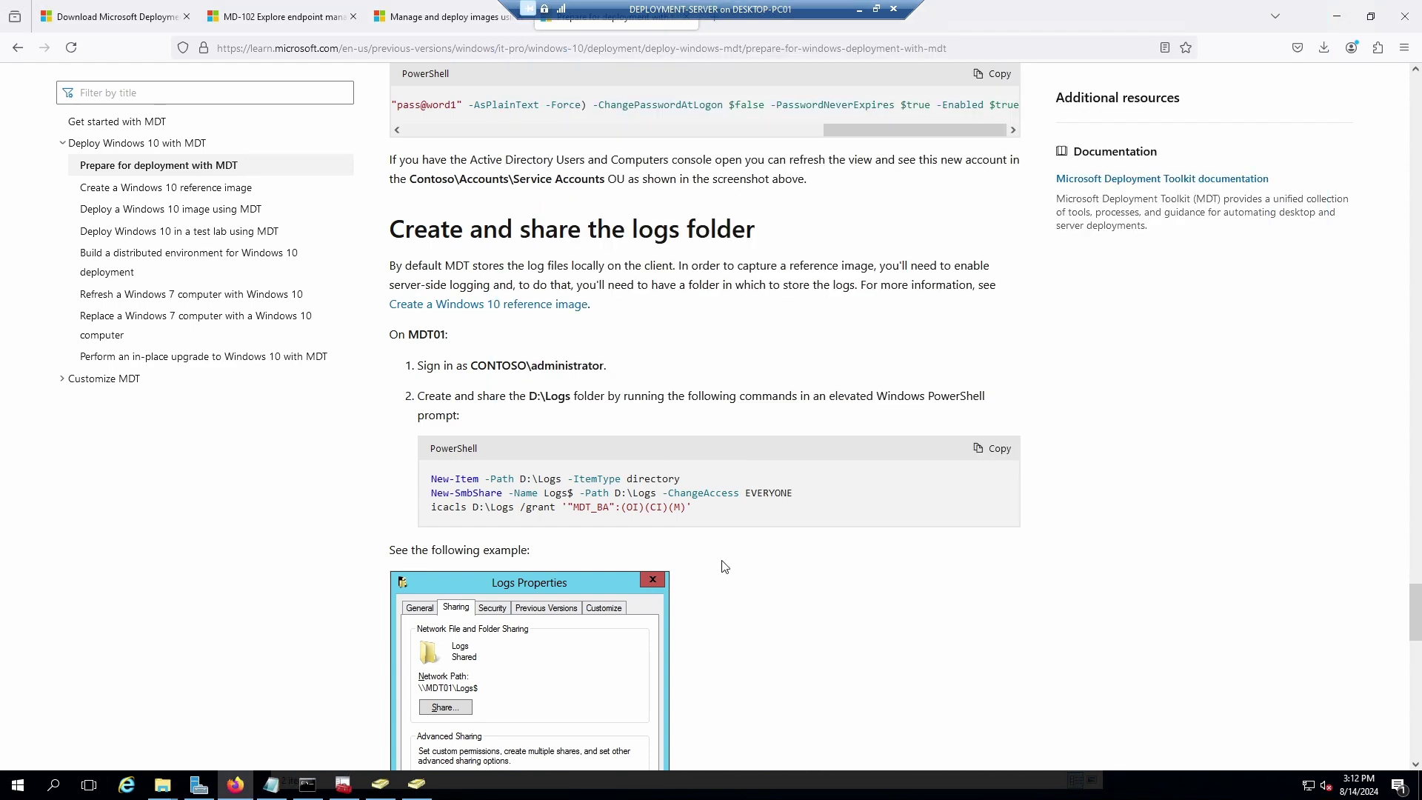
scroll(724, 569, down, 3)
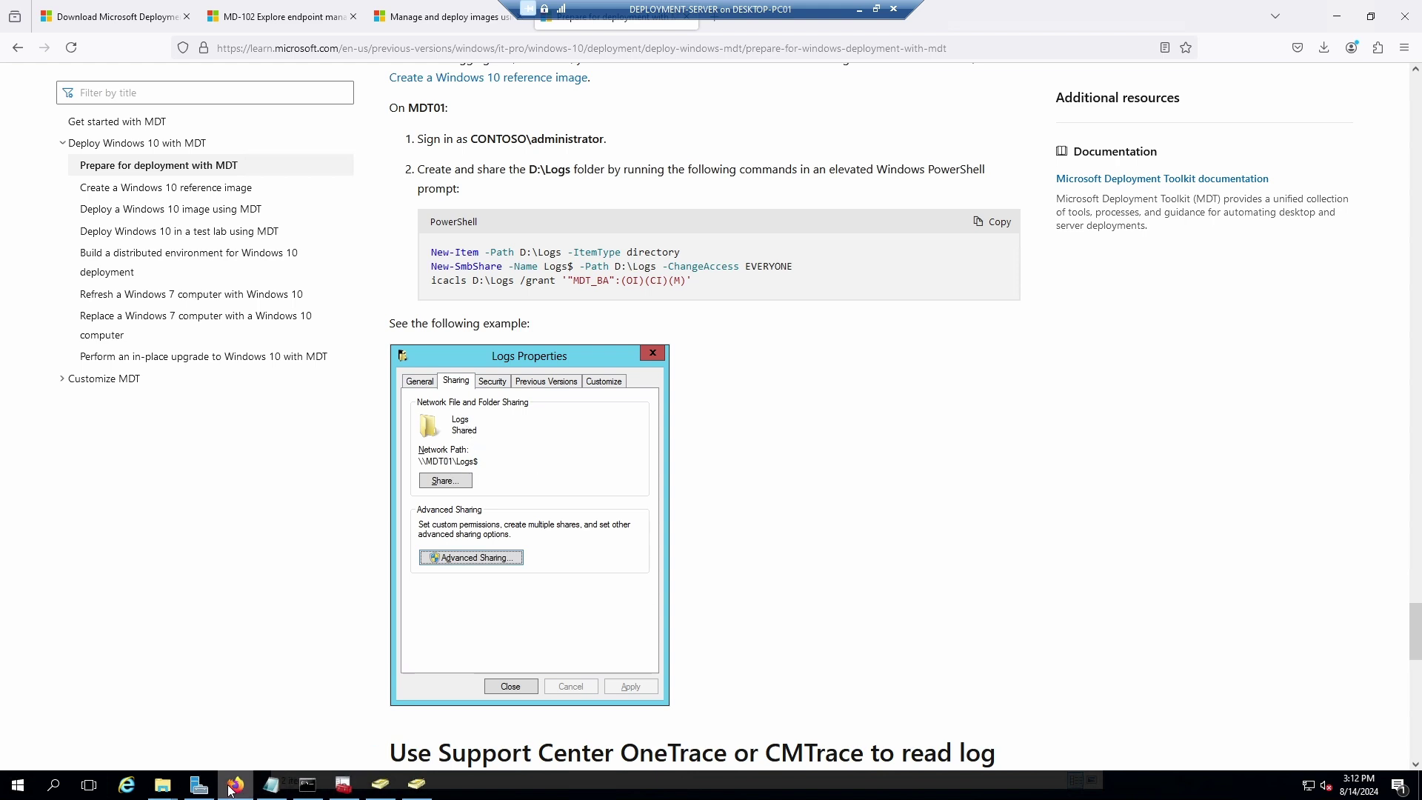
mouse_move(227, 792)
click(427, 791)
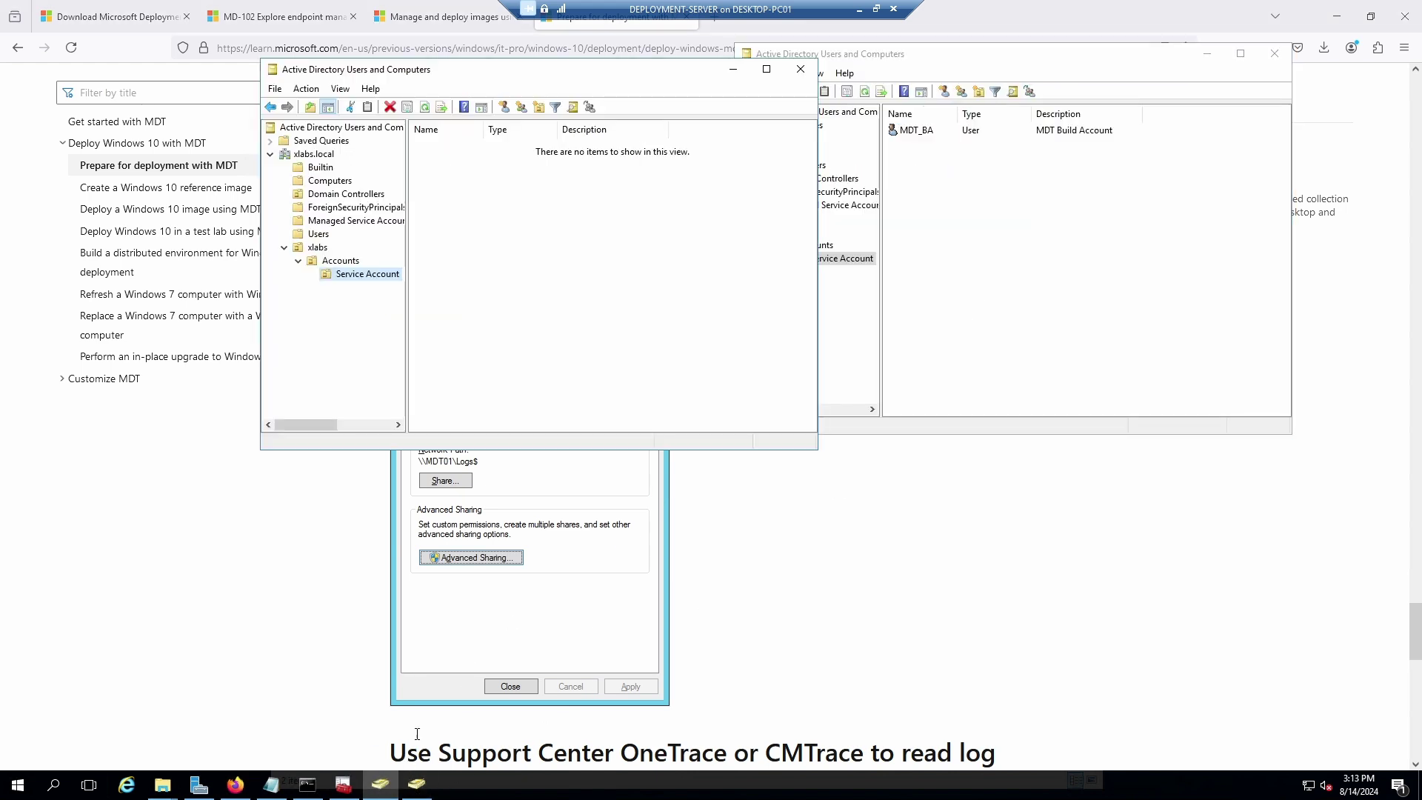
click(508, 376)
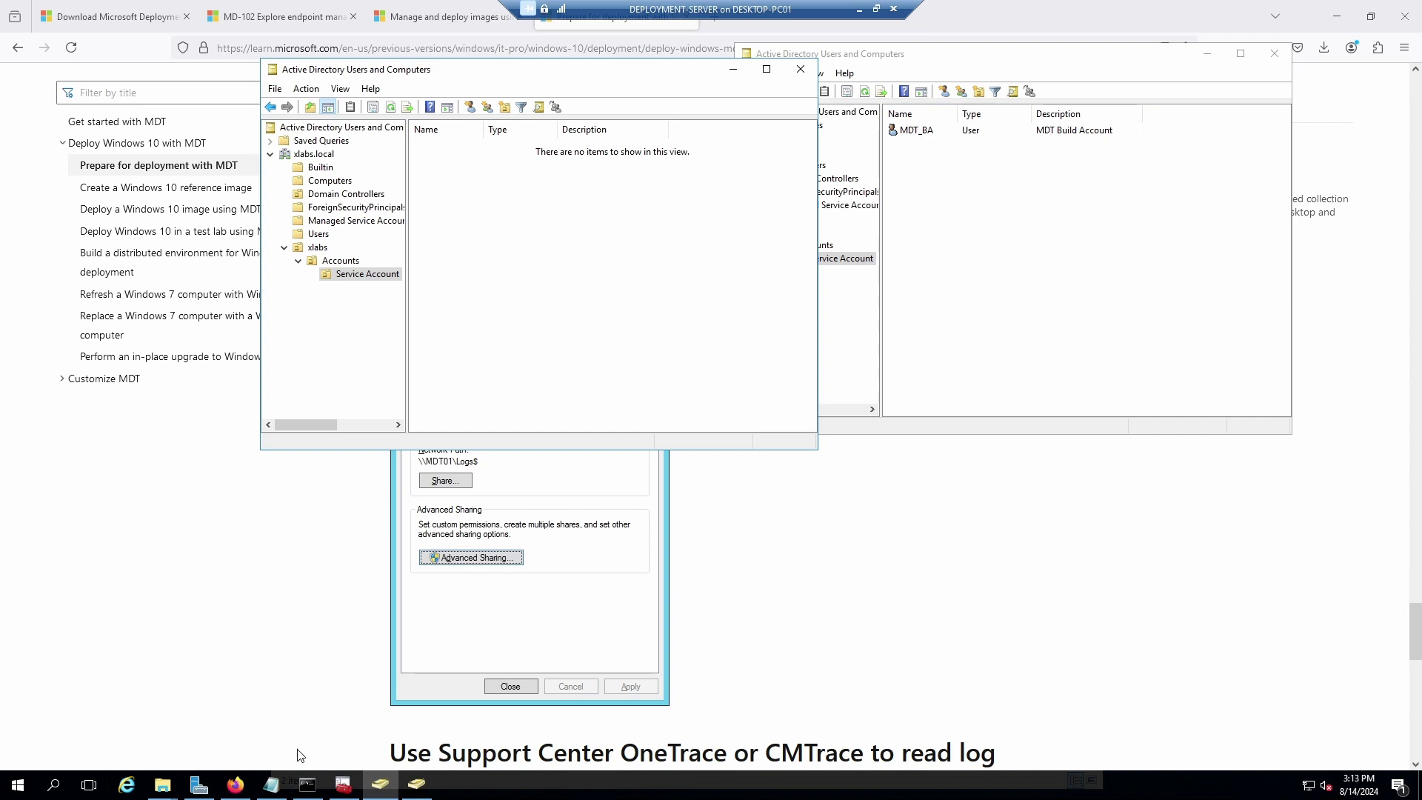
click(308, 786)
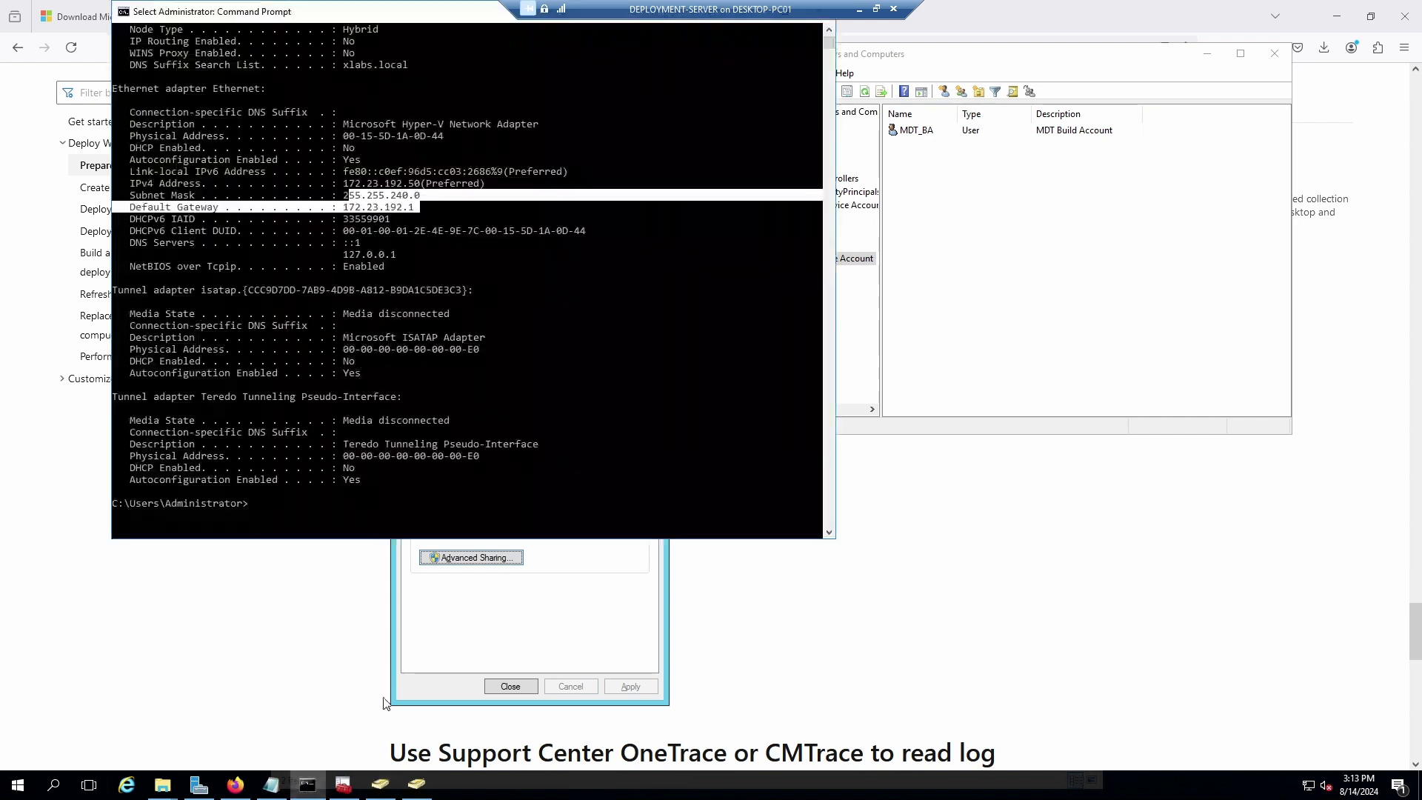
Clear the Command Prompt with cls and run whoami to confirm xlabs\administrator.
click(267, 504)
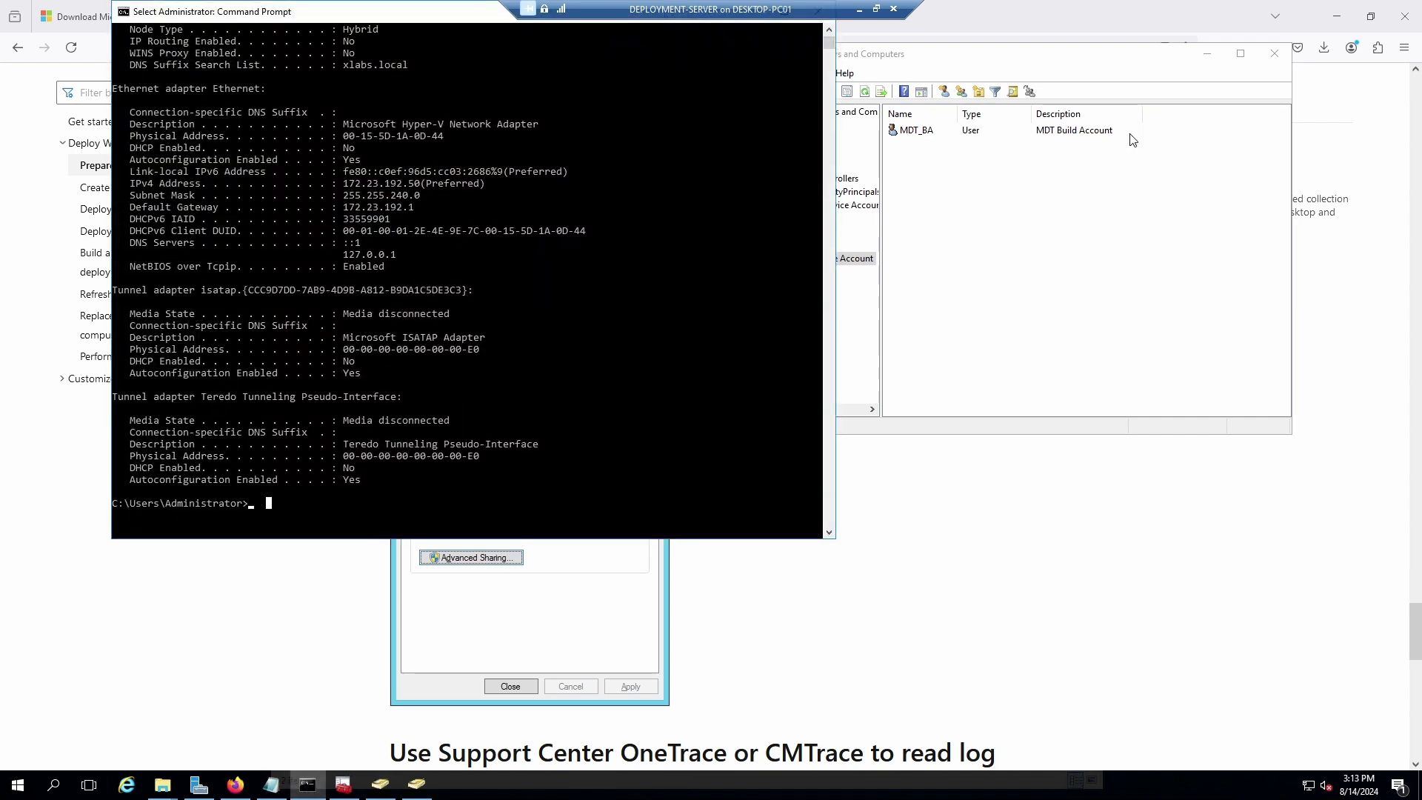
text(cls)
key(Return)
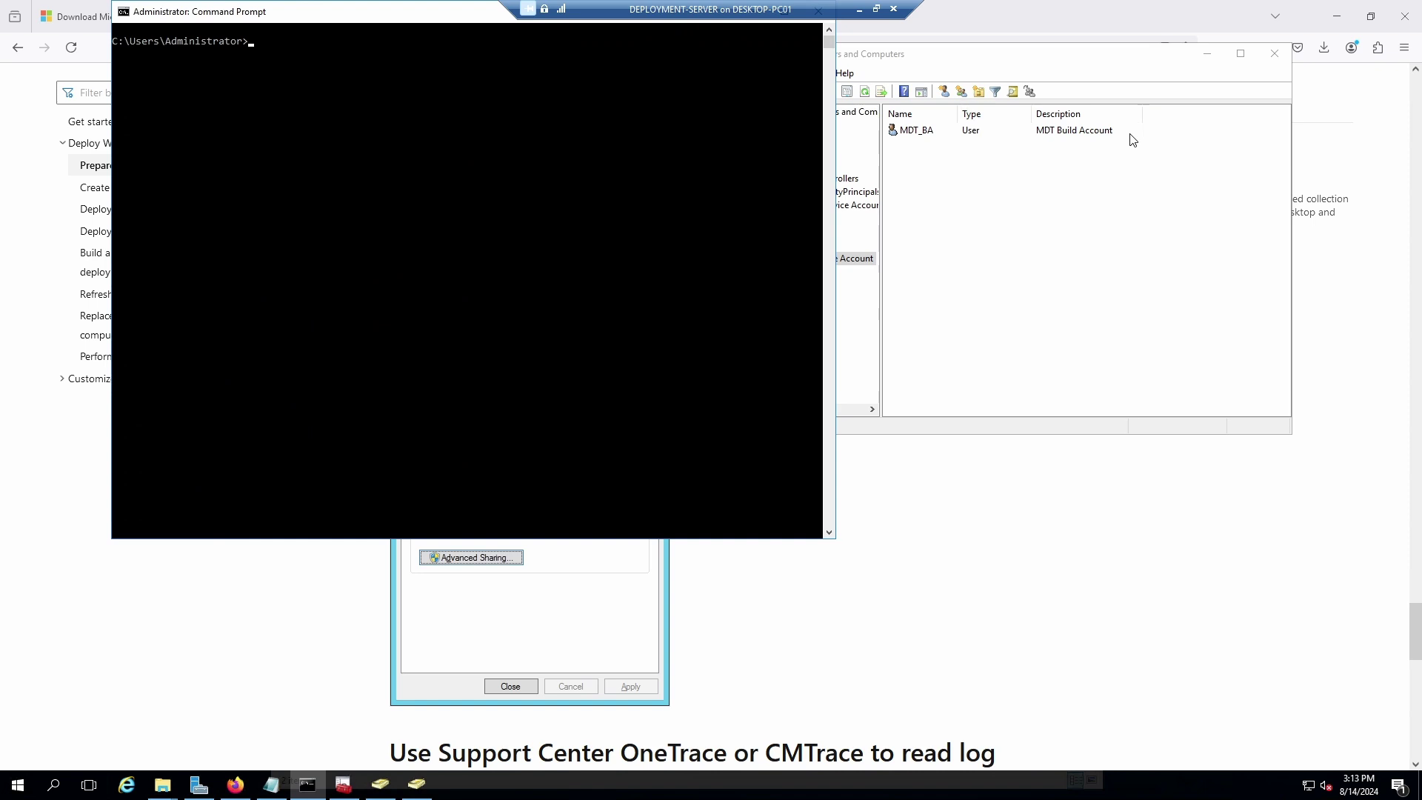
text(whoami)
key(Return)
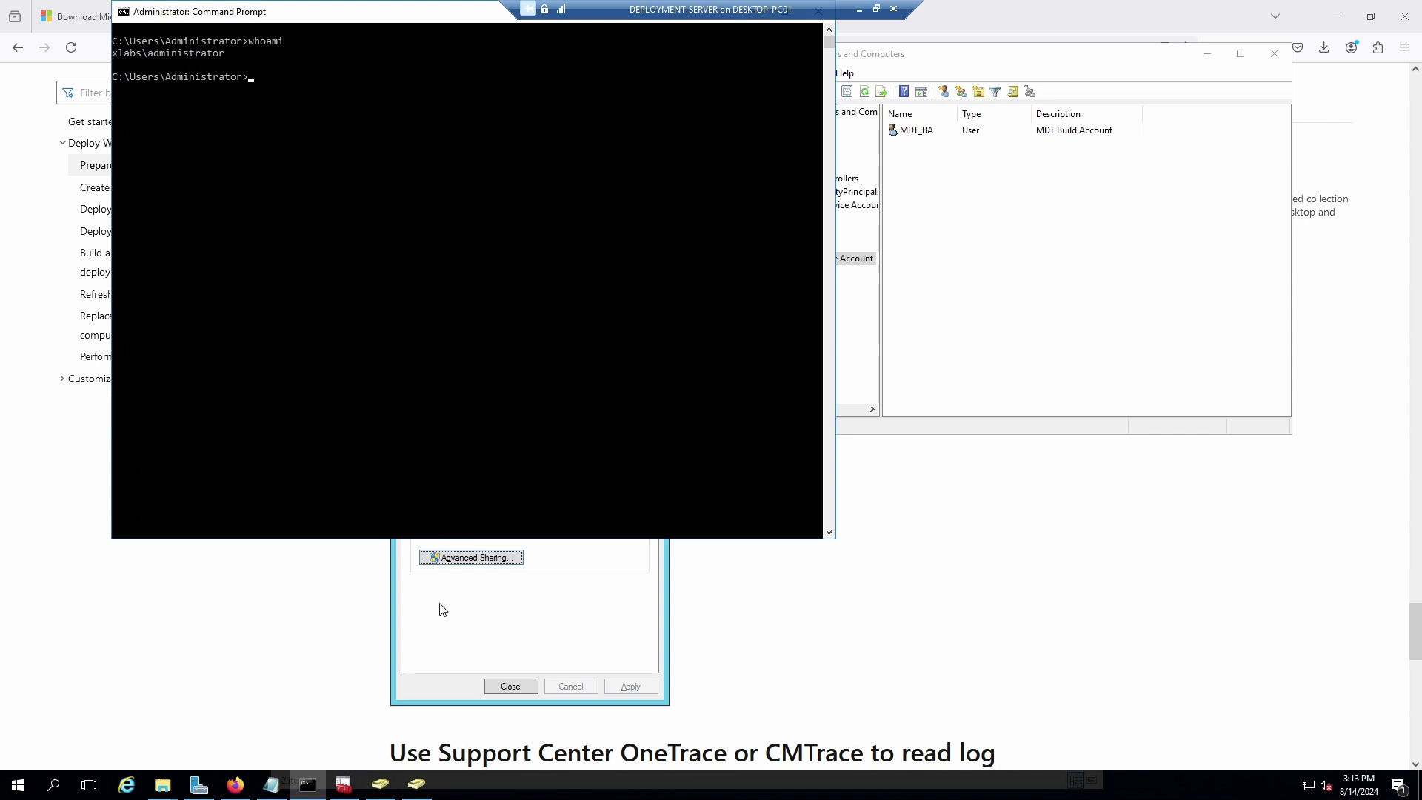
View DEPLOY-SVR on Server Manager's Local Server page, then return to the notes.
click(200, 785)
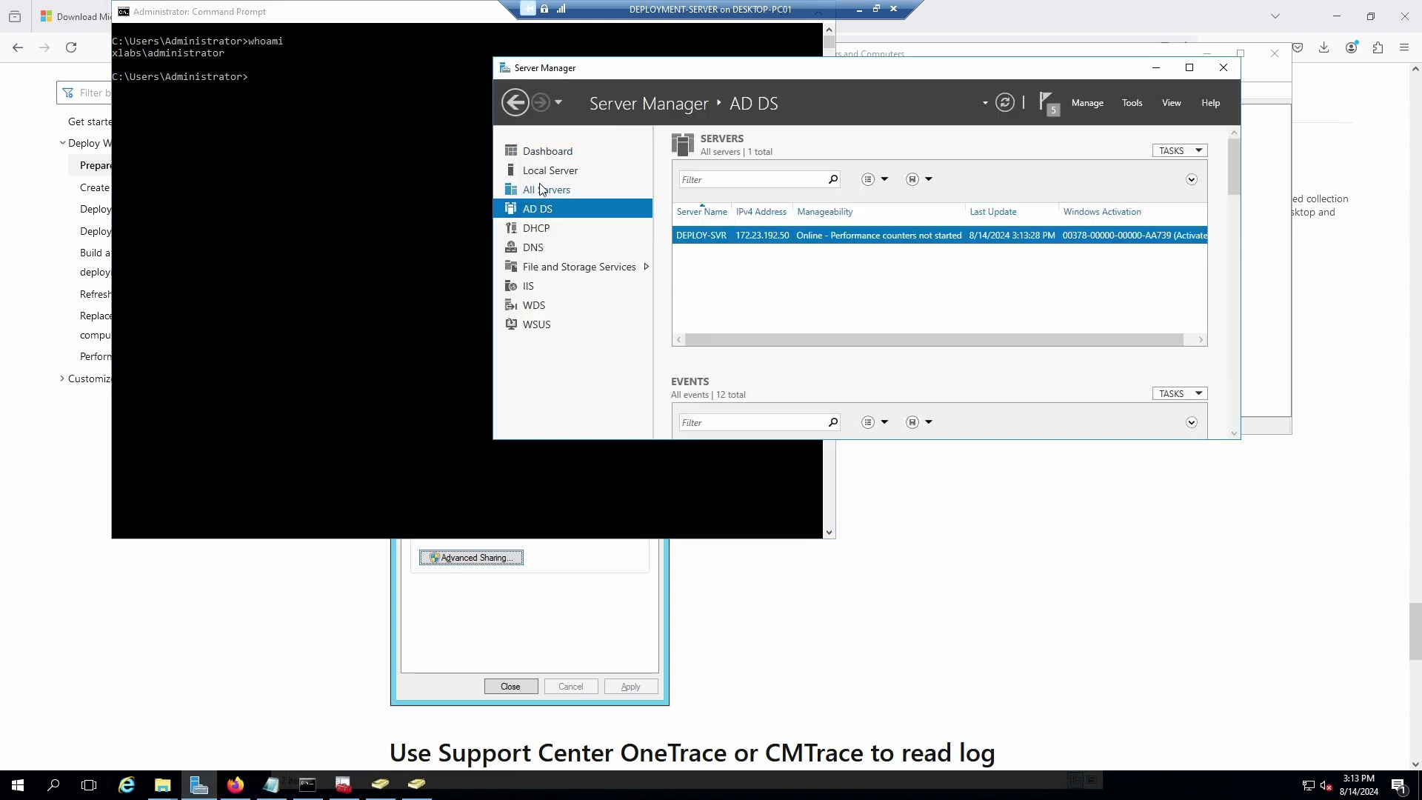
click(542, 190)
click(548, 171)
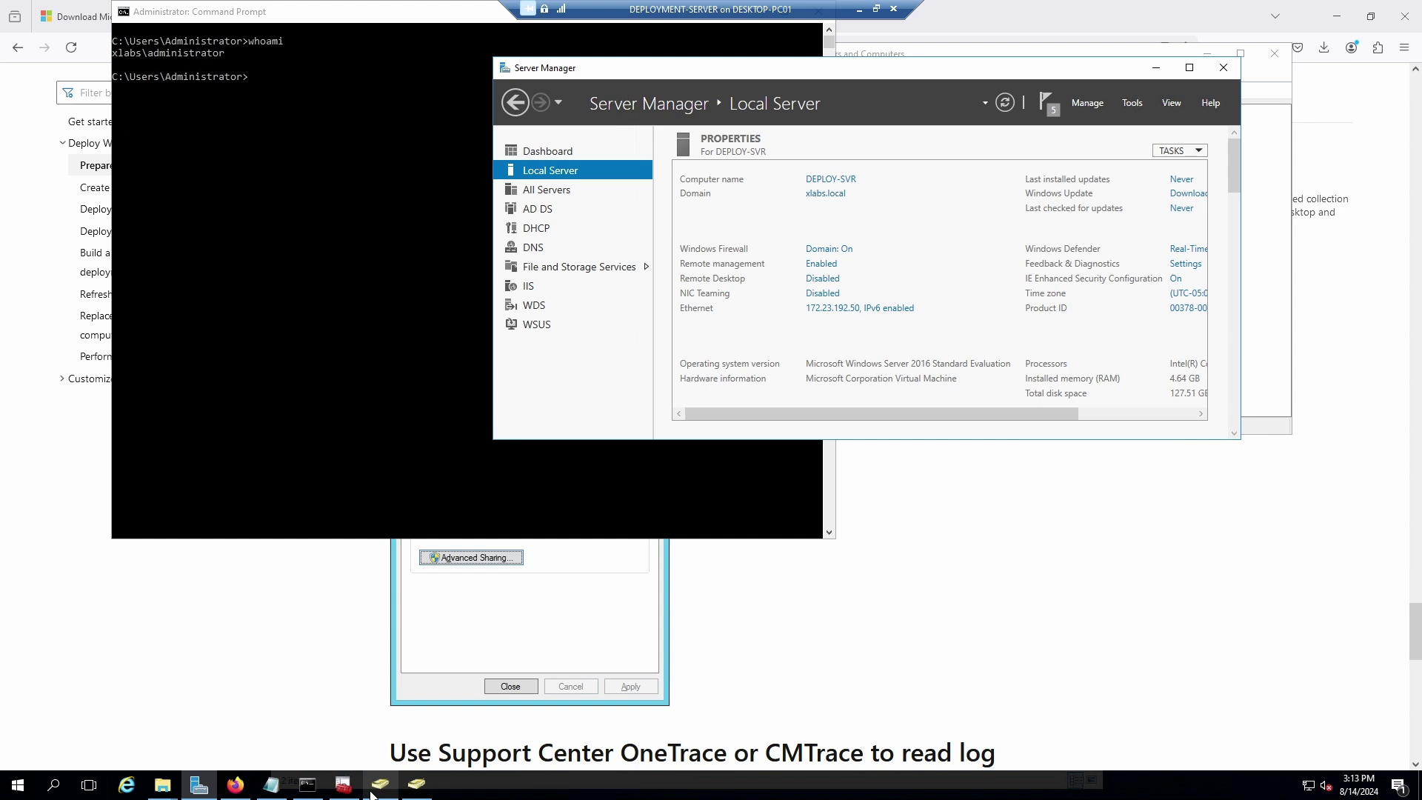
click(271, 785)
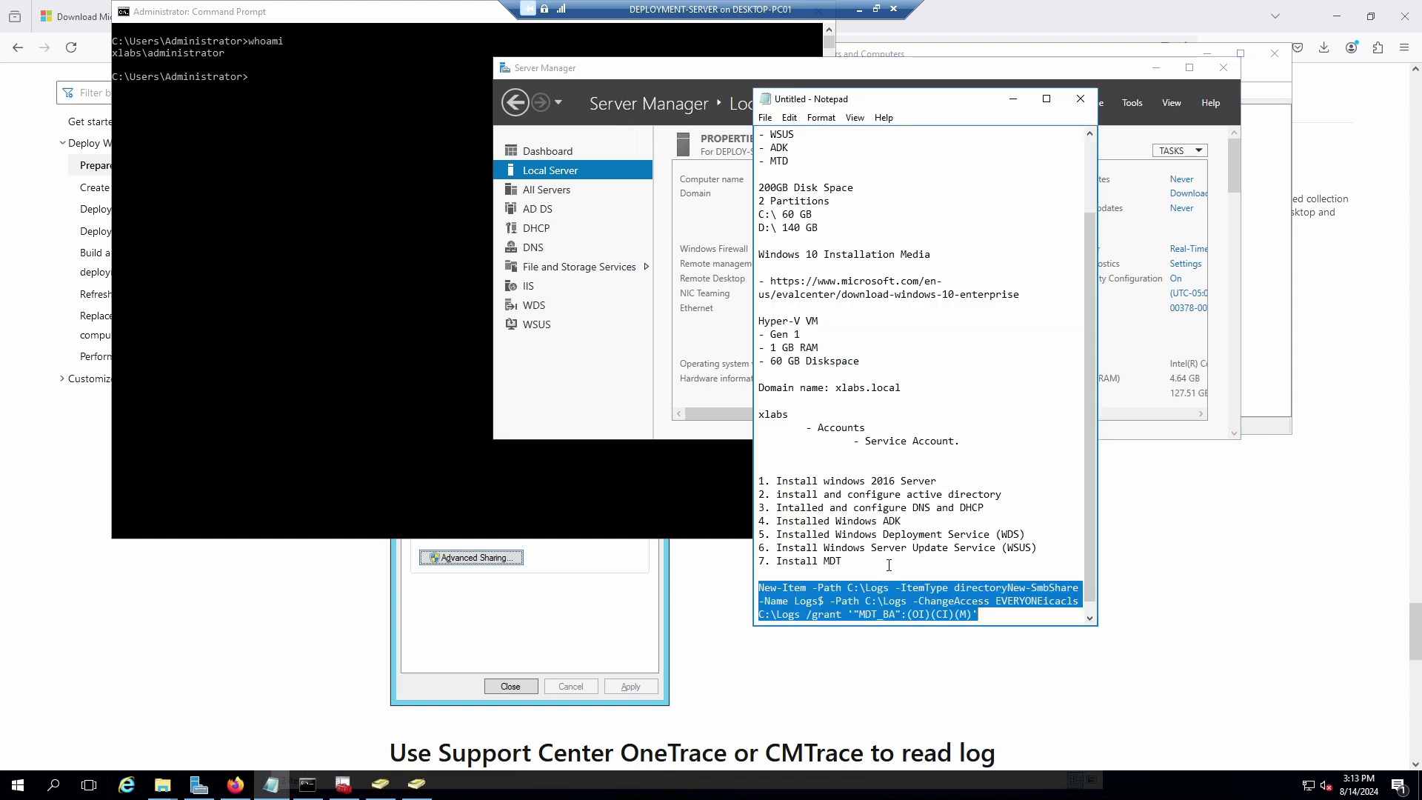
Split the icacls command onto its own Notepad line and copy that line.
click(887, 573)
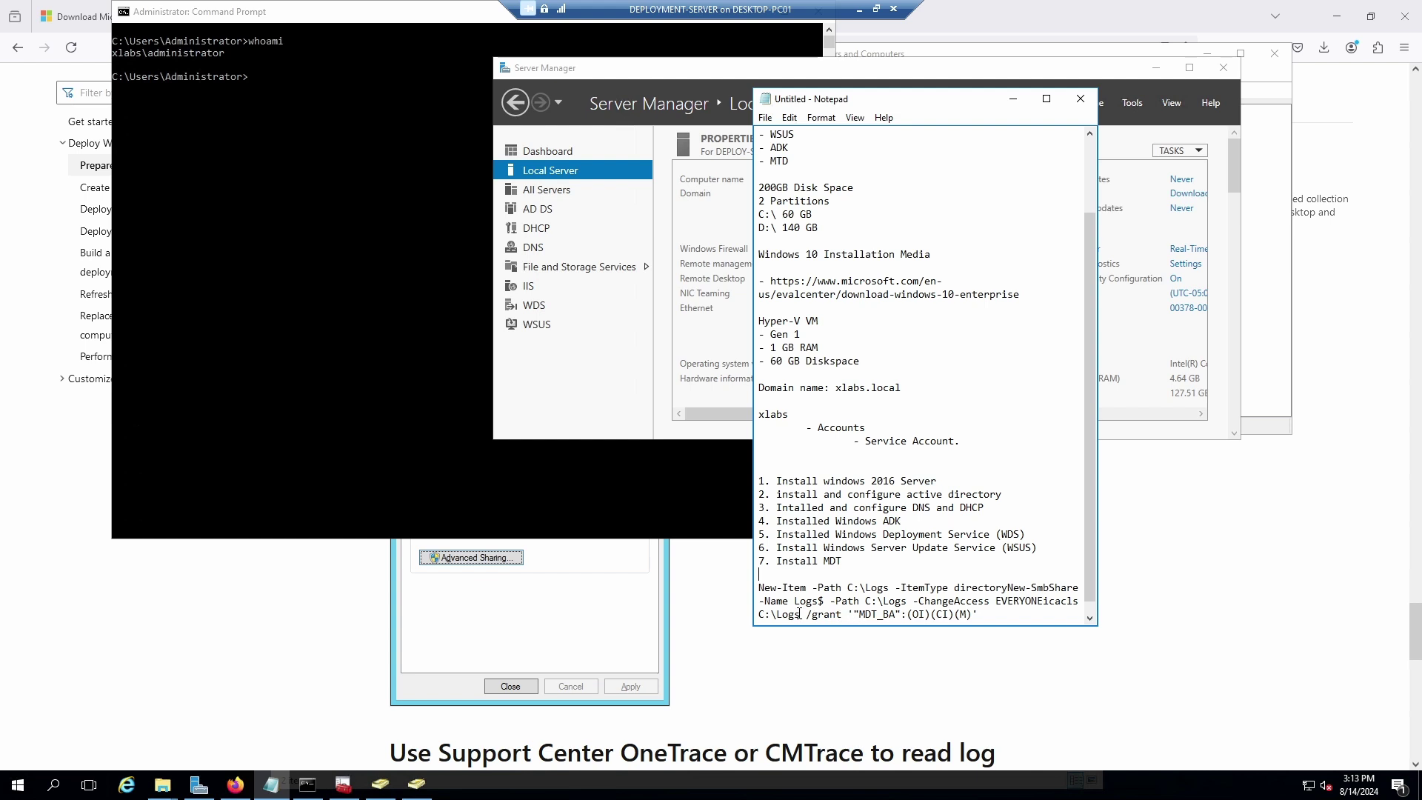
drag(935, 101, 478, 45)
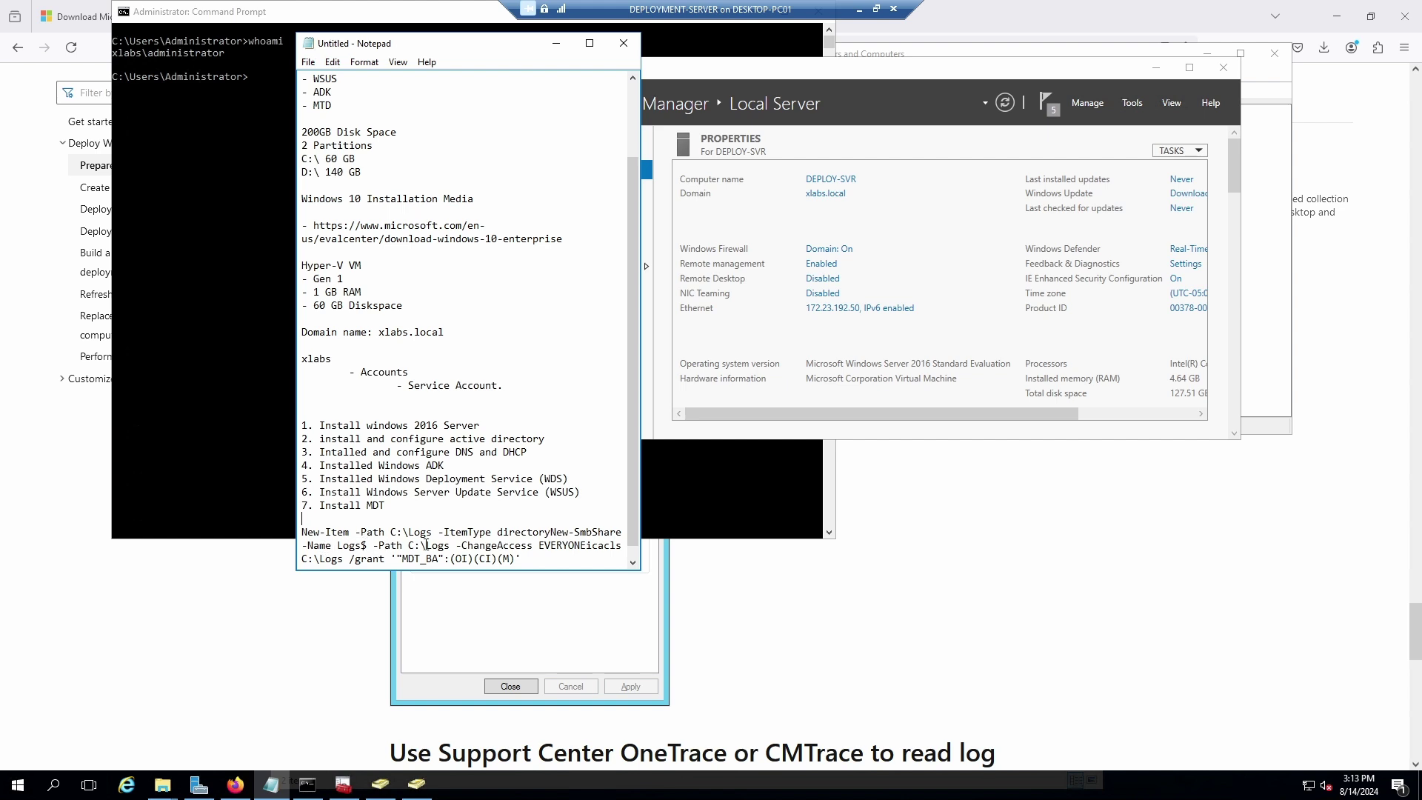
click(586, 545)
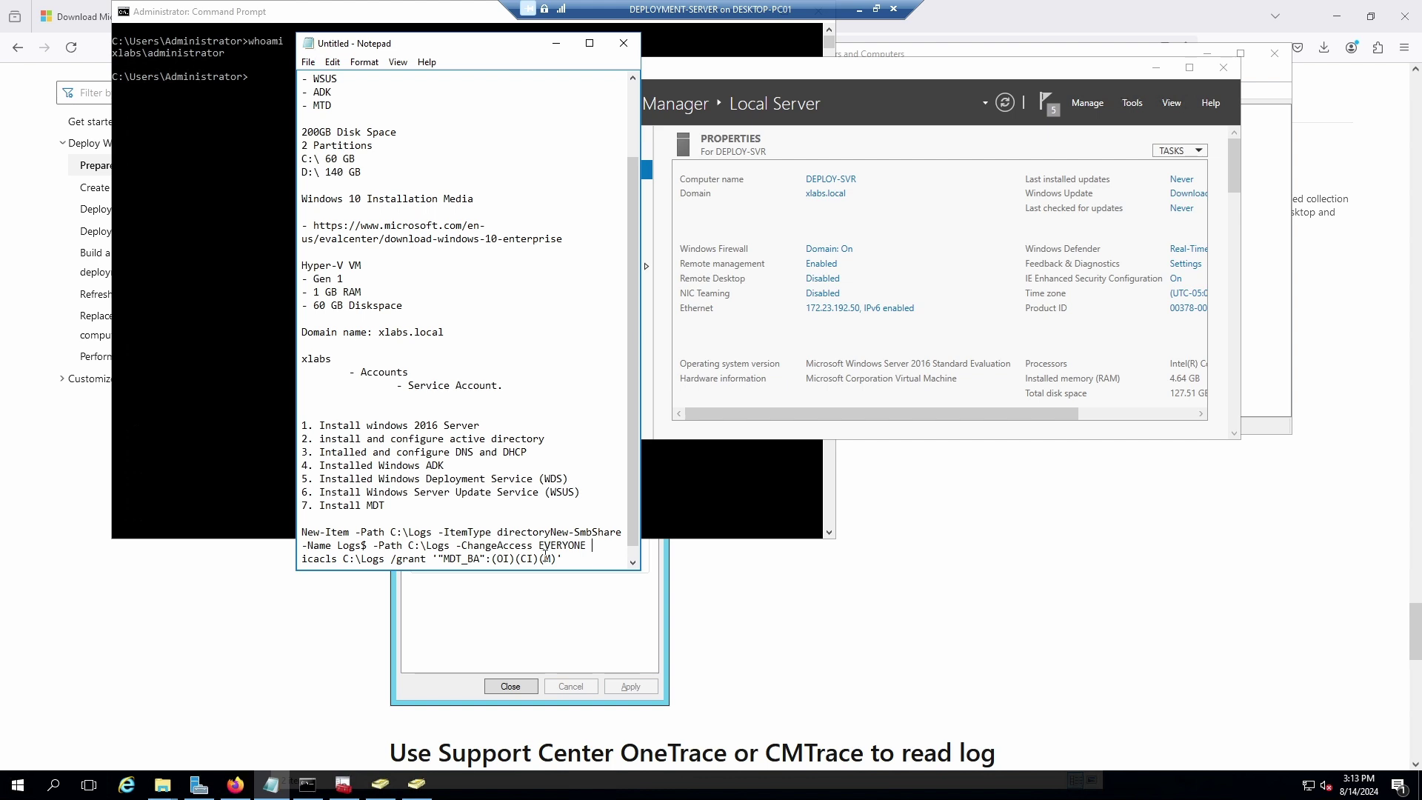
drag(589, 545, 300, 535)
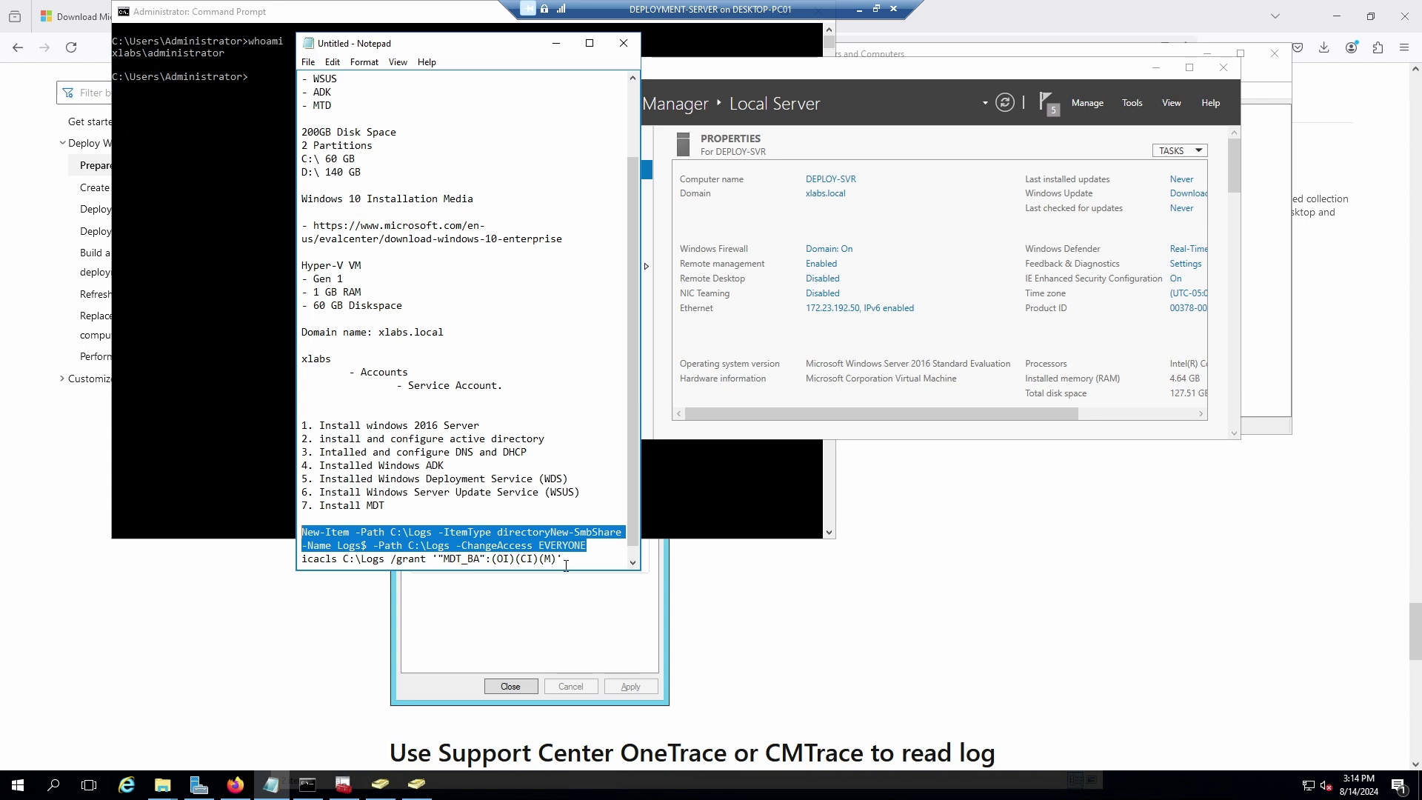
drag(566, 562, 304, 564)
right_click(323, 563)
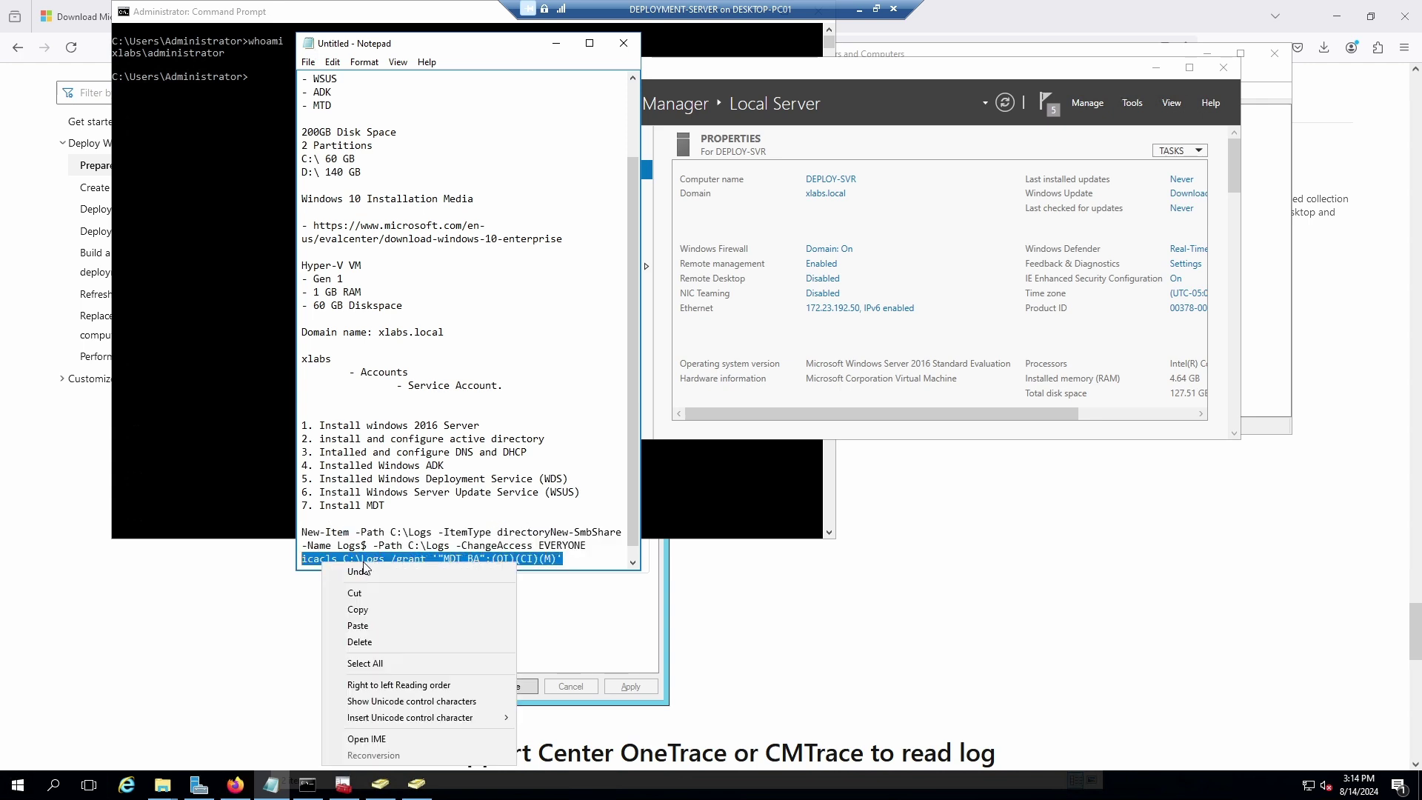
click(368, 606)
click(258, 218)
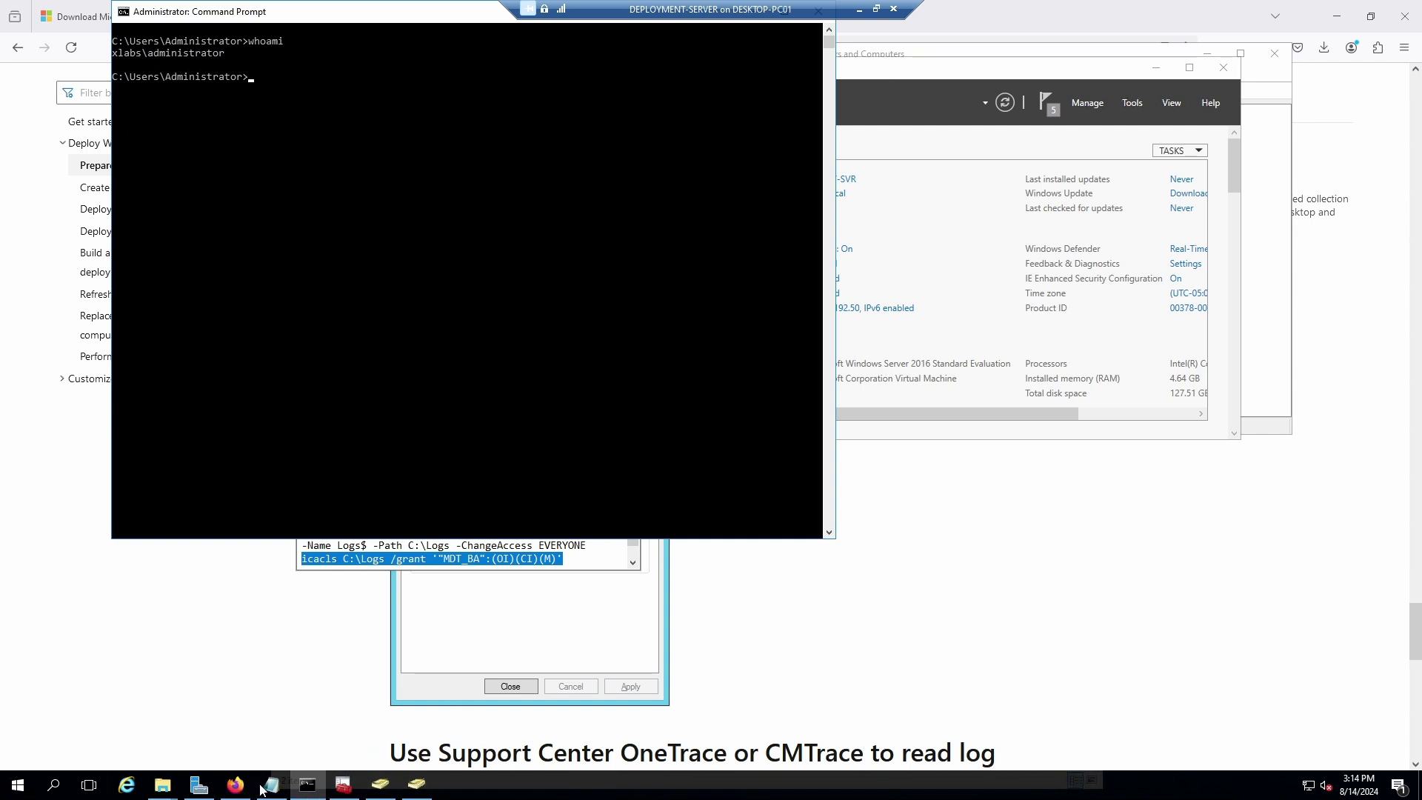
Start a new administrator Windows PowerShell from a 'power' search.
click(52, 785)
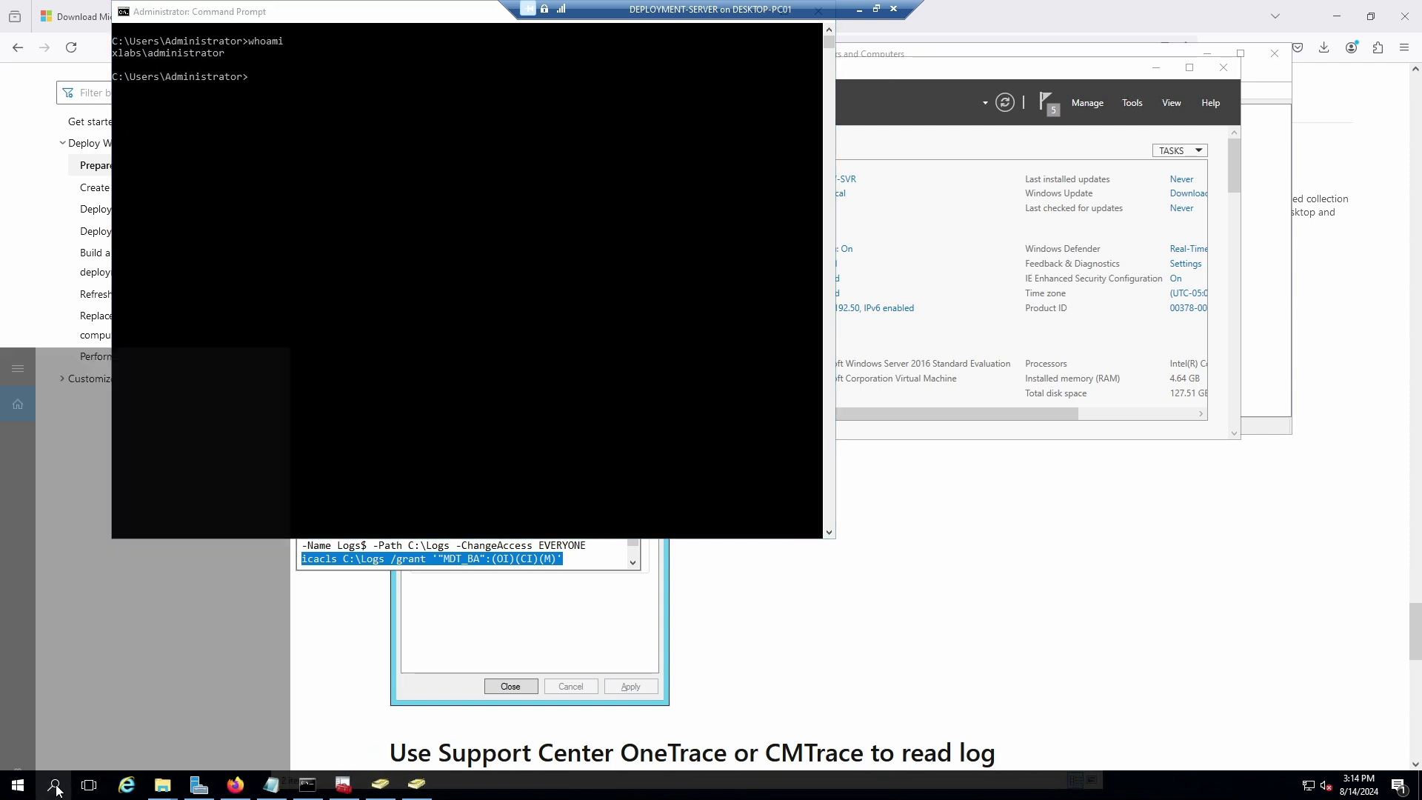
text(power)
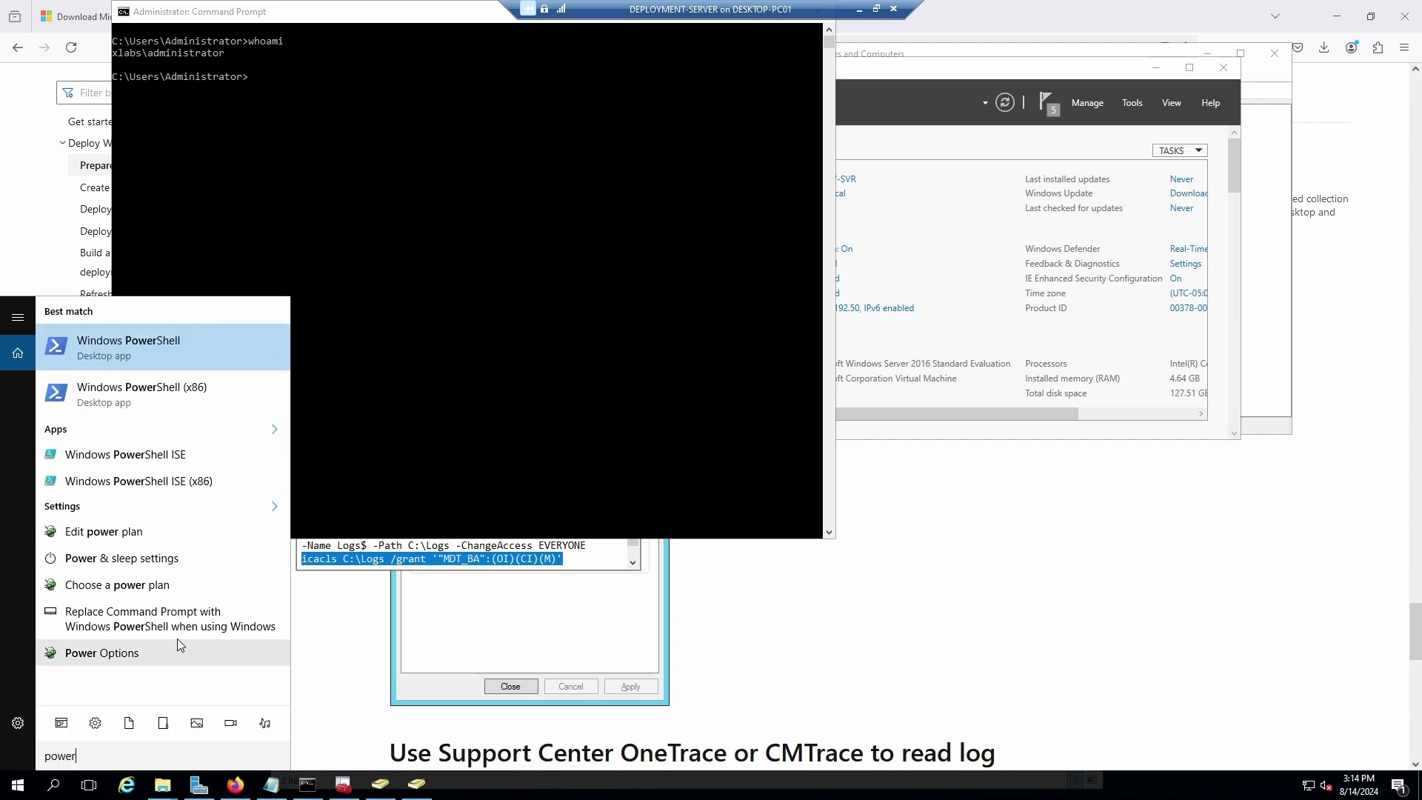
right_click(118, 349)
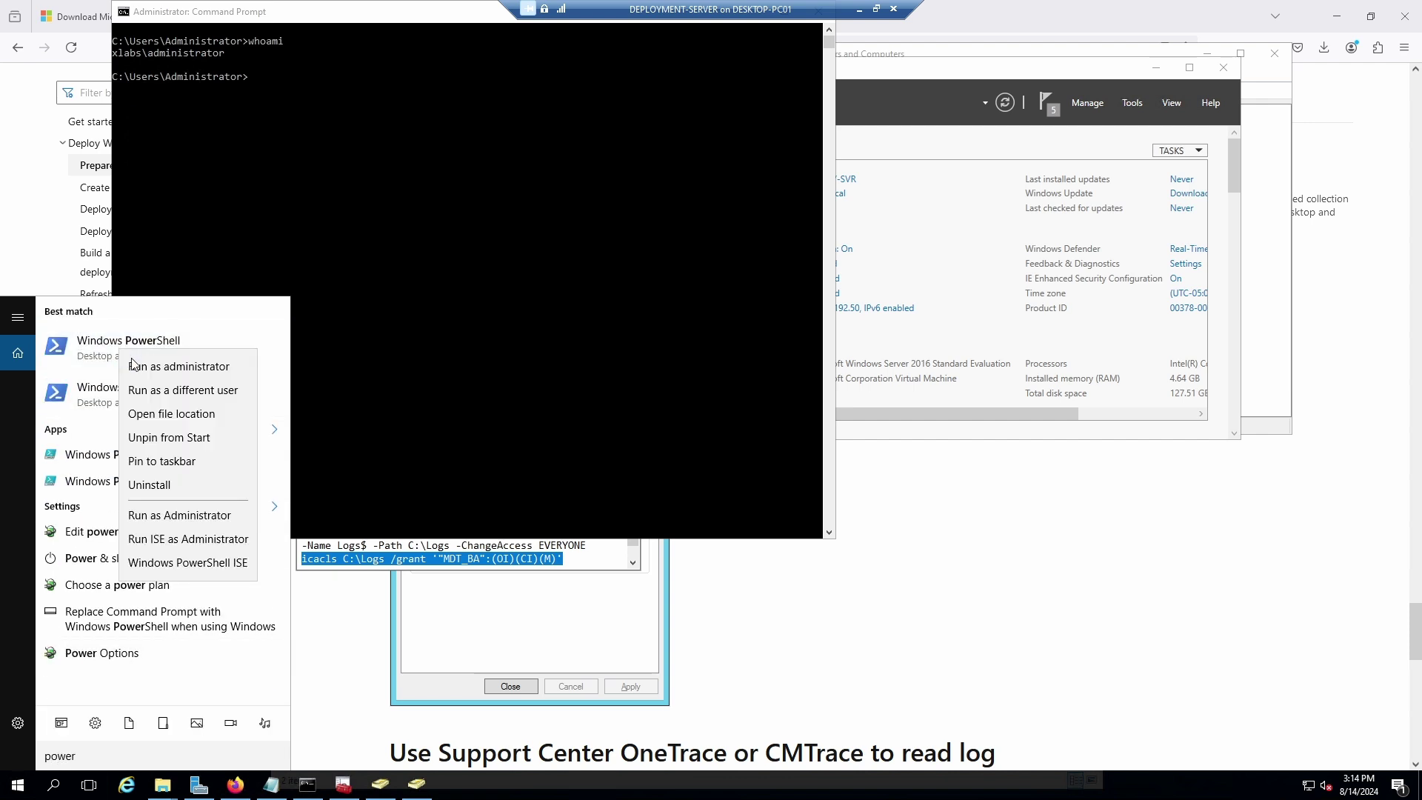
click(226, 362)
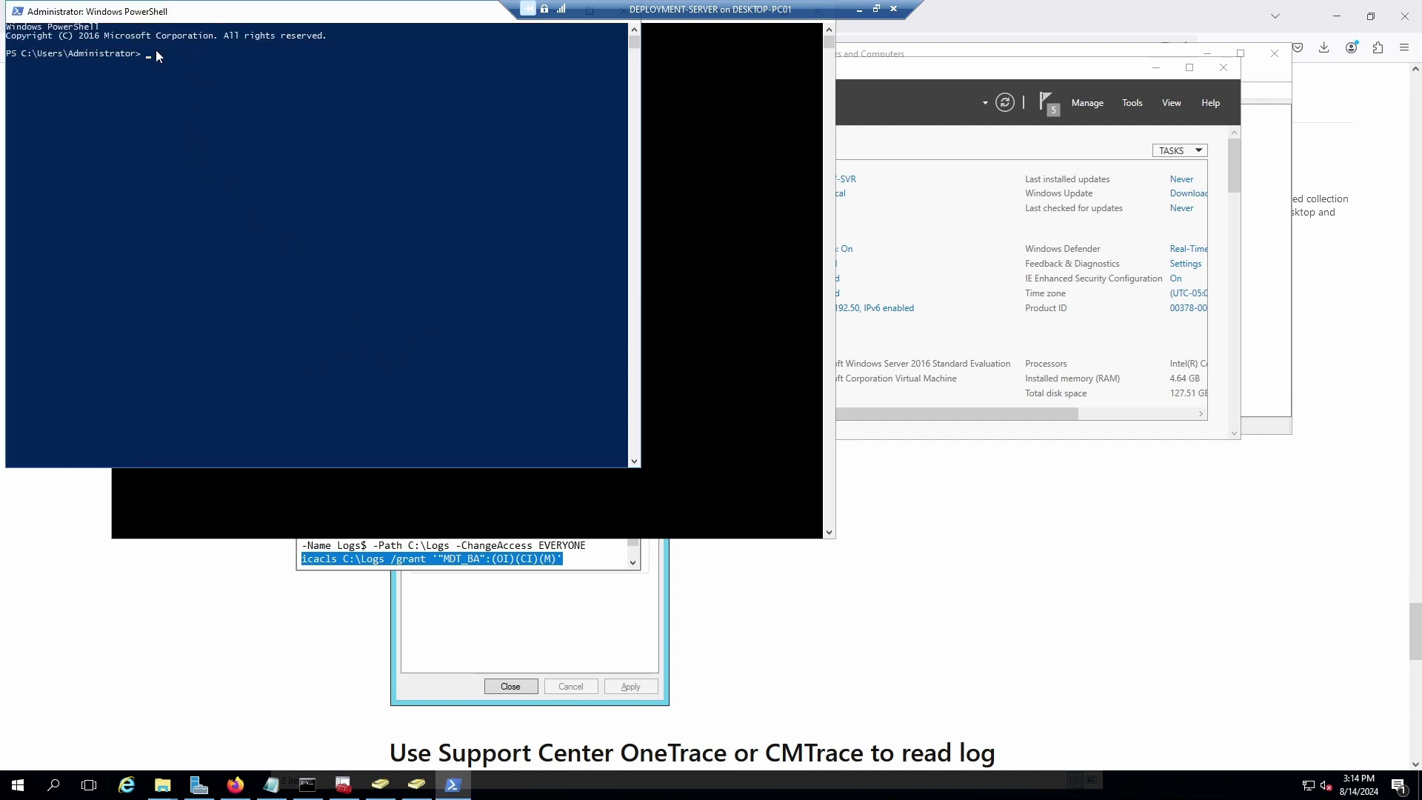
Run the pasted icacls command granting MDT_BA modify on C:\Logs.
right_click(156, 53)
key(Return)
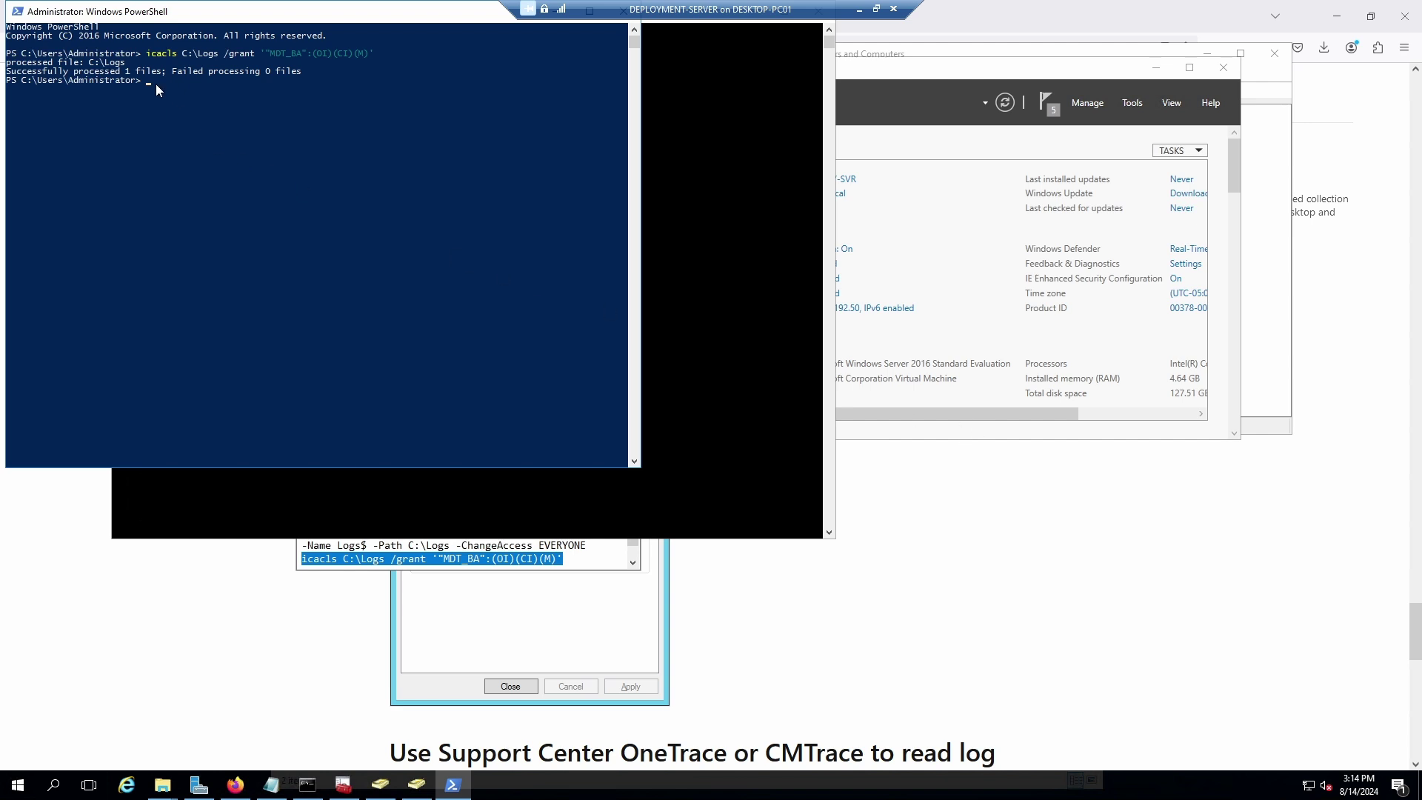
click(271, 784)
click(493, 549)
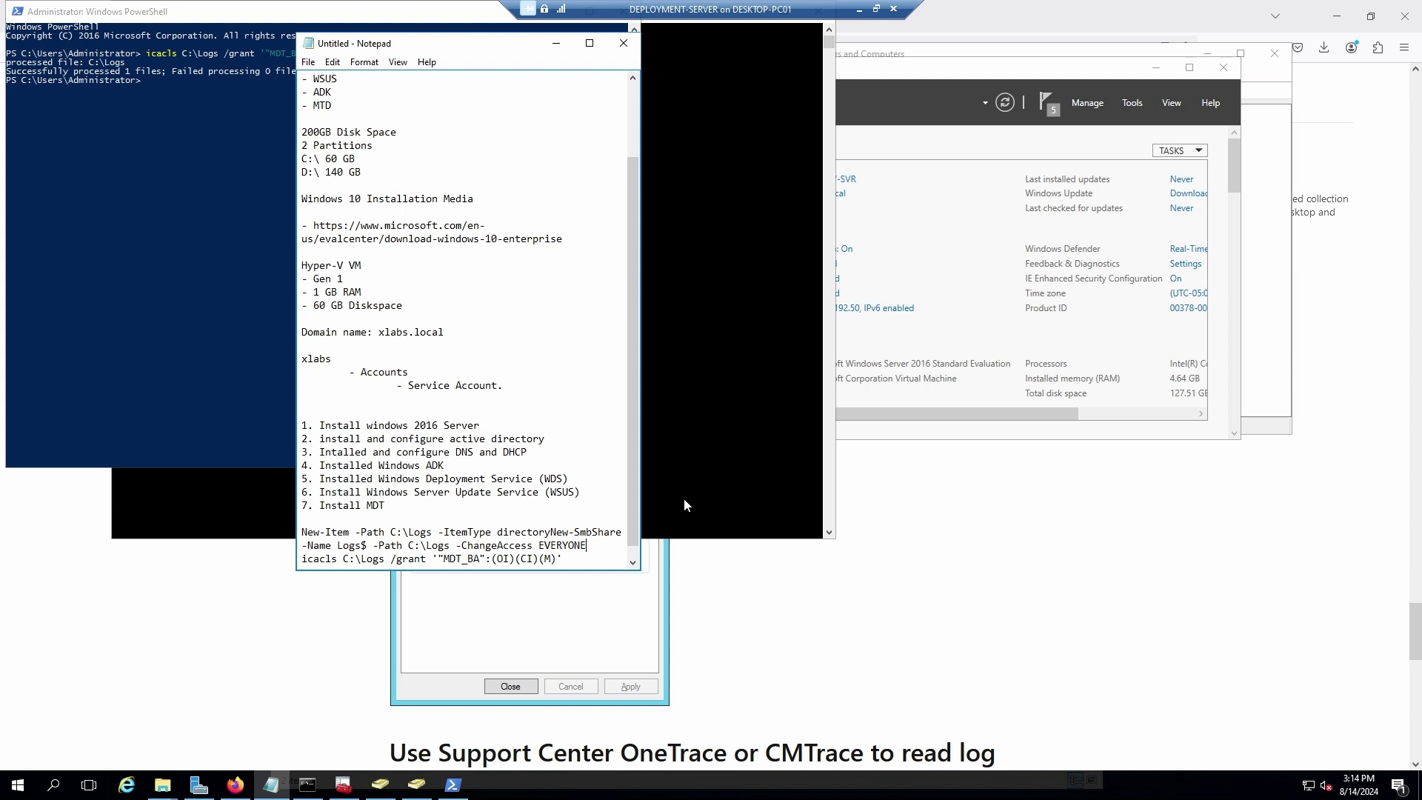
Check in the Logs folder's Sharing properties that C:\Logs is shared at \\DEPLOY-SVR\Logs$.
click(956, 77)
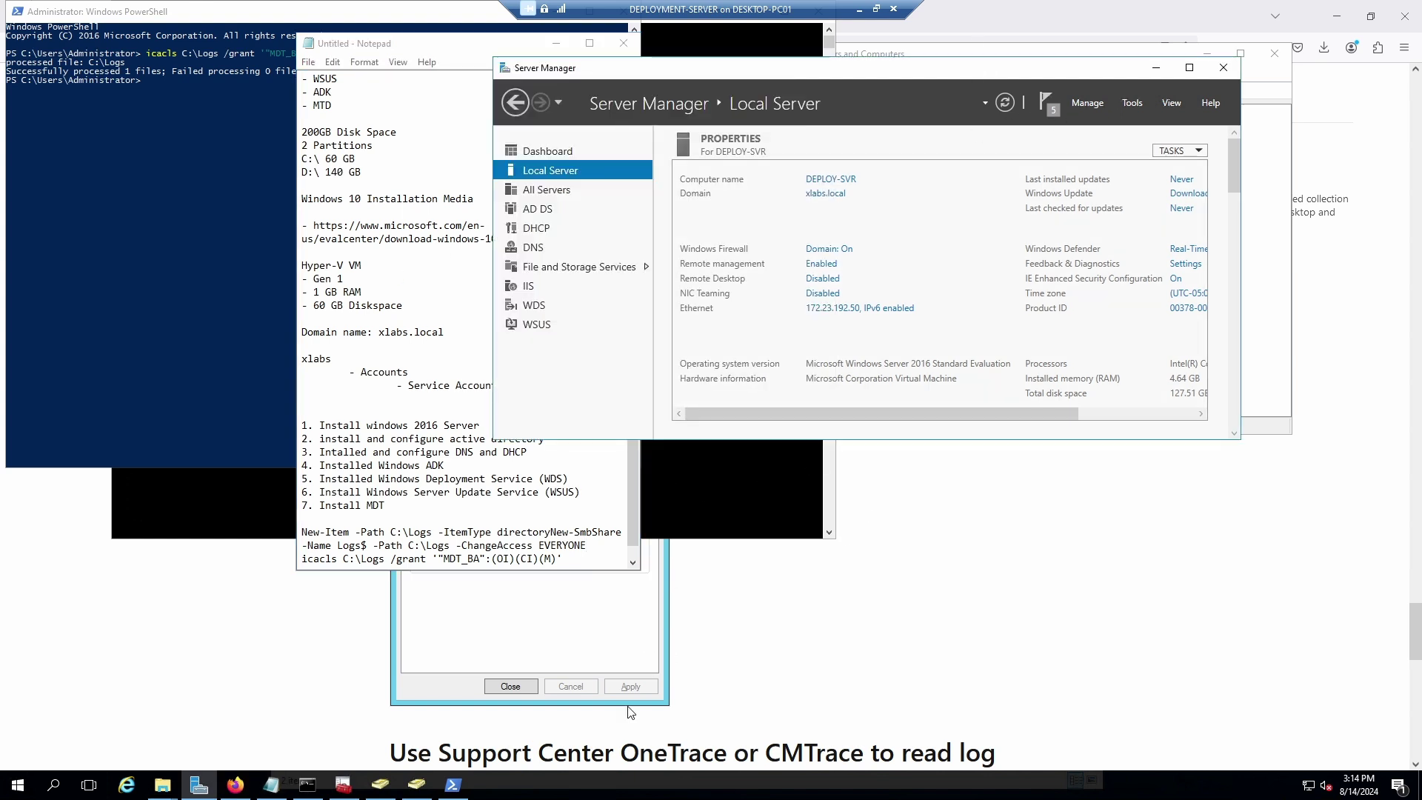
click(162, 785)
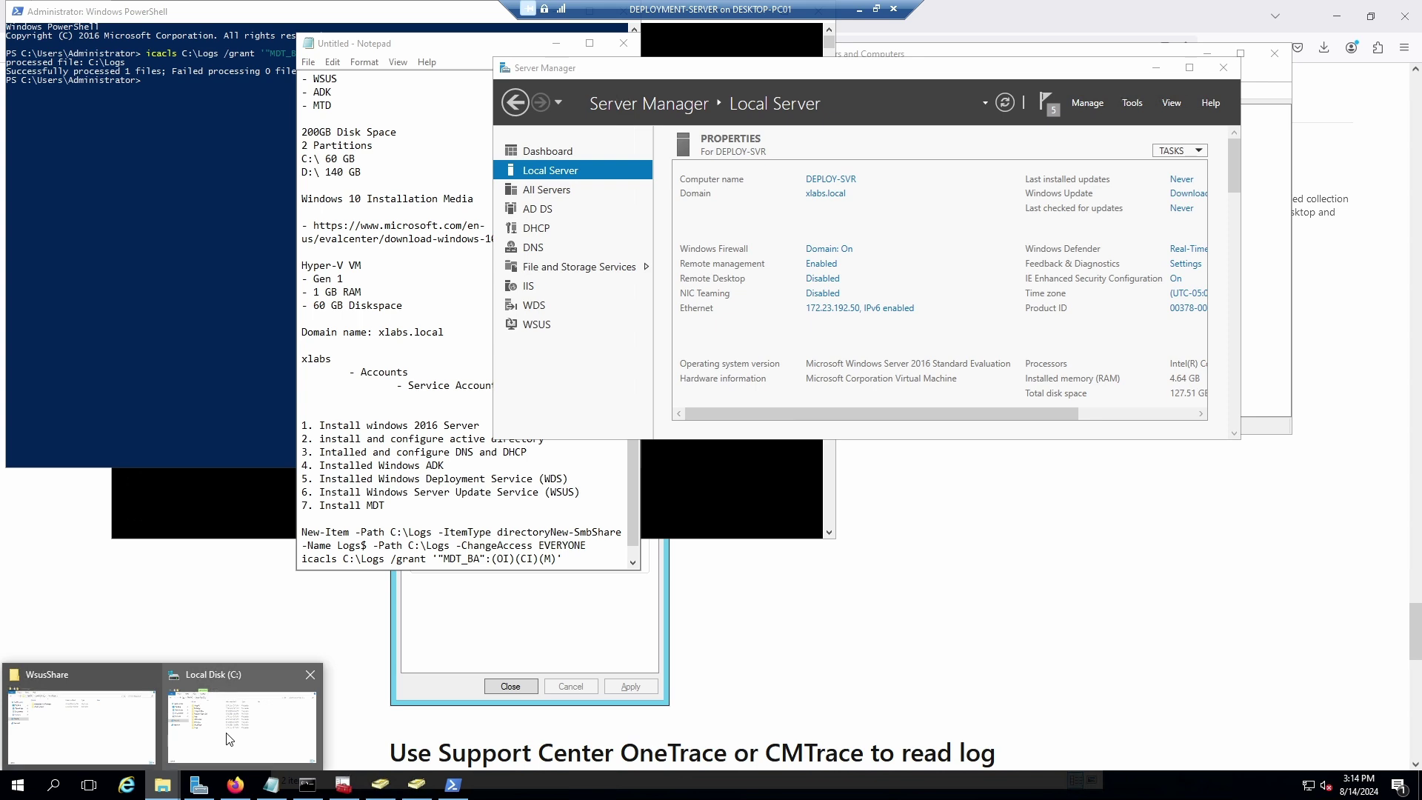
click(194, 749)
right_click(654, 222)
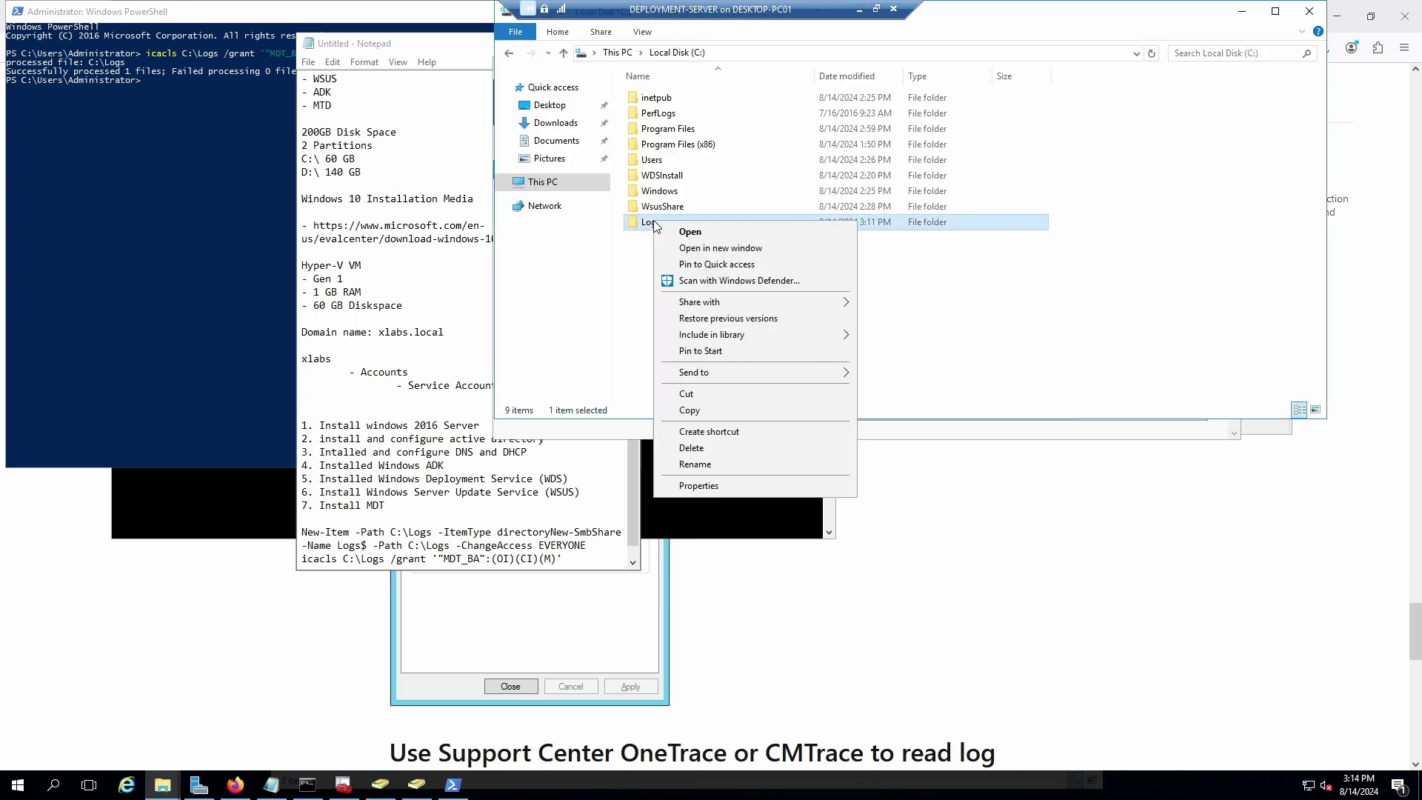
click(713, 488)
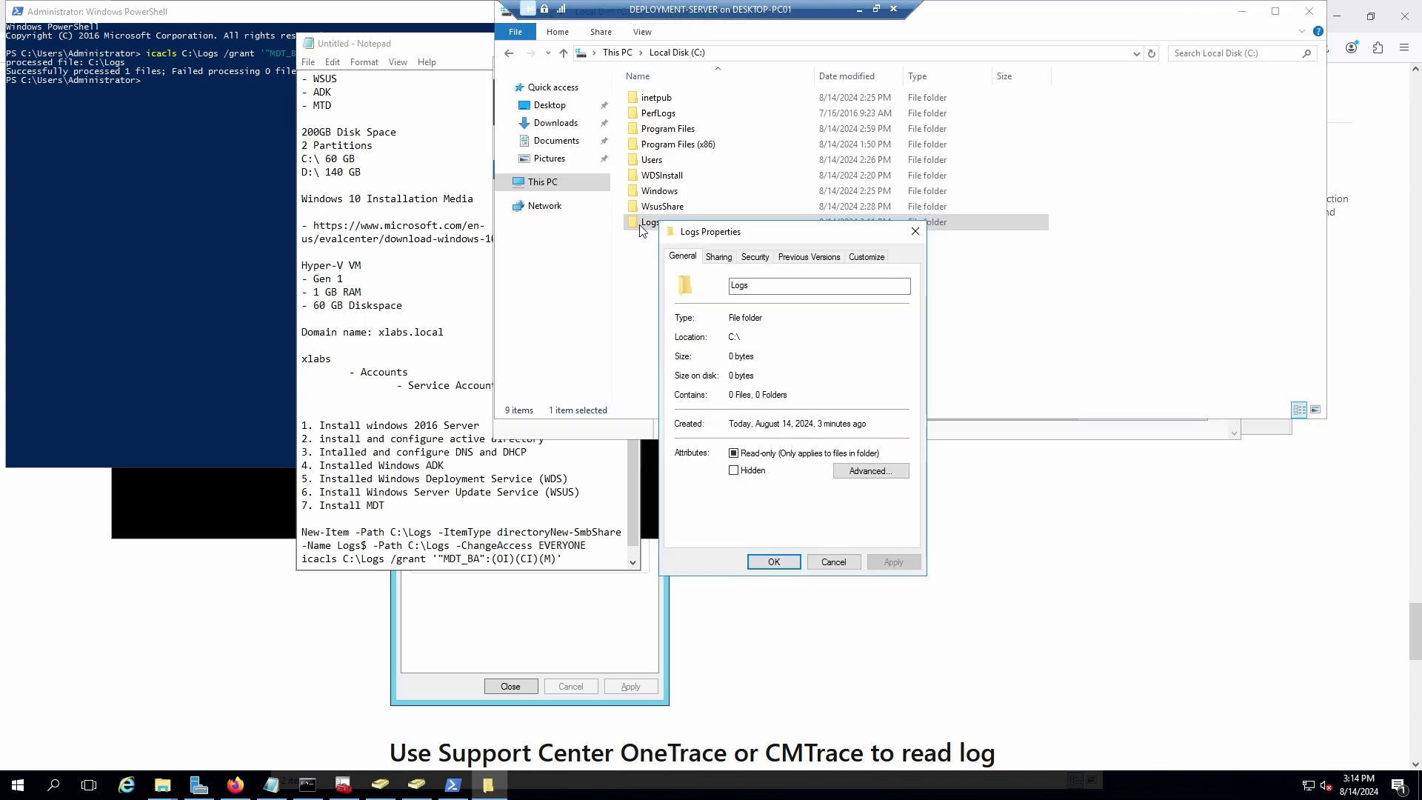
click(718, 256)
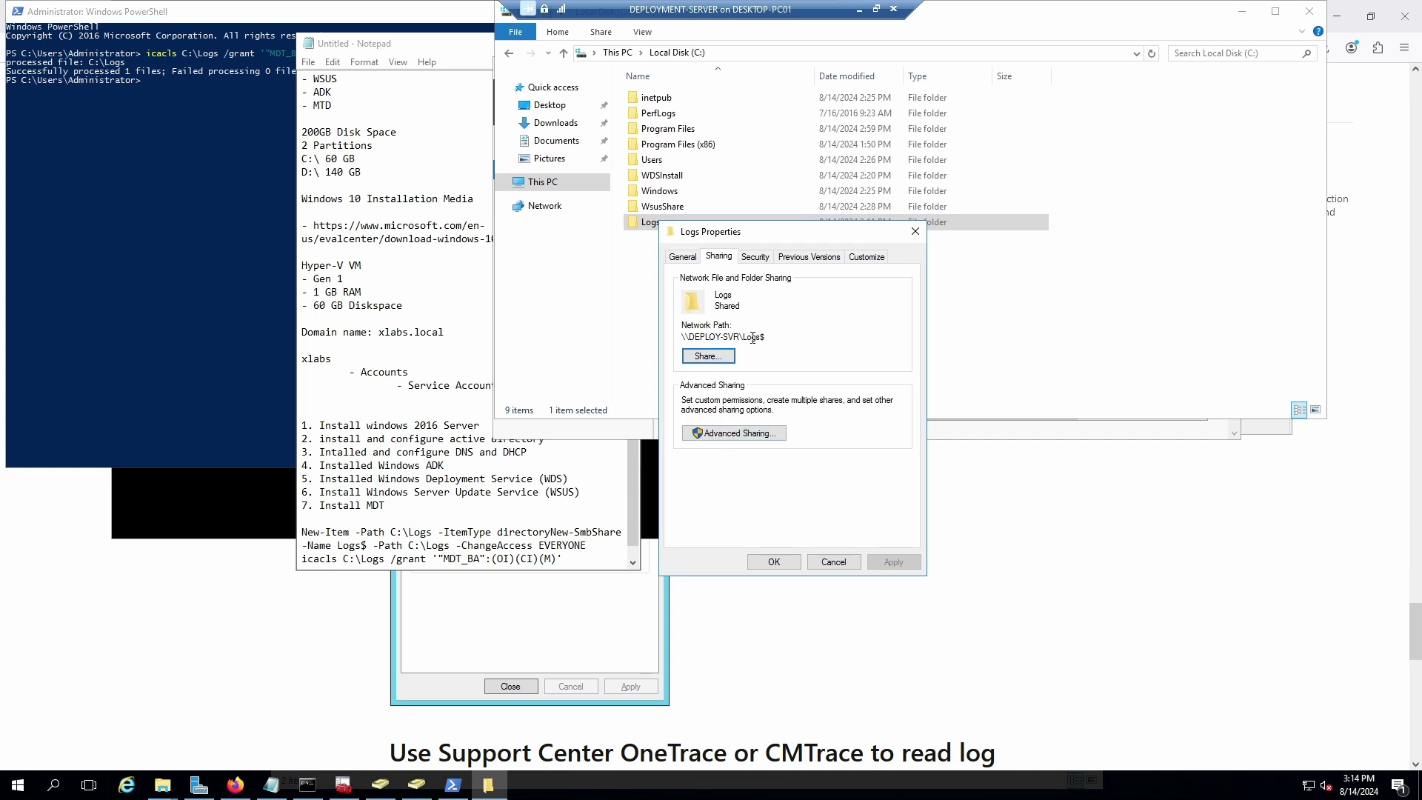
click(916, 231)
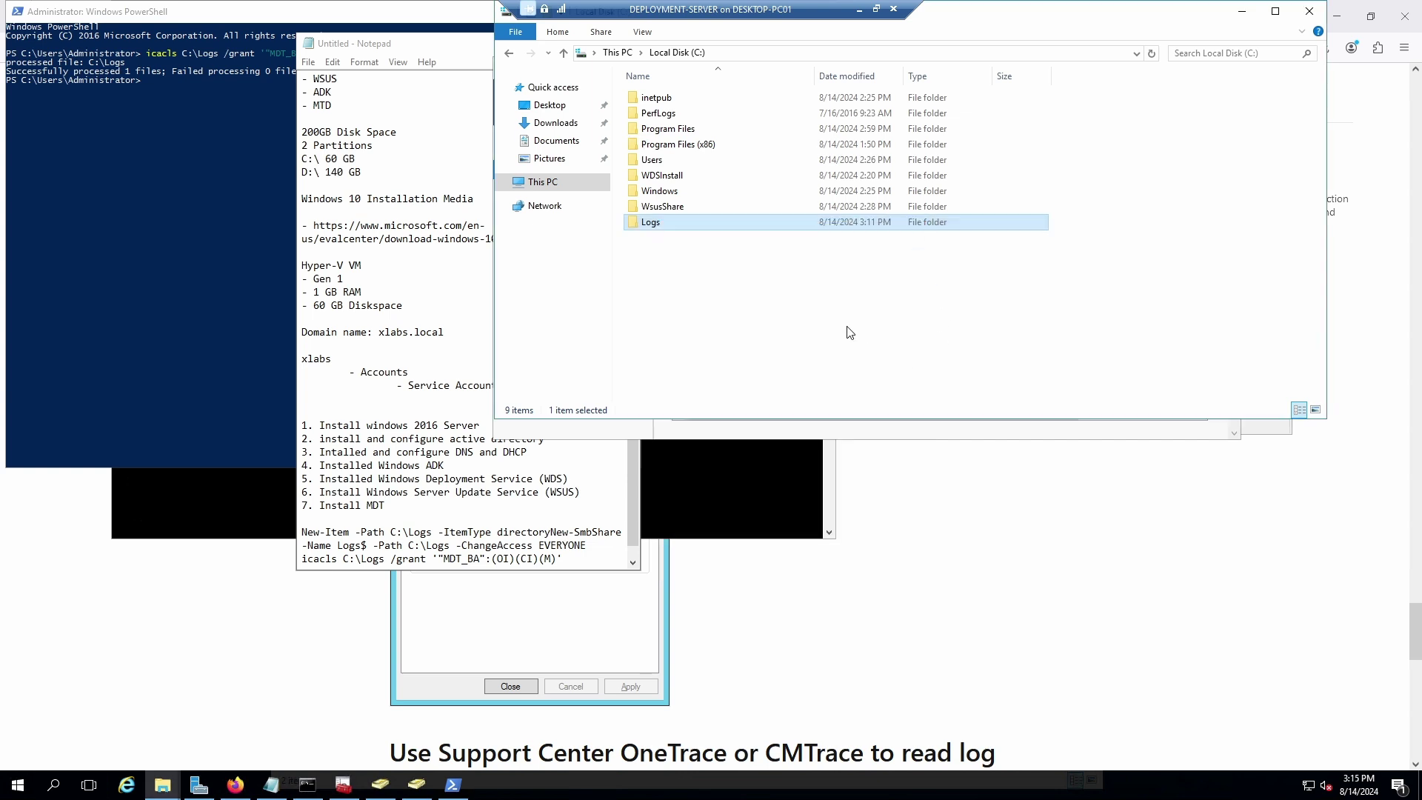
Scroll the 'Prepare for deployment with MDT' article past the OneTrace/CMTrace section to the Appendix.
click(732, 625)
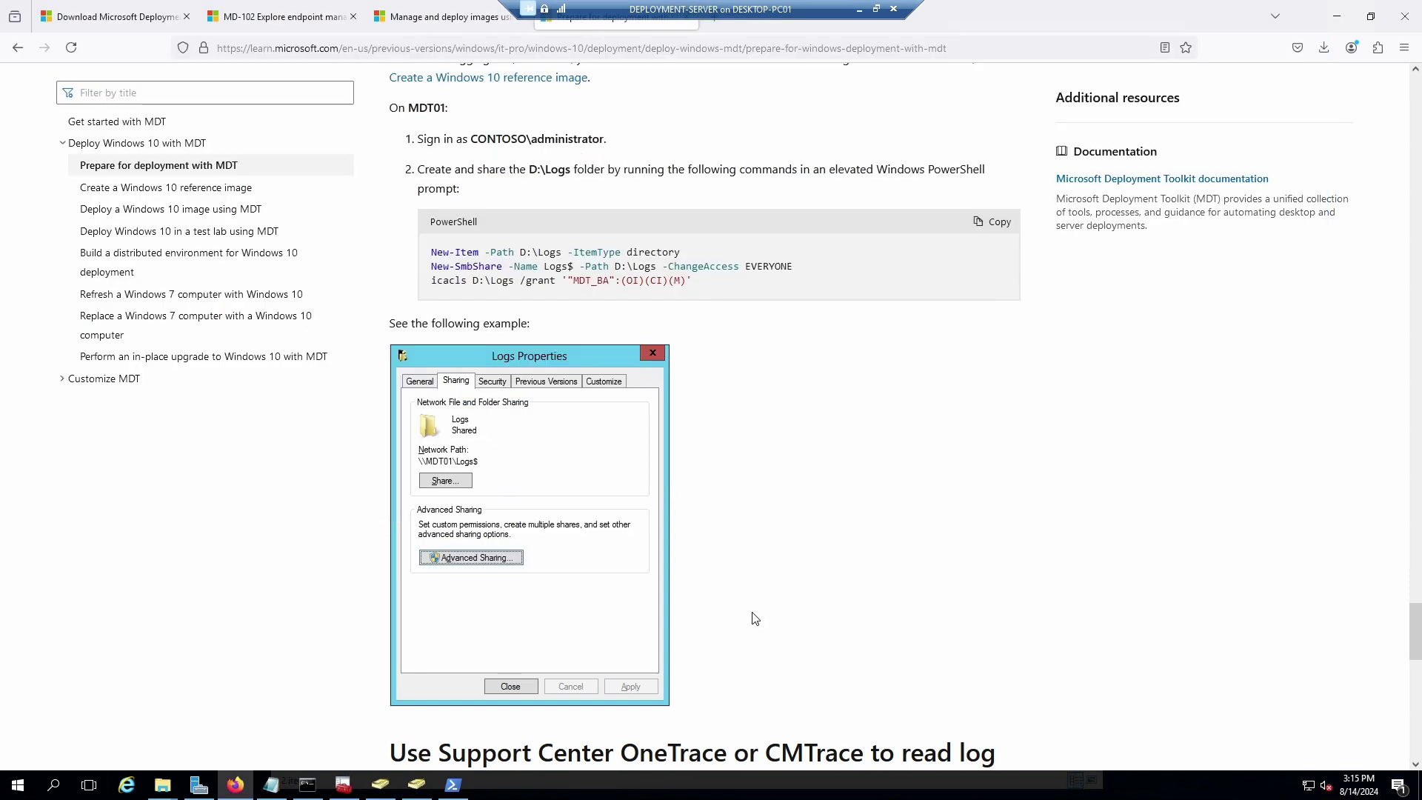
scroll(807, 440, down, 4)
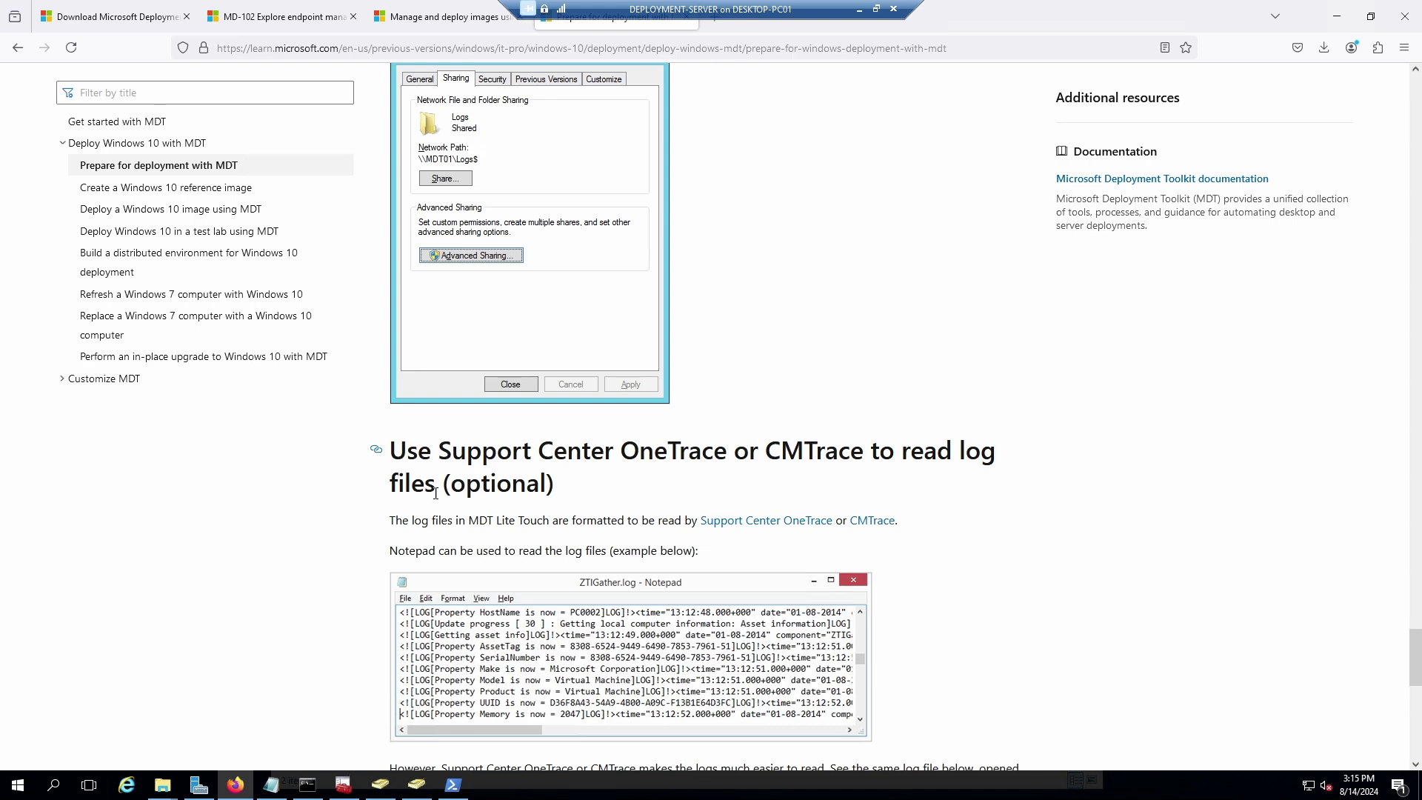
scroll(711, 503, down, 5)
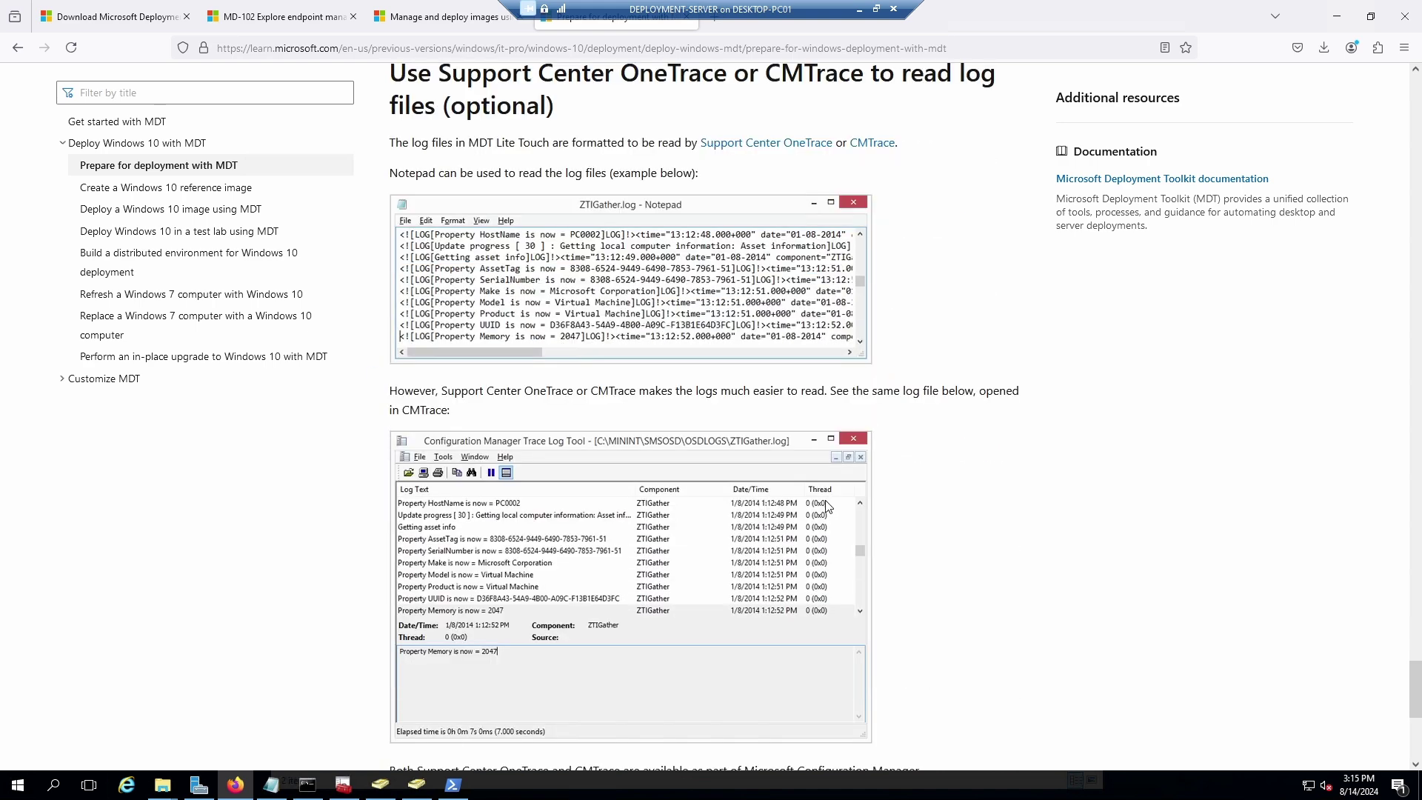
scroll(829, 497, up, 4)
scroll(827, 498, down, 4)
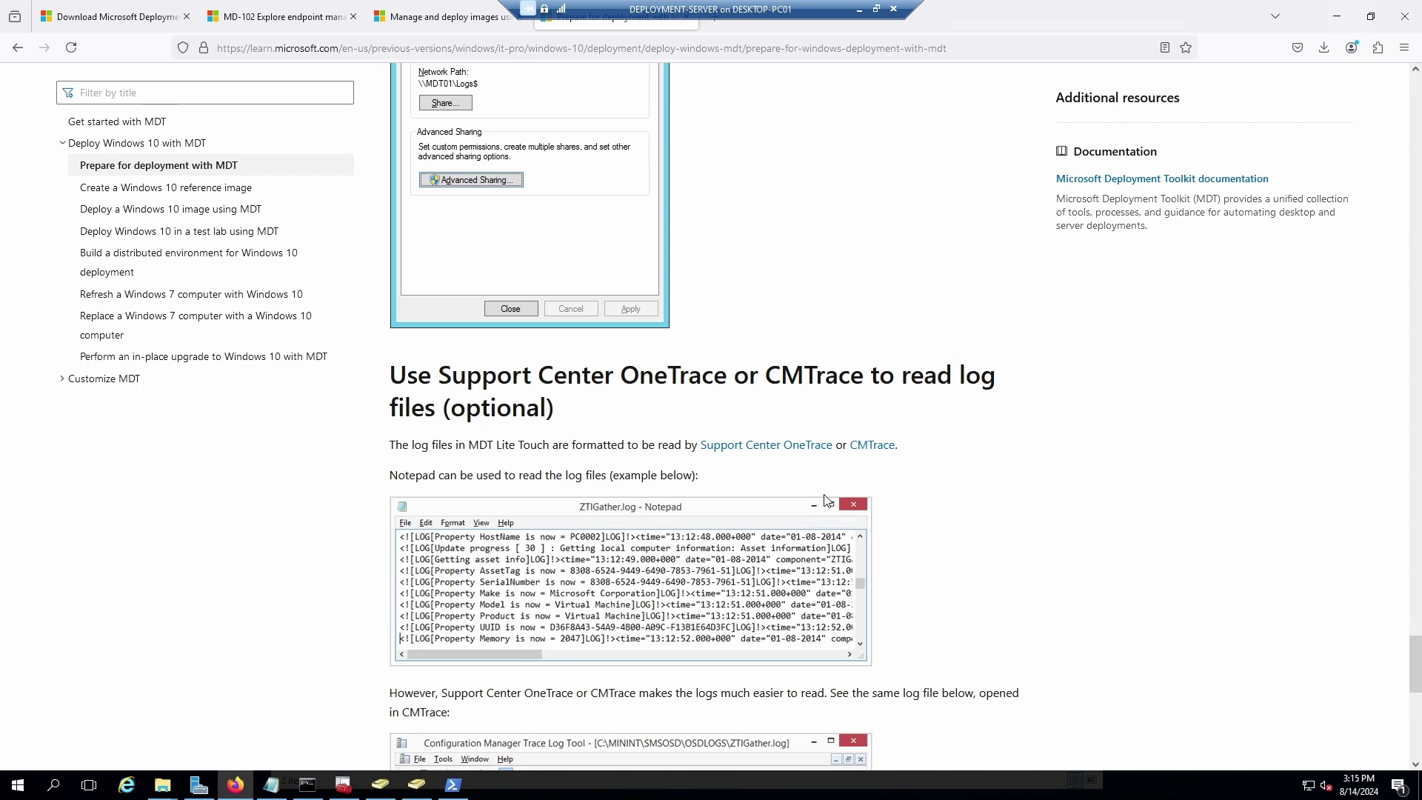
scroll(818, 501, down, 1)
scroll(819, 501, down, 5)
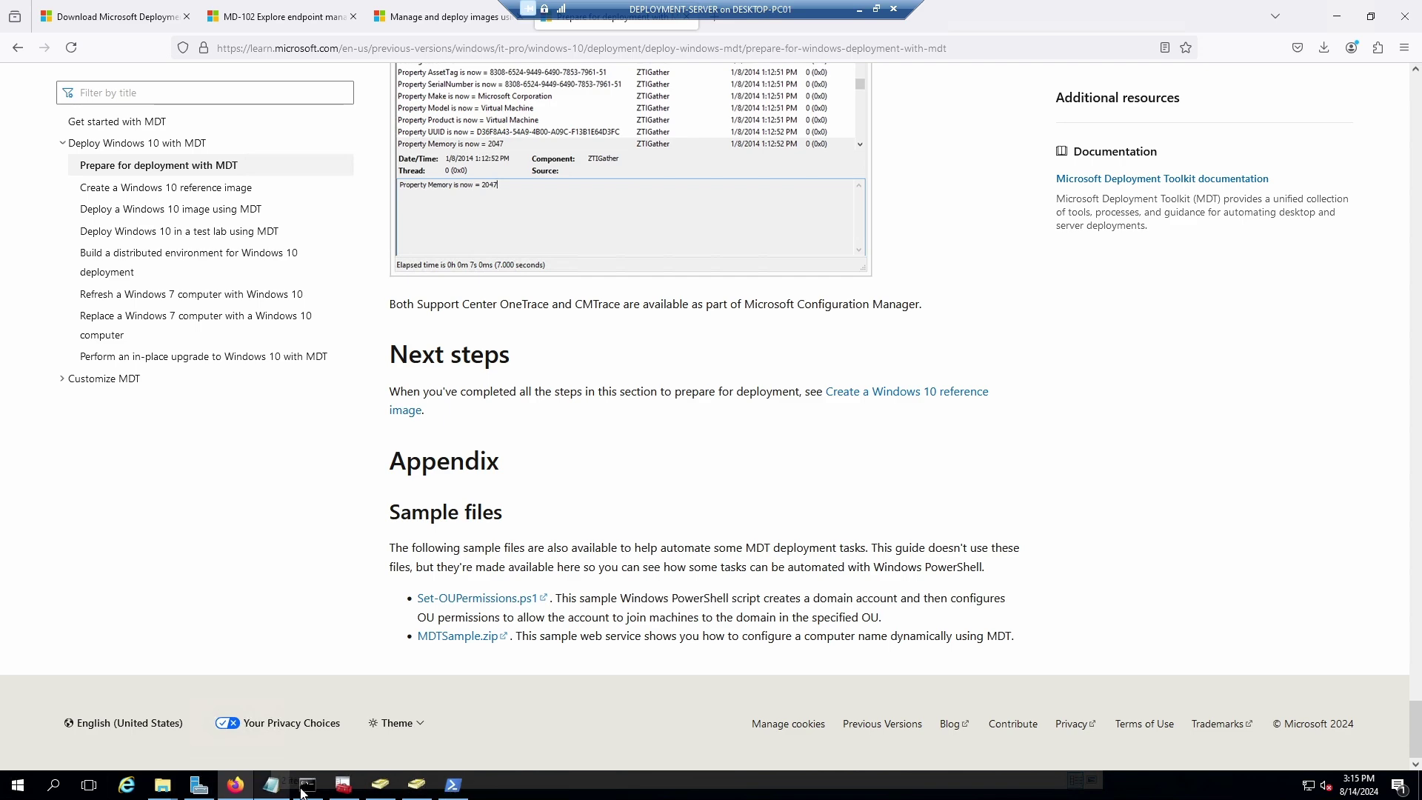
Close Deployment Workbench, the PowerShell window and Active Directory Users and Computers.
click(343, 785)
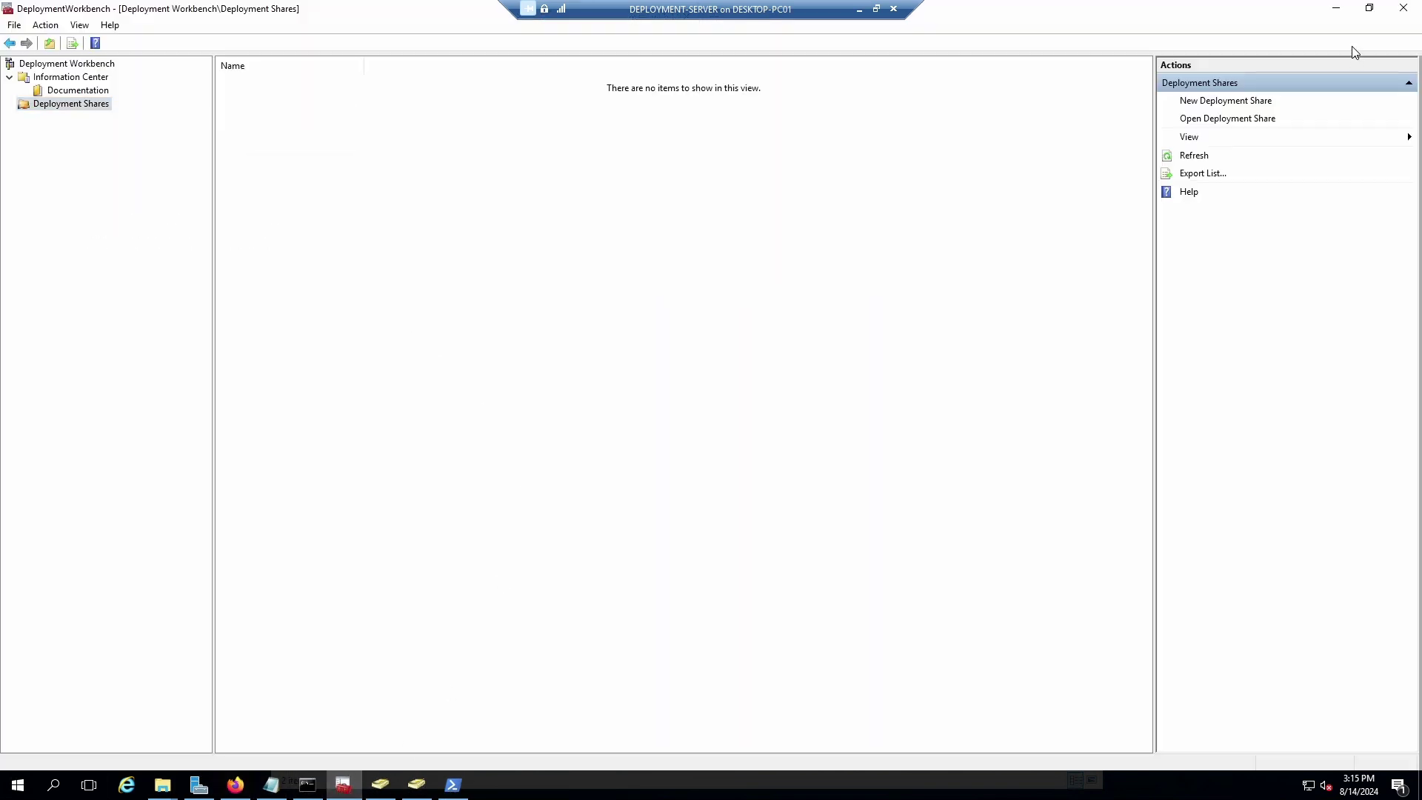
click(1402, 8)
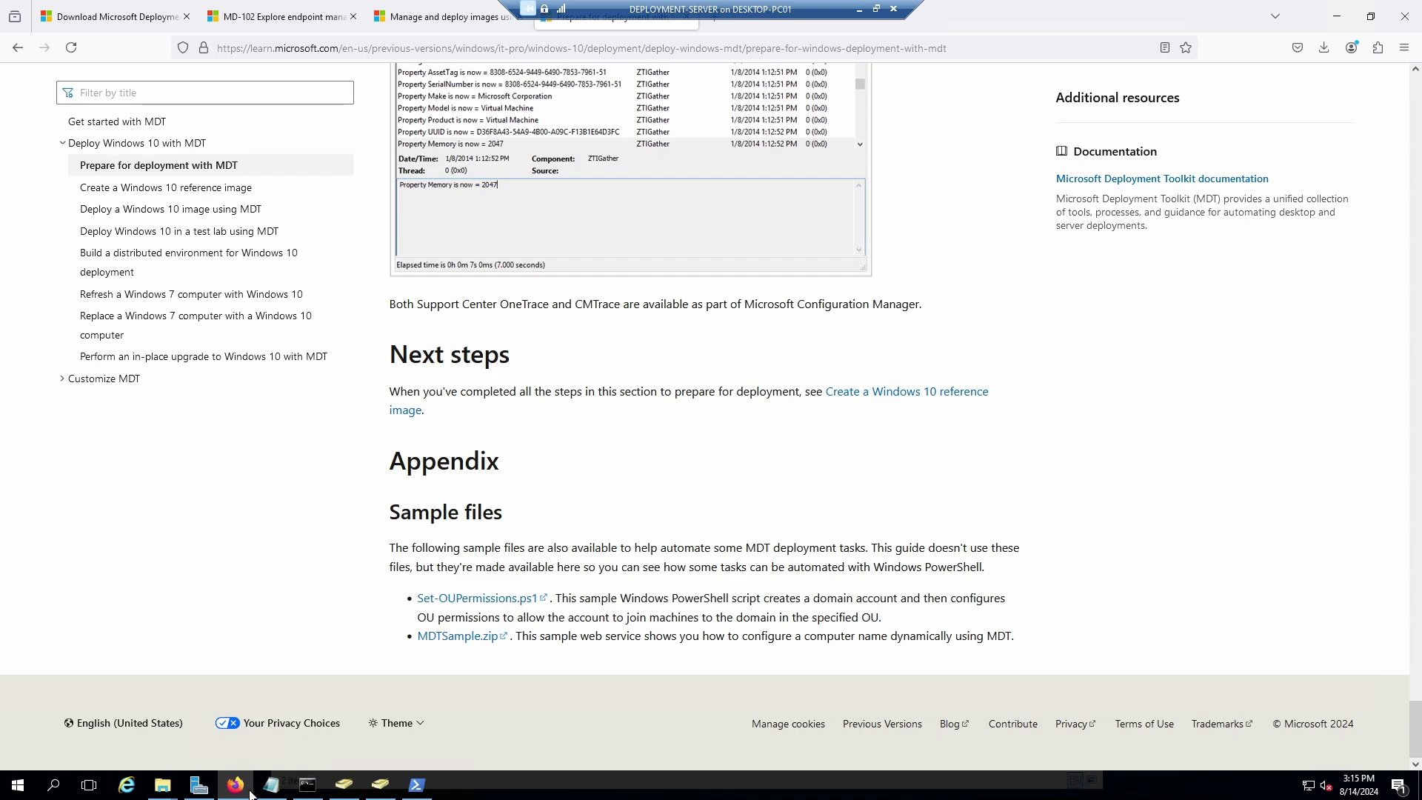
click(417, 785)
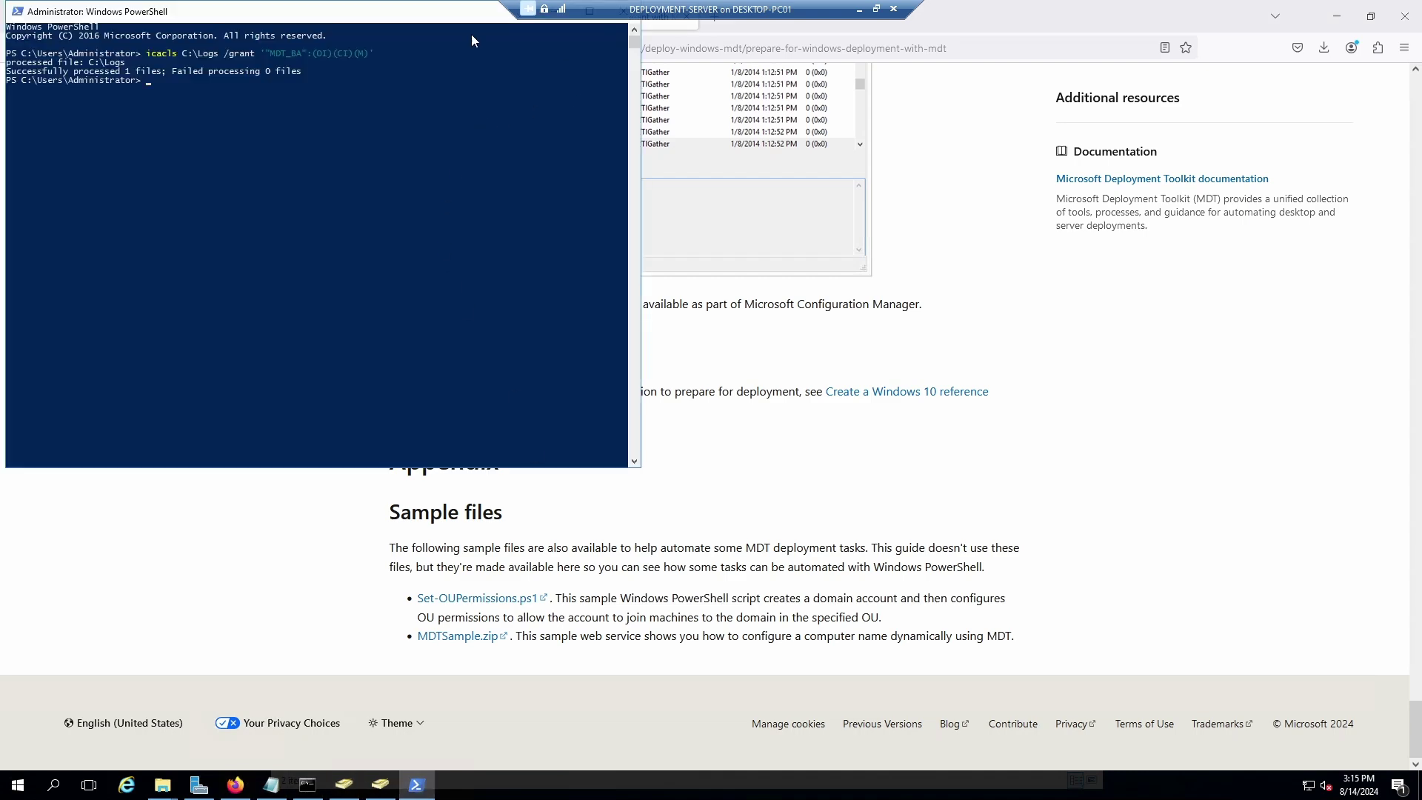
drag(367, 24, 583, 118)
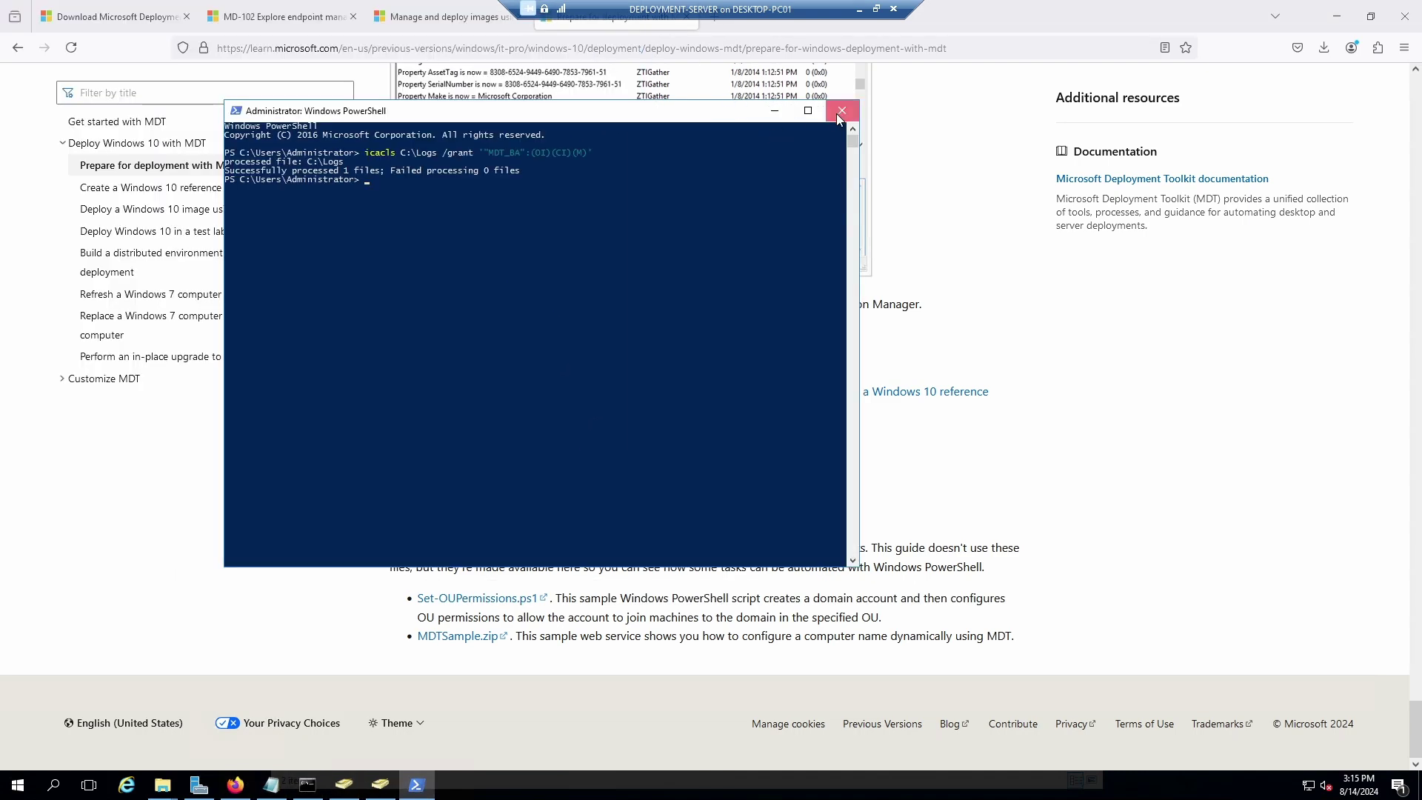
click(842, 111)
click(380, 783)
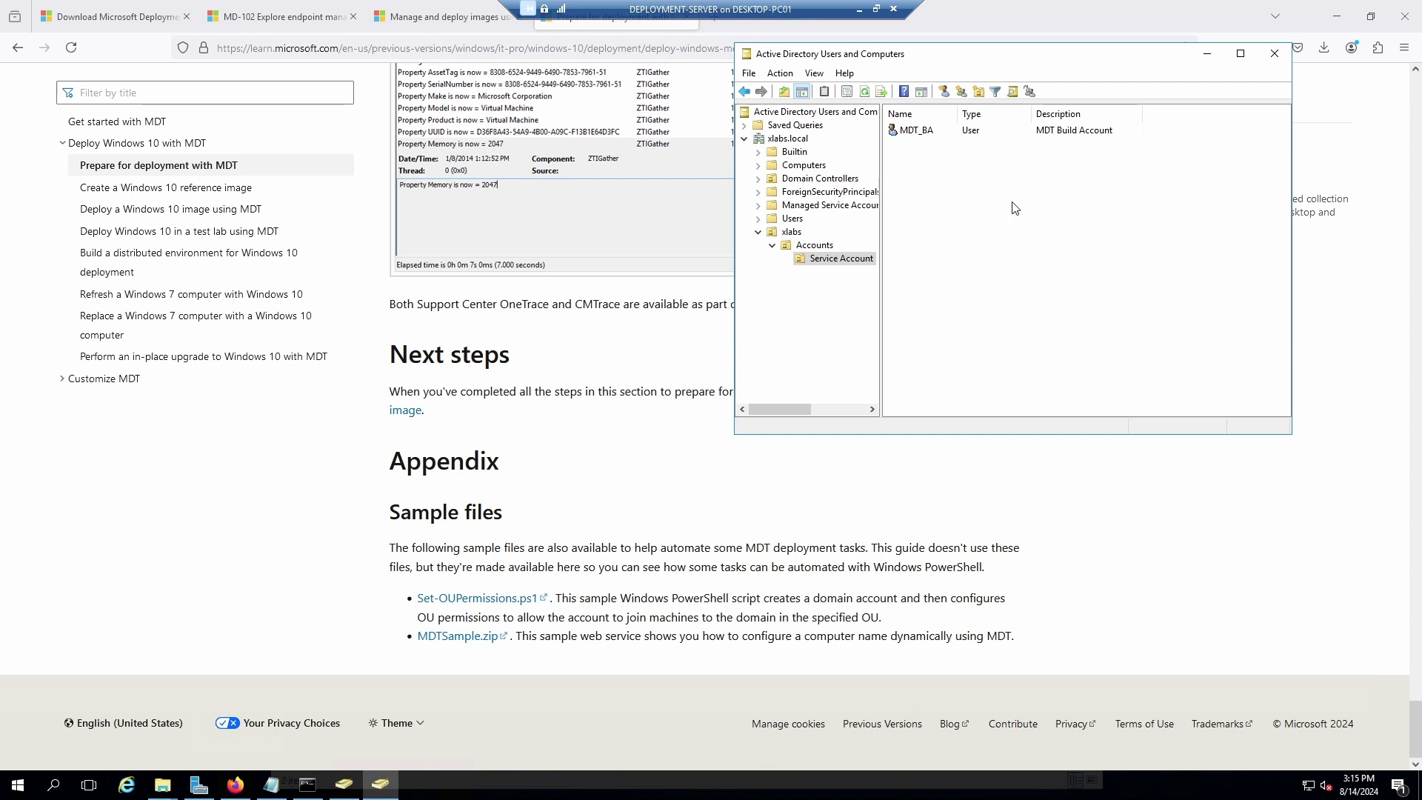
drag(1049, 59, 836, 80)
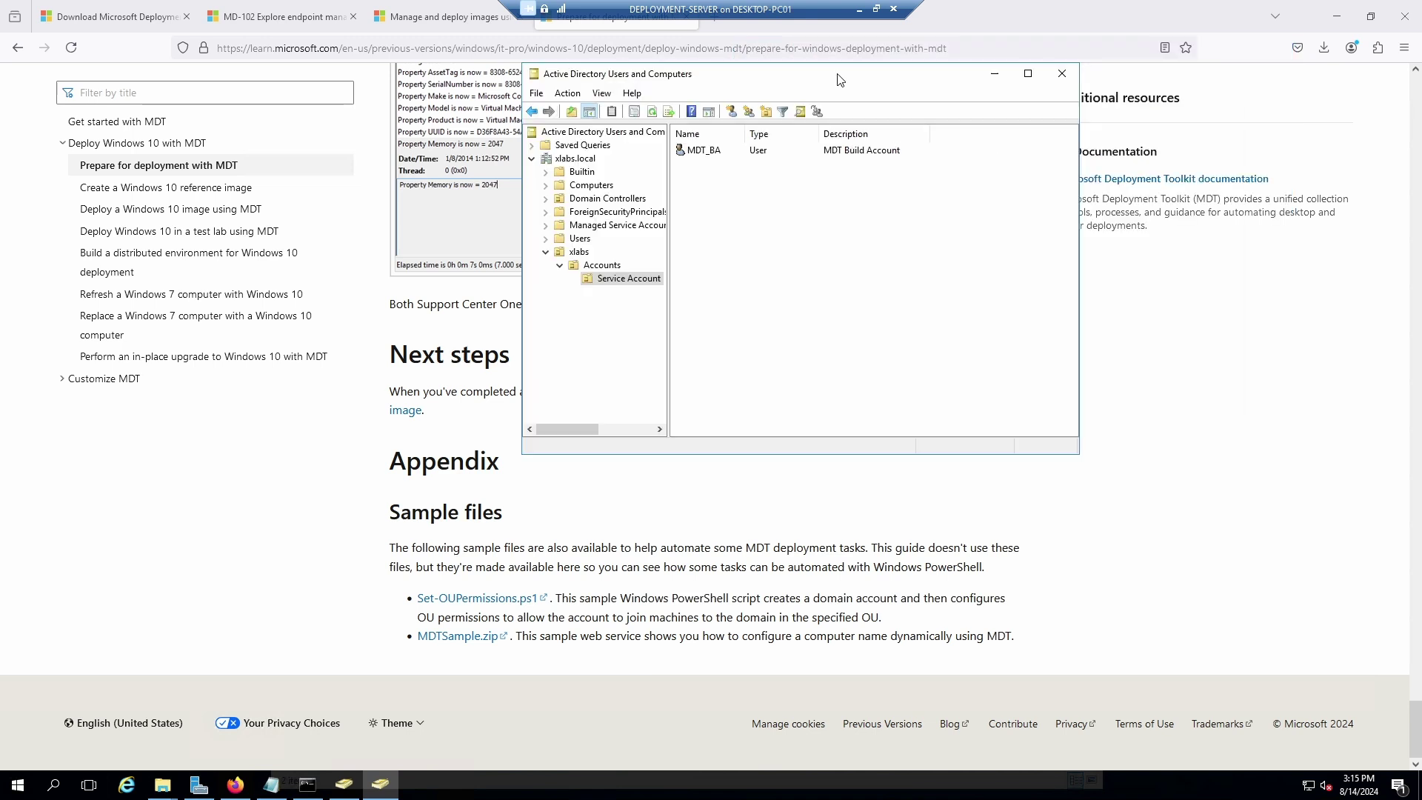
click(1069, 80)
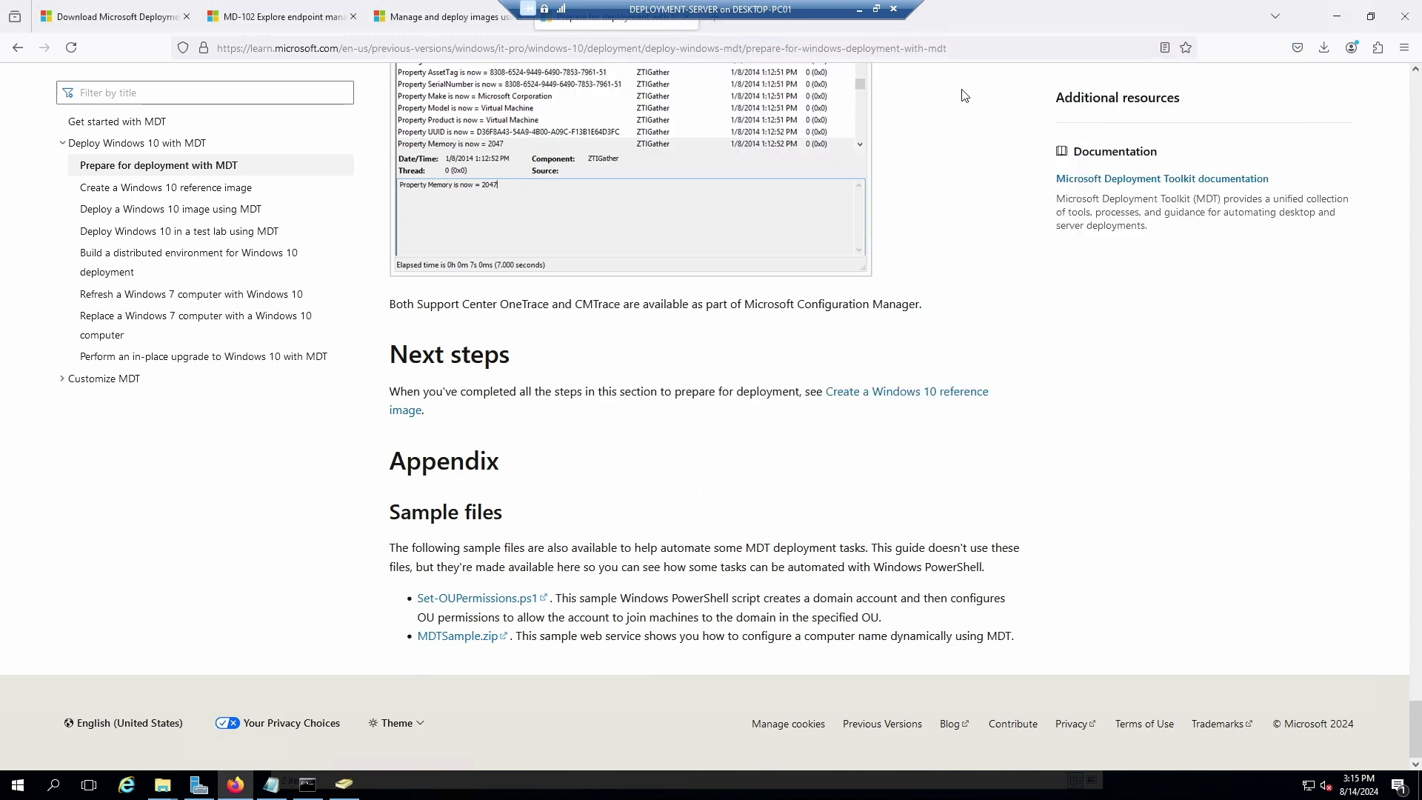
Glance at the Create a Windows 10 reference image article, then close every Firefox tab.
drag(1011, 2, 1179, 56)
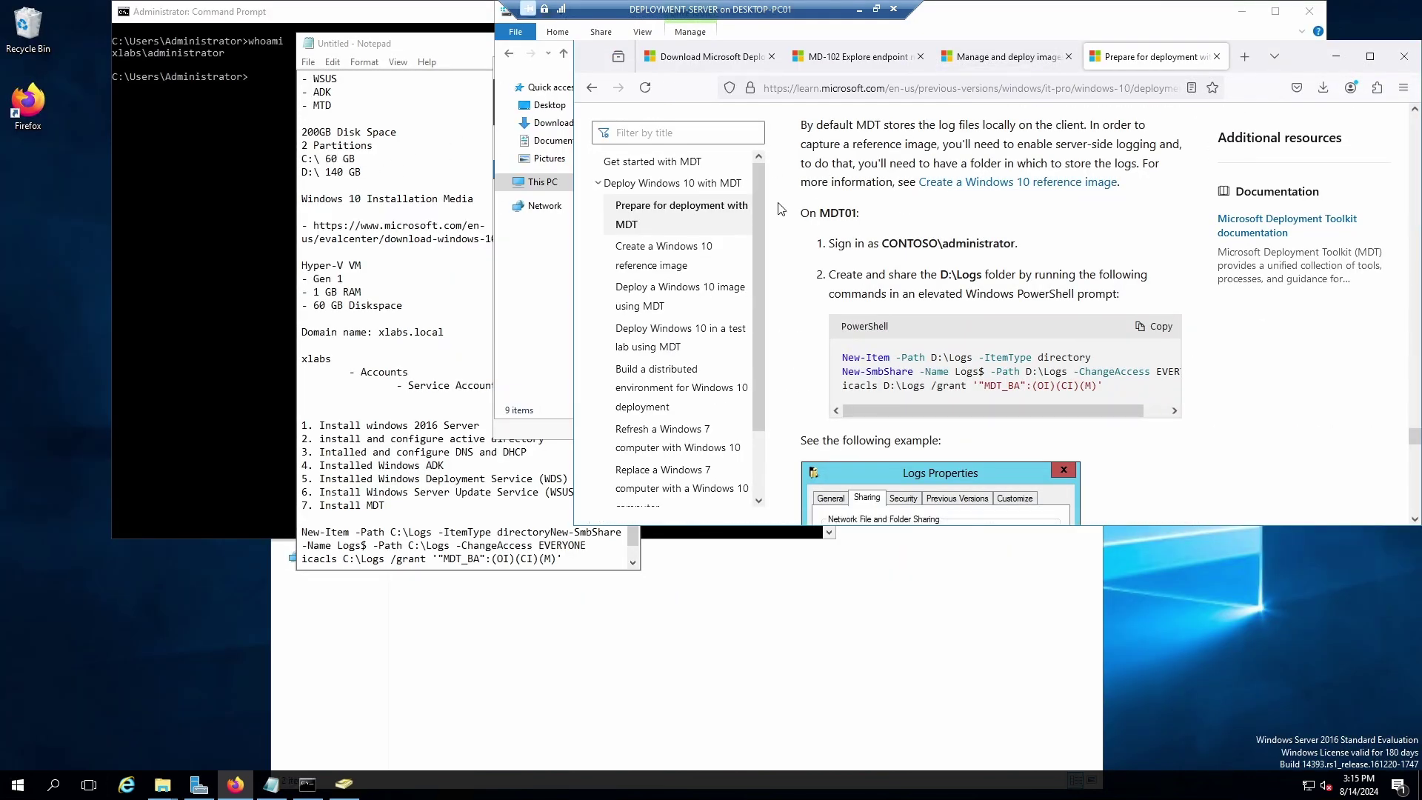
click(723, 257)
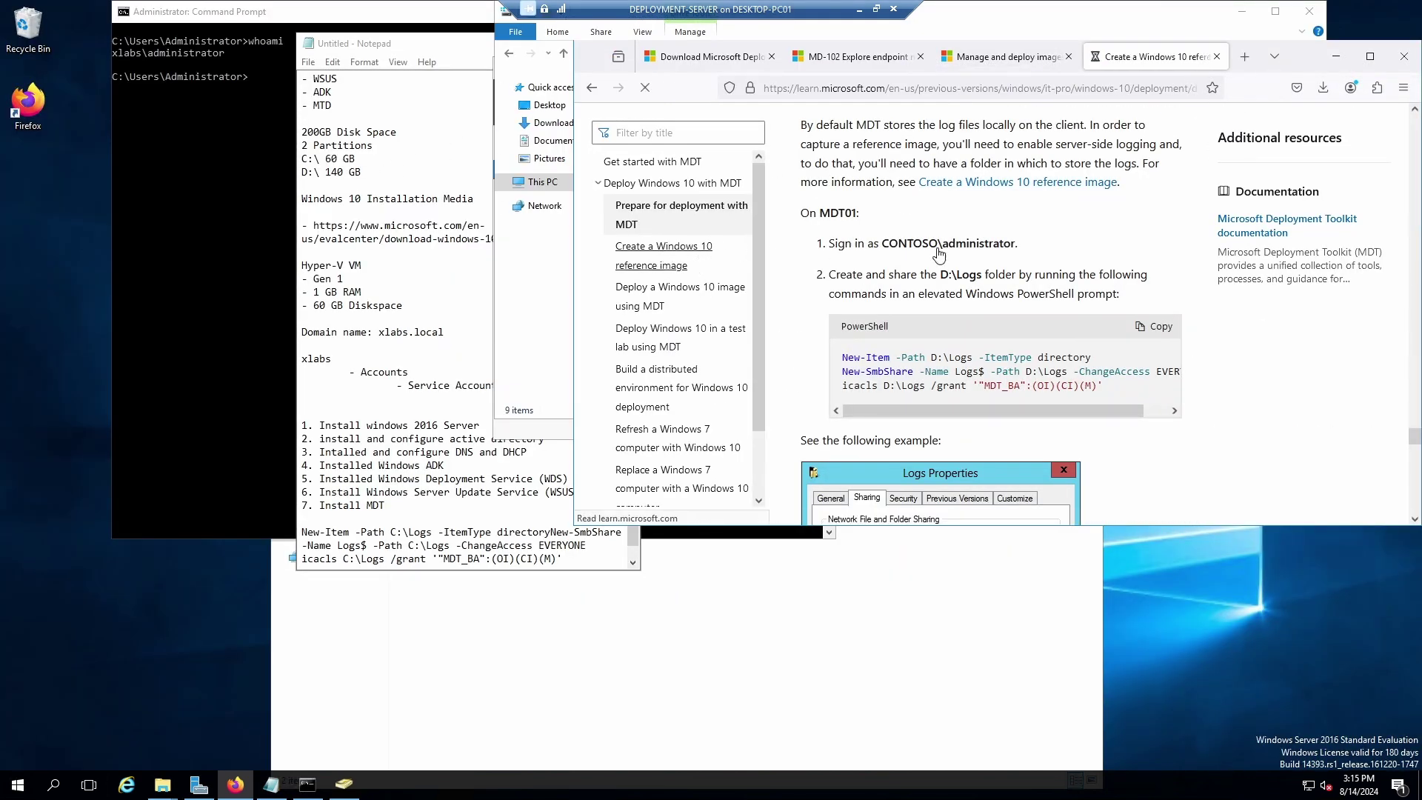
drag(1280, 59, 940, 64)
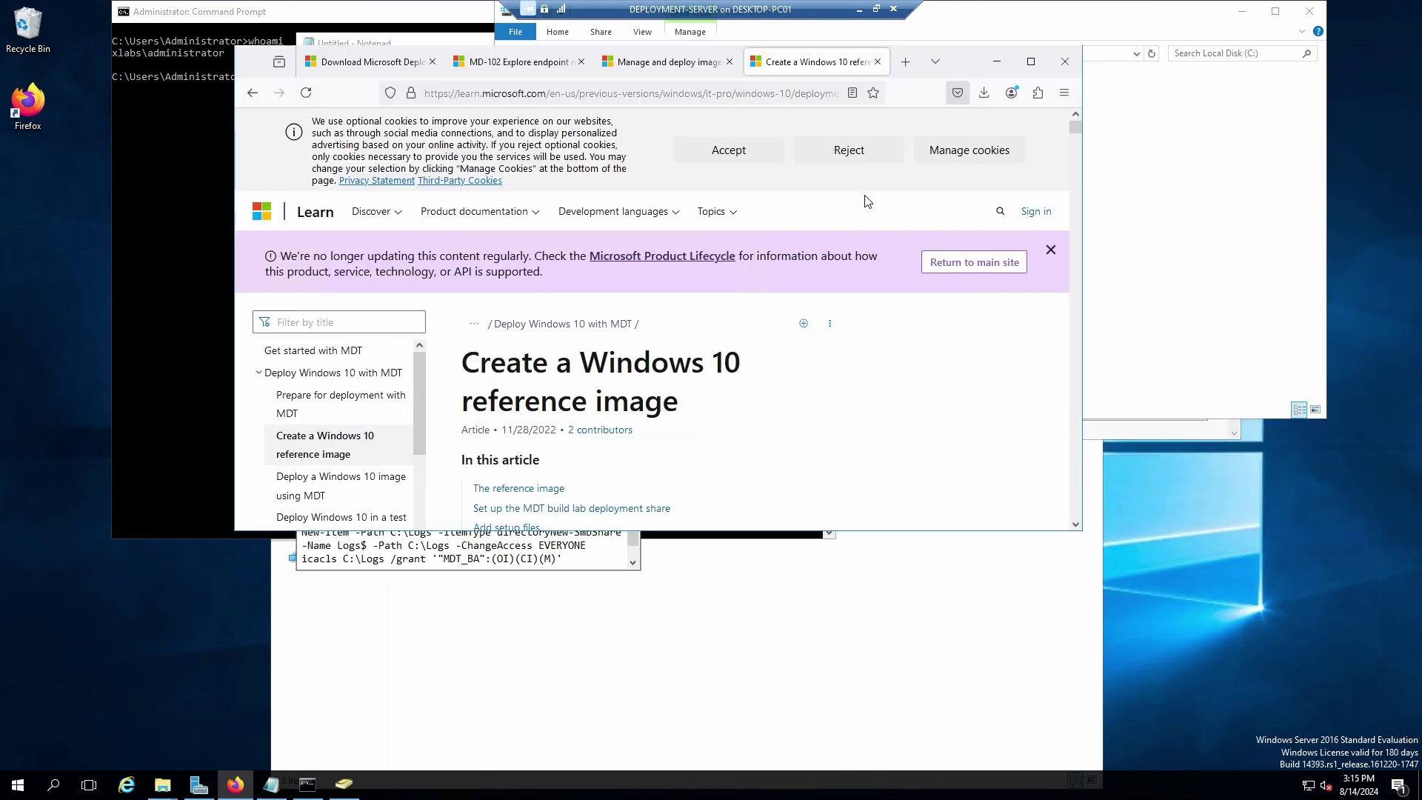
scroll(638, 362, down, 10)
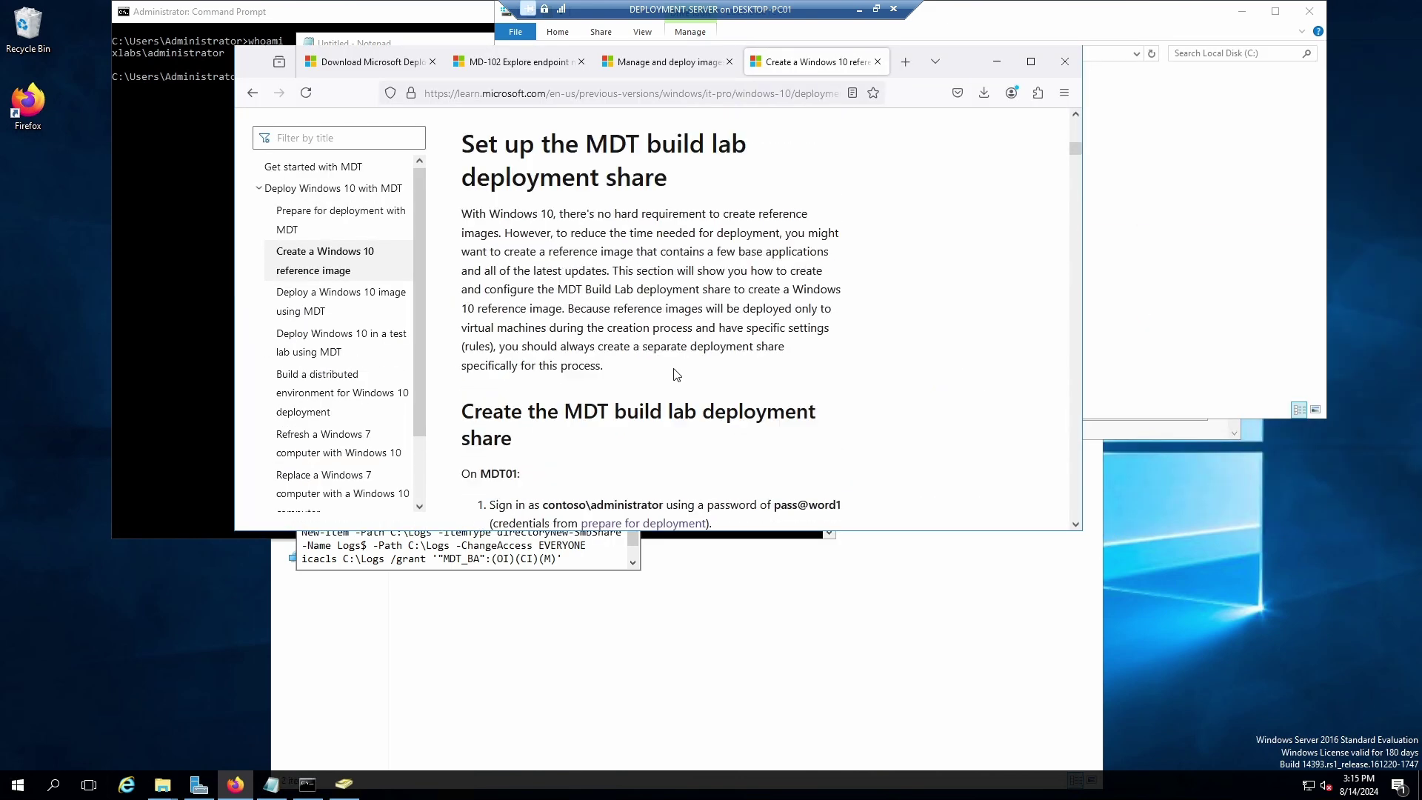
scroll(745, 329, up, 5)
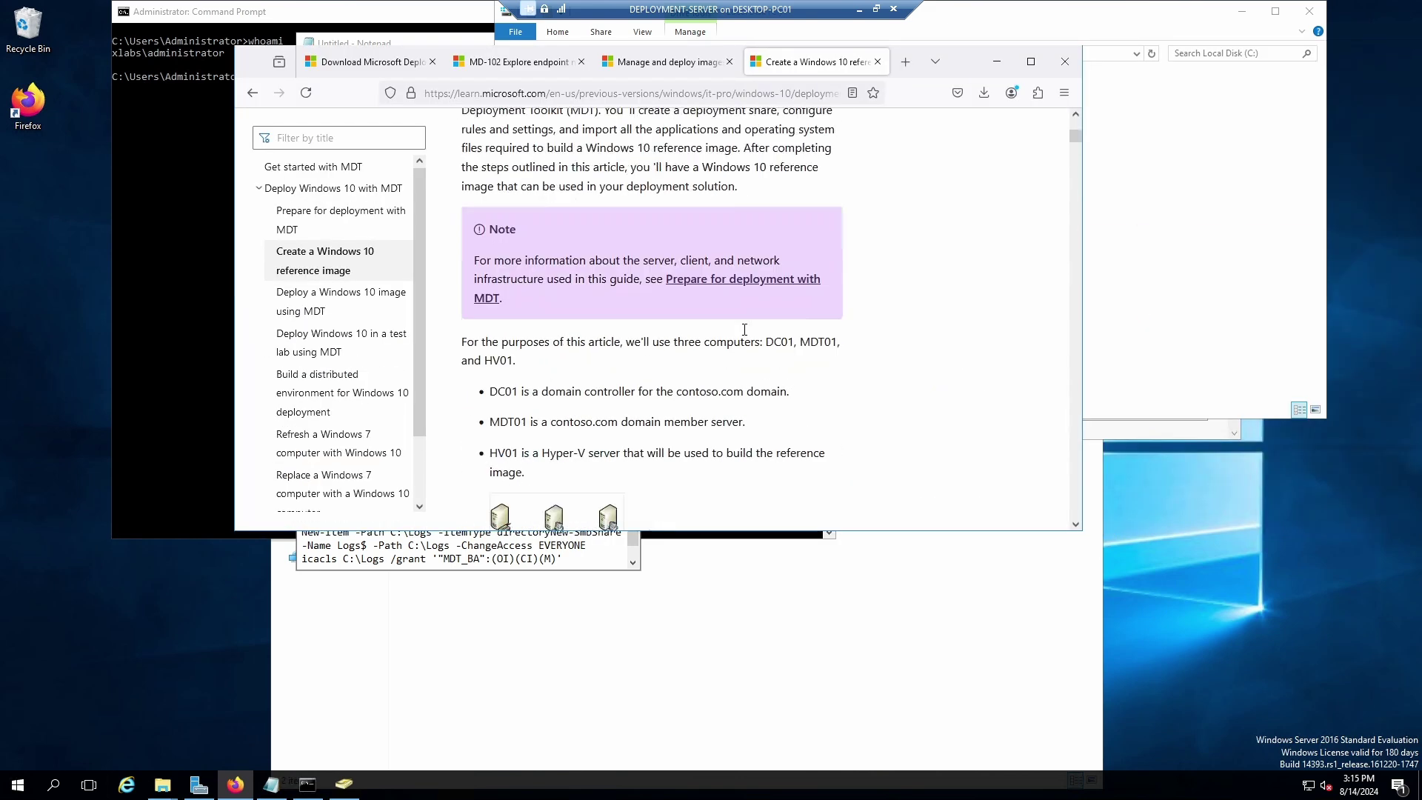
click(878, 61)
click(783, 61)
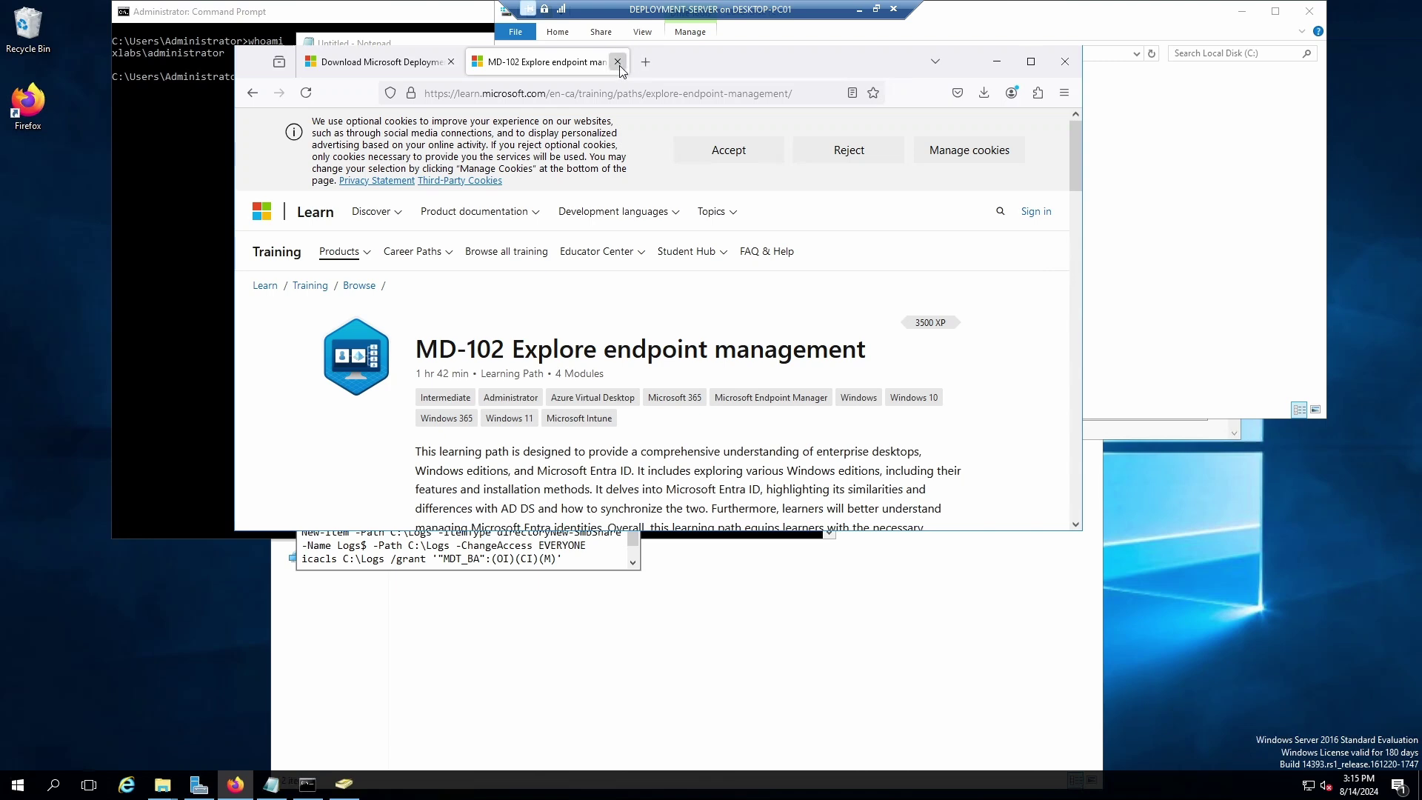
click(618, 61)
click(450, 61)
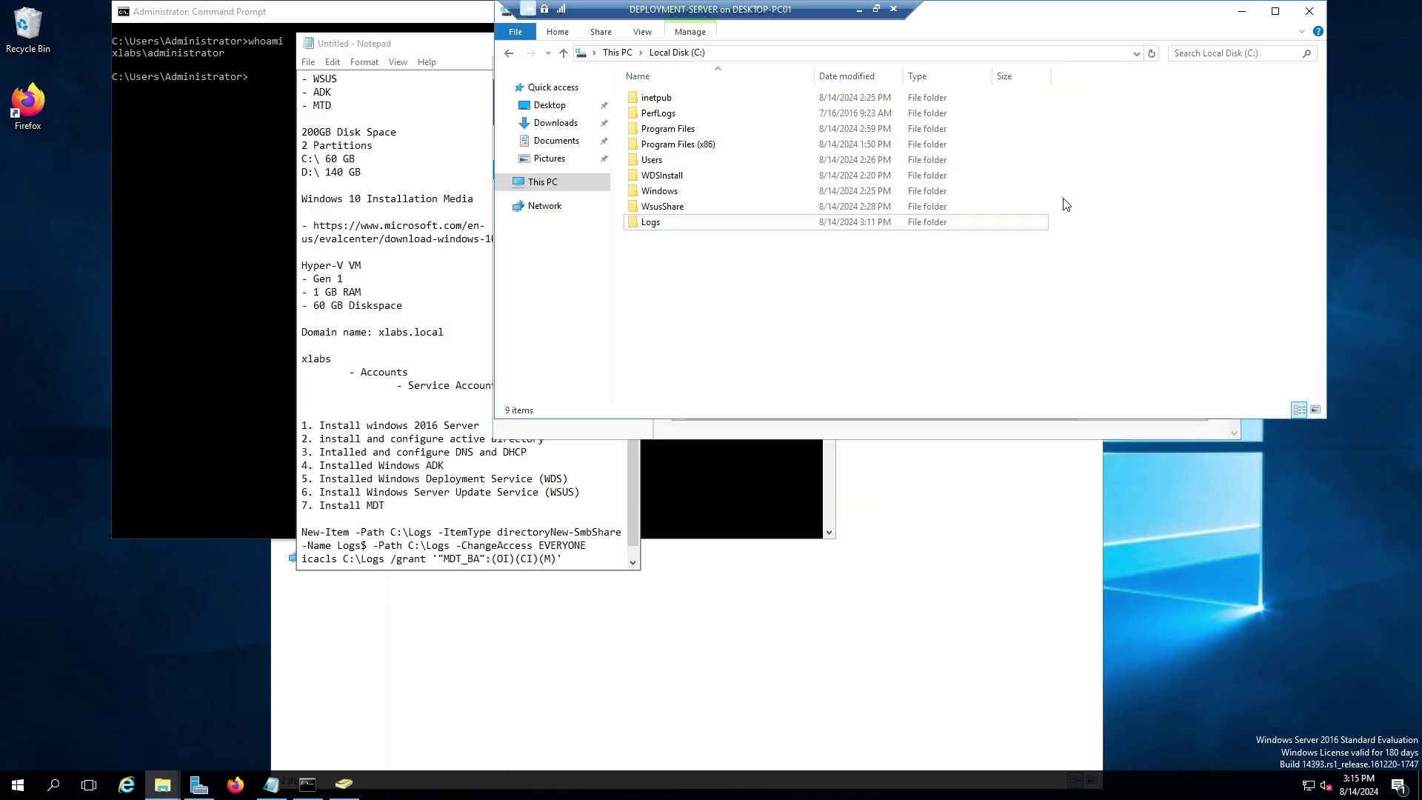
Close the C: drive window and Server Manager, backing out of saving the Notepad notes.
click(1308, 11)
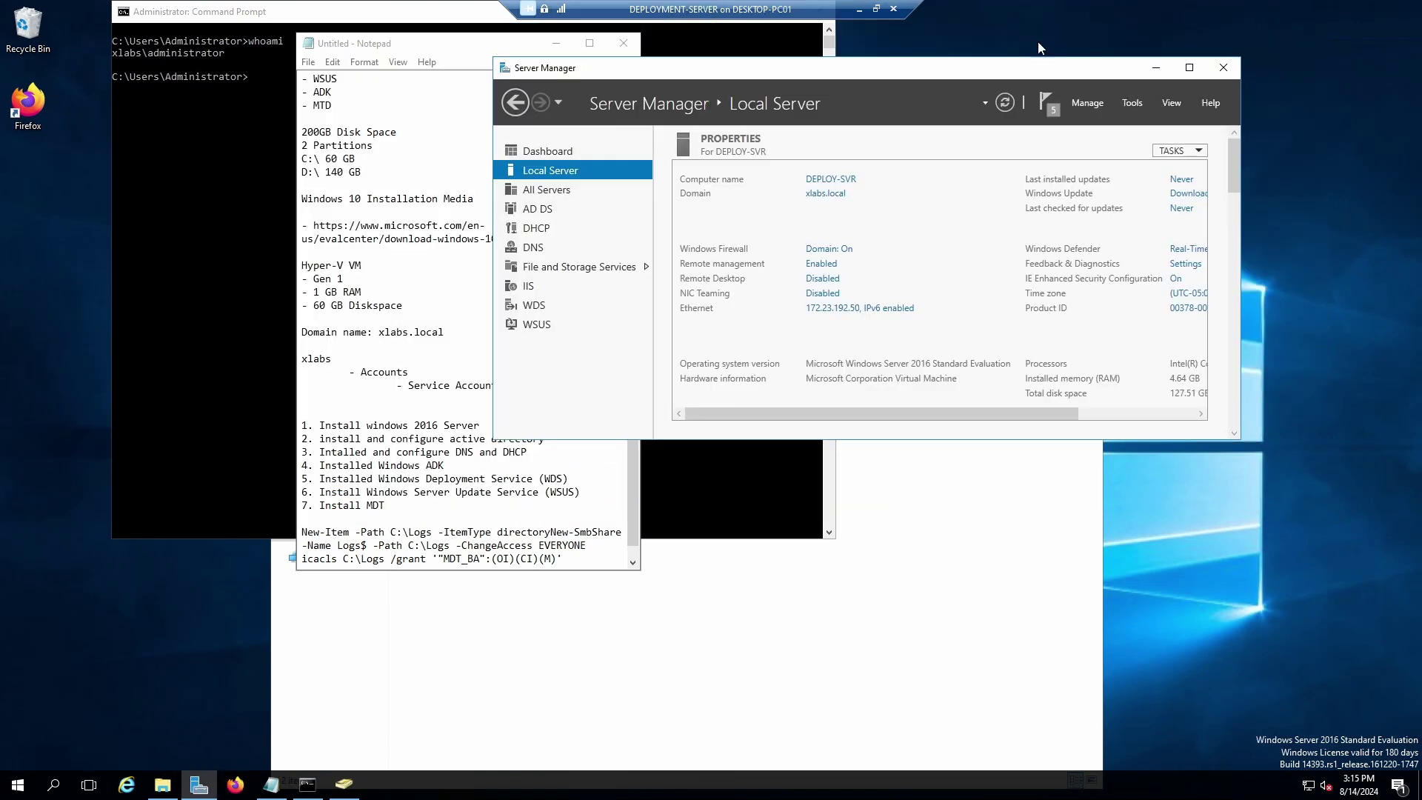
double_click(1003, 74)
click(1403, 8)
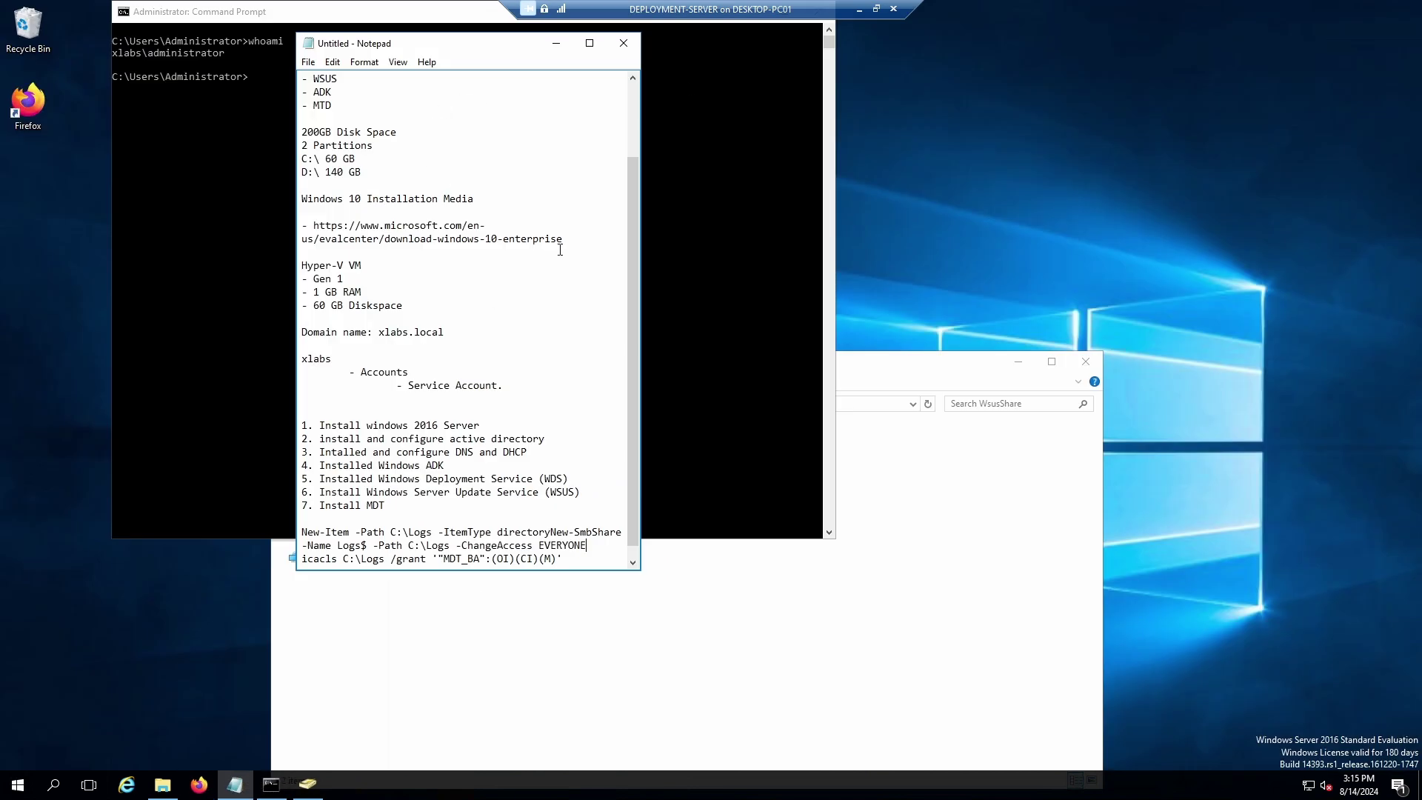
click(623, 46)
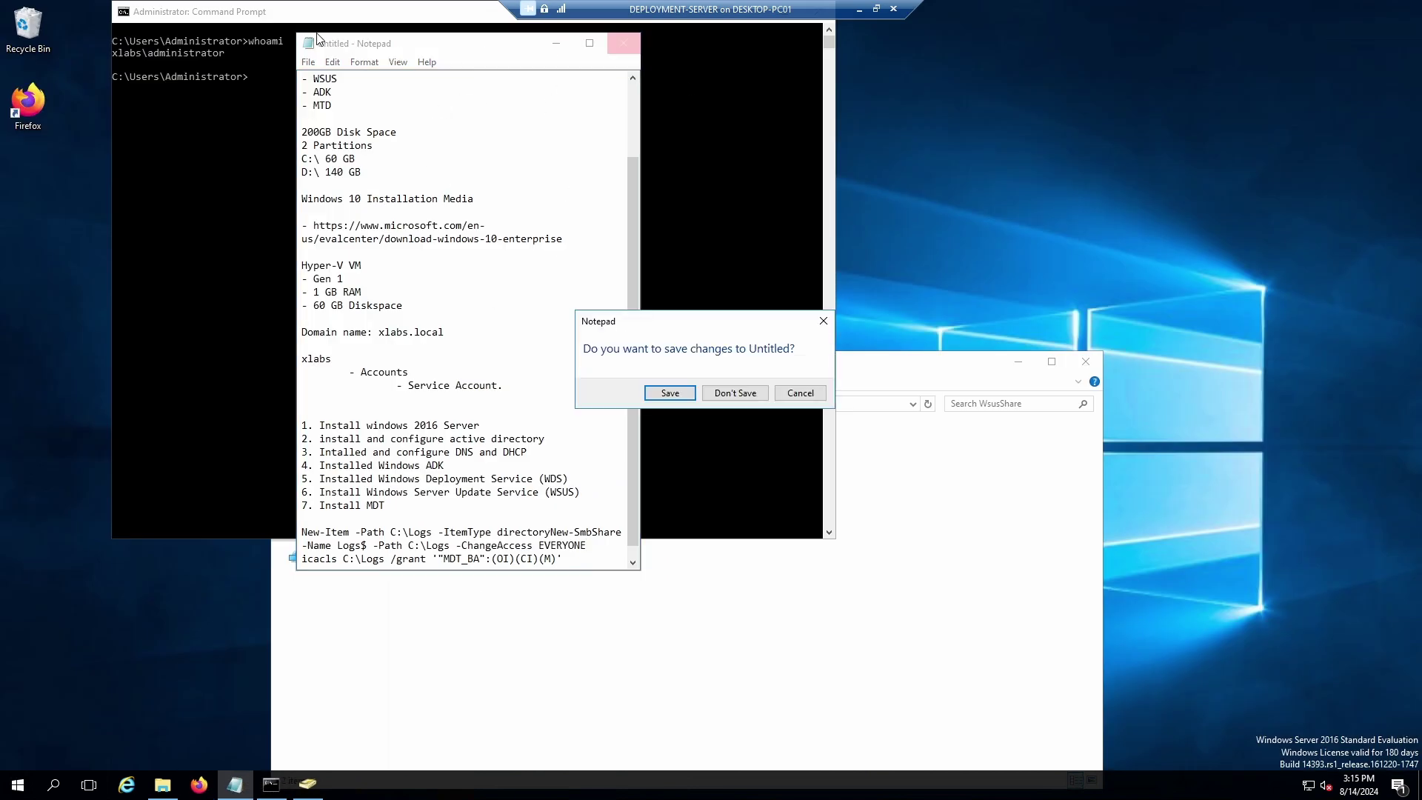
click(670, 393)
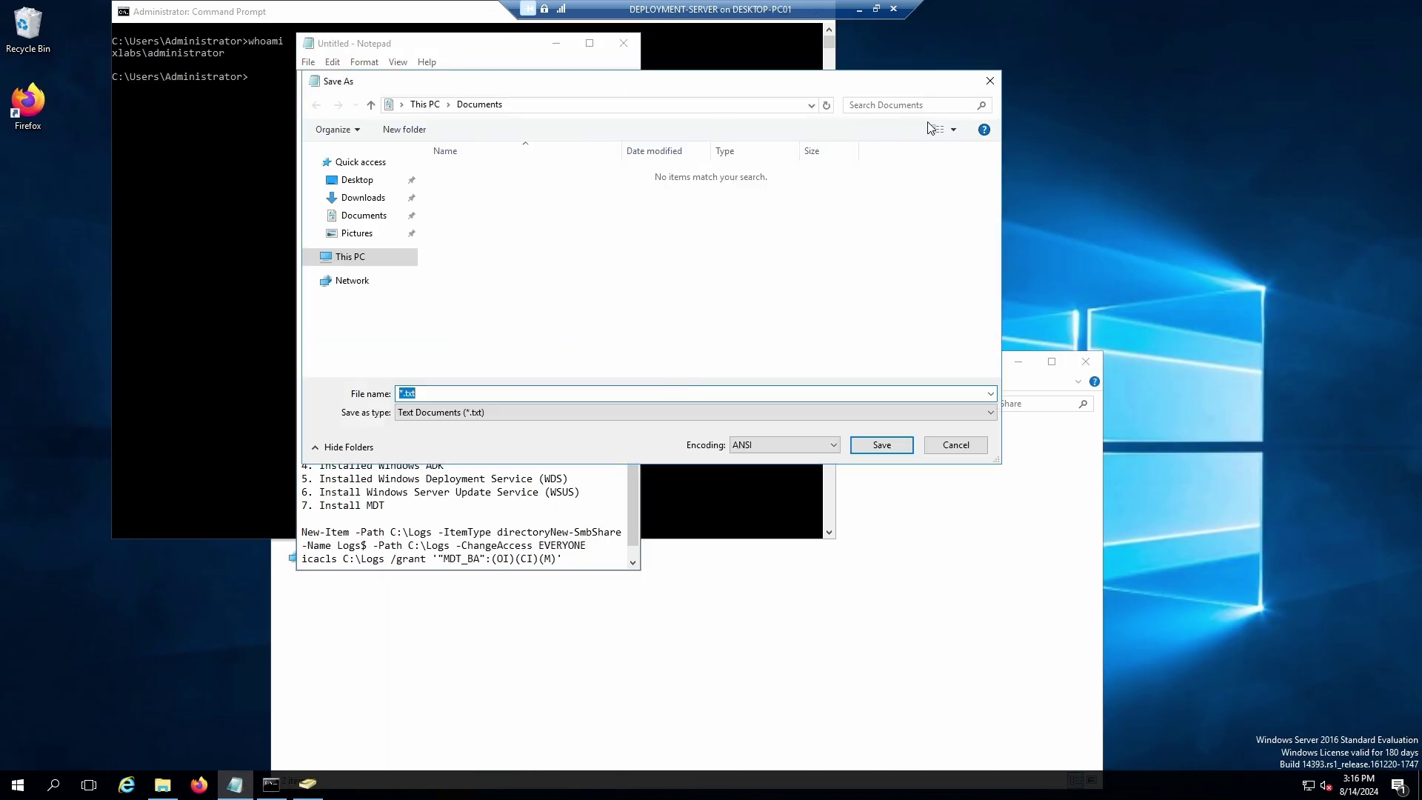
click(989, 81)
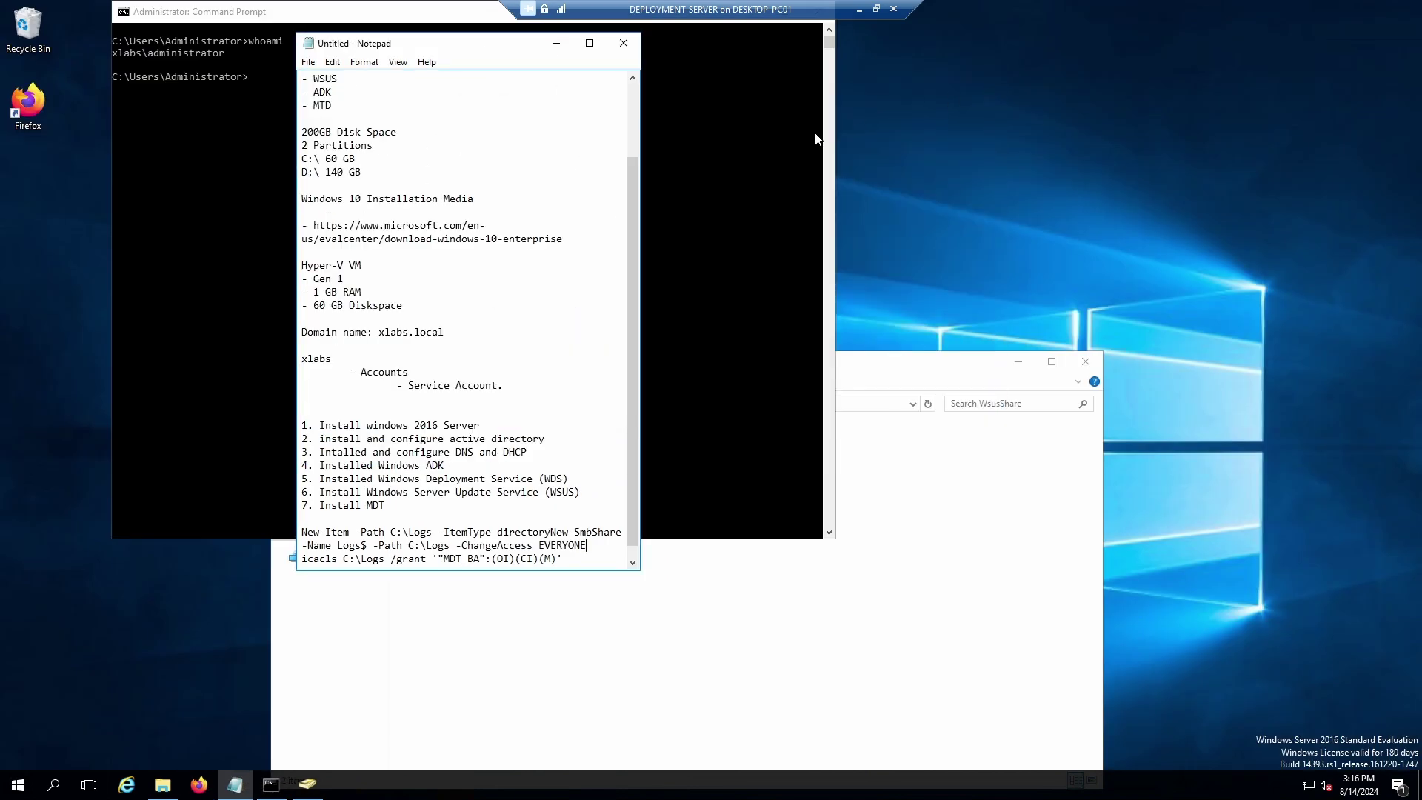
Save the untitled Notepad notes as Notes-001.
click(623, 43)
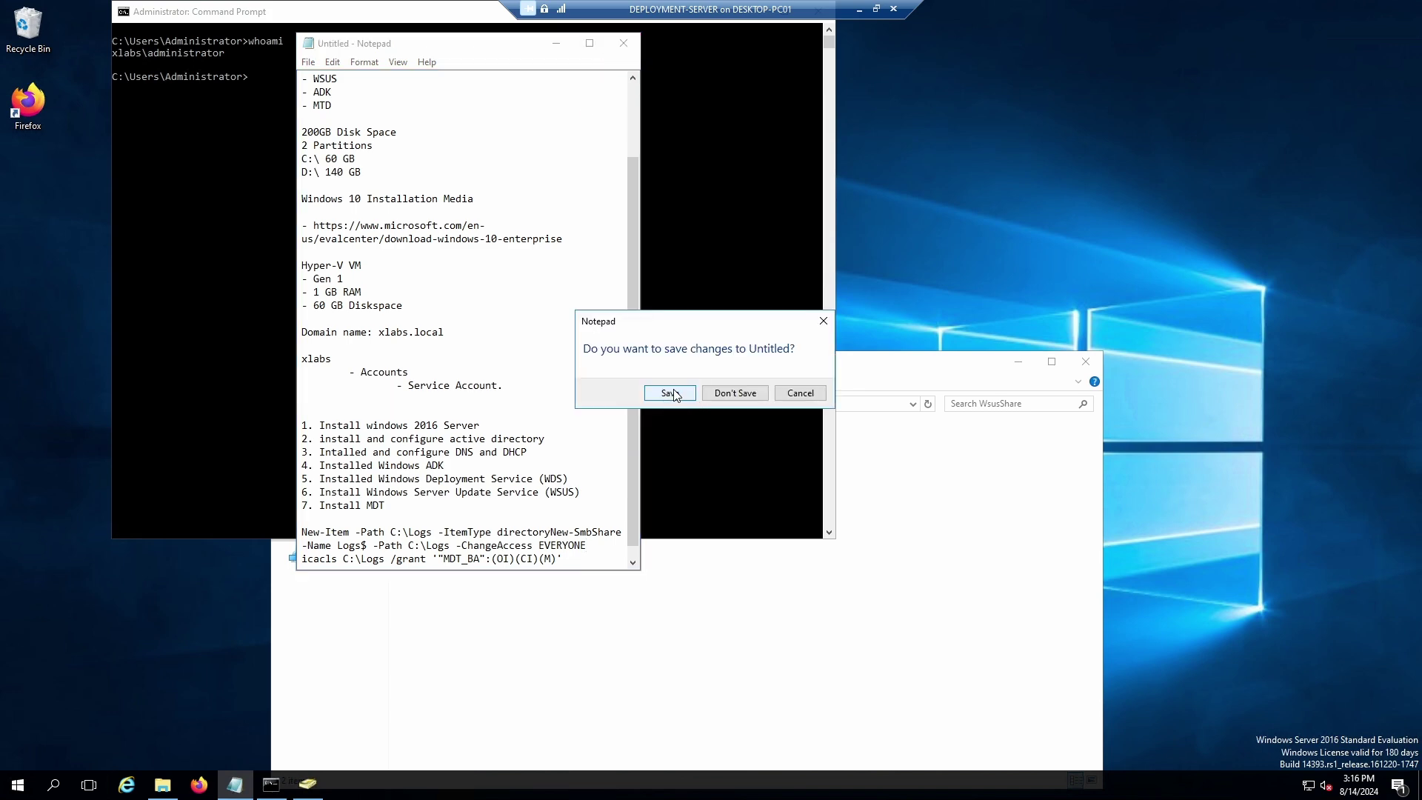
click(670, 394)
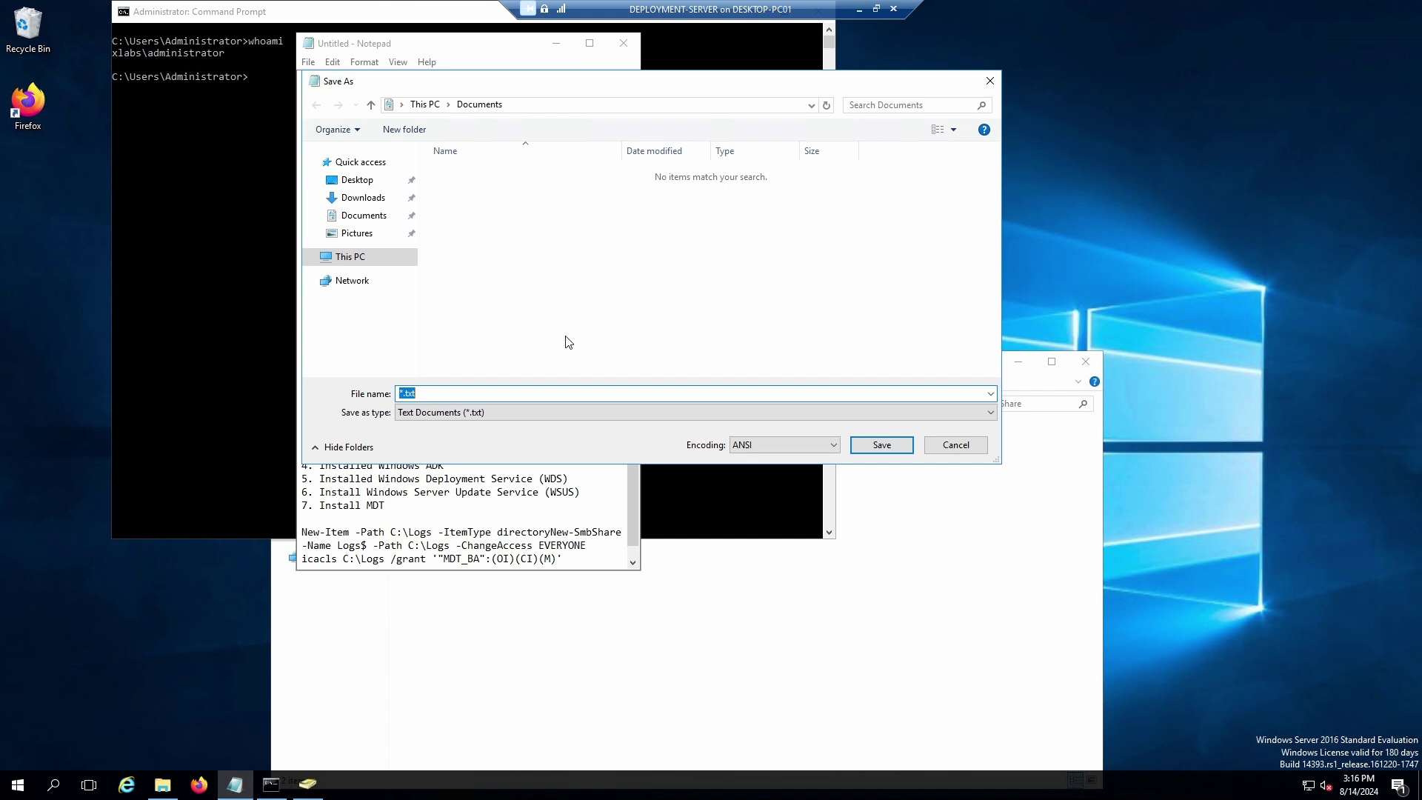
text(Not)
key(BackSpace)
key(BackSpace)
key(BackSpace)
text(001)
click(882, 444)
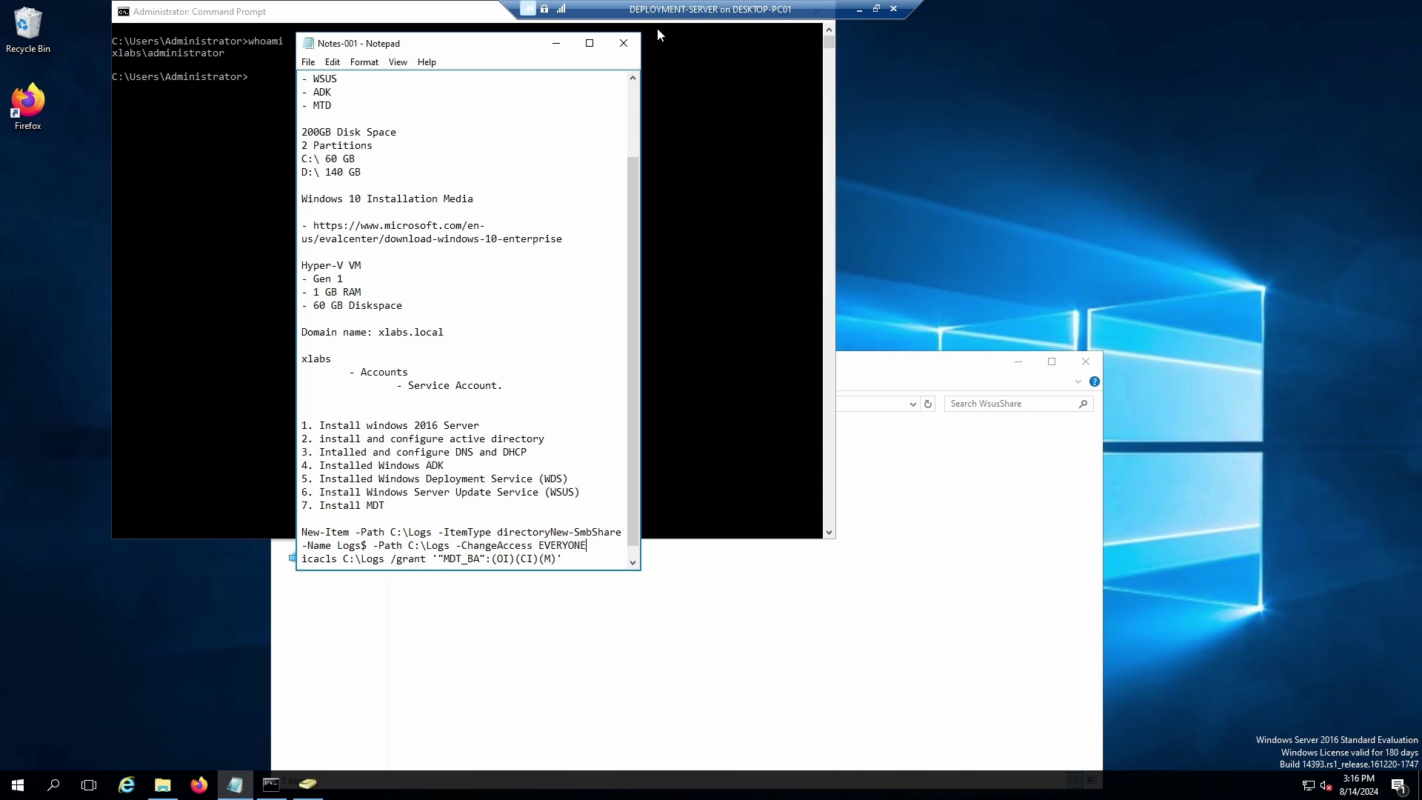
Close Notepad, Command Prompt, Active Directory Users and Computers and the WsusShare folder window.
click(622, 43)
click(311, 137)
drag(312, 12, 263, 99)
click(770, 98)
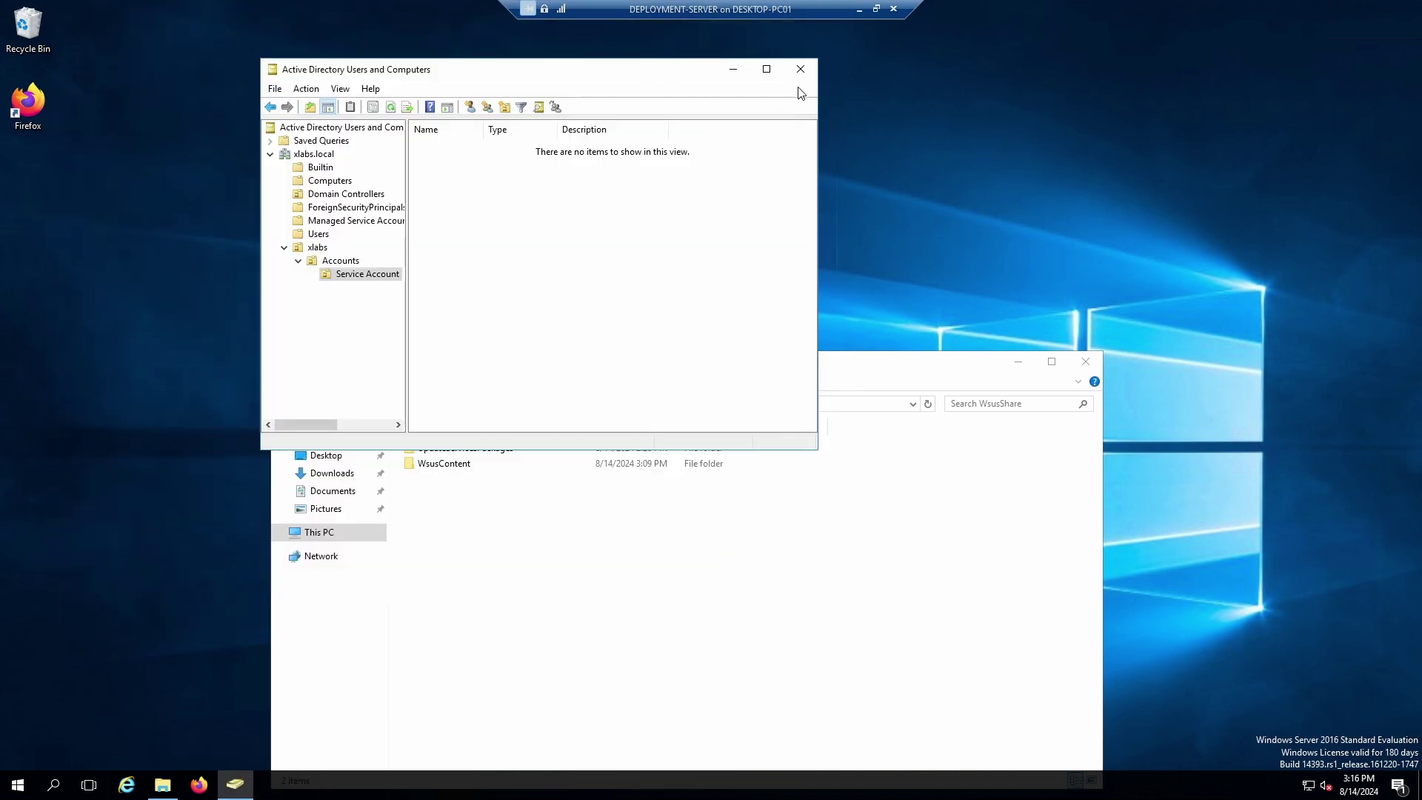
click(801, 69)
click(1085, 362)
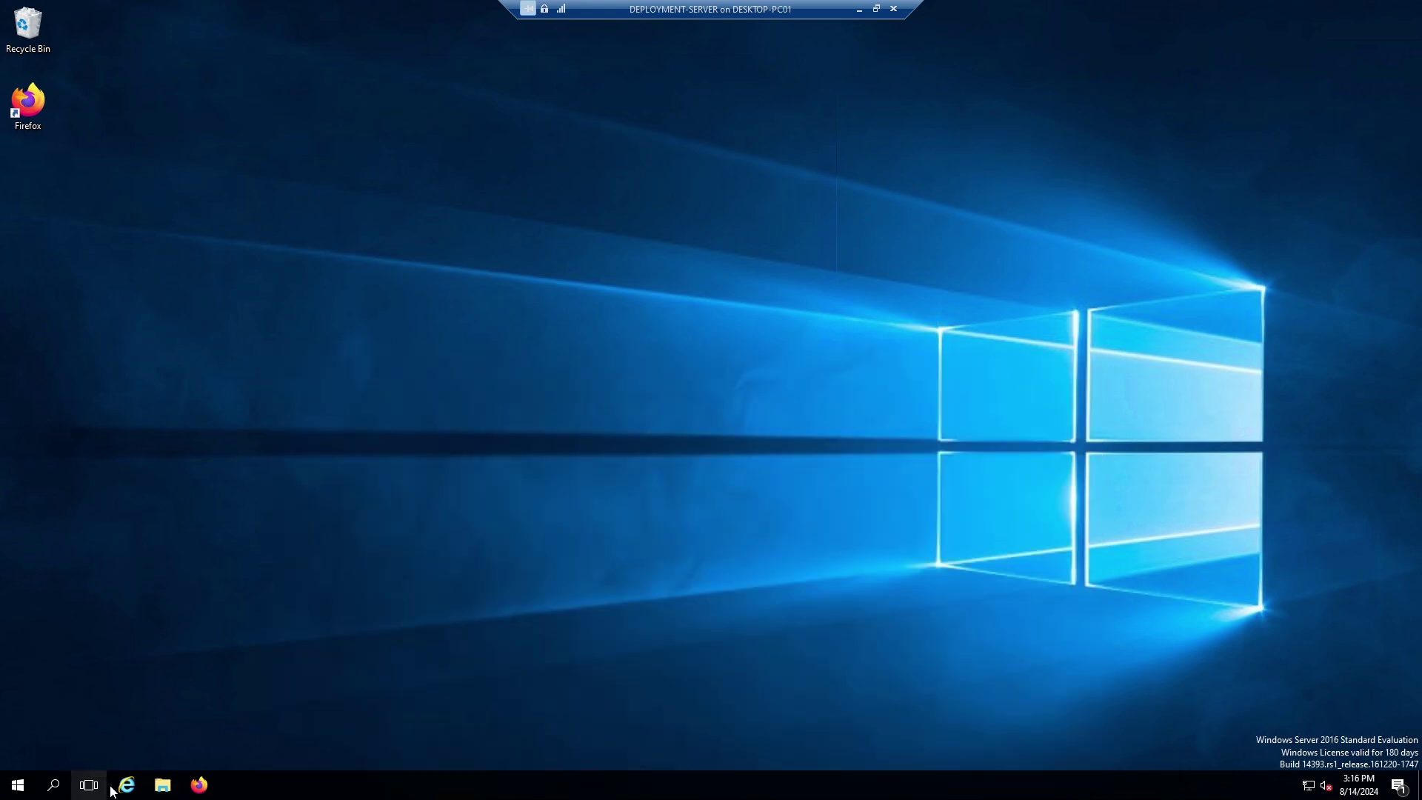
Launch Server Manager from Start and view the AD DS, DHCP, WDS and WSUS role pages.
click(18, 787)
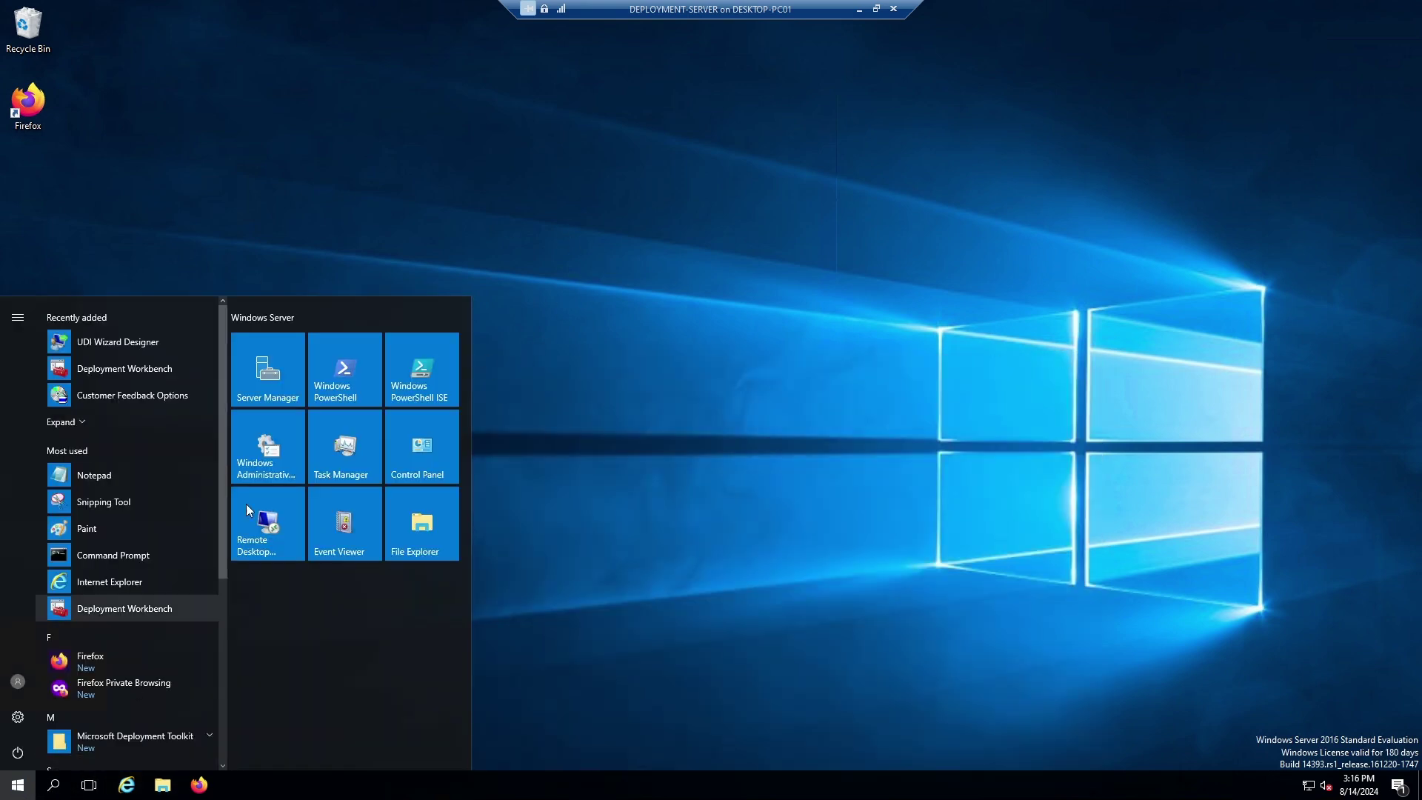
click(267, 372)
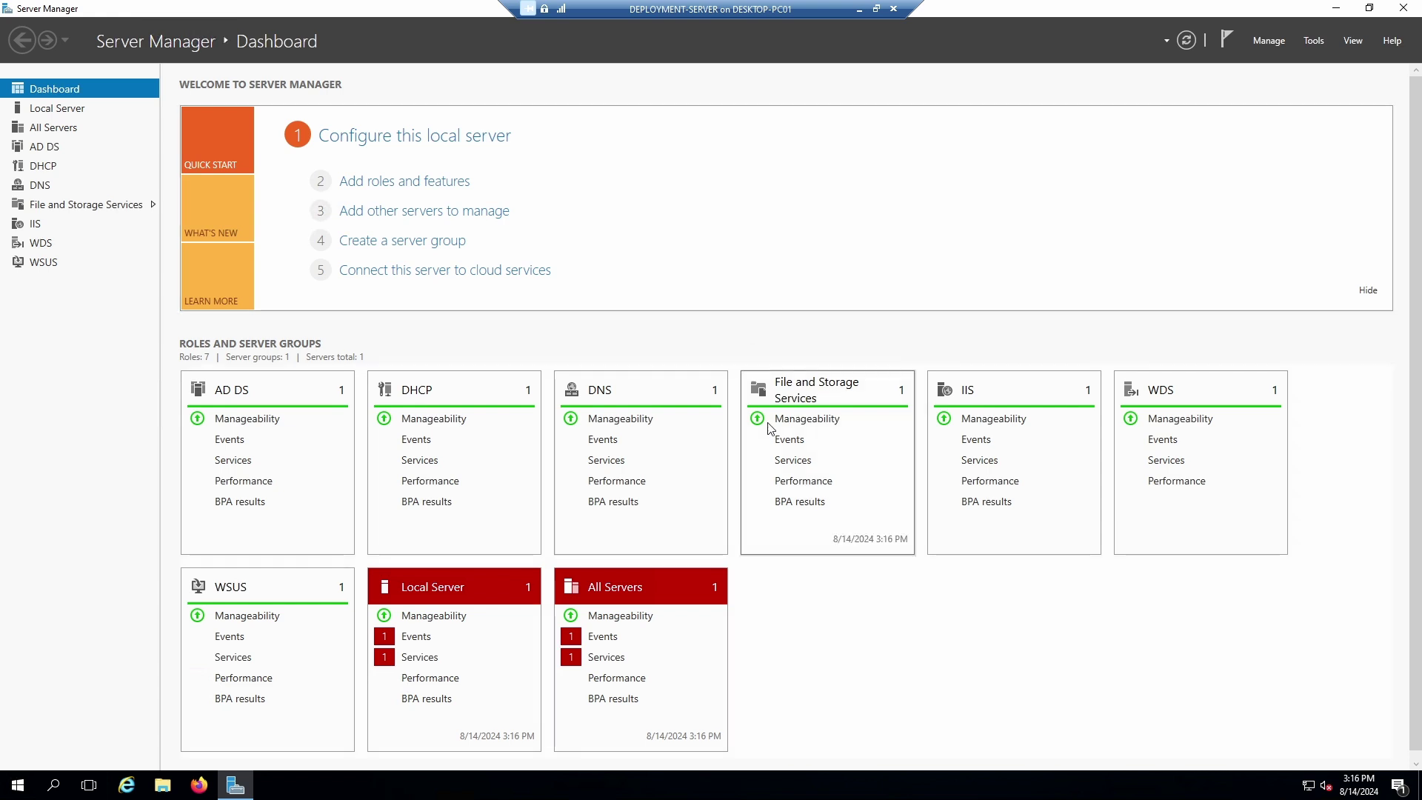
click(39, 147)
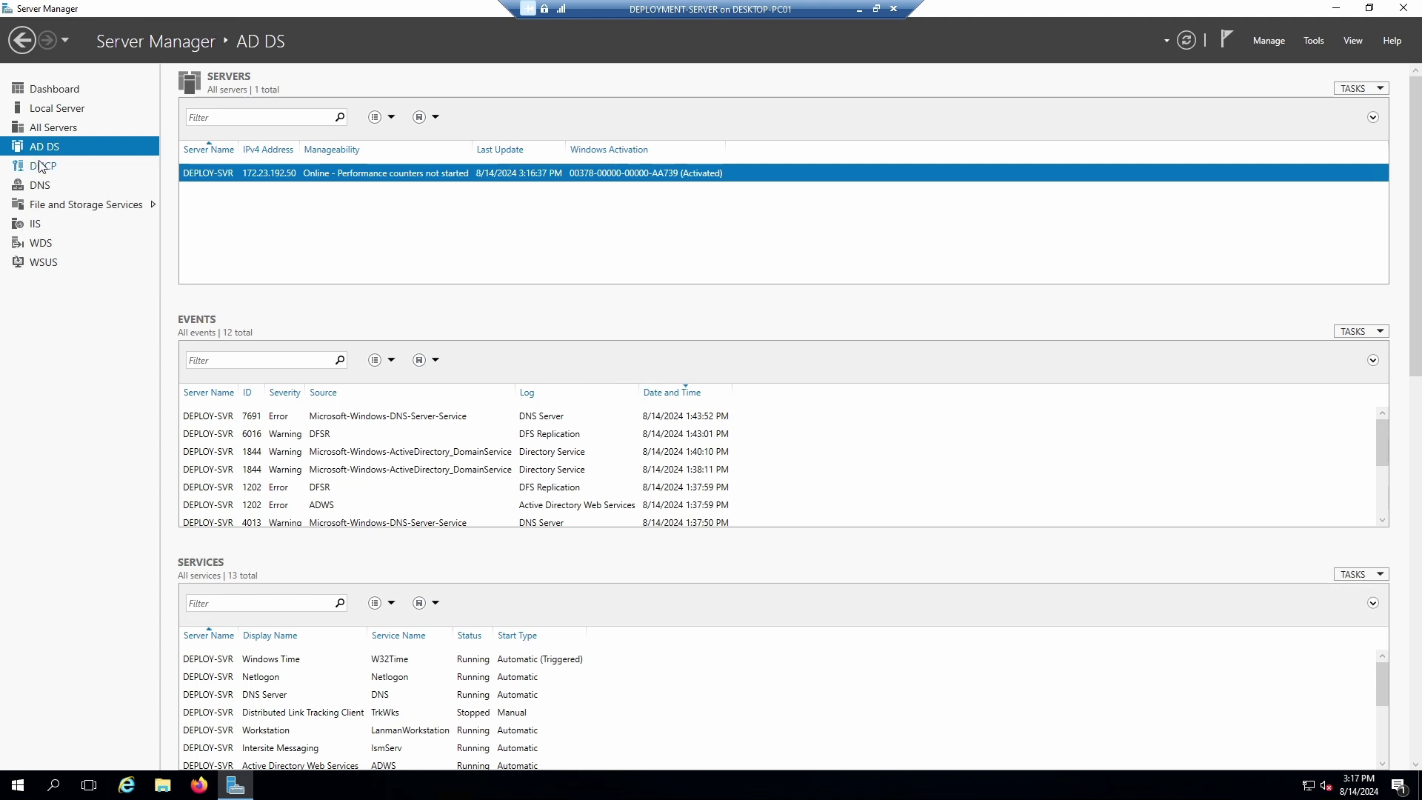
click(41, 166)
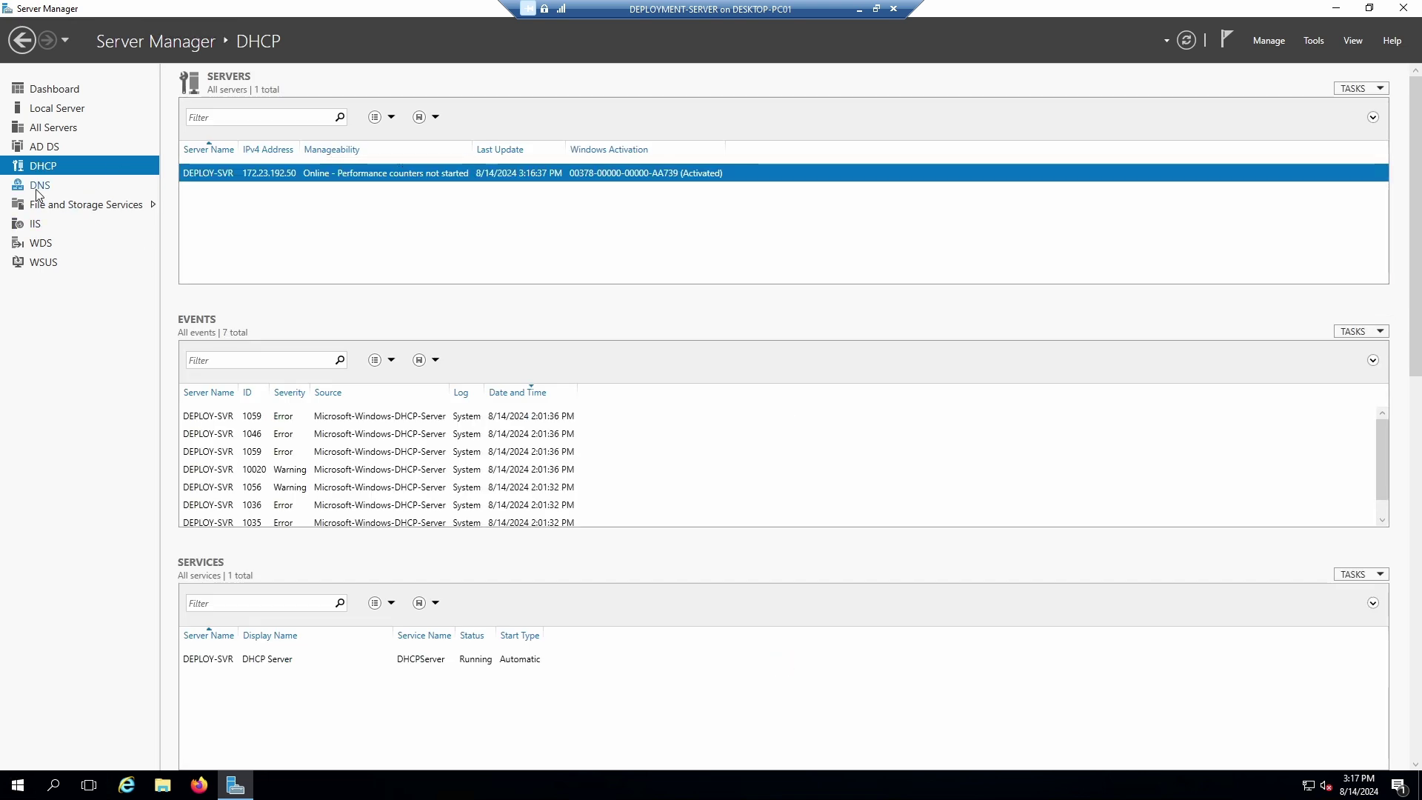
click(41, 243)
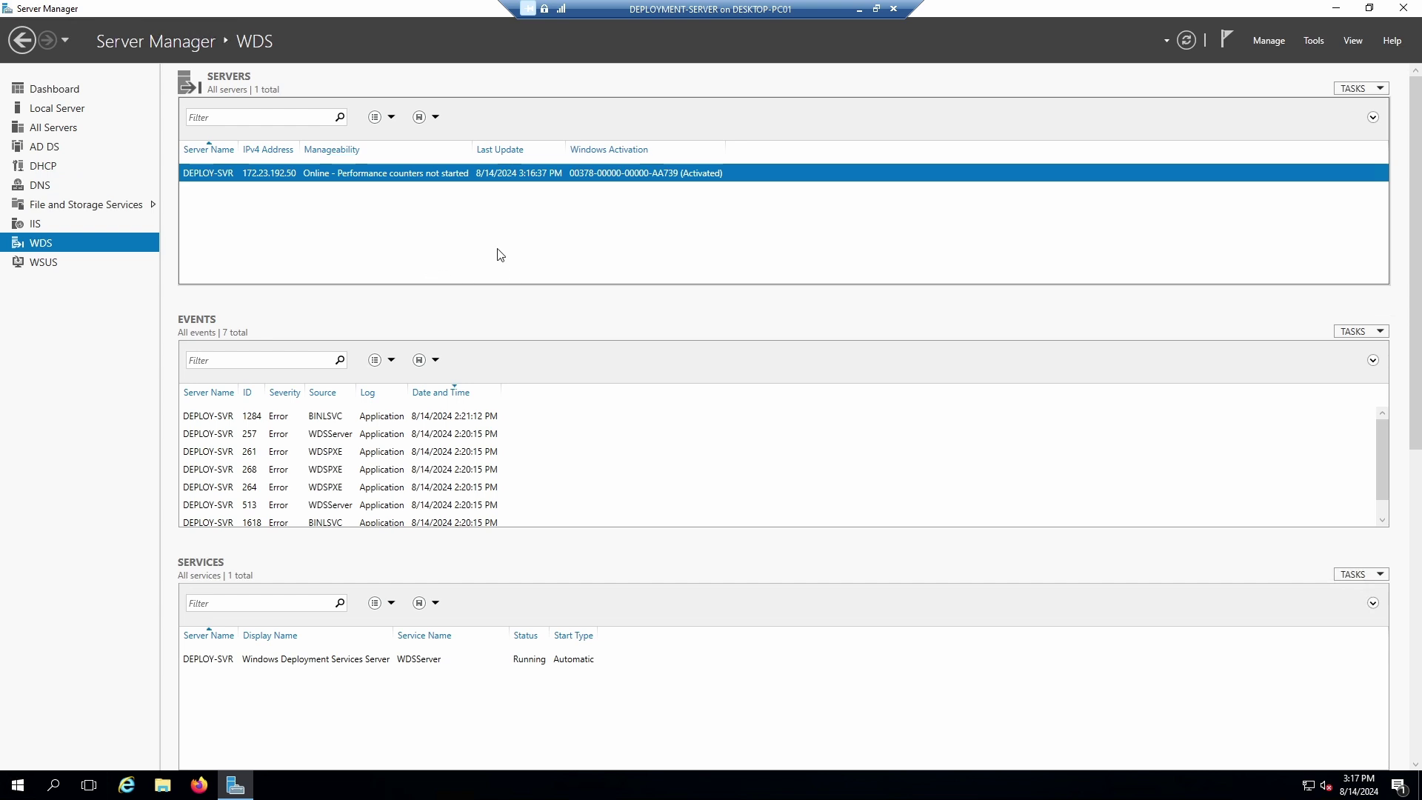
click(46, 262)
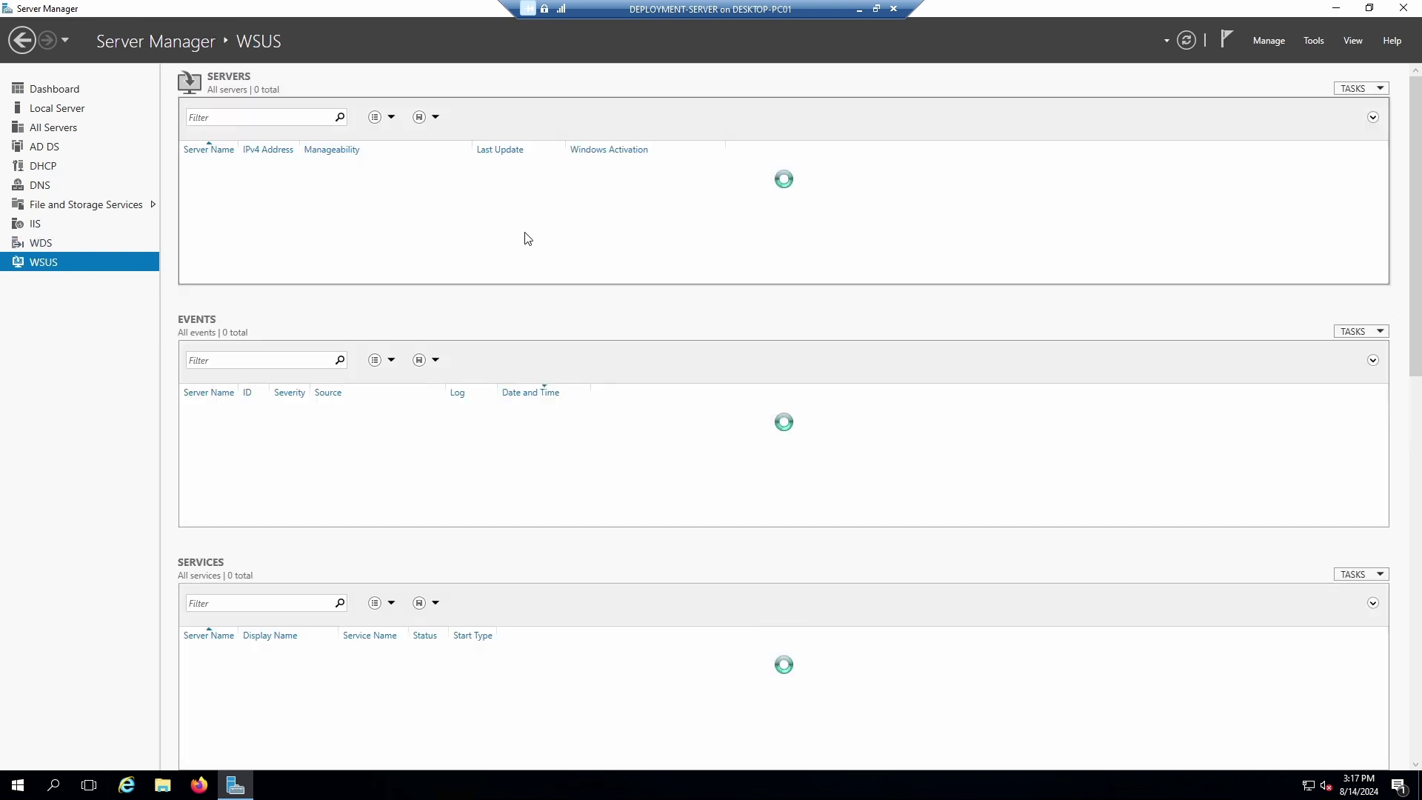
Launch the Update Services console from DEPLOY-SVR, cancelling a connection to another server.
right_click(569, 175)
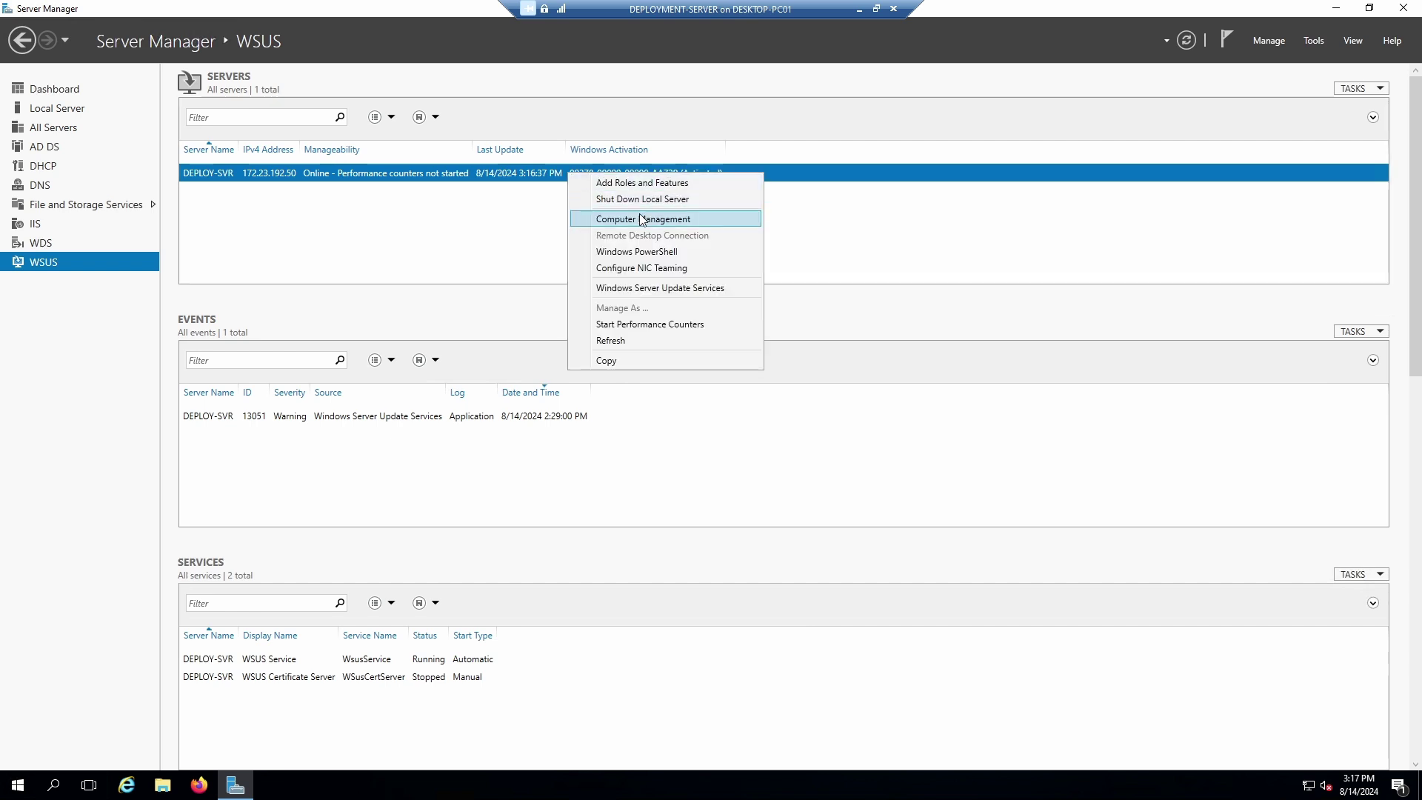
click(645, 289)
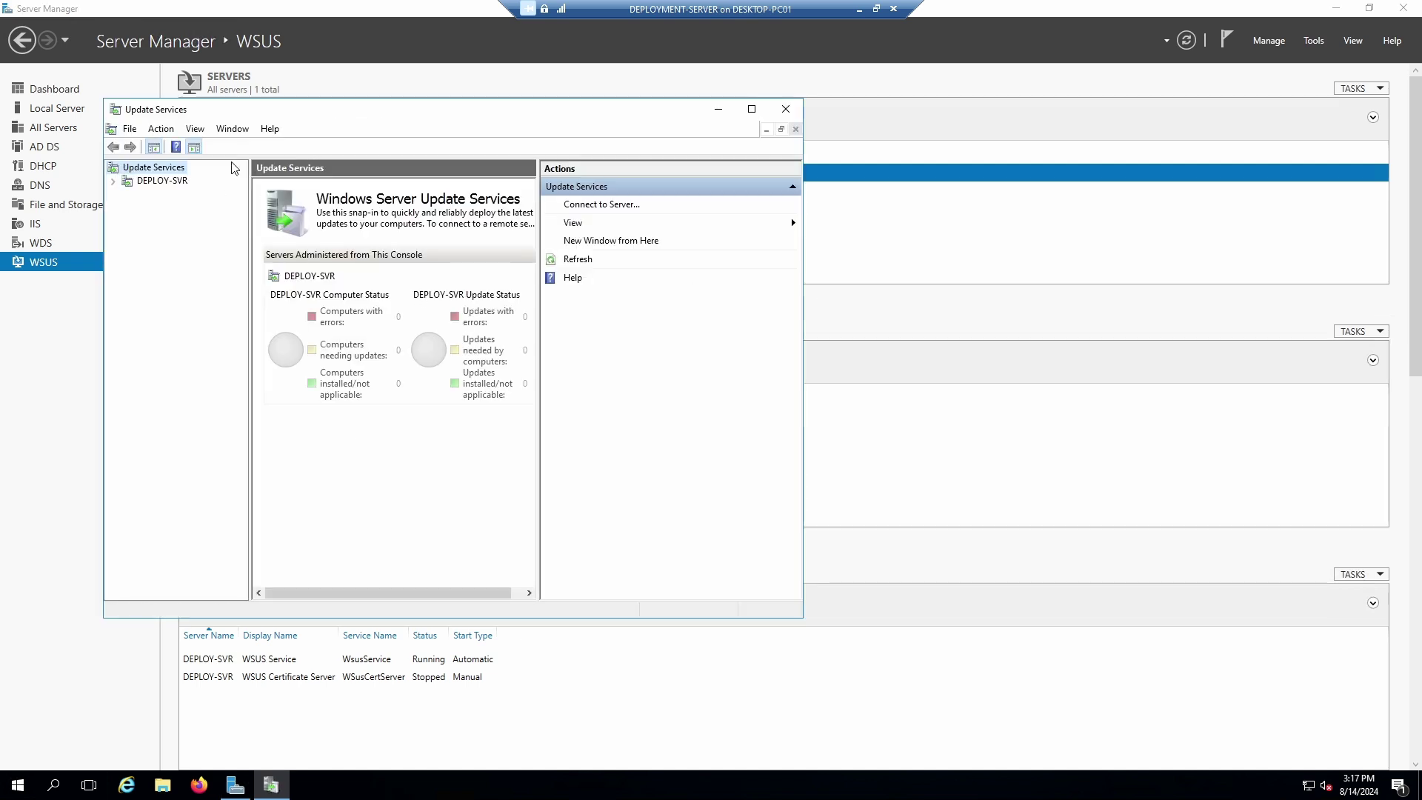
click(601, 206)
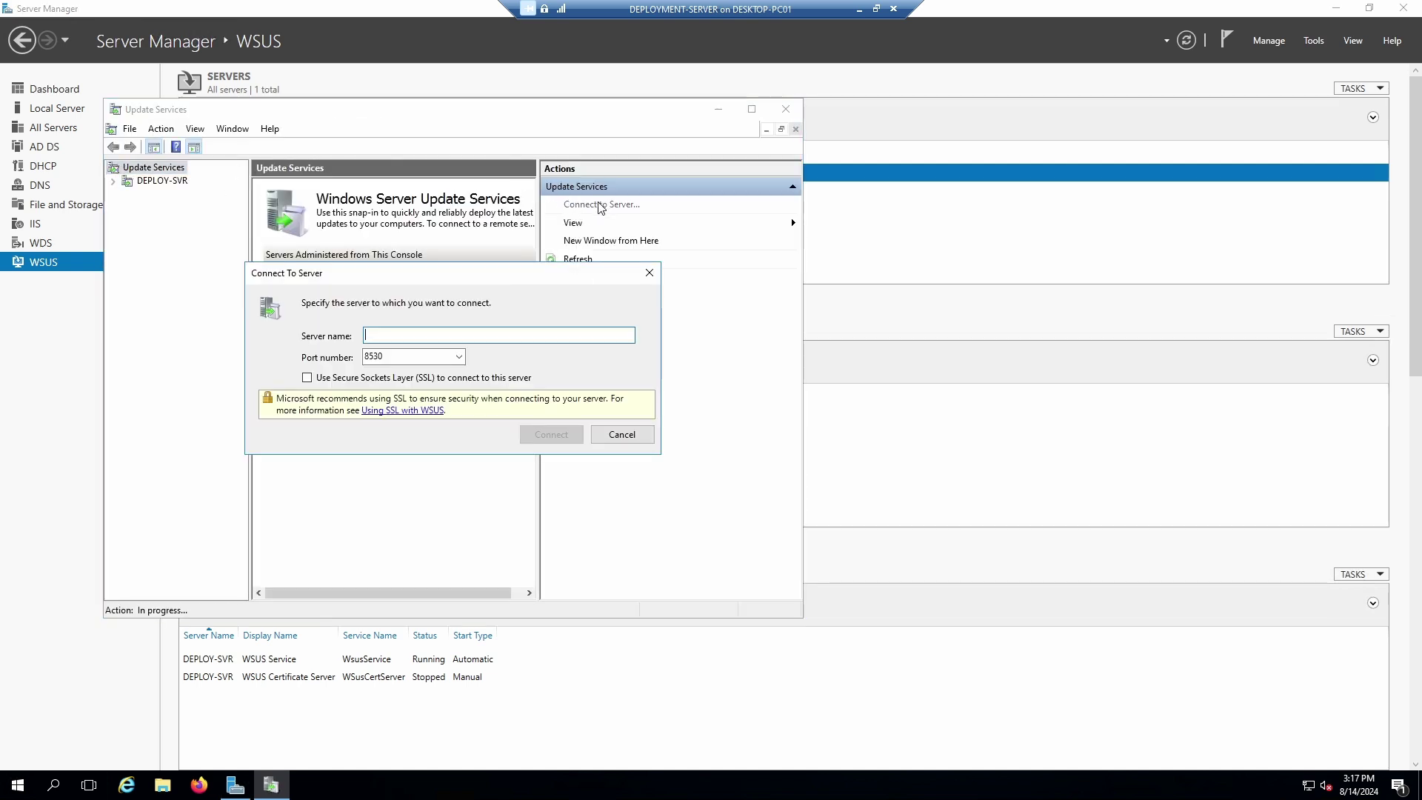
click(616, 440)
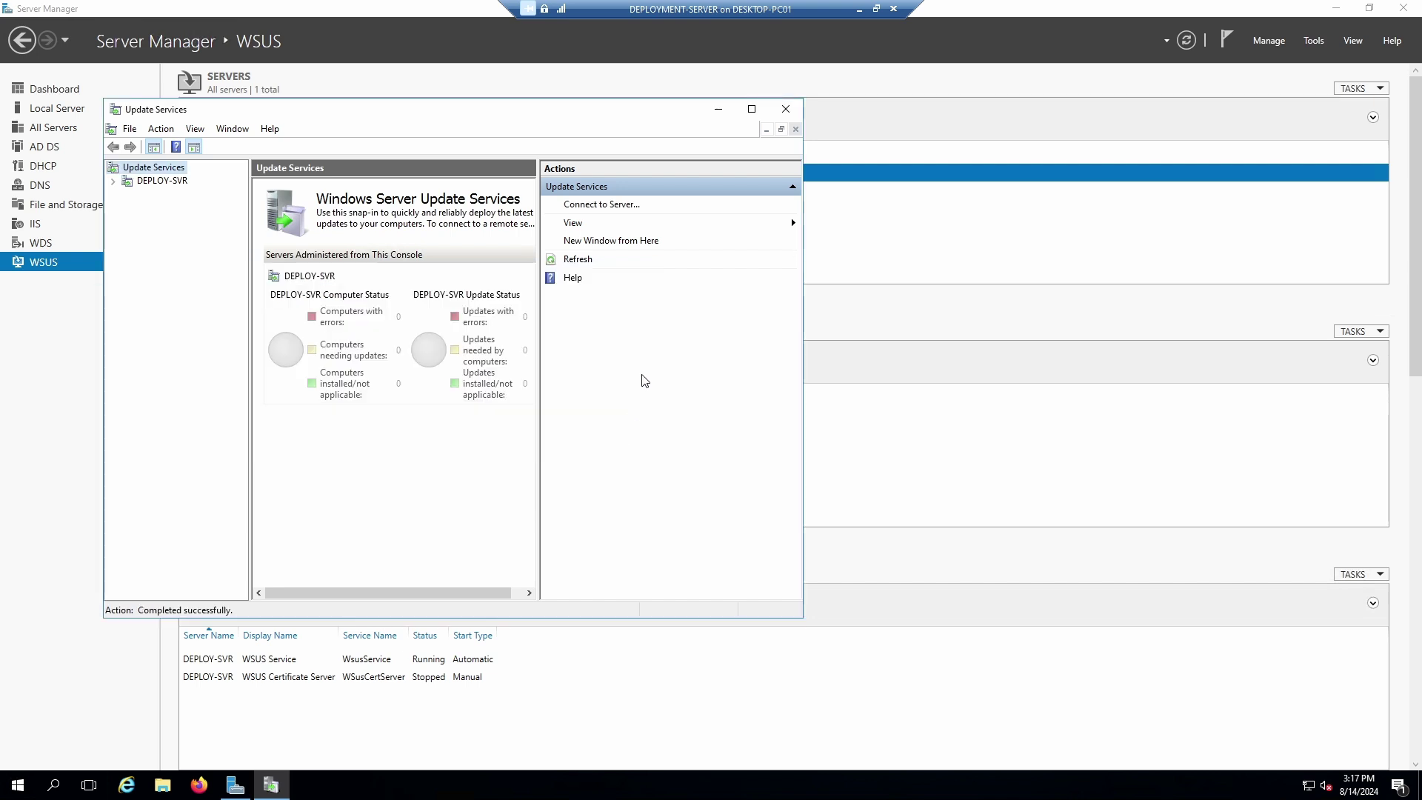
click(786, 109)
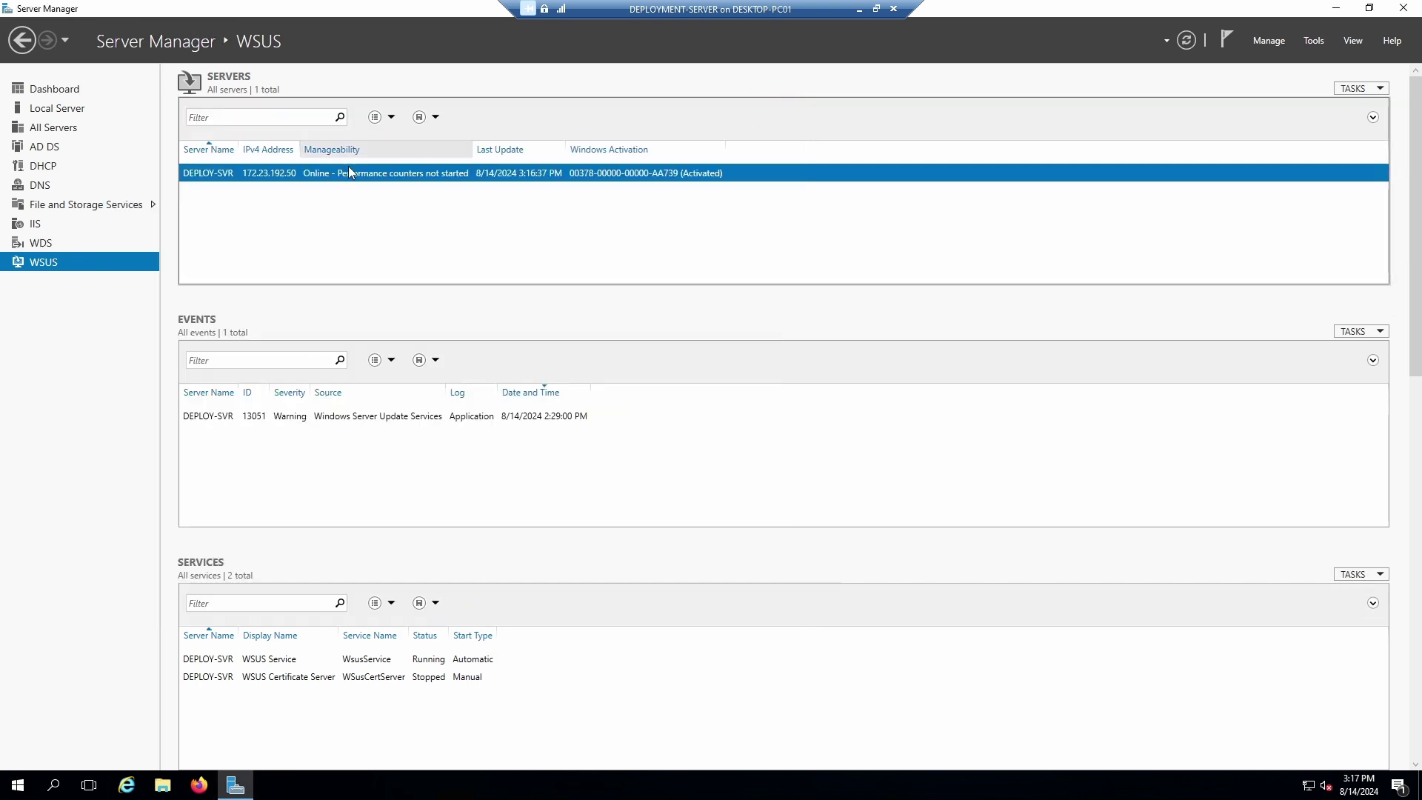
right_click(290, 175)
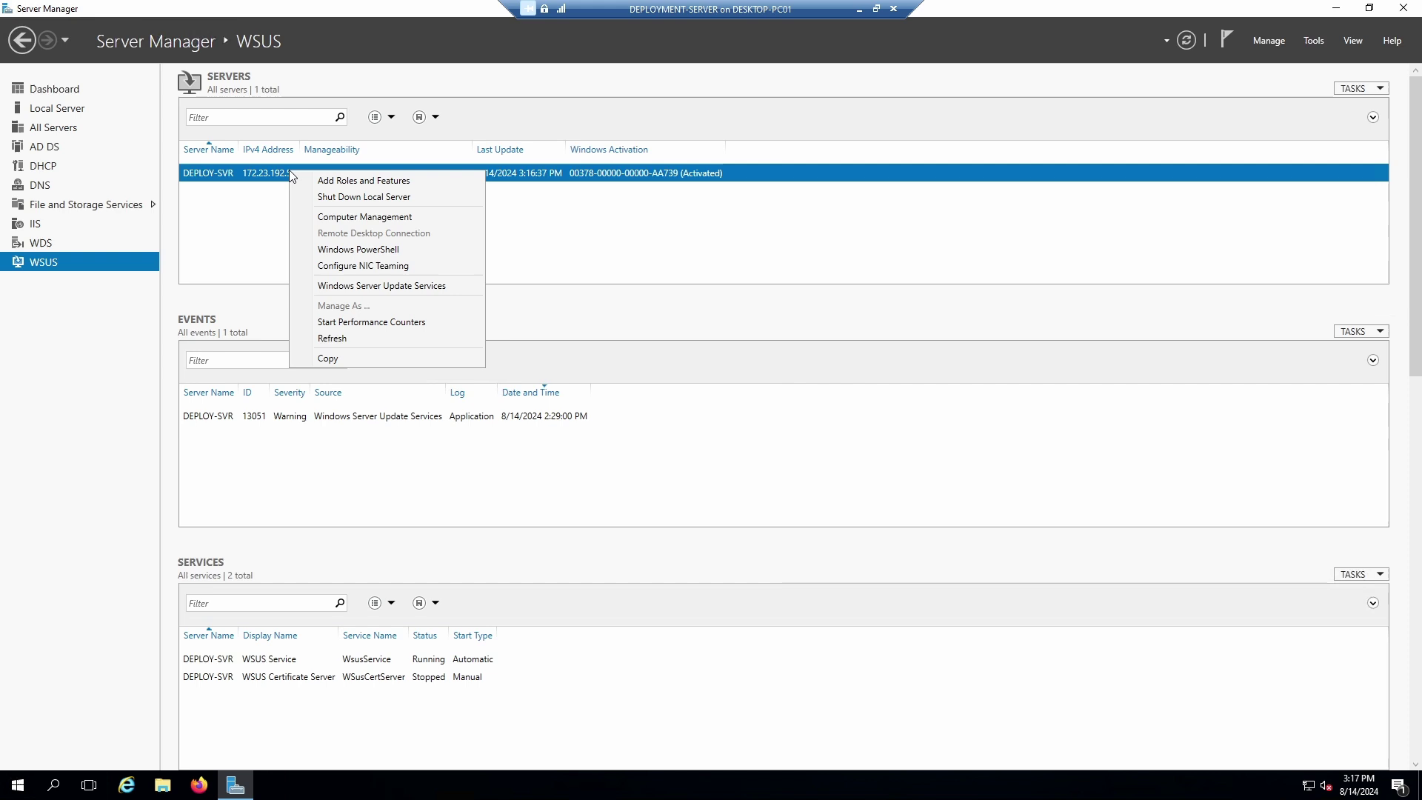
click(376, 286)
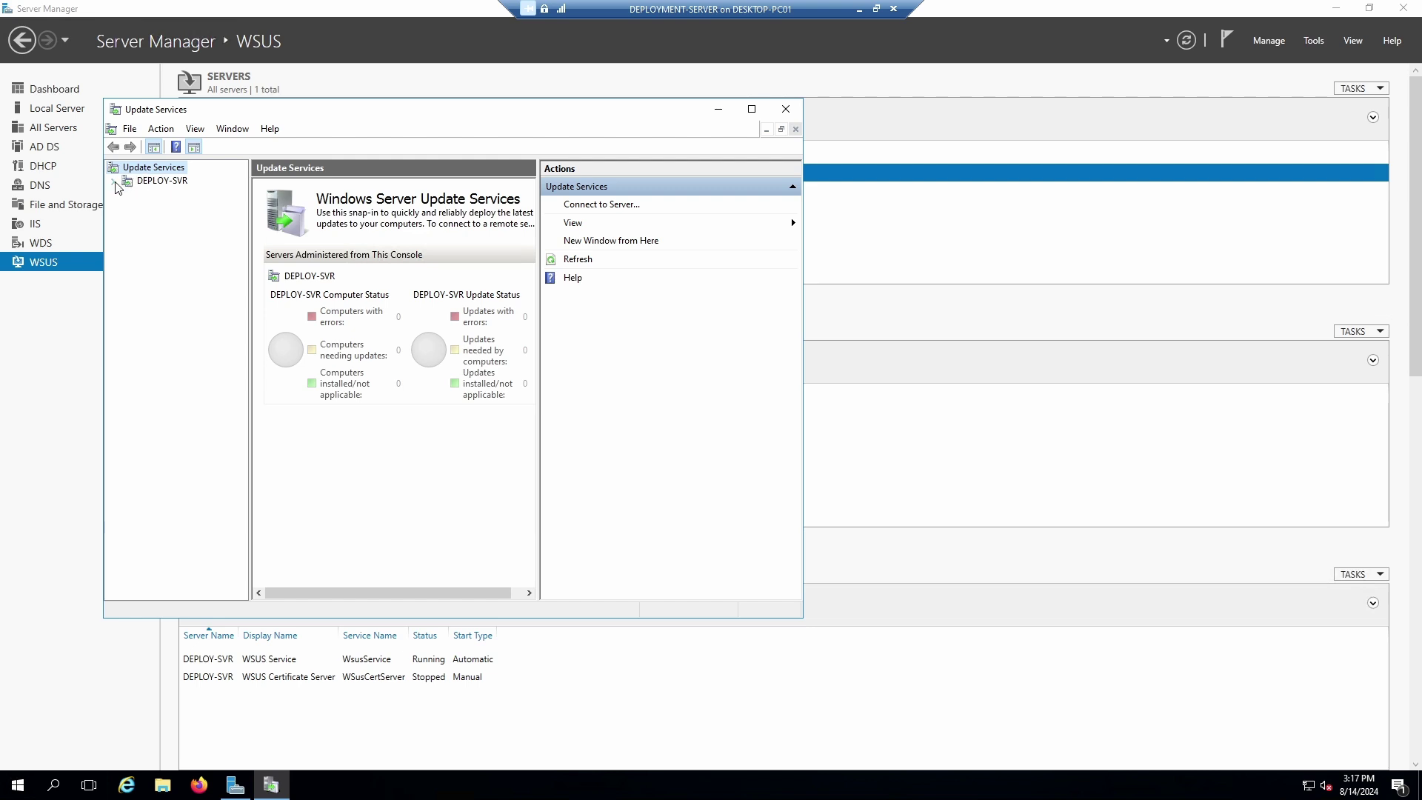
Dismiss an Import Updates attempt, then expand DEPLOY-SVR and its Updates category.
right_click(152, 182)
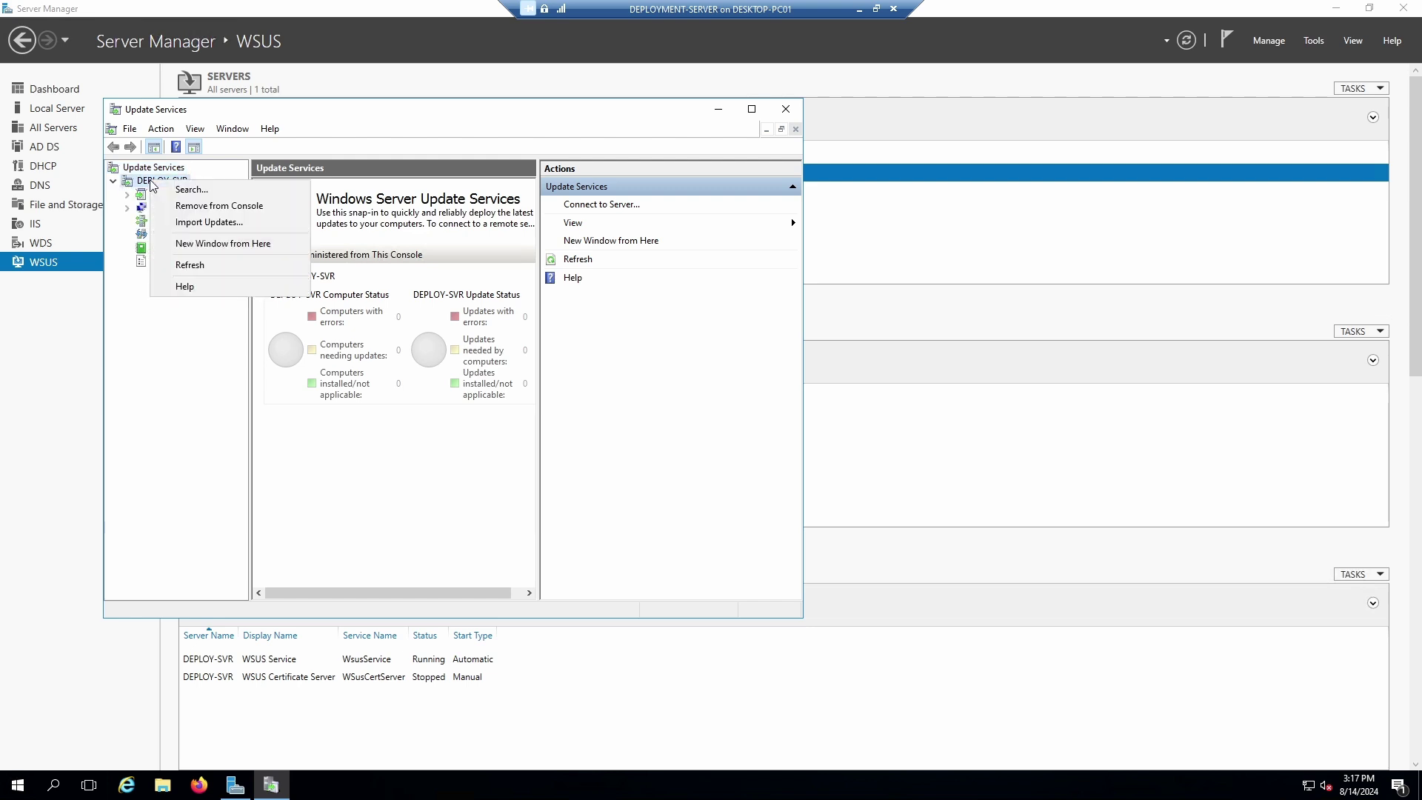
click(209, 222)
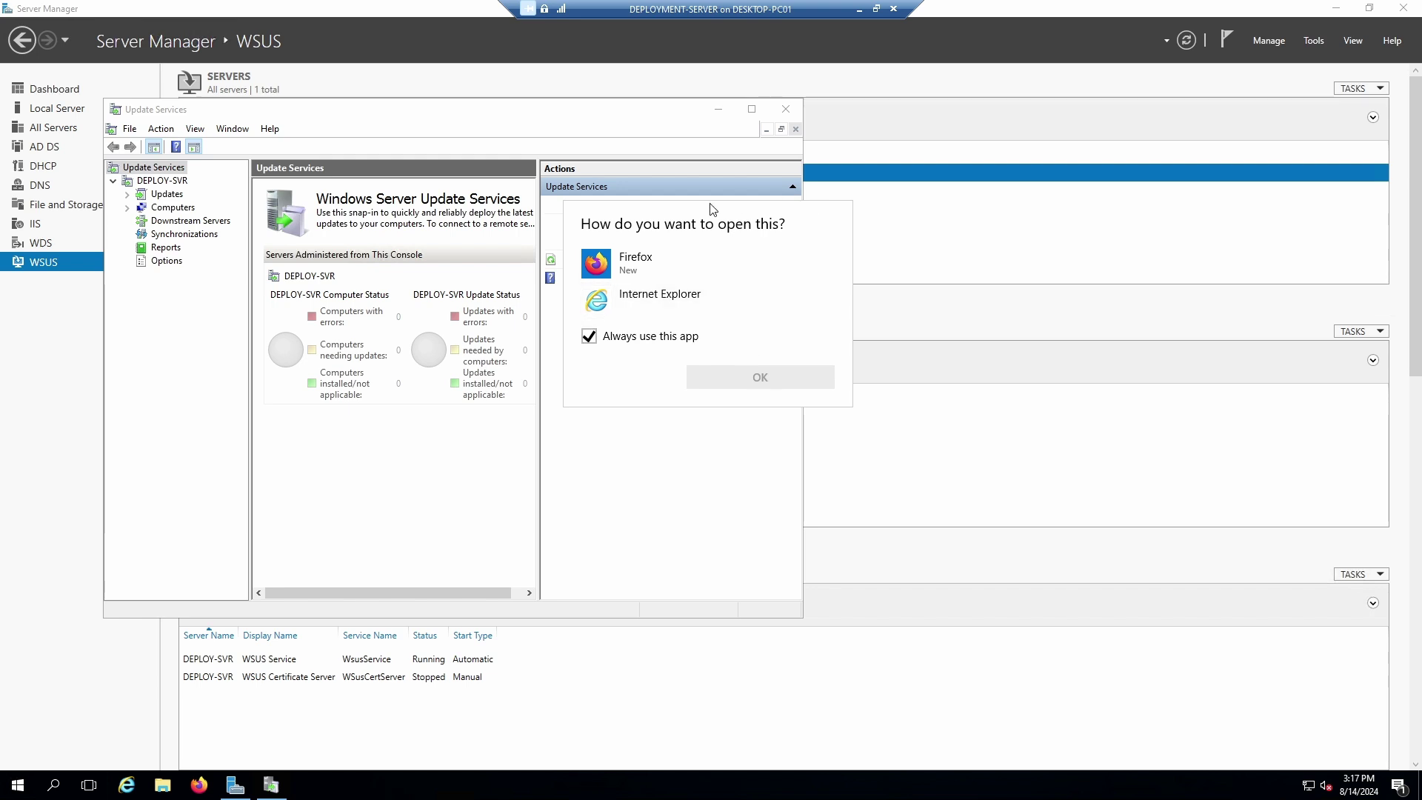
click(149, 185)
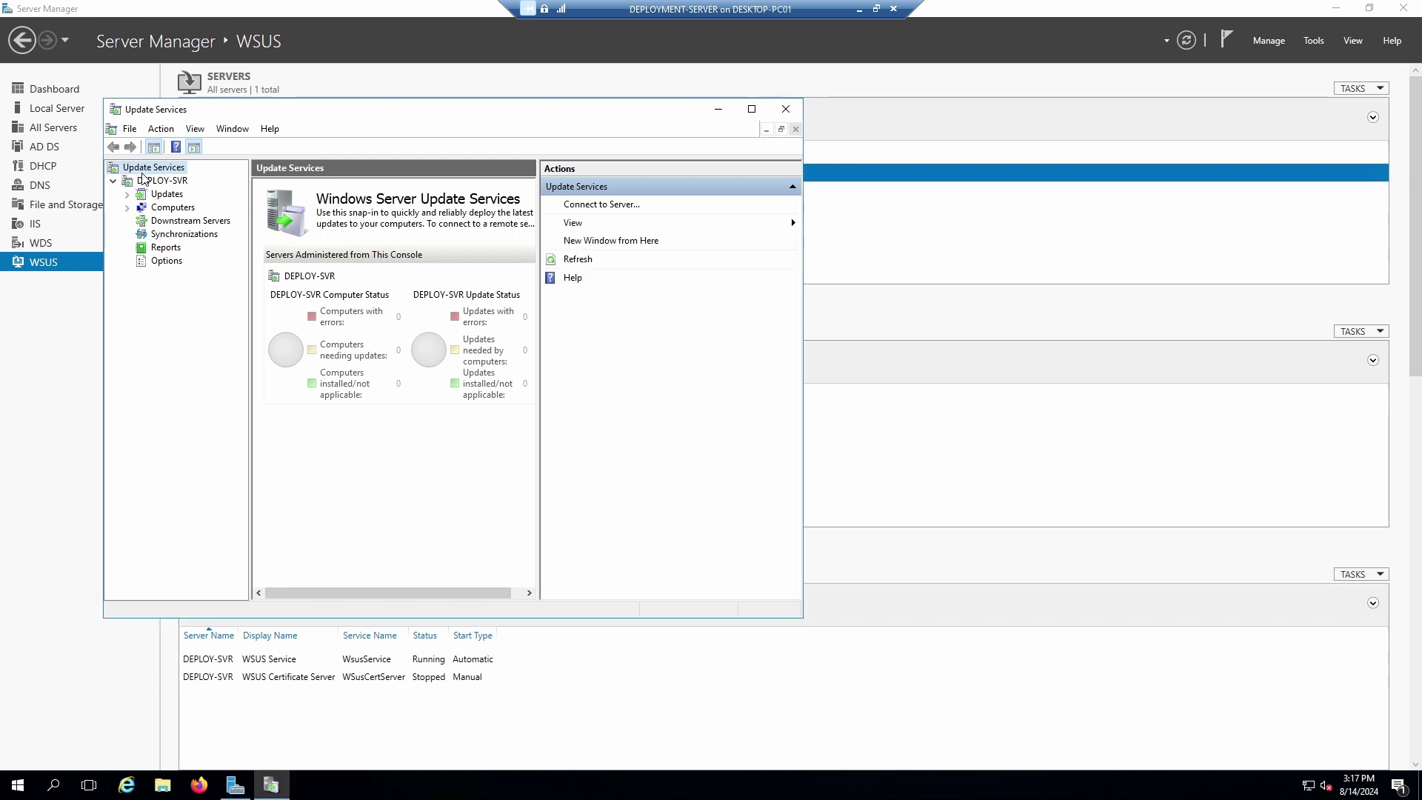
right_click(140, 171)
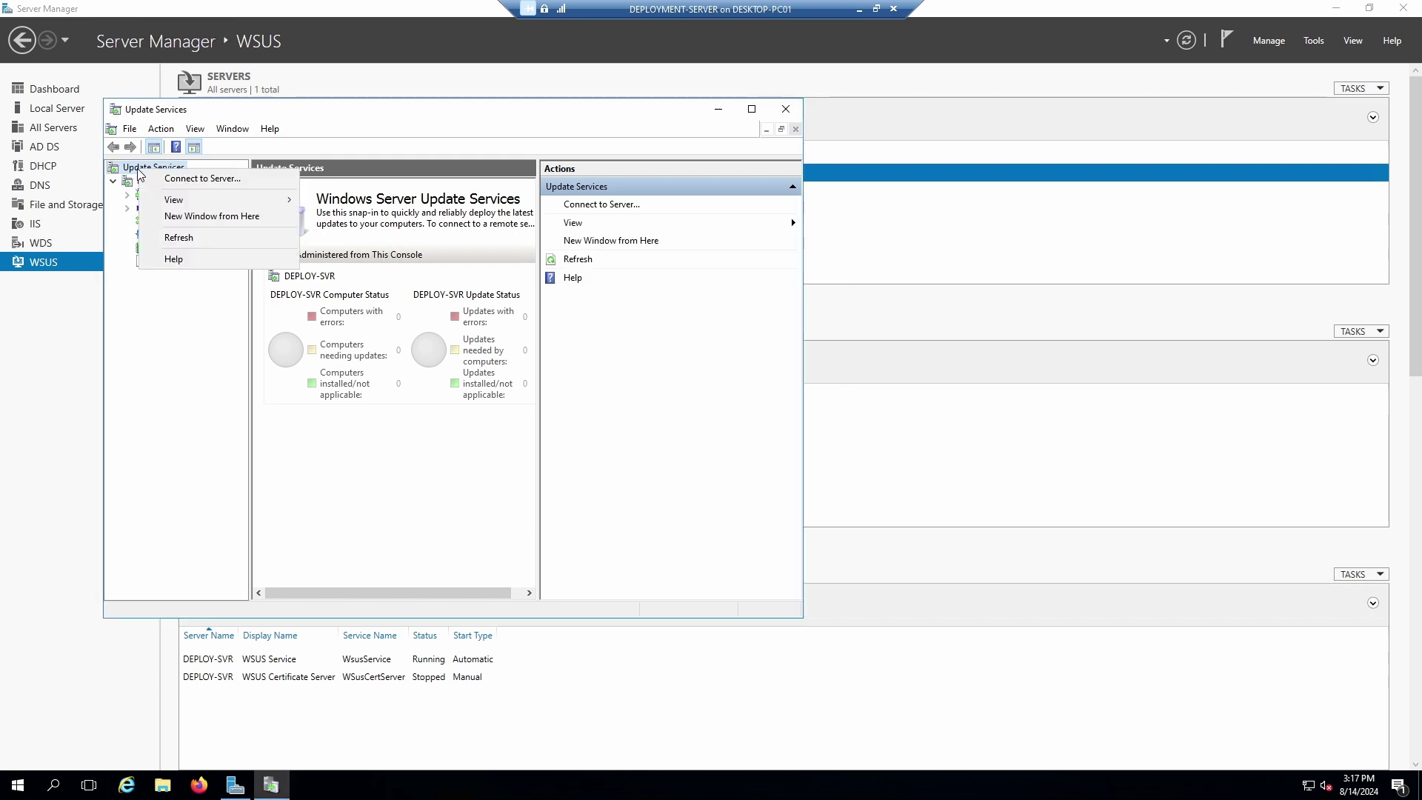
click(130, 180)
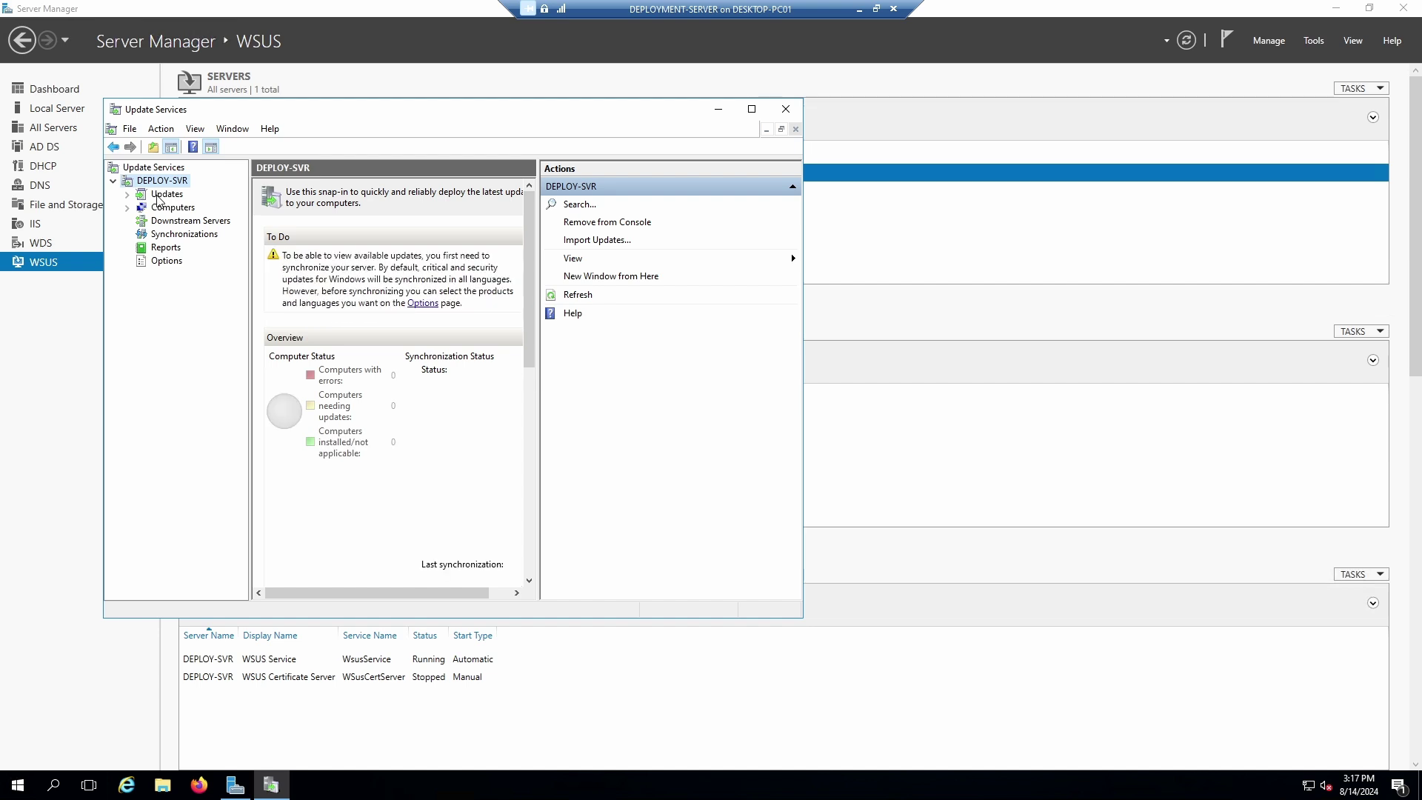
click(126, 194)
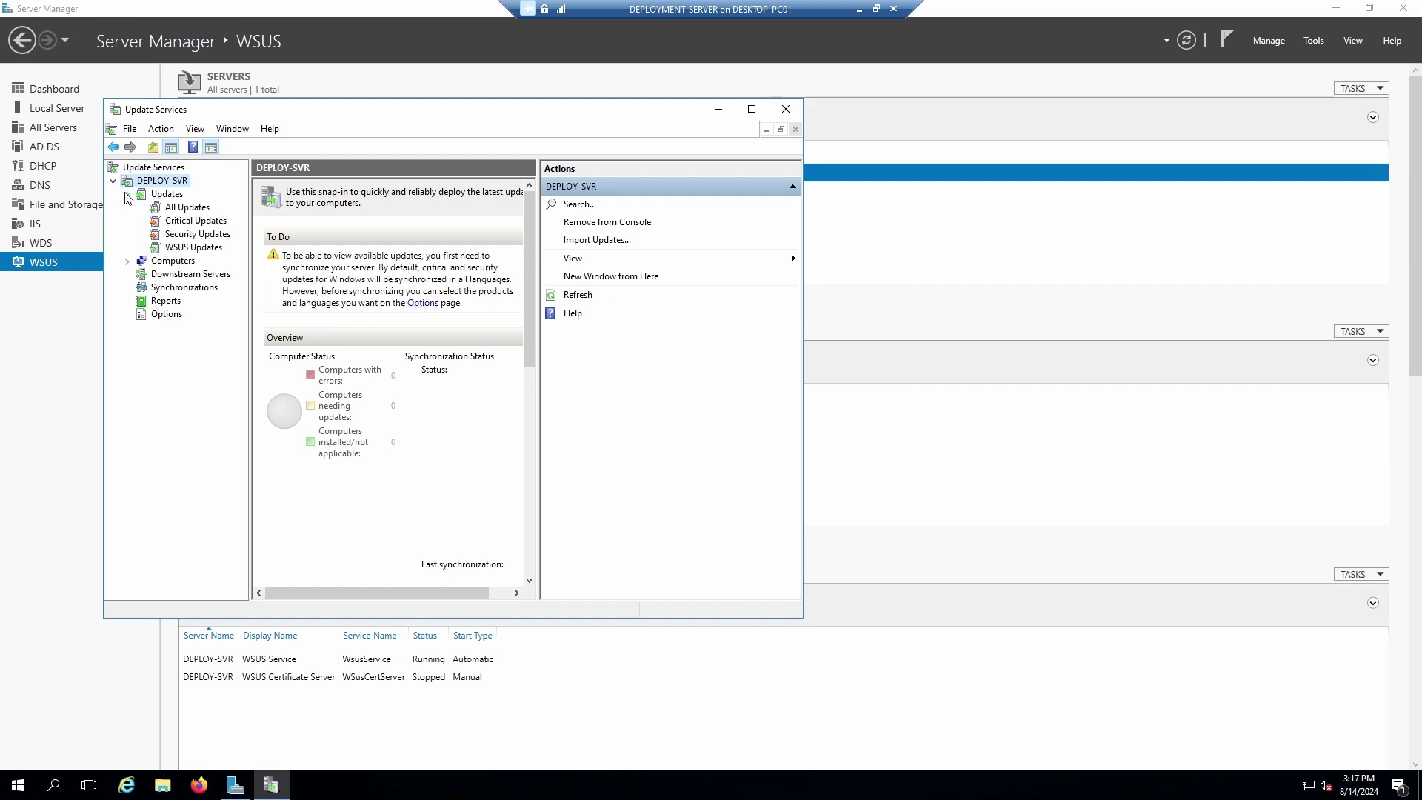
Refresh the Critical Updates list, then look over DEPLOY-SVR's overview and Options page.
click(175, 222)
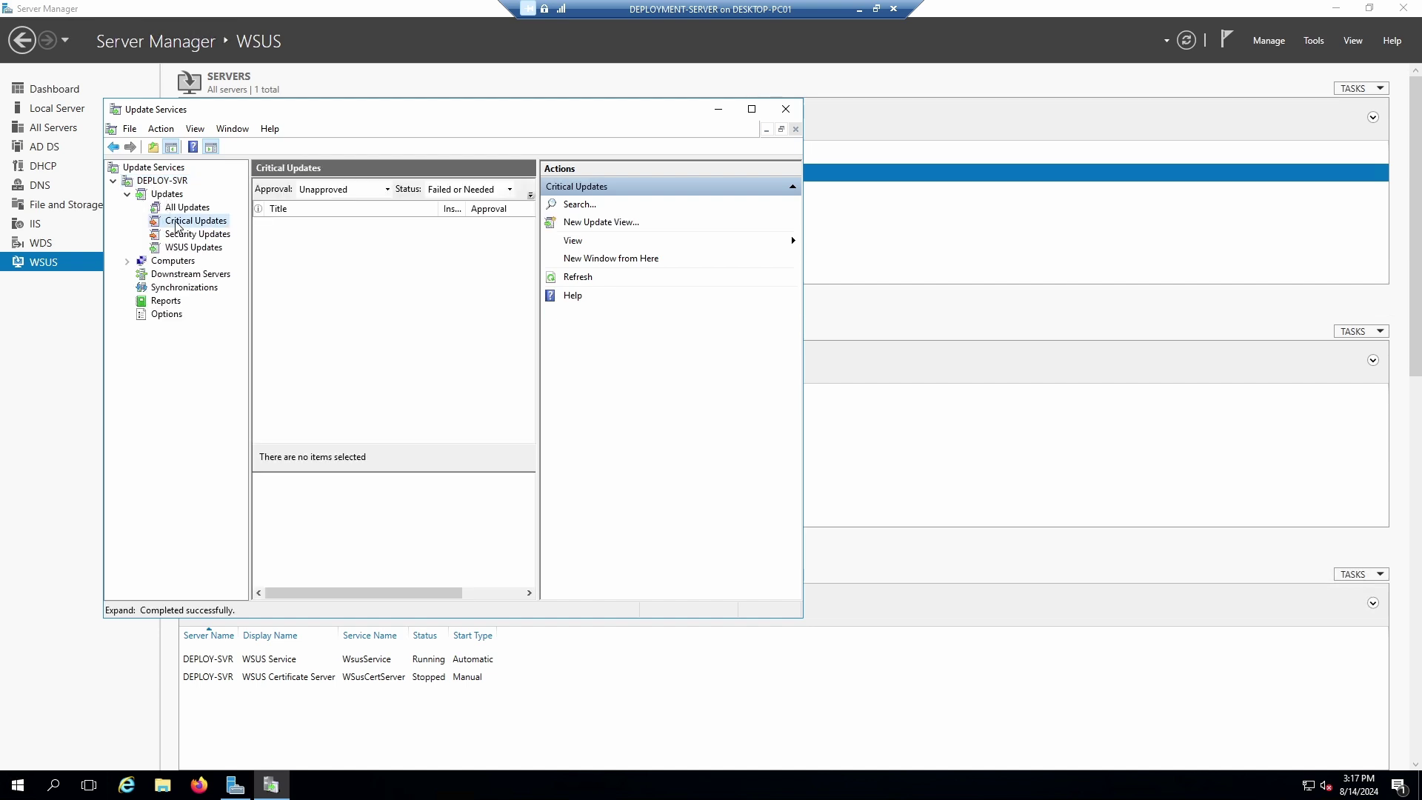
right_click(176, 222)
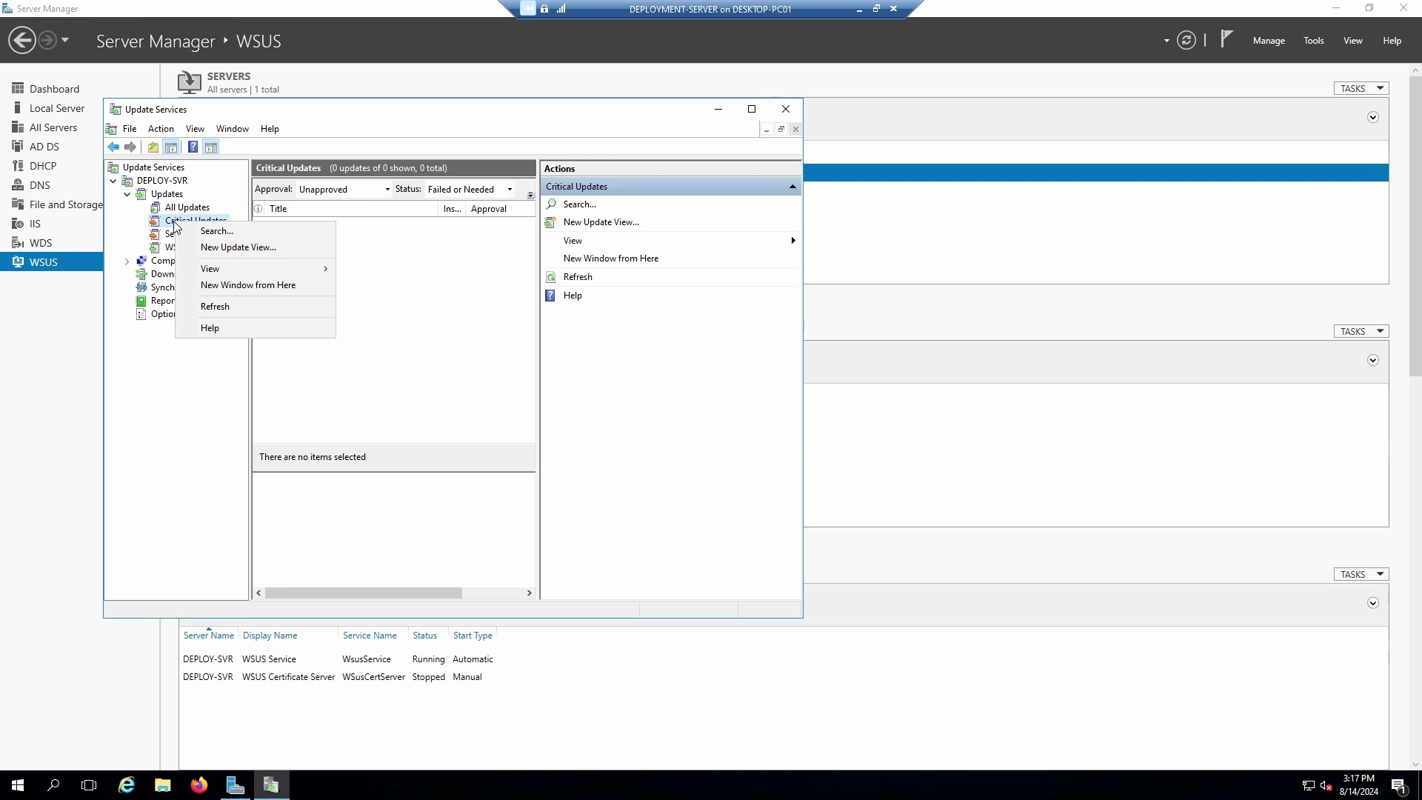
click(577, 279)
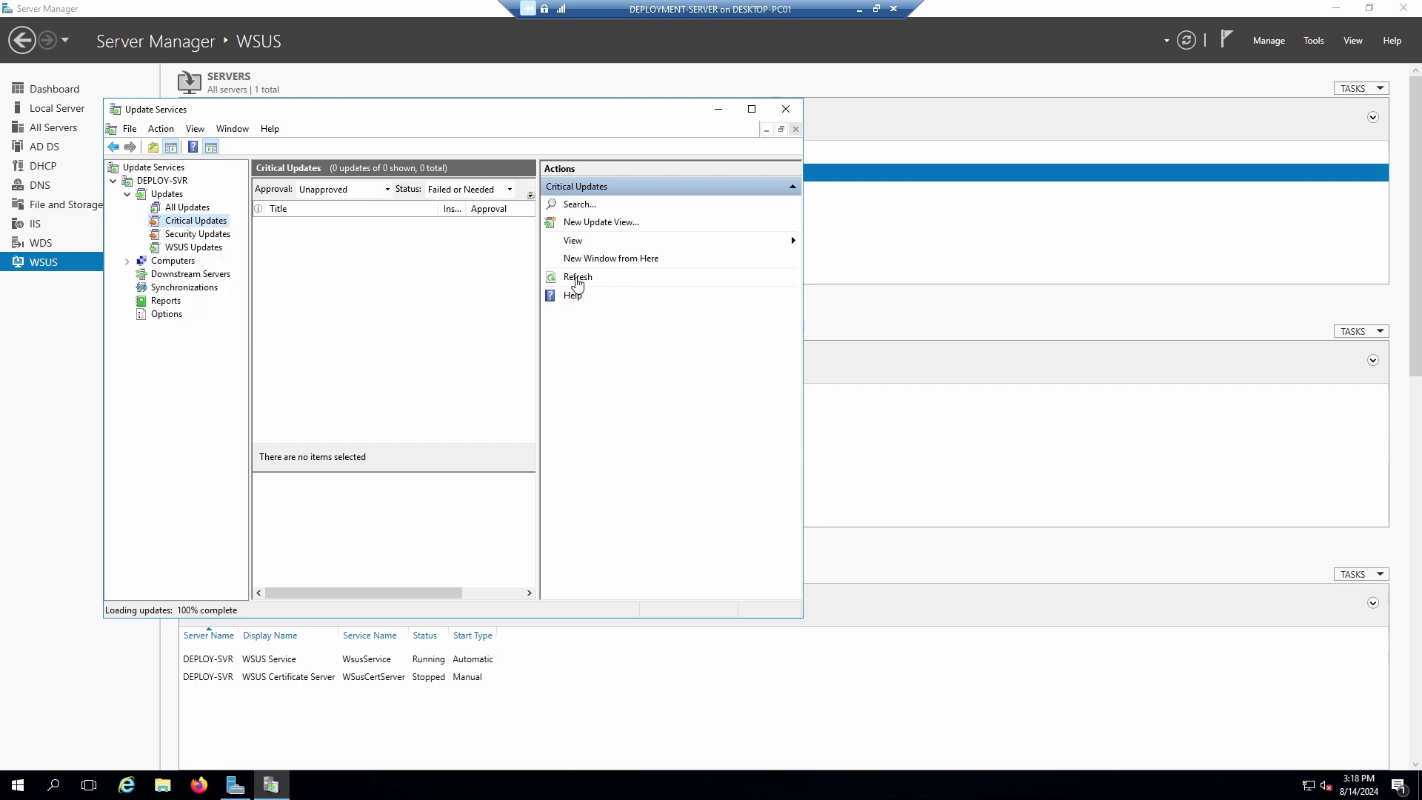
click(143, 185)
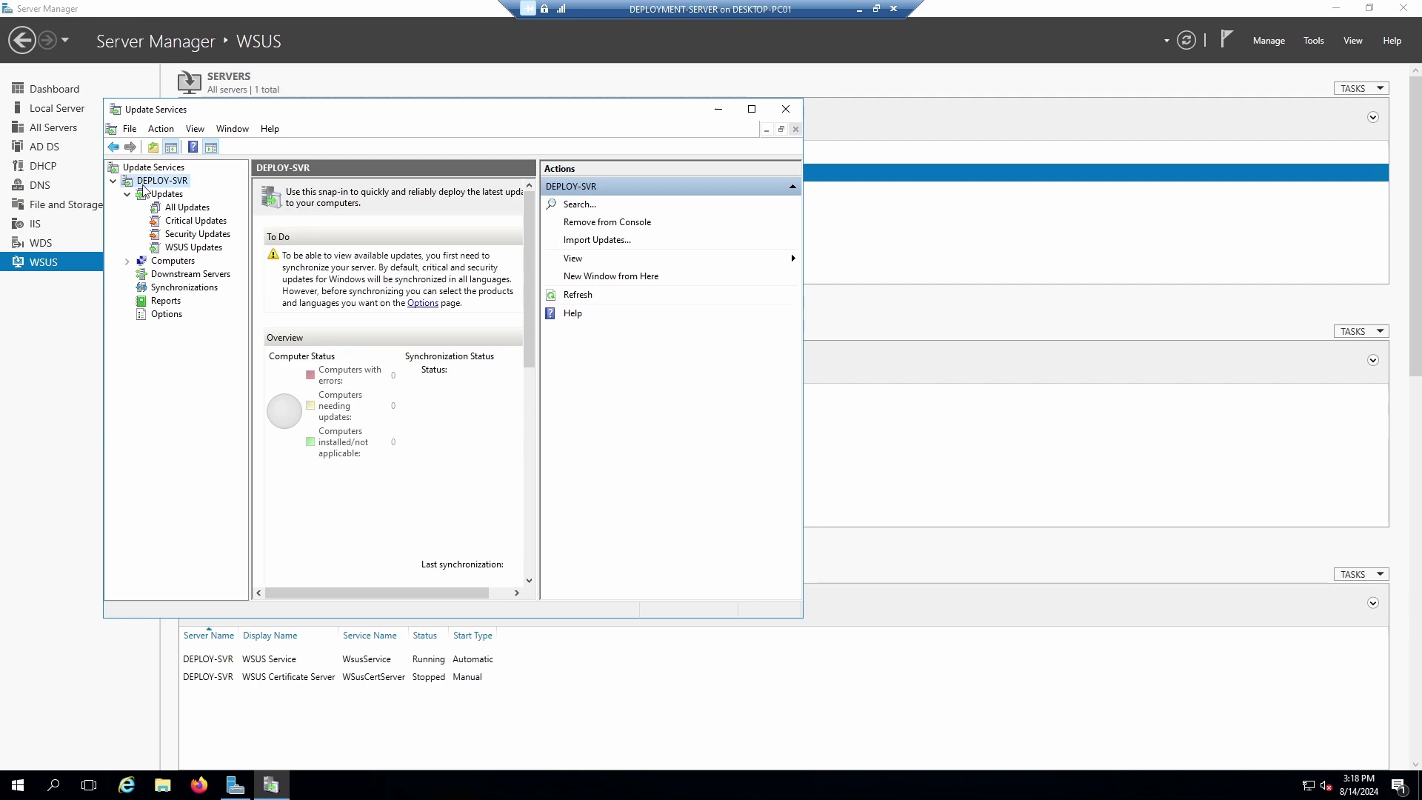
click(424, 303)
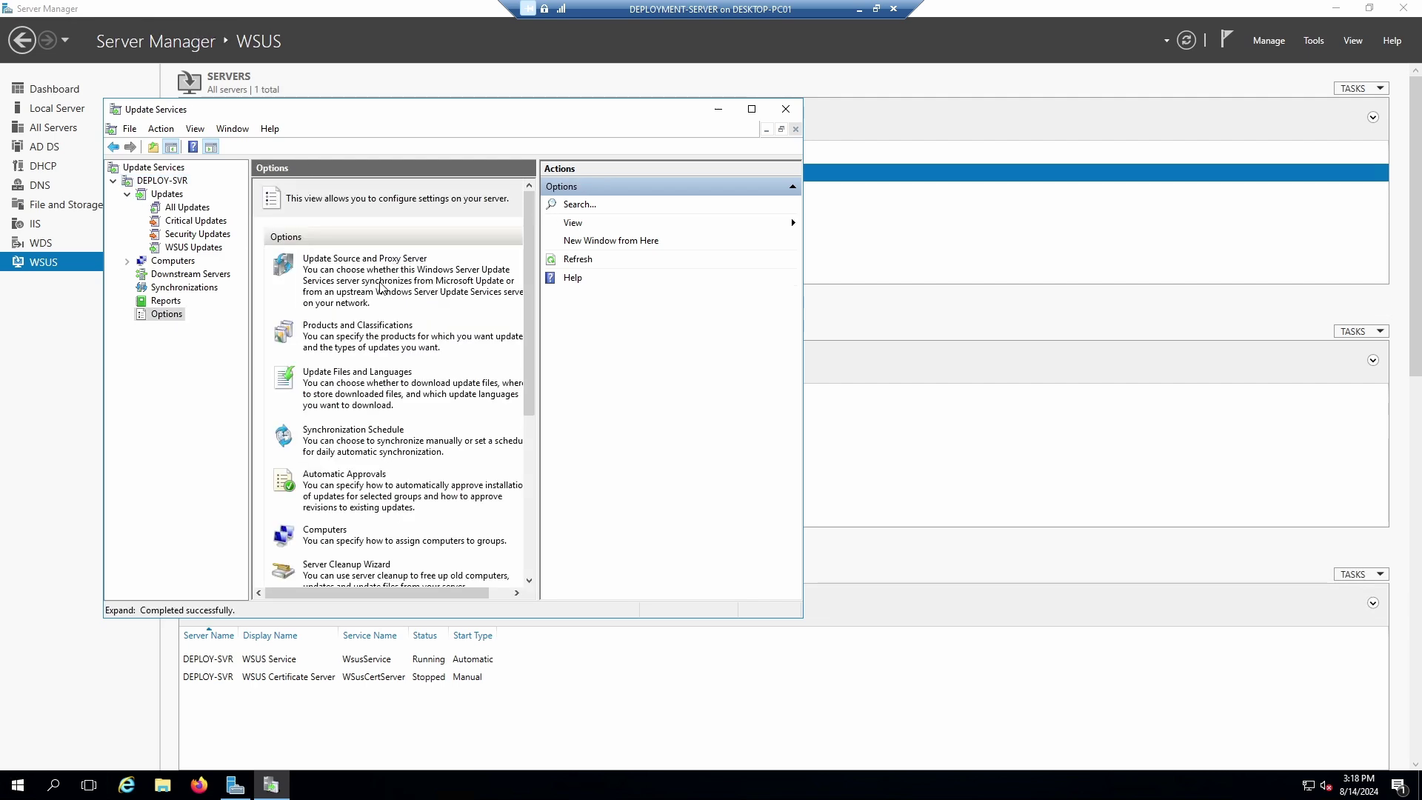
scroll(396, 344, down, 5)
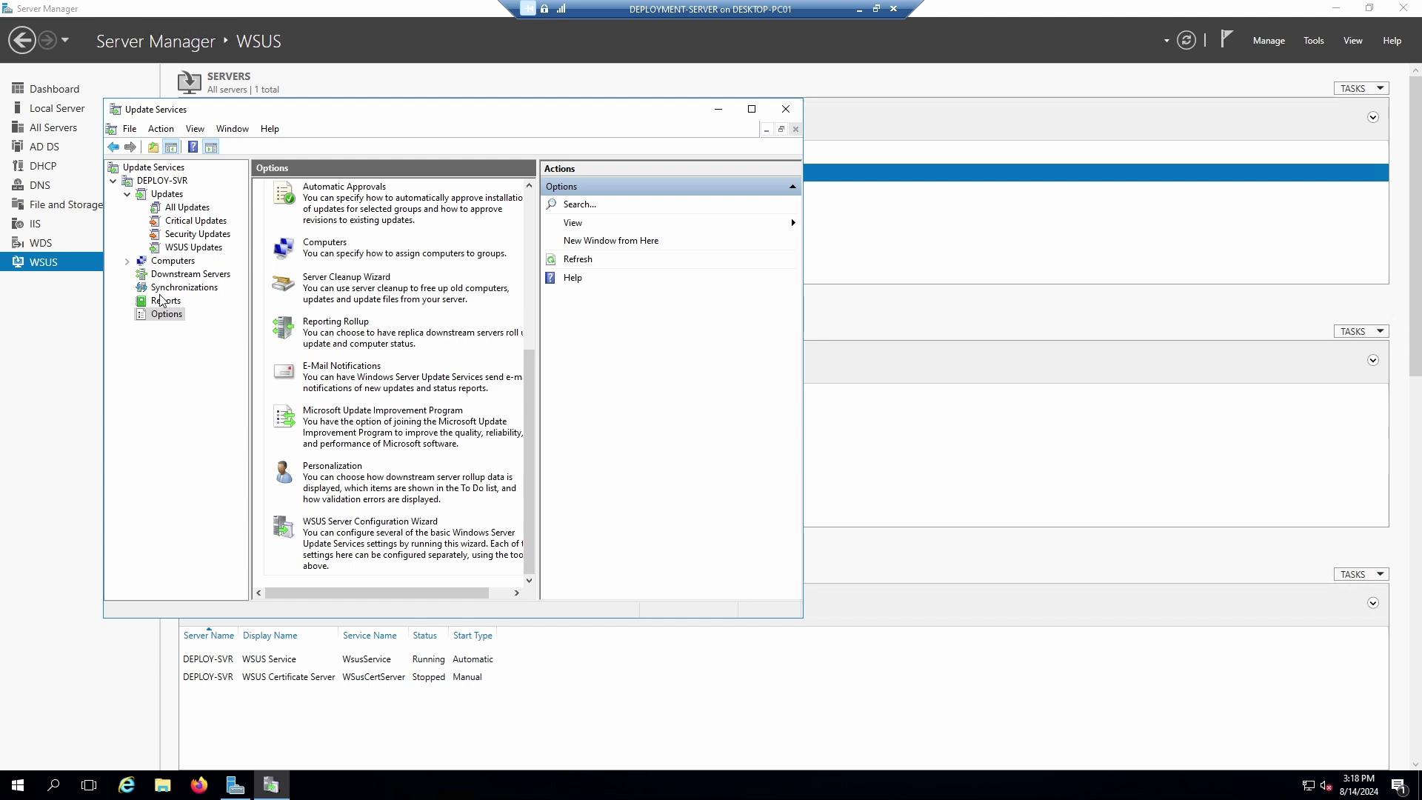
View the Updates status overview, dismiss an Import Updates prompt, and return to the Update Services root.
click(160, 195)
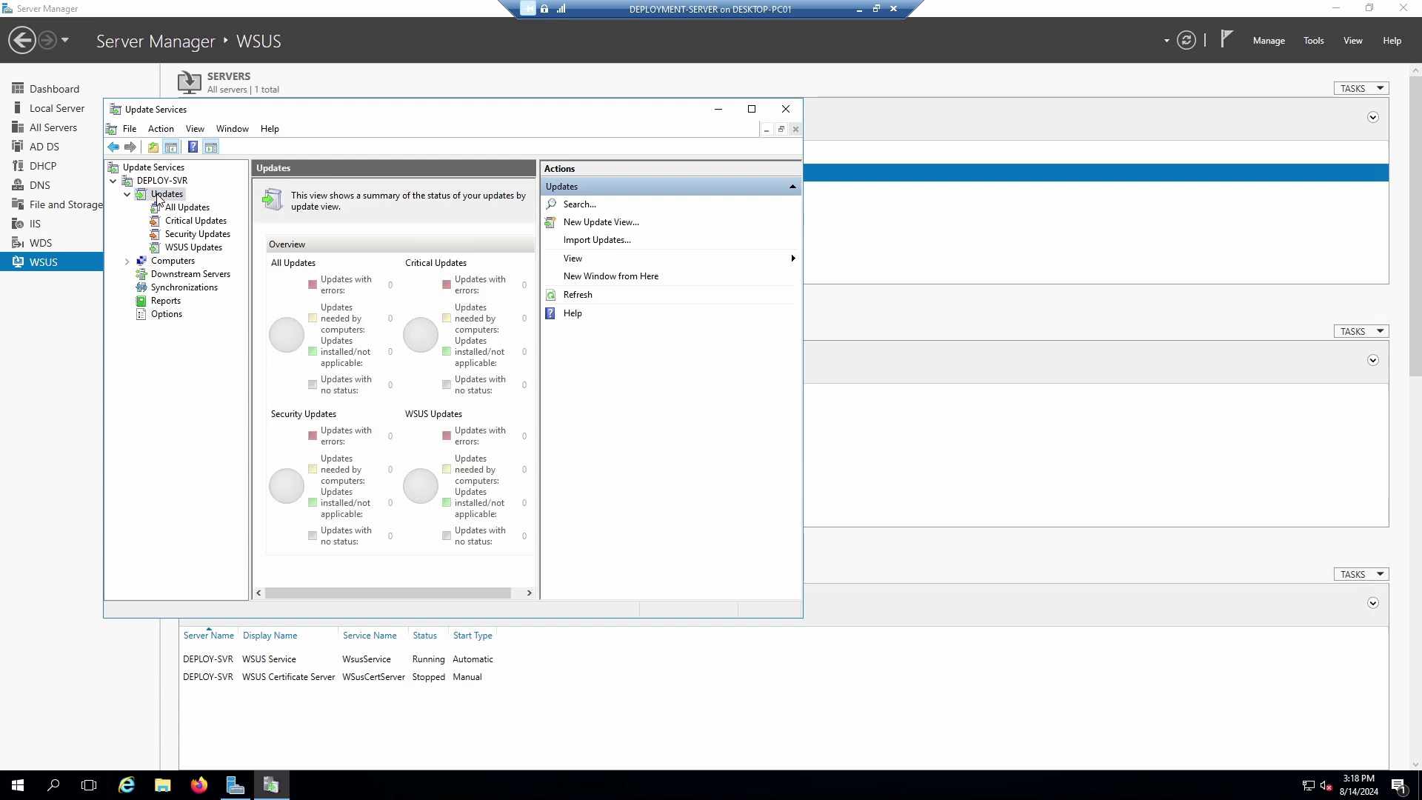
right_click(159, 199)
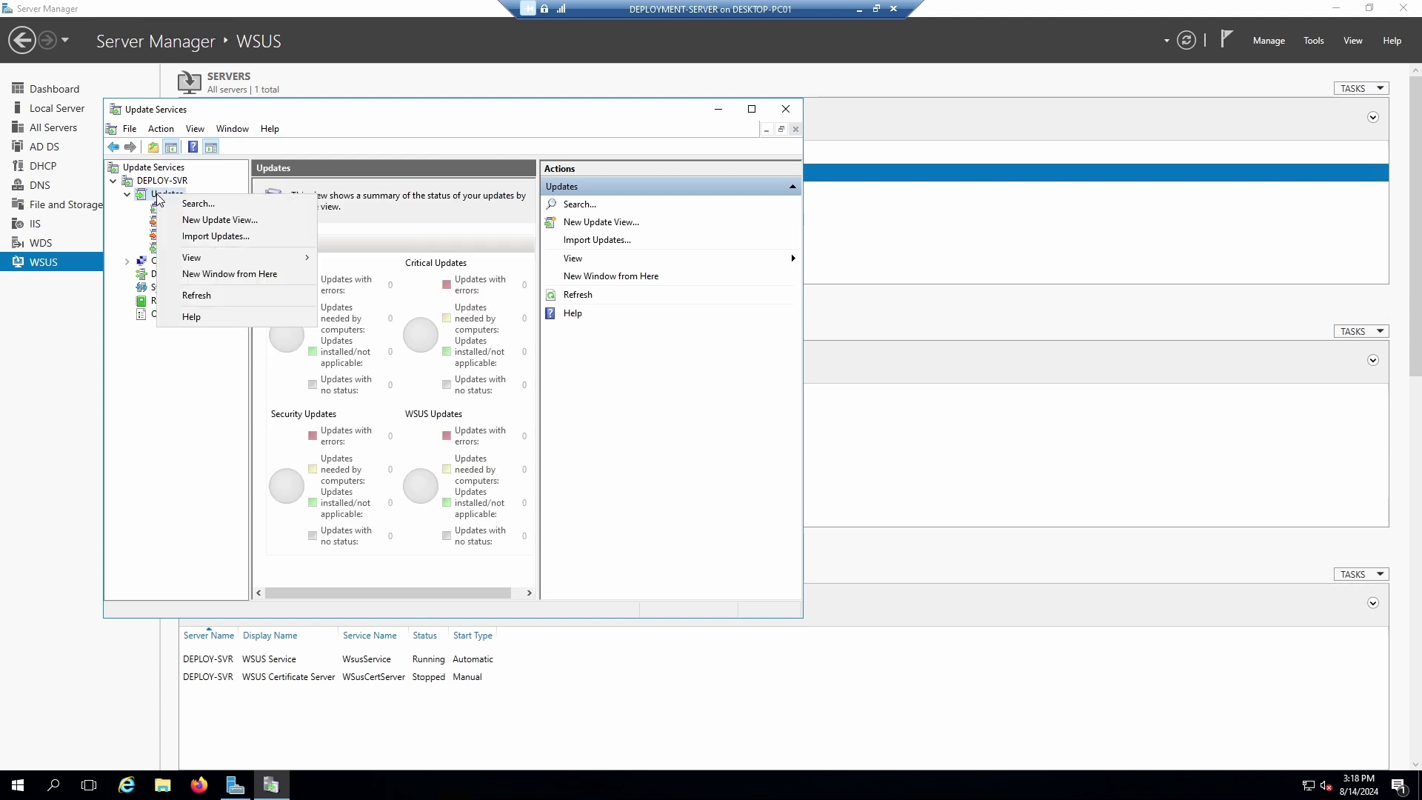
click(217, 236)
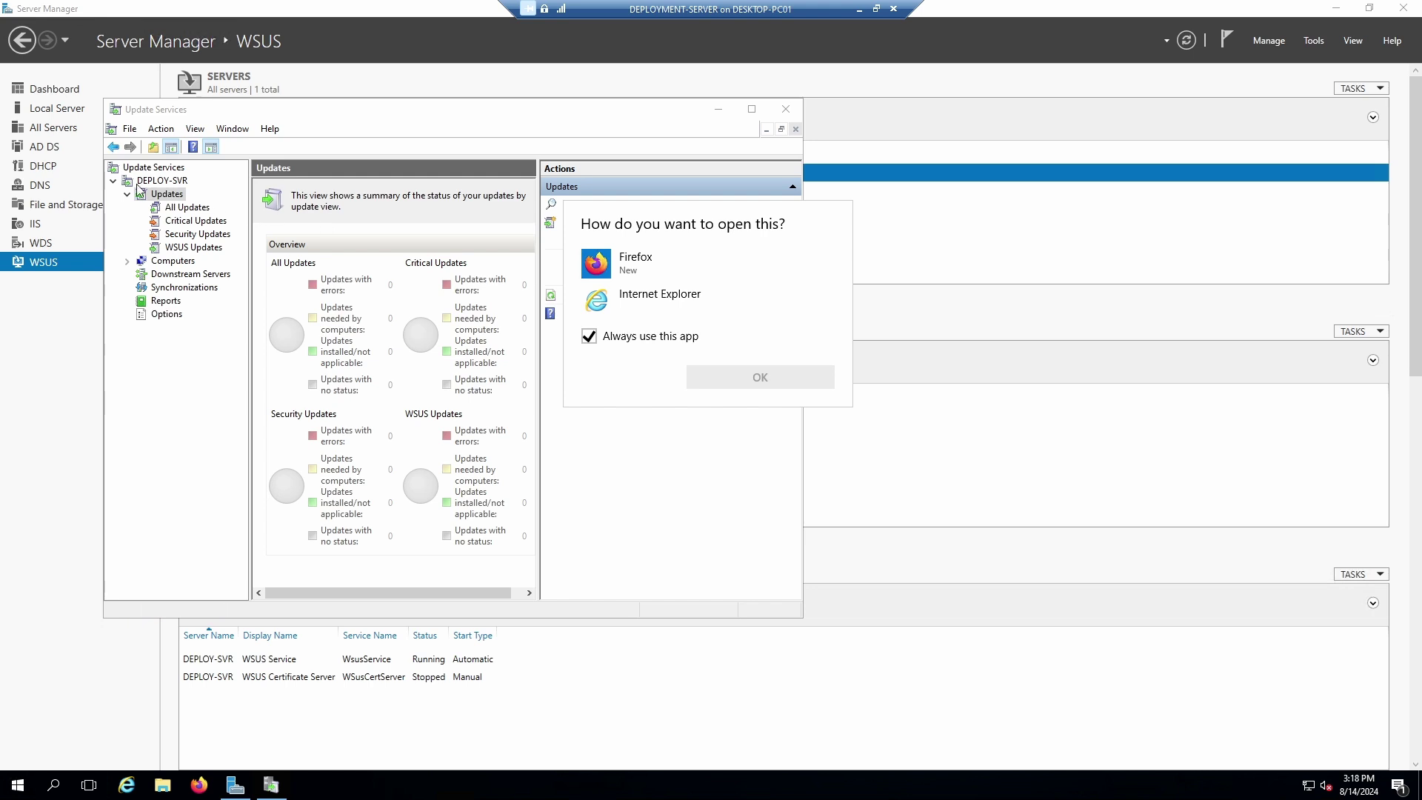
click(138, 170)
click(137, 169)
right_click(138, 170)
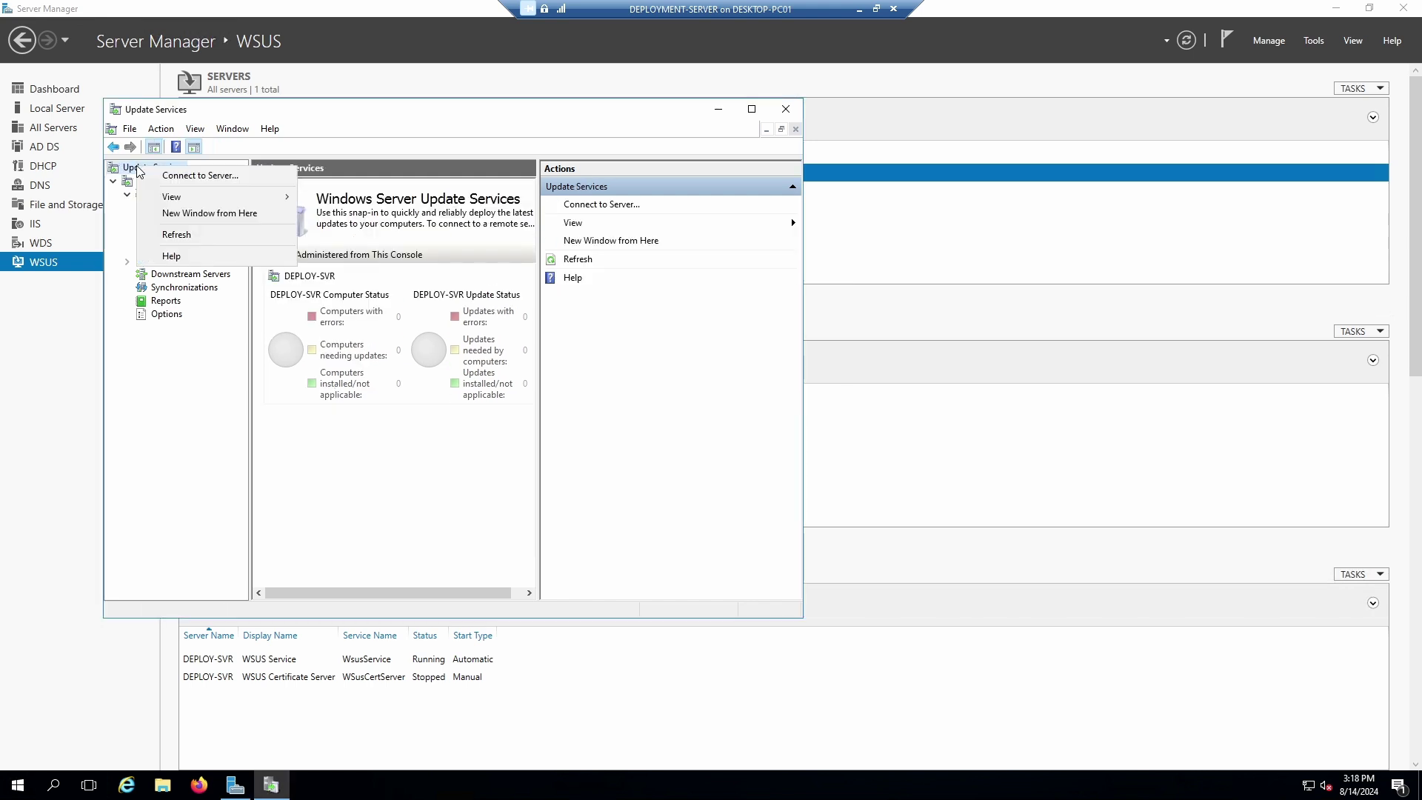
Review Connect to Server port choices 8530, 80, 8531 and 443 without connecting, then show WSUS Updates.
click(194, 176)
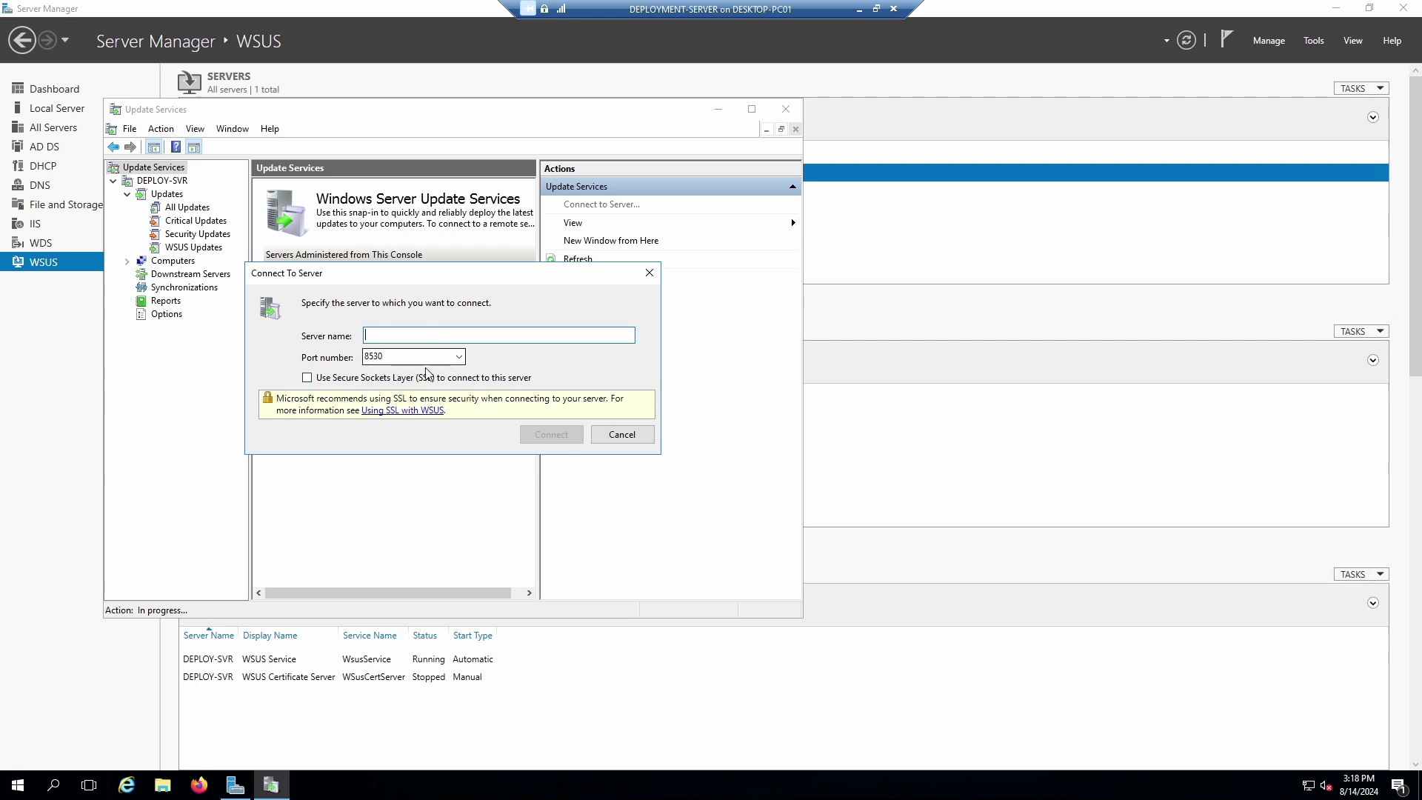
click(459, 357)
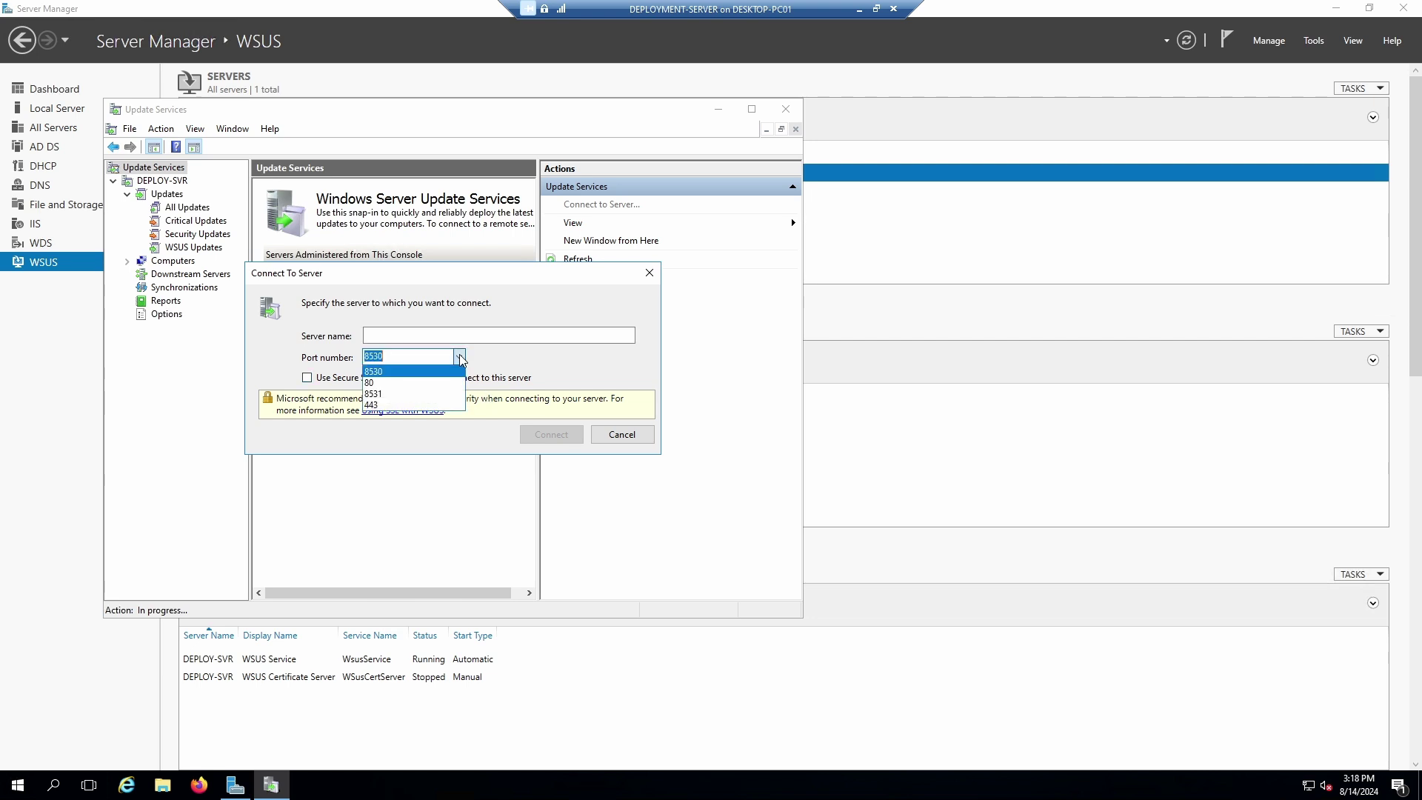
click(534, 317)
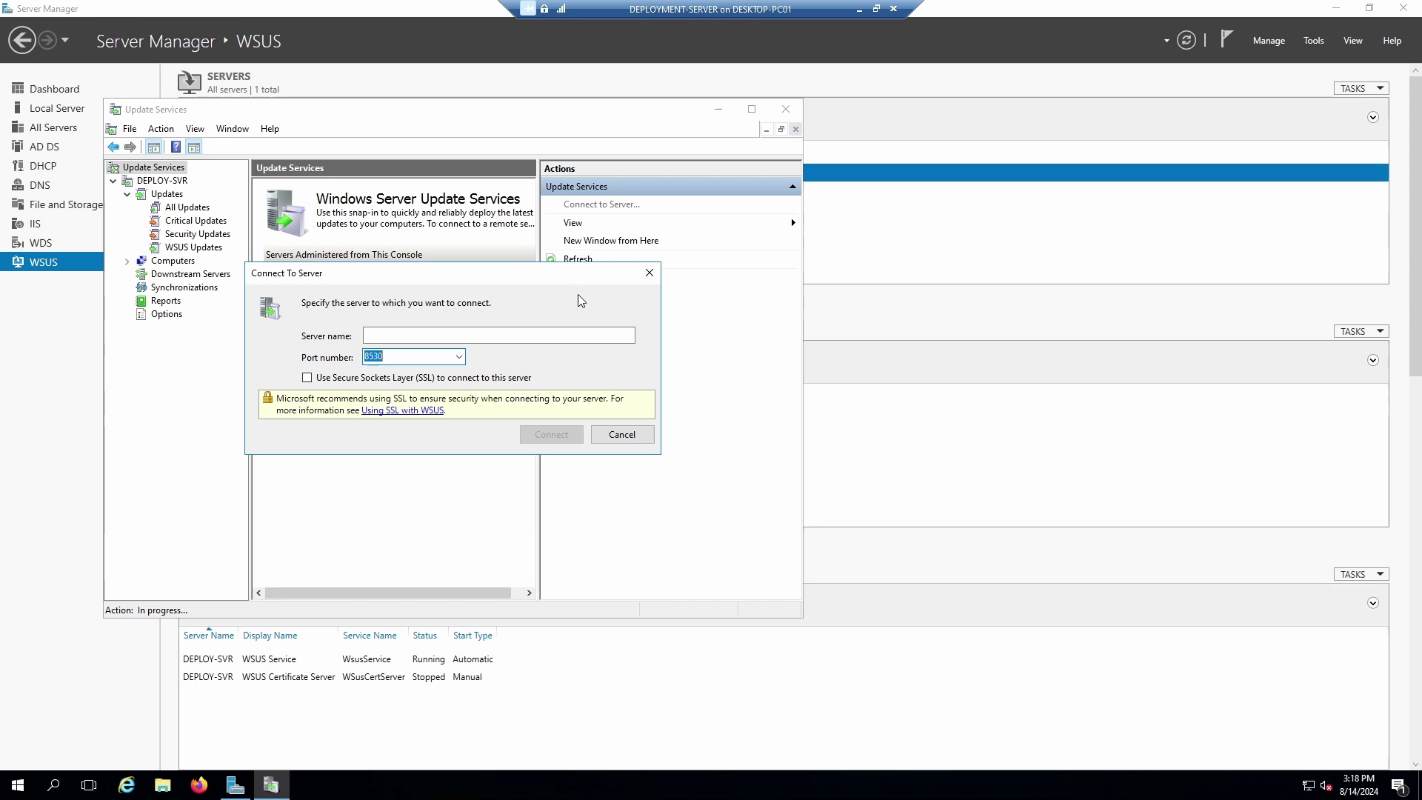
click(650, 272)
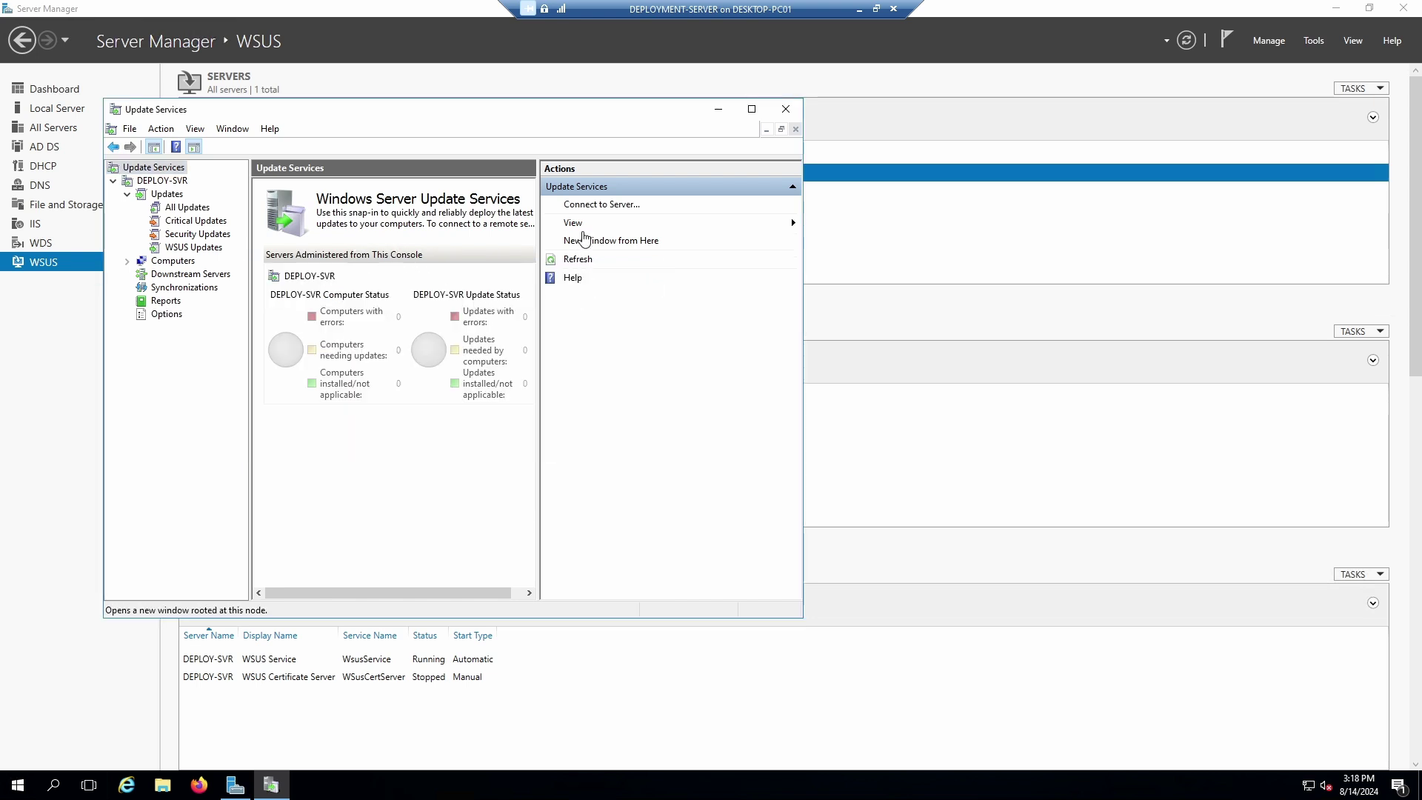
click(592, 211)
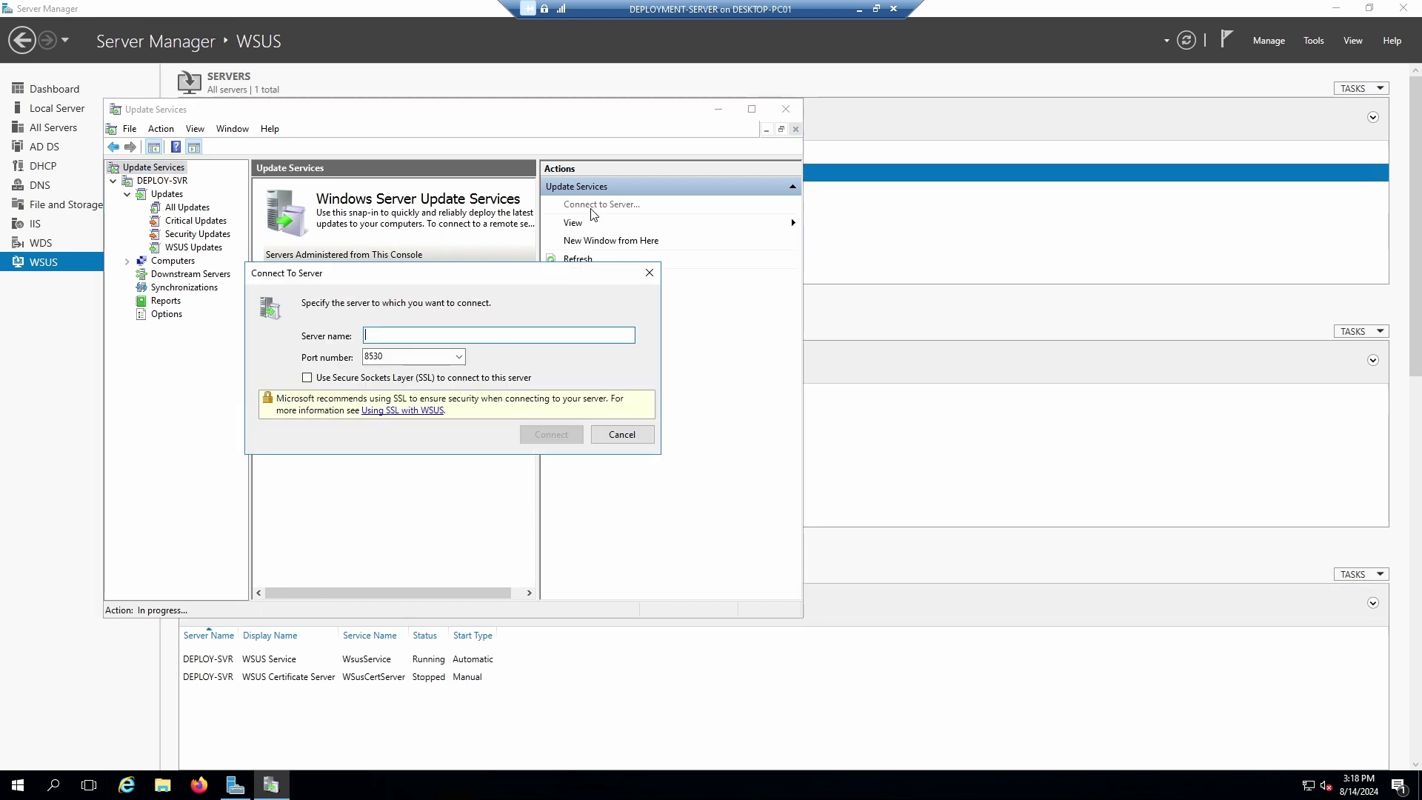
click(650, 273)
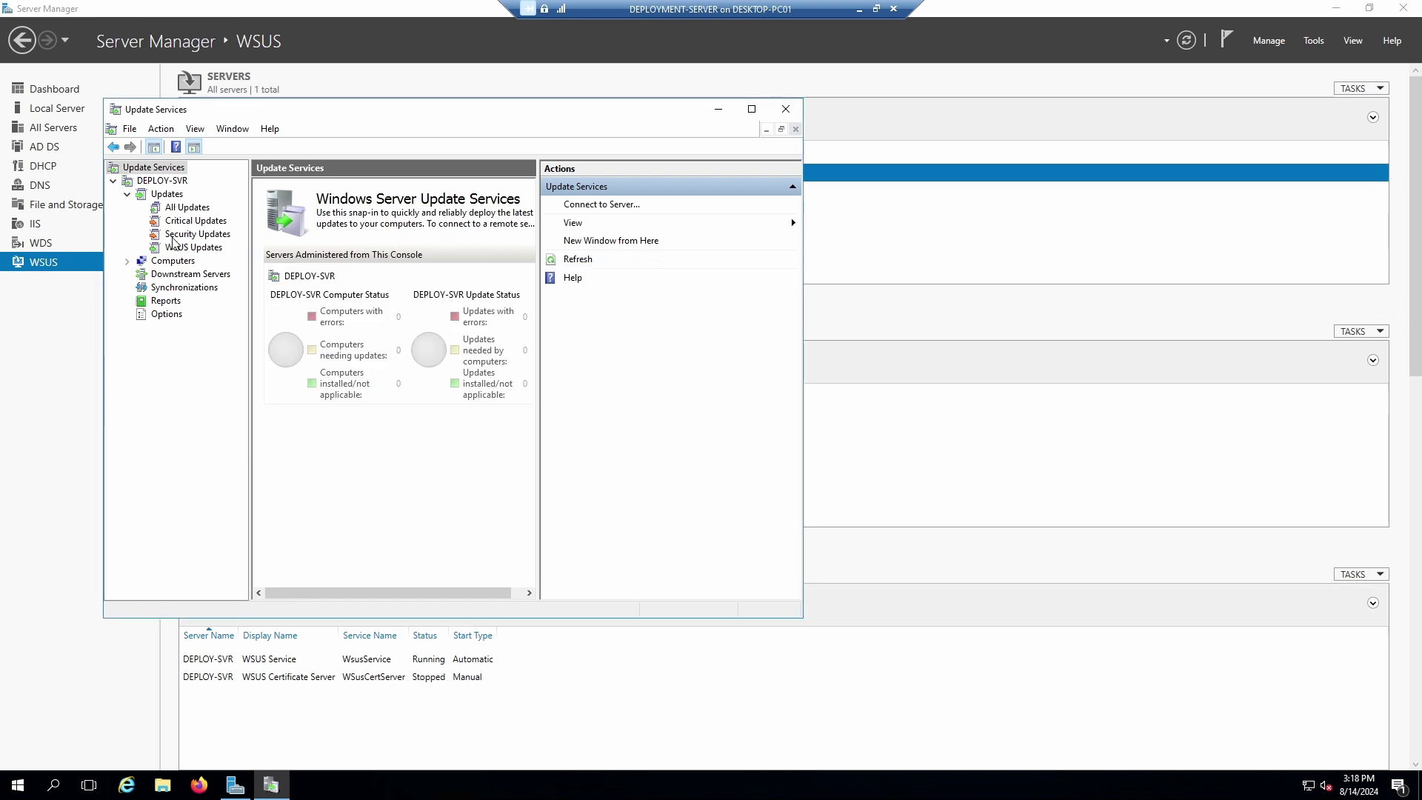
click(175, 249)
Cancel a new update view, refresh WSUS Updates, view Computers, and close the console.
right_click(174, 252)
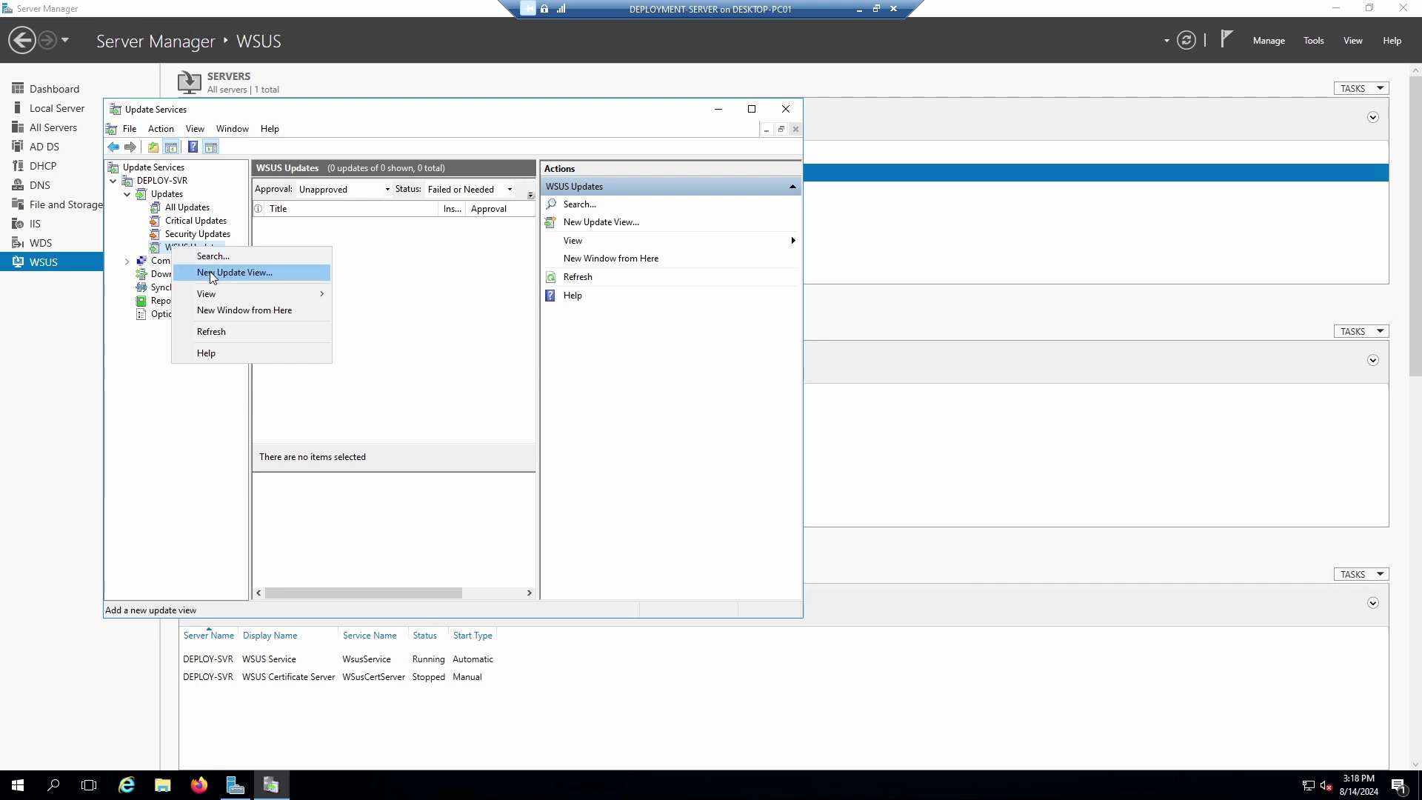
click(229, 272)
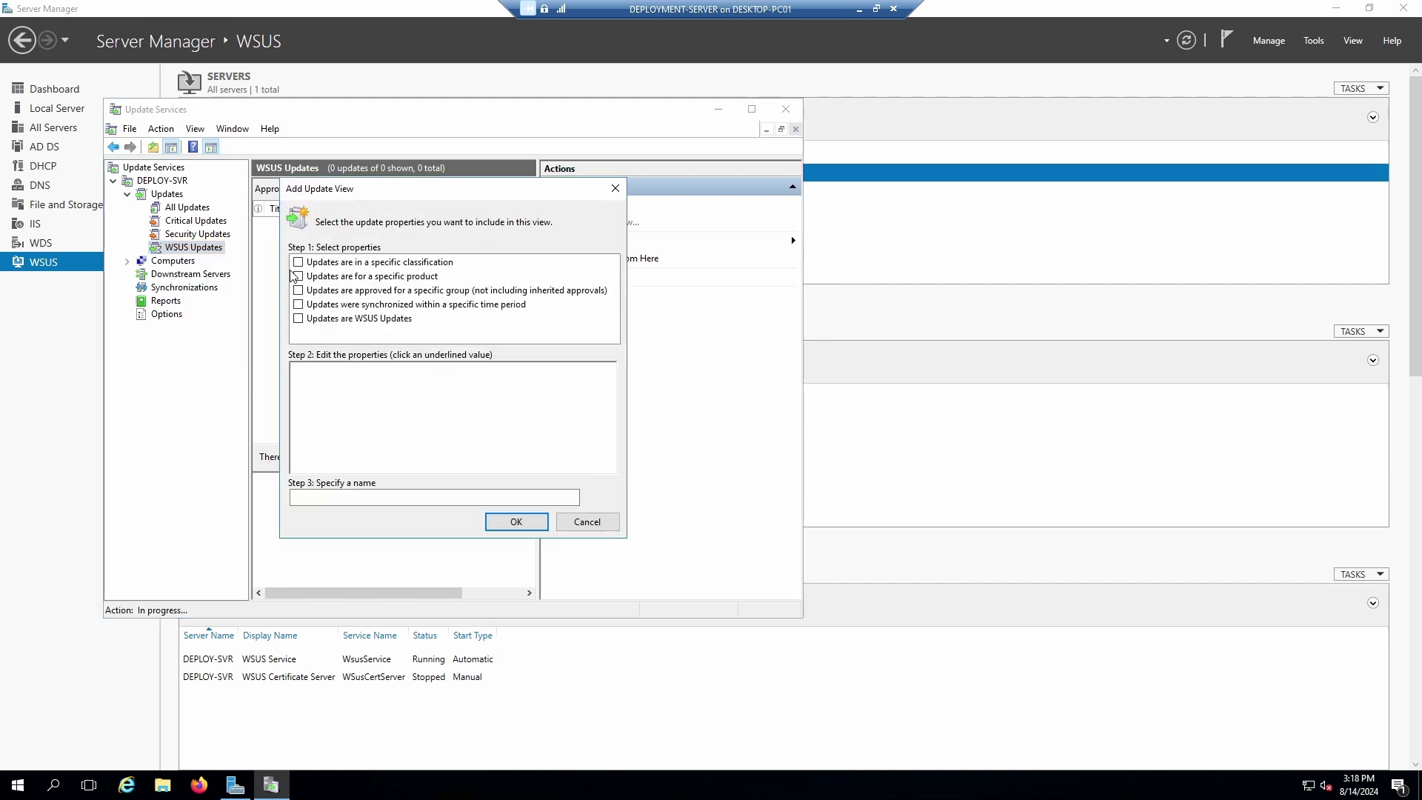
click(587, 523)
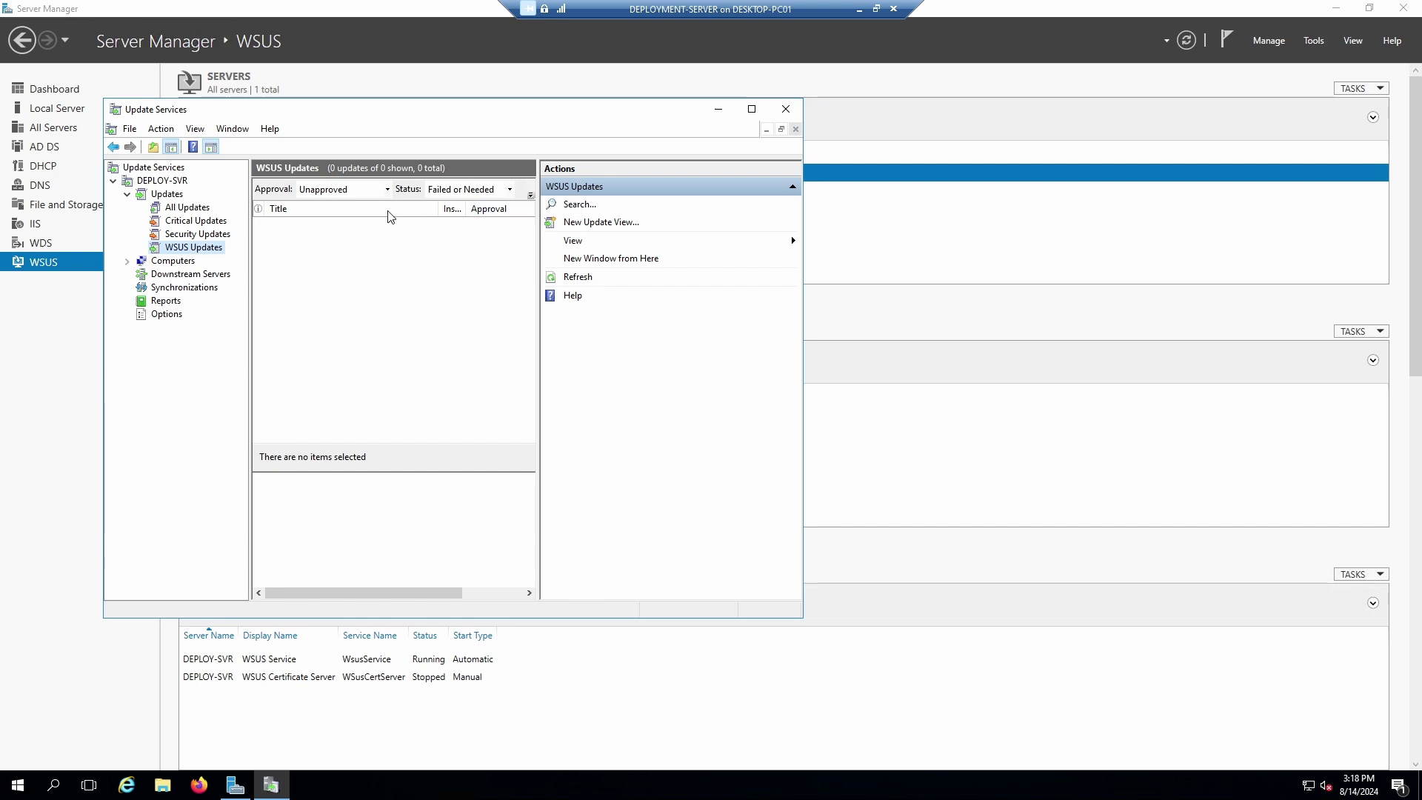
right_click(157, 255)
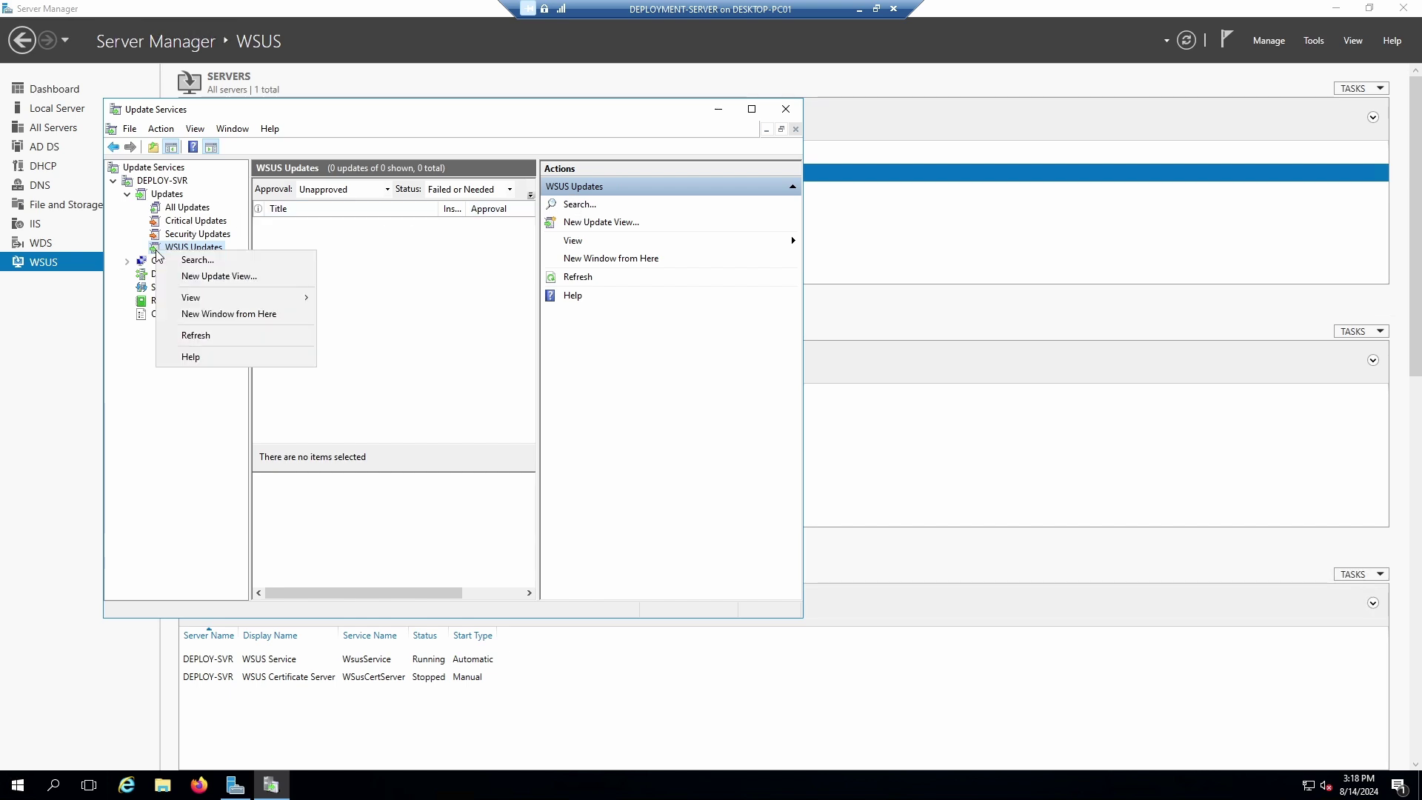
mouse_move(197, 303)
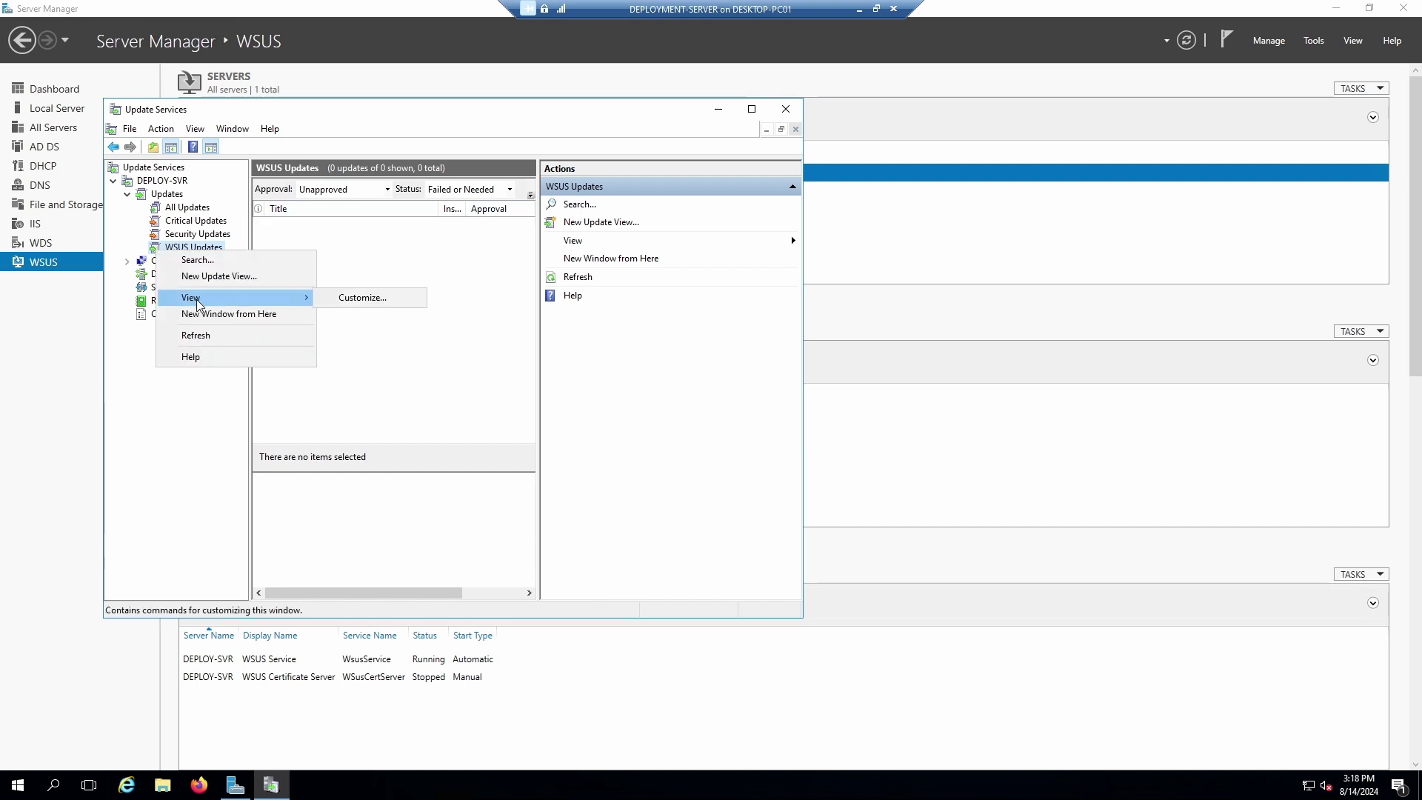
click(195, 335)
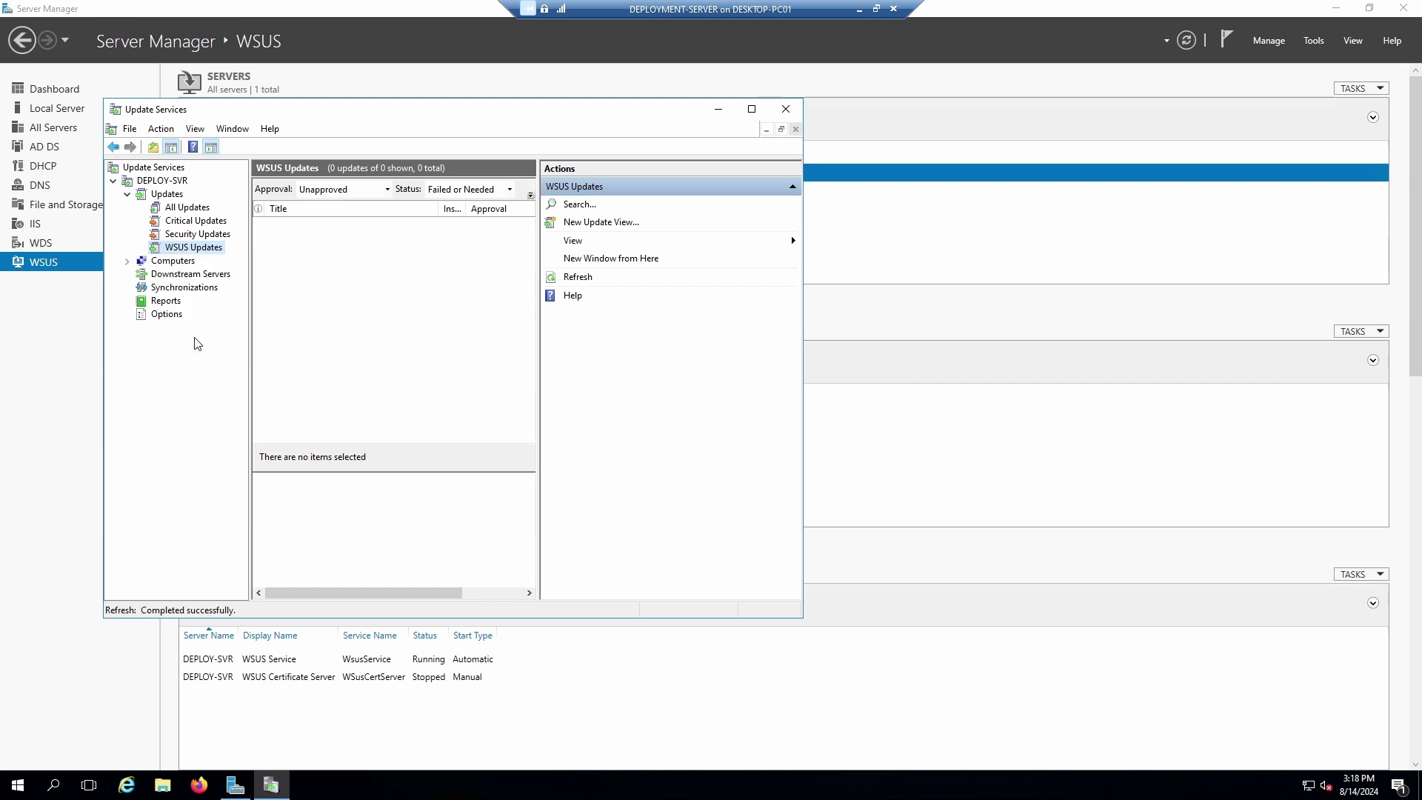
click(164, 263)
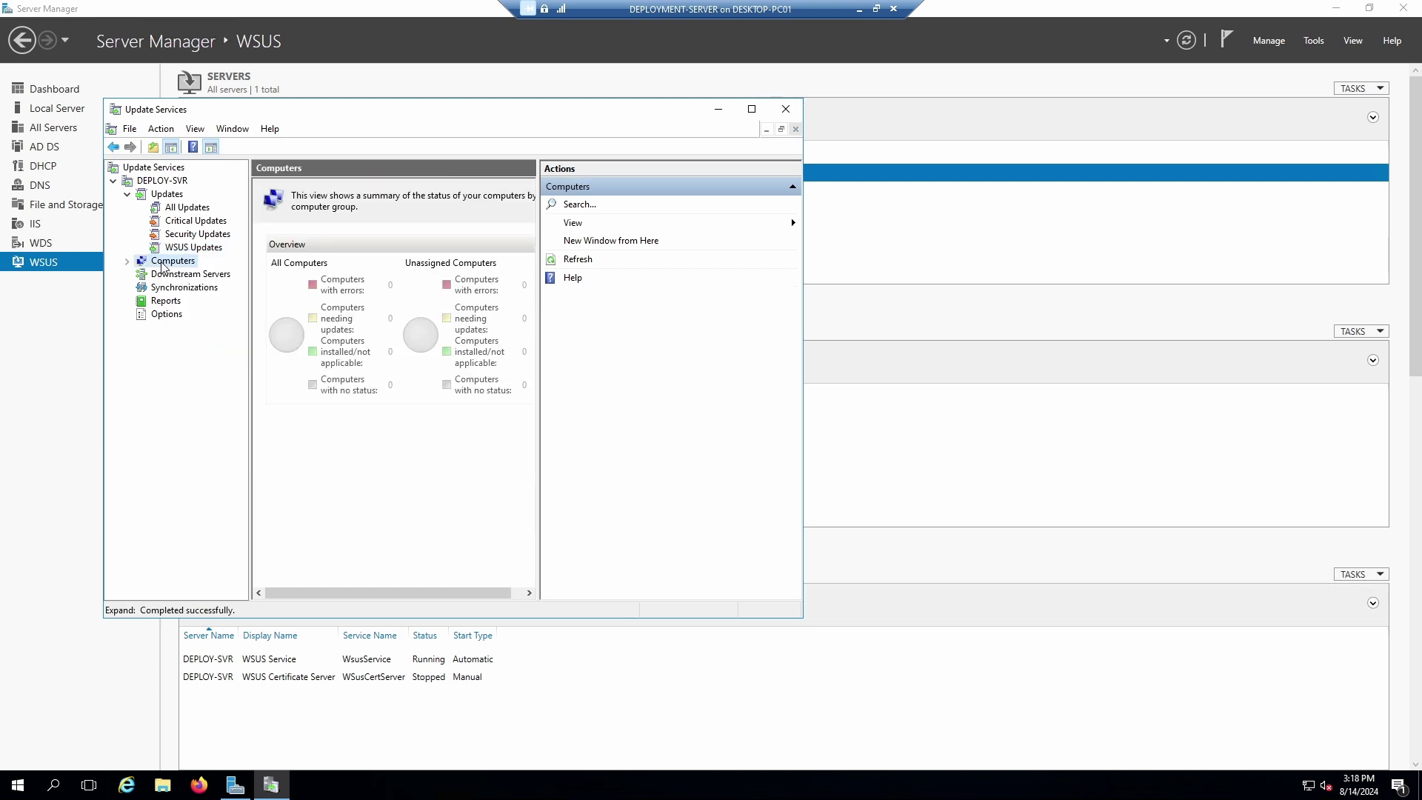
click(786, 109)
Refresh DEPLOY-SVR's data and read the 13051 warning that no client computers have contacted it.
click(1311, 41)
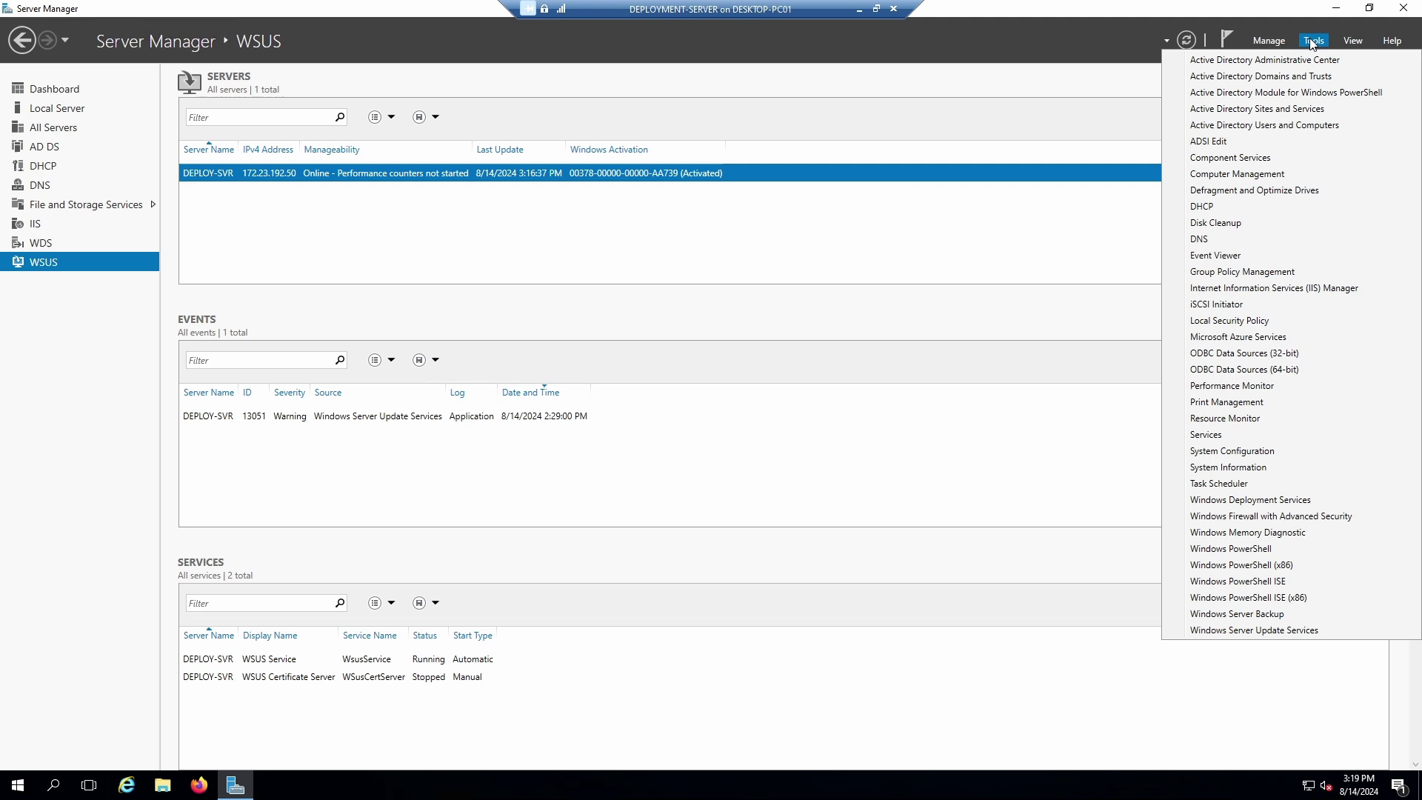
click(1262, 41)
click(1263, 41)
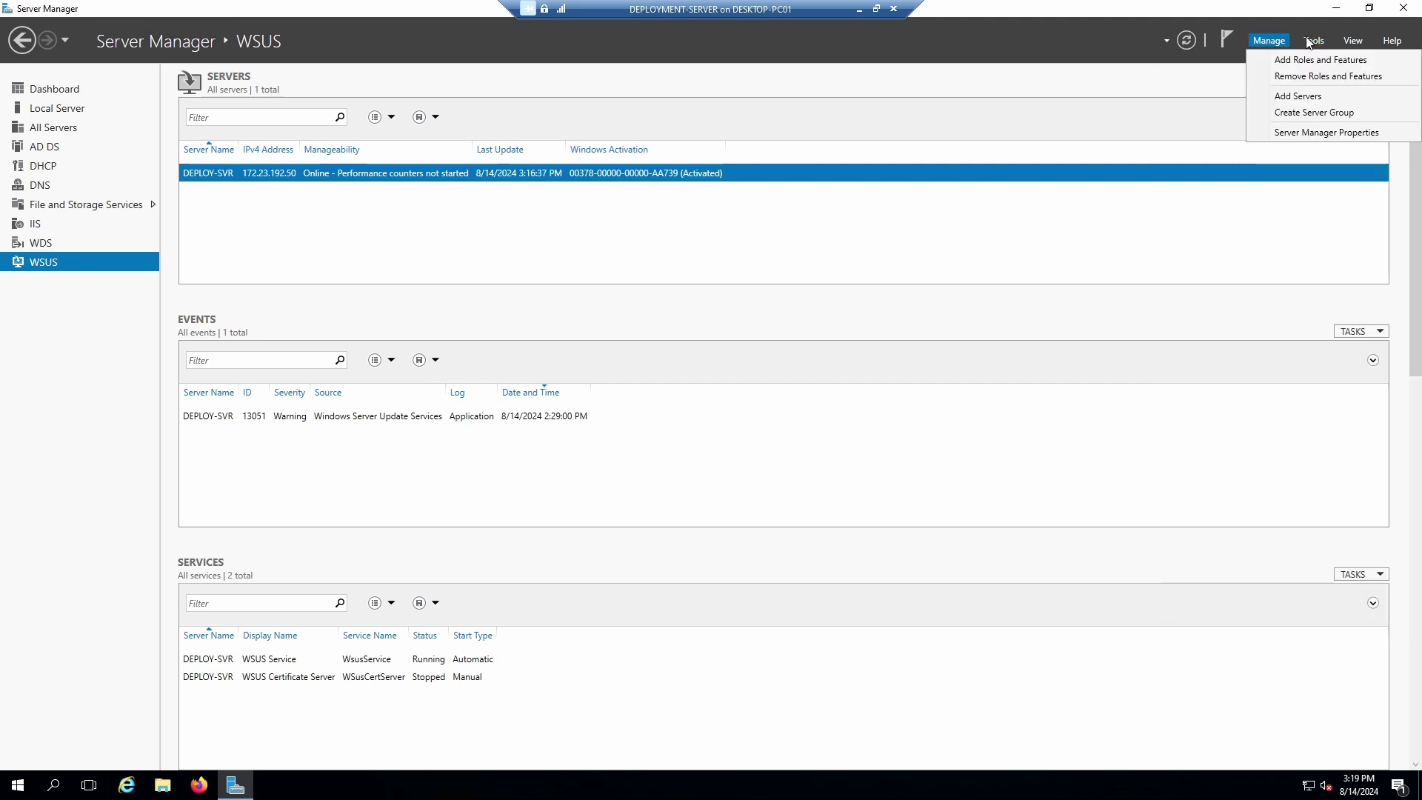
click(1190, 40)
click(1212, 43)
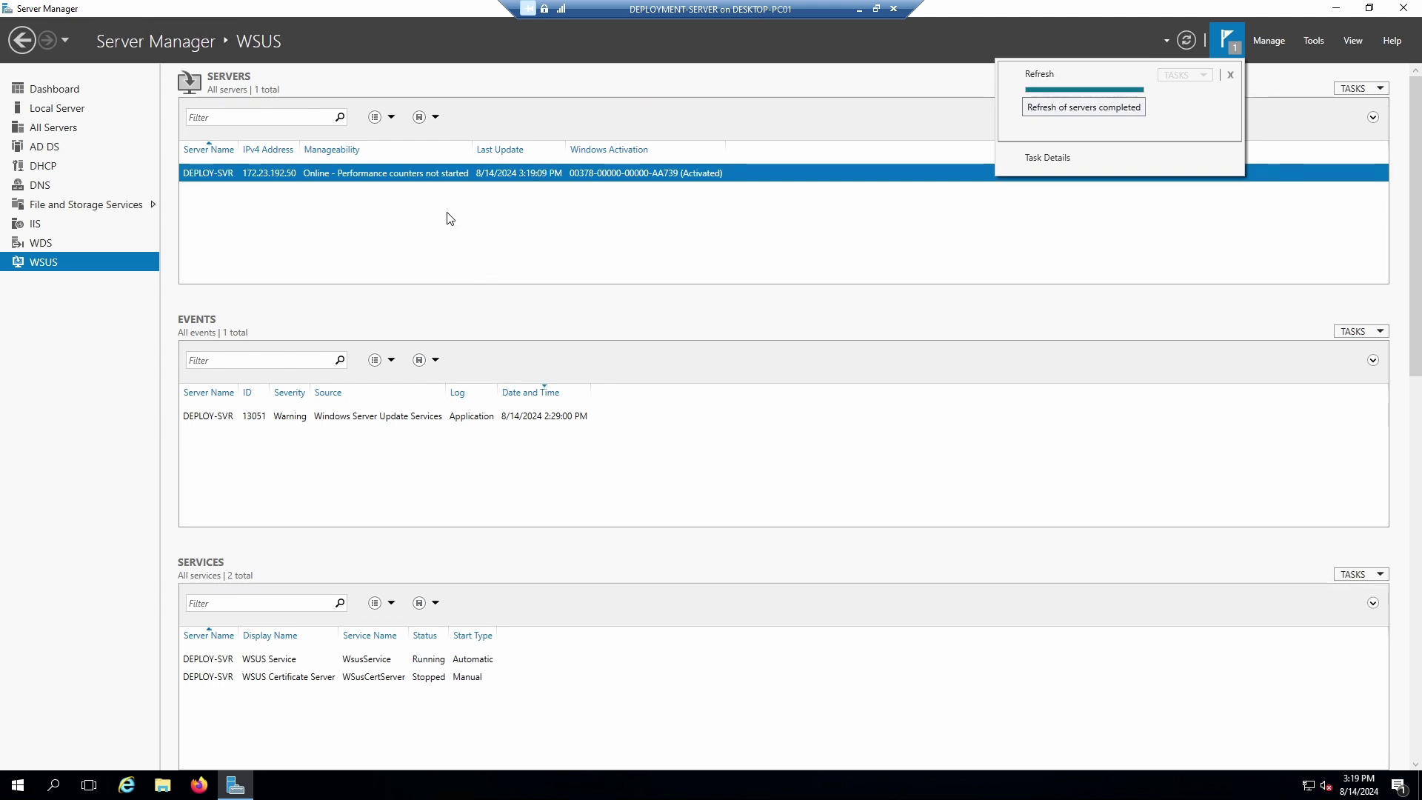
click(398, 421)
right_click(403, 420)
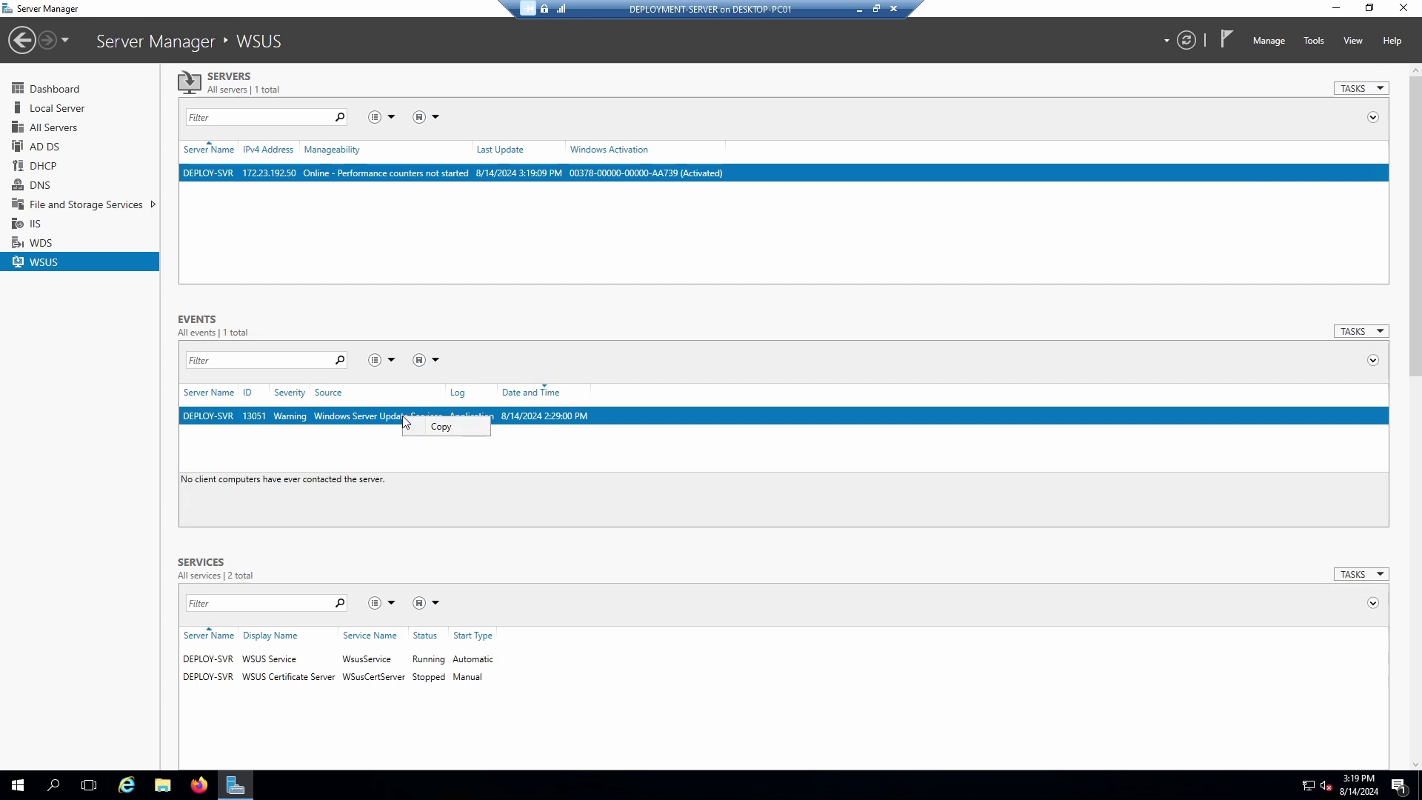
click(376, 423)
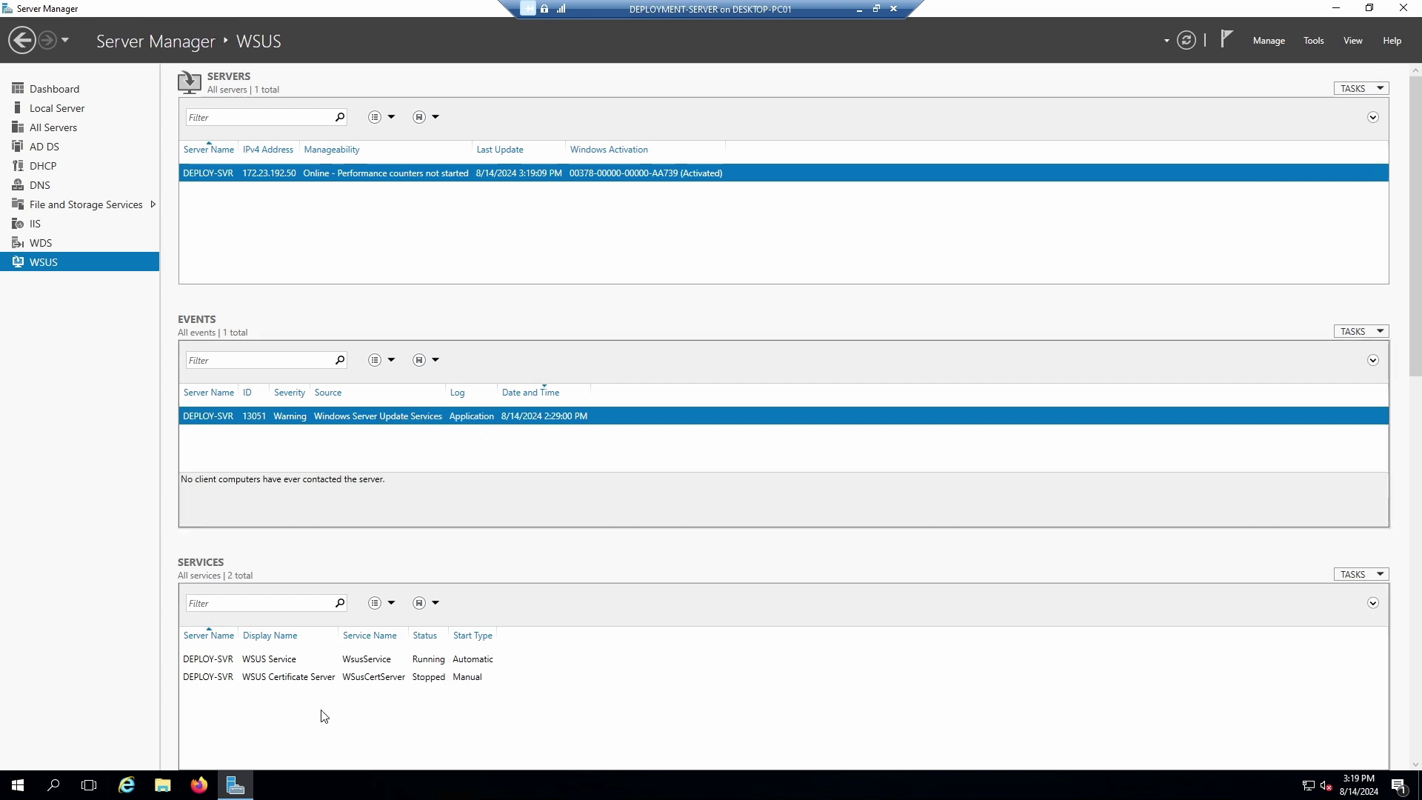
Start the WSUS Certificate Server service from its context menu and confirm it's now running.
click(314, 678)
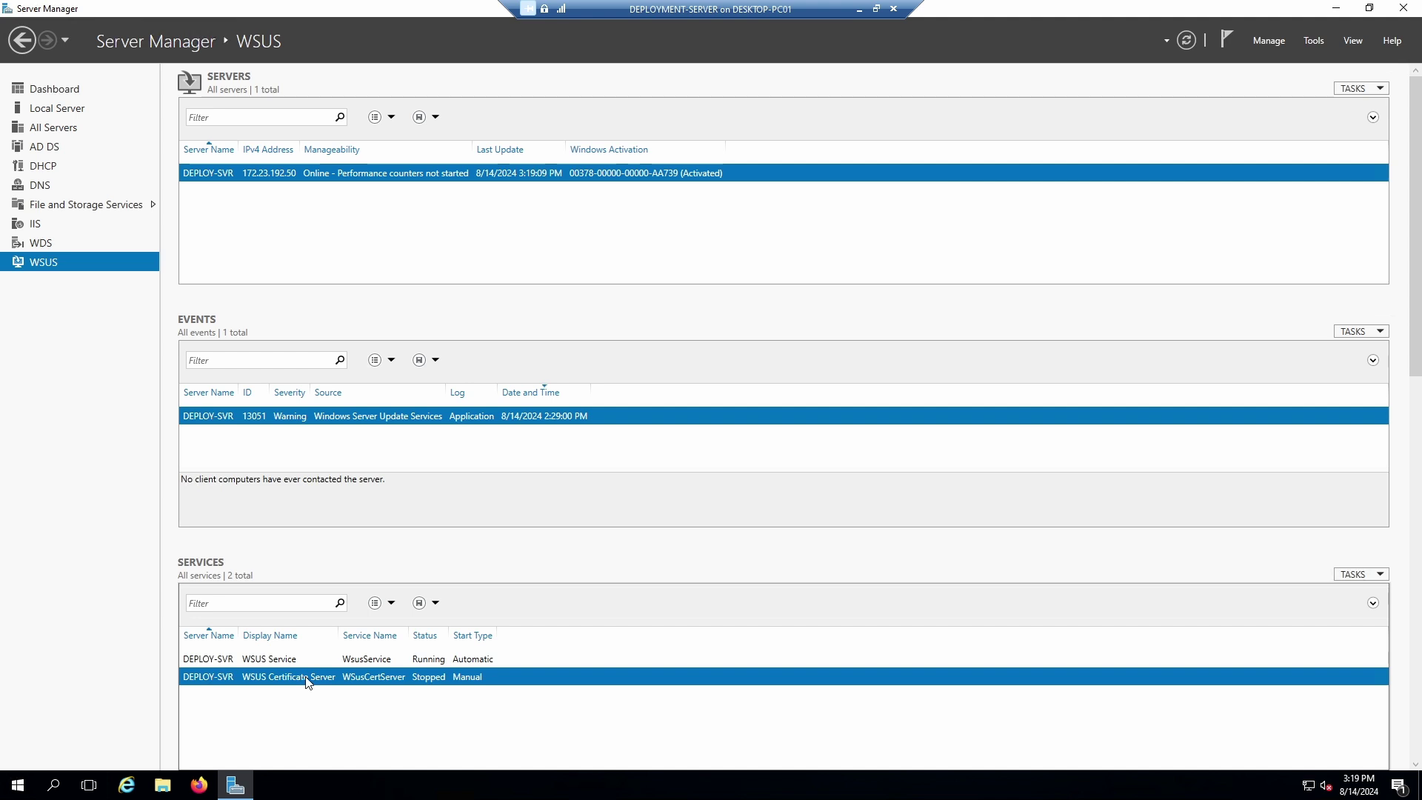
right_click(308, 681)
click(362, 580)
right_click(299, 683)
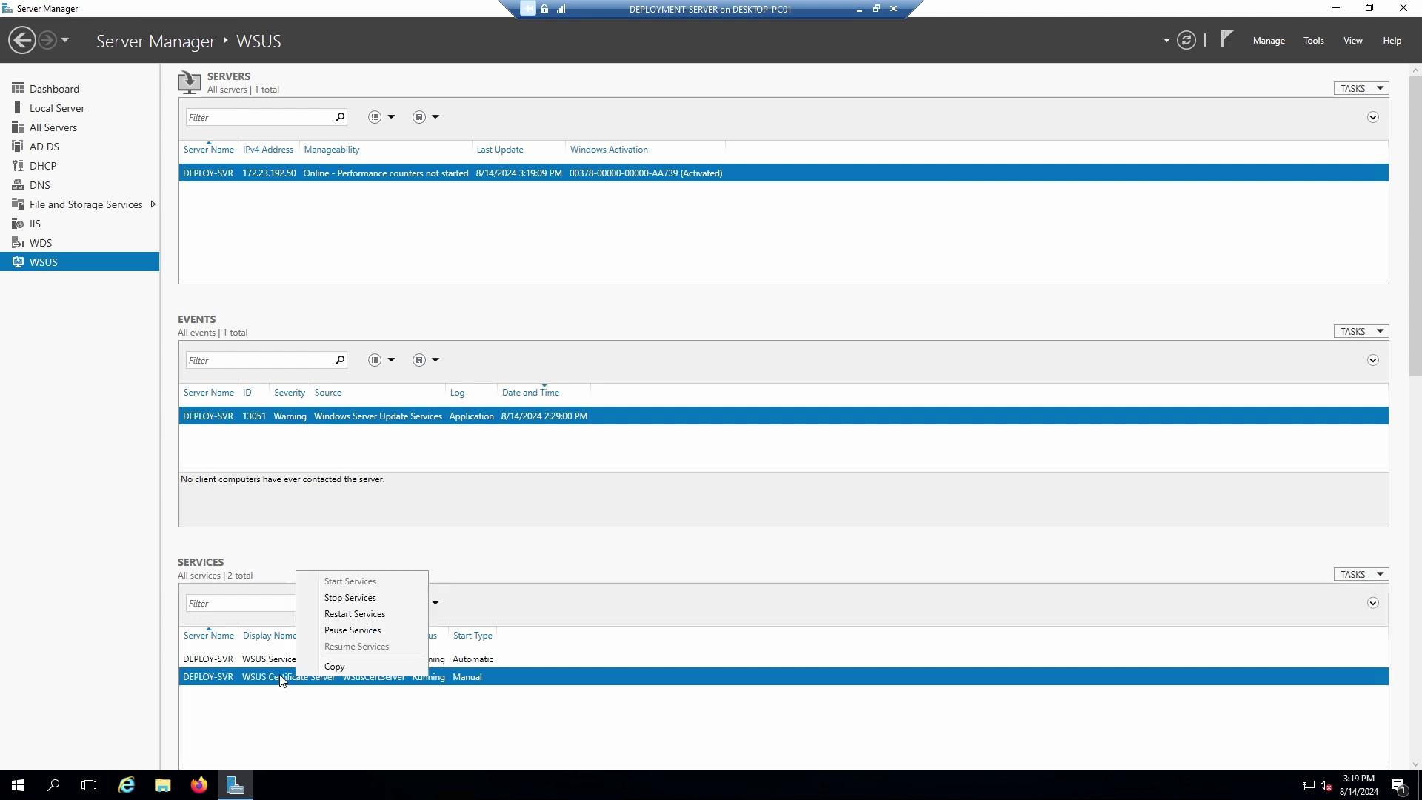
click(281, 680)
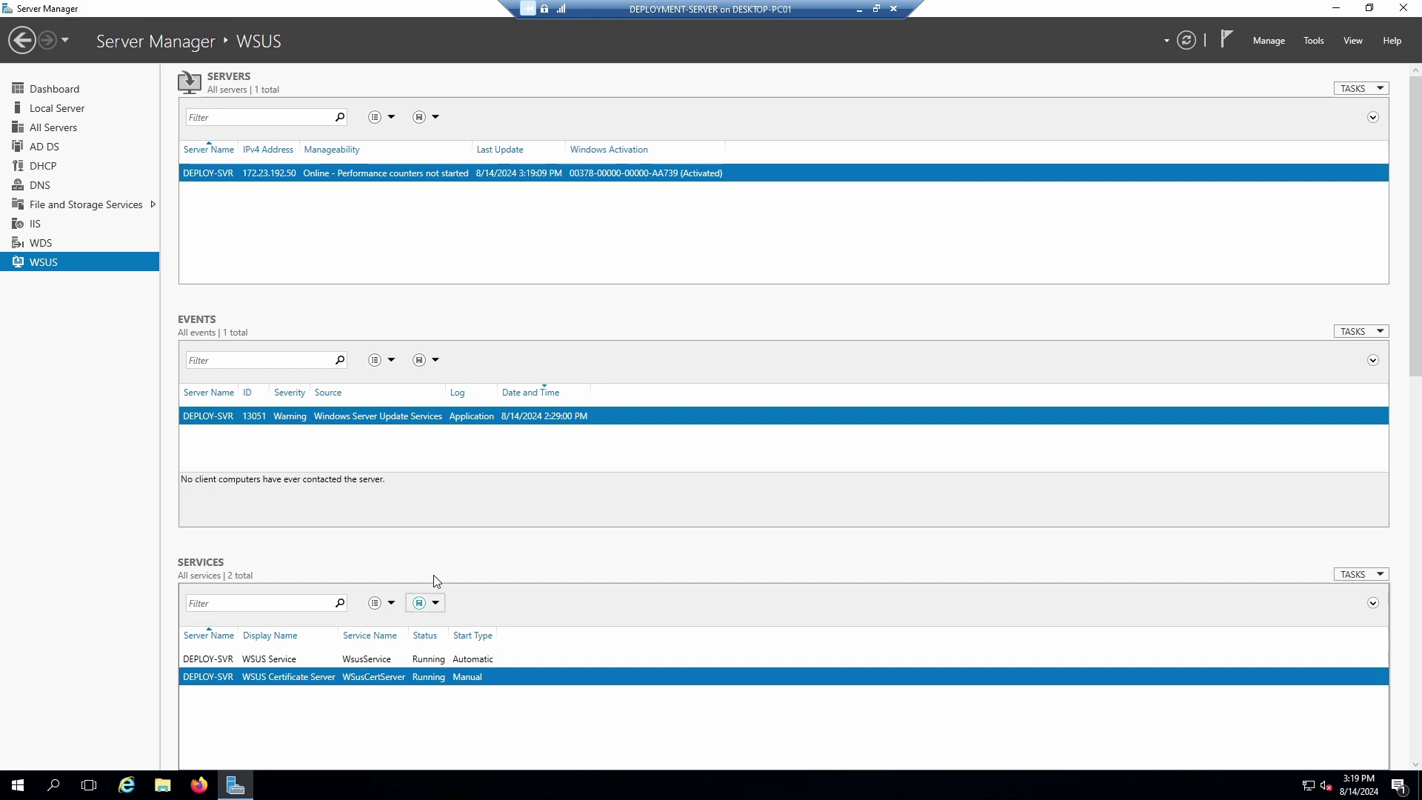
Review the warning event's, WSUS Service's and Tools menus without changing anything.
right_click(346, 419)
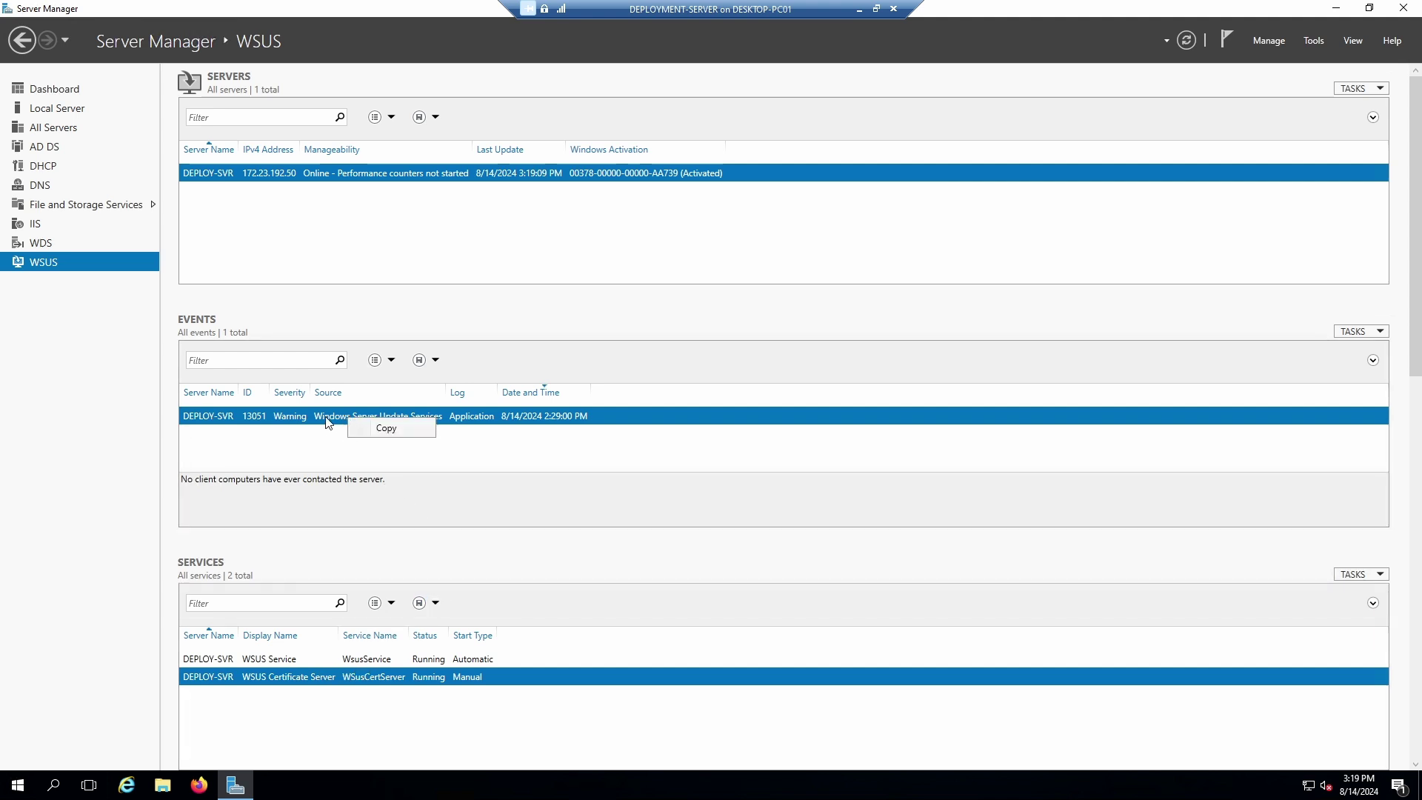
click(326, 423)
click(329, 661)
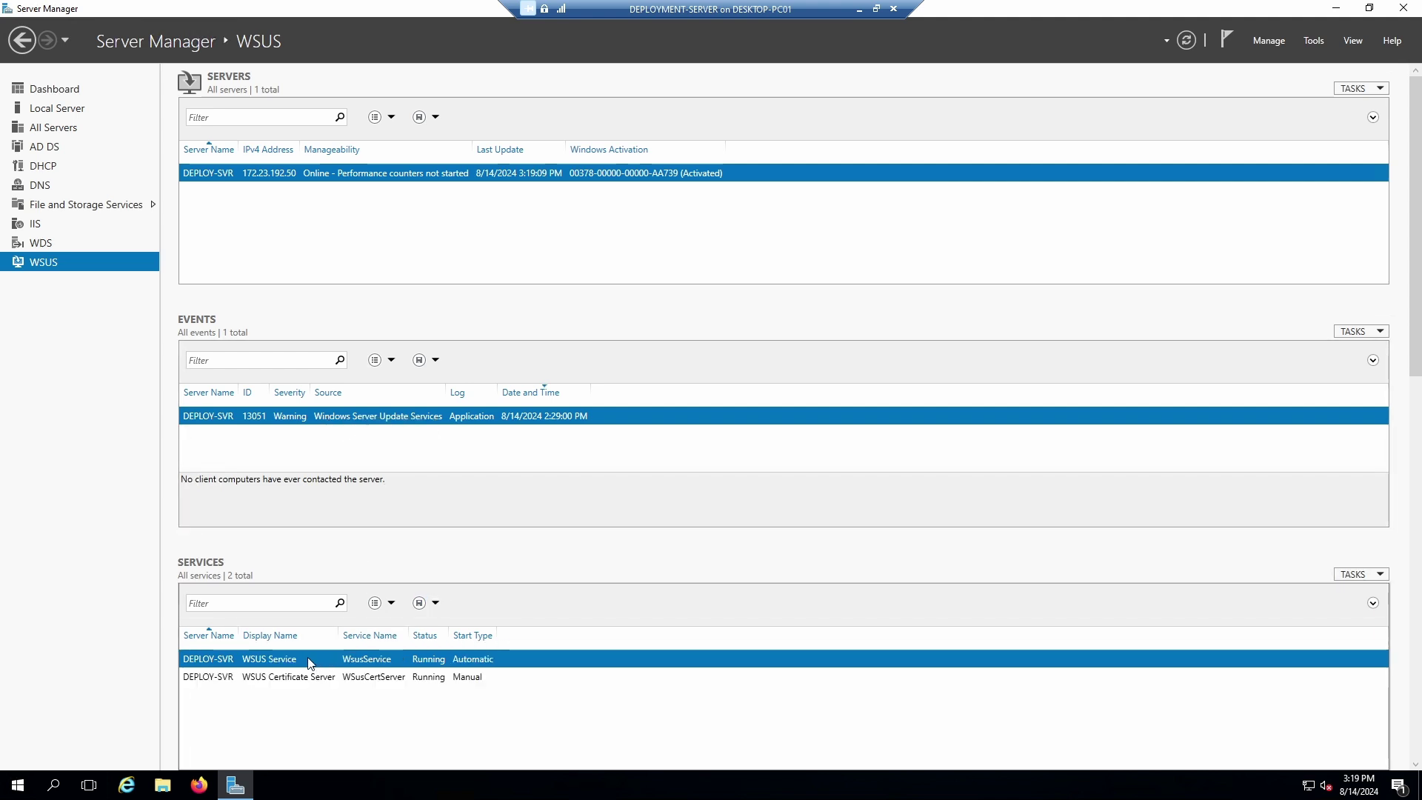
right_click(310, 663)
click(292, 659)
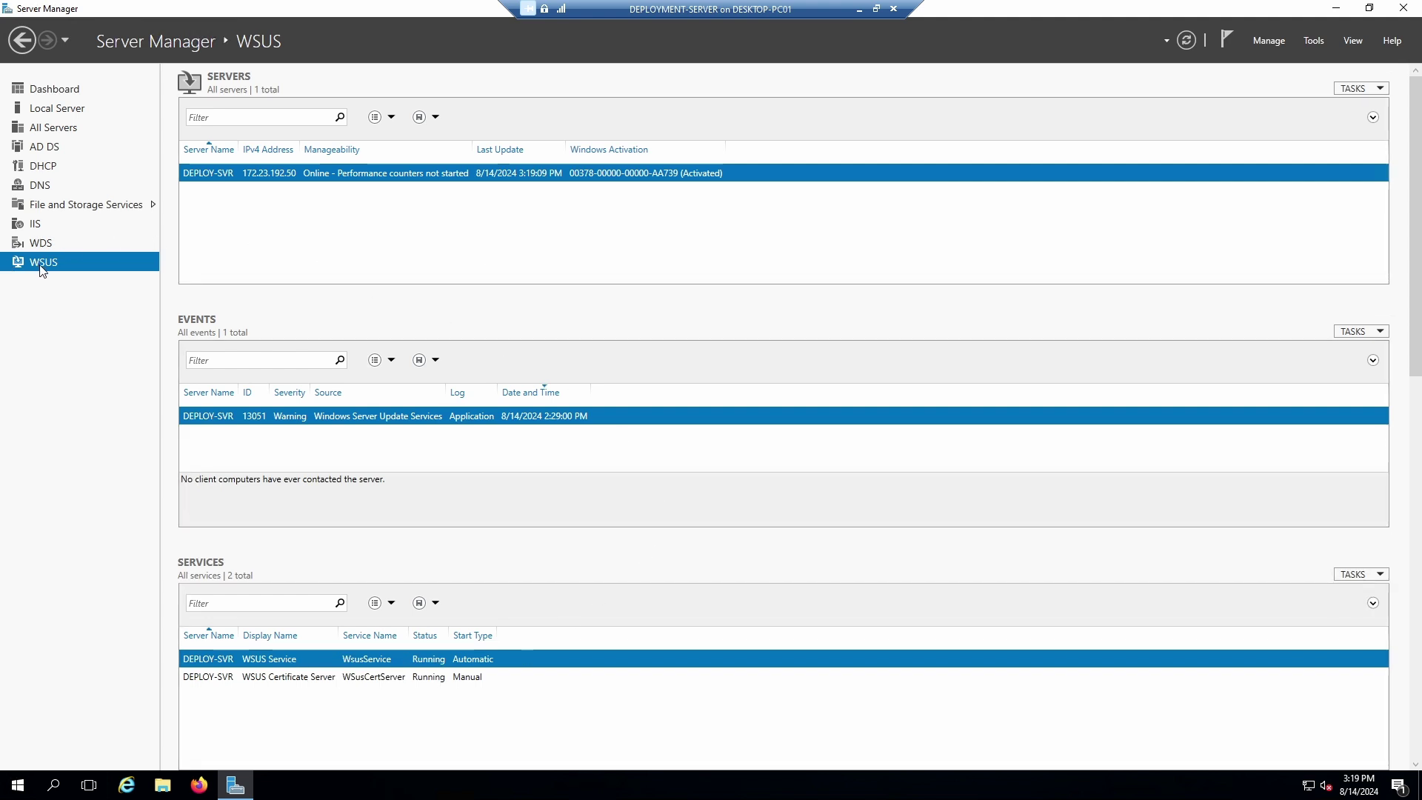
click(1314, 40)
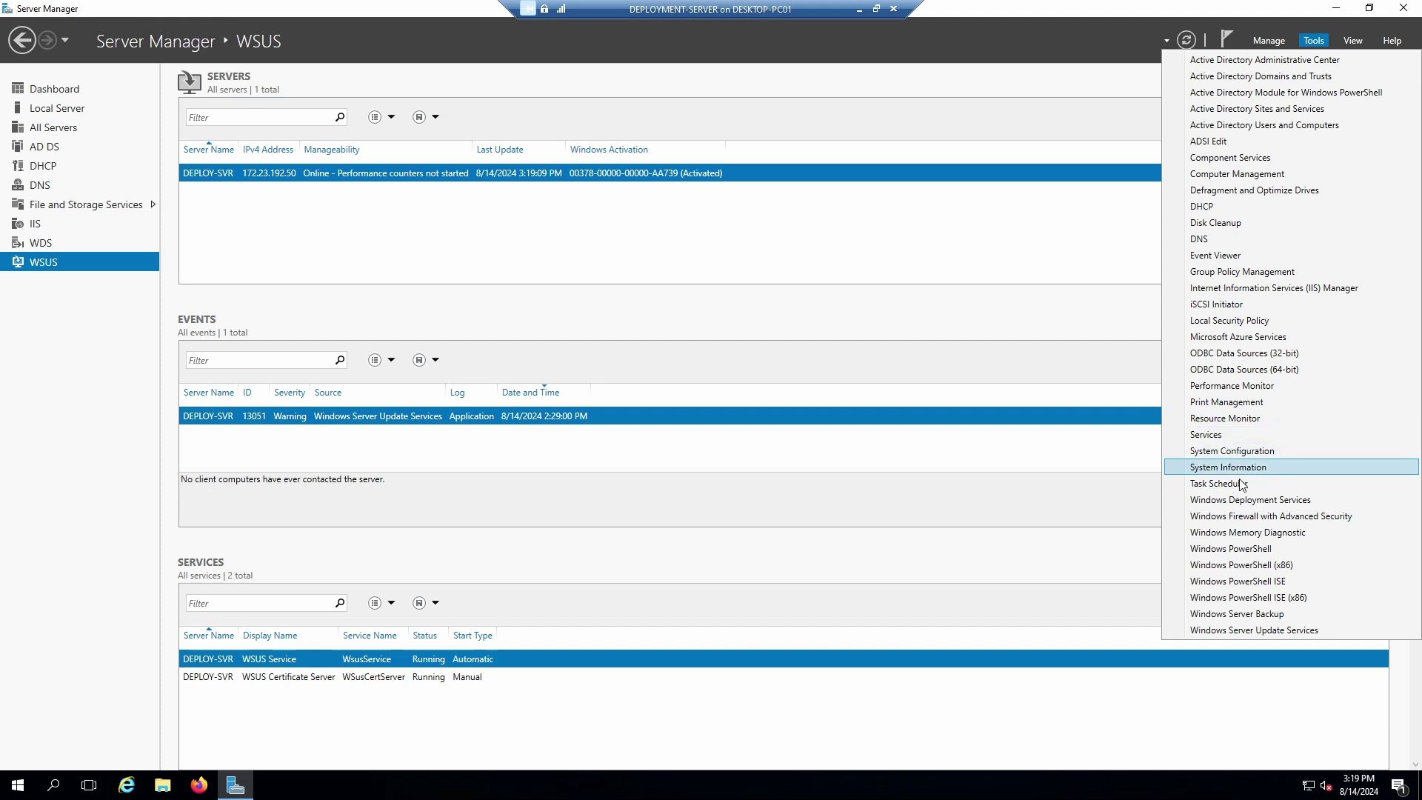
click(879, 71)
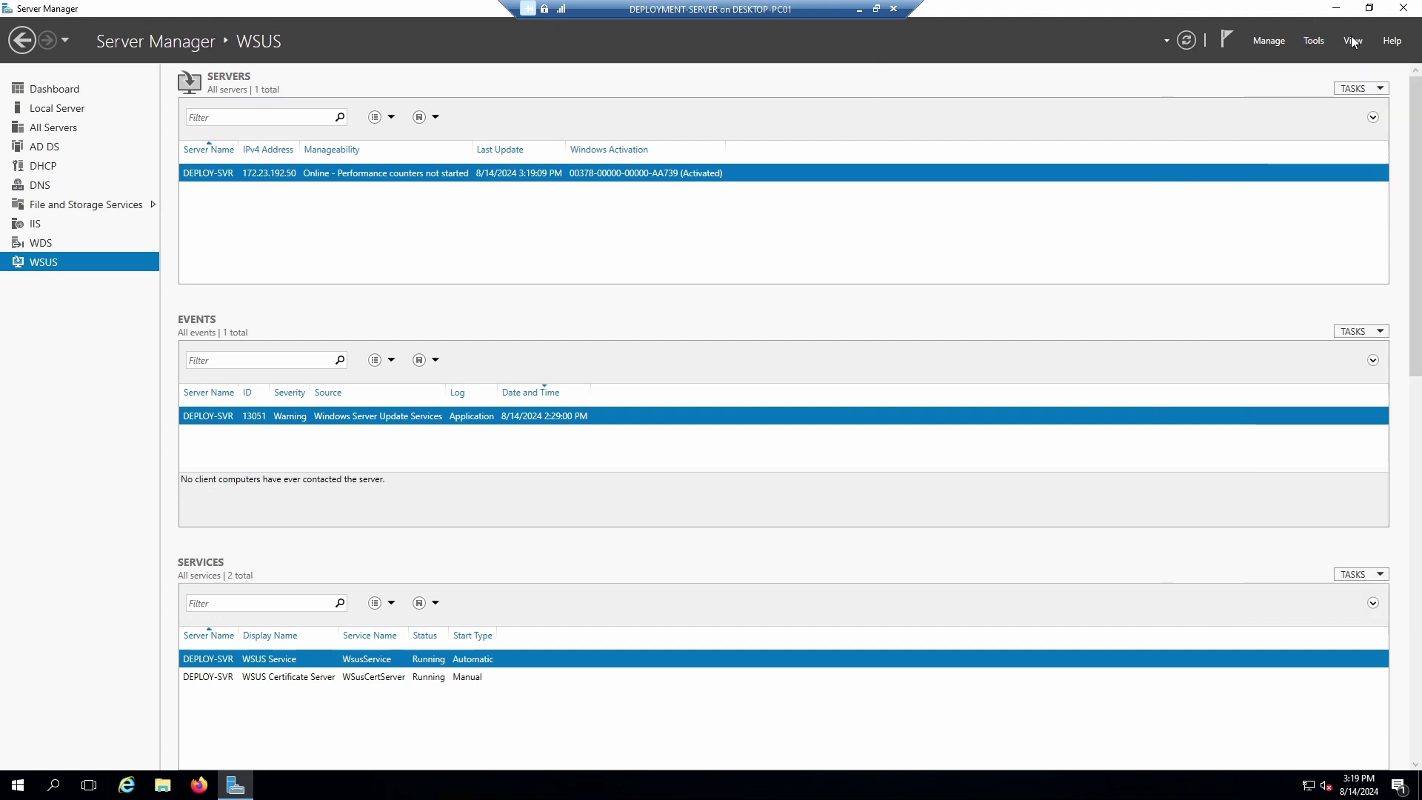